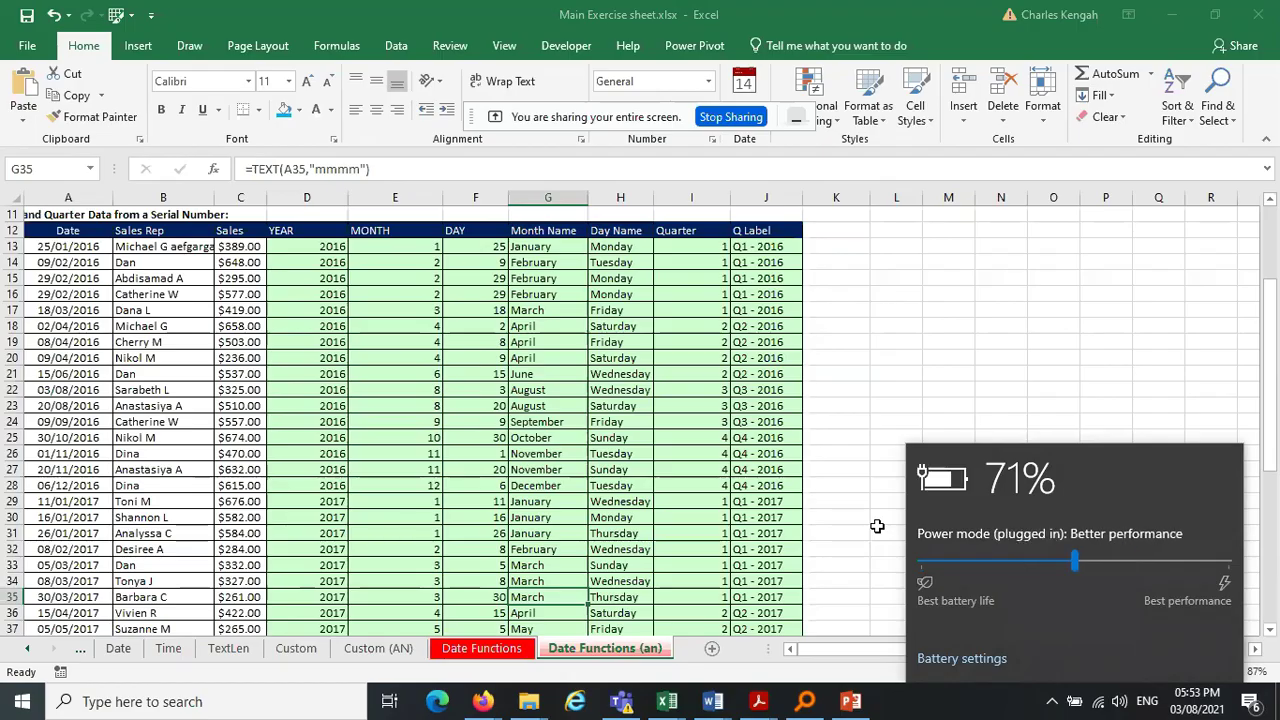
Glance at the course outline PDF, then return to the workbook
drag(877, 527, 852, 455)
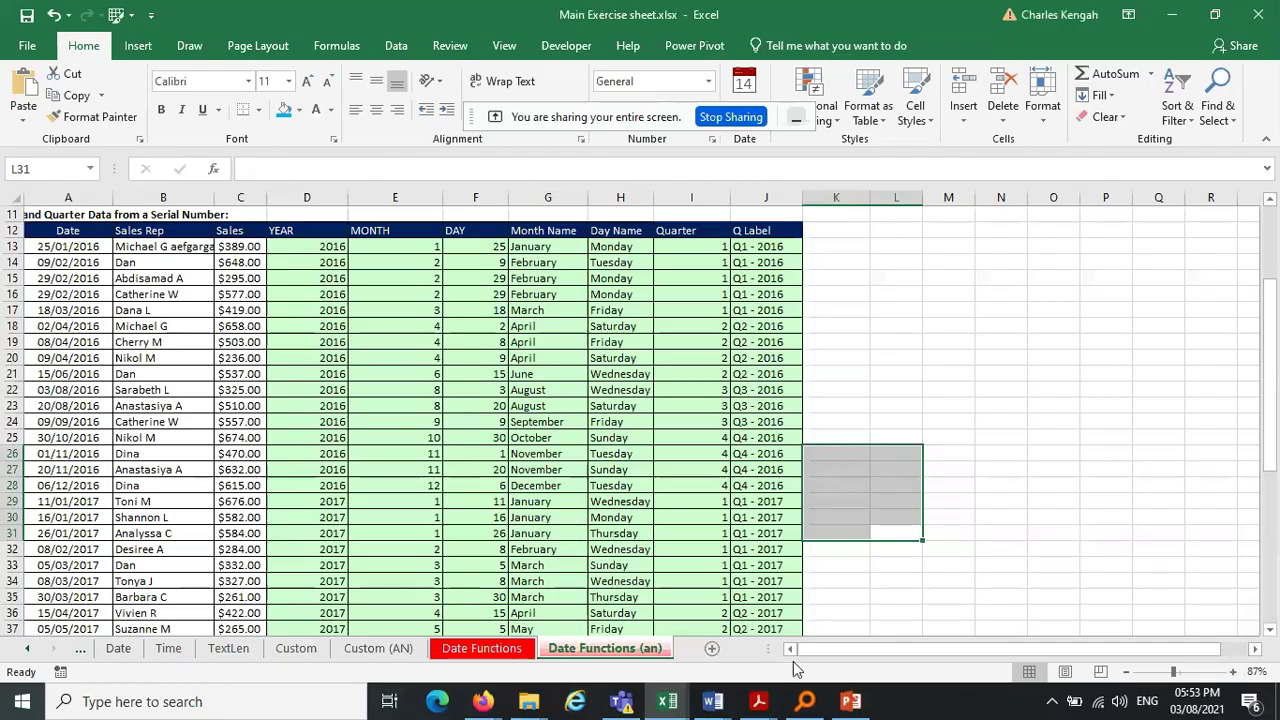
mouse_move(762, 704)
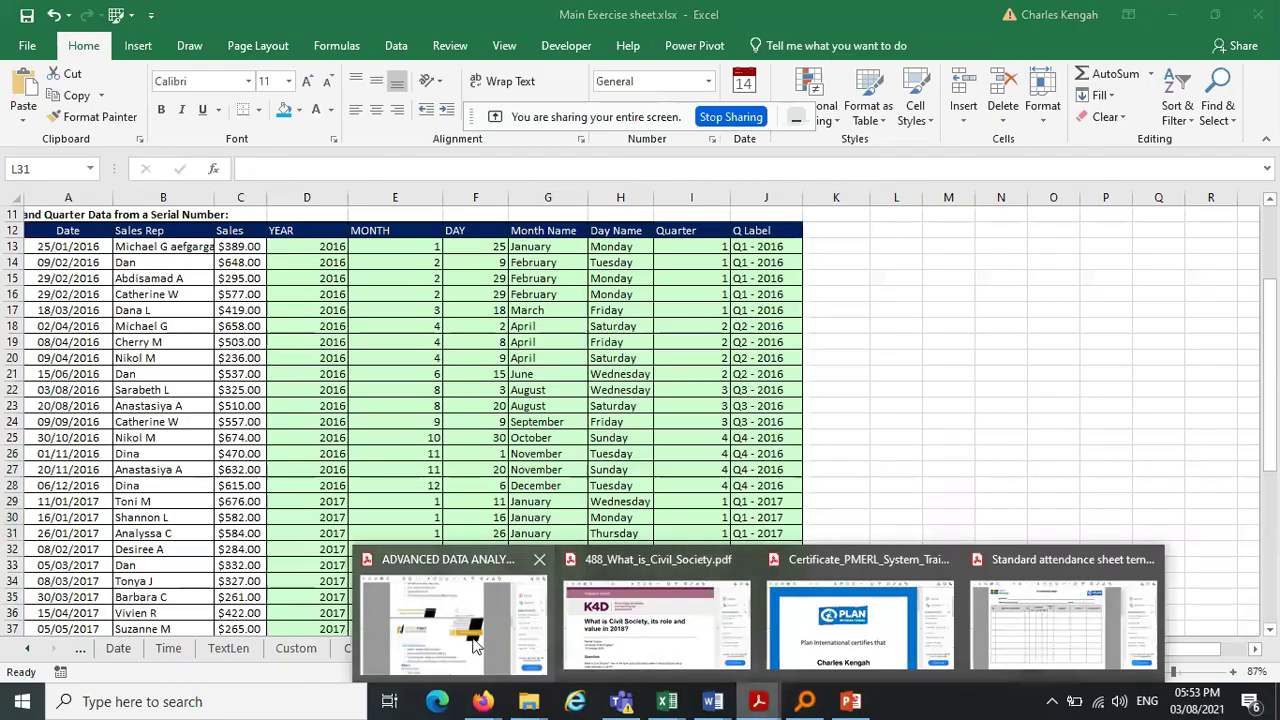
click(475, 645)
drag(1035, 385, 1035, 347)
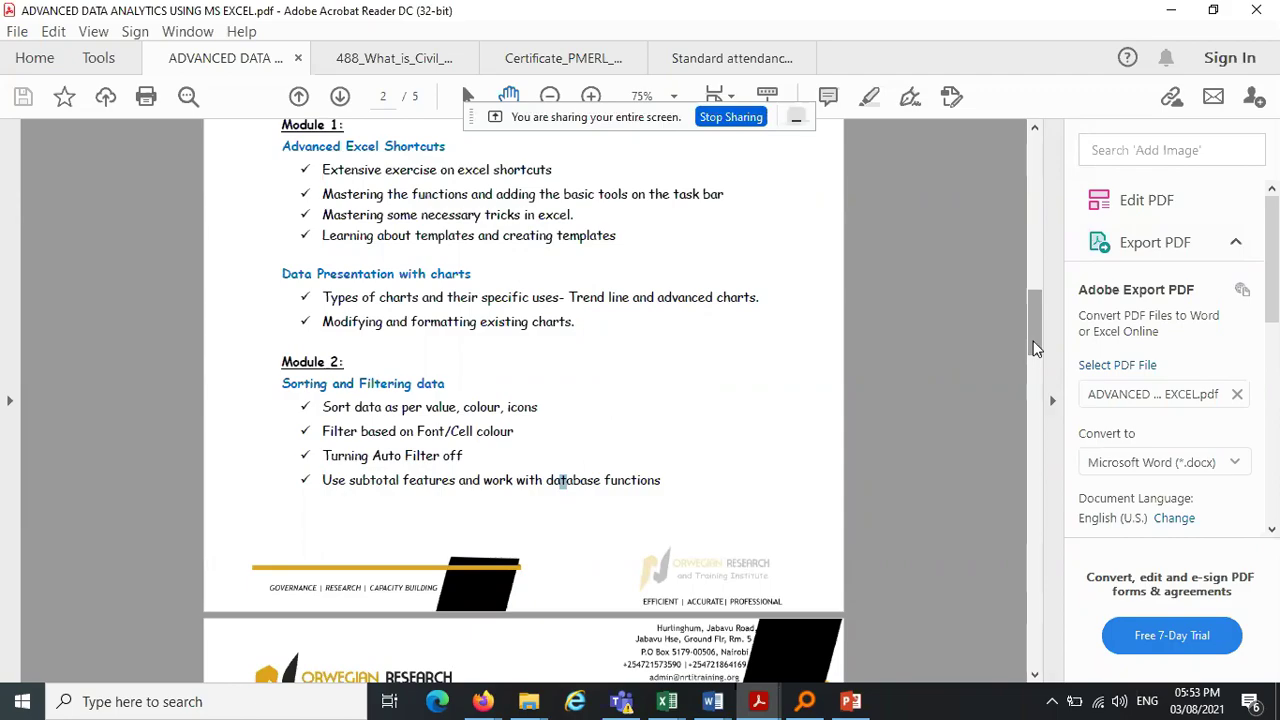
click(1170, 9)
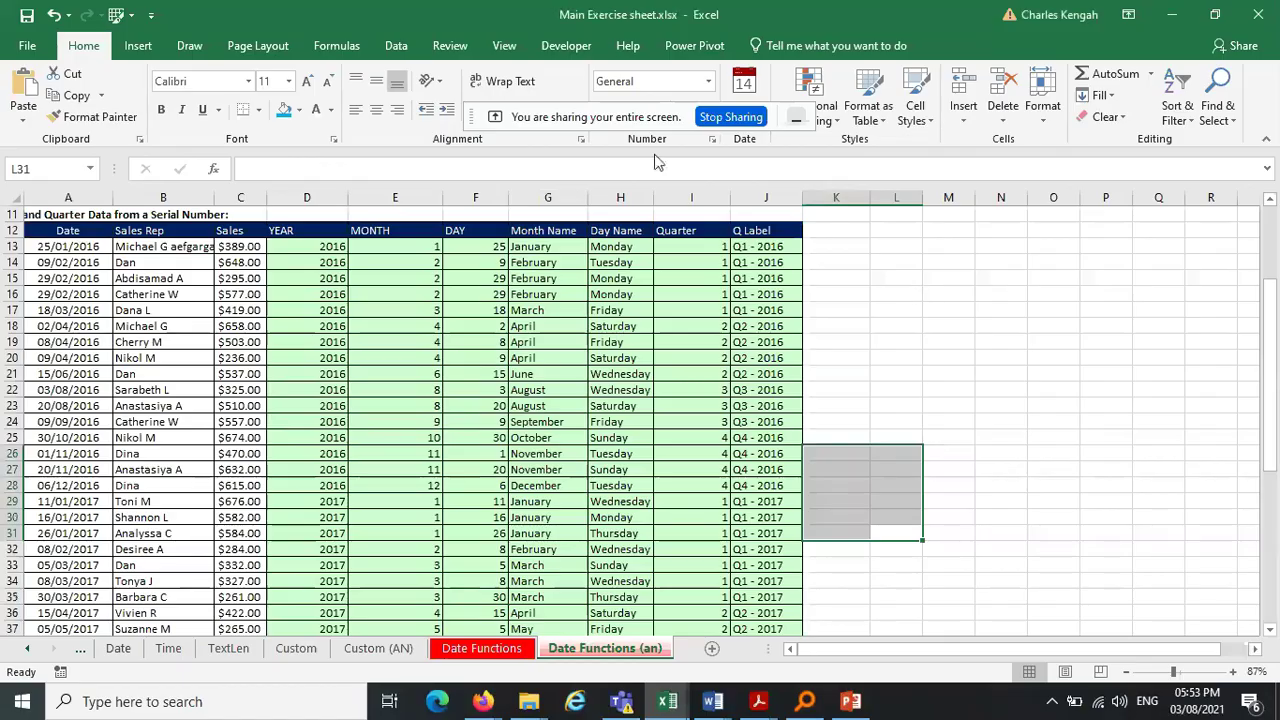
drag(606, 110, 420, 12)
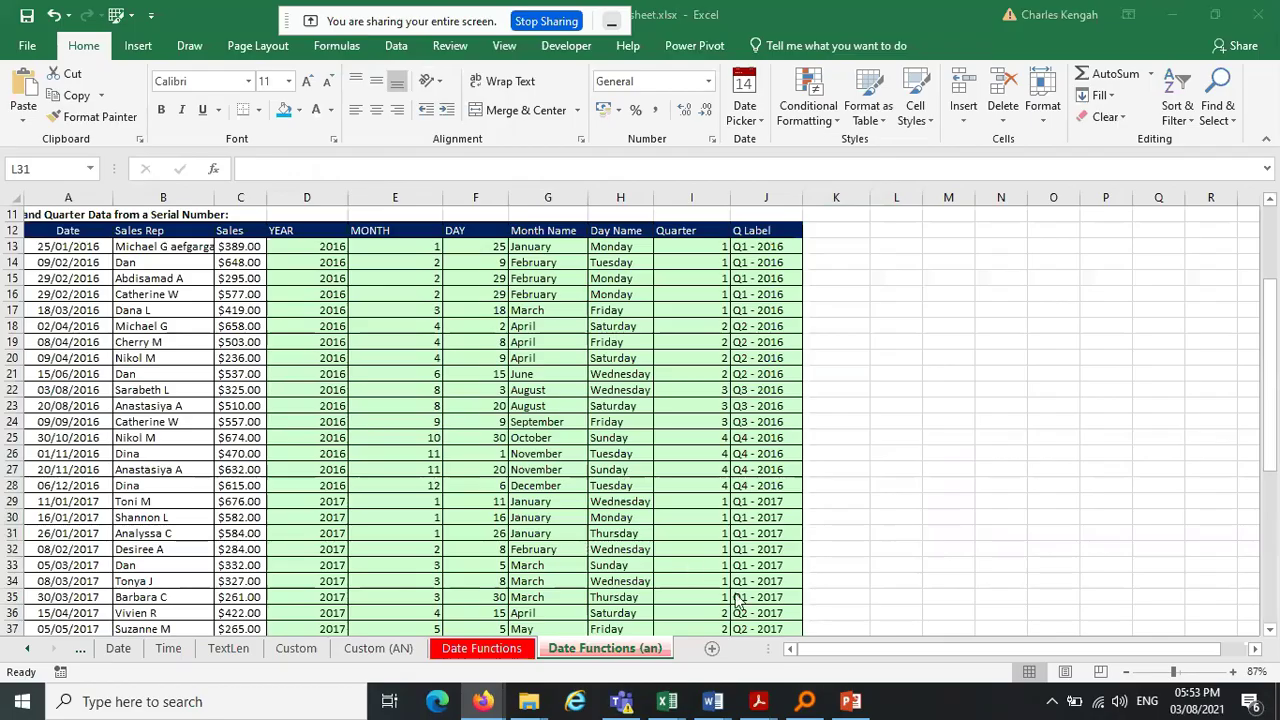
Scroll the sheet tabs back until the Date Functions (an) sheet is in view
click(22, 650)
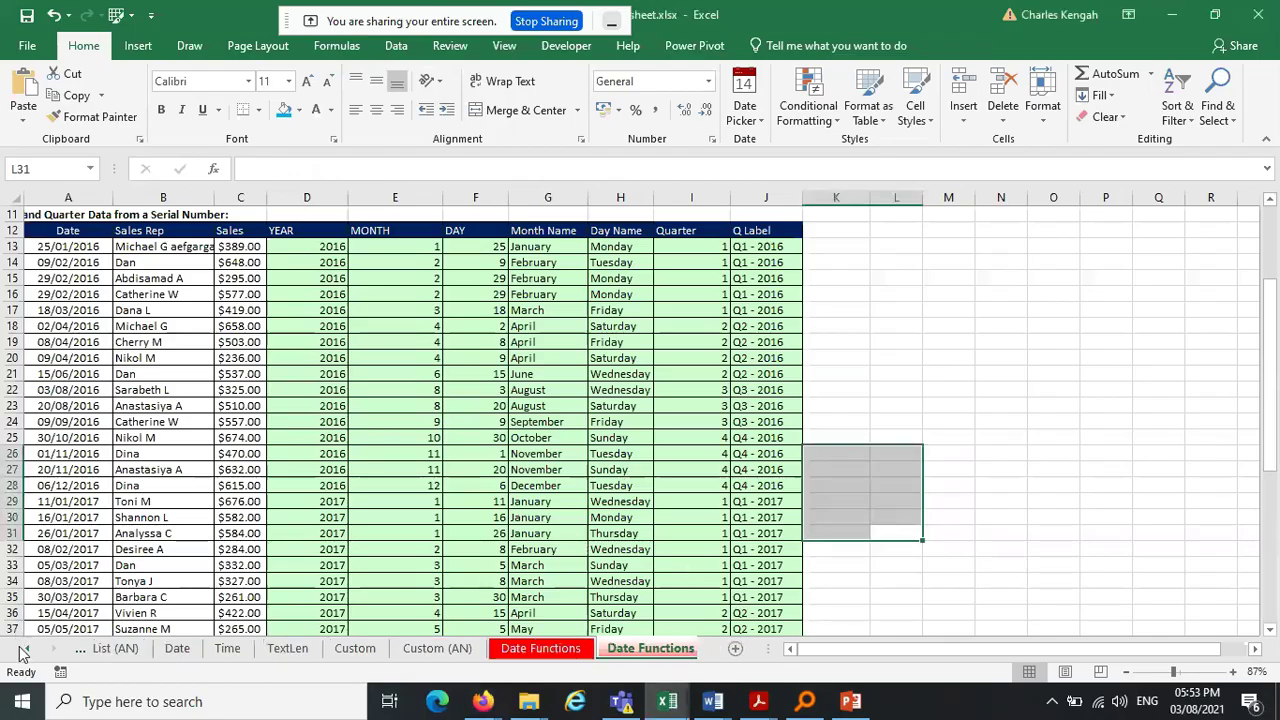
click(22, 651)
click(22, 650)
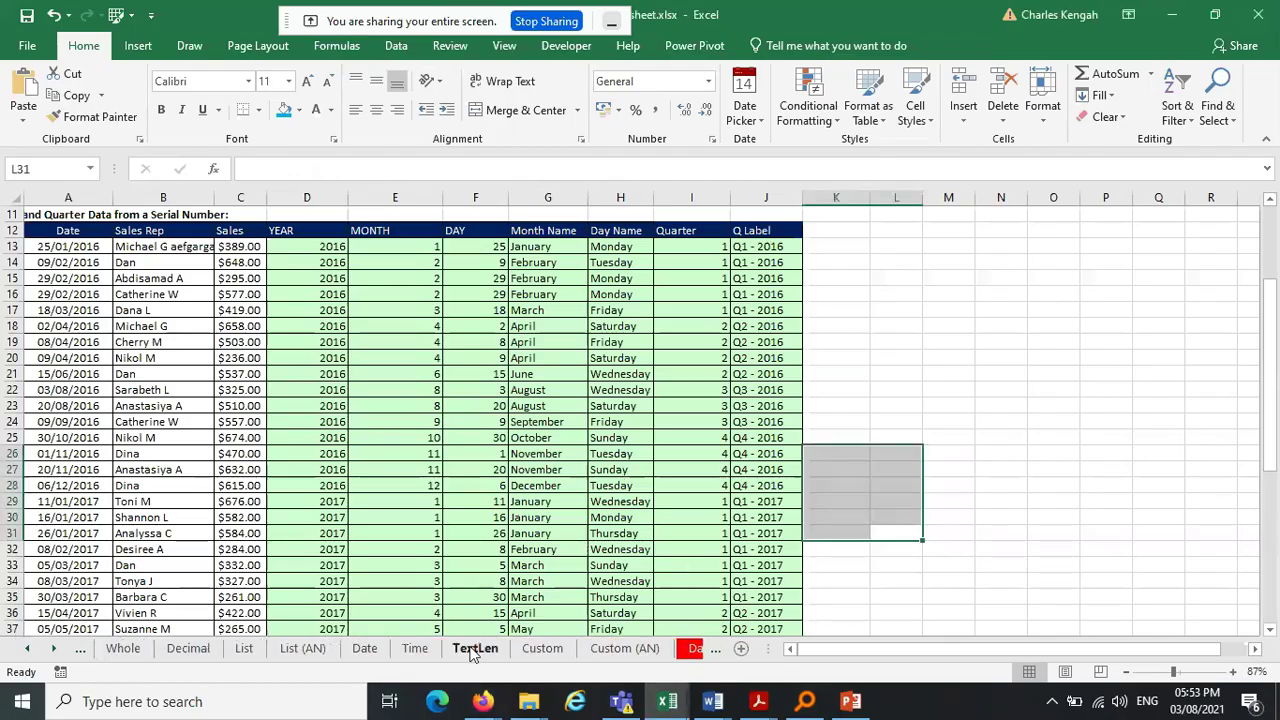
click(55, 650)
click(55, 650)
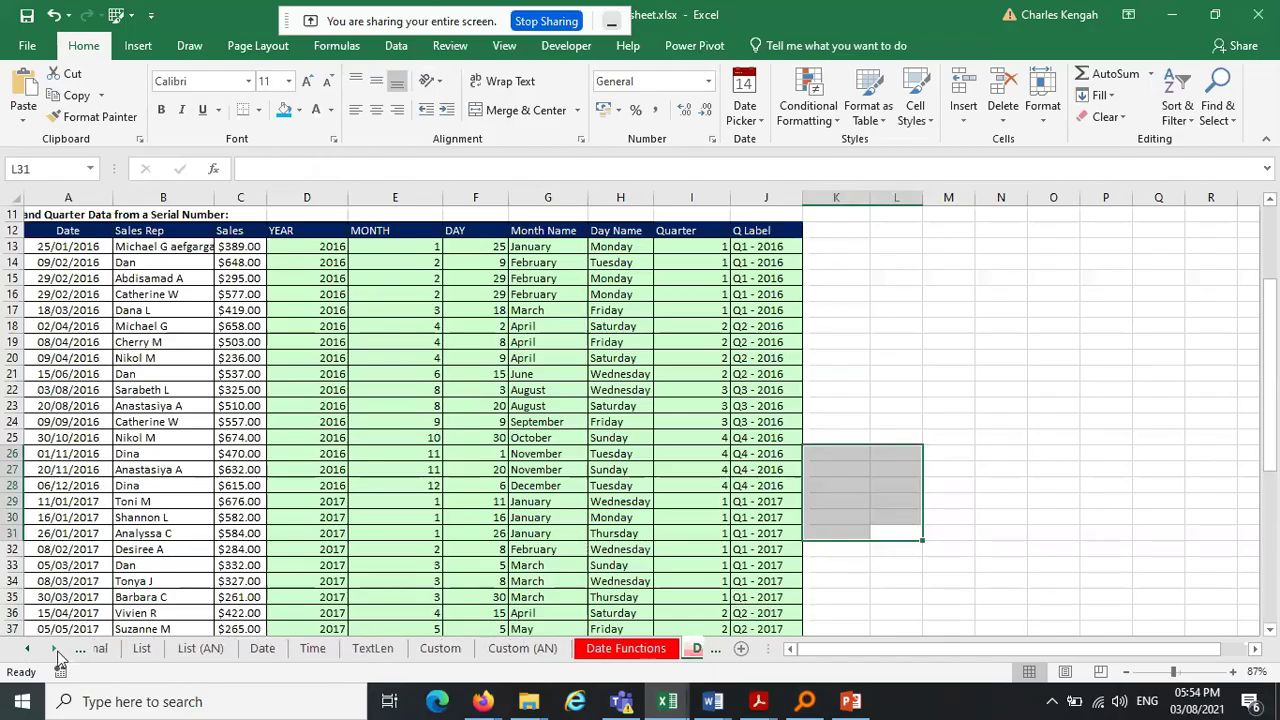
click(55, 650)
click(55, 650)
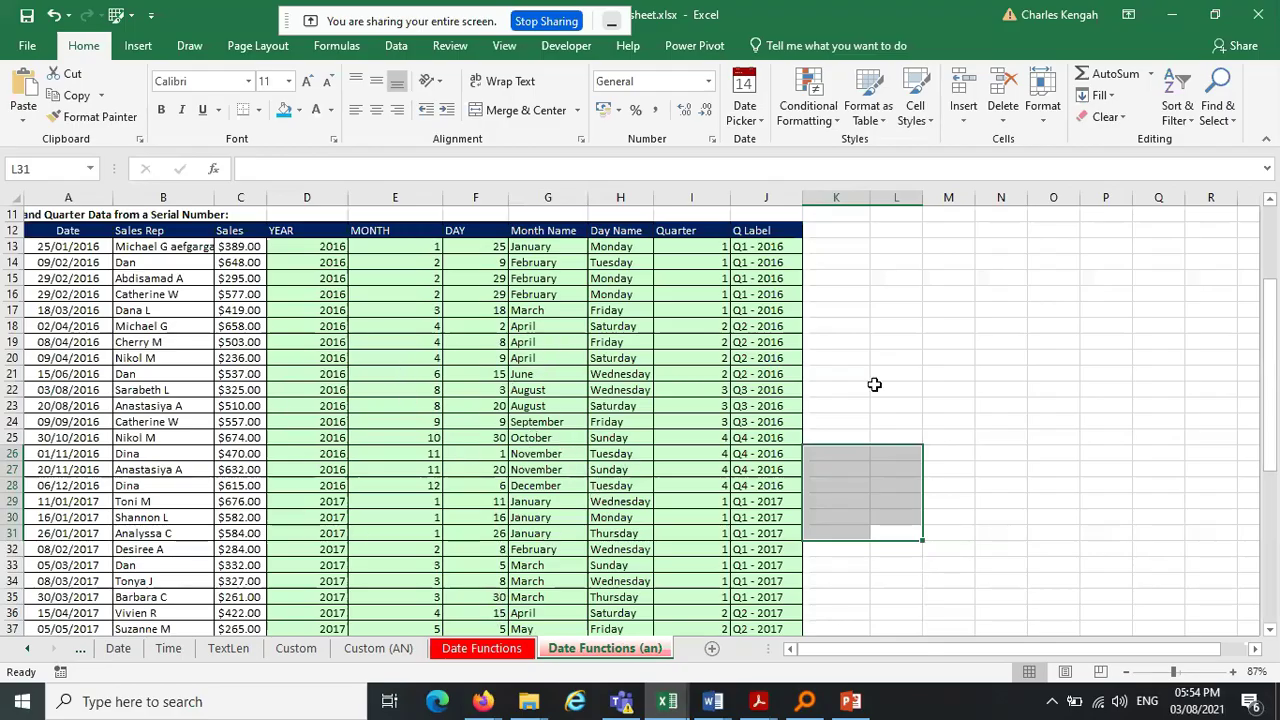
Select the sales table from the Date header in A12 through J58 and copy it
click(928, 387)
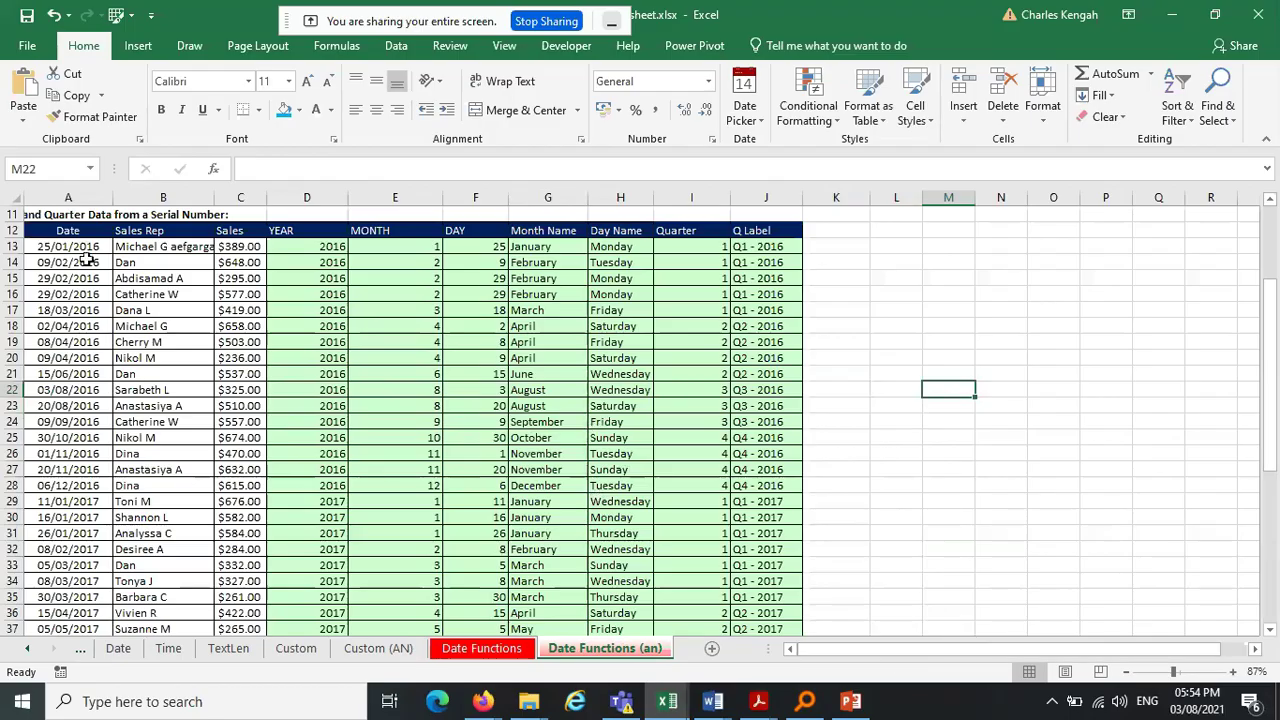
click(90, 212)
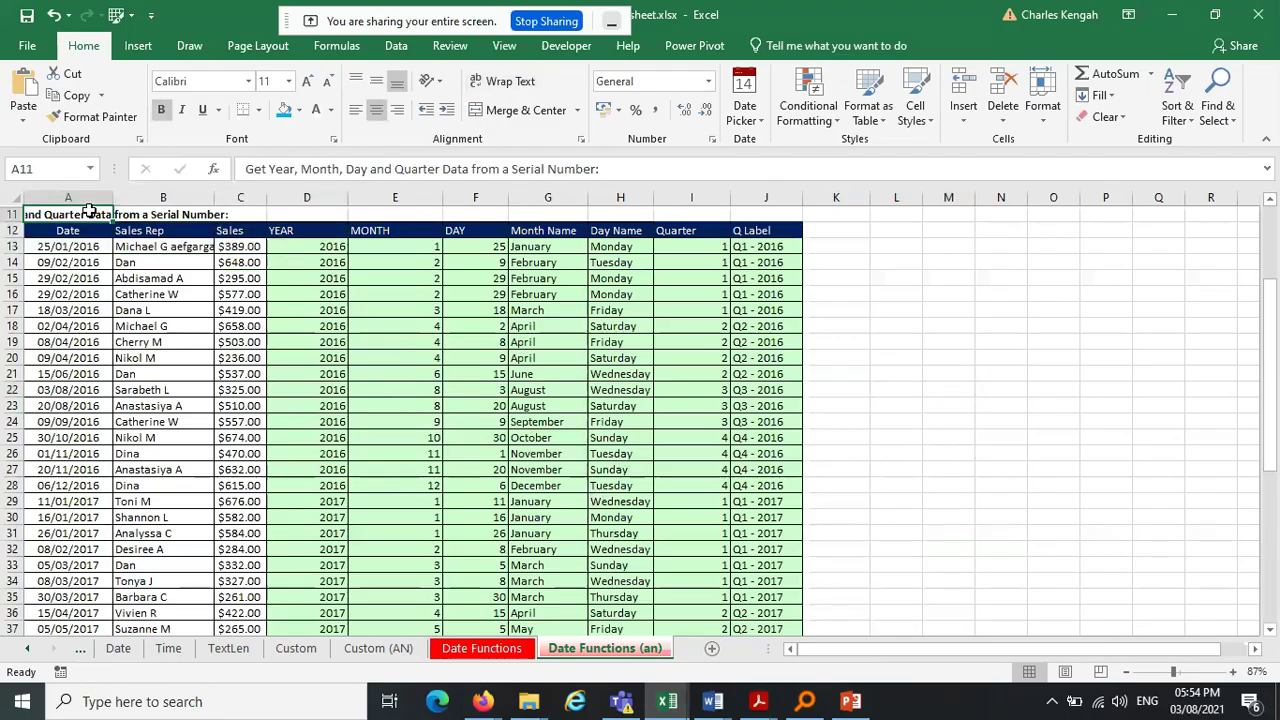
click(85, 226)
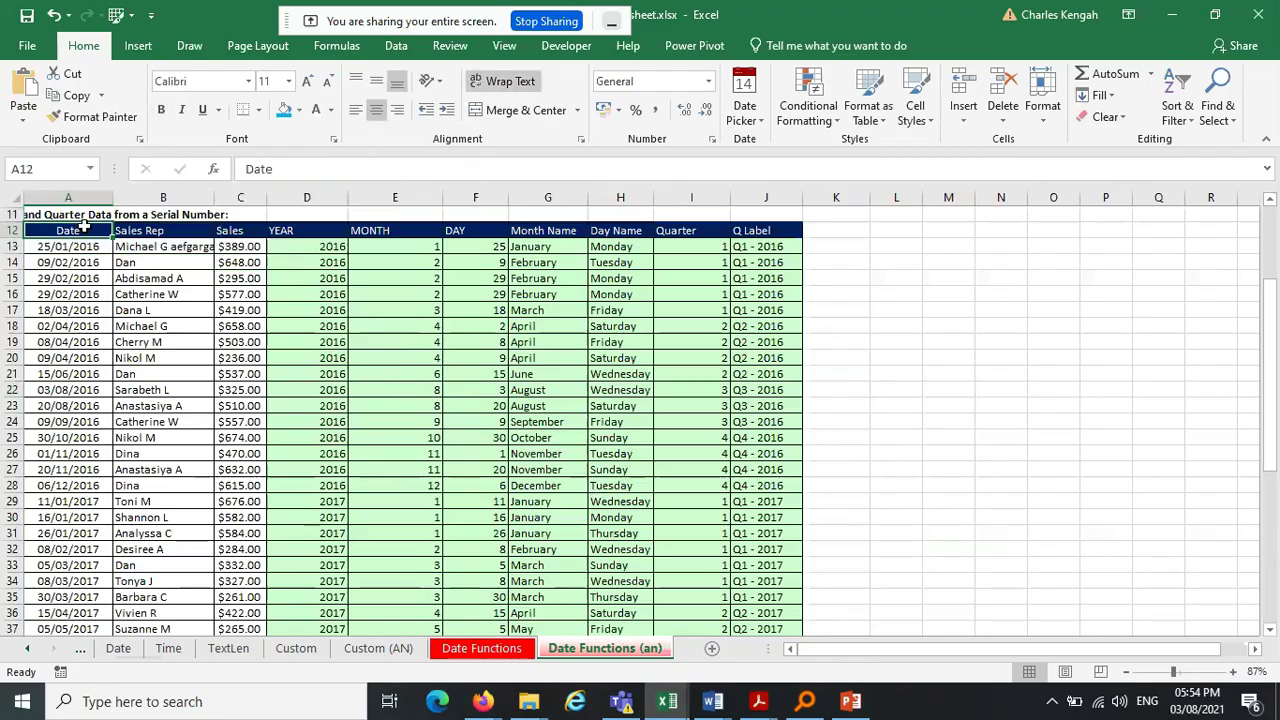
key(ctrl+shift+Down)
key(ctrl+shift+Right)
key(ctrl+c)
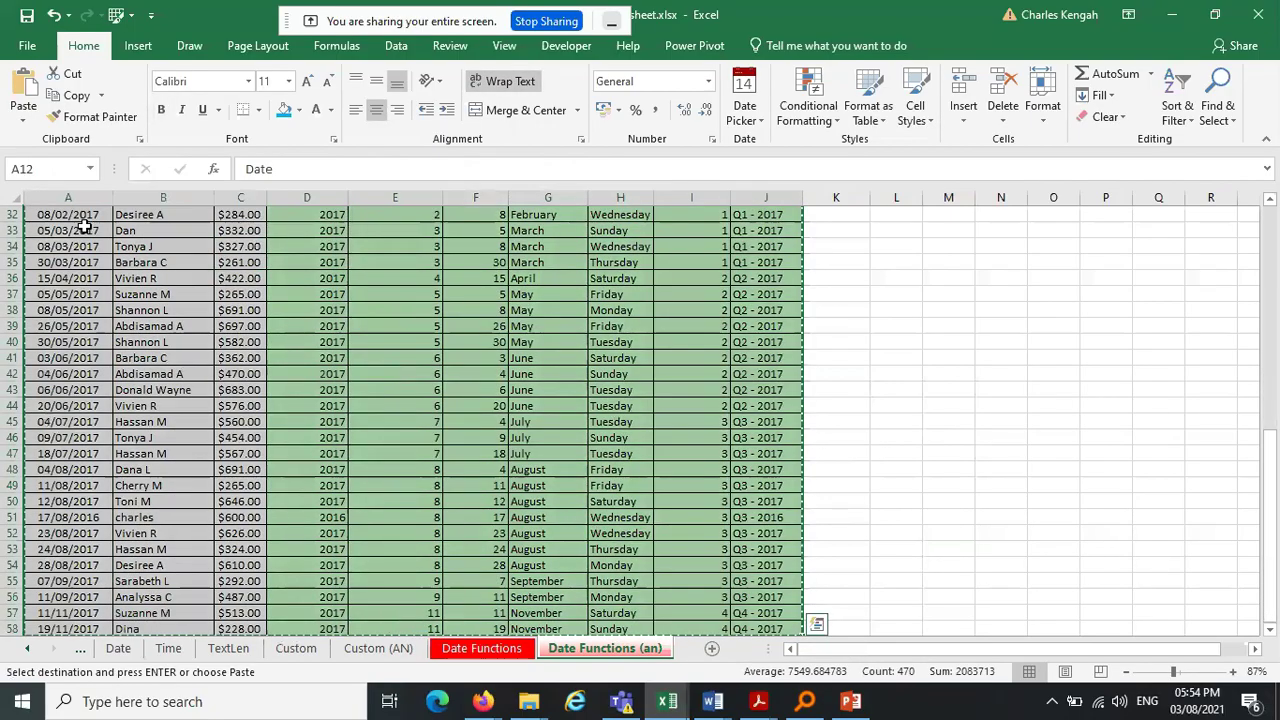
Create a new blank workbook and select cell B2
click(22, 46)
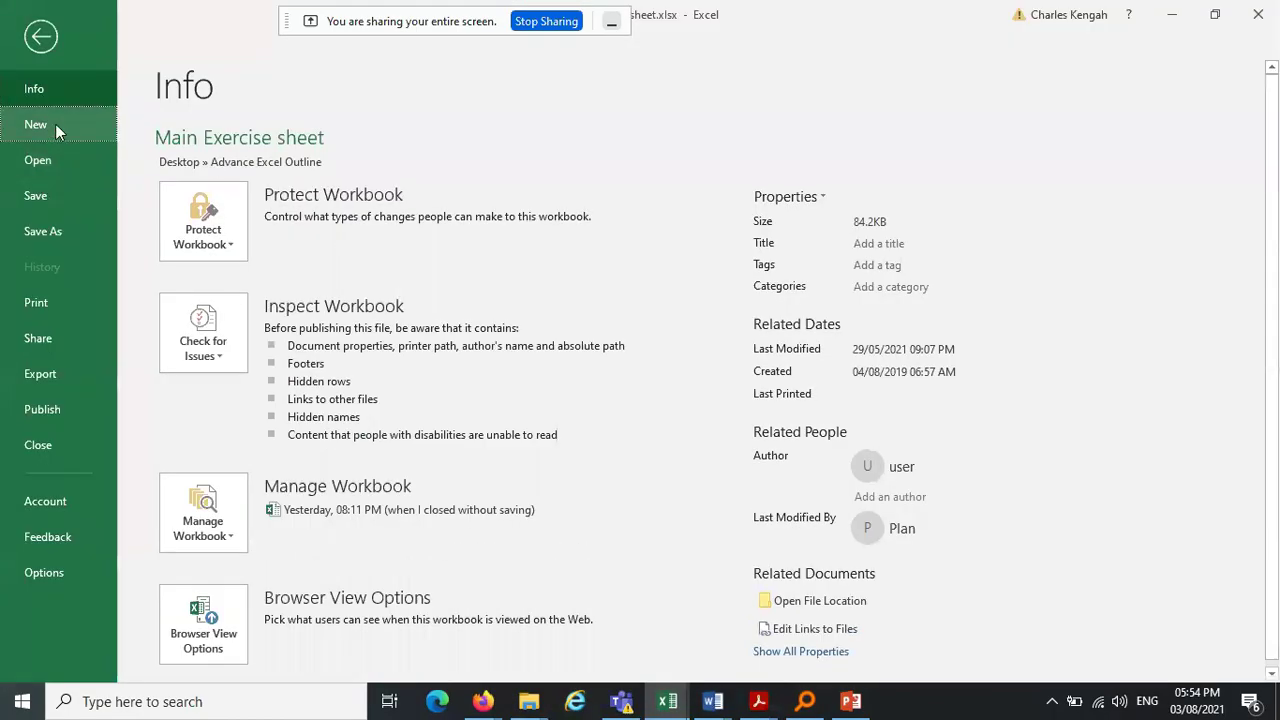
click(55, 123)
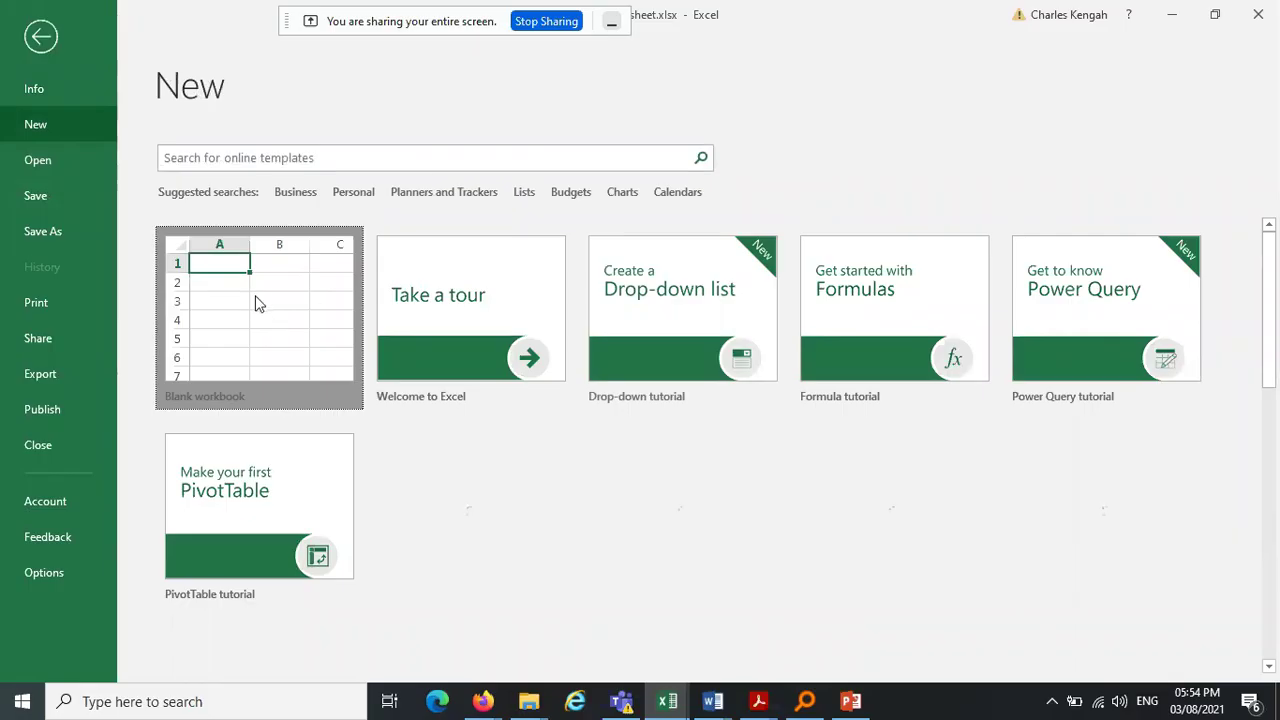
key(Escape)
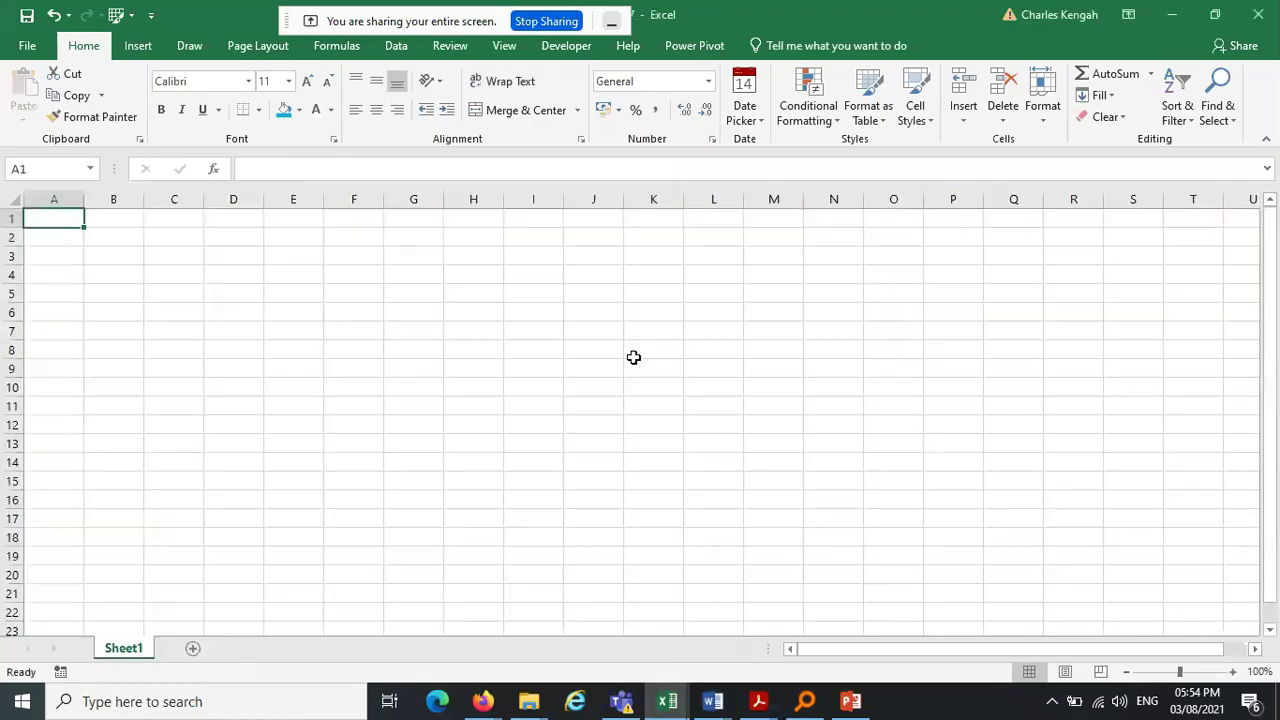
click(123, 235)
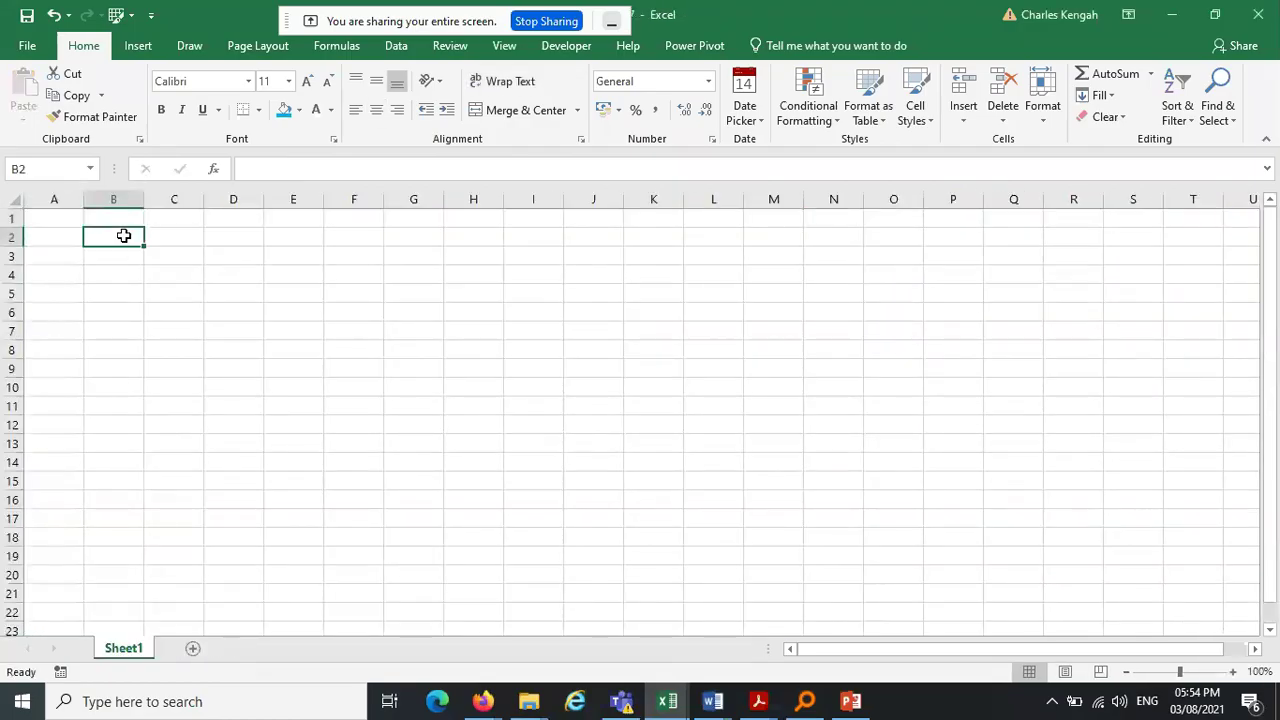
Back in the Main Exercise sheet workbook, copy the sales table A12:J58 again
click(667, 701)
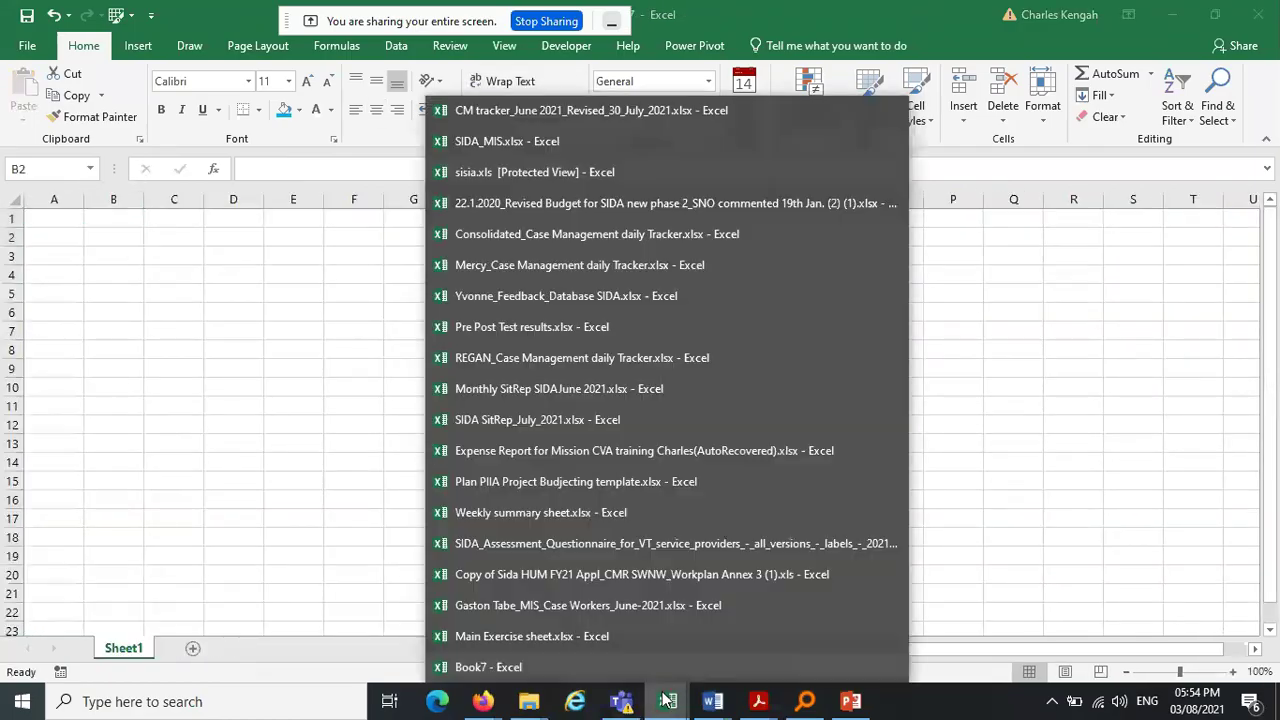
click(577, 647)
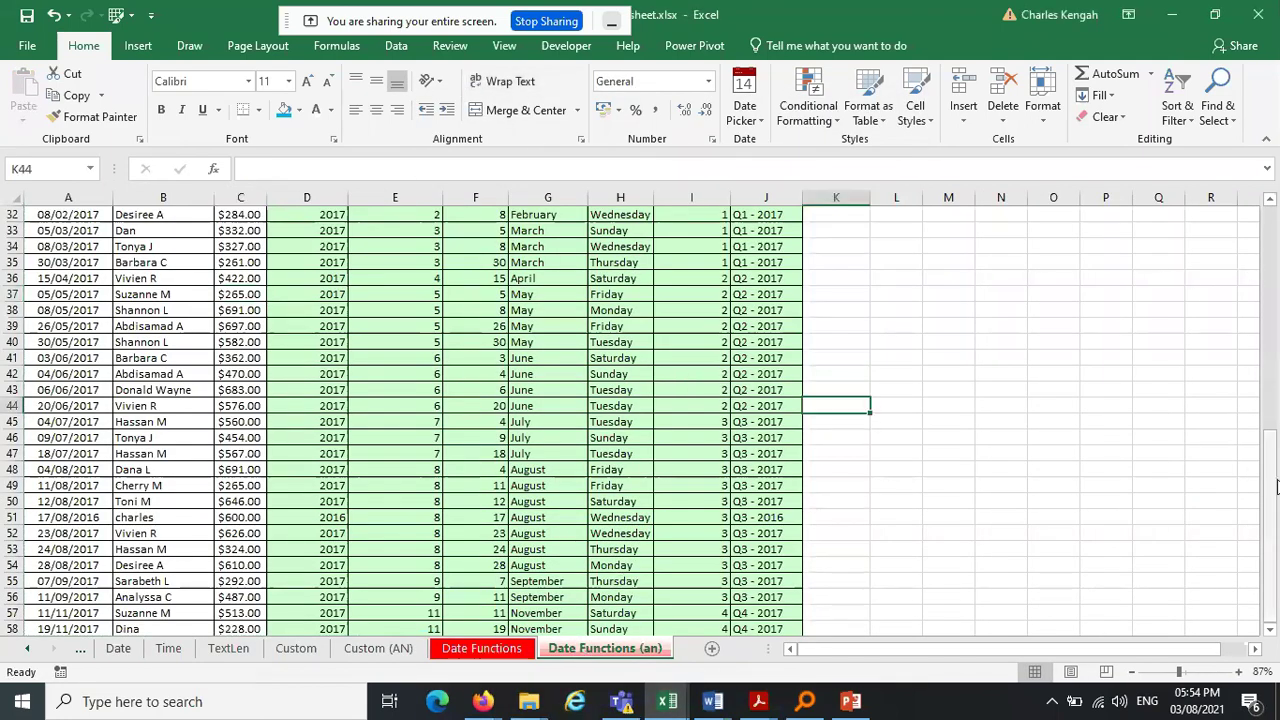
drag(1276, 486, 1275, 300)
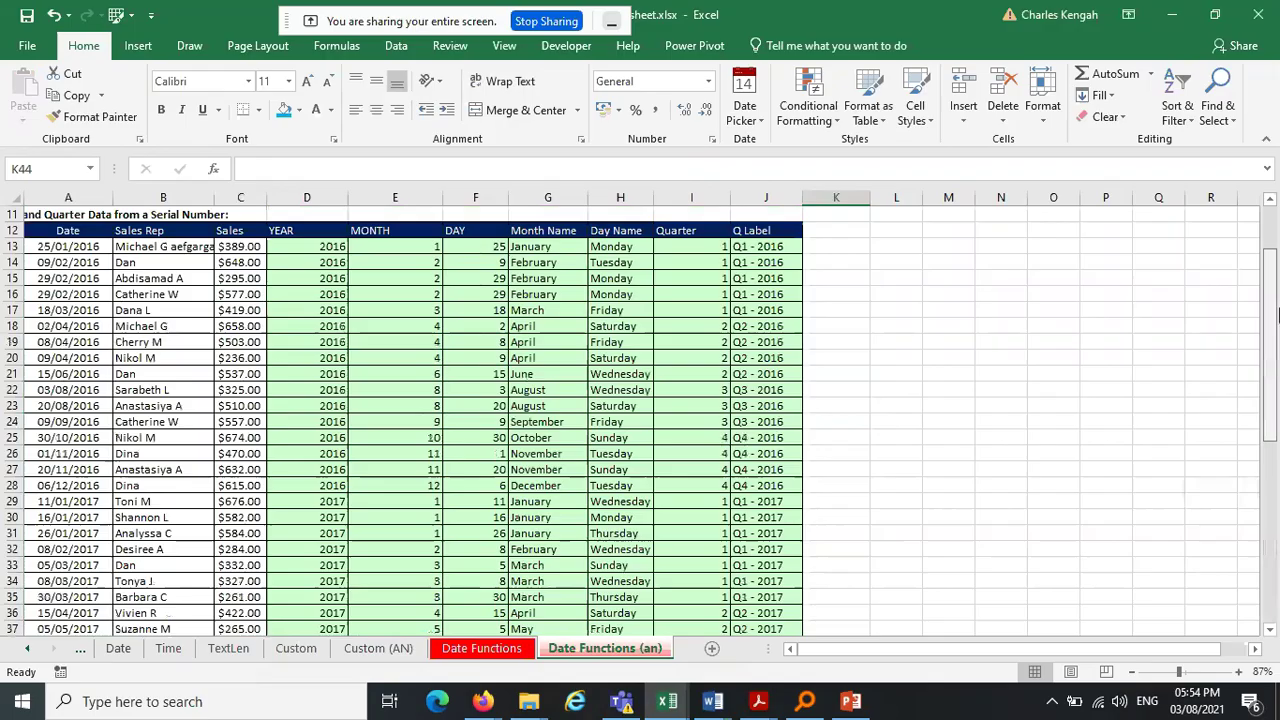
click(80, 228)
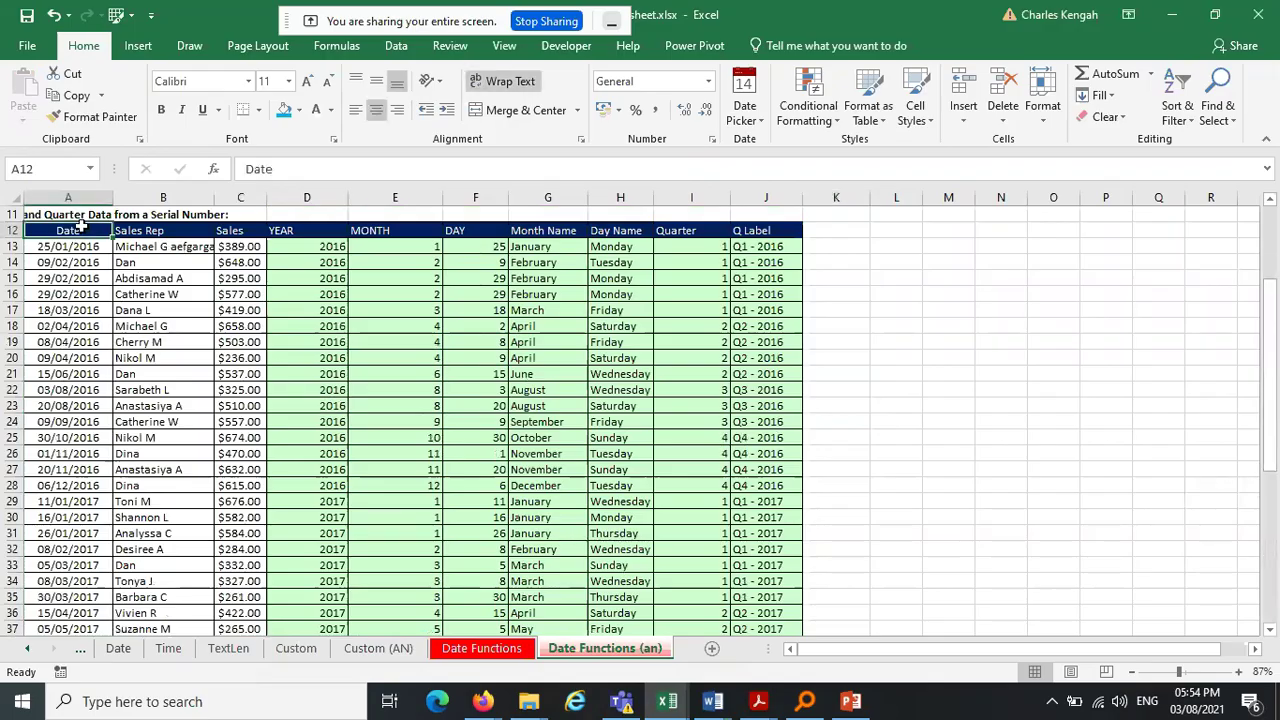
key(ctrl+shift+Down)
key(ctrl+shift+Right)
key(ctrl+c)
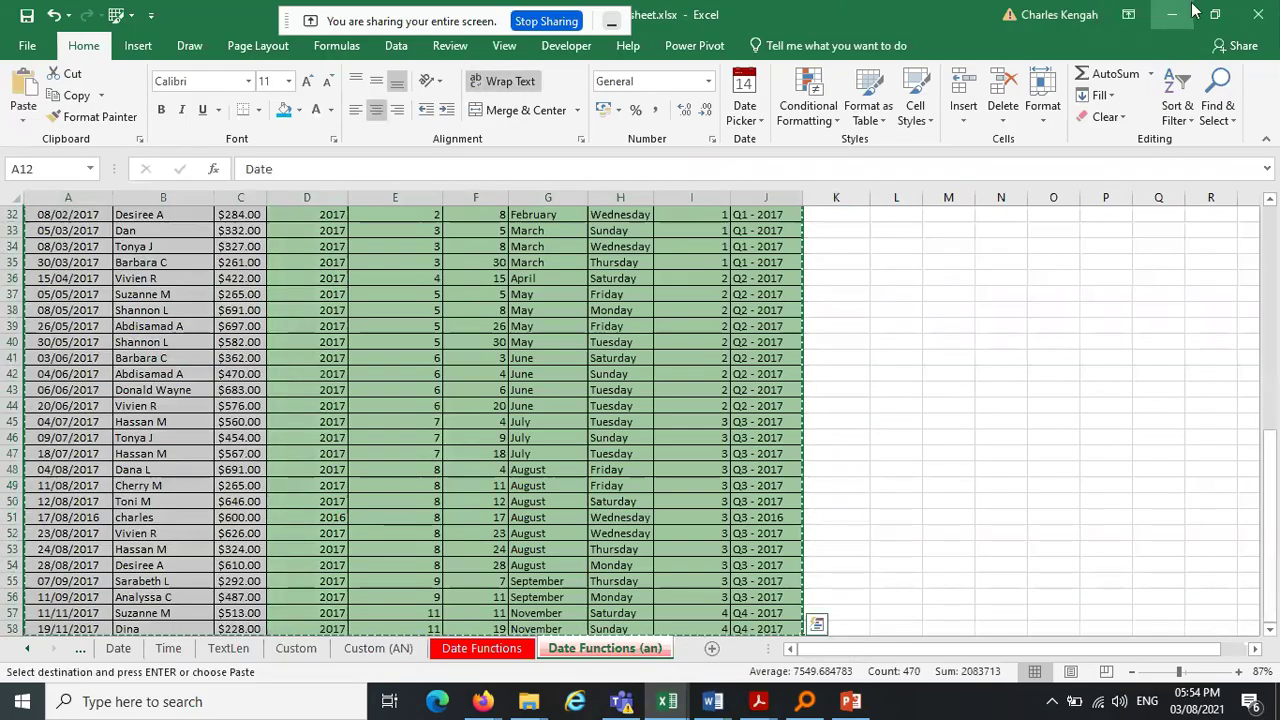
Paste the table into the new workbook at B2 and widen column B so dates show
key(ctrl+n)
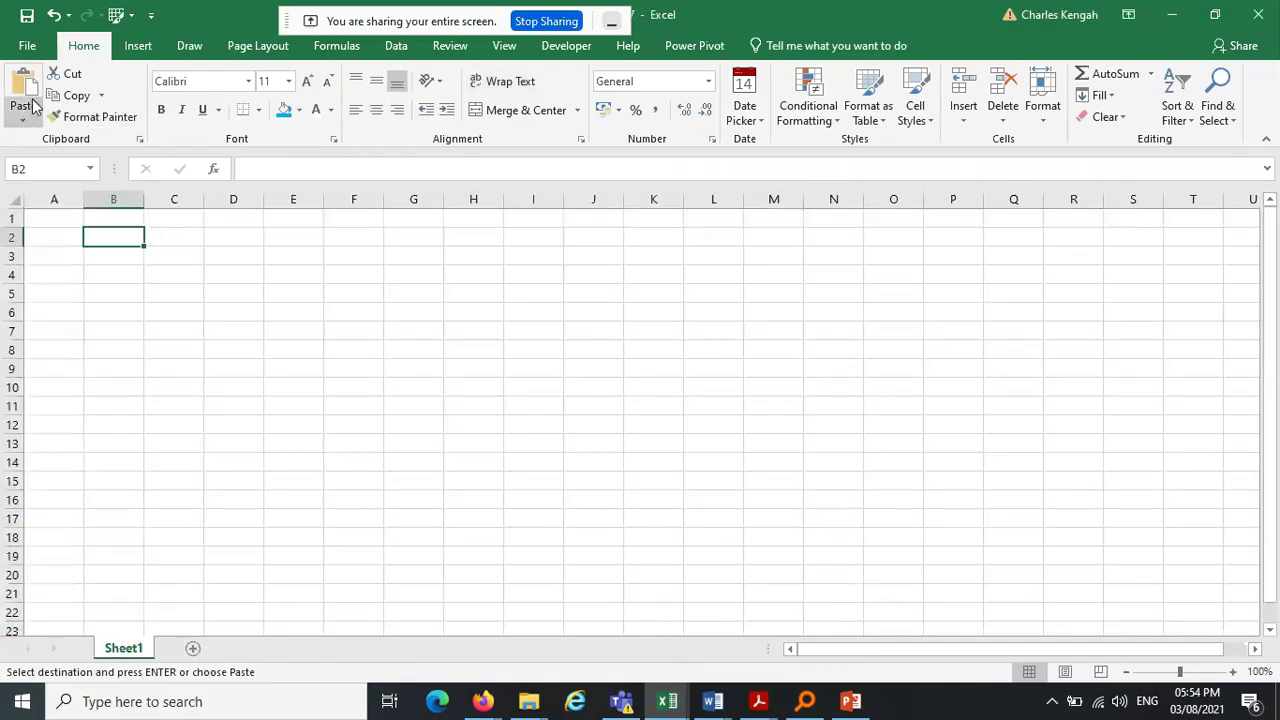
click(28, 86)
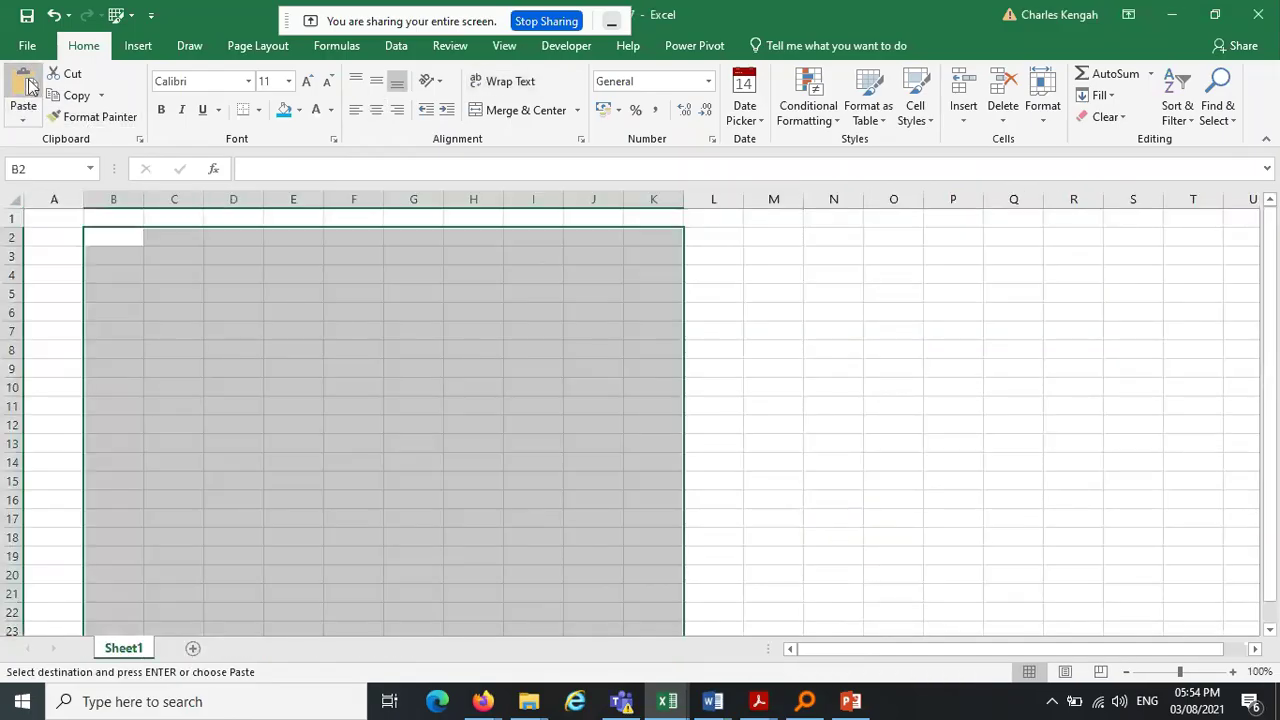
drag(160, 191, 297, 199)
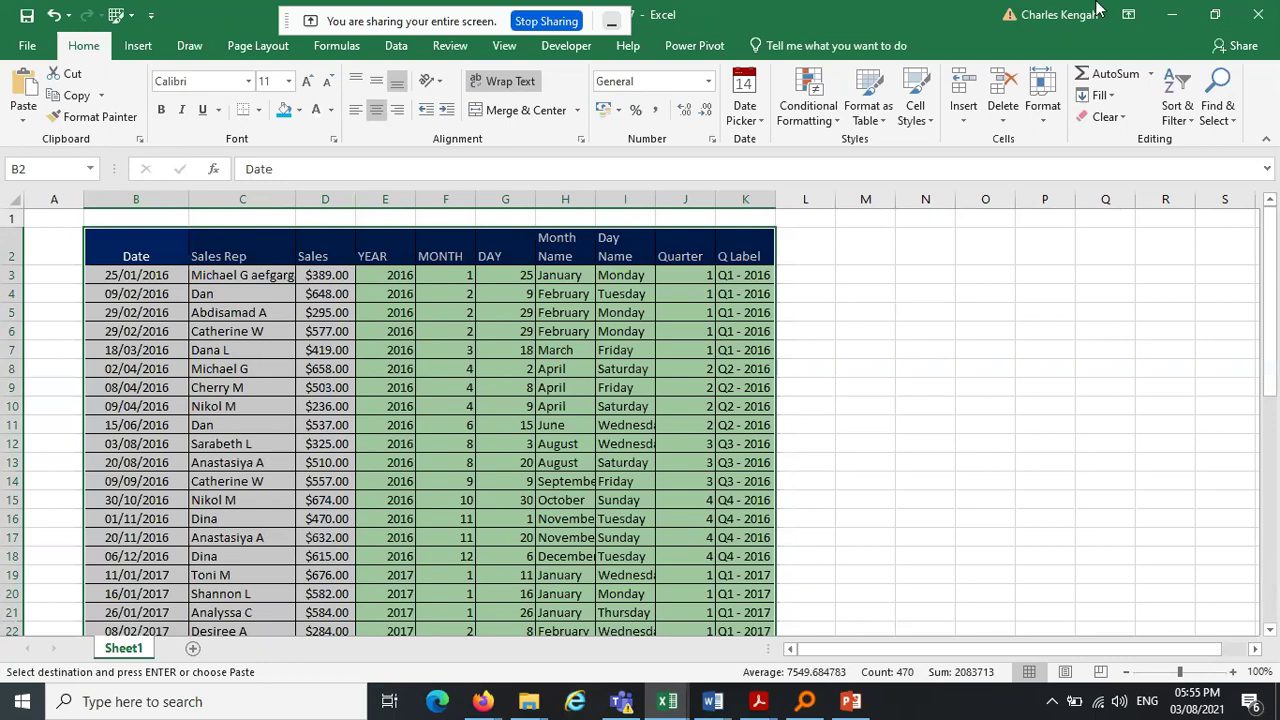
click(1179, 13)
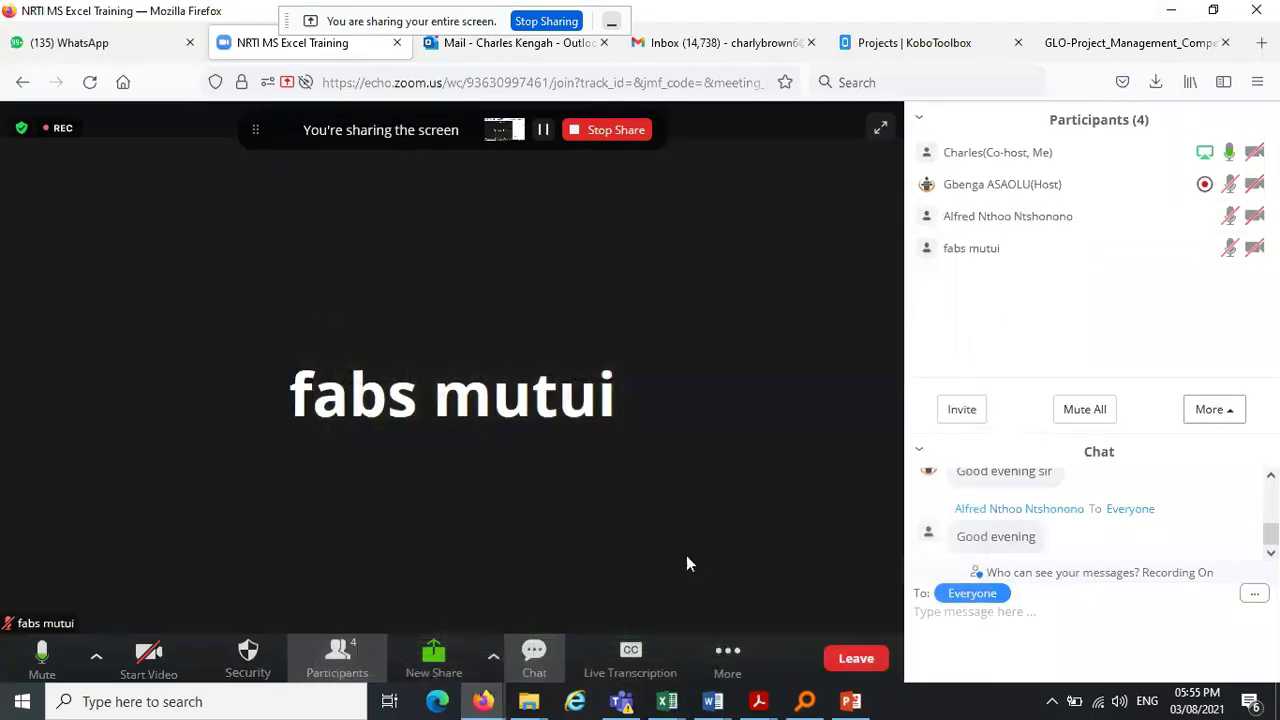
Return to the Main Exercise sheet workbook and settle on Date Functions (an), checking Custom (AN) briefly
mouse_move(680, 708)
click(584, 640)
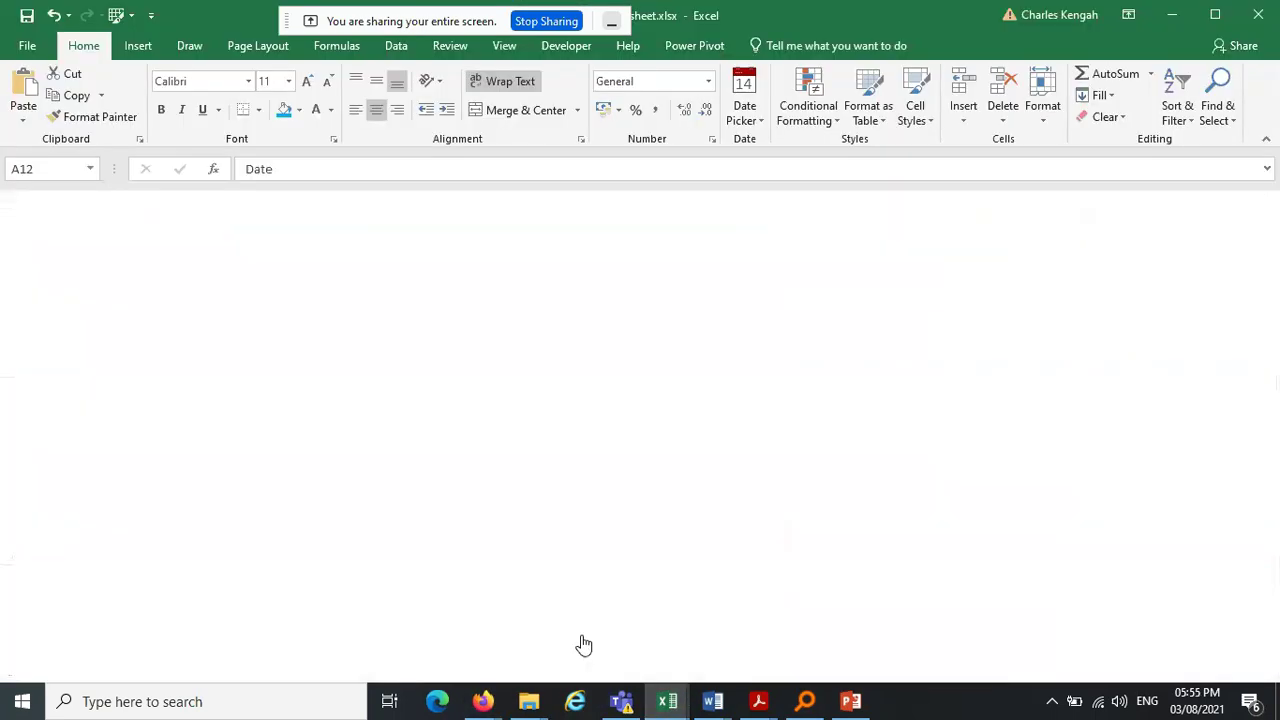
scroll(575, 608, up, 7)
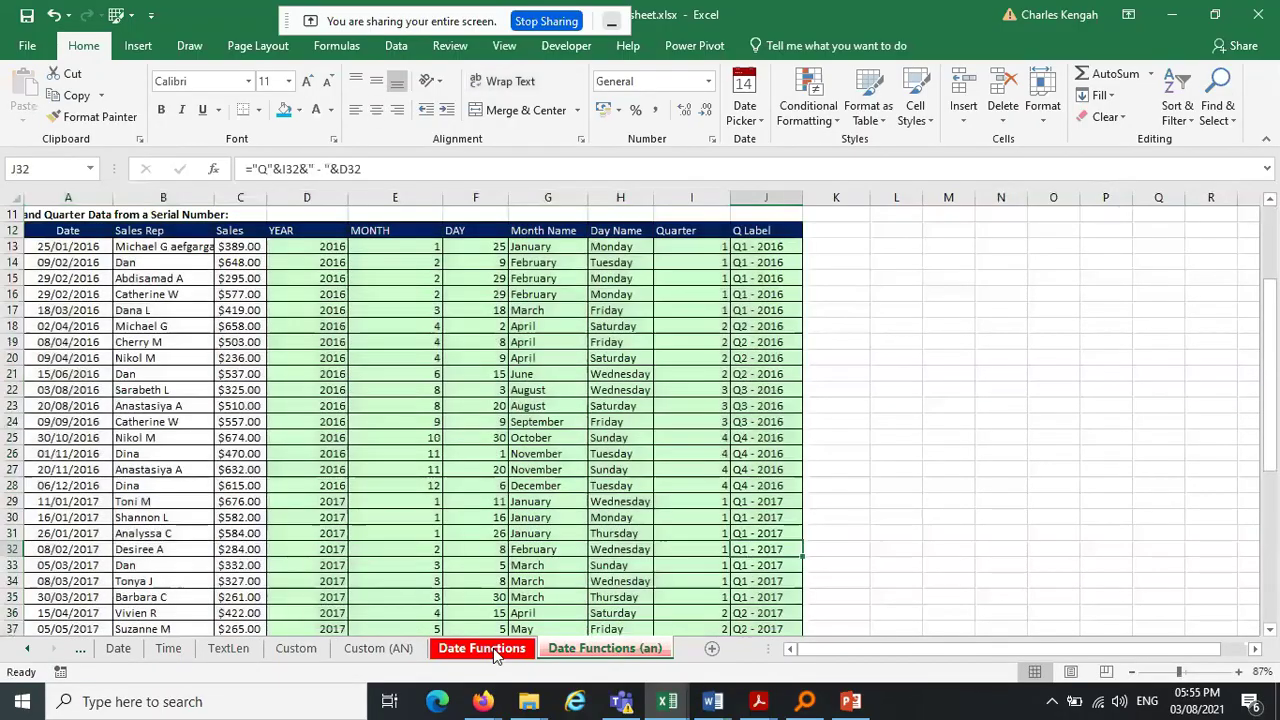
click(485, 649)
click(588, 652)
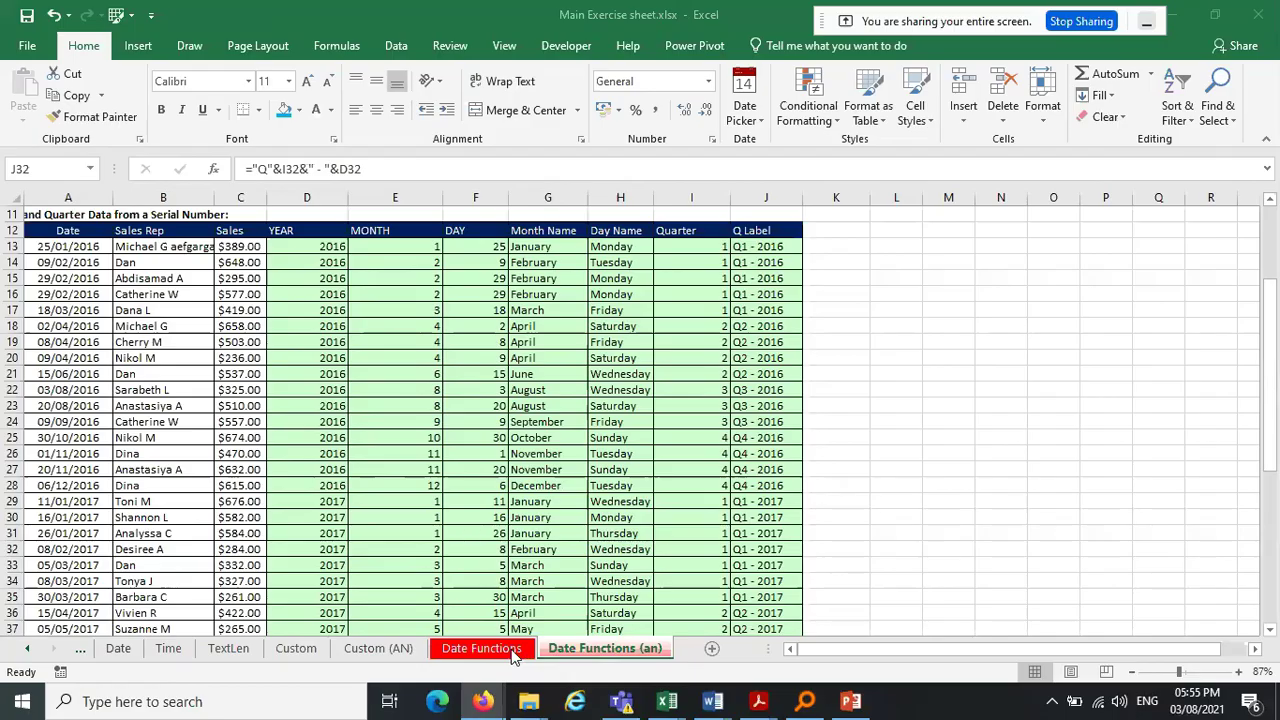
click(370, 650)
click(593, 652)
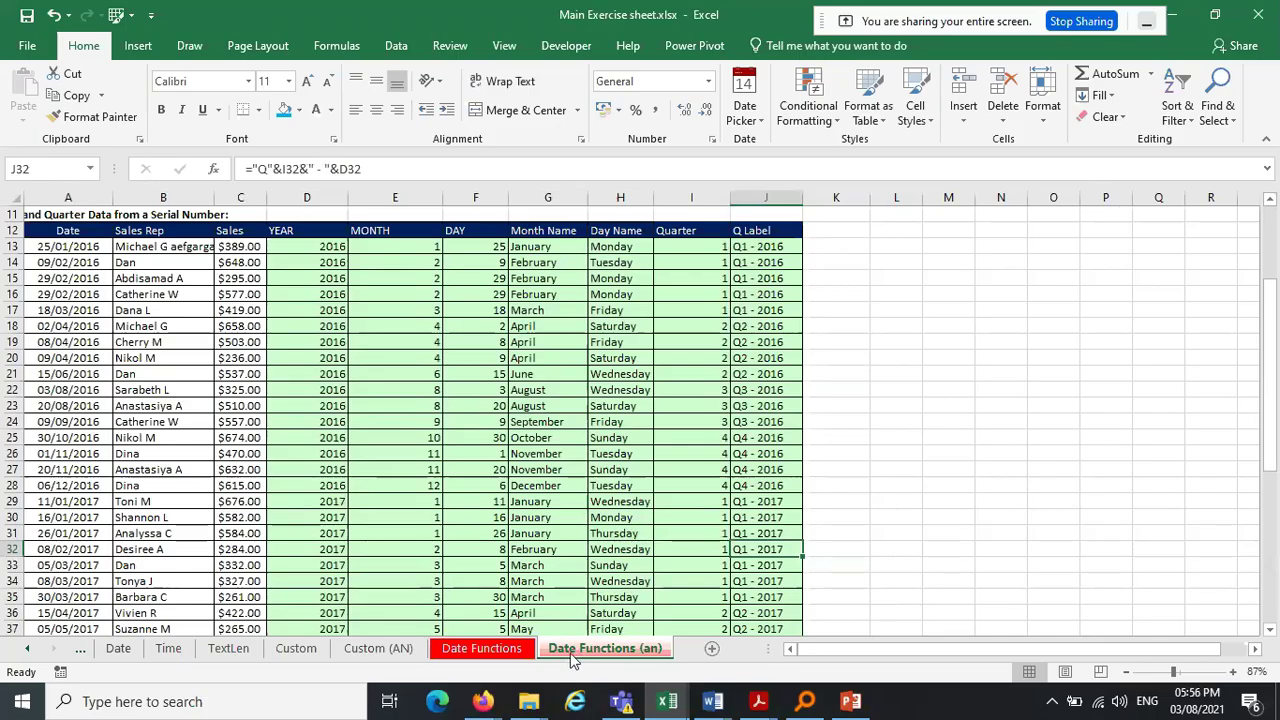
Open Move or Copy for the Date Functions (an) sheet with Create a copy ticked
right_click(573, 657)
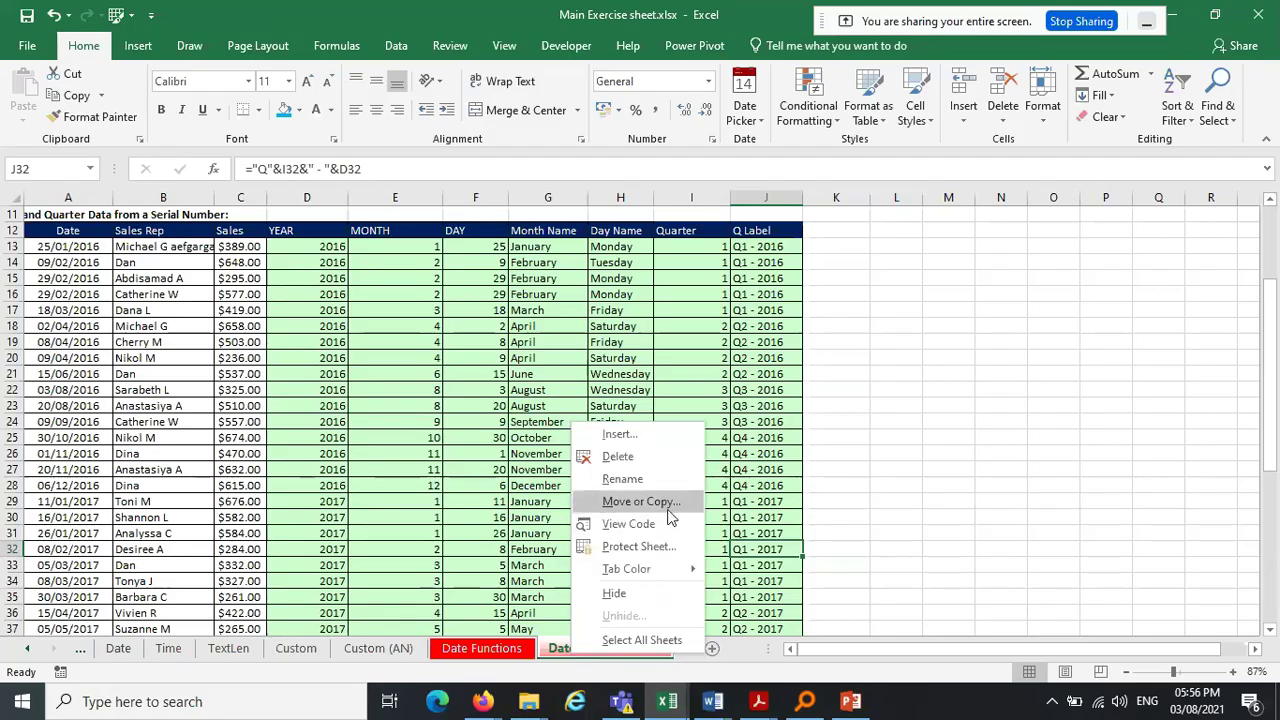
right_click(556, 652)
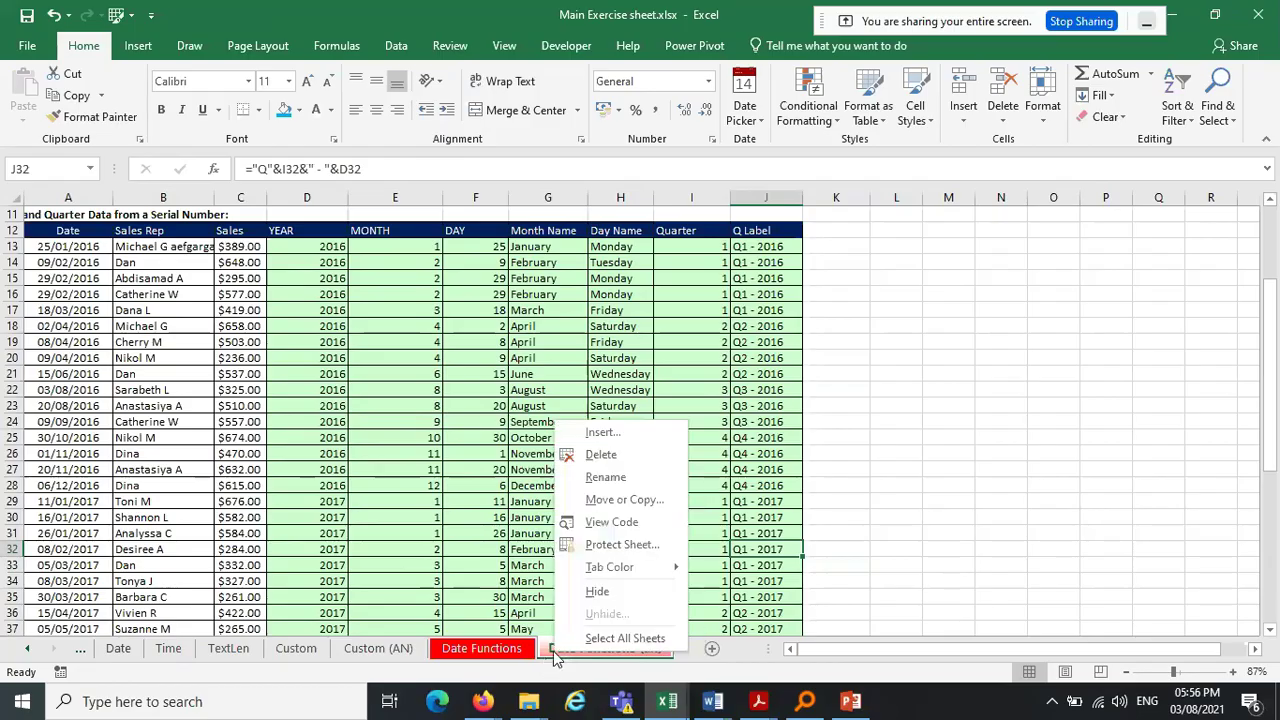
click(615, 500)
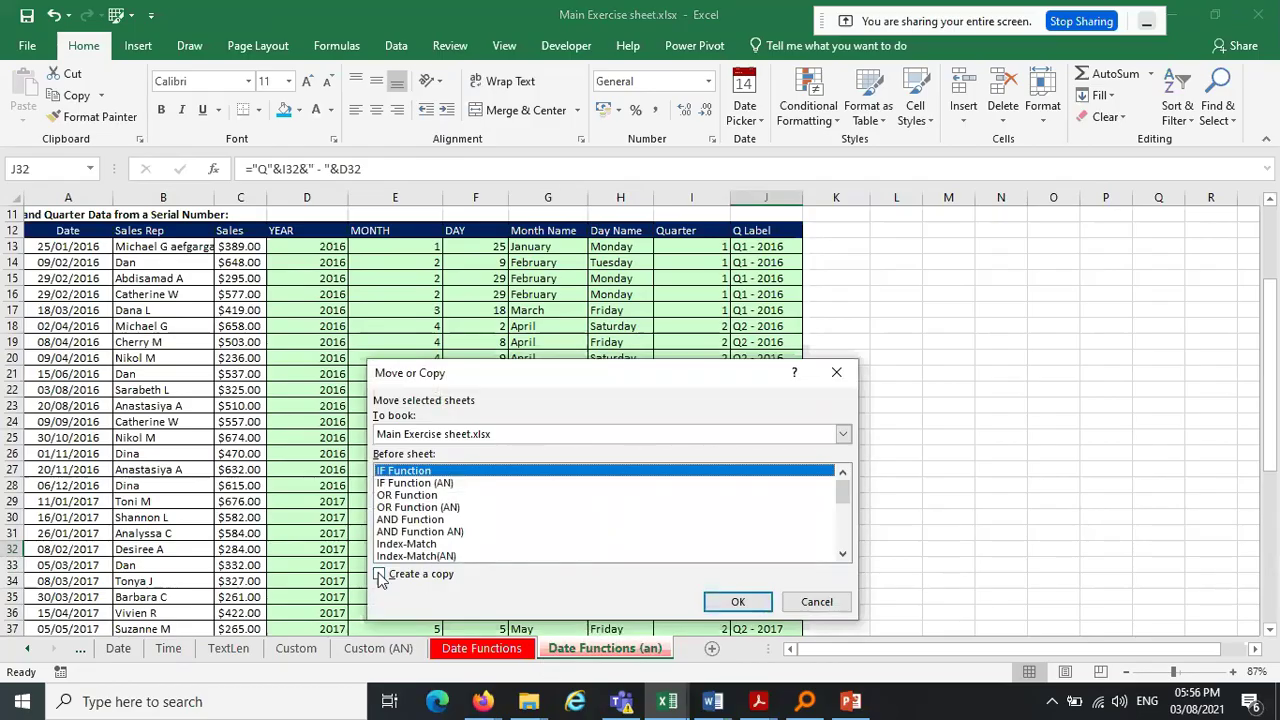
click(380, 577)
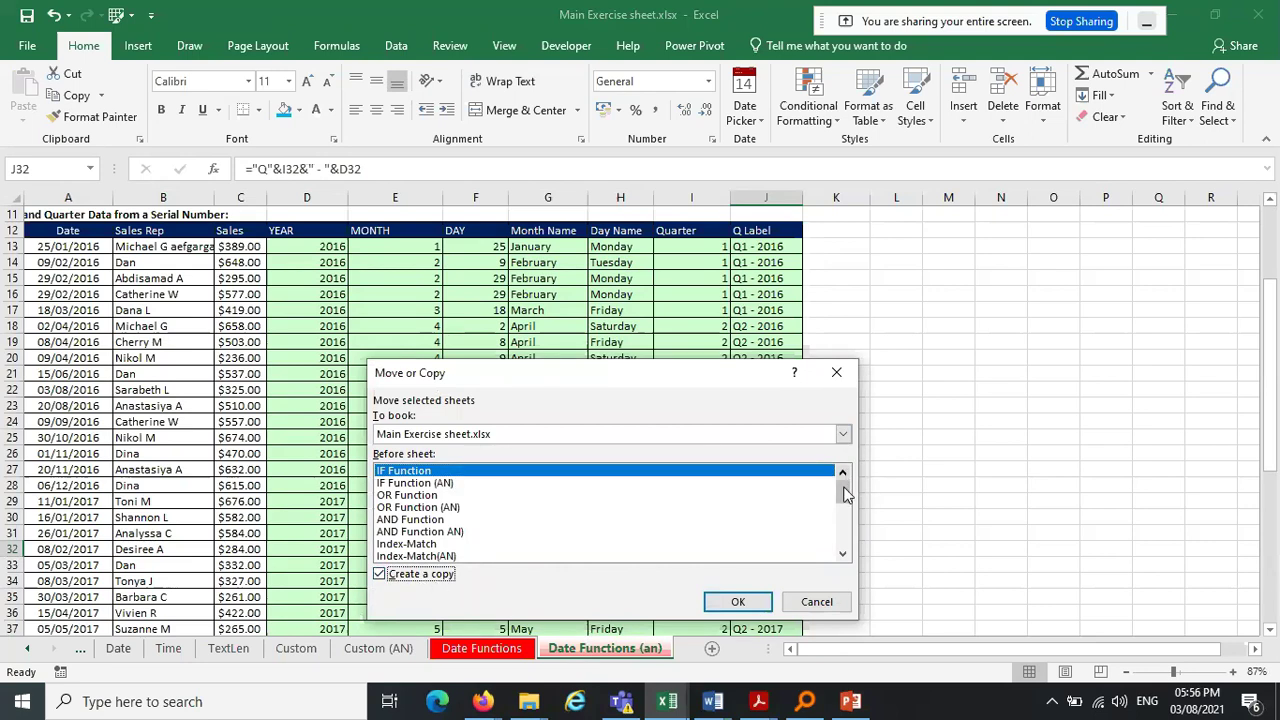
Set the destination to (new book) and confirm, creating Book8 with the copy
click(843, 434)
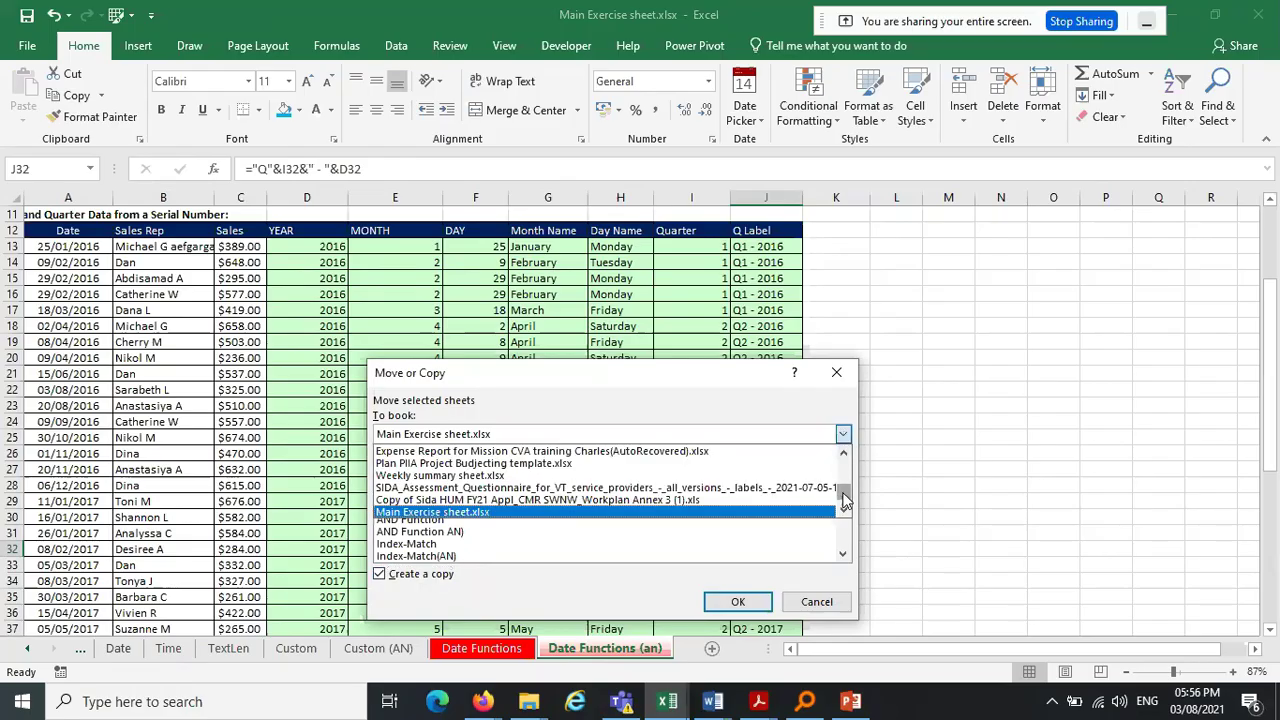
click(844, 434)
click(844, 434)
click(844, 434)
click(844, 434)
click(844, 434)
click(844, 434)
drag(845, 498, 847, 464)
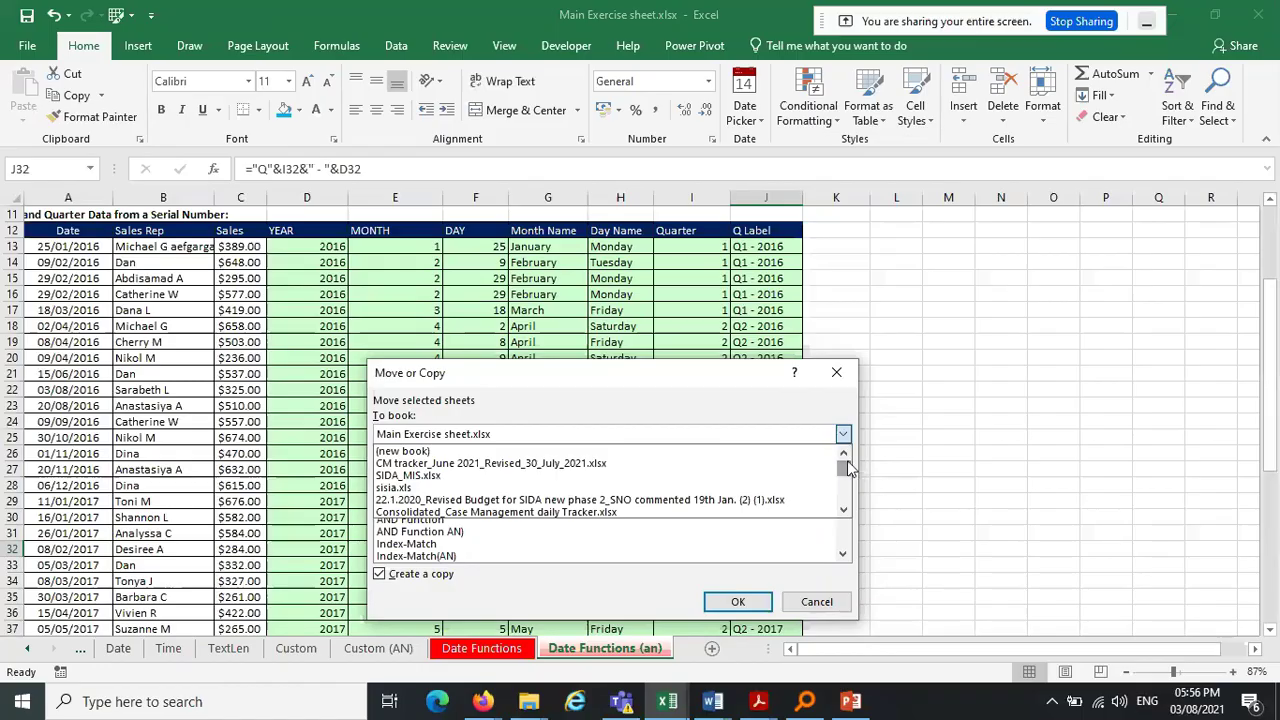
click(531, 451)
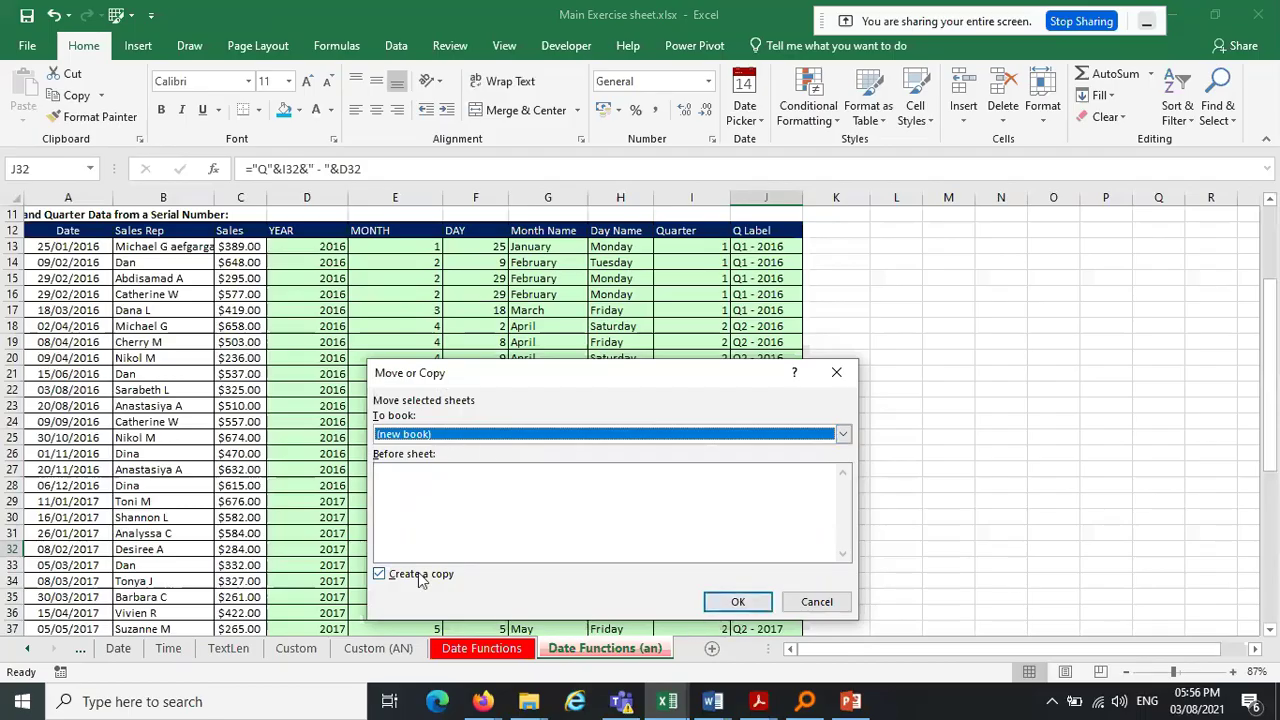
click(738, 601)
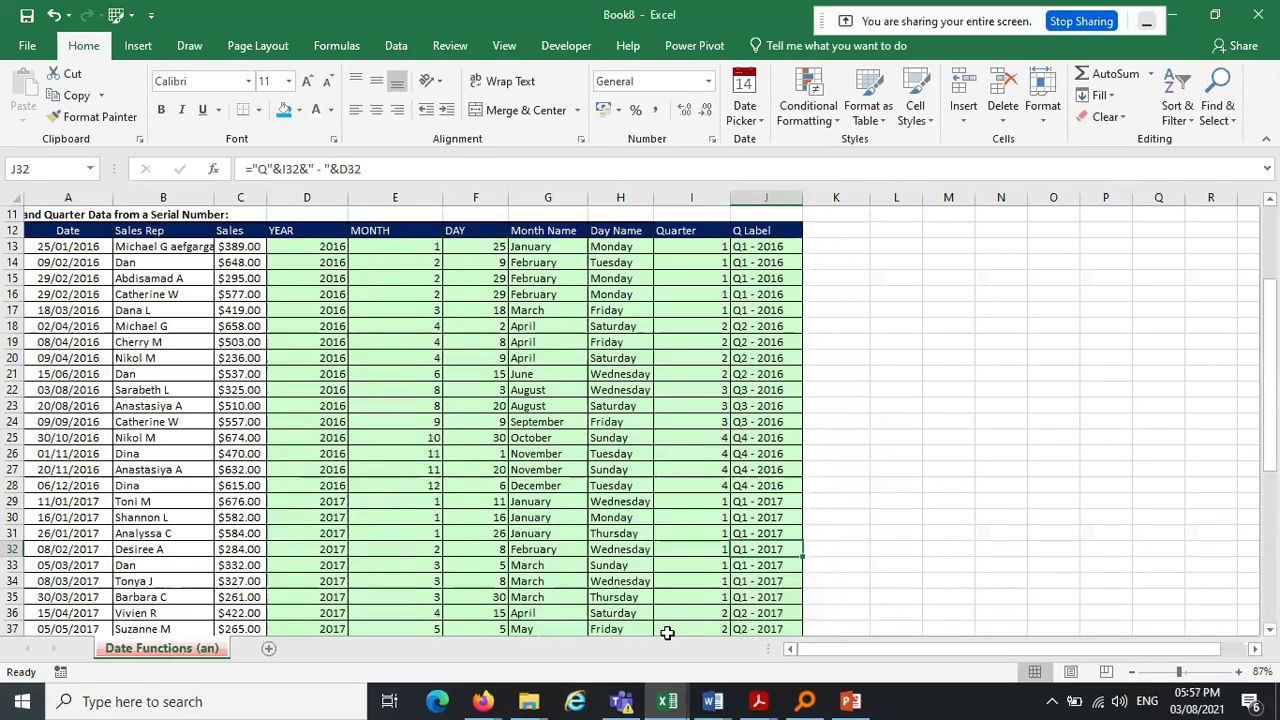
mouse_move(667, 701)
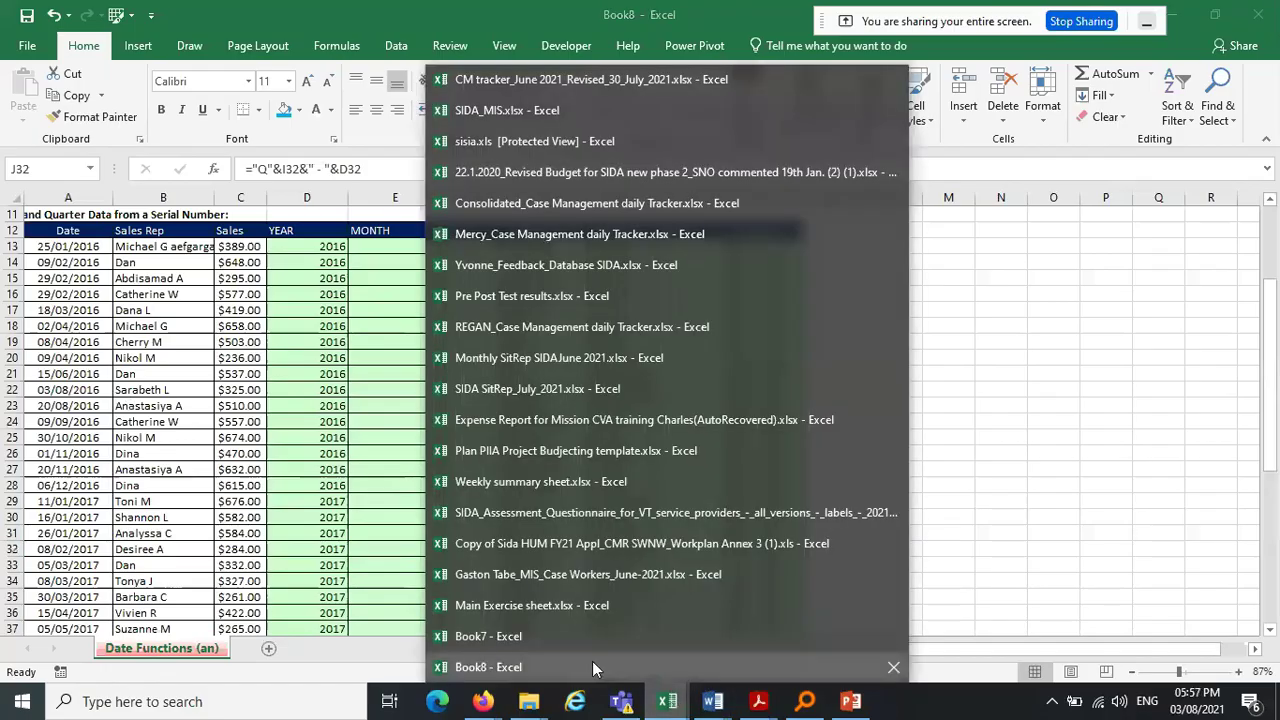
click(570, 606)
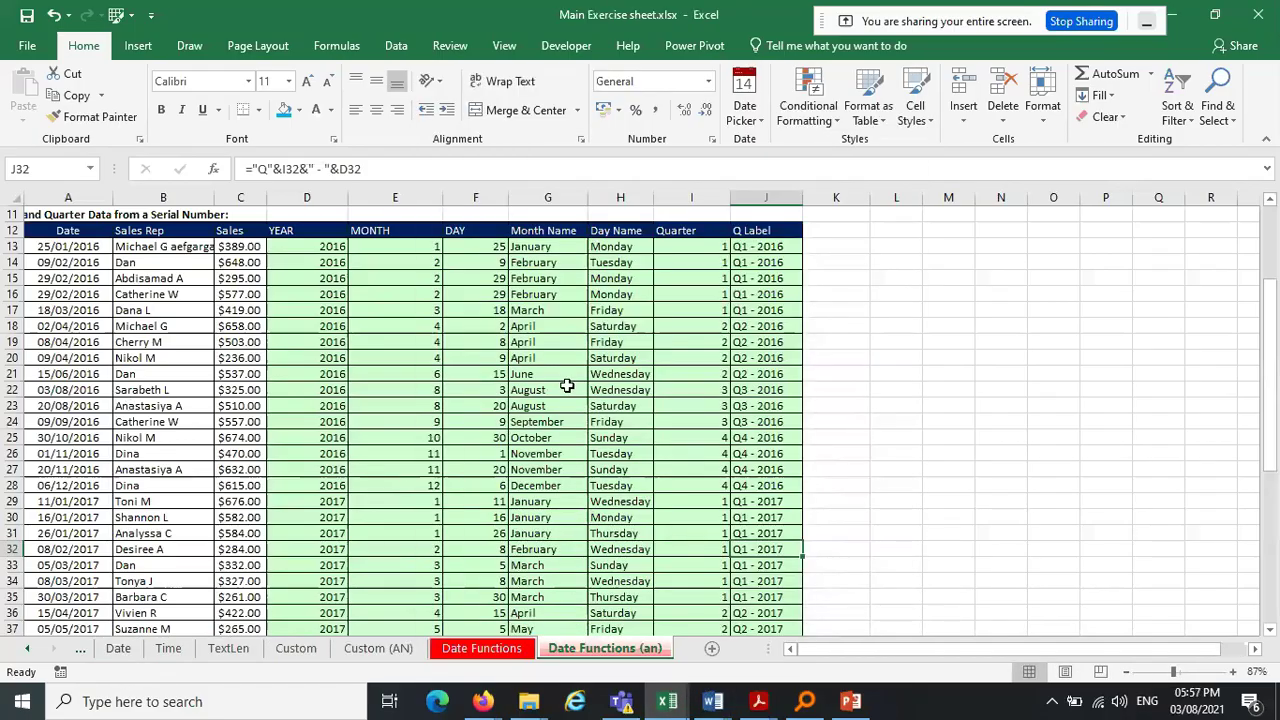
click(482, 648)
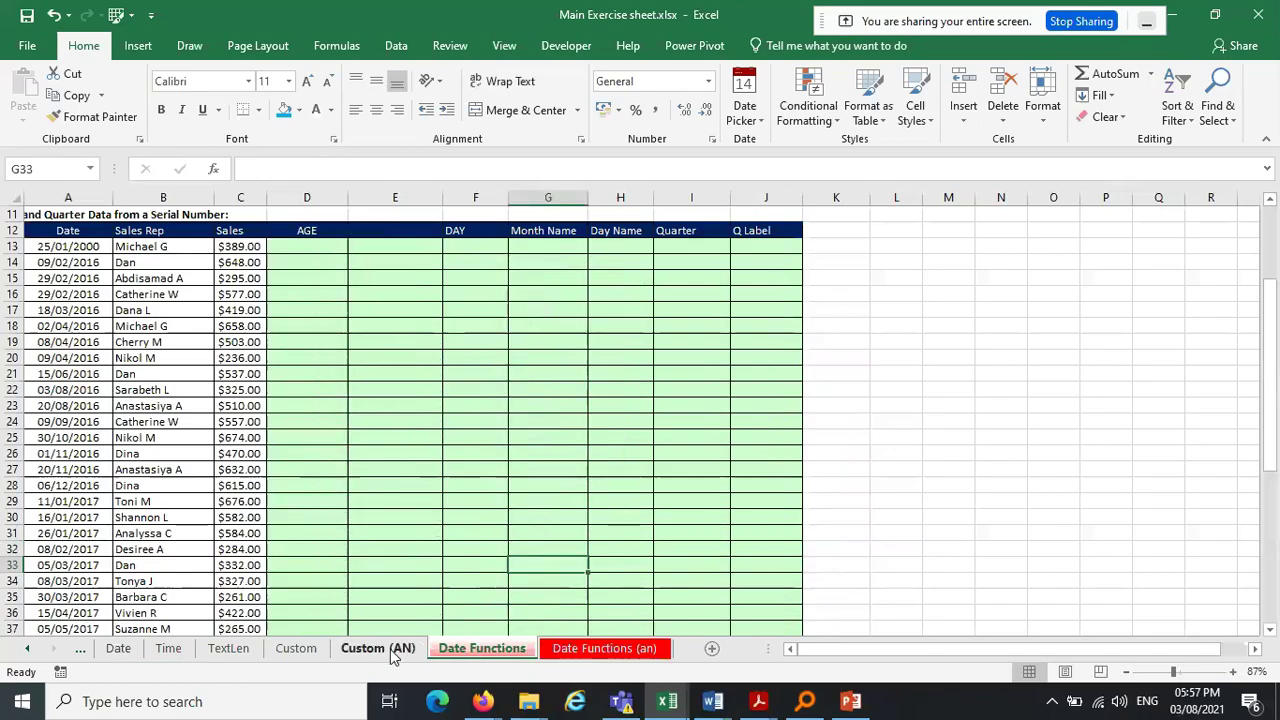
click(628, 656)
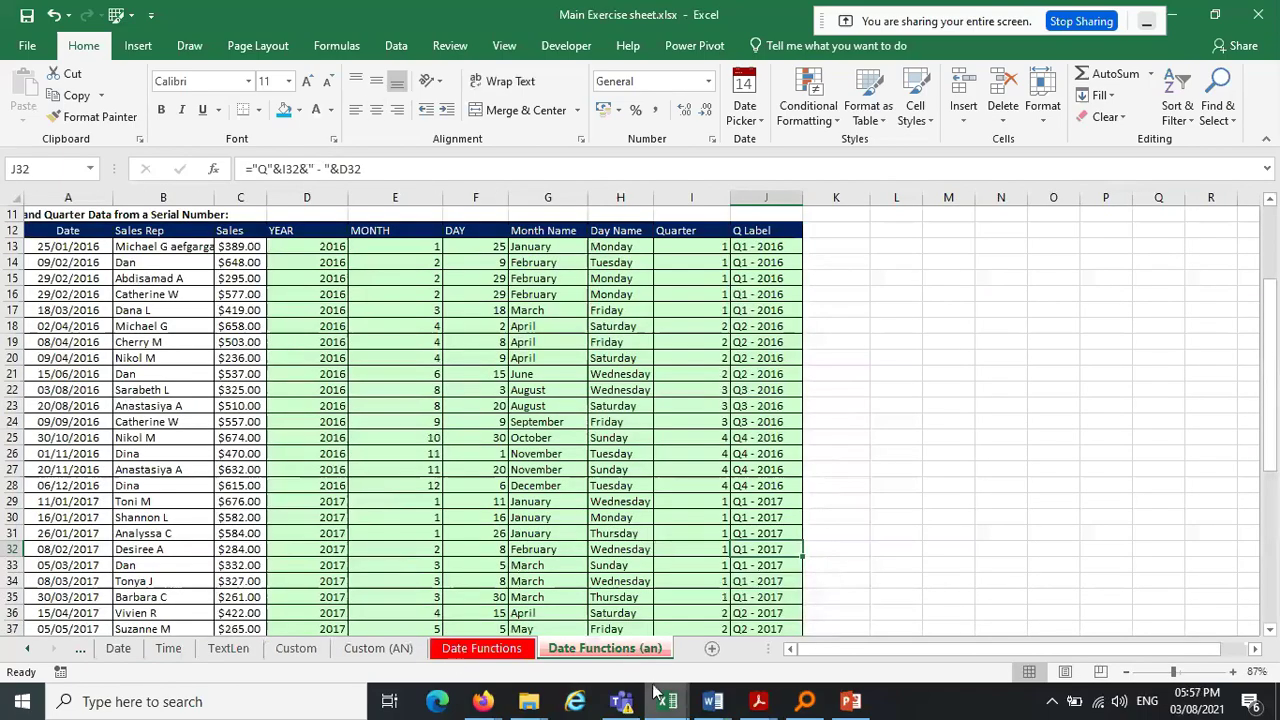
mouse_move(662, 698)
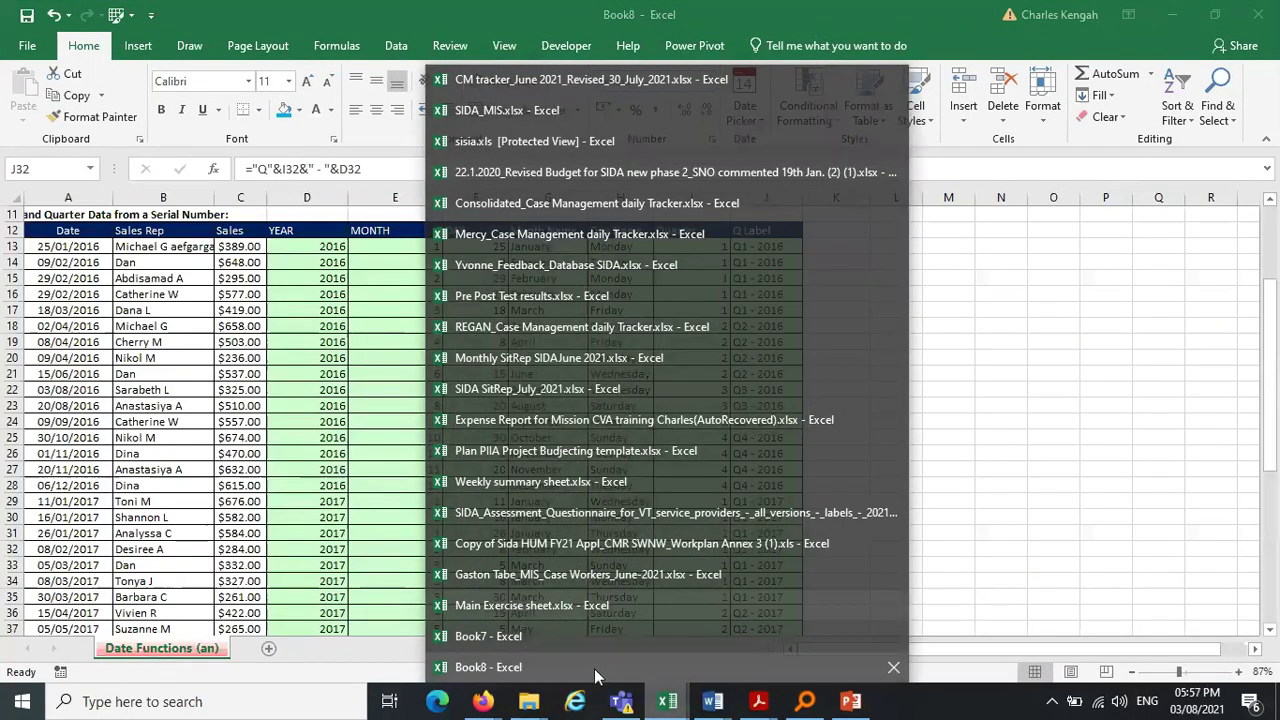
click(603, 665)
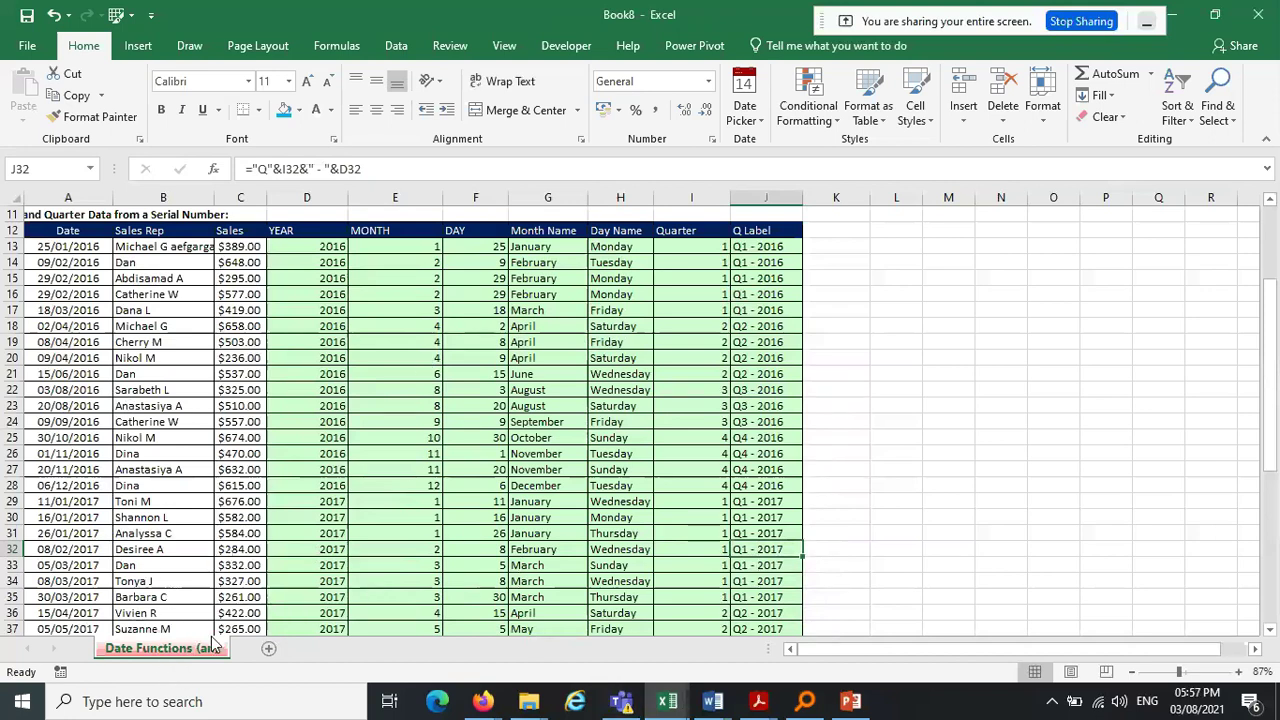
click(662, 700)
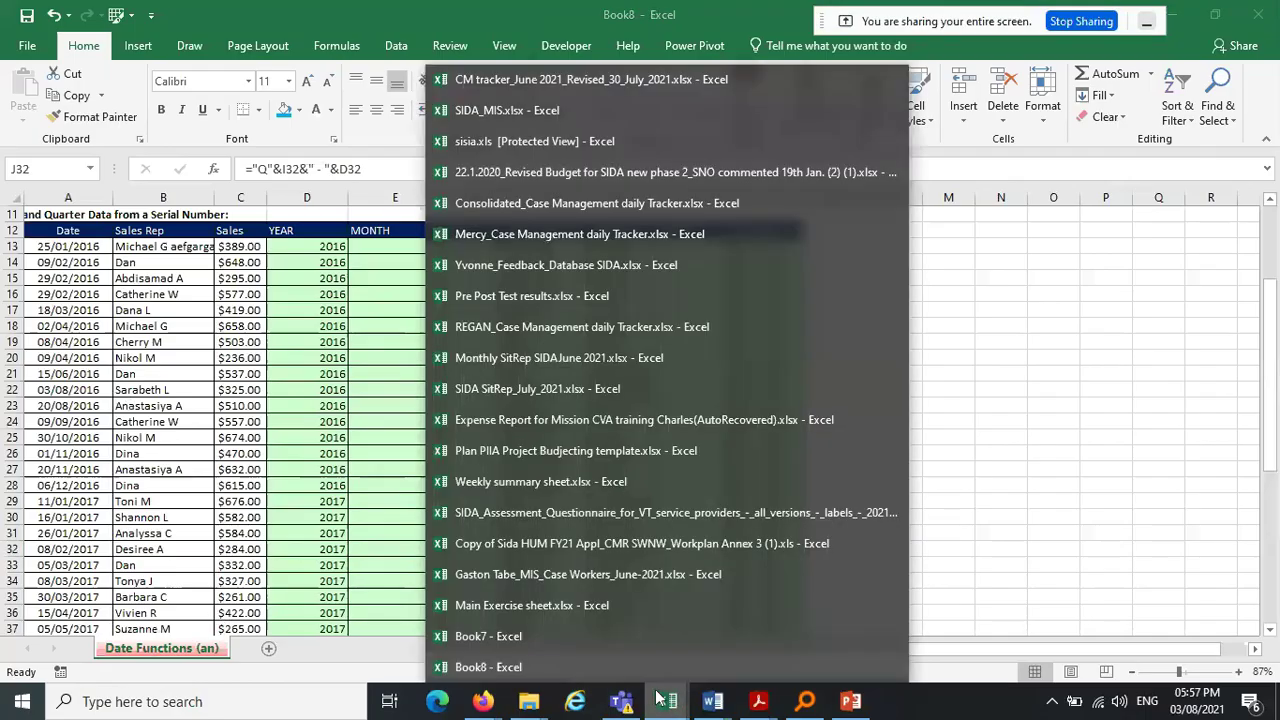
Bring the Main Exercise sheet workbook to the front and open the Custom sheet
mouse_move(561, 610)
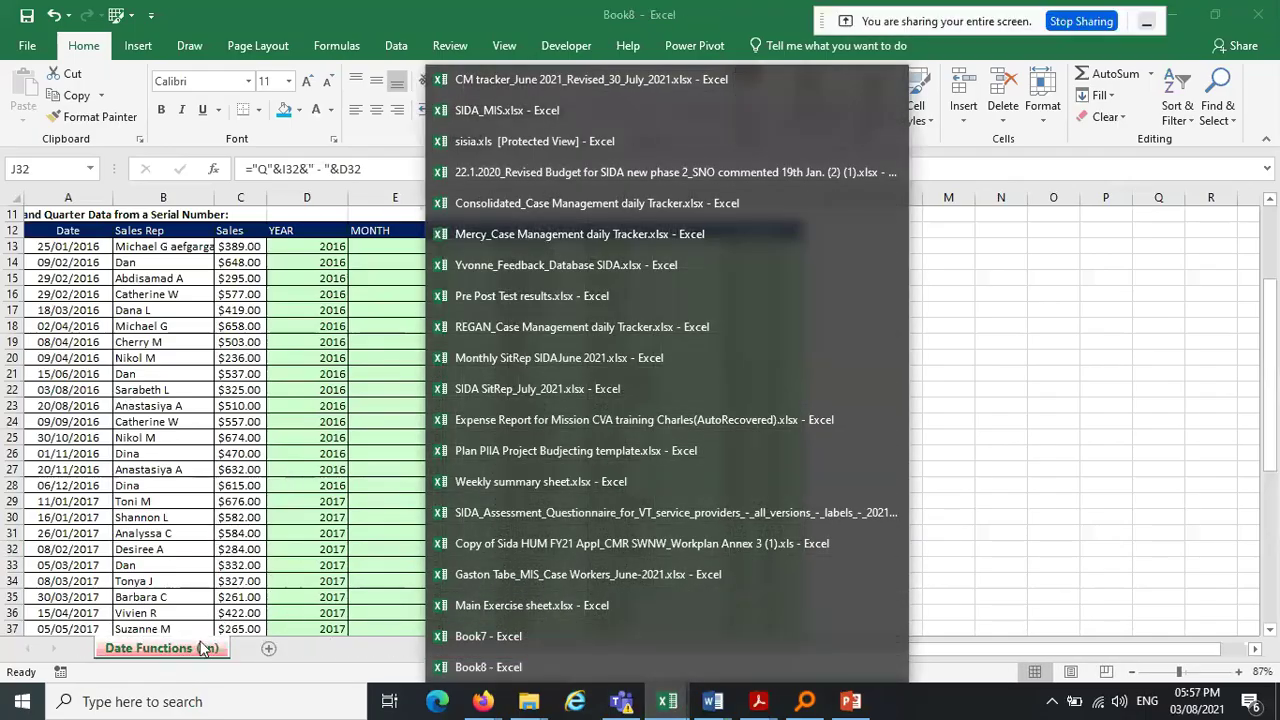
click(578, 605)
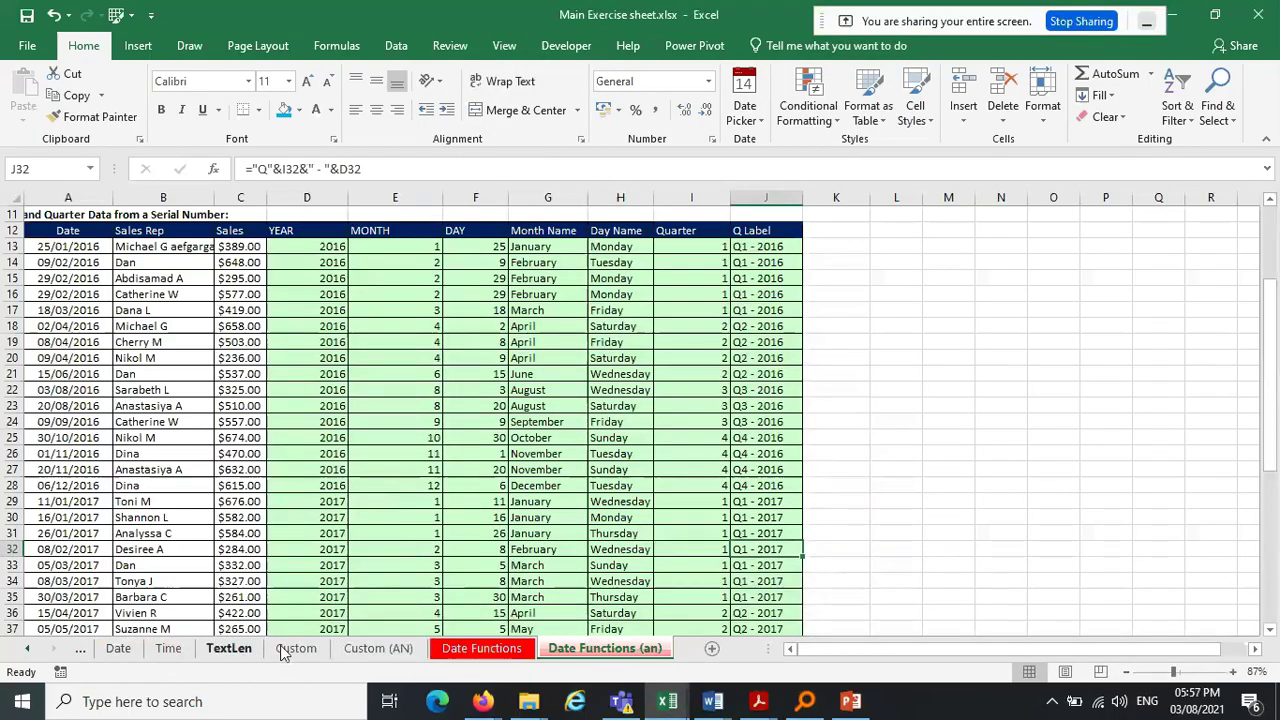
click(380, 654)
click(306, 657)
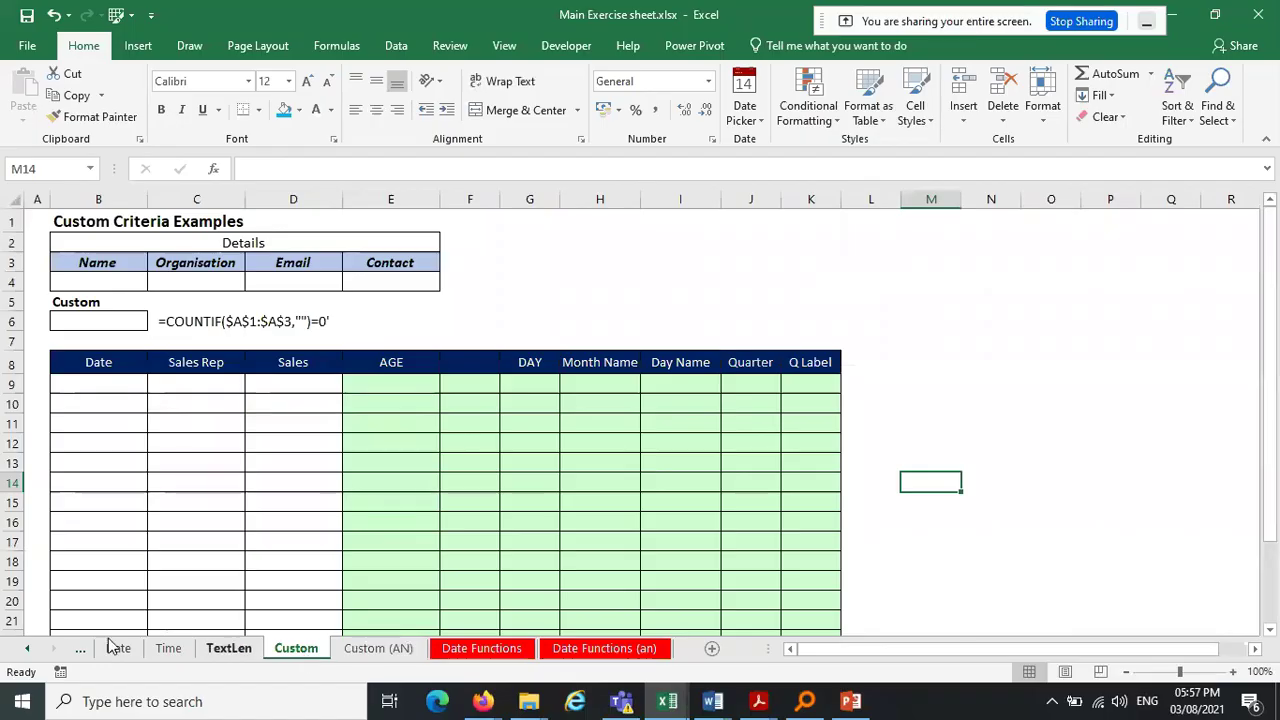
Scroll the sheet tabs left, past Today (AN), and open the OR Function (AN) sheet
click(28, 650)
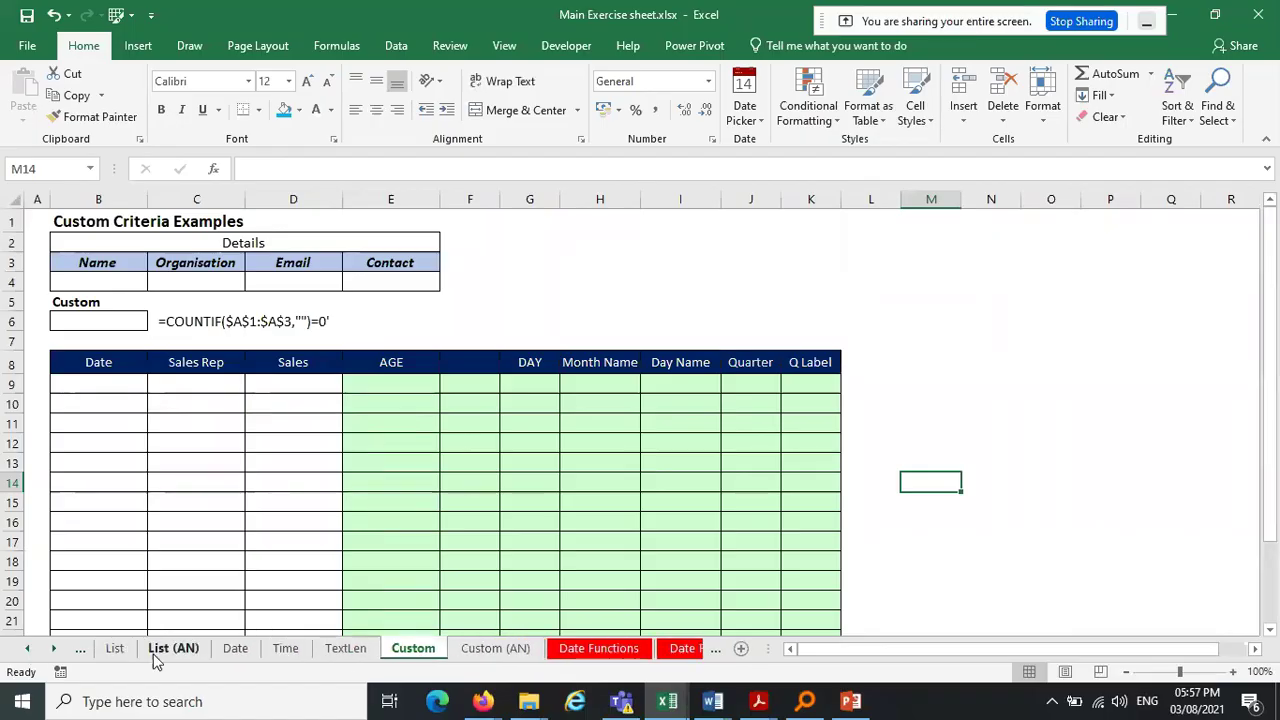
click(26, 650)
click(26, 650)
click(26, 650)
click(24, 652)
click(412, 650)
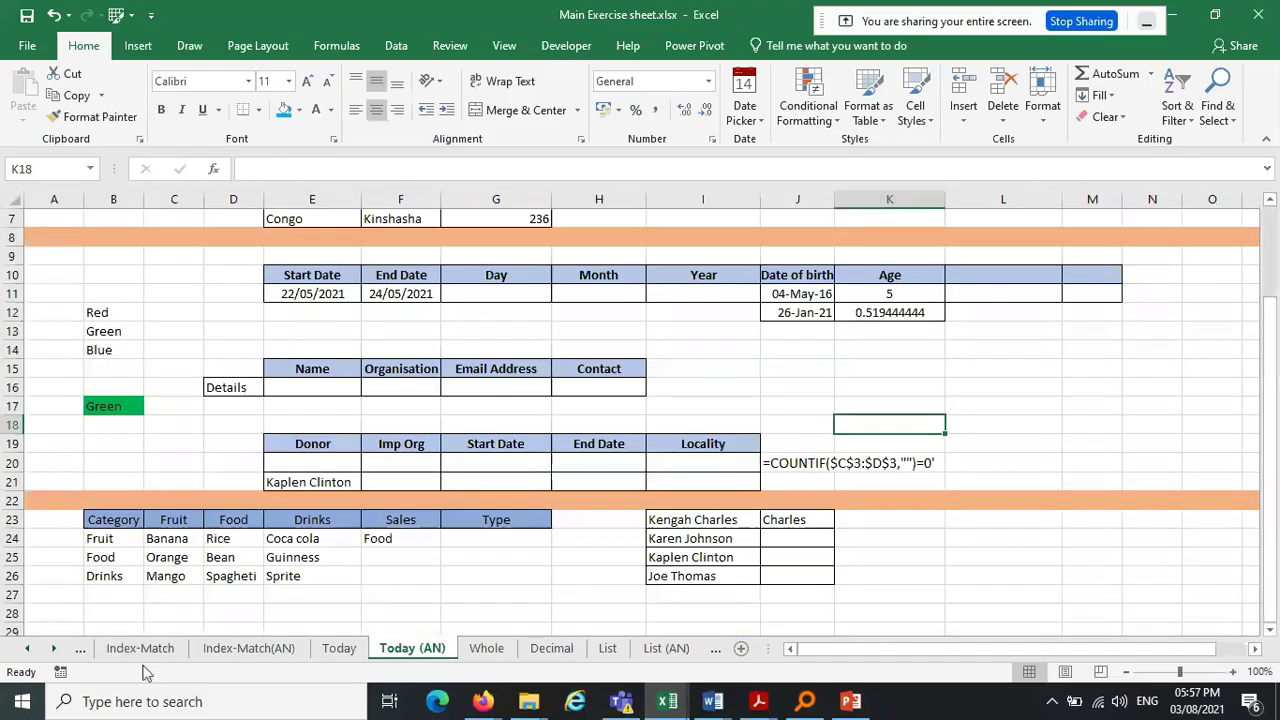
click(26, 650)
click(26, 650)
click(26, 650)
click(26, 650)
click(165, 650)
click(245, 650)
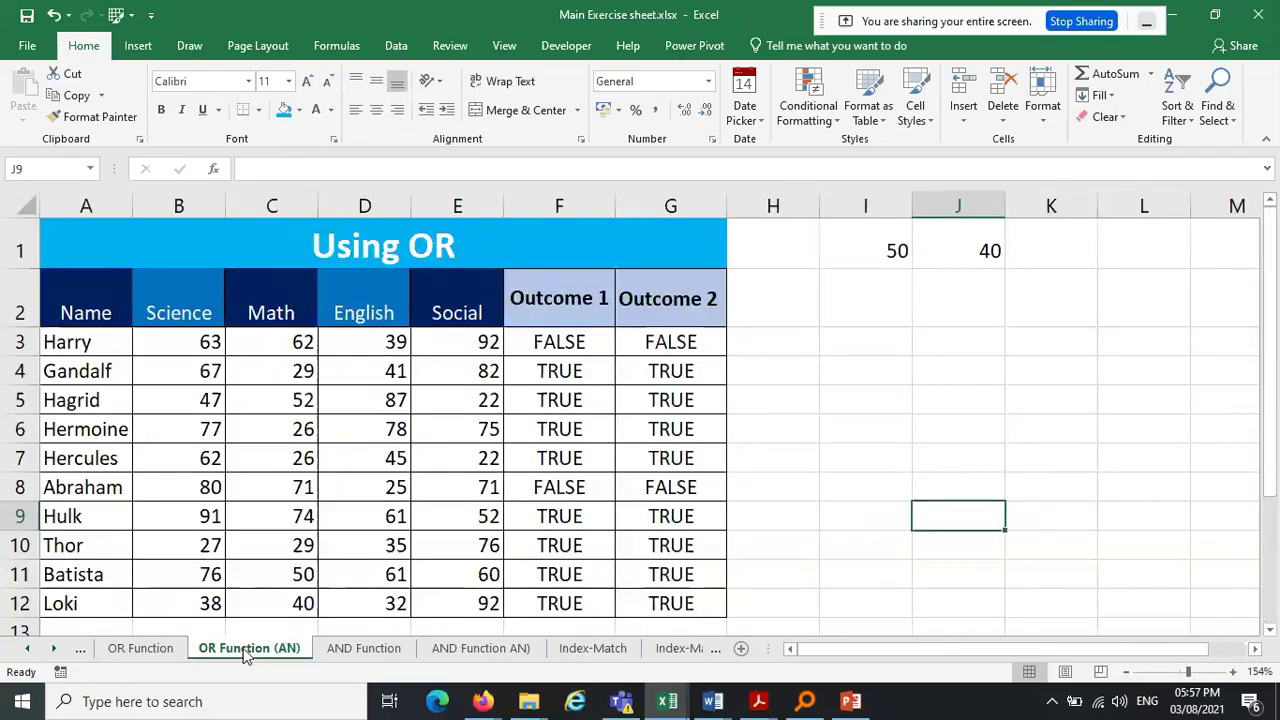
Copy OR Function (AN) into Book8 at (move to end) with Create a copy ticked, then view it
right_click(245, 650)
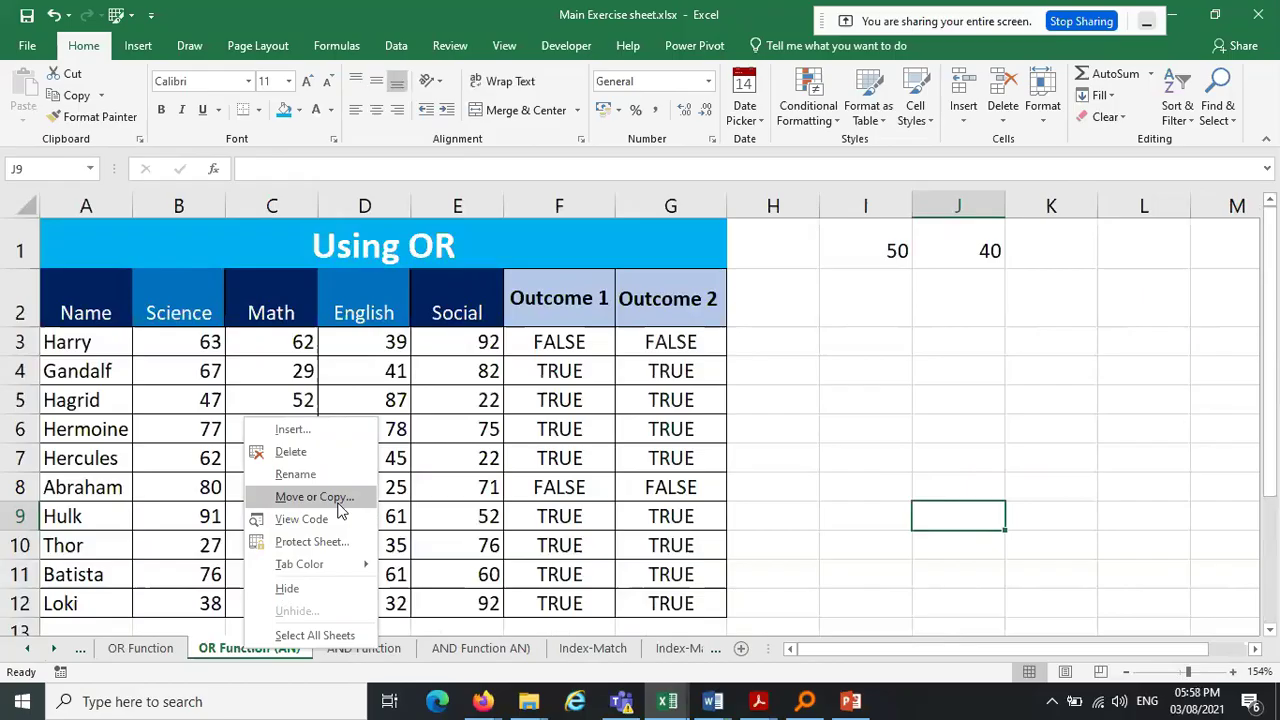
click(202, 608)
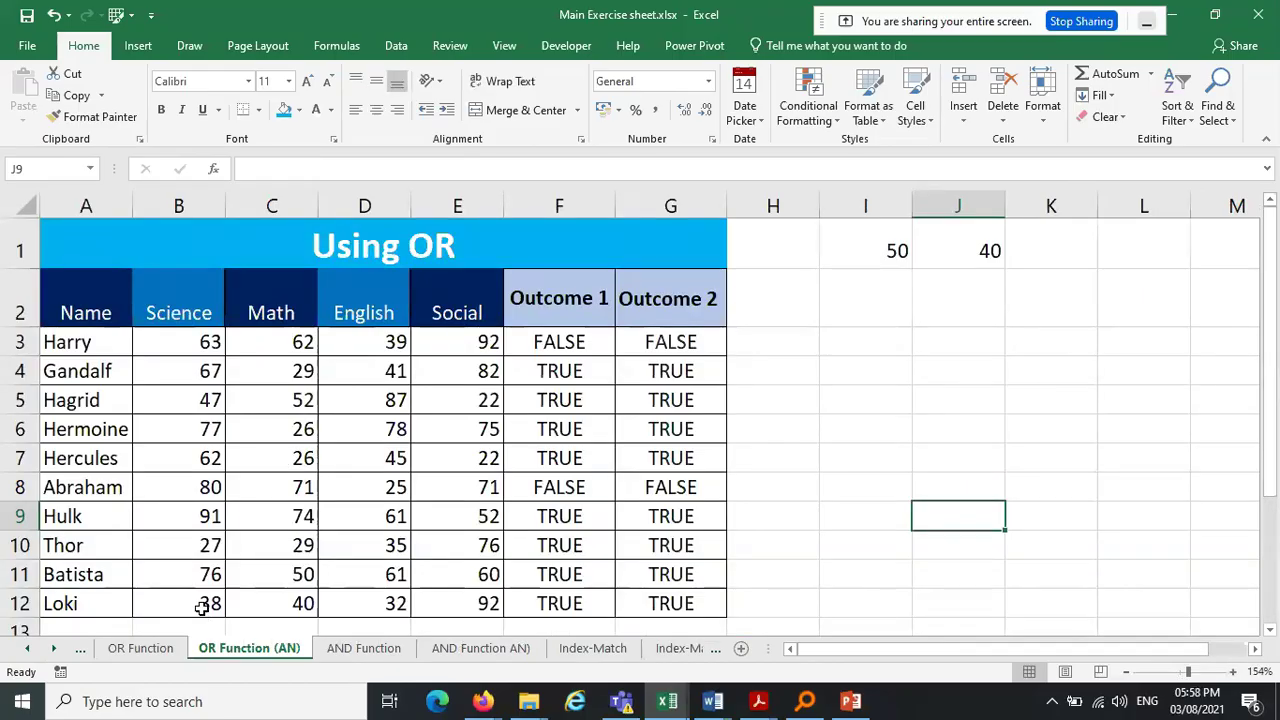
right_click(235, 655)
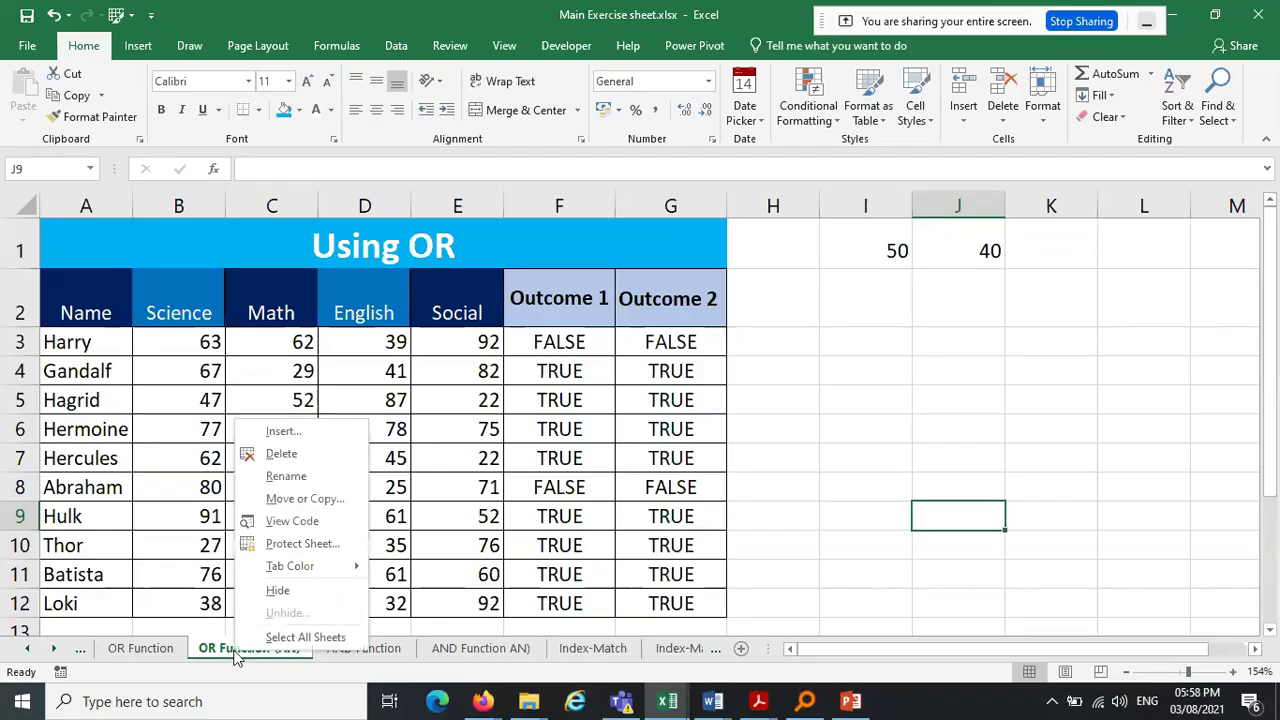
click(340, 500)
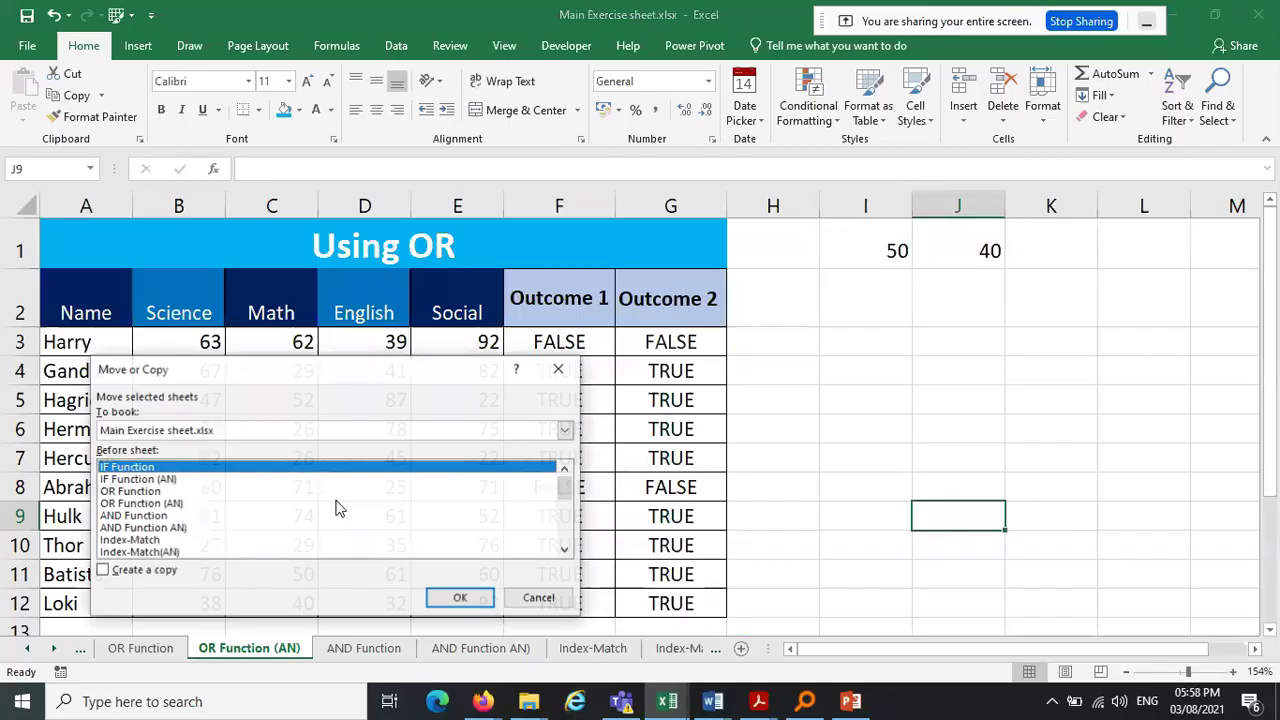
click(104, 572)
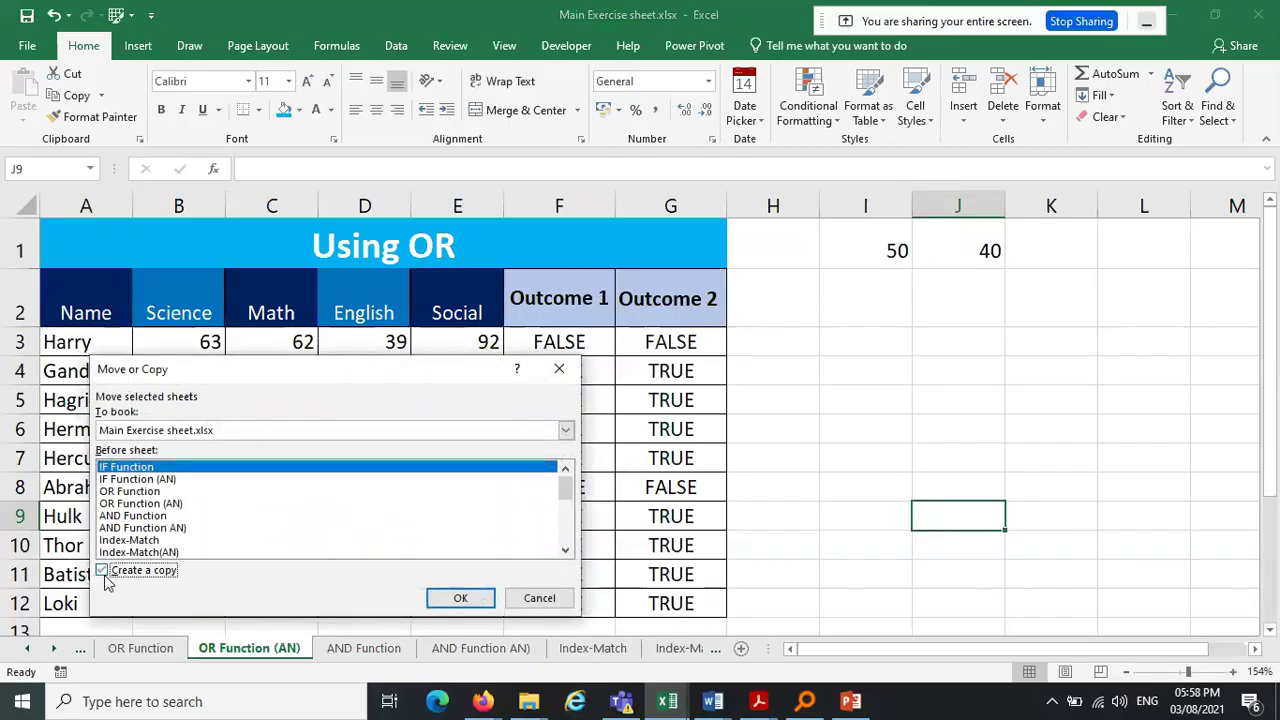
click(565, 432)
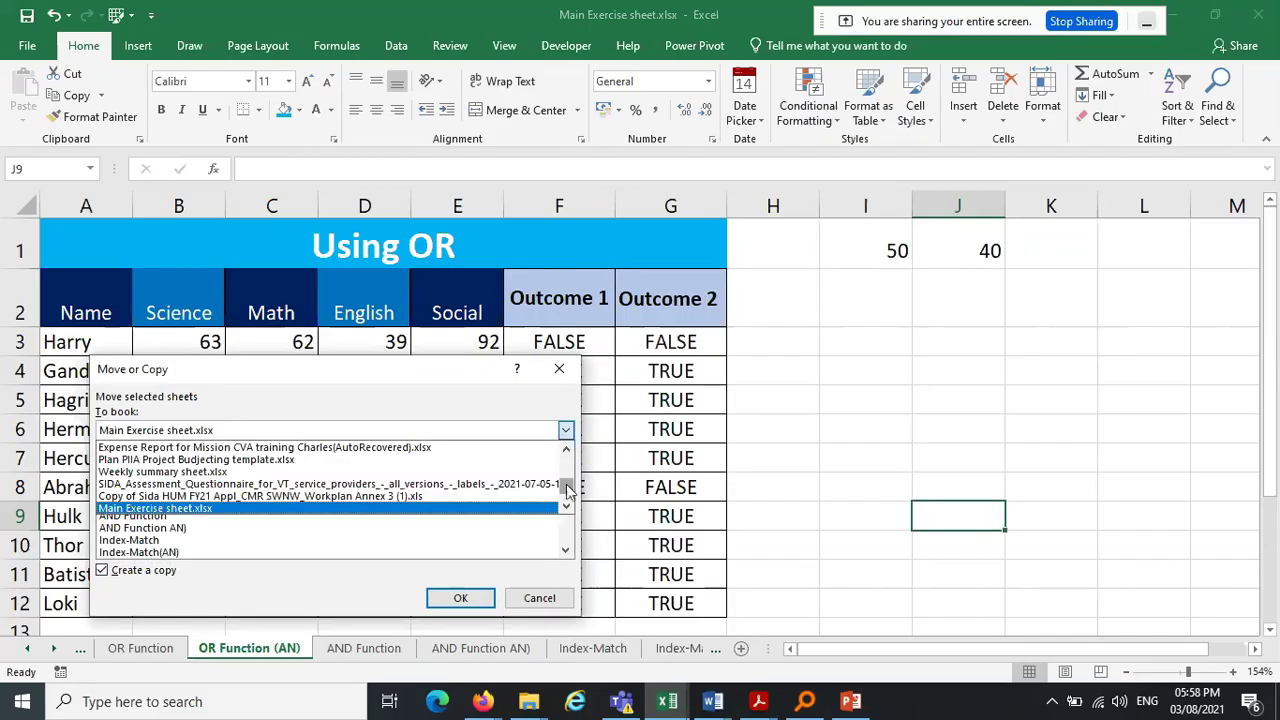
scroll(568, 488, down, 1)
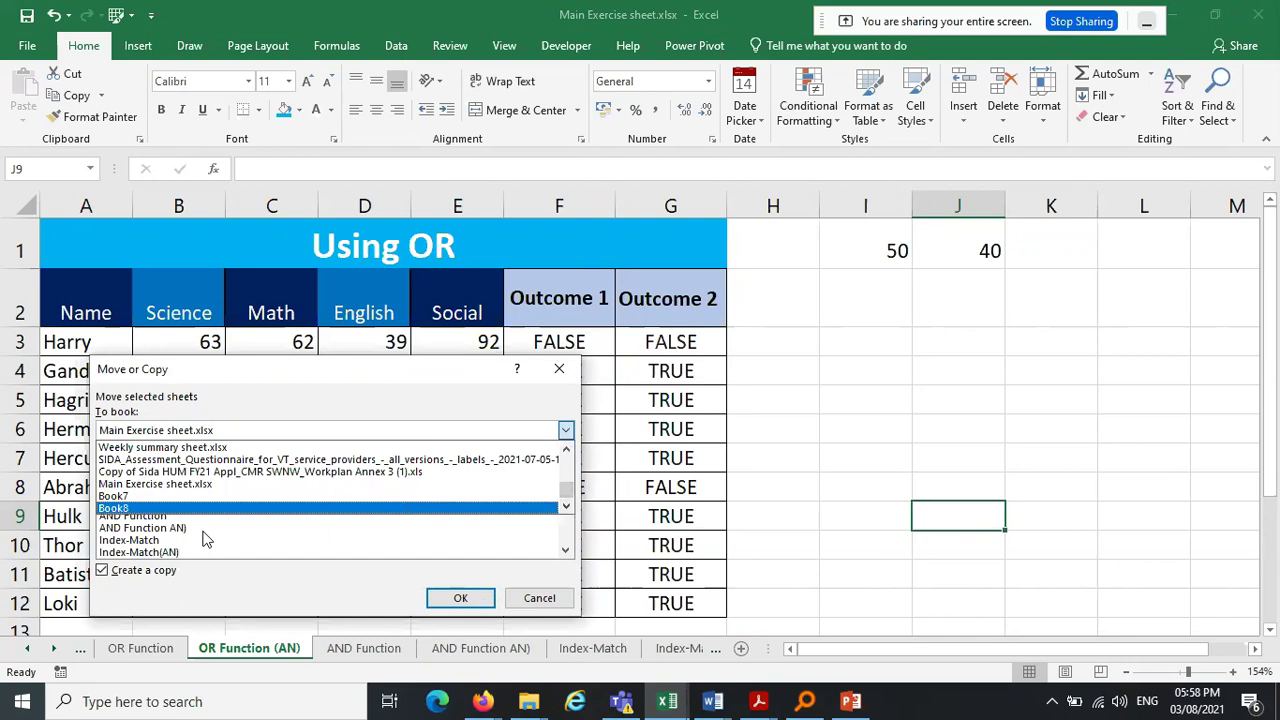
click(115, 509)
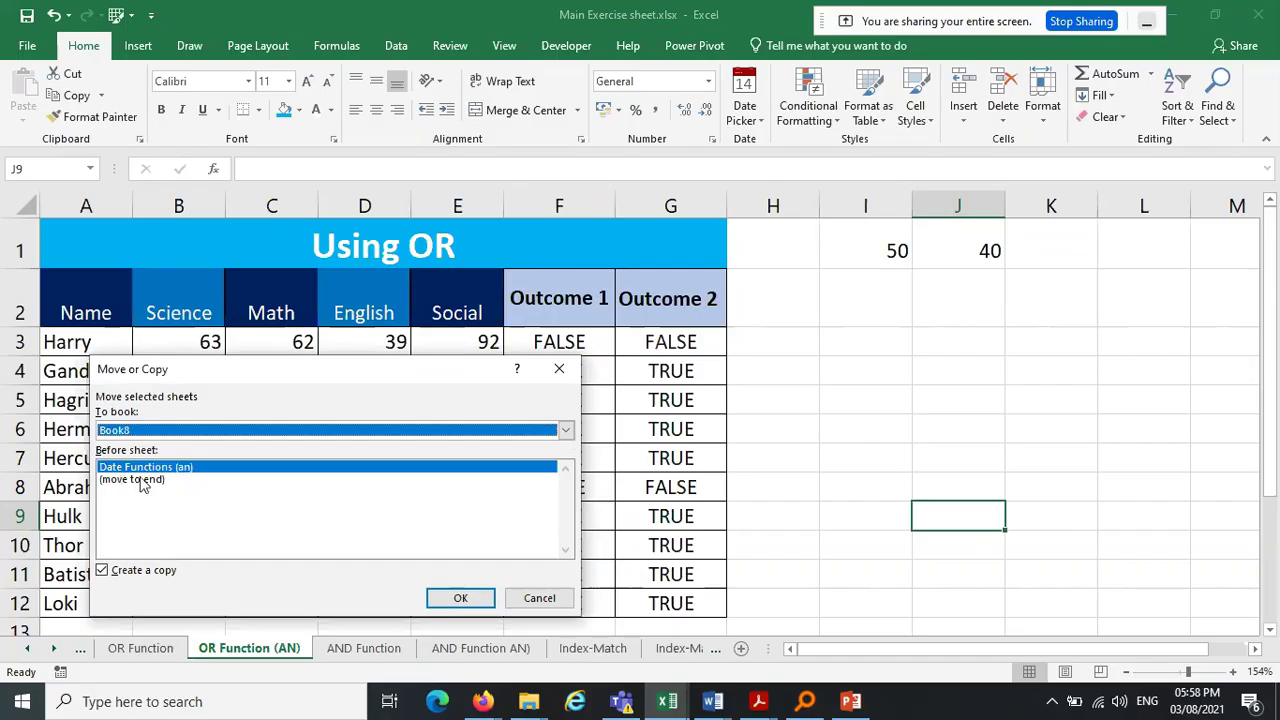
click(130, 482)
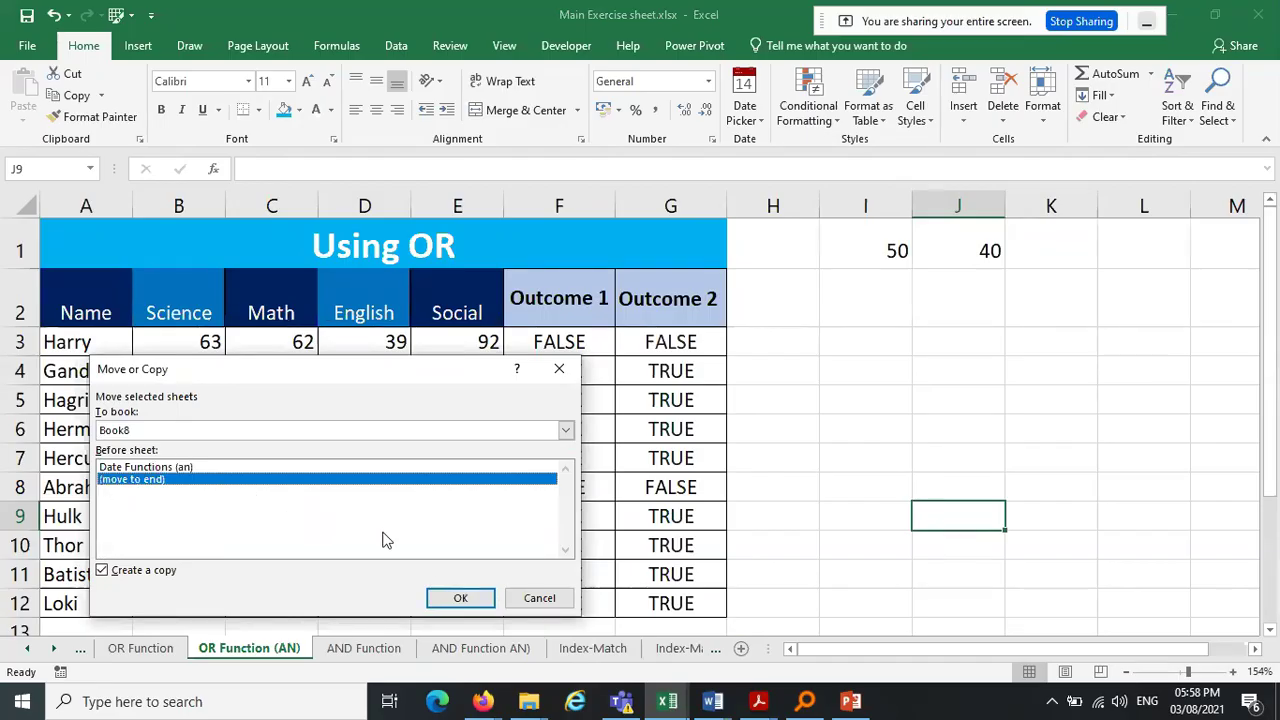
click(455, 598)
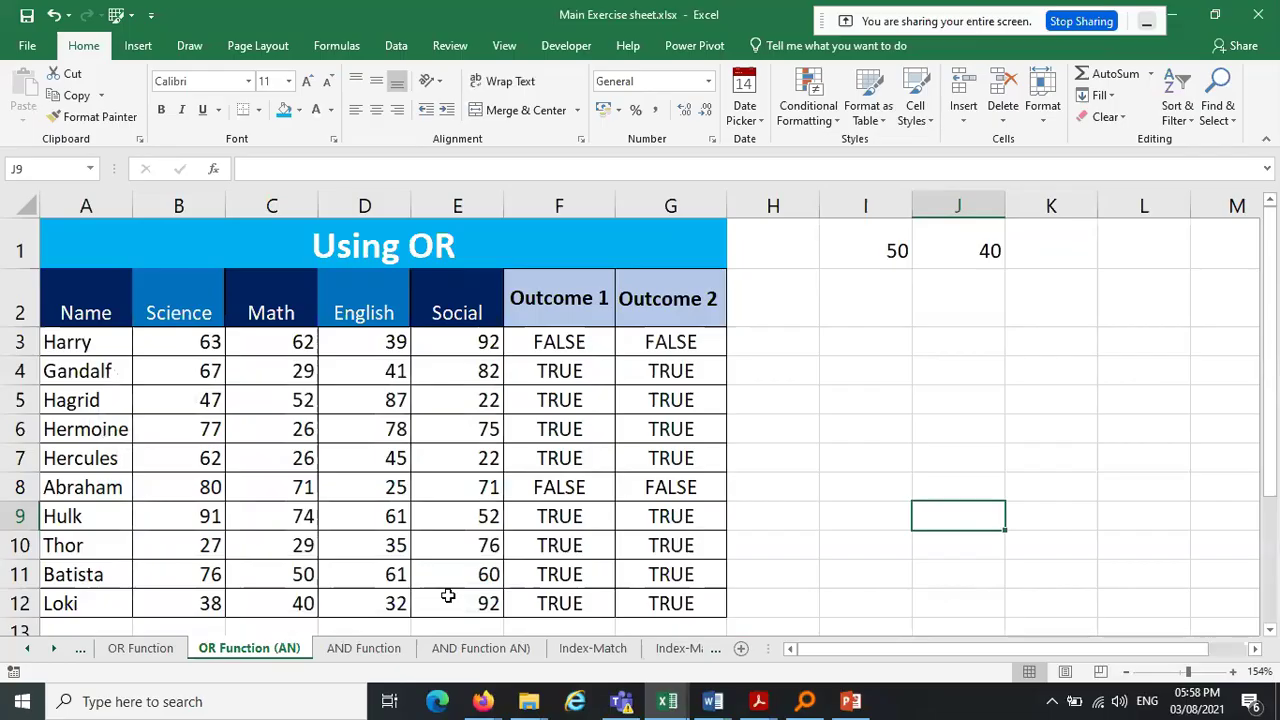
click(180, 647)
Ctrl-drag the OR Function (AN) tab to the right in Book8 to duplicate it
click(260, 649)
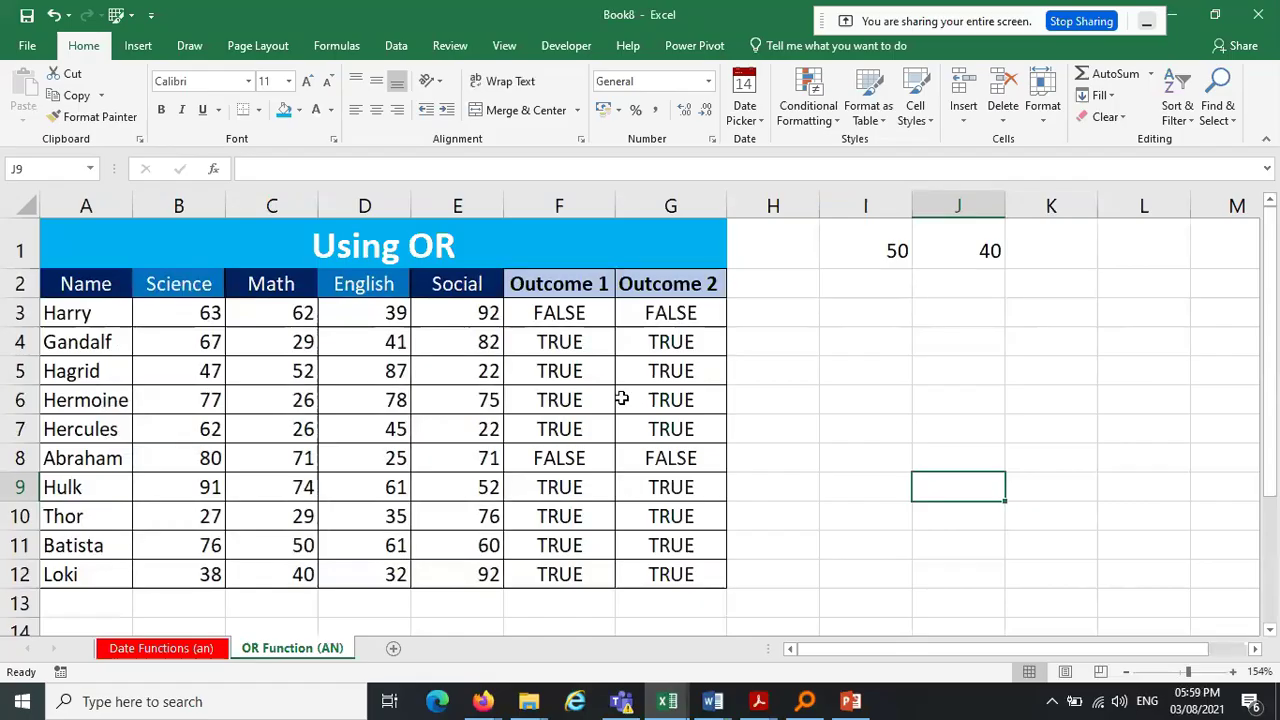
mouse_move(251, 649)
mouse_down()
mouse_move(340, 648)
mouse_move(401, 624)
mouse_move(320, 648)
mouse_up()
drag(291, 652, 371, 636)
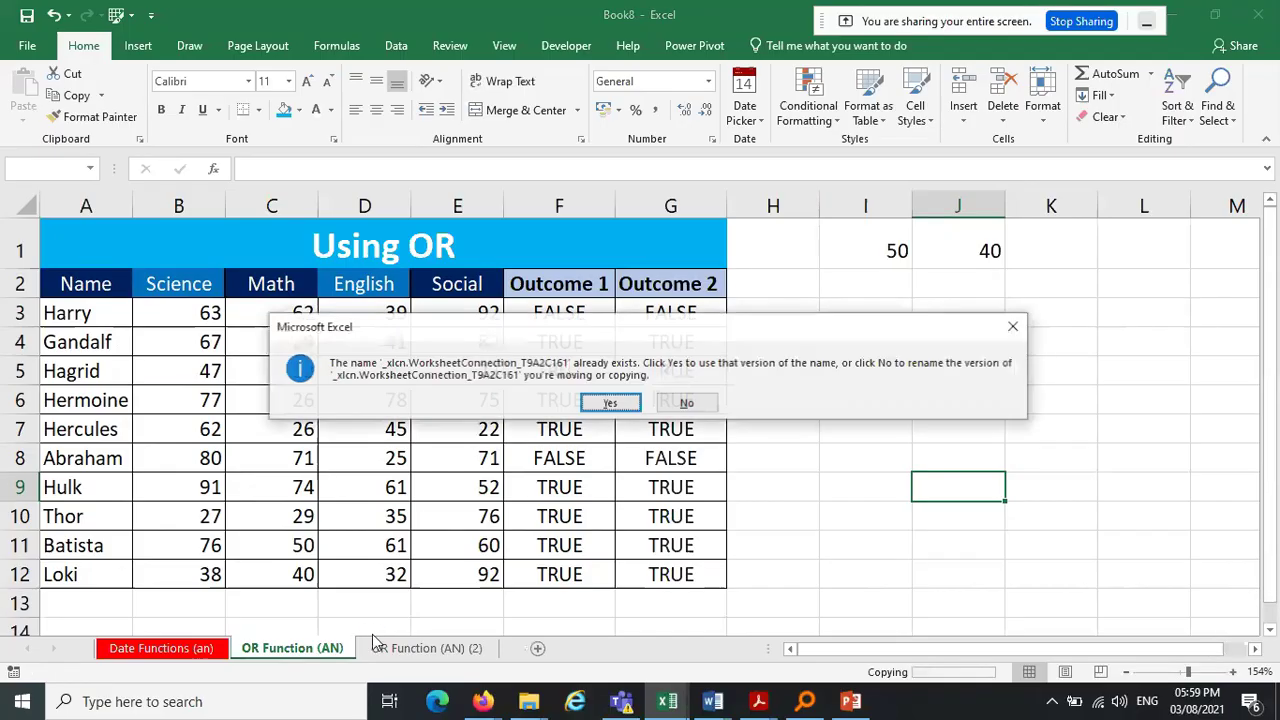
Keep existing defined names to finish copy (2), then duplicate it into copy (3)
click(614, 401)
click(617, 403)
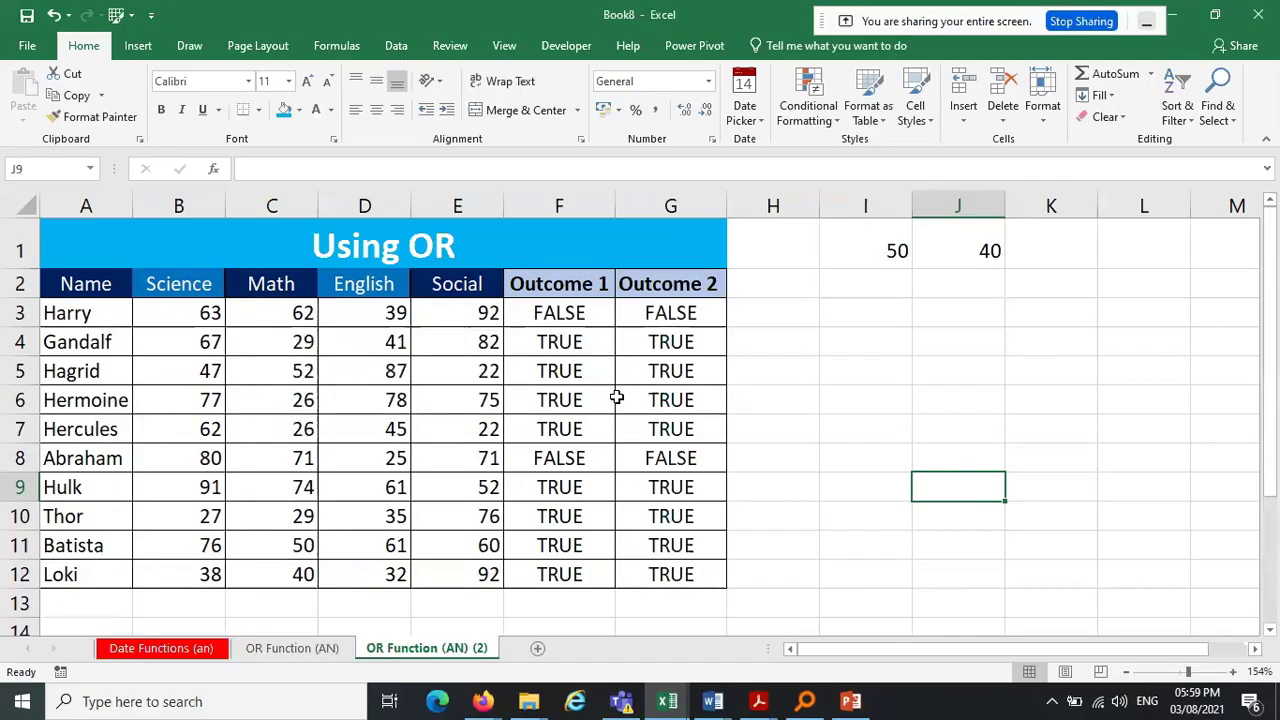
drag(398, 650, 519, 633)
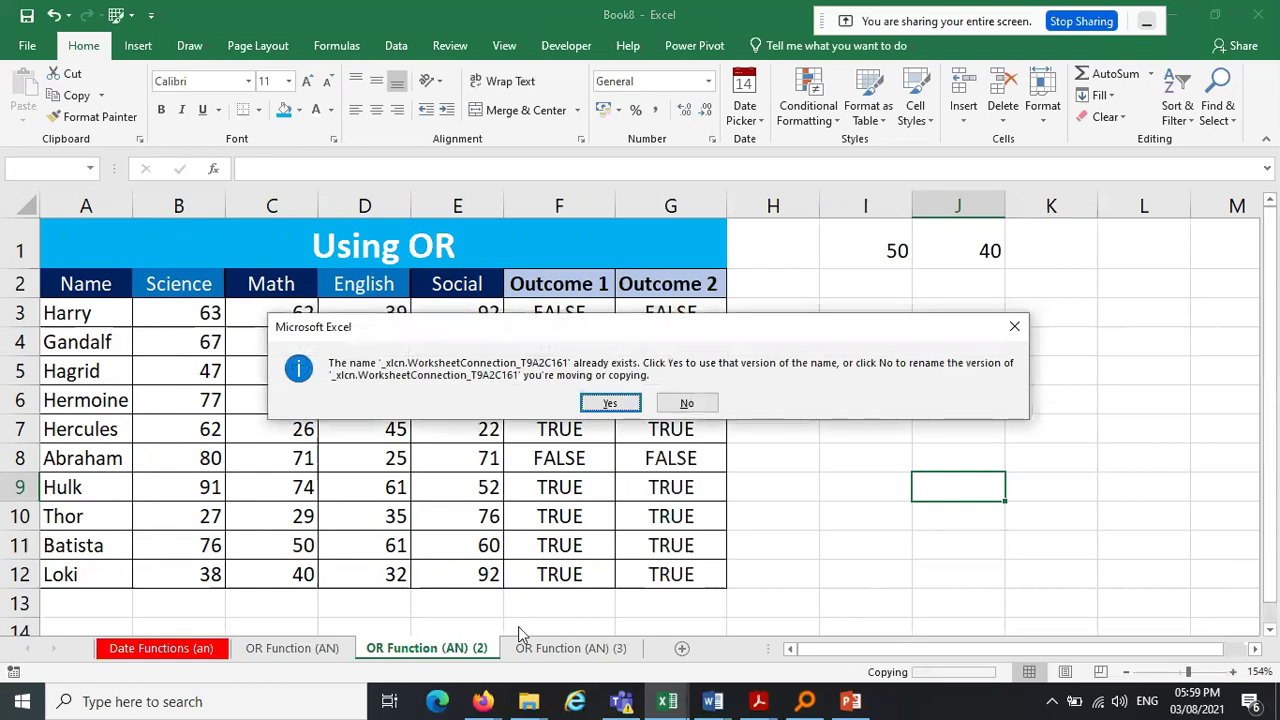
click(619, 404)
click(612, 403)
click(612, 403)
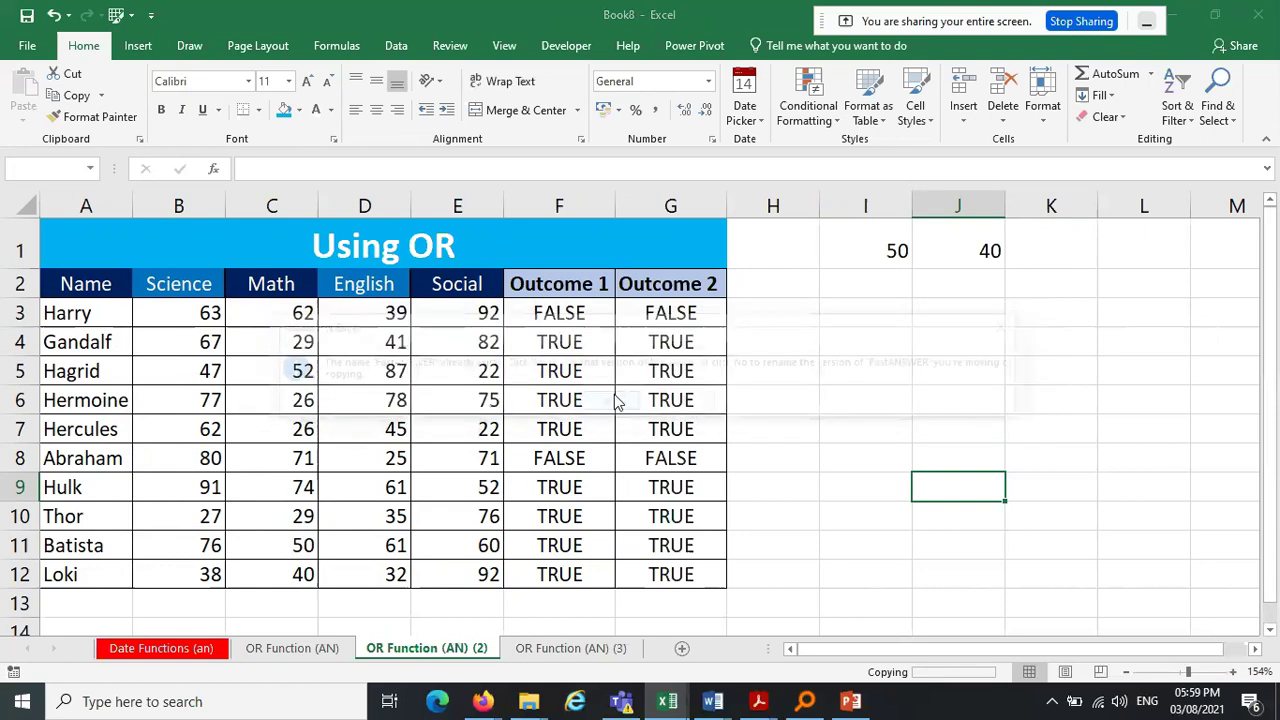
click(612, 403)
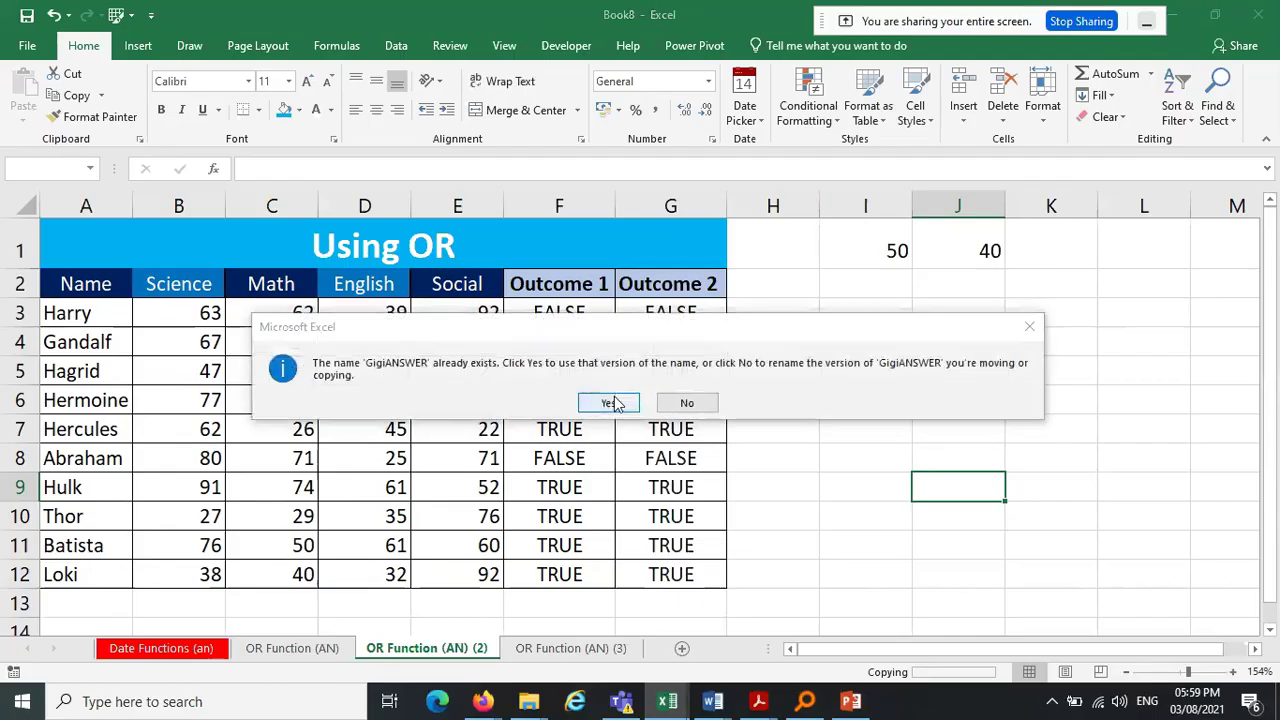
click(612, 403)
click(612, 403)
click(612, 403)
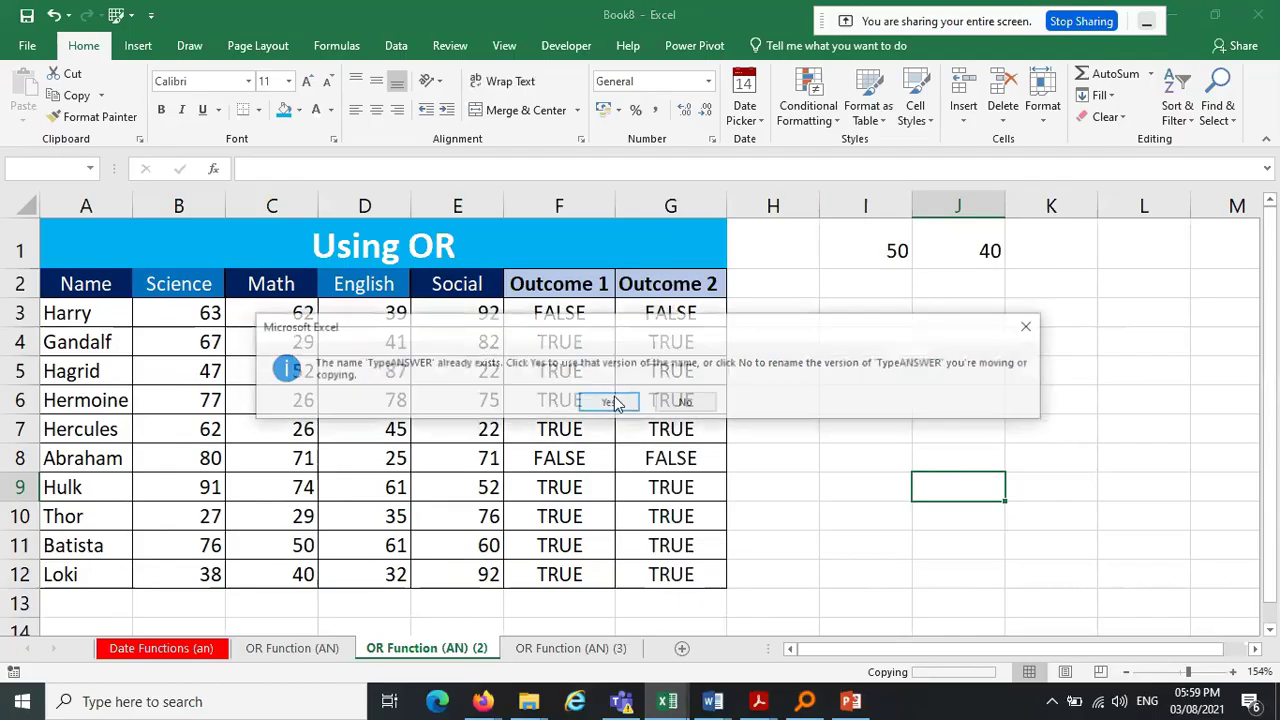
click(612, 403)
Duplicate the (3) sheet into copy (4), keeping the existing WindANSWER name
mouse_move(556, 649)
mouse_down()
mouse_move(560, 638)
mouse_move(675, 634)
mouse_up()
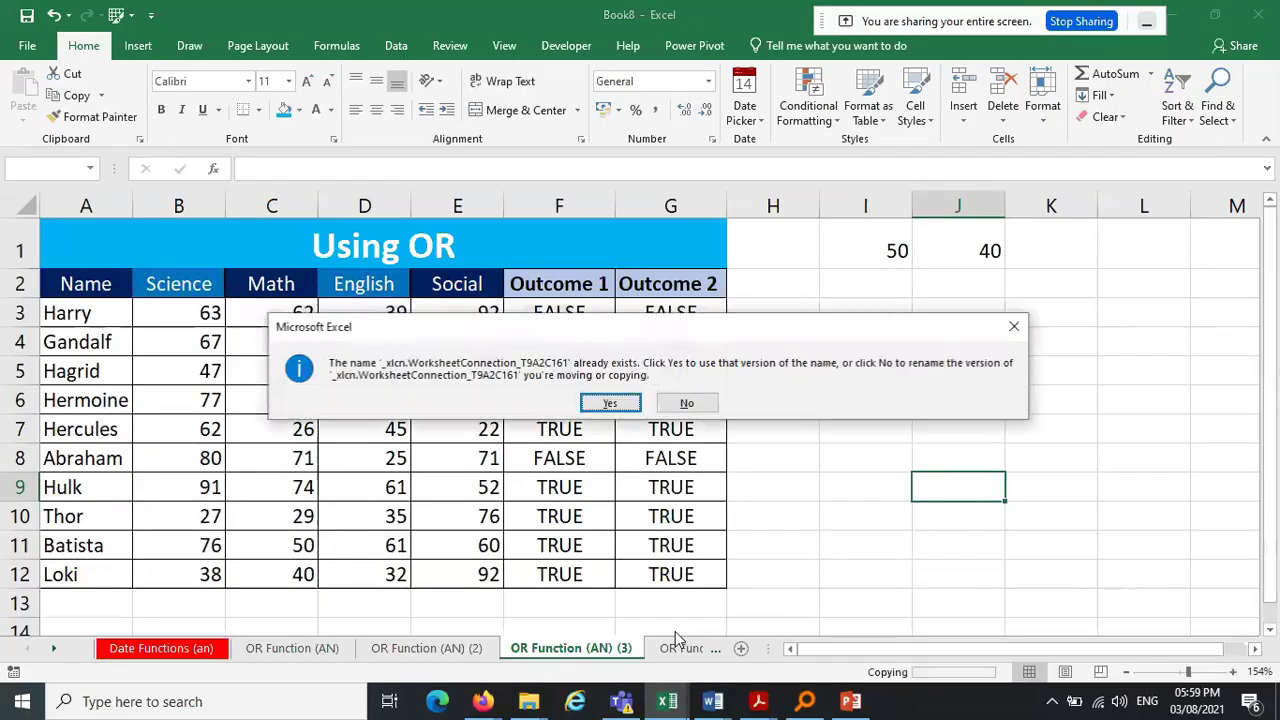
click(612, 404)
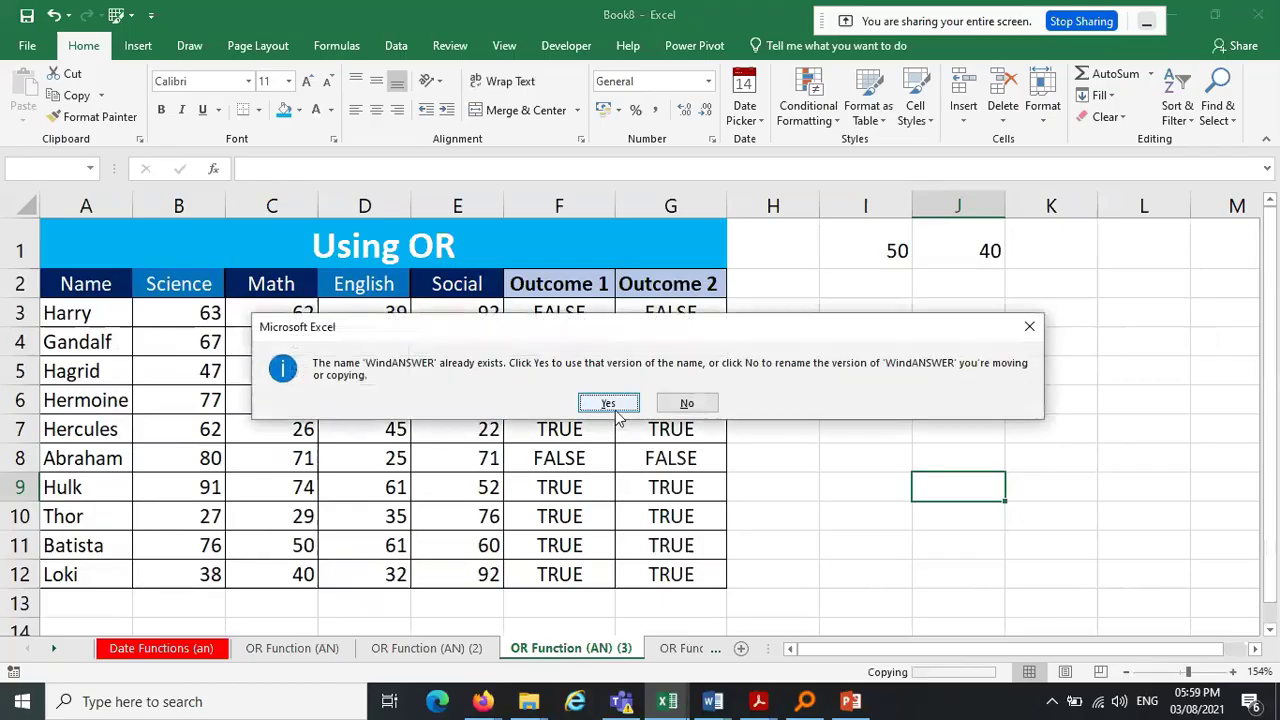
click(608, 403)
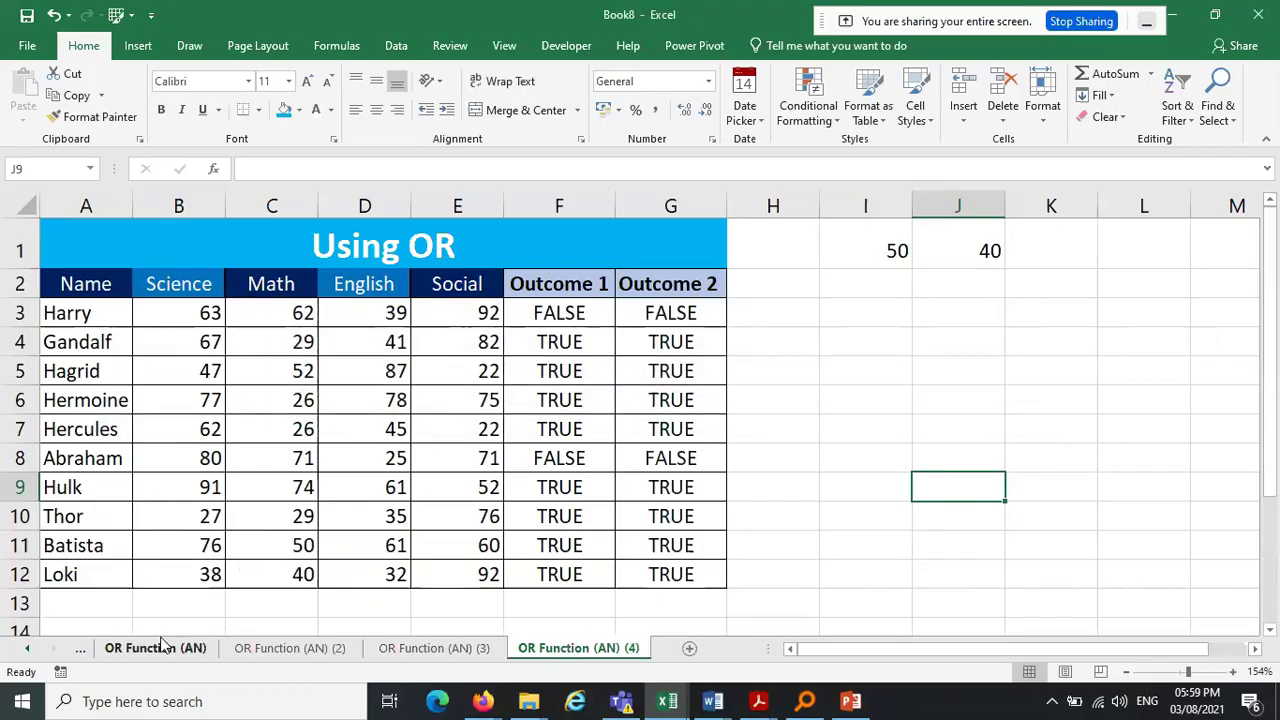
Rename the original OR Function (AN) sheet to Cal1 and copy (2) to Cal2
click(160, 648)
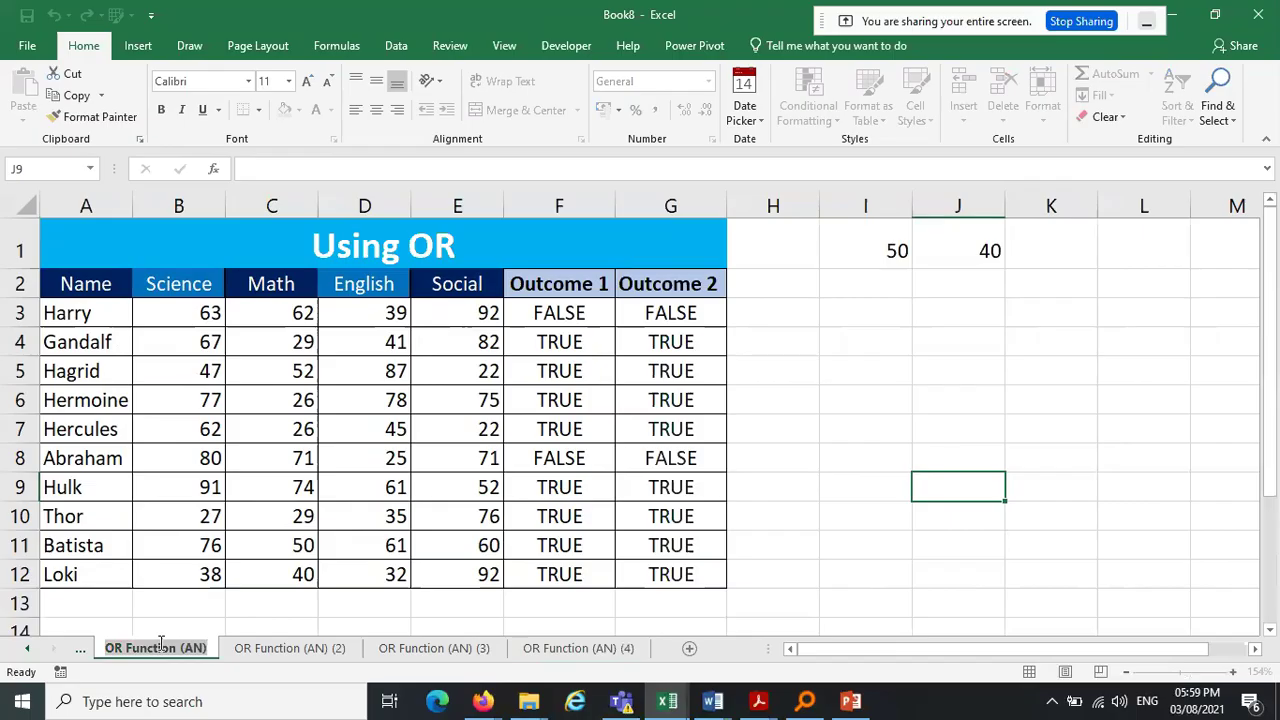
text(Cal1)
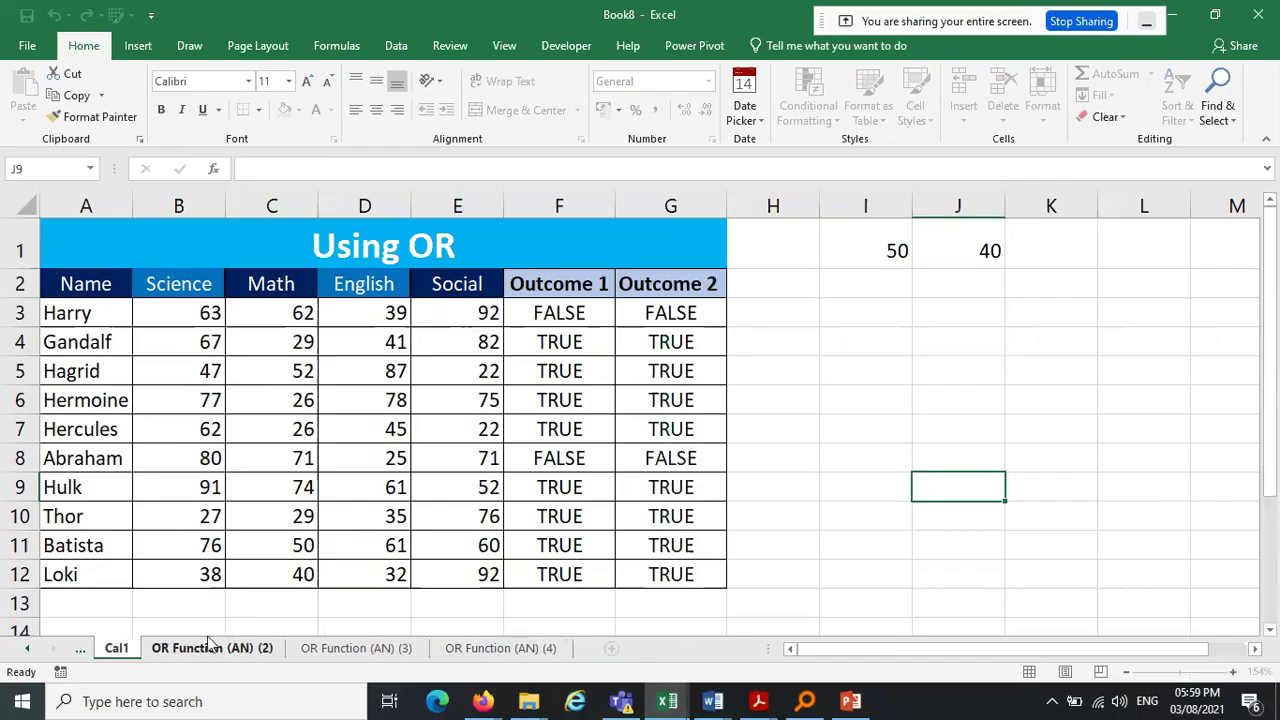
key(Return)
double_click(220, 648)
text(C)
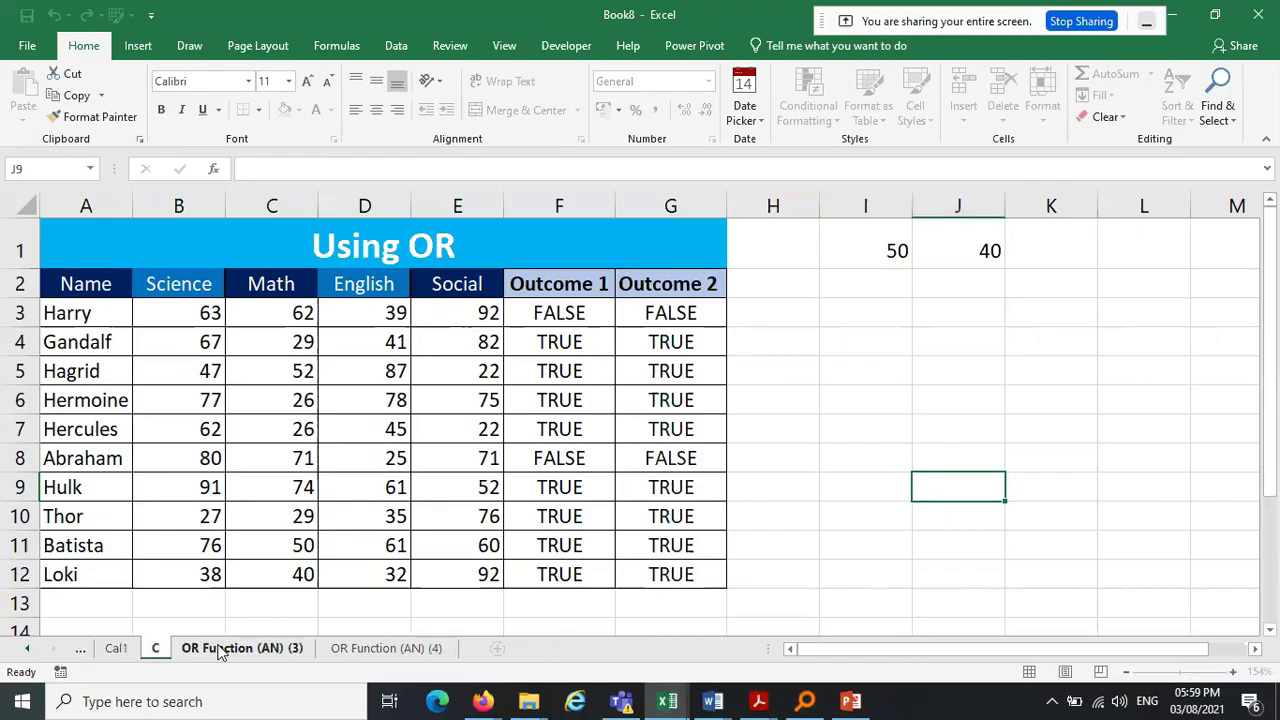
text(al2)
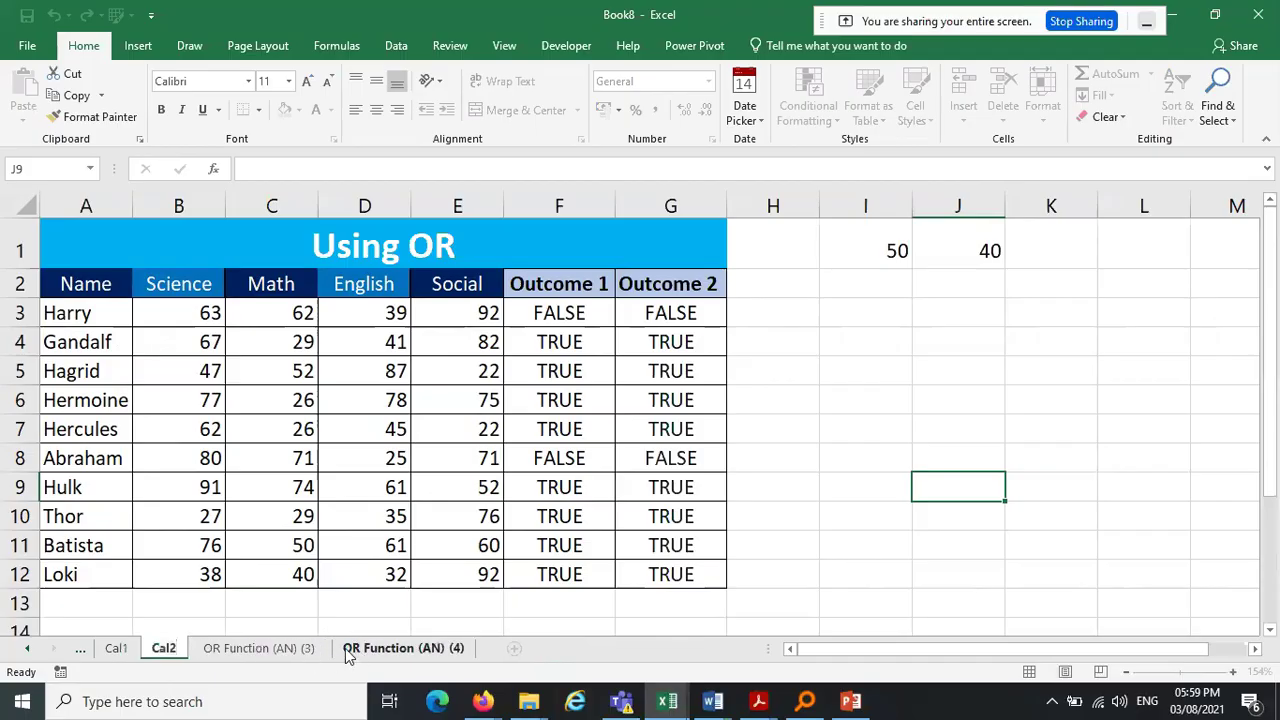
key(Return)
Rename copies (3) and (4) to Cal3 and Cal4
double_click(314, 652)
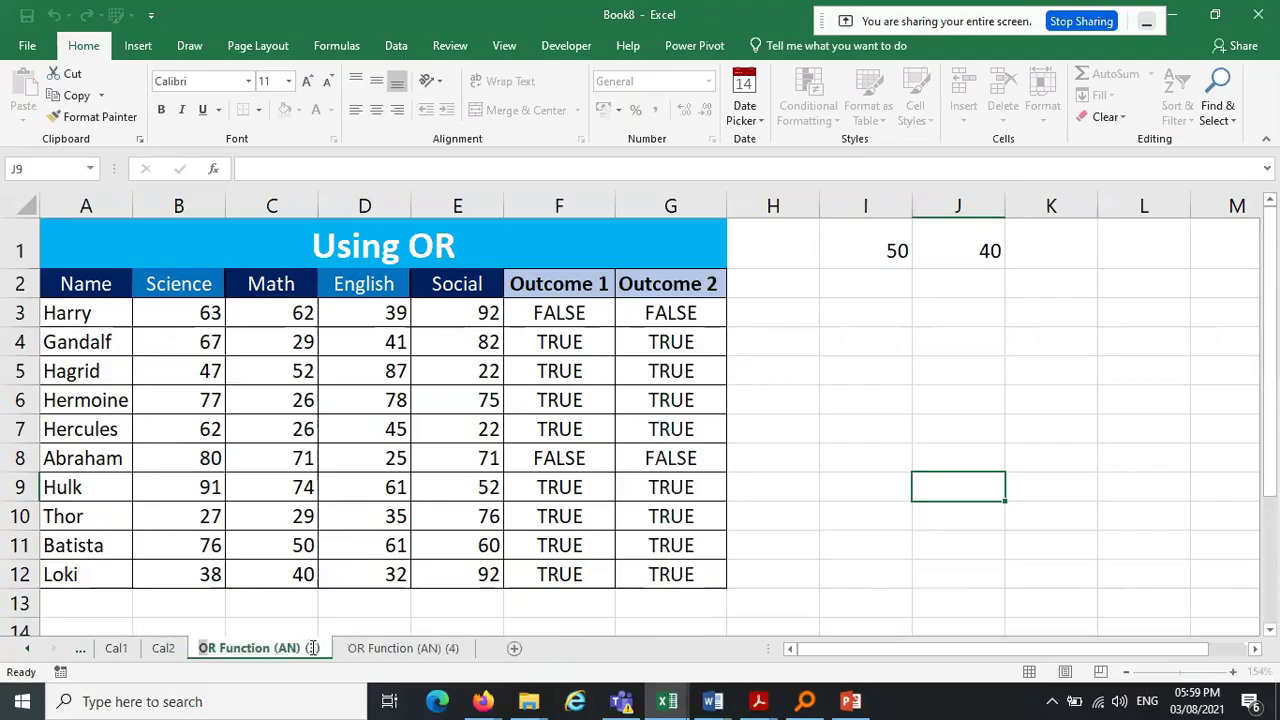
text(Cal3)
click(320, 648)
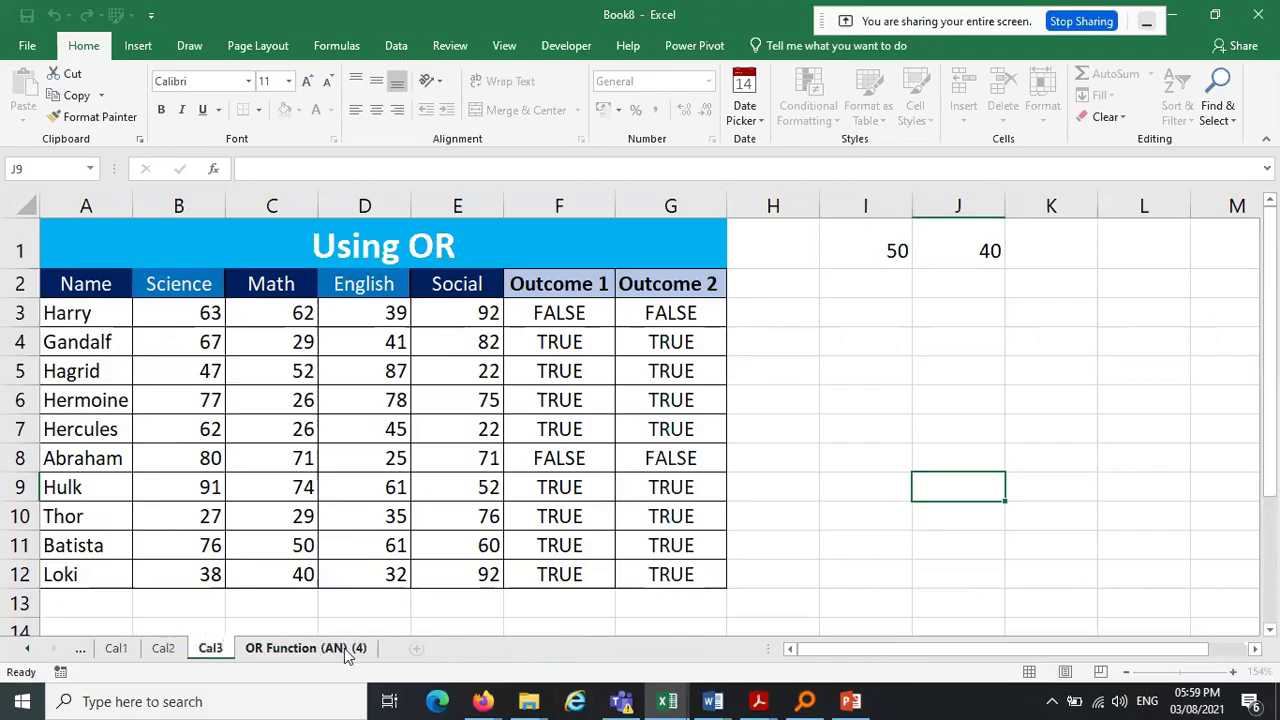
double_click(346, 648)
text(Cal)
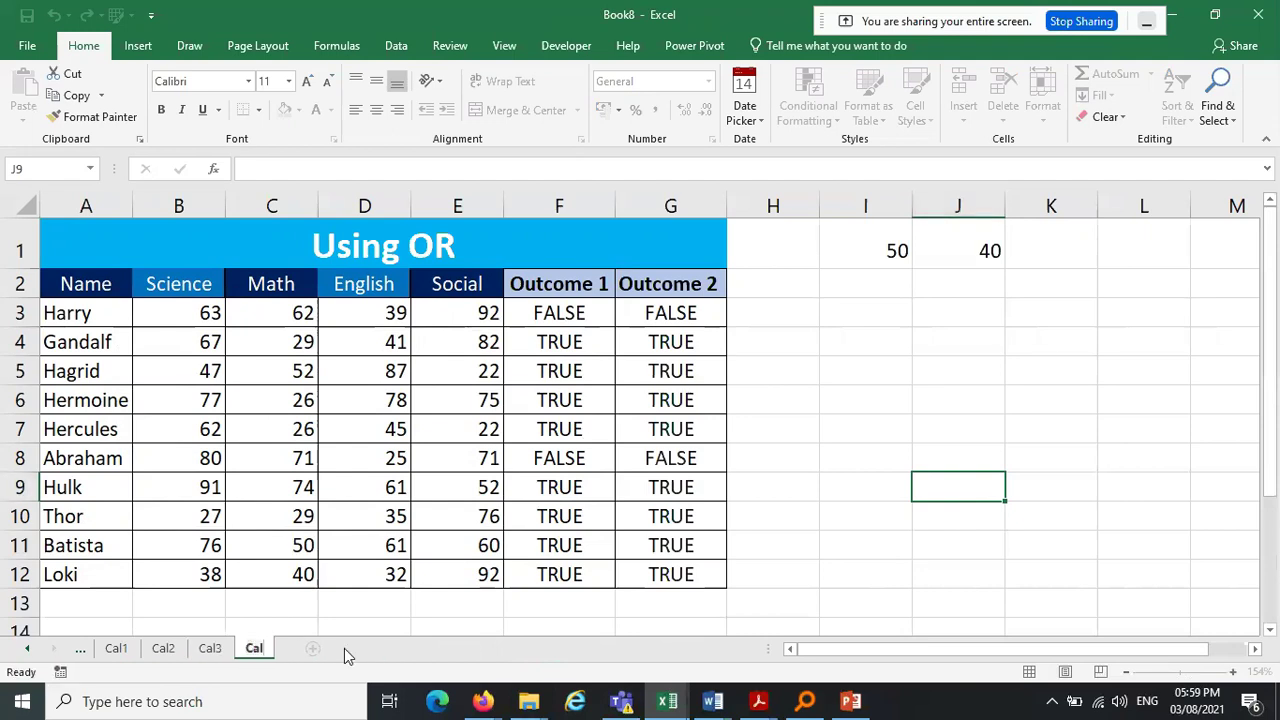
text(4)
click(903, 408)
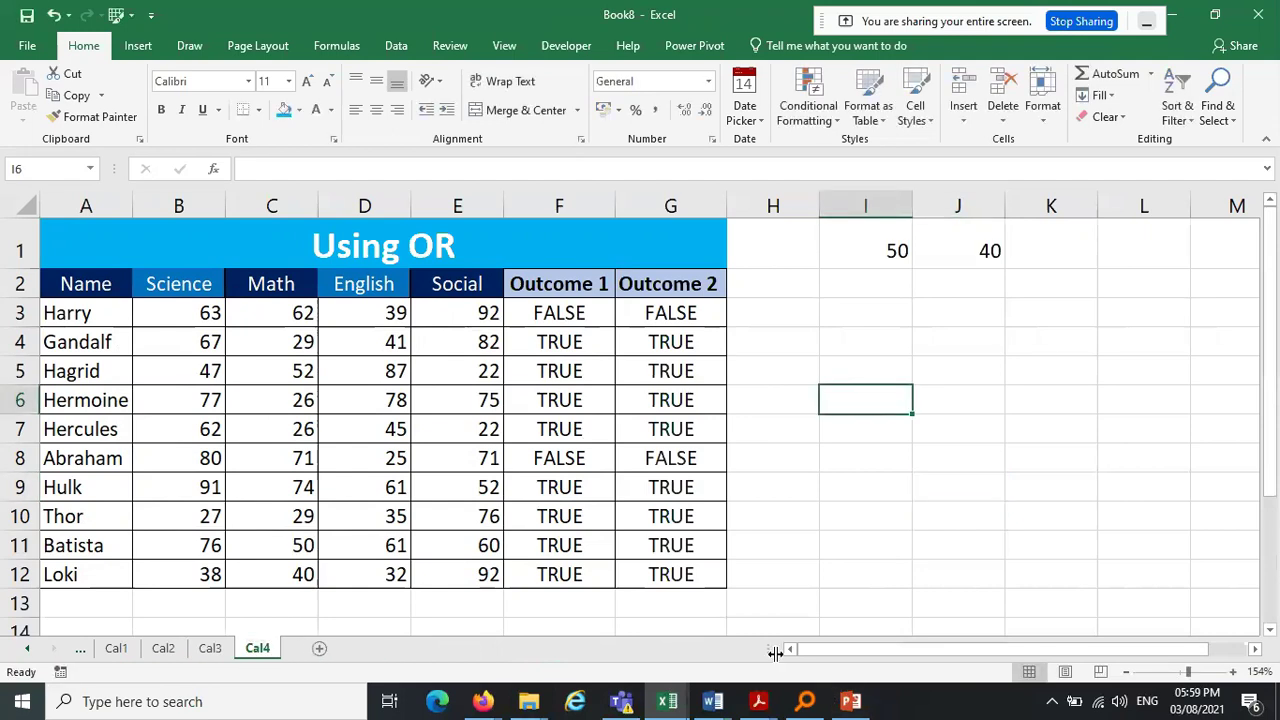
click(22, 650)
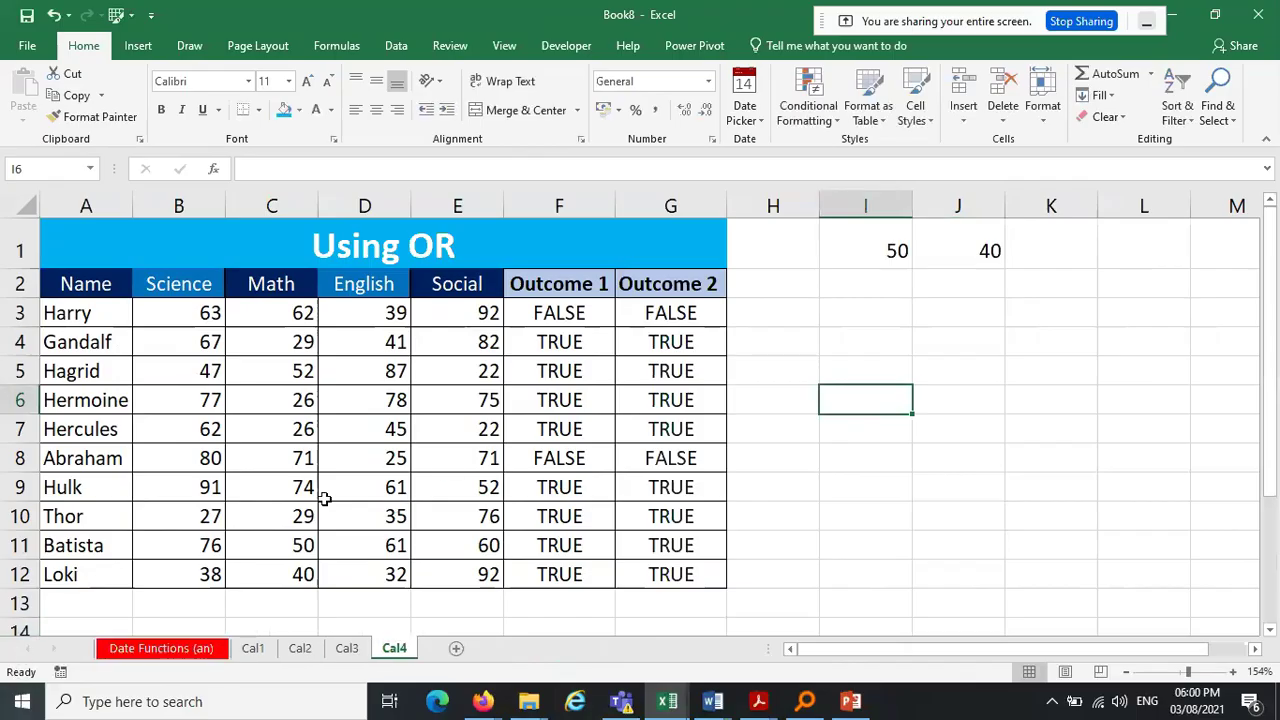
Flip through Cal1 to Cal4, then select the names A3:A12 and row 2 headers
click(252, 648)
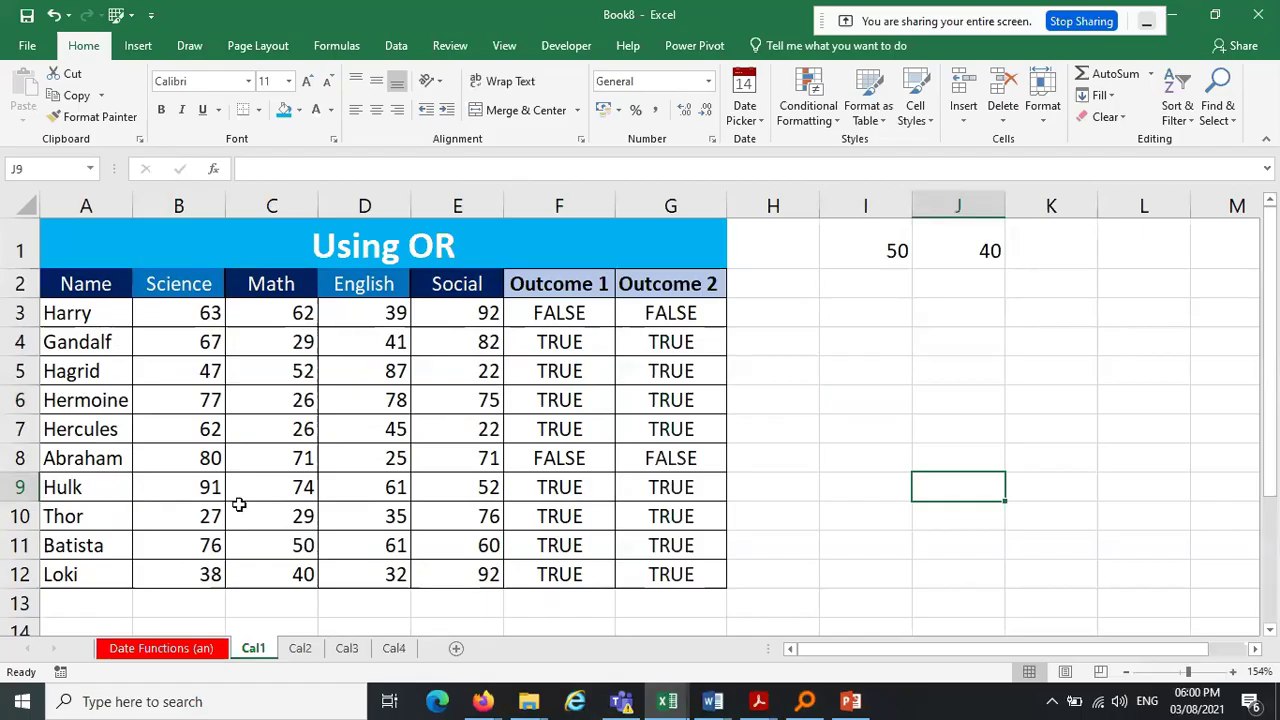
click(294, 652)
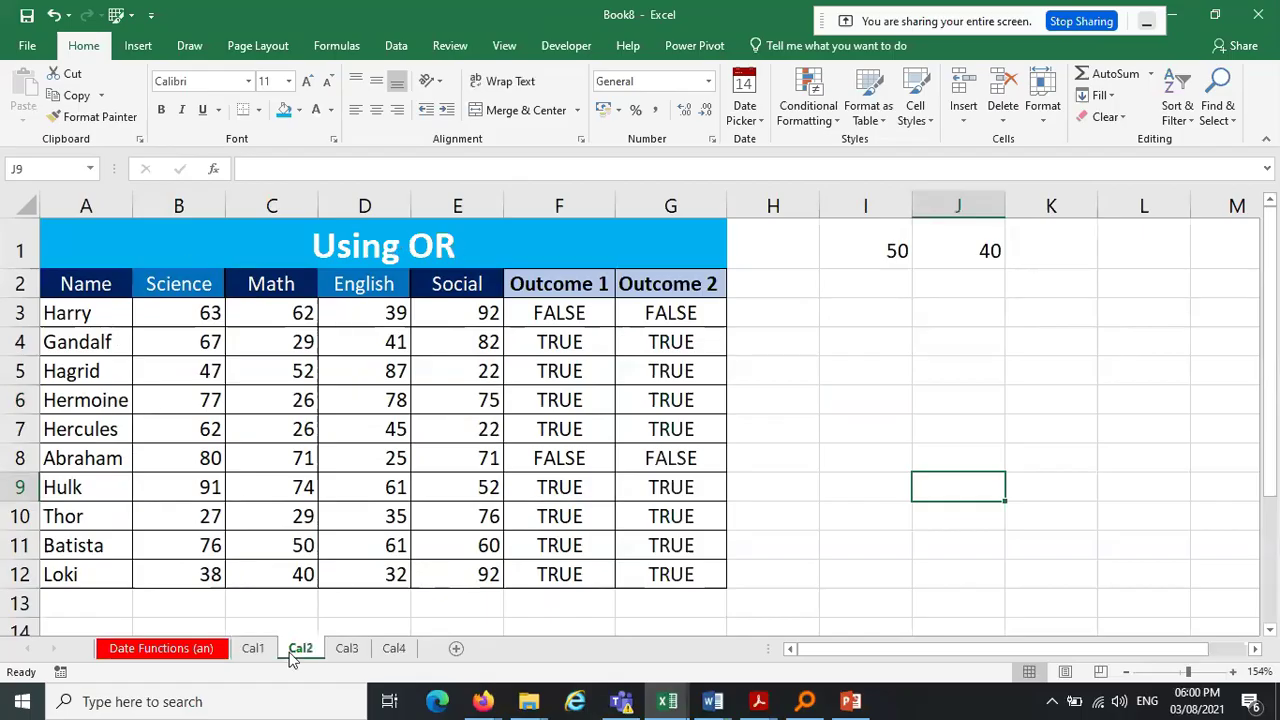
click(348, 652)
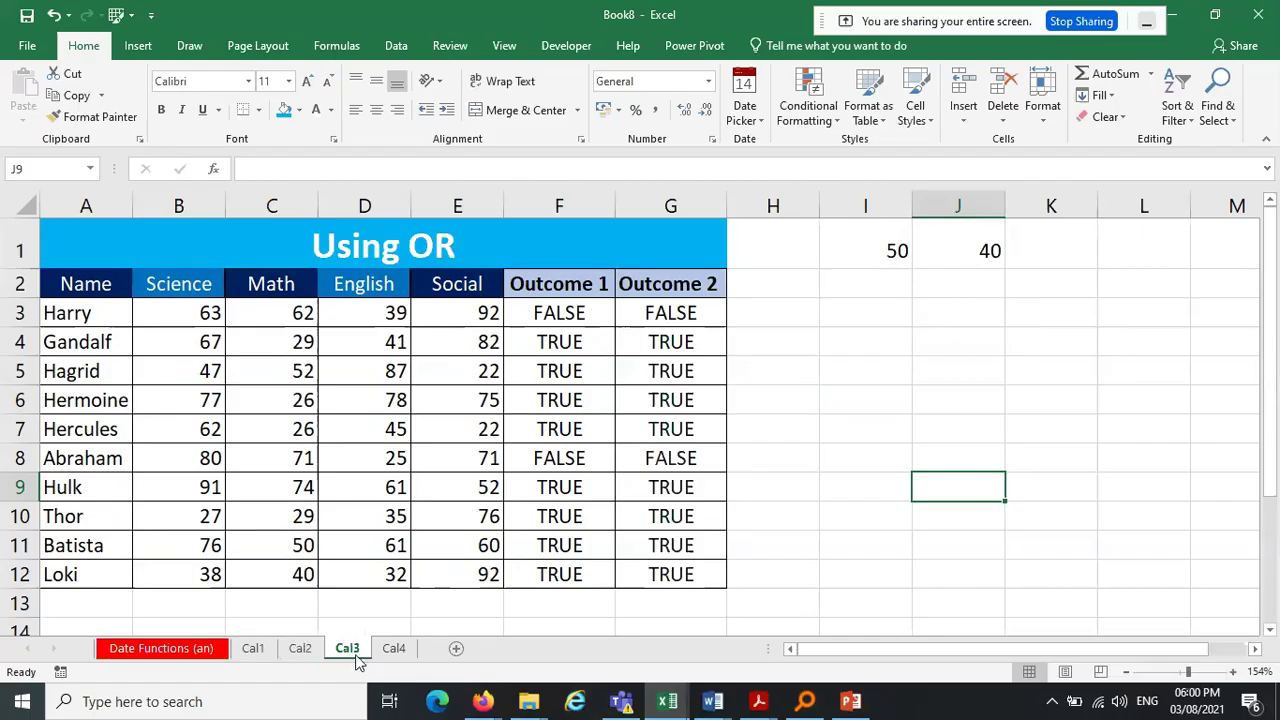
click(396, 652)
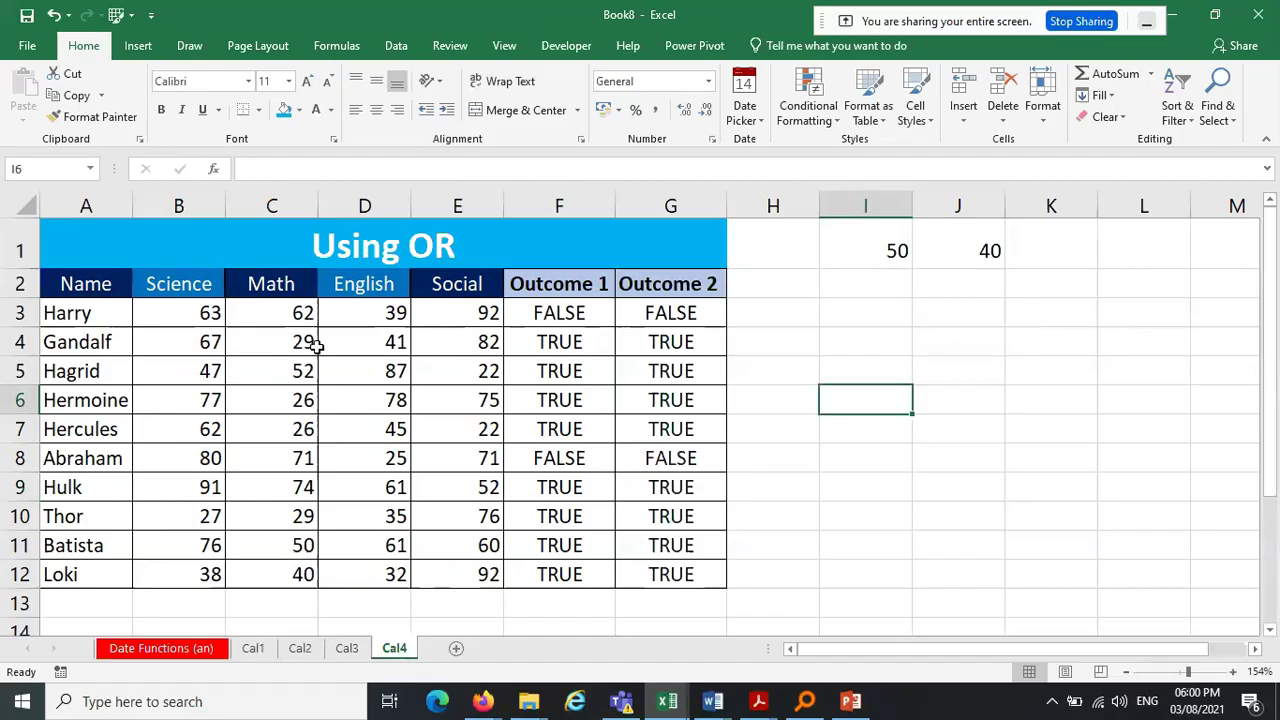
drag(77, 316, 58, 566)
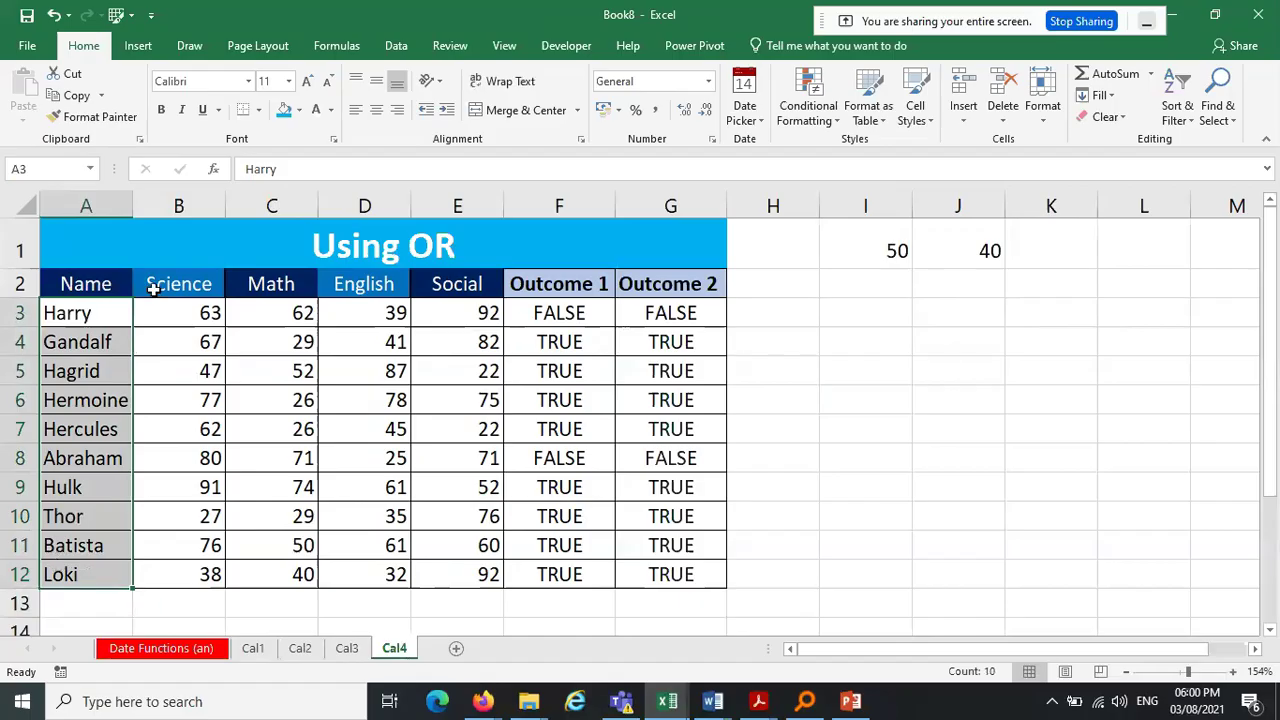
drag(153, 288, 695, 288)
click(771, 449)
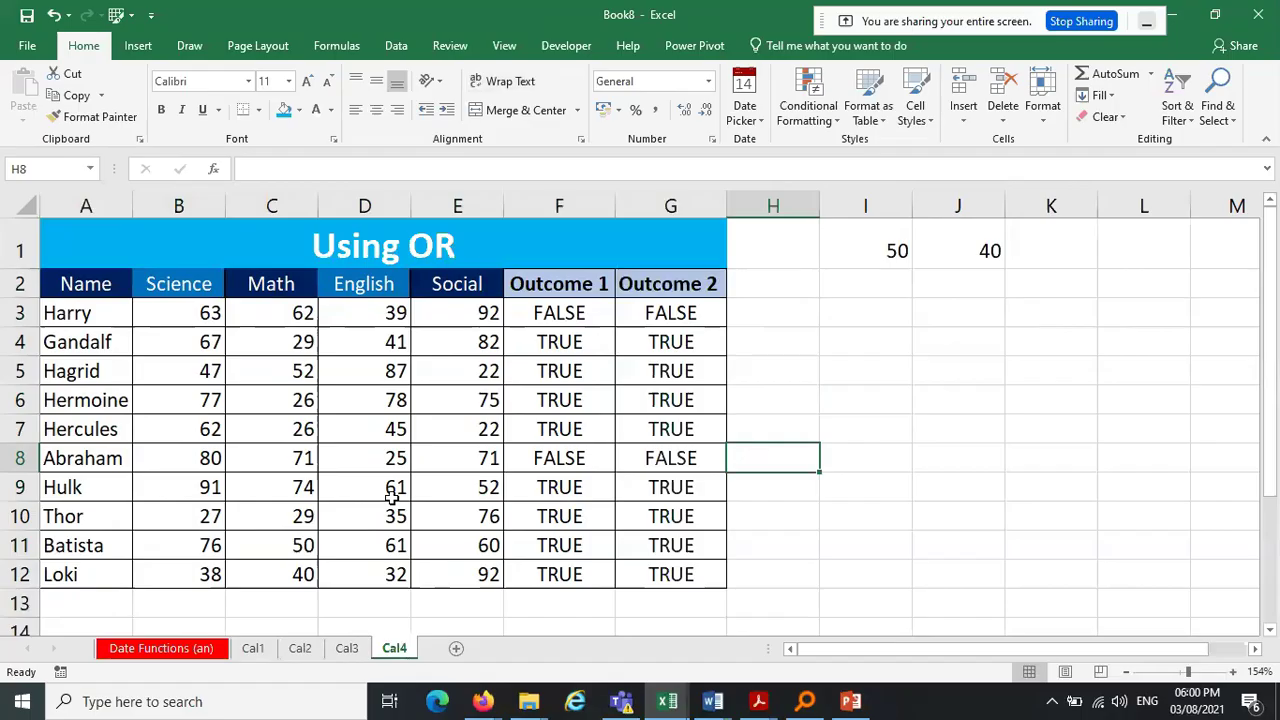
Compare Cal1 through Cal4 again and finish on the Cal1 sheet
click(252, 654)
click(304, 656)
click(346, 652)
click(394, 652)
click(252, 650)
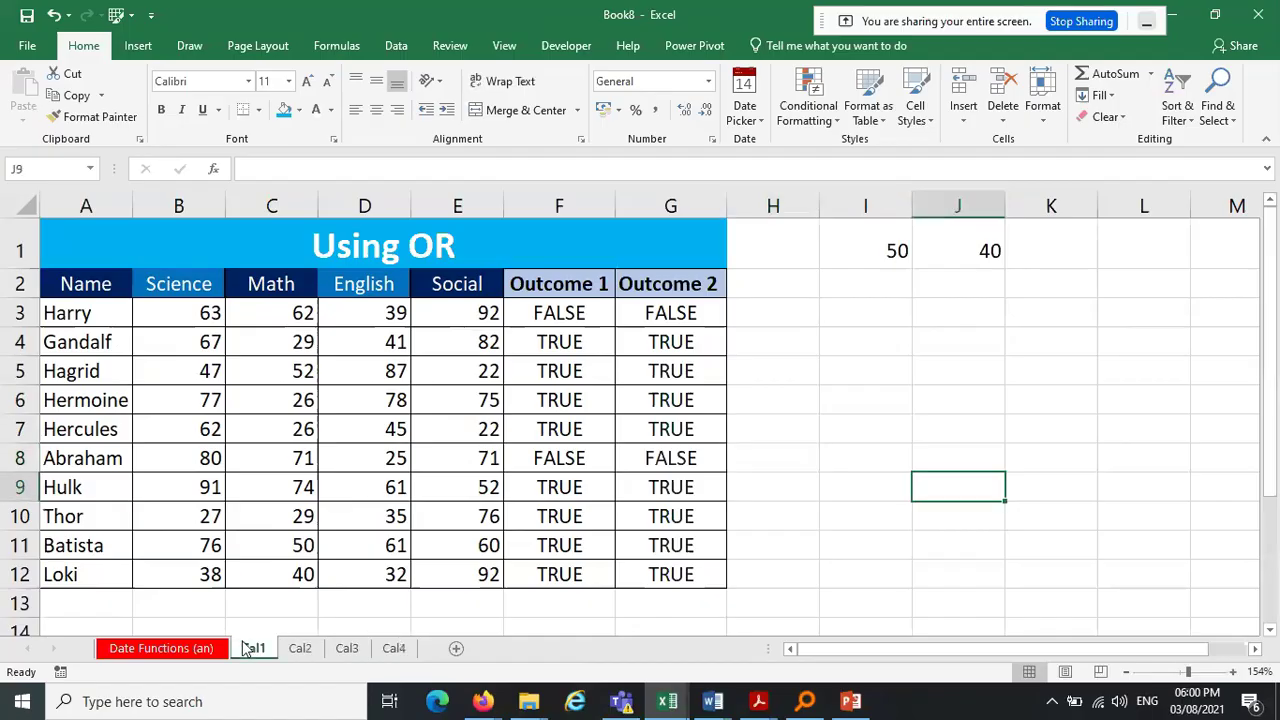
right_click(386, 197)
click(449, 332)
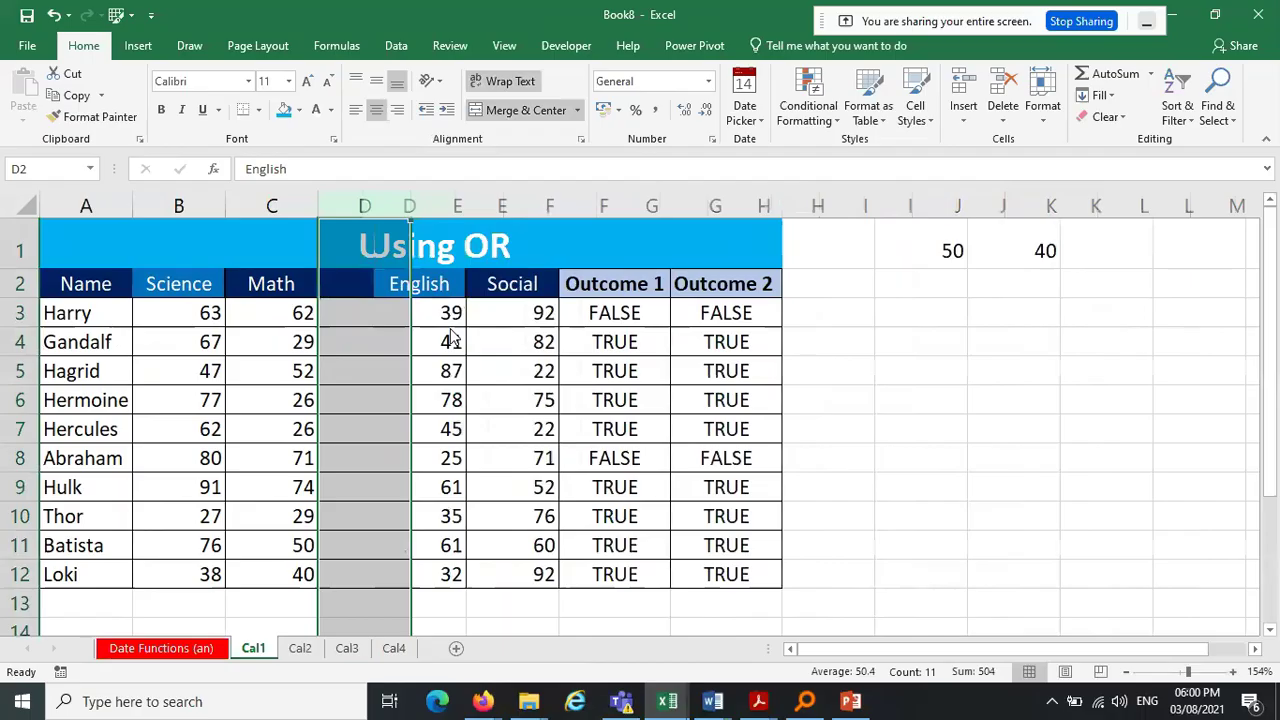
click(374, 284)
text(hdfhdfhd)
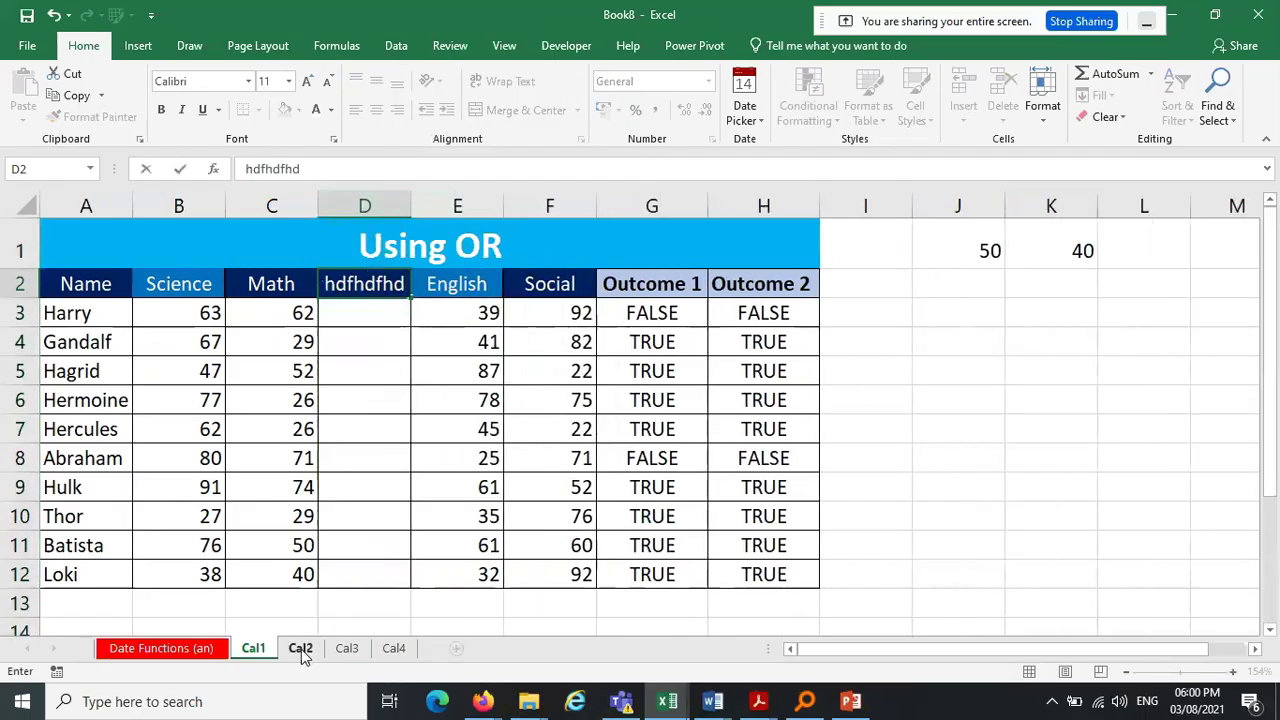
click(301, 649)
right_click(359, 205)
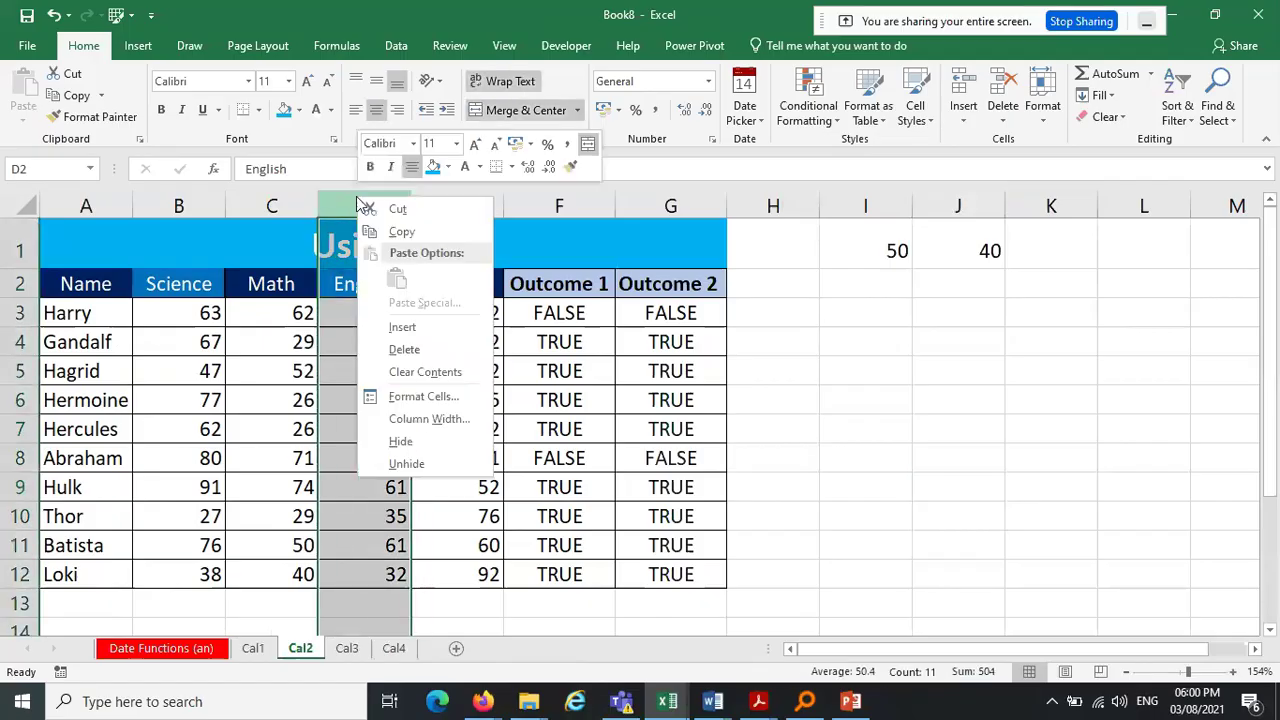
key(Escape)
click(54, 16)
click(54, 16)
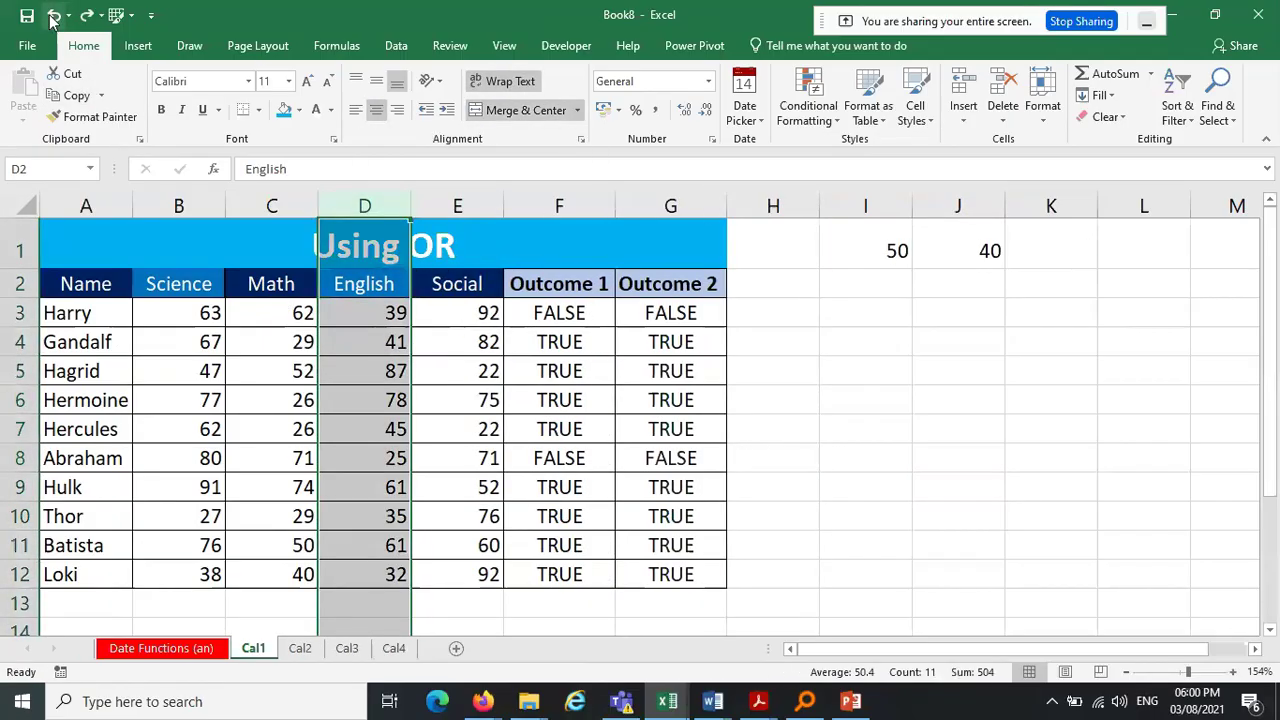
click(819, 313)
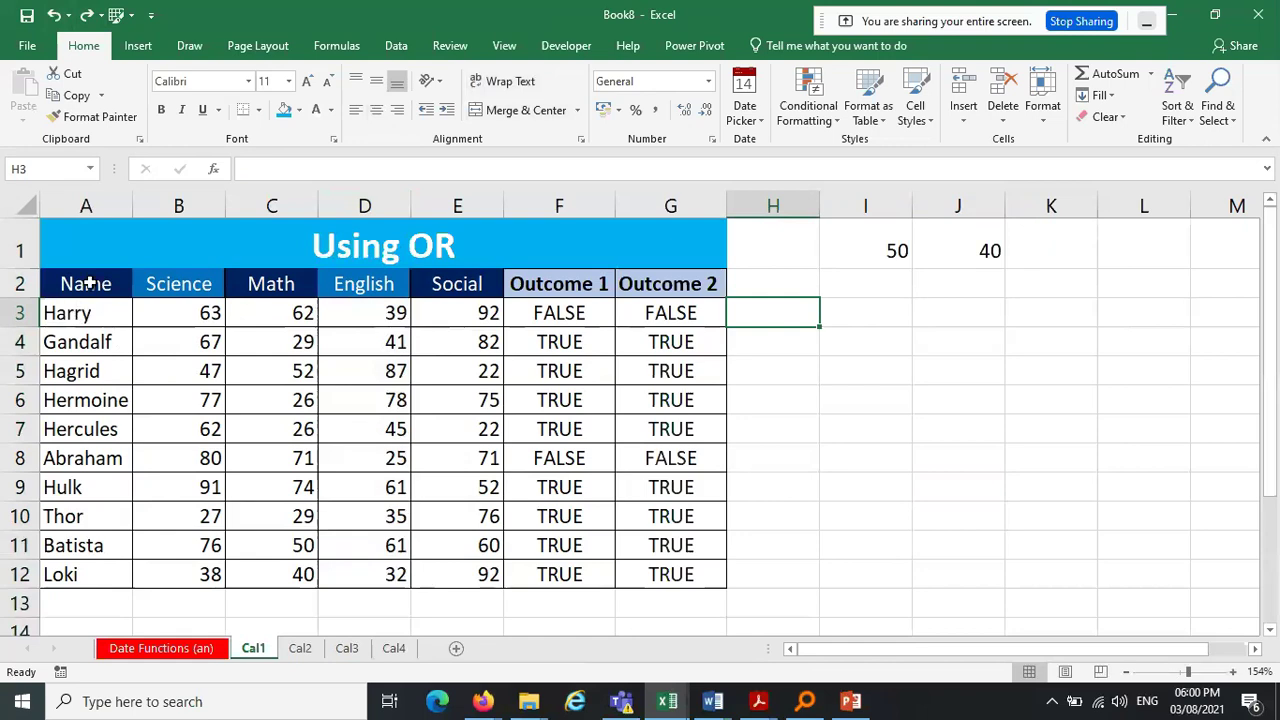
Try adding 'Names of' to the A2 header, then undo it back to Name
click(87, 283)
text(Names of)
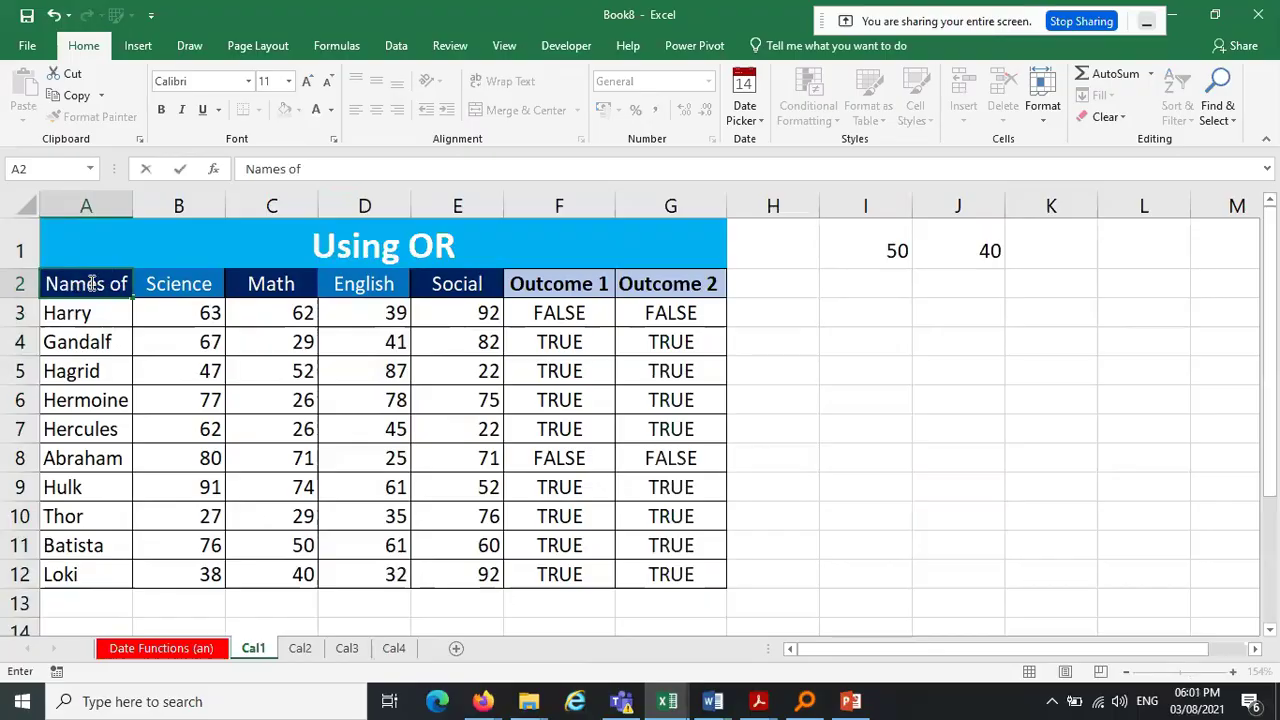
key(BackSpace)
key(BackSpace)
key(BackSpace)
key(ctrl+z)
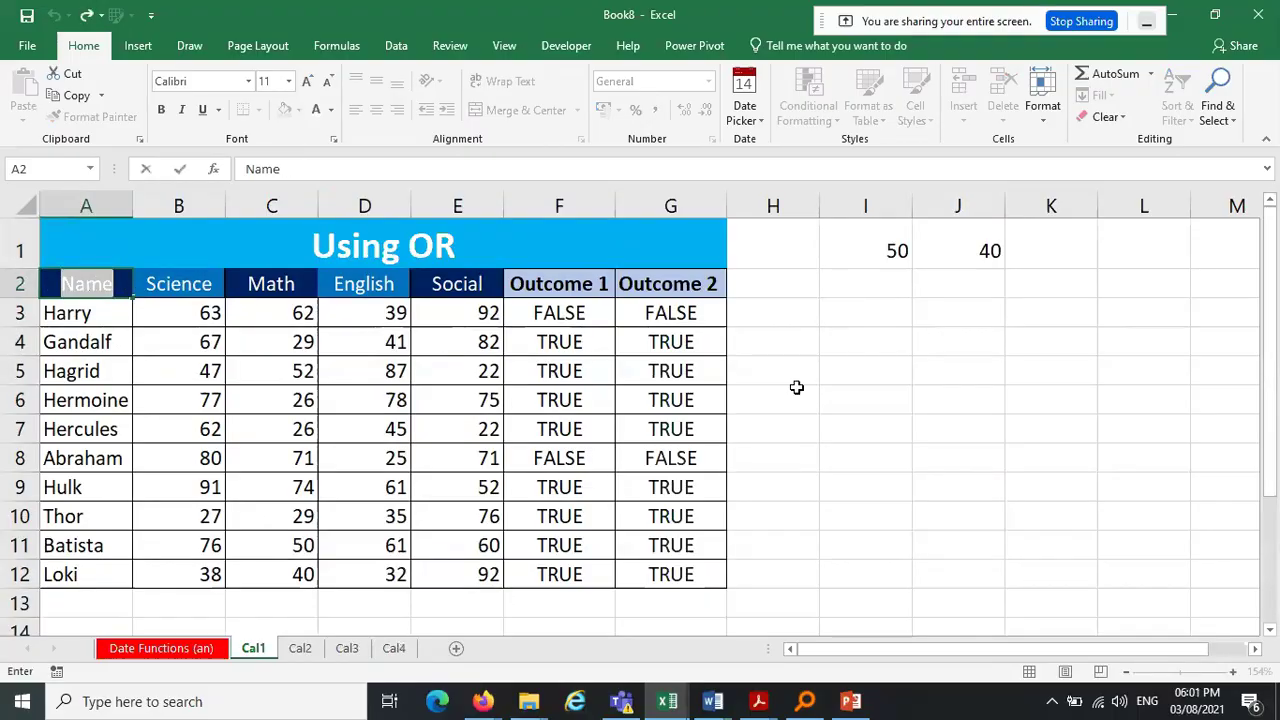
Select the student names Harry through Loki in A3:A12, then move to the Cal2 sheet
click(838, 387)
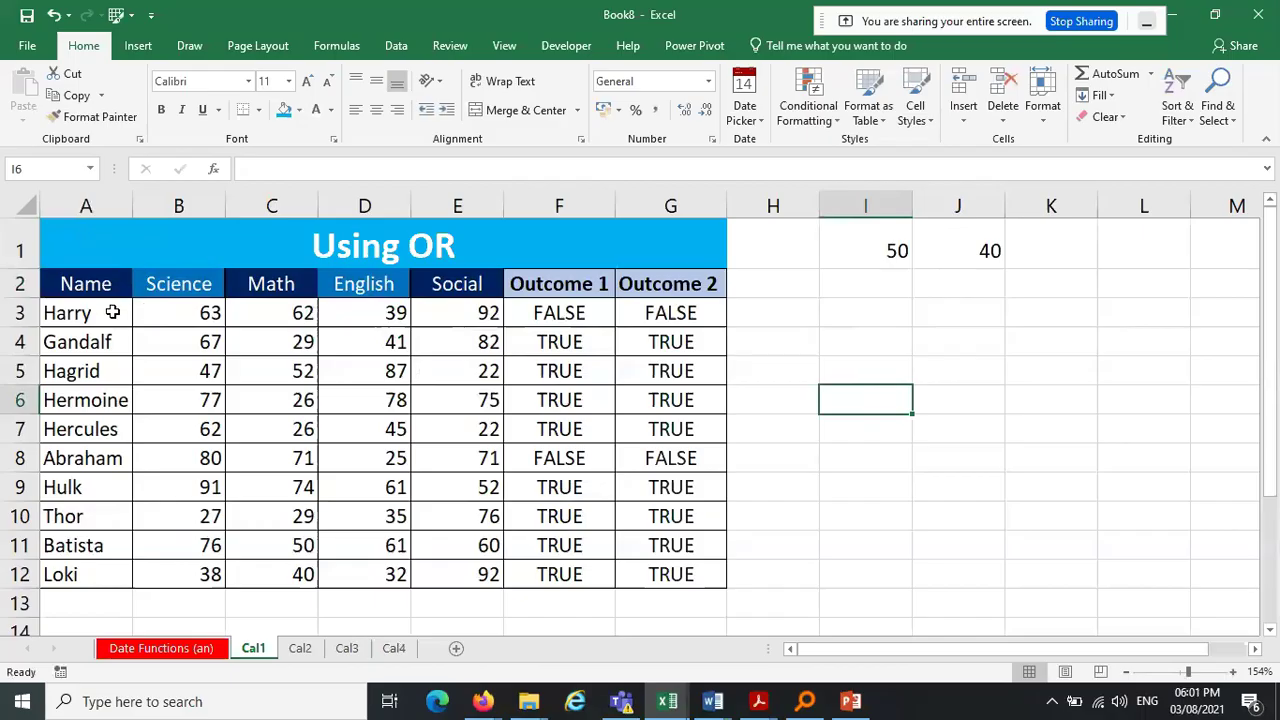
drag(108, 313, 62, 570)
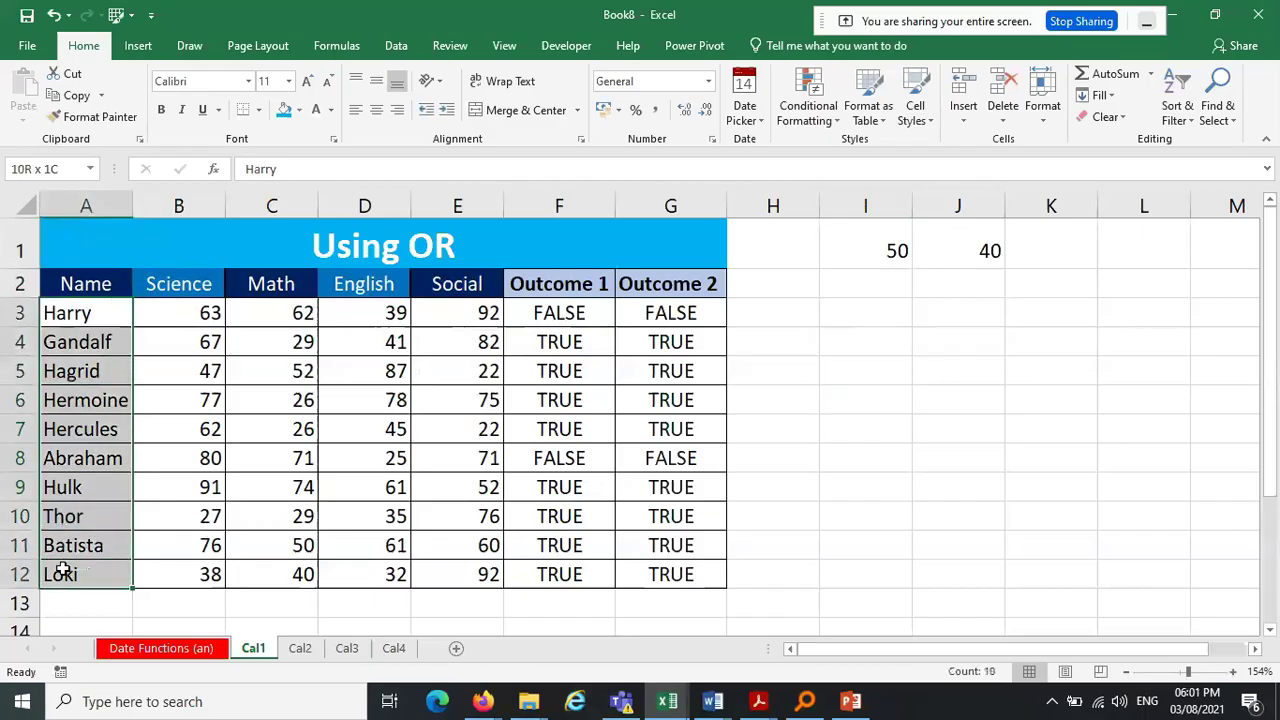
click(300, 648)
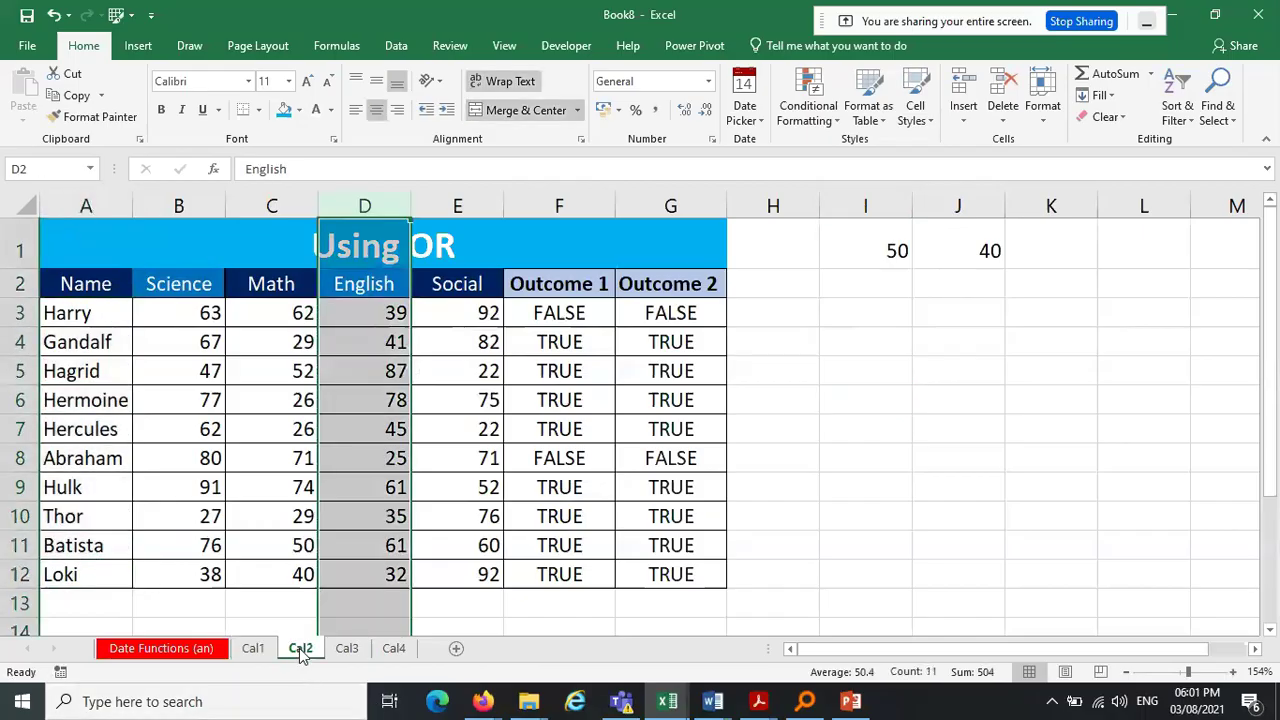
Look through Cal3 and Cal4, checking Cal4's Name, Science, Math, English and Social headers
click(346, 648)
click(392, 650)
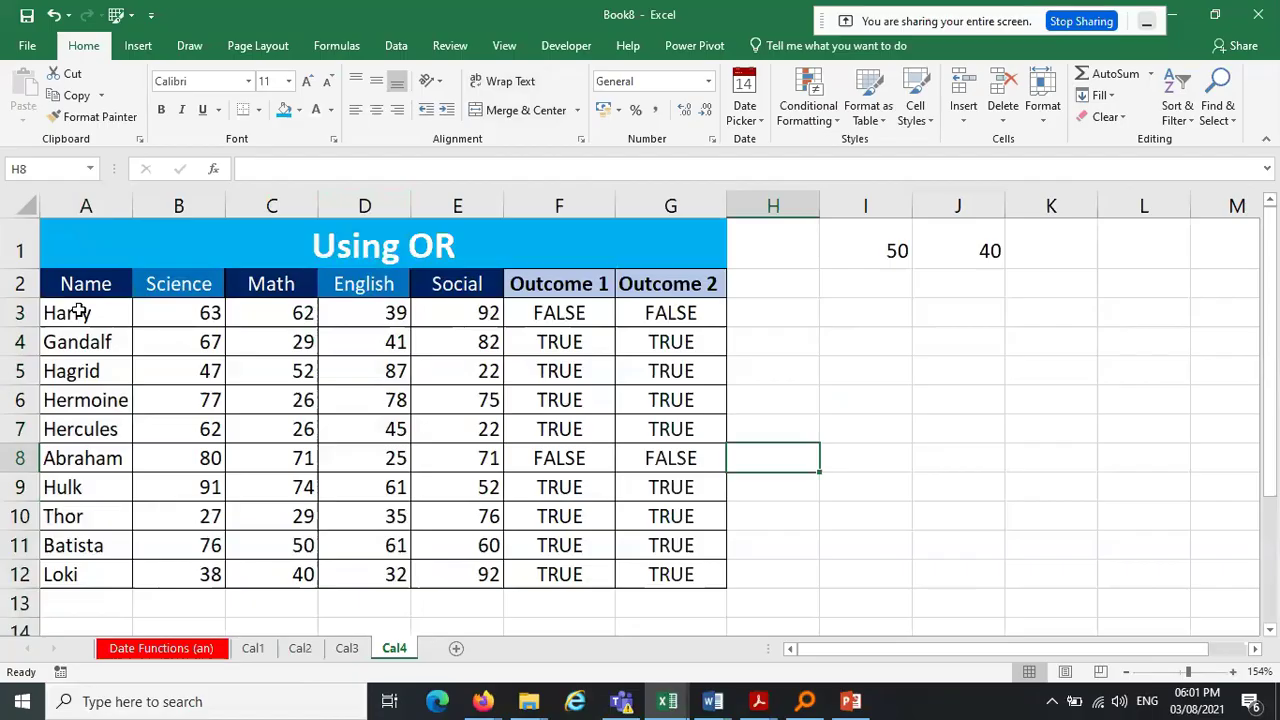
click(92, 285)
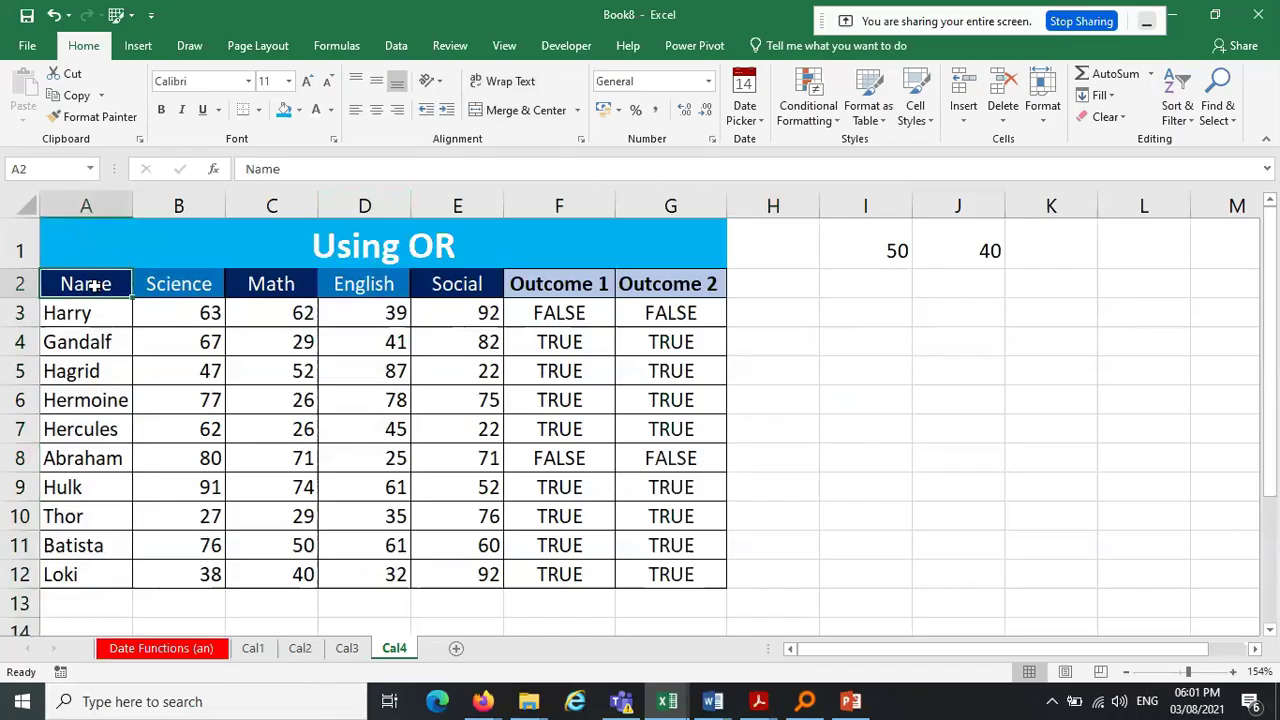
click(190, 284)
click(270, 284)
click(372, 280)
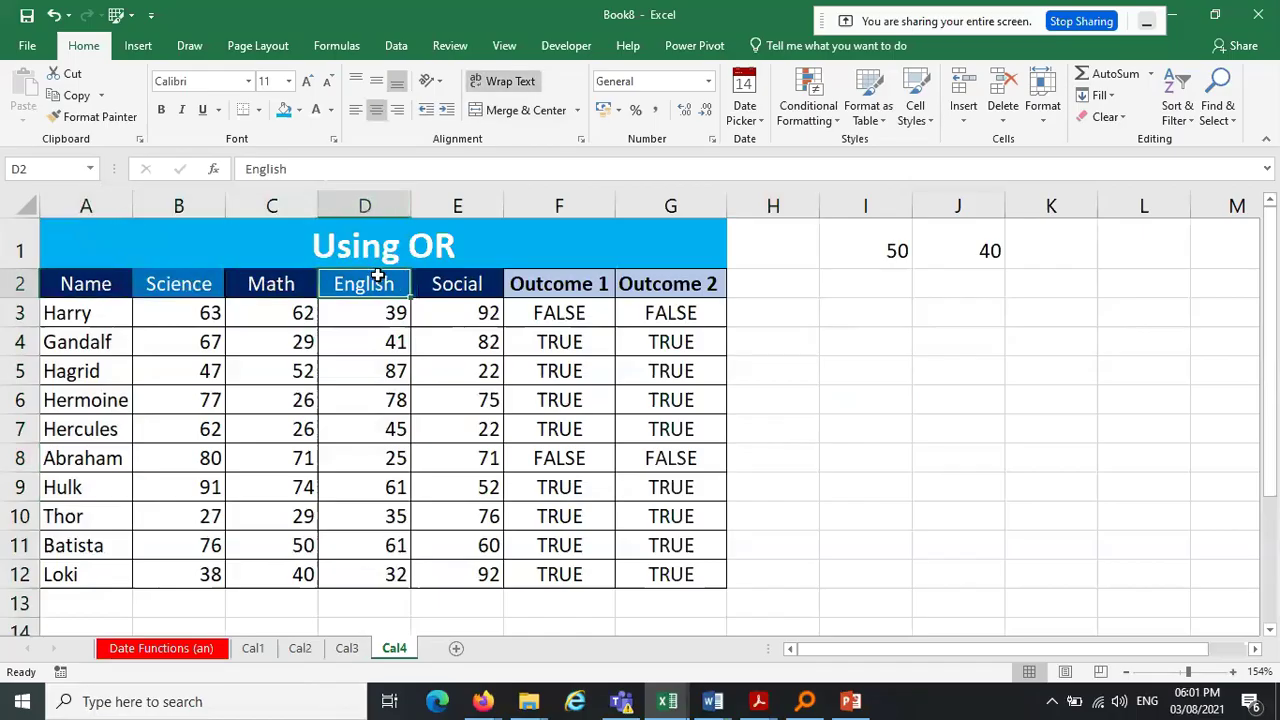
click(455, 284)
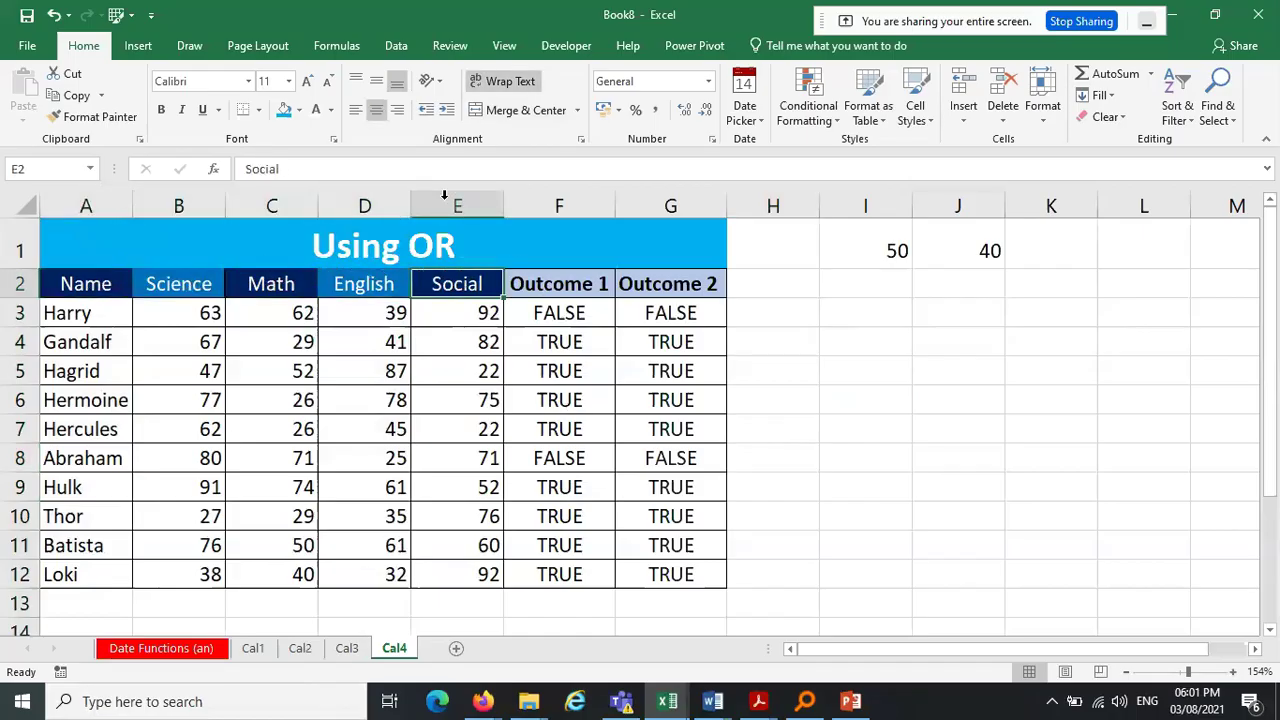
On Cal1, group sheets Cal1 through Cal4, then go to the Date Functions (an) sheet
click(252, 649)
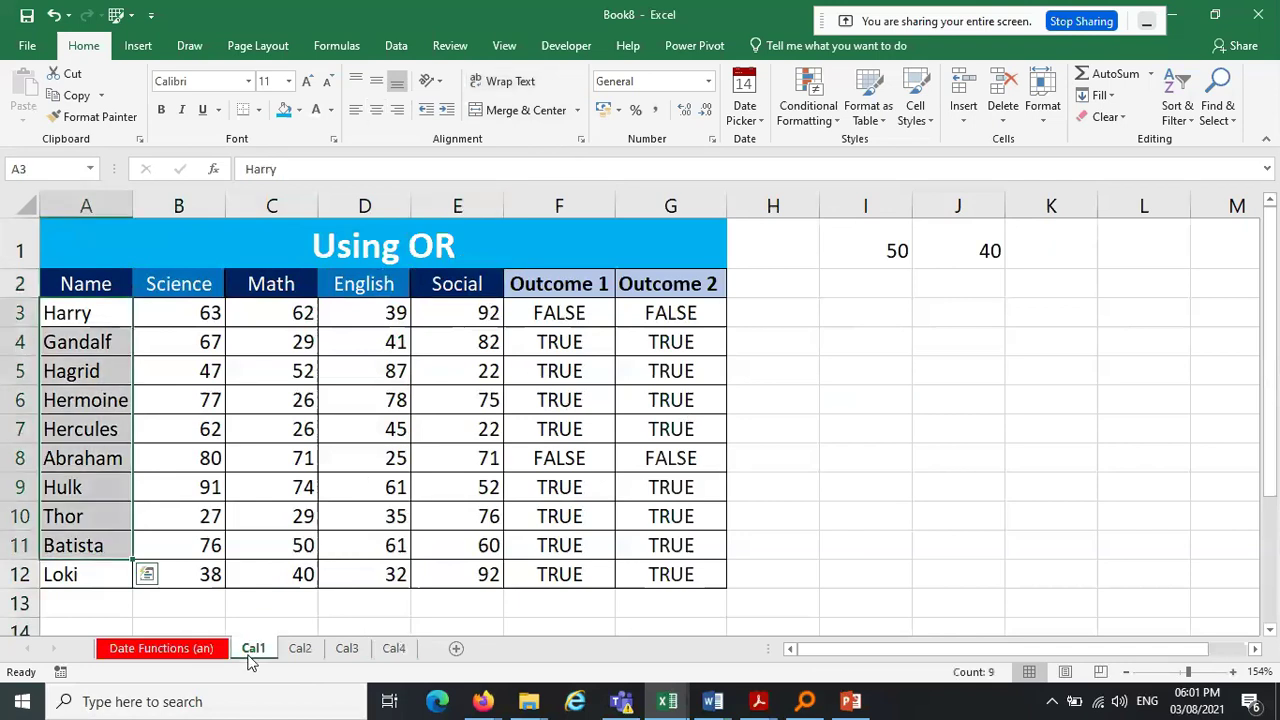
click(306, 622)
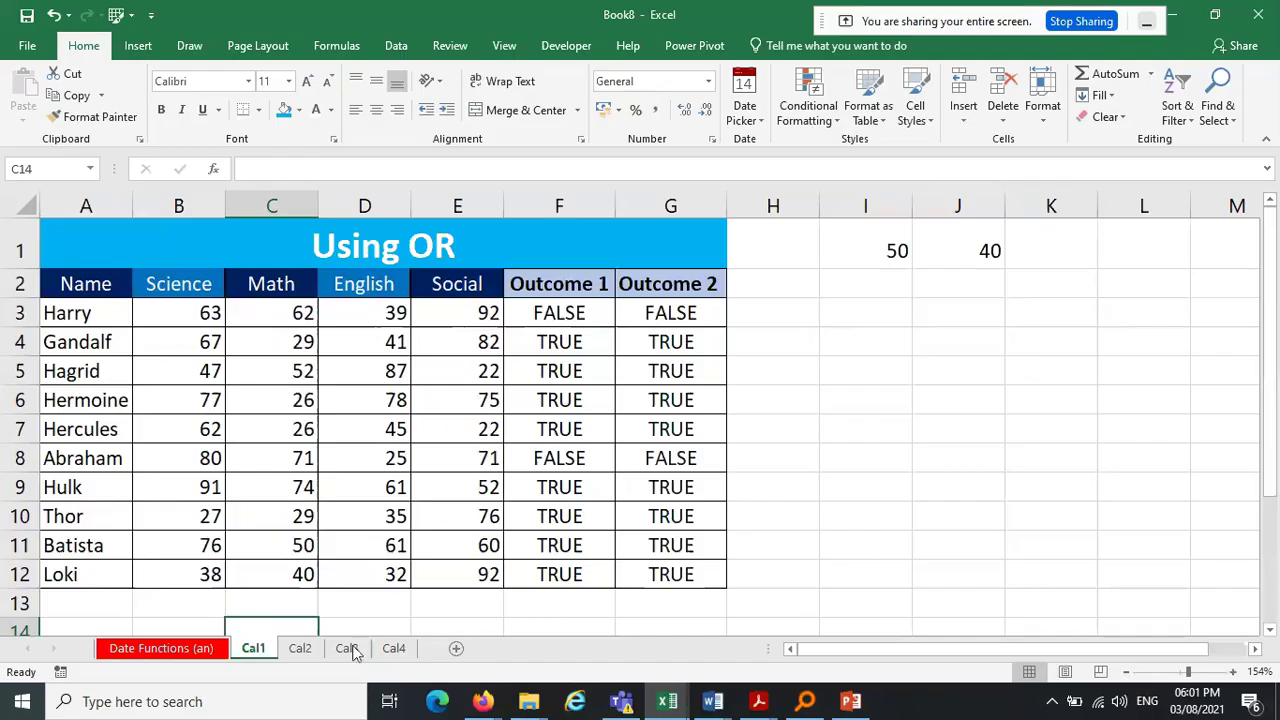
shift+click(392, 648)
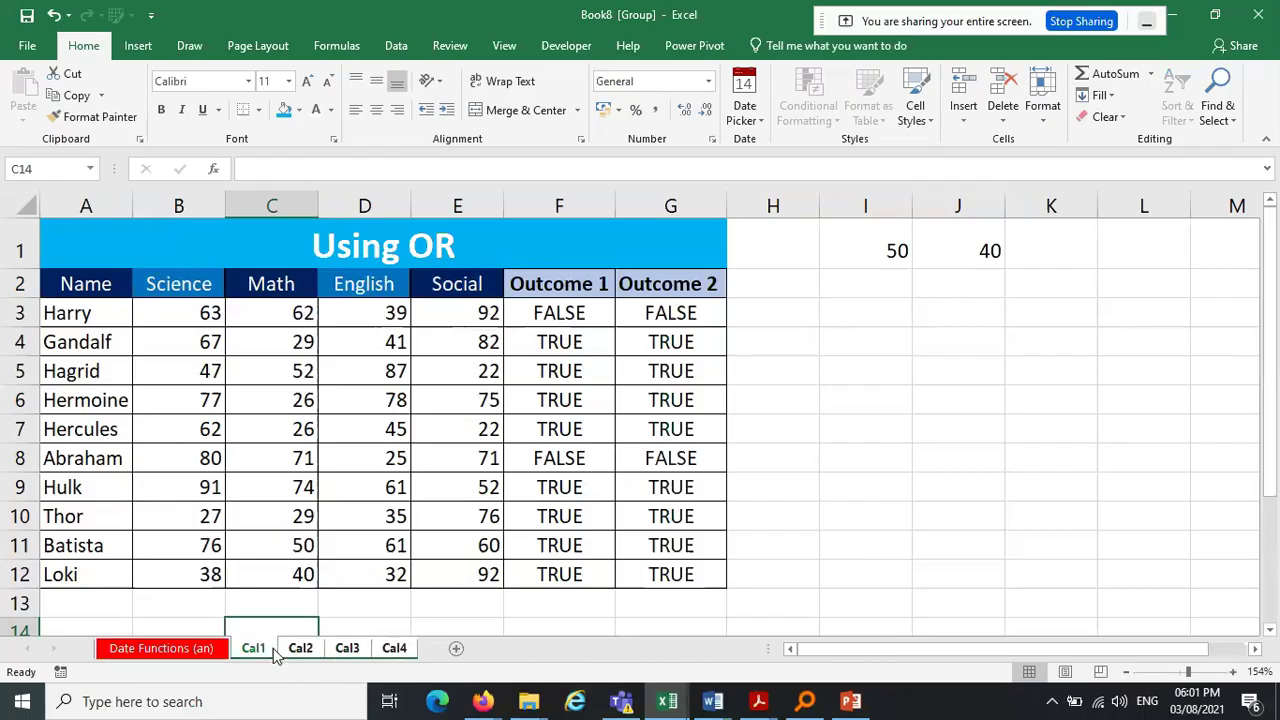
click(142, 650)
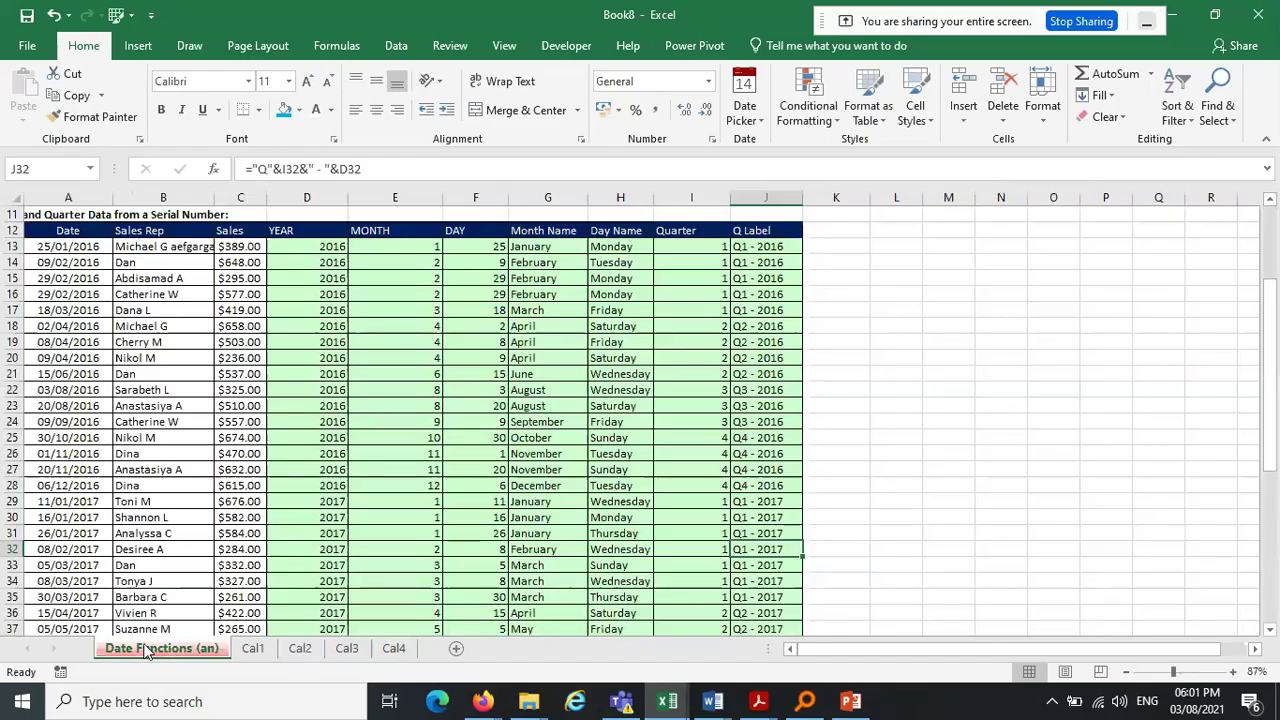
Add a blank Sheet6 and delete it again
click(456, 651)
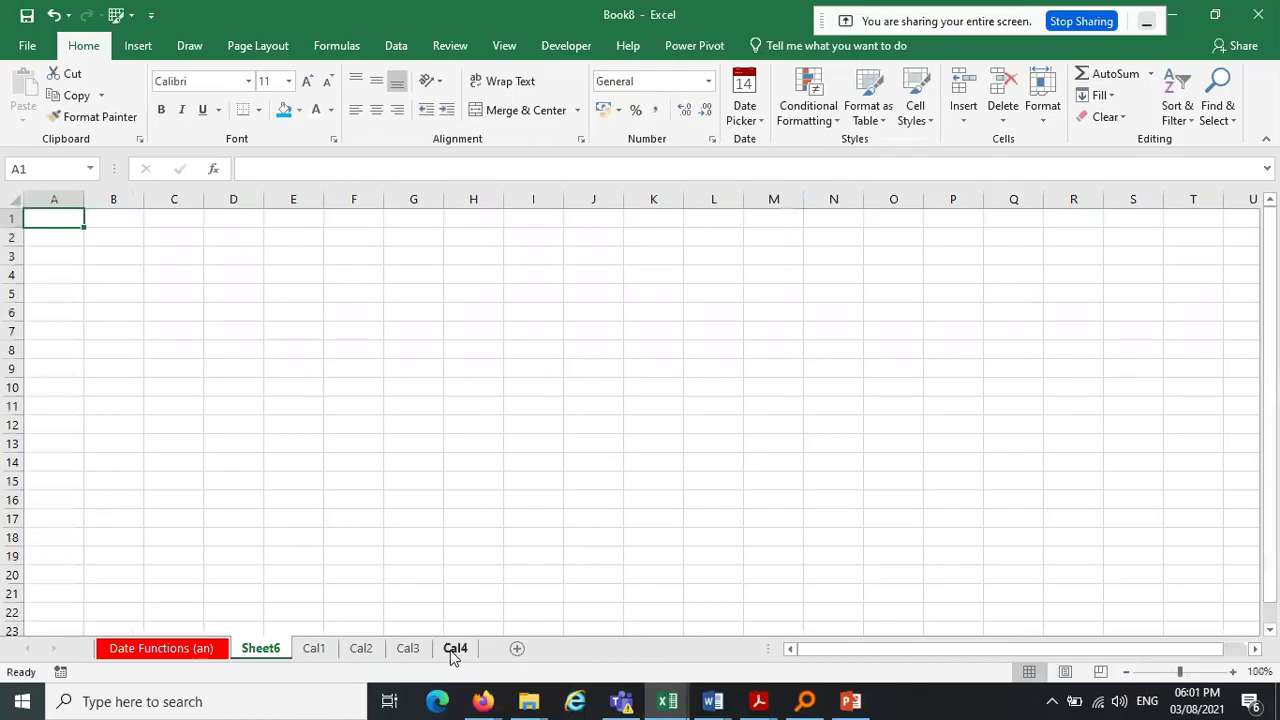
right_click(277, 650)
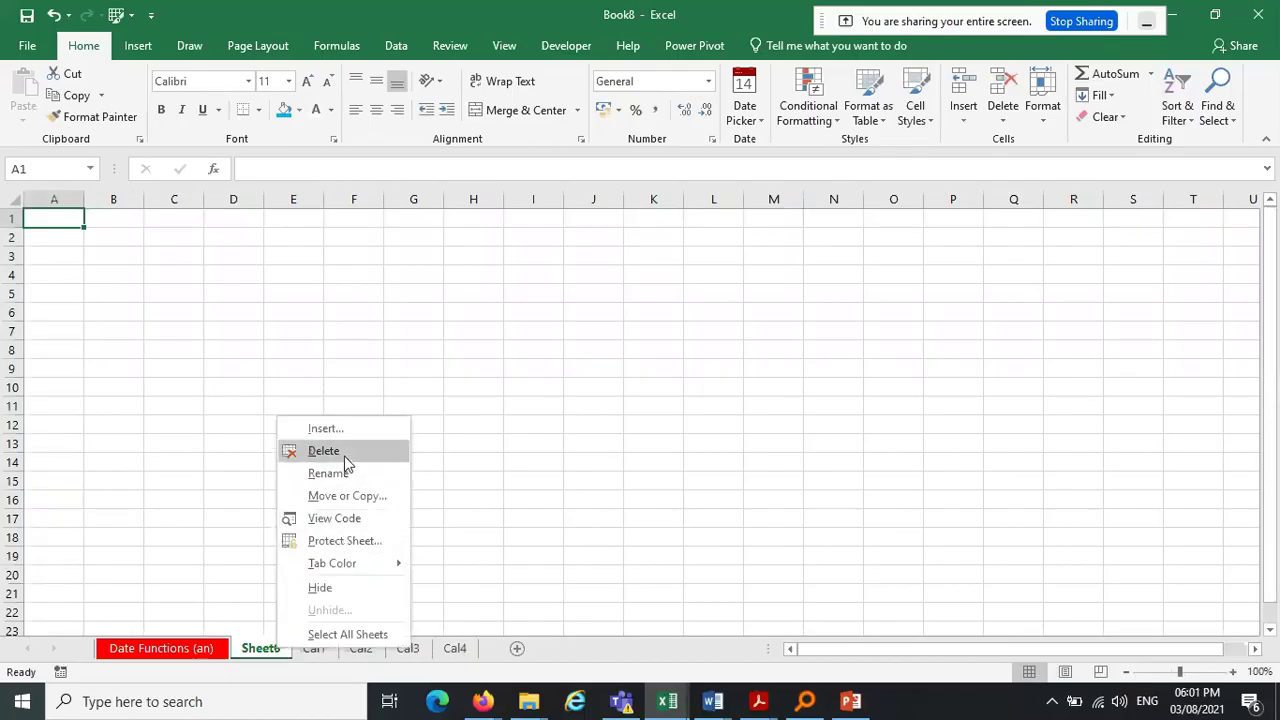
click(344, 451)
Go to the Cal1 sheet and group sheets Cal1 through Cal4
click(185, 650)
click(266, 655)
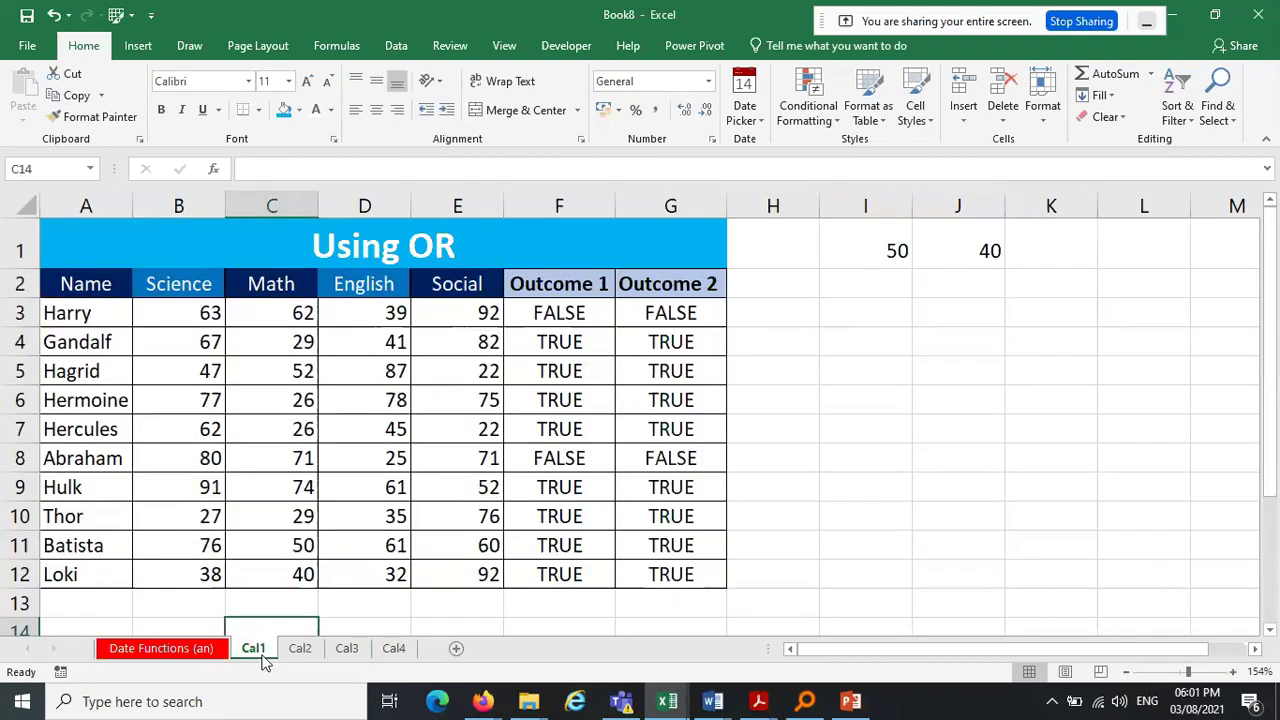
shift+click(398, 650)
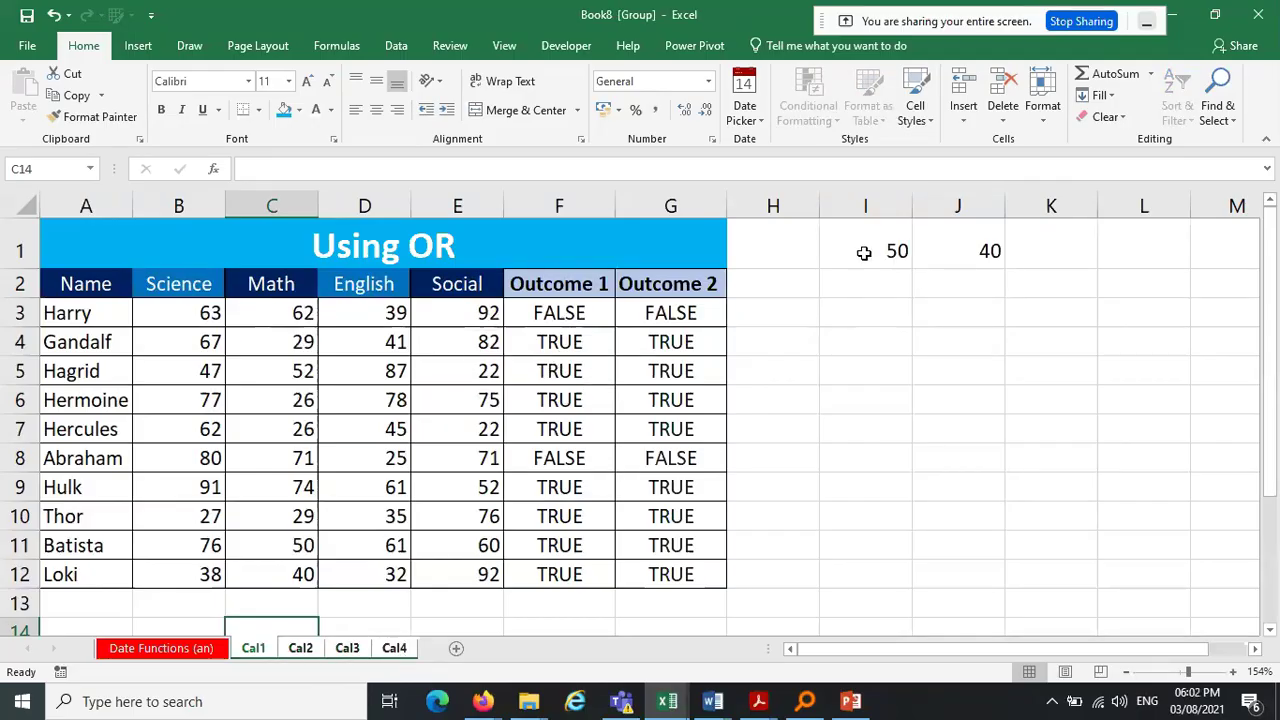
Clear the 50 and 40 from row 1, rename A2 to 'Names of student', and widen column A
drag(864, 252, 1060, 247)
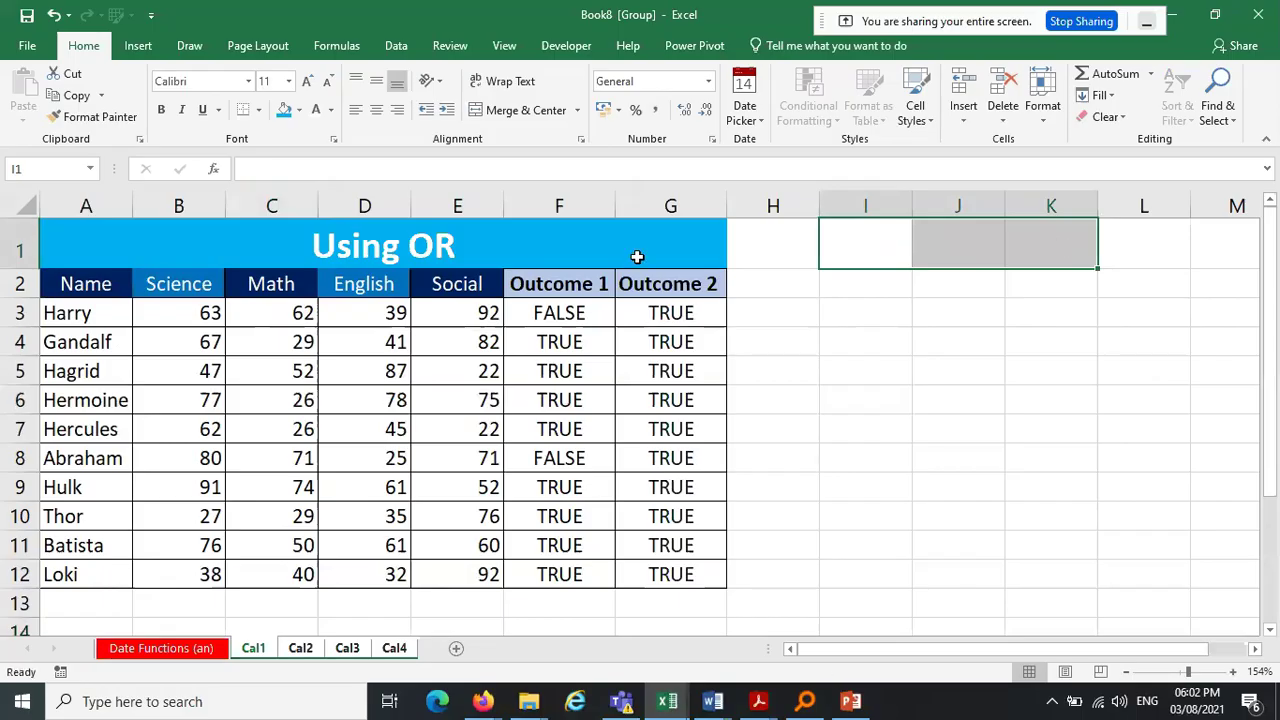
key(Delete)
click(88, 284)
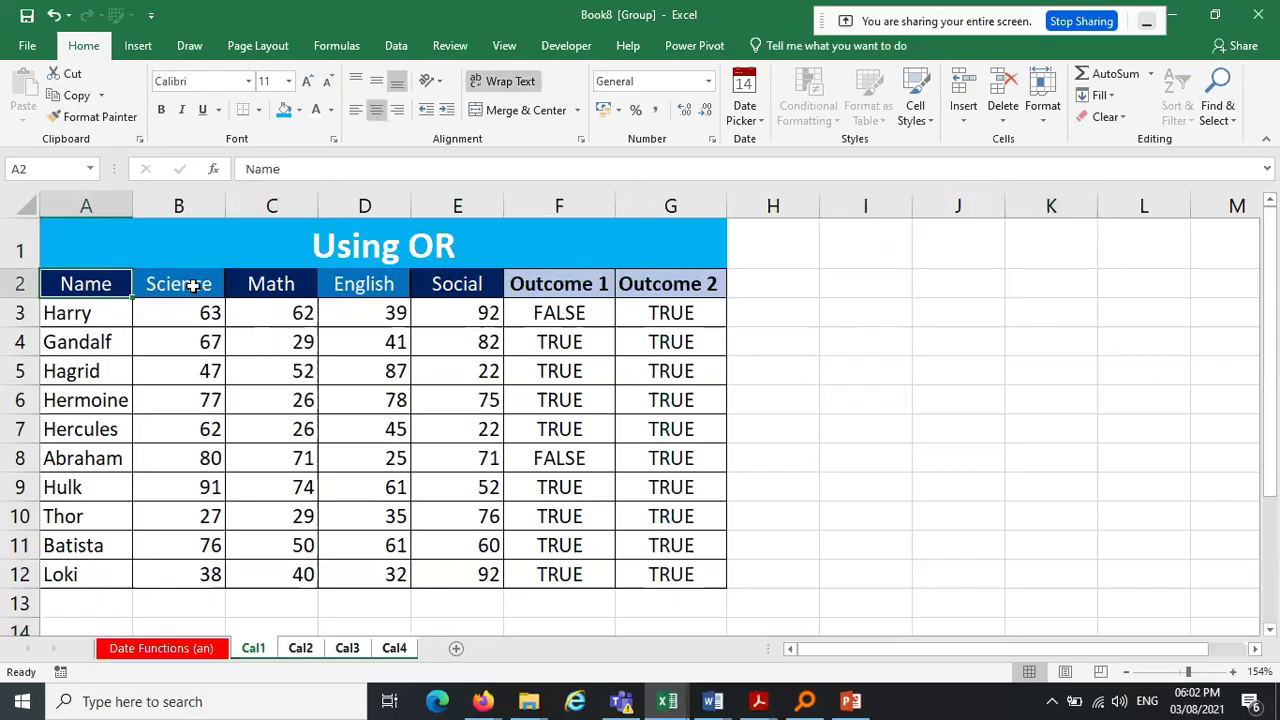
double_click(100, 284)
text(s of student)
key(ctrl+Return)
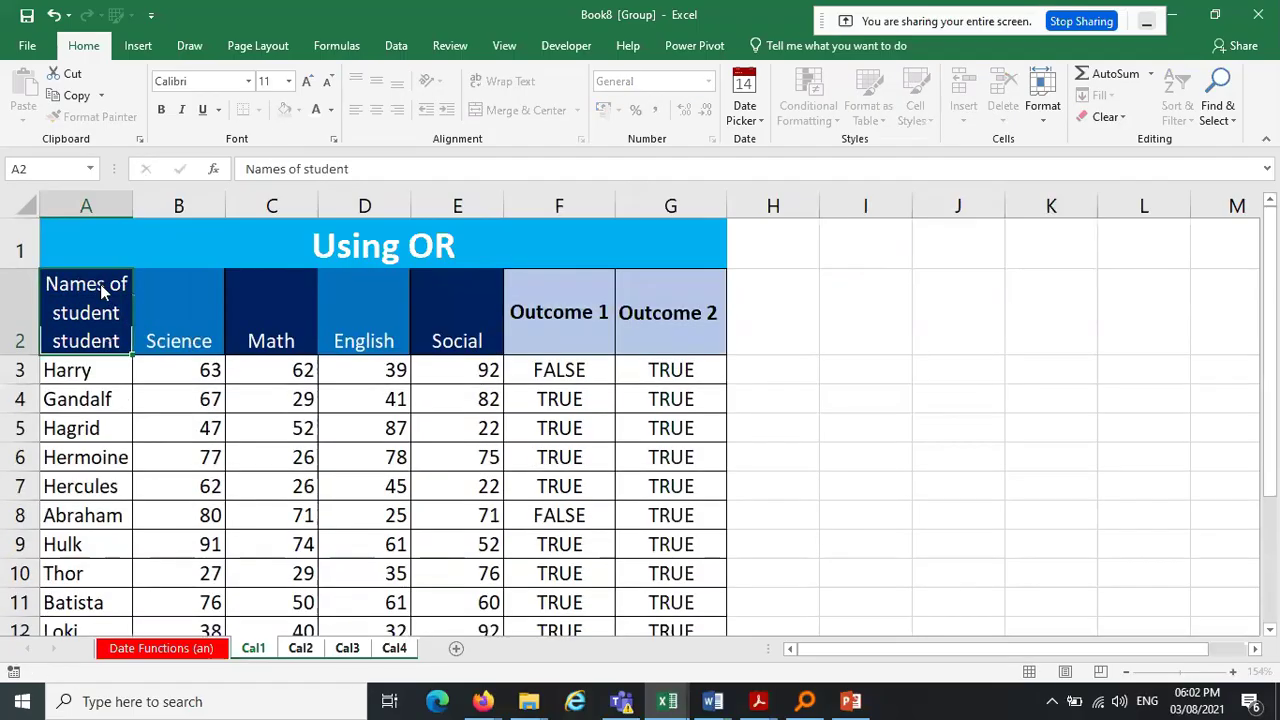
drag(132, 206, 261, 205)
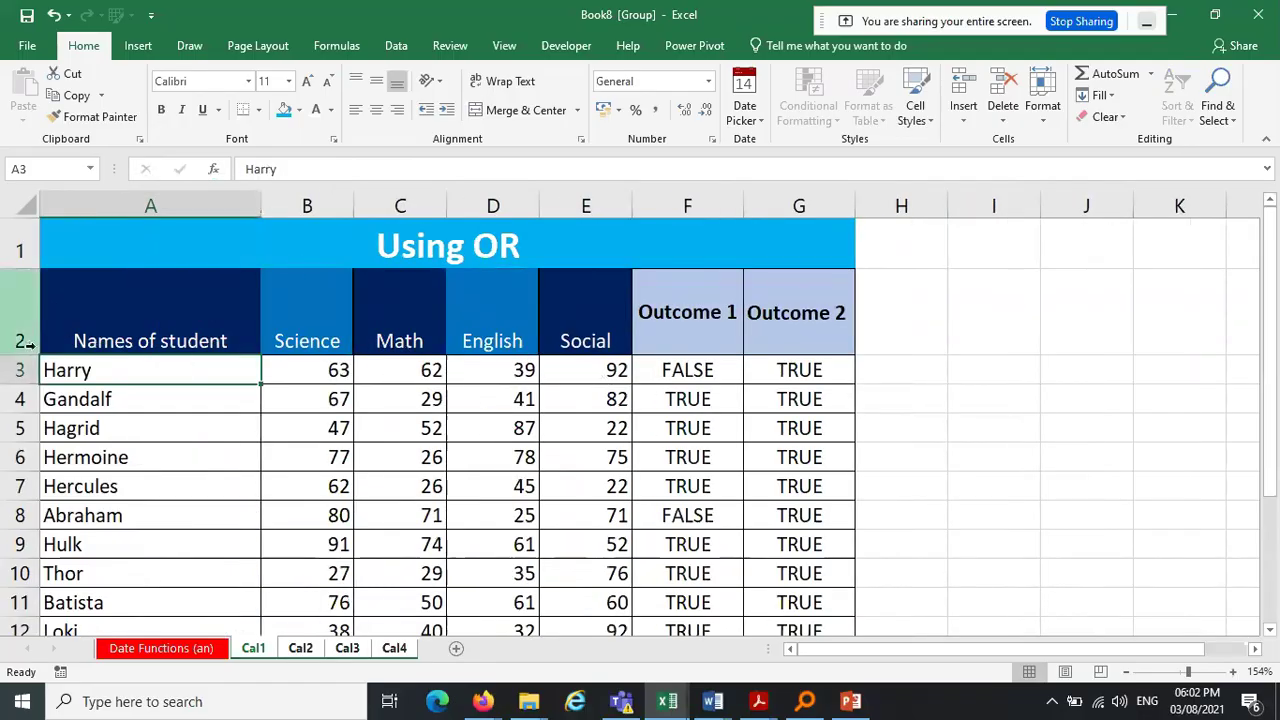
drag(30, 355, 27, 303)
click(491, 360)
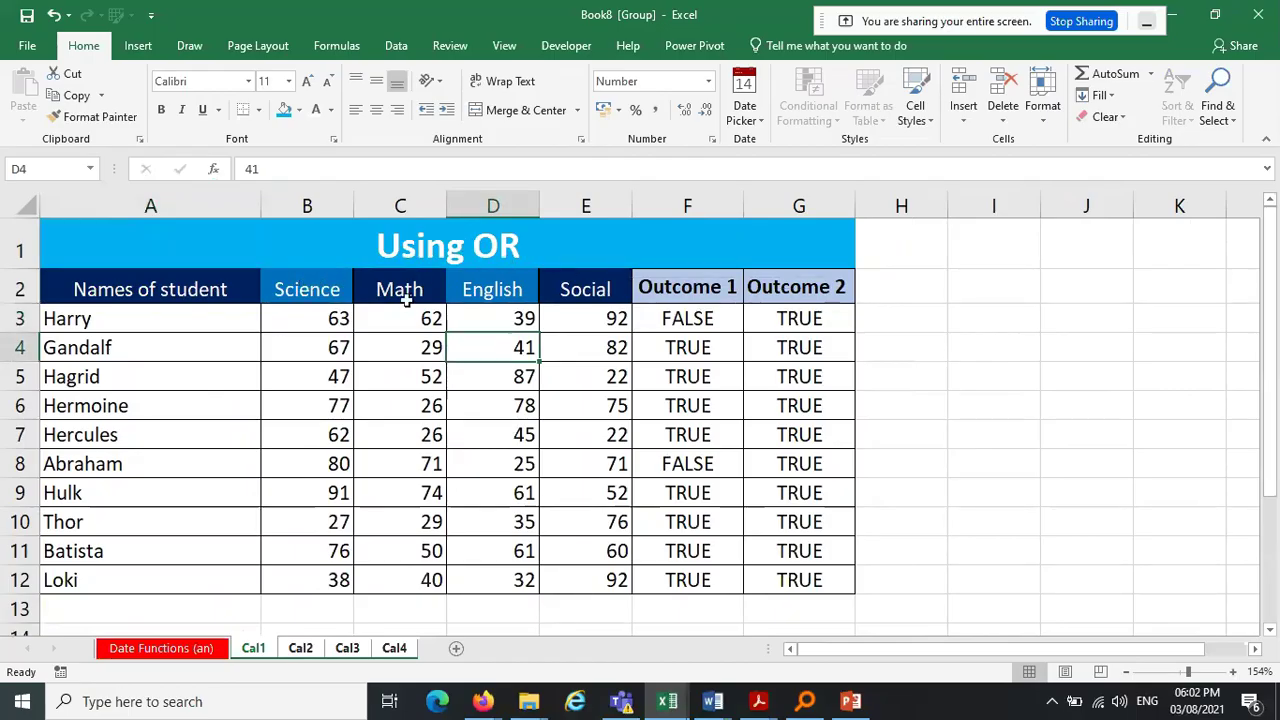
Rename the Social header in E2 to Physics
click(332, 289)
click(388, 289)
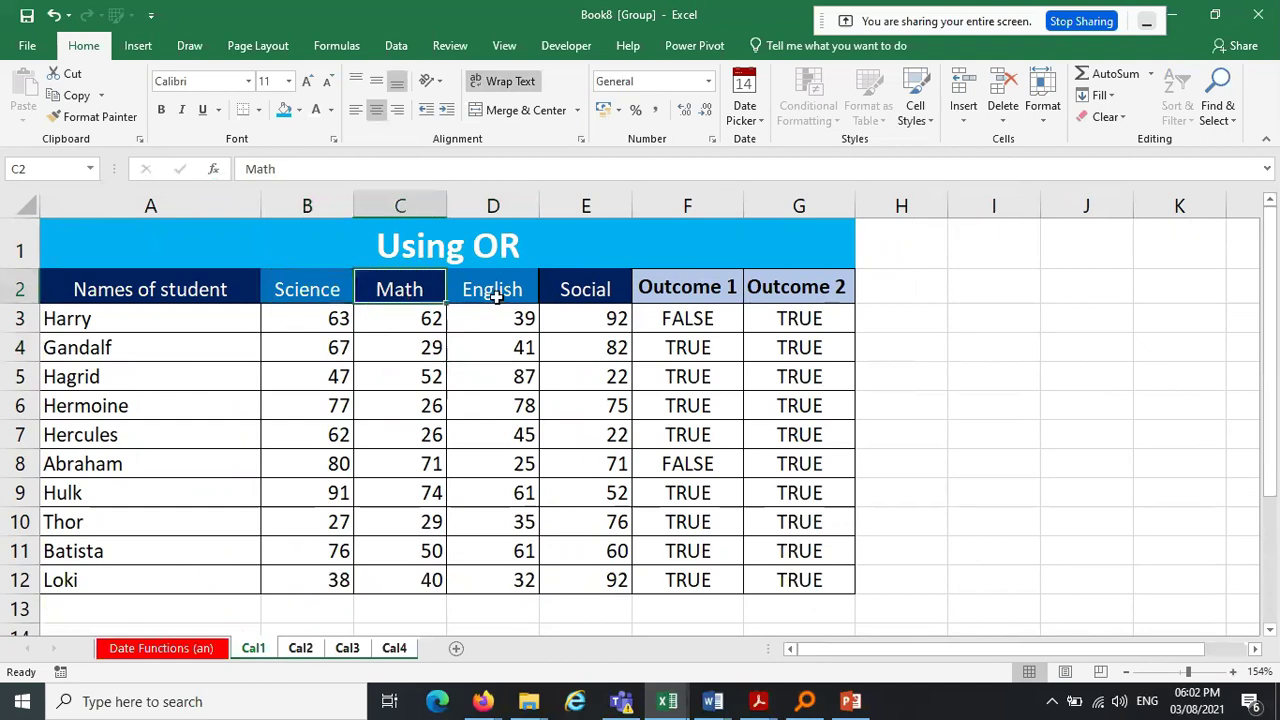
click(495, 292)
click(588, 292)
text(Phys)
key(BackSpace)
text(hysics)
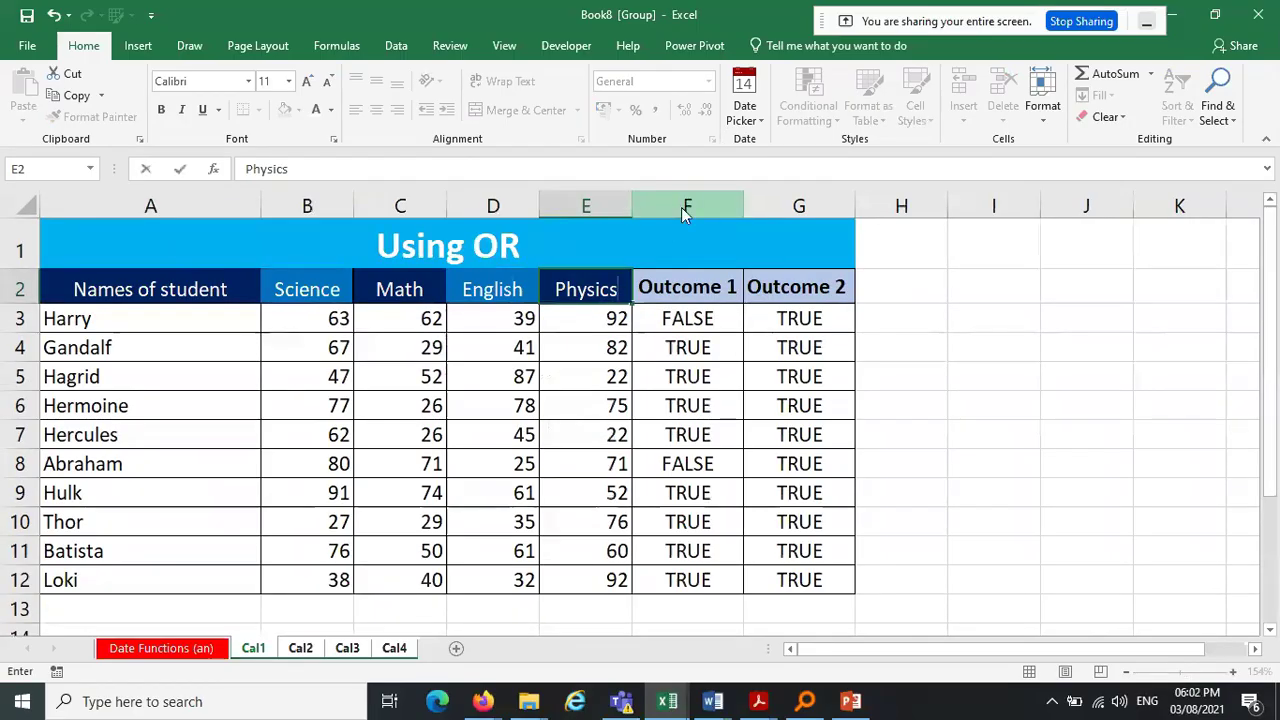
click(684, 206)
Insert a blank column F before Outcome 1 and give it the header Chemistry
right_click(684, 206)
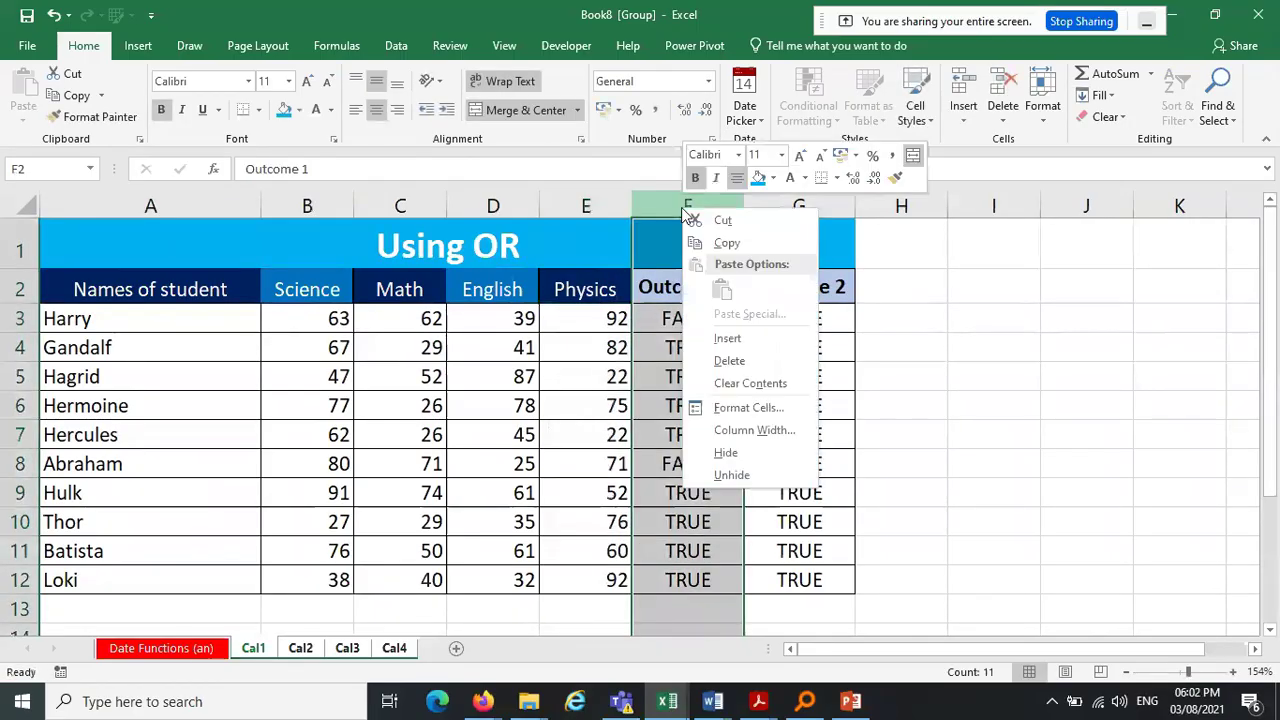
click(789, 341)
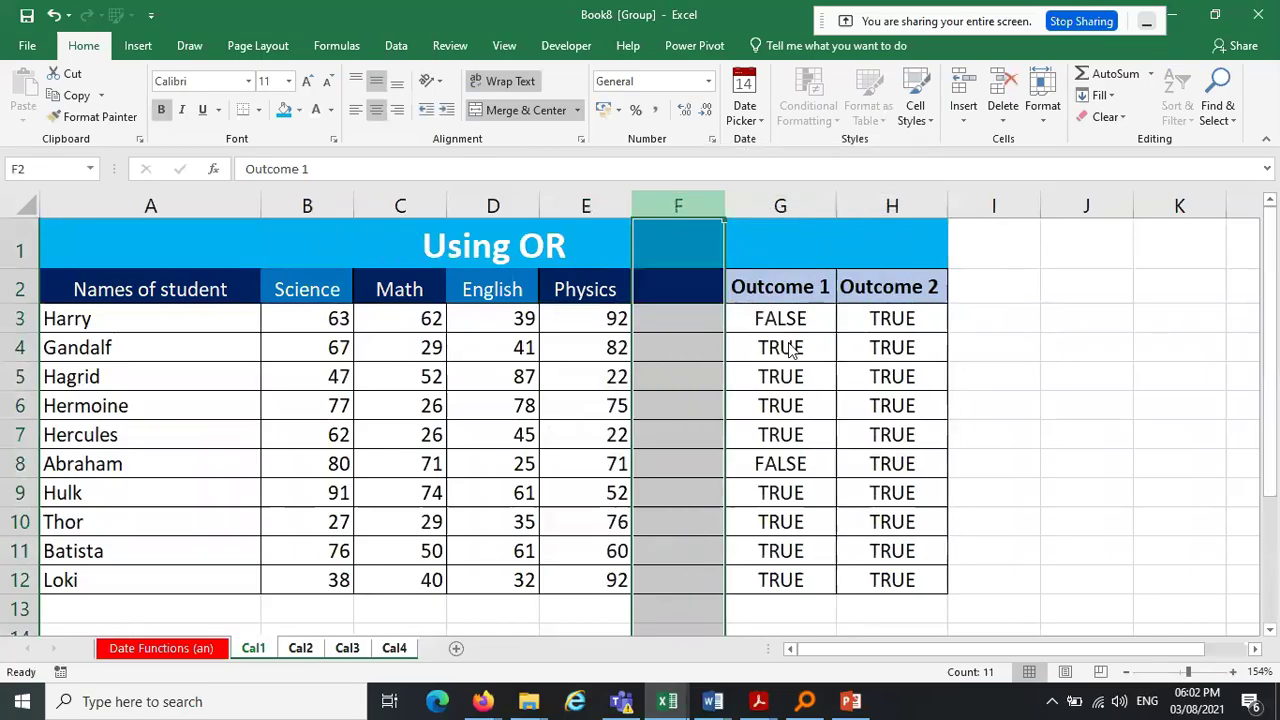
click(667, 289)
text(Chemistry)
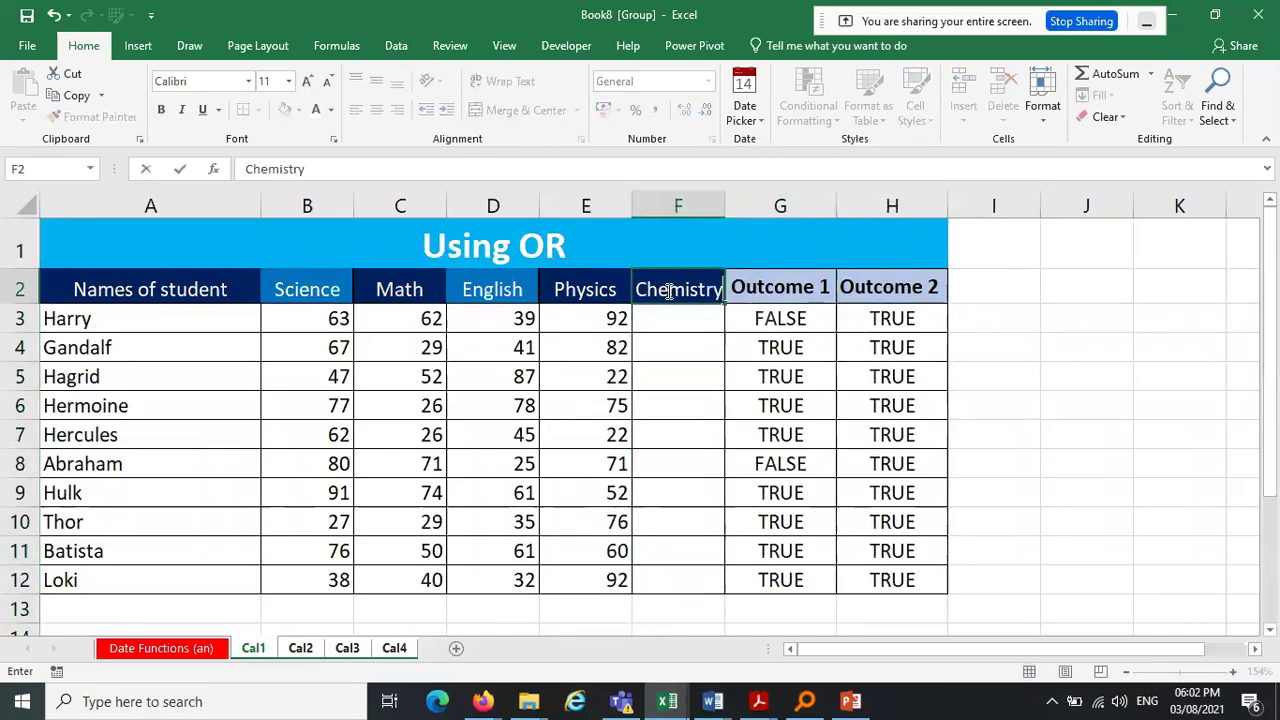
click(1079, 317)
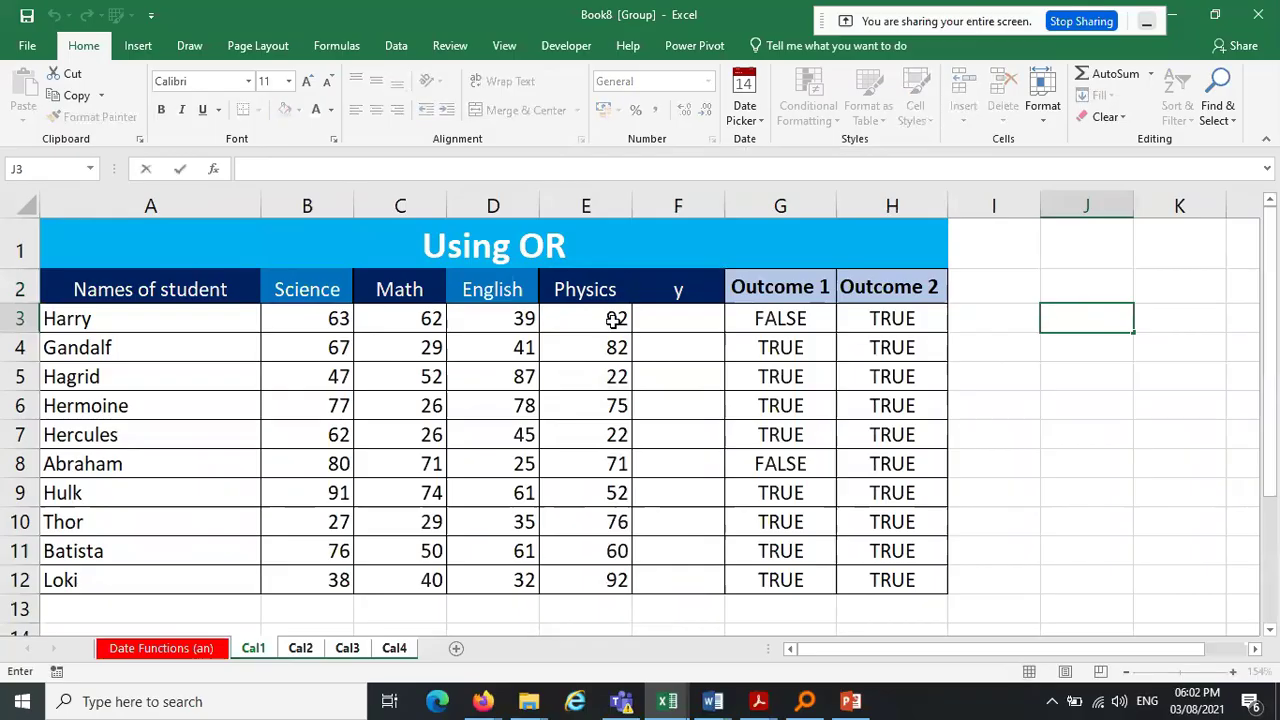
click(668, 287)
text(Che)
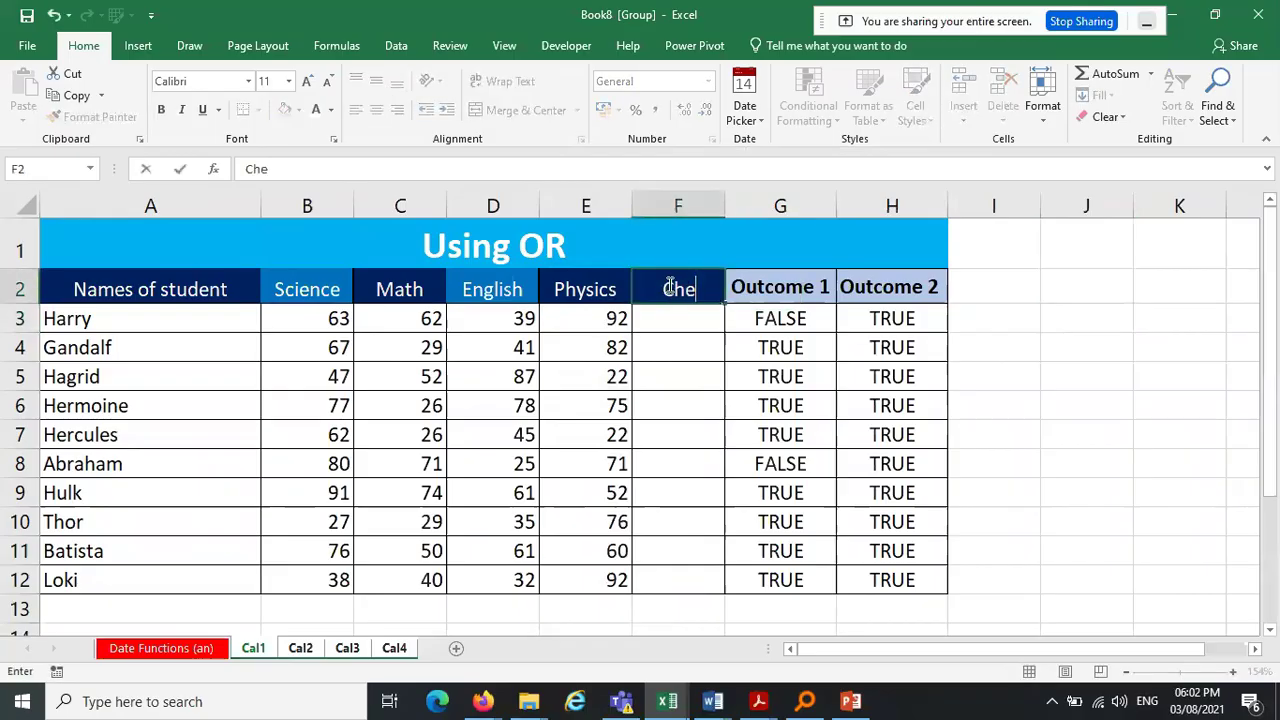
text(mistry)
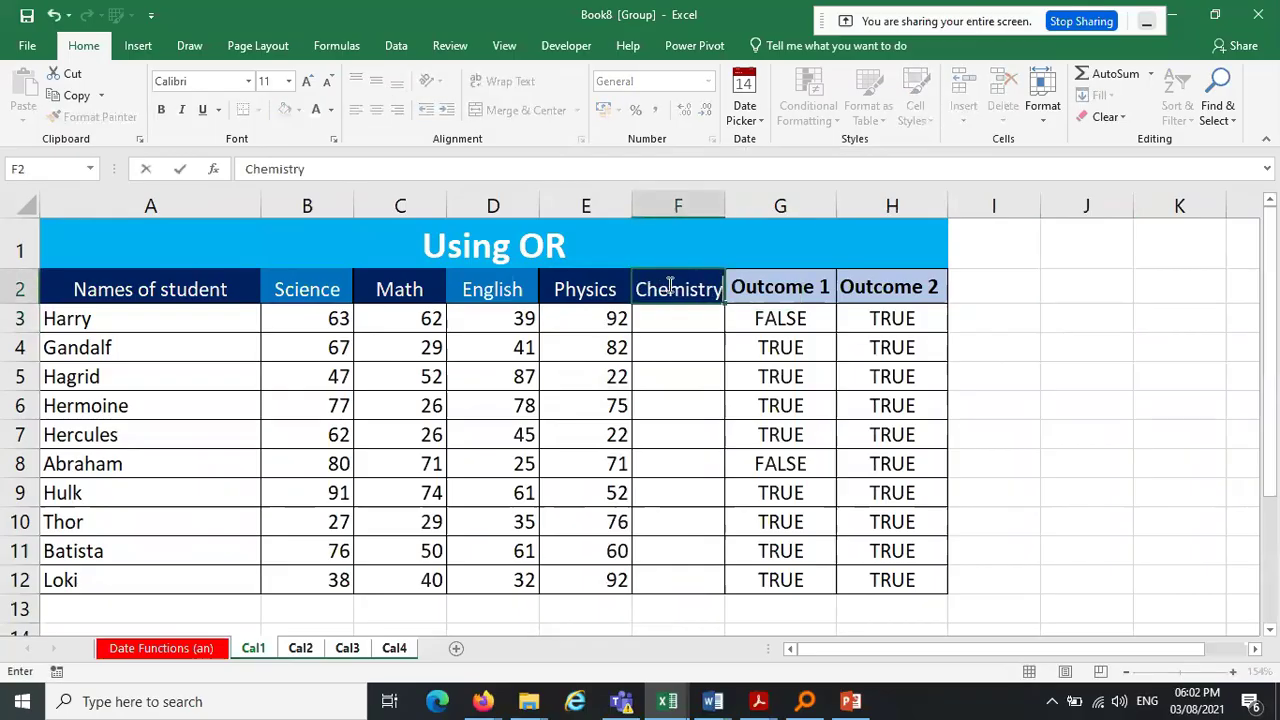
key(Return)
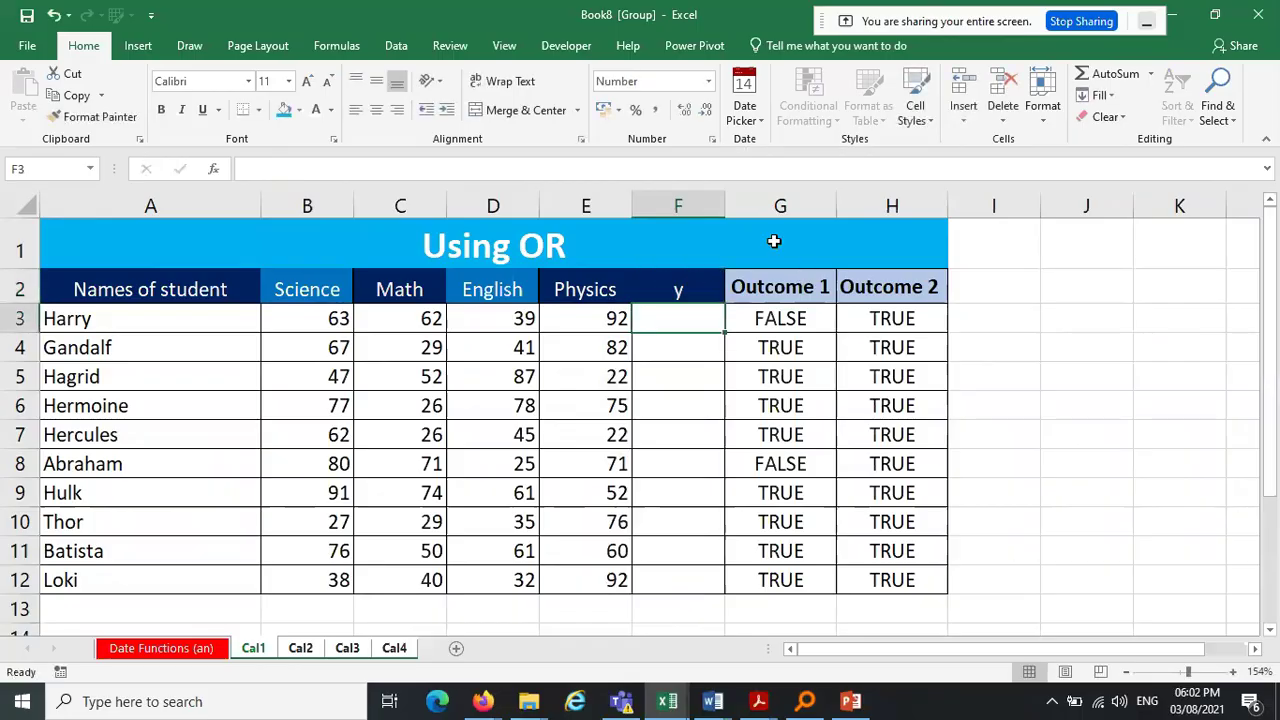
AutoFit column F to Chemistry and middle-align columns B through F
drag(724, 200, 773, 206)
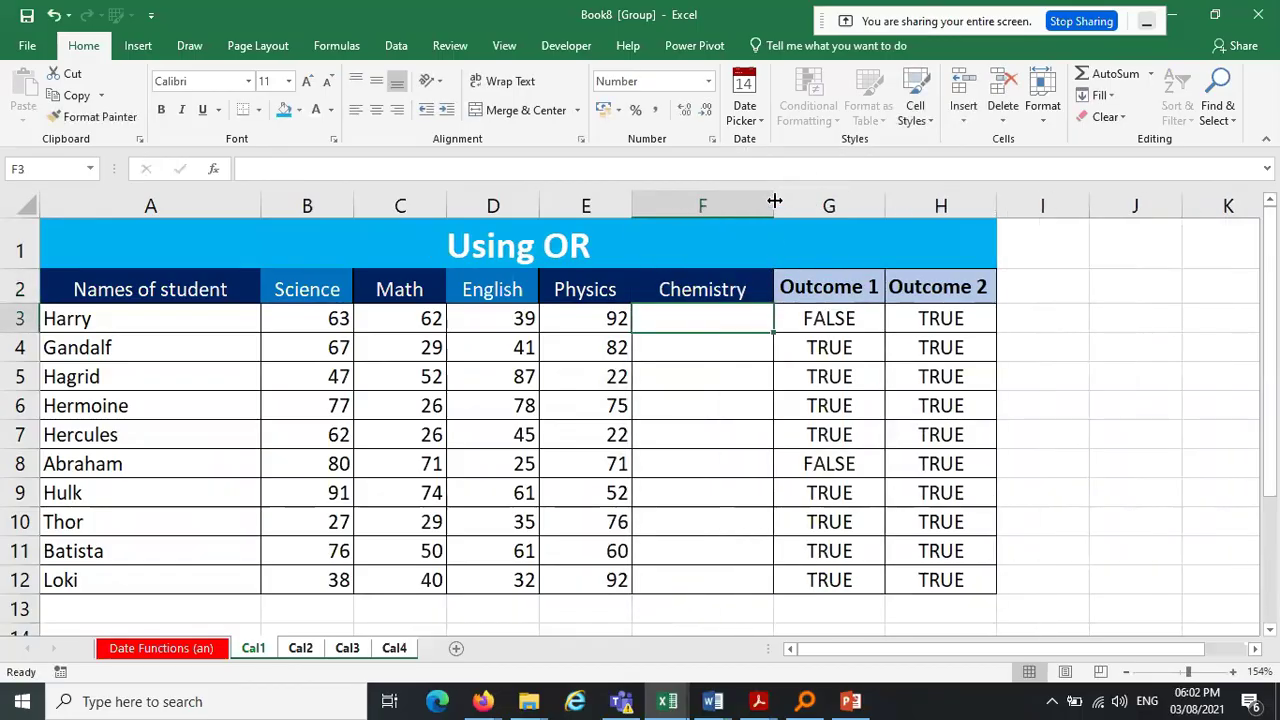
double_click(775, 201)
click(1105, 344)
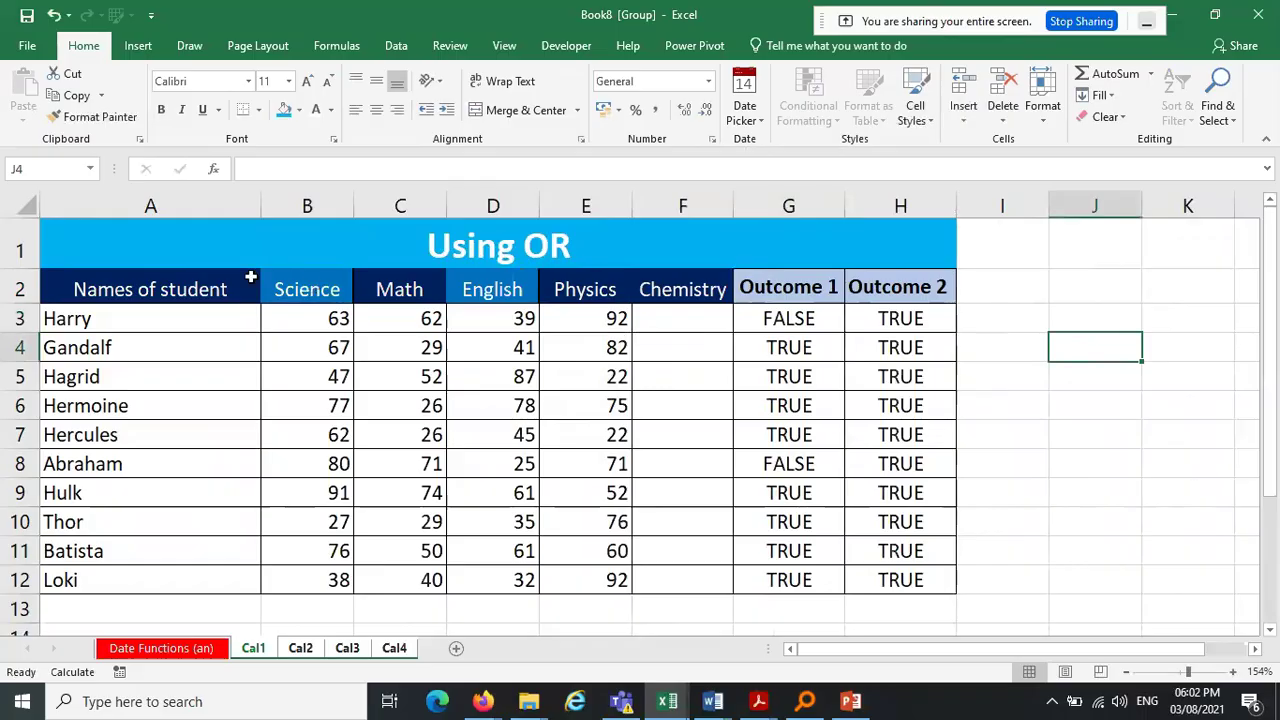
drag(307, 204, 666, 201)
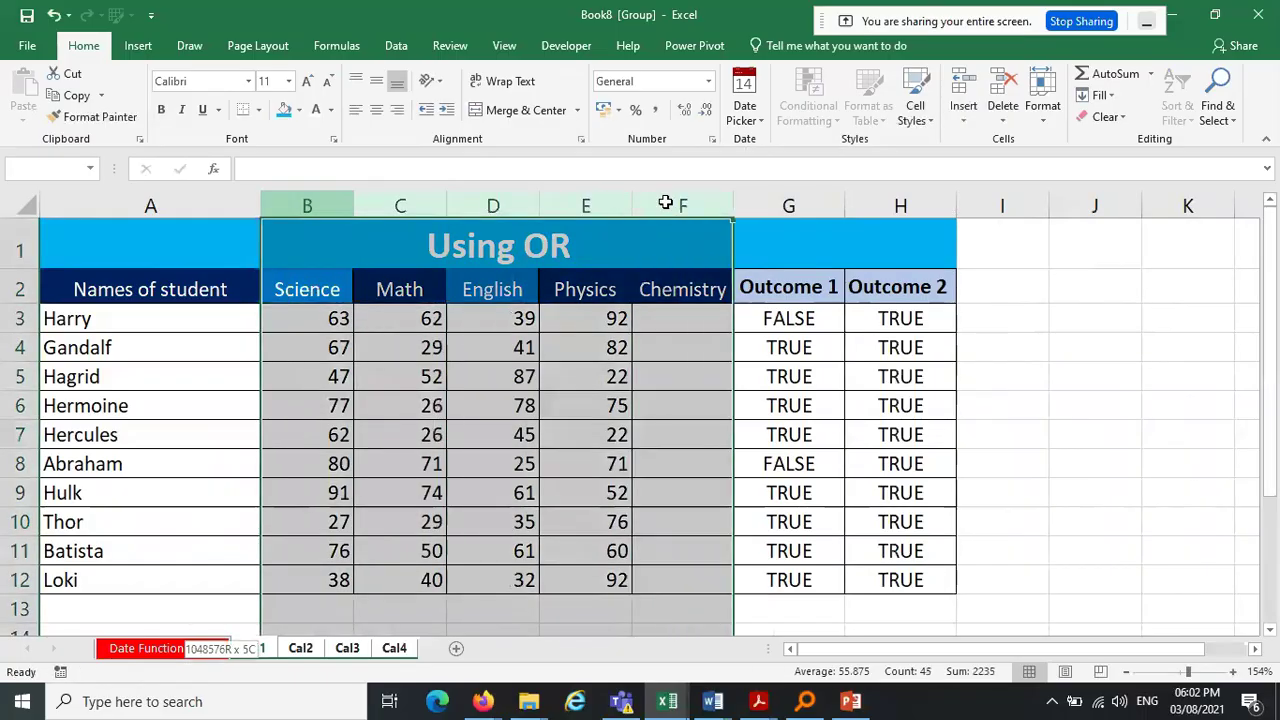
click(384, 81)
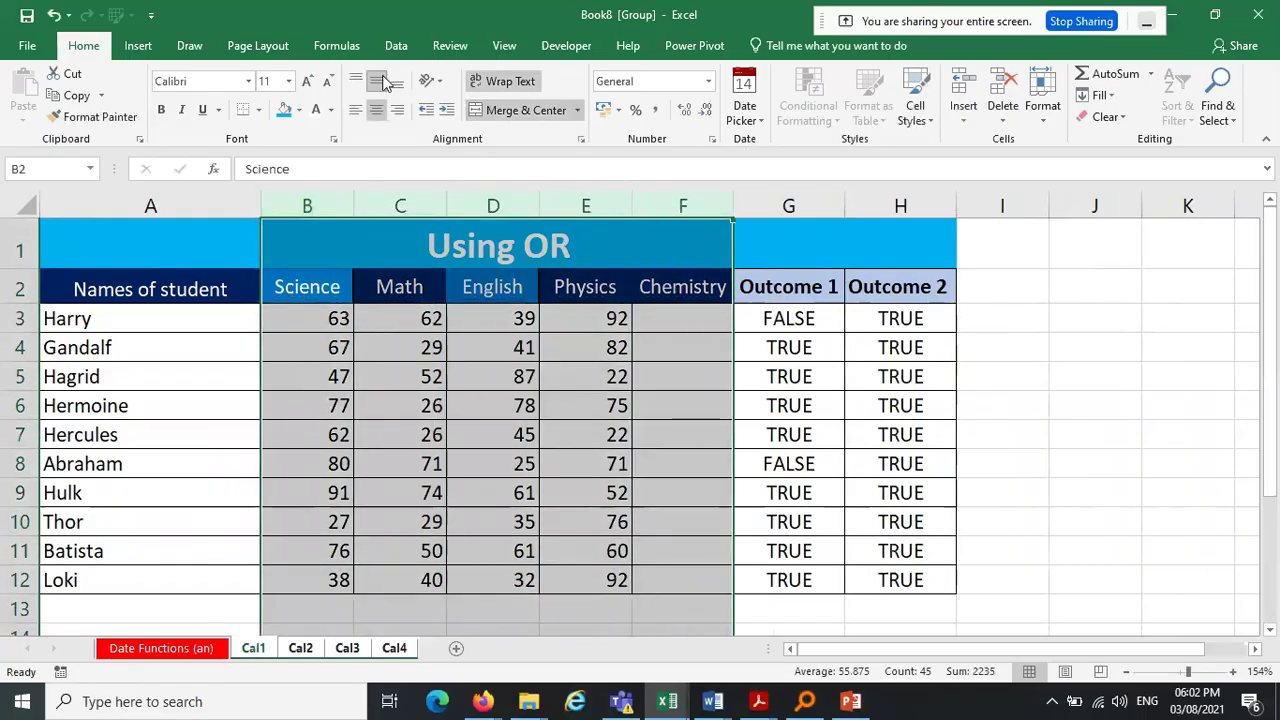
Copy the Science header's formatting onto the Chemistry header with Format Painter
drag(900, 287, 789, 287)
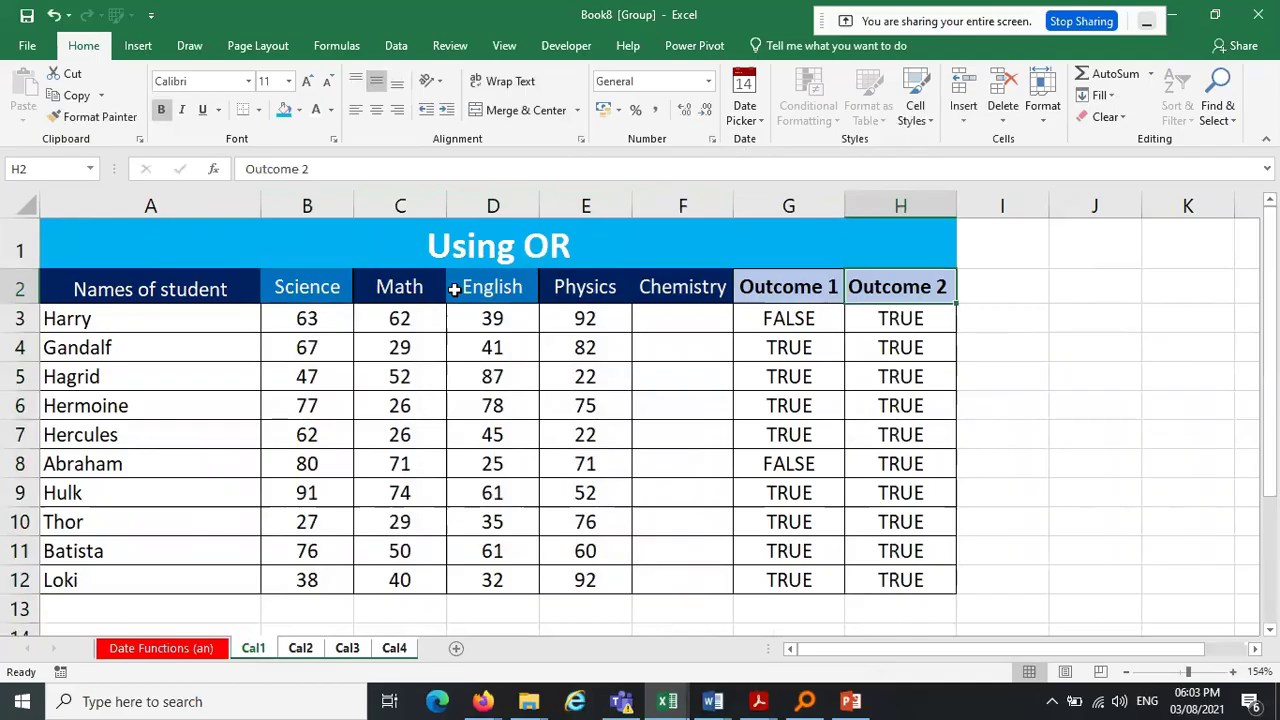
click(322, 285)
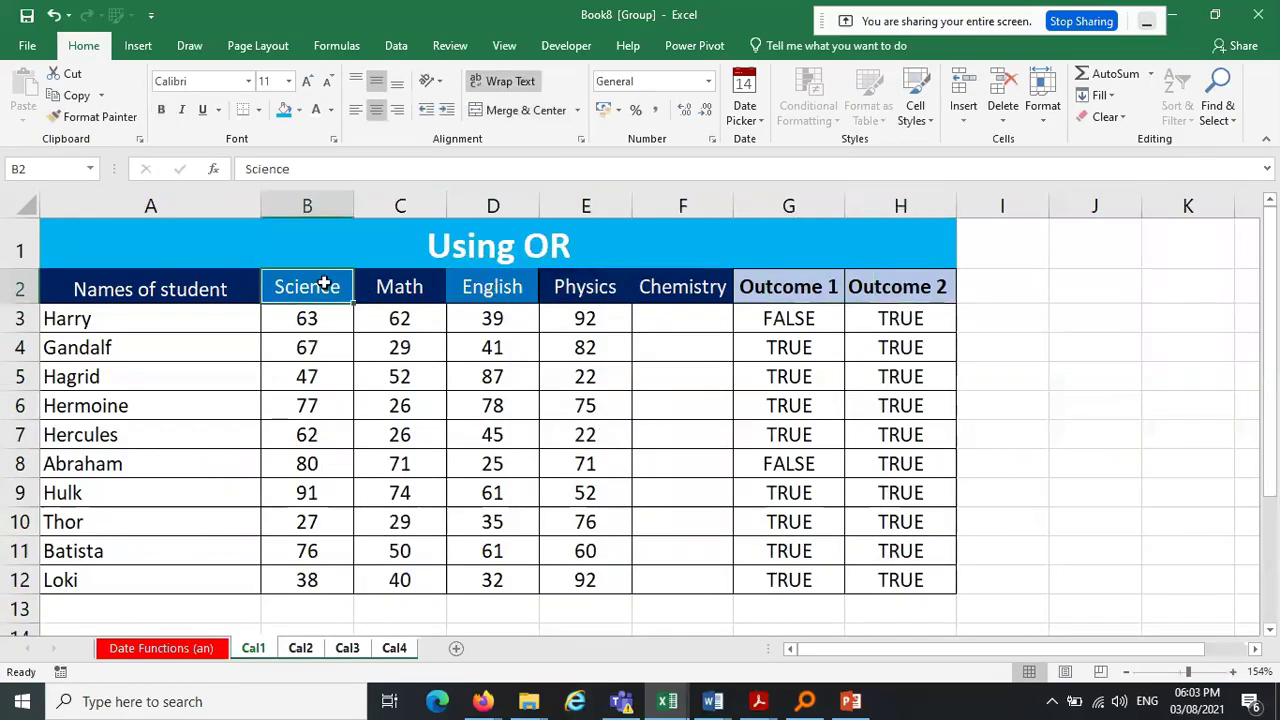
click(95, 117)
click(690, 287)
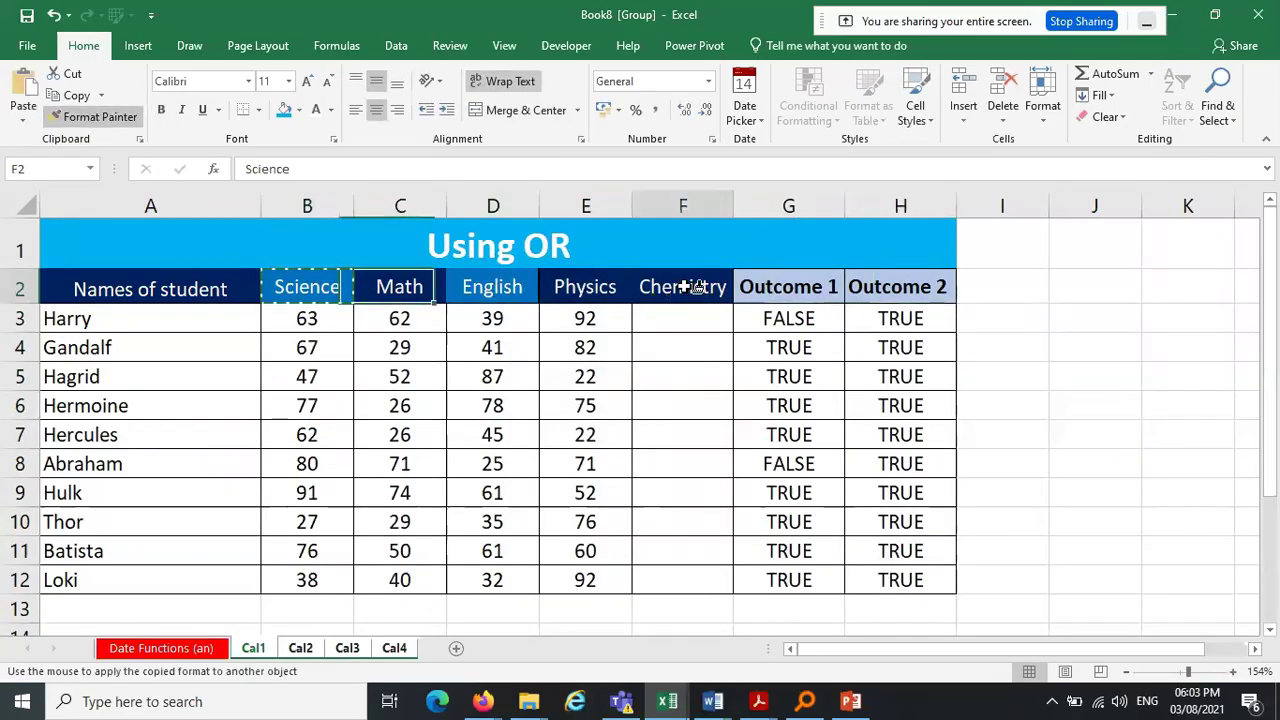
click(1112, 317)
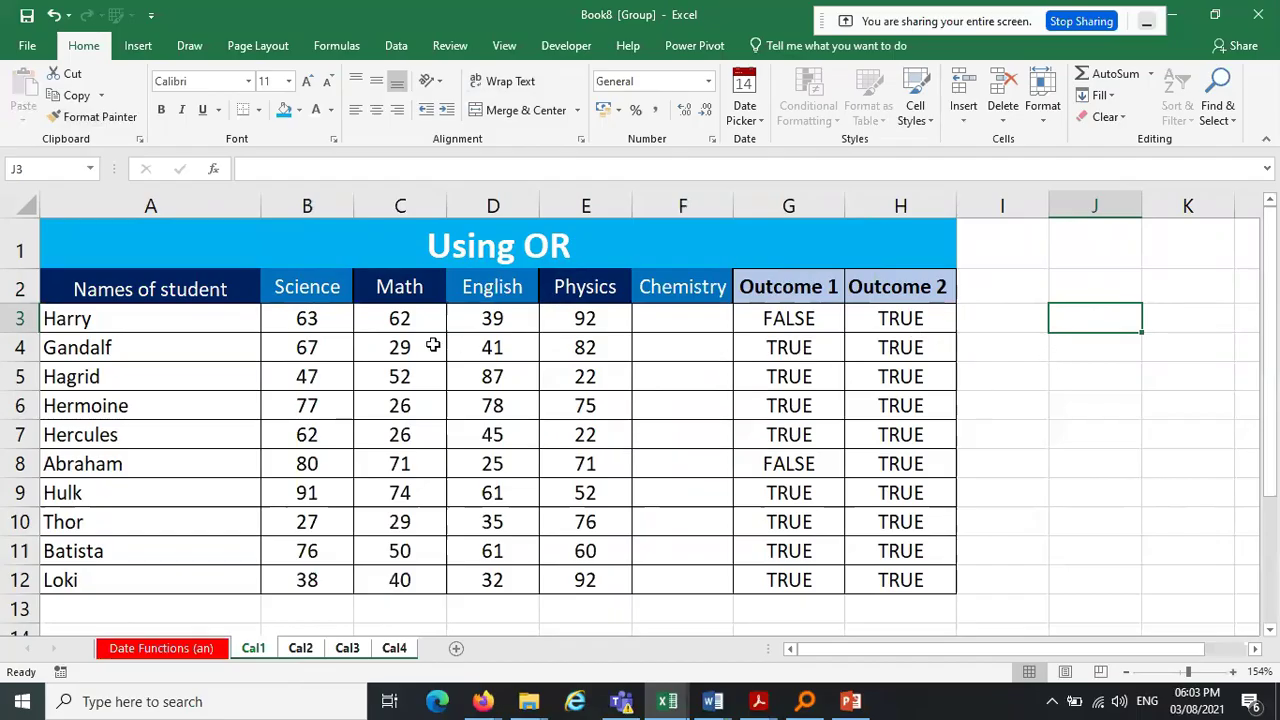
Copy the Physics scores E3:E7 into Chemistry cells F8:F12
drag(596, 320, 586, 437)
key(ctrl+c)
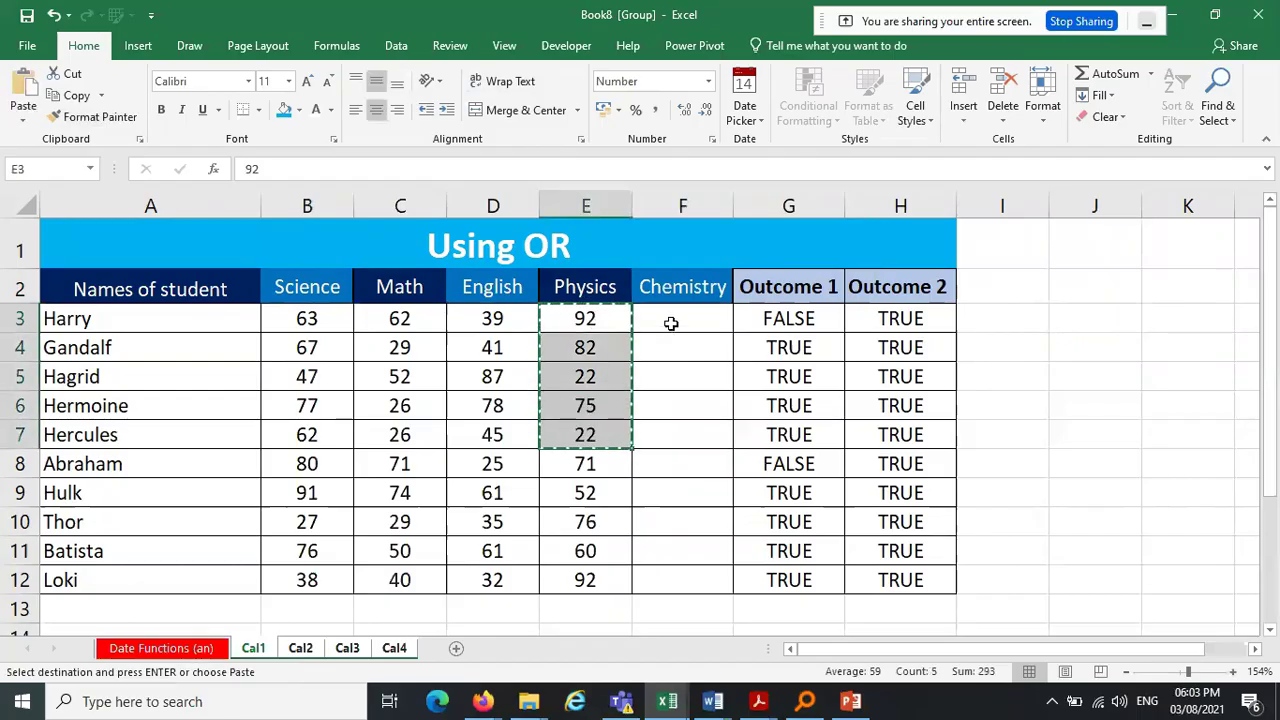
click(671, 323)
click(683, 462)
key(shift+Down)
key(shift+Down)
key(shift+Down)
key(shift+Down)
key(ctrl+v)
Copy the Science scores B6:B10 into Chemistry cells F3:F7
drag(308, 405, 312, 520)
key(ctrl+c)
click(663, 319)
key(ctrl+v)
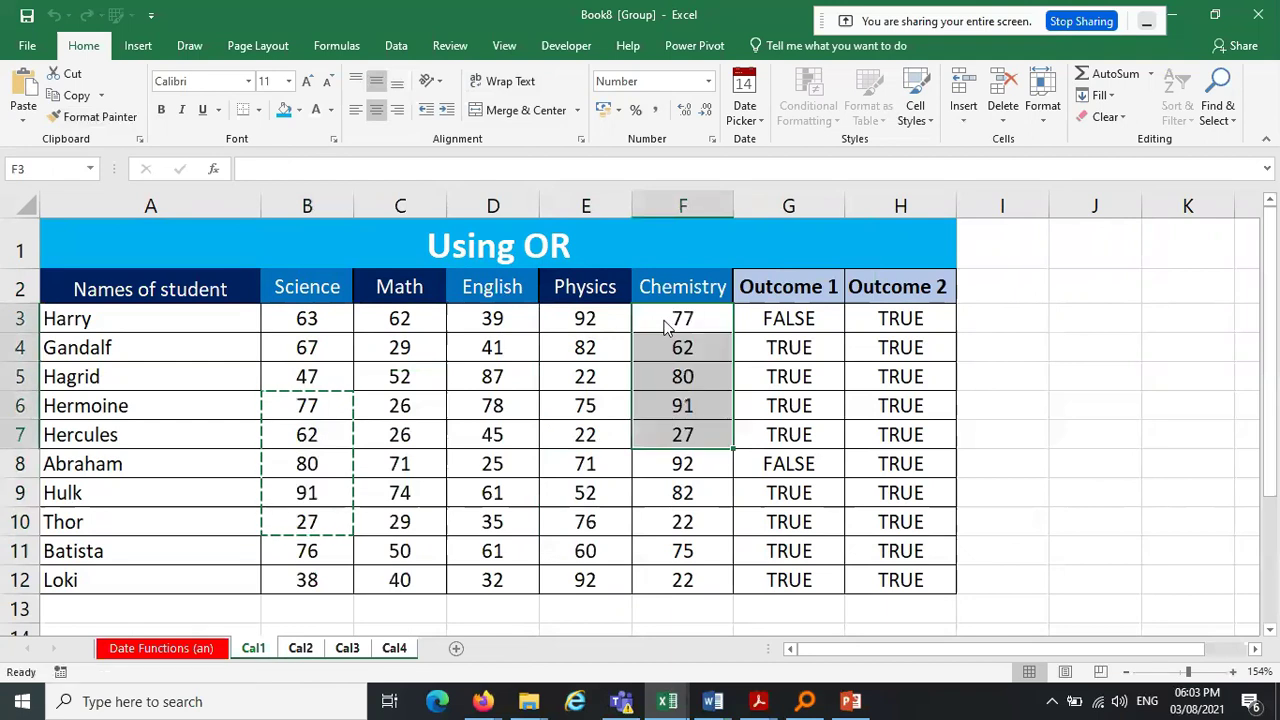
click(1098, 345)
key(Escape)
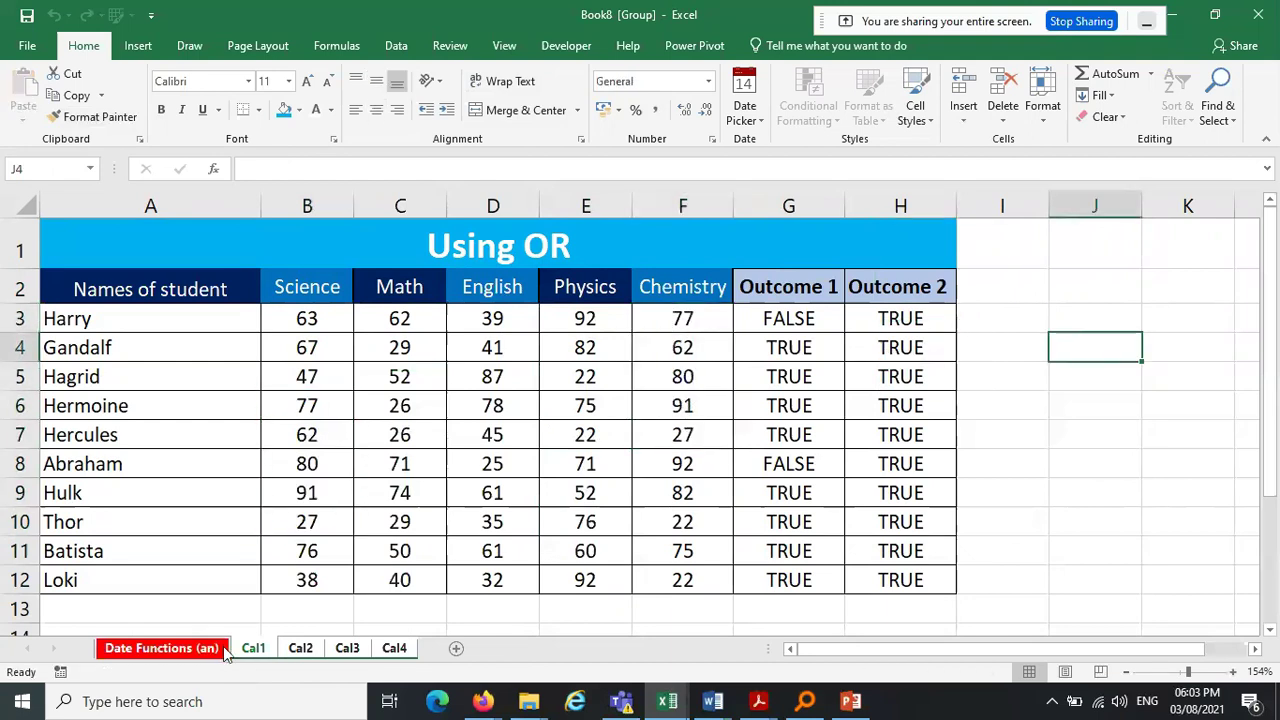
Return to Excel, ungroup the sheets via the Date Functions (an) tab, and reopen Cal1
click(483, 701)
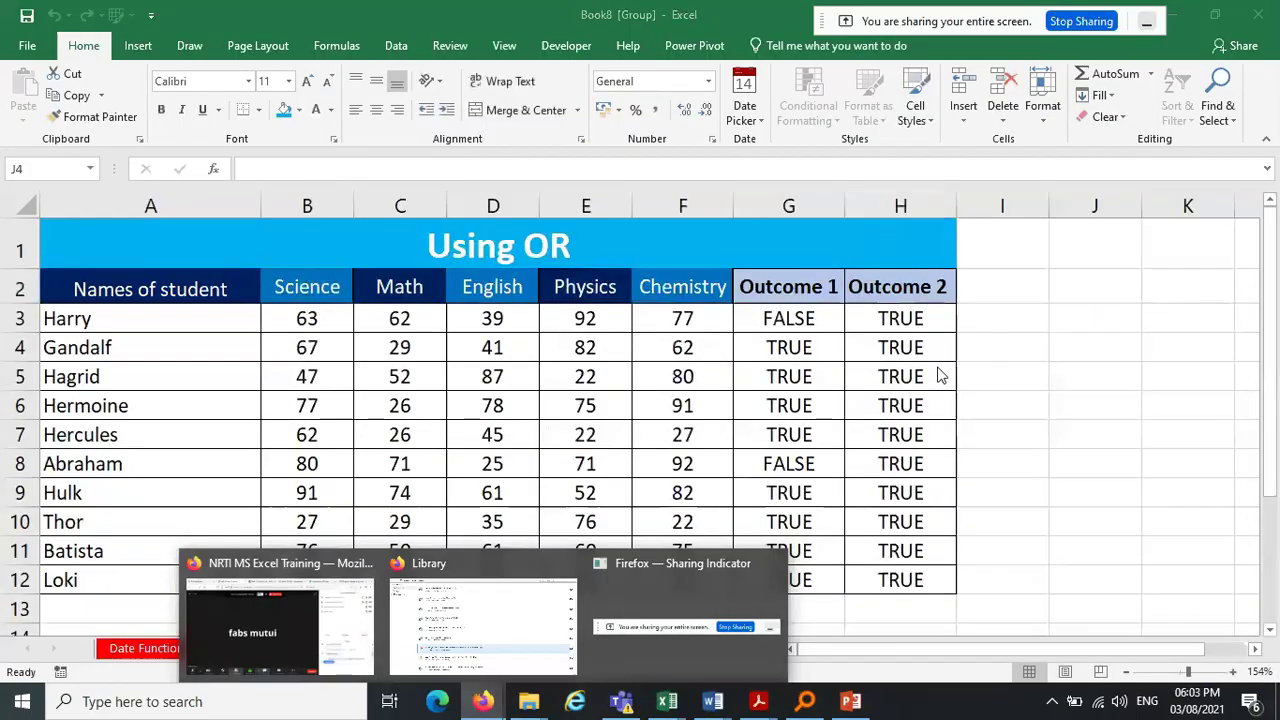
click(1032, 346)
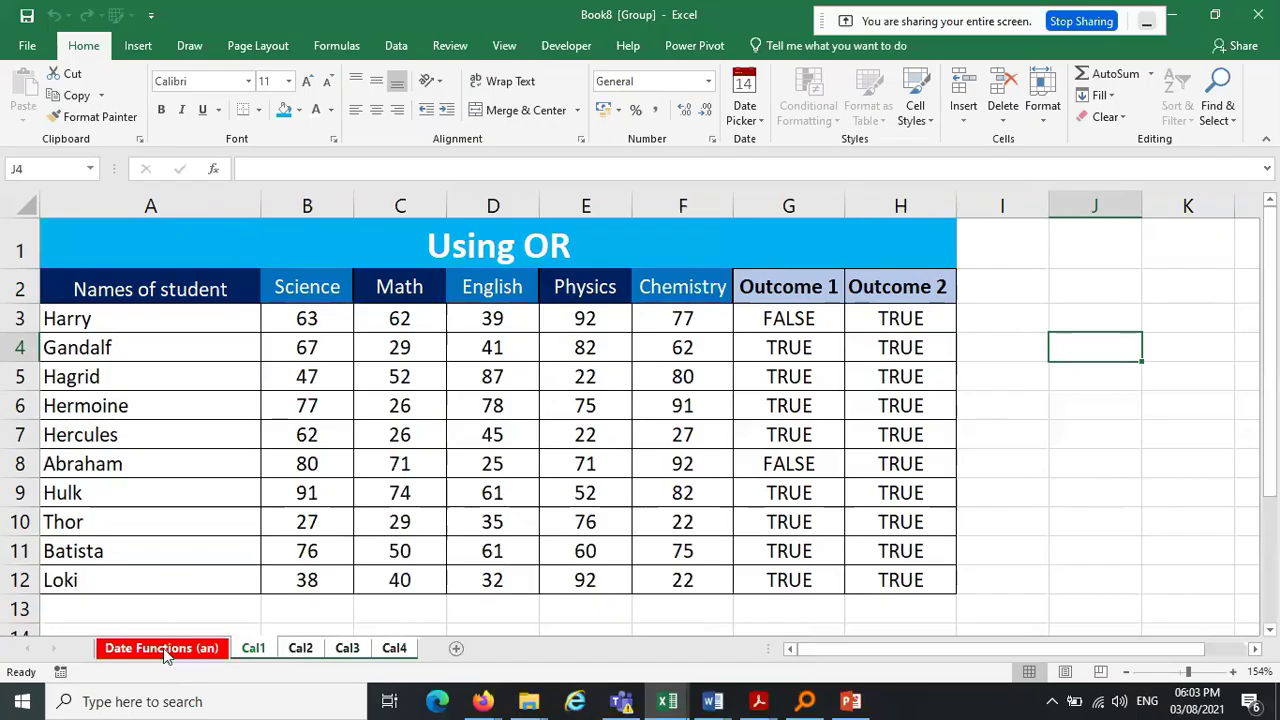
click(163, 648)
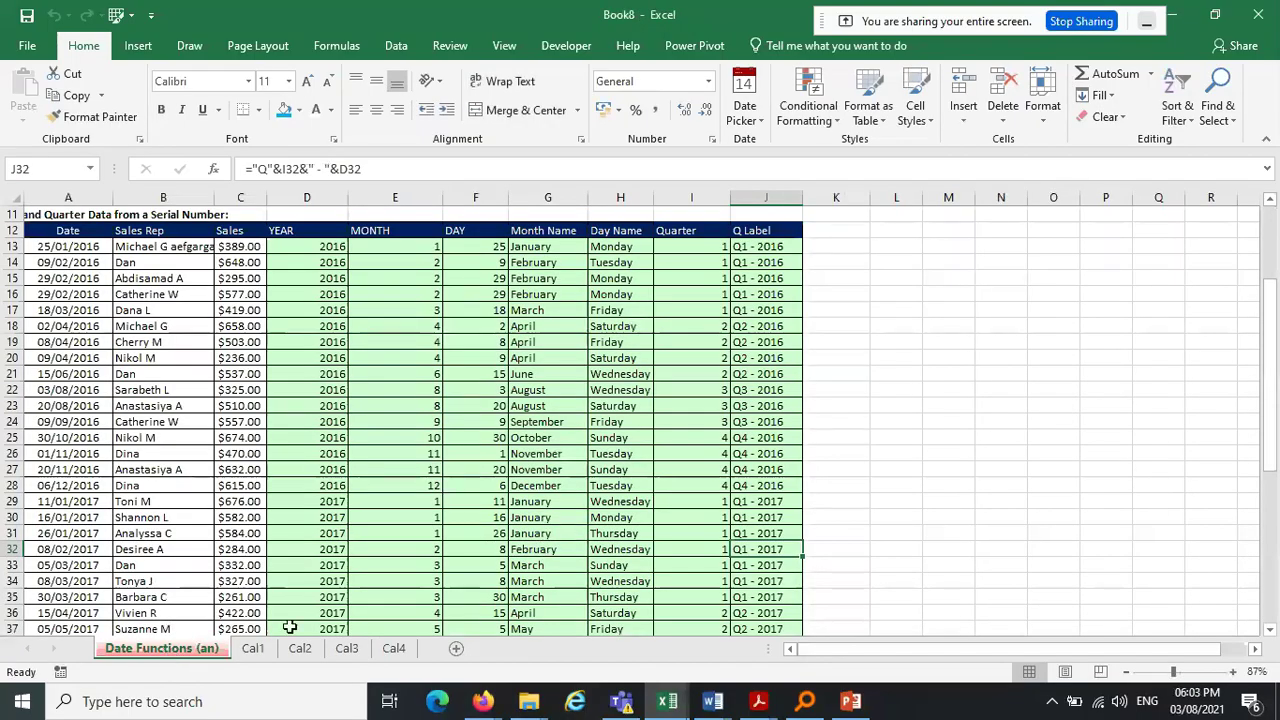
click(262, 648)
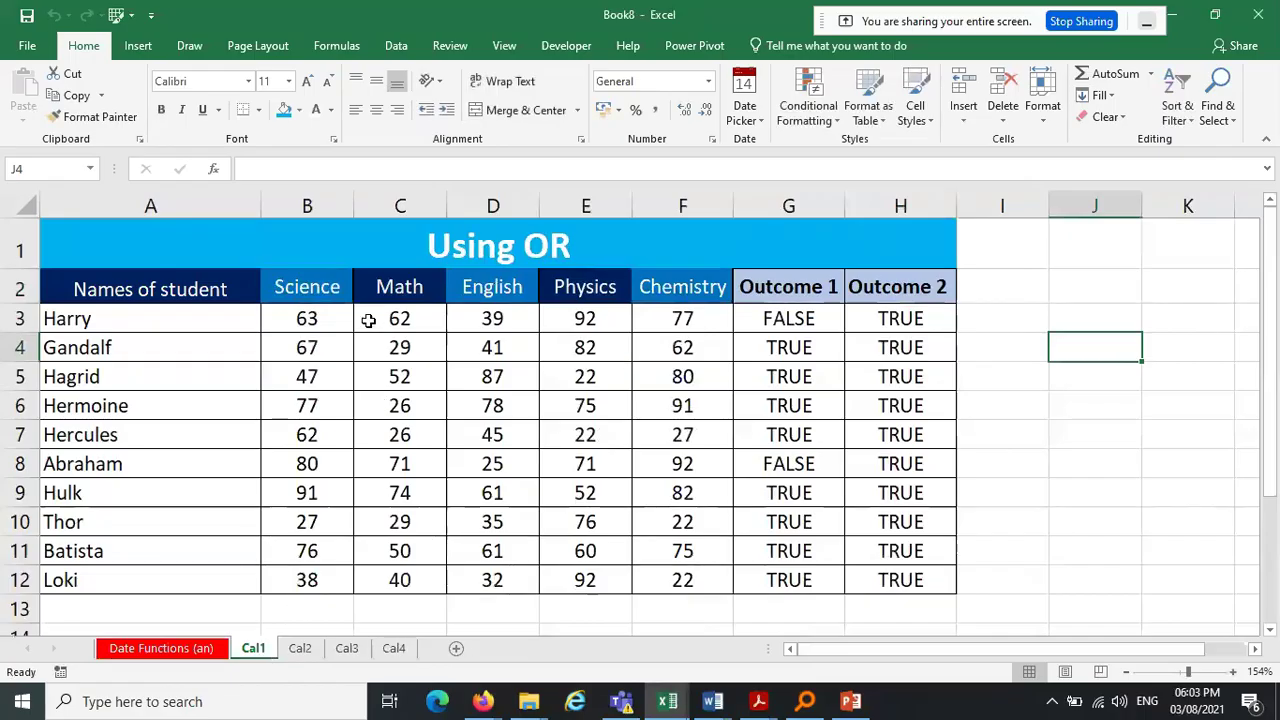
Flip through Cal2, Cal3 and Cal4, then highlight Cal1's student names in column A
click(300, 650)
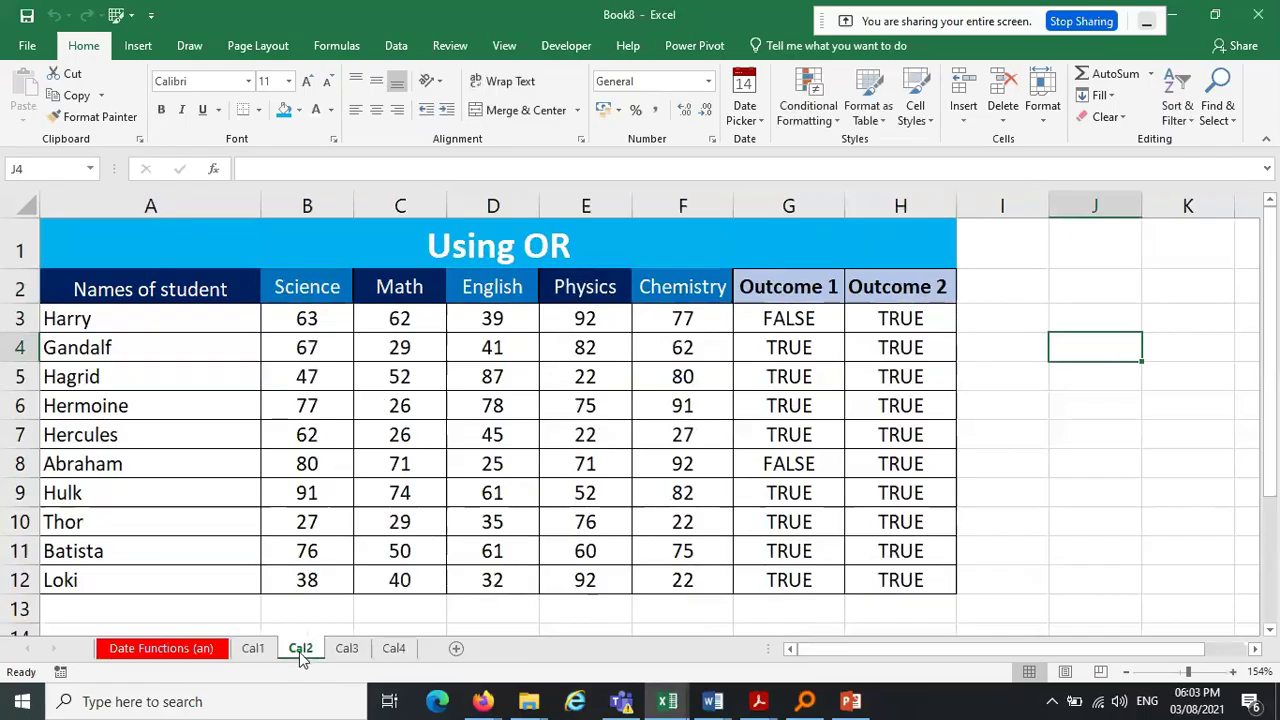
click(350, 648)
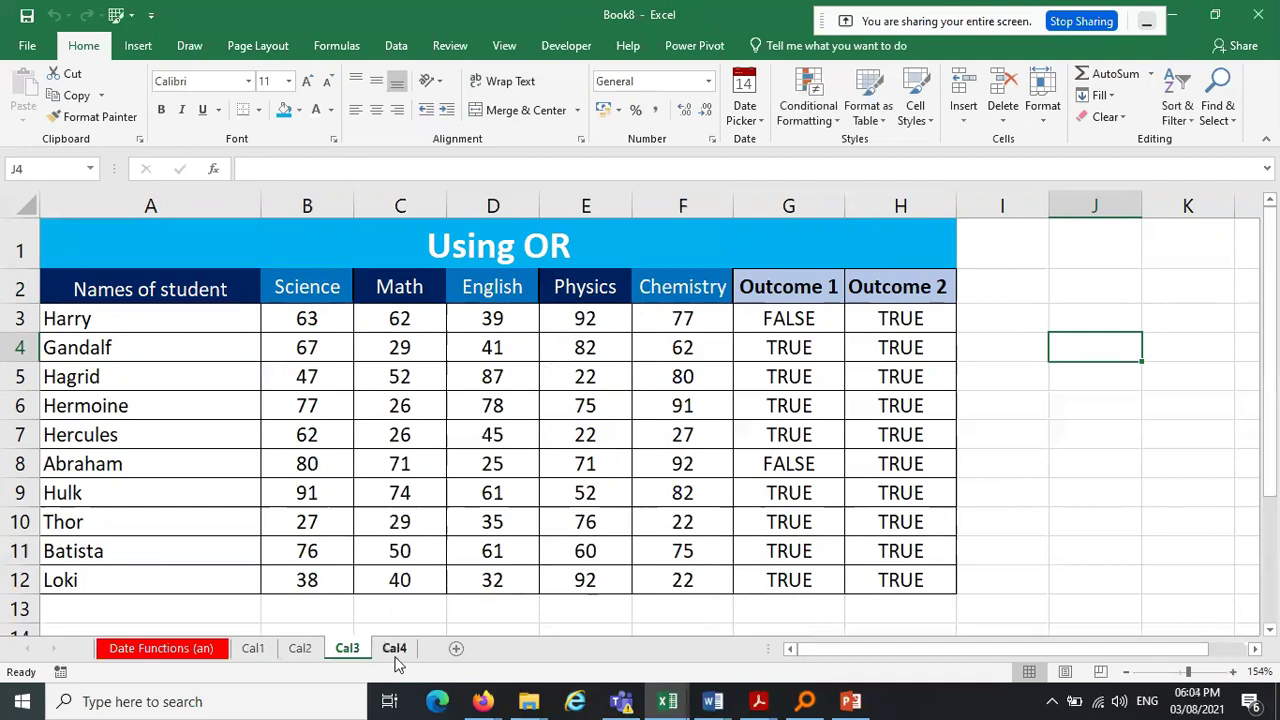
click(395, 650)
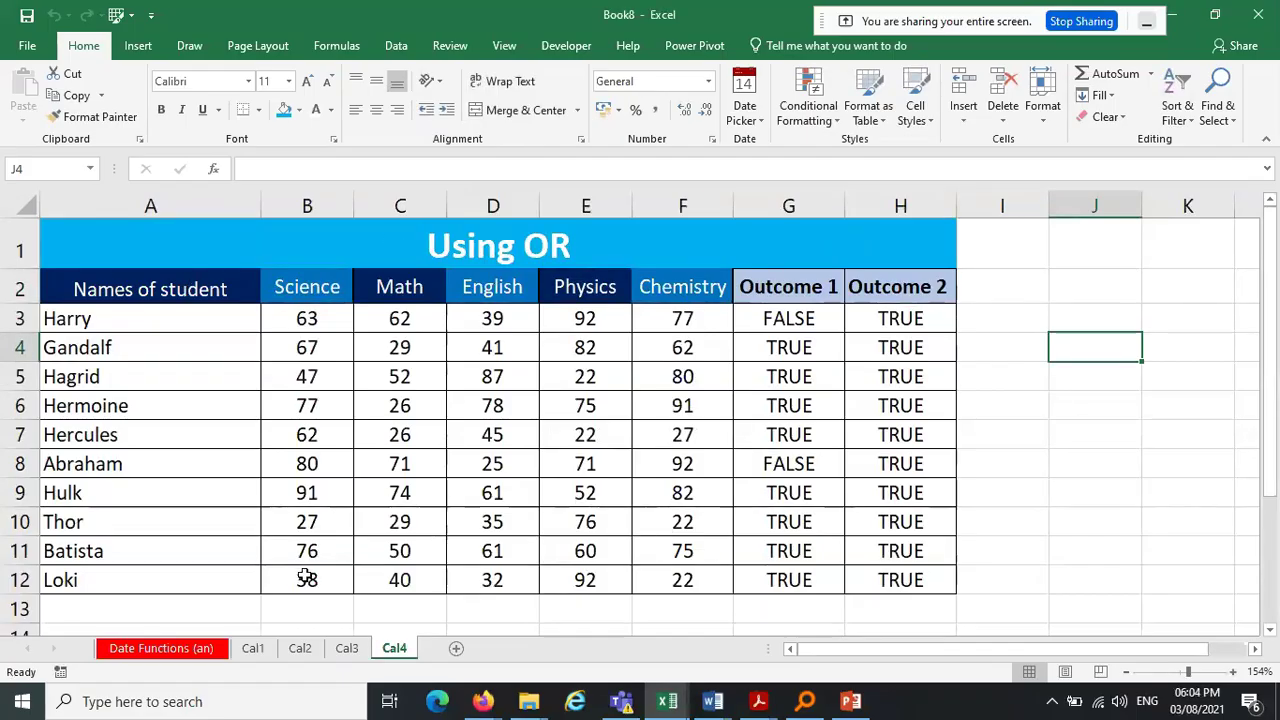
click(252, 648)
drag(128, 318, 129, 568)
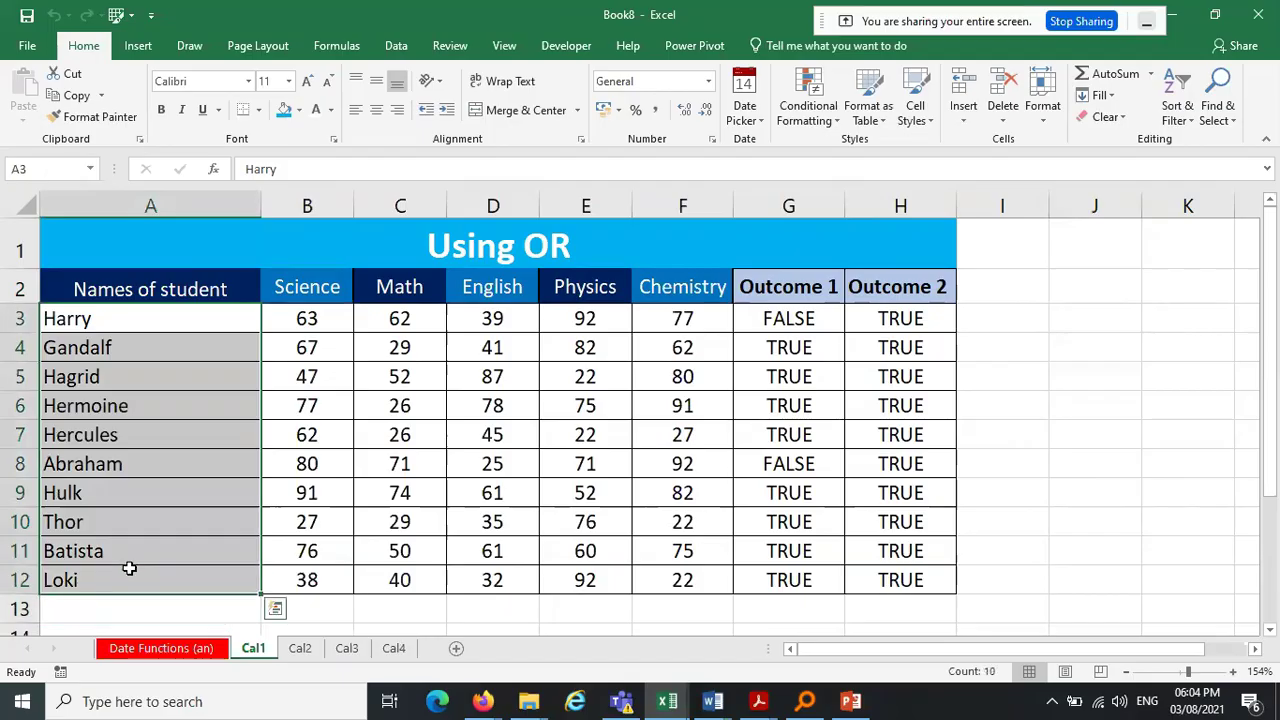
On Cal3, highlight the table's header row, title rows and student names in turn
click(298, 648)
click(345, 648)
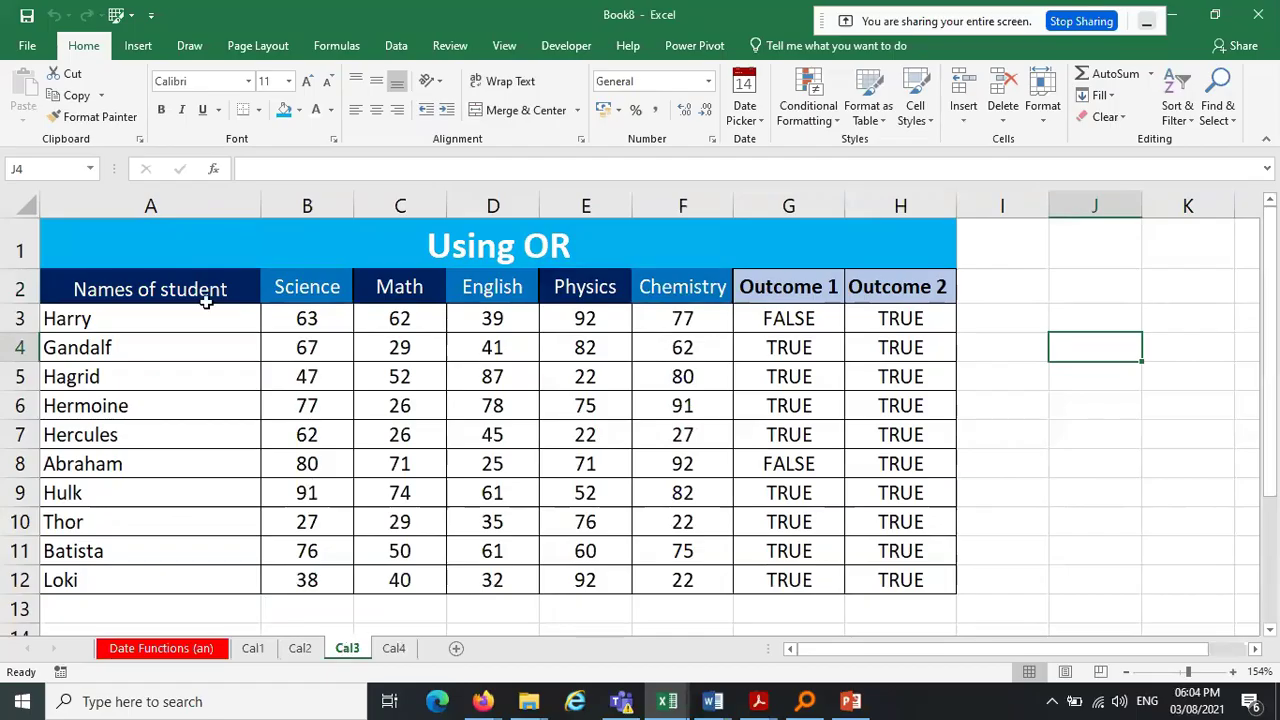
drag(166, 277, 934, 282)
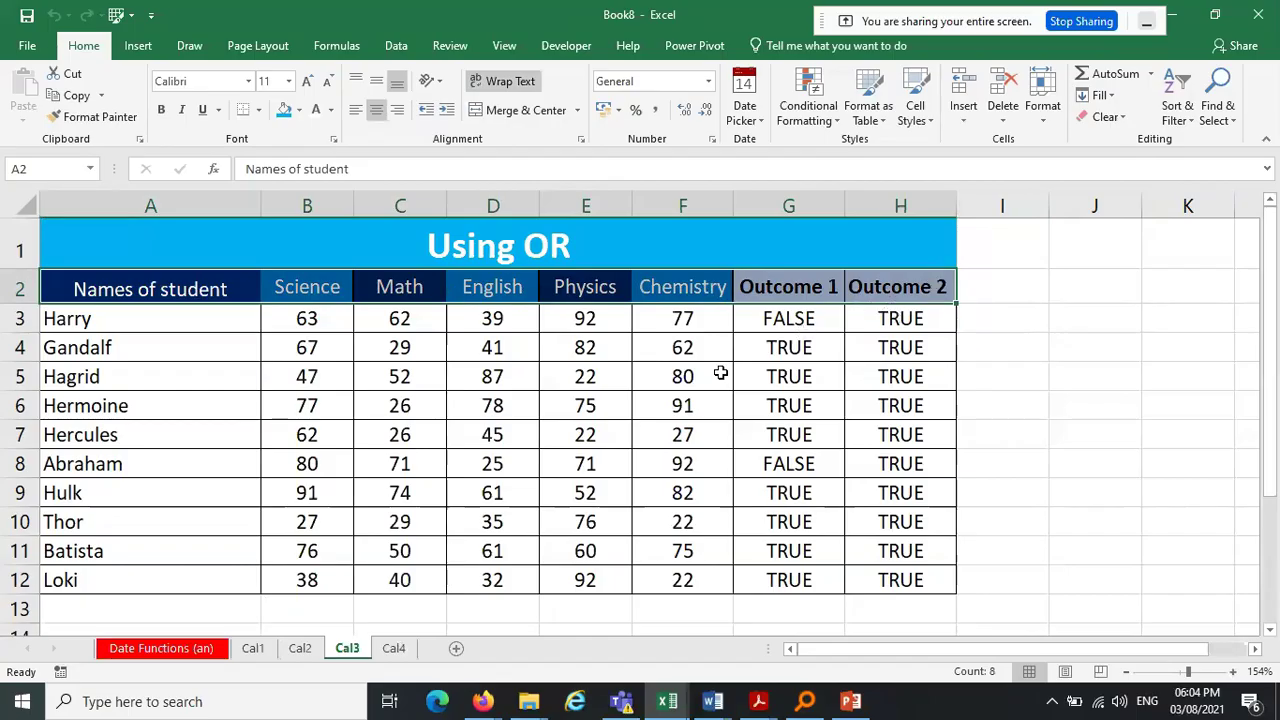
click(1046, 367)
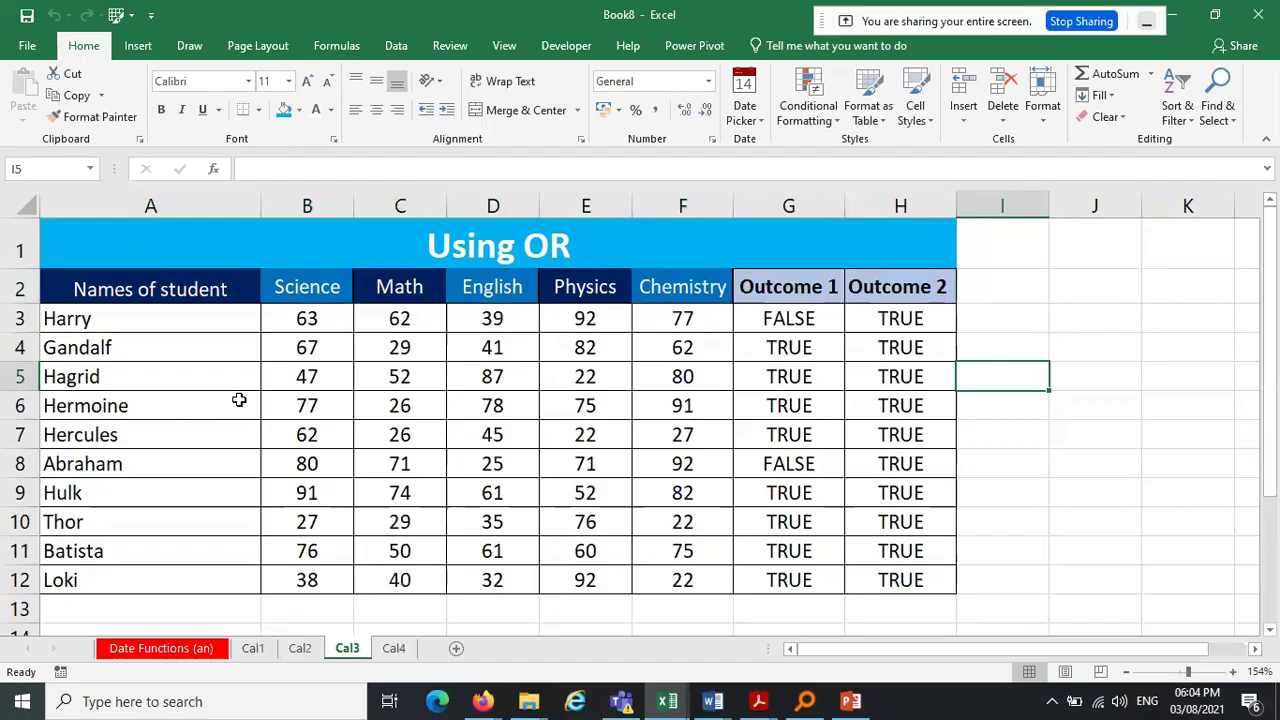
drag(105, 282, 984, 254)
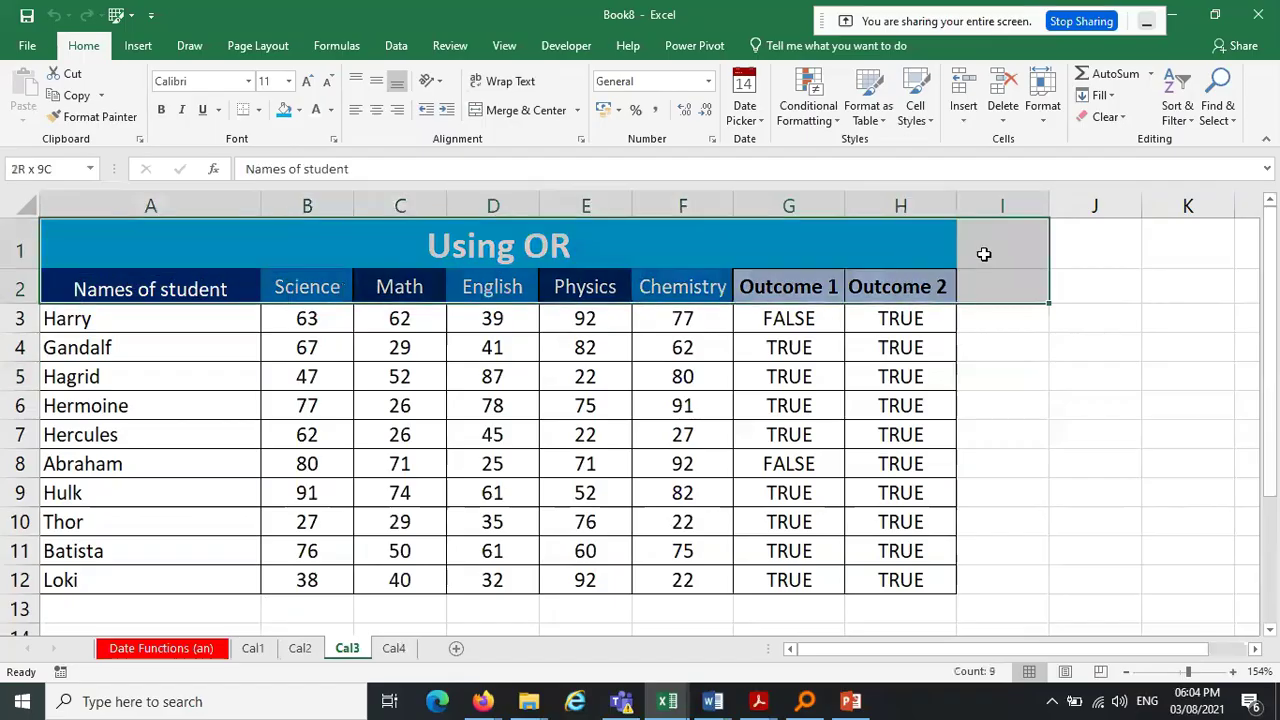
drag(177, 310, 150, 582)
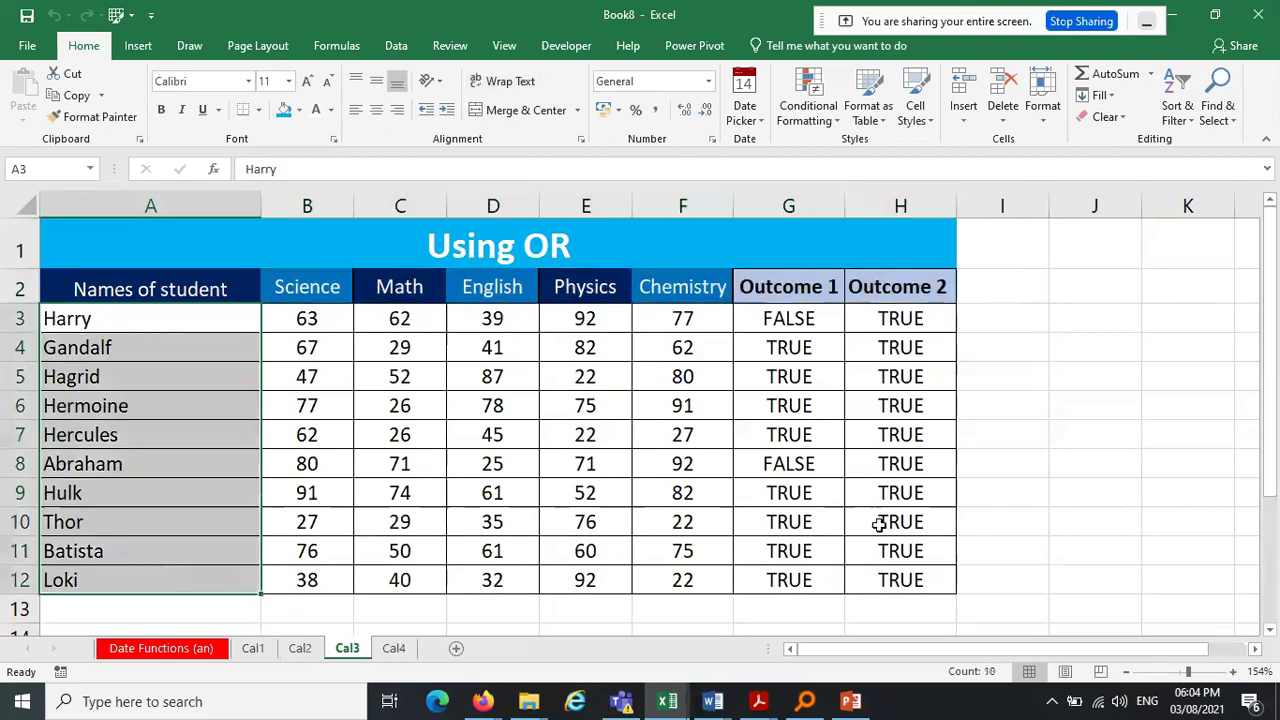
click(1003, 483)
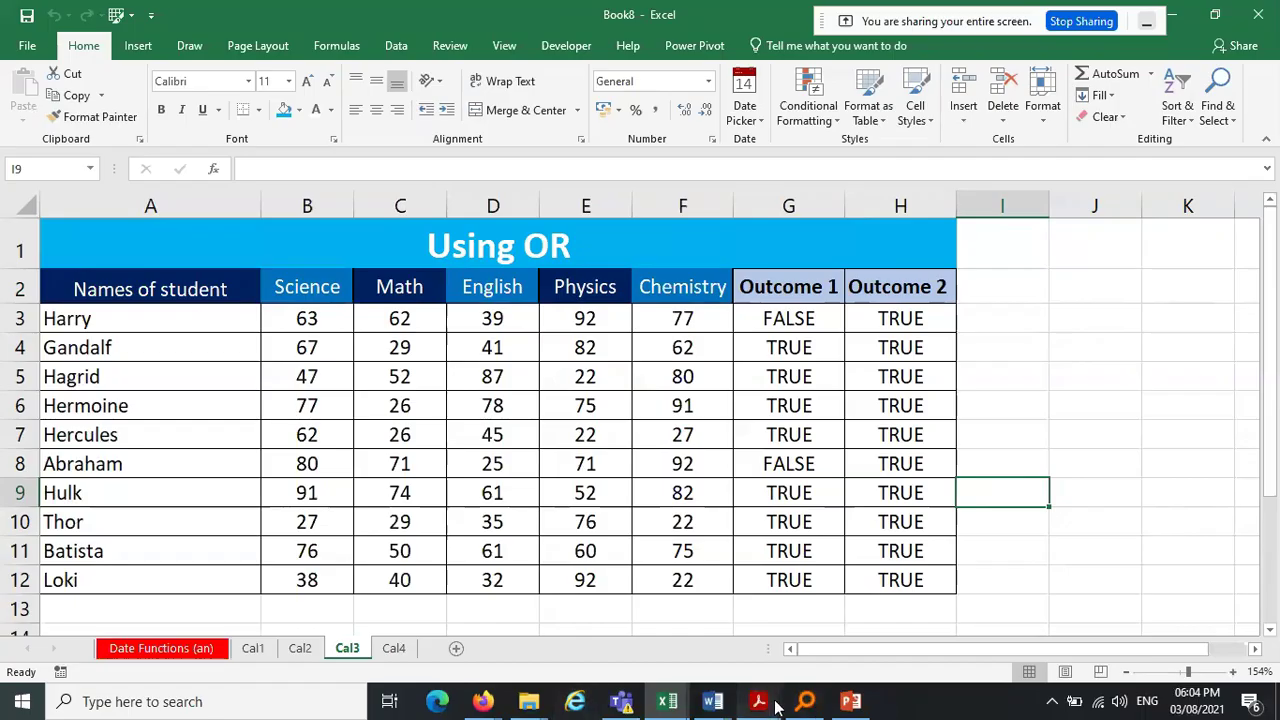
Read the ADVANCED DATA ANALYTICS PDF's sorting and filtering module, then minimize Acrobat
mouse_move(776, 707)
mouse_move(477, 643)
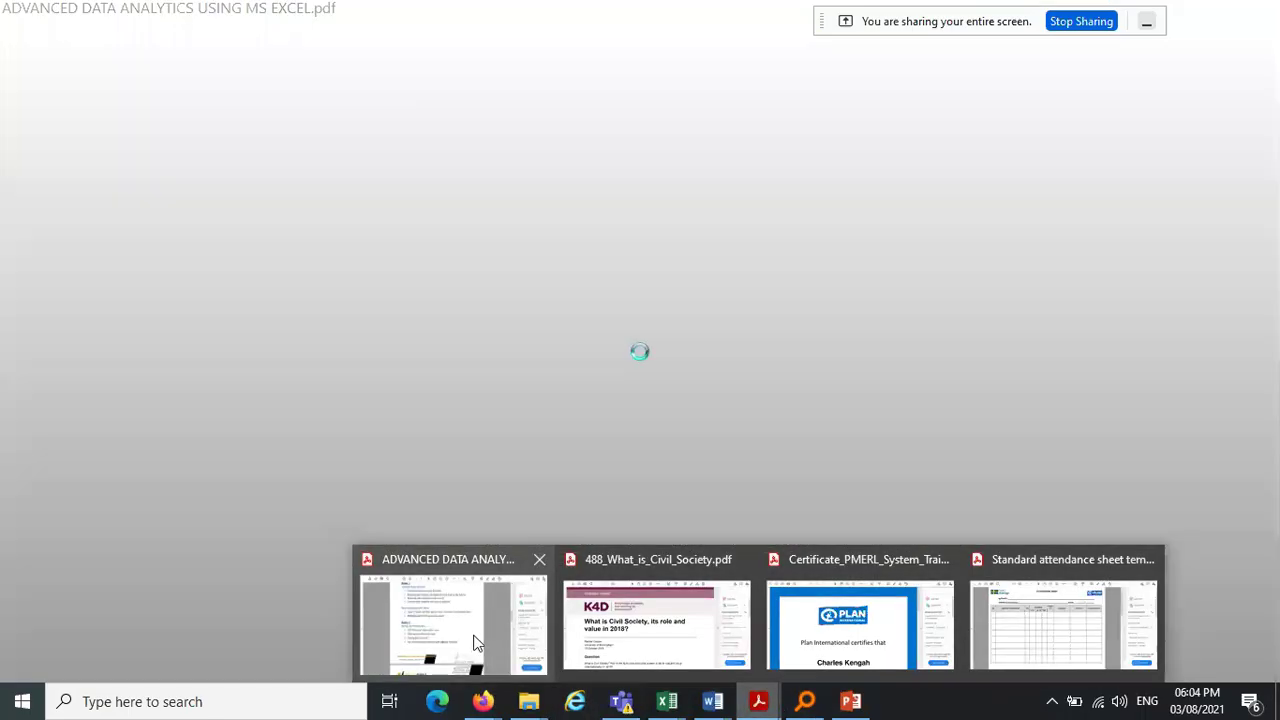
click(477, 643)
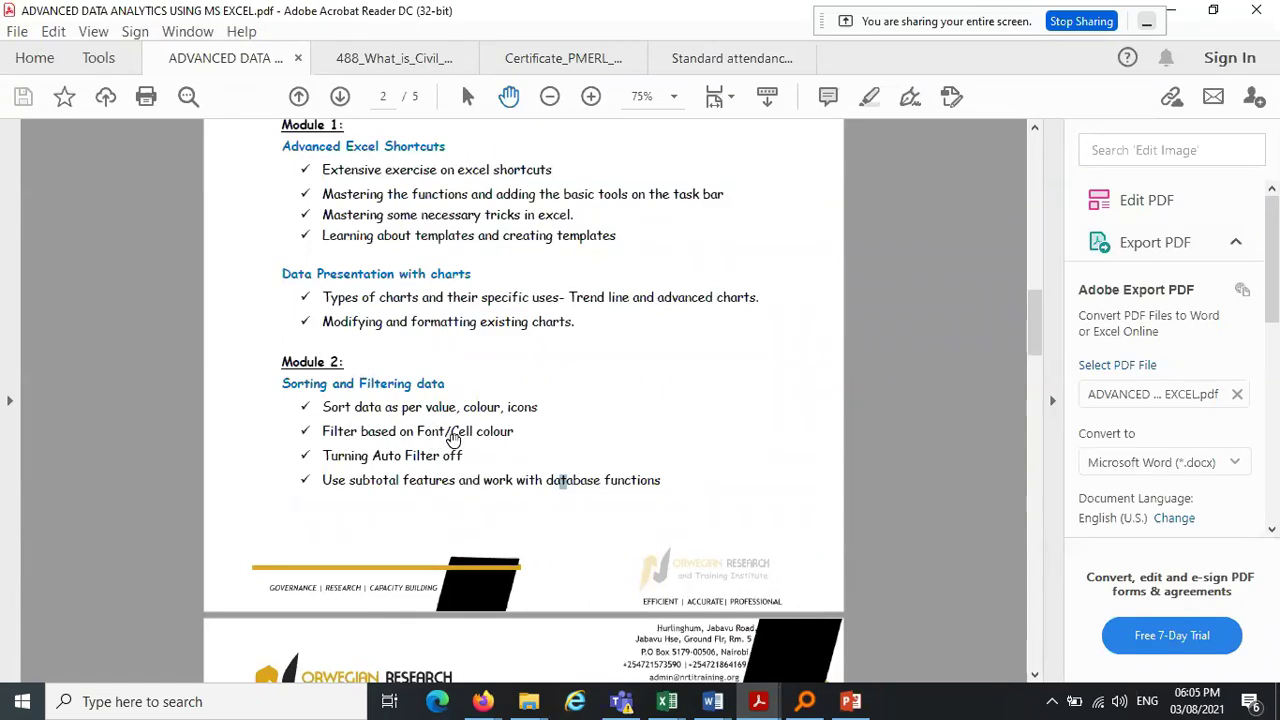
click(1181, 17)
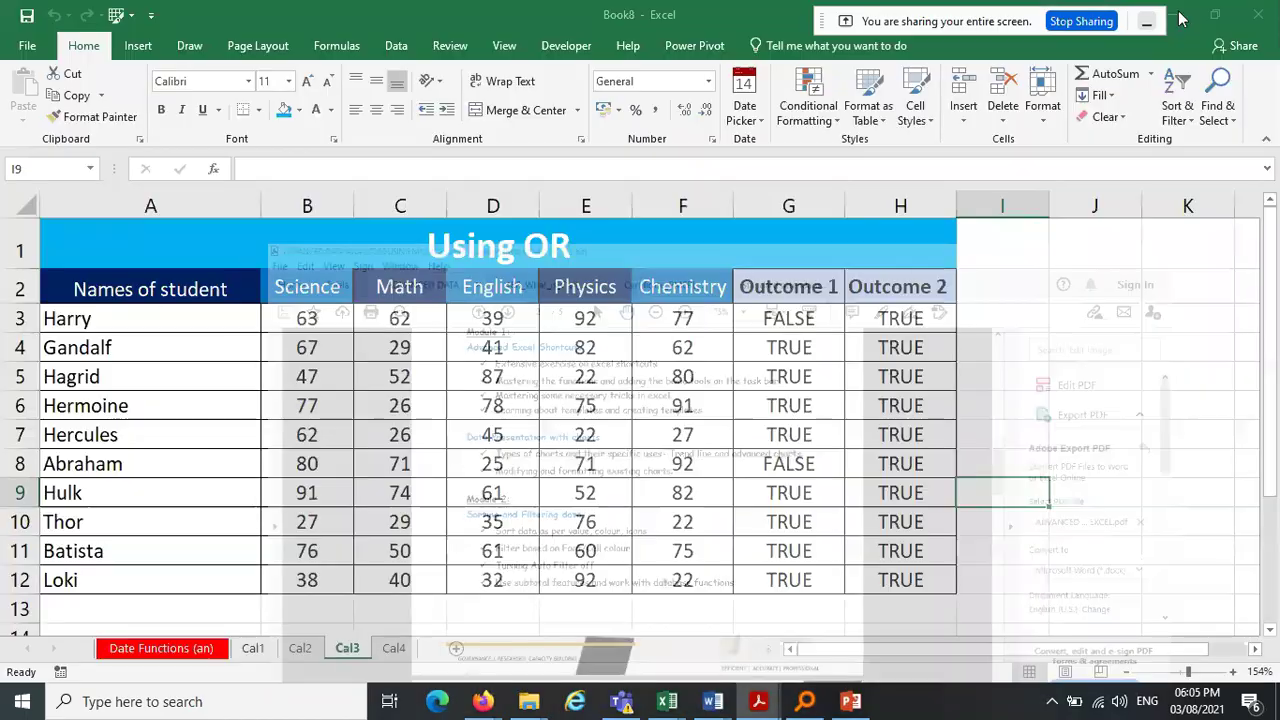
Switch to Main Exercise sheet.xlsx and browse the OR, AND and Index-Match sheets
click(668, 703)
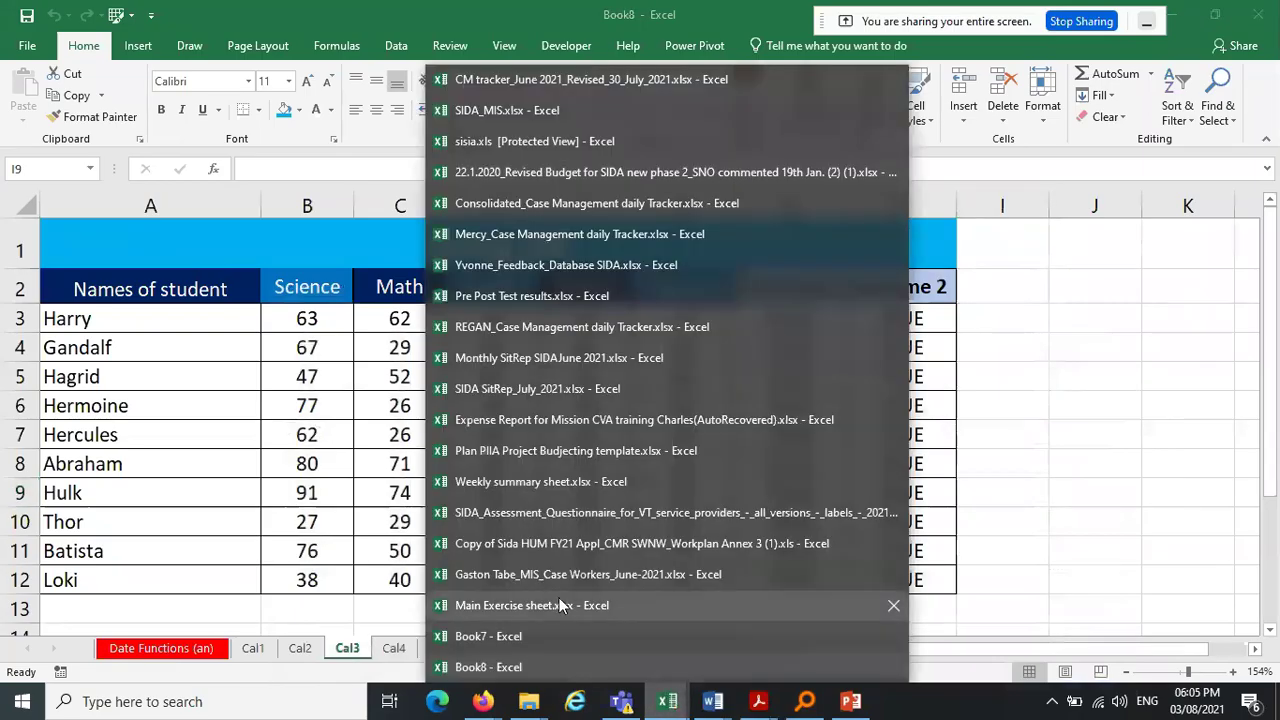
click(560, 605)
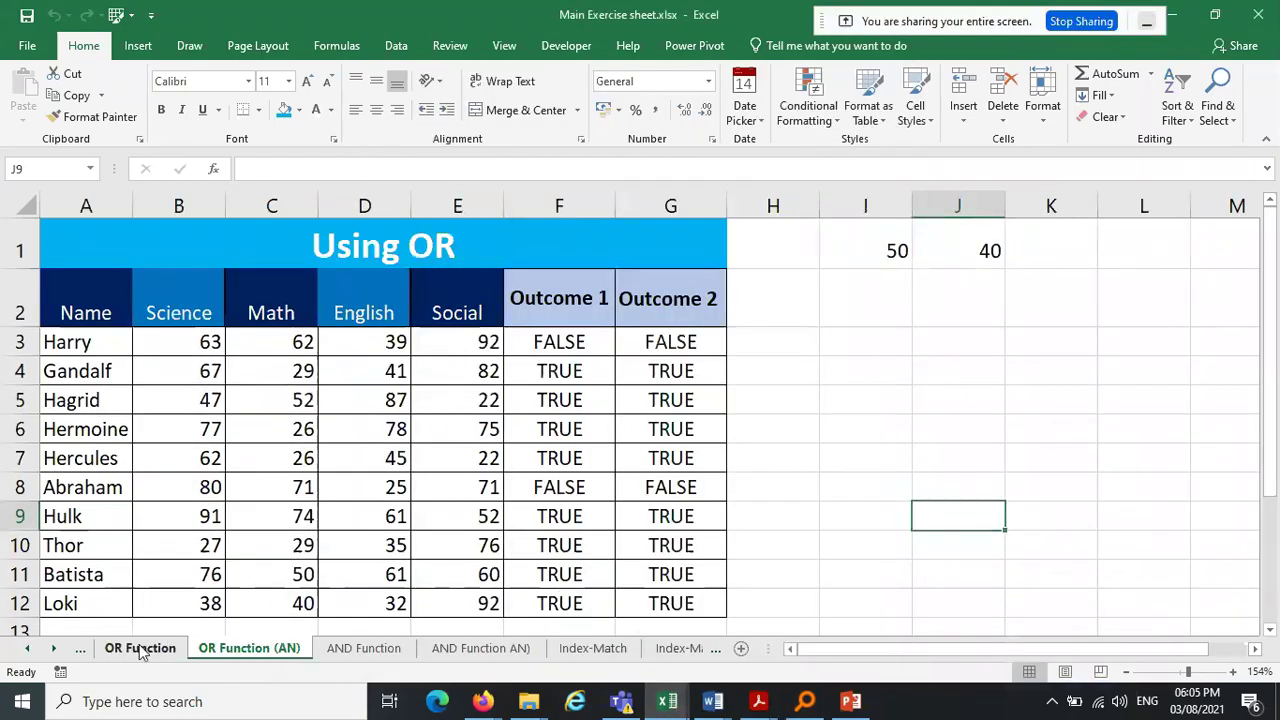
click(140, 648)
click(363, 648)
click(475, 648)
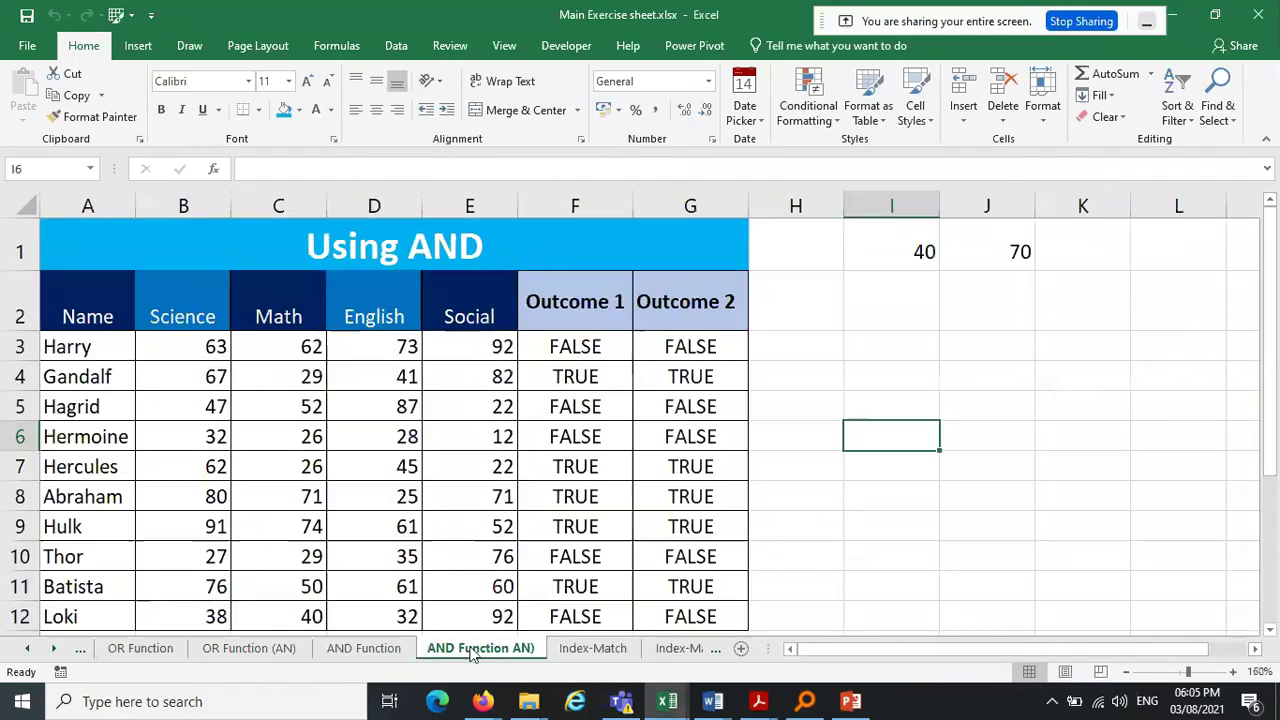
click(580, 650)
click(683, 650)
click(54, 648)
click(54, 648)
click(54, 648)
click(54, 648)
click(54, 648)
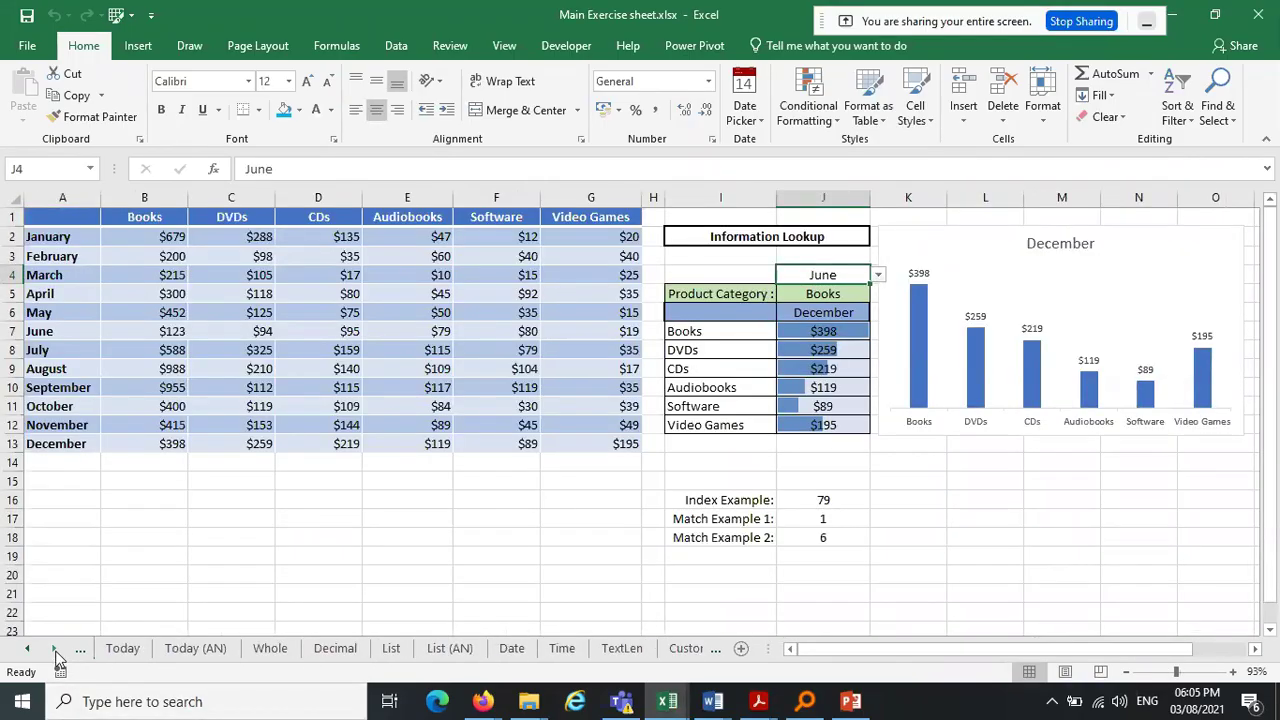
Browse the Today, Whole, Decimal, List, Date, Time, TextLen, Custom and Date Functions sheets
click(121, 648)
click(195, 648)
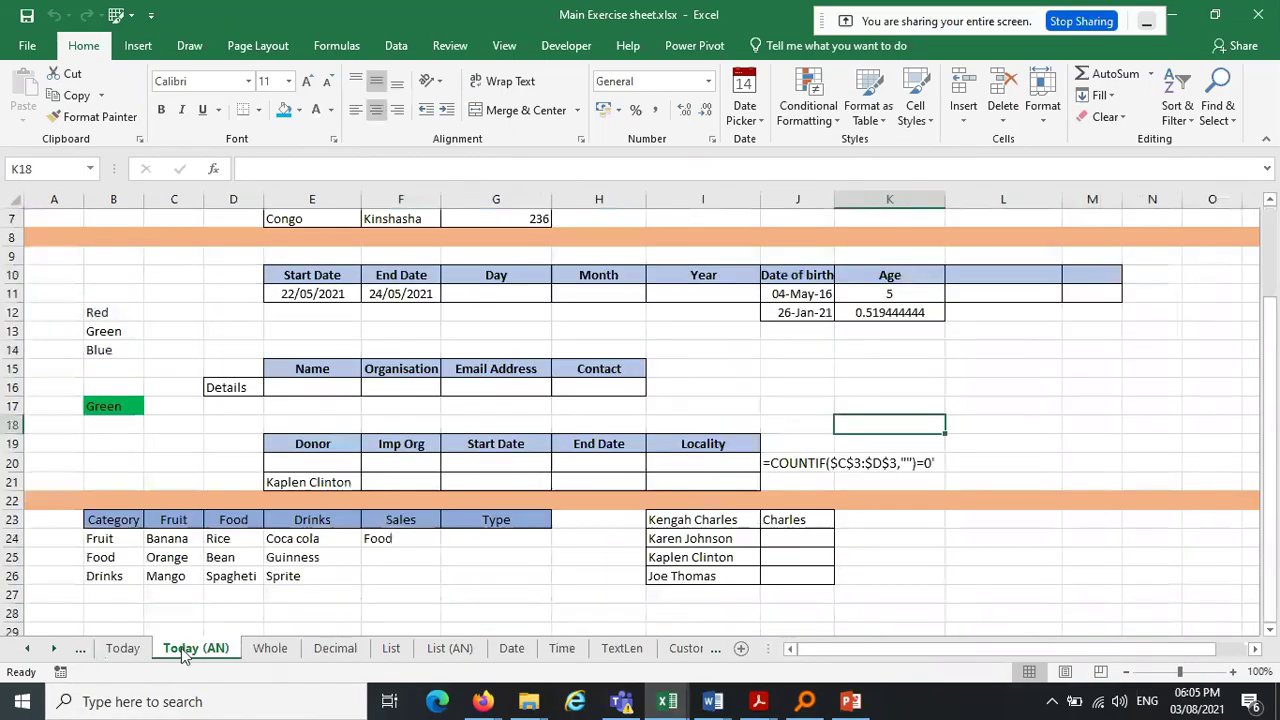
click(270, 648)
click(335, 648)
click(391, 648)
click(449, 648)
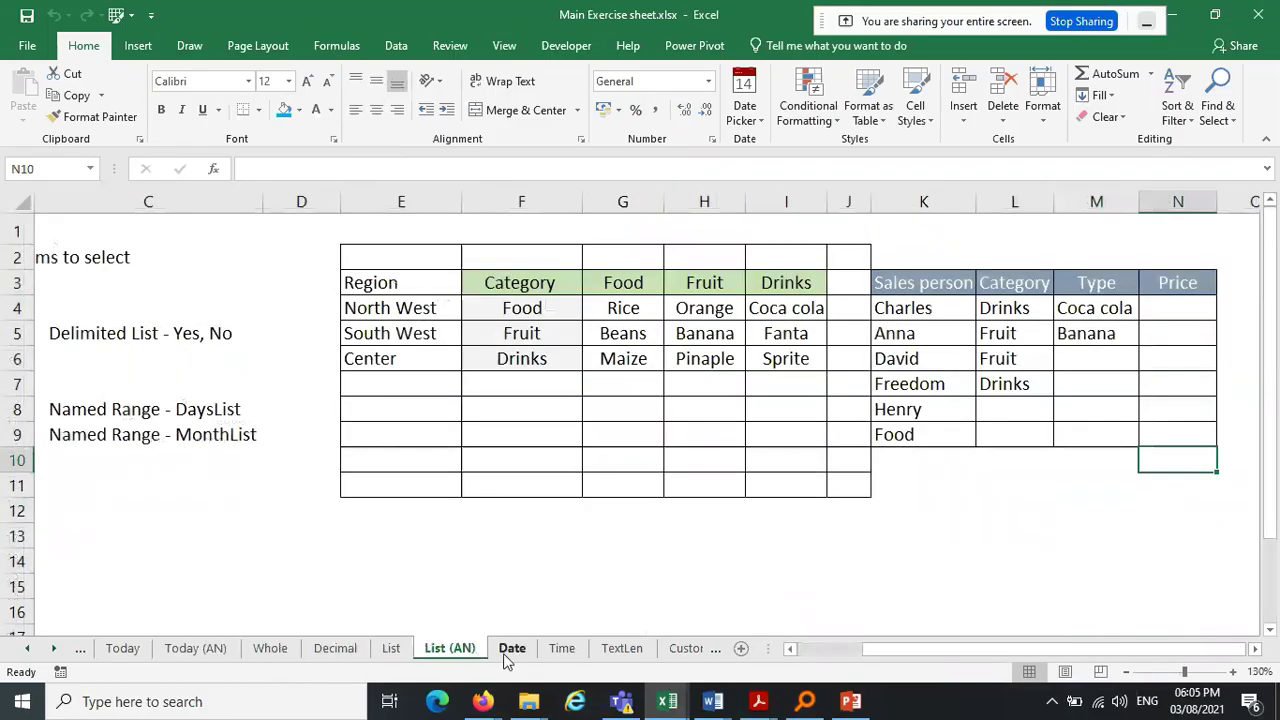
click(511, 648)
click(562, 648)
click(621, 648)
click(686, 648)
click(54, 648)
click(54, 648)
click(54, 648)
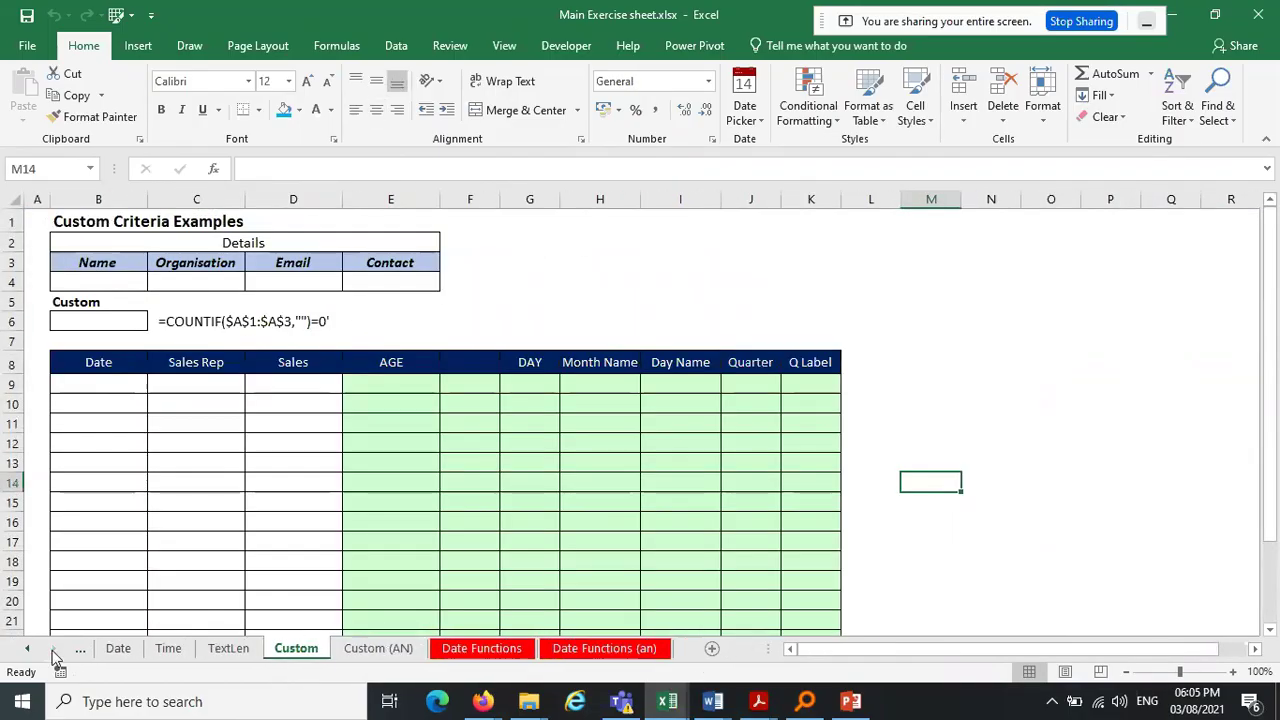
click(481, 648)
click(604, 648)
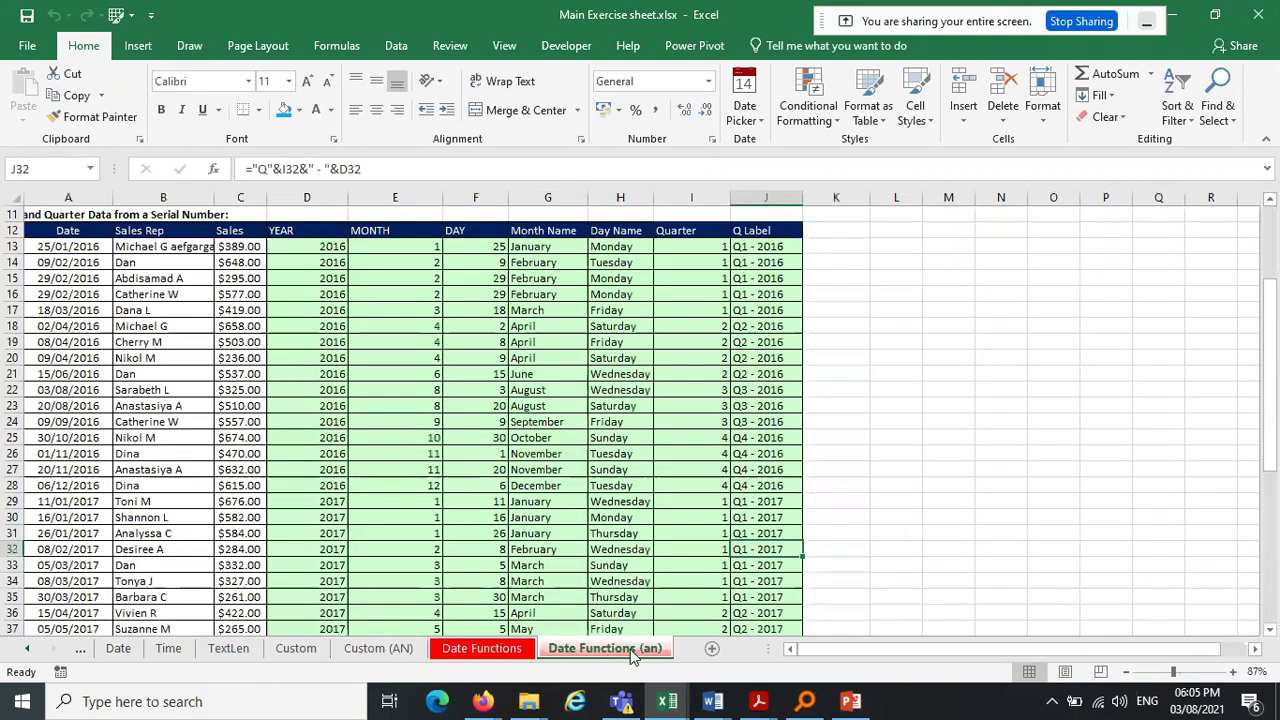
click(296, 648)
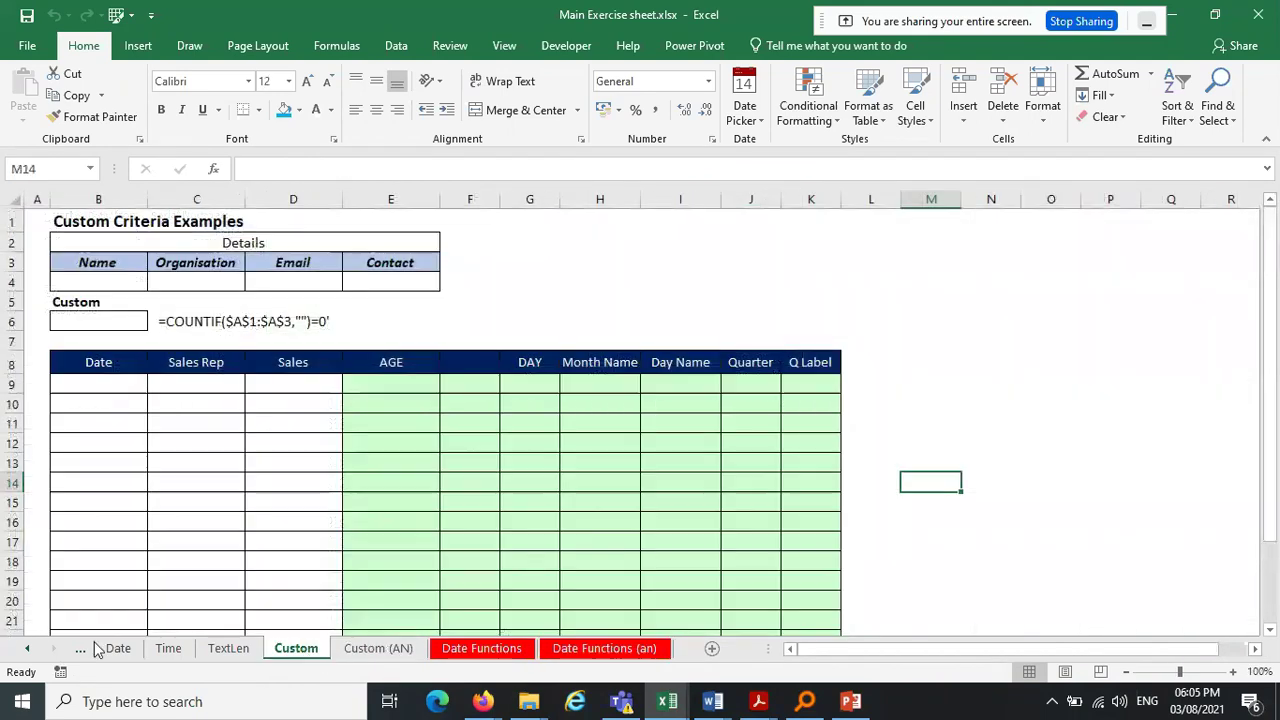
Scroll back to the IF Function and OR Function (AN) sheets, ending on AND Function
click(27, 648)
drag(25, 651, 29, 655)
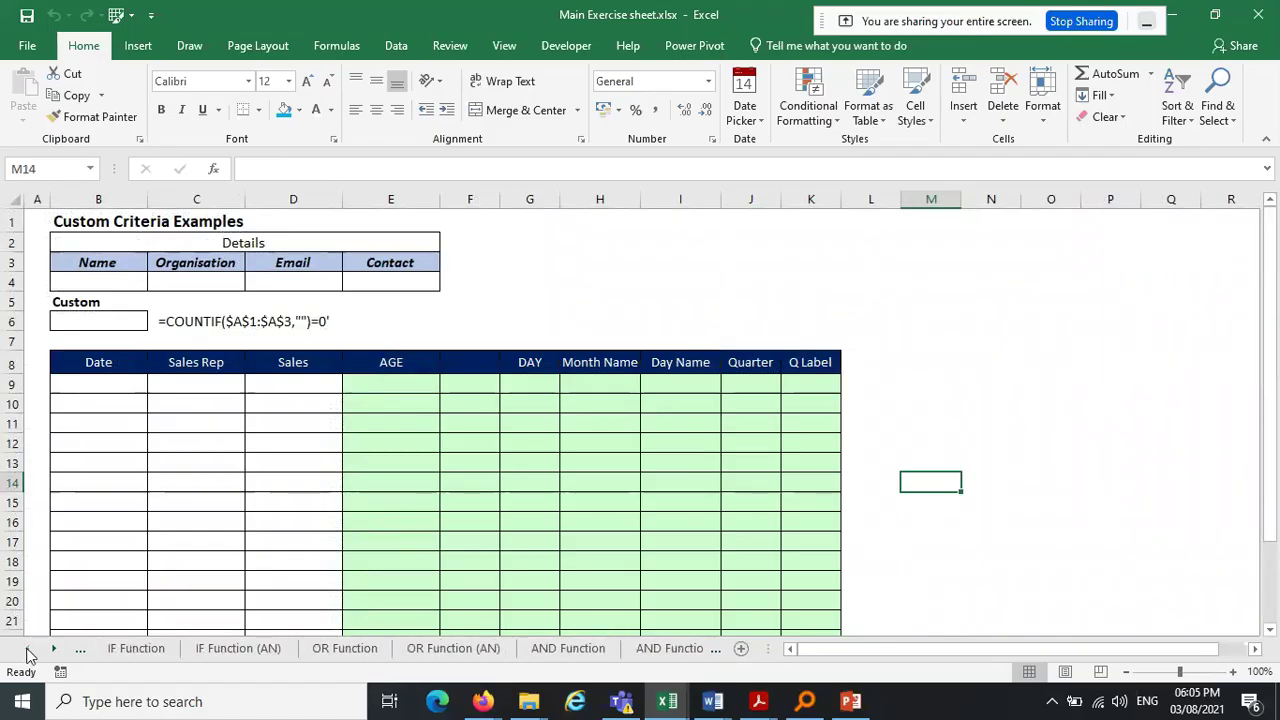
click(112, 652)
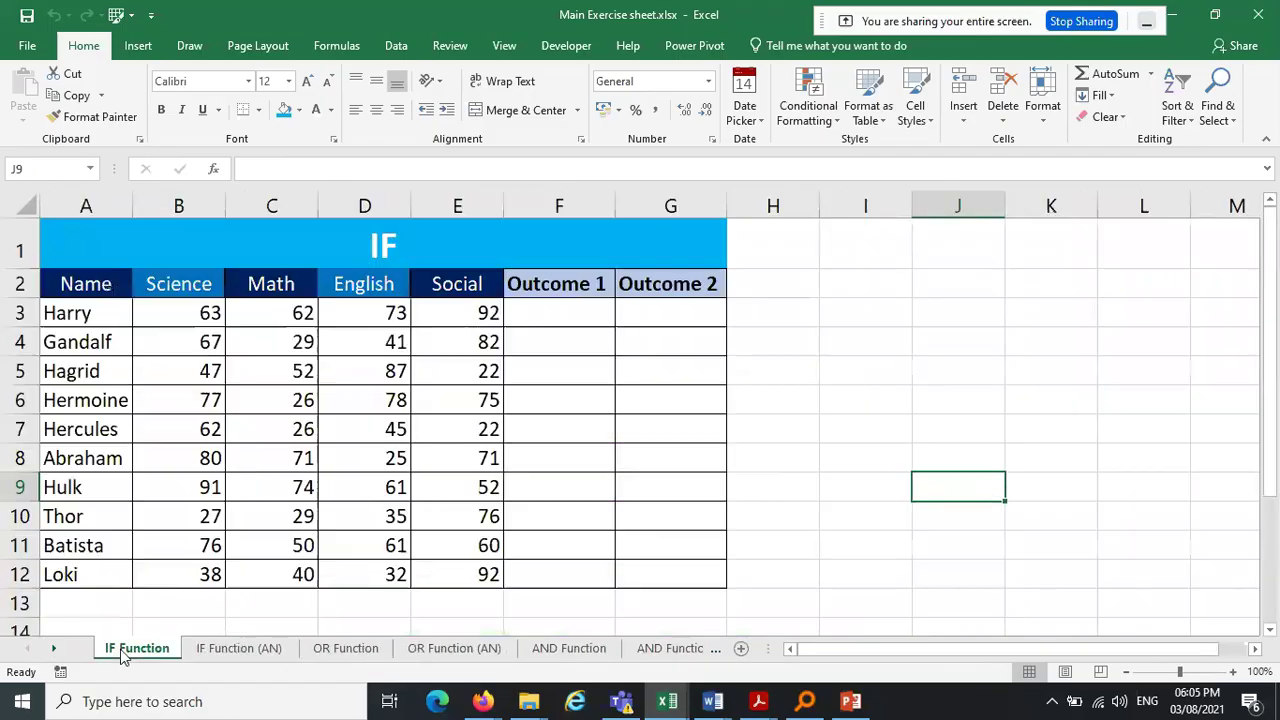
click(218, 652)
click(350, 652)
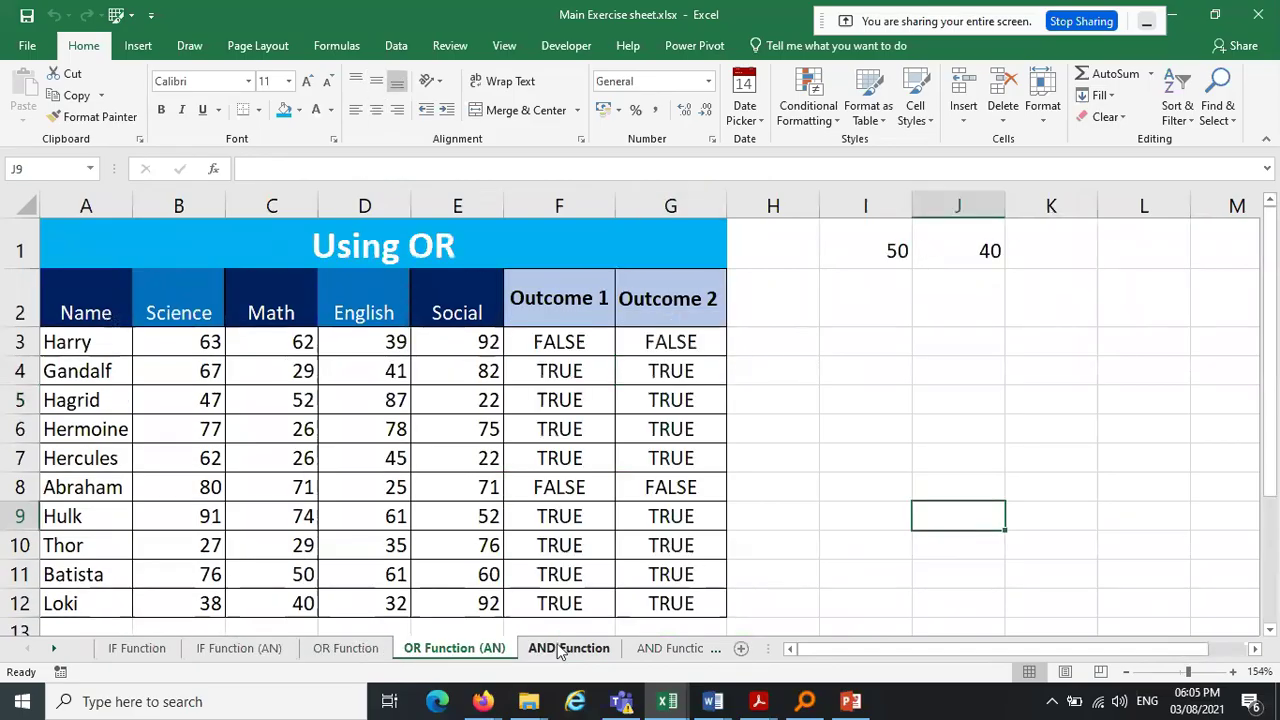
click(566, 648)
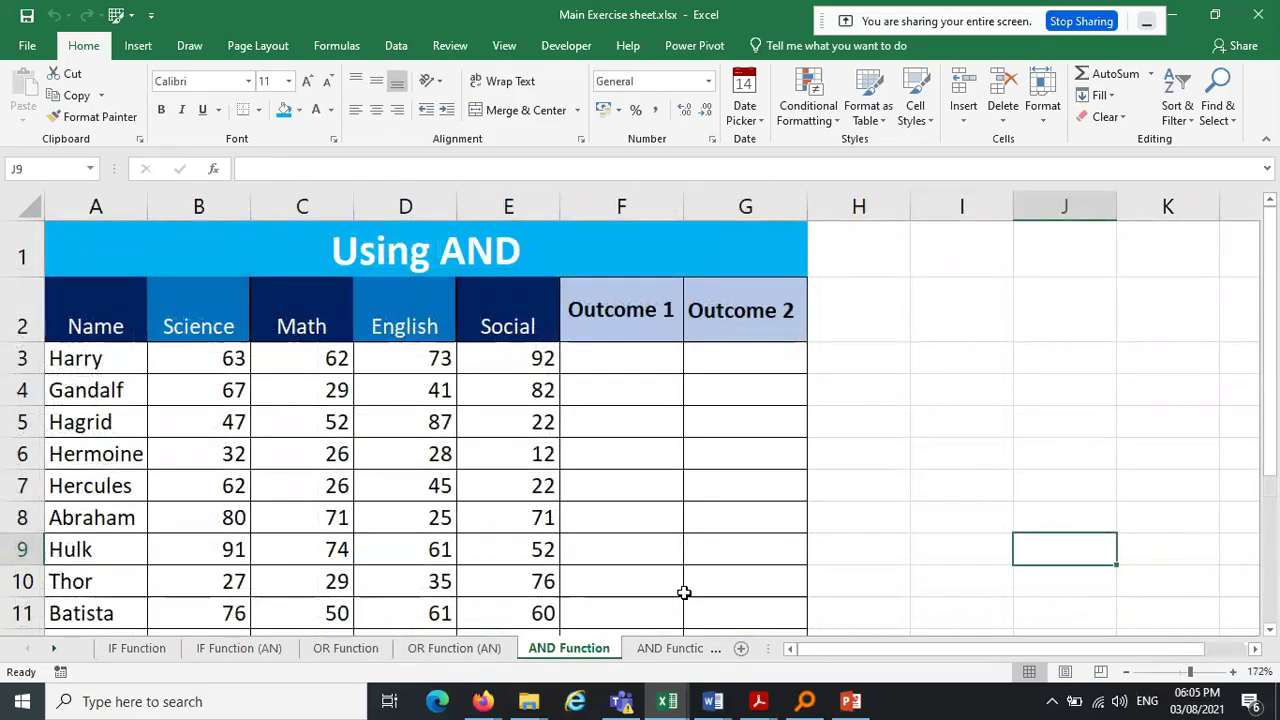
click(55, 649)
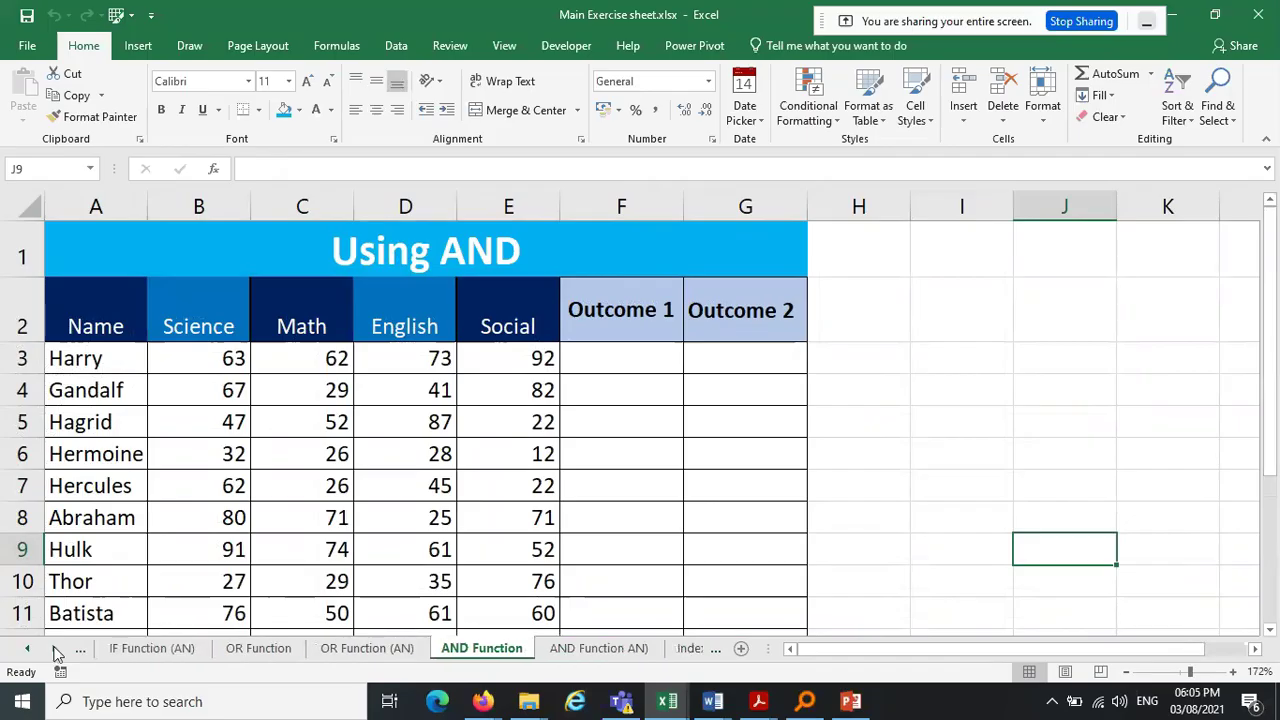
Return to Book8's Date Functions (an) sheet and fill rows 13–14 blue
mouse_move(668, 701)
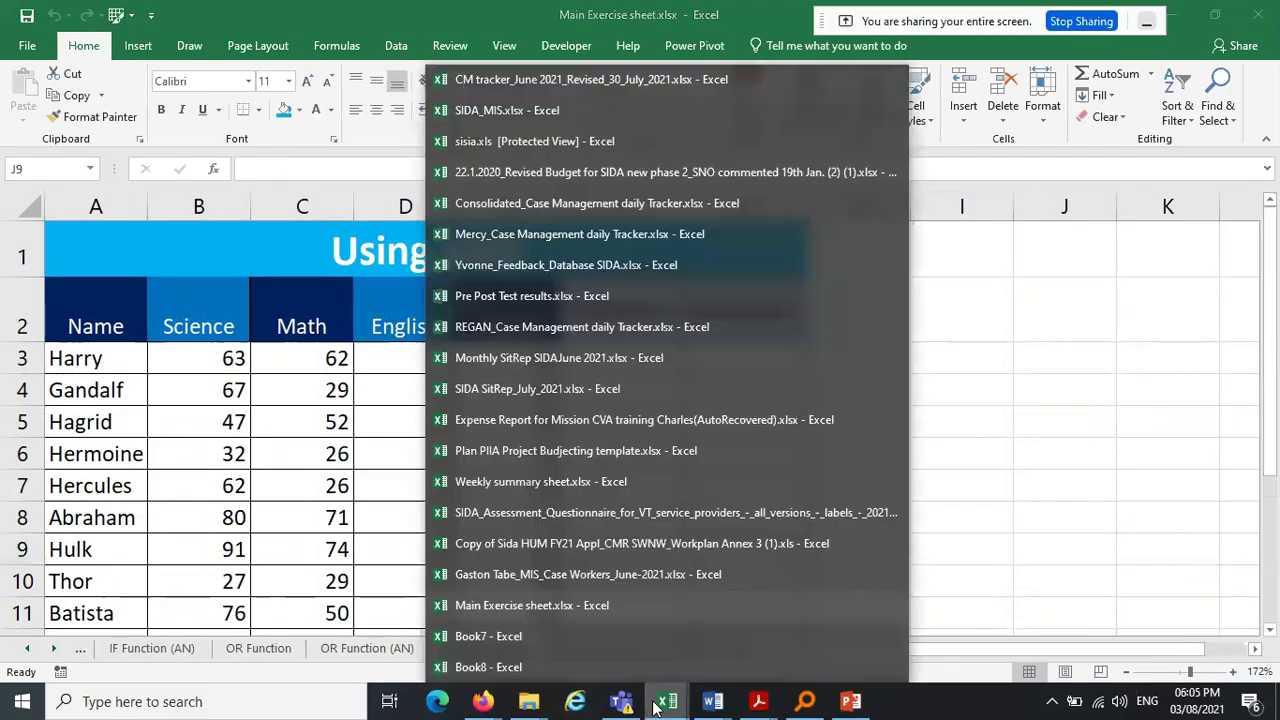
click(566, 670)
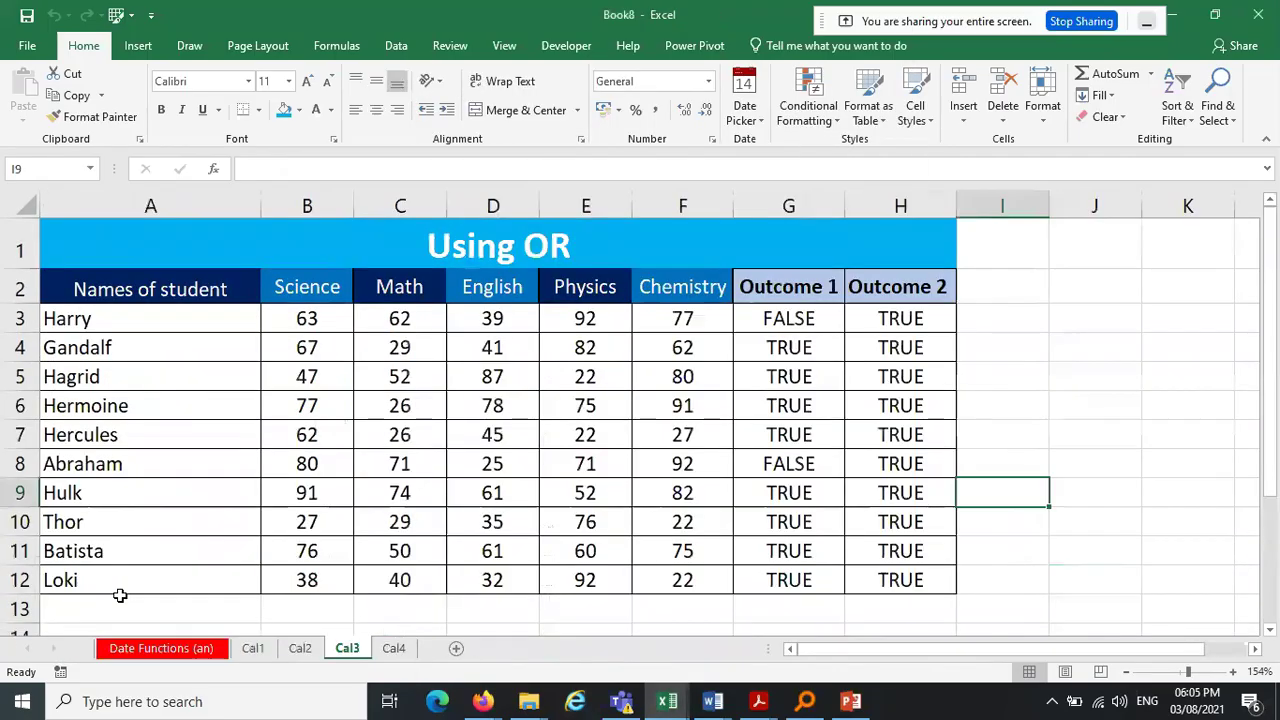
click(145, 649)
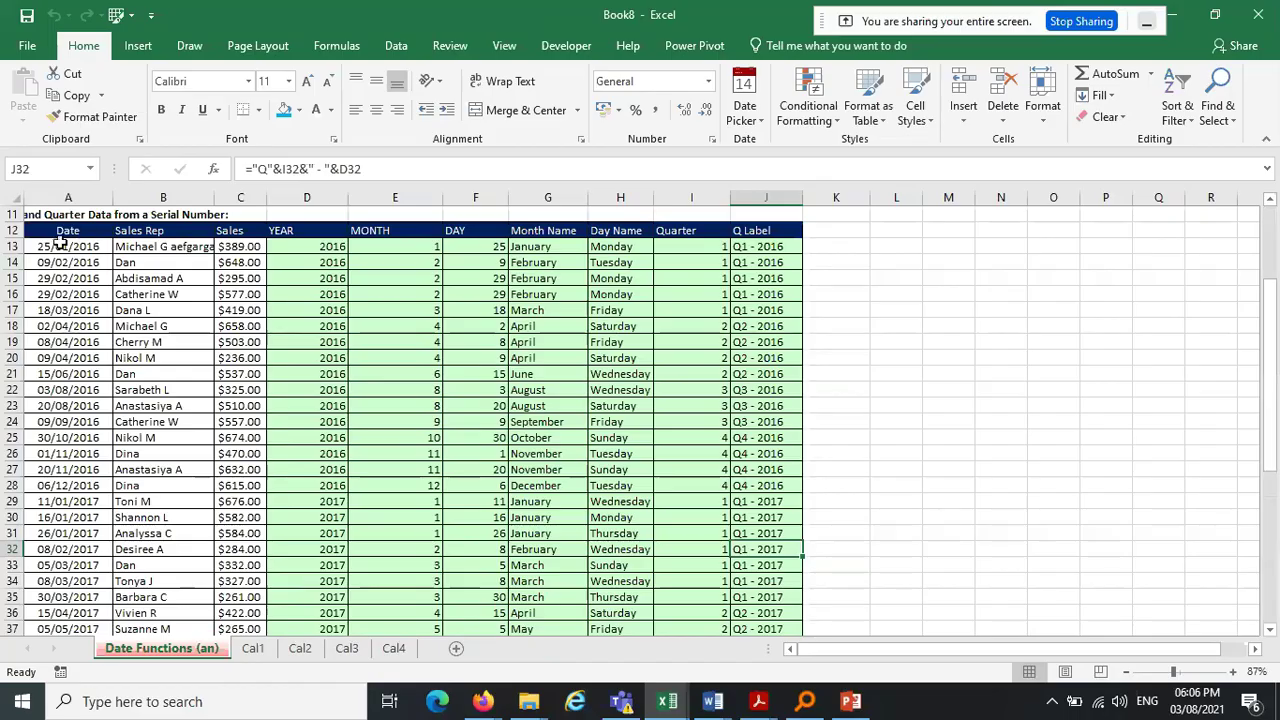
click(62, 247)
drag(62, 247, 763, 259)
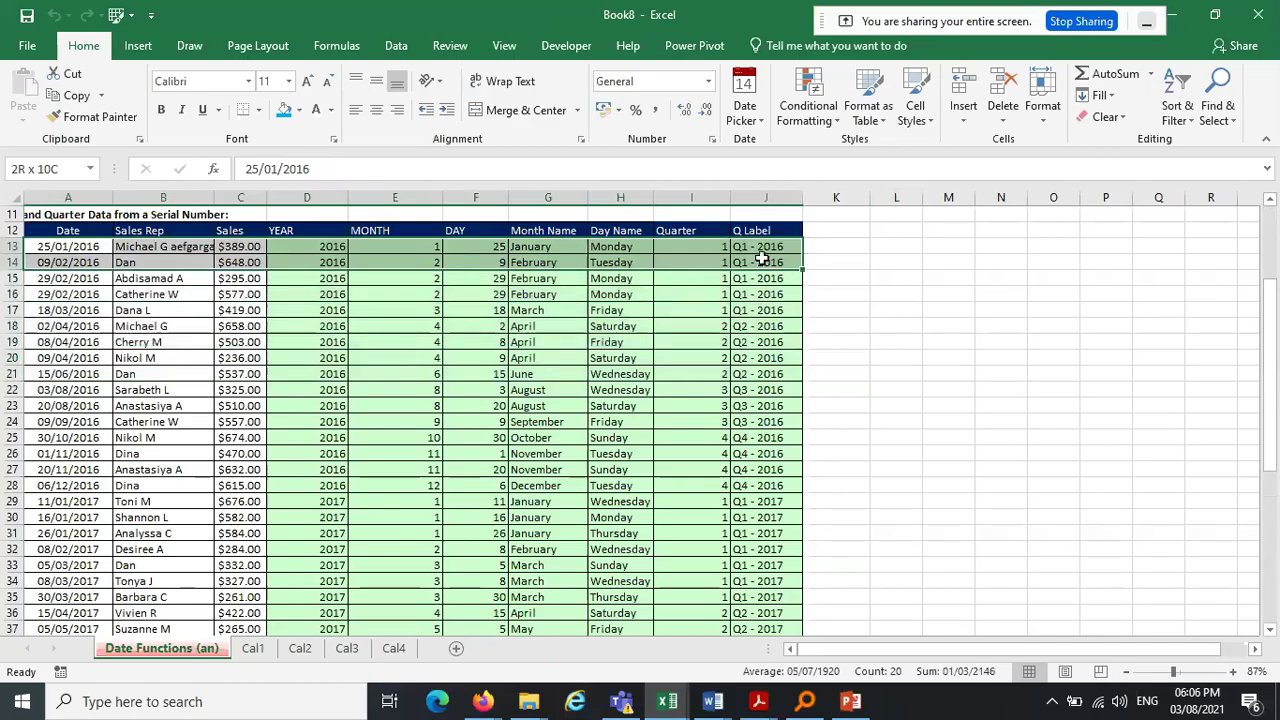
click(284, 110)
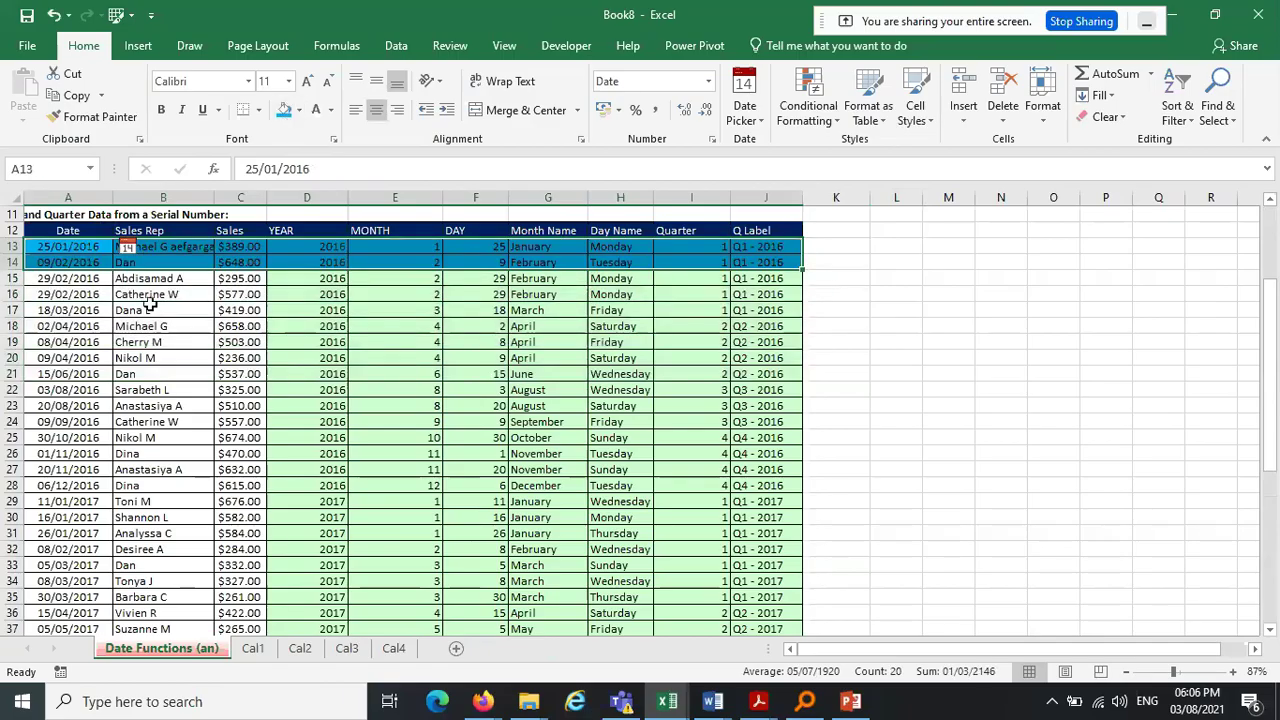
Fill rows 17–19 dark green and rows 23–27 orange
drag(45, 310, 780, 348)
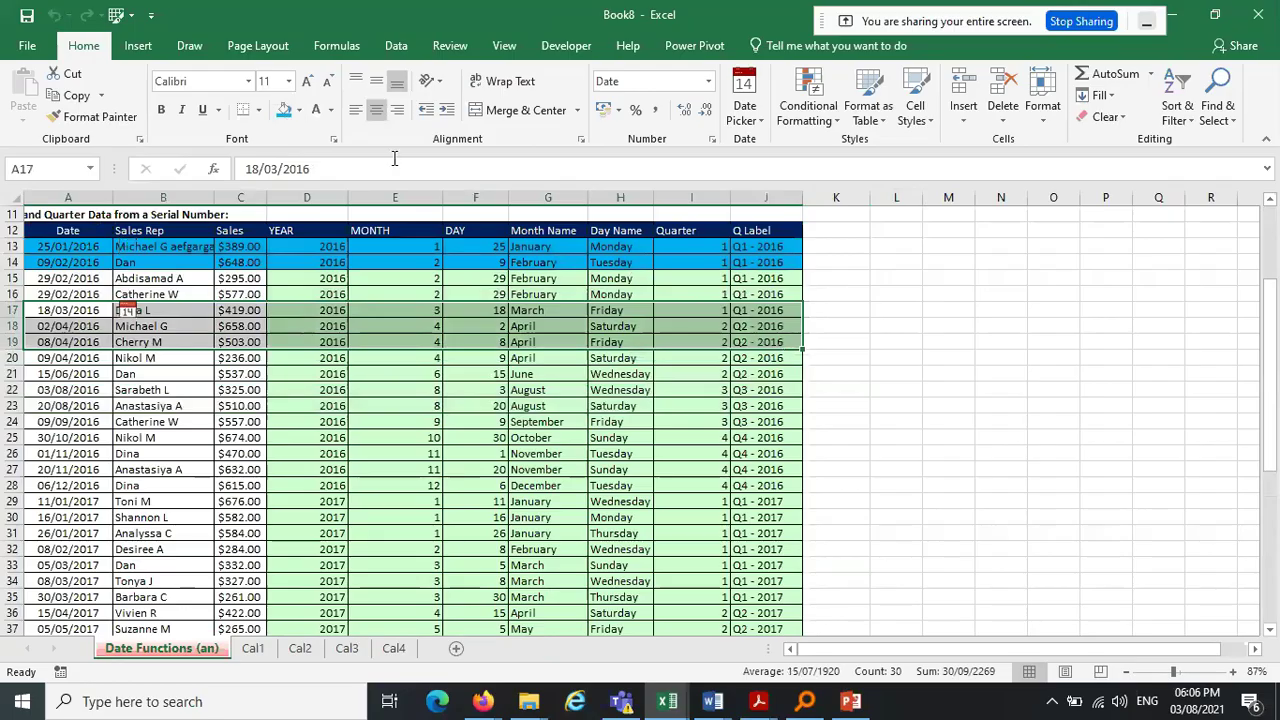
click(299, 111)
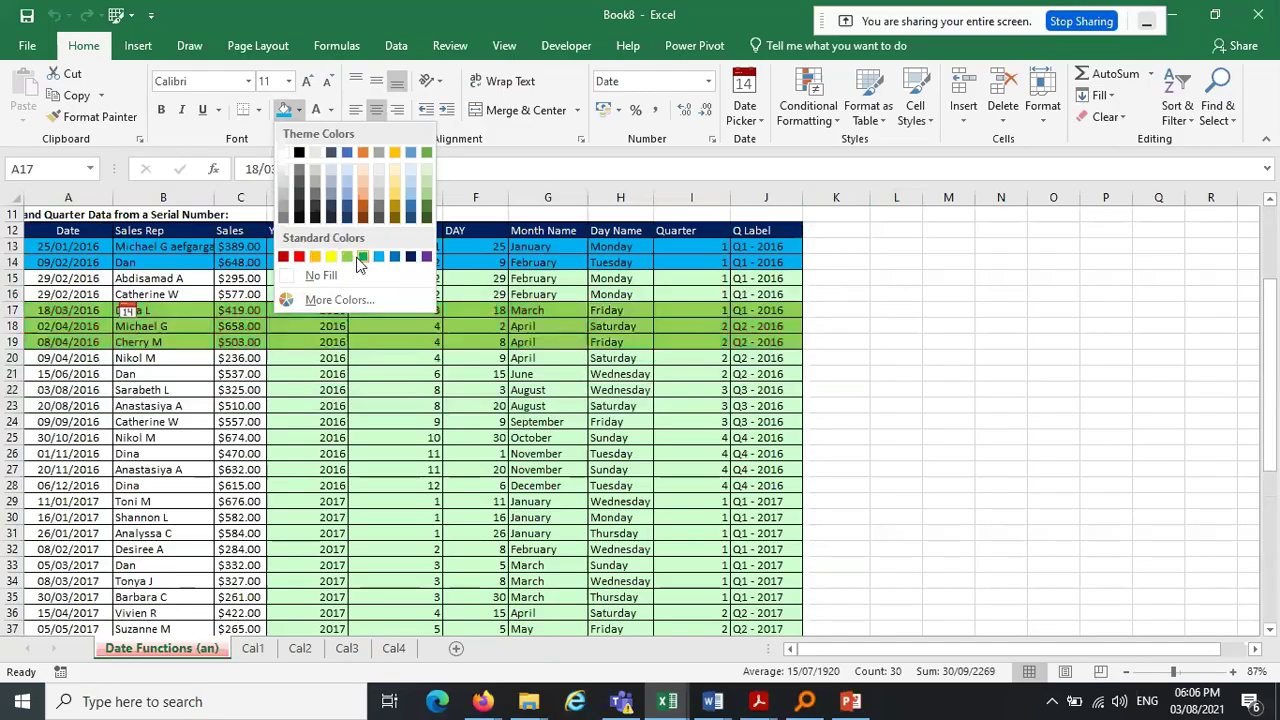
click(361, 258)
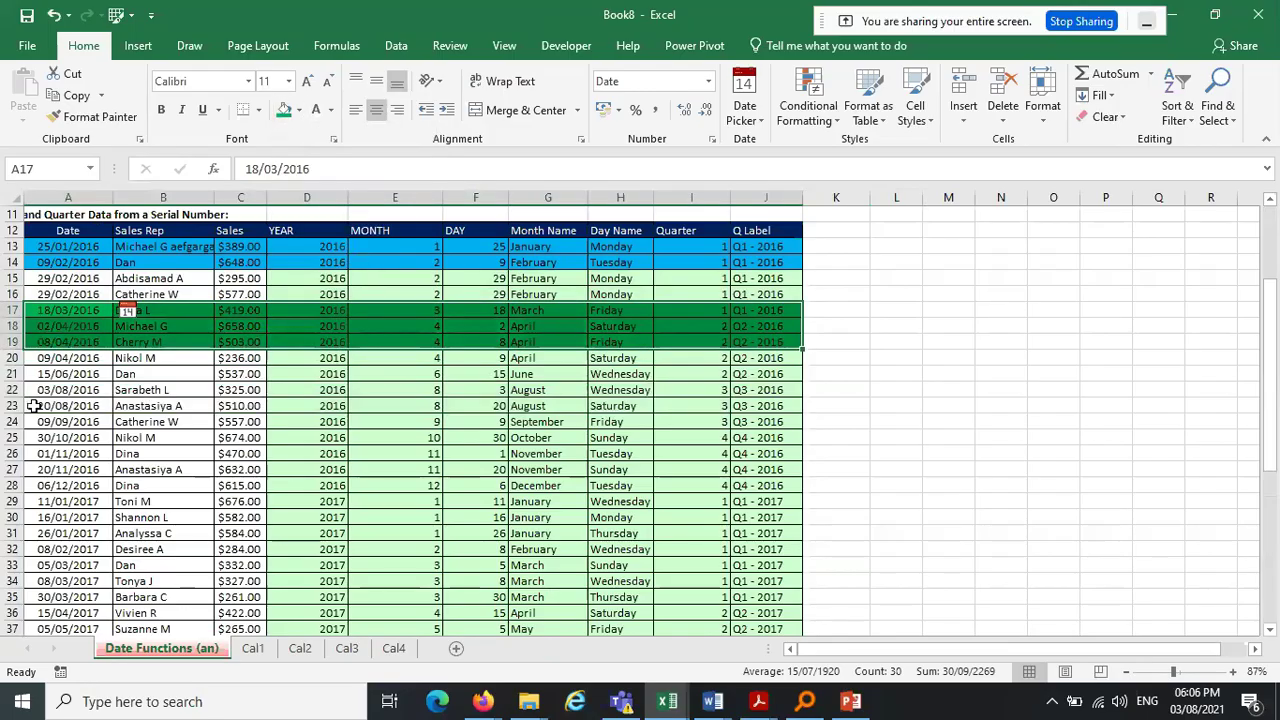
drag(33, 405, 760, 469)
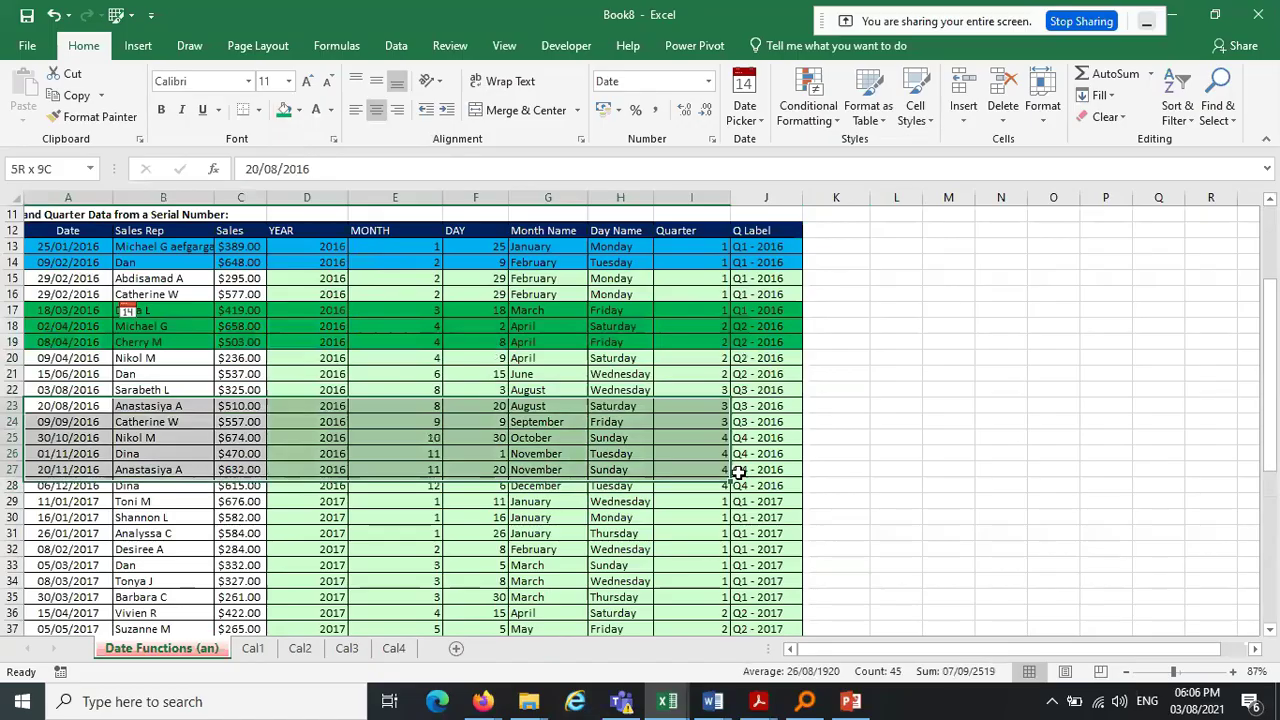
click(297, 110)
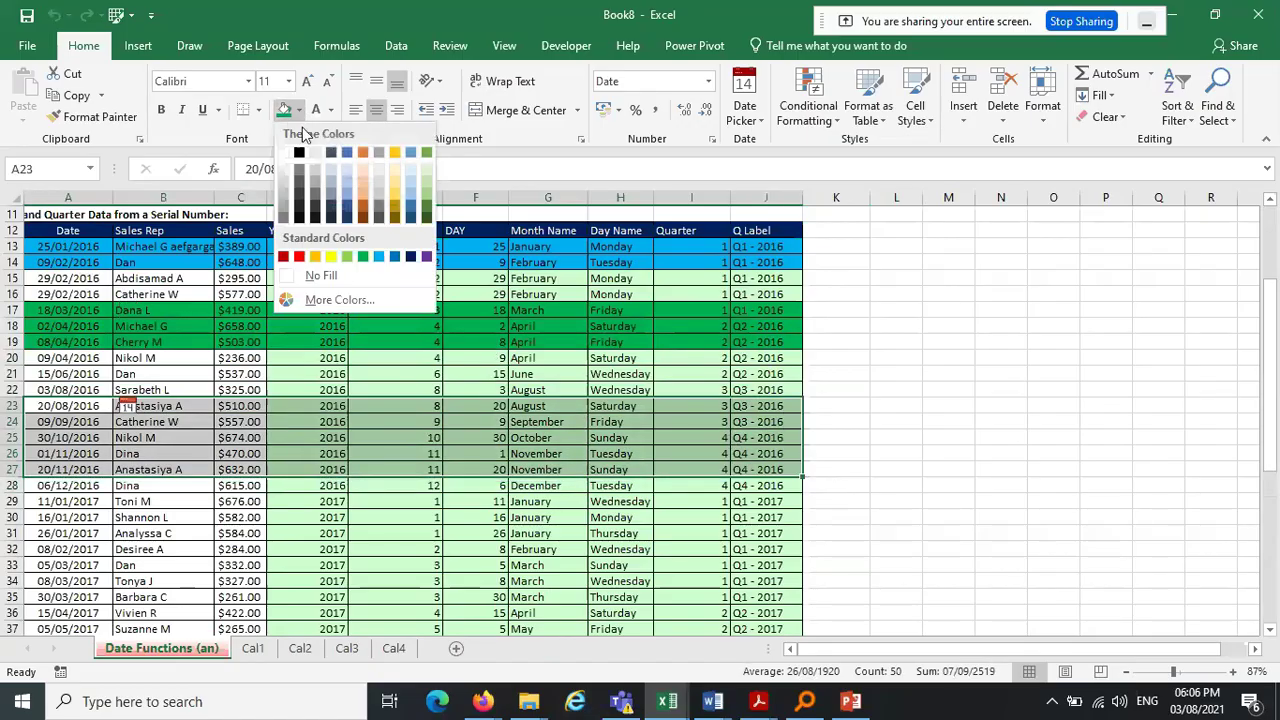
click(363, 186)
Fill rows 31–36 purple and deselect to view the fills
drag(52, 533, 755, 622)
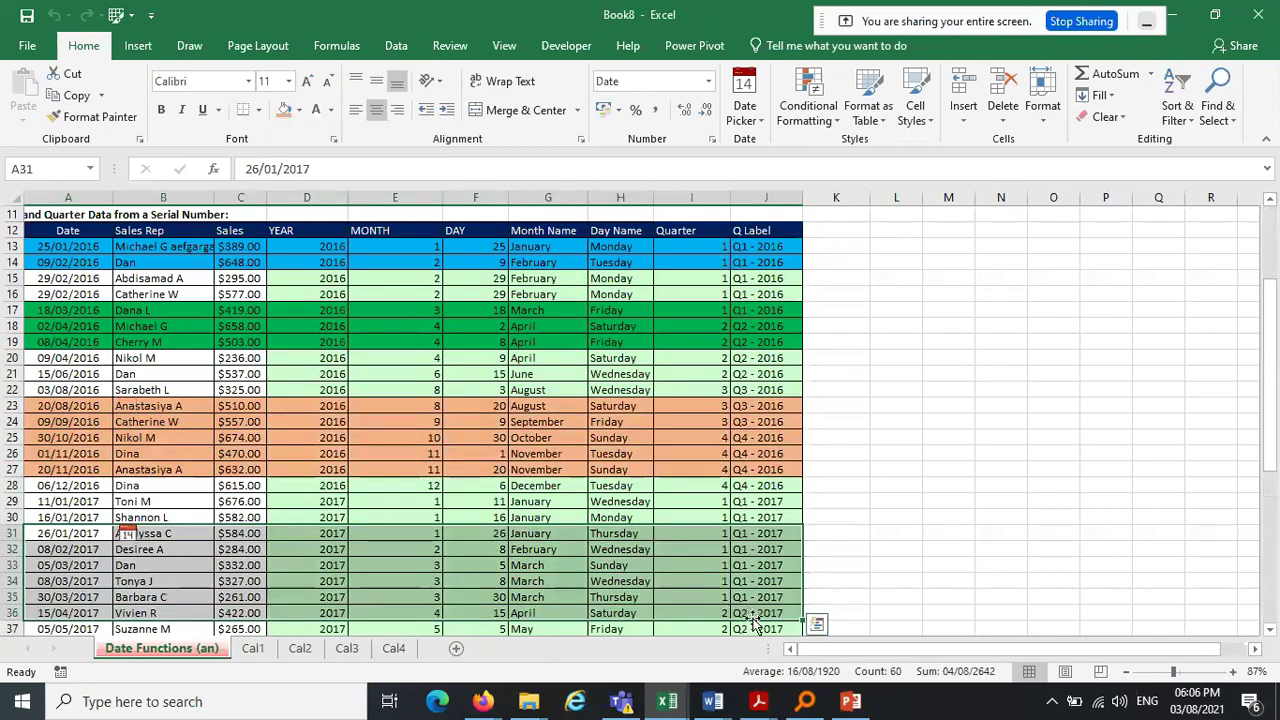
click(297, 110)
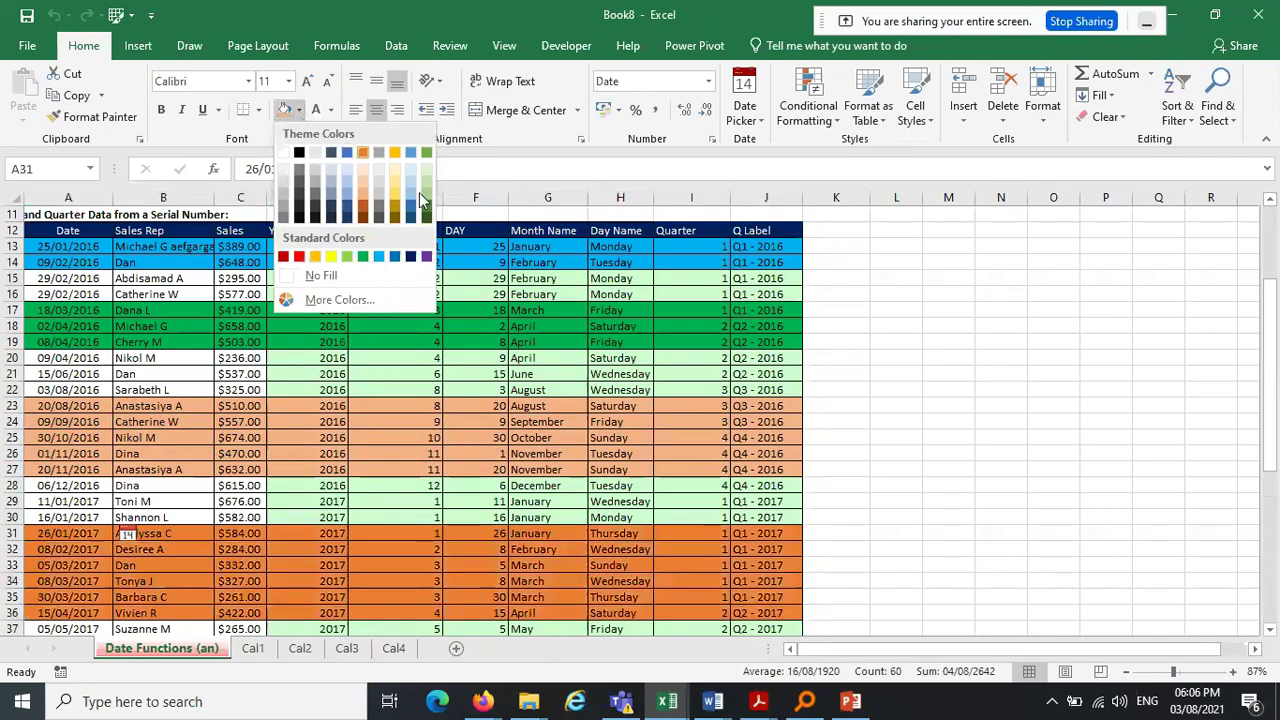
click(427, 258)
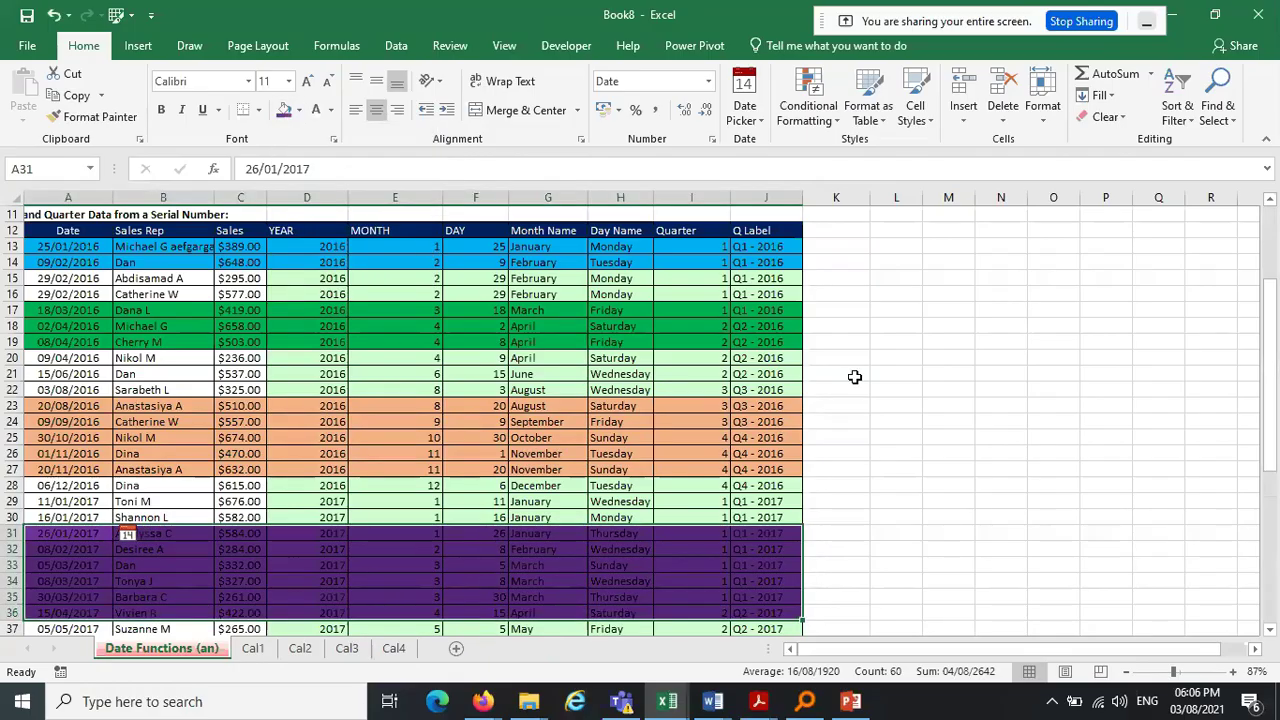
click(854, 373)
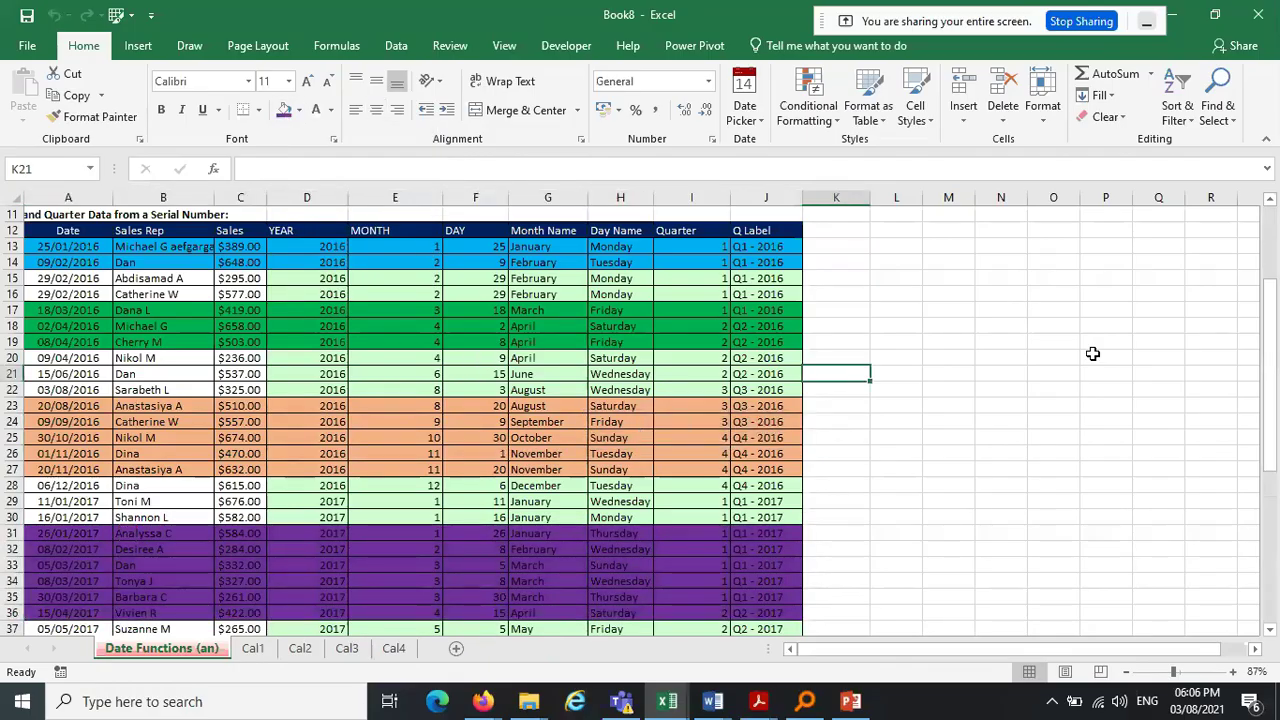
Select the whole Sales Rep column B
scroll(1277, 401, down, 1)
scroll(1277, 403, down, 6)
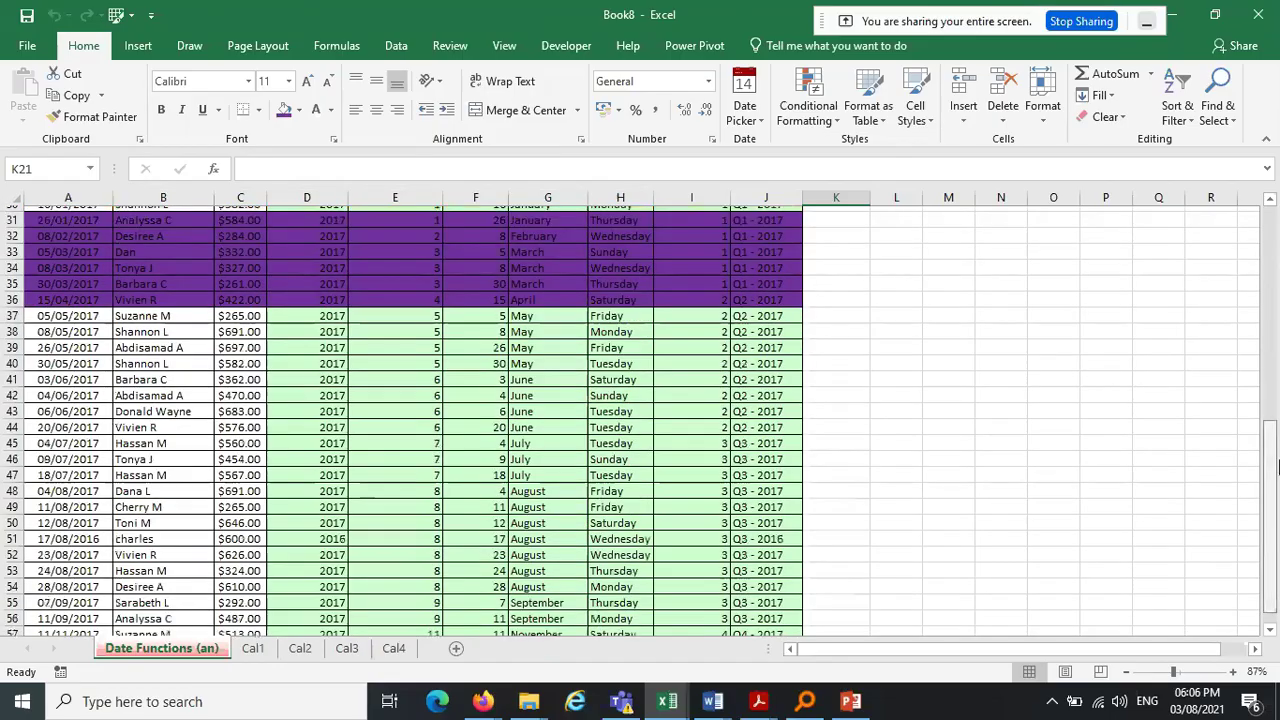
scroll(1277, 465, down, 1)
scroll(1277, 465, up, 7)
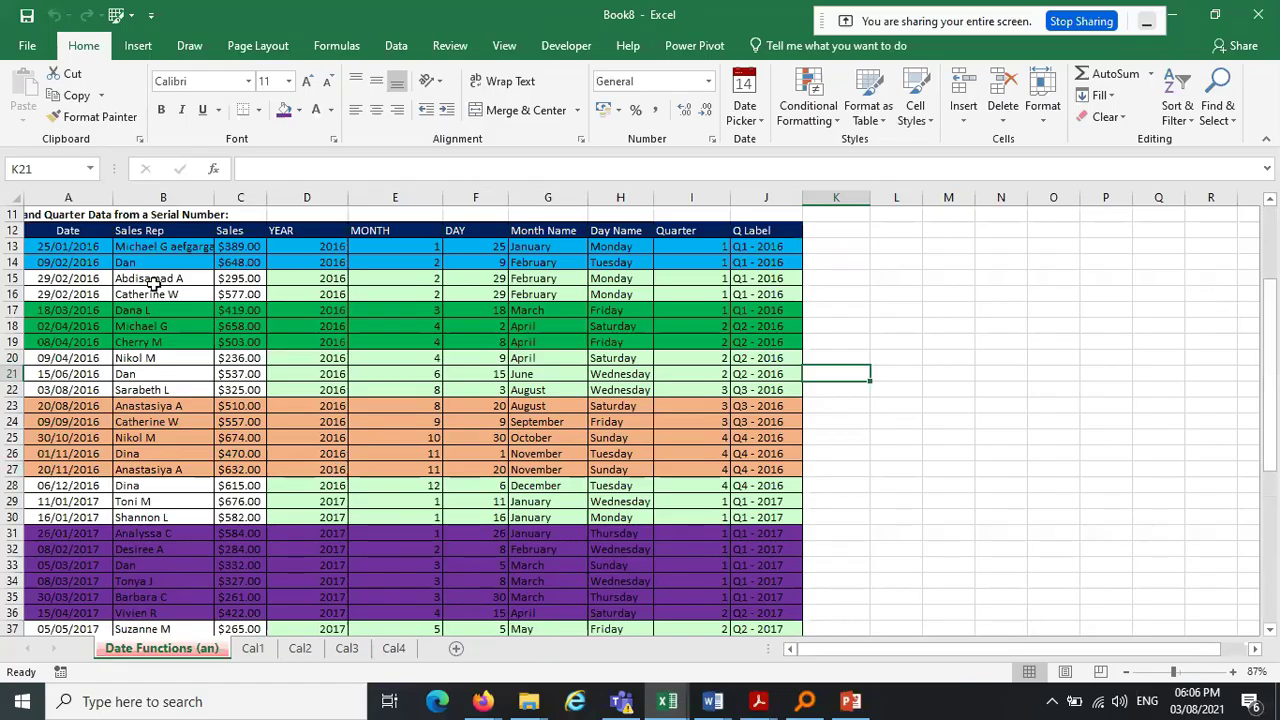
click(133, 249)
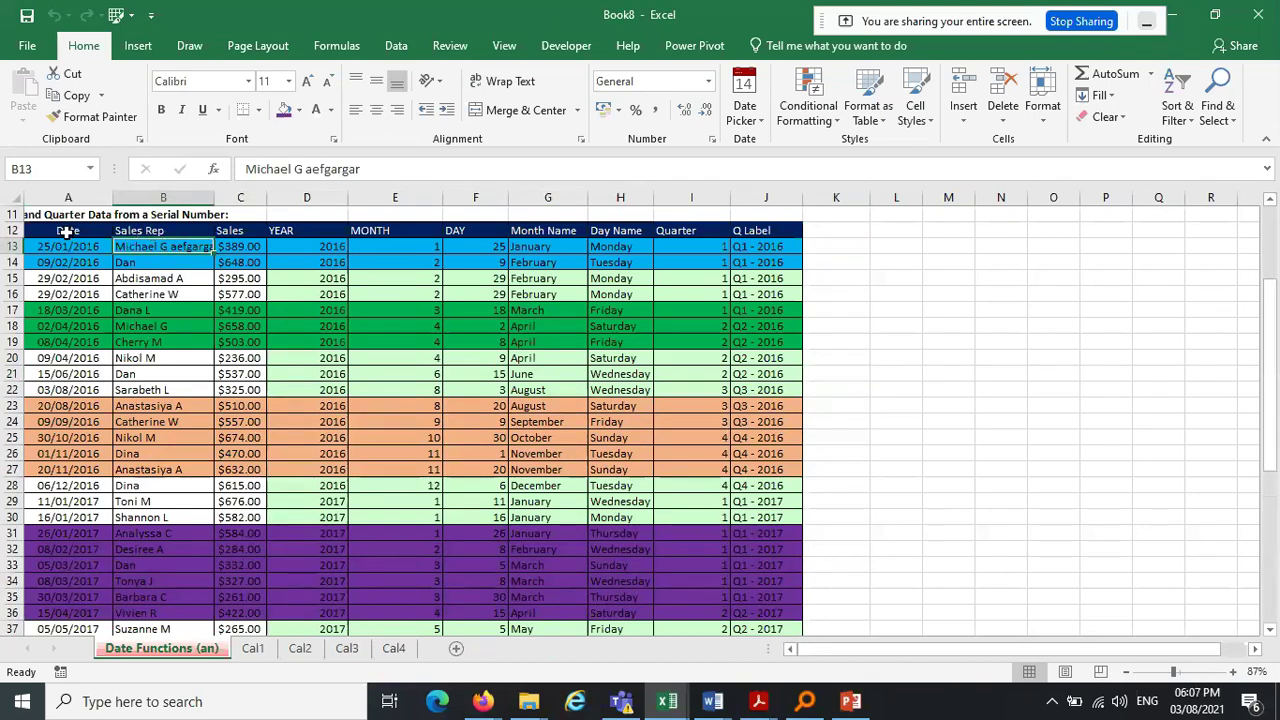
click(147, 277)
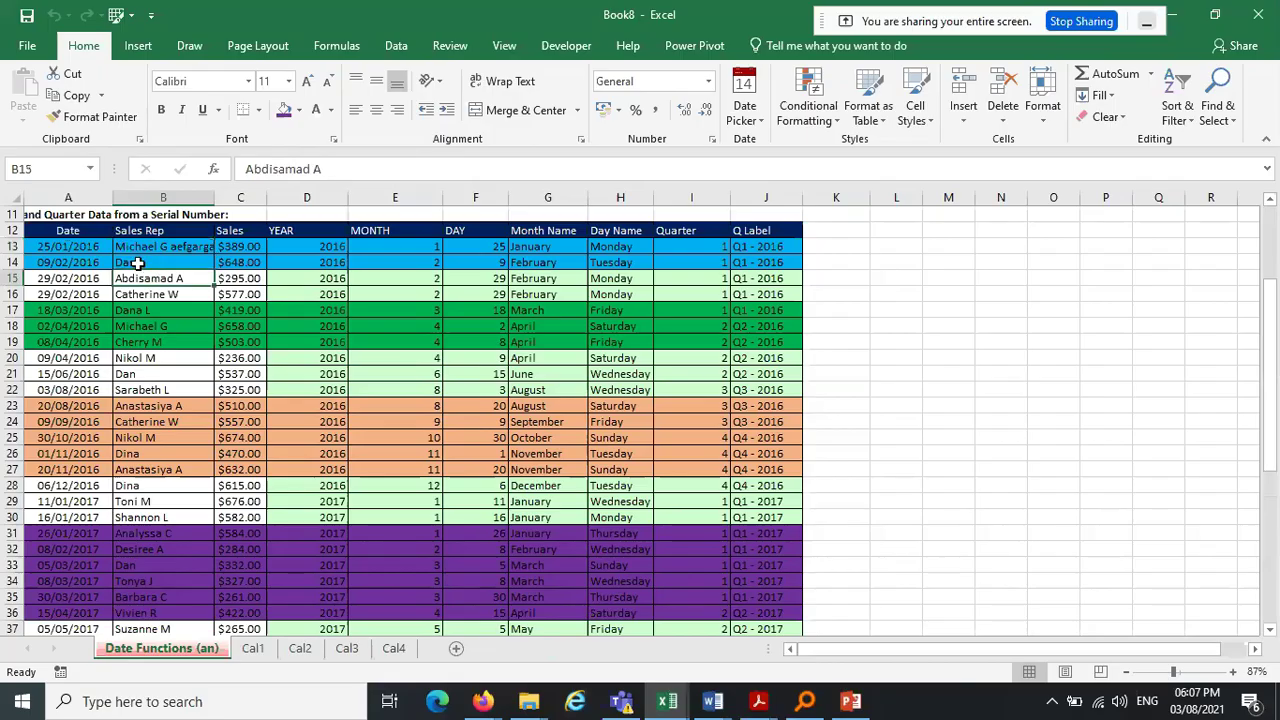
click(167, 197)
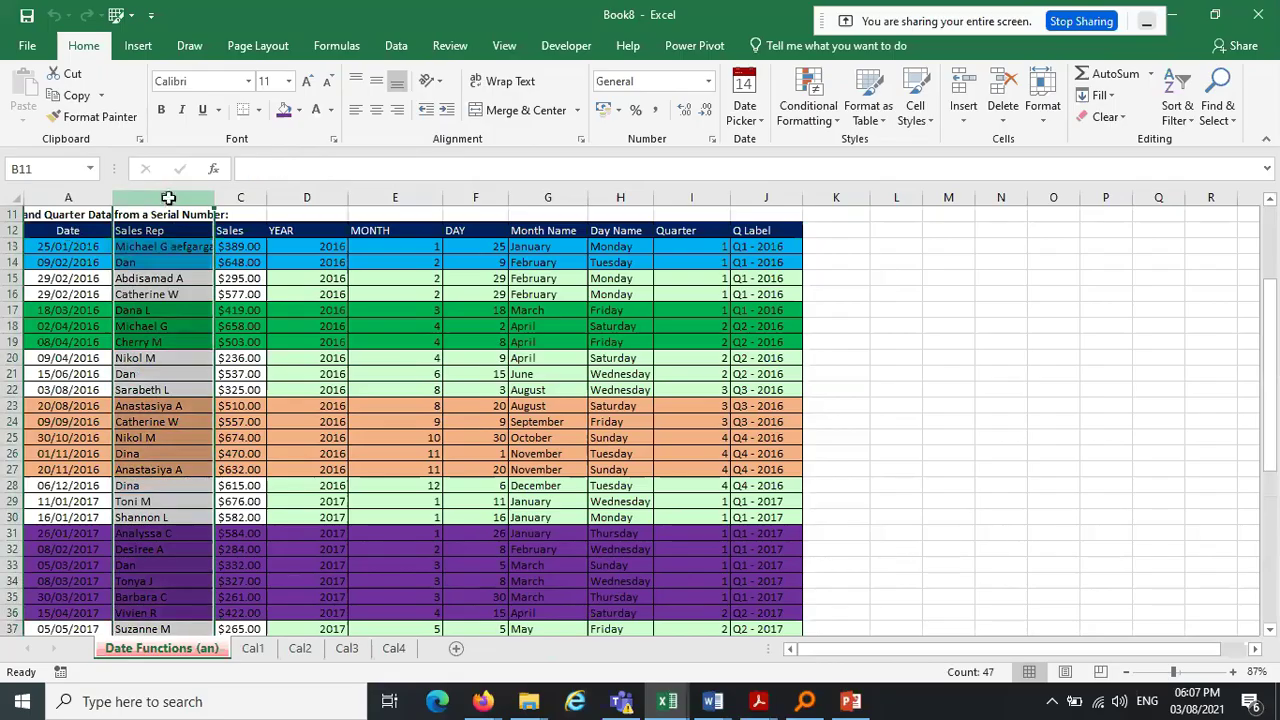
Sort Sales Rep A to Z with the selection expanded, leaving the header at row 43
click(1186, 122)
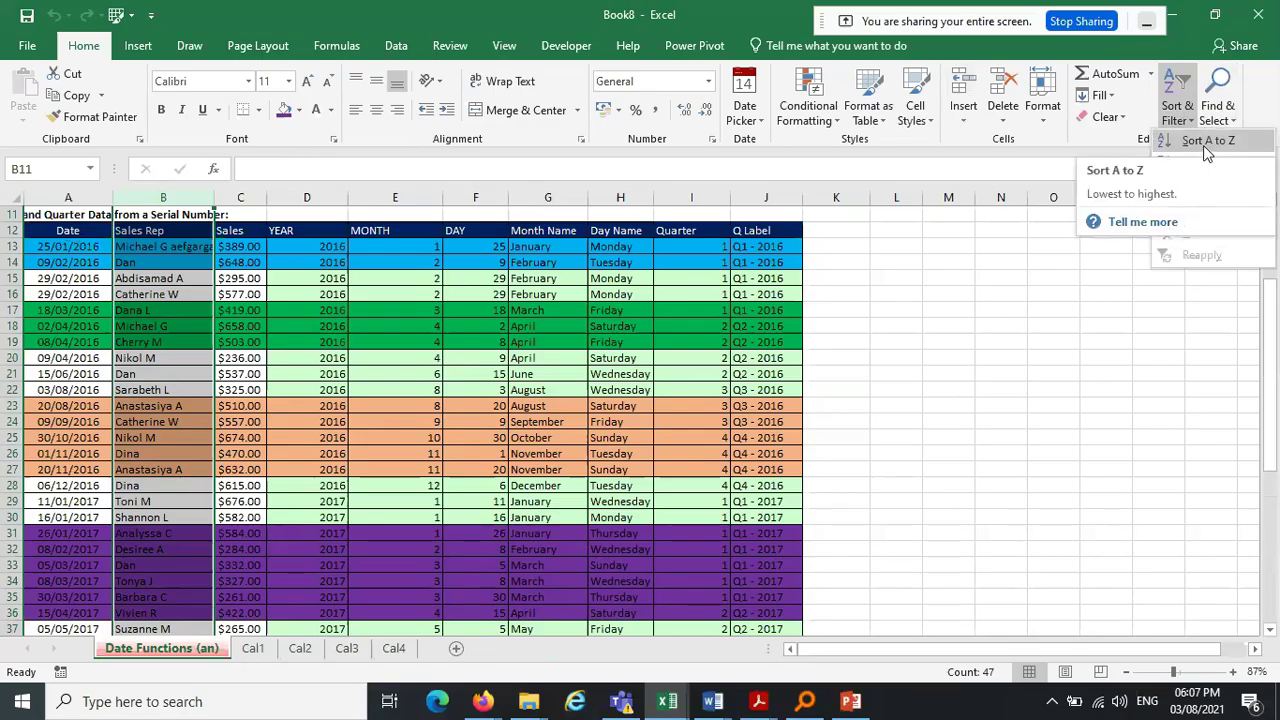
click(1203, 145)
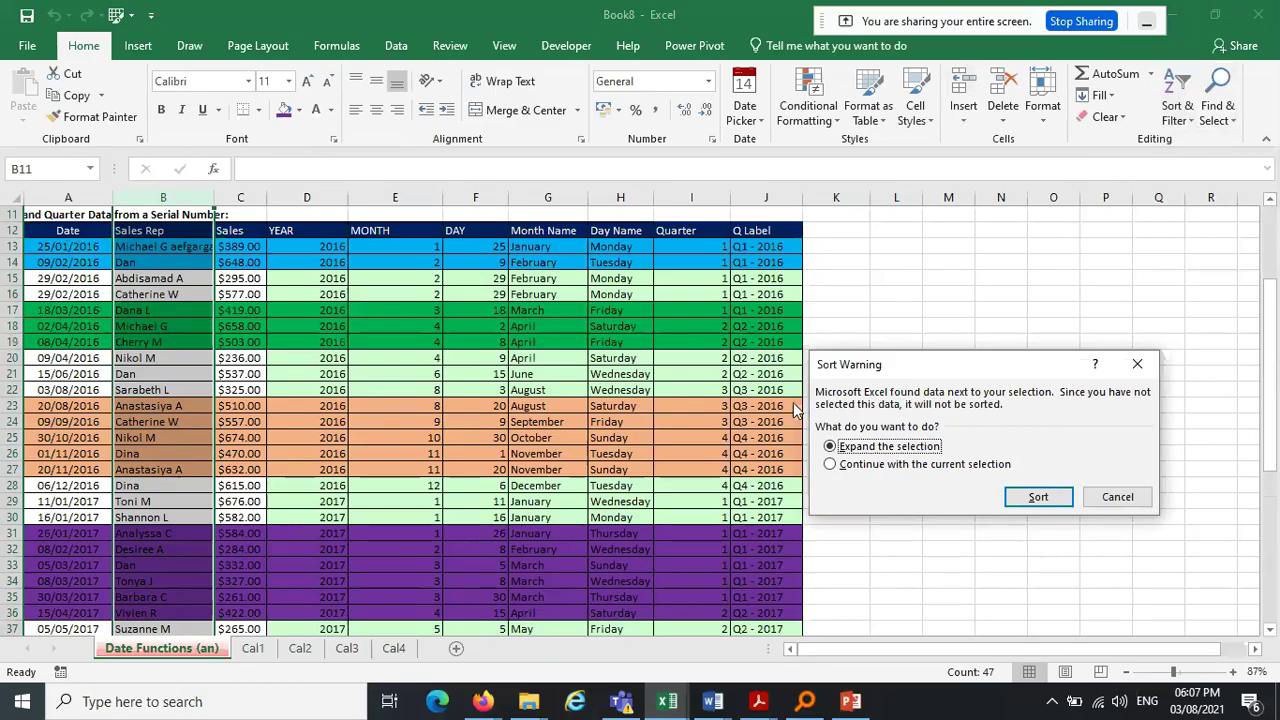
click(1028, 505)
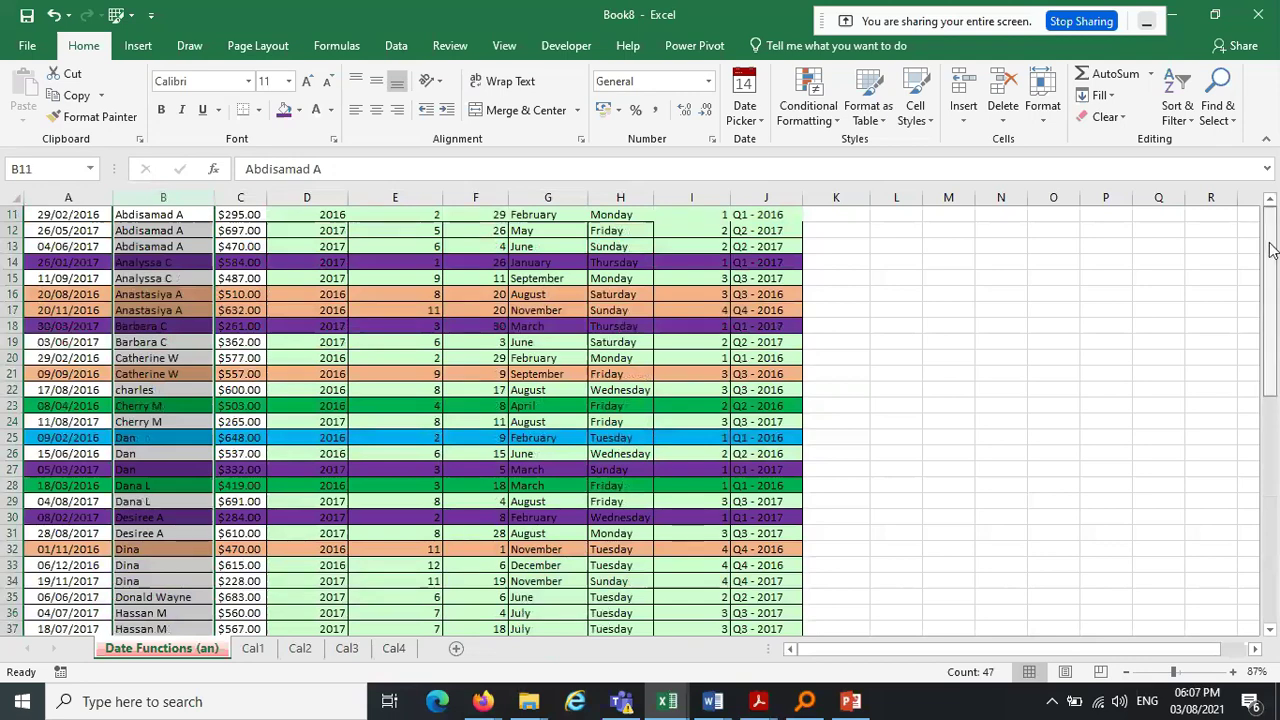
drag(1270, 390, 1271, 602)
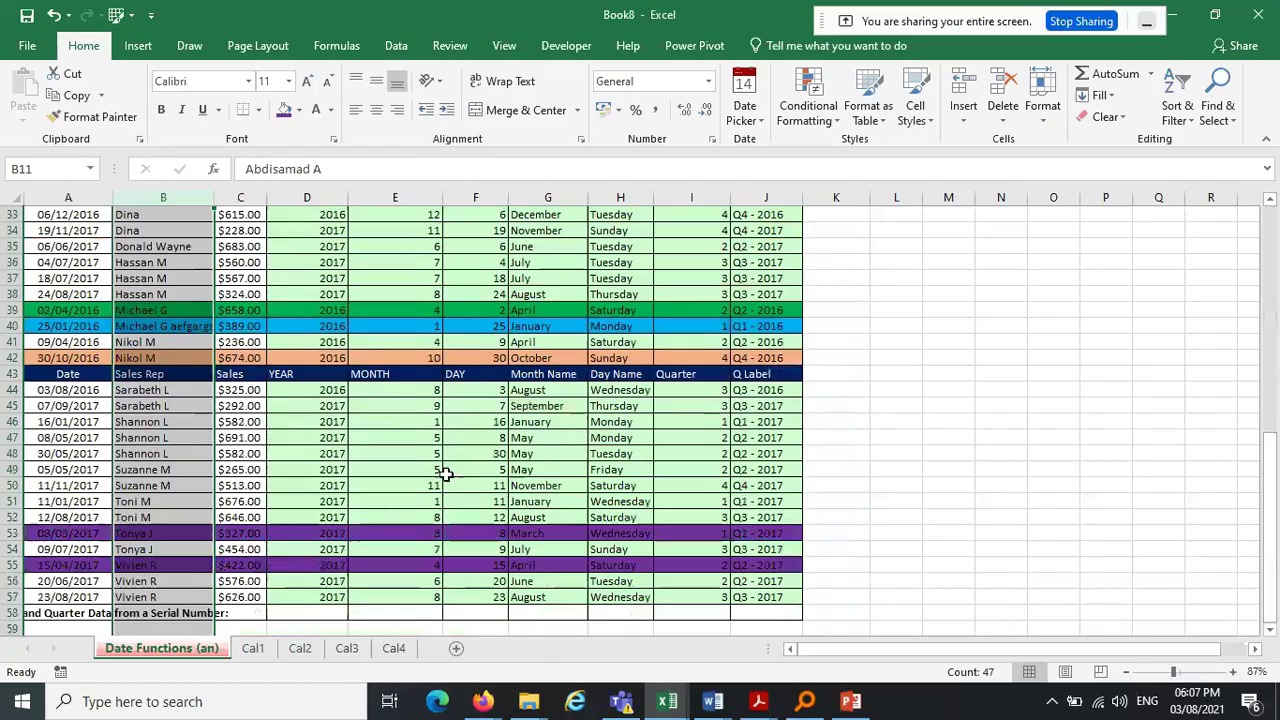
click(150, 376)
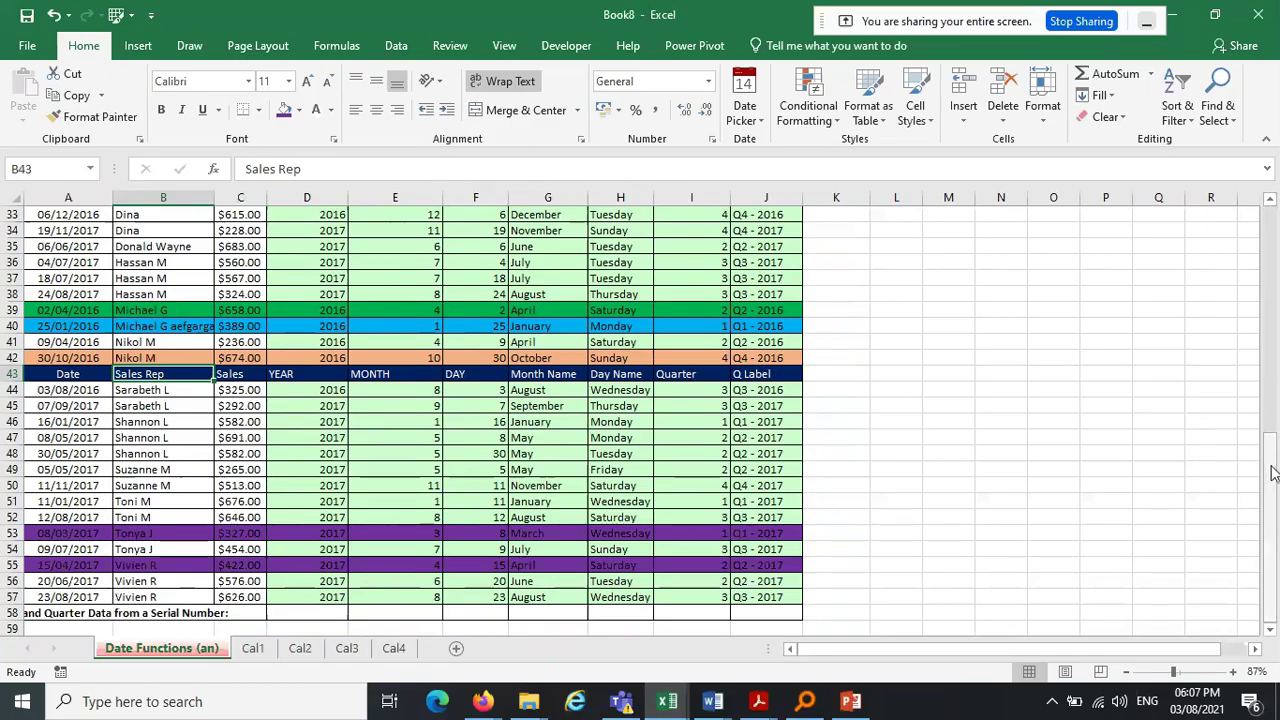
Dismiss Sort & Filter and undo twice, returning the header to row 12
drag(1272, 473, 1272, 318)
drag(139, 216, 144, 580)
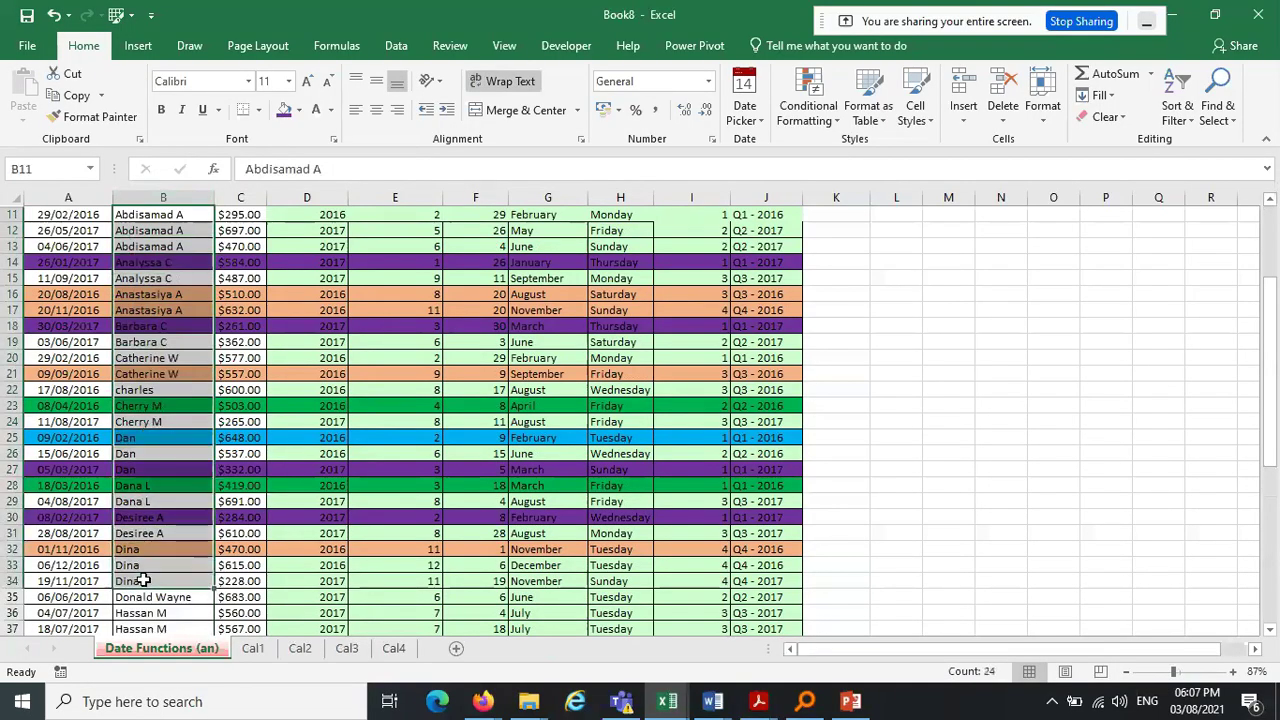
drag(1276, 320, 1276, 410)
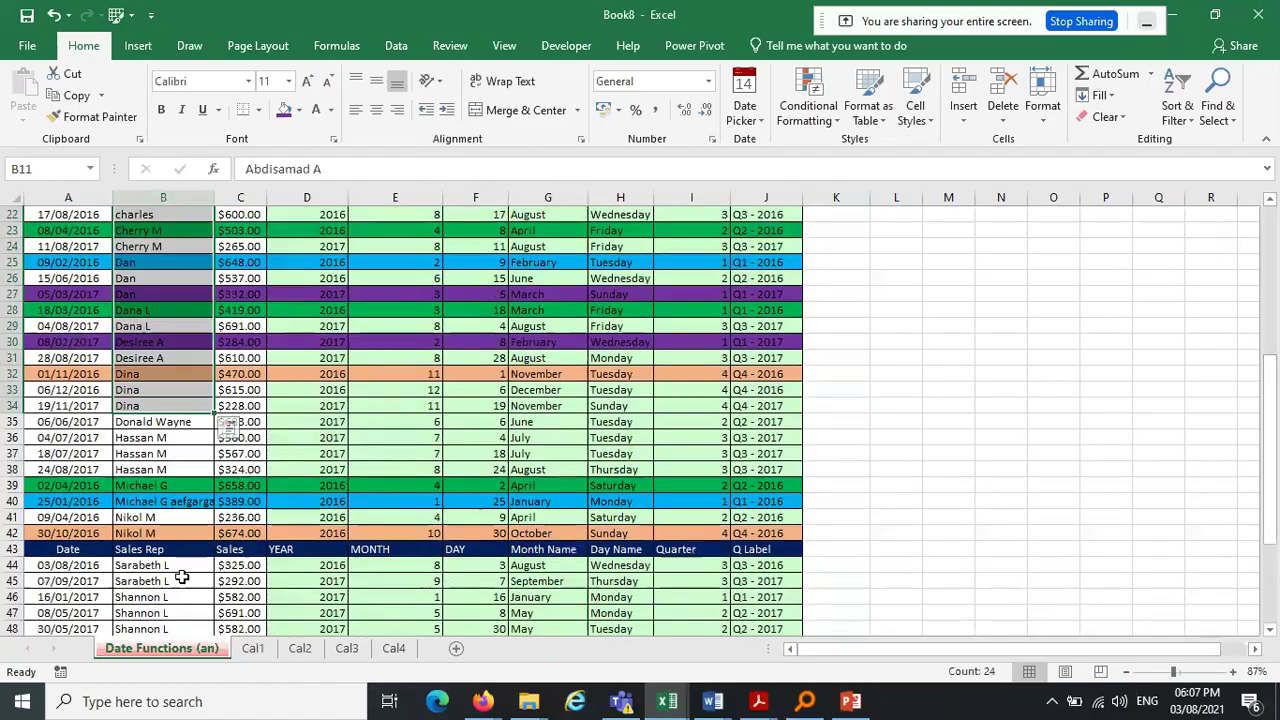
click(1183, 120)
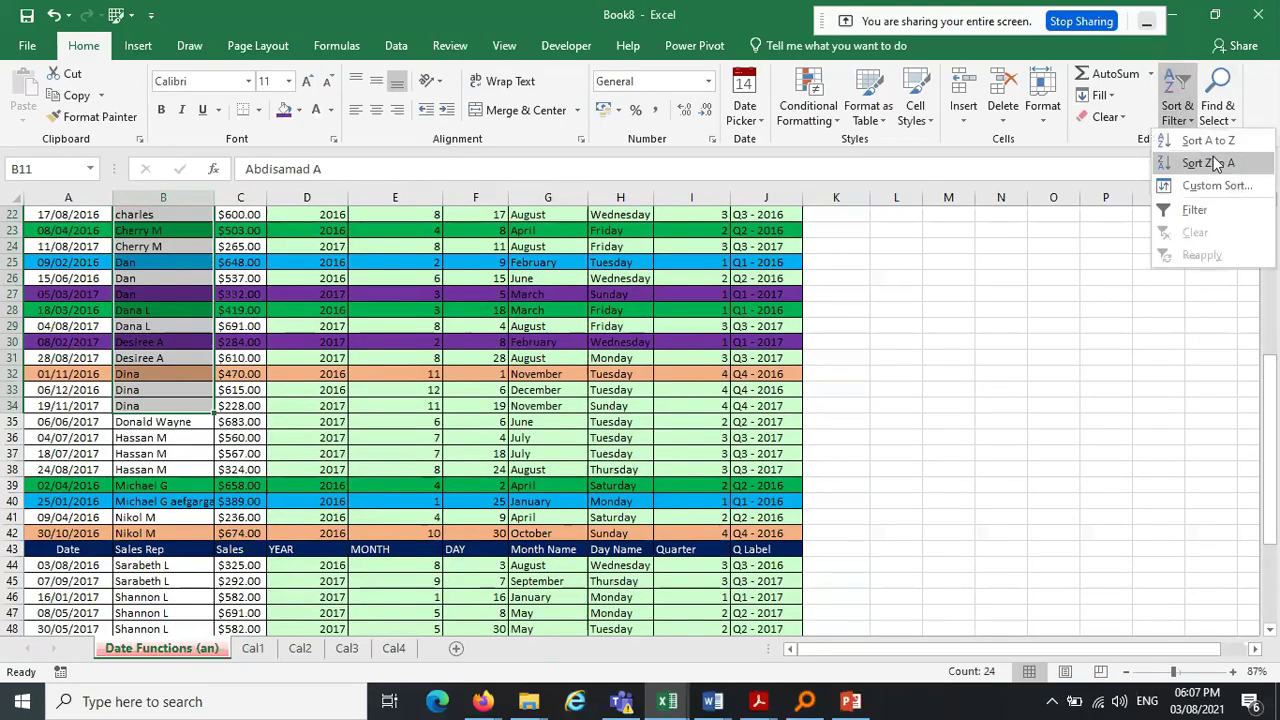
click(1014, 336)
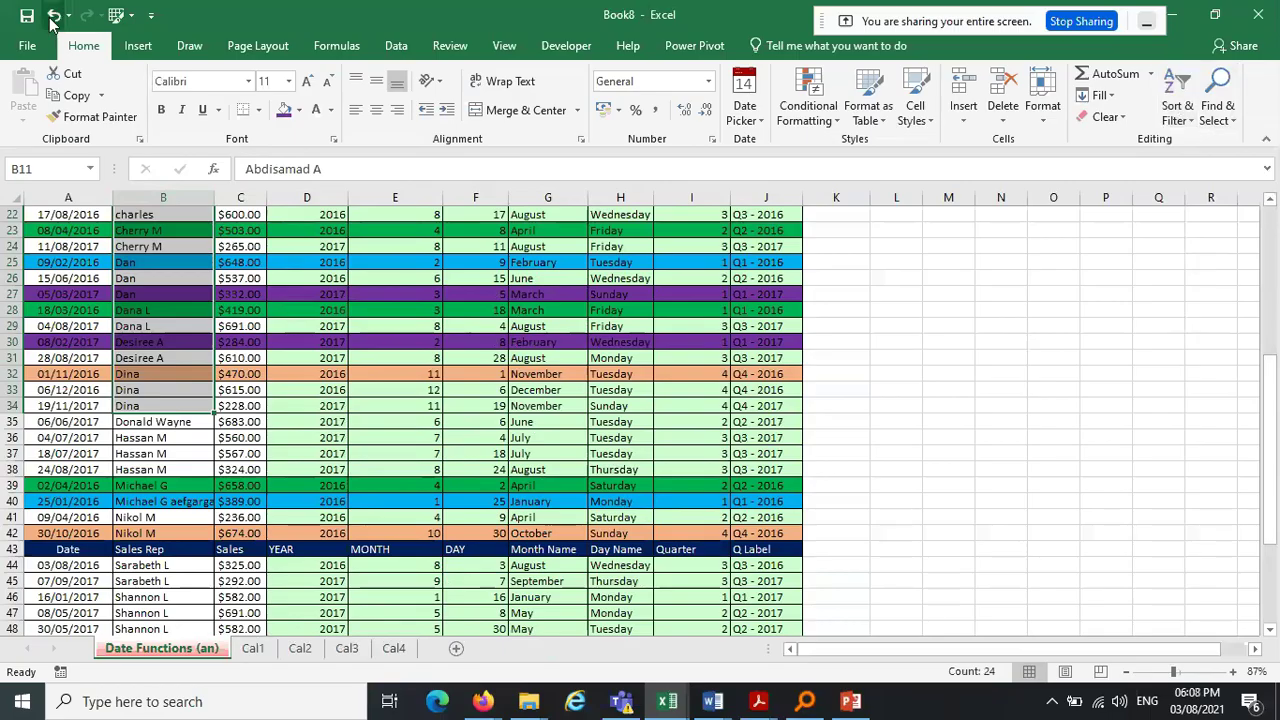
click(50, 18)
click(50, 18)
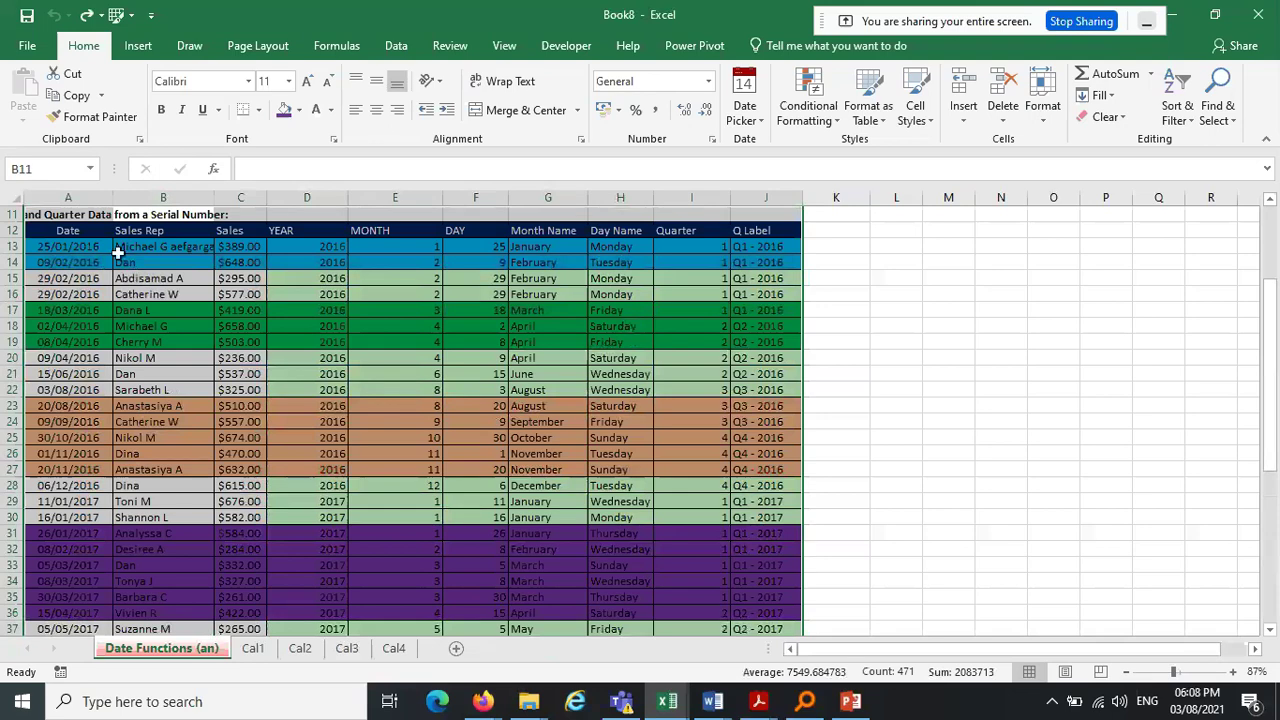
Select A12:J58, name it Dataset in the Name Box, then reselect Dataset from the list
click(66, 229)
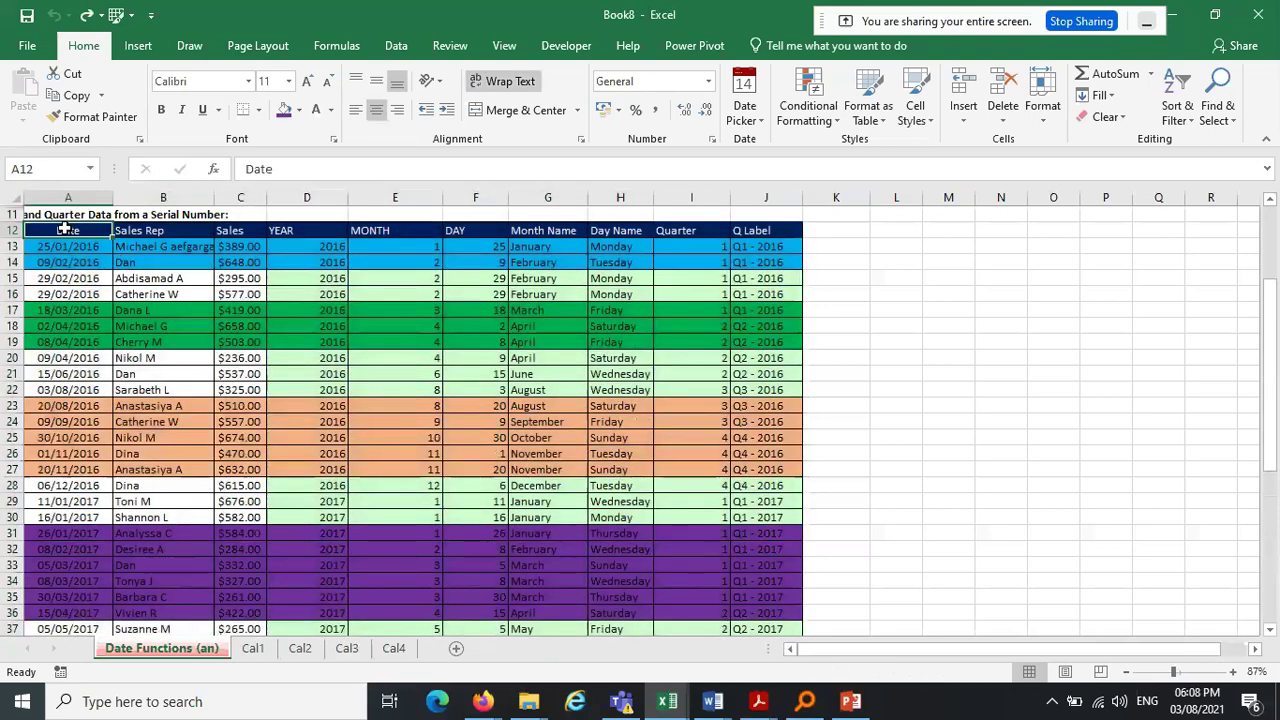
key(ctrl+shift+Right)
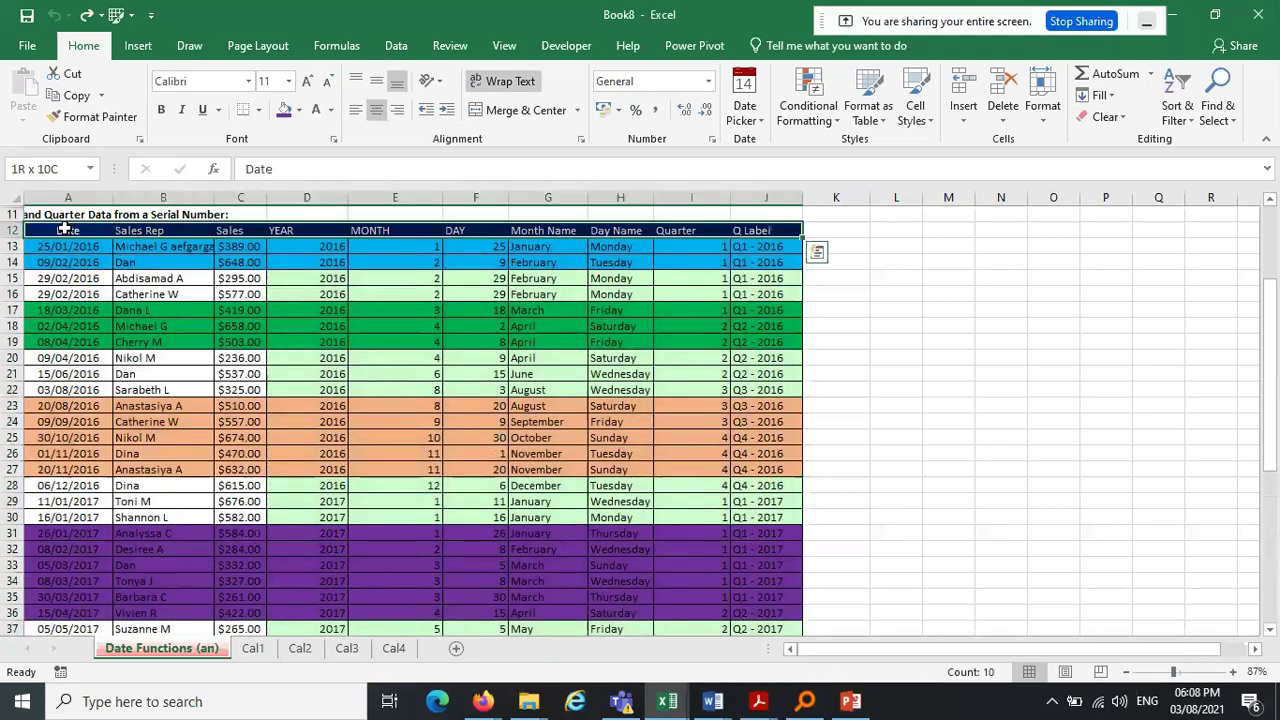
key(ctrl+shift+Down)
click(44, 169)
text(Datase)
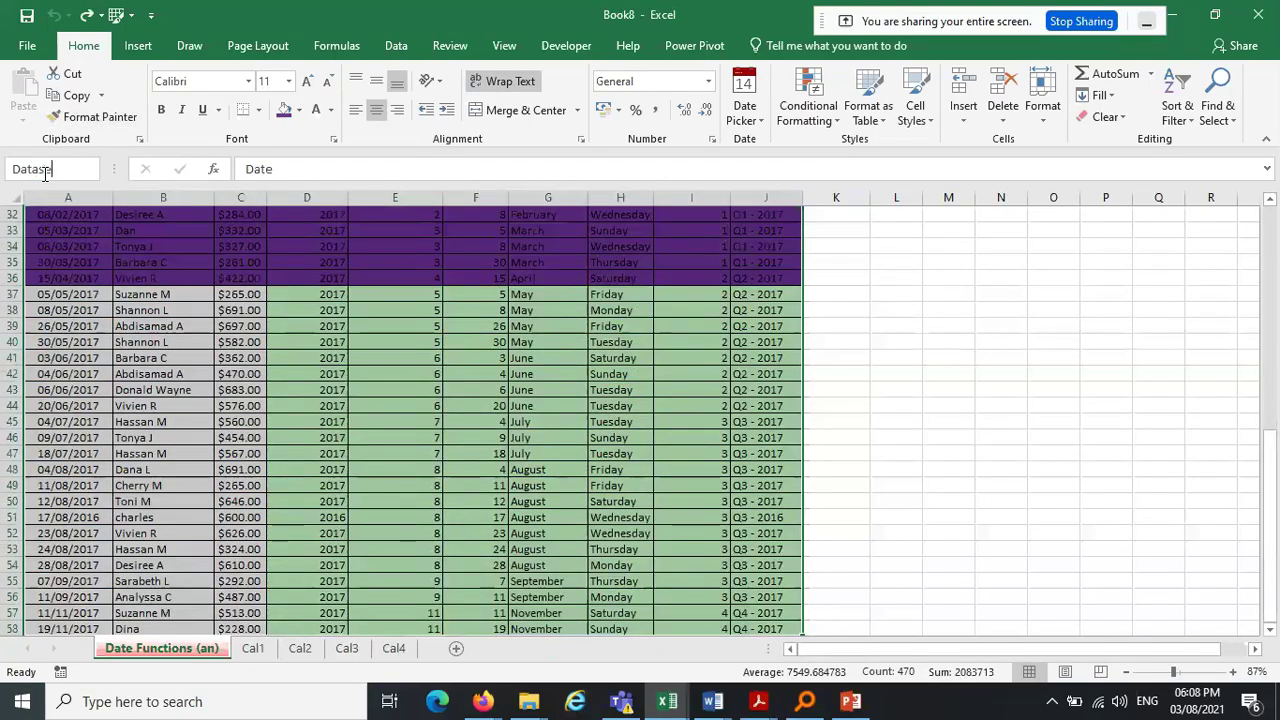
text(t)
key(Return)
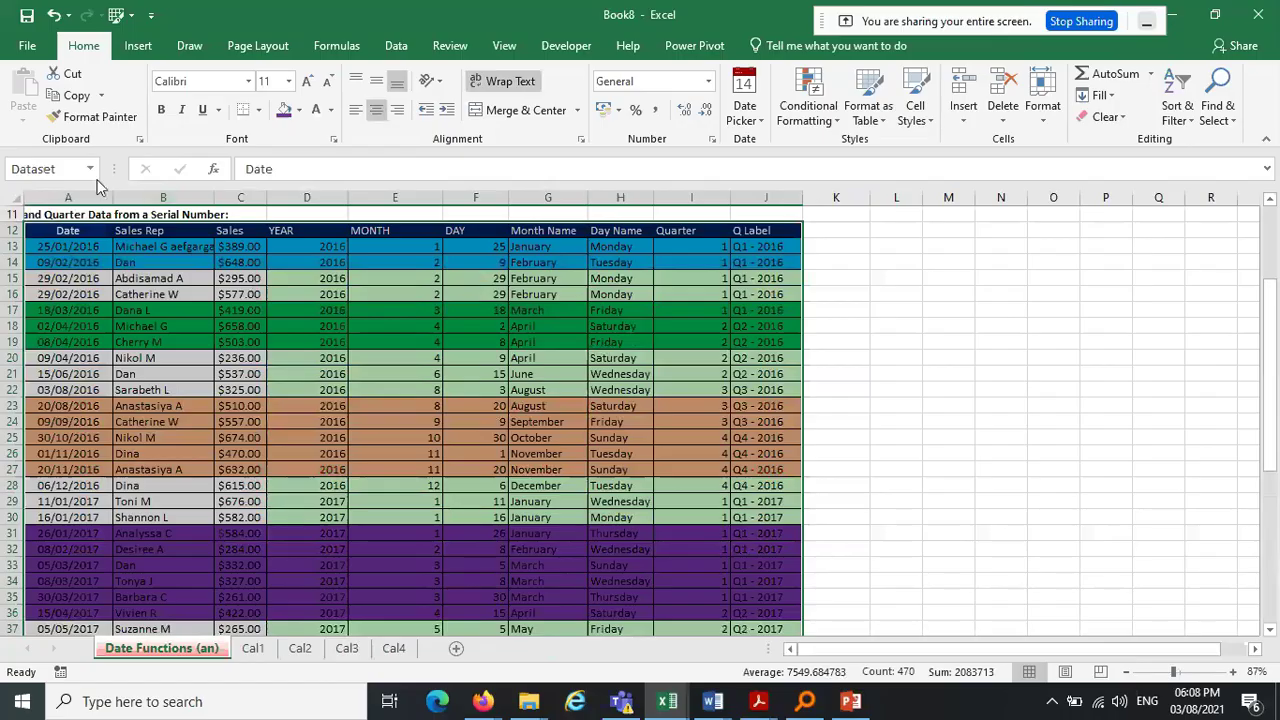
click(92, 169)
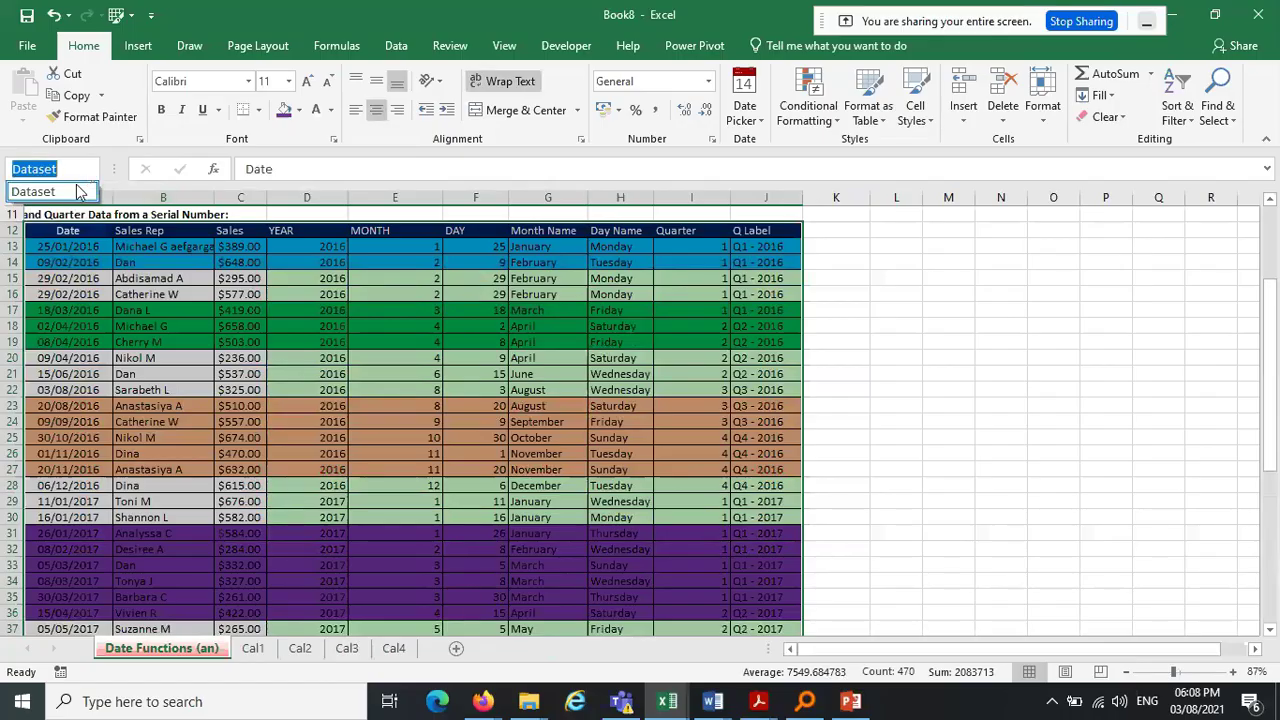
click(80, 191)
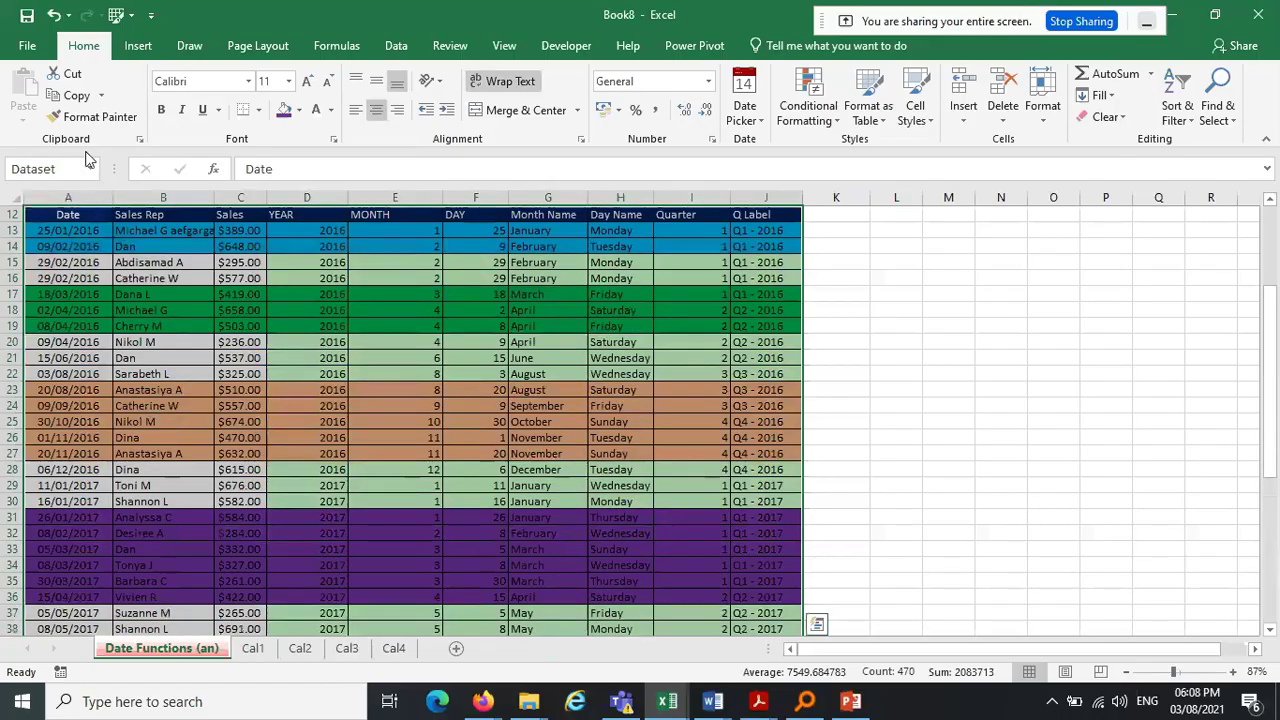
In Custom Sort, keep 'My data has headers' checked and sort by Sales Rep, A to Z
click(1181, 108)
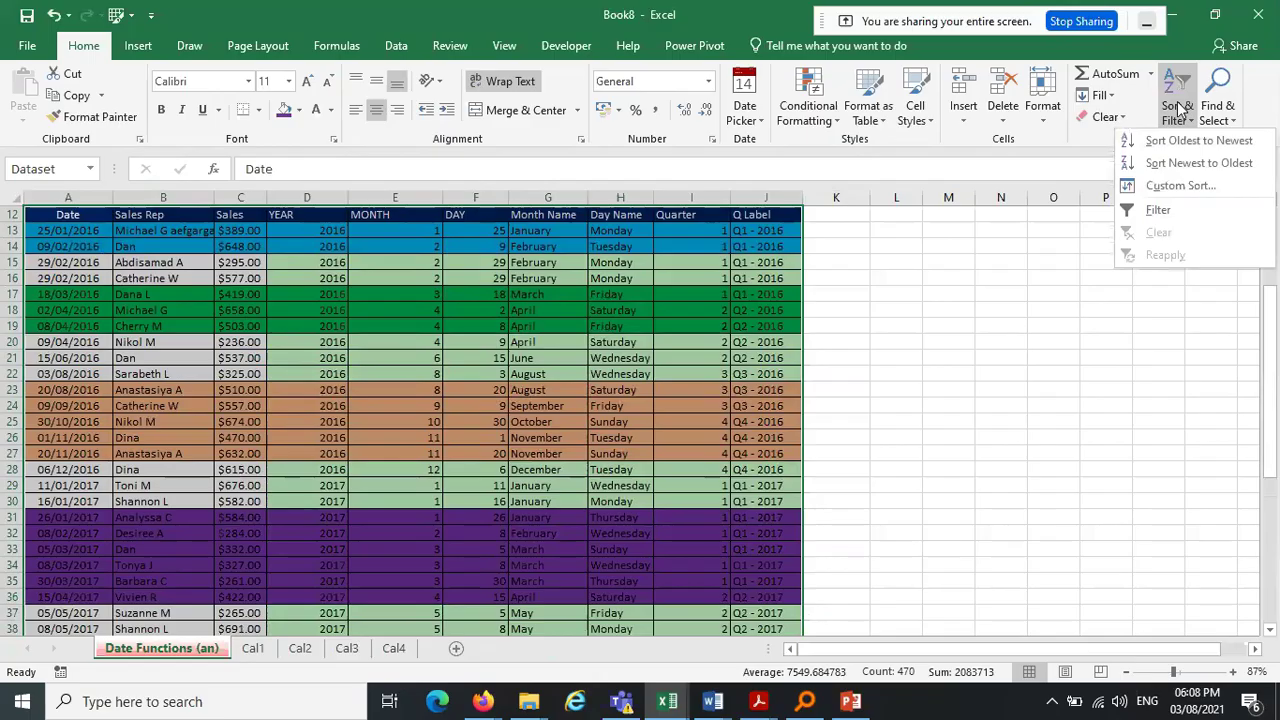
click(1197, 188)
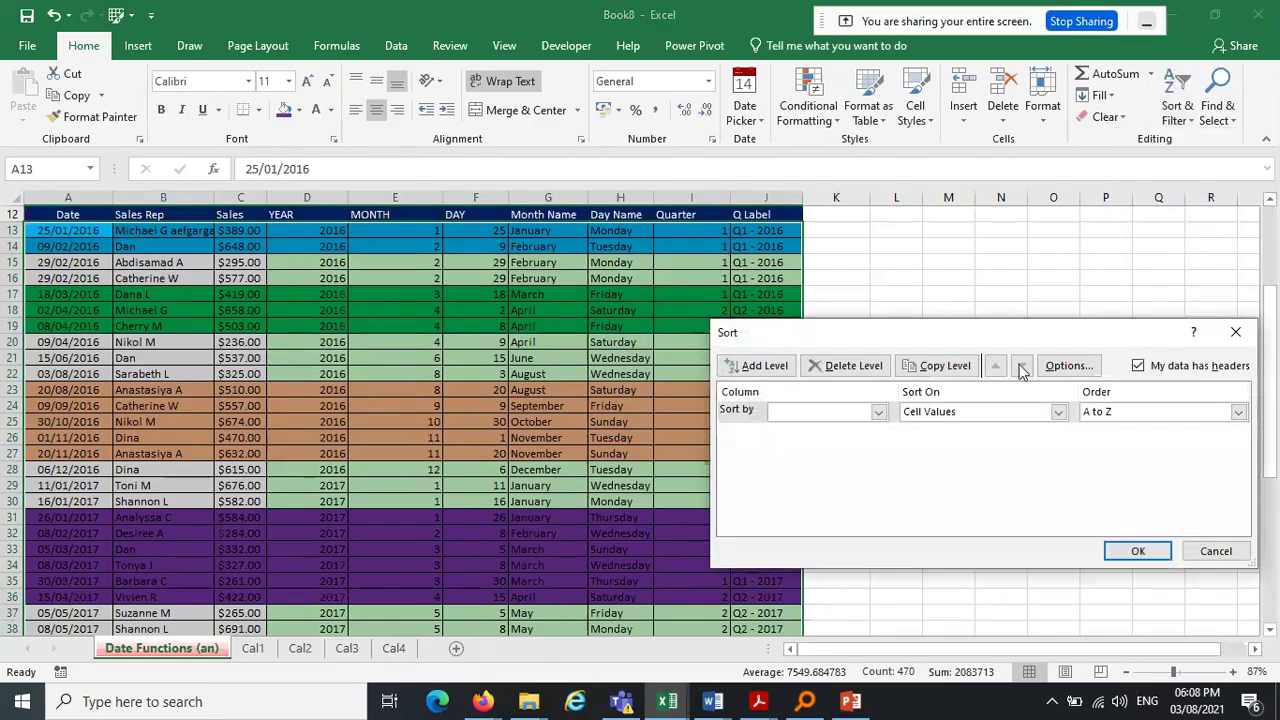
drag(1010, 345, 548, 351)
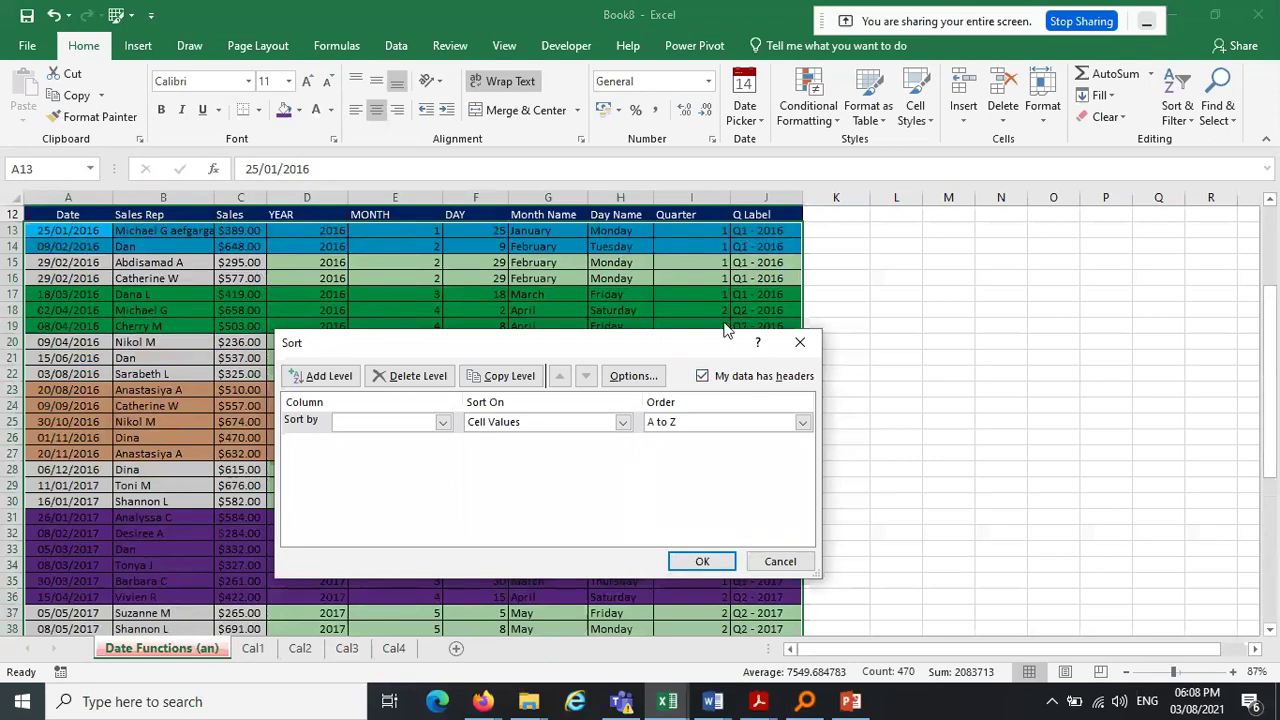
click(703, 376)
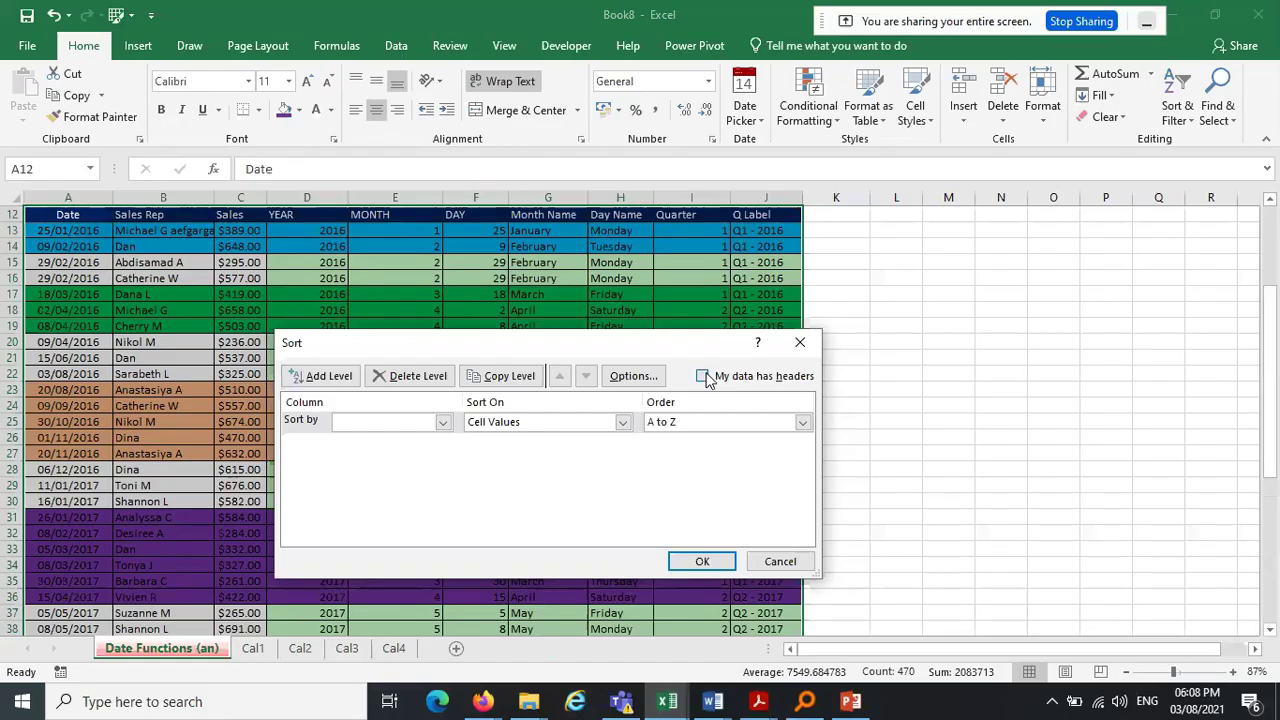
click(703, 376)
click(703, 376)
click(443, 423)
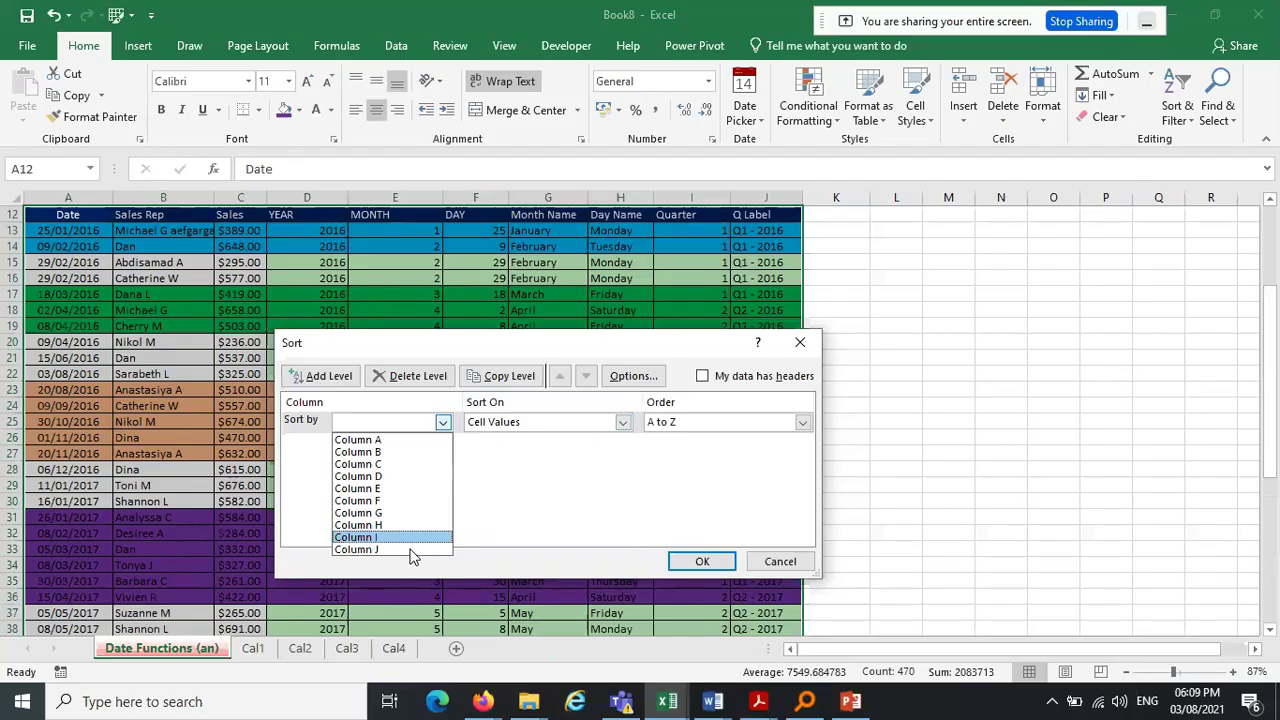
click(703, 376)
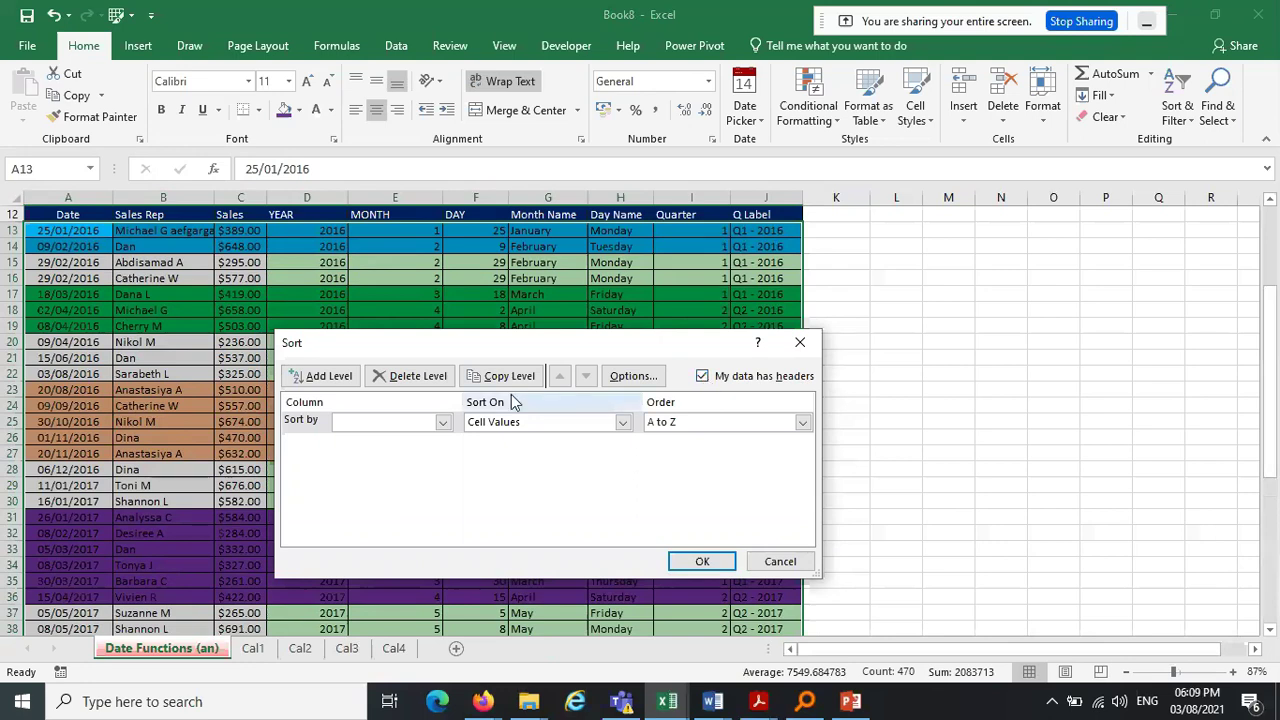
click(442, 423)
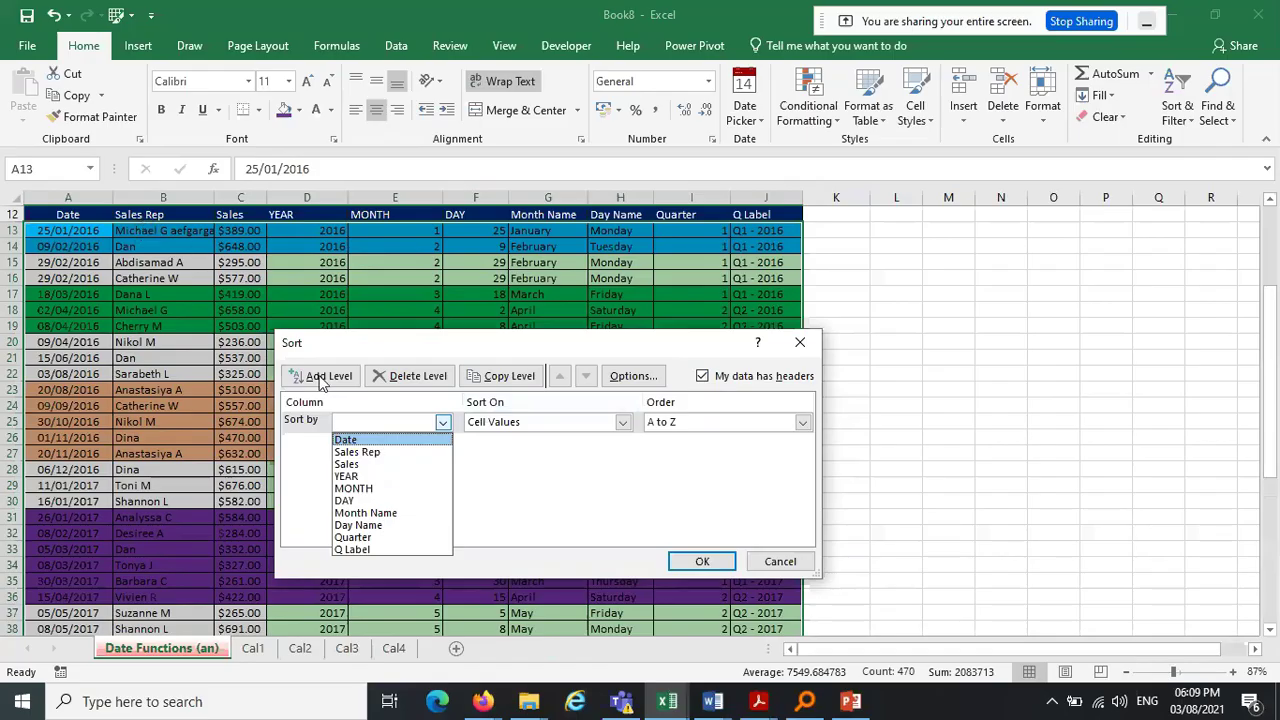
click(380, 455)
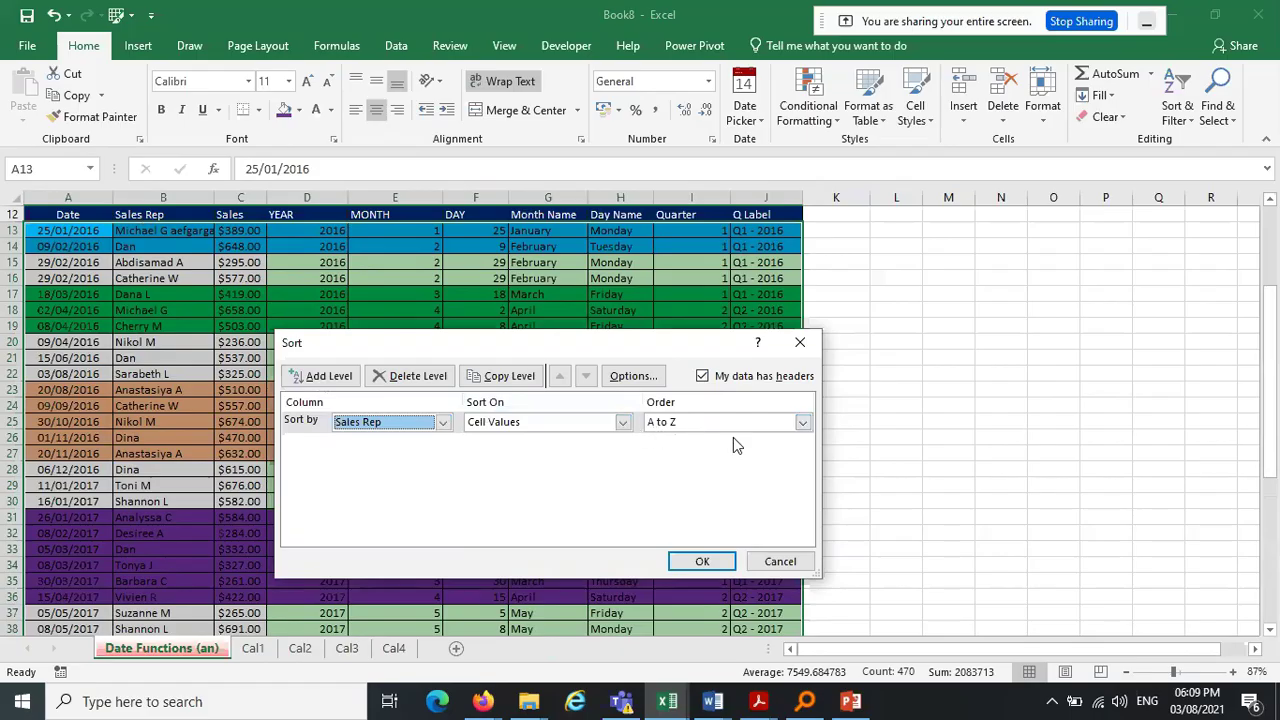
click(706, 561)
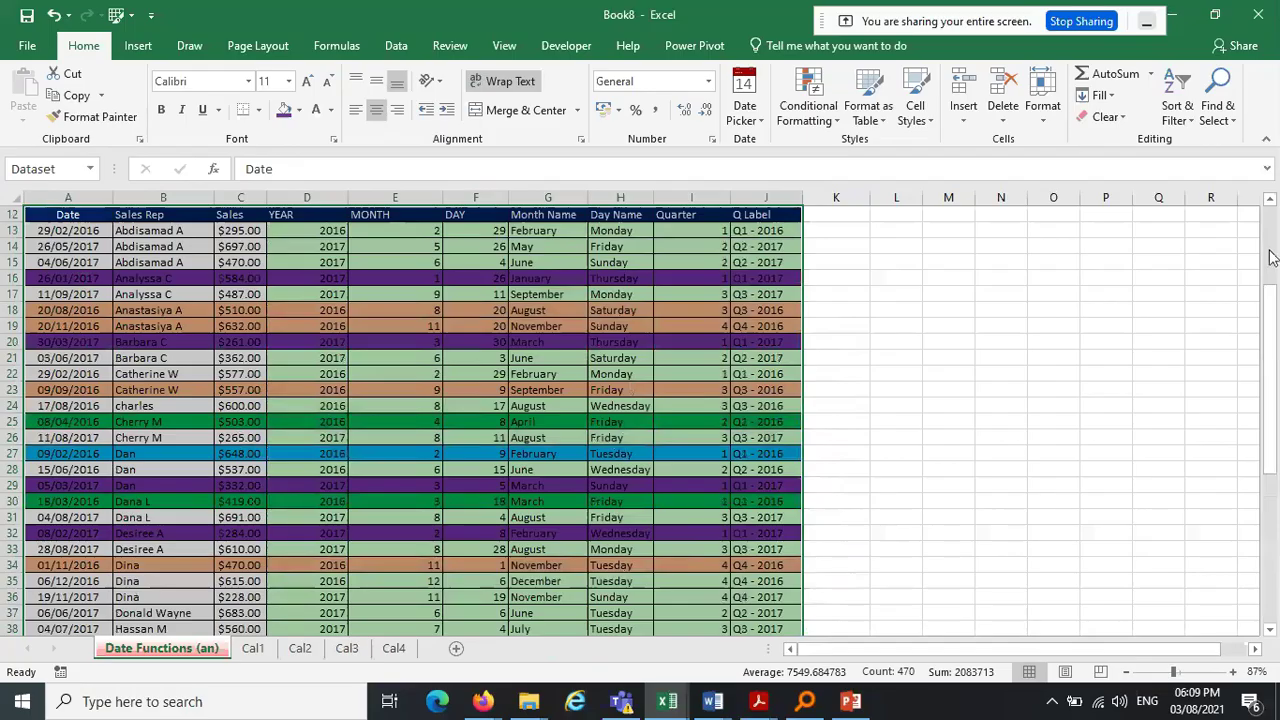
Select the Dataset range, undo the Sales Rep sort, then reselect Dataset
scroll(1270, 257, up, 1)
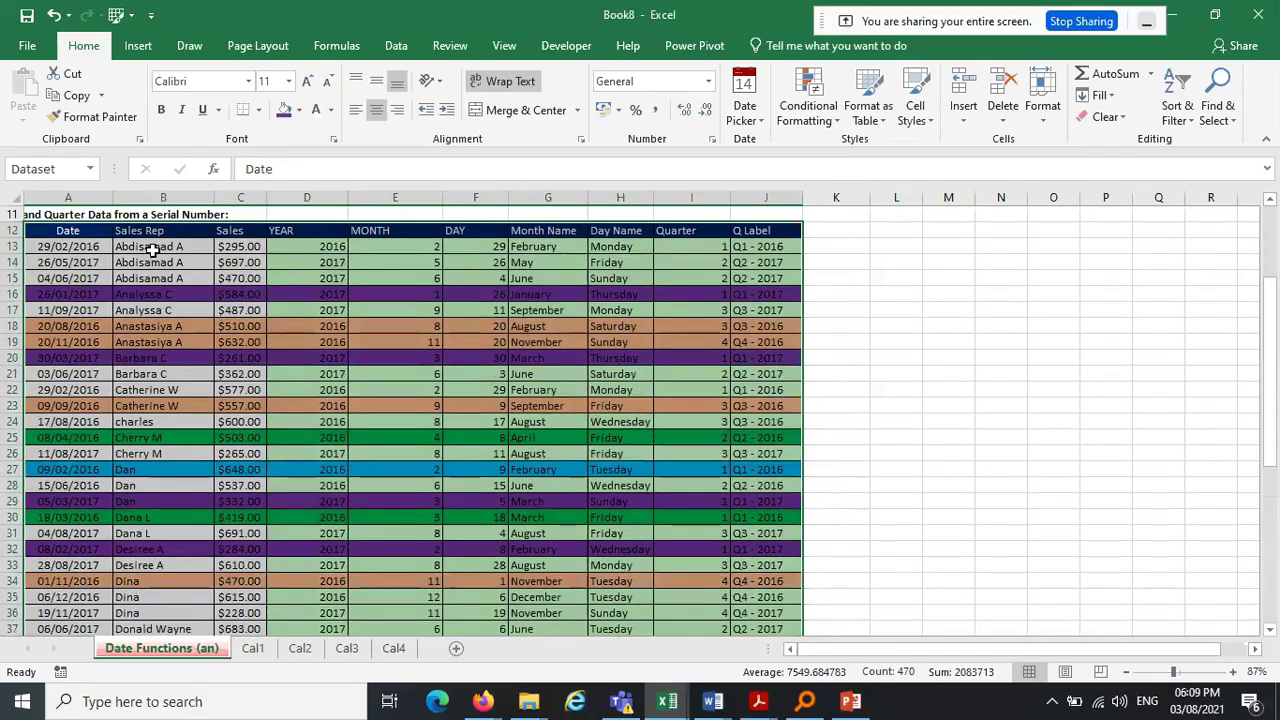
drag(150, 249, 135, 582)
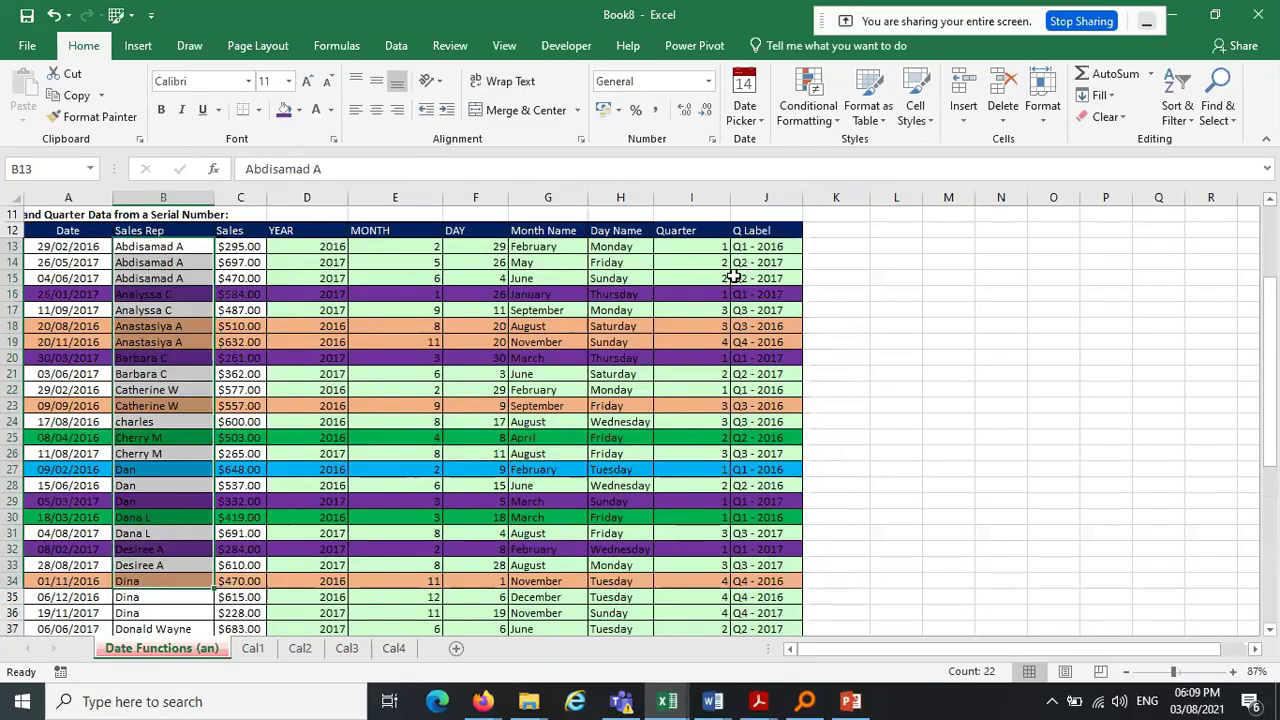
click(91, 169)
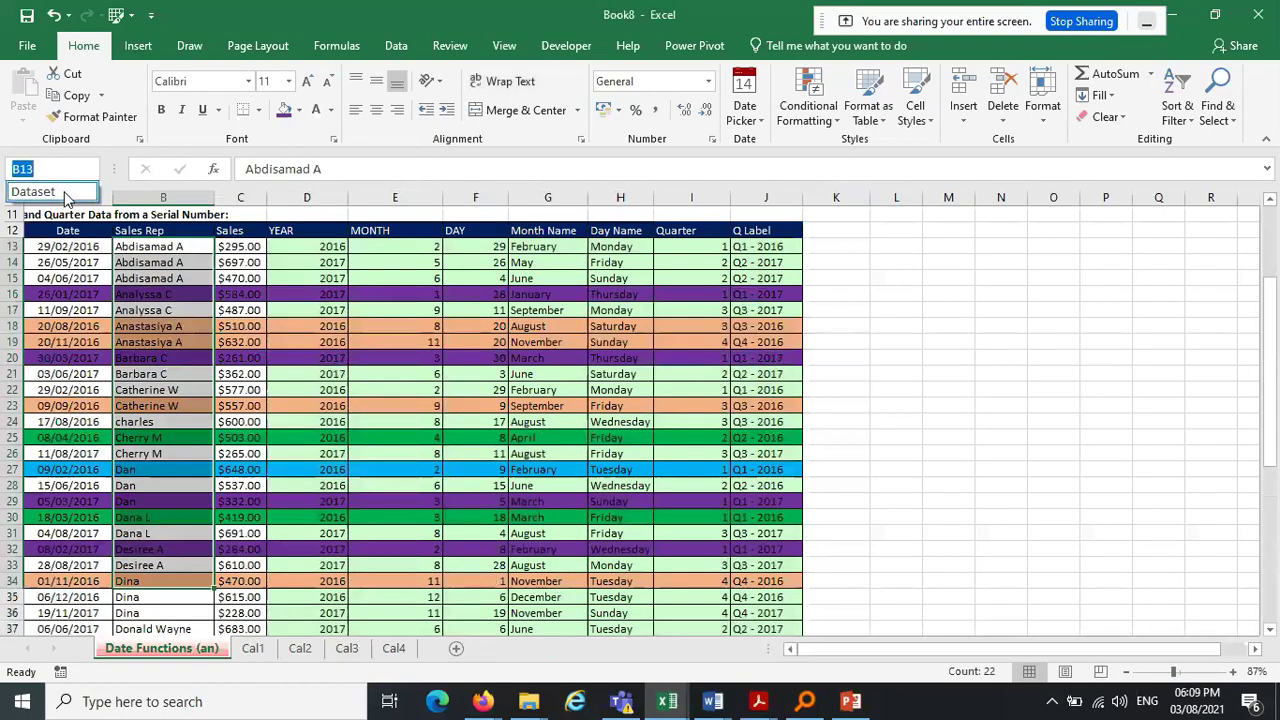
click(65, 194)
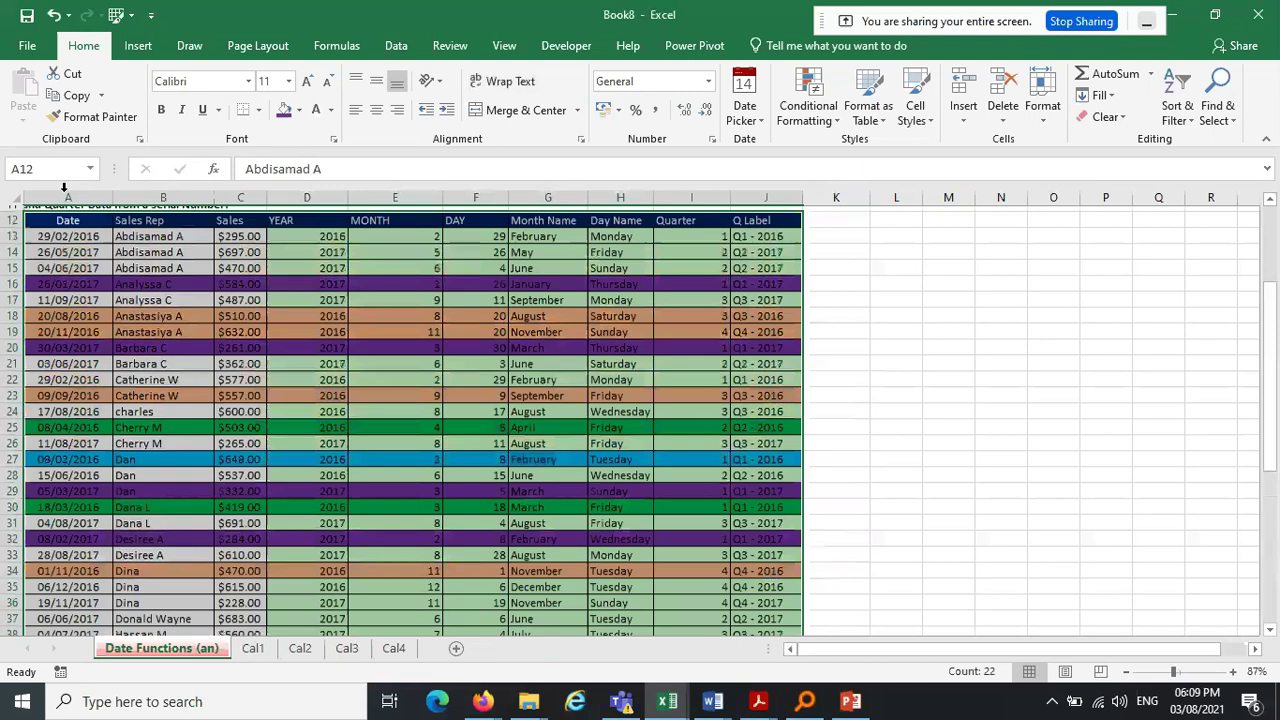
click(54, 15)
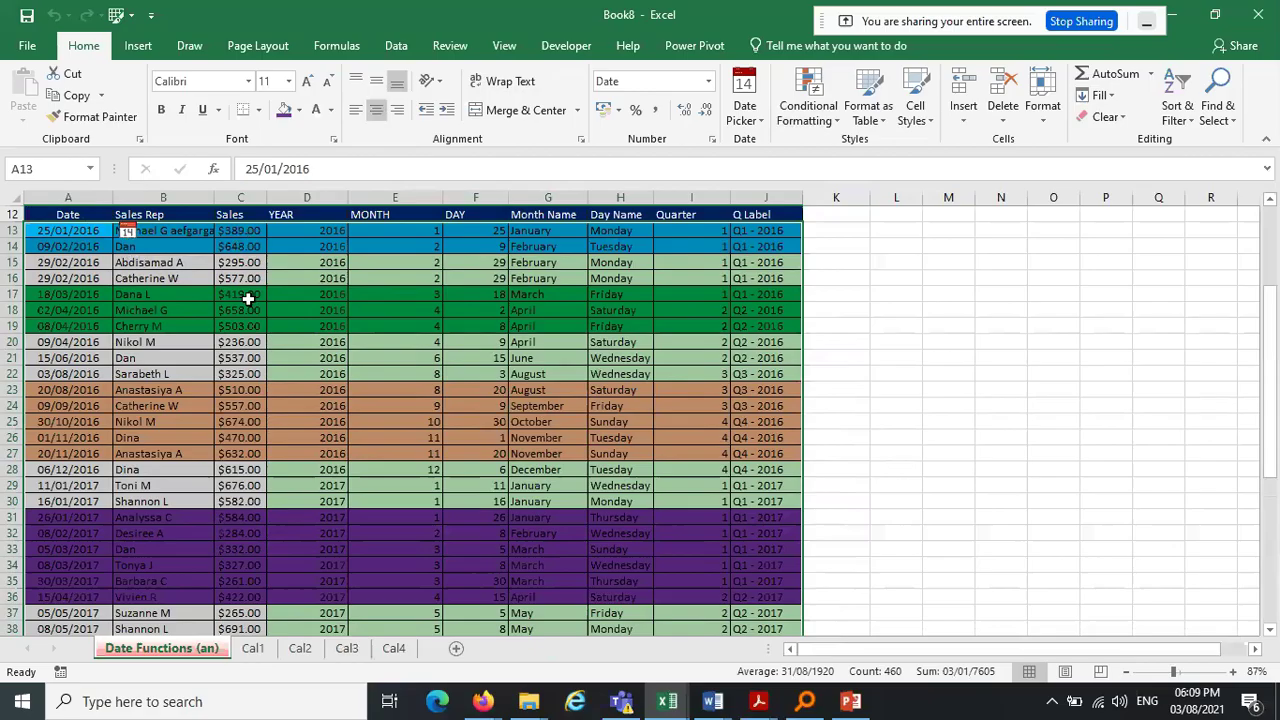
click(80, 169)
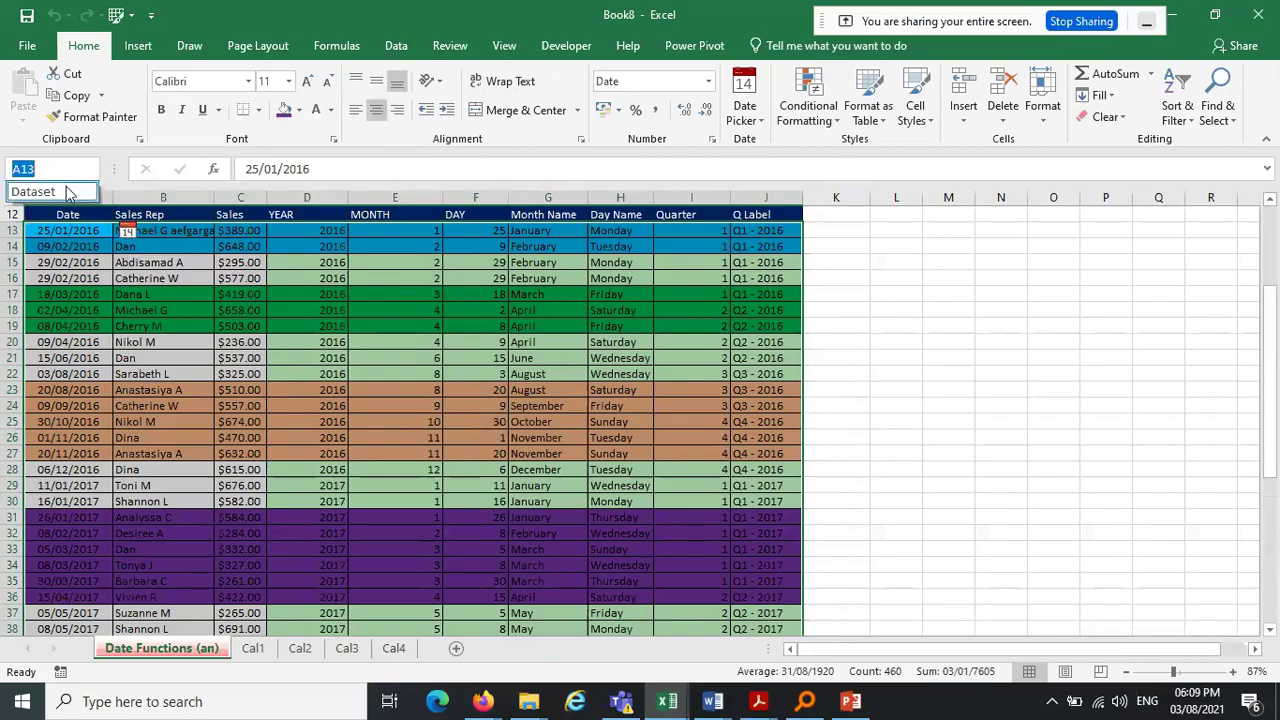
click(66, 191)
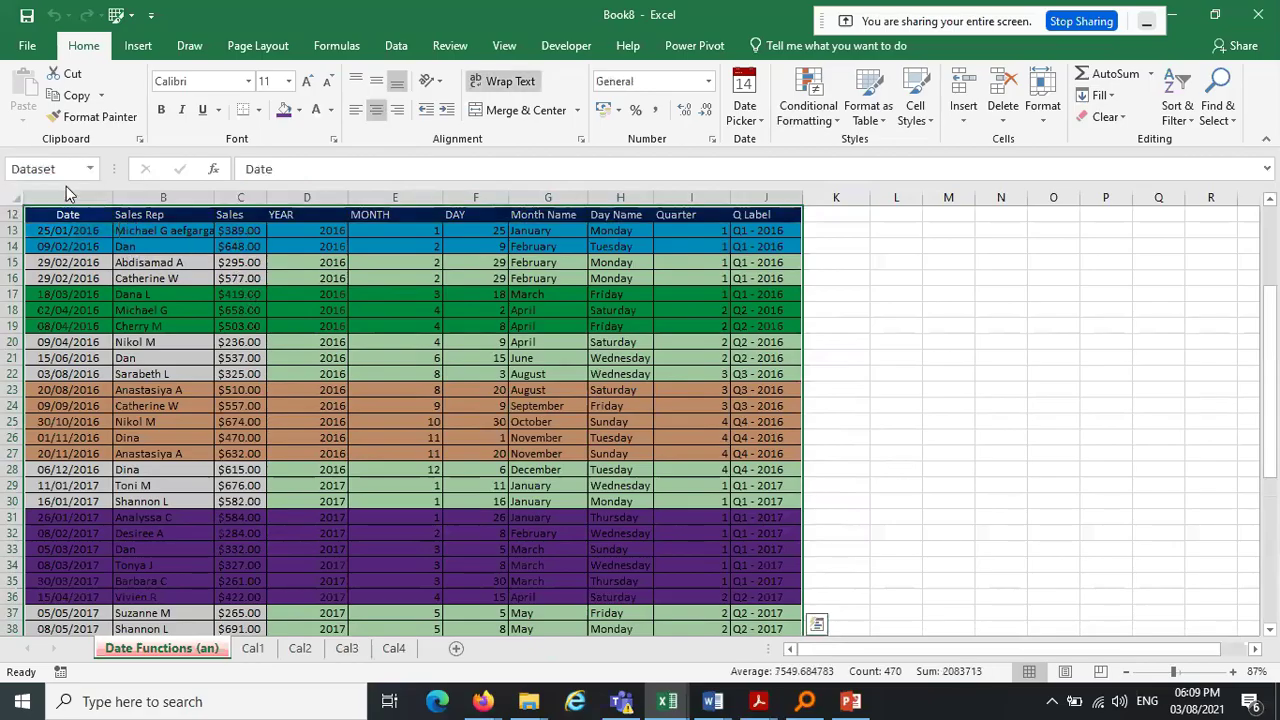
Custom Sort Dataset by the Sales column, ordered Largest to Smallest
click(1183, 116)
click(1181, 185)
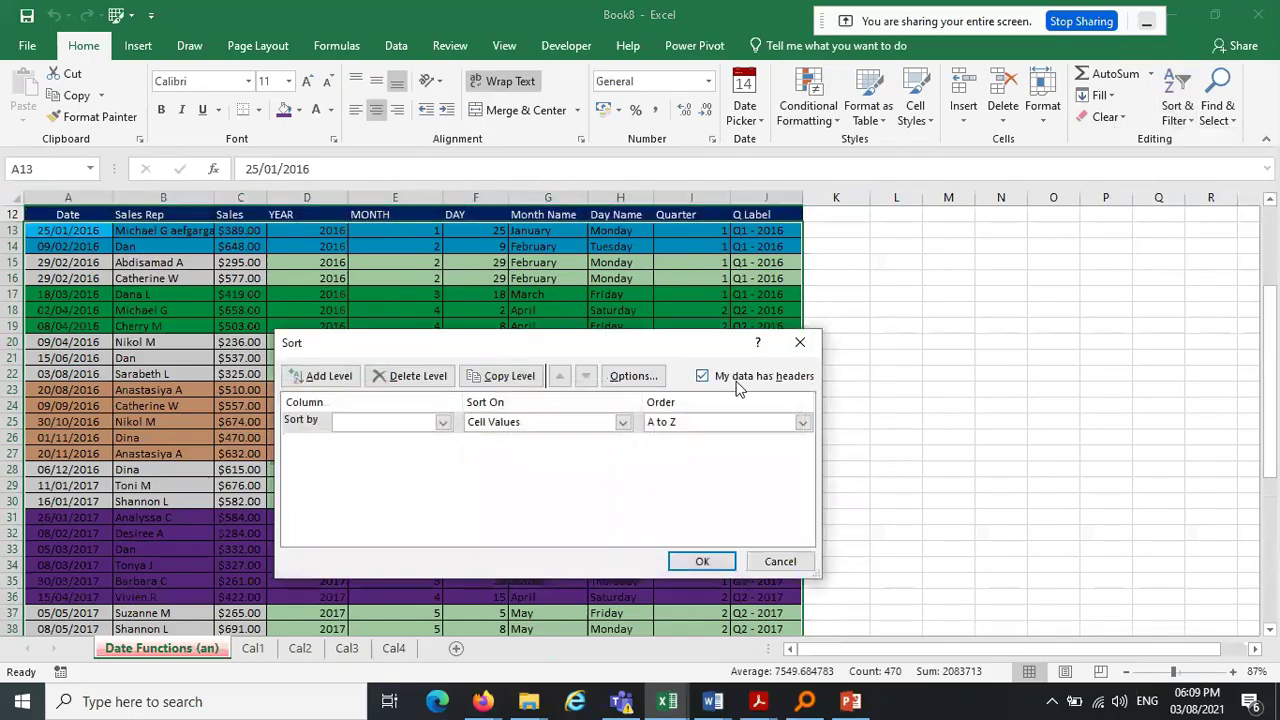
click(445, 423)
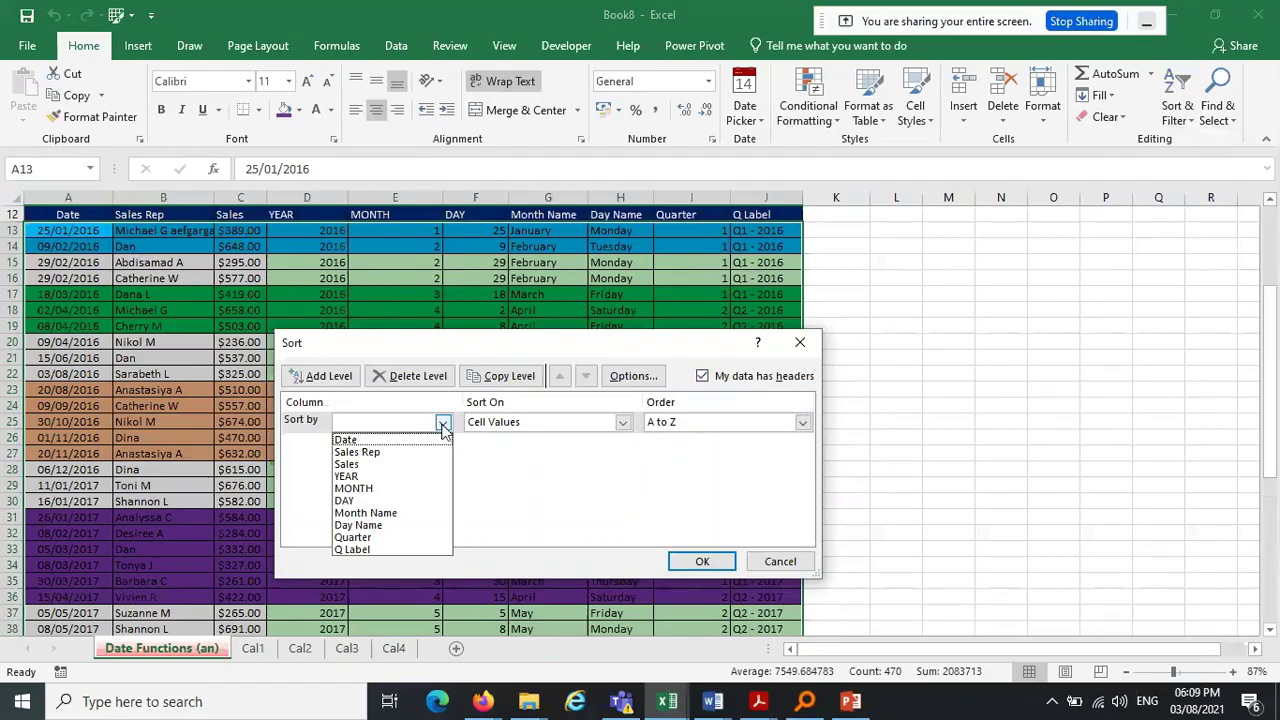
click(402, 461)
click(716, 422)
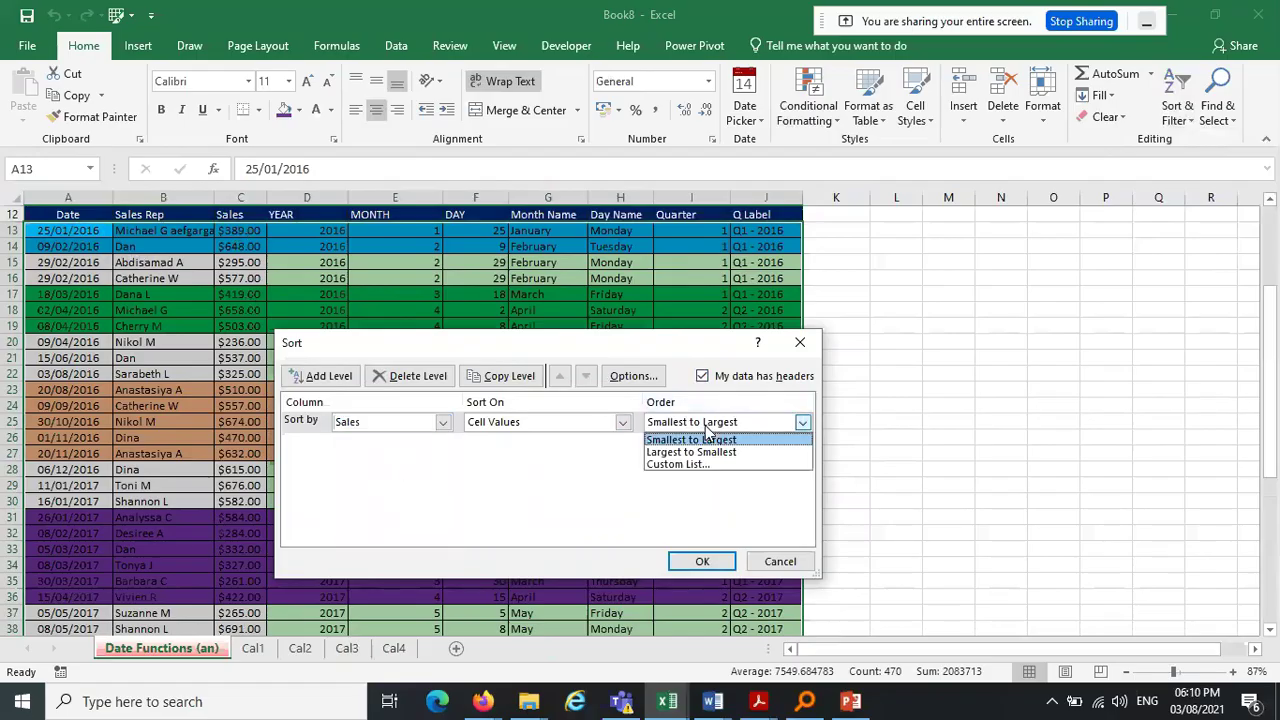
click(704, 453)
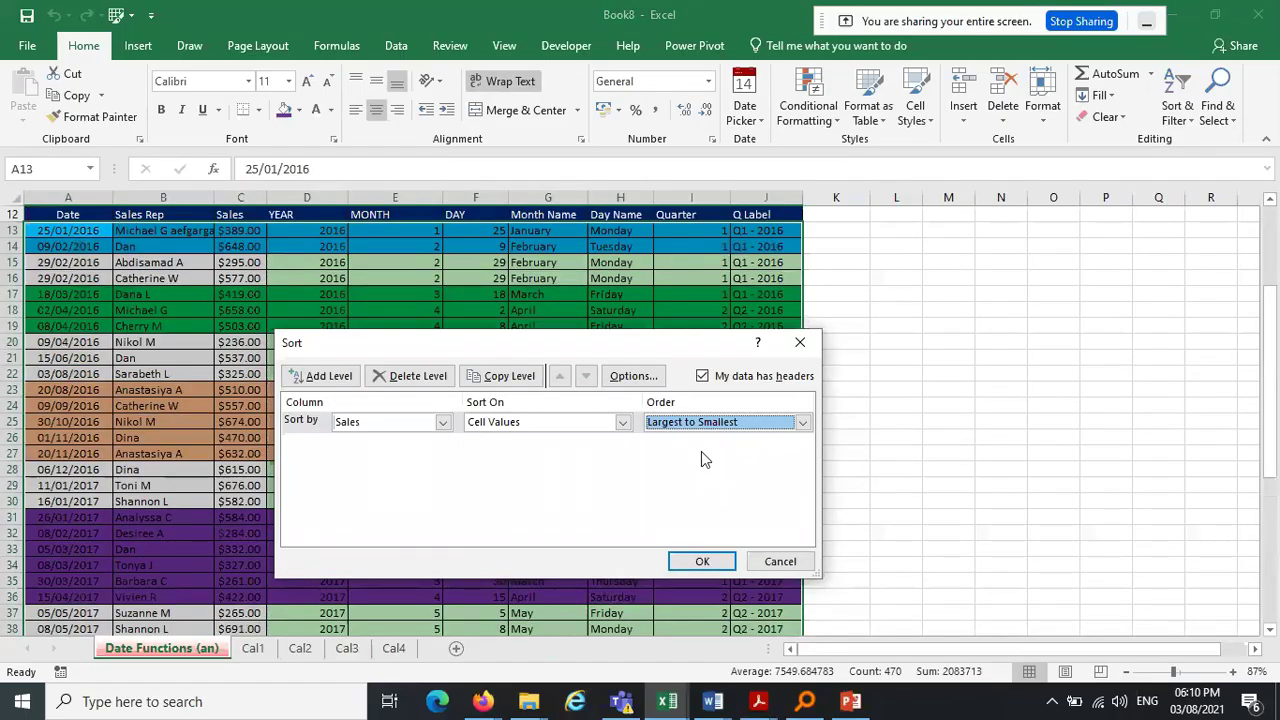
click(702, 562)
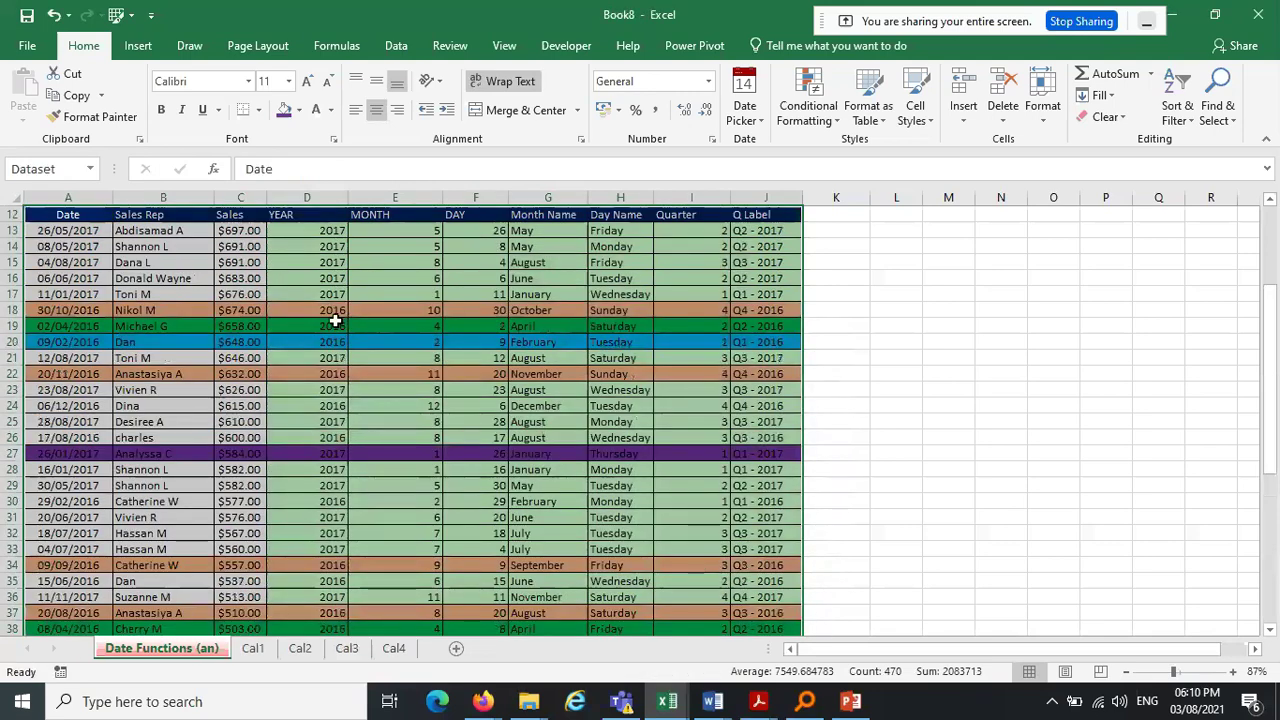
Undo the Sales sort back to date order from 25/01/2016, then reopen Custom Sort
click(241, 230)
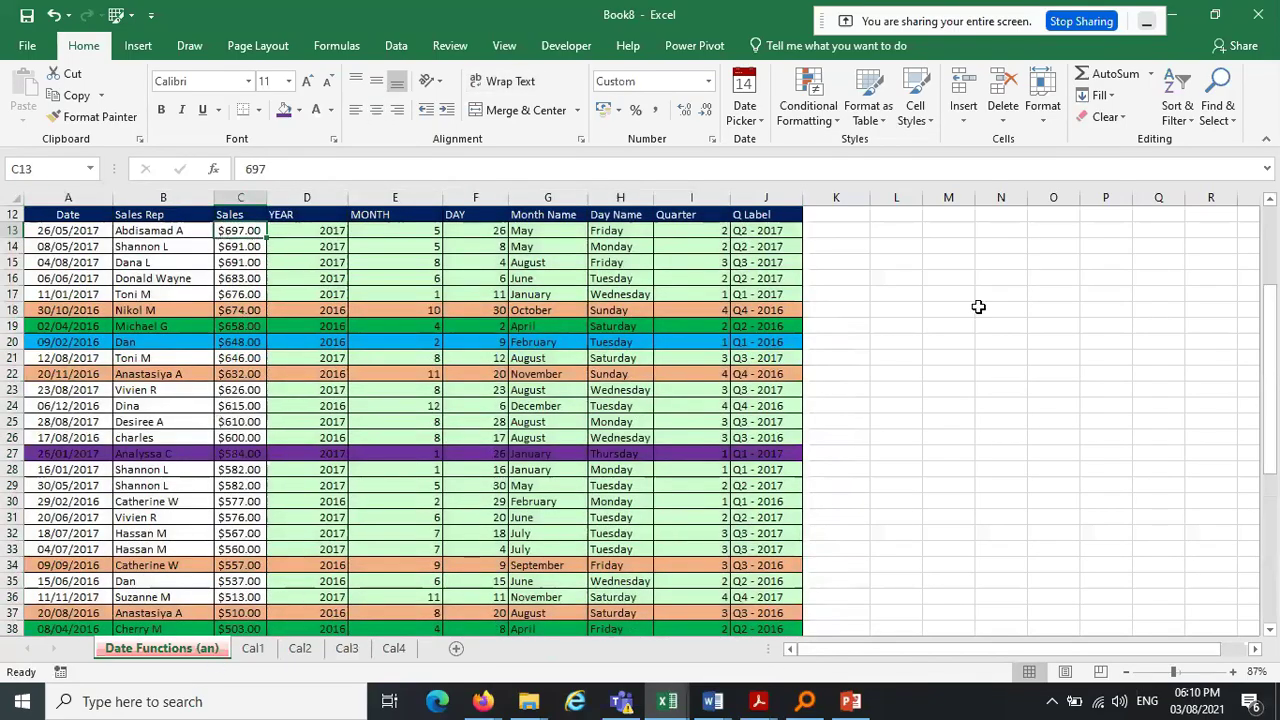
drag(1272, 322, 1276, 500)
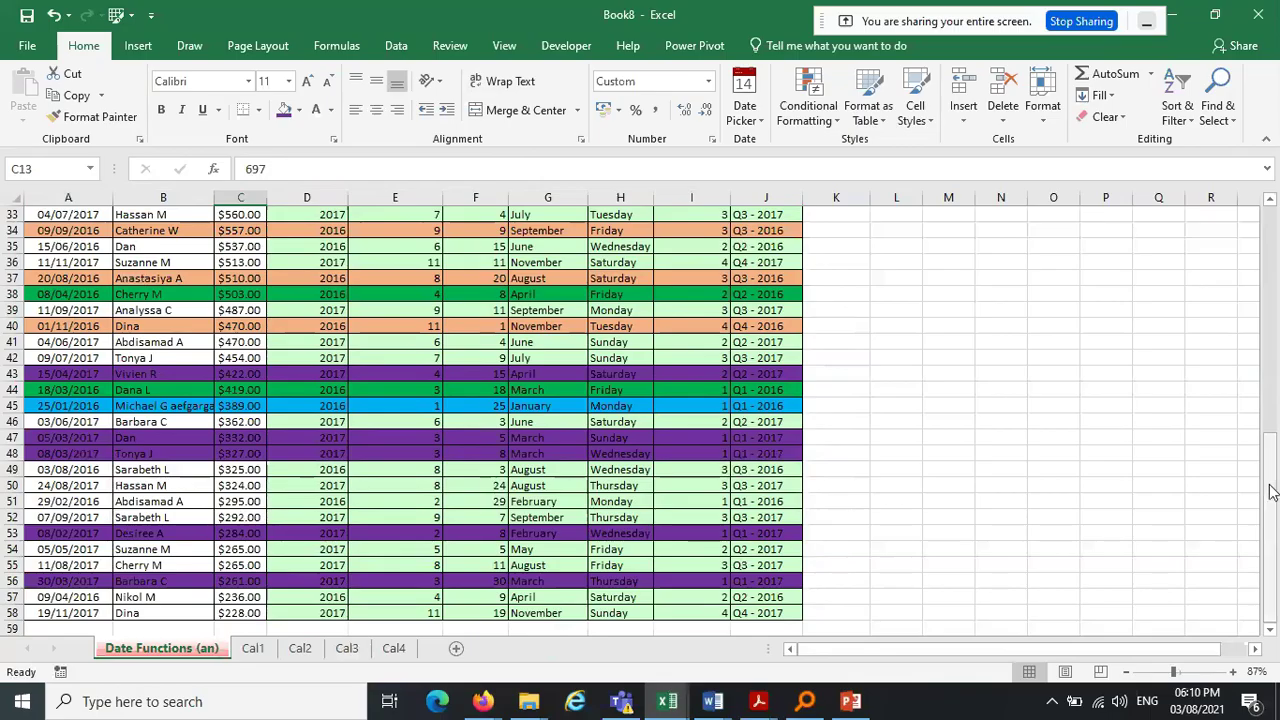
drag(1272, 490, 1271, 205)
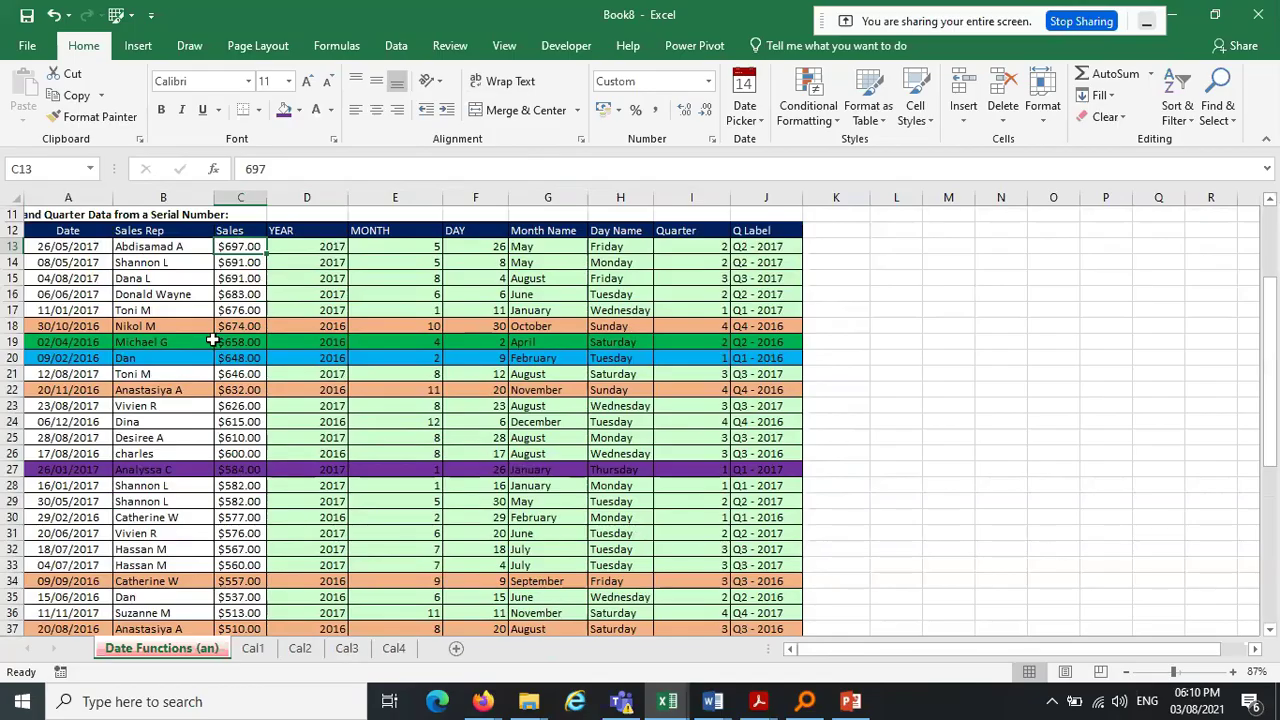
click(90, 169)
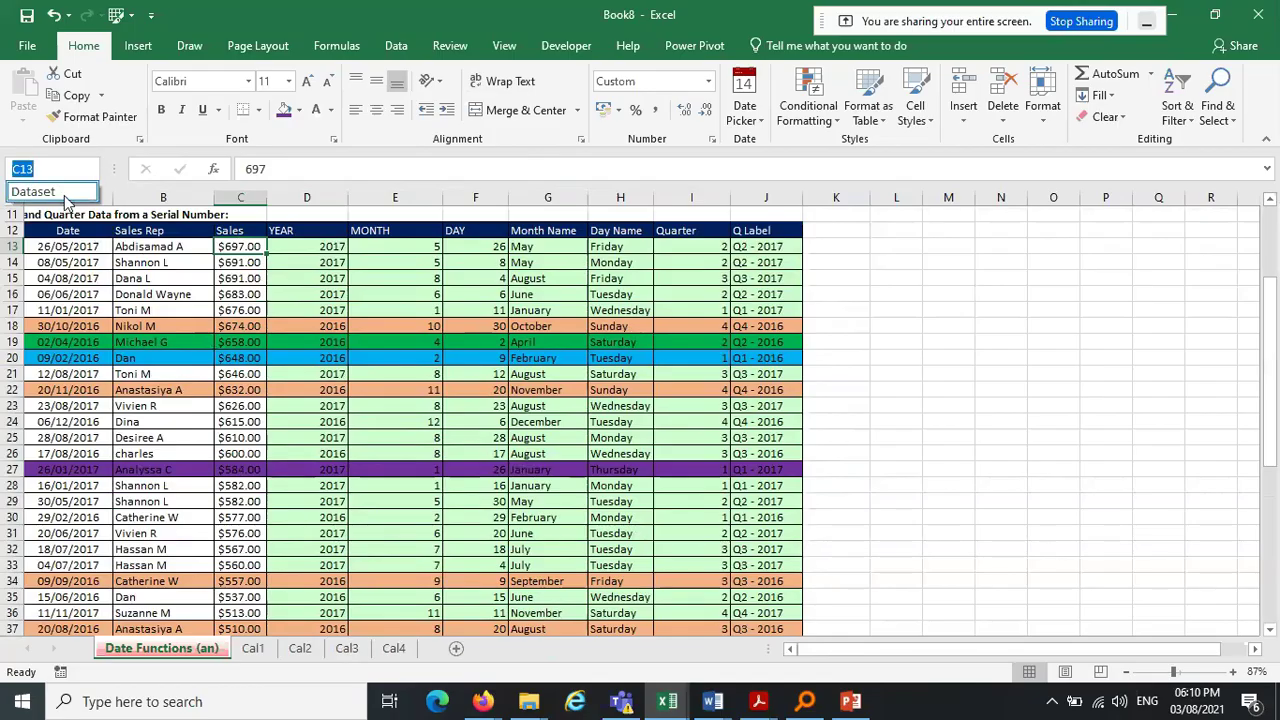
click(62, 19)
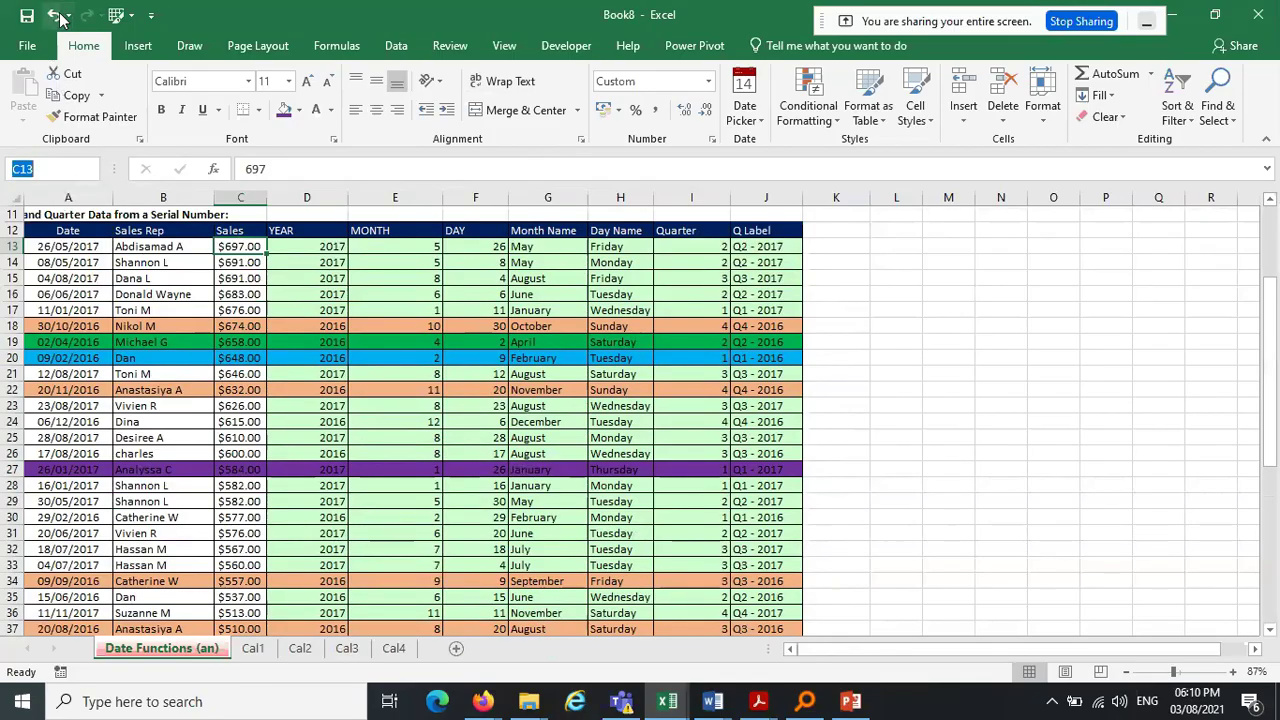
click(57, 16)
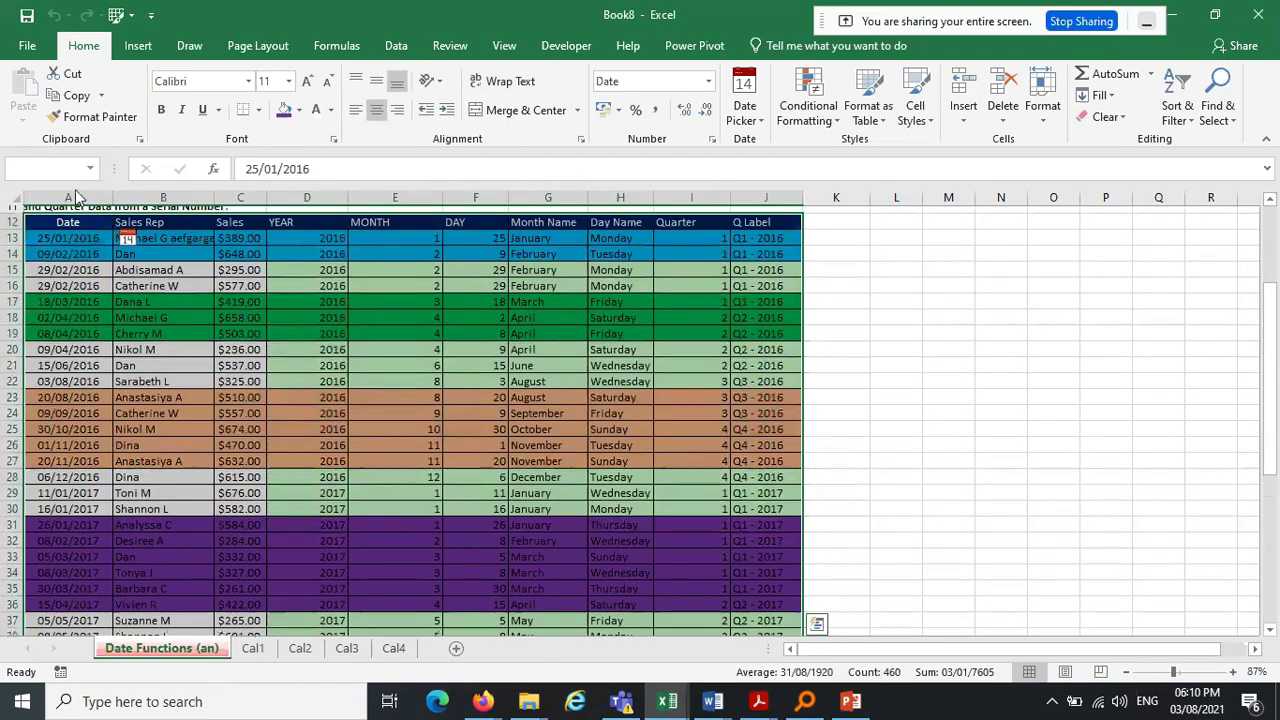
click(1177, 108)
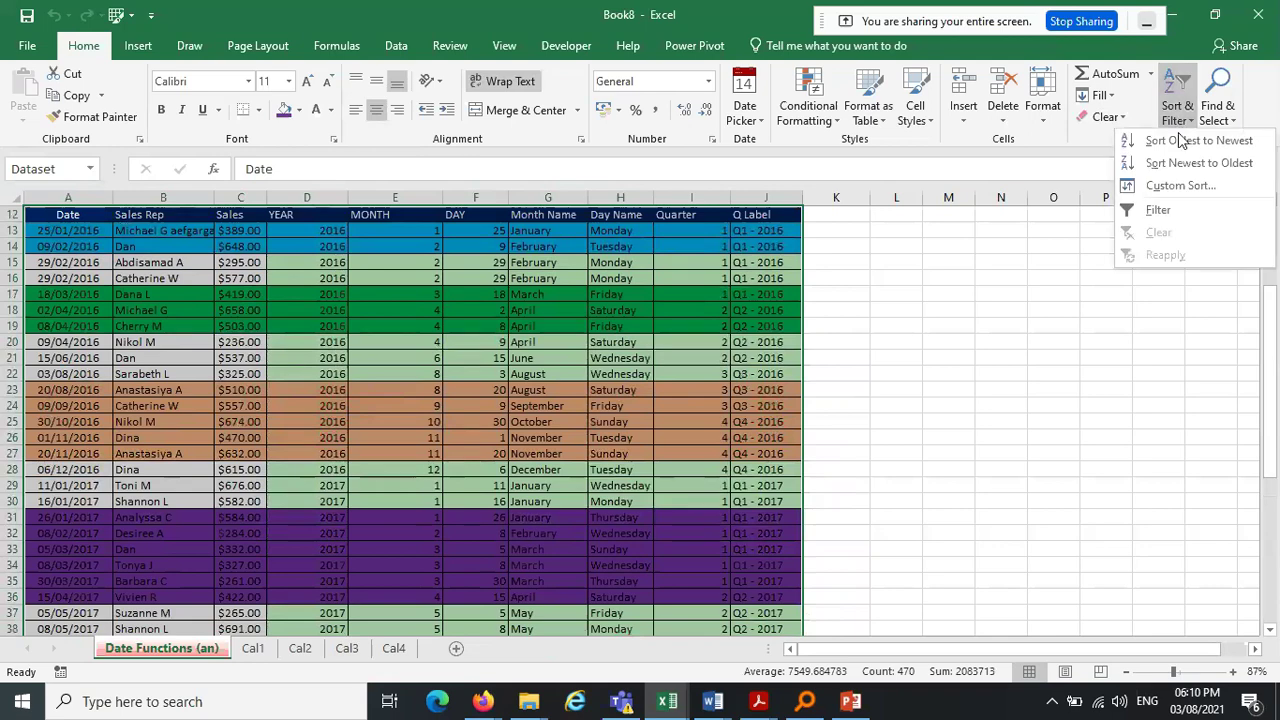
click(1180, 185)
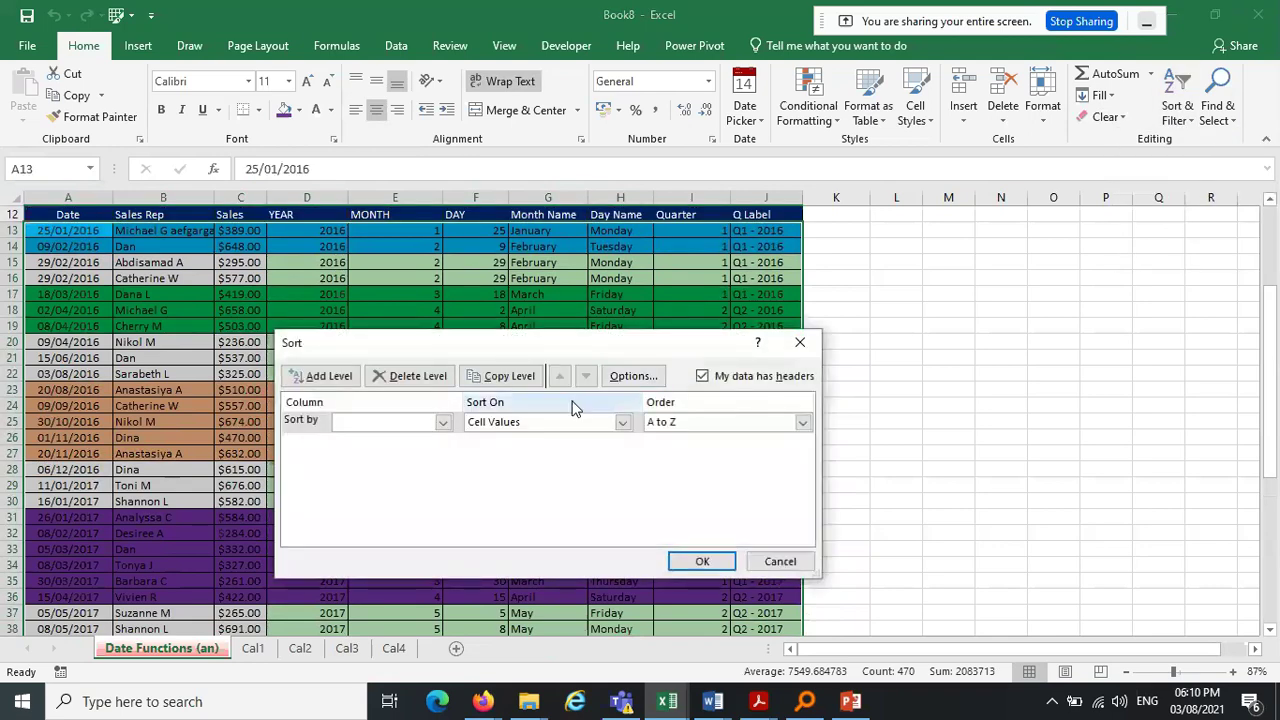
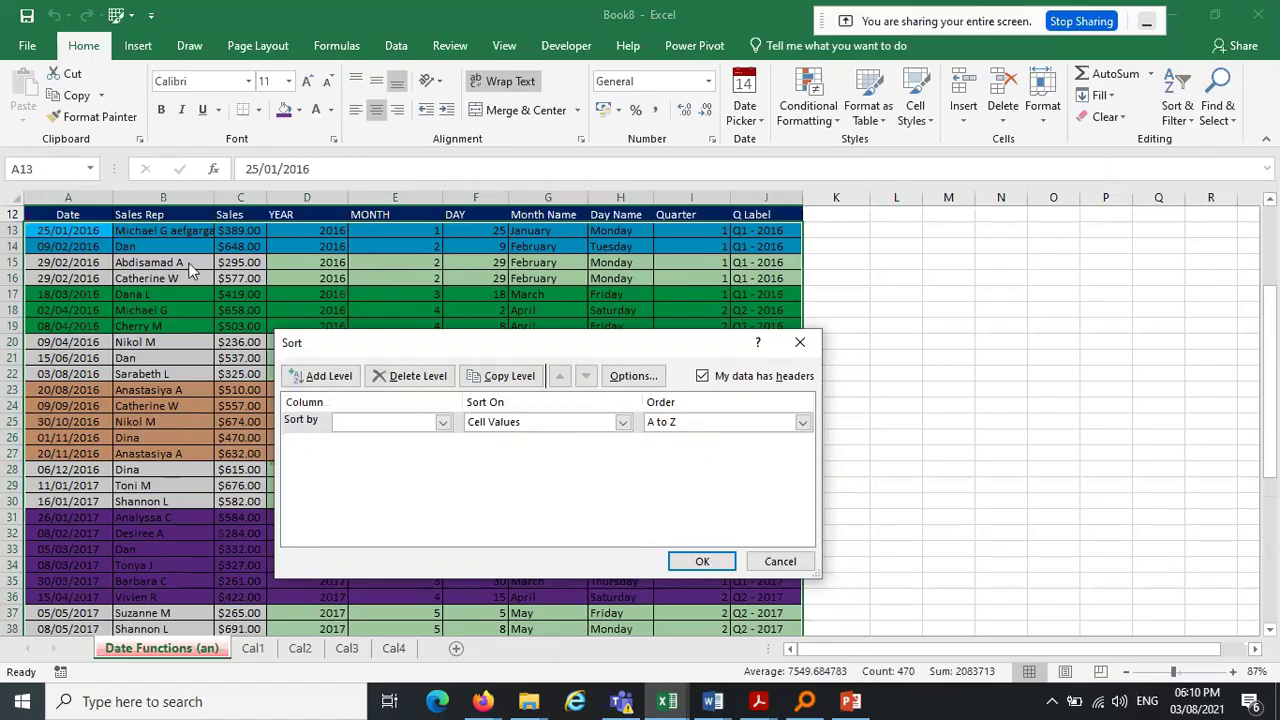
Make the first sort level put green-filled YEAR cells on top, then add a second level
click(433, 424)
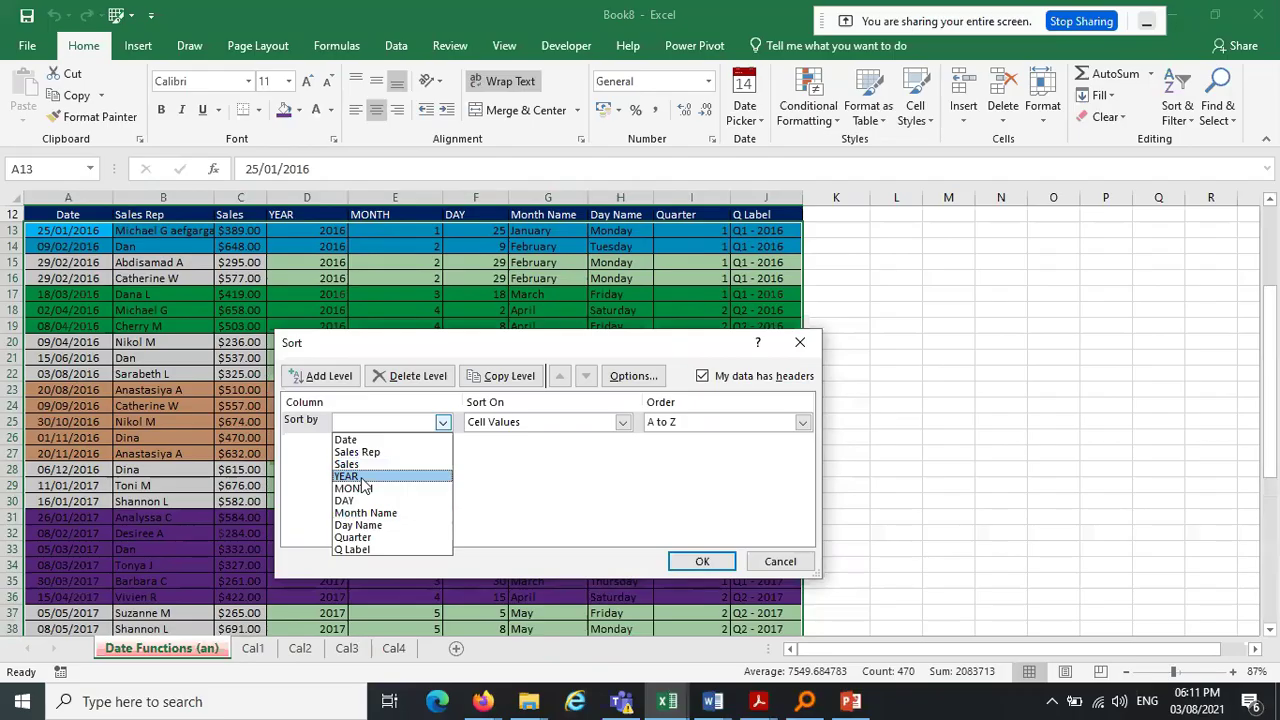
click(364, 477)
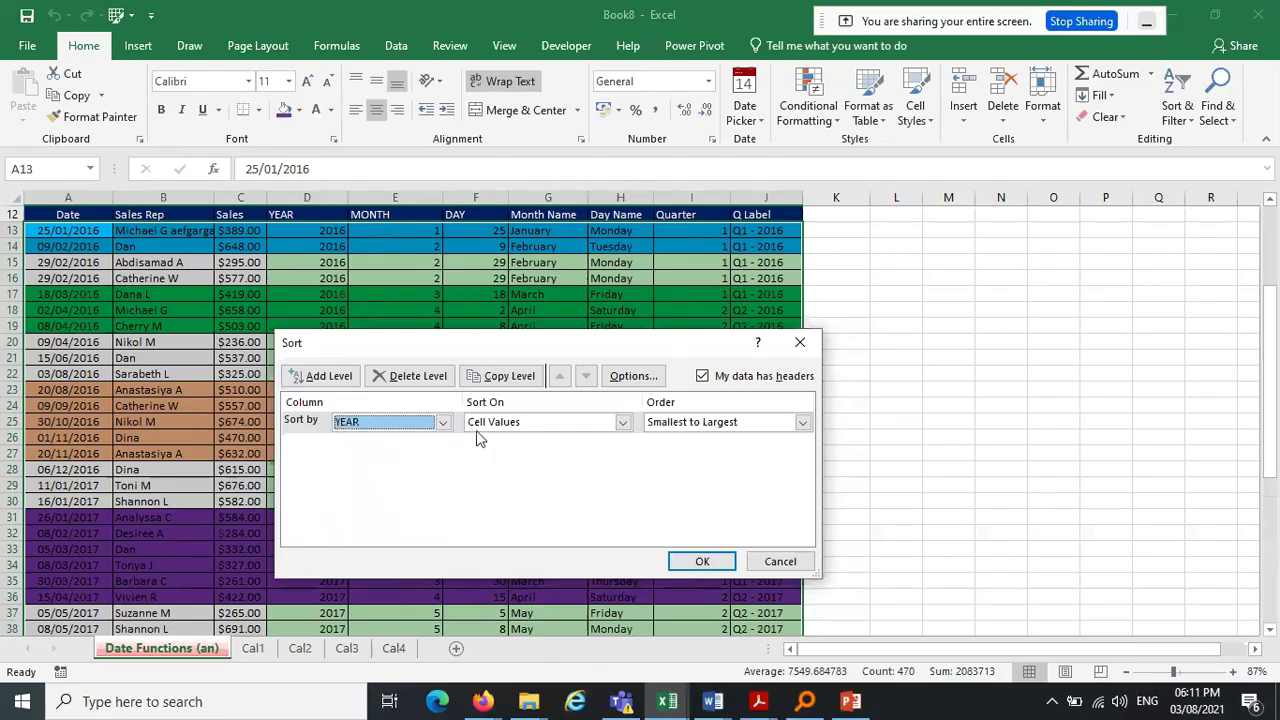
click(622, 421)
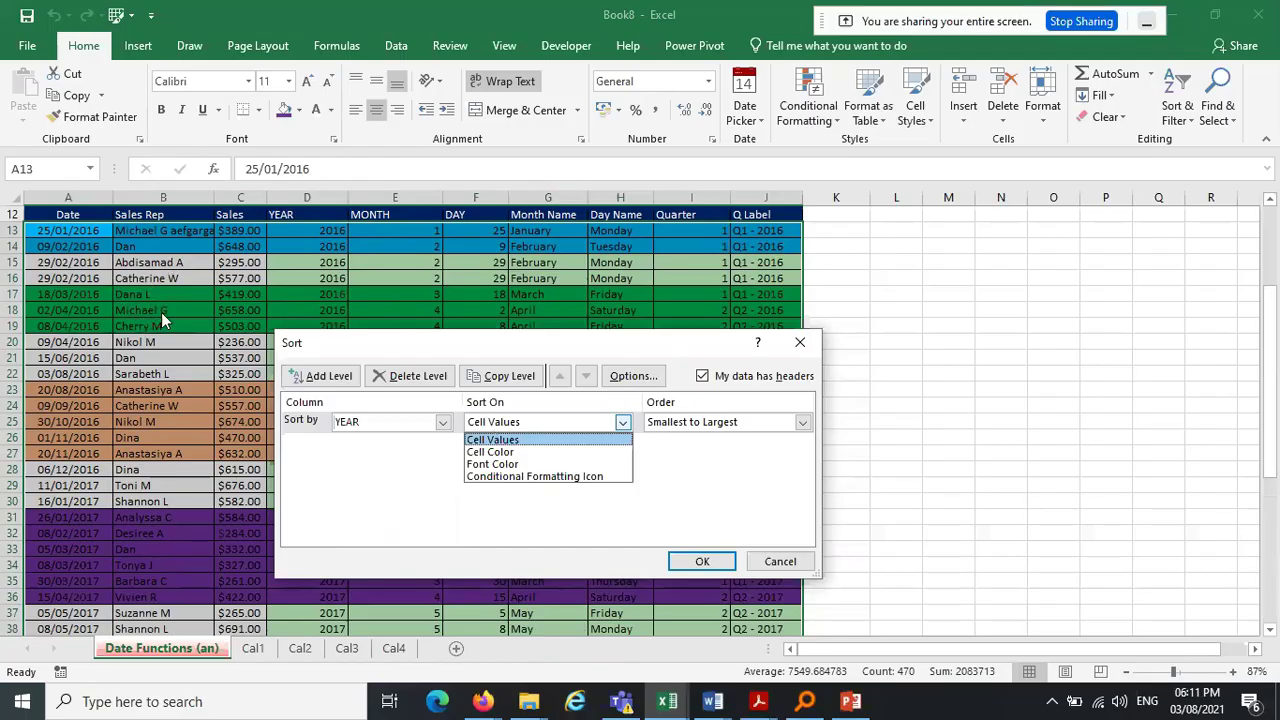
click(512, 454)
click(713, 426)
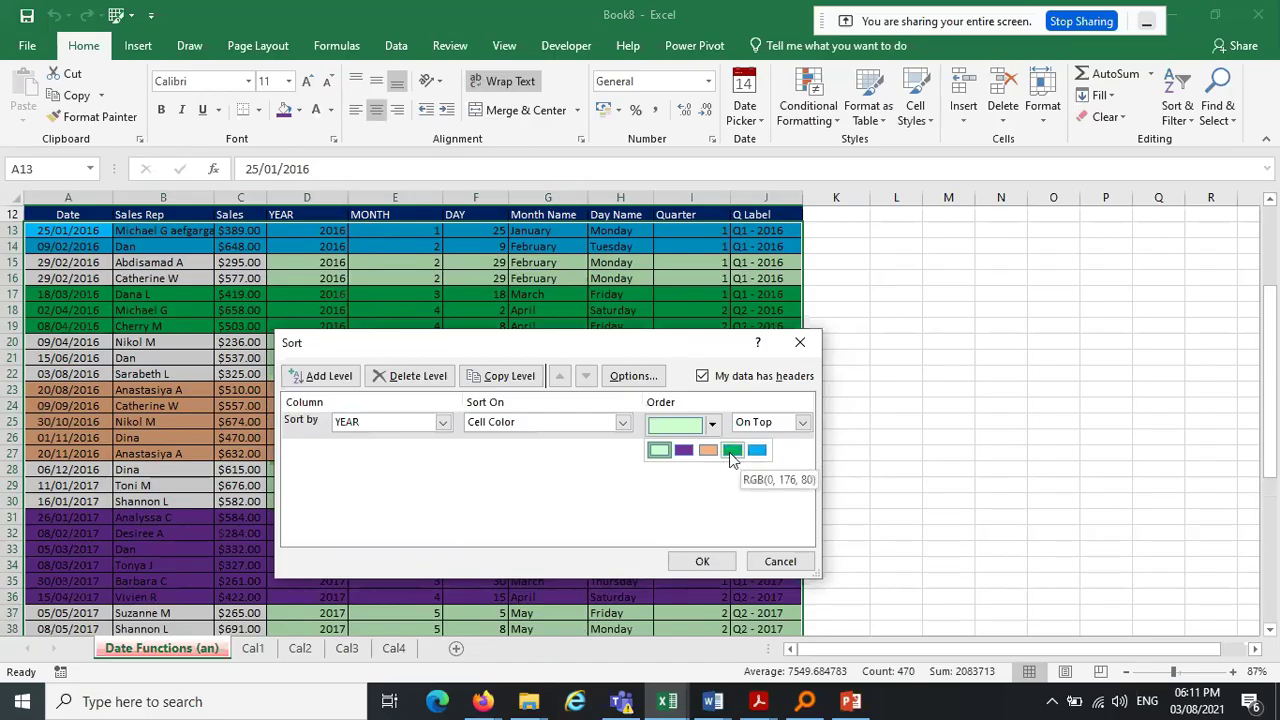
click(731, 452)
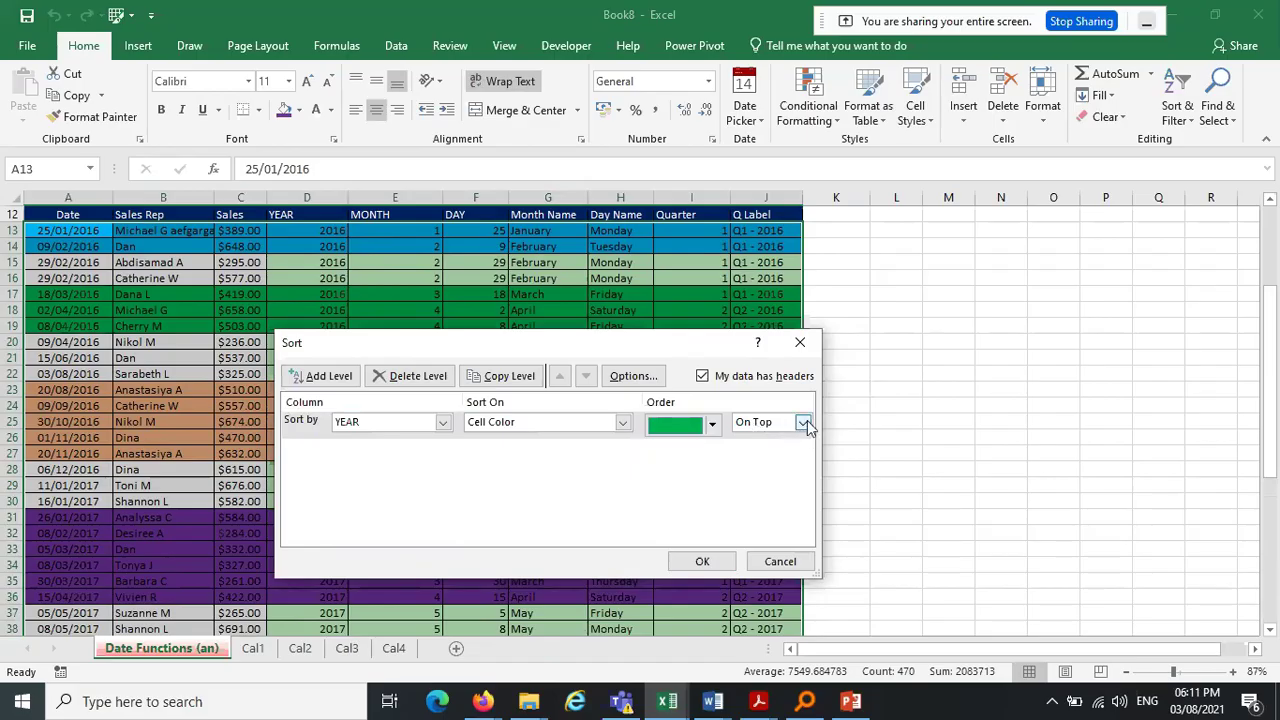
click(316, 379)
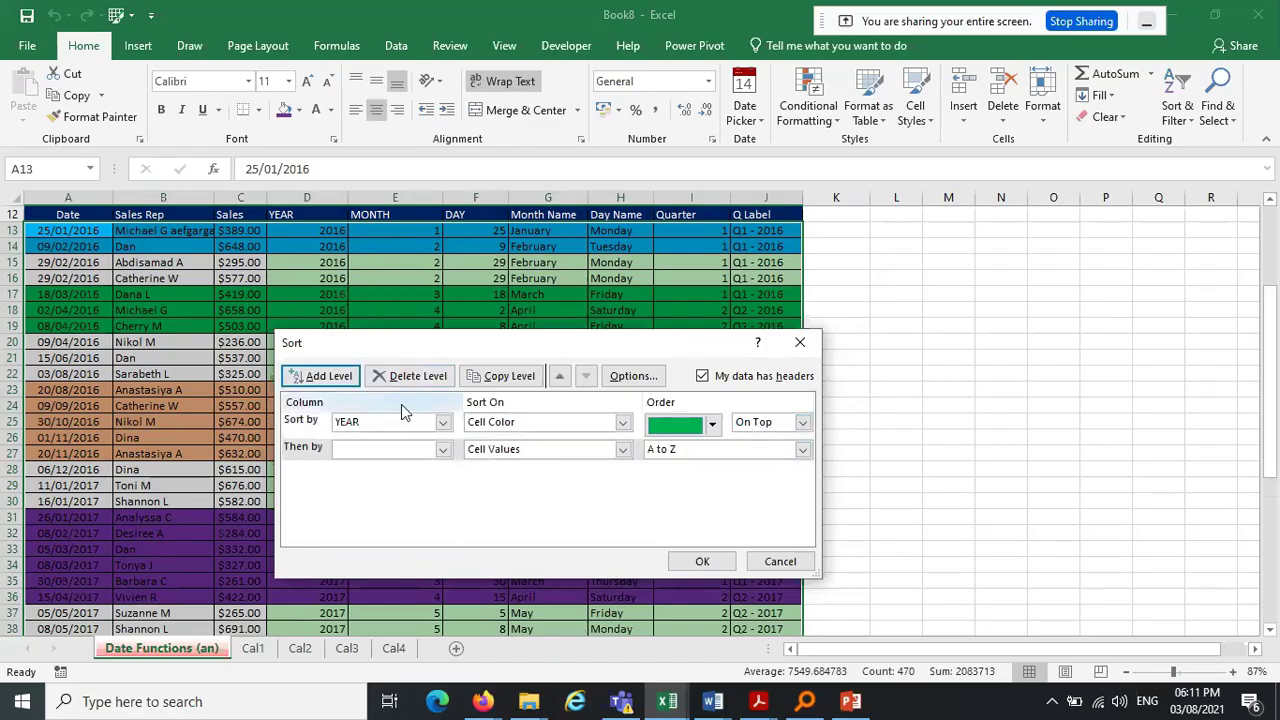
Set the second level to put purple-filled Month Name cells on top
click(442, 449)
click(370, 540)
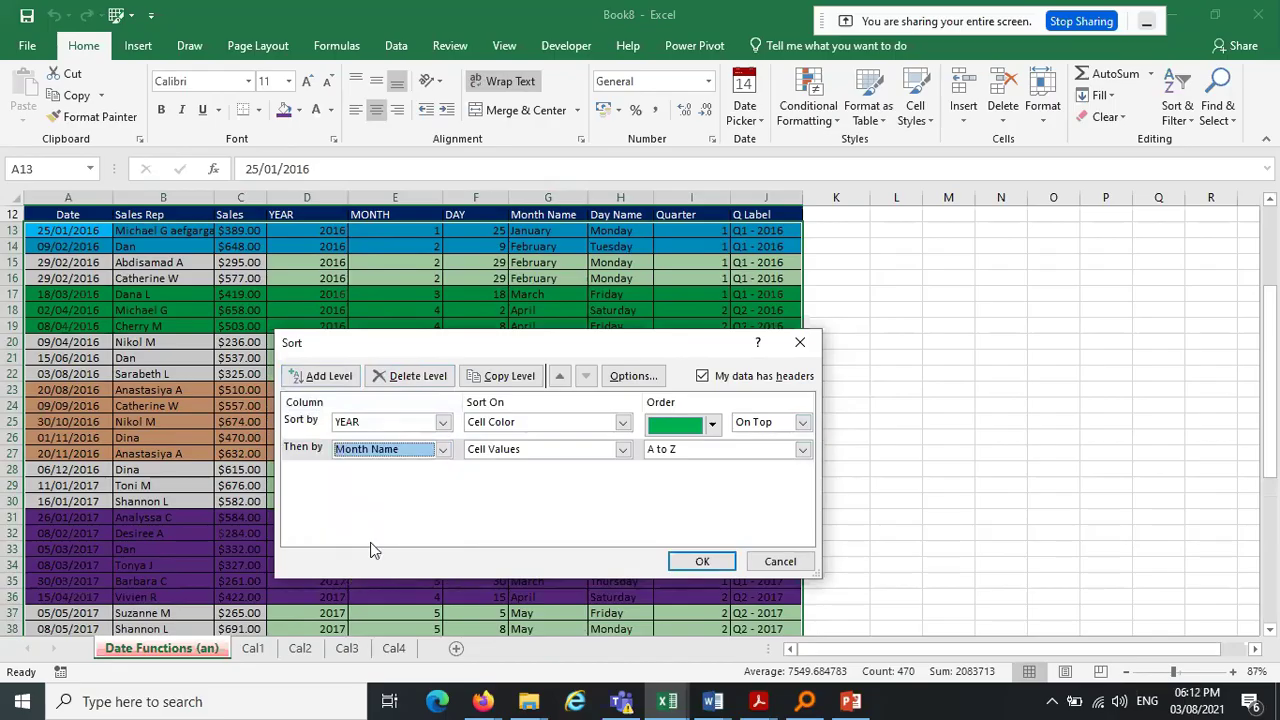
click(610, 450)
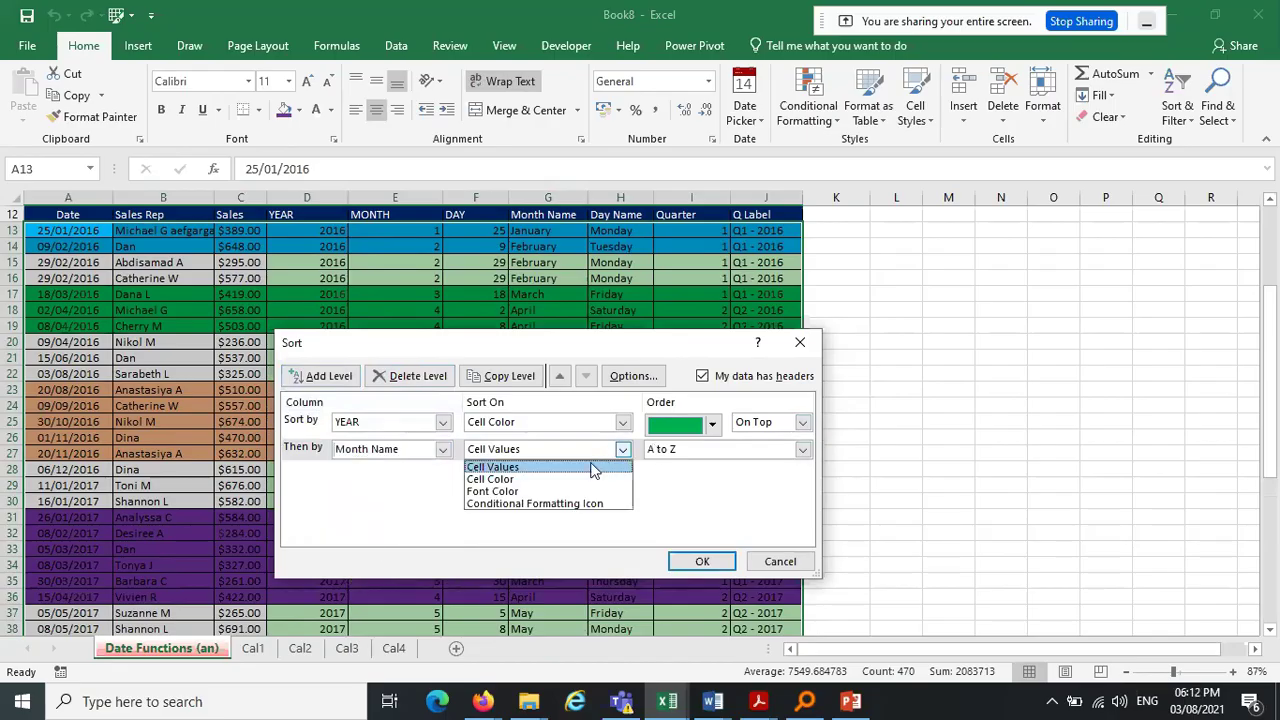
click(532, 480)
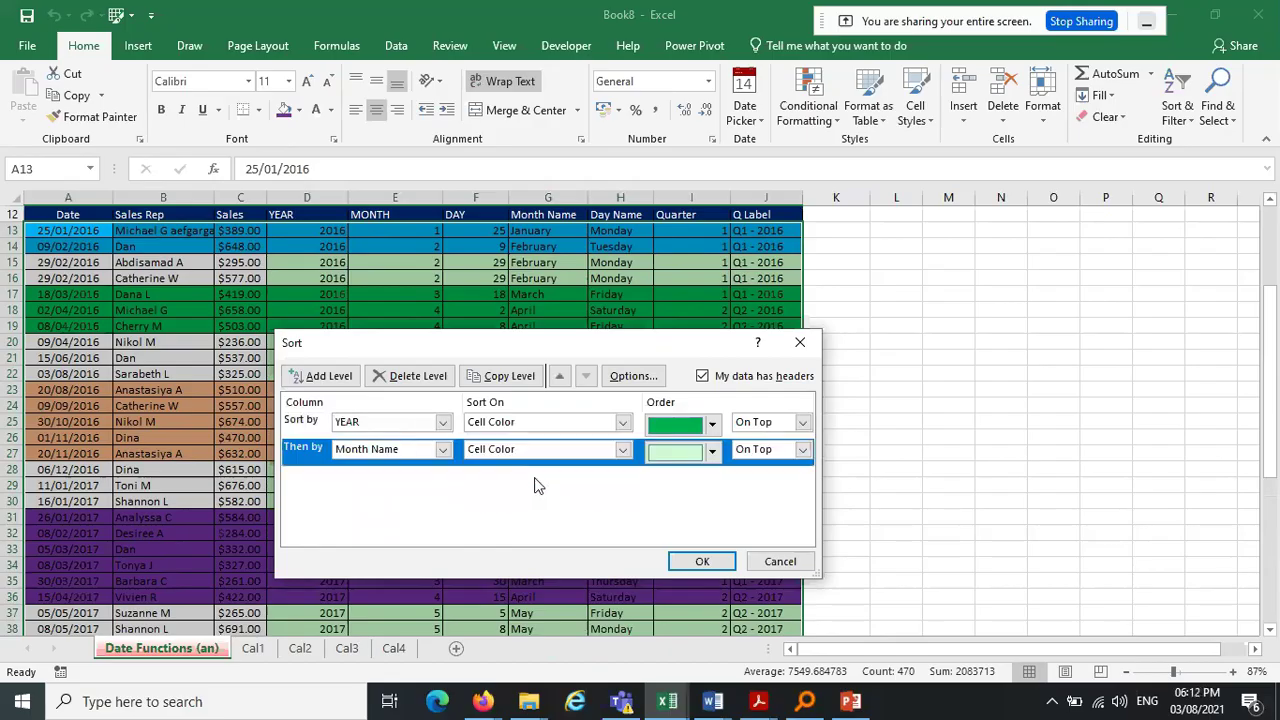
click(711, 452)
click(688, 479)
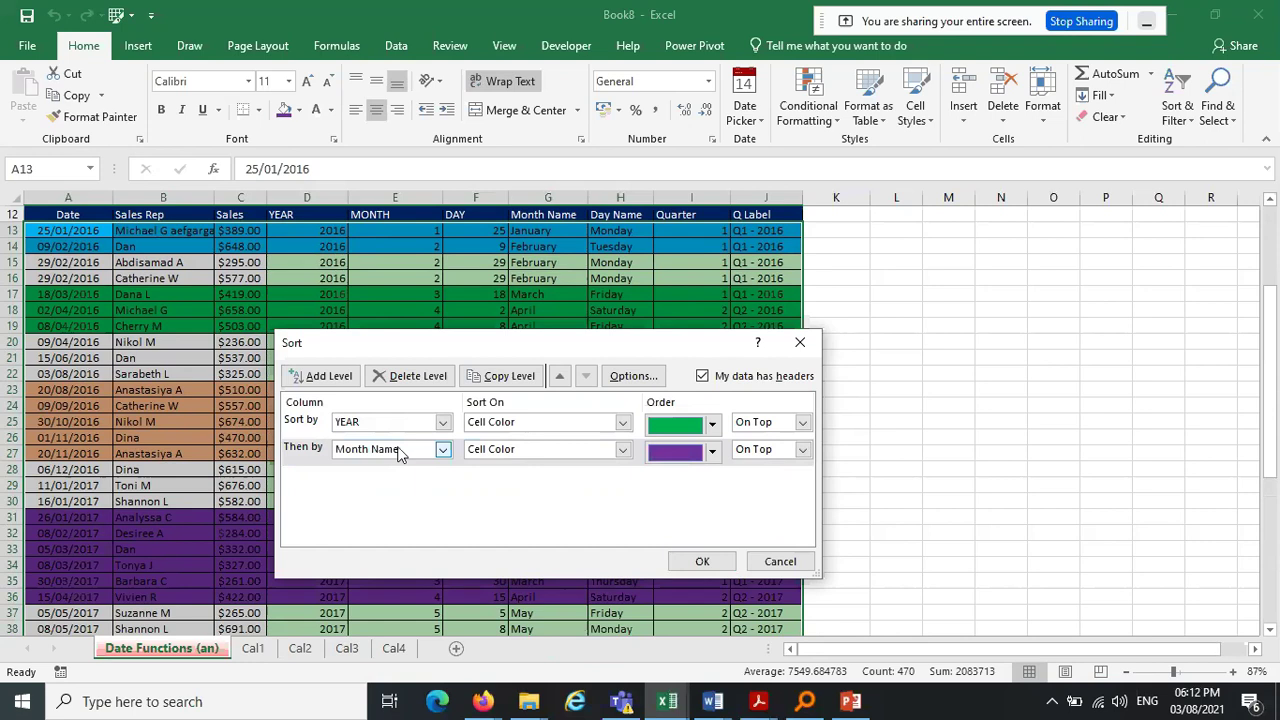
Add a third level putting orange-filled Sales cells on top, then select the Month Name level
click(335, 377)
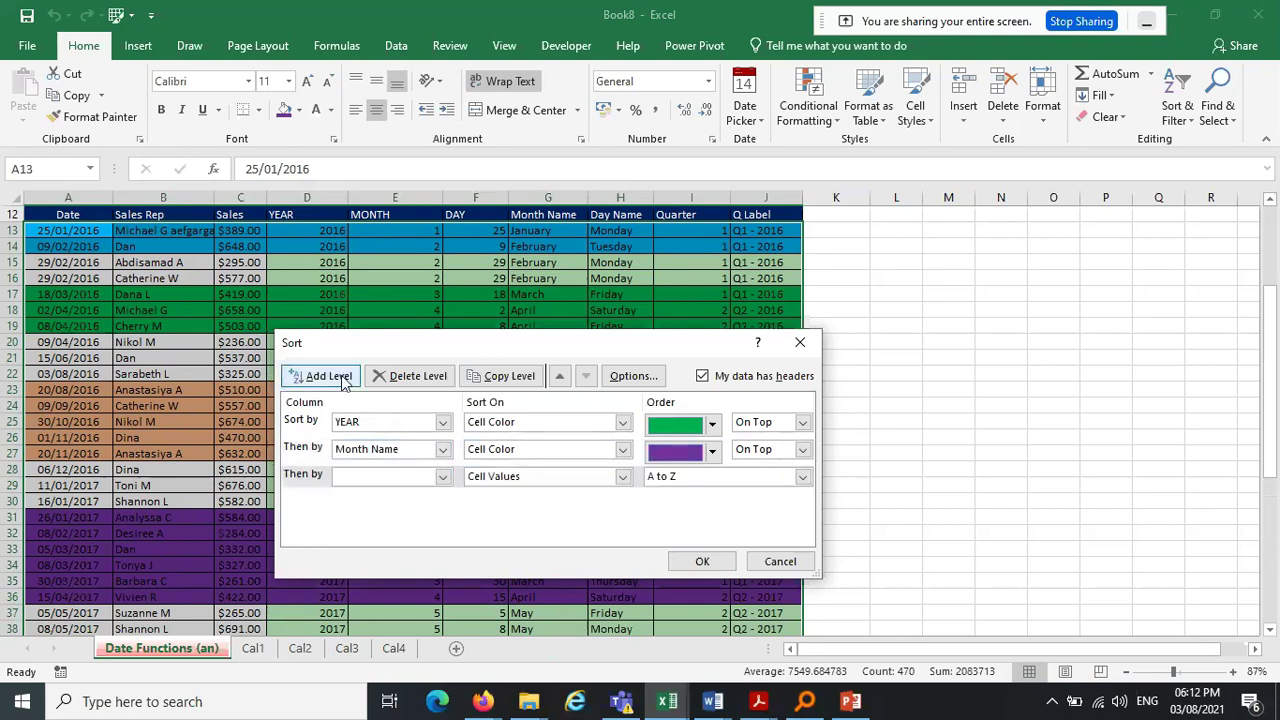
click(440, 478)
click(403, 521)
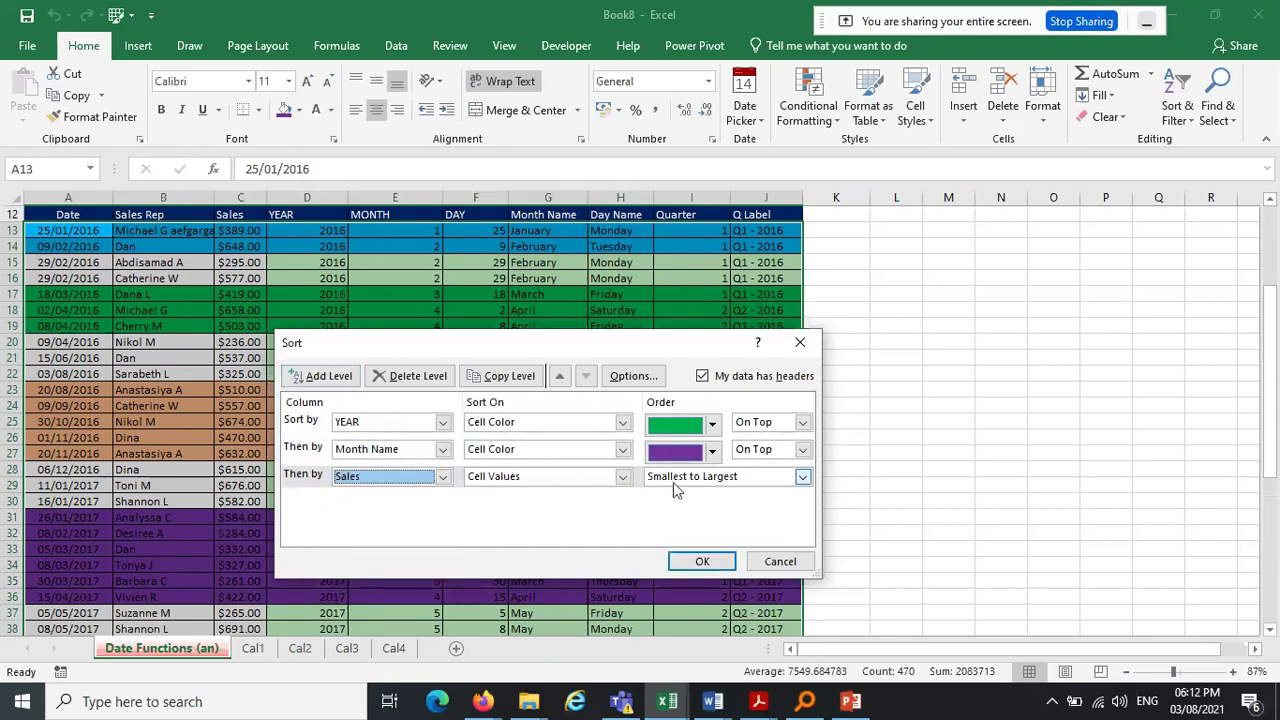
click(621, 477)
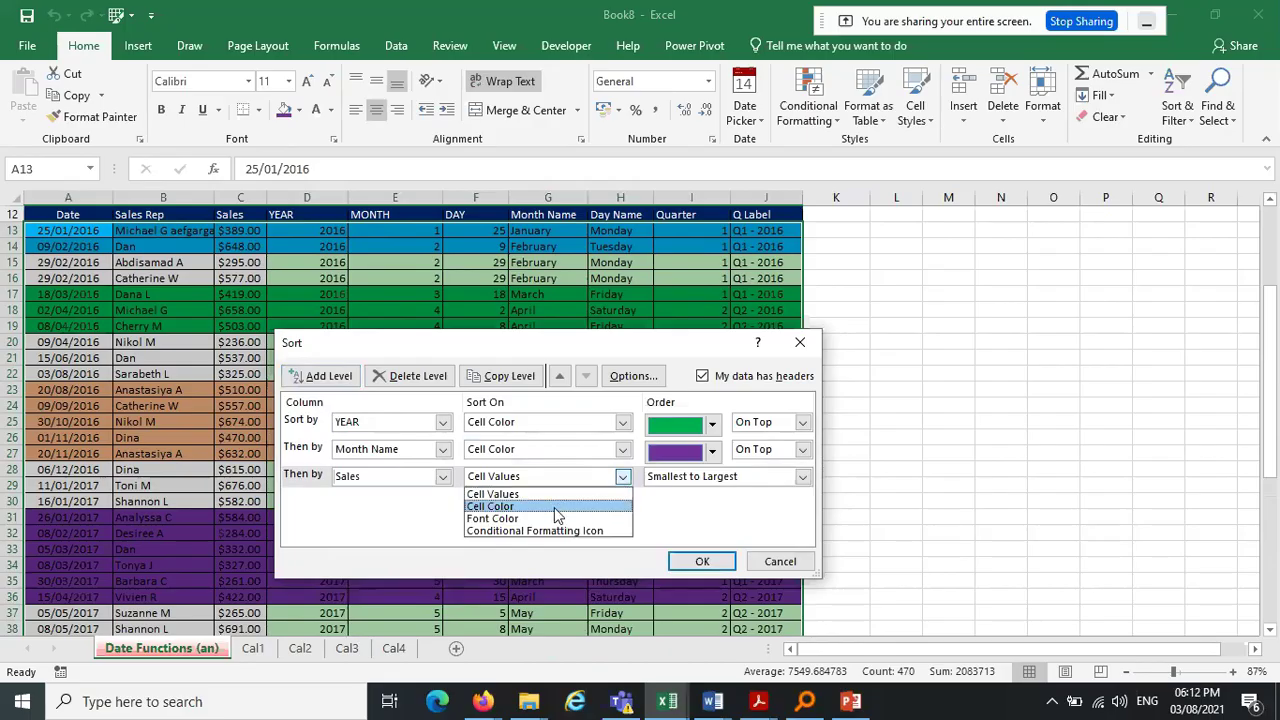
click(555, 506)
click(713, 480)
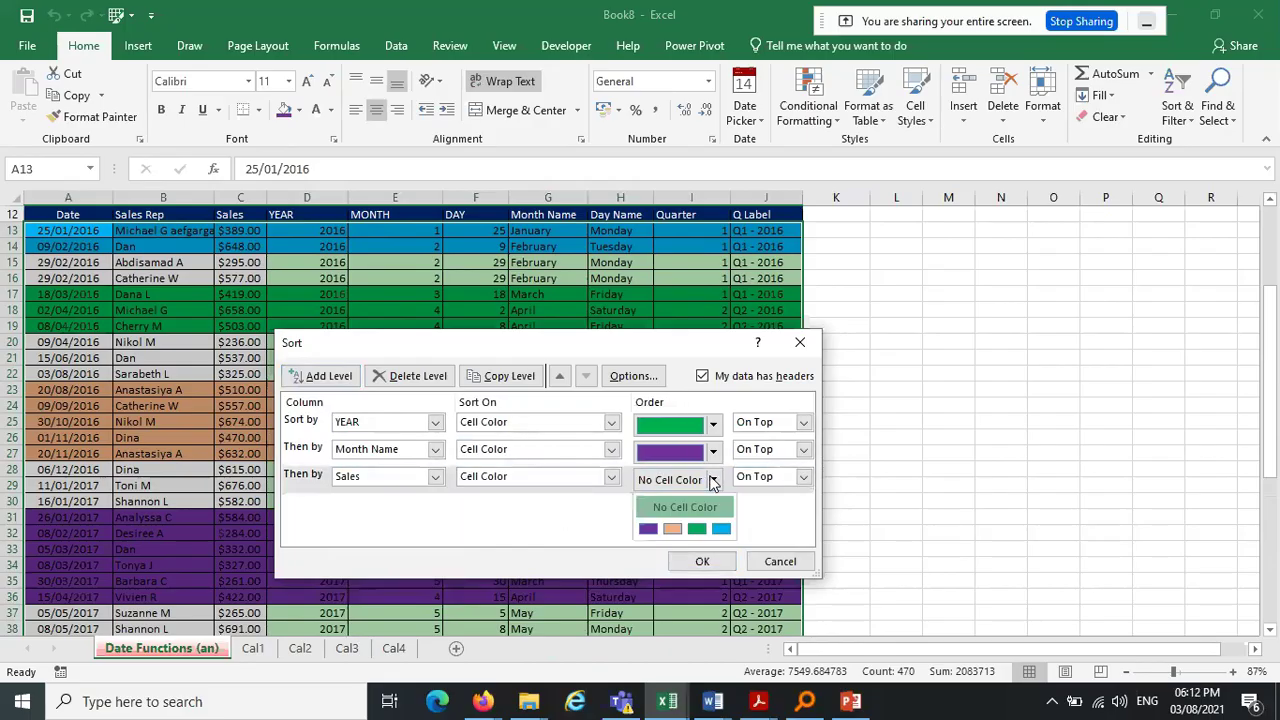
click(673, 530)
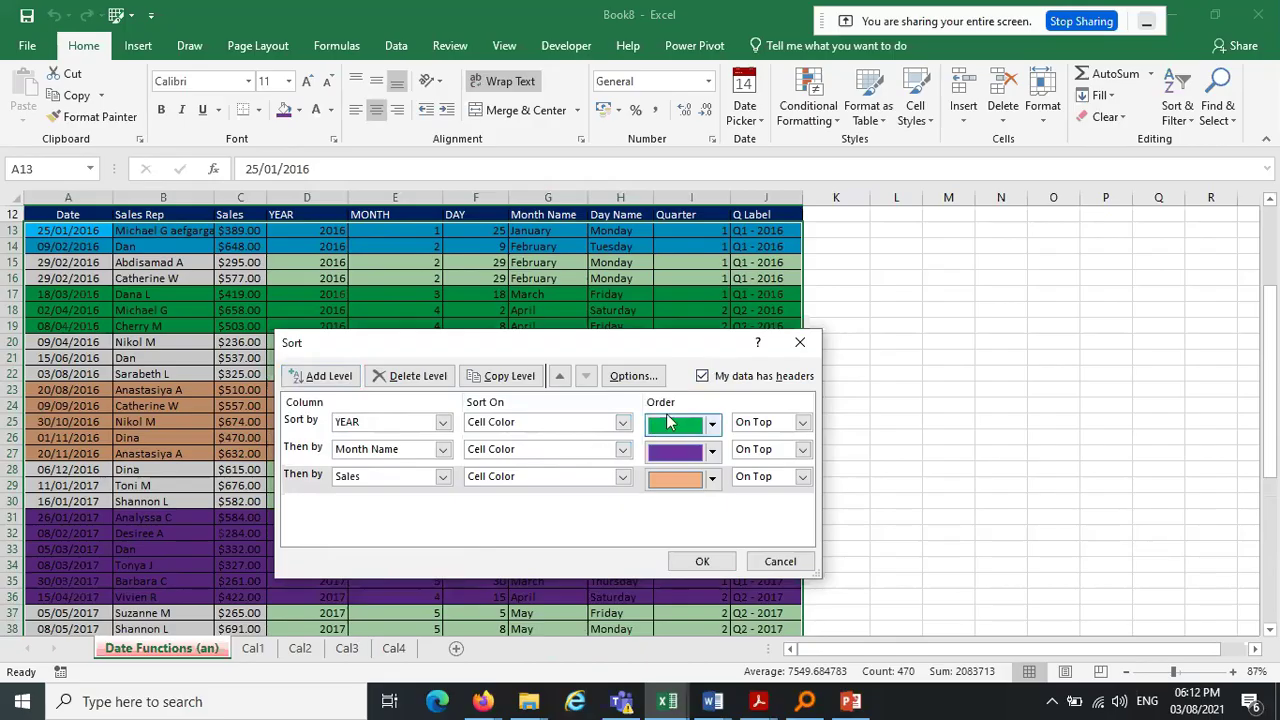
click(315, 452)
Move the Month Name level to the top of the list and apply the colour sort
click(560, 377)
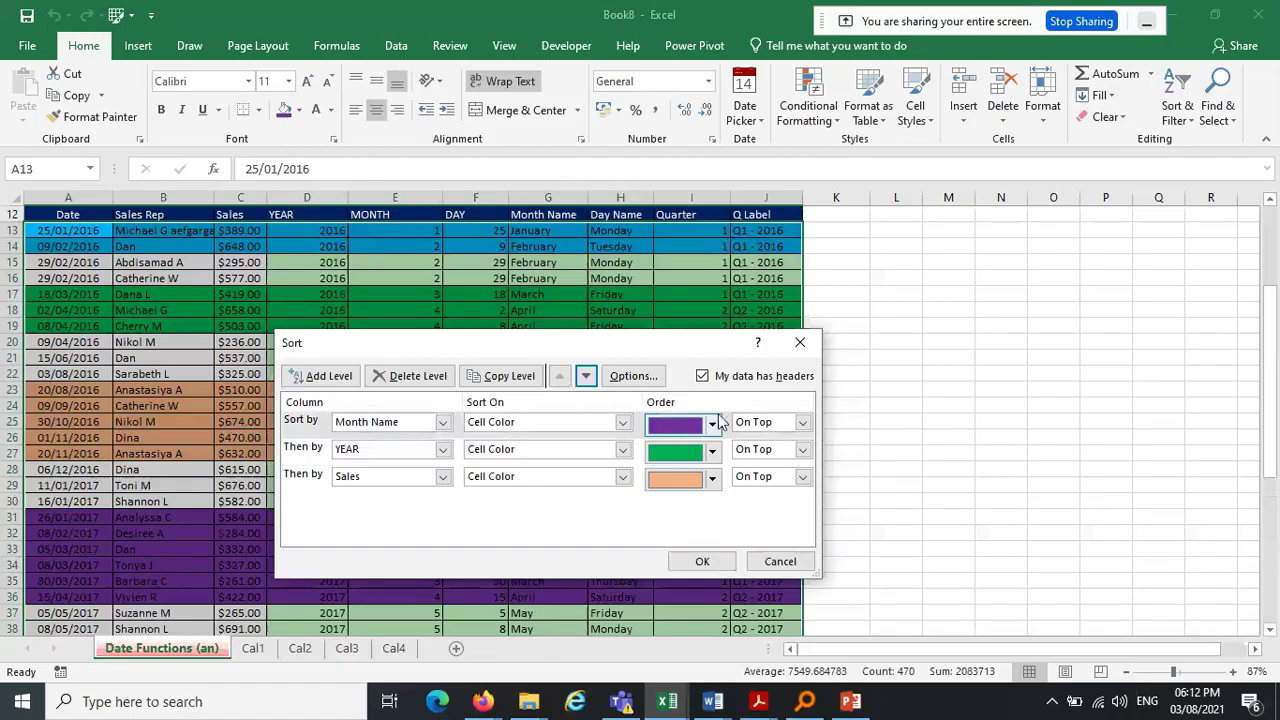
click(587, 377)
click(588, 378)
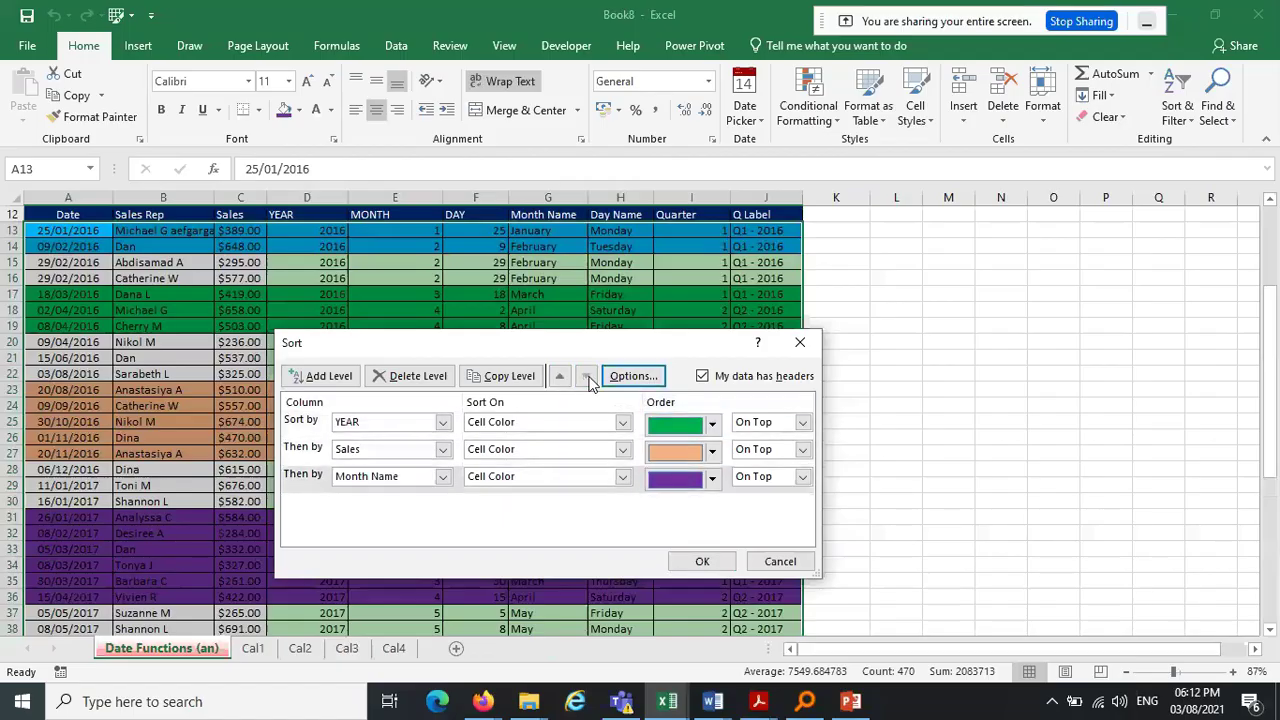
click(564, 380)
click(564, 380)
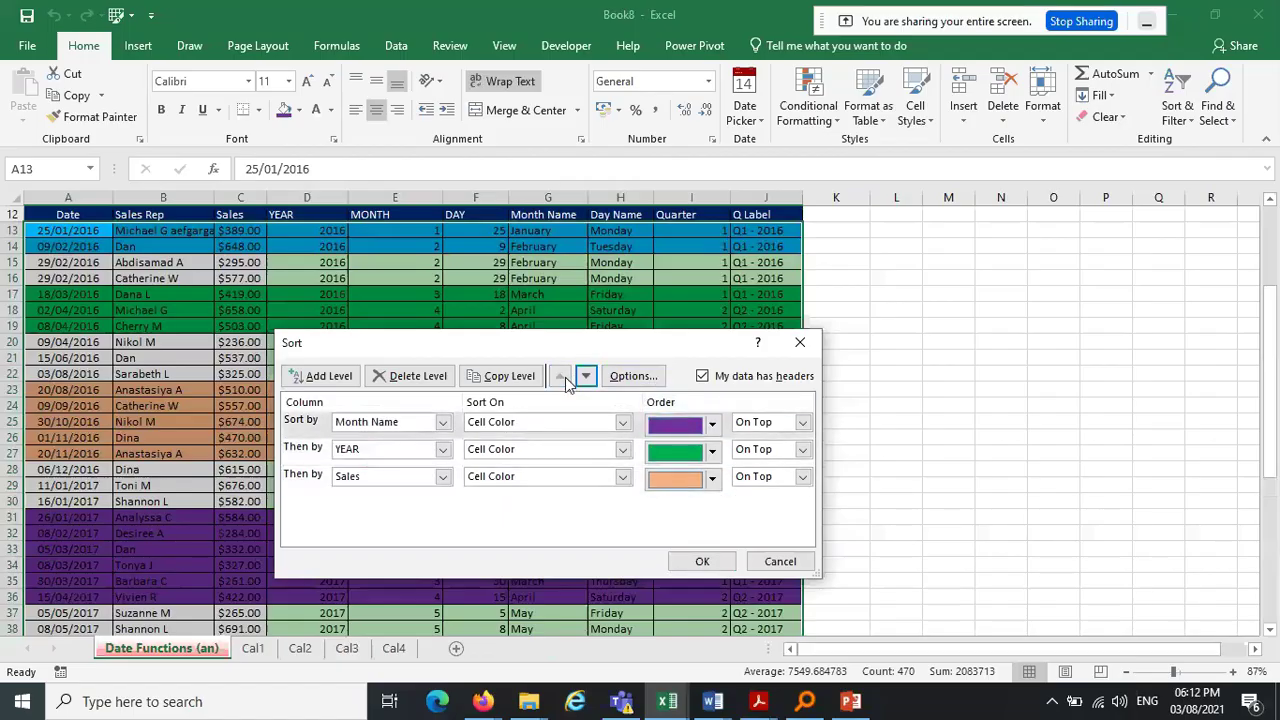
click(704, 561)
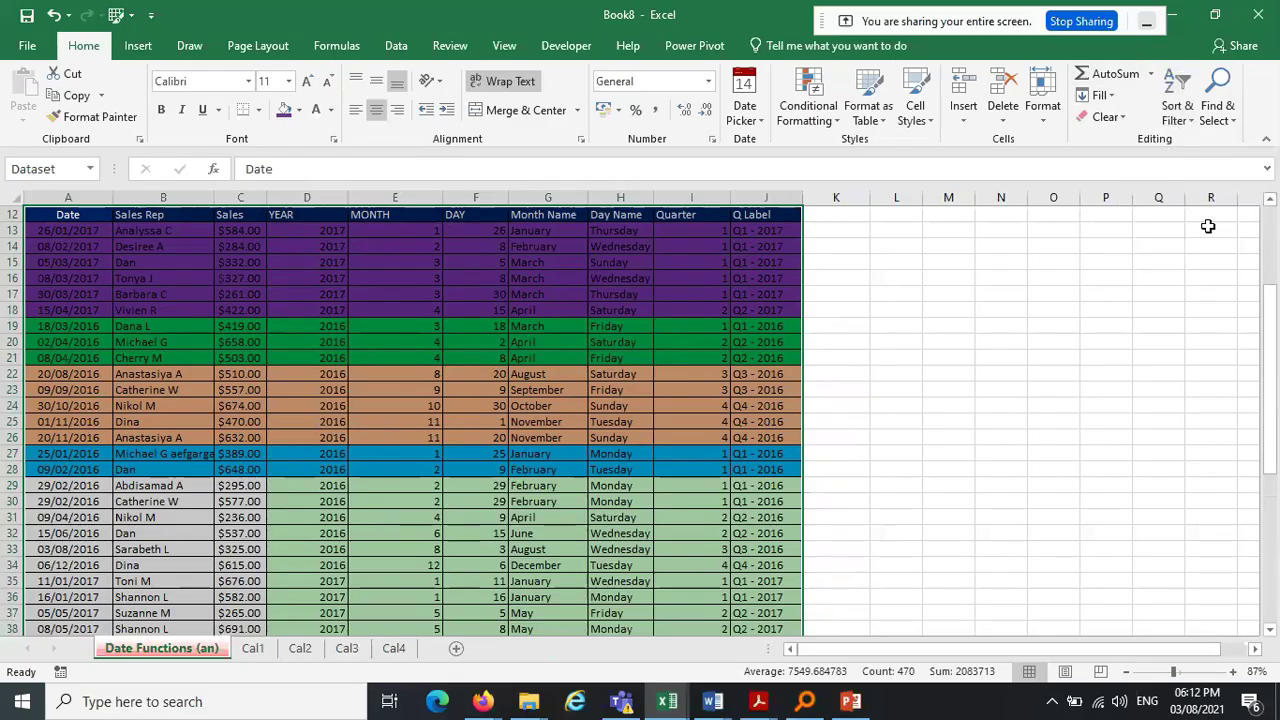
Reopen Custom Sort and set the first level to YEAR by cell values, Smallest to Largest
click(1180, 118)
click(1176, 190)
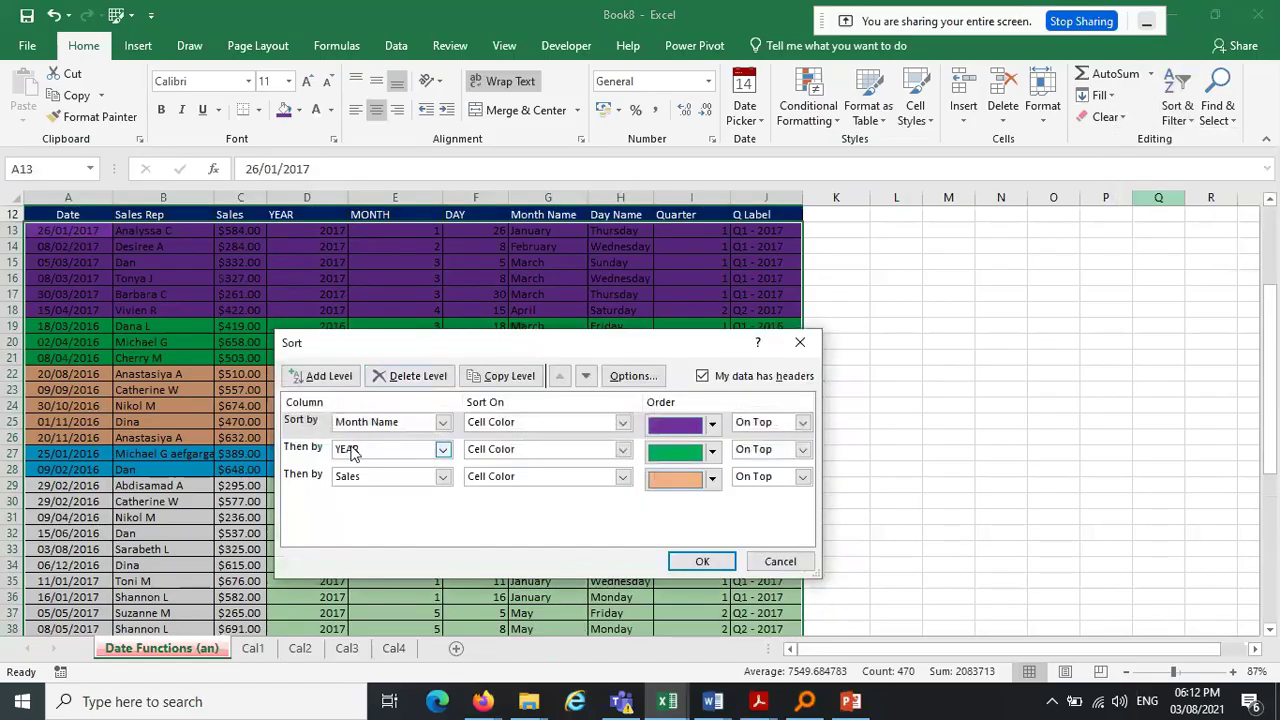
click(441, 423)
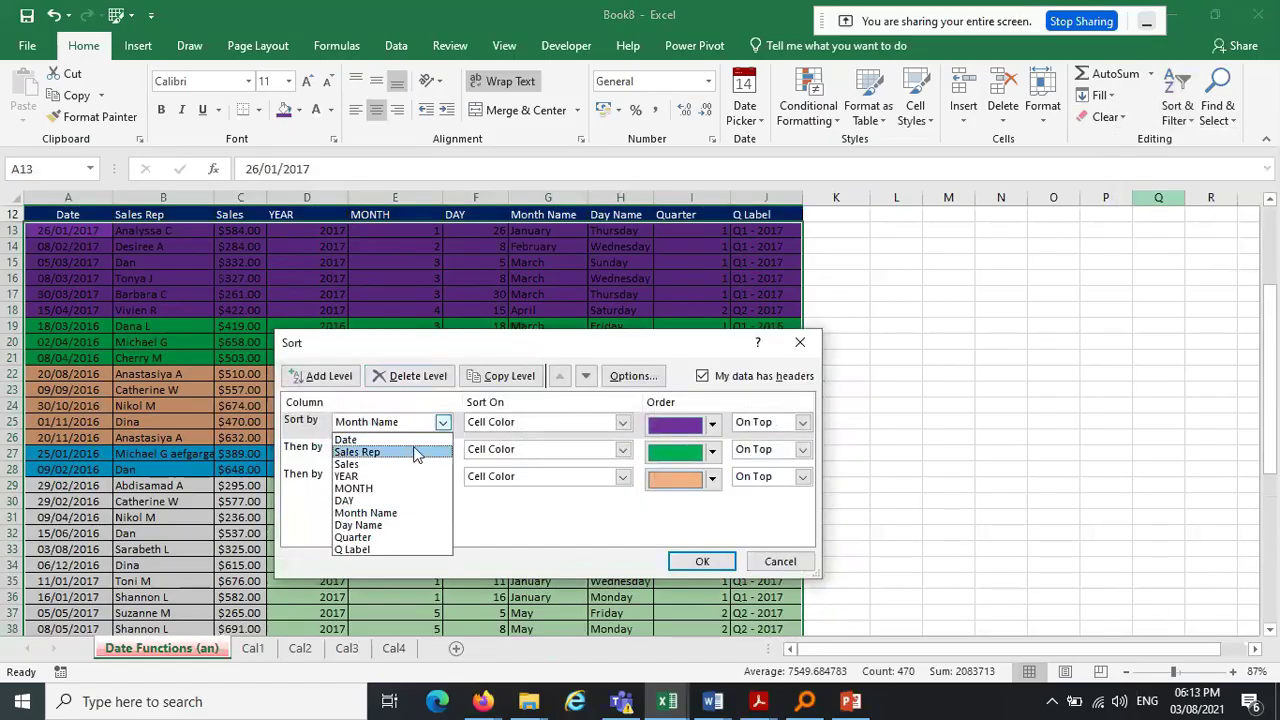
click(410, 452)
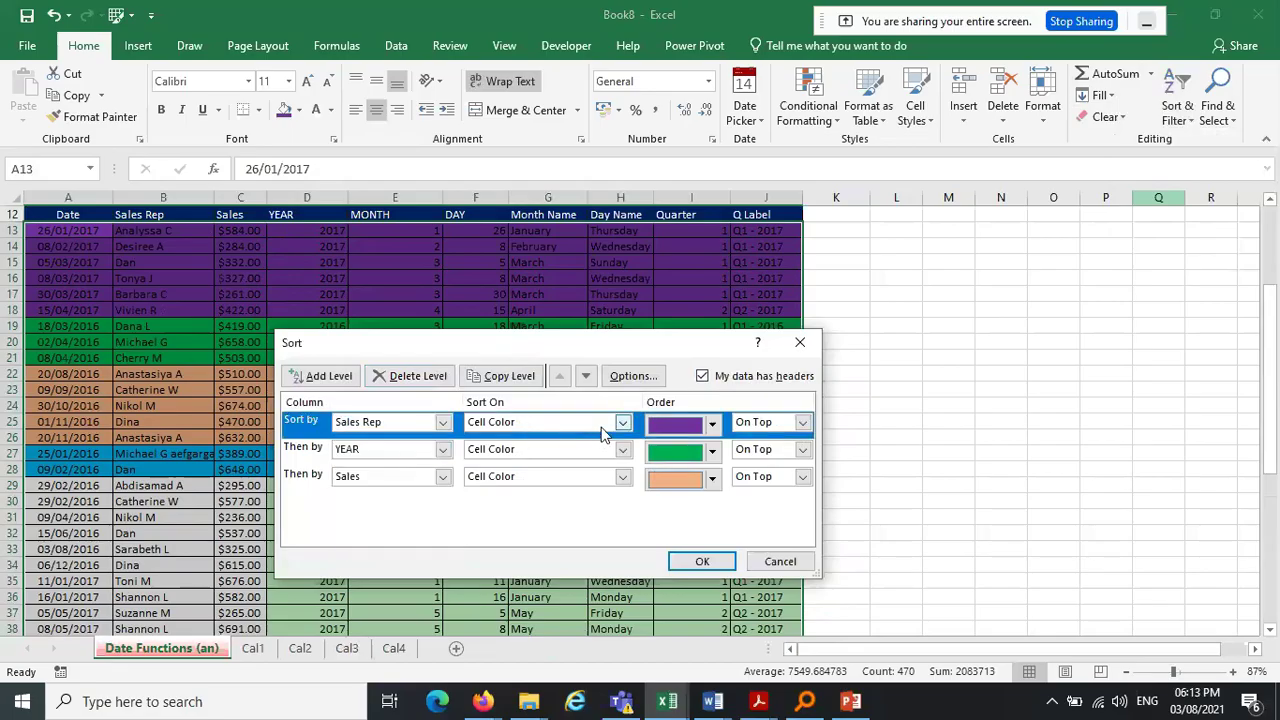
click(615, 423)
click(575, 437)
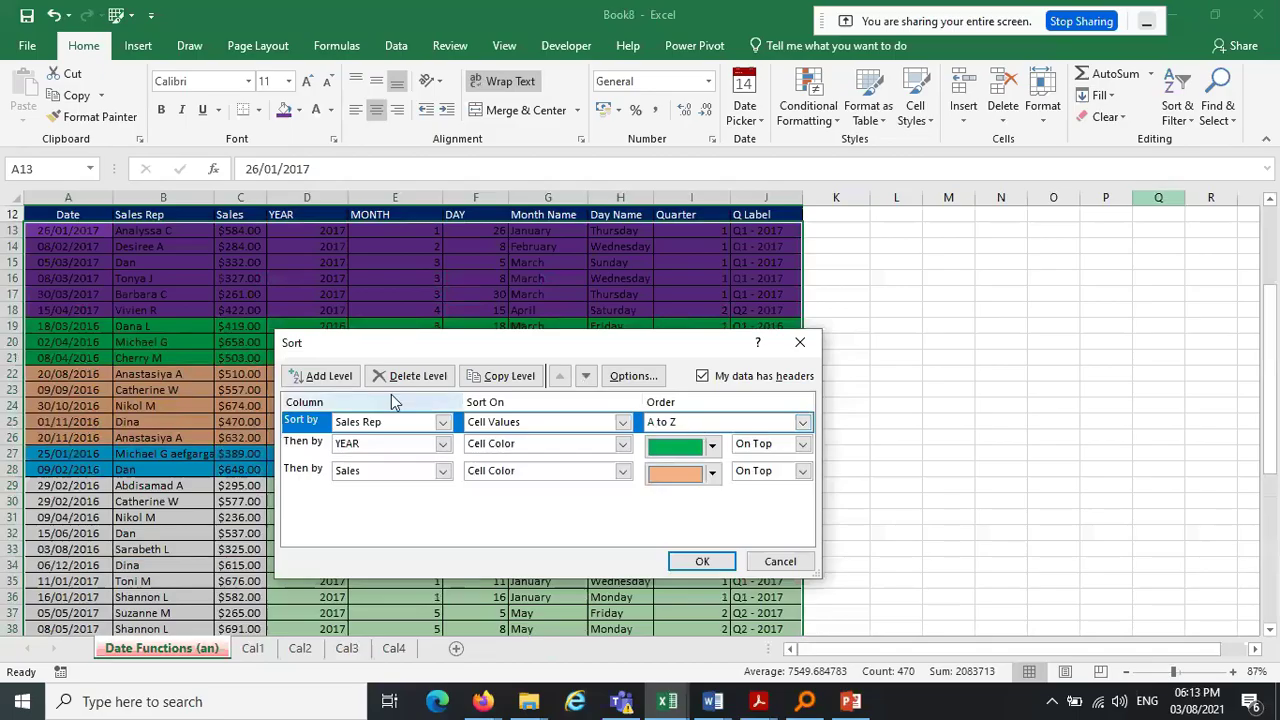
click(442, 422)
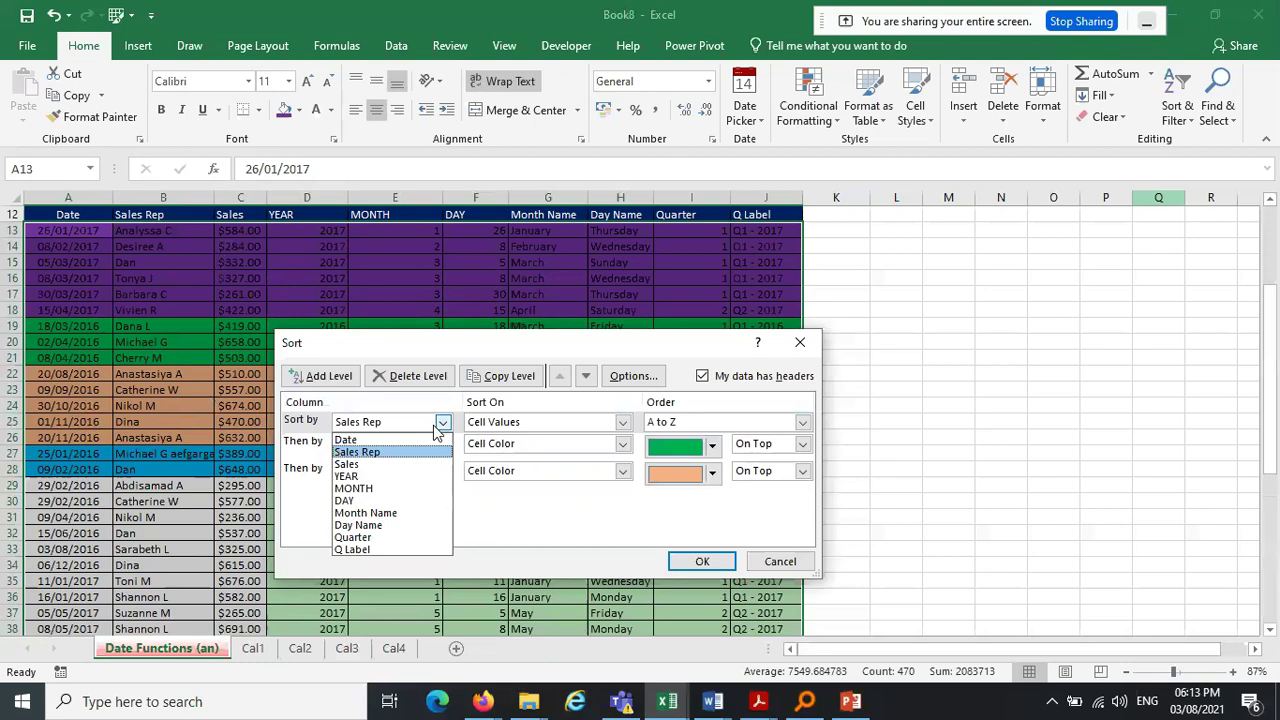
click(346, 476)
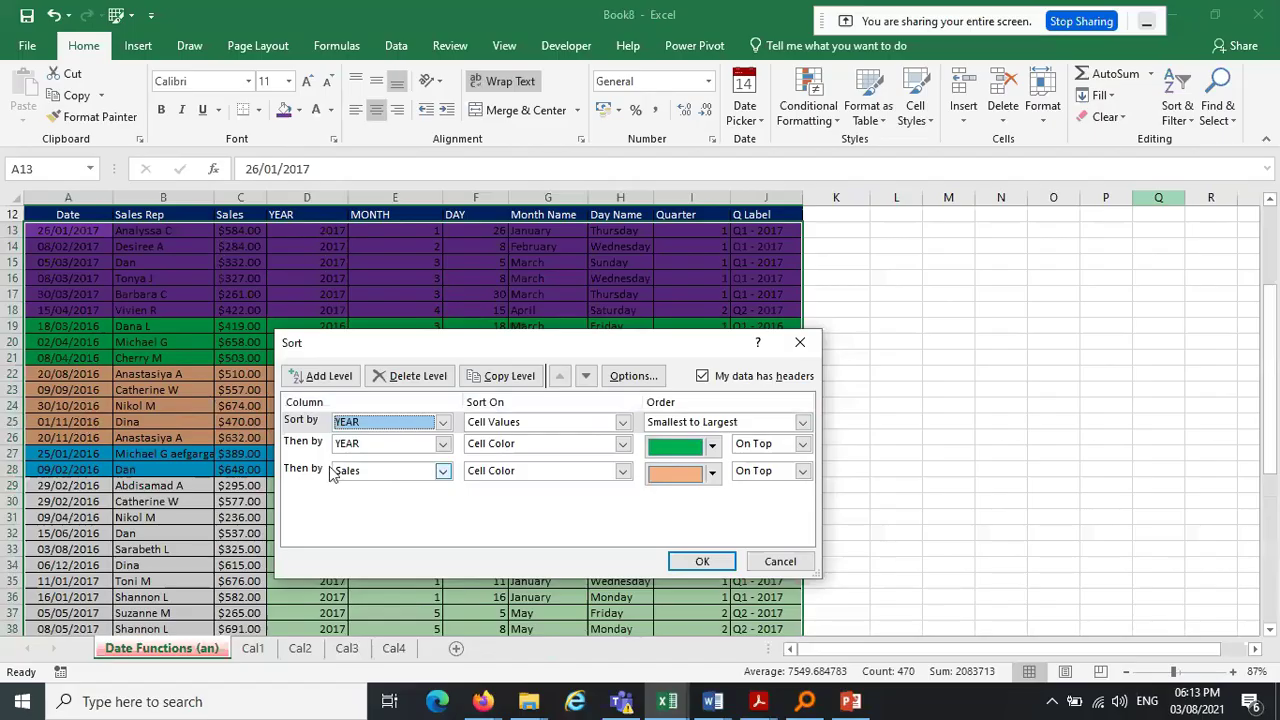
click(430, 447)
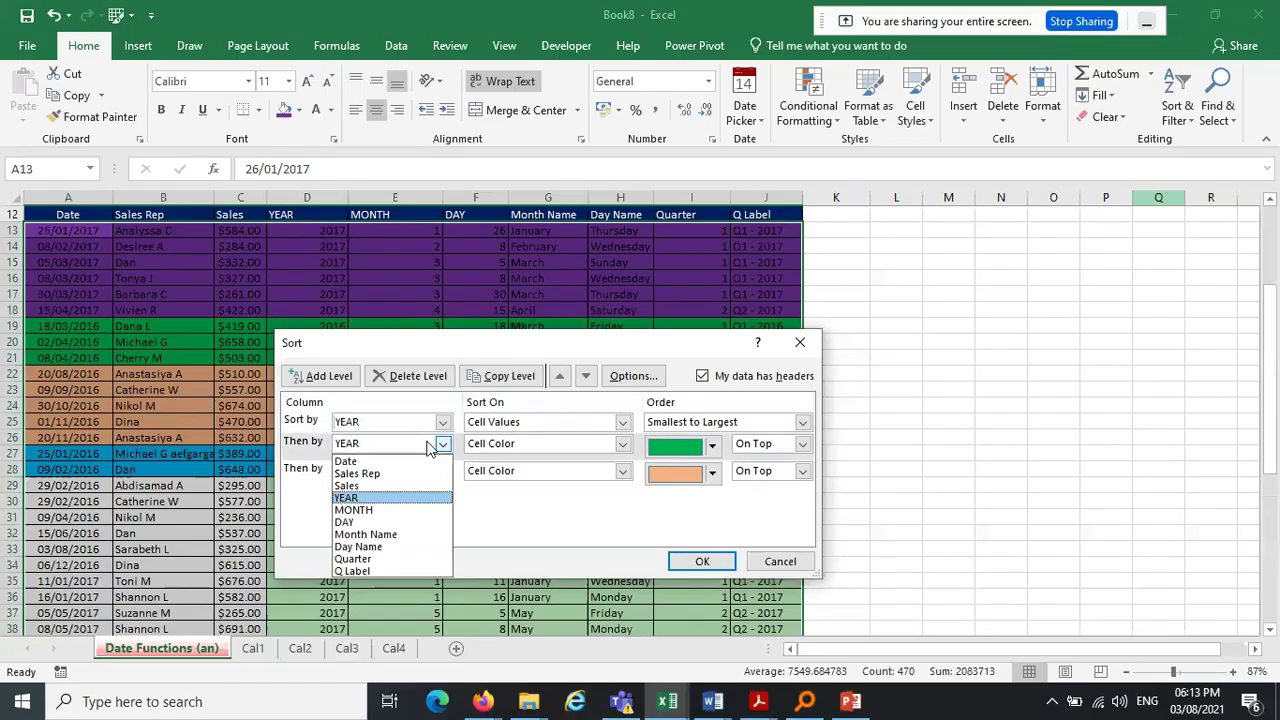
Set the second level to sort Sales by cell values, Largest to Smallest
click(405, 486)
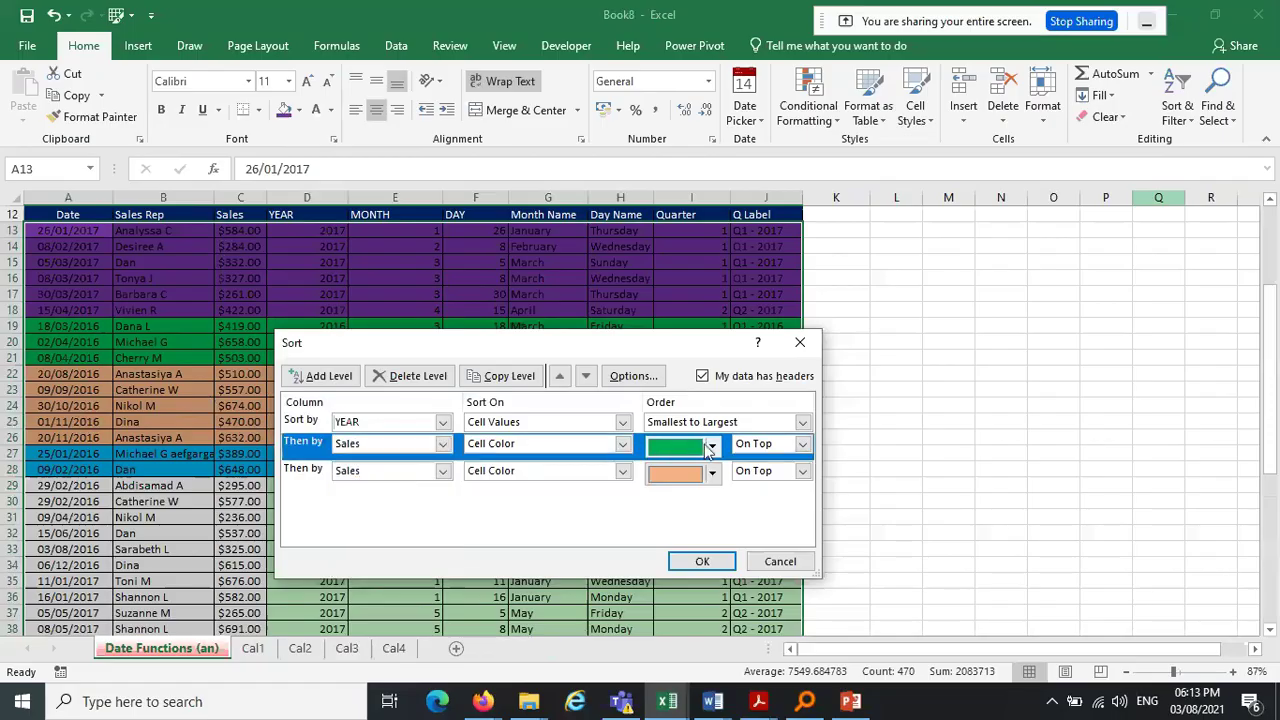
click(622, 443)
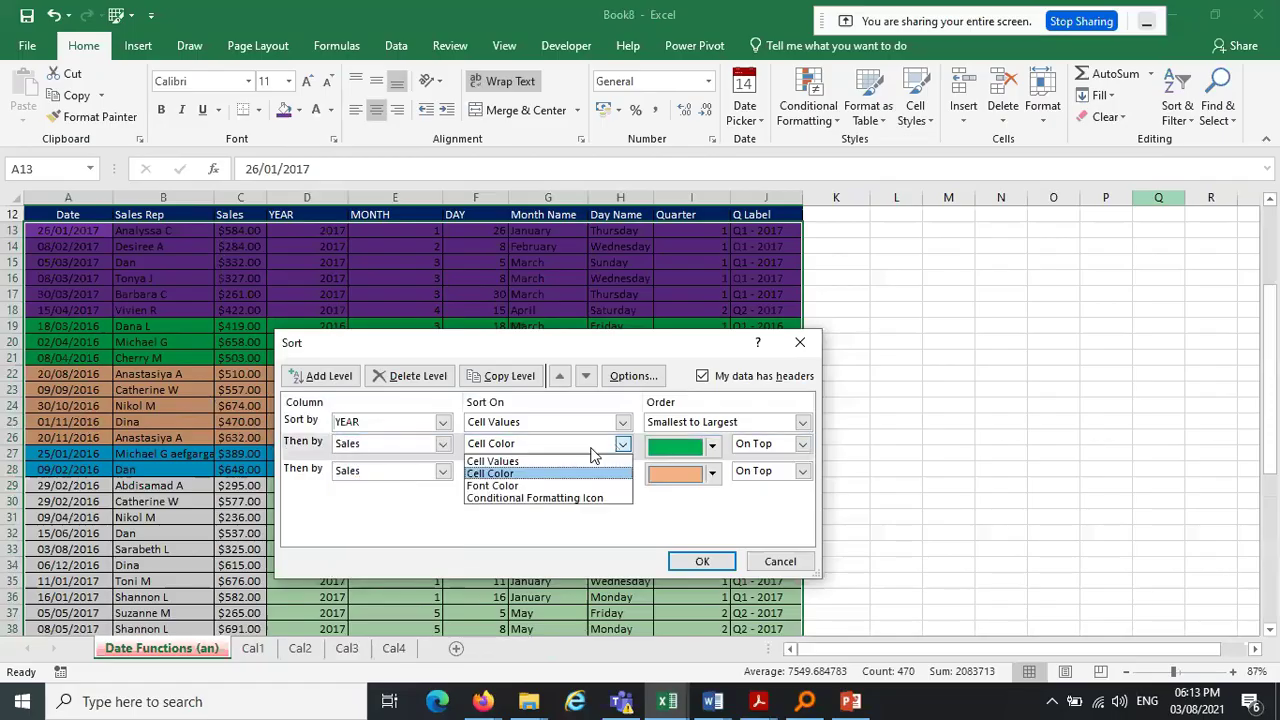
click(494, 462)
click(722, 445)
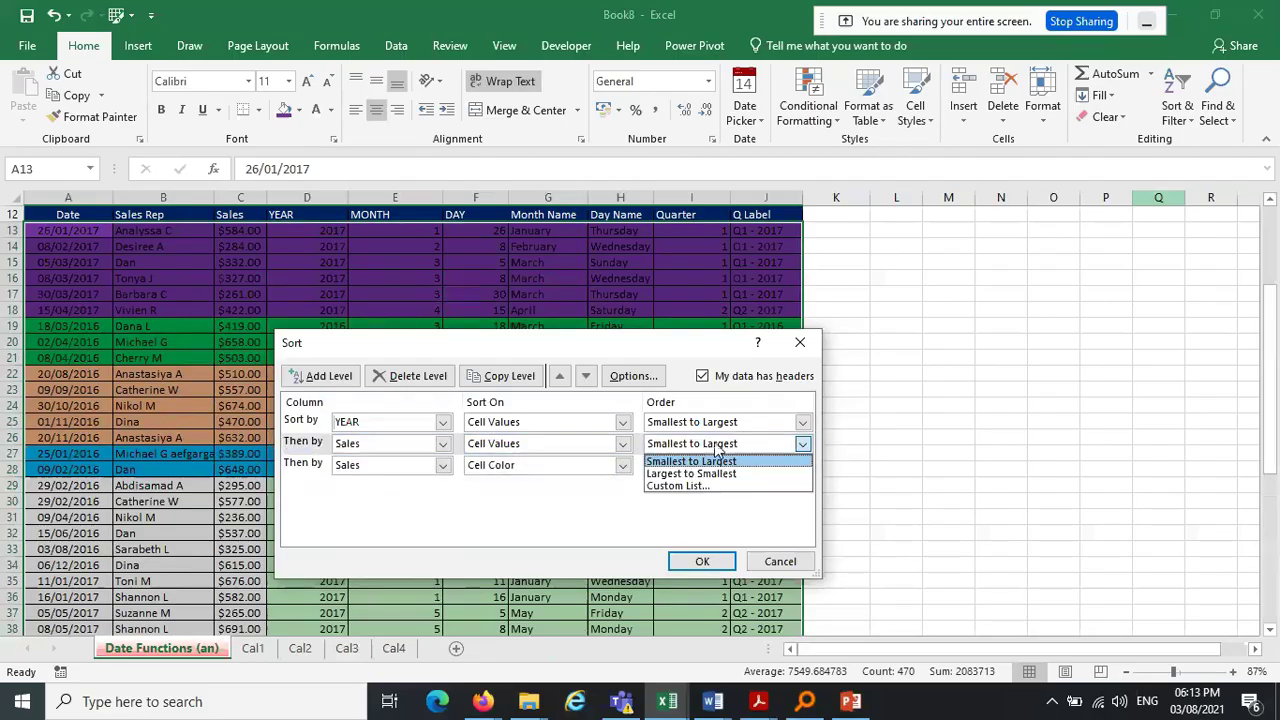
click(706, 474)
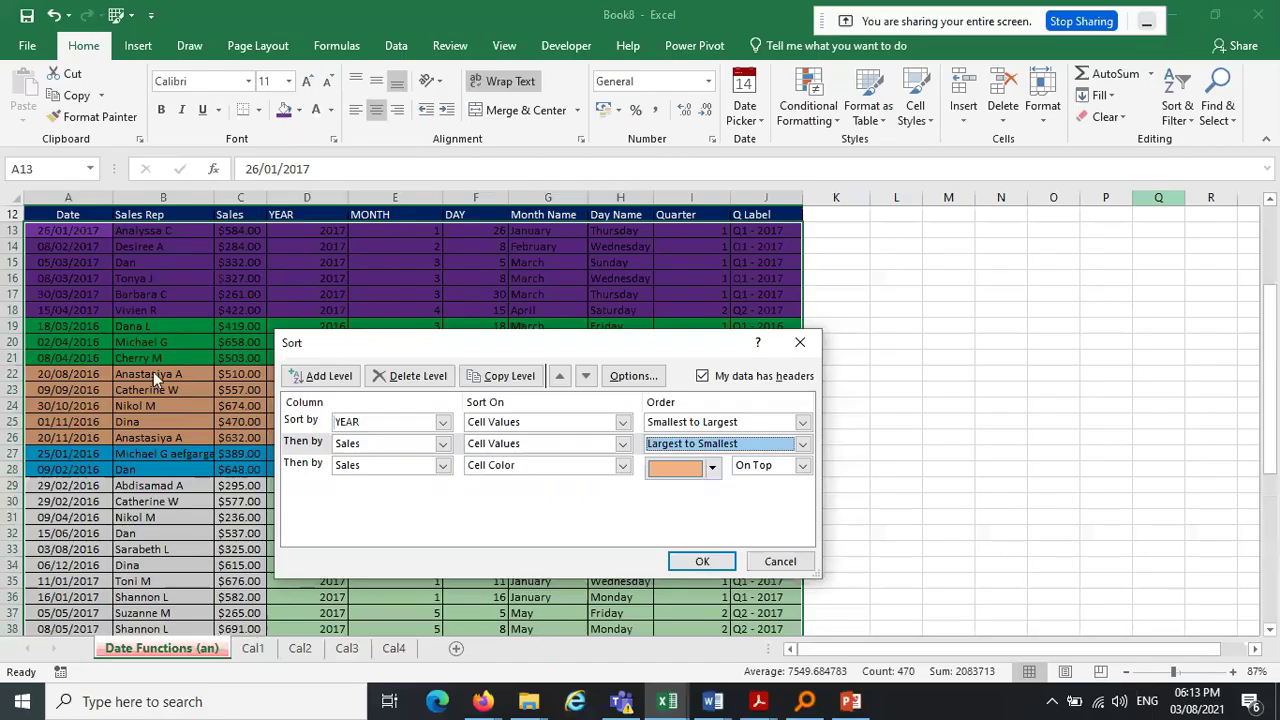
Set the third level to Q Label by cell values, A to Z, and apply the sort
click(442, 466)
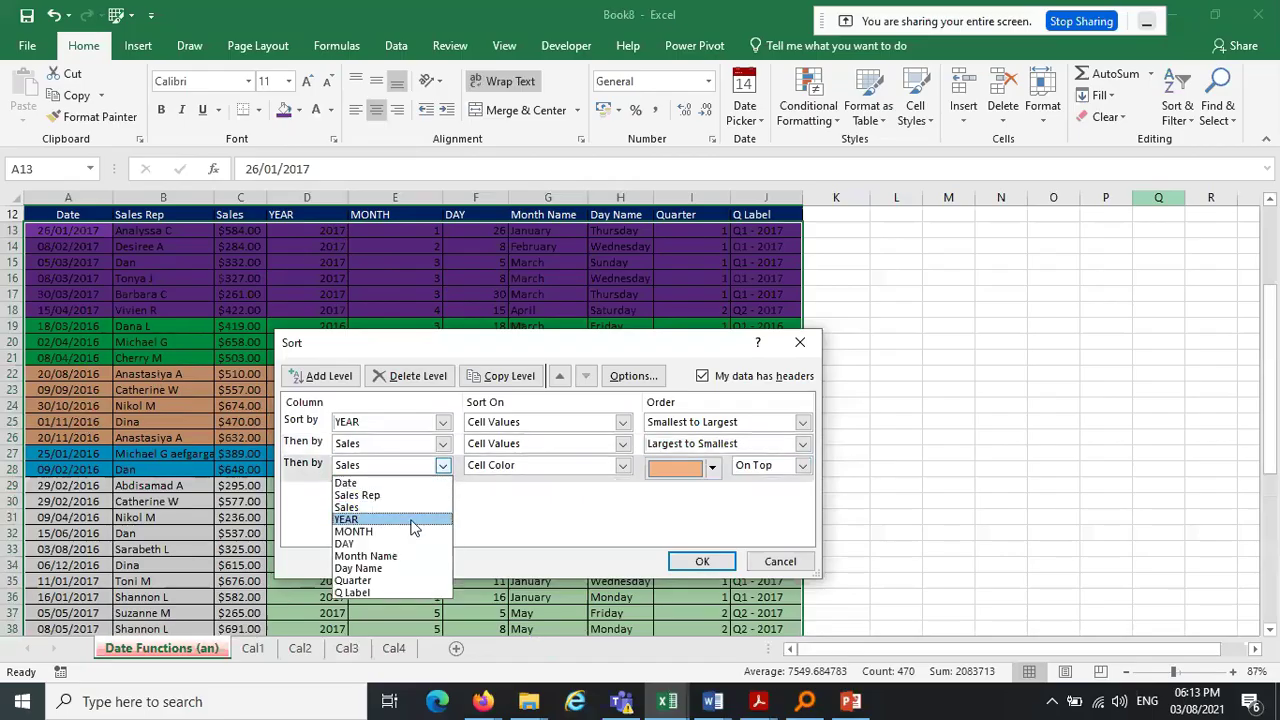
click(369, 594)
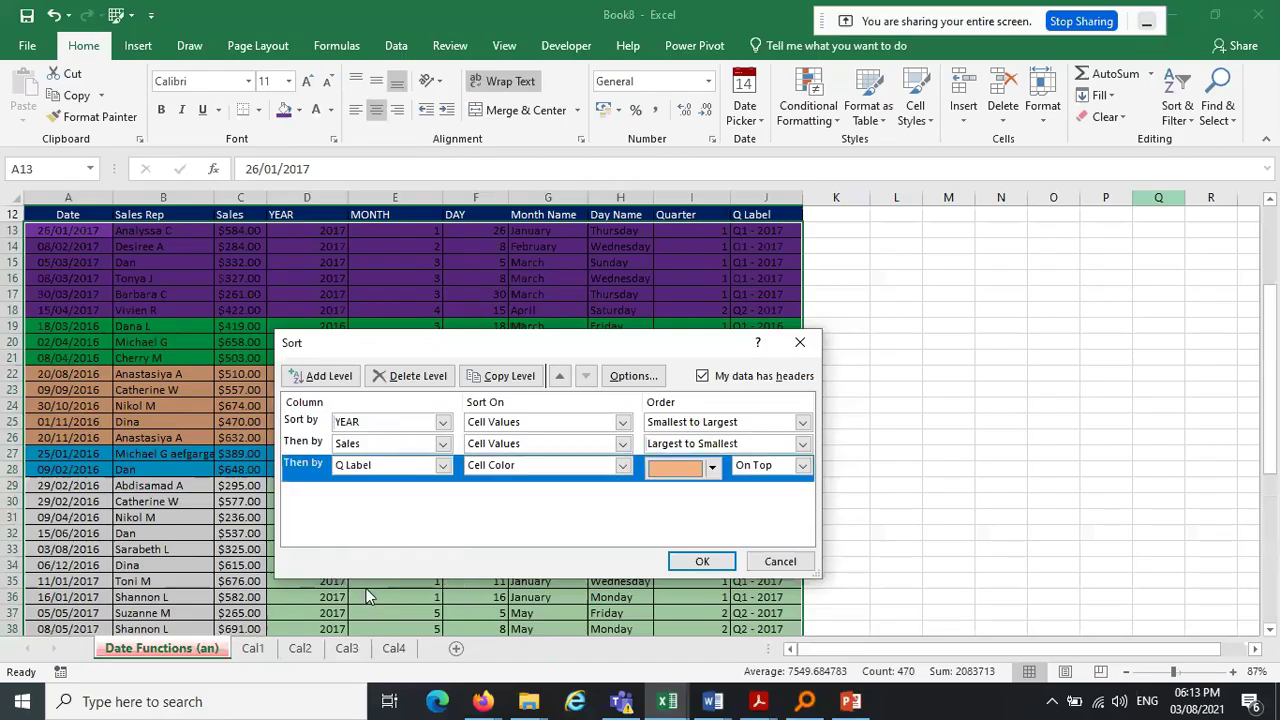
click(623, 466)
click(500, 483)
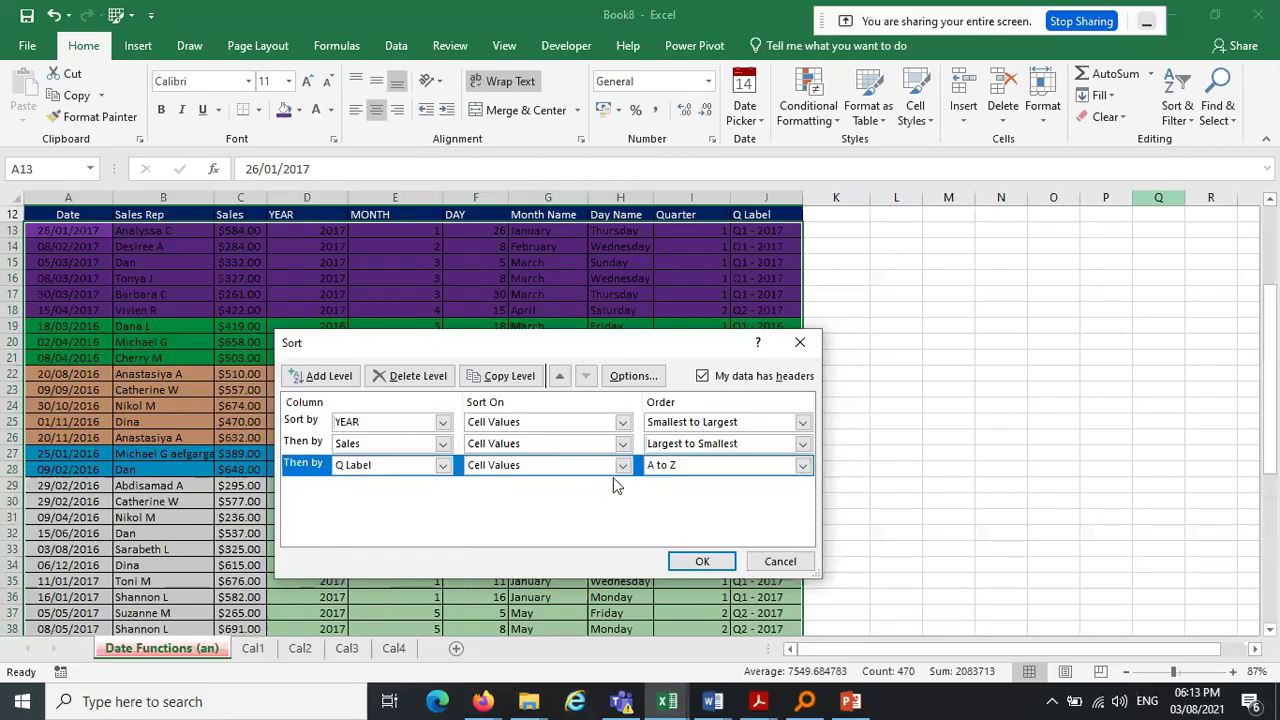
click(696, 468)
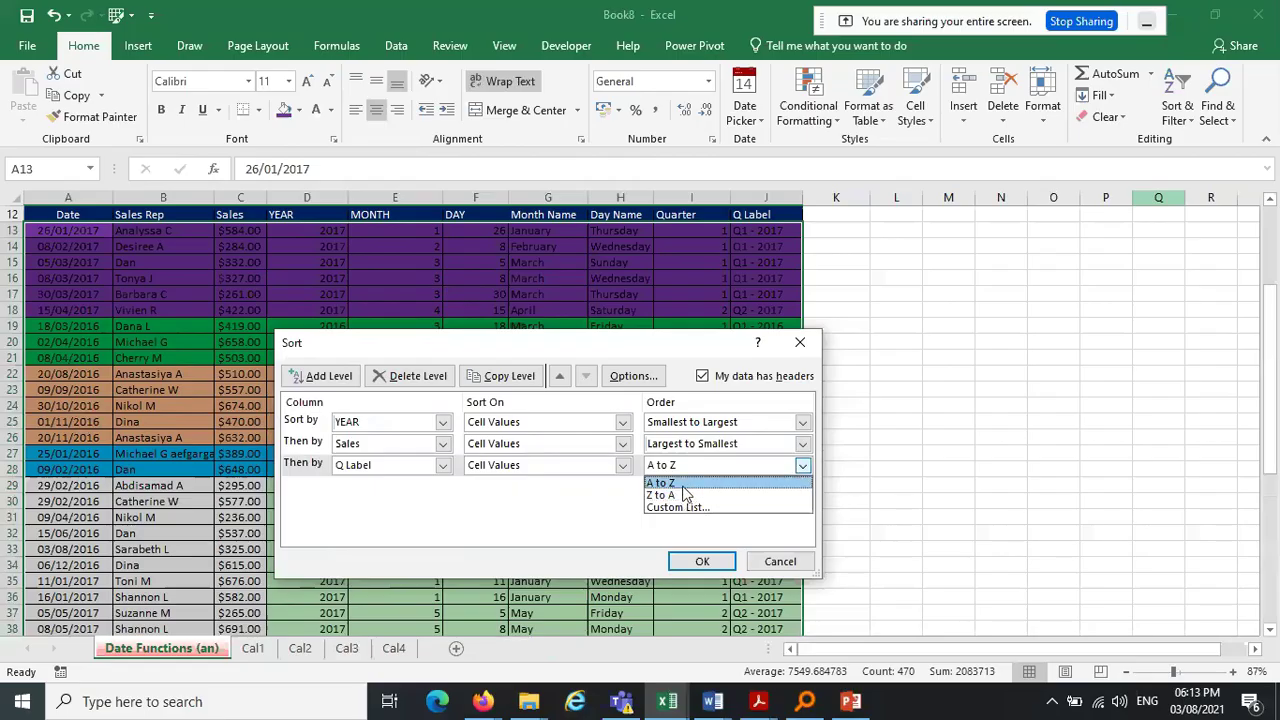
click(684, 485)
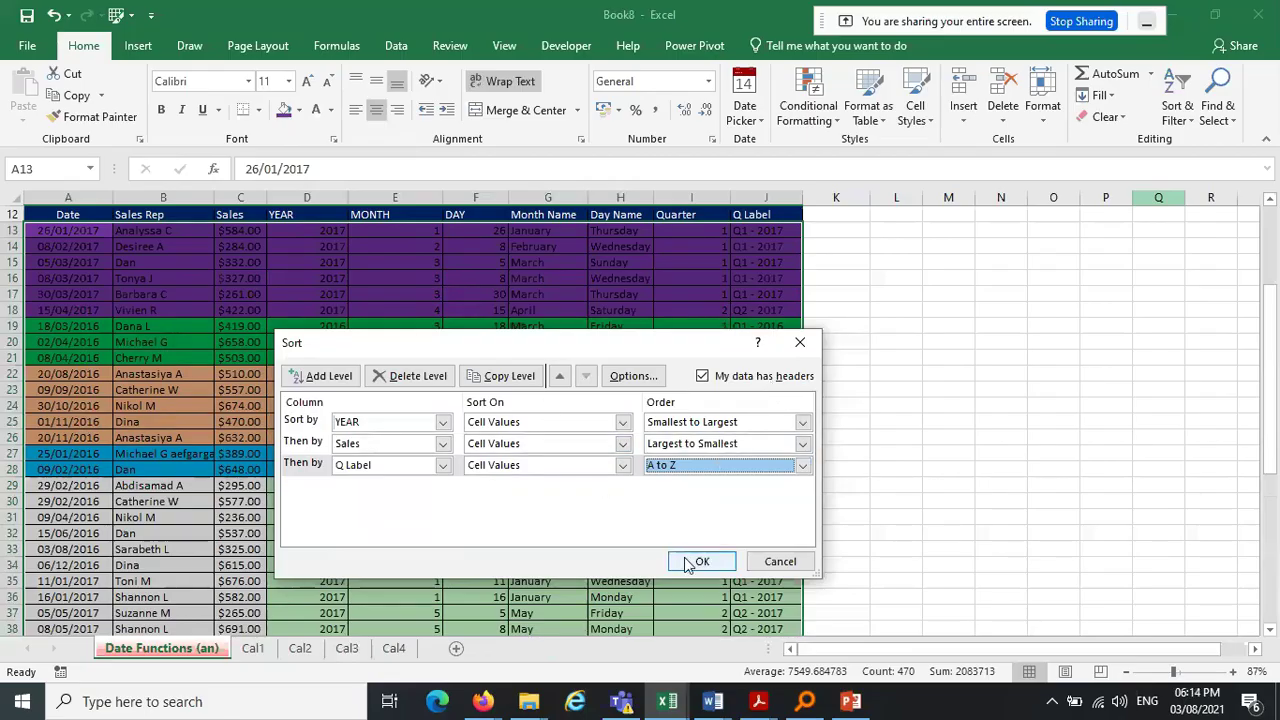
click(688, 564)
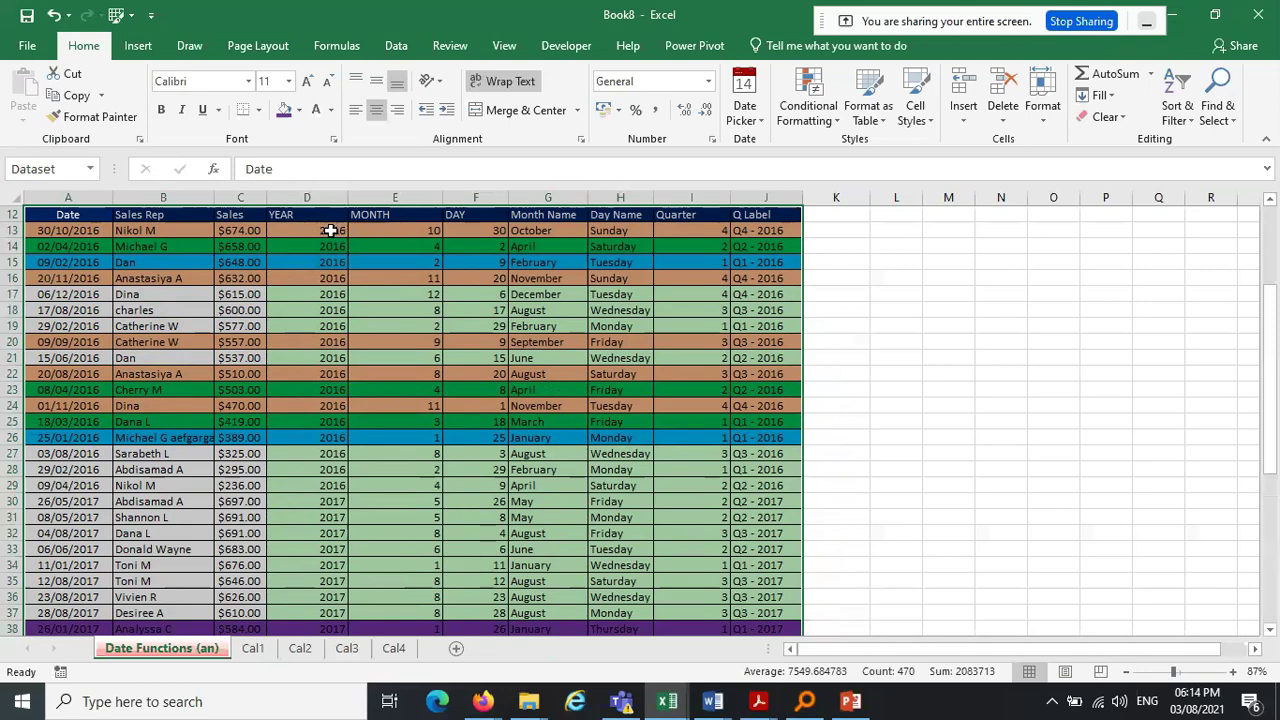
Select the 2016 YEAR values in column D to check the sorted order
drag(330, 231, 318, 600)
drag(1273, 436, 1274, 300)
drag(335, 246, 311, 500)
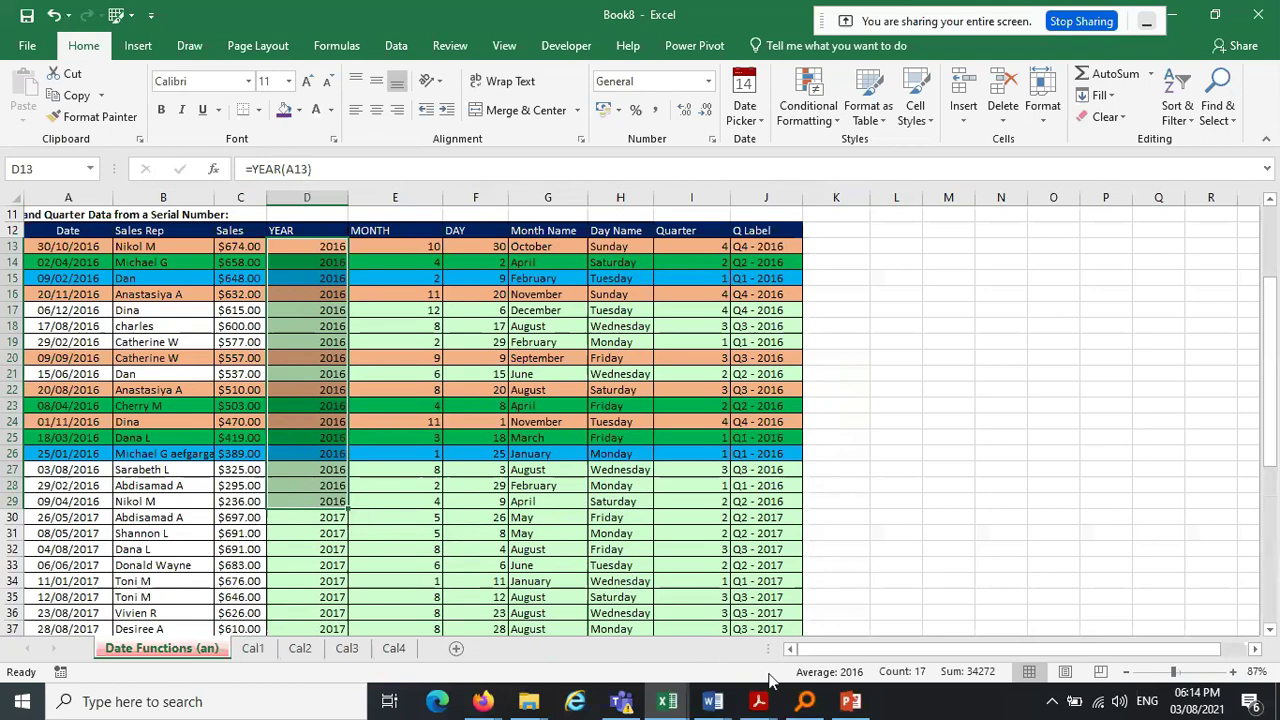
mouse_move(757, 703)
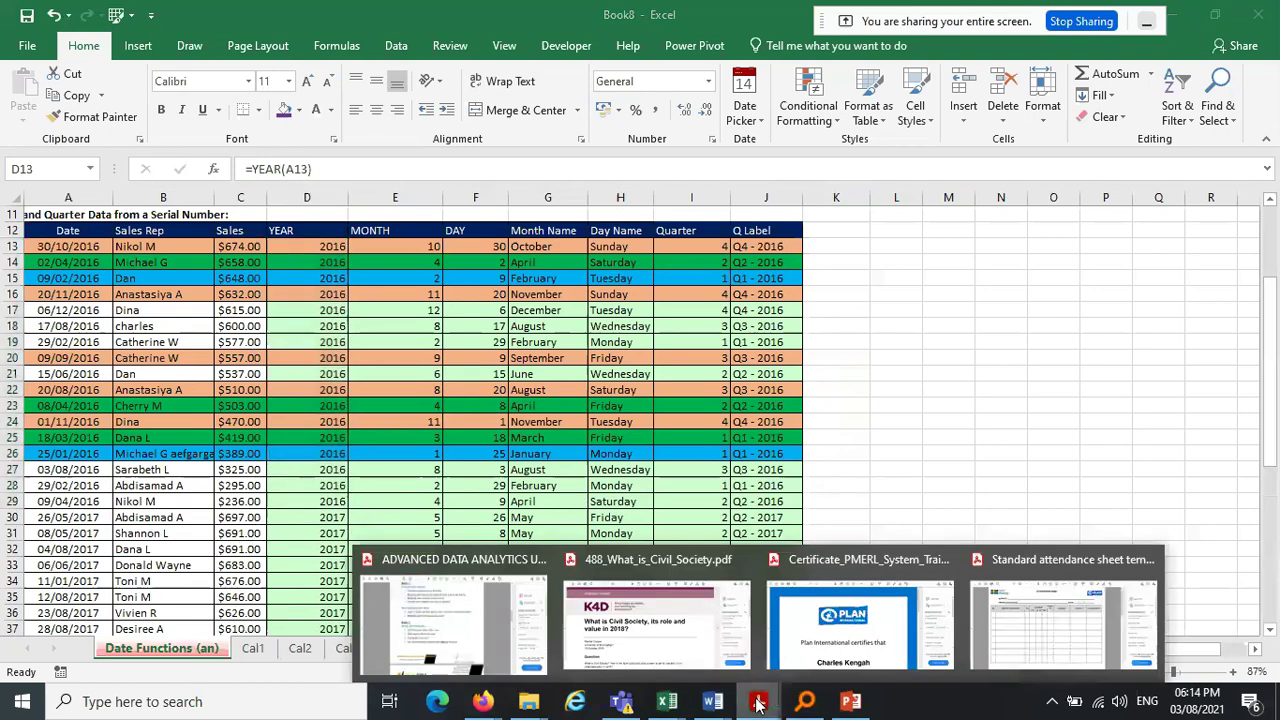
click(475, 617)
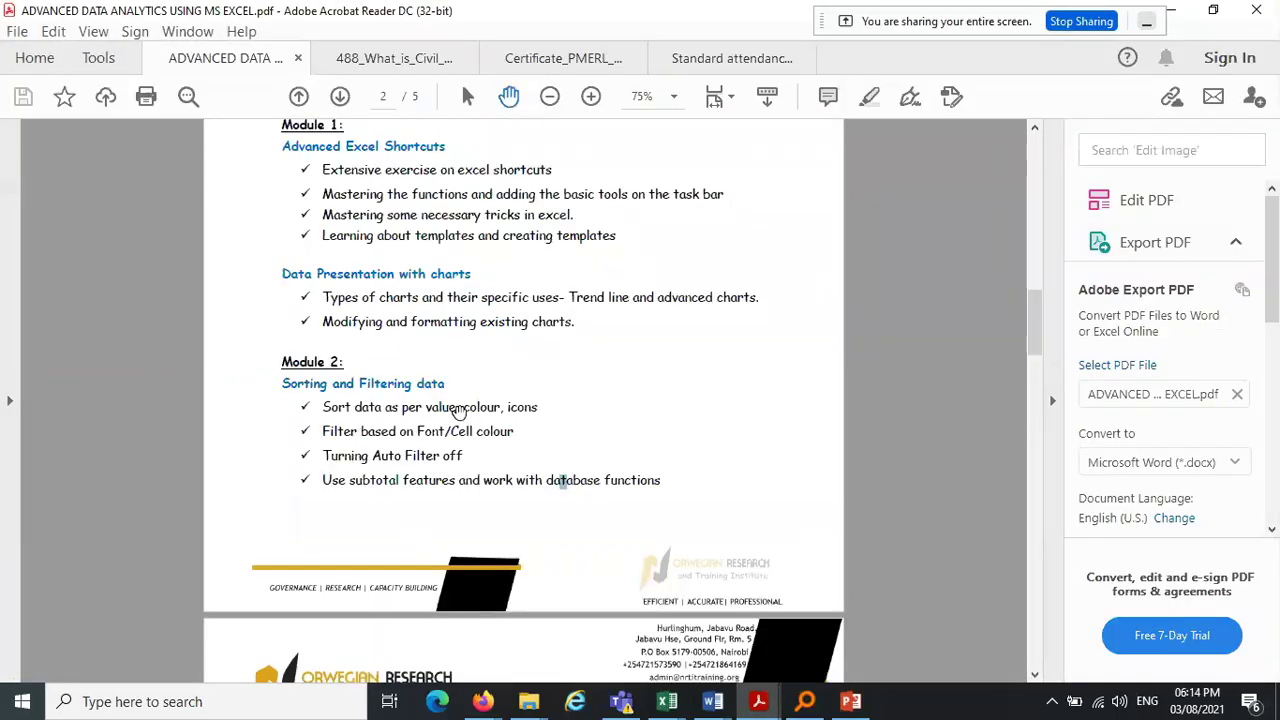
click(1175, 10)
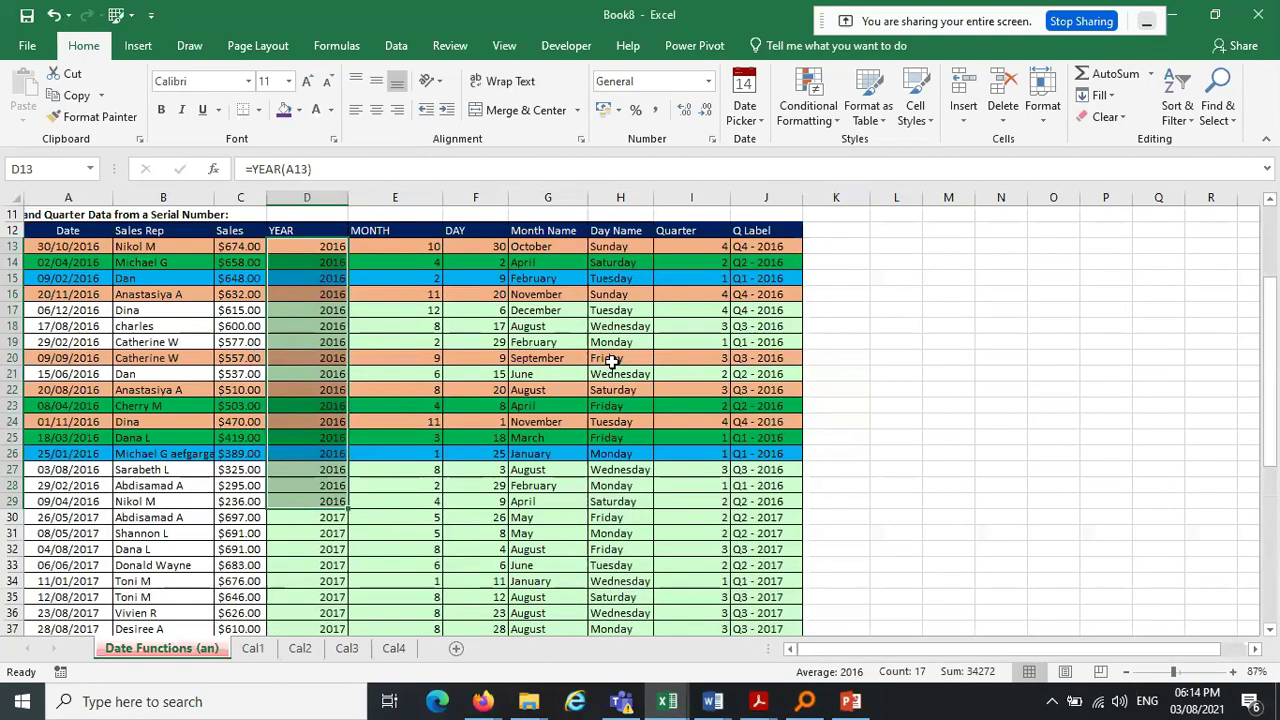
mouse_move(483, 701)
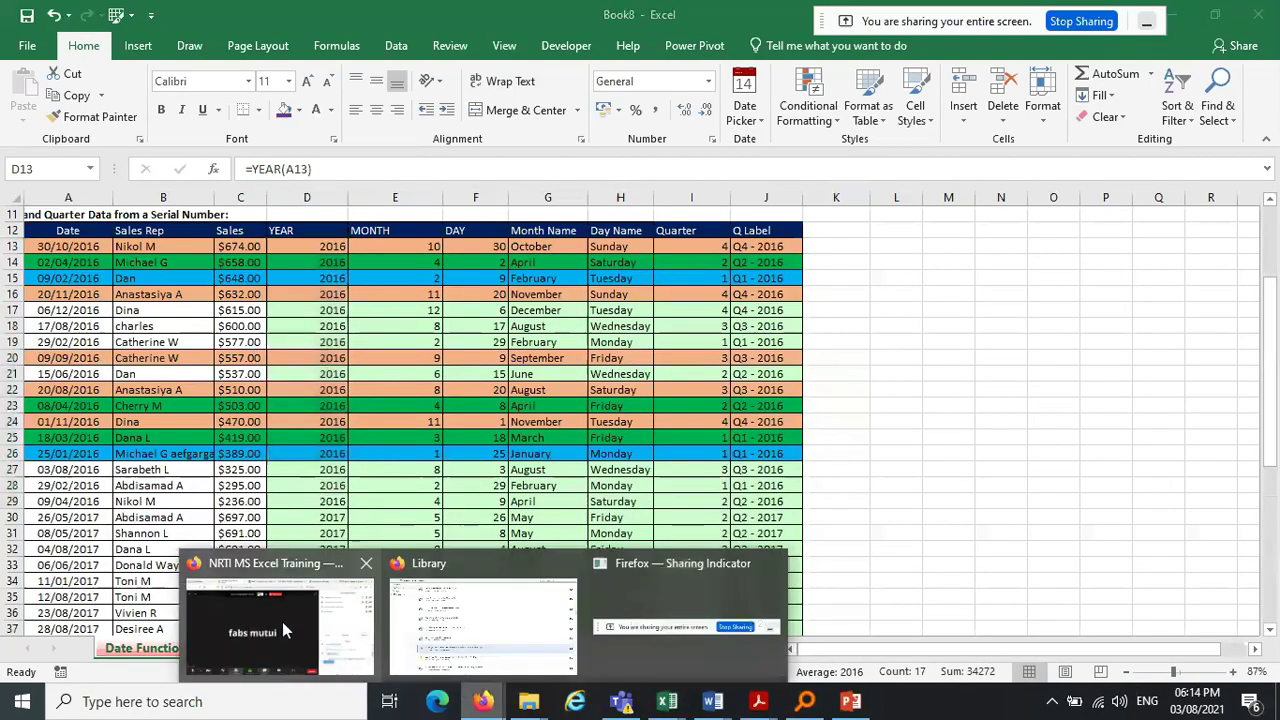
click(282, 621)
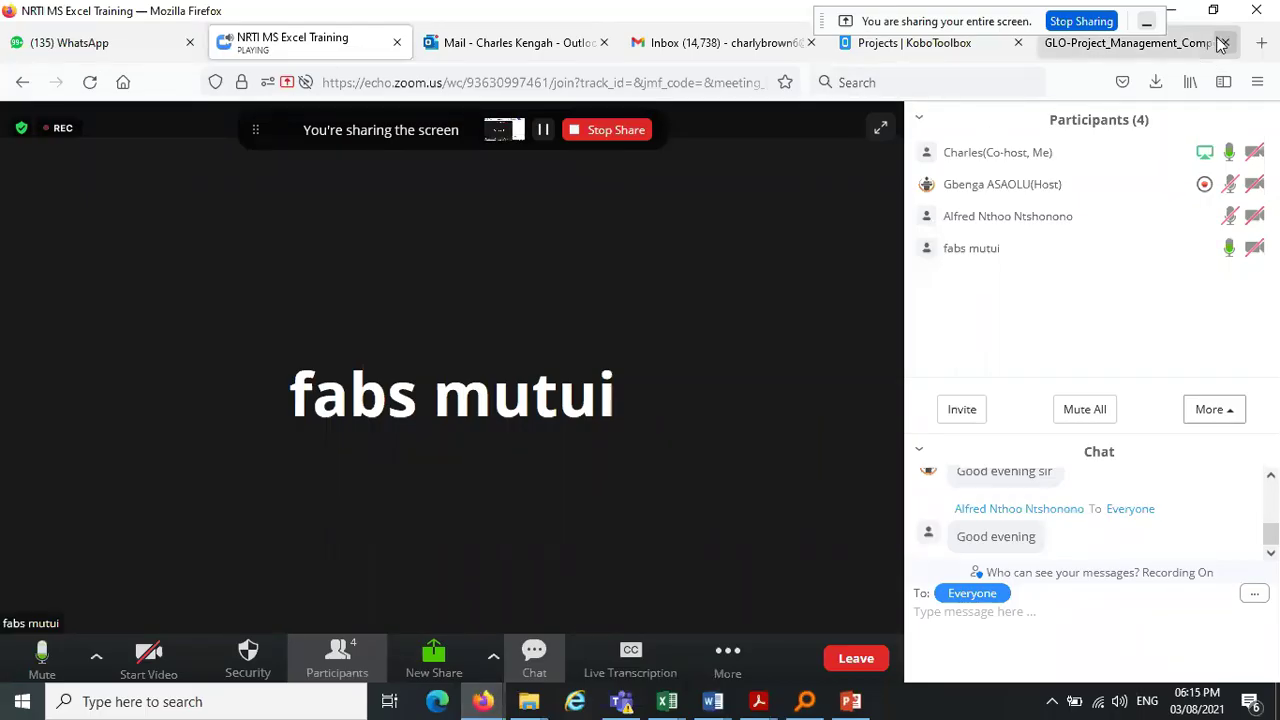
click(1173, 11)
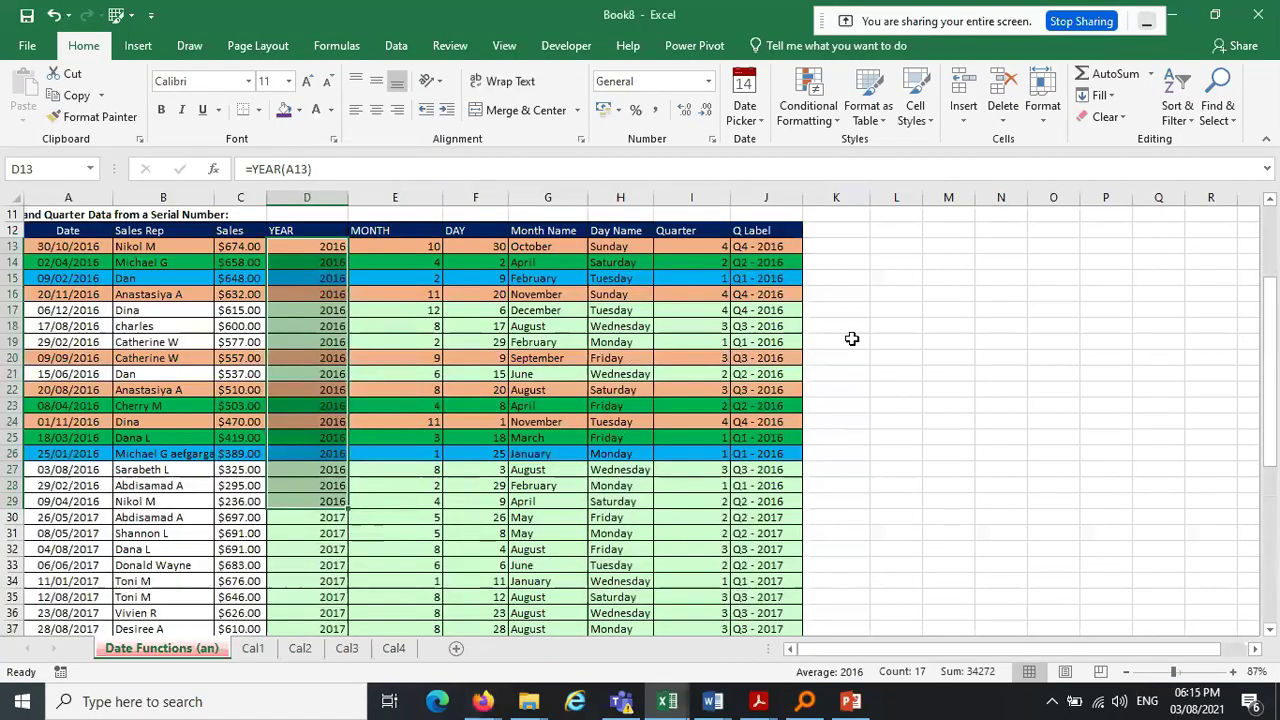
click(664, 521)
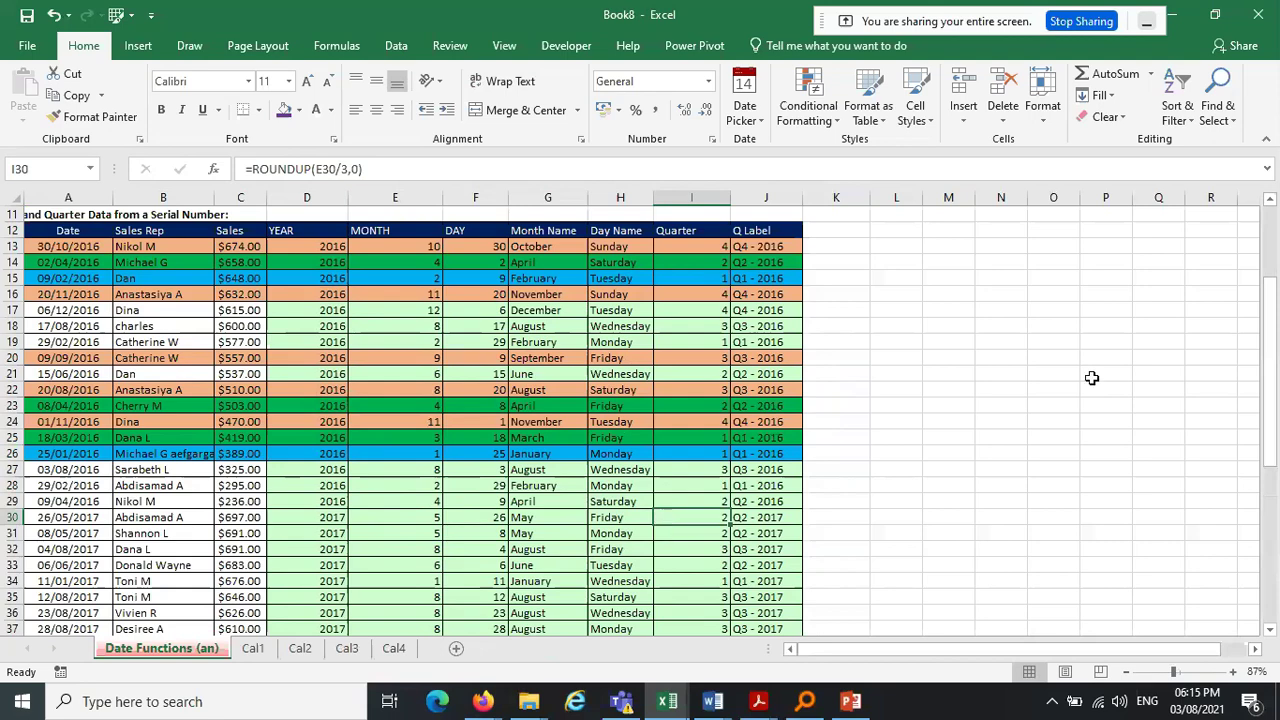
drag(1273, 346, 1276, 515)
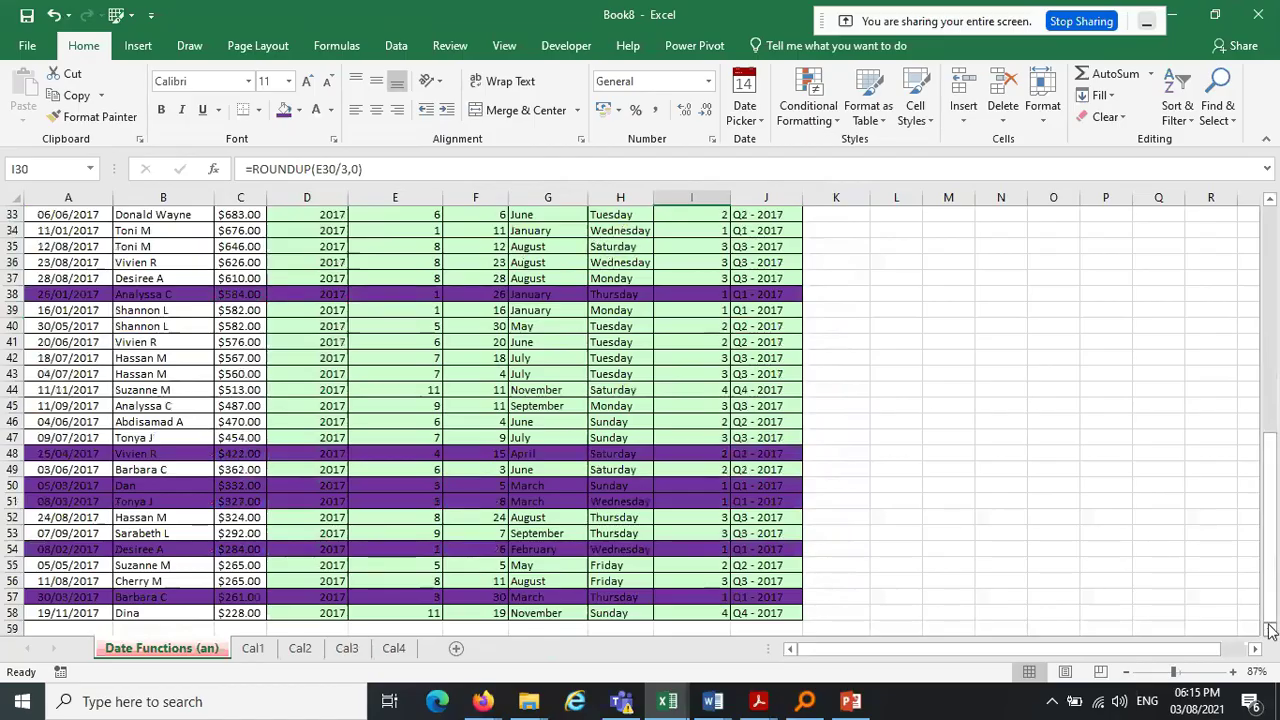
scroll(1272, 640, down, 1)
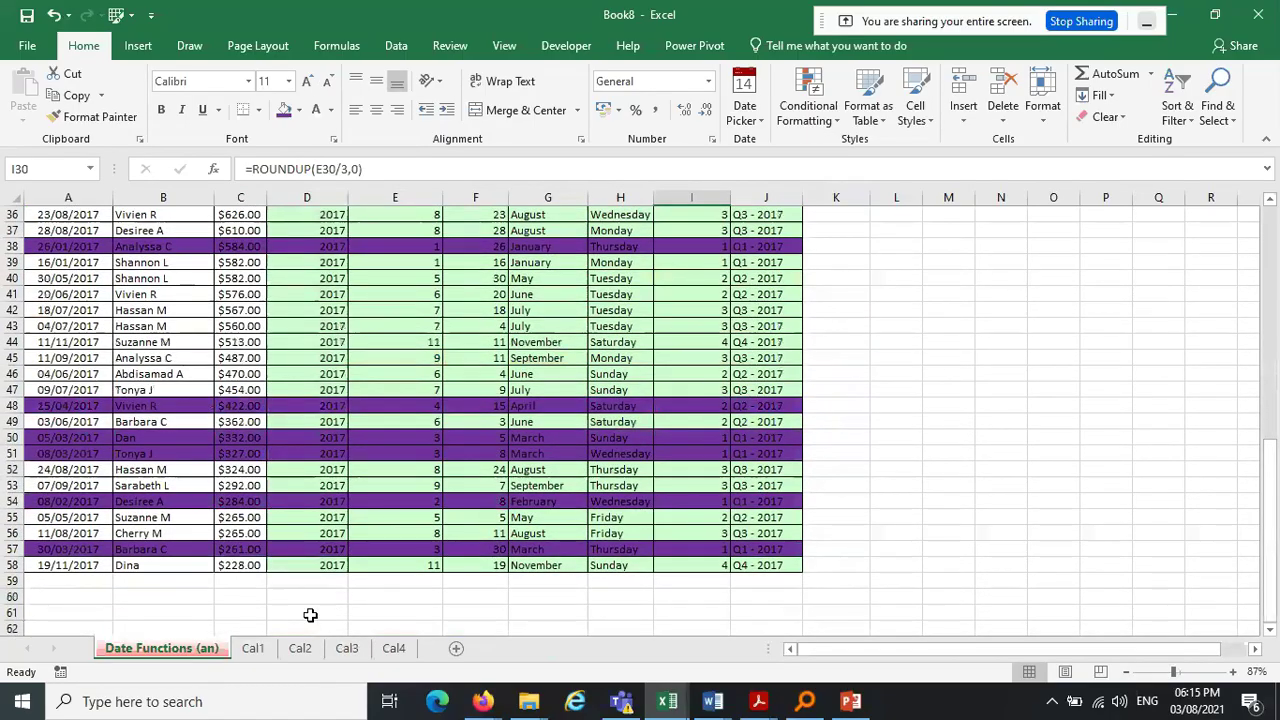
Type 'Total' in A59 and give A59:J59 All Borders
click(30, 585)
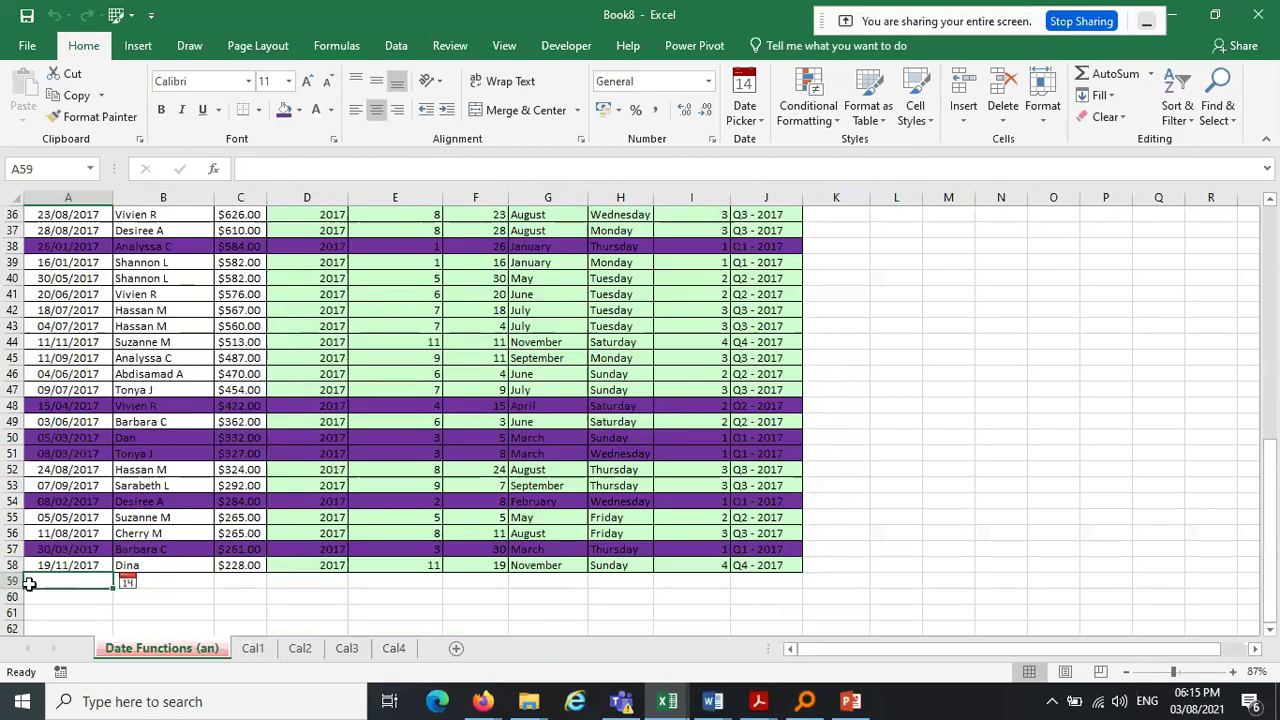
text(Total)
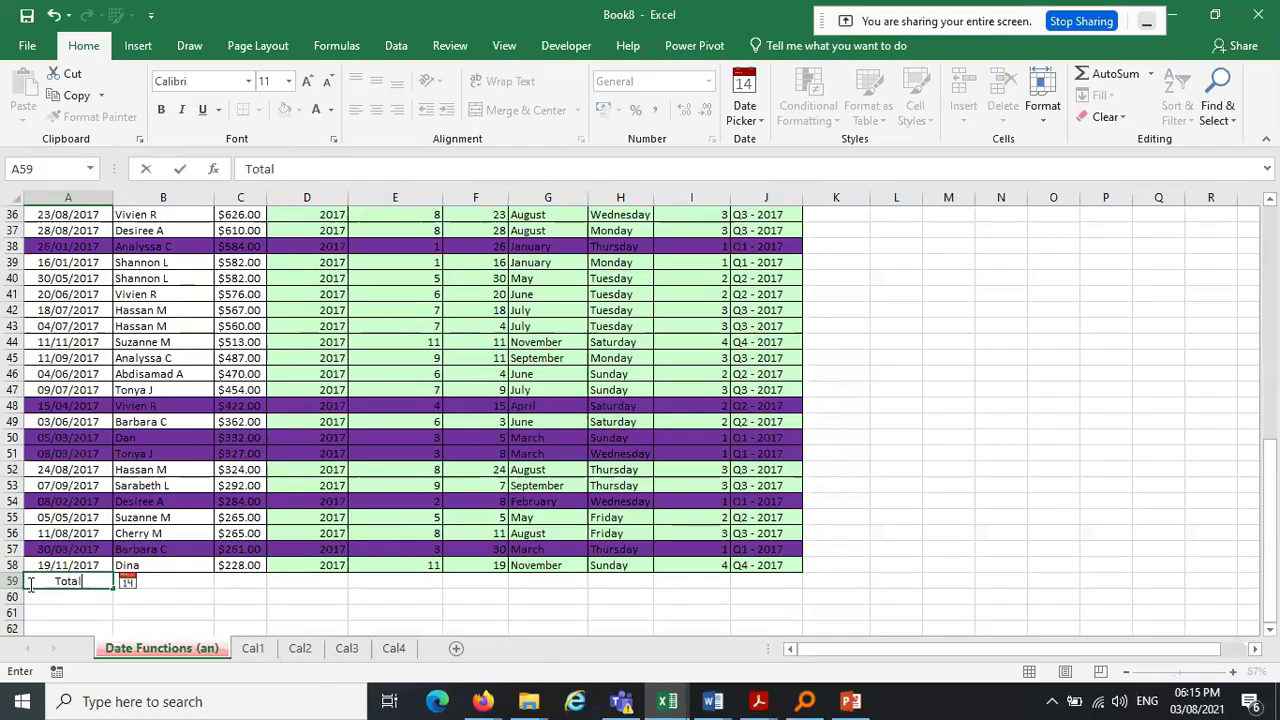
click(286, 600)
drag(60, 582, 806, 577)
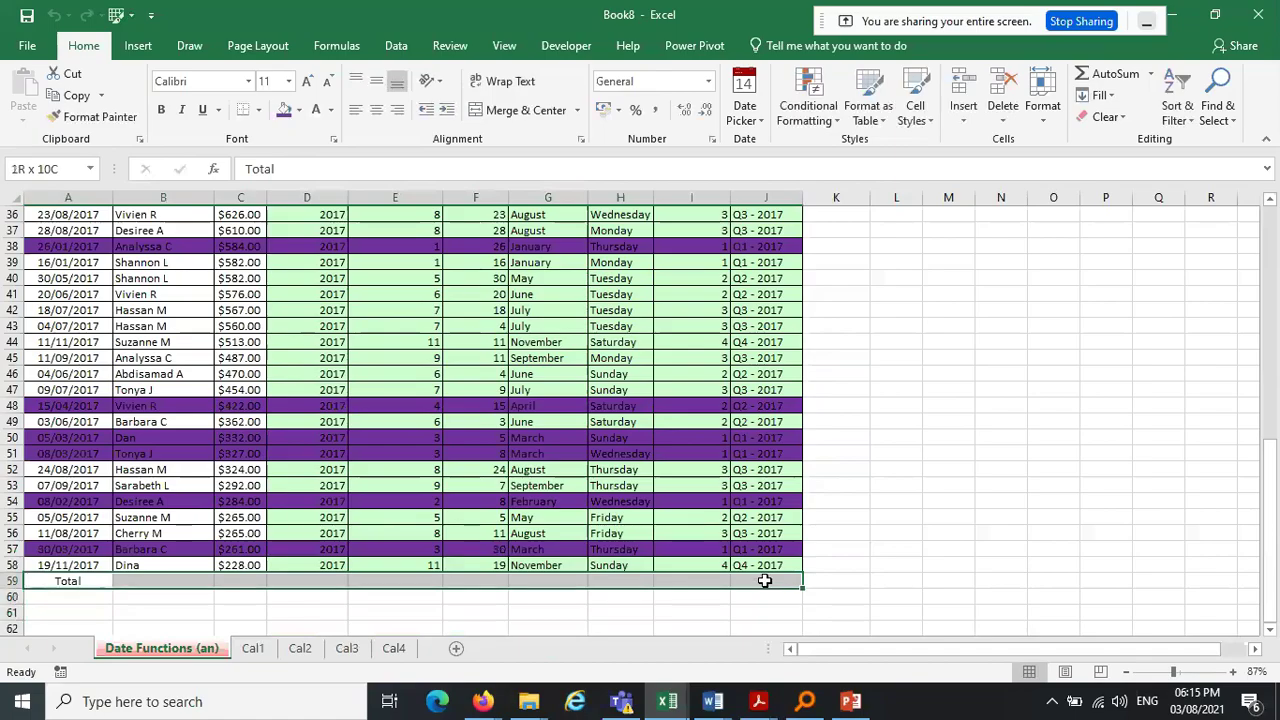
click(258, 110)
click(262, 270)
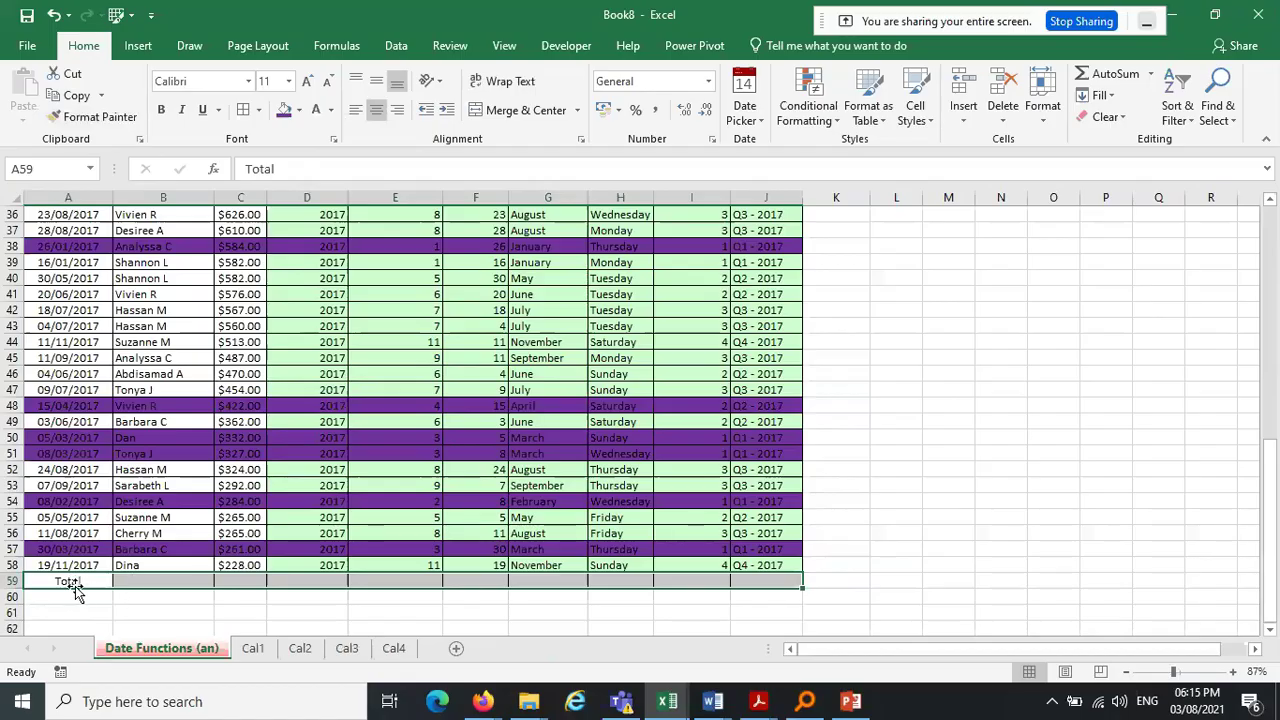
Move the Total label from A59 into B59
click(72, 581)
drag(112, 587, 176, 587)
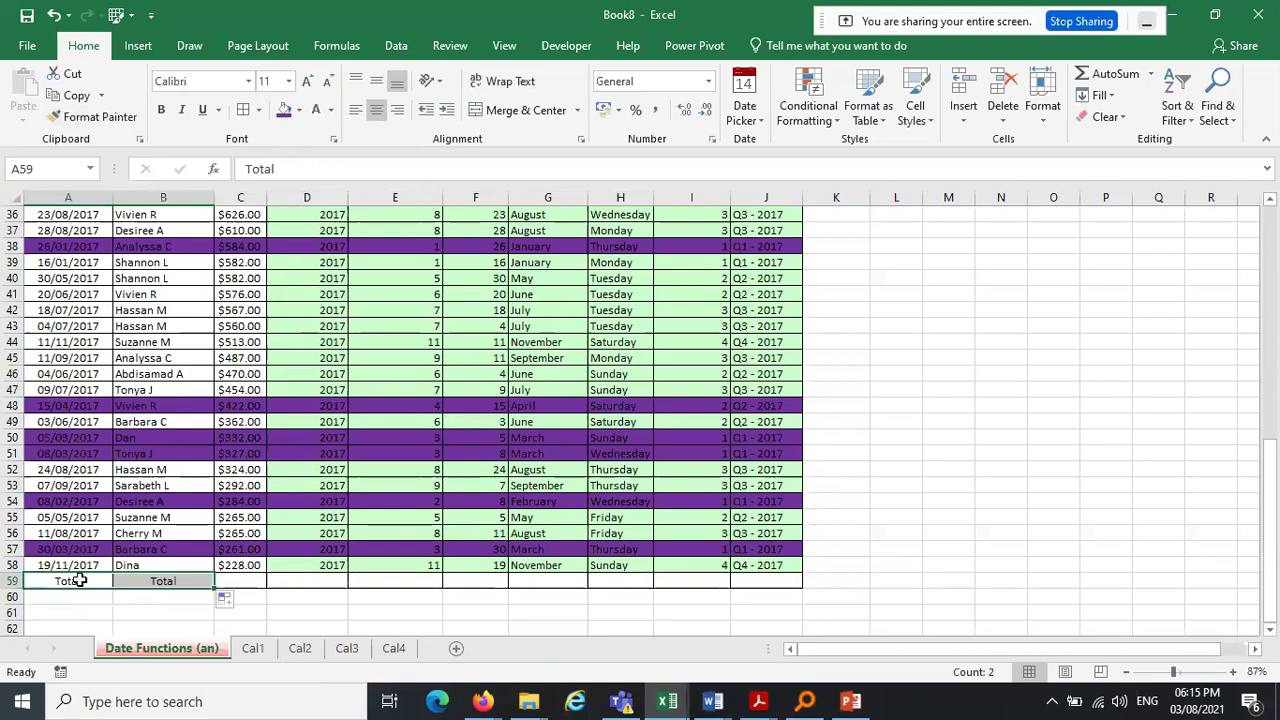
key(Delete)
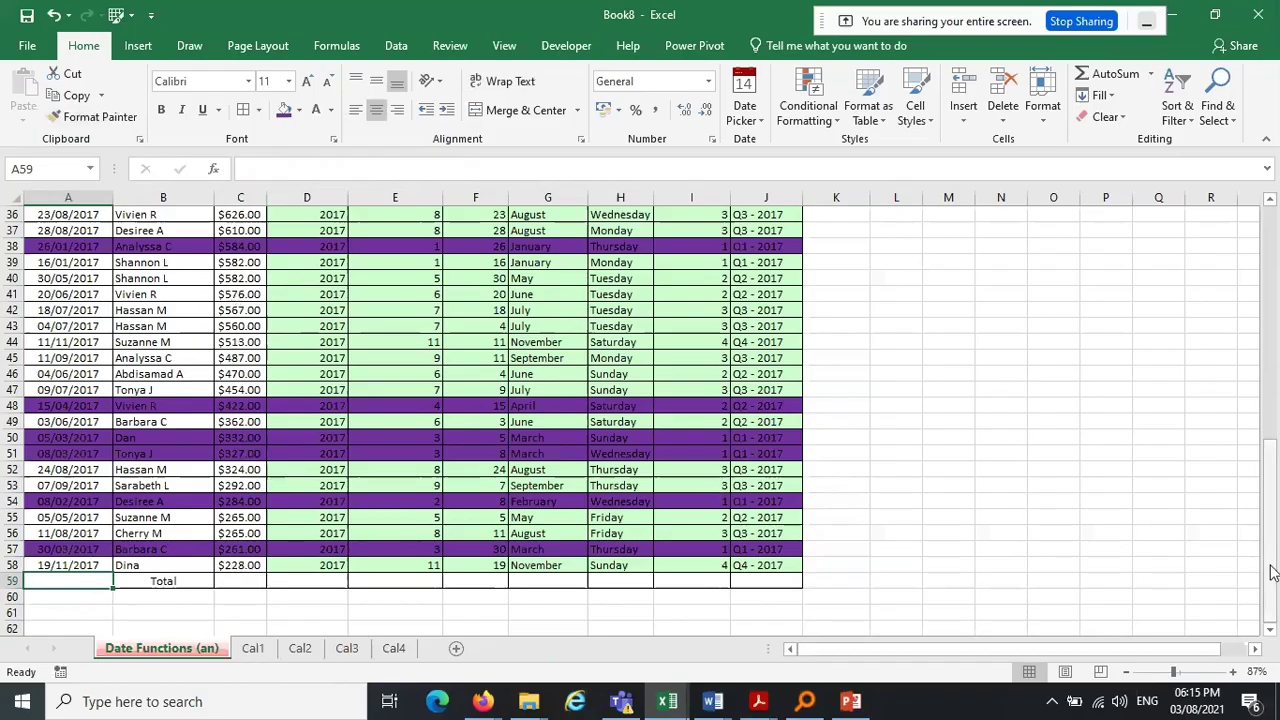
scroll(1272, 572, up, 8)
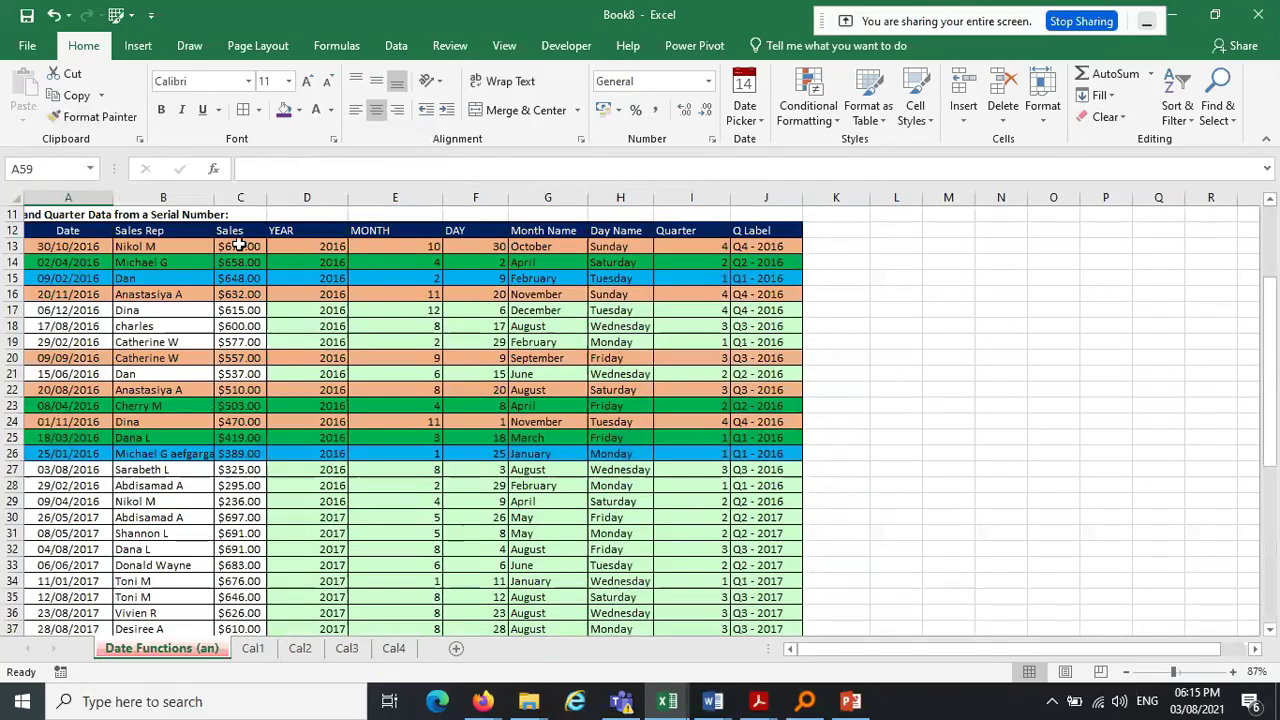
Create column names from the top row of the Dataset range
click(66, 230)
click(89, 169)
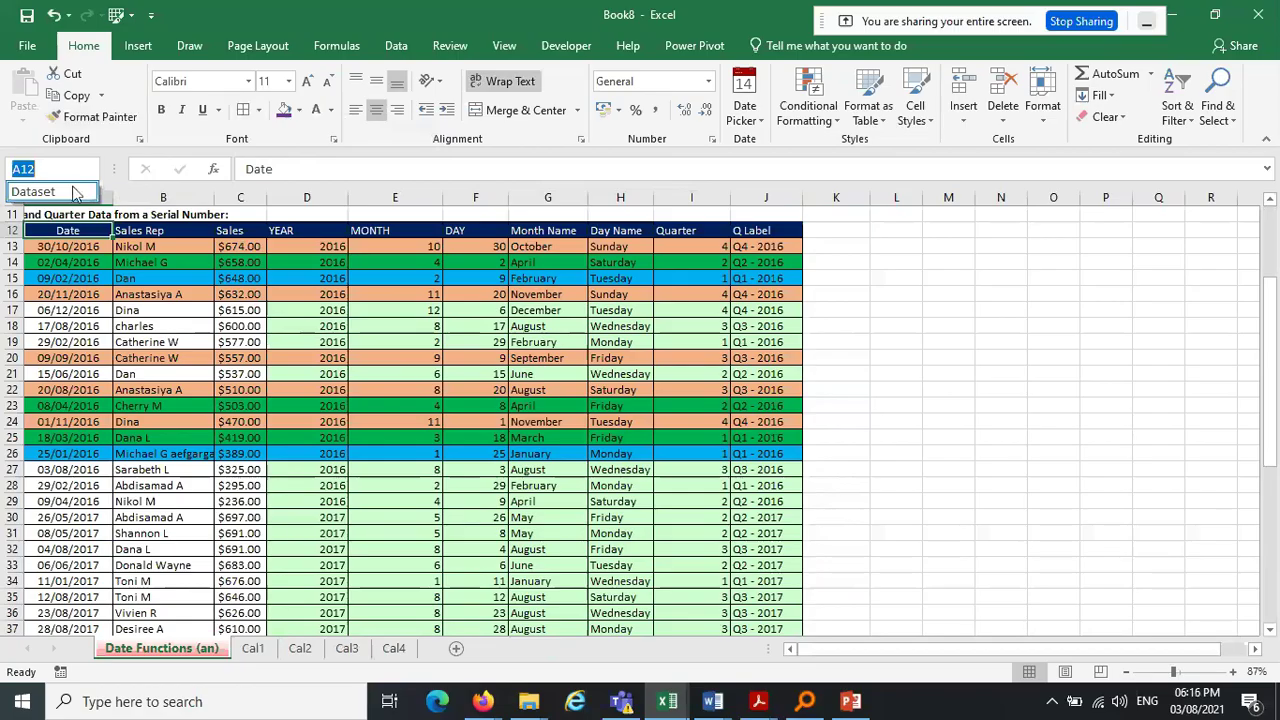
click(40, 190)
click(336, 46)
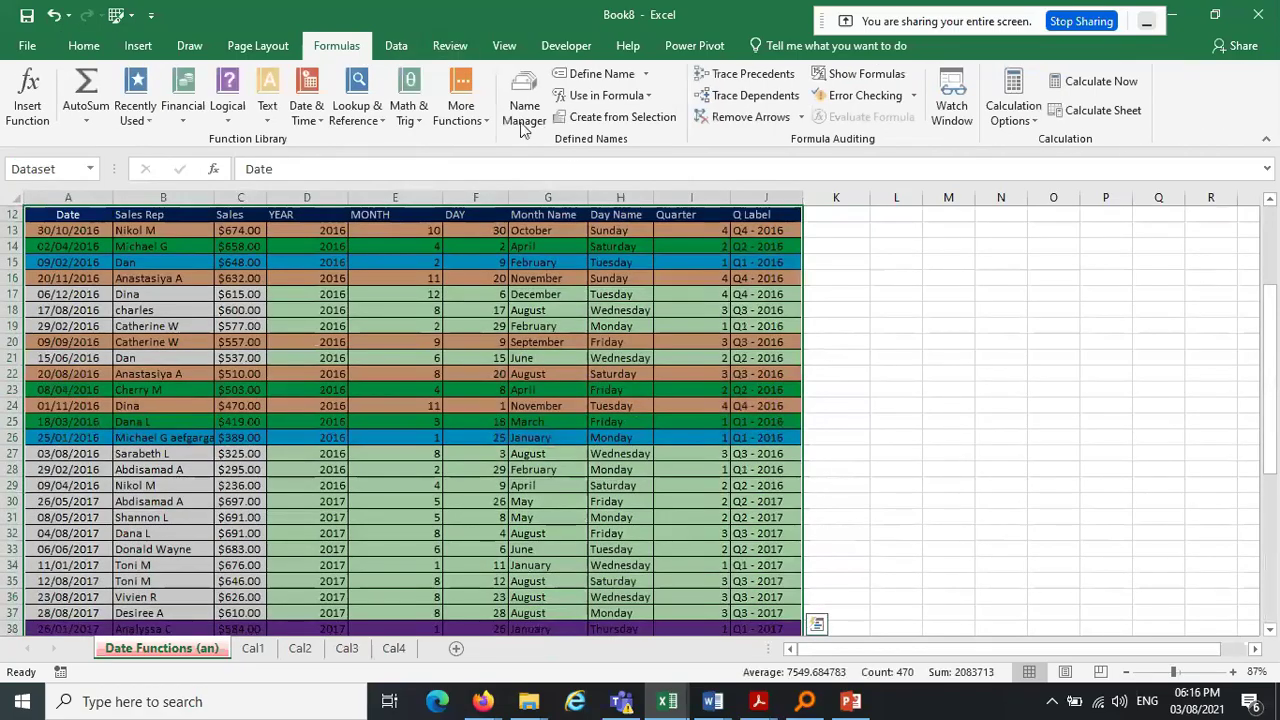
click(610, 117)
click(448, 439)
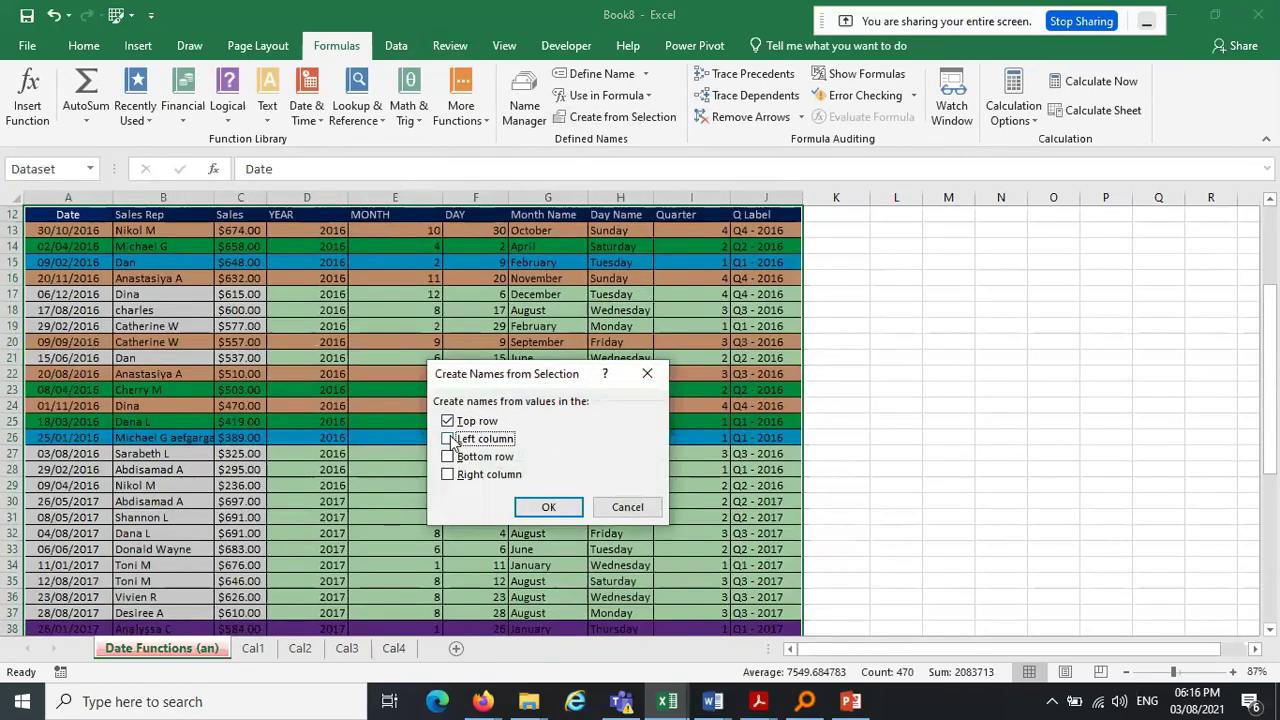
click(560, 510)
drag(1269, 456, 1270, 606)
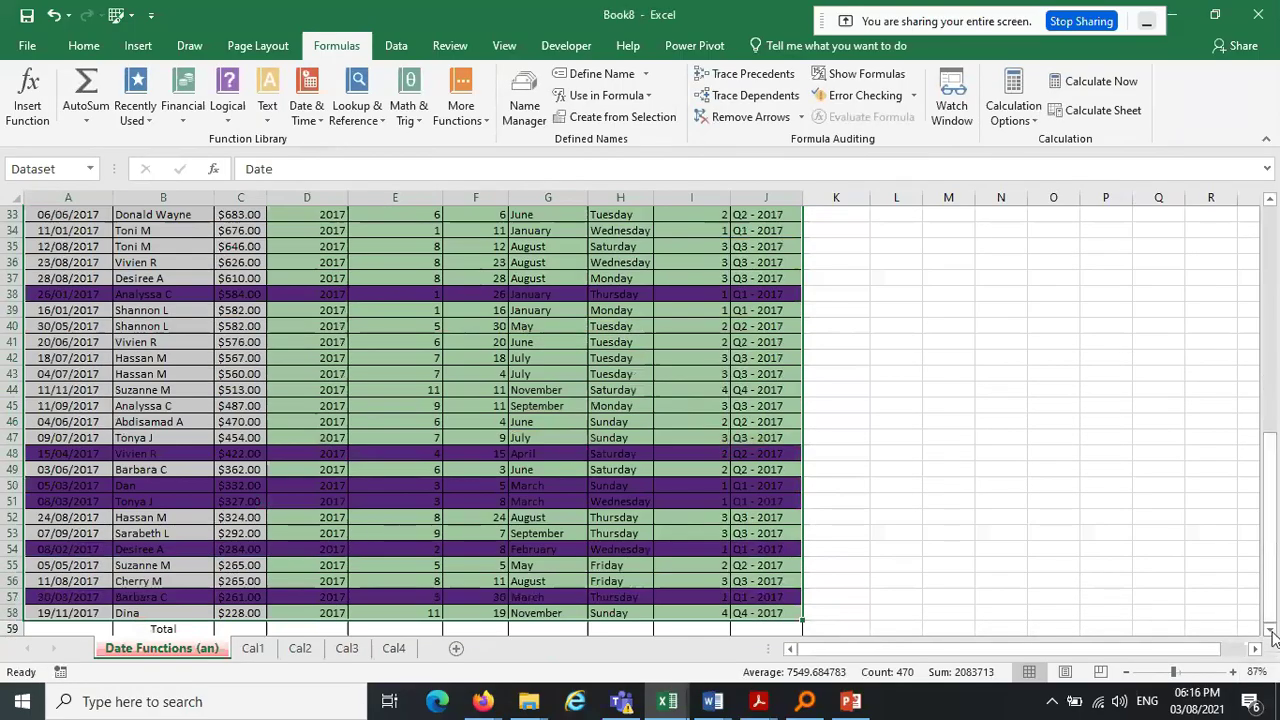
scroll(1048, 622, down, 2)
Enter =SUM(Sales) in C59 to total the Sales column
click(246, 565)
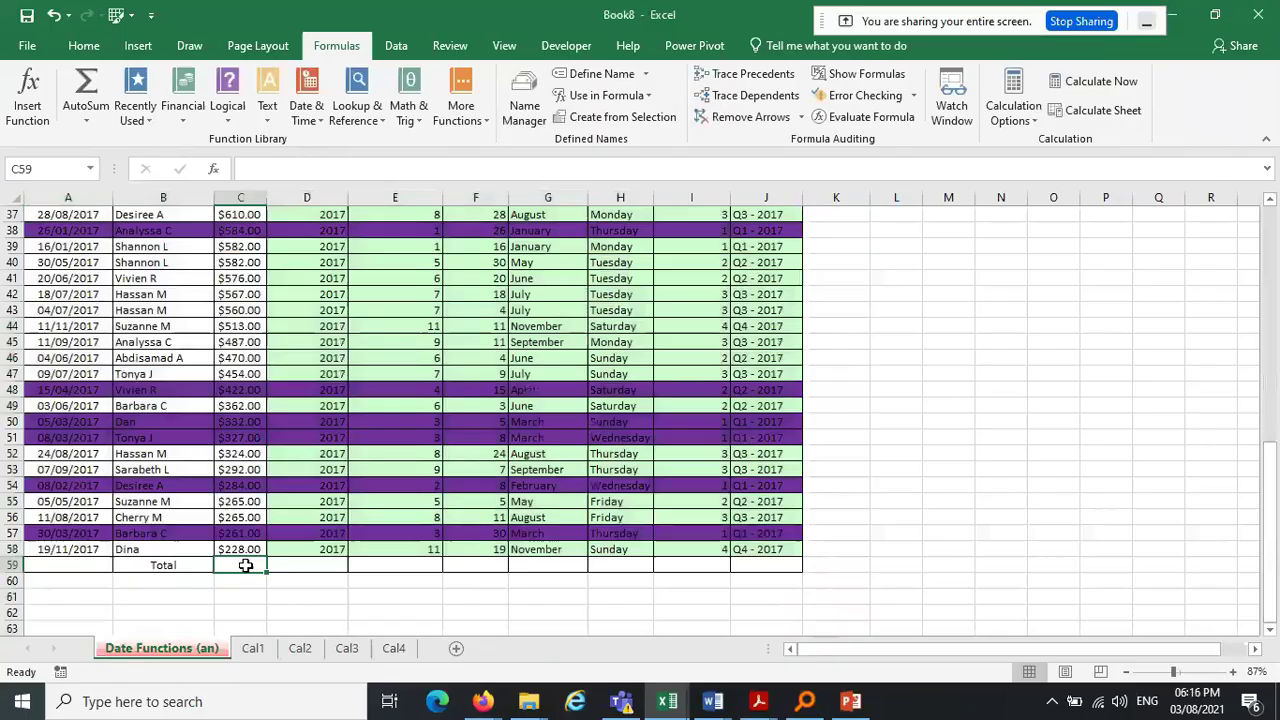
text(=sum)
key(Tab)
text(q)
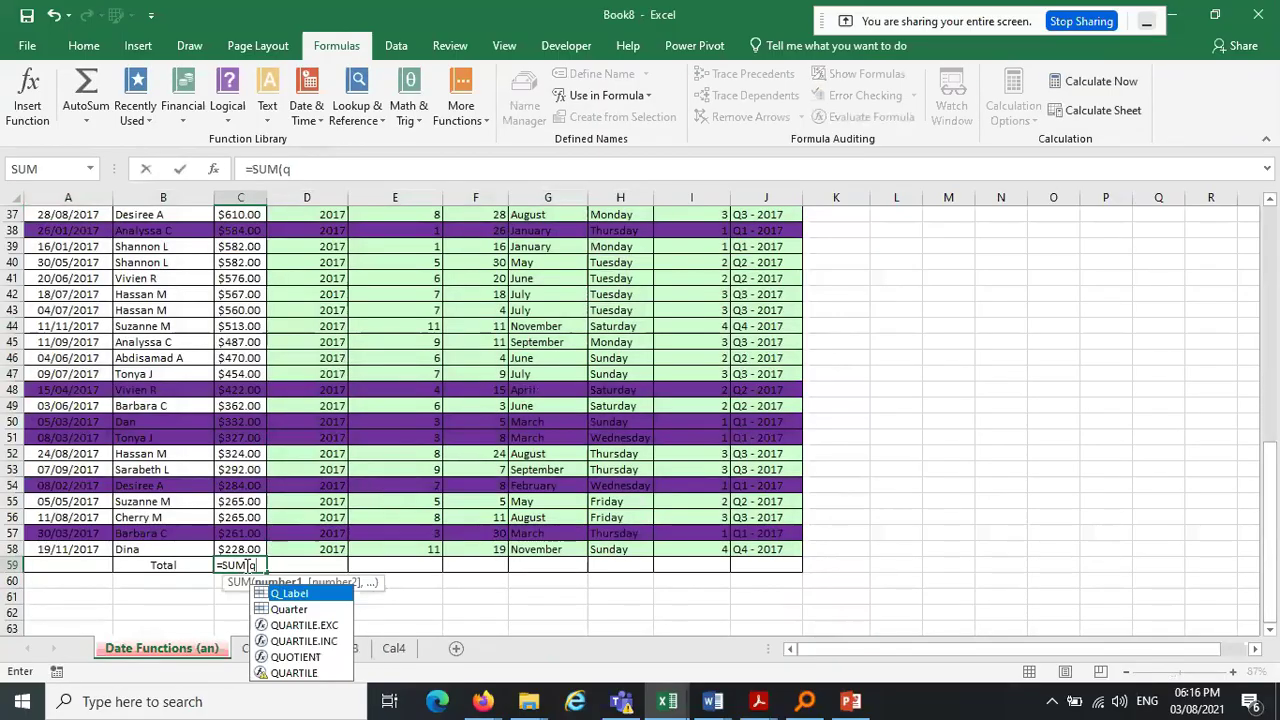
key(BackSpace)
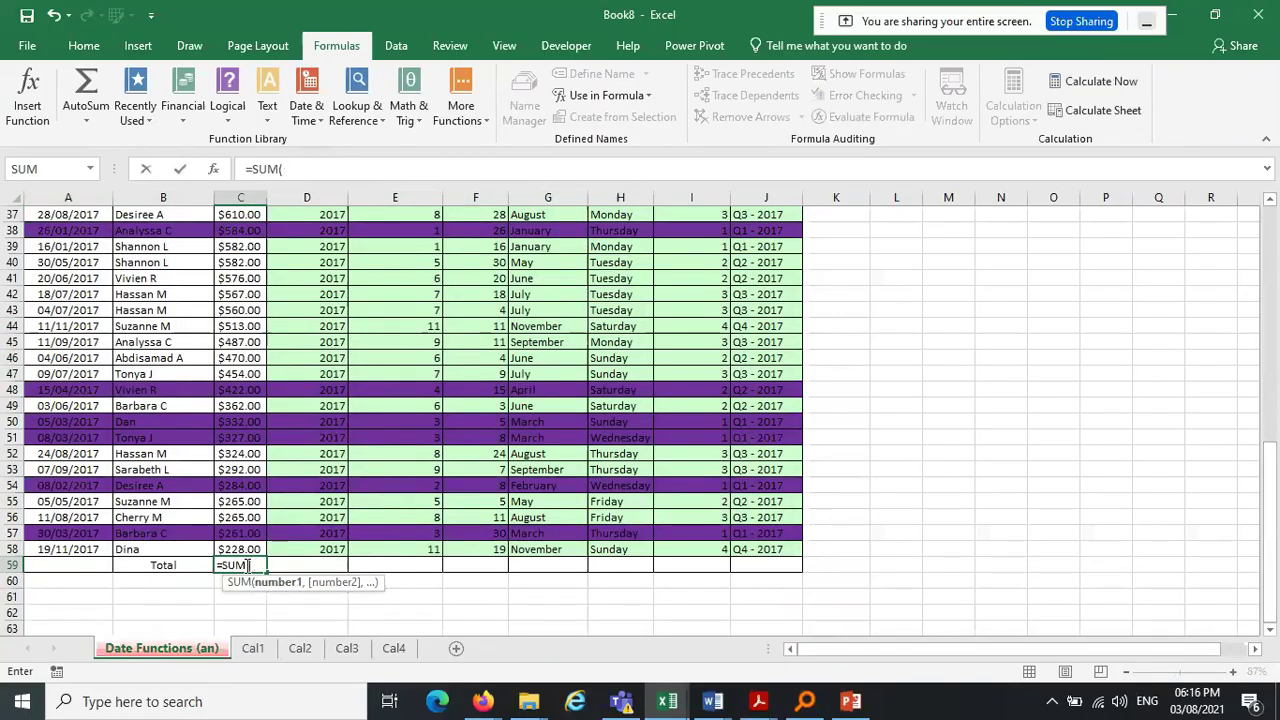
text(s)
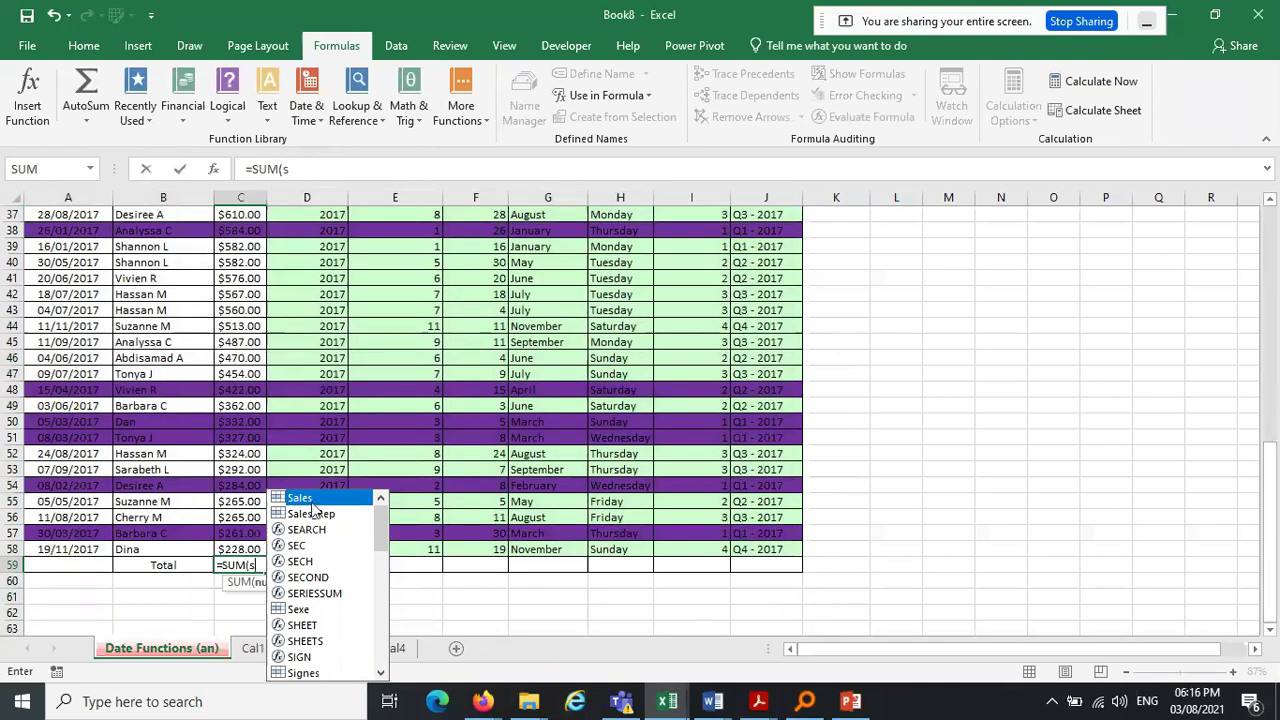
text(ales))
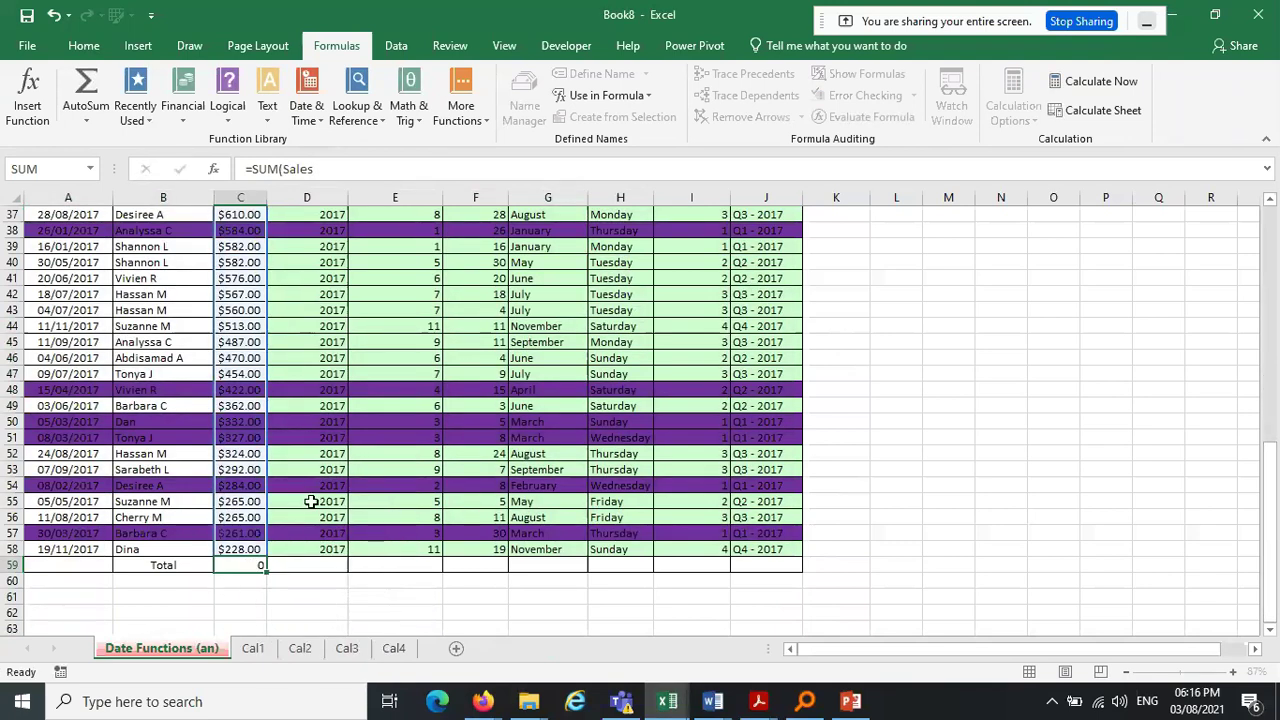
key(Return)
Copy C56's currency format onto C58 and C59 so C58 reads $228.00
click(248, 549)
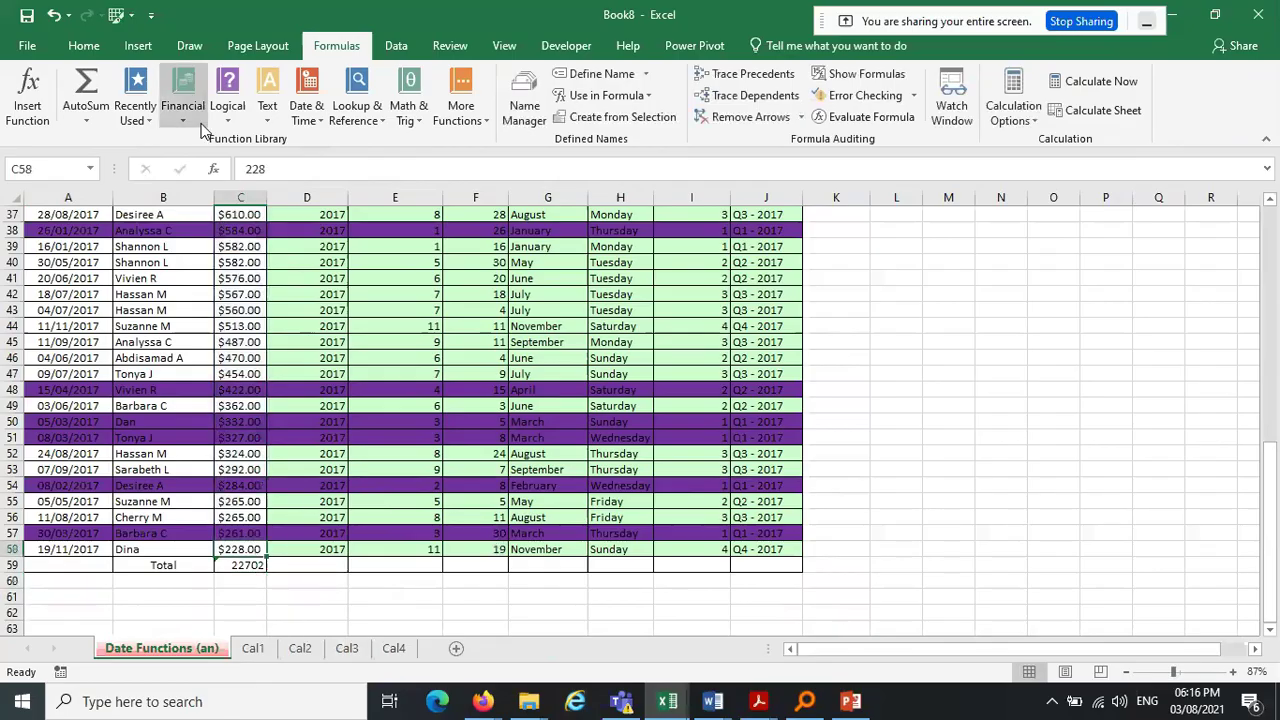
click(100, 44)
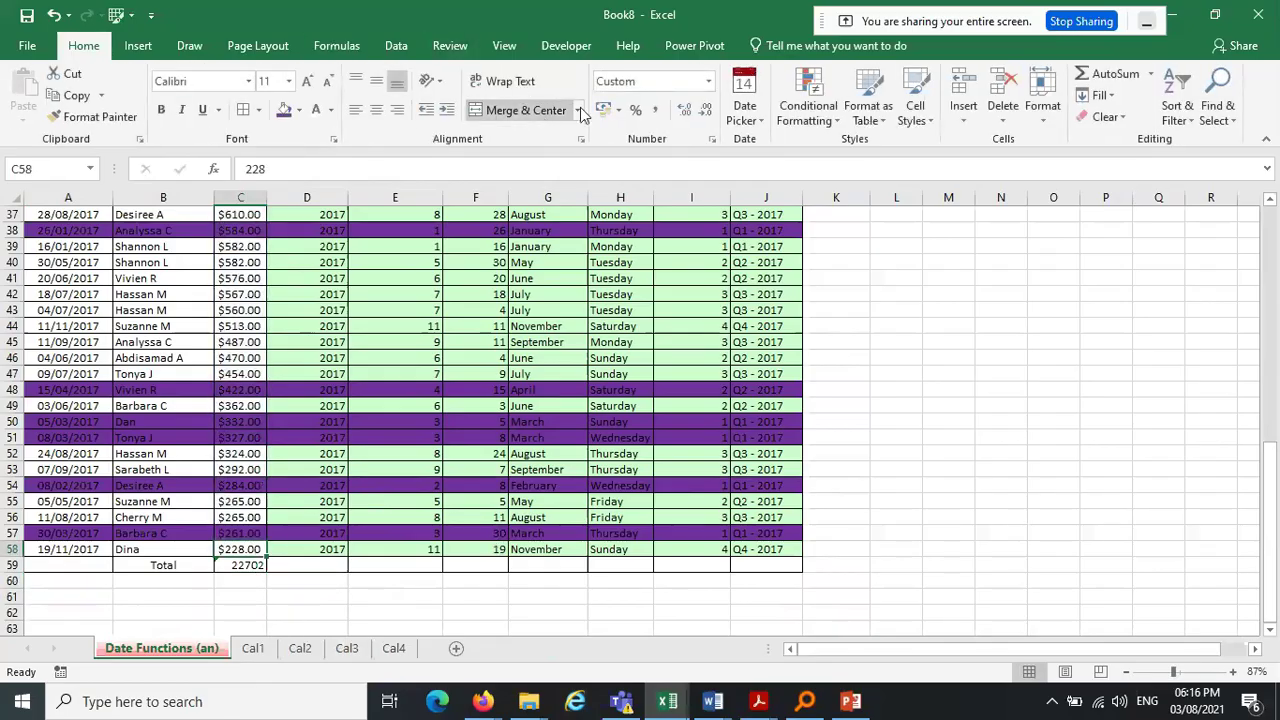
click(635, 110)
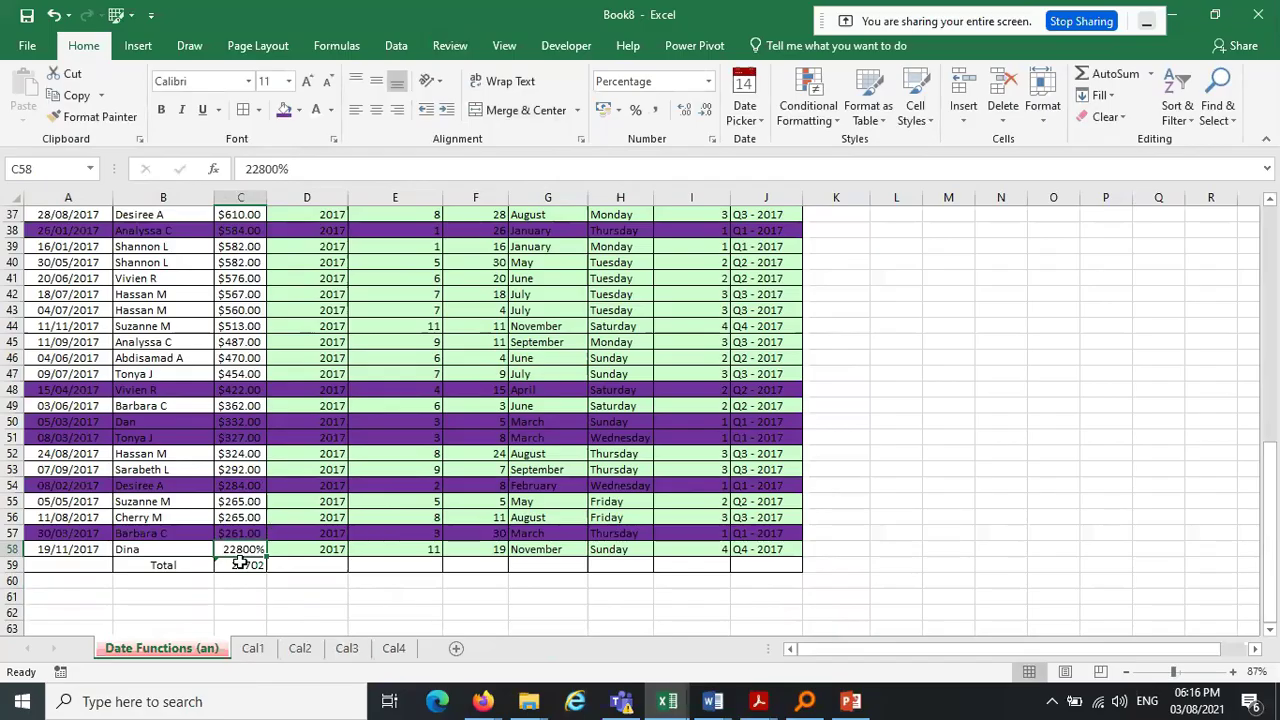
click(659, 114)
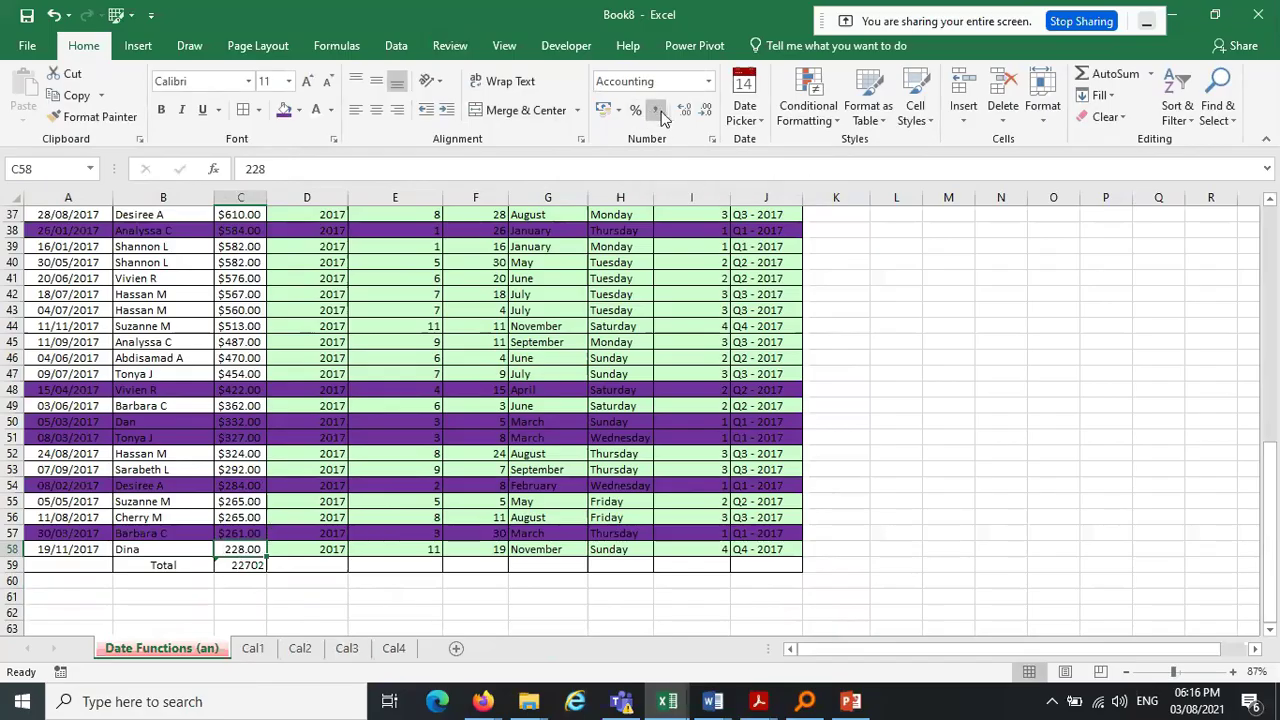
click(243, 518)
click(88, 117)
drag(240, 549, 237, 565)
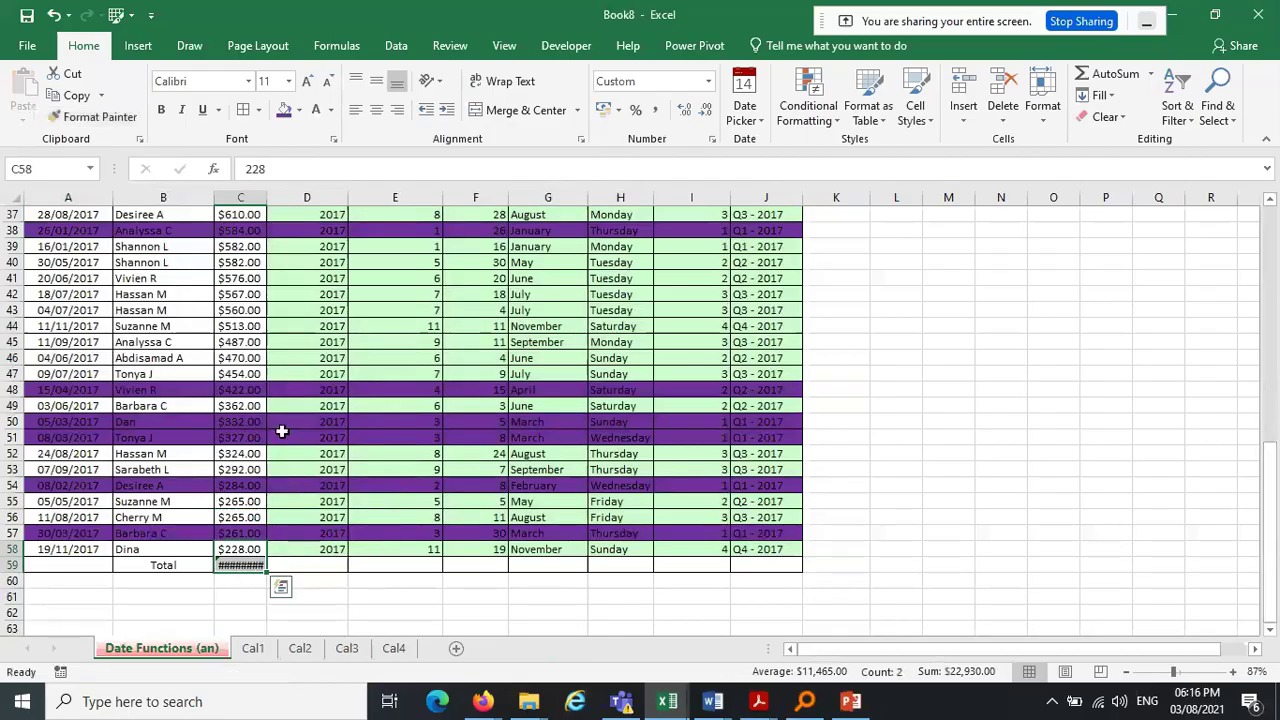
Widen column C and remove both decimals so the total shows $22,702
drag(268, 197, 309, 198)
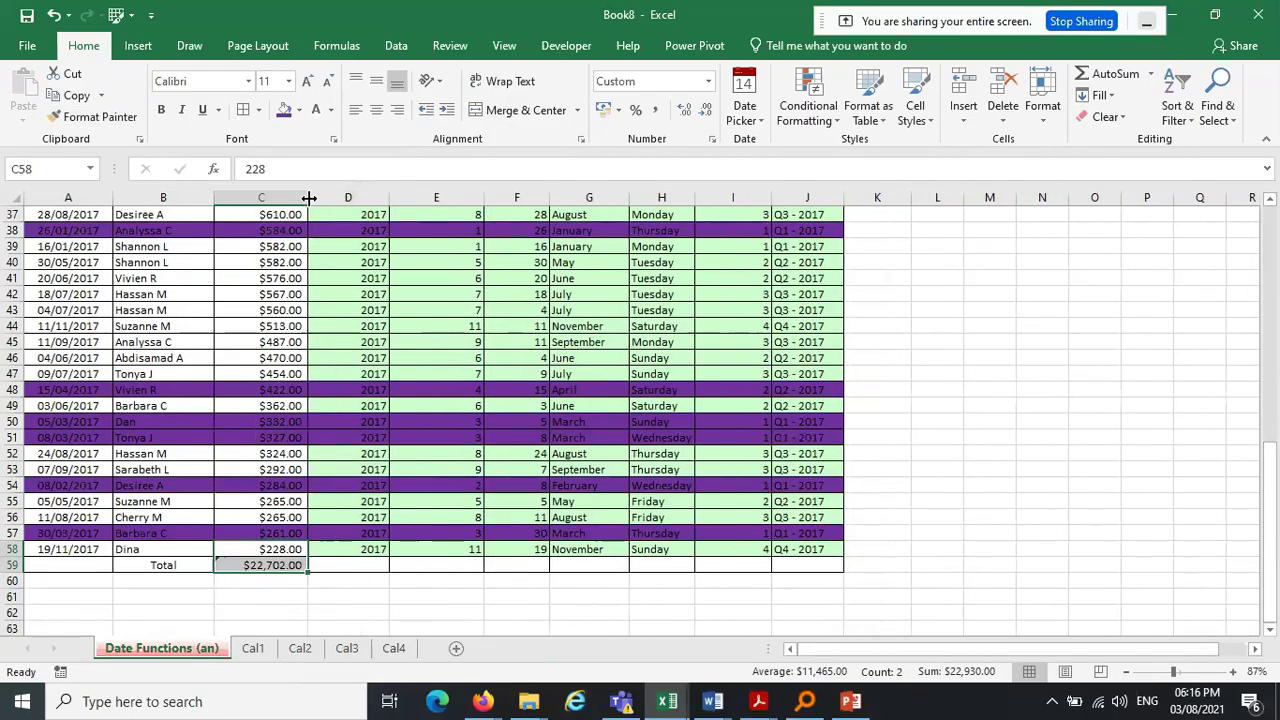
click(265, 565)
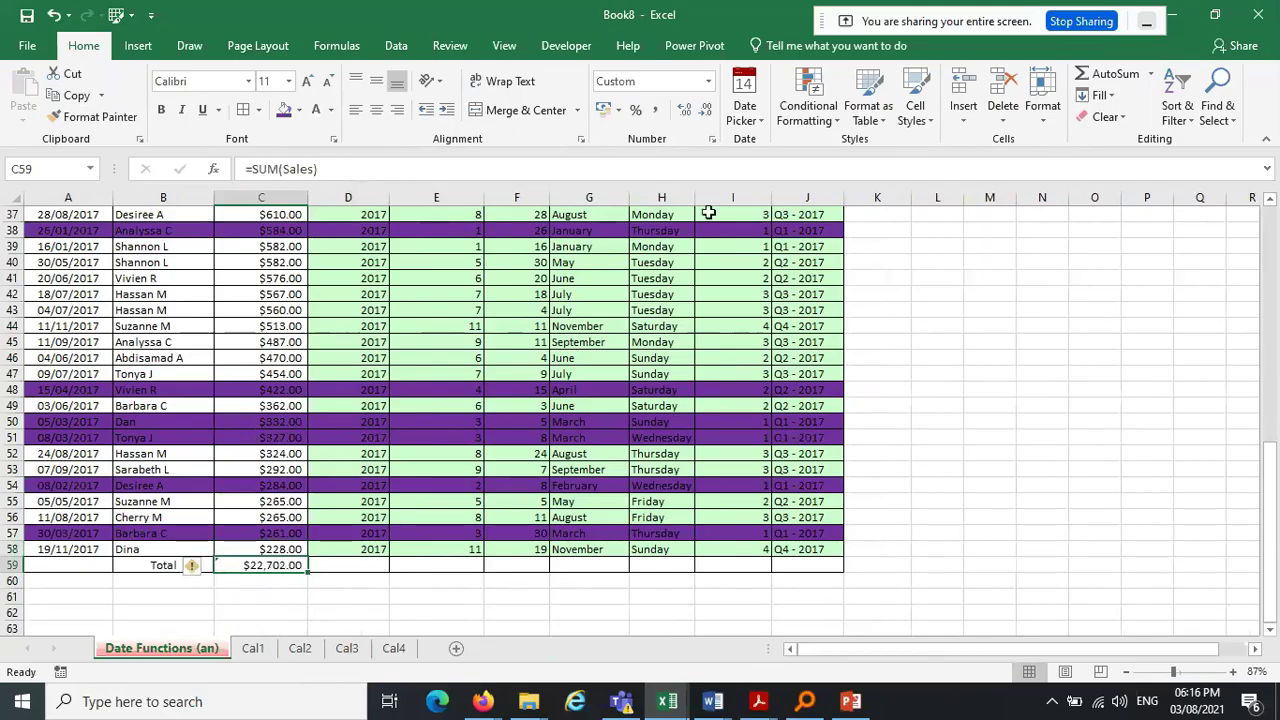
click(705, 110)
click(705, 110)
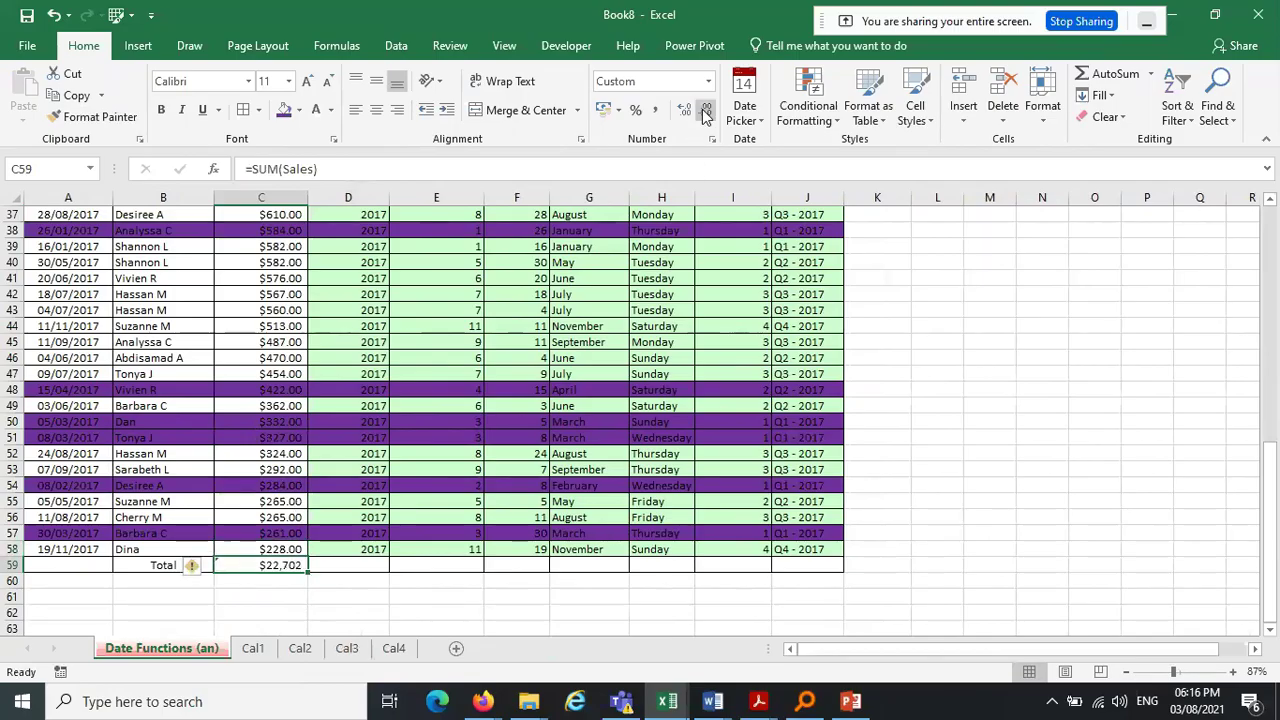
drag(57, 564, 817, 557)
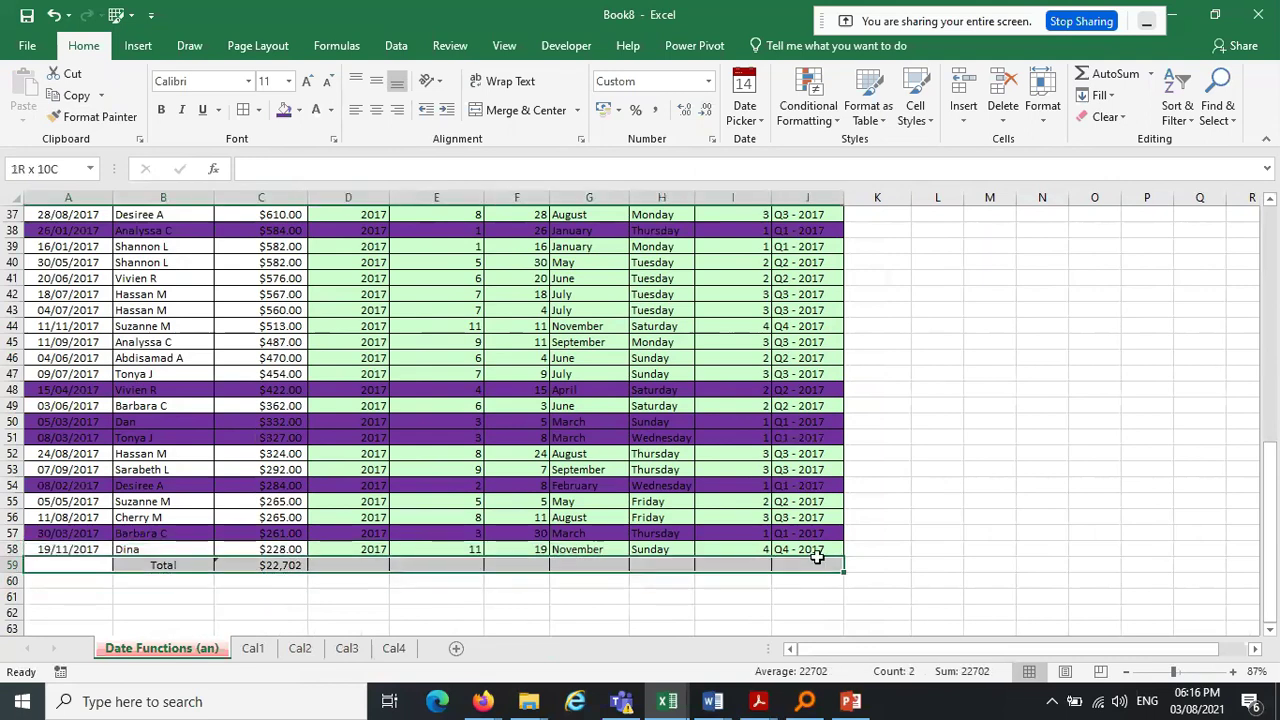
Fill the Total row A59:J59 light green and make its text bold
click(298, 110)
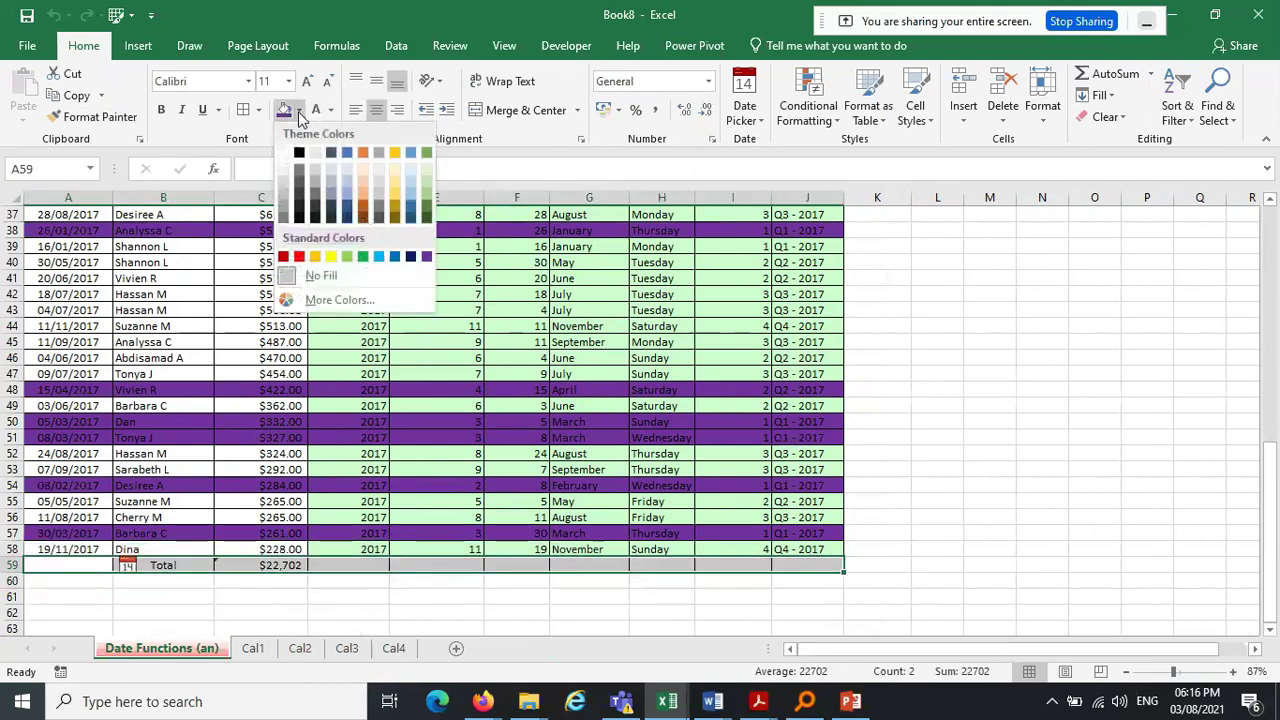
click(345, 260)
click(160, 110)
click(941, 386)
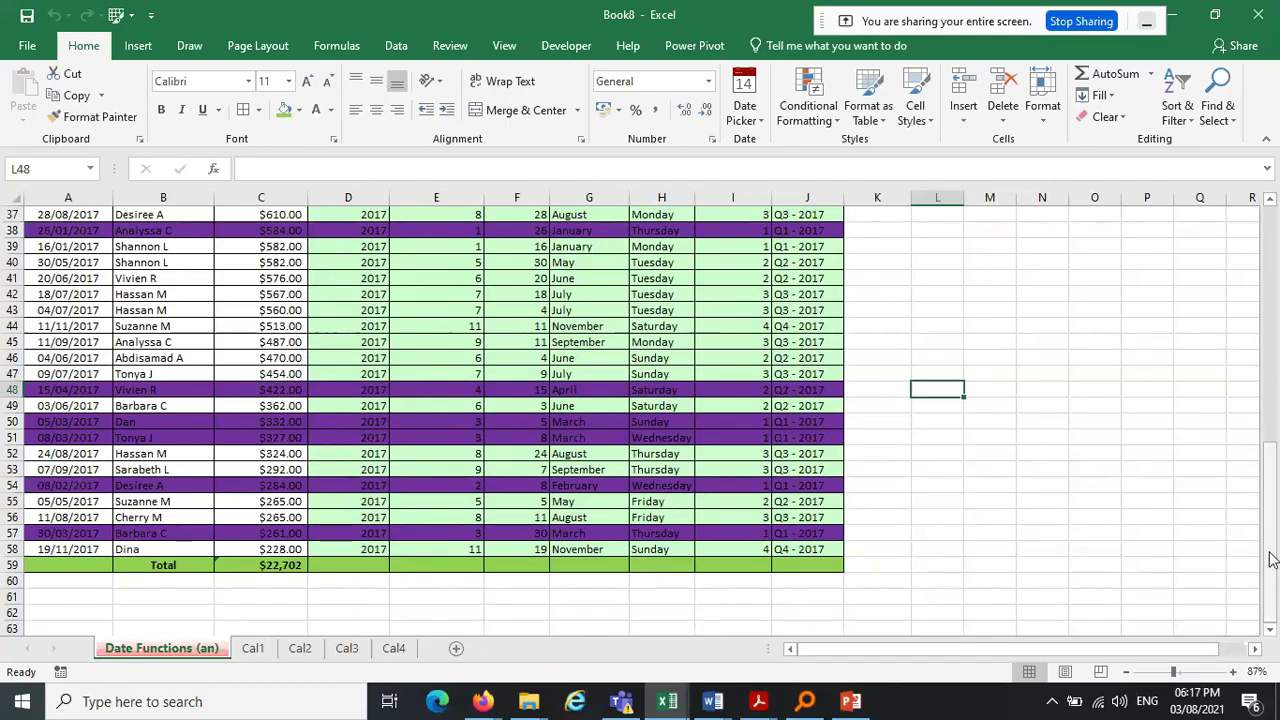
scroll(1273, 377, up, 9)
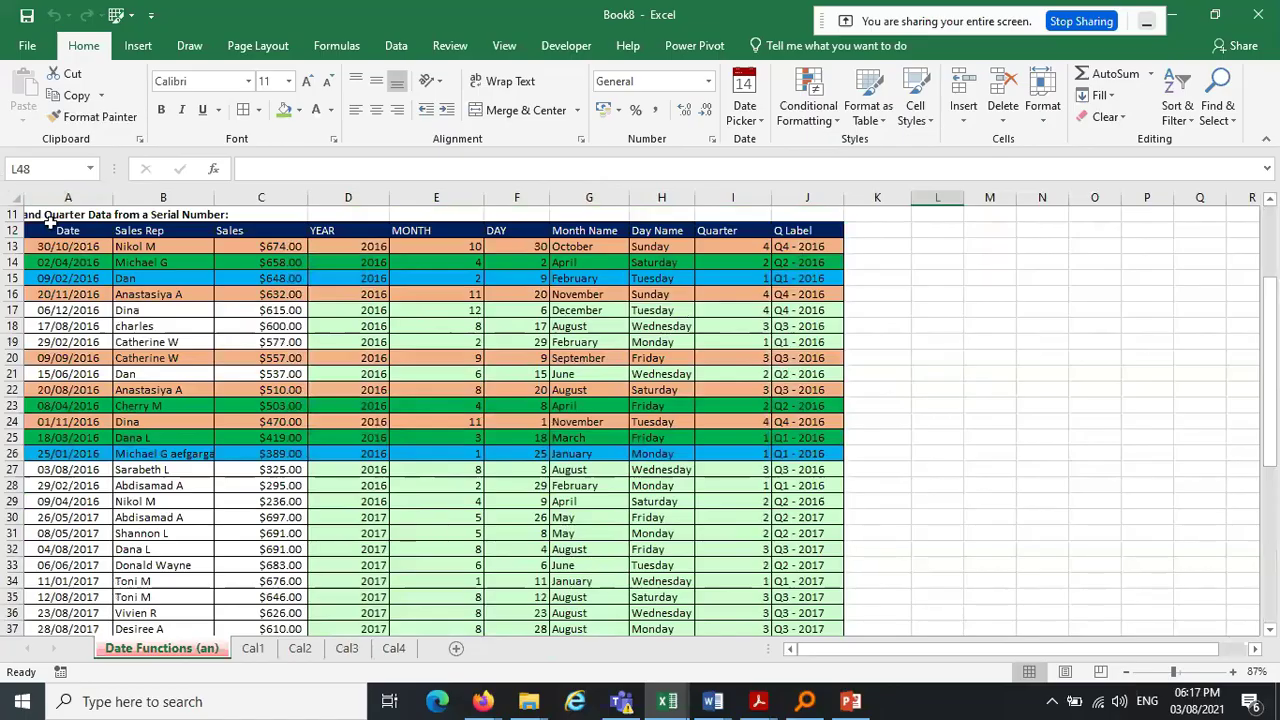
Select the sales table, clear old sort levels, and sort by Sales Largest to Smallest
drag(60, 231, 809, 597)
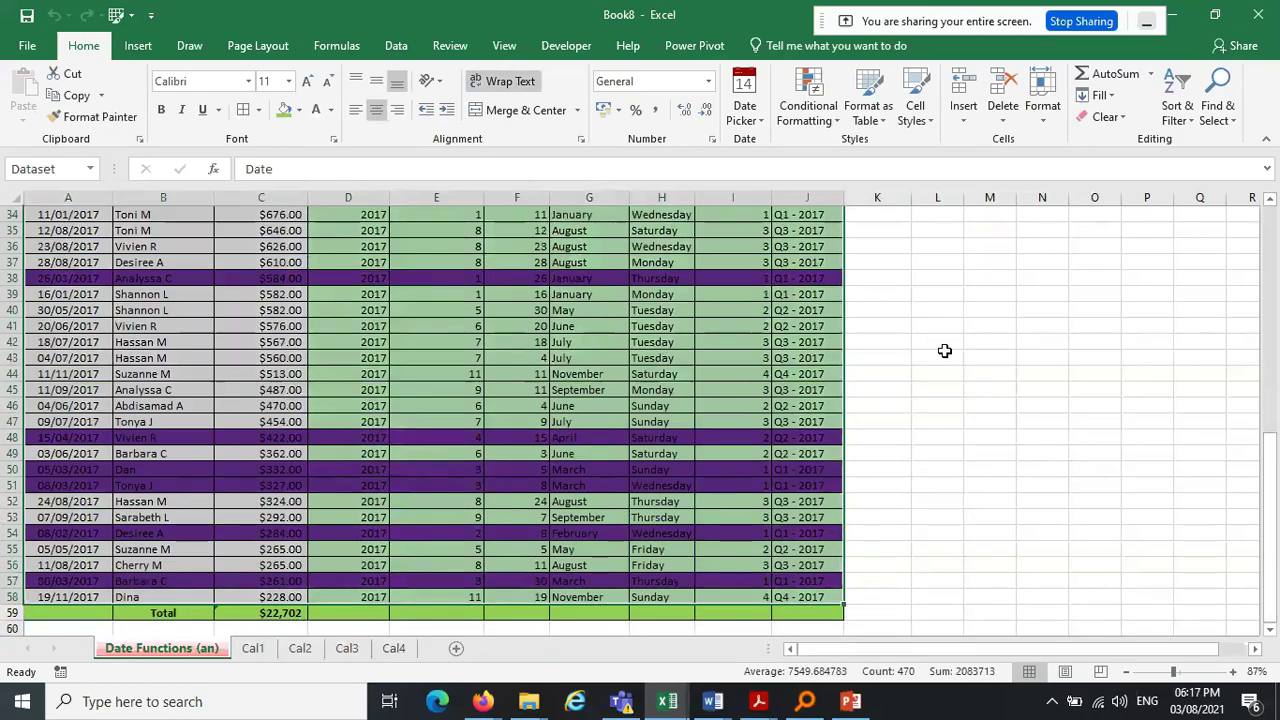
click(1180, 108)
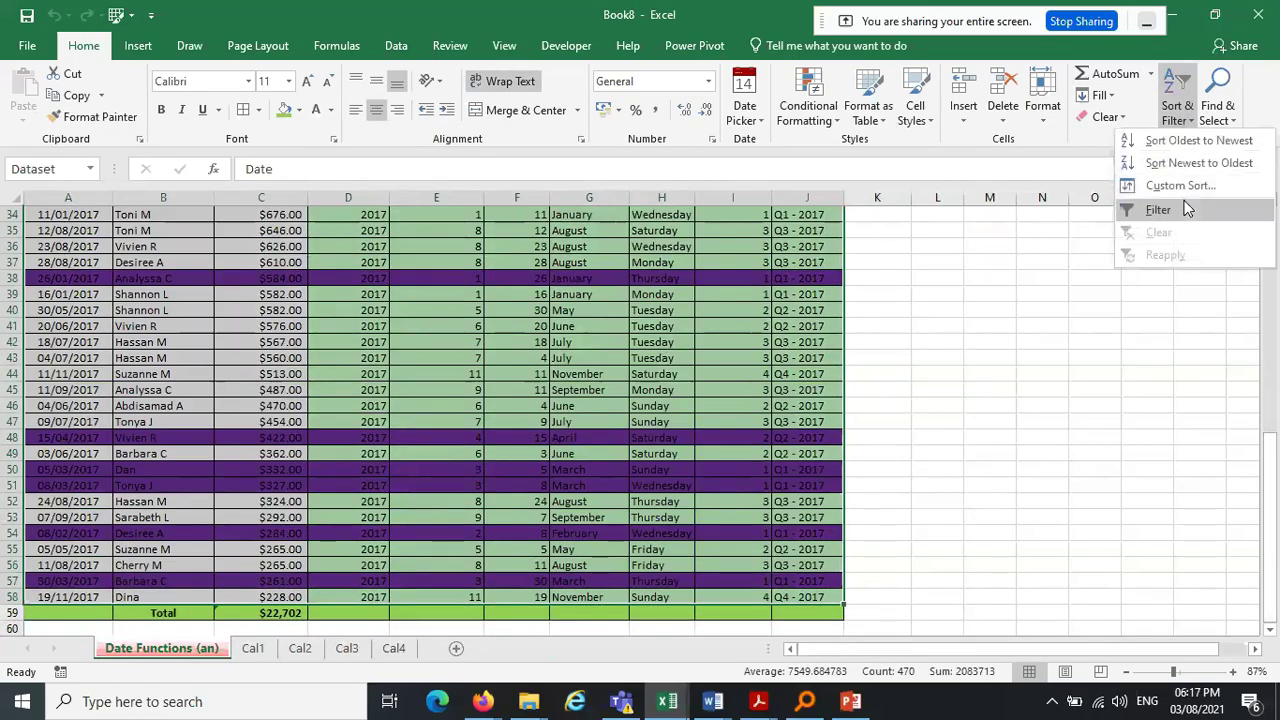
click(1195, 197)
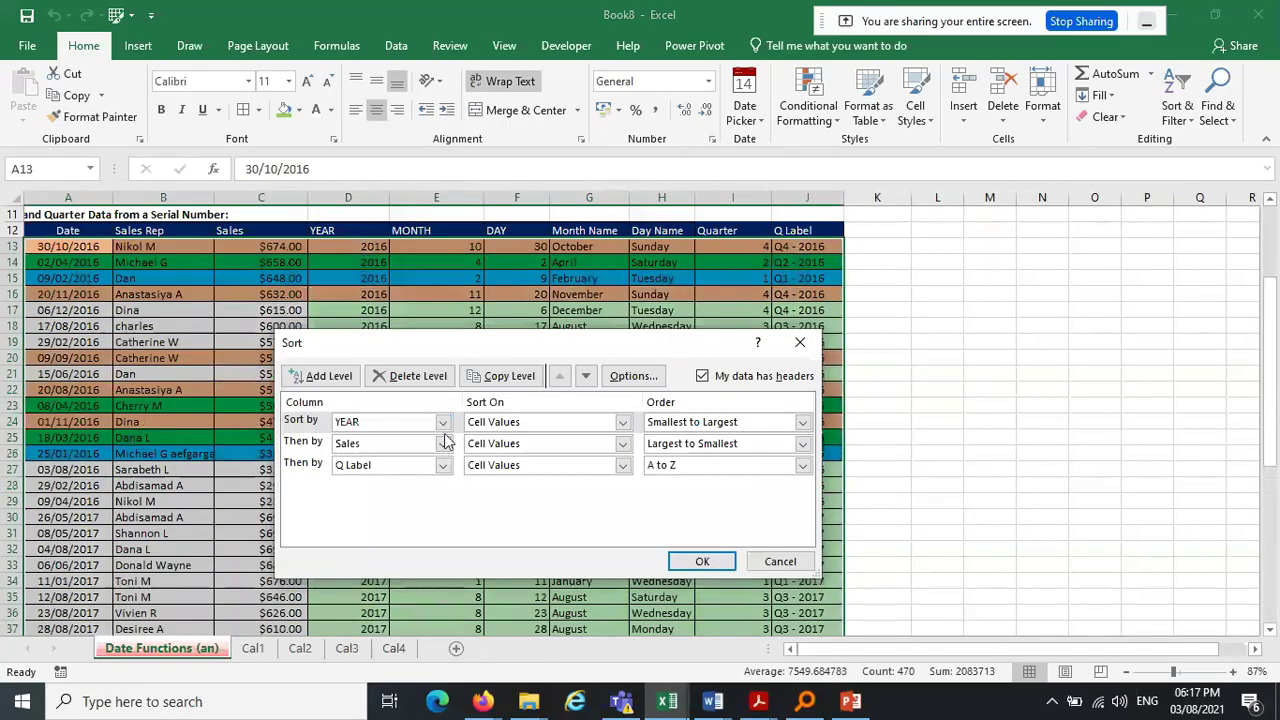
click(418, 376)
click(418, 376)
click(430, 388)
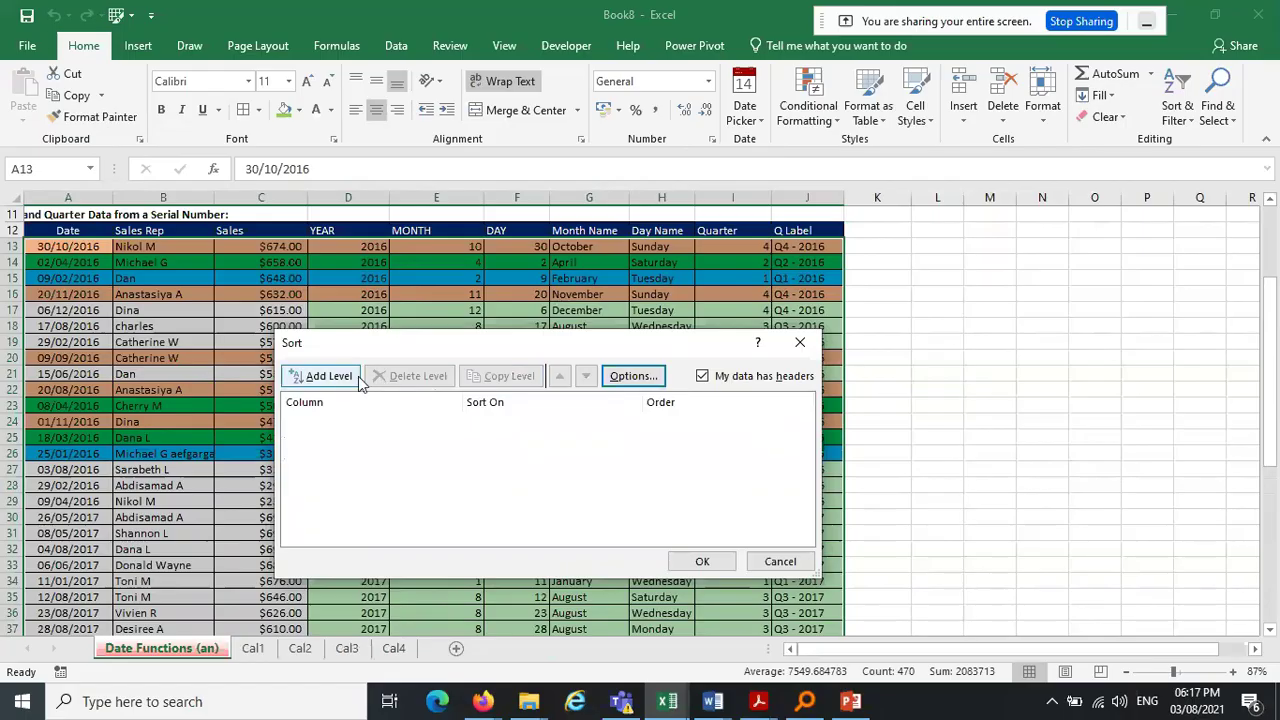
click(352, 379)
click(442, 422)
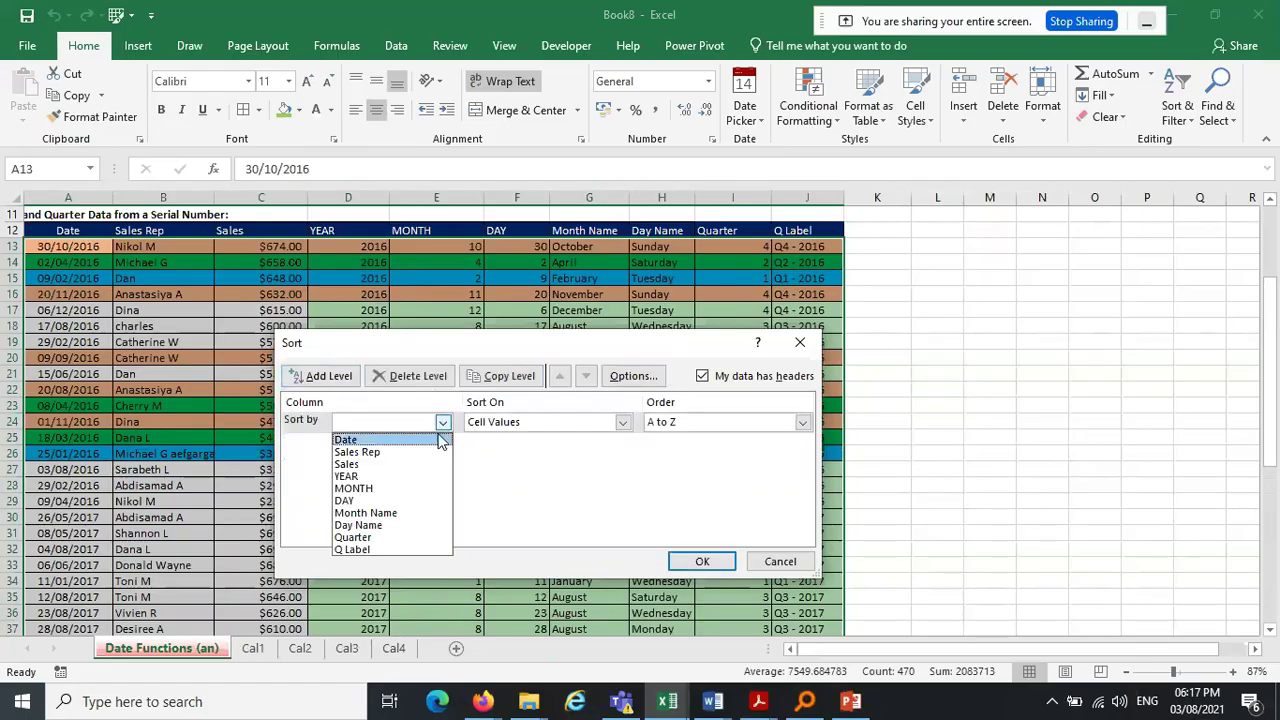
click(390, 466)
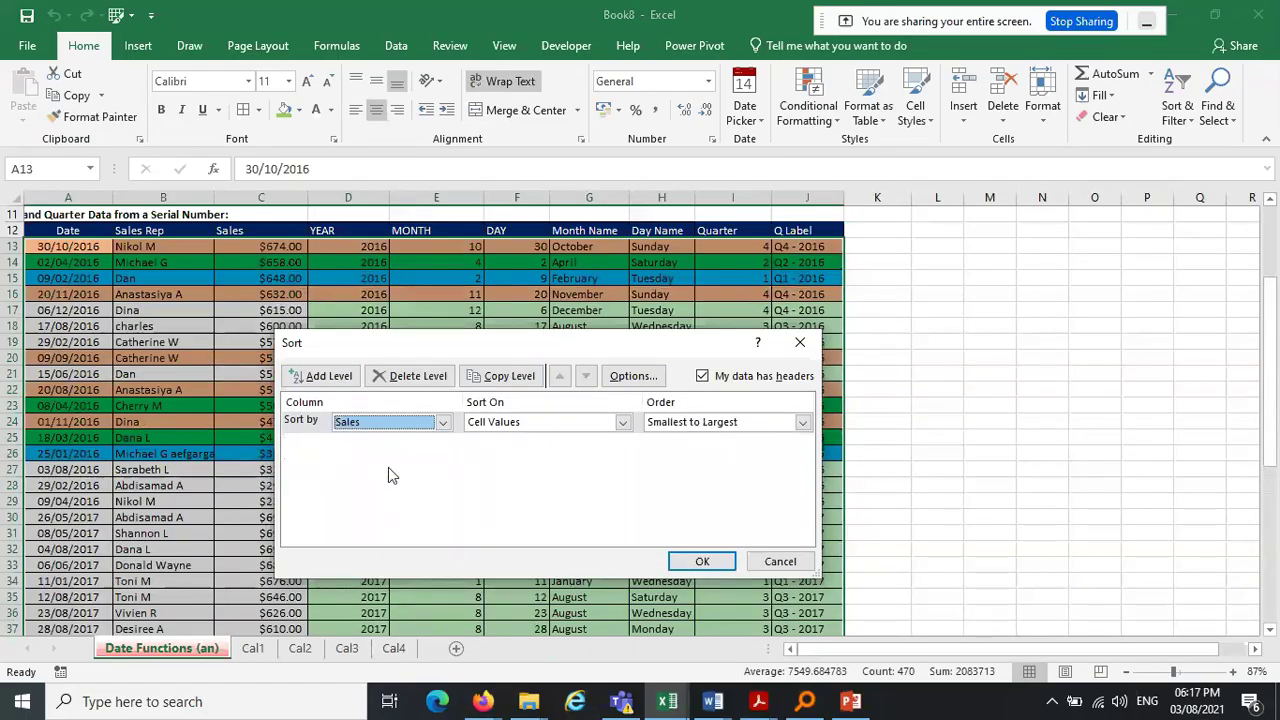
click(684, 428)
click(687, 451)
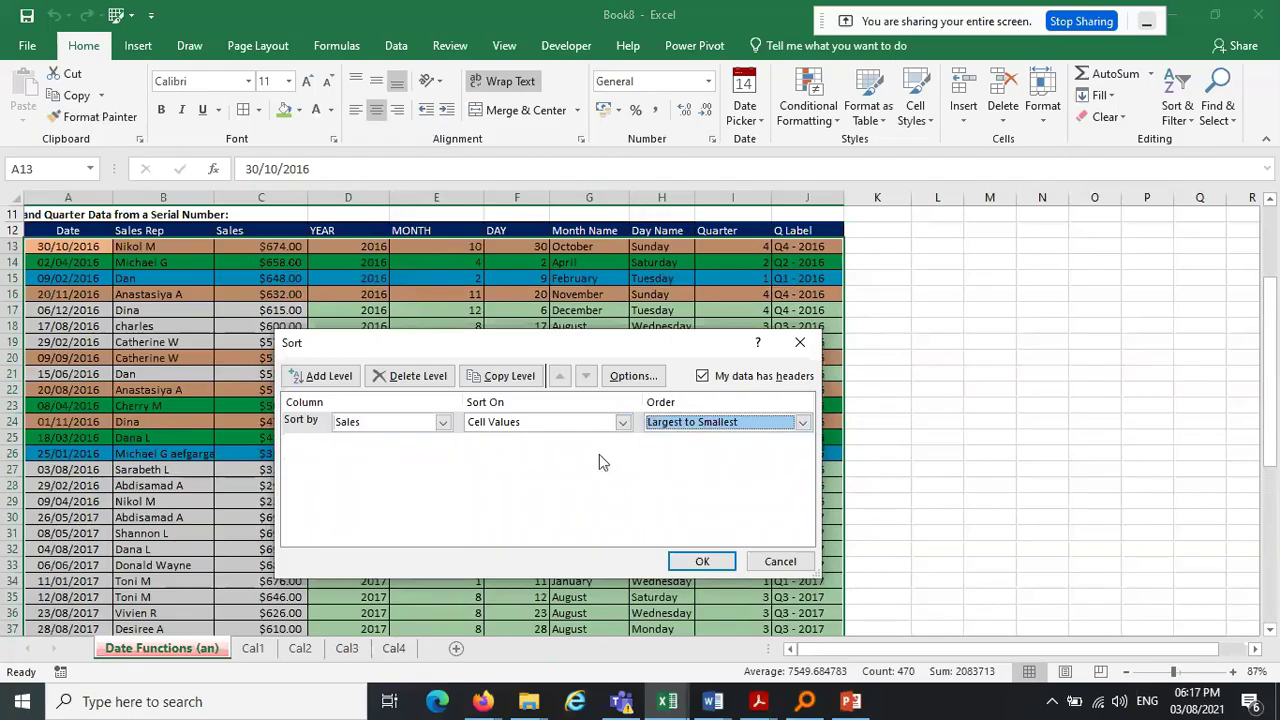
Add a second Sales level, Largest to Smallest, and dismiss the duplicate-column warning
click(334, 382)
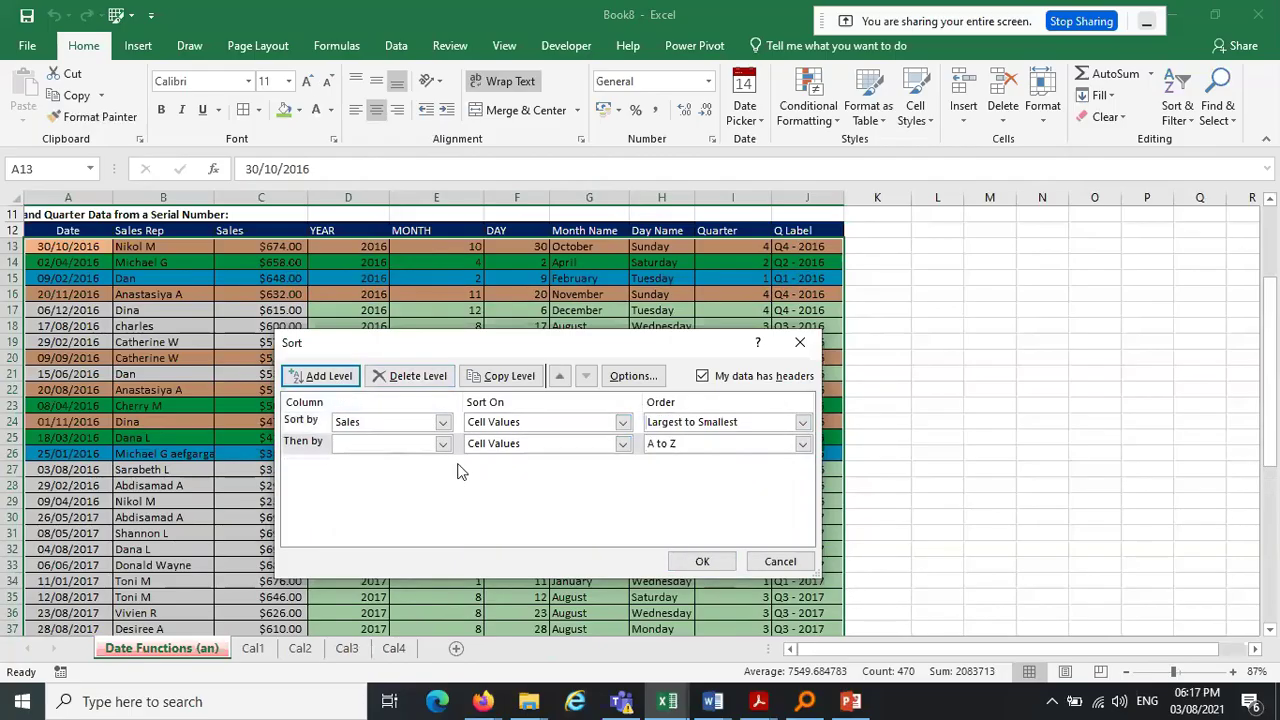
click(440, 444)
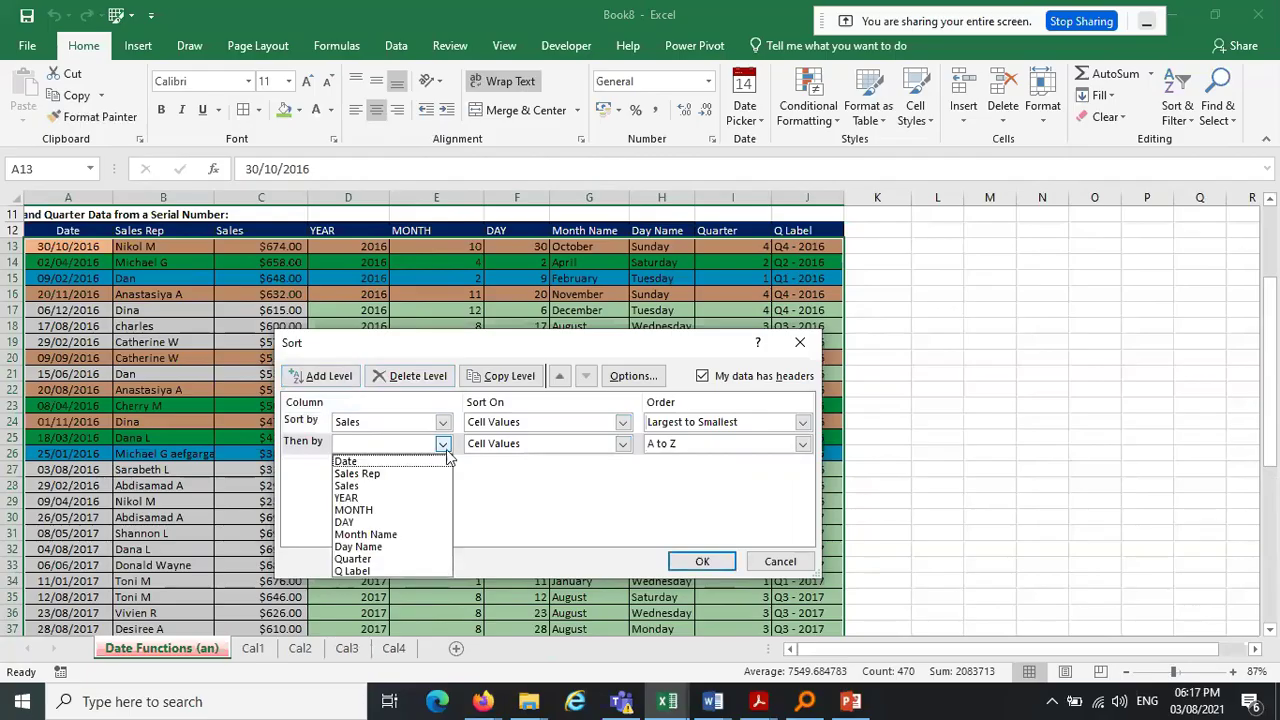
click(385, 487)
click(622, 444)
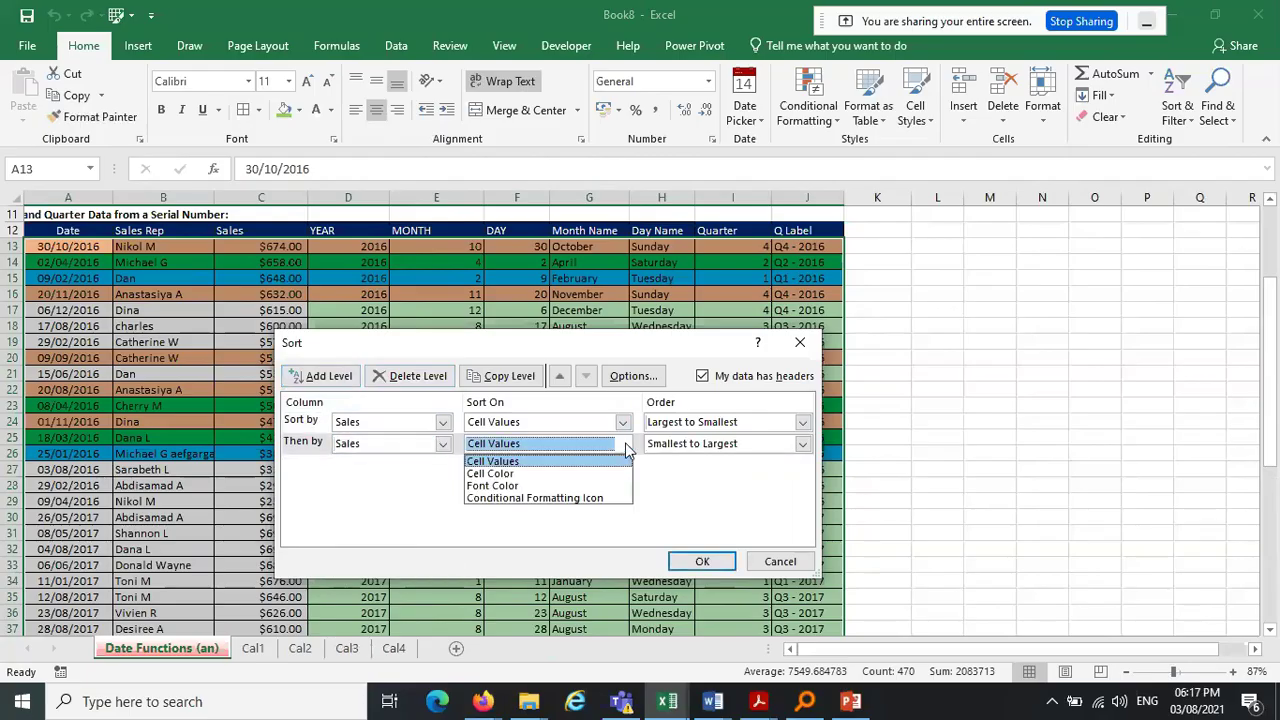
click(626, 449)
click(694, 450)
click(692, 473)
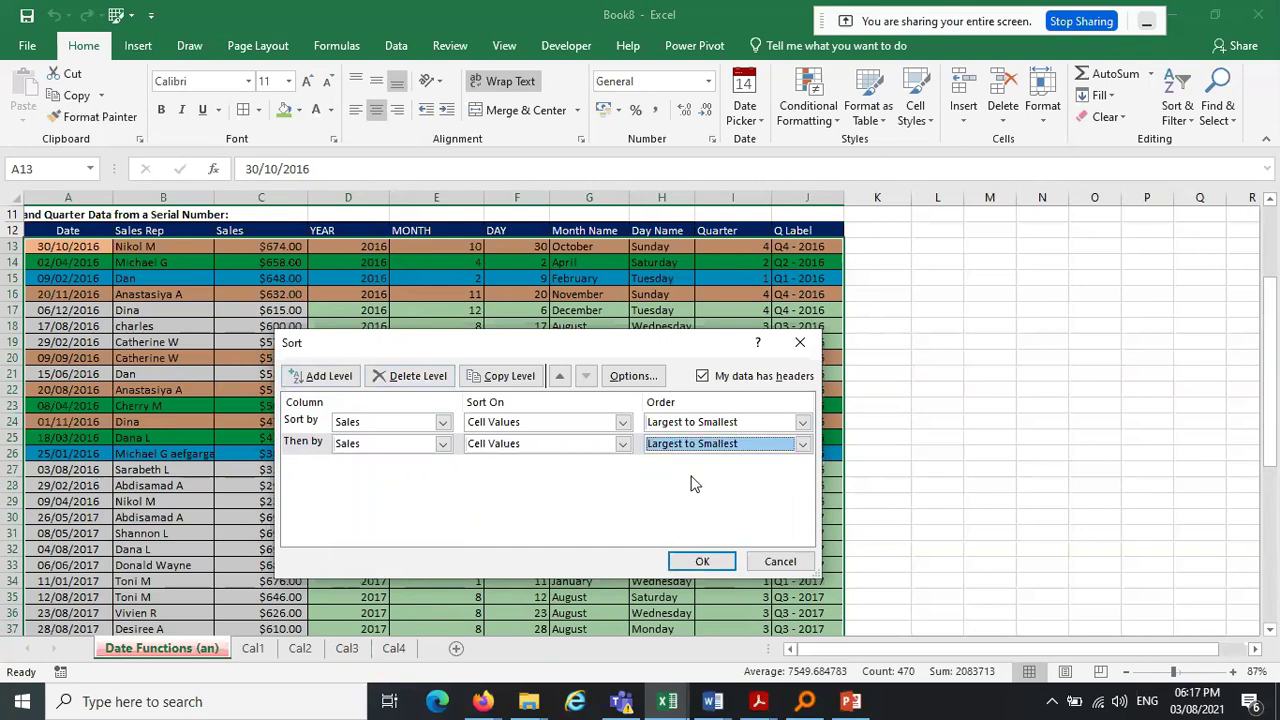
click(704, 563)
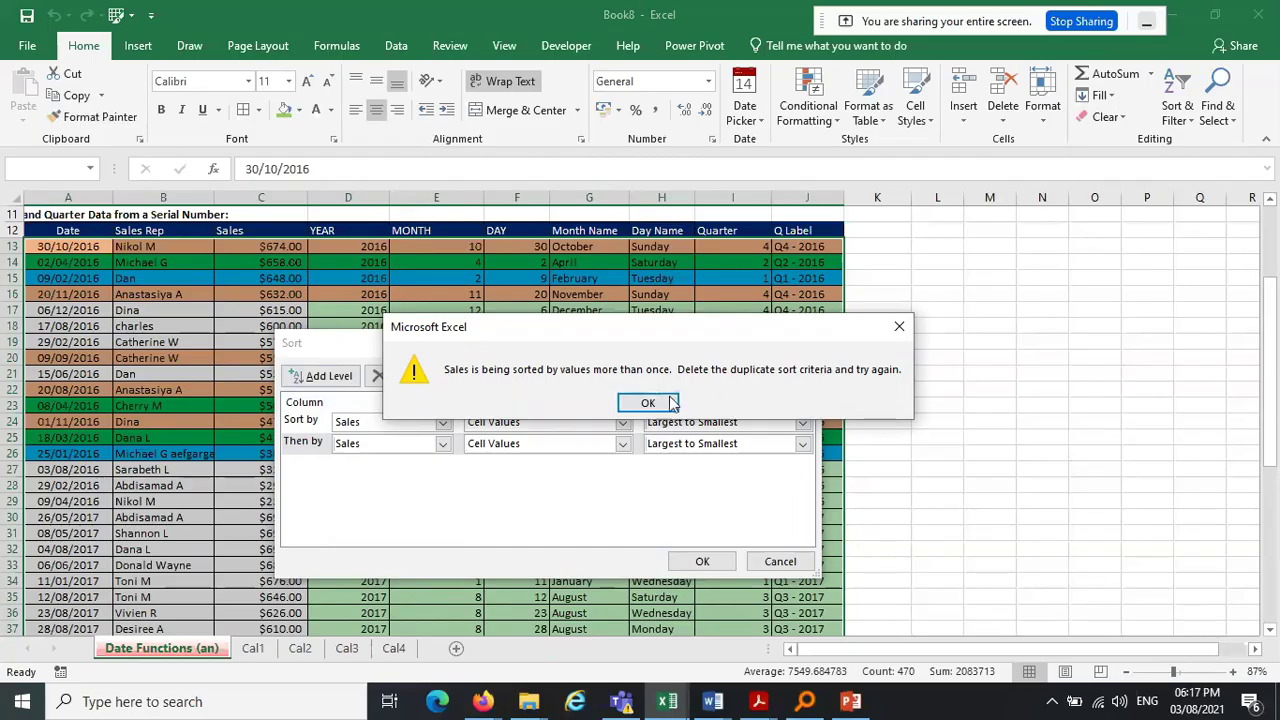
click(899, 326)
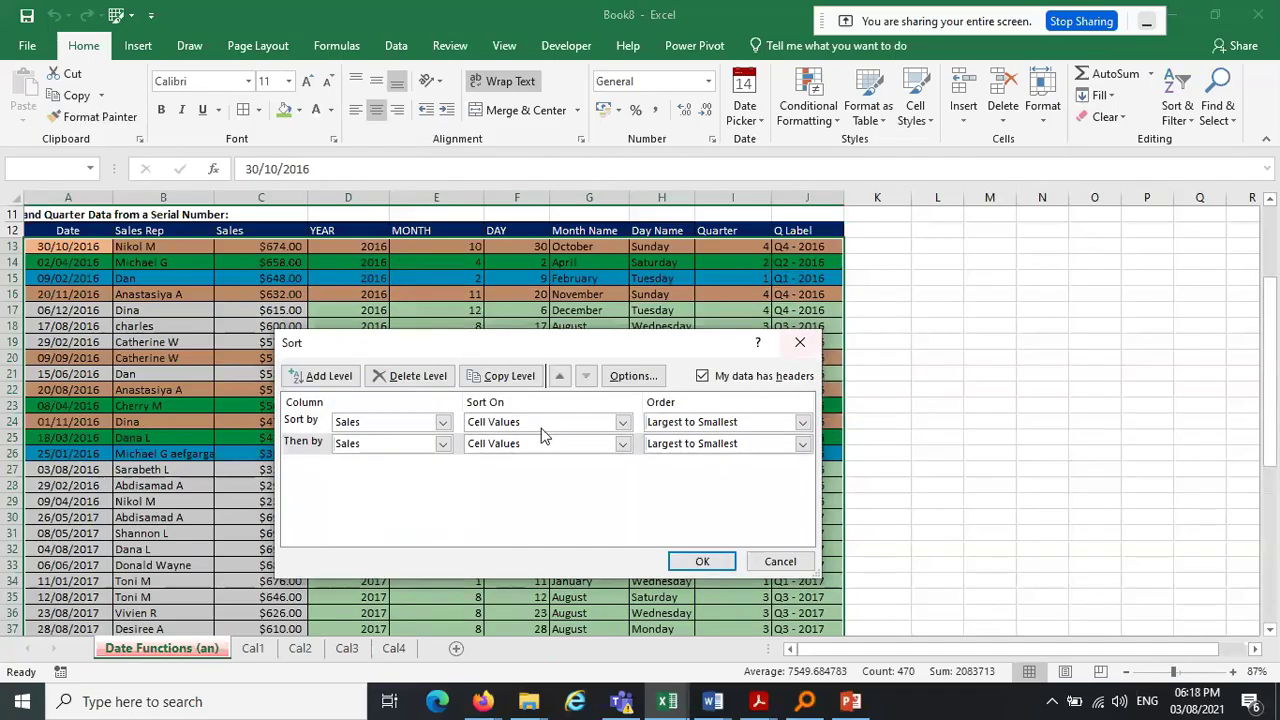
Change the first level to YEAR, Smallest to Largest, and apply the sort
click(425, 424)
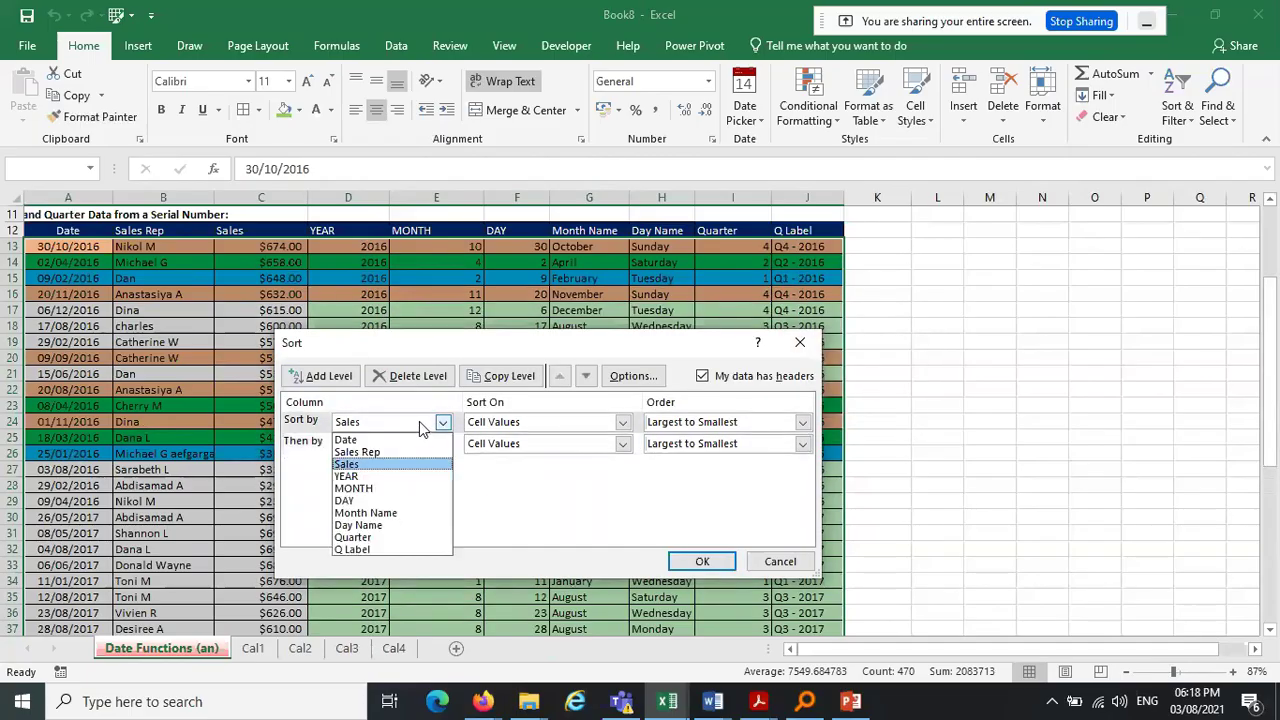
click(393, 468)
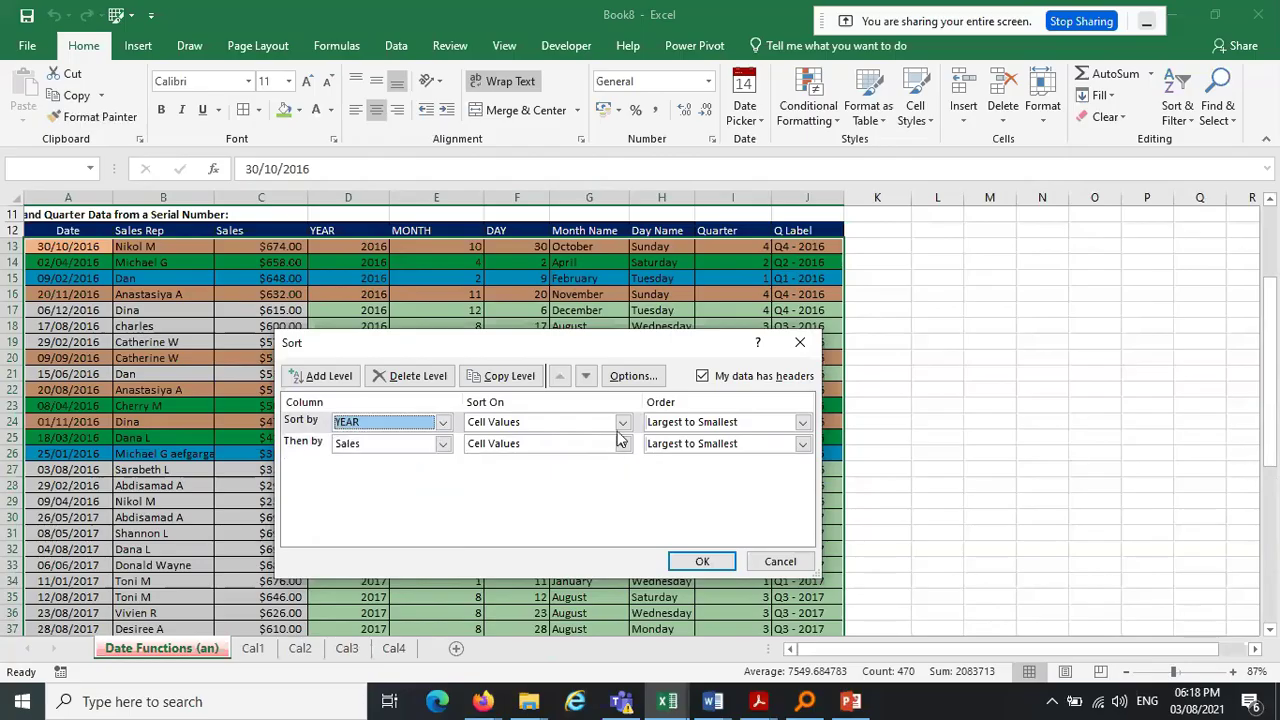
click(802, 422)
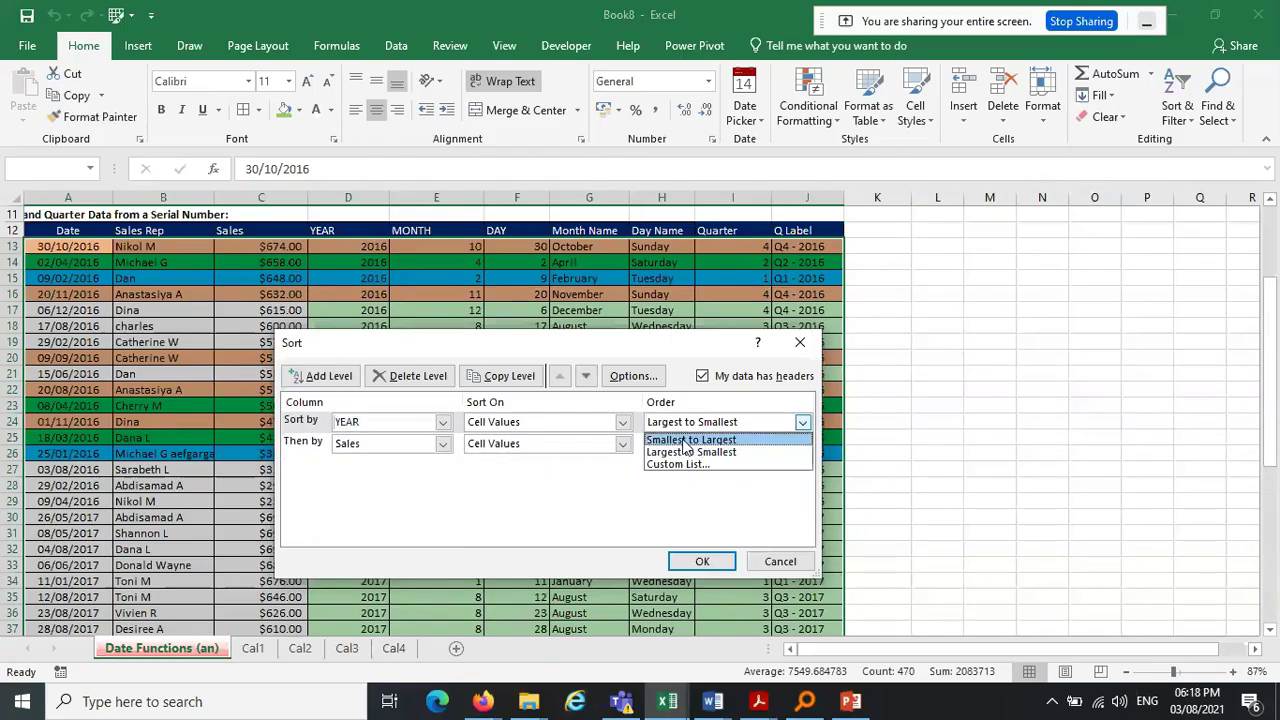
click(690, 440)
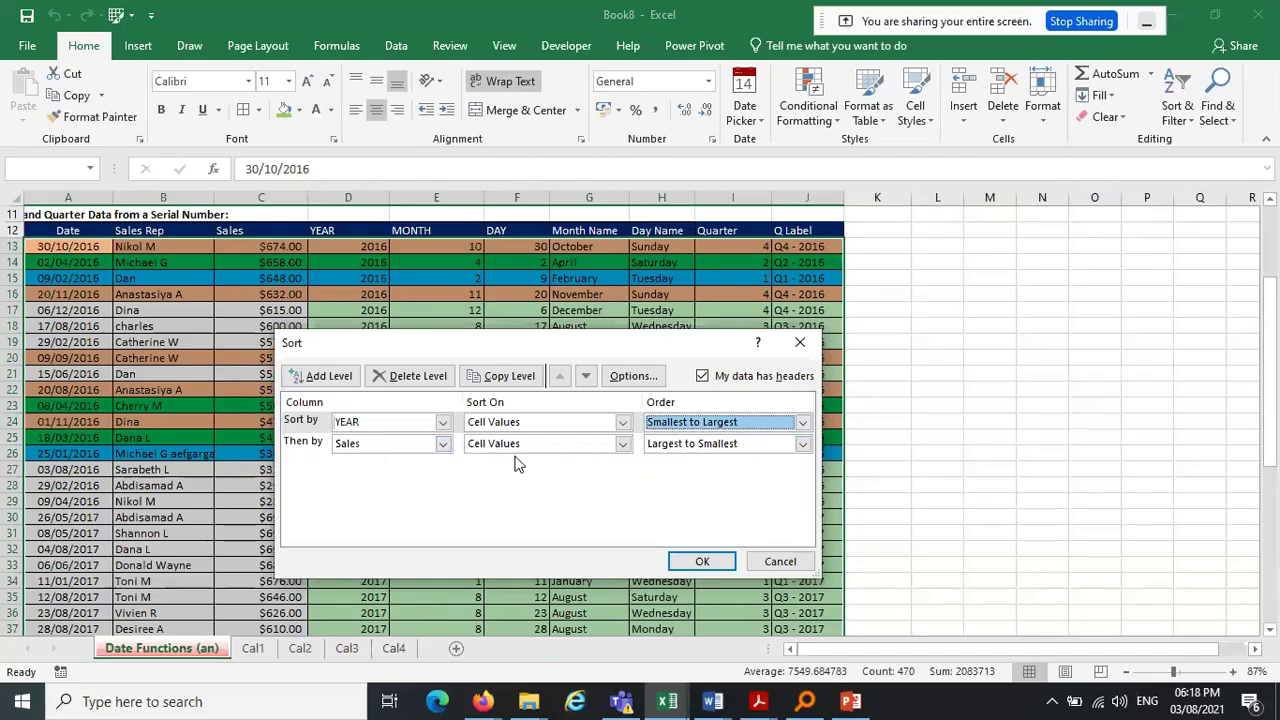
click(702, 562)
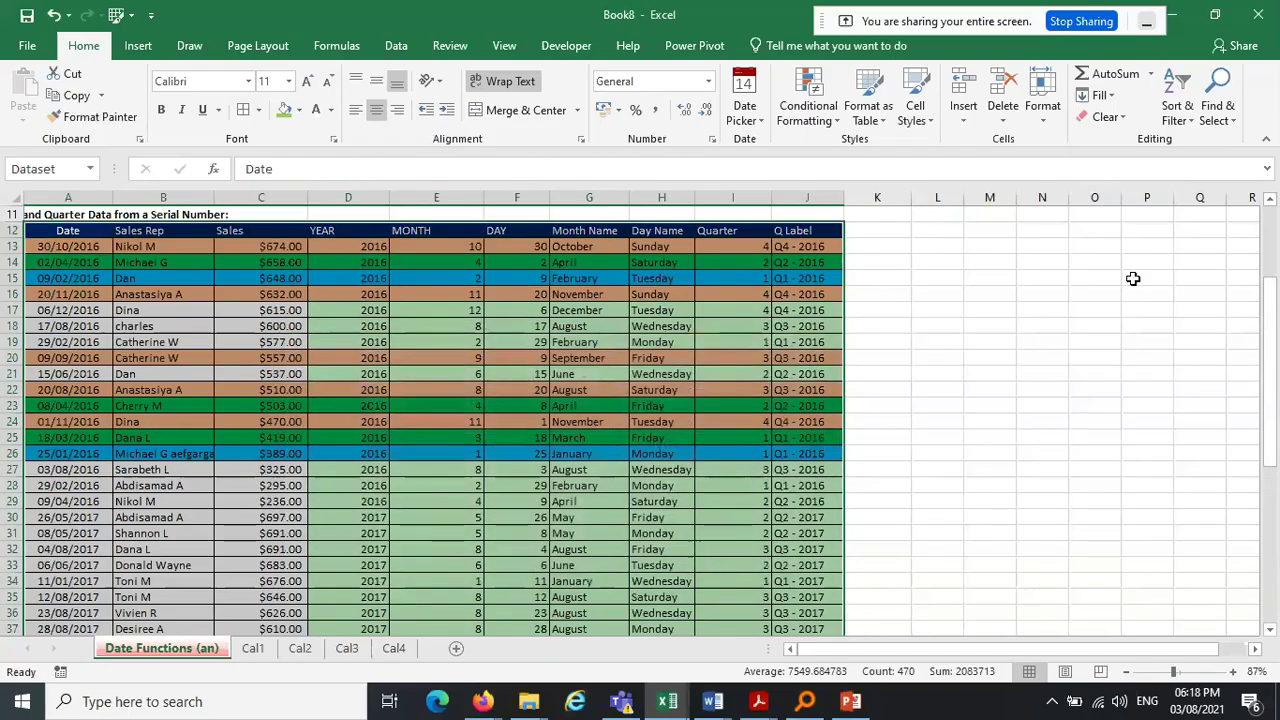
Scroll to the Total row ($22,702) and bring up previews of the four open PDFs
drag(1277, 310, 1277, 511)
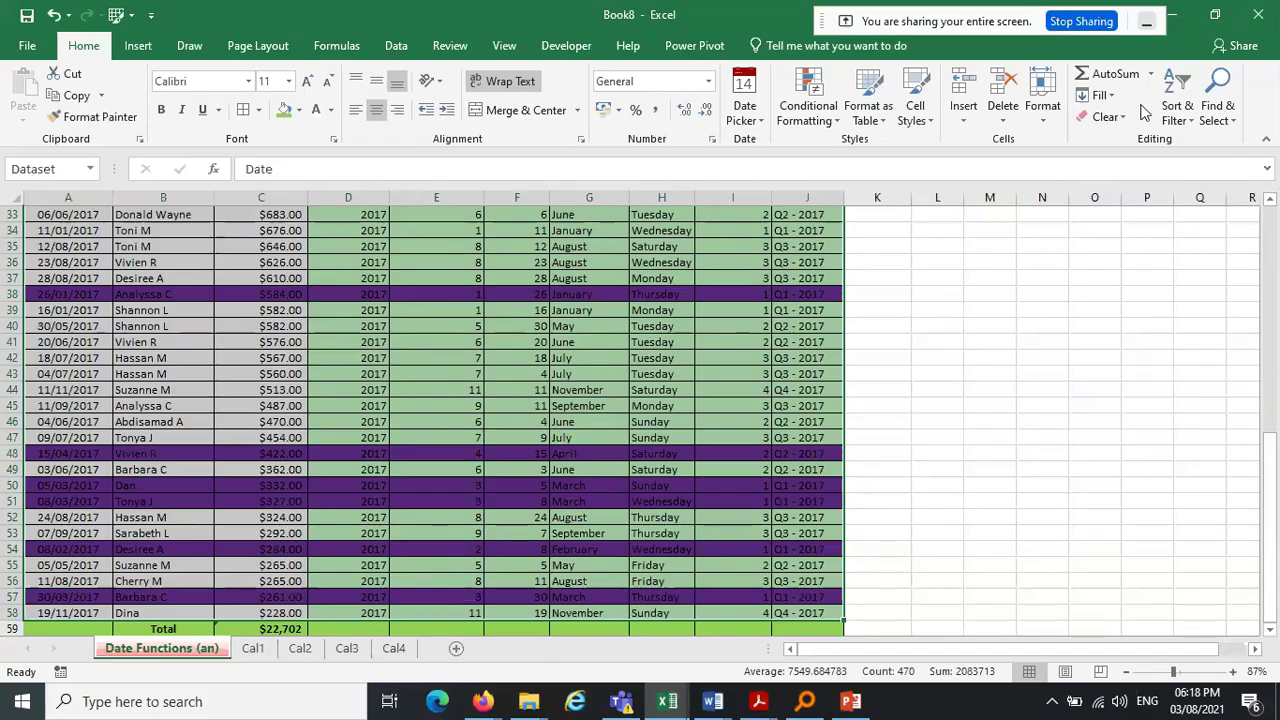
drag(915, 22, 327, 20)
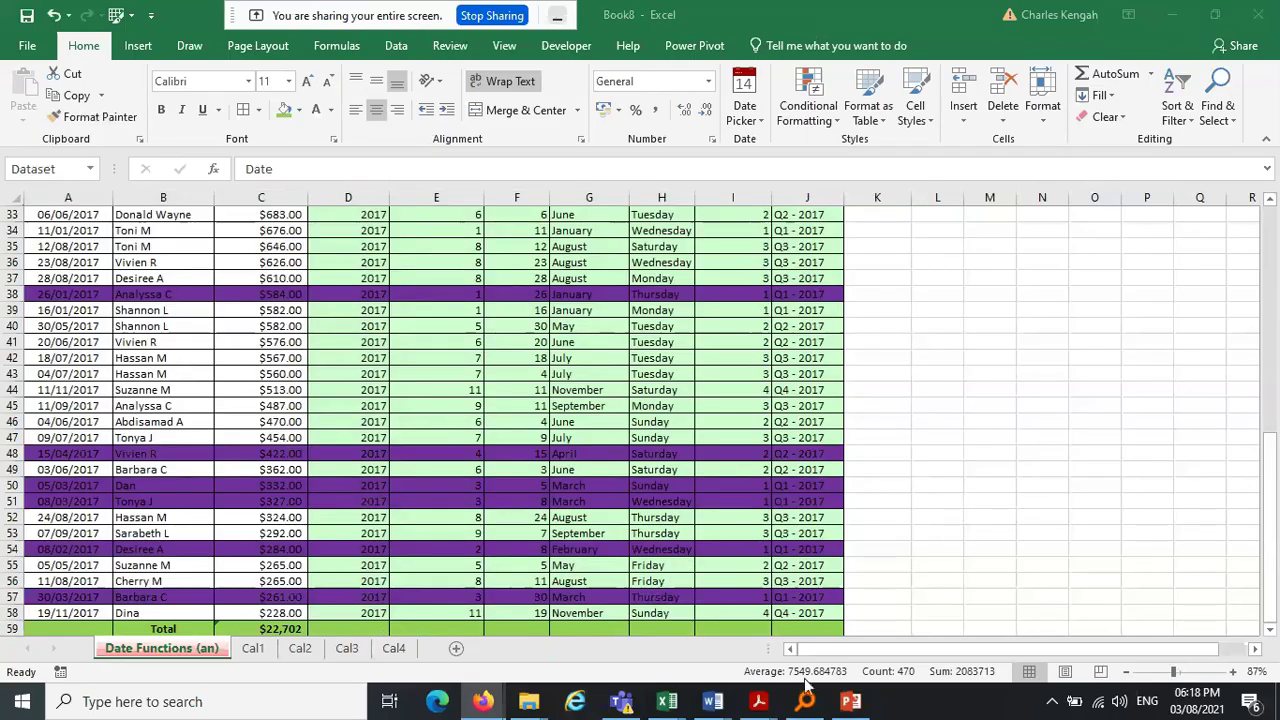
Switch to the ADVANCED DATA ANALYTICS outline PDF, page 2 on Sorting and Filtering data
mouse_move(758, 701)
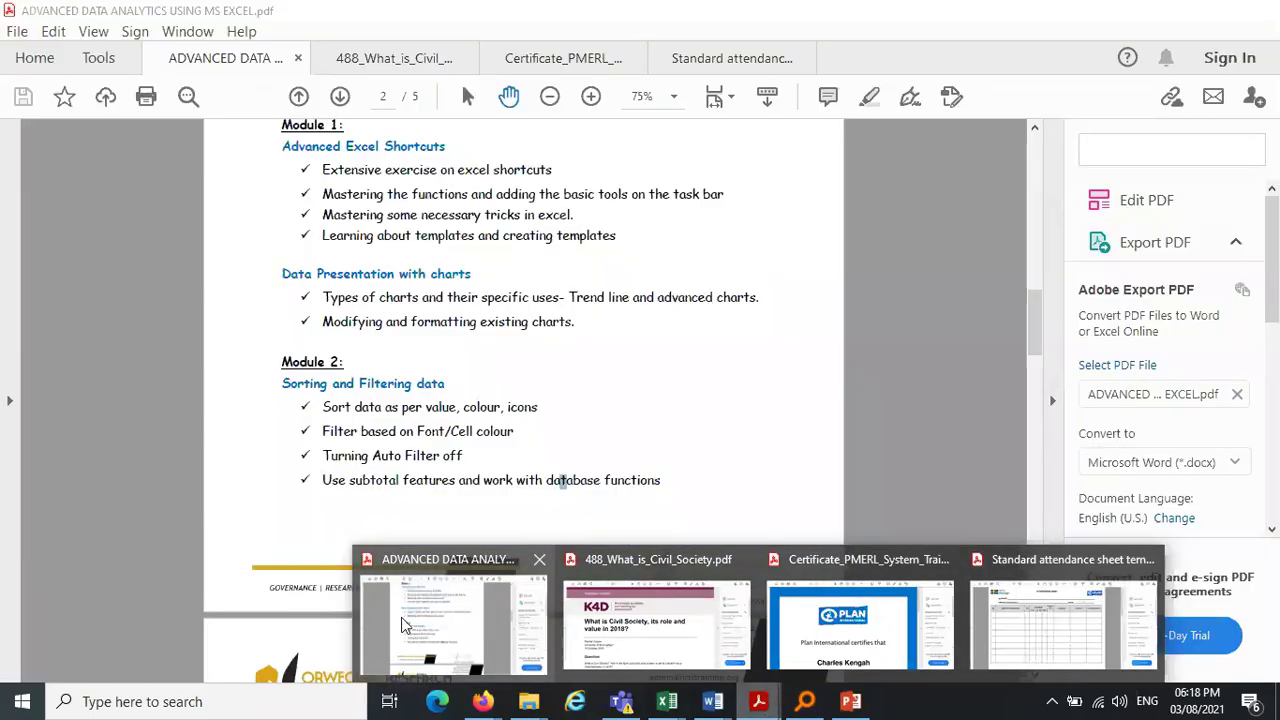
click(401, 617)
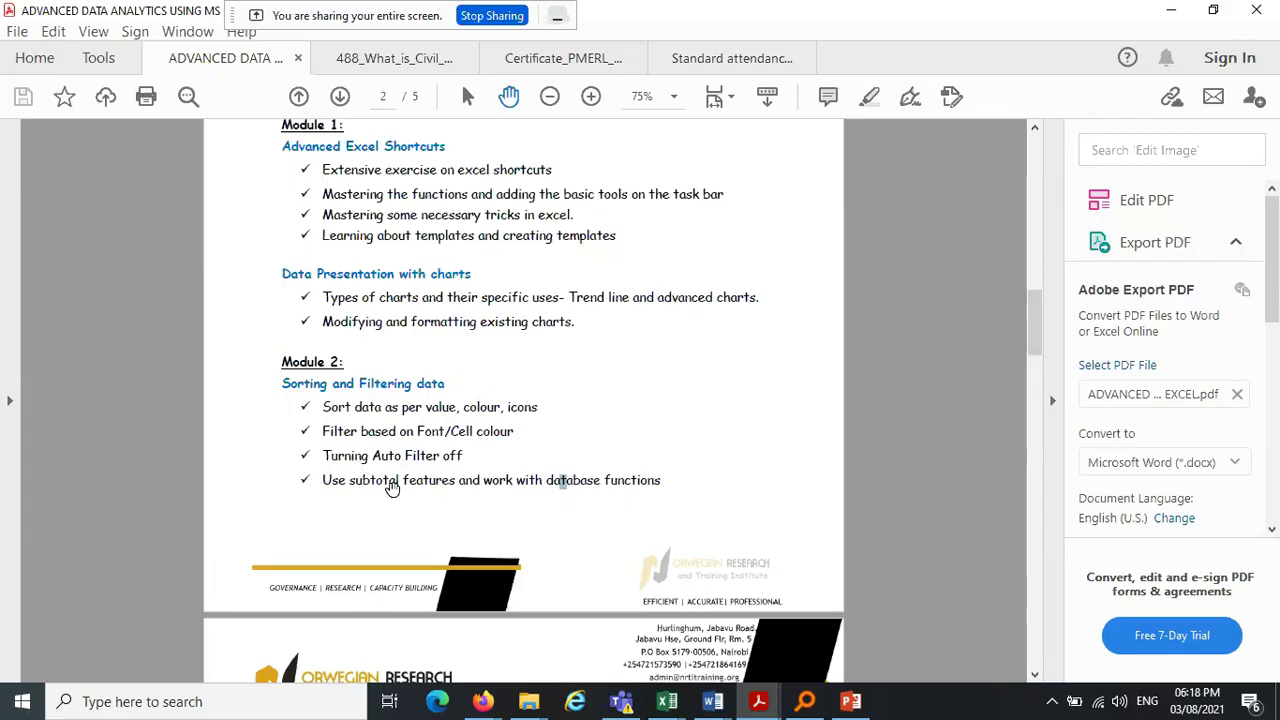
Back in Excel, Format Paint plain rows 28–31 over the coloured rows 13 to 27
click(1171, 10)
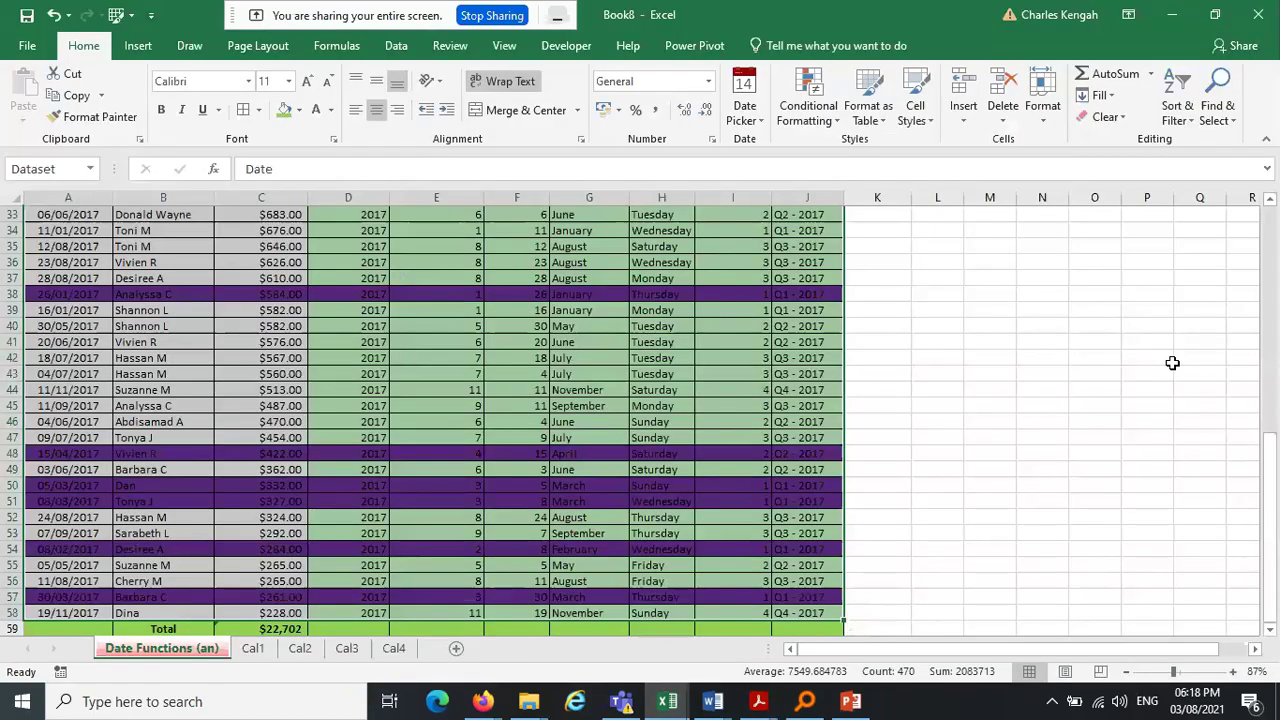
drag(1273, 472, 1273, 317)
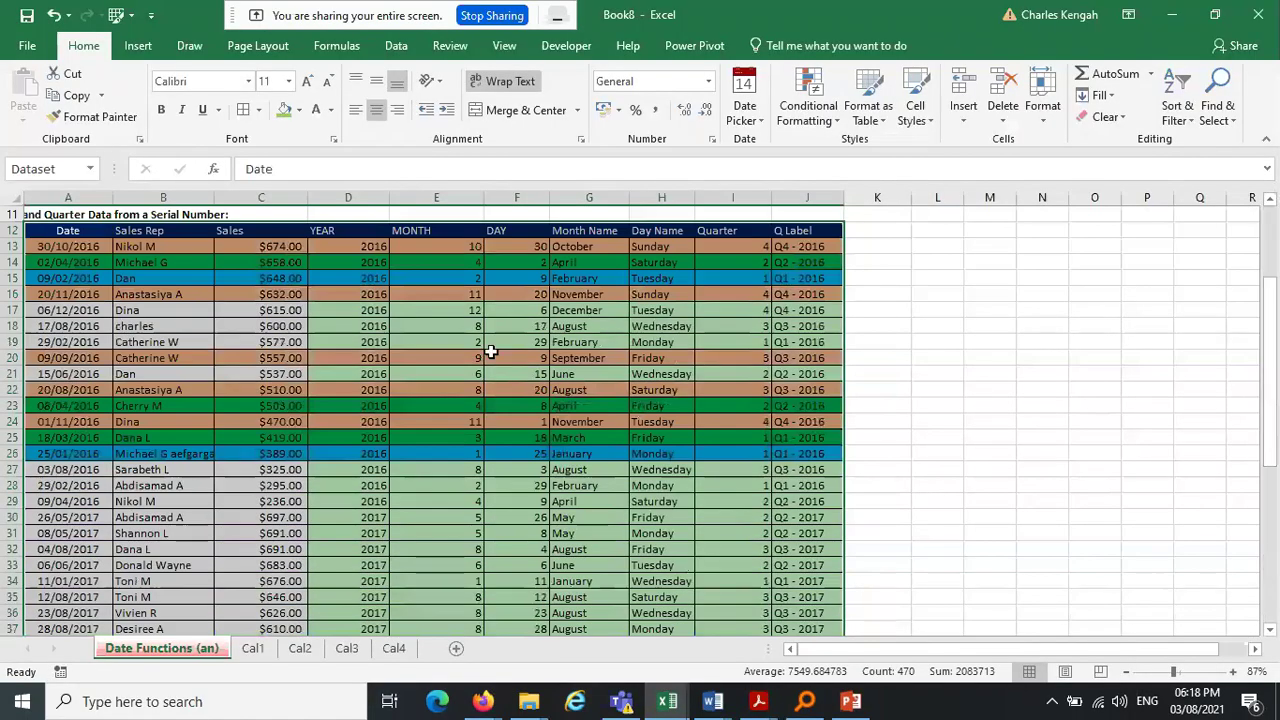
click(68, 517)
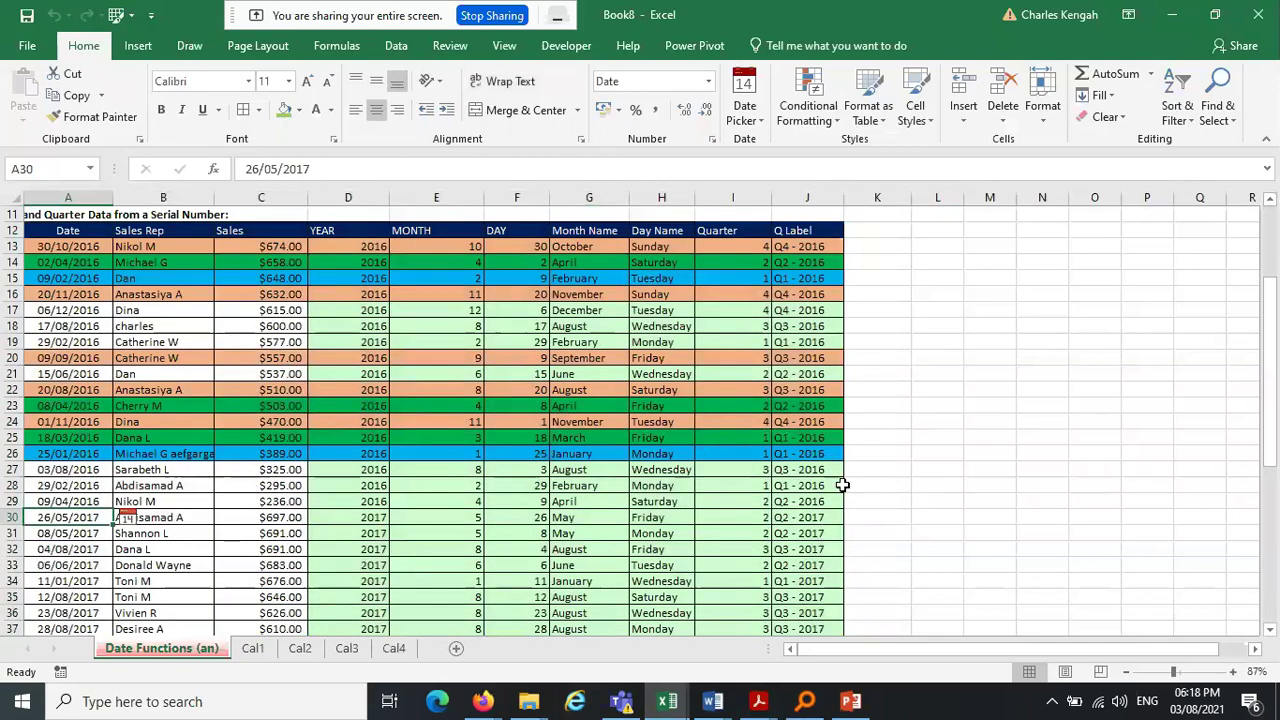
drag(802, 537, 60, 485)
click(72, 120)
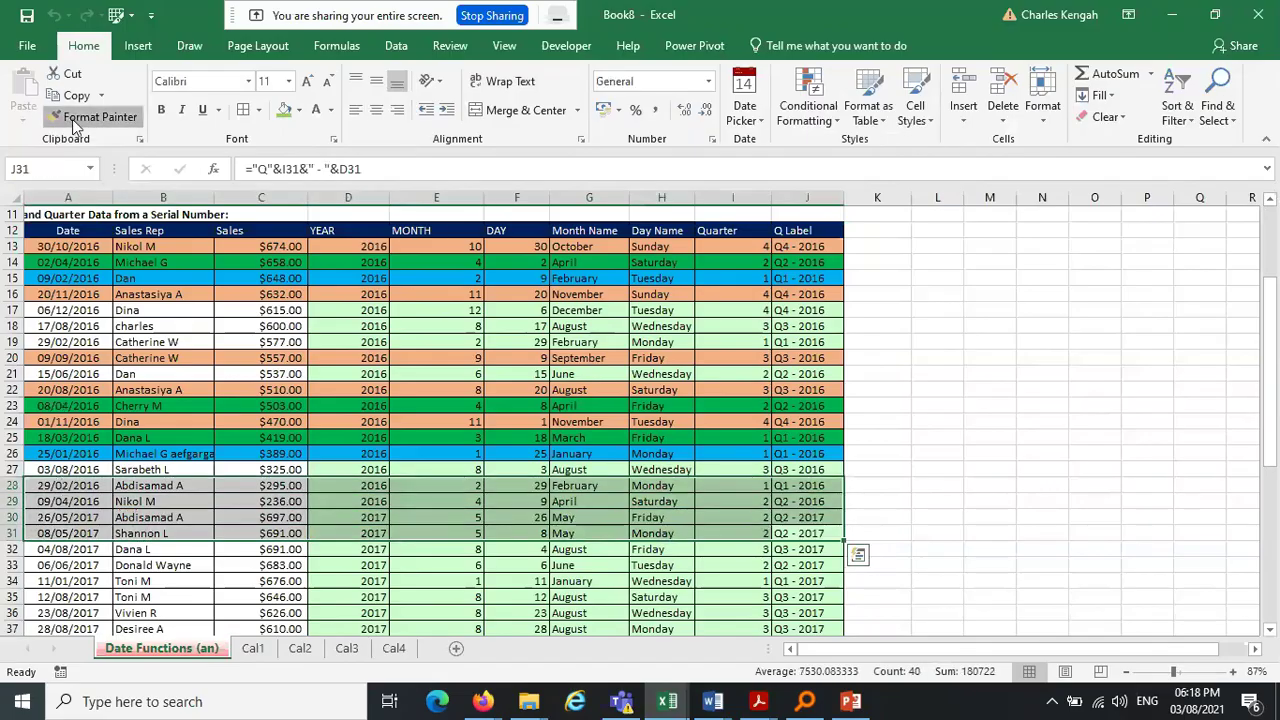
mouse_move(815, 469)
mouse_down()
mouse_move(491, 389)
mouse_move(71, 240)
mouse_up()
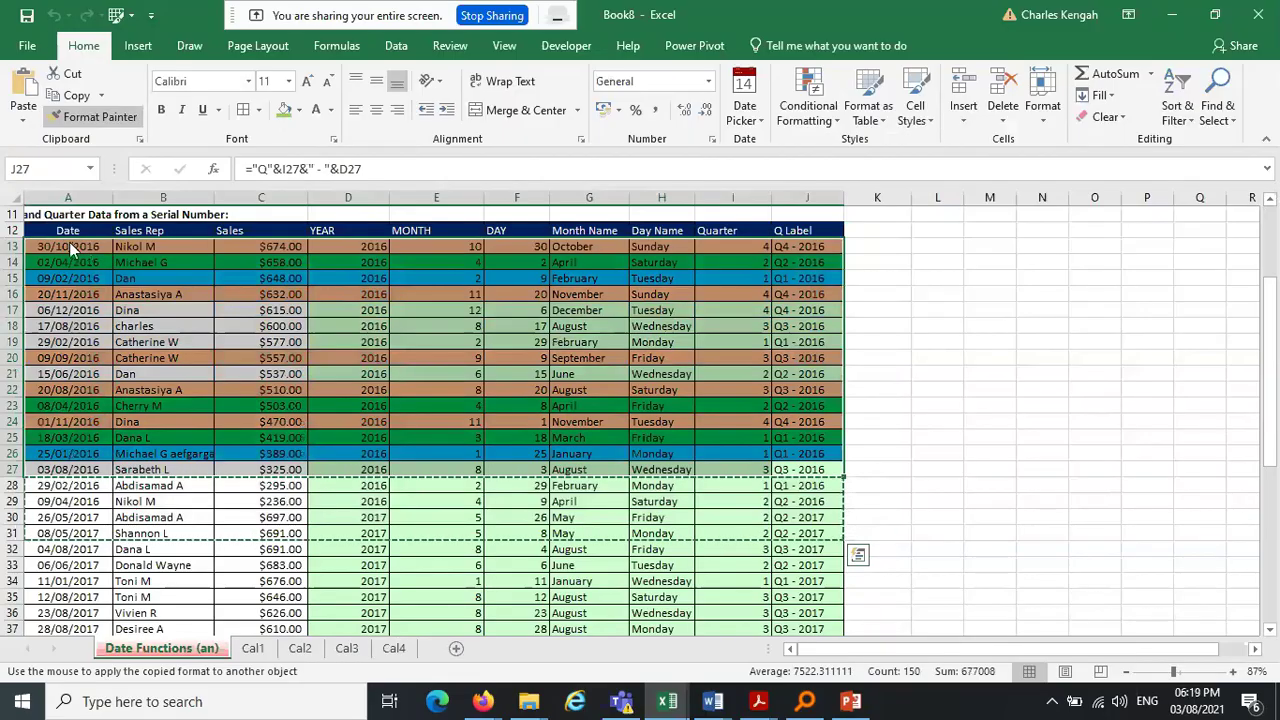
drag(72, 250, 830, 469)
Copy row 31's plain formatting with Format Painter for the remaining coloured rows
drag(1270, 310, 1272, 387)
click(29, 375)
mouse_move(29, 375)
mouse_down()
mouse_move(783, 491)
mouse_move(829, 414)
mouse_move(817, 377)
mouse_move(815, 712)
mouse_move(835, 600)
mouse_up()
key(alt+h)
key(f)
key(p)
scroll(833, 585, up, 3)
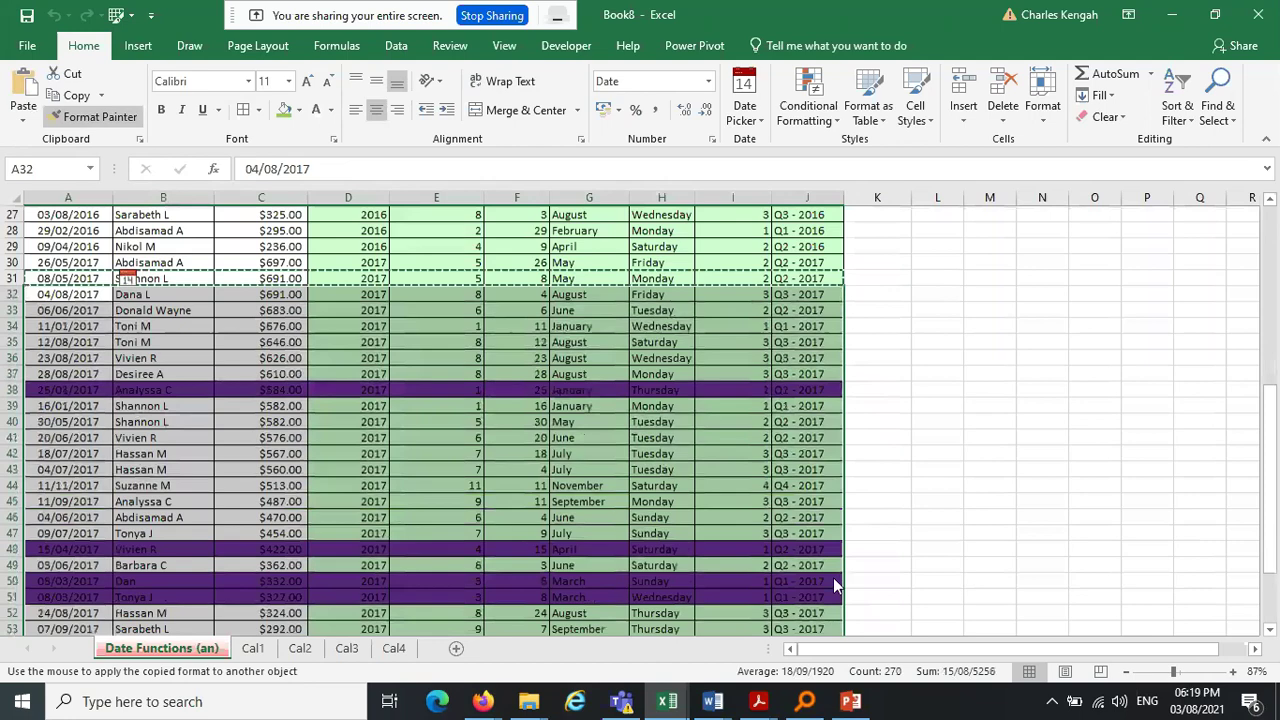
key(ctrl+z)
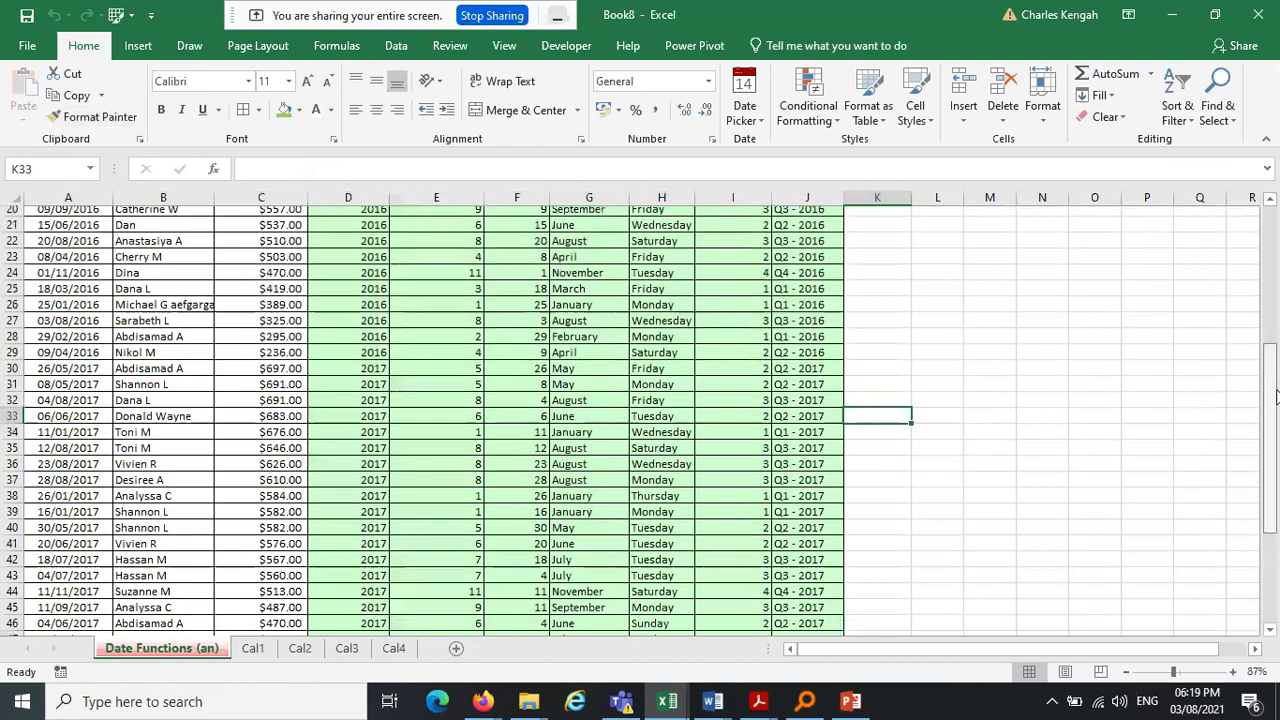
Scroll back up and select the table's header row
drag(1275, 396, 1275, 637)
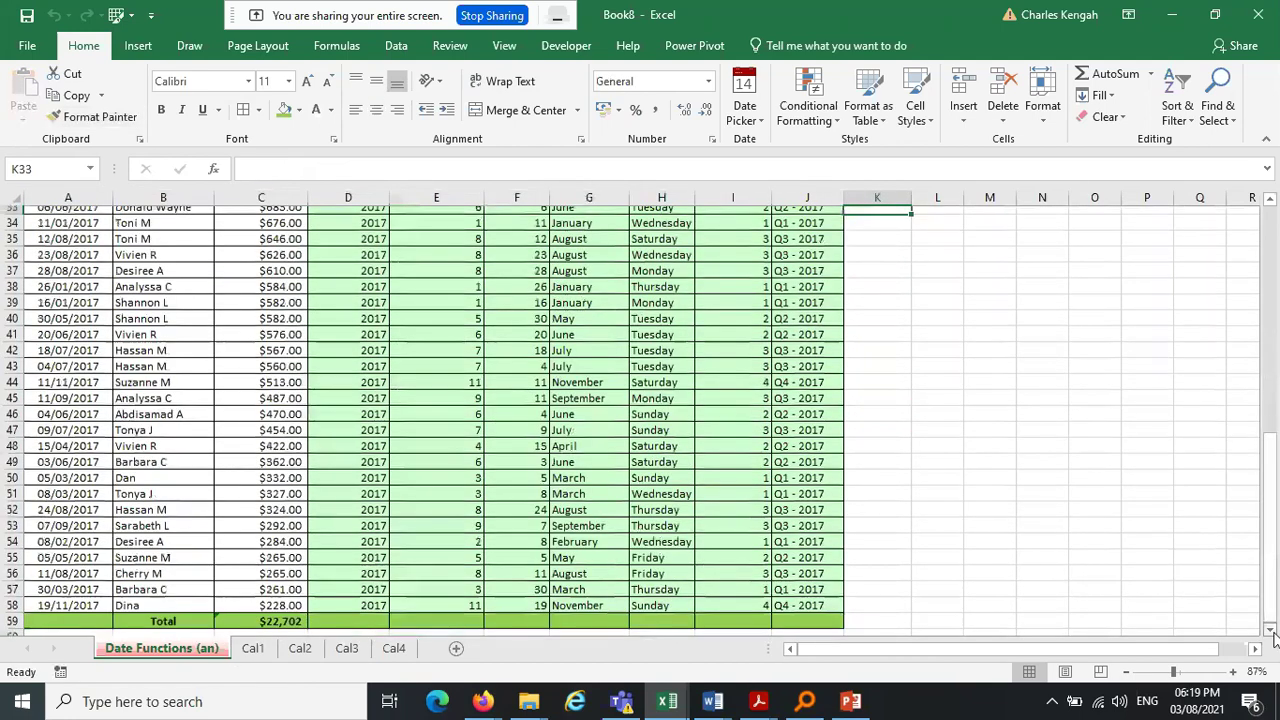
click(1275, 637)
drag(1275, 590, 1272, 211)
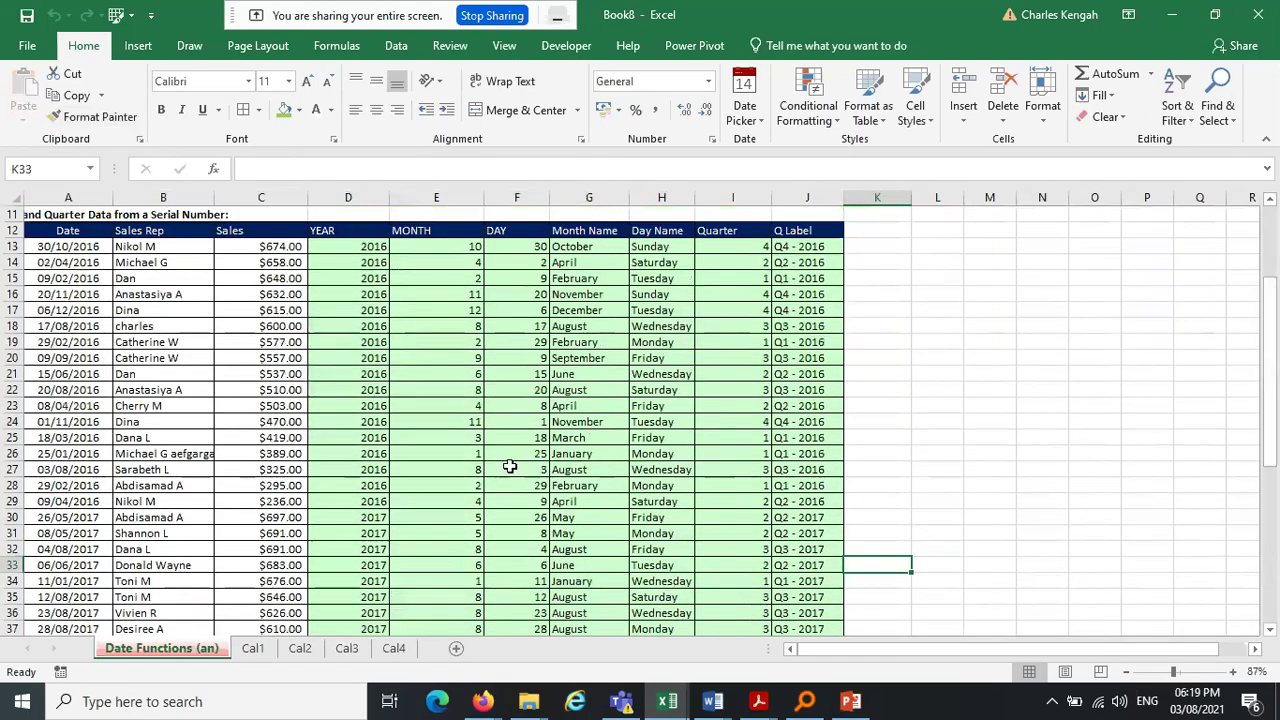
drag(66, 231, 845, 240)
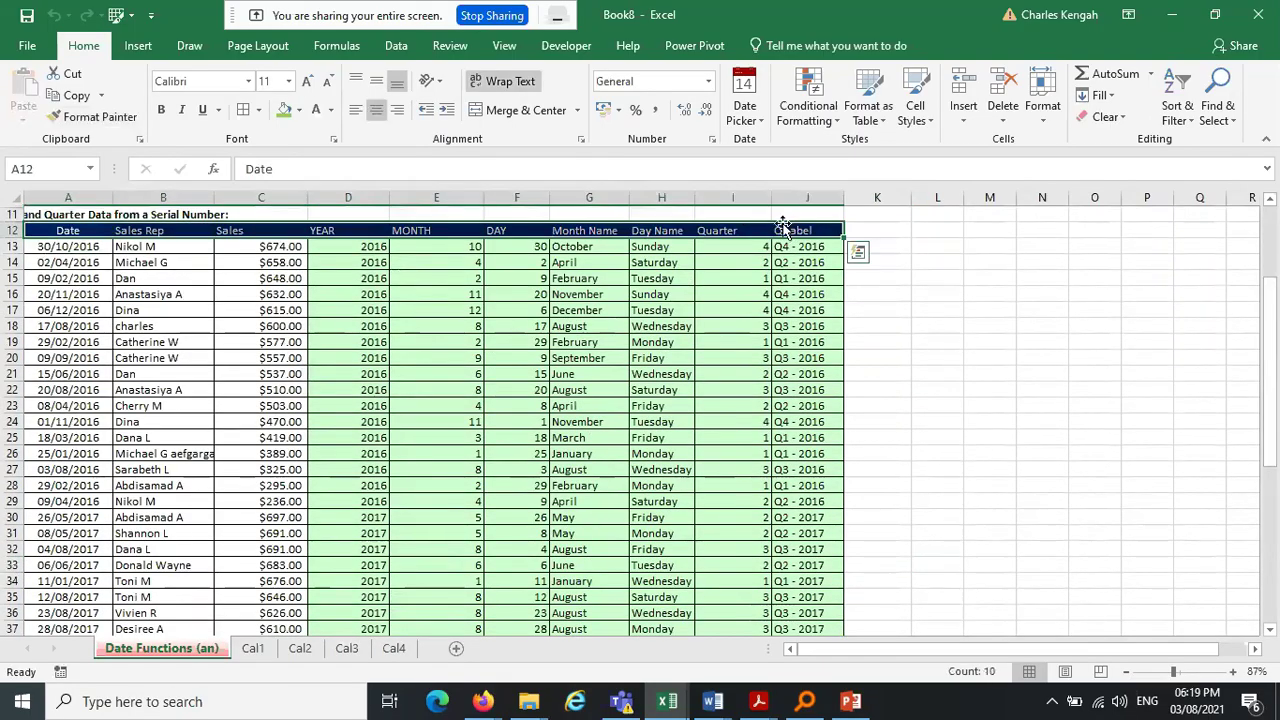
Centre the header labels and inspect the MONTH and YEAR formulas in E25, D26 and D23
click(376, 109)
click(920, 277)
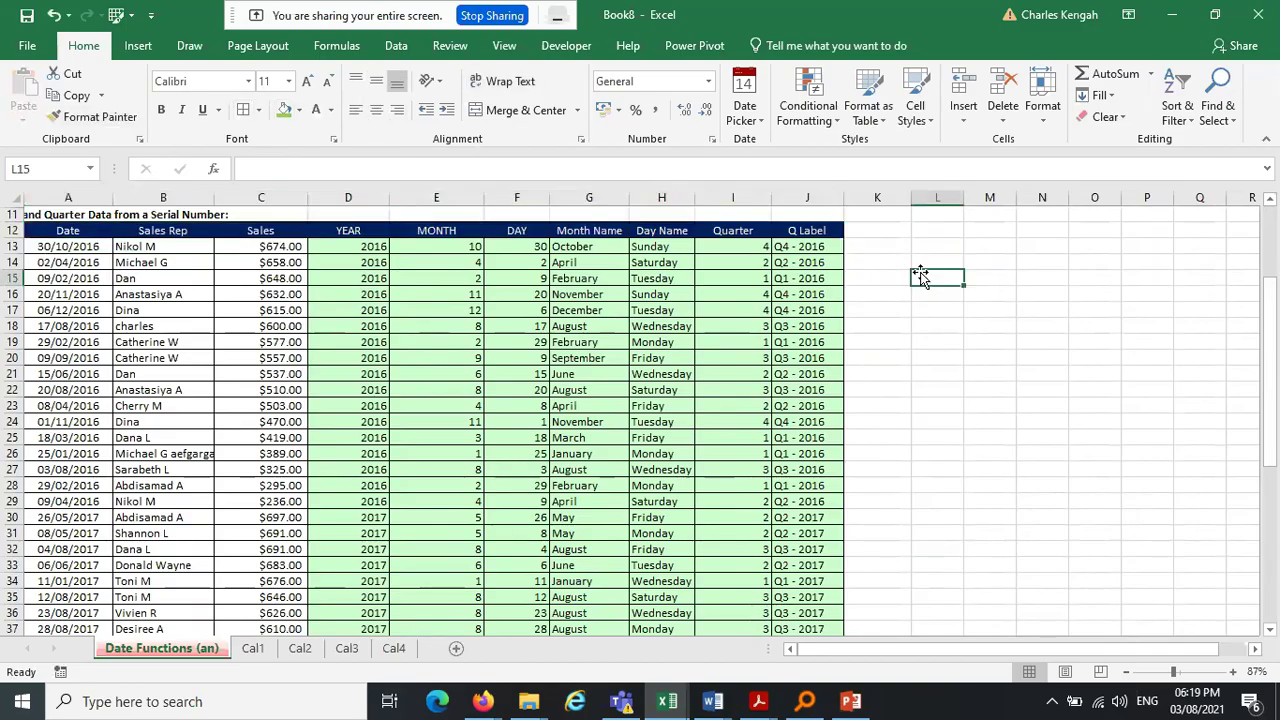
click(395, 432)
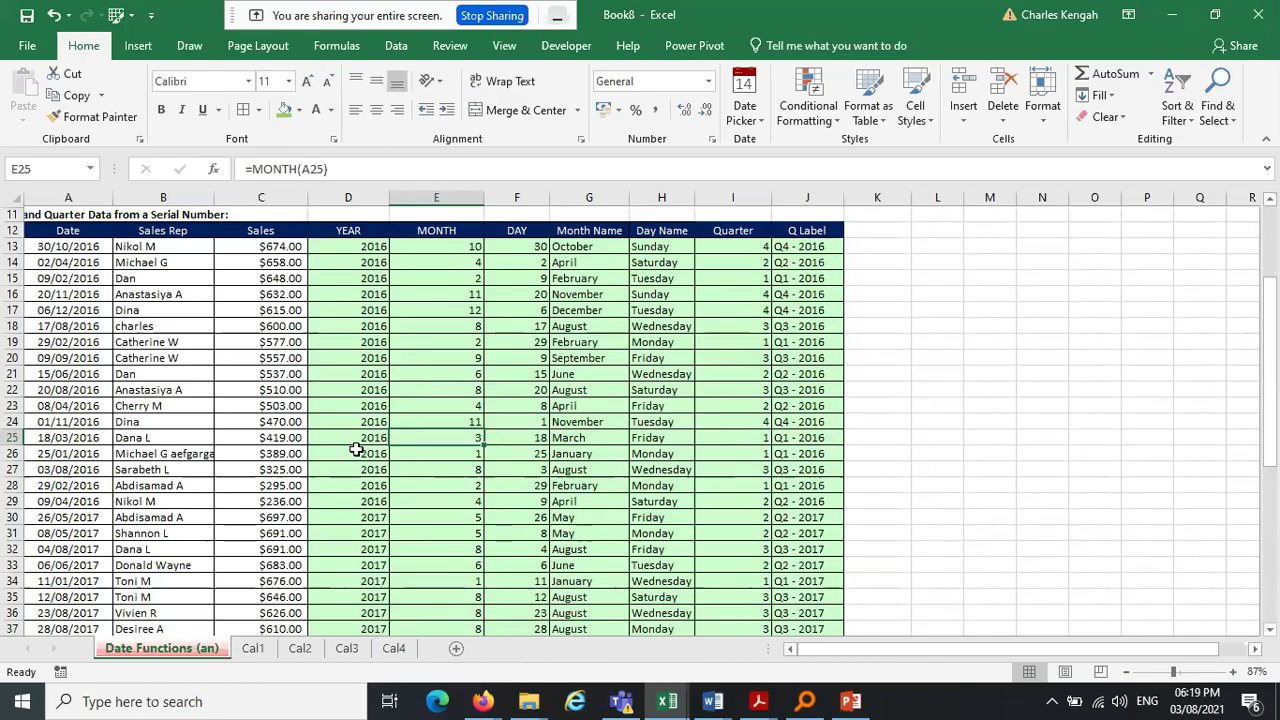
click(356, 451)
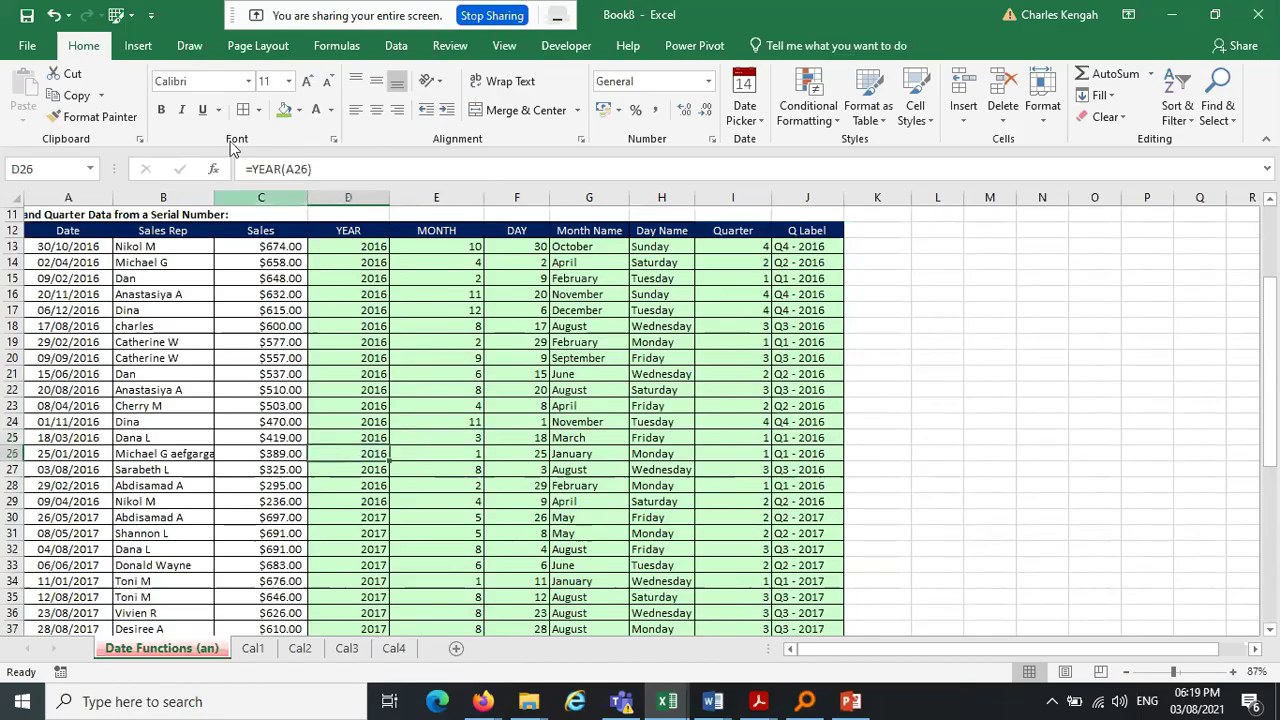
click(352, 406)
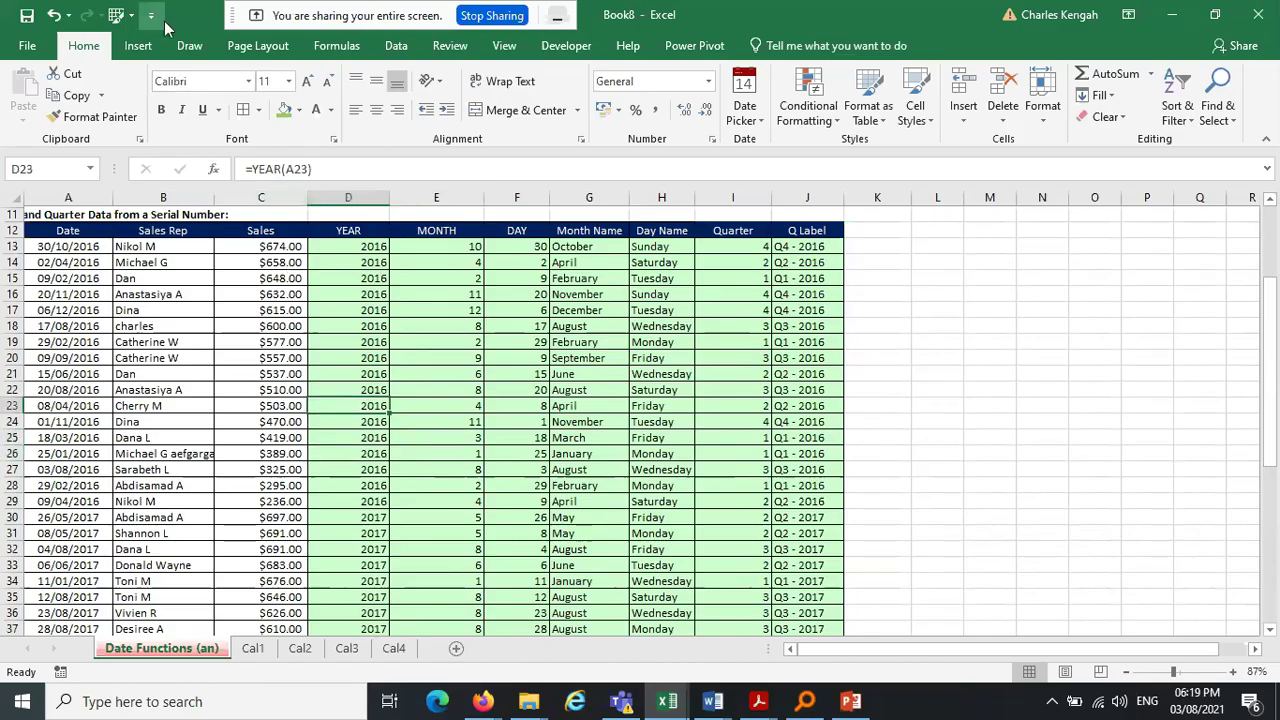
Format A11:J59 as a table with a light blue style
click(142, 47)
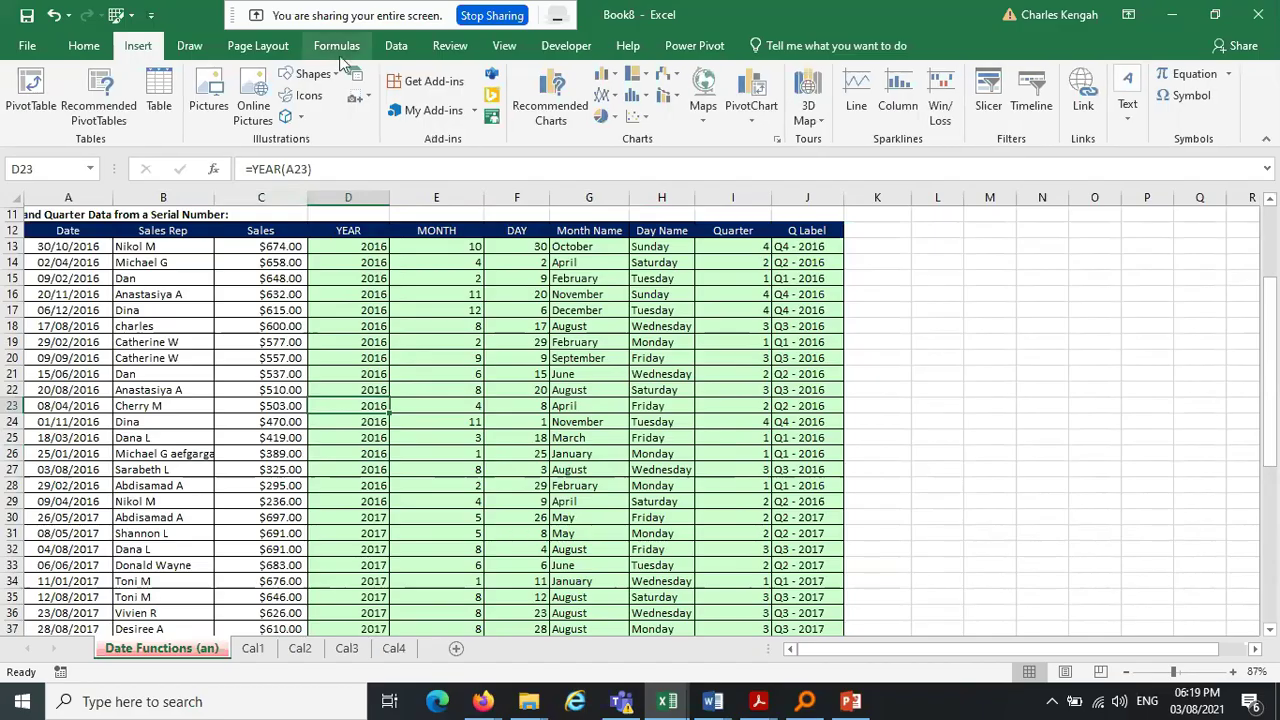
click(84, 46)
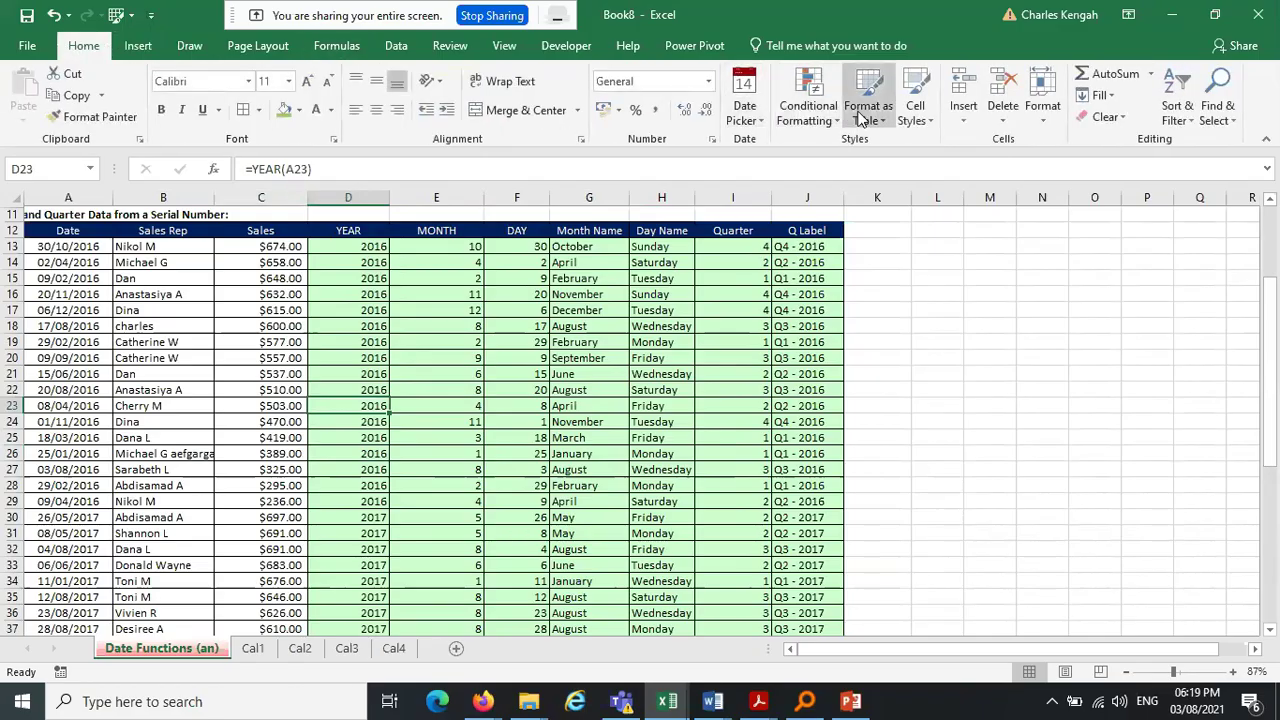
click(868, 108)
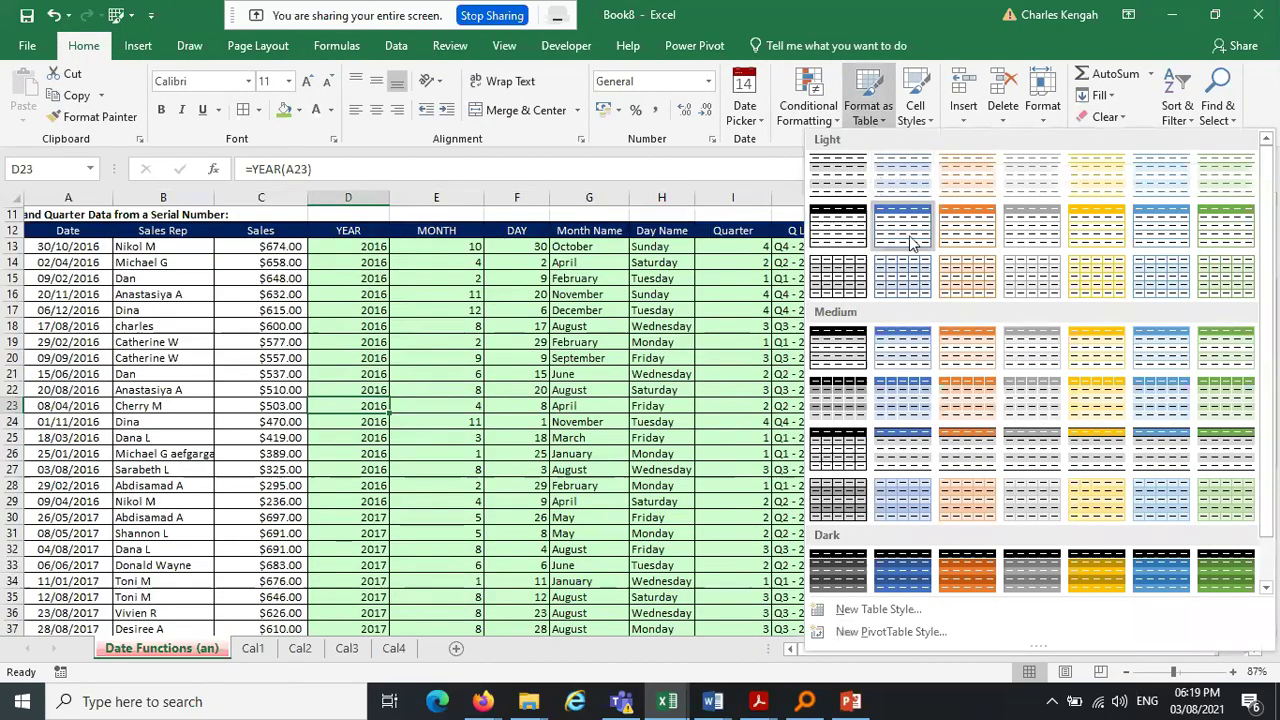
click(903, 273)
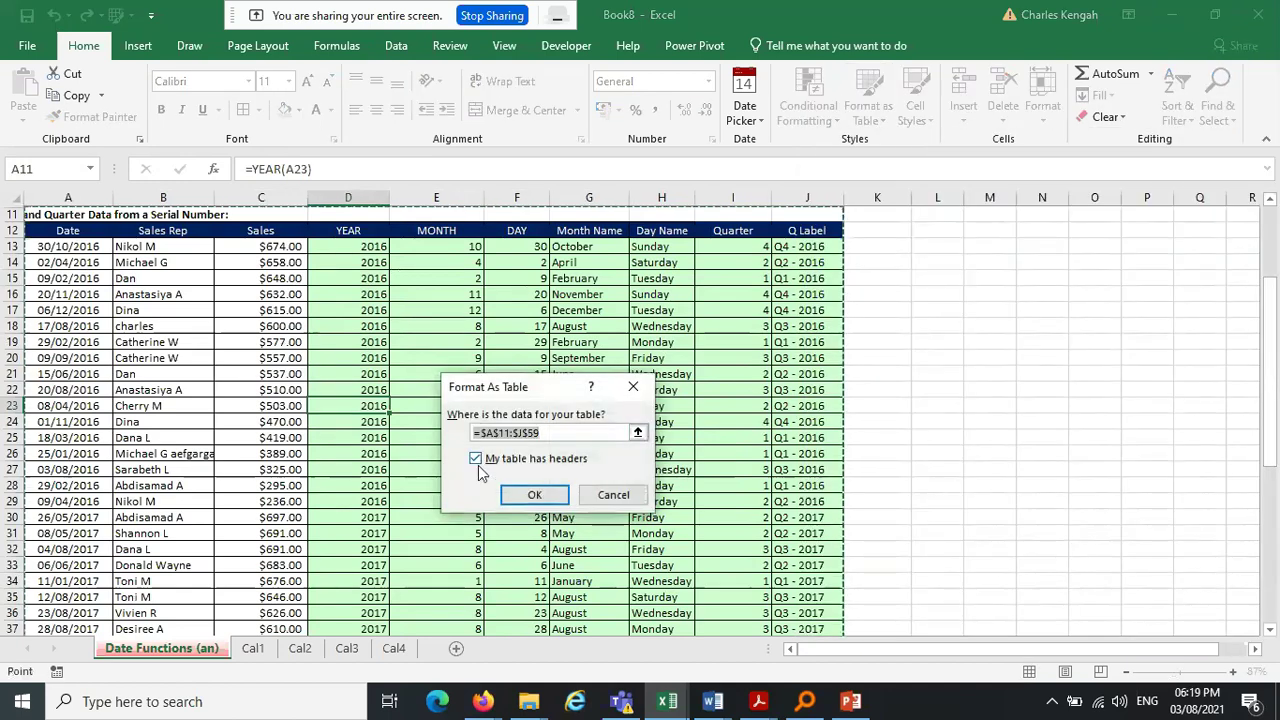
click(530, 497)
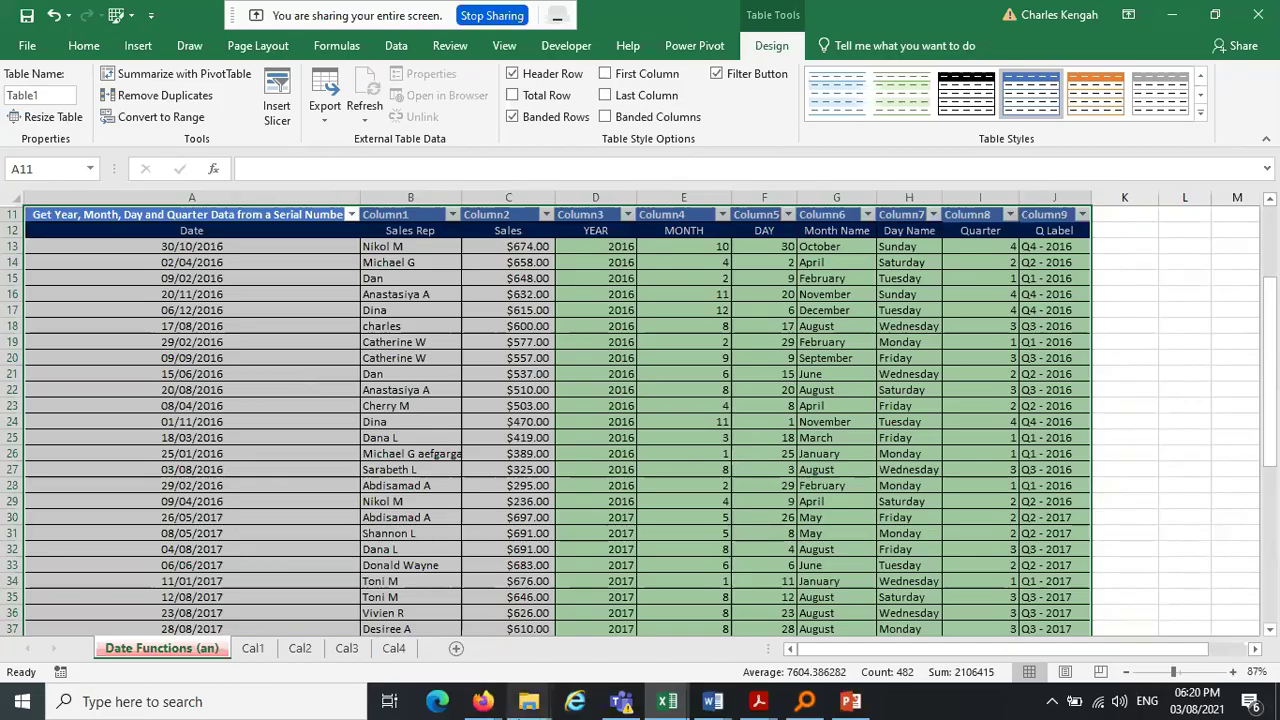
Check the Zoom meeting in Firefox, then return to the Date Functions workbook and undo the table
click(481, 706)
click(269, 608)
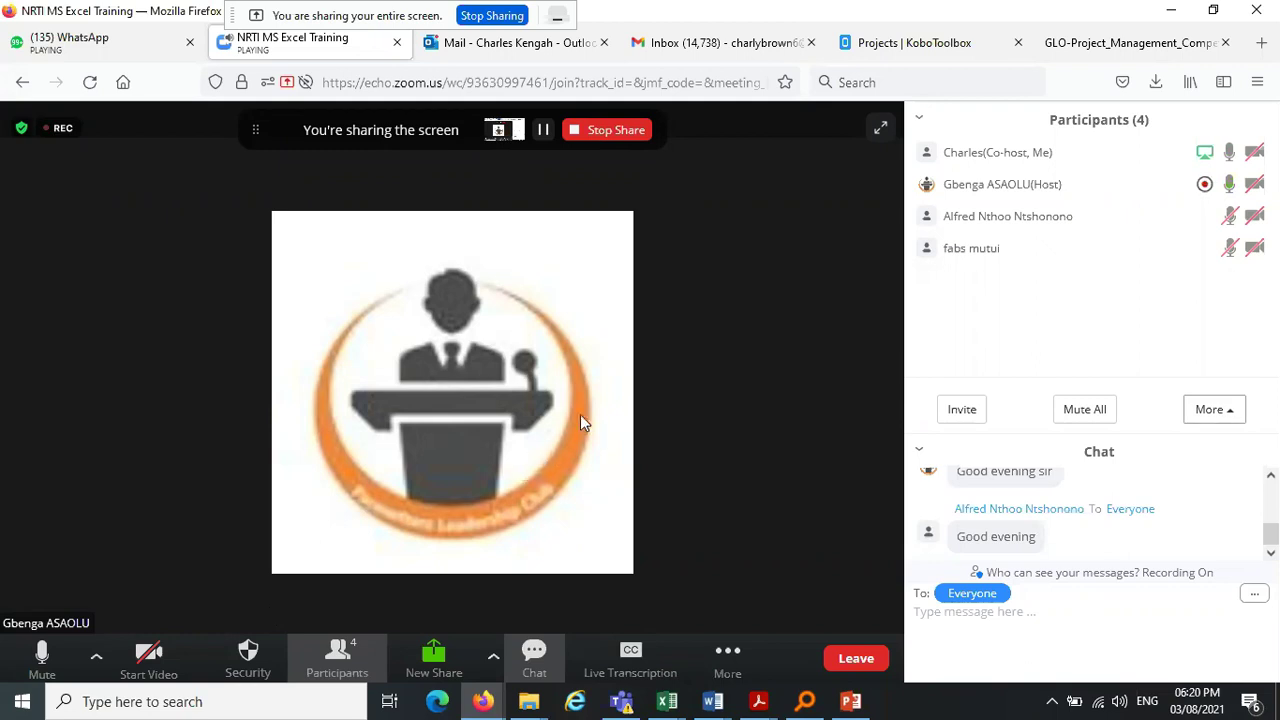
click(1168, 9)
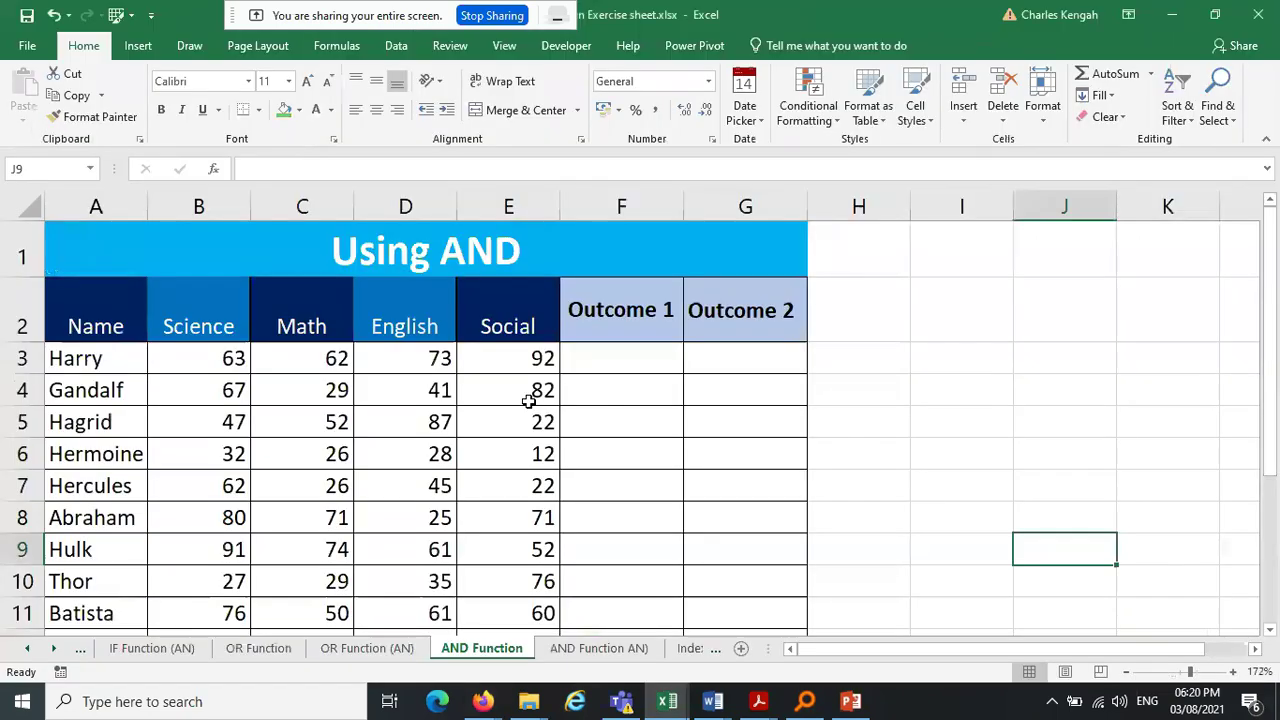
mouse_move(667, 703)
click(554, 660)
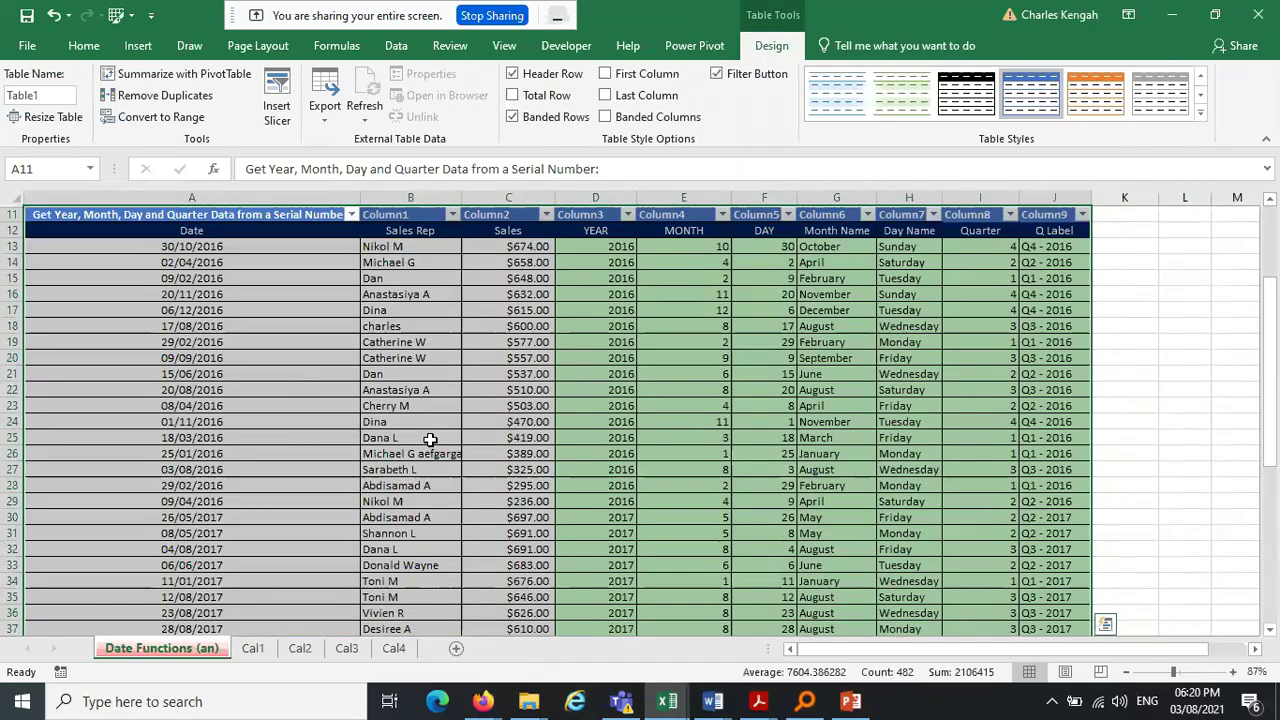
click(50, 10)
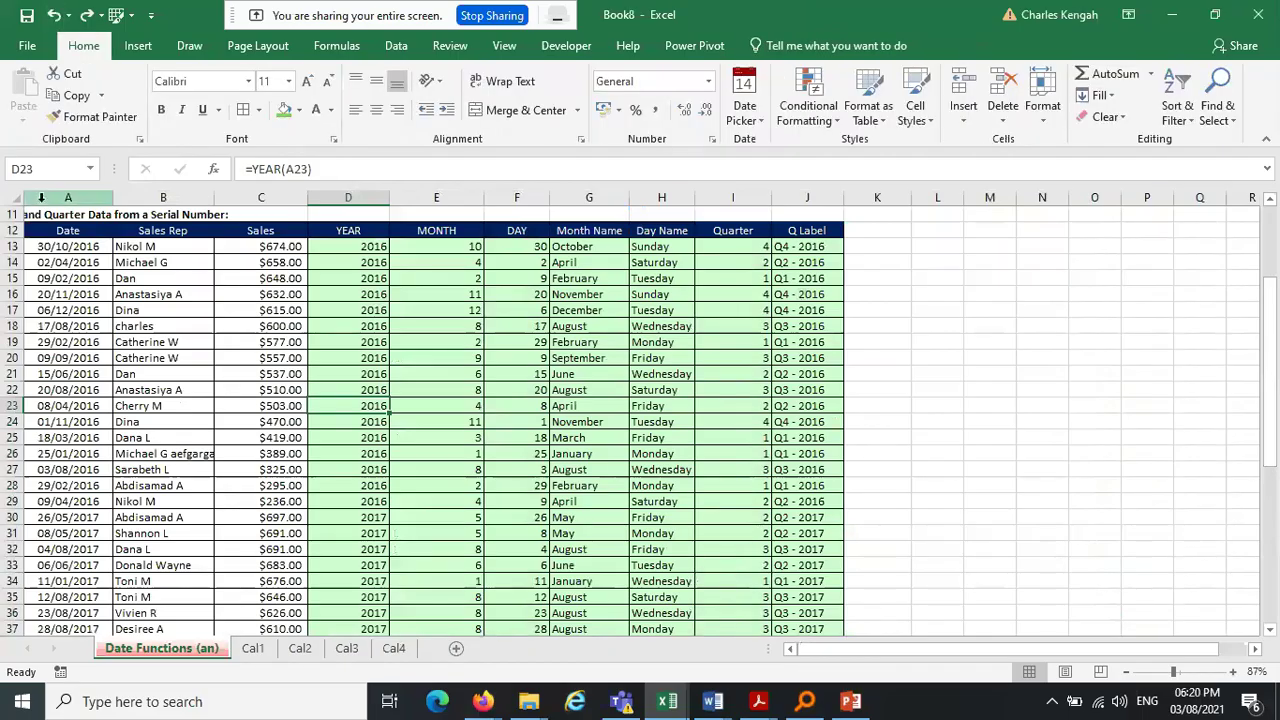
Select the Dataset named range and format A12:J58 as a blue table with headers
click(90, 168)
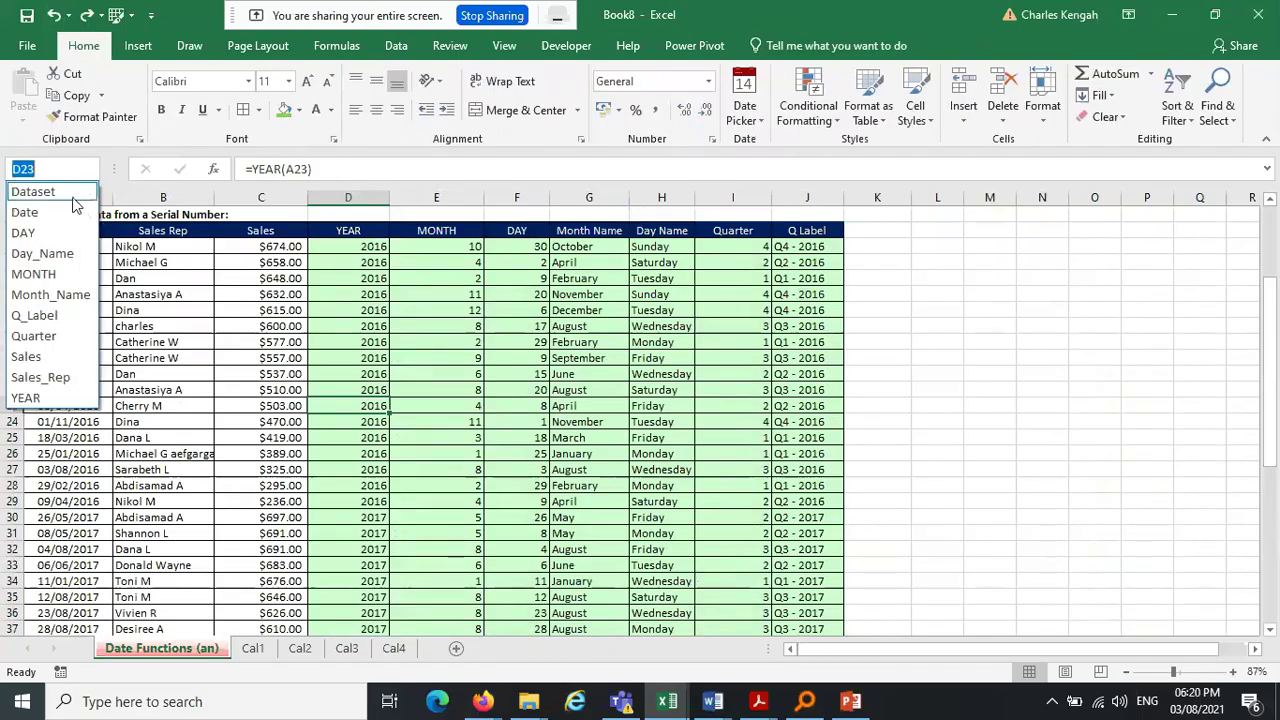
click(33, 192)
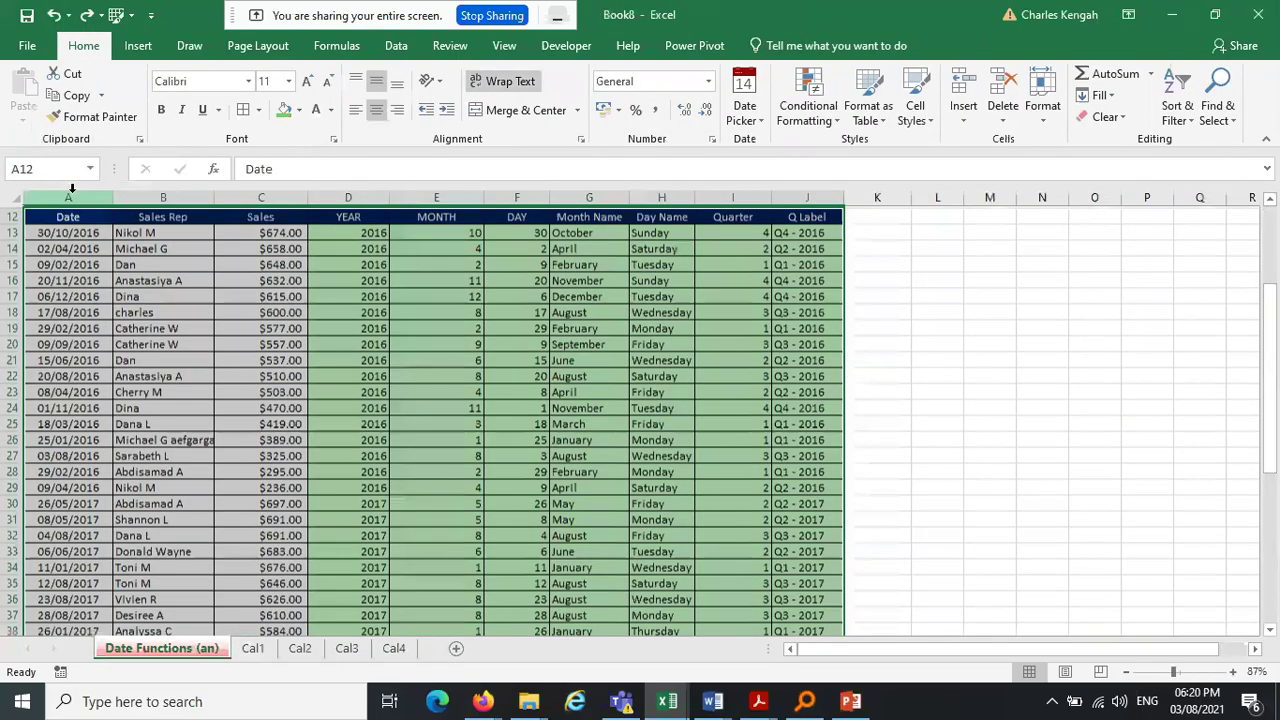
click(865, 105)
click(914, 255)
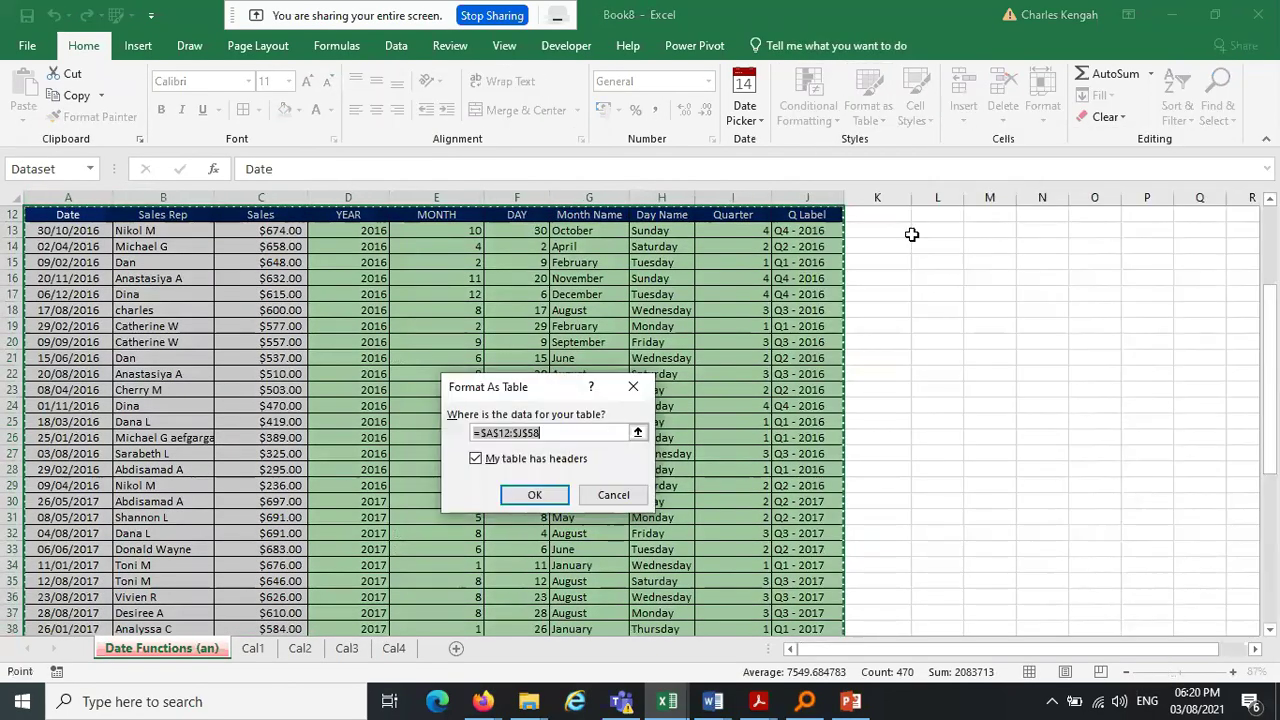
click(533, 494)
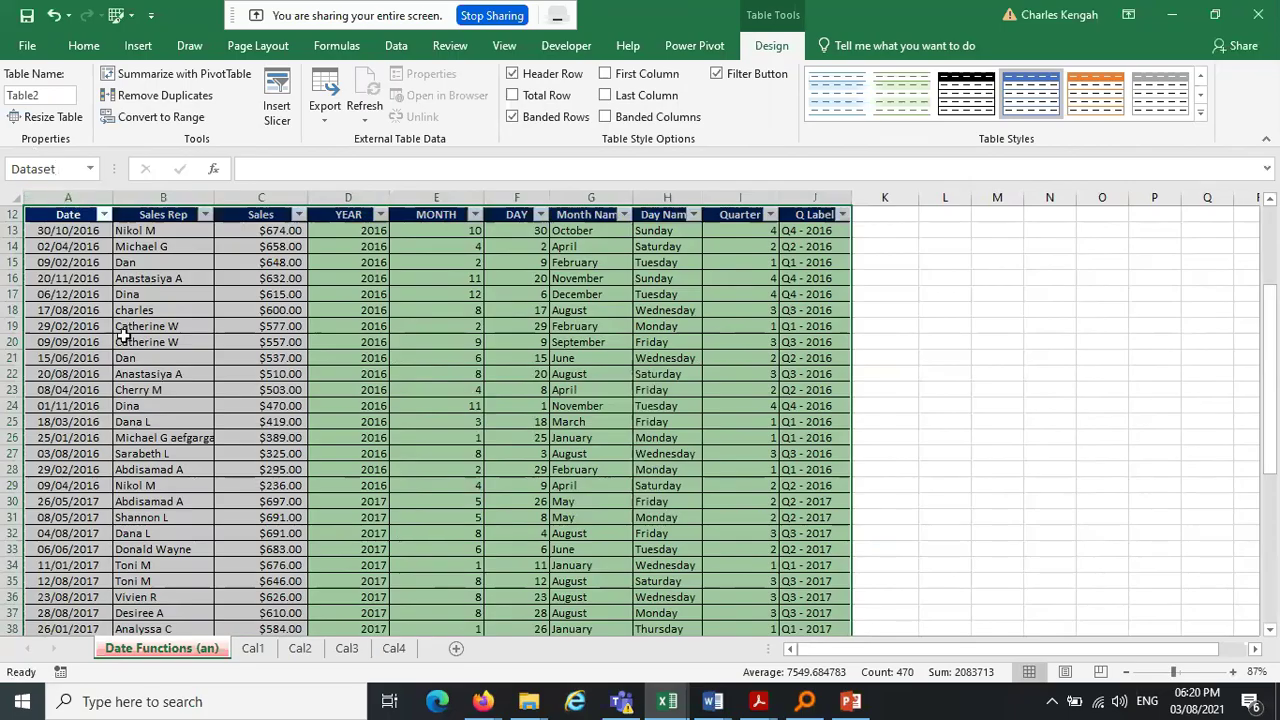
Look through the Sales Rep and Date filter menus, then select the YEAR column
drag(1271, 301, 1271, 217)
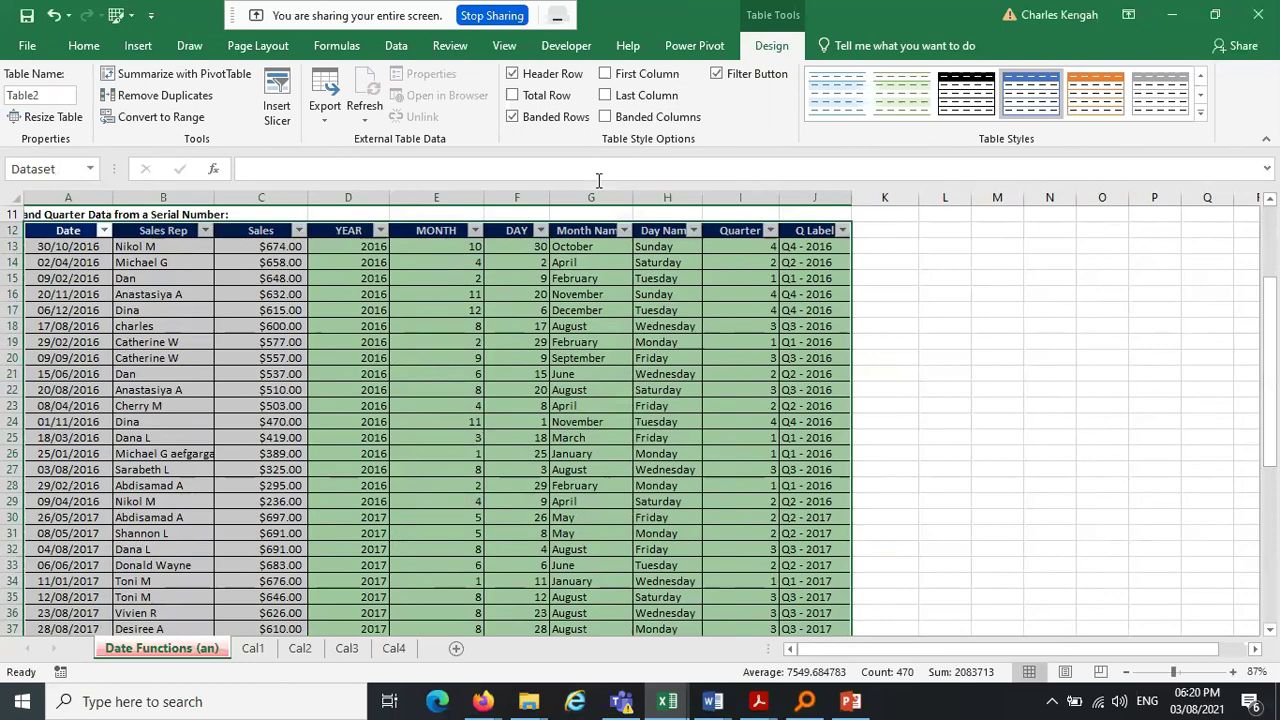
click(245, 294)
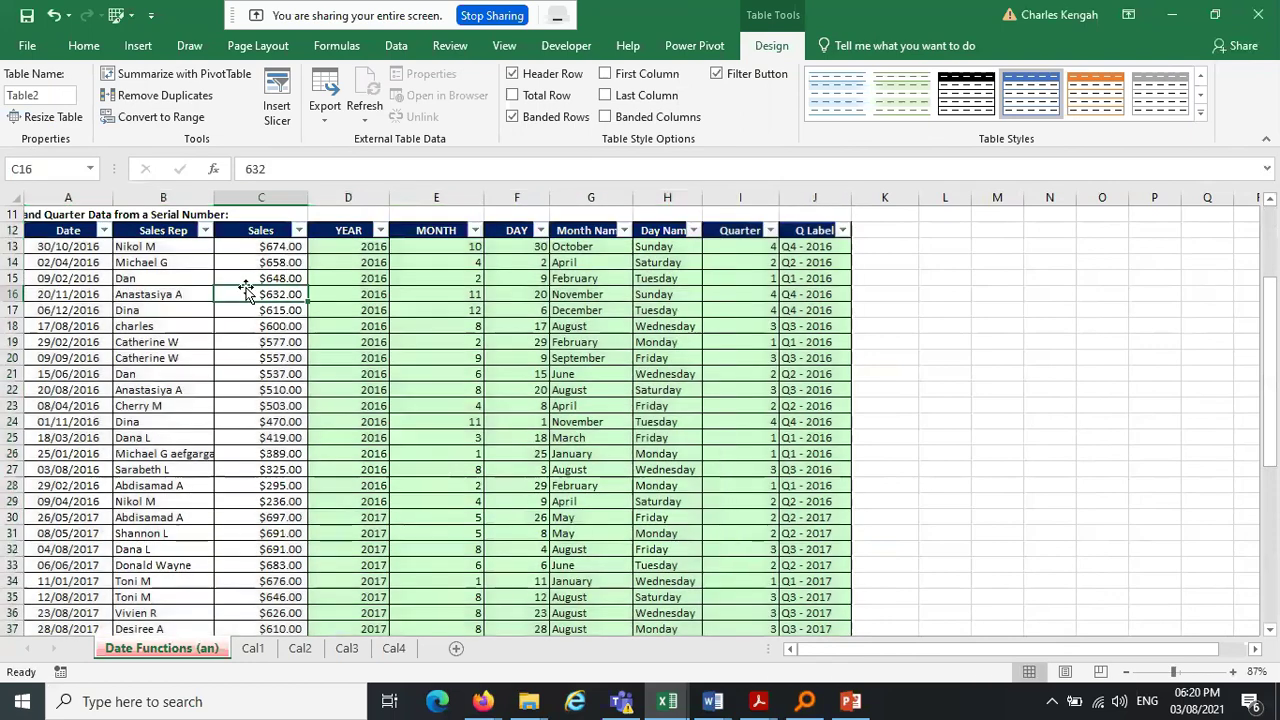
click(204, 231)
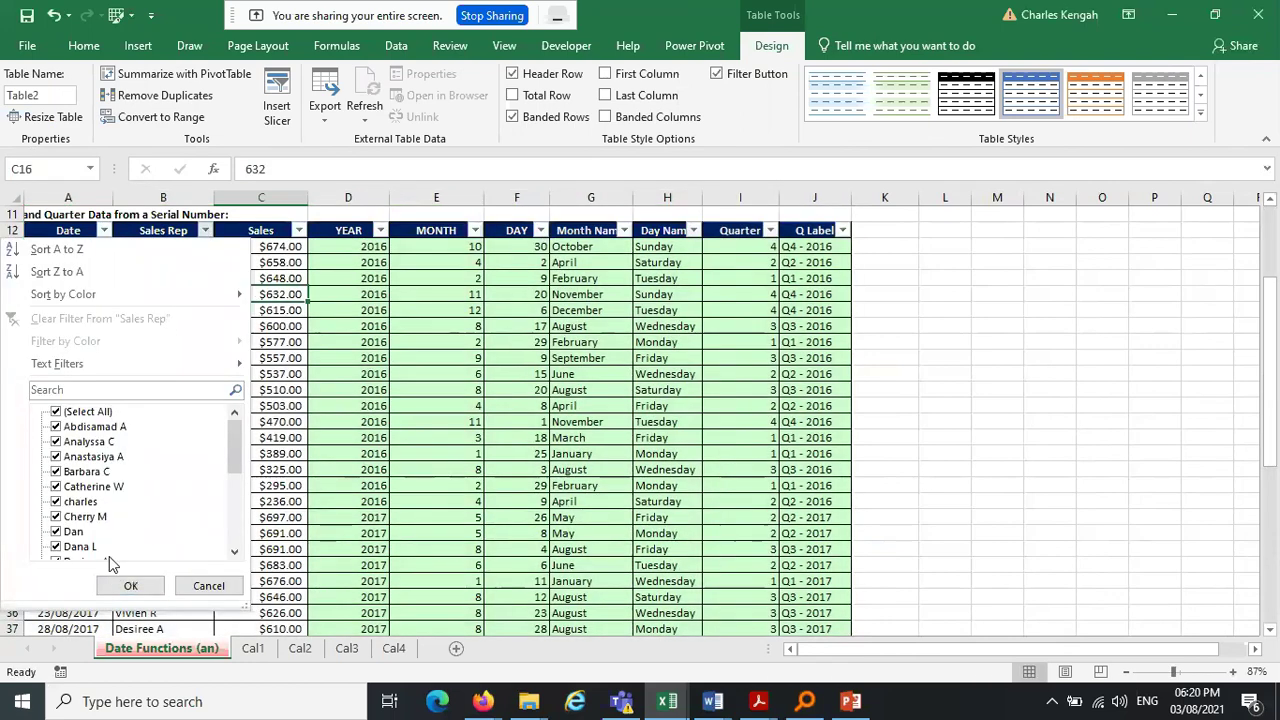
click(204, 231)
click(104, 231)
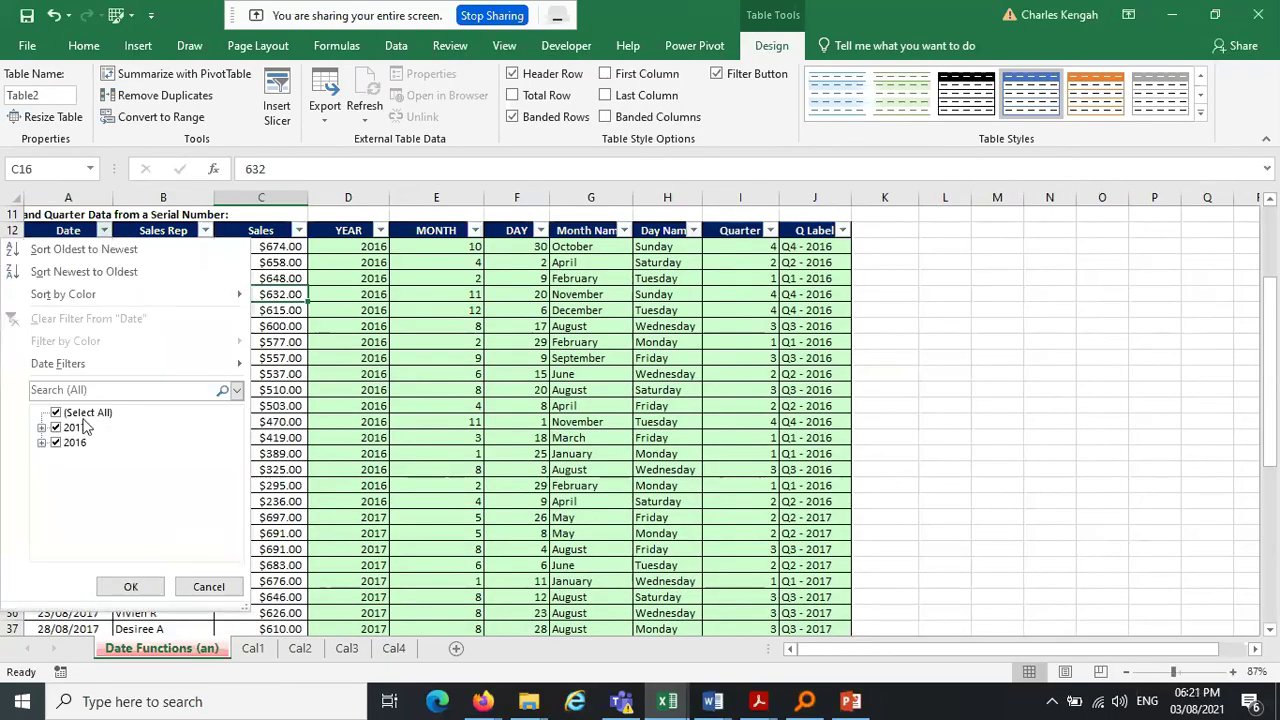
click(440, 326)
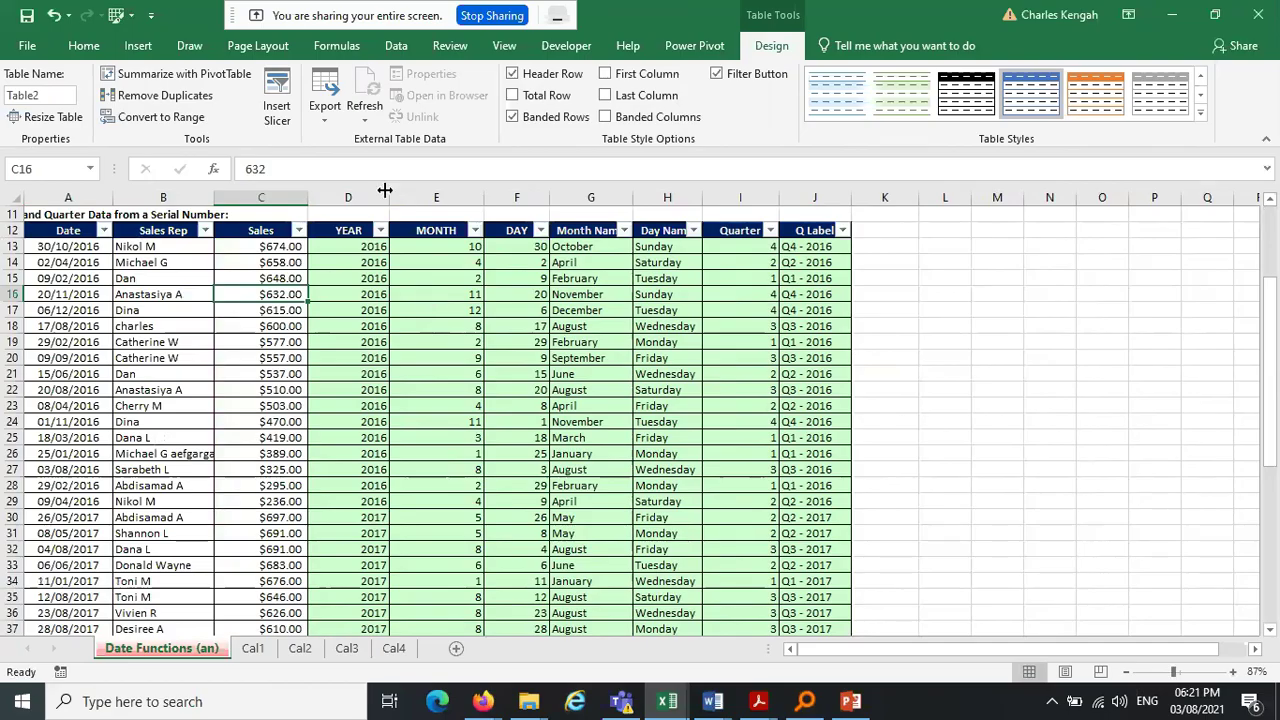
click(348, 197)
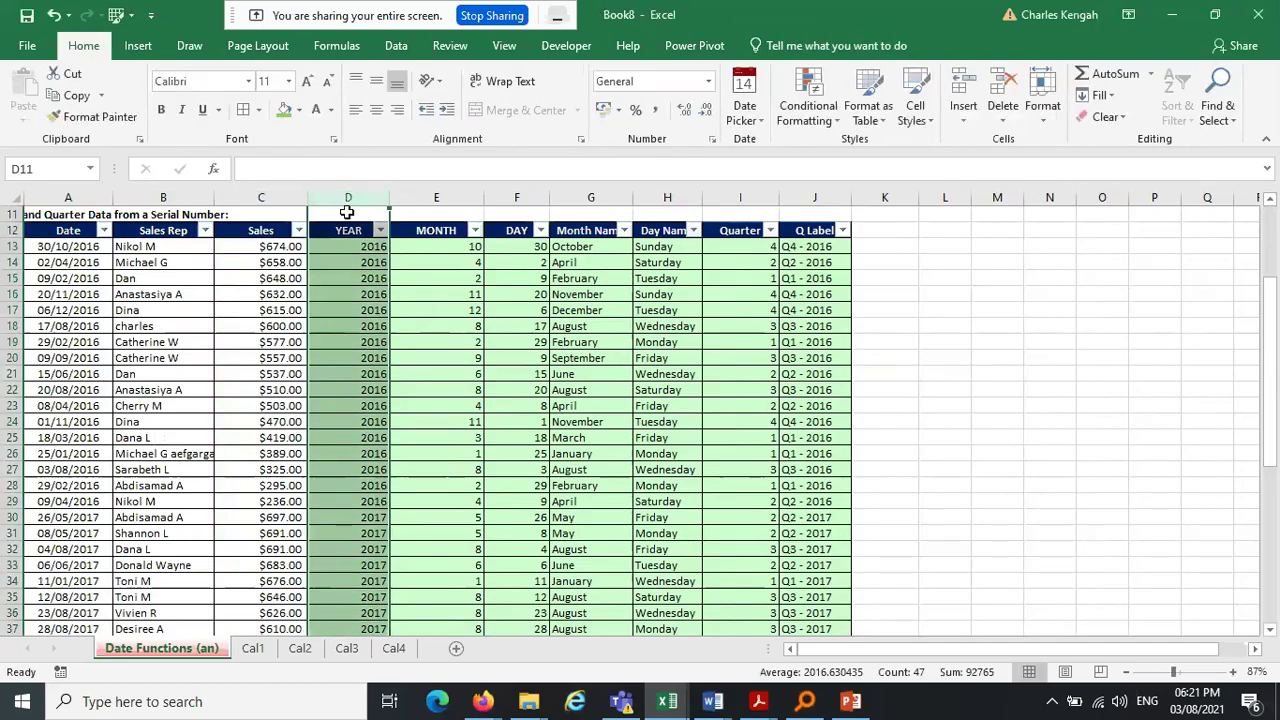
click(340, 232)
Toggle Filter Button in Table Design several times, leaving the header arrows hidden
click(771, 45)
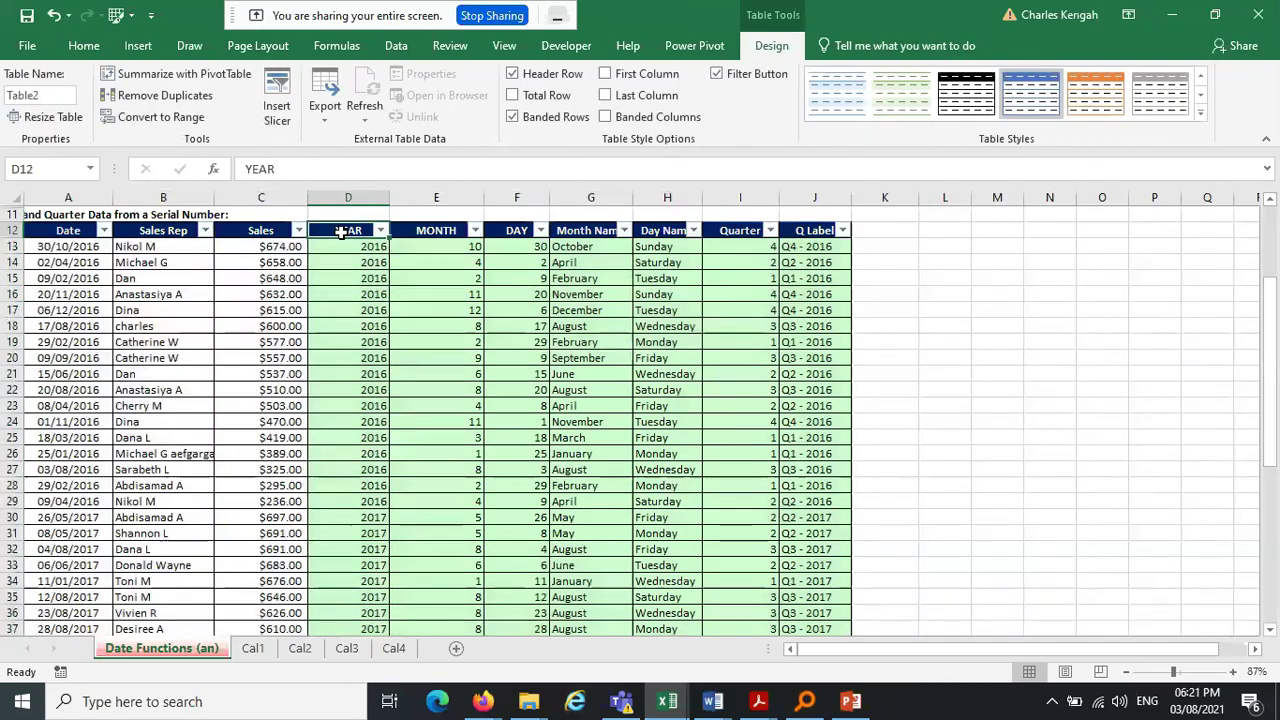
click(720, 76)
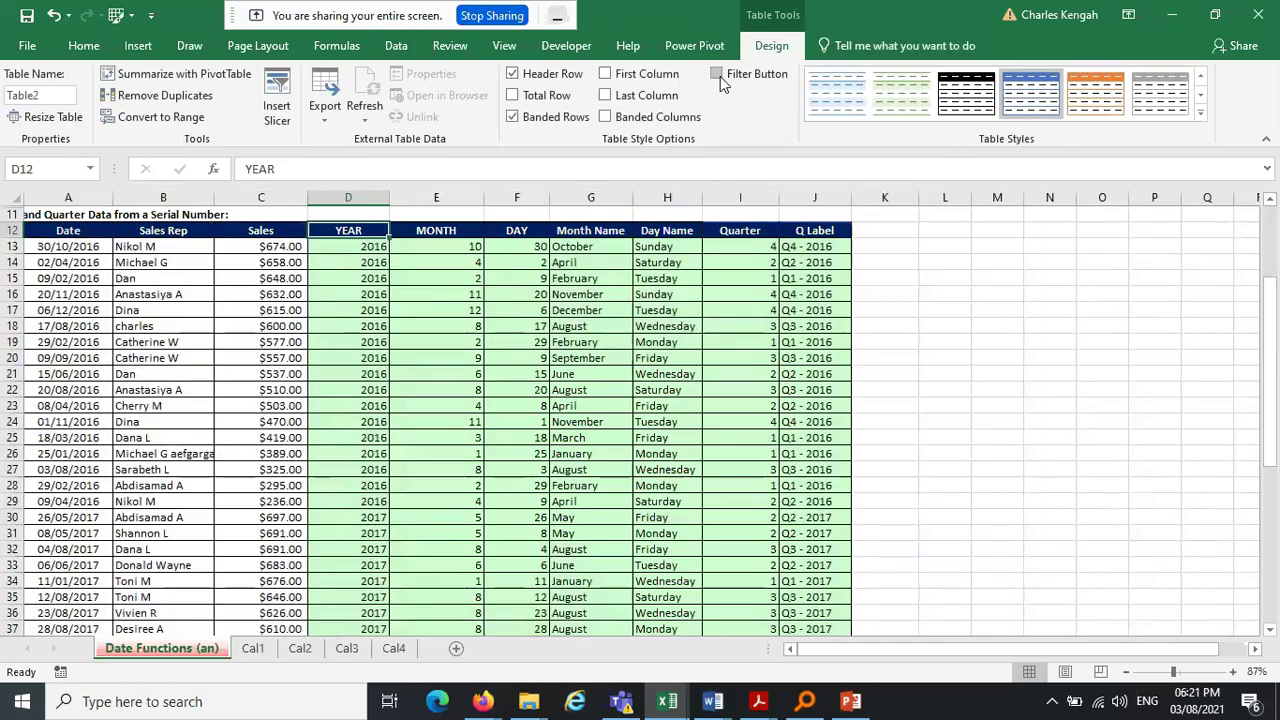
click(720, 76)
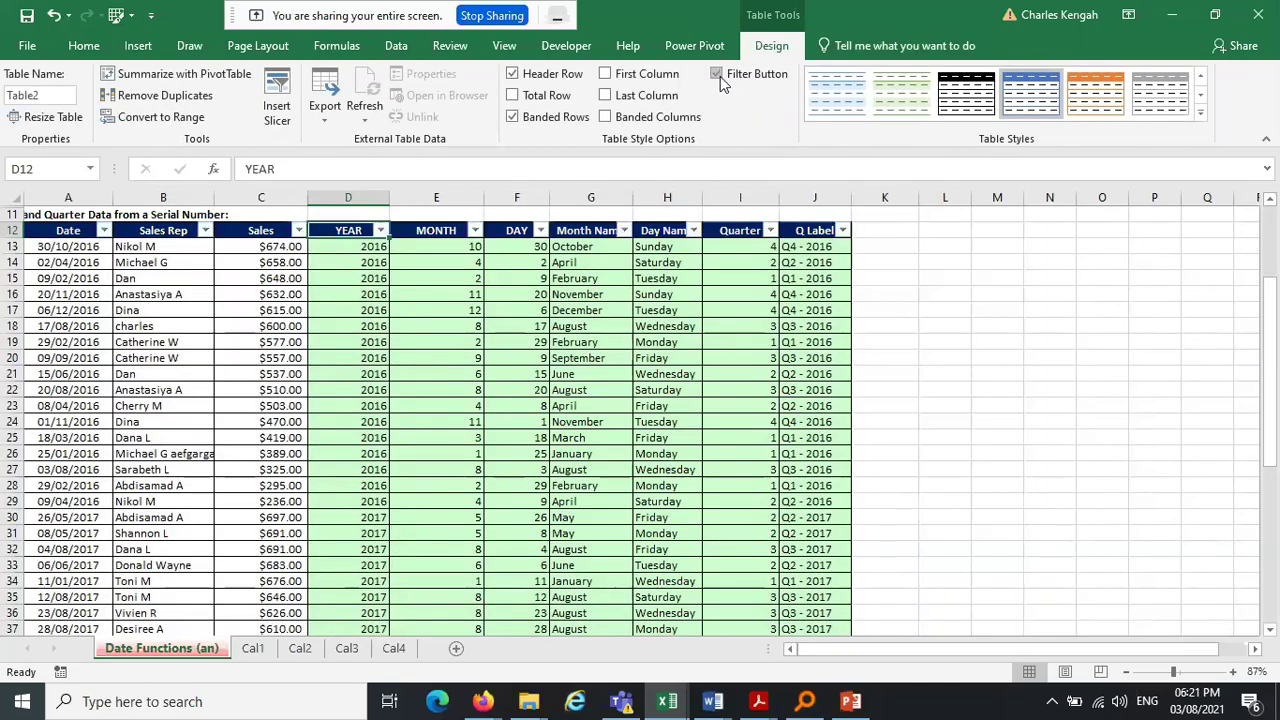
click(720, 76)
click(720, 76)
click(717, 75)
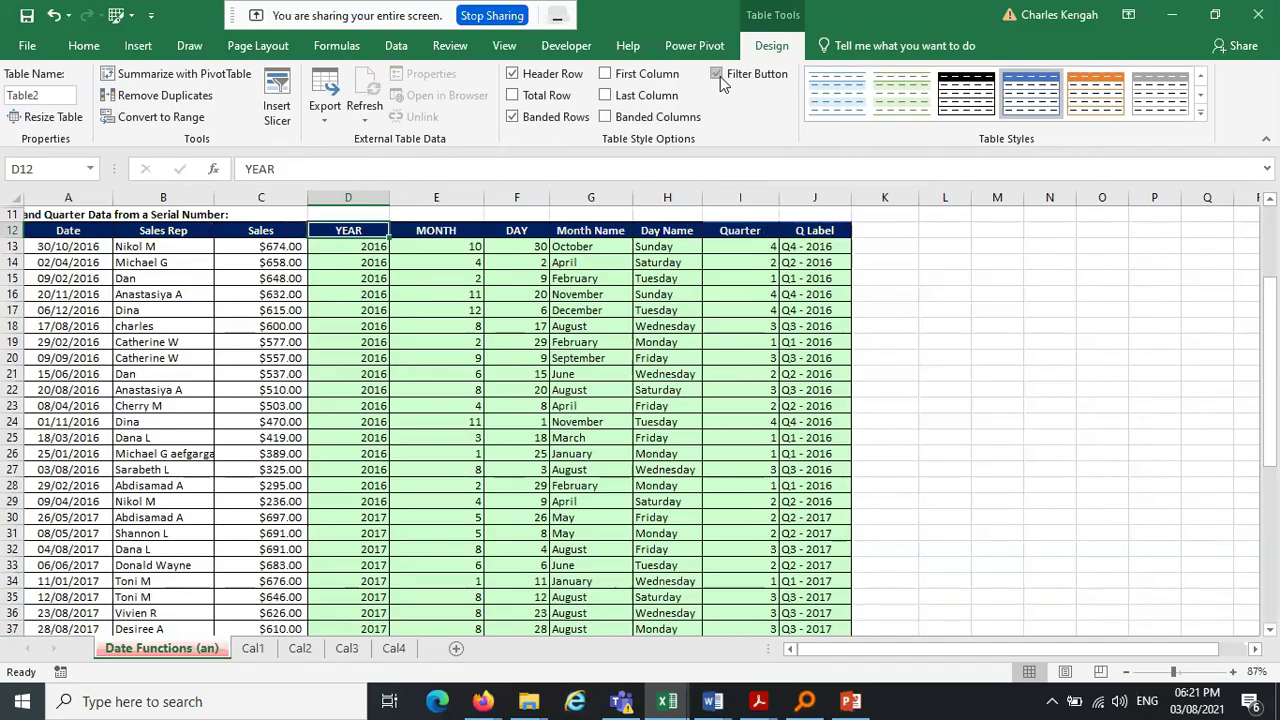
click(718, 76)
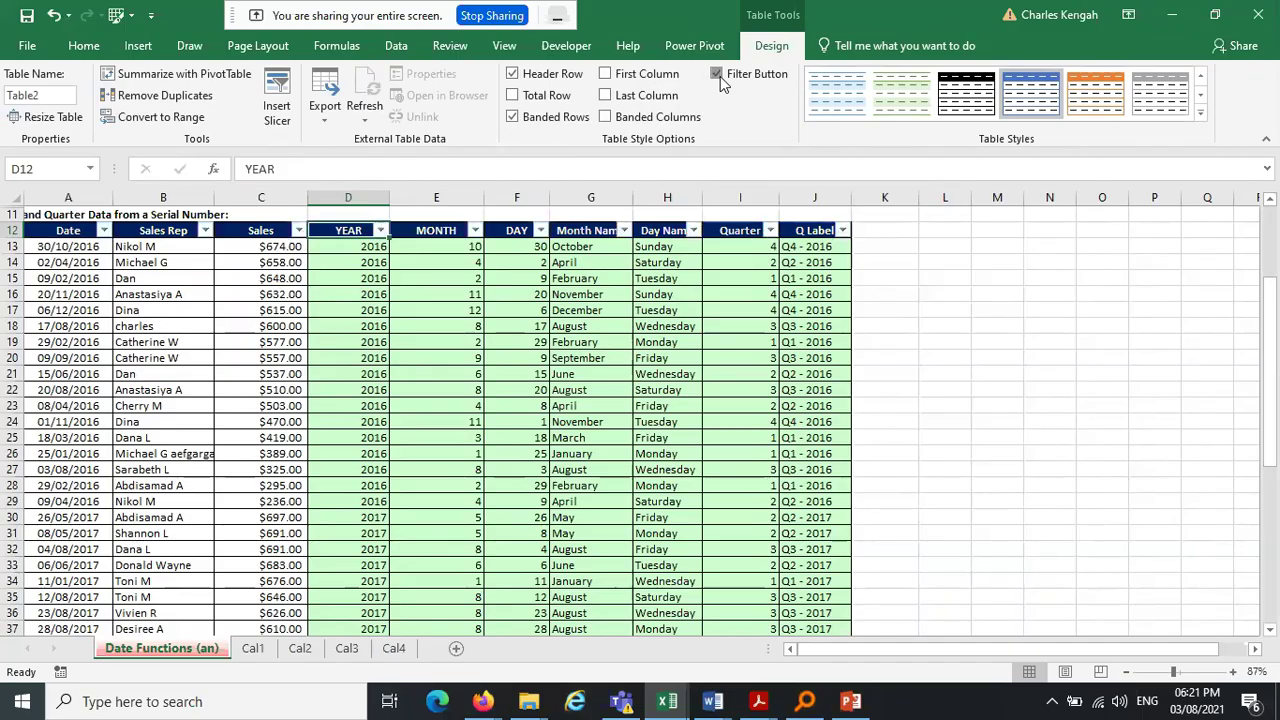
click(718, 76)
click(720, 76)
click(720, 76)
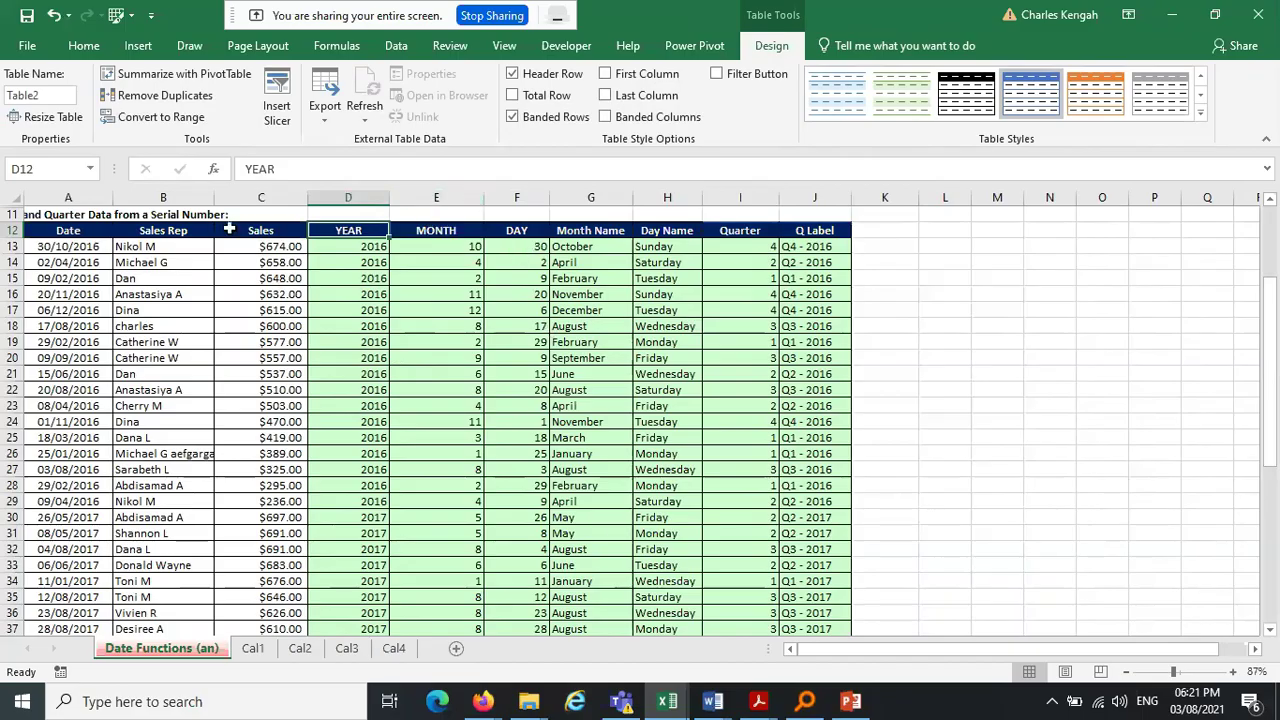
Select columns A to J, check Find & Select, then click G21 and view Table Design
drag(68, 197, 806, 232)
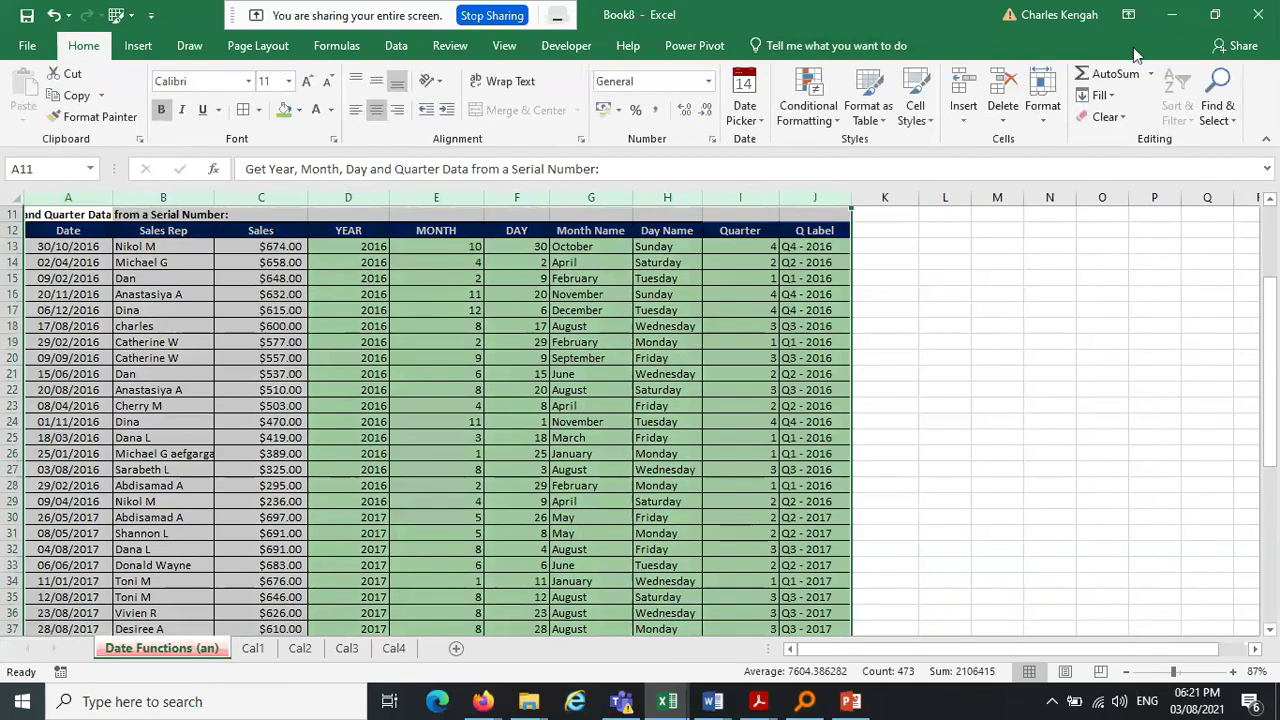
click(1218, 118)
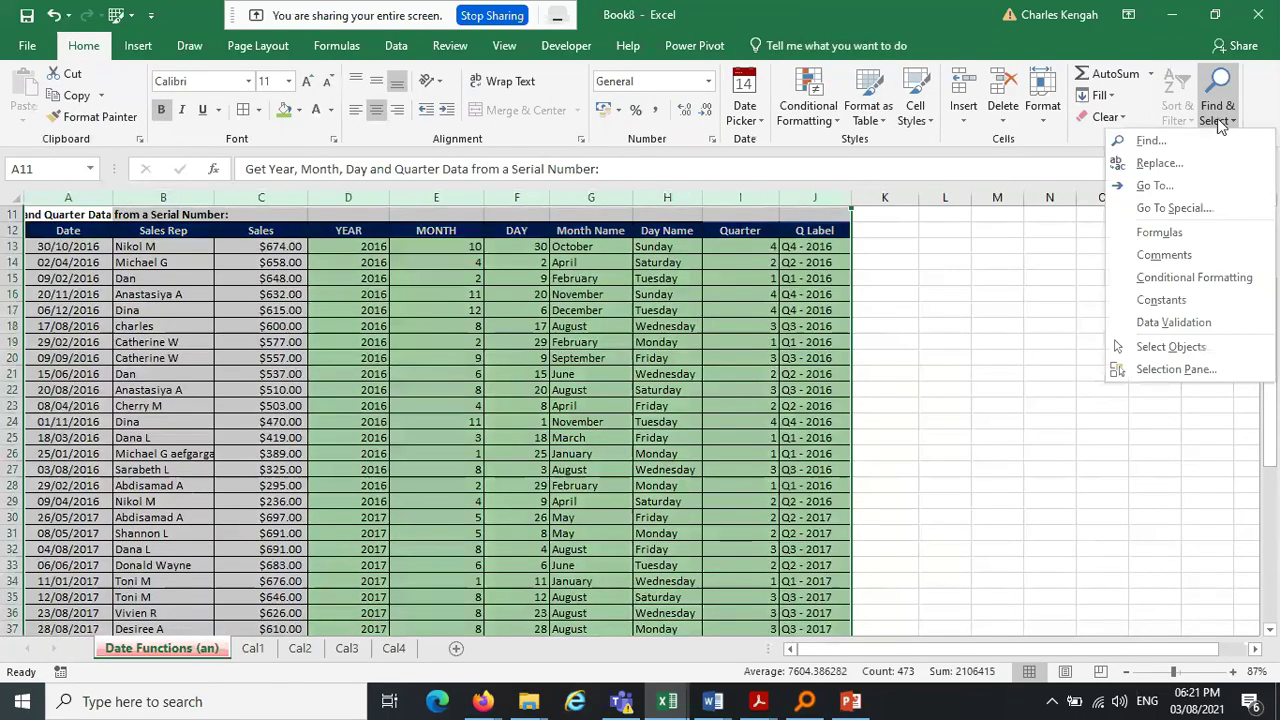
click(716, 250)
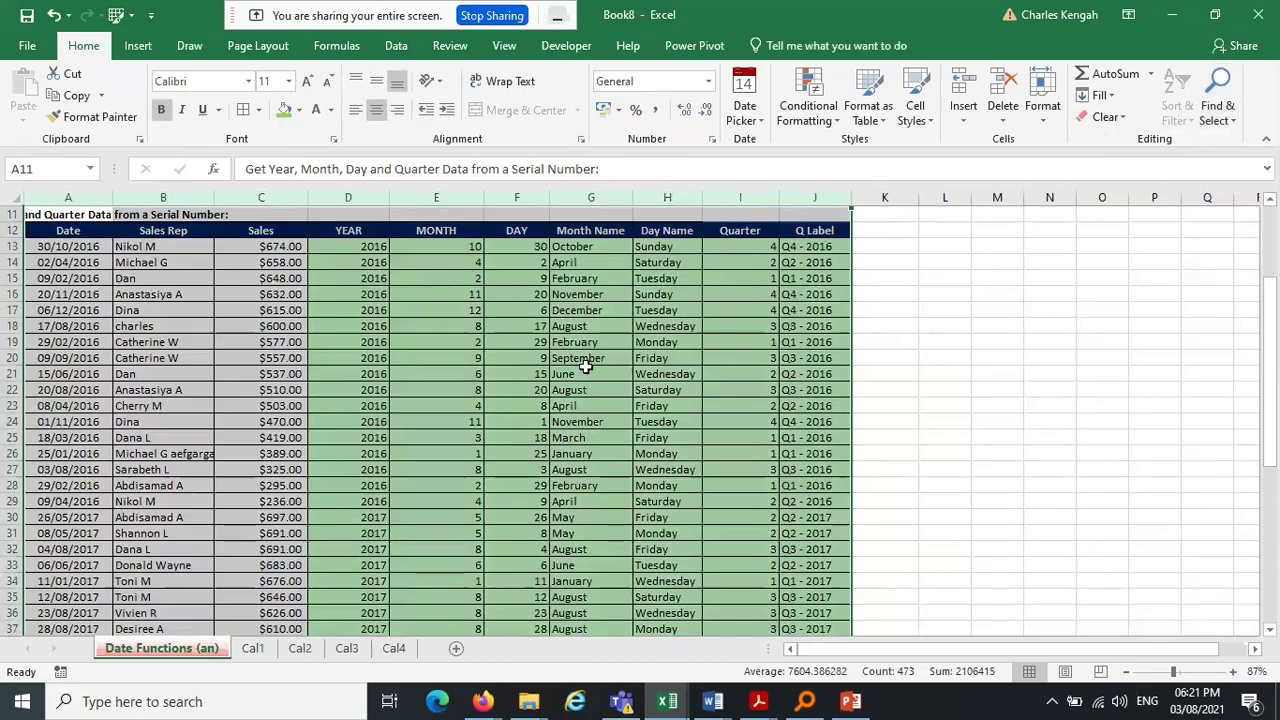
click(586, 369)
click(771, 45)
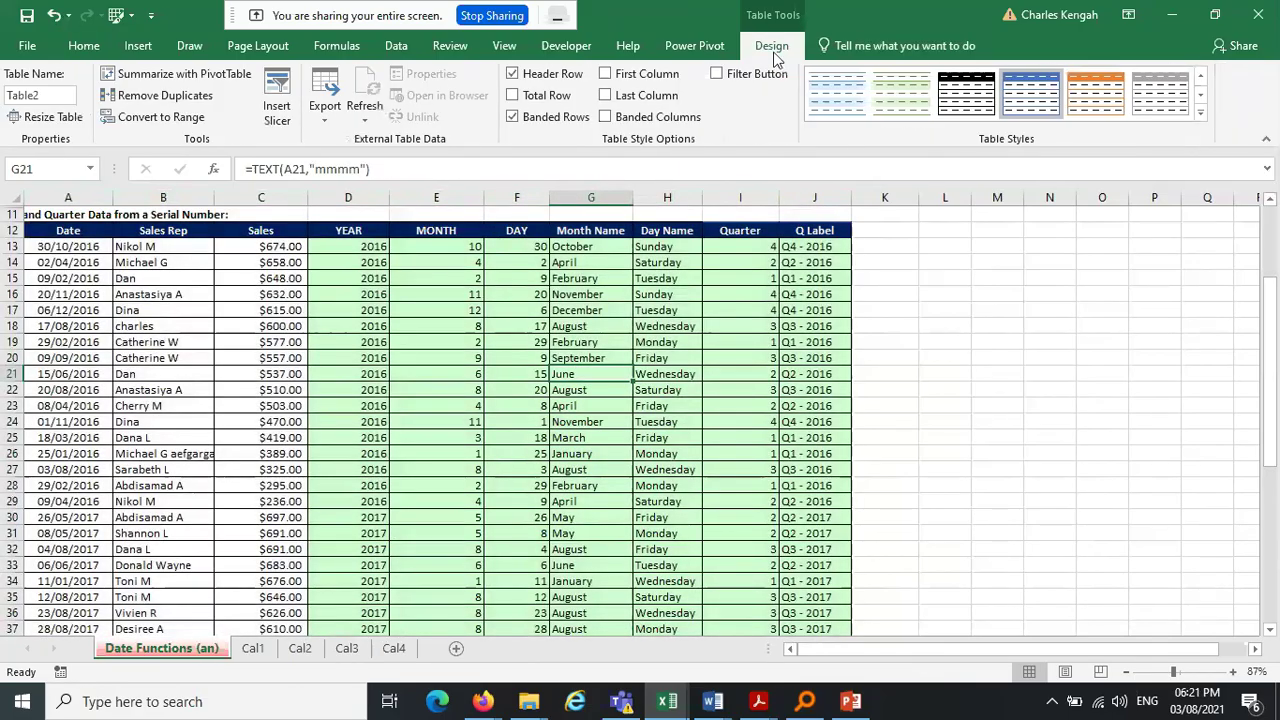
Undo the filter-arrow changes back to before the table formatting
click(55, 22)
click(55, 22)
click(55, 22)
click(55, 22)
click(55, 22)
click(55, 22)
click(55, 22)
click(55, 22)
click(55, 22)
click(55, 22)
click(55, 22)
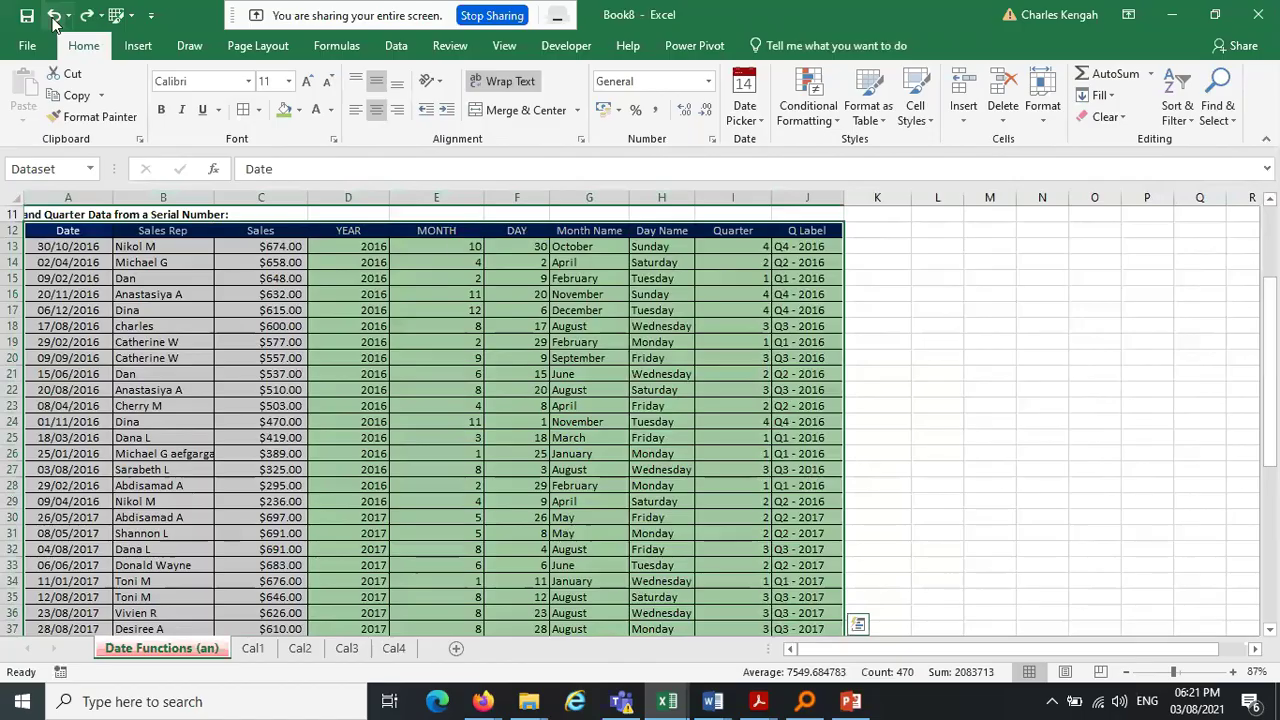
click(402, 309)
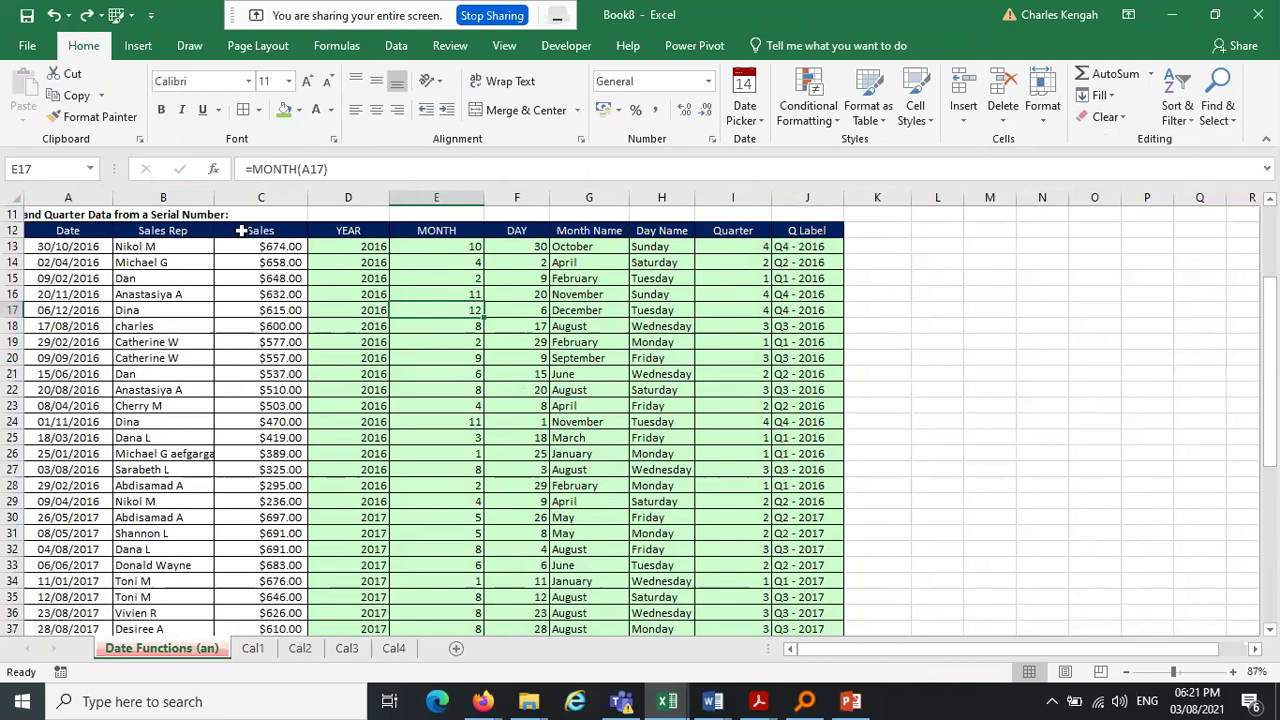
Redo the table formatting to check Table Design, then undo it again to a plain range
click(87, 15)
click(87, 15)
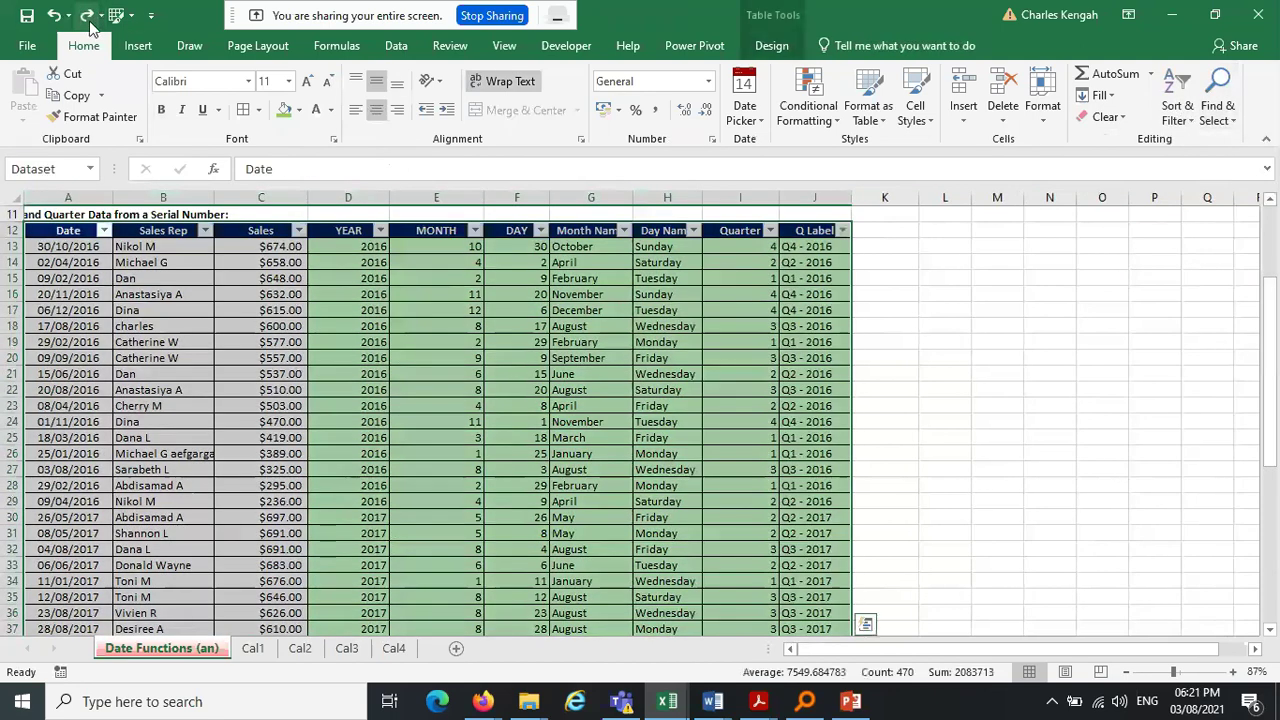
click(790, 46)
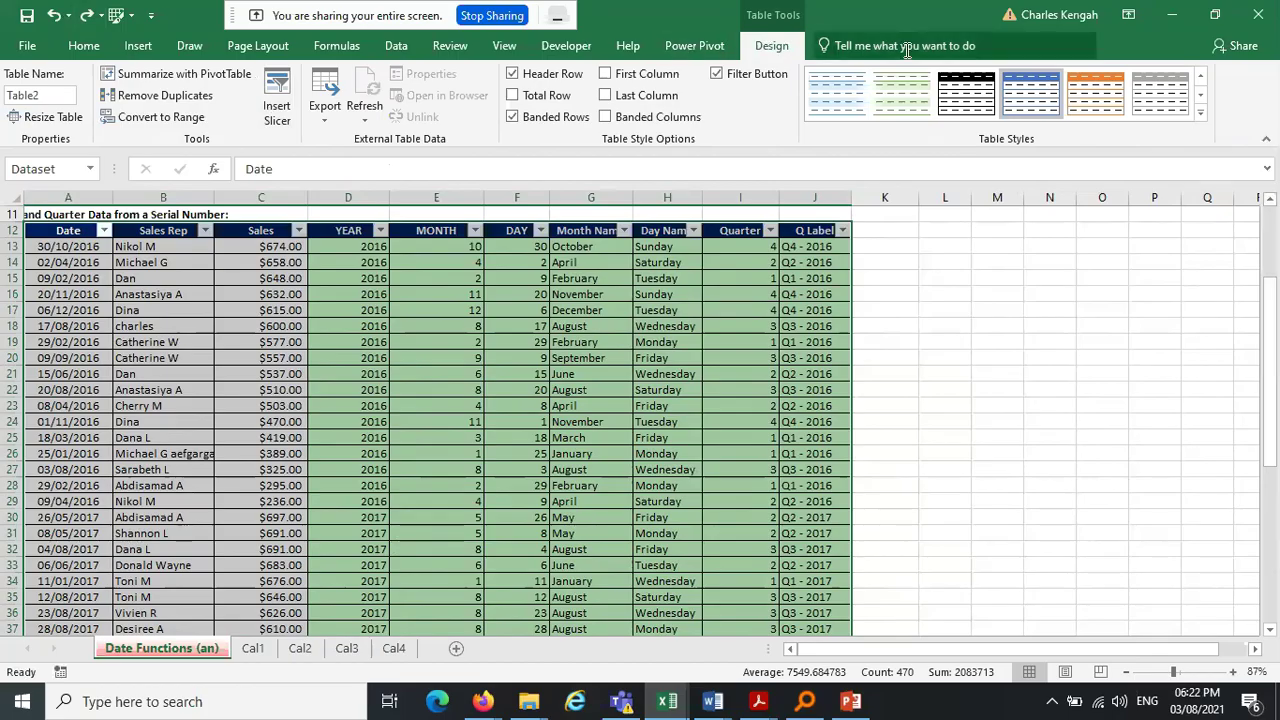
click(54, 16)
click(55, 16)
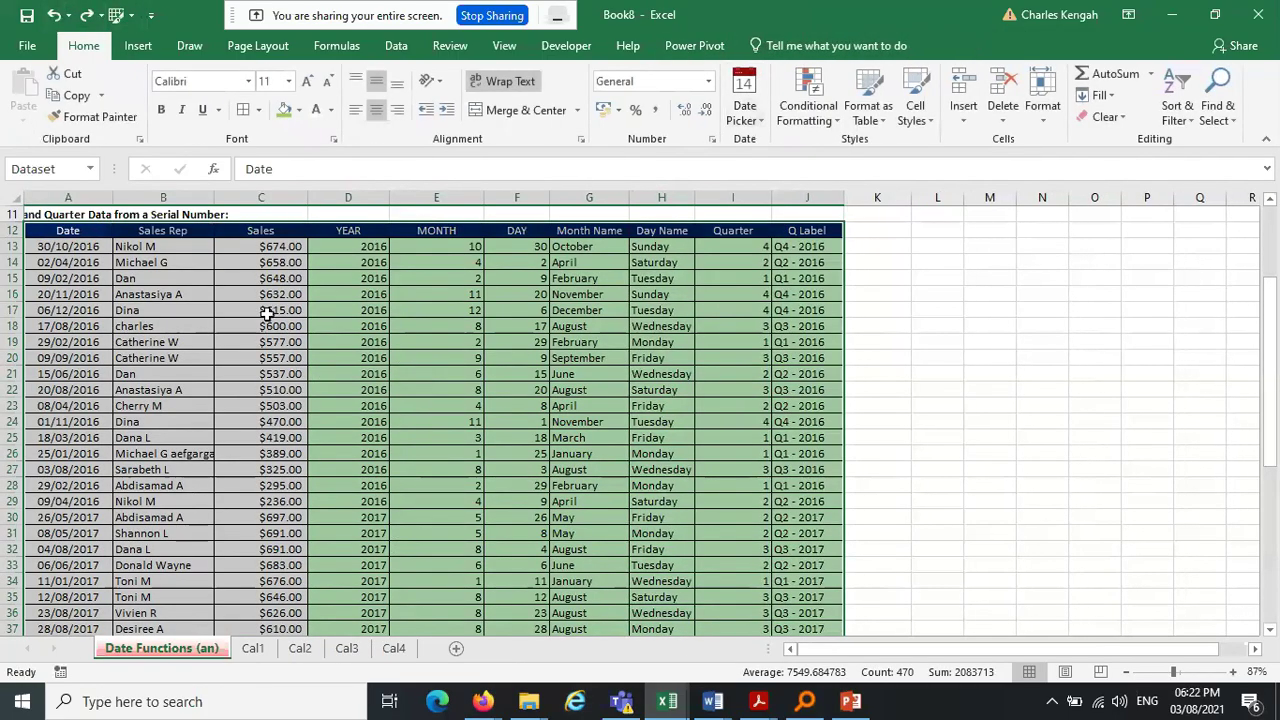
click(1178, 90)
click(1187, 208)
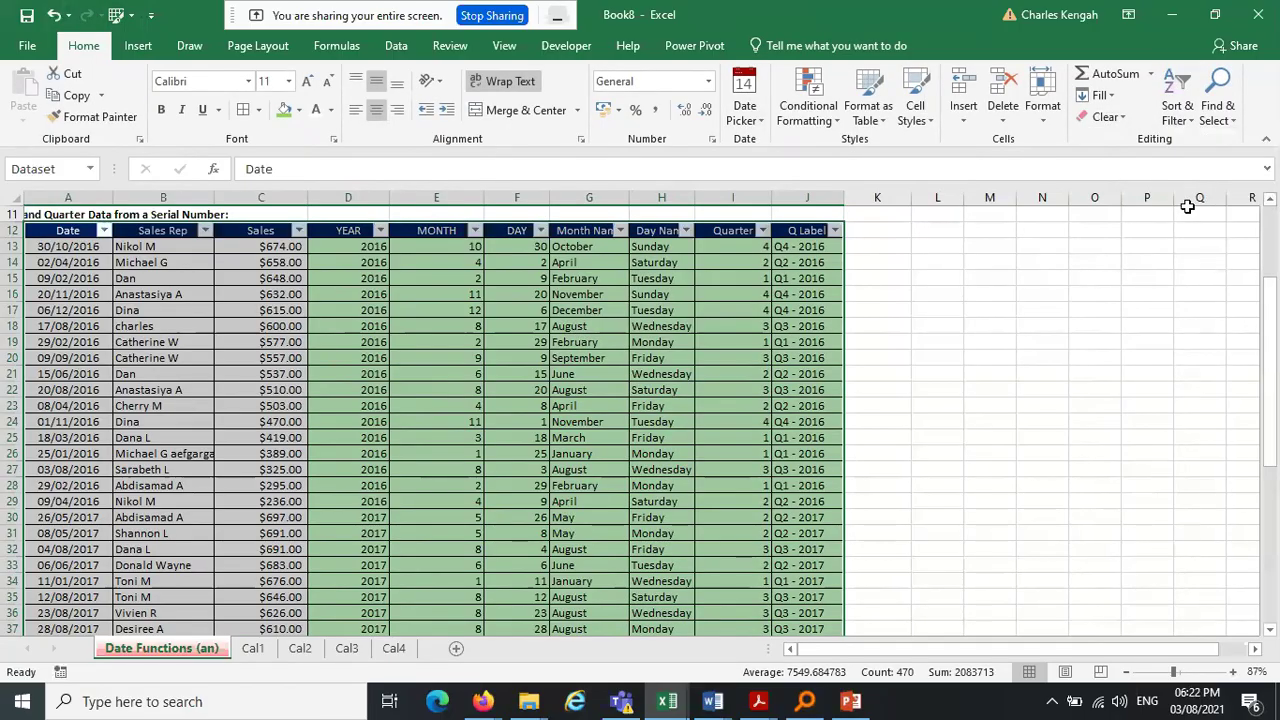
click(419, 437)
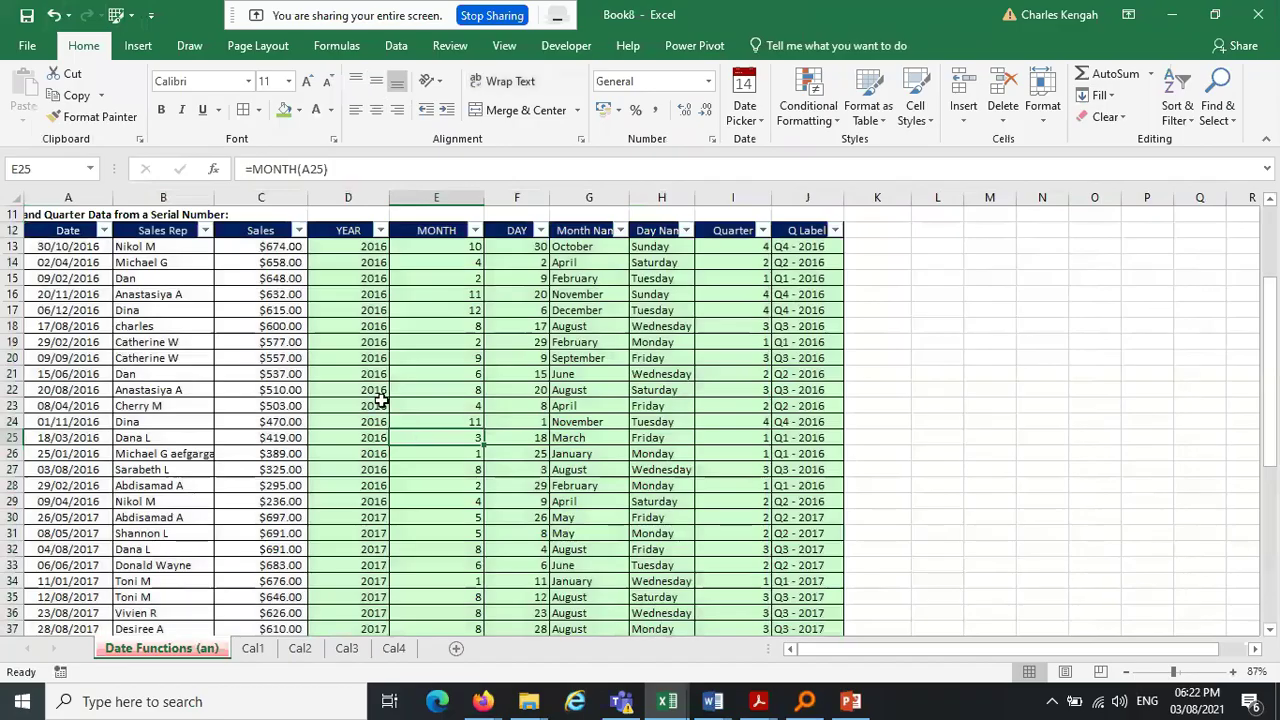
click(204, 230)
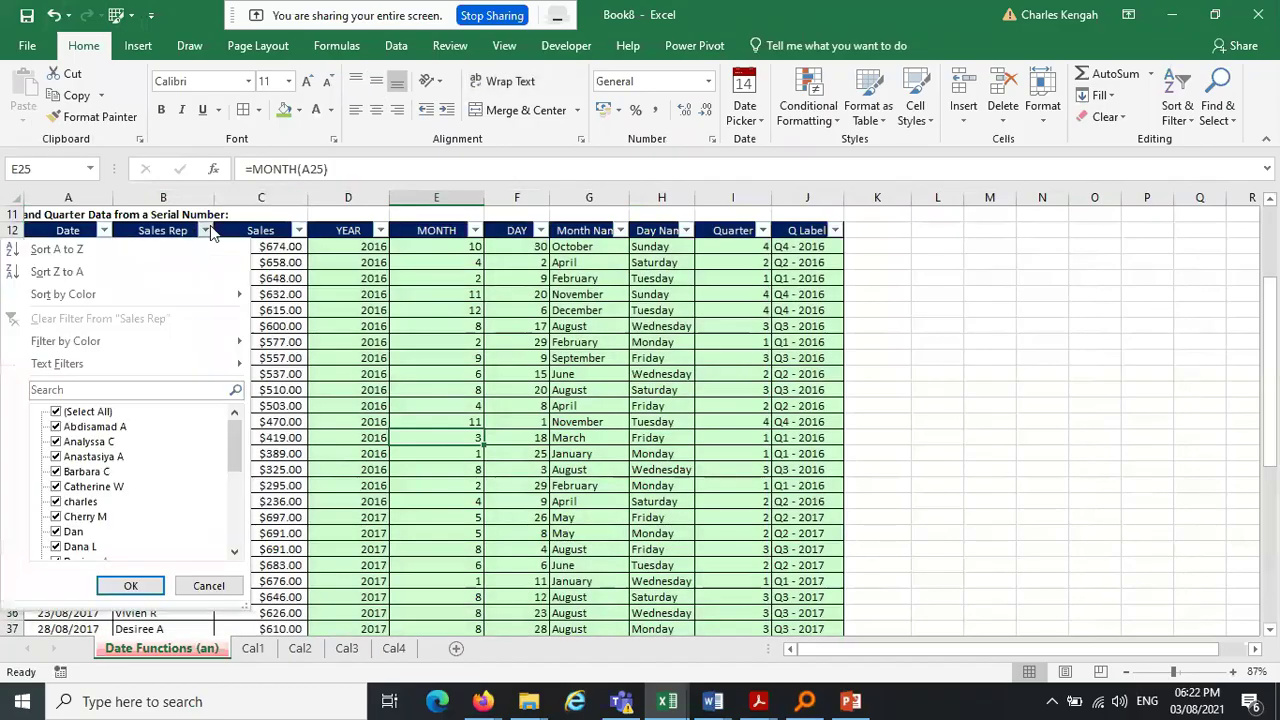
click(204, 230)
click(370, 334)
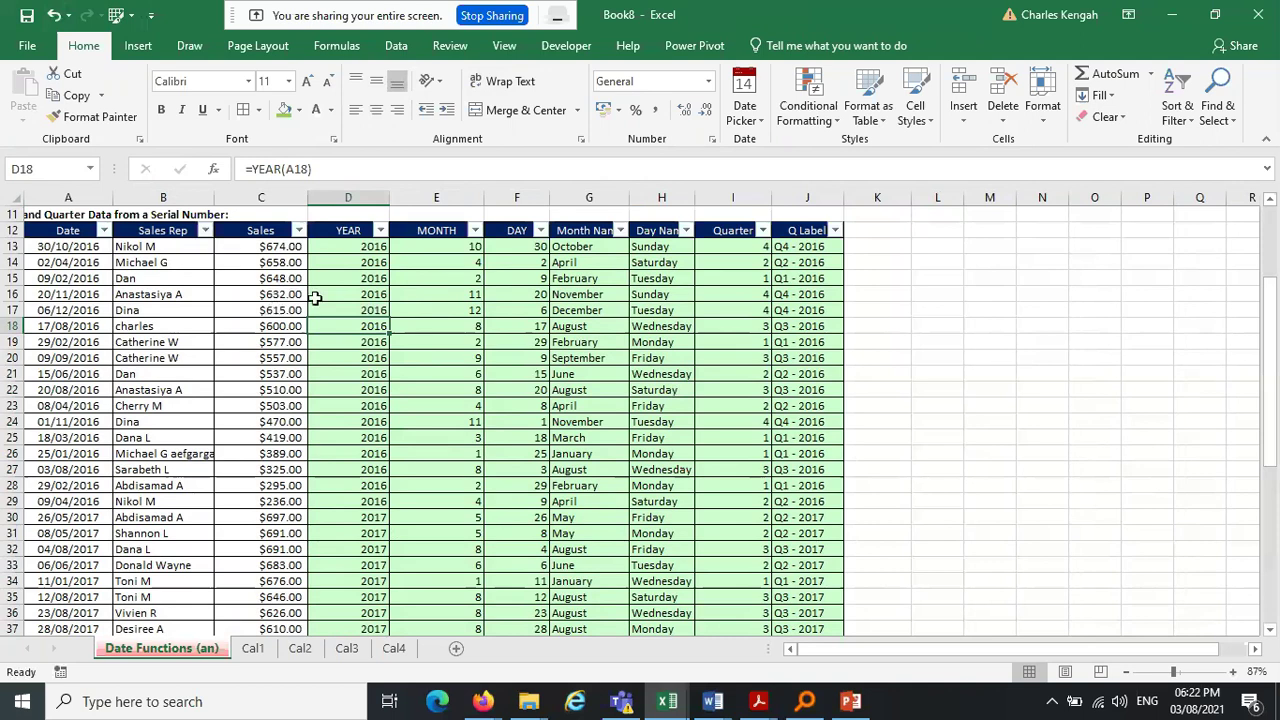
click(192, 194)
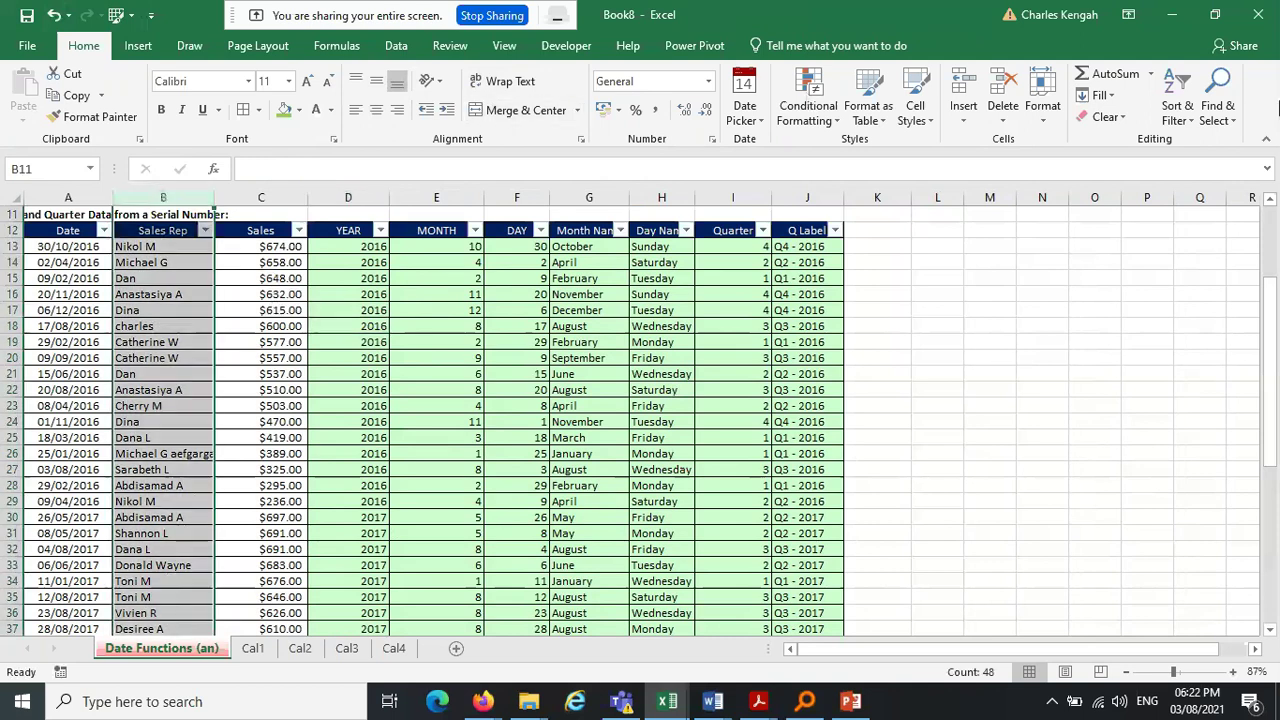
click(1178, 112)
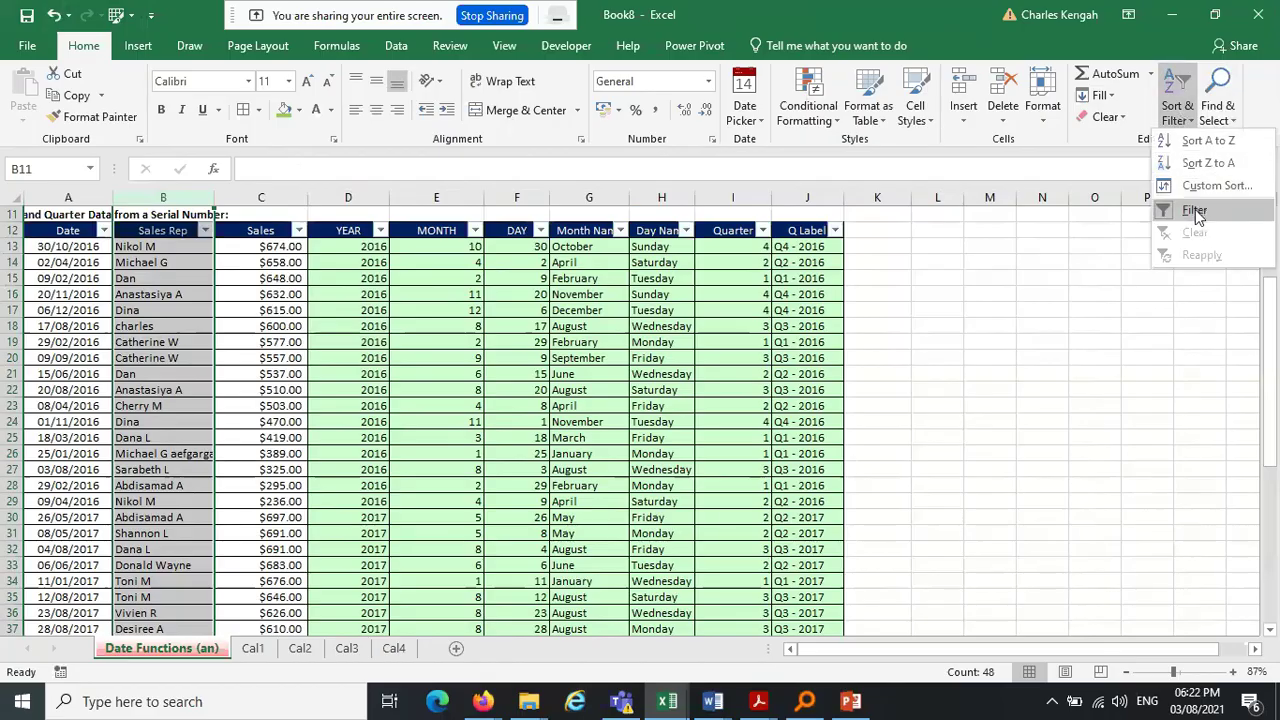
click(1195, 209)
click(1178, 110)
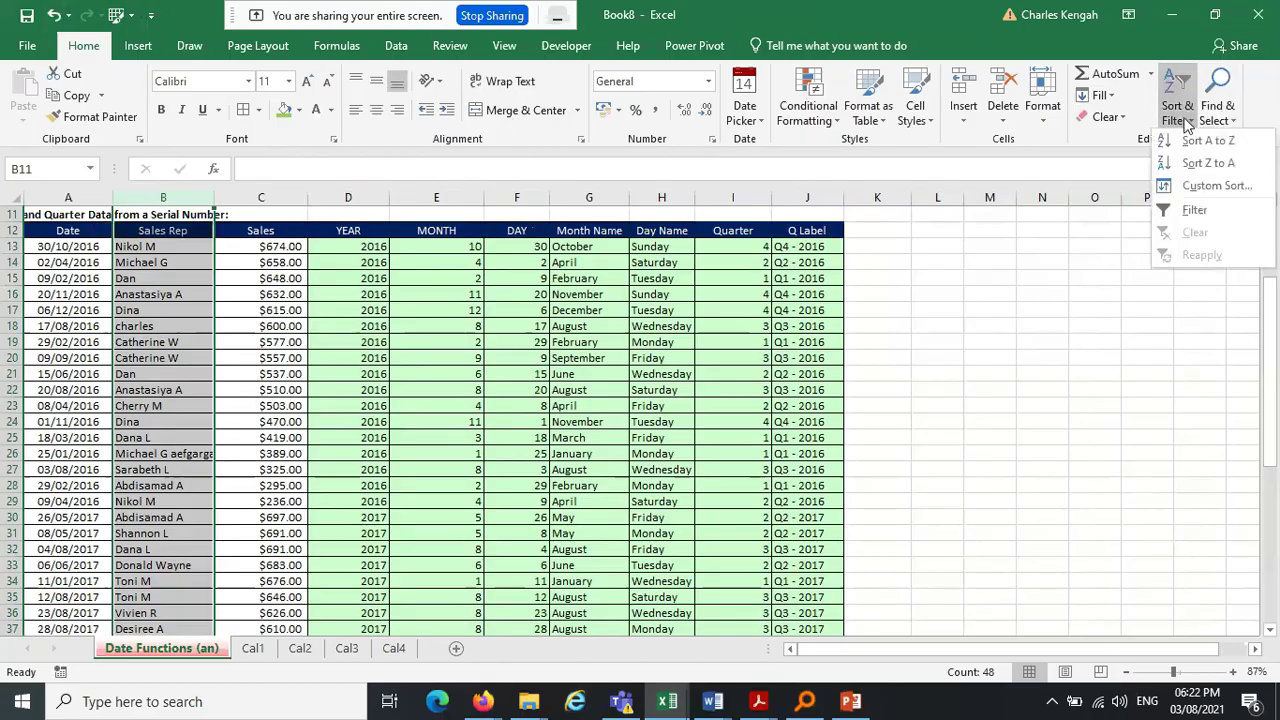
click(1195, 209)
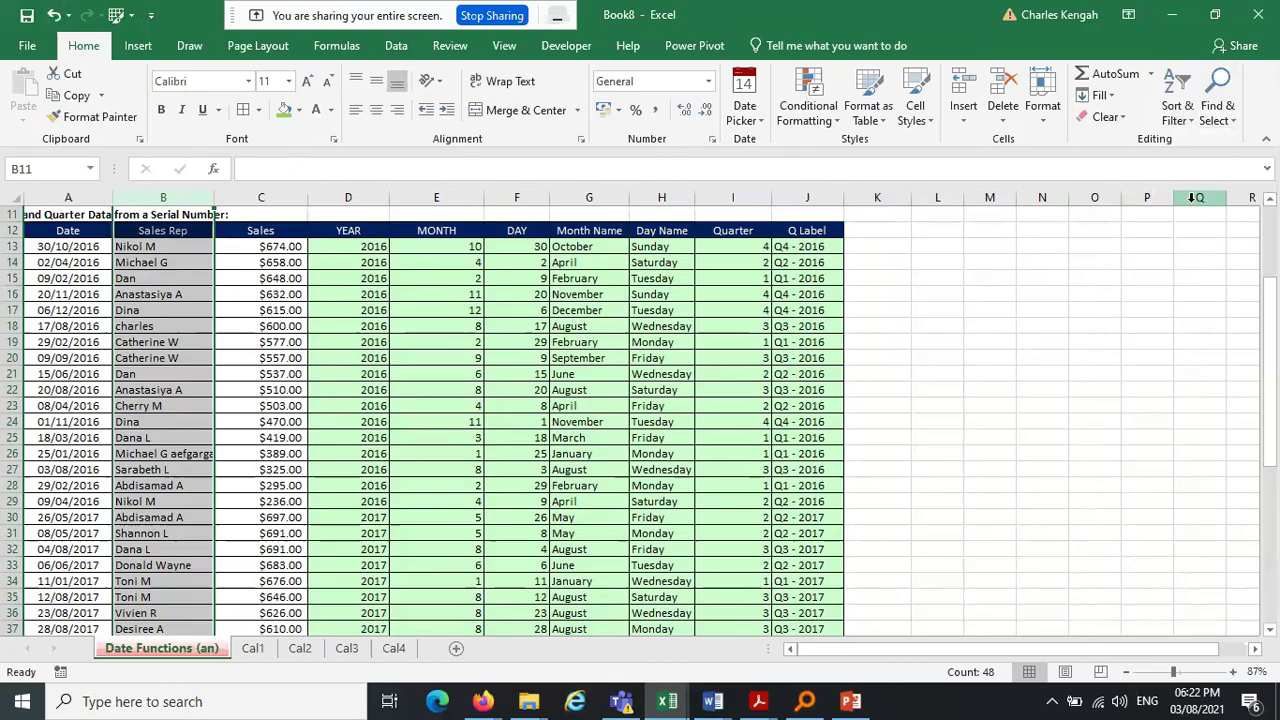
click(424, 314)
click(420, 192)
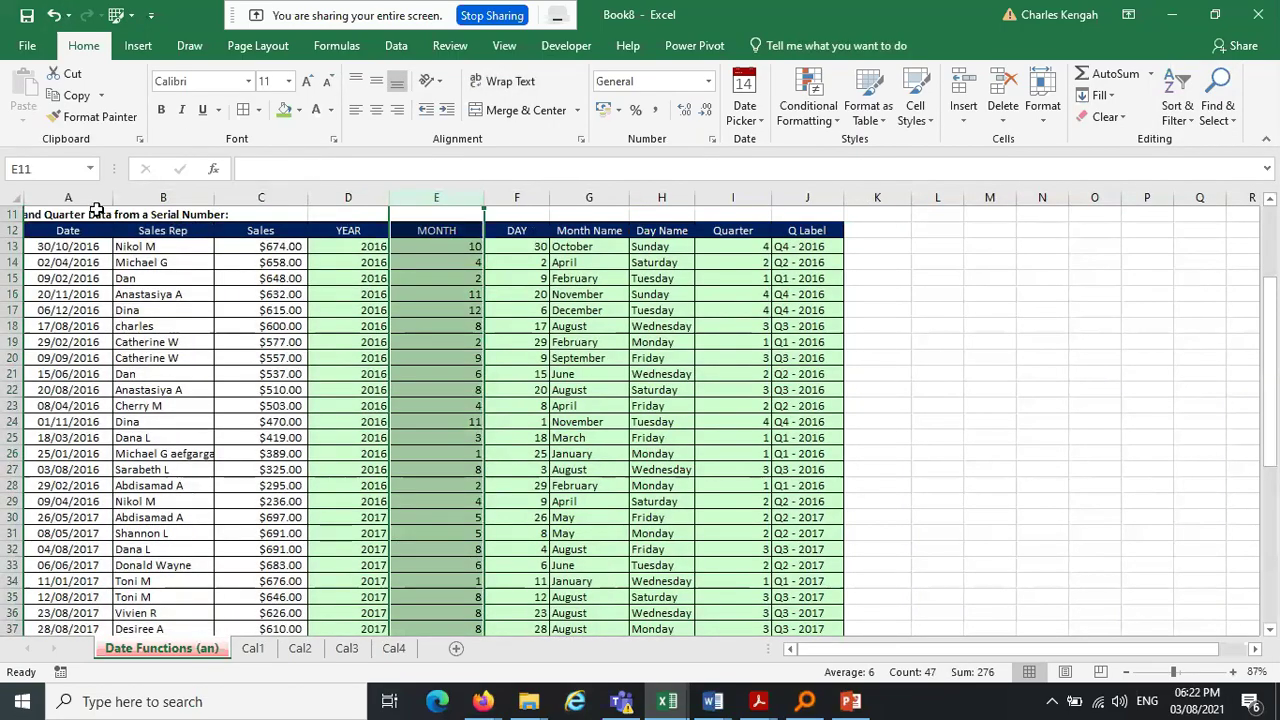
click(166, 198)
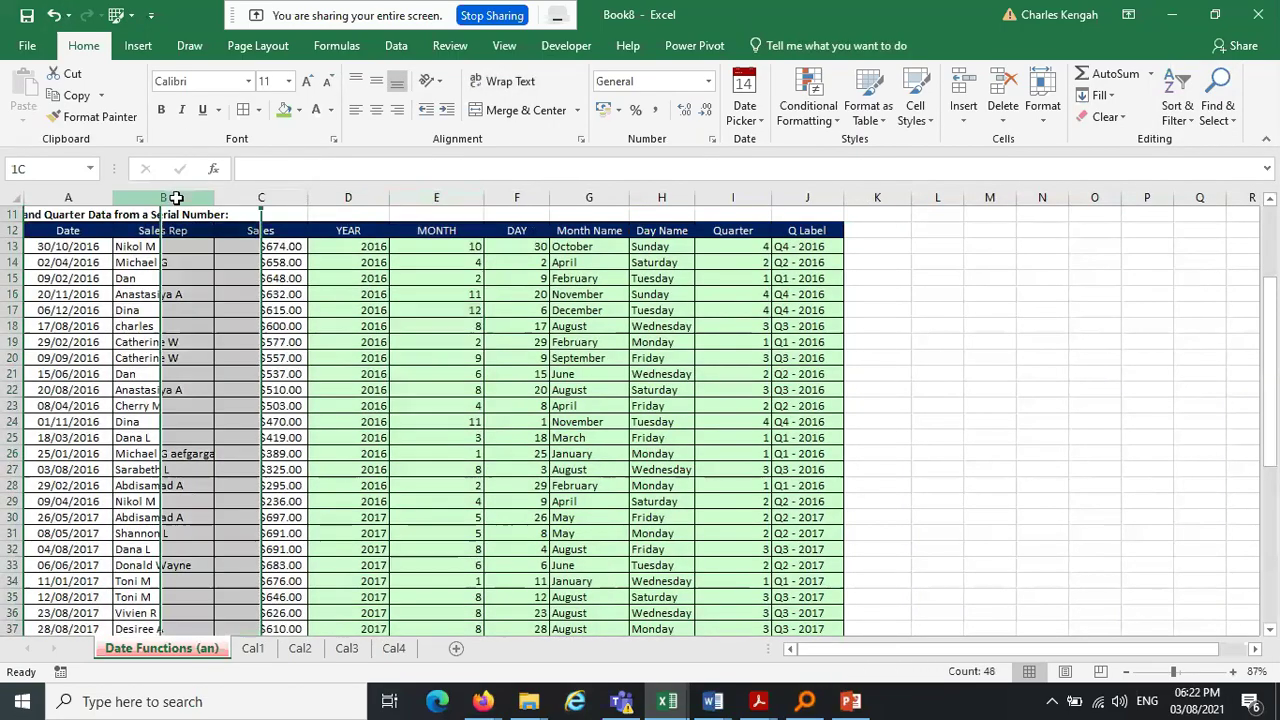
click(1176, 112)
click(1199, 210)
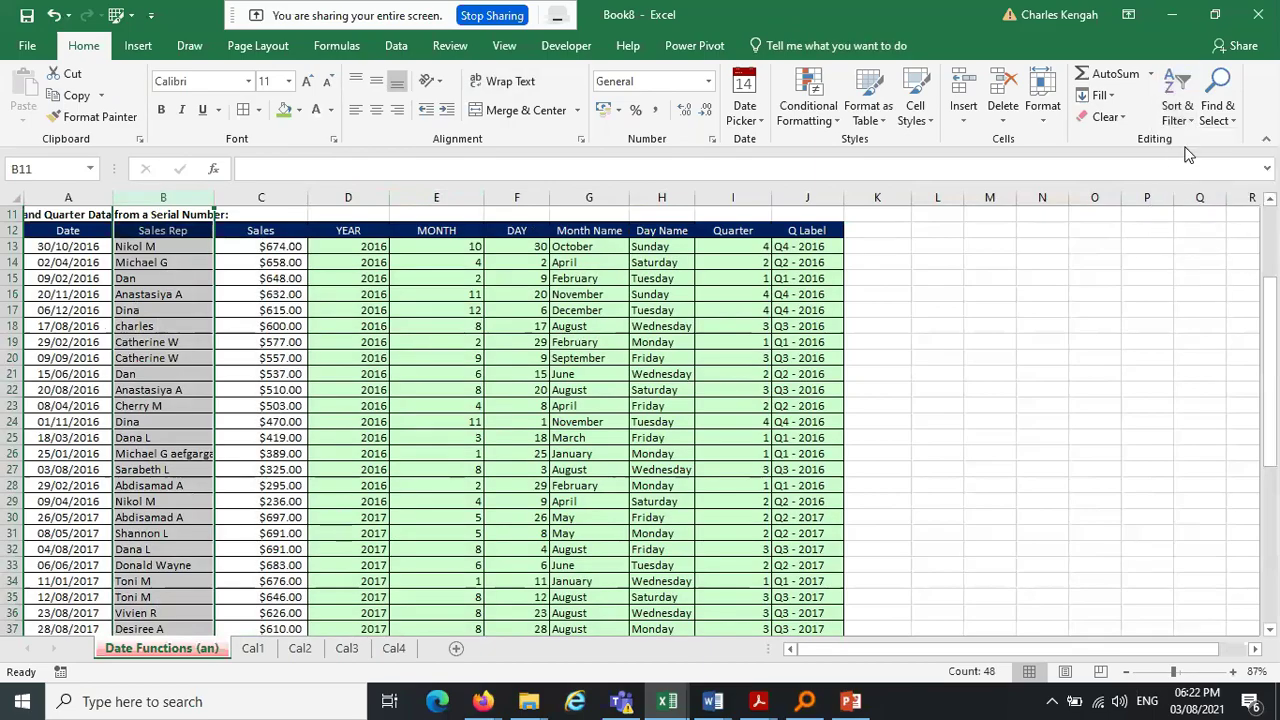
click(1184, 115)
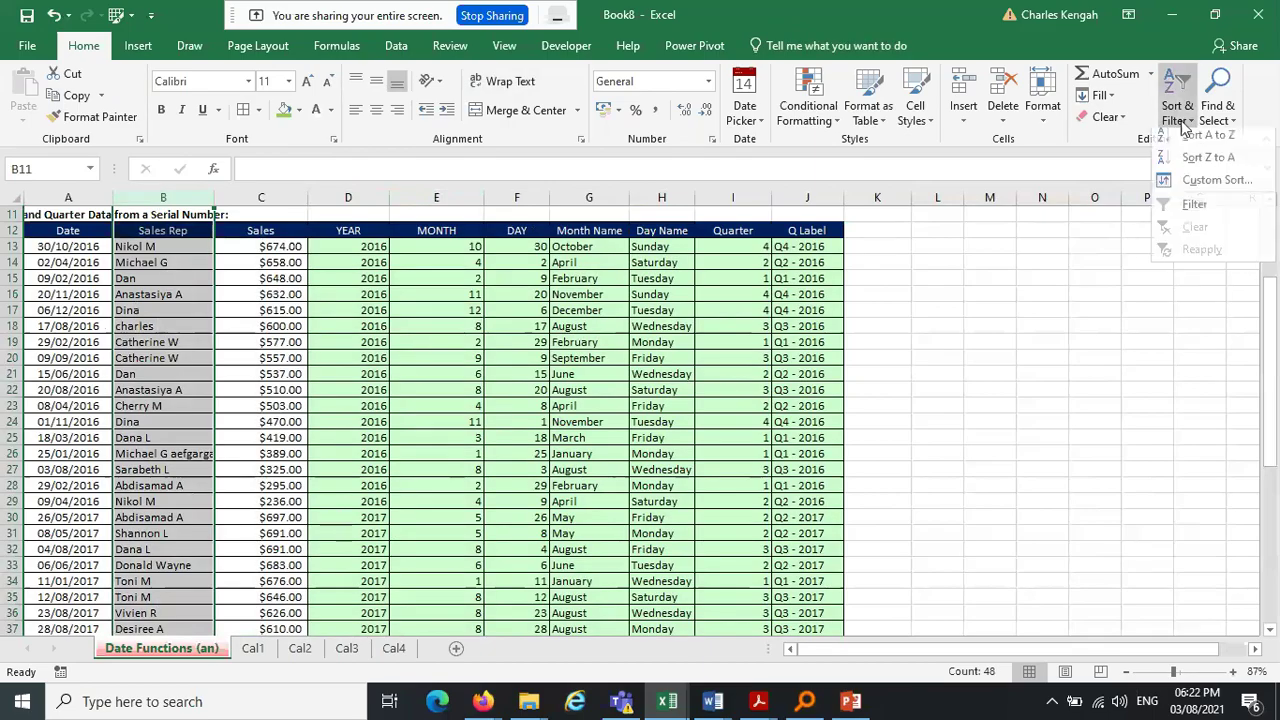
click(1199, 208)
Clear the title text in A11 and delete the blank row 11
click(33, 216)
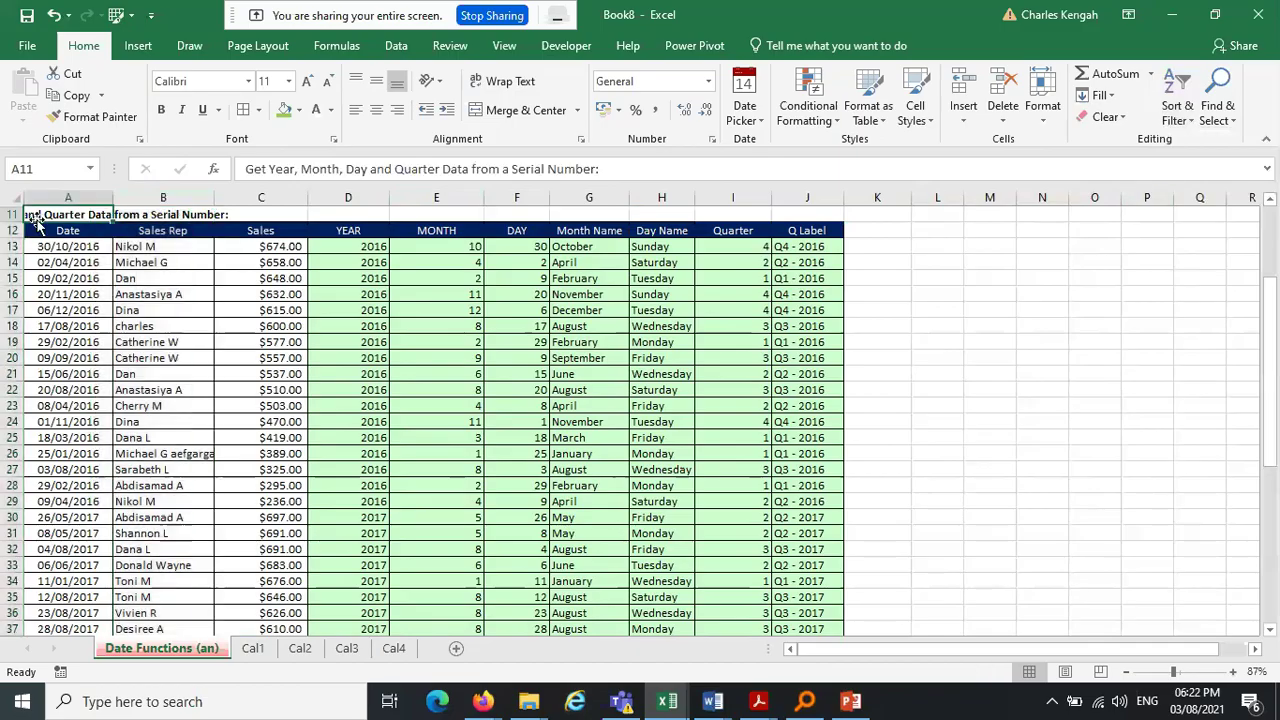
key(Delete)
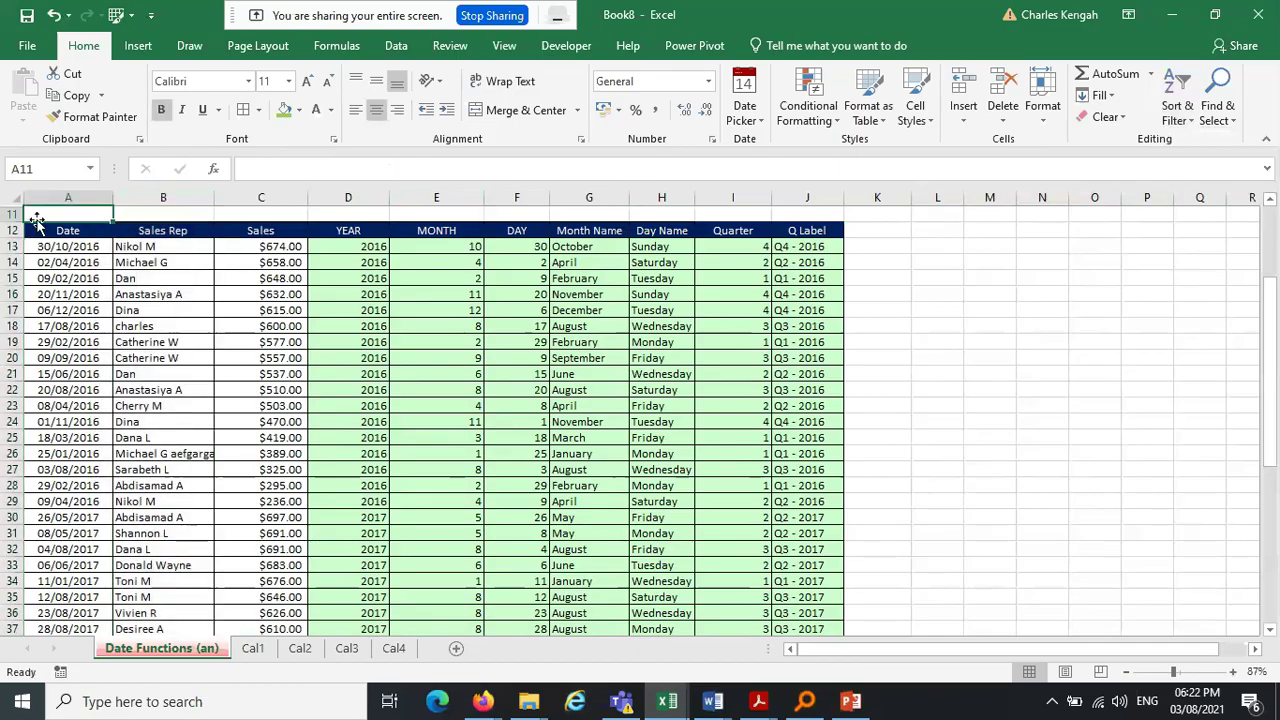
right_click(18, 215)
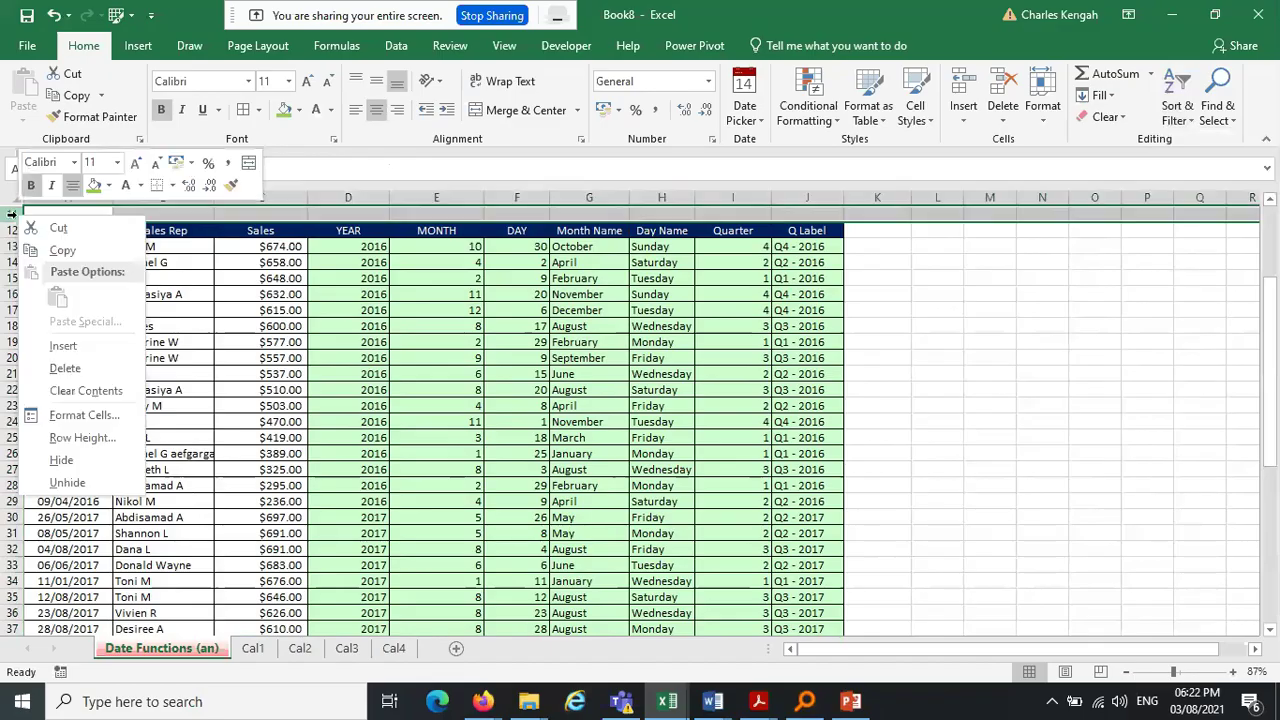
key(Escape)
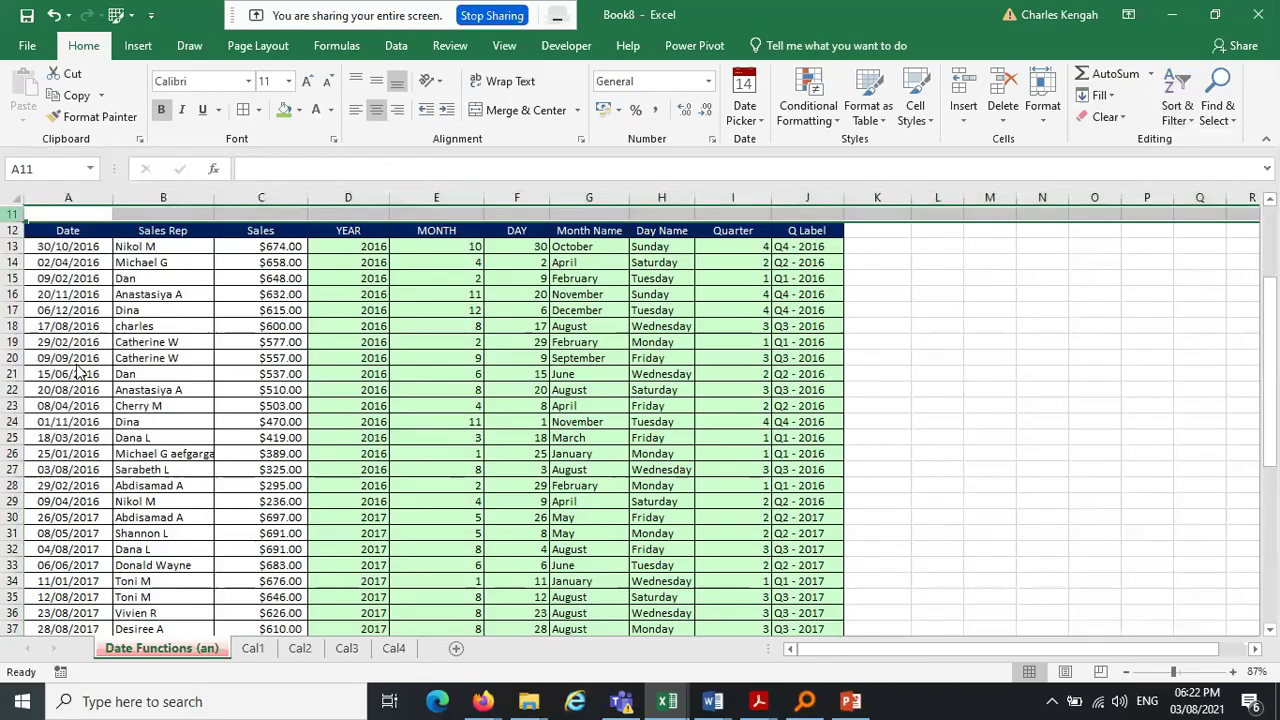
click(346, 358)
Select the Sales Rep column and switch filtering off from Sort & Filter
click(185, 210)
key(ctrl+shift+Down)
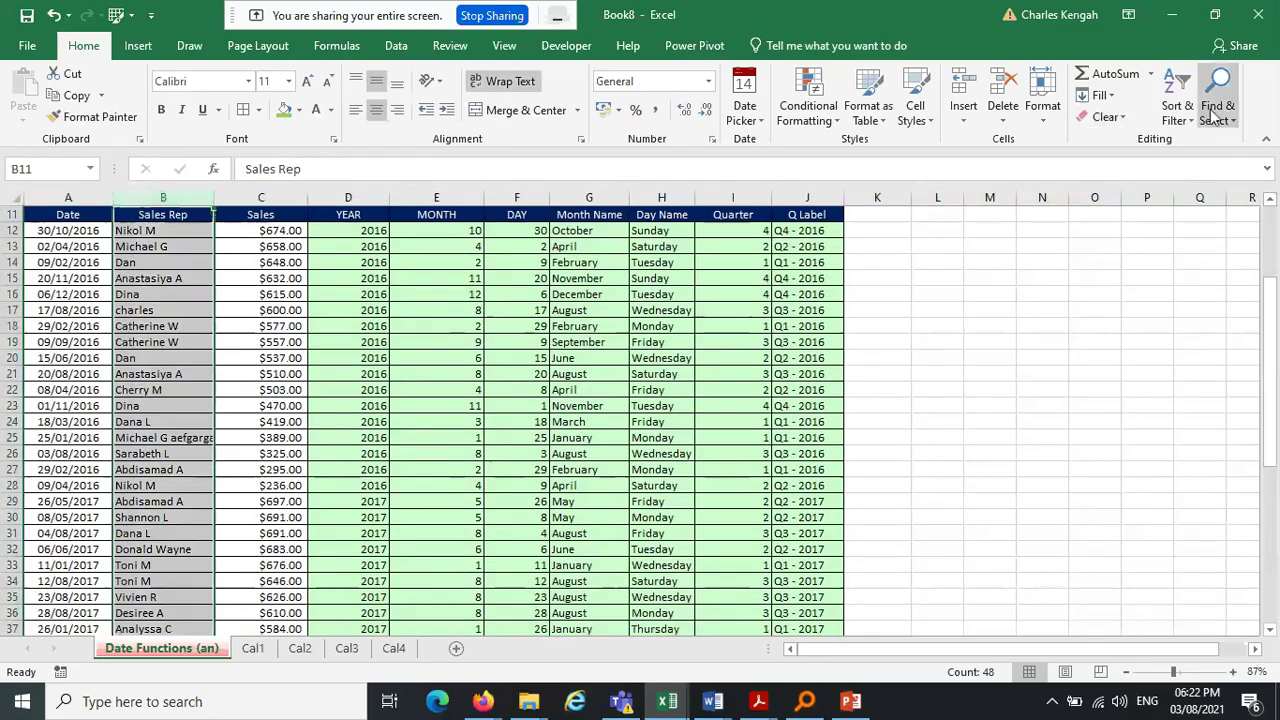
click(1177, 112)
click(1196, 212)
click(1179, 104)
click(1199, 209)
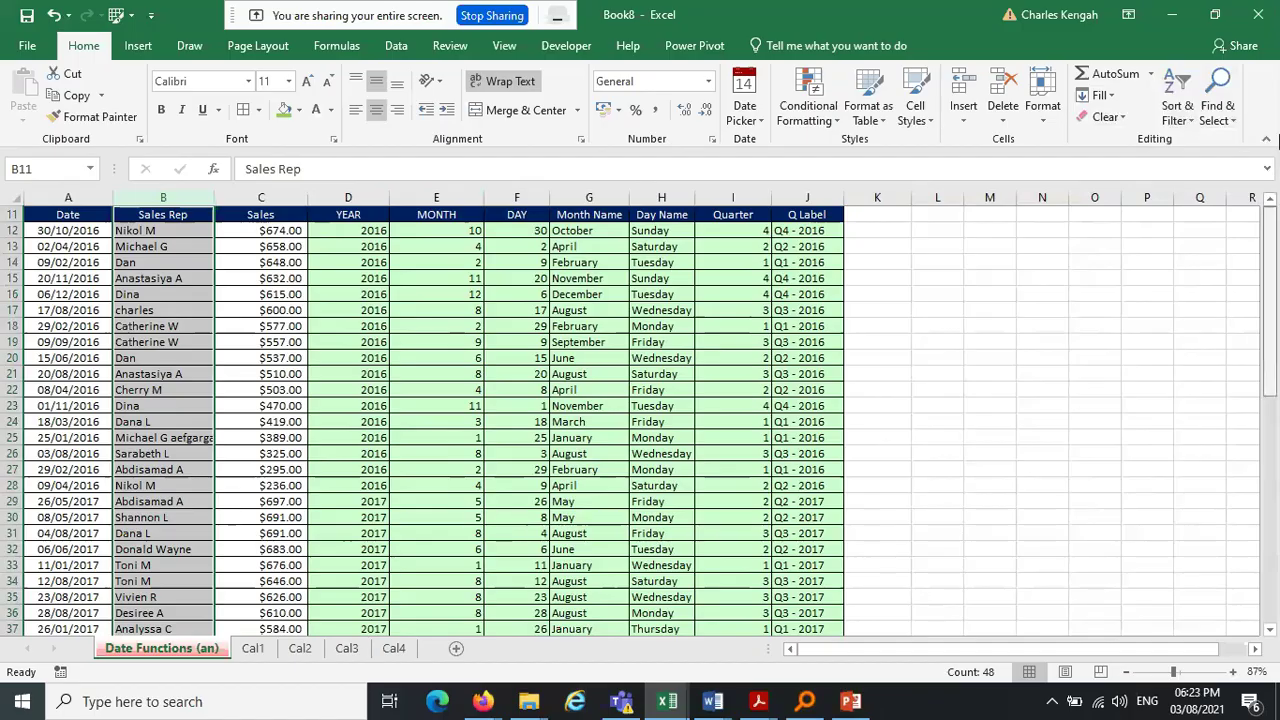
Reselect the Sales Rep cells from the header down and add filter arrows to them
click(360, 288)
drag(172, 214, 175, 612)
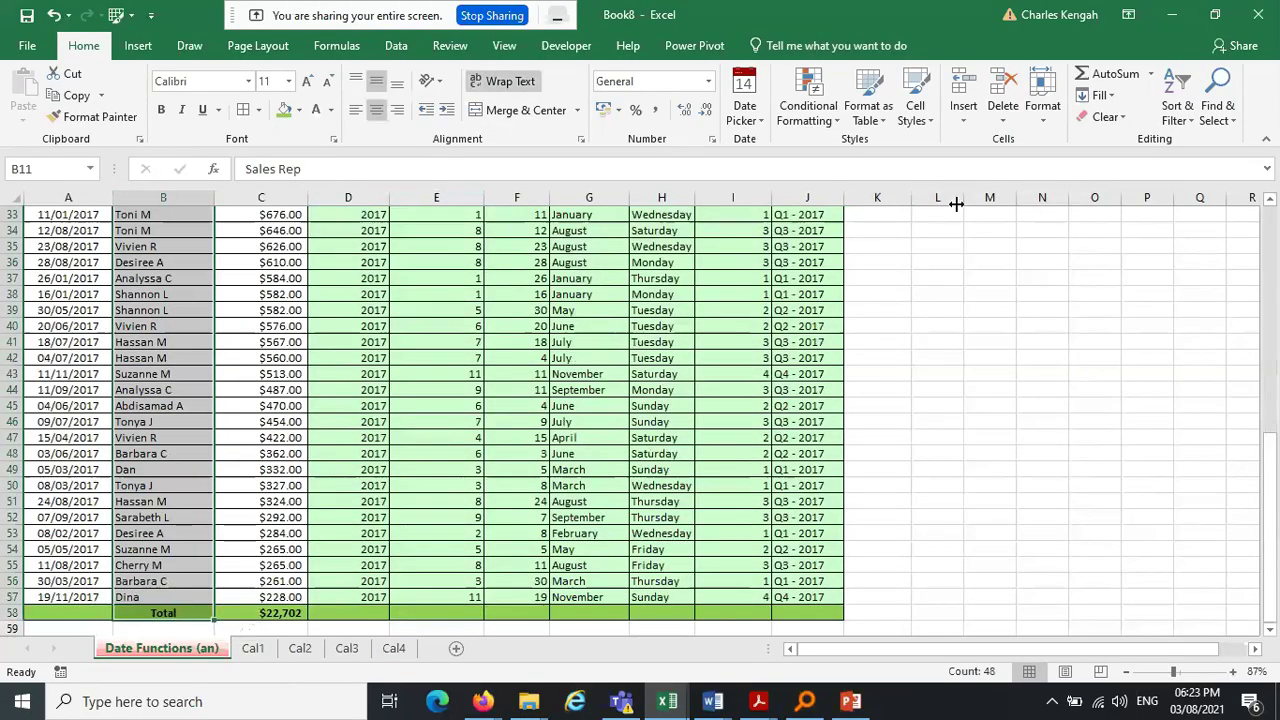
click(1182, 120)
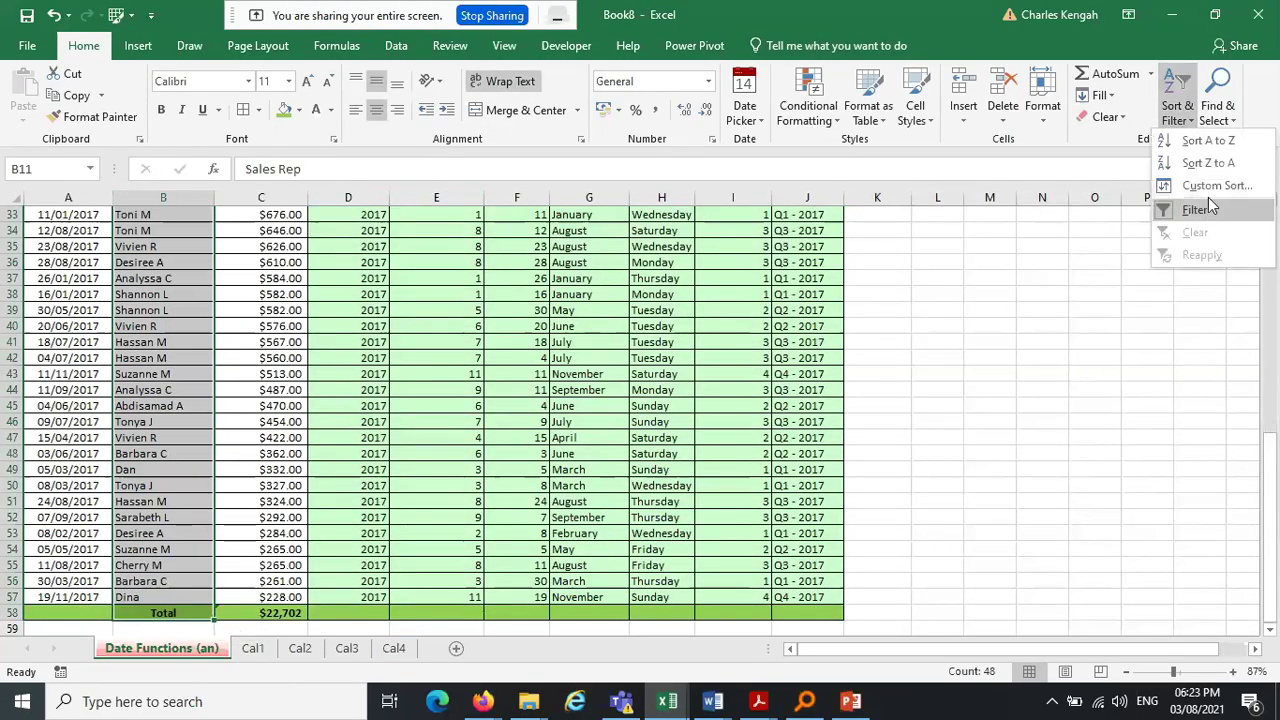
click(1194, 210)
click(1178, 110)
click(1192, 209)
scroll(1258, 257, up, 7)
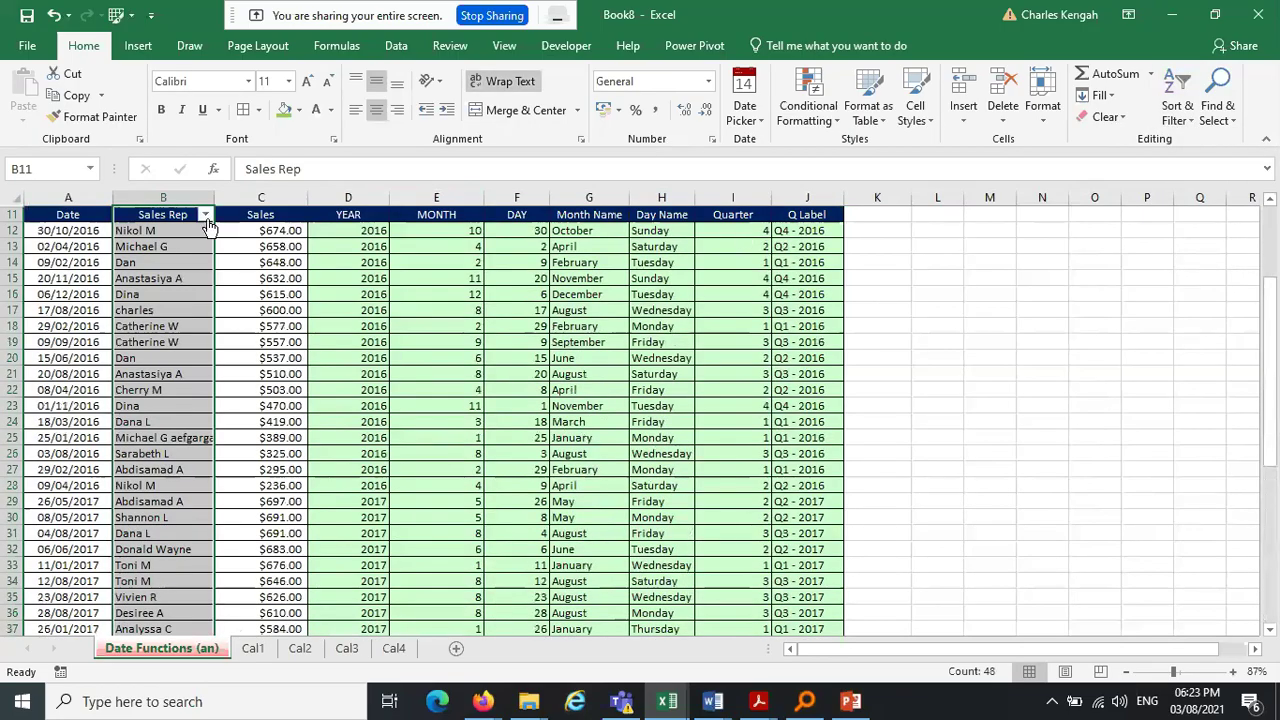
click(500, 310)
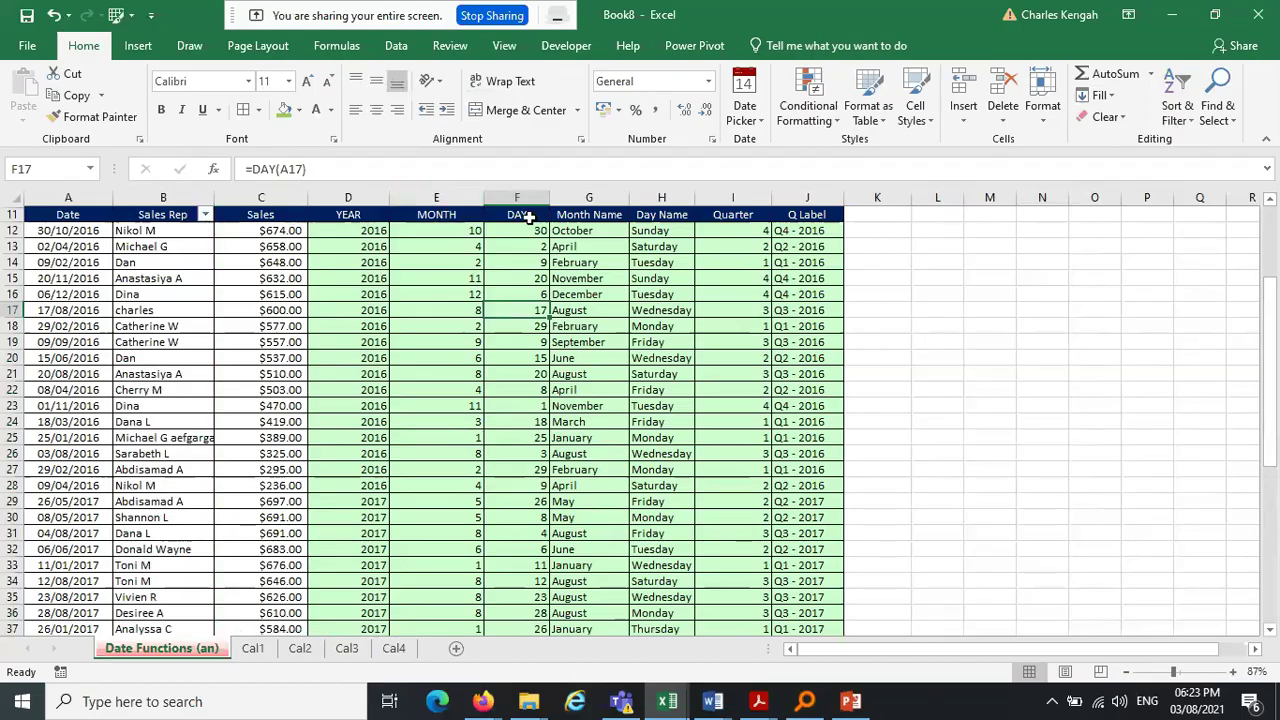
Add a filter to the Day Name column and check its filter choices without changes
drag(652, 219, 661, 594)
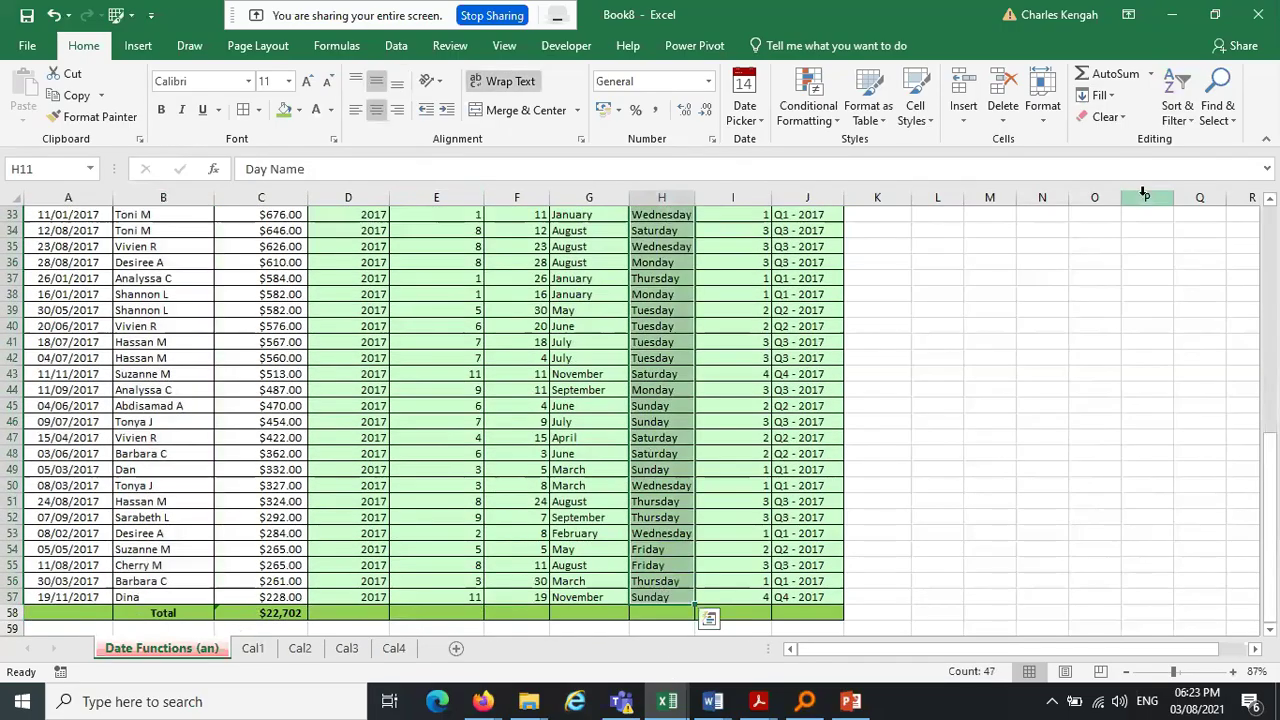
click(1177, 105)
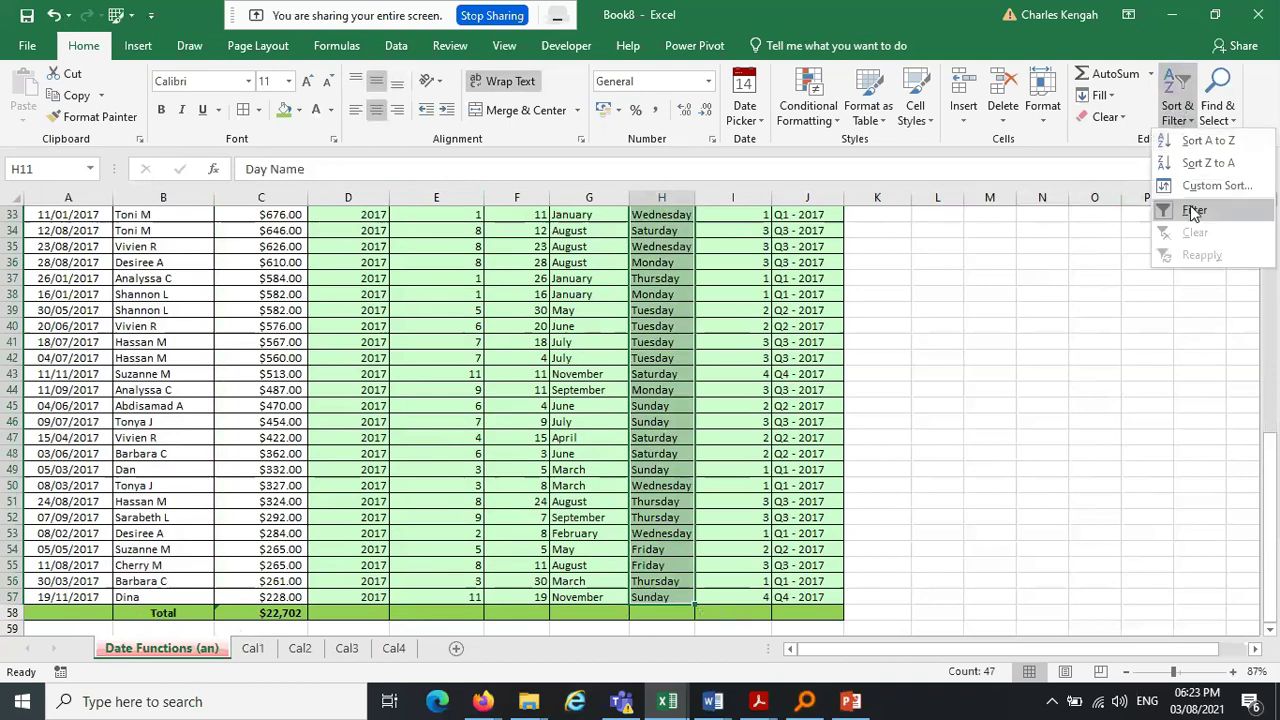
key(Escape)
drag(1272, 517, 1277, 278)
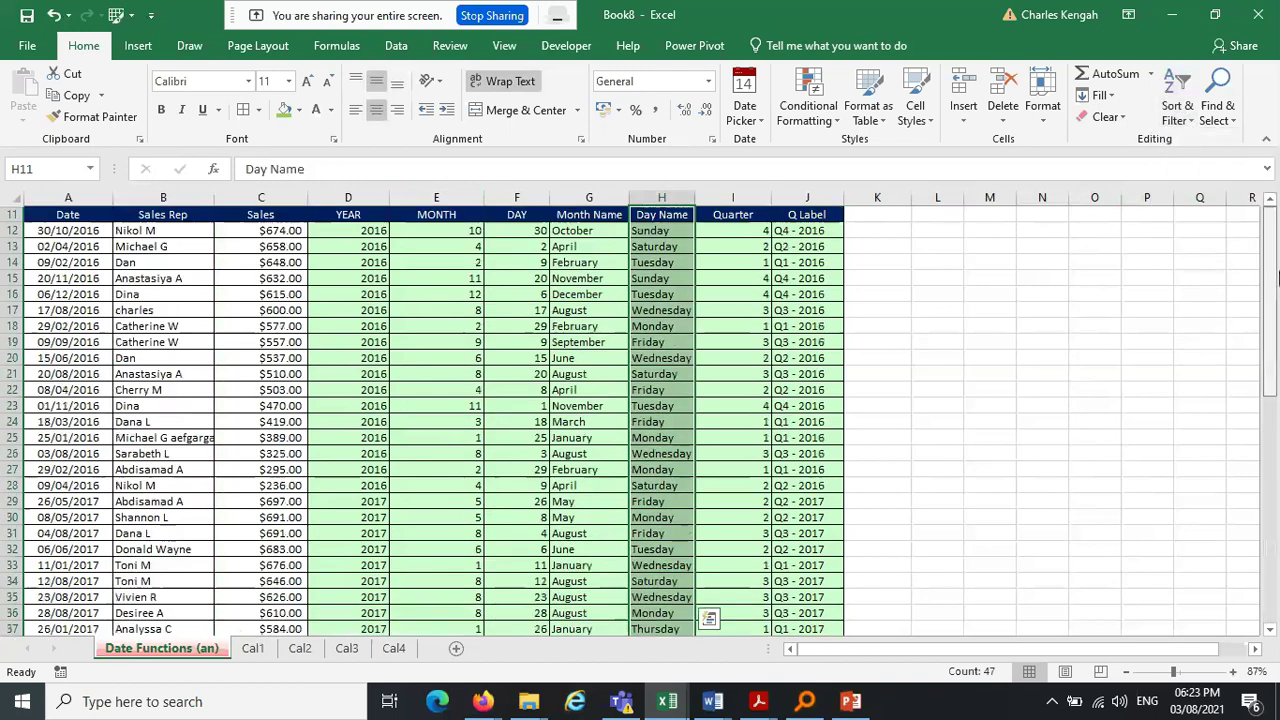
click(1177, 105)
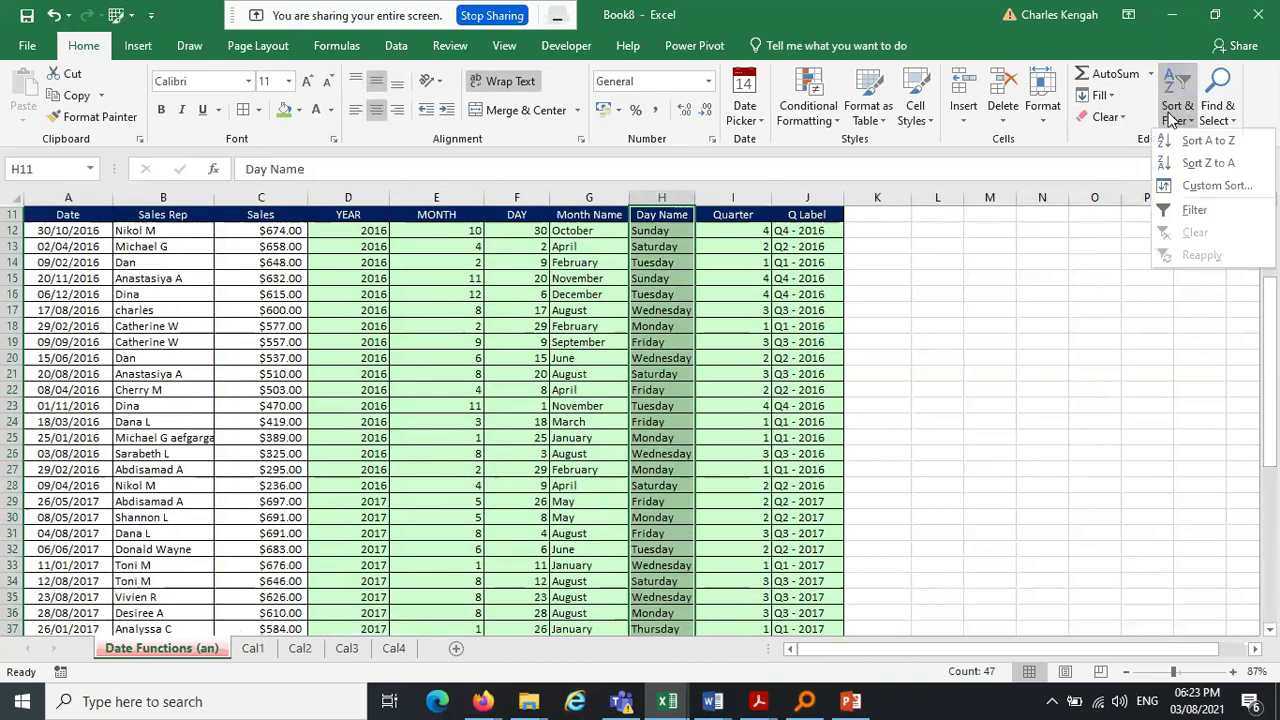
click(1194, 210)
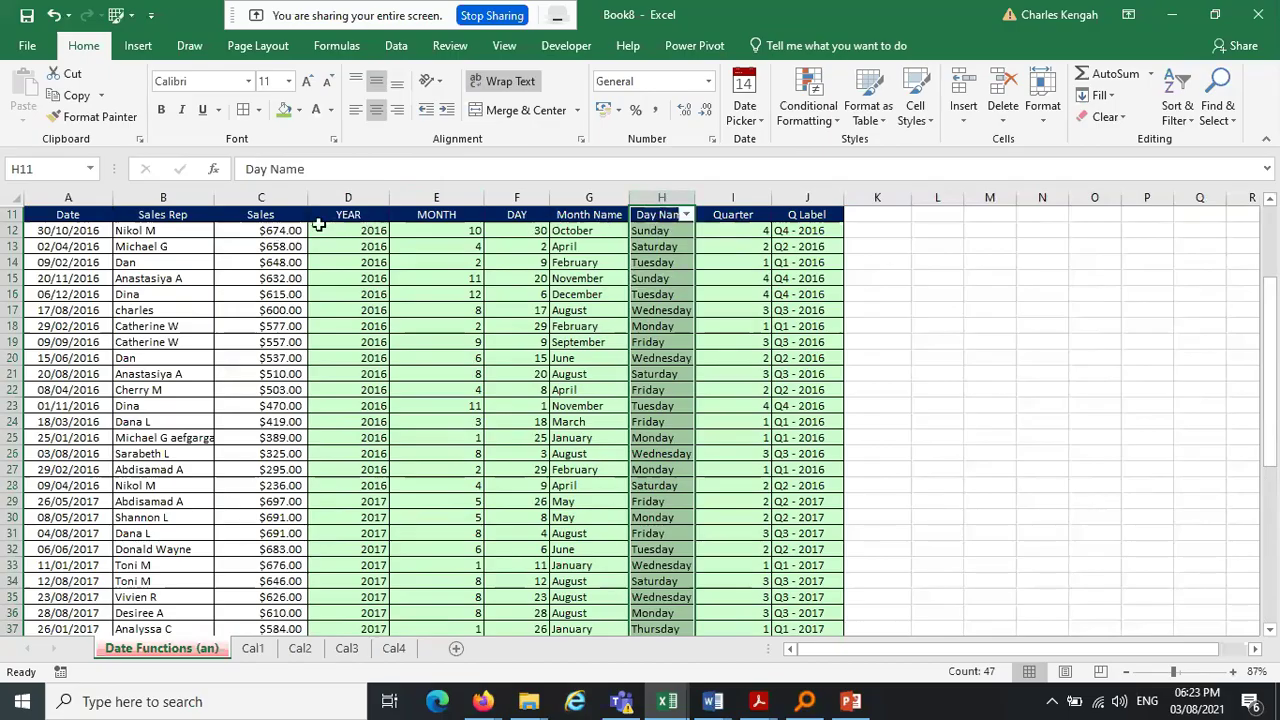
click(686, 215)
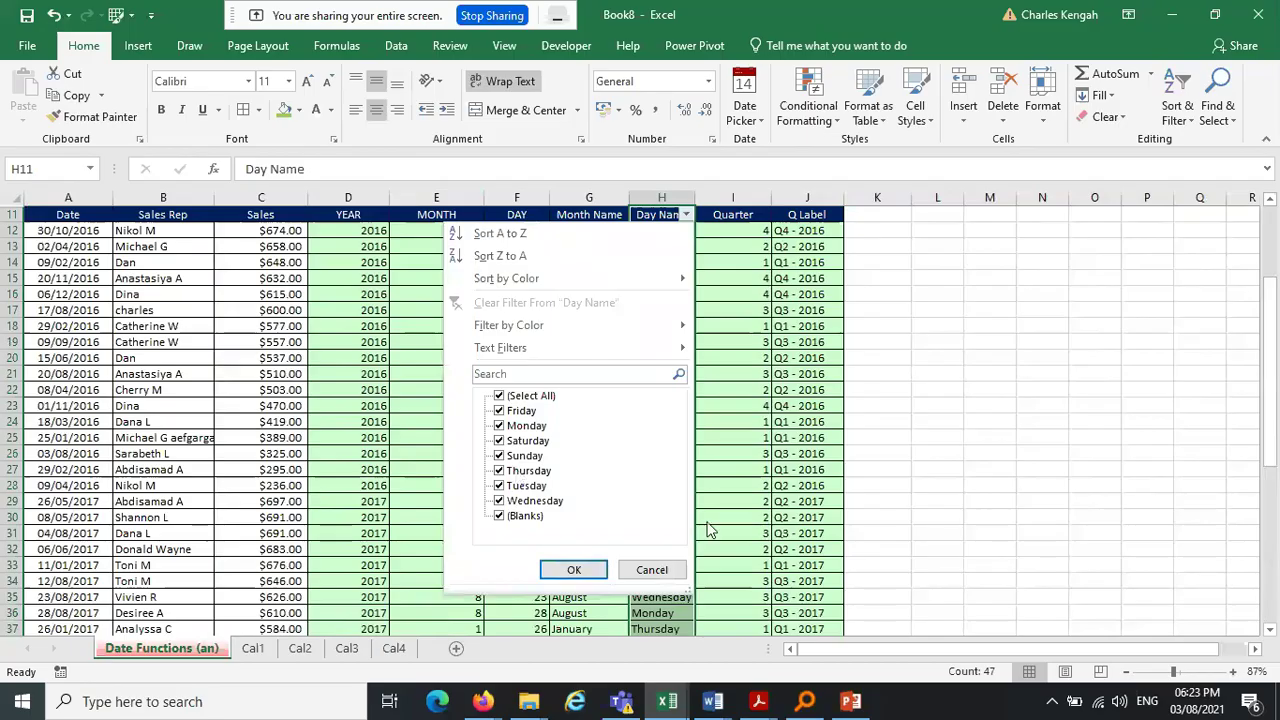
click(651, 570)
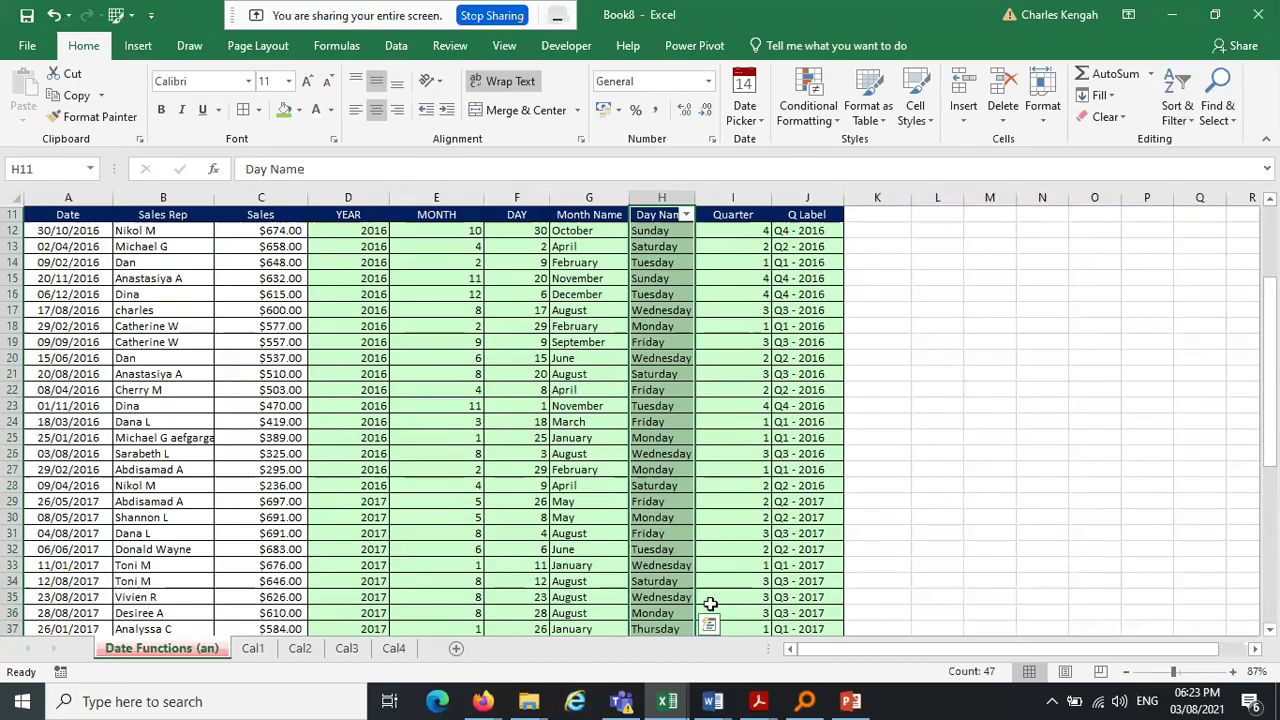
Review the data analytics course outline in Acrobat, then minimize it
click(762, 705)
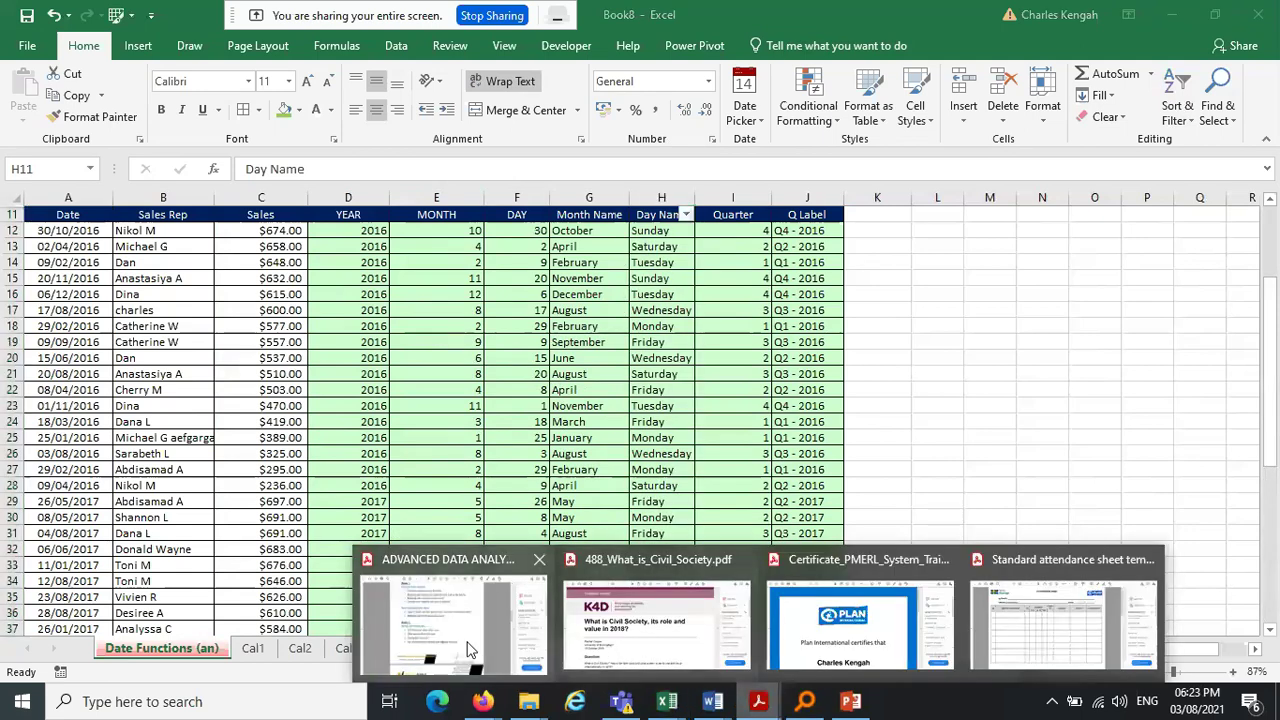
click(470, 648)
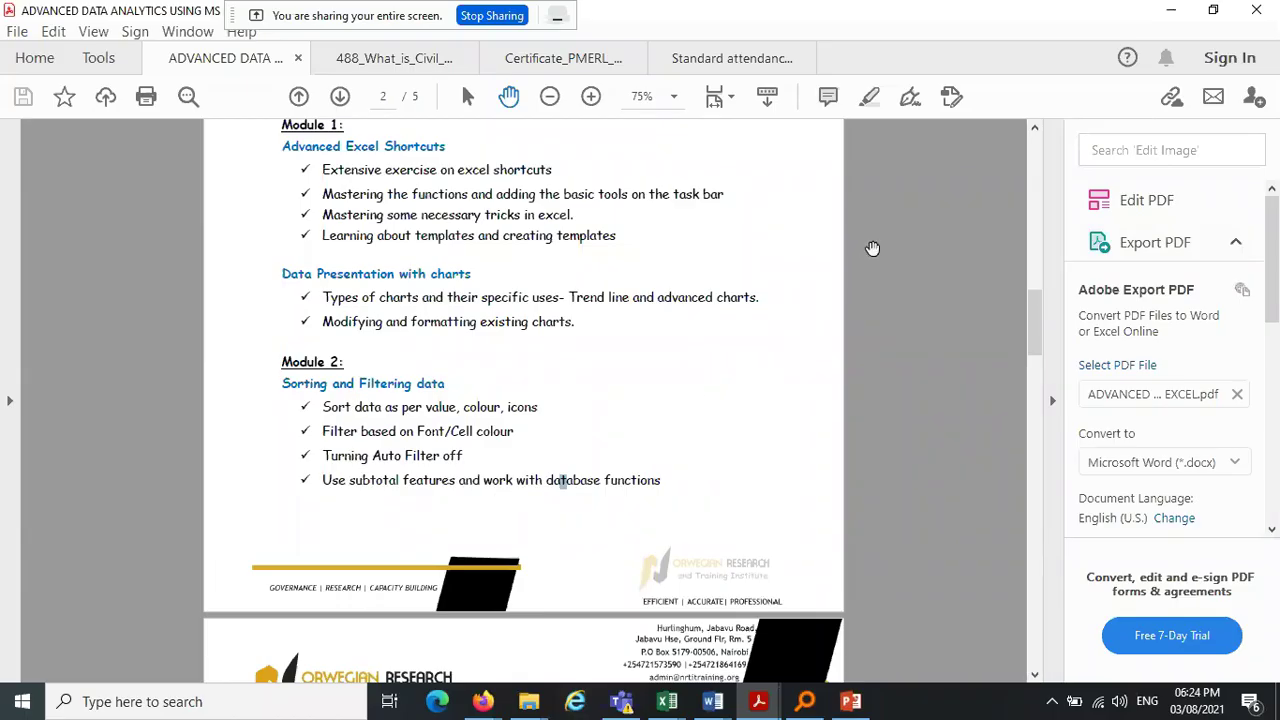
click(1171, 10)
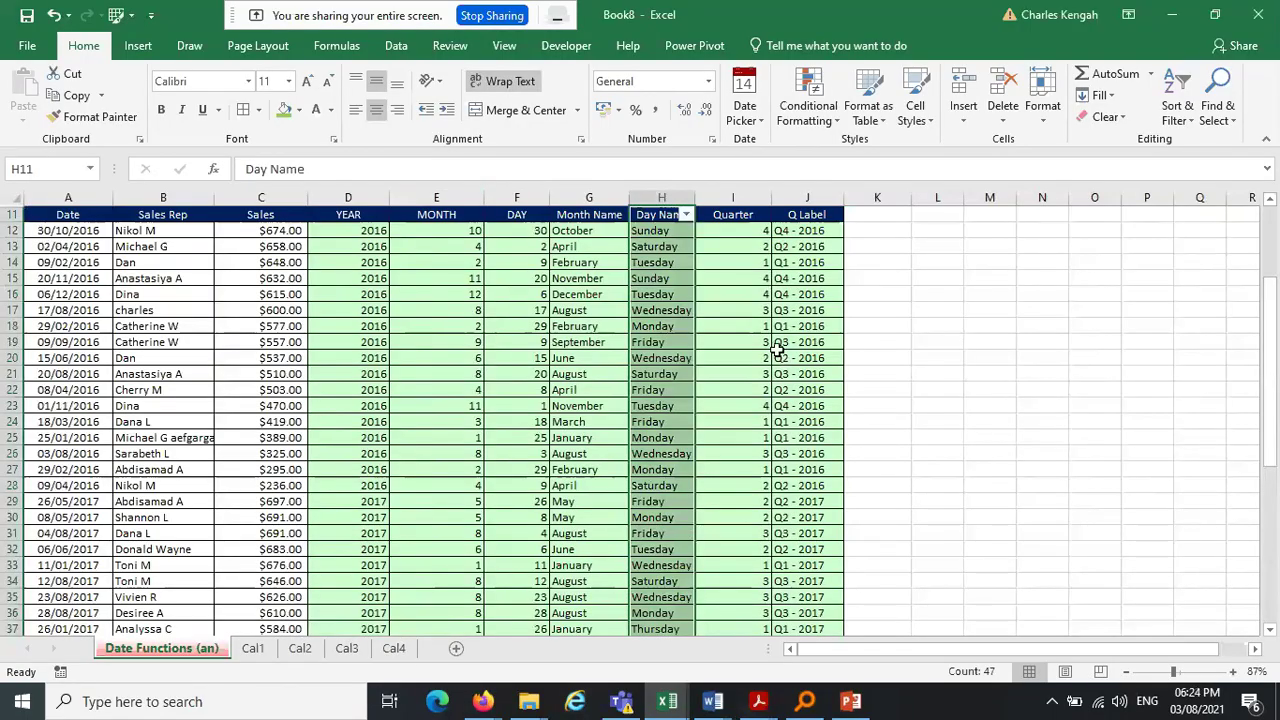
Select the 2016 and 2017 entries in the YEAR column to read the status bar
click(779, 356)
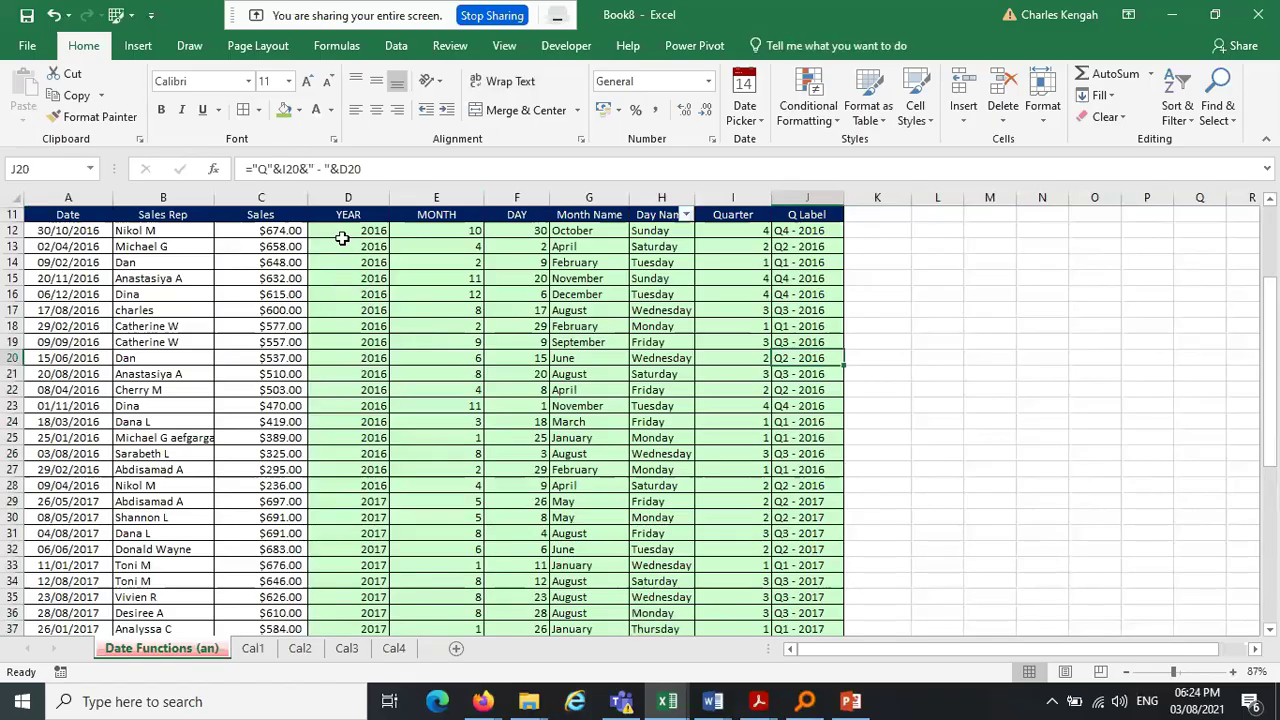
drag(361, 230, 352, 430)
drag(385, 503, 366, 614)
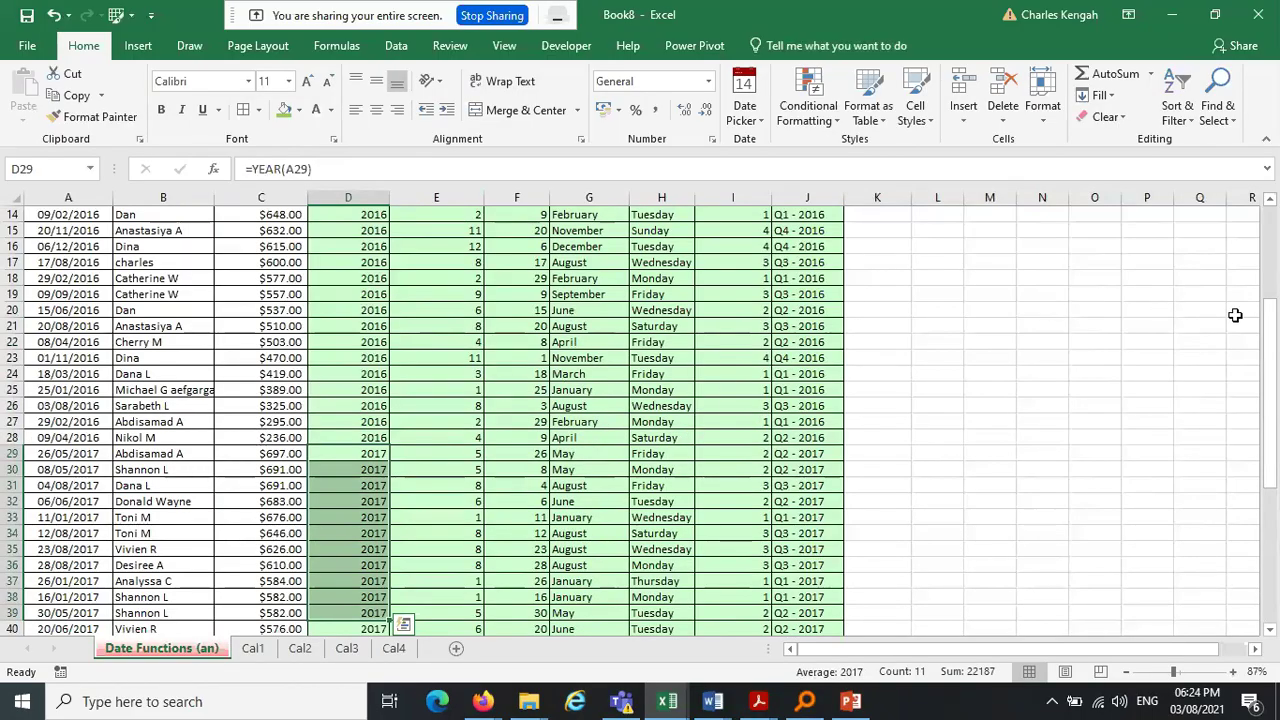
scroll(1240, 318, up, 1)
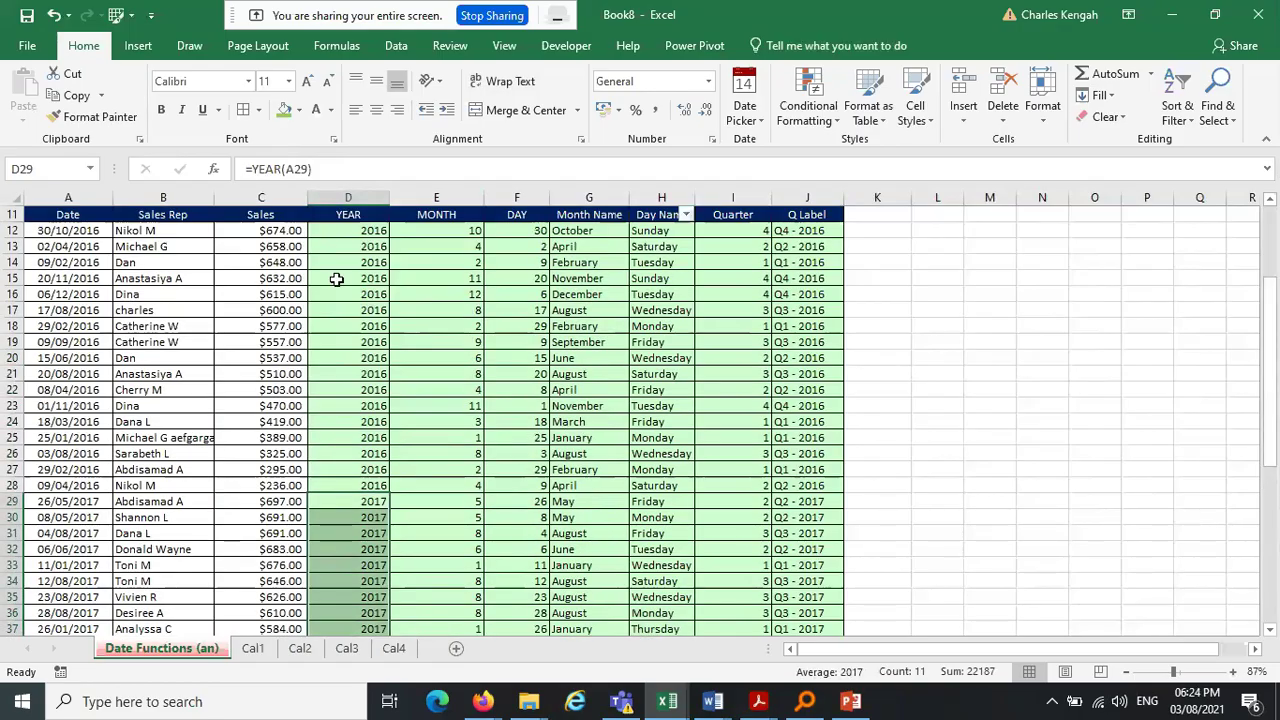
click(363, 485)
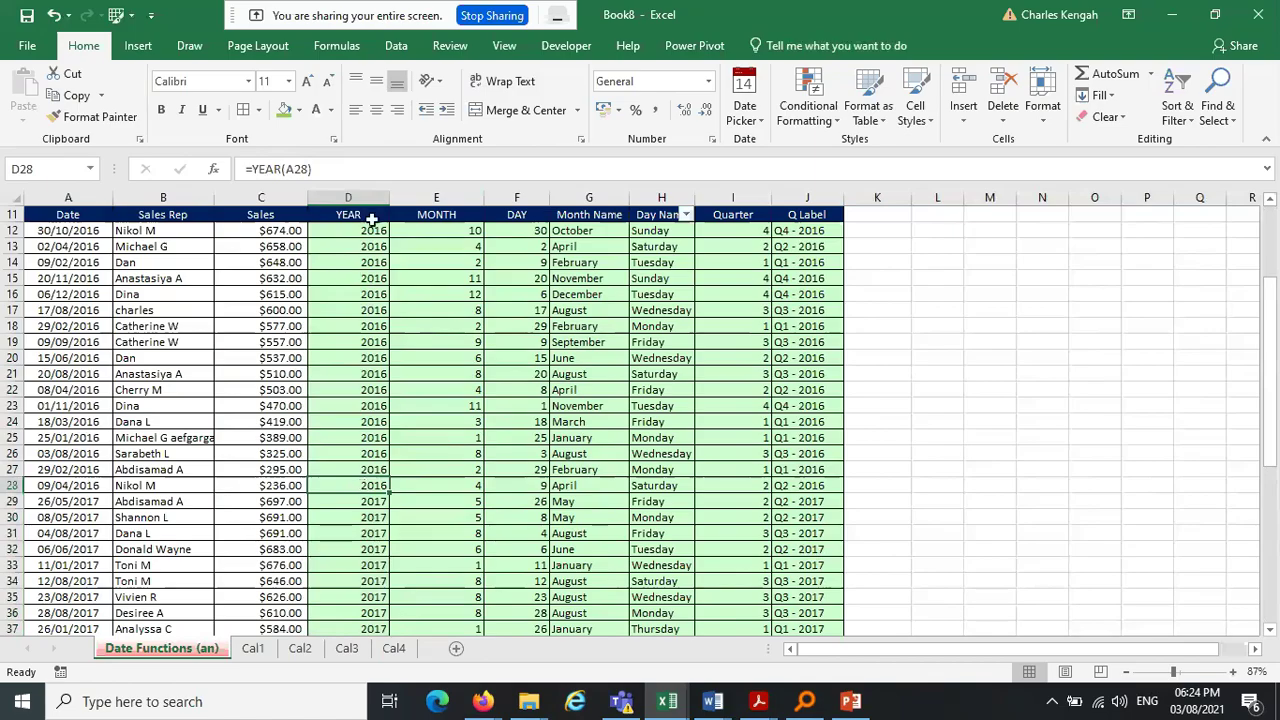
drag(345, 228, 372, 485)
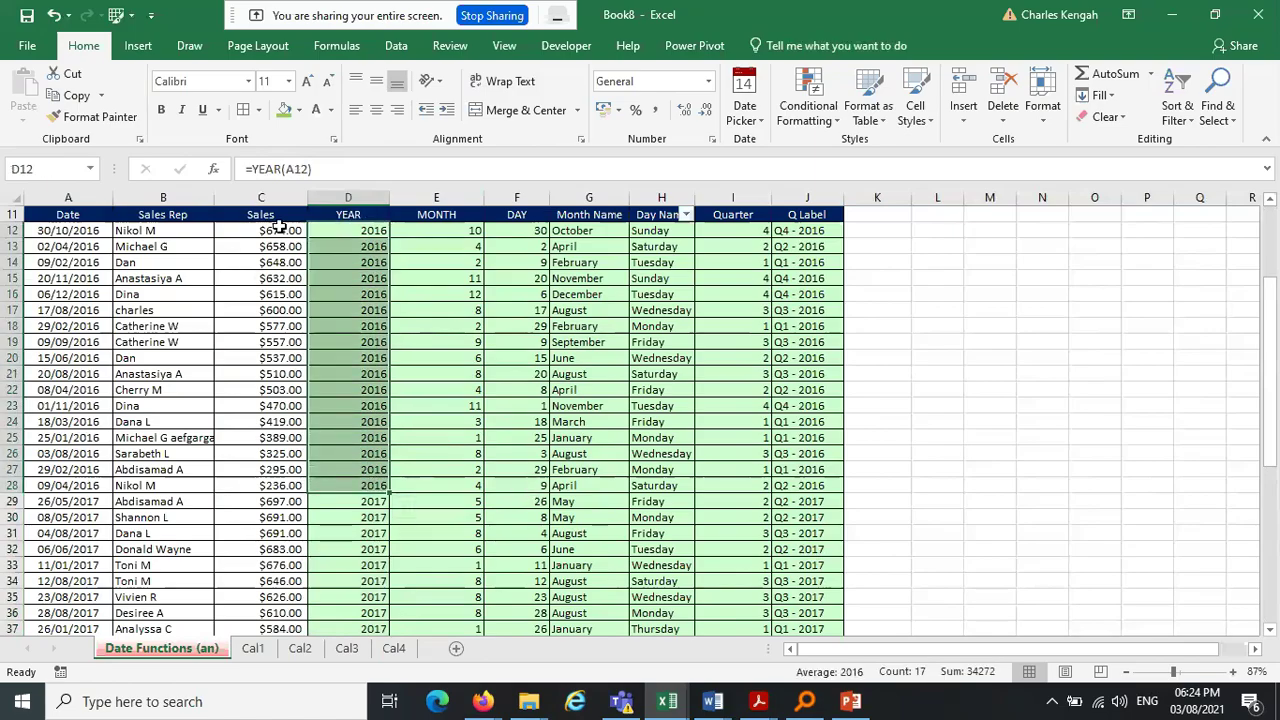
Select the 2016 sales amounts to see their sum, then list the named ranges
drag(282, 228, 297, 486)
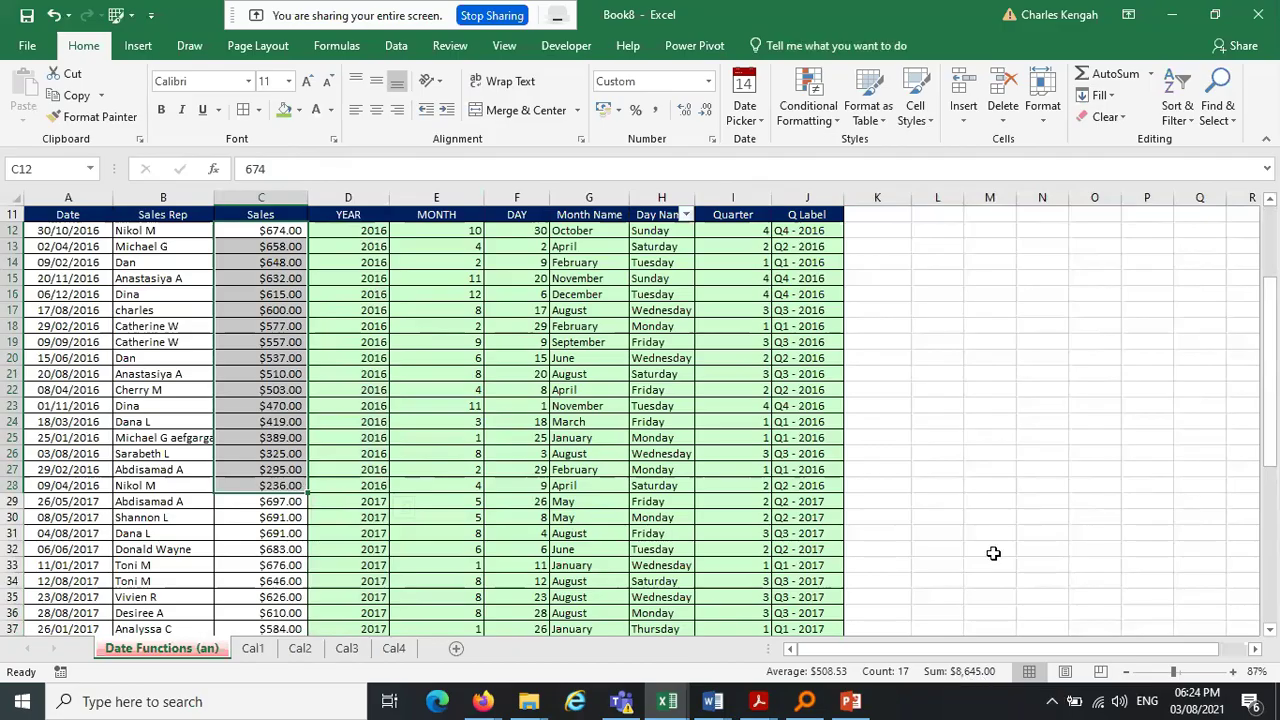
click(676, 469)
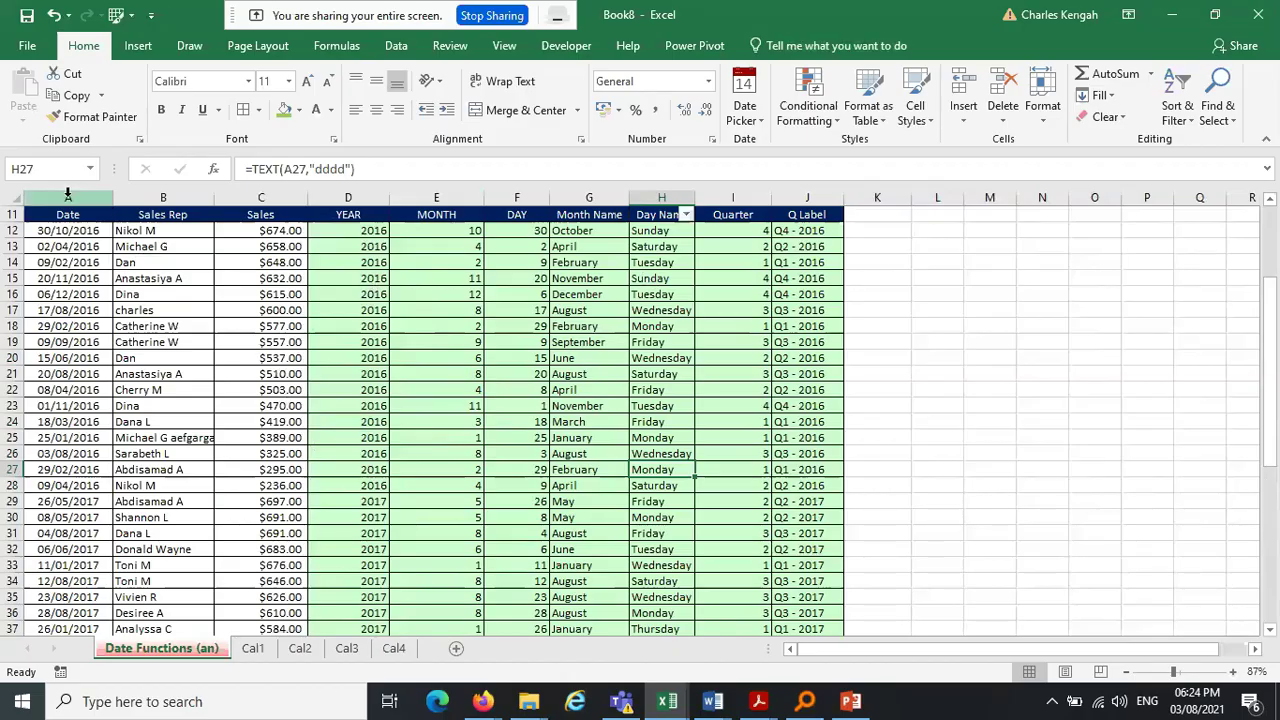
click(90, 169)
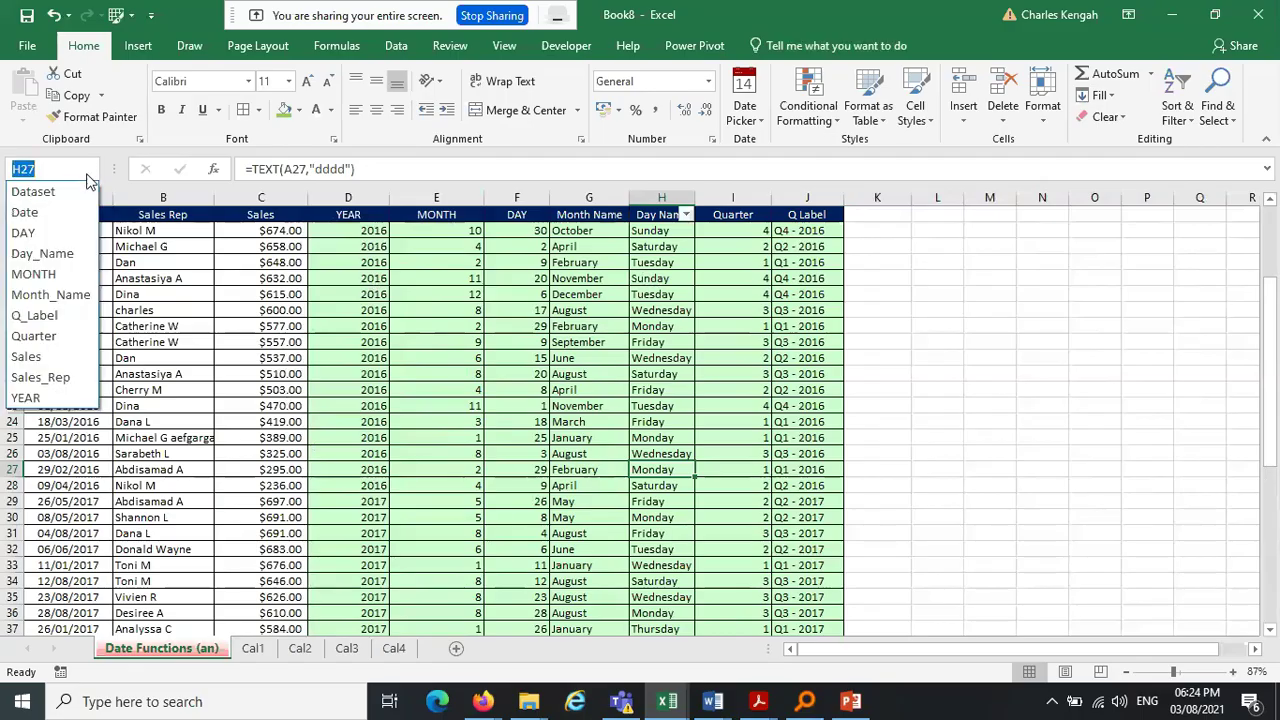
Select the Dataset range from the Name Box and switch to the Data tab
click(76, 183)
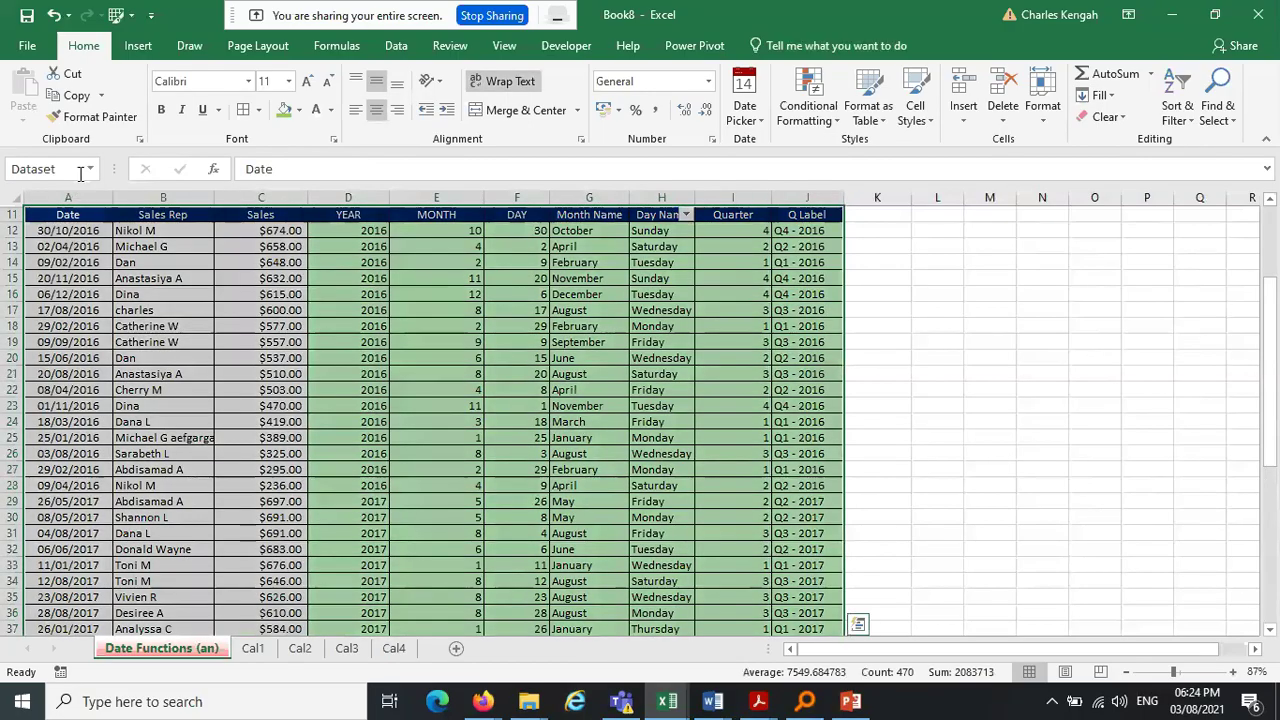
click(396, 45)
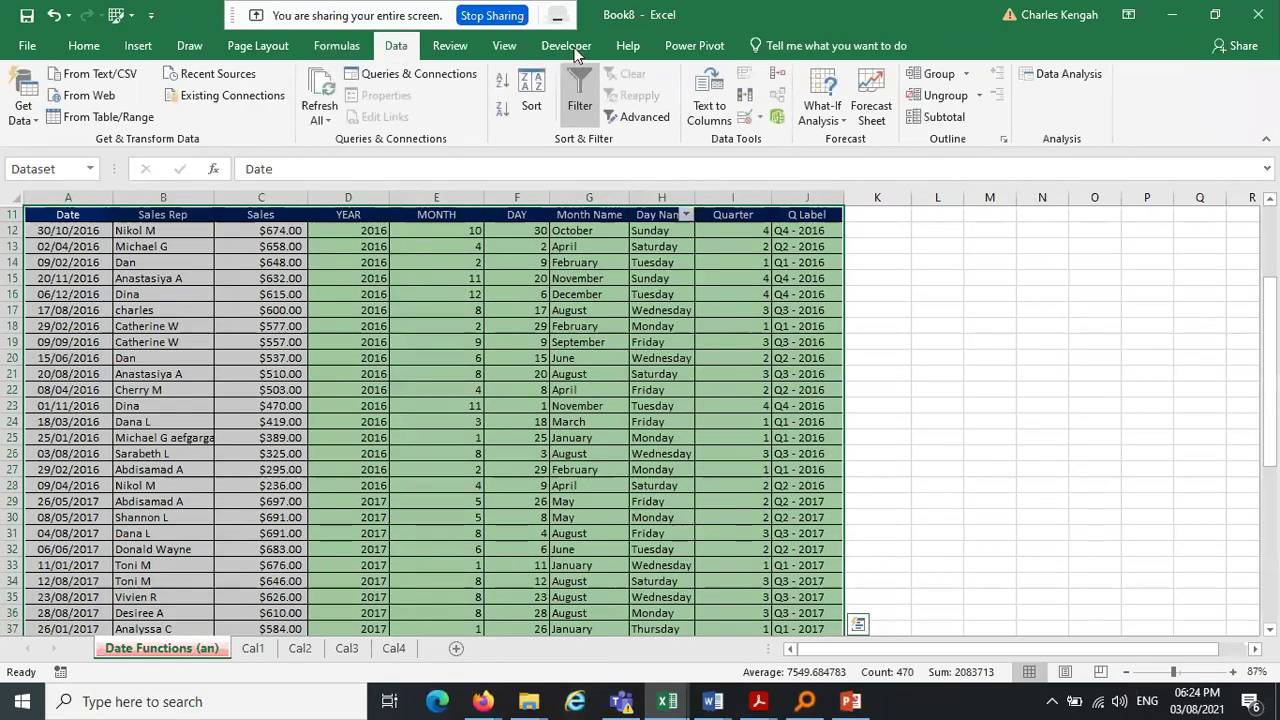
Subtotal Sales with Sum at each change in YEAR, excluding Q Label, giving a 2016 Total of $8,645.00
click(930, 121)
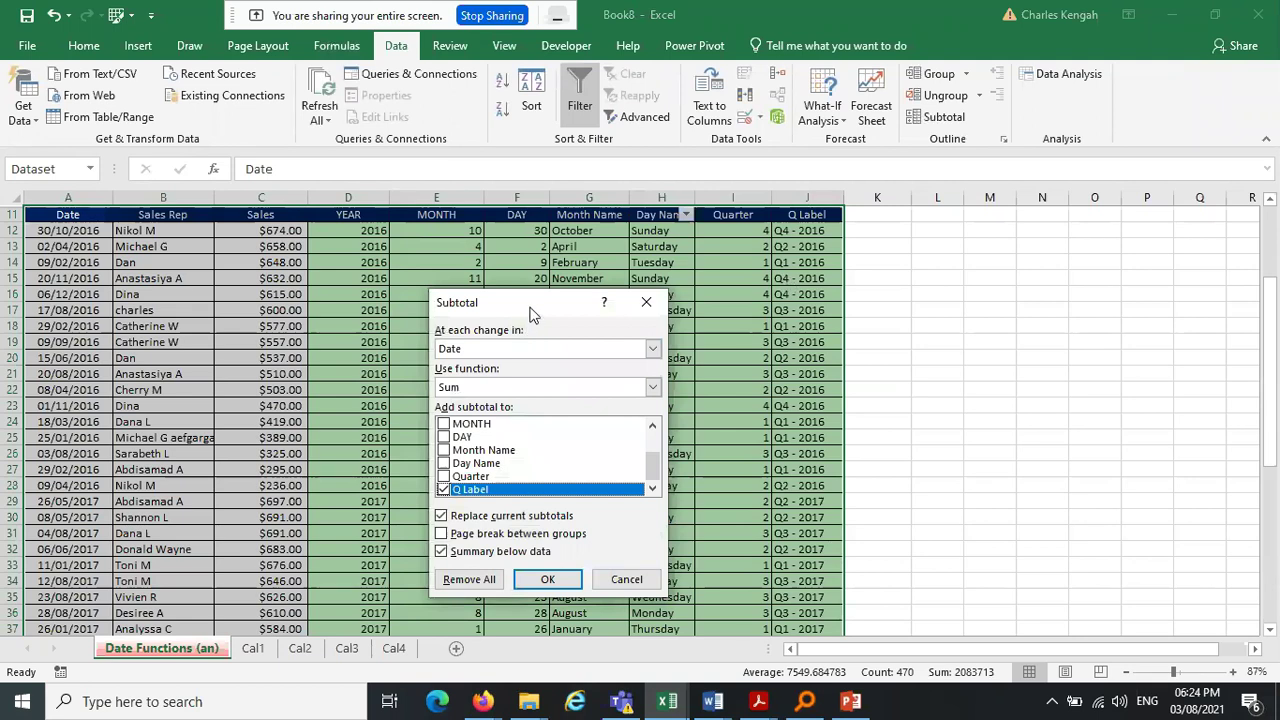
drag(532, 314, 542, 248)
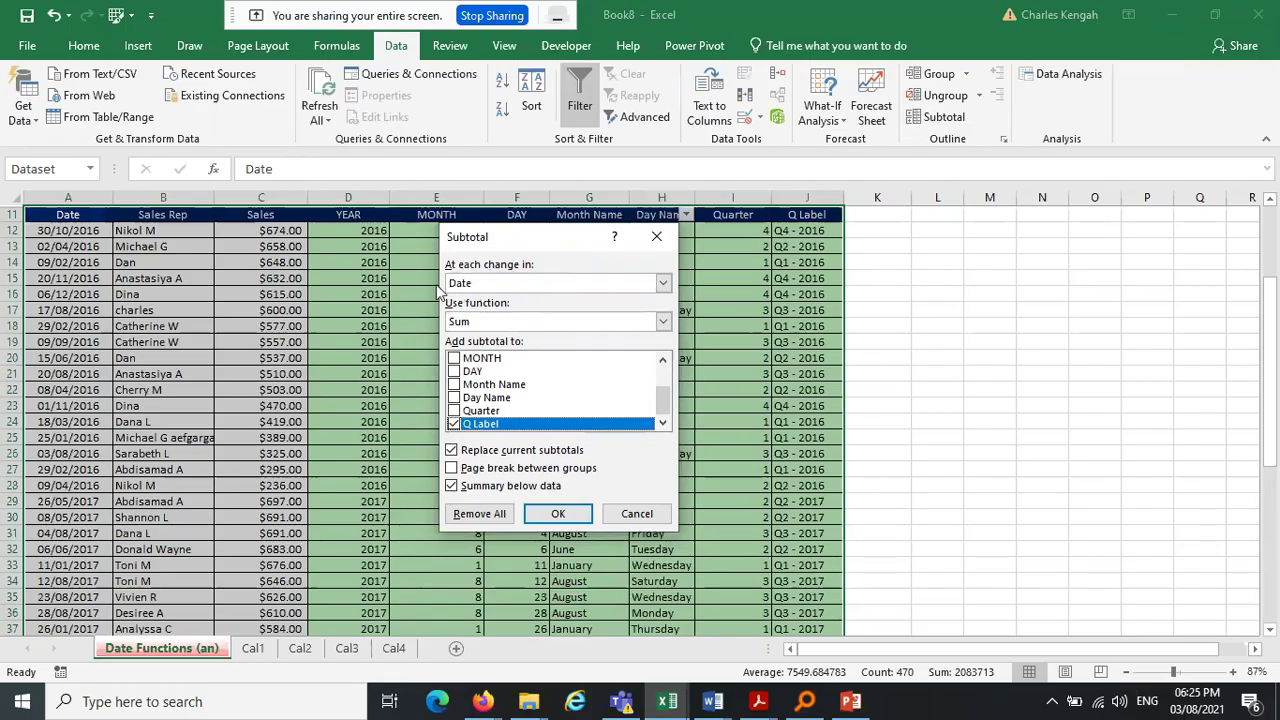
click(540, 285)
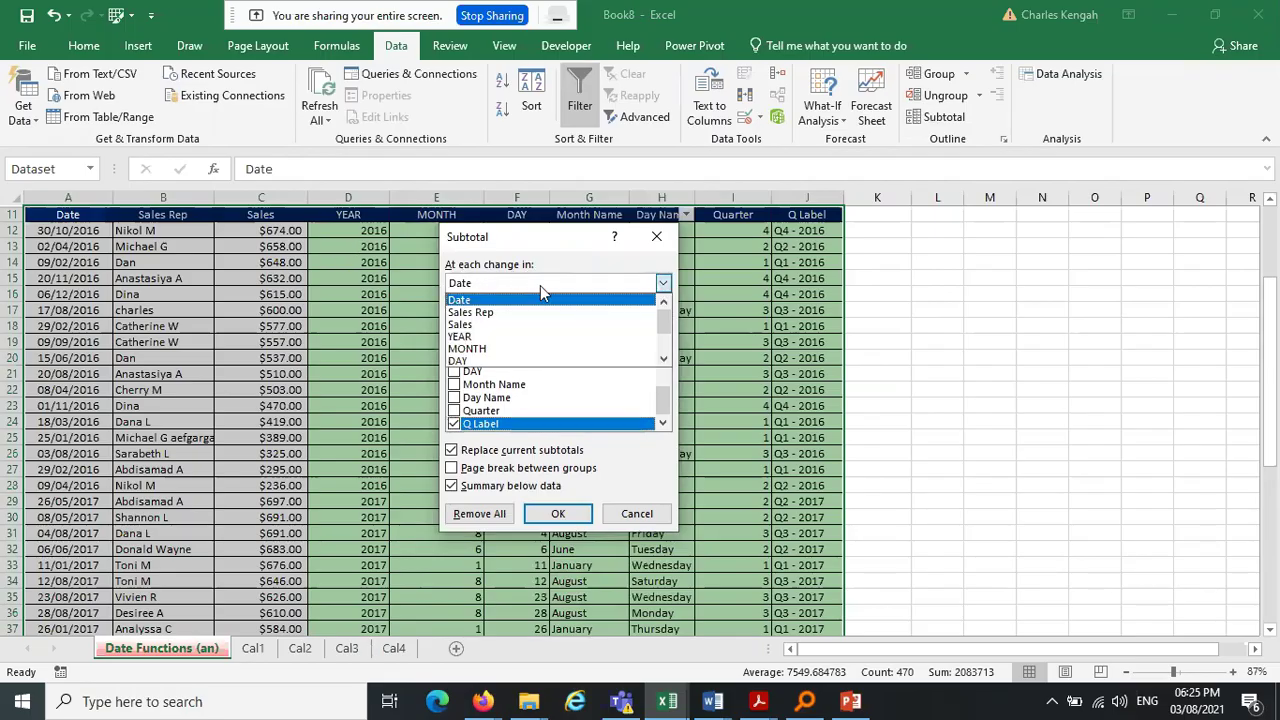
click(496, 337)
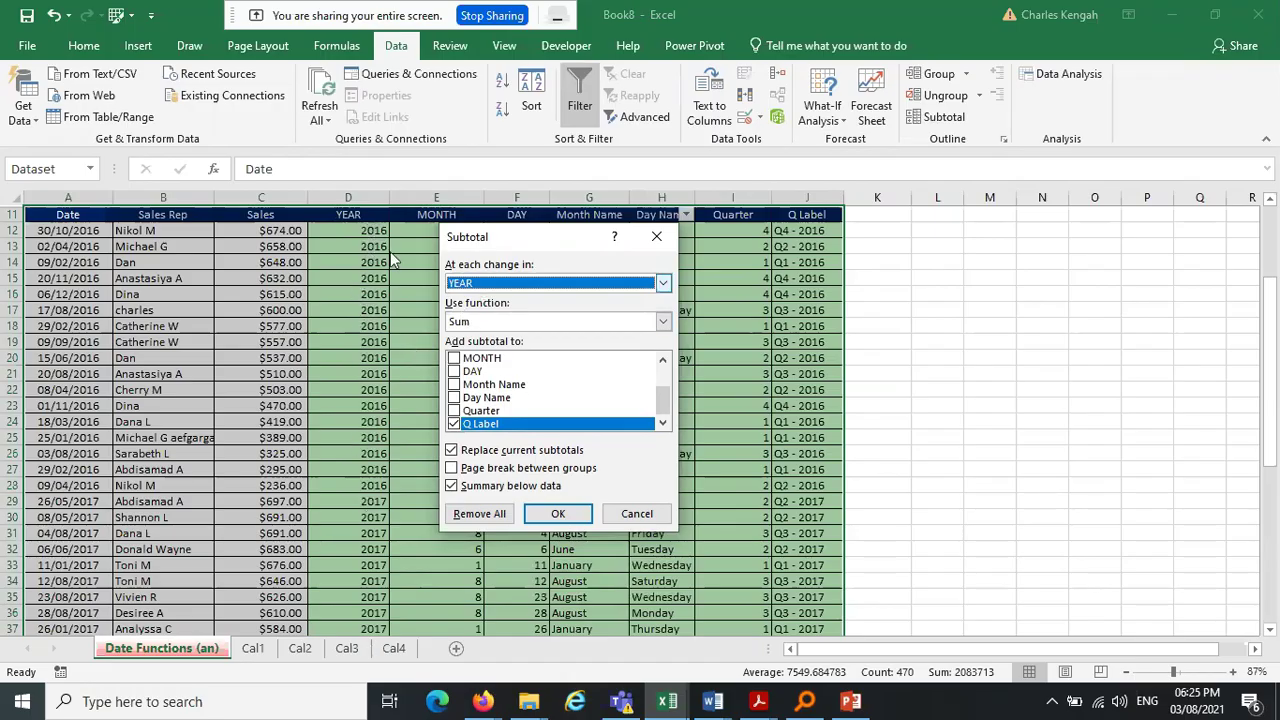
click(497, 285)
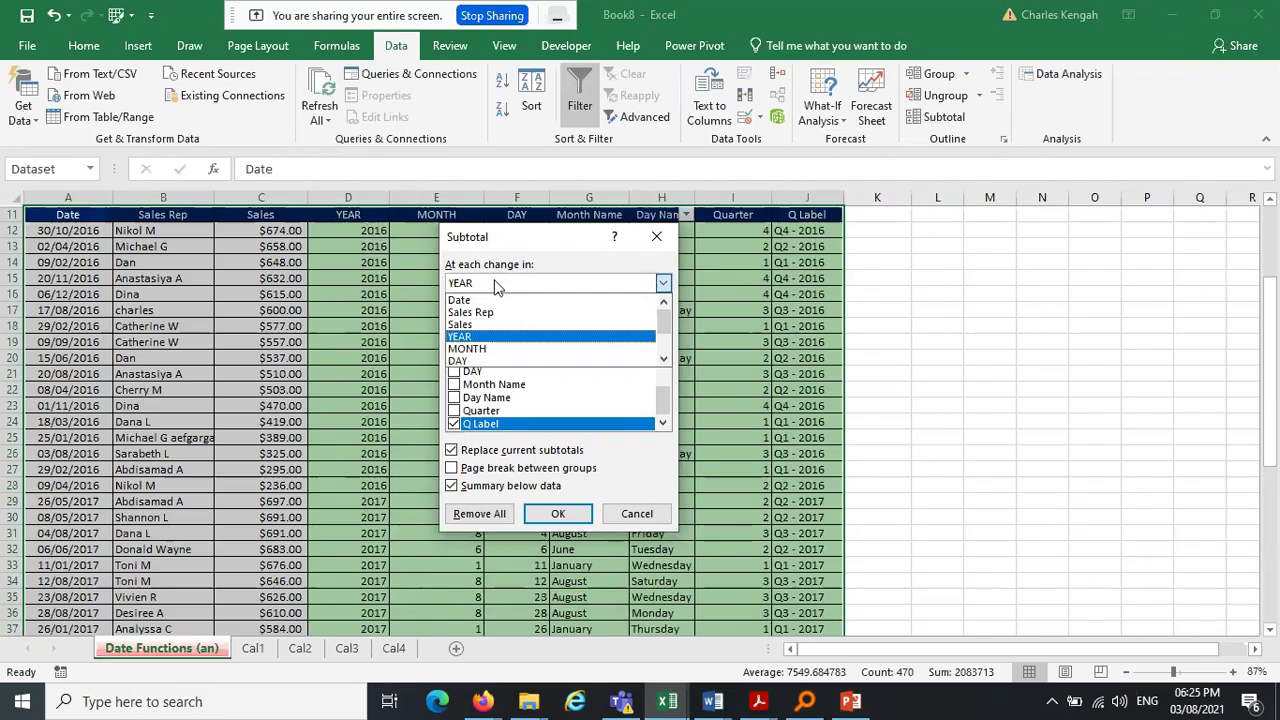
click(497, 285)
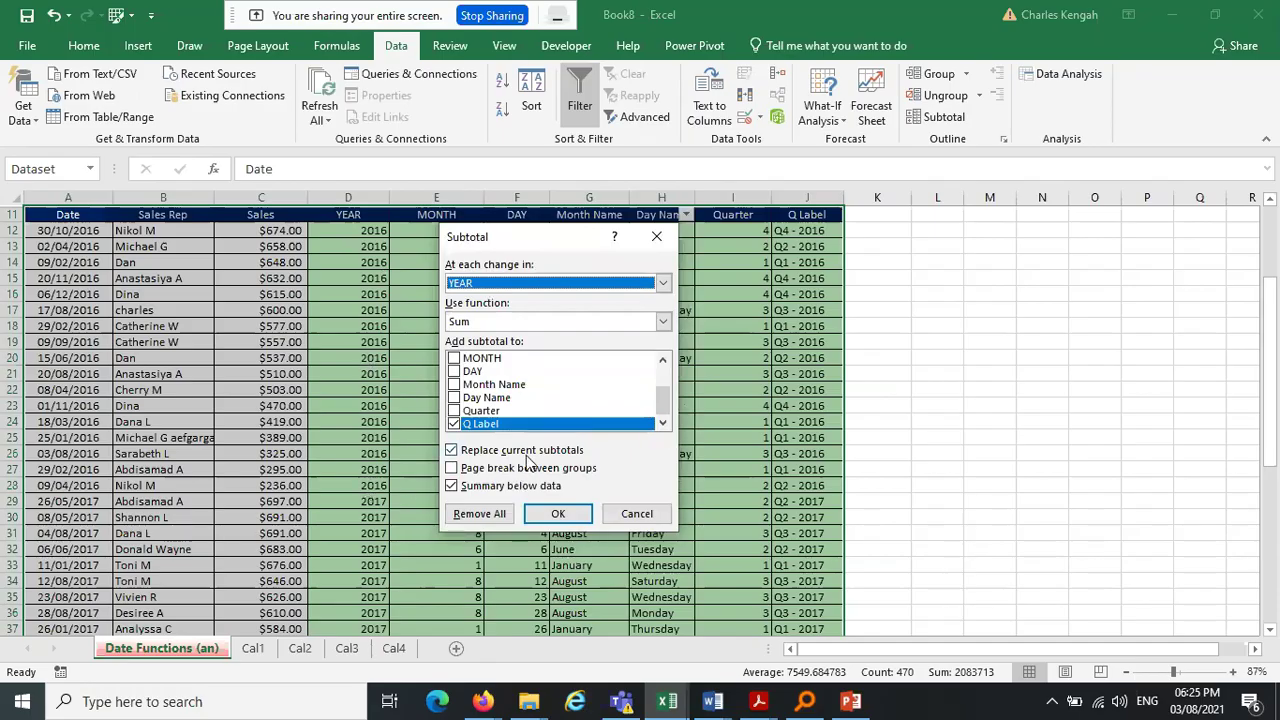
scroll(658, 410, up, 4)
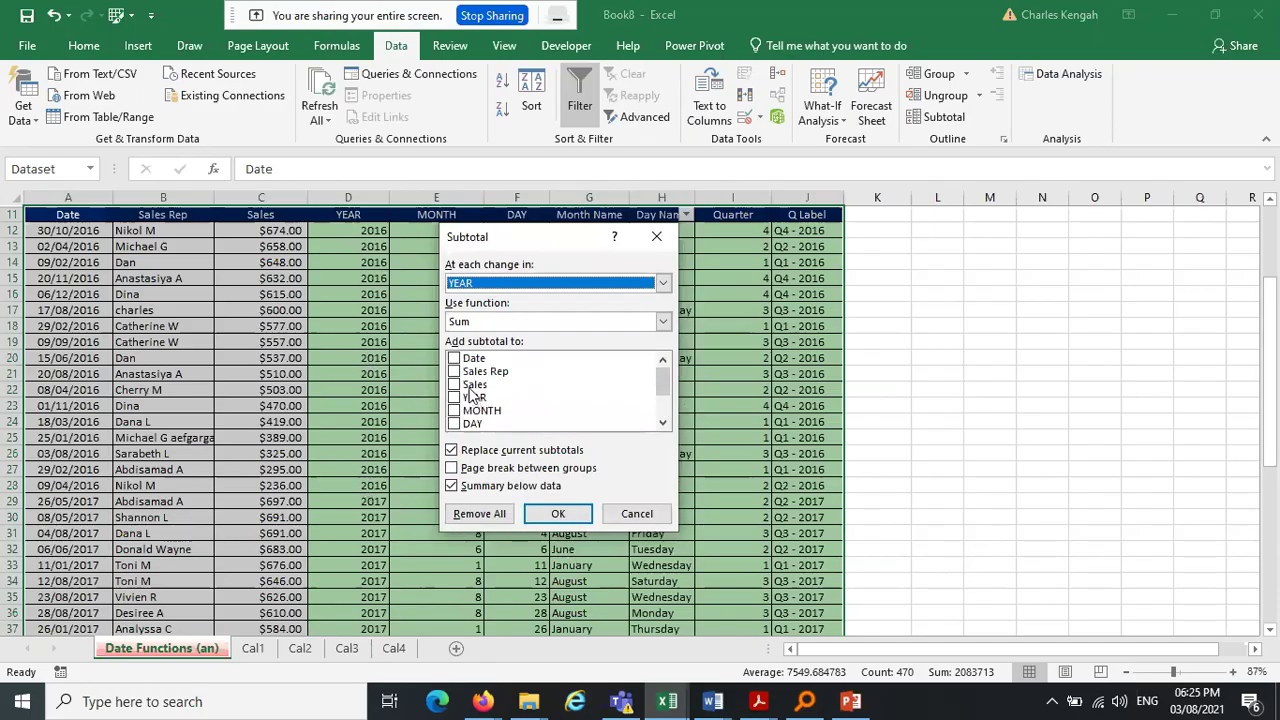
click(456, 386)
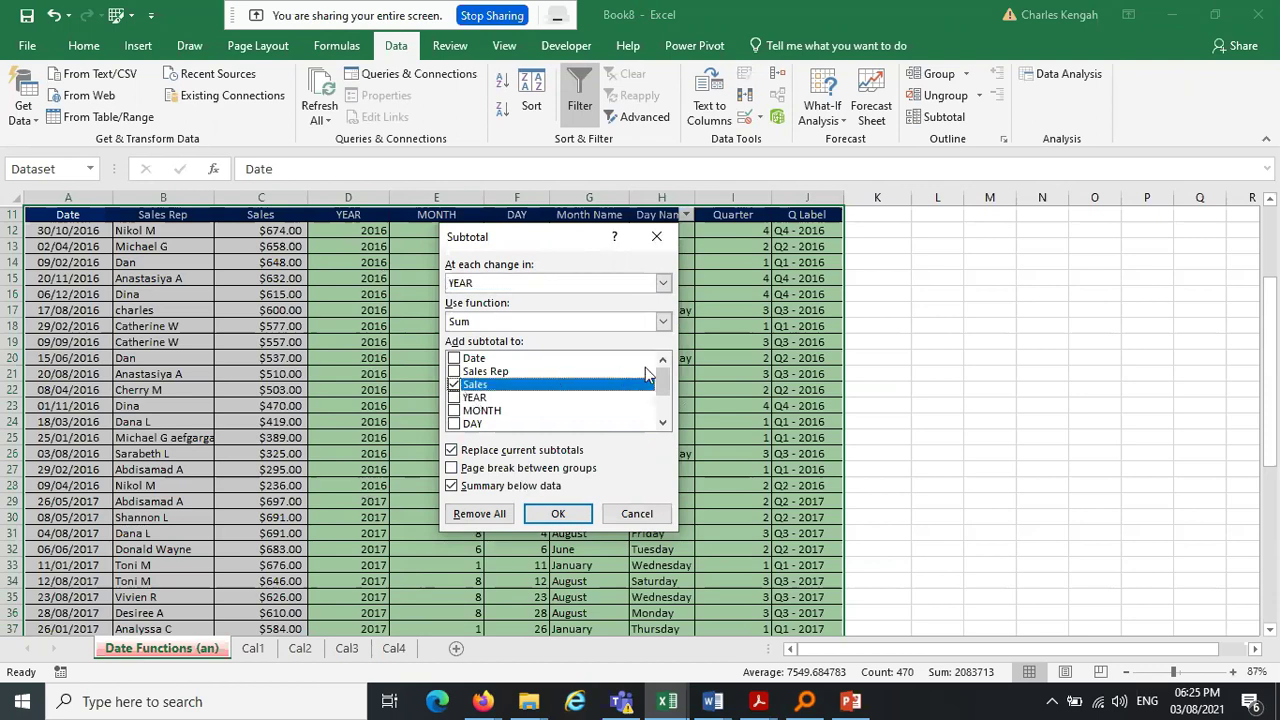
scroll(660, 385, down, 2)
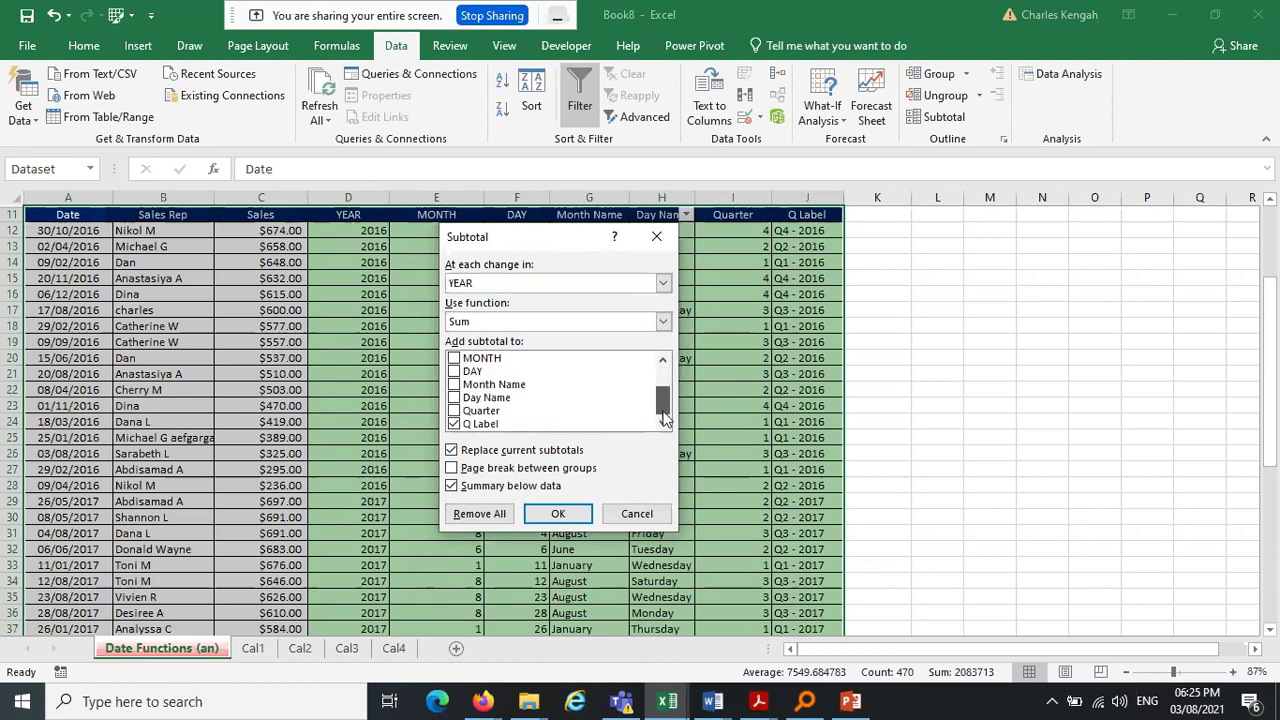
click(455, 424)
drag(668, 401, 666, 368)
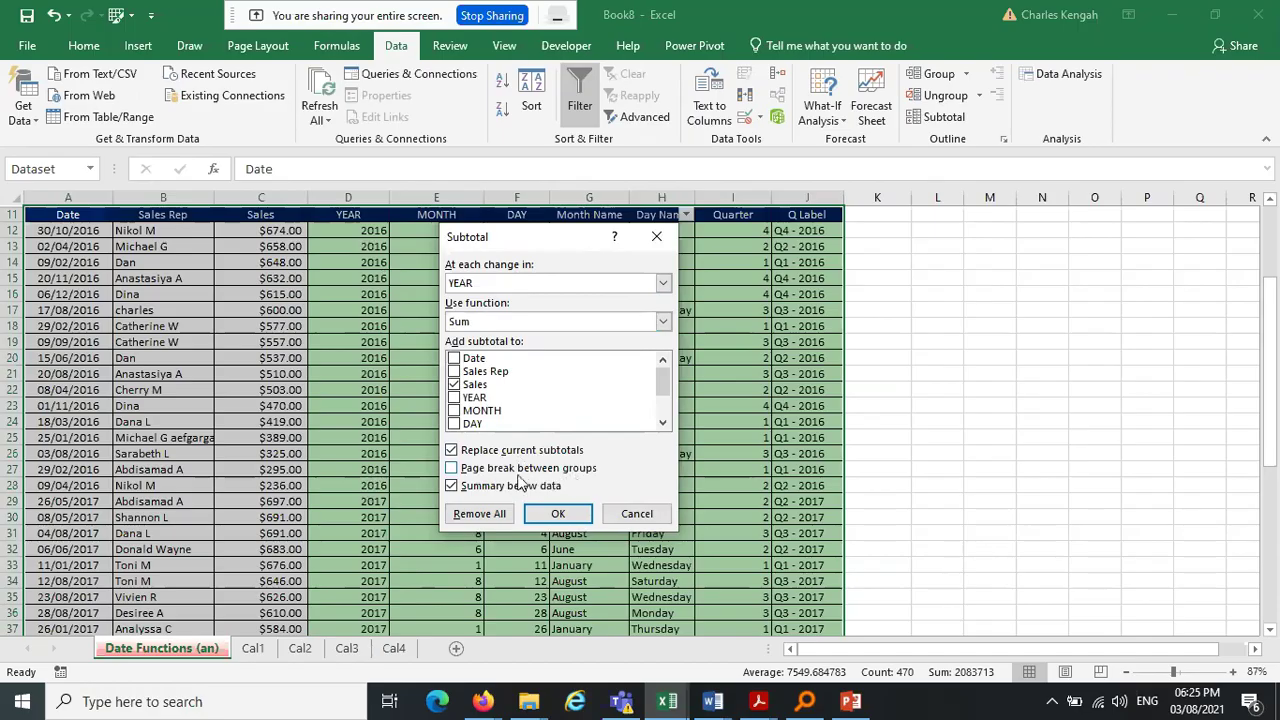
click(556, 515)
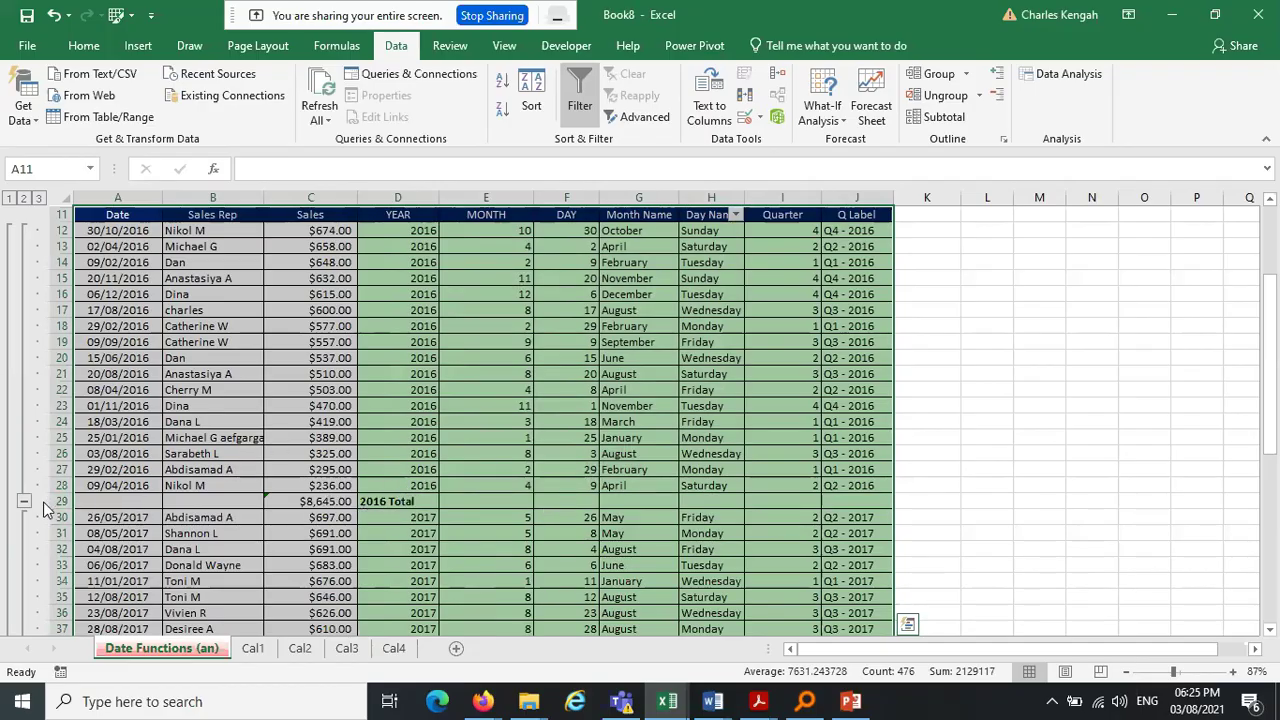
click(200, 490)
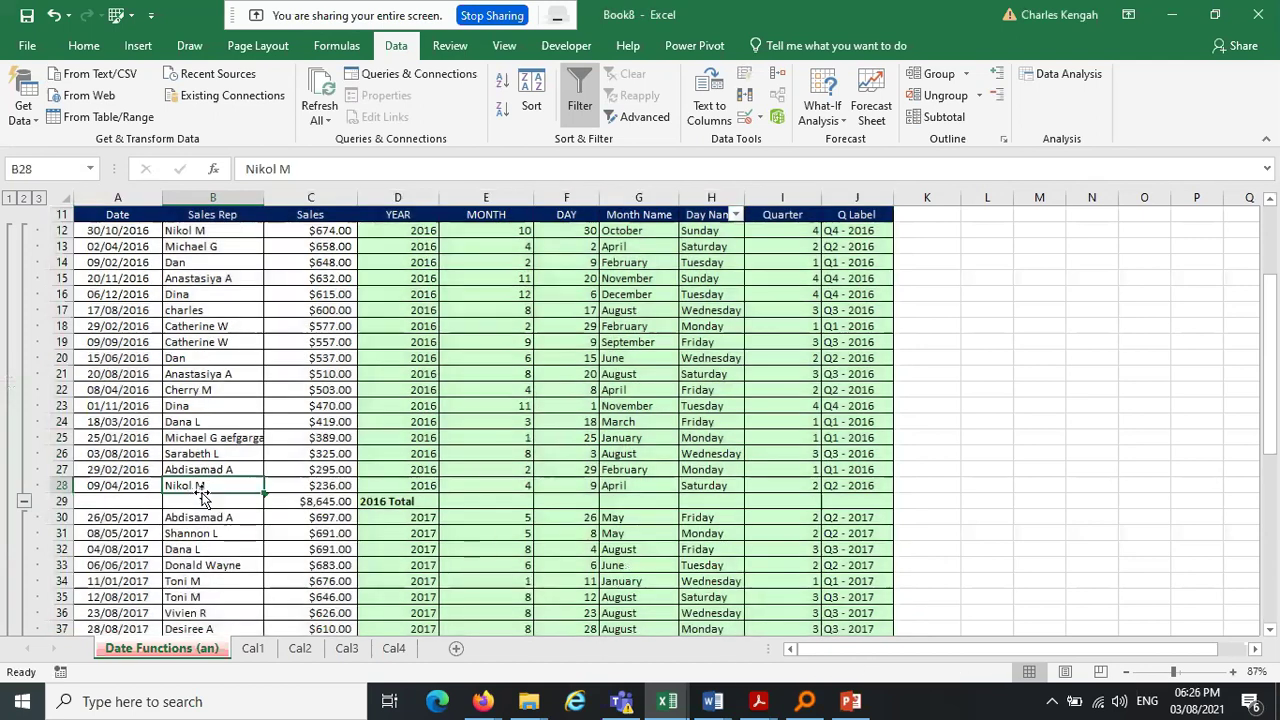
click(400, 503)
click(335, 503)
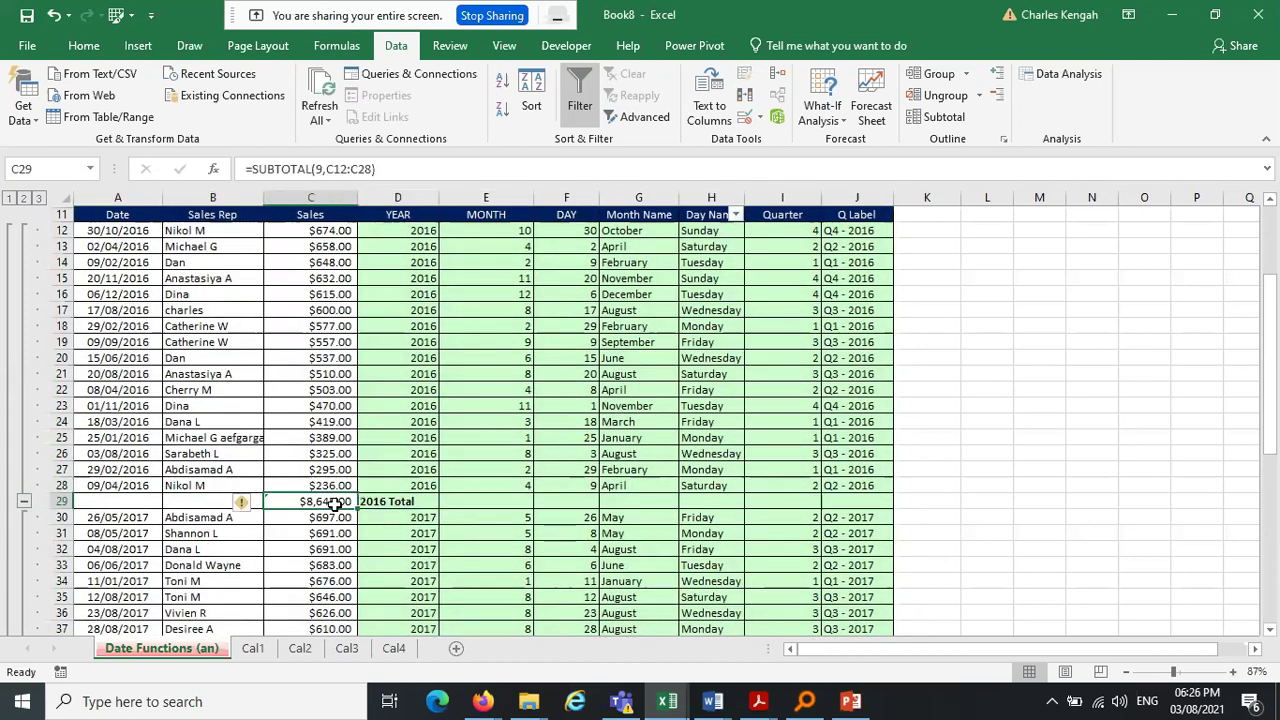
click(424, 503)
click(340, 501)
drag(328, 225, 335, 501)
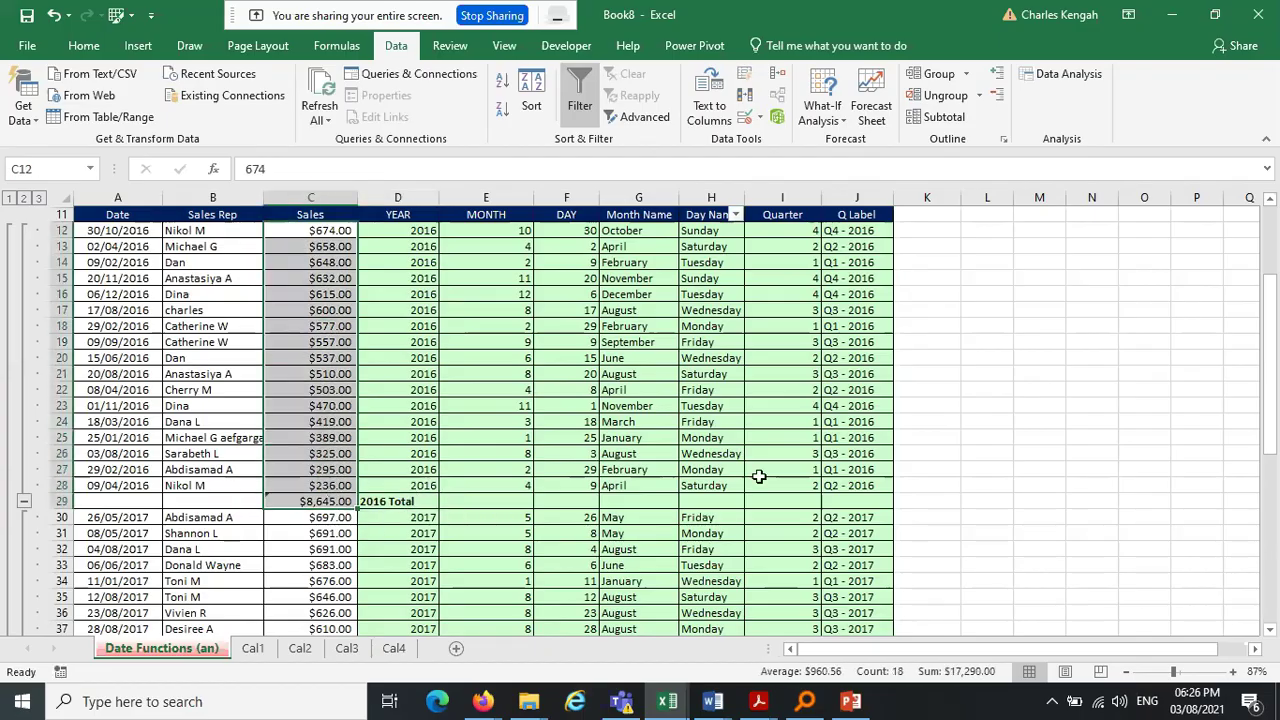
drag(328, 232, 334, 487)
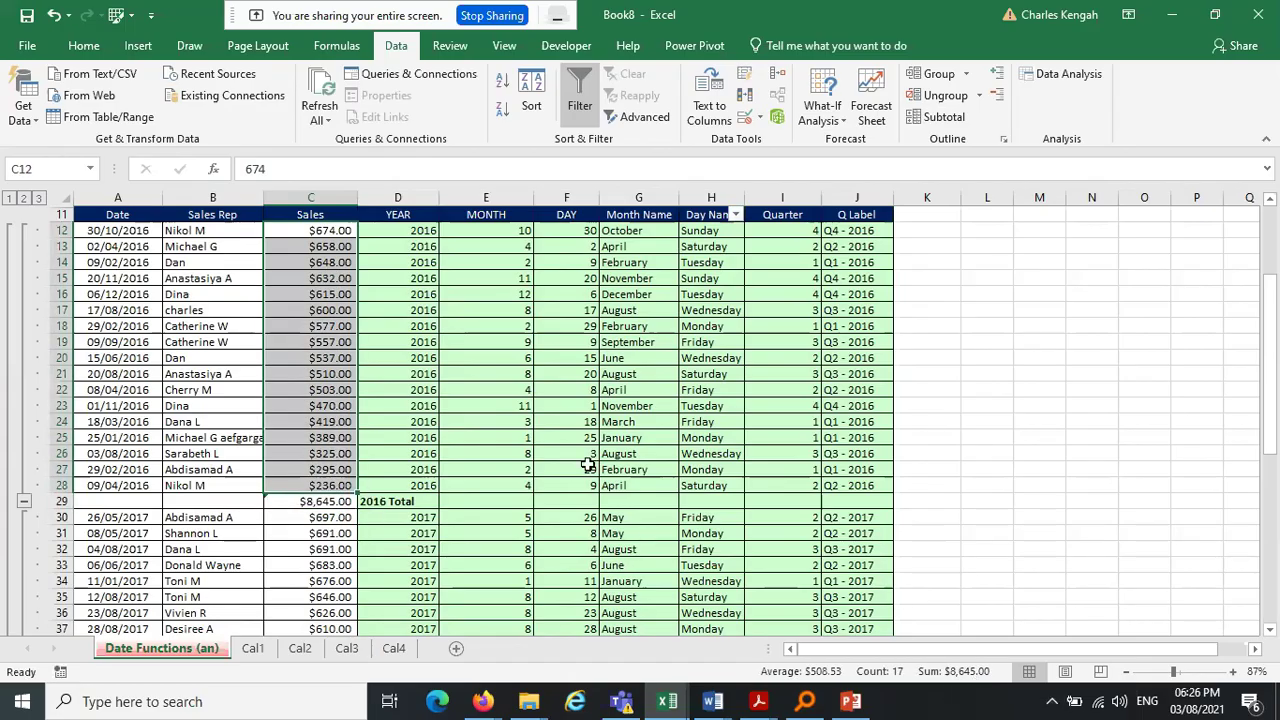
click(323, 514)
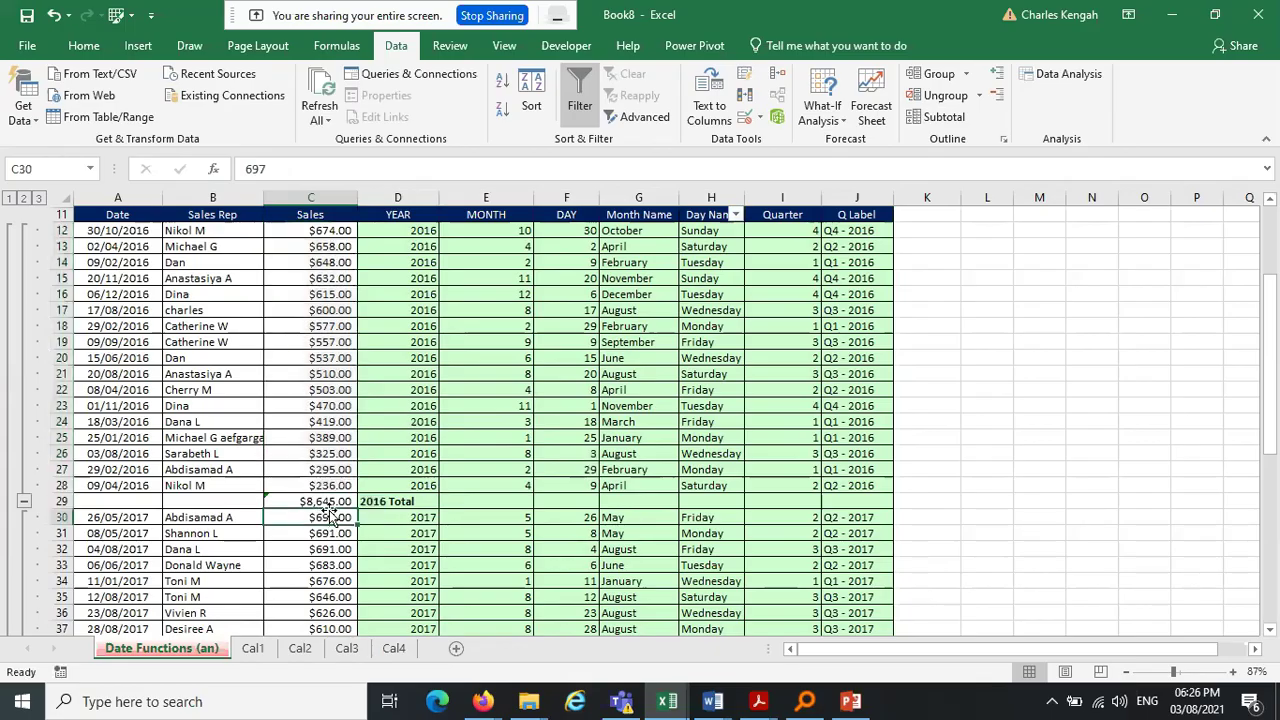
drag(1277, 337, 1277, 503)
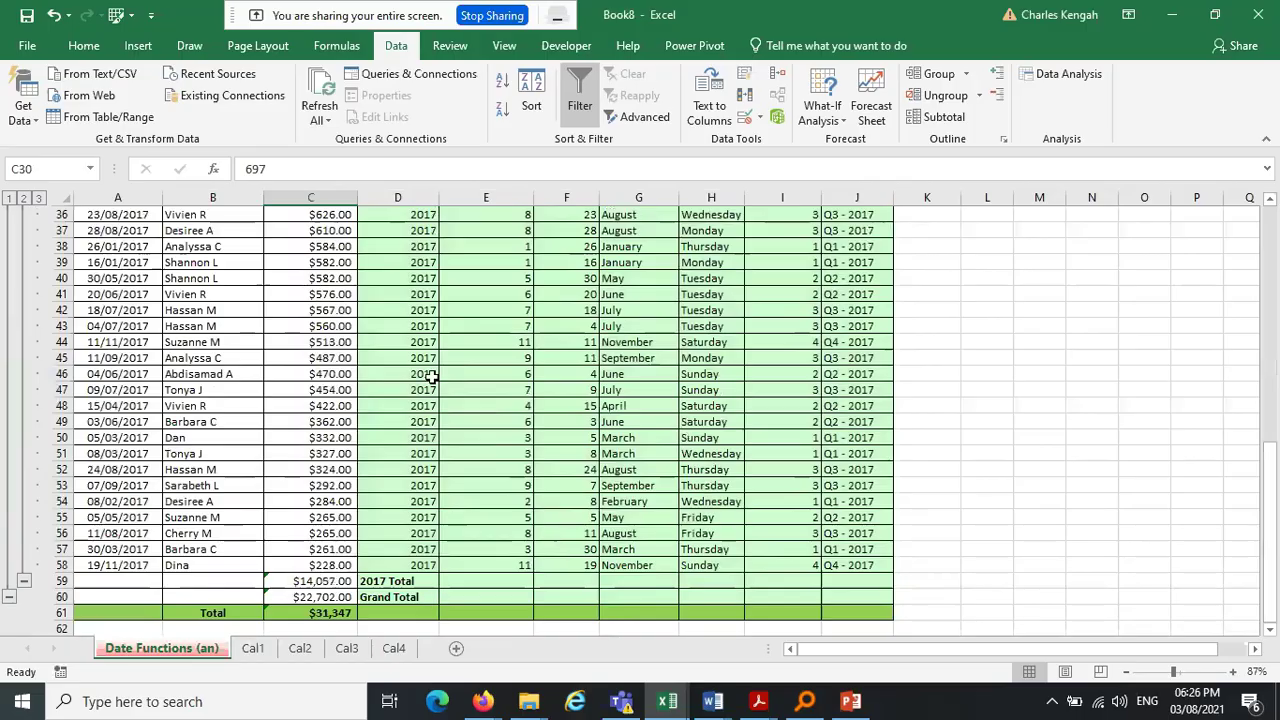
drag(1275, 515, 1275, 380)
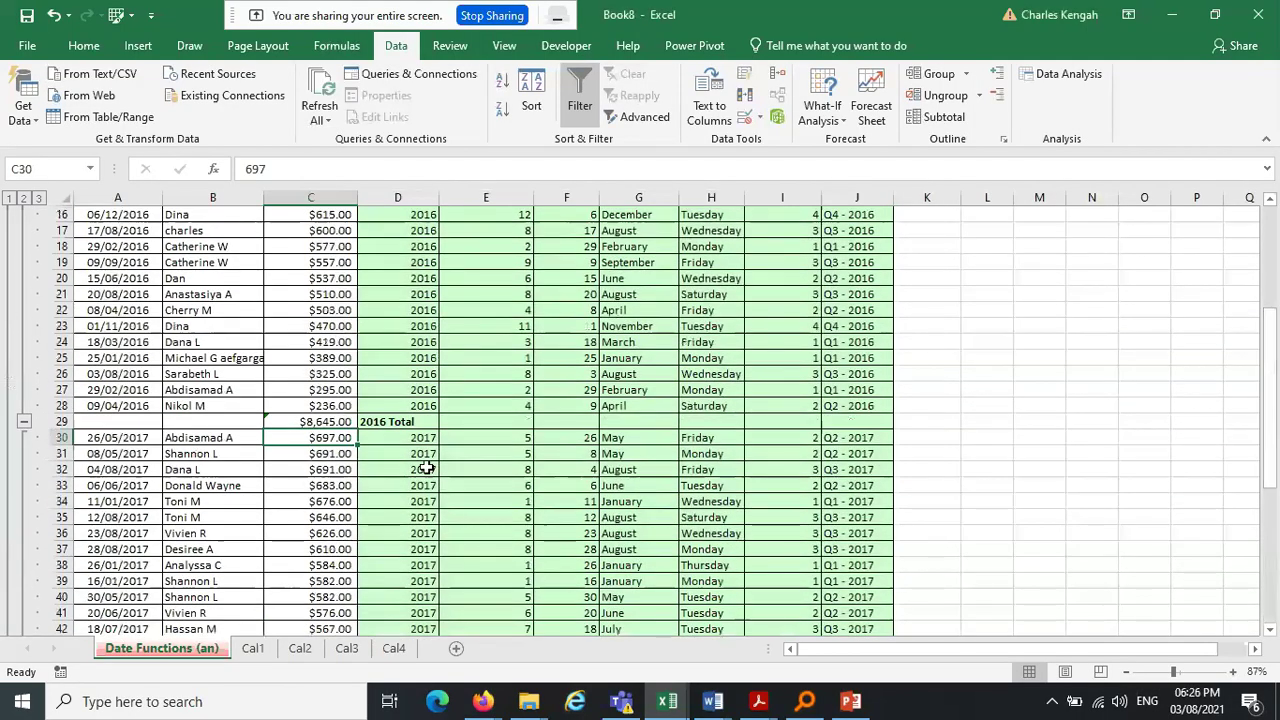
drag(333, 446, 331, 585)
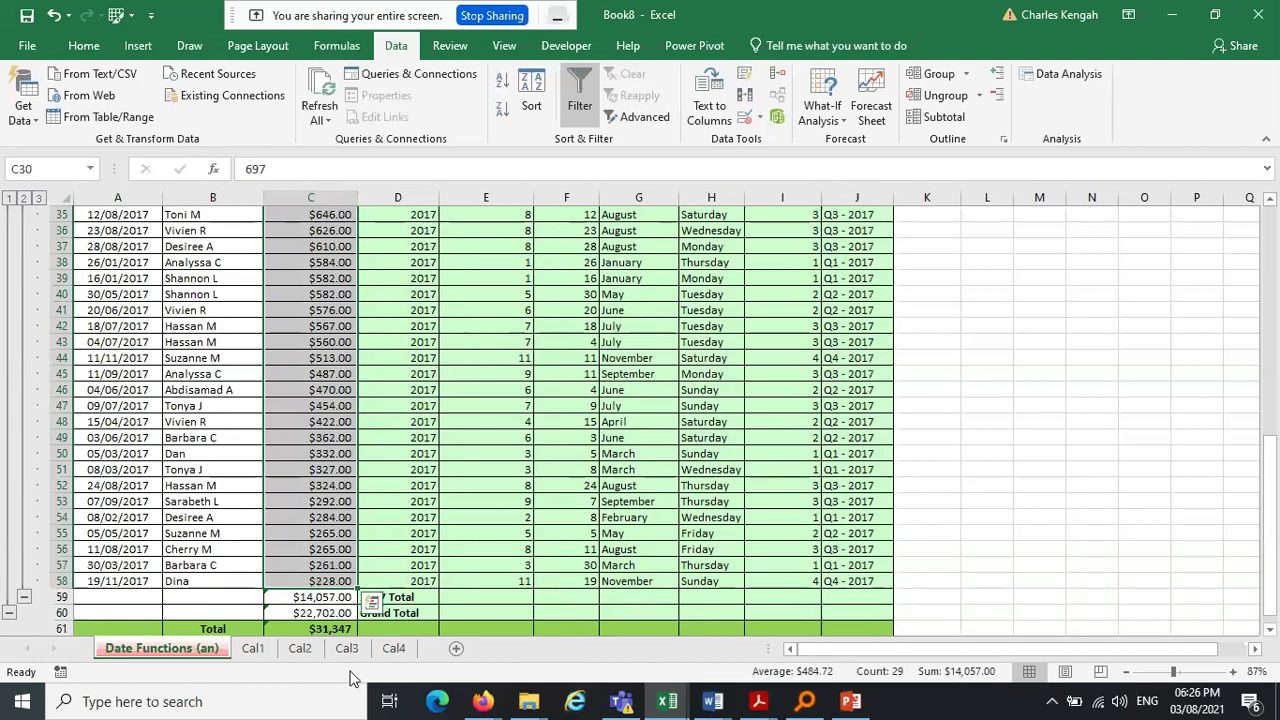
click(322, 613)
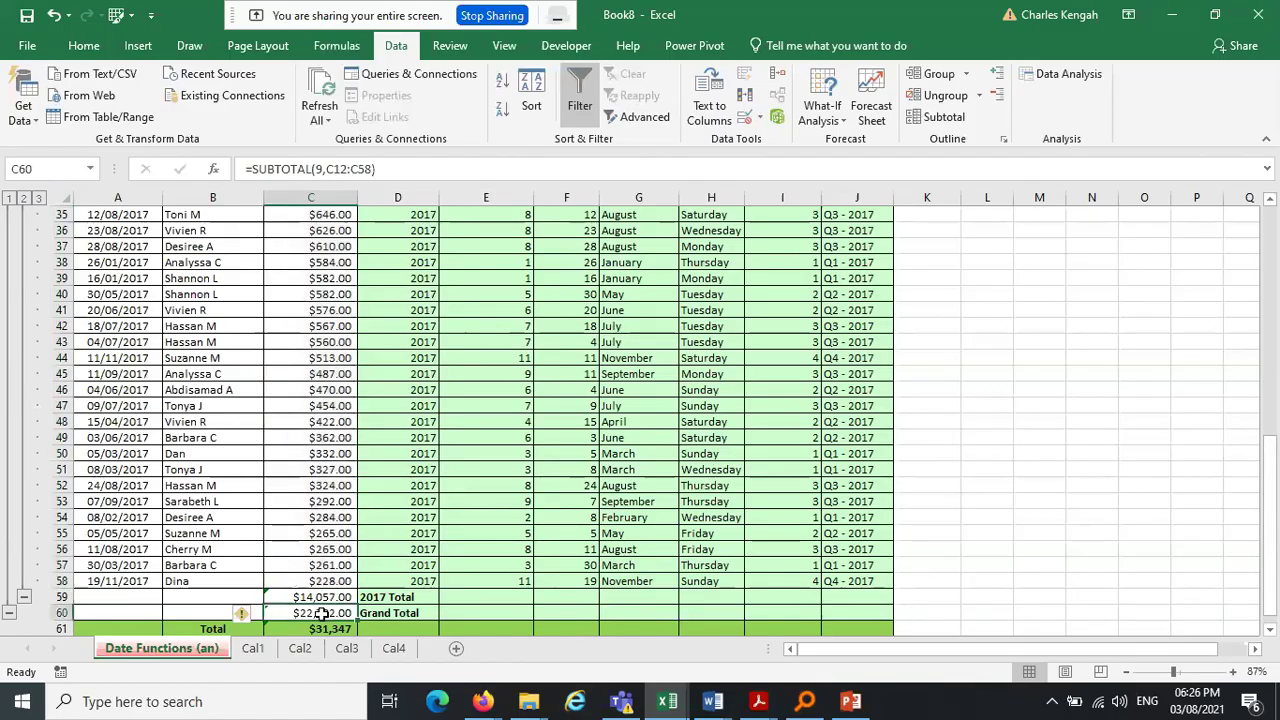
click(349, 169)
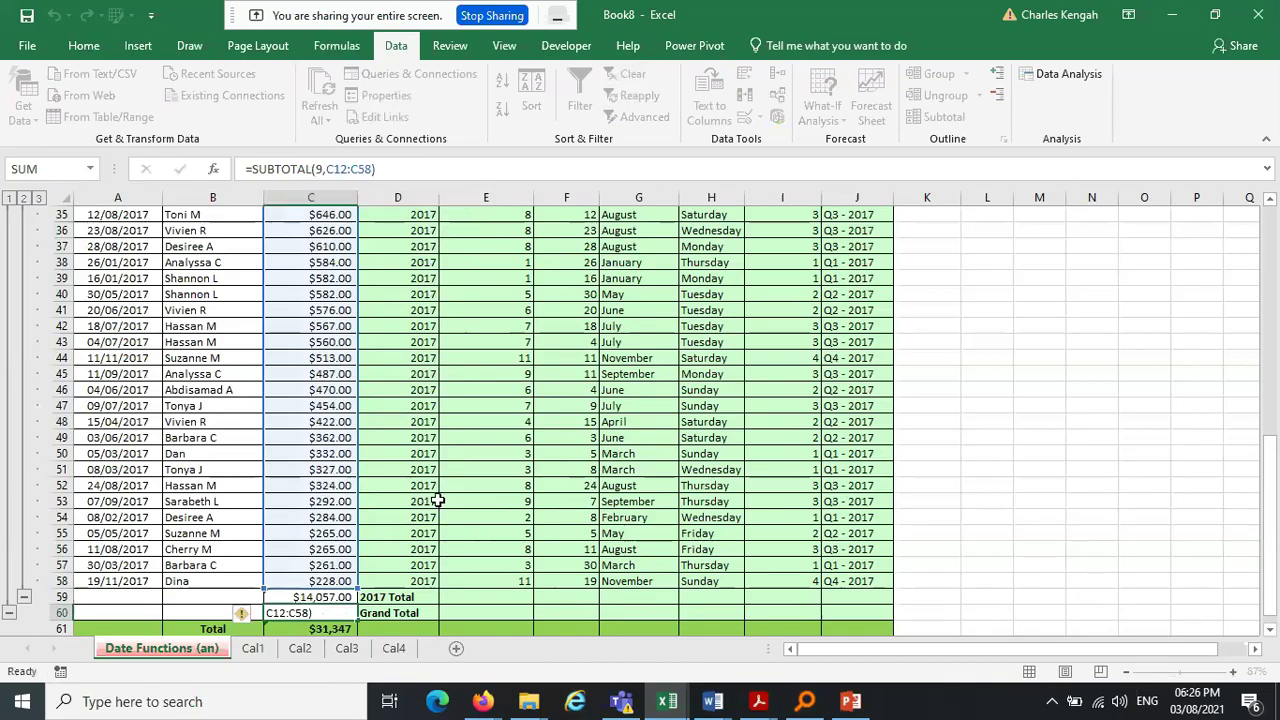
key(Escape)
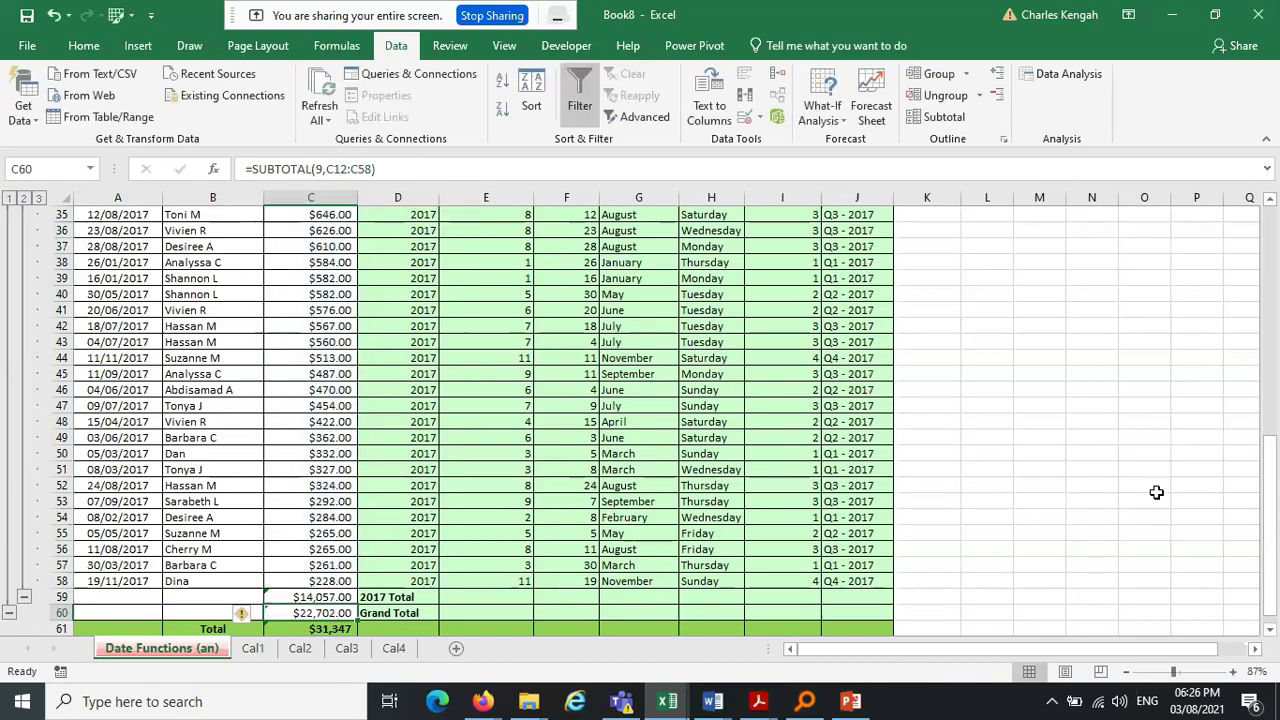
drag(1276, 496, 1277, 201)
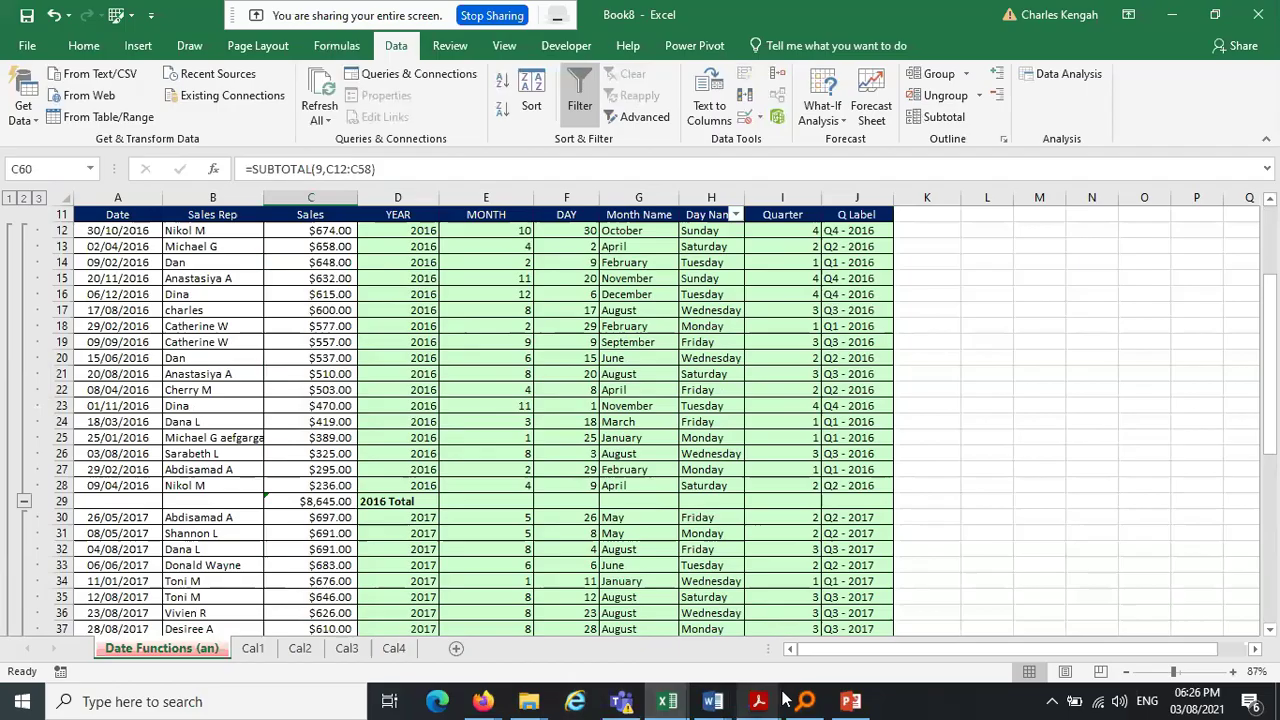
mouse_move(757, 706)
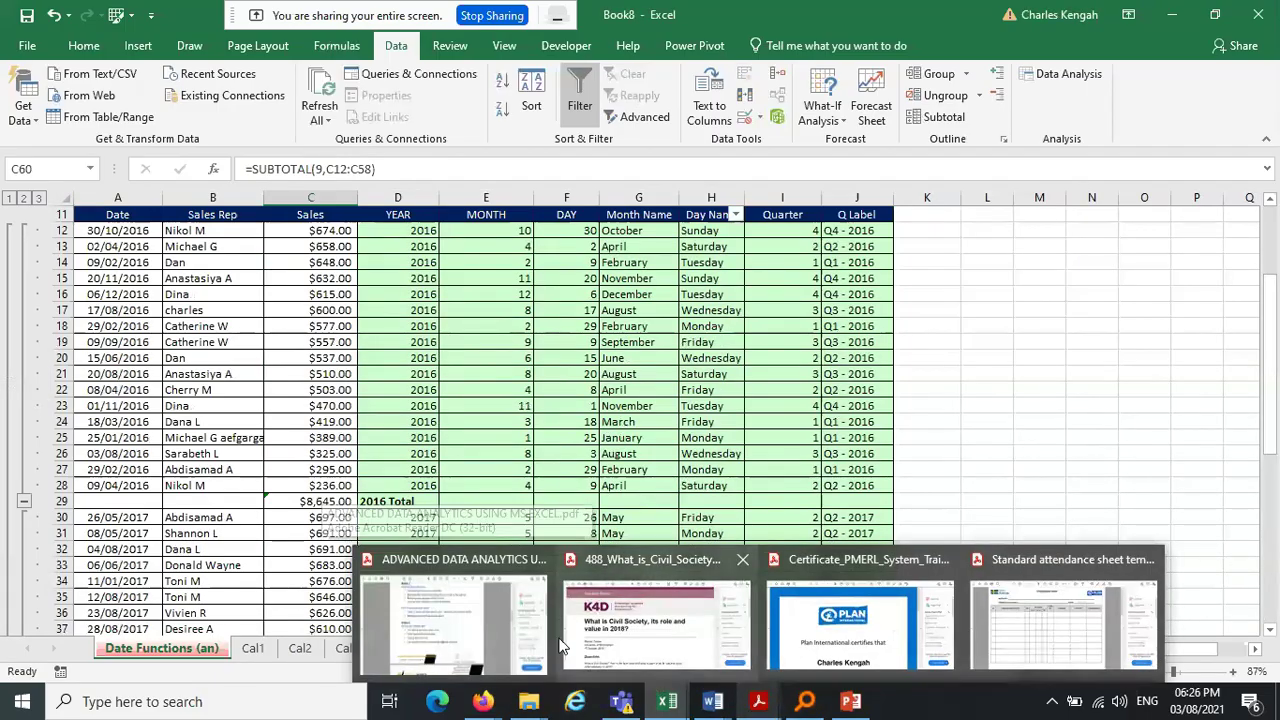
mouse_move(504, 635)
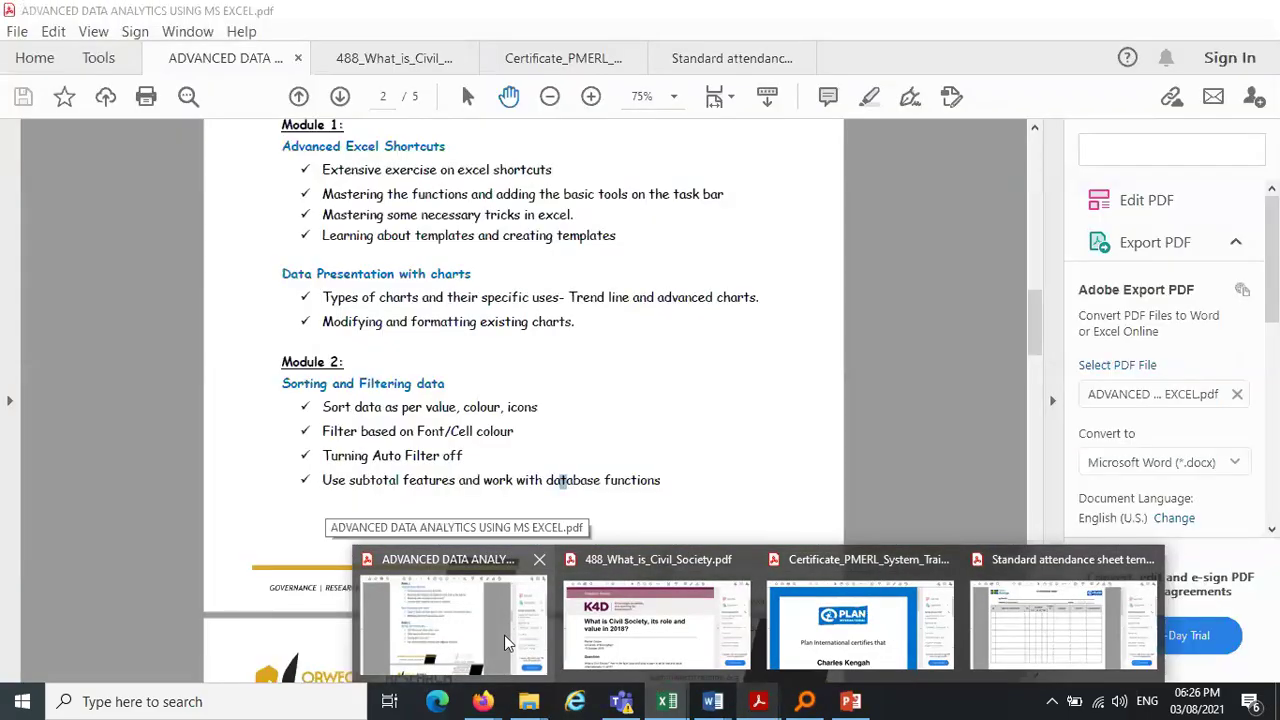
click(504, 635)
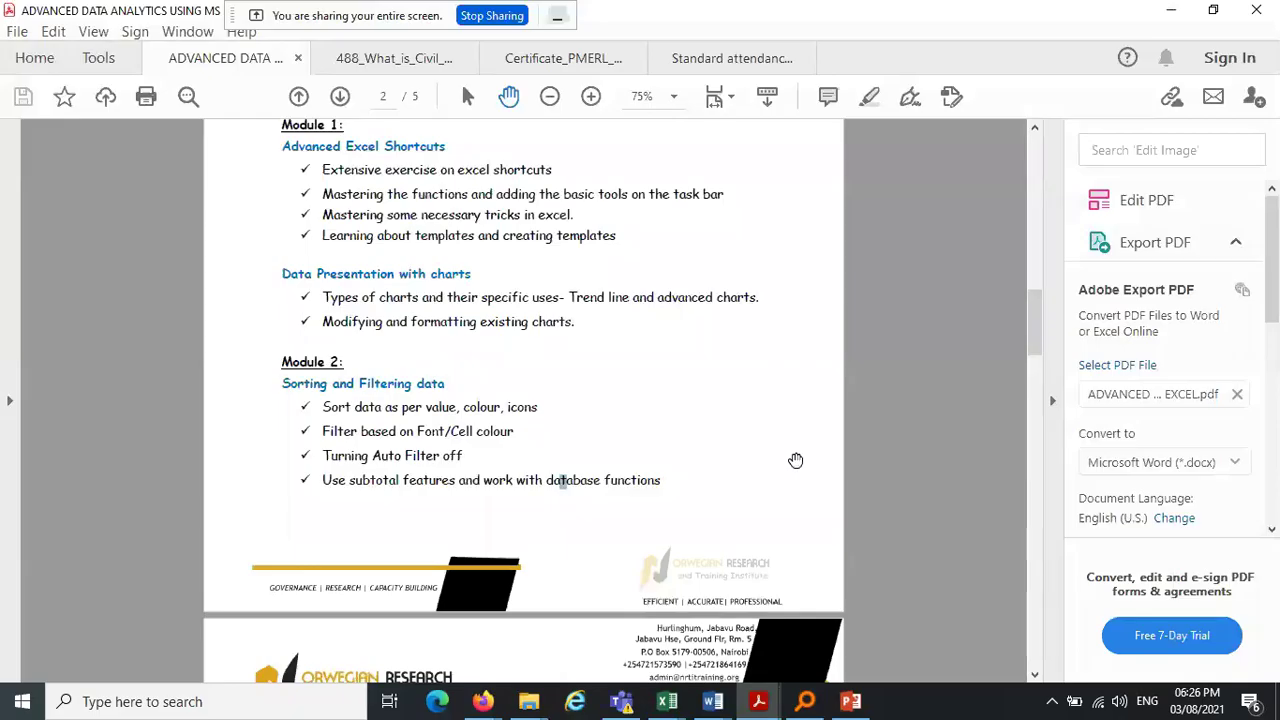
drag(1031, 331, 1038, 405)
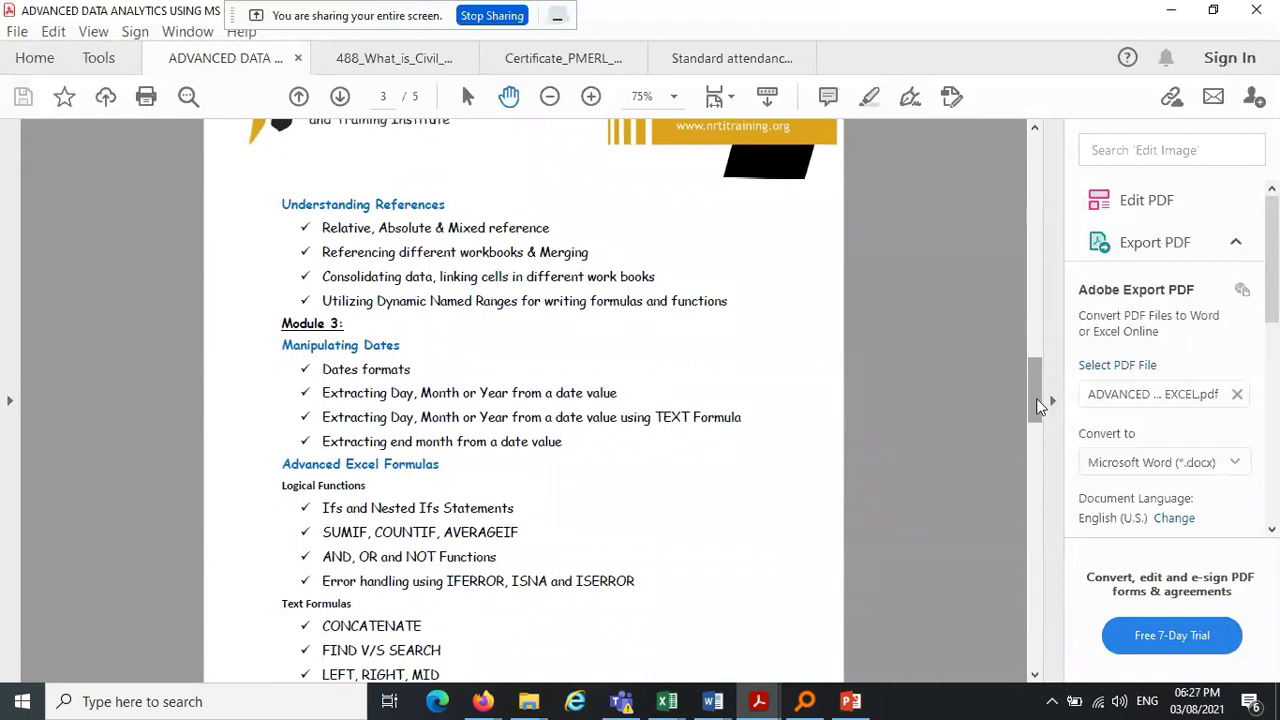
drag(1035, 399, 1036, 381)
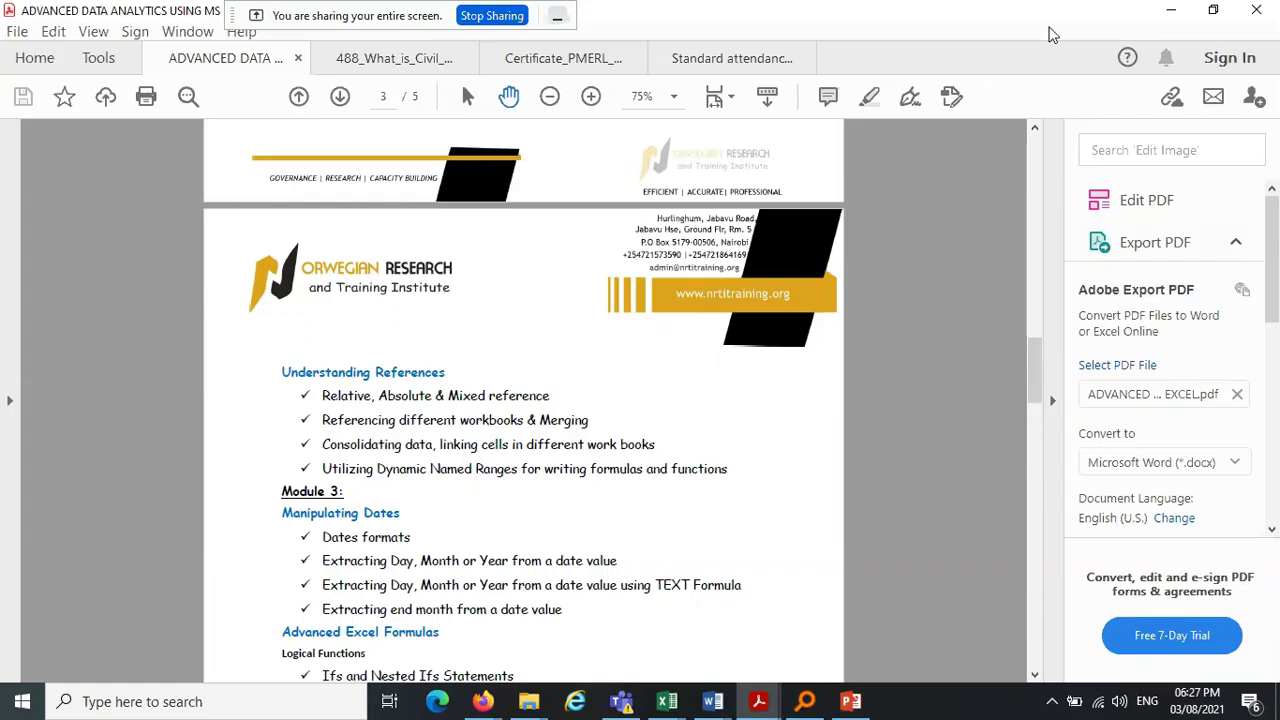
Return to the exercise workbook and open the OR Function (AN) sheet
click(1175, 18)
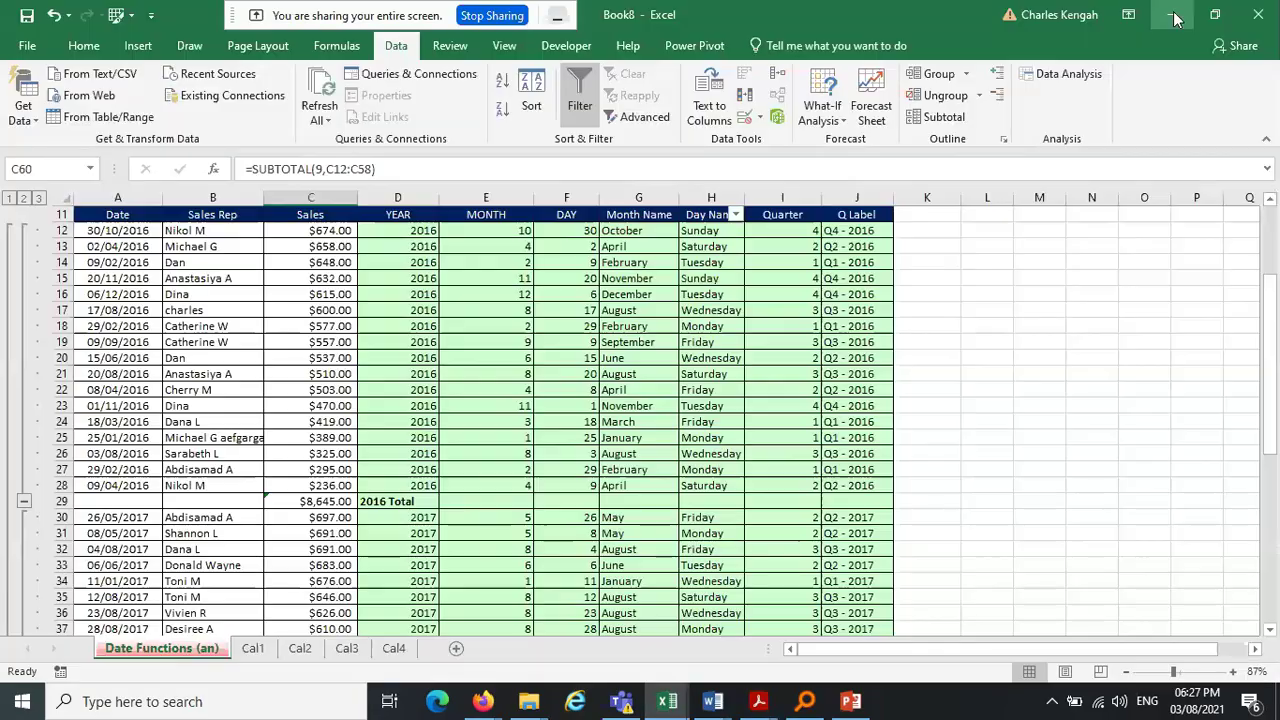
click(1175, 18)
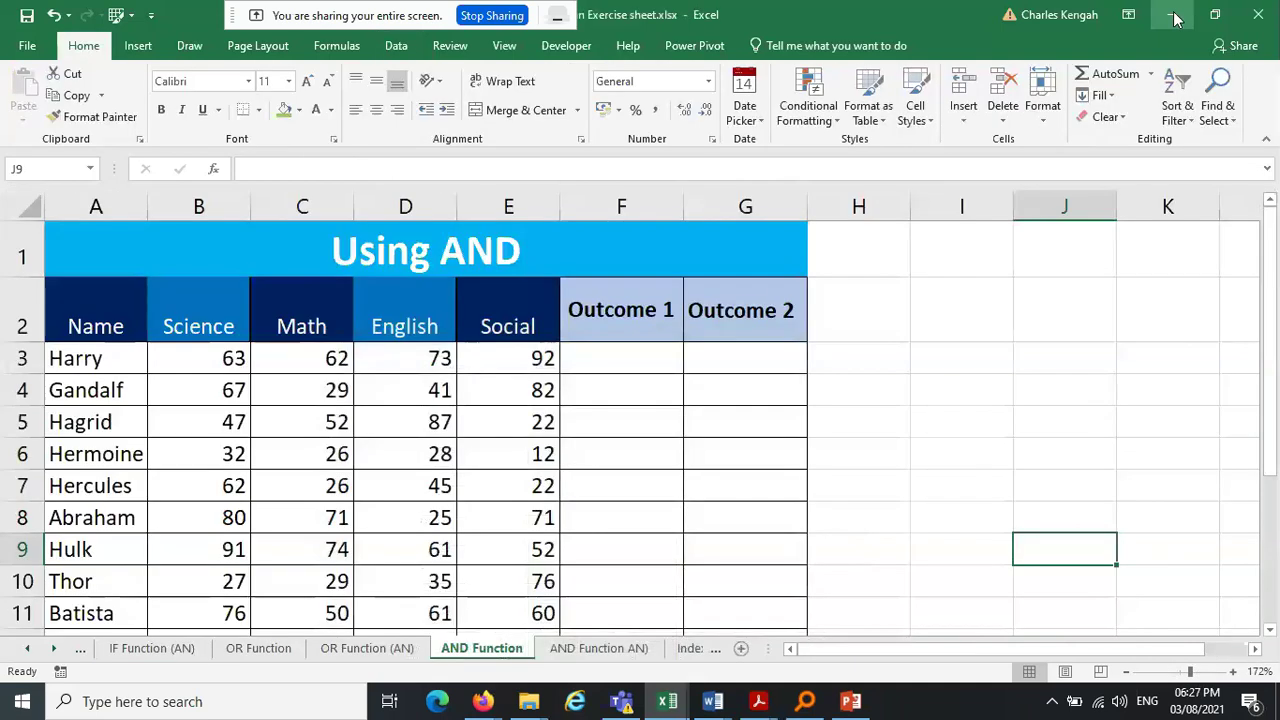
click(944, 396)
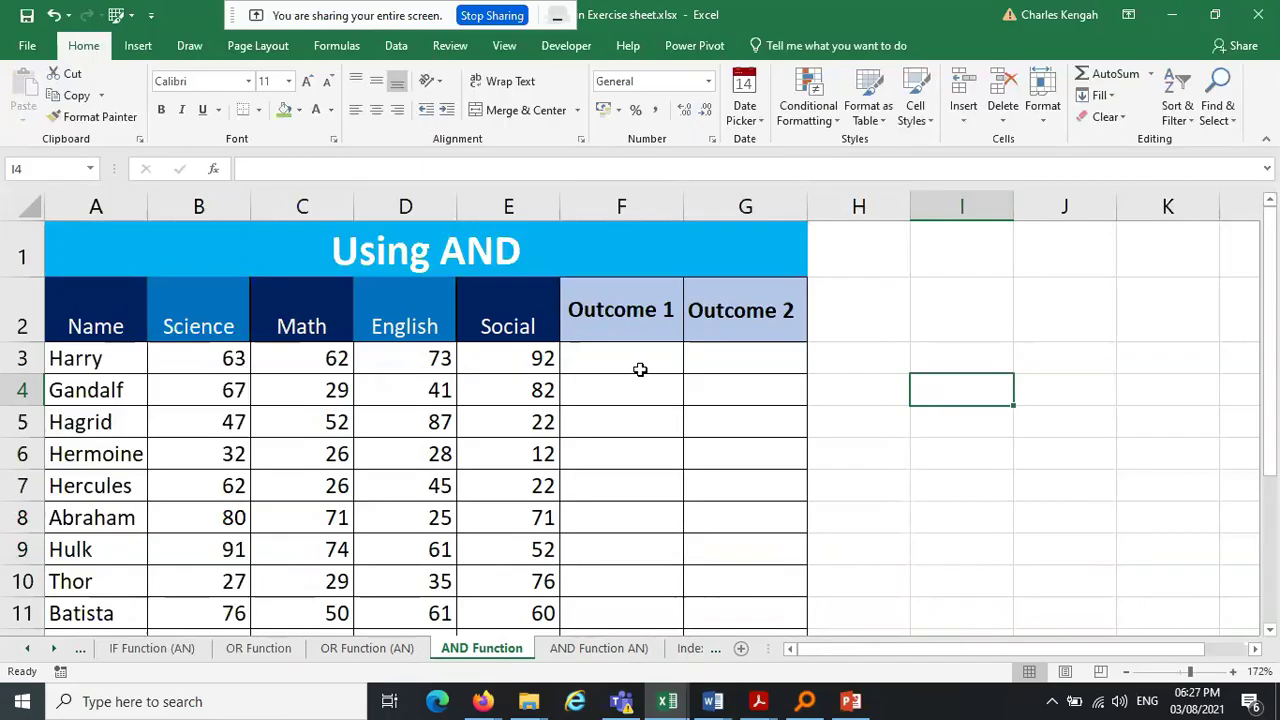
click(370, 648)
click(587, 345)
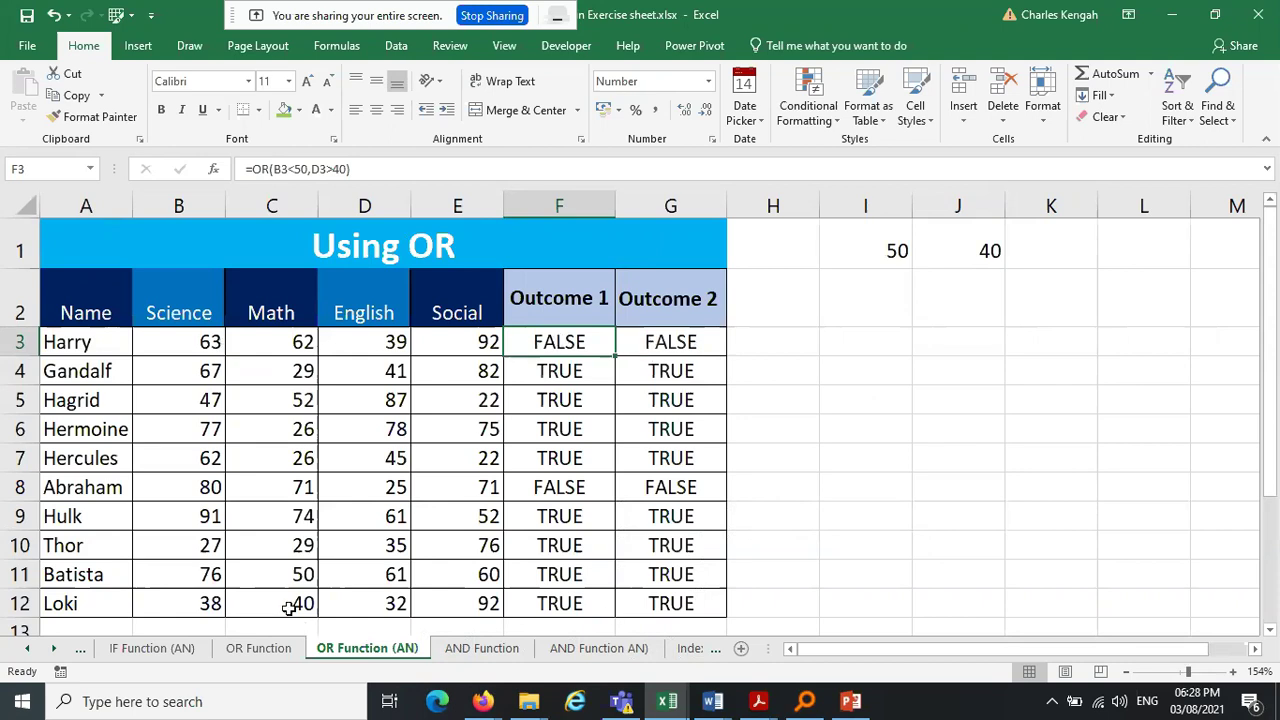
Copy the Name and Science columns (A2:B12), then add a blank Sheet1 and select B2
drag(80, 308, 195, 601)
key(ctrl+c)
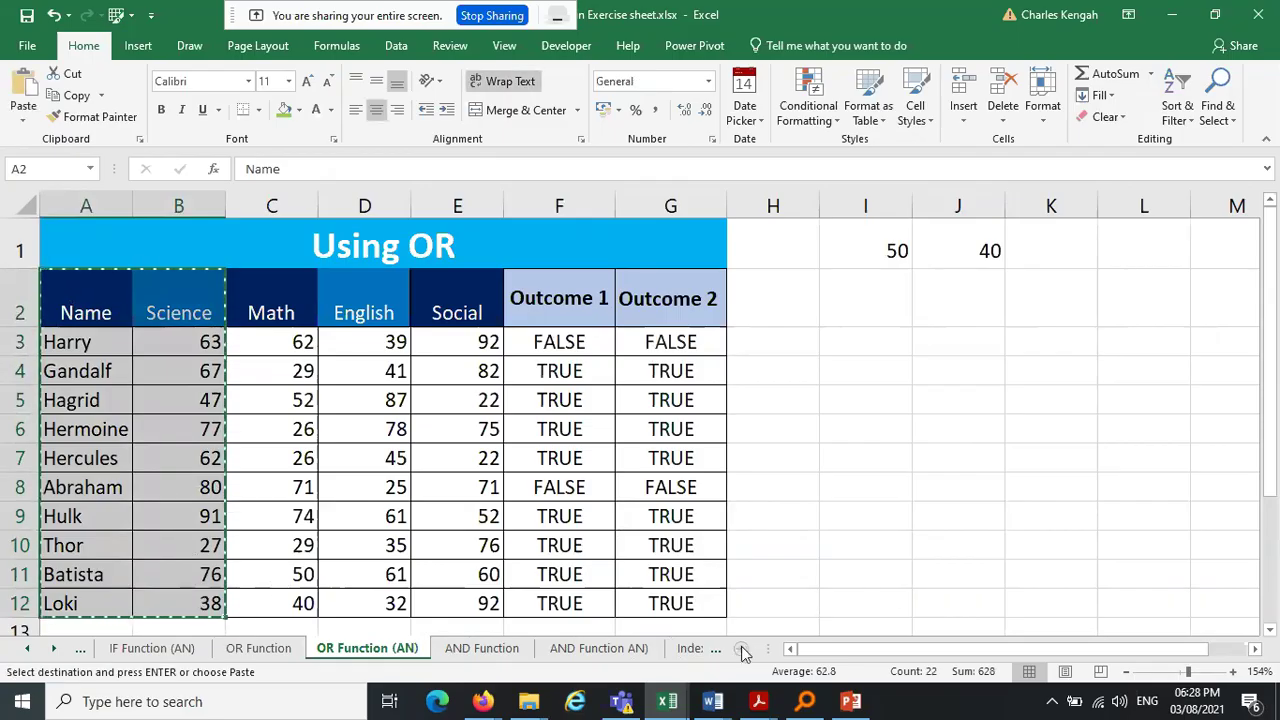
click(741, 649)
click(127, 231)
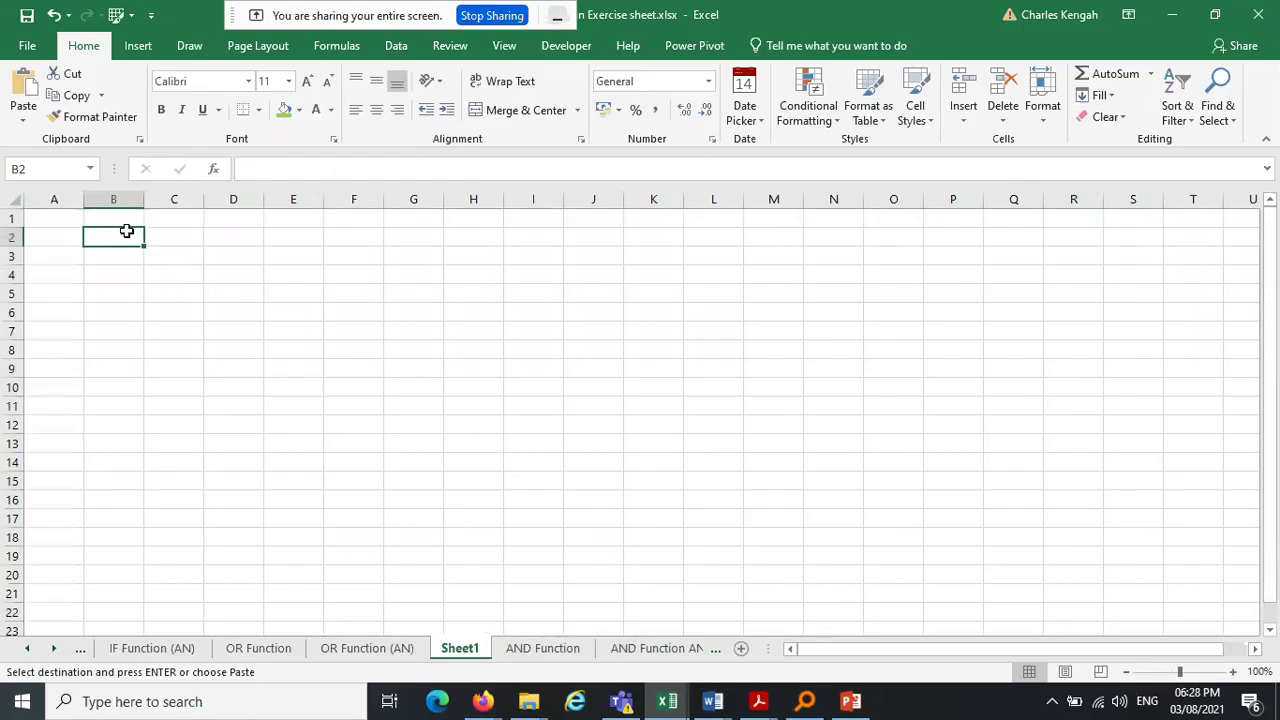
Paste the Name and Science table into Sheet1 and widen columns B and C
key(ctrl+v)
drag(204, 201, 265, 219)
drag(144, 200, 214, 200)
drag(137, 257, 140, 443)
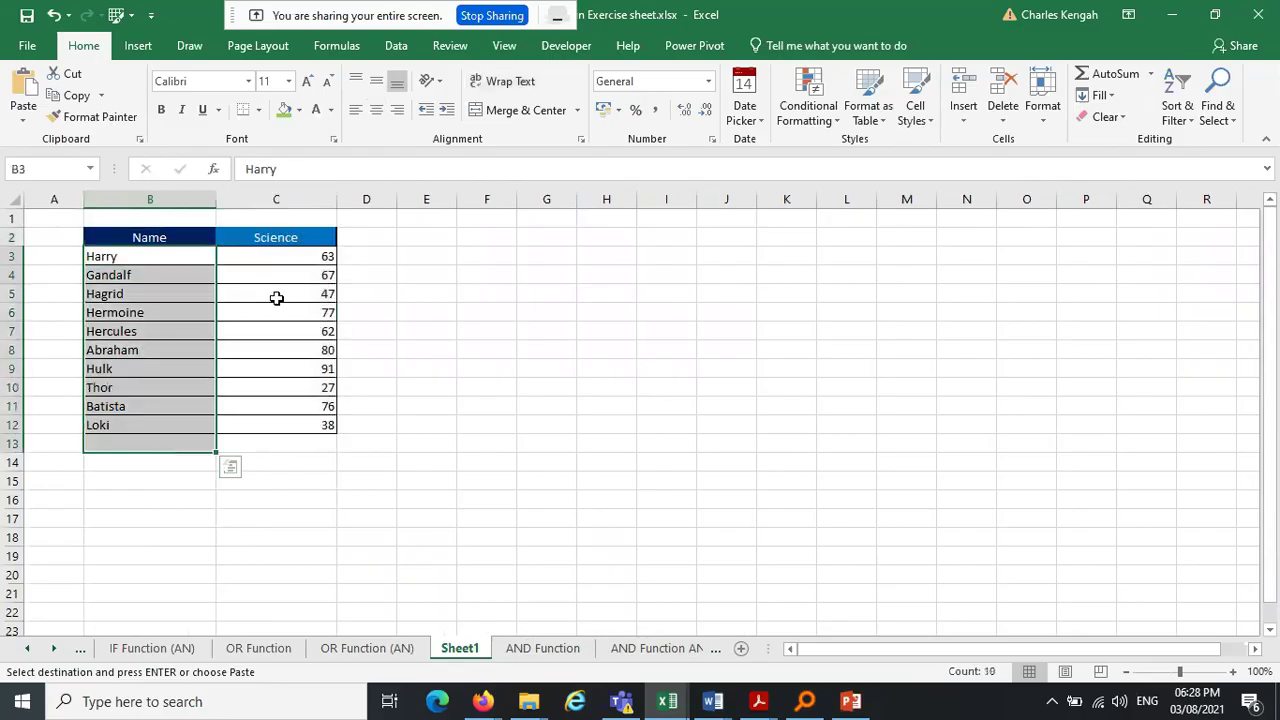
Rename the Science heading to 'Marks' and centre the Marks column
click(290, 239)
text(Marks)
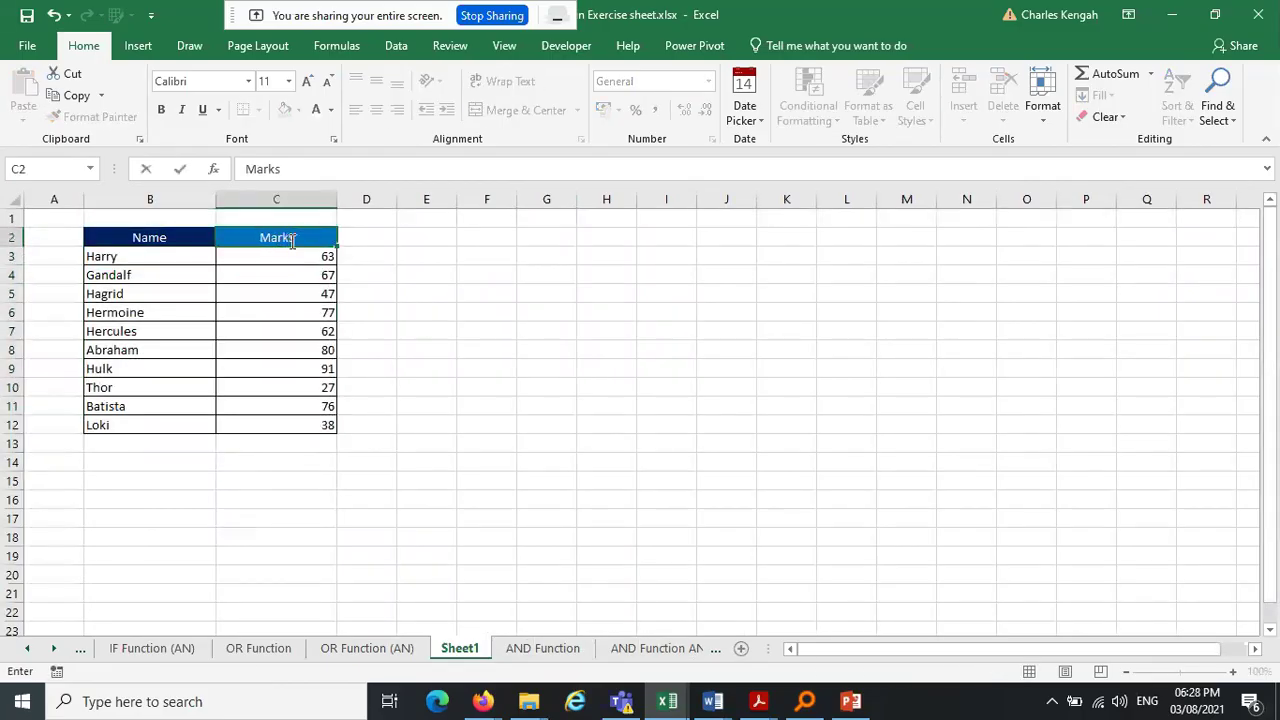
key(Return)
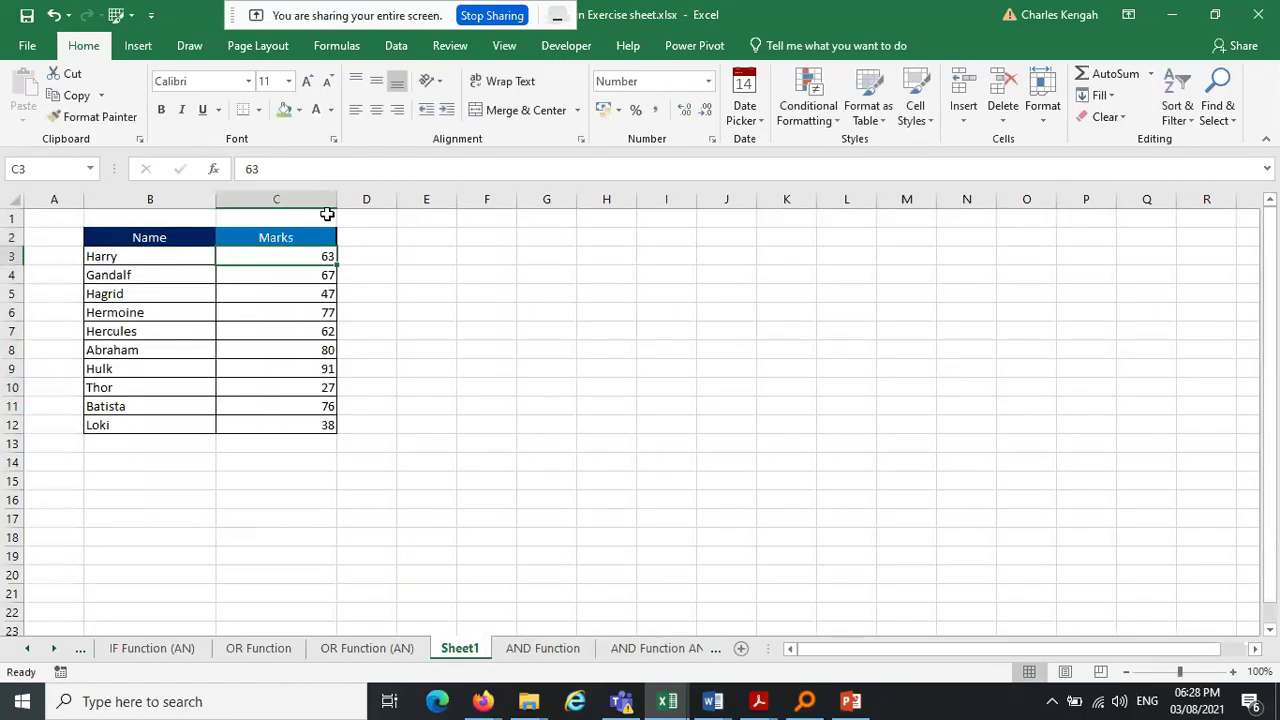
click(290, 199)
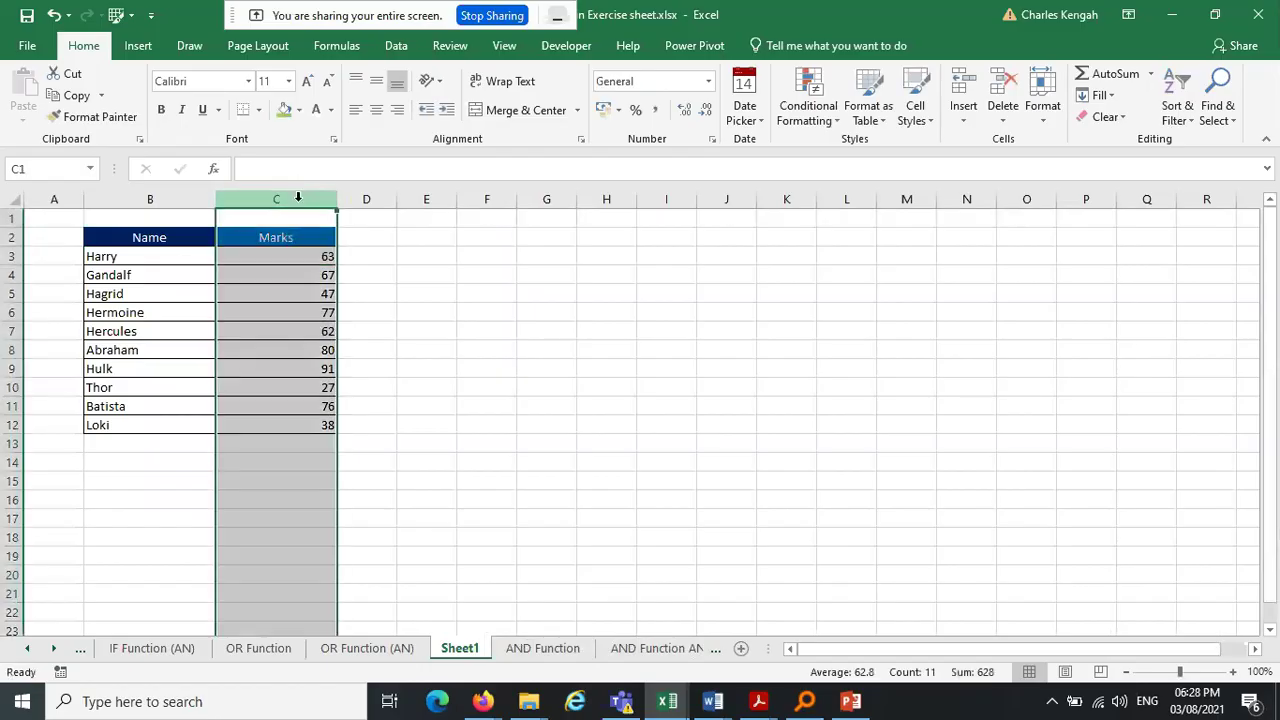
click(372, 112)
click(491, 283)
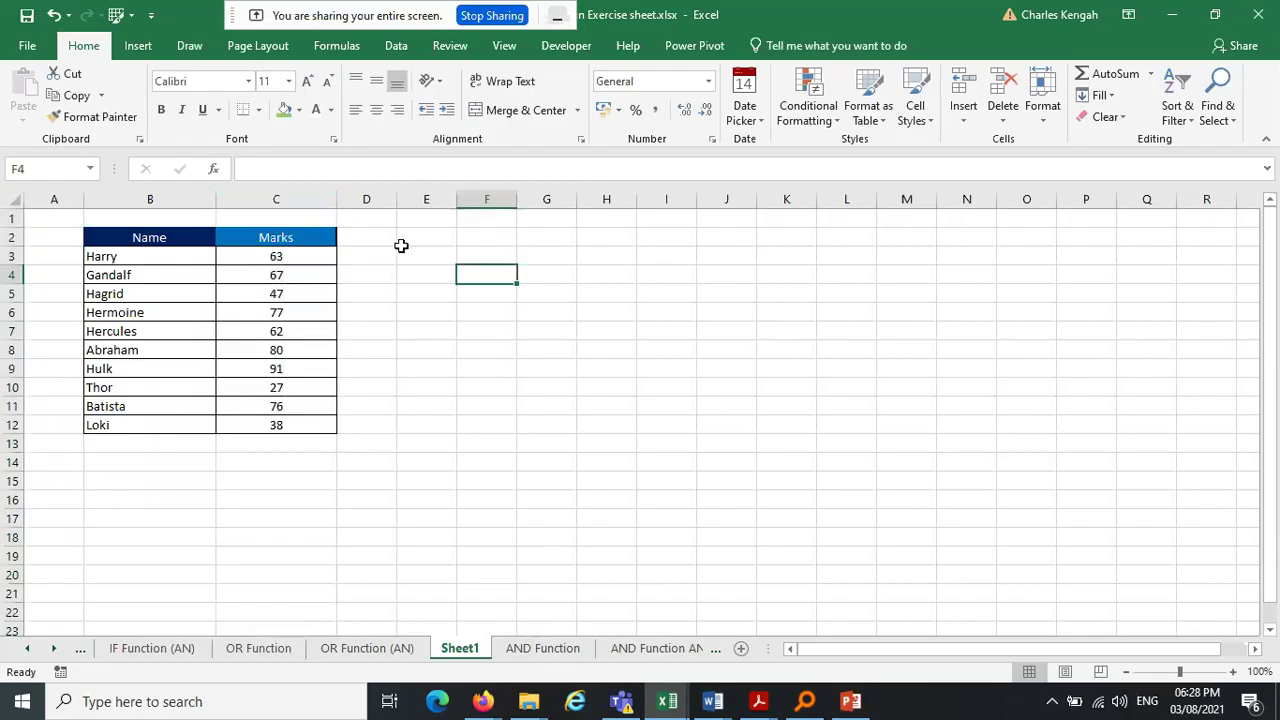
Enter the labels Passed in F2 and Failed in G2, and autofit column C
click(500, 235)
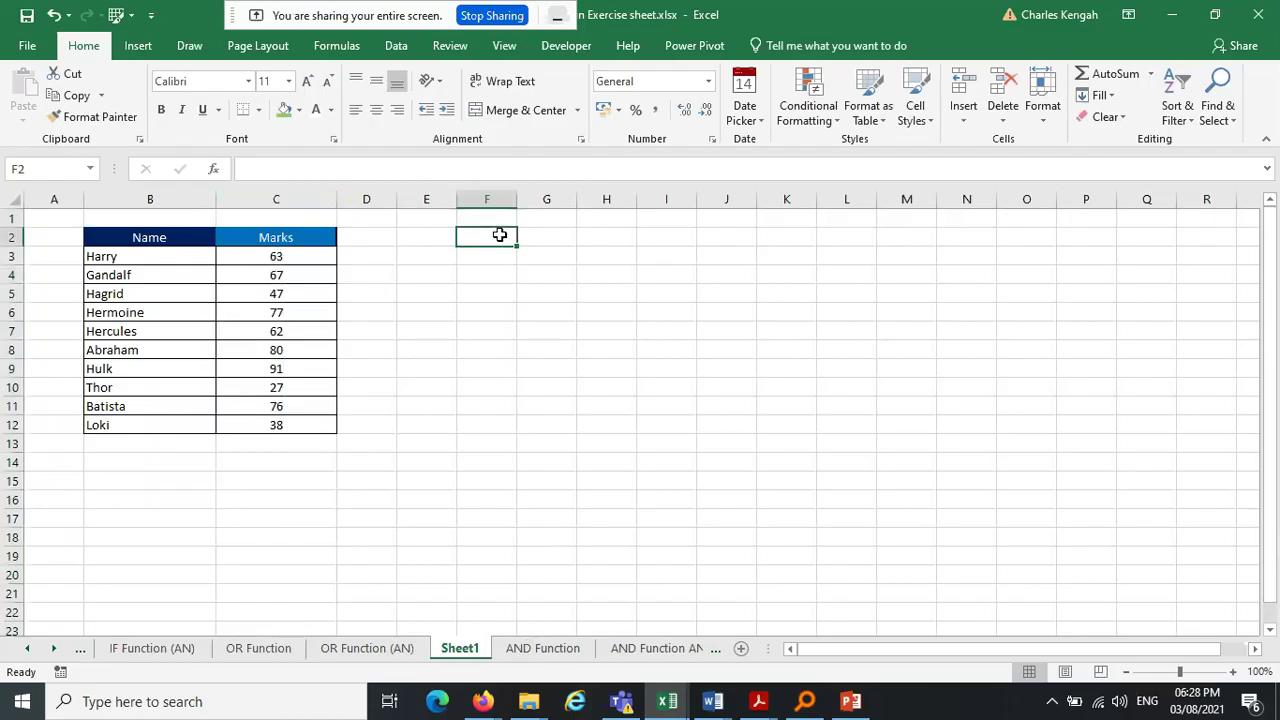
text(Passed)
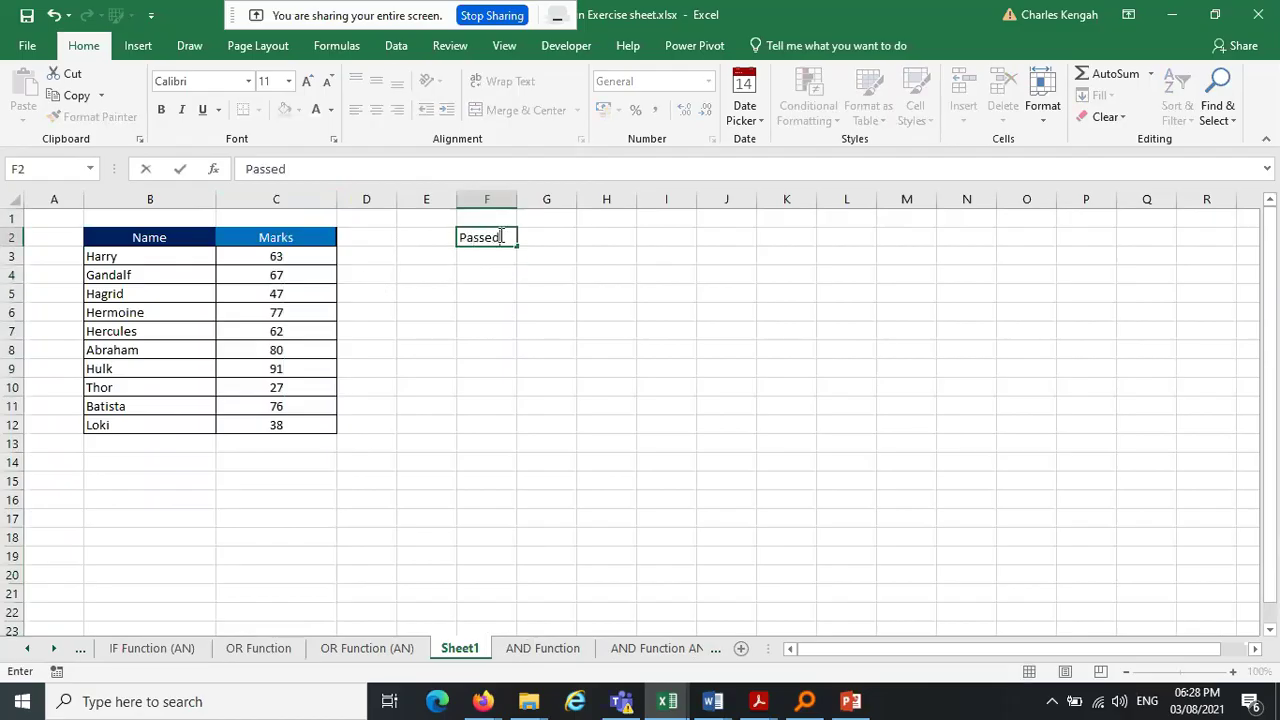
key(Tab)
text(Fi)
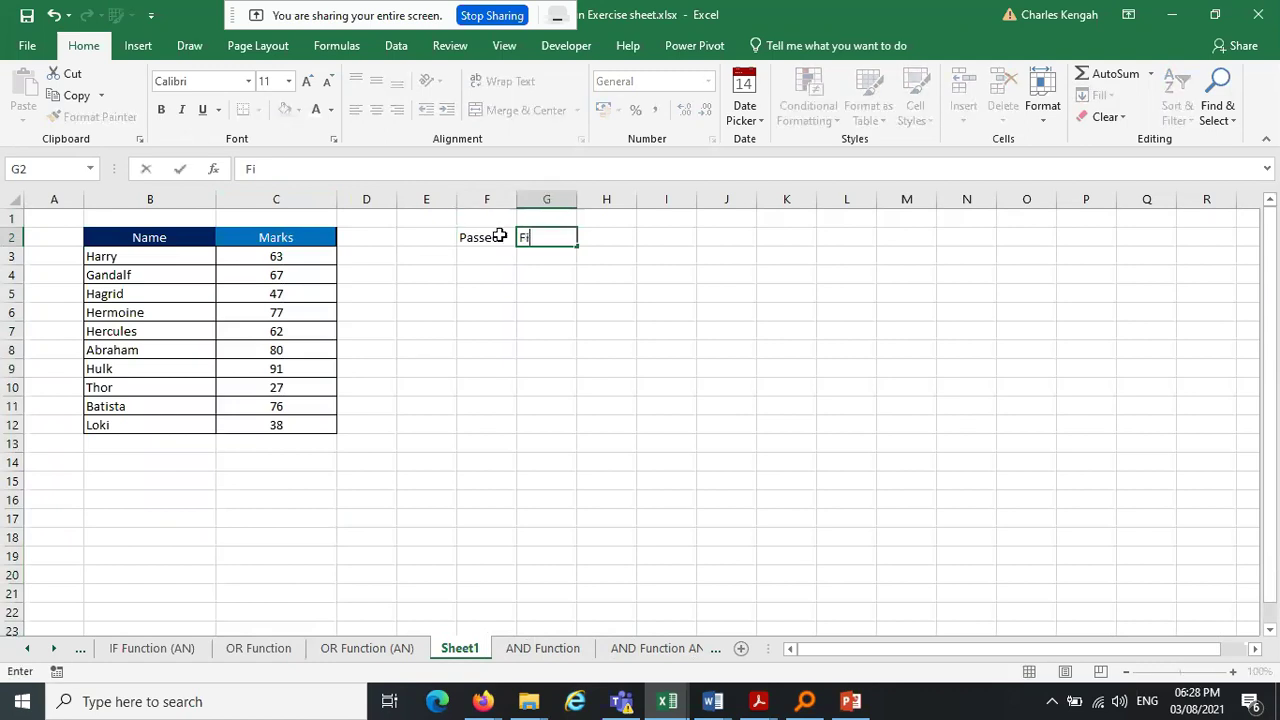
text(iled)
key(Return)
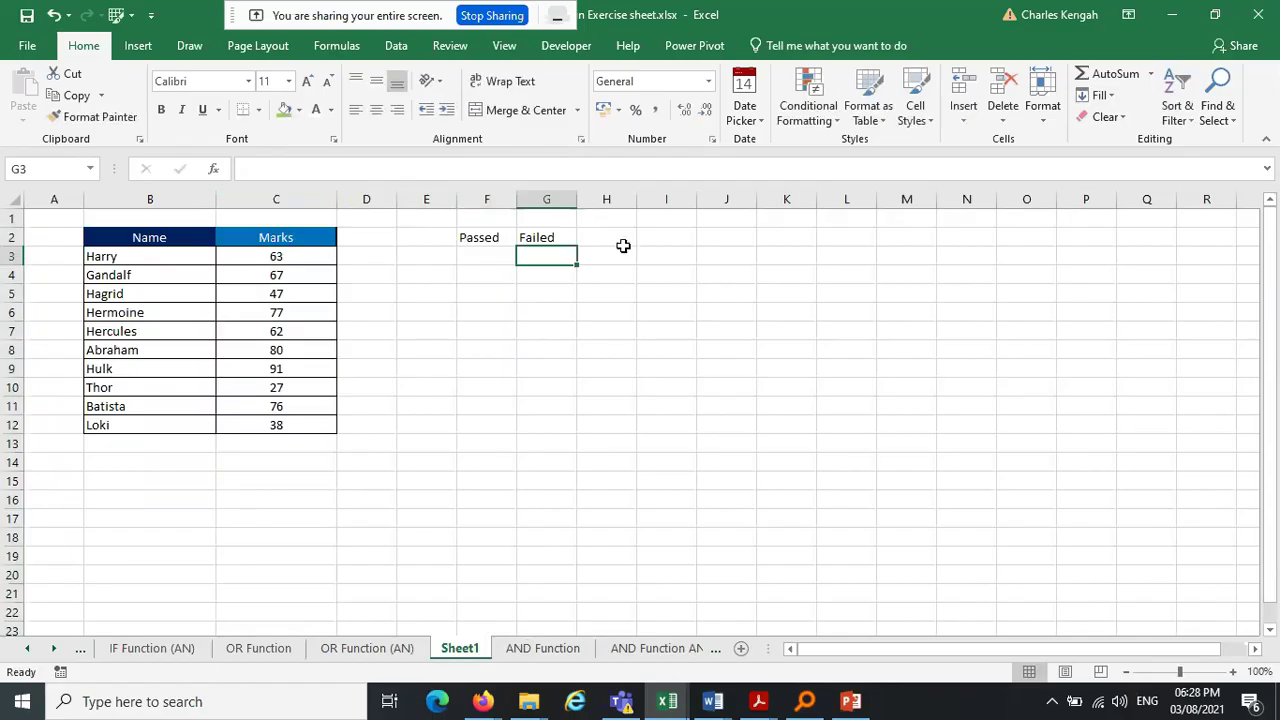
double_click(337, 201)
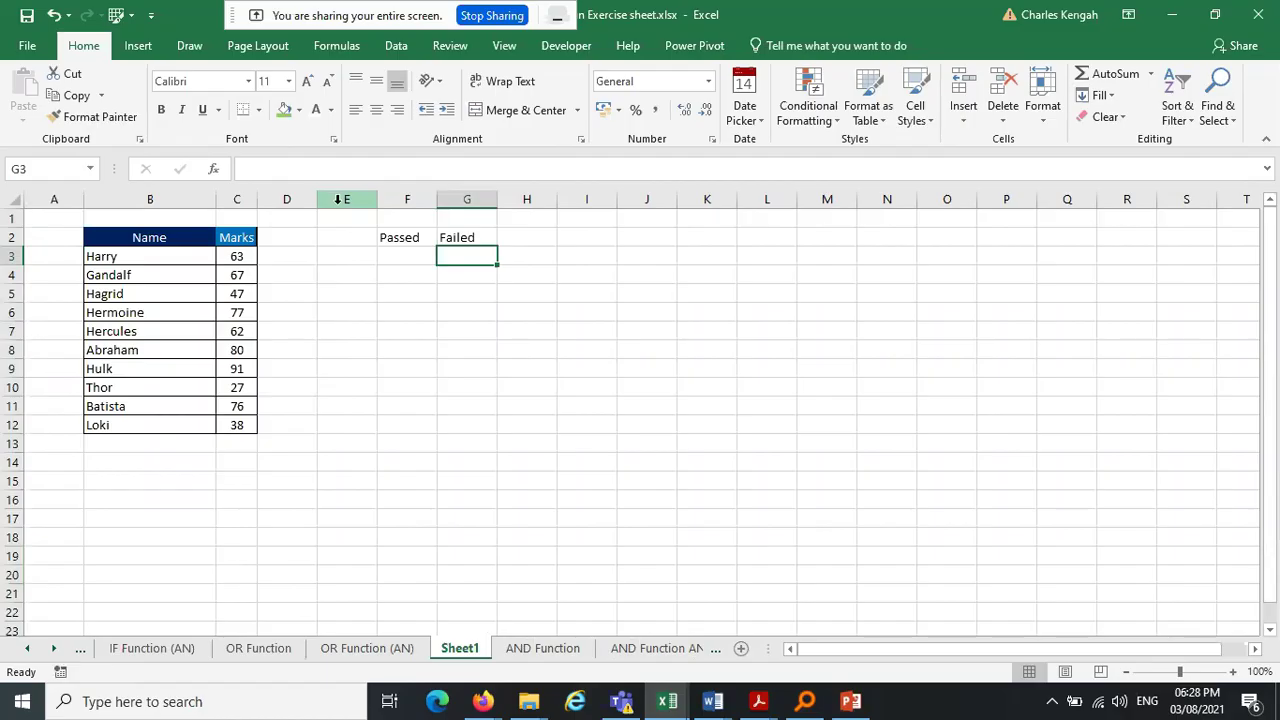
Copy the Marks header formatting from C2 into D2
click(403, 238)
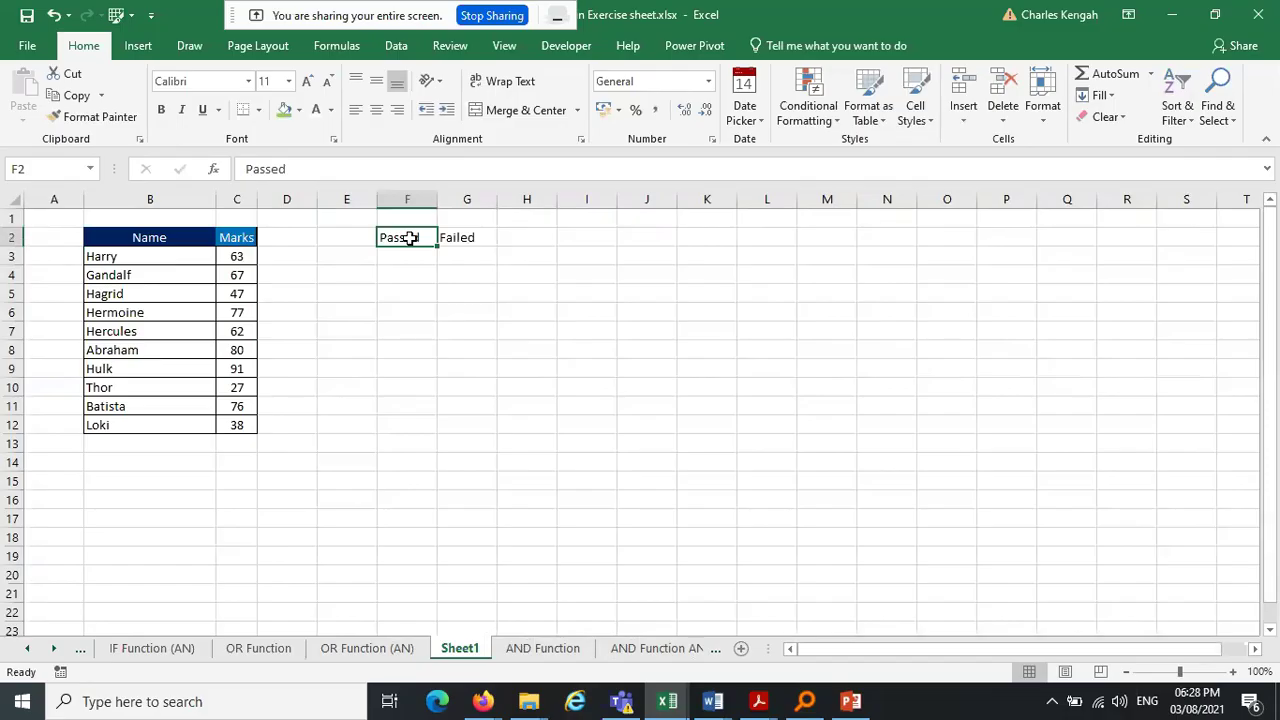
click(305, 238)
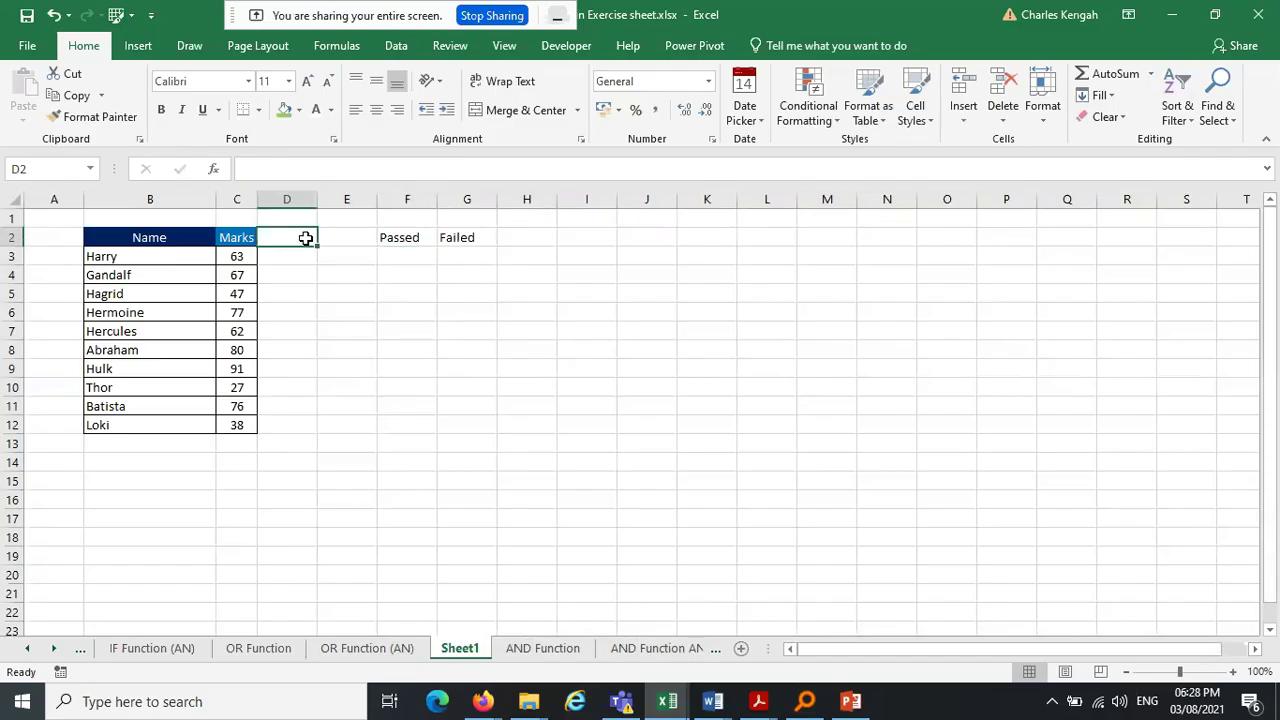
click(238, 242)
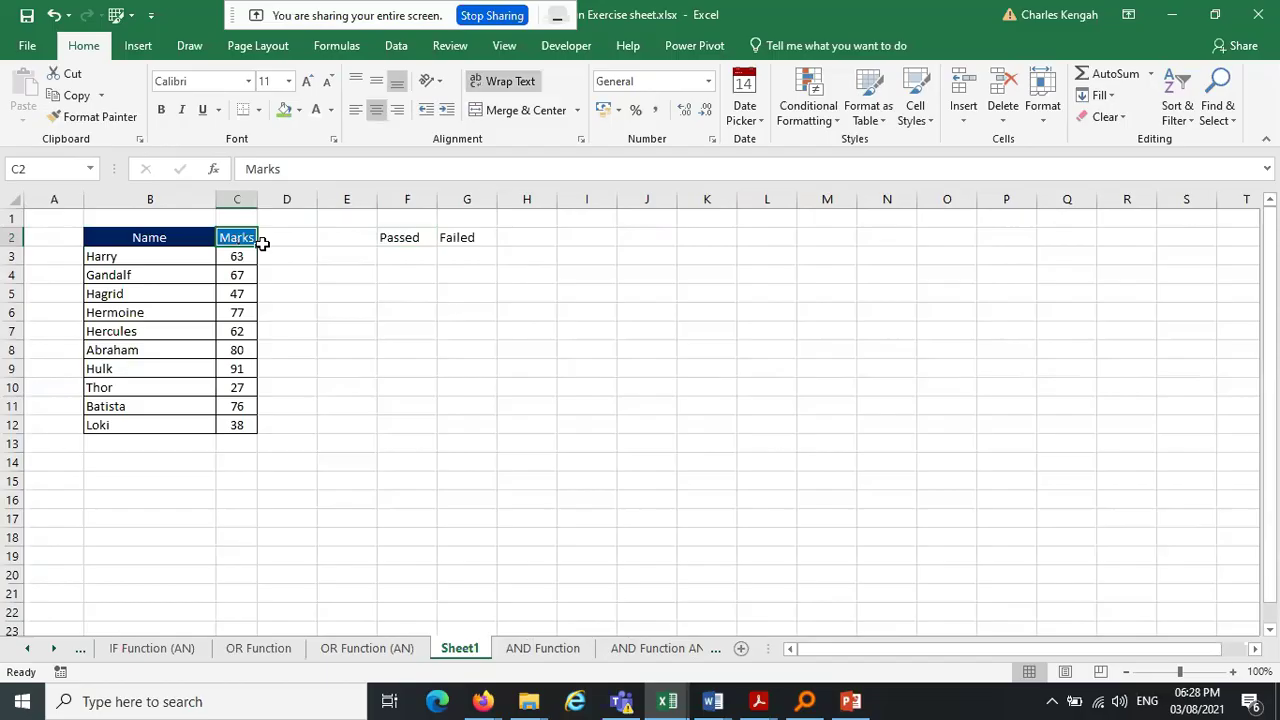
drag(258, 245, 305, 244)
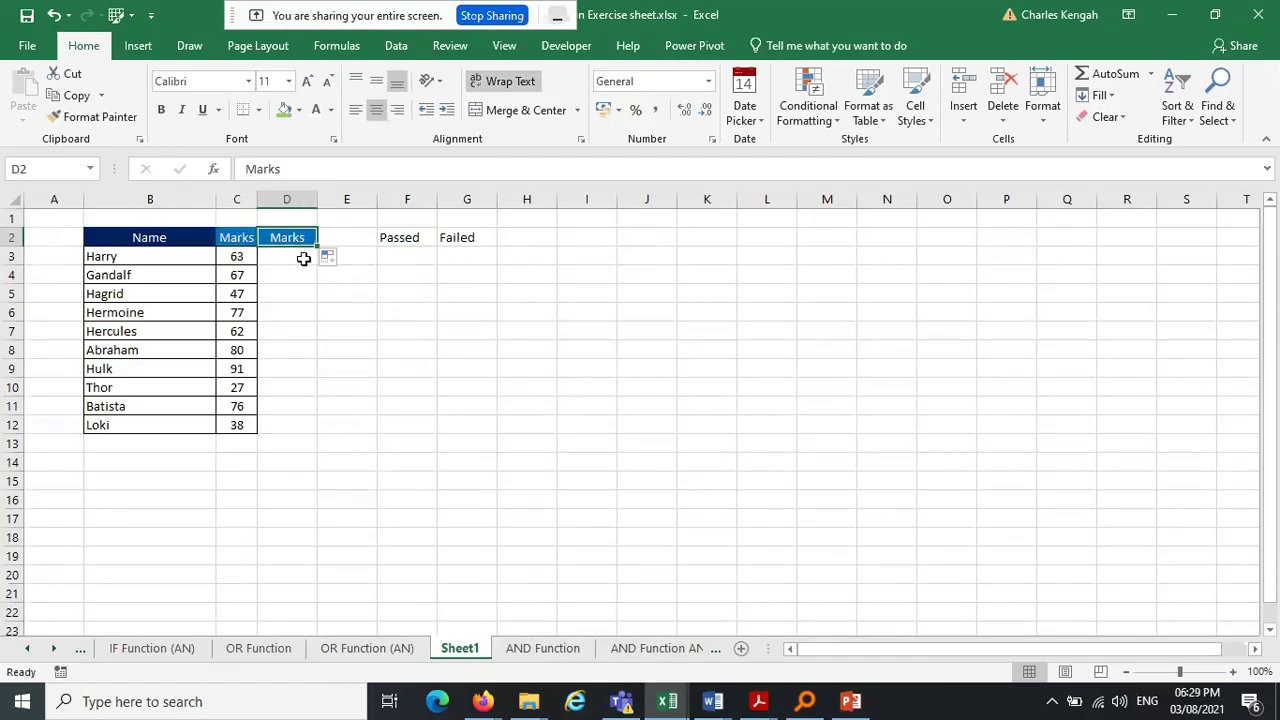
Apply All Borders to the empty cells D3:D12
drag(303, 257, 300, 429)
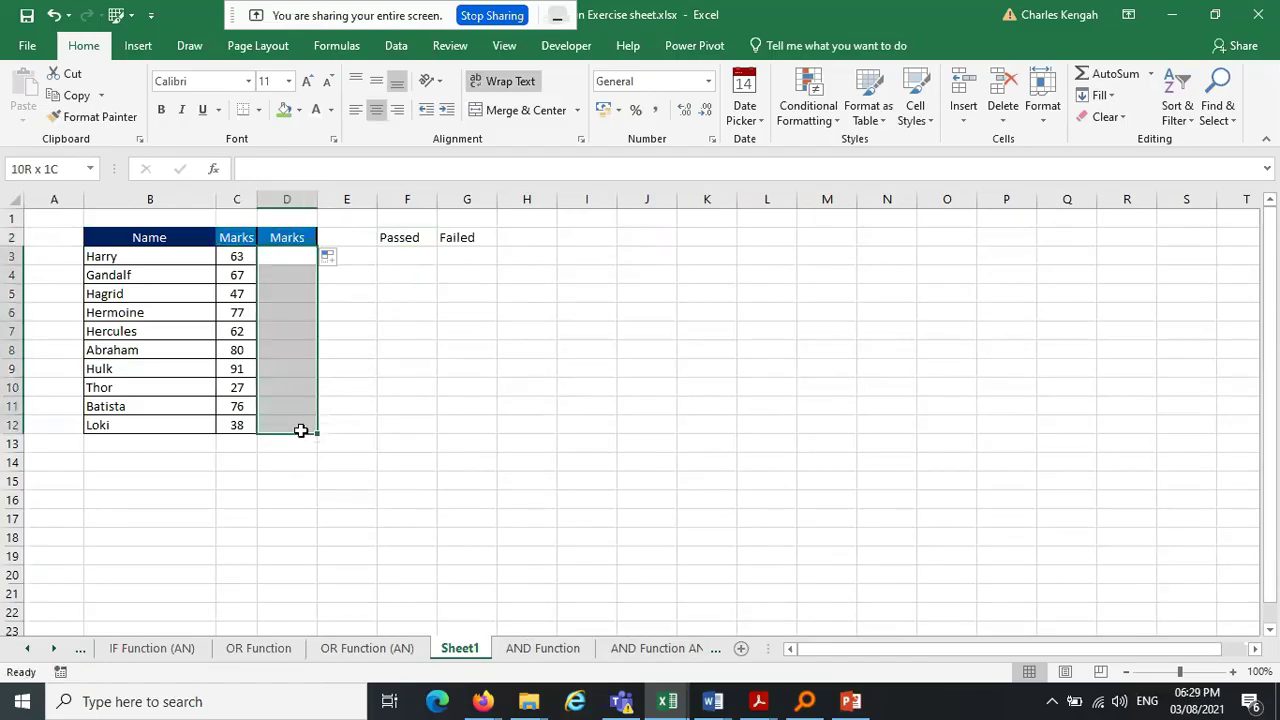
click(258, 110)
click(292, 270)
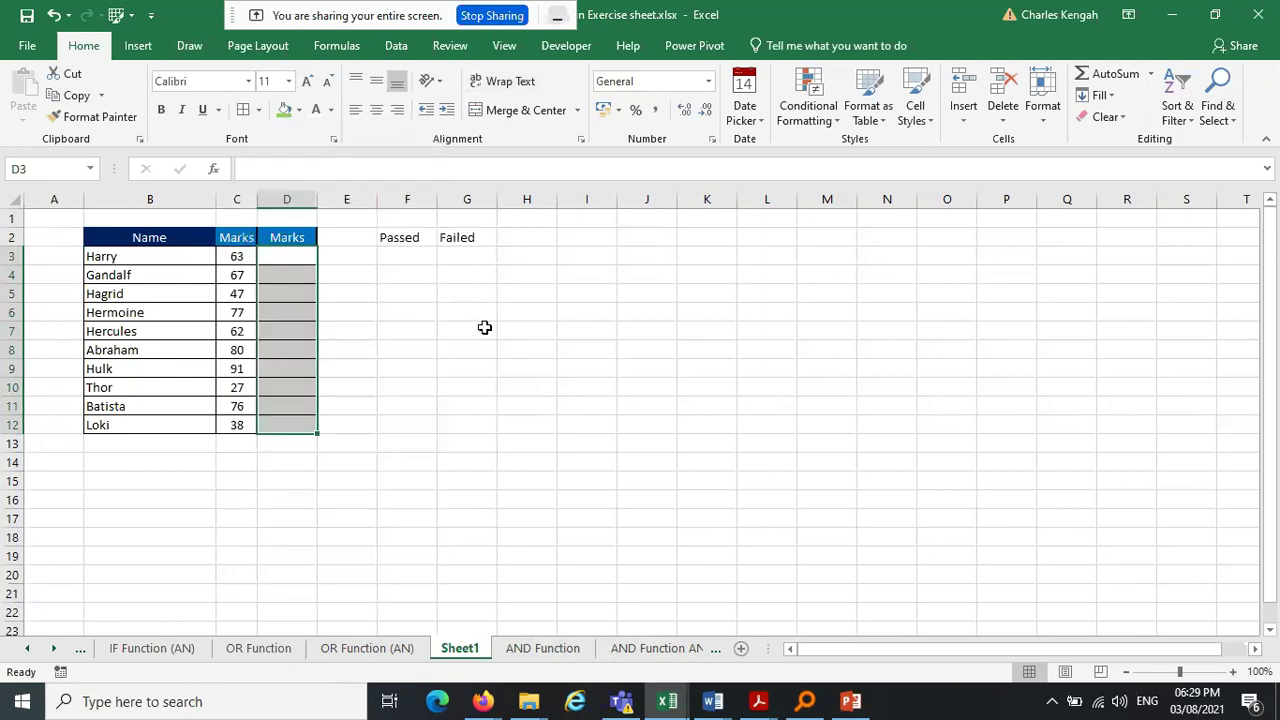
click(505, 332)
Title D2 'Passed or failed', widen column D to fit, and shorten row 2
click(296, 237)
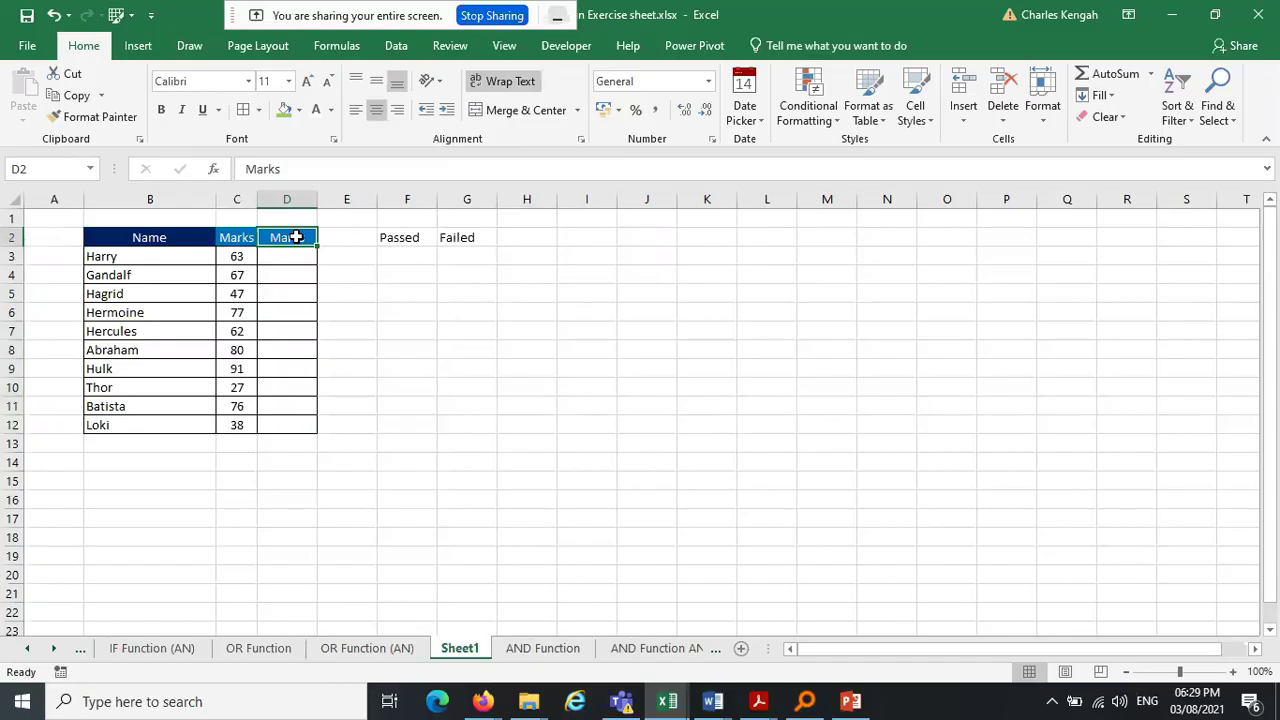
text(Poa)
key(BackSpace)
key(BackSpace)
text(assed or failed)
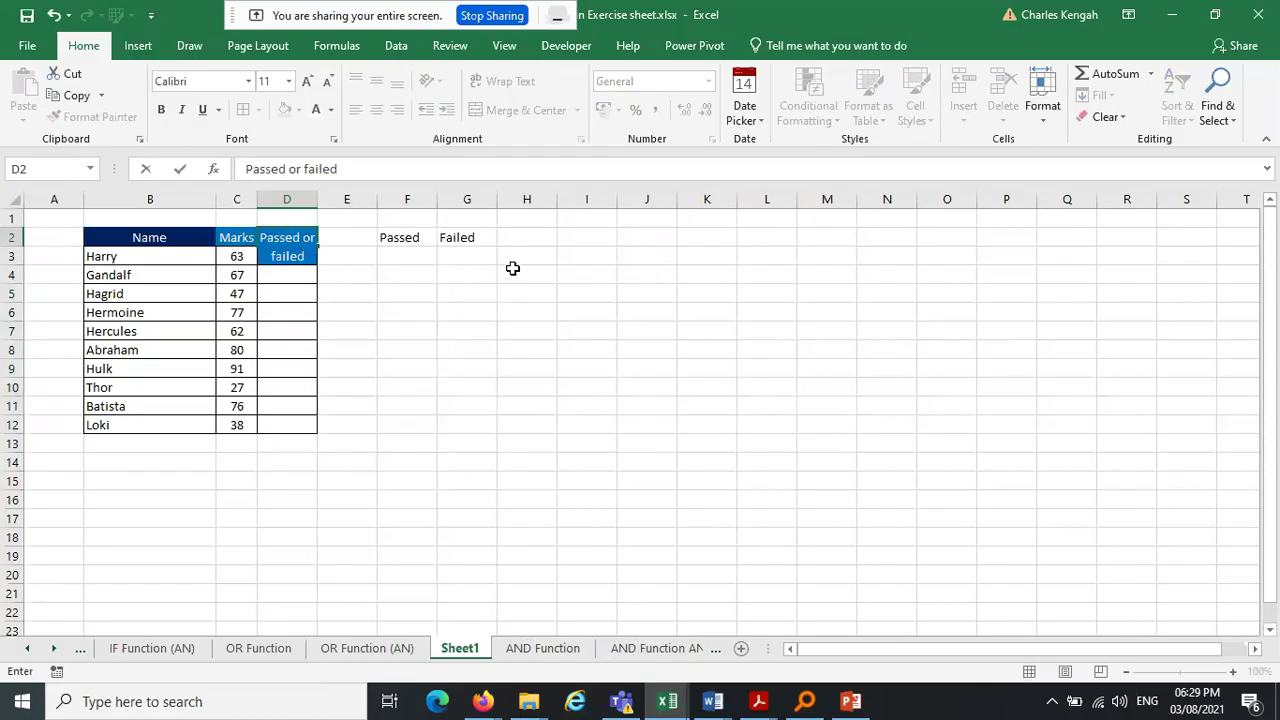
key(Return)
drag(317, 200, 360, 201)
mouse_move(10, 265)
mouse_down()
mouse_move(10, 230)
mouse_move(10, 253)
mouse_up()
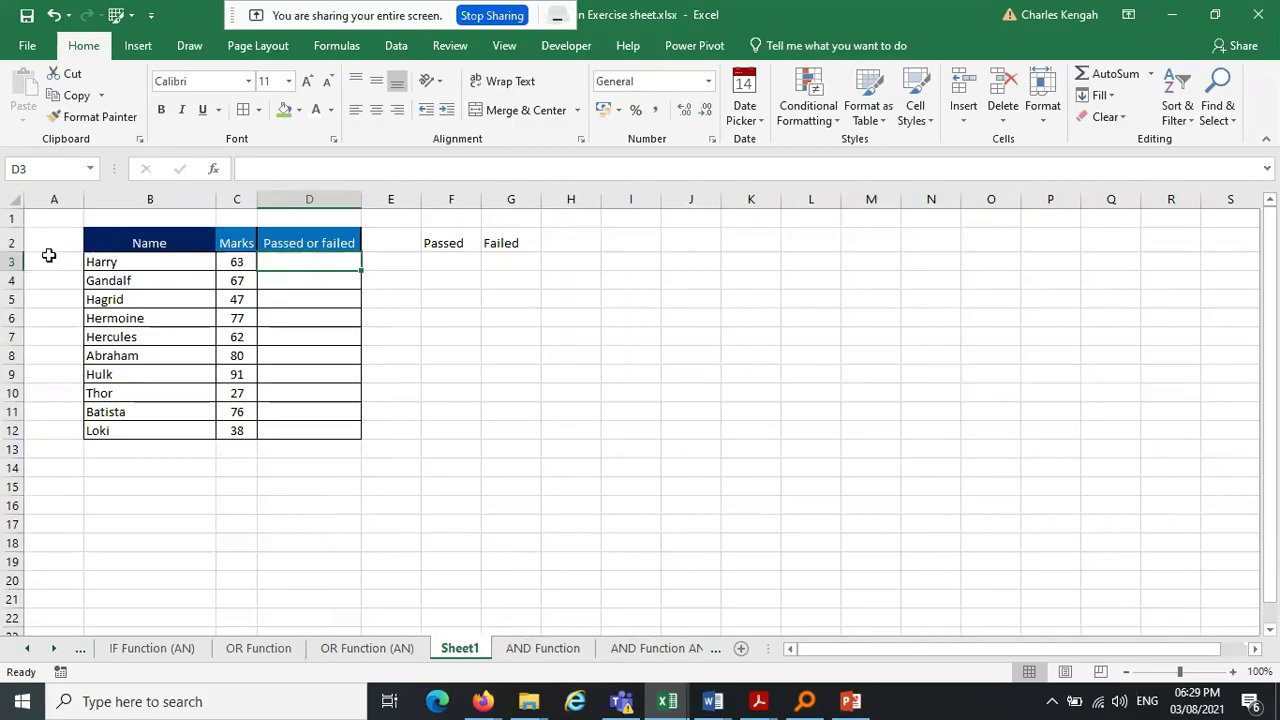
Enter the pass mark 50 in cell H2
click(243, 262)
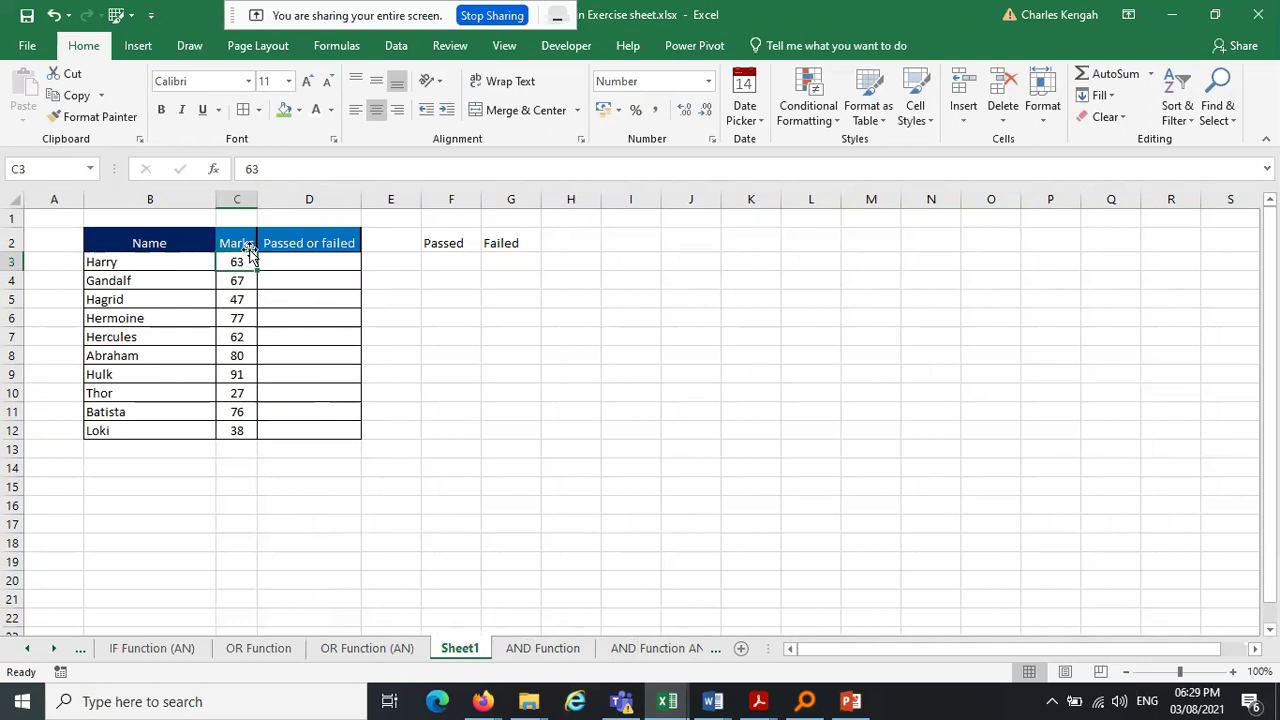
click(568, 237)
text(50)
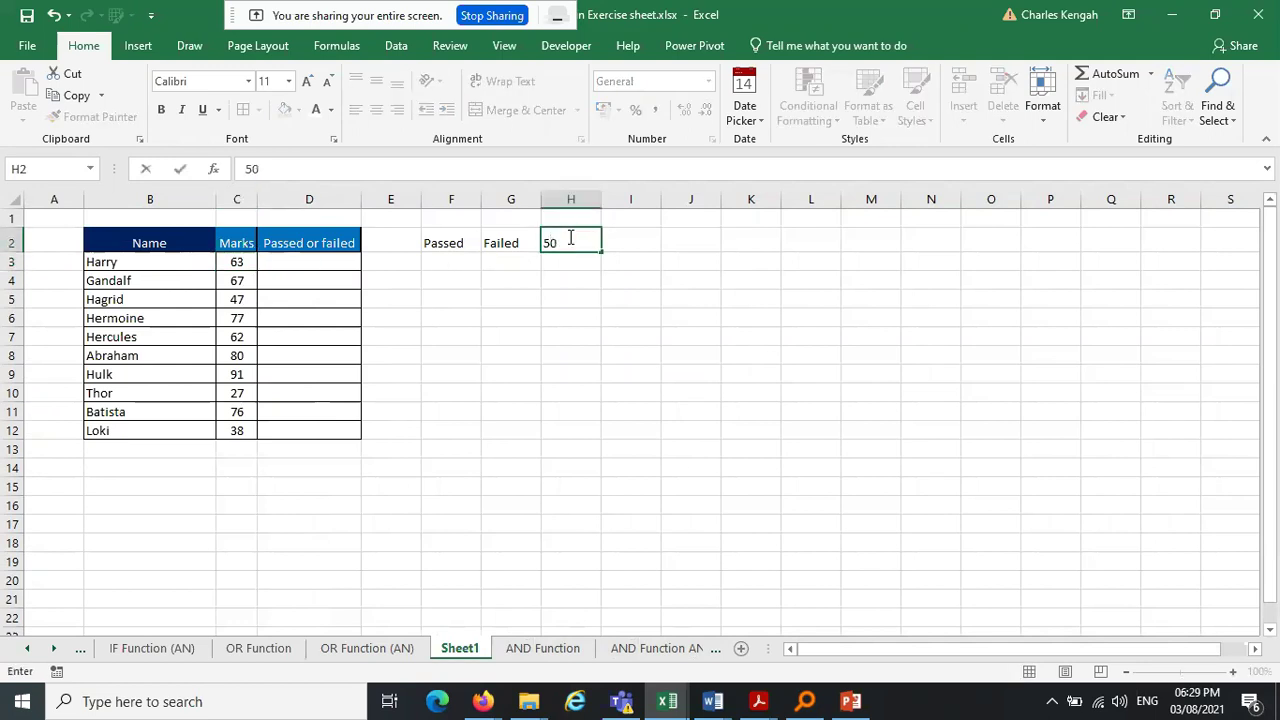
click(701, 297)
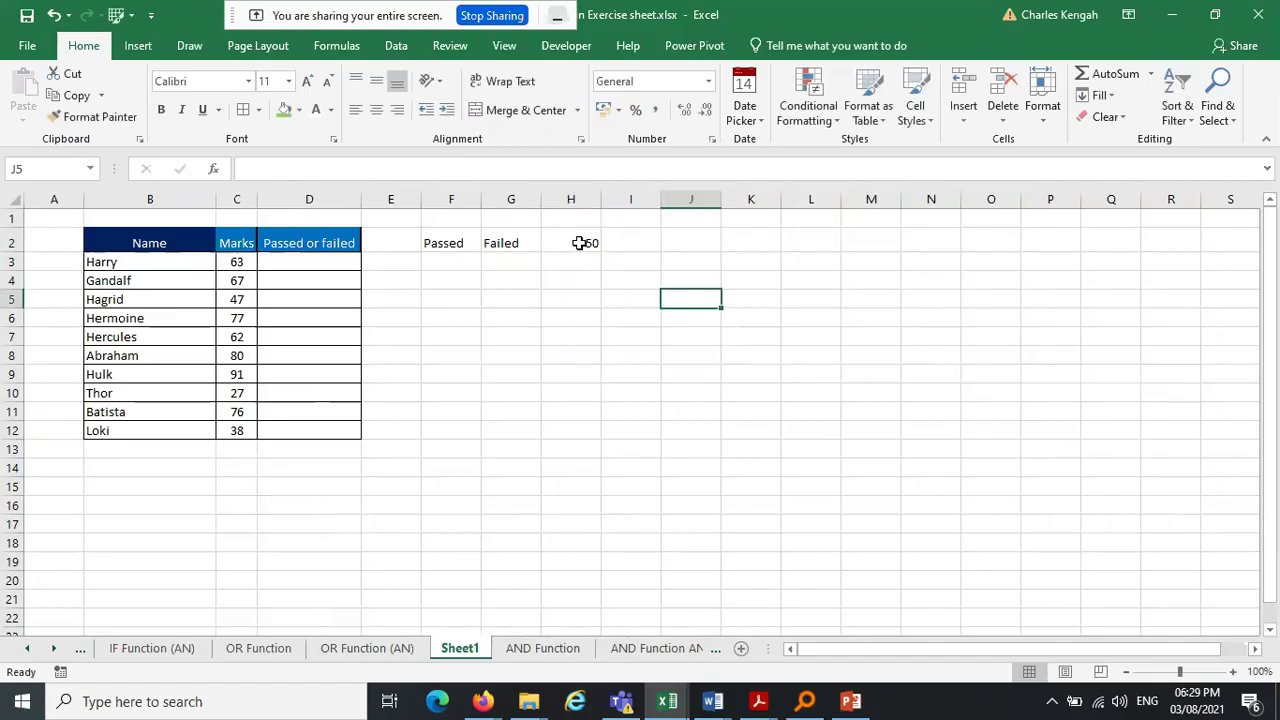
Middle-align and border the Passed, Failed and 50 cells (F2:H2), narrowing column H
drag(447, 243, 571, 242)
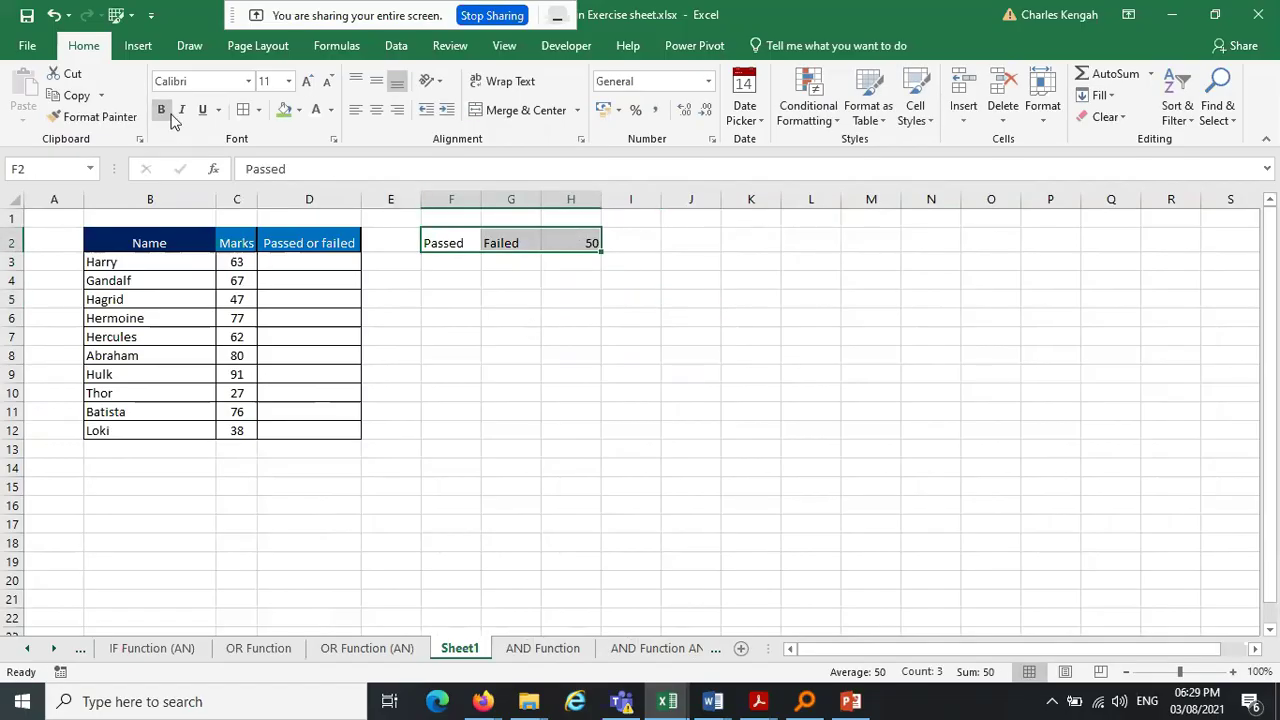
click(374, 86)
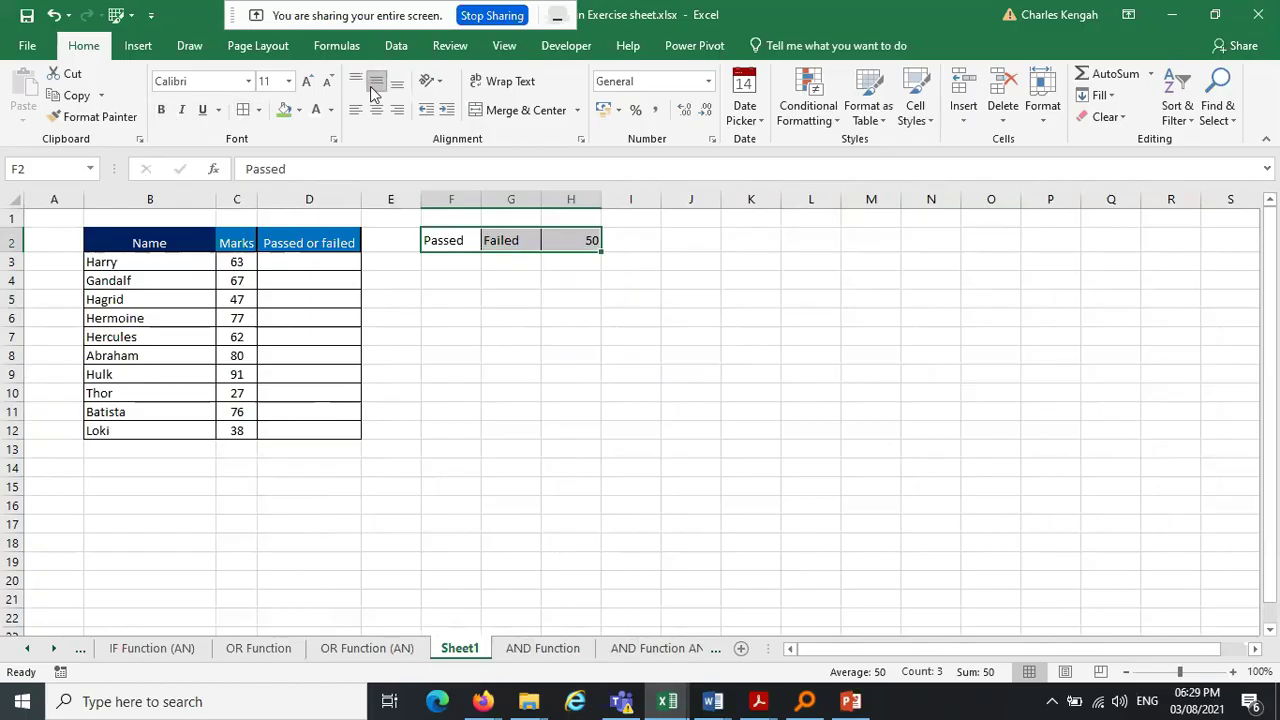
click(548, 340)
click(299, 261)
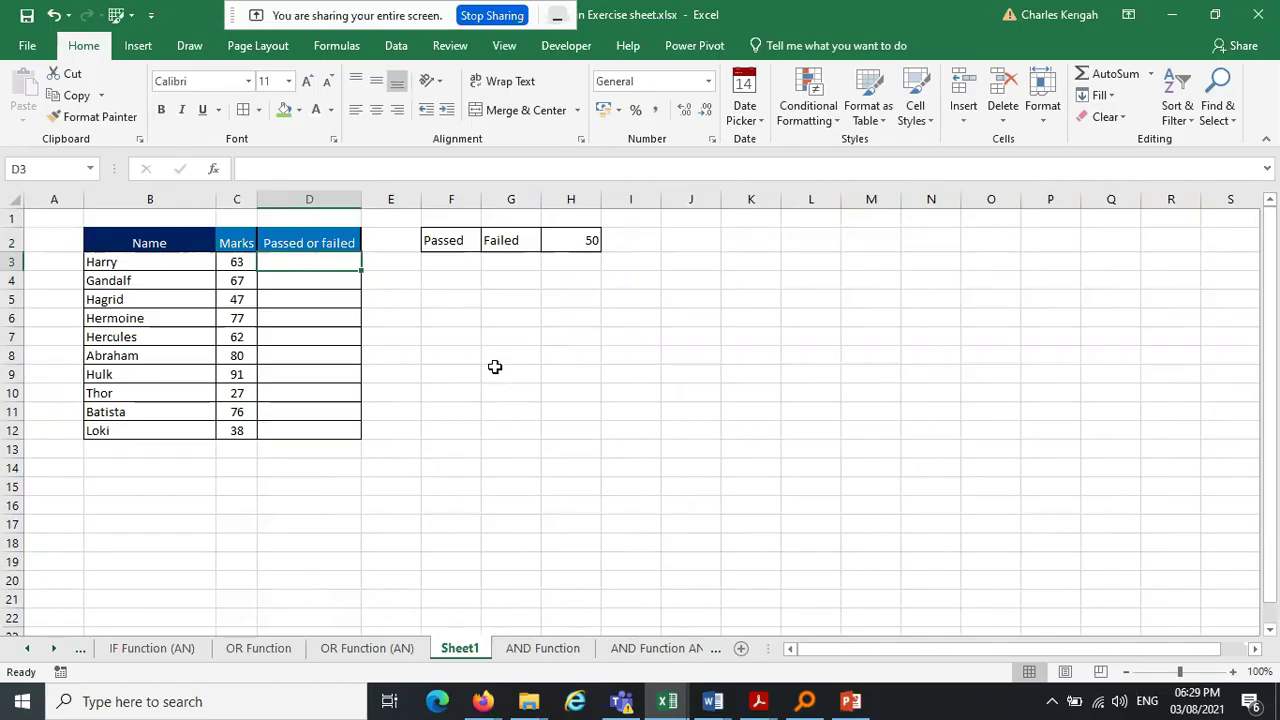
drag(440, 241, 575, 198)
drag(648, 298, 660, 318)
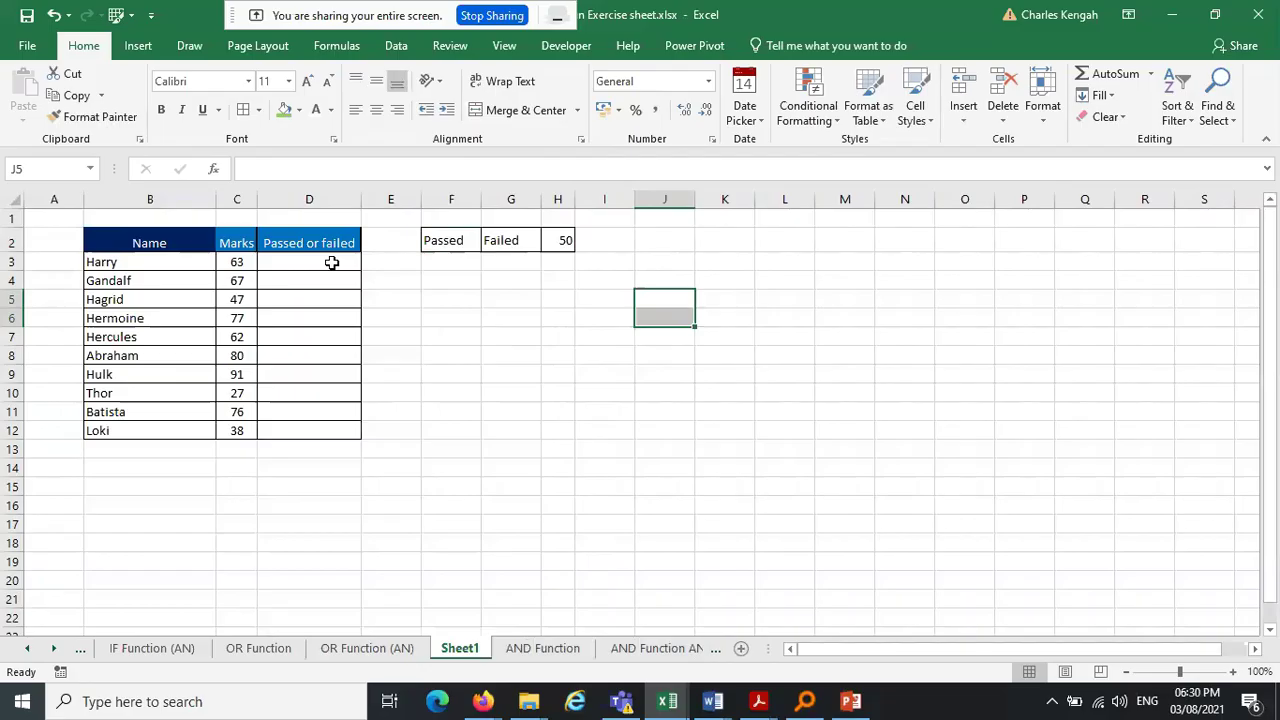
Start D3's formula as =IF(C3<50, testing whether the mark is below 50
click(332, 262)
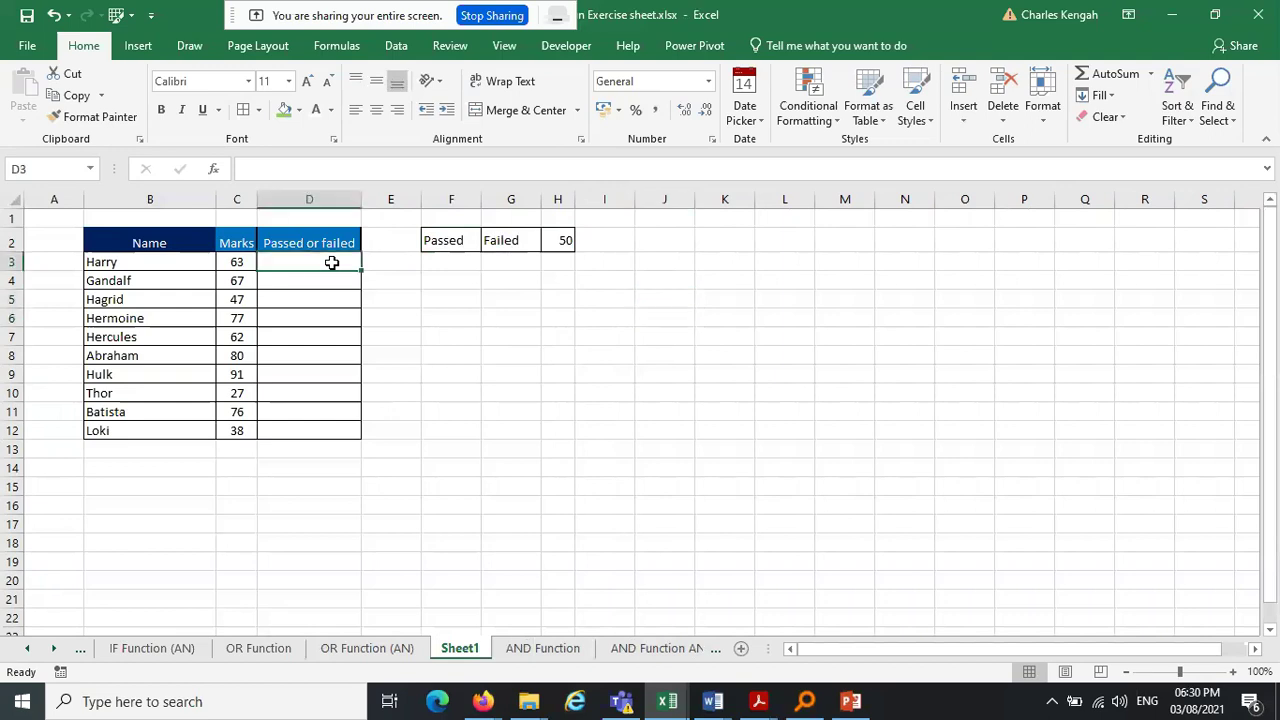
text(=)
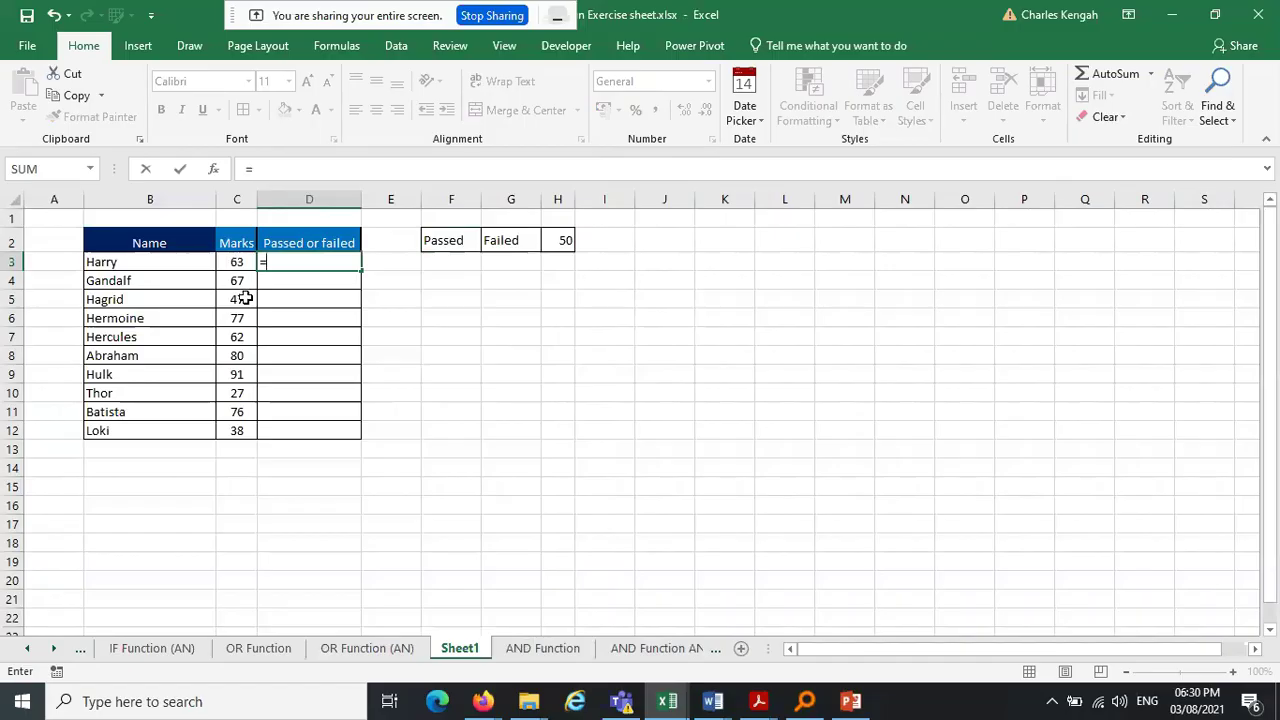
text(f)
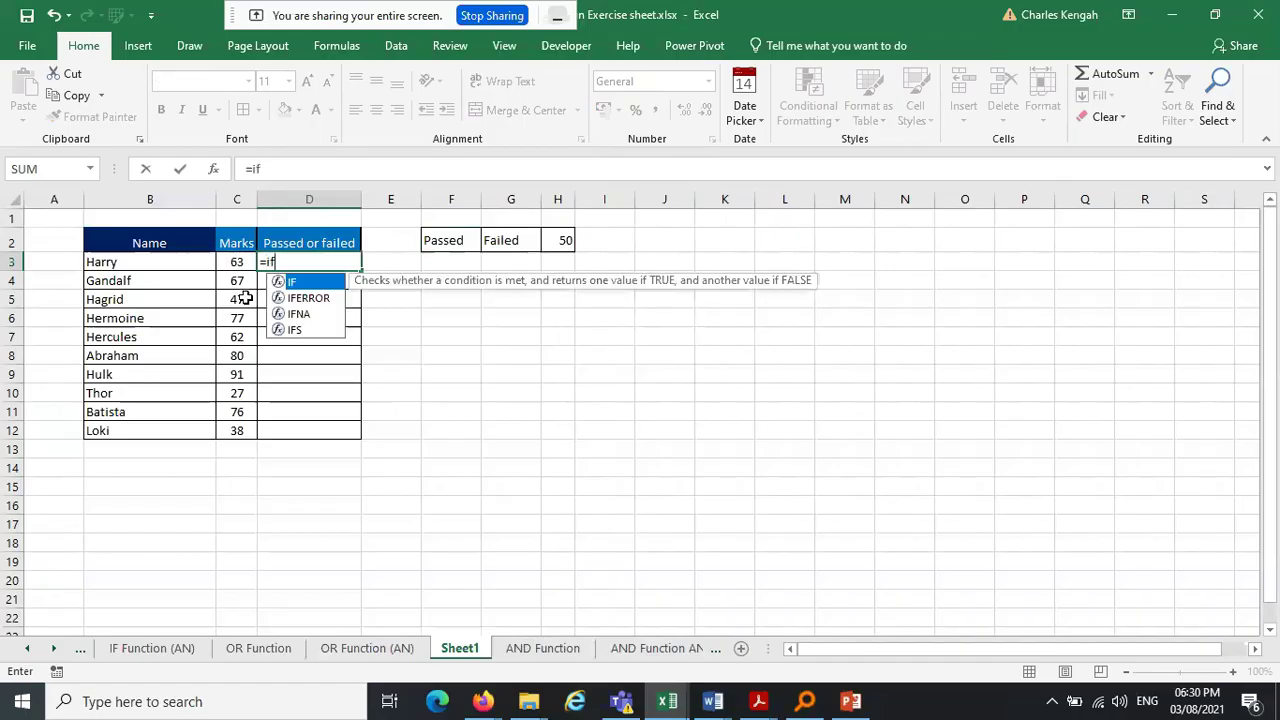
key(Tab)
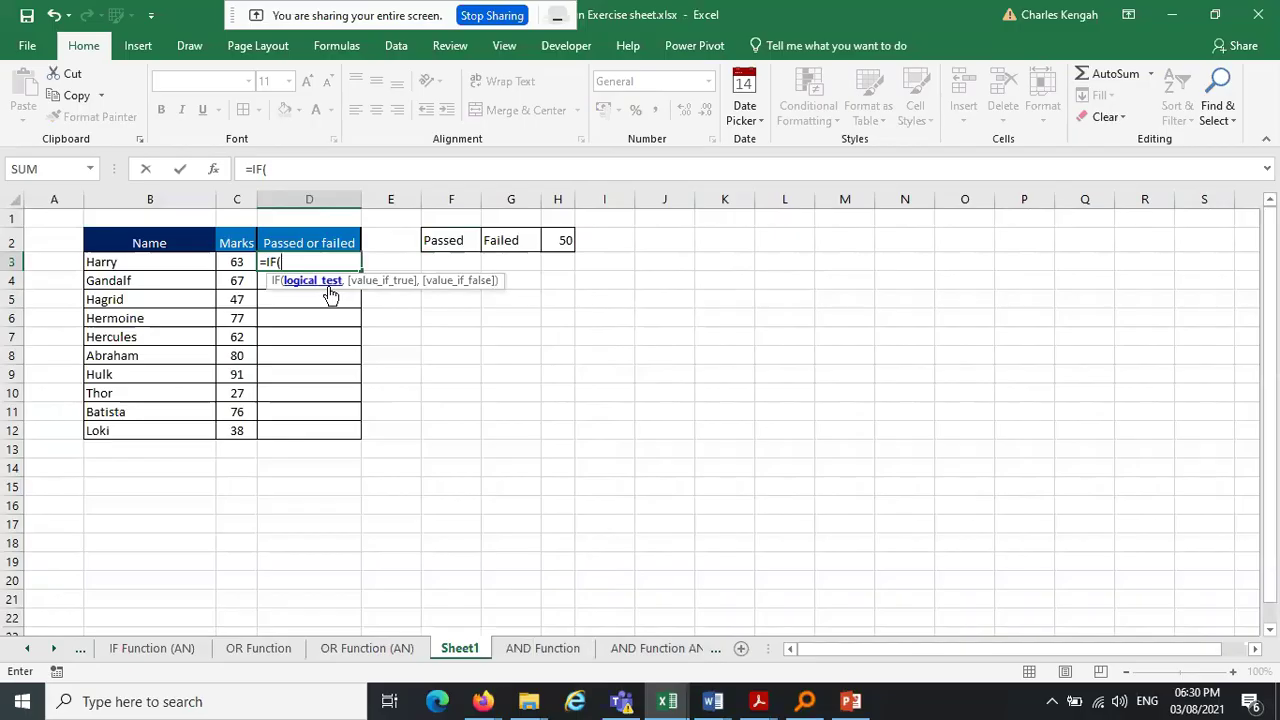
click(232, 262)
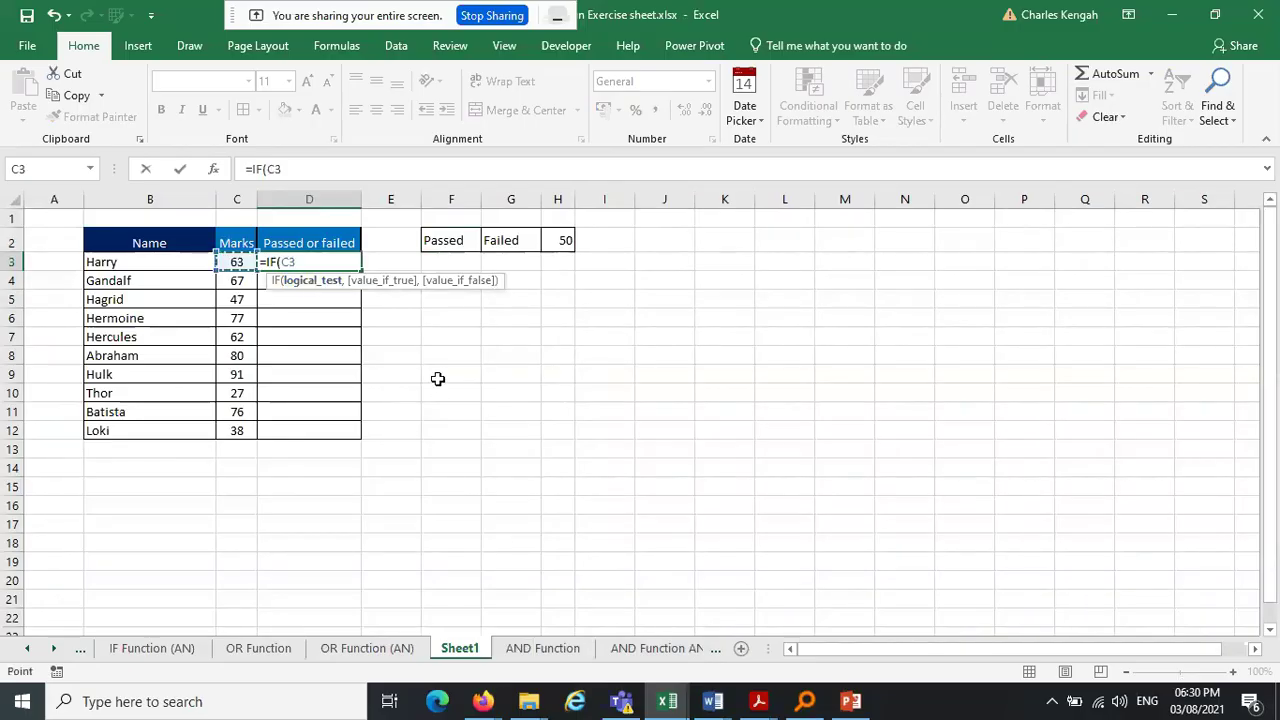
text(<50,D)
key(BackSpace)
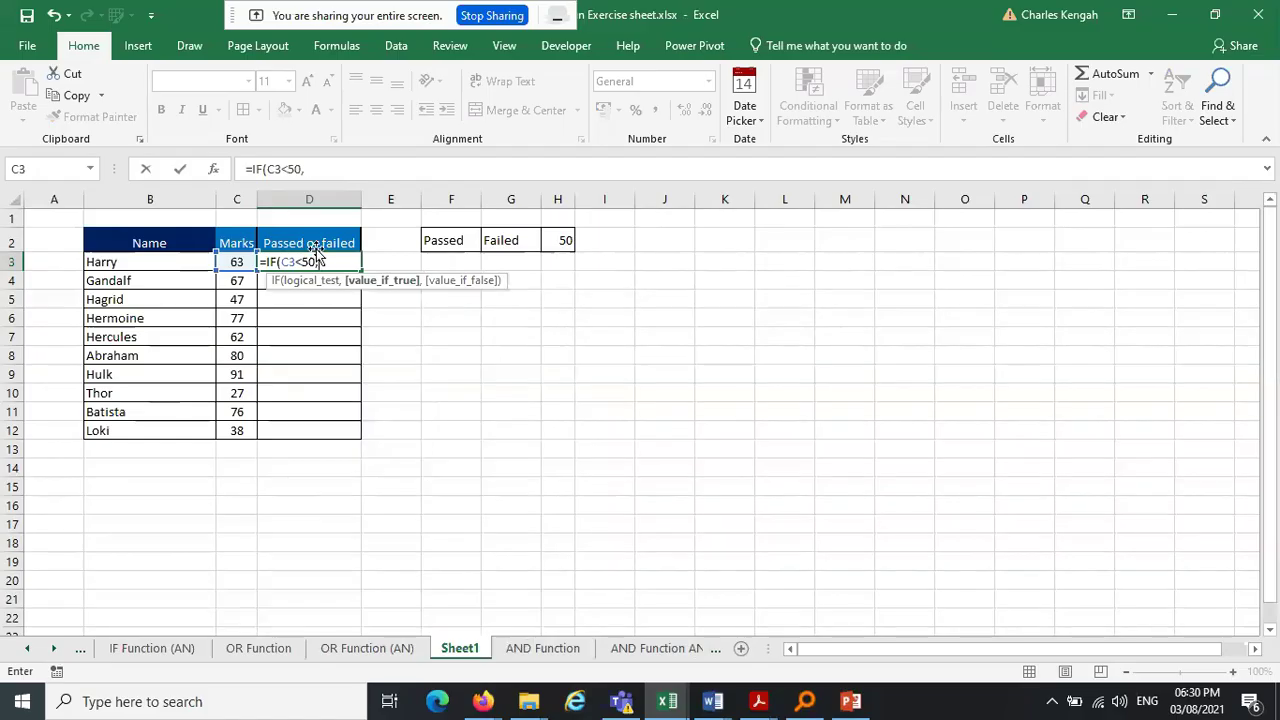
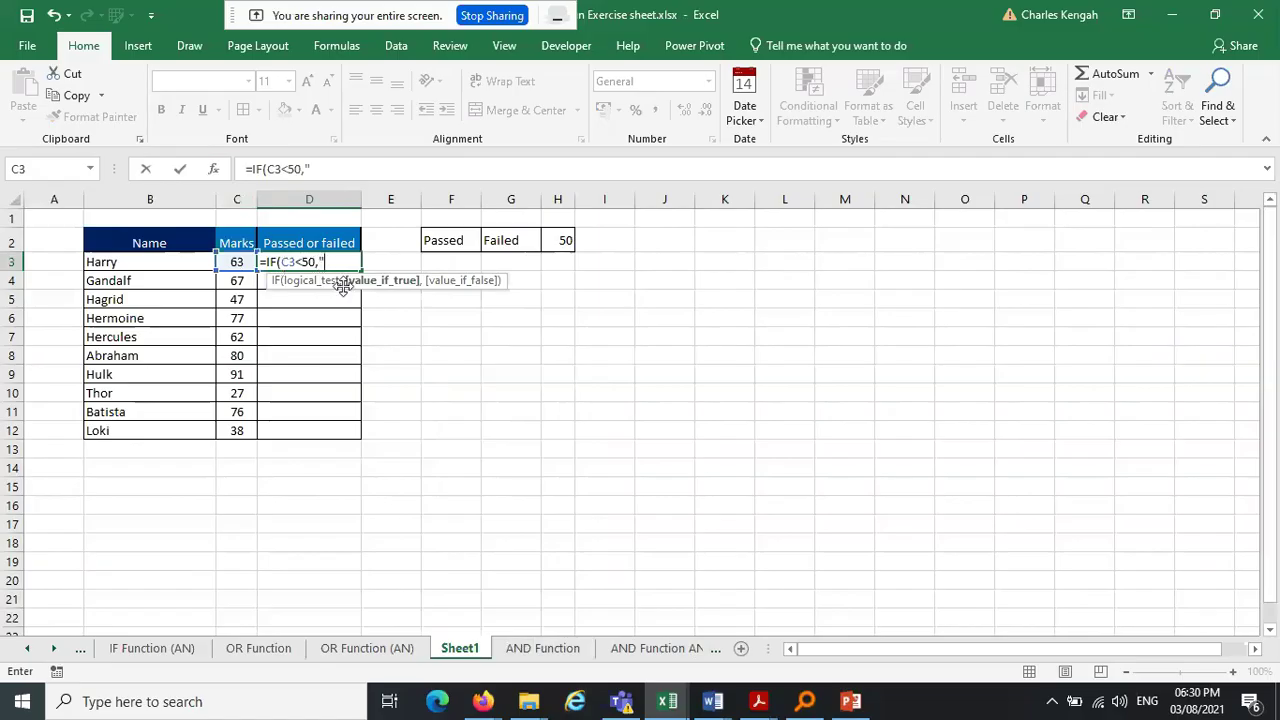
Finish D3's formula as =IF(C3<50,"Failed","passed") and commit it
text(Failed","passed)
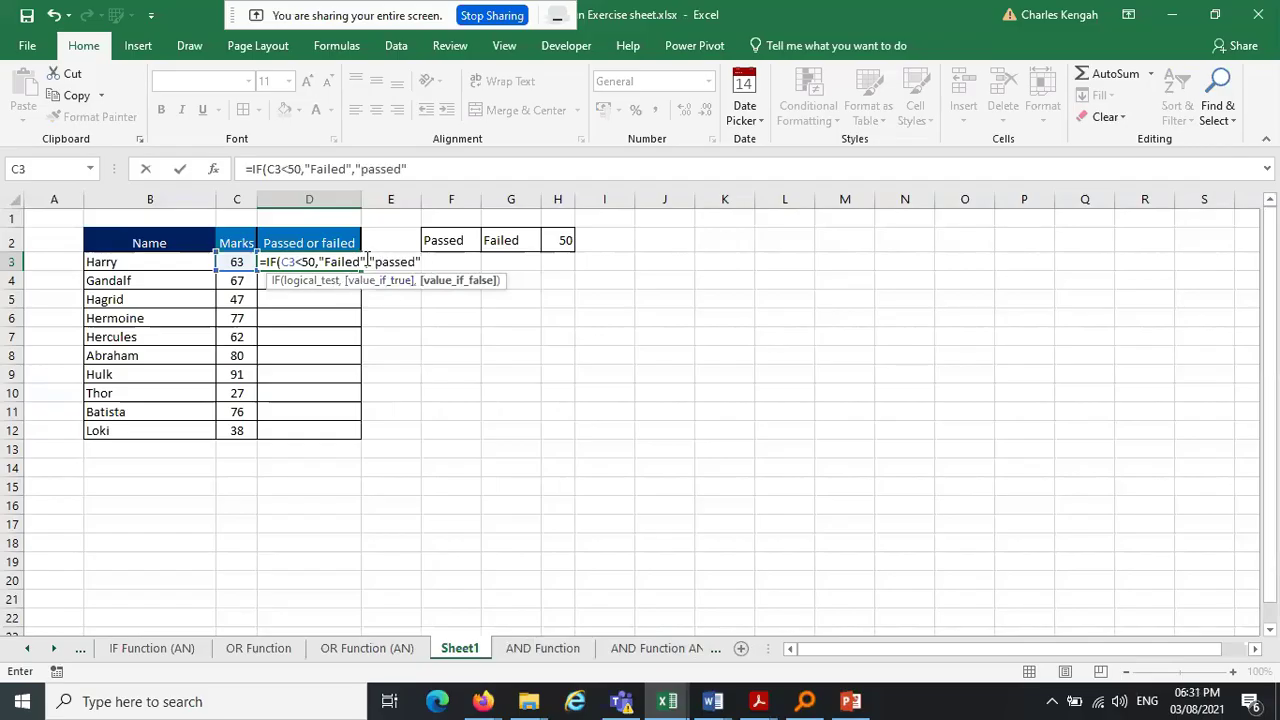
mouse_move(368, 258)
mouse_down()
mouse_move(321, 261)
mouse_move(357, 258)
mouse_up()
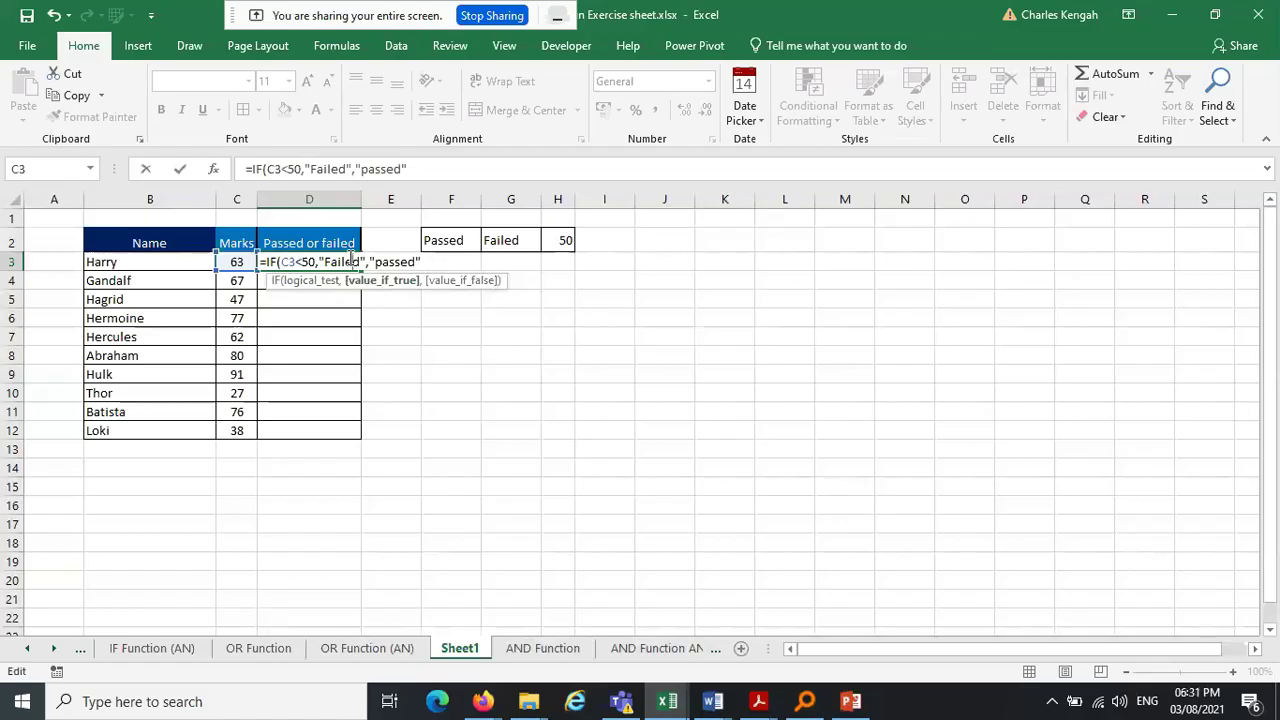
text())
key(ctrl+Return)
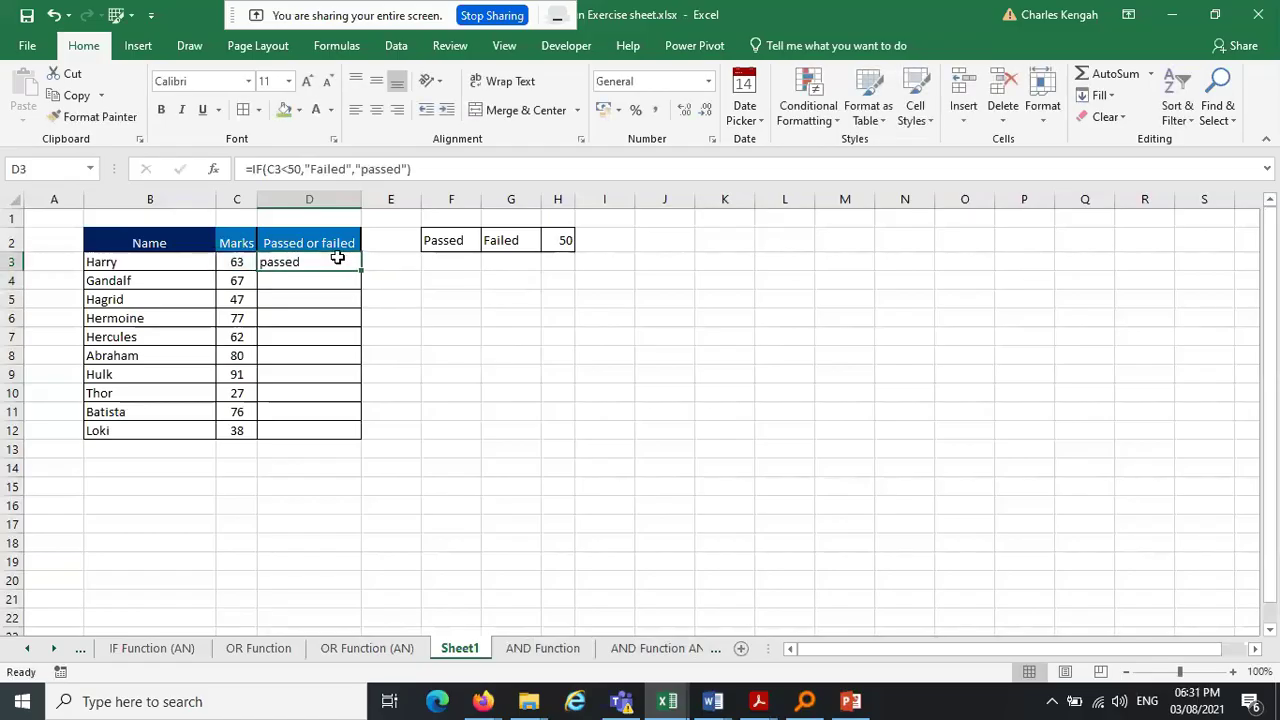
Centre D3's 'passed' result, then check C3's mark of 63 against D3
click(376, 110)
click(497, 388)
click(240, 263)
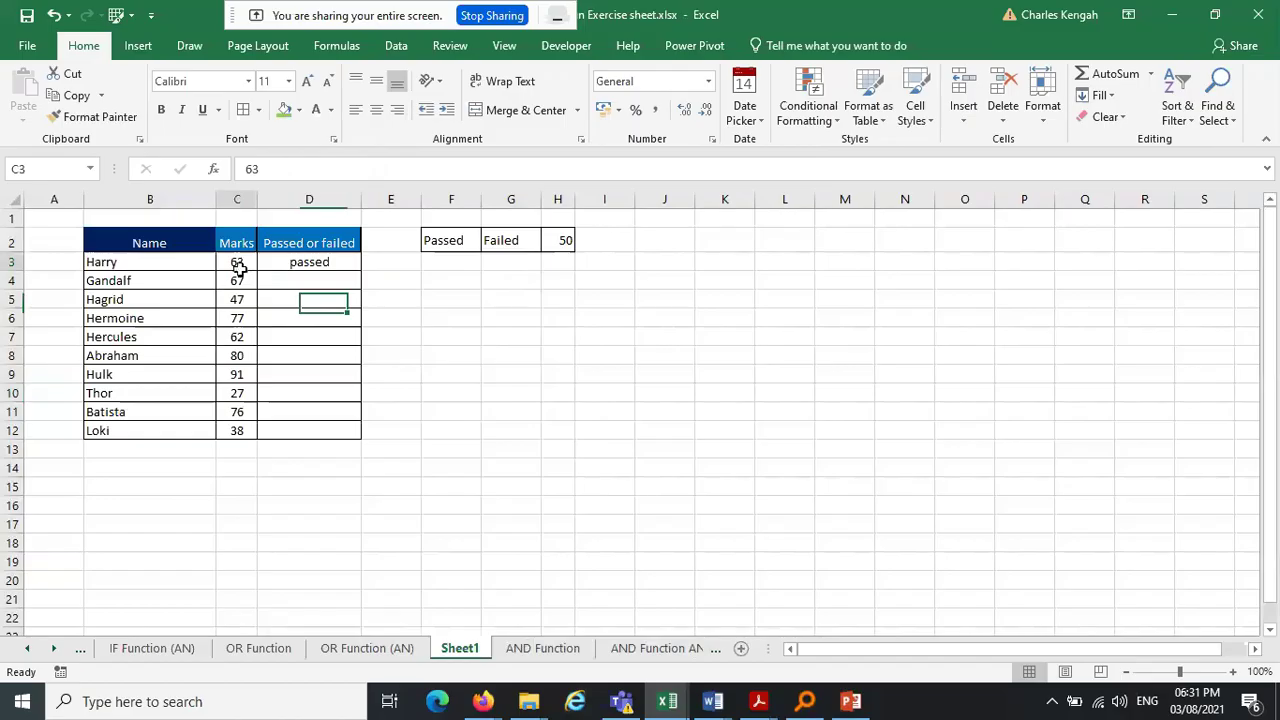
click(325, 262)
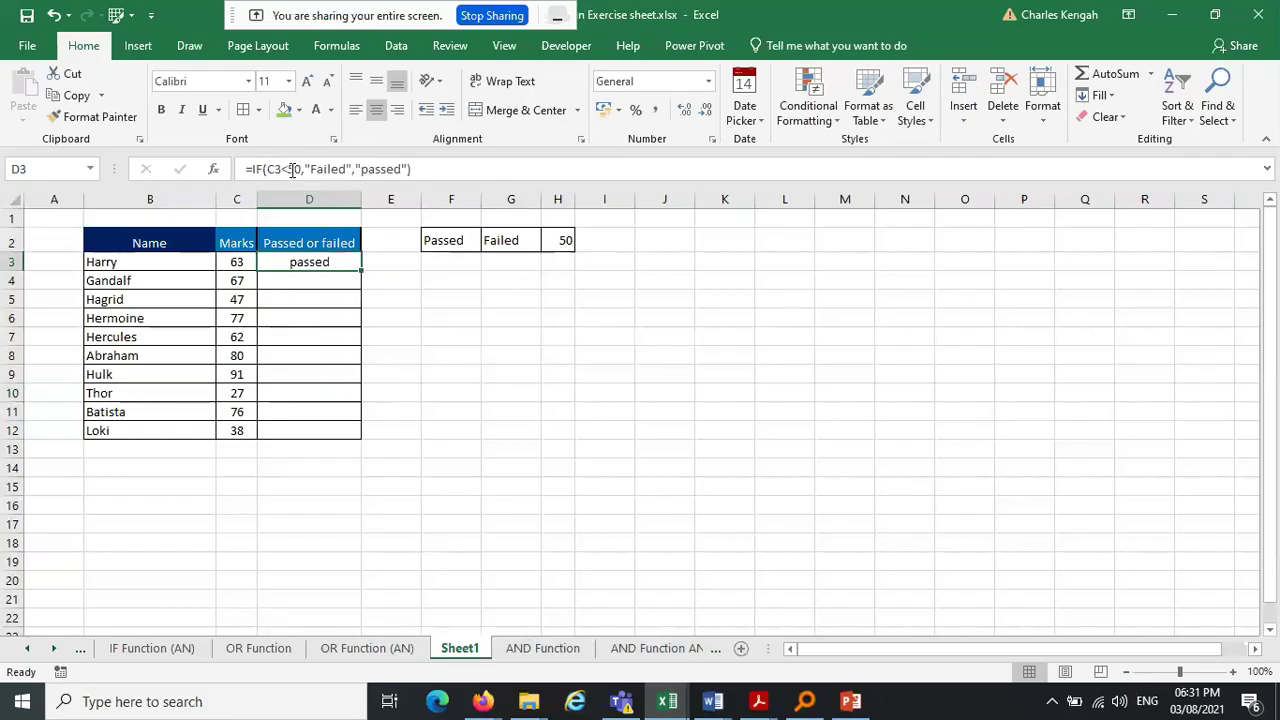
Rewrite D3's formula as =IF(C3>50,"Passed","Failed")
click(289, 170)
key(BackSpace)
text(>)
click(346, 168)
key(BackSpace)
key(BackSpace)
key(BackSpace)
key(BackSpace)
key(BackSpace)
key(BackSpace)
text(Passed)
click(404, 168)
key(BackSpace)
key(BackSpace)
key(BackSpace)
key(BackSpace)
key(BackSpace)
key(BackSpace)
text(Failed)
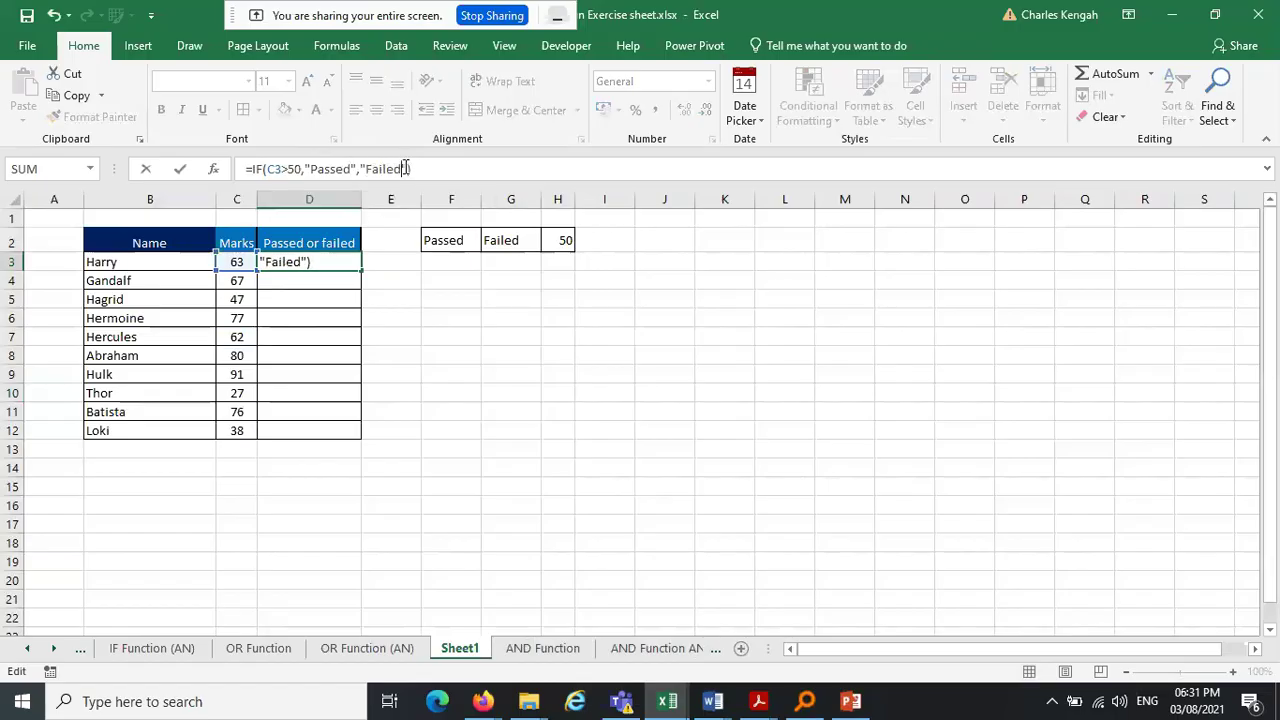
key(Return)
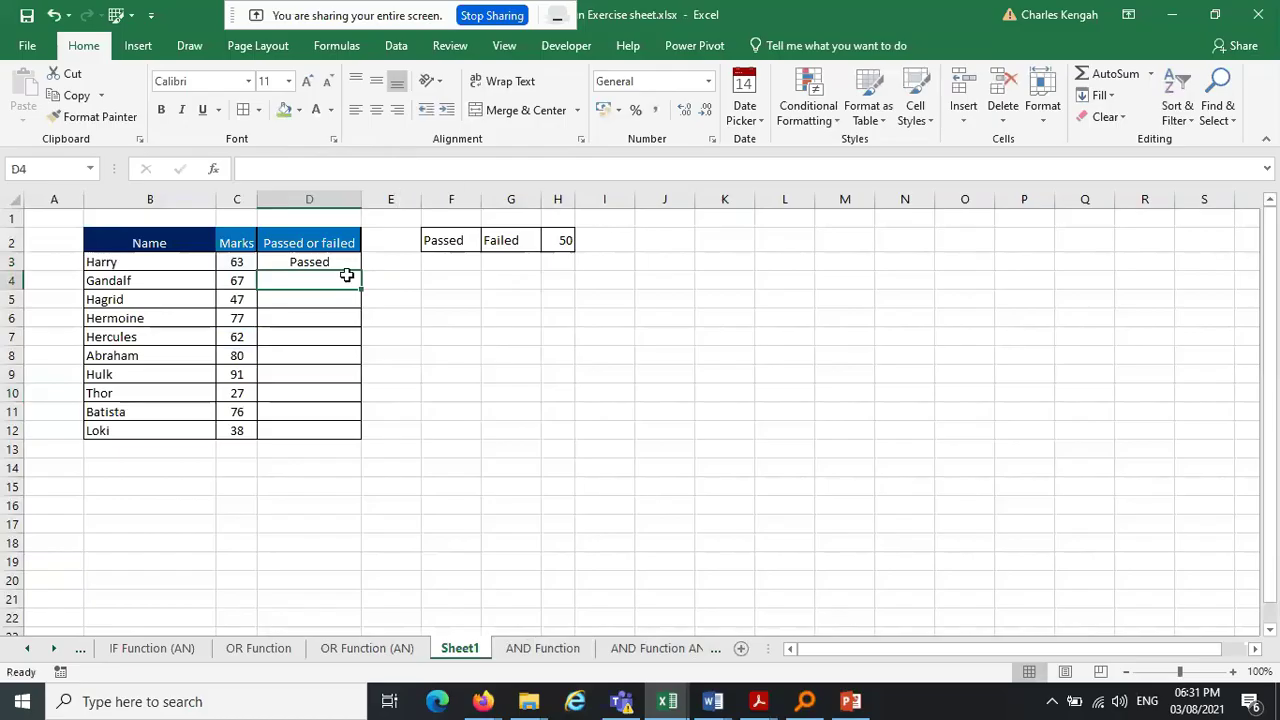
Fill D3's formula down to D12 and spot-check D10, D12 and D4
click(346, 263)
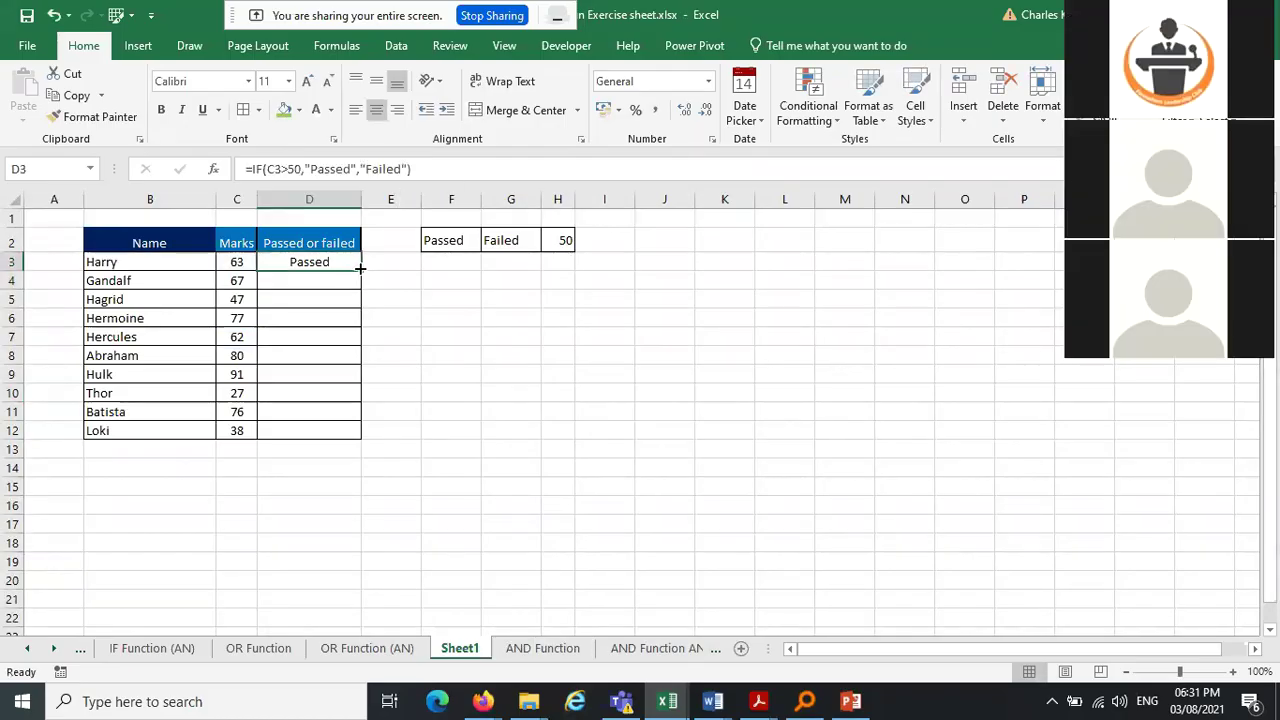
drag(362, 270, 350, 433)
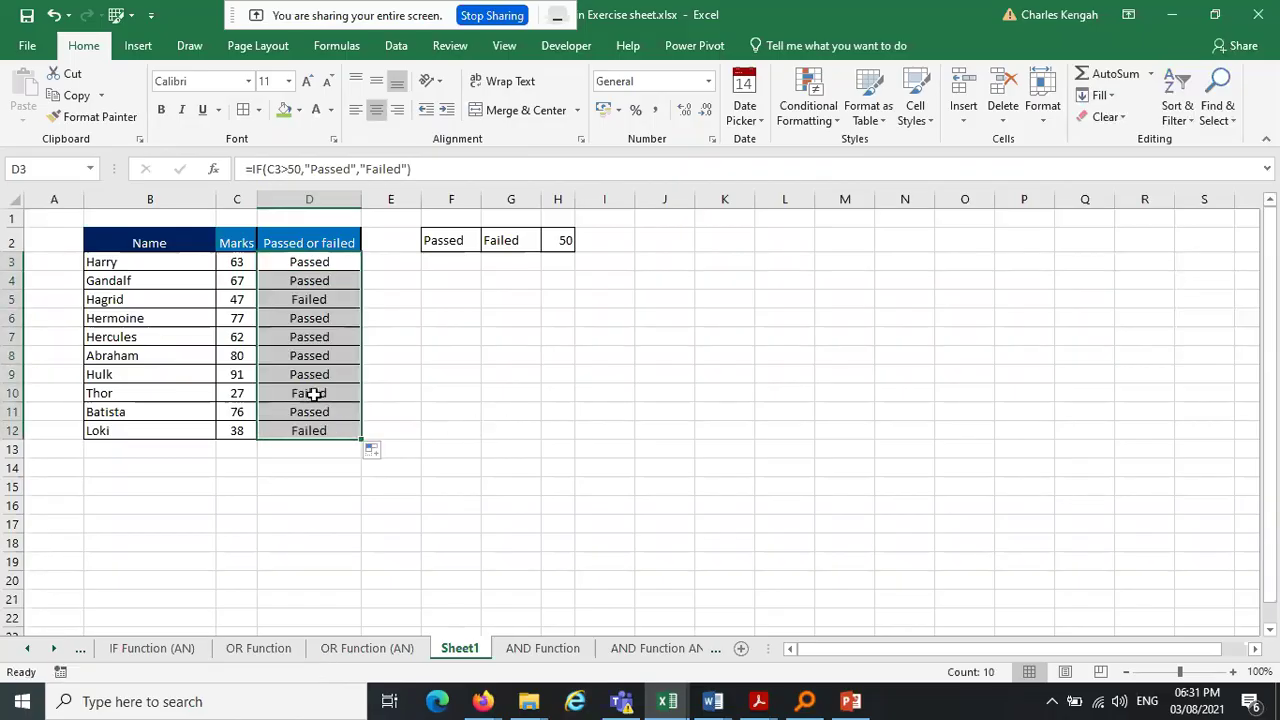
click(313, 393)
click(320, 431)
click(320, 283)
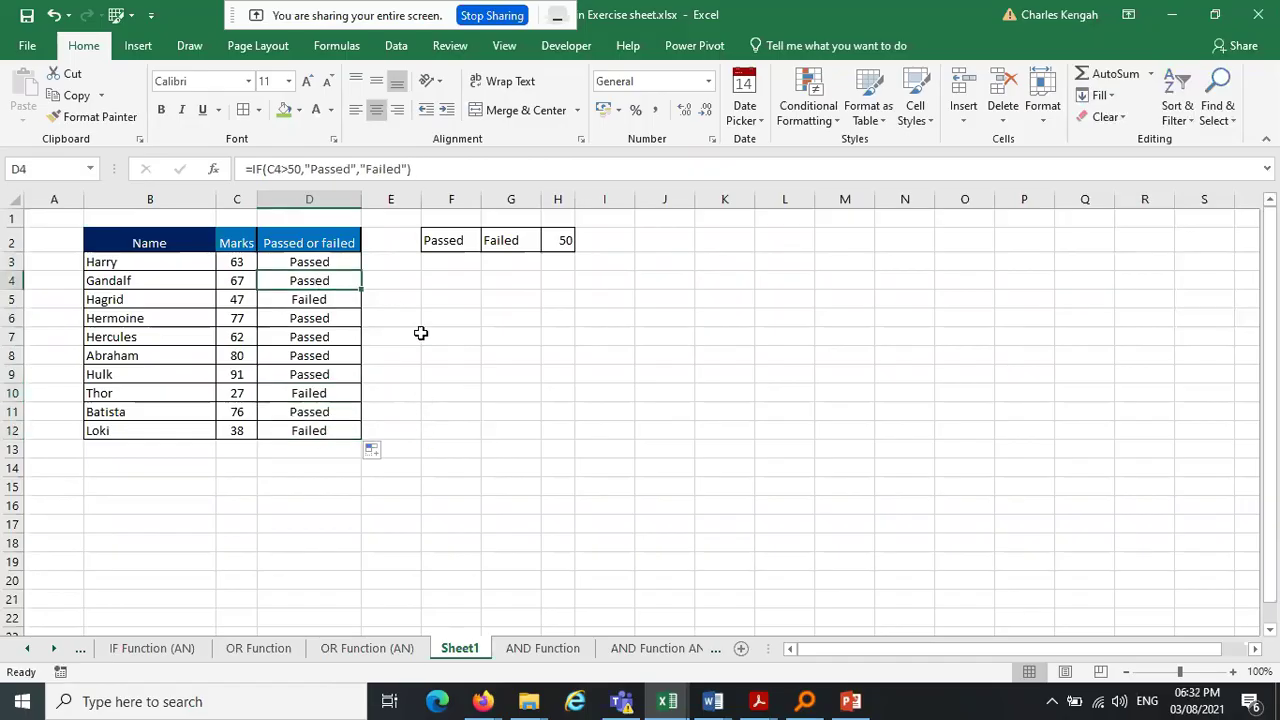
Change Hercules' mark in C7 to 49 and review the results down to D12
click(245, 334)
text(49)
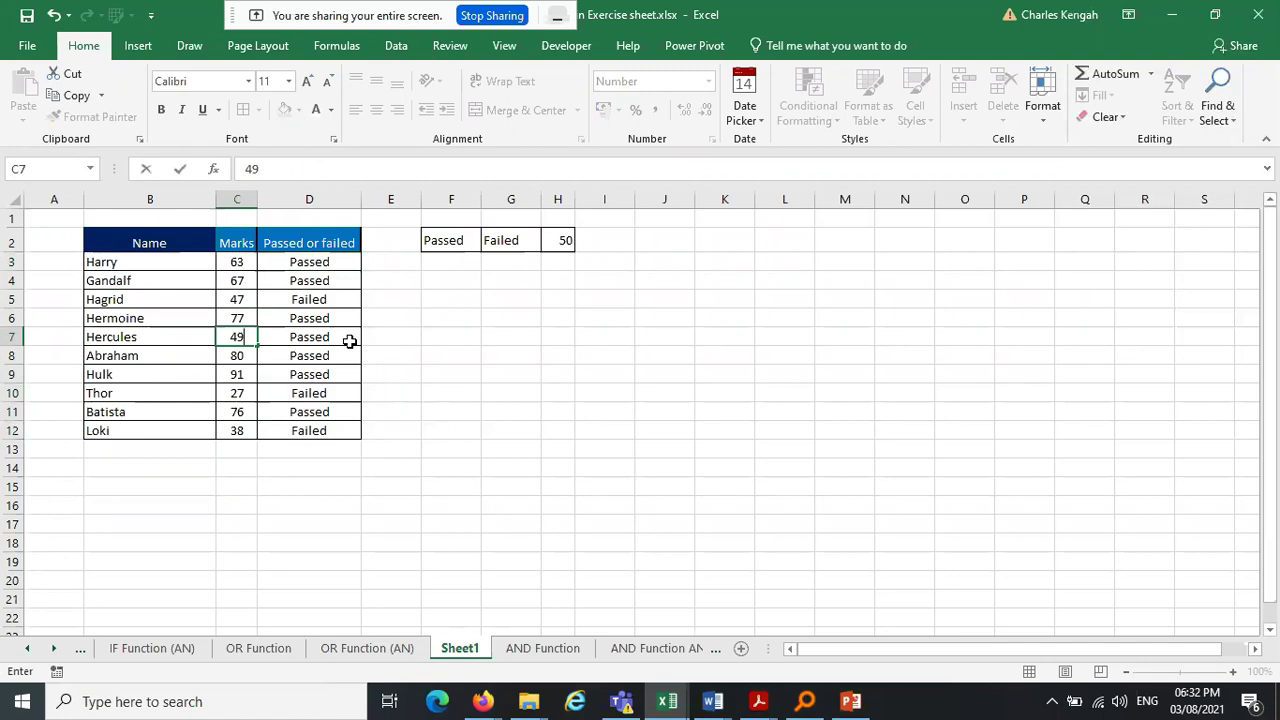
key(Return)
click(349, 262)
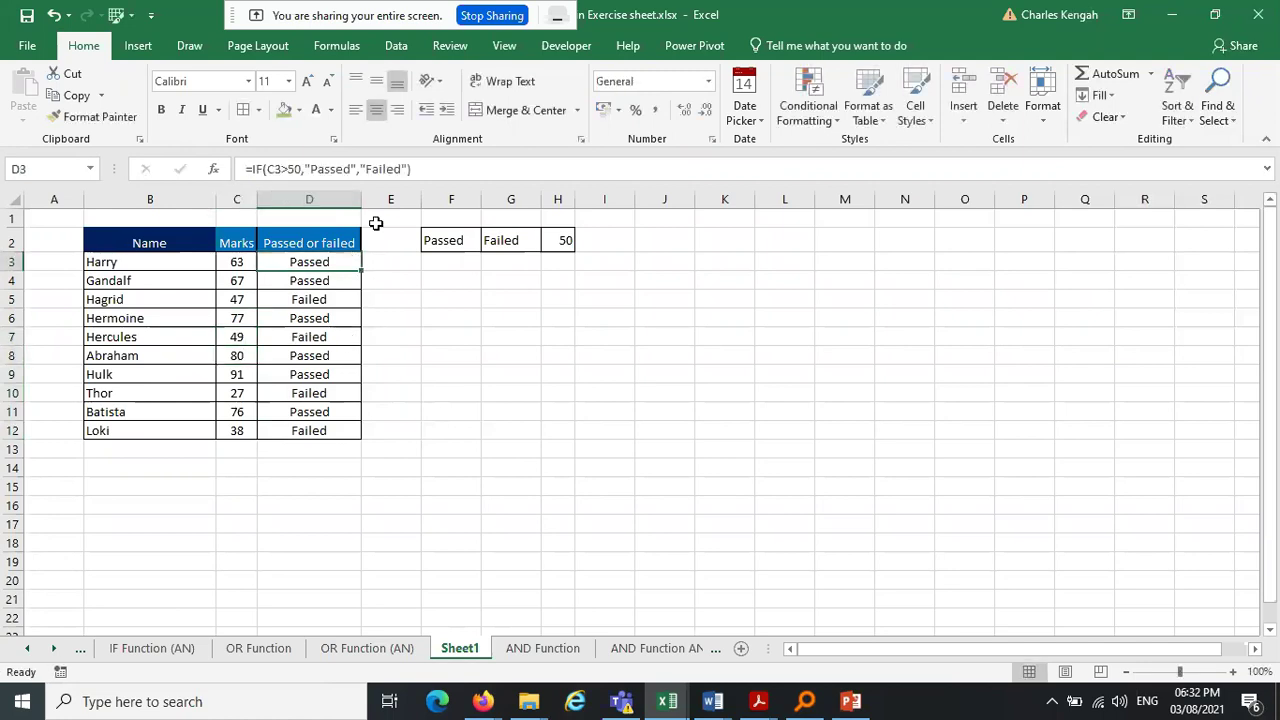
click(345, 280)
click(331, 262)
click(316, 281)
key(ctrl+Down)
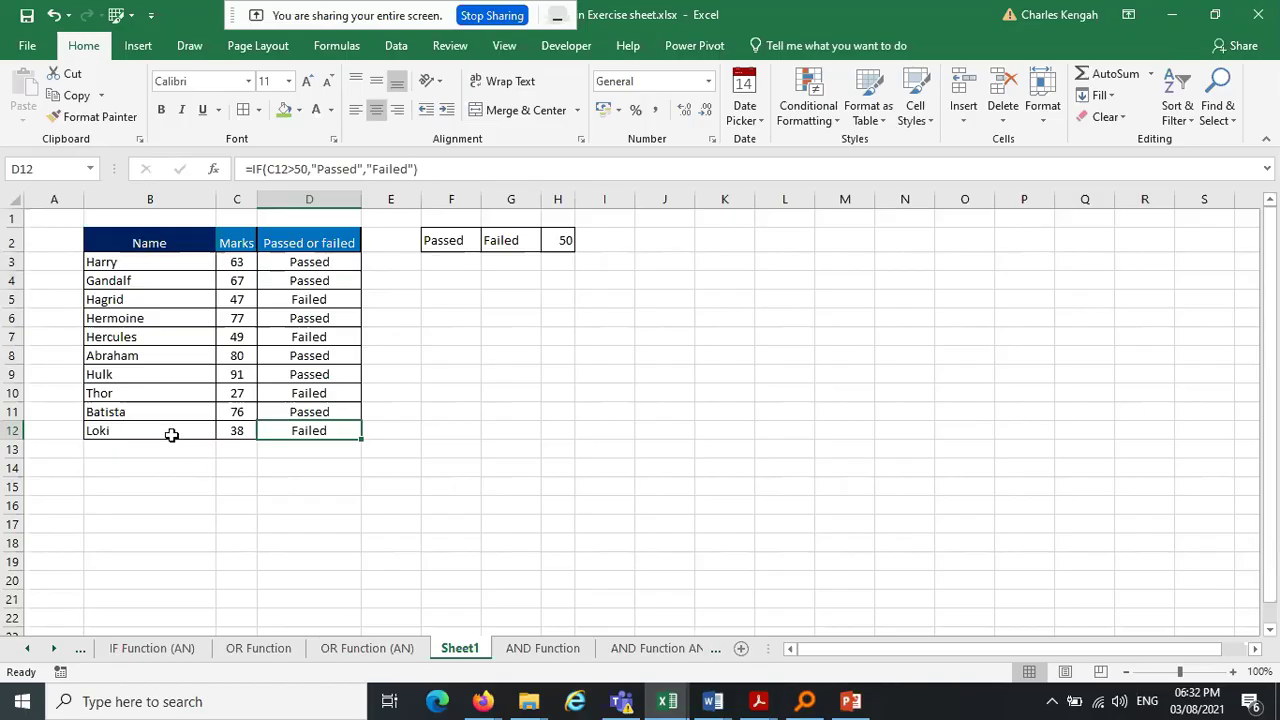
Extend the Name, Marks and result table B3:D12 as a series to row 325
drag(129, 263, 331, 431)
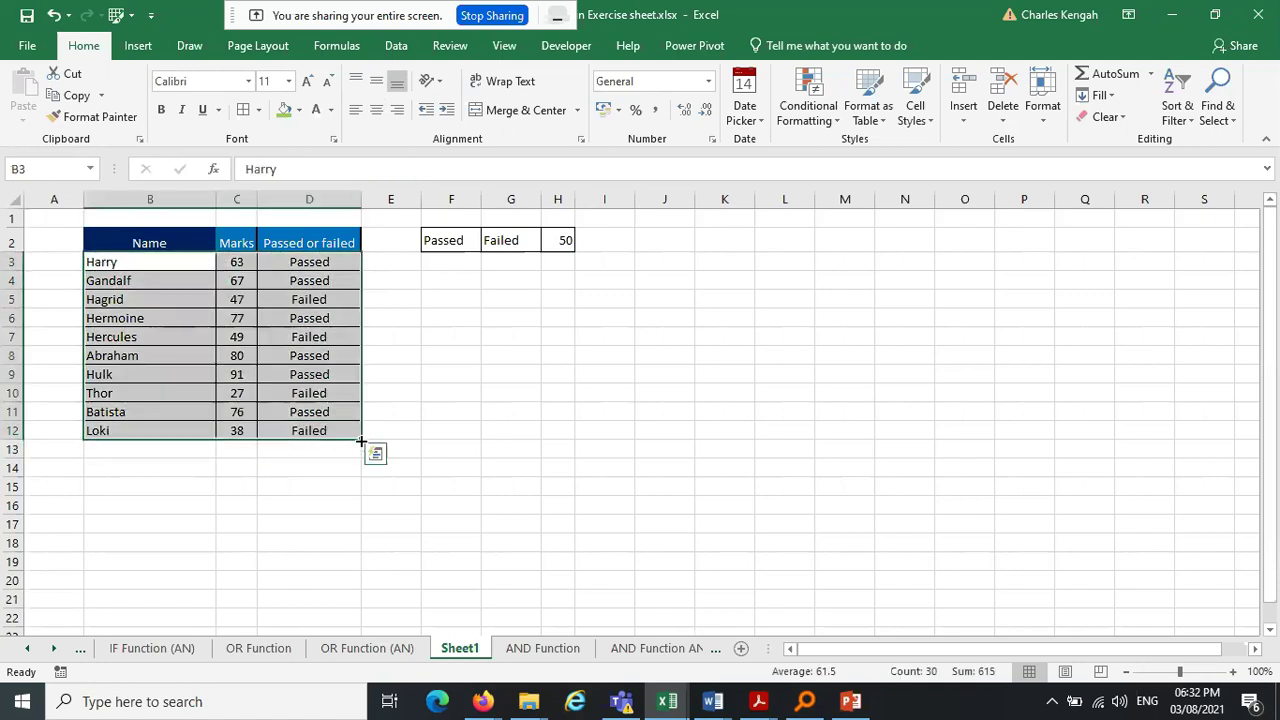
drag(362, 441, 340, 577)
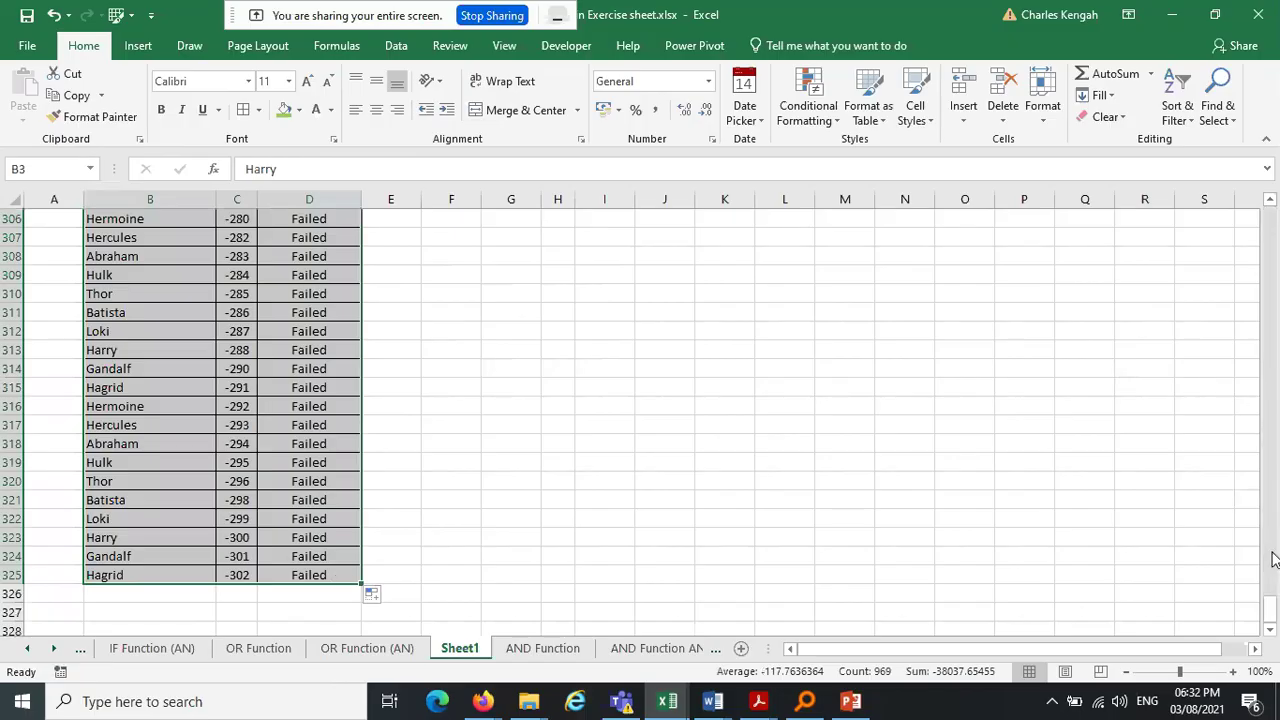
drag(1273, 610, 1273, 215)
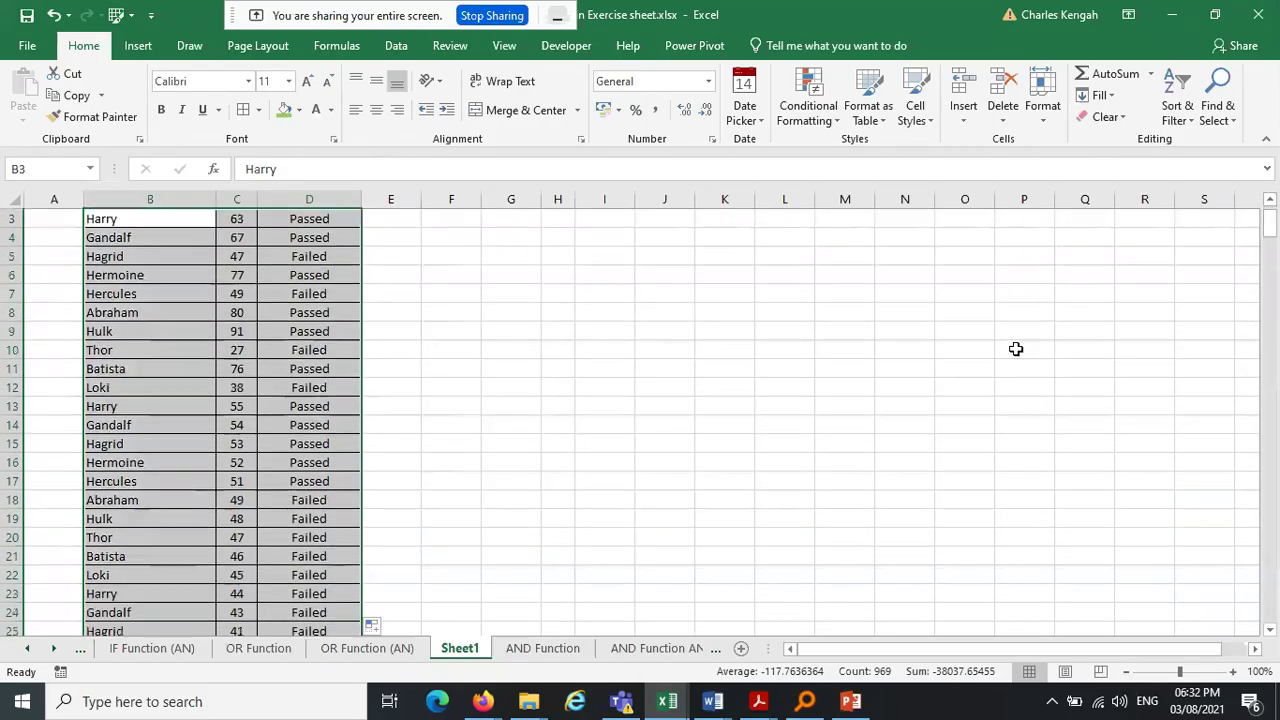
click(748, 462)
Copy a block of marks from column C and paste it starting at C85
drag(243, 260, 246, 565)
key(ctrl+c)
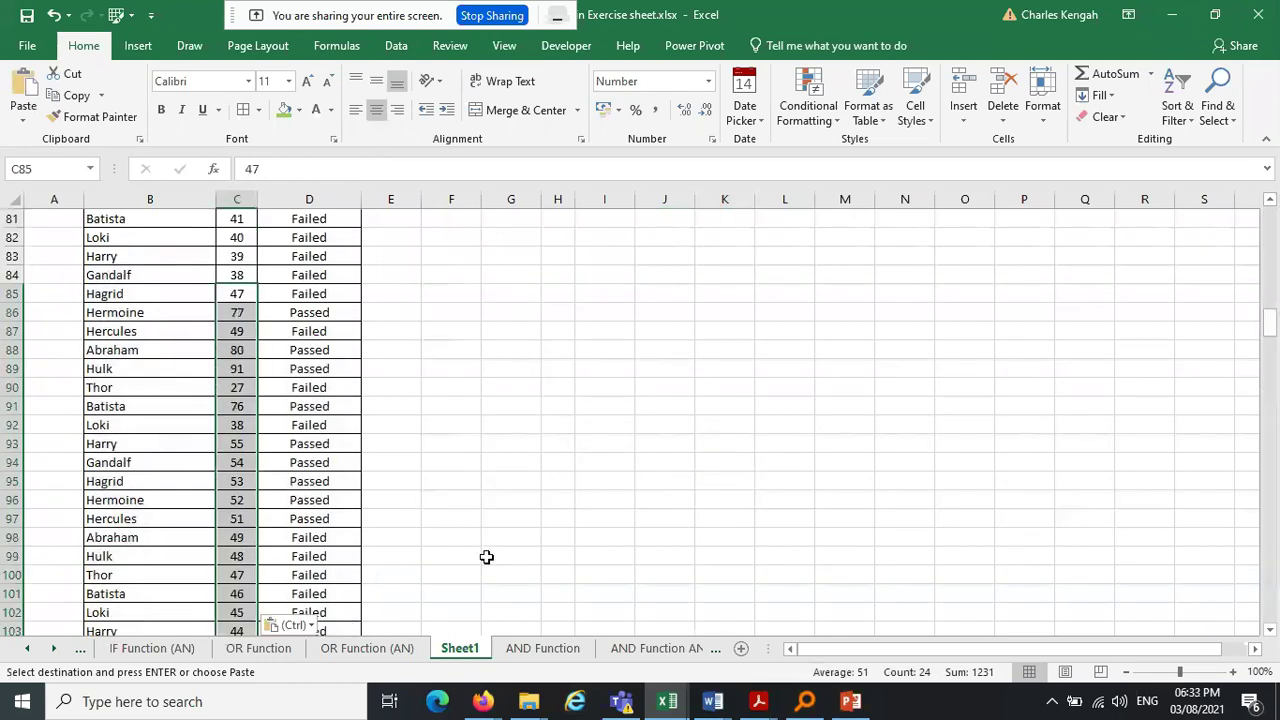
click(522, 530)
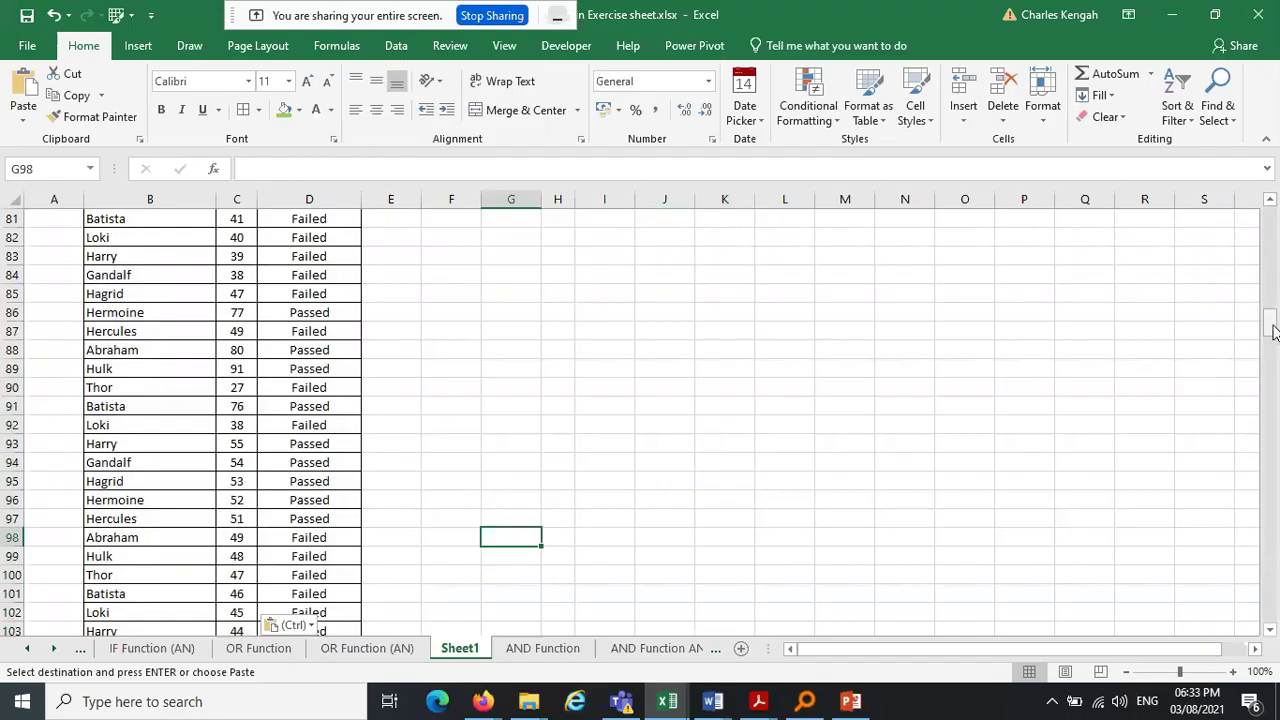
drag(1275, 332, 1257, 114)
key(Escape)
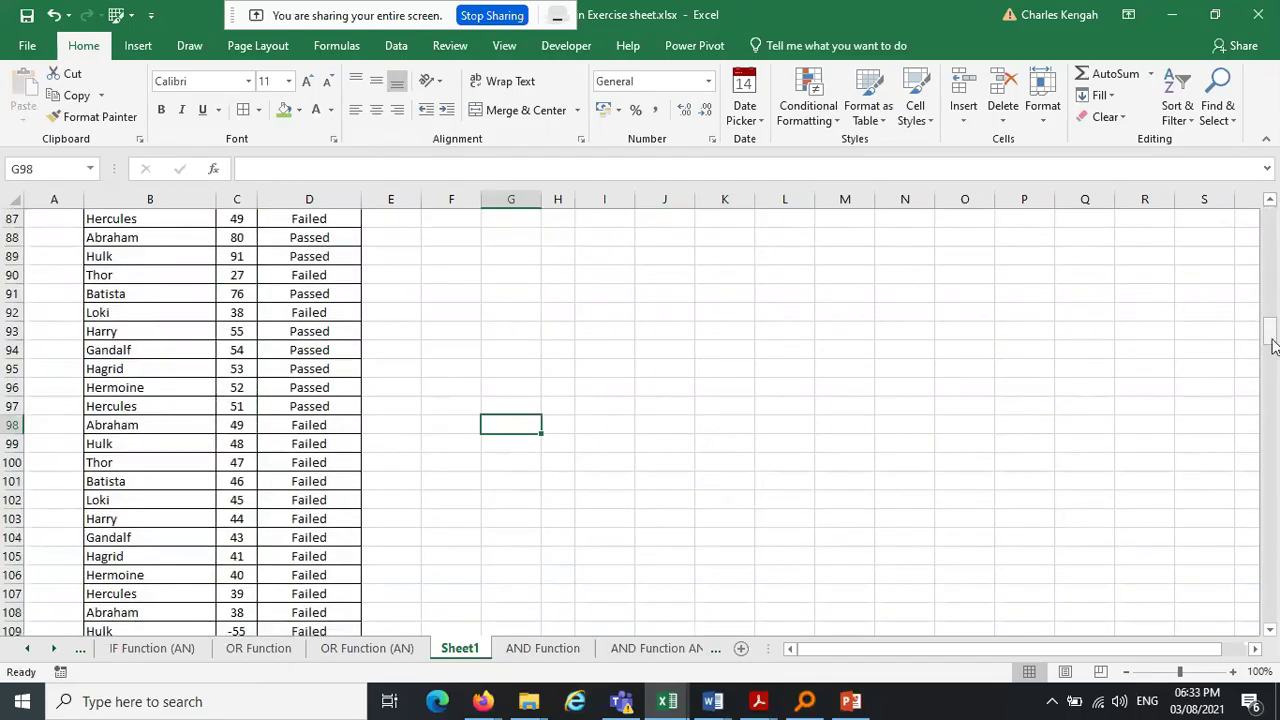
drag(1272, 345, 1269, 226)
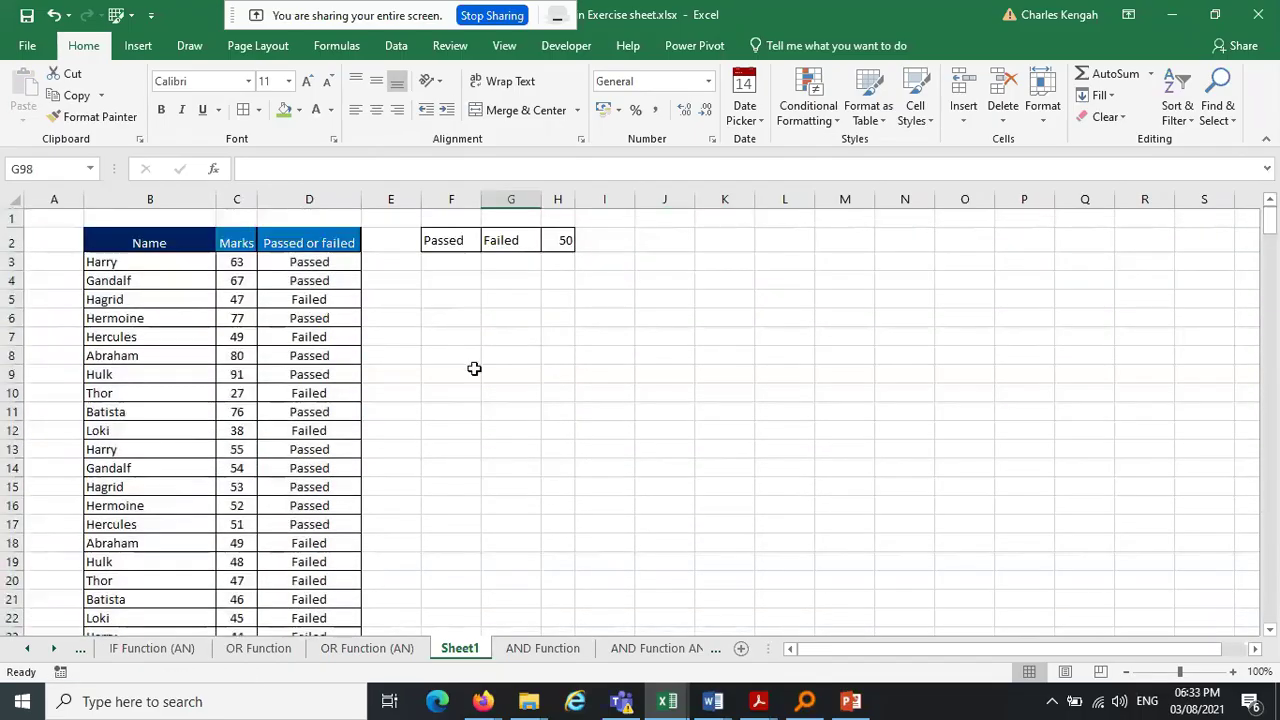
click(318, 264)
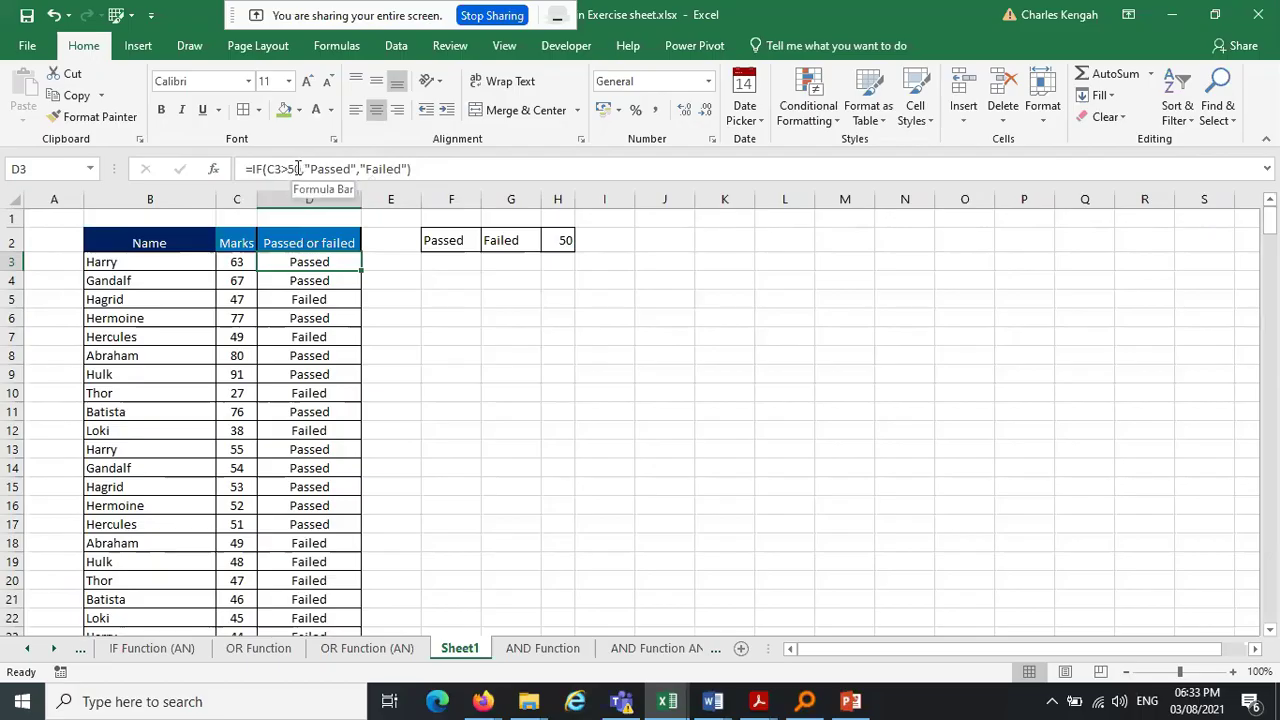
Raise D3's pass threshold from 50 to 60 and refill the formula down column D
click(297, 168)
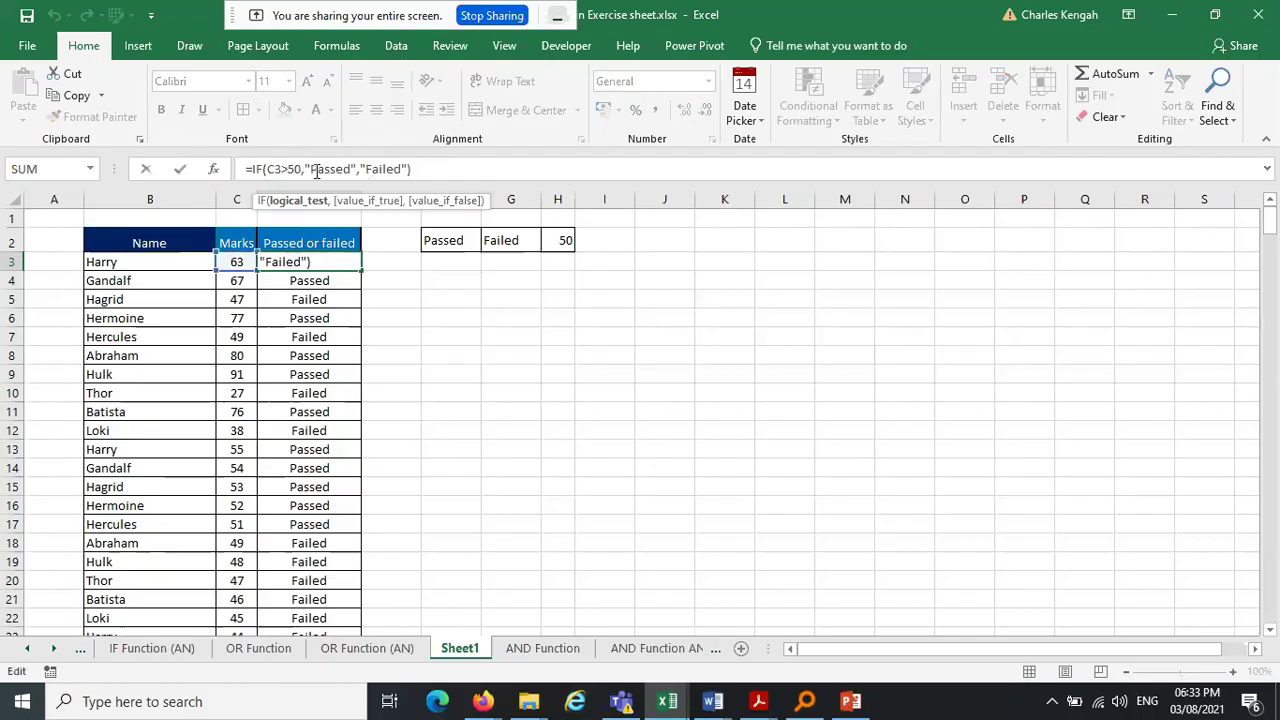
key(BackSpace)
text(6)
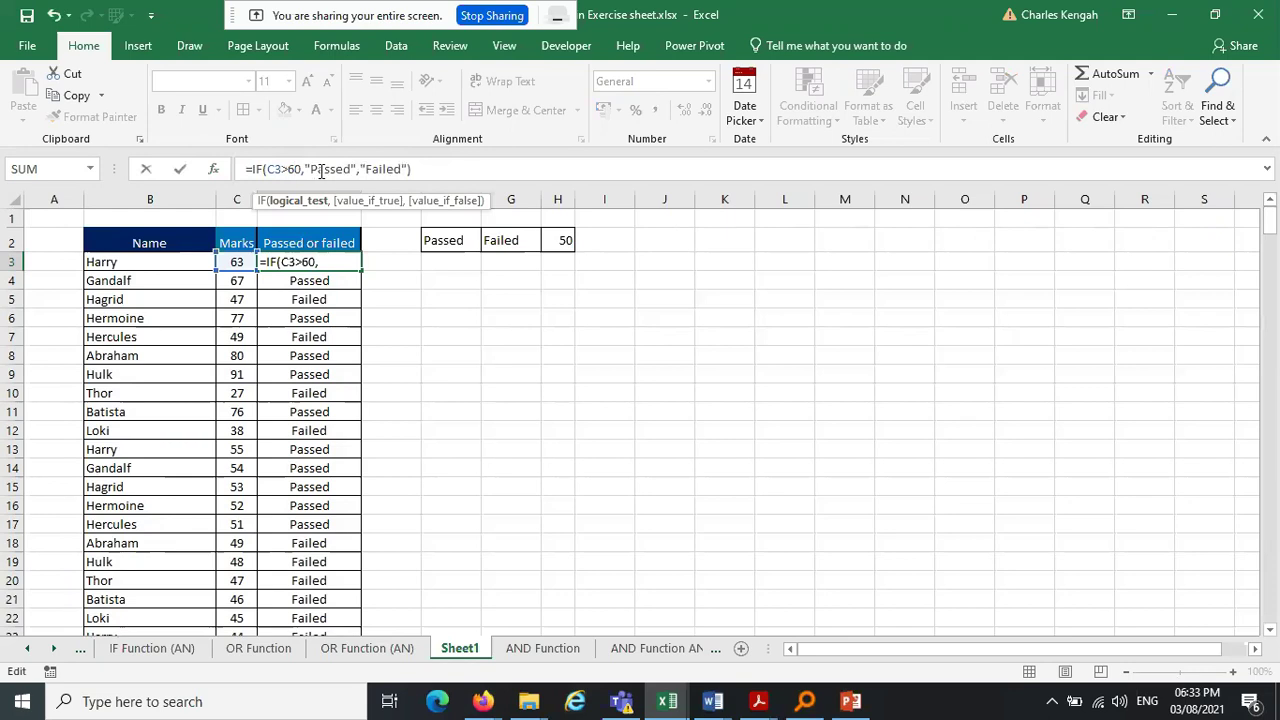
key(Return)
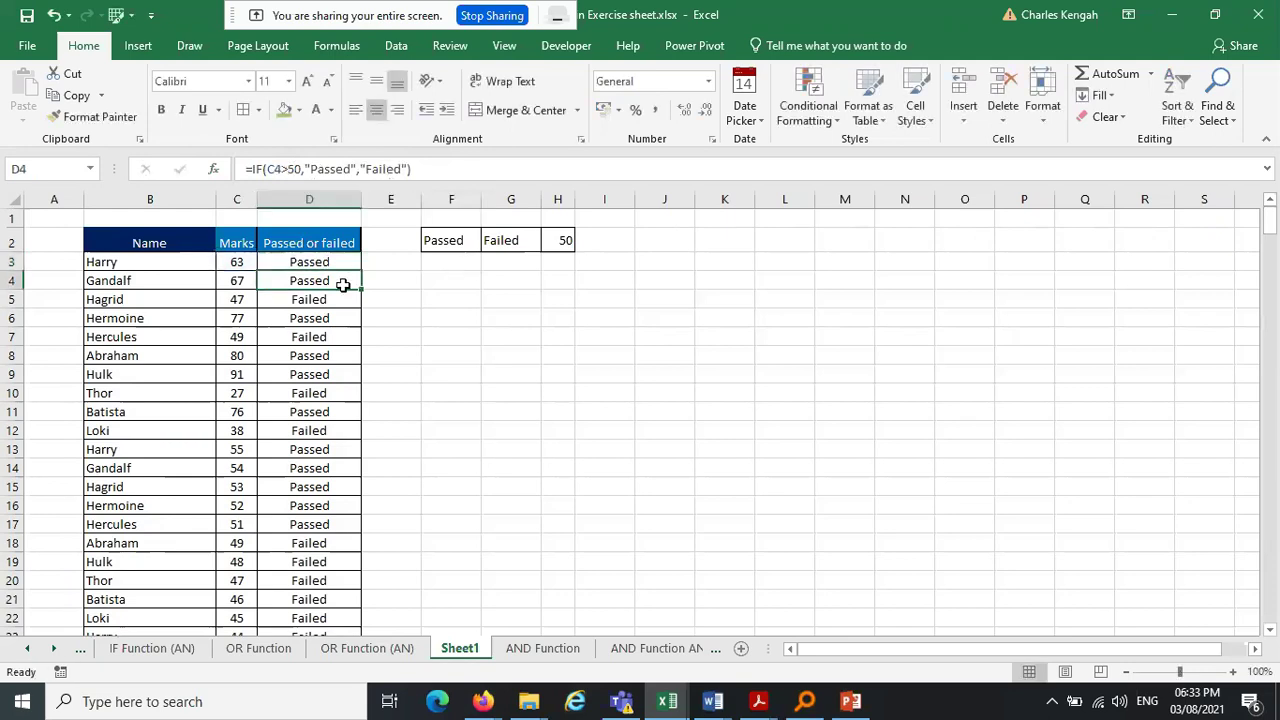
click(324, 263)
drag(361, 271, 343, 673)
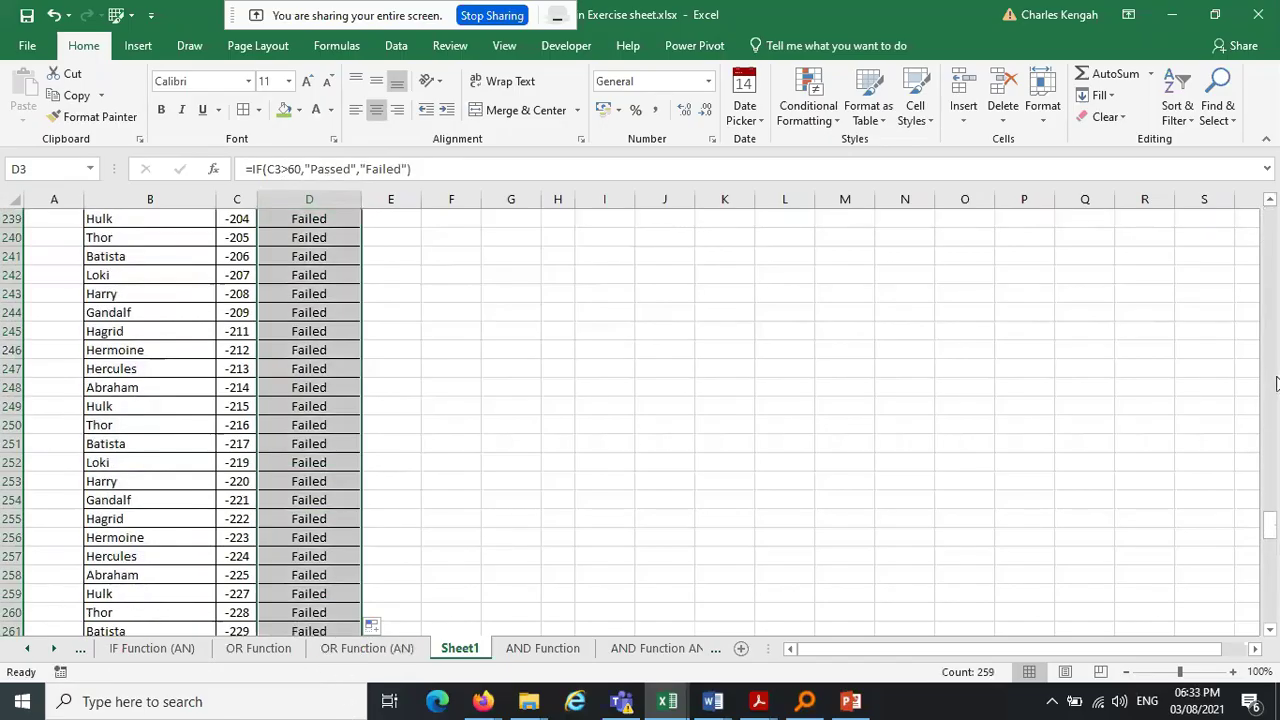
drag(1271, 521, 1276, 133)
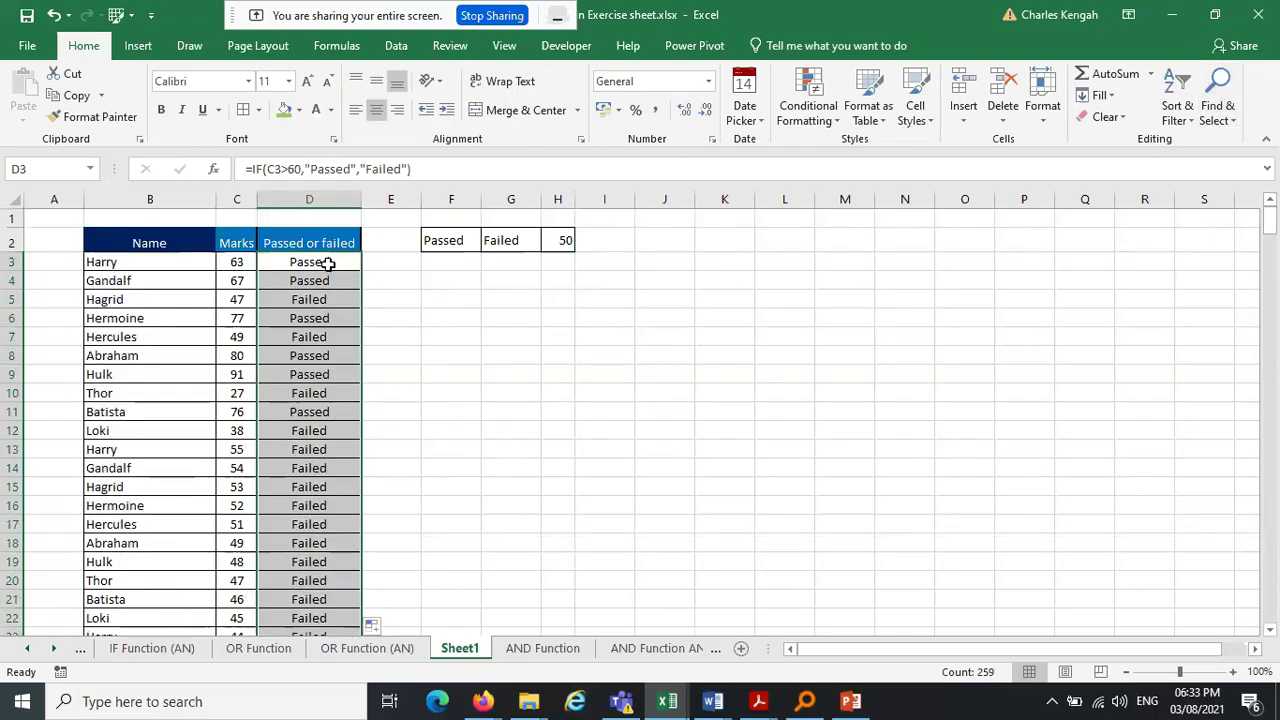
click(329, 264)
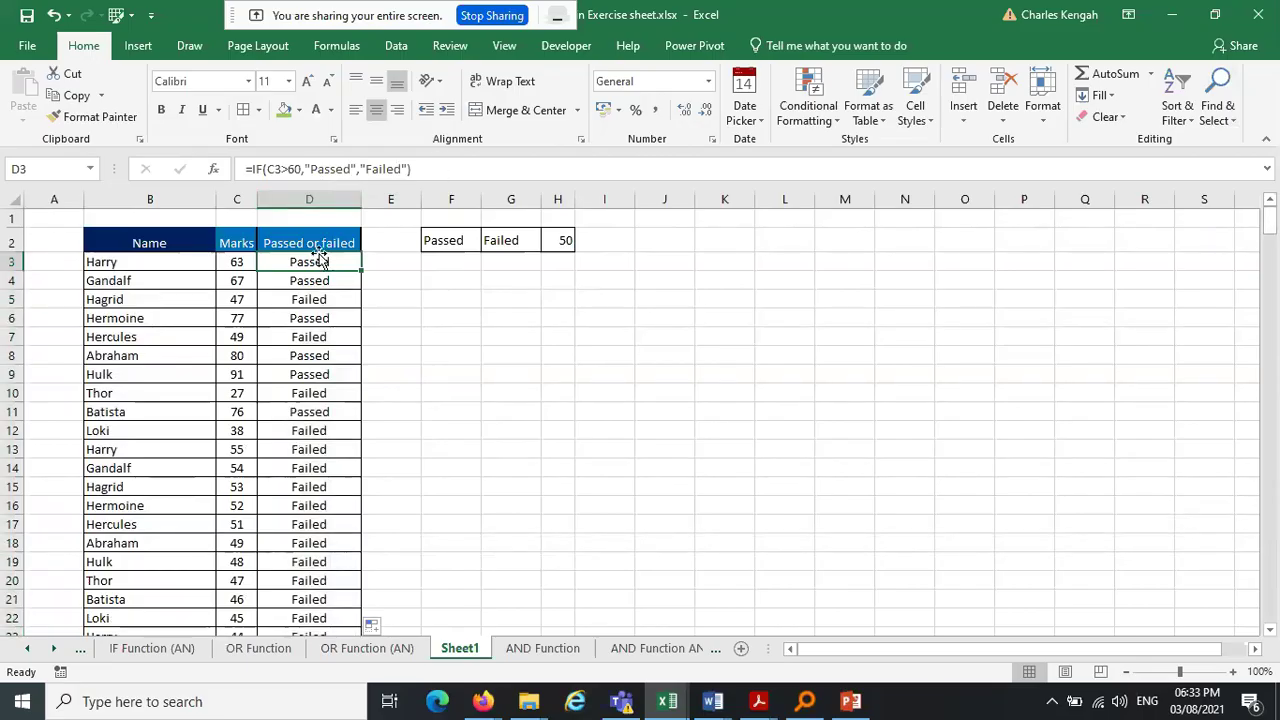
Replace Passed with Promoted in D3's formula and fill it down column D
drag(350, 168, 312, 168)
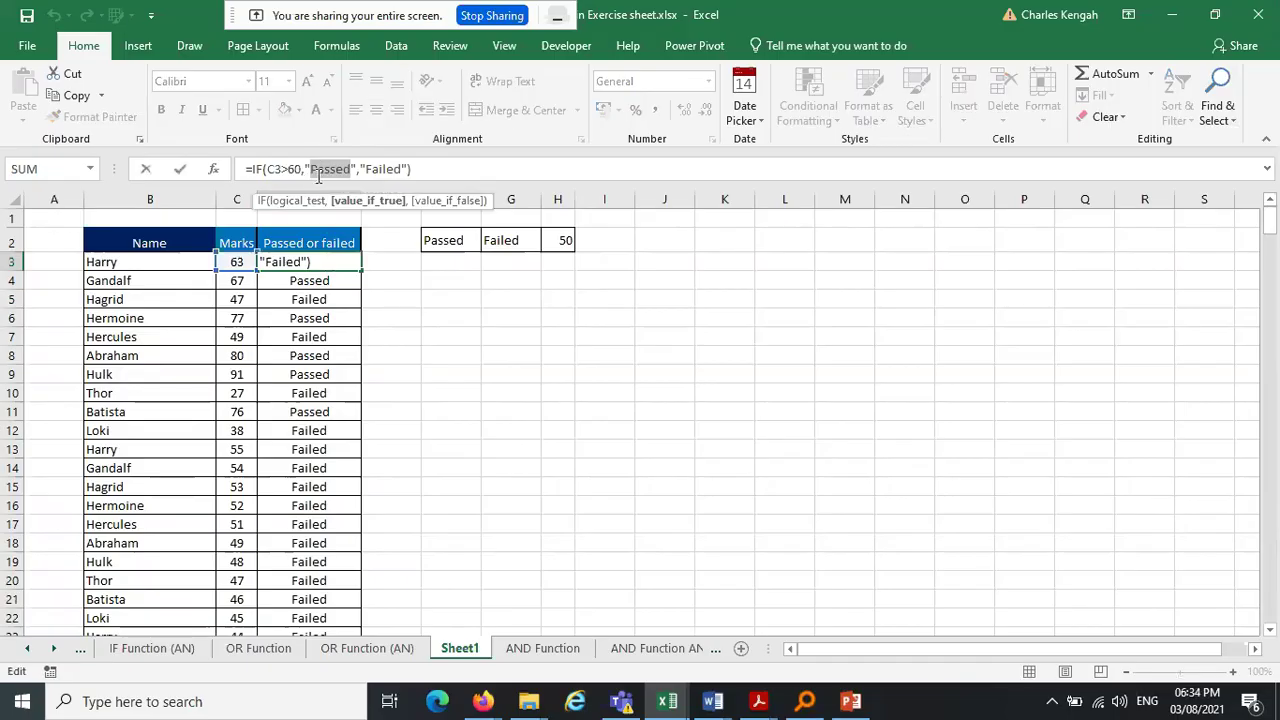
text(Promoted)
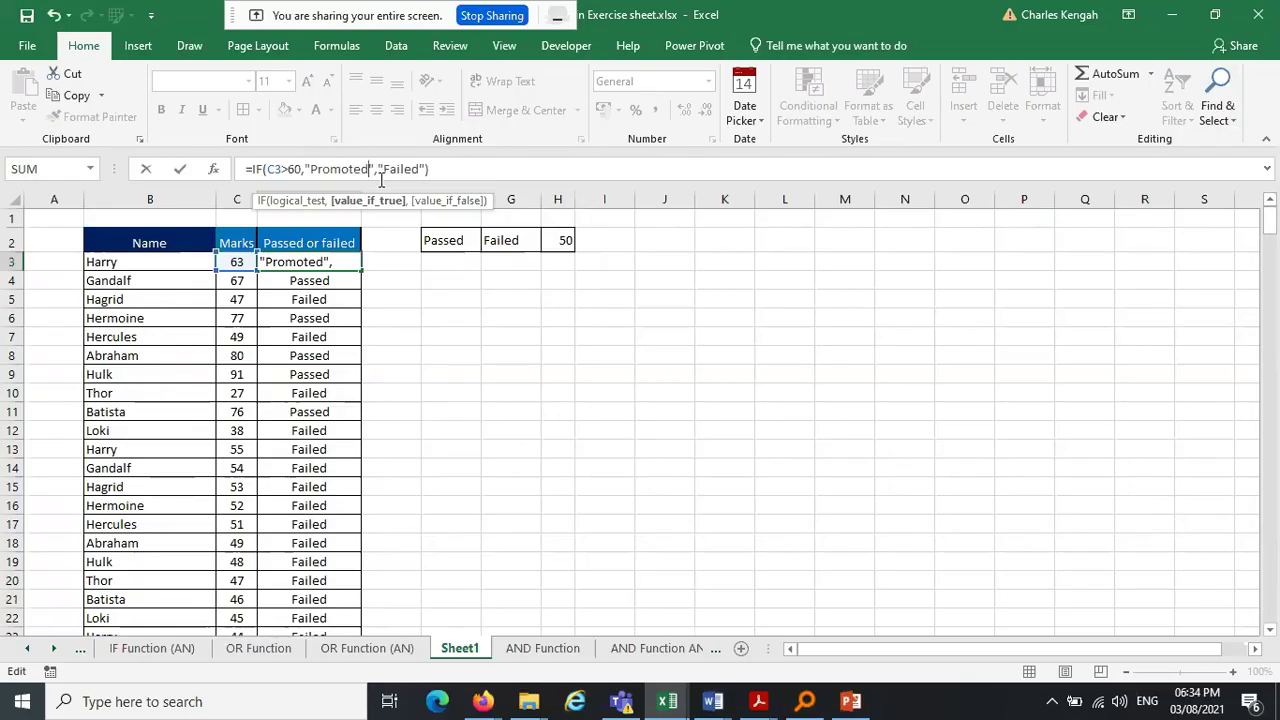
key(Return)
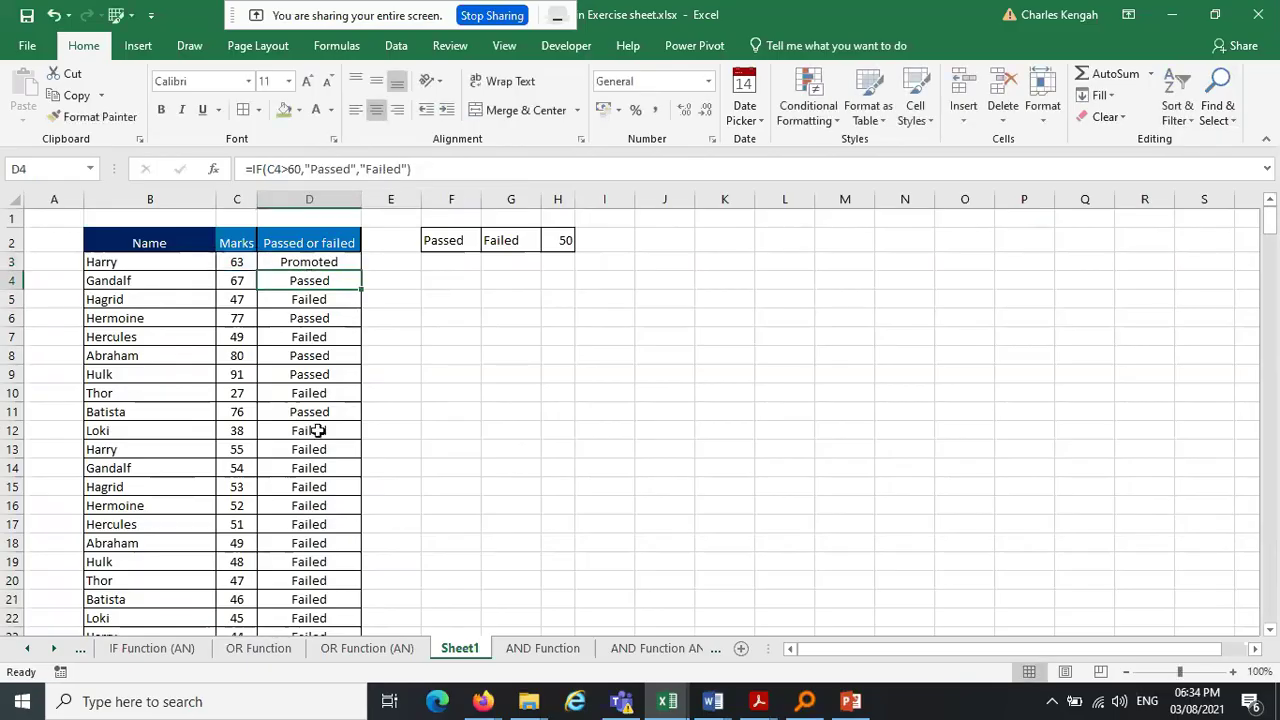
click(333, 262)
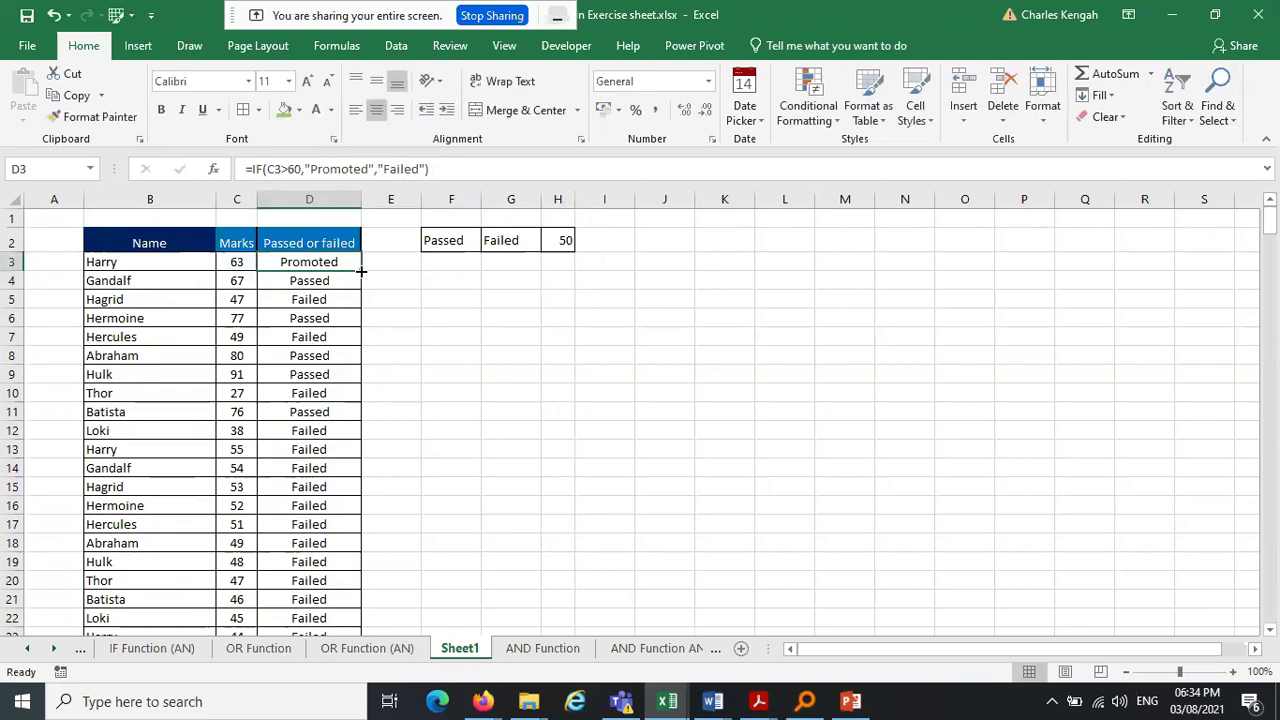
double_click(361, 270)
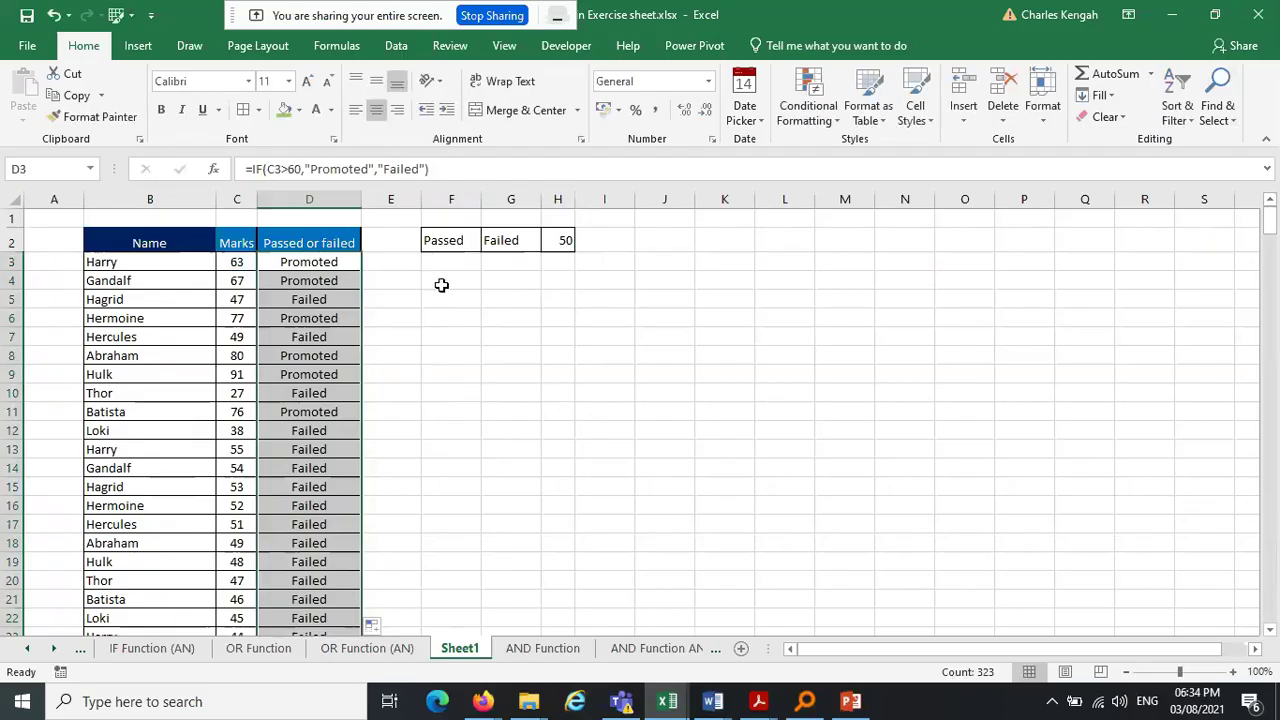
click(440, 243)
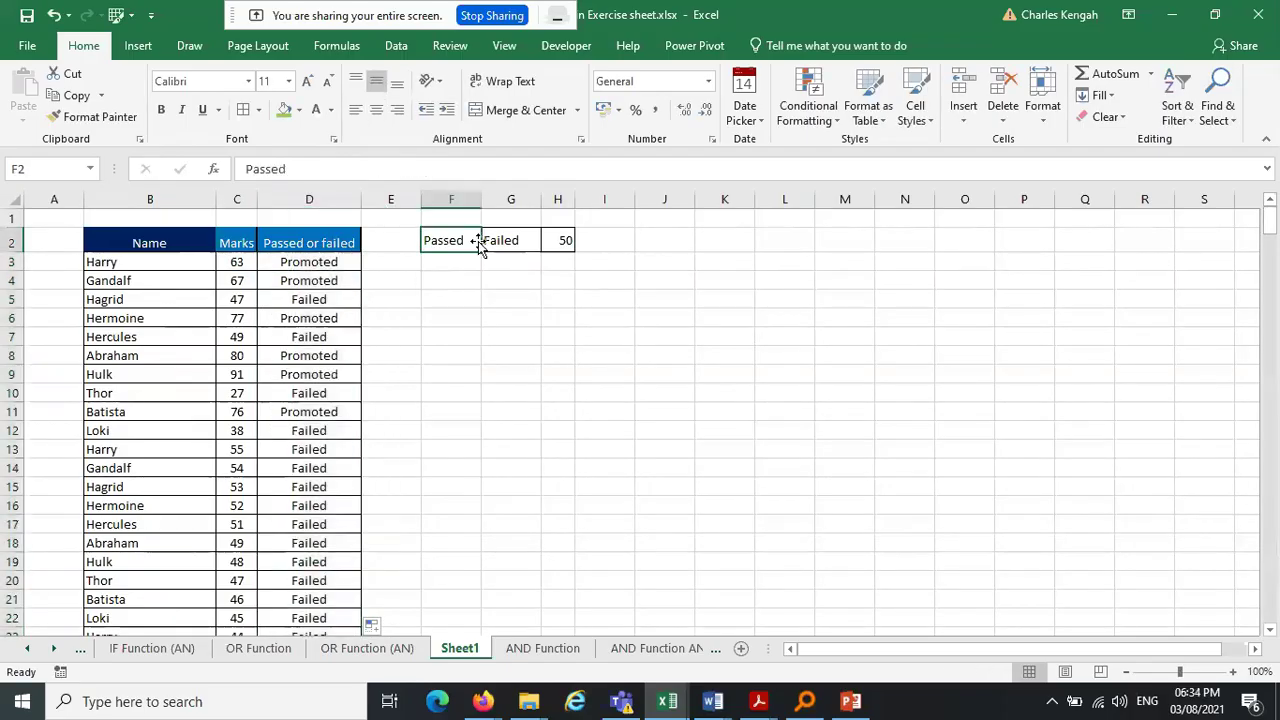
click(498, 241)
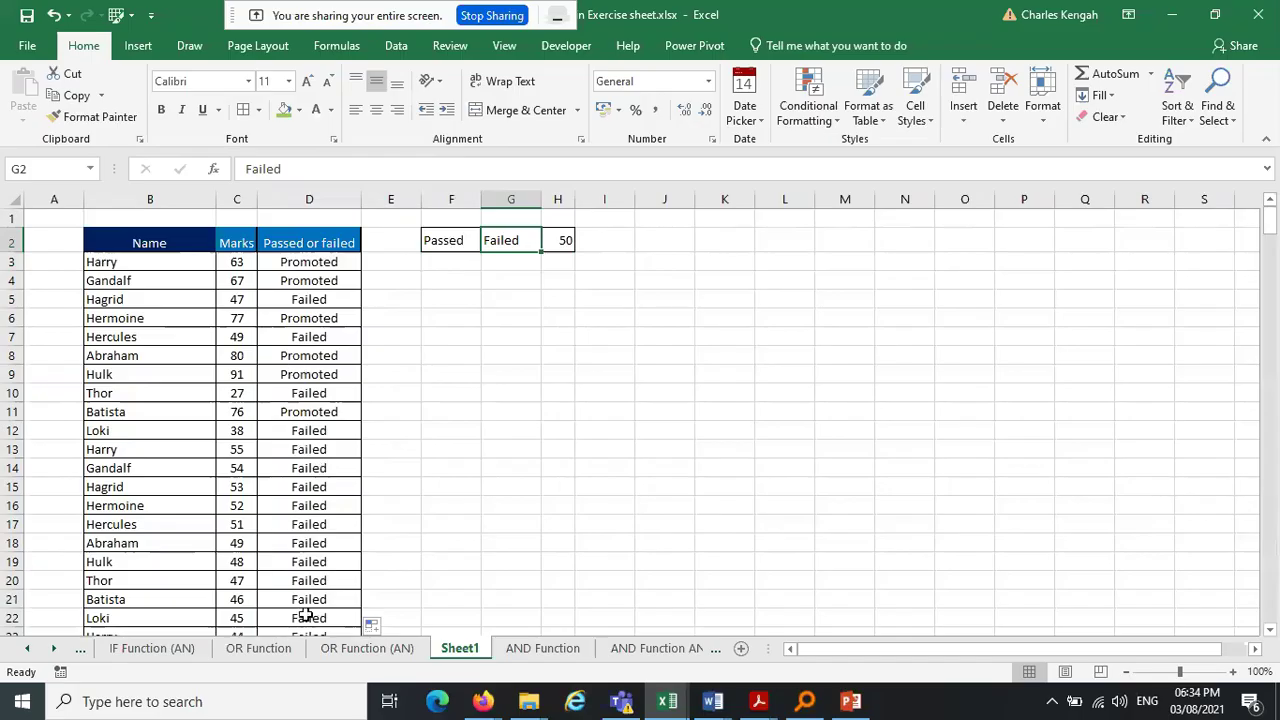
click(314, 264)
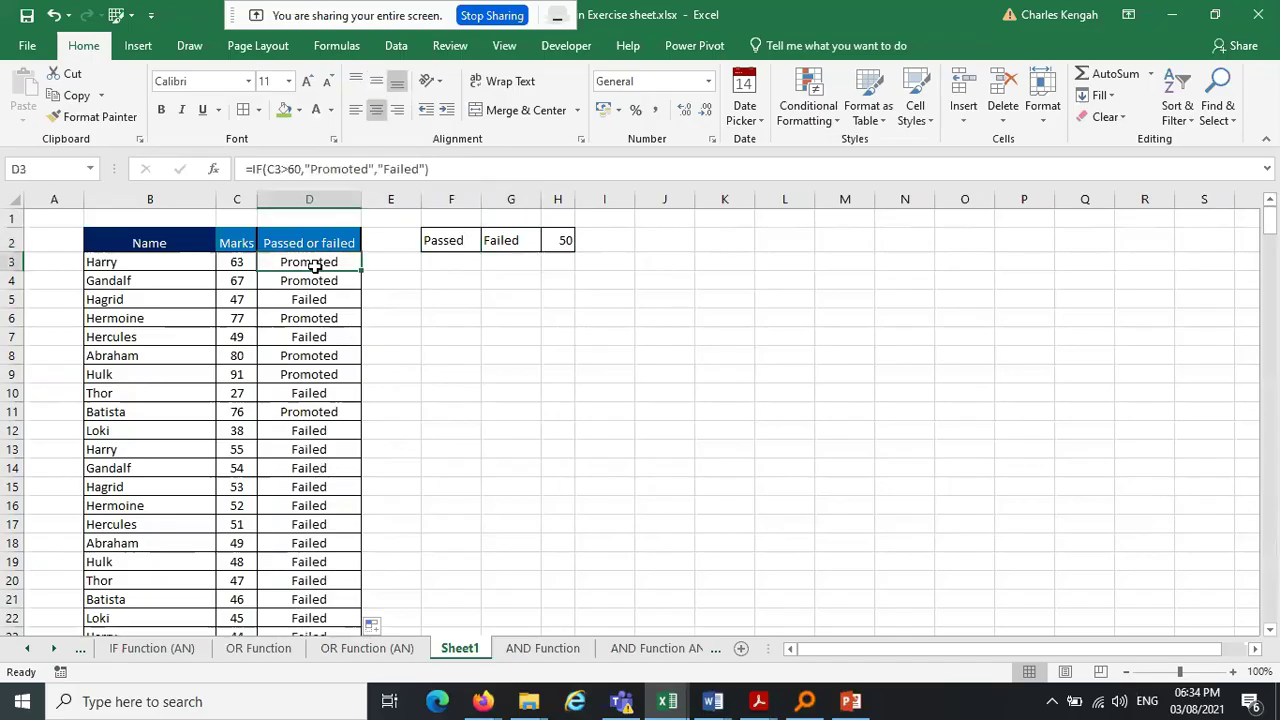
Insert a blank column at F and paste a copy of column D into column E
click(440, 199)
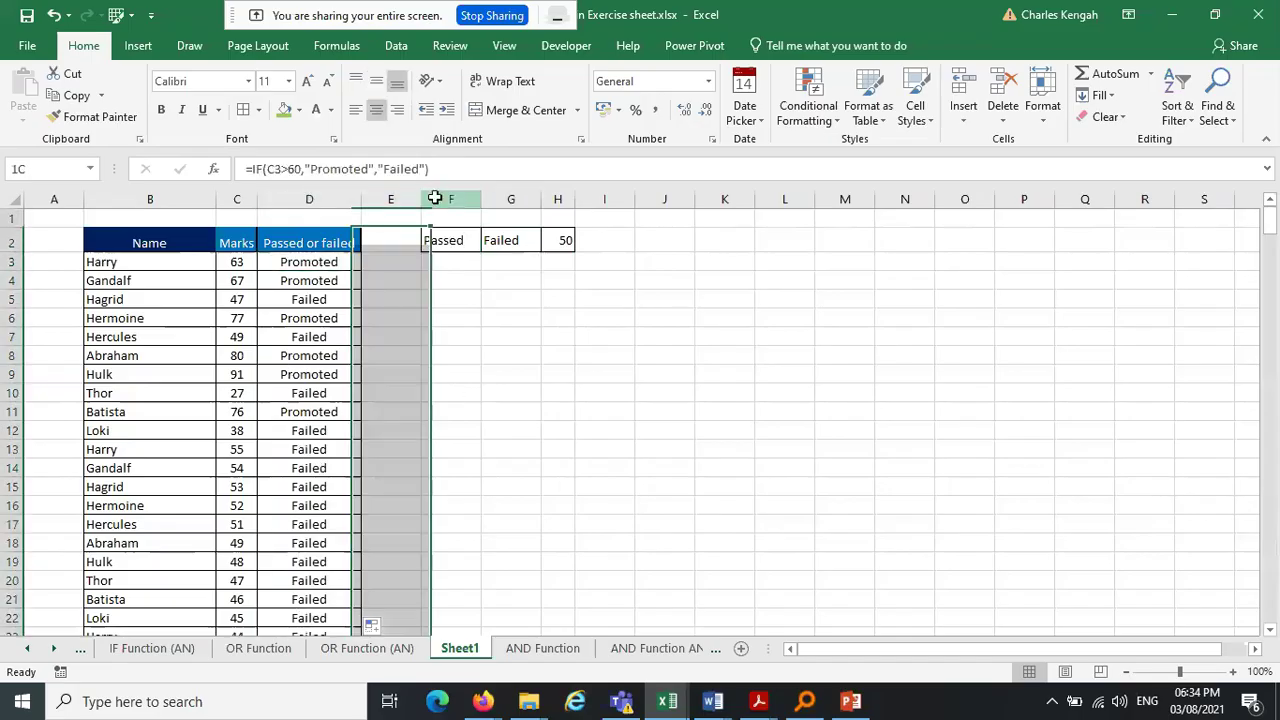
right_click(440, 199)
click(517, 334)
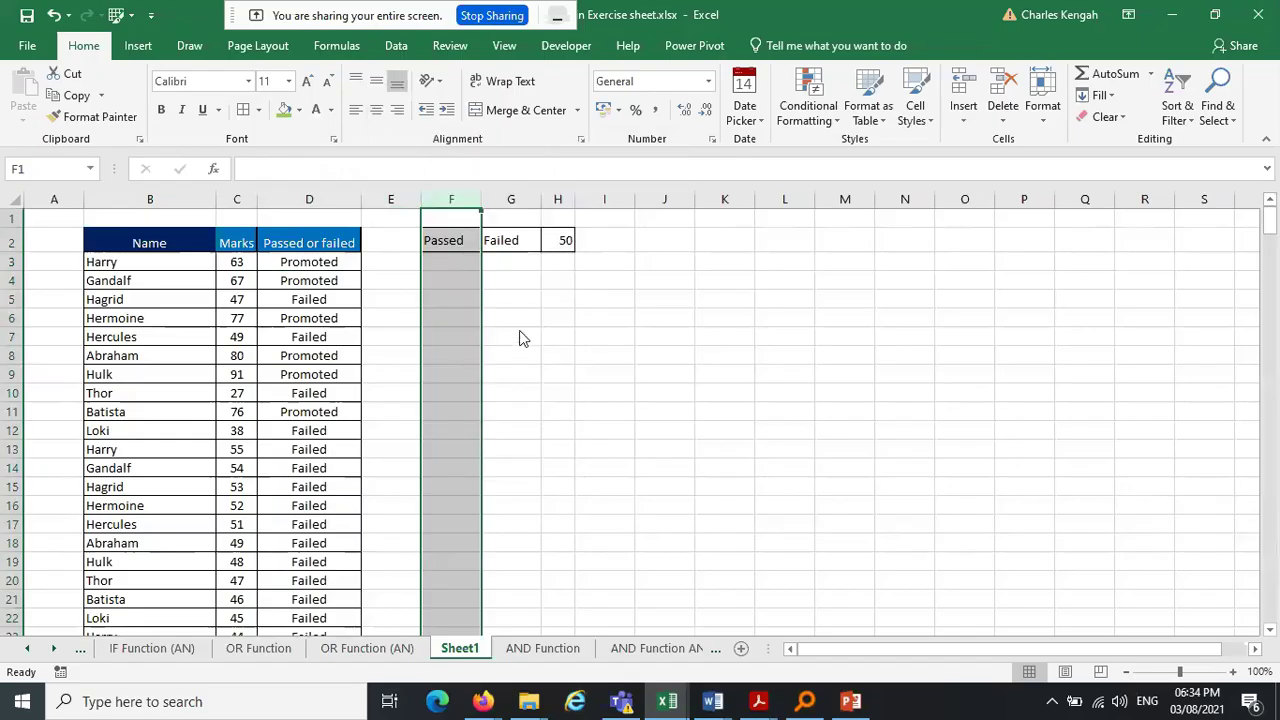
click(355, 199)
key(ctrl+c)
click(392, 199)
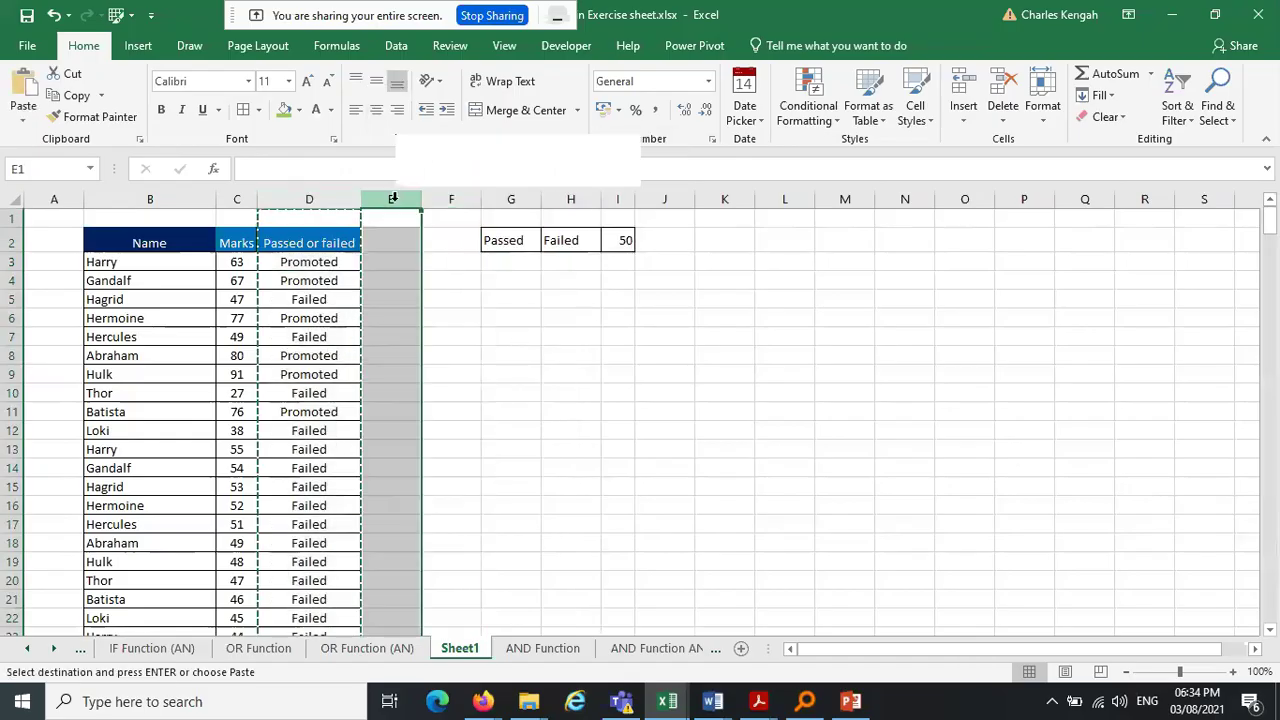
right_click(394, 200)
key(Escape)
key(ctrl+v)
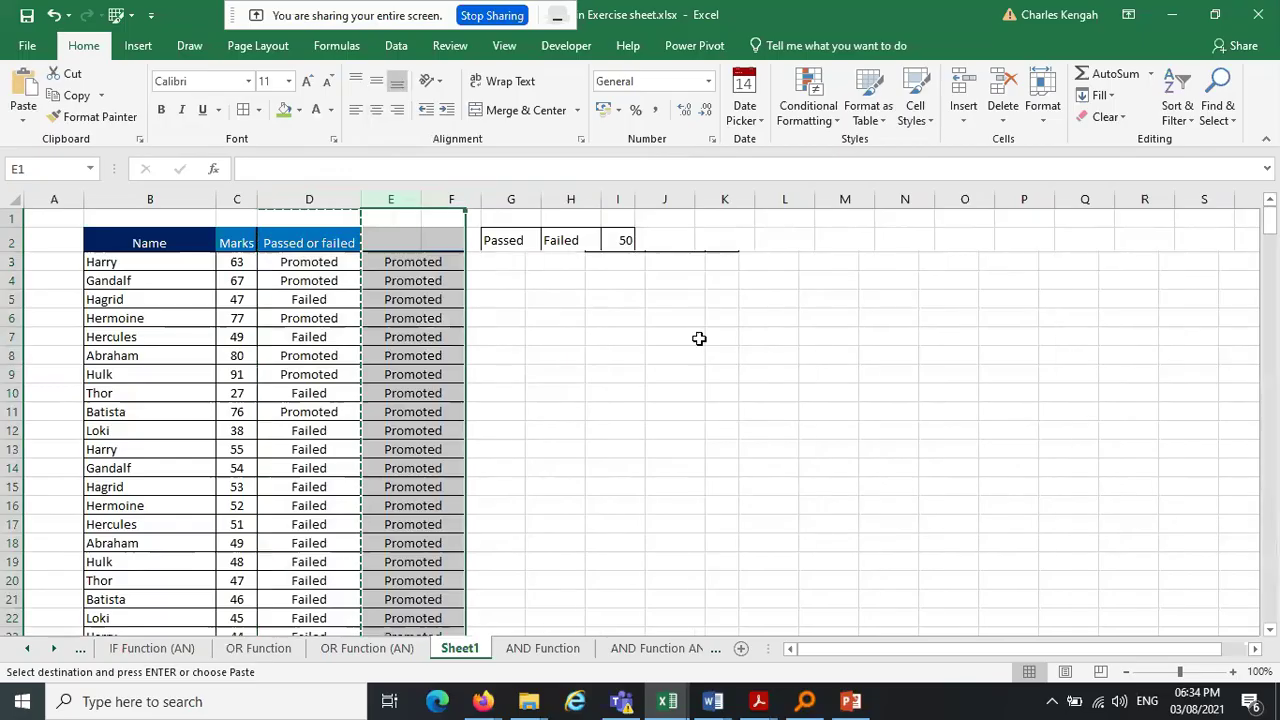
click(408, 243)
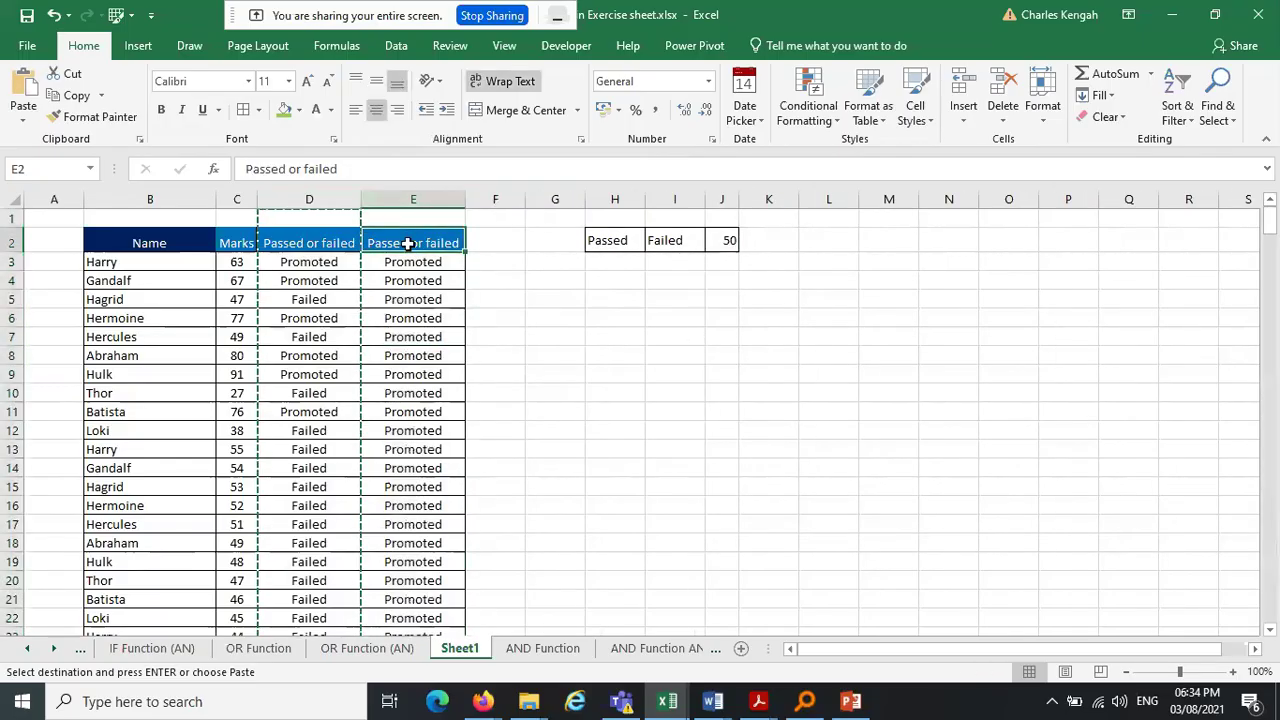
key(Escape)
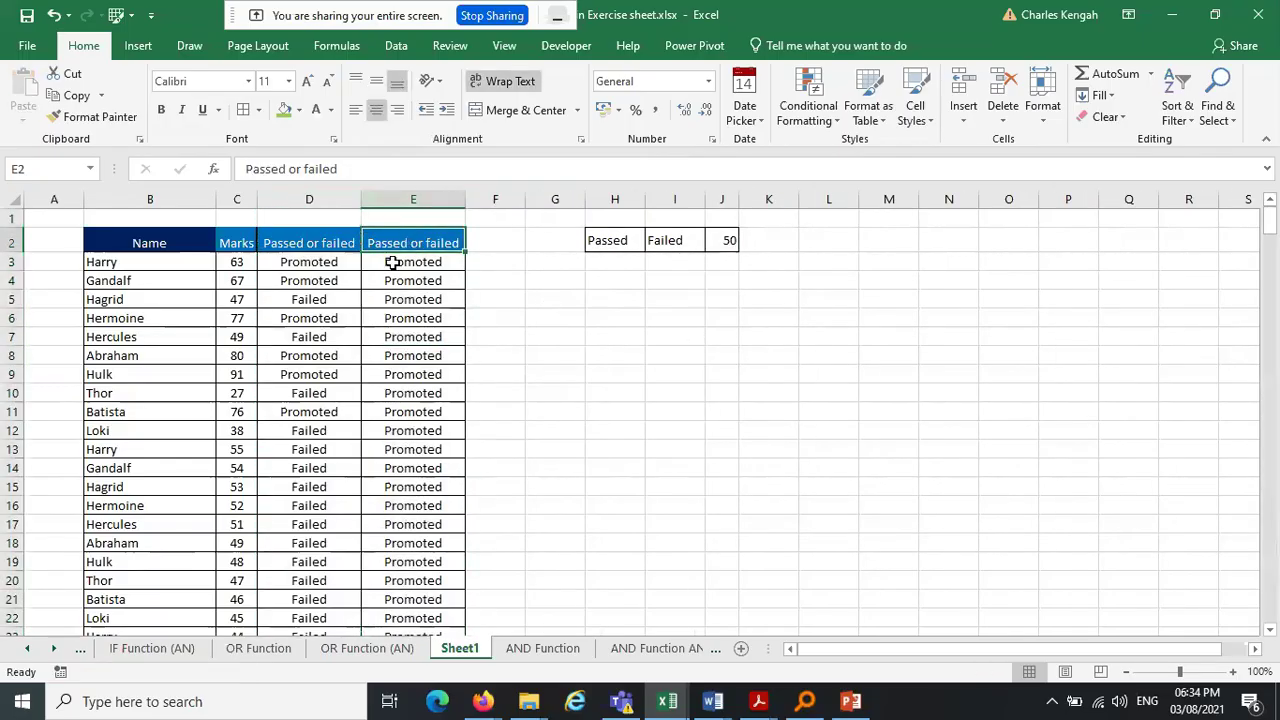
Inspect E3's copied formula =IF(D3>60,"Promoted","Failed") and compare it with D3
click(393, 260)
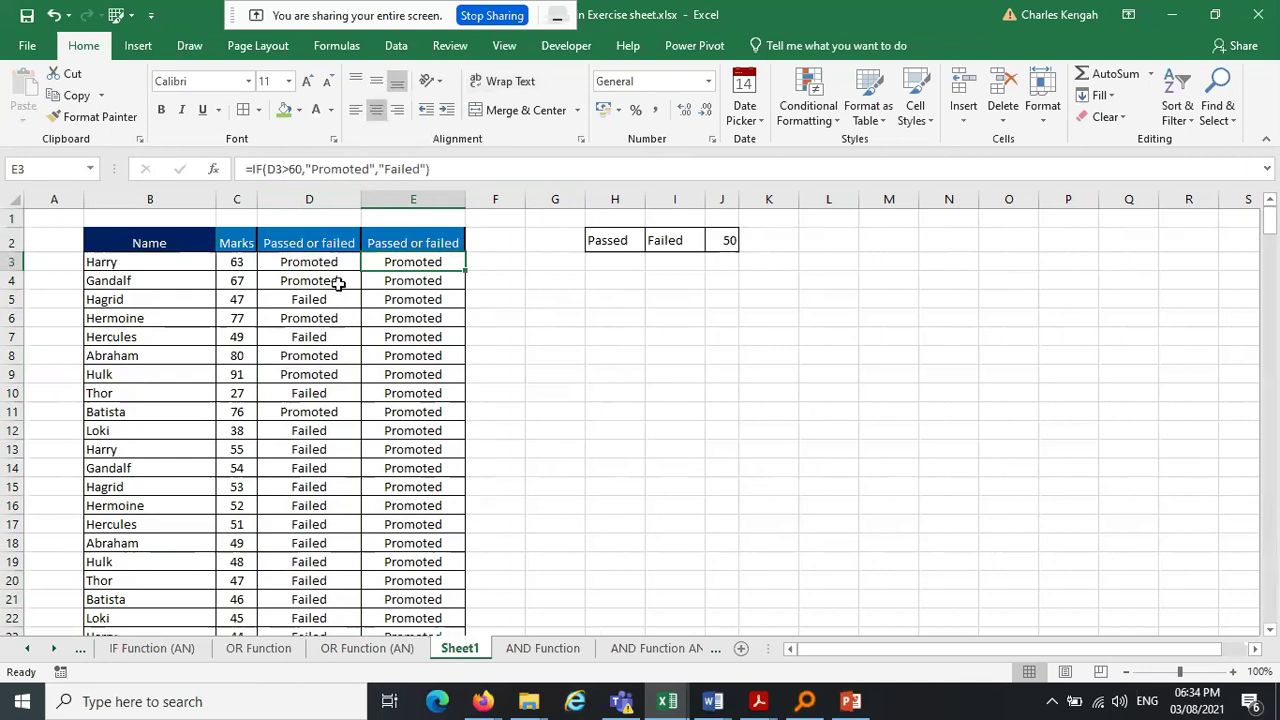
click(305, 171)
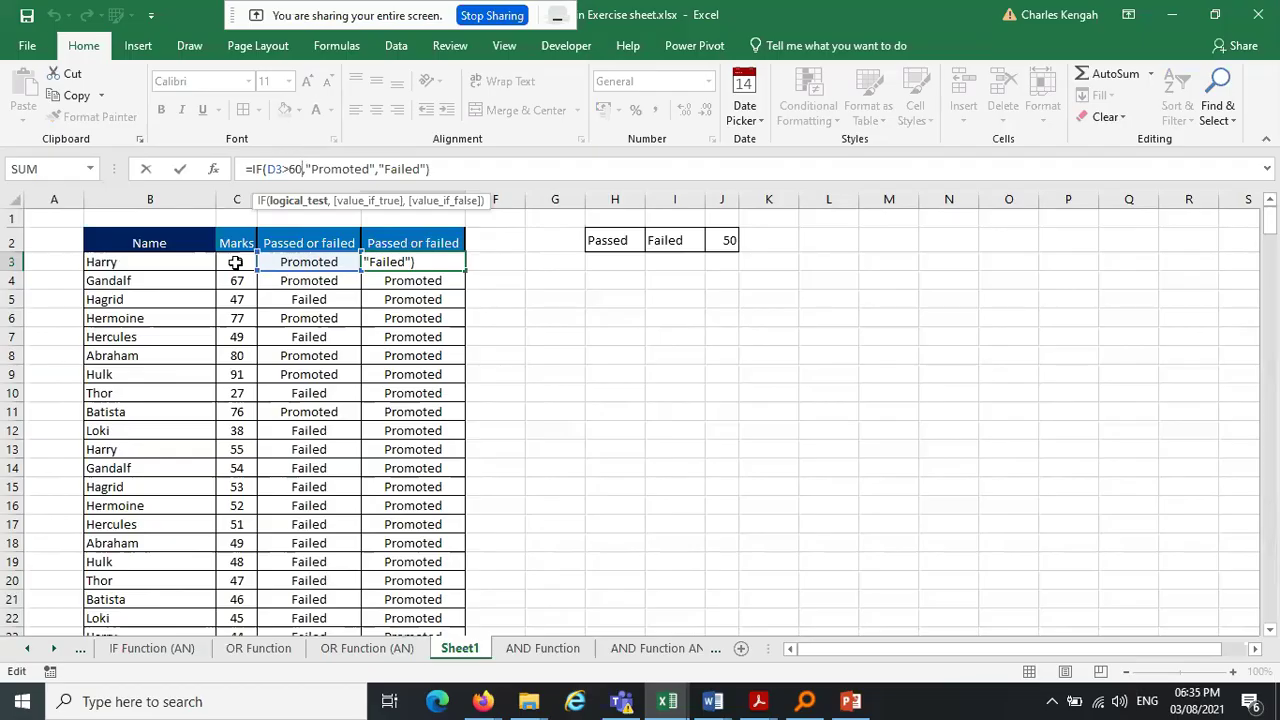
key(ctrl+Return)
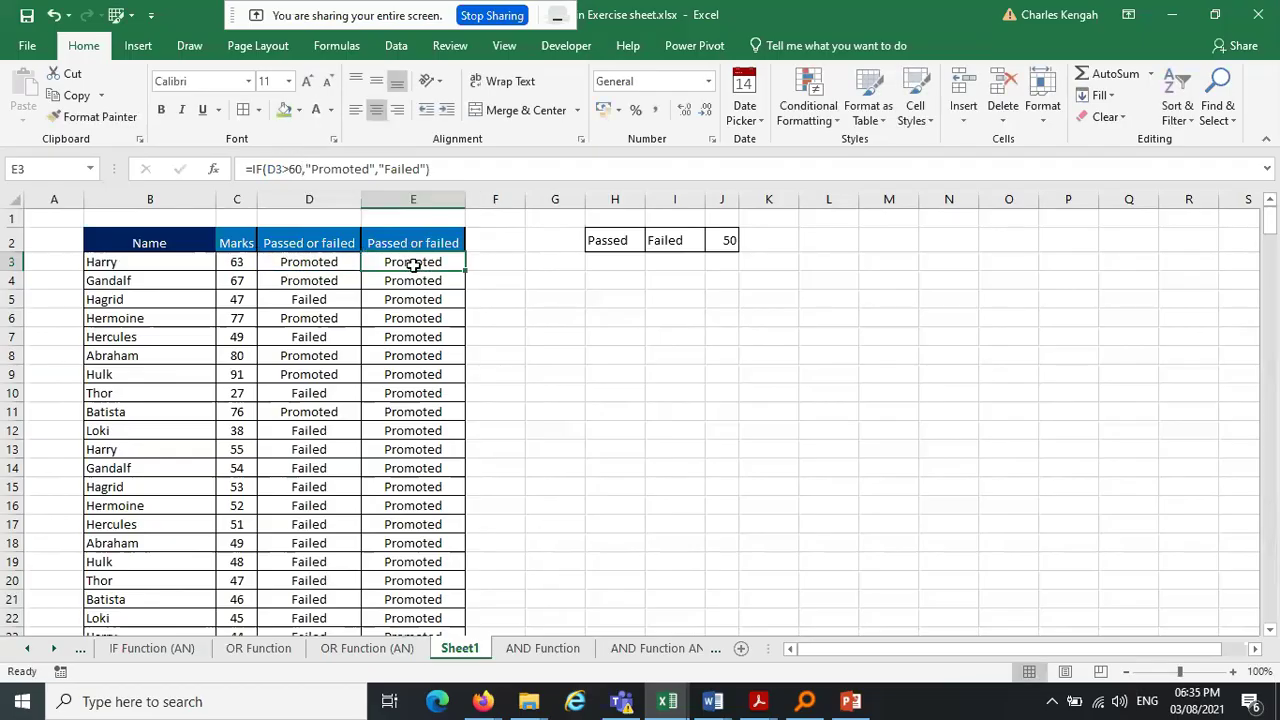
click(320, 262)
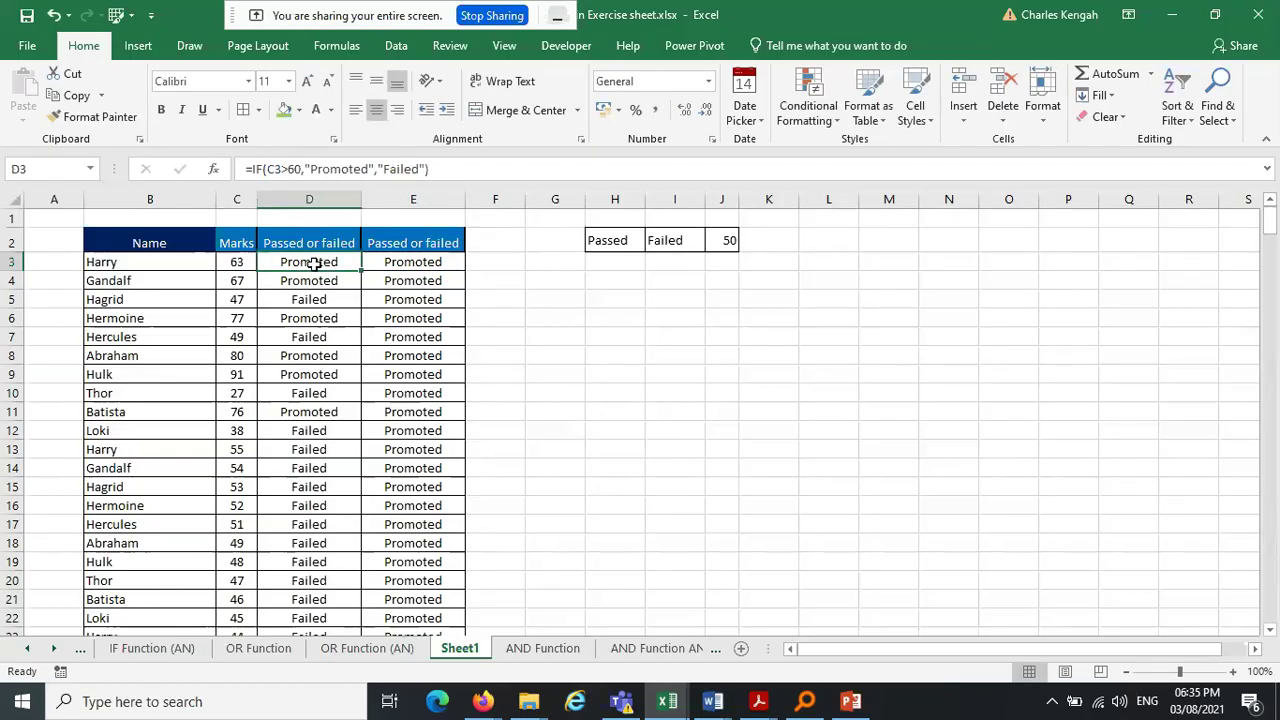
Inspect D3's formula to see it references C3
click(262, 168)
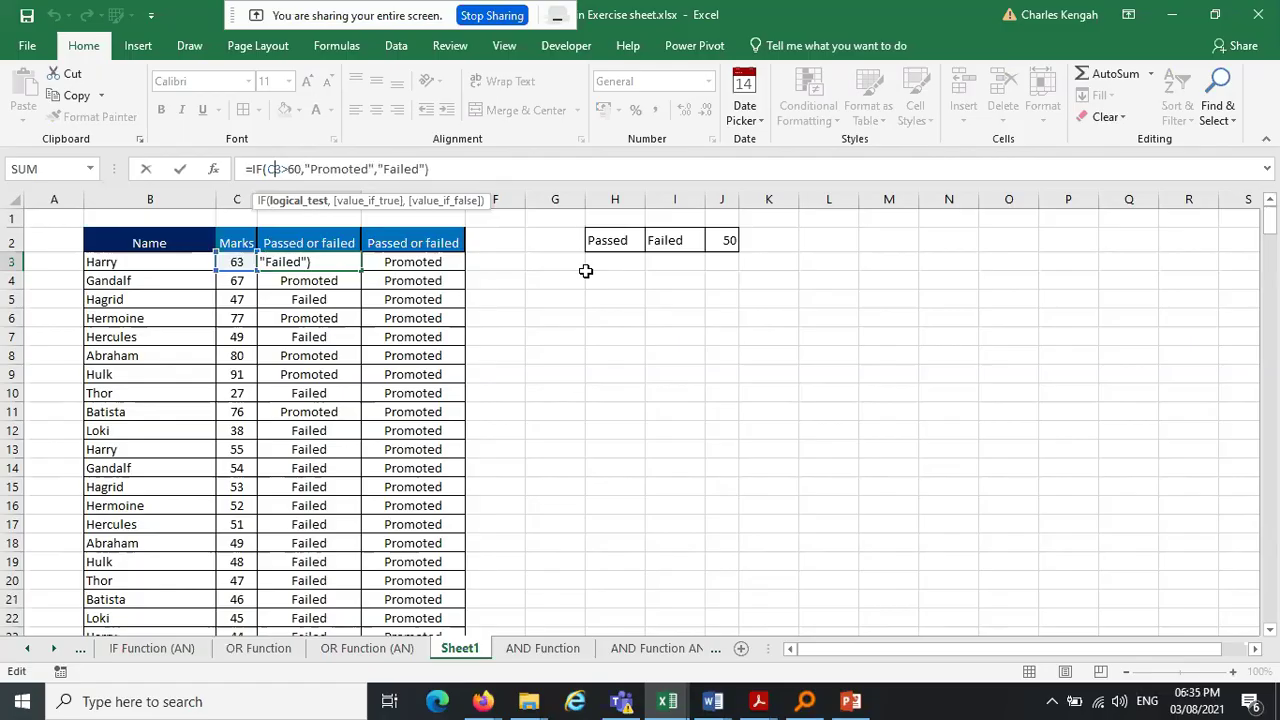
key(Escape)
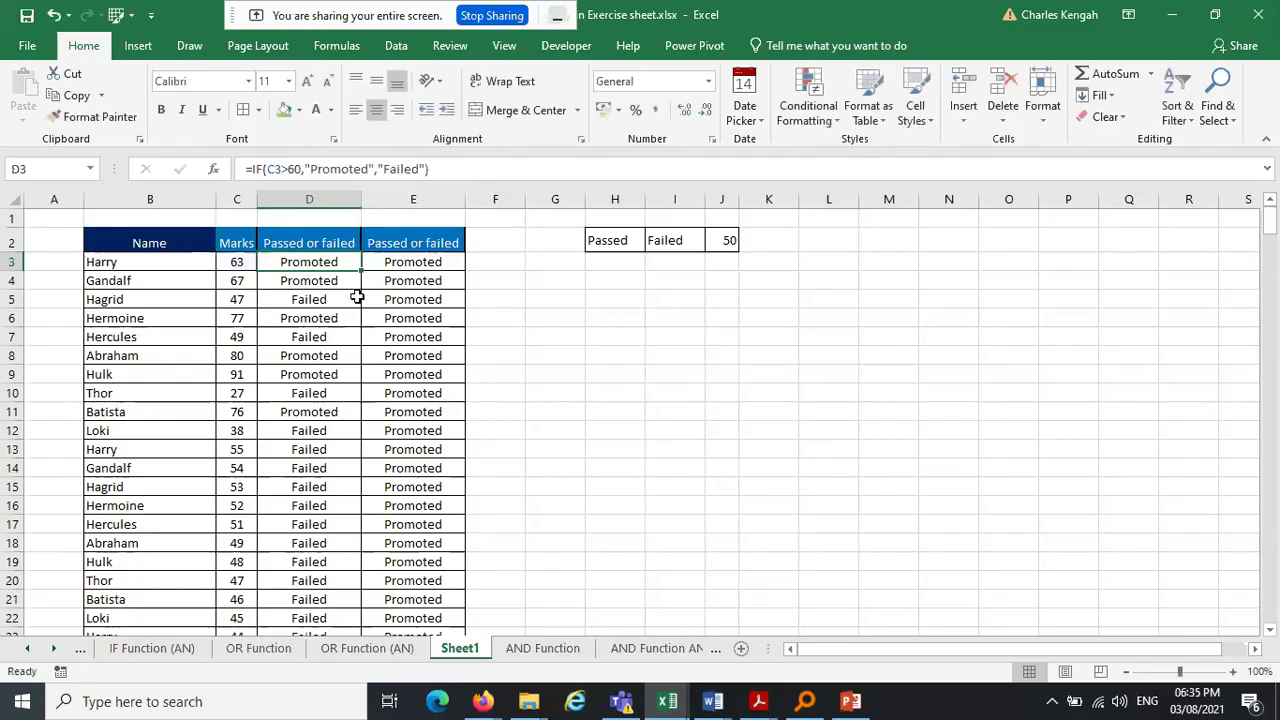
click(392, 262)
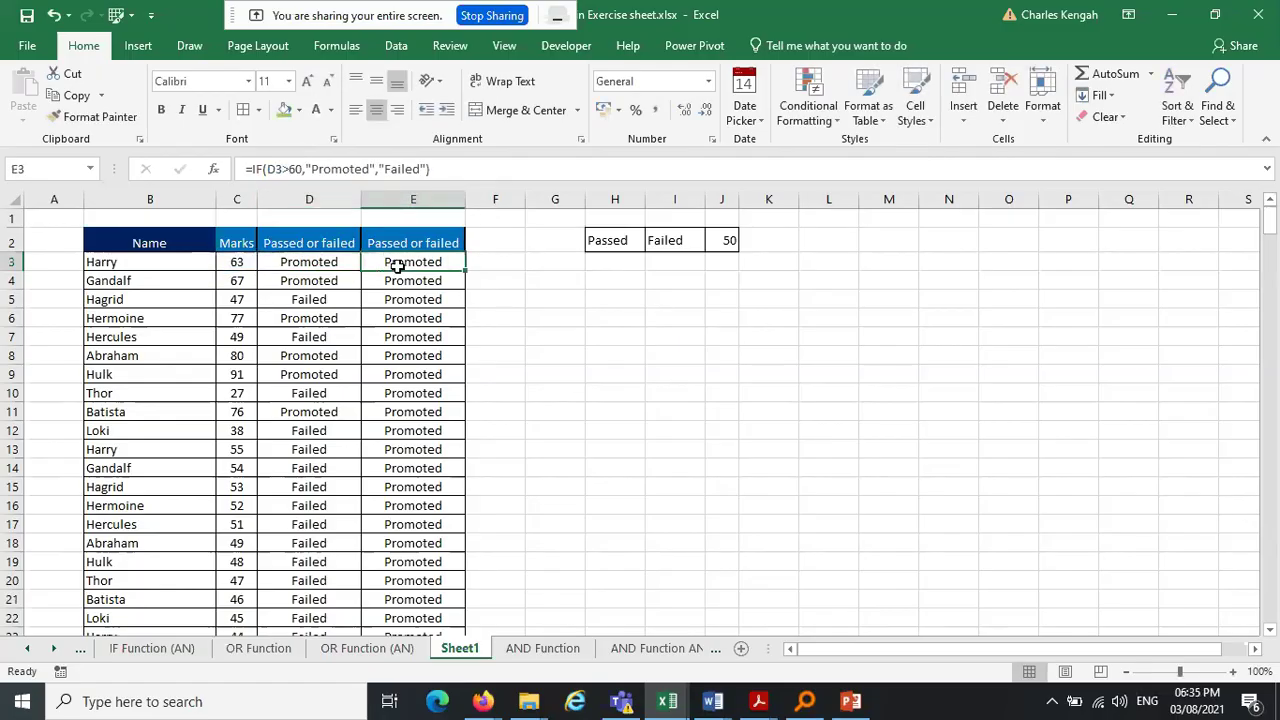
click(294, 260)
click(280, 169)
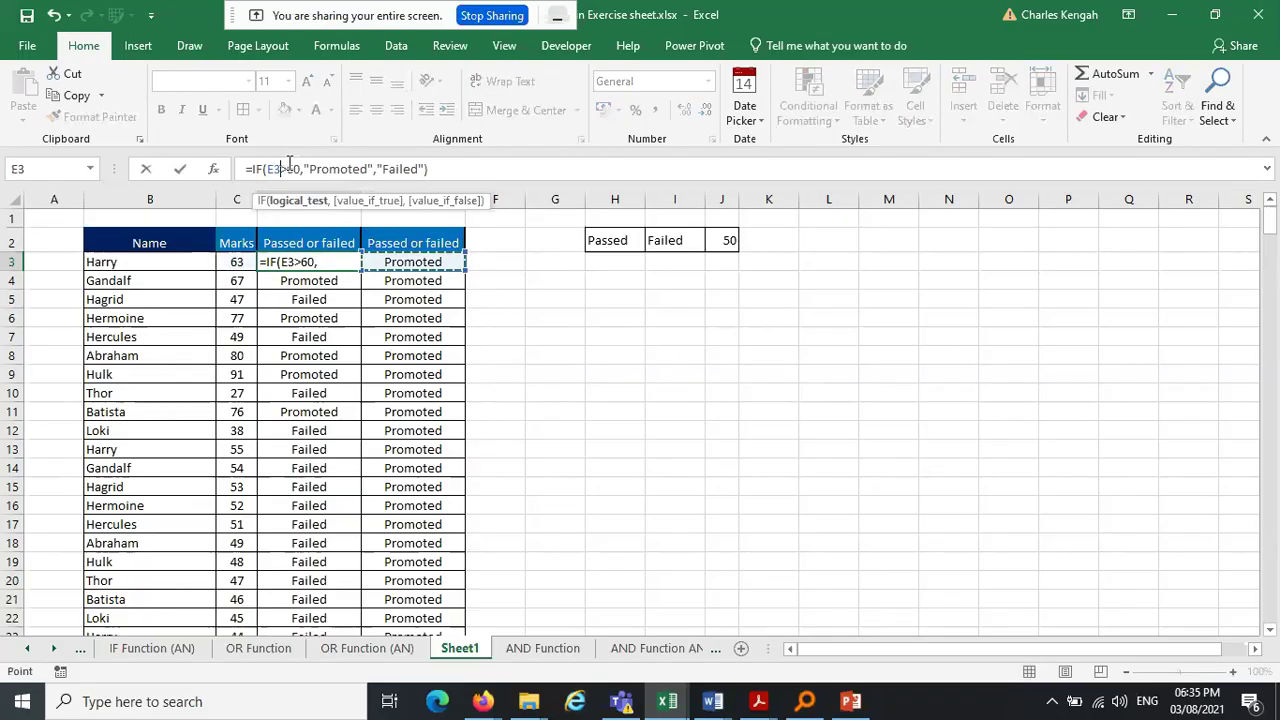
key(Escape)
Inspect E3's formula referencing D3, then reopen D3's formula for editing
click(428, 261)
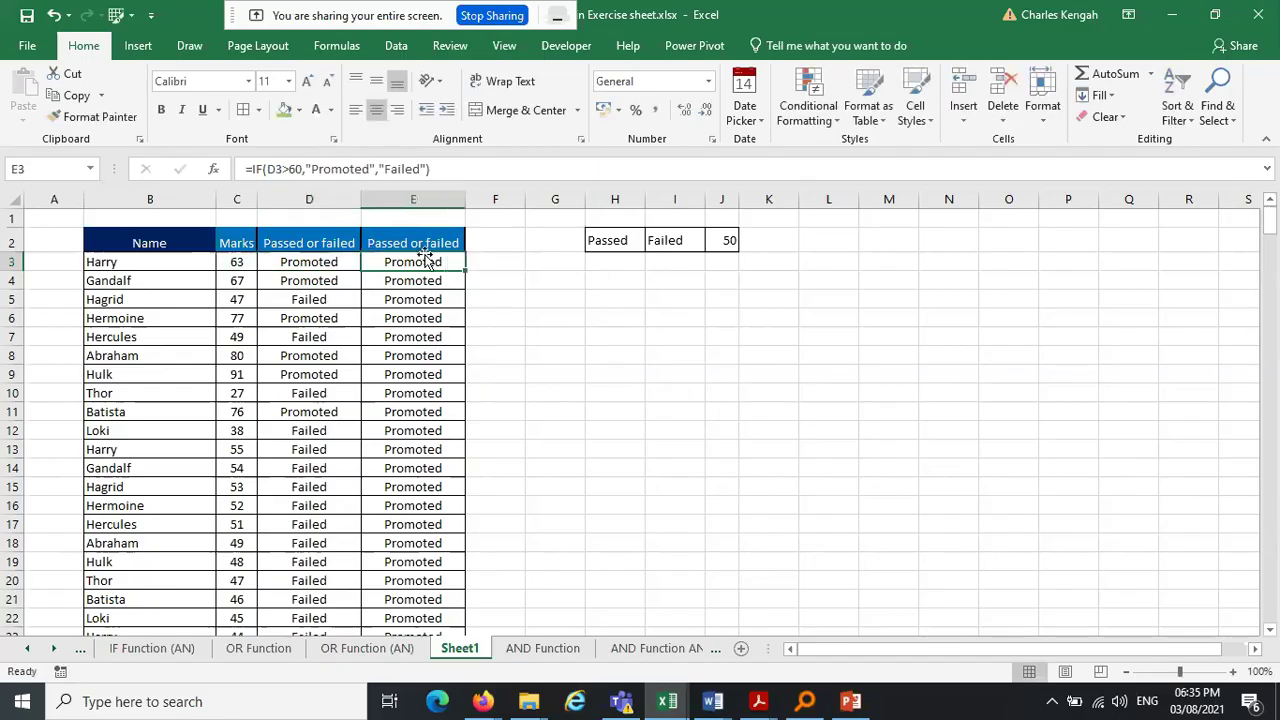
click(262, 169)
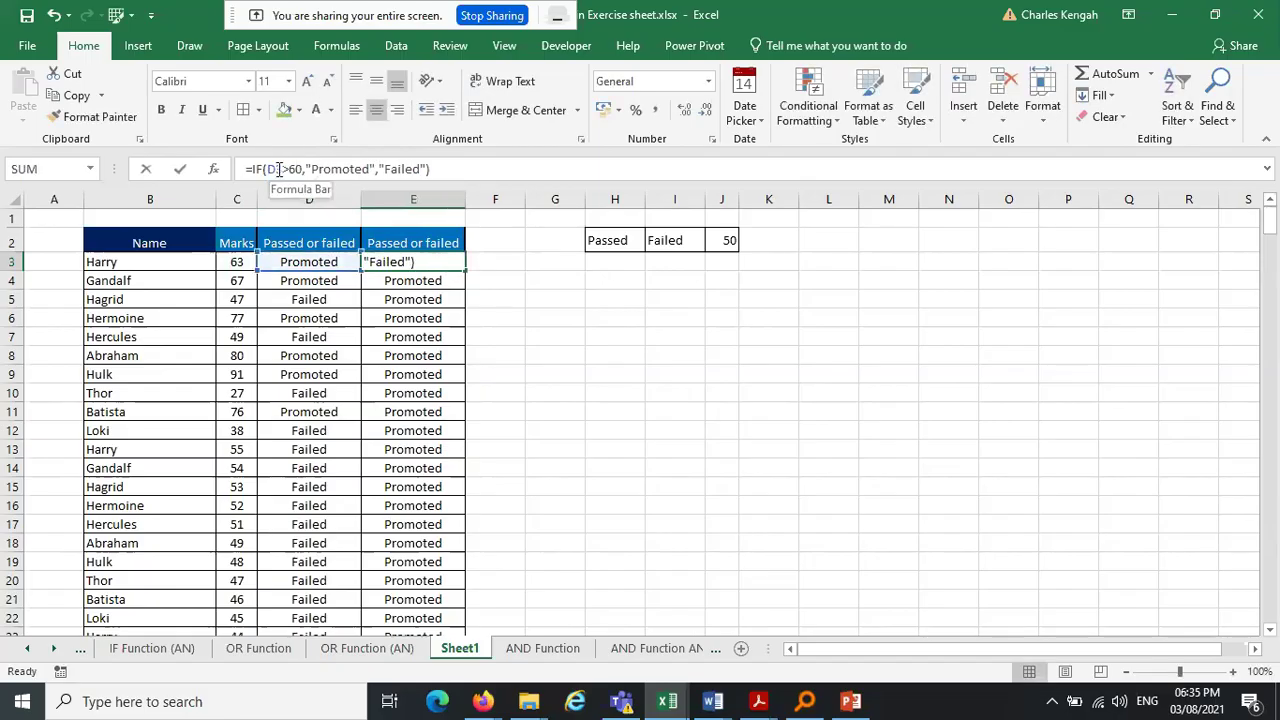
click(648, 323)
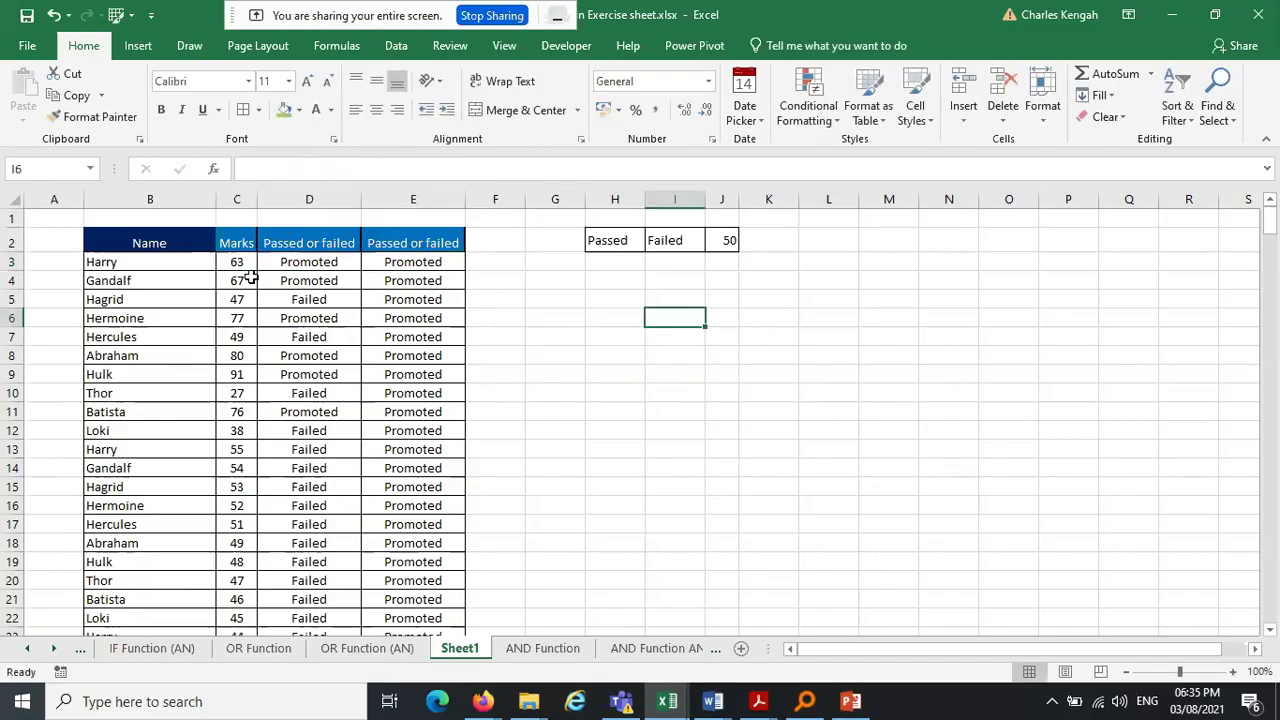
click(316, 261)
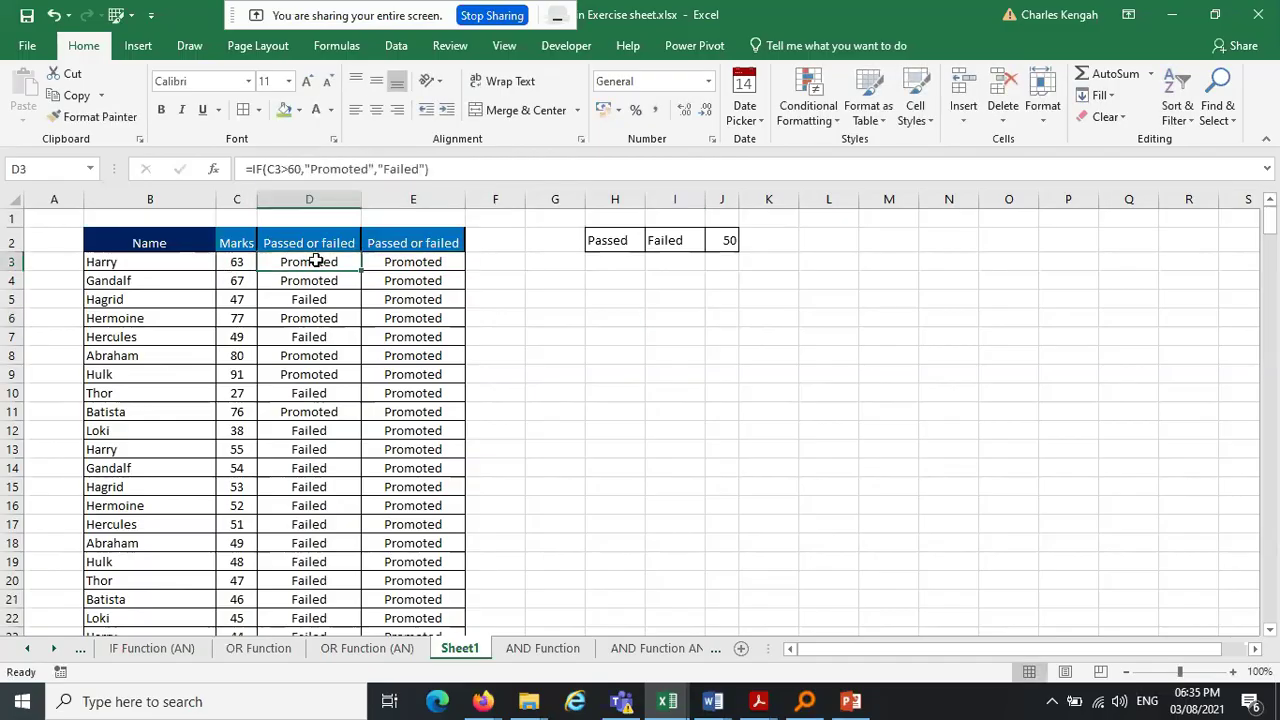
click(278, 170)
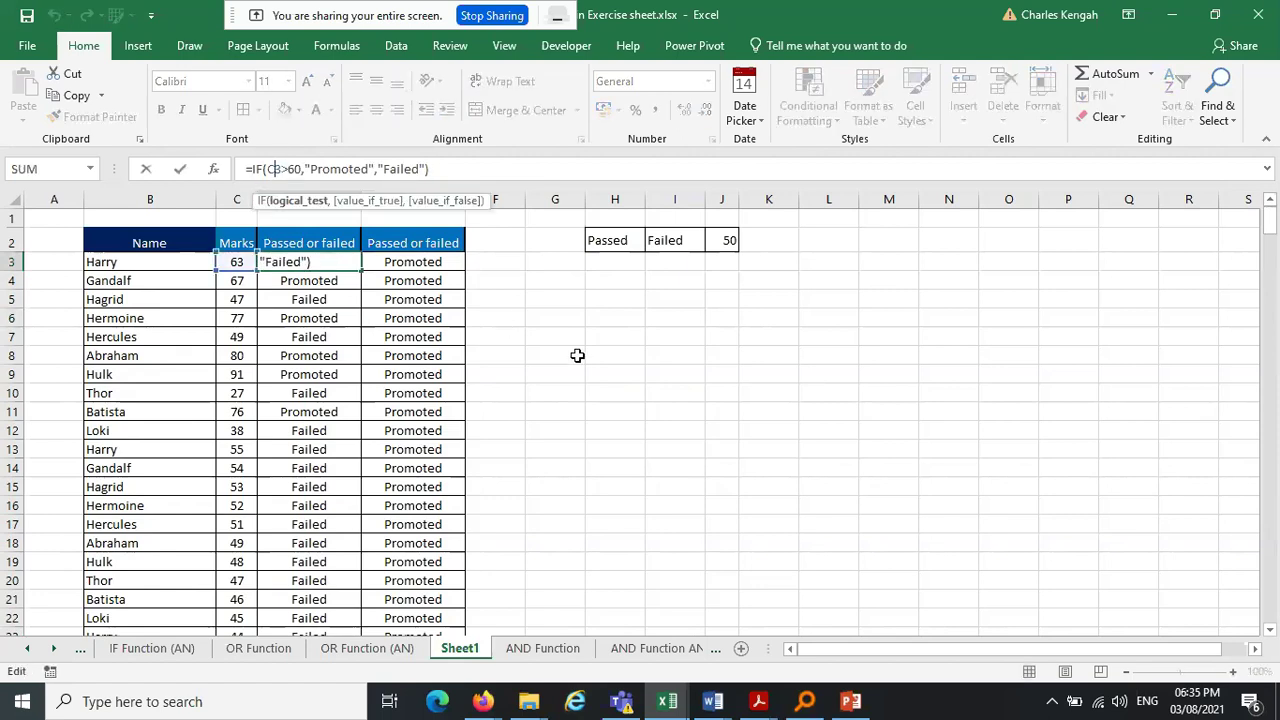
Cycle the C3 reference with F4 to $C3, giving =IF($C3>60,"Promoted","Failed")
key(F4)
key(F4)
key(F4)
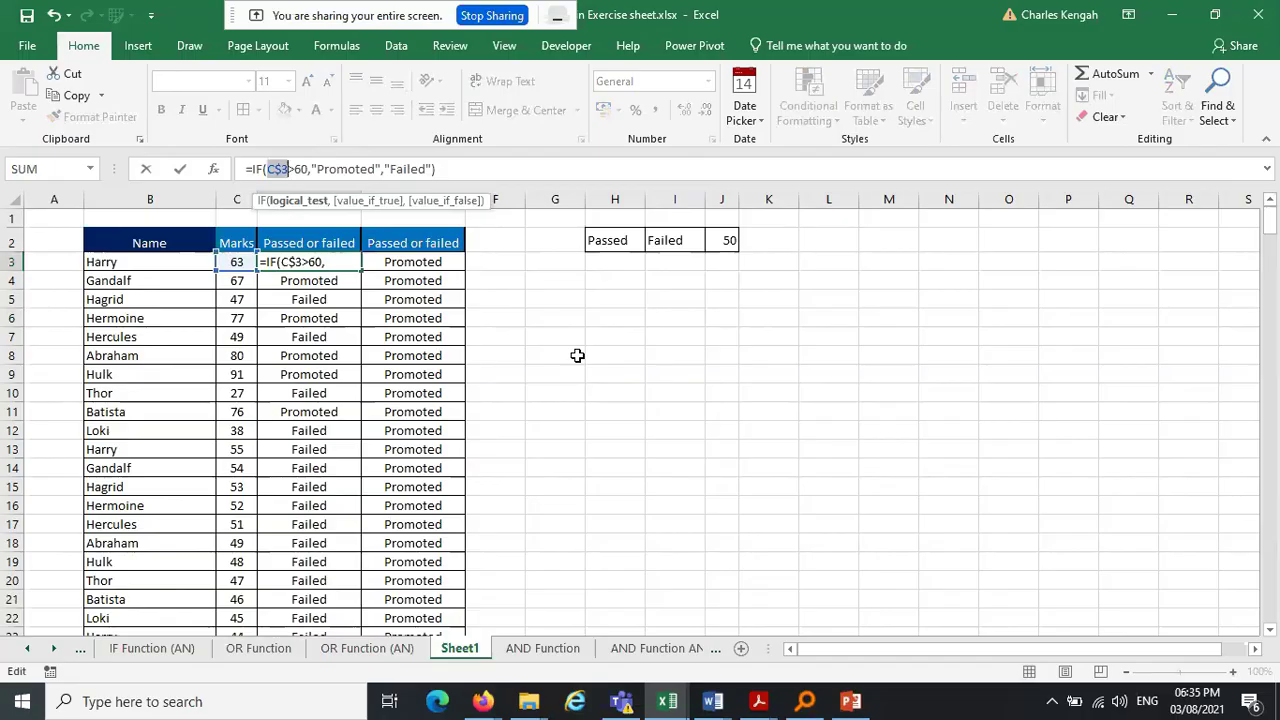
key(F4)
key(F4)
key(F4)
key(F4)
key(F4)
key(F4)
key(F4)
key(F4)
key(F4)
key(F4)
key(F4)
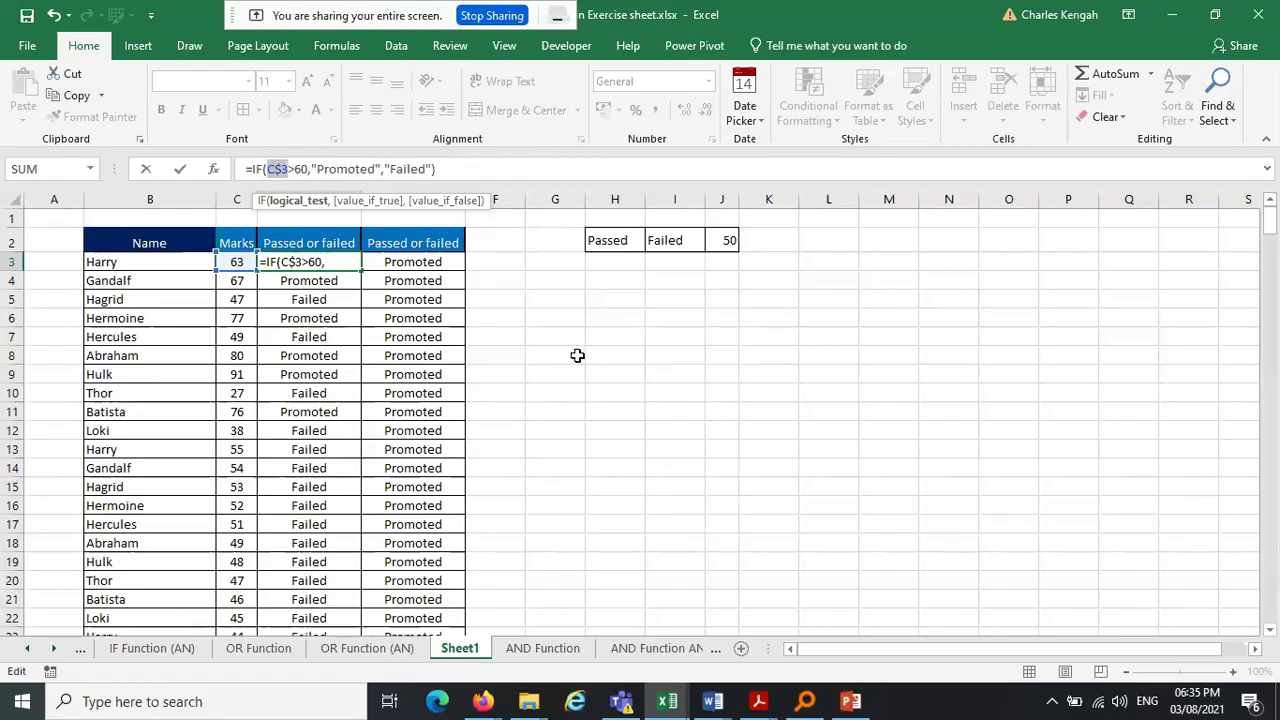
key(F4)
key(F4)
key(F4)
key(F4)
key(Return)
Fill D3's $C3-locked formula down column D and check D3 to D5
click(343, 262)
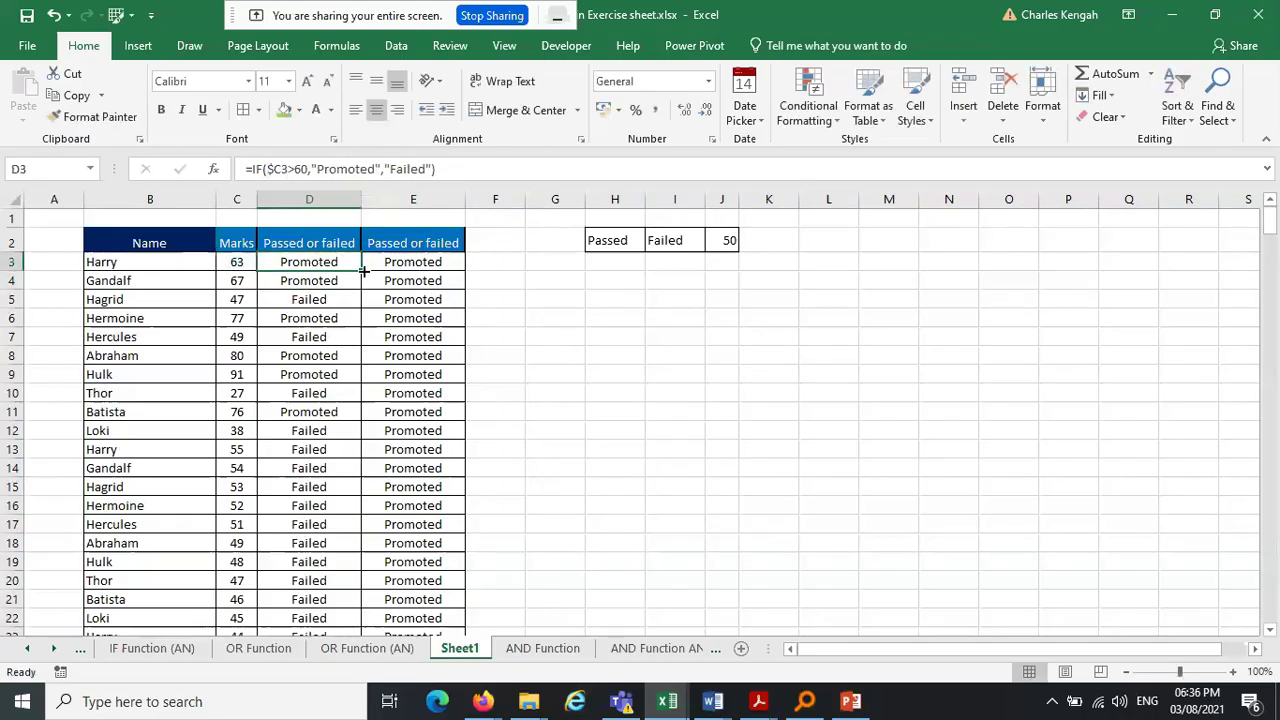
double_click(363, 270)
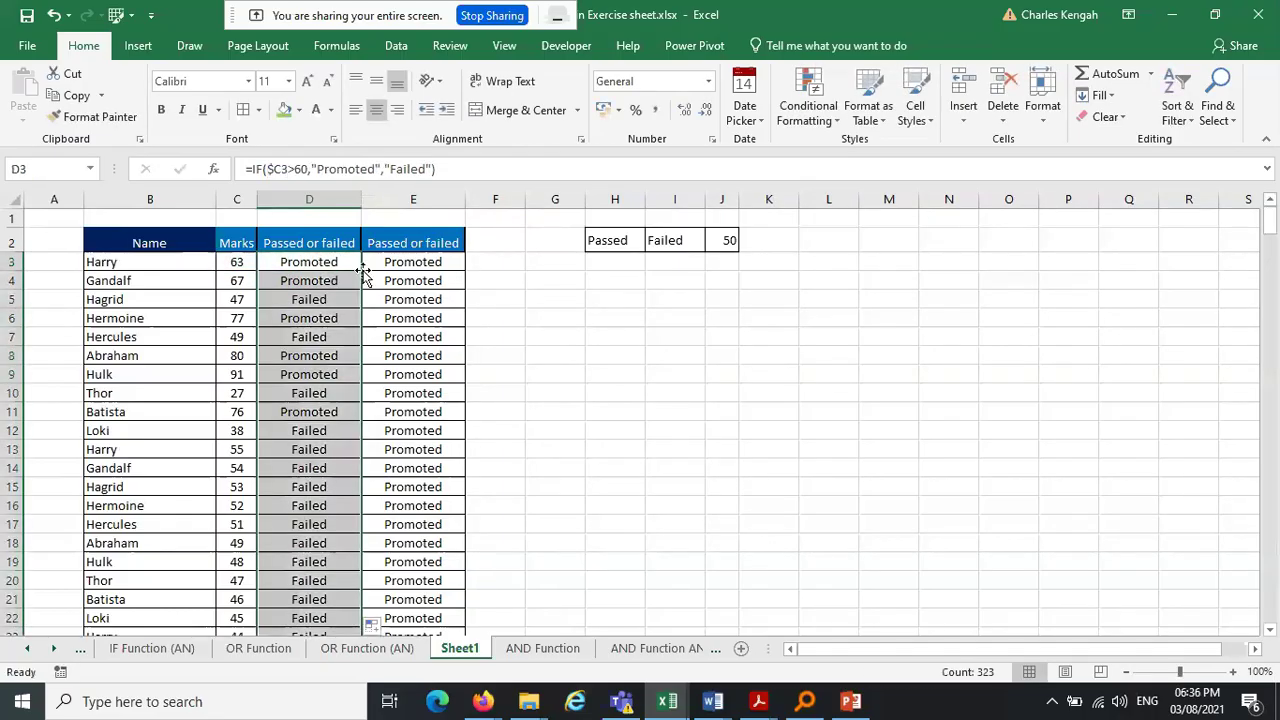
drag(313, 281, 309, 337)
click(313, 281)
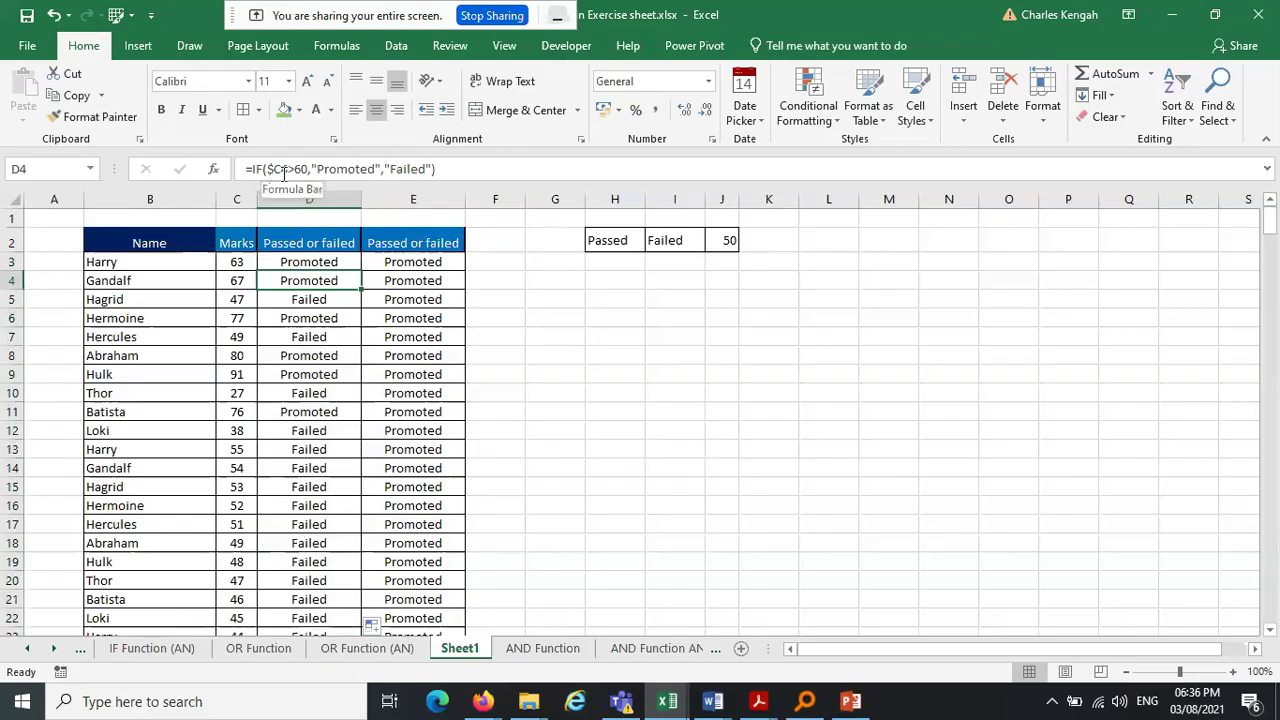
click(324, 260)
click(322, 282)
click(321, 297)
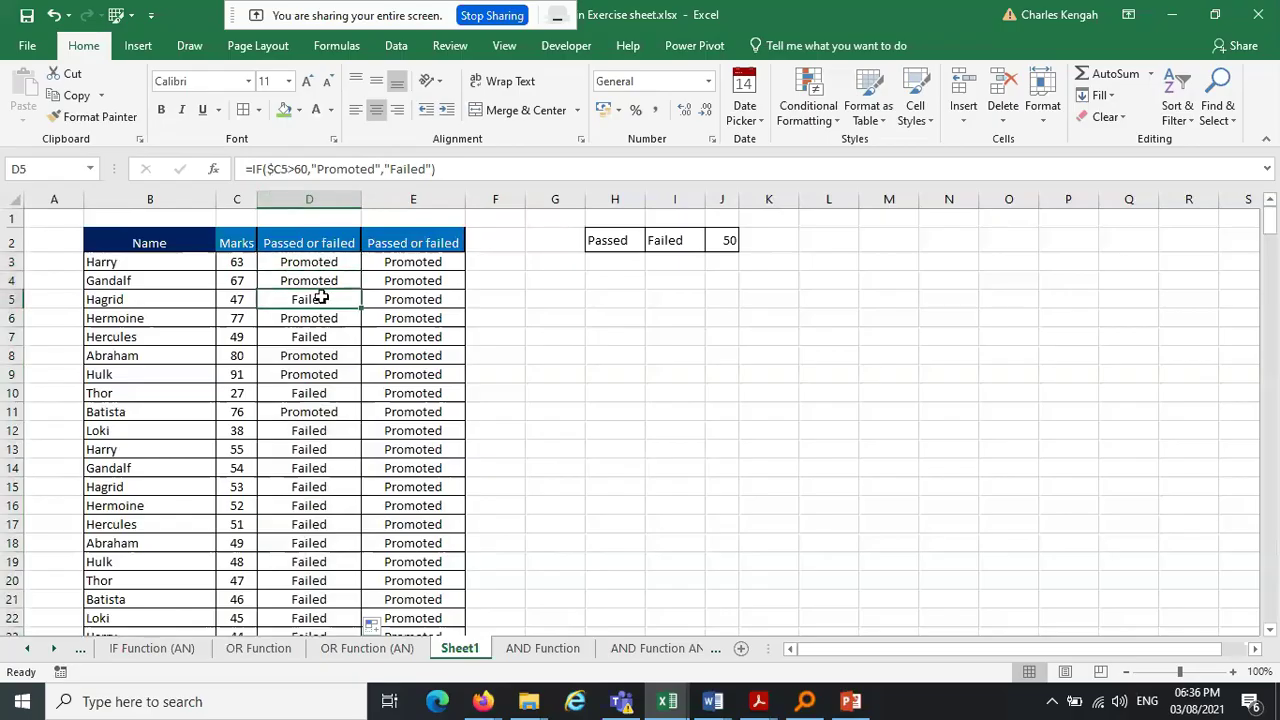
click(334, 263)
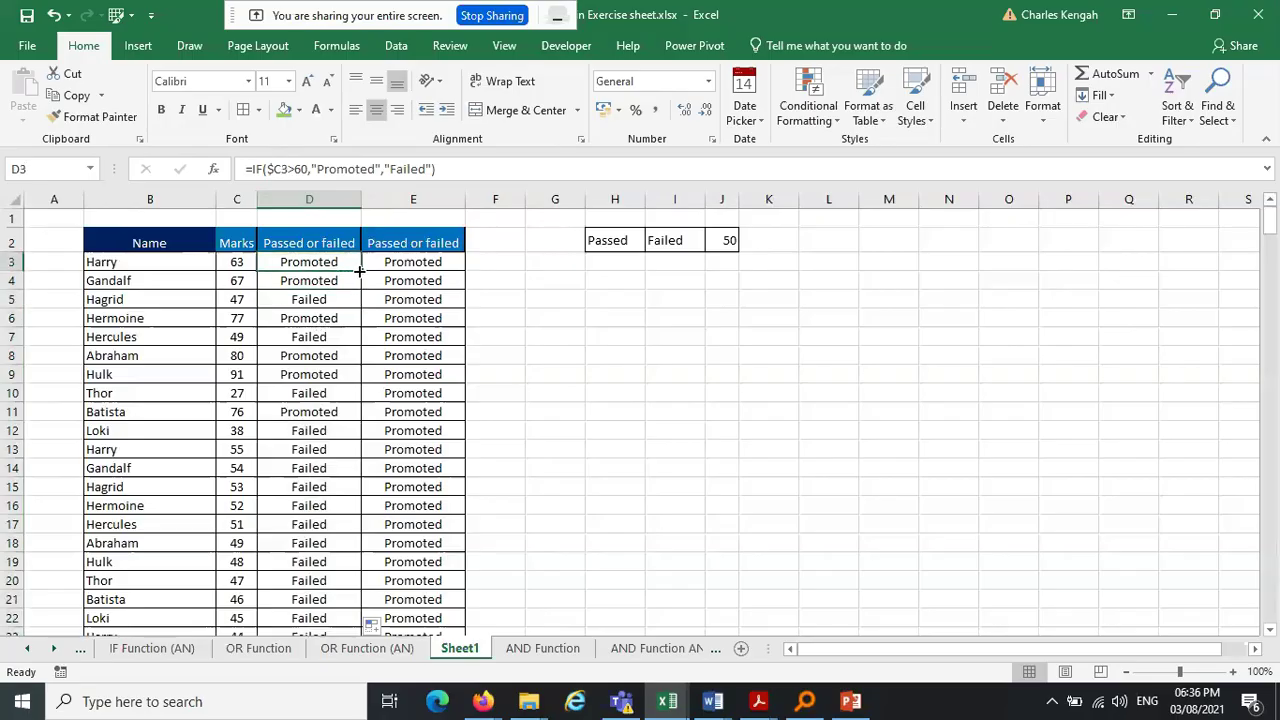
Copy D3's formula into E3, adjust its reference, and fill column E down
drag(359, 270, 477, 271)
click(438, 262)
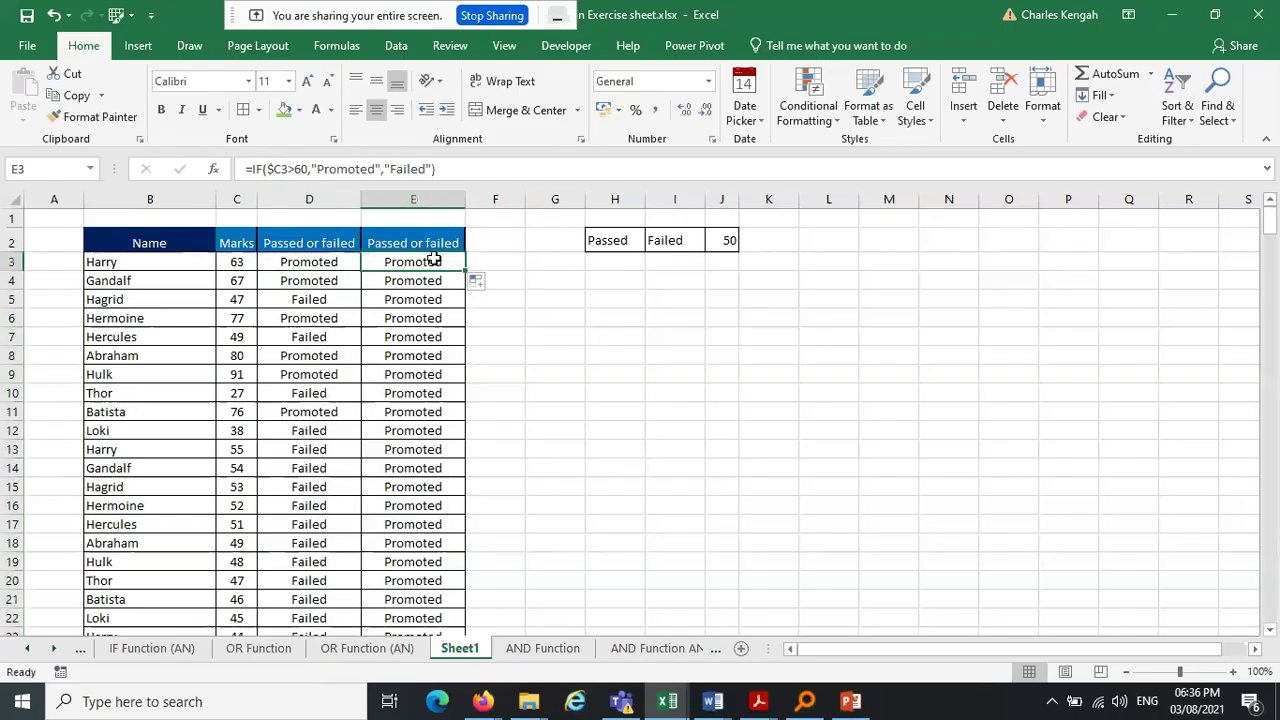
click(281, 170)
drag(282, 170, 277, 169)
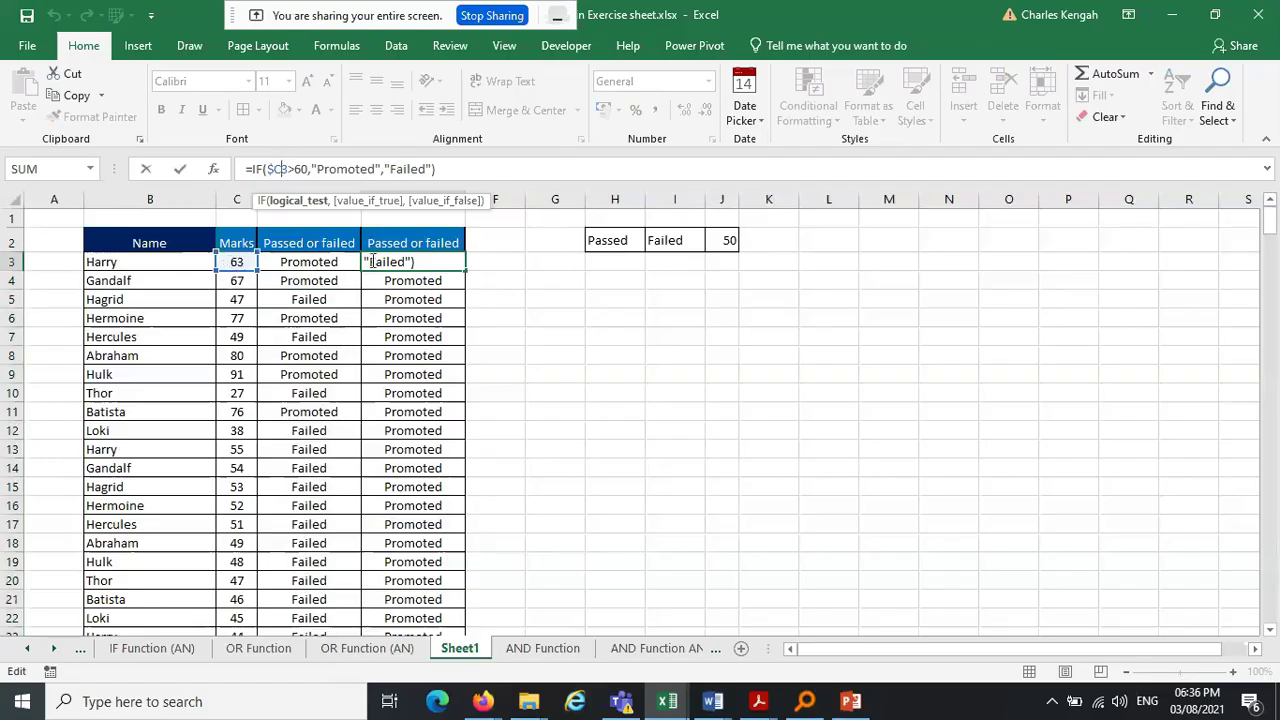
key(ctrl+Return)
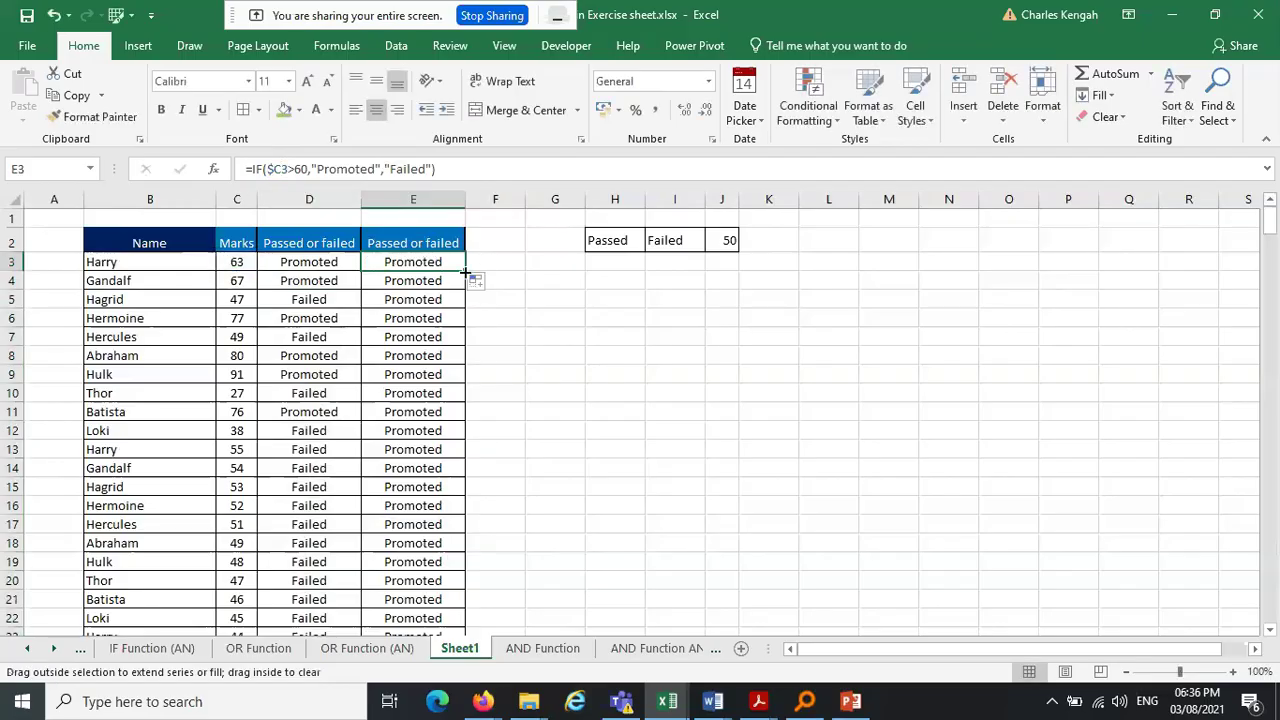
double_click(465, 272)
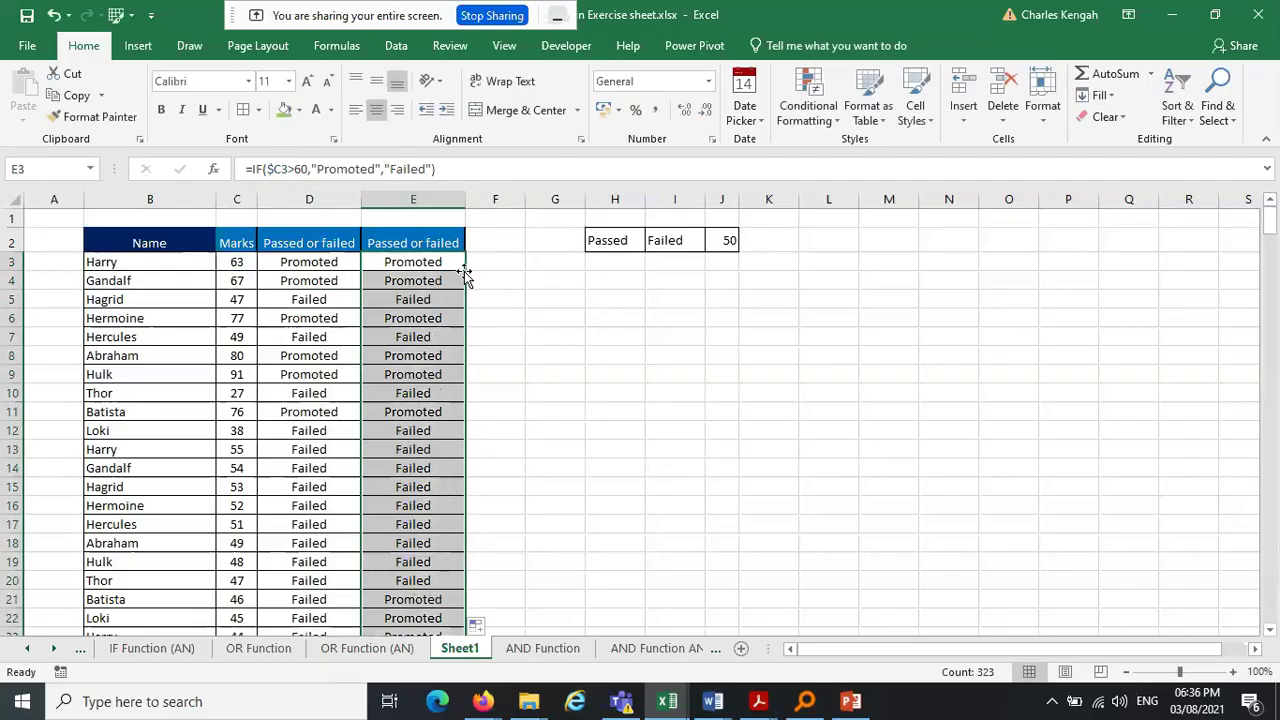
Inspect the IF formulas in E4–E6 and D3–D4, leaving D4's $C reference unchanged
click(399, 268)
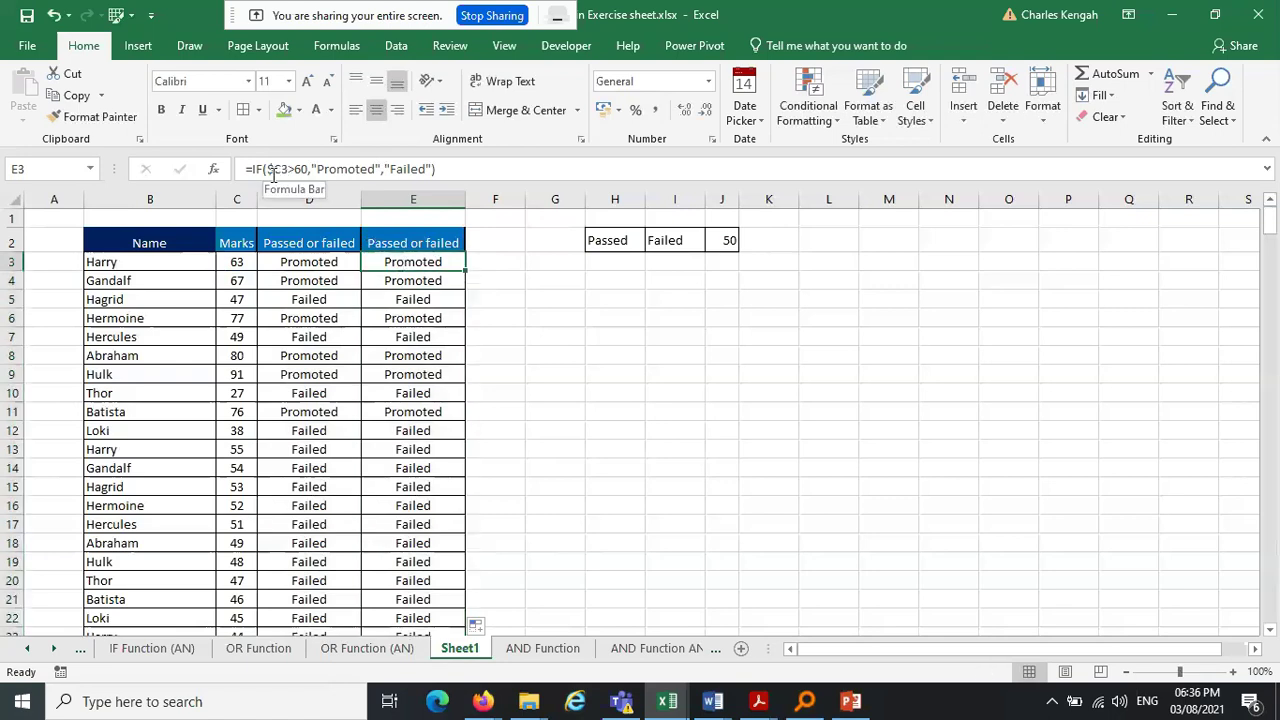
click(410, 283)
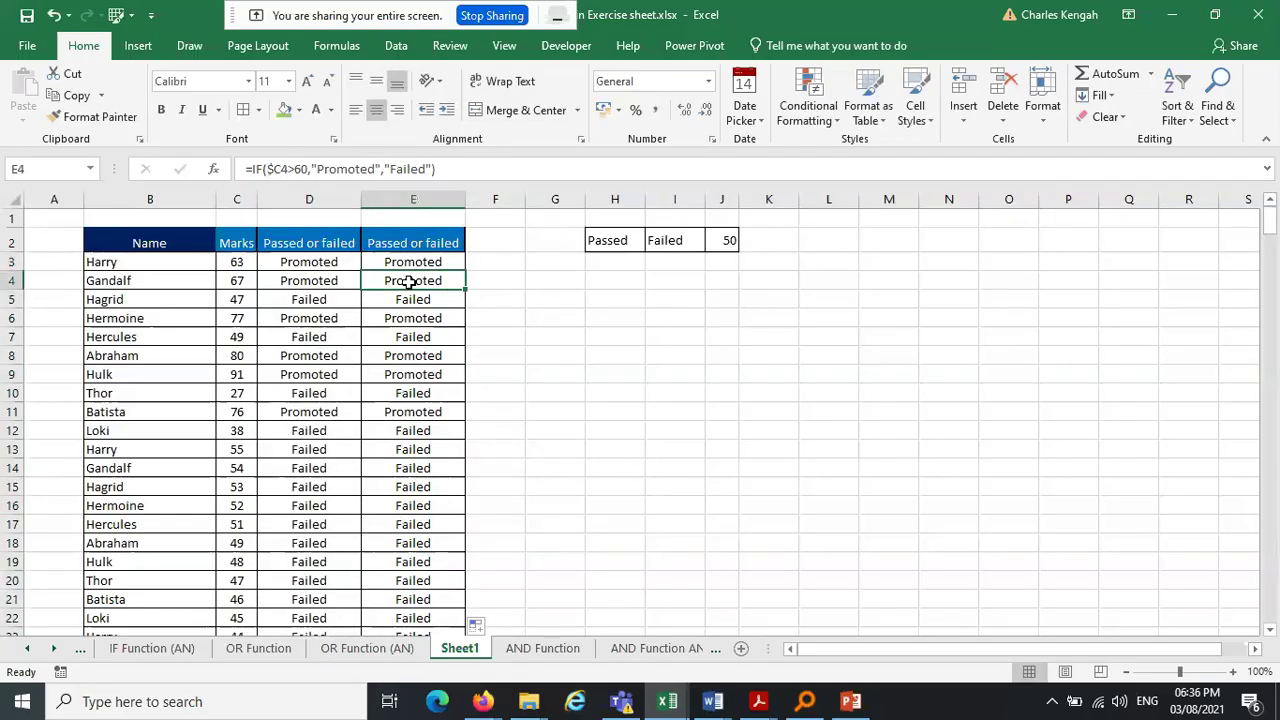
click(416, 299)
click(418, 318)
click(331, 263)
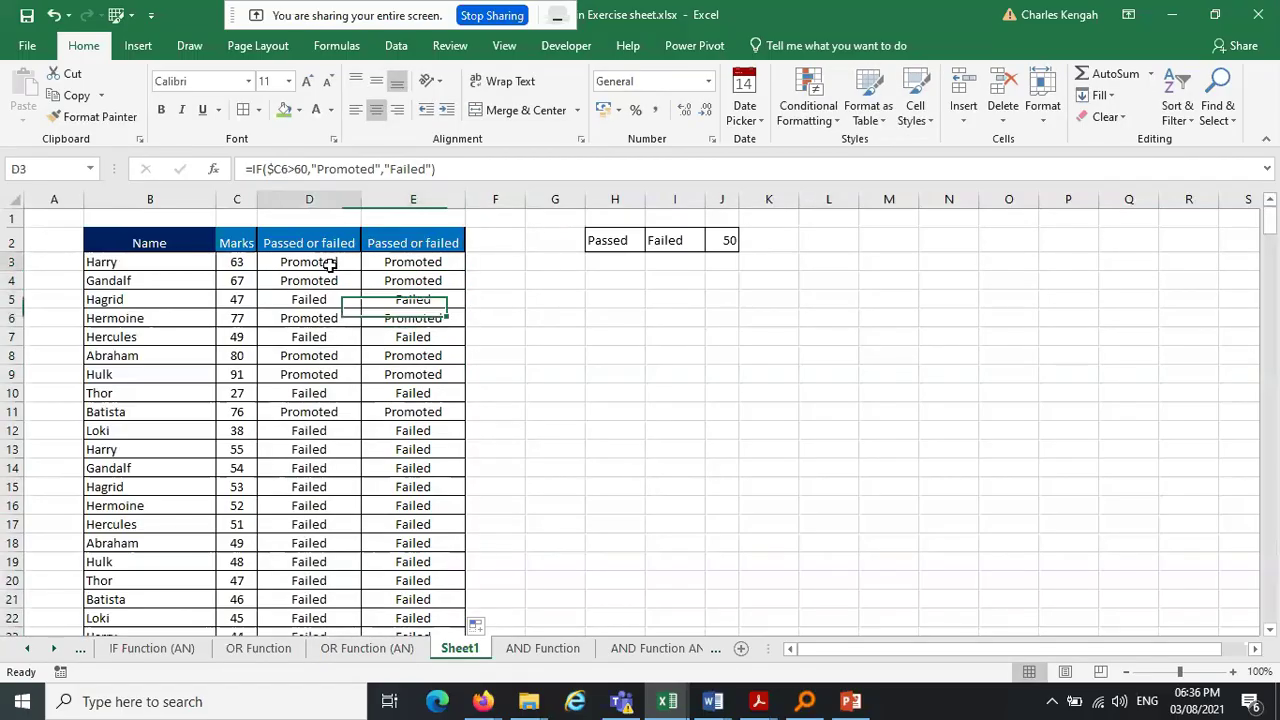
click(326, 285)
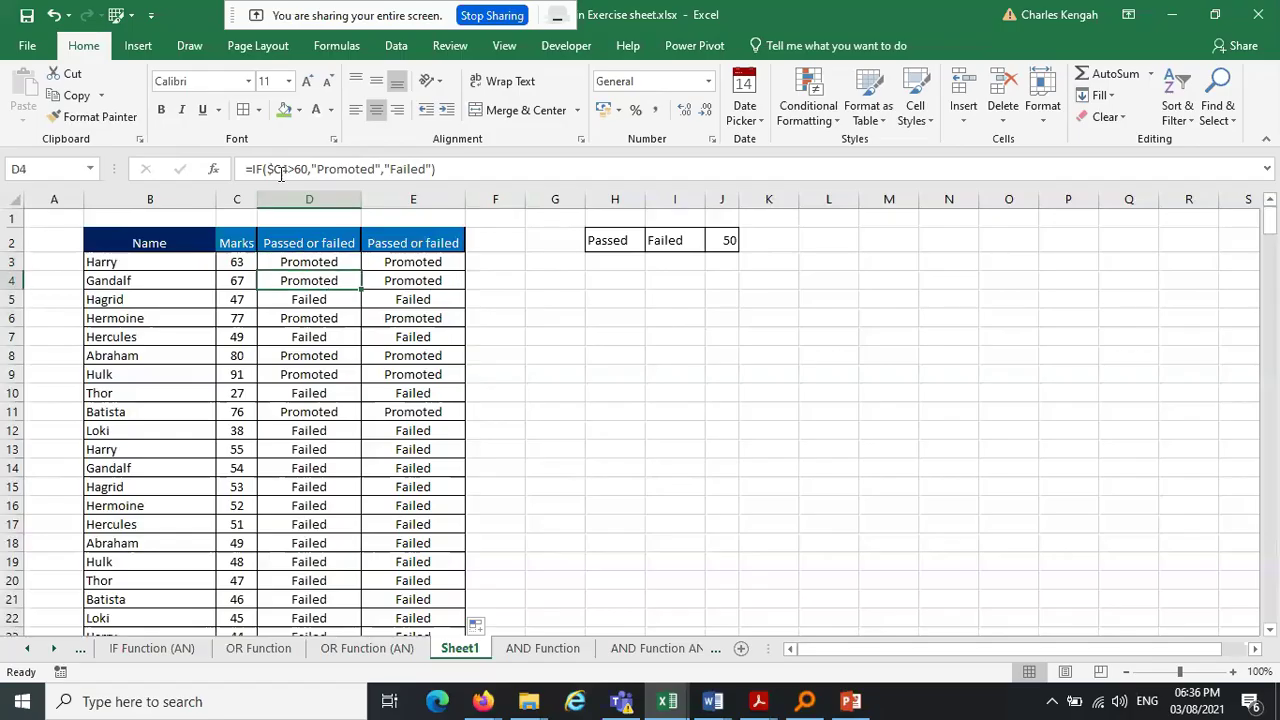
drag(275, 169, 267, 169)
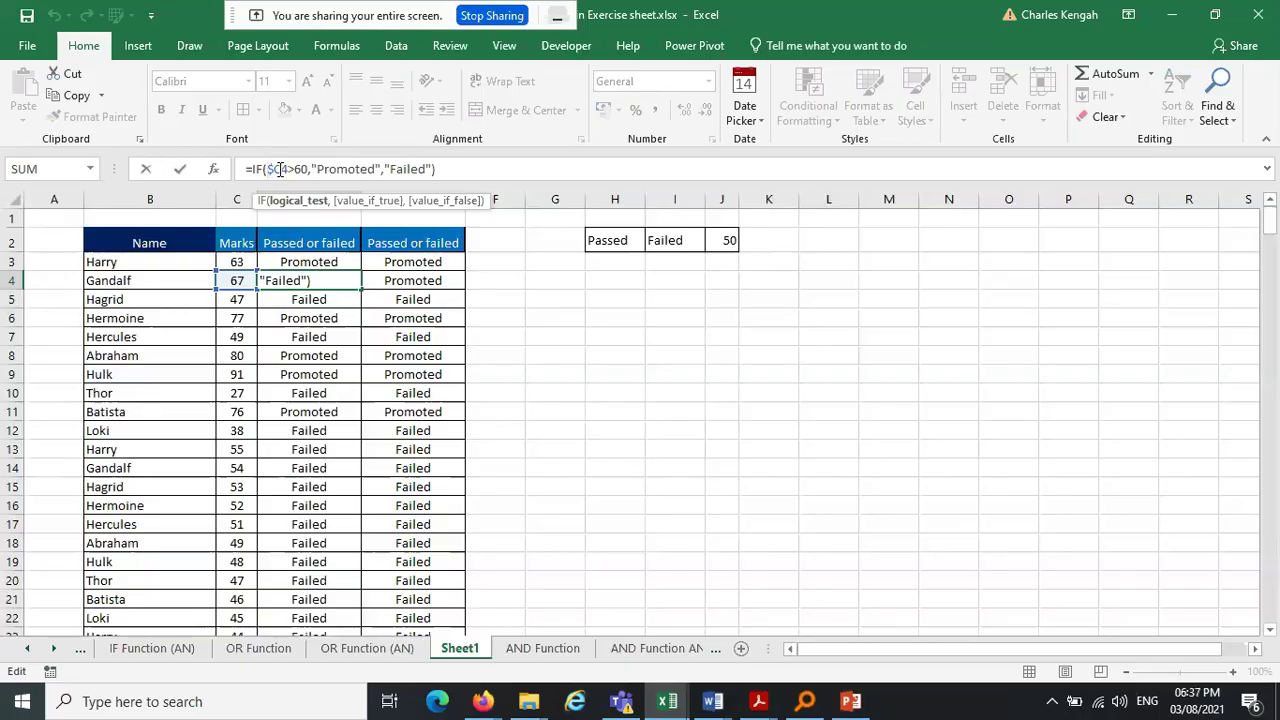
drag(270, 169, 285, 168)
key(Escape)
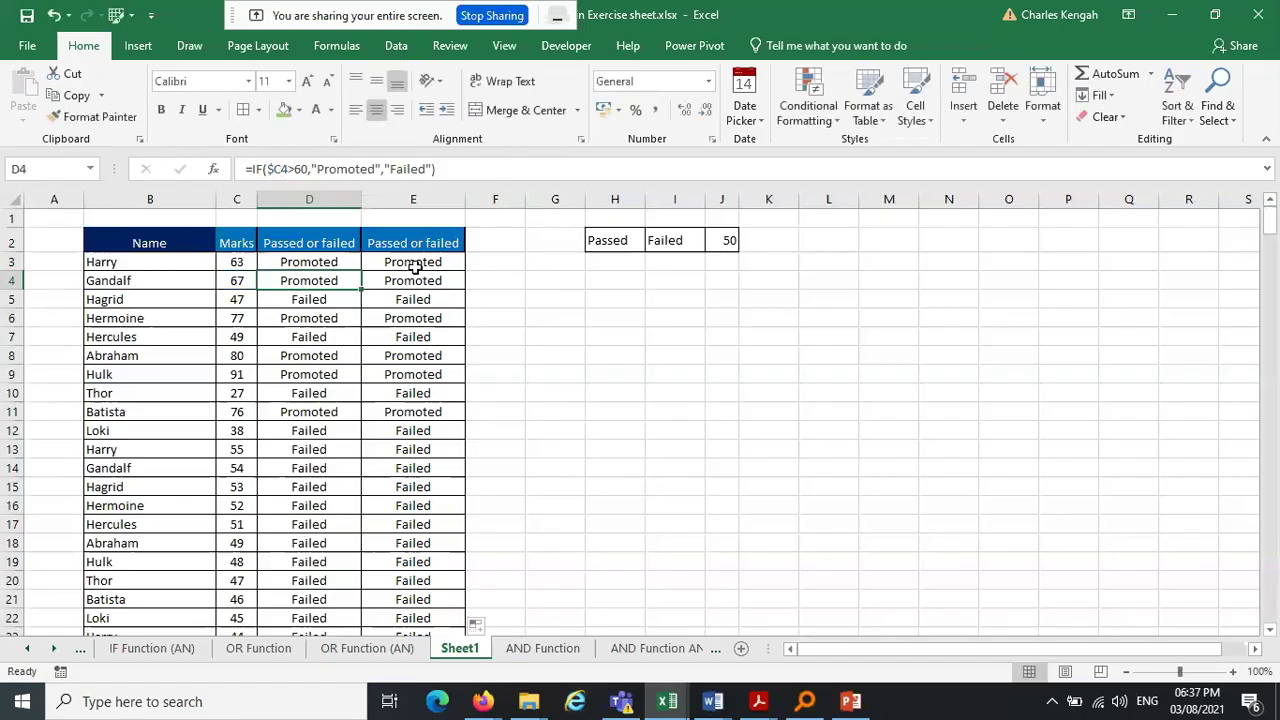
Start editing E3's formula and cycle its C3 reference lock with F4
click(416, 263)
click(283, 171)
key(F4)
key(F4)
key(F4)
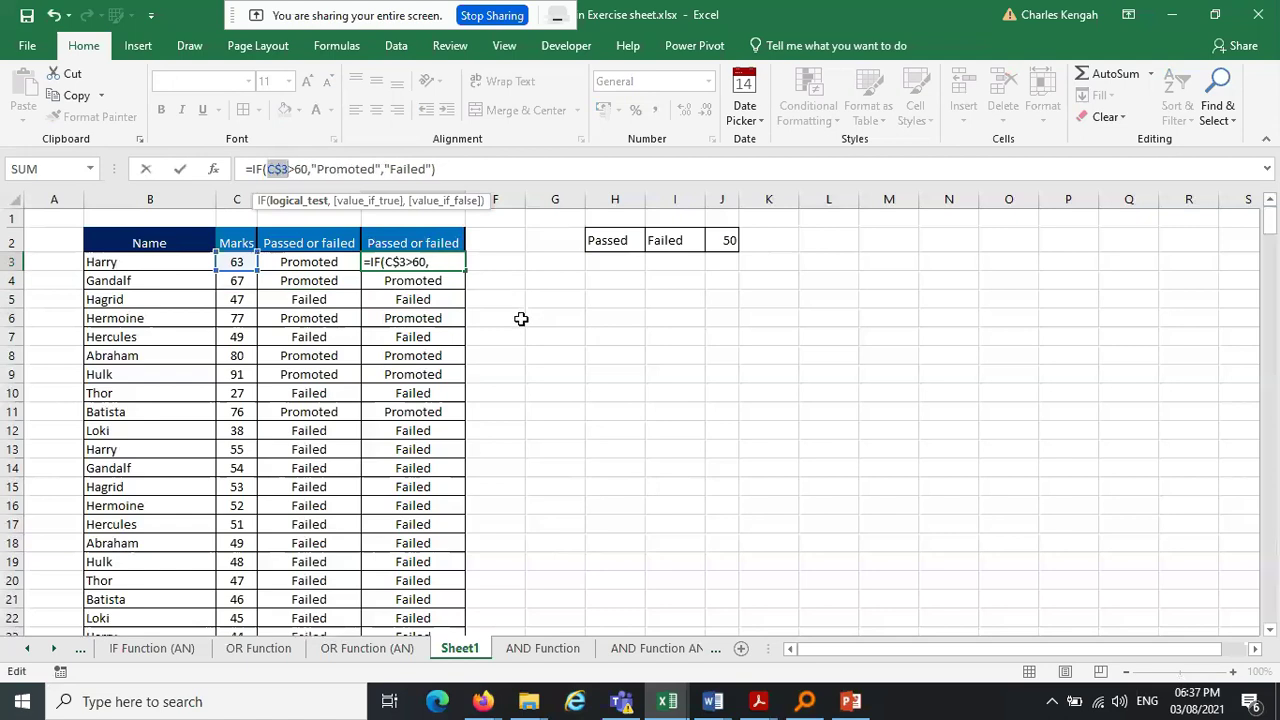
Commit E3's formula with row-locked C$3 and fill it down to E14
key(F4)
key(Return)
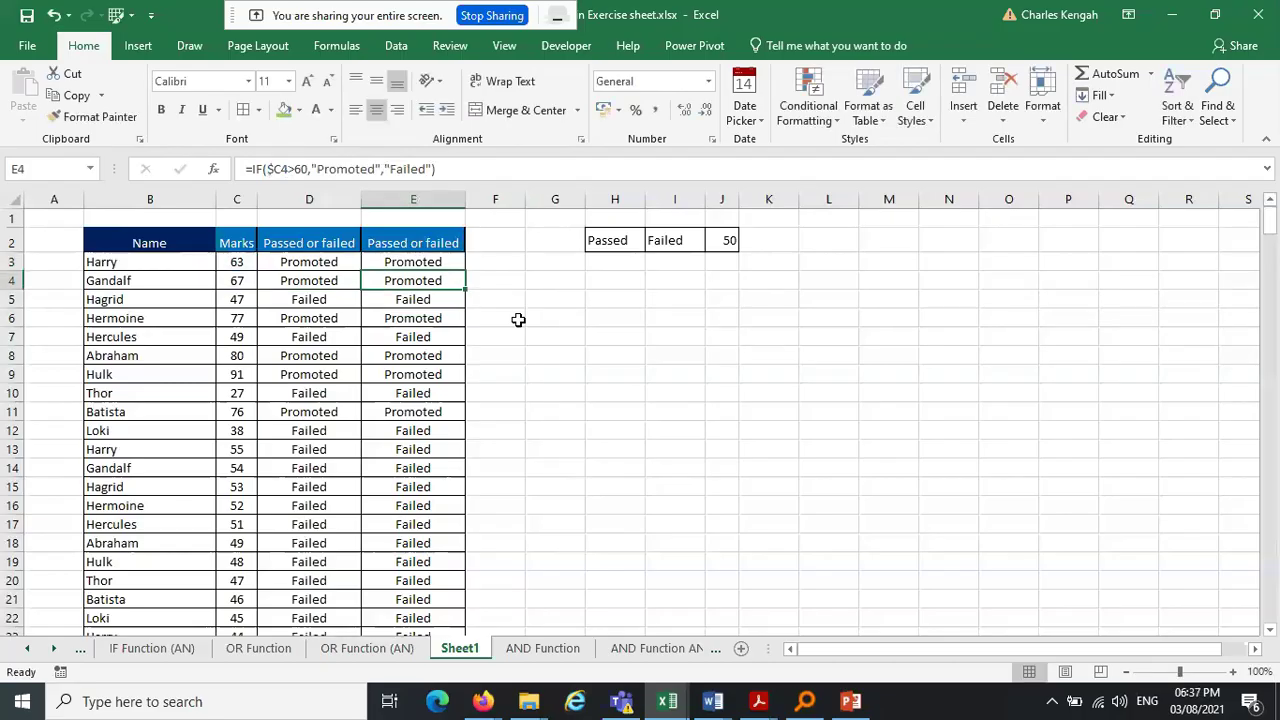
click(436, 261)
drag(465, 271, 468, 478)
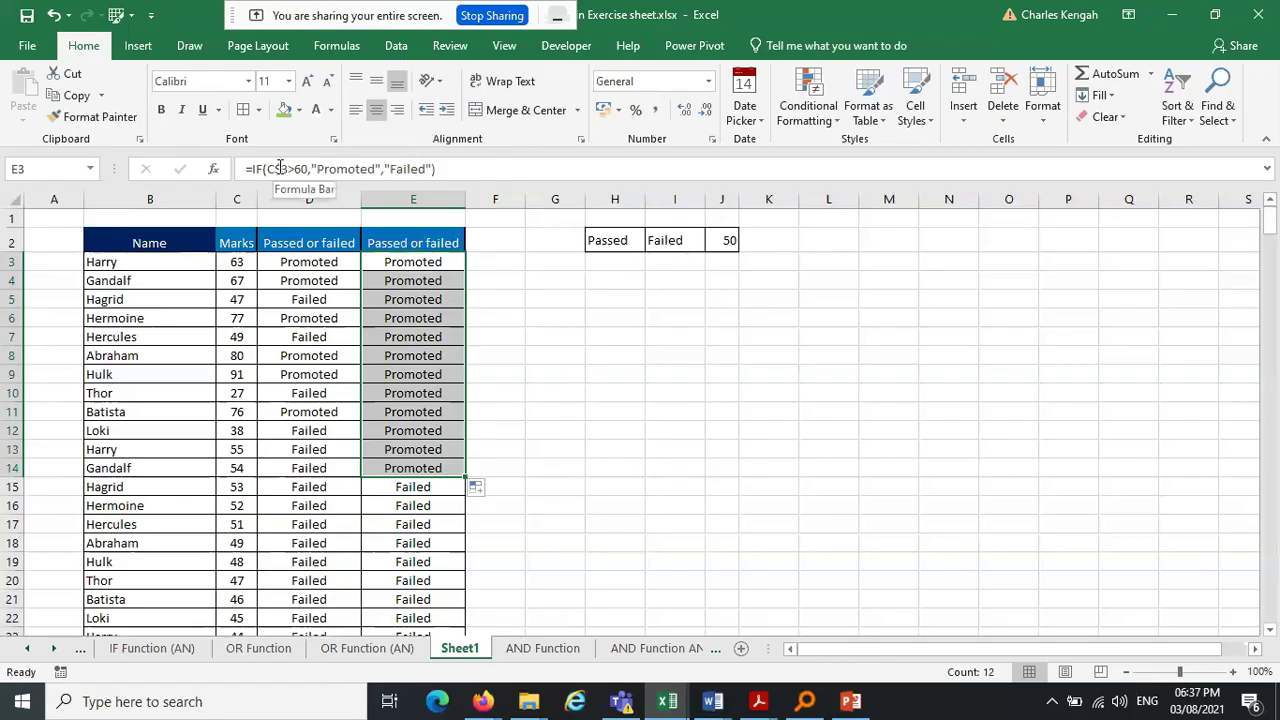
Step down column E to E15 and back, checking each copied formula
click(576, 278)
click(407, 262)
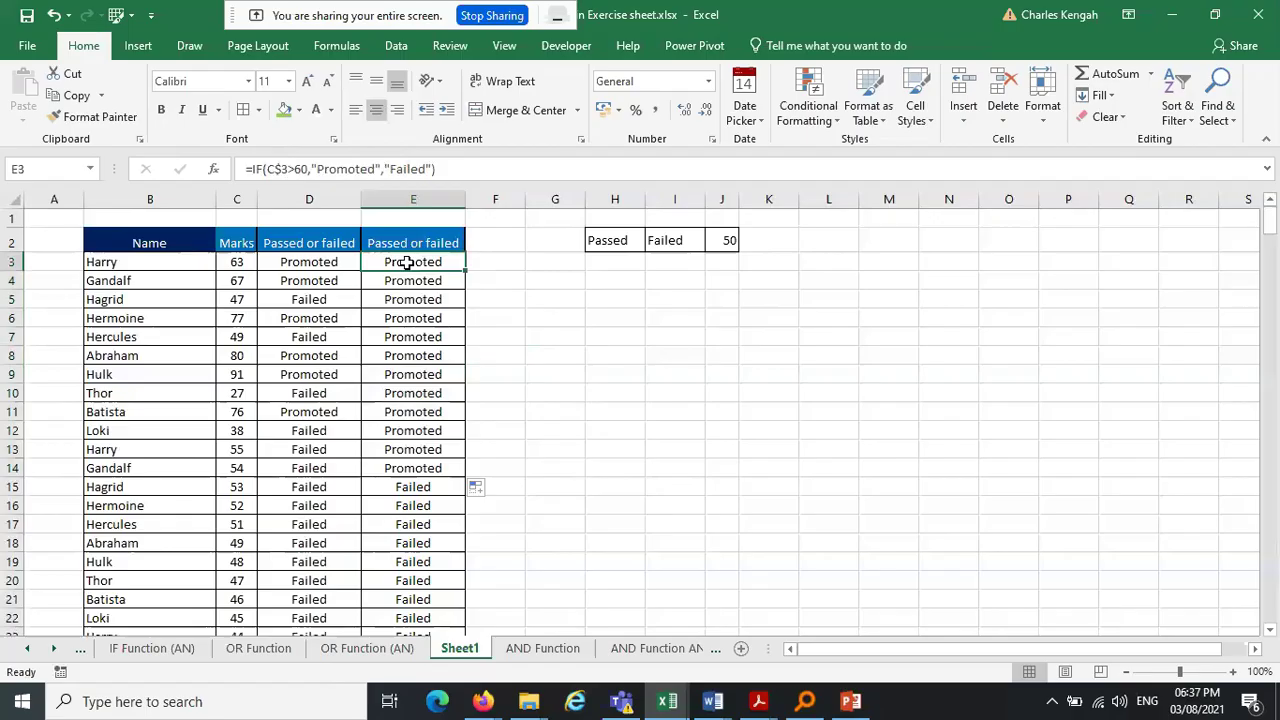
key(Down)
key(Down)
key(Down)
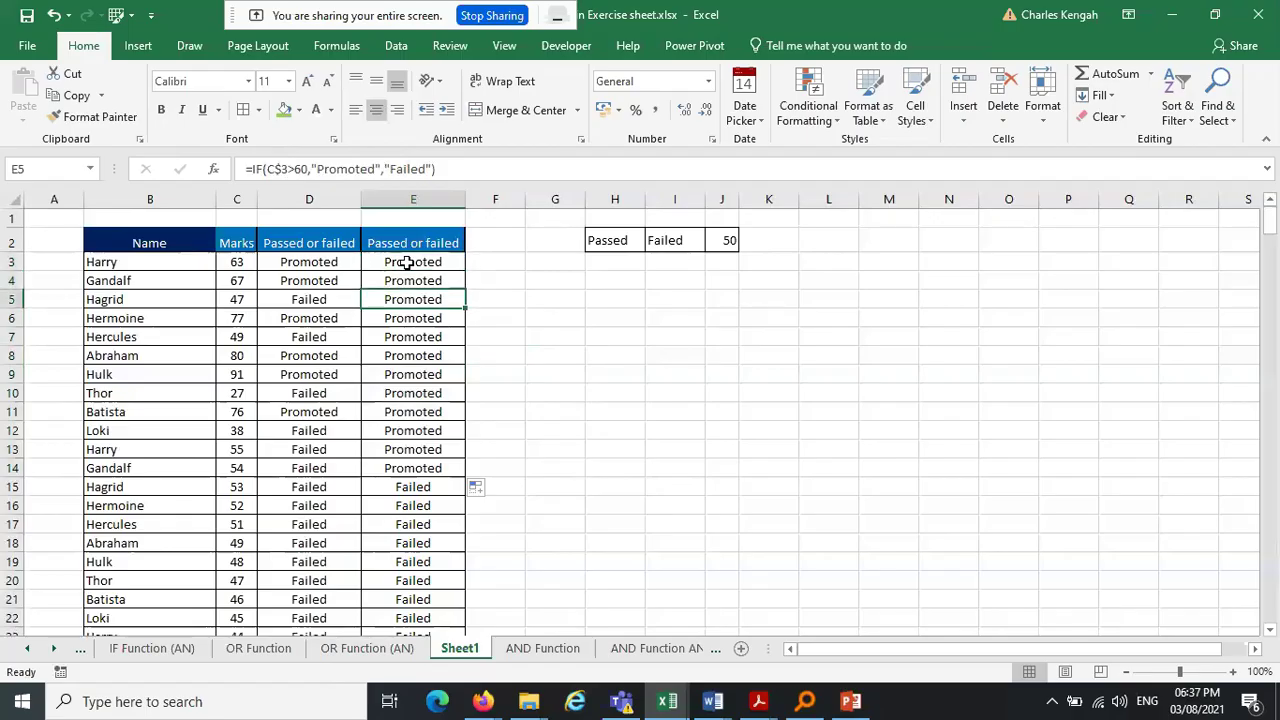
key(Down)
key(Down)
key(Down)
key(Down)
key(Down)
key(Down)
key(Down)
key(Down)
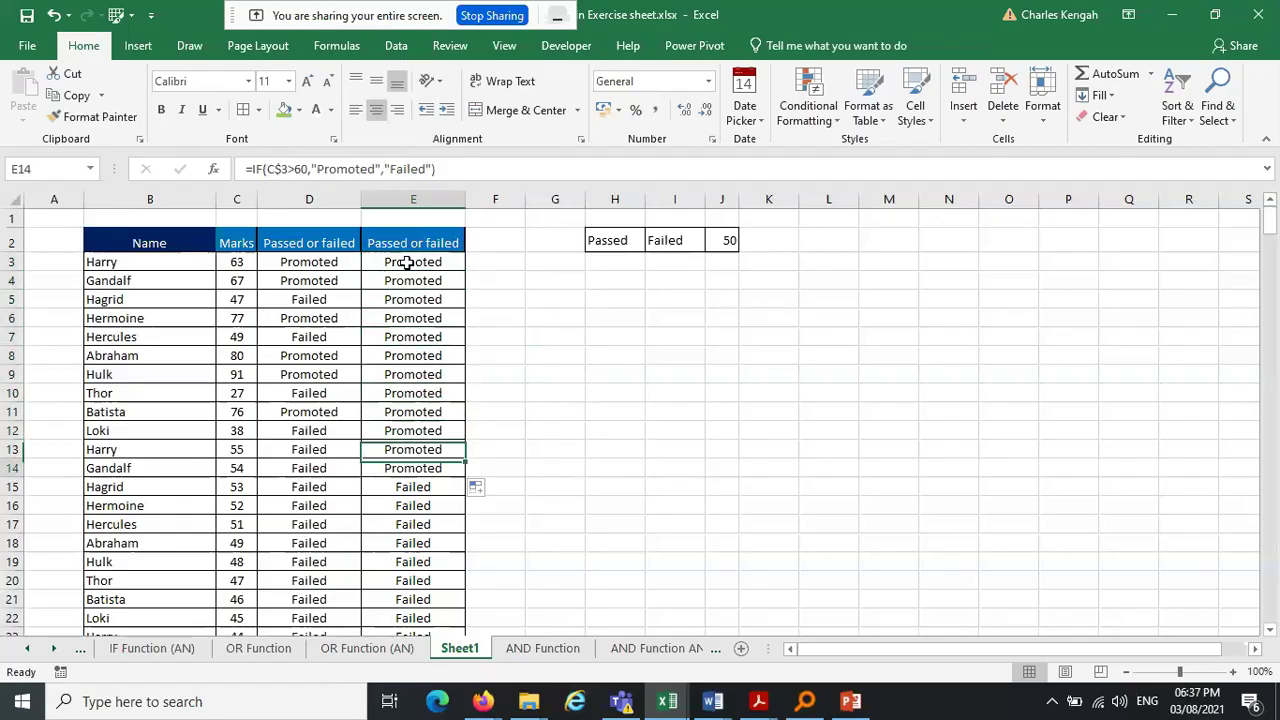
key(Down)
key(Up)
key(Up)
key(Up)
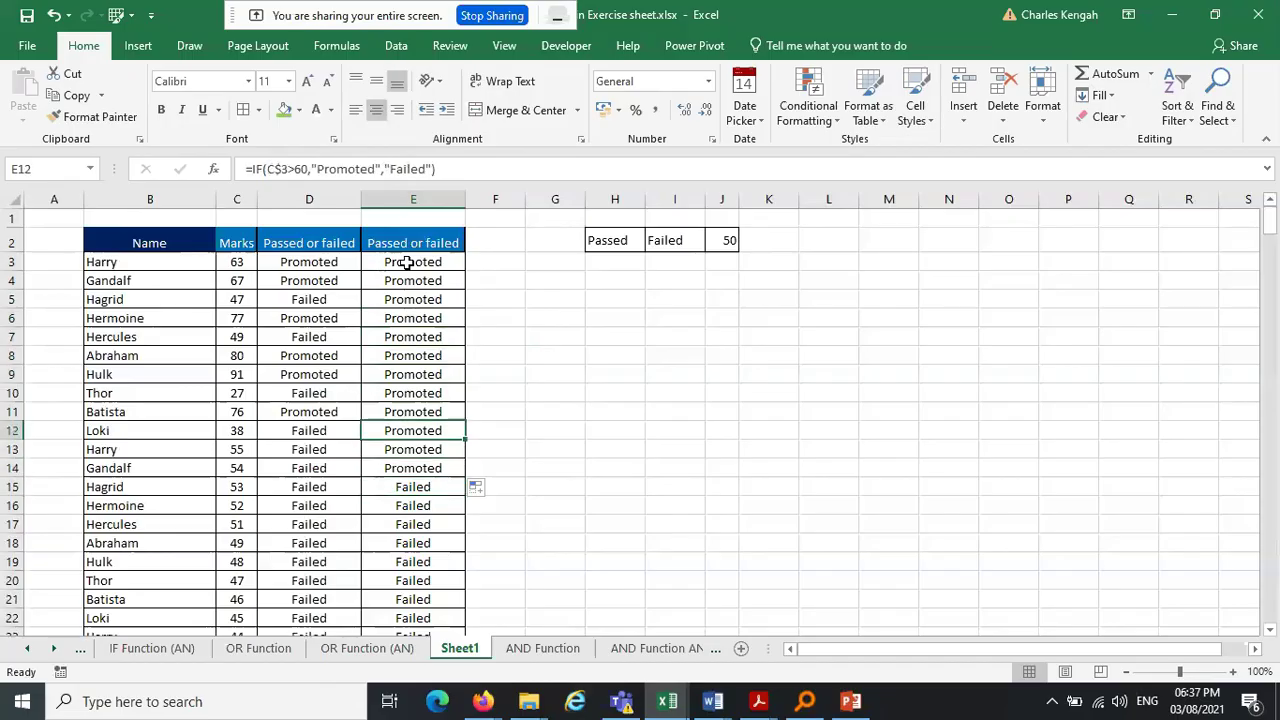
key(Up)
key(Up)
key(Up)
key(Up)
key(Up)
key(Up)
key(Up)
key(Up)
key(Up)
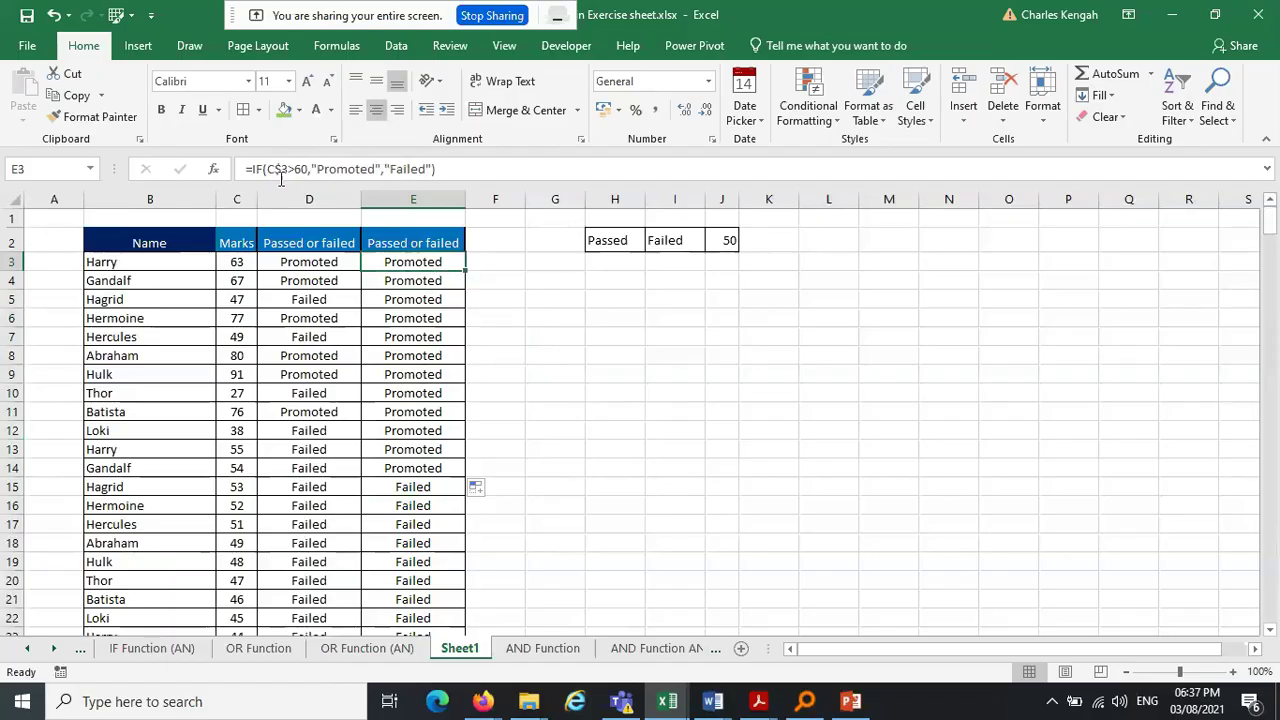
Copy E3's formula right into F3 and inspect its D$3 reference
drag(466, 271, 515, 266)
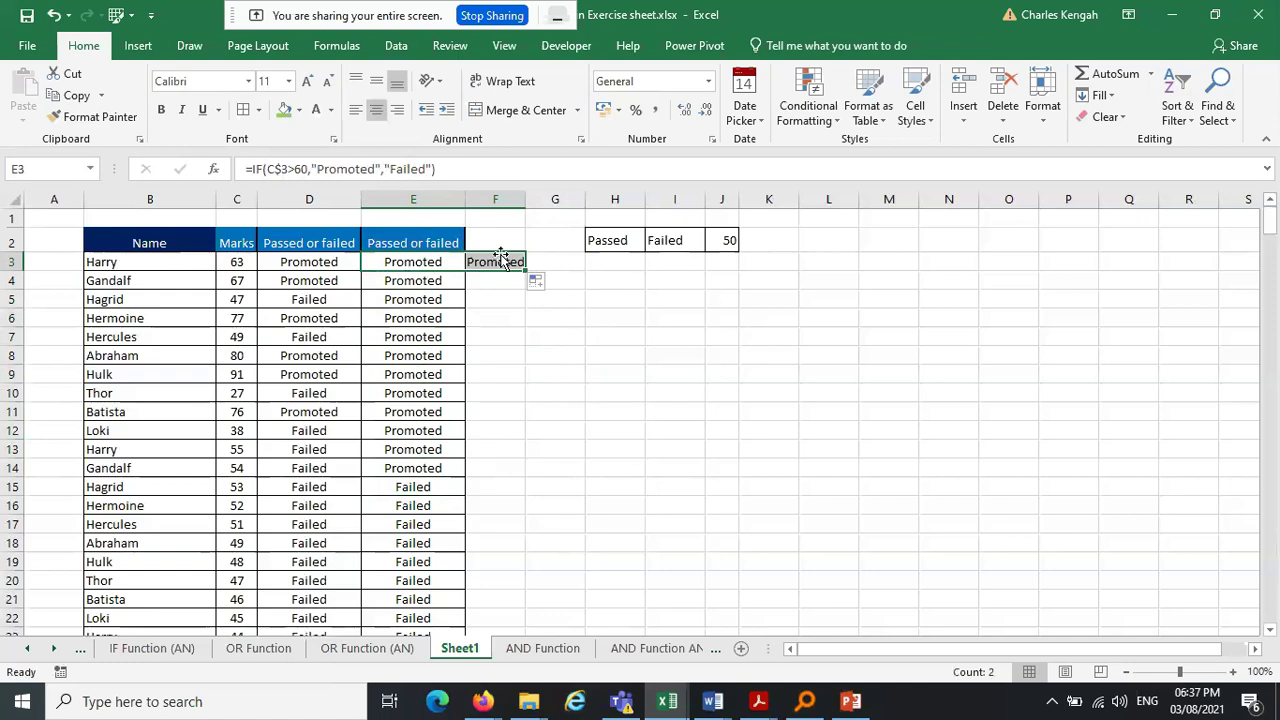
click(503, 259)
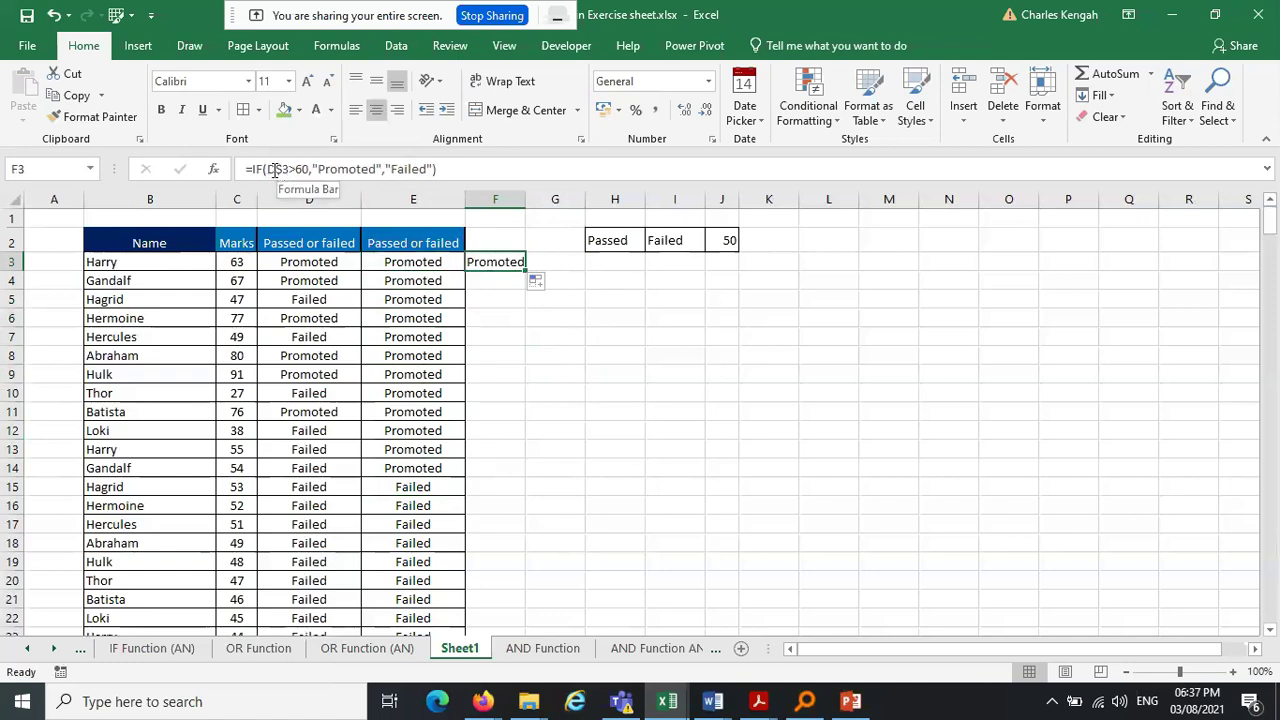
click(284, 169)
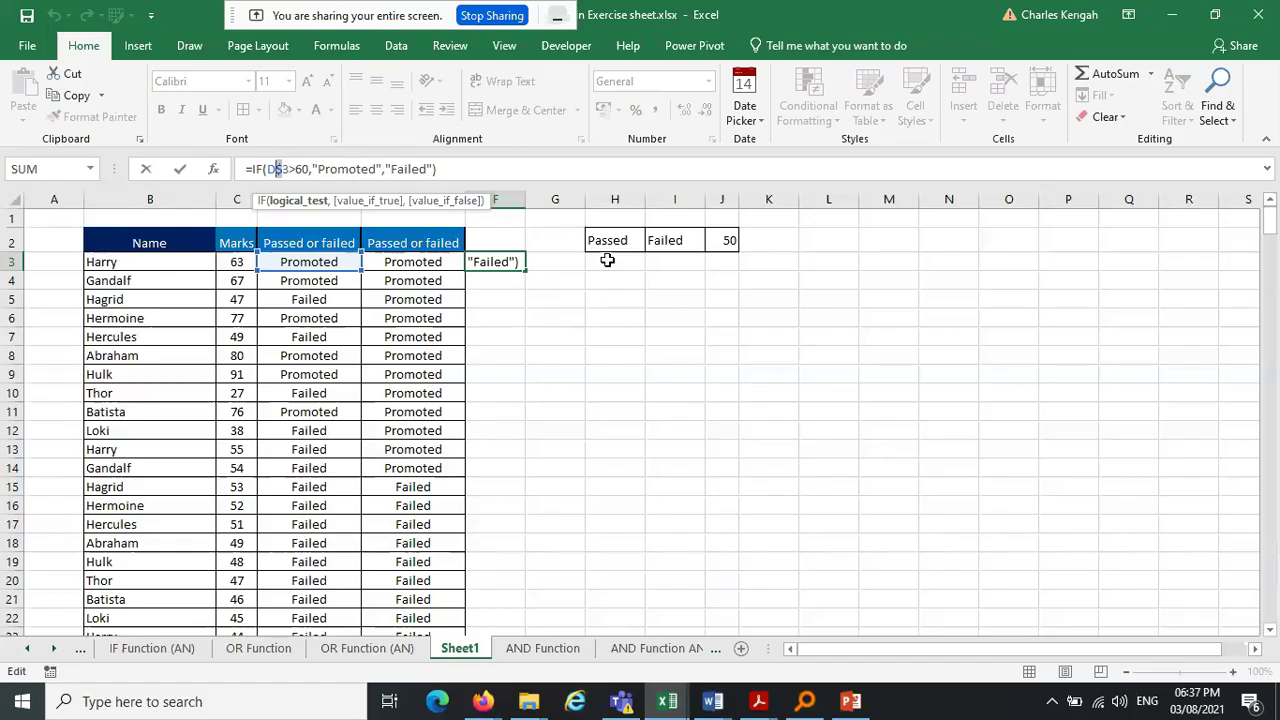
key(ctrl+Return)
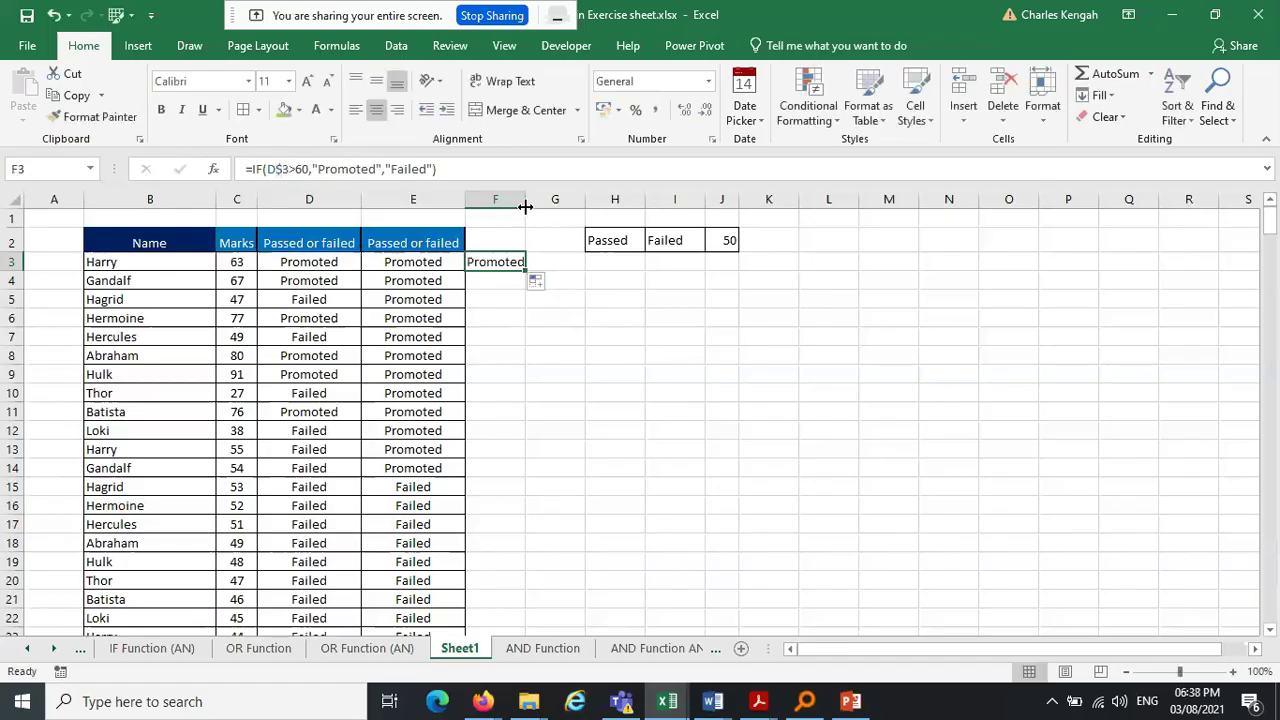
Widen column F and fill F3's formula down to F20, checking the results
drag(523, 211, 548, 212)
drag(548, 270, 549, 586)
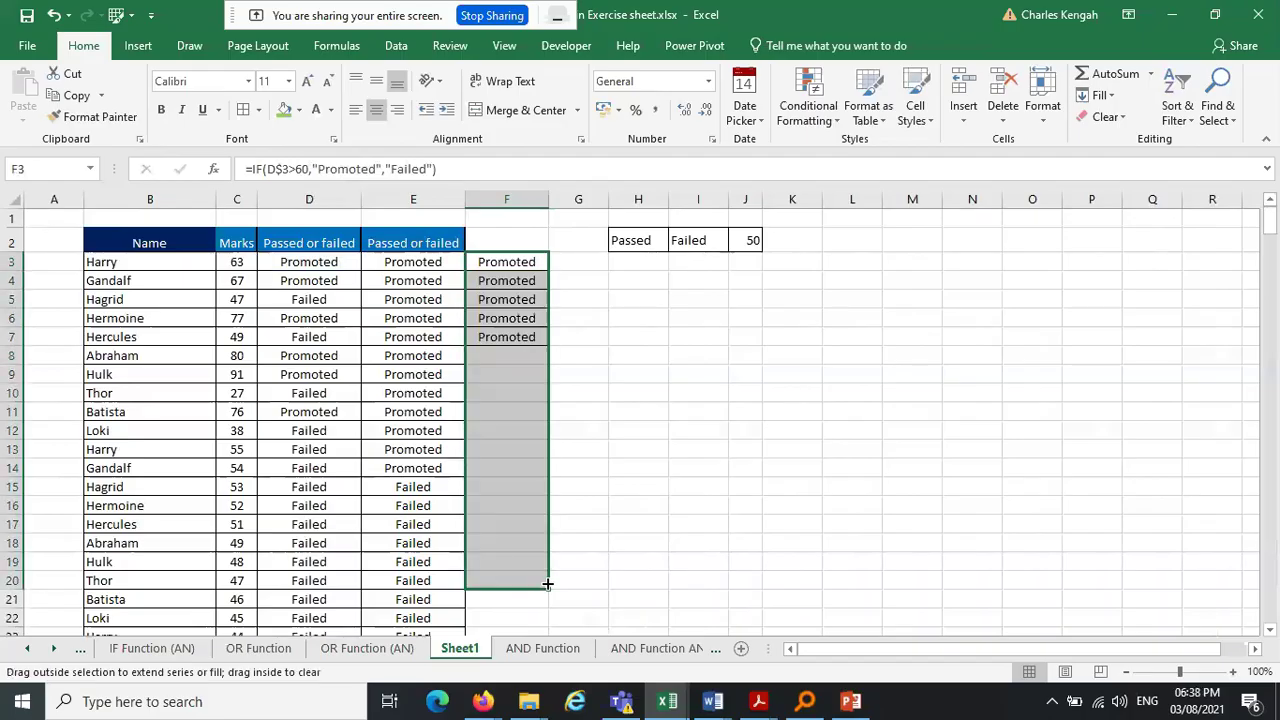
click(516, 266)
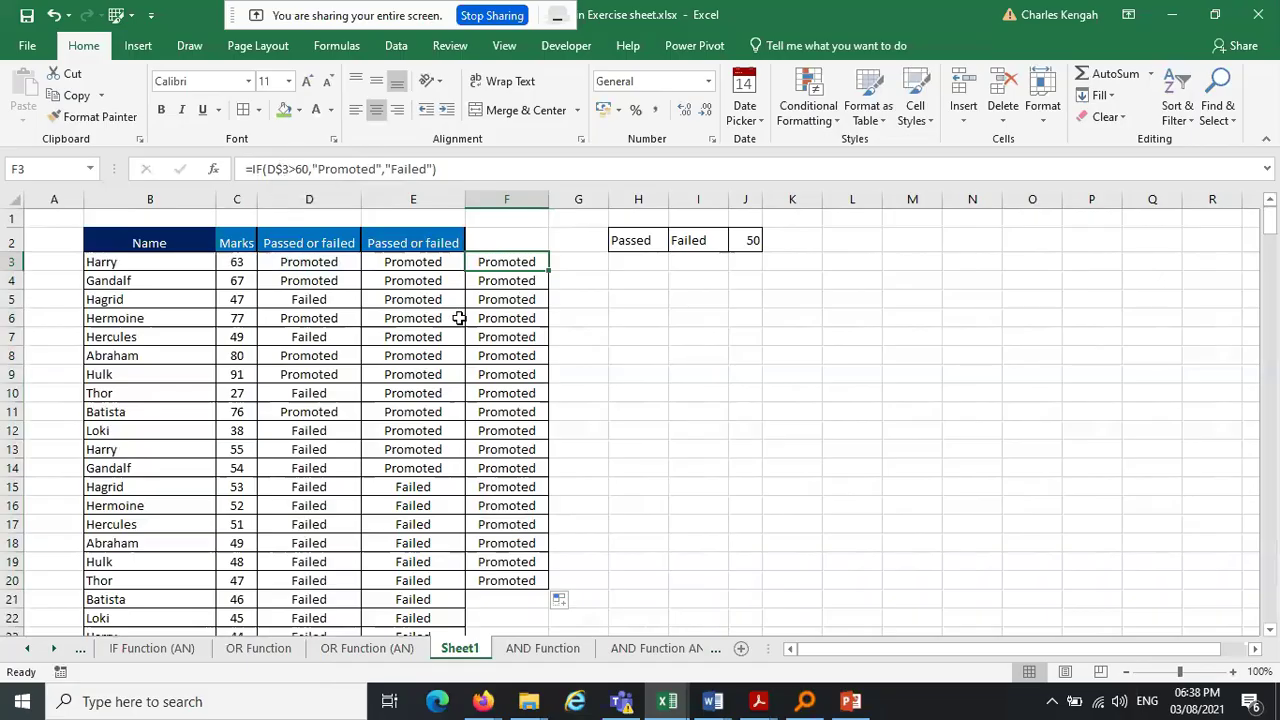
key(Down)
key(Down)
key(Down)
key(Down)
key(Down)
key(Down)
key(Down)
key(Down)
key(Down)
key(Down)
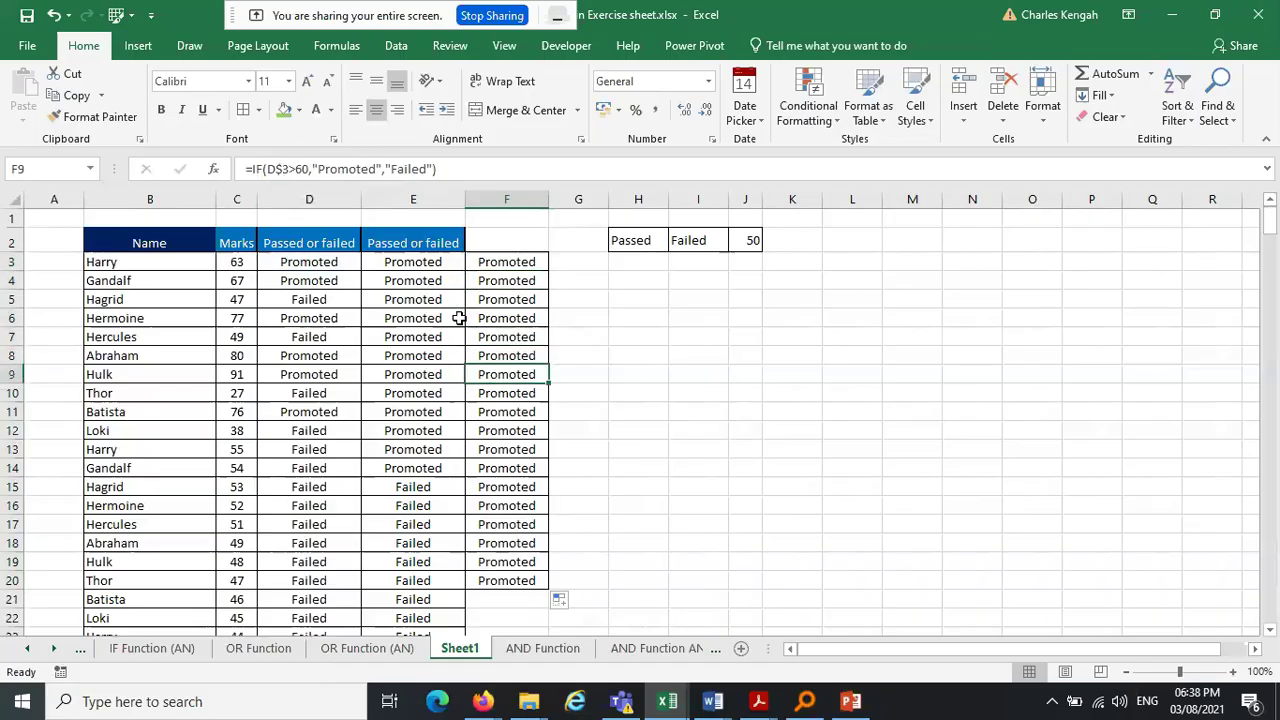
key(Down)
key(Down)
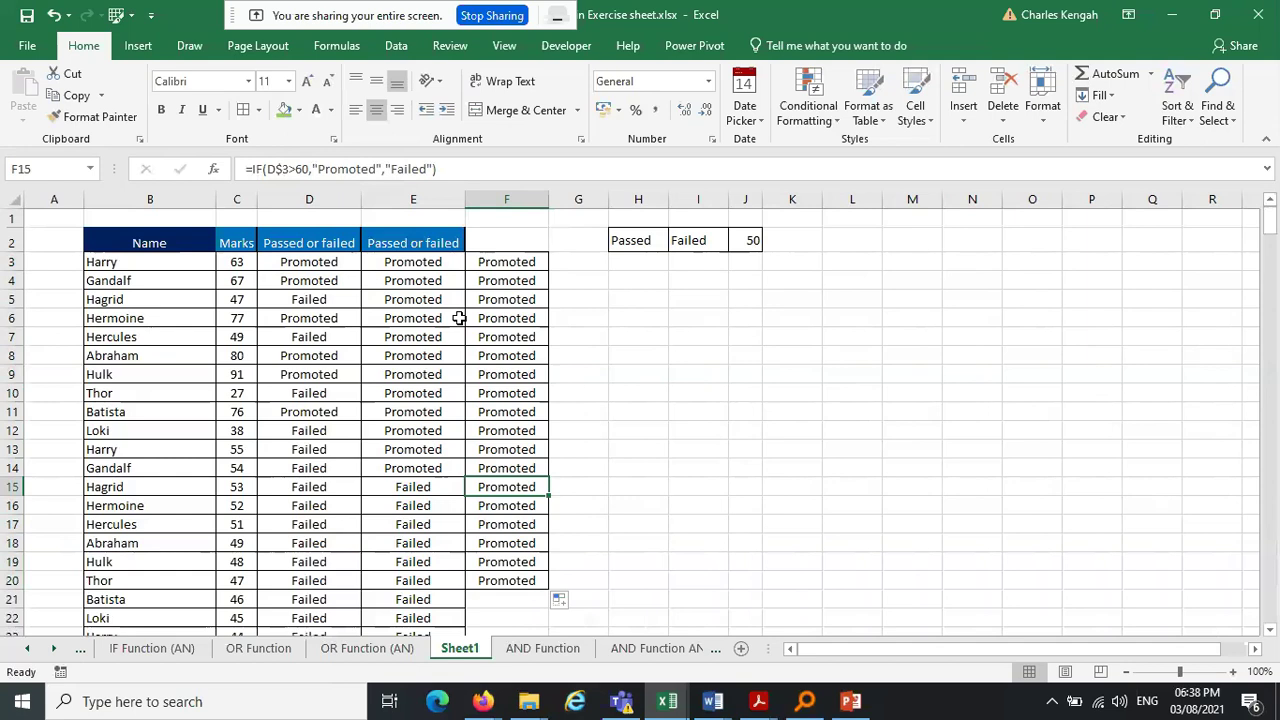
Undo the column F fill, the widening and the row-locked changes
key(ctrl+z)
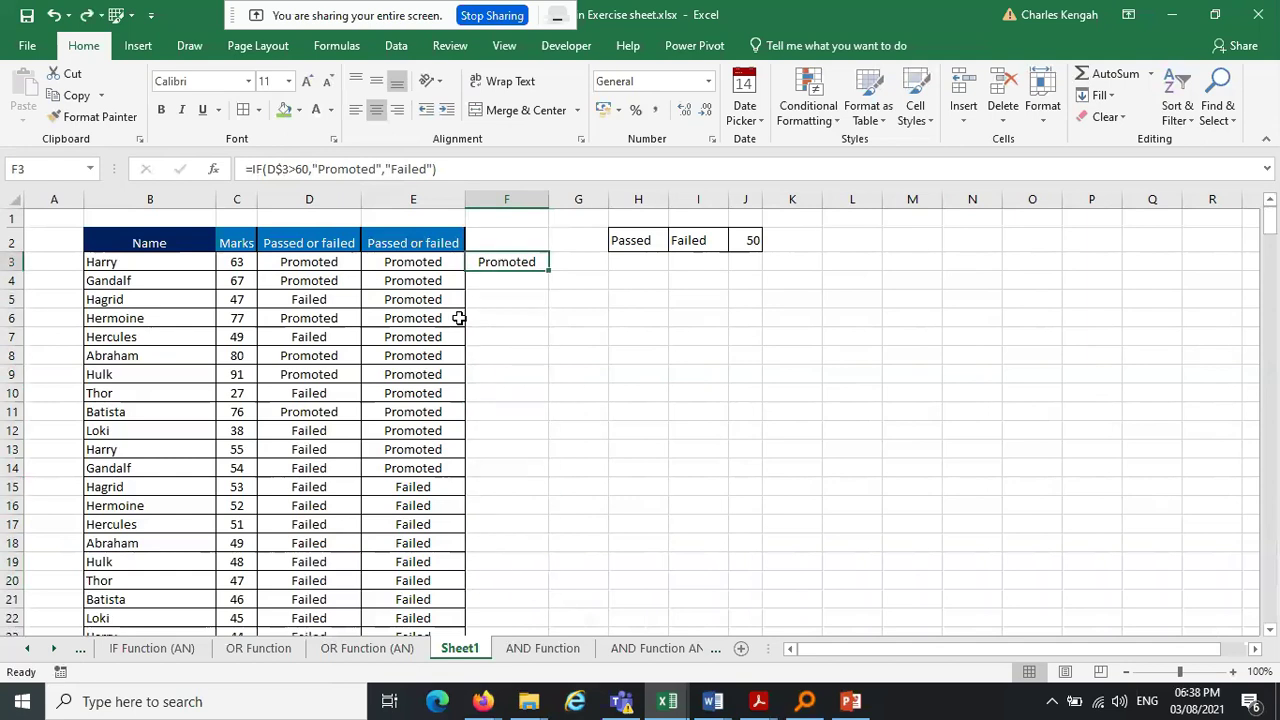
key(ctrl+z)
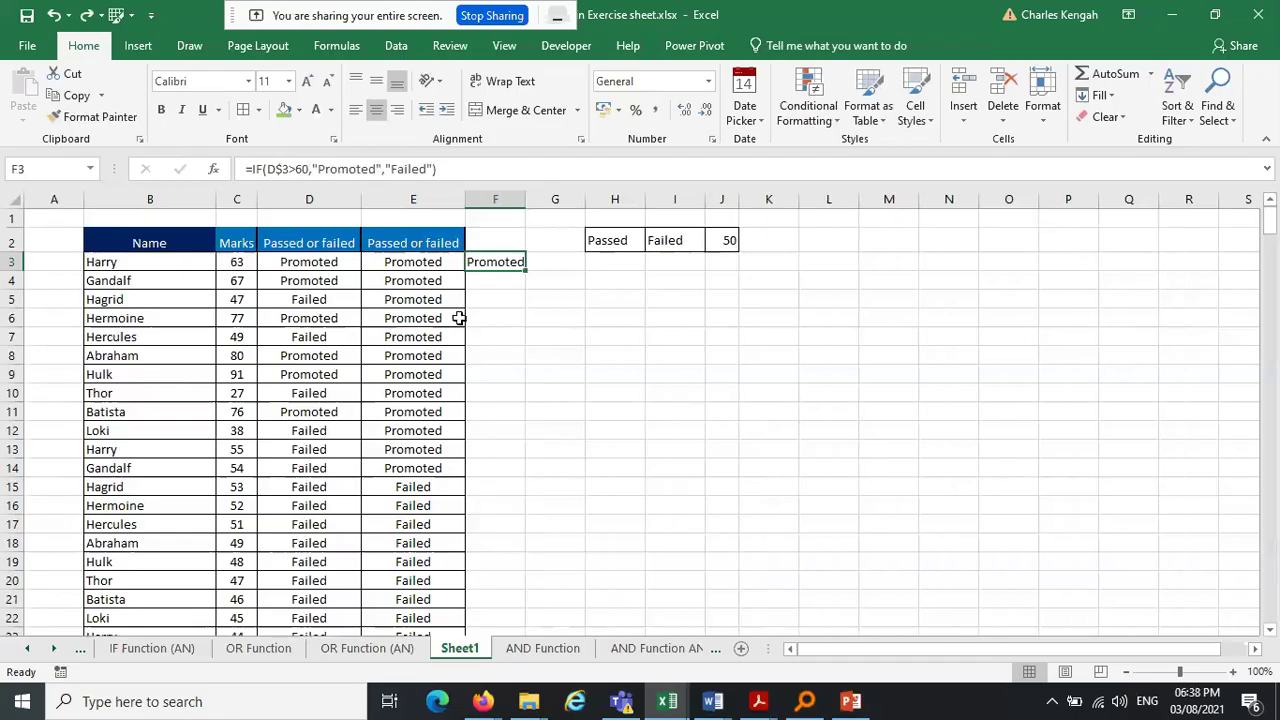
key(ctrl+z)
key(ctrl+z)
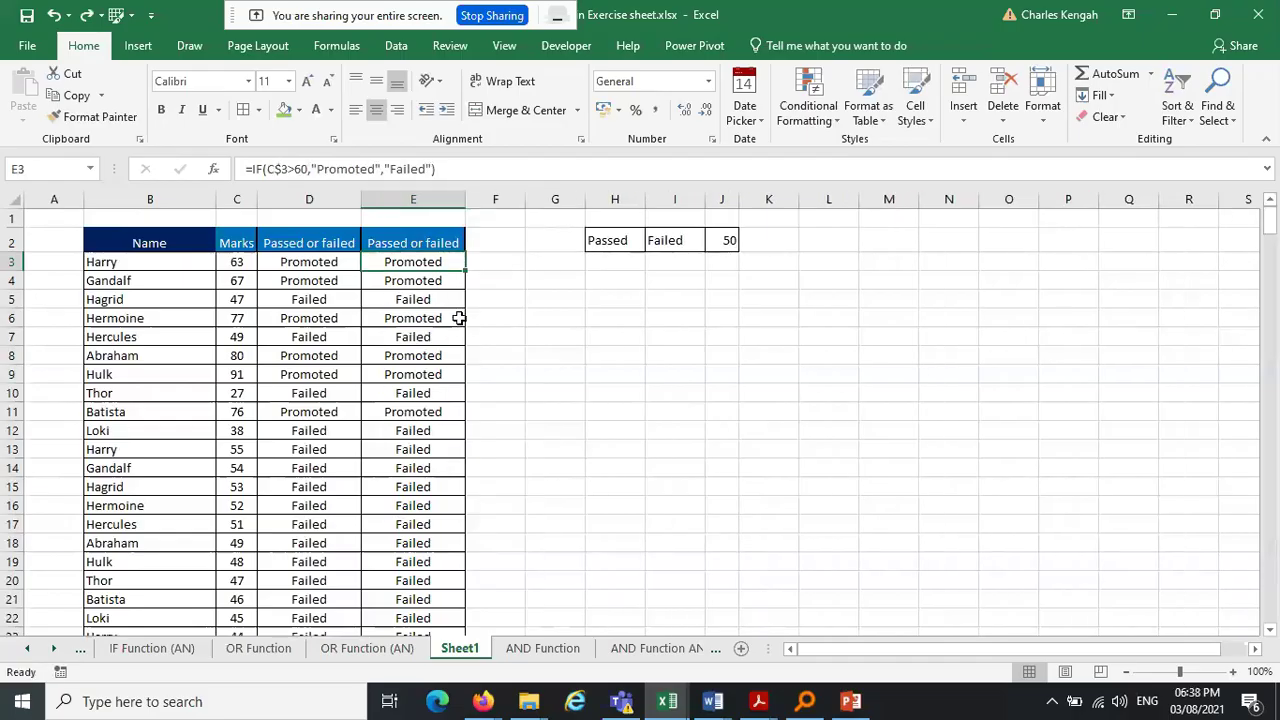
Retype E3 as =IF($C3<J2, comparing C3's mark with the 50 threshold in J2
click(612, 238)
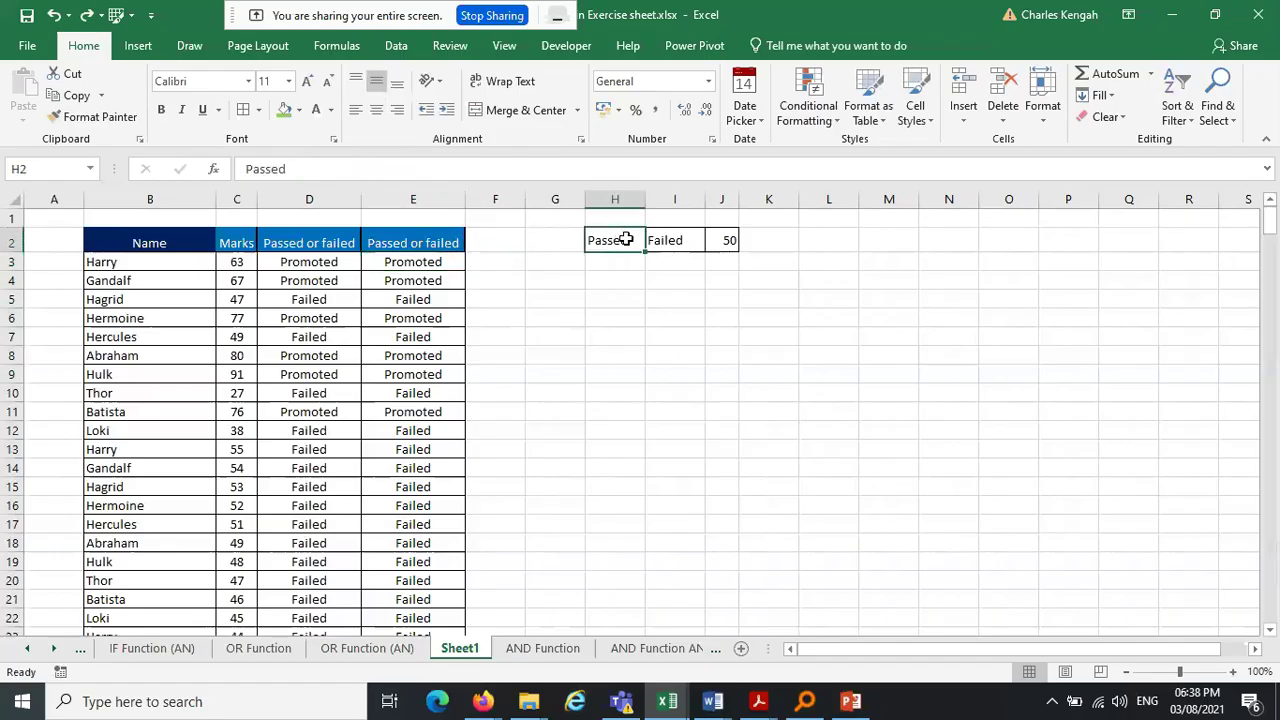
click(429, 263)
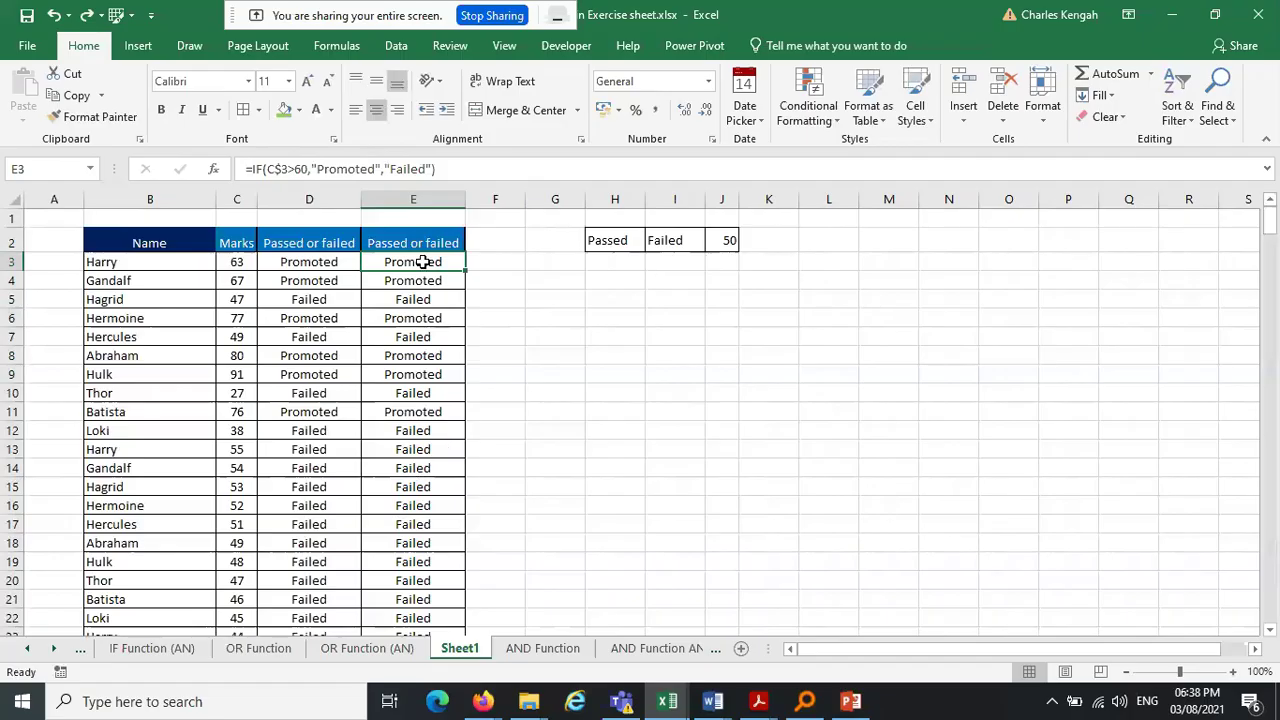
text(=IF()
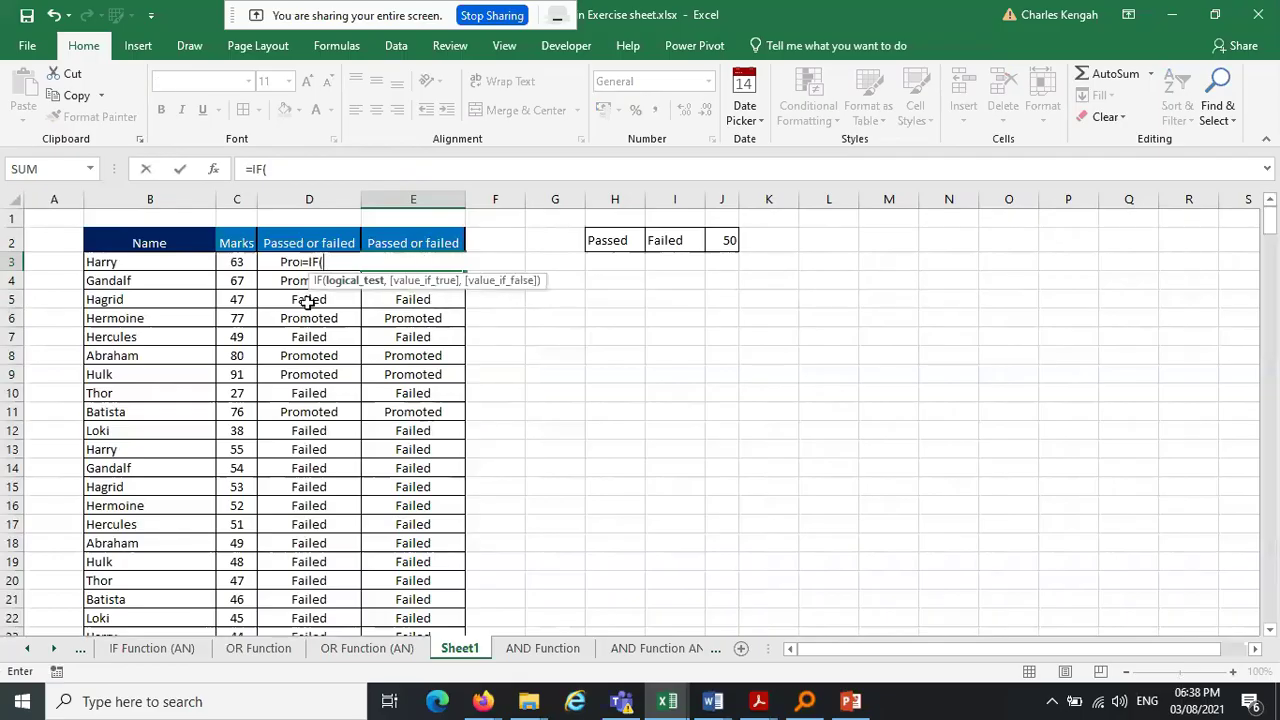
click(237, 263)
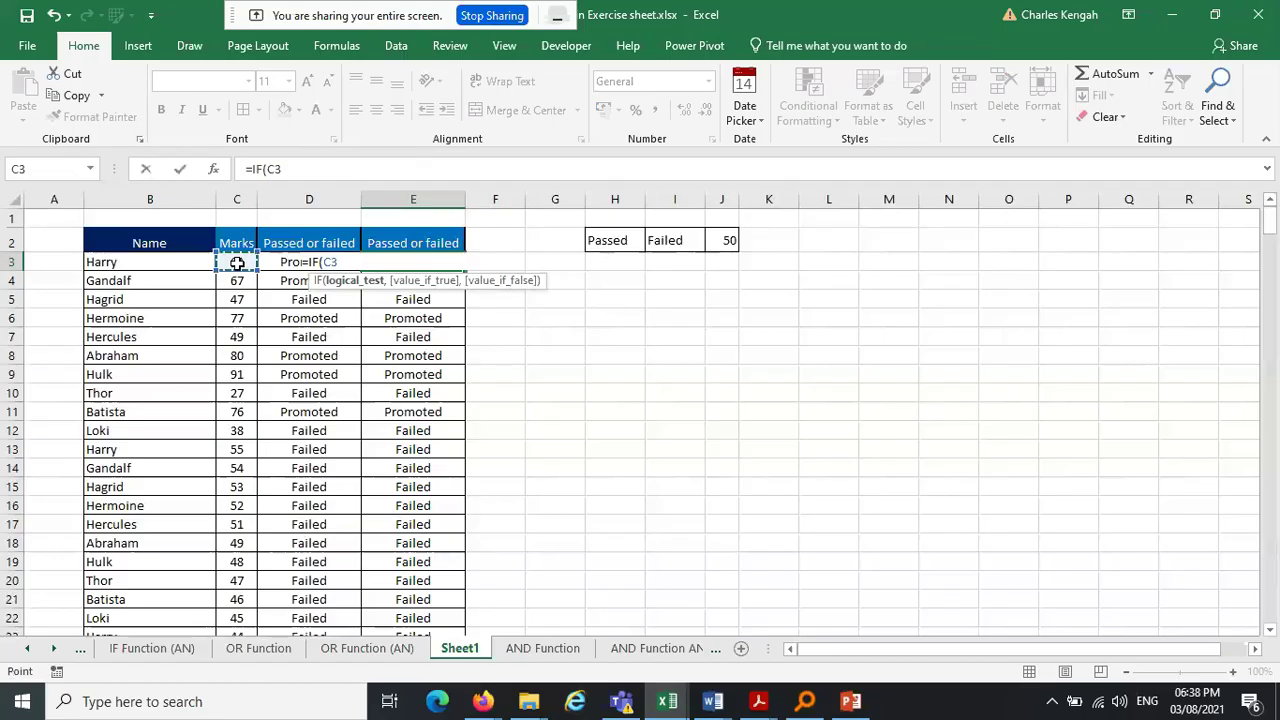
key(F4)
key(F4)
text(<)
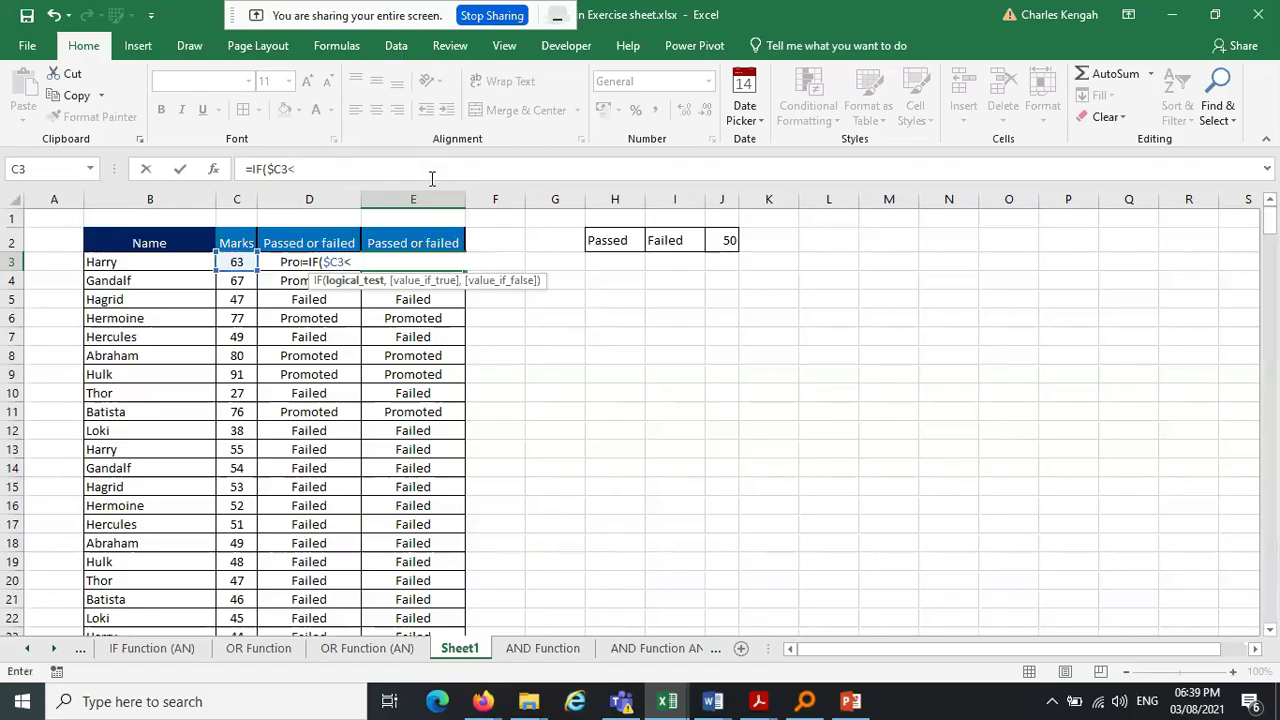
click(722, 241)
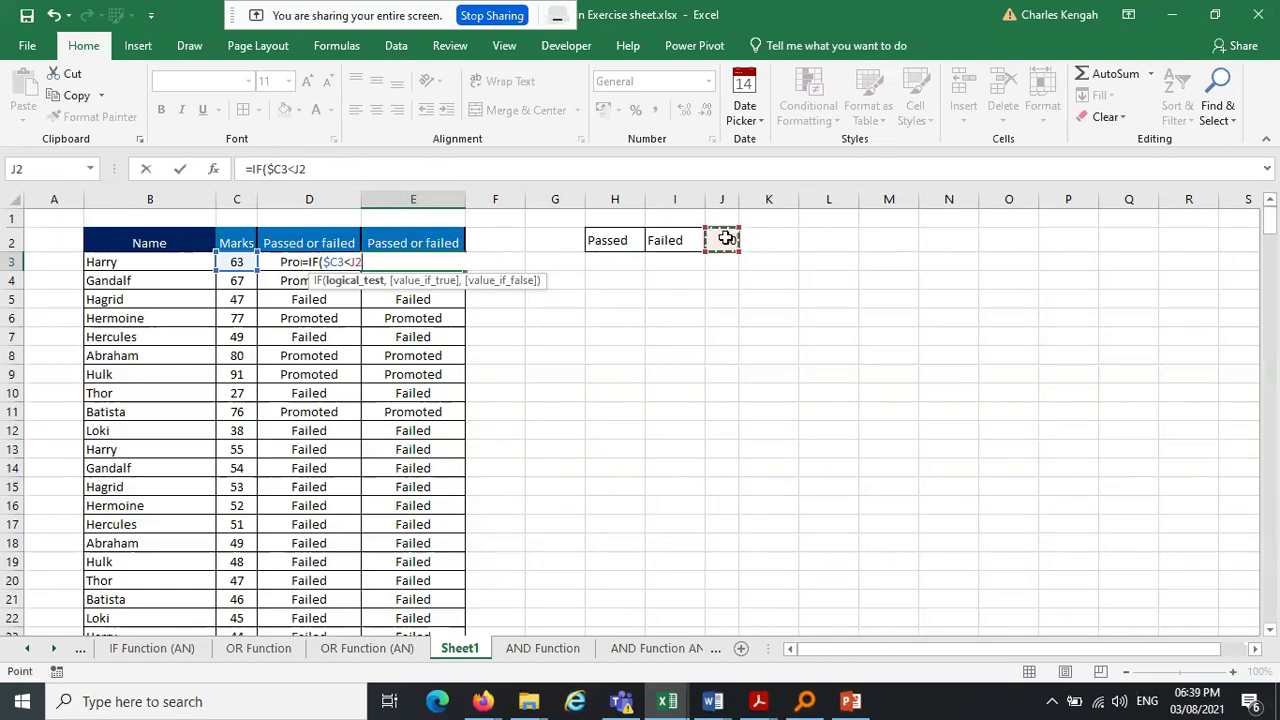
click(315, 167)
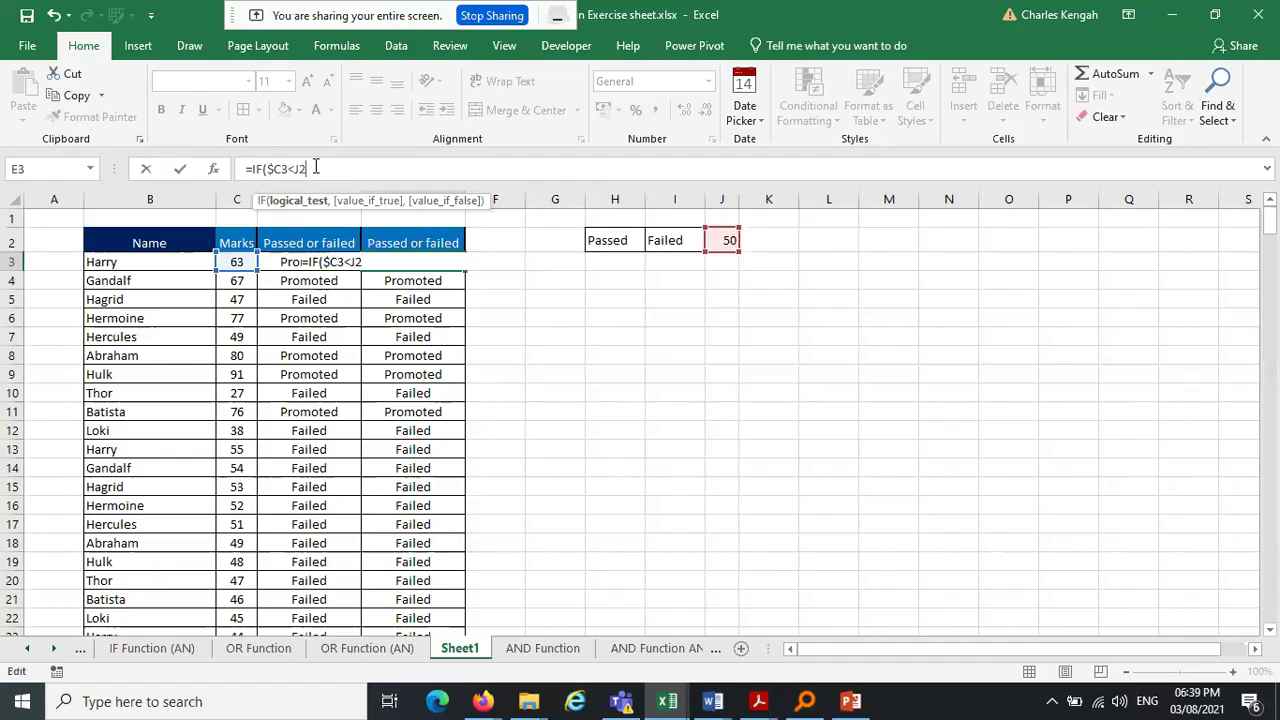
key(F4)
key(F4)
Complete E3's formula with H2 as the true label and I2 as the false label
text(,)
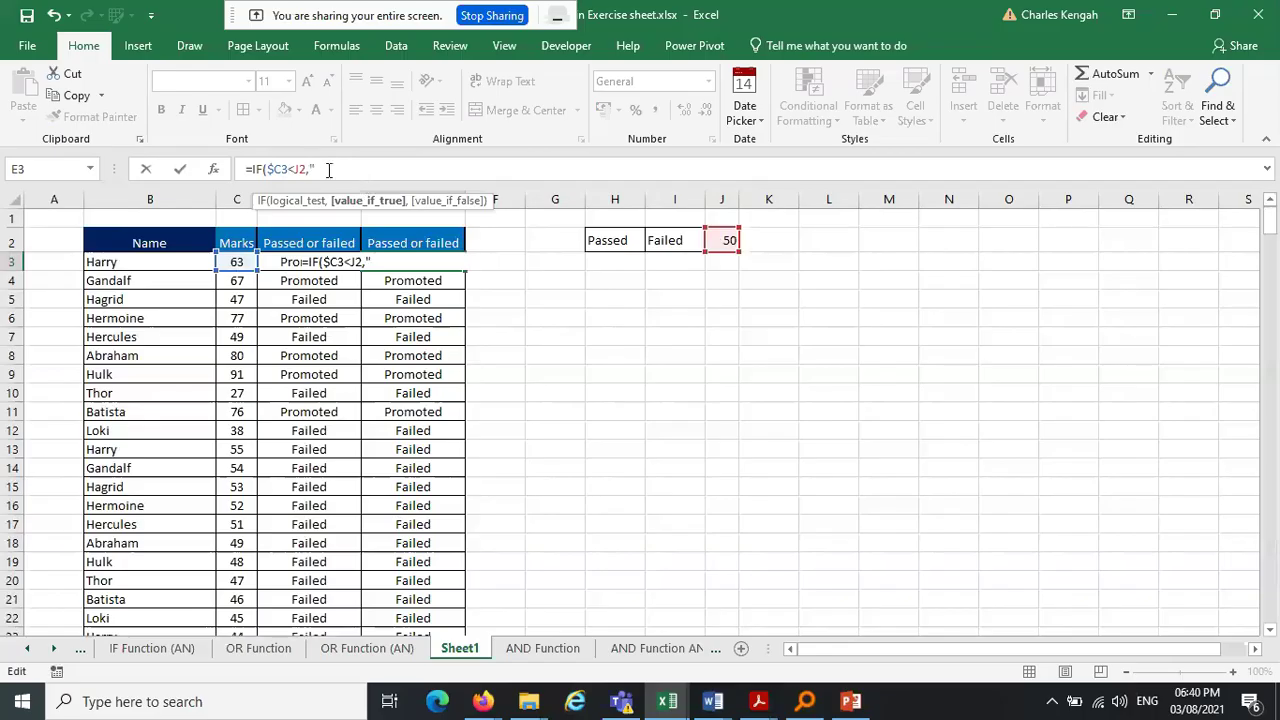
click(614, 241)
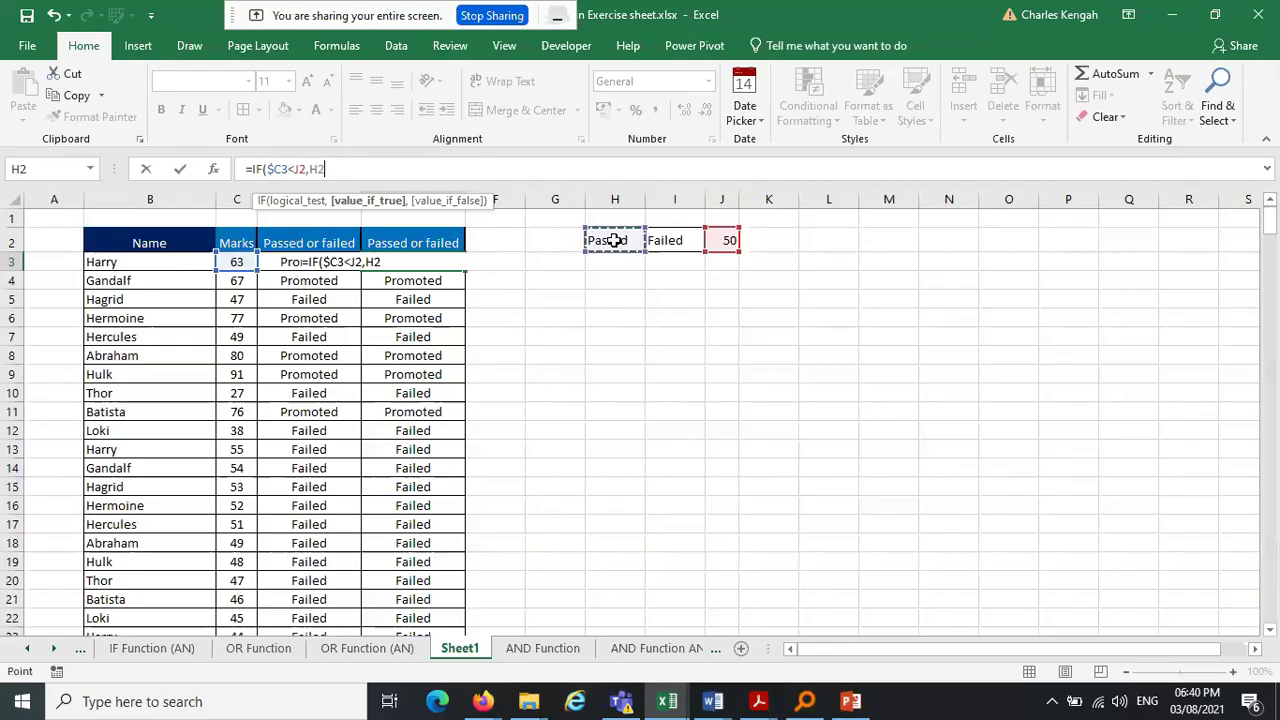
text(,)
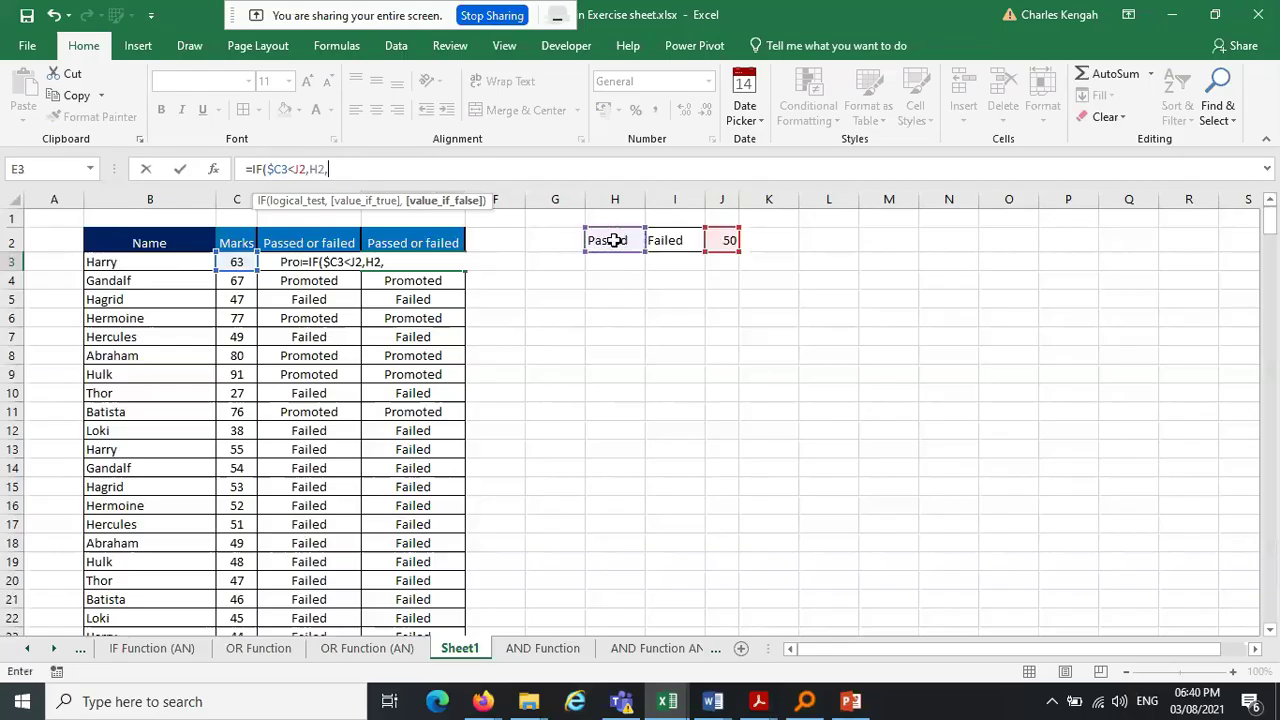
click(683, 241)
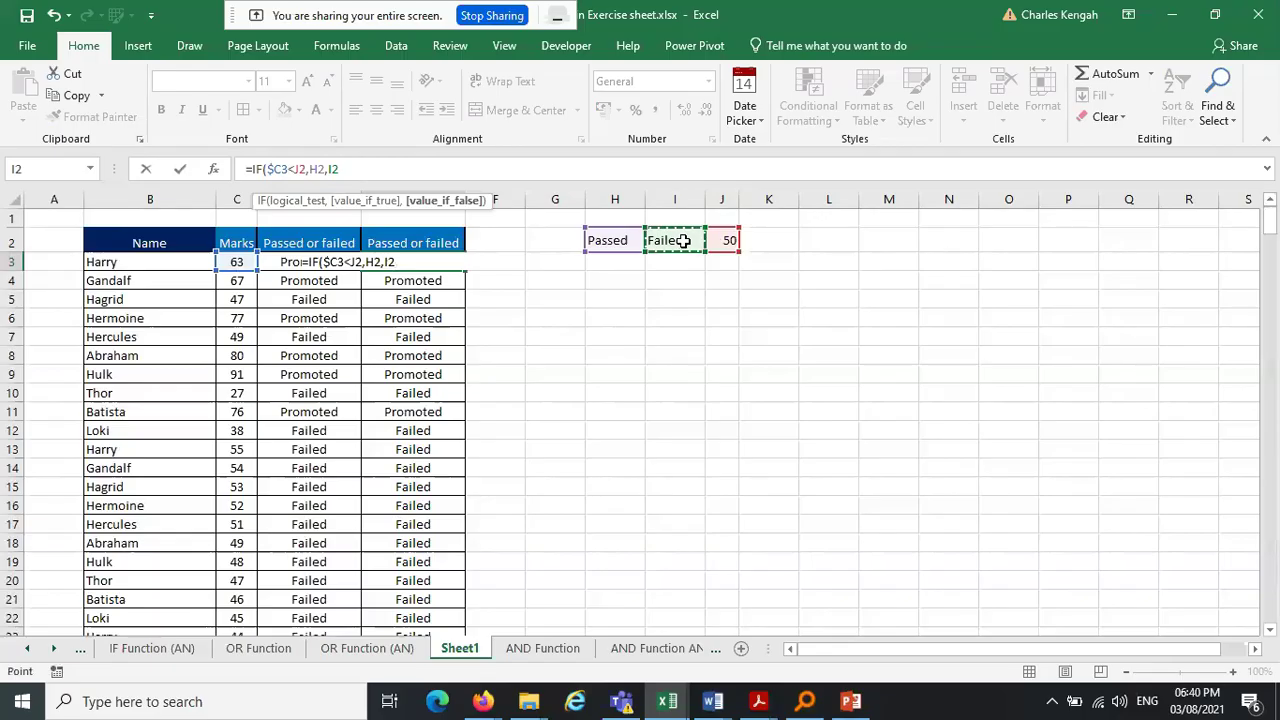
key(Return)
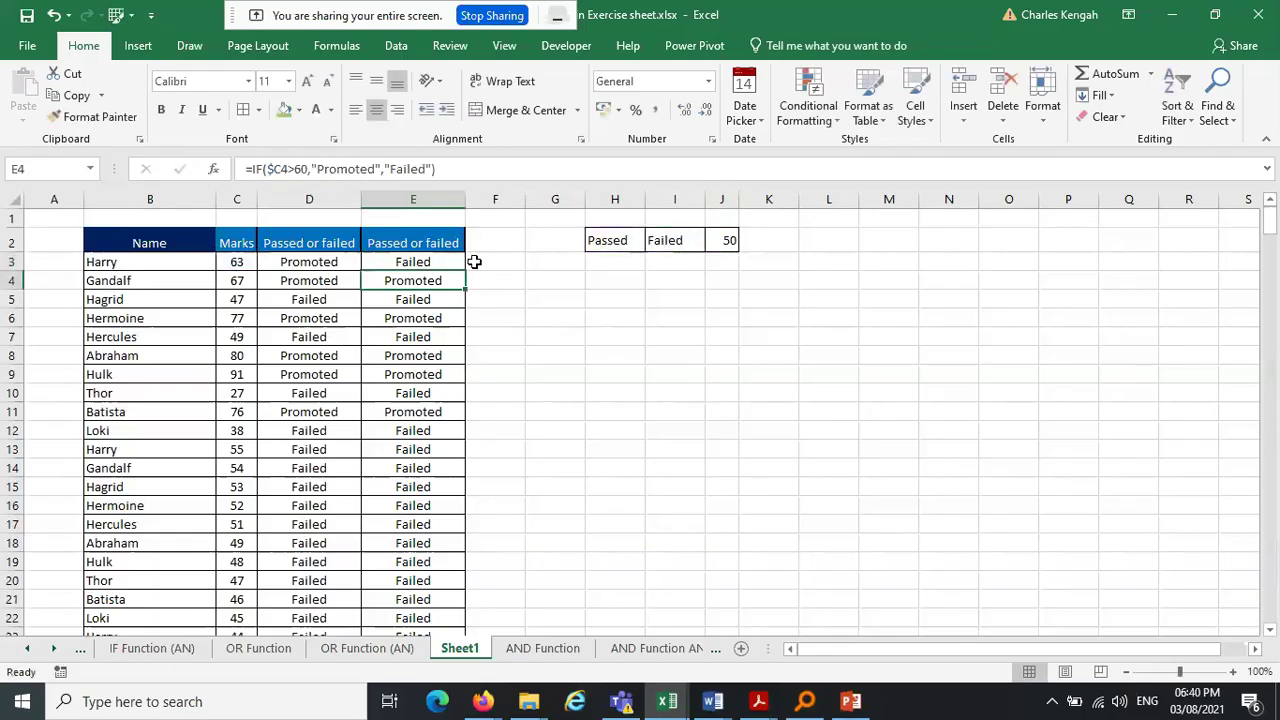
Change the comparison from < to > so E3 holds =IF($C3>J2,H2,I2), showing Passed
click(413, 262)
click(338, 169)
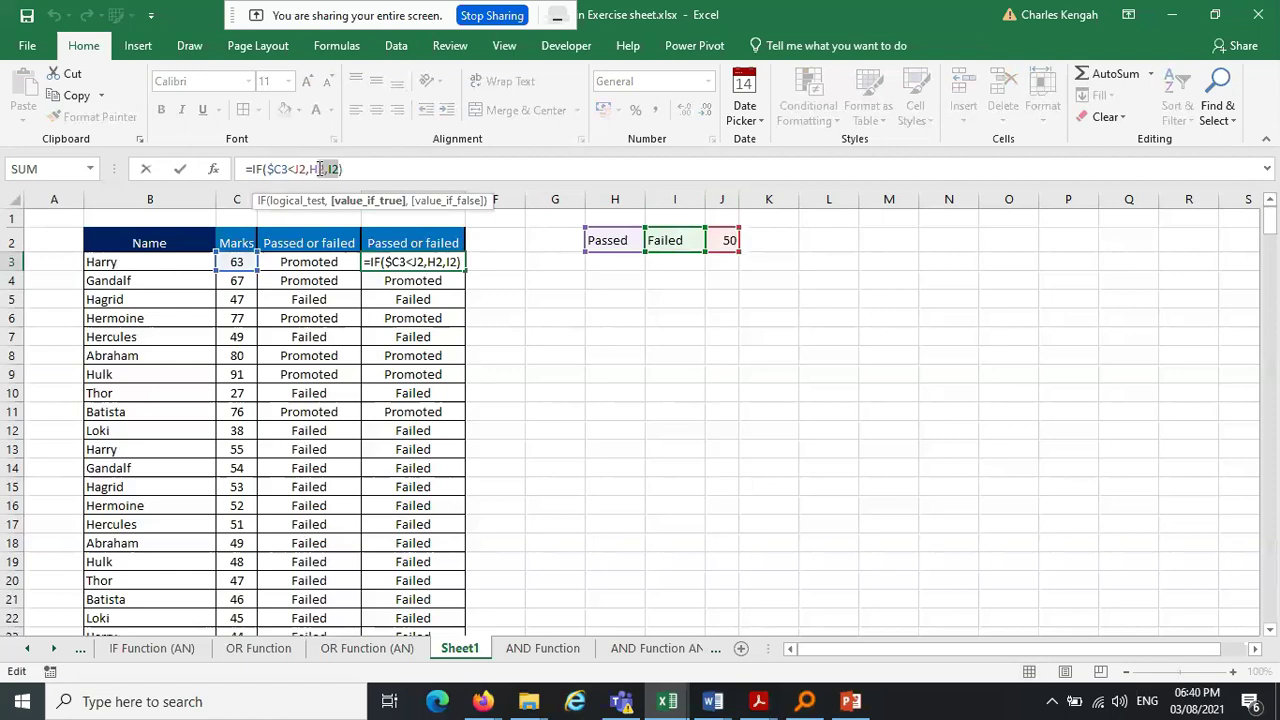
click(296, 169)
key(BackSpace)
text(>)
key(Return)
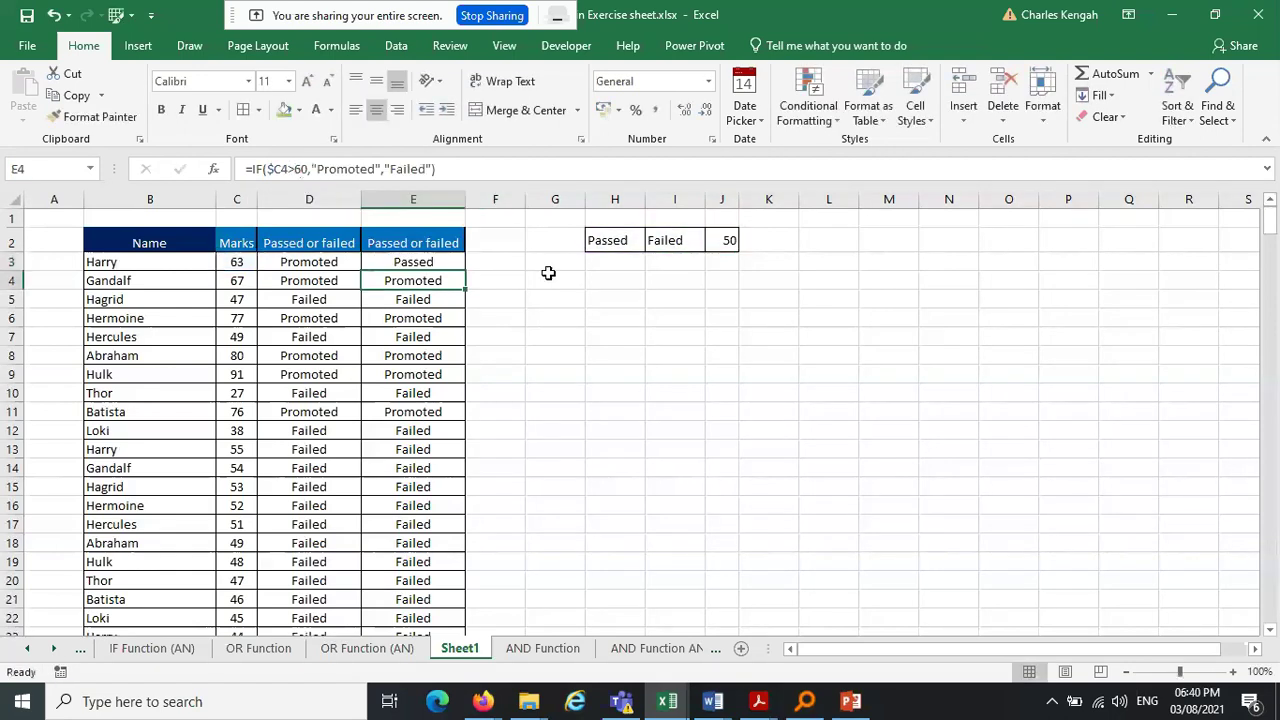
click(449, 265)
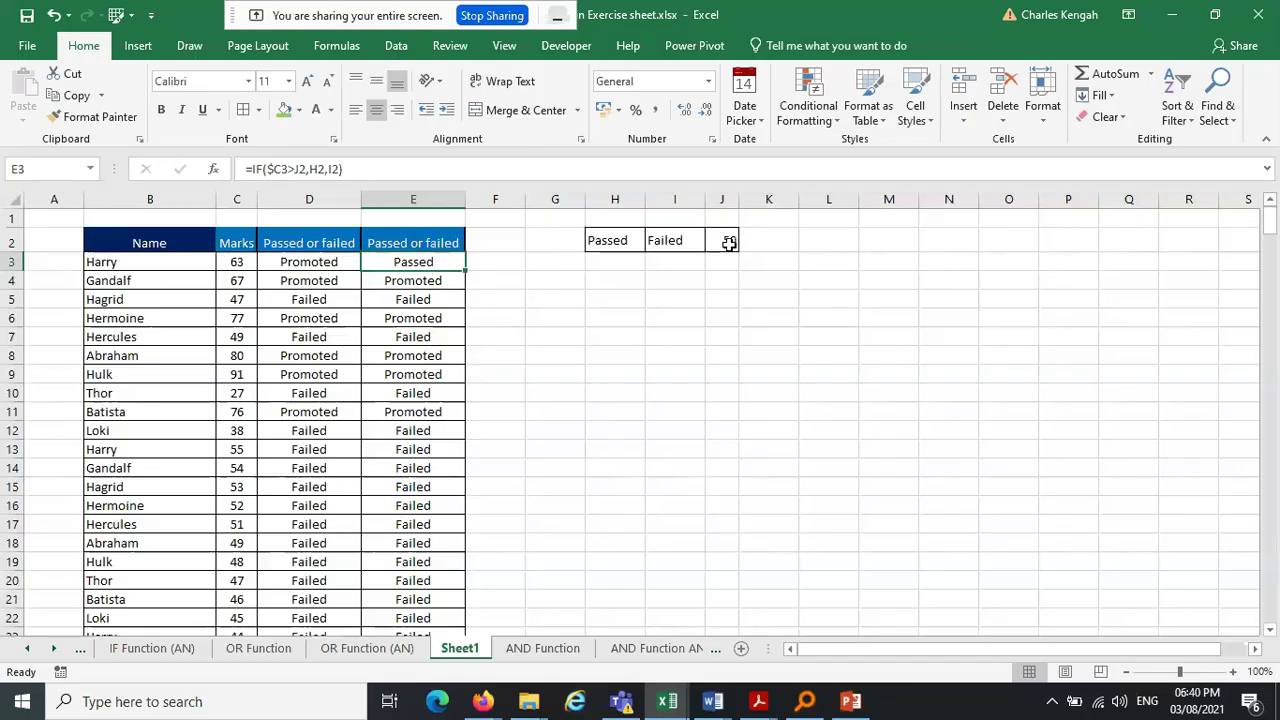
Fill E3's formula into E4 (showing 0) and F3 (showing Failed), inspecting the shifted references
drag(467, 271, 465, 295)
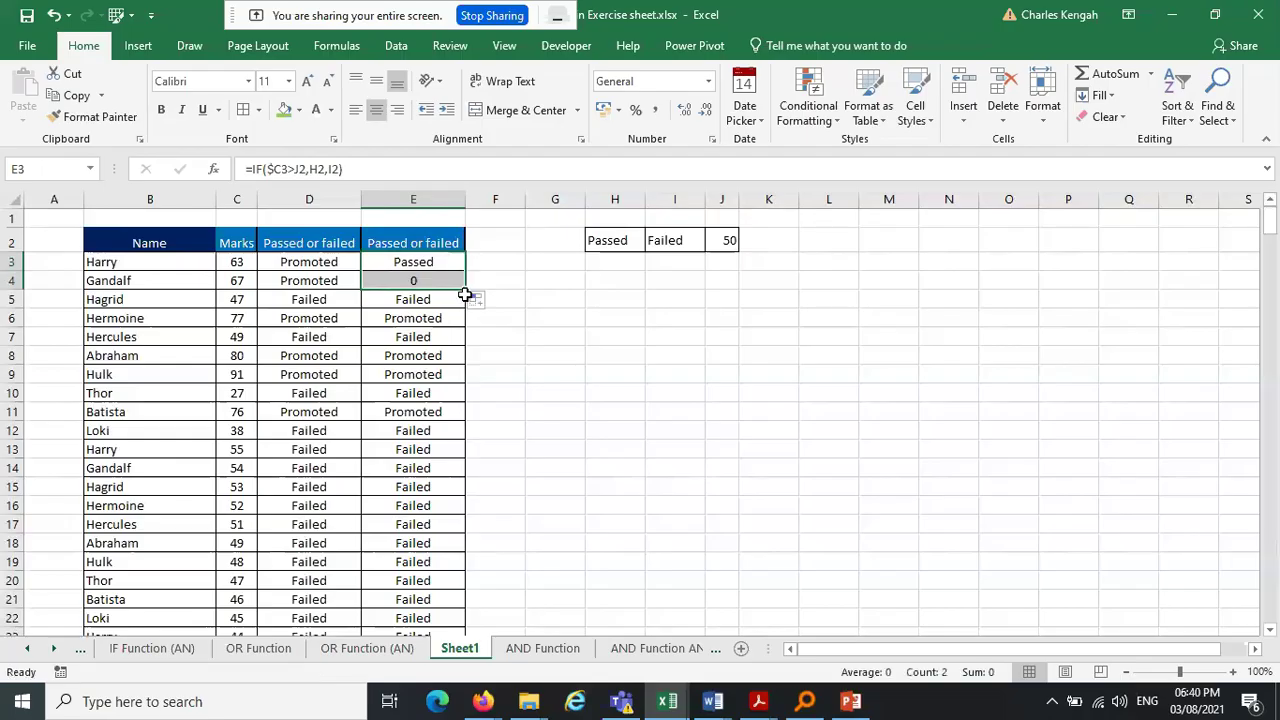
click(417, 283)
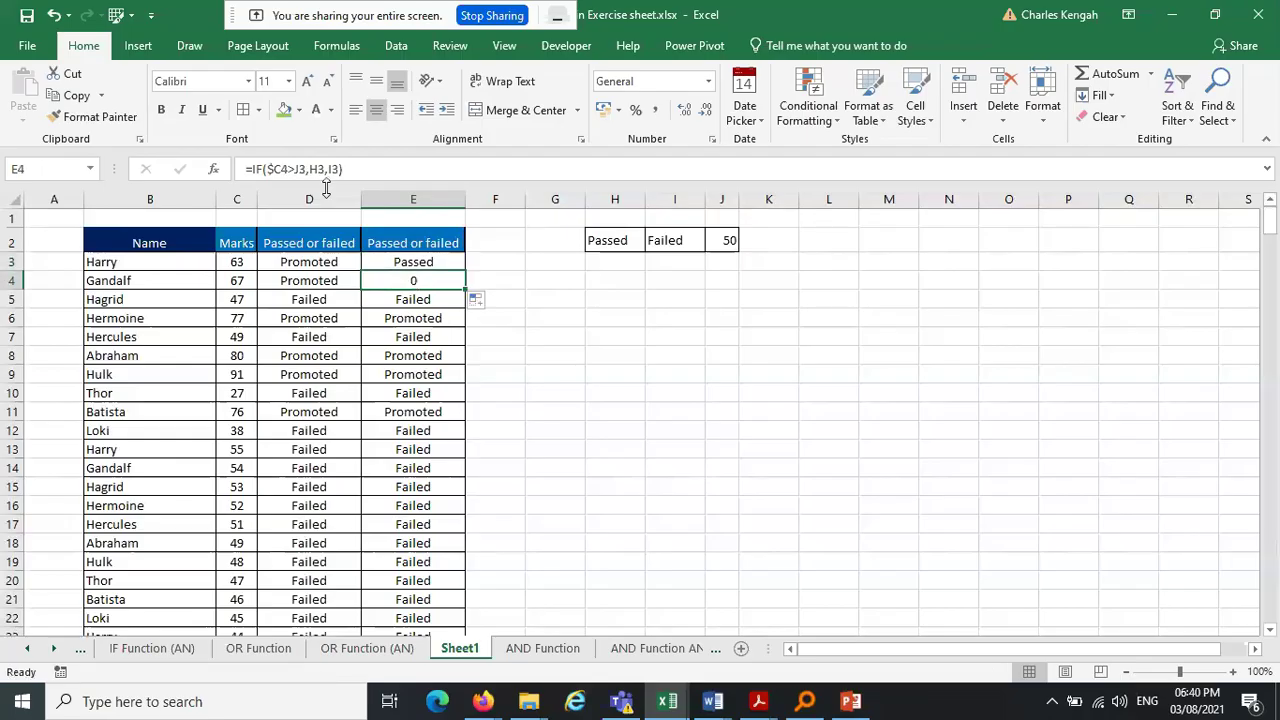
click(328, 172)
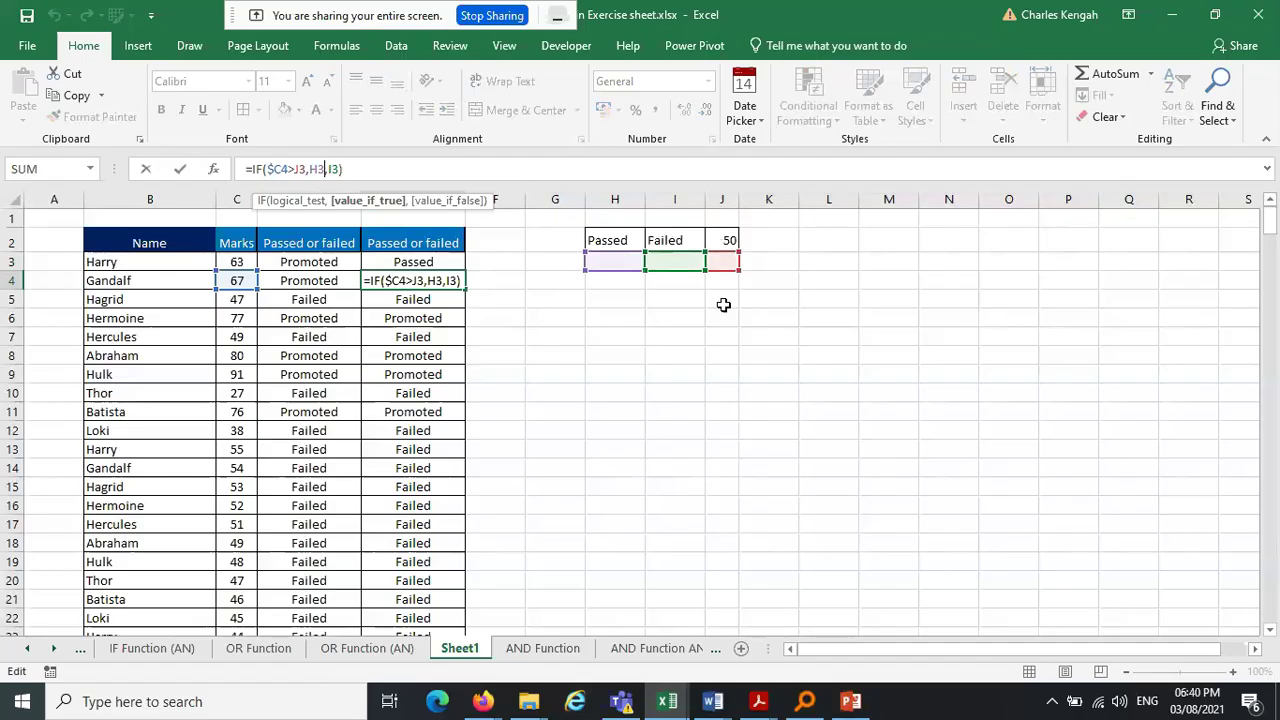
key(ctrl+Return)
click(462, 264)
drag(465, 271, 508, 263)
Copy F3's formula right into G3, which shows 50, and check its references
click(505, 260)
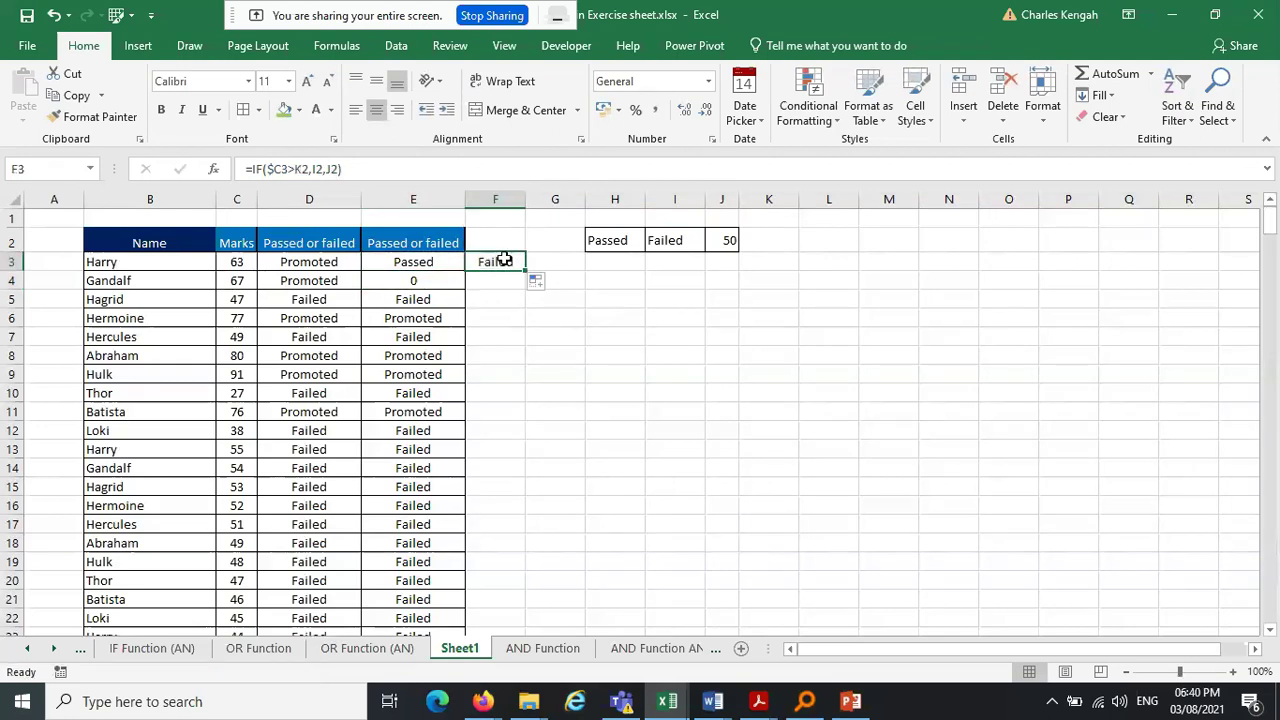
click(338, 172)
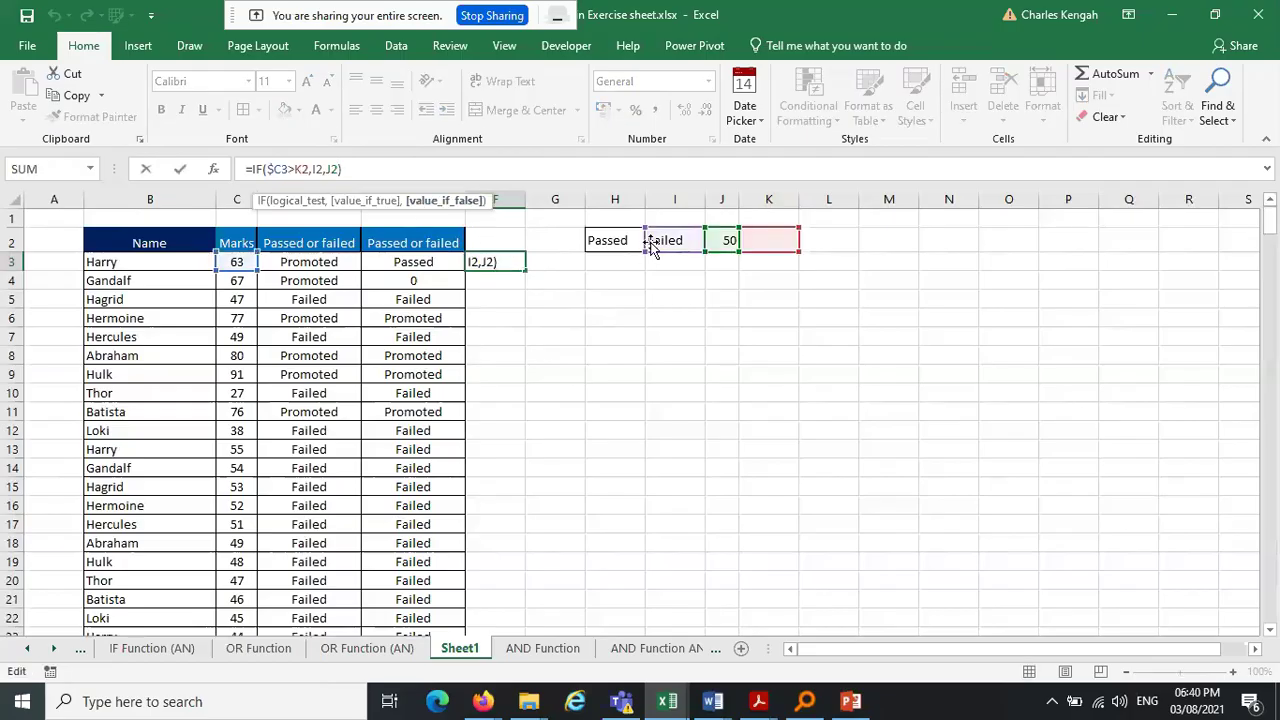
key(Return)
drag(526, 271, 556, 263)
click(553, 261)
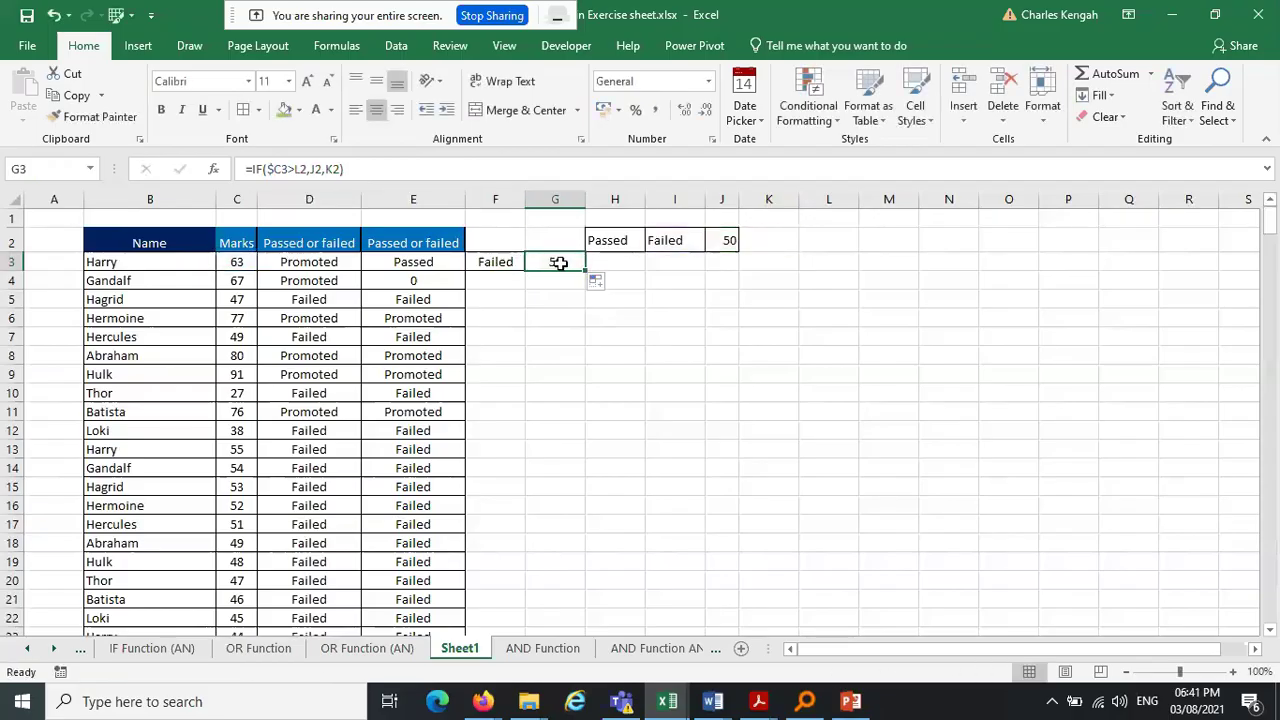
click(287, 169)
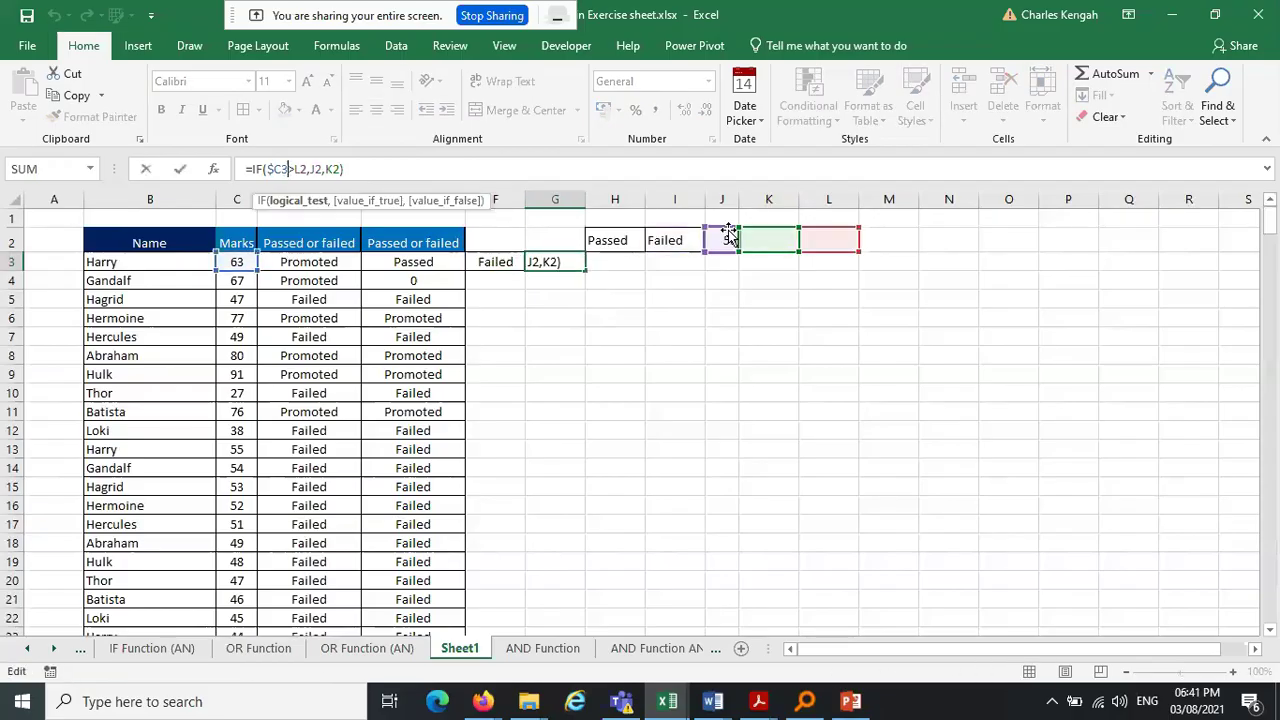
Copy the formula into H3, inspect its references, then undo that copy
drag(585, 270, 650, 268)
click(625, 263)
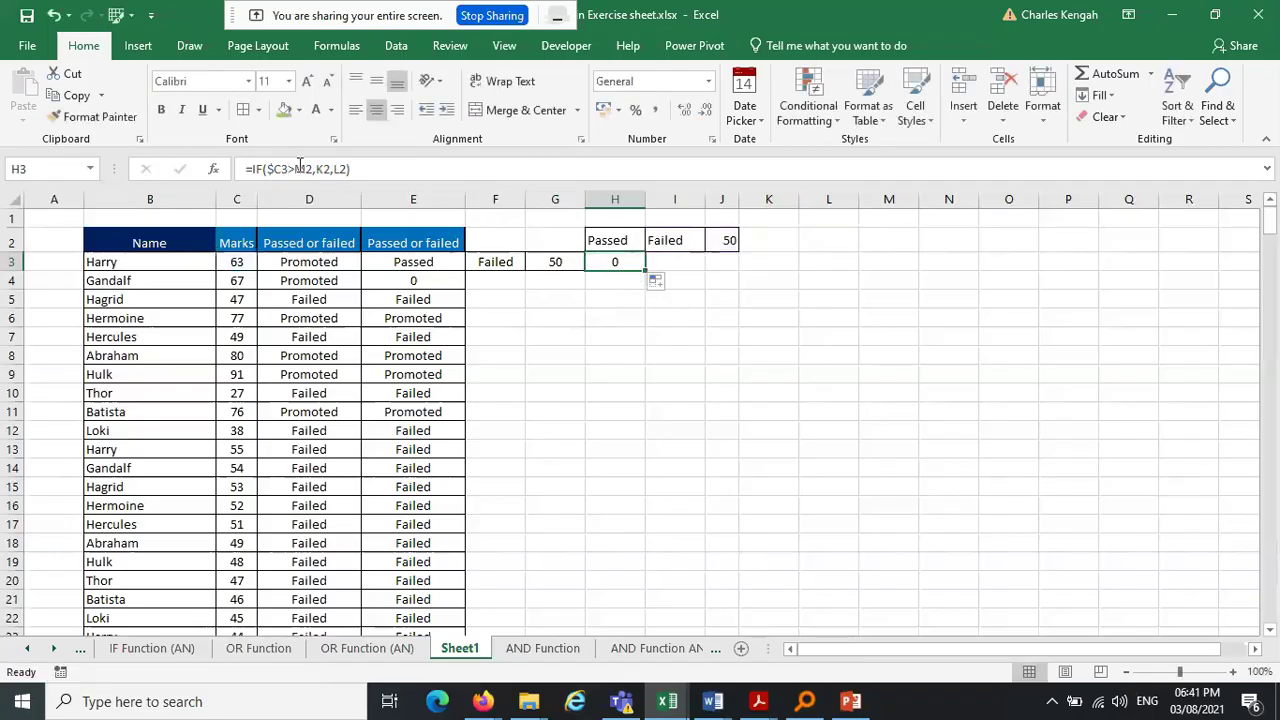
click(300, 169)
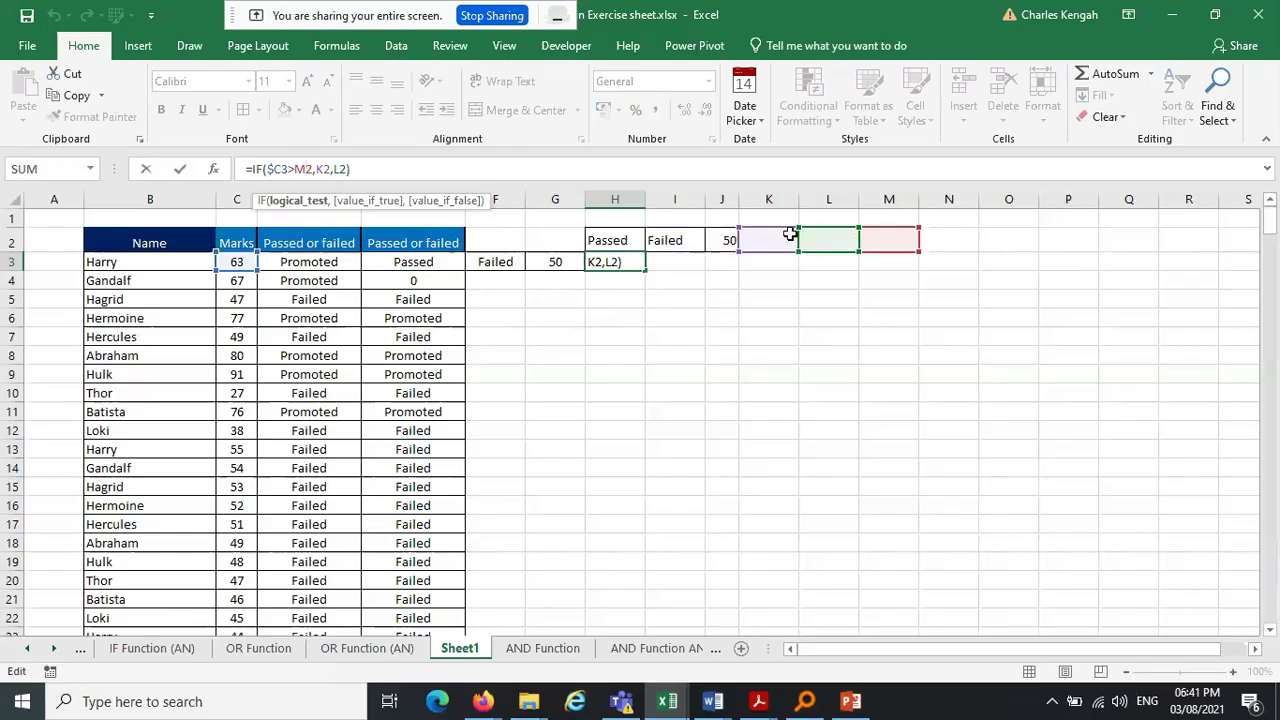
key(ctrl+Return)
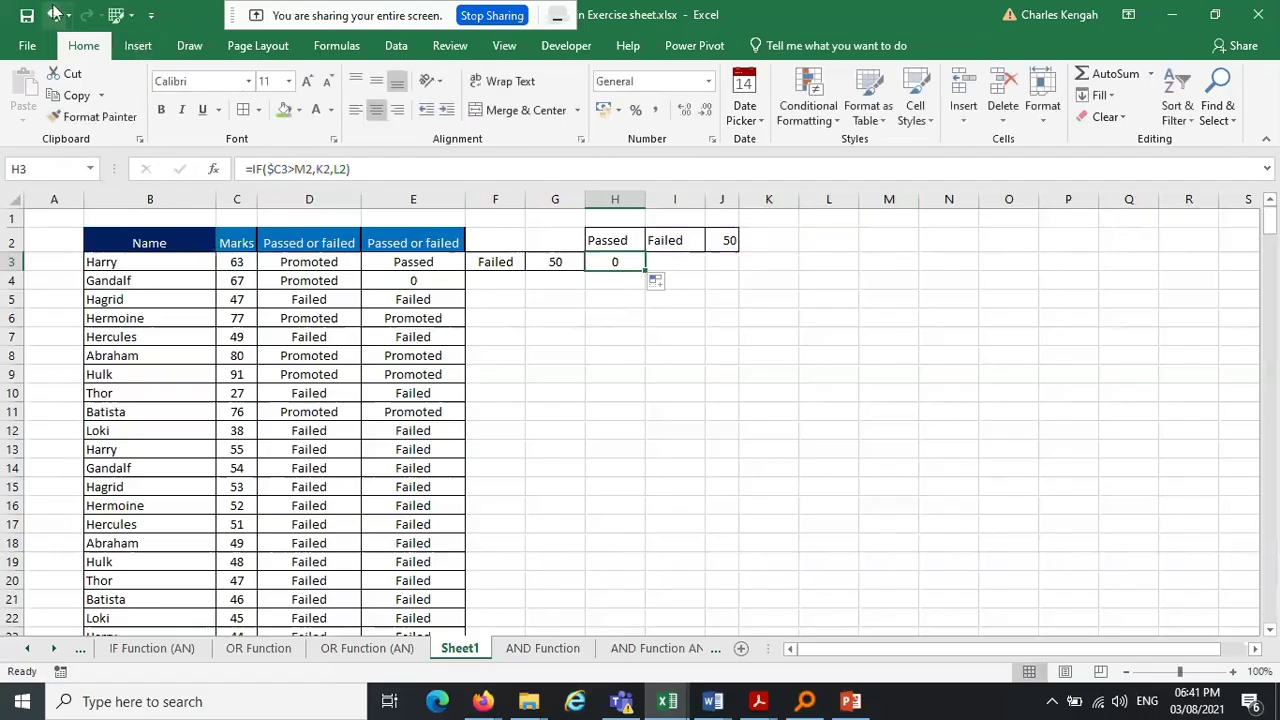
click(54, 14)
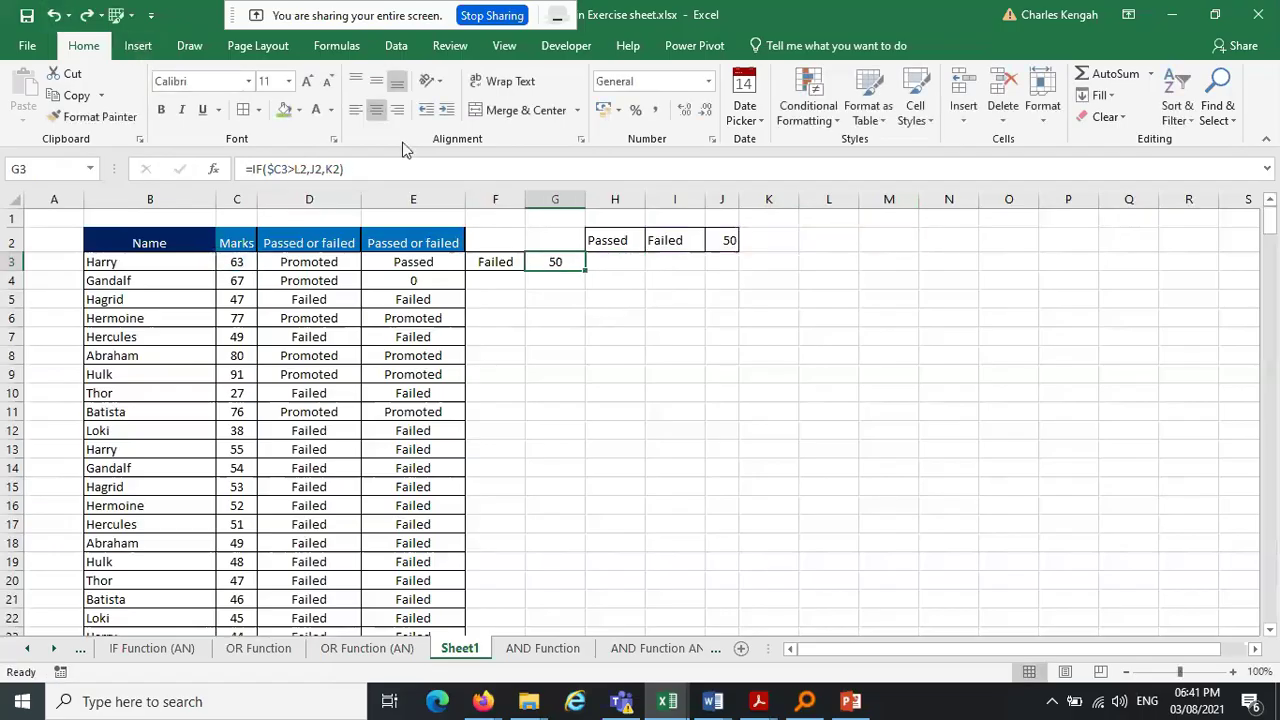
Make J2, H2 and I2 absolute in E3, giving =IF($C3>$J$2,$H$2,$I$2)
drag(618, 241, 709, 240)
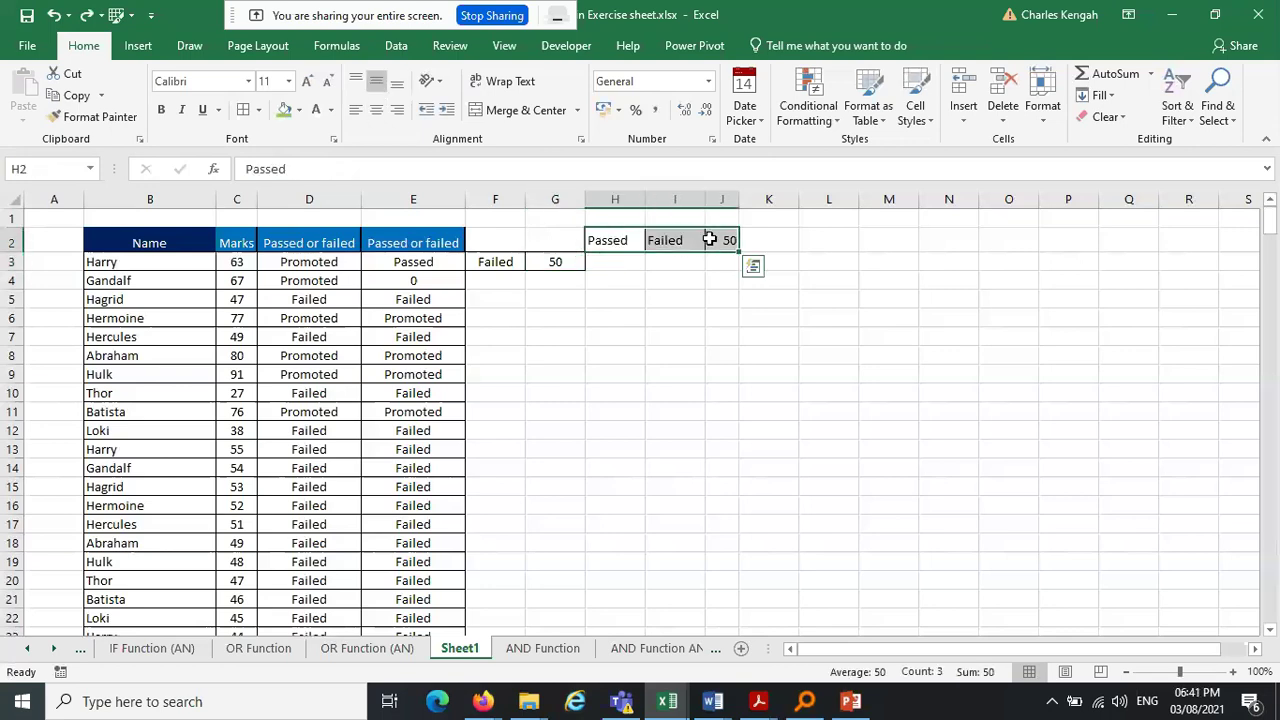
click(452, 264)
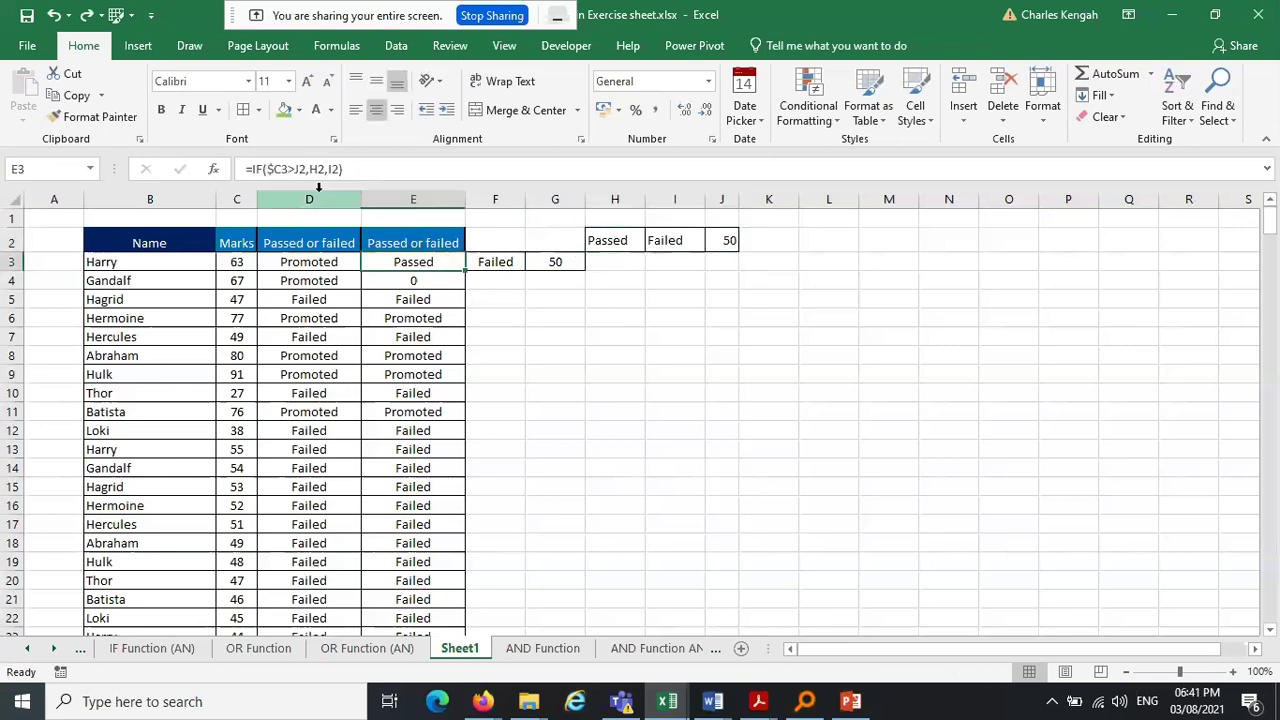
click(300, 169)
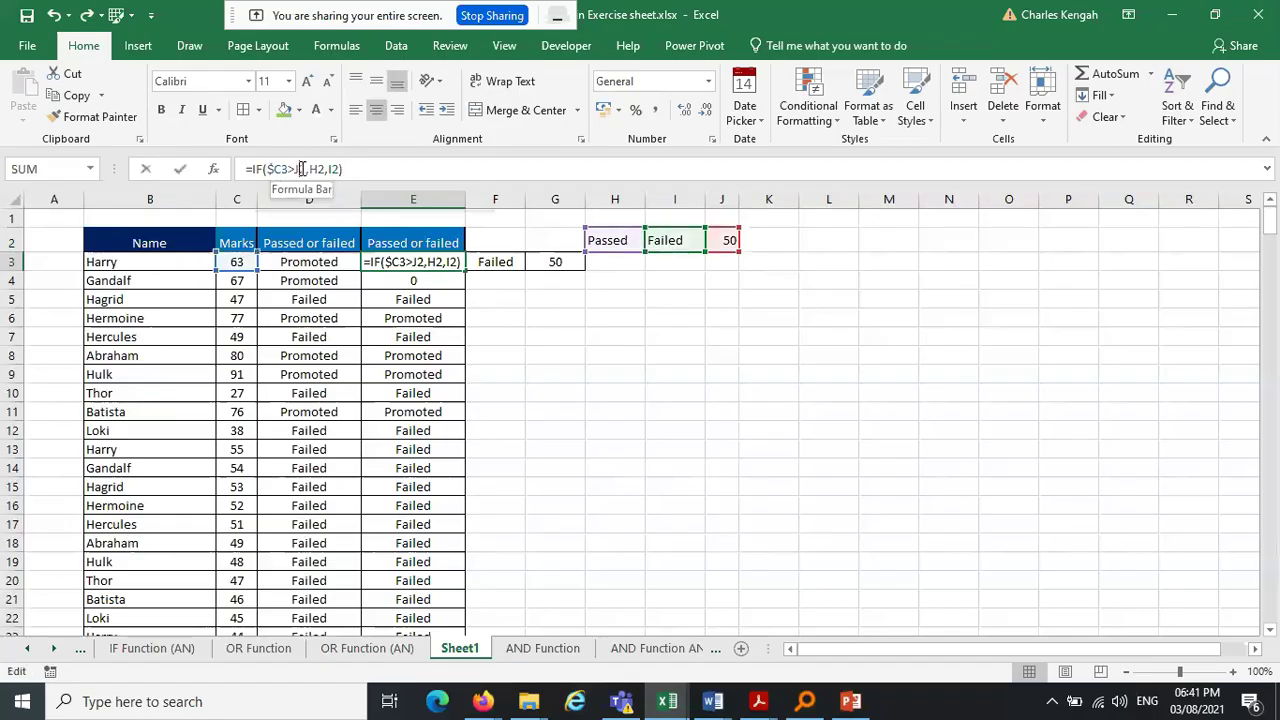
key(F4)
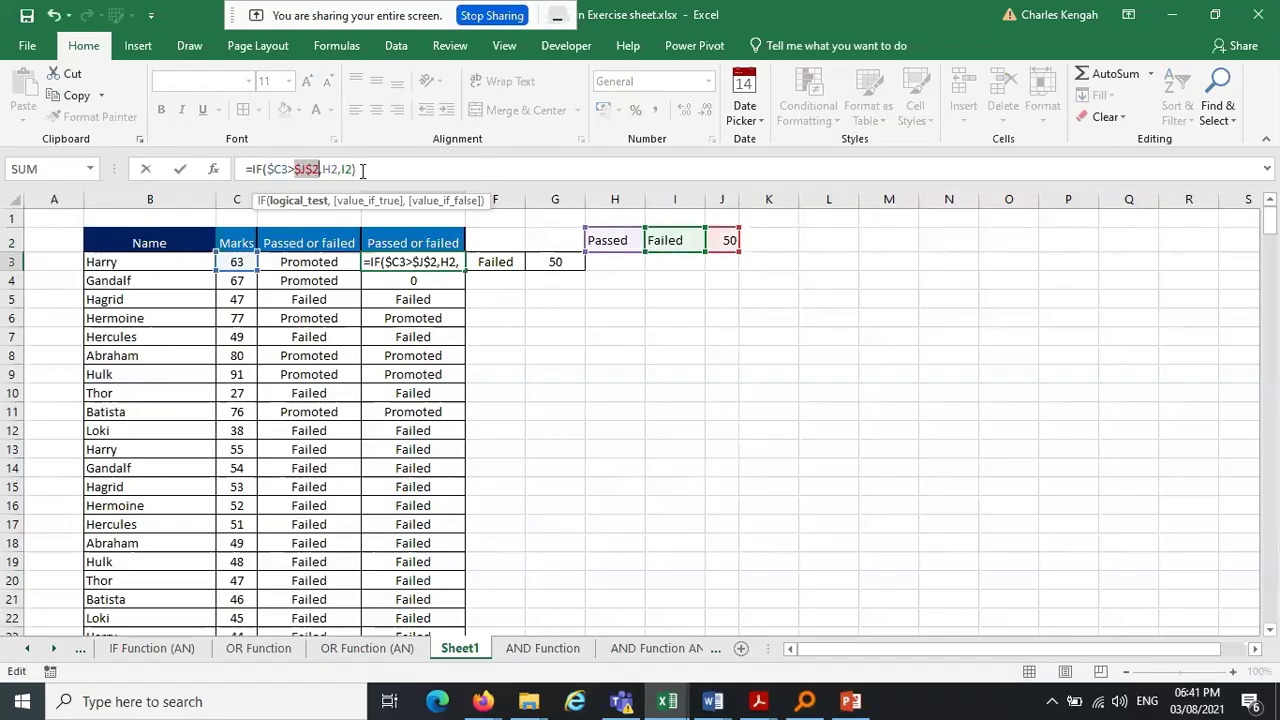
click(333, 169)
key(F4)
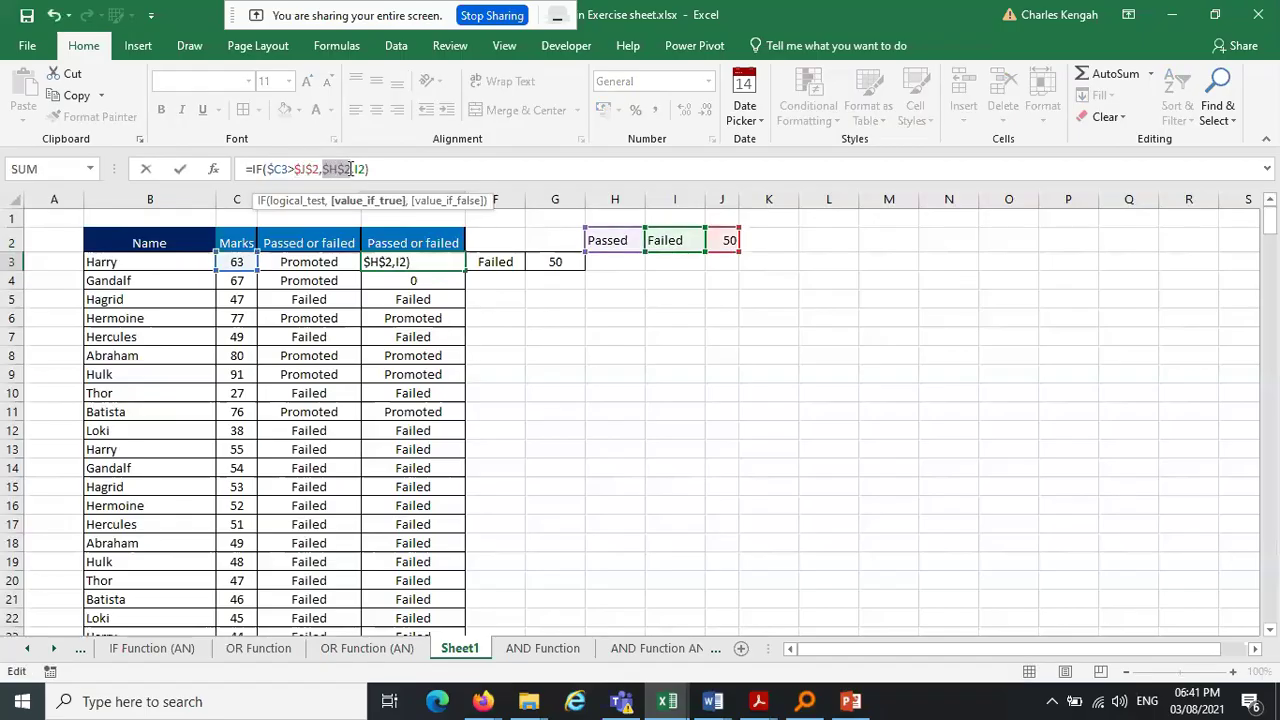
click(357, 169)
key(F4)
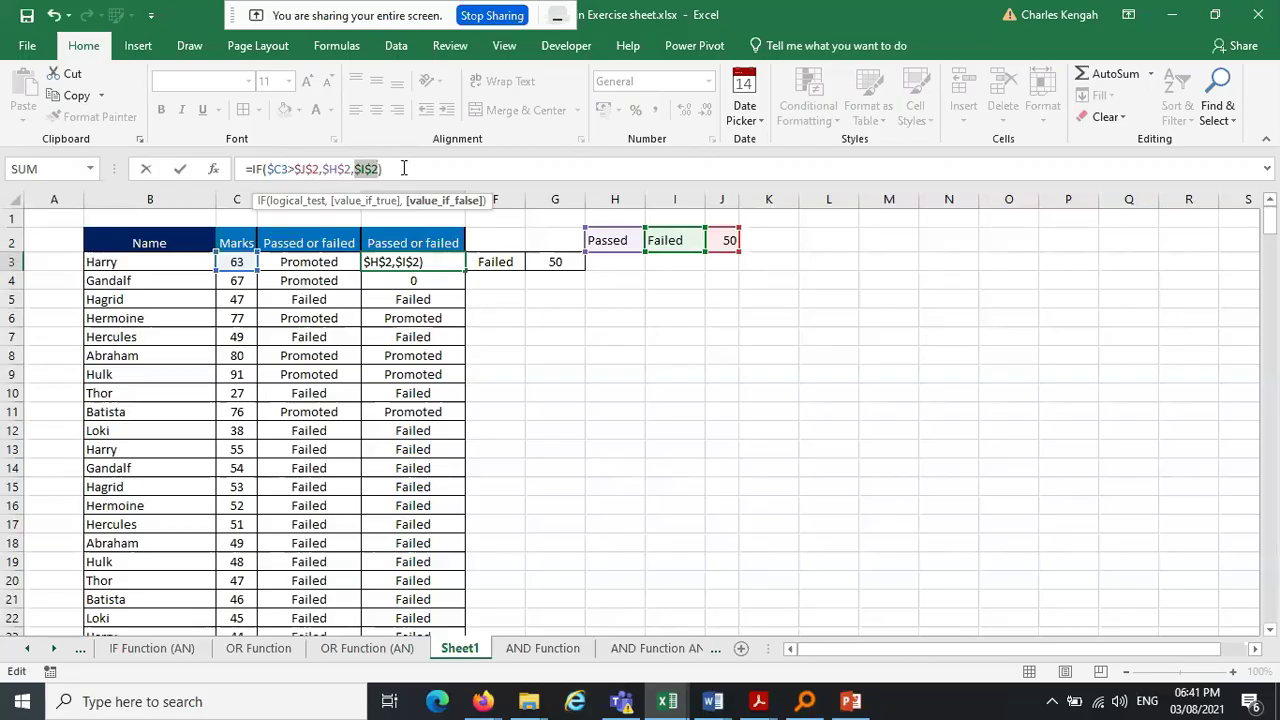
click(306, 202)
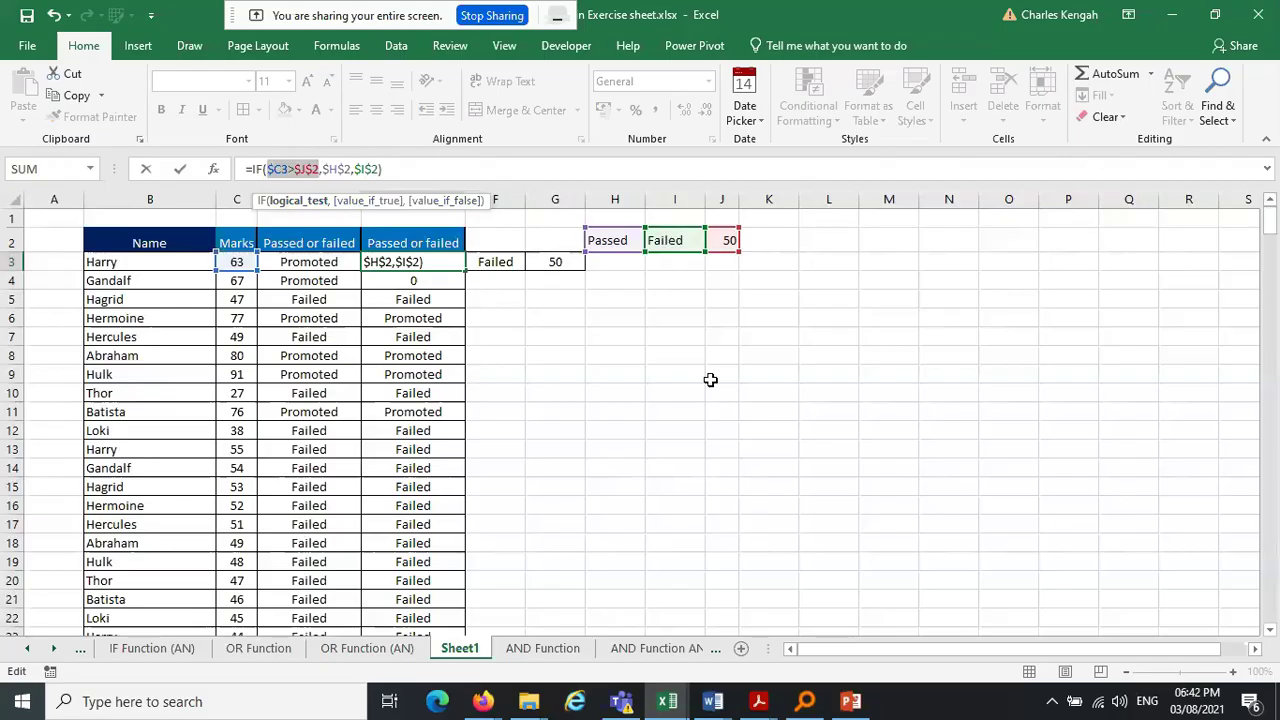
Commit =IF($C3>$J$2,$H$2,$I$2) in E3 and fill it down all of column E
key(Return)
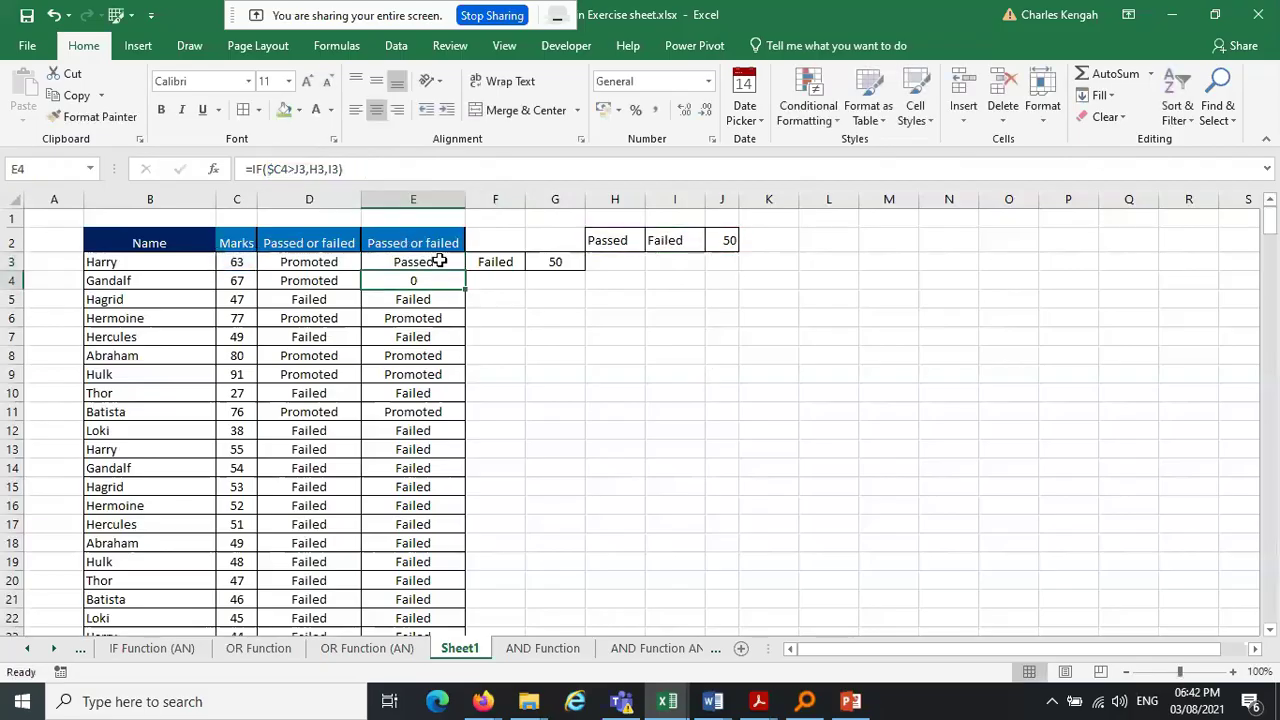
click(439, 261)
drag(466, 273, 465, 598)
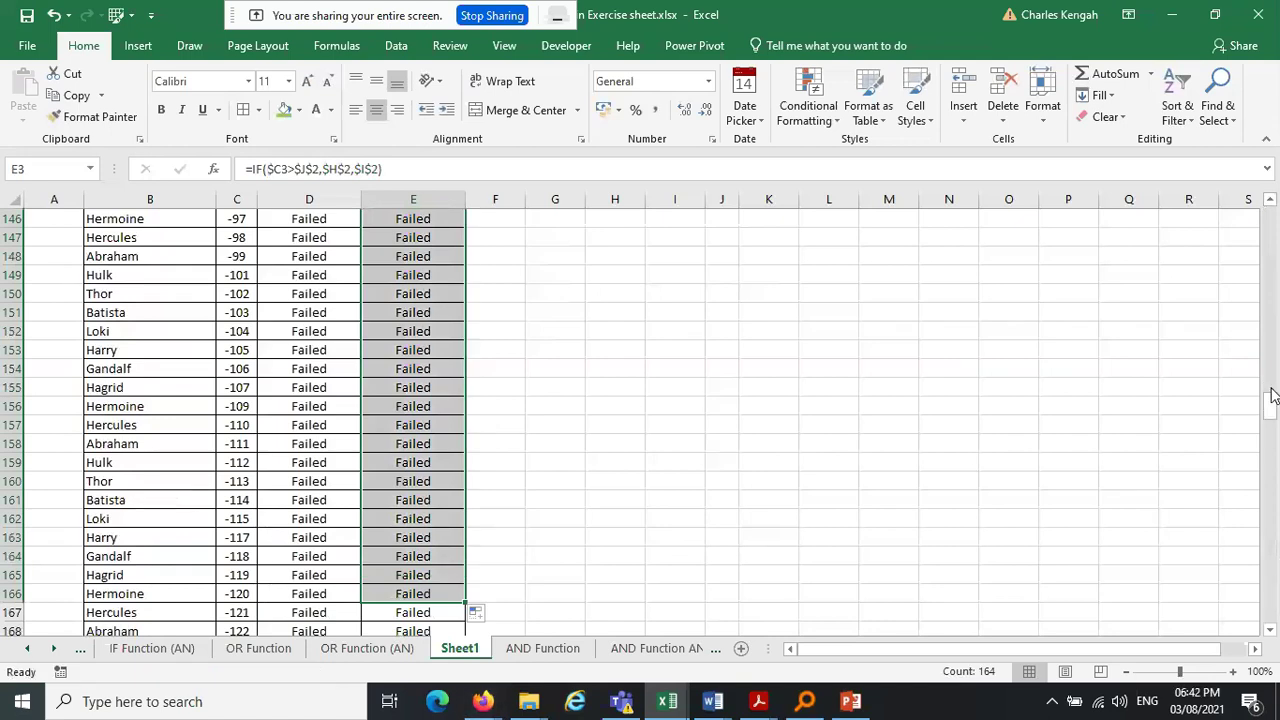
drag(1273, 410, 1271, 222)
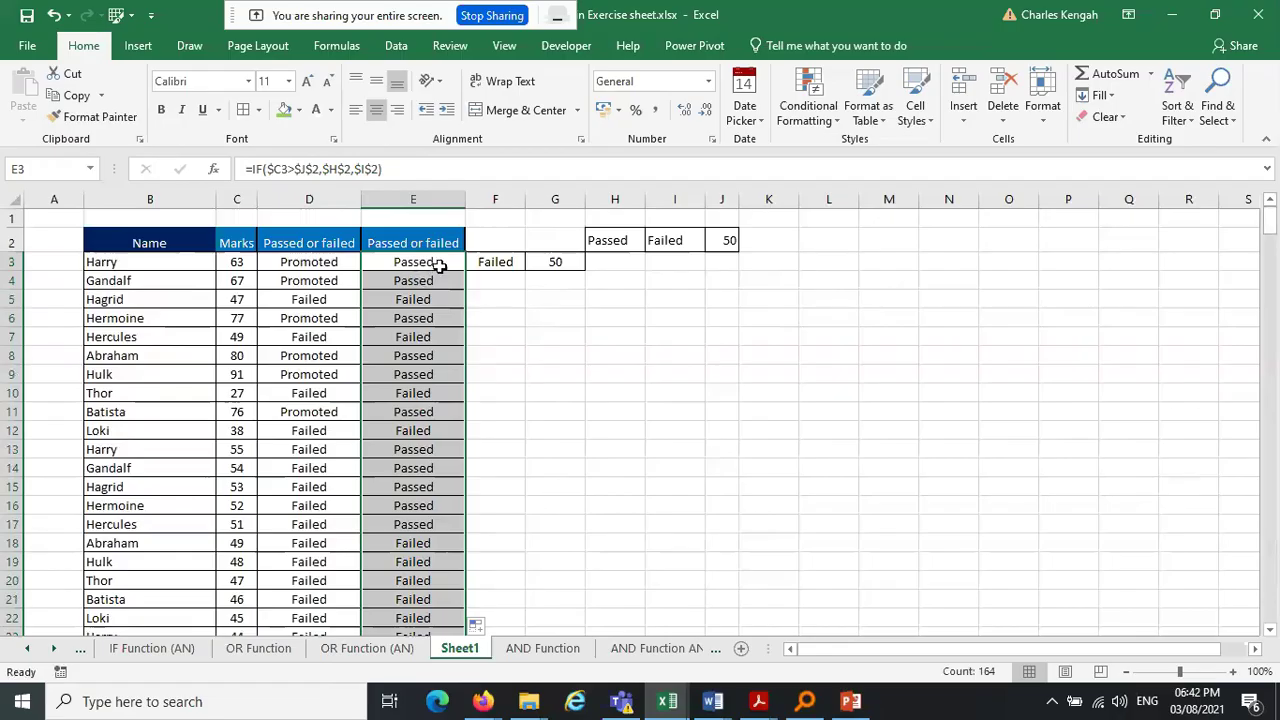
Change D3's true label from Promoted to Passed and fill it down column D
click(292, 262)
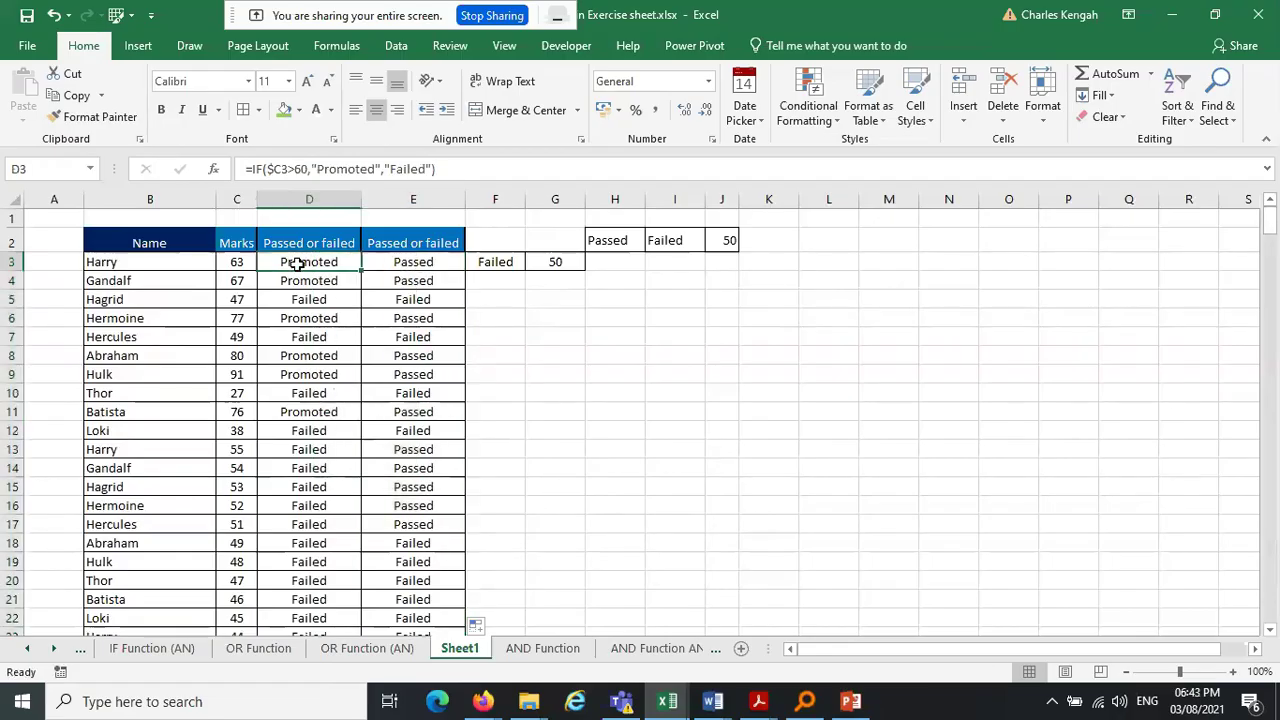
click(376, 168)
key(BackSpace)
key(BackSpace)
key(BackSpace)
key(BackSpace)
key(BackSpace)
key(BackSpace)
key(BackSpace)
text(assed)
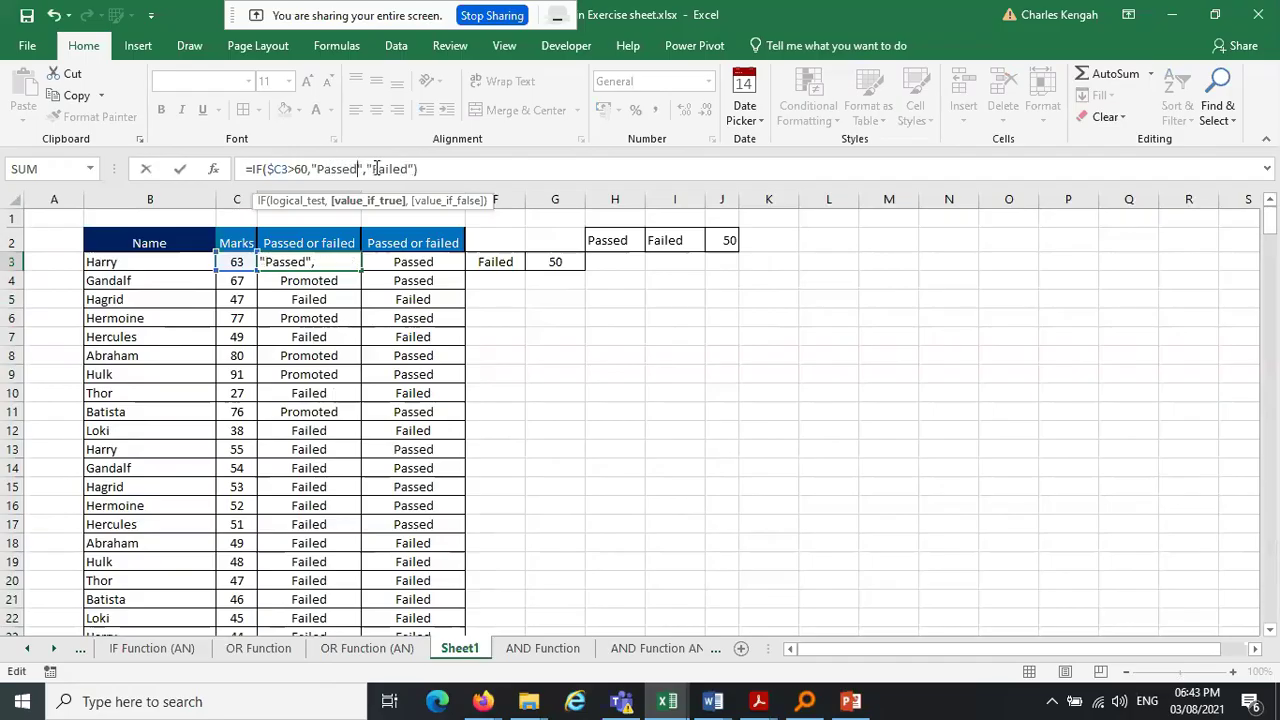
key(Return)
click(312, 264)
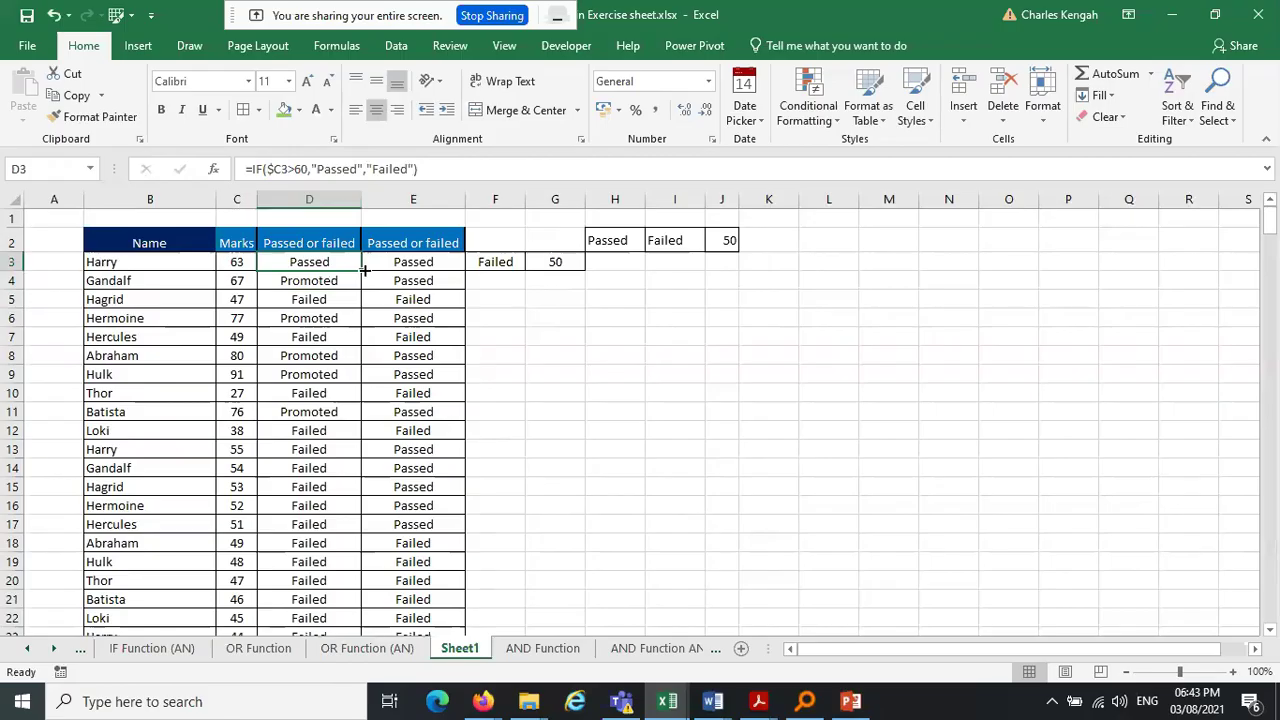
double_click(364, 270)
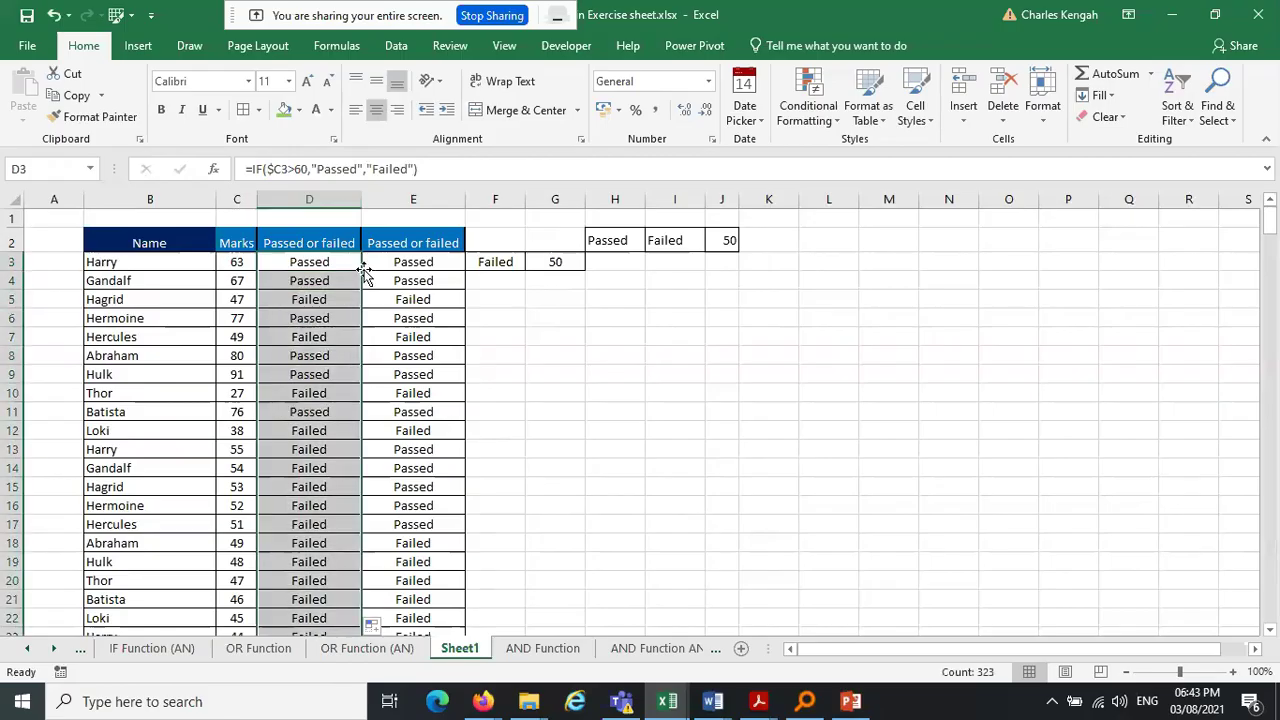
click(693, 334)
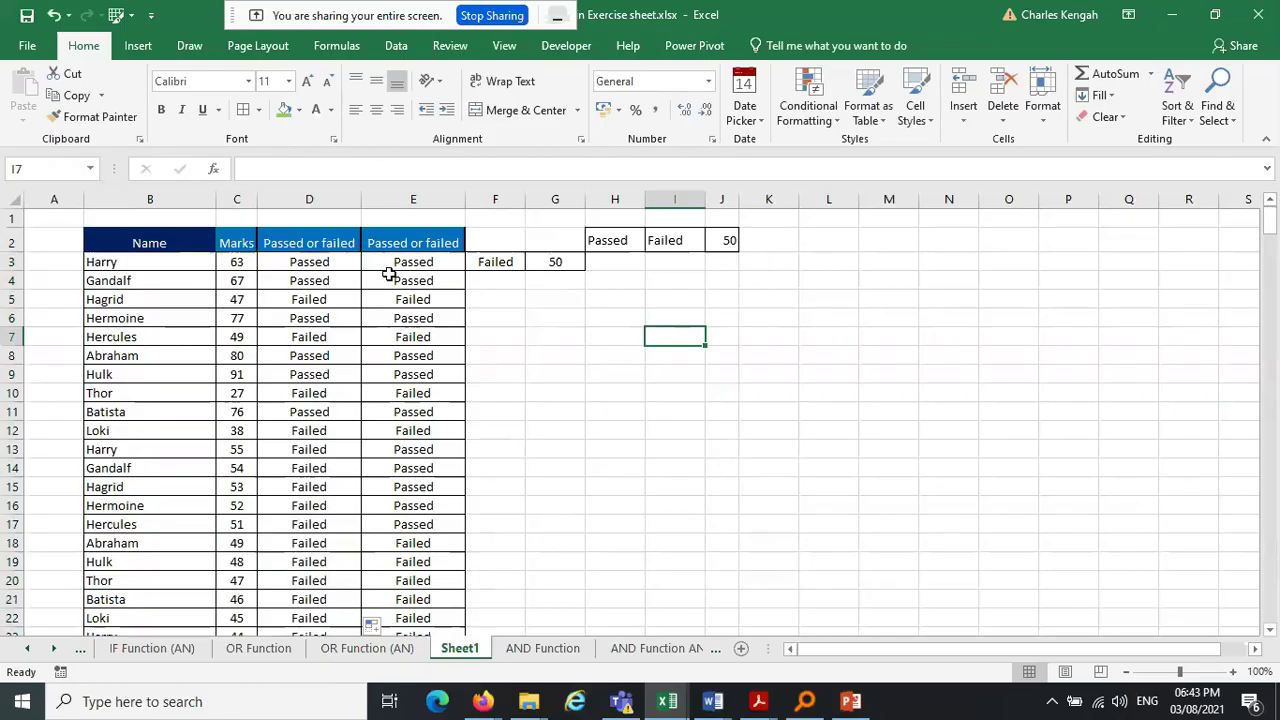
Compare D3's hard-coded 60 formula with E3's H2:J2-based formula, leaving both unchanged
click(330, 259)
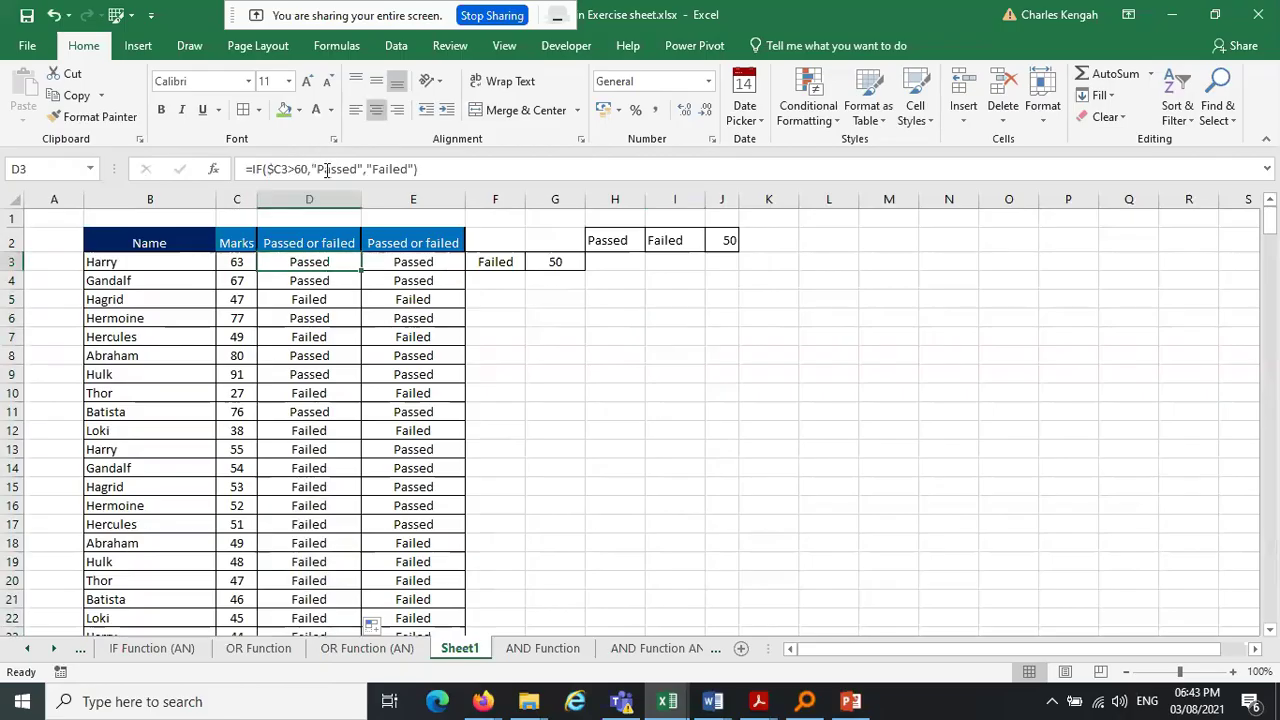
drag(247, 169, 452, 169)
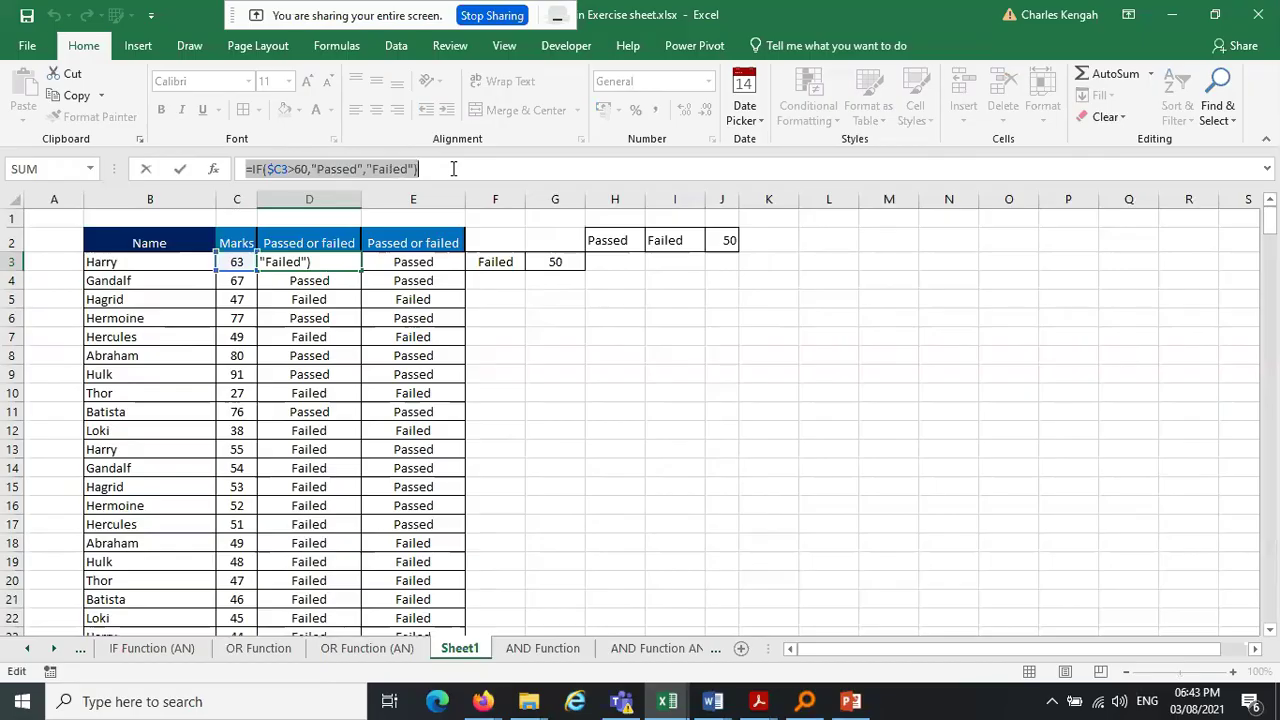
click(453, 169)
key(Escape)
click(413, 260)
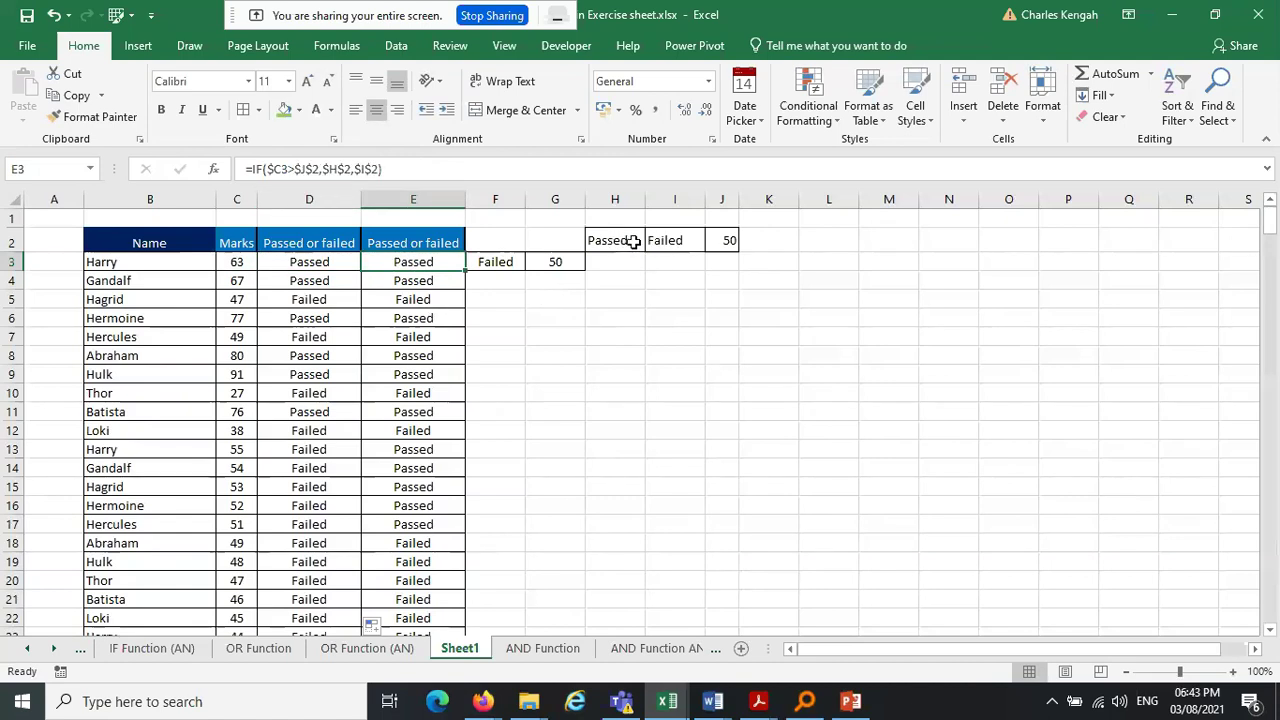
click(340, 262)
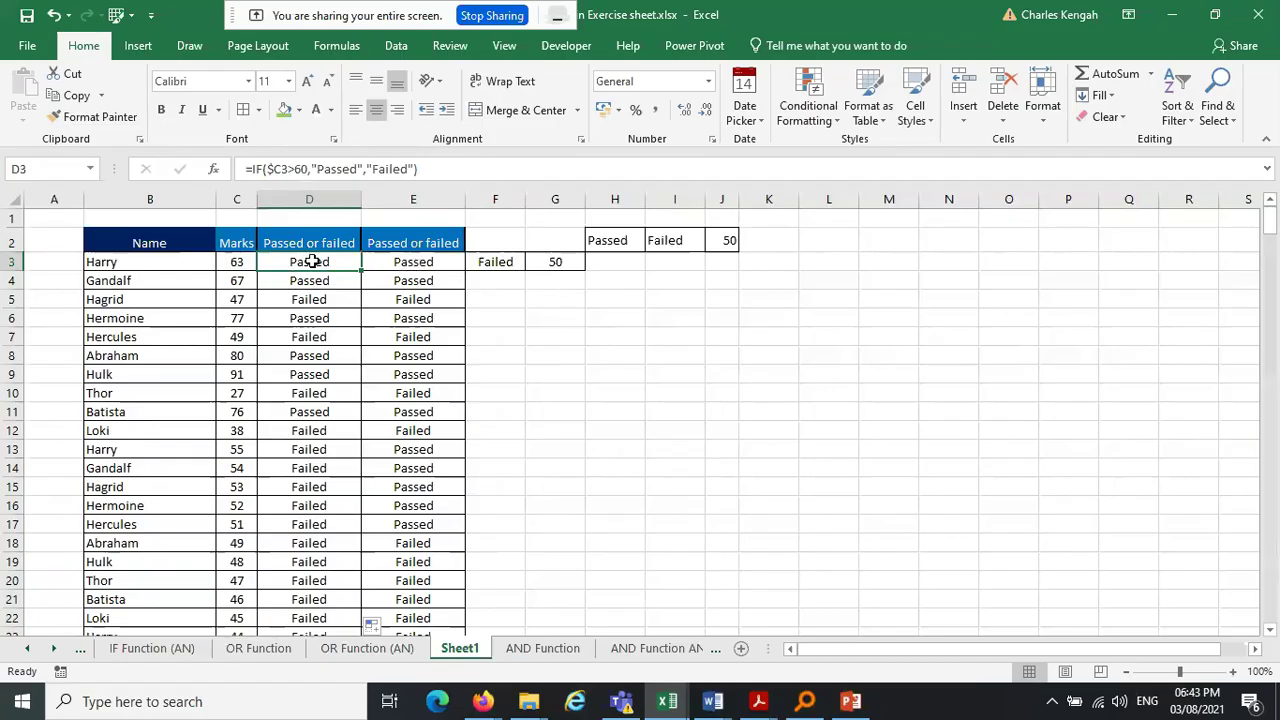
double_click(411, 263)
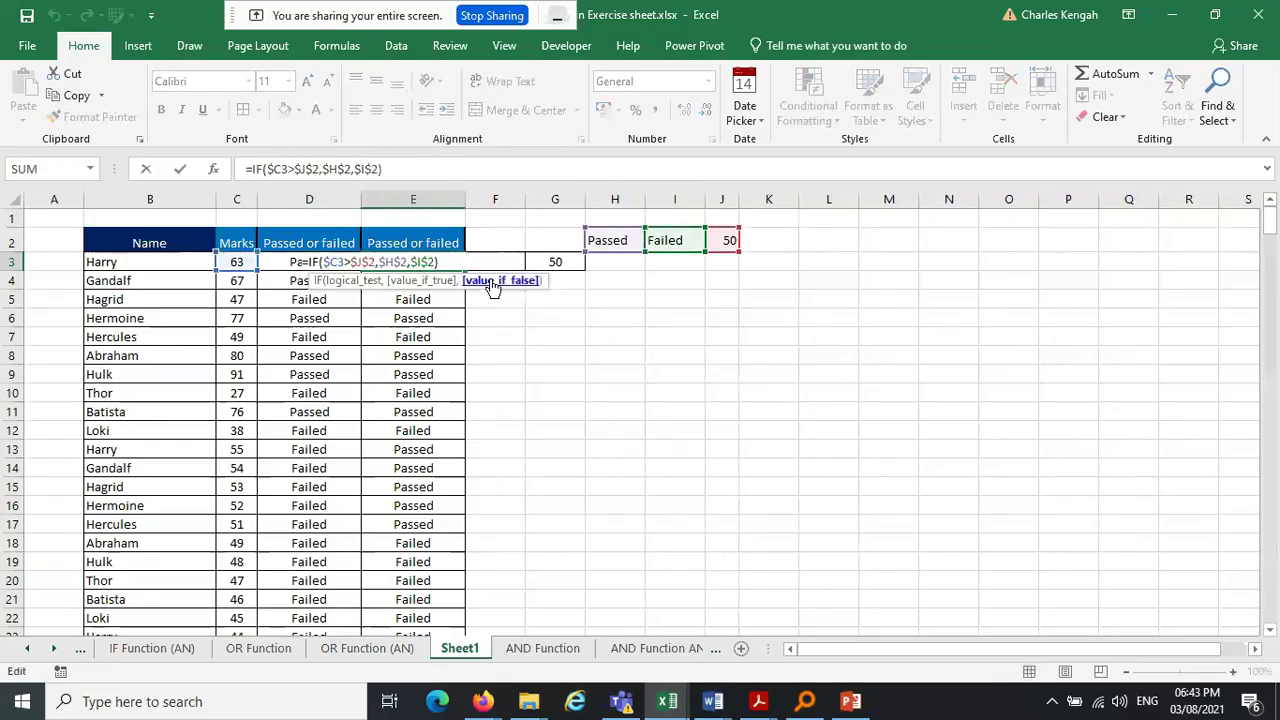
key(Escape)
Retype the H2 label from Passed to Promoted
click(628, 242)
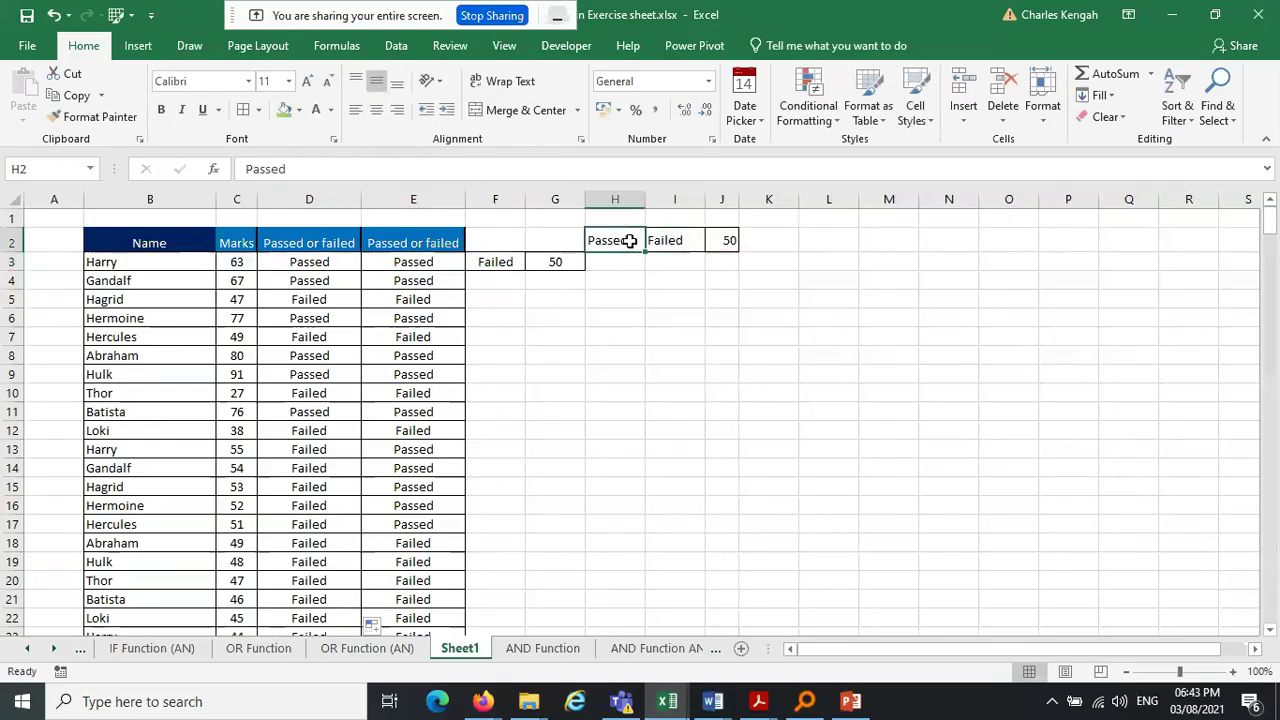
click(326, 168)
key(BackSpace)
key(BackSpace)
key(BackSpace)
key(BackSpace)
key(BackSpace)
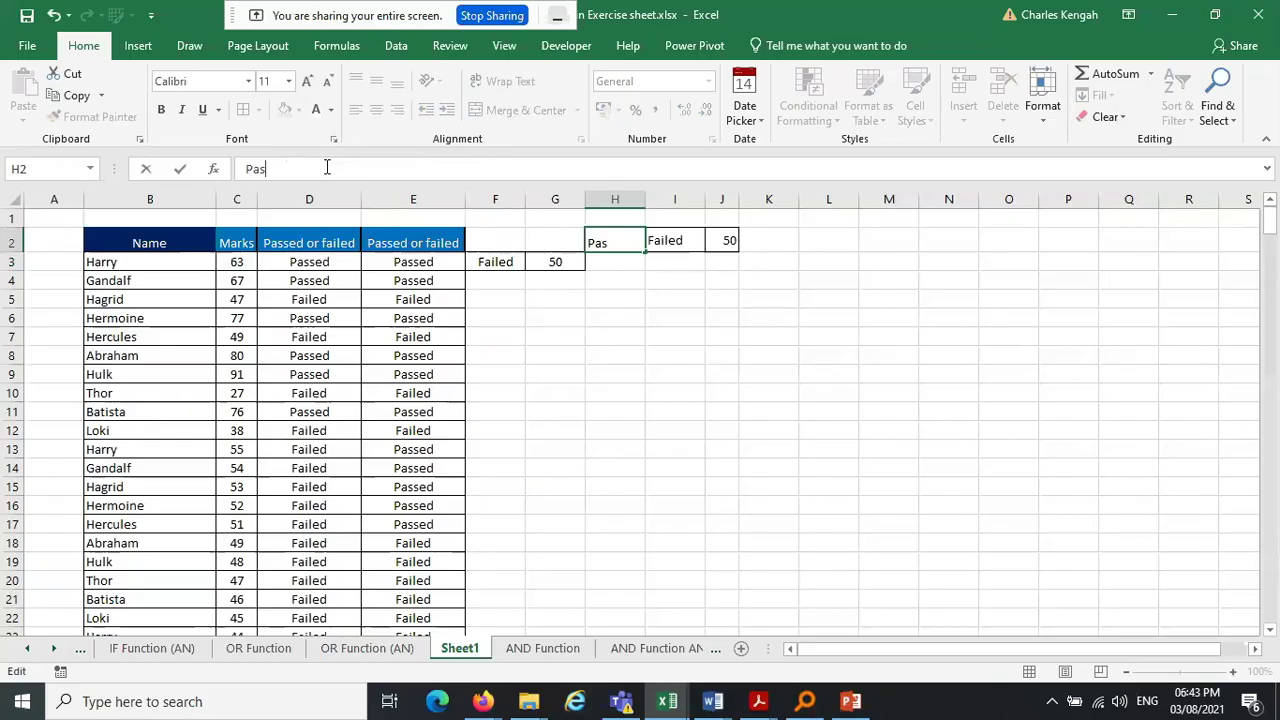
text(romoted)
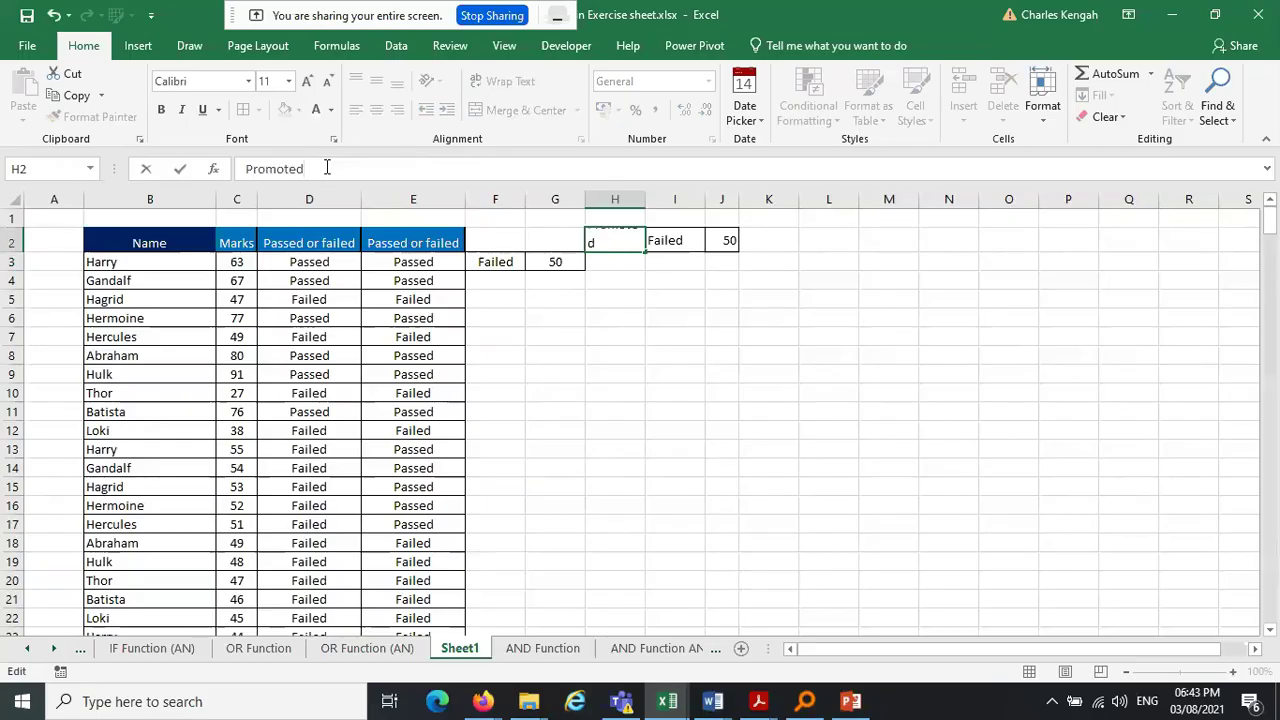
key(Return)
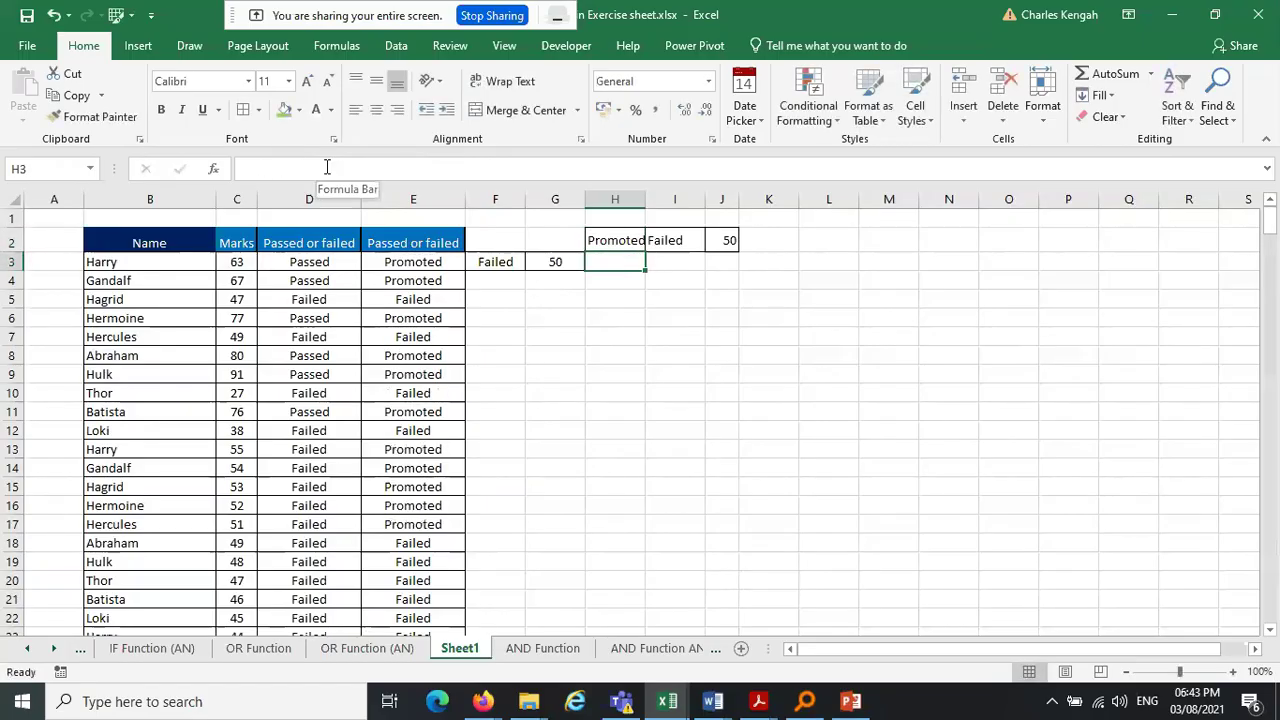
Retype the I2 label from Failed to Dismissed
click(662, 240)
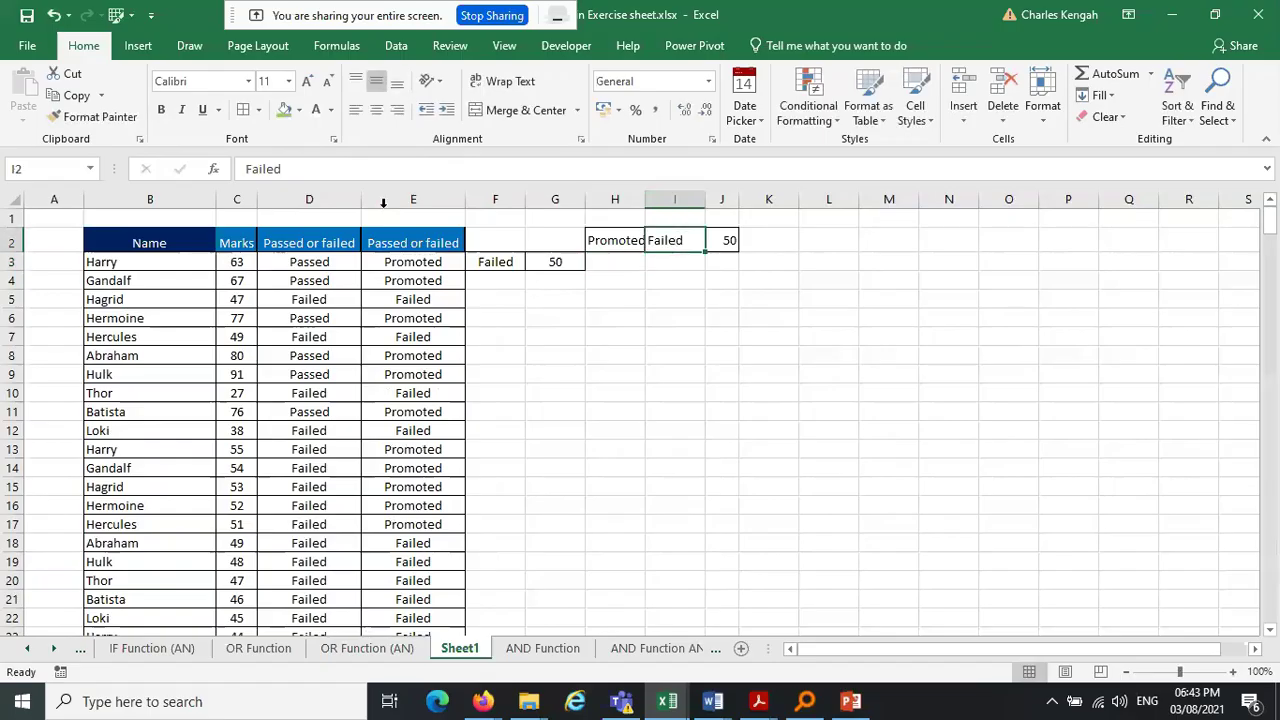
click(327, 177)
key(BackSpace)
key(BackSpace)
key(BackSpace)
key(BackSpace)
key(BackSpace)
key(BackSpace)
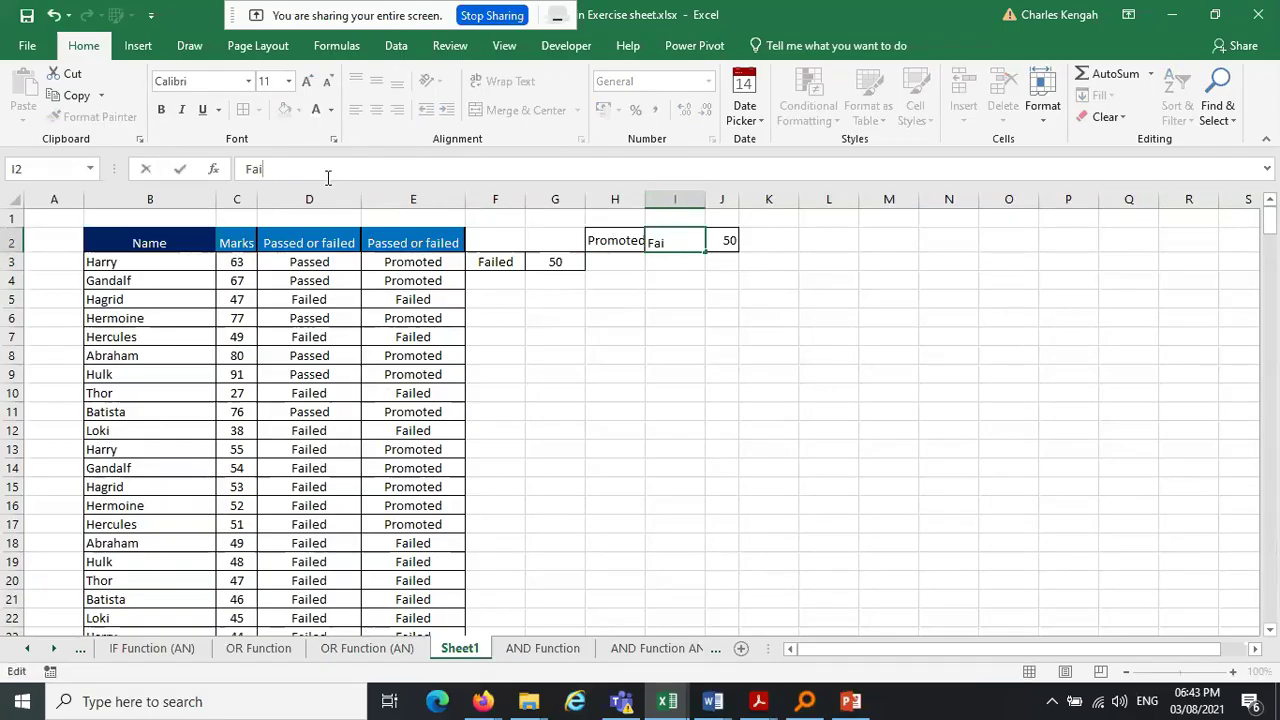
text(Dismissed)
key(Return)
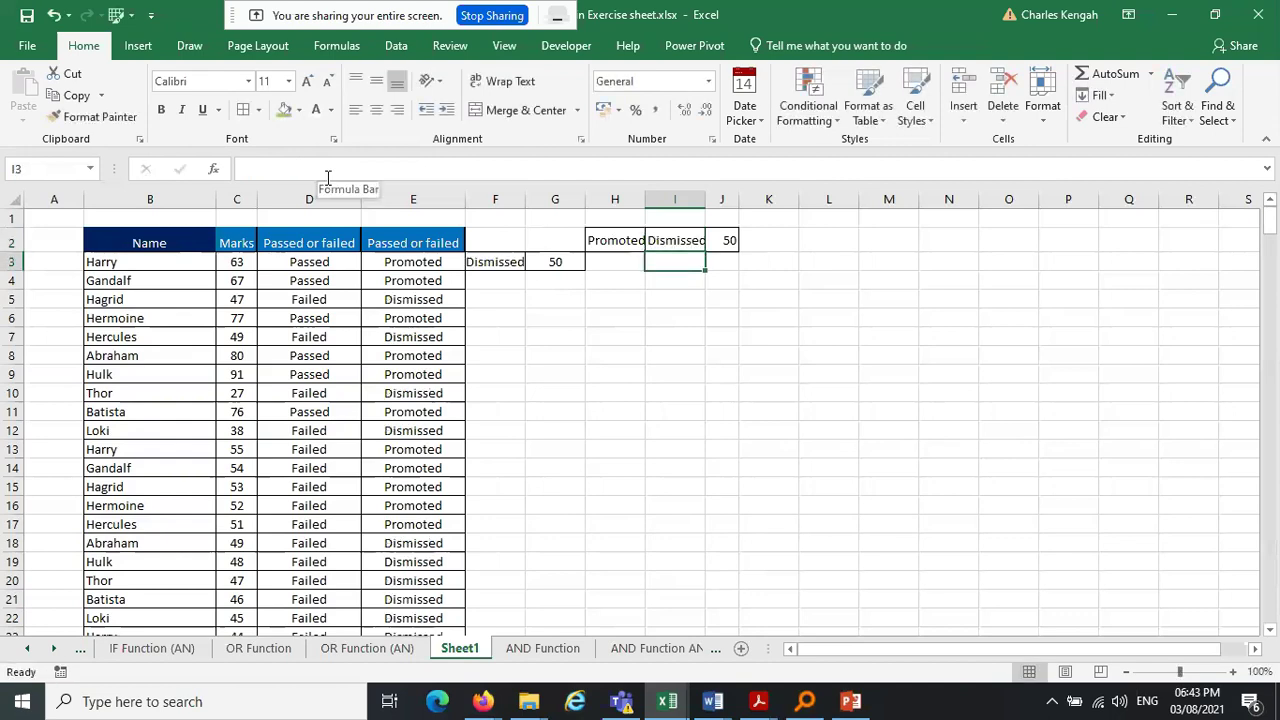
Inspect D3's formula and leave its Passed/Failed text unchanged
click(310, 261)
drag(358, 169, 320, 169)
drag(408, 169, 366, 169)
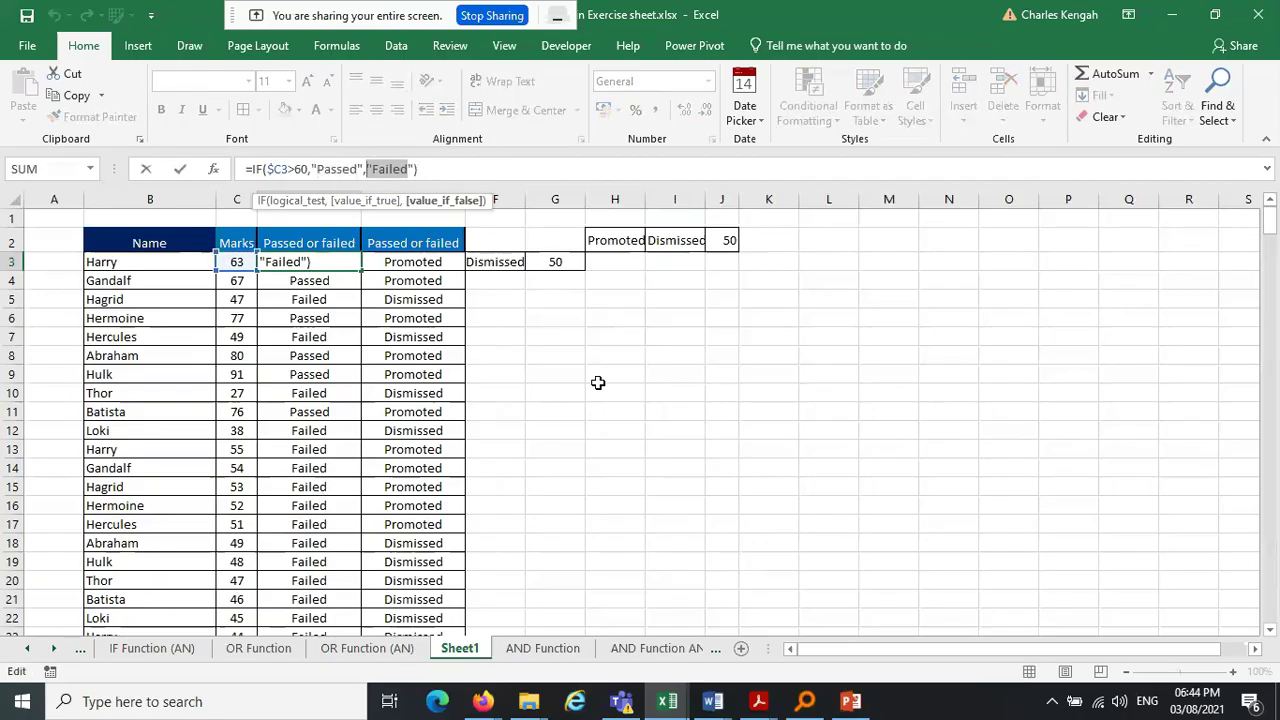
key(Escape)
click(598, 383)
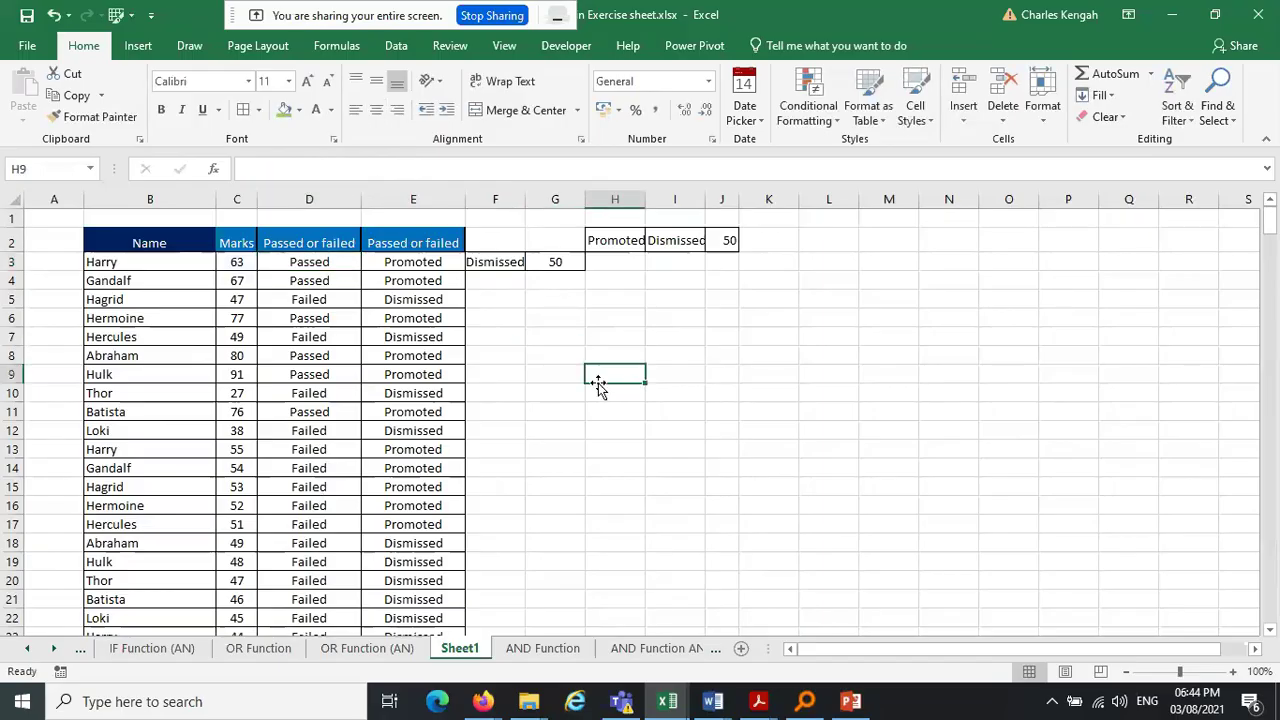
Clear the Dismissed and 50 entries from F3:G3
click(502, 243)
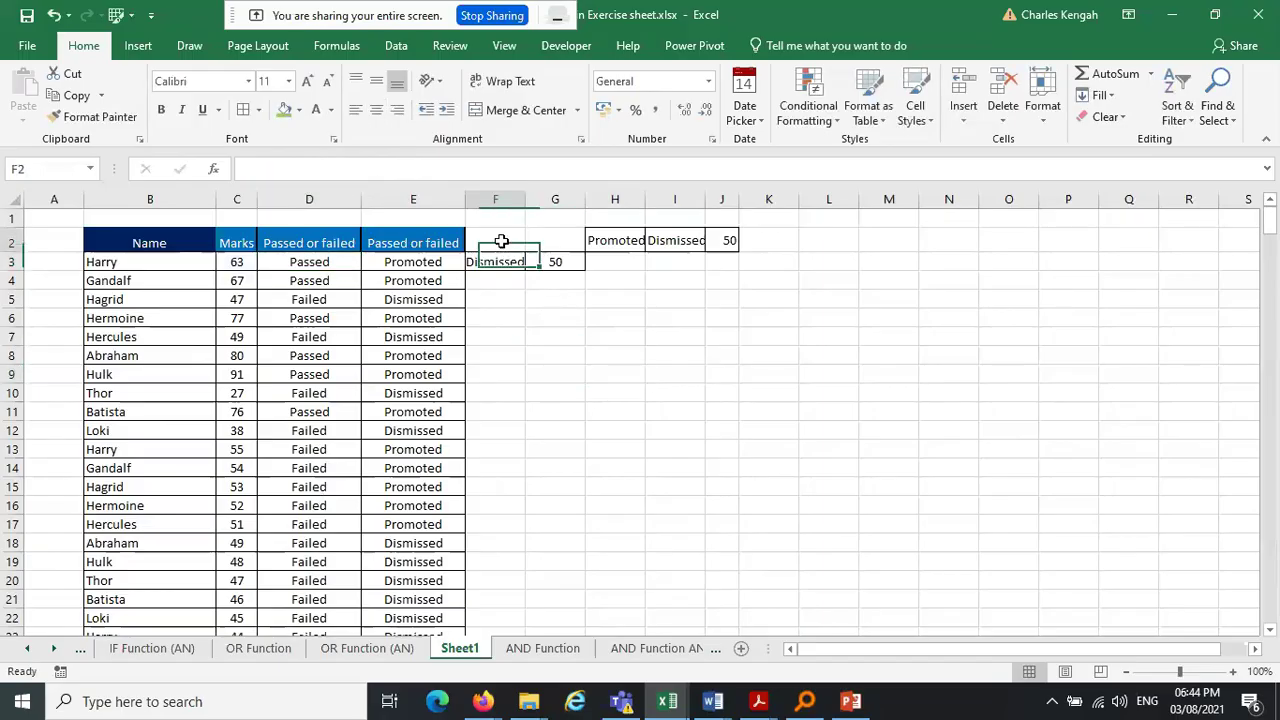
drag(526, 252, 584, 269)
click(671, 319)
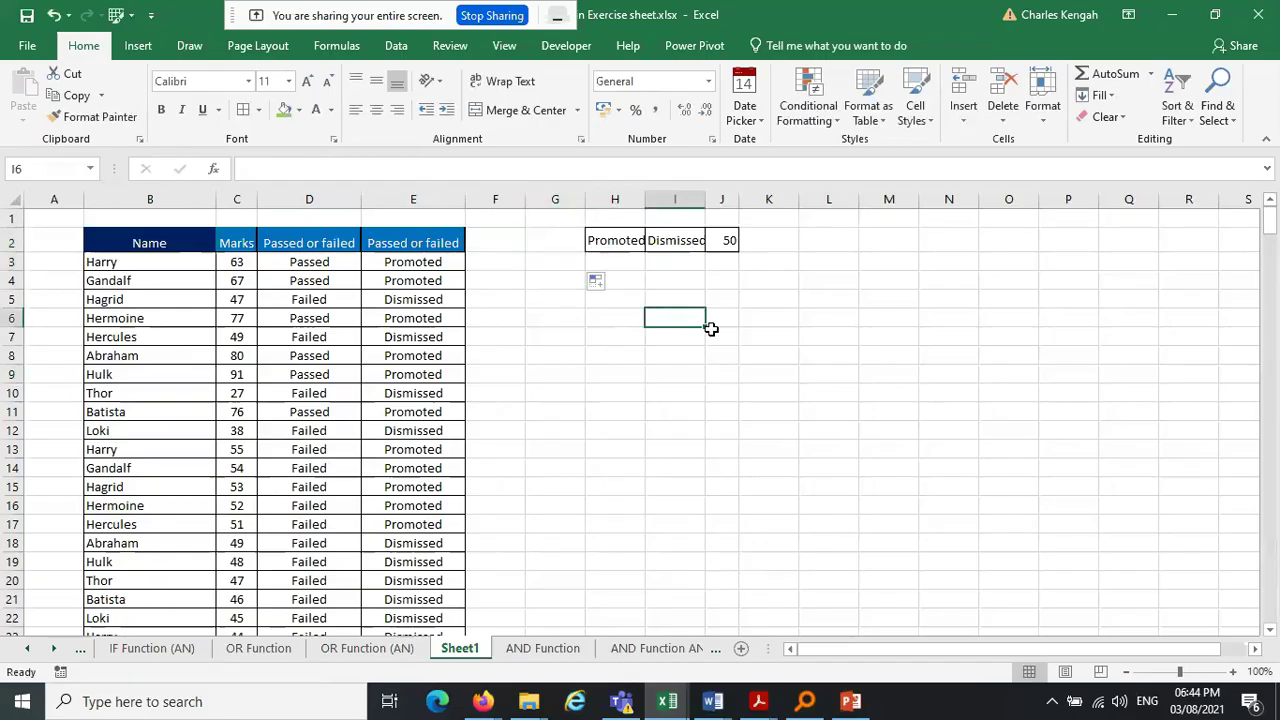
Hide columns H through K
click(613, 202)
drag(613, 202, 758, 200)
right_click(716, 198)
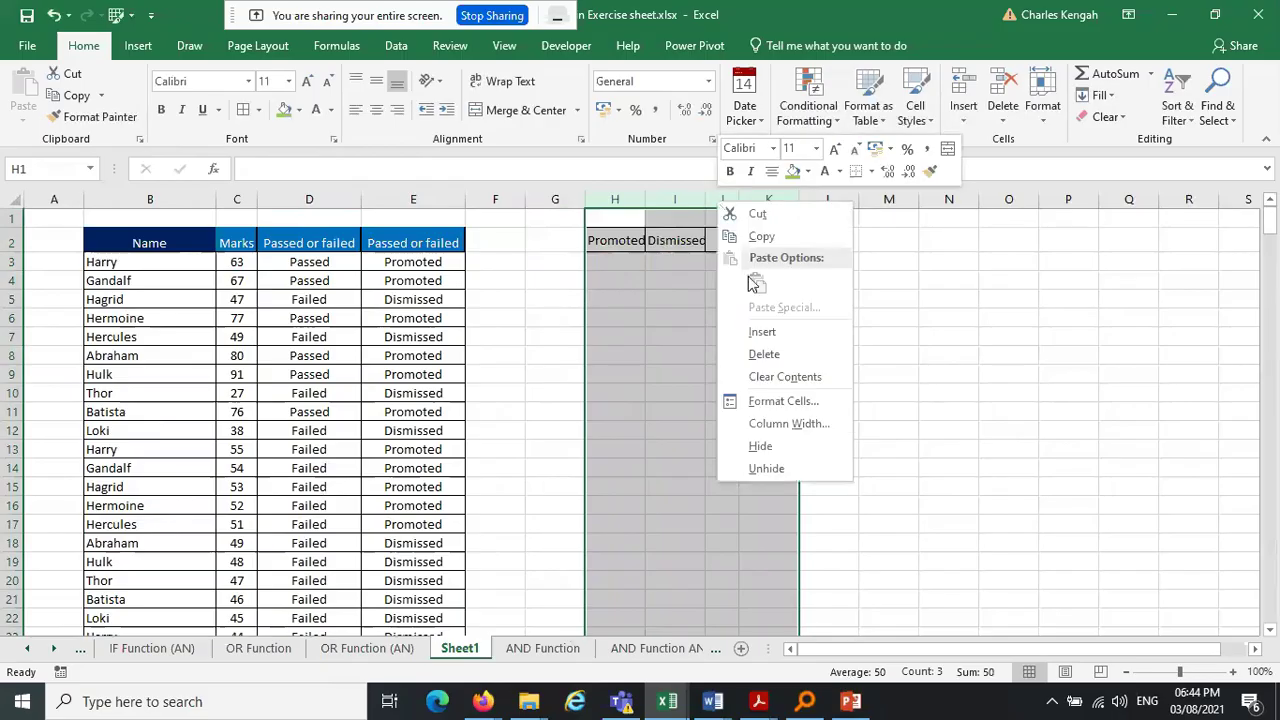
click(786, 441)
click(947, 373)
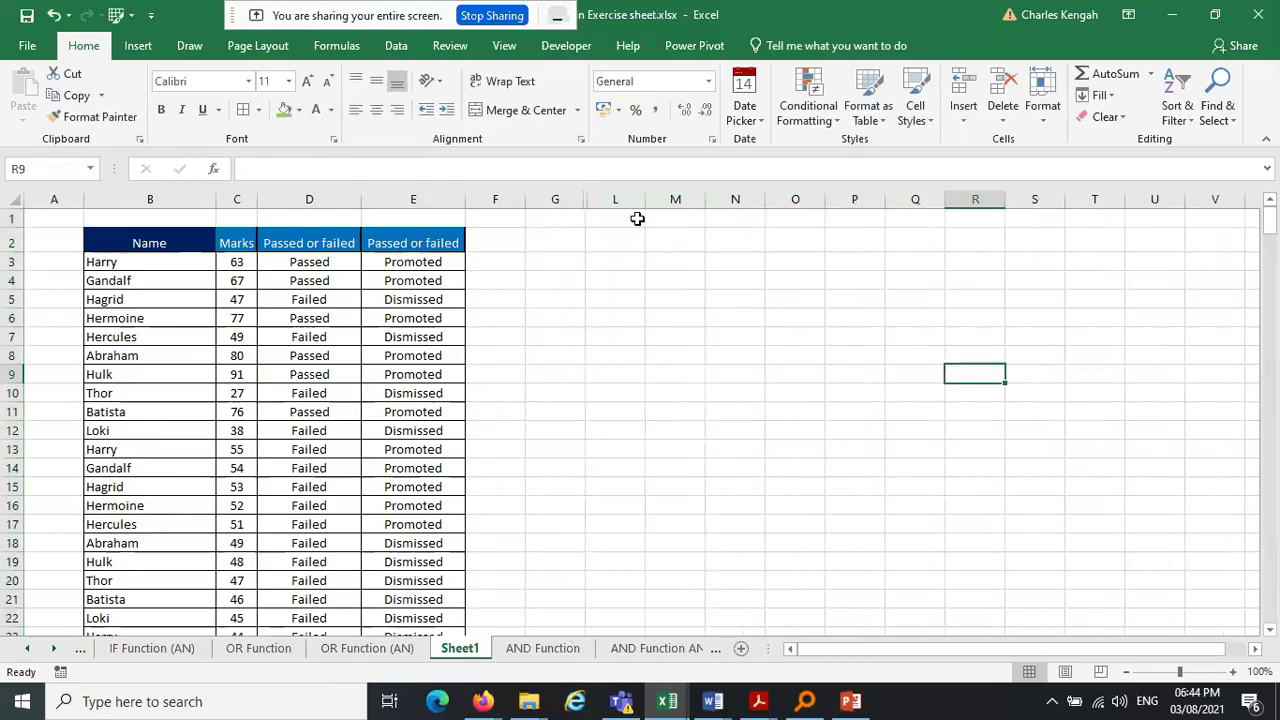
Change the first mark in C3 from 63 to 40
click(436, 261)
click(240, 263)
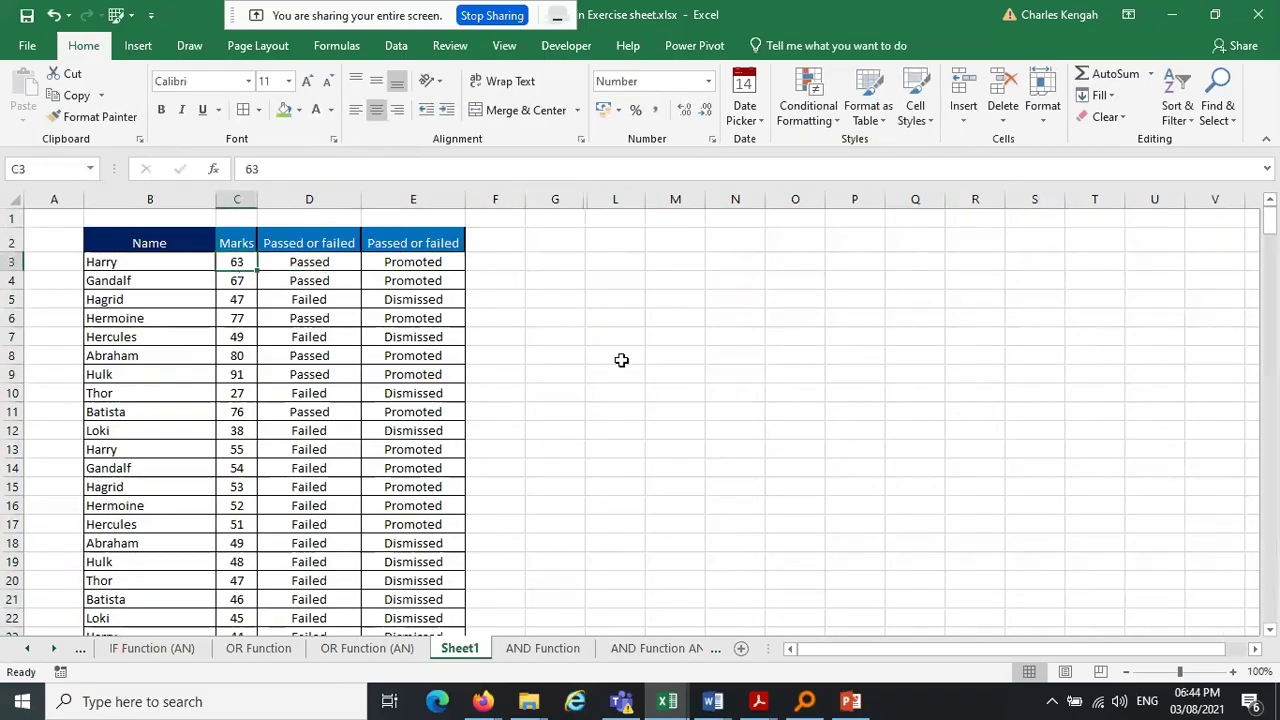
text(40)
key(Return)
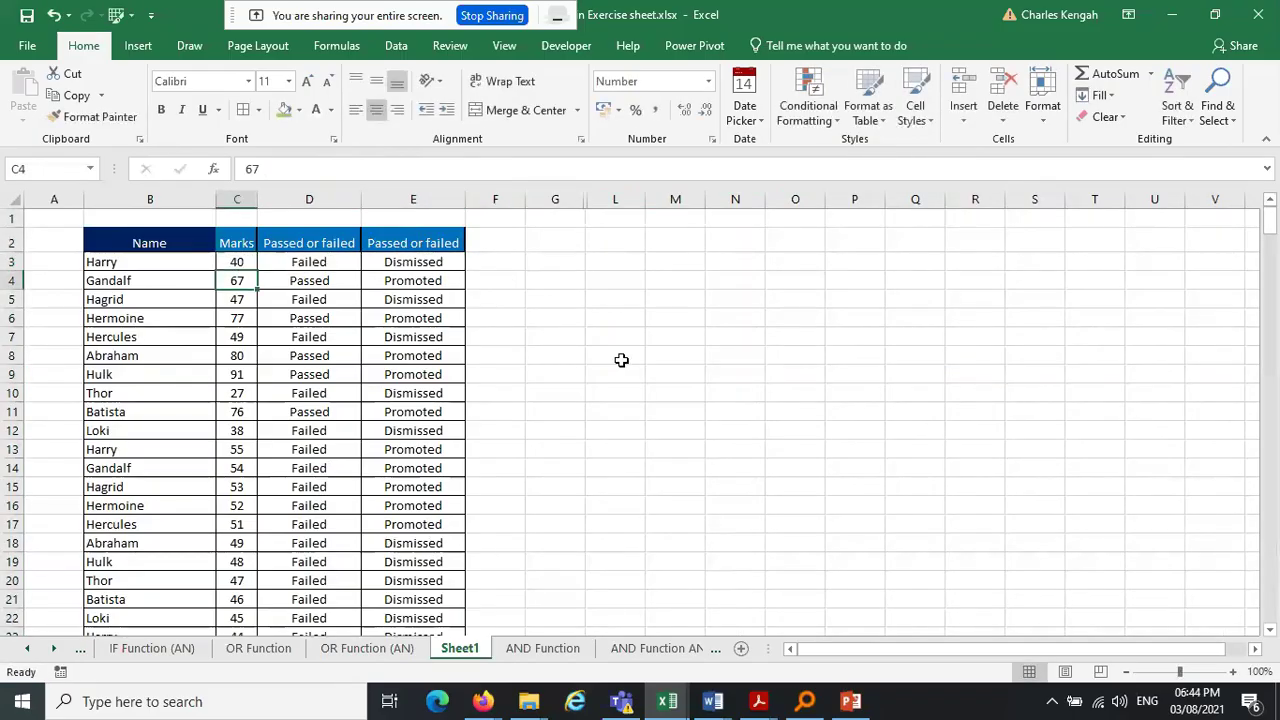
Unhide columns H–K and check the Promoted and Dismissed criteria in H2 and I2
drag(571, 199, 618, 196)
right_click(618, 197)
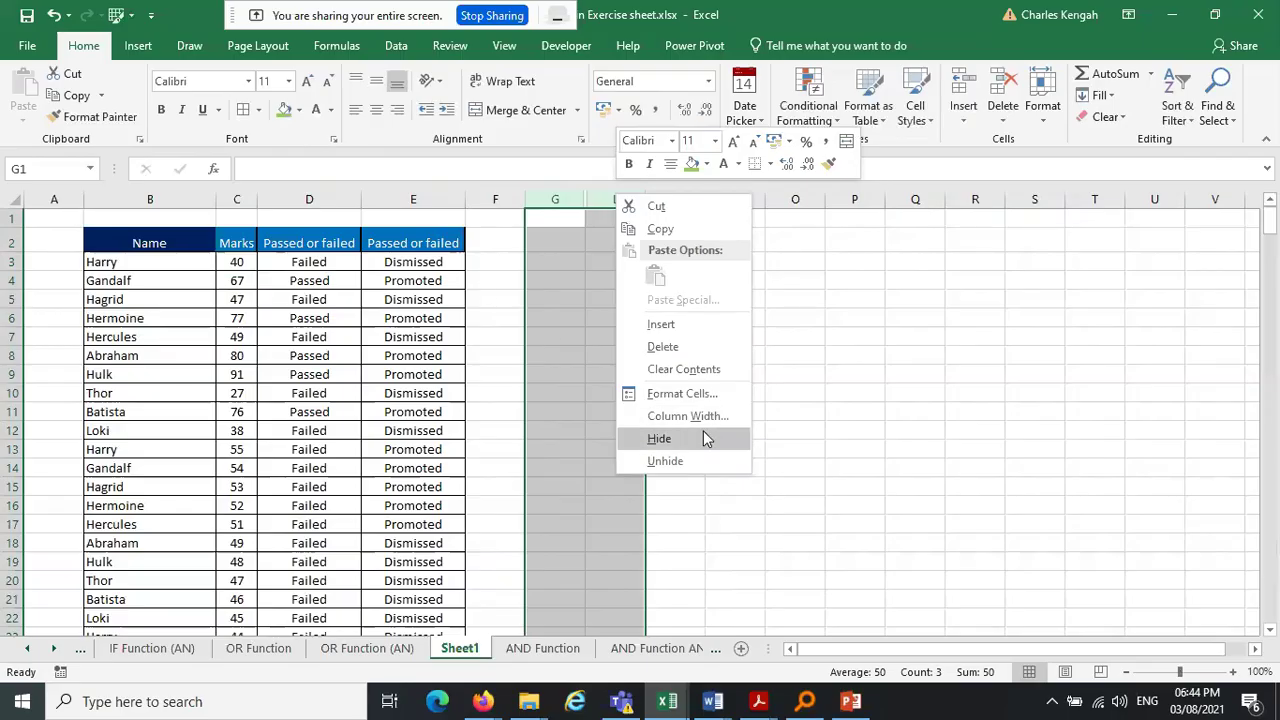
click(697, 458)
click(622, 244)
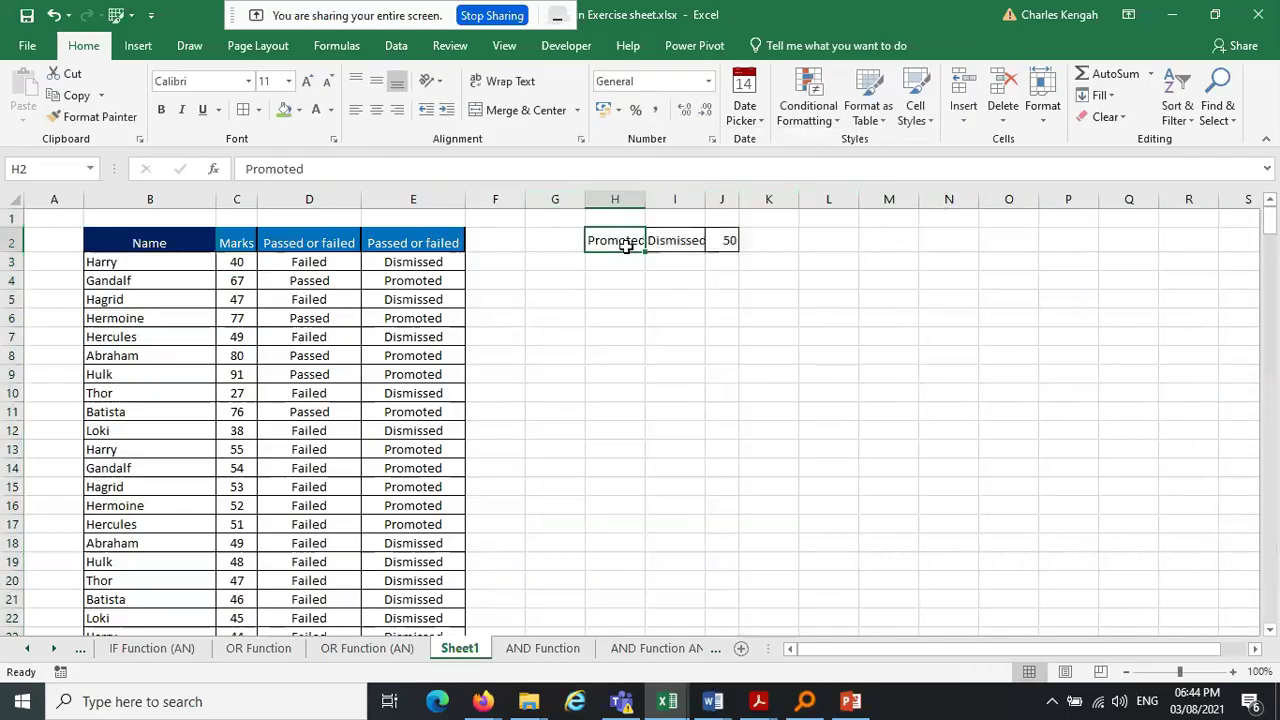
click(676, 241)
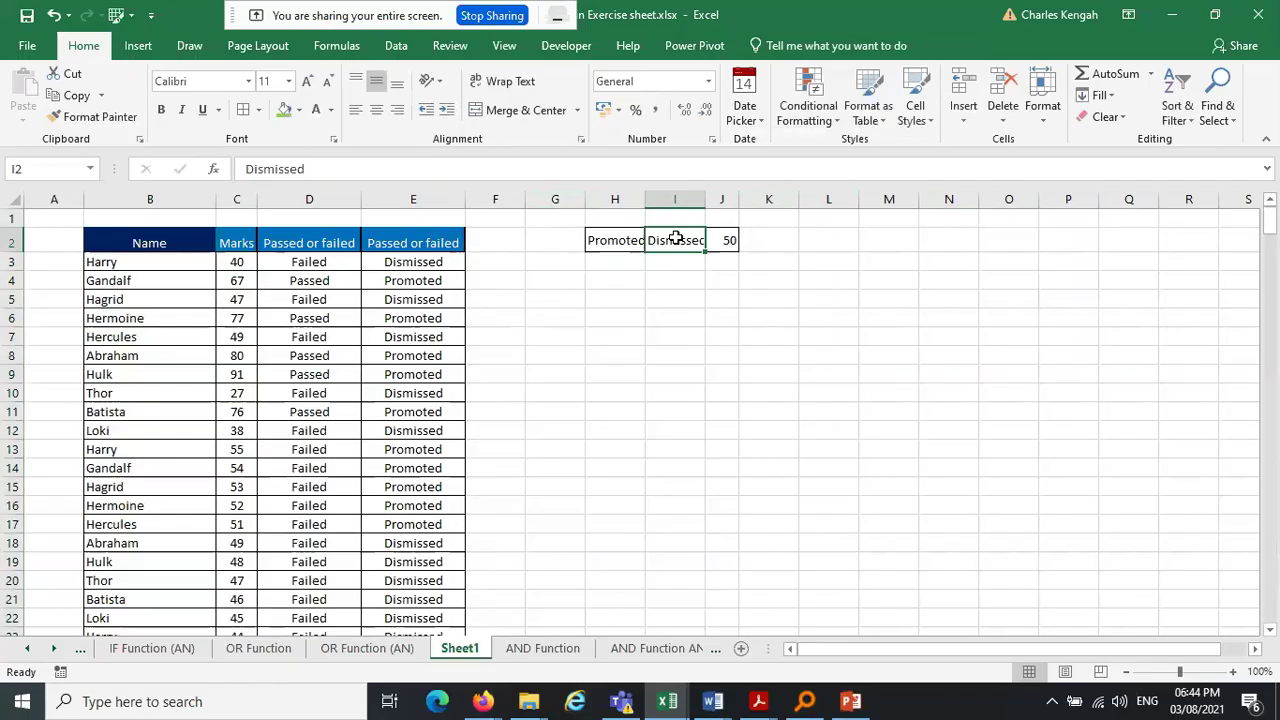
click(688, 396)
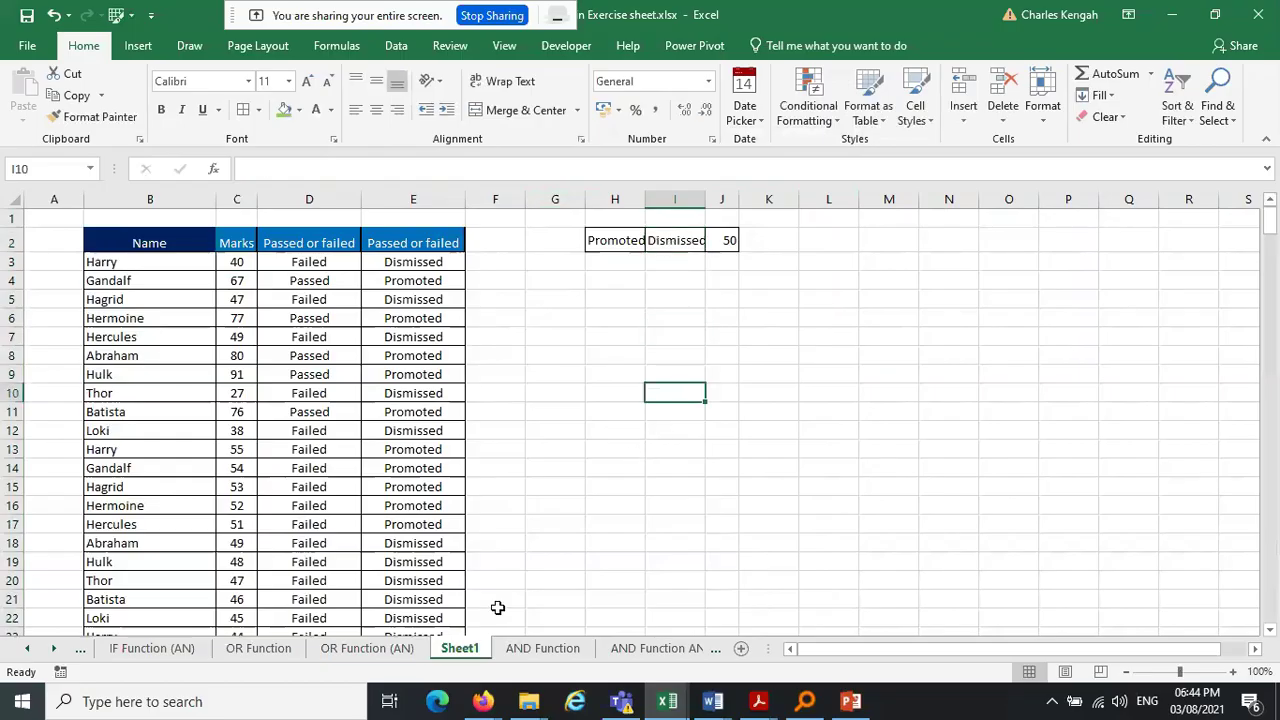
mouse_move(483, 701)
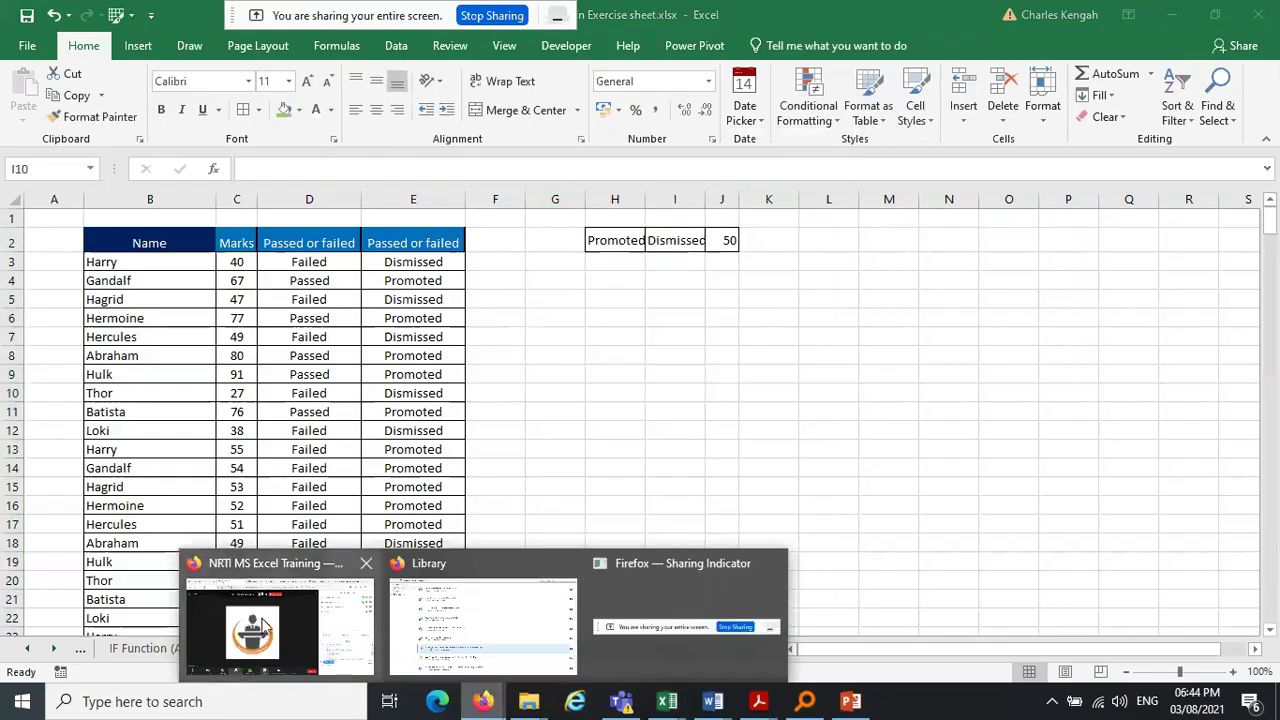
click(263, 626)
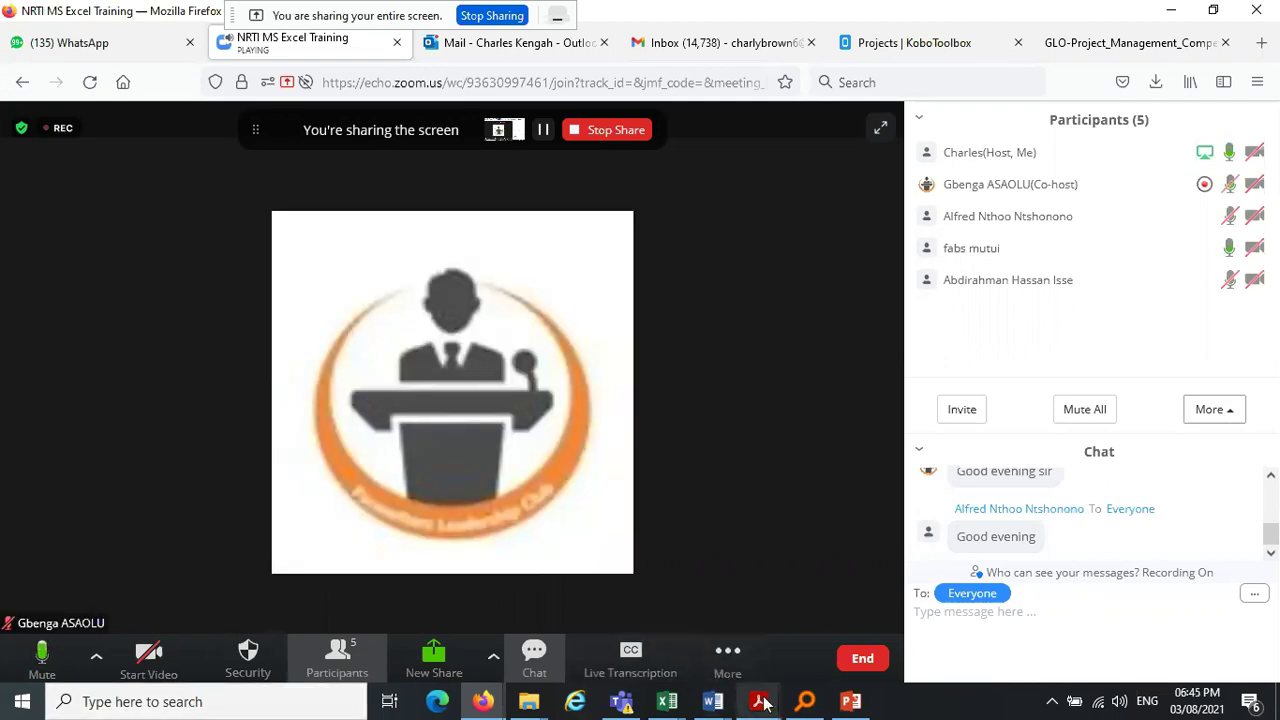
mouse_move(763, 703)
mouse_move(422, 603)
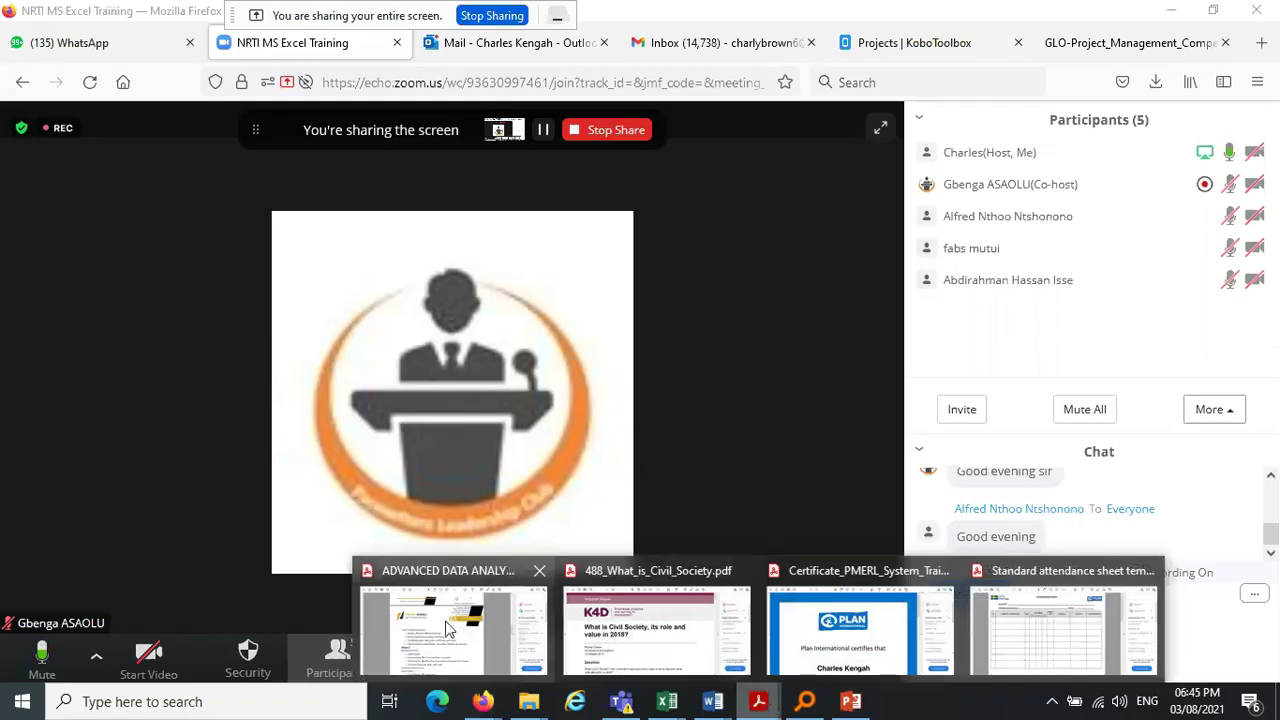
click(444, 619)
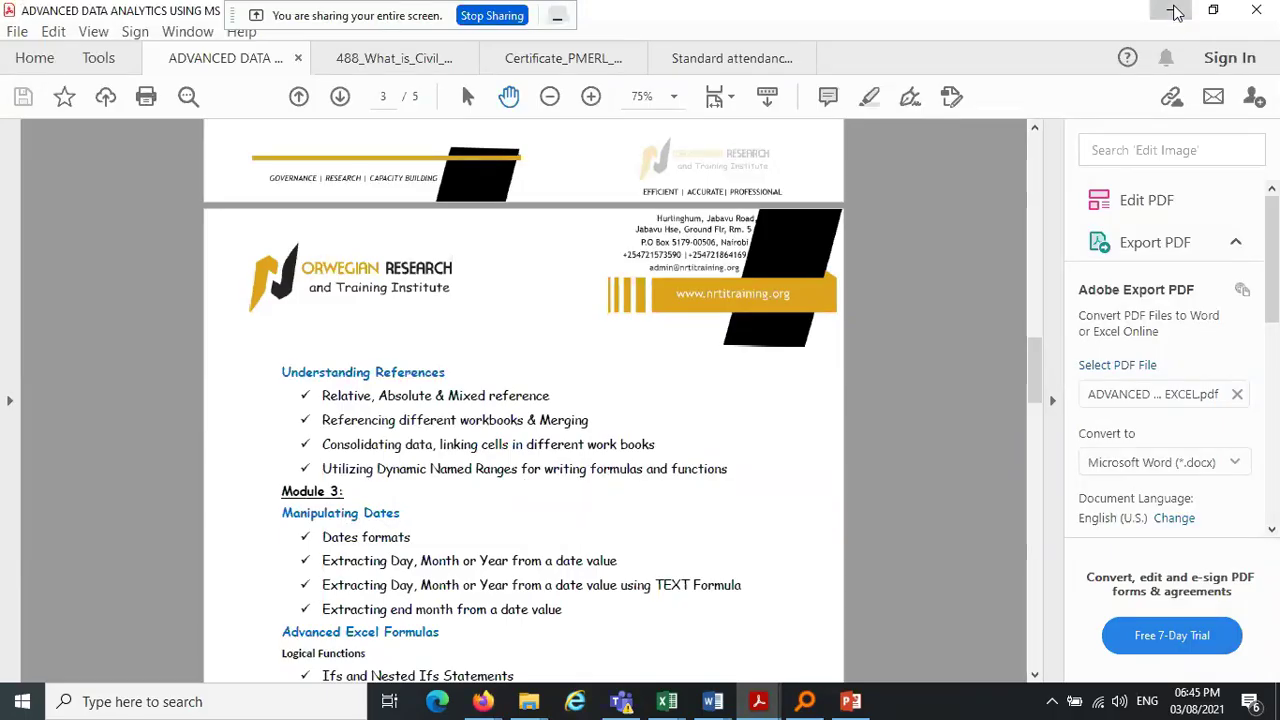
click(1173, 11)
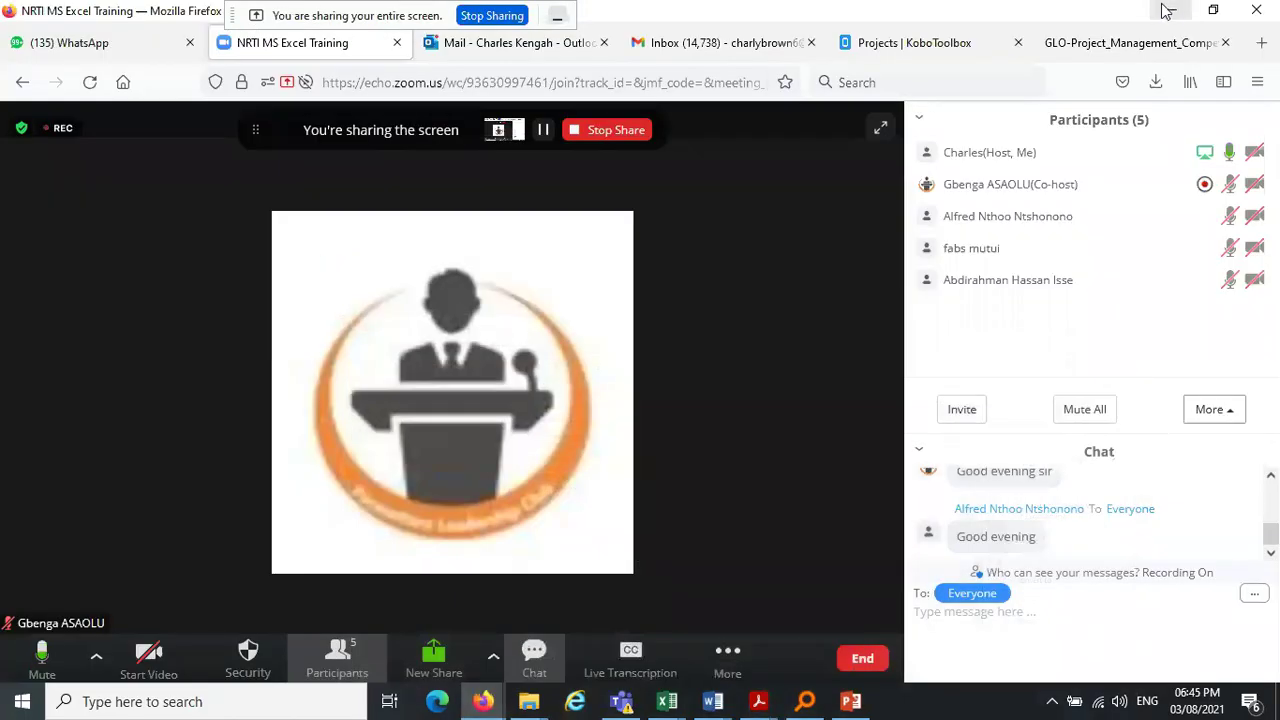
click(1168, 11)
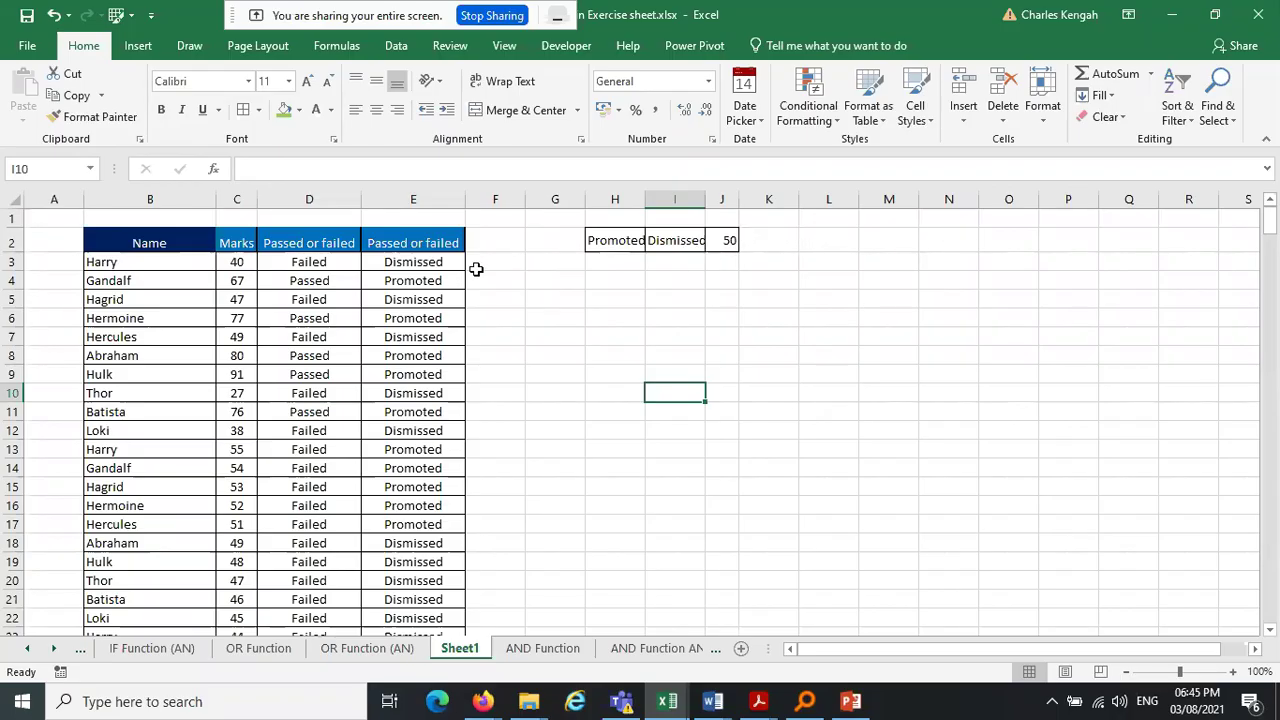
Check H2 and I2, then widen column H so 'Promoted' fits fully
click(626, 240)
click(673, 240)
click(624, 240)
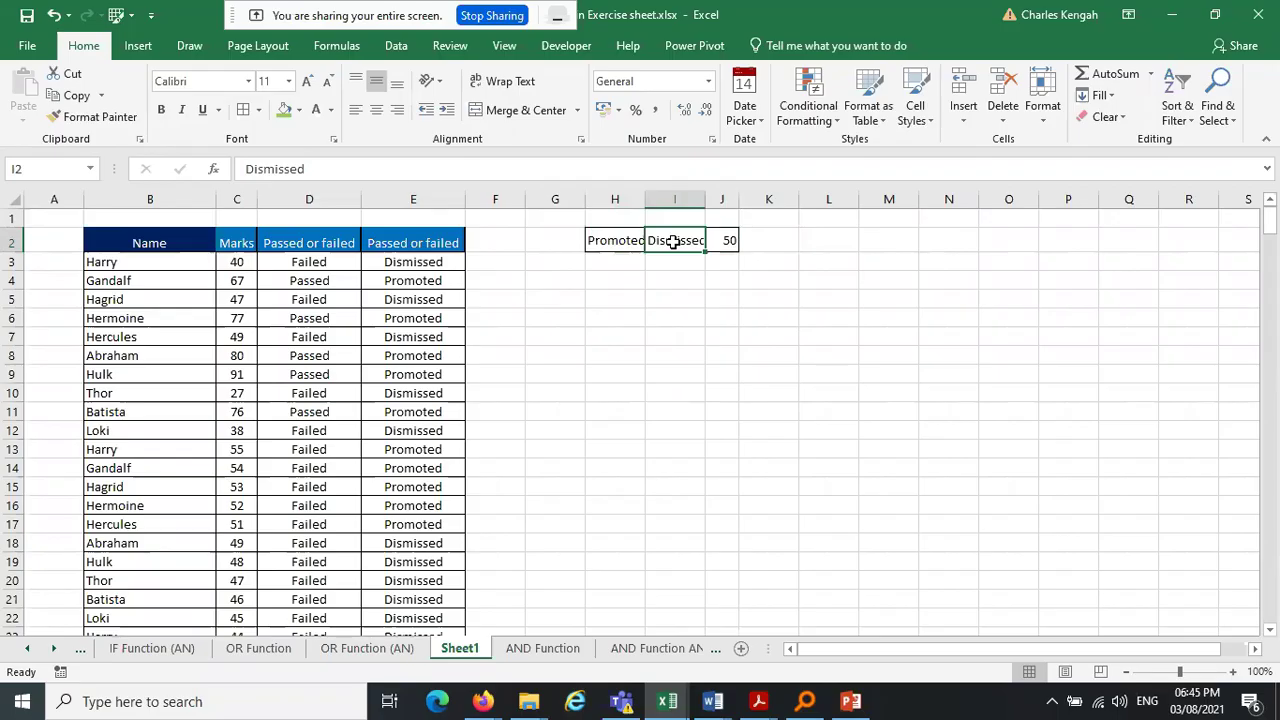
drag(646, 200, 745, 193)
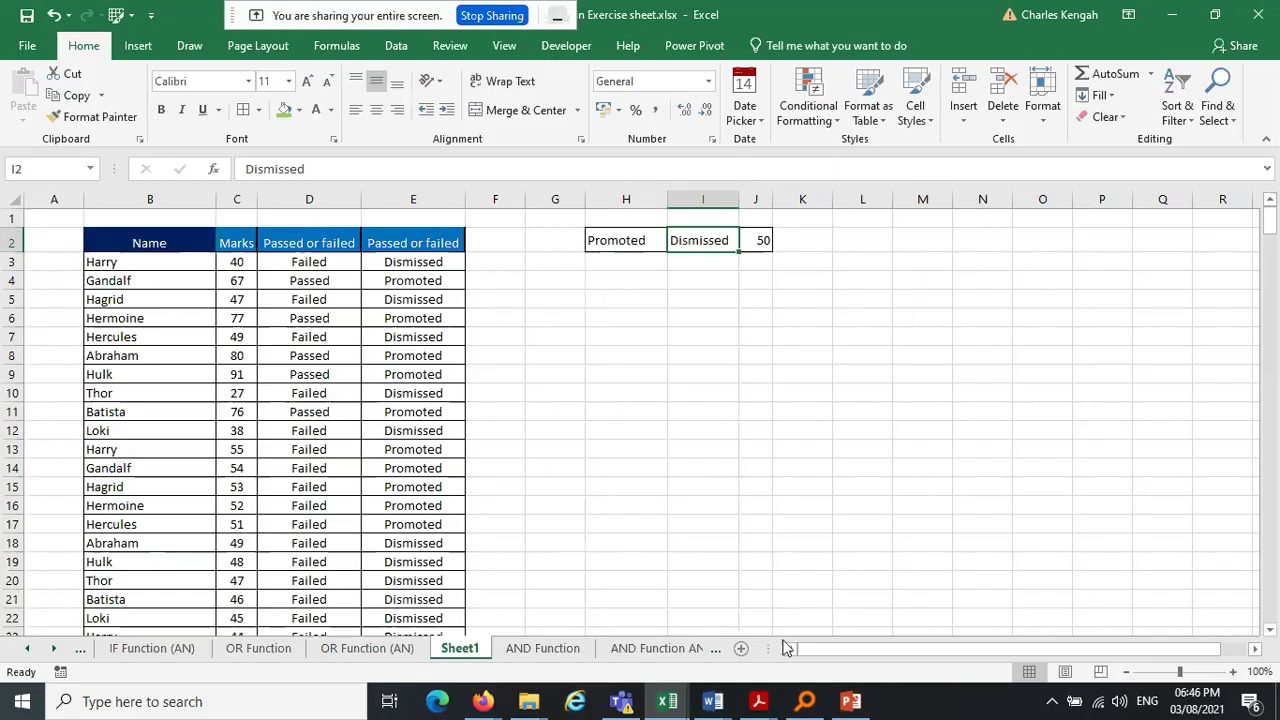
click(760, 703)
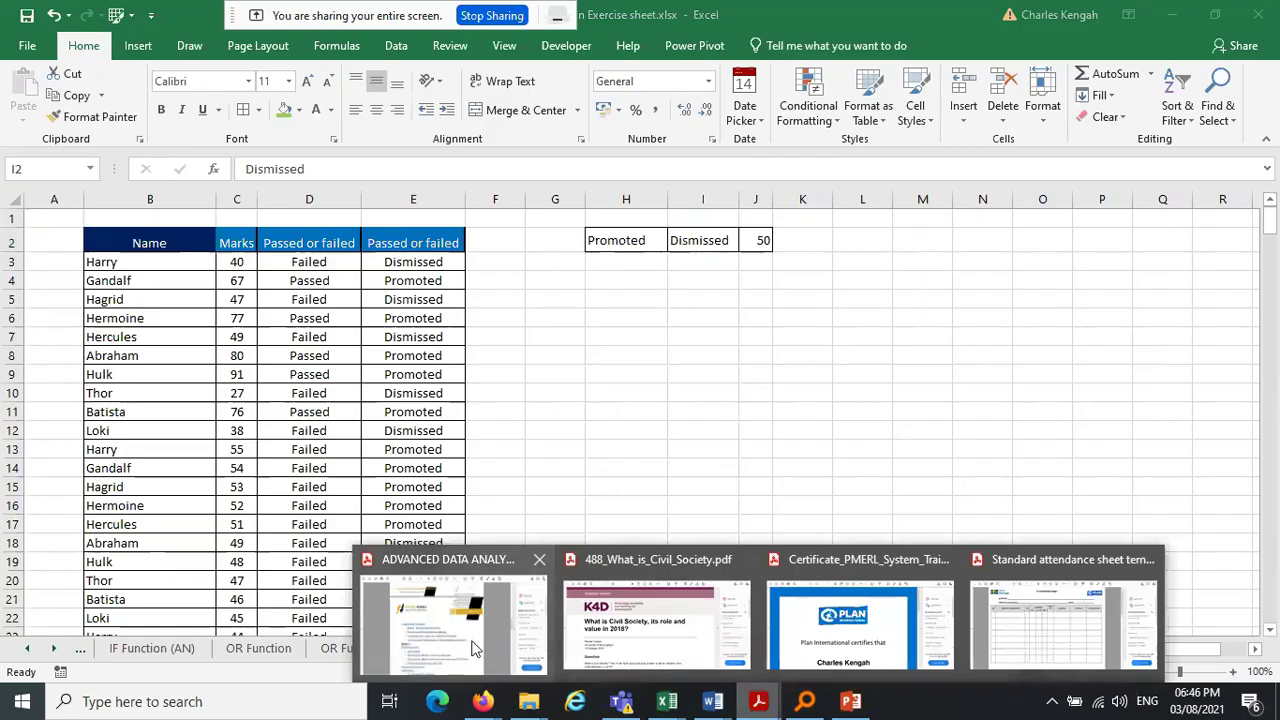
click(474, 648)
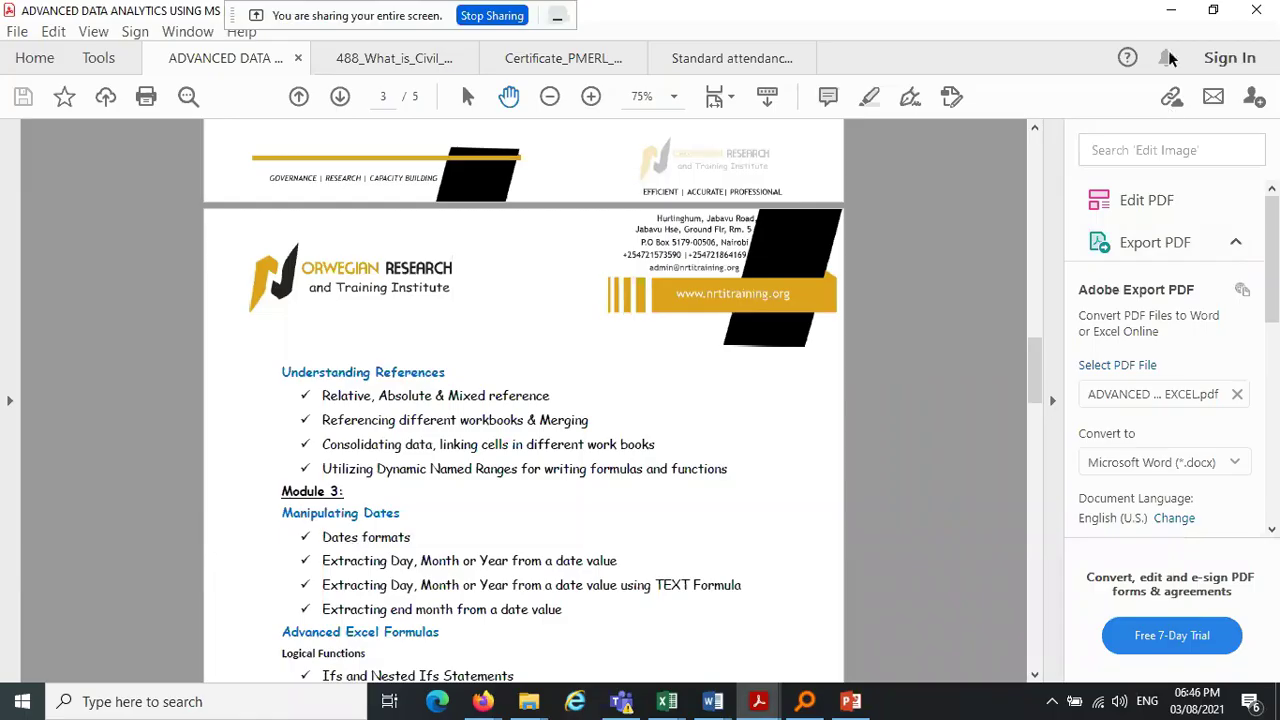
click(1171, 9)
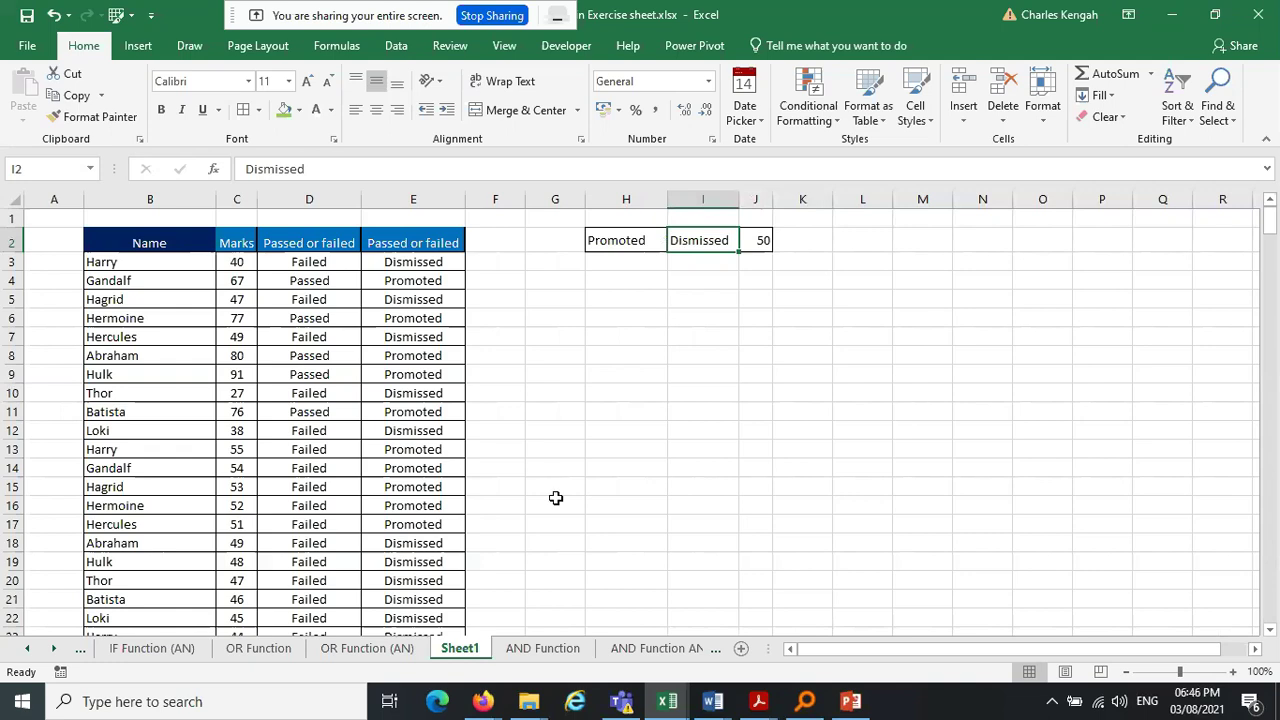
click(52, 650)
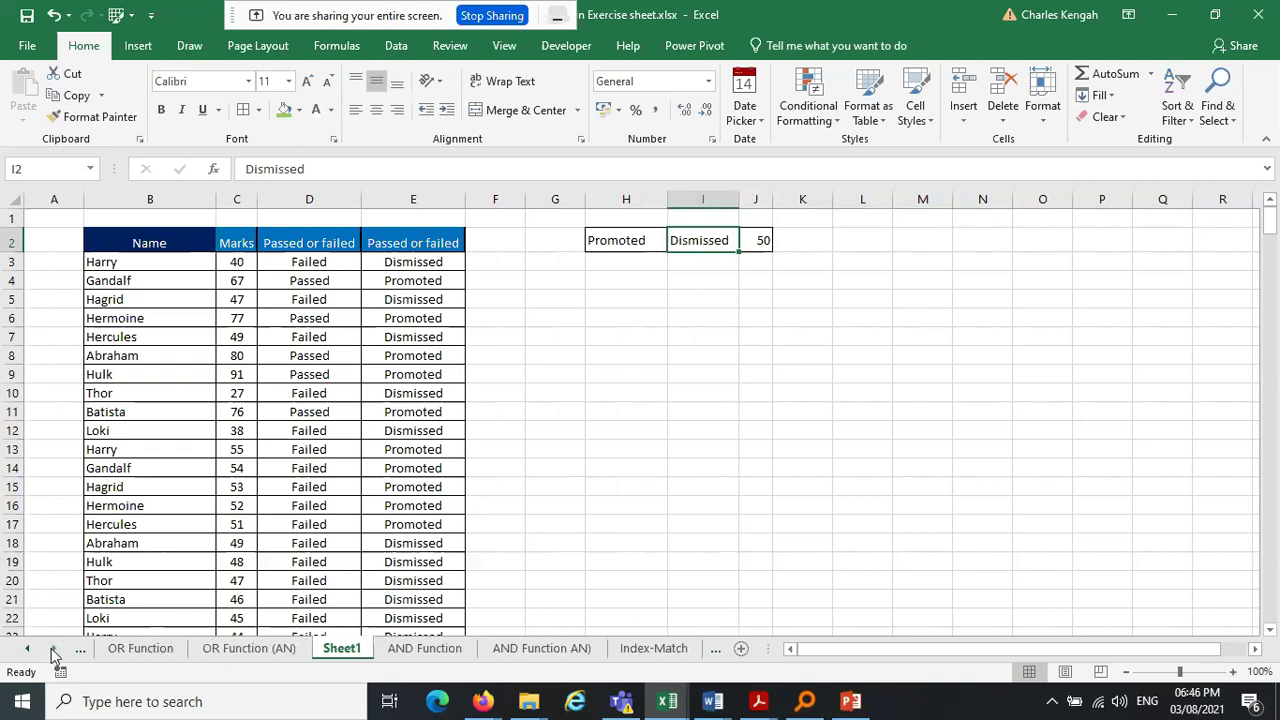
click(758, 701)
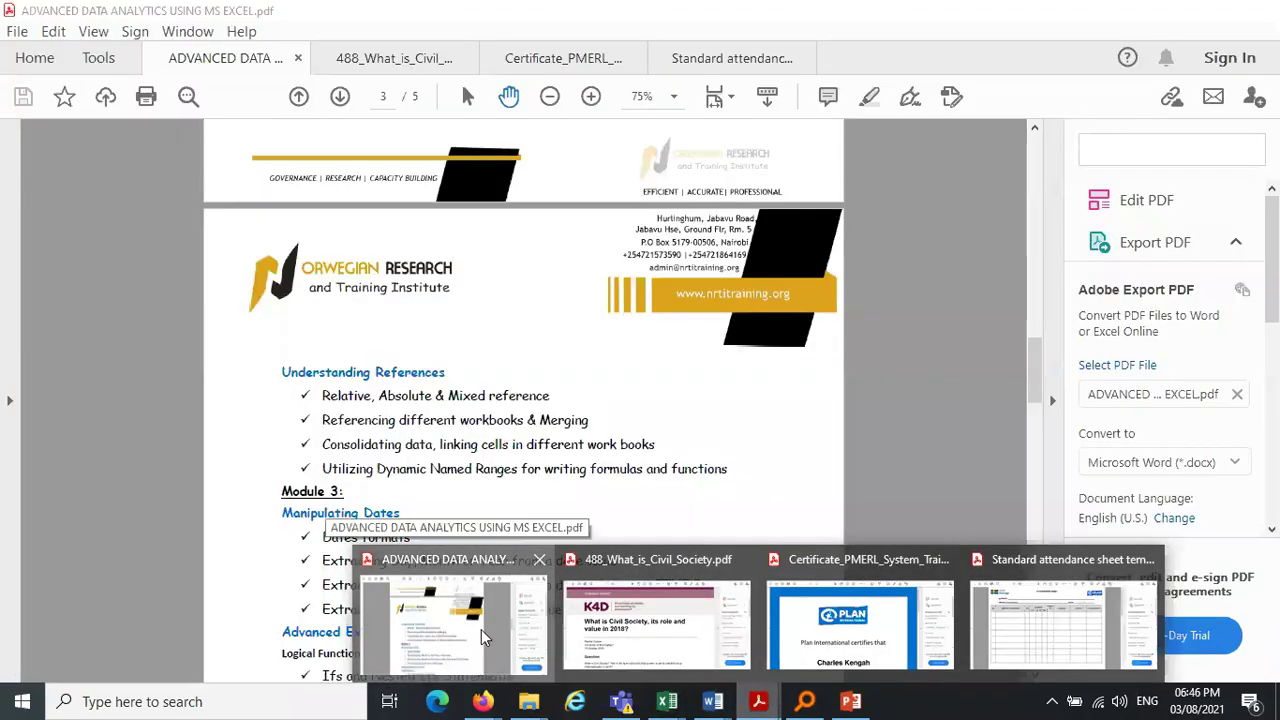
click(481, 629)
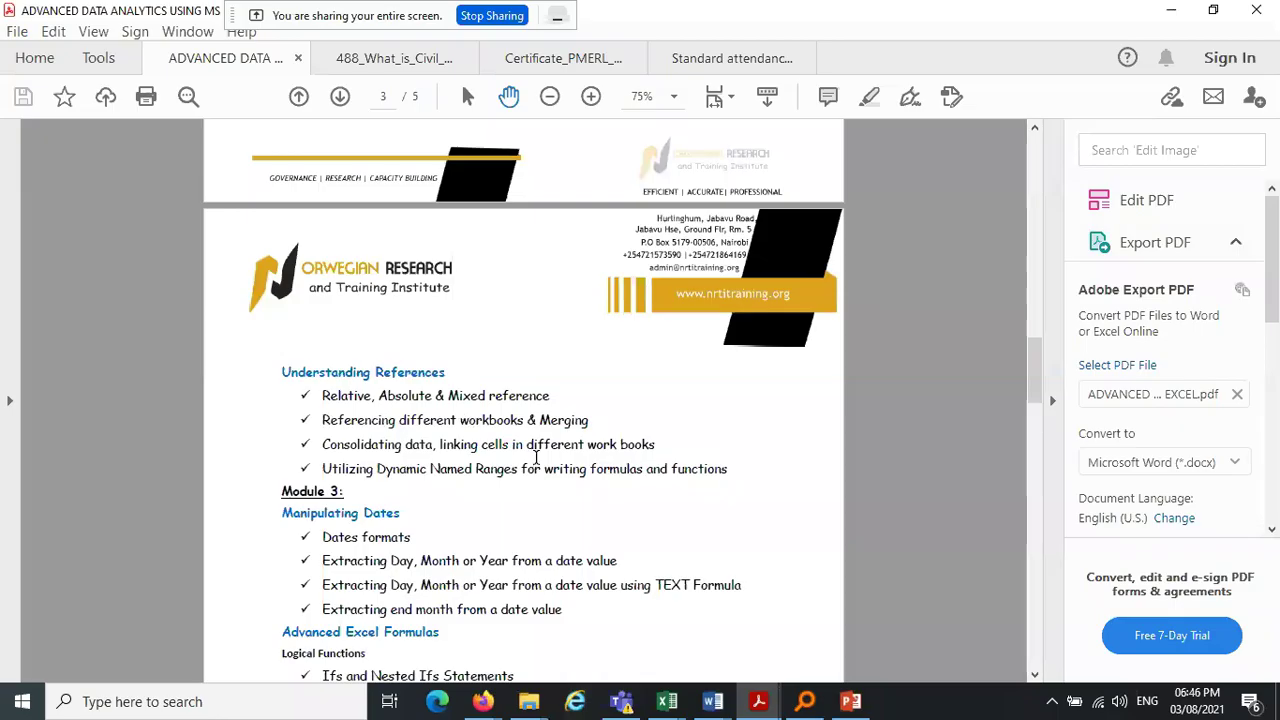
click(1167, 9)
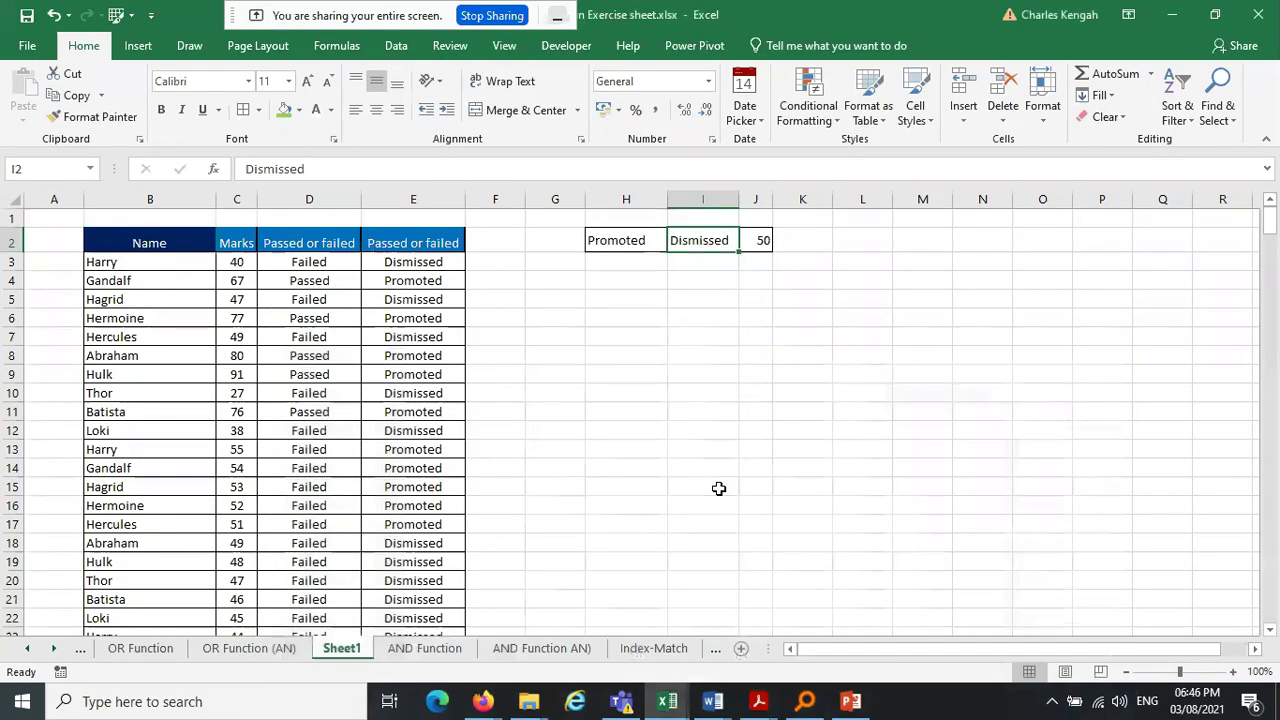
Switch via the 'AND Function AN)' sheet to the Index-Match sheet
click(543, 648)
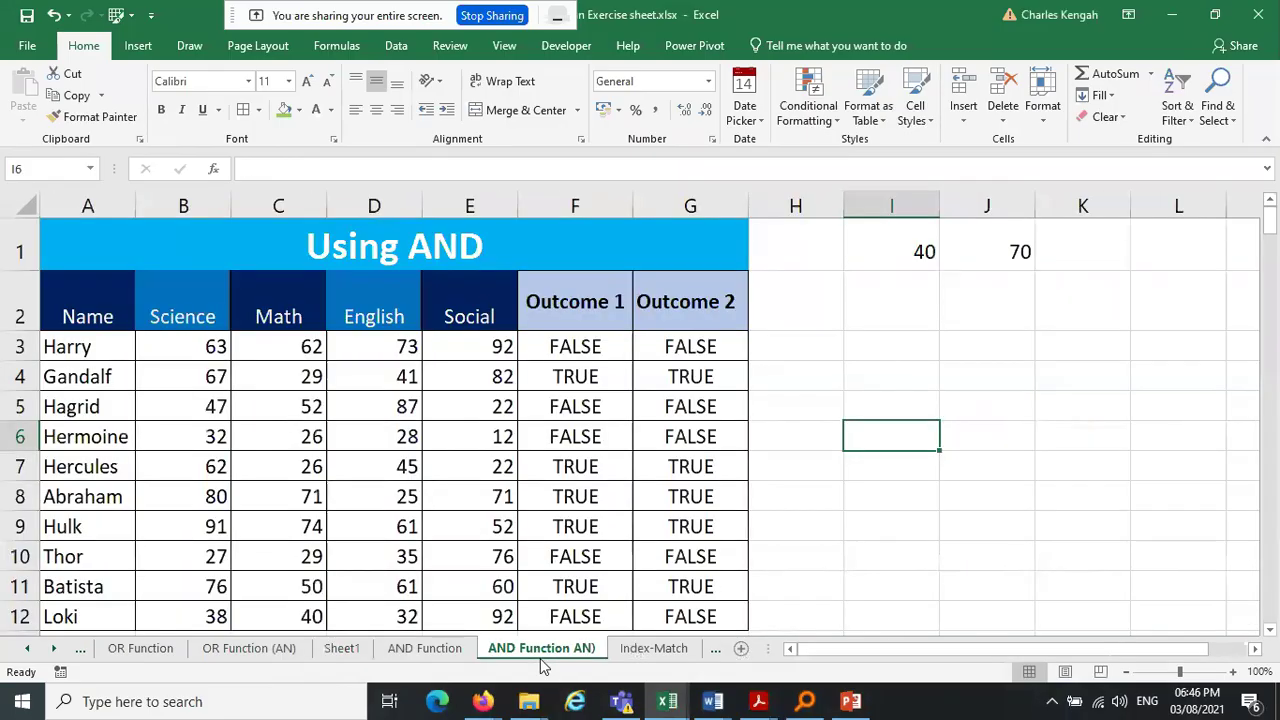
click(656, 648)
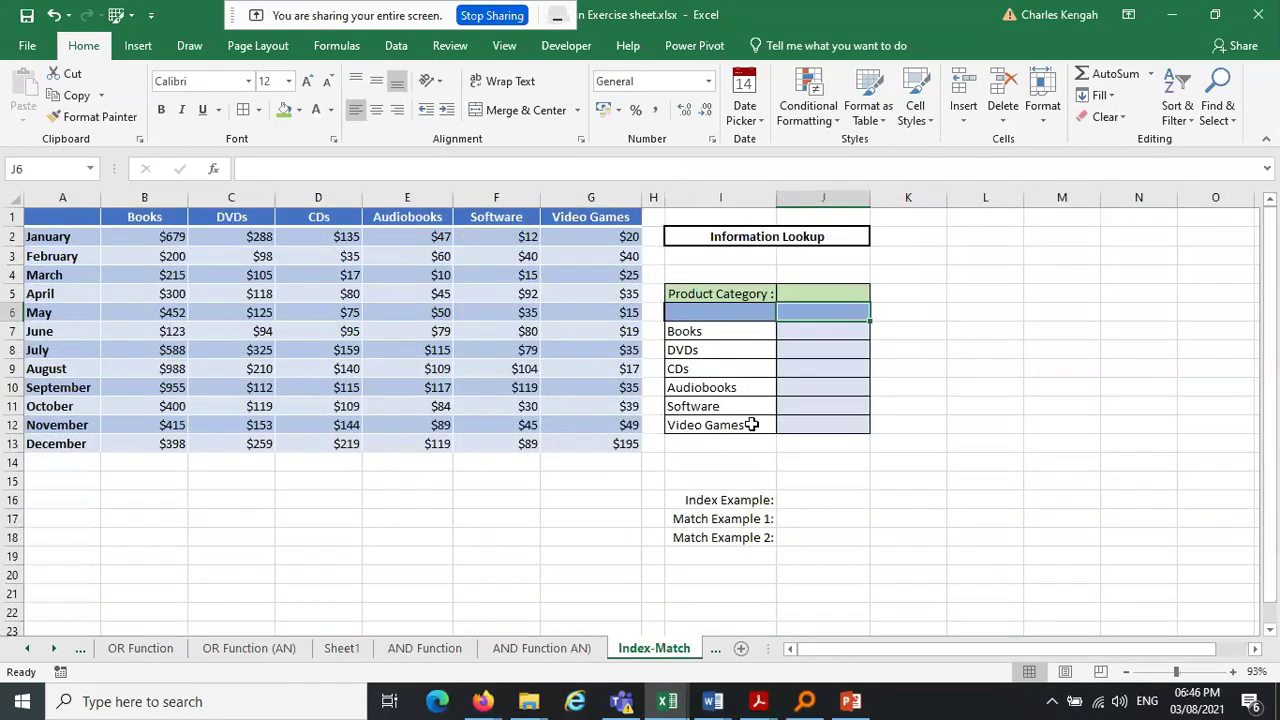
click(838, 291)
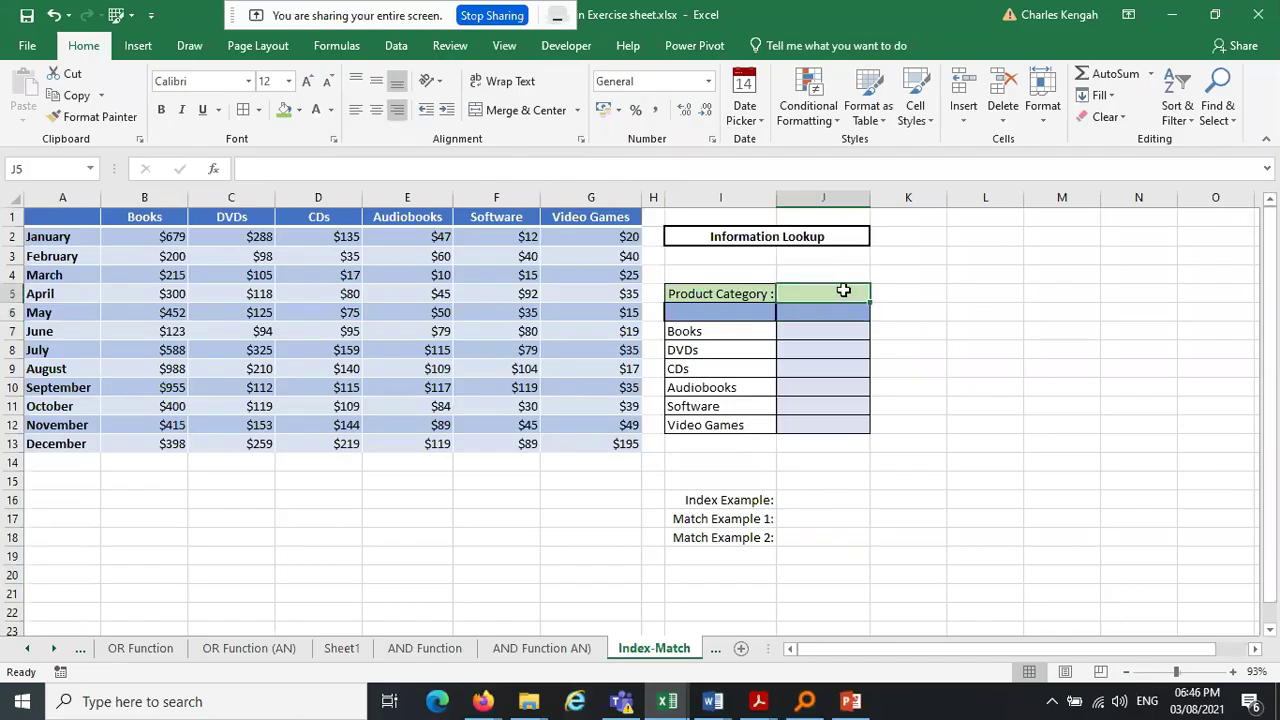
click(840, 311)
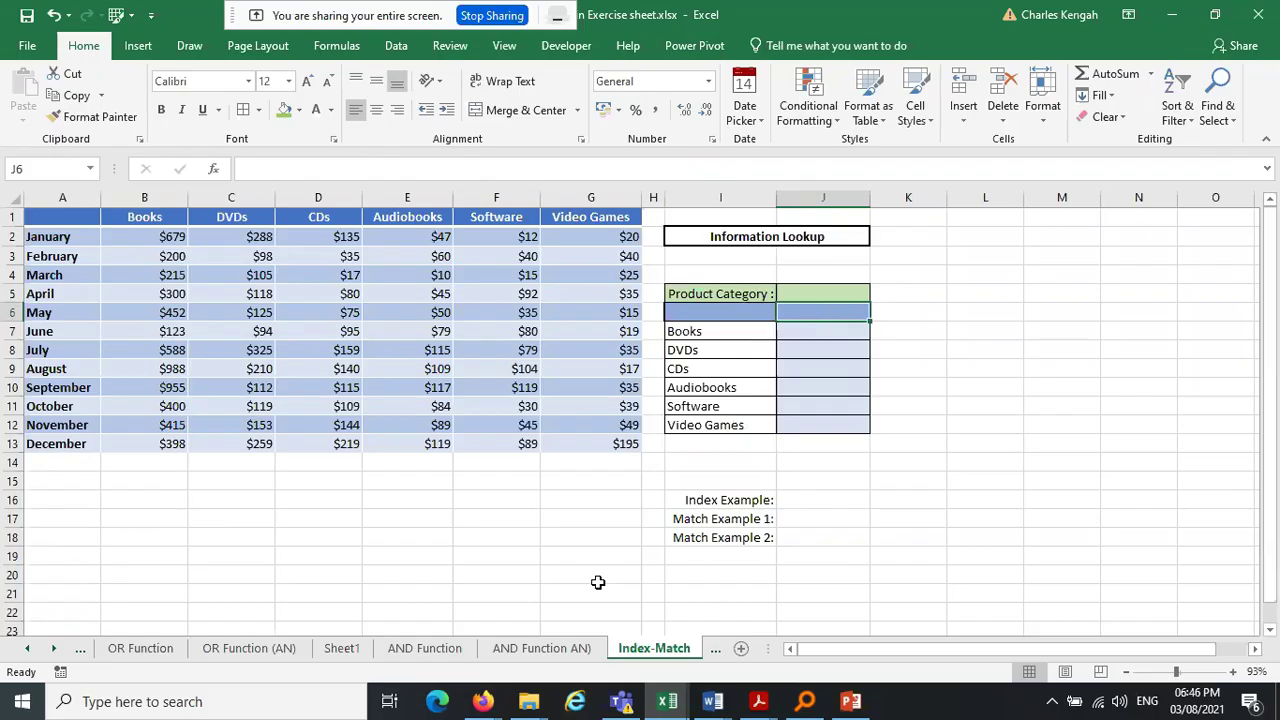
Copy the Index-Match sheet, keeping the existing version of each conflicting name
mouse_move(656, 652)
mouse_down()
mouse_move(690, 655)
mouse_move(213, 650)
mouse_up()
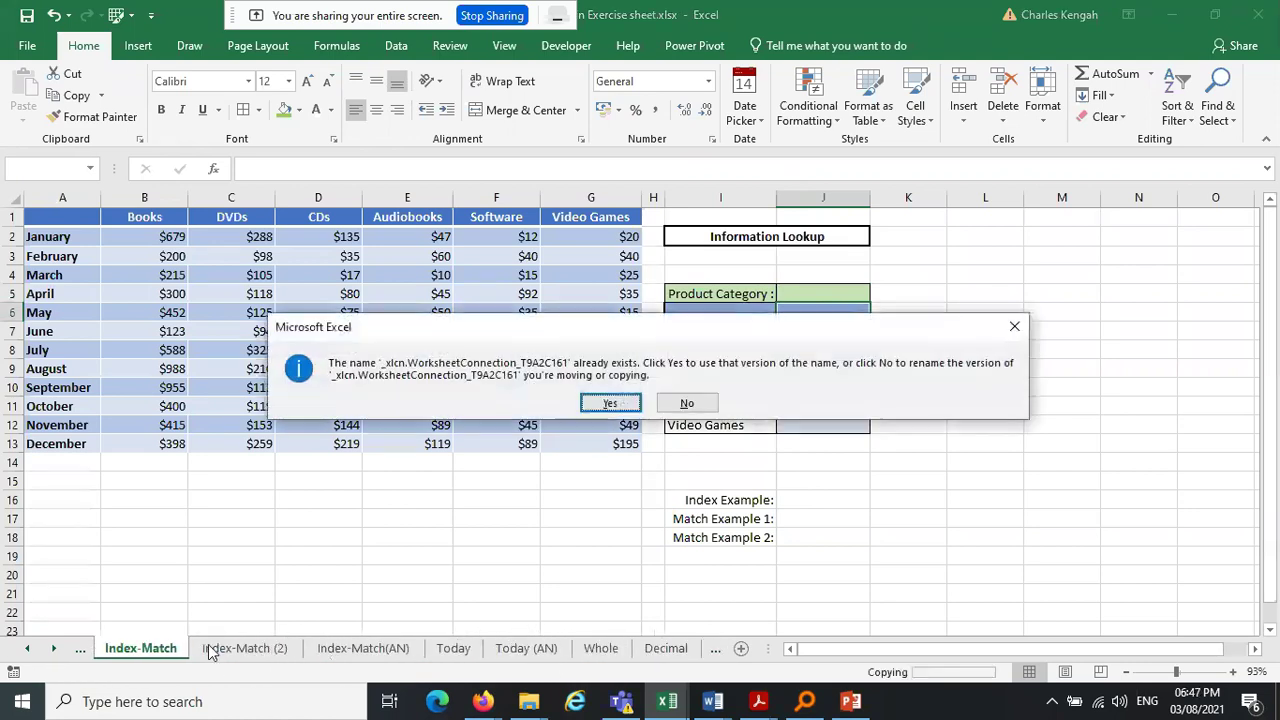
click(1013, 326)
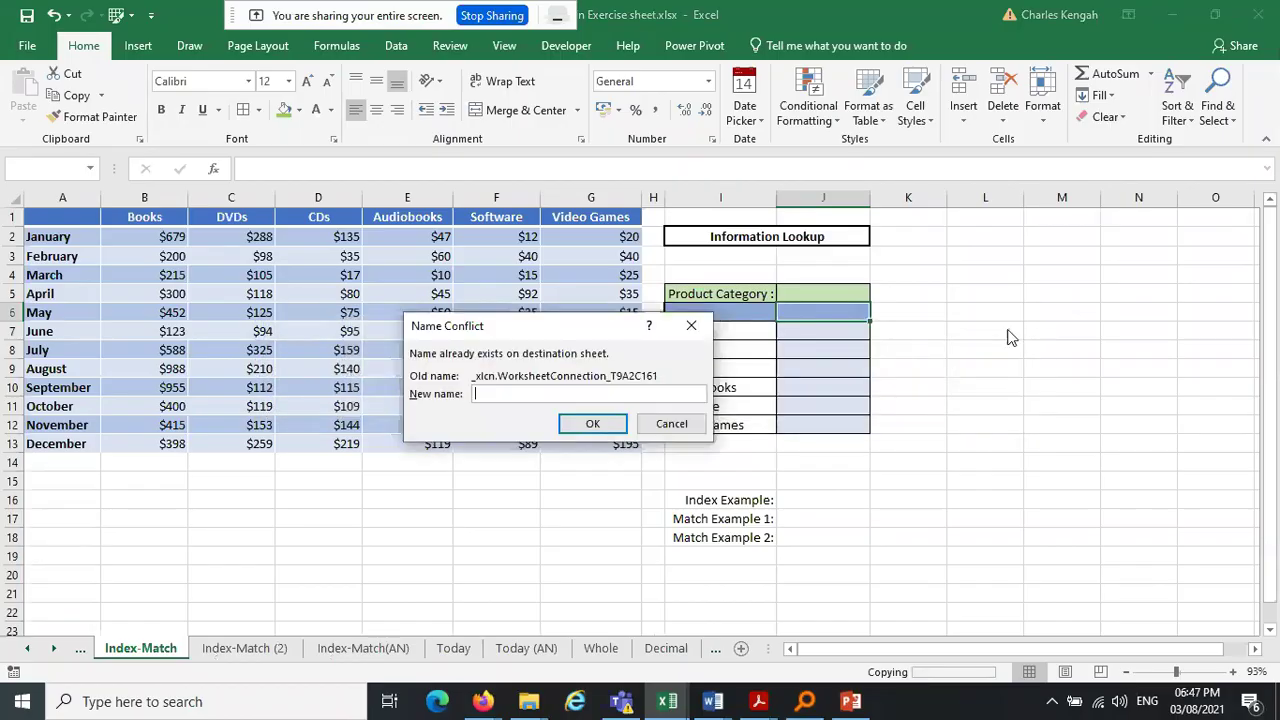
click(690, 326)
click(605, 408)
click(605, 405)
click(605, 404)
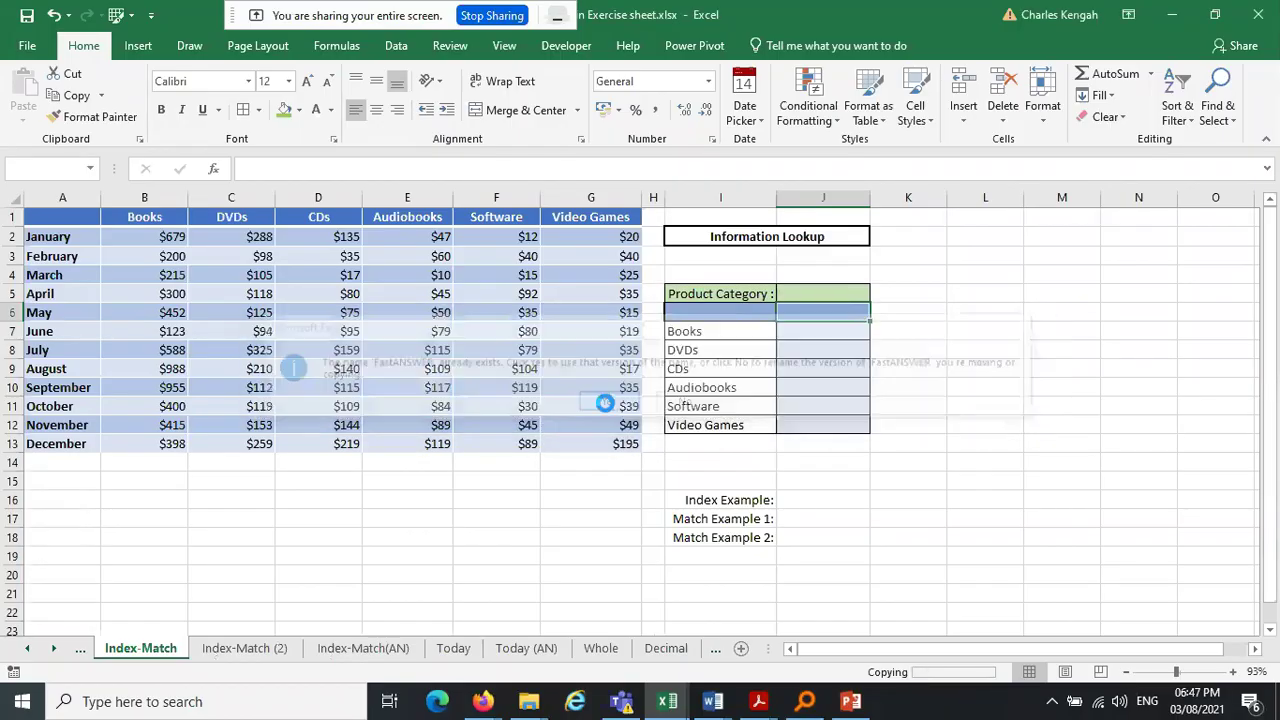
click(606, 405)
click(607, 408)
click(607, 407)
click(607, 407)
click(607, 407)
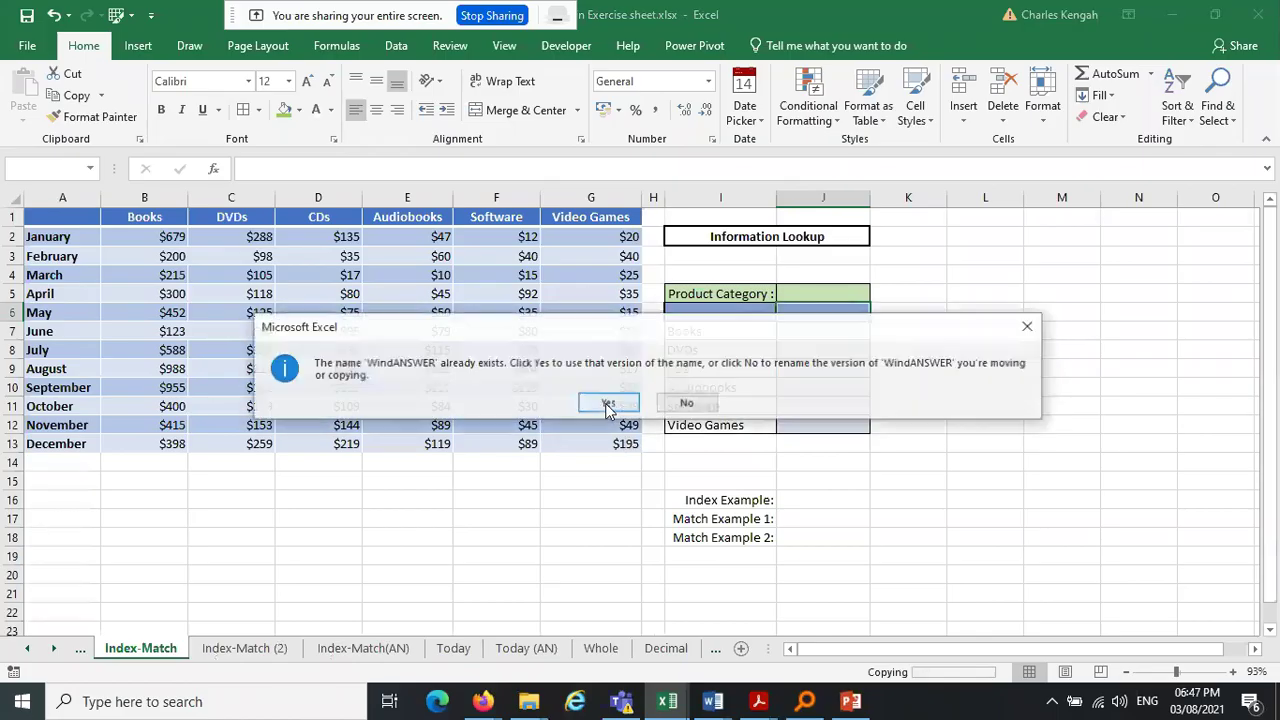
click(607, 407)
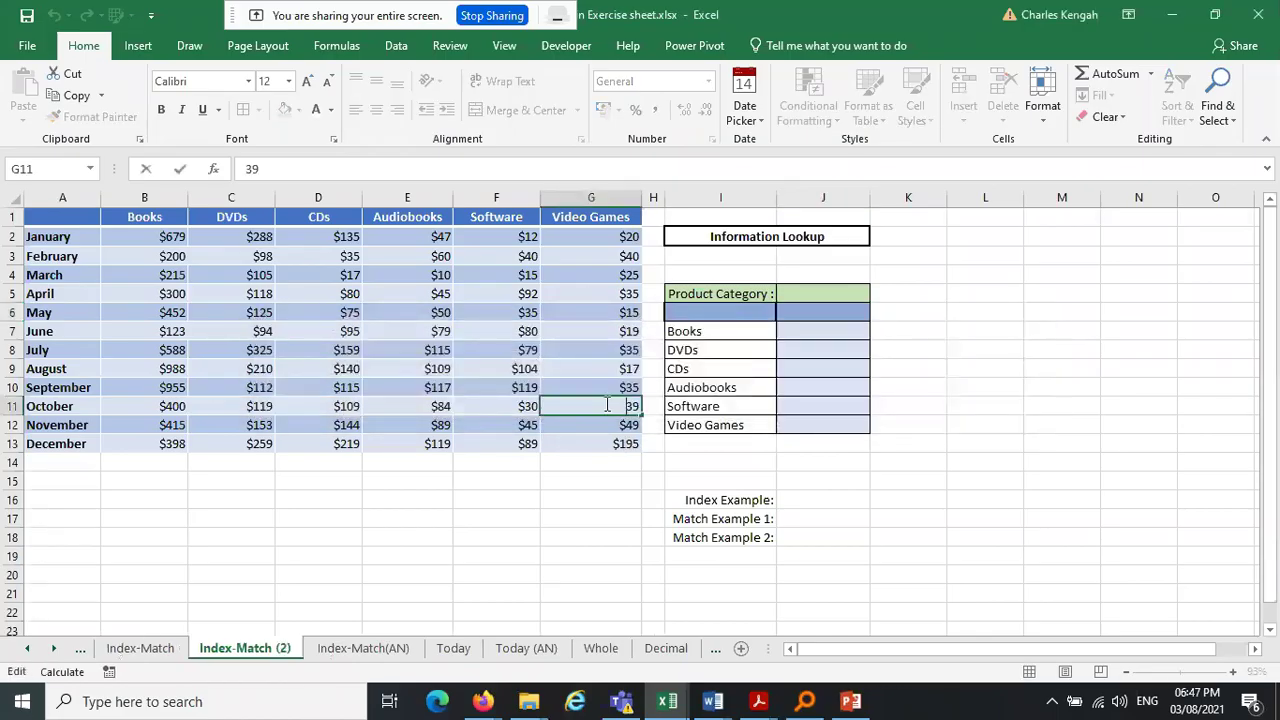
Delete the Index-Match (2) sheet and switch to the Book8 workbook
right_click(237, 654)
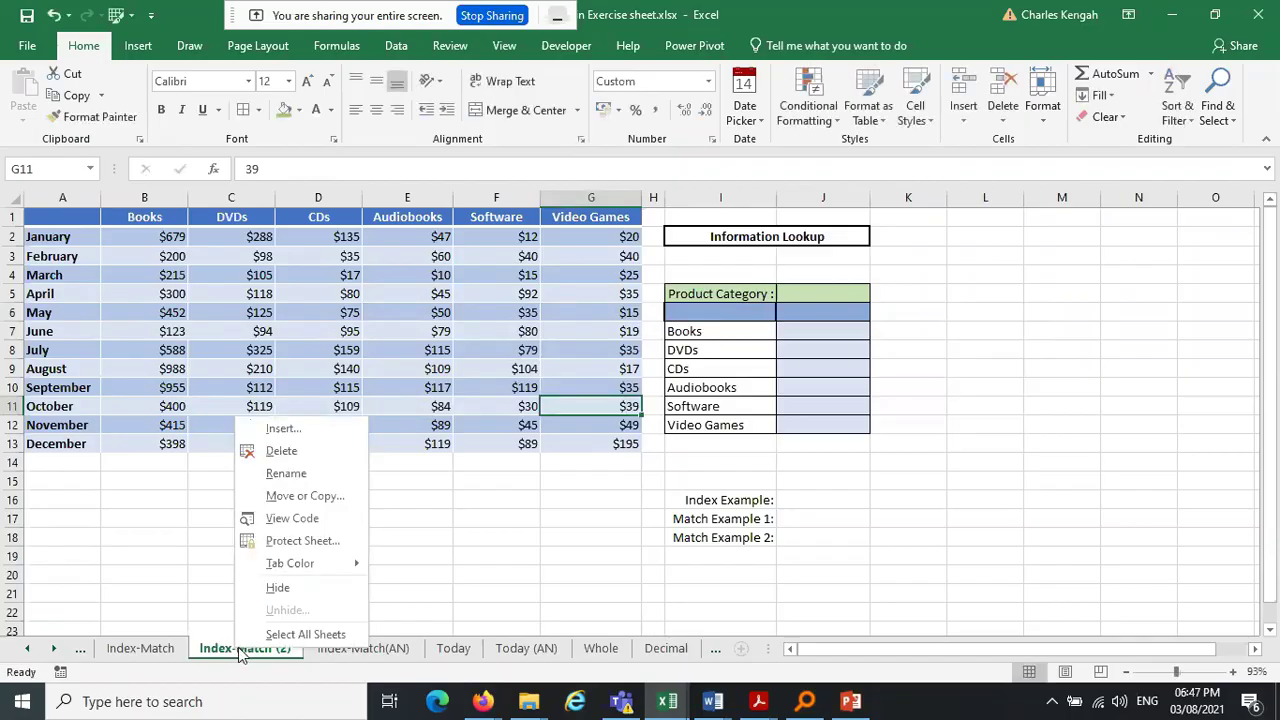
click(318, 455)
click(603, 403)
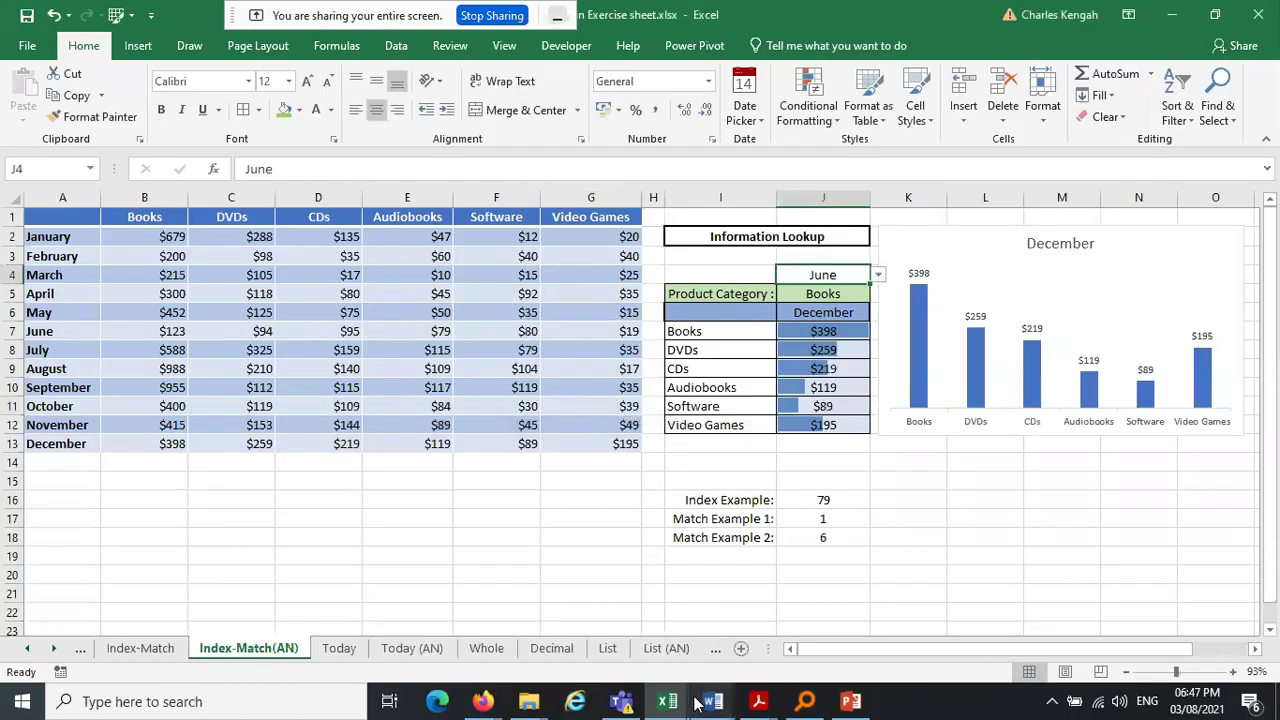
click(668, 704)
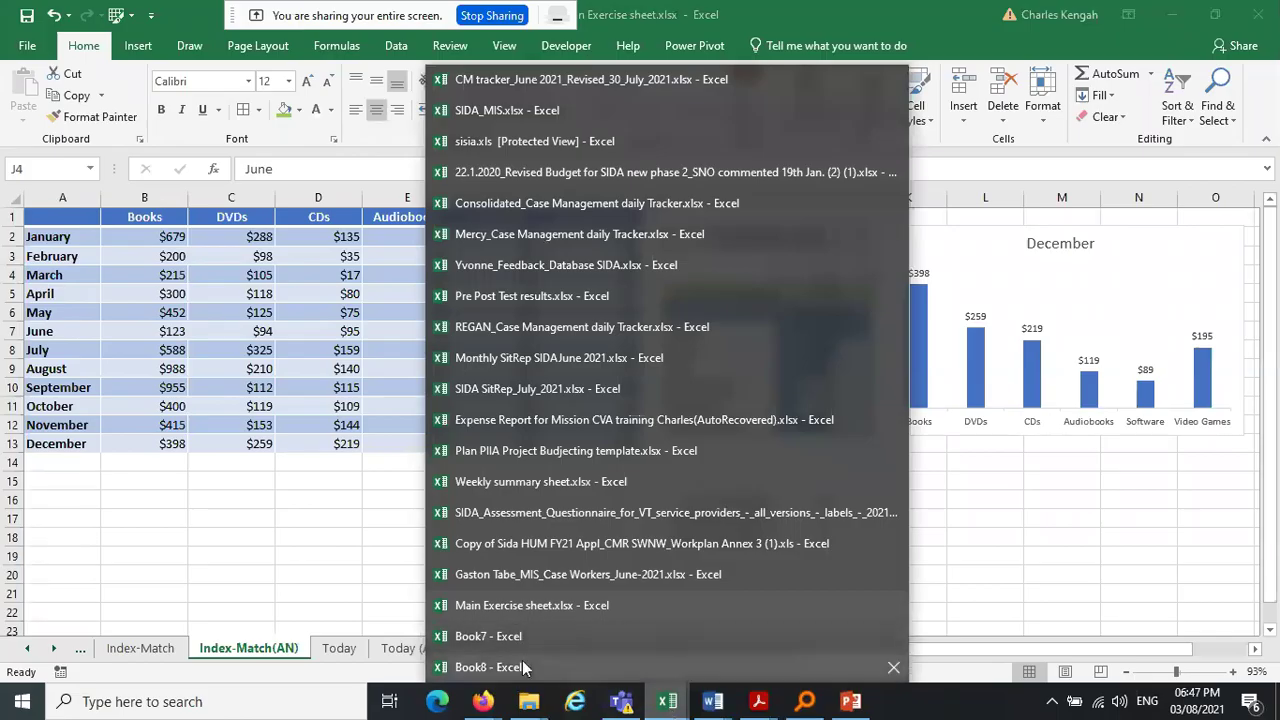
click(488, 667)
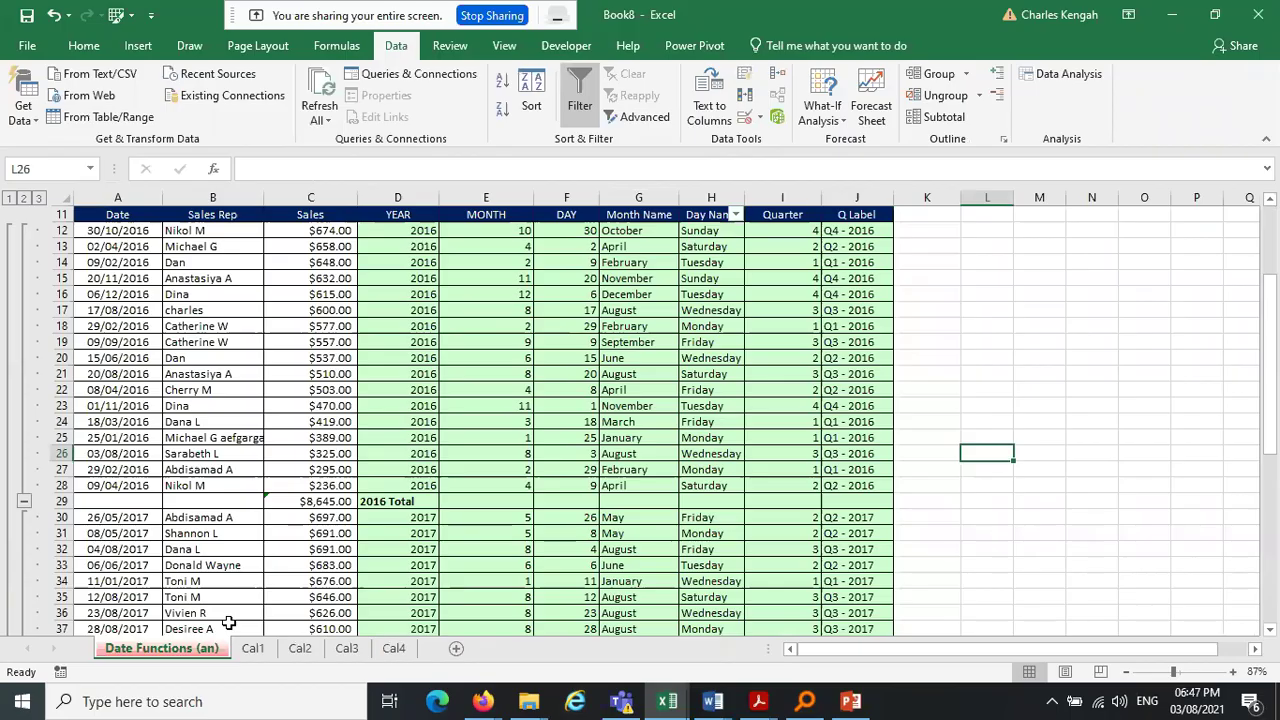
Review the Cal1, Cal2, Cal3 and Cal4 sheets
click(252, 648)
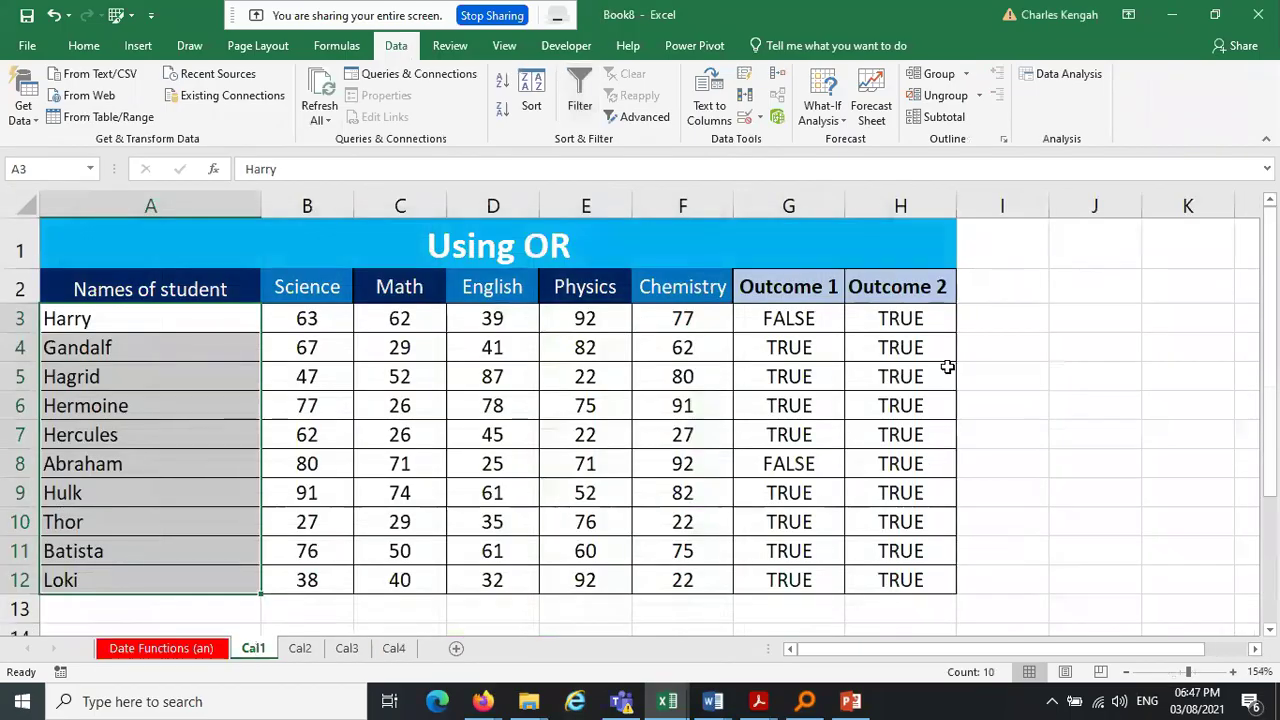
click(299, 648)
click(346, 648)
click(394, 648)
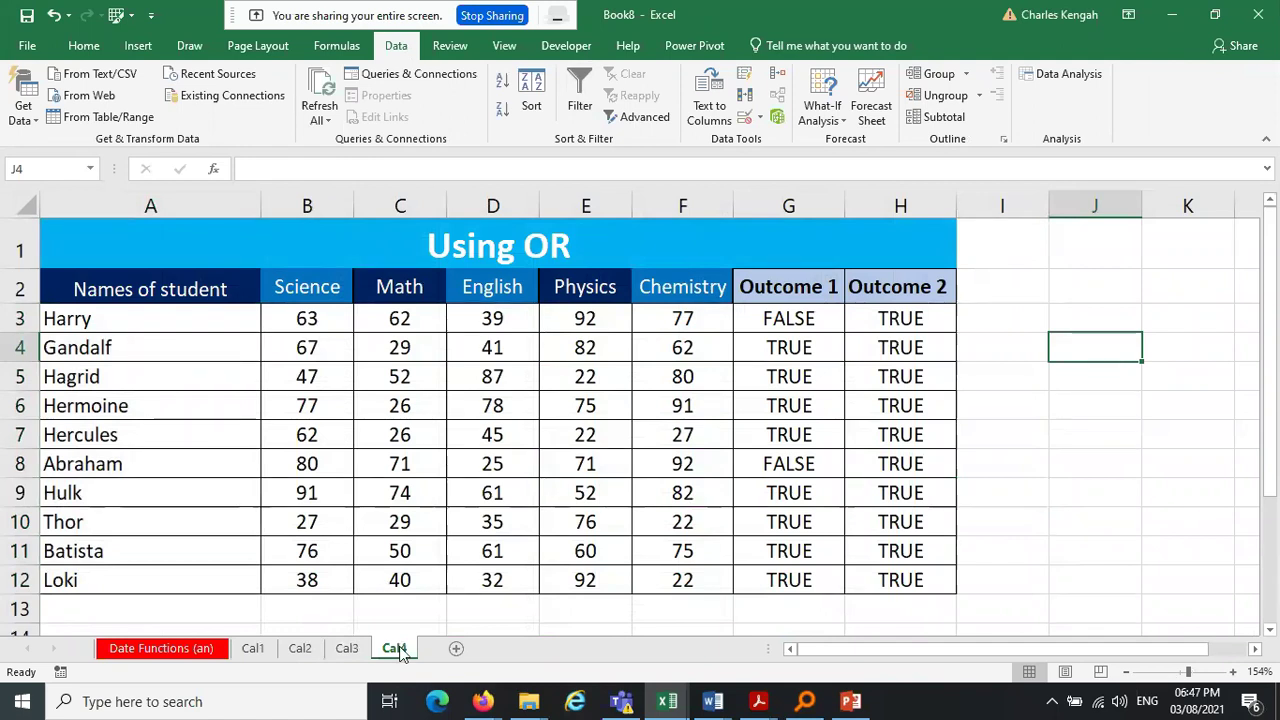
click(254, 650)
click(300, 650)
click(347, 650)
click(392, 652)
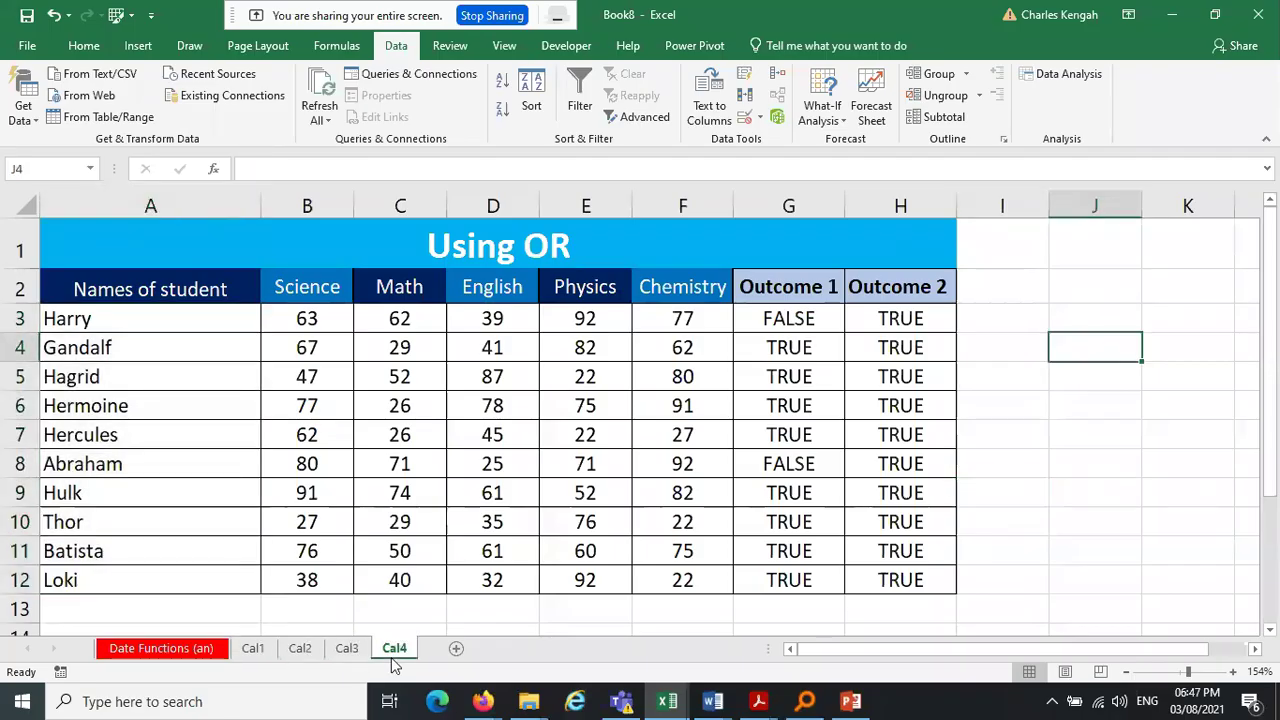
Group Cal1–Cal4 and delete the Outcome 1 and Outcome 2 columns
shift+click(253, 648)
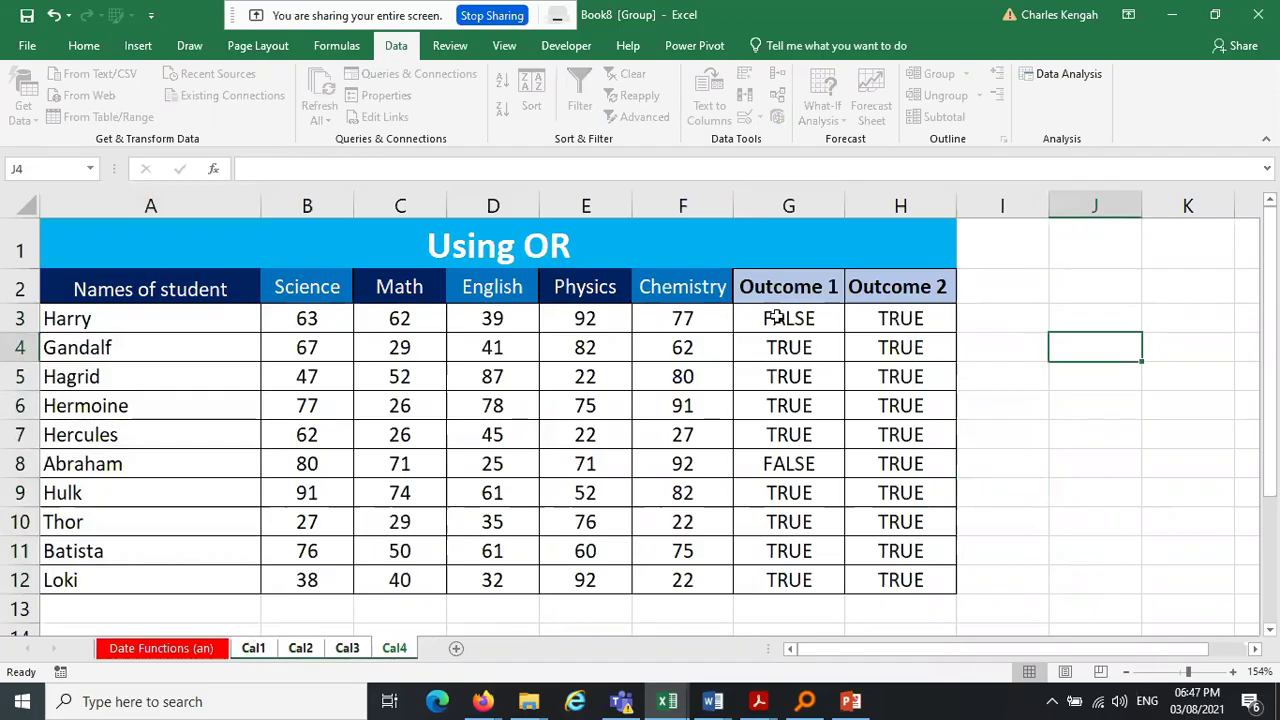
drag(789, 200, 932, 198)
right_click(932, 198)
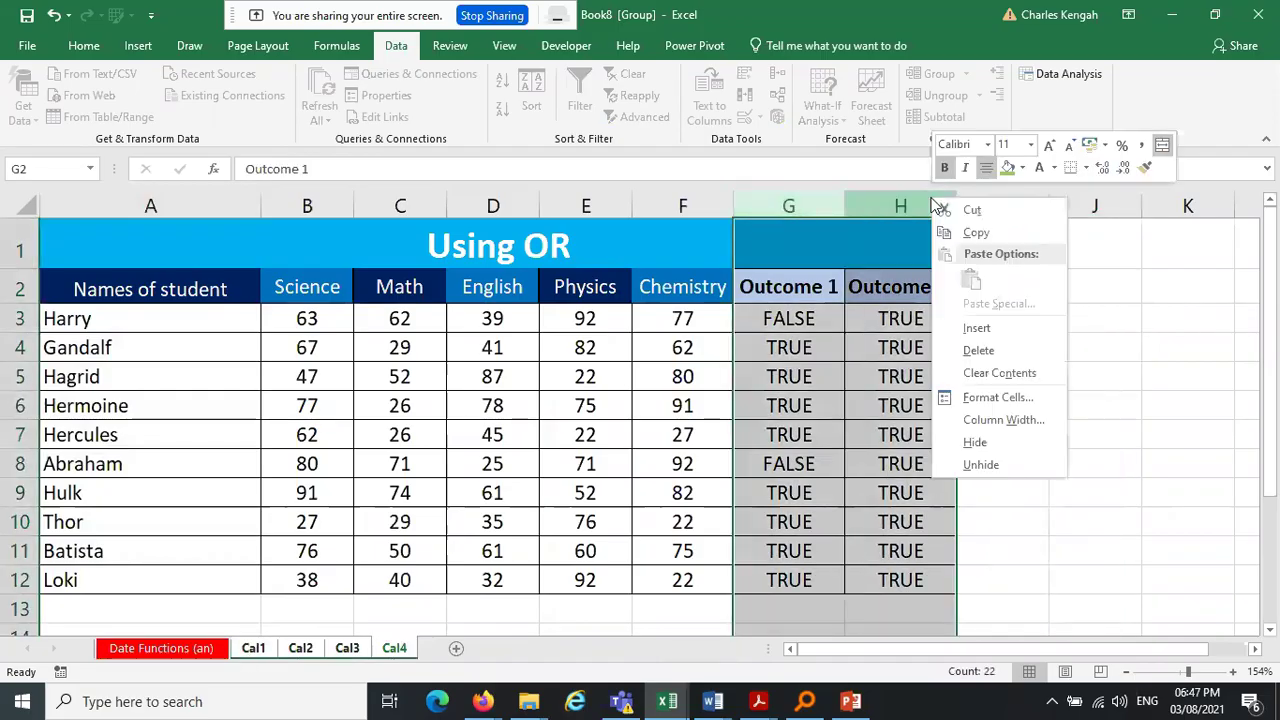
click(1003, 350)
click(949, 346)
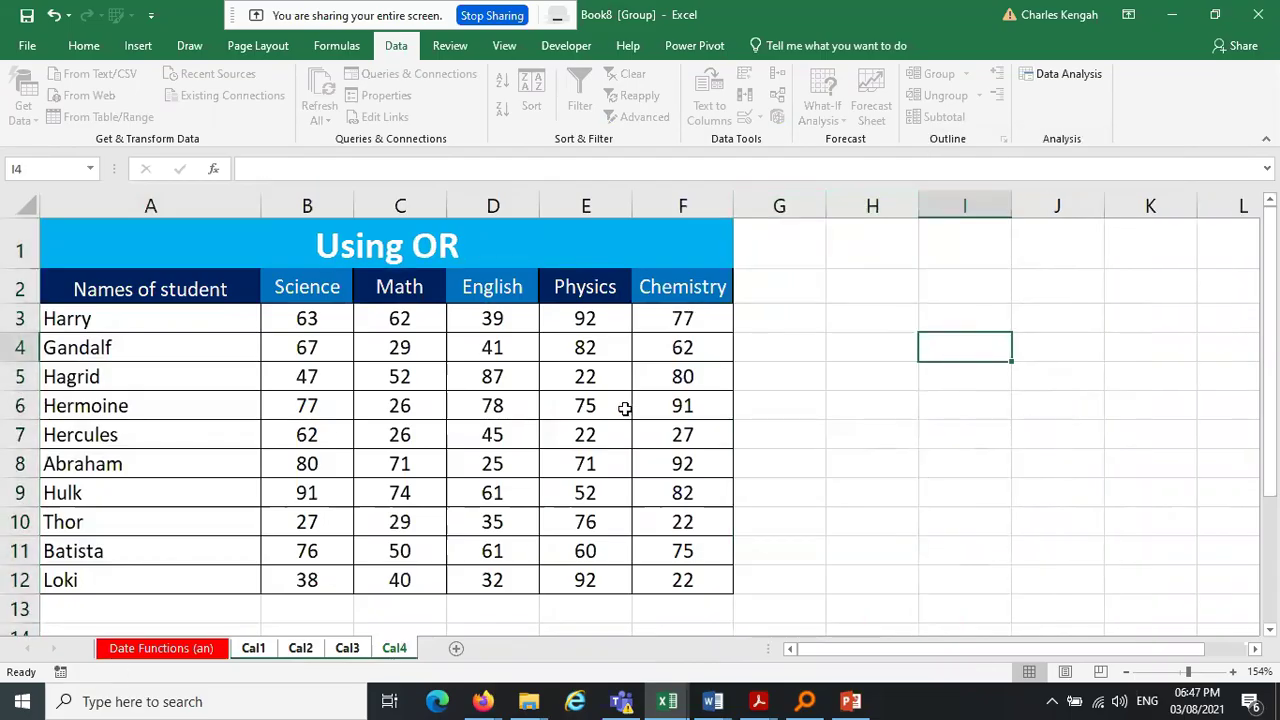
Rename the Cal4 sheet to Master
double_click(400, 648)
text(Master)
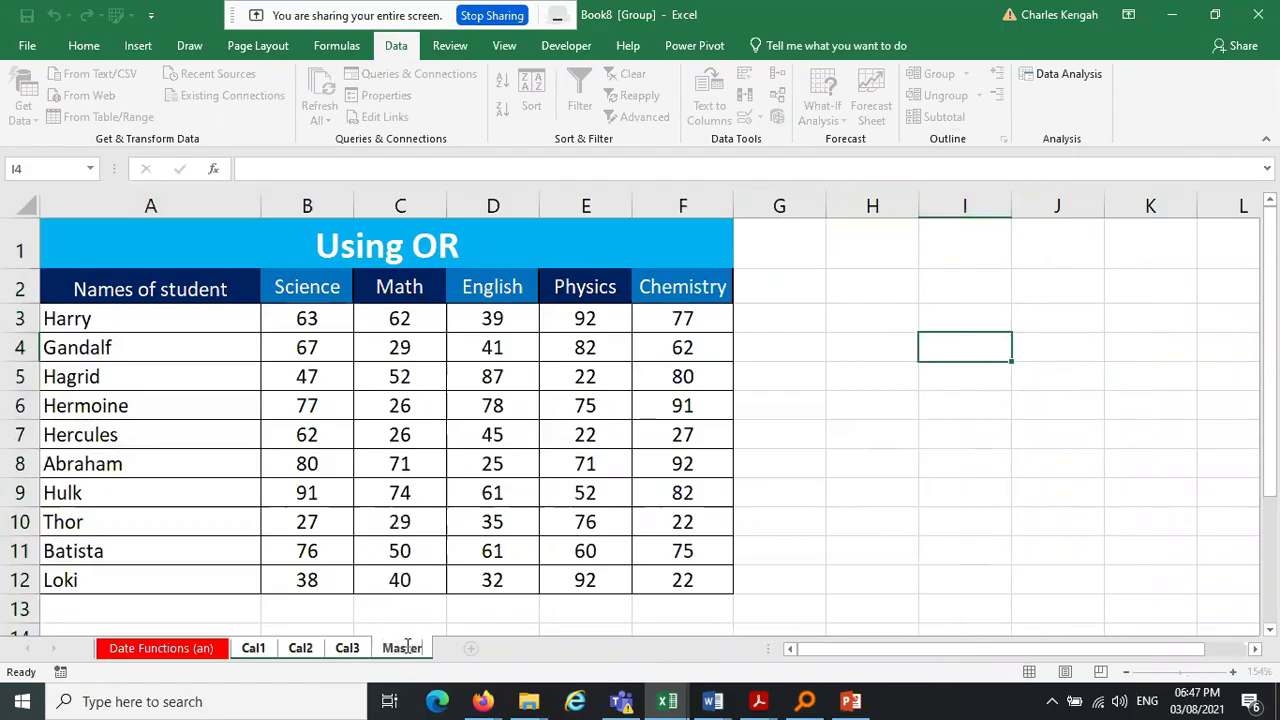
key(Return)
Clear the score cells B3:F12
click(848, 466)
drag(283, 312, 684, 581)
key(Delete)
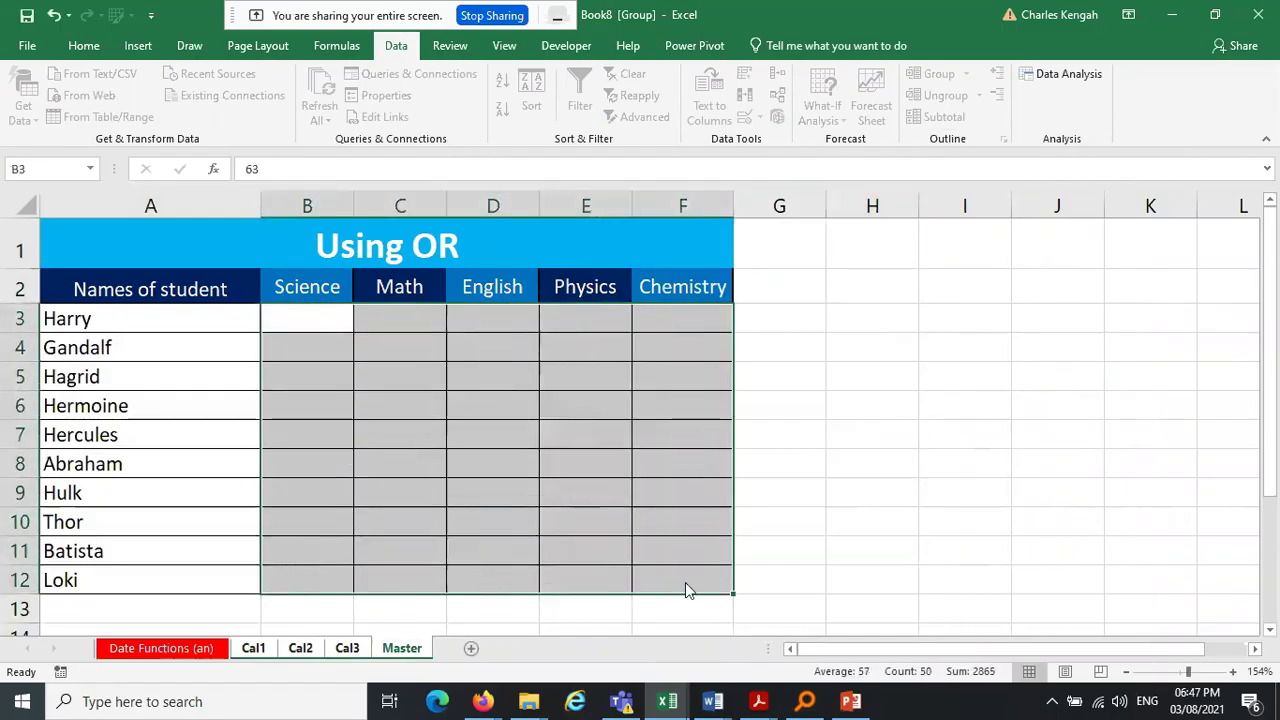
click(908, 463)
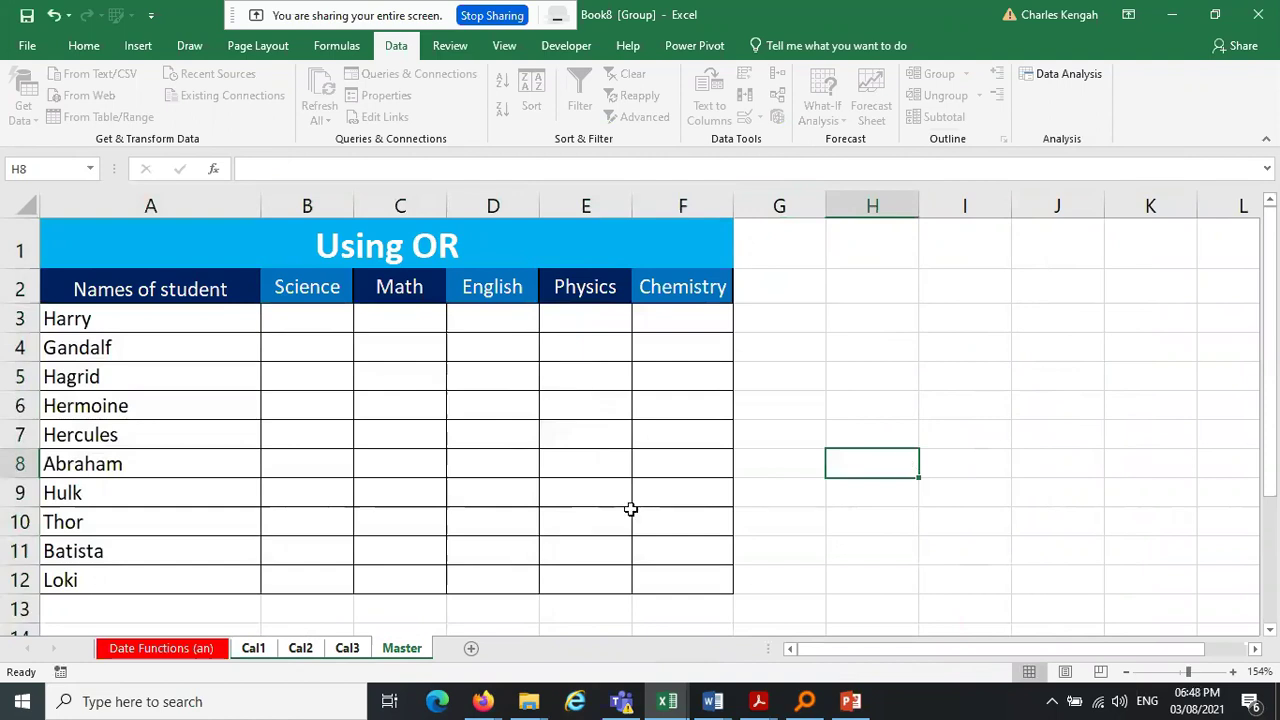
Ungroup the sheets and undo the clearing so Cal1–Cal3 keep their scores
click(182, 650)
click(255, 649)
click(300, 649)
click(346, 649)
click(395, 650)
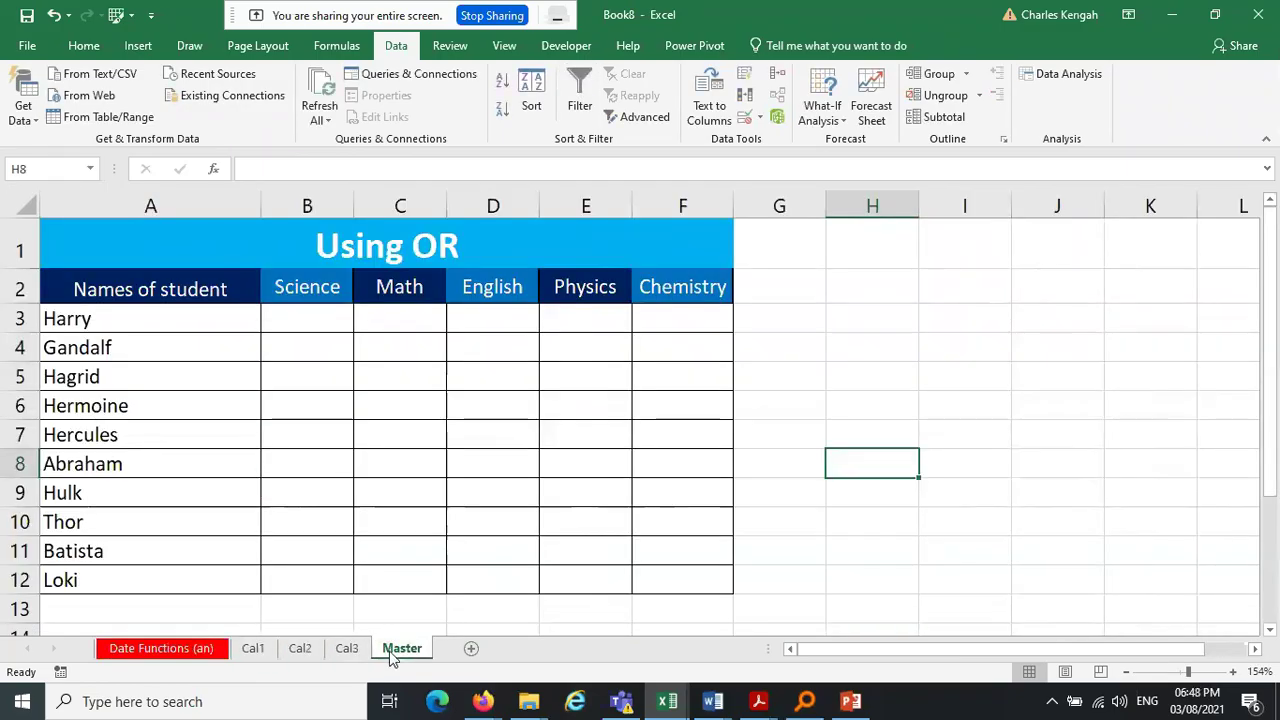
click(50, 17)
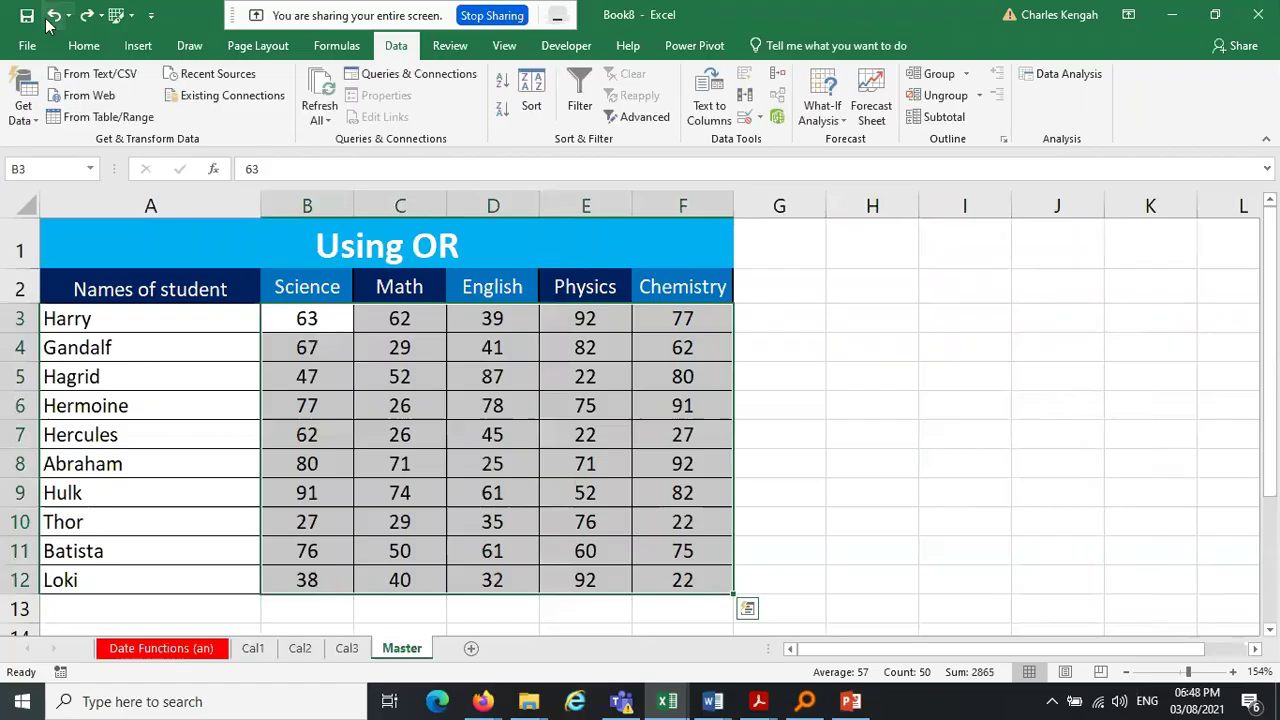
click(245, 514)
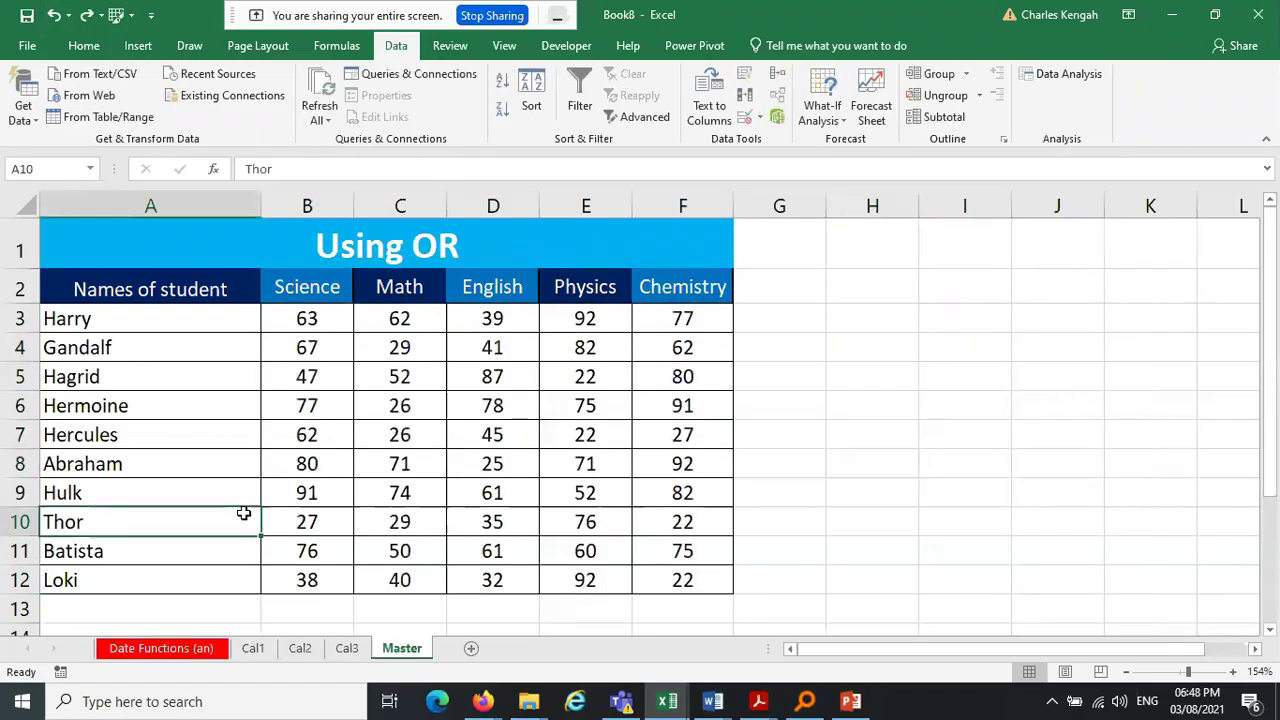
click(250, 633)
click(252, 648)
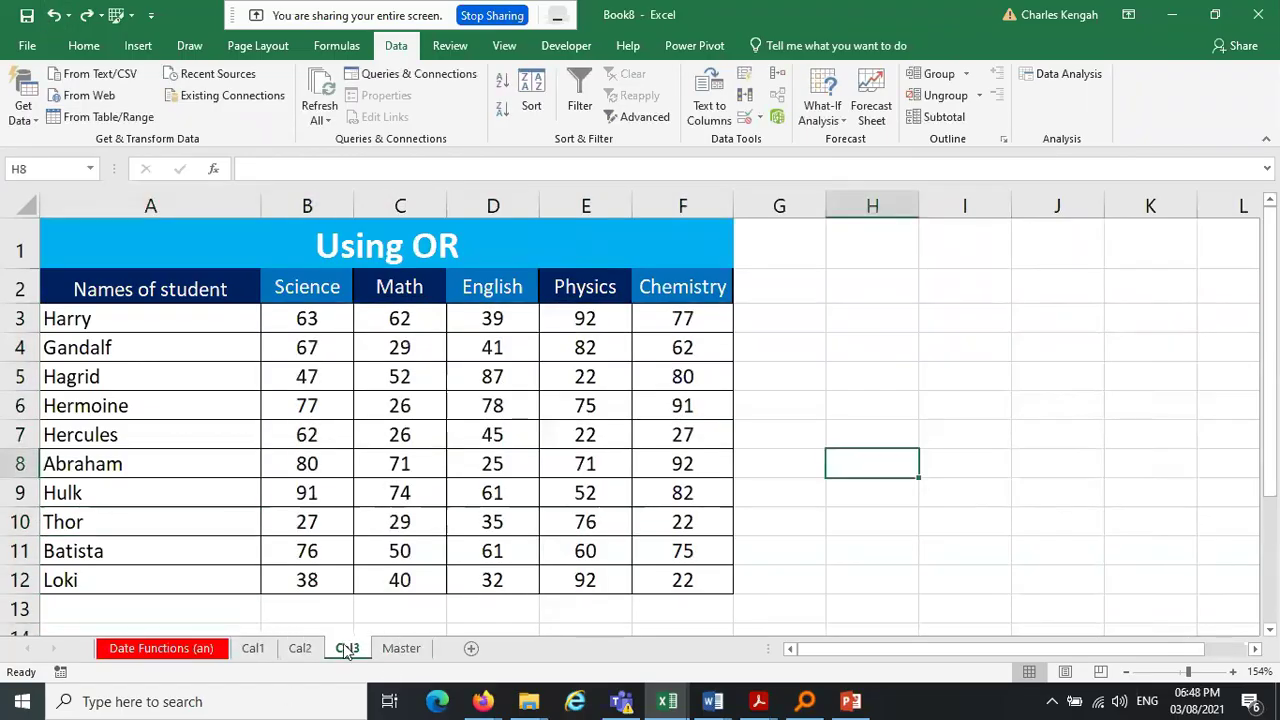
click(398, 650)
Clear B3:F12 on the Master sheet only
drag(585, 318, 710, 578)
click(822, 407)
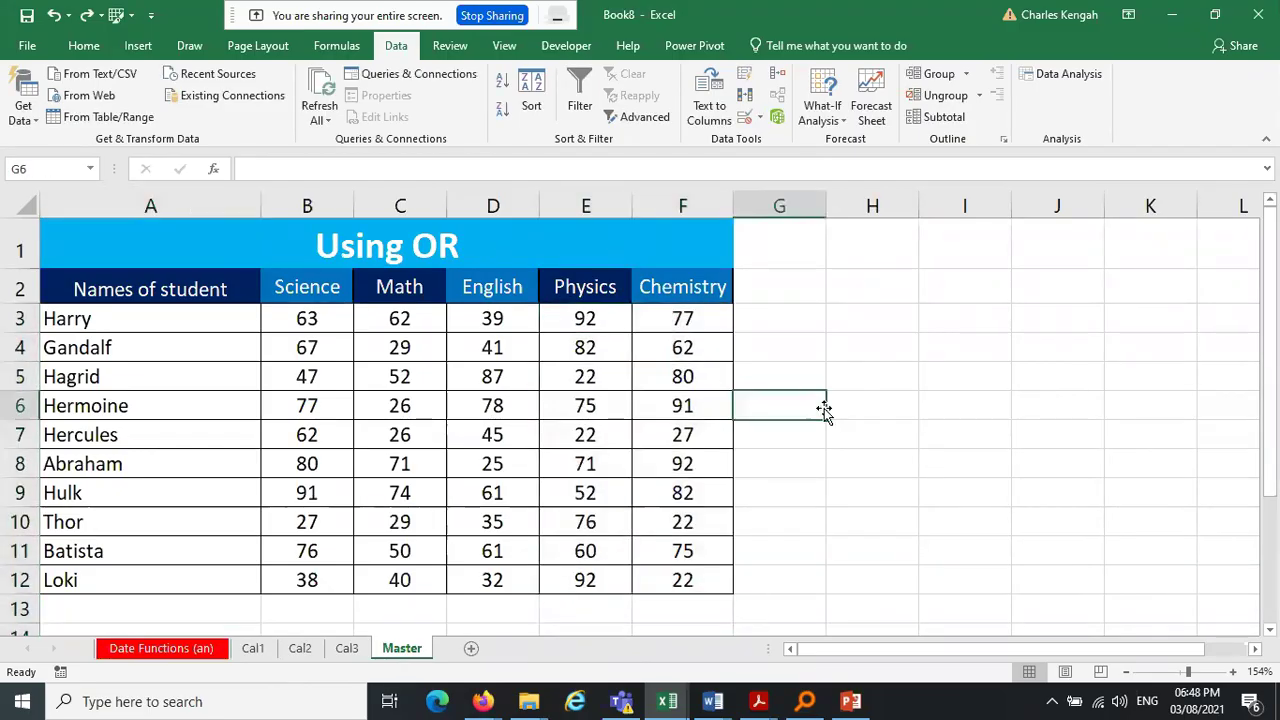
drag(306, 318, 694, 577)
key(Delete)
click(943, 497)
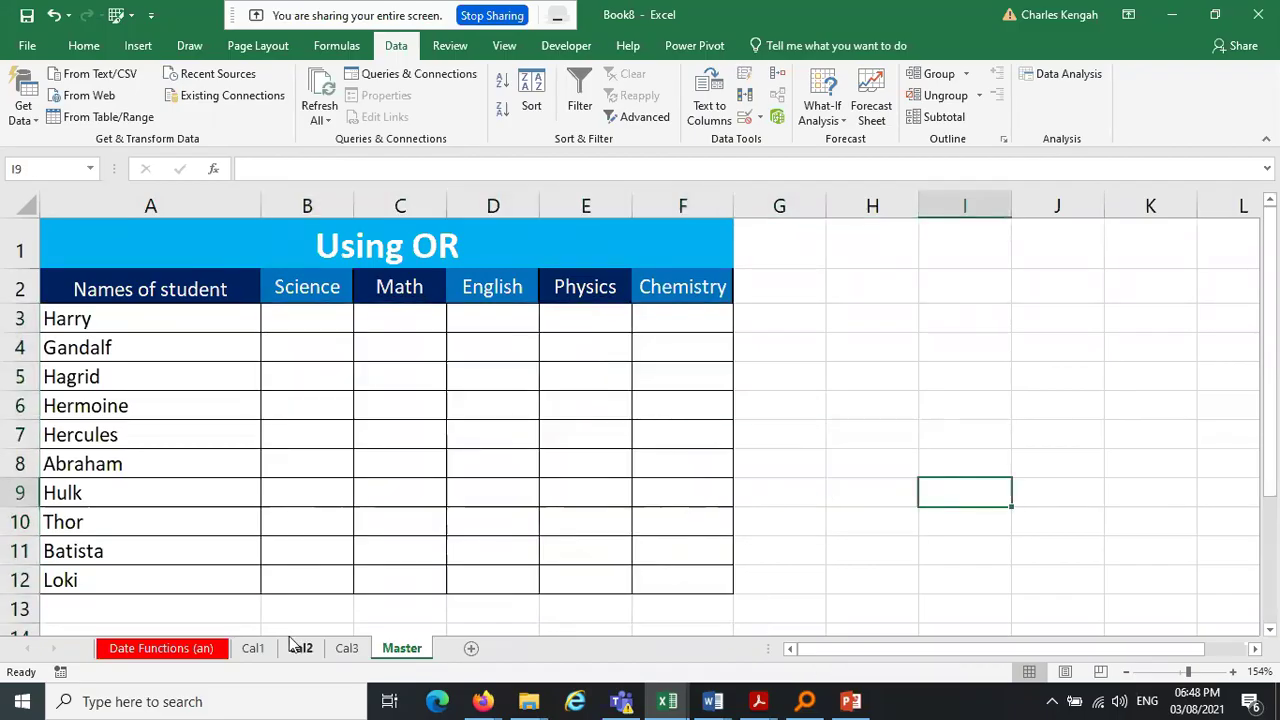
On all grouped sheets, delete the Using OR title and shrink row 1, then ungroup
shift+click(253, 648)
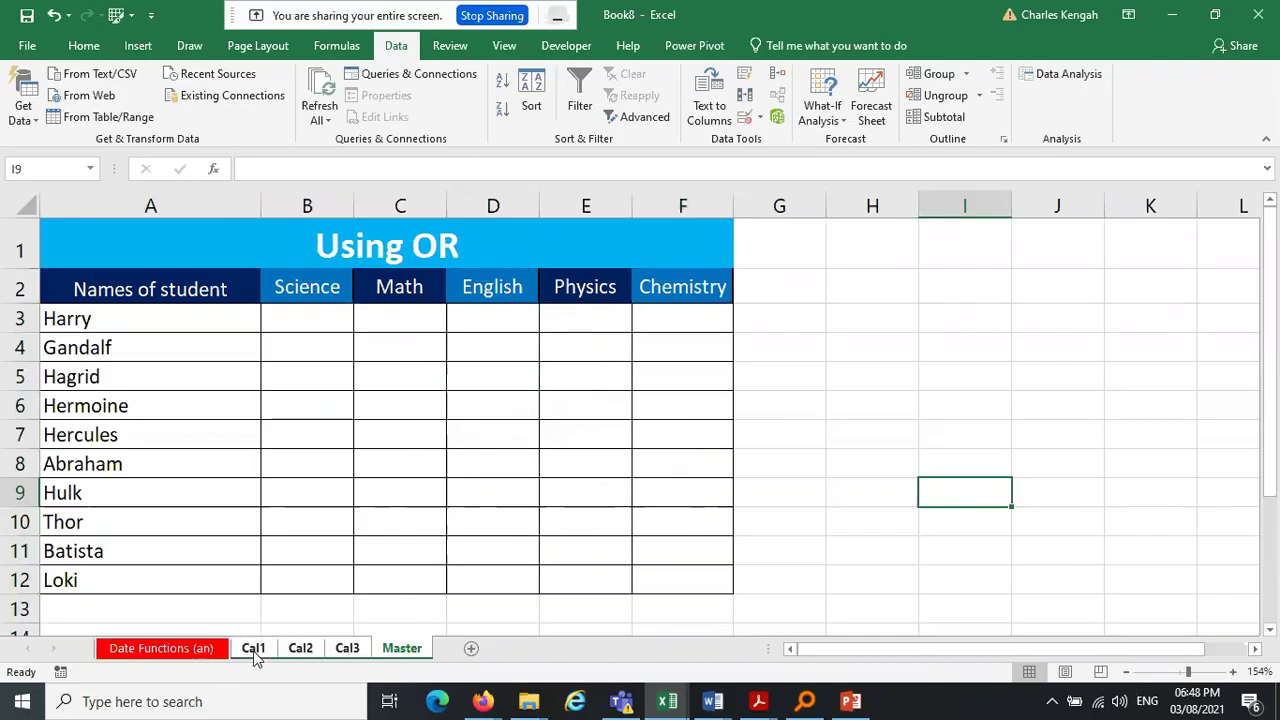
click(392, 250)
key(Delete)
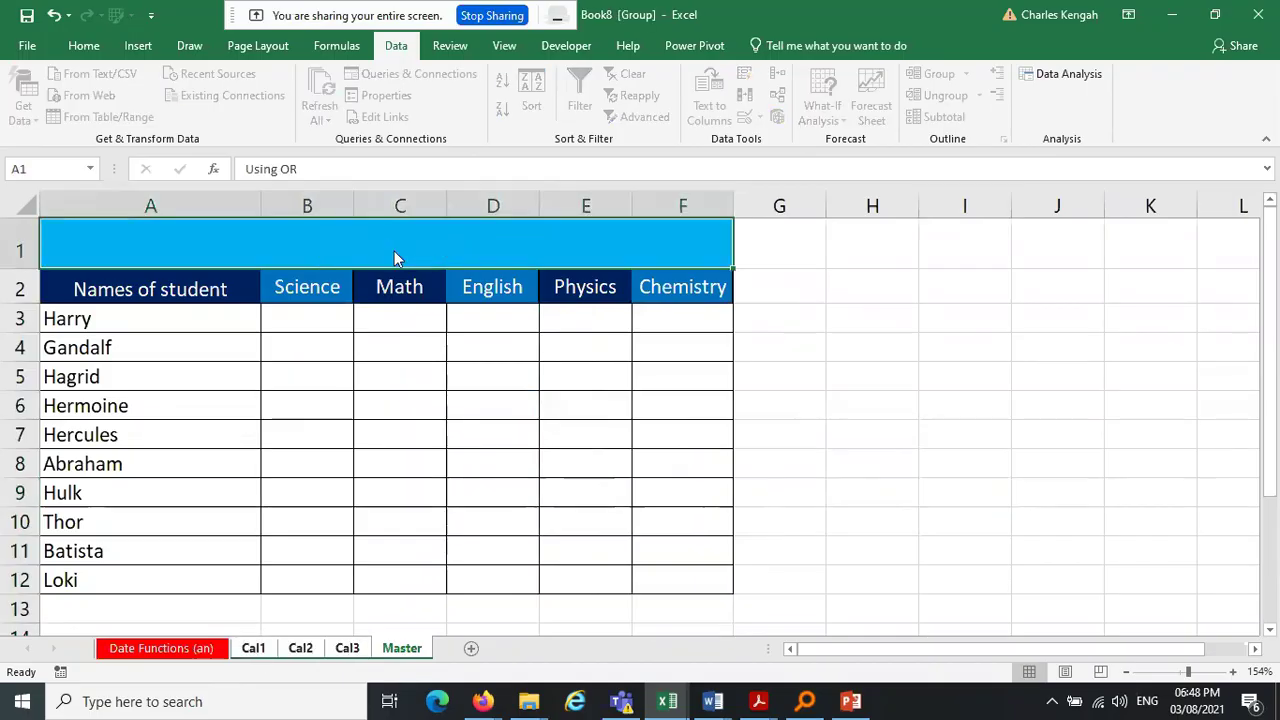
drag(22, 268, 24, 243)
click(734, 383)
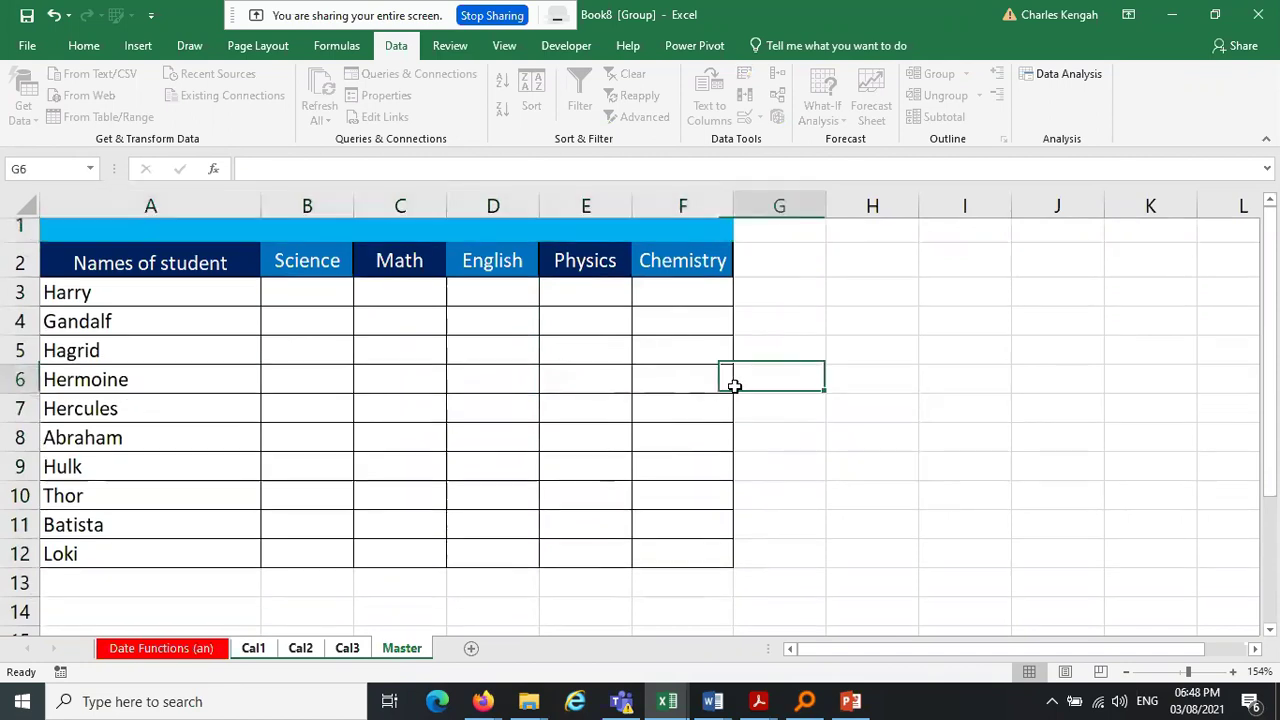
click(205, 632)
click(205, 648)
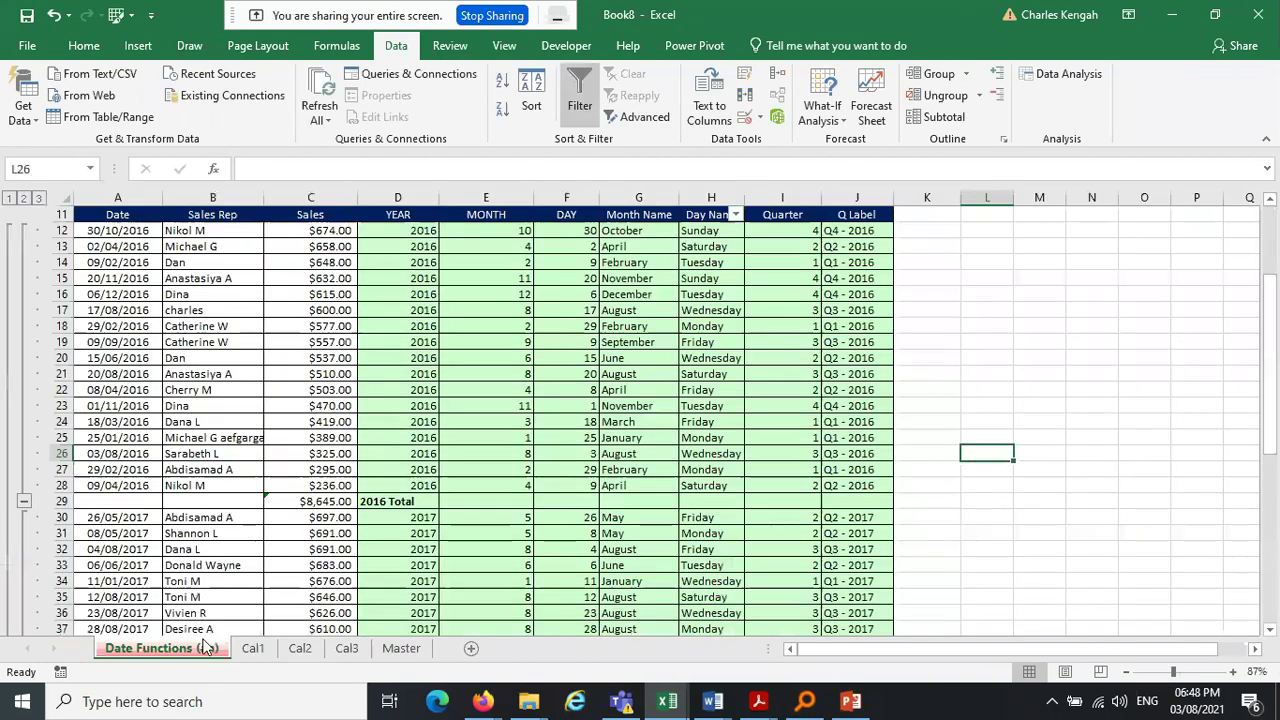
click(424, 650)
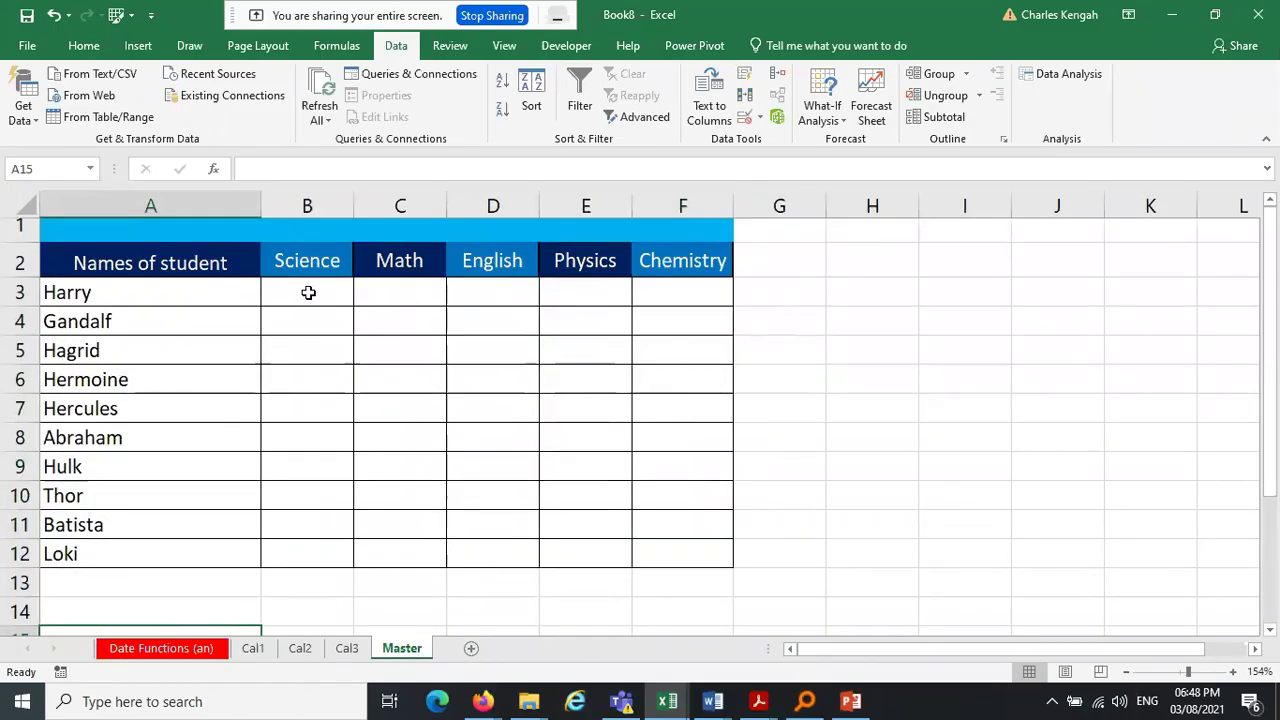
Enter ='Cal1'!B3+'Cal2'!B3+'Cal3'!B3 in Master's B3
click(308, 292)
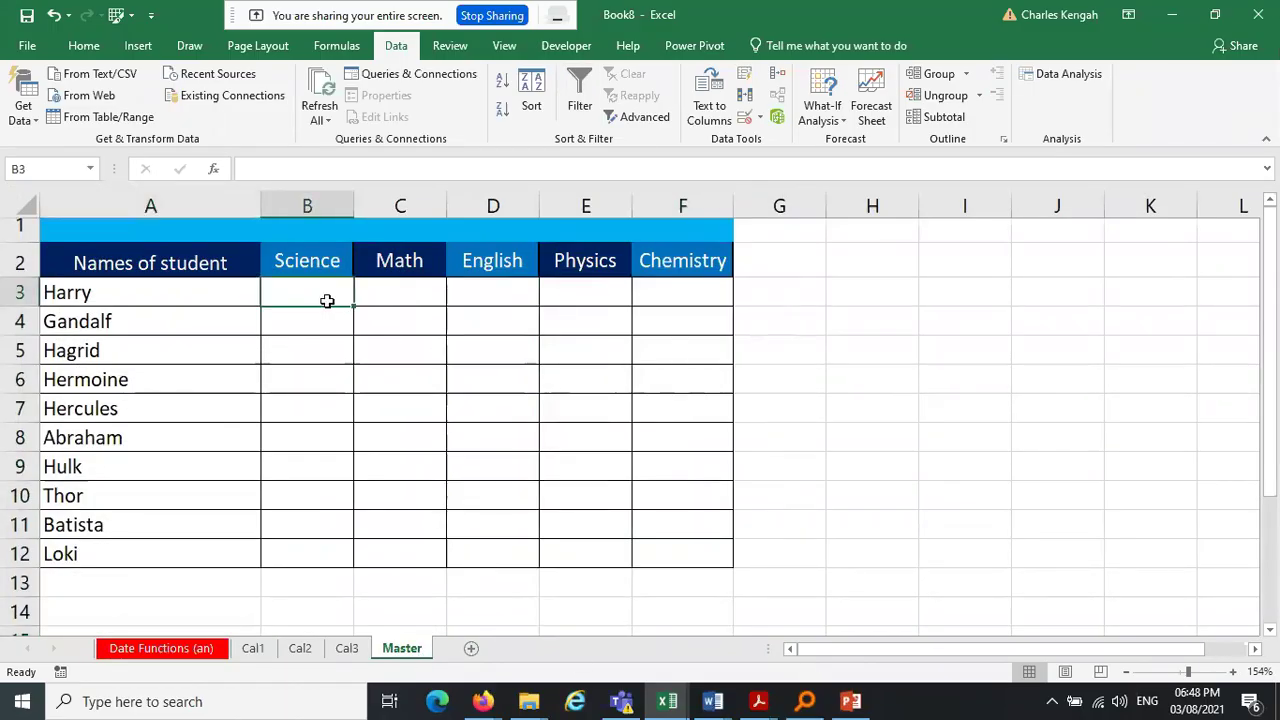
text(=)
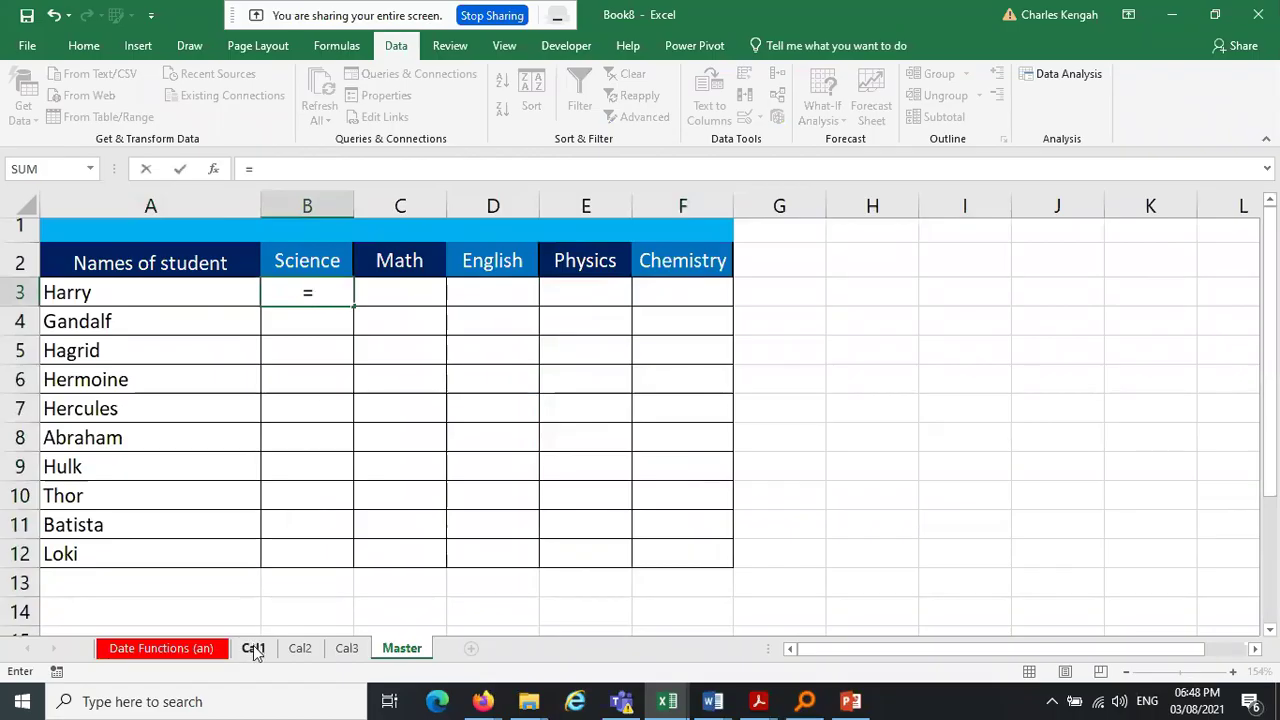
click(253, 650)
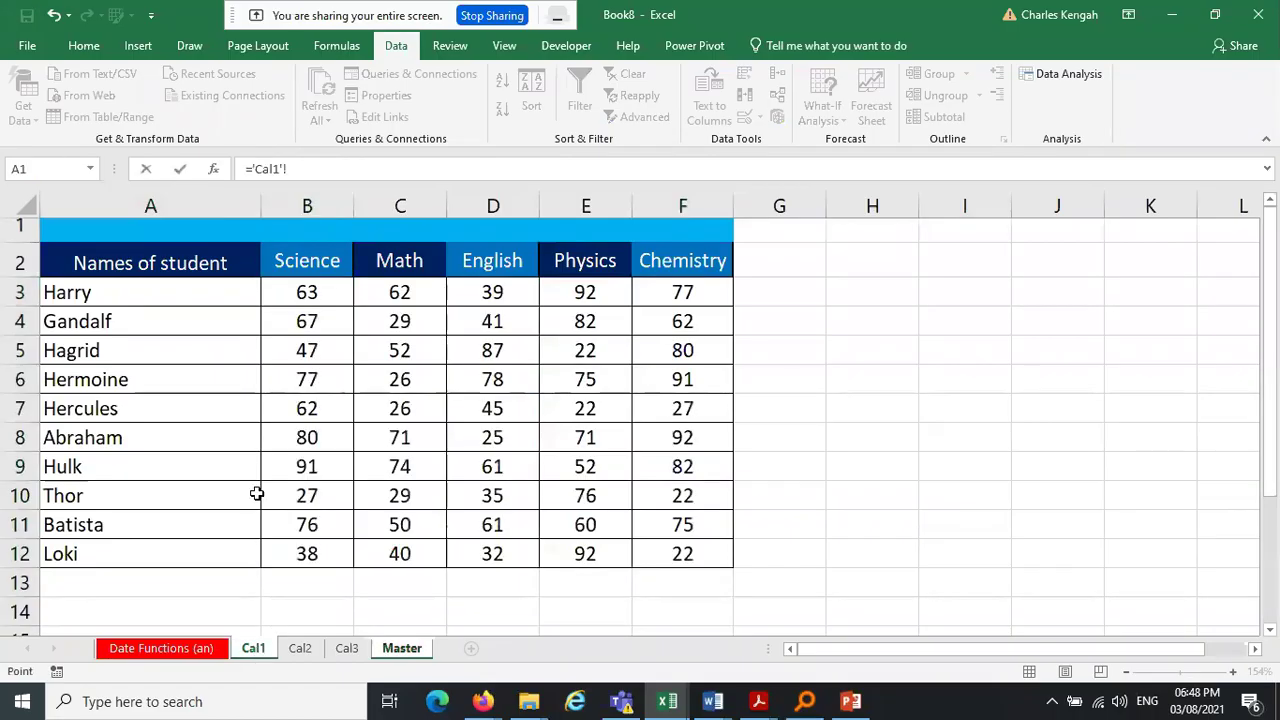
click(306, 290)
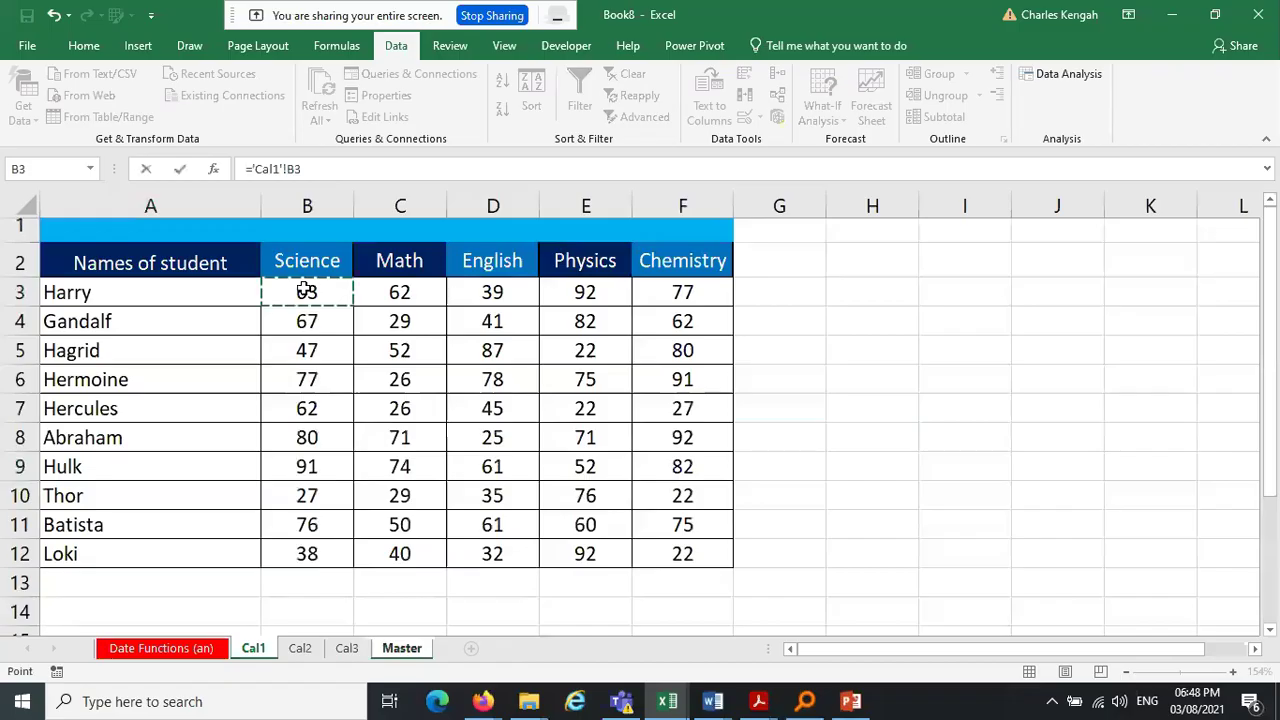
text(+)
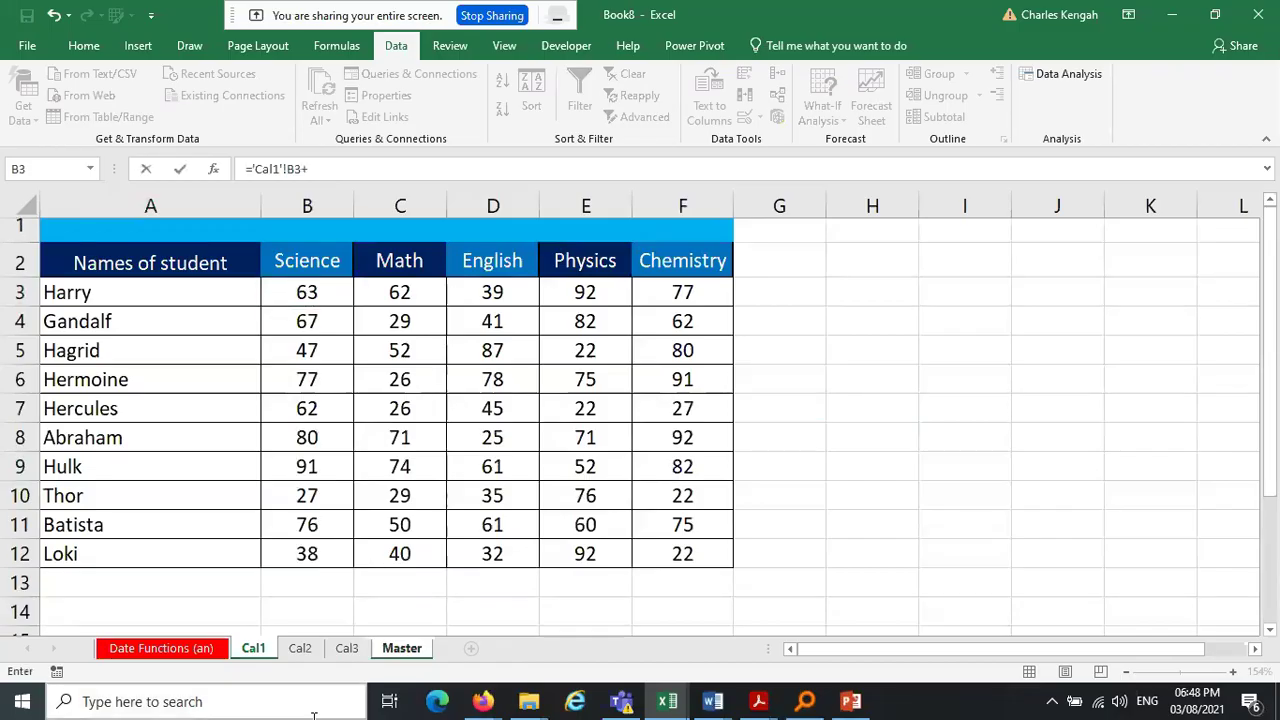
click(300, 648)
click(305, 291)
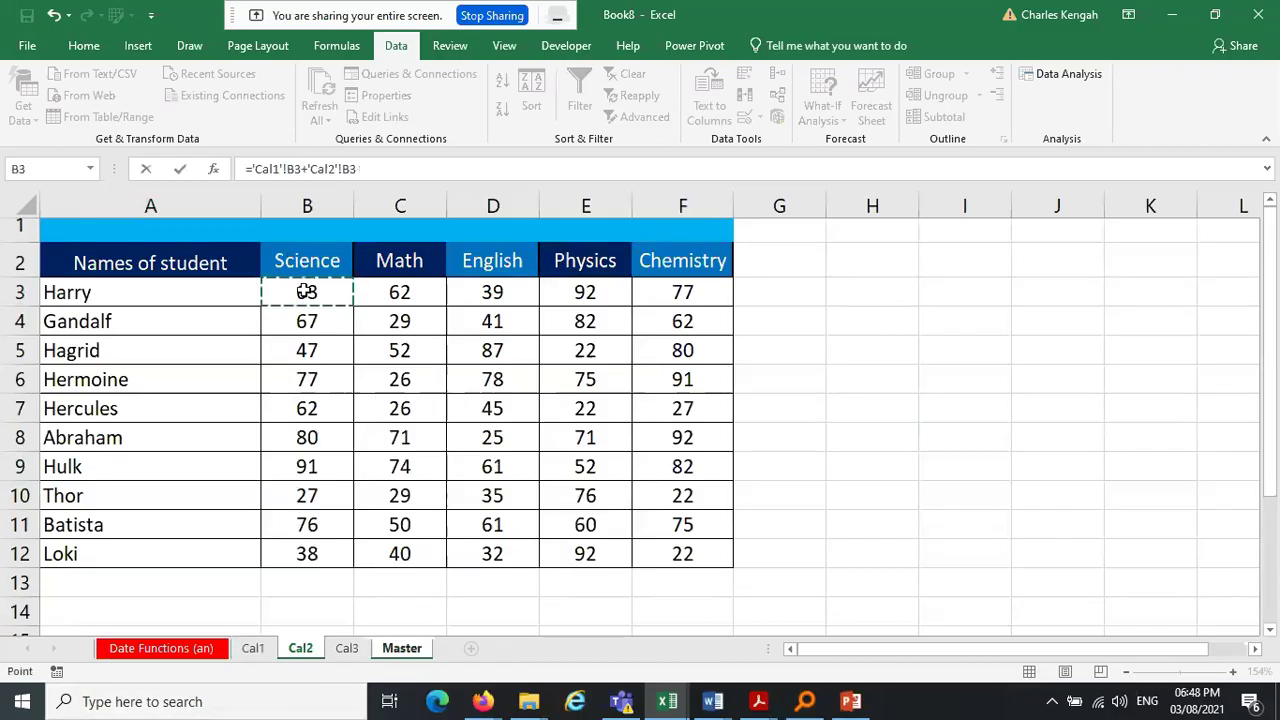
text(+)
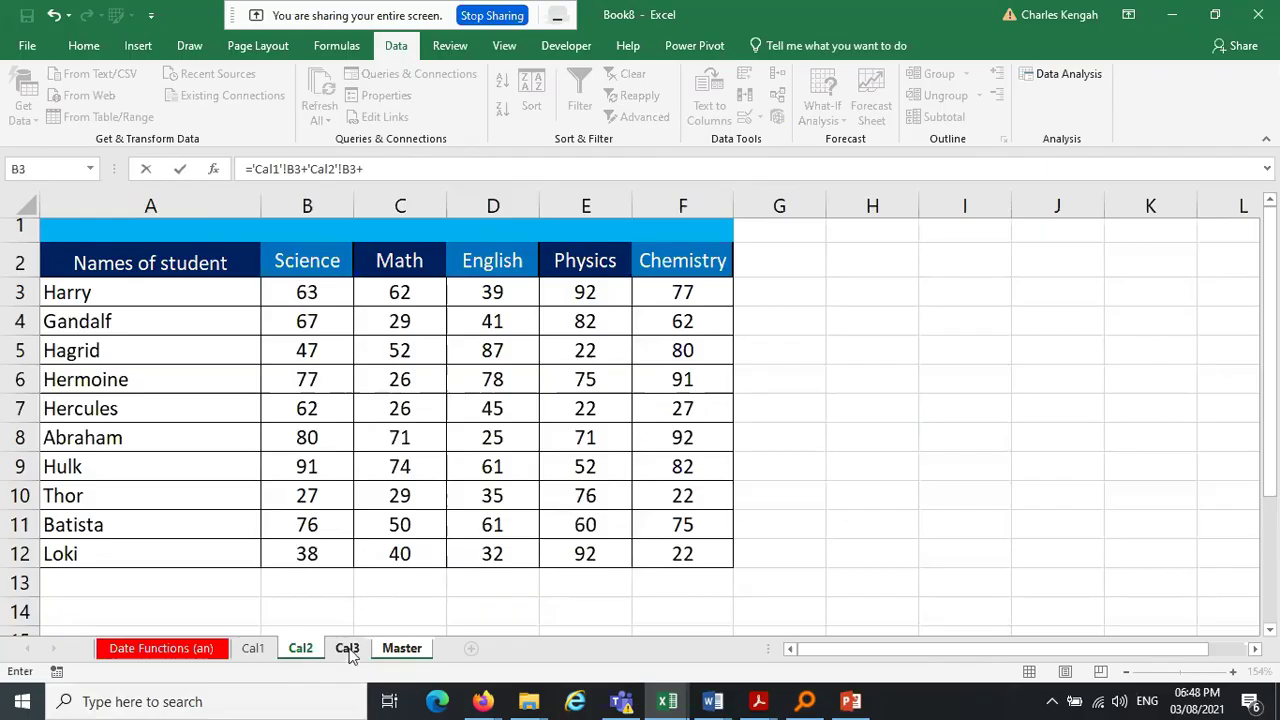
click(347, 649)
click(288, 289)
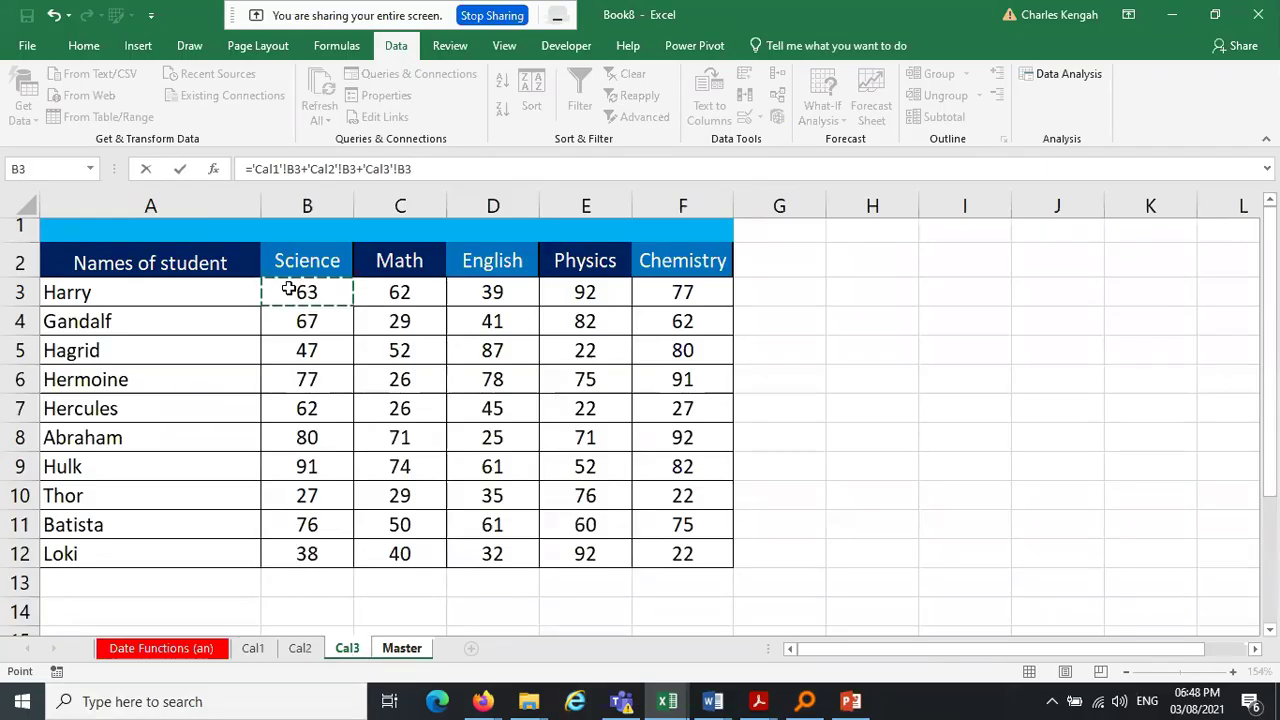
key(Return)
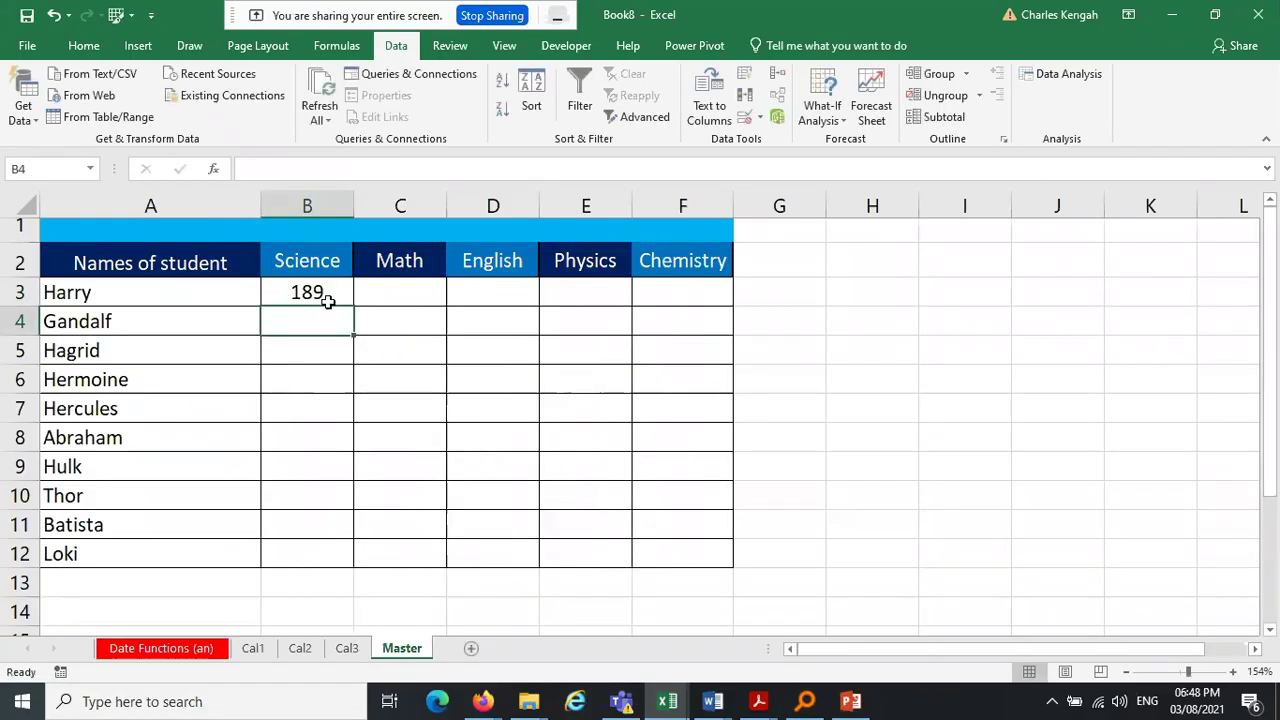
Fill the B3 total formula down to row 12 and across to column F
click(328, 301)
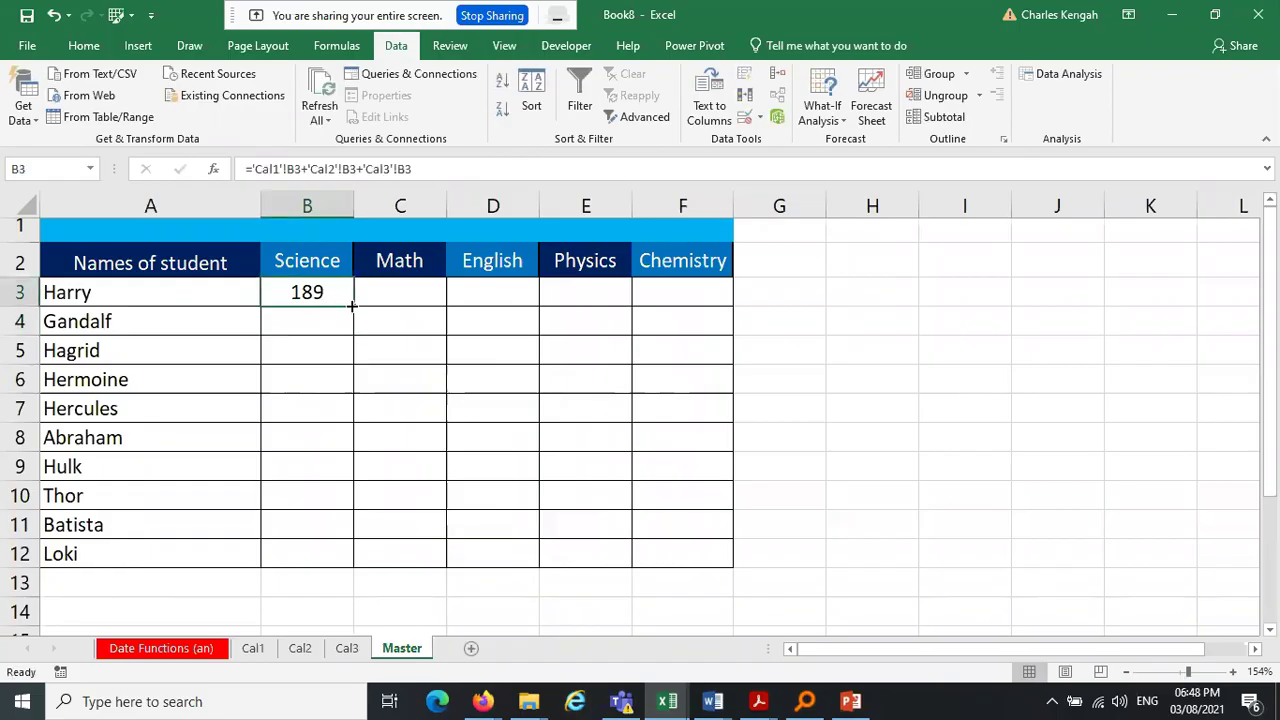
drag(352, 306, 347, 553)
drag(353, 566, 717, 552)
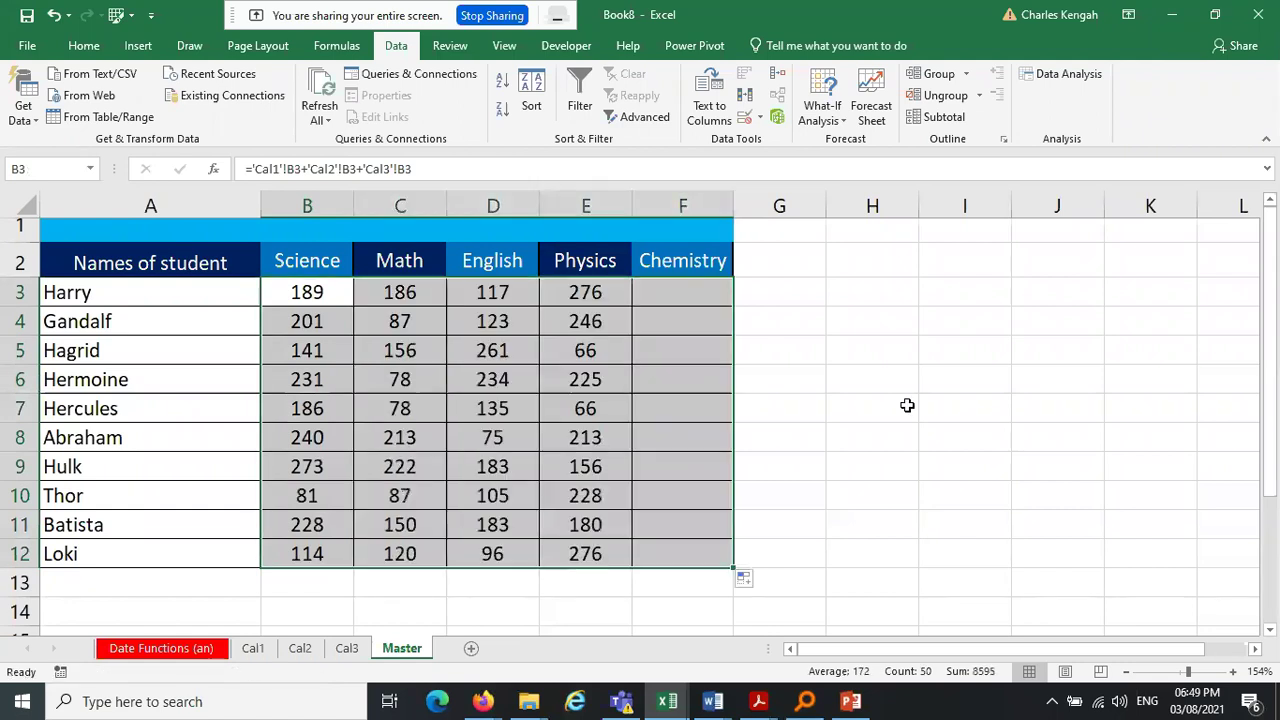
click(987, 371)
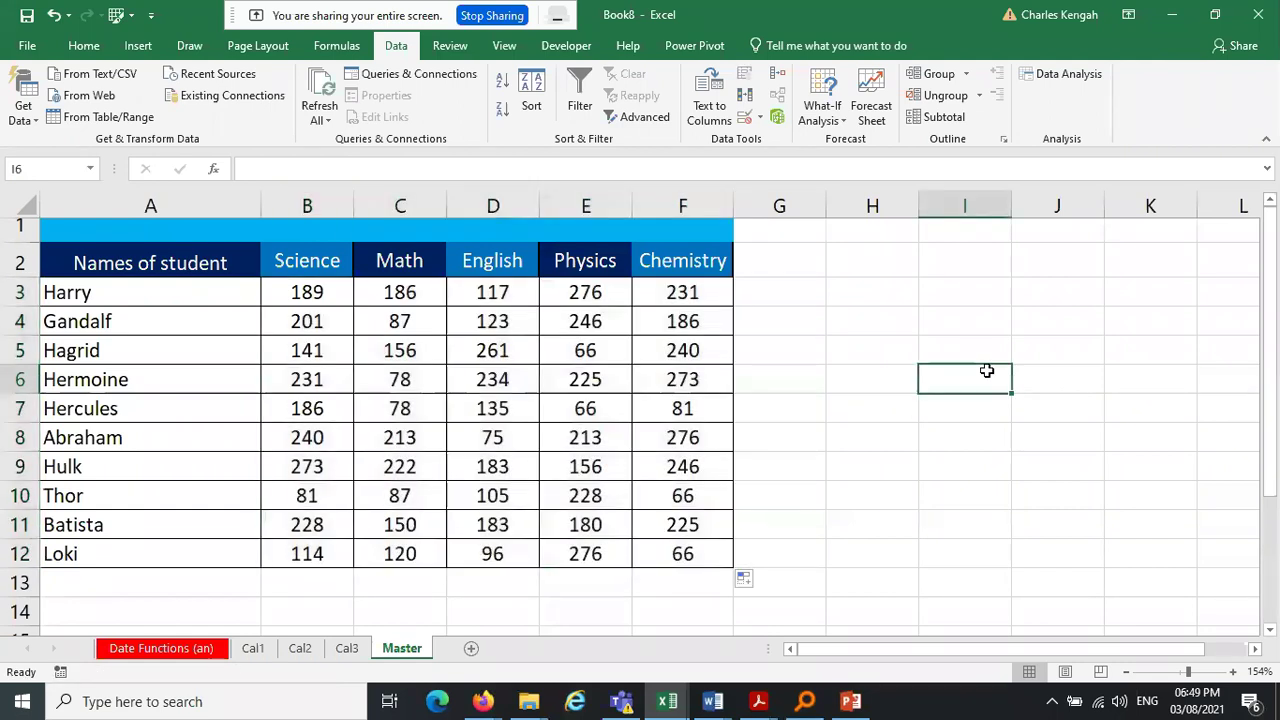
Compare Cal1's scores with Master and inspect the B3 total formula
click(694, 292)
click(882, 320)
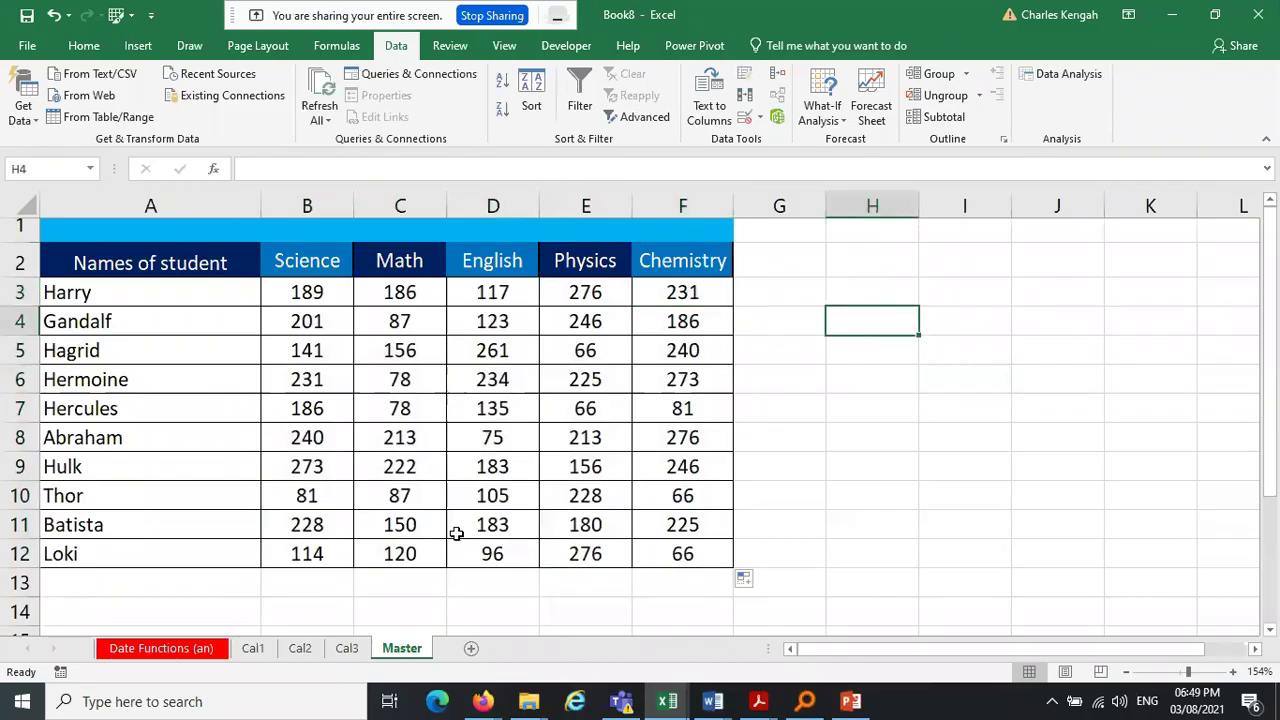
click(254, 649)
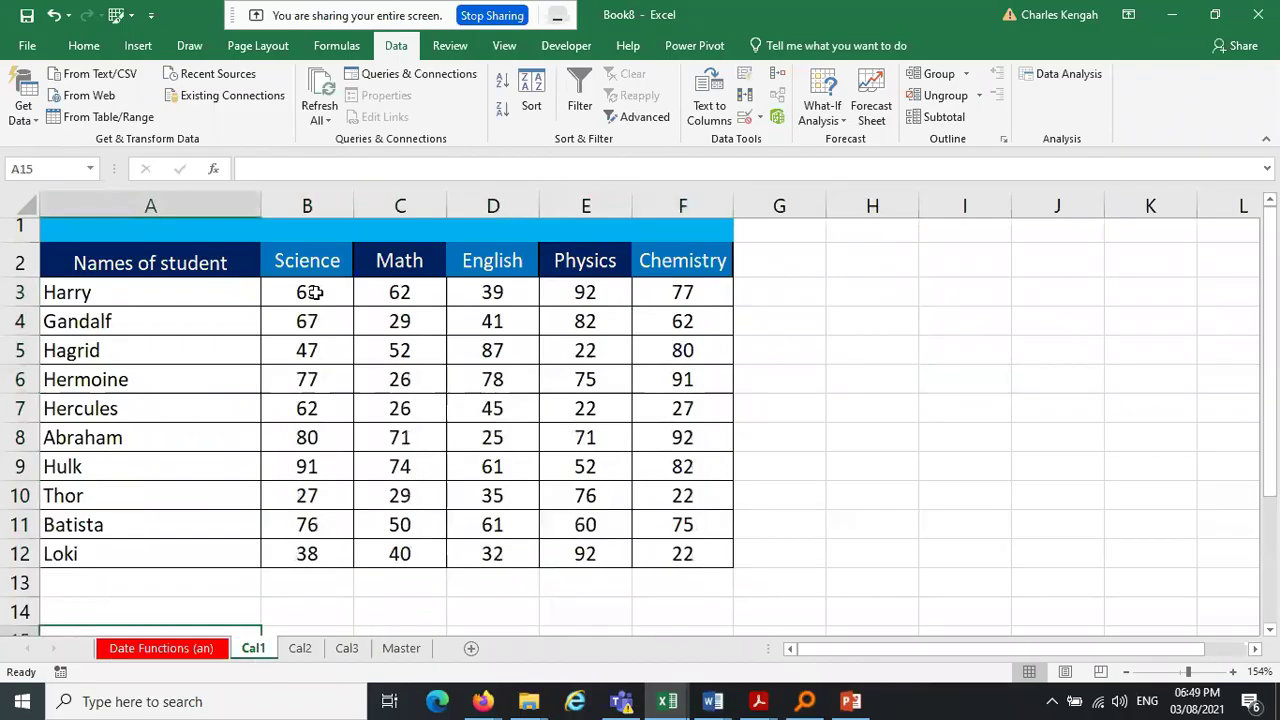
click(401, 648)
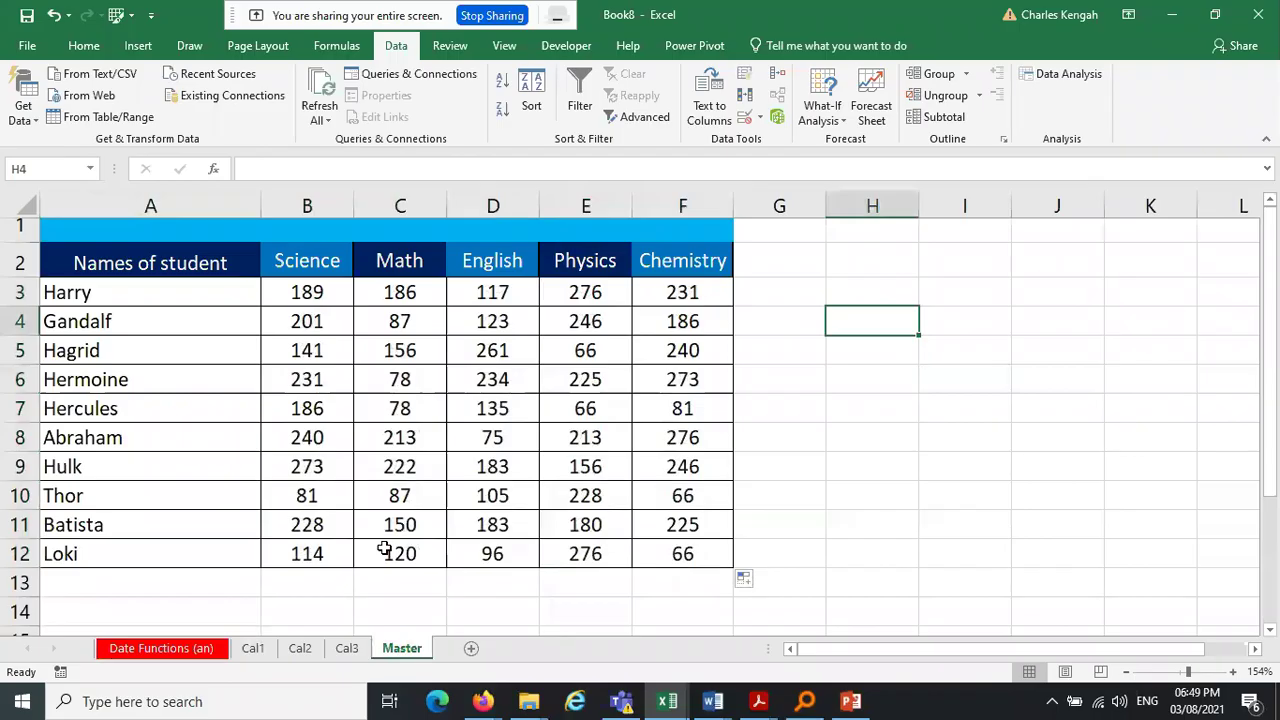
click(301, 290)
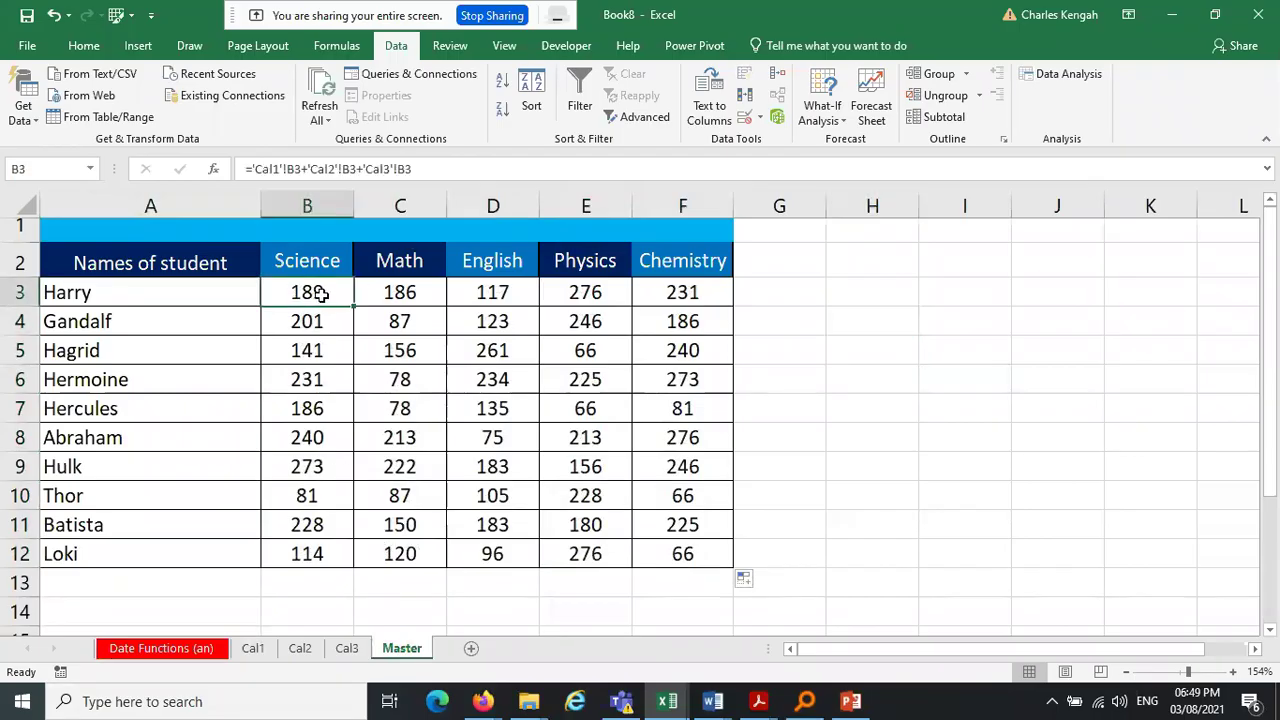
Change Harry's Science score on Cal1 to 53 and view Master's updated total
click(253, 648)
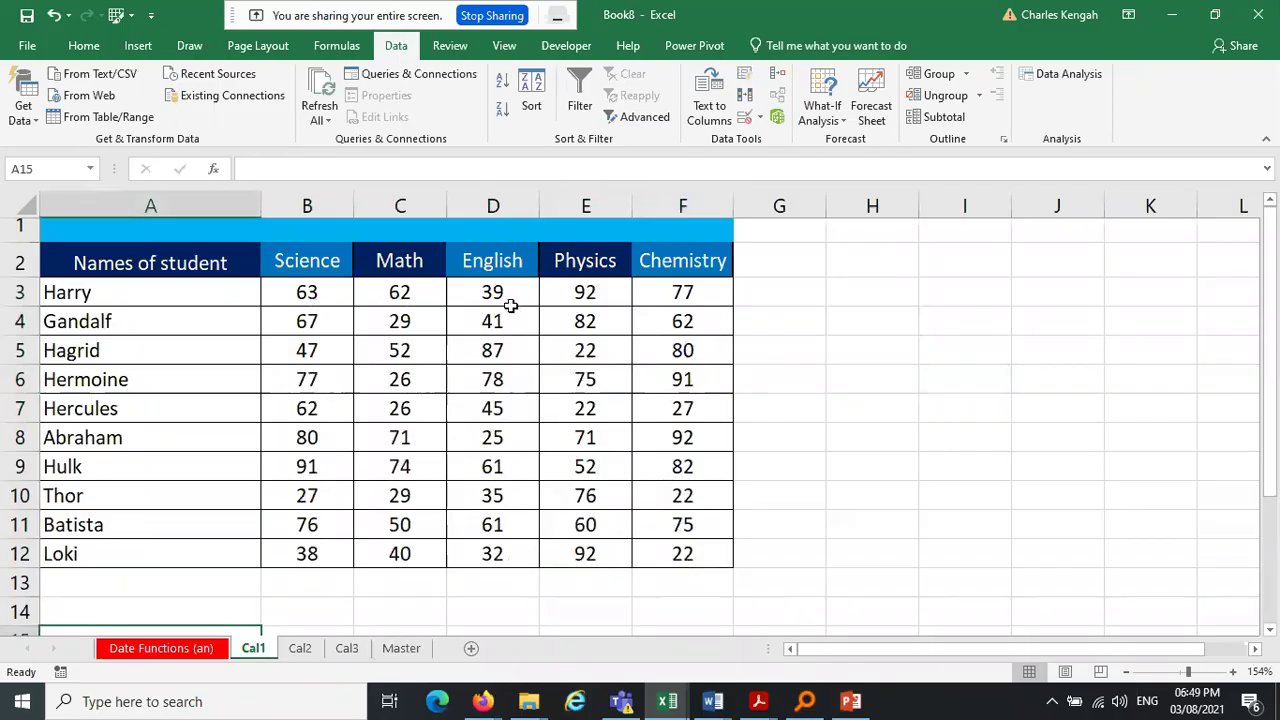
click(317, 290)
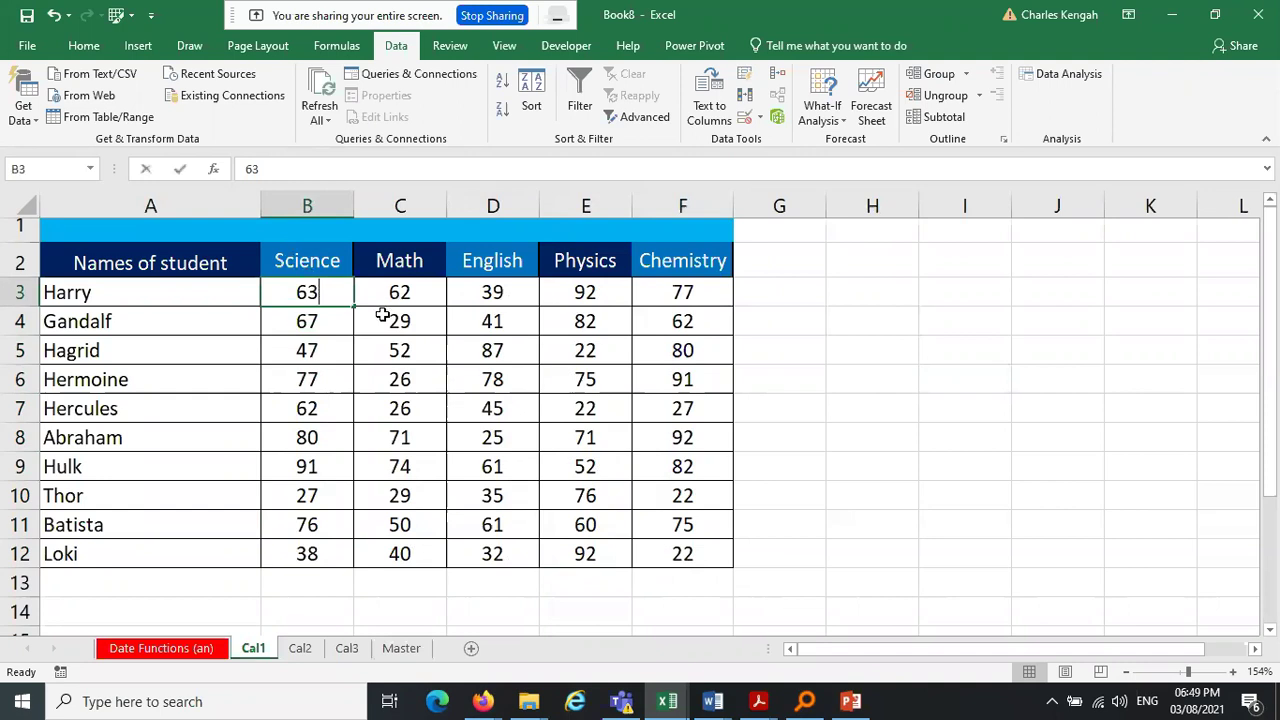
text(56)
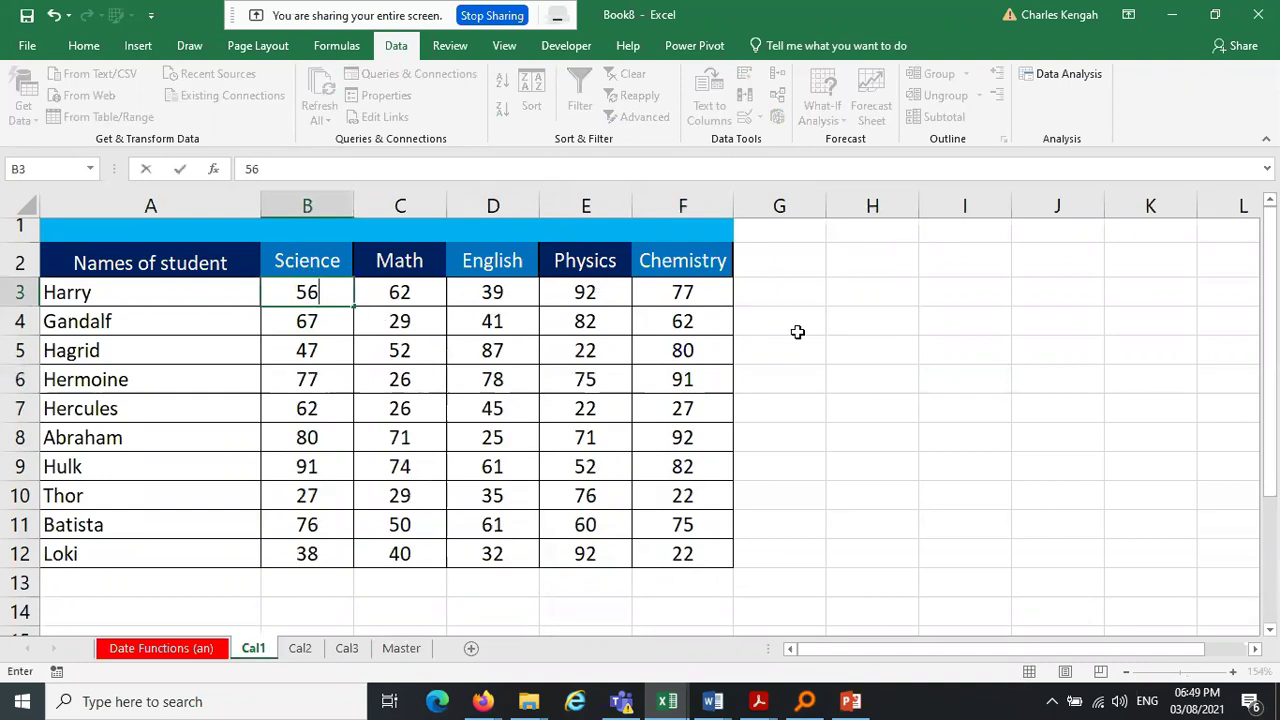
key(BackSpace)
text(3)
click(817, 329)
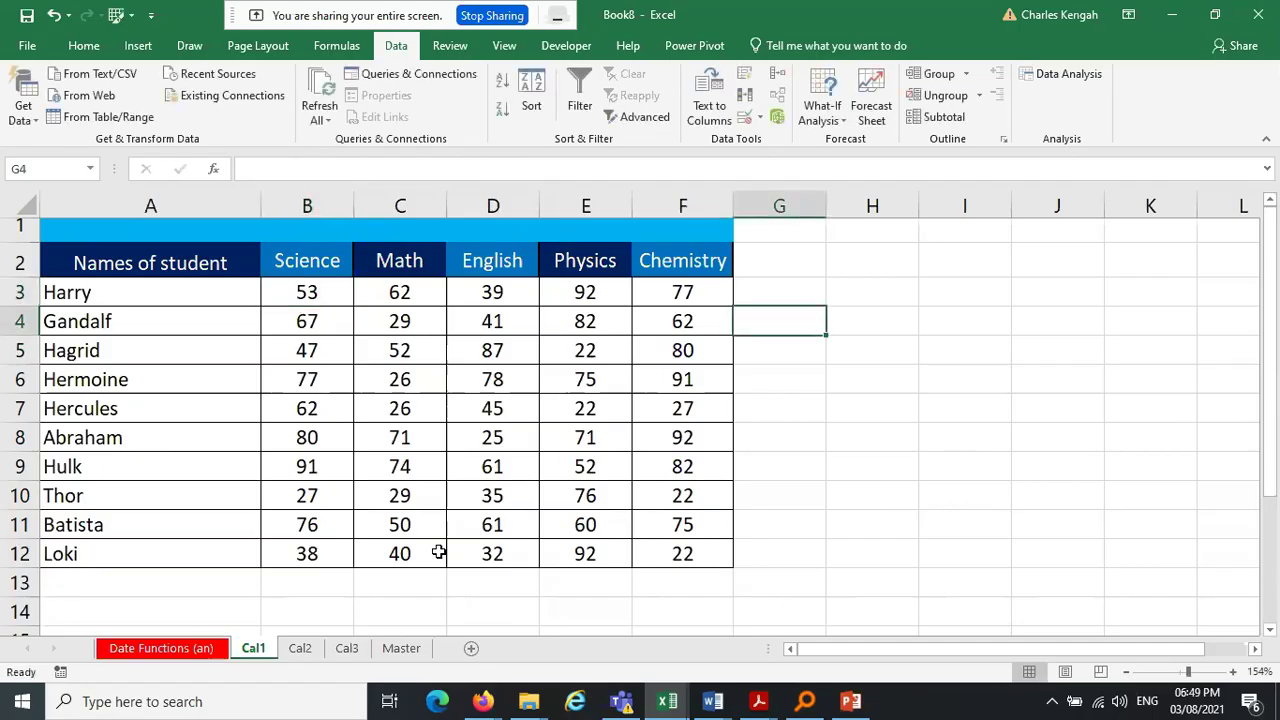
click(405, 650)
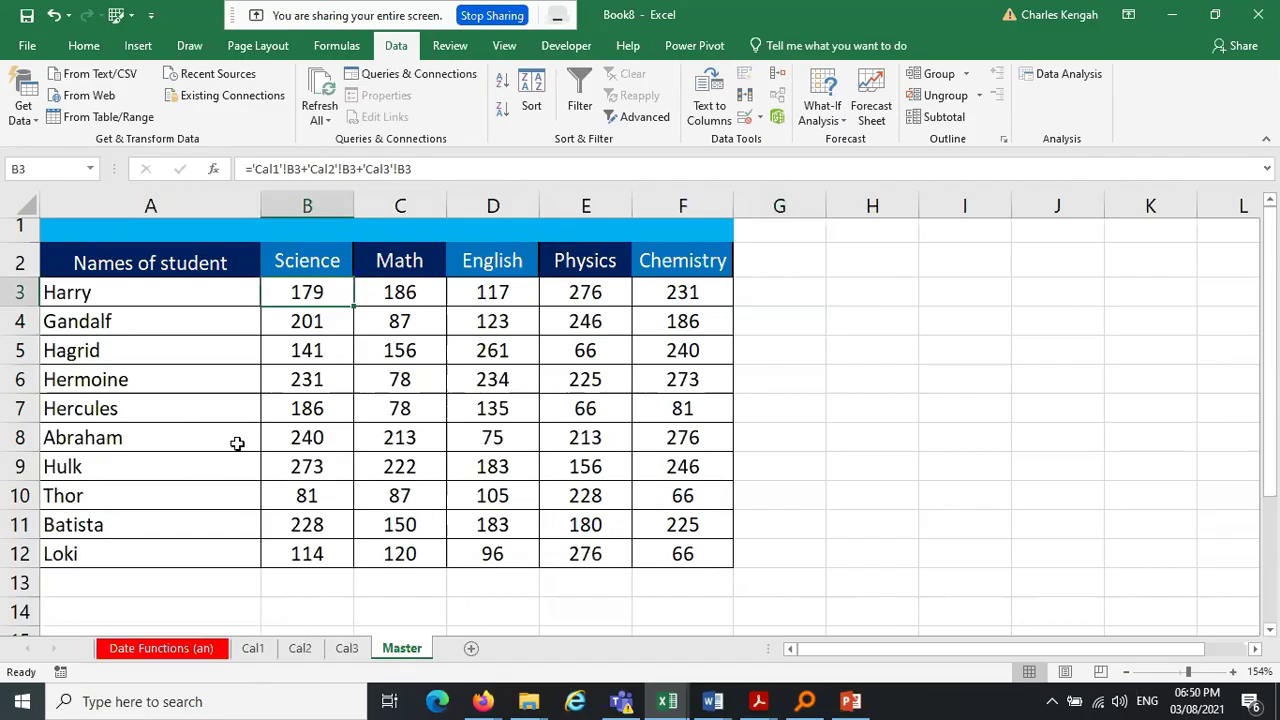
Group the sheets Cal1 through Master, then ungroup them and return to Master
click(418, 595)
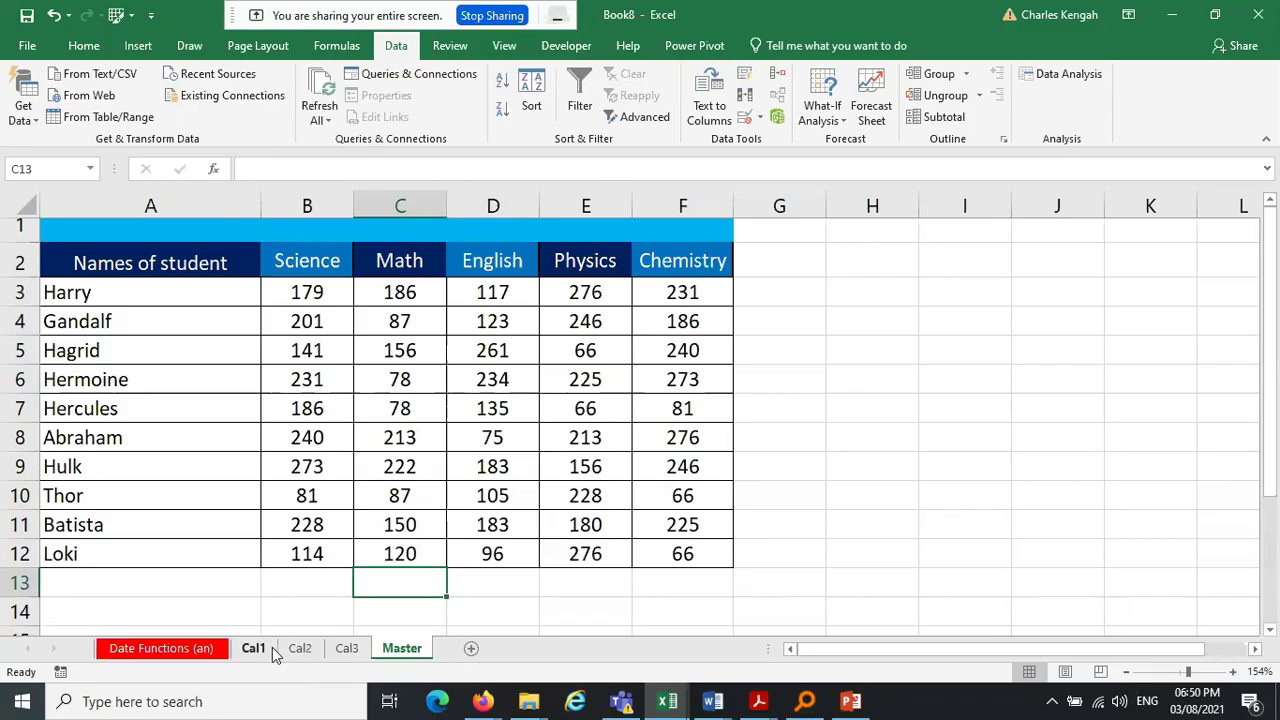
click(271, 647)
shift+click(392, 650)
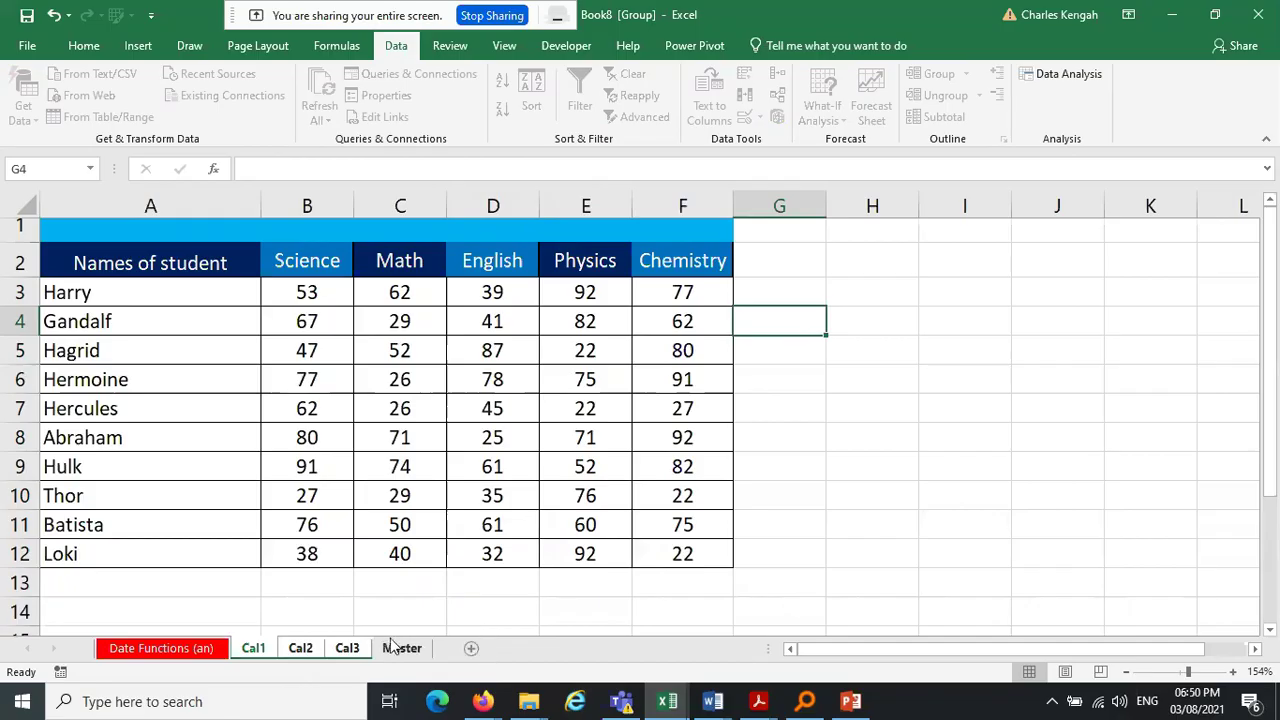
click(210, 650)
click(402, 648)
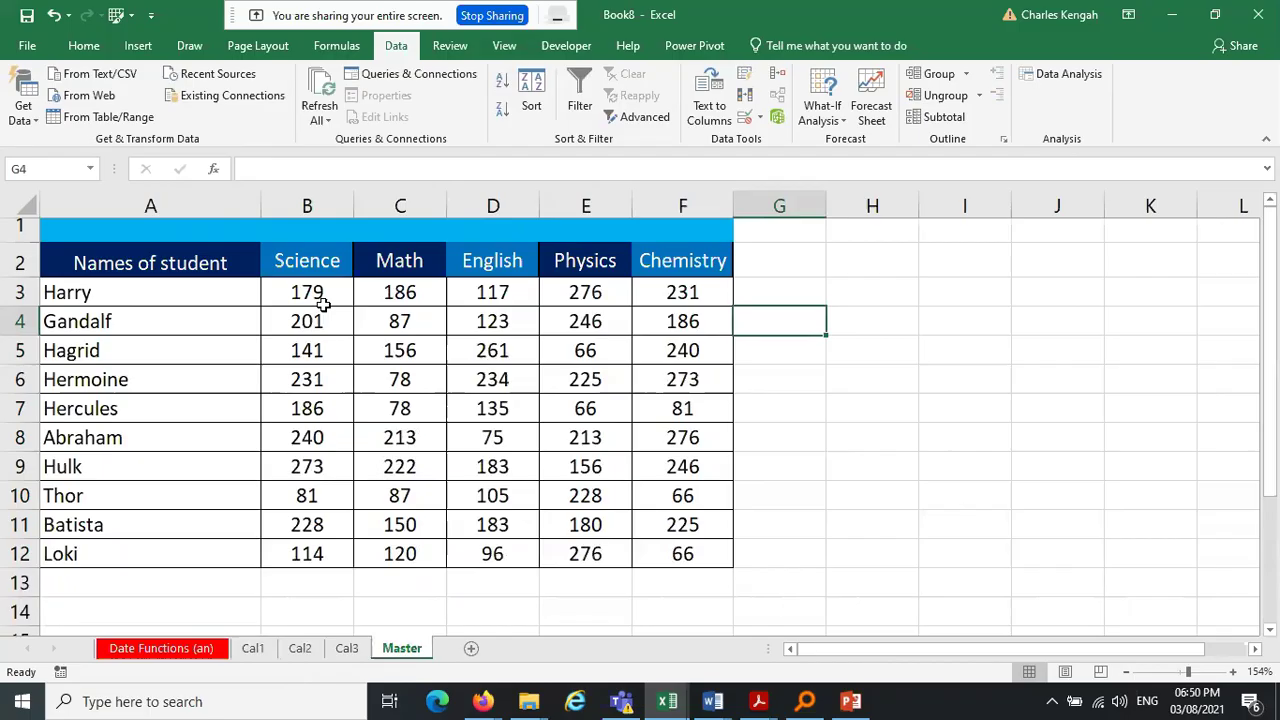
Select Master's totals B3:F12 to review them, including 179 for Harry's Science
drag(320, 296, 680, 554)
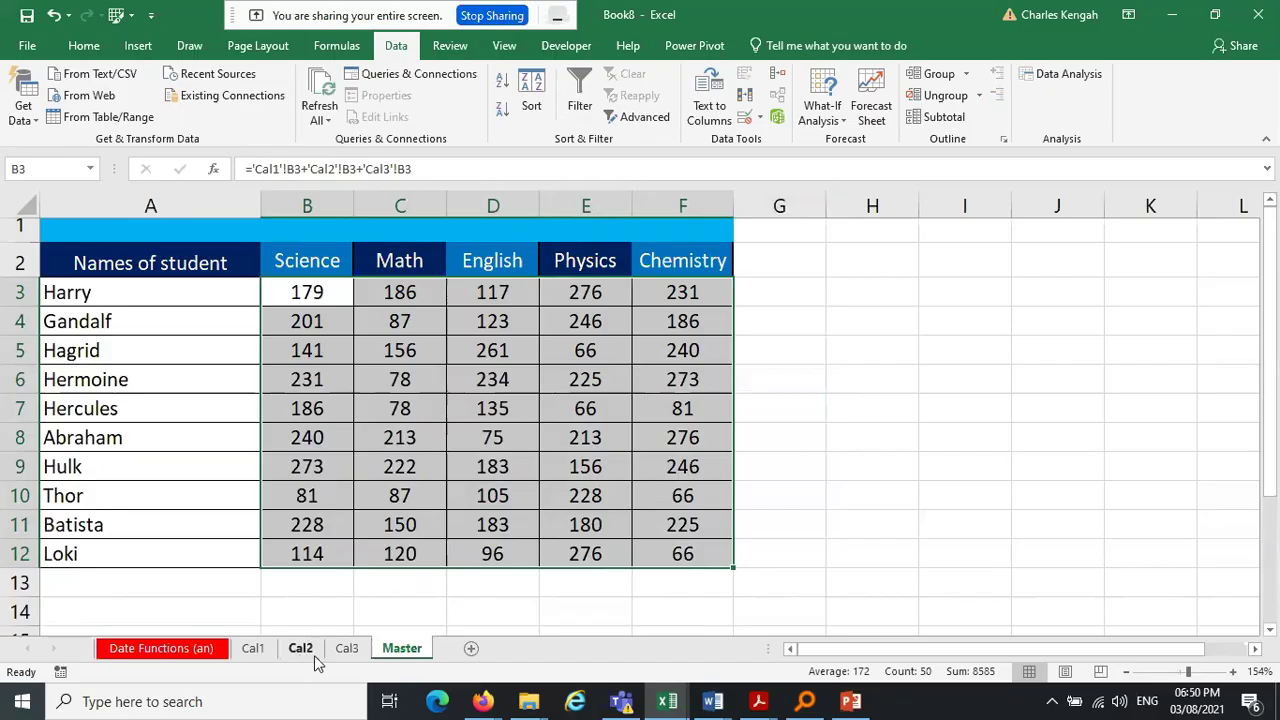
click(806, 461)
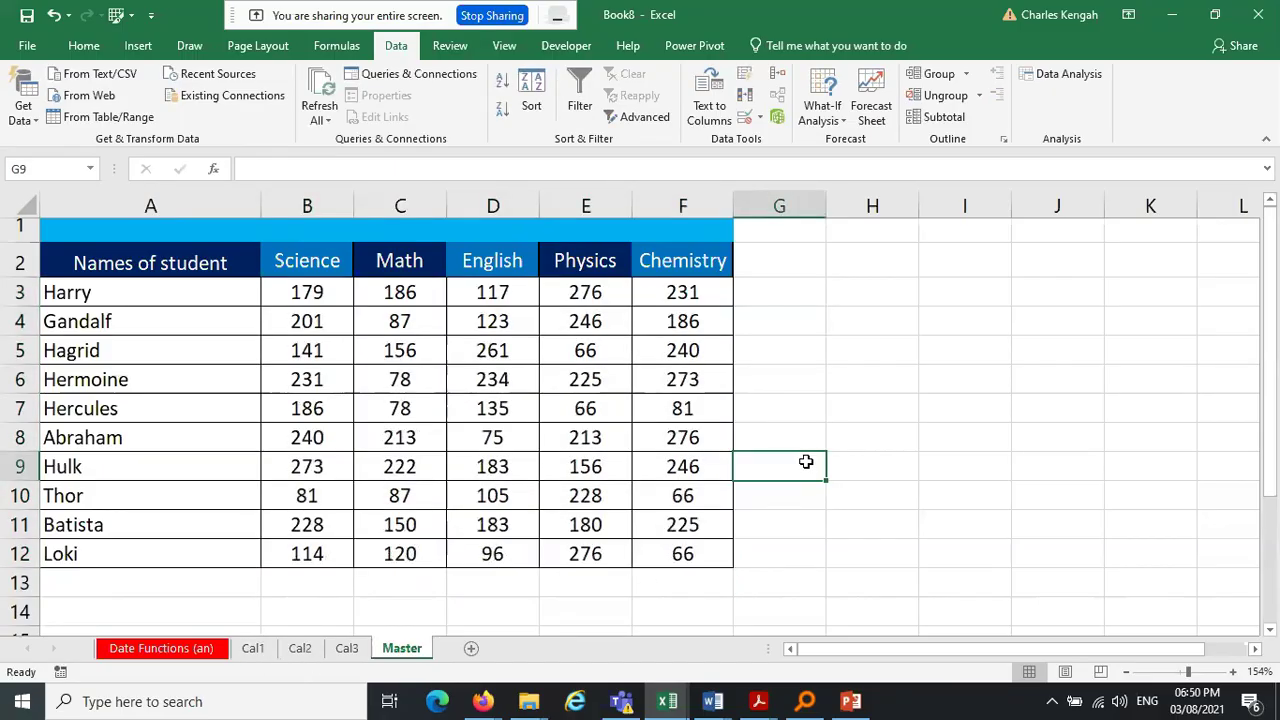
click(252, 650)
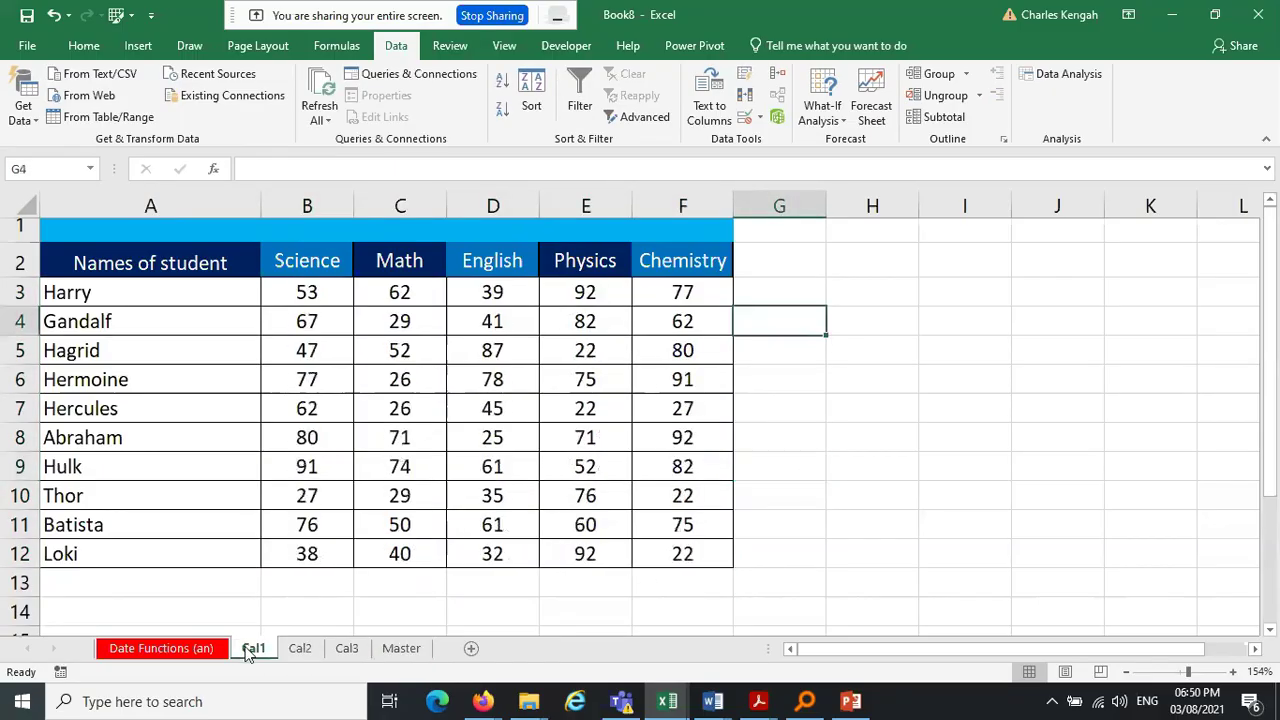
click(418, 650)
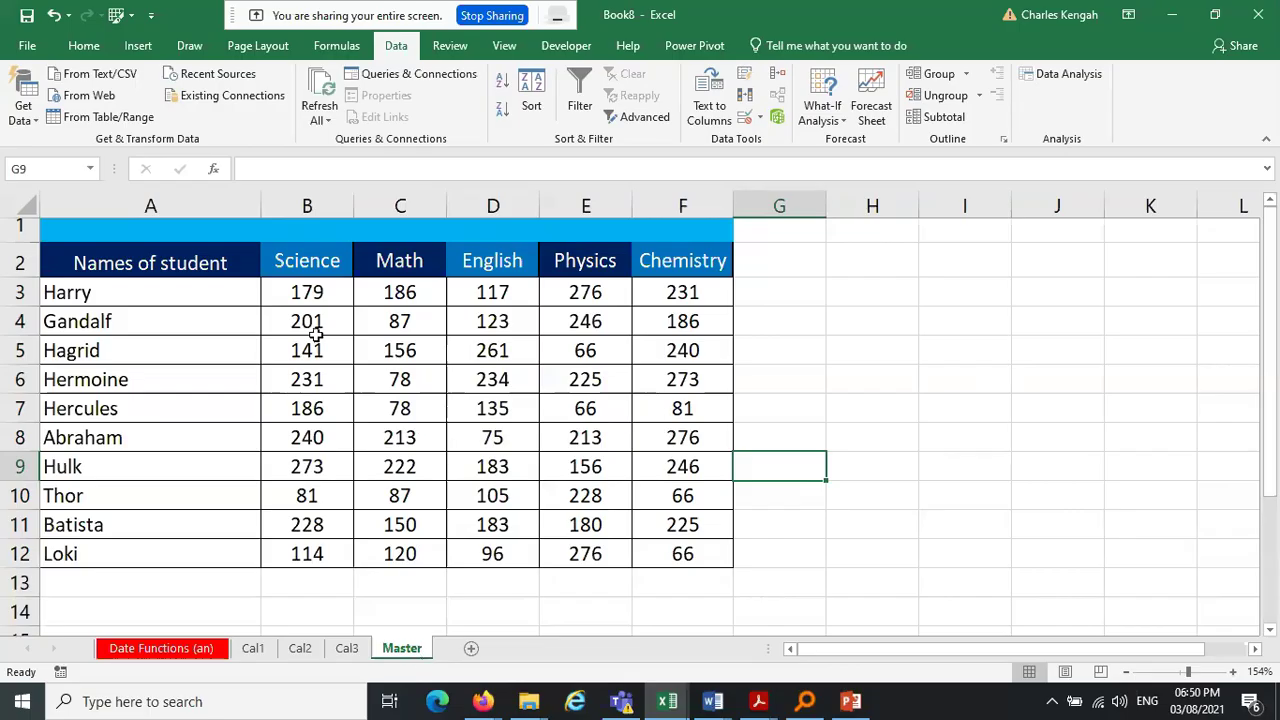
drag(311, 290, 697, 549)
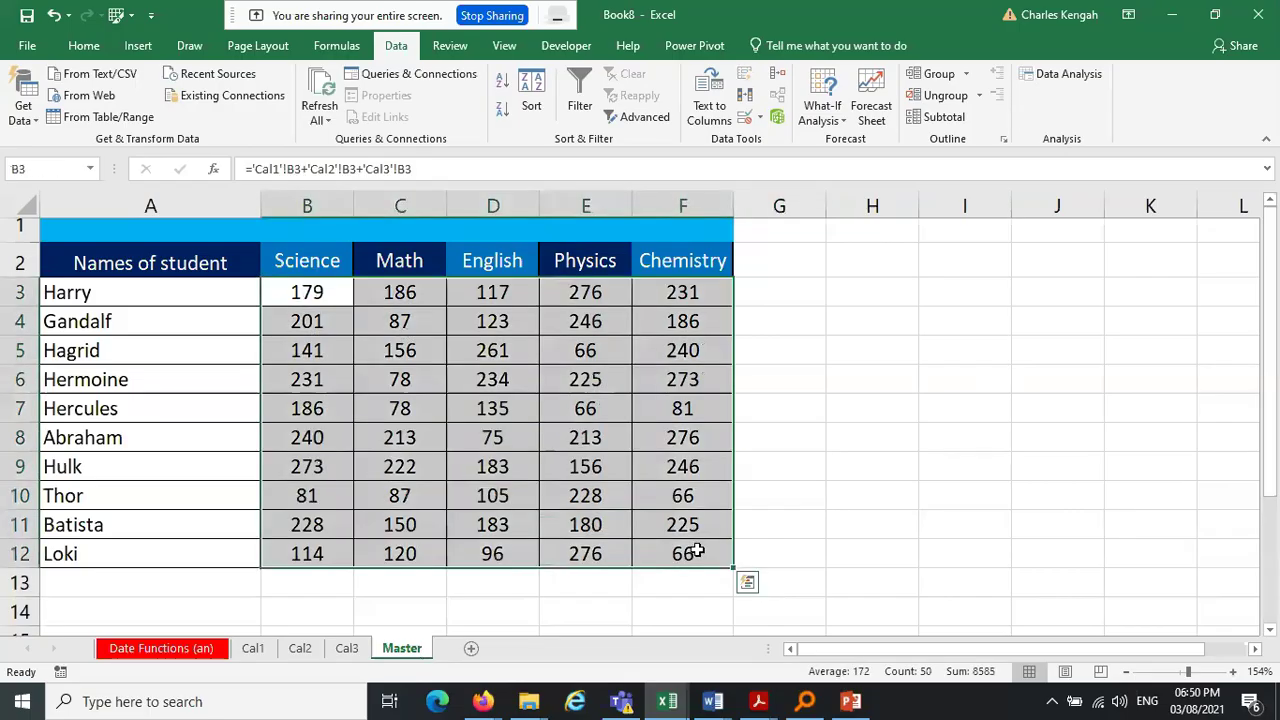
Clear all totals from the Master table and look through the Cal1, Cal2 and Cal3 sheets
key(Delete)
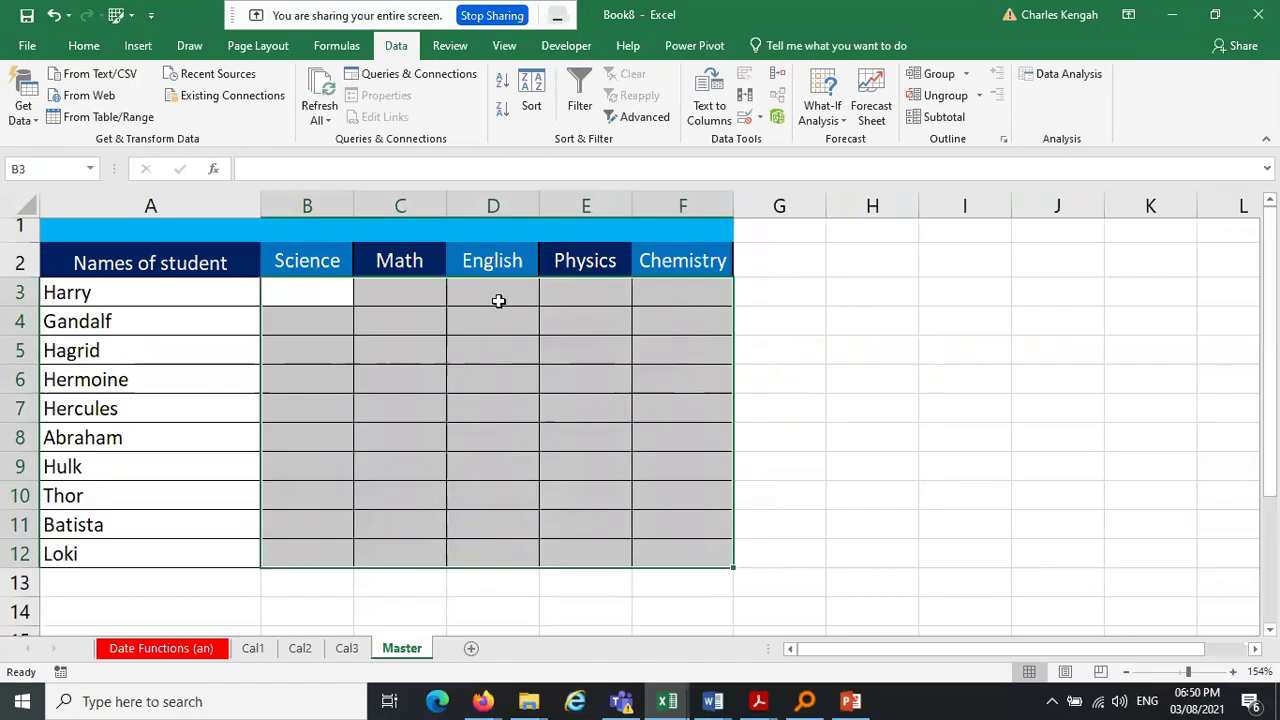
click(967, 351)
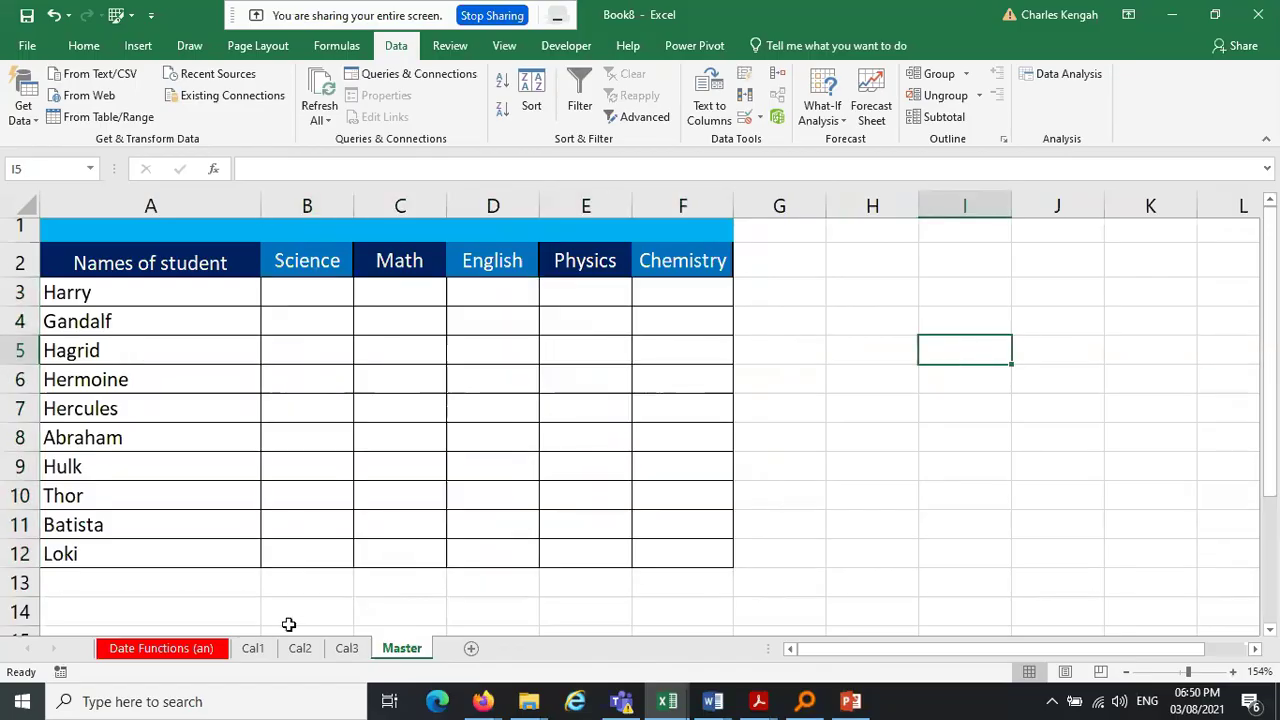
click(253, 652)
click(300, 652)
click(348, 652)
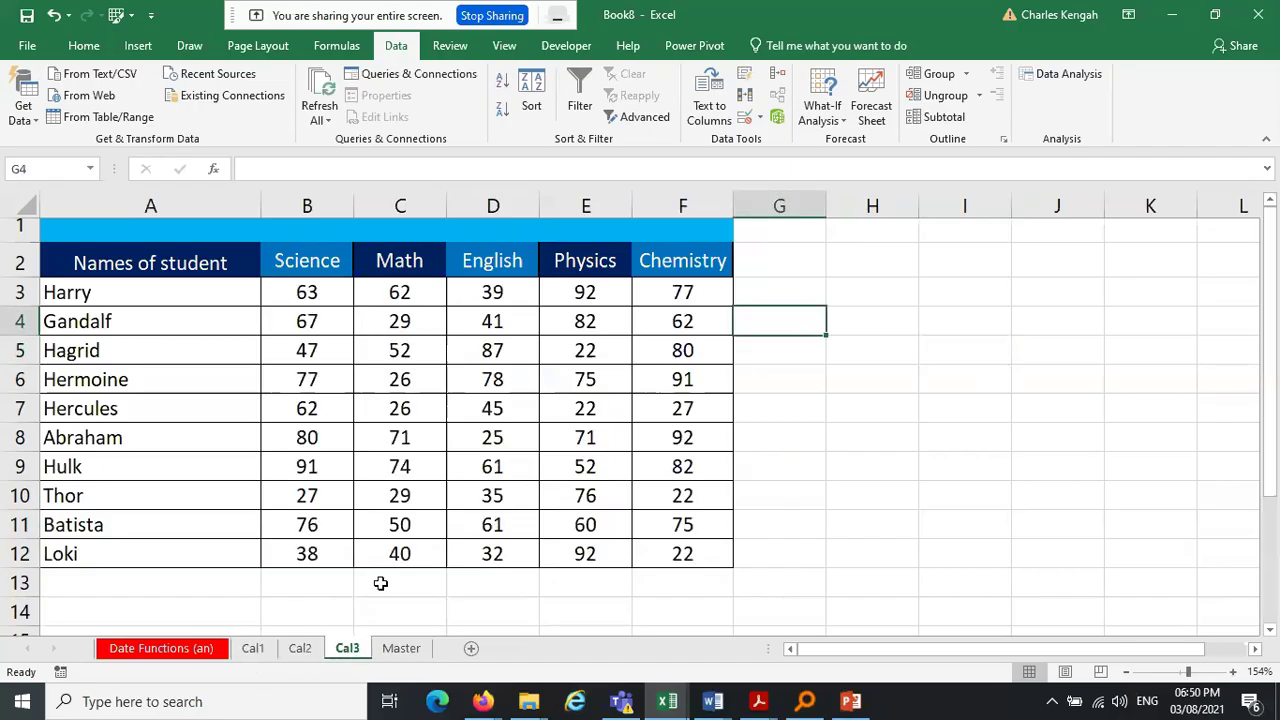
click(401, 649)
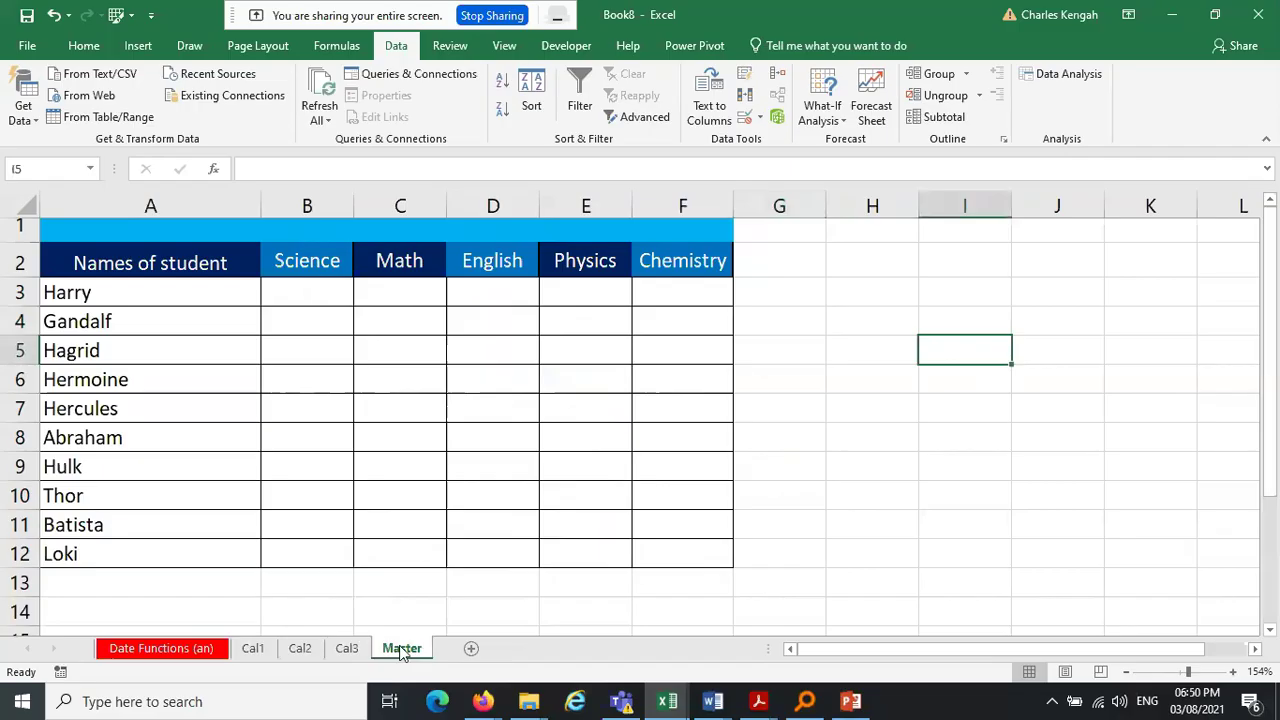
click(300, 650)
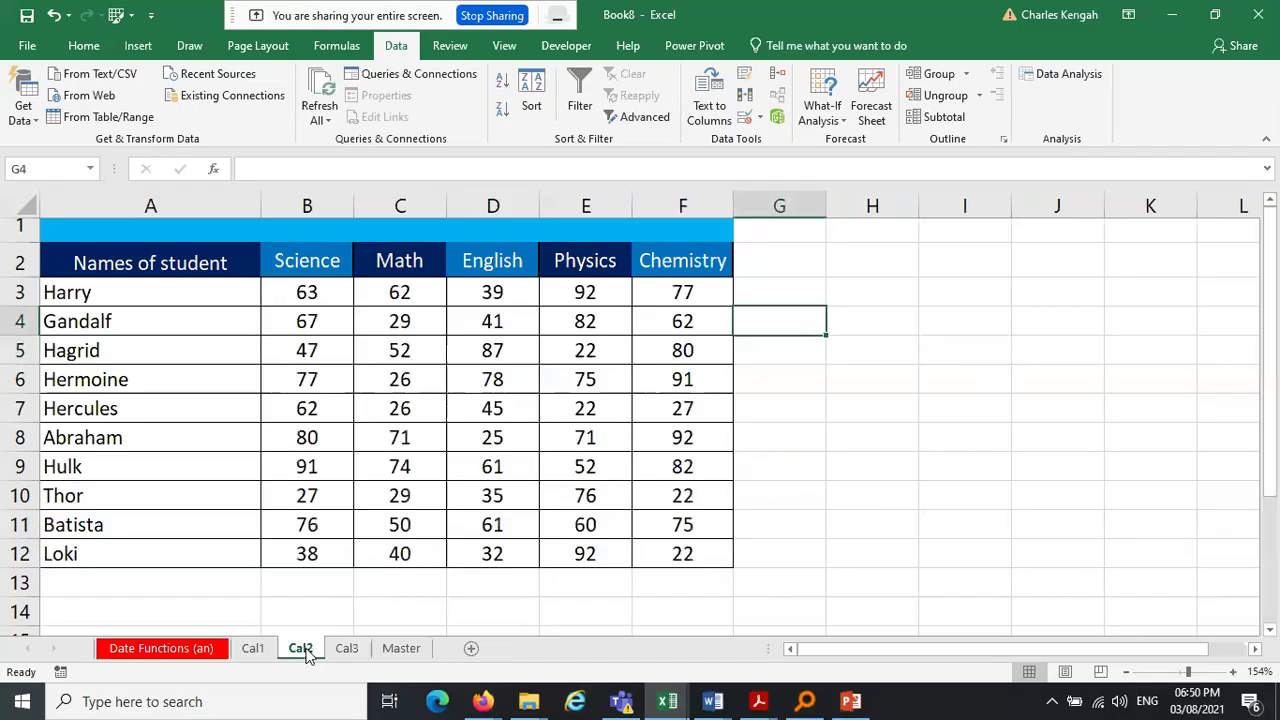
click(401, 649)
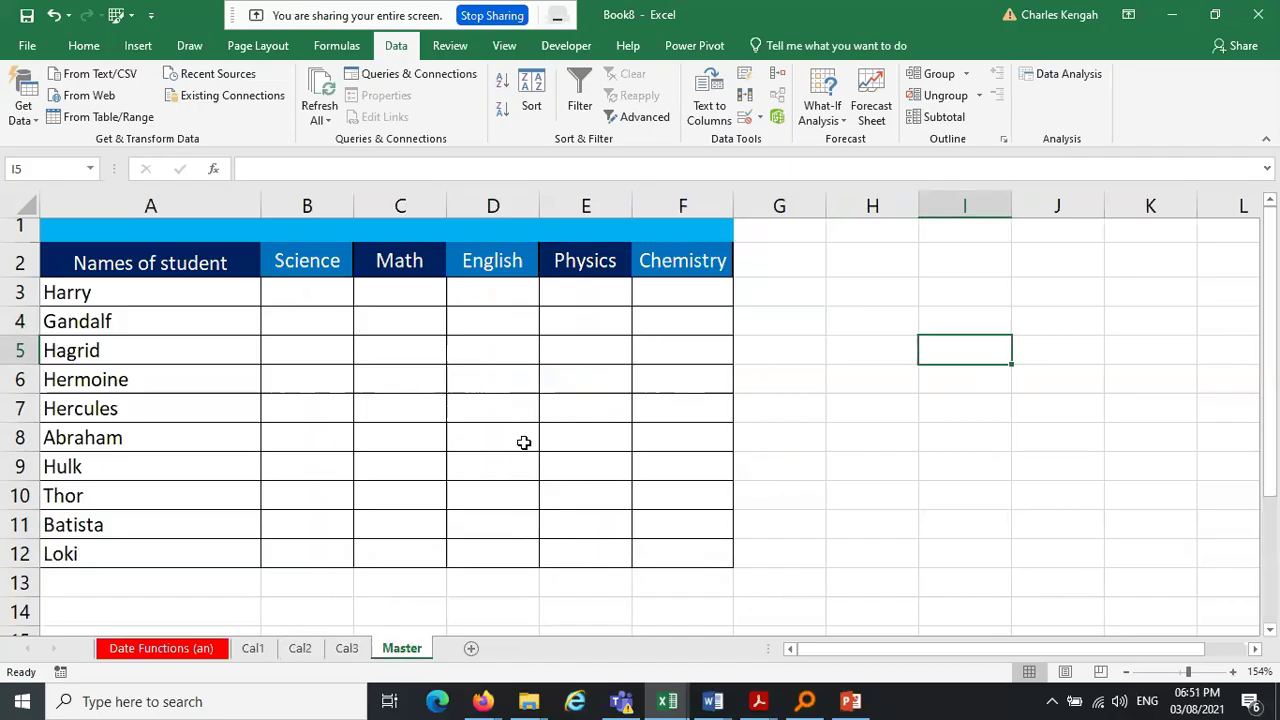
Review the Cal sheets again, then select the Master score cells B3:F12
click(255, 649)
click(300, 649)
click(346, 649)
click(401, 649)
click(258, 656)
click(302, 656)
click(341, 654)
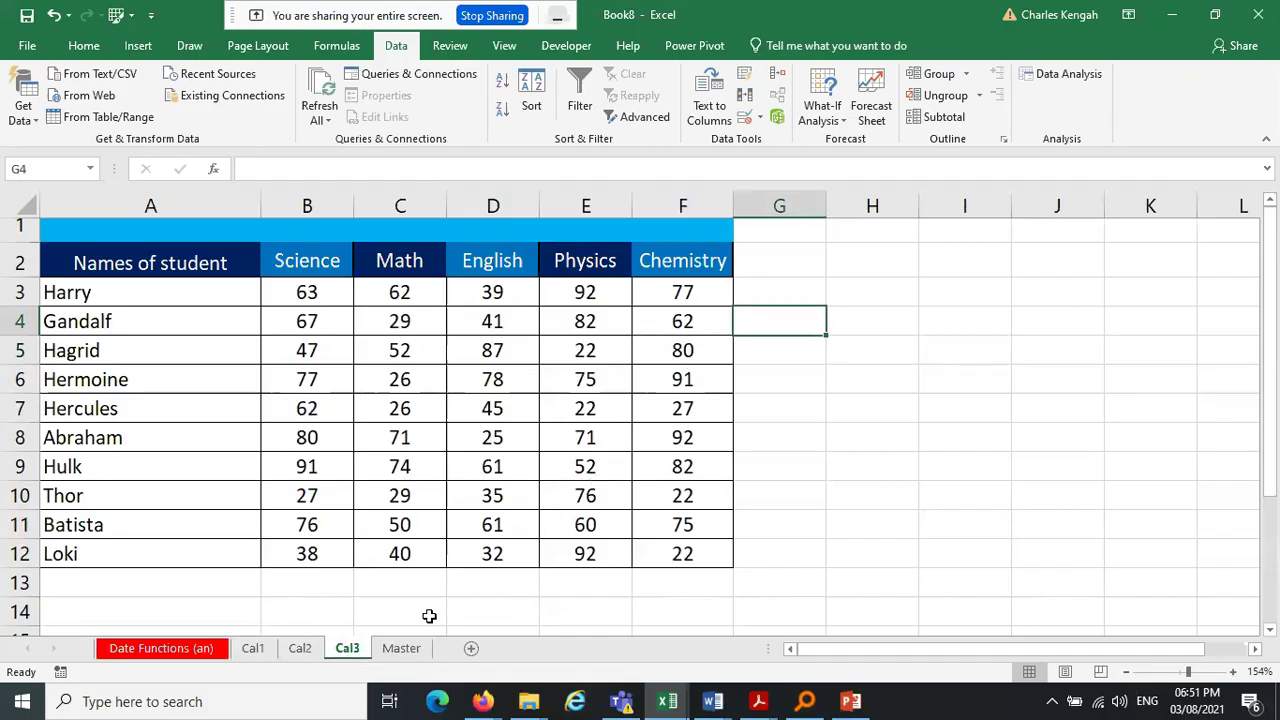
click(403, 656)
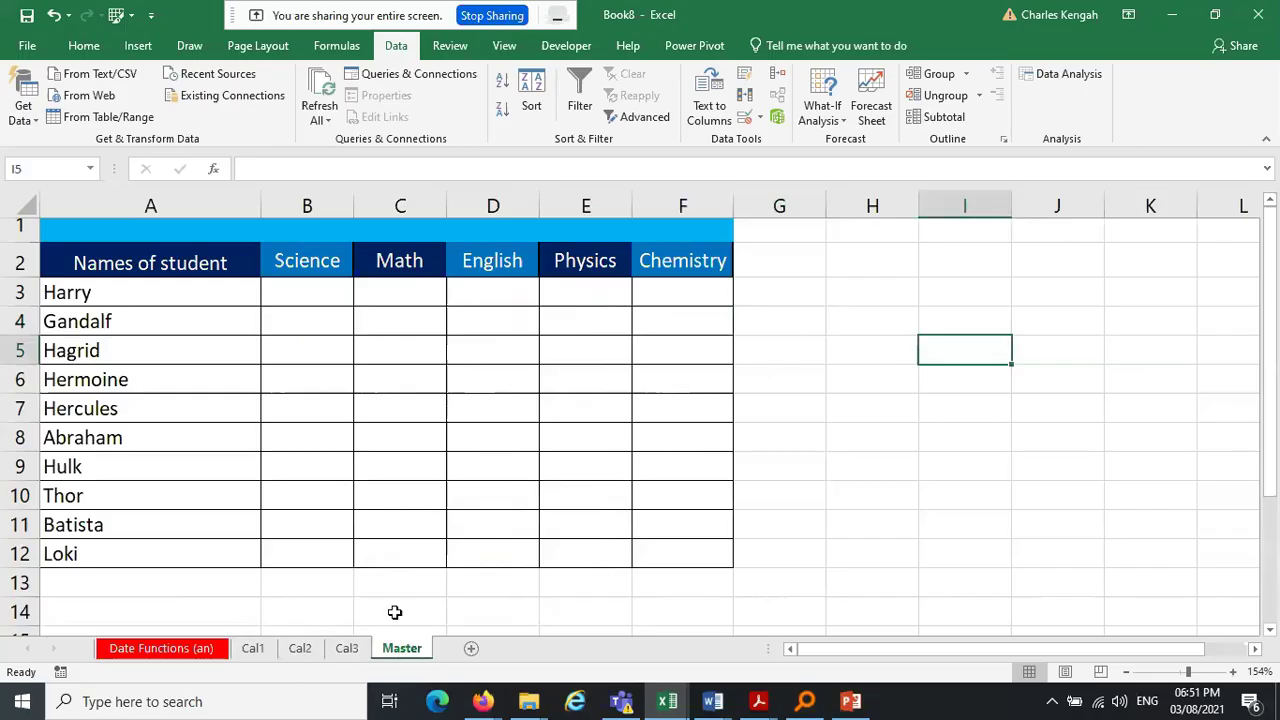
drag(289, 292, 682, 560)
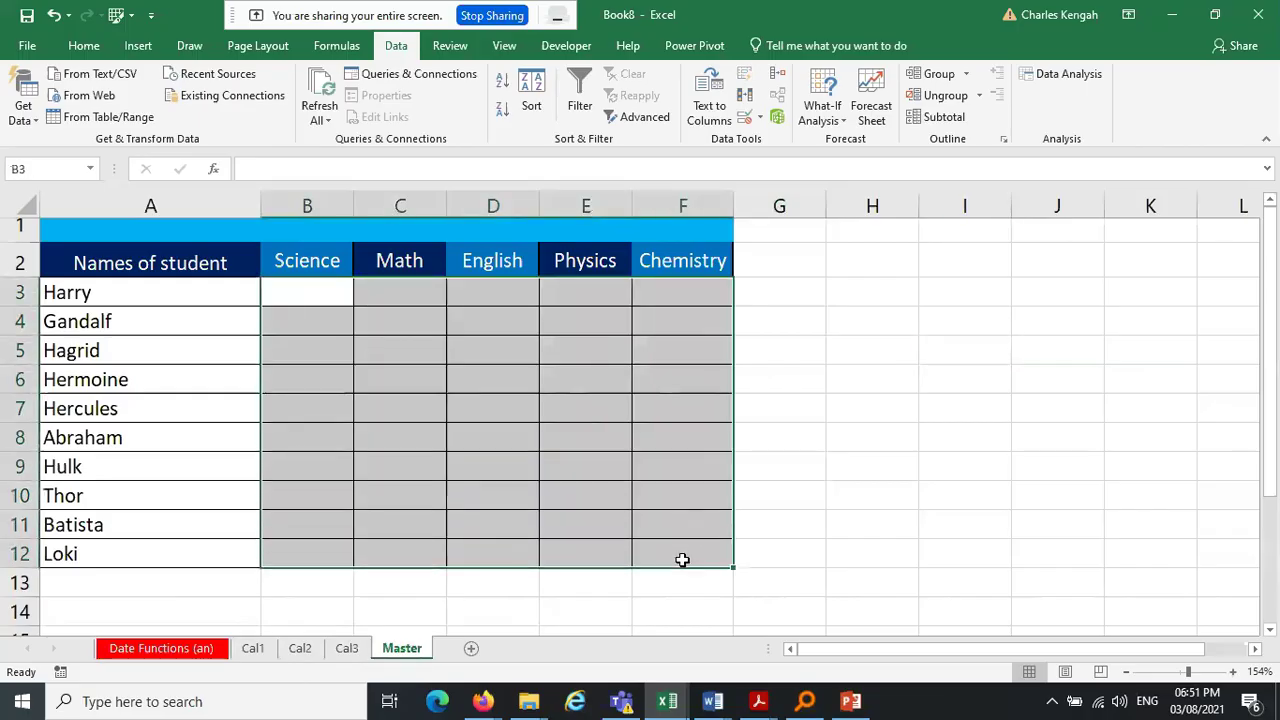
drag(320, 297, 718, 561)
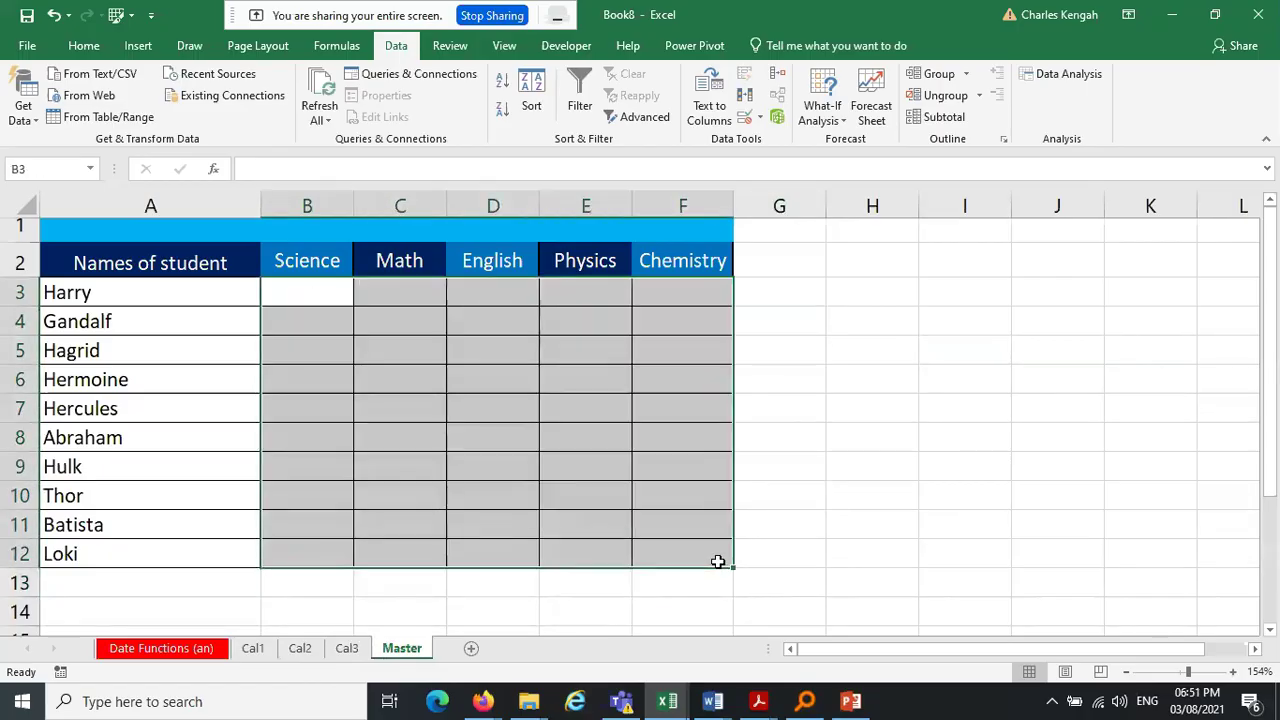
Fill B3:F12 at once with ='Cal1'!B3+'Cal2'!B3+'Cal3'!B3 totals, then delete them
text(=)
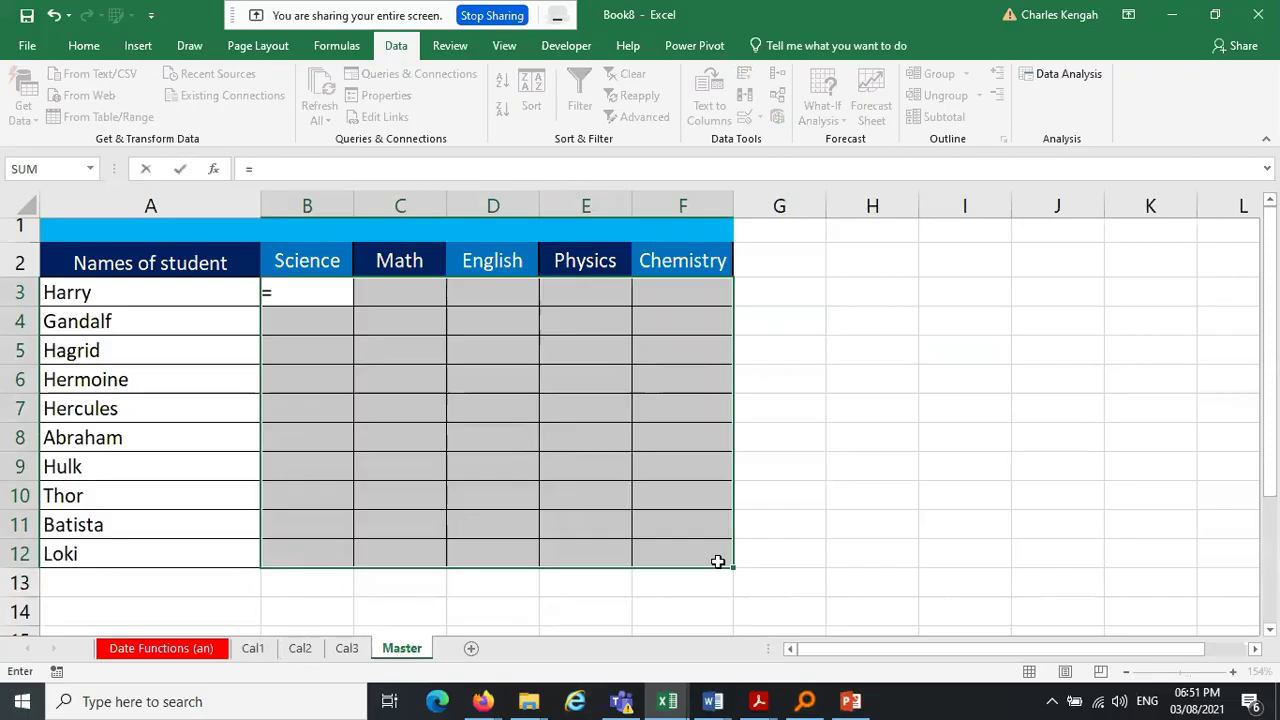
click(252, 648)
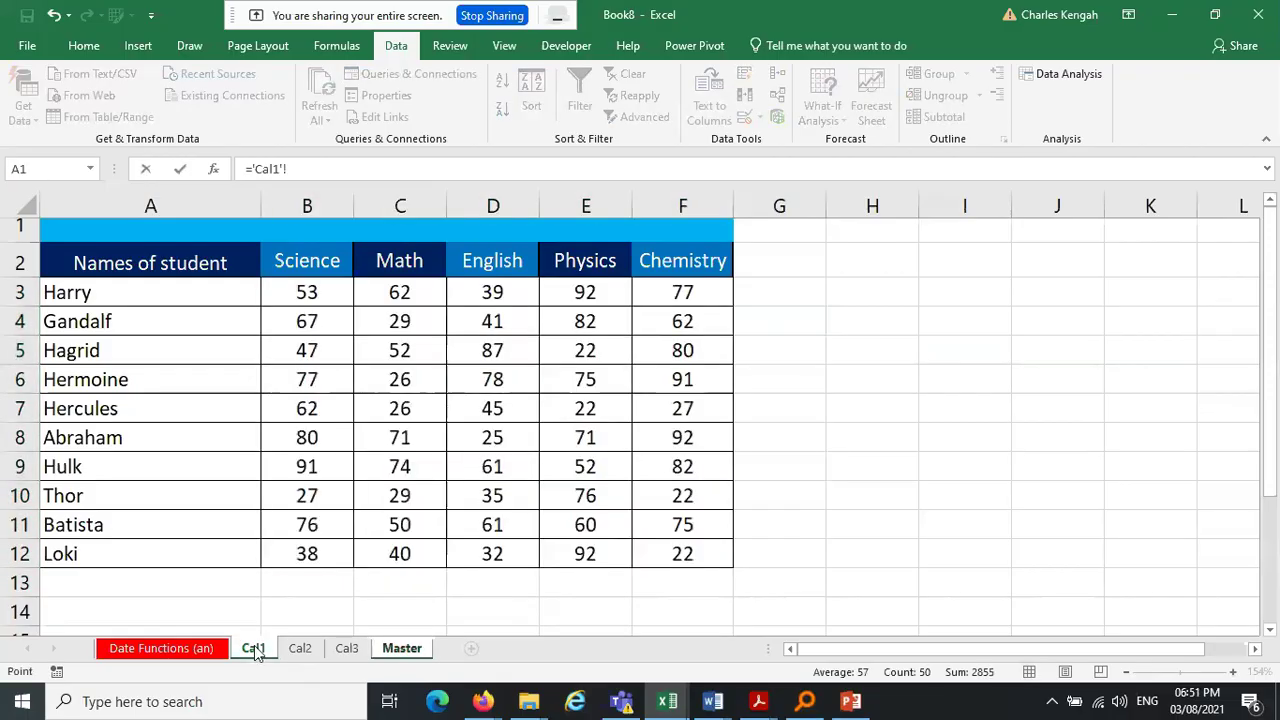
click(308, 292)
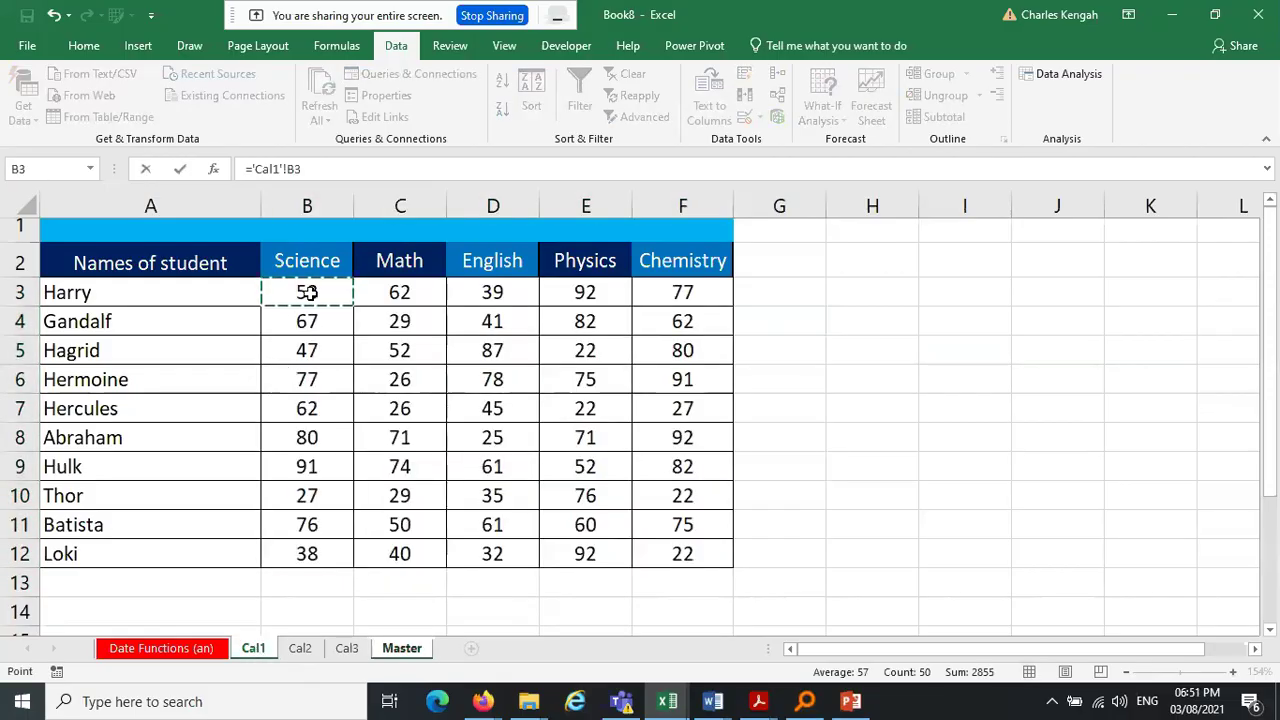
text(+)
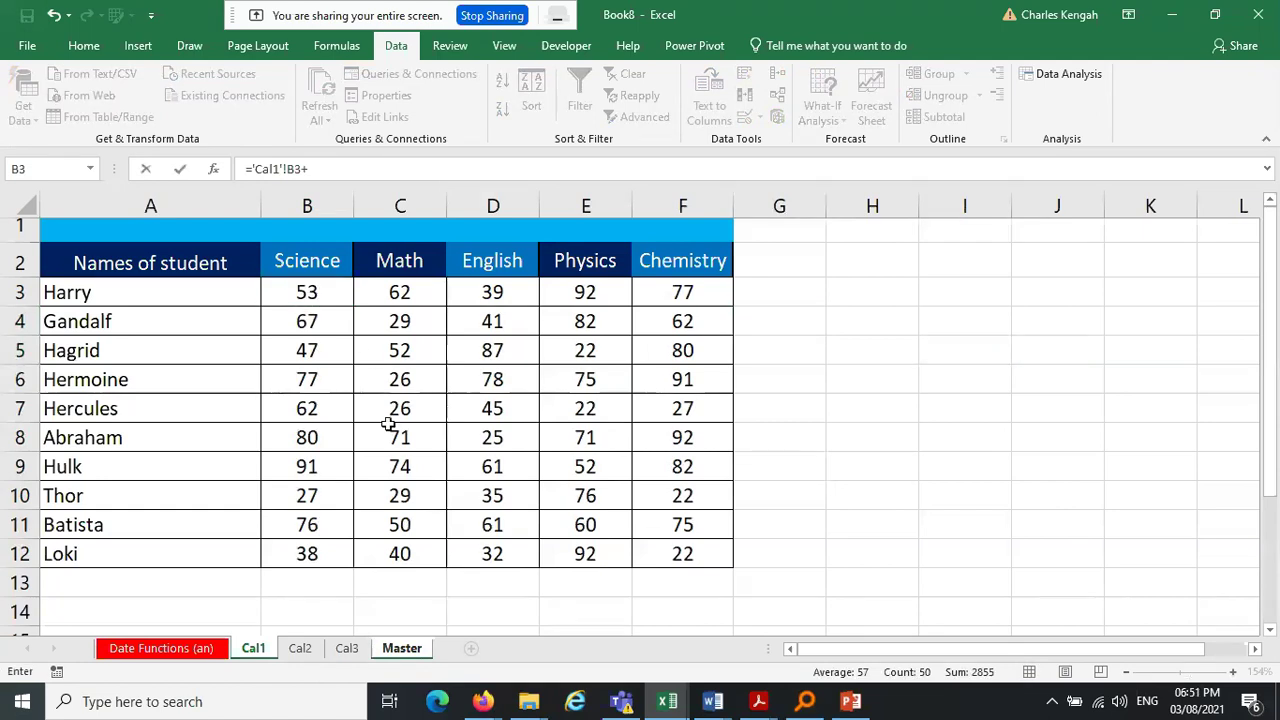
click(298, 652)
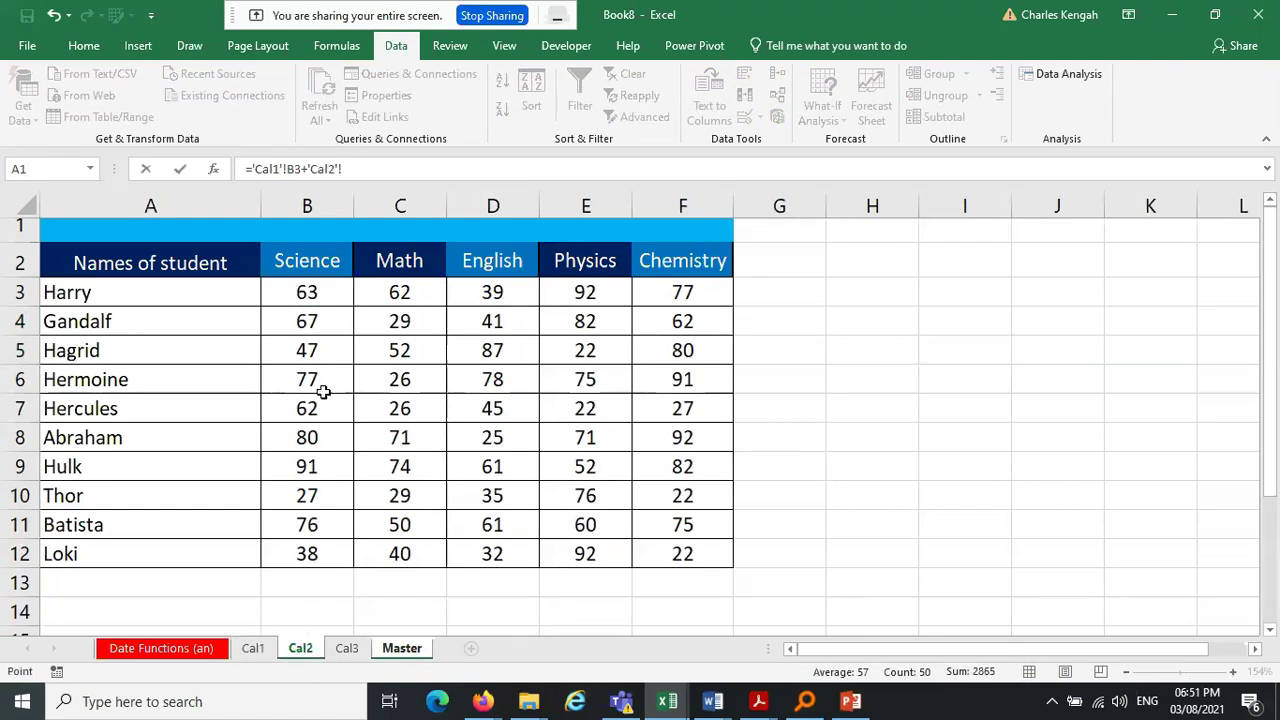
click(314, 295)
text(+)
click(348, 651)
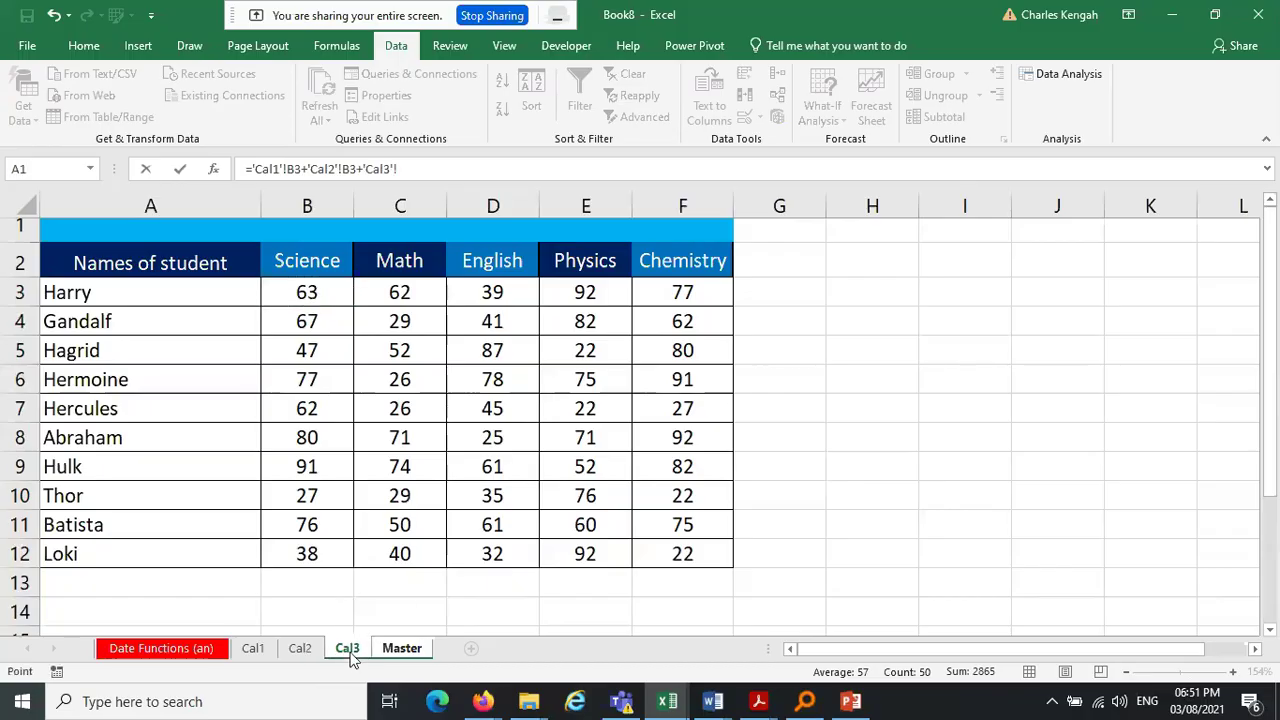
click(306, 291)
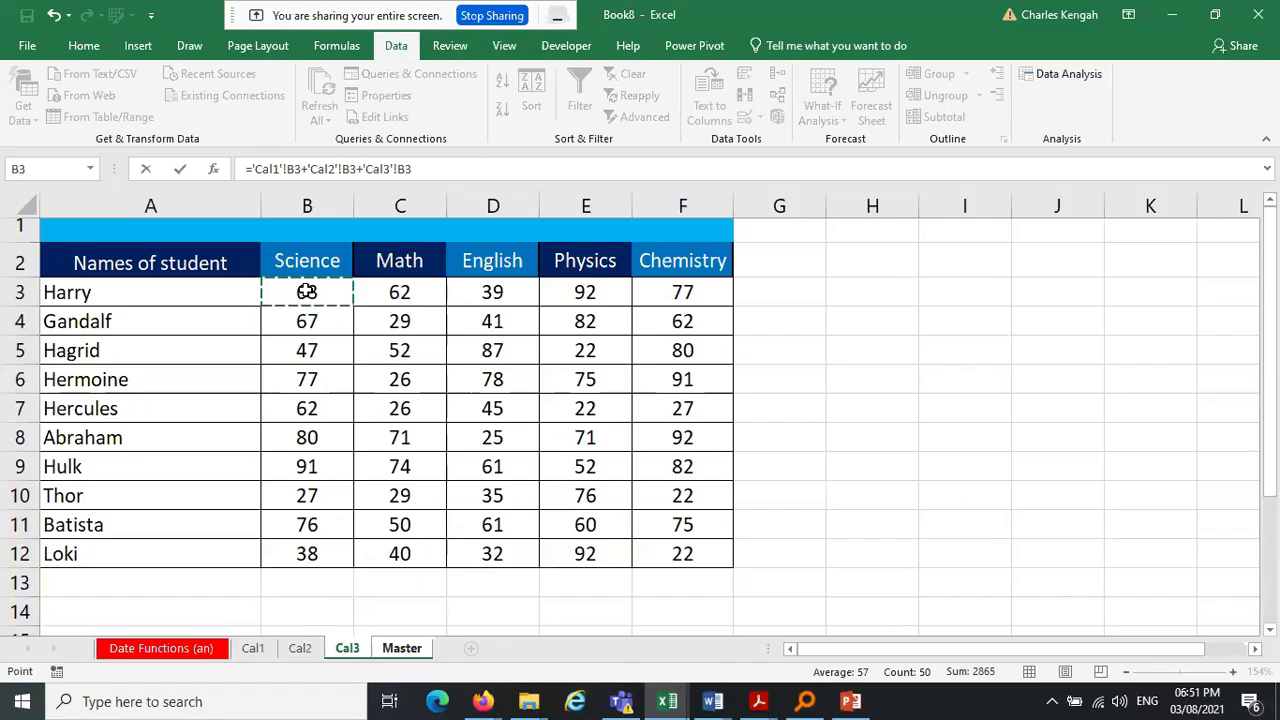
key(ctrl+Return)
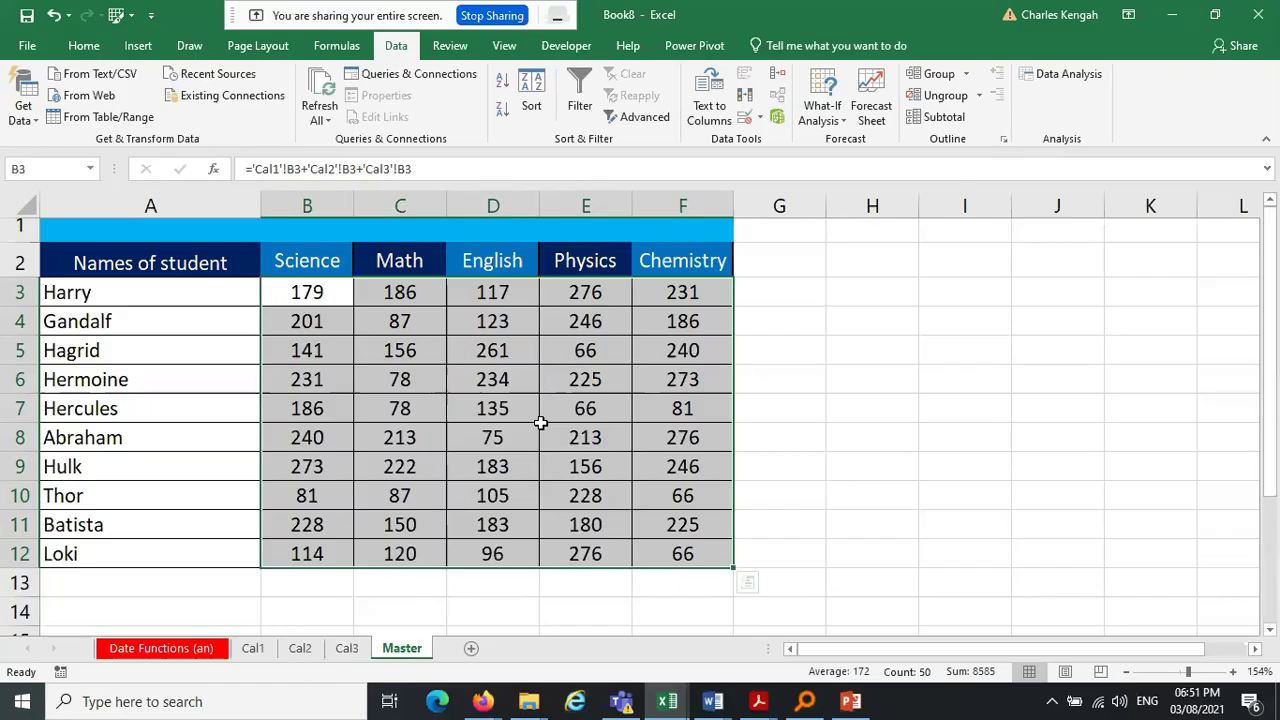
key(Delete)
Reselect B3:F12 and start a SUM formula referencing Cal1's cell B3
drag(811, 430, 835, 432)
drag(320, 287, 700, 560)
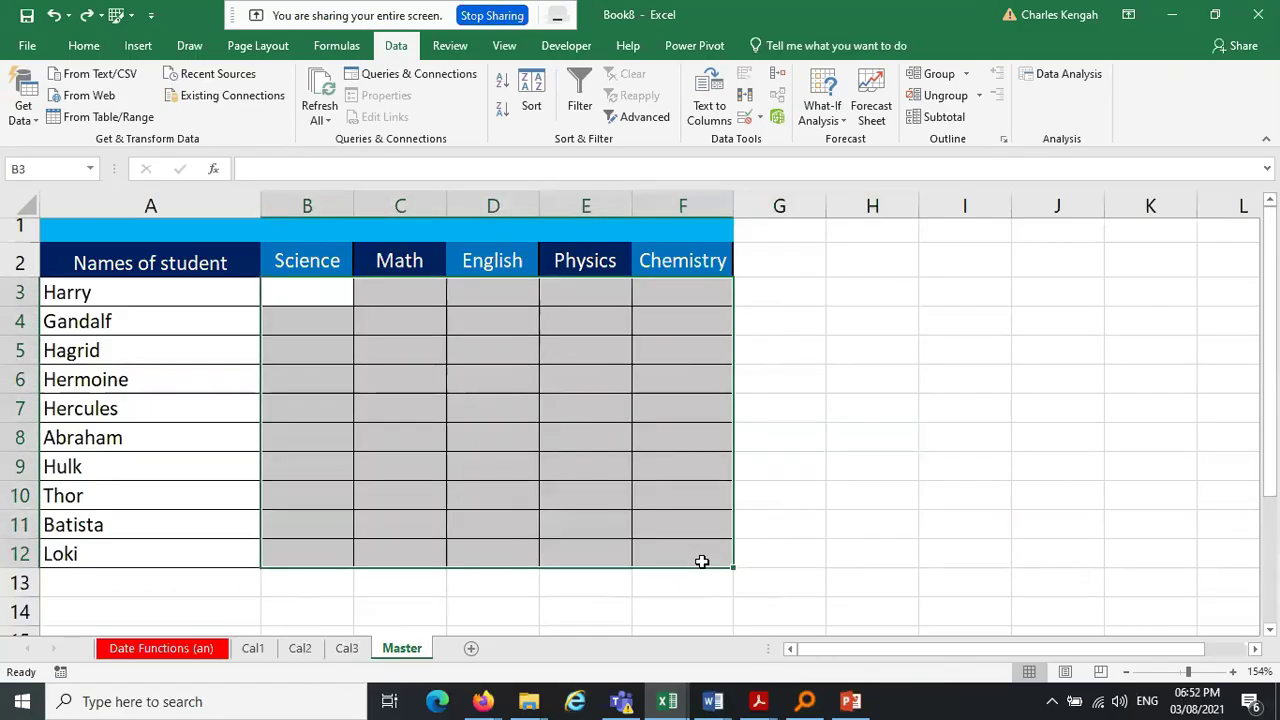
text(=)
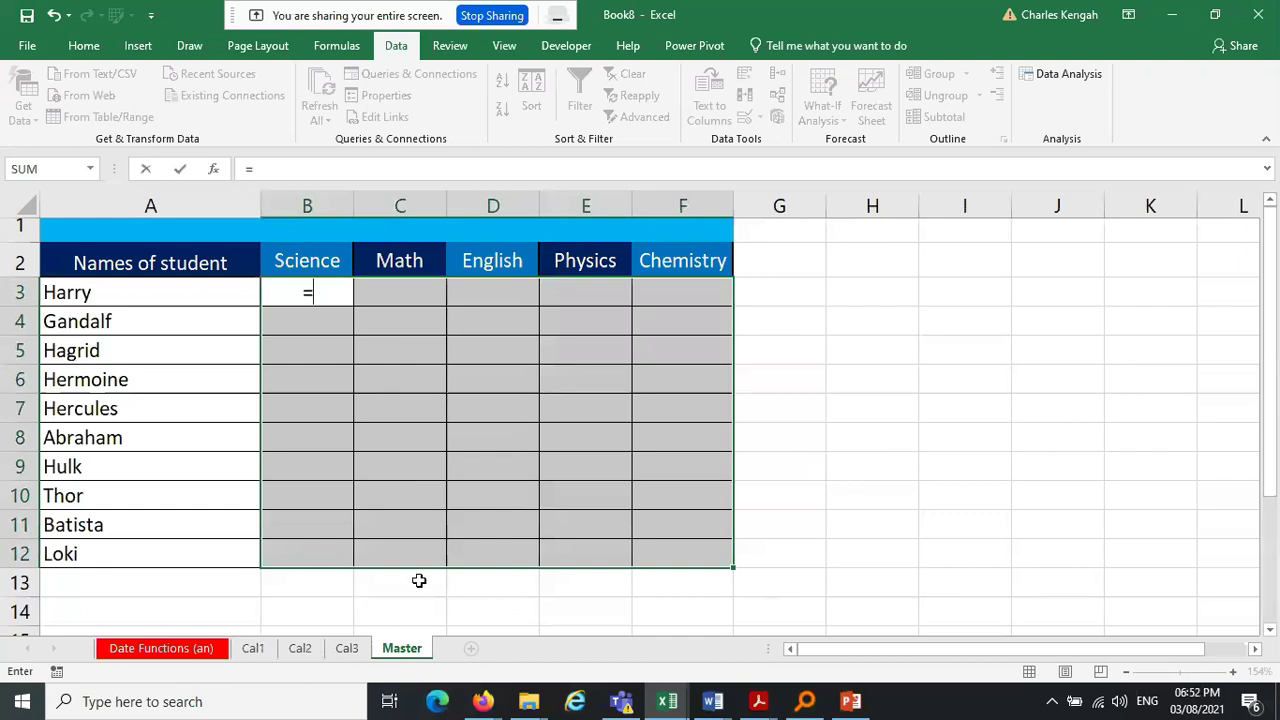
text(sum)
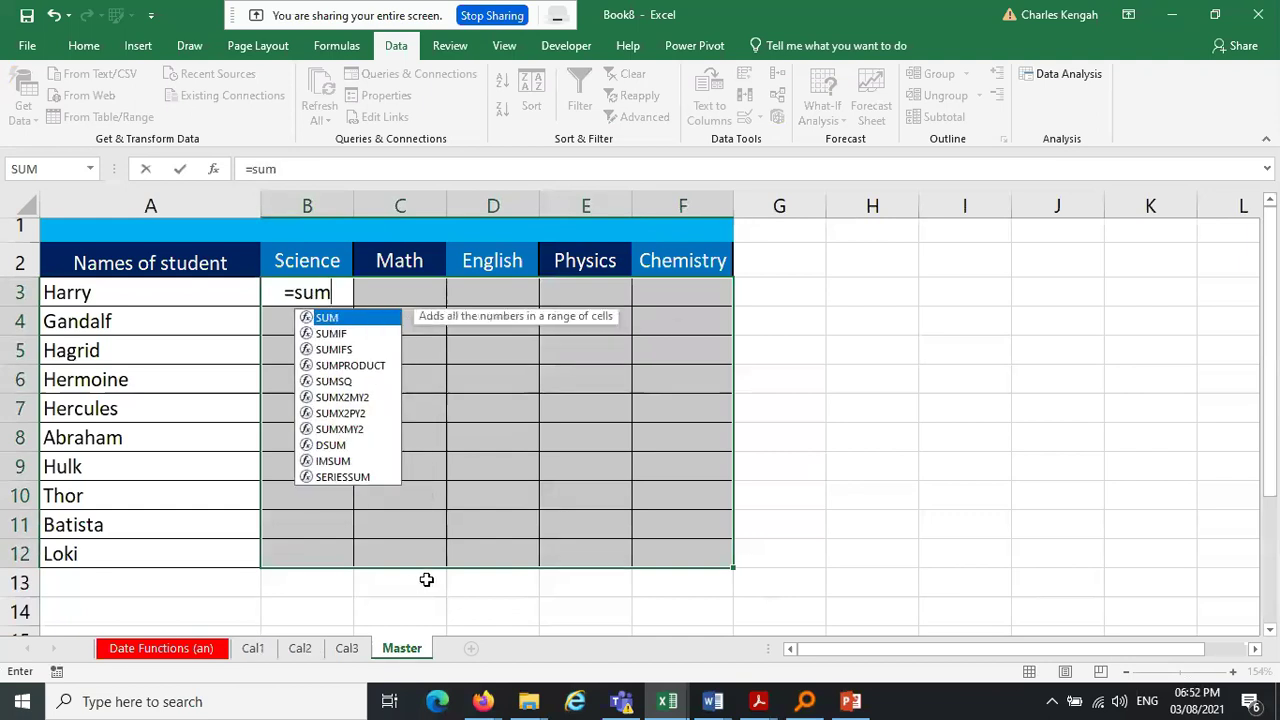
key(Tab)
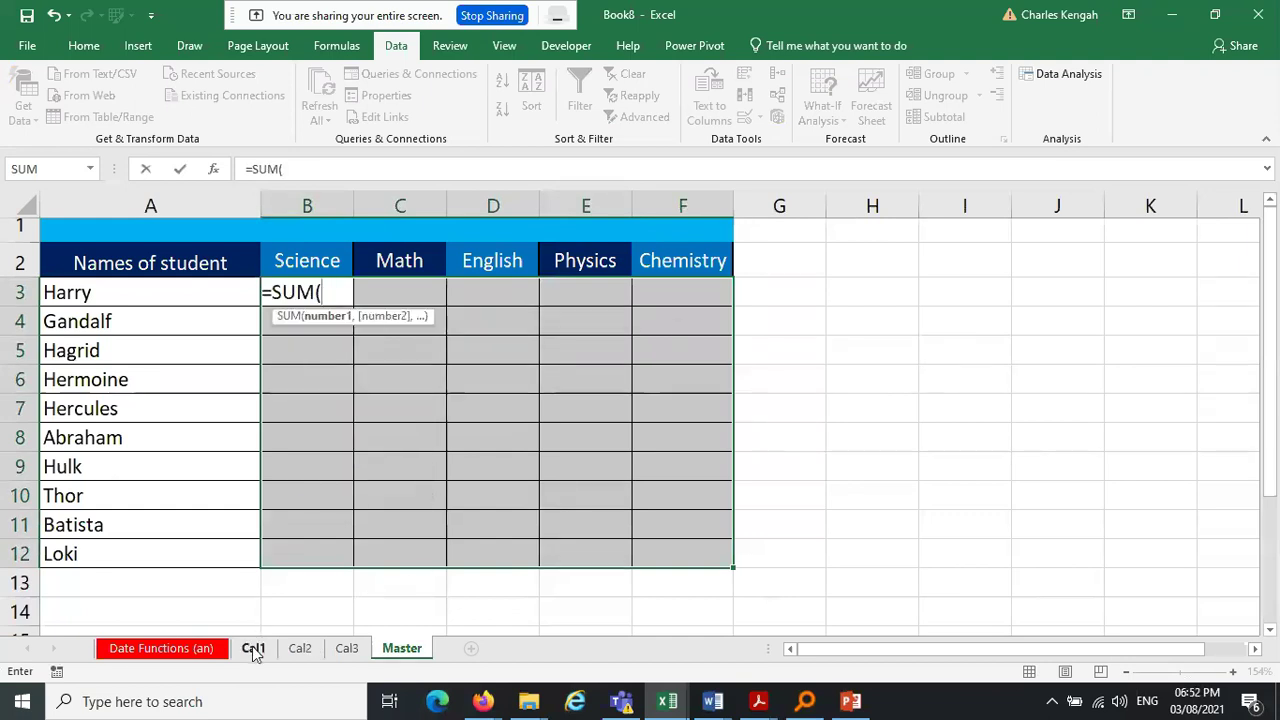
click(254, 652)
click(308, 293)
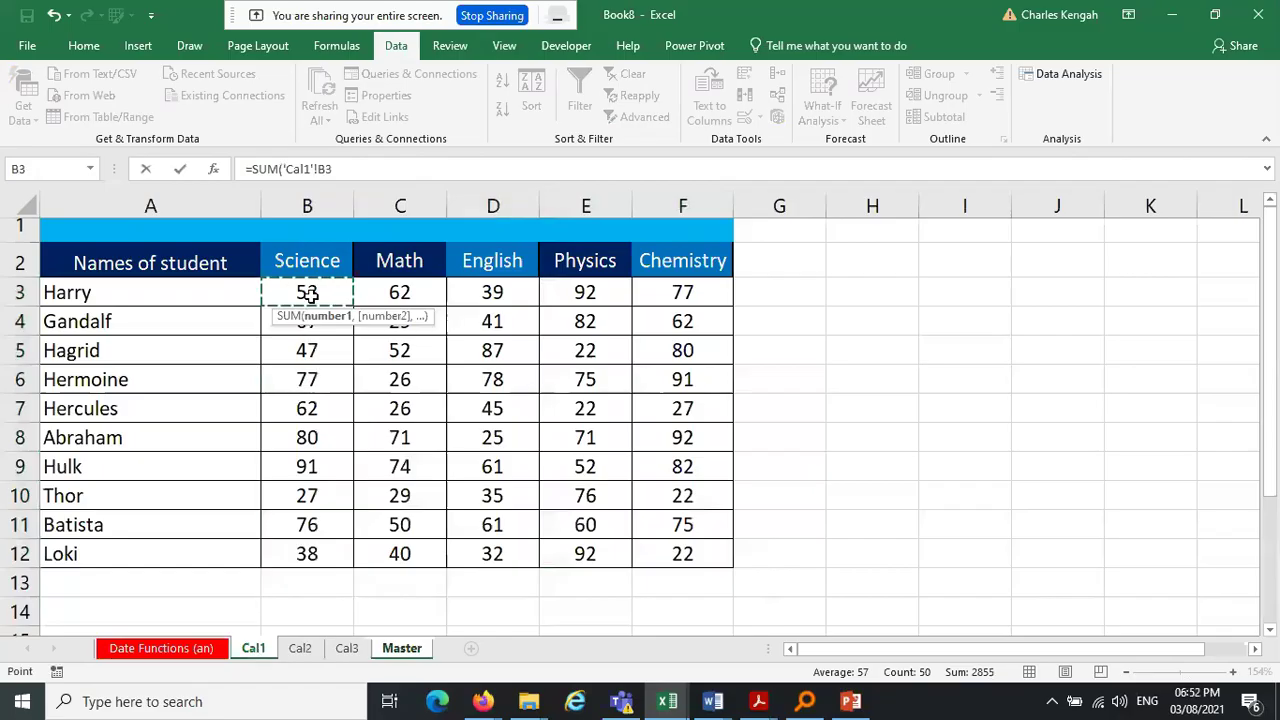
text(+)
Add Cal2's and Cal3's B3 and fill =SUM('Cal1'!B3+'Cal2'!B3+'Cal3'!B3) into every selected cell
click(299, 652)
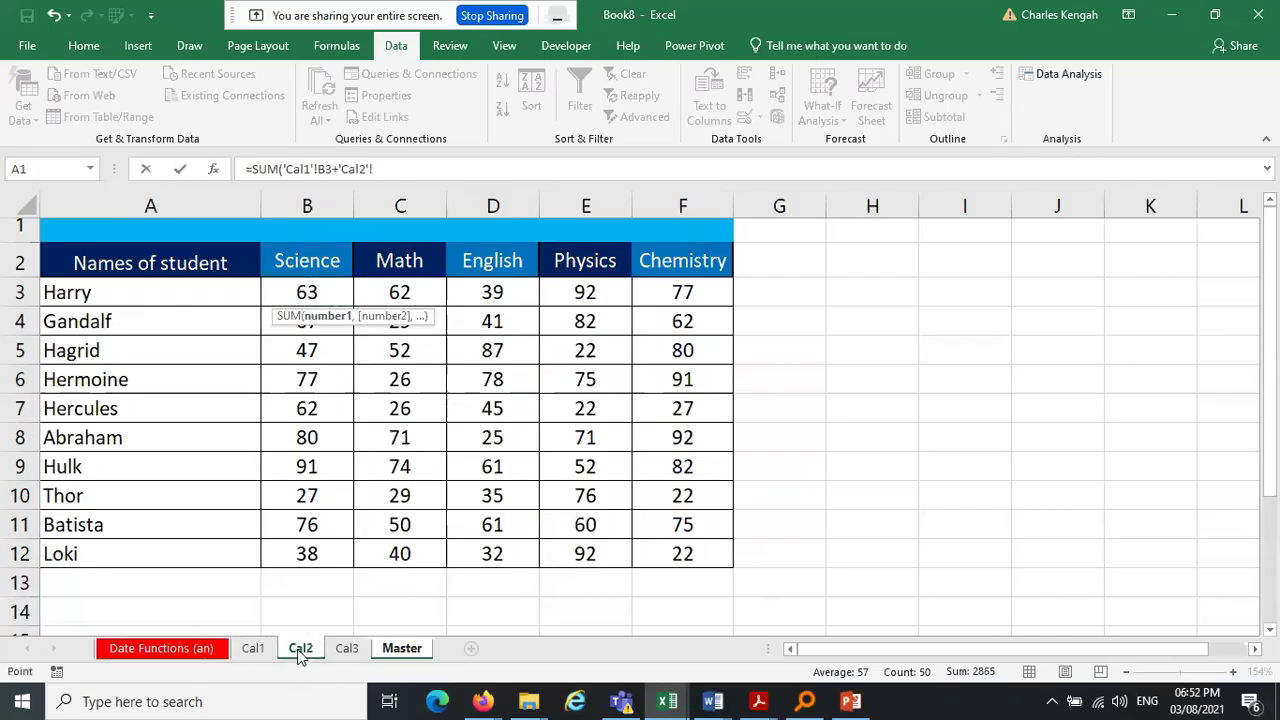
click(307, 291)
text(+)
click(348, 650)
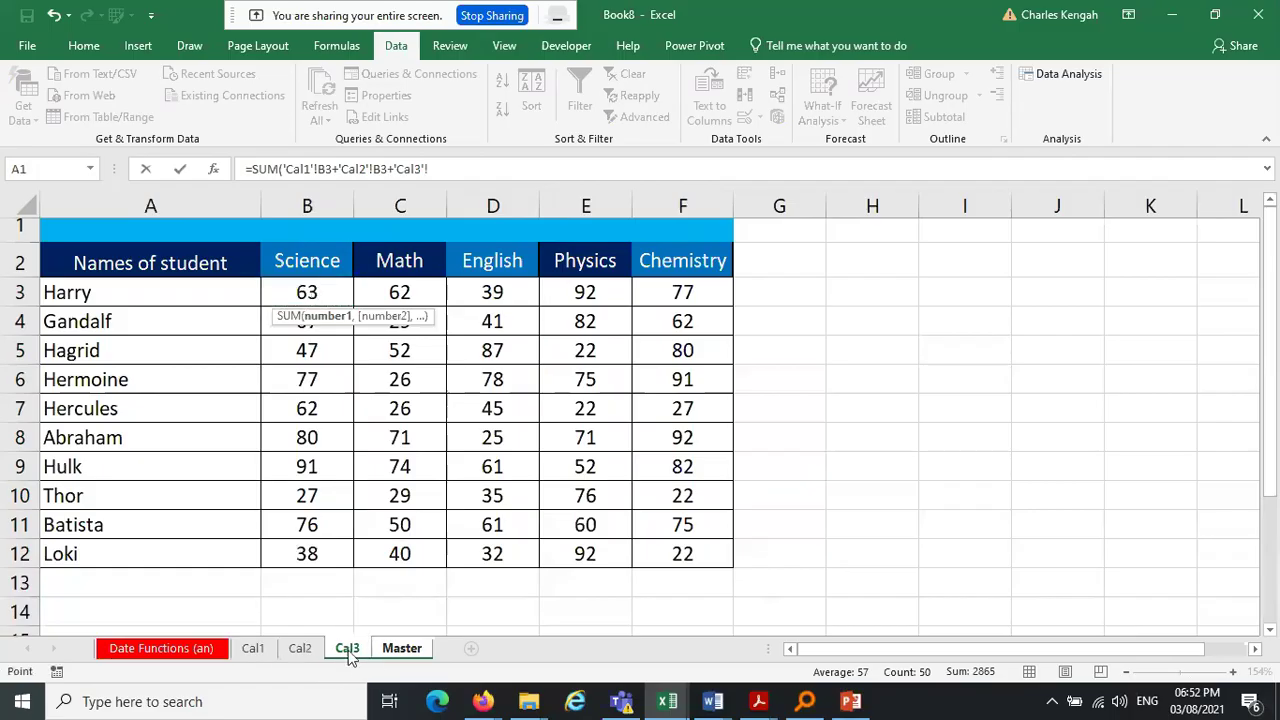
click(295, 287)
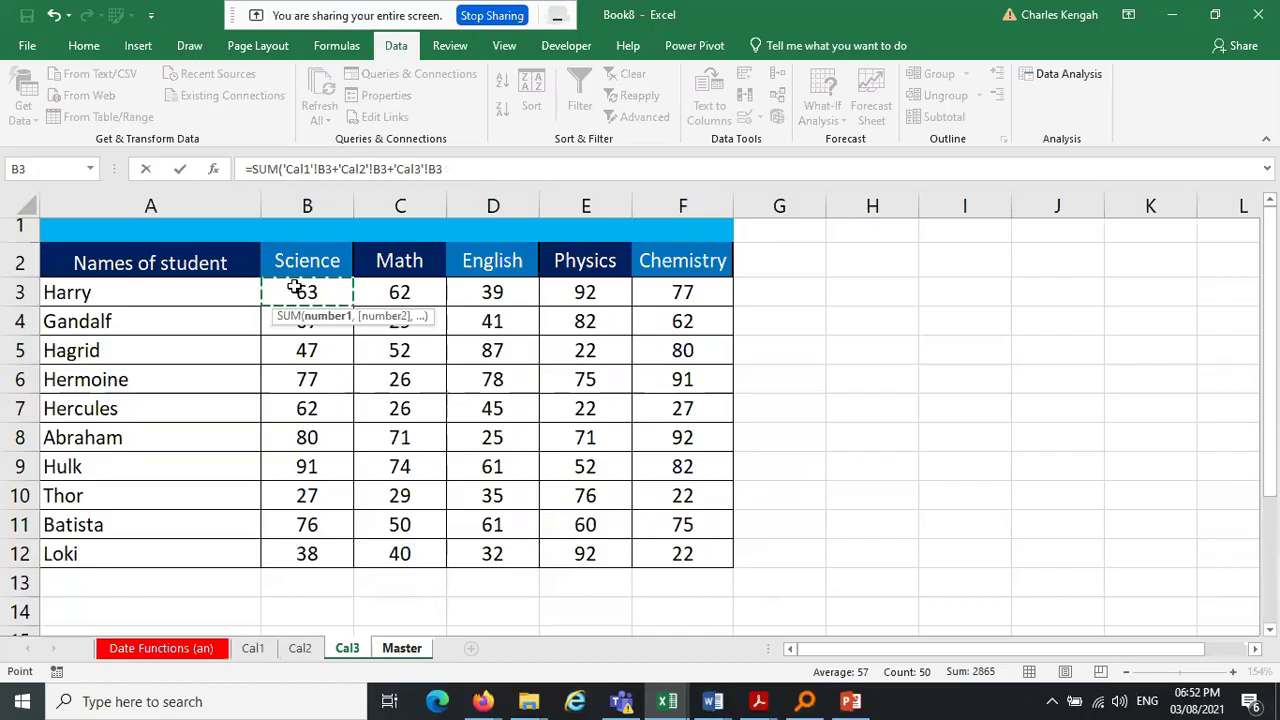
key(ctrl+Return)
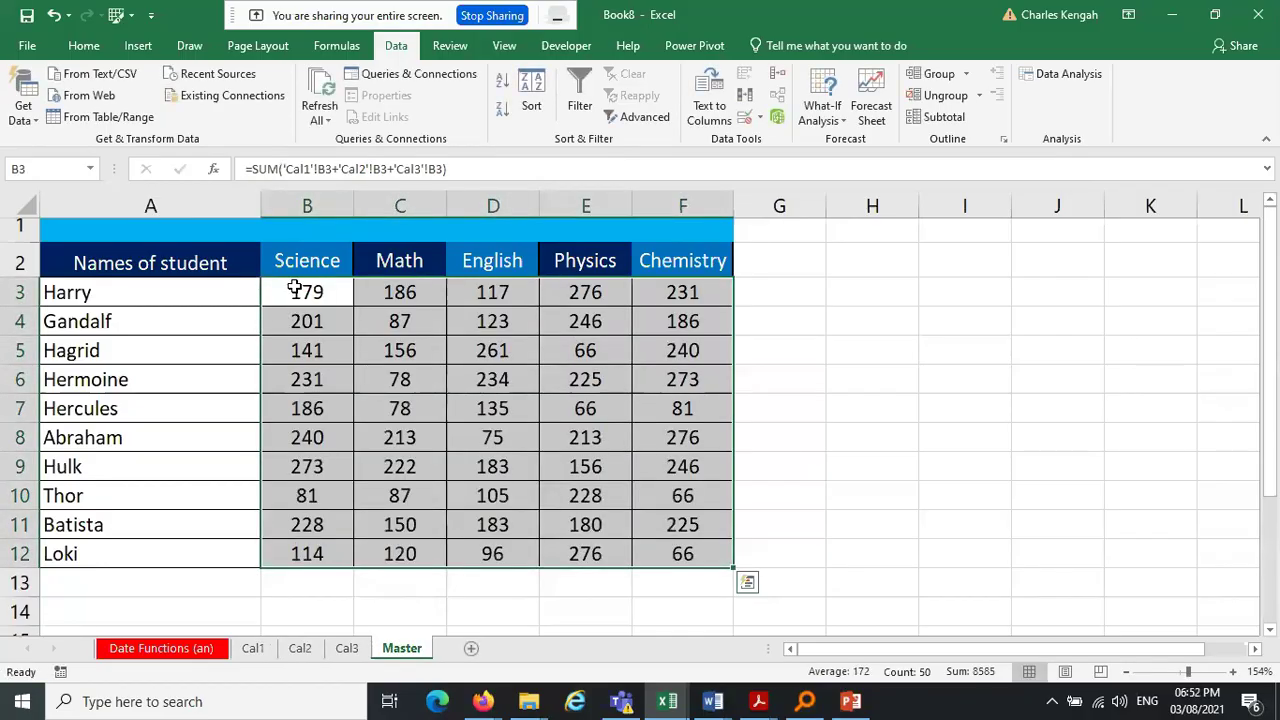
click(252, 650)
Change Cal1's Math score in C7 to 88 and check the updated Master total of 140
click(400, 410)
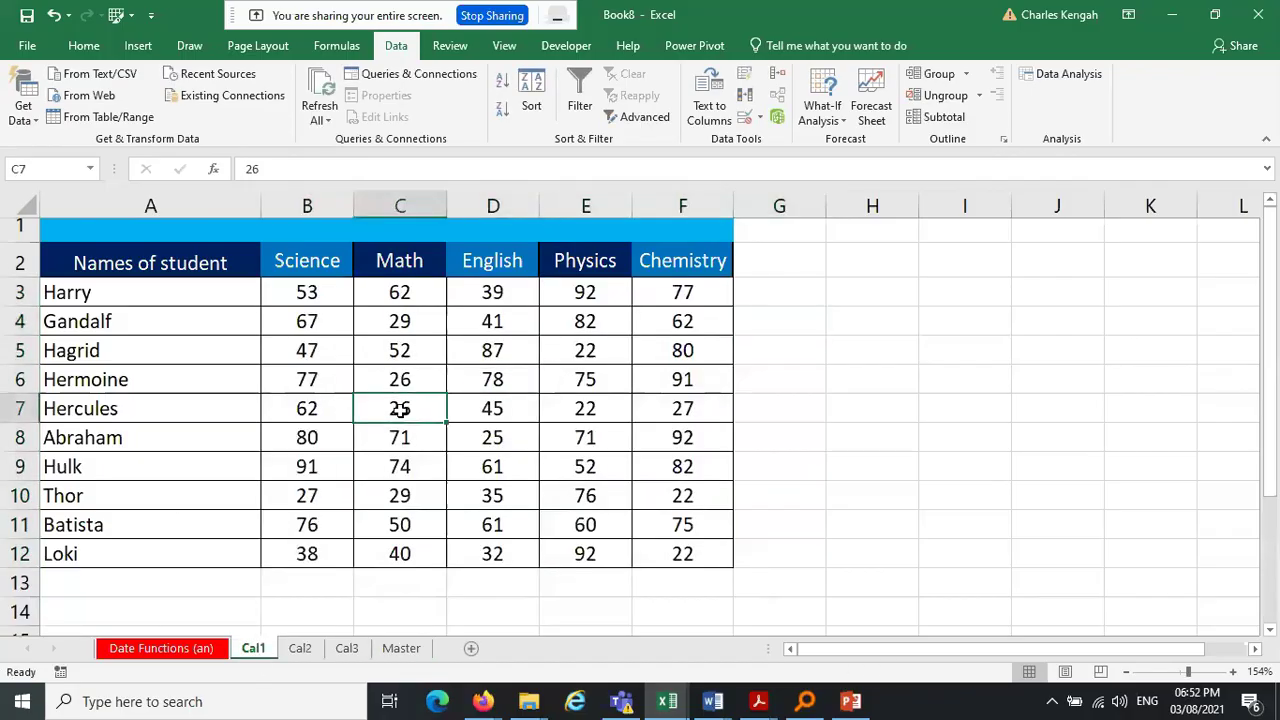
text(88)
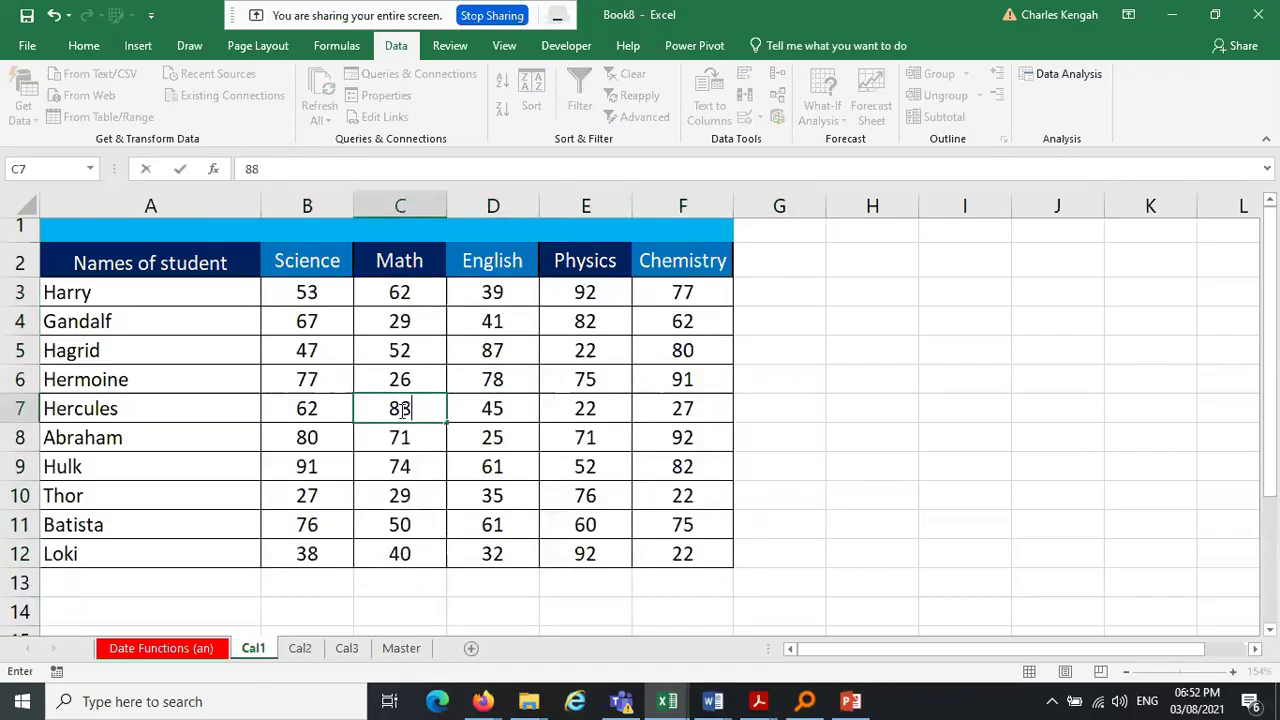
click(426, 649)
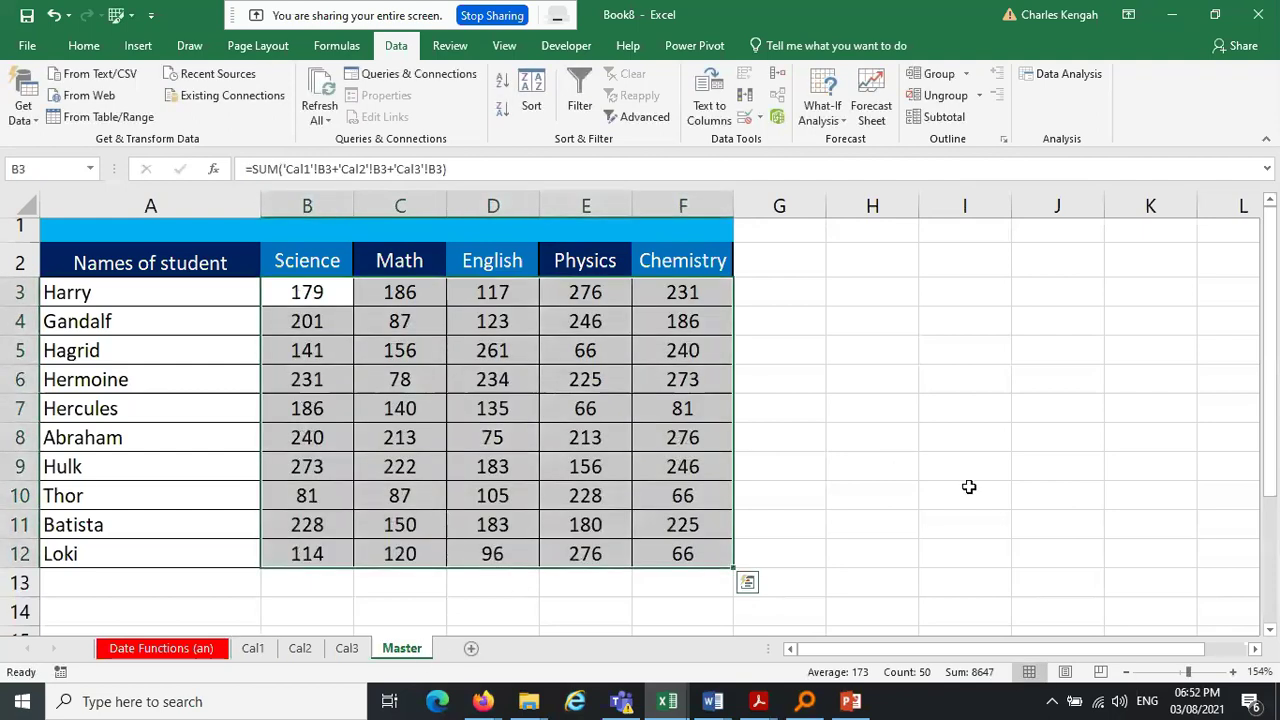
click(971, 489)
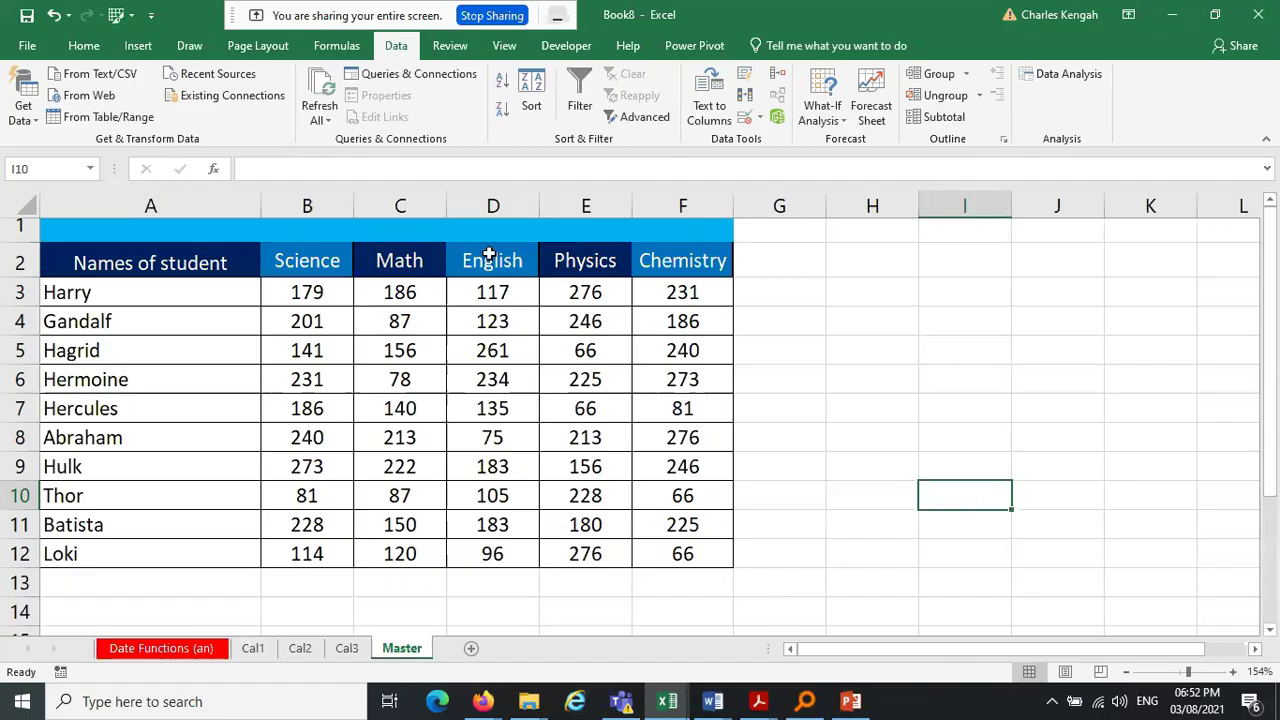
Delete all SUM totals from the Master grid B3:F12
drag(322, 291, 703, 545)
key(Delete)
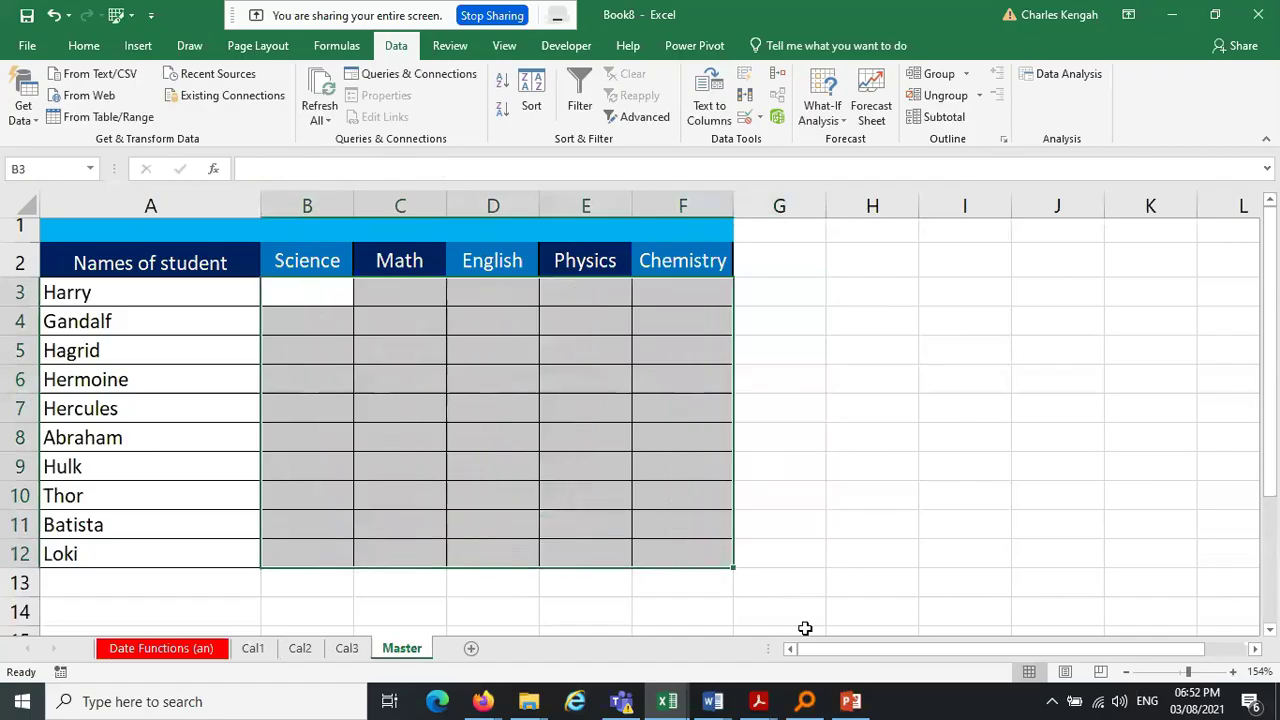
click(758, 701)
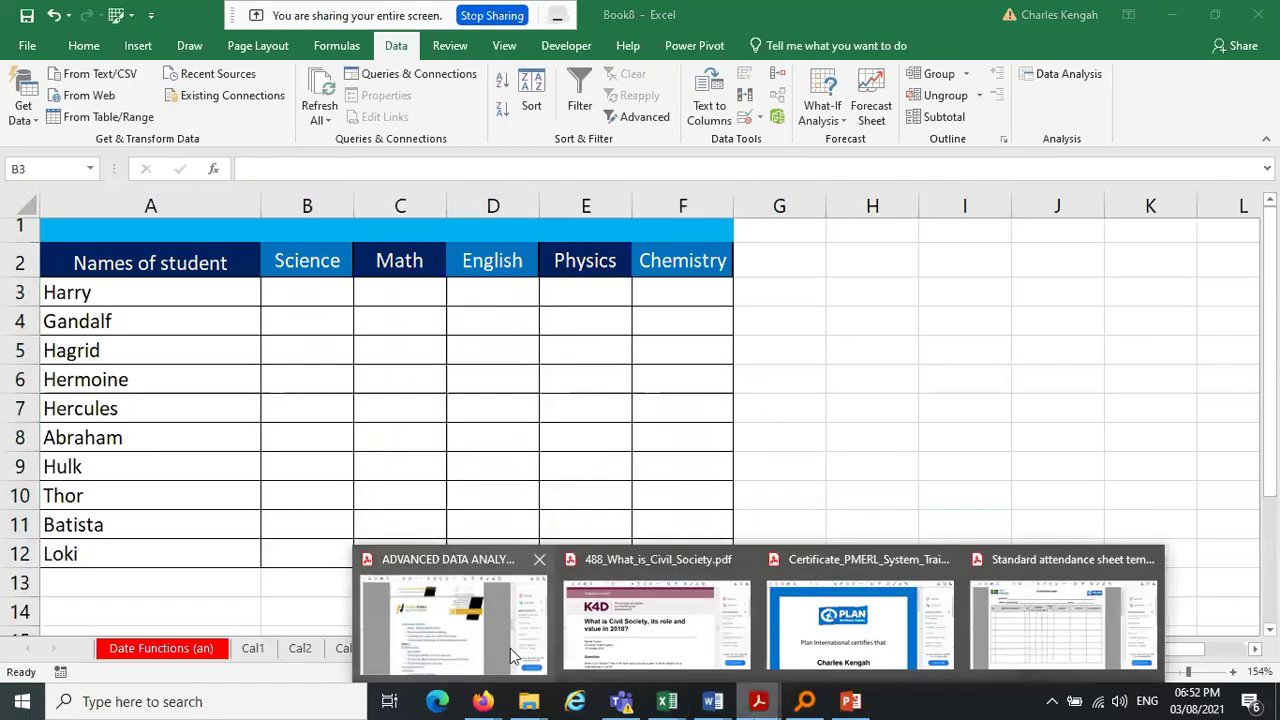
click(434, 608)
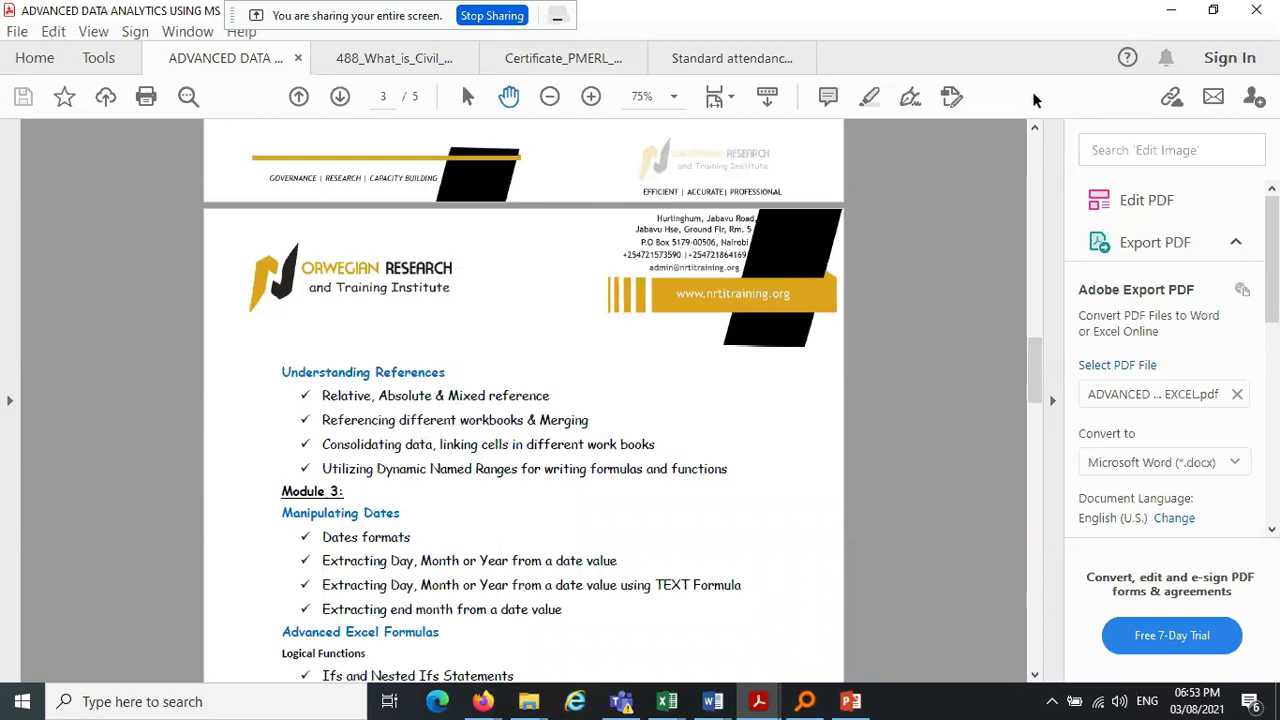
click(1176, 9)
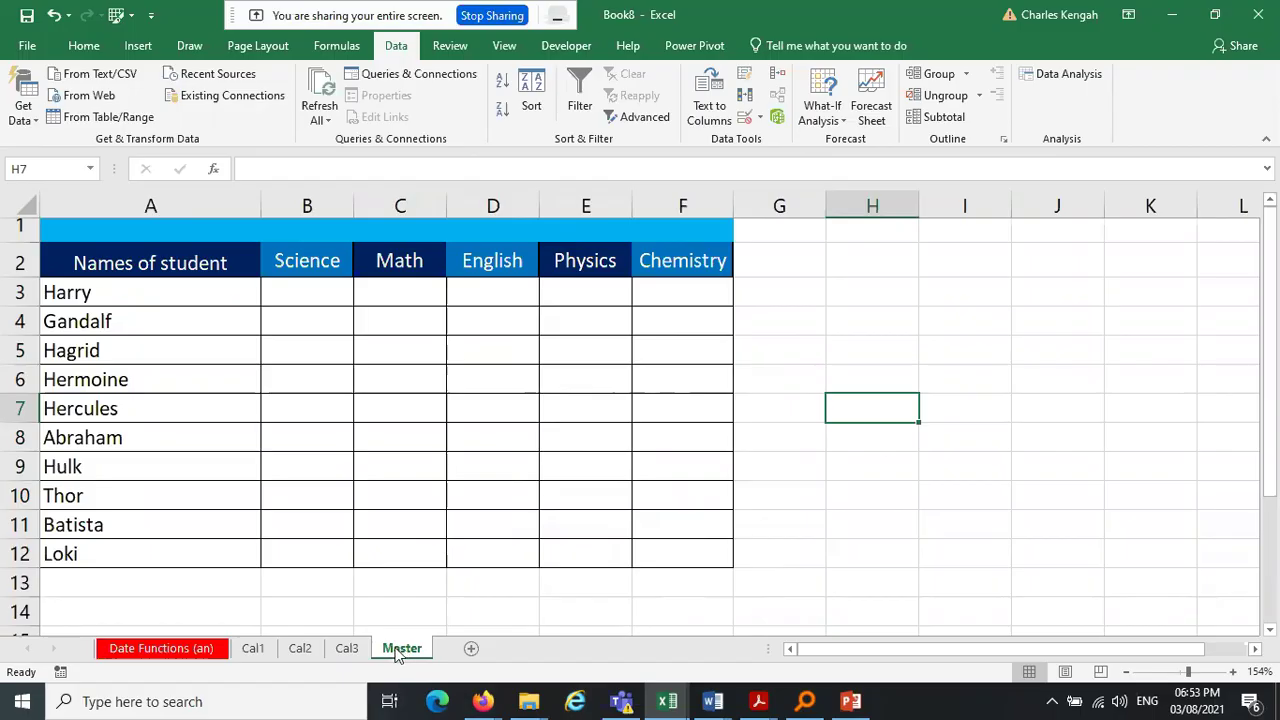
click(101, 270)
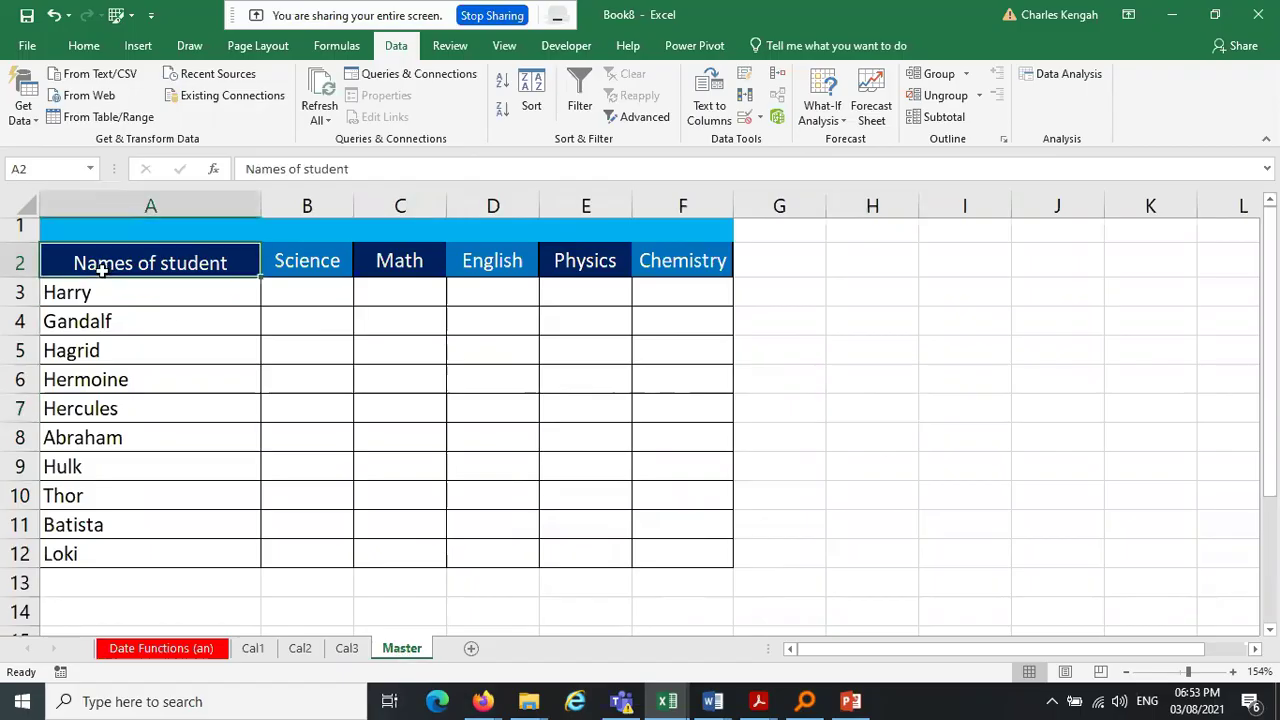
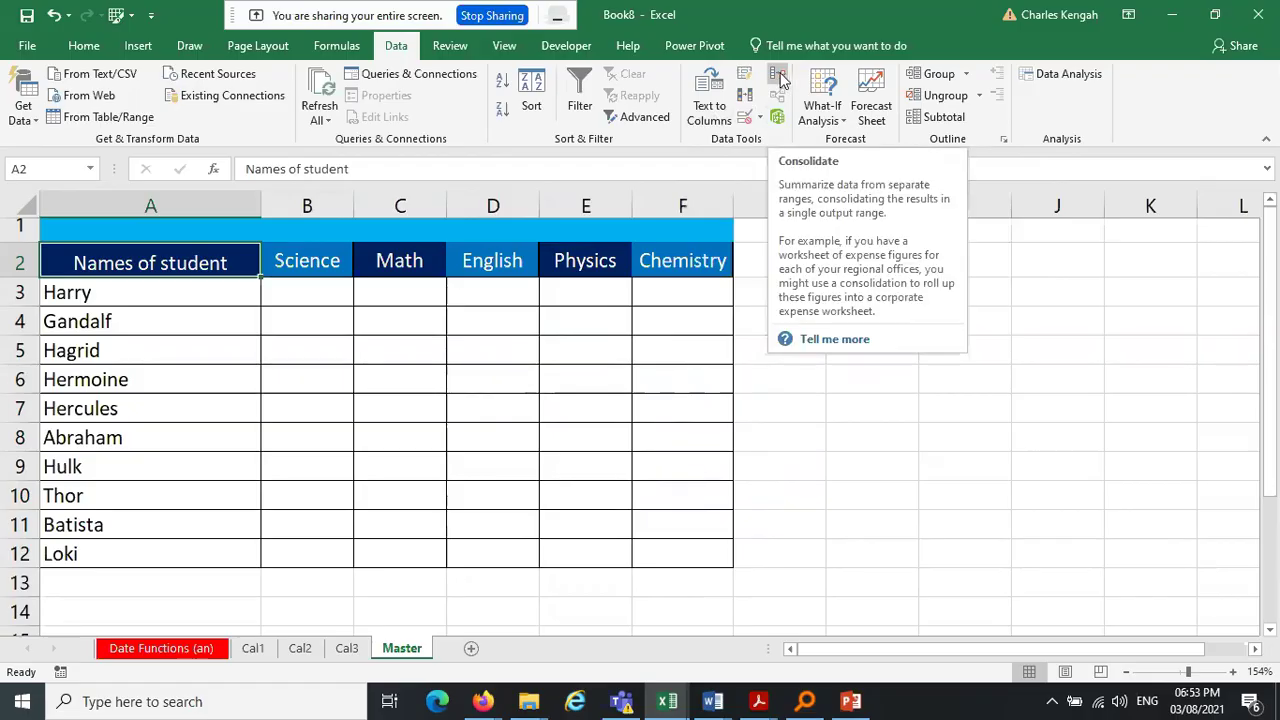
Open the Consolidate dialog, keeping Sum as the summary function
click(779, 76)
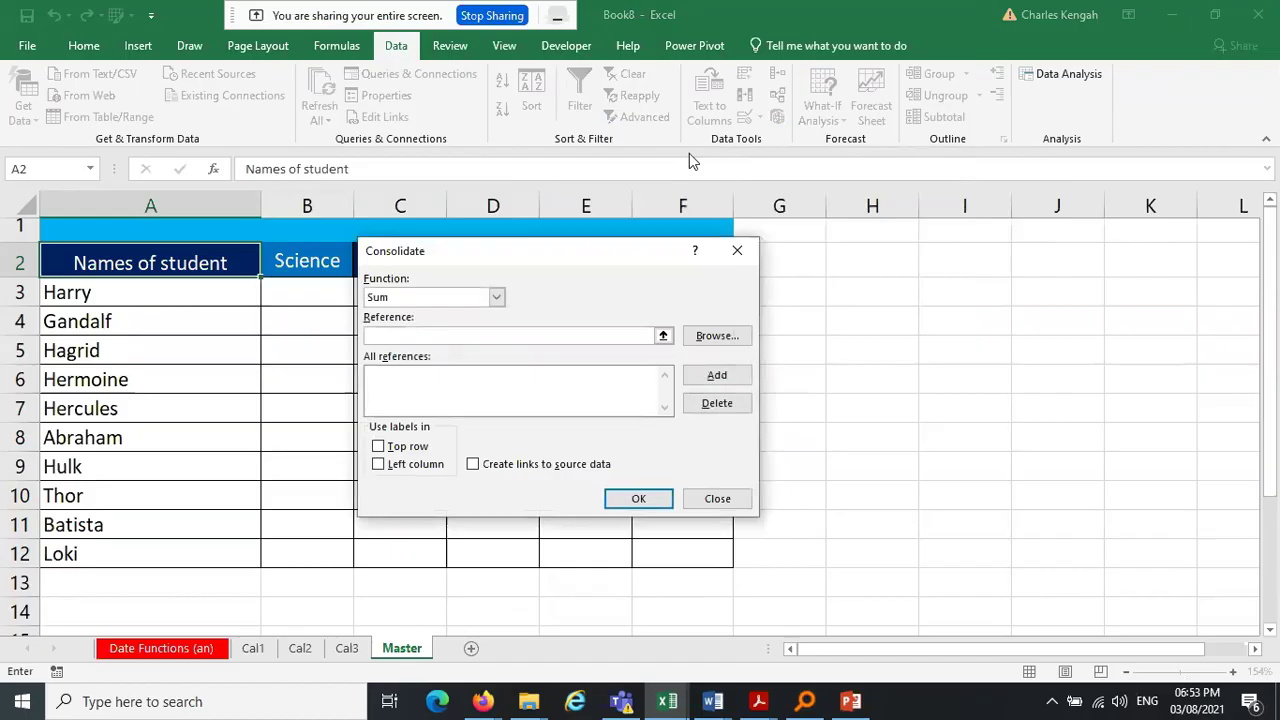
drag(540, 263, 940, 249)
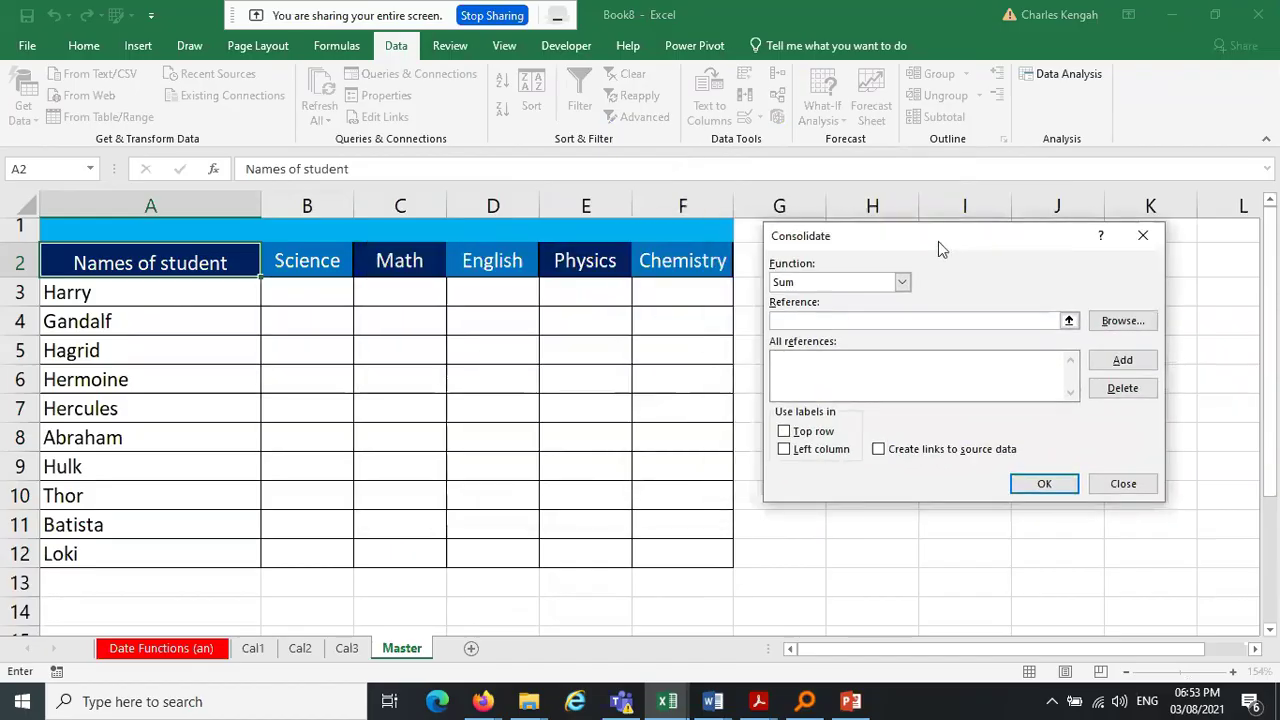
click(903, 283)
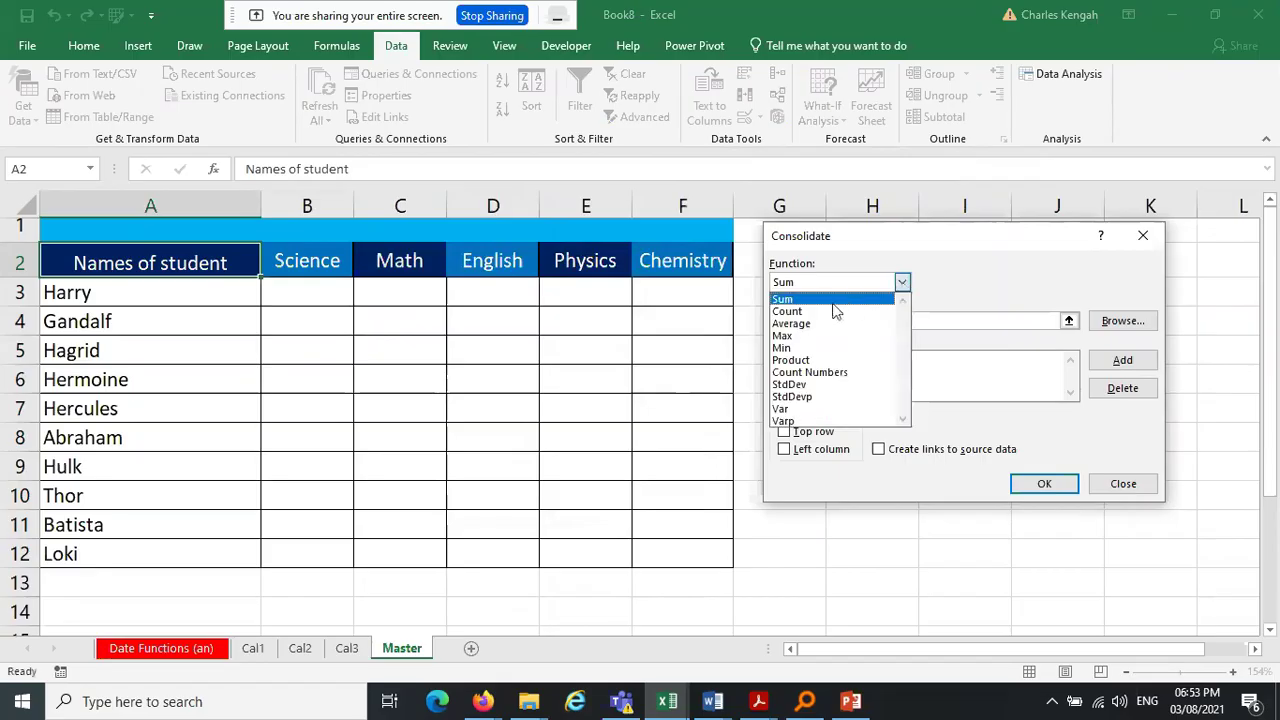
click(826, 302)
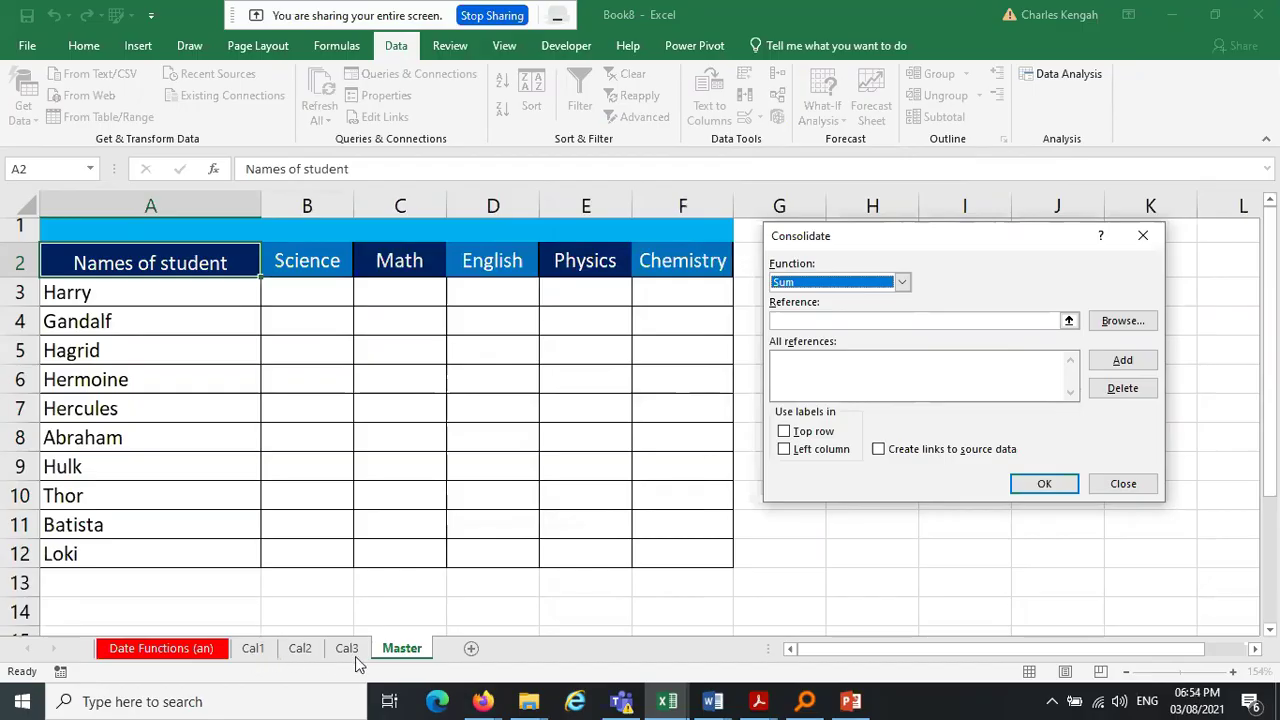
click(895, 321)
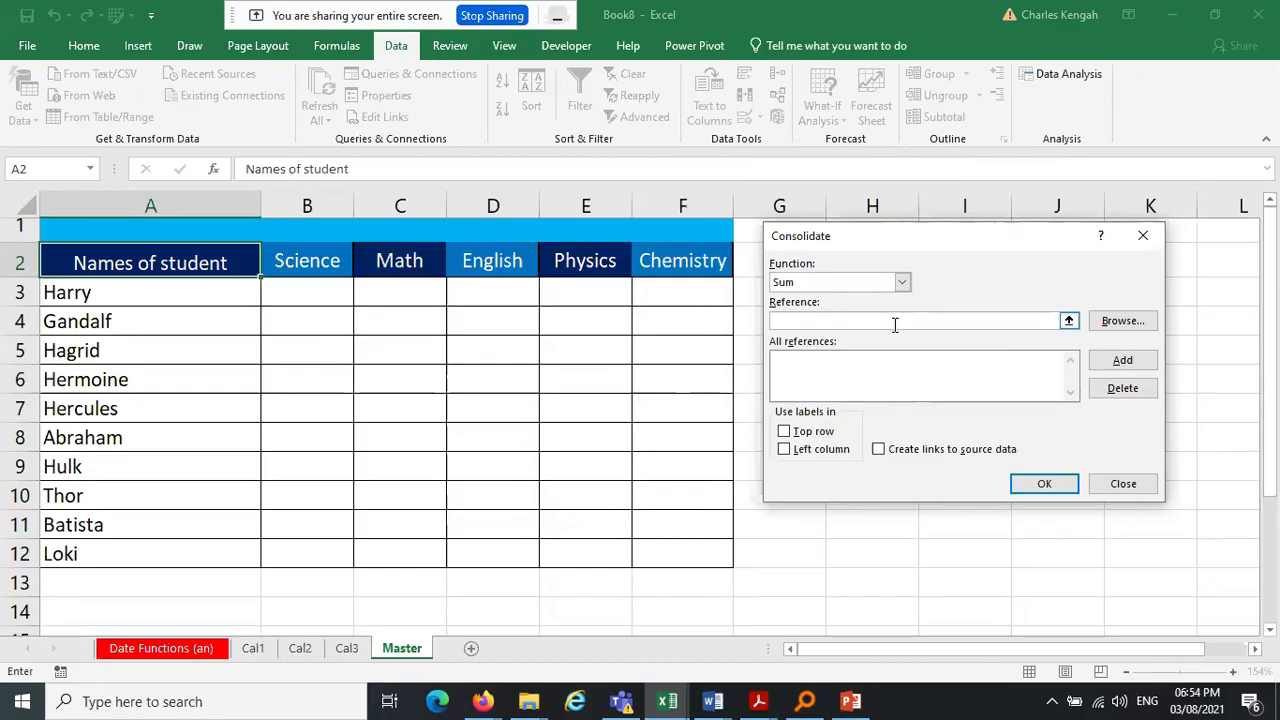
Add A2:F12 from Cal1, Cal2 and Cal3 as the three source ranges
click(253, 649)
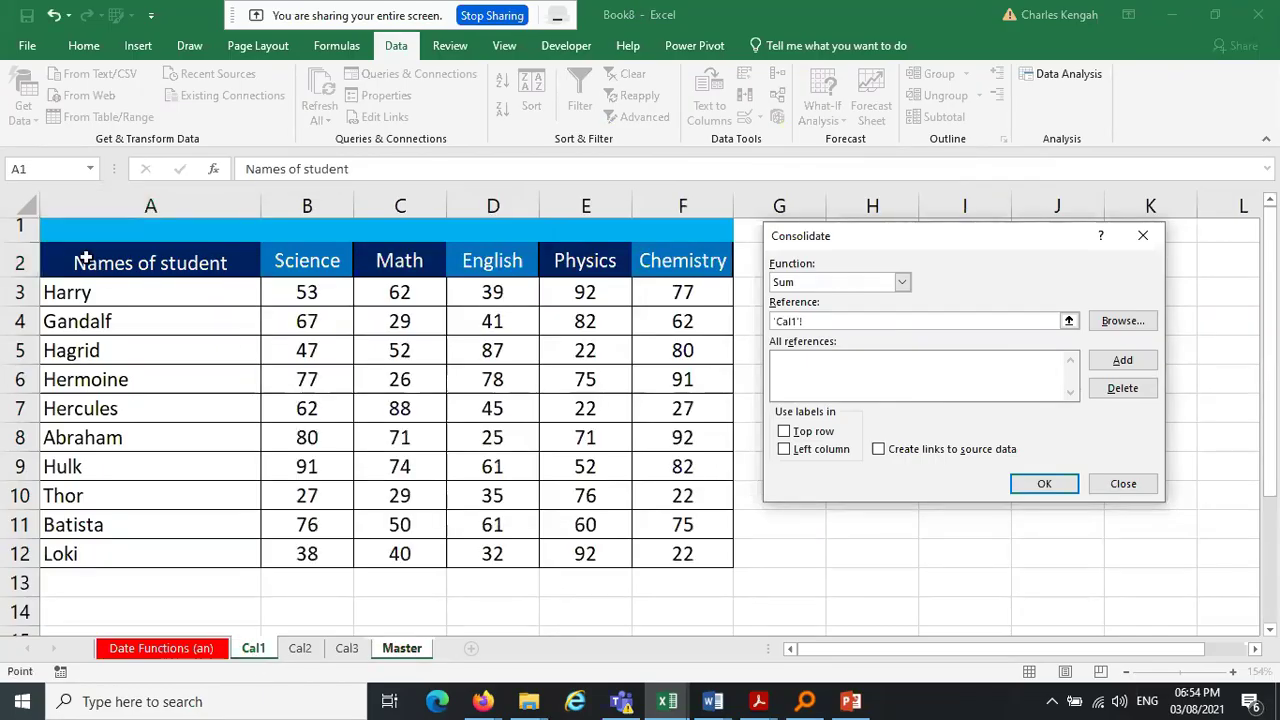
drag(86, 259, 709, 553)
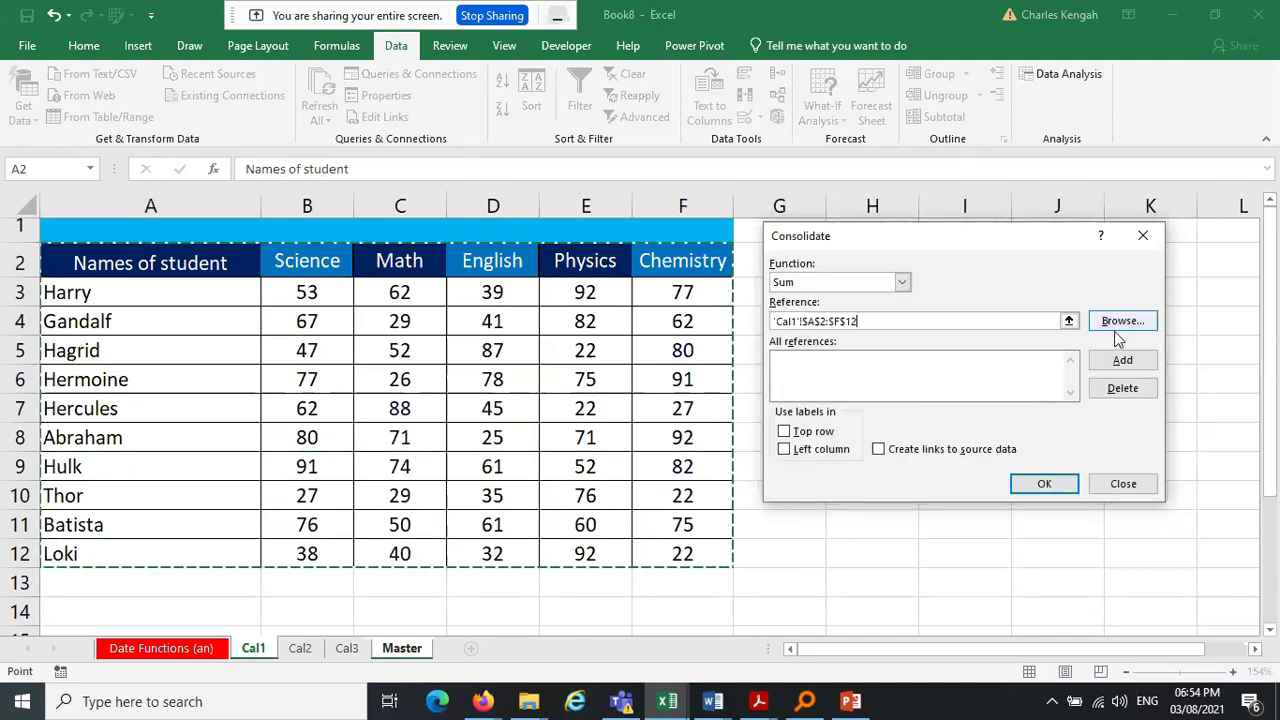
click(1124, 364)
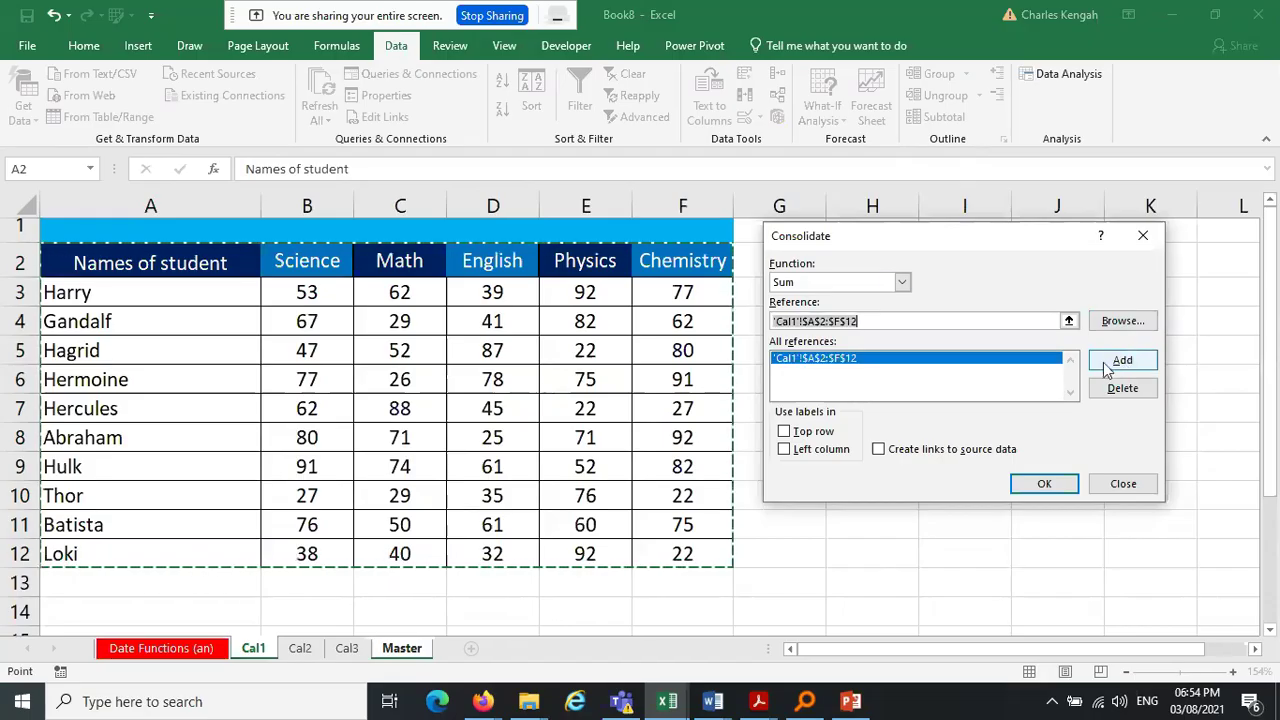
click(300, 648)
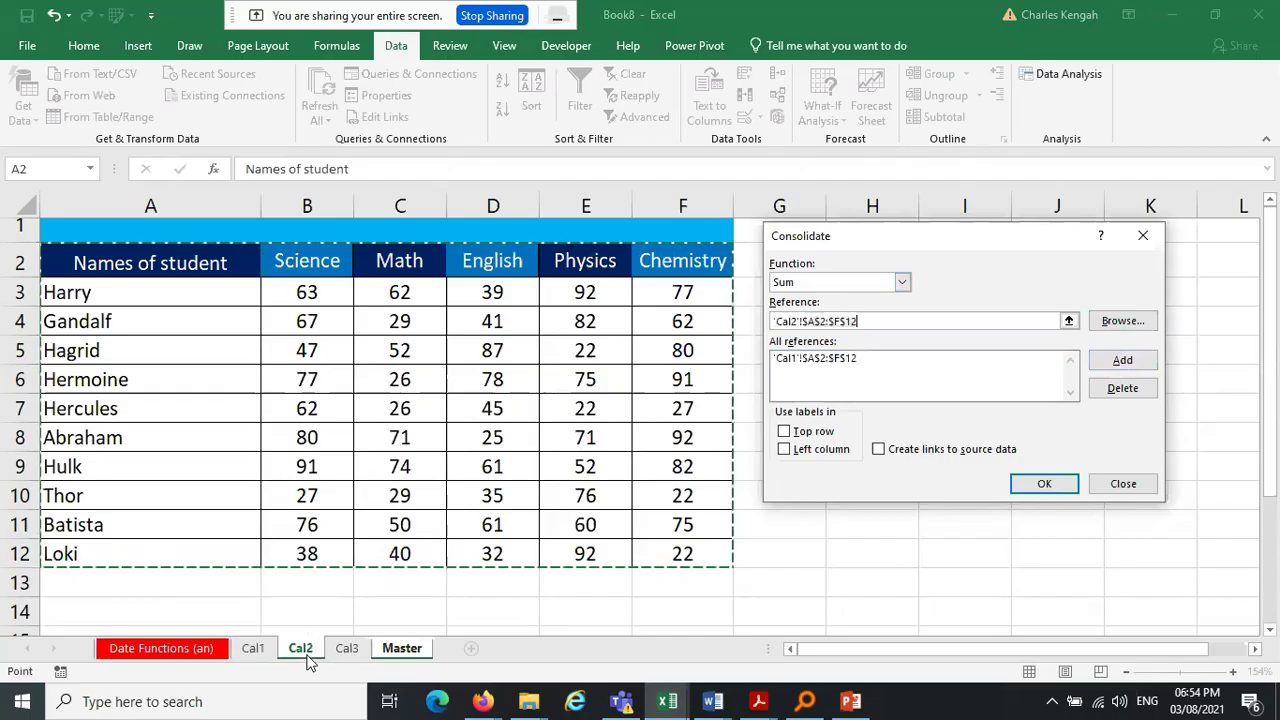
click(1128, 362)
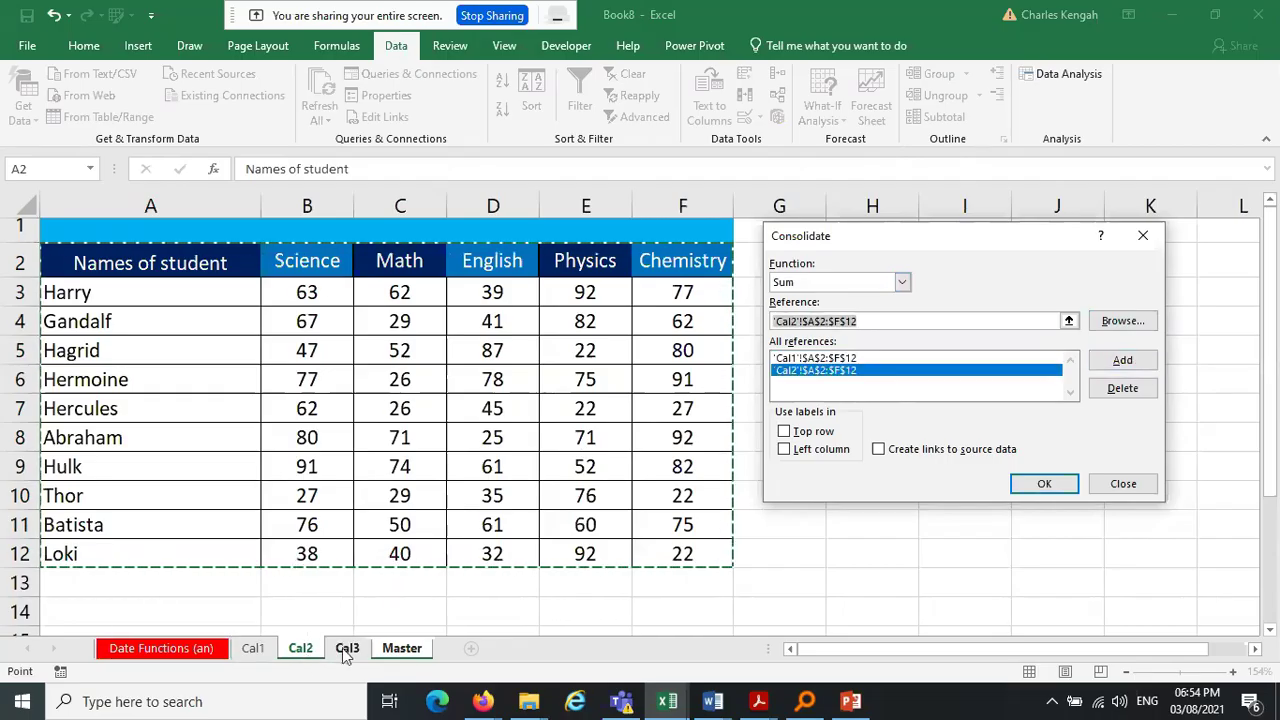
click(347, 648)
click(1122, 360)
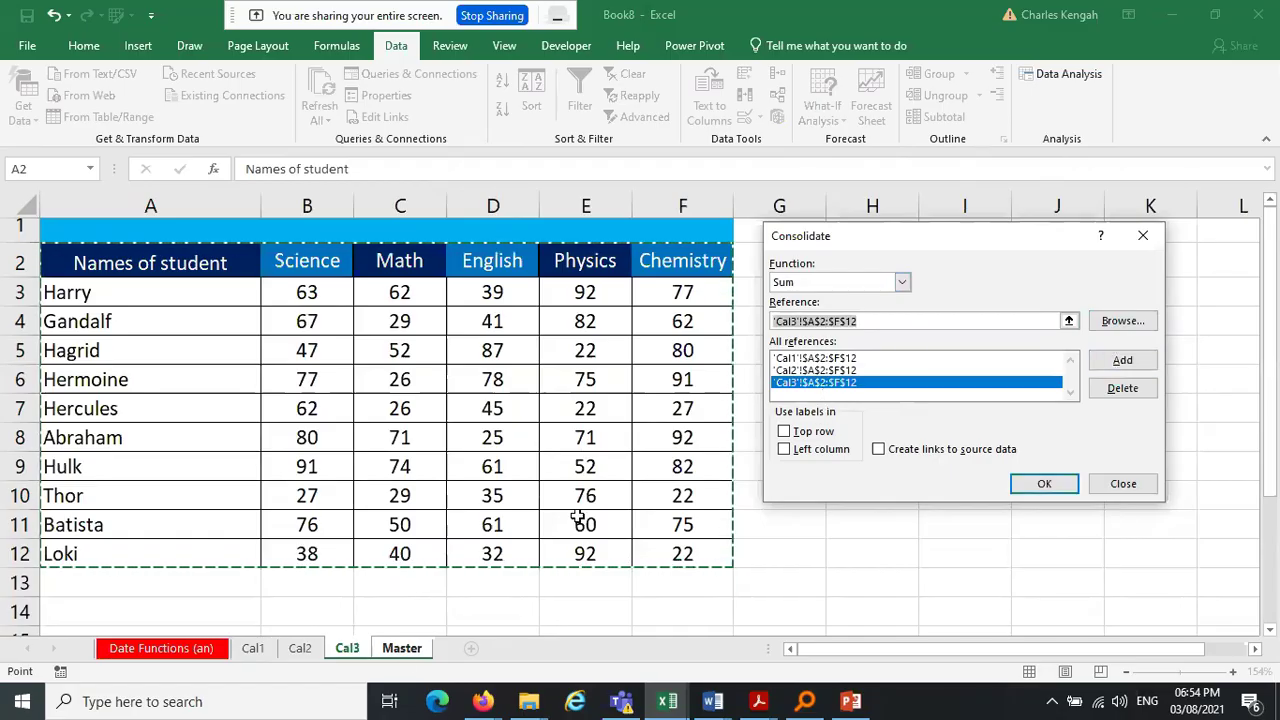
Consolidate into Master using top-row and left-column labels, with links to source data
click(786, 432)
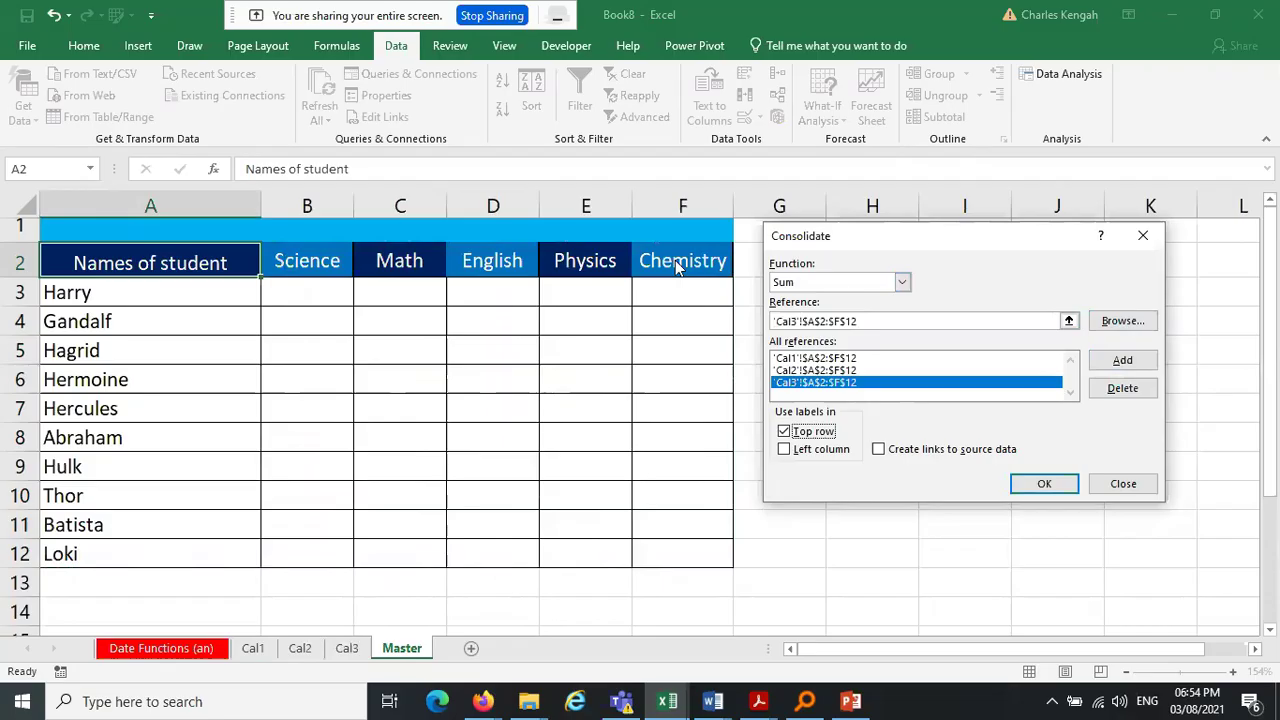
click(786, 450)
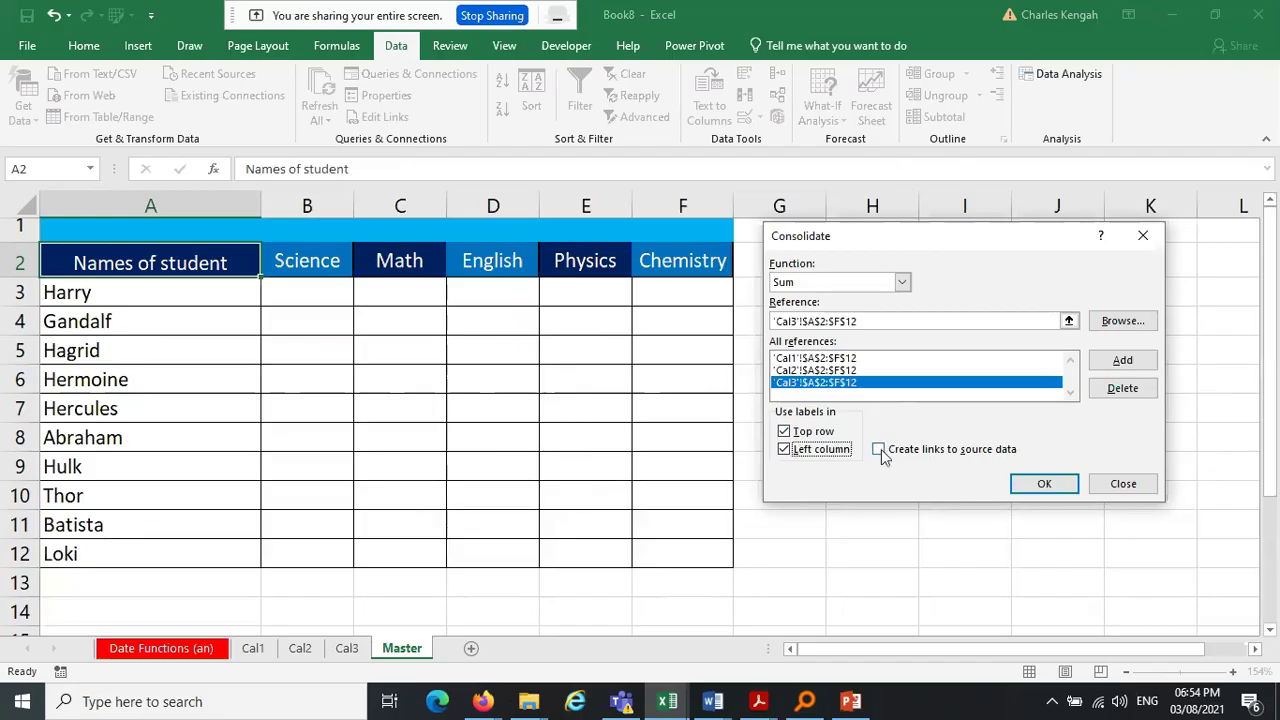
click(879, 450)
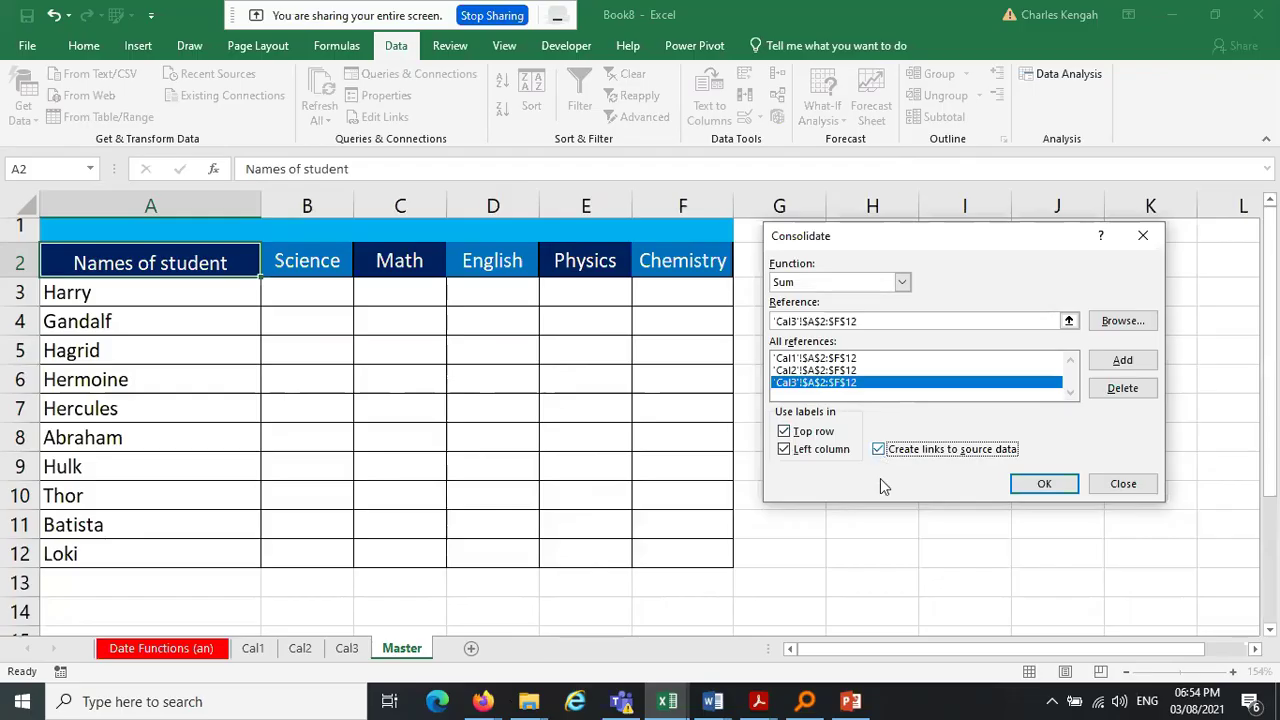
click(879, 451)
click(1045, 485)
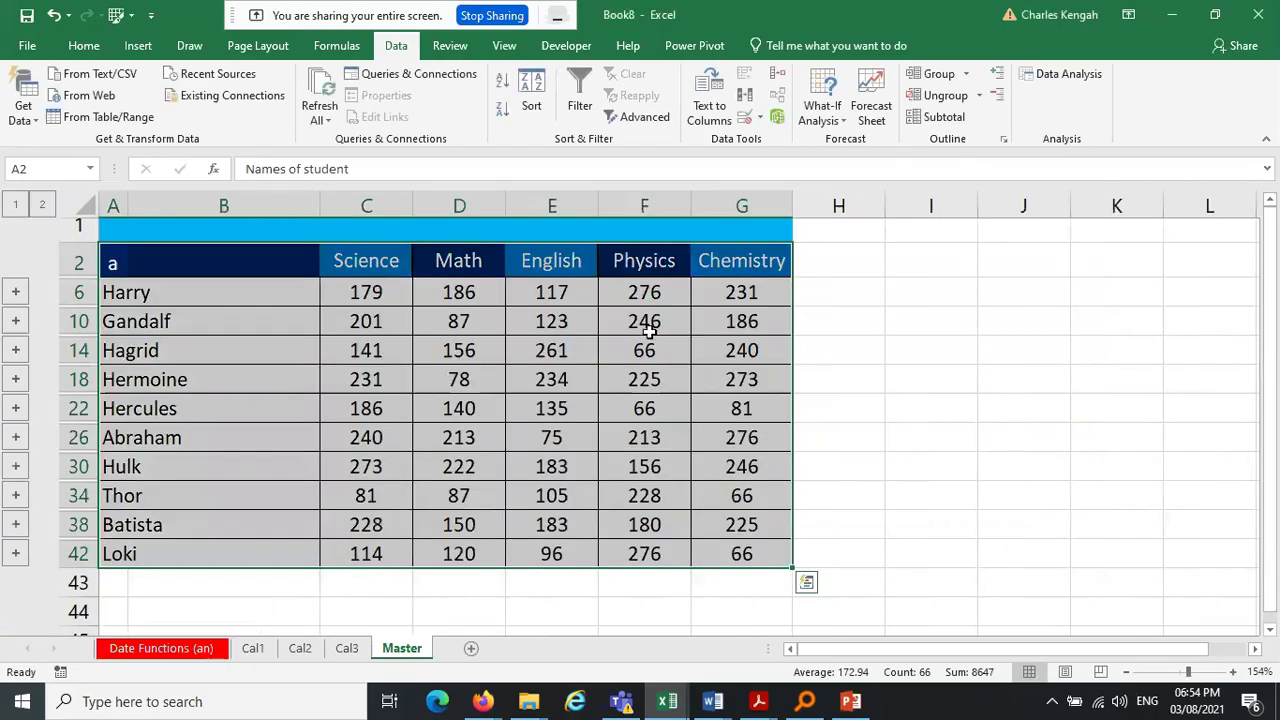
Check Gandalf's Physics and Harry's Math totals, then expand Harry's rows to see linked values
click(648, 330)
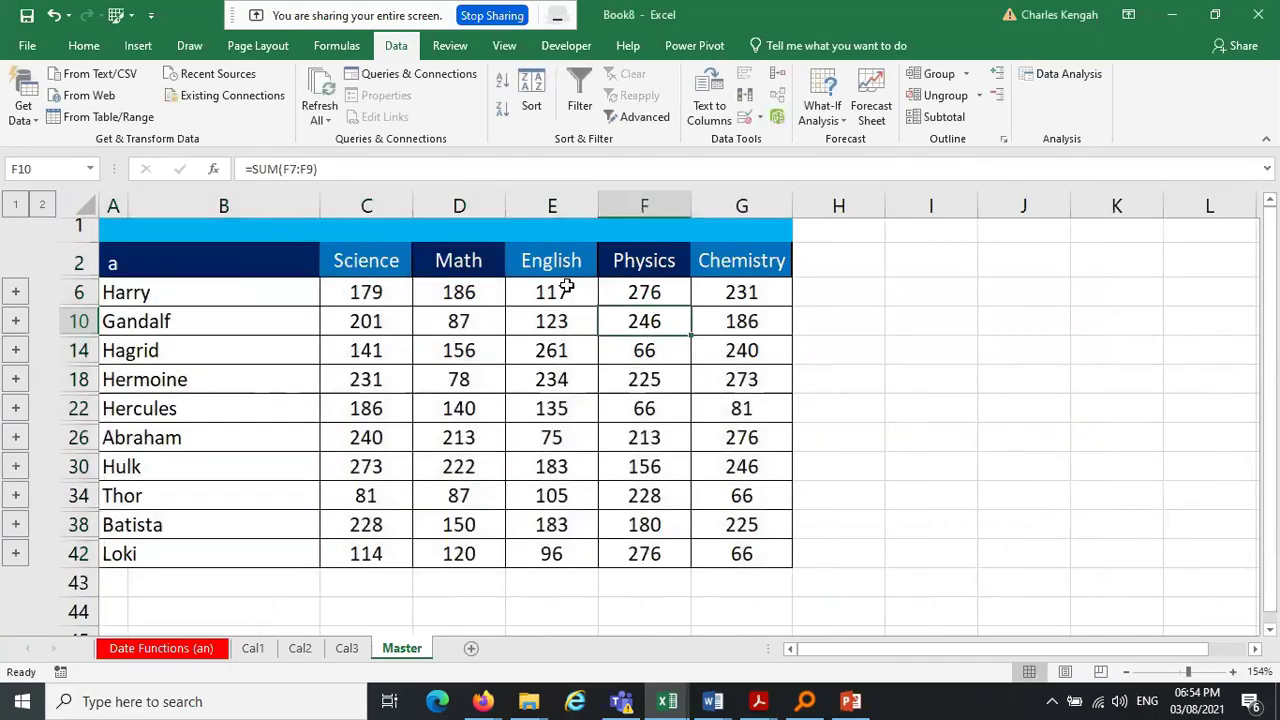
click(449, 288)
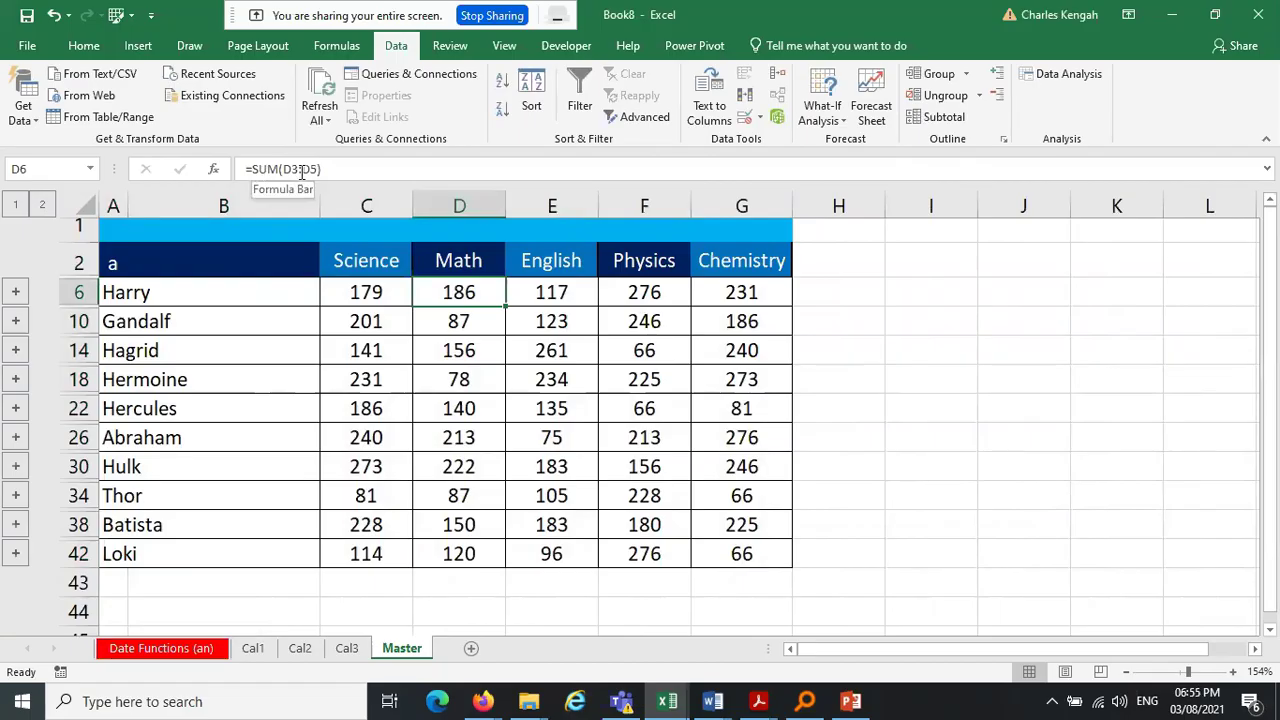
click(16, 295)
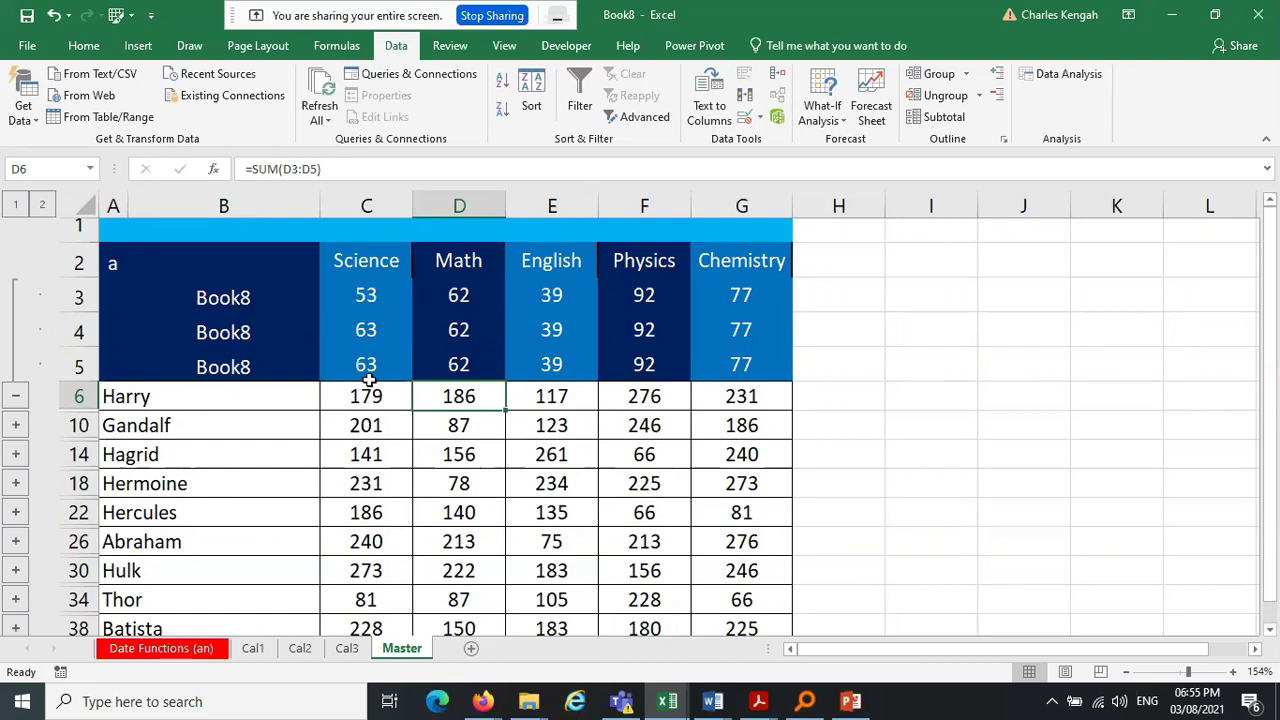
click(390, 292)
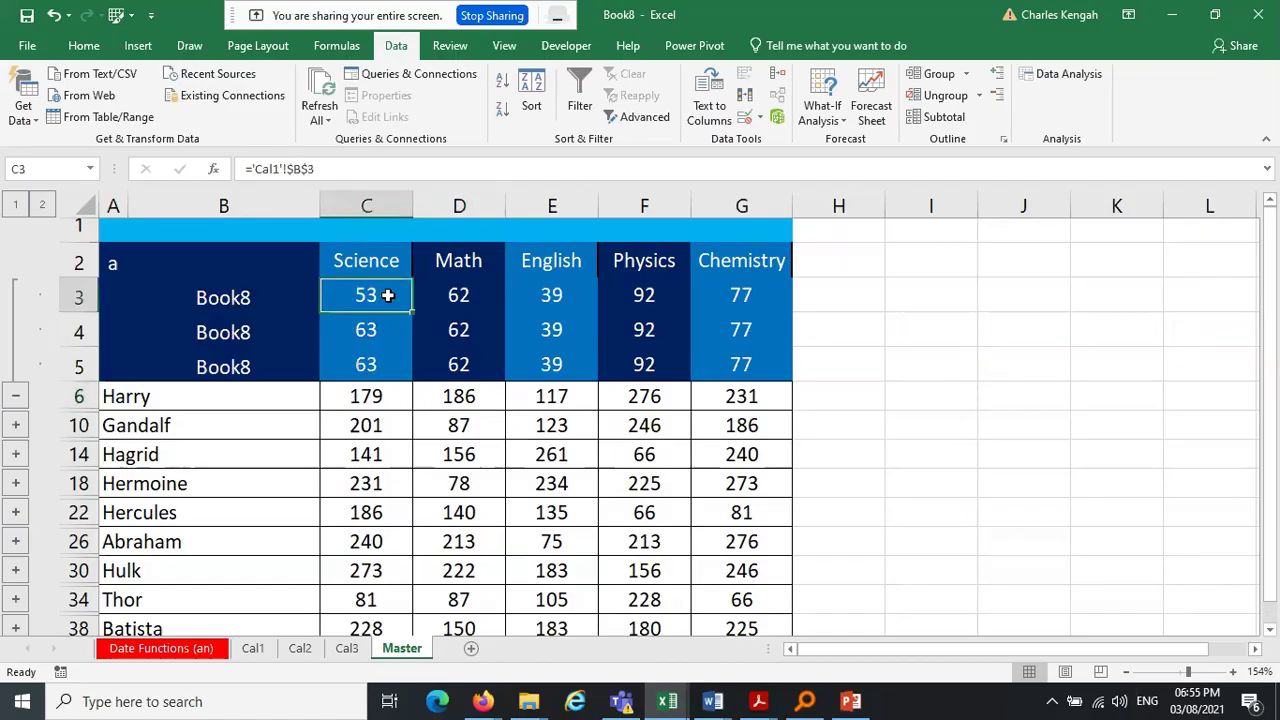
click(458, 295)
click(551, 295)
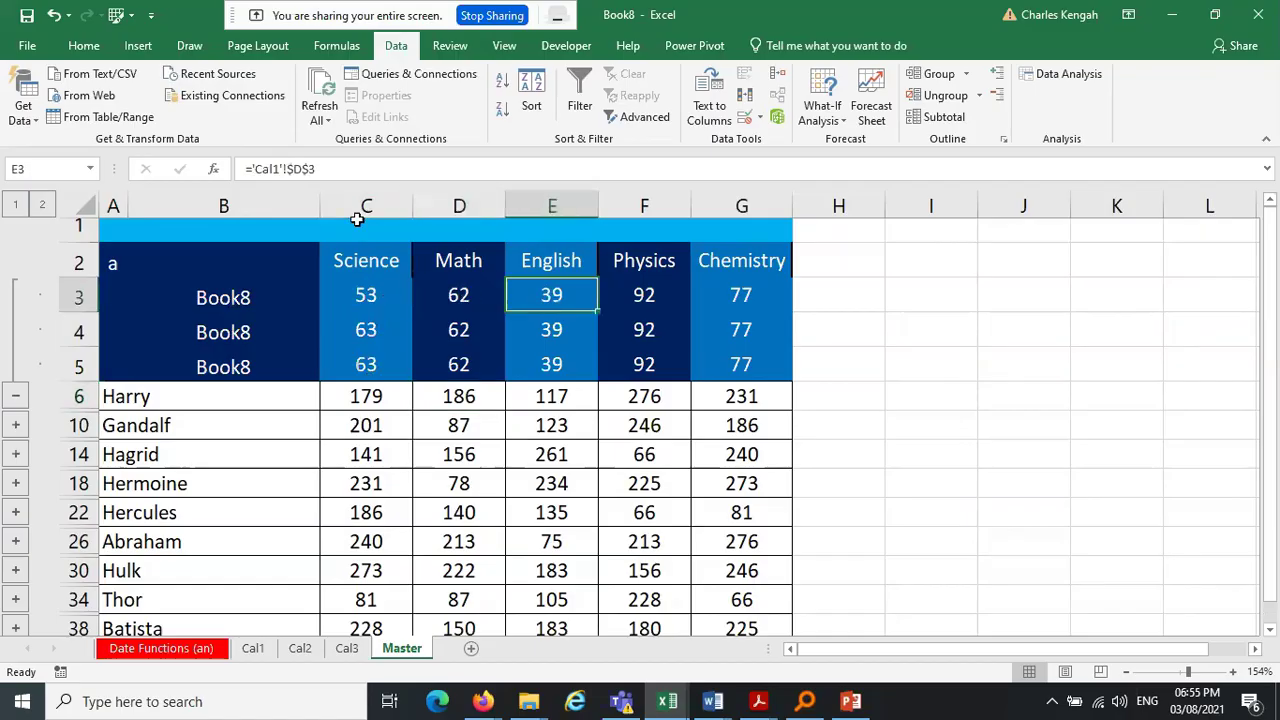
Compare Harry's Science and Math values linked from Cal1, Cal2 and Cal3
click(366, 300)
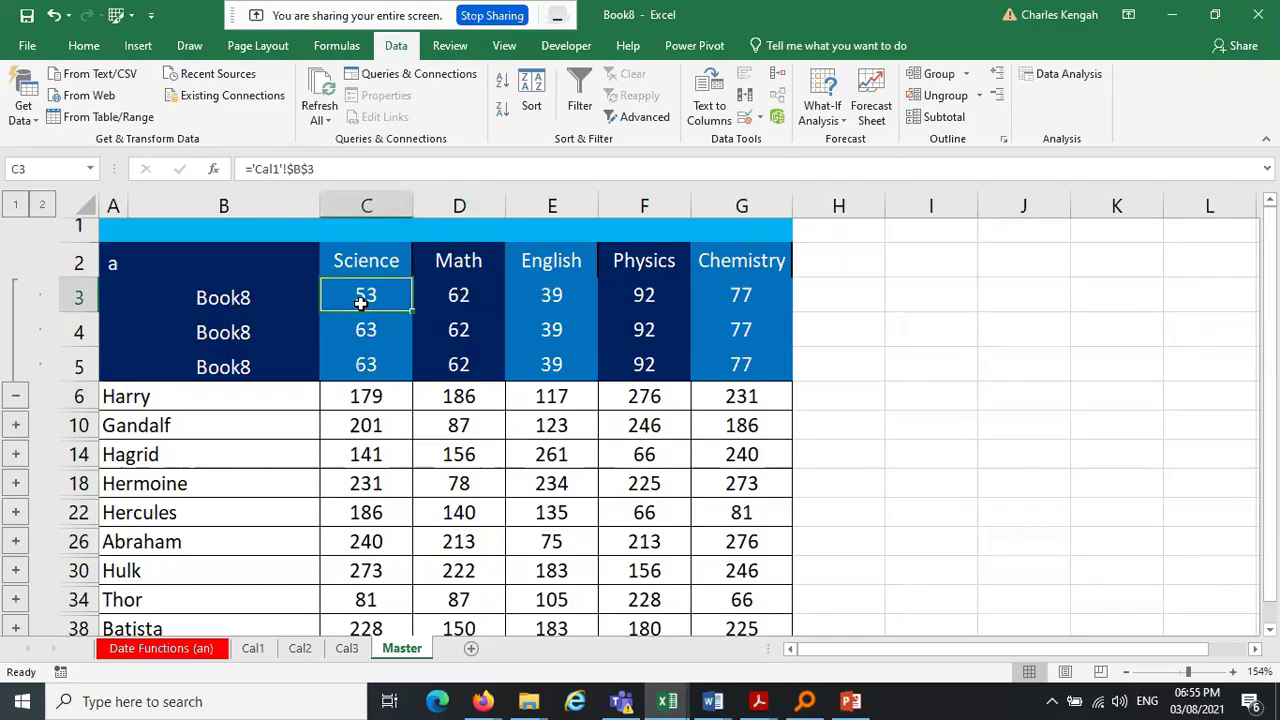
click(366, 344)
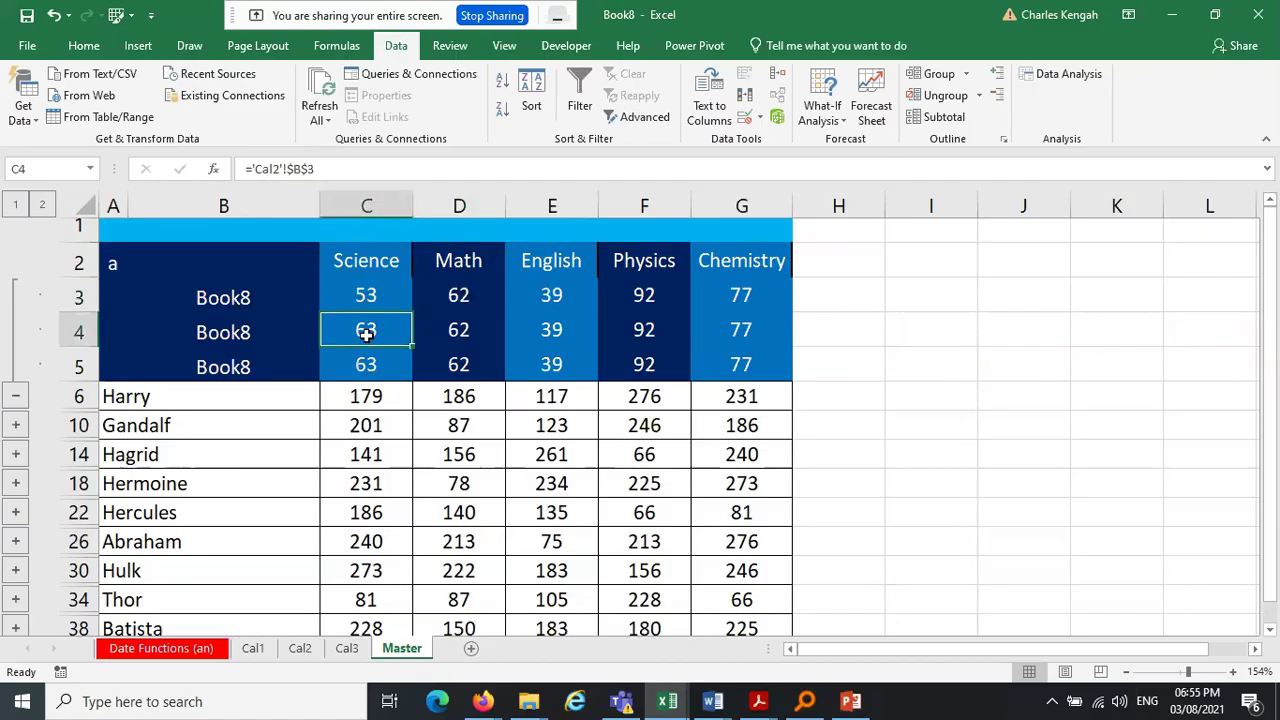
click(368, 364)
click(472, 300)
click(469, 329)
click(466, 363)
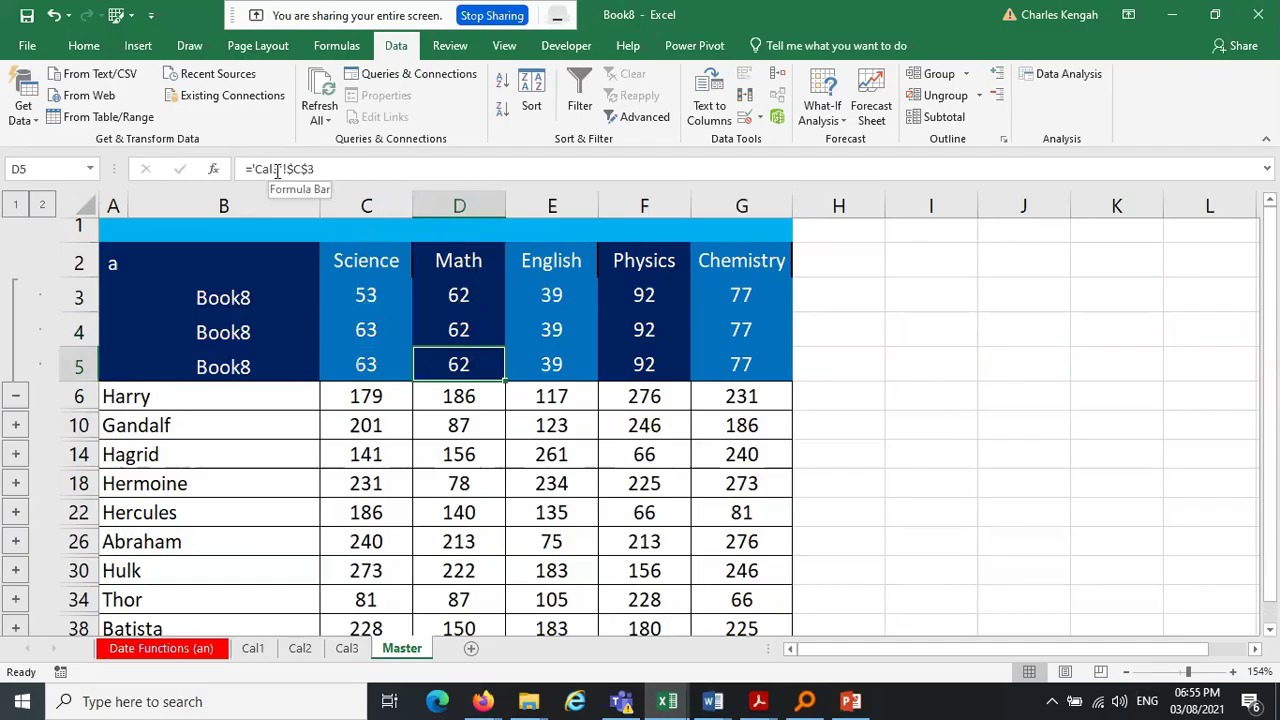
click(450, 299)
click(456, 323)
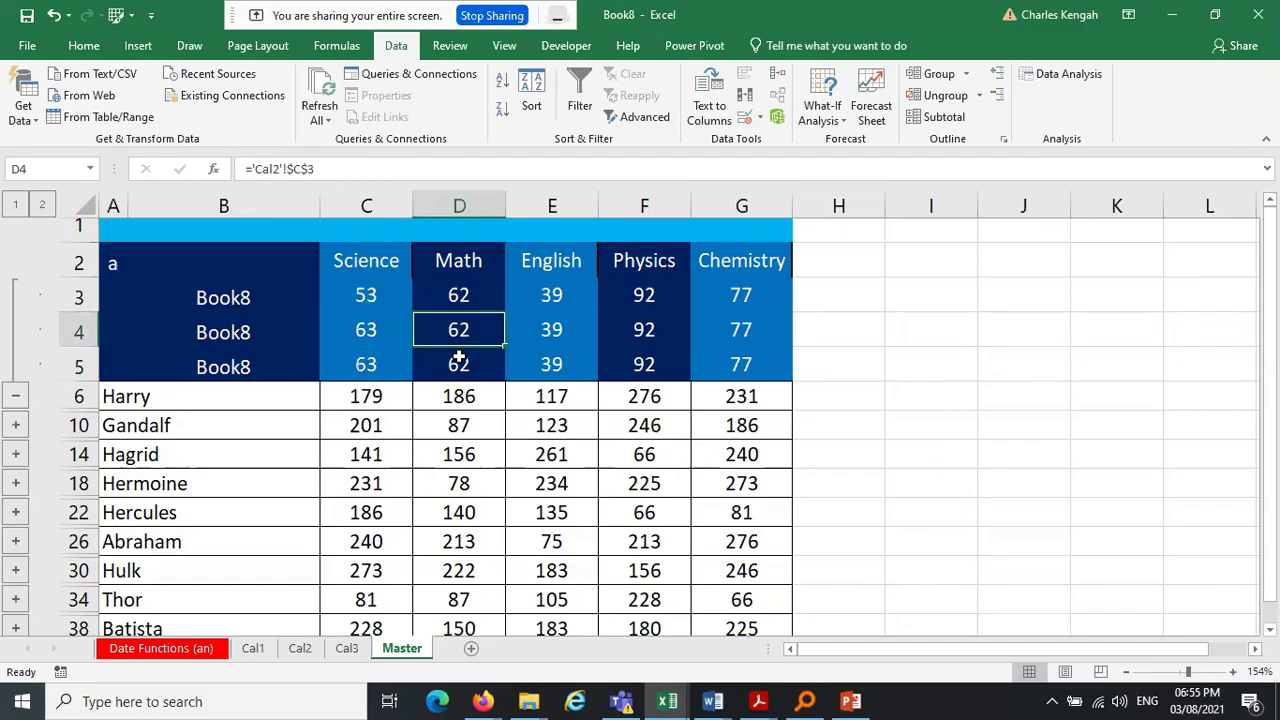
click(458, 358)
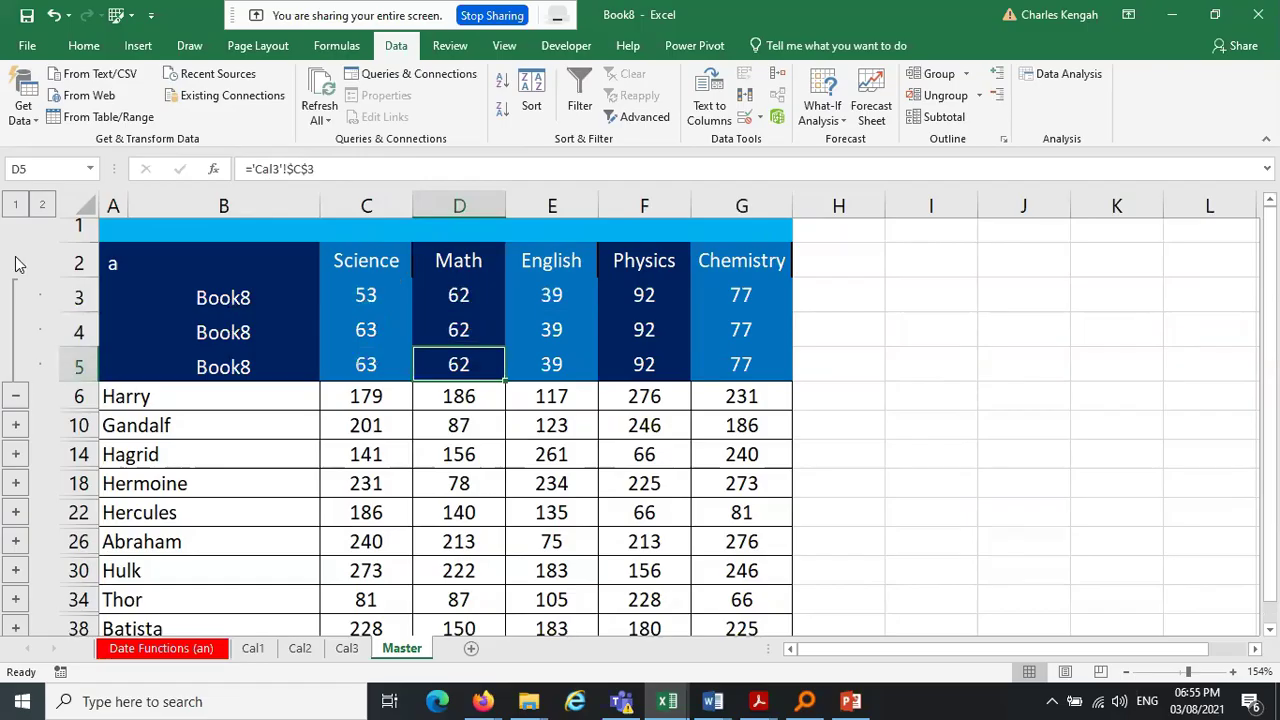
Collapse Harry's and Gandalf's detail rows back to the summary totals
click(16, 395)
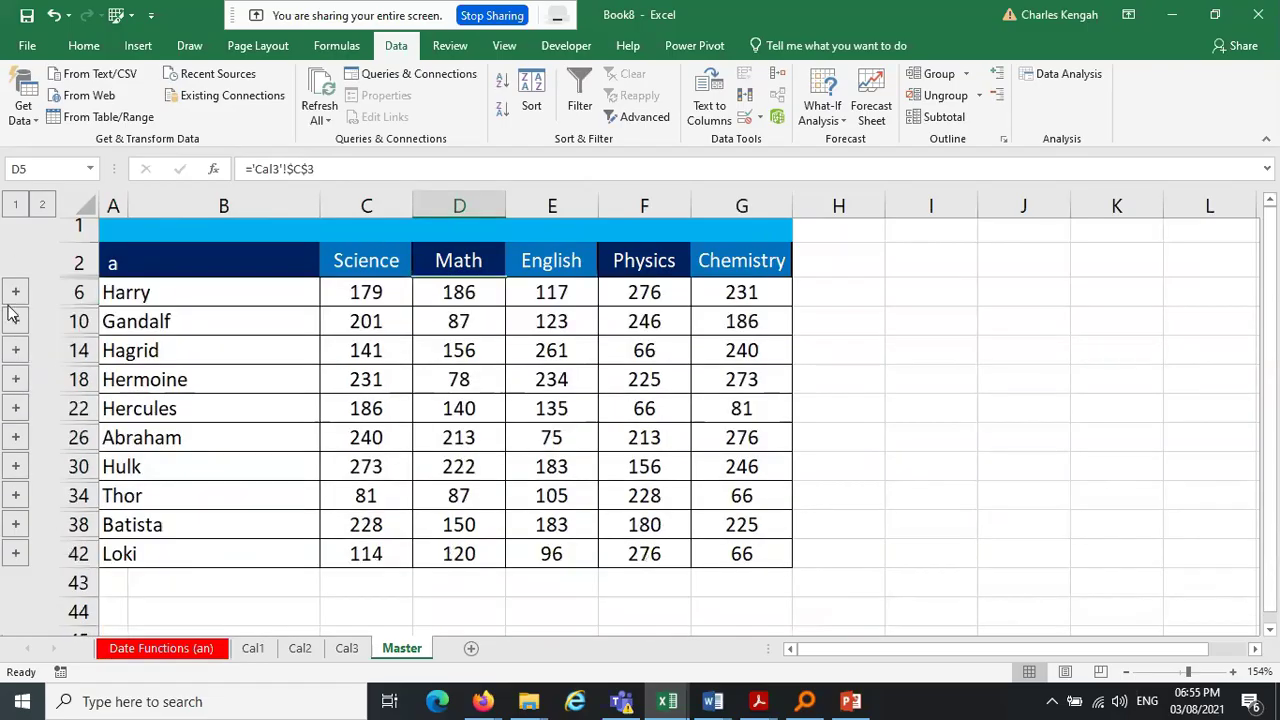
click(16, 322)
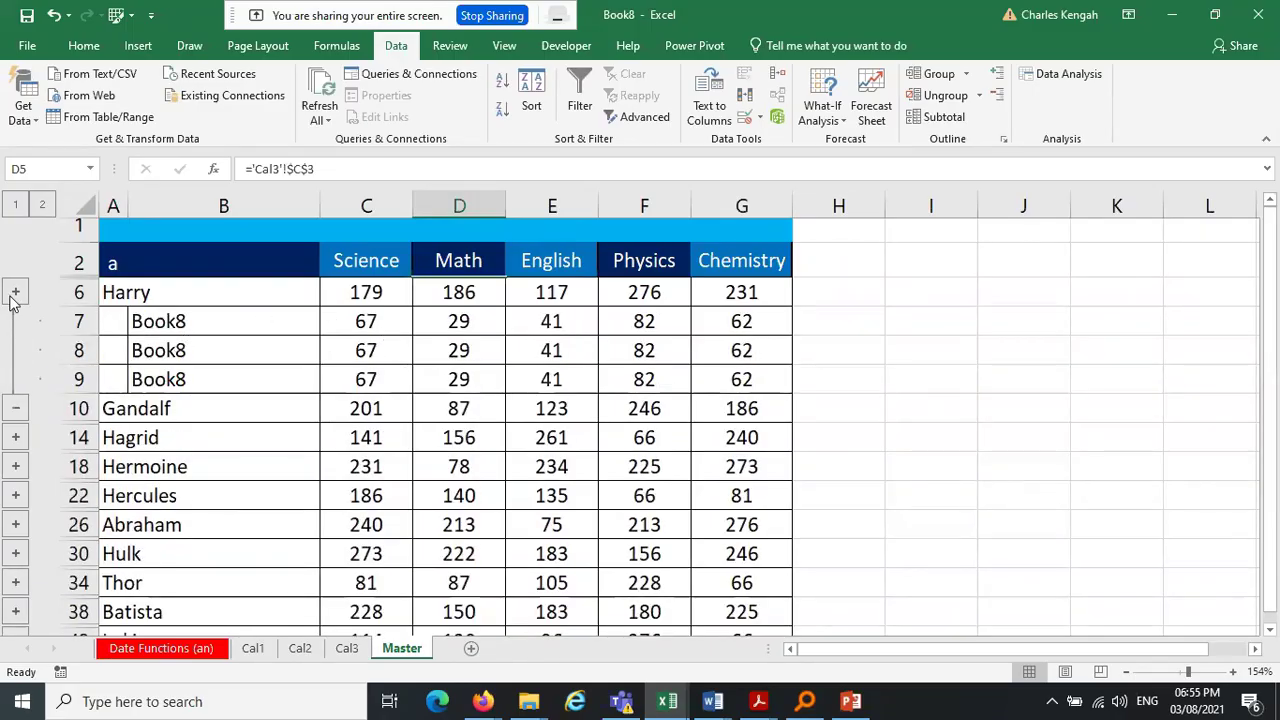
click(16, 292)
click(16, 394)
click(16, 408)
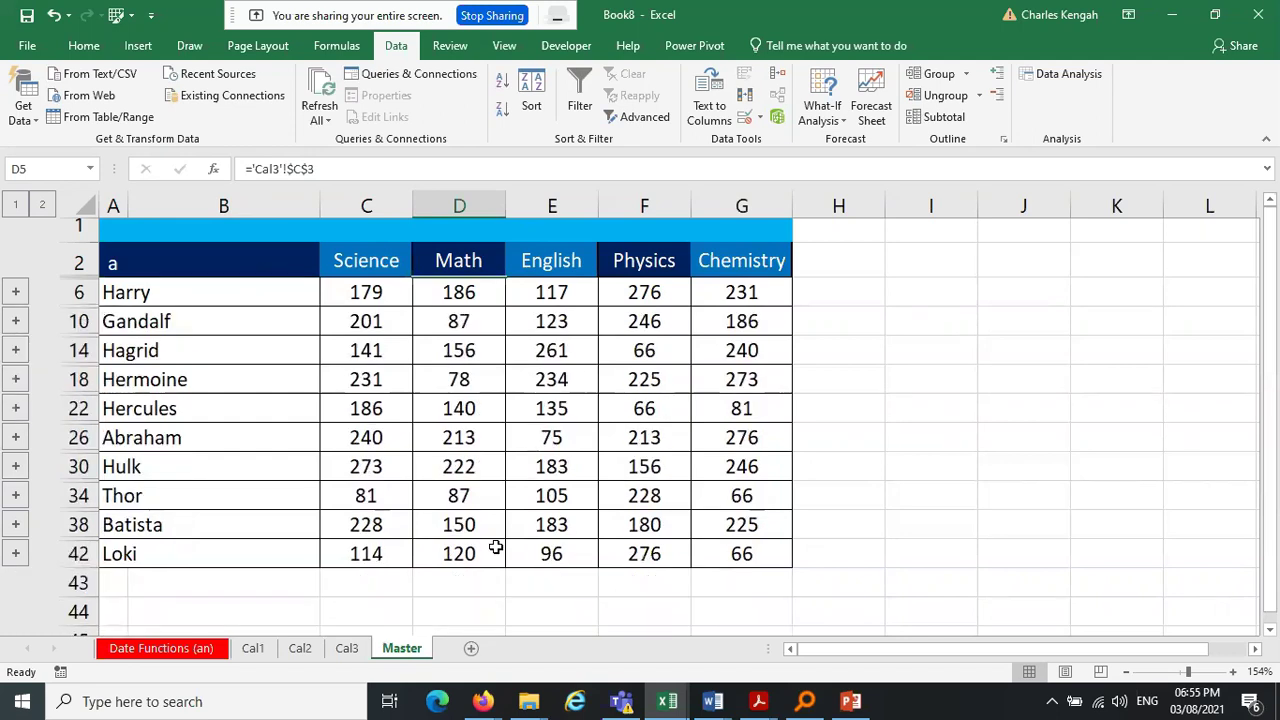
click(942, 440)
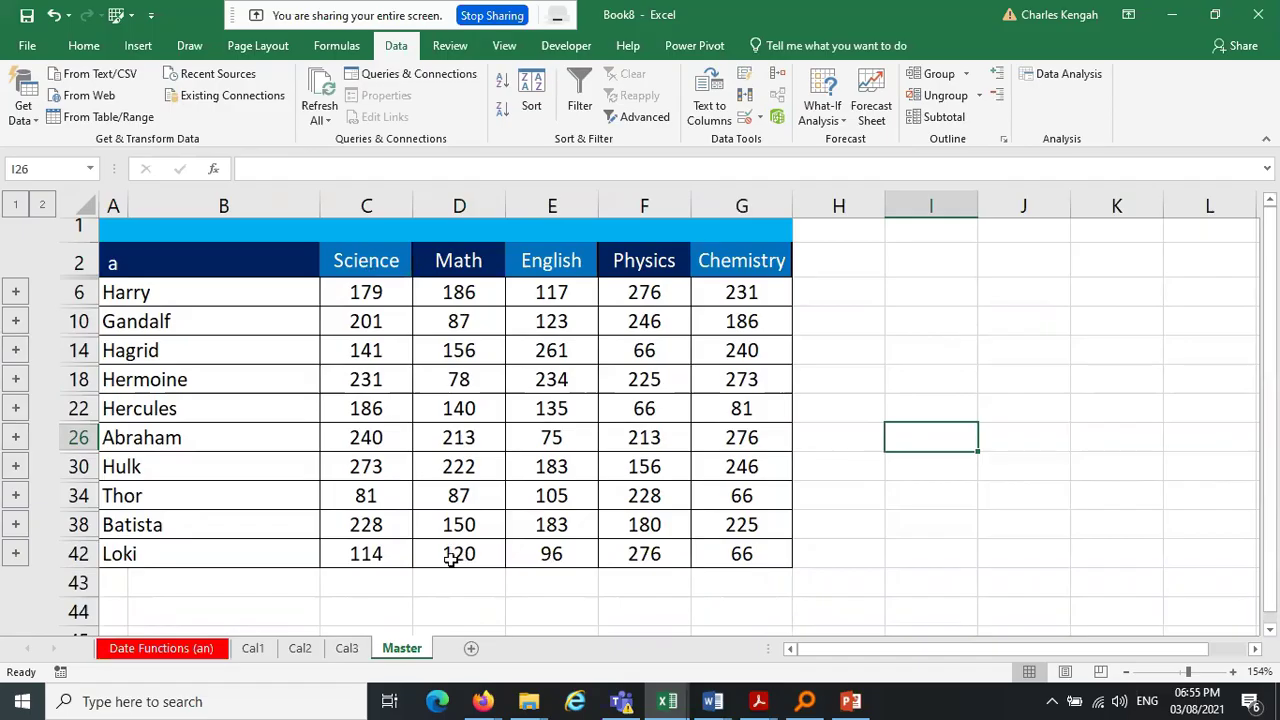
Change Loki's Math score in Cal1 cell C12 to 20 and check Master
click(266, 650)
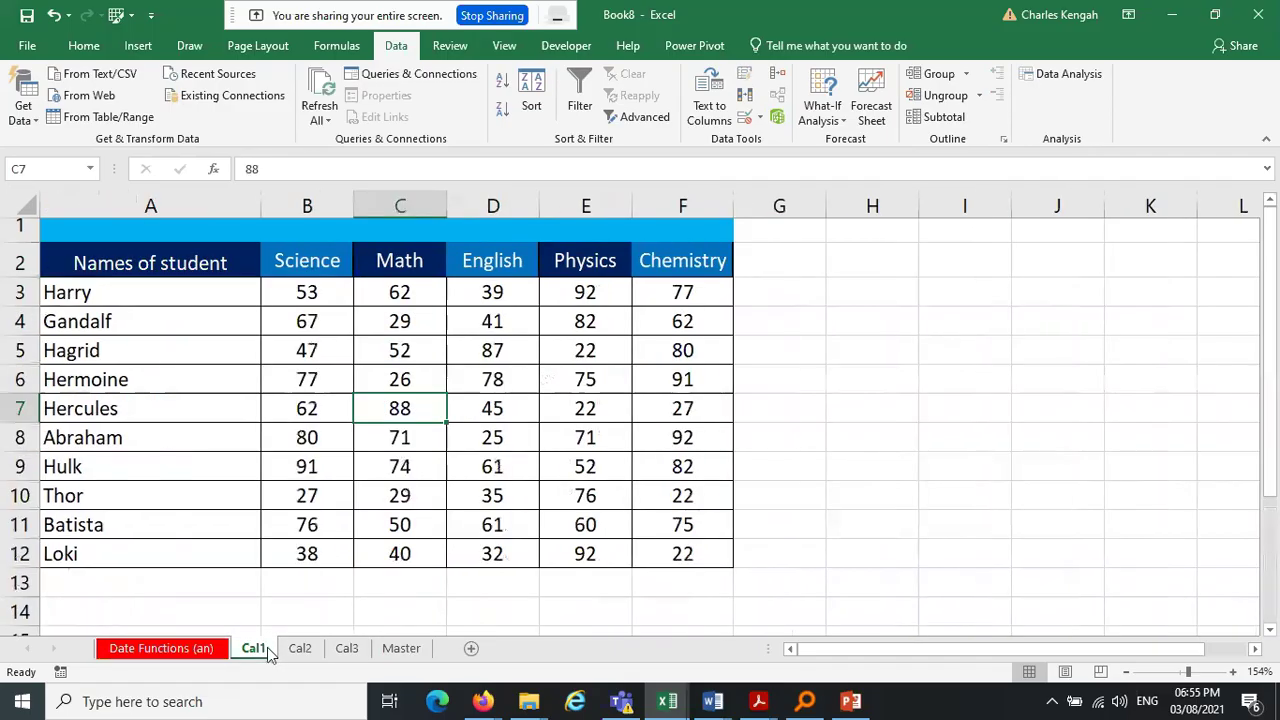
click(397, 649)
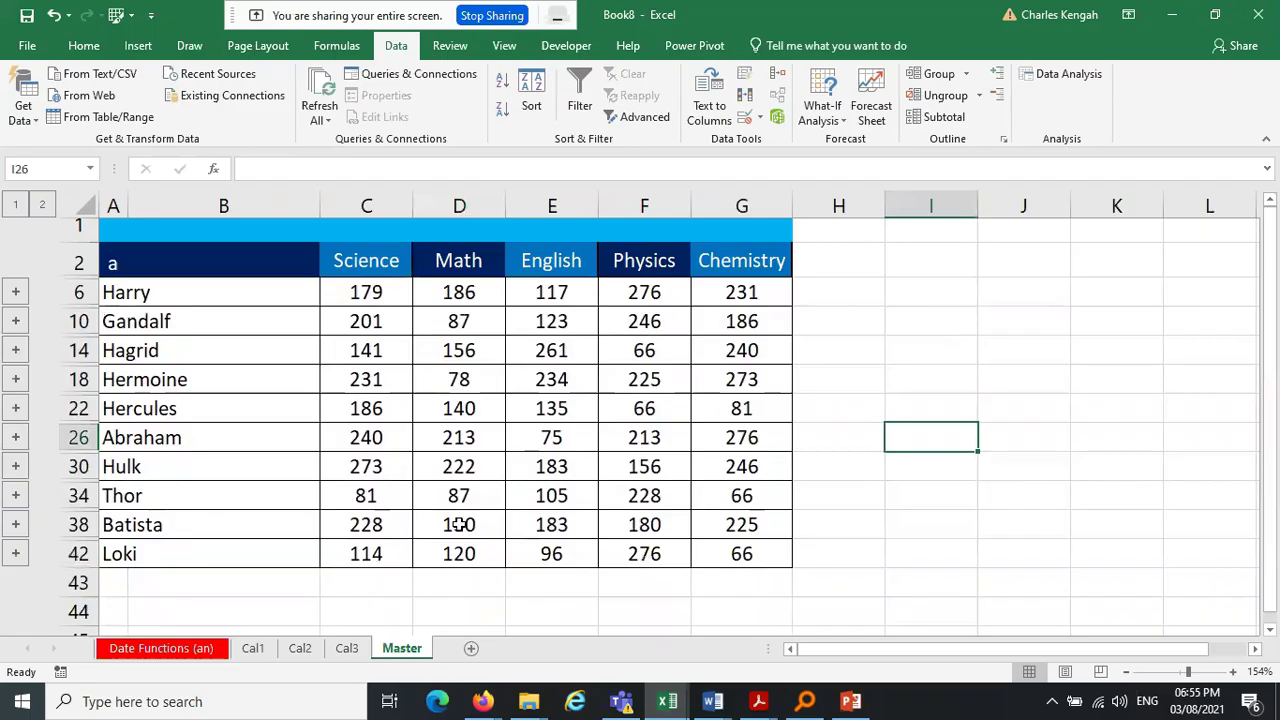
click(253, 649)
click(417, 565)
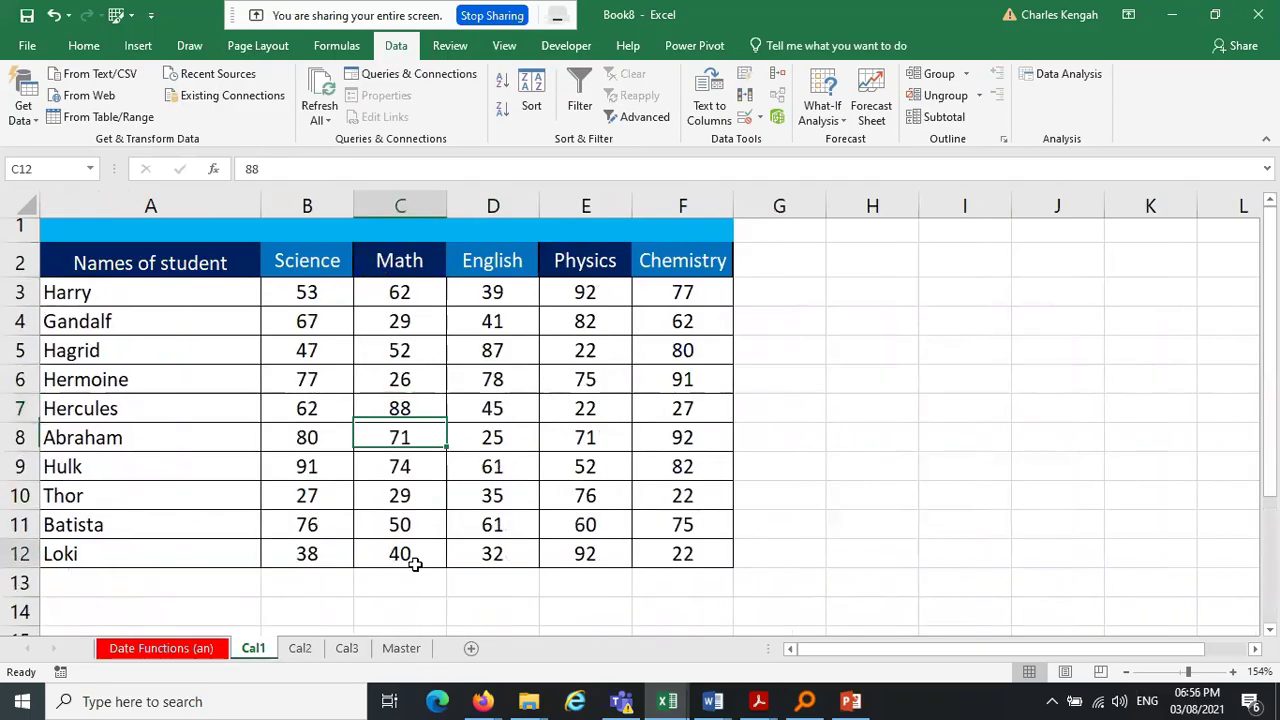
text(20)
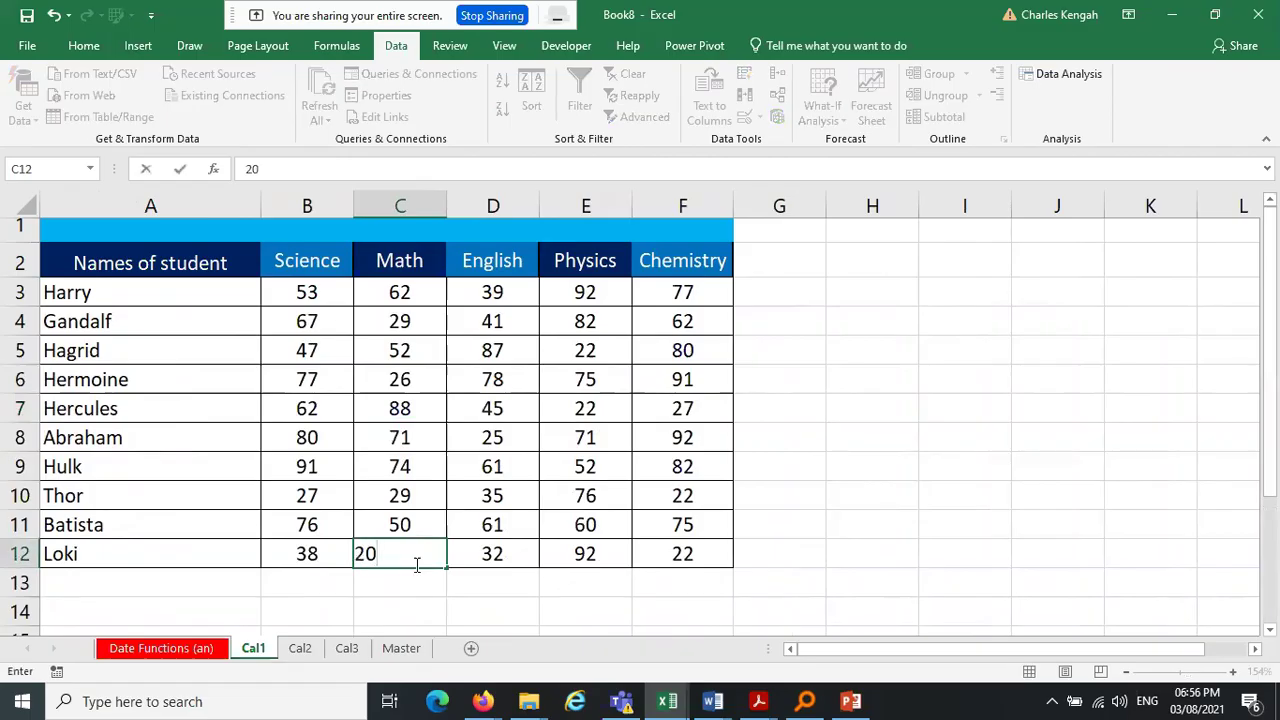
key(Return)
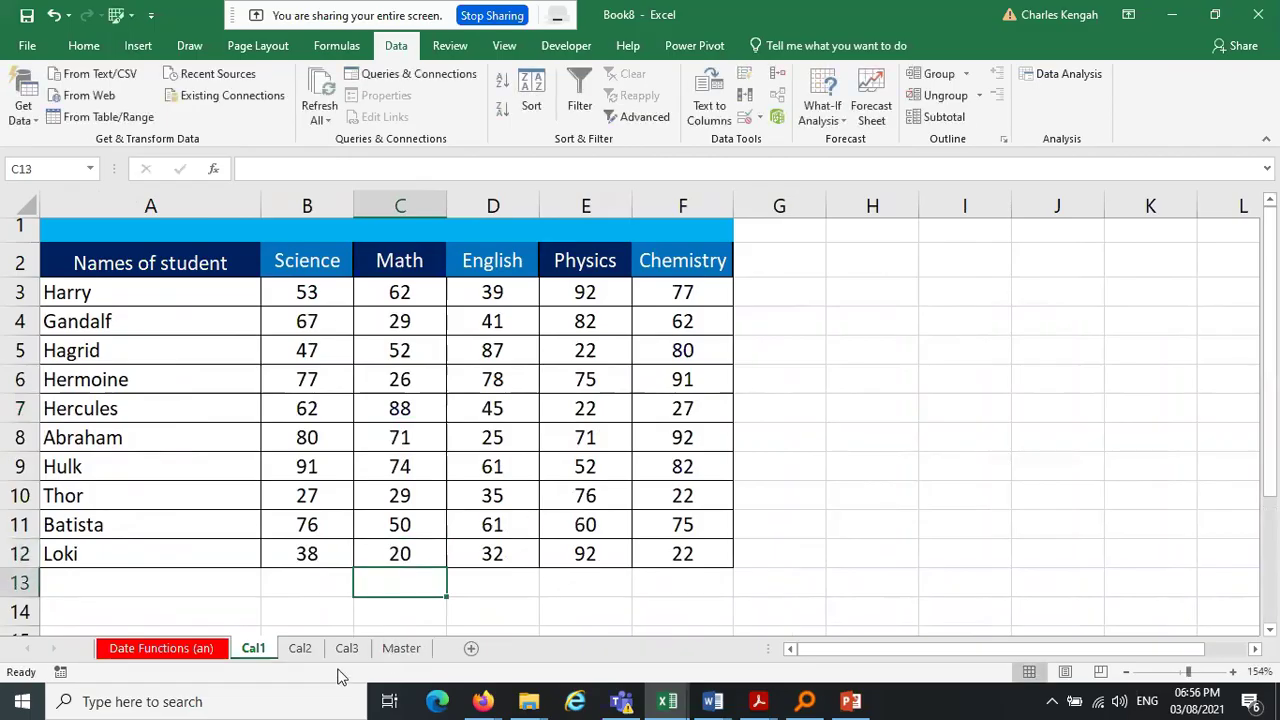
click(401, 649)
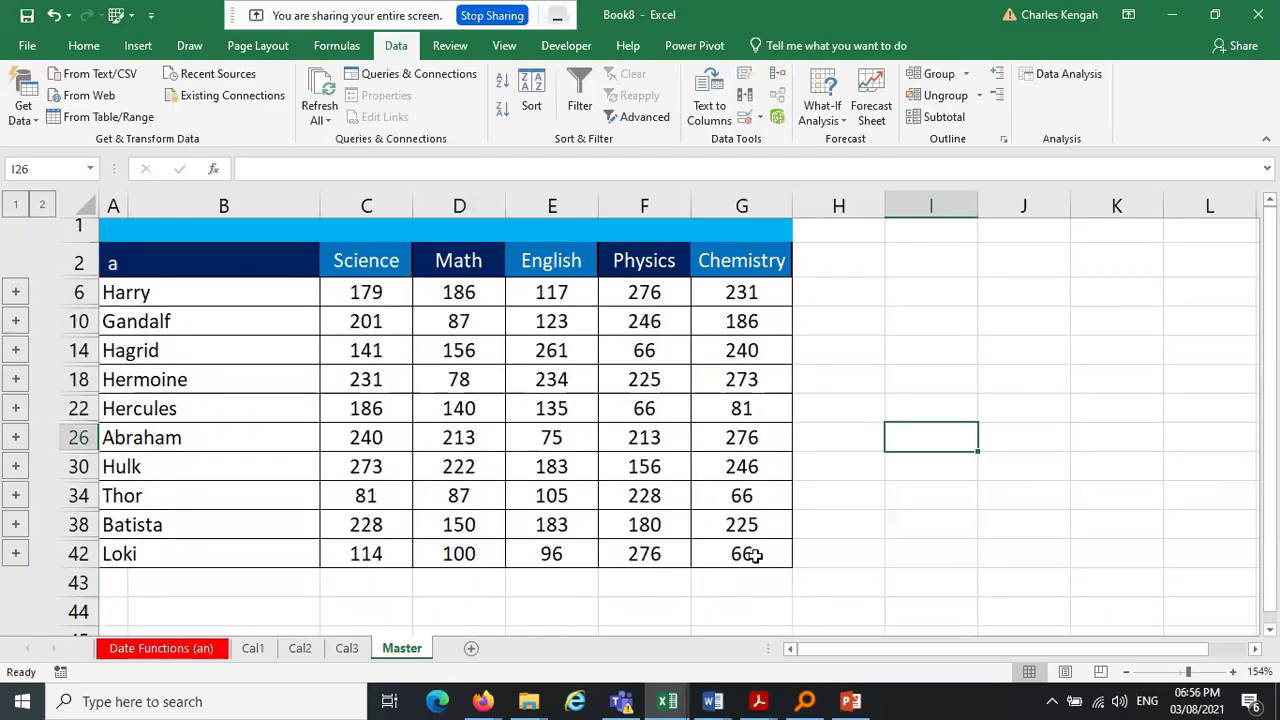
Change Loki's Chemistry score in Cal3 cell F12 to 16 and review Master's totals
click(347, 650)
click(690, 563)
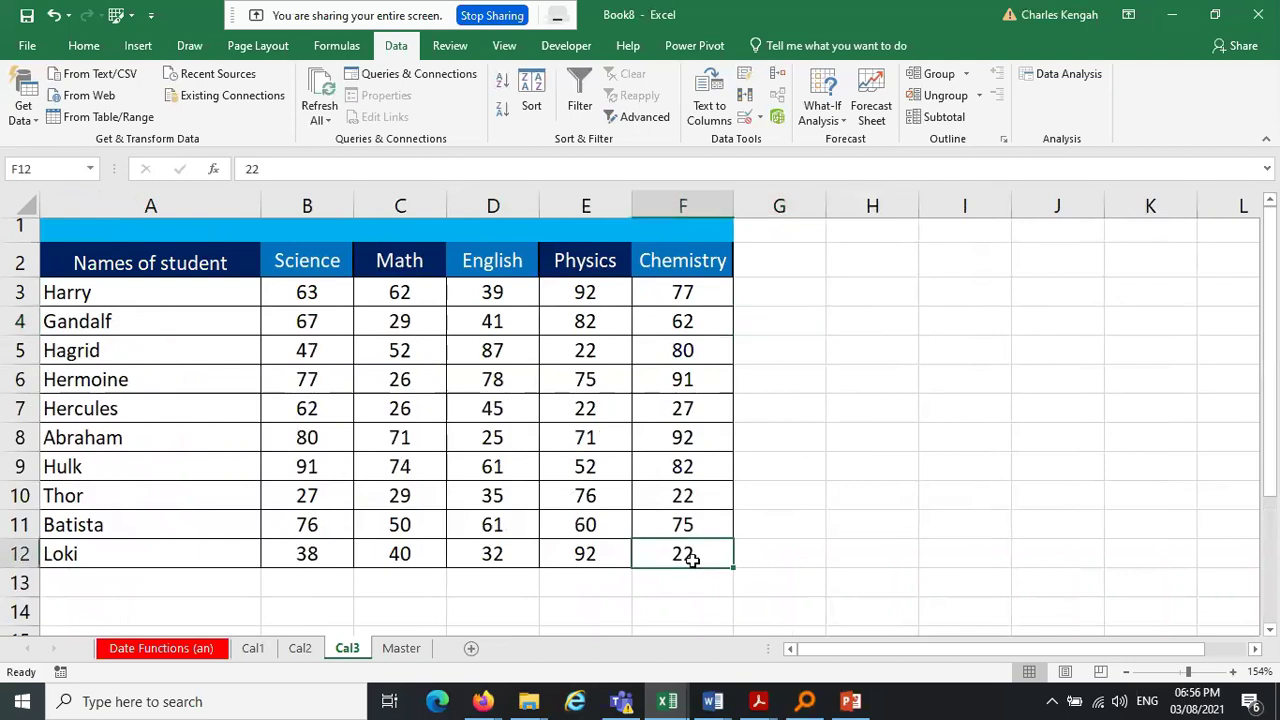
text(16)
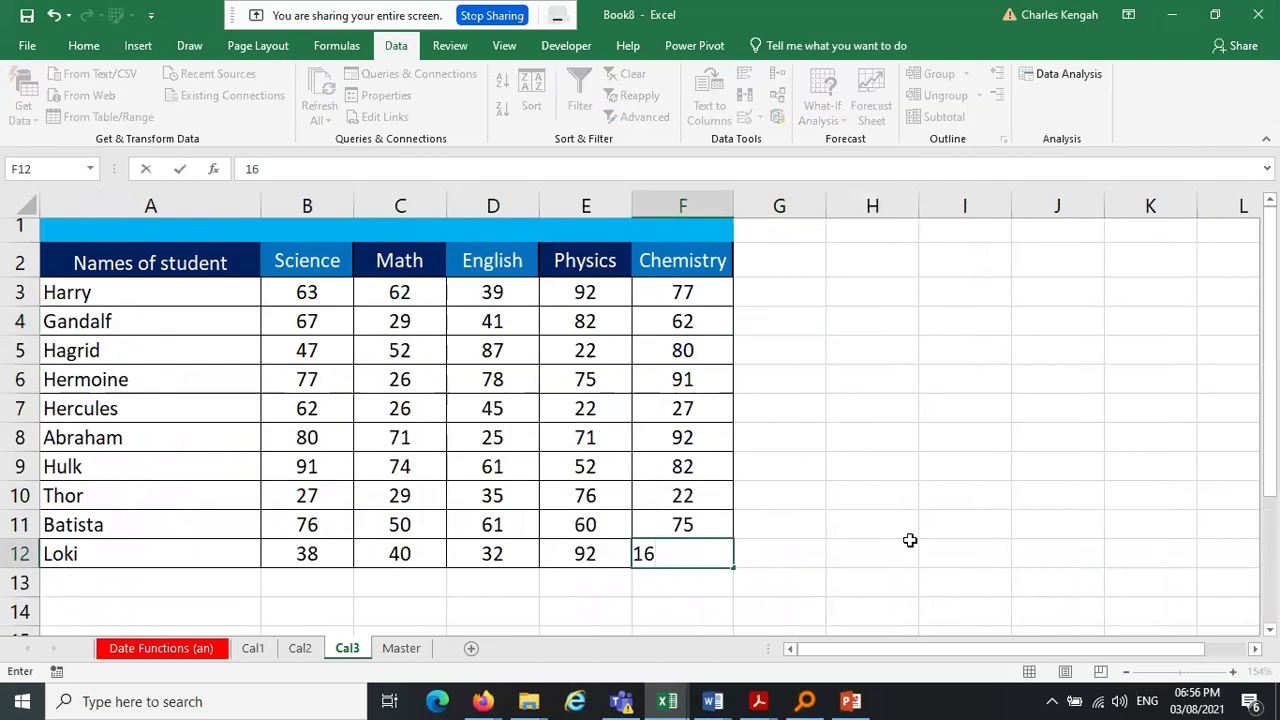
click(910, 541)
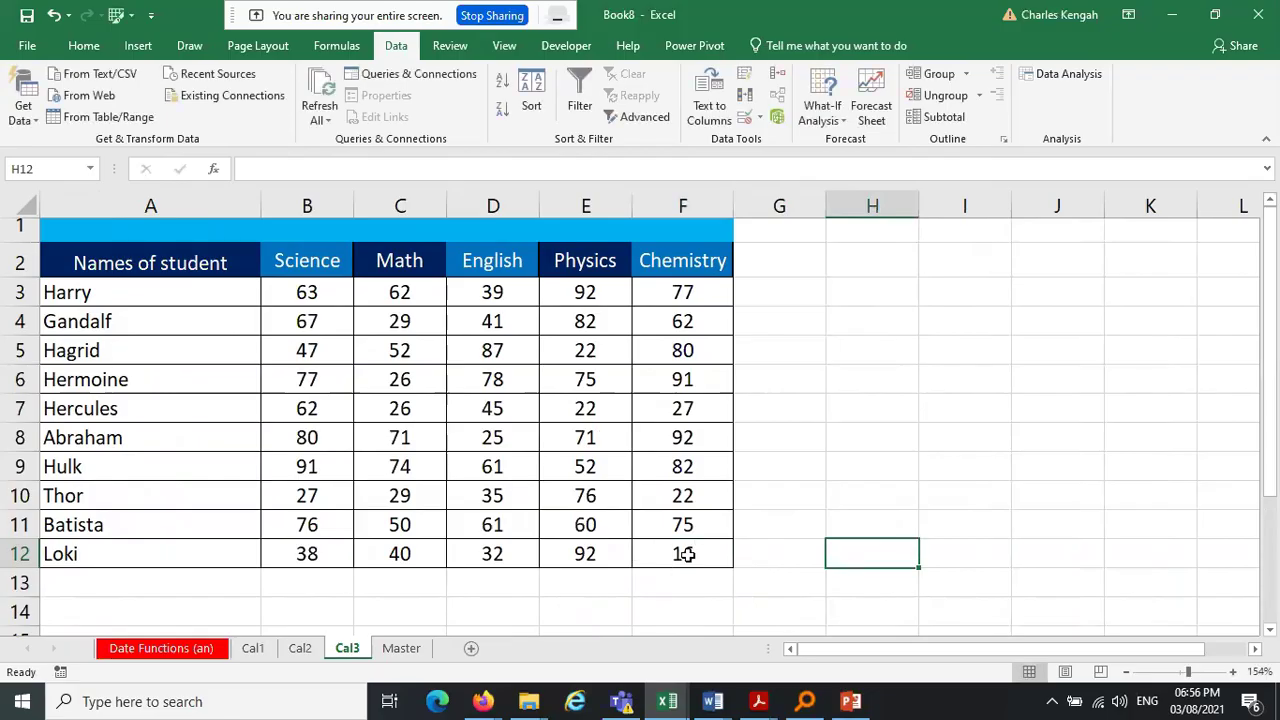
click(401, 648)
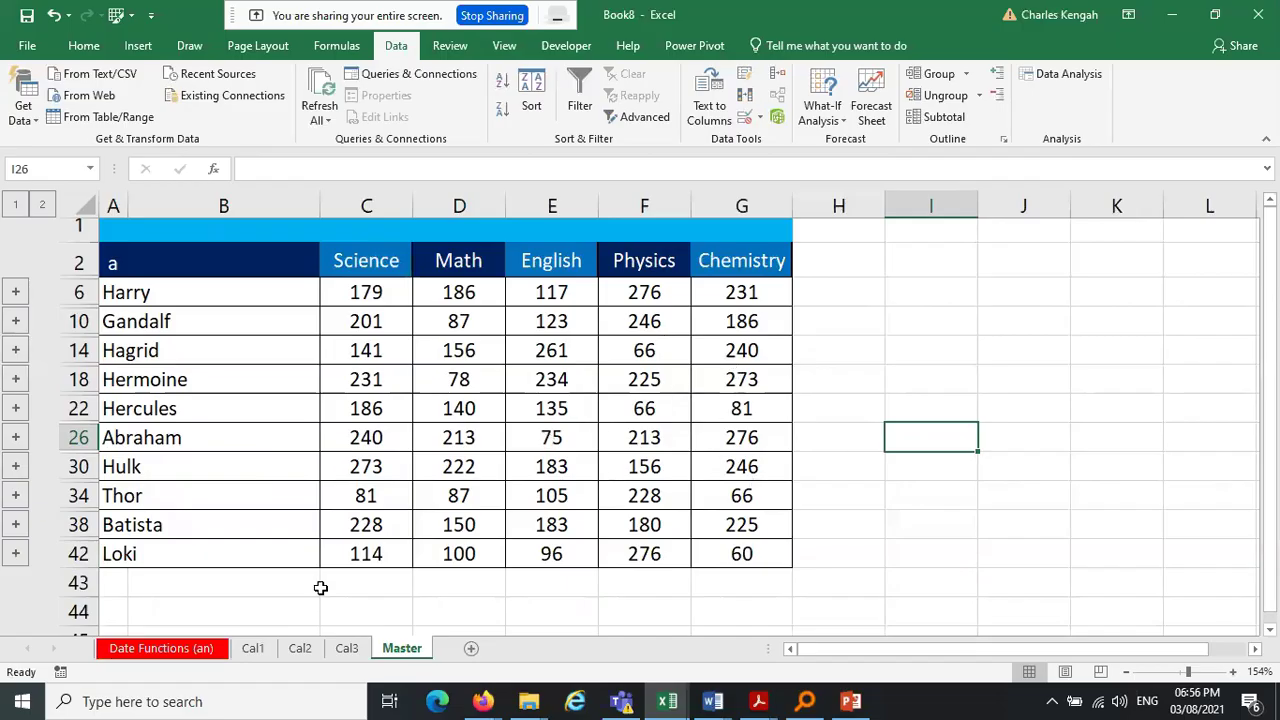
click(253, 648)
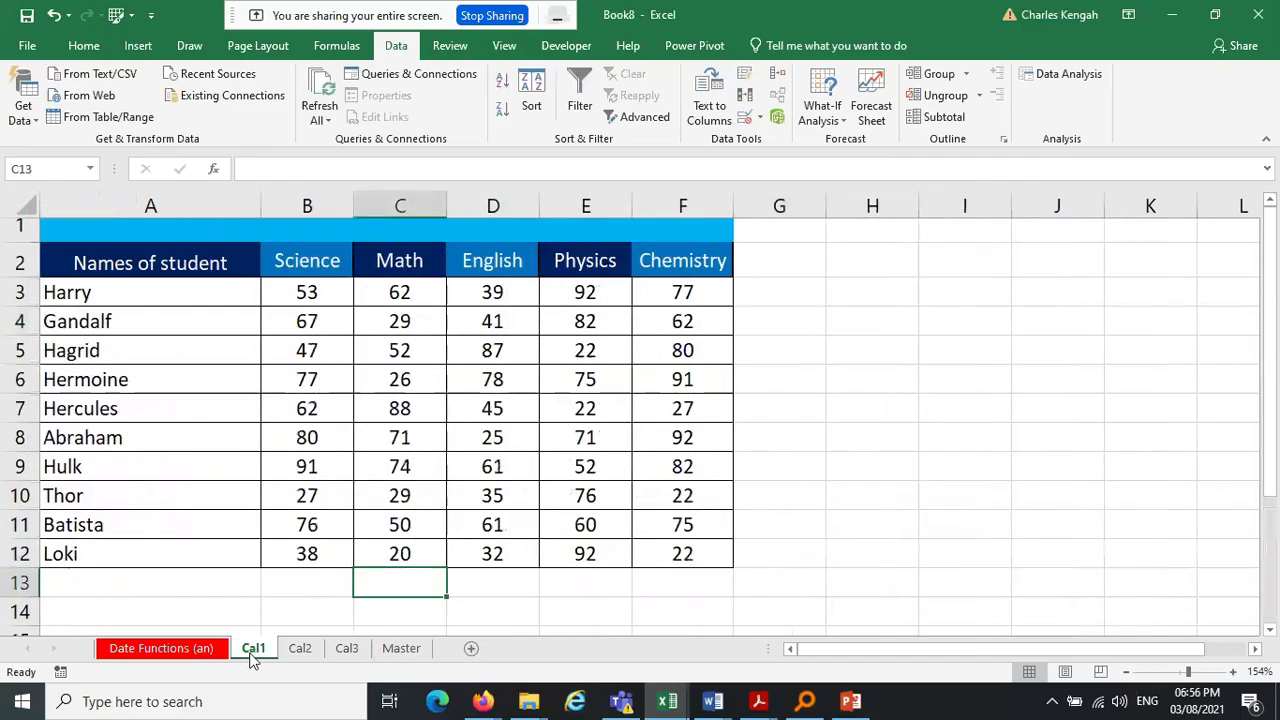
click(400, 650)
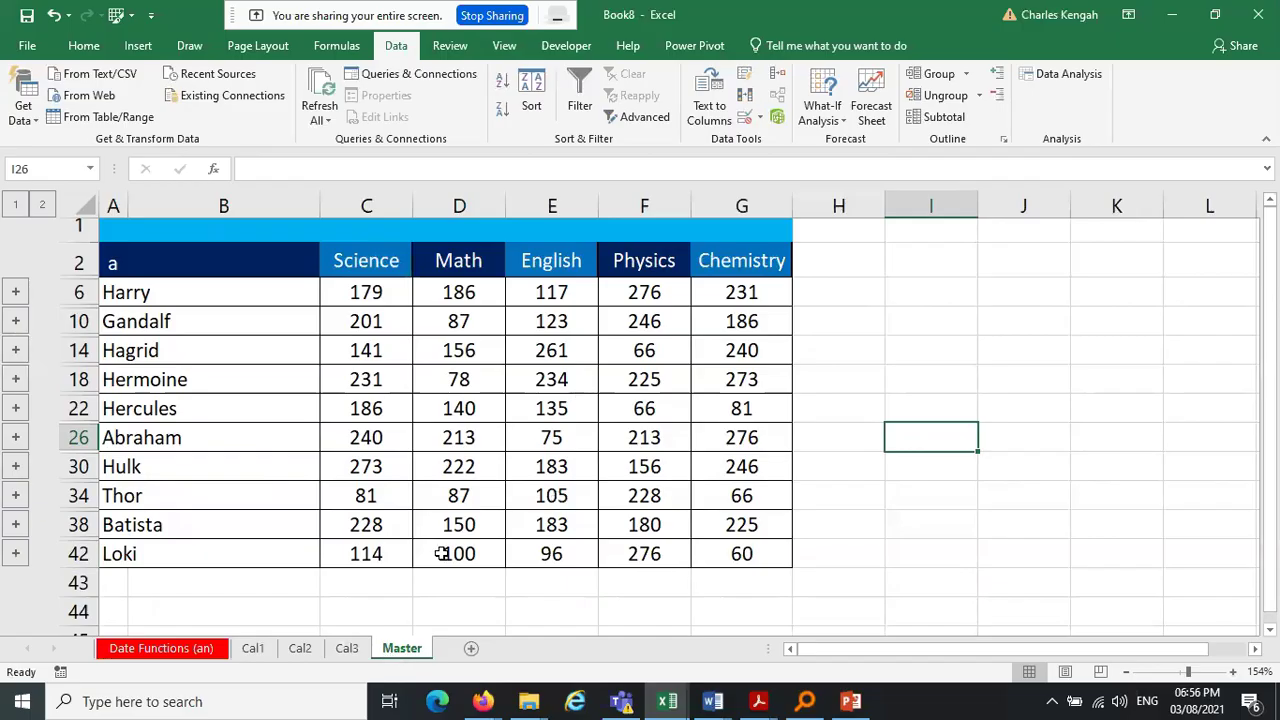
Run an unlinked trial consolidation, move its result, then undo and remove it
click(777, 75)
click(876, 449)
click(1043, 484)
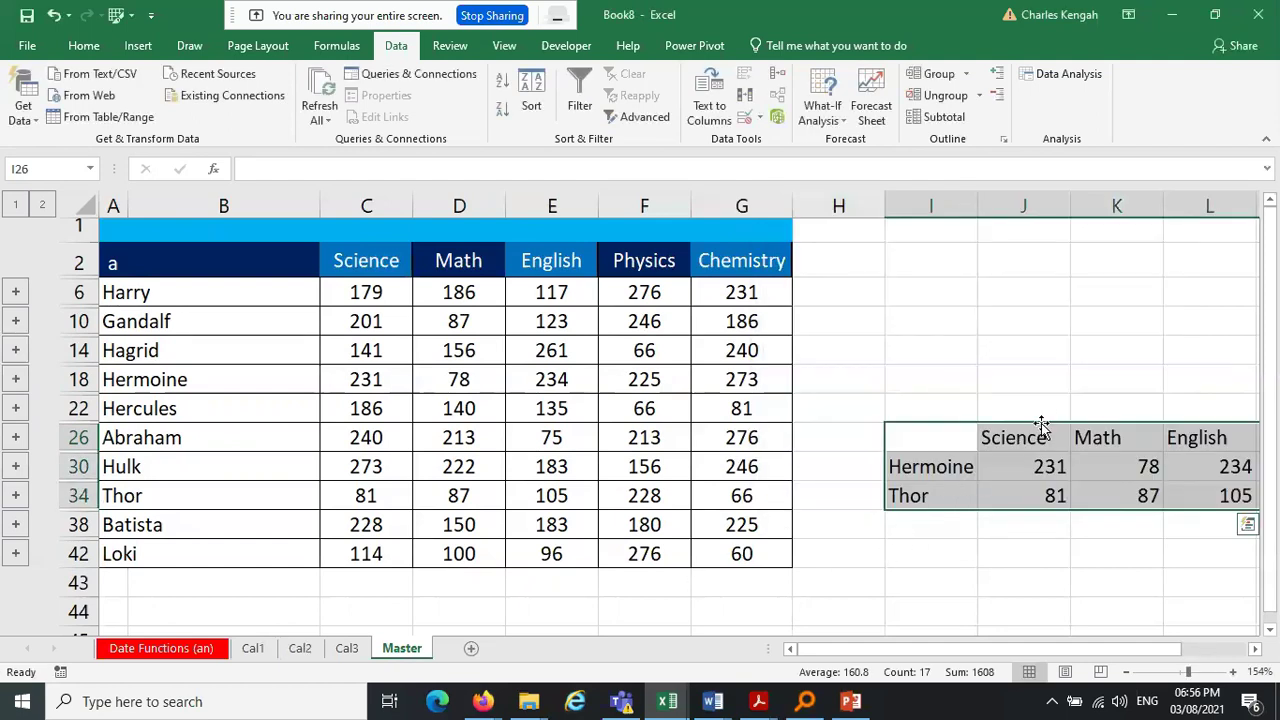
drag(1041, 428, 948, 372)
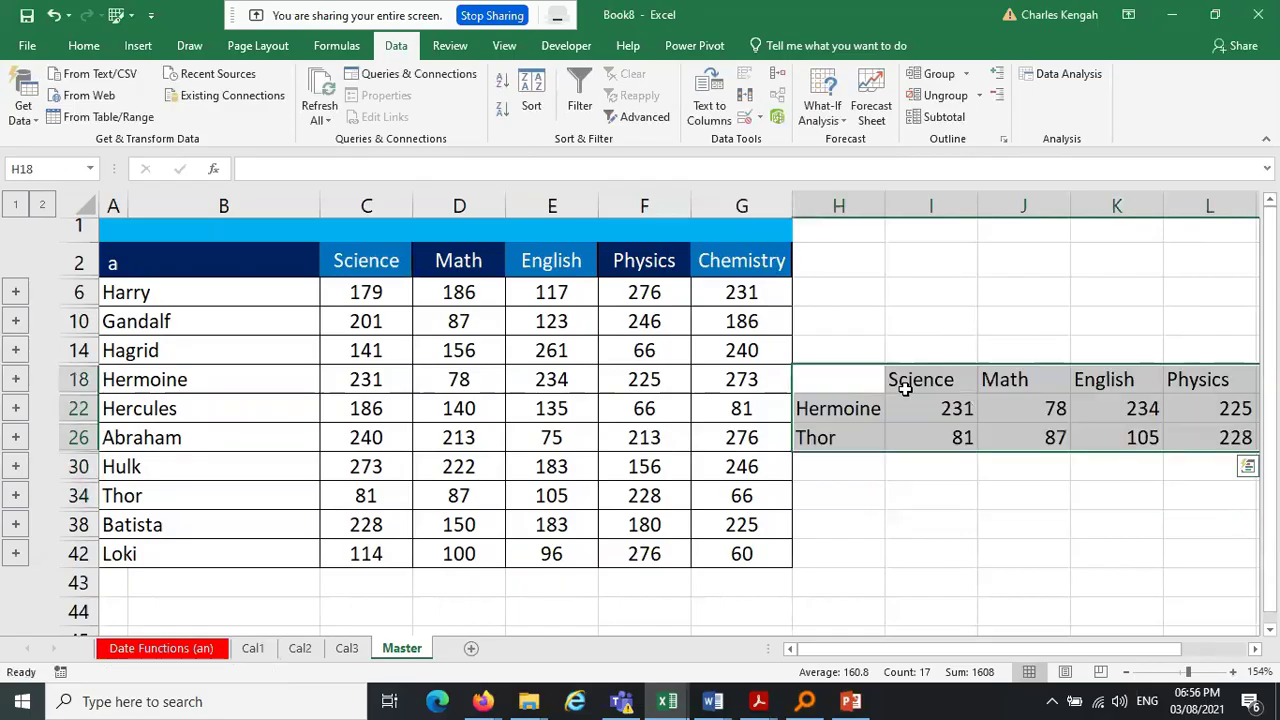
click(985, 552)
key(ctrl+z)
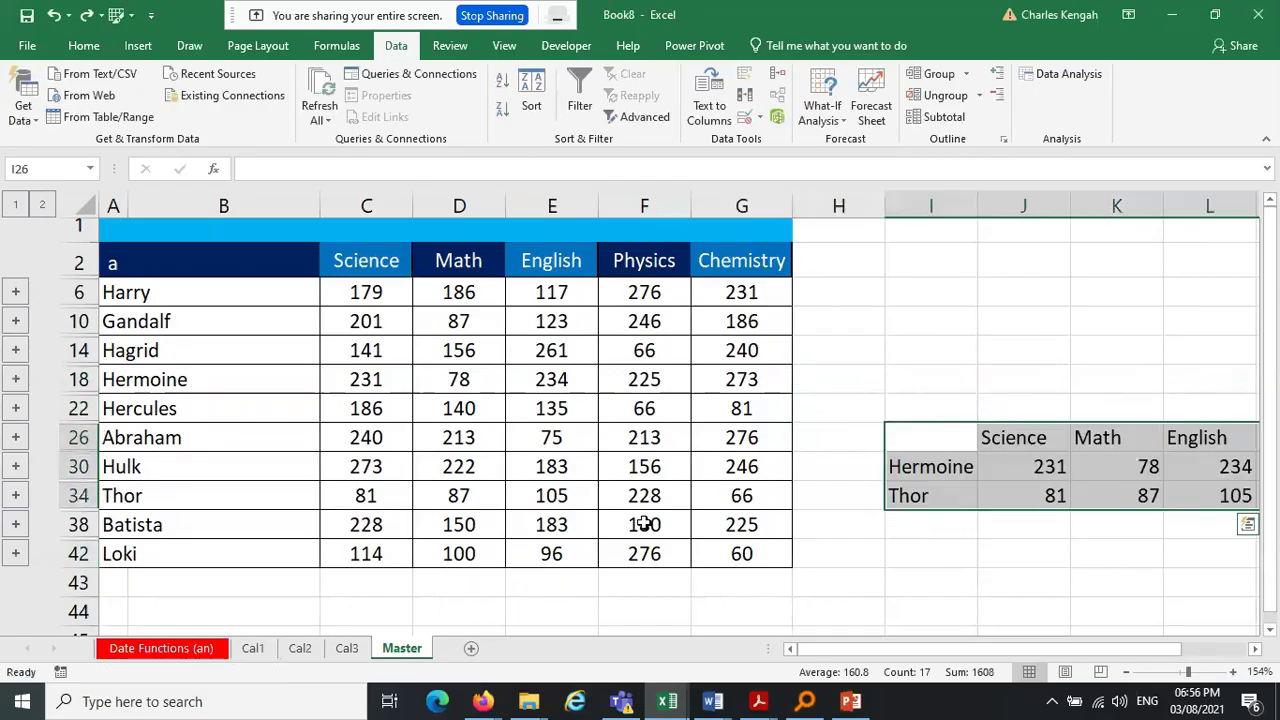
key(ctrl+z)
Revert Loki's Cal3 Chemistry edit, then rerun the consolidation from E10 on Master
key(ctrl+Page_Up)
click(392, 652)
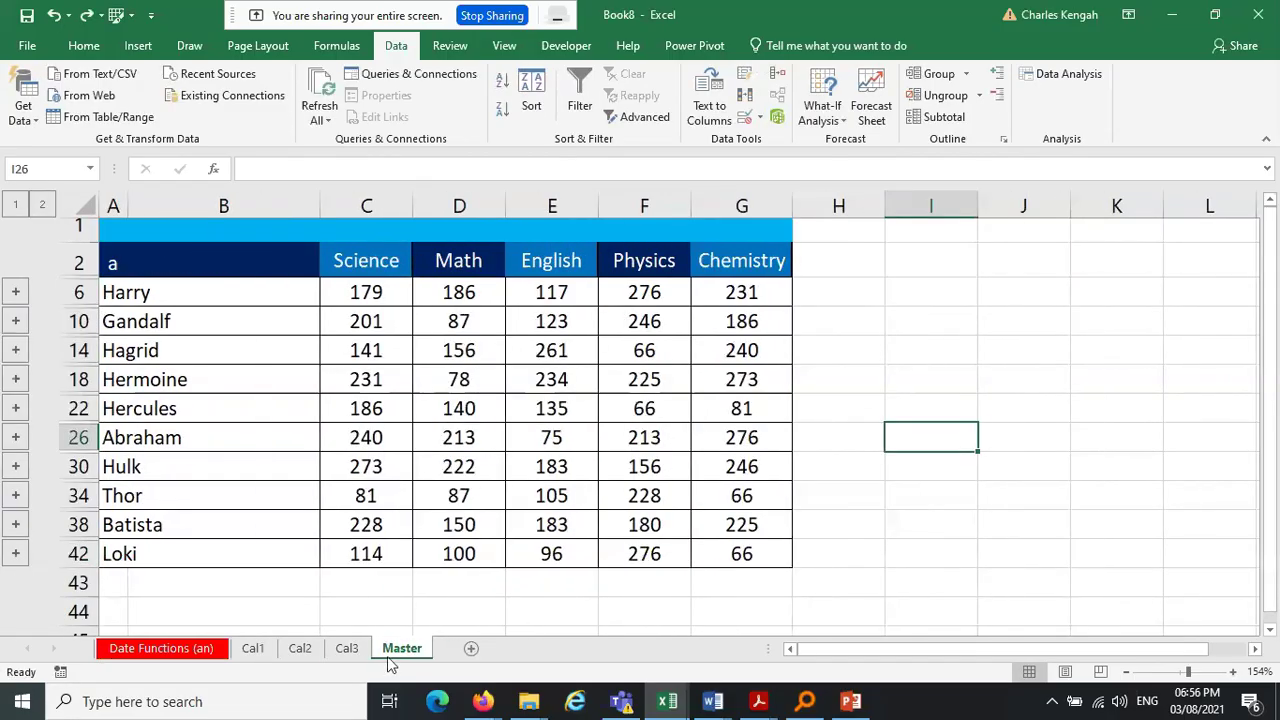
click(580, 320)
right_click(588, 313)
key(Escape)
click(777, 84)
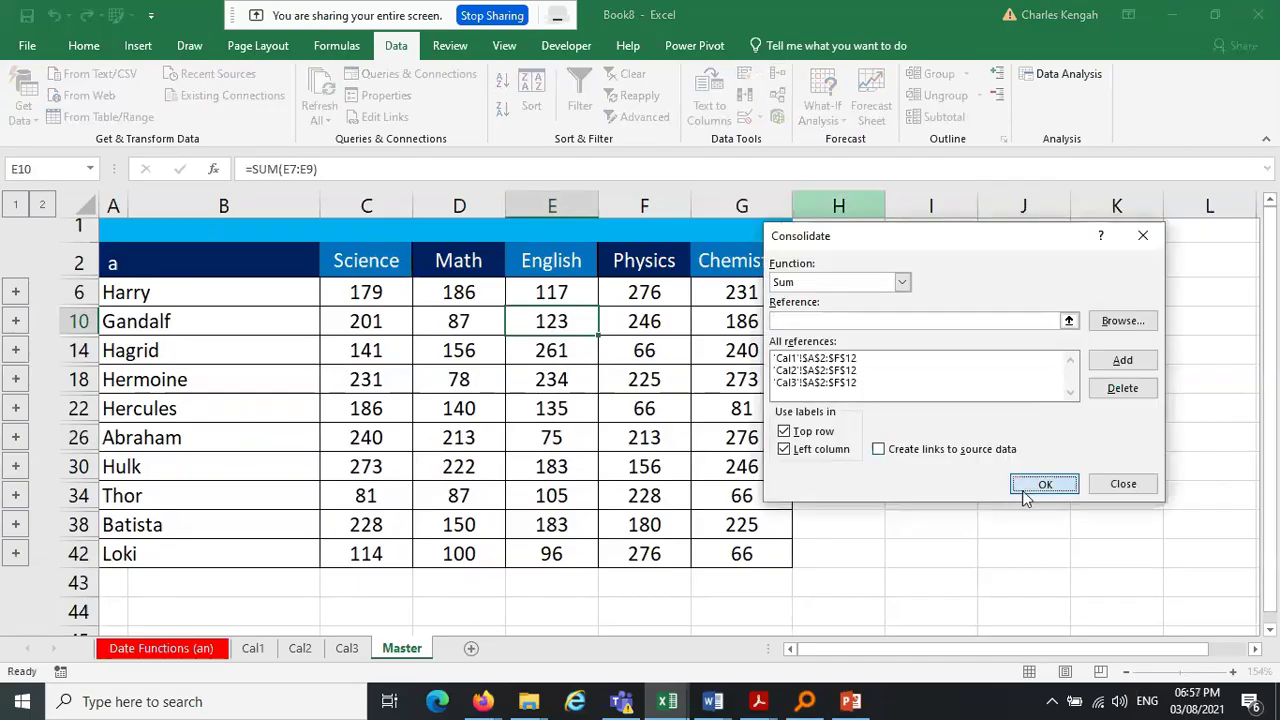
click(1025, 486)
Undo the trial consolidation and re-enter Loki's Cal3 Chemistry score as 16
key(ctrl+z)
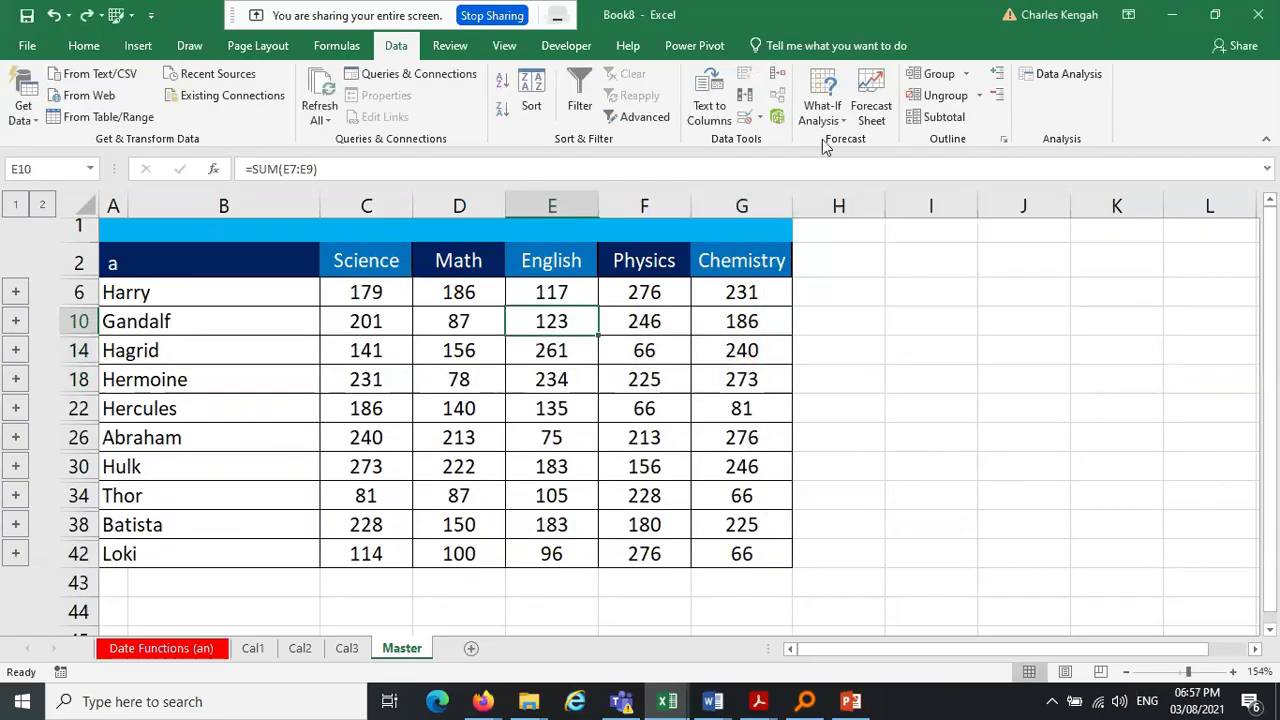
click(778, 84)
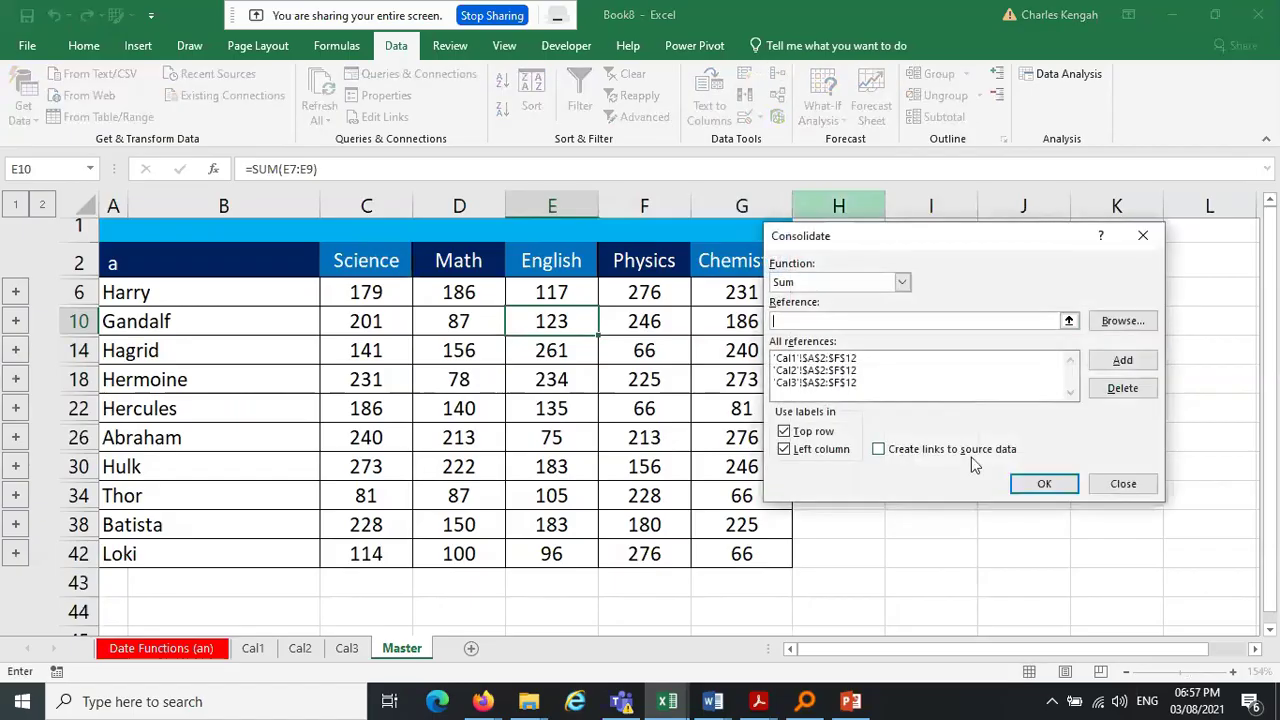
click(1121, 481)
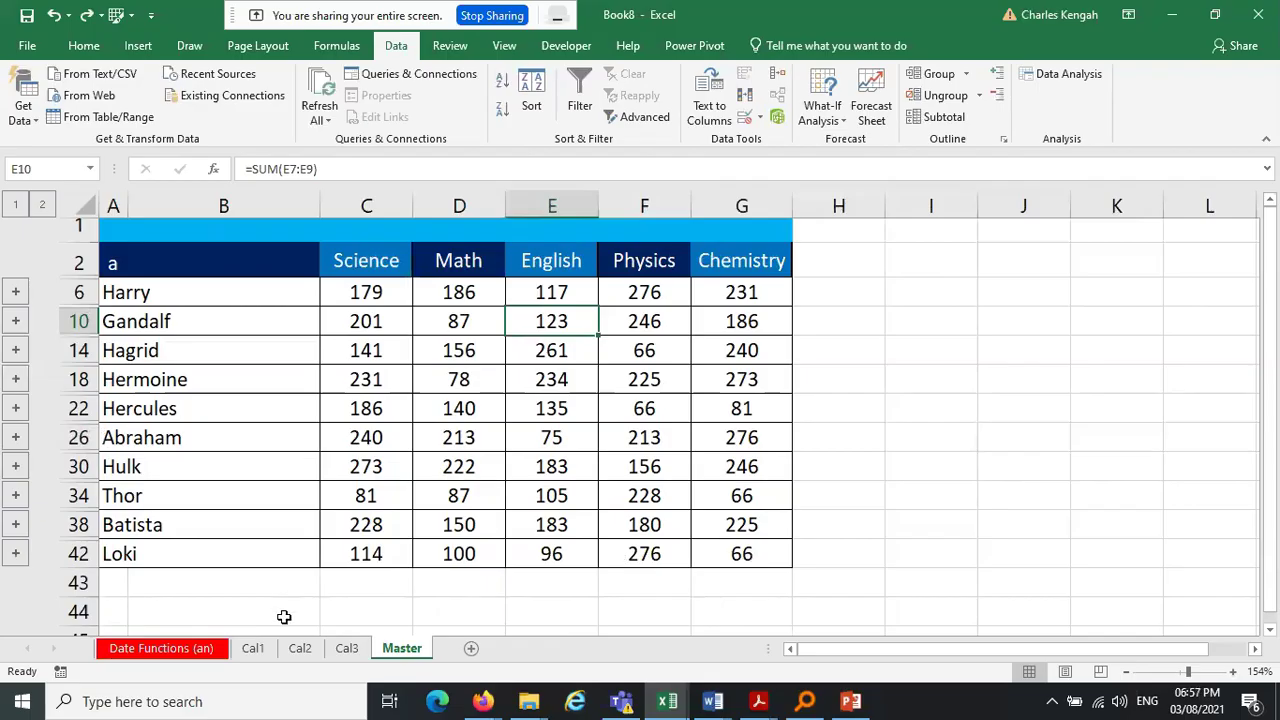
click(355, 652)
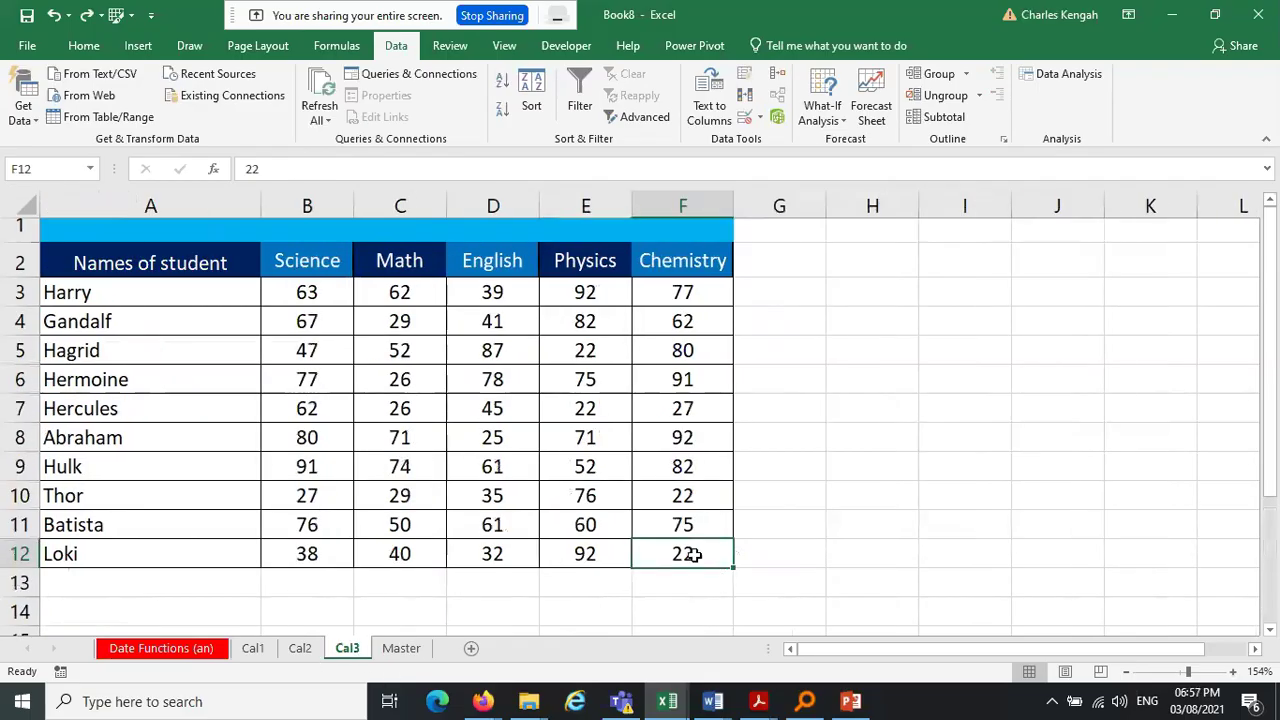
text(16)
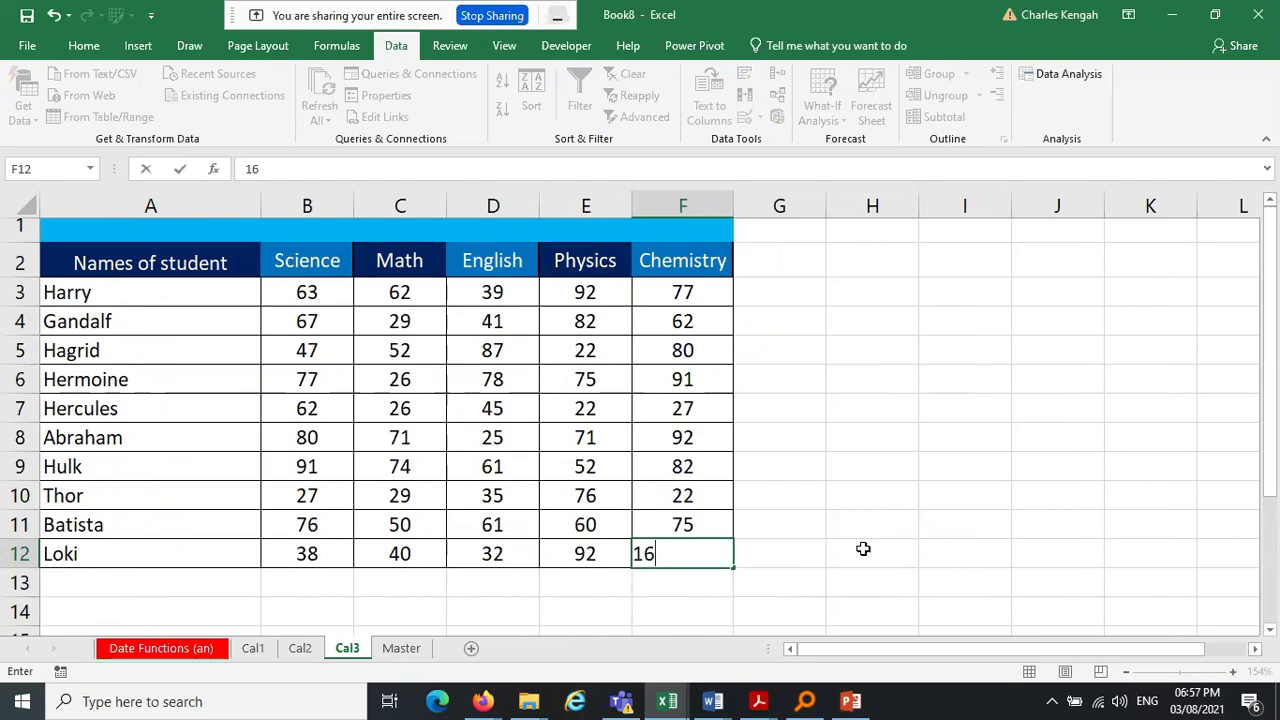
key(Tab)
click(863, 549)
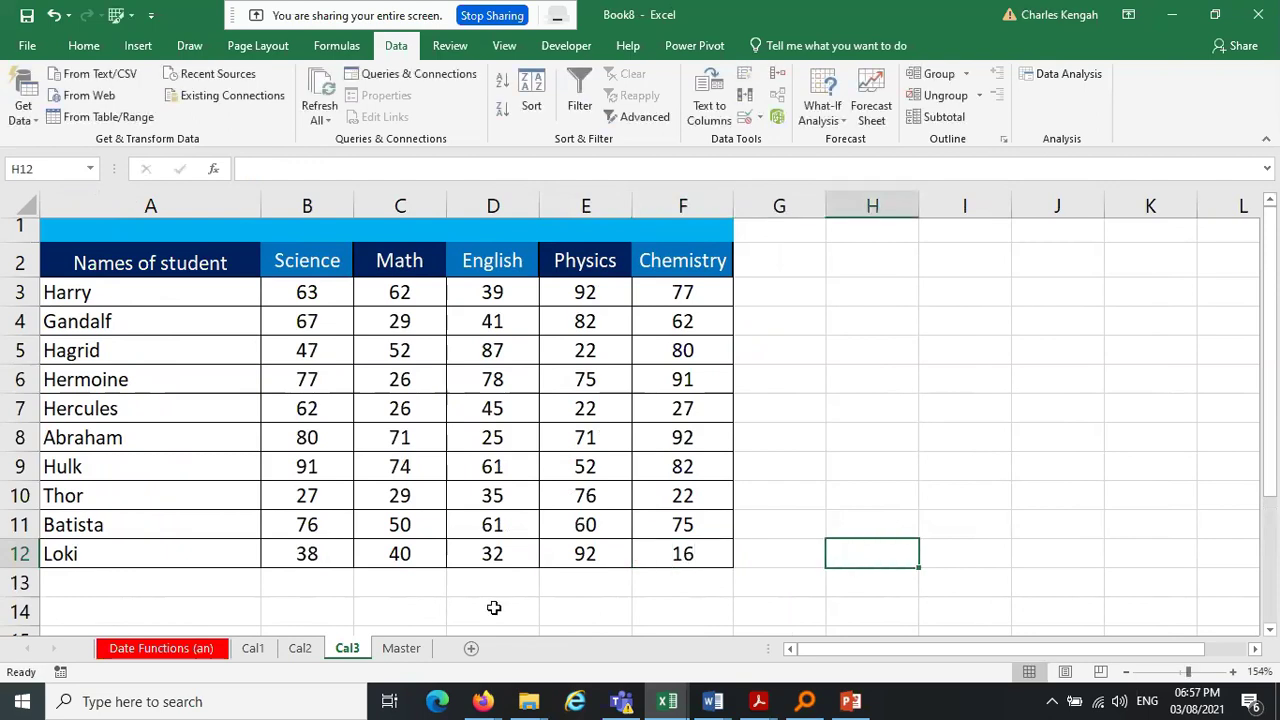
click(402, 649)
Rerun a linked Sum consolidation over Master A1:G42 with top-row and left-column labels
click(749, 552)
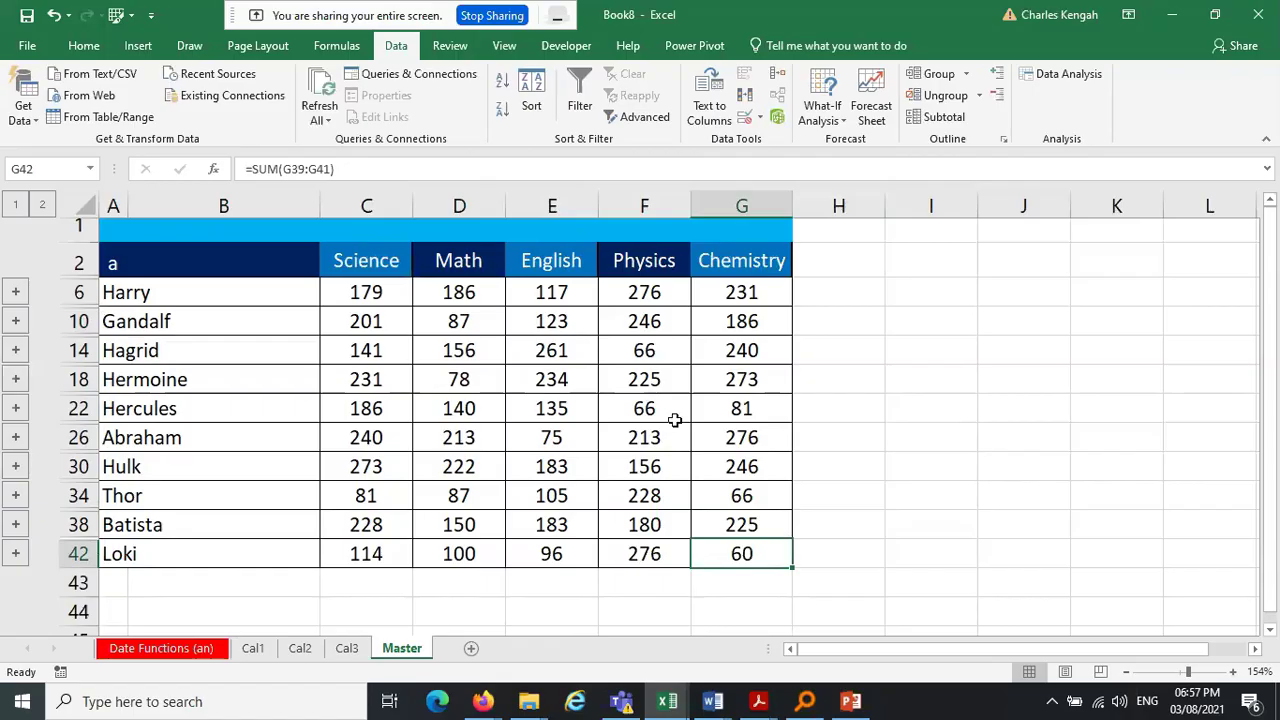
mouse_move(743, 557)
mouse_down()
mouse_move(115, 350)
mouse_move(108, 250)
mouse_move(125, 225)
mouse_up()
click(777, 75)
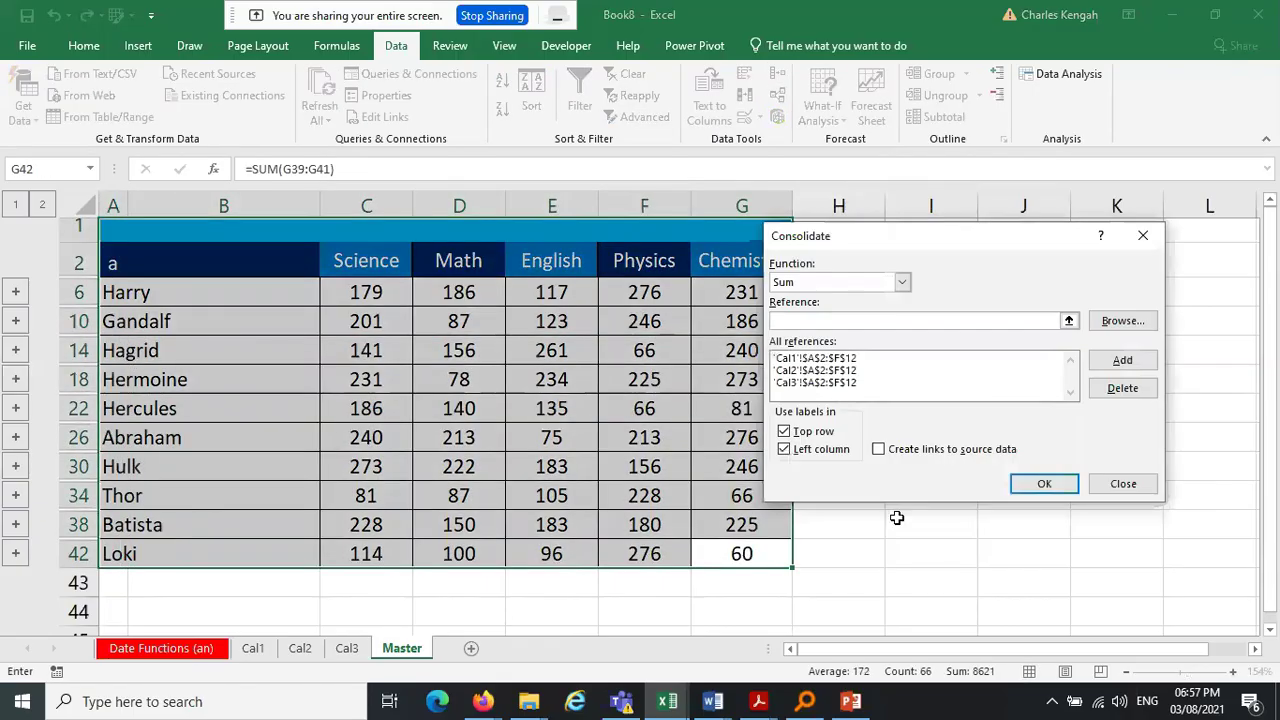
click(878, 452)
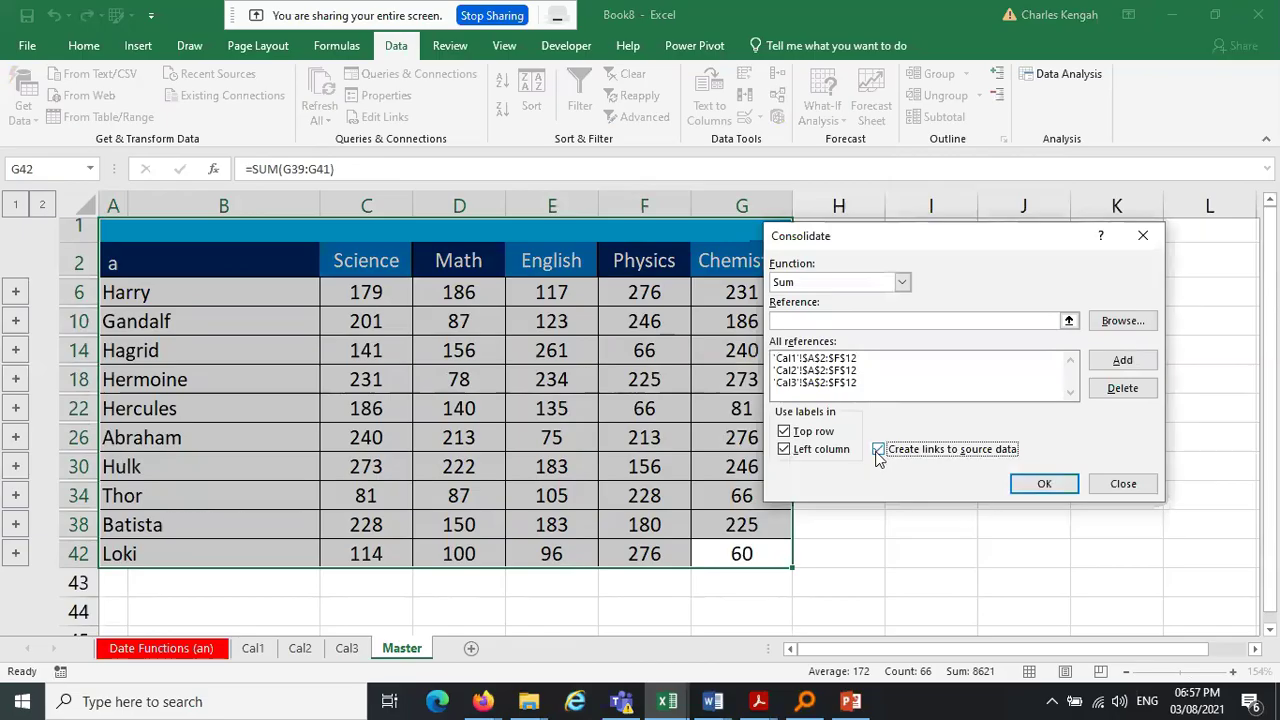
click(784, 432)
click(784, 449)
click(785, 433)
click(784, 449)
click(1045, 485)
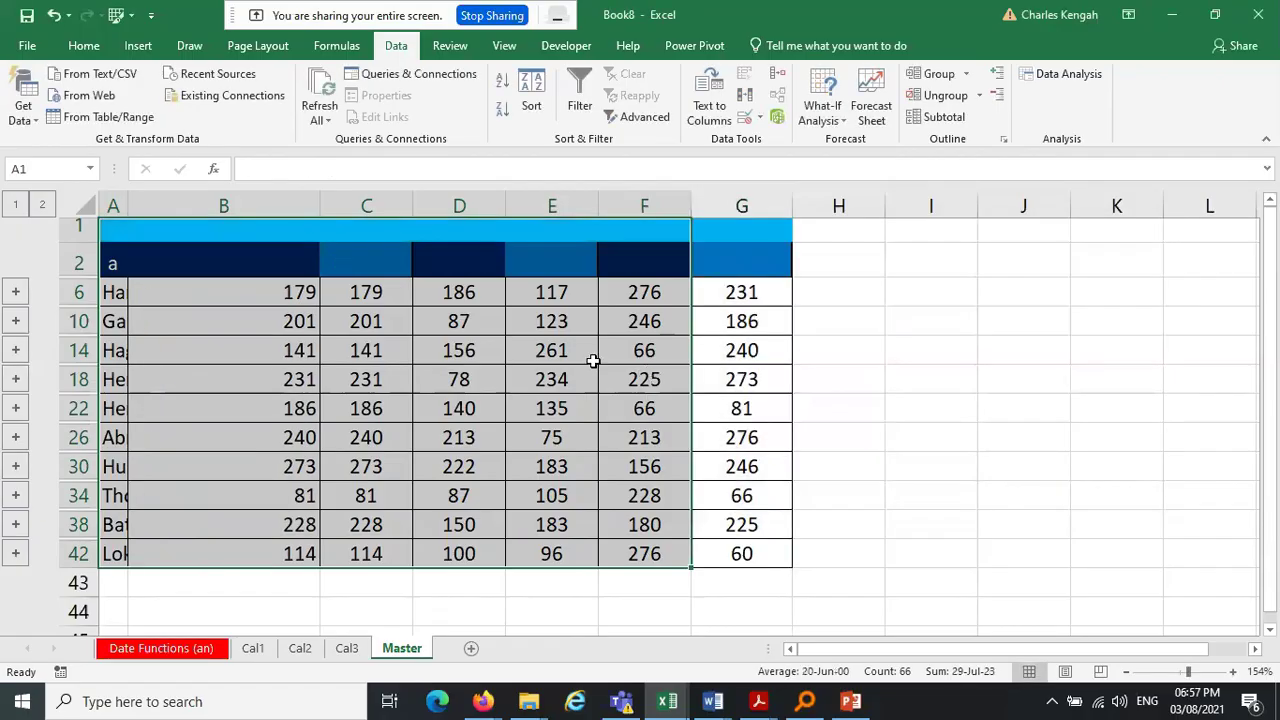
click(552, 318)
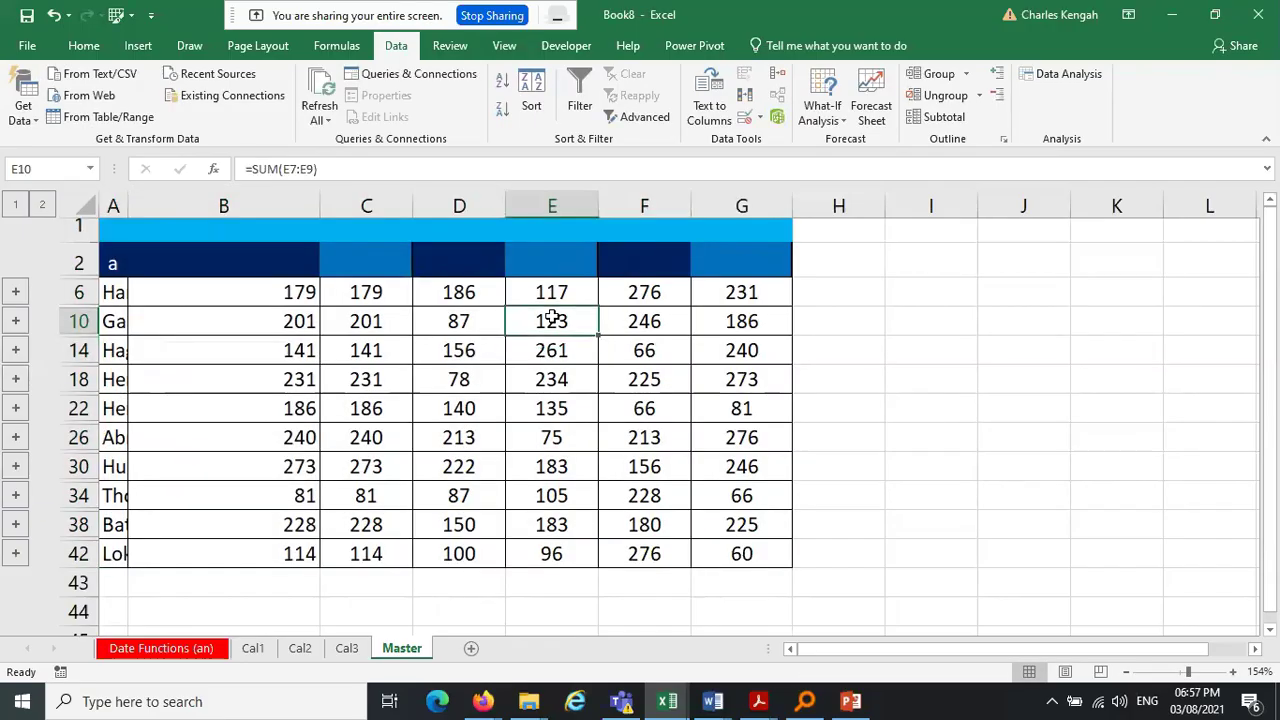
Undo the linked consolidation, checking Abraham's Science total in C26, and return to Cal3
key(ctrl+z)
key(ctrl+z)
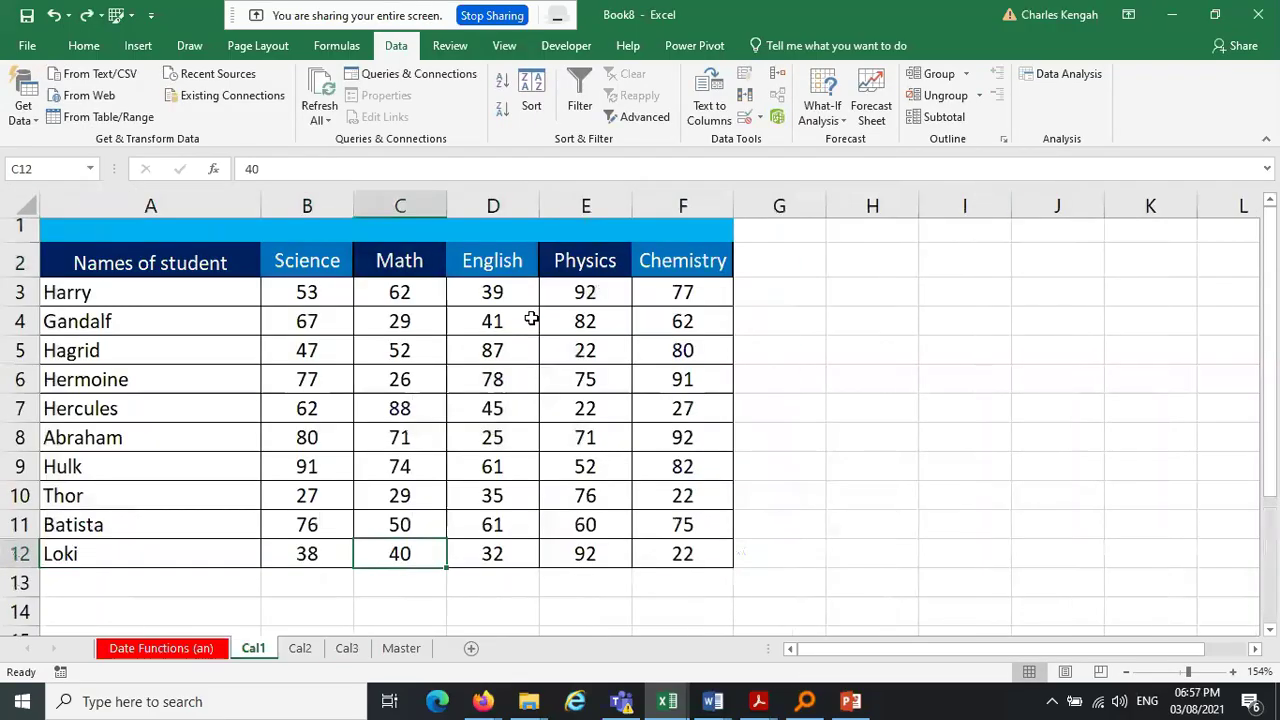
click(416, 650)
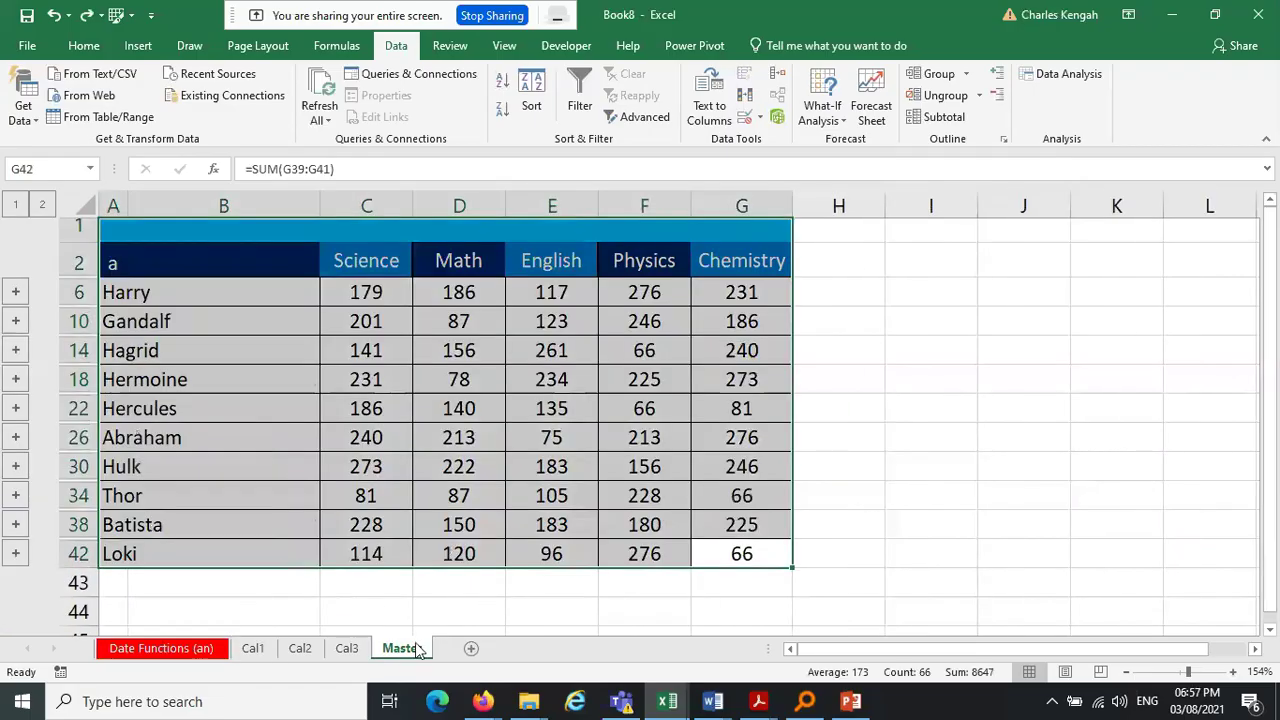
click(347, 447)
key(ctrl+z)
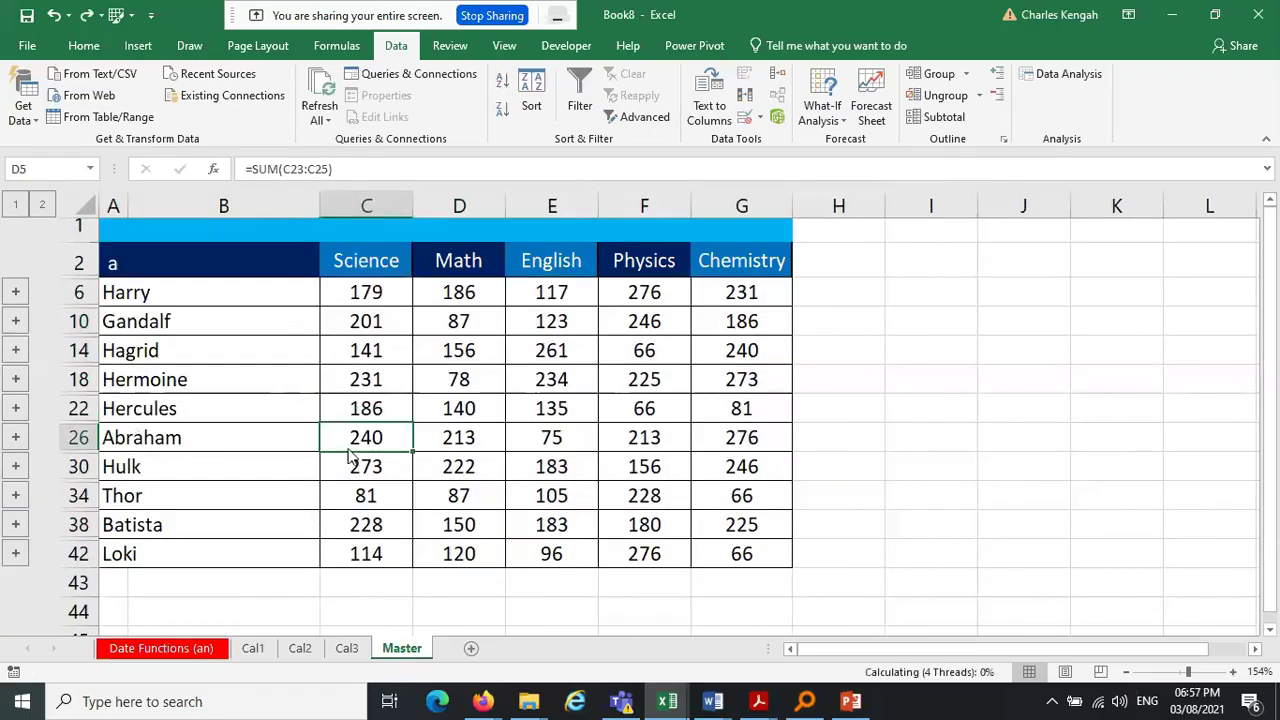
key(ctrl+z)
key(ctrl+y)
key(ctrl+z)
key(ctrl+z)
key(ctrl+z)
key(ctrl+z)
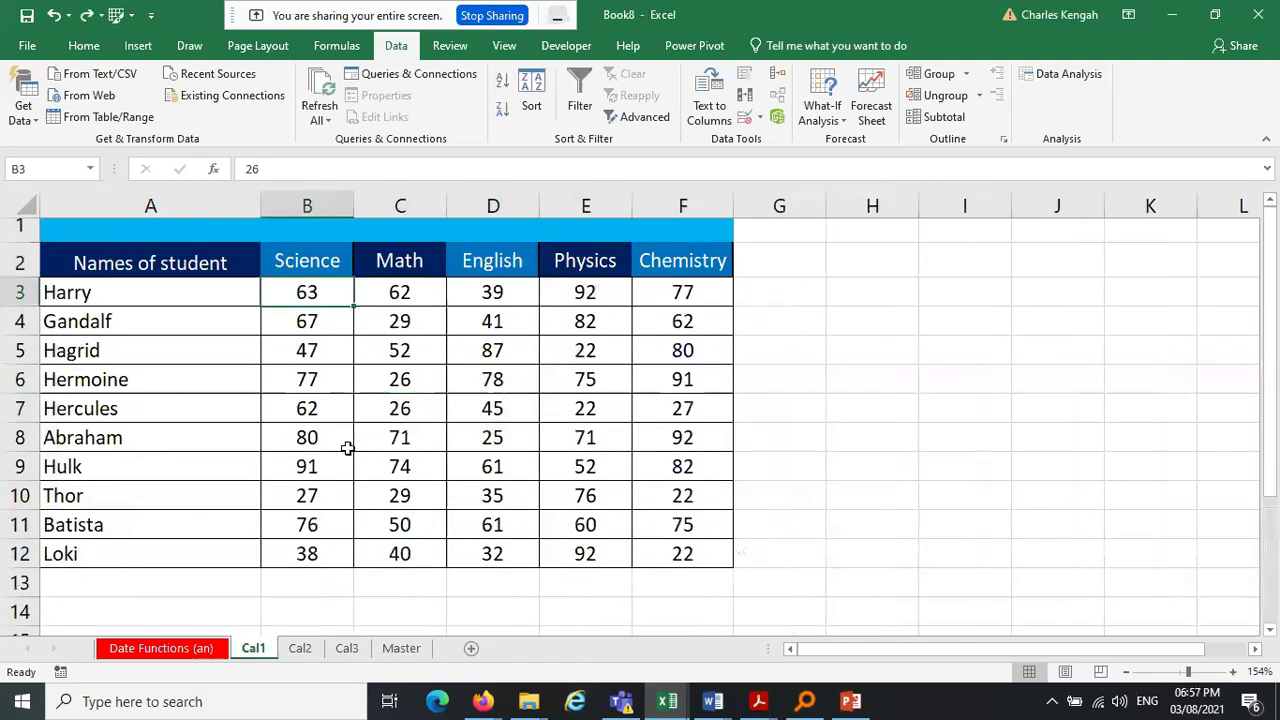
click(416, 652)
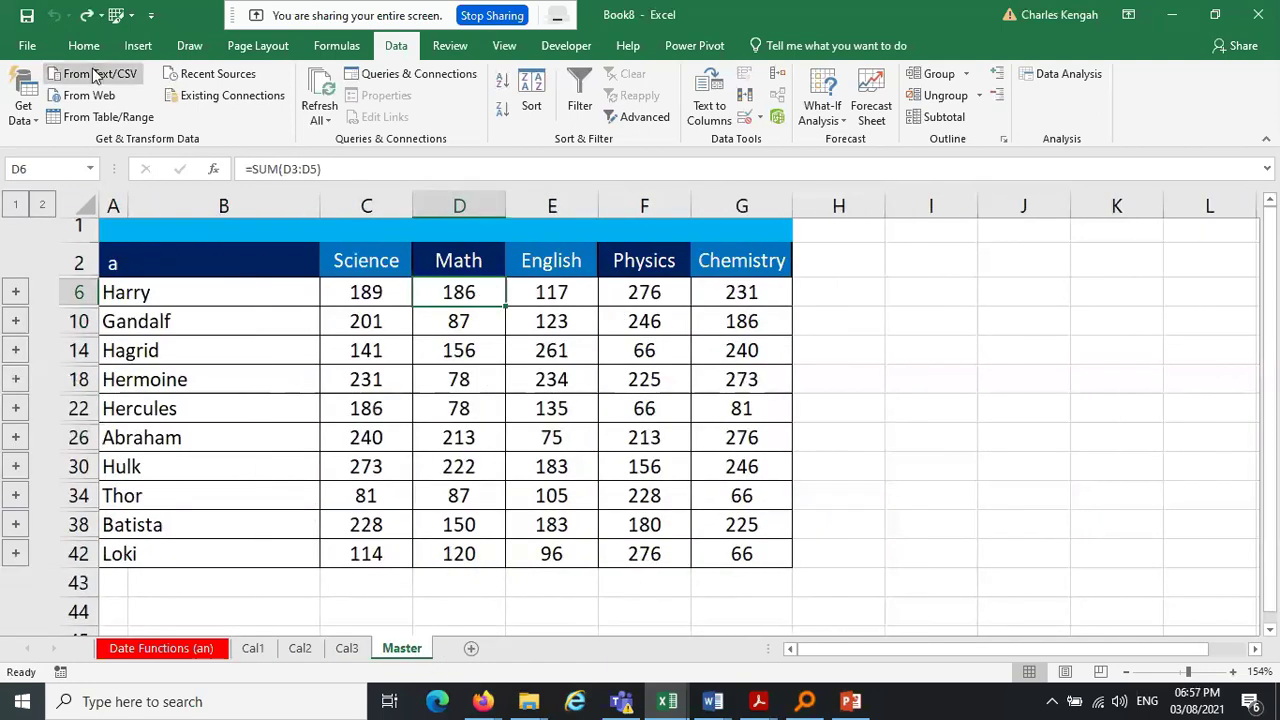
click(346, 650)
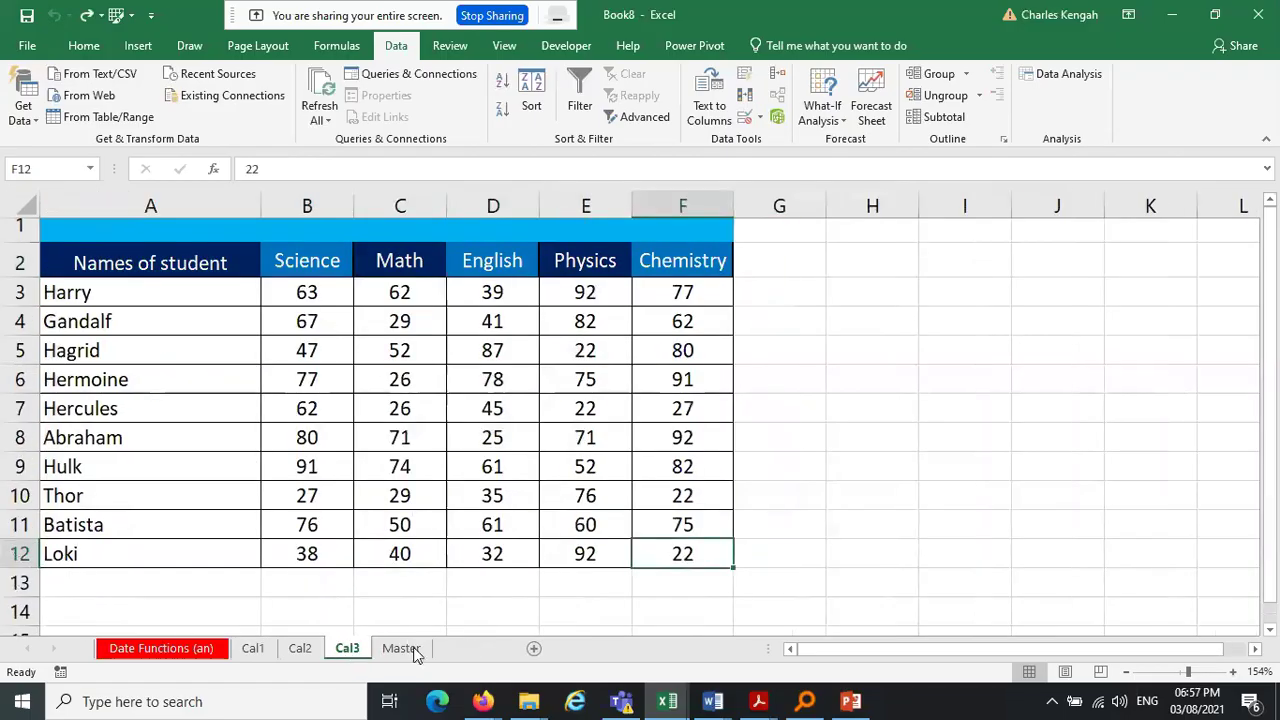
Copy Cal3, keeping existing names on each conflict, and rename the copy Master1
key(Return)
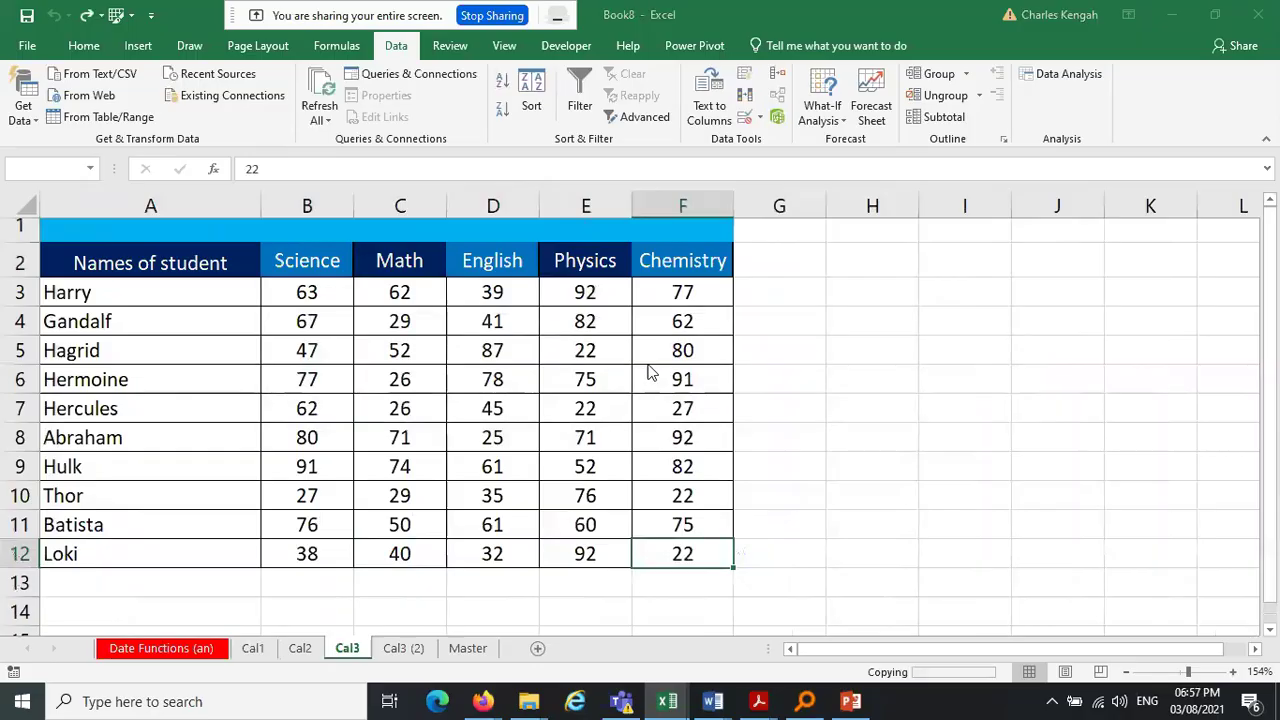
click(610, 398)
click(613, 399)
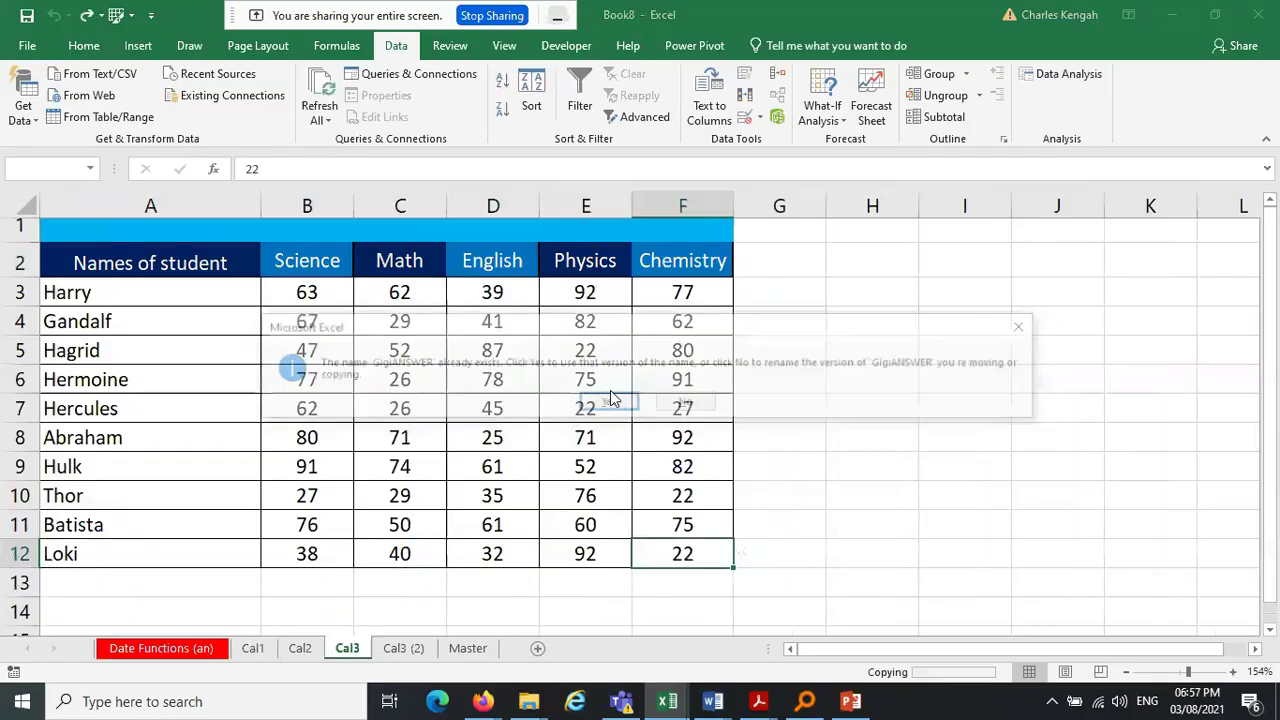
click(613, 399)
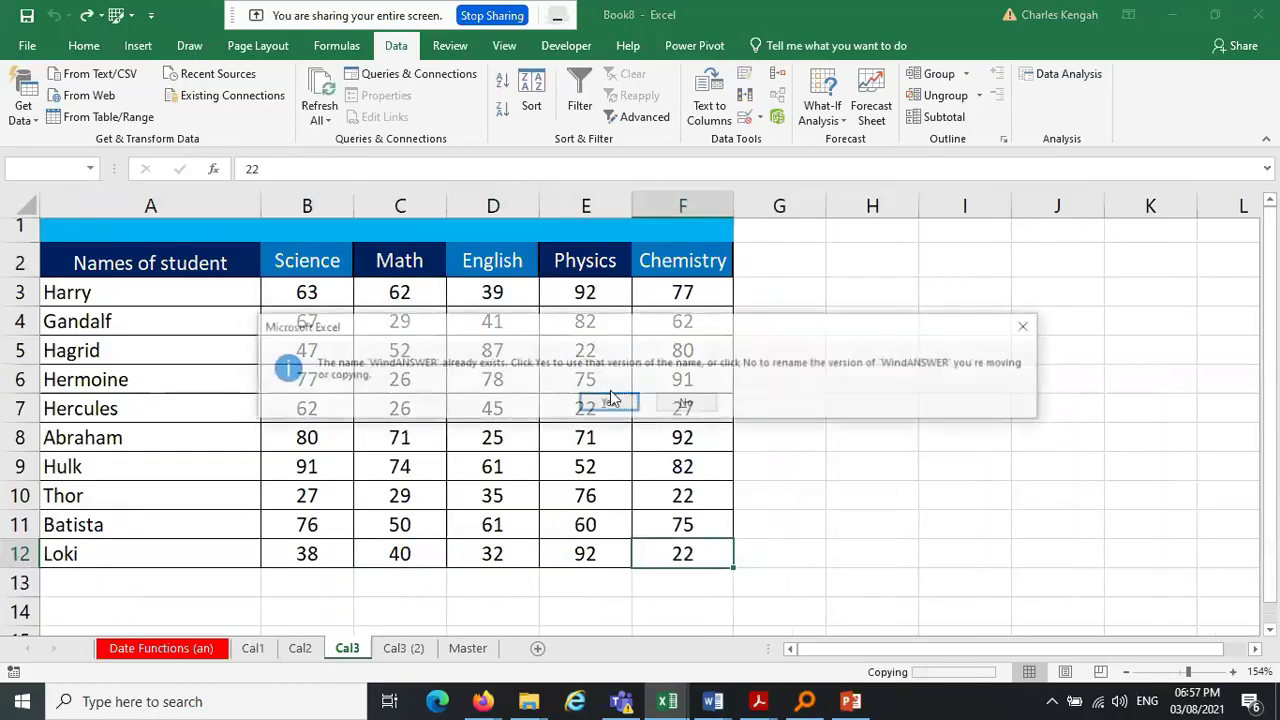
click(613, 399)
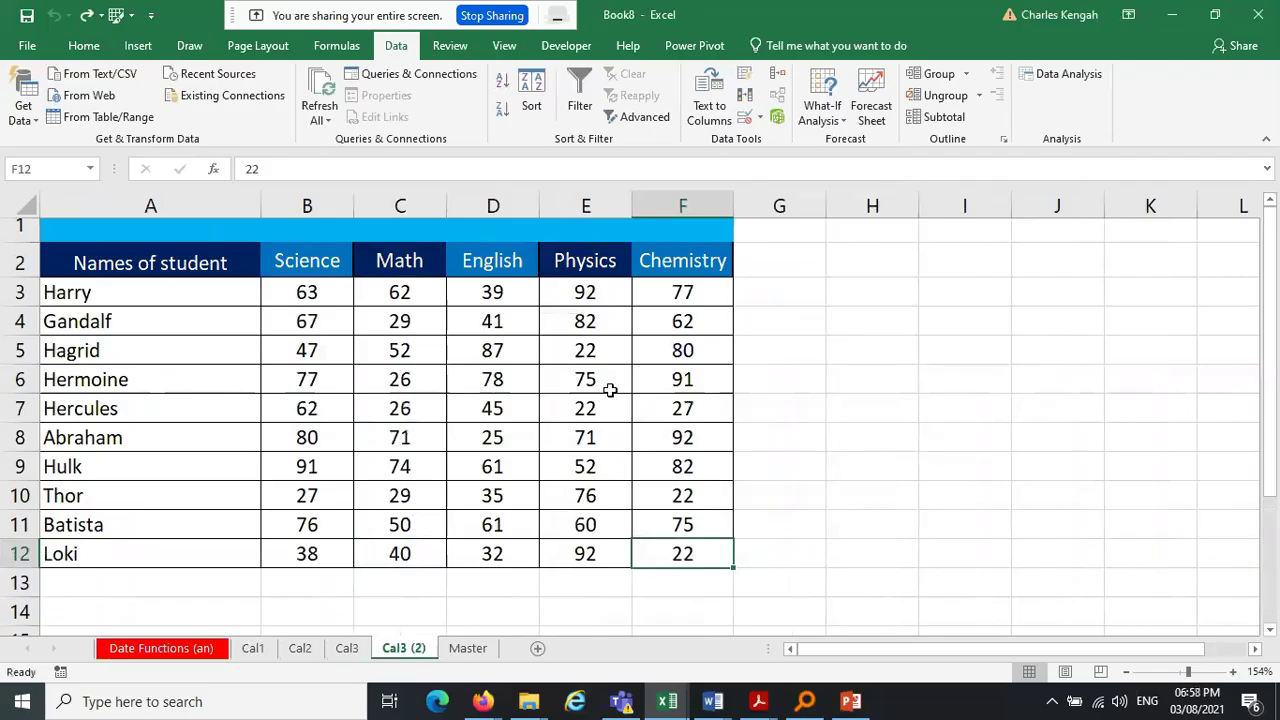
double_click(403, 648)
text(Master1)
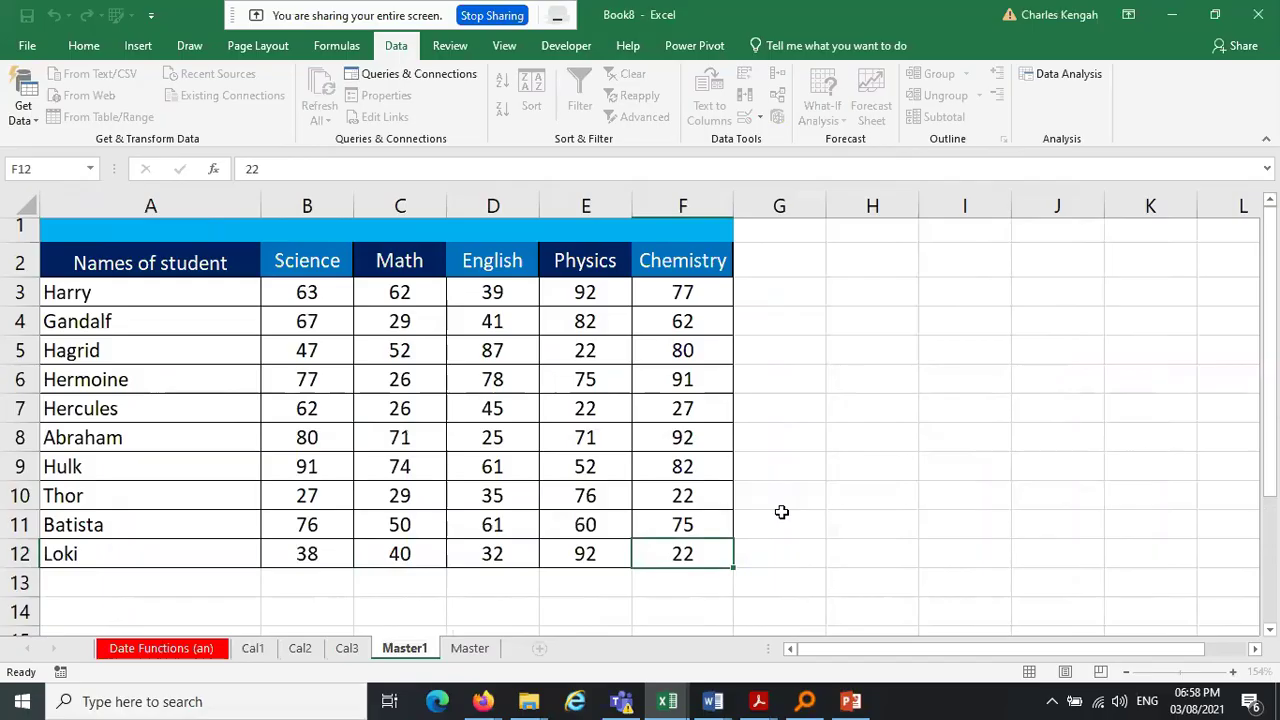
click(781, 512)
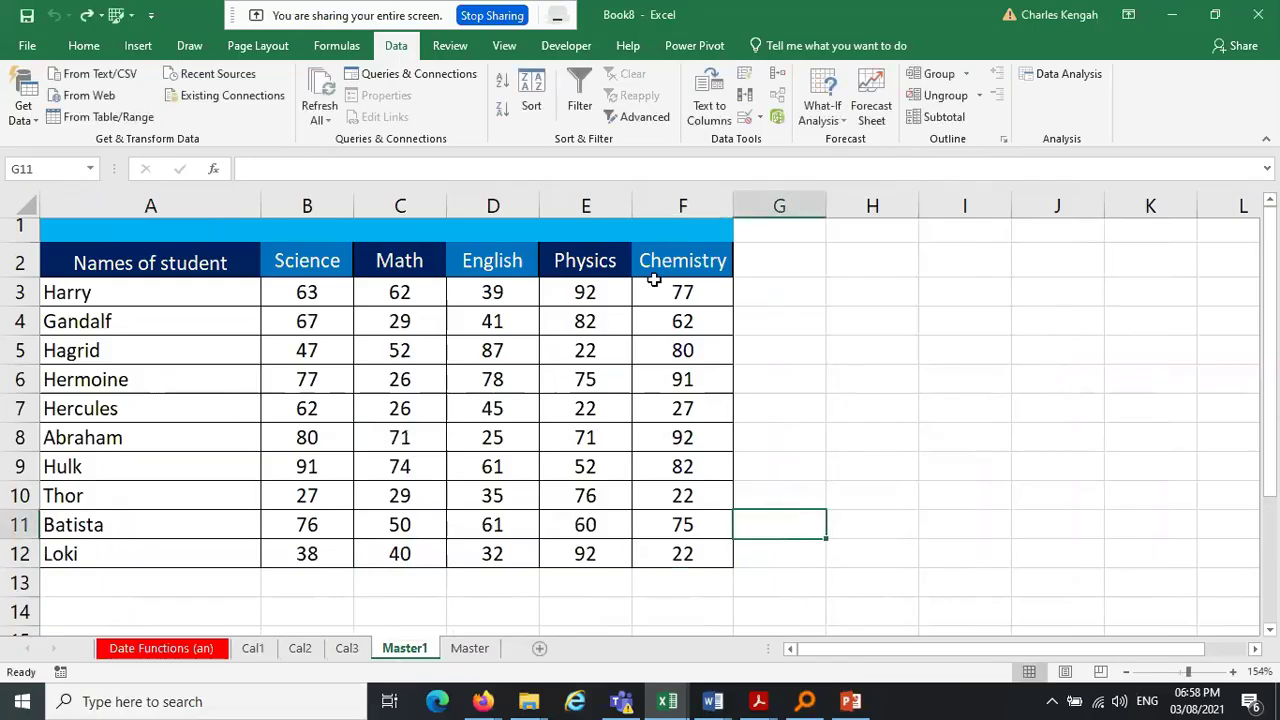
Add the A2:F12 score tables of Cal1, Cal2 and Cal3 as consolidation sources
click(779, 78)
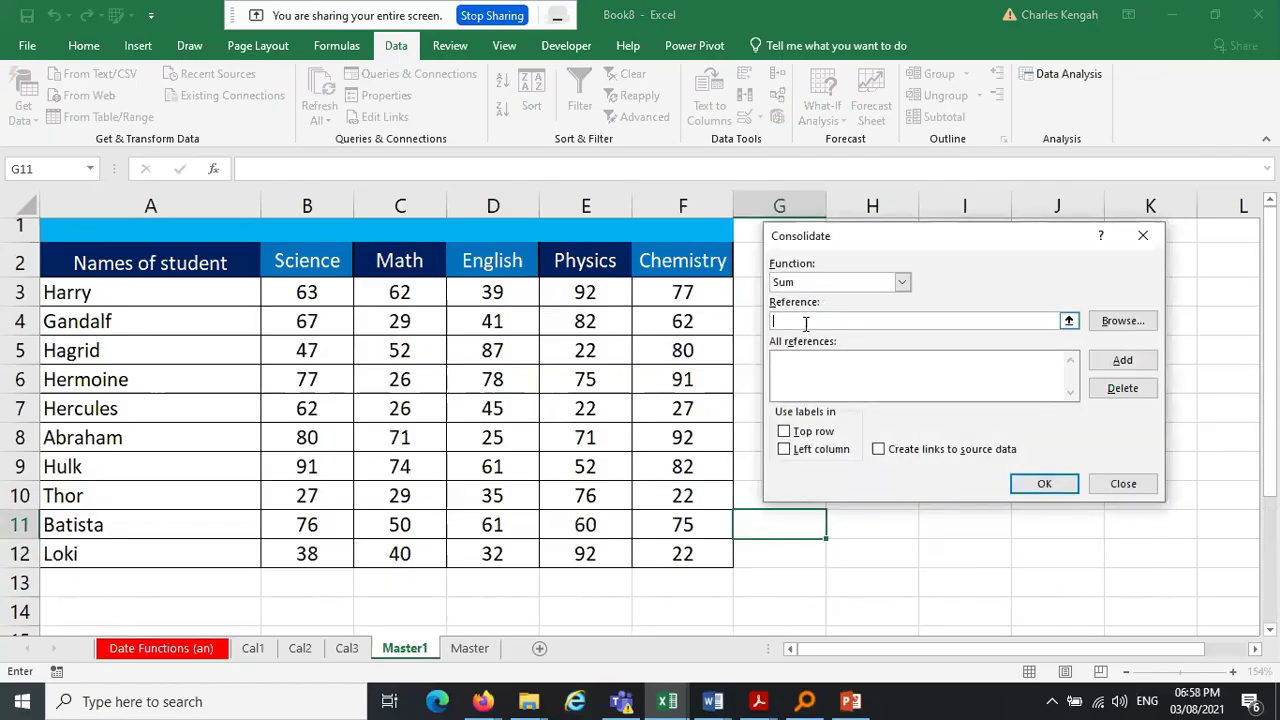
click(253, 648)
drag(114, 262, 683, 551)
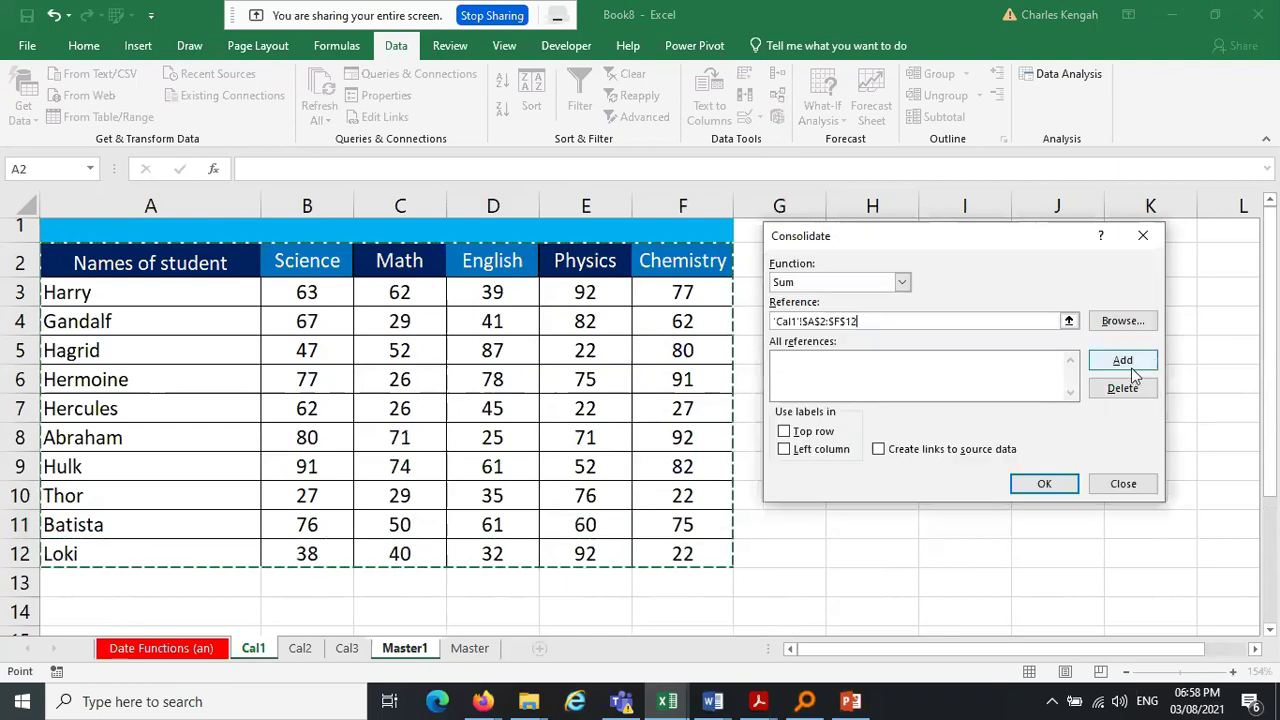
click(1122, 360)
click(300, 648)
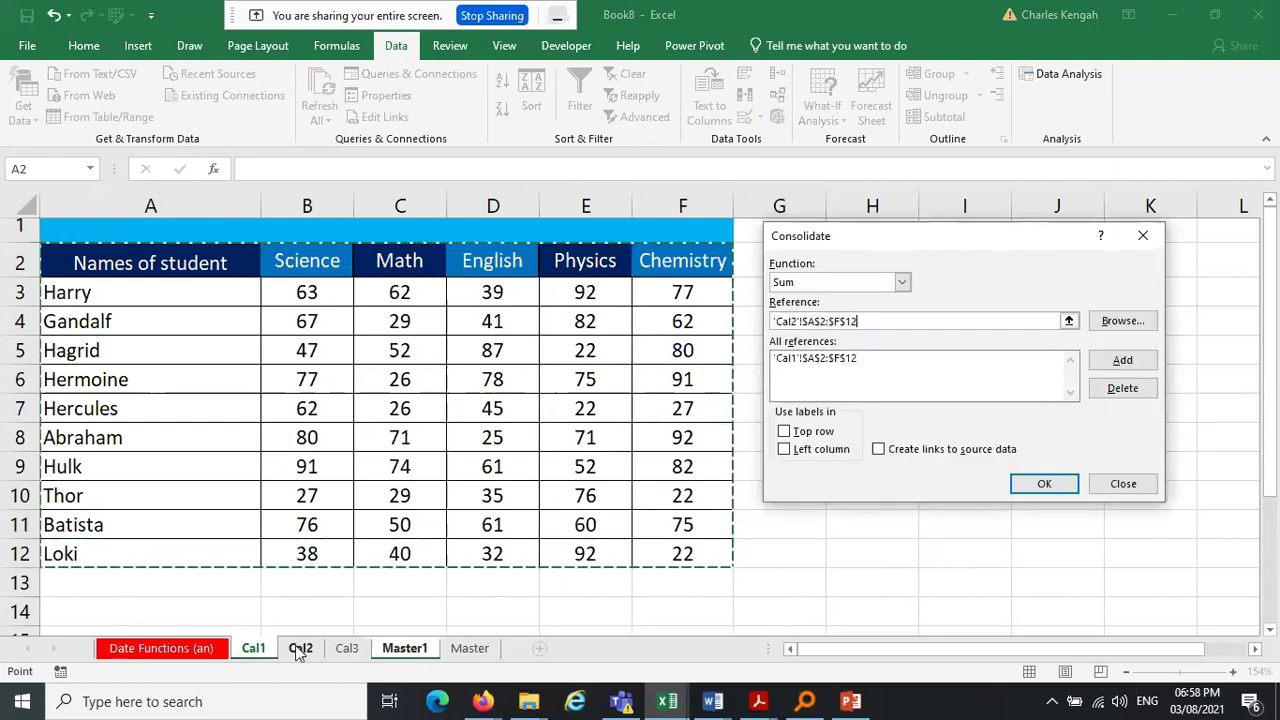
click(1122, 360)
click(346, 648)
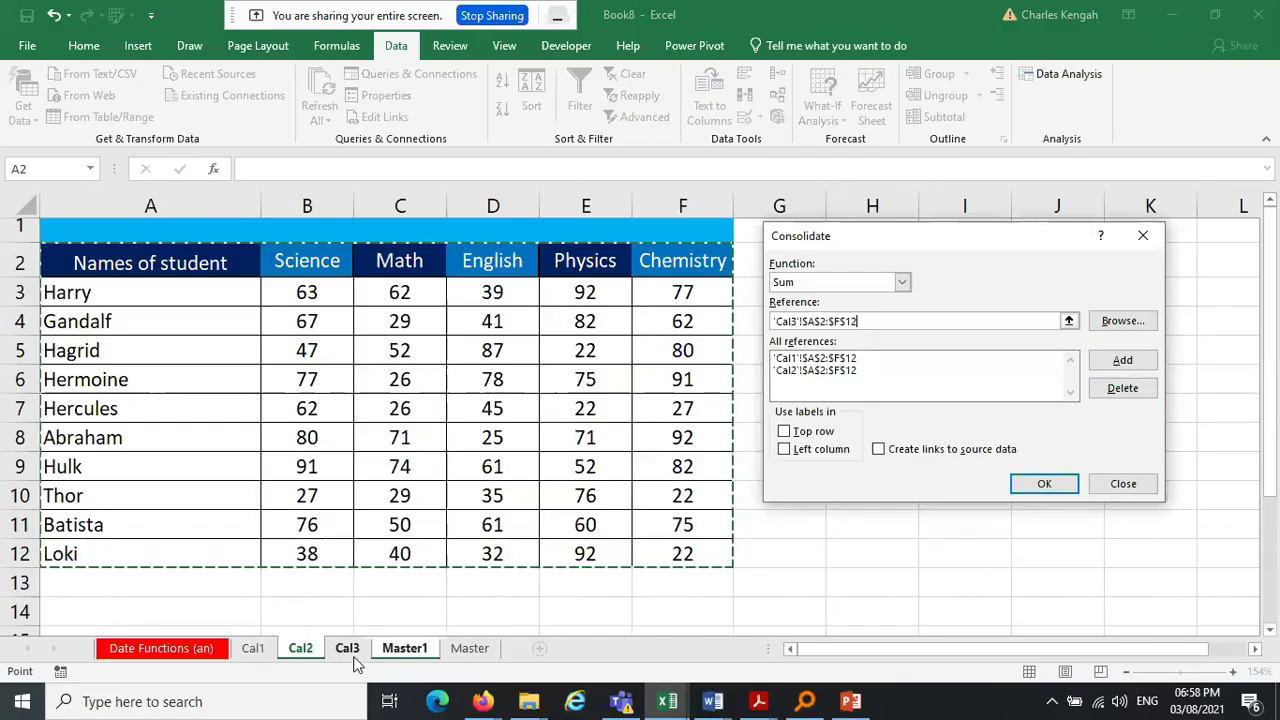
click(1120, 362)
Run the Sum consolidation at G11 with top-row and left-column labels and view the result
click(785, 432)
click(786, 452)
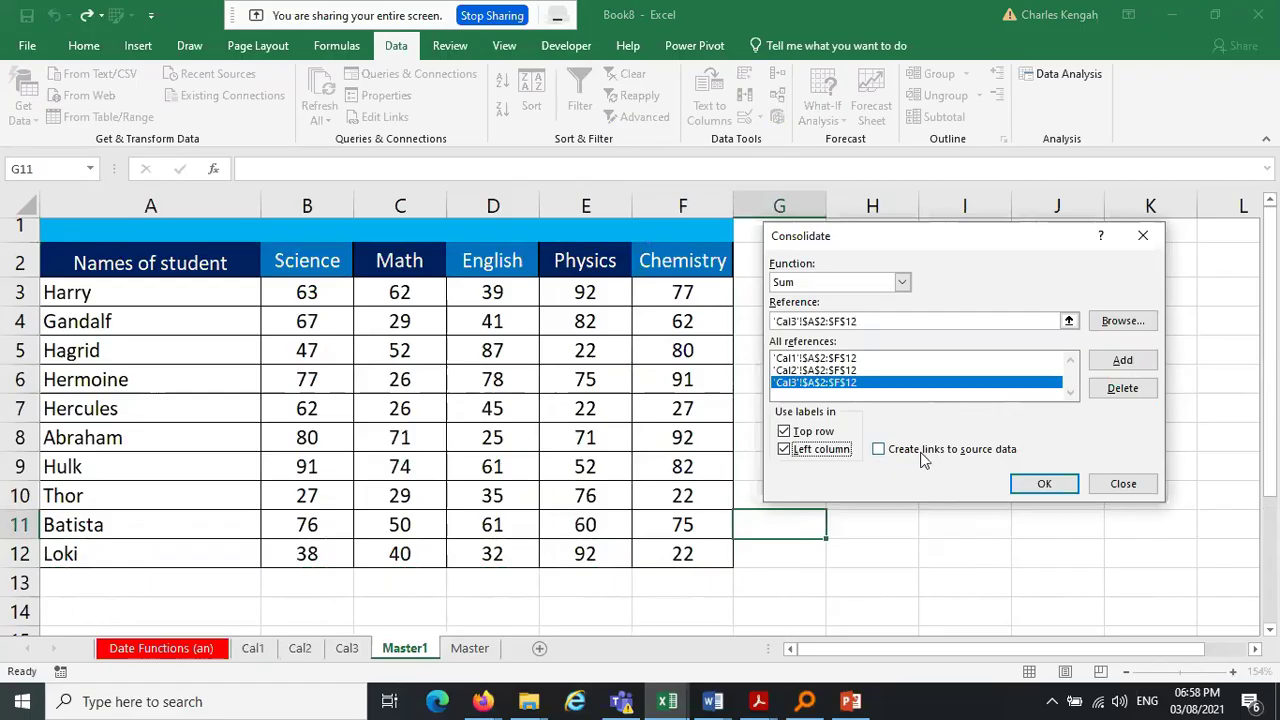
click(1043, 484)
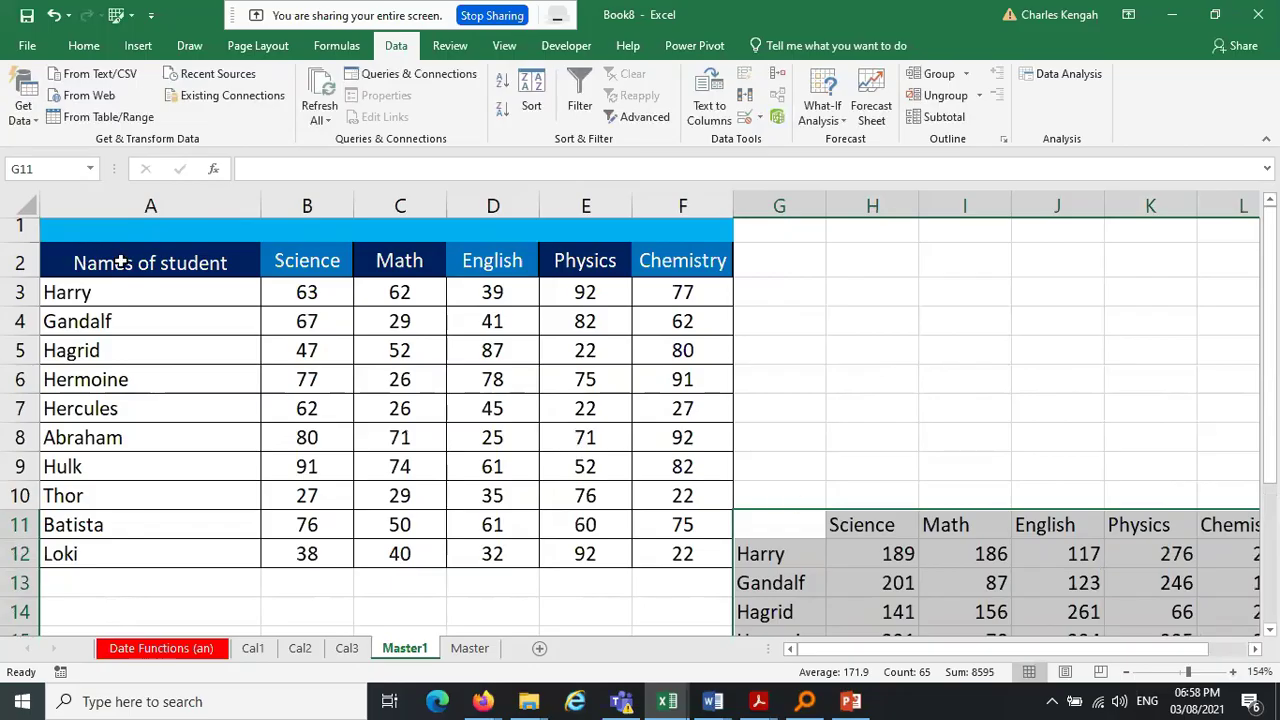
drag(1273, 455, 1273, 600)
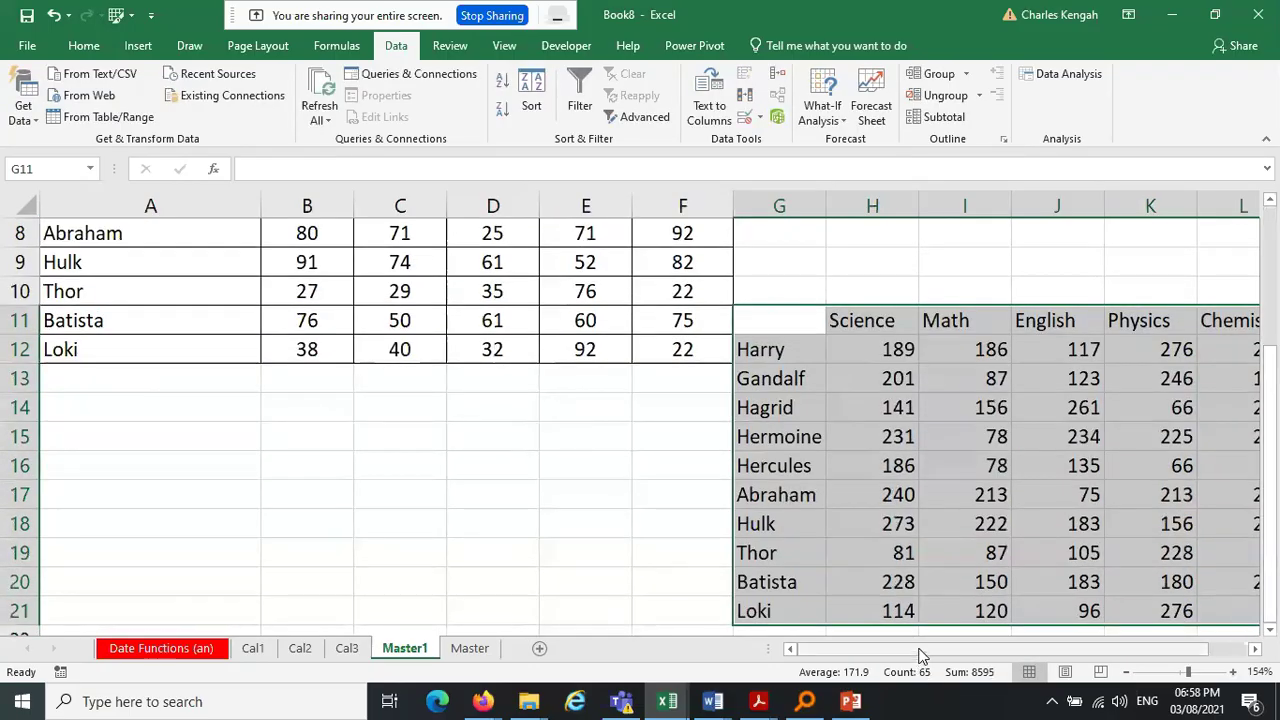
drag(1016, 648, 1056, 648)
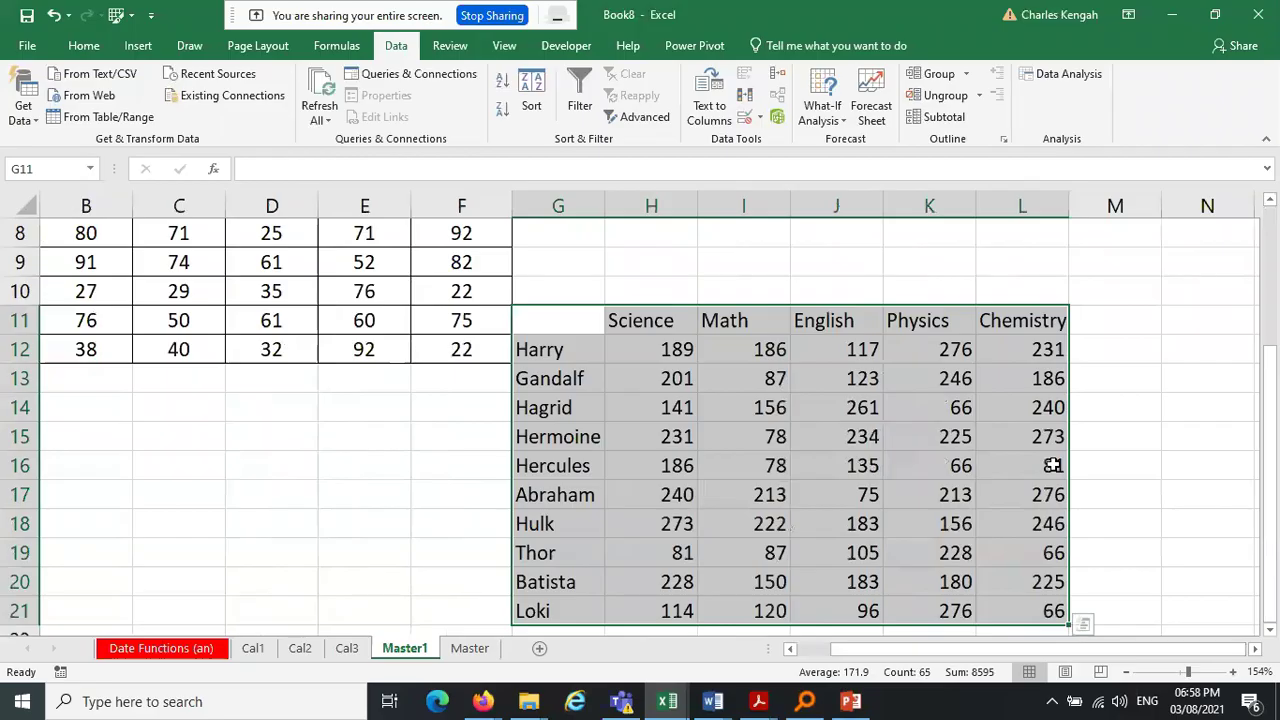
Check Hercules' Chemistry and Physics and Harry's Science totals on Master1
click(1049, 462)
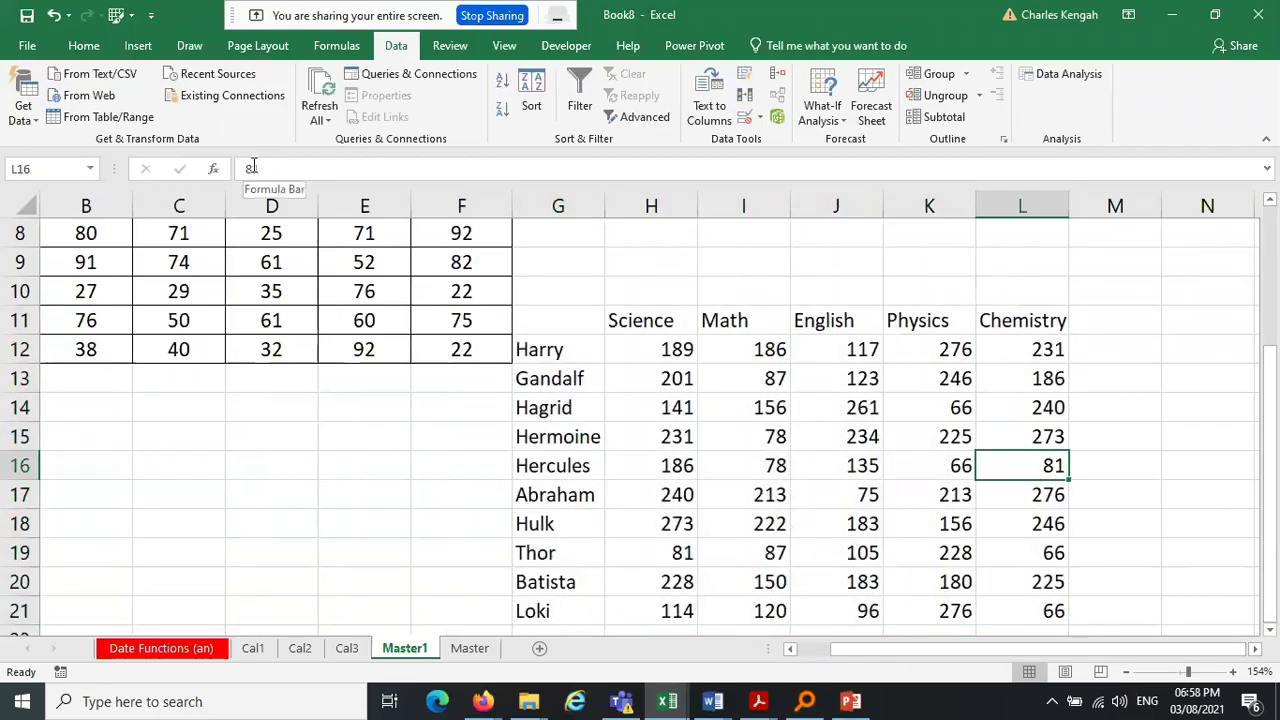
click(458, 355)
click(929, 466)
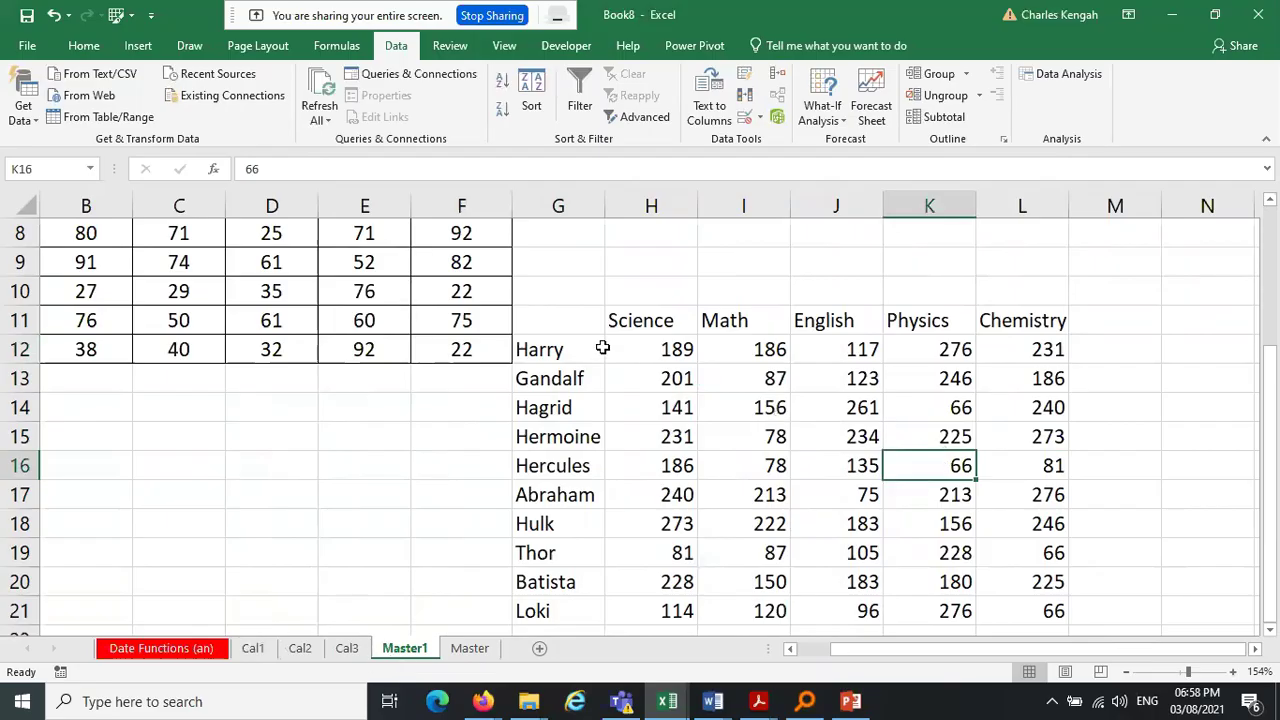
drag(1268, 452, 1271, 302)
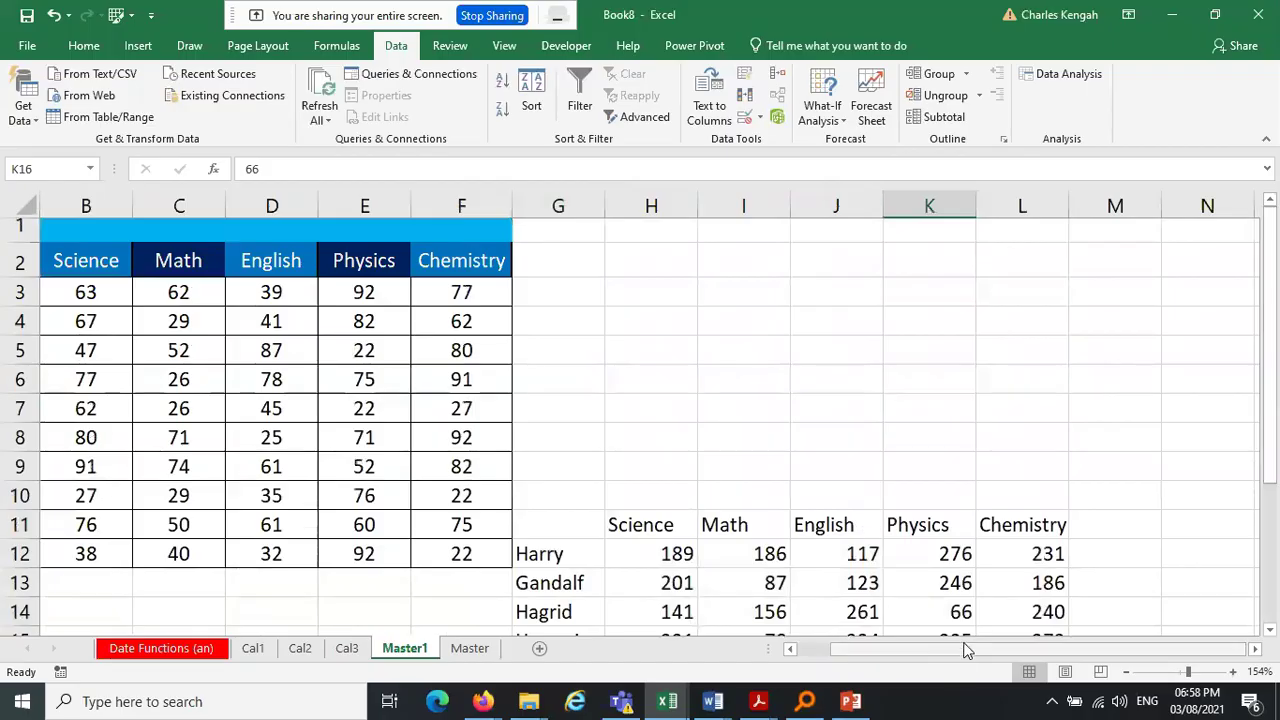
drag(966, 650, 932, 650)
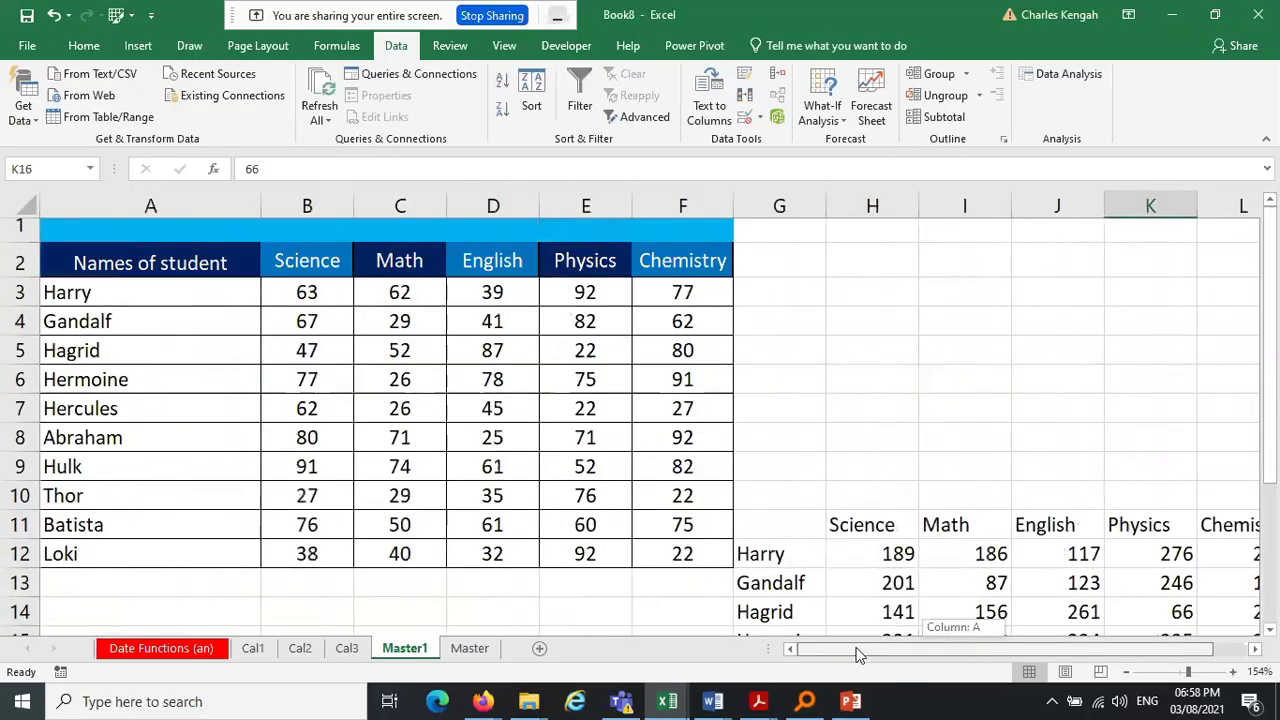
click(897, 553)
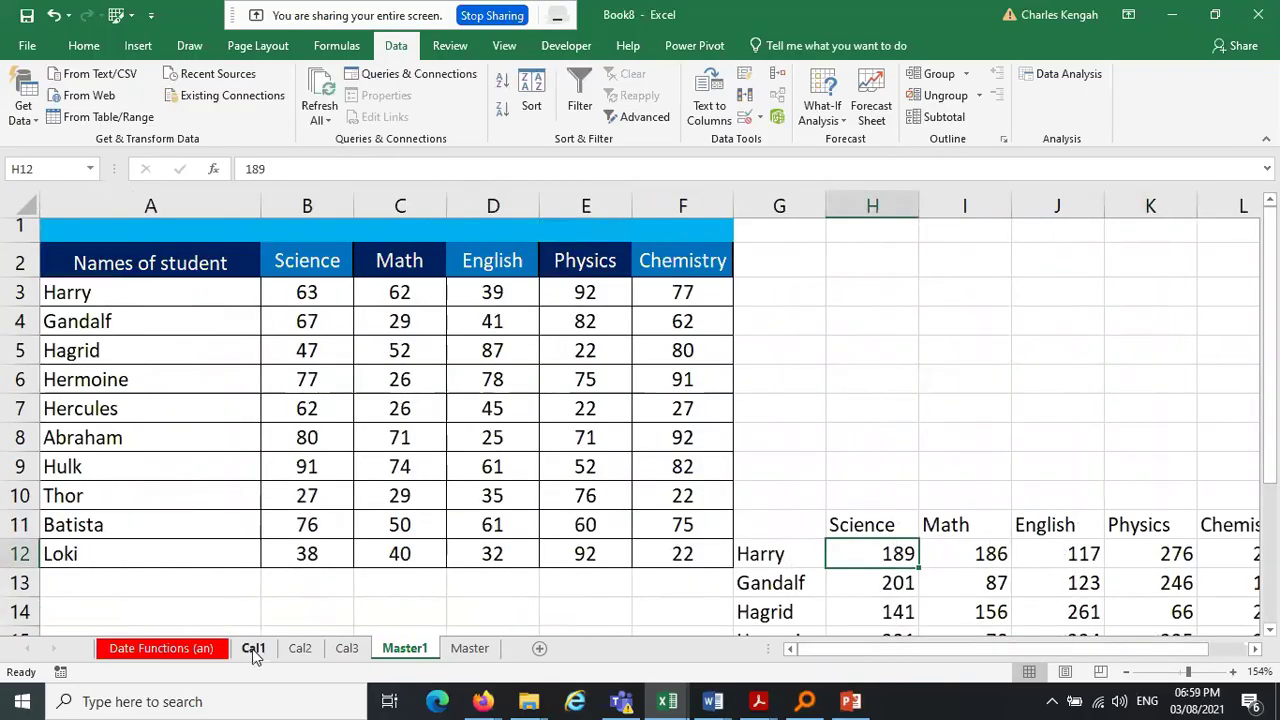
Cancel an edit to Harry's Science score on Cal3, leaving it unchanged, and return to Cal3
click(346, 648)
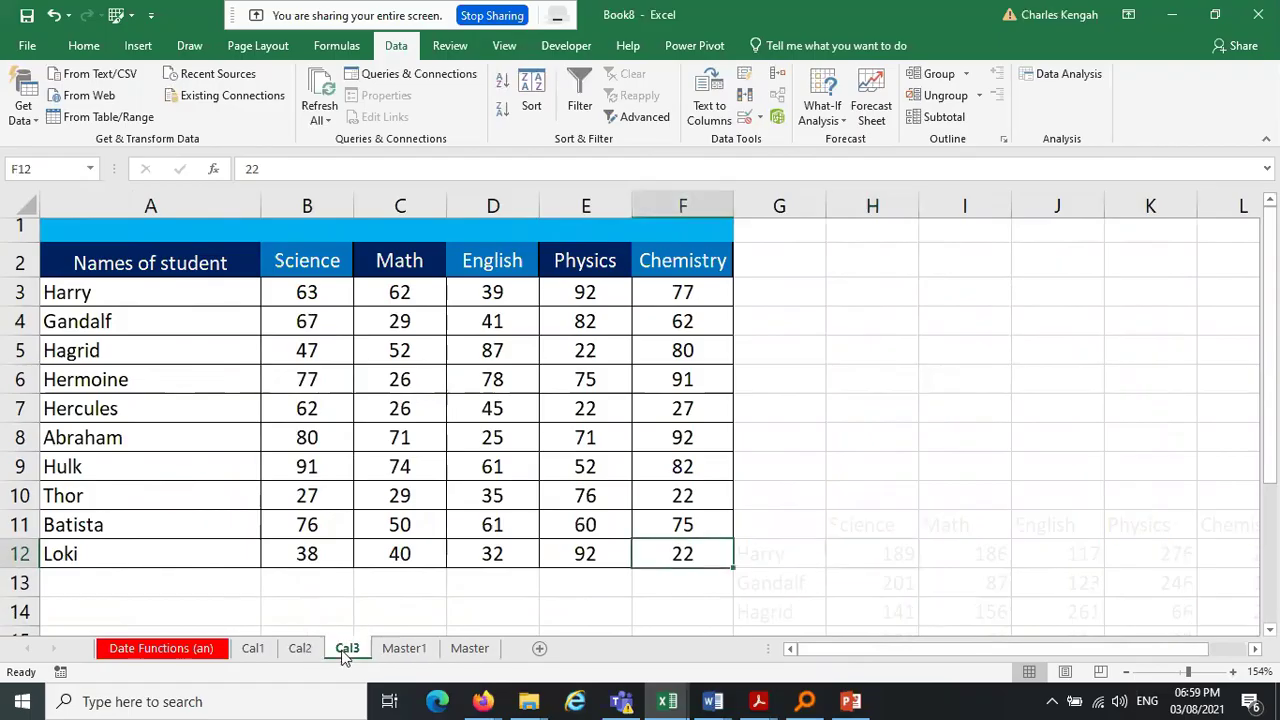
click(325, 290)
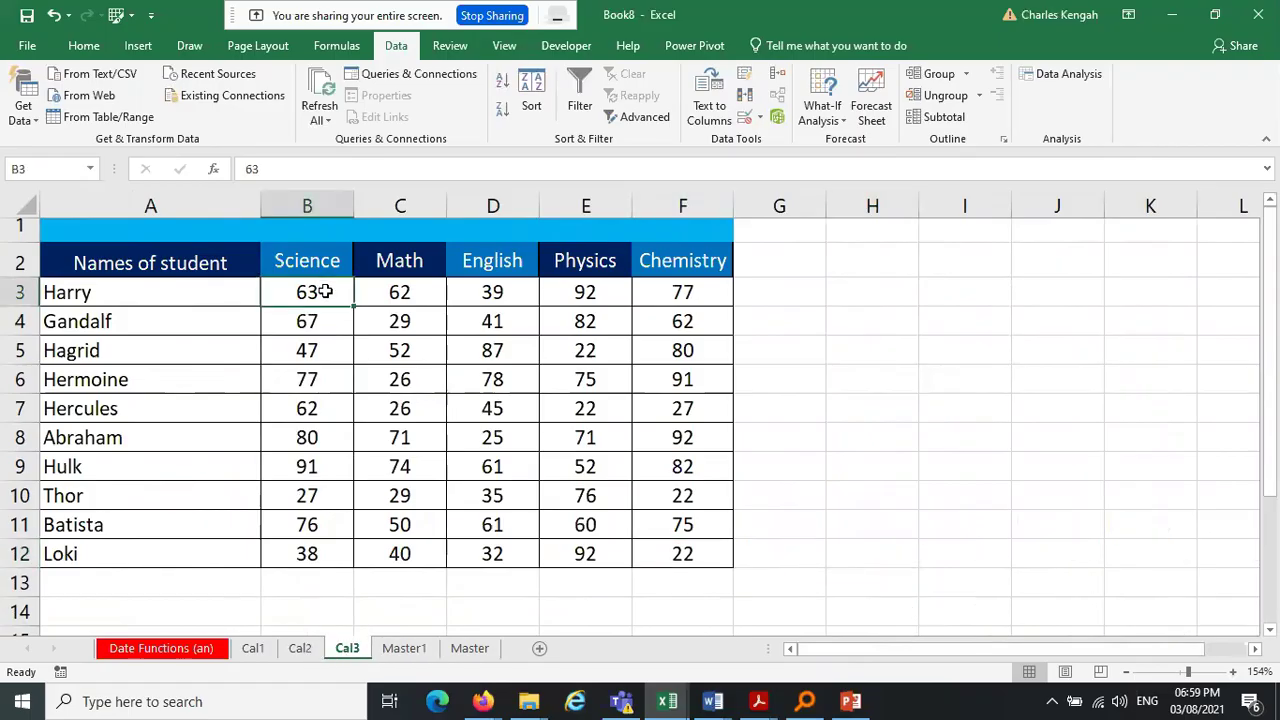
text(6)
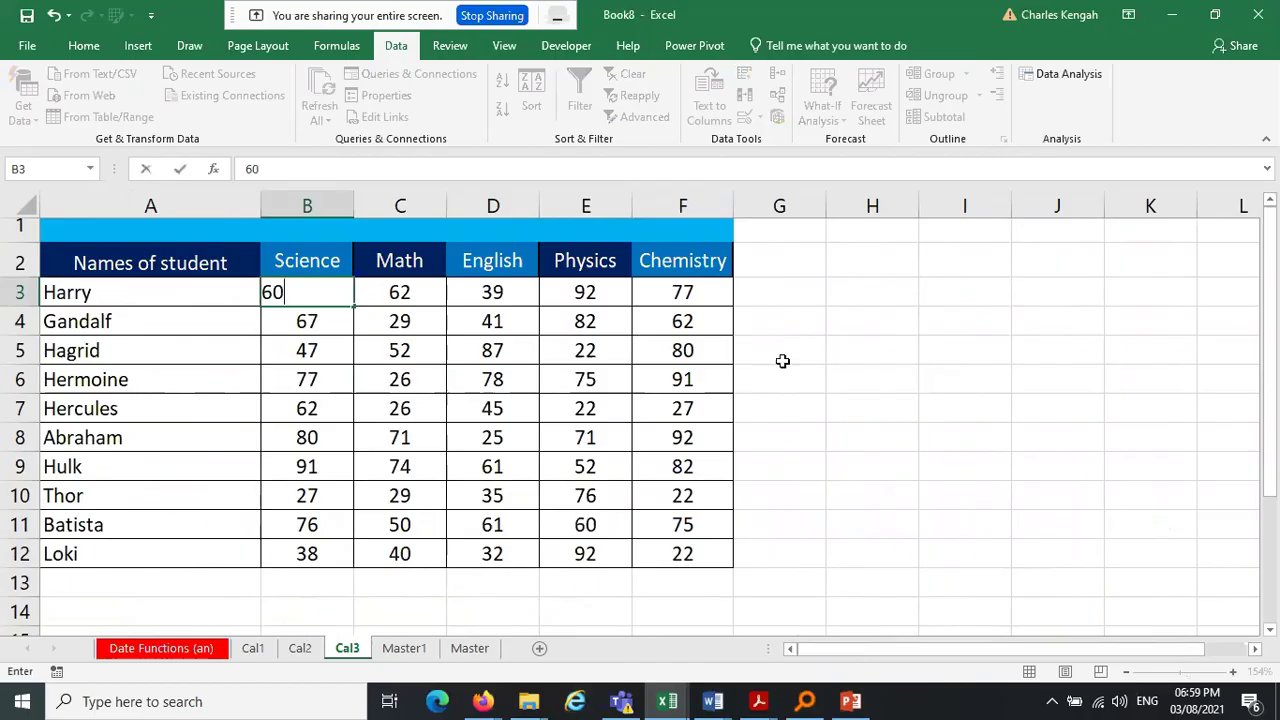
key(Escape)
click(782, 361)
click(400, 648)
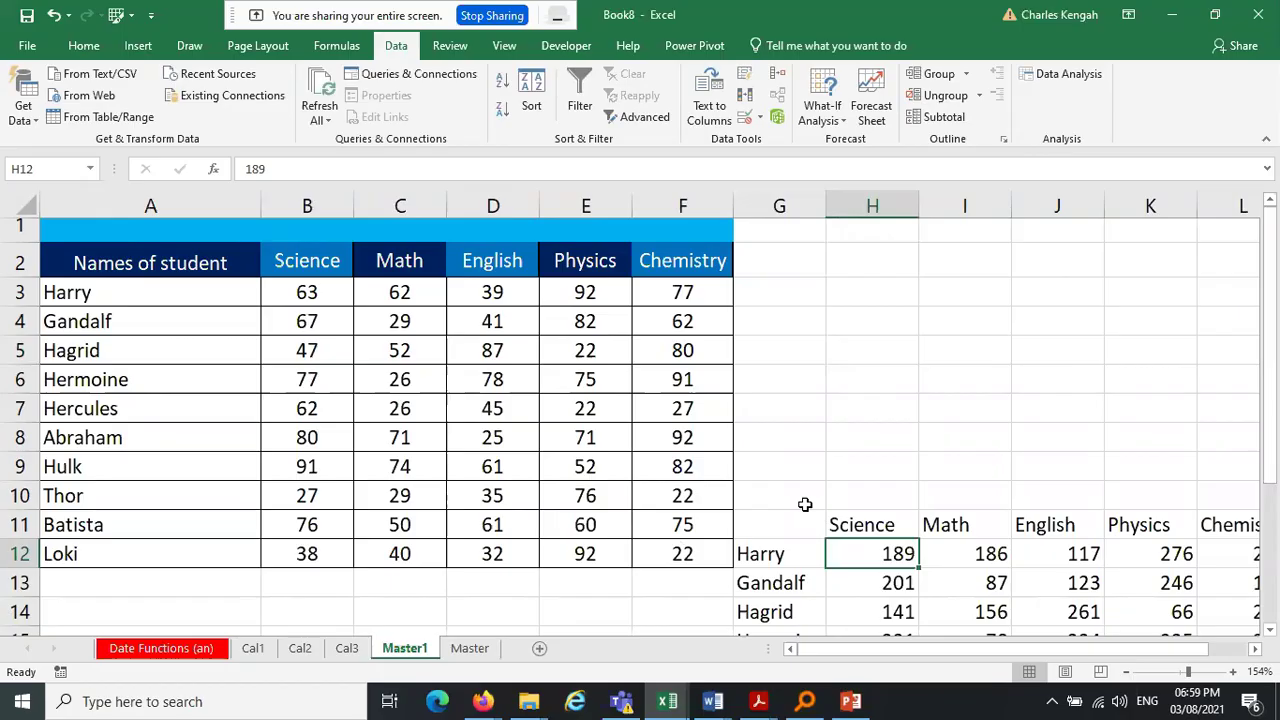
key(ctrl+Page_Up)
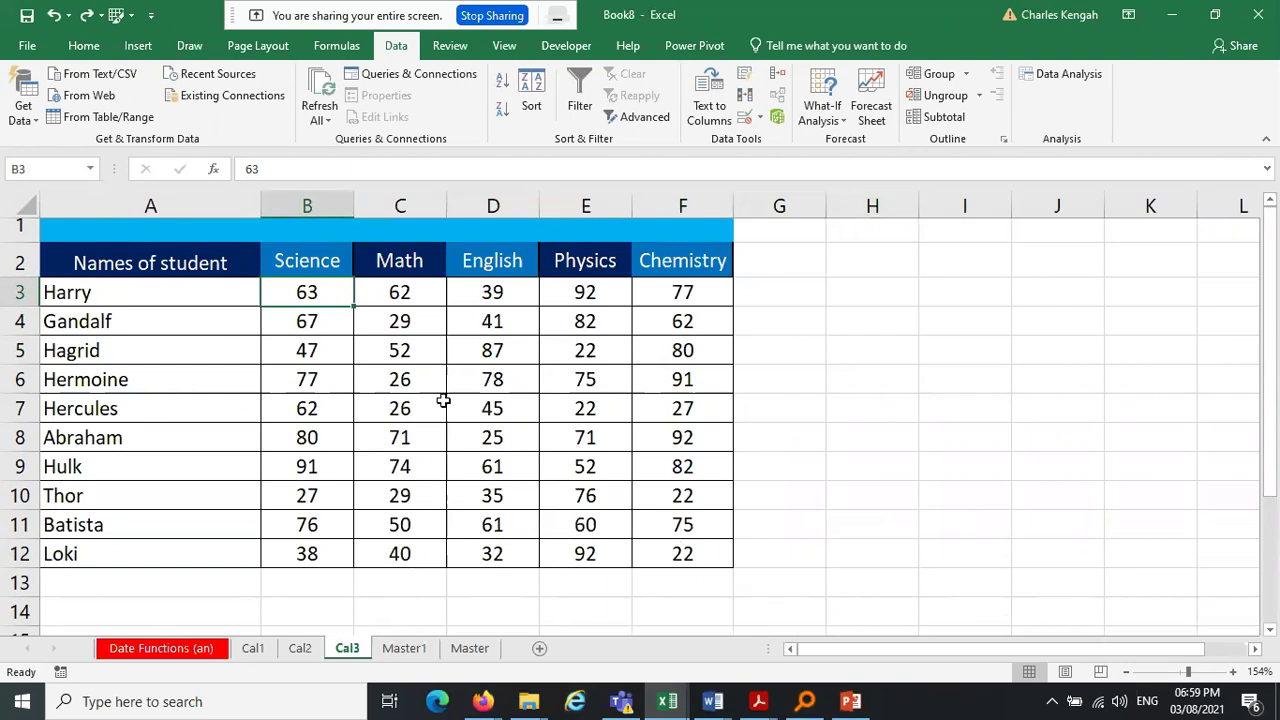
Permanently delete the old Master sheet, keeping Master1
click(262, 650)
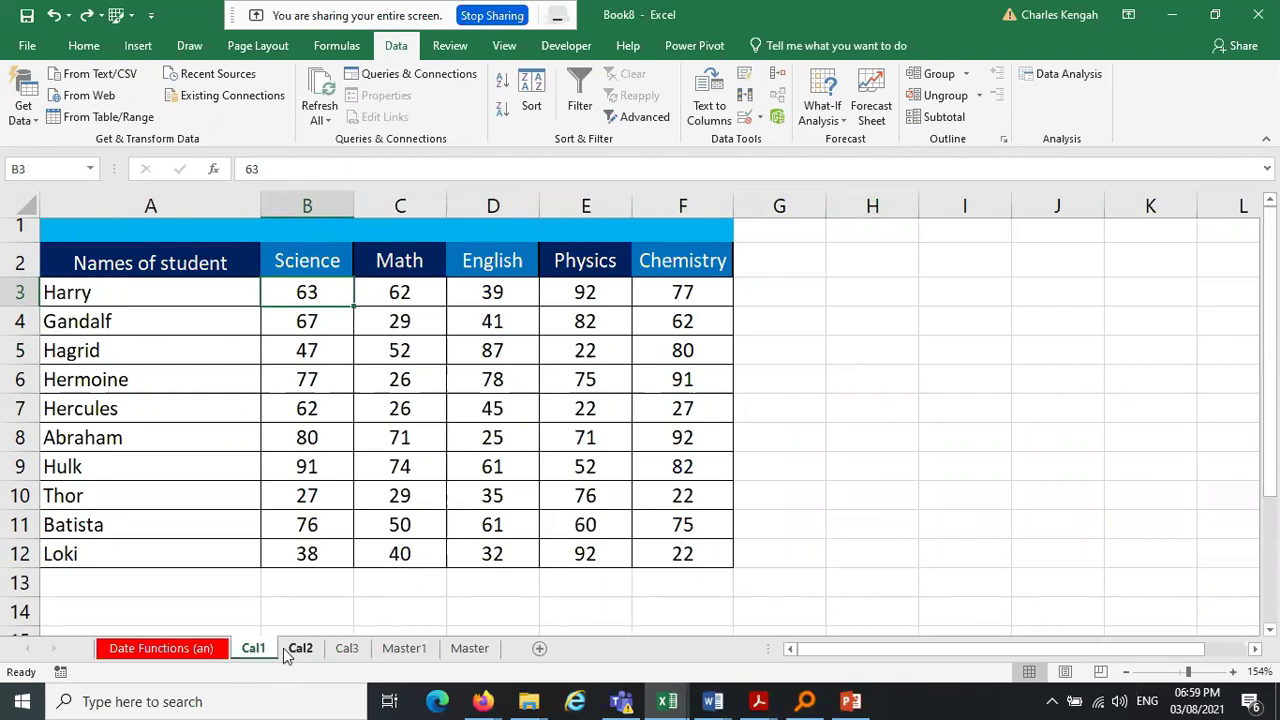
click(420, 648)
click(470, 650)
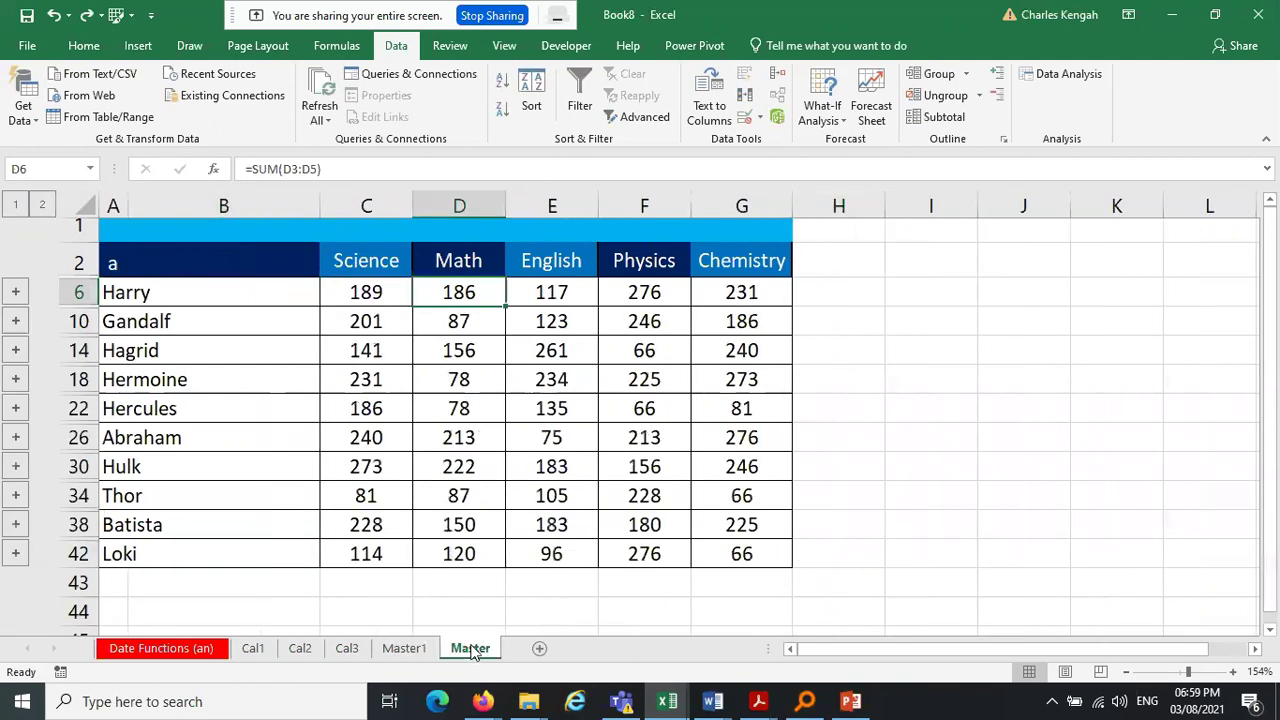
right_click(470, 650)
click(529, 449)
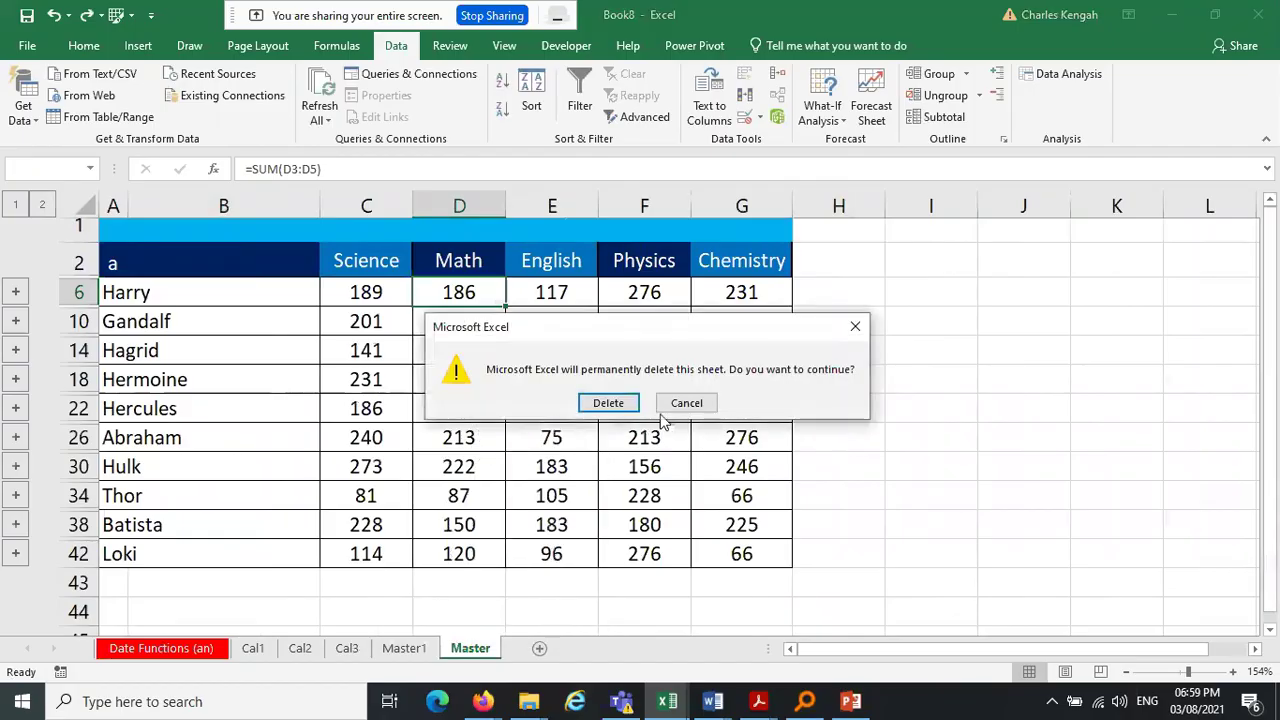
click(611, 404)
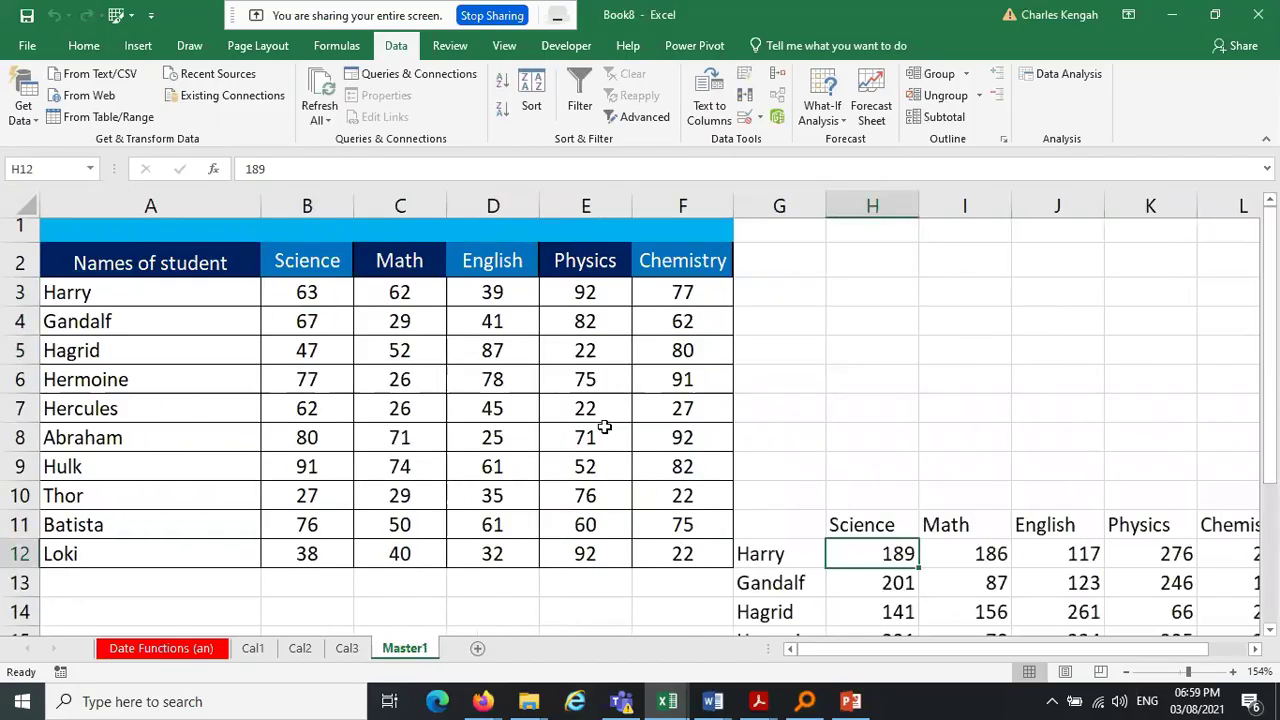
right_click(416, 655)
key(Escape)
Select the consolidated block G10:L44 on Master1, then go to Cal1
drag(780, 495, 1074, 603)
drag(1268, 566, 1268, 230)
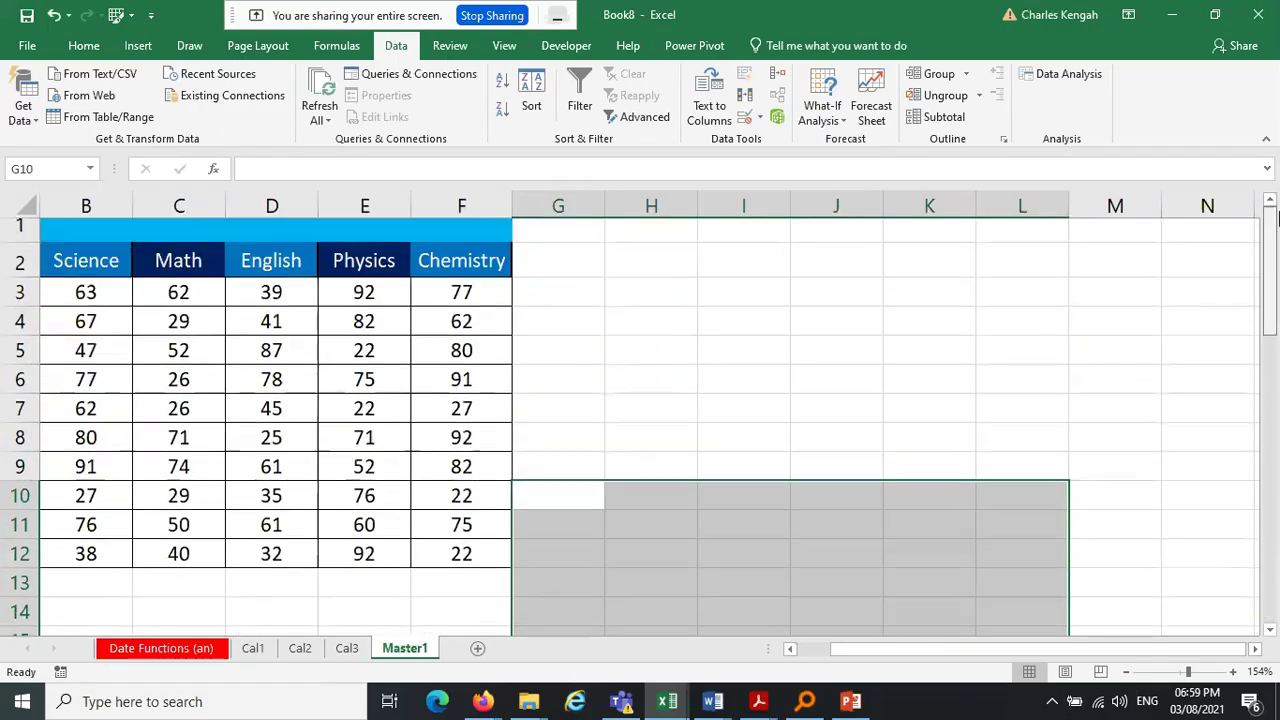
drag(976, 648, 796, 660)
click(872, 437)
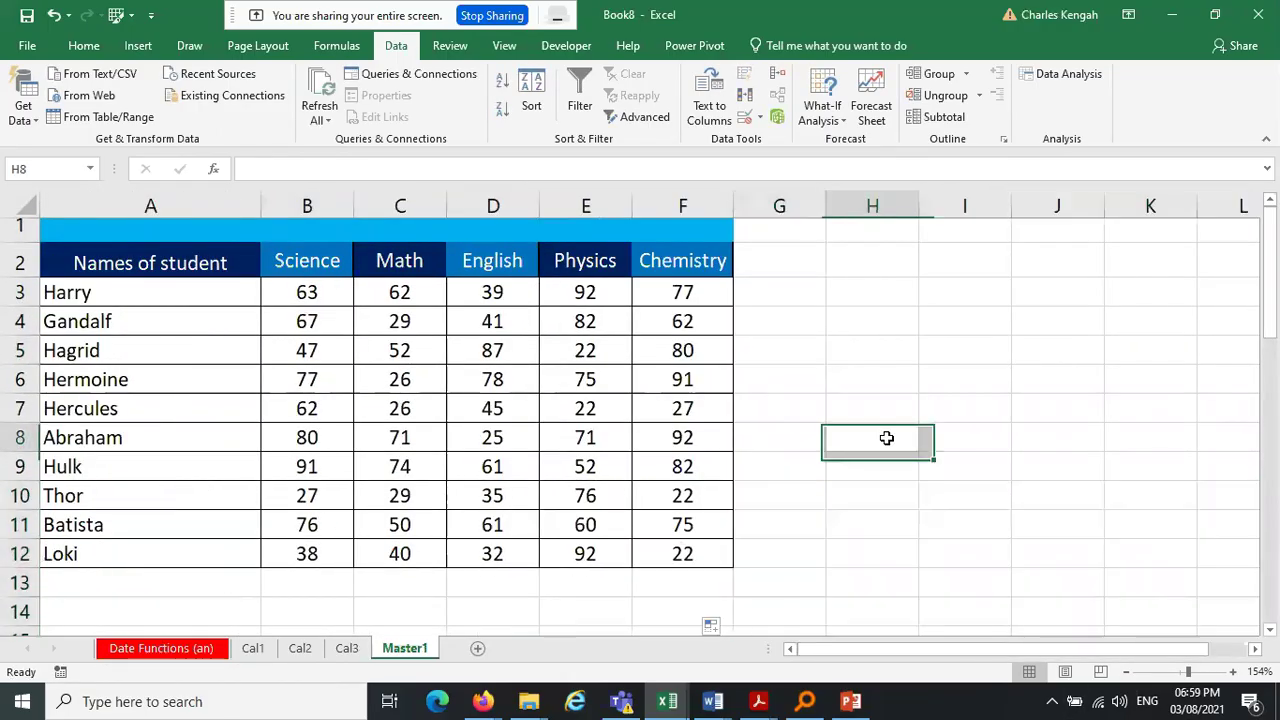
click(252, 648)
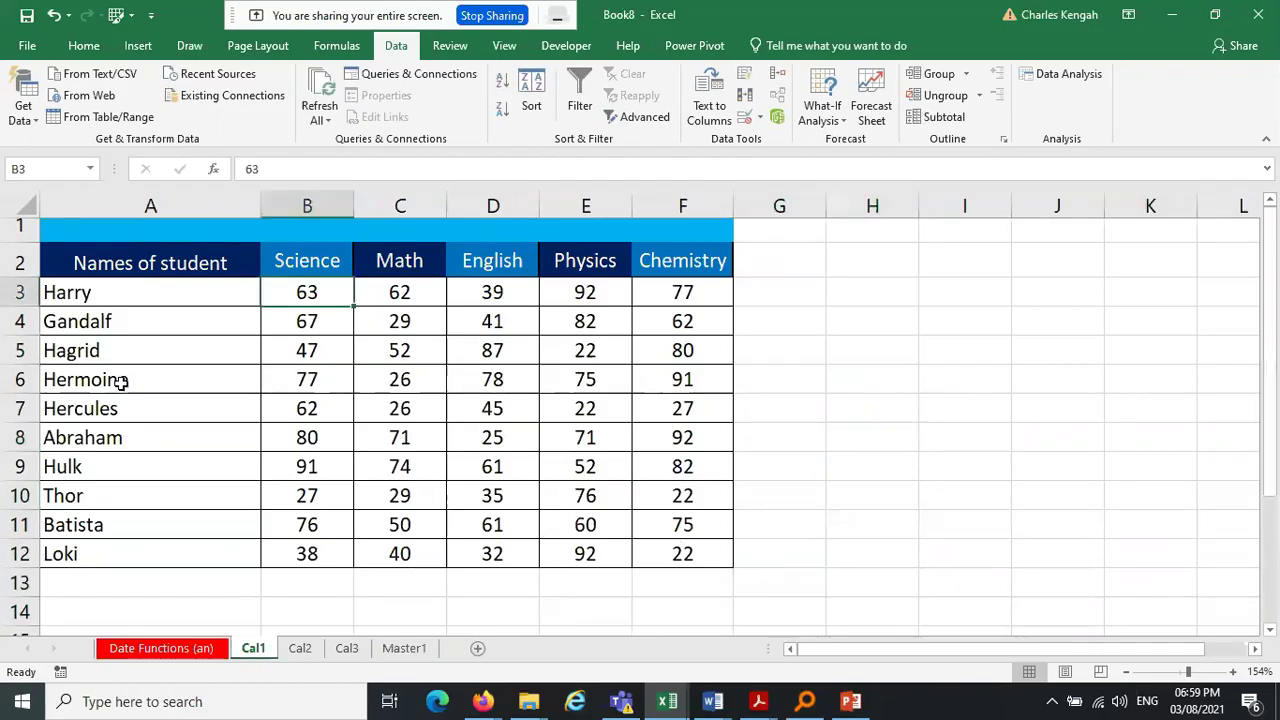
Rename the first Cal1 students in A4–A6 to Charles, Mohammed and Eric
drag(103, 433, 93, 543)
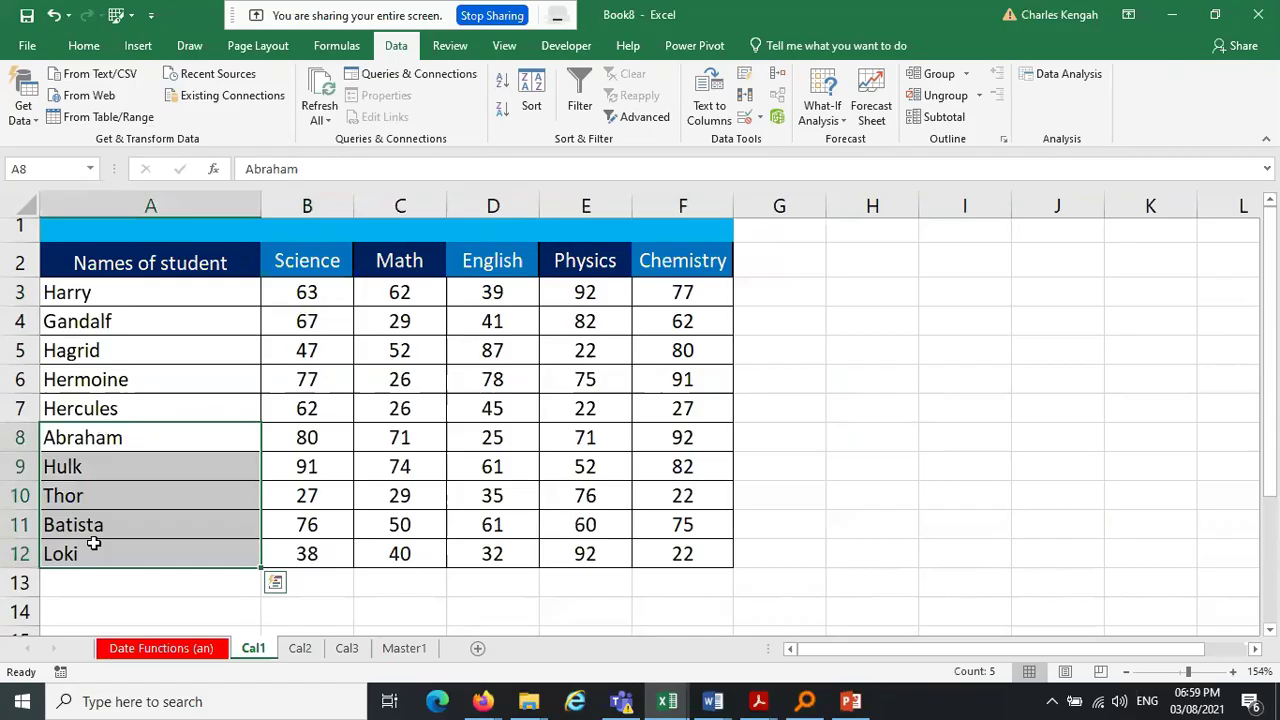
click(109, 292)
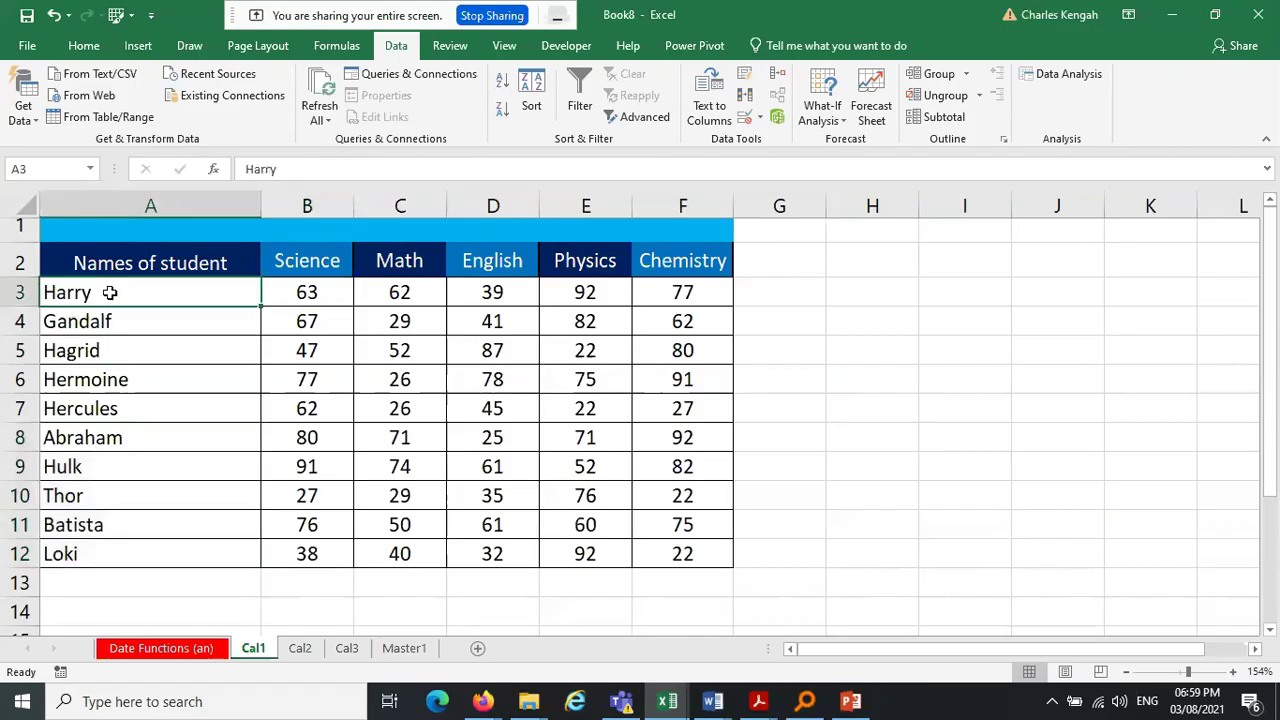
click(116, 349)
click(115, 322)
text(Charles)
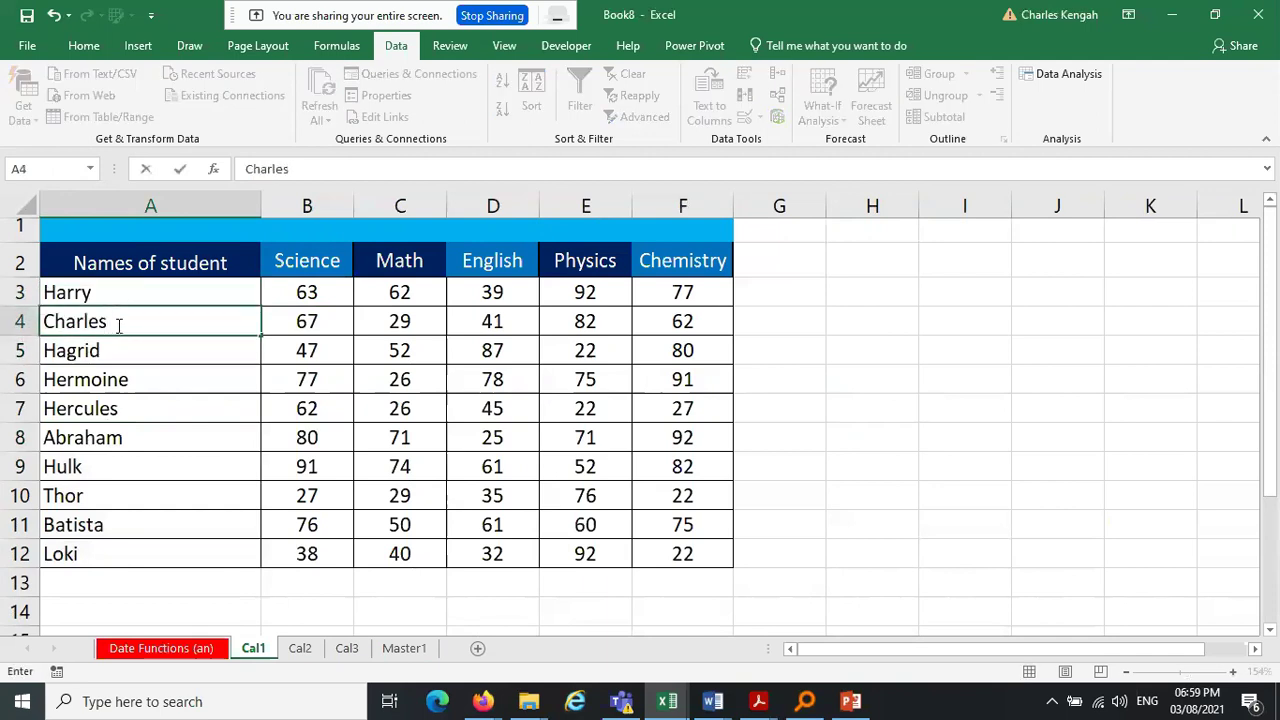
key(Return)
key(Return)
key(Up)
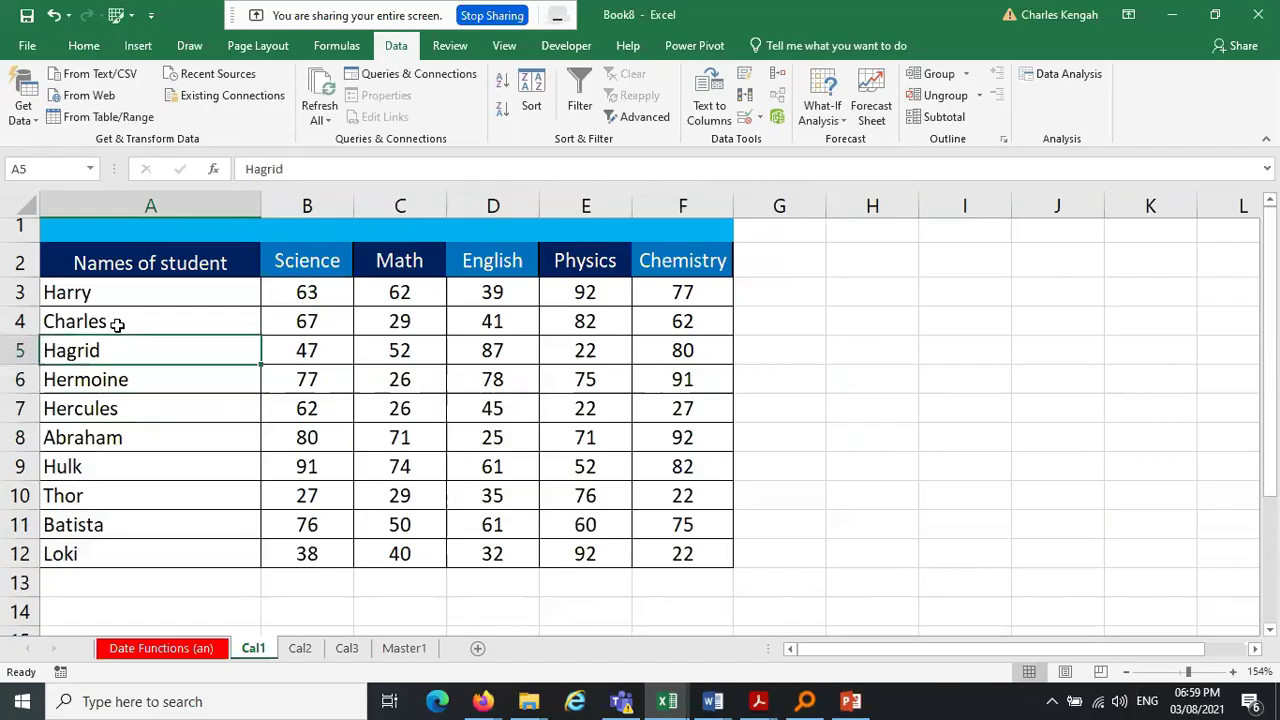
text(Moham)
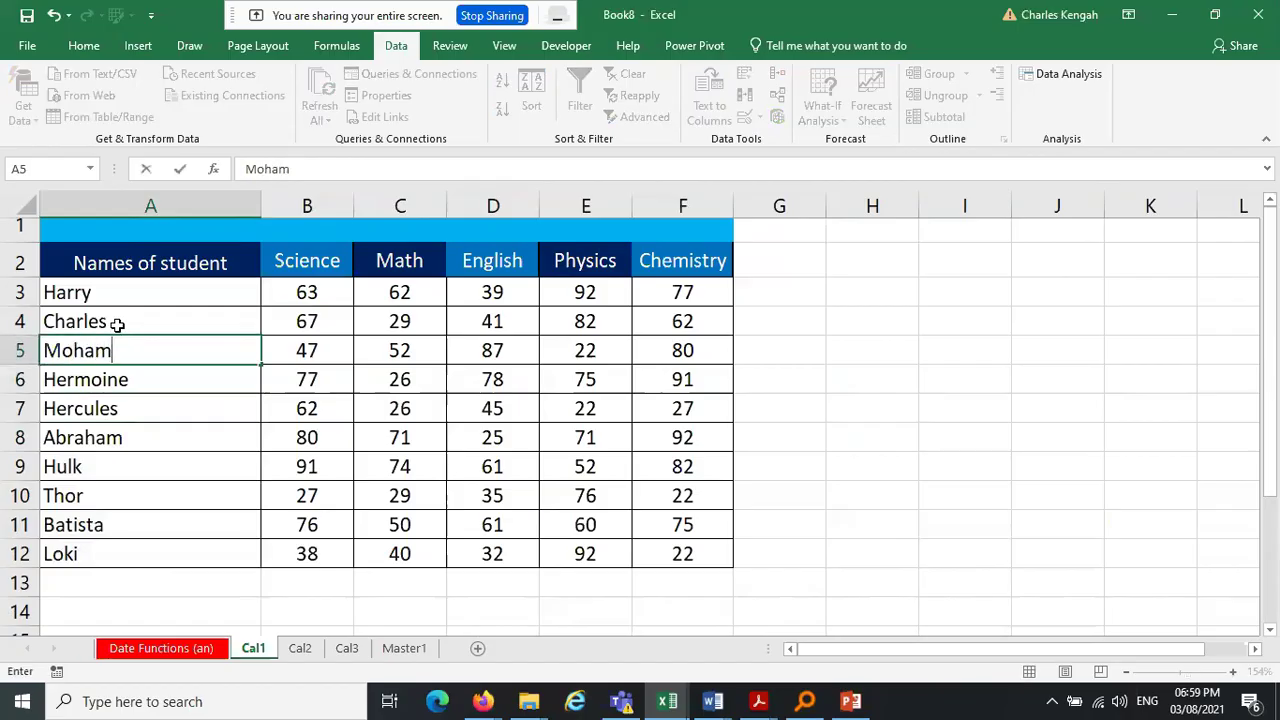
text(med)
key(Return)
key(Return)
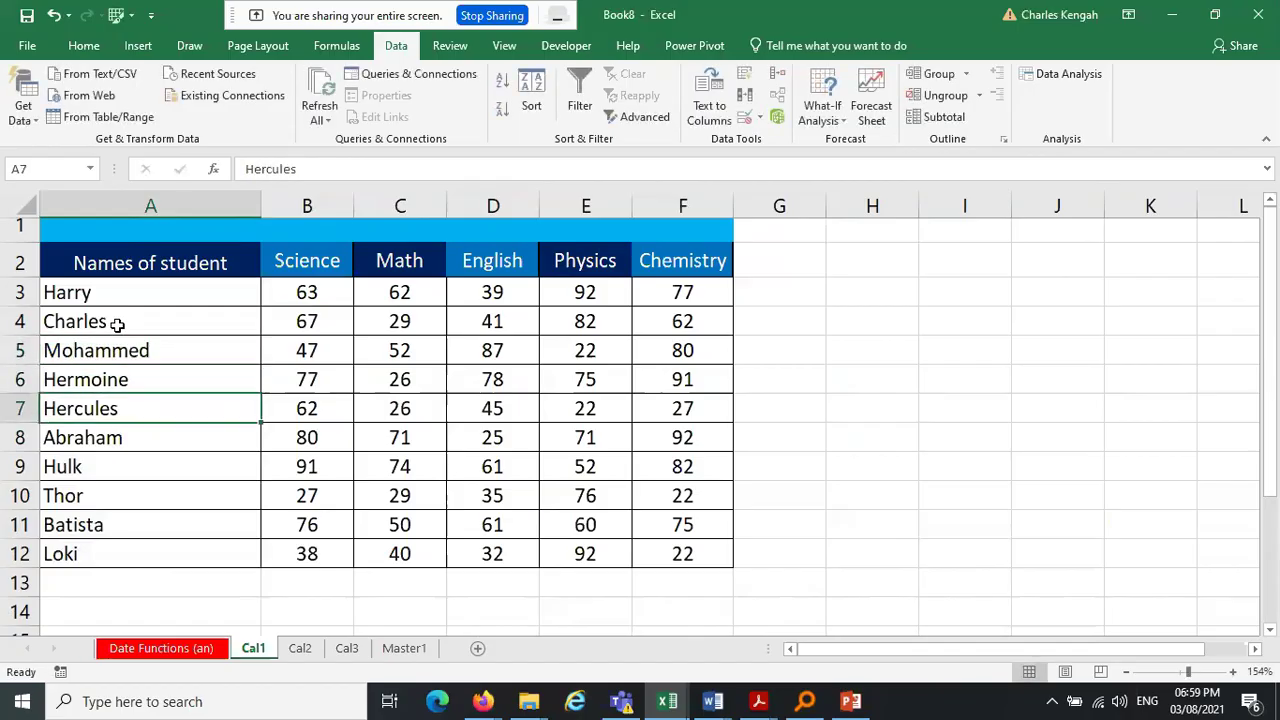
key(Up)
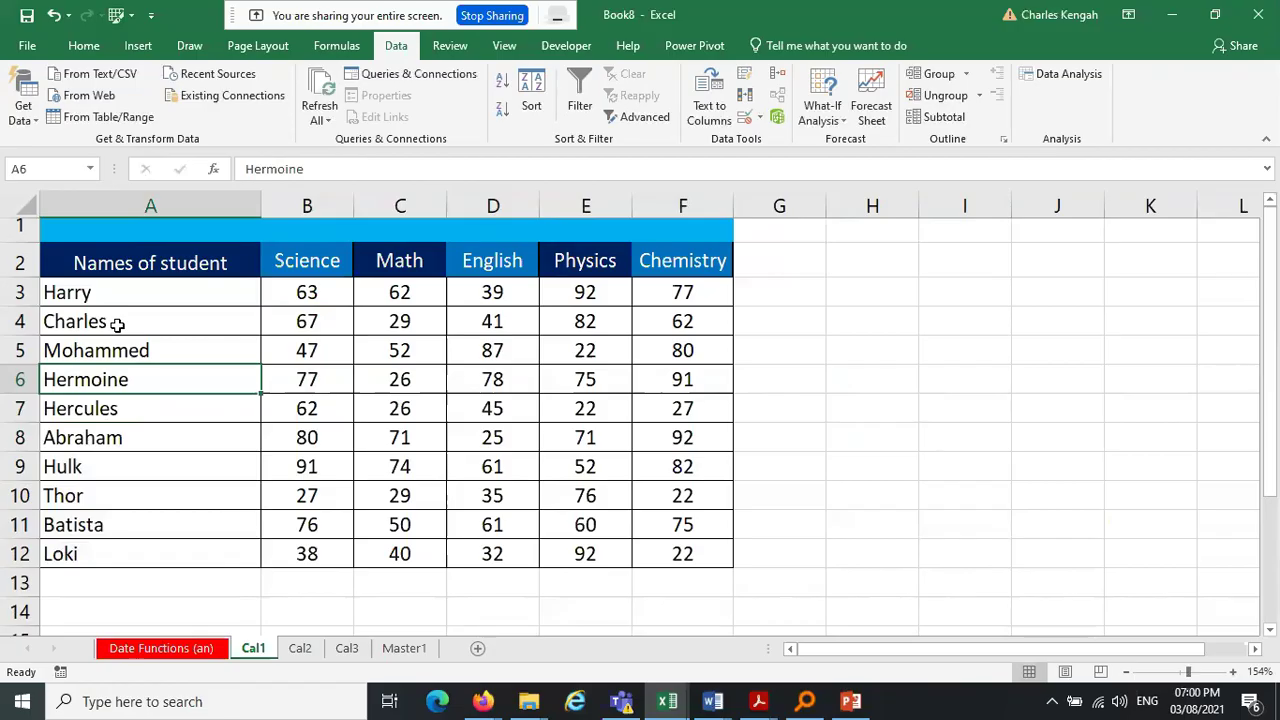
text(Eric)
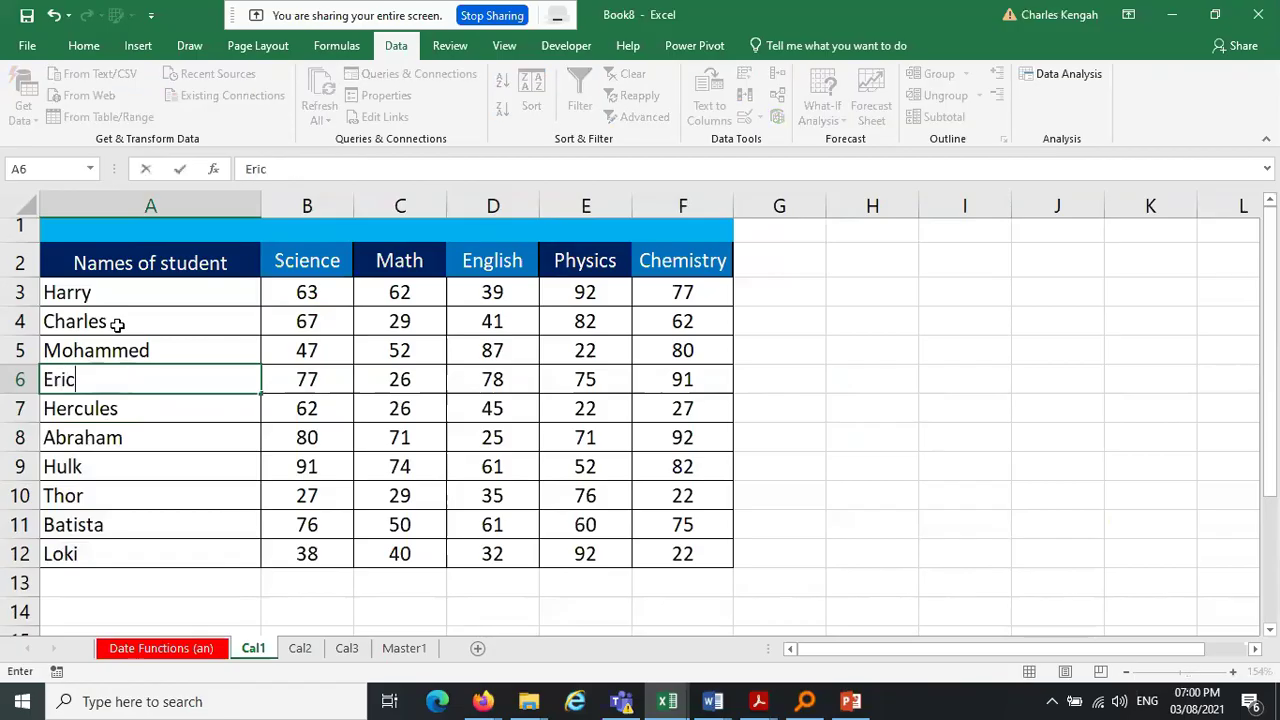
key(Return)
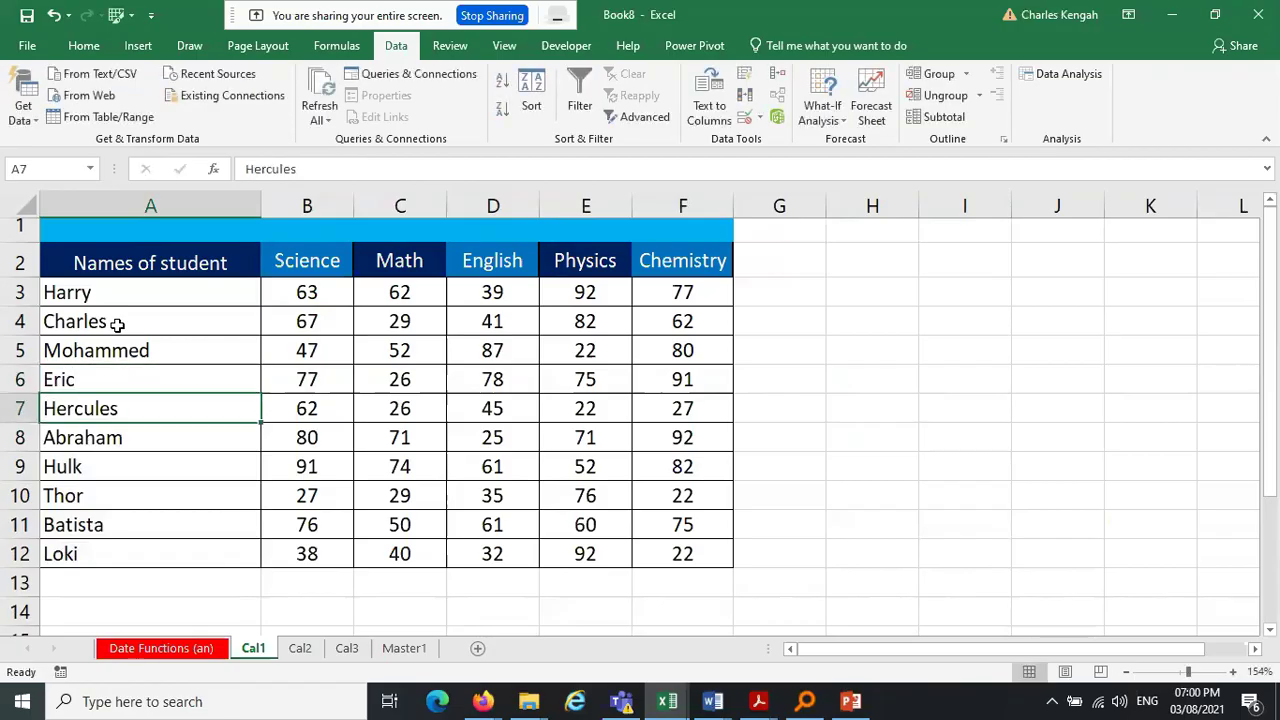
Rename the remaining Cal1 students to Alain, Wilson, Alex, Geraldine, Yvonne and Mercy
text(Alain)
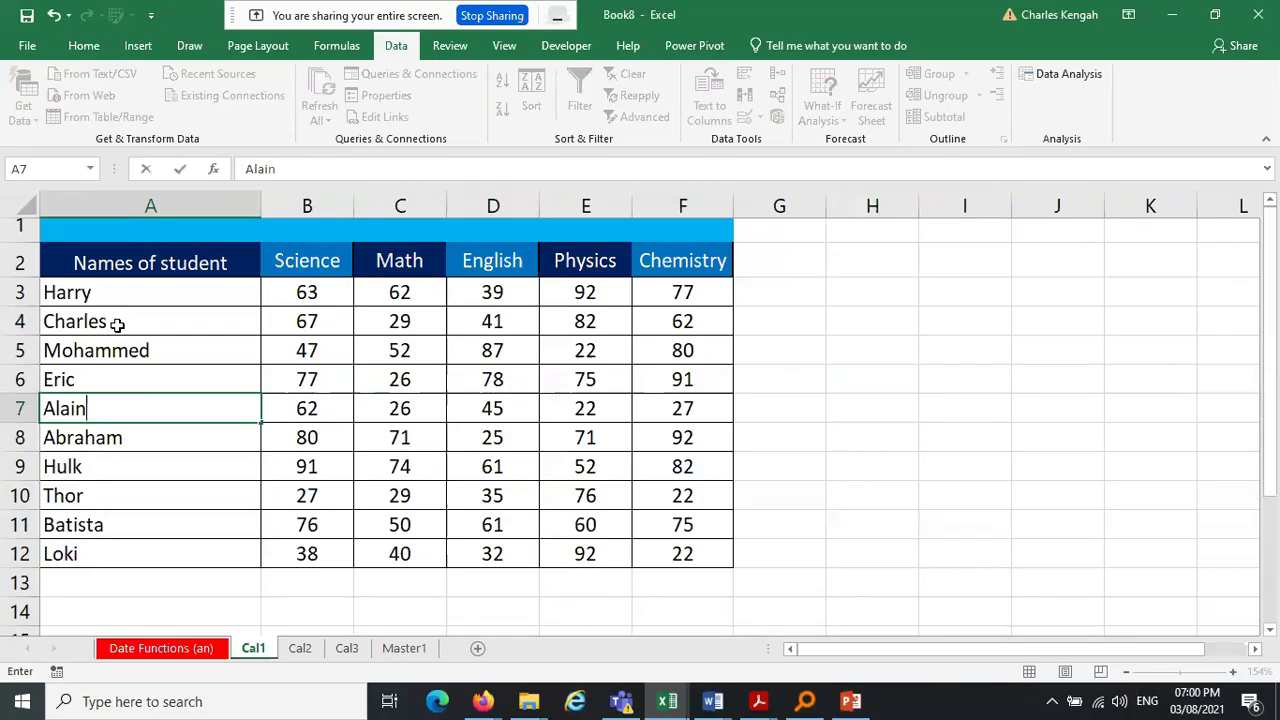
key(Return)
text(Wilson)
key(Return)
text(Alex)
key(Return)
text(Geraldin)
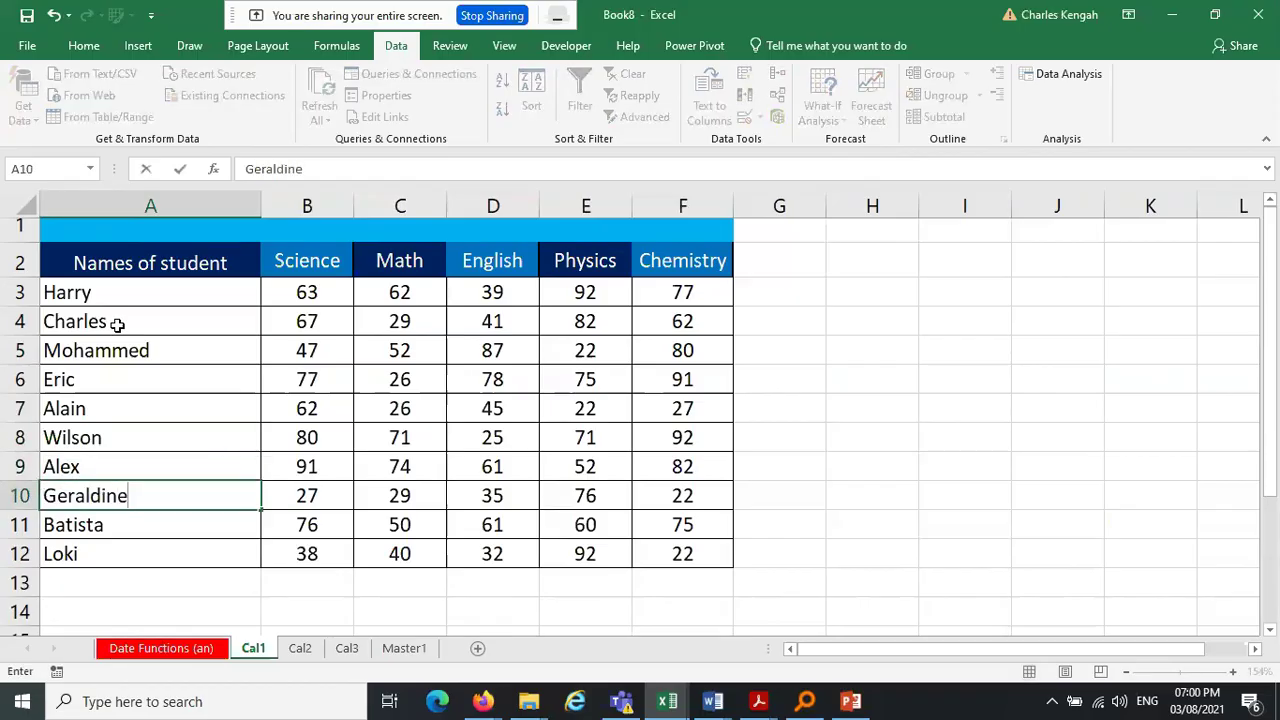
key(Return)
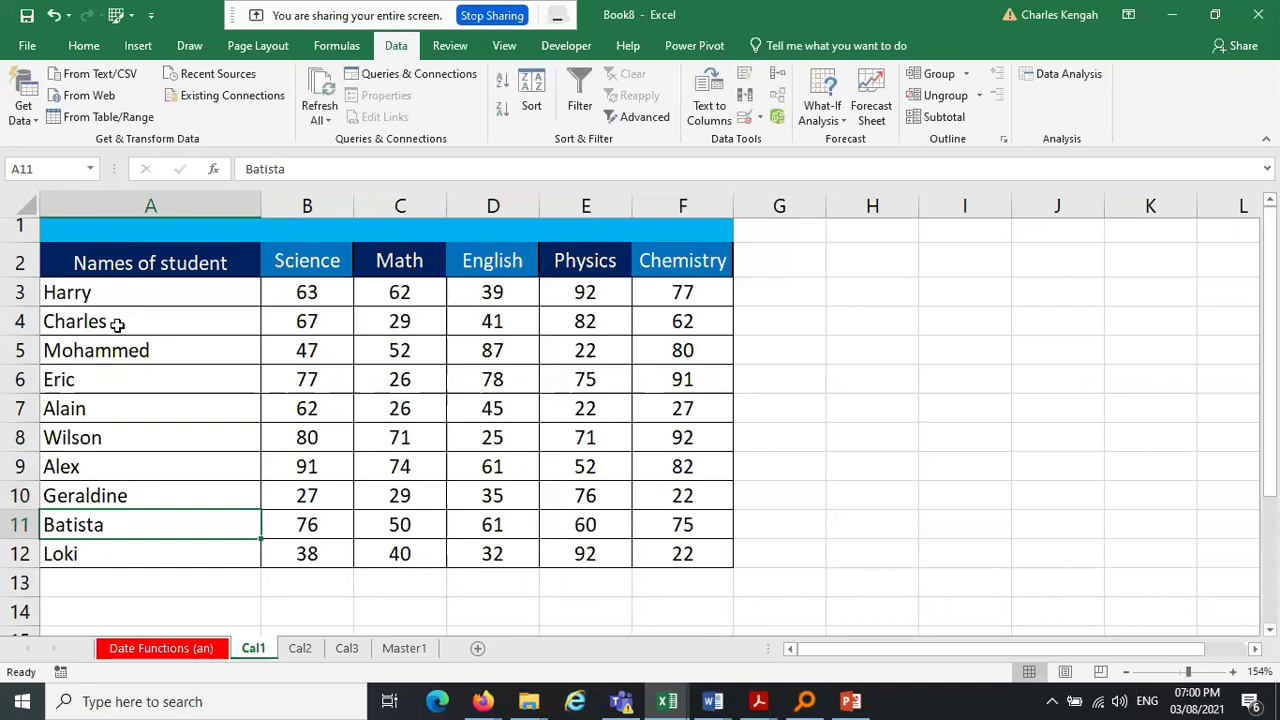
text(Yvonne)
key(Return)
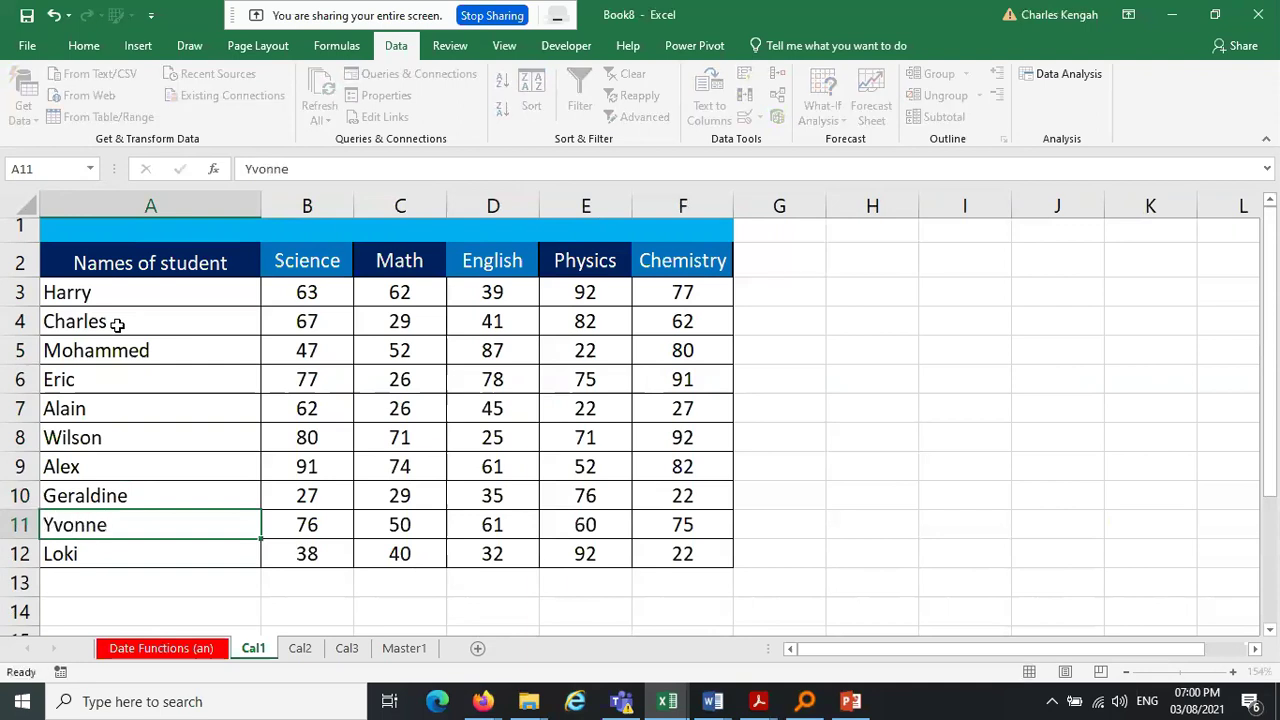
text(Mercy)
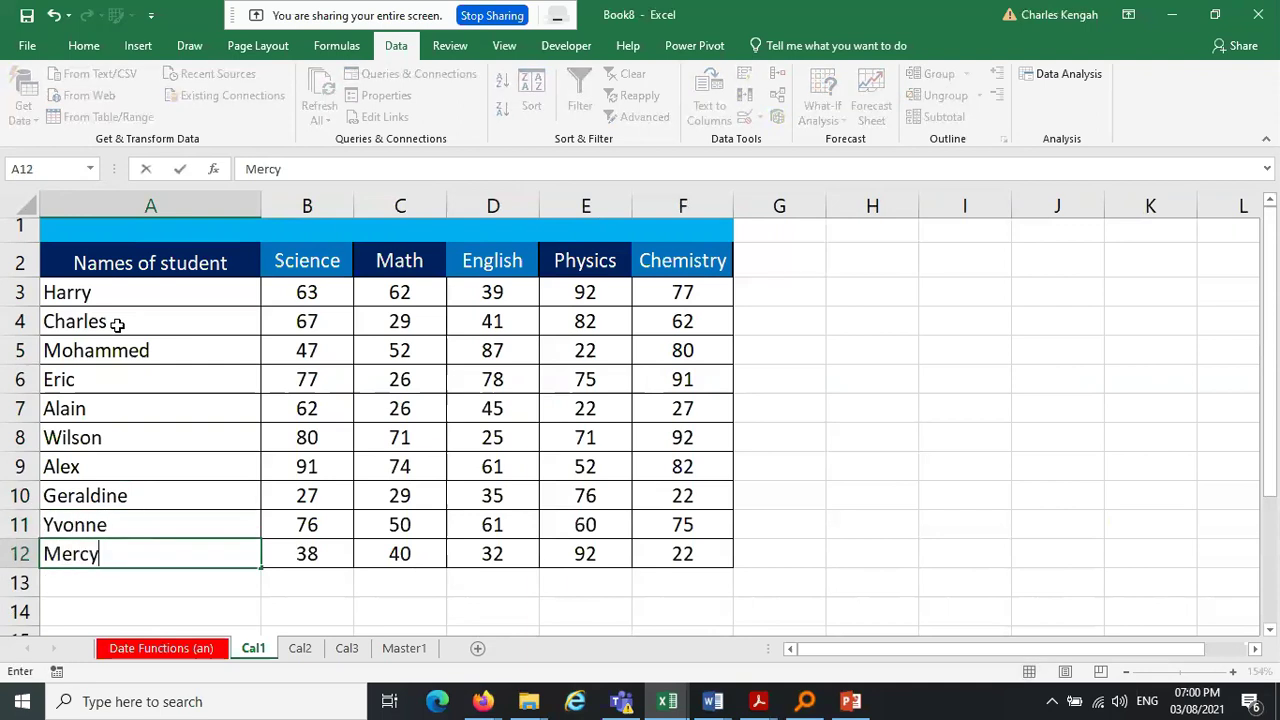
click(818, 444)
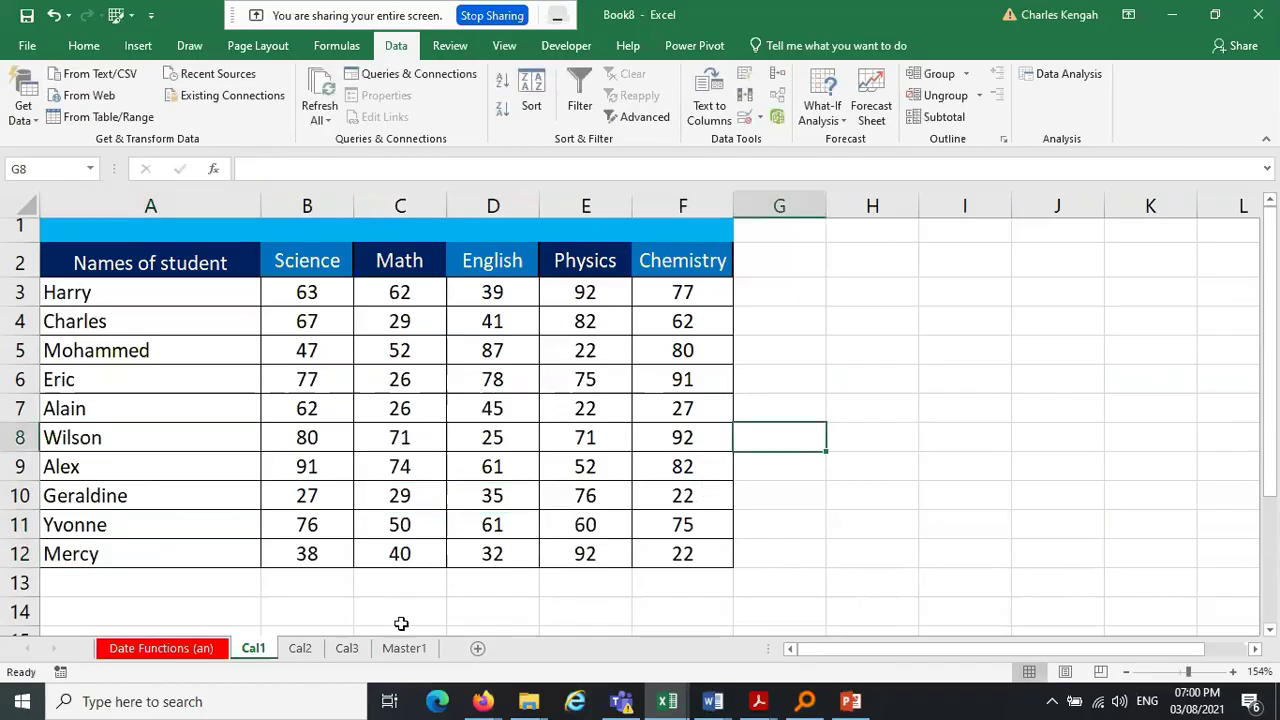
Fill Cal2's names A3:A12 with the month series January–October, then view Cal3
click(300, 648)
click(141, 302)
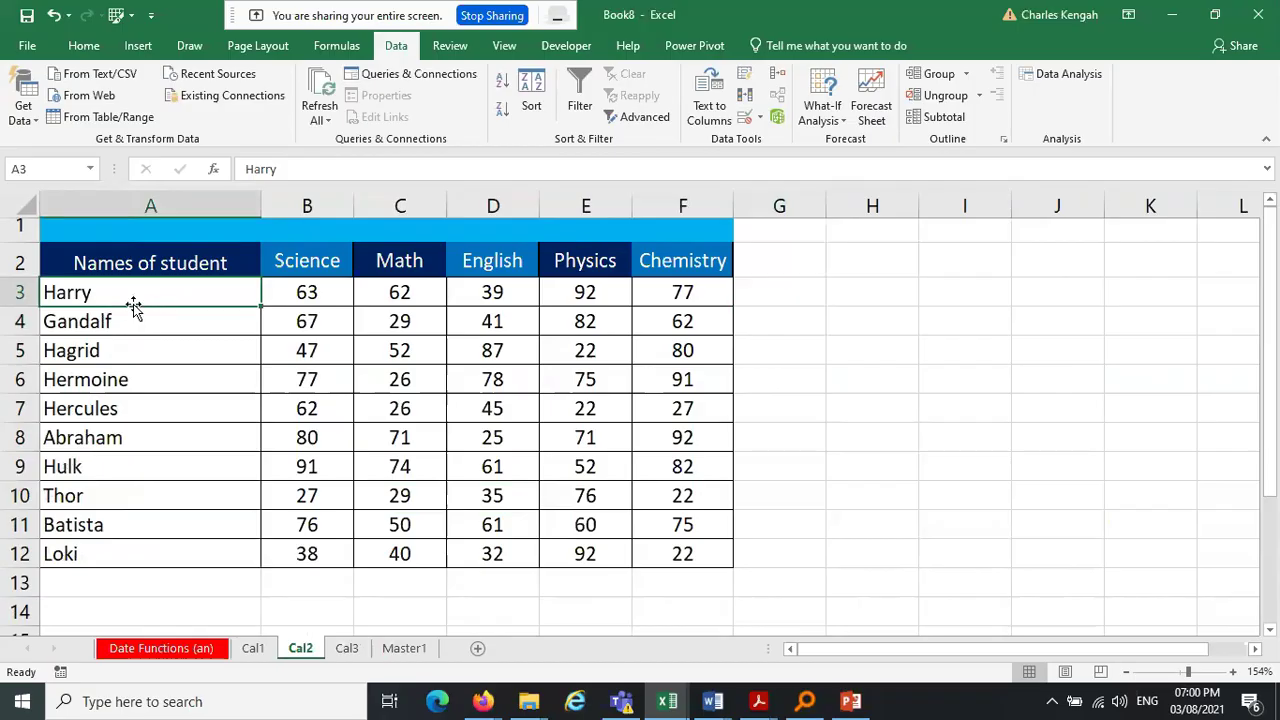
text(Monda)
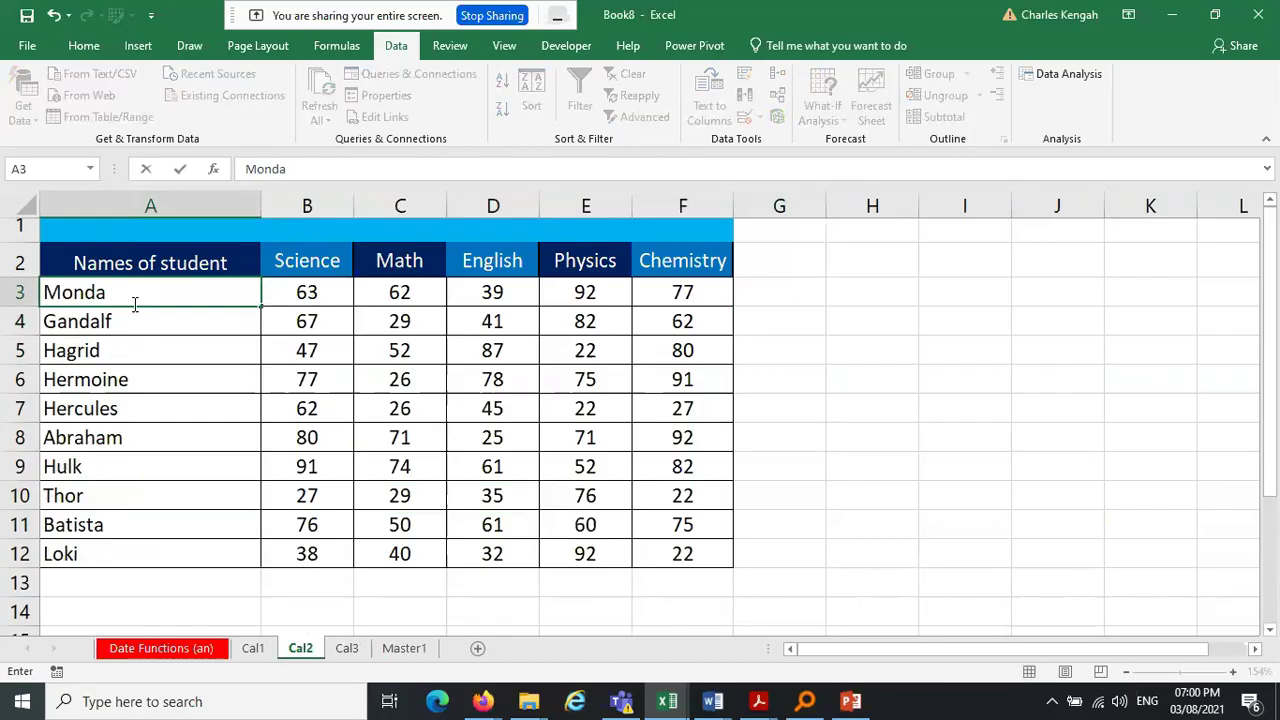
key(BackSpace)
key(BackSpace)
key(BackSpace)
key(BackSpace)
key(BackSpace)
key(BackSpace)
text(January)
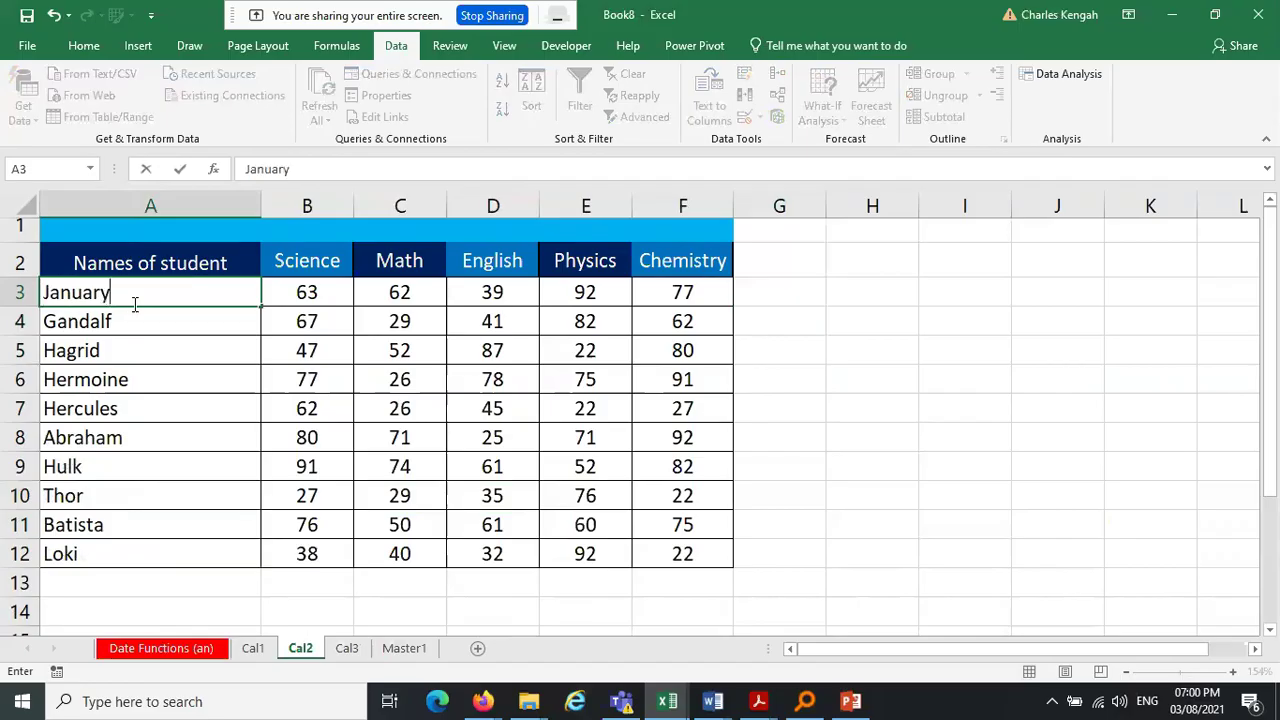
key(Return)
click(218, 296)
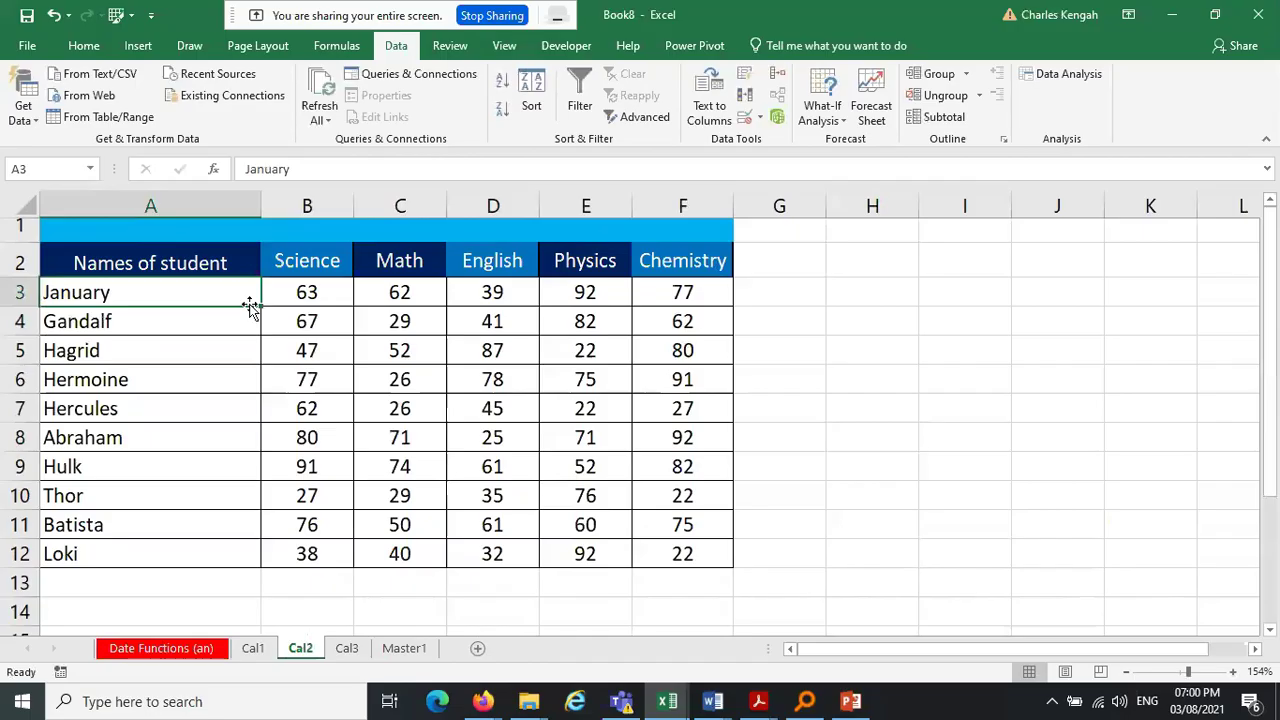
drag(250, 307, 207, 557)
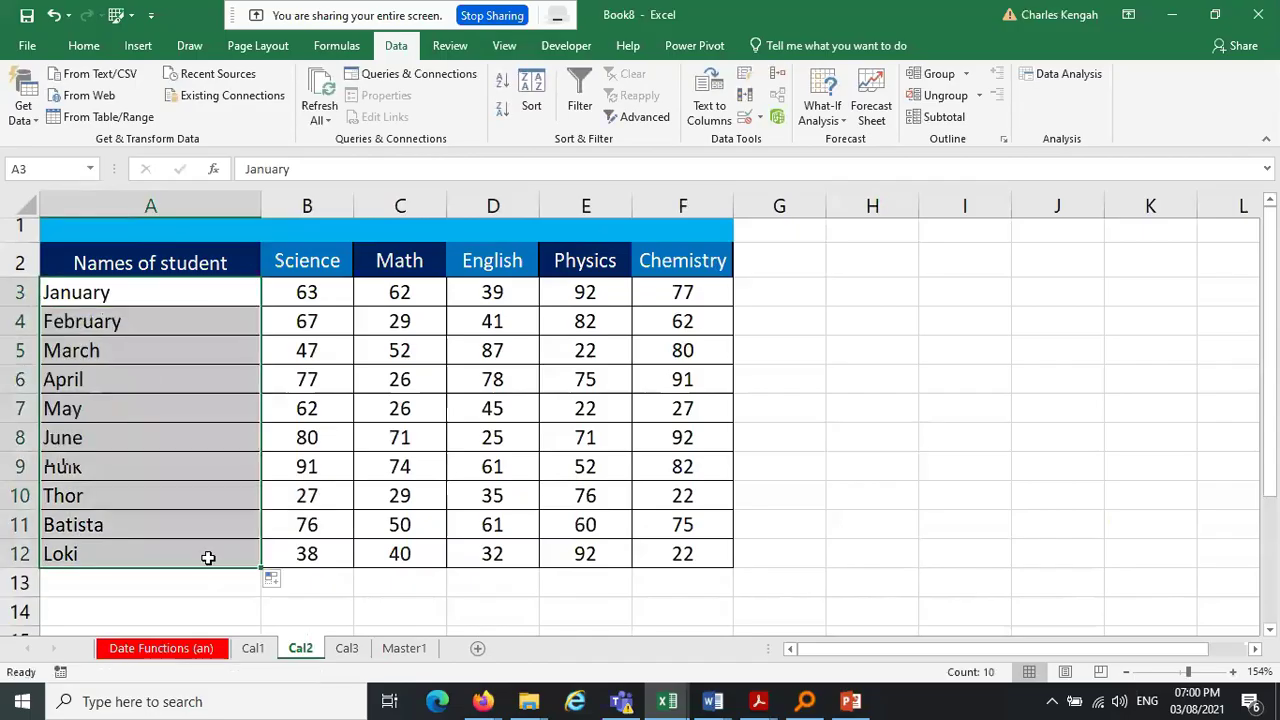
click(906, 351)
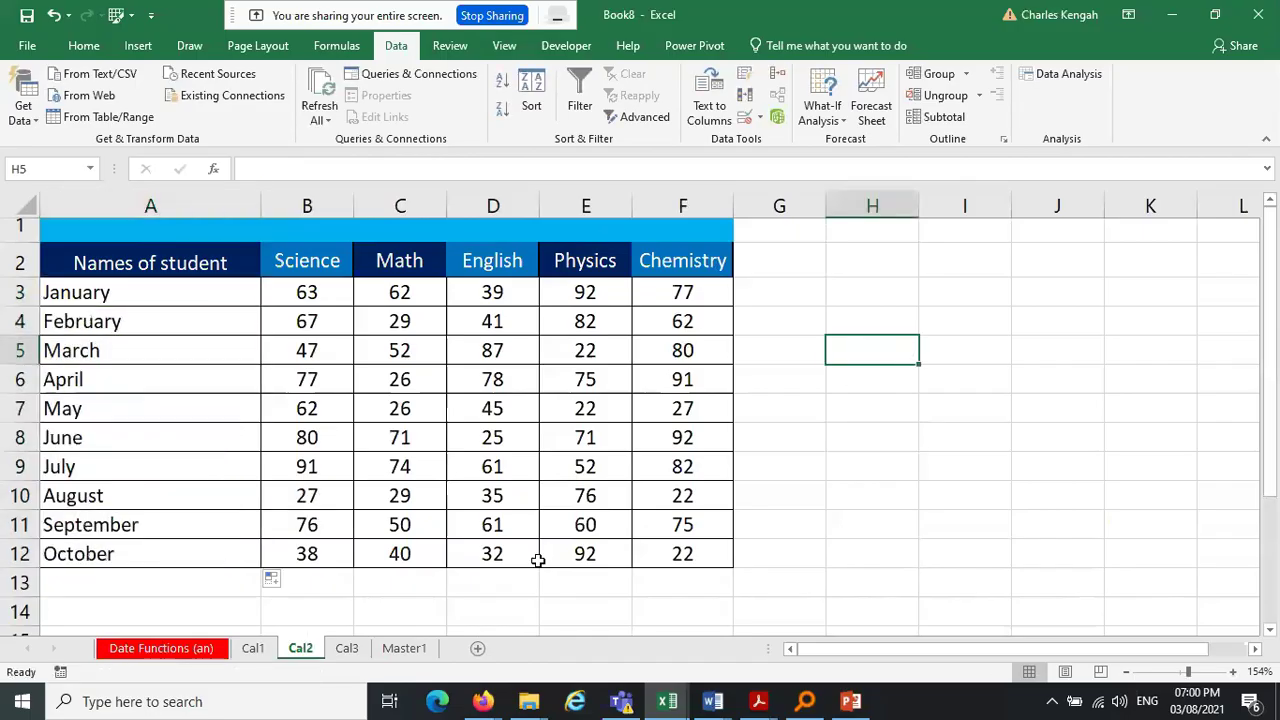
click(366, 650)
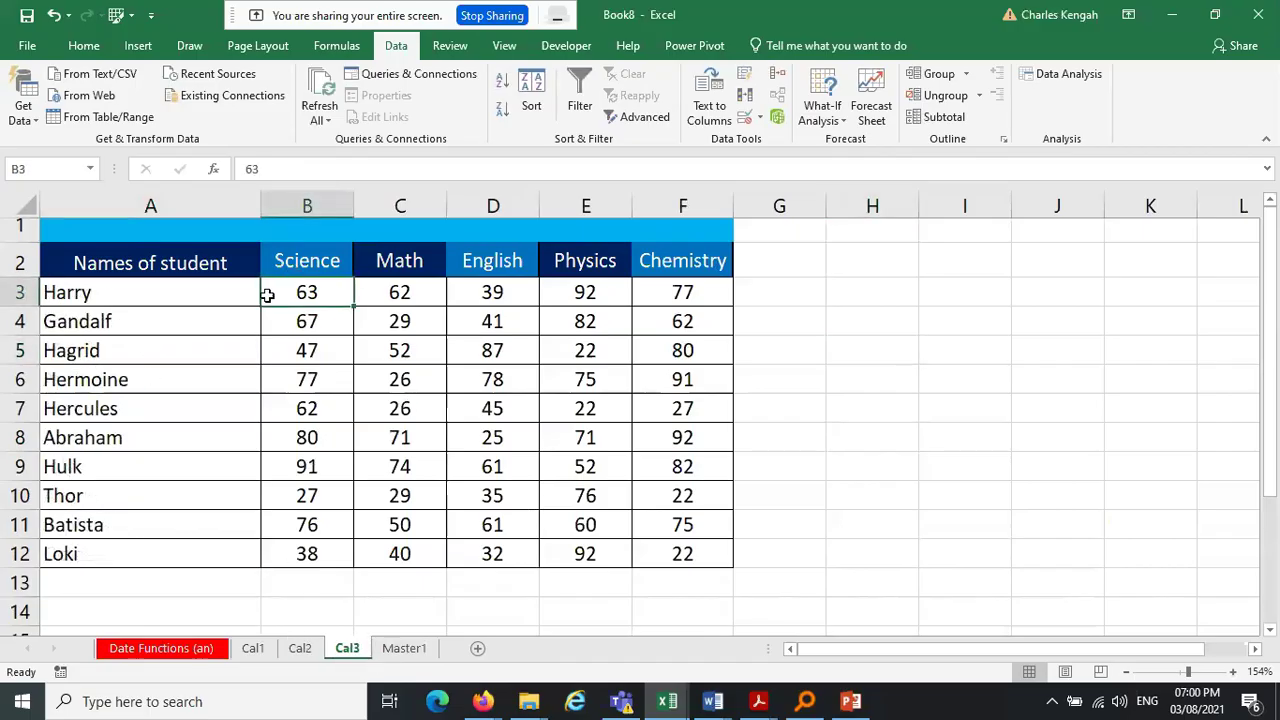
Compare the name and score ranges on Master1, Cal1, Cal2 and Cal3
click(405, 650)
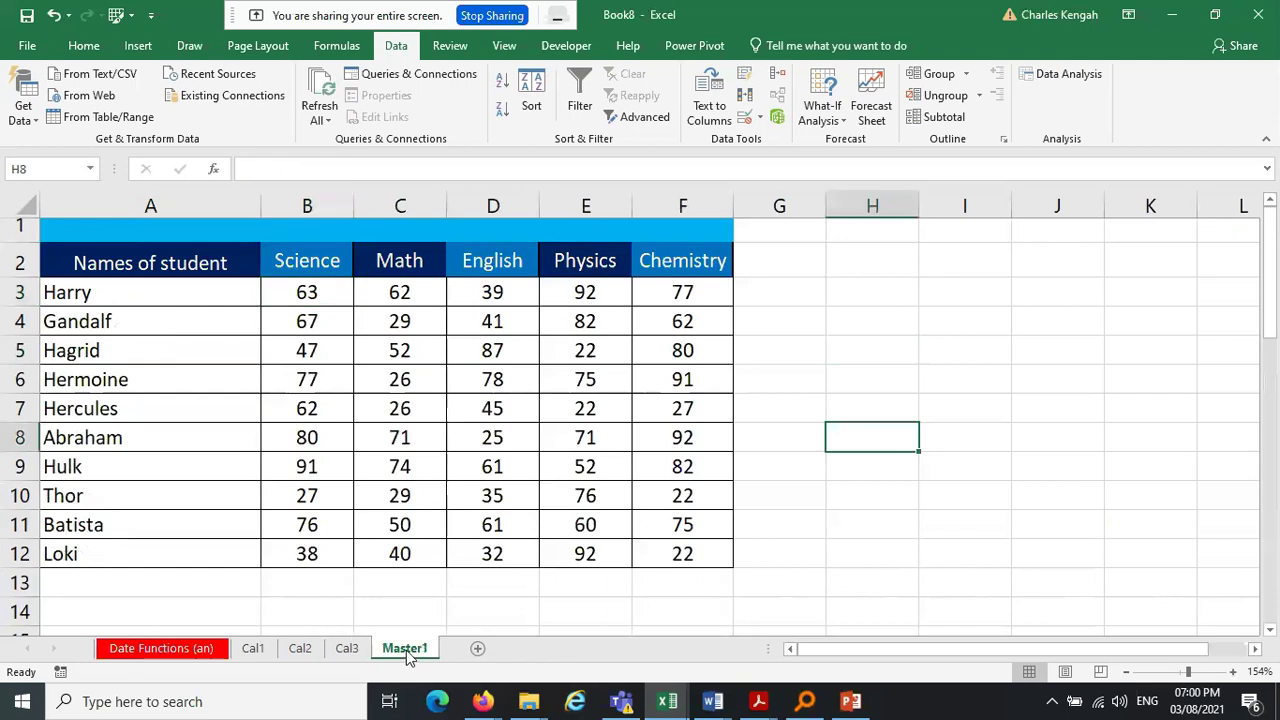
mouse_move(114, 292)
mouse_down()
mouse_move(97, 571)
mouse_move(97, 554)
mouse_up()
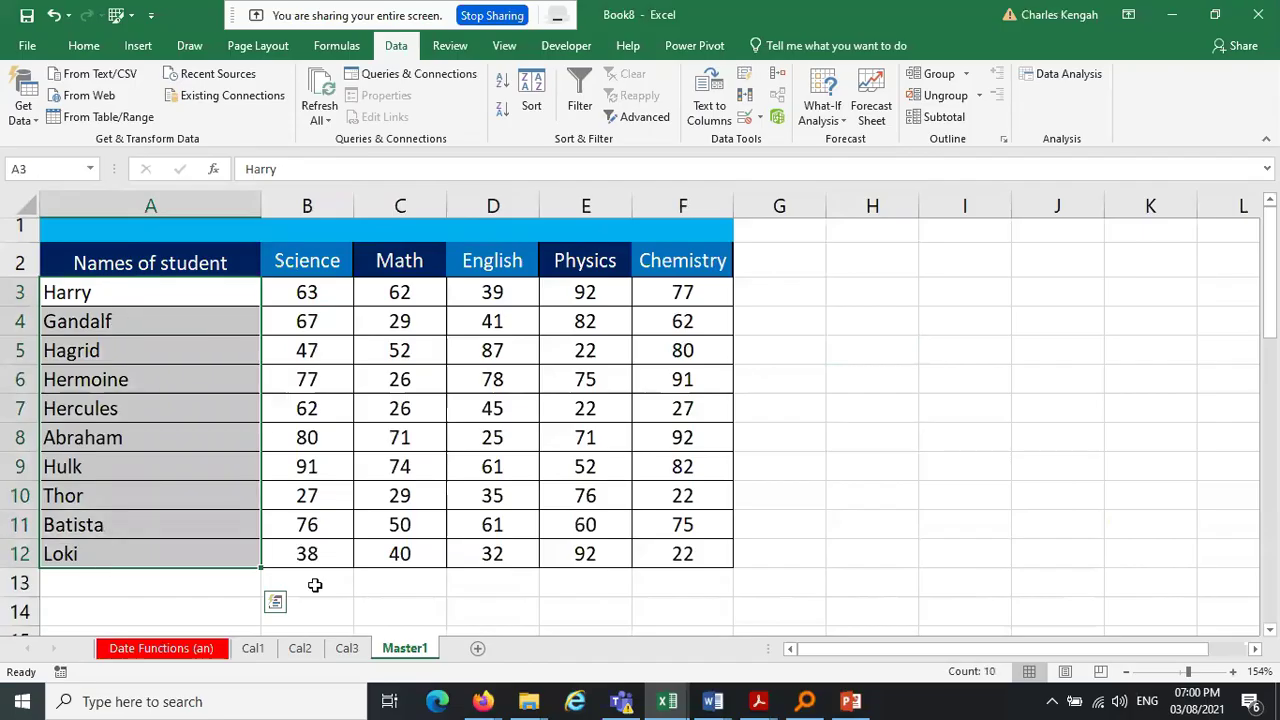
click(480, 492)
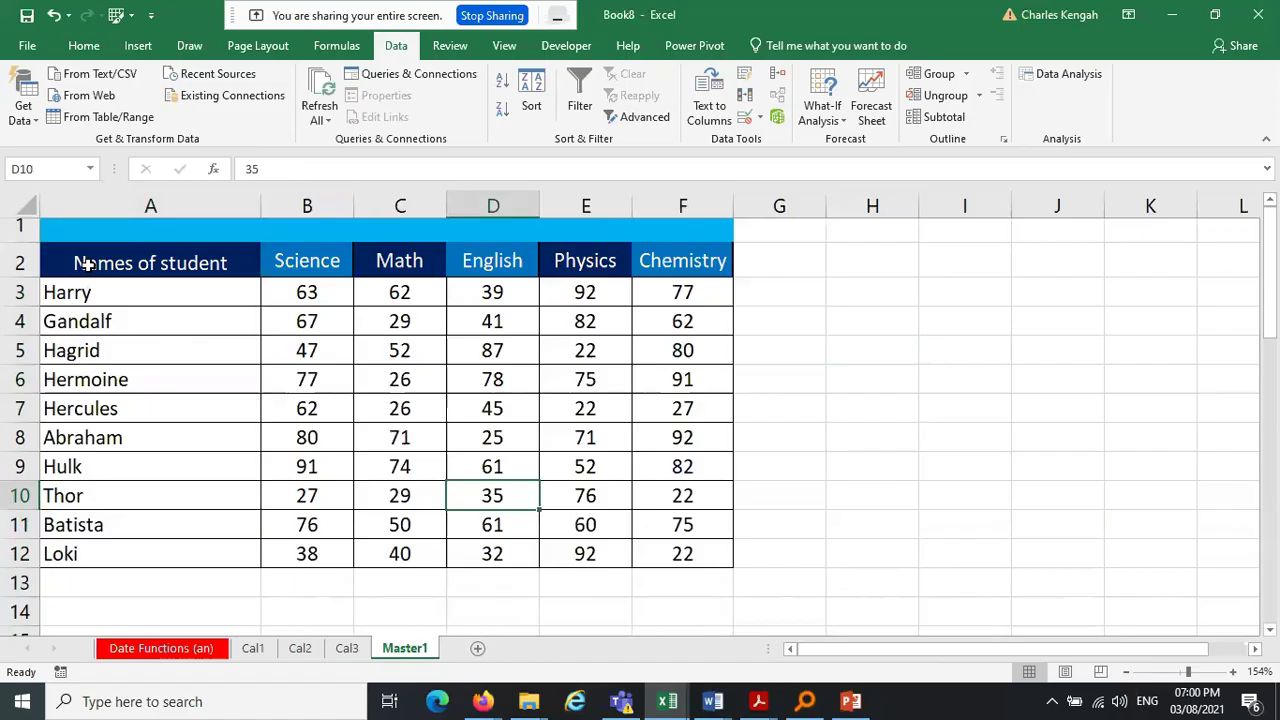
drag(143, 292, 130, 555)
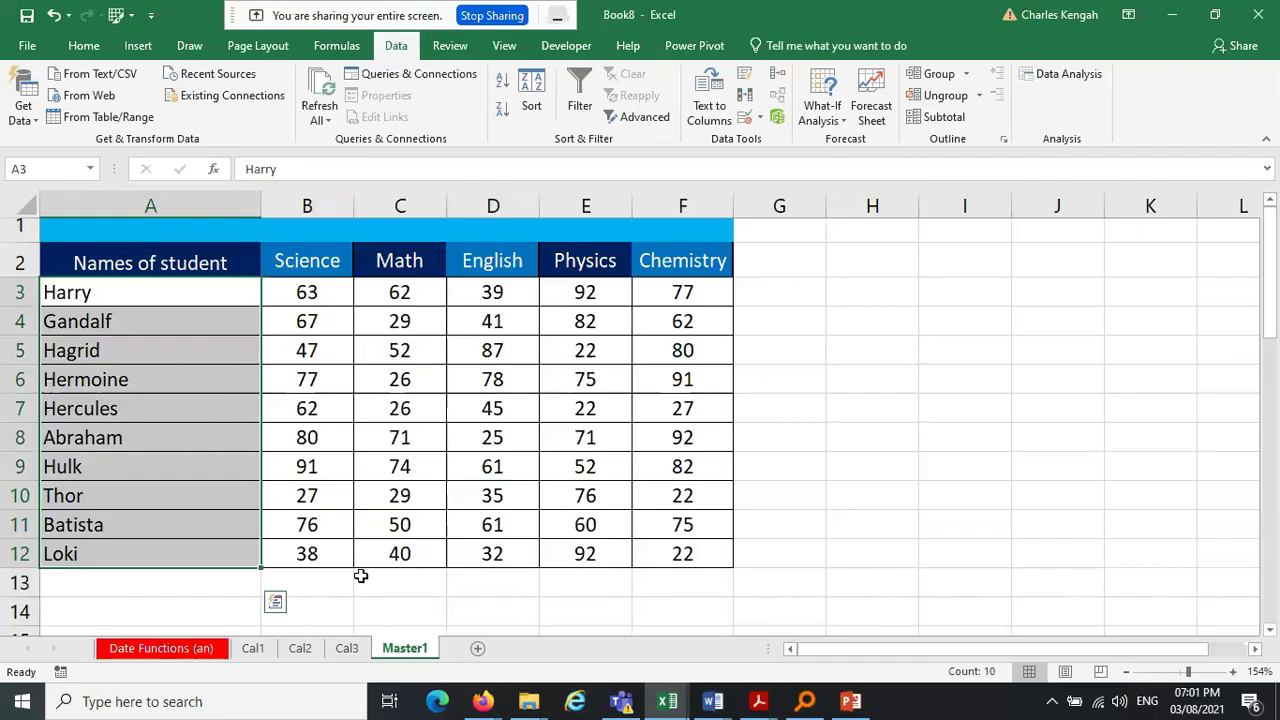
click(252, 647)
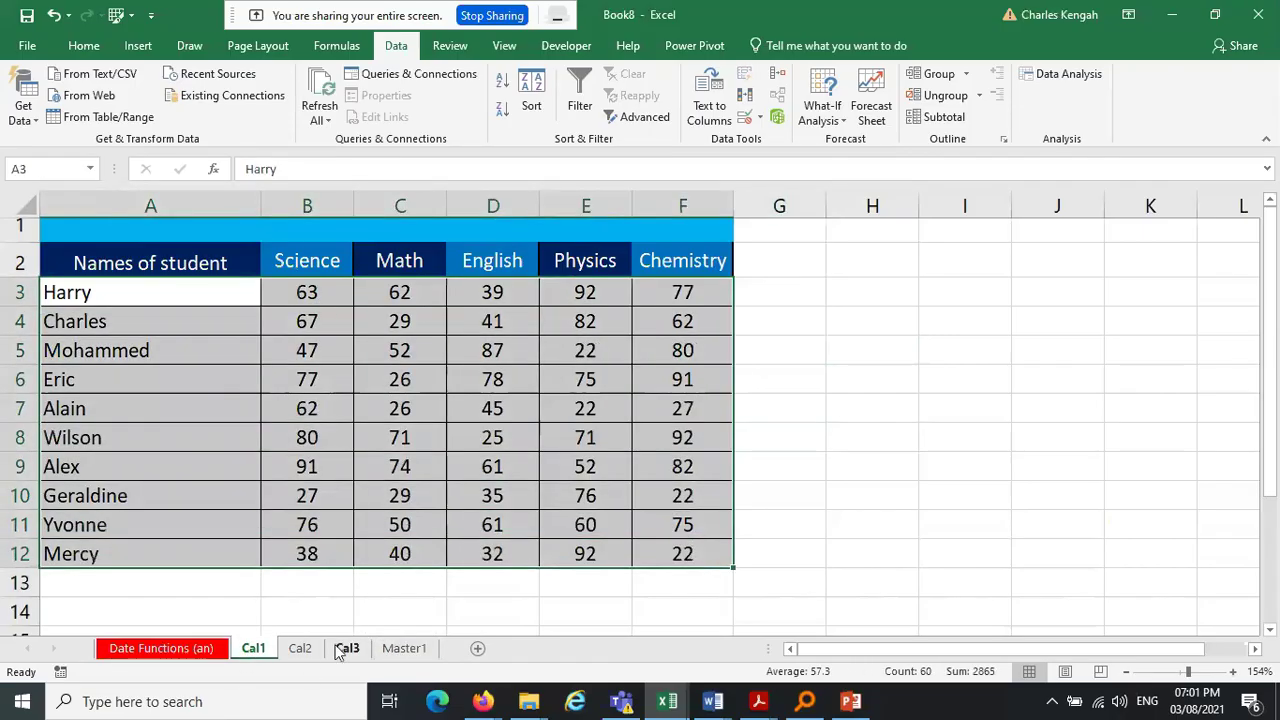
click(300, 648)
drag(85, 292, 693, 559)
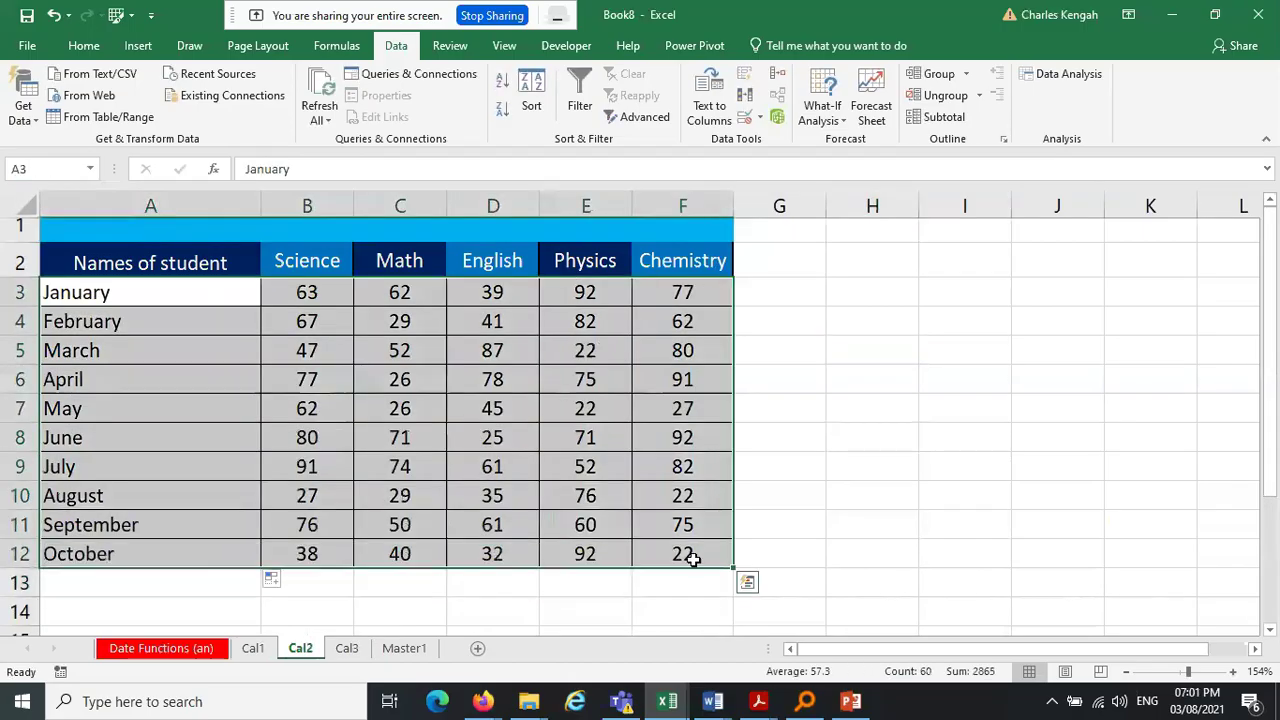
click(254, 648)
click(108, 590)
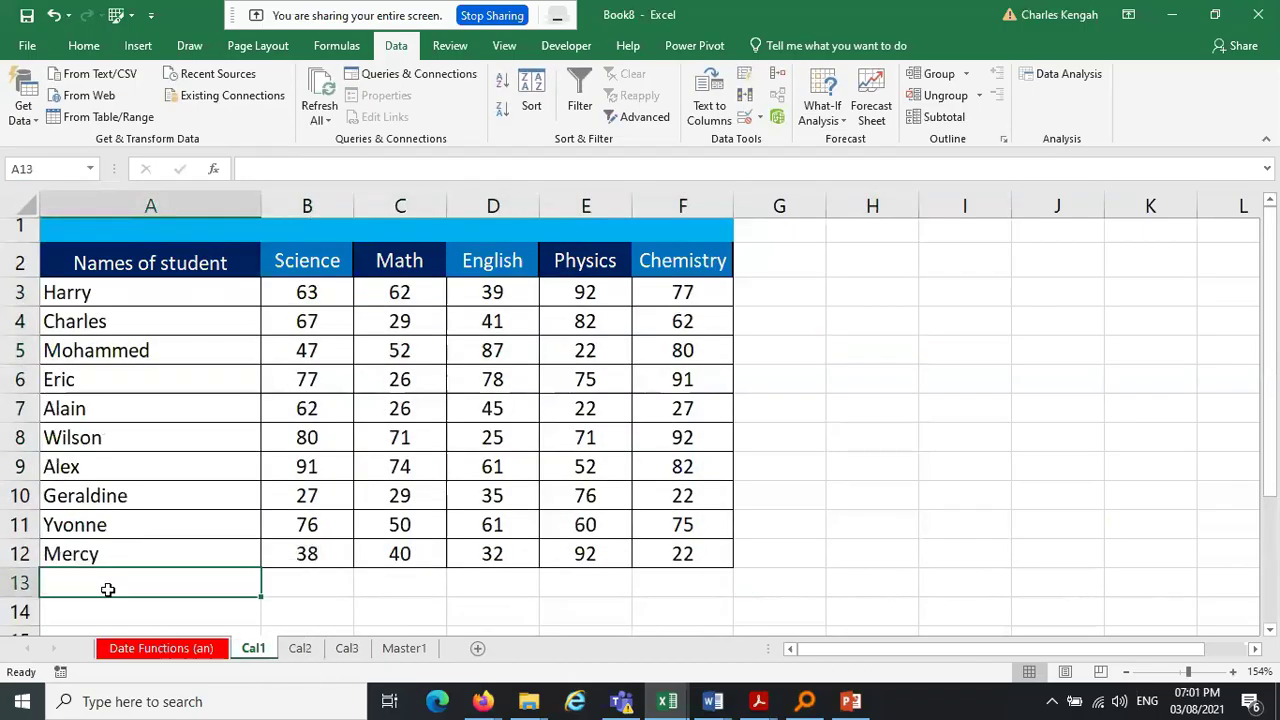
click(349, 652)
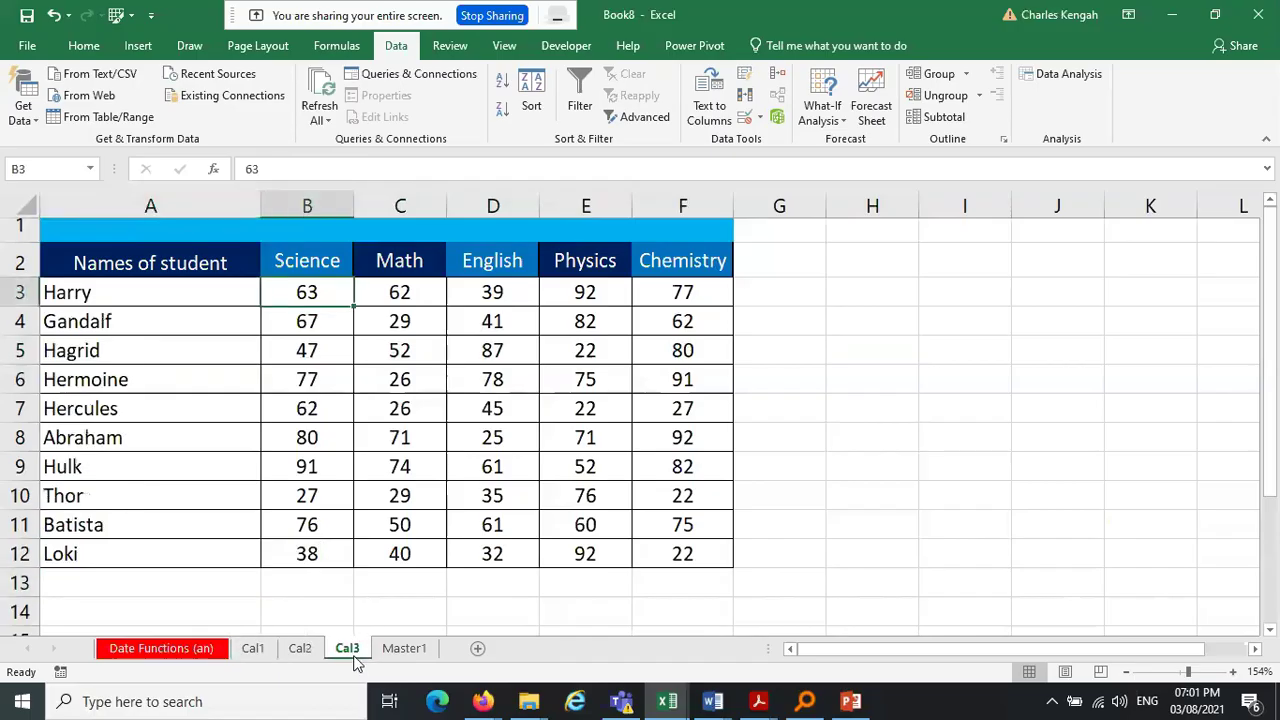
click(252, 649)
click(300, 649)
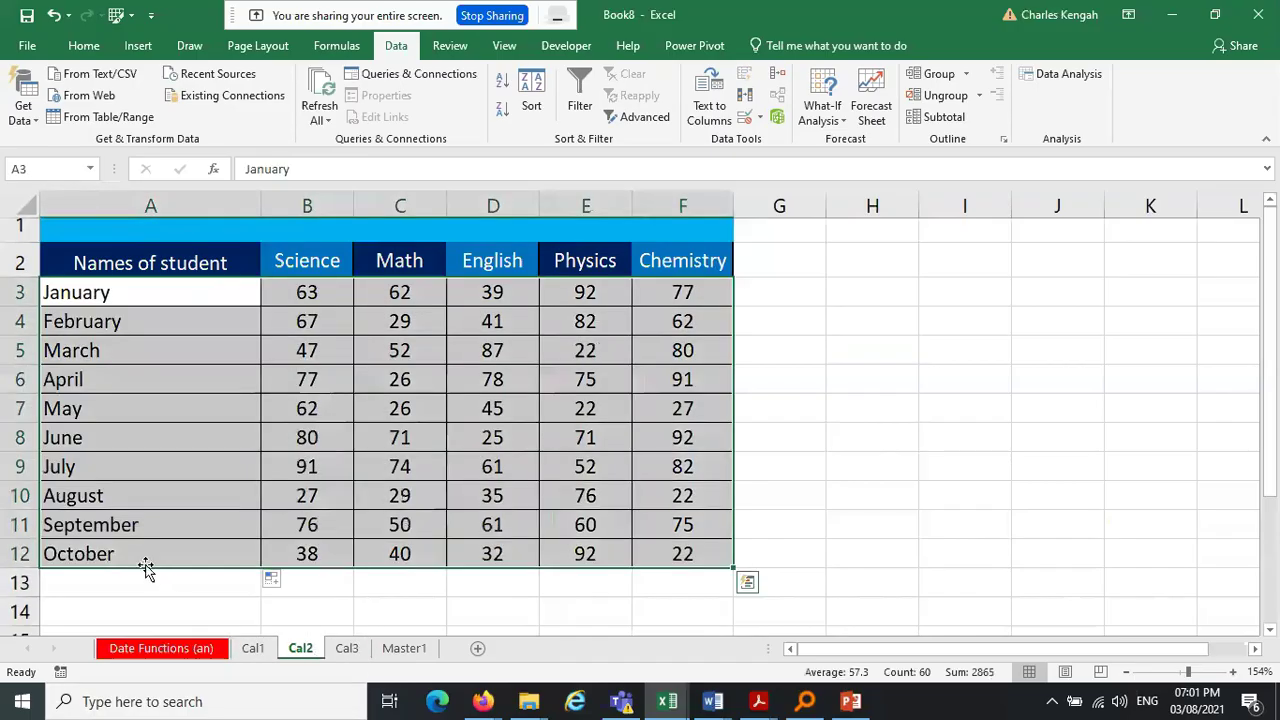
Clear all names and scores from Master1's A3:F12
click(403, 649)
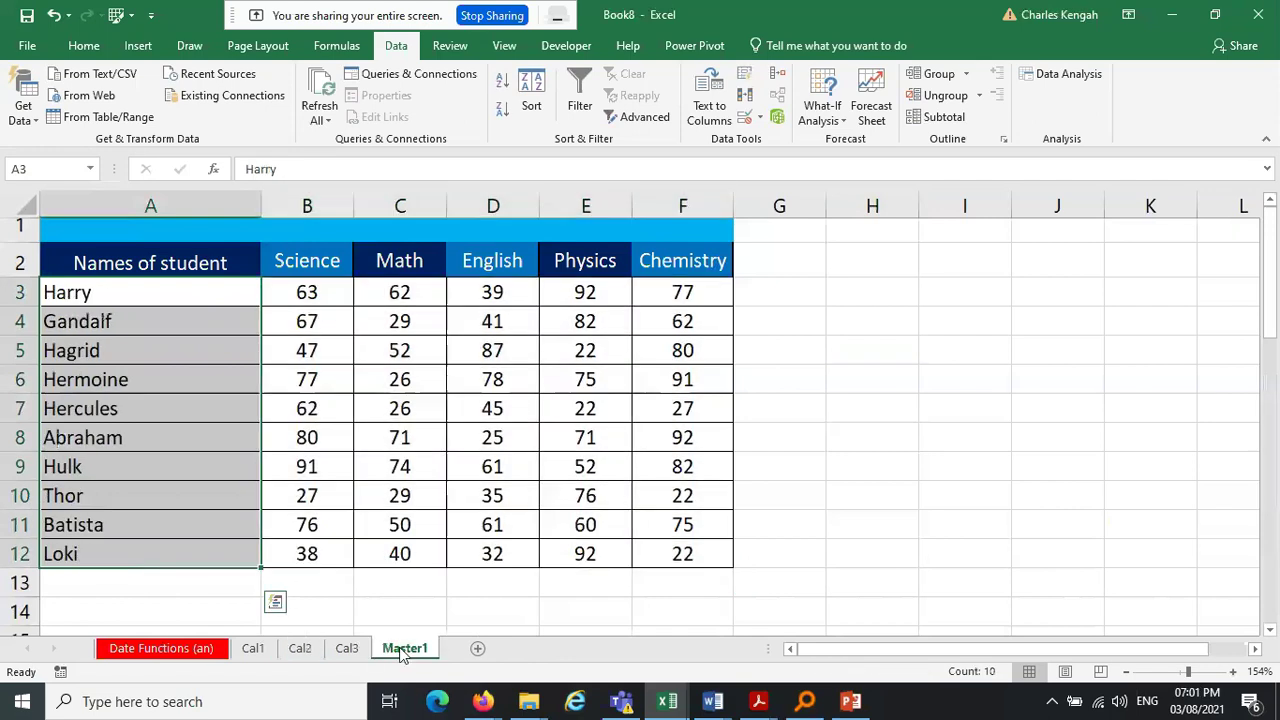
drag(493, 350, 585, 437)
click(729, 375)
click(697, 560)
drag(697, 562, 100, 296)
key(Delete)
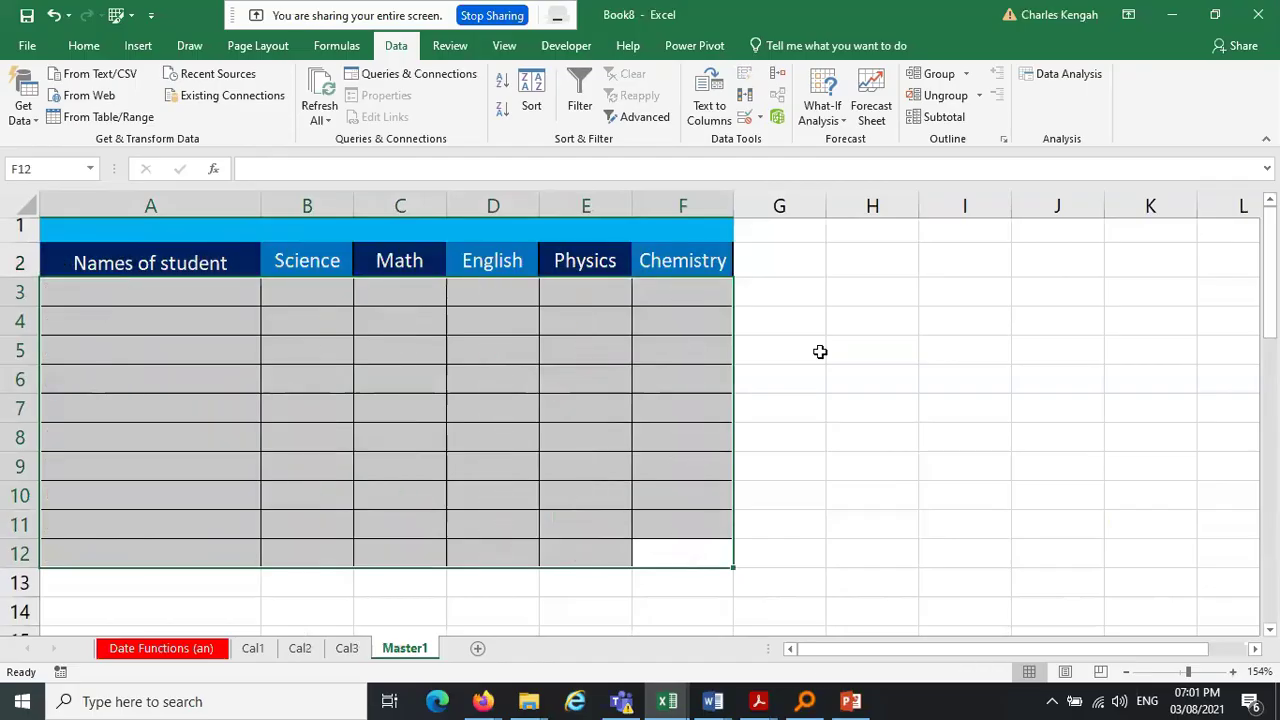
Delete Cal2's rows 9–12, removing July through October
click(820, 352)
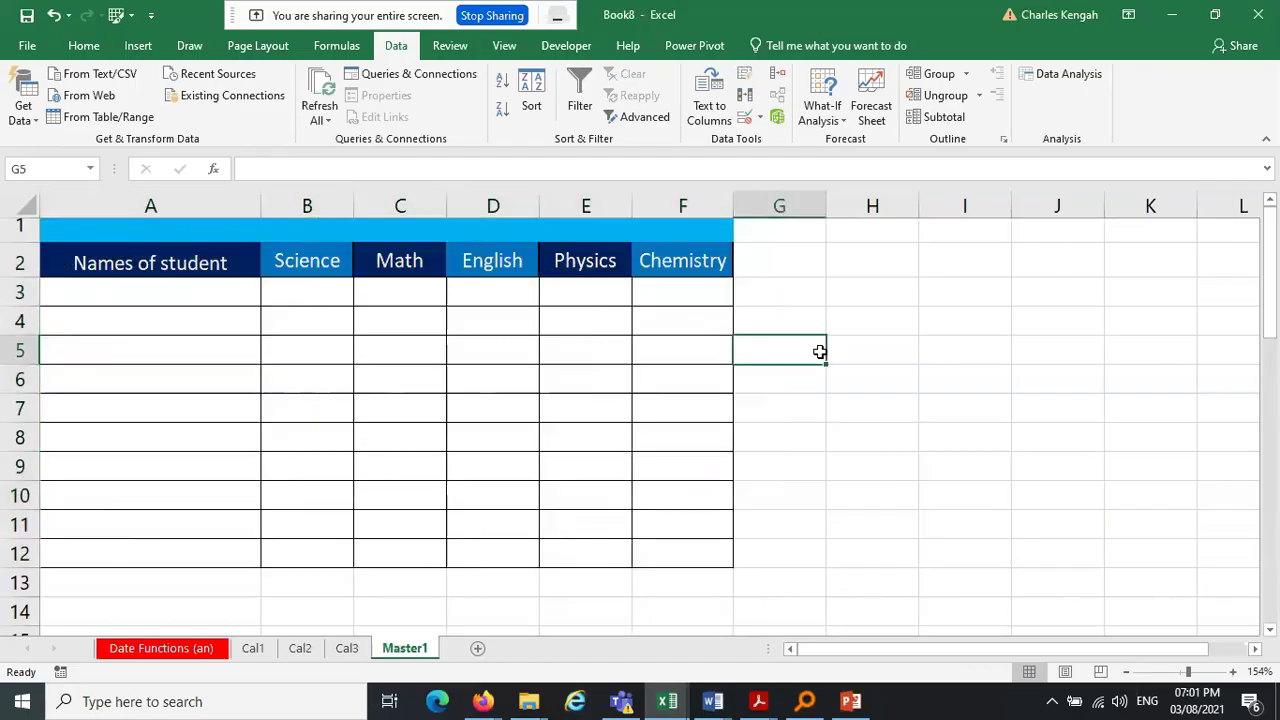
click(190, 262)
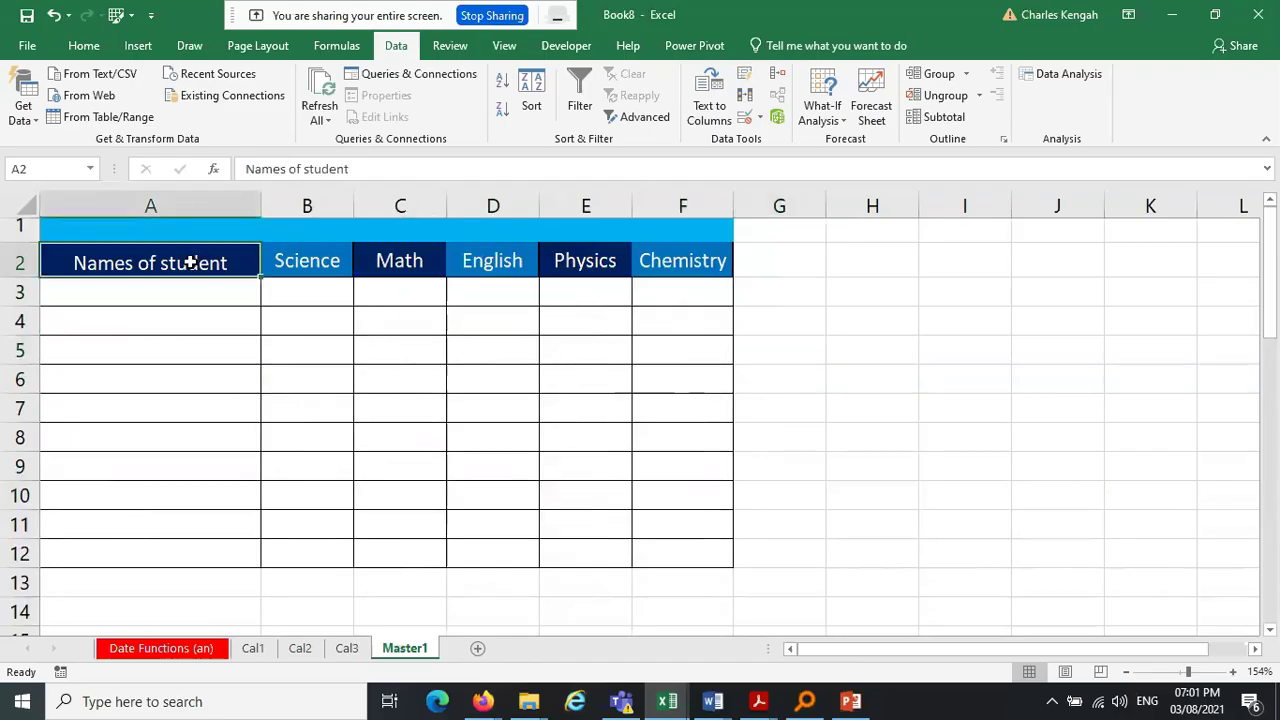
click(298, 650)
drag(20, 553, 5, 470)
right_click(8, 466)
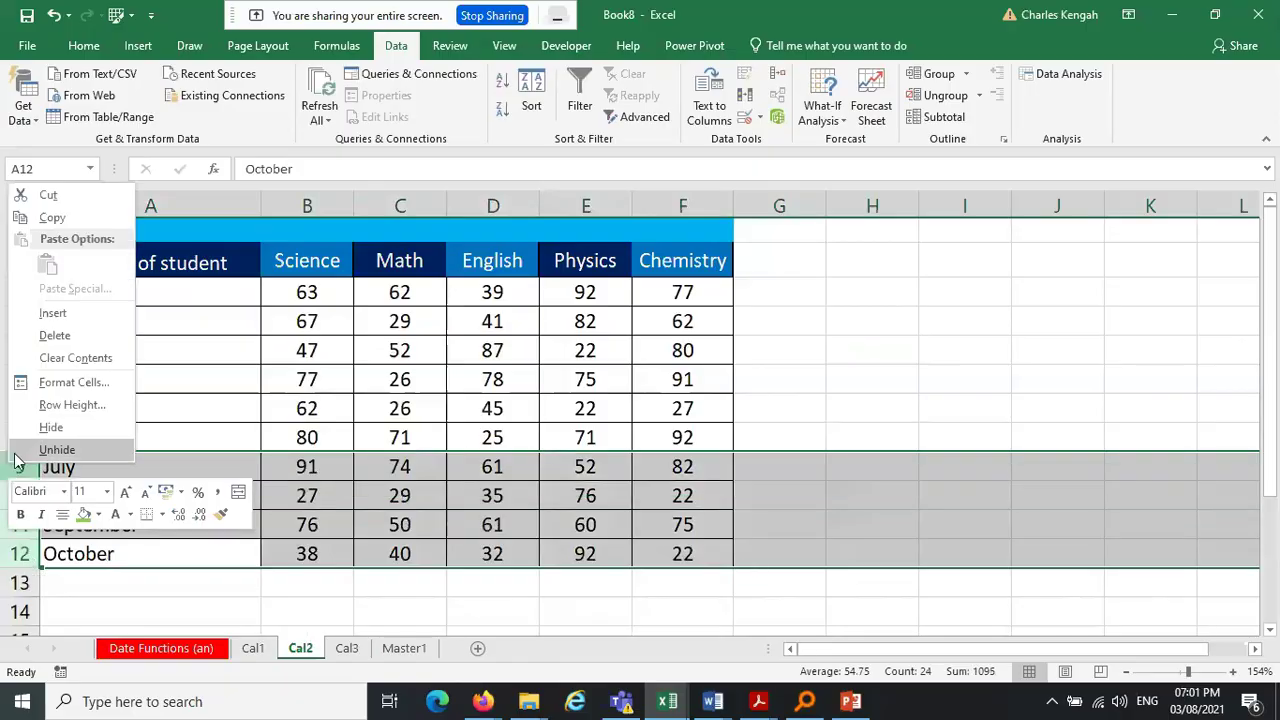
click(88, 330)
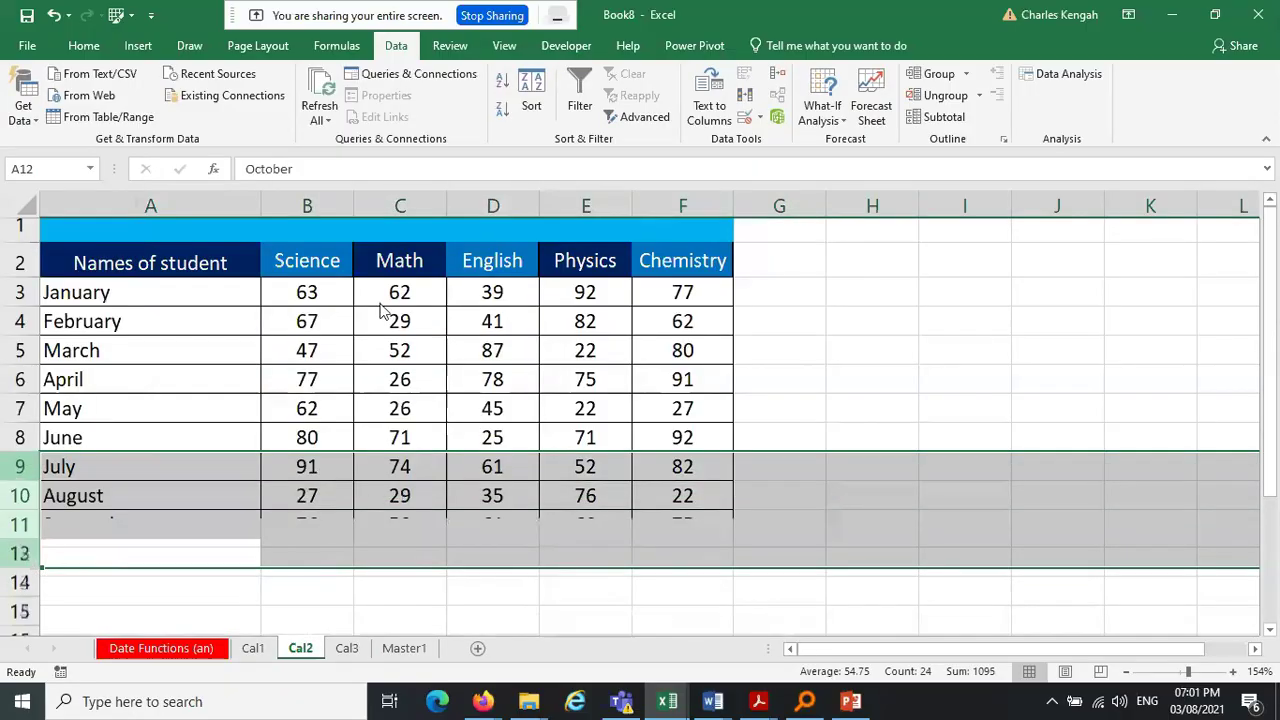
click(1068, 388)
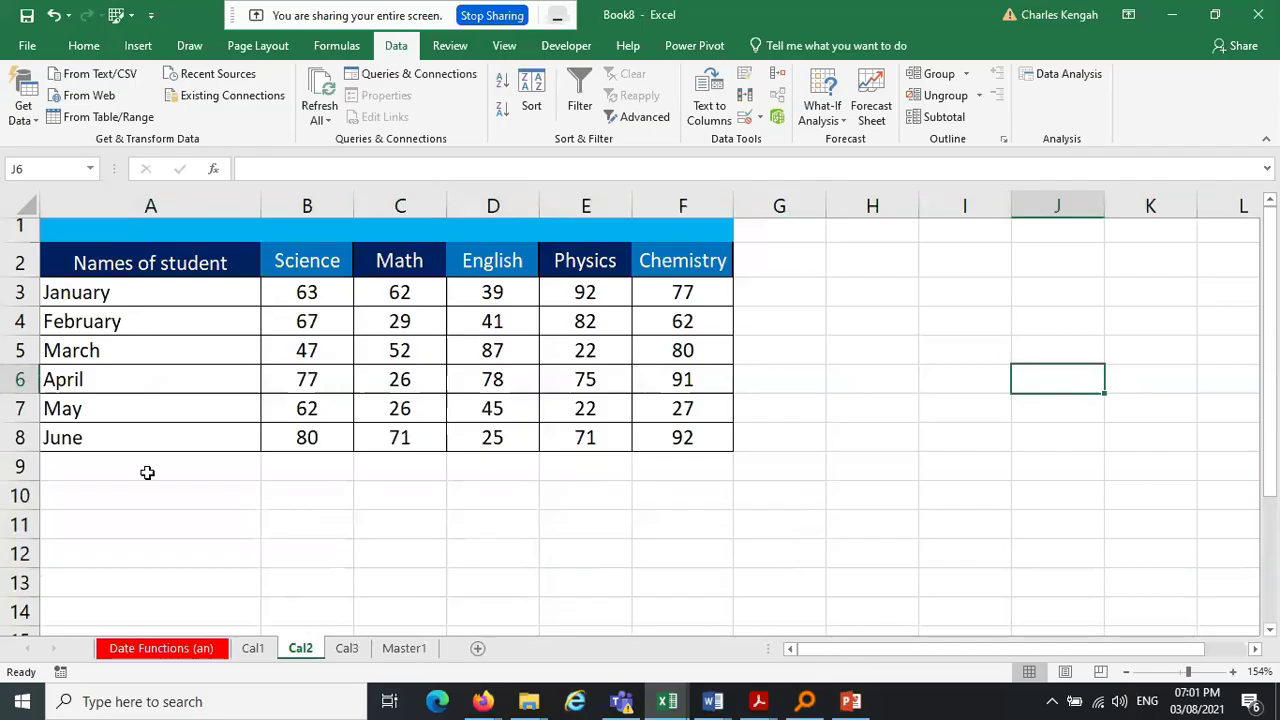
Delete the Loki row 12 from Cal3
click(258, 648)
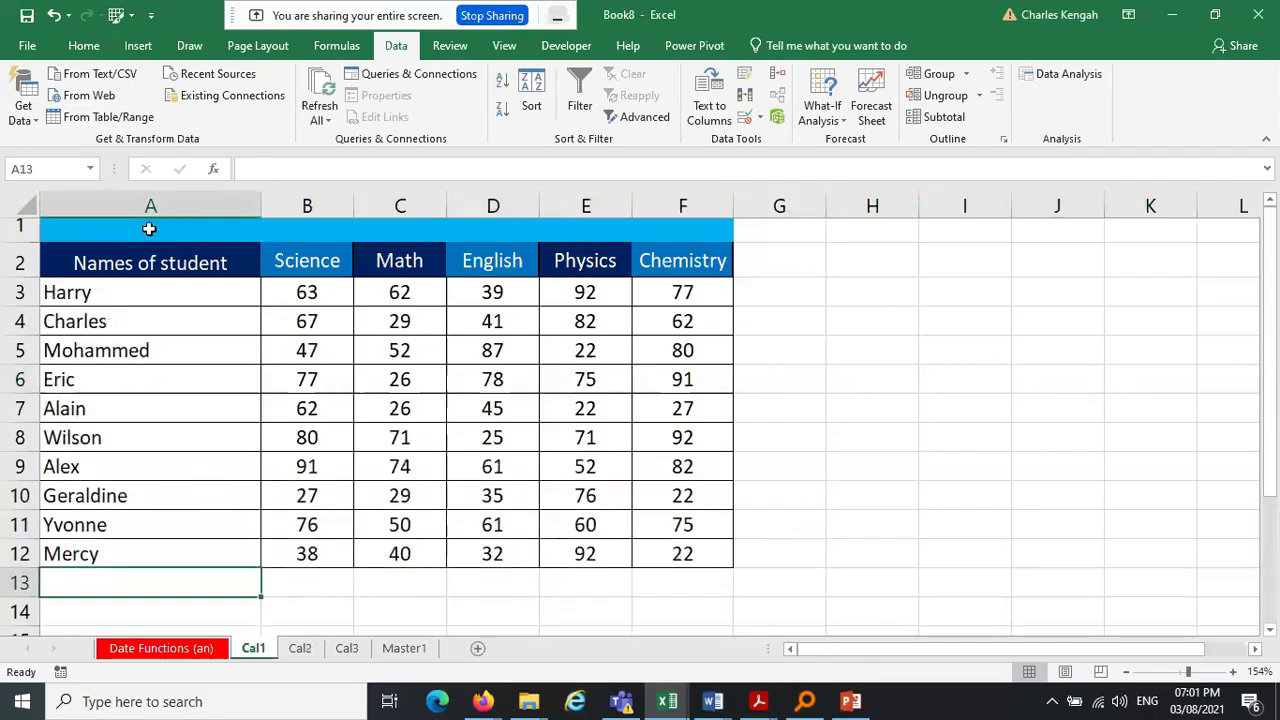
click(347, 650)
click(22, 555)
right_click(23, 555)
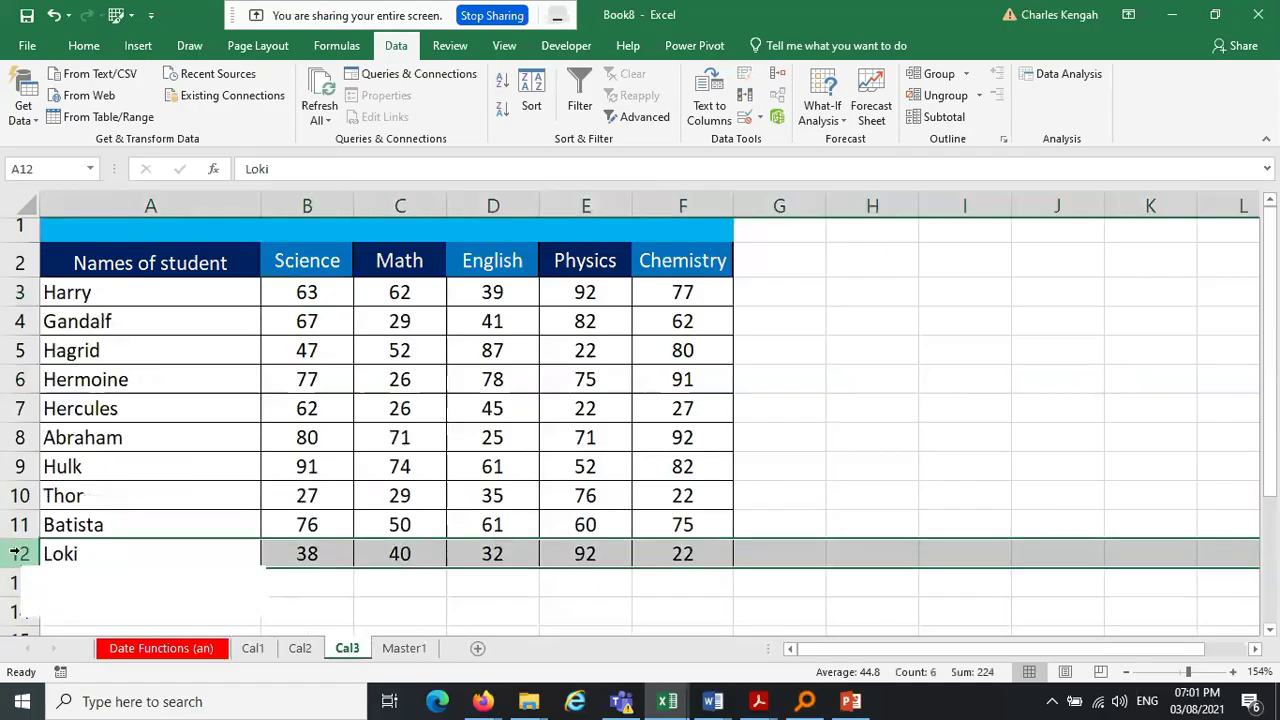
click(80, 423)
click(723, 402)
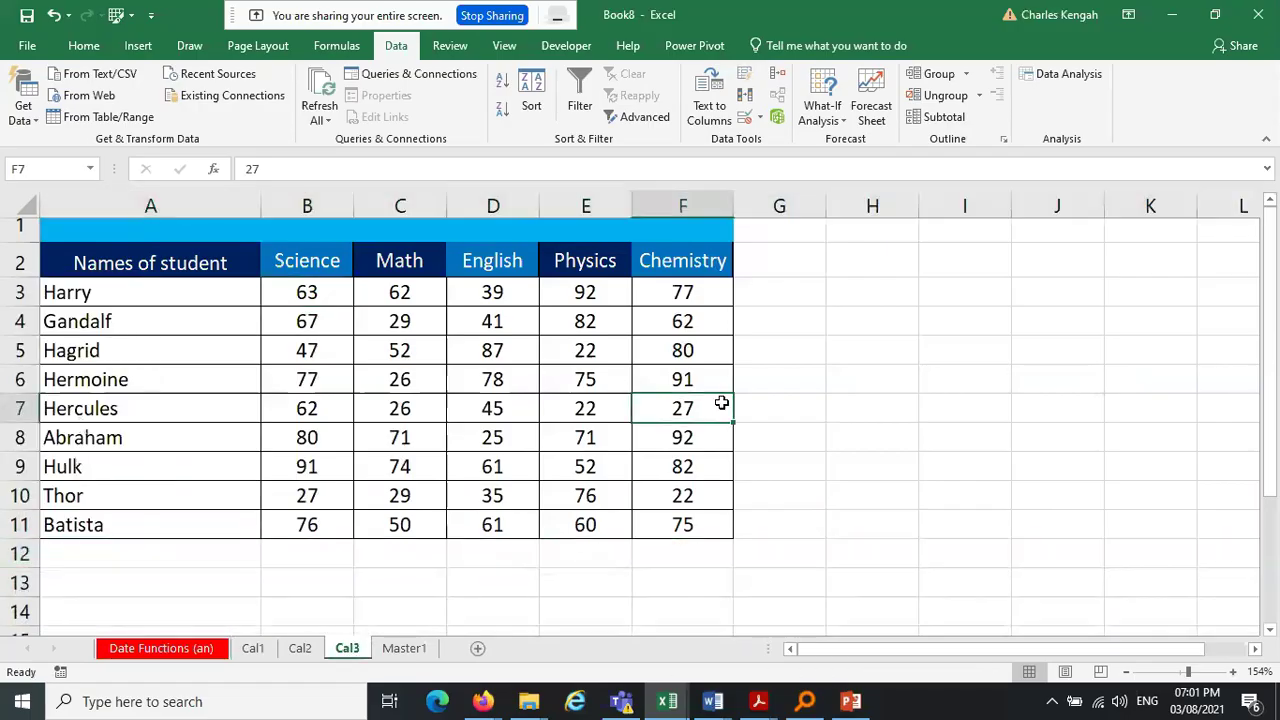
Check Cal2, Cal3 and Cal1, then return to the empty Master1 table
click(300, 648)
click(345, 648)
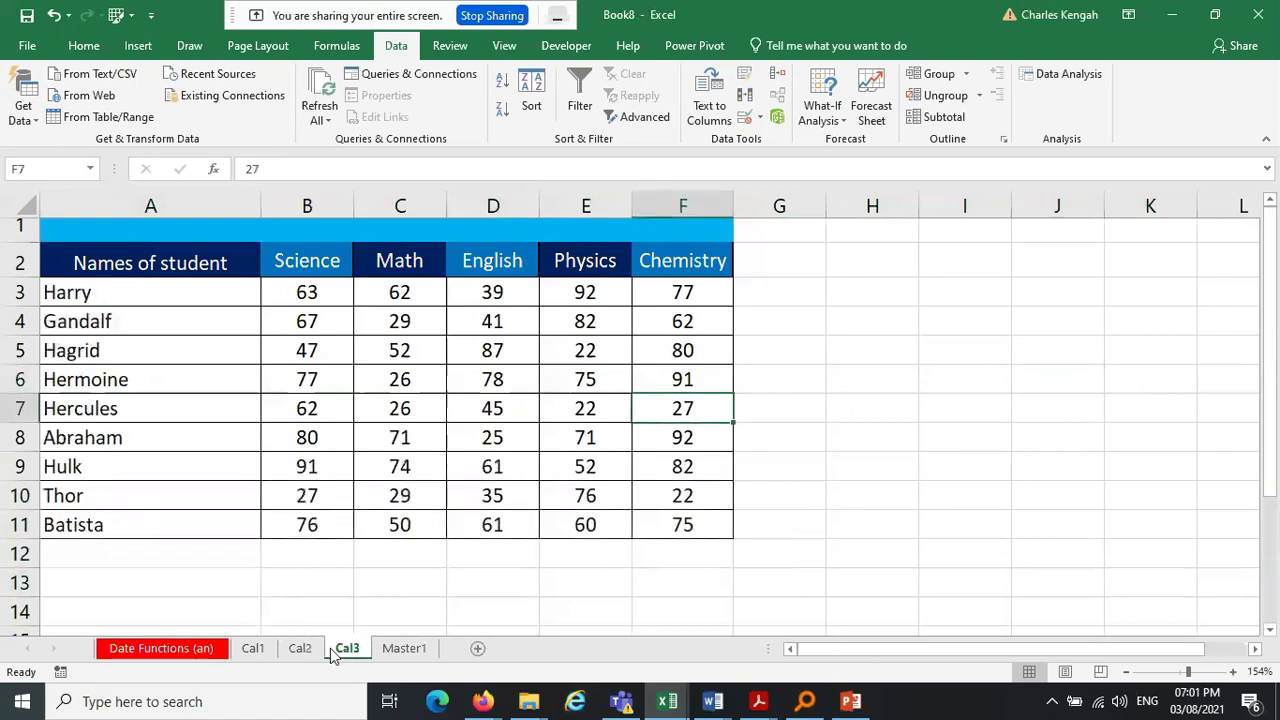
click(254, 648)
click(830, 432)
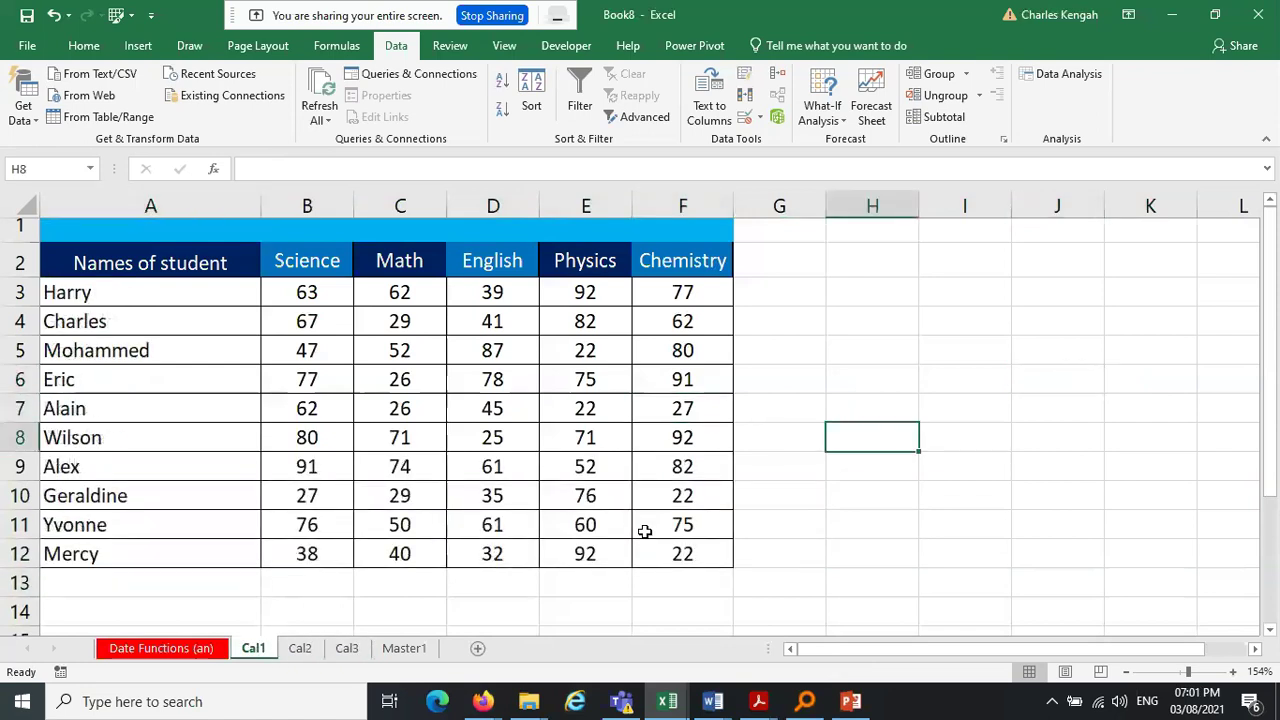
click(406, 648)
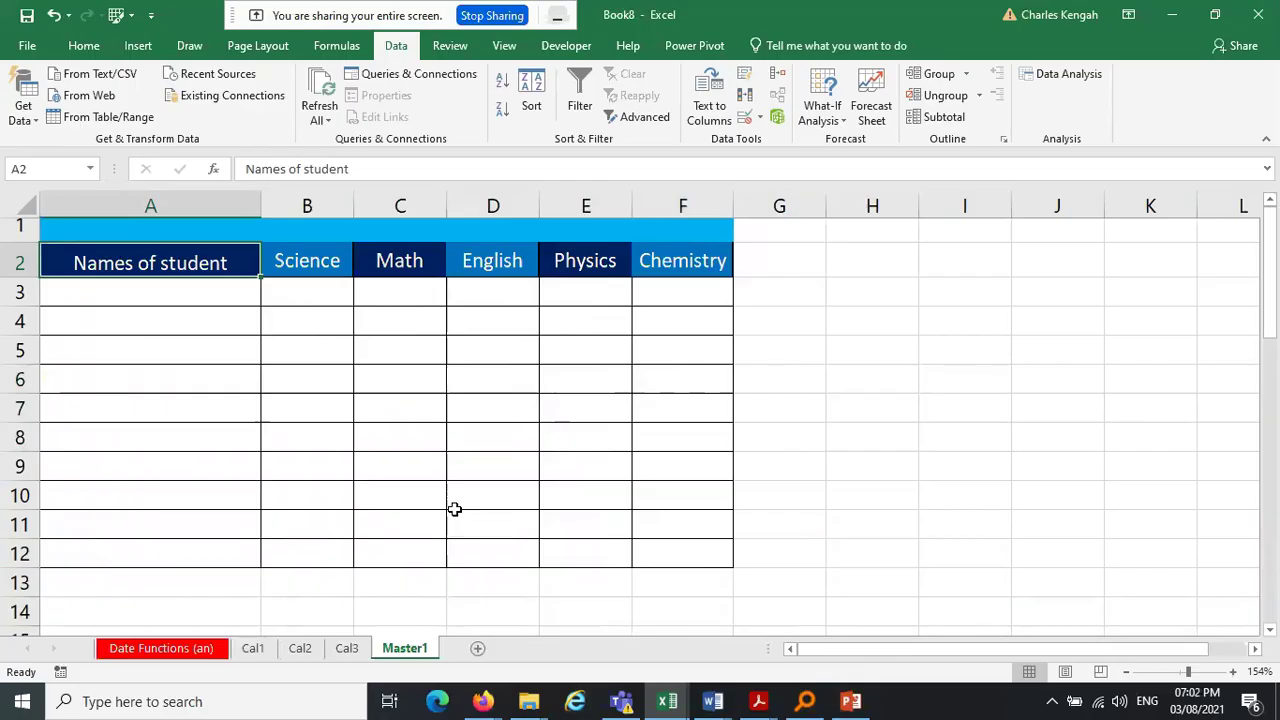
click(965, 378)
click(162, 265)
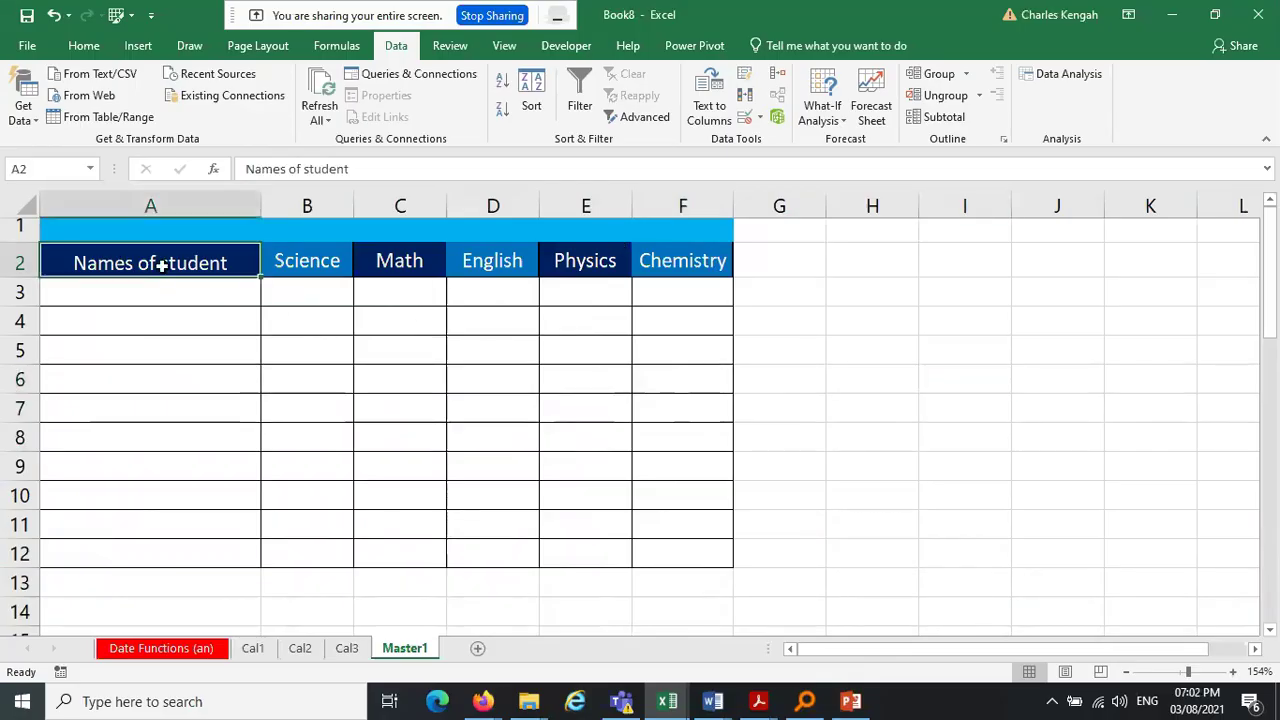
drag(162, 265, 700, 557)
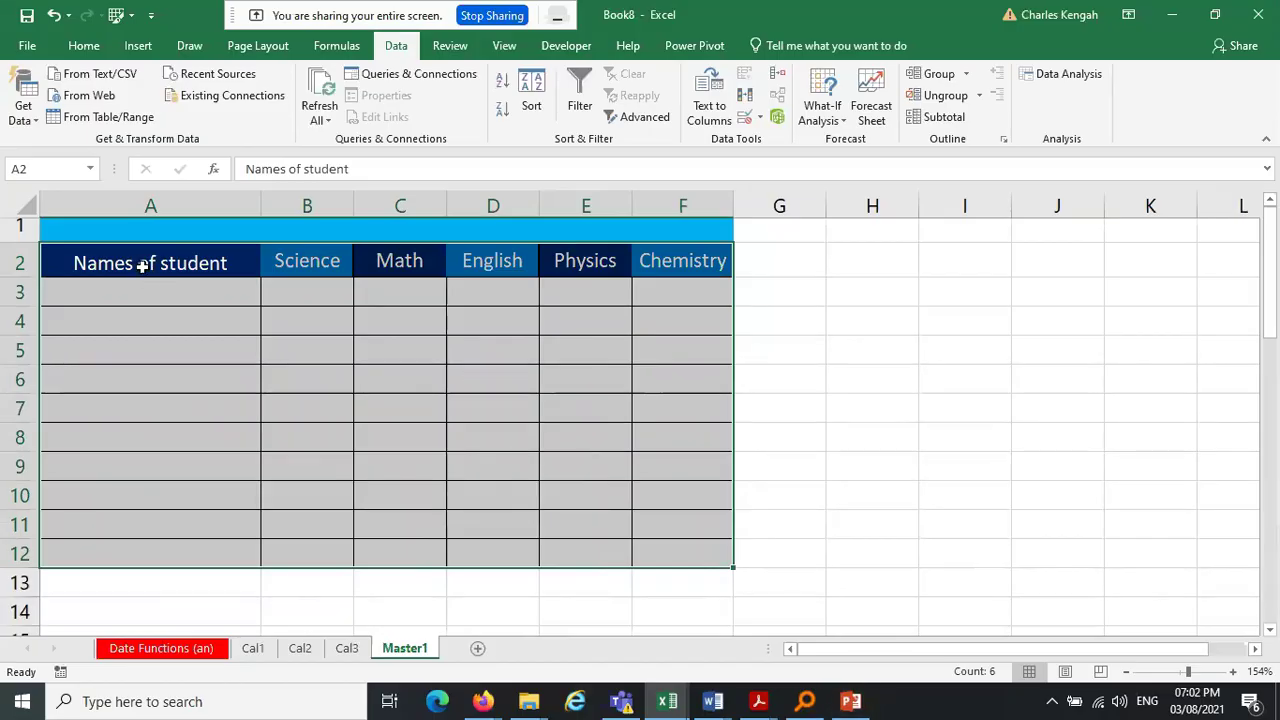
click(143, 265)
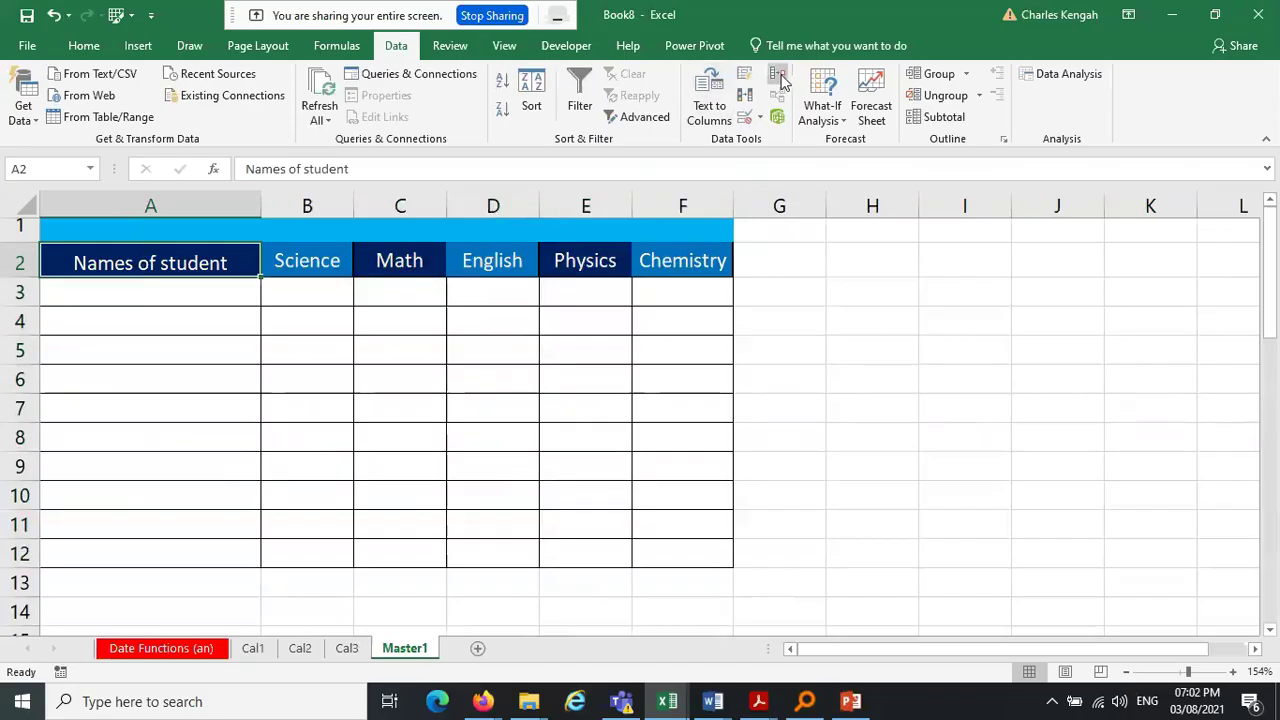
Delete the Cal1, Cal2 and Cal3 ranges from Consolidate's All references list
click(783, 82)
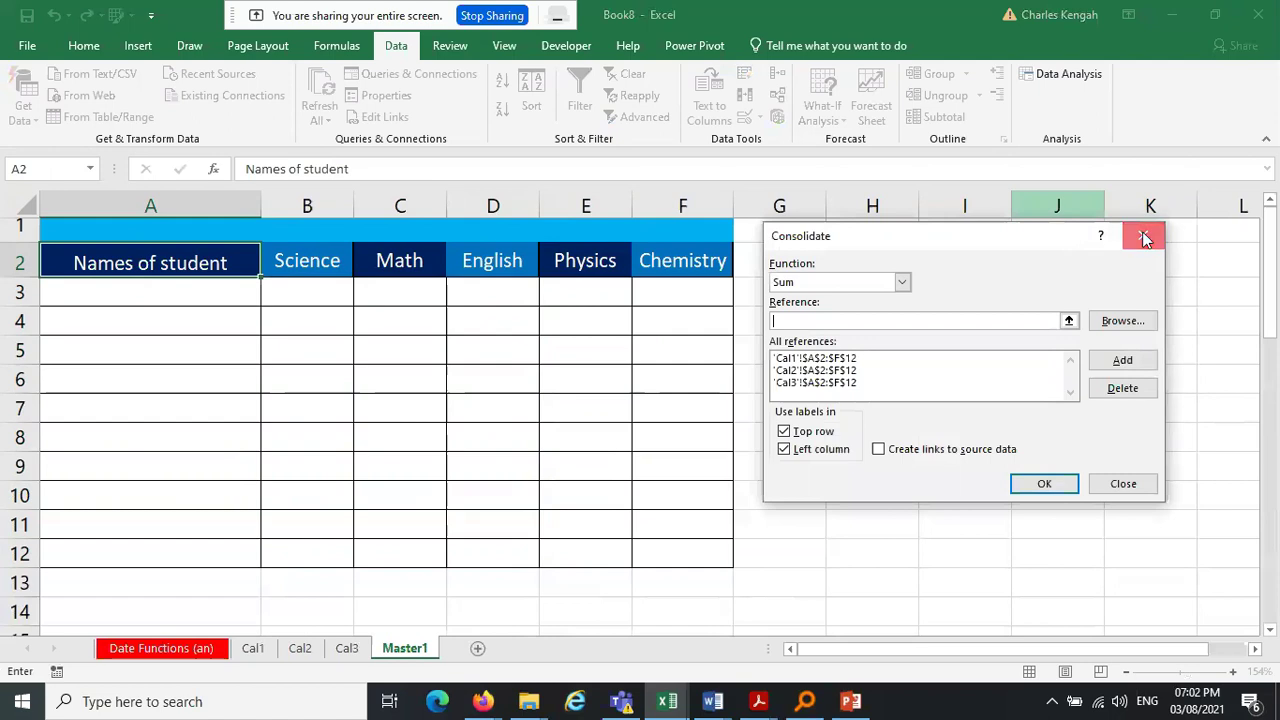
click(1141, 233)
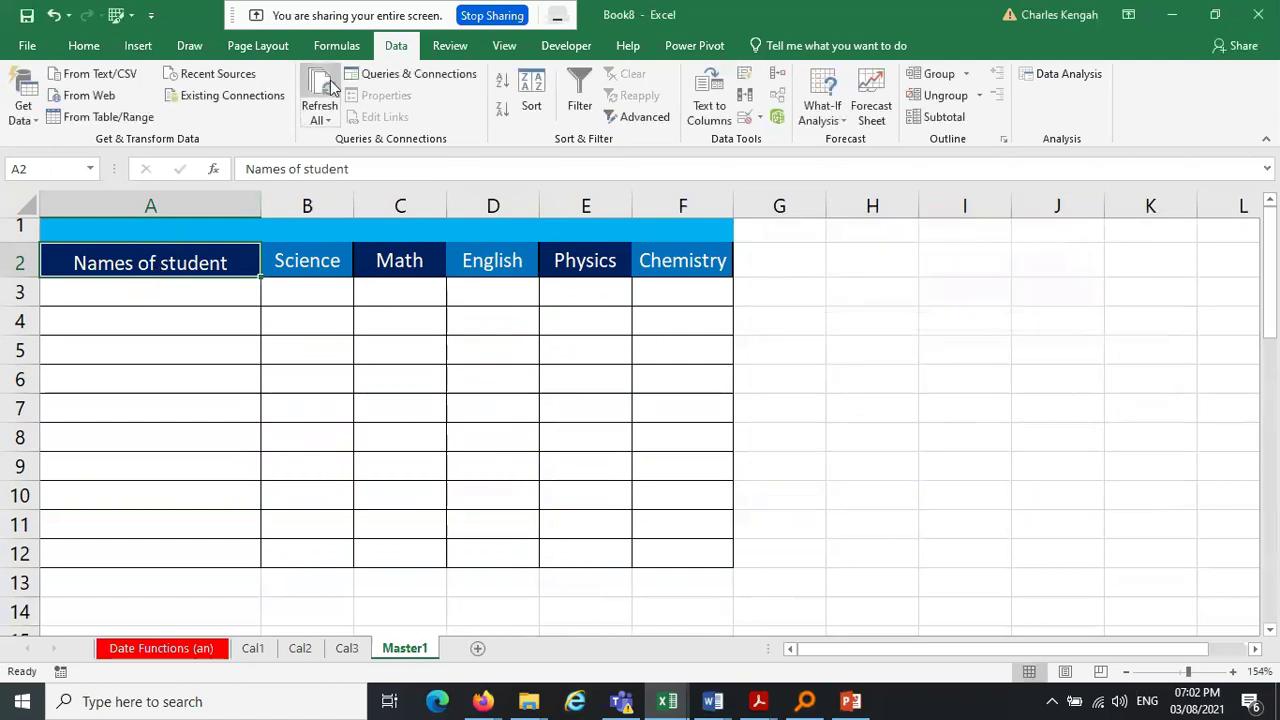
click(779, 75)
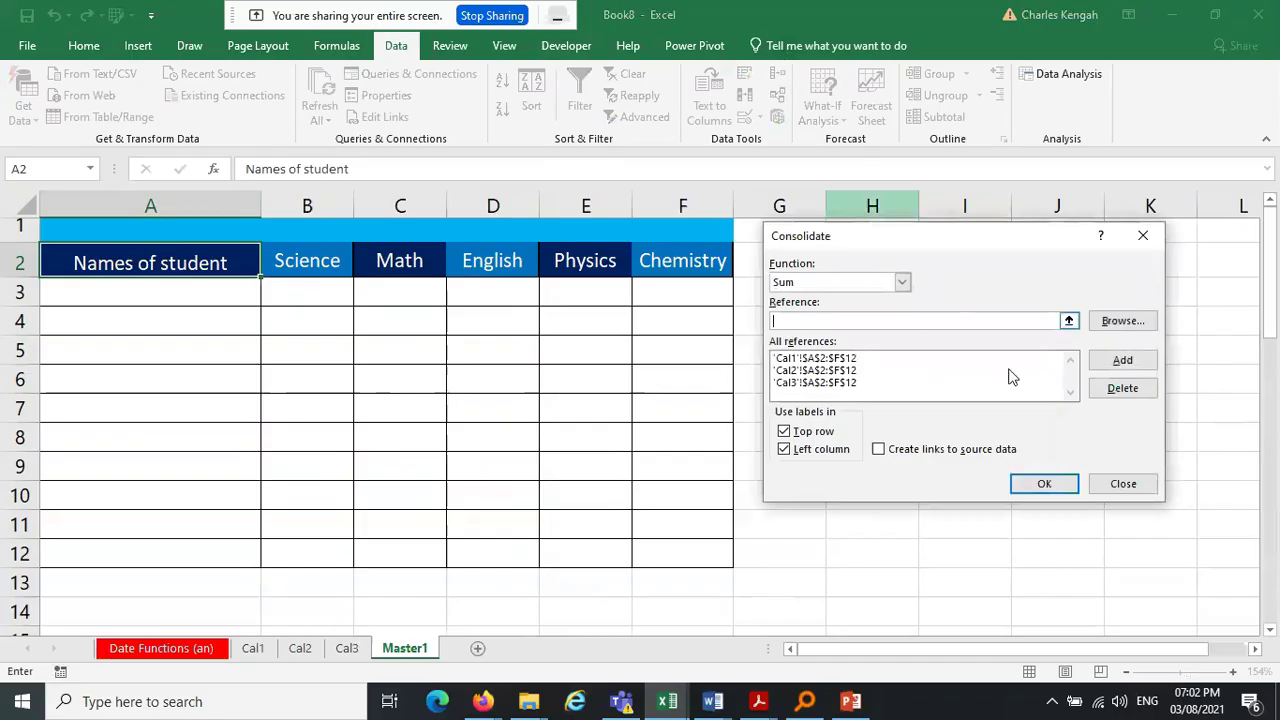
click(852, 360)
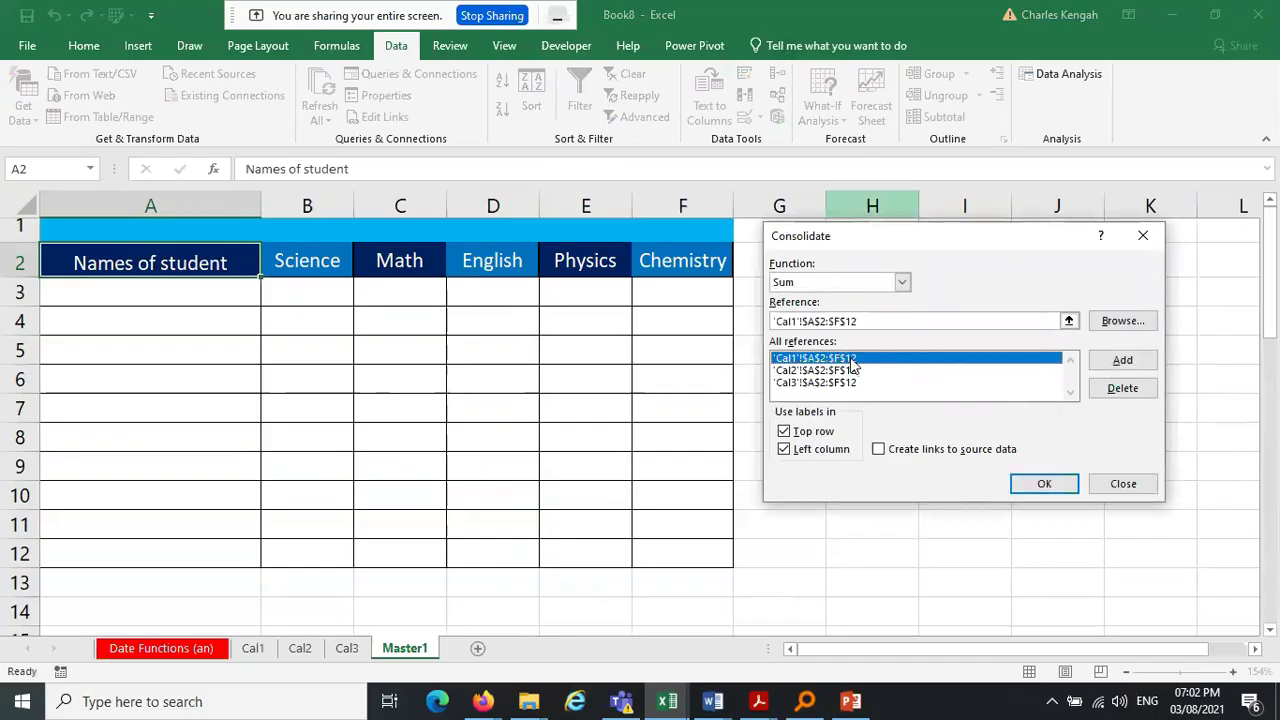
click(1122, 388)
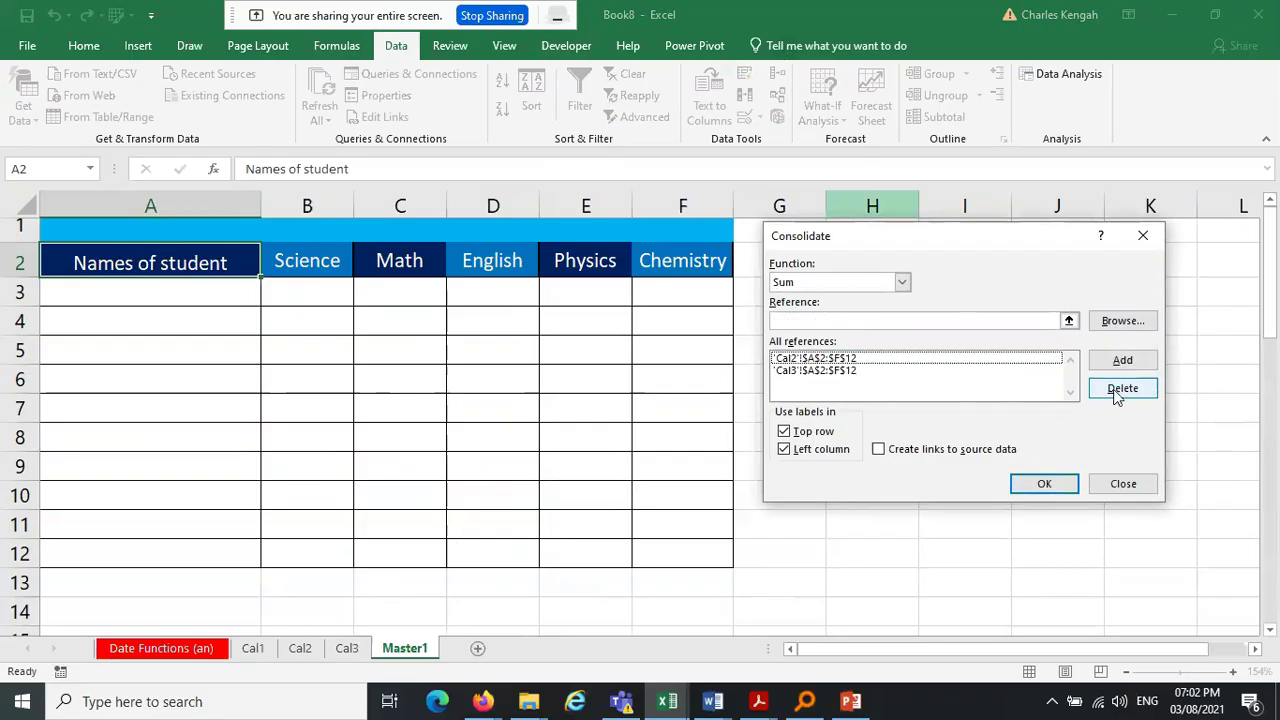
click(845, 360)
click(1122, 388)
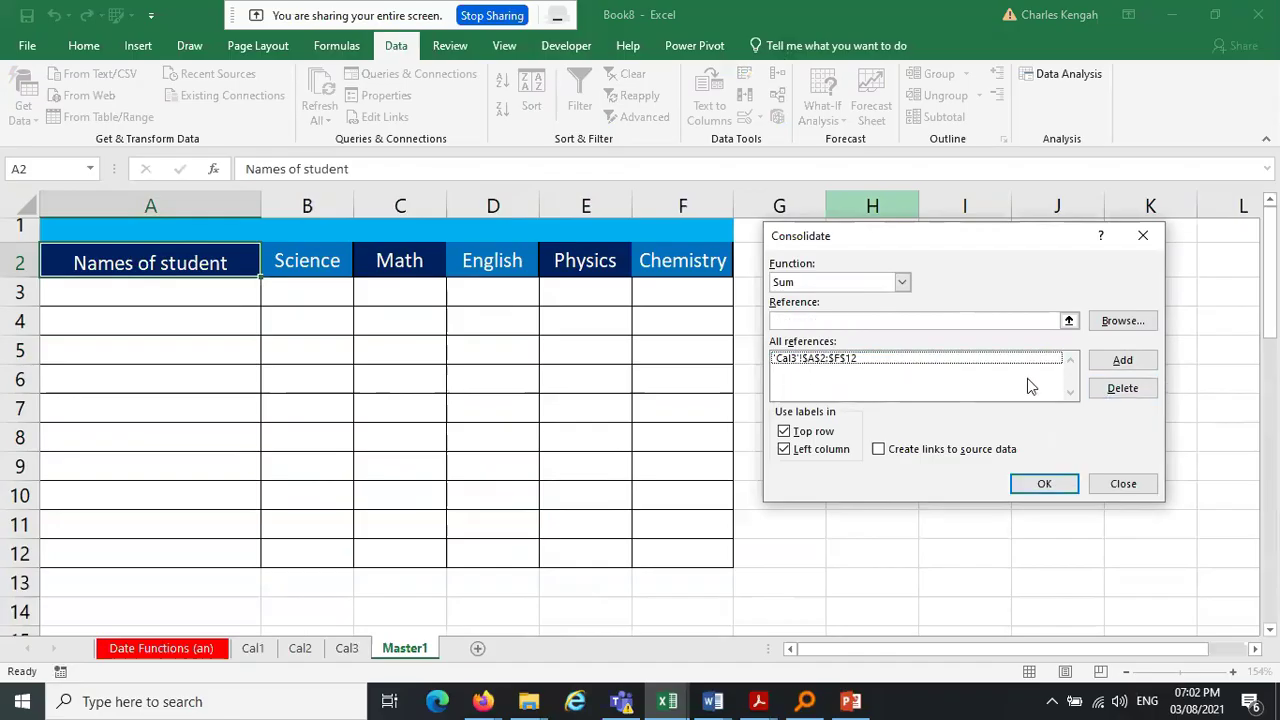
click(856, 360)
click(1130, 390)
Turn off Top row and Left column labels and reopen Consolidate
click(783, 432)
click(784, 450)
click(1142, 235)
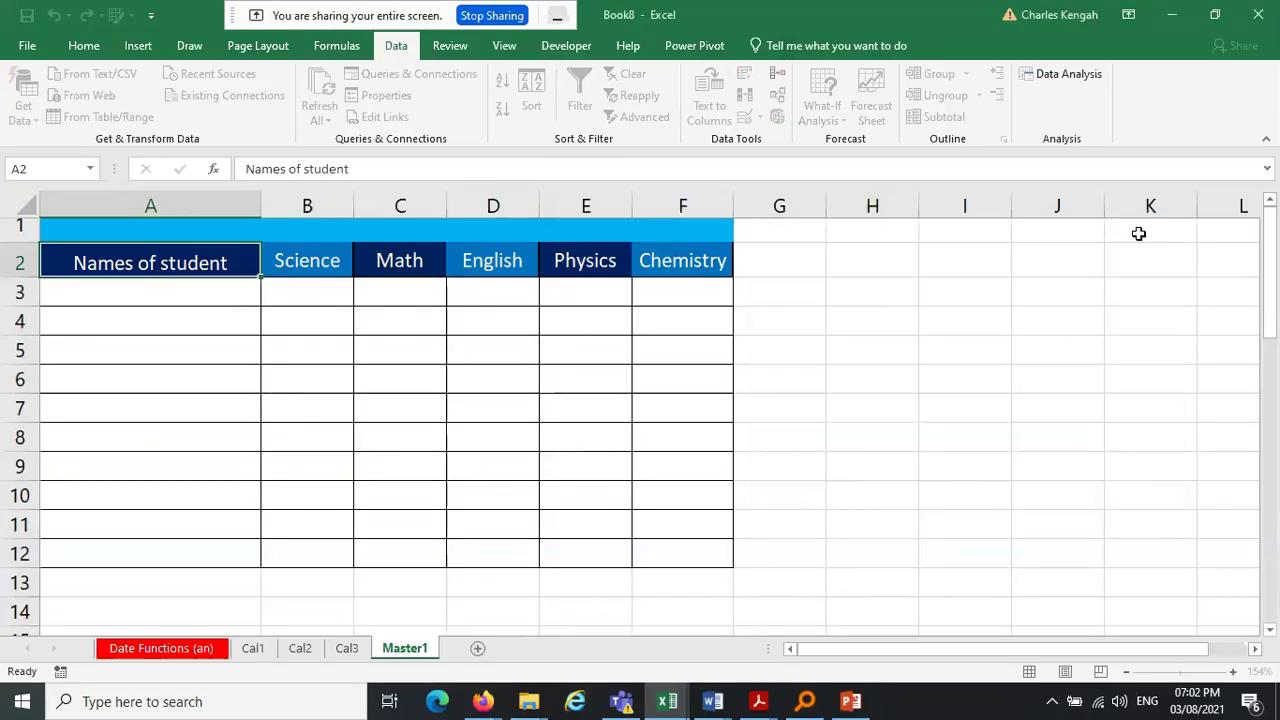
click(777, 77)
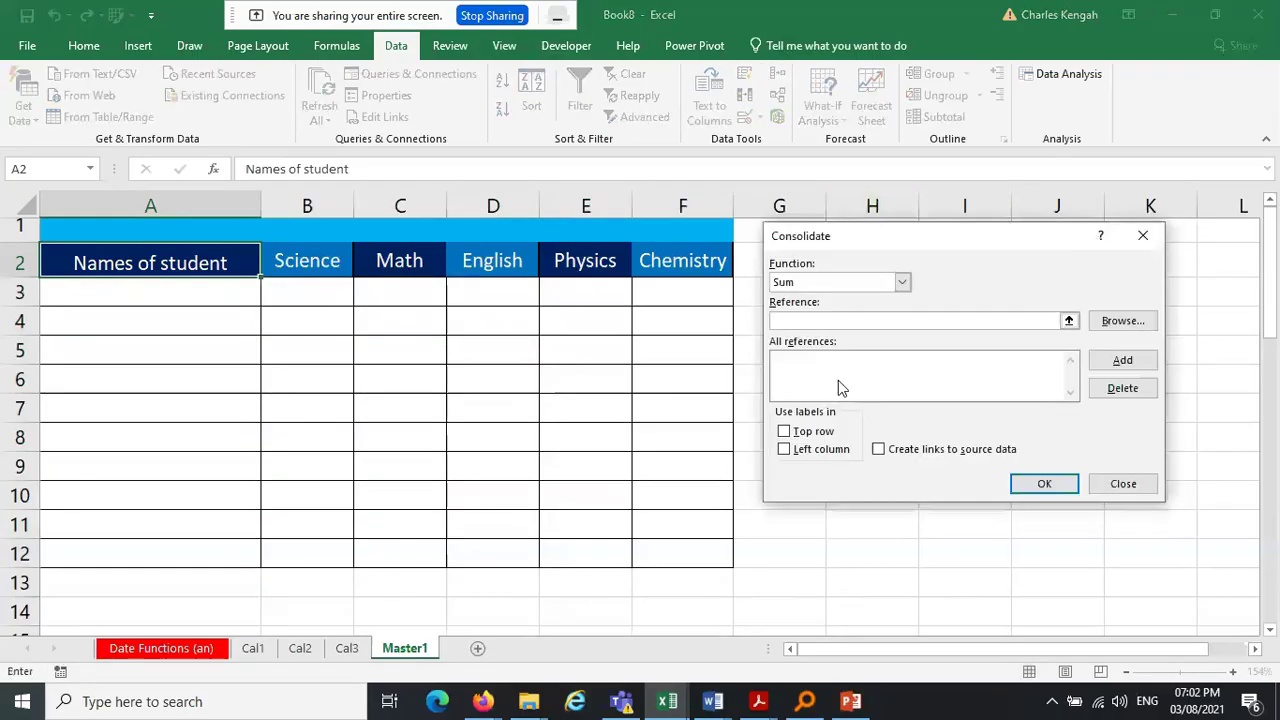
Keep Sum as the function and add Cal1!A3:F12 as a source
click(855, 284)
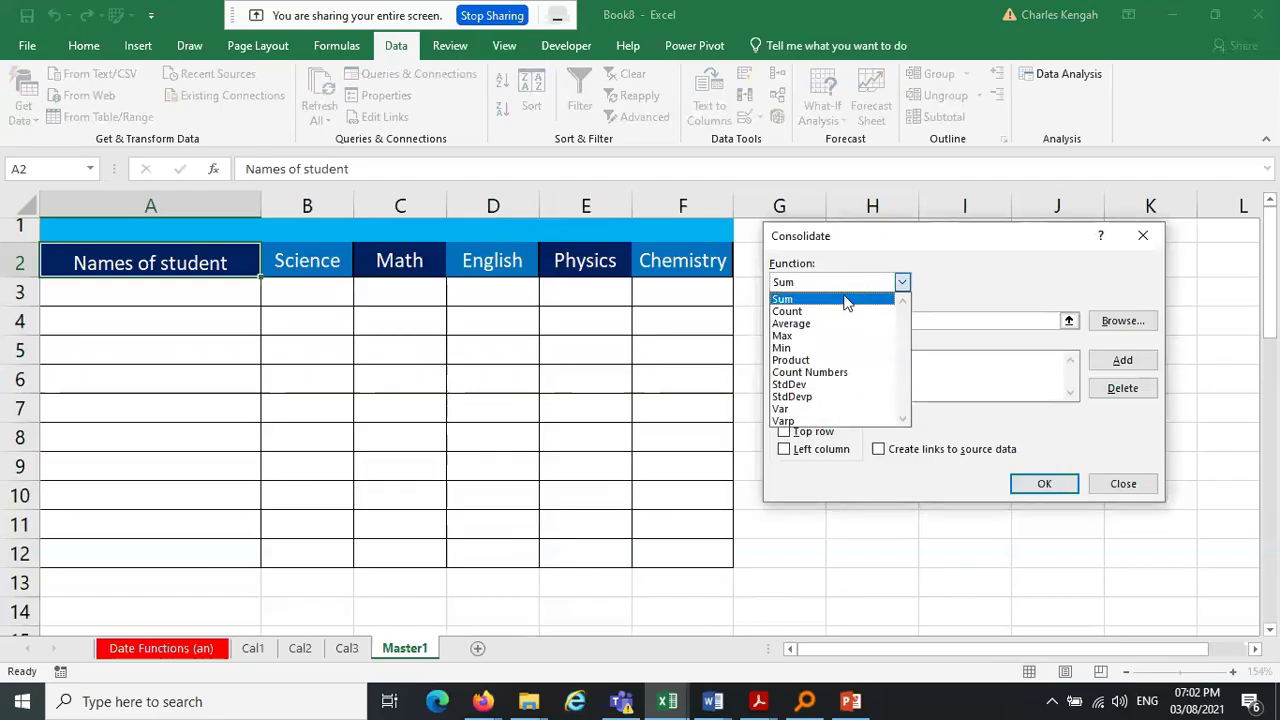
click(843, 299)
click(838, 320)
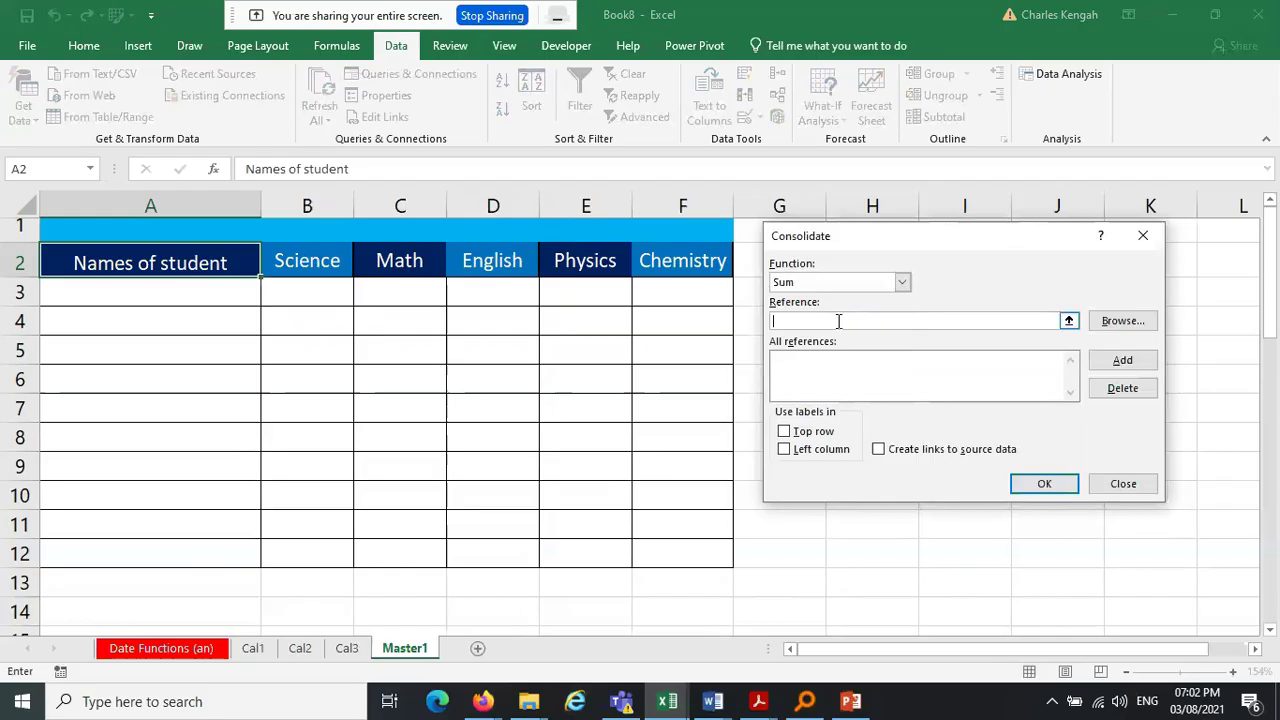
click(254, 650)
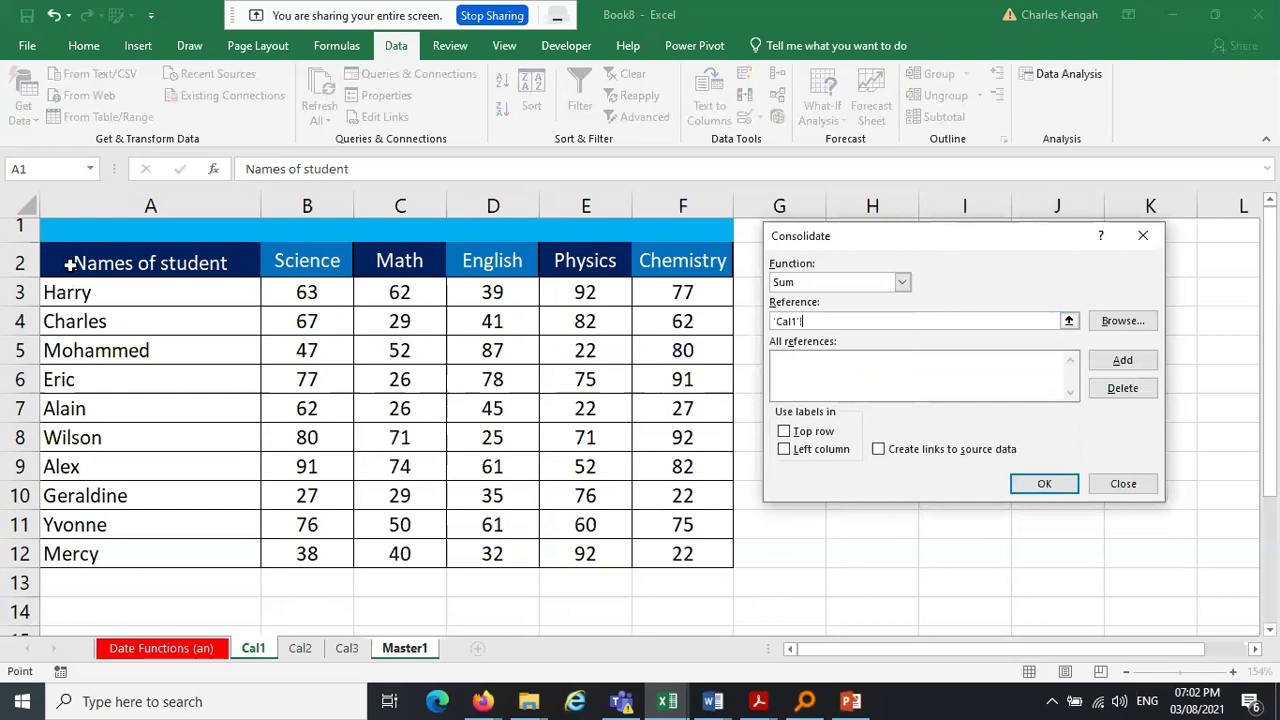
drag(78, 292, 686, 553)
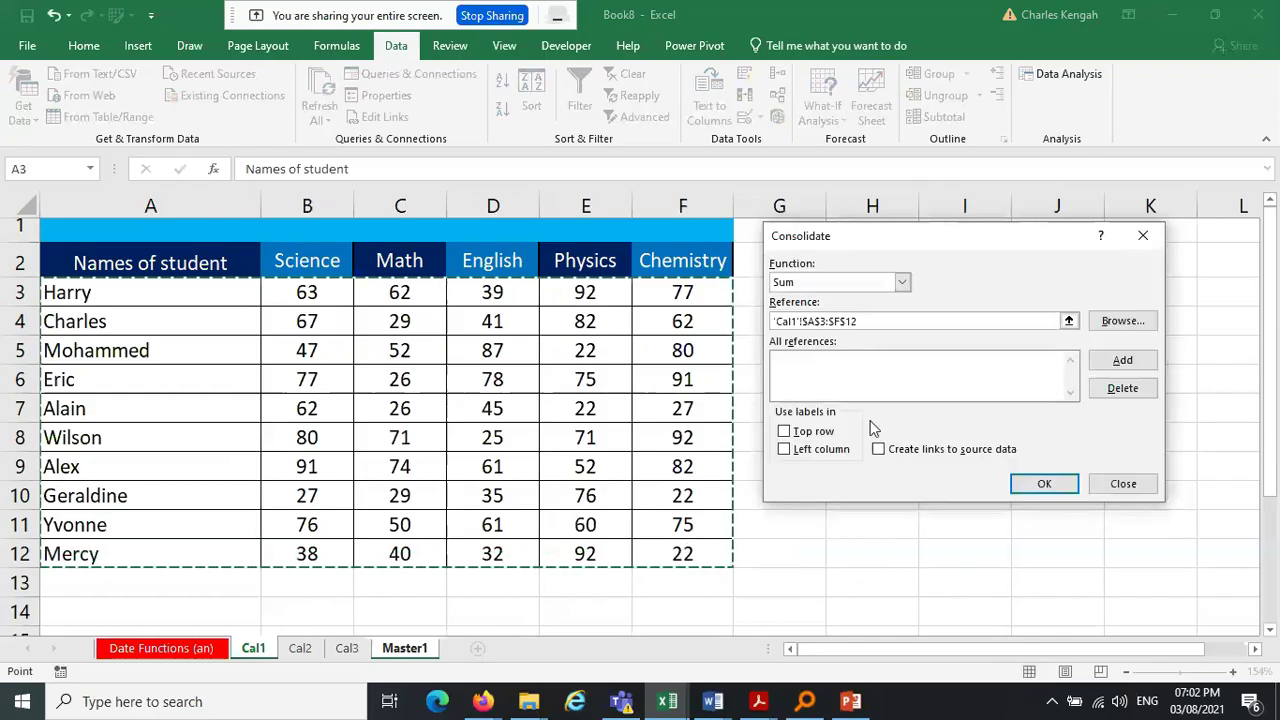
click(1134, 363)
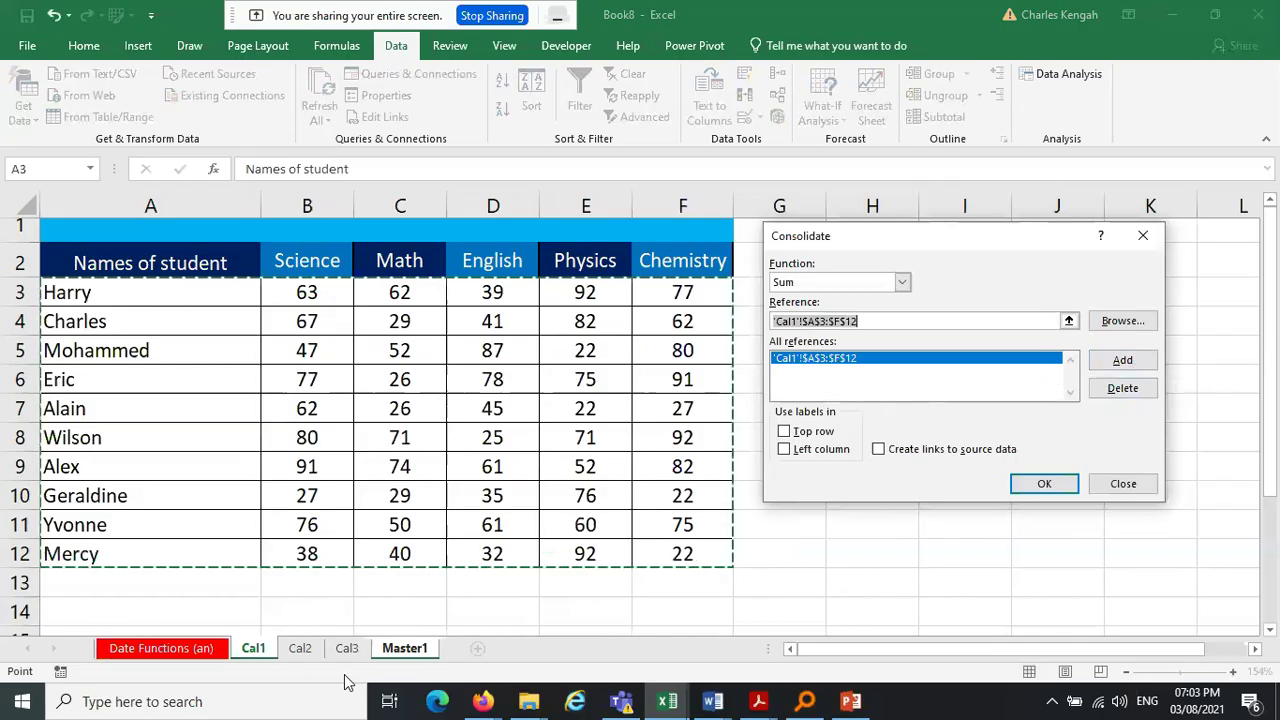
Add Cal2!A3:F8 and Cal3!A3:F11 as further consolidation sources
click(303, 652)
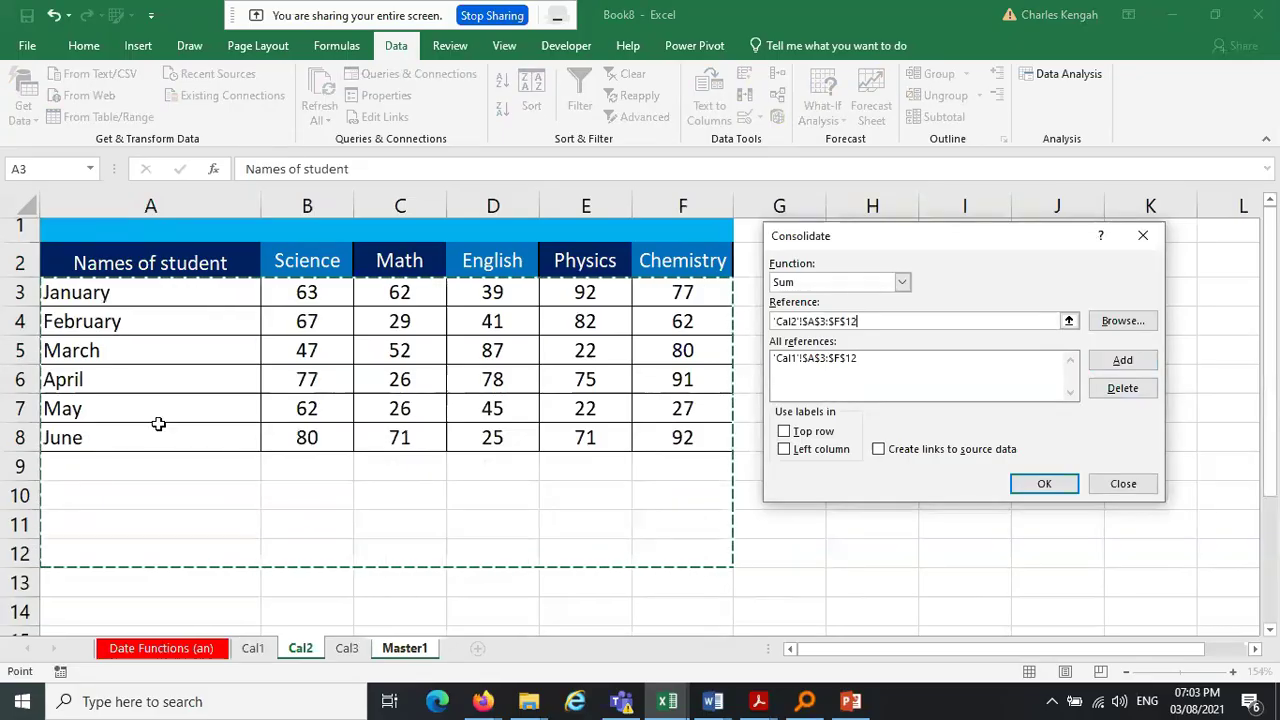
drag(76, 295, 667, 425)
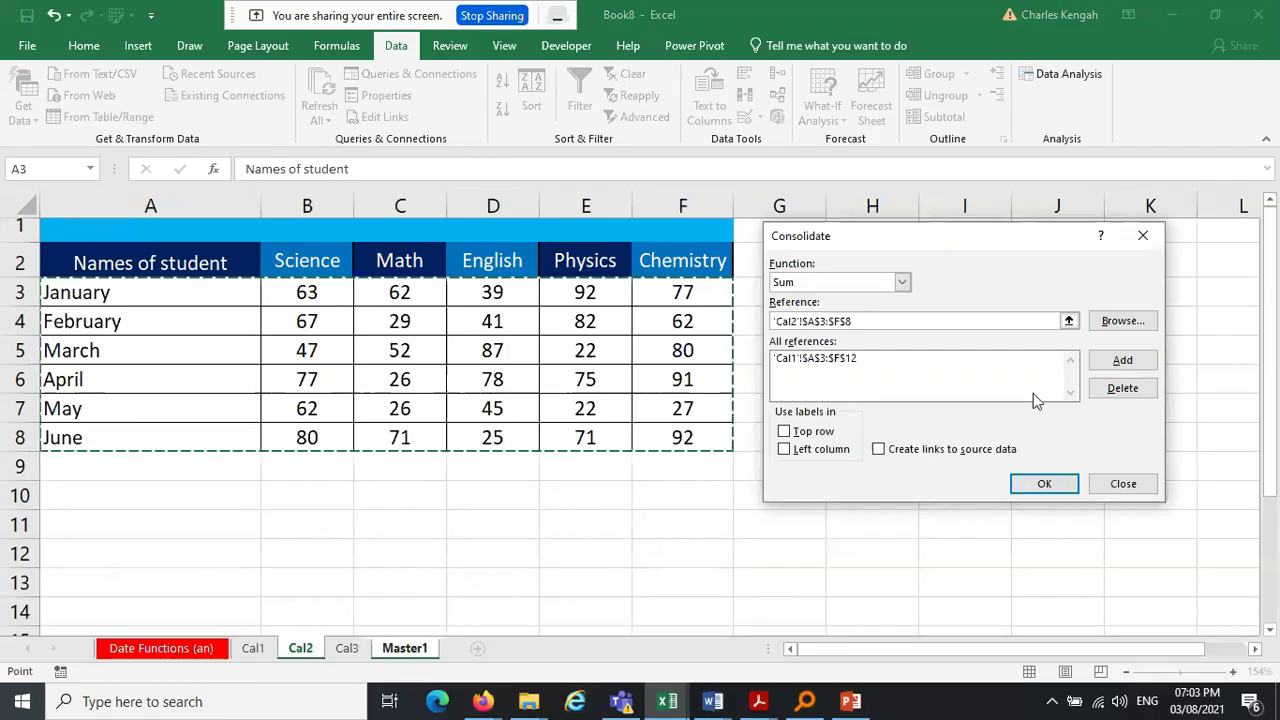
click(1123, 361)
click(346, 650)
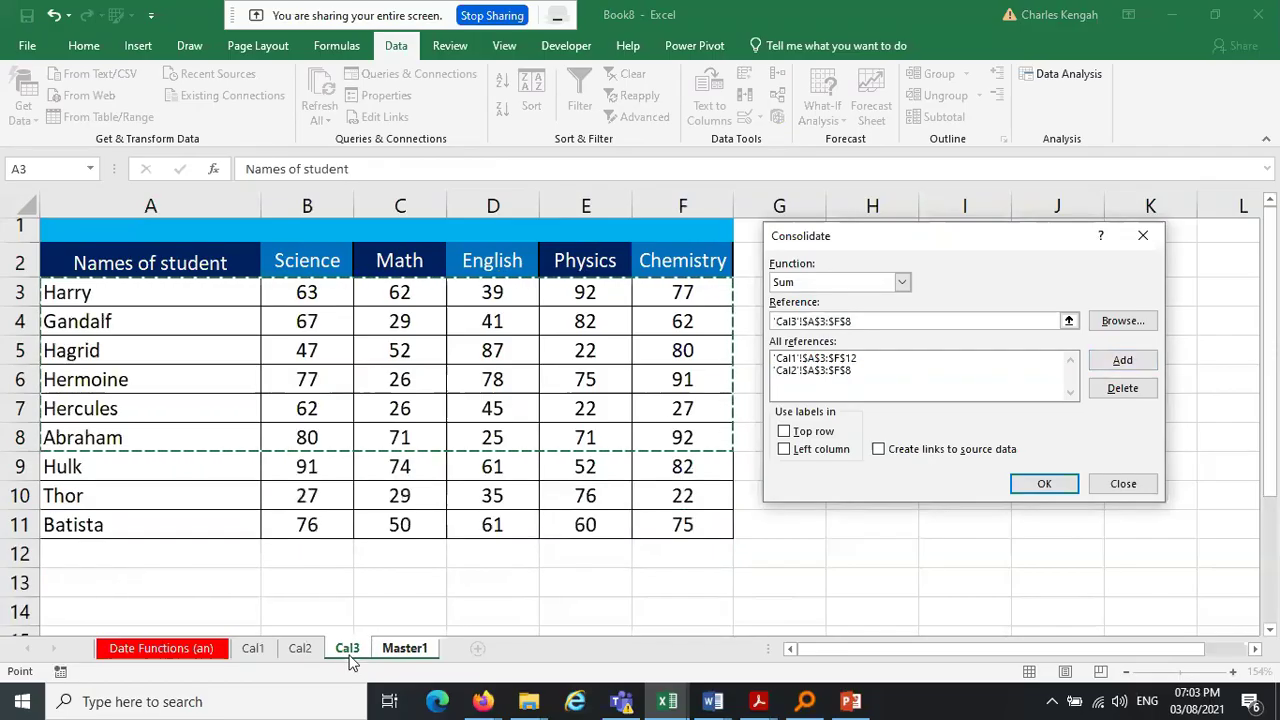
drag(86, 292, 700, 524)
click(1128, 362)
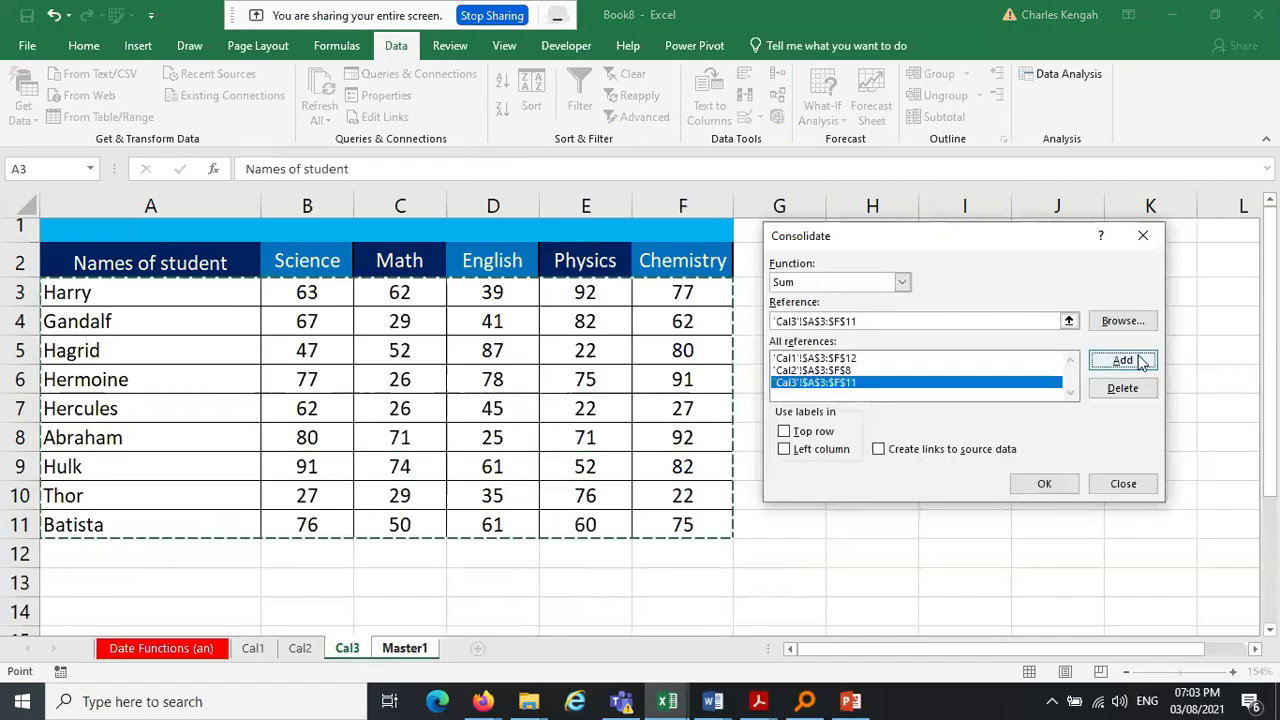
Run the consolidation with Top row and Create links, dismissing the no-data warning
click(785, 432)
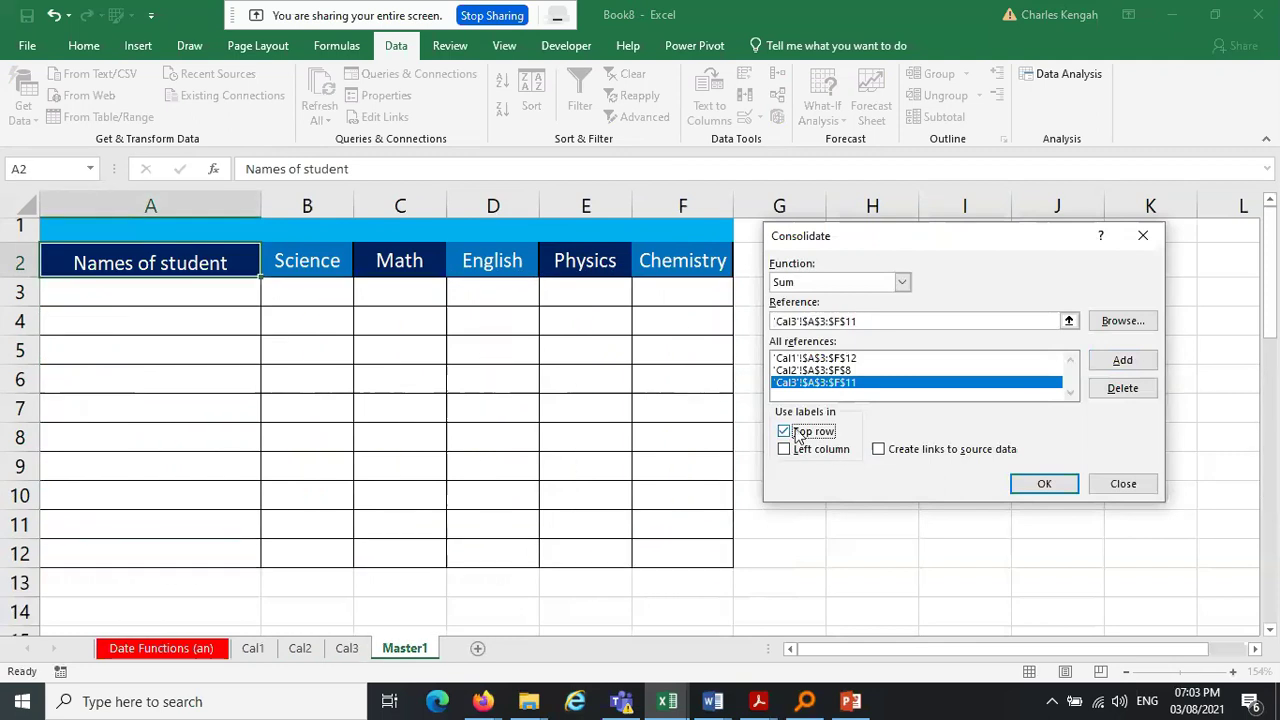
click(879, 450)
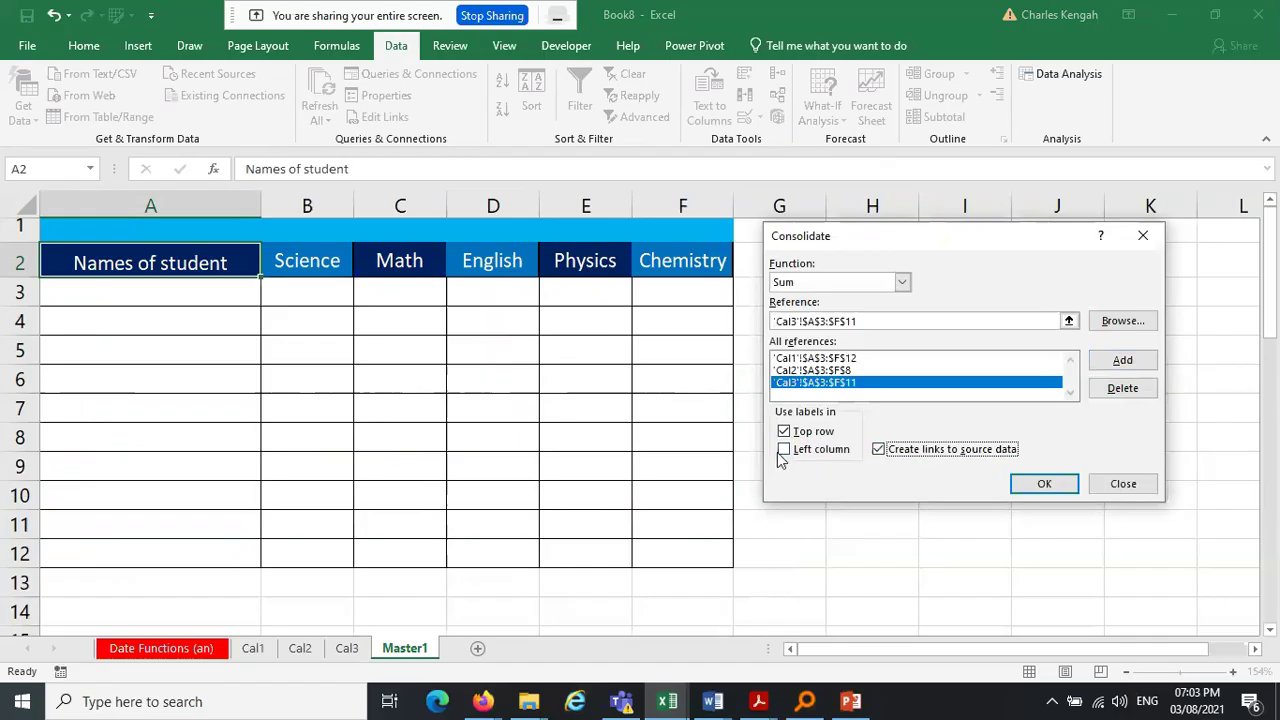
click(1043, 485)
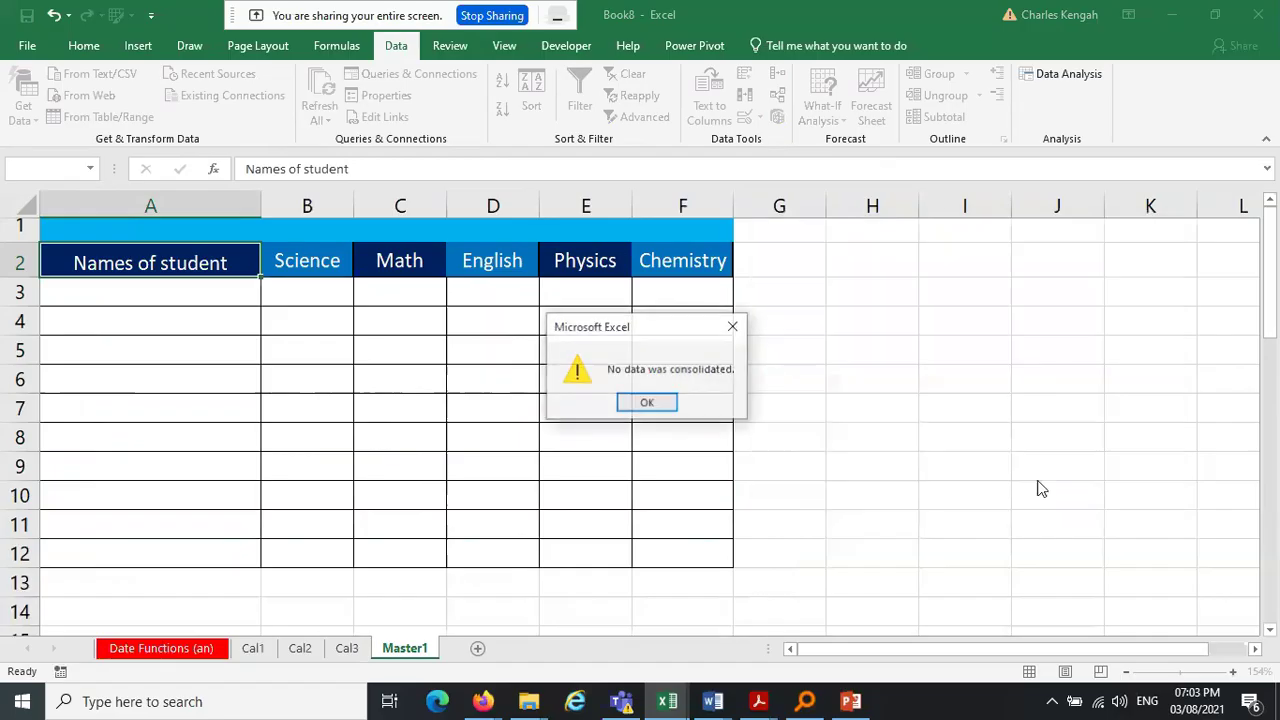
click(647, 403)
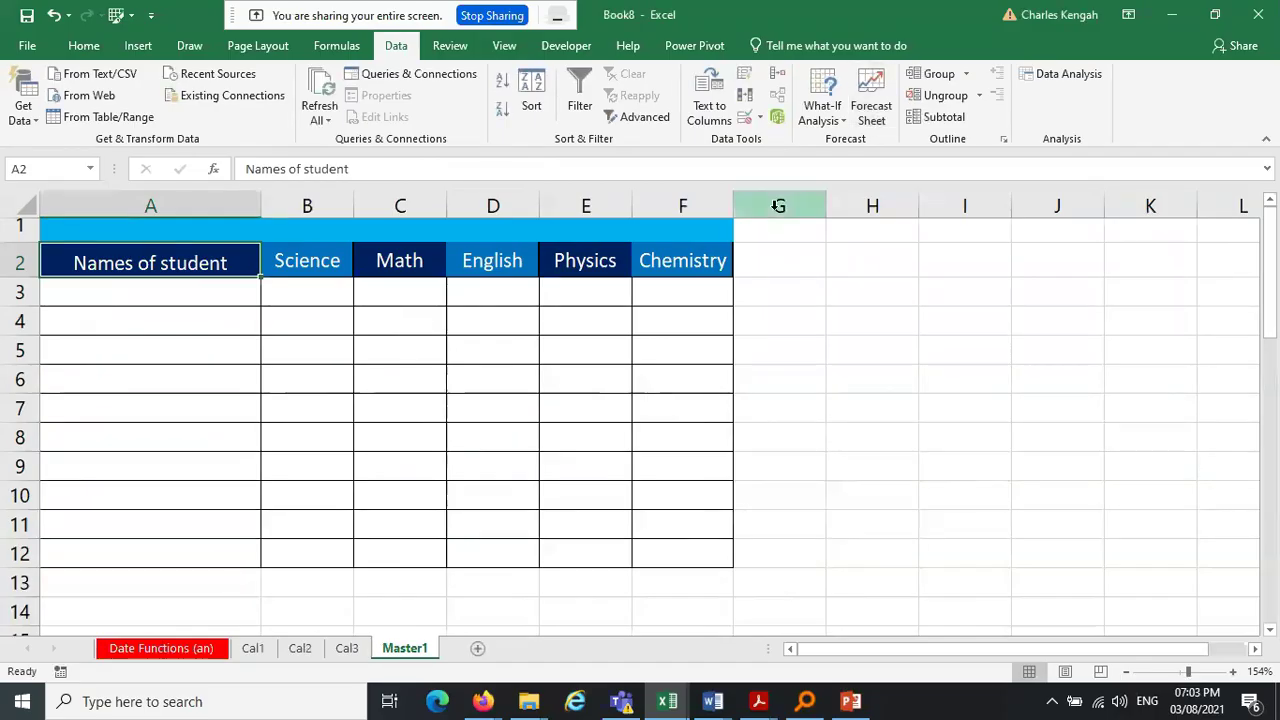
Rerun the consolidation onto Master1 with Left column labels added
click(777, 74)
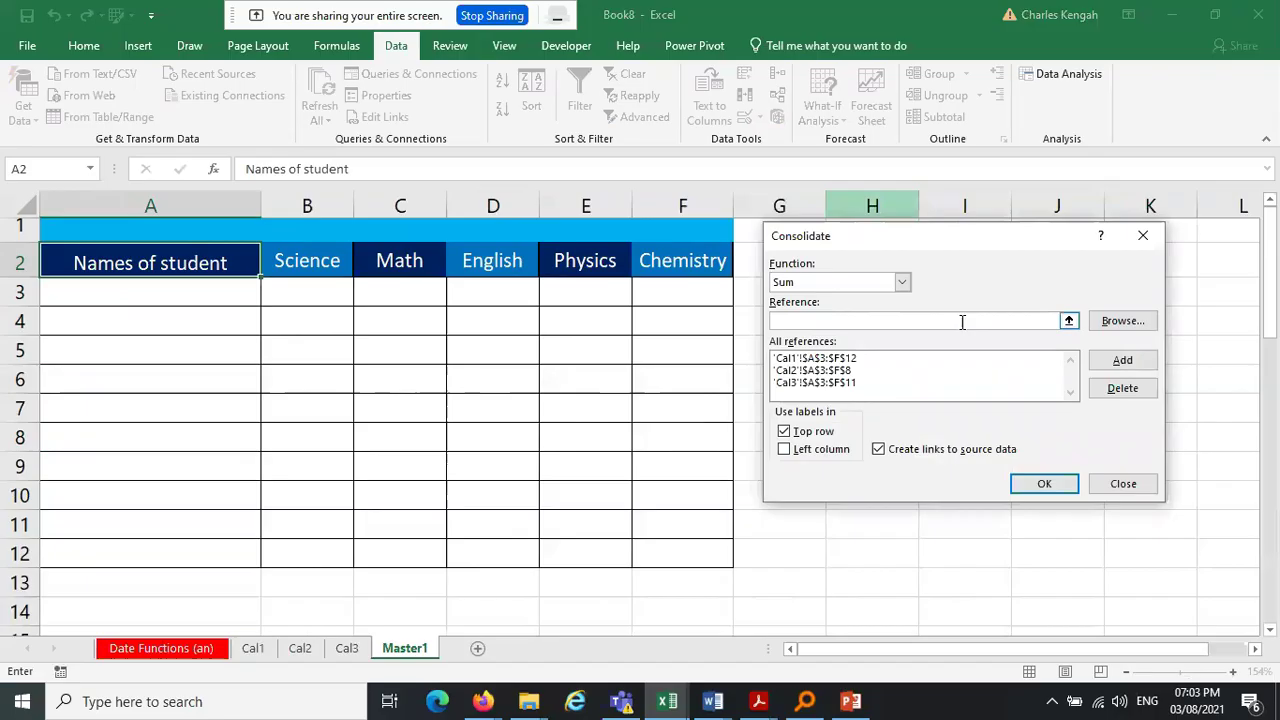
click(785, 450)
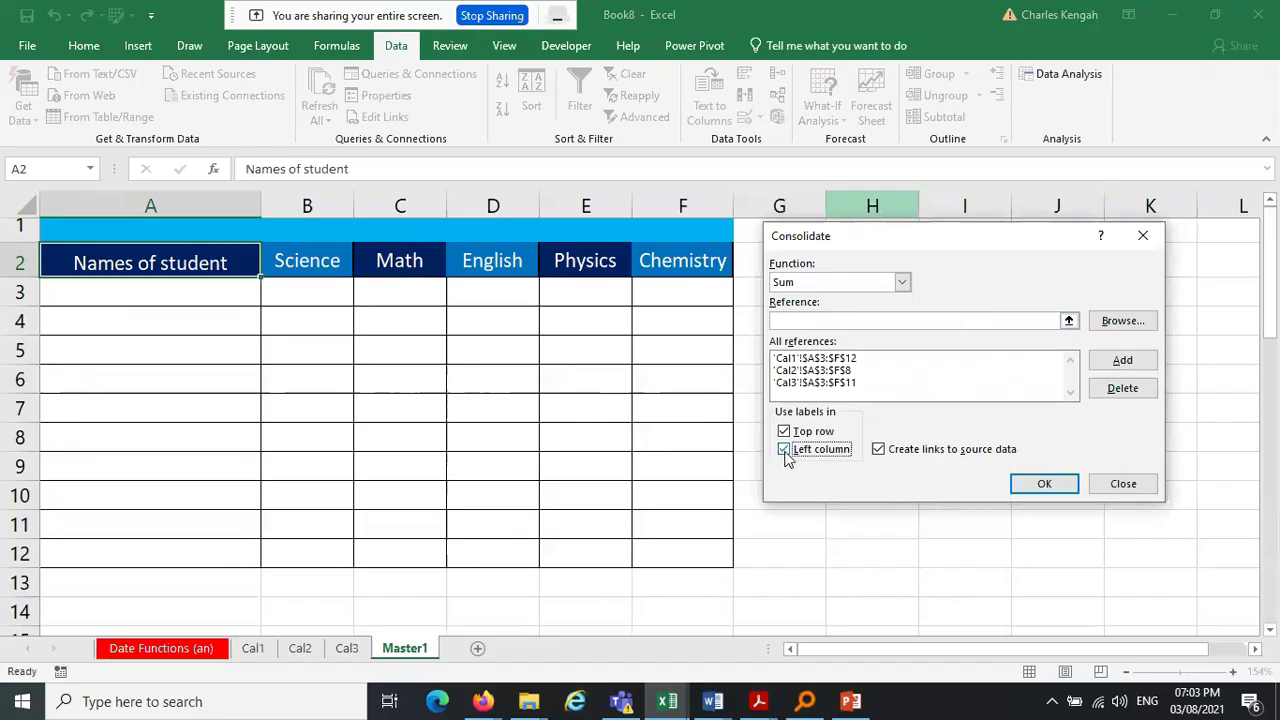
click(1046, 485)
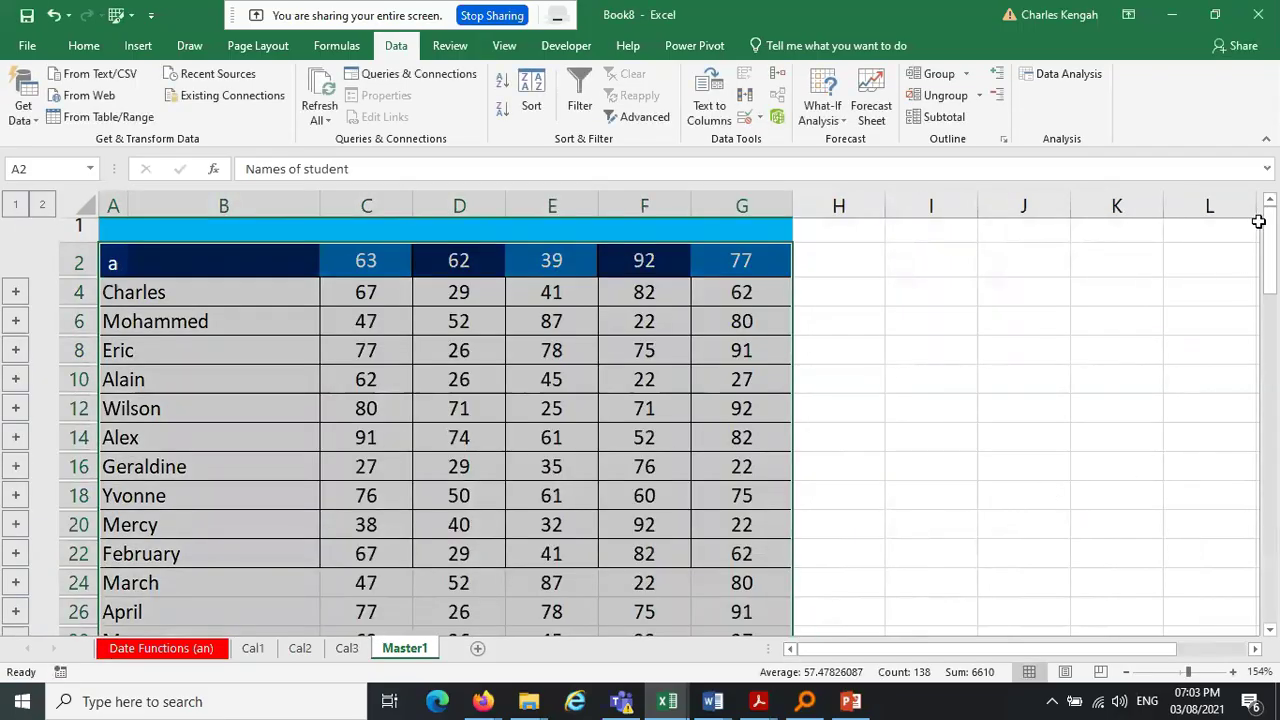
drag(1276, 240, 1273, 200)
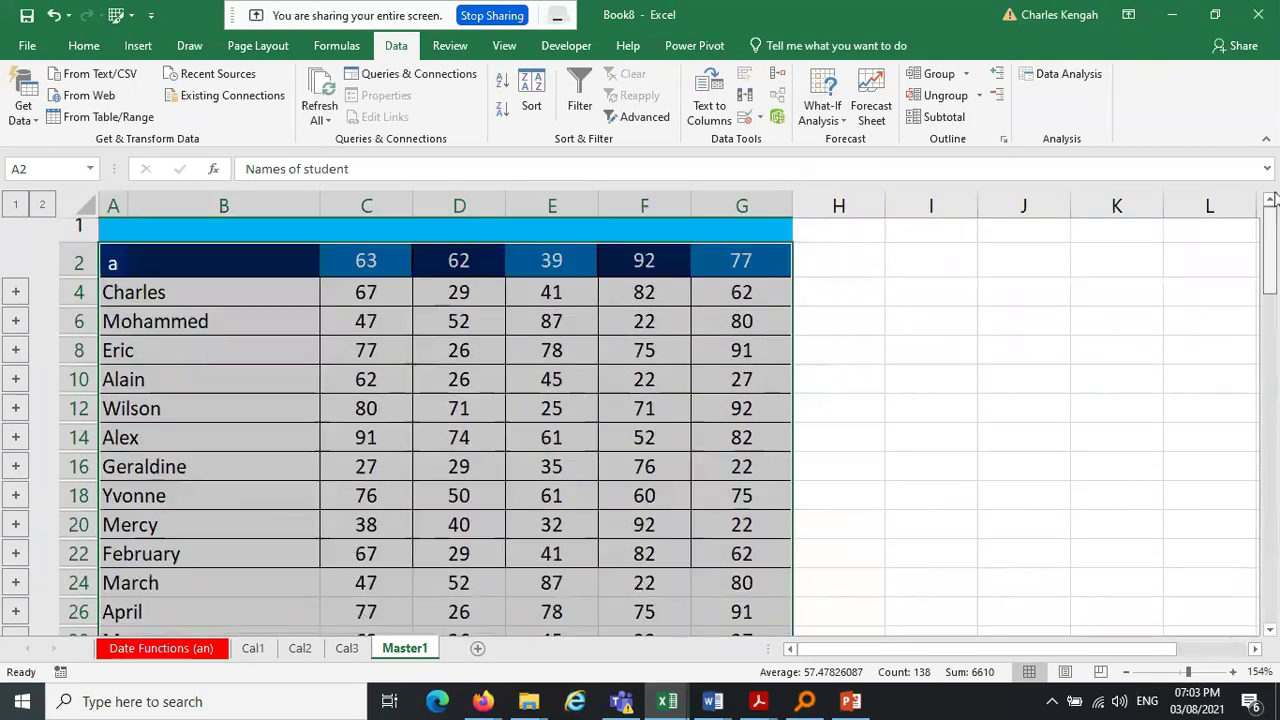
scroll(591, 272, down, 3)
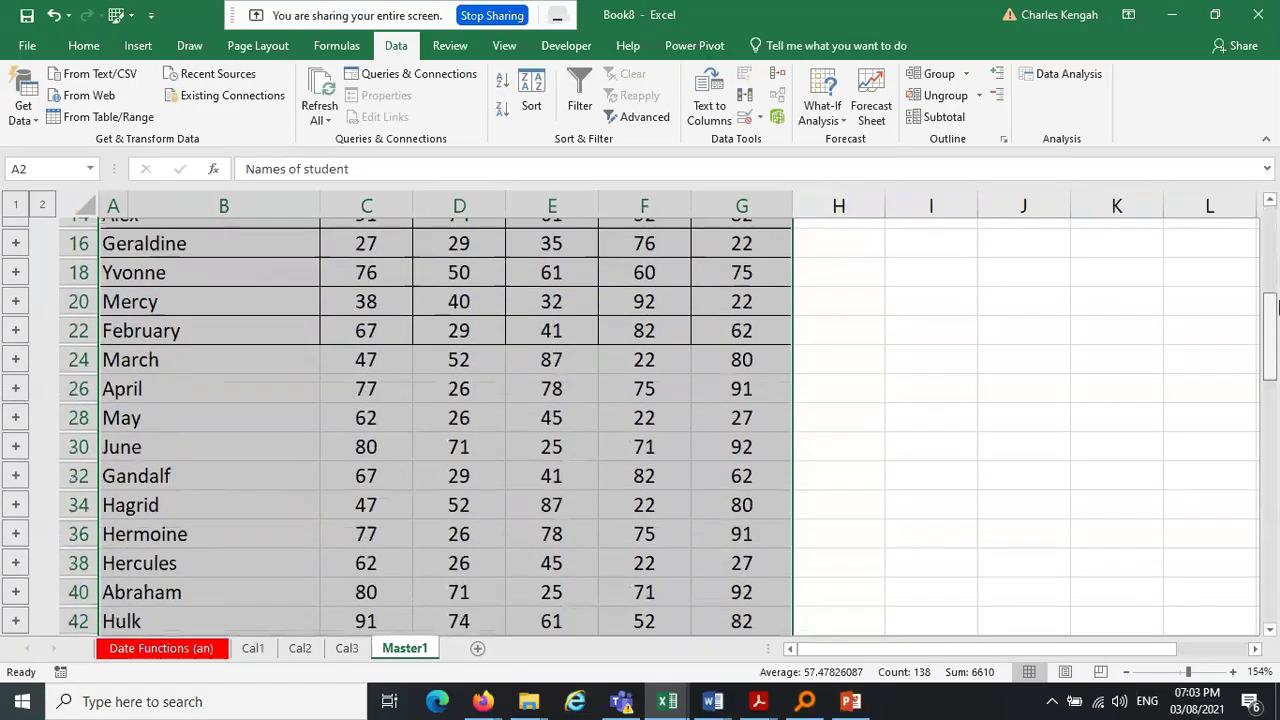
scroll(591, 272, up, 2)
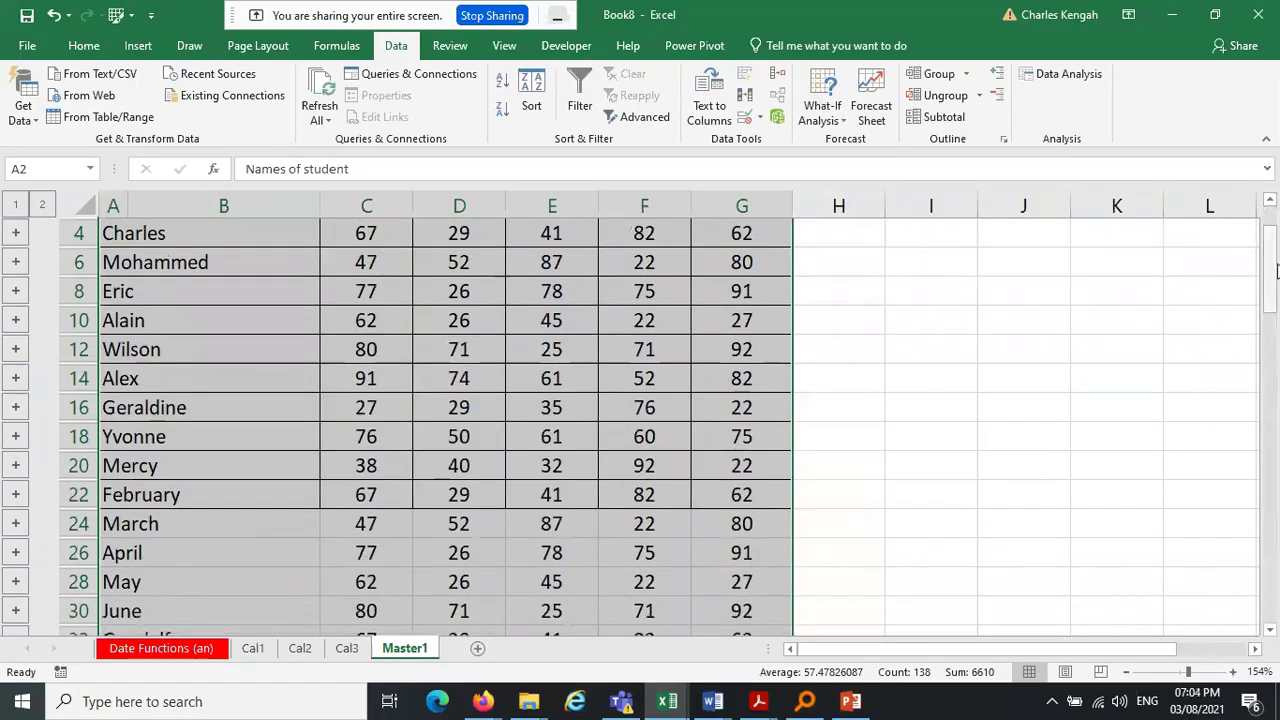
scroll(1270, 270, up, 1)
click(838, 379)
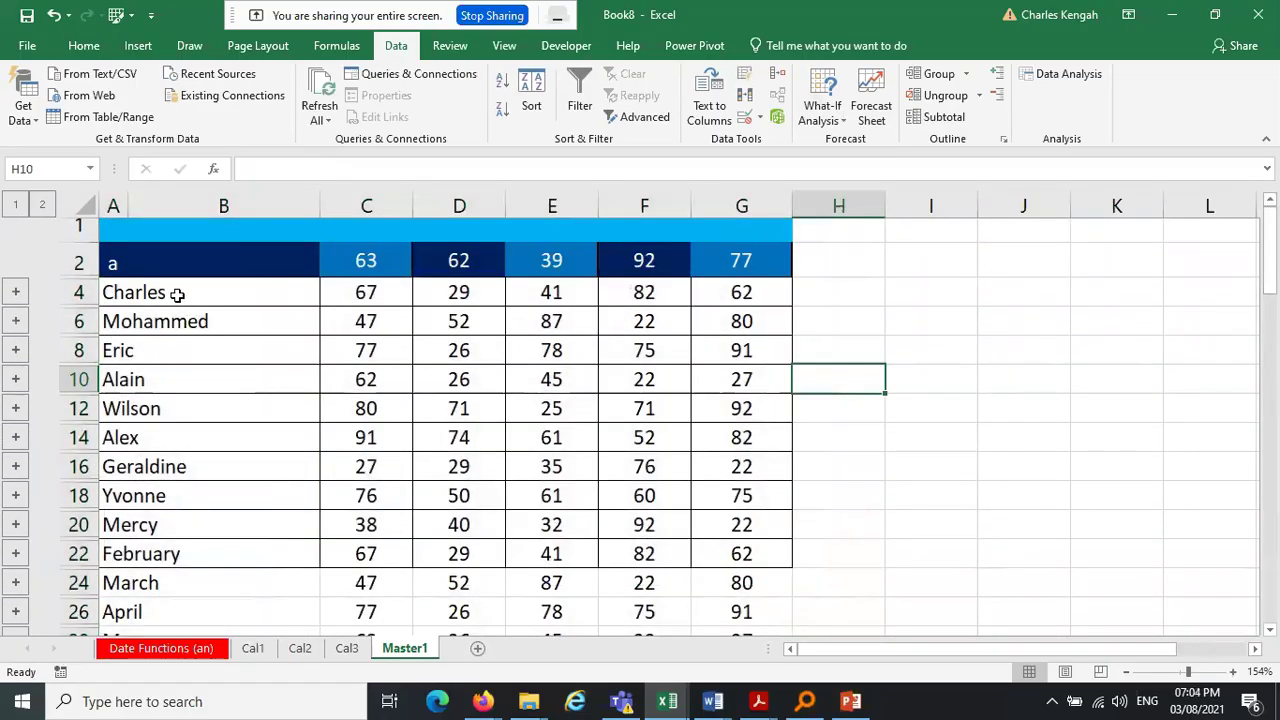
drag(177, 293, 171, 580)
drag(113, 283, 117, 648)
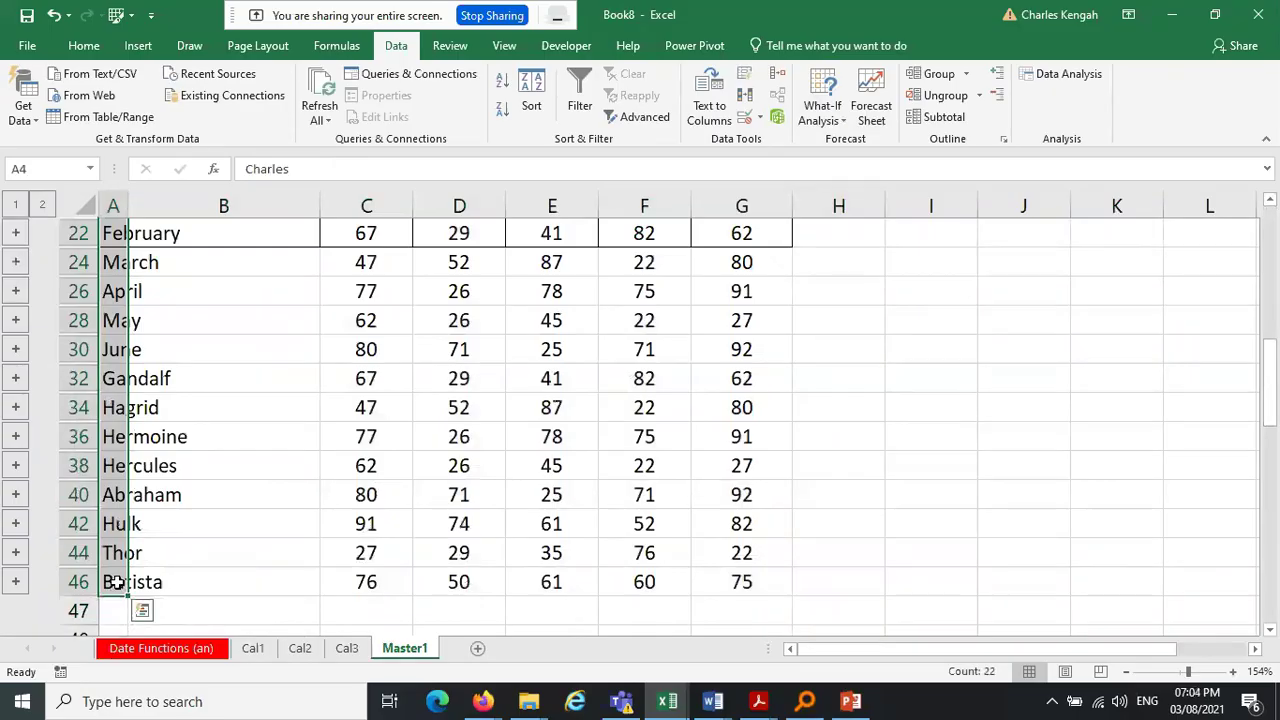
click(252, 648)
click(101, 292)
drag(101, 292, 102, 546)
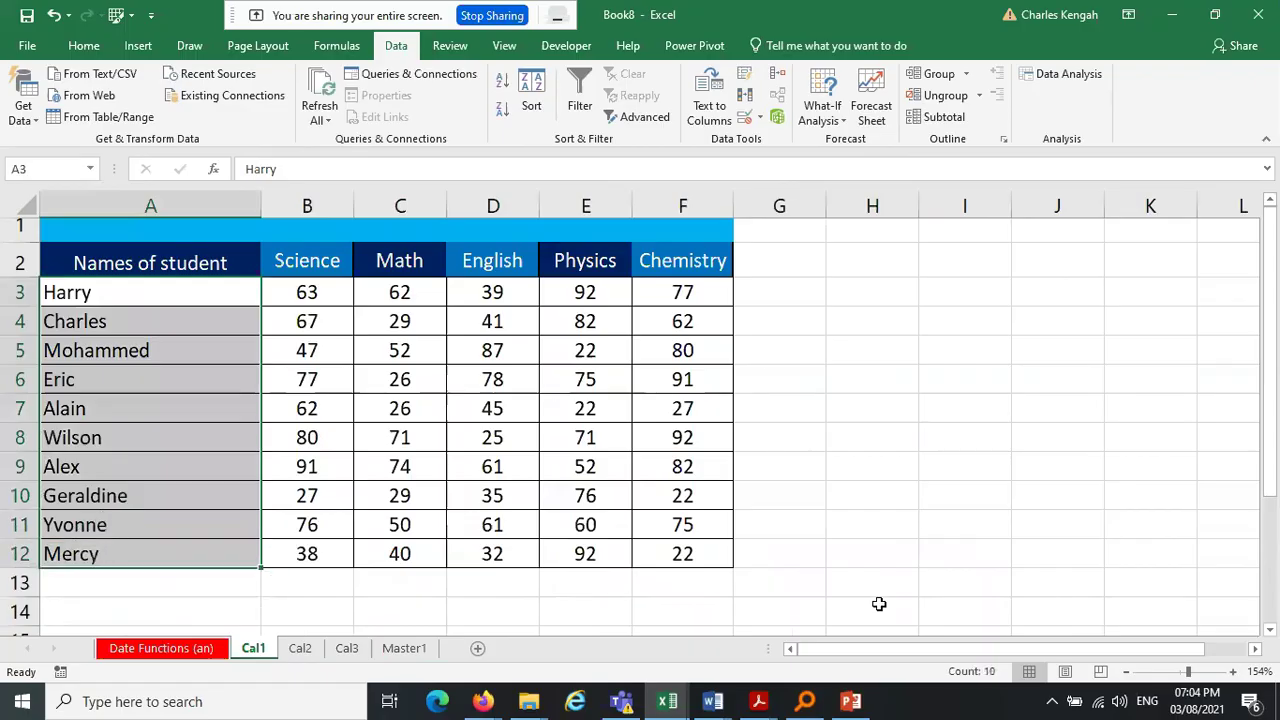
click(300, 648)
drag(129, 294, 133, 437)
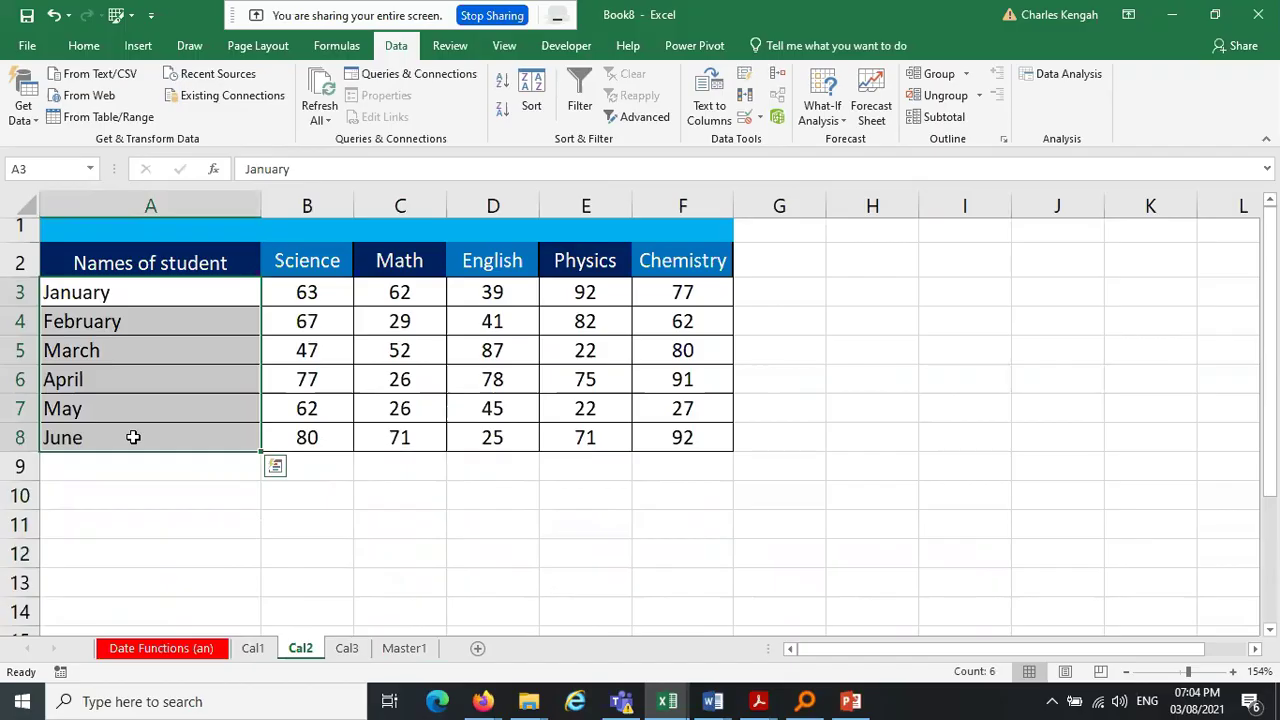
click(346, 648)
drag(127, 290, 126, 518)
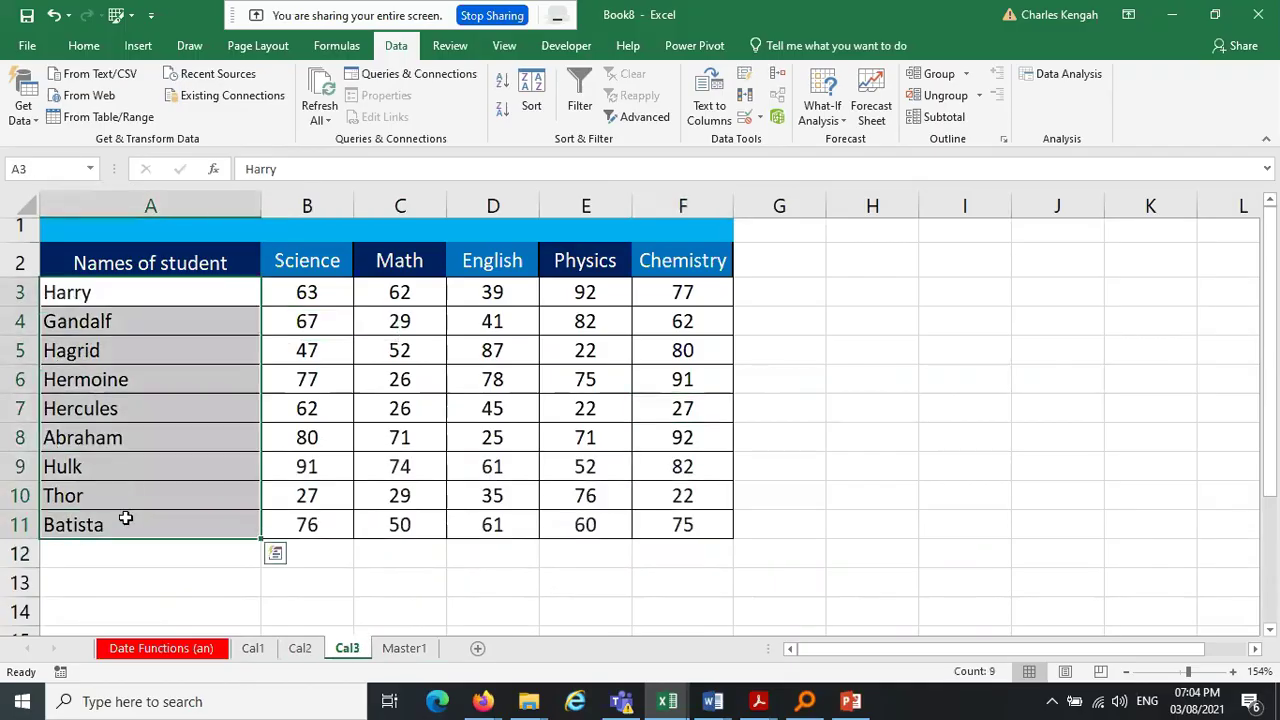
click(404, 648)
drag(1268, 417, 1277, 263)
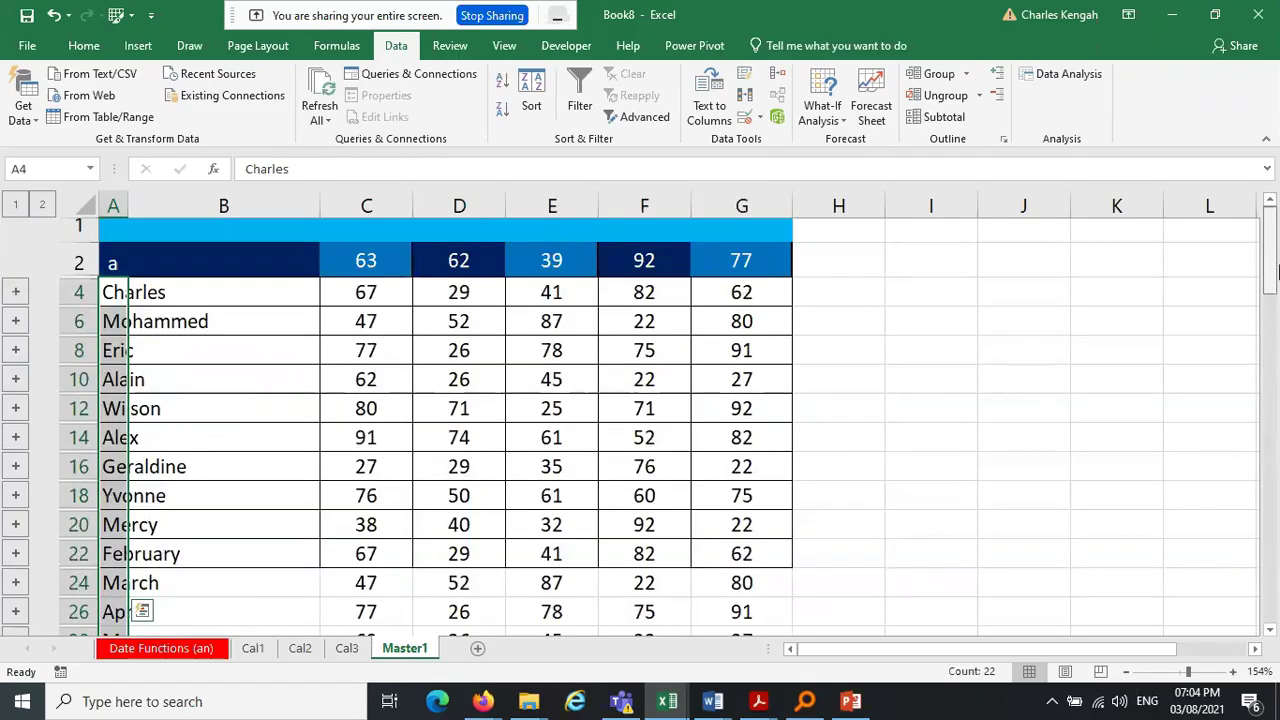
Widen column A to show 'Names of student' and narrow the empty column B
click(108, 262)
drag(127, 205, 306, 200)
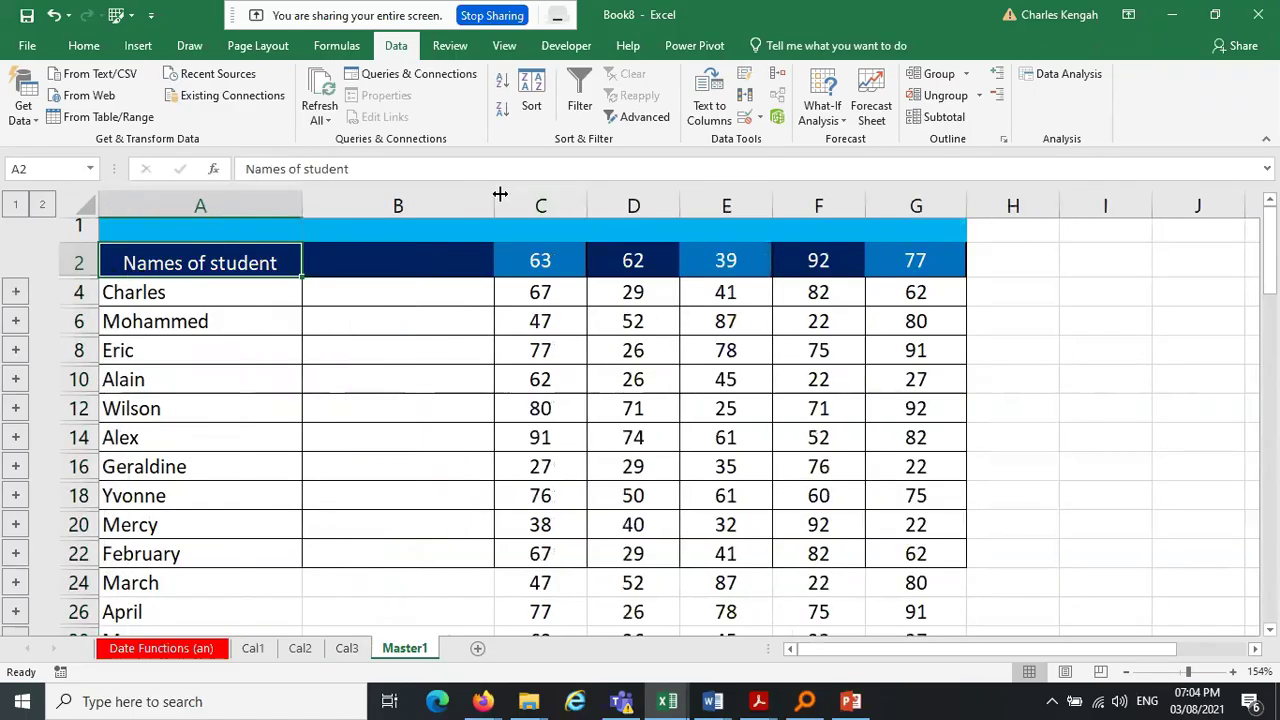
click(371, 265)
drag(496, 197, 390, 200)
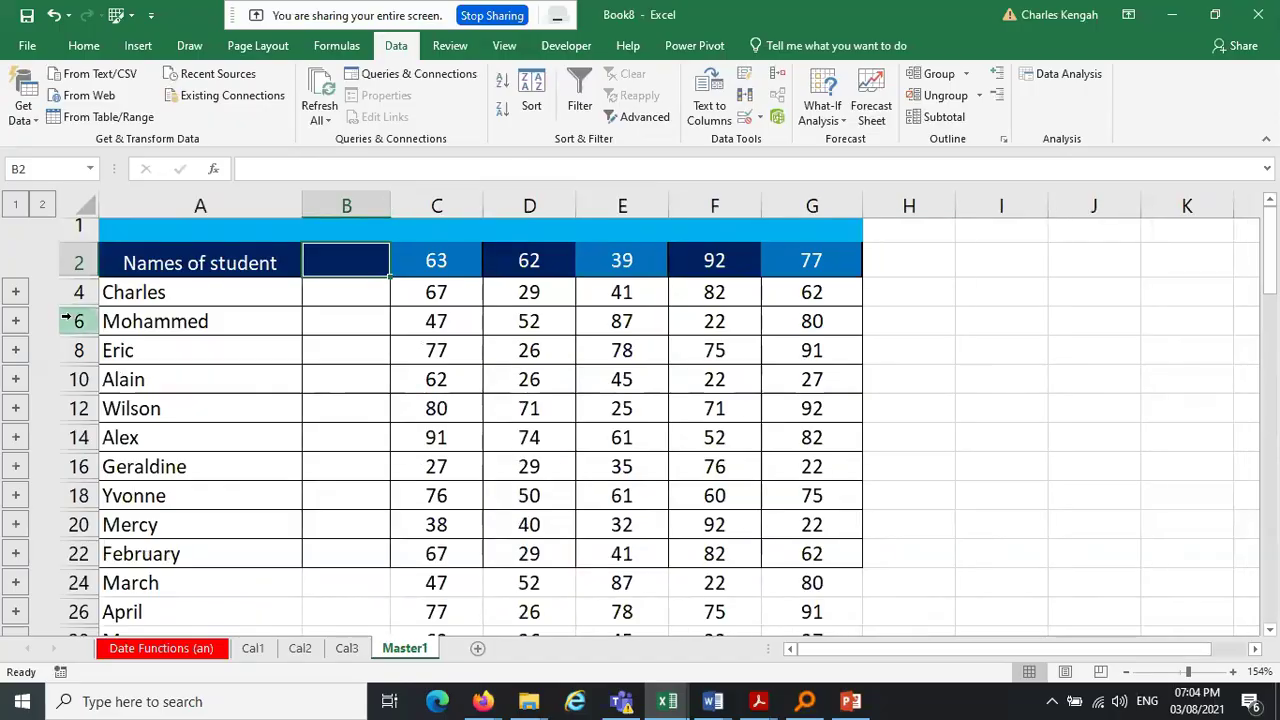
Undo the accidentally revealed detail row 5 under Charles
drag(86, 306, 86, 337)
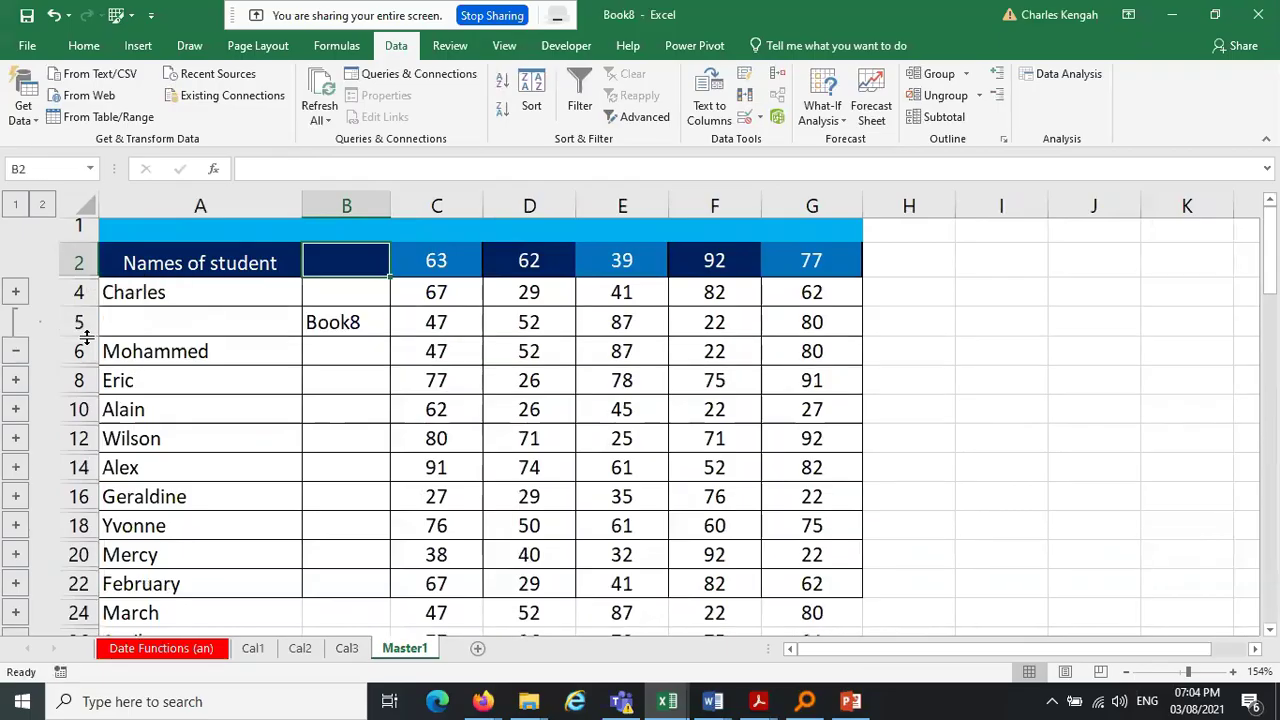
key(ctrl+z)
drag(196, 292, 199, 585)
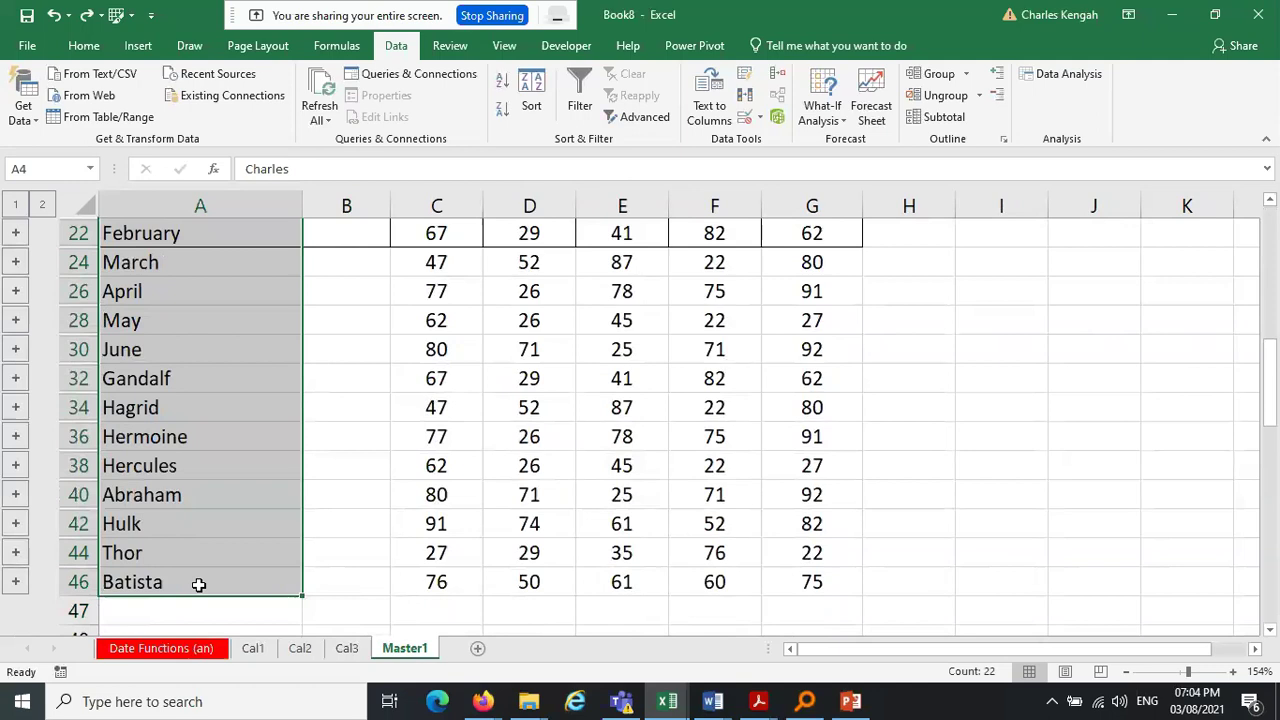
Review the Cal1, Cal2 and Cal3 names, then insert the new blank sheet Sheet8
click(252, 648)
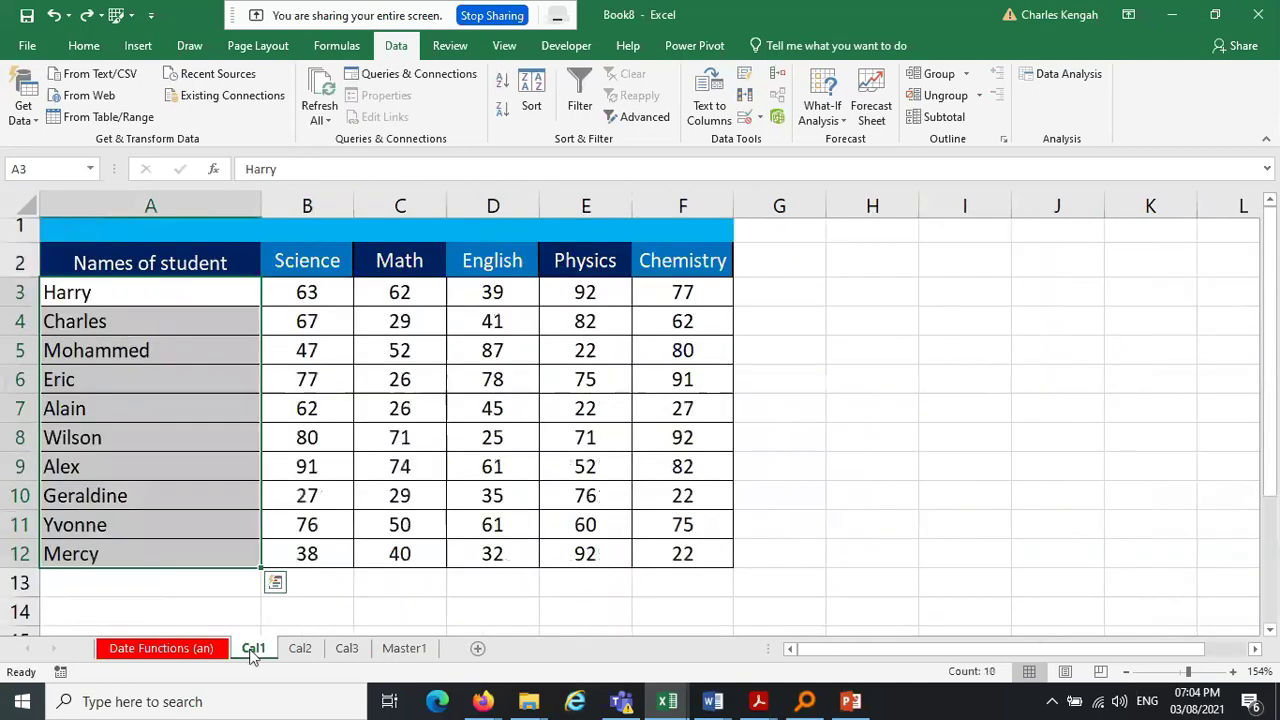
click(305, 652)
click(347, 648)
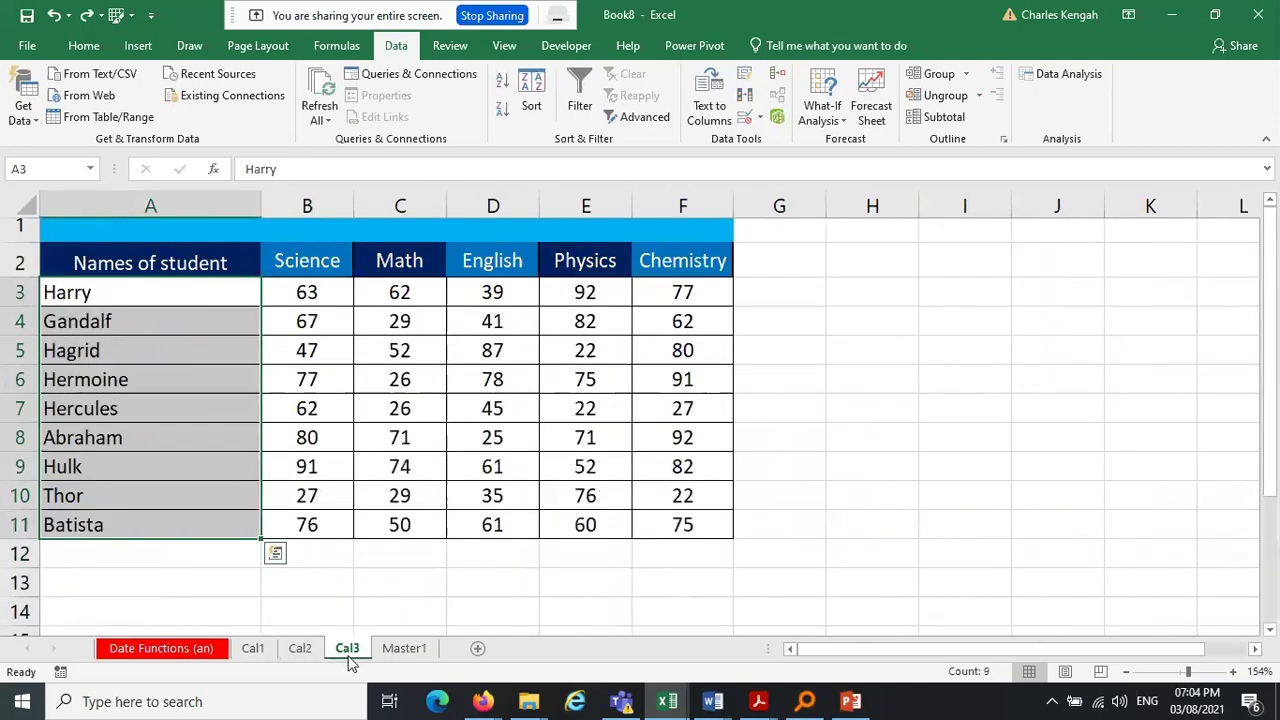
click(200, 503)
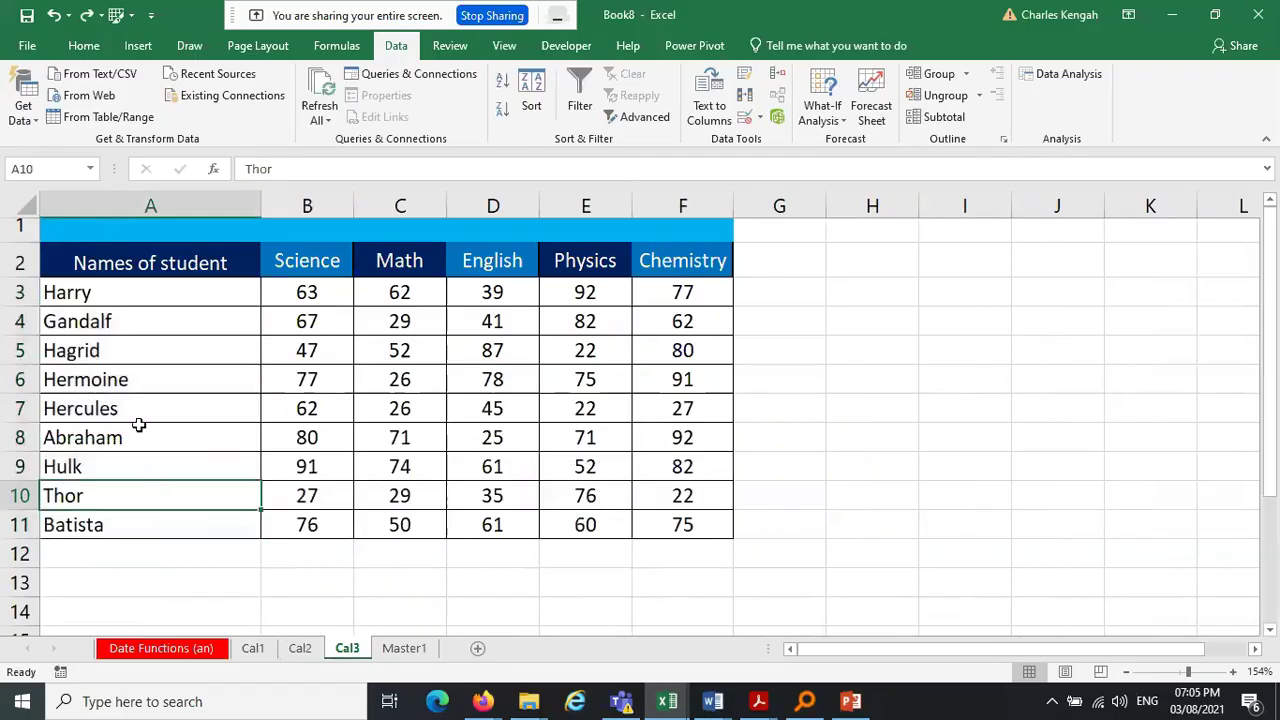
click(256, 658)
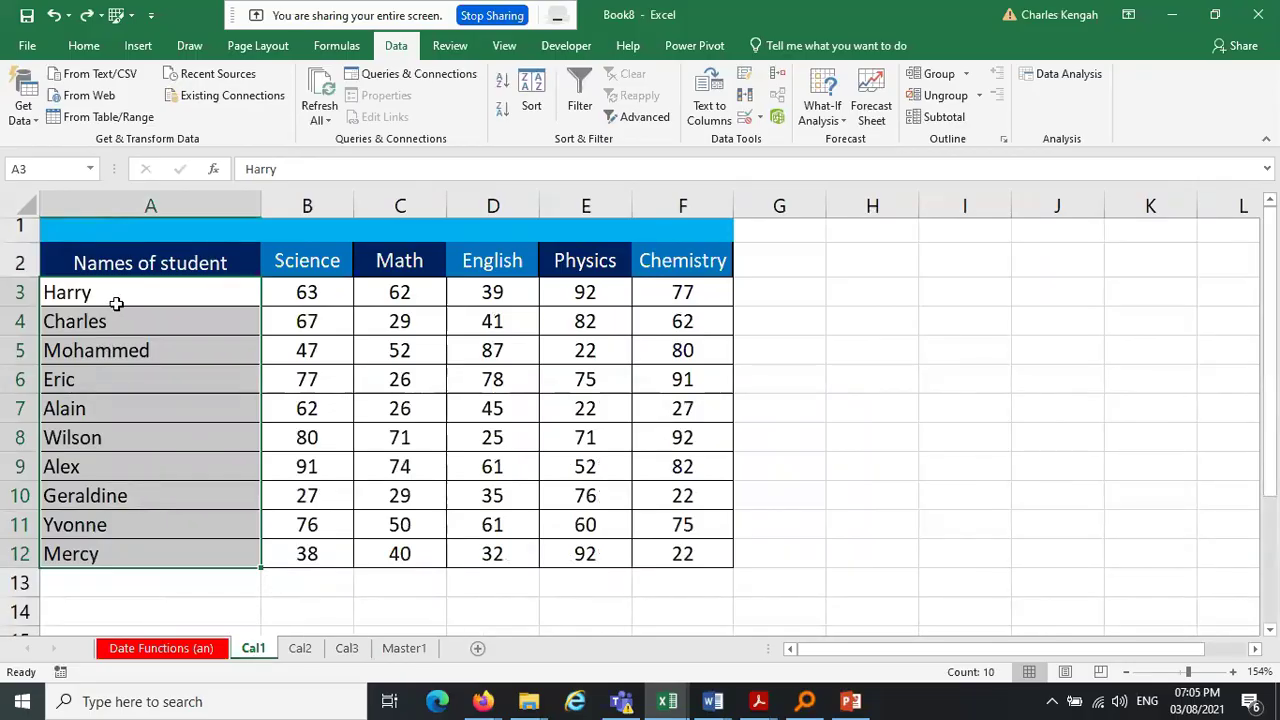
click(109, 346)
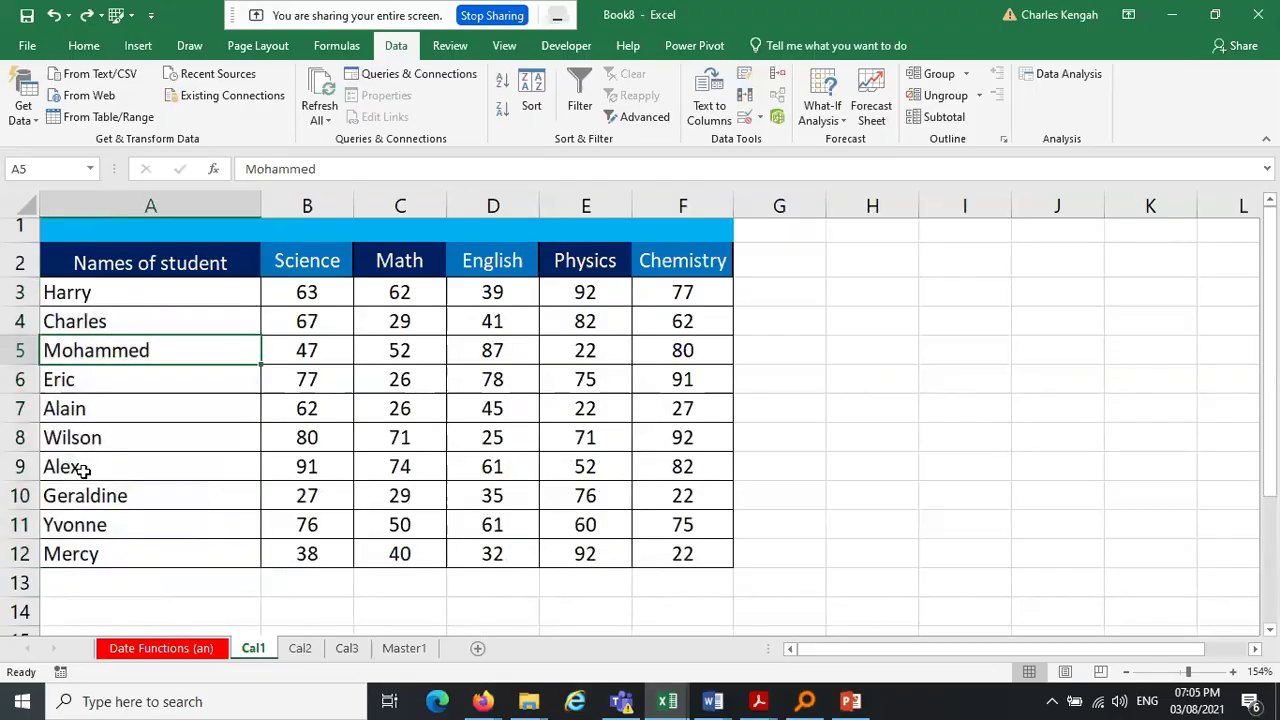
click(313, 652)
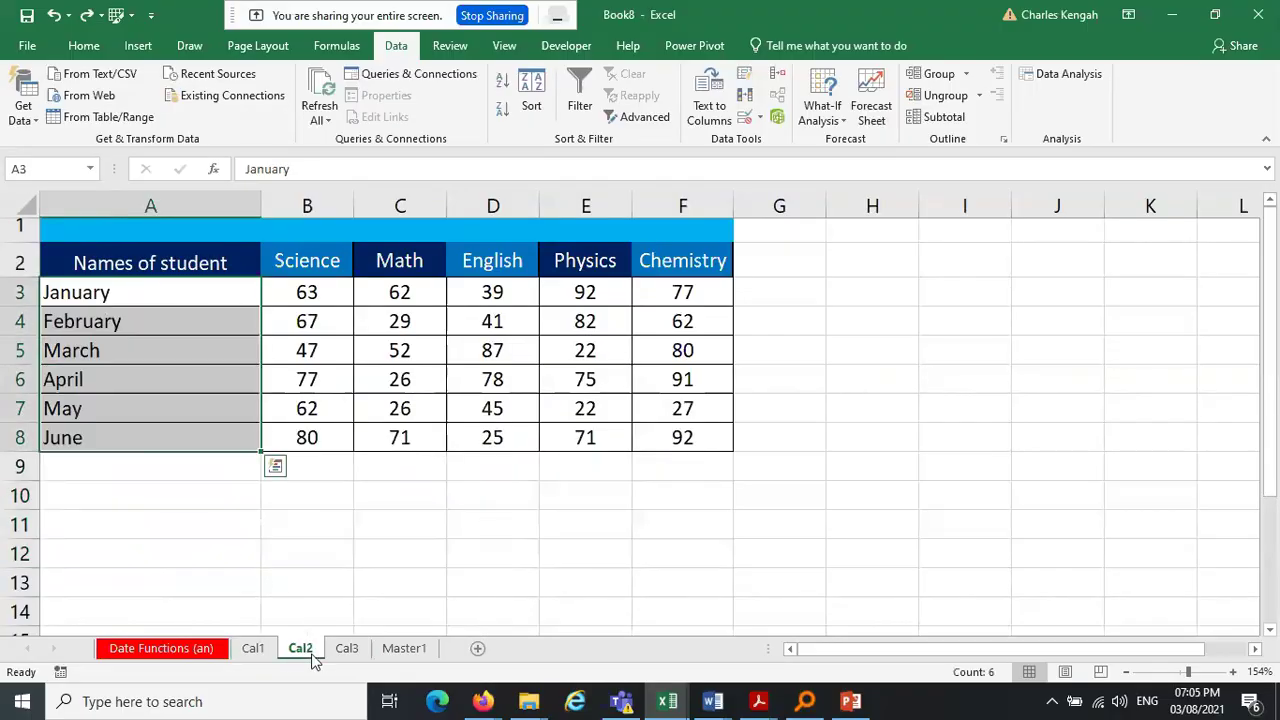
click(348, 650)
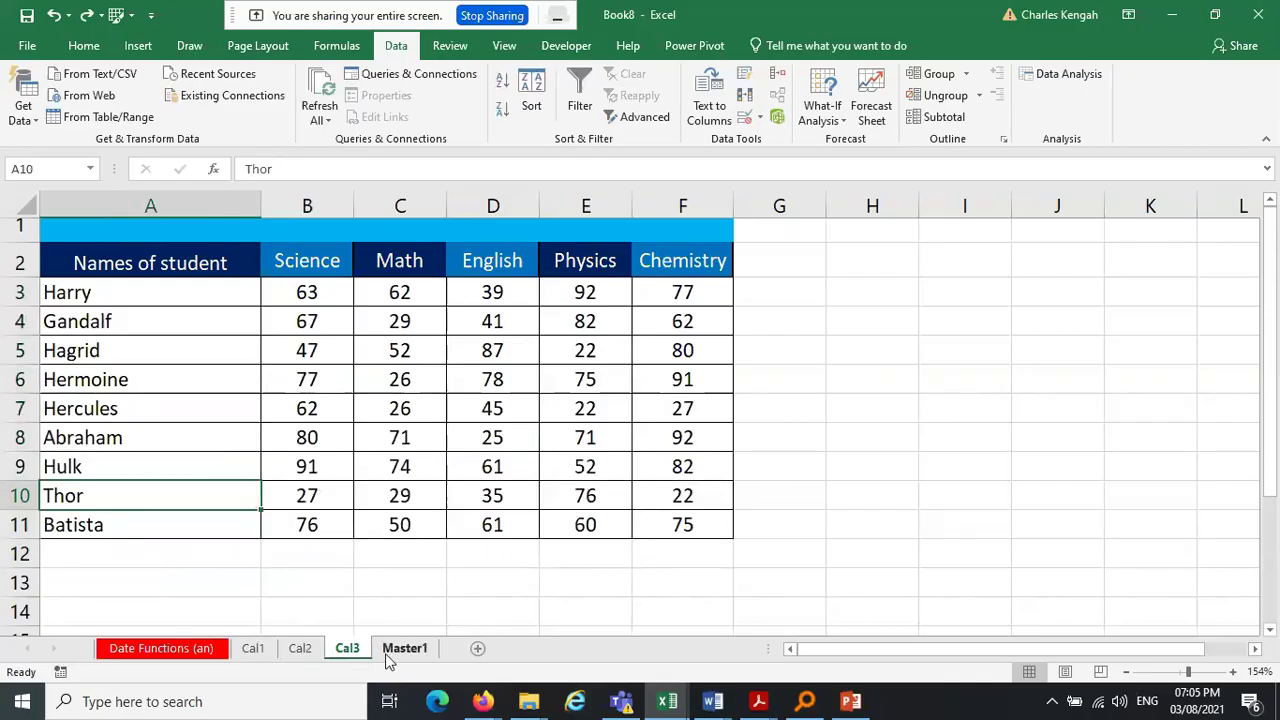
click(477, 648)
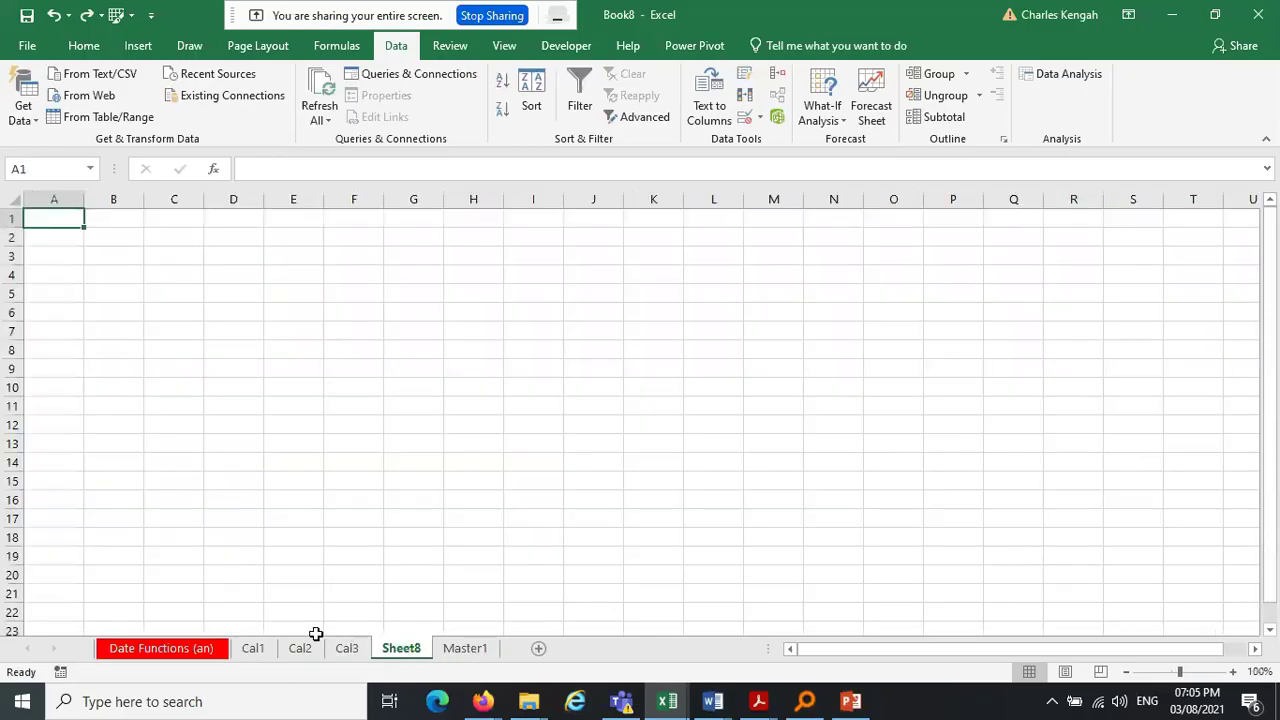
From Sheet8 B2, start a Sum consolidation adding Cal1!A2:F12 and Cal2!A2:F8
click(114, 239)
click(777, 74)
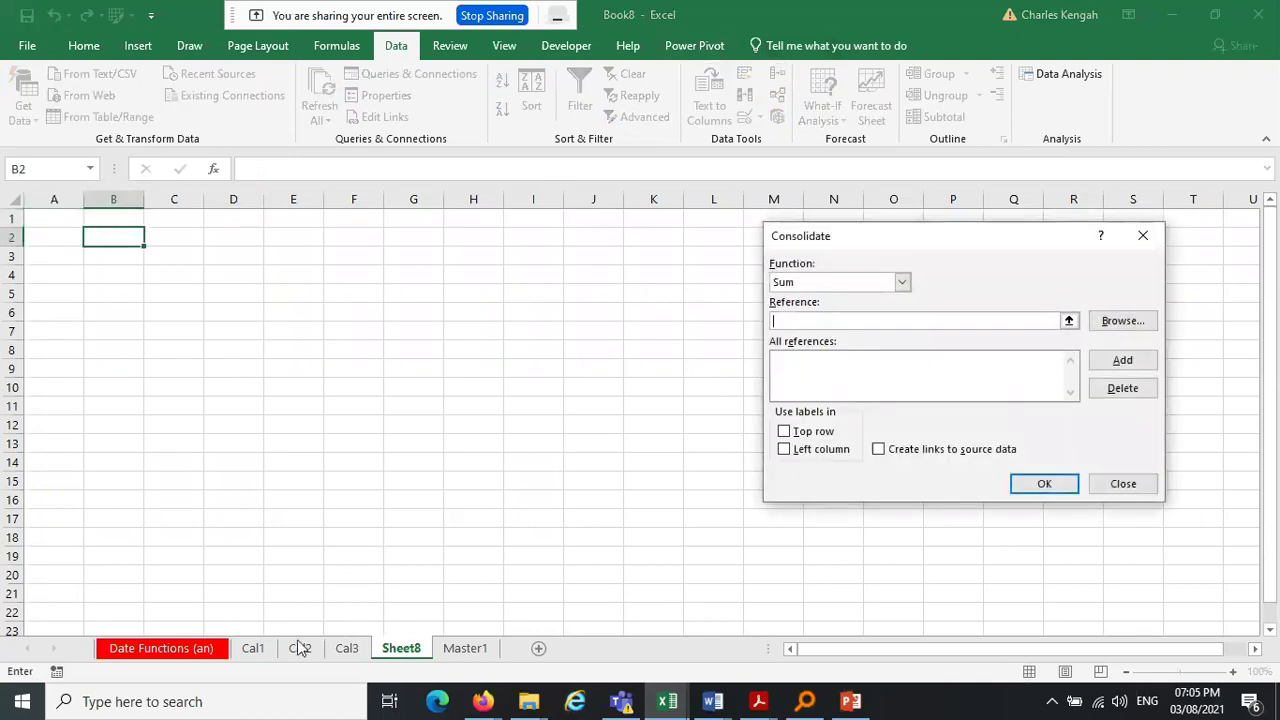
click(262, 652)
drag(100, 266, 681, 550)
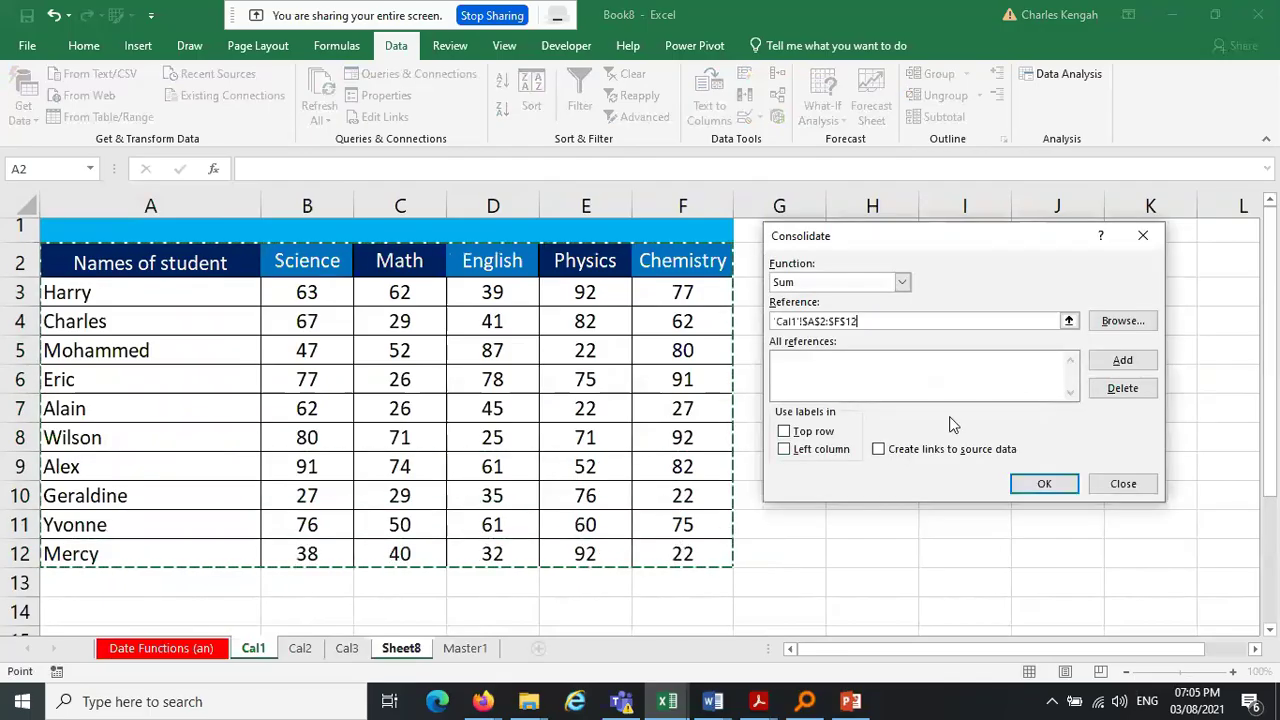
click(1113, 362)
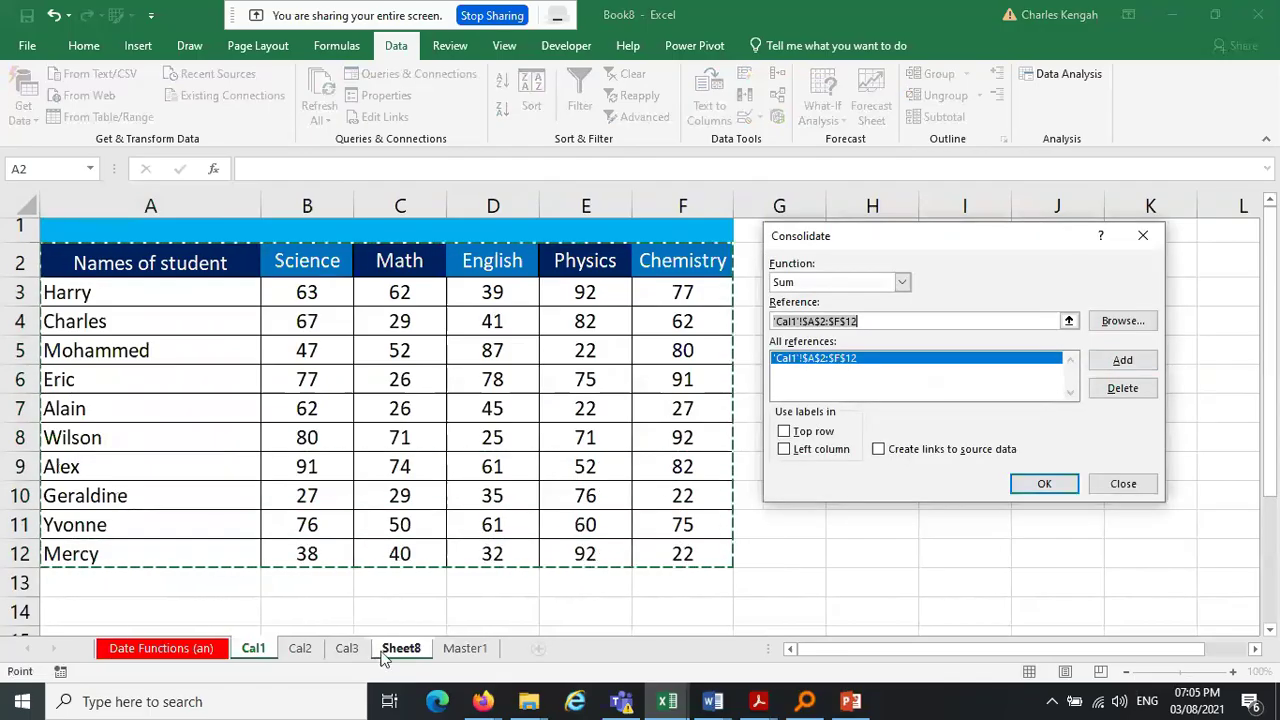
click(302, 650)
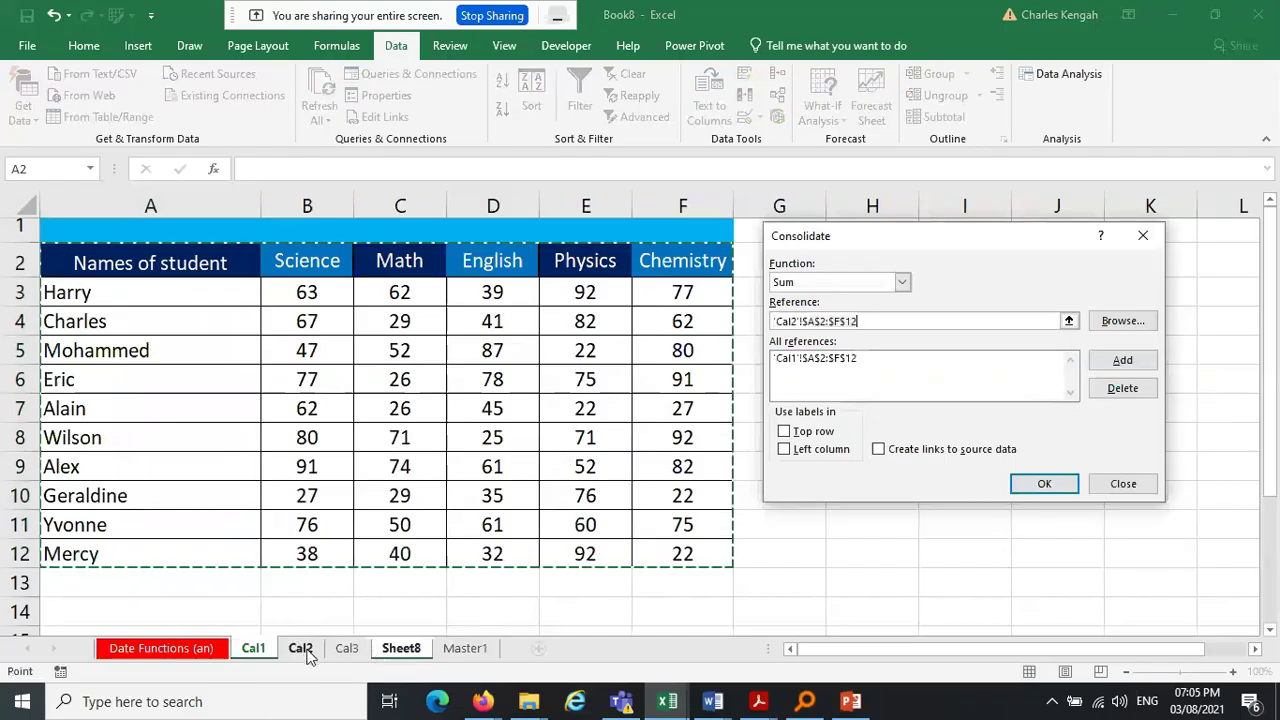
drag(72, 260, 700, 432)
click(1148, 368)
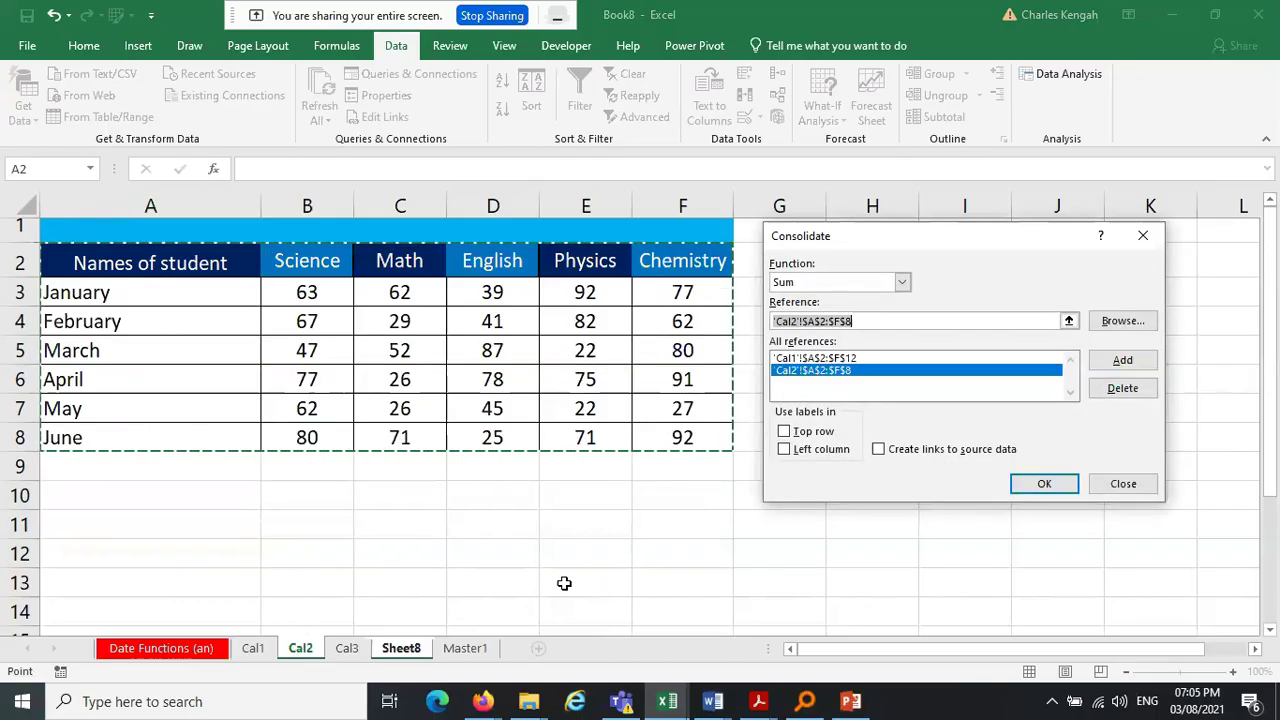
Add Cal3!A2:F11, enable Top row, Left column and Create links, and consolidate
click(345, 648)
drag(86, 262, 686, 528)
click(1122, 360)
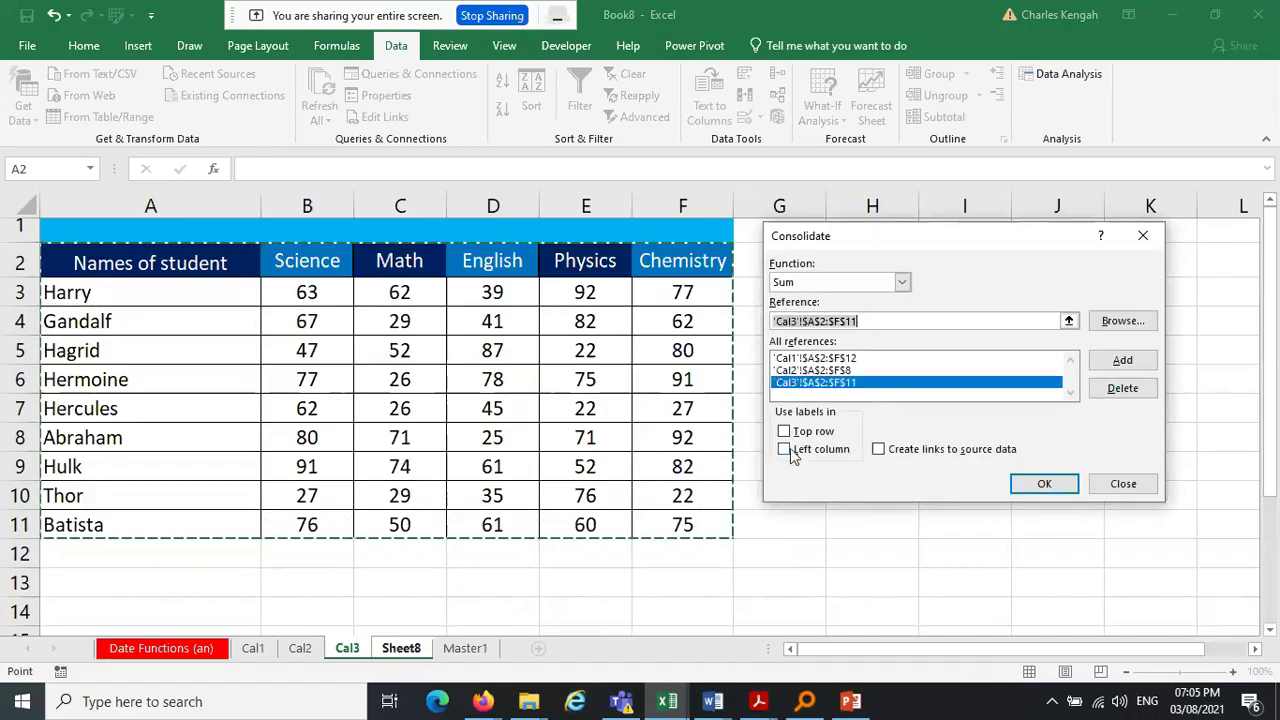
click(789, 431)
click(800, 451)
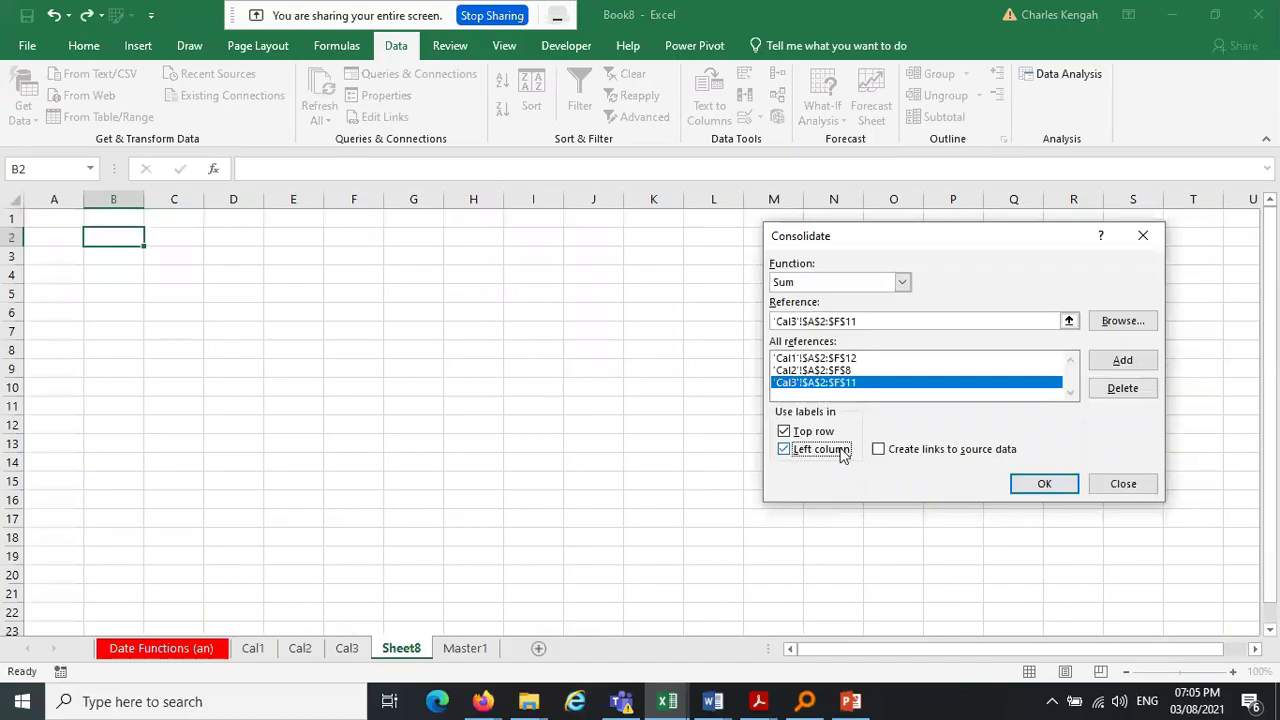
click(880, 452)
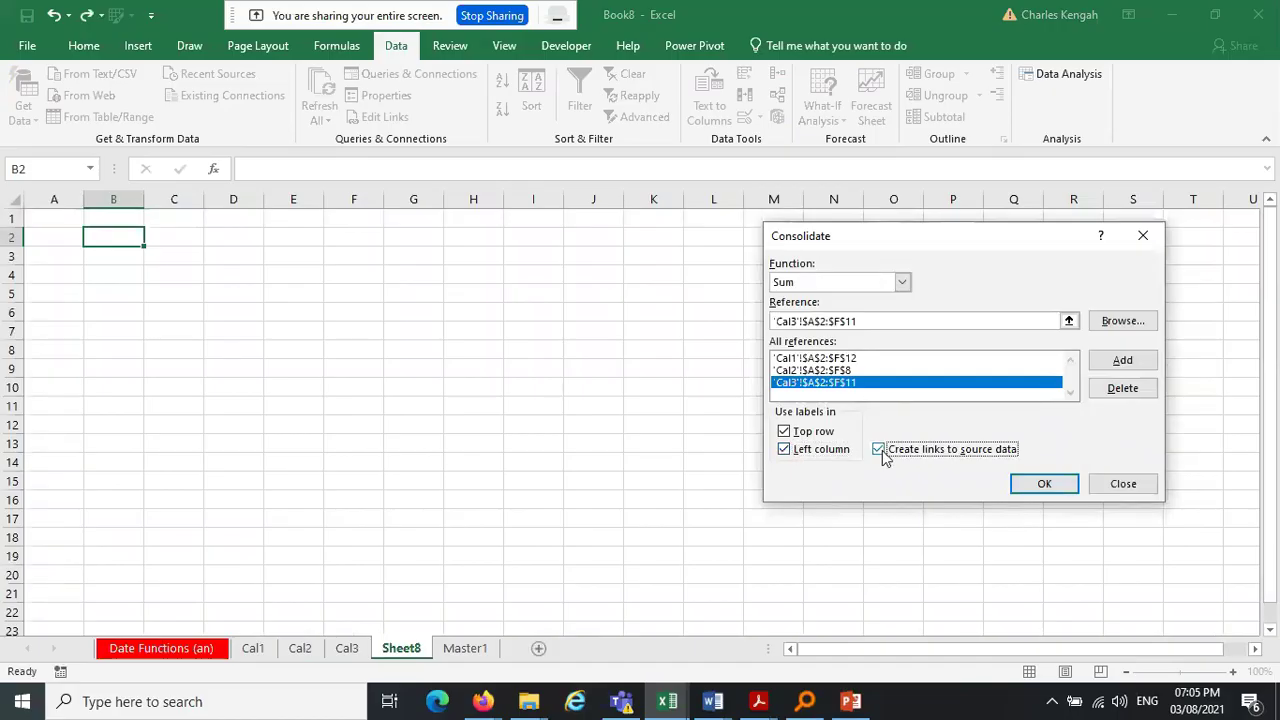
click(1045, 486)
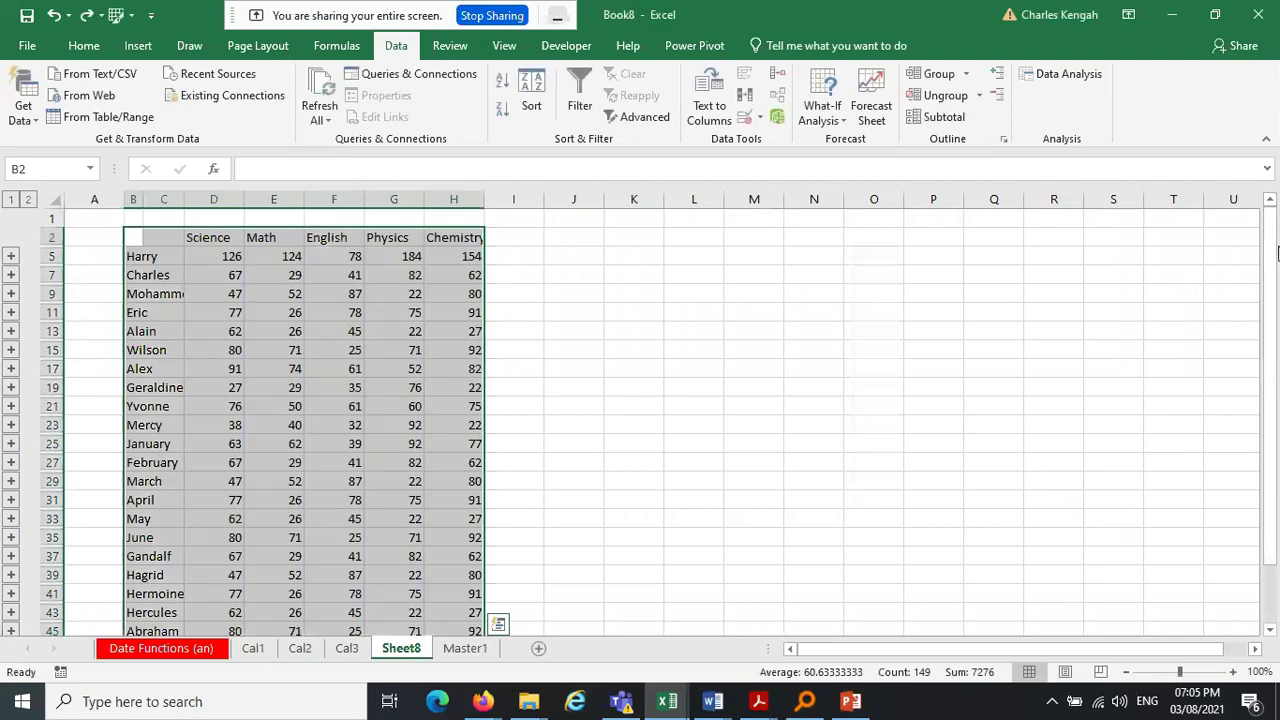
Select Sheet8's consolidated student names and compare them with the Cal1 sheet's list
drag(1277, 254, 1277, 398)
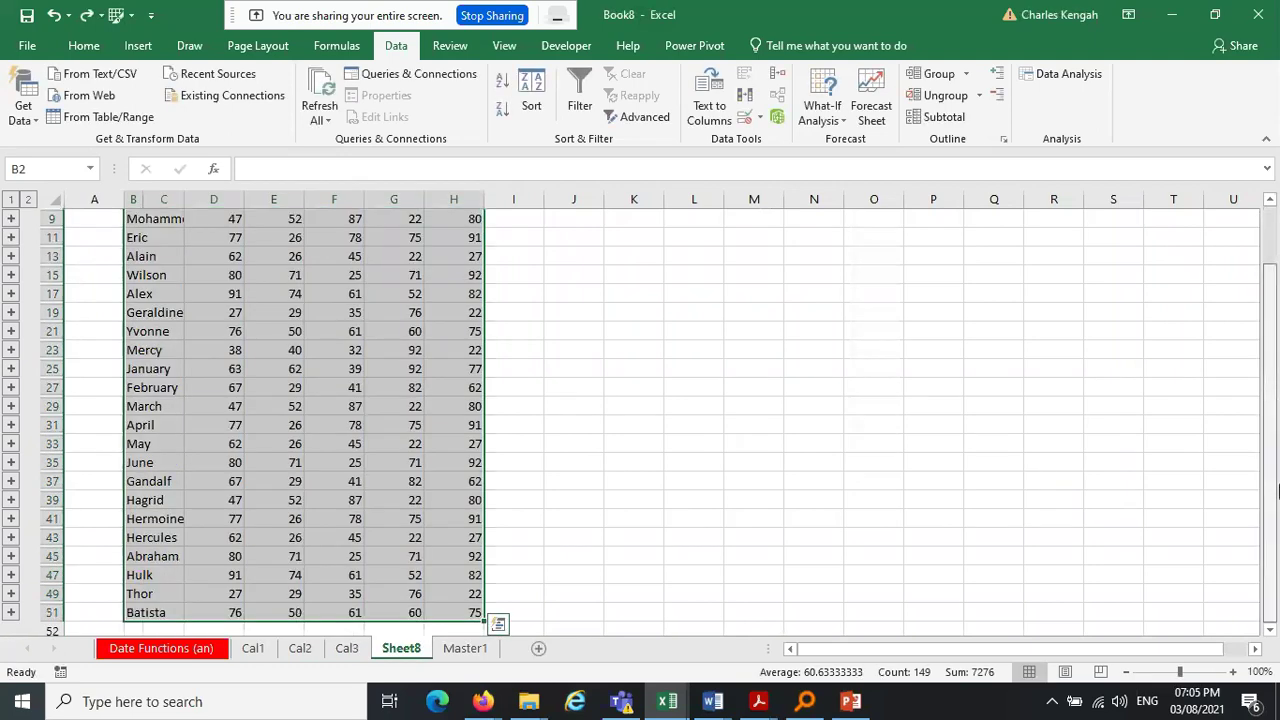
drag(1277, 488, 1229, 149)
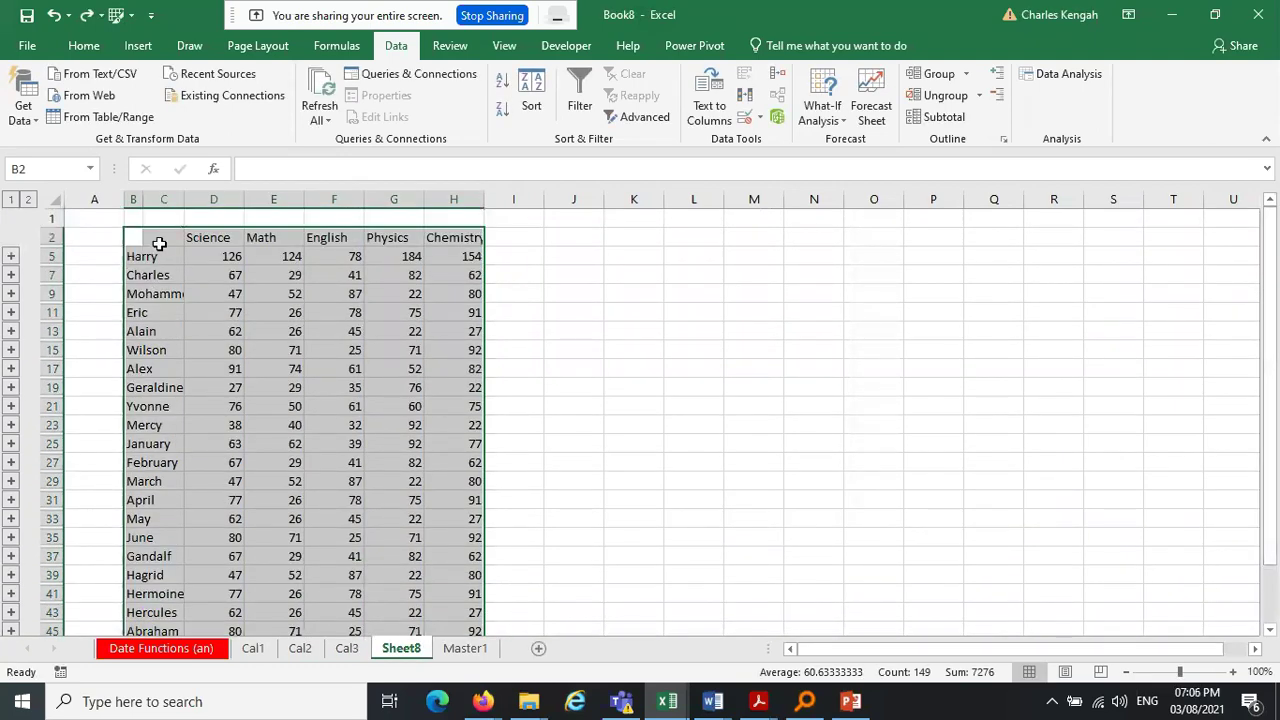
drag(140, 258, 133, 594)
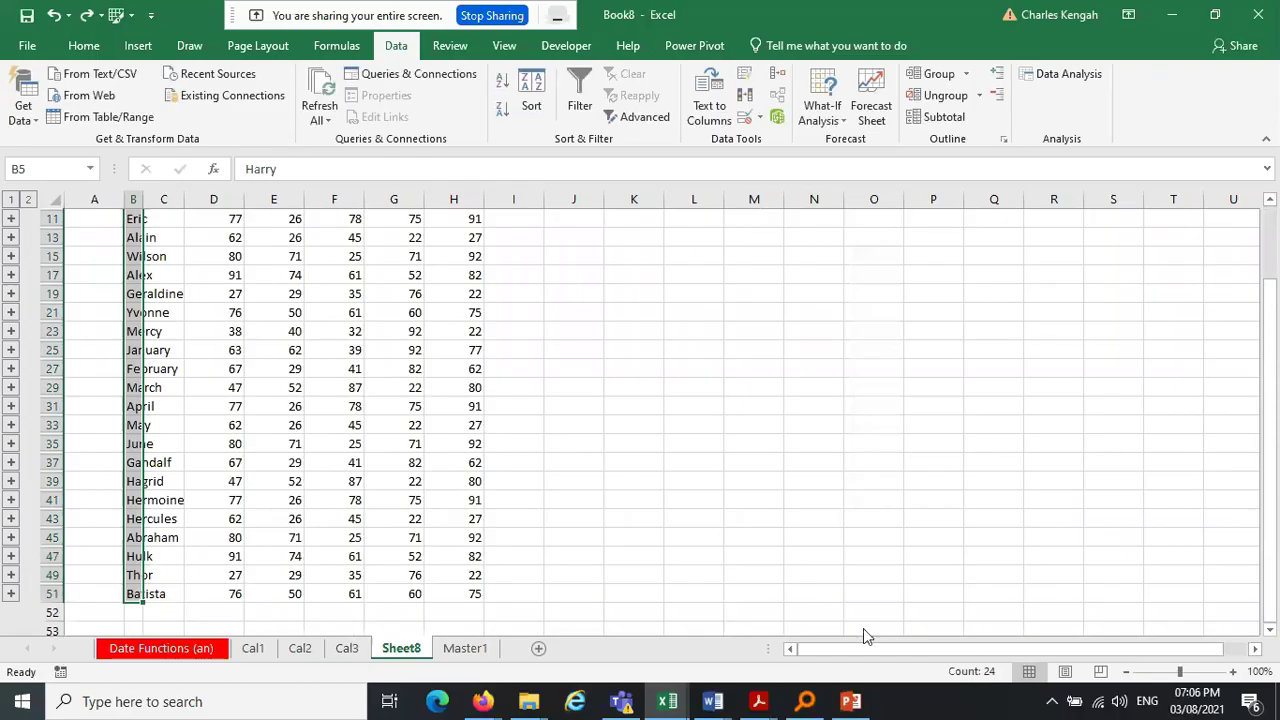
scroll(1277, 320, up, 2)
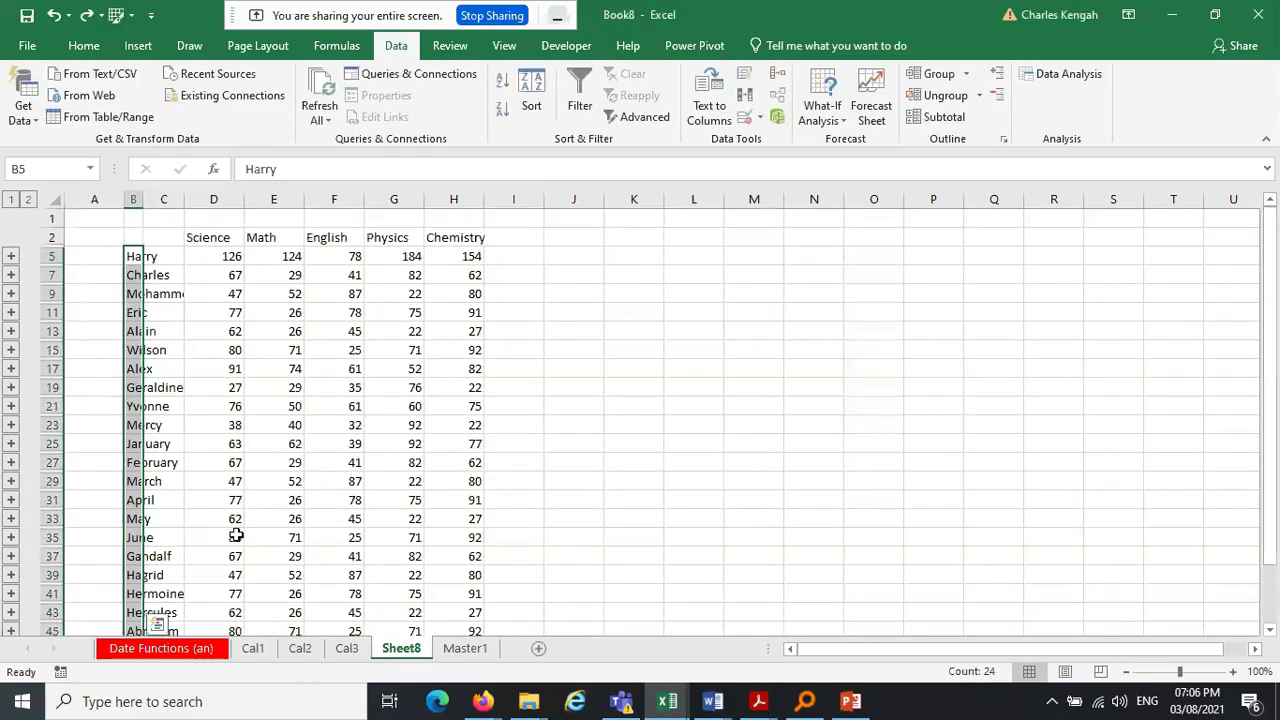
click(254, 650)
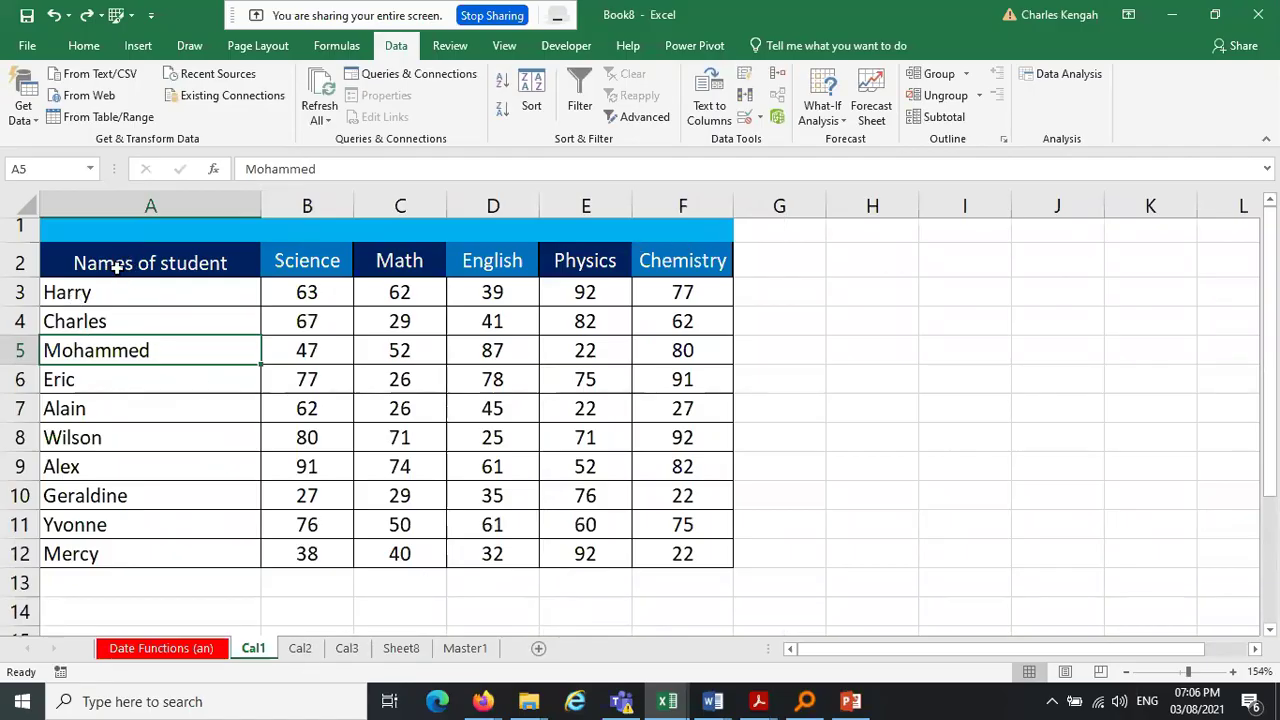
click(423, 649)
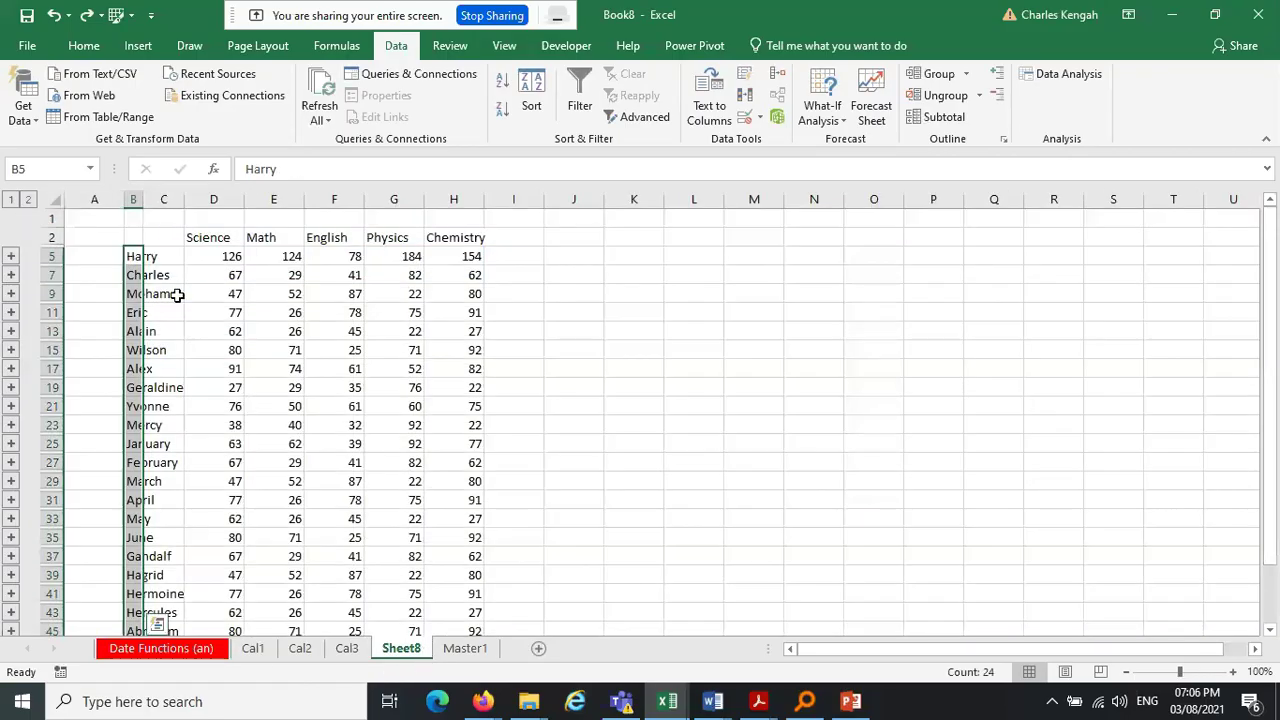
Widen Sheet8's column B so names show fully, then select Cal1's names from Harry to Mercy
drag(143, 199, 190, 199)
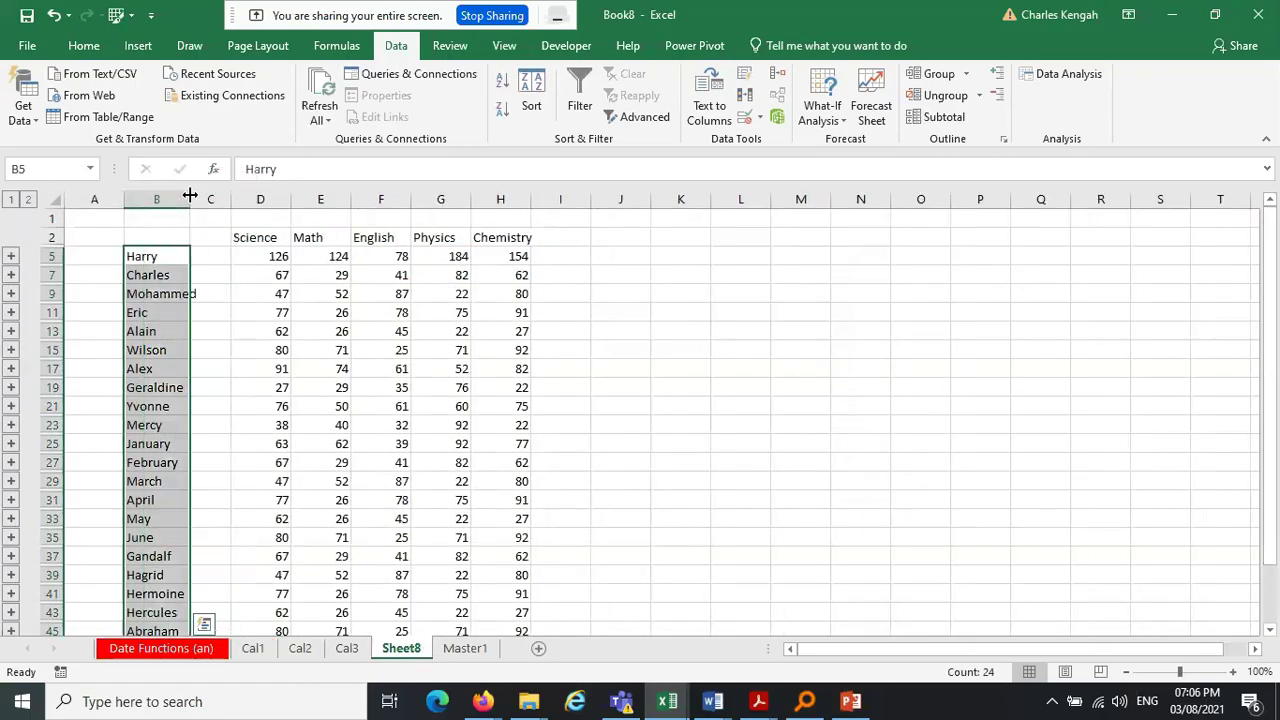
drag(163, 257, 195, 605)
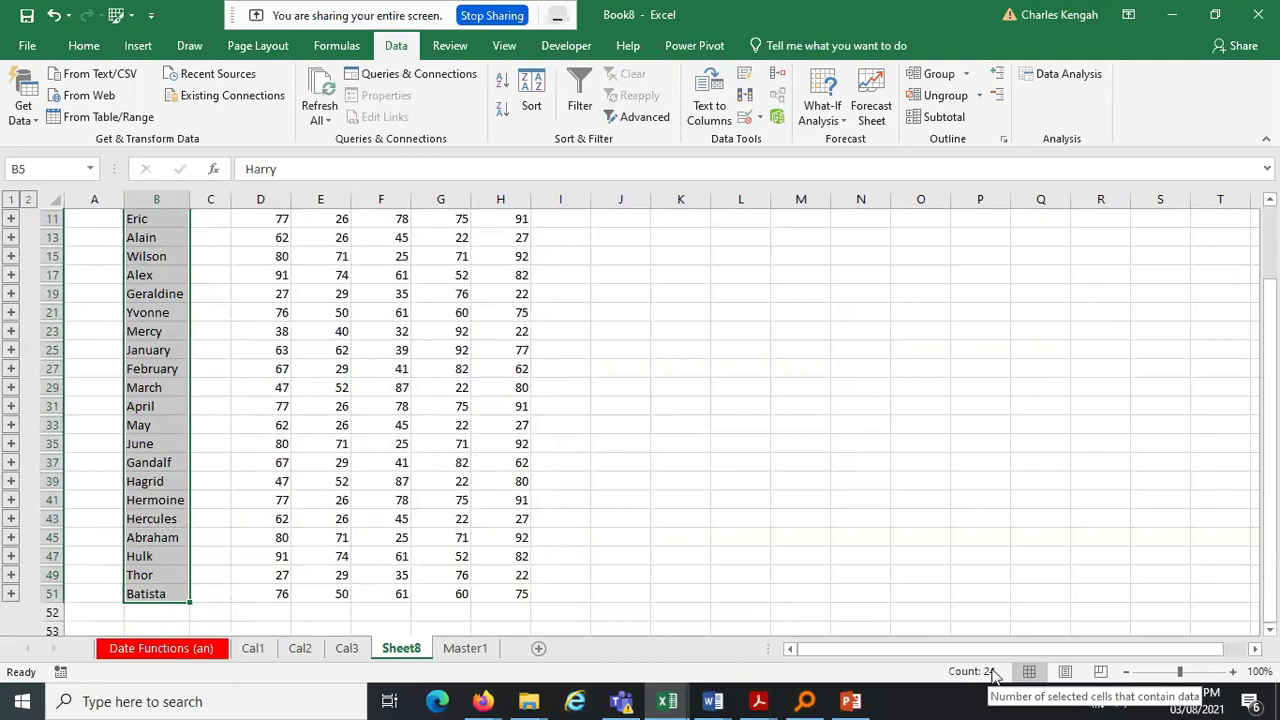
click(255, 652)
drag(134, 295, 157, 549)
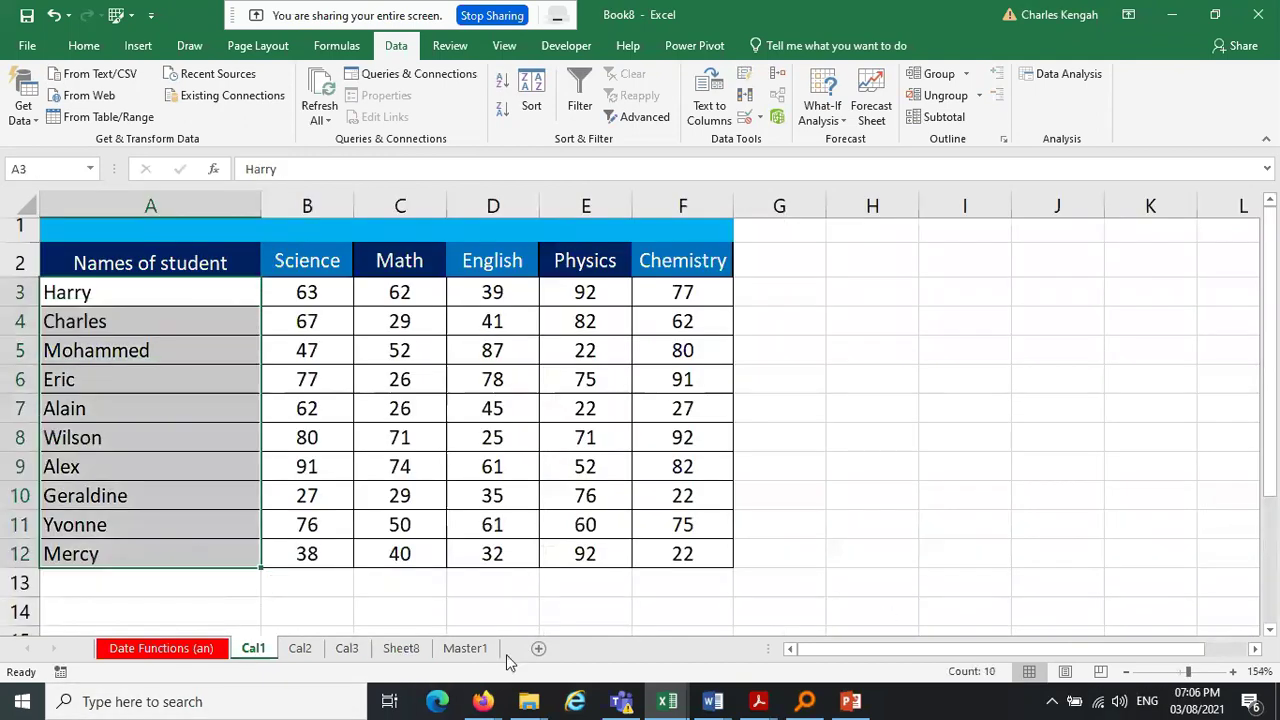
Check Cal2 and Cal1, then compare Cal3's names Harry through Batista with Sheet8's list
click(302, 650)
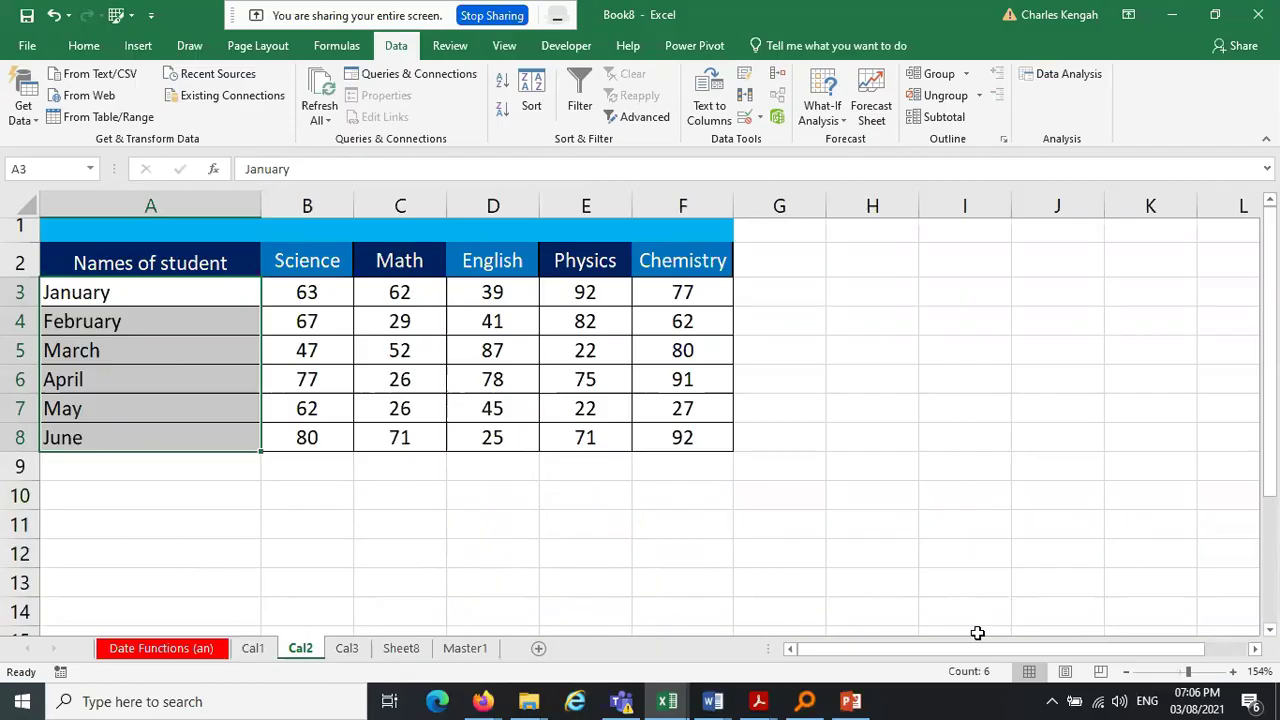
click(255, 649)
click(347, 650)
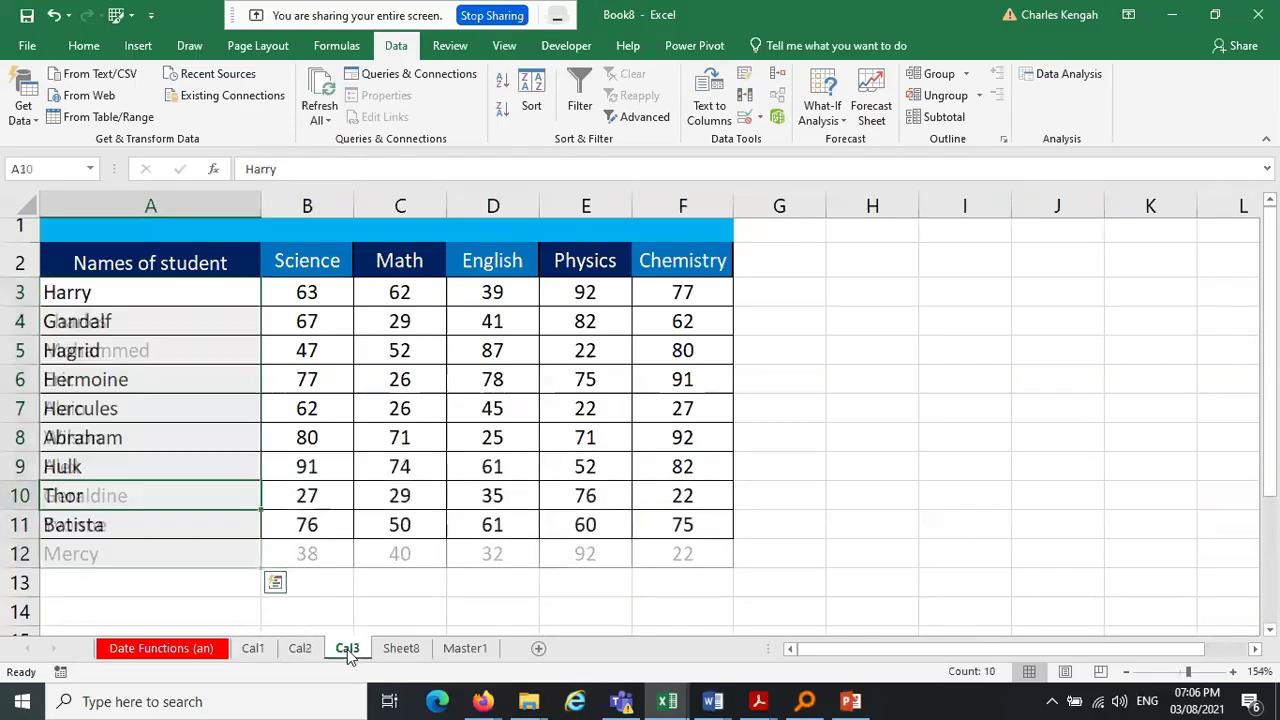
drag(120, 290, 118, 532)
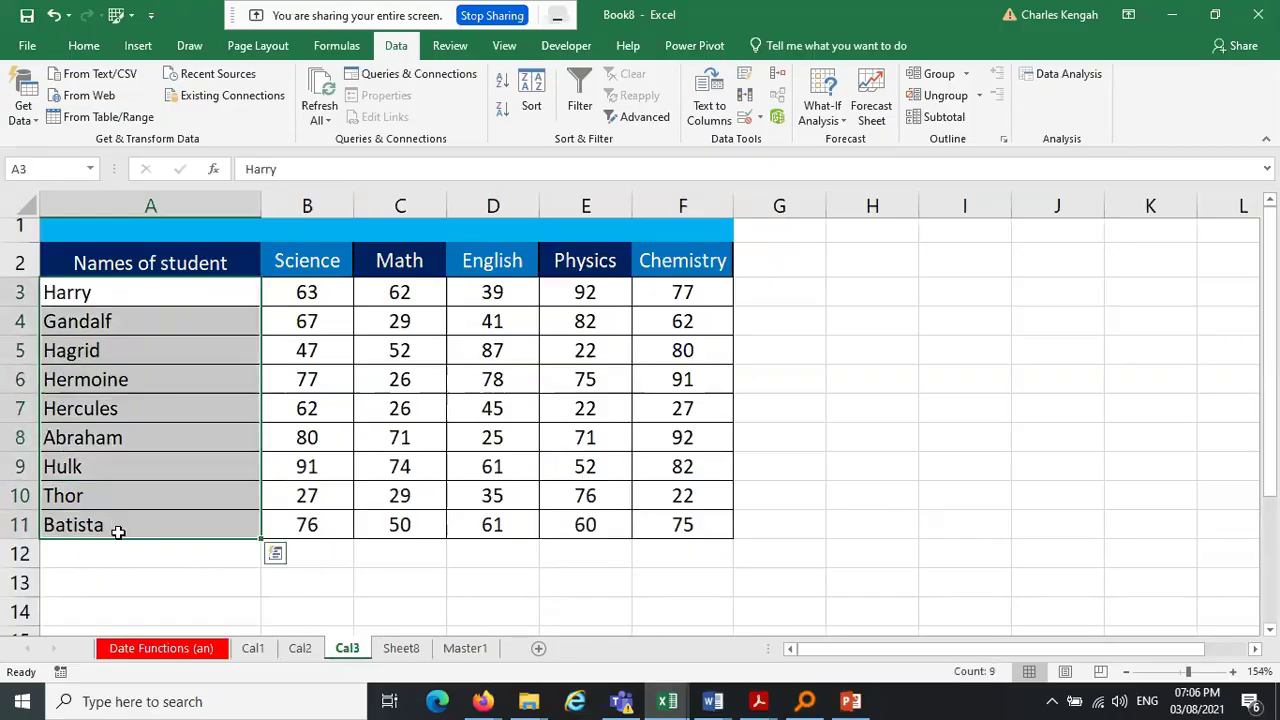
click(401, 648)
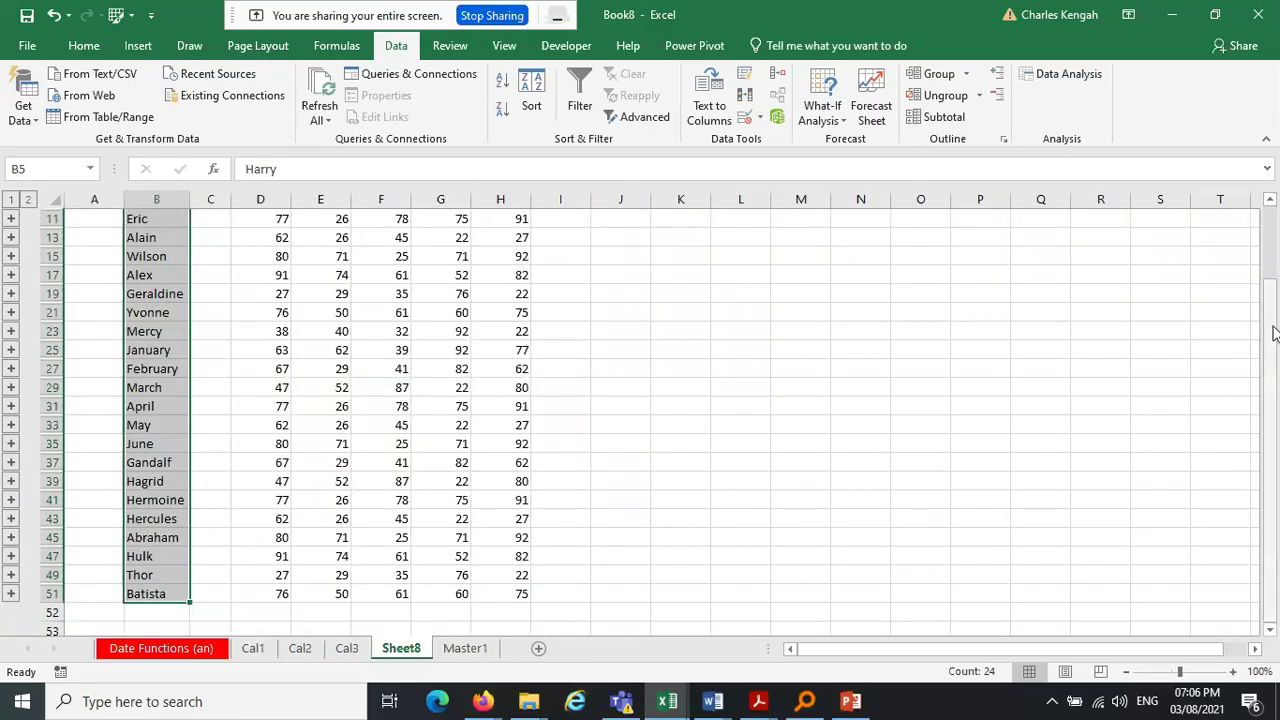
drag(1272, 334, 1278, 205)
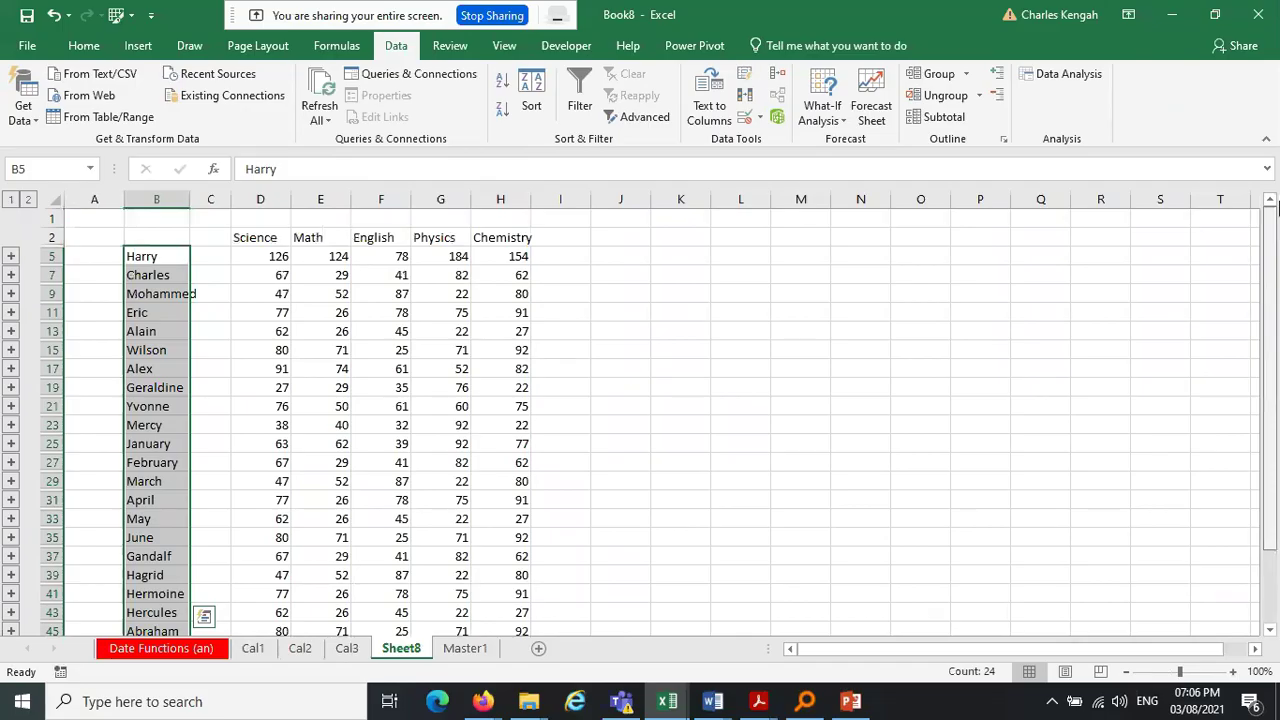
drag(1278, 279, 1273, 208)
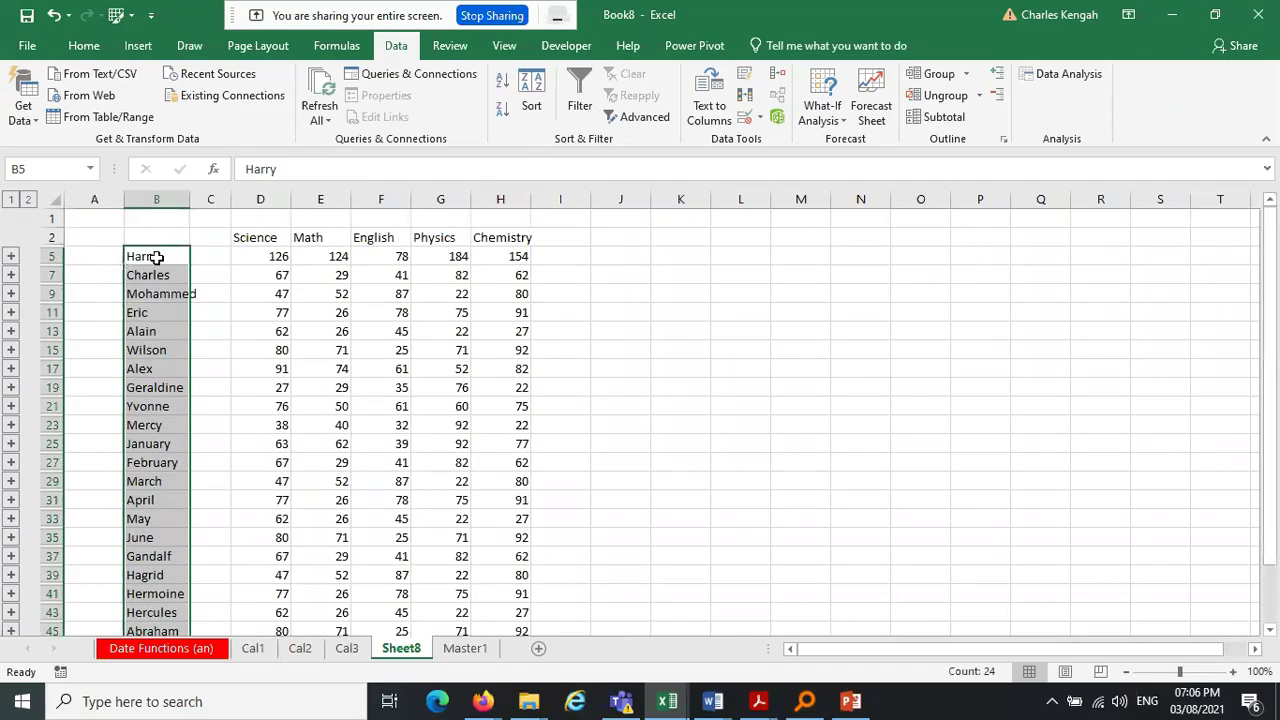
Check the Harry and Charles cells A3–A4 on Cal1, then Harry's cell A3 on Cal3
click(260, 649)
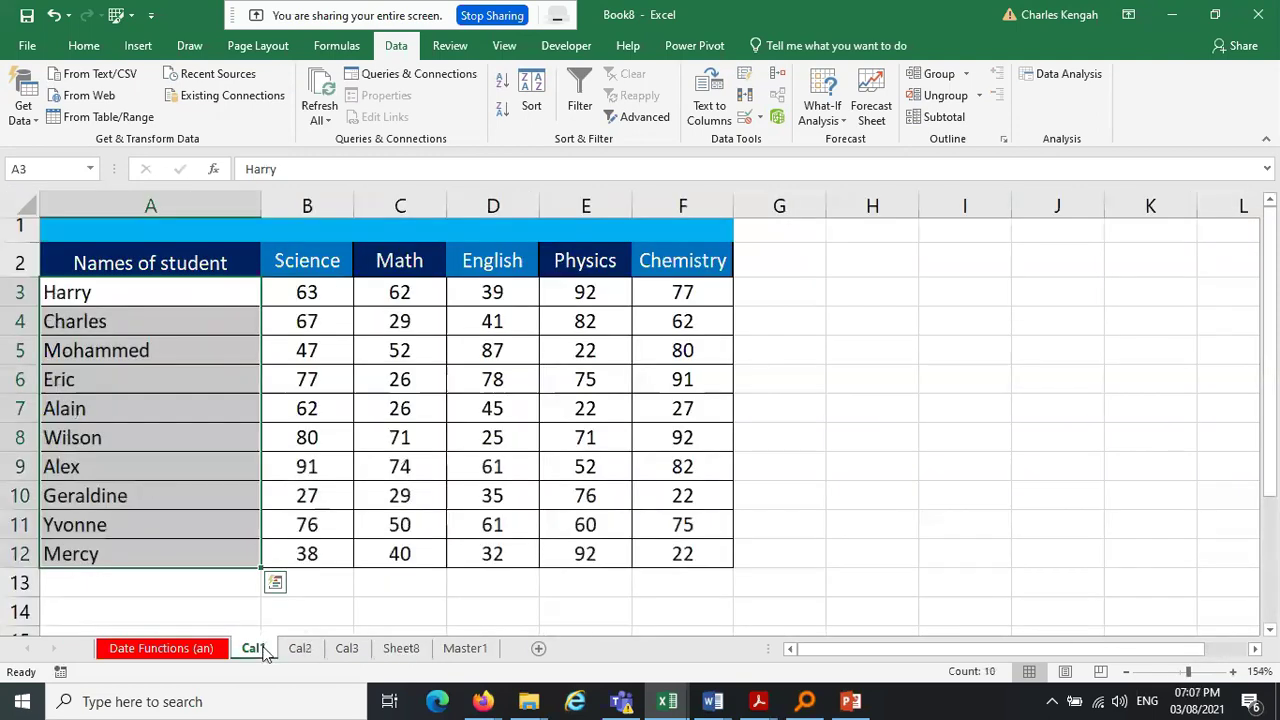
click(89, 297)
click(96, 328)
click(96, 291)
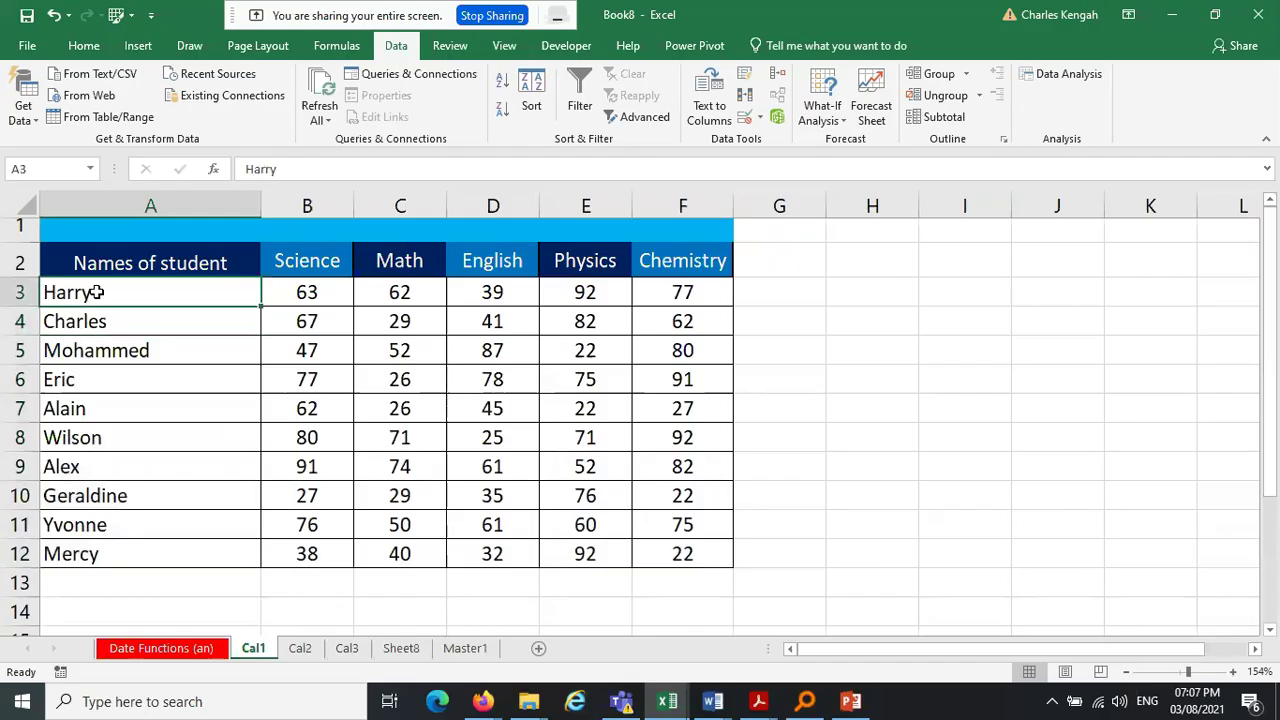
click(347, 648)
click(89, 293)
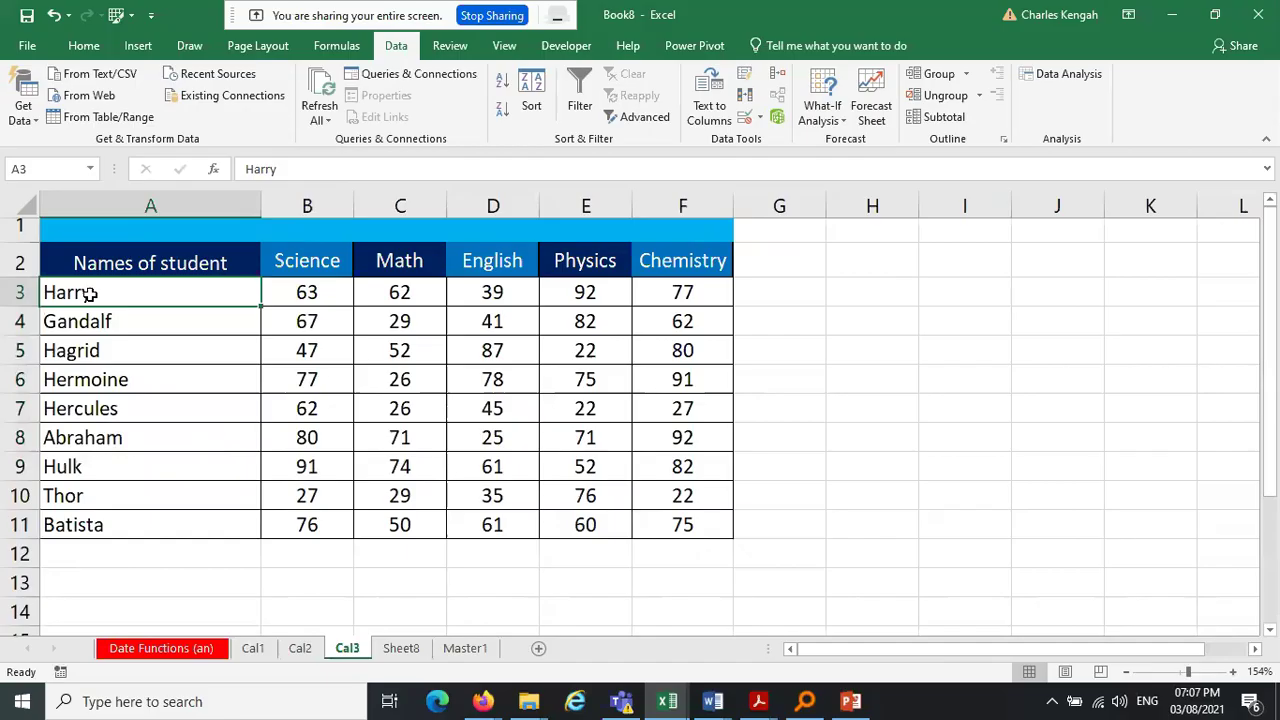
click(483, 701)
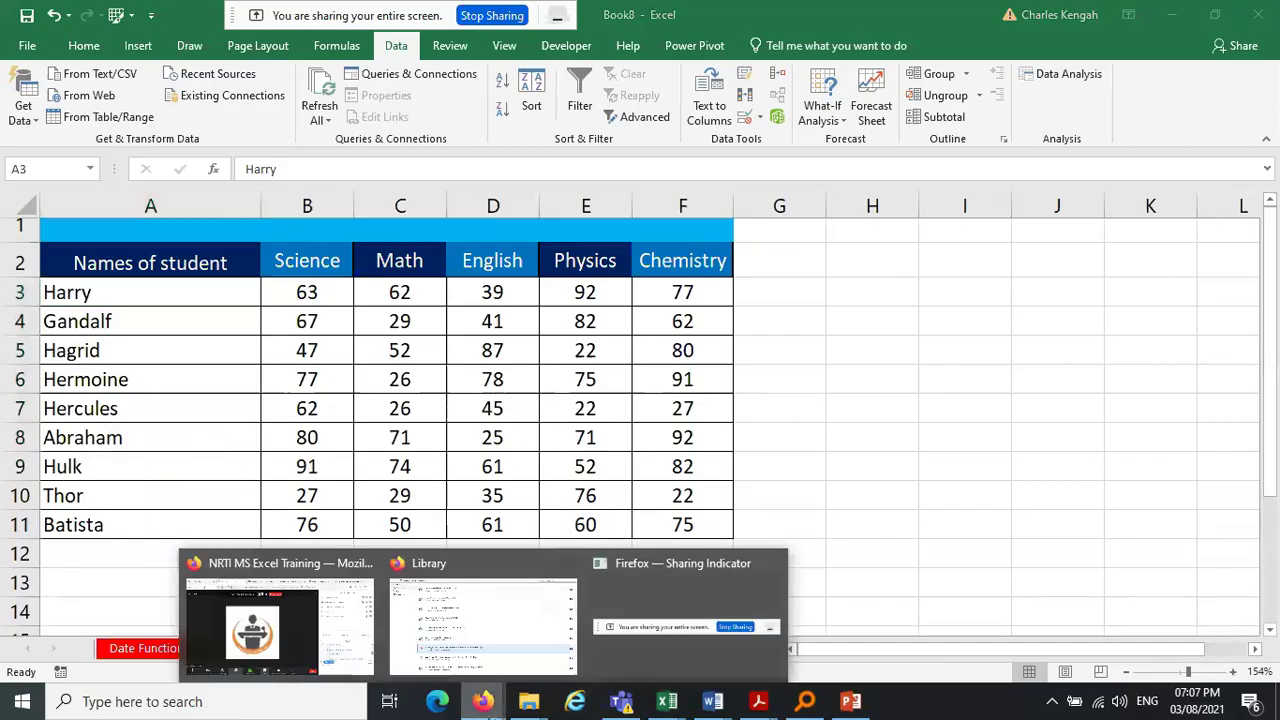
click(279, 651)
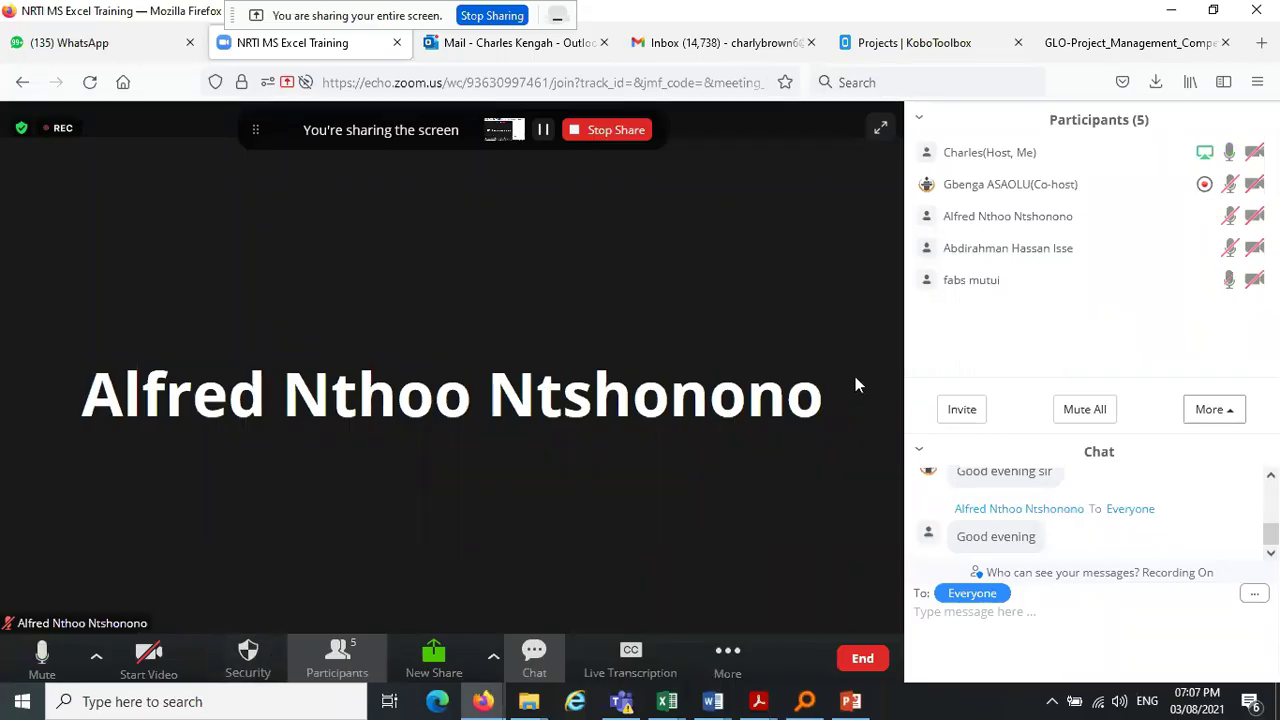
click(1168, 11)
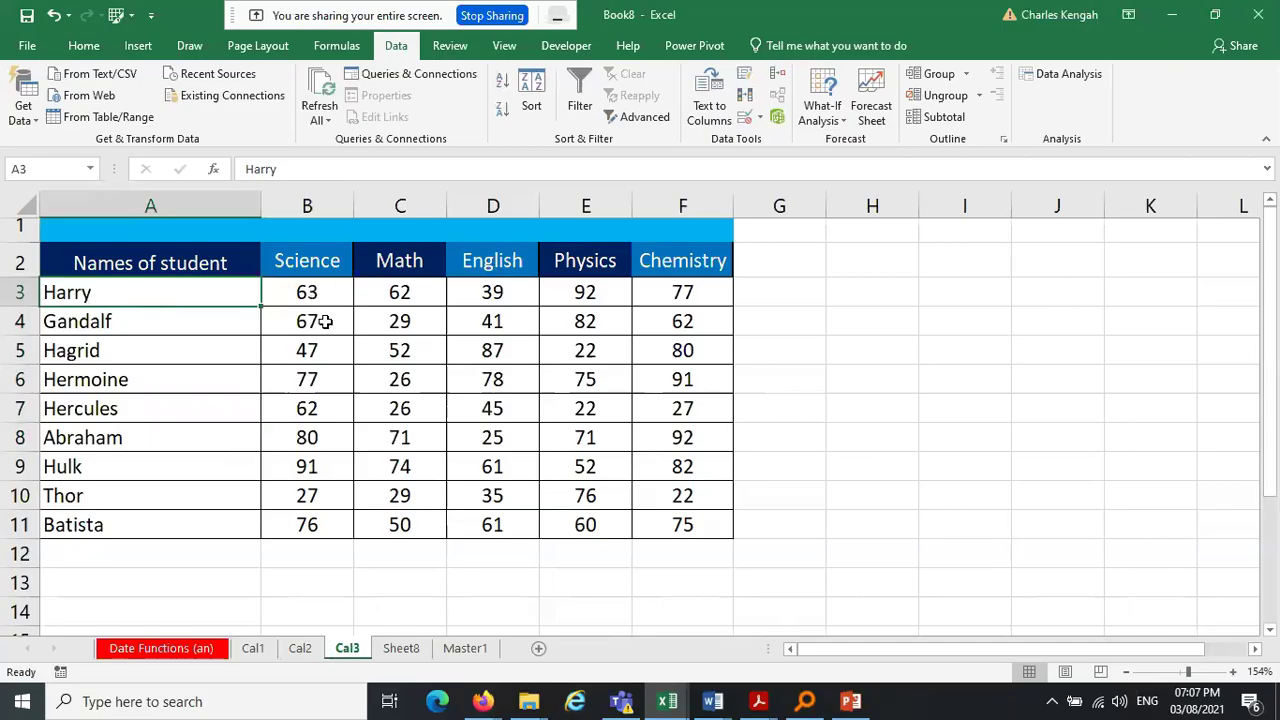
Select Cal3's names Gandalf to Batista, then Harry's five subject scores on Cal1
drag(110, 320, 94, 535)
click(252, 648)
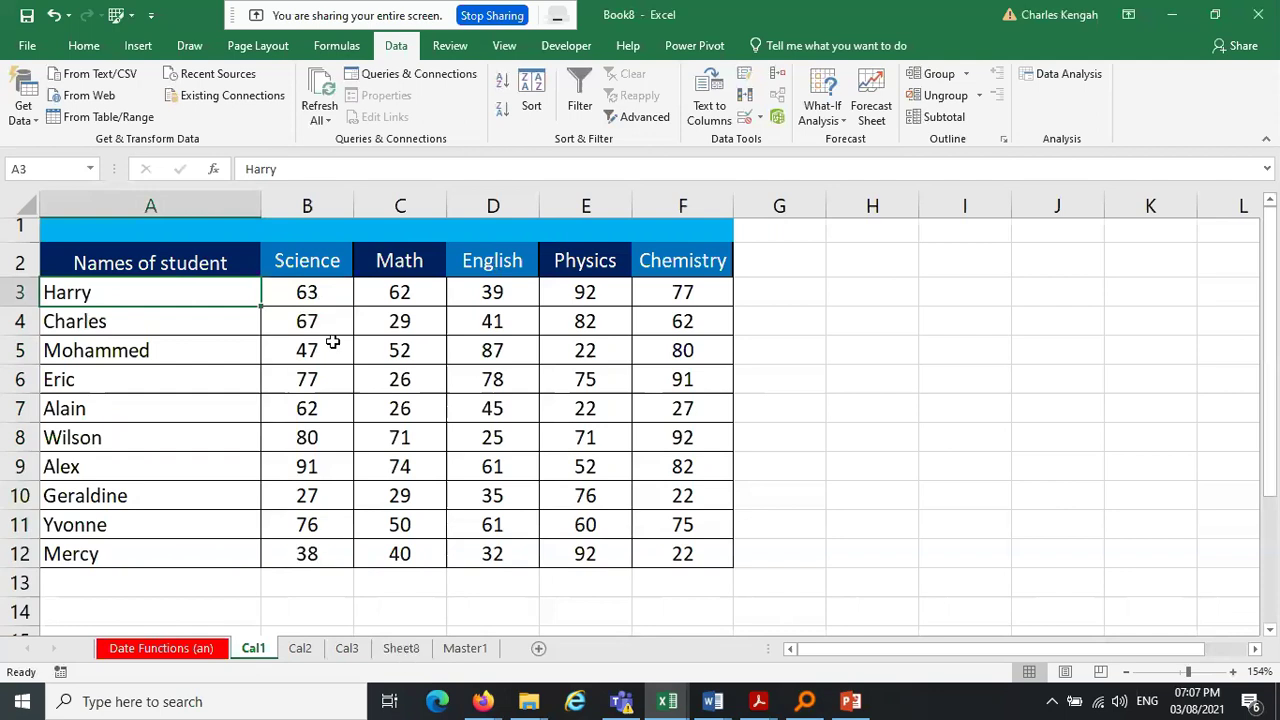
drag(314, 286, 710, 294)
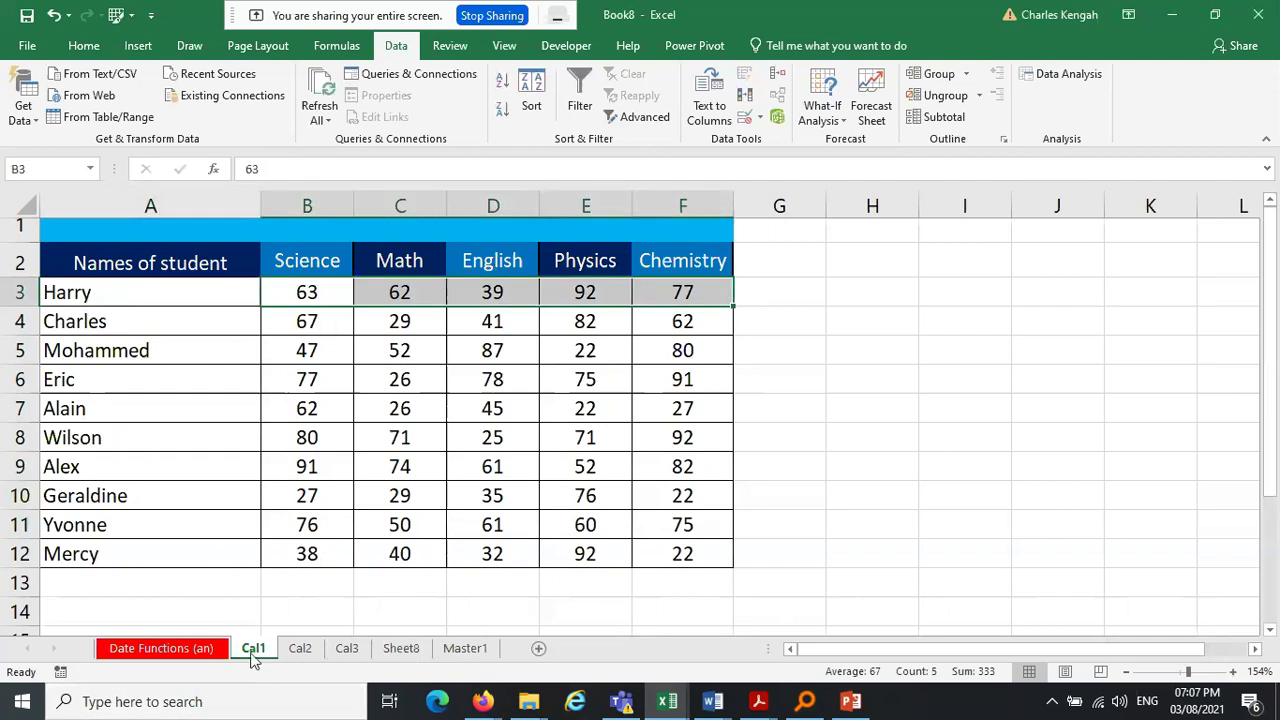
Check Harry's Science score on Cal3 and Alain's Math score C7 on Cal1, then view Sheet8
click(309, 652)
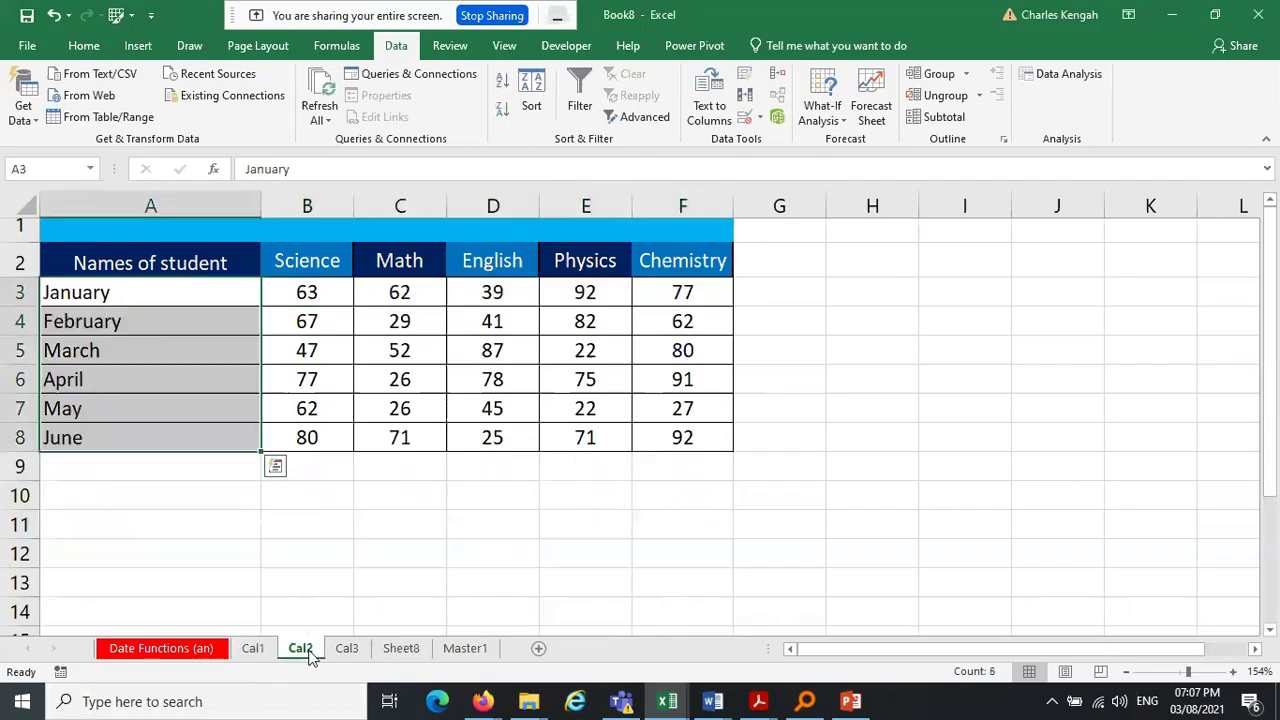
click(345, 650)
click(312, 291)
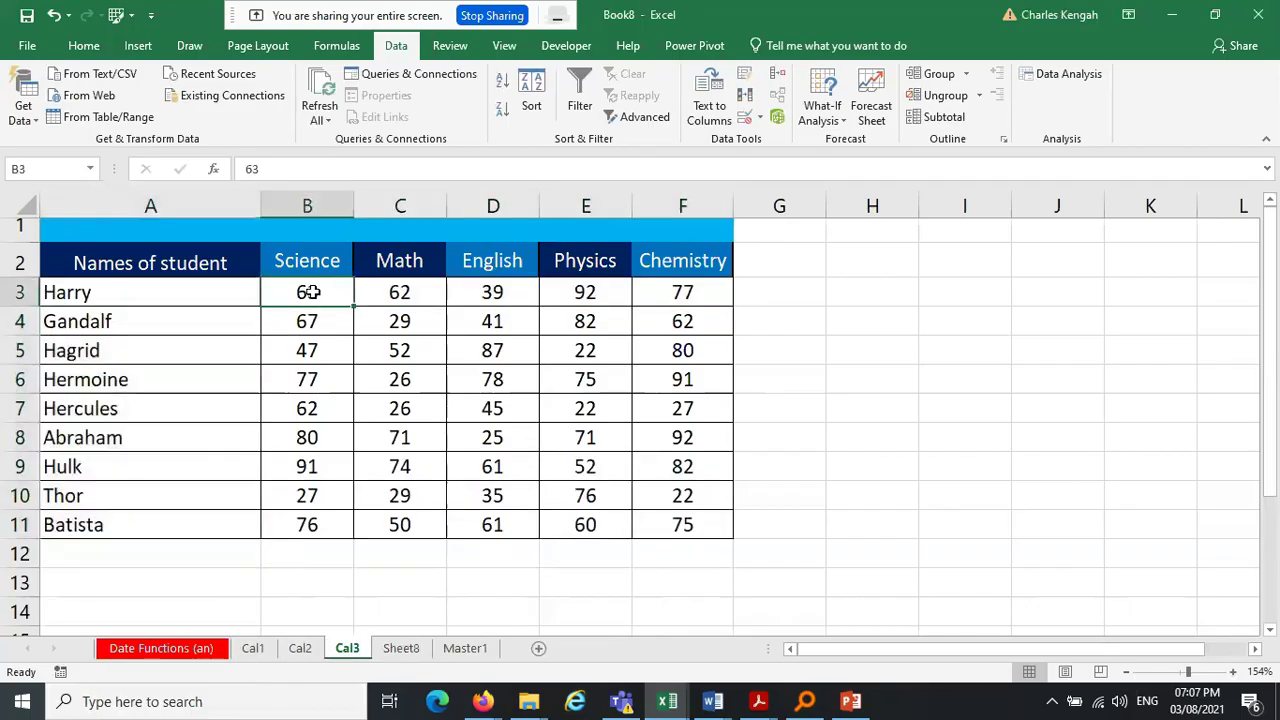
click(253, 648)
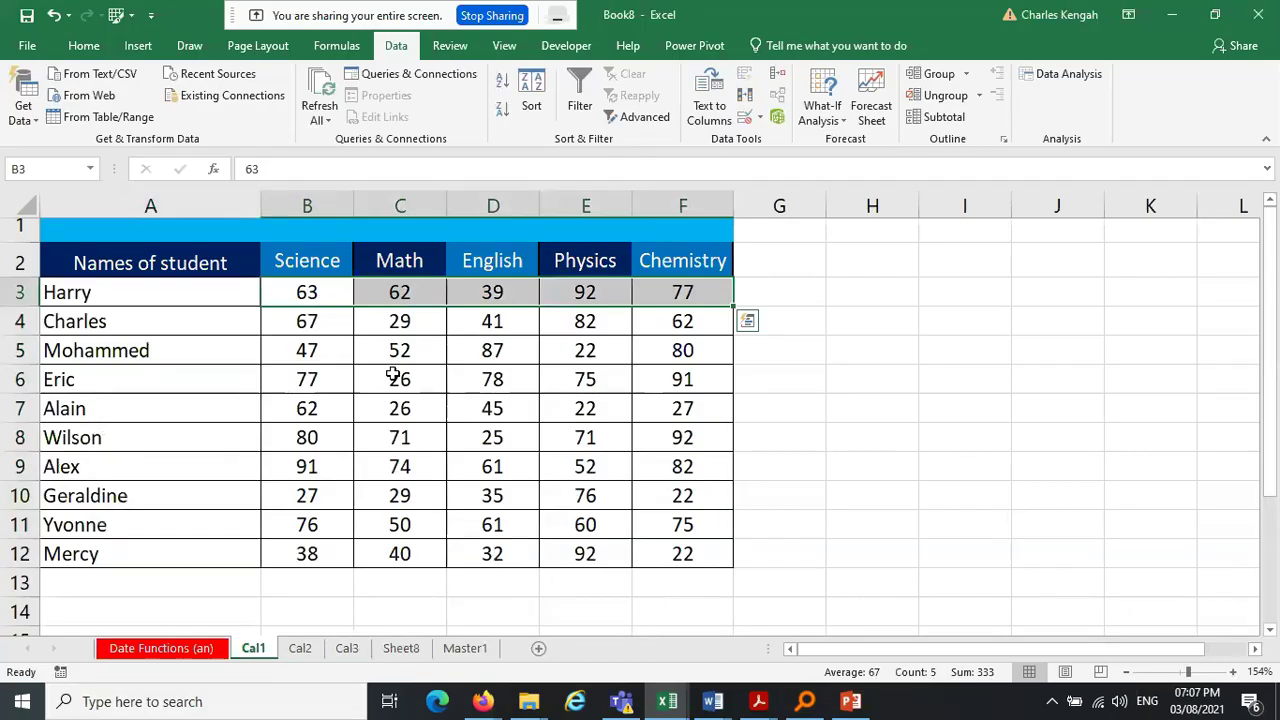
click(429, 403)
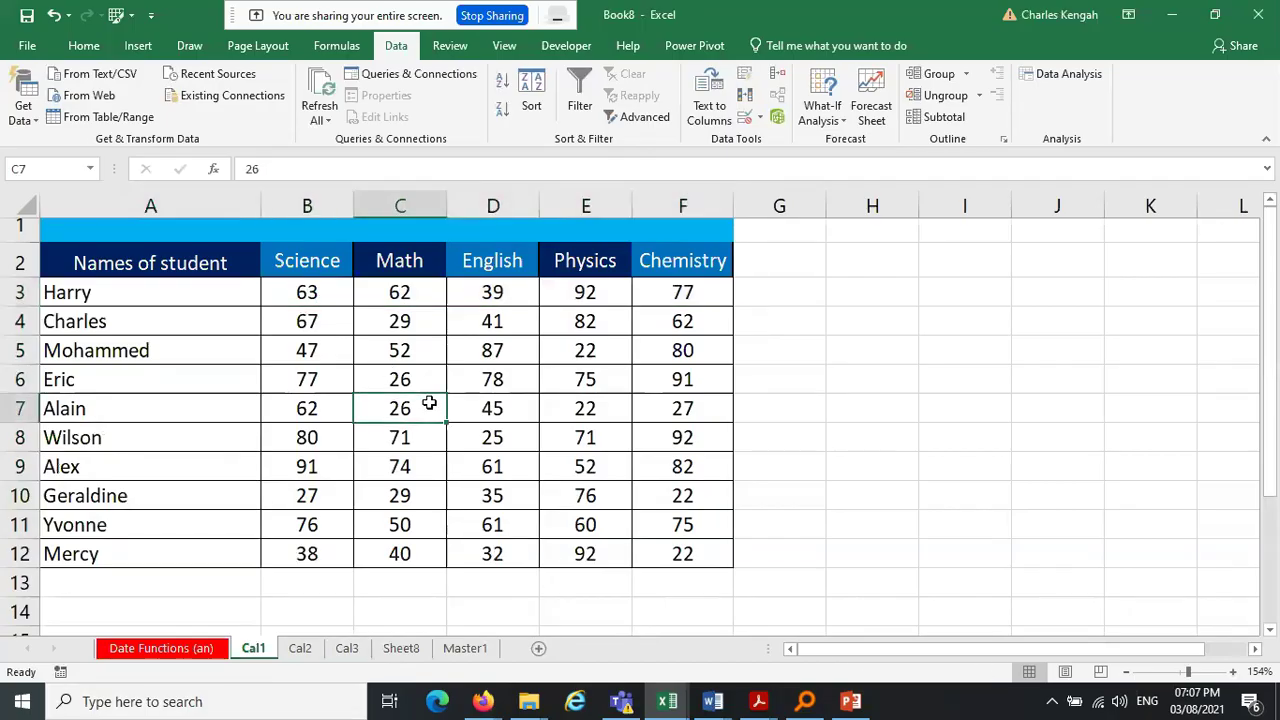
click(395, 652)
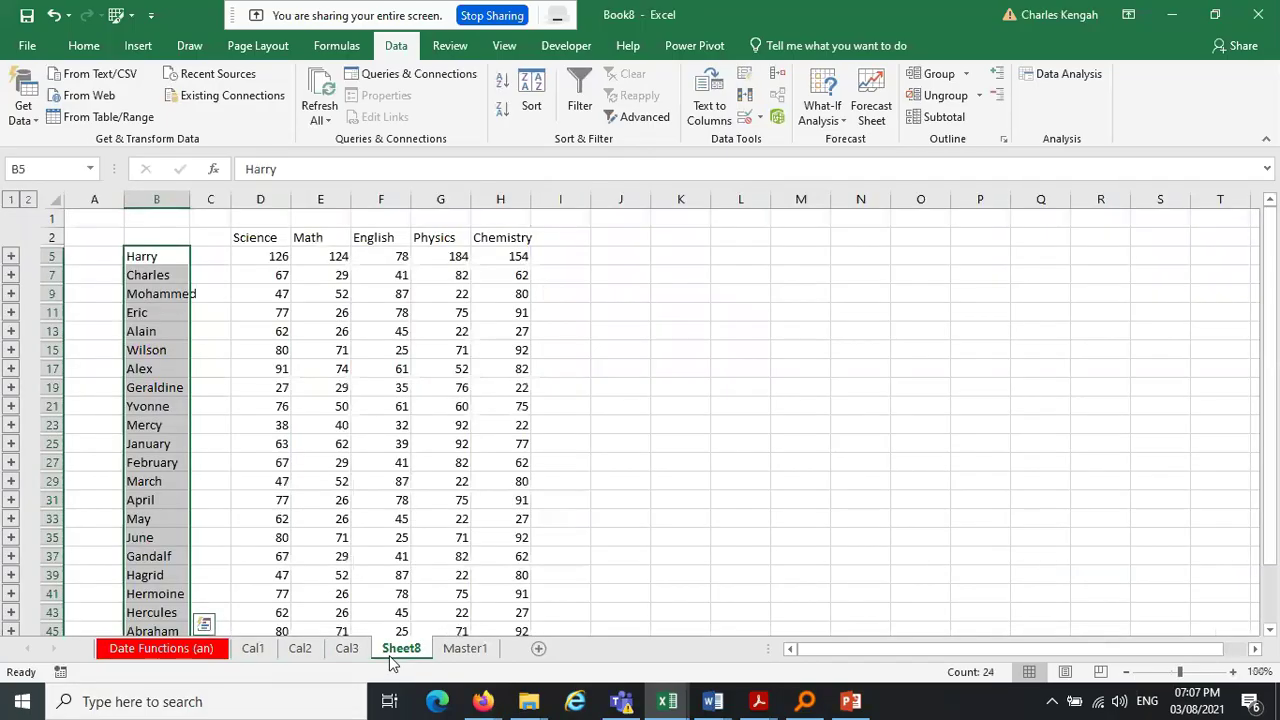
click(279, 259)
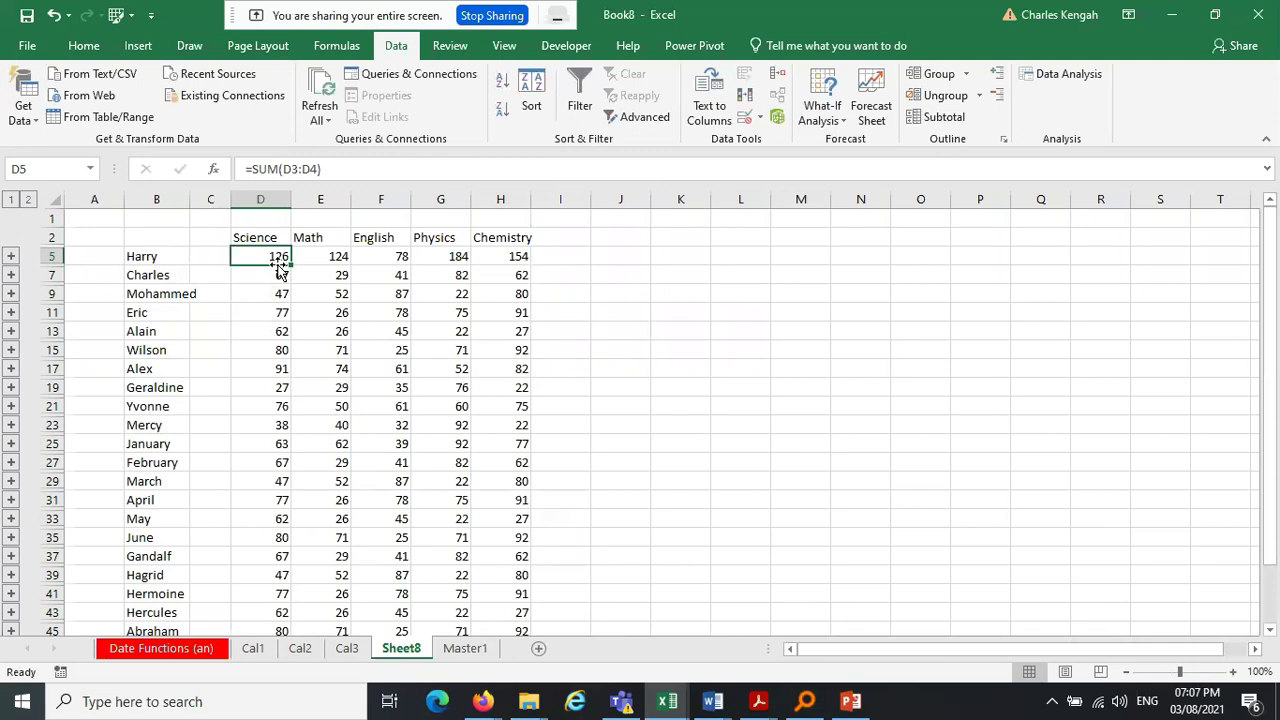
click(333, 259)
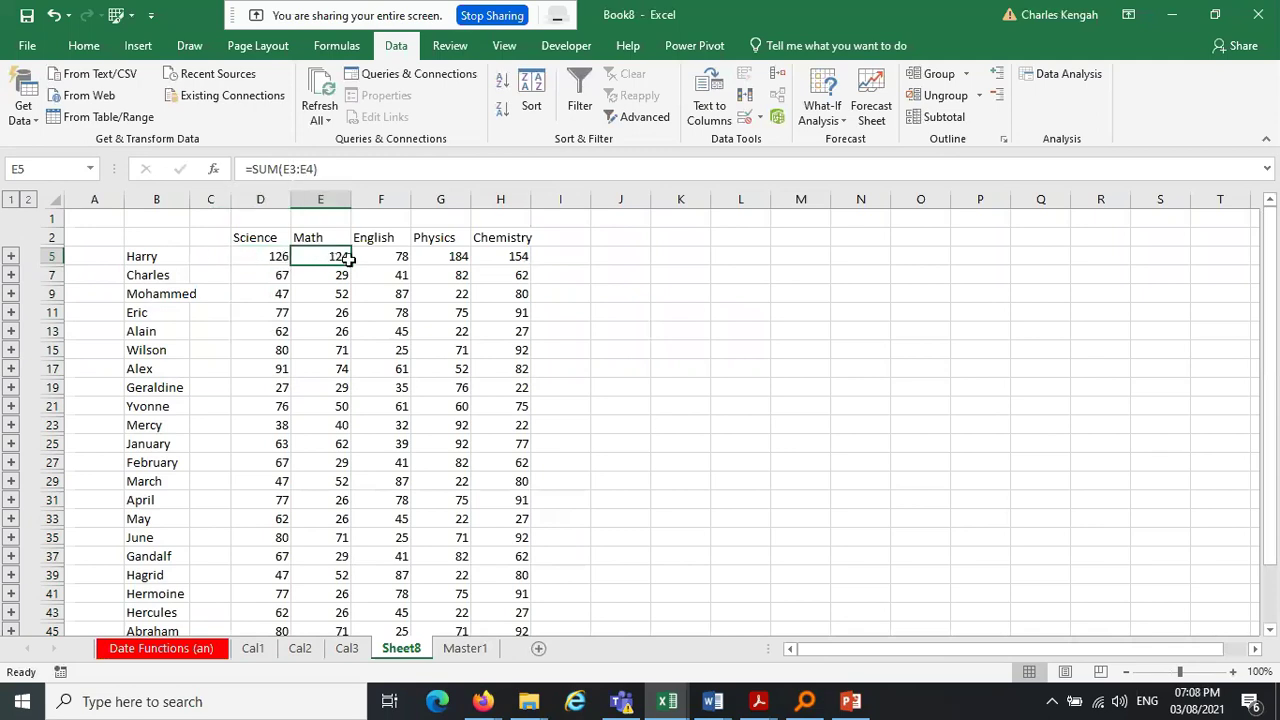
click(380, 256)
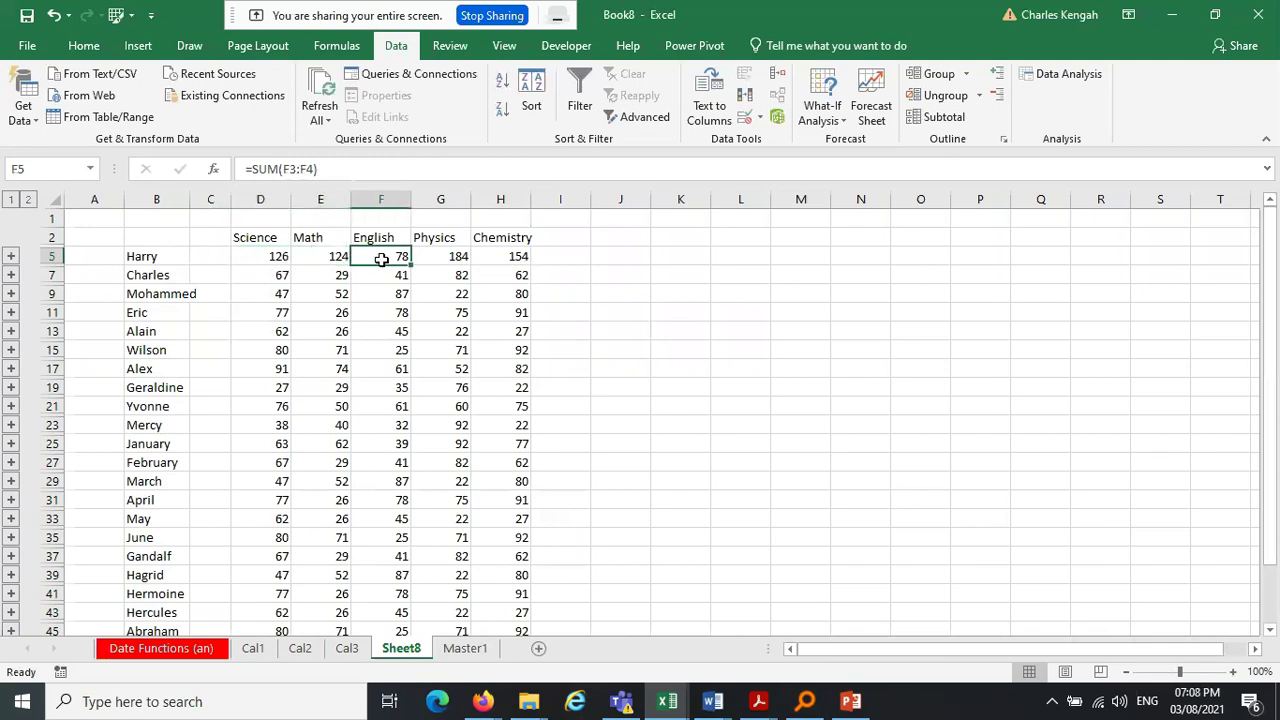
click(148, 257)
drag(146, 257, 150, 594)
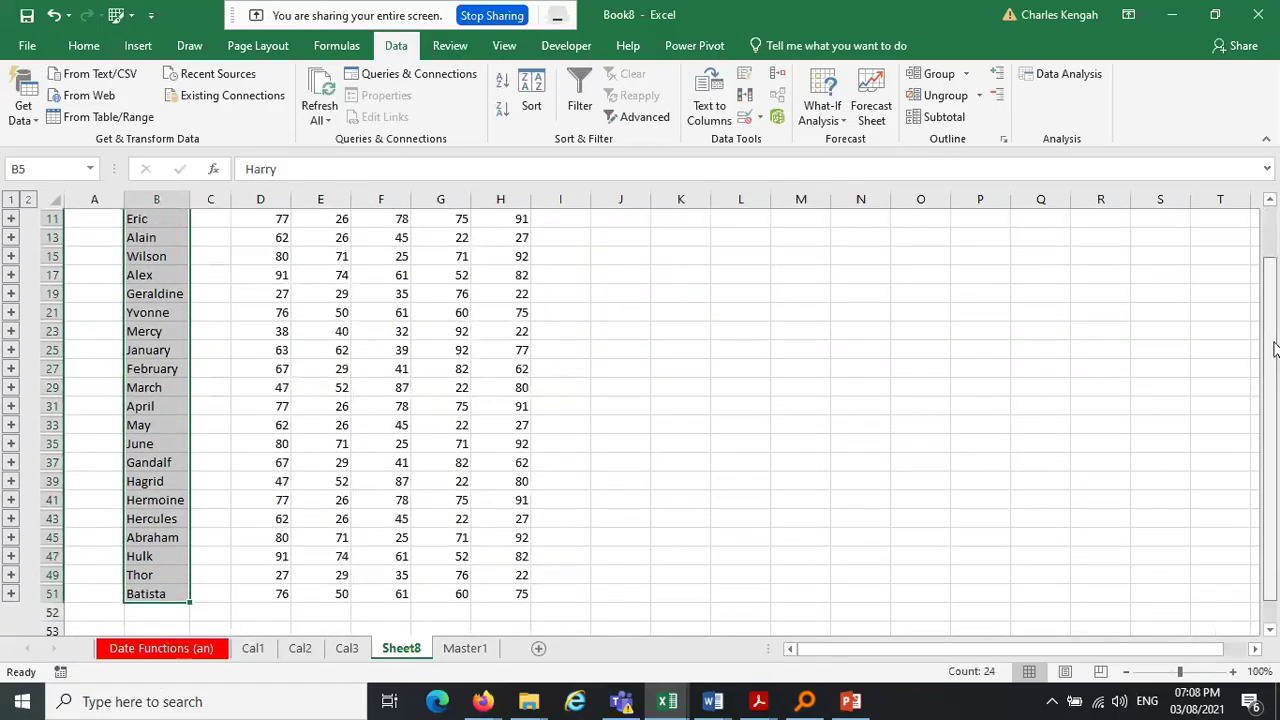
drag(1270, 420, 1262, 330)
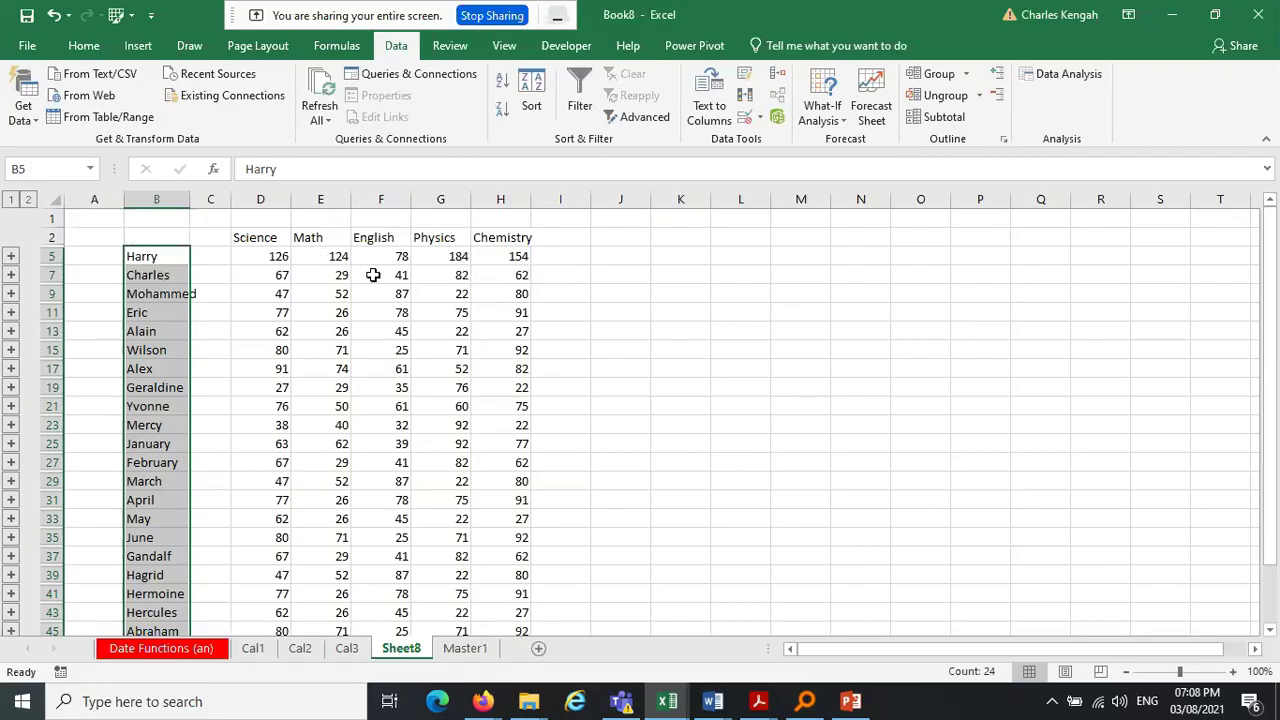
click(168, 257)
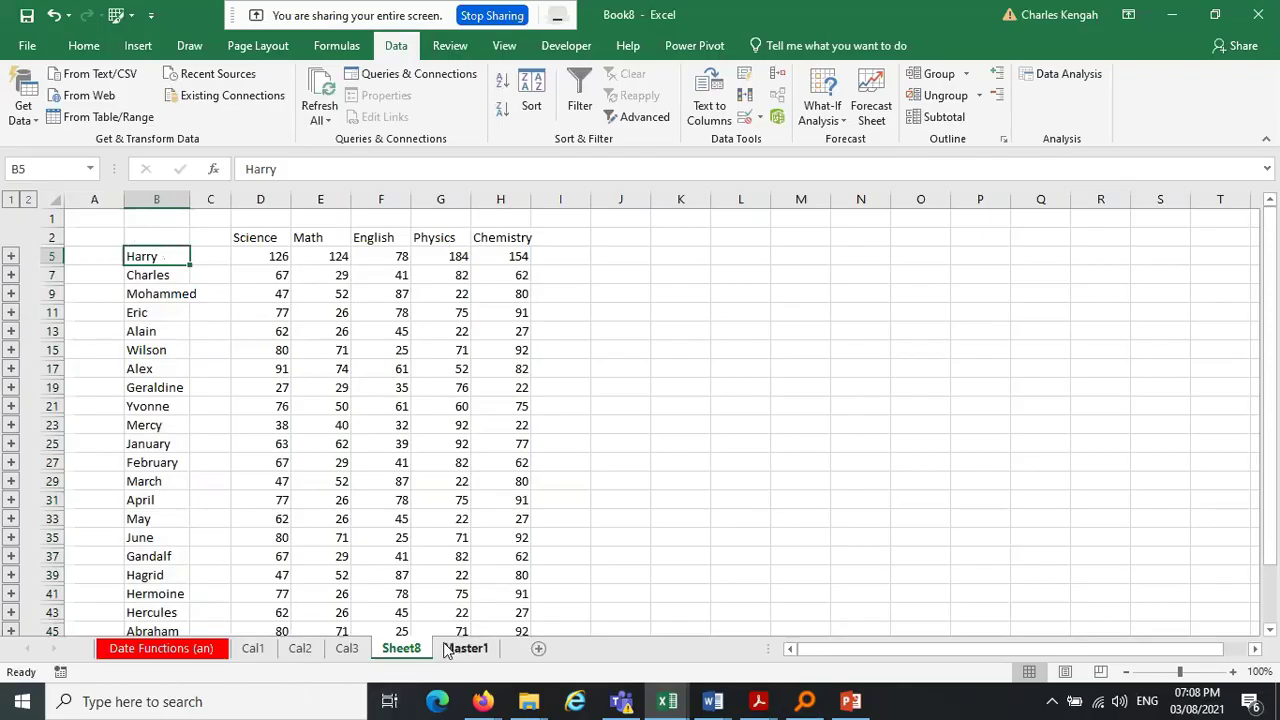
click(253, 652)
drag(106, 297, 100, 557)
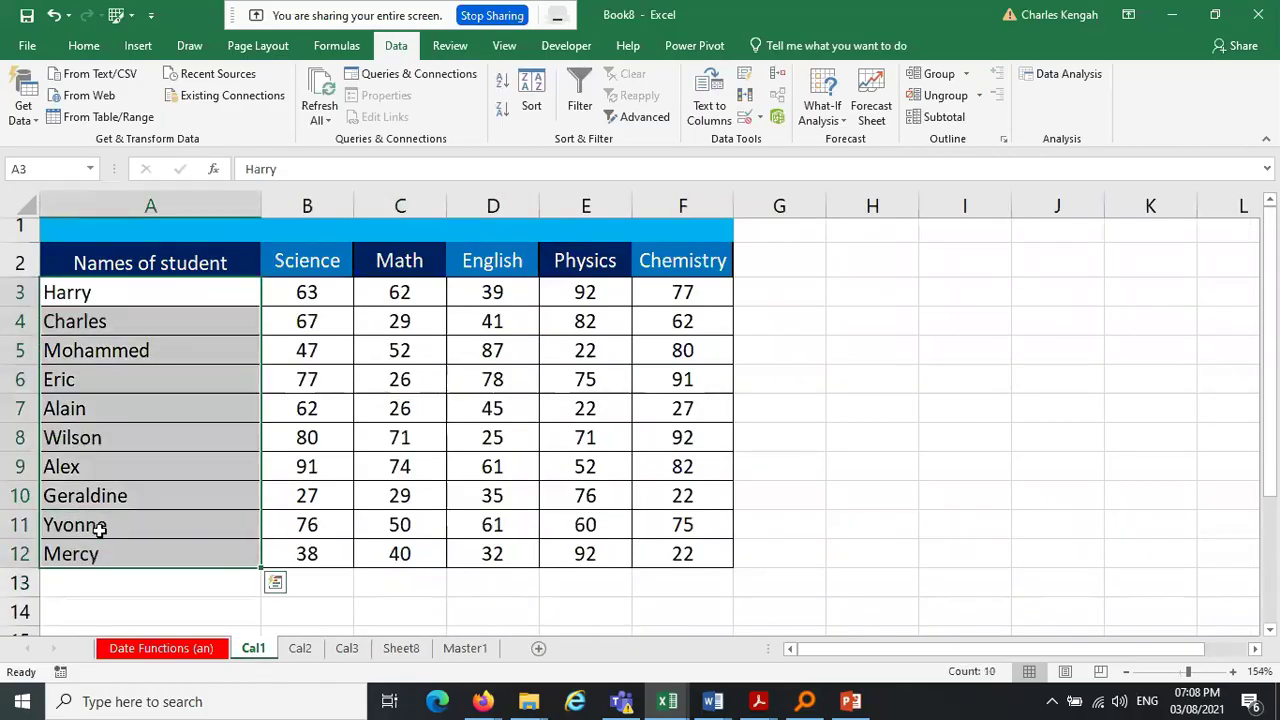
click(100, 294)
click(302, 297)
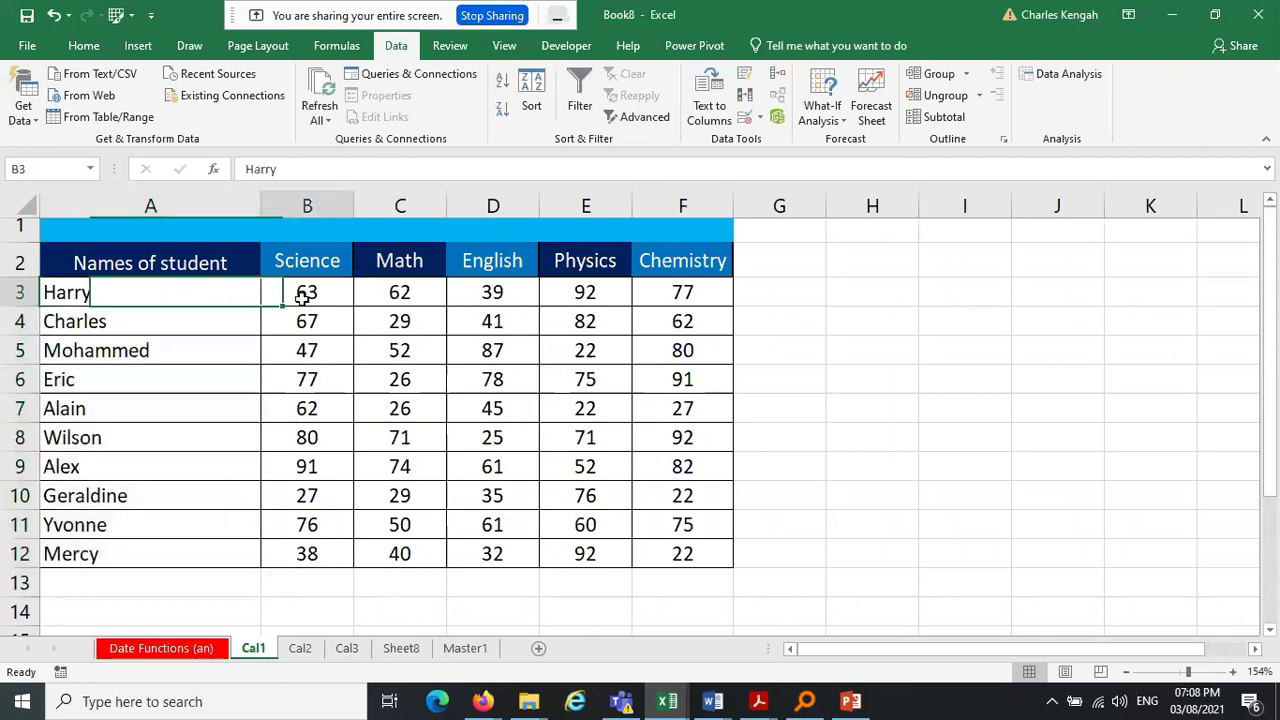
drag(302, 297, 734, 314)
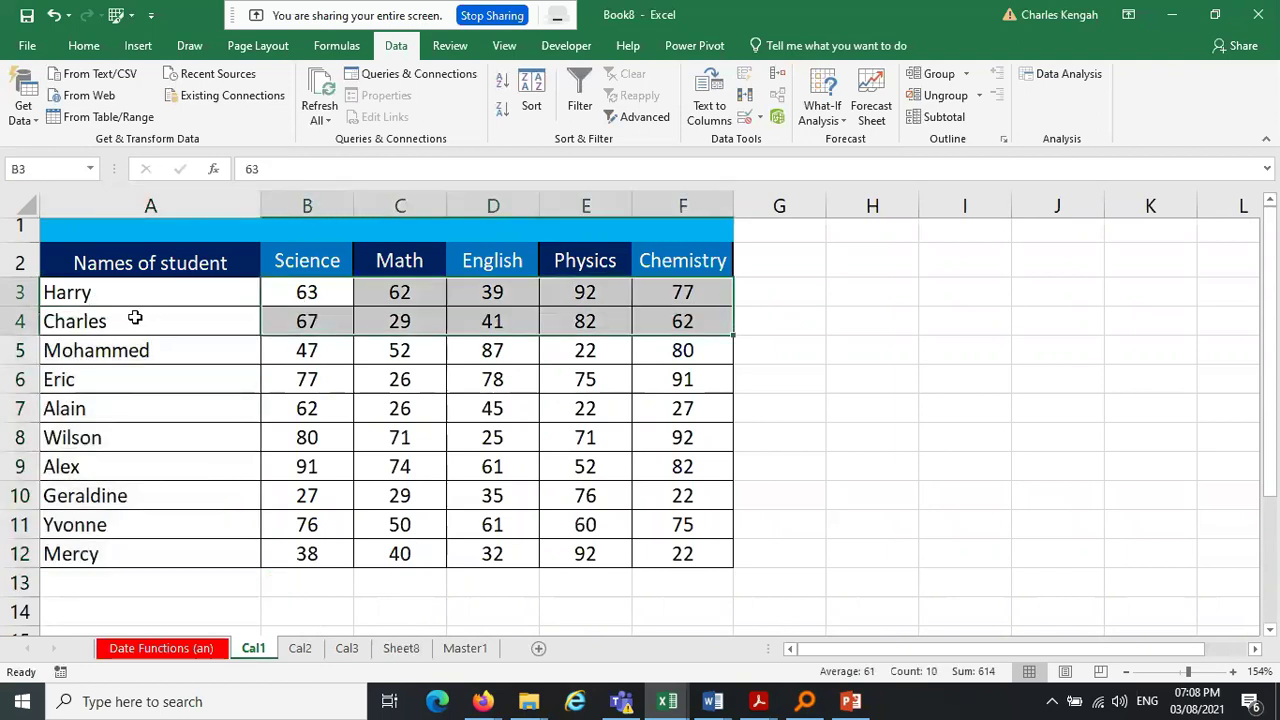
click(347, 648)
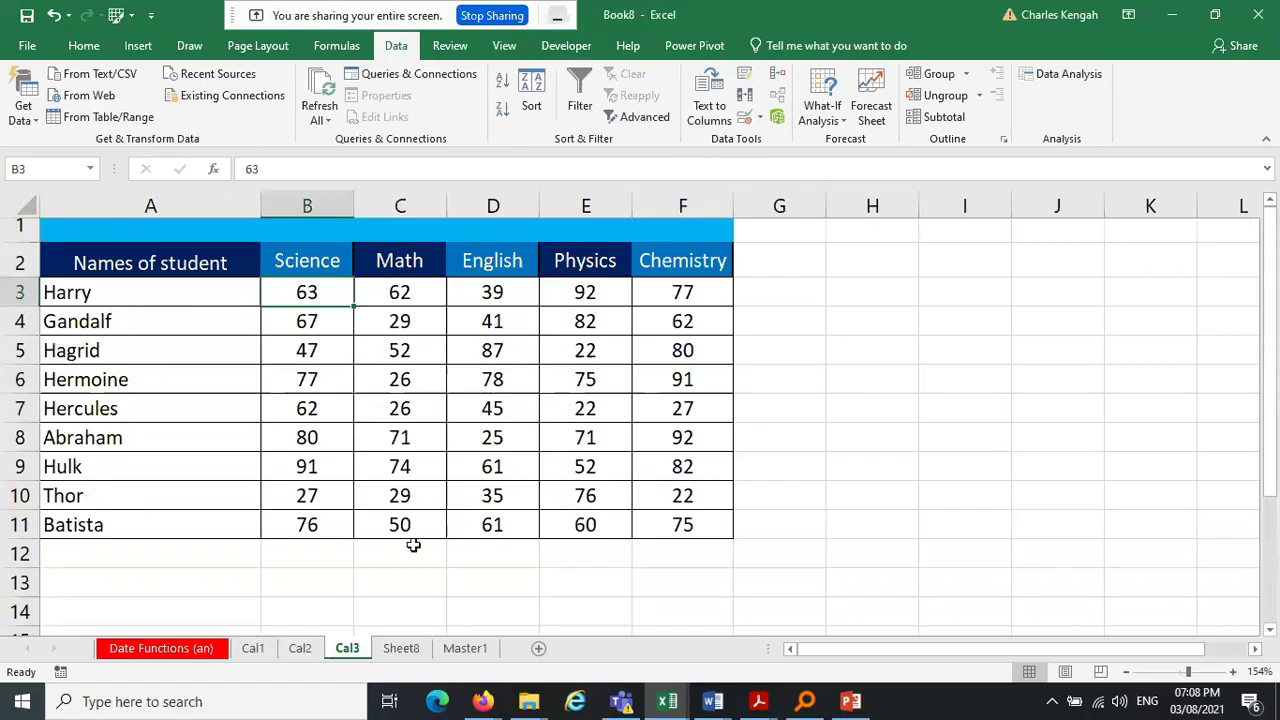
click(253, 648)
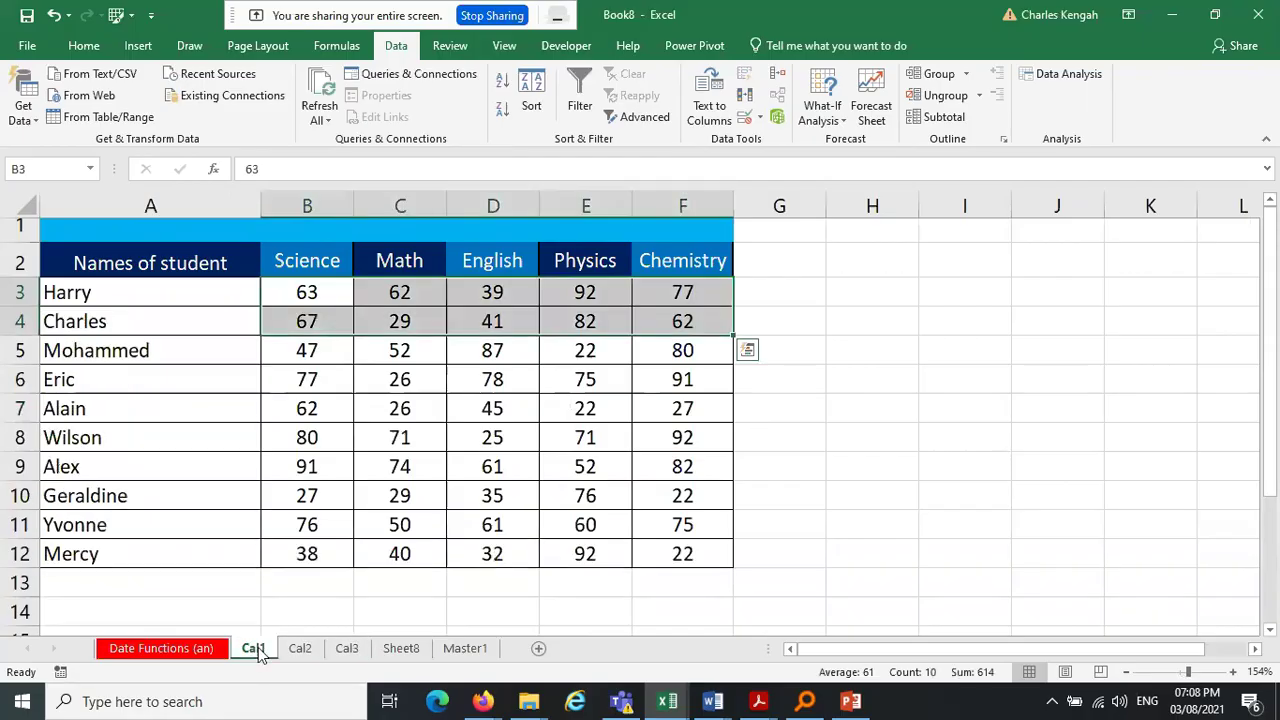
click(892, 378)
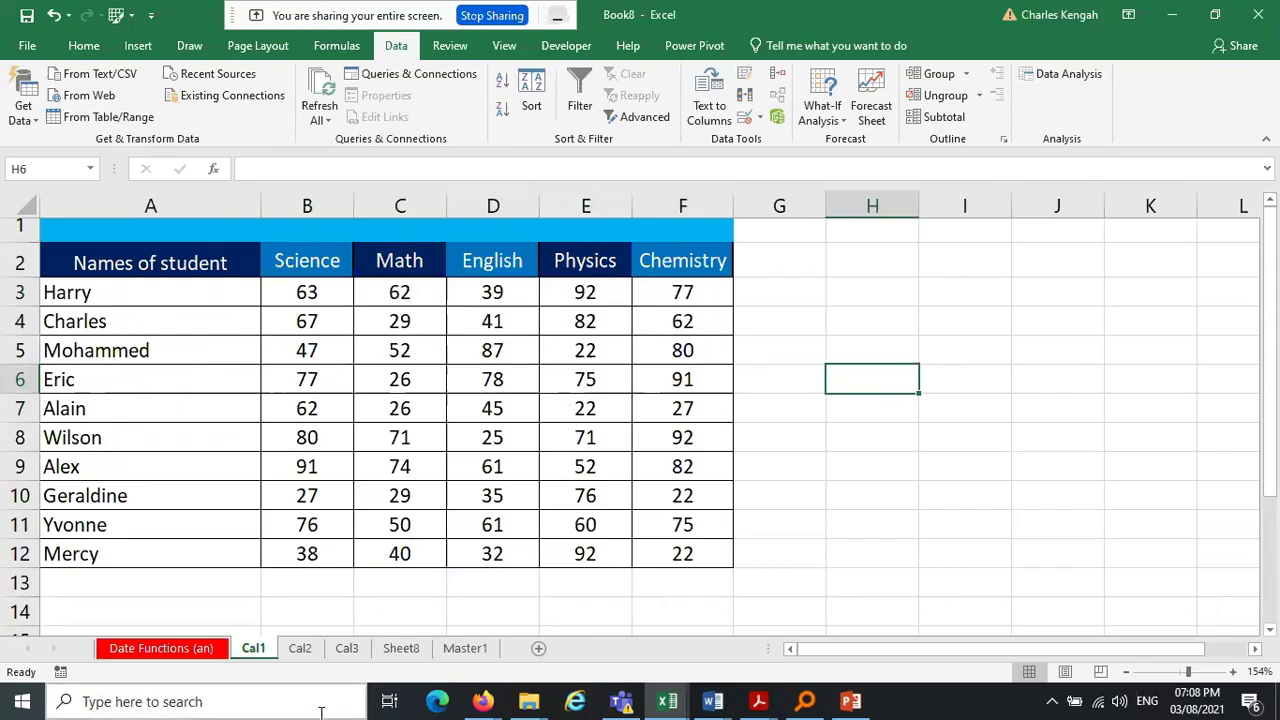
click(301, 648)
click(253, 648)
click(301, 648)
click(346, 648)
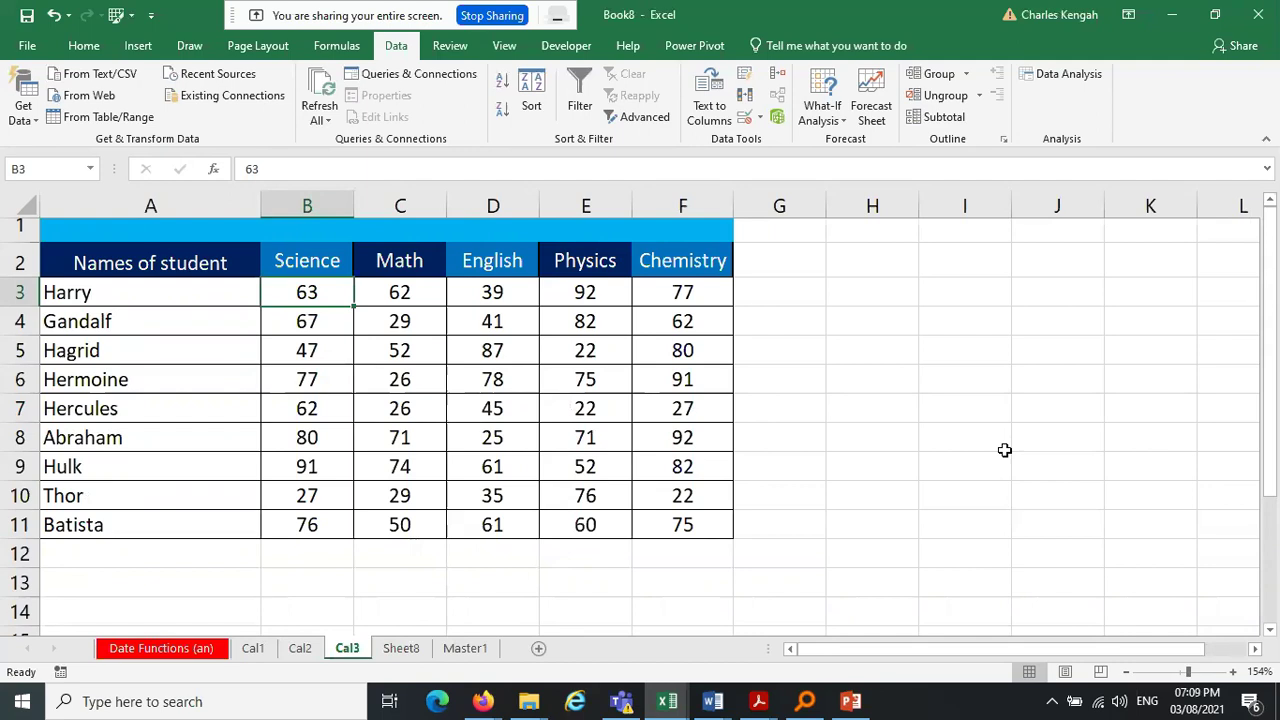
click(161, 553)
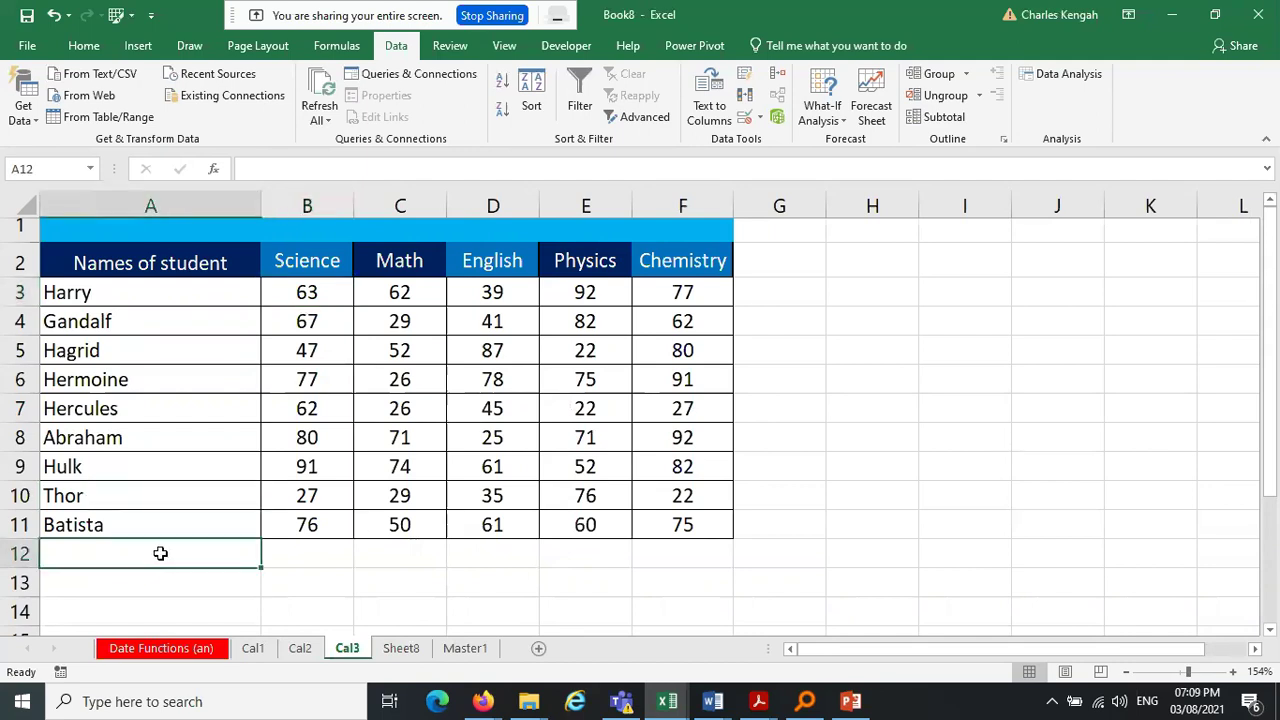
click(399, 650)
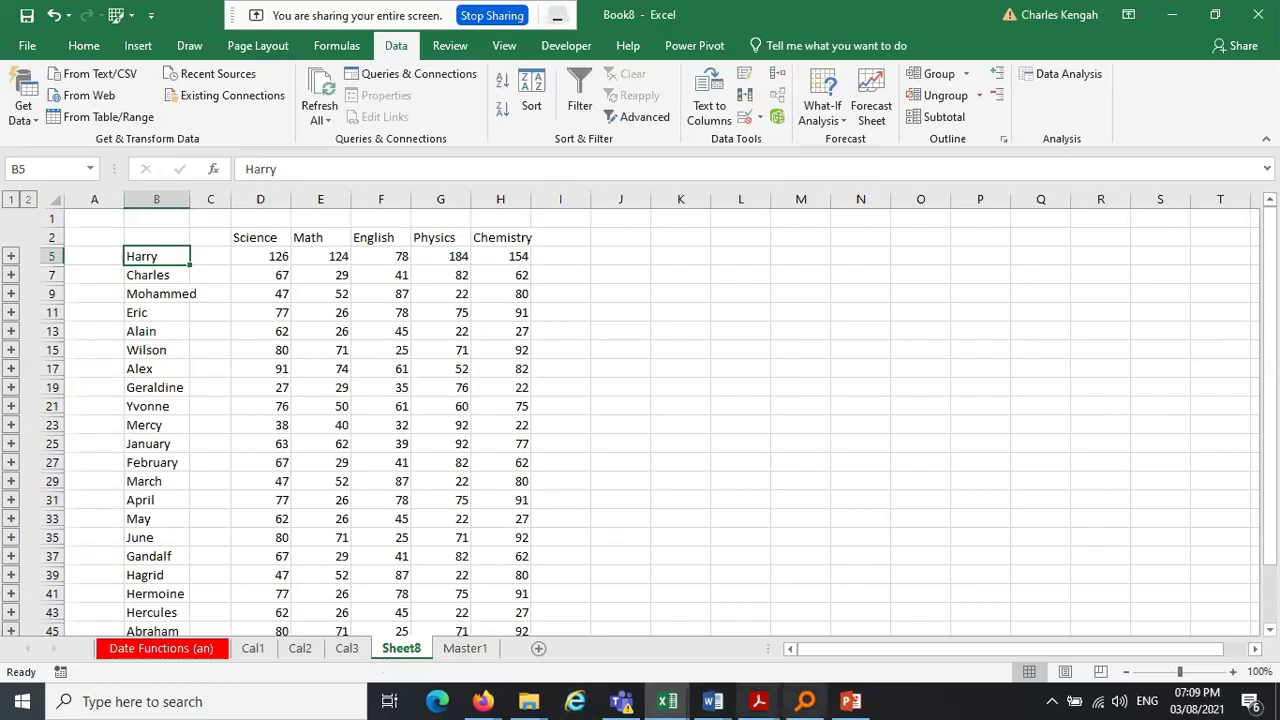
Open the advanced data analytics course outline PDF, minimize it, and list the open Excel workbooks
click(766, 704)
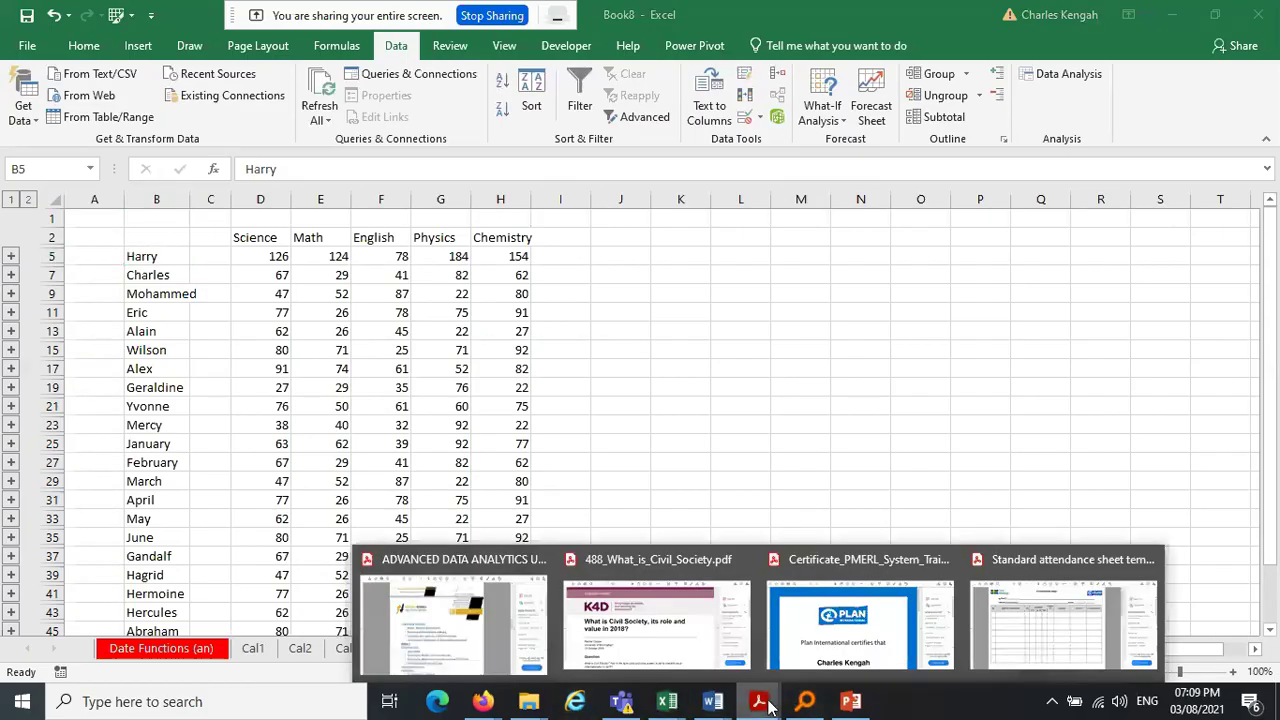
click(394, 618)
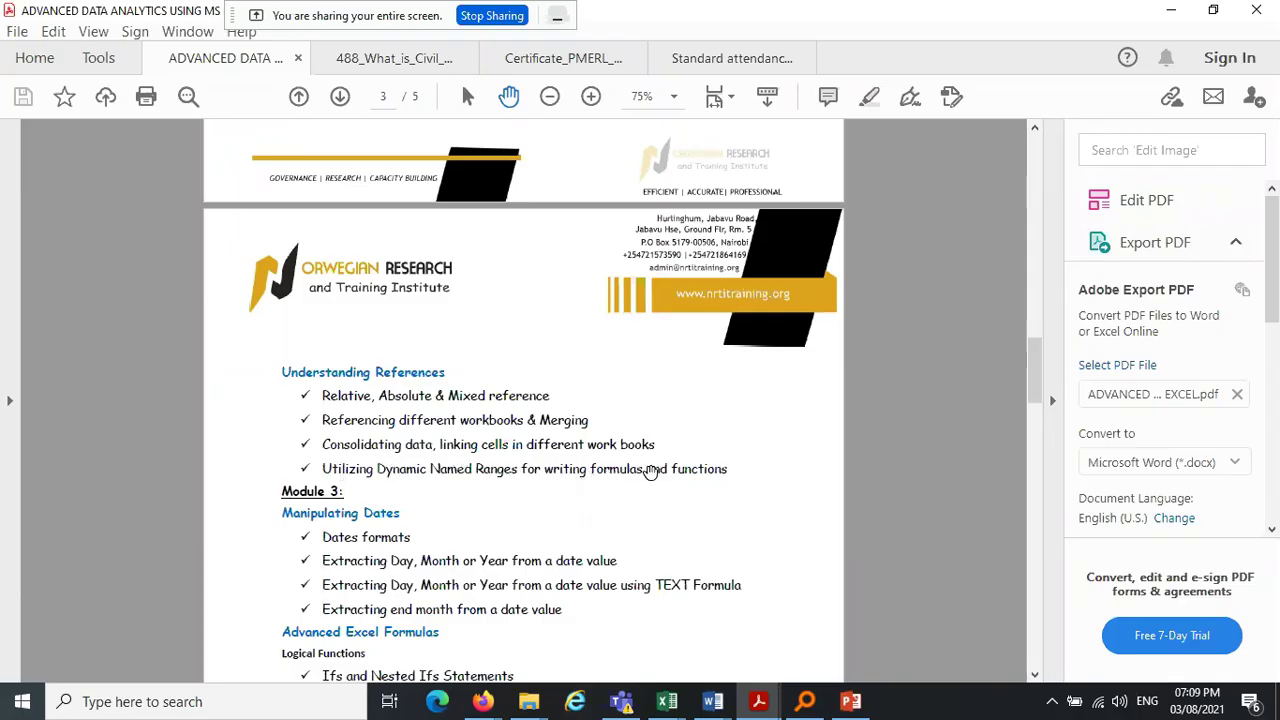
click(1171, 10)
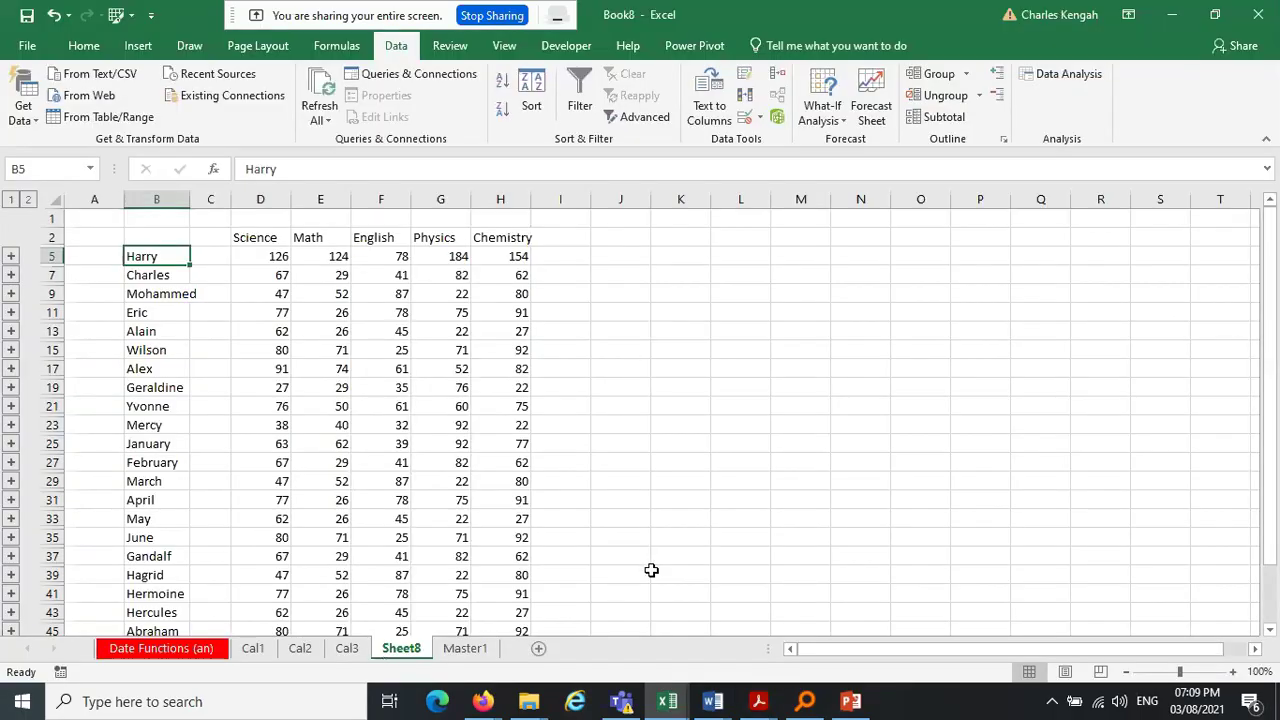
click(668, 703)
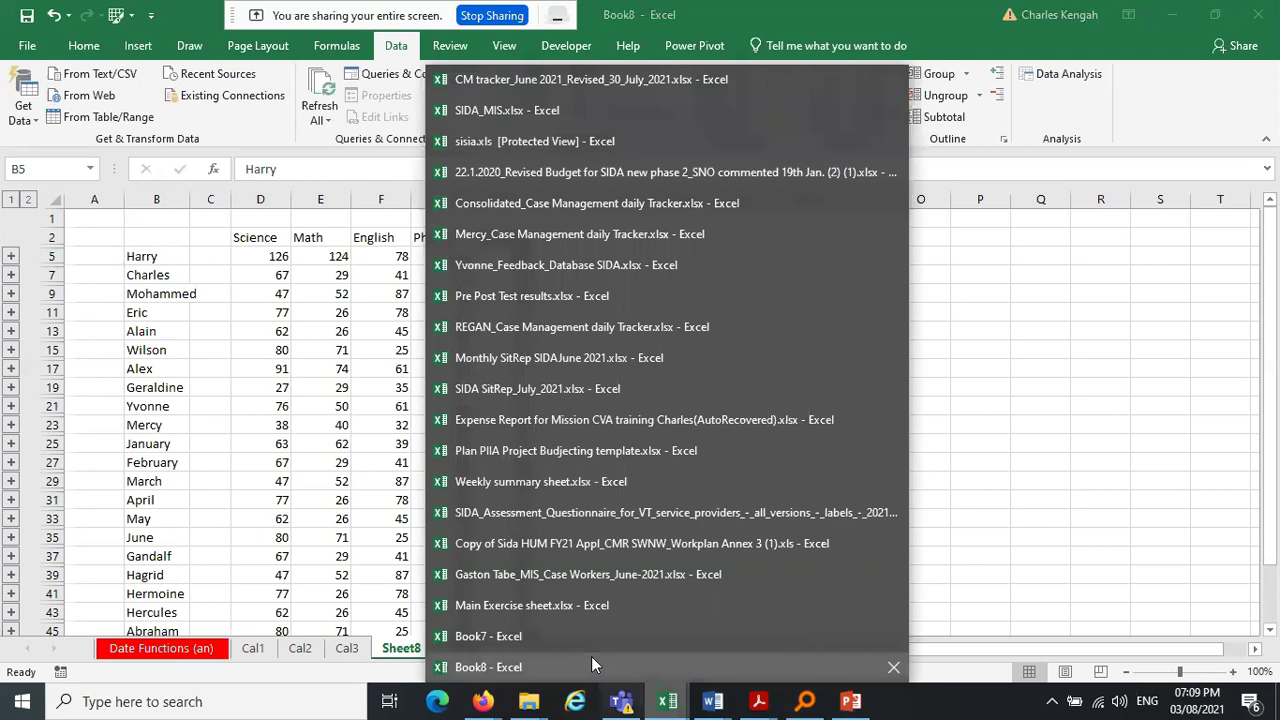
Switch to the Main Exercise sheet workbook and scroll its sheet tabs to Date Functions
click(599, 606)
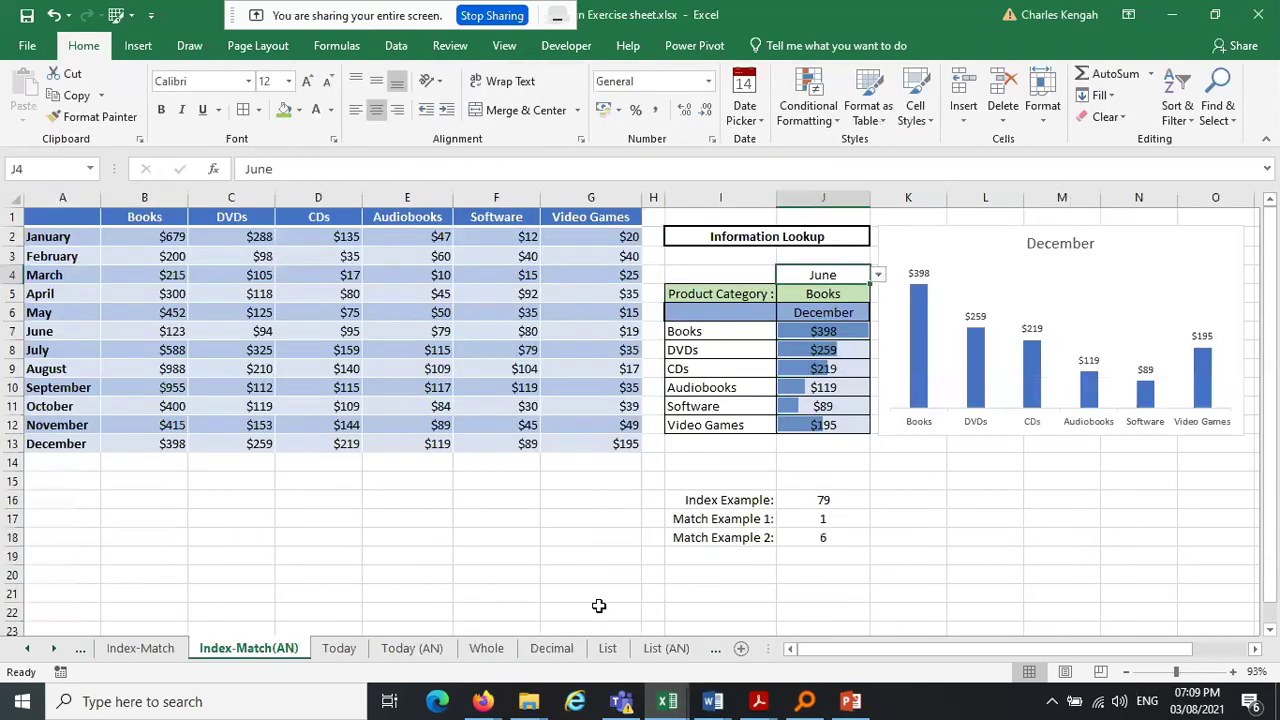
click(53, 648)
click(53, 648)
click(53, 648)
click(53, 648)
click(53, 650)
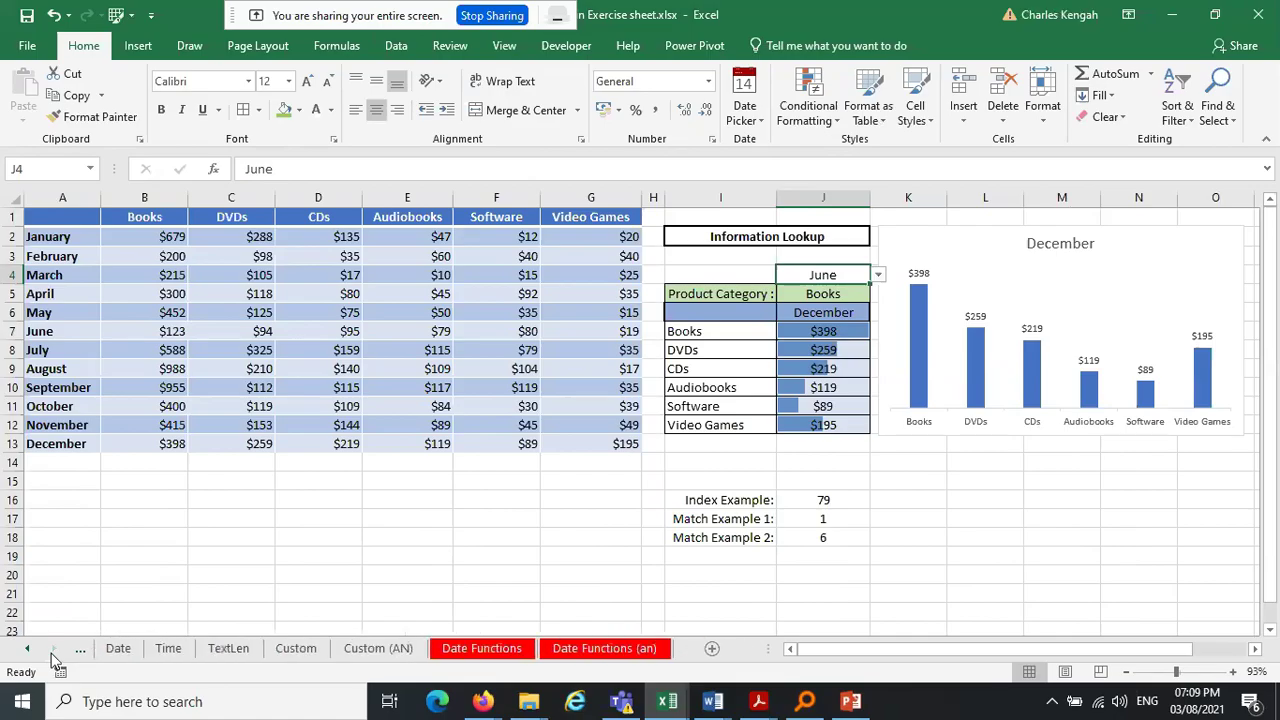
Search Windows for 'exerci' and open Exercise file.xlsx, landing on its Sheet8
click(679, 716)
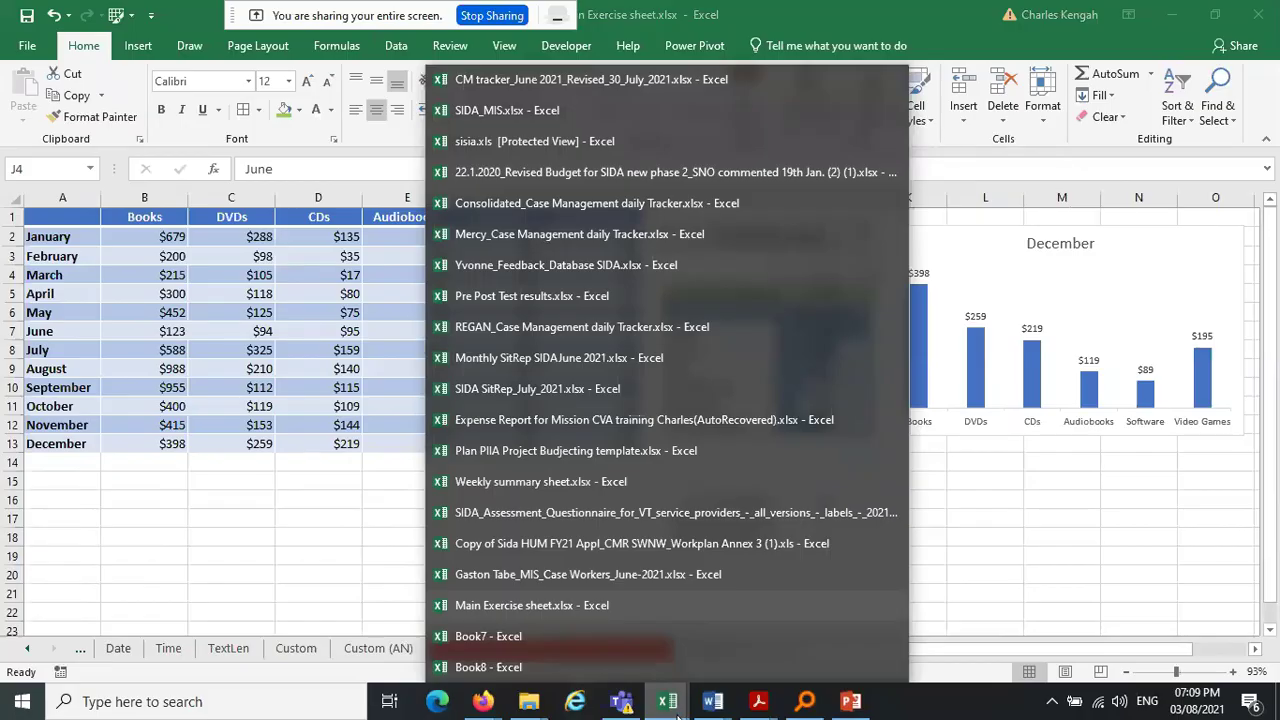
mouse_move(689, 382)
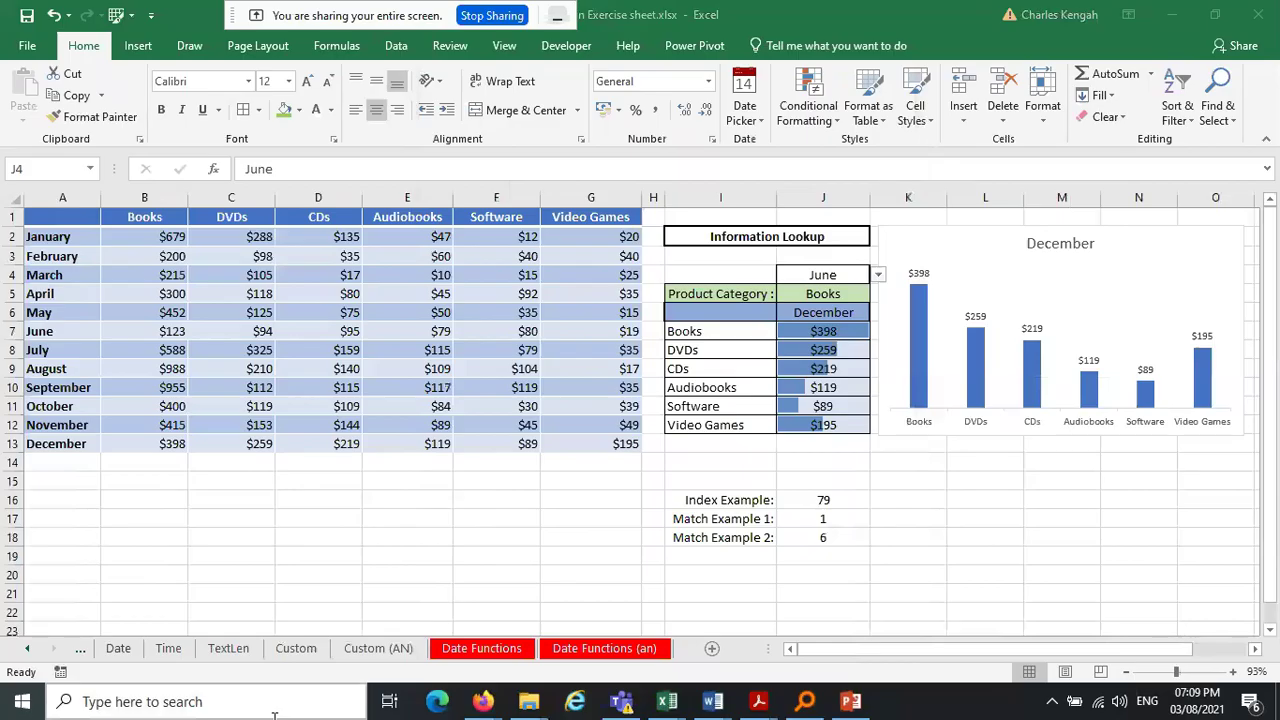
click(274, 714)
text(exerci)
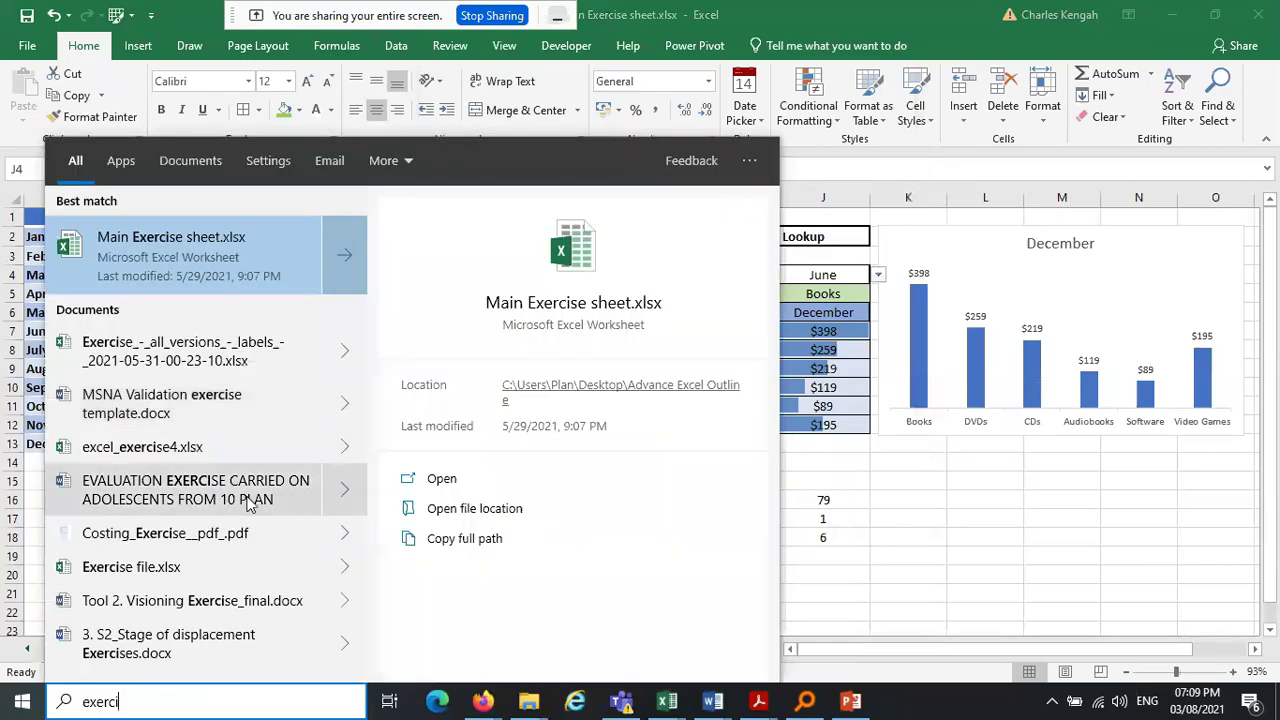
click(163, 566)
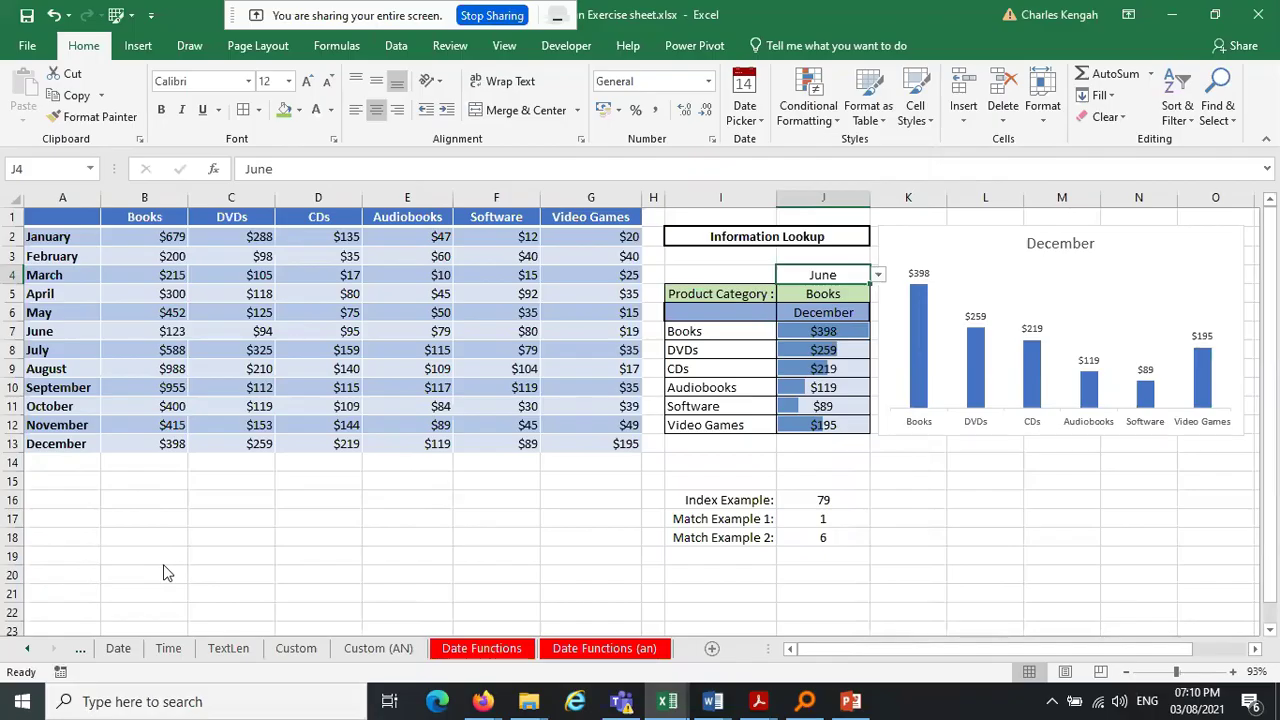
key(alt+Tab)
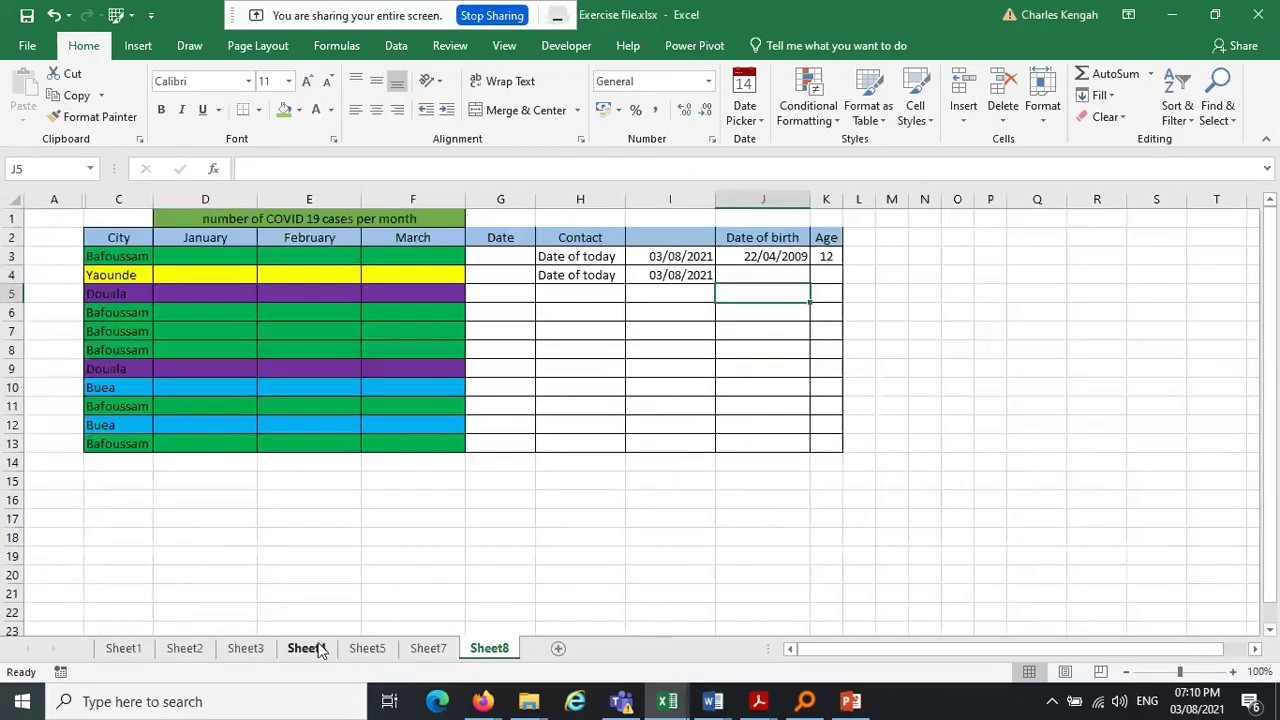
Browse Sheet7 through Sheet1, including Sheet5's pie chart, then return to Sheet8
click(428, 650)
click(367, 649)
click(420, 650)
click(386, 650)
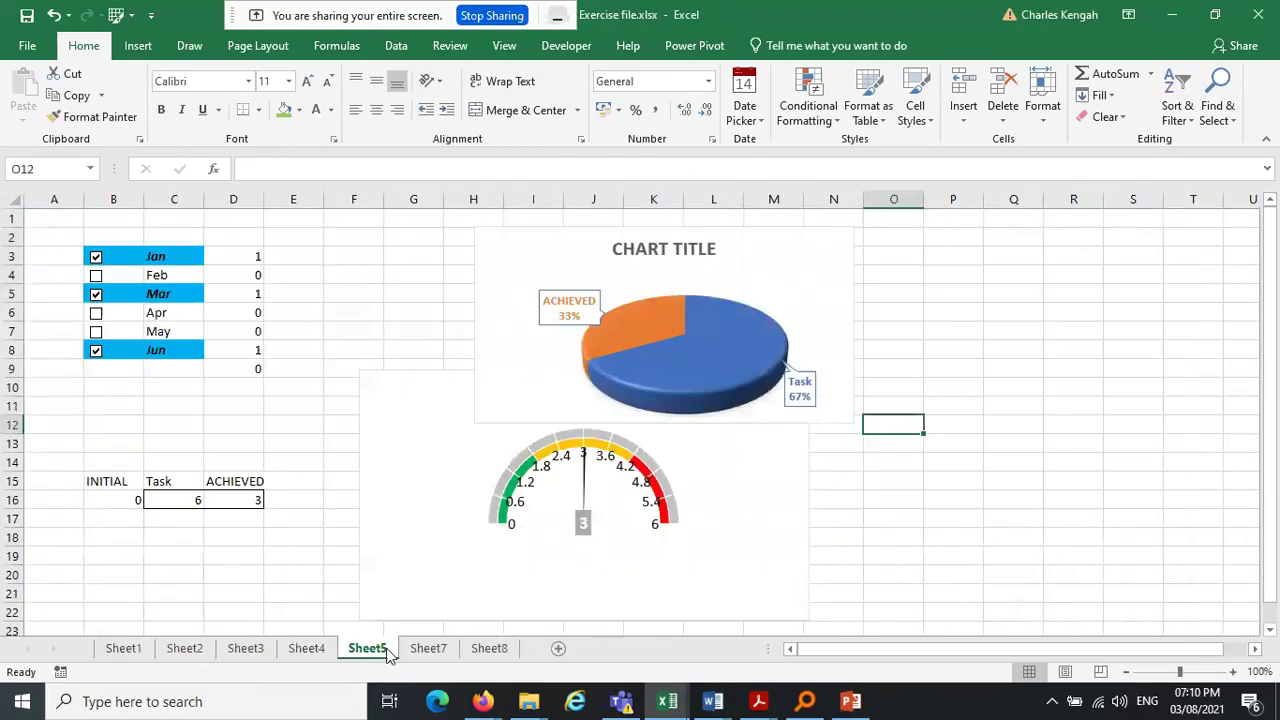
click(306, 650)
click(243, 650)
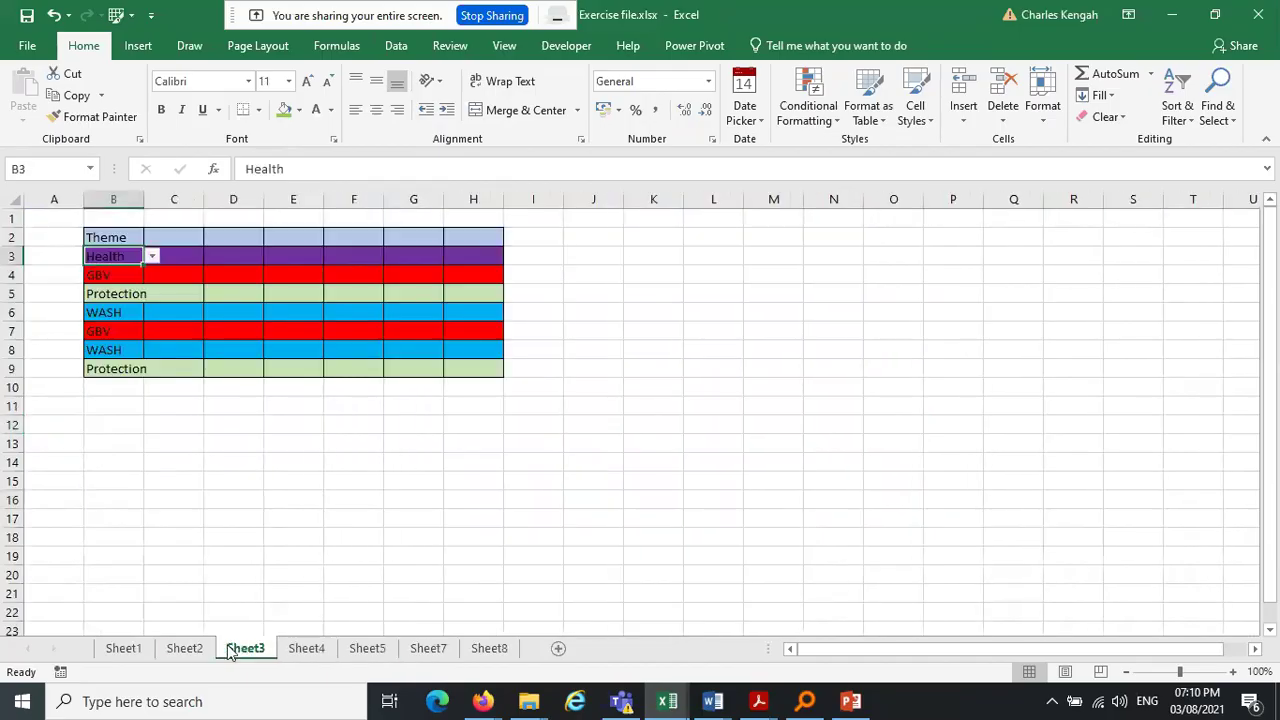
click(187, 650)
click(127, 655)
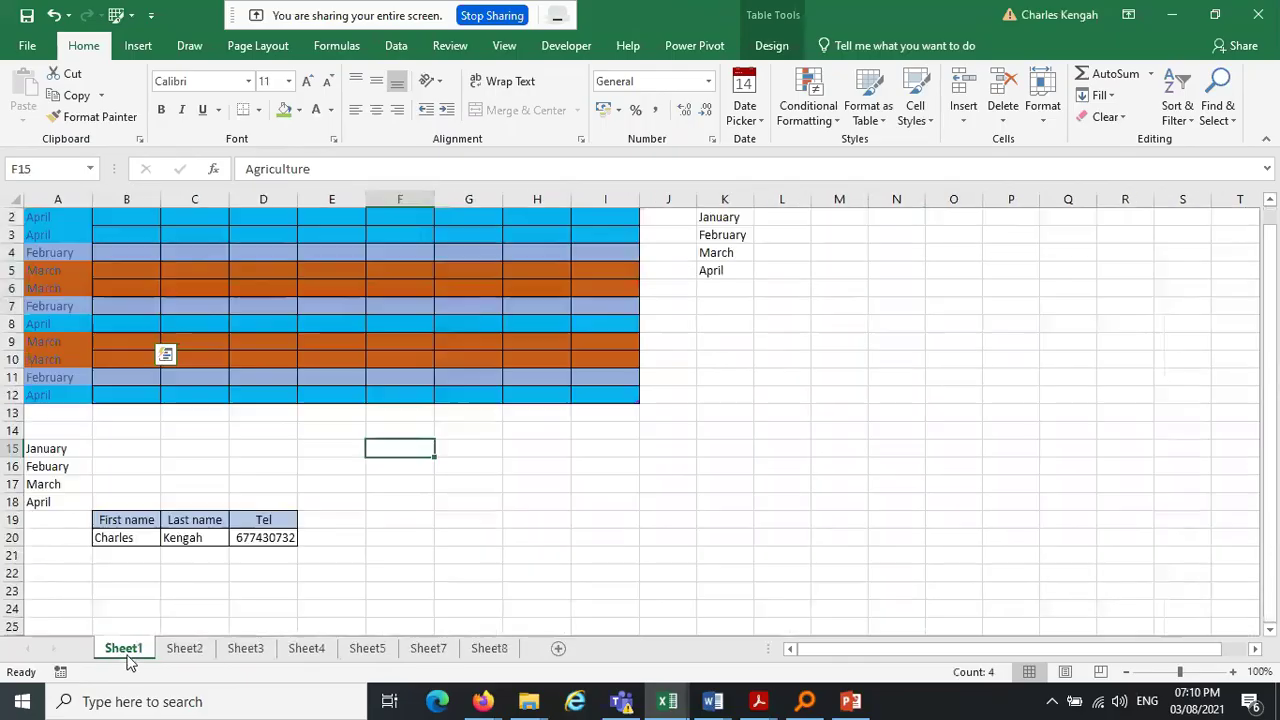
click(482, 657)
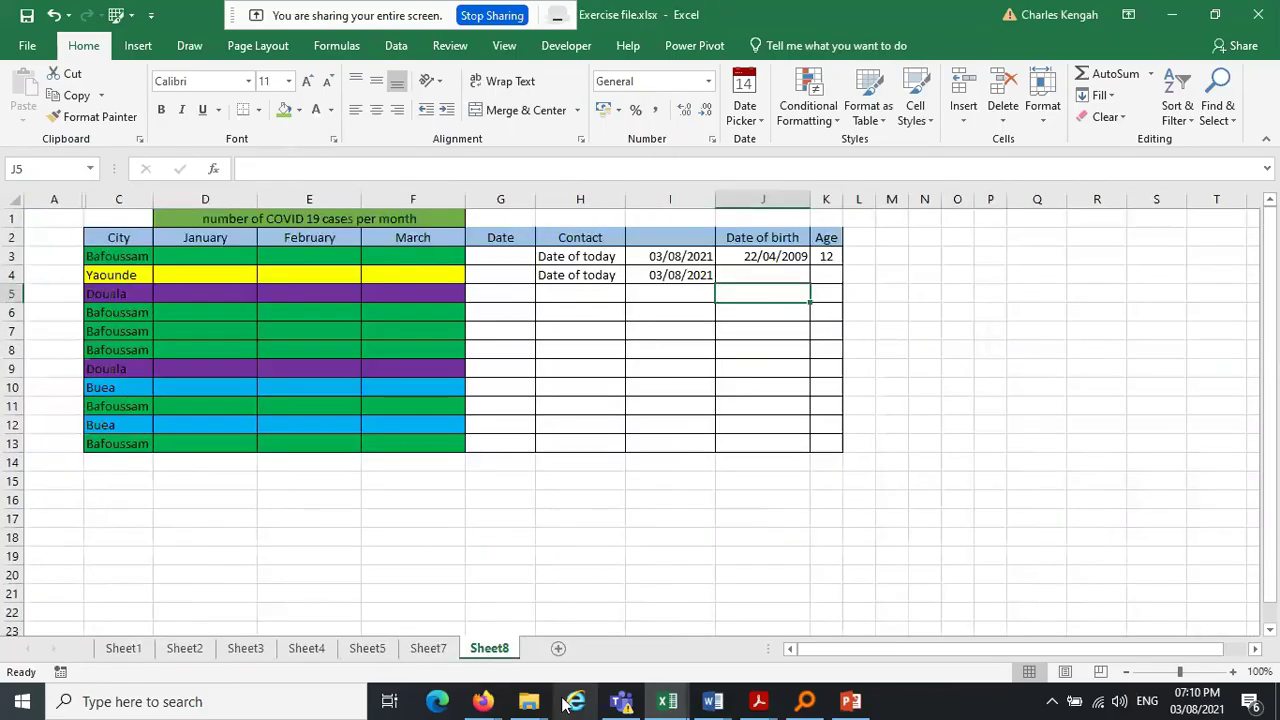
Bring up the Everything file search and select its existing search text
click(268, 714)
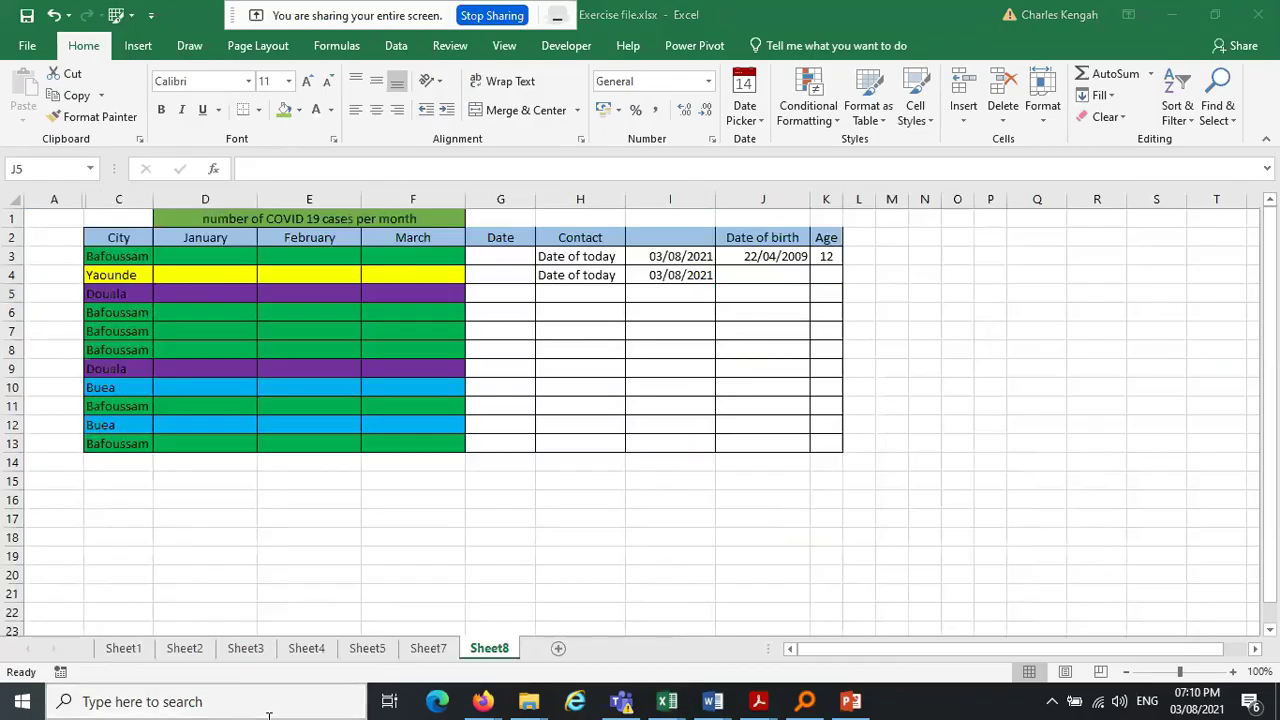
click(818, 712)
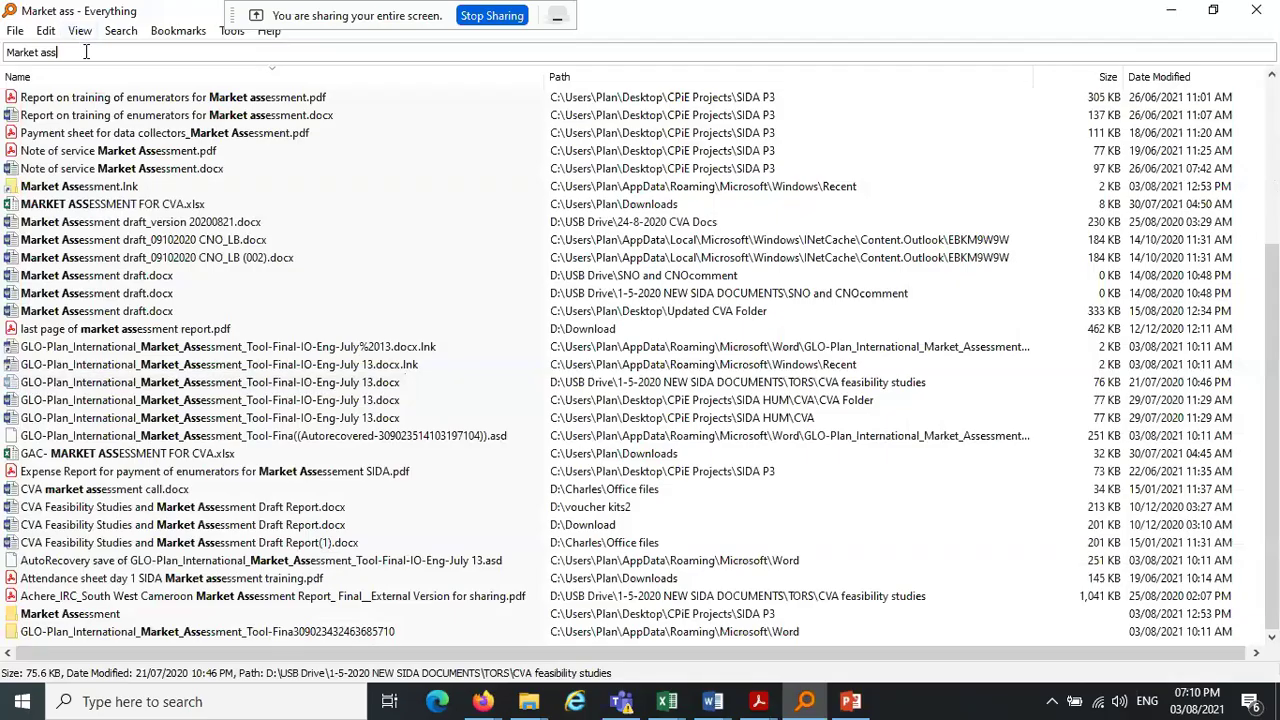
click(86, 52)
Search Everything for 'Exercise fil' and open the Exercise file for NPV1.xlsx result
text(E)
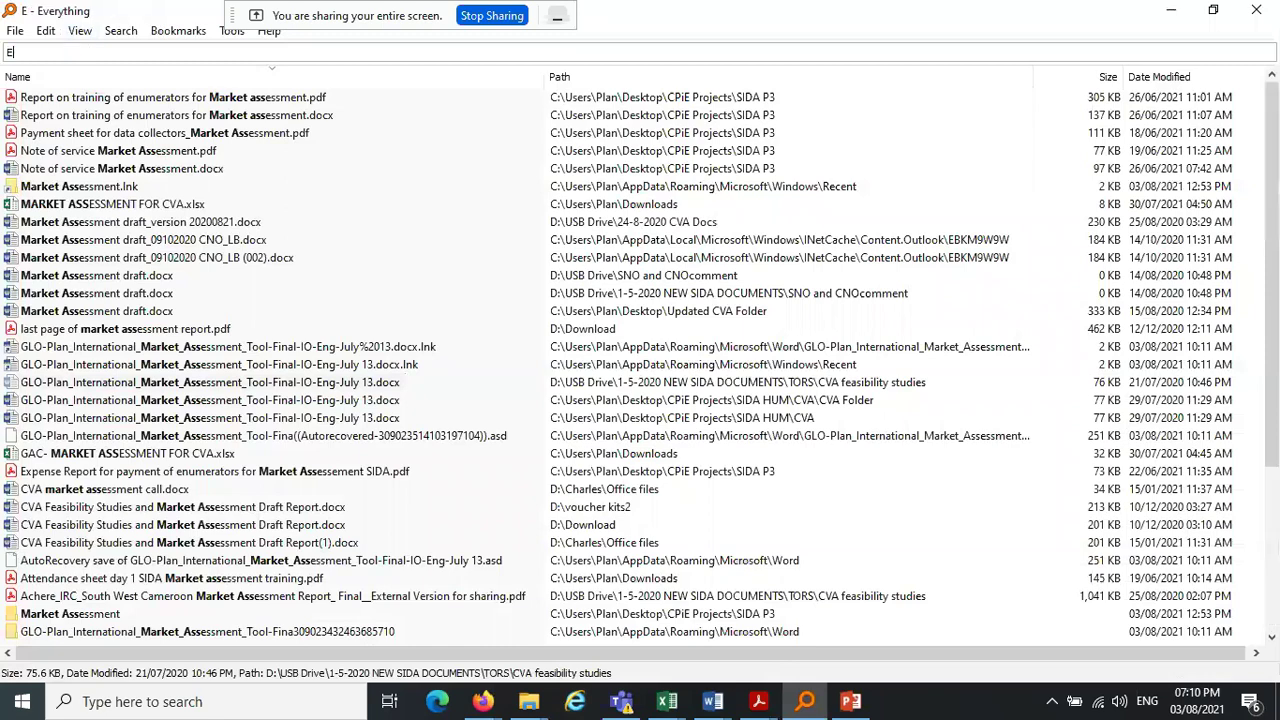
text(x)
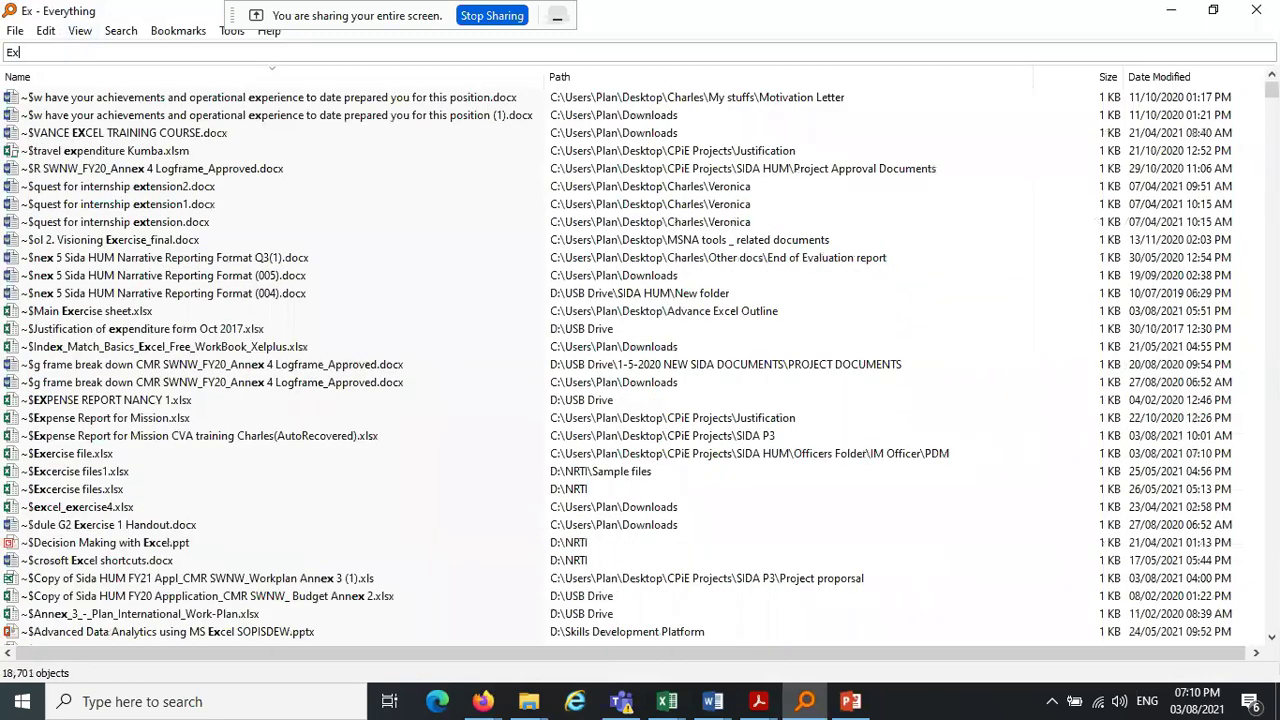
text(ercise fil)
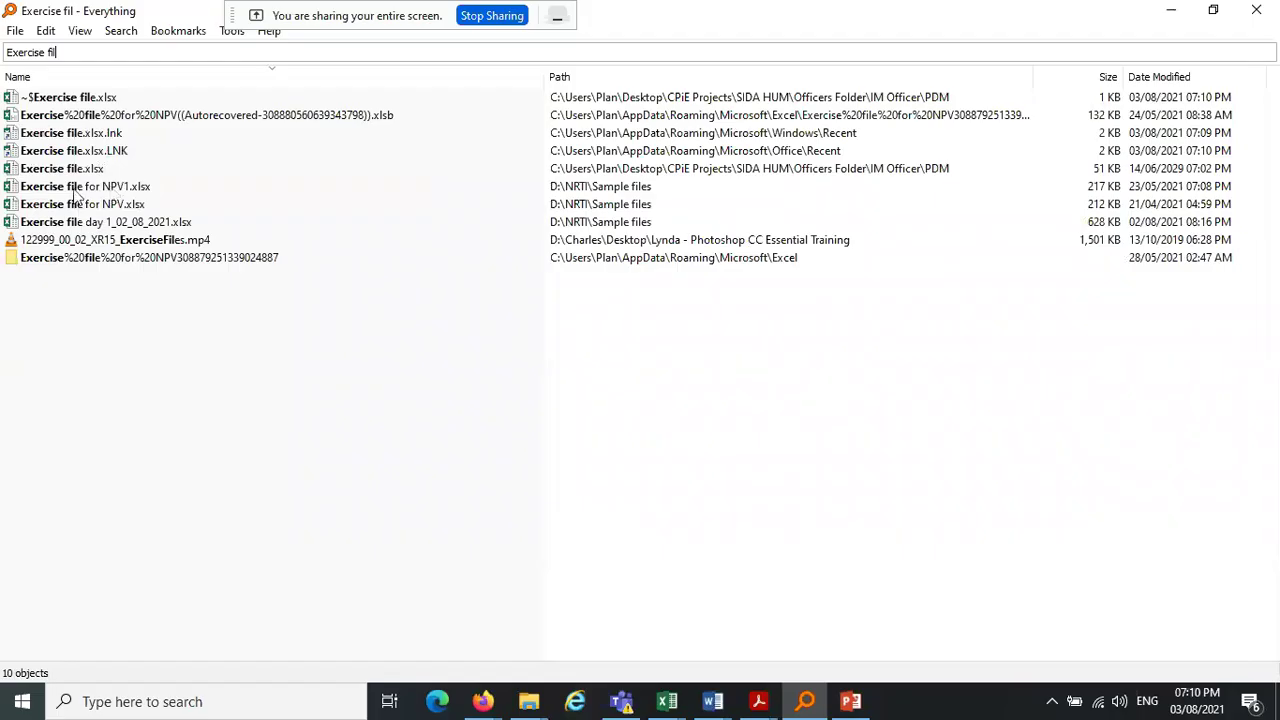
click(74, 190)
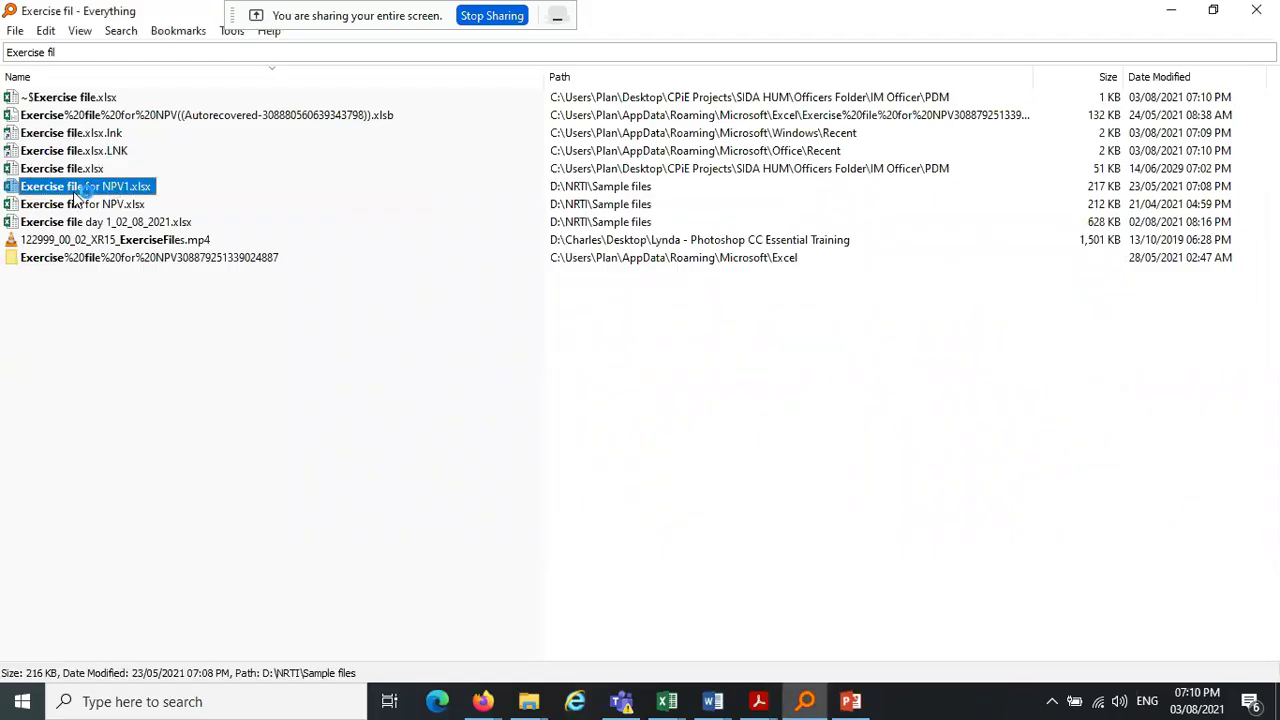
double_click(74, 188)
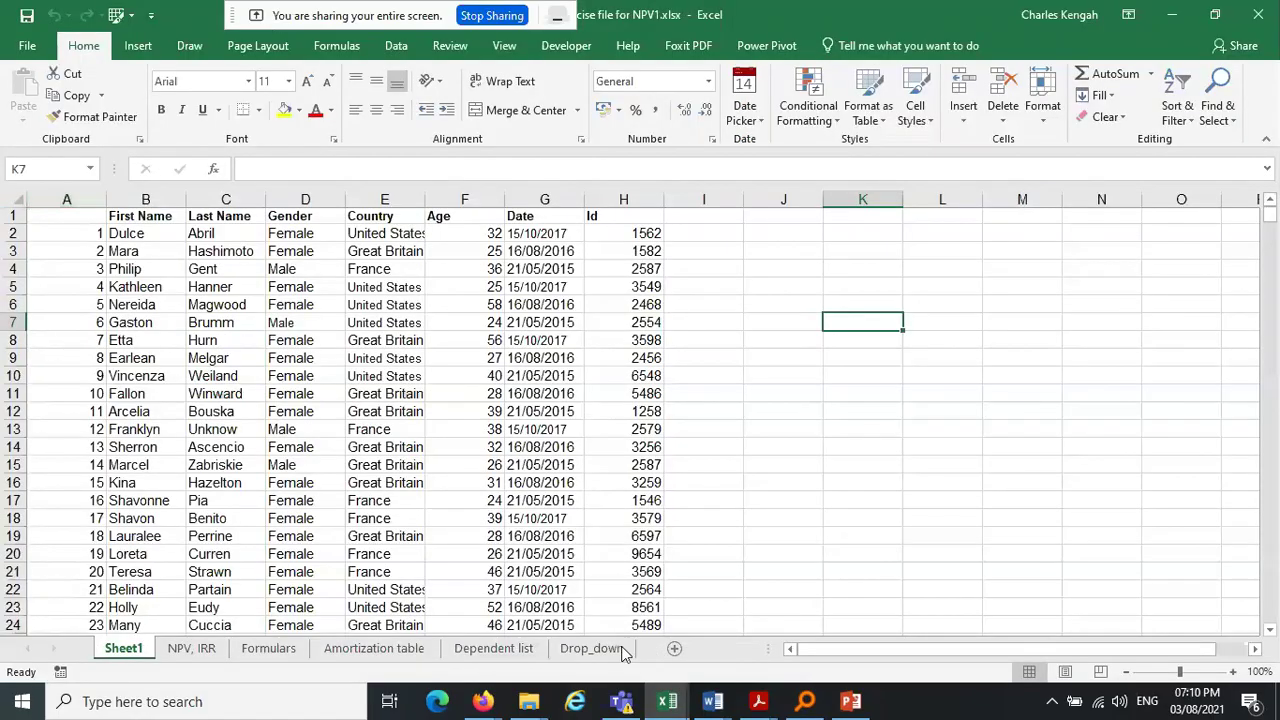
View the Drop_down sheet, then open Exercise file day 1_02_08_2021.xlsx from the search results
click(592, 649)
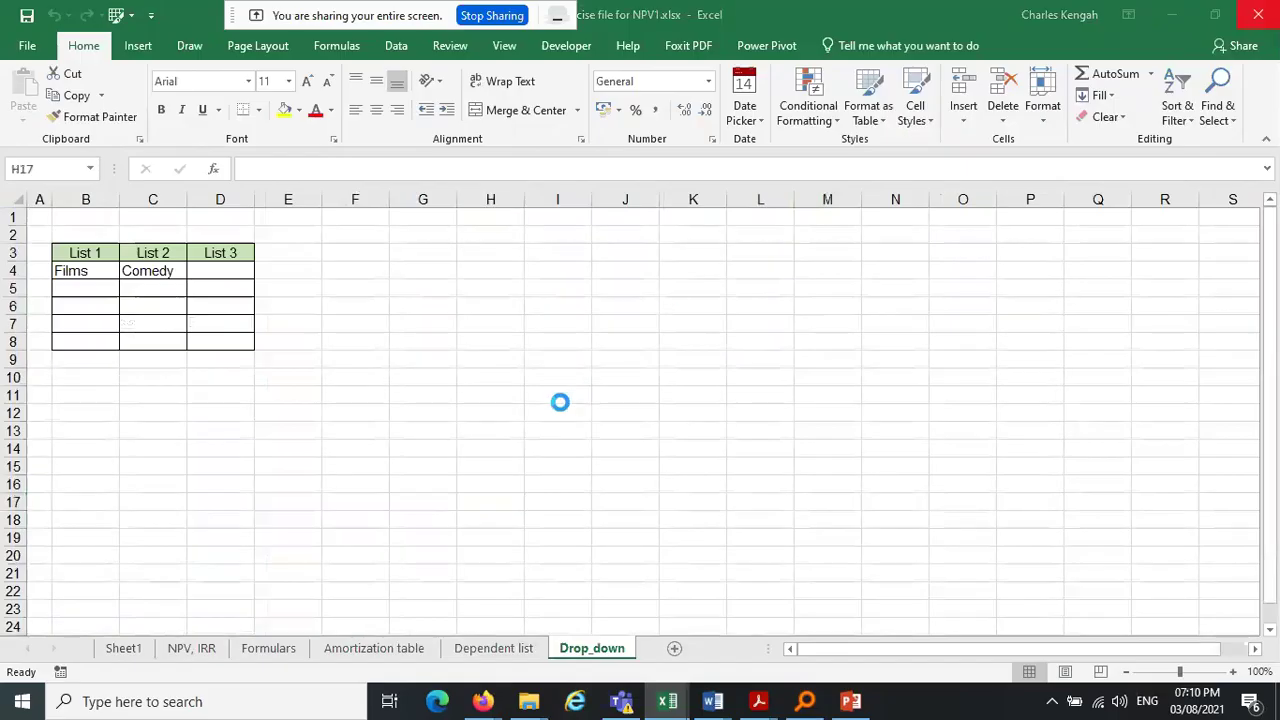
key(alt+Tab)
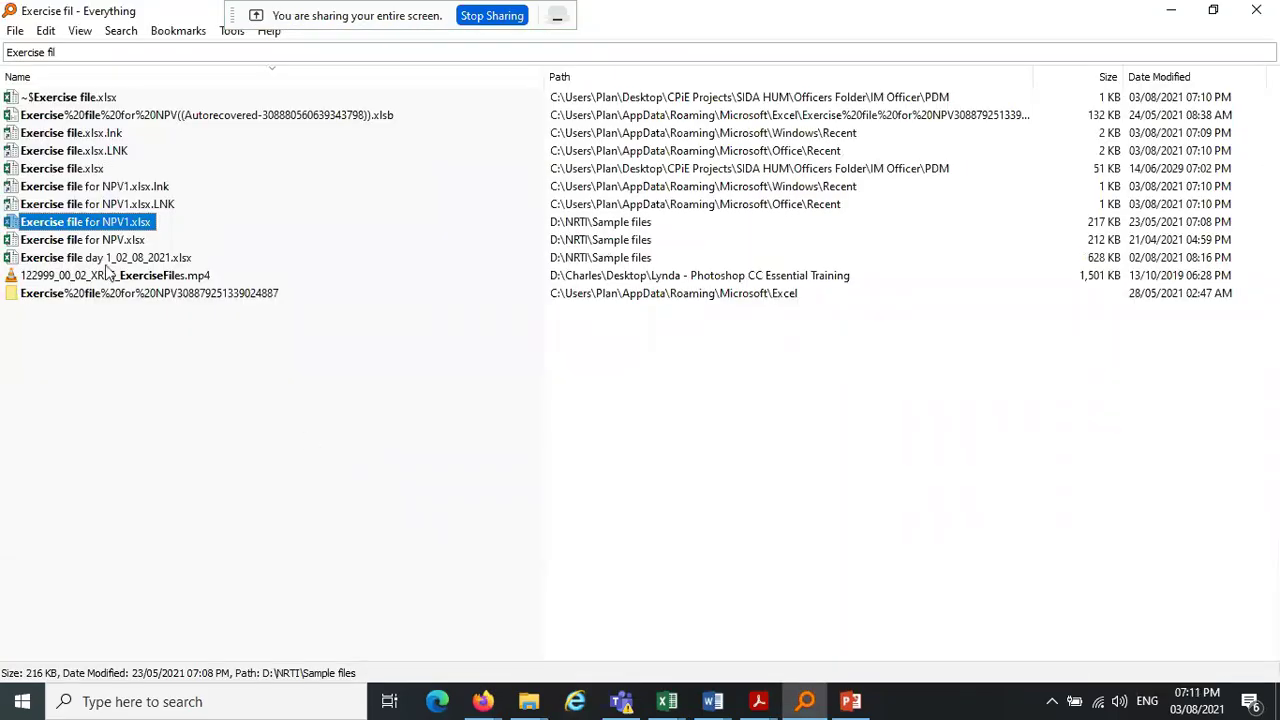
click(88, 262)
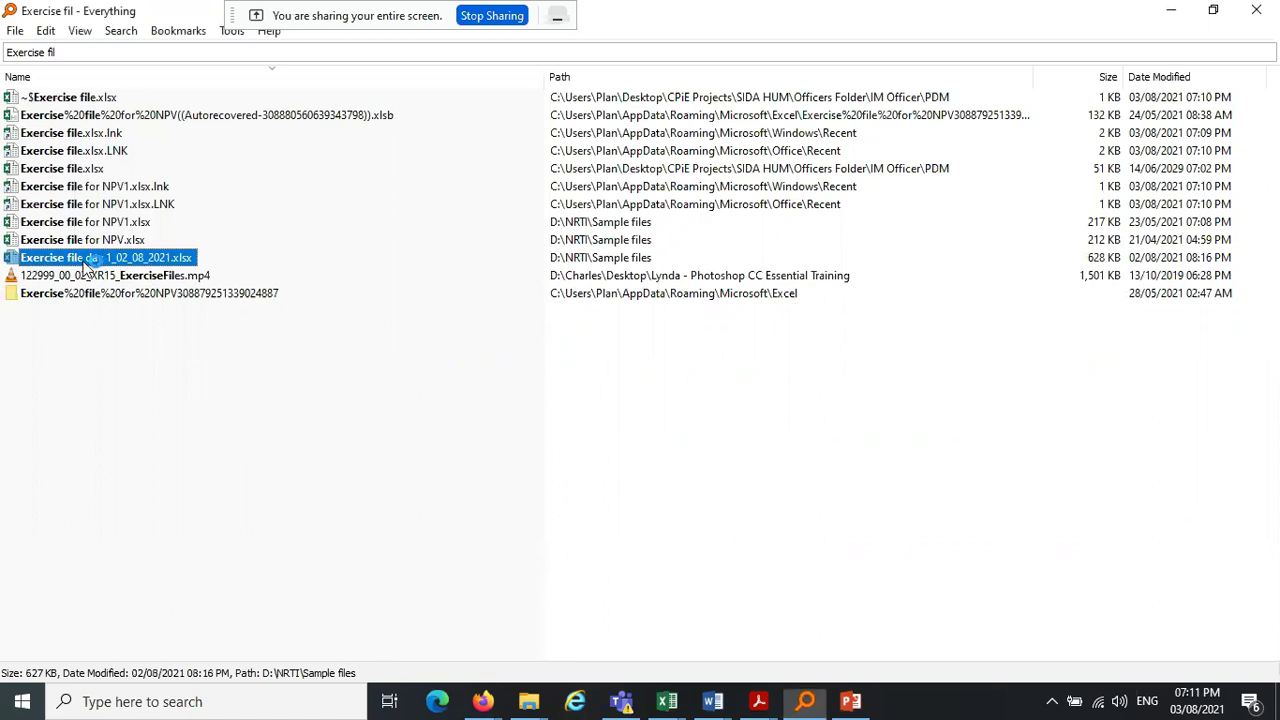
double_click(87, 263)
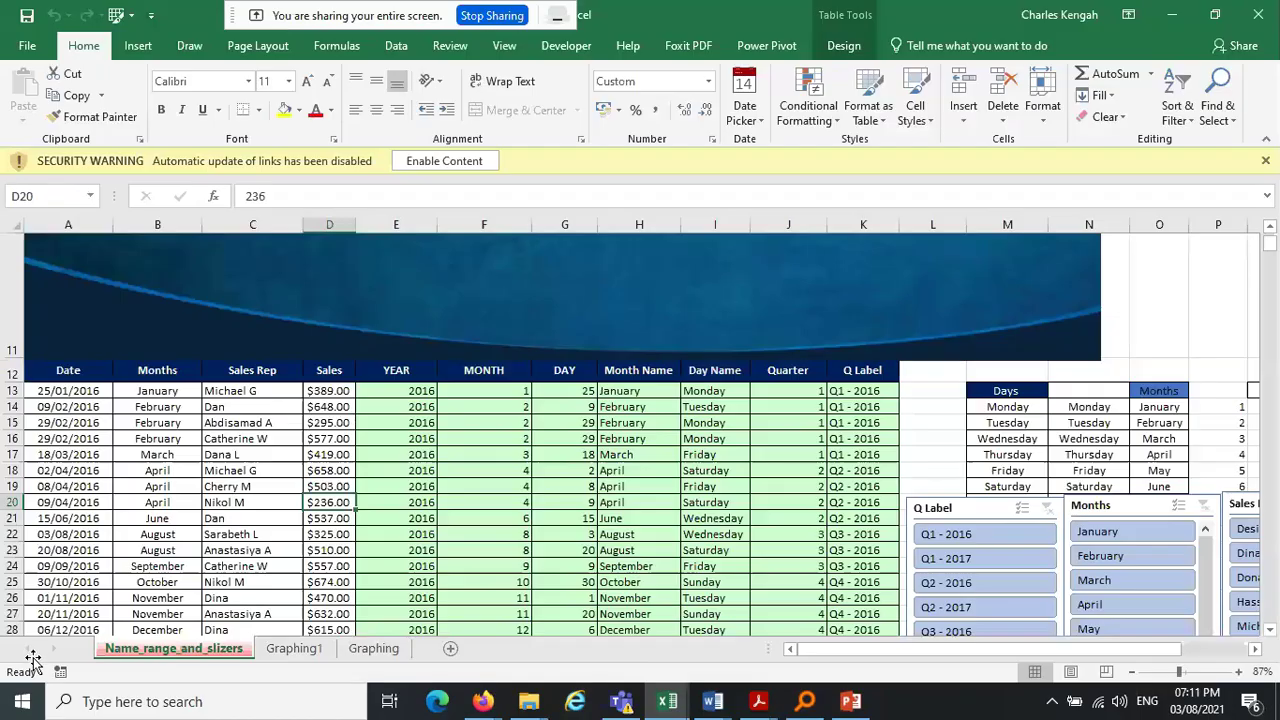
Dismiss the security and sign-in prompts, skip updating links, and browse the Graphing sheets
click(478, 161)
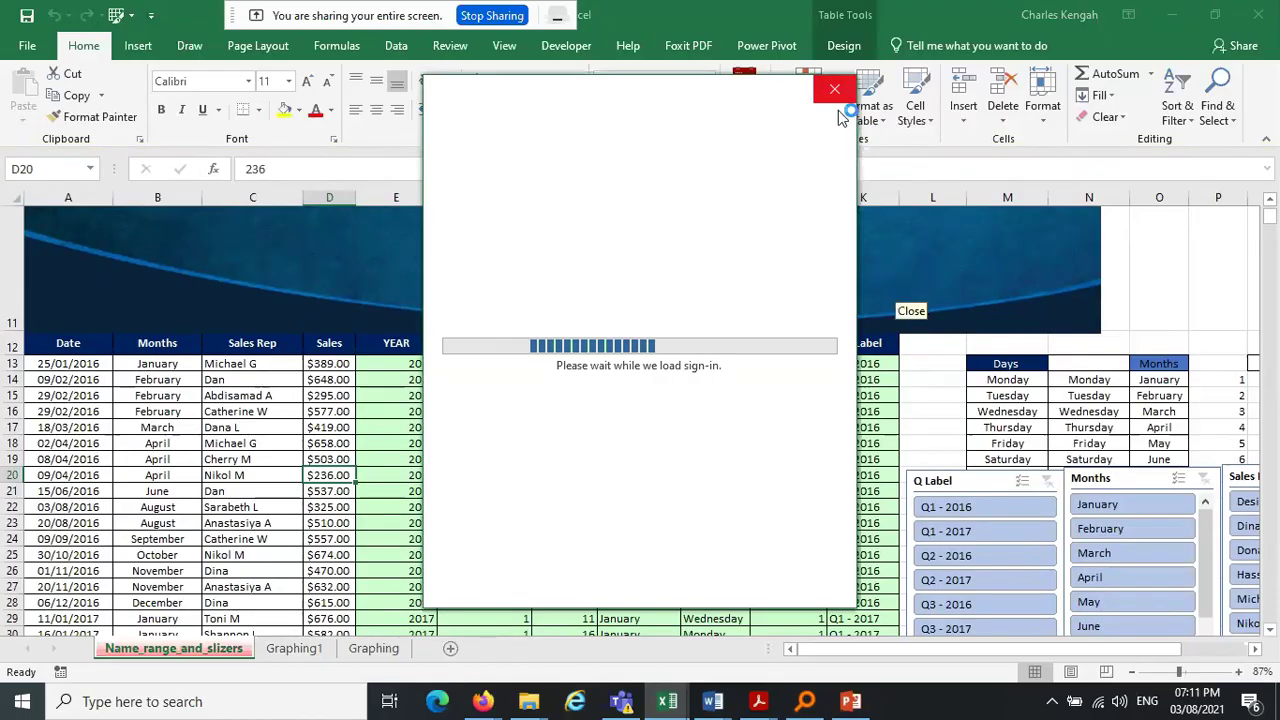
click(836, 92)
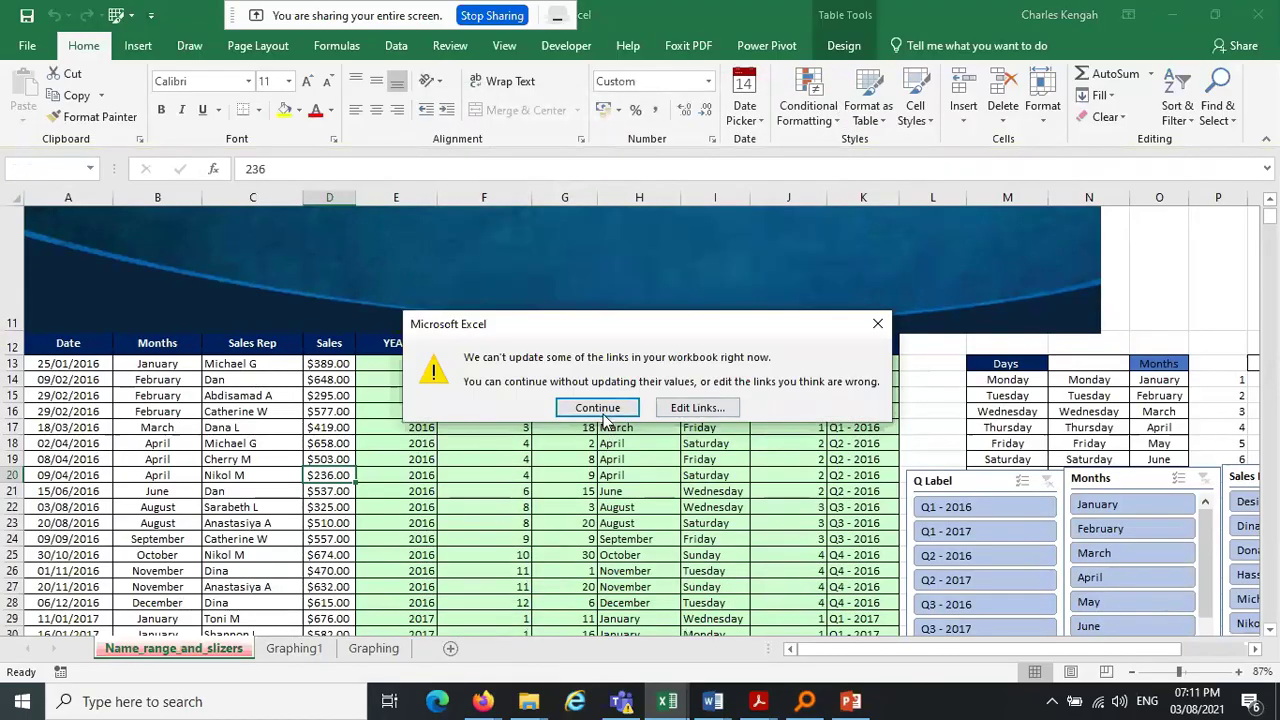
click(600, 408)
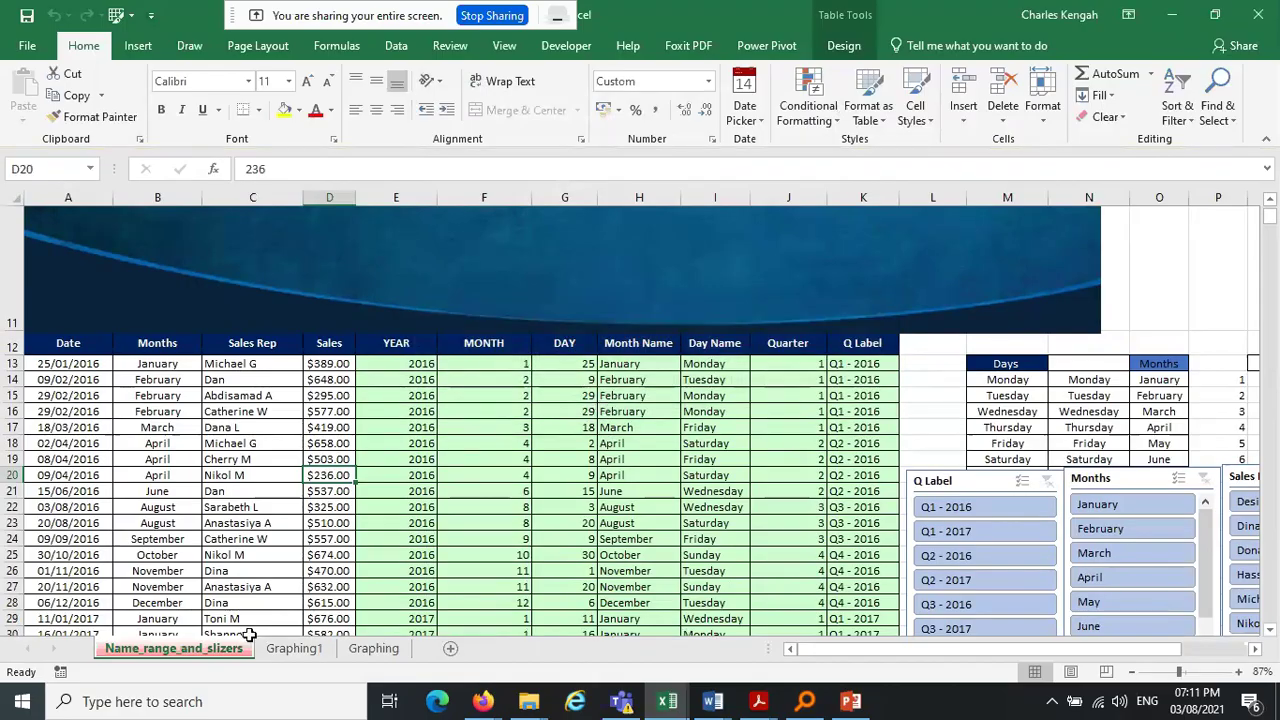
click(280, 652)
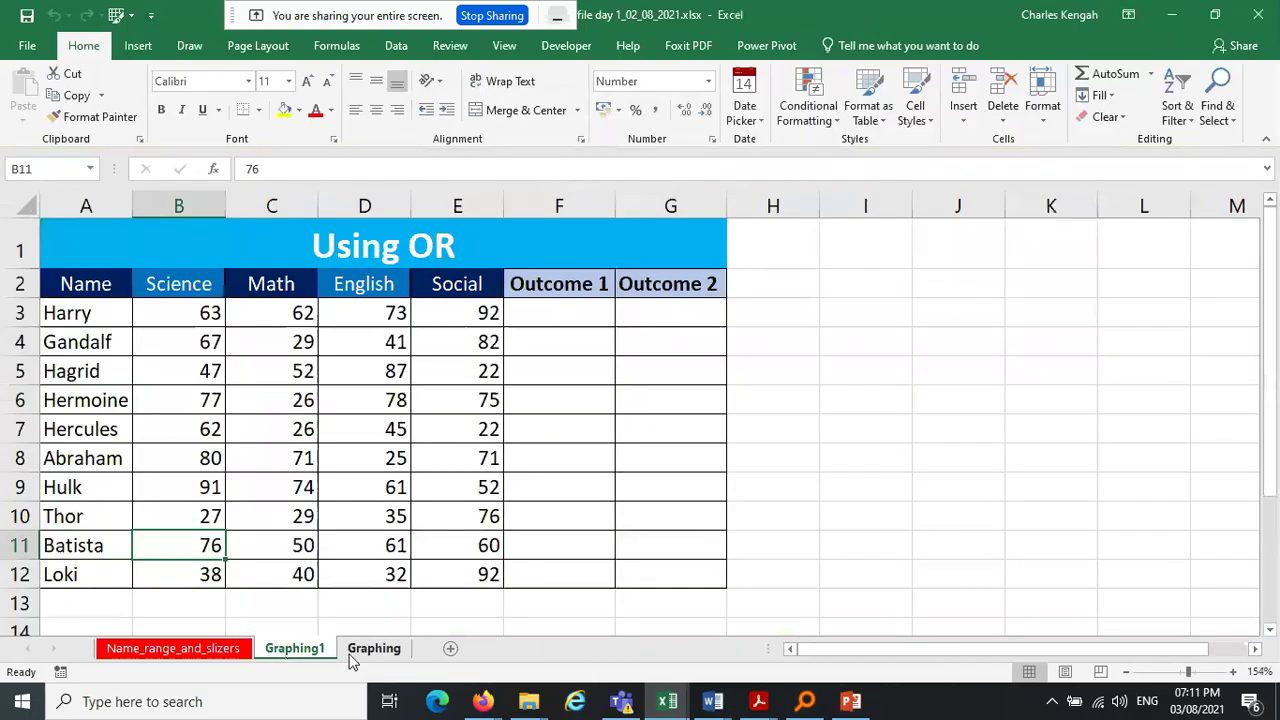
click(360, 650)
click(175, 650)
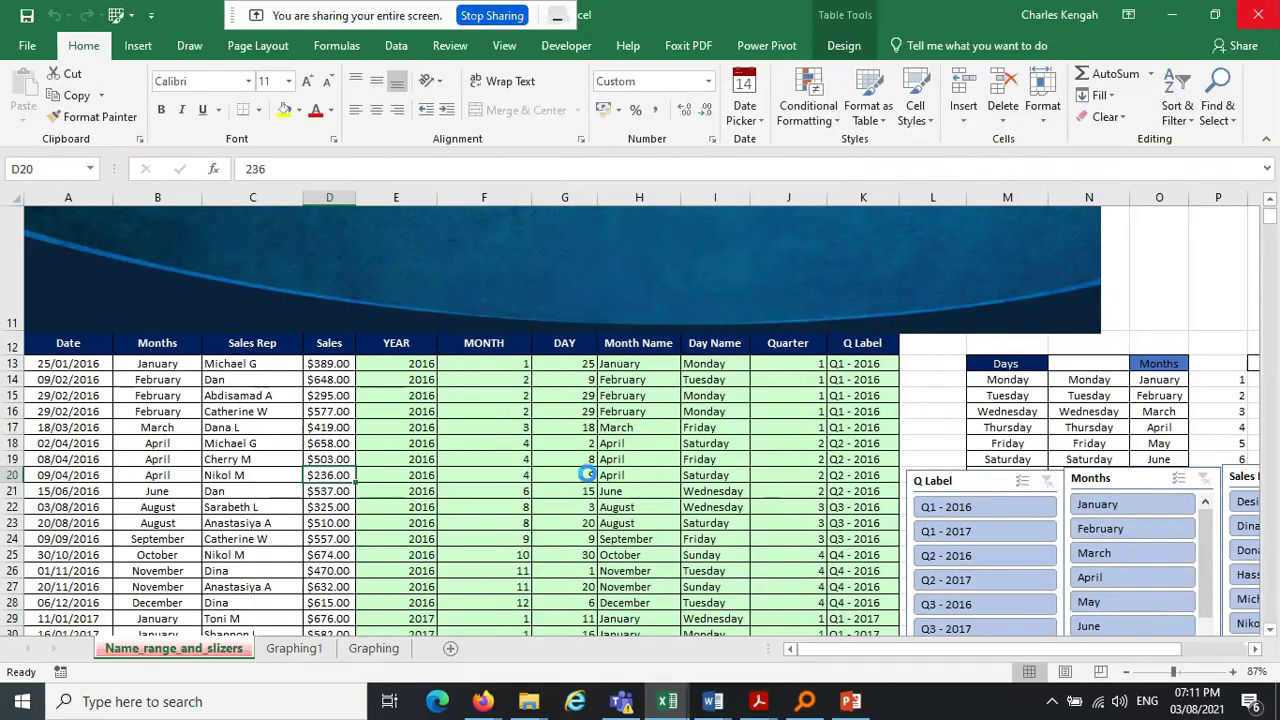
key(alt+Tab)
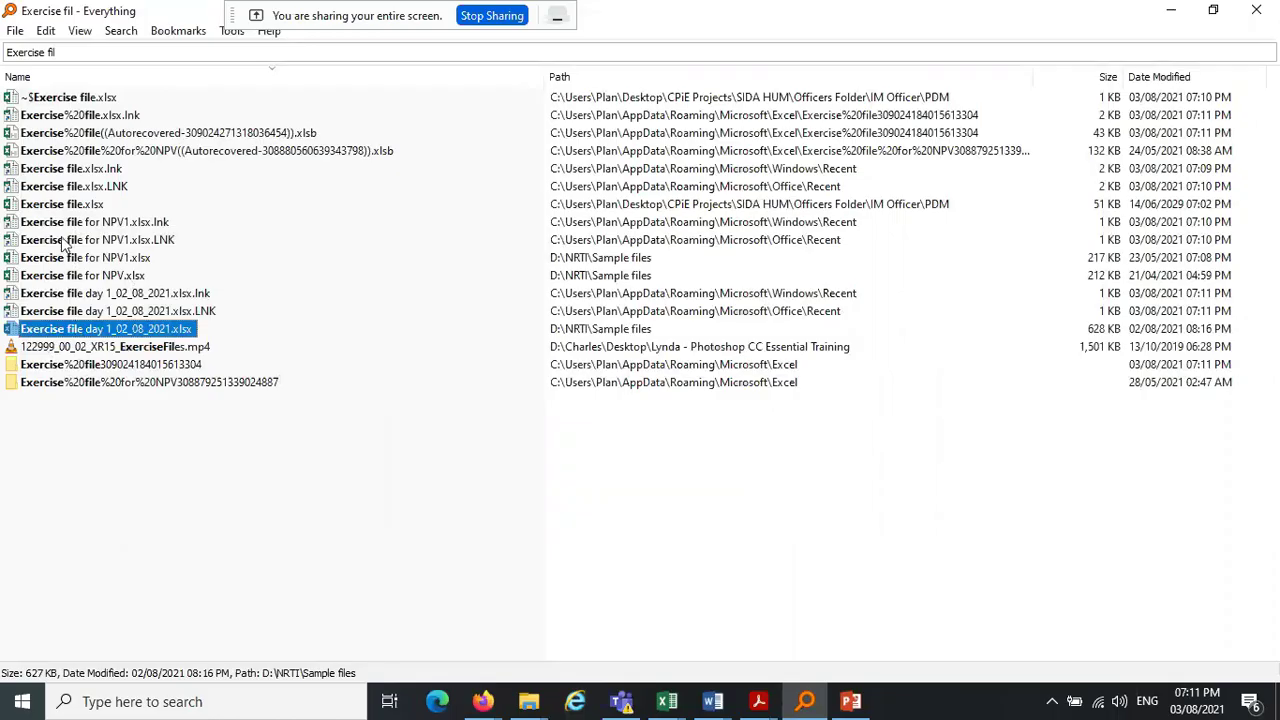
Try opening Exercise file.xlsx from Everything, dismiss the file-in-use notice, and stop screen sharing
click(58, 205)
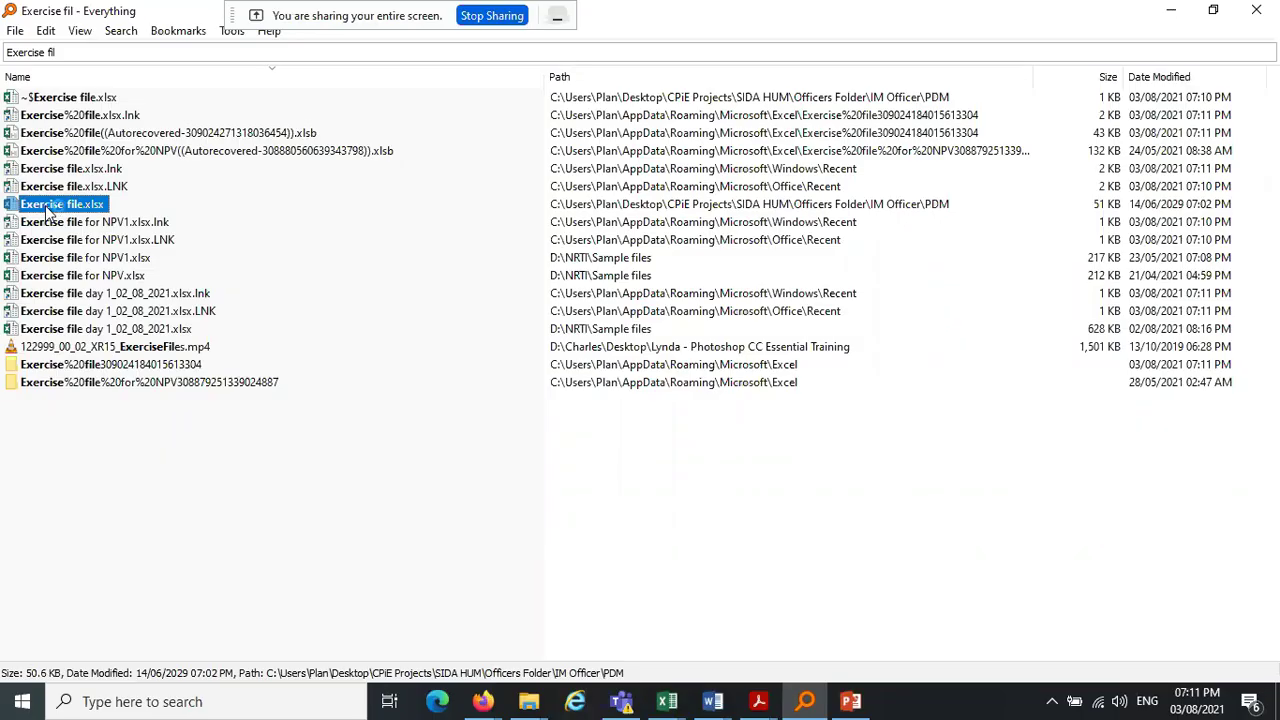
double_click(46, 207)
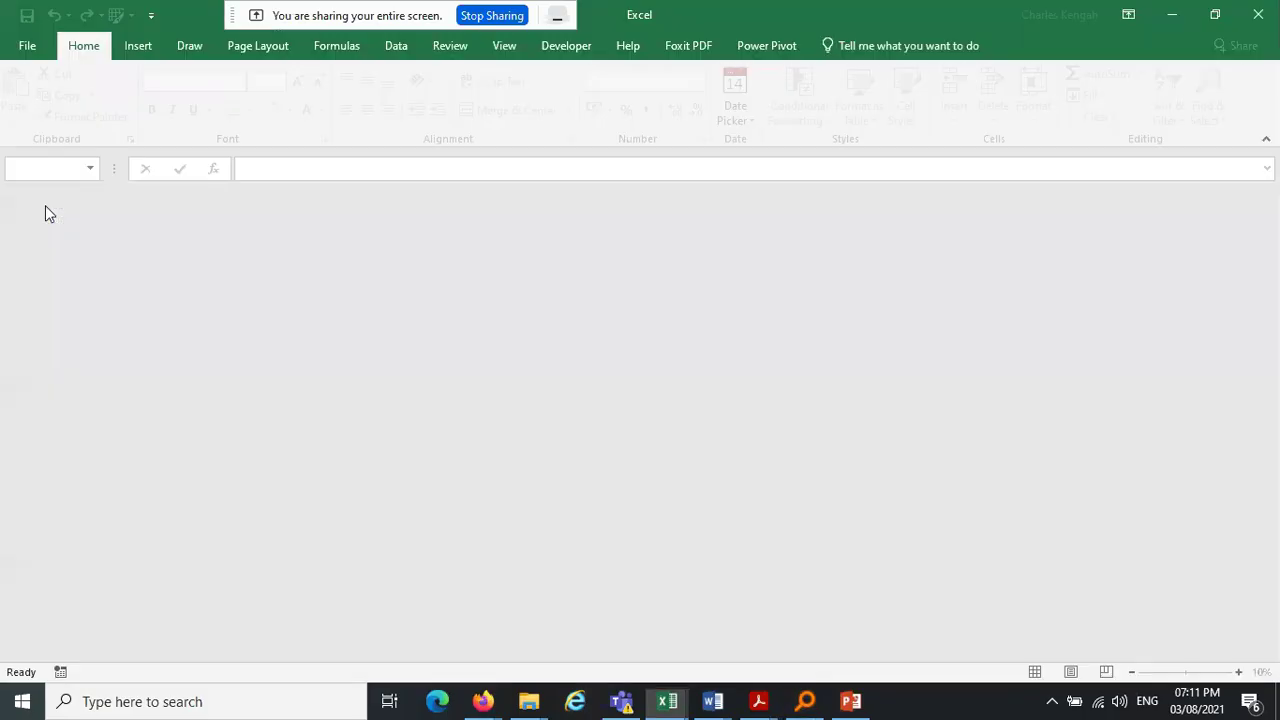
click(955, 279)
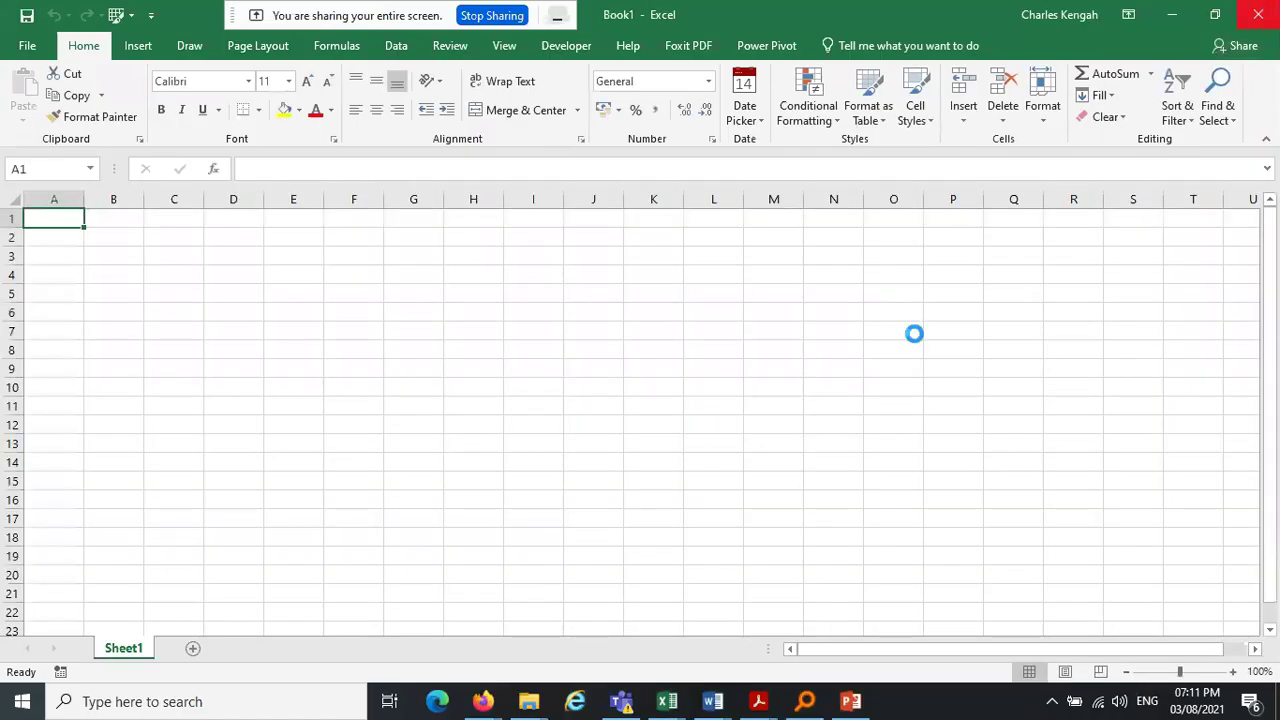
click(805, 701)
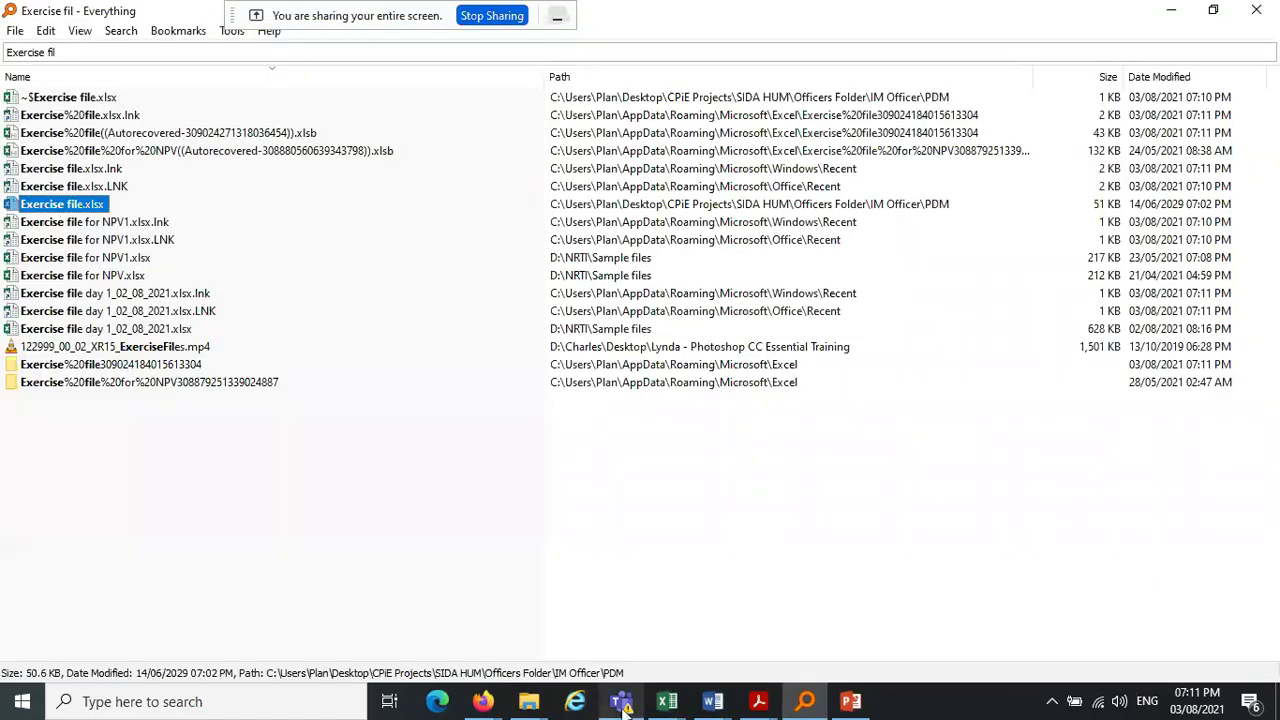
click(490, 20)
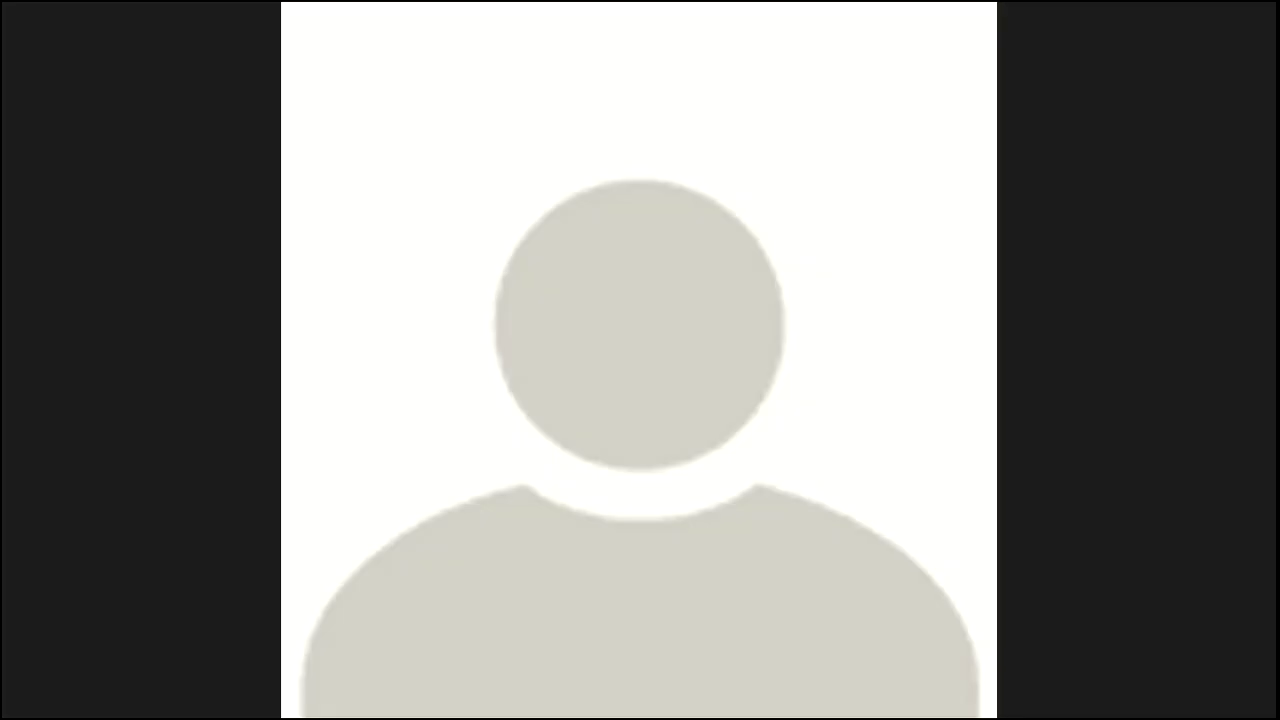
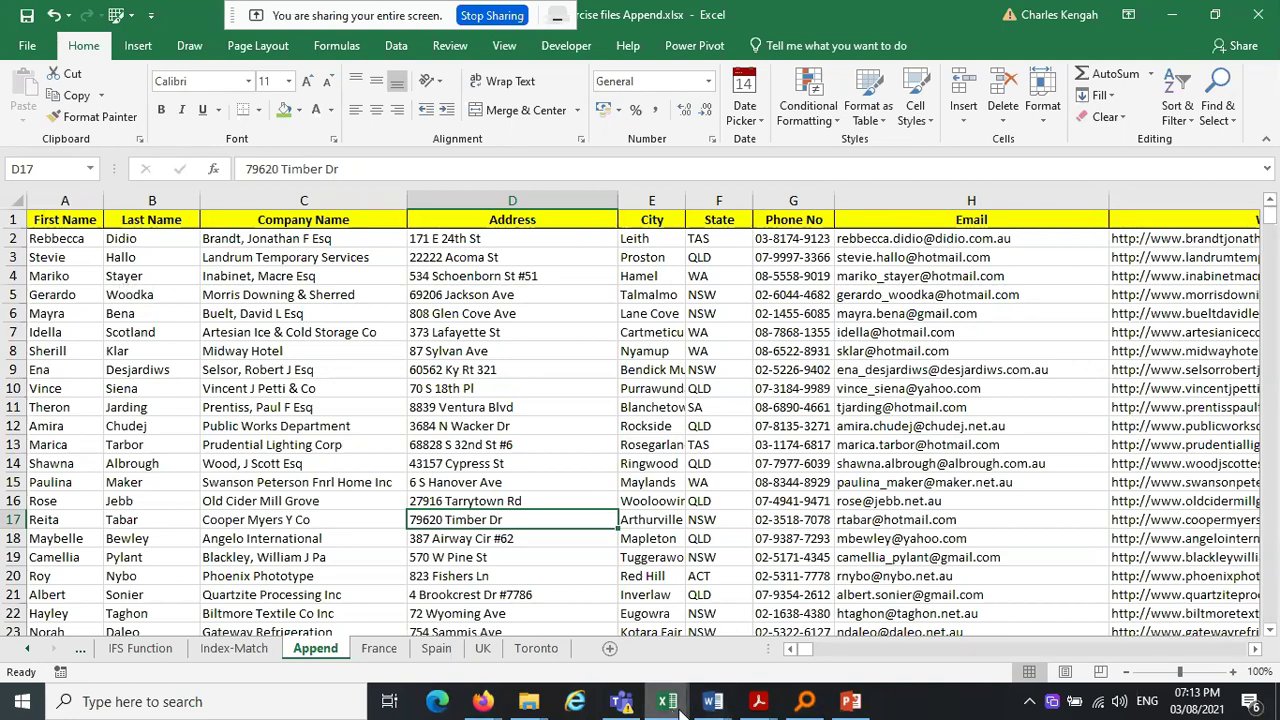
Bring Book8 forward and look through the Cal1, Cal2, Sheet8 and Cal3 sheets, ending on Master1
mouse_move(676, 710)
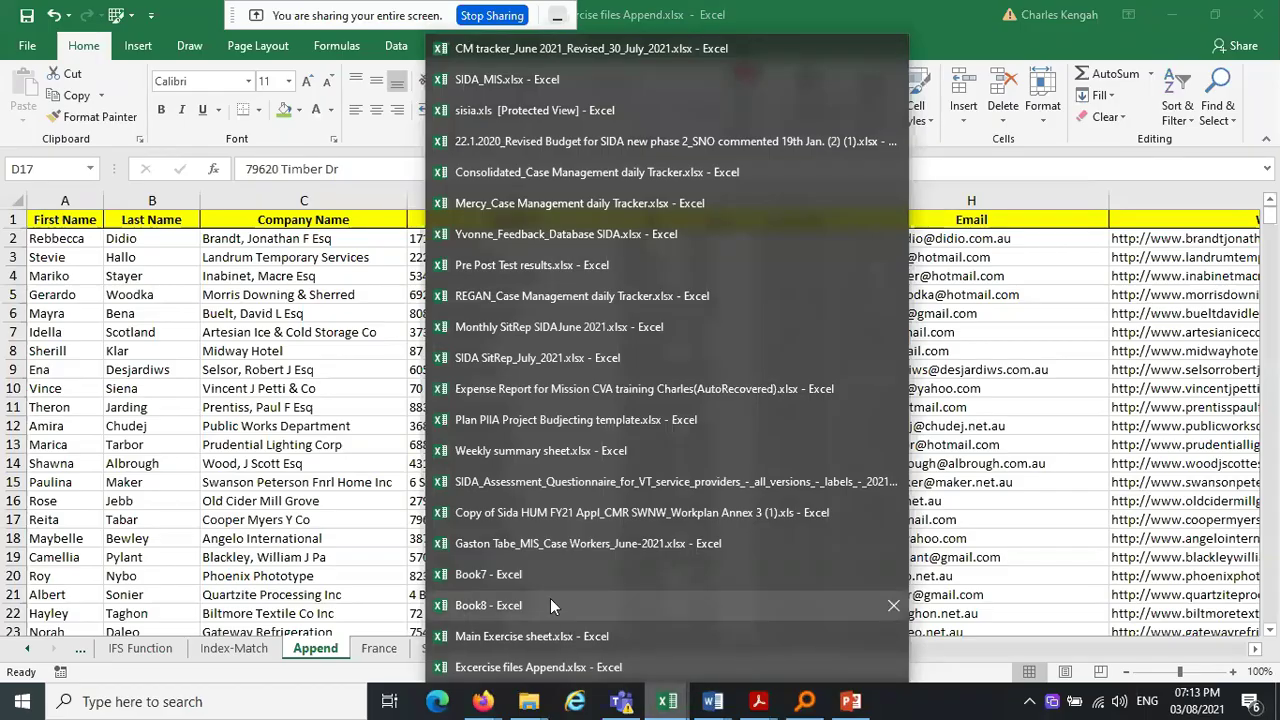
click(551, 603)
drag(150, 256, 500, 593)
click(253, 648)
click(300, 648)
click(400, 648)
click(347, 648)
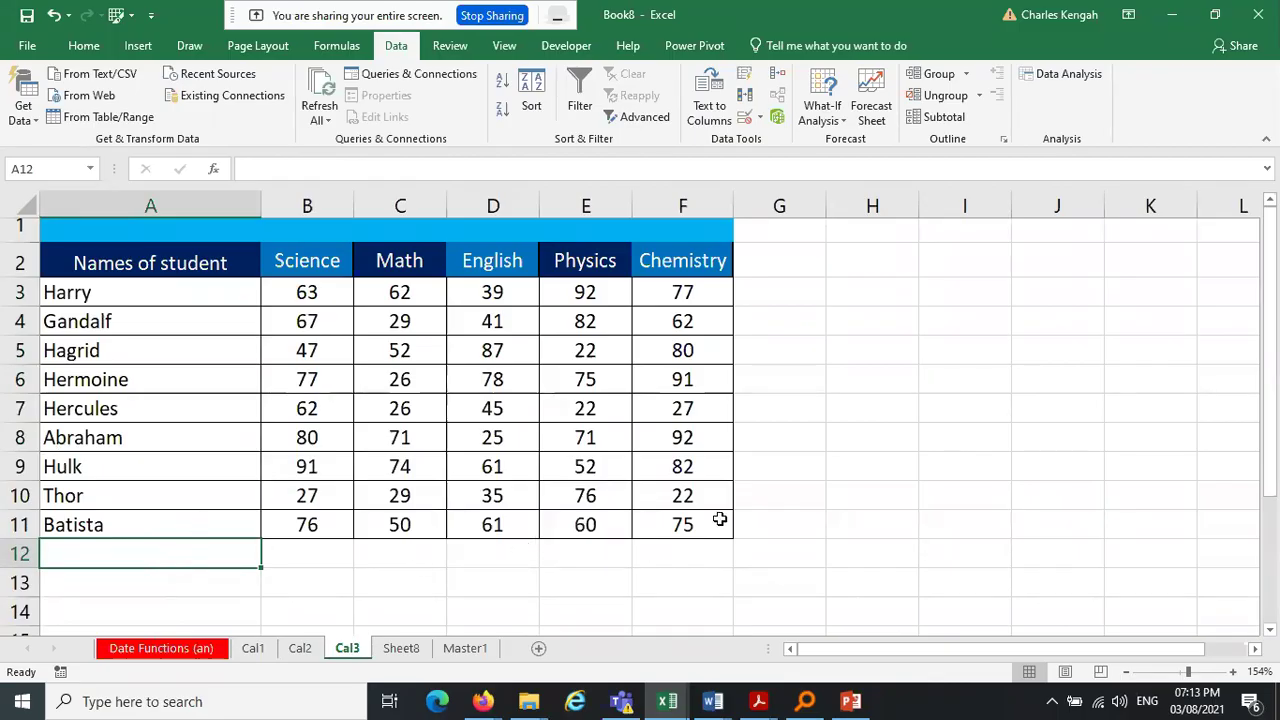
click(480, 651)
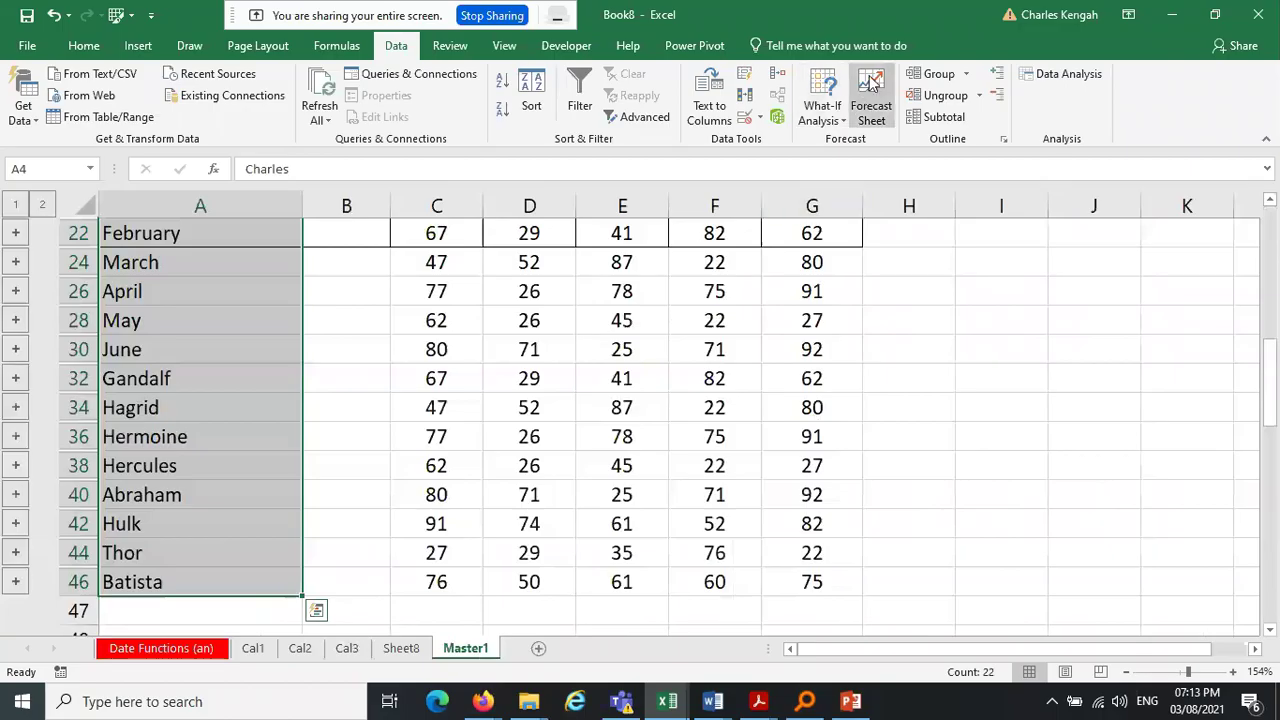
Reopen Consolidate and reselect the Cal3 reference as 'Cal3'!$A$3:$F$47
click(779, 74)
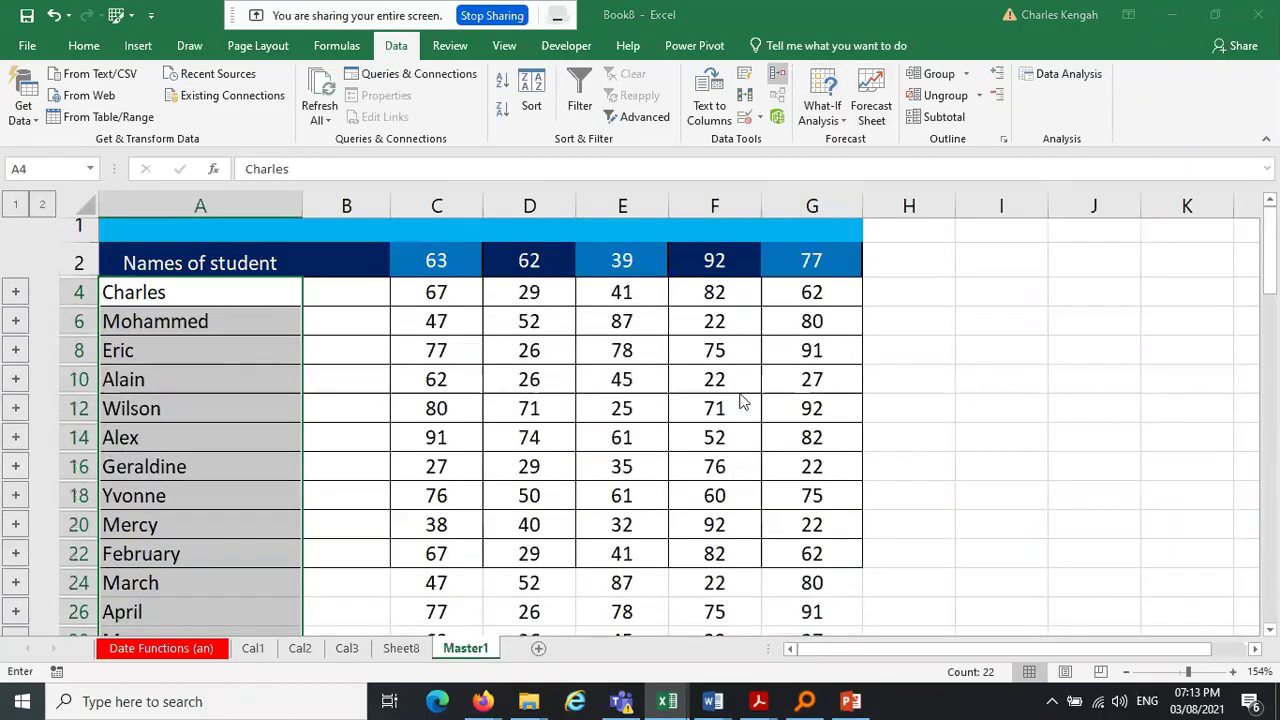
click(826, 383)
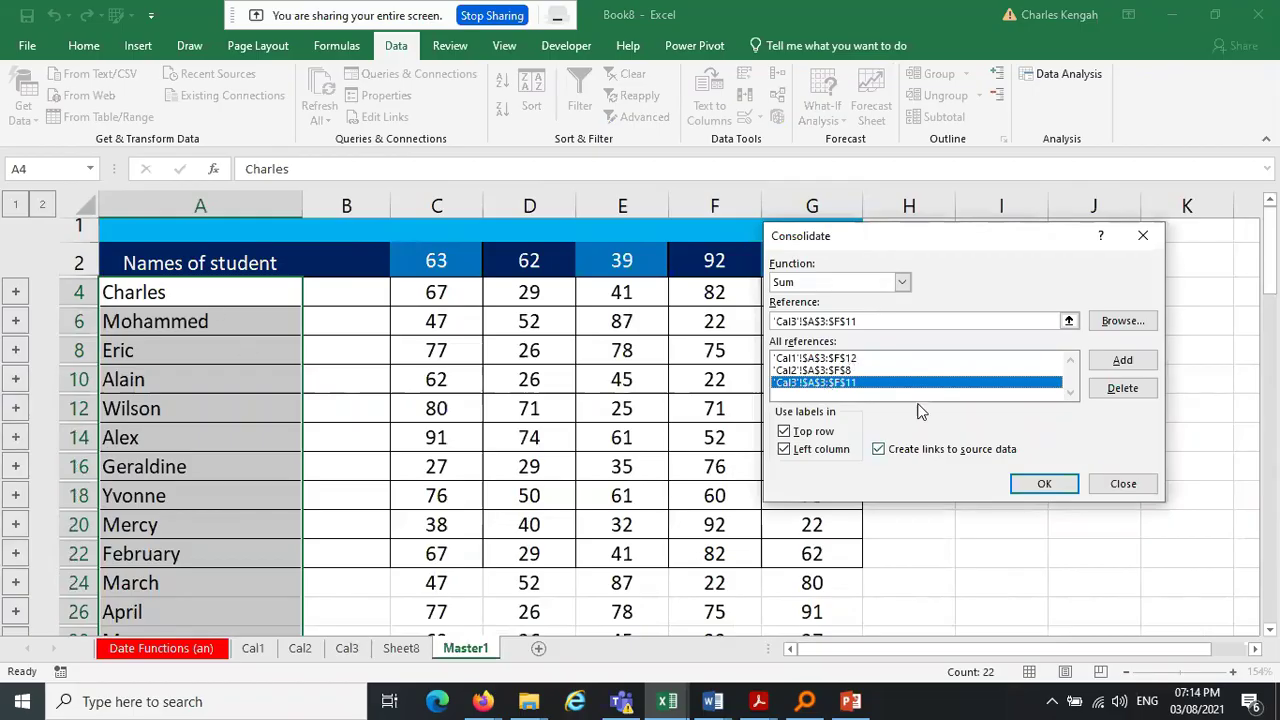
click(908, 320)
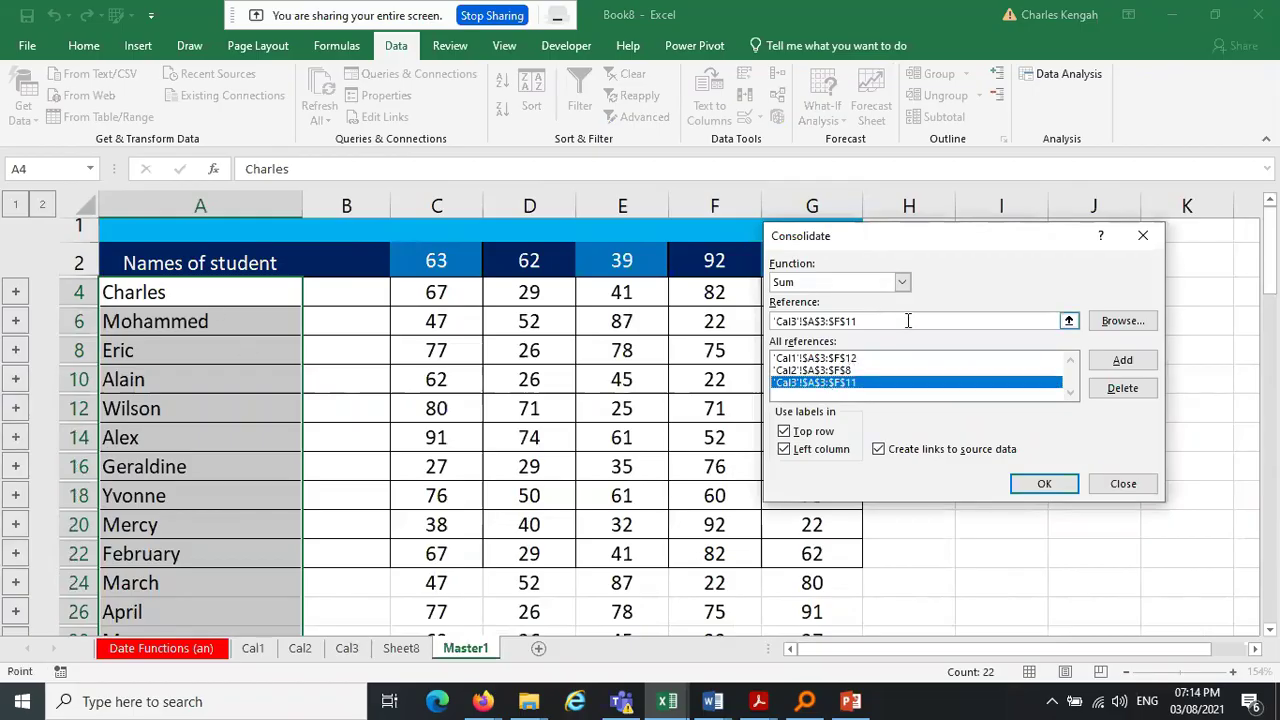
drag(96, 292, 729, 523)
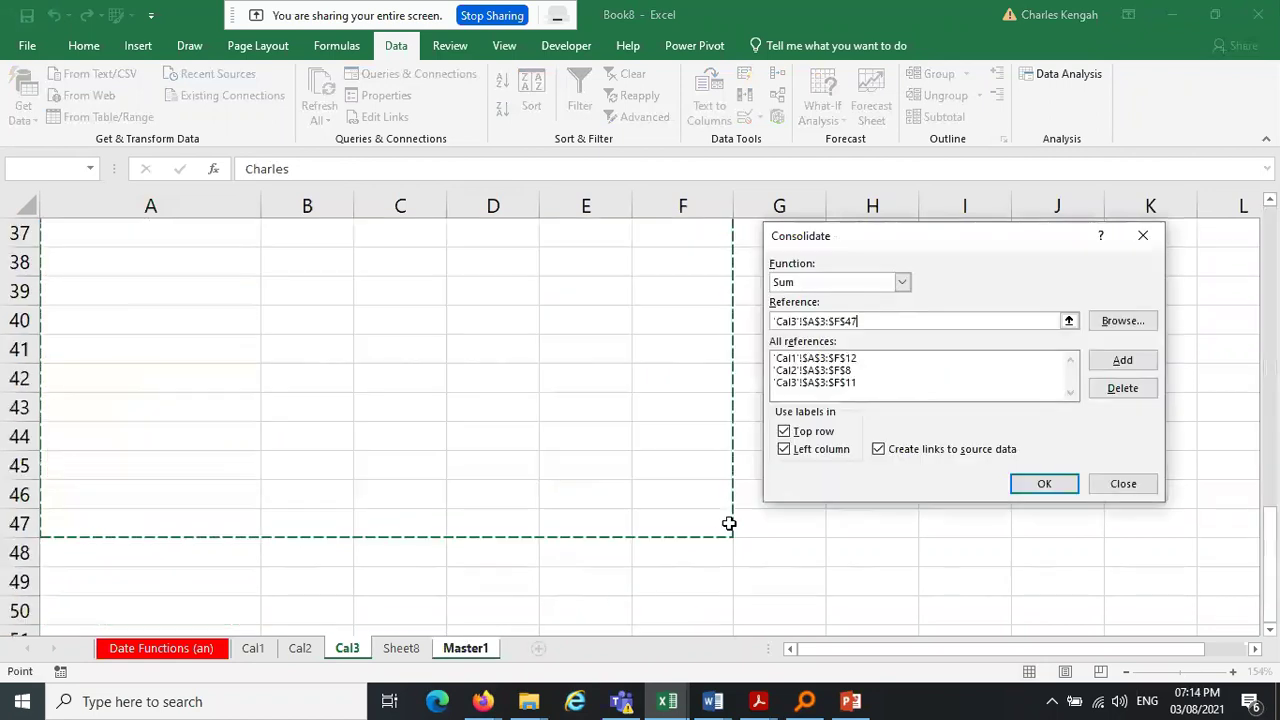
Close the Consolidate dialog without applying it and minimize Book8 to reveal the Append workbook
click(1121, 485)
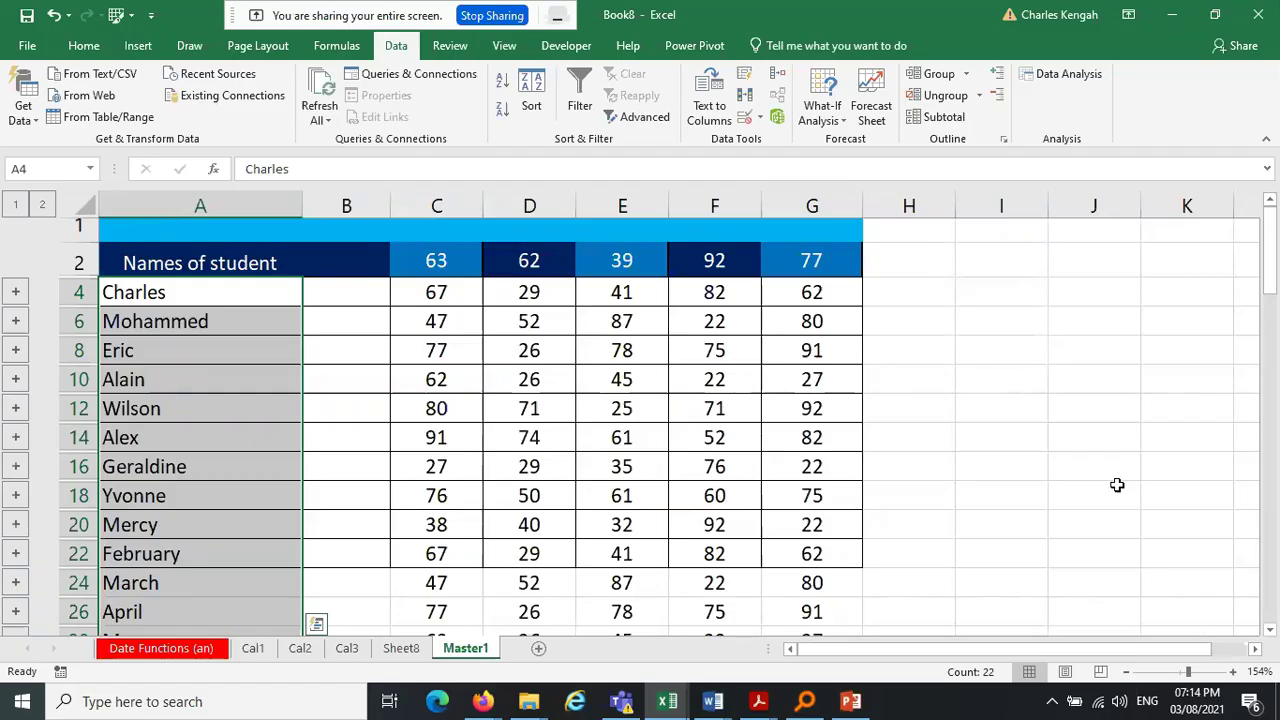
click(1172, 10)
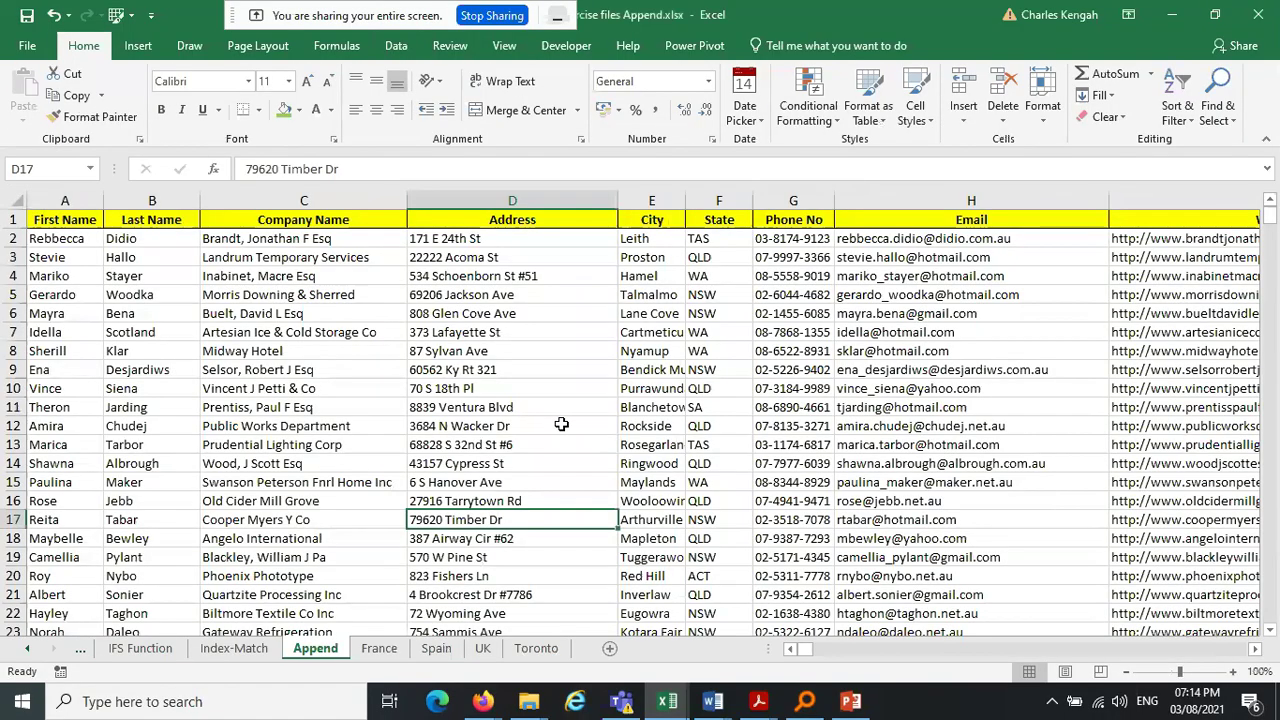
click(378, 649)
click(434, 649)
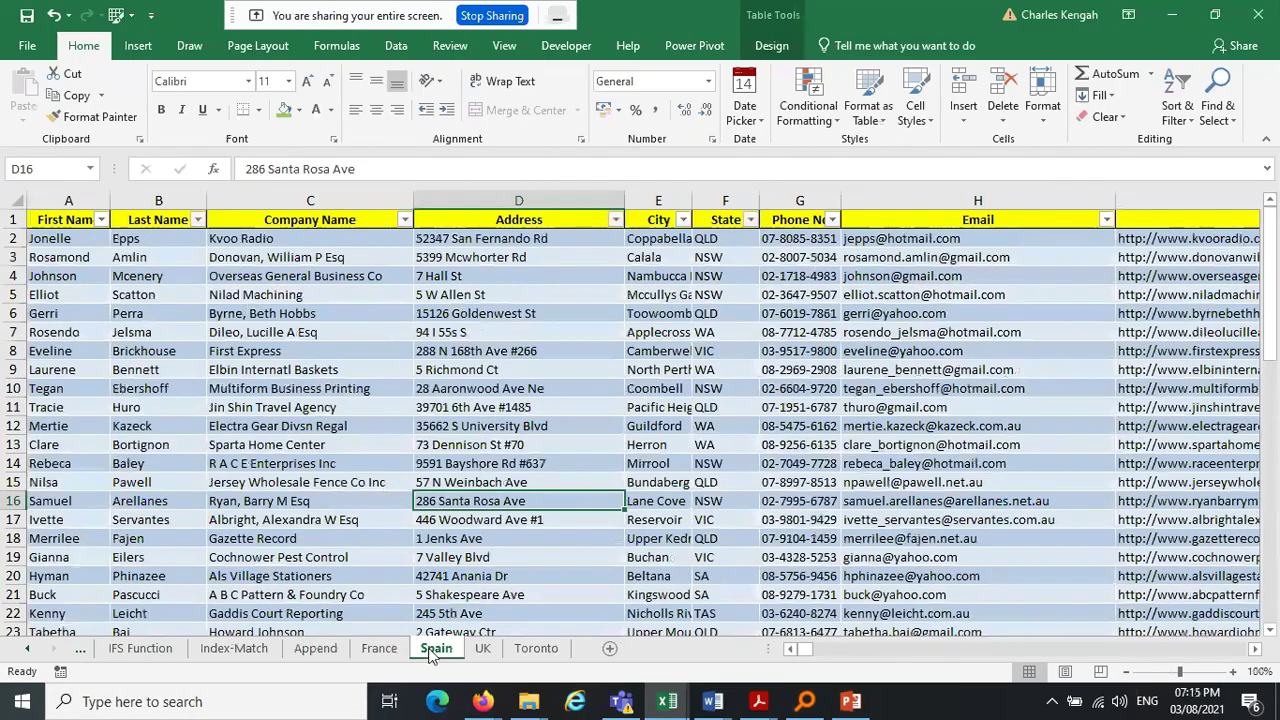
click(491, 653)
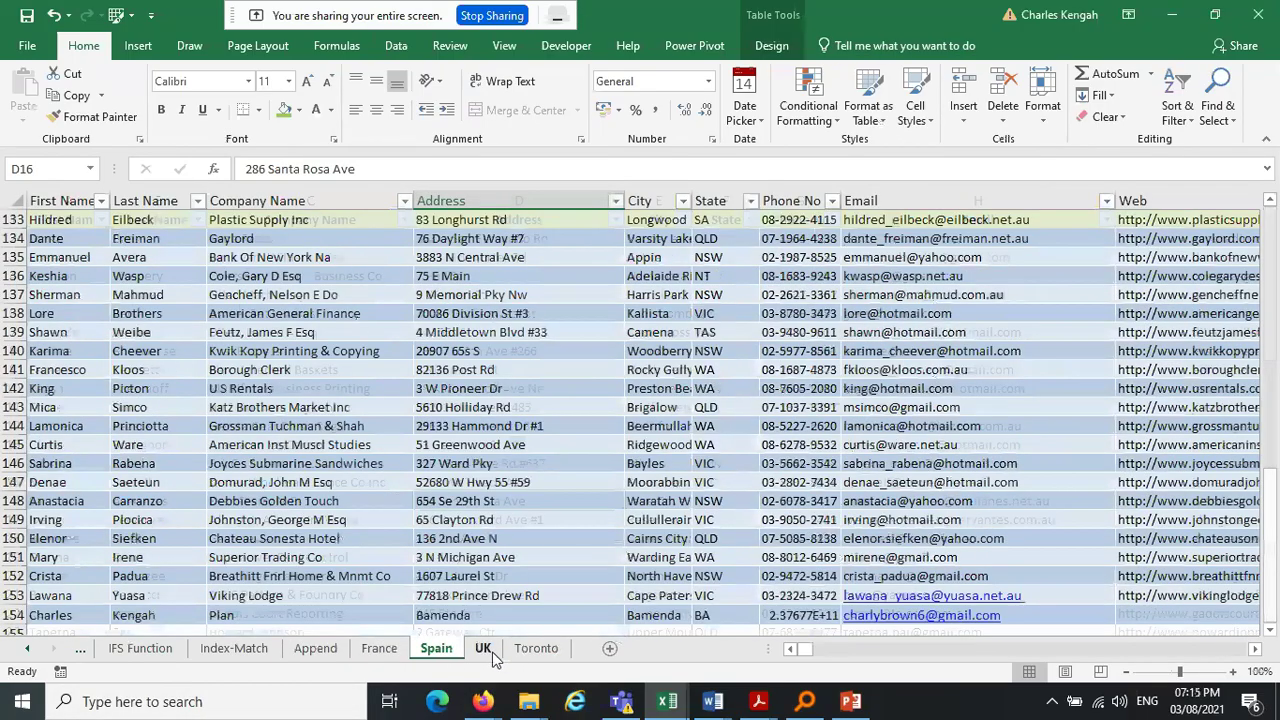
click(536, 650)
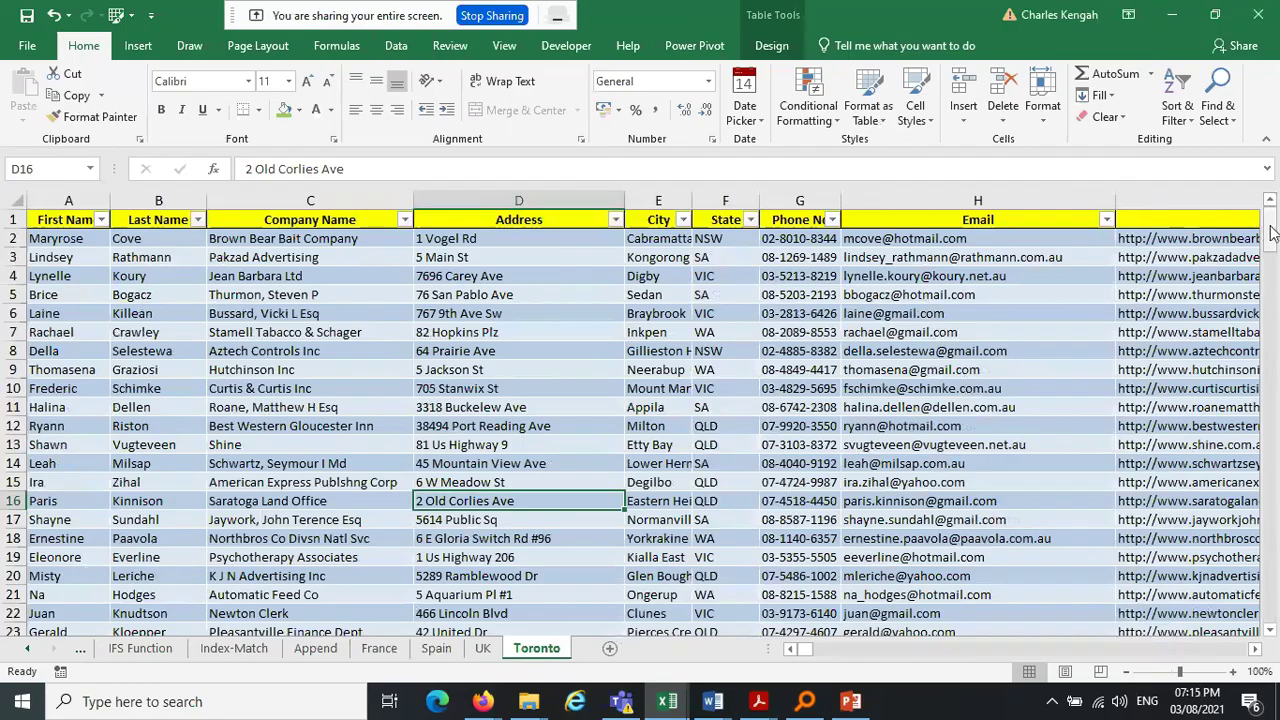
drag(1270, 232, 1270, 380)
drag(1277, 485, 1272, 590)
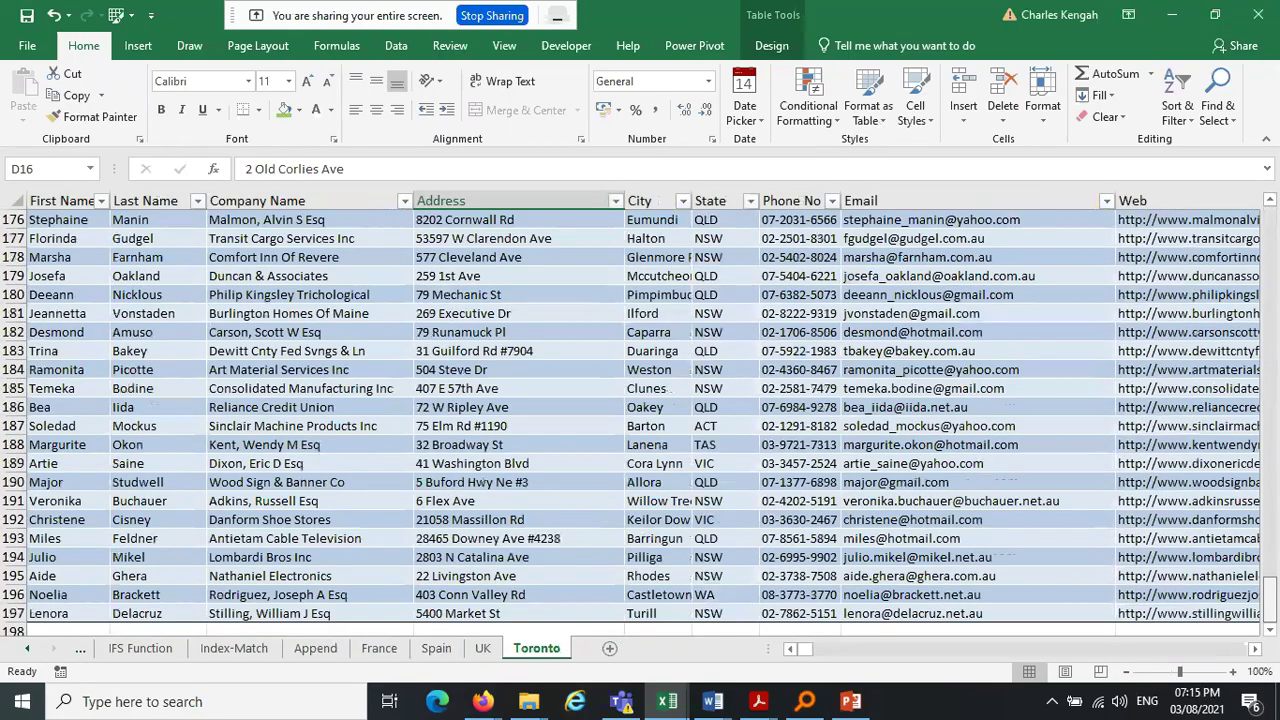
click(315, 648)
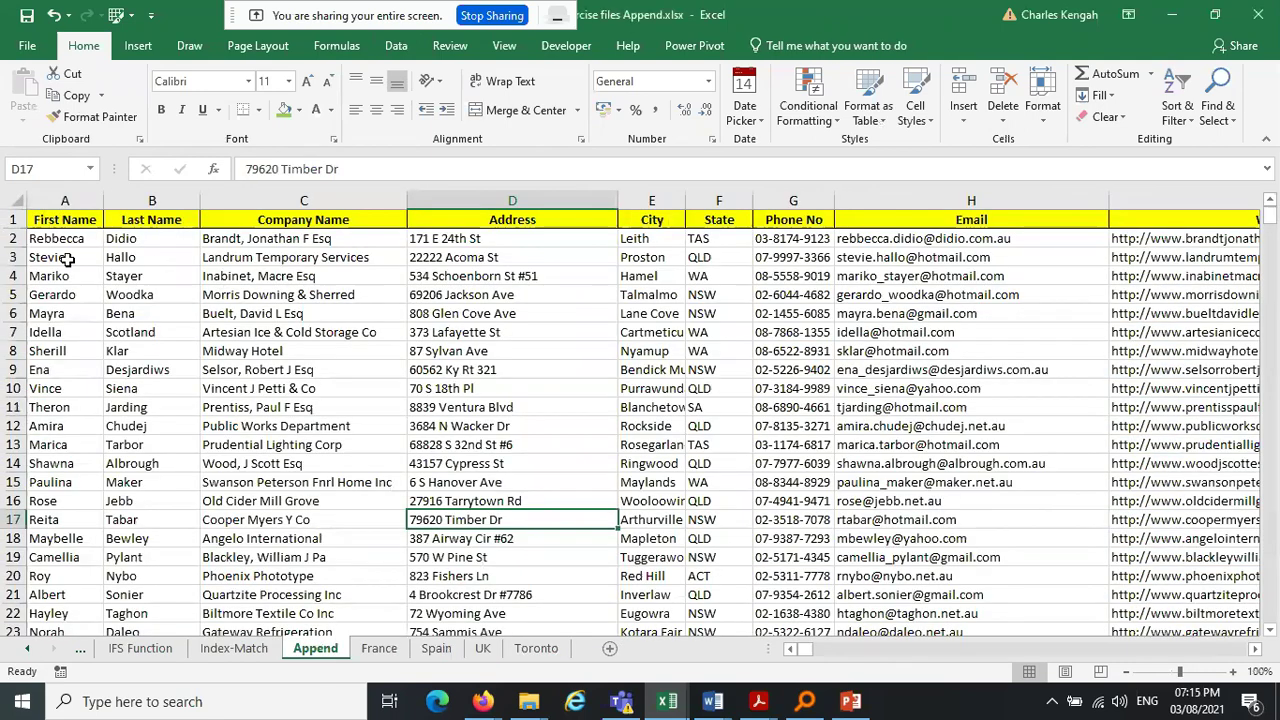
click(380, 650)
click(436, 650)
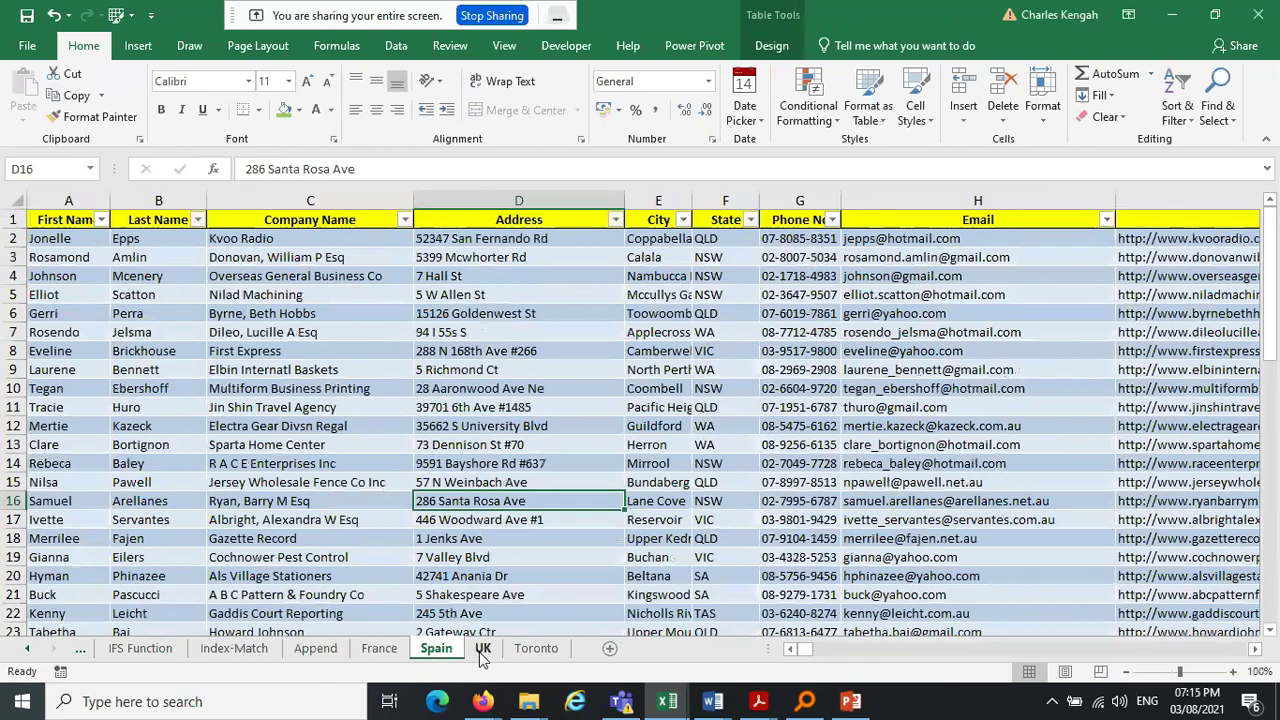
click(536, 648)
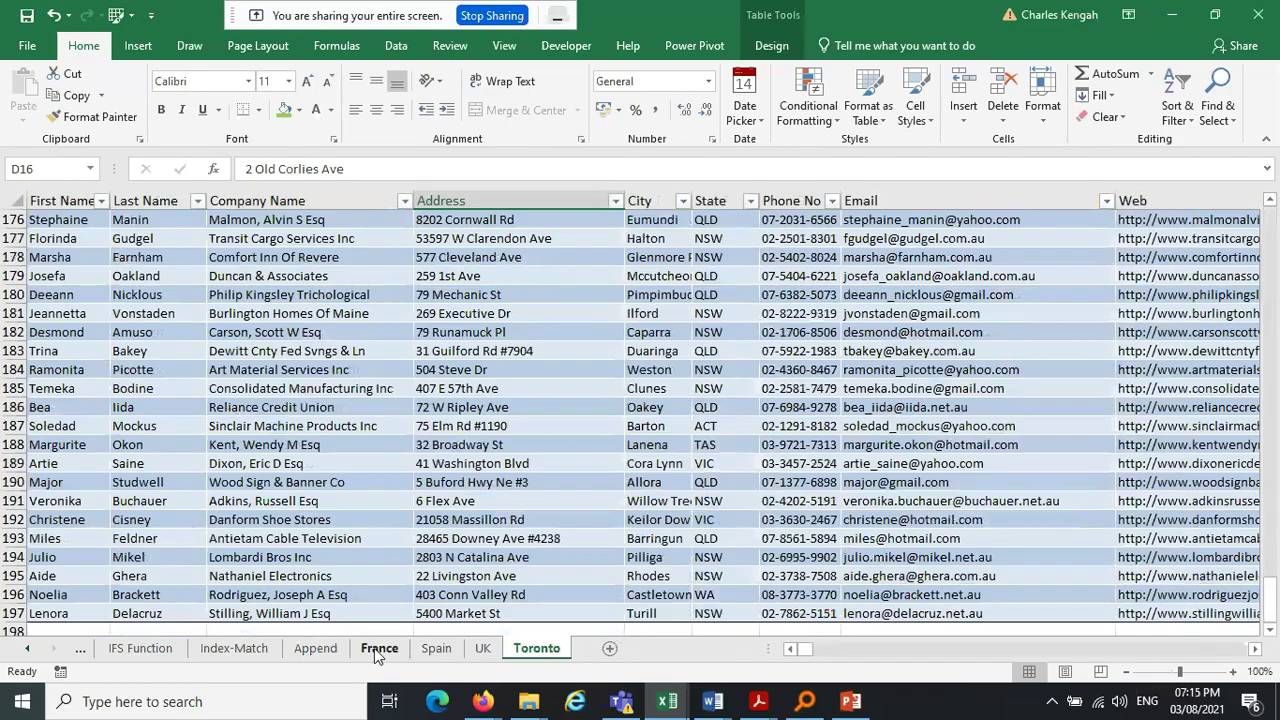
click(378, 650)
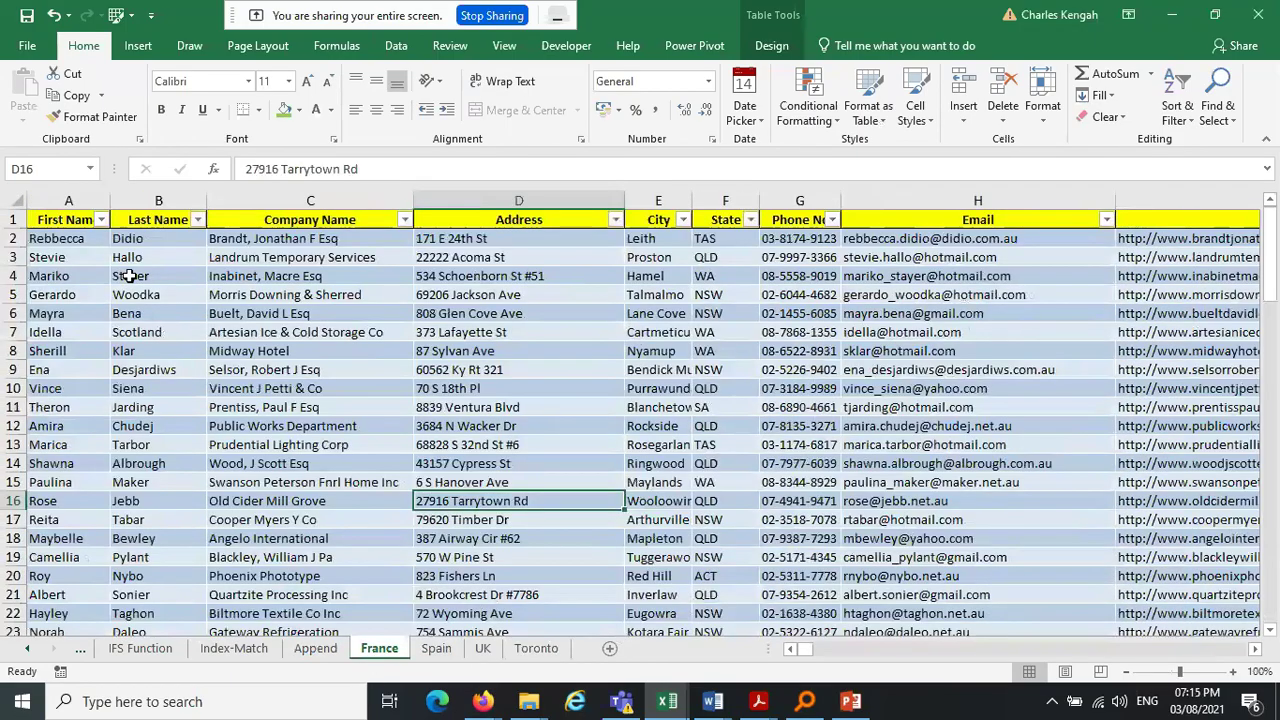
drag(60, 238, 20, 712)
click(436, 648)
click(60, 238)
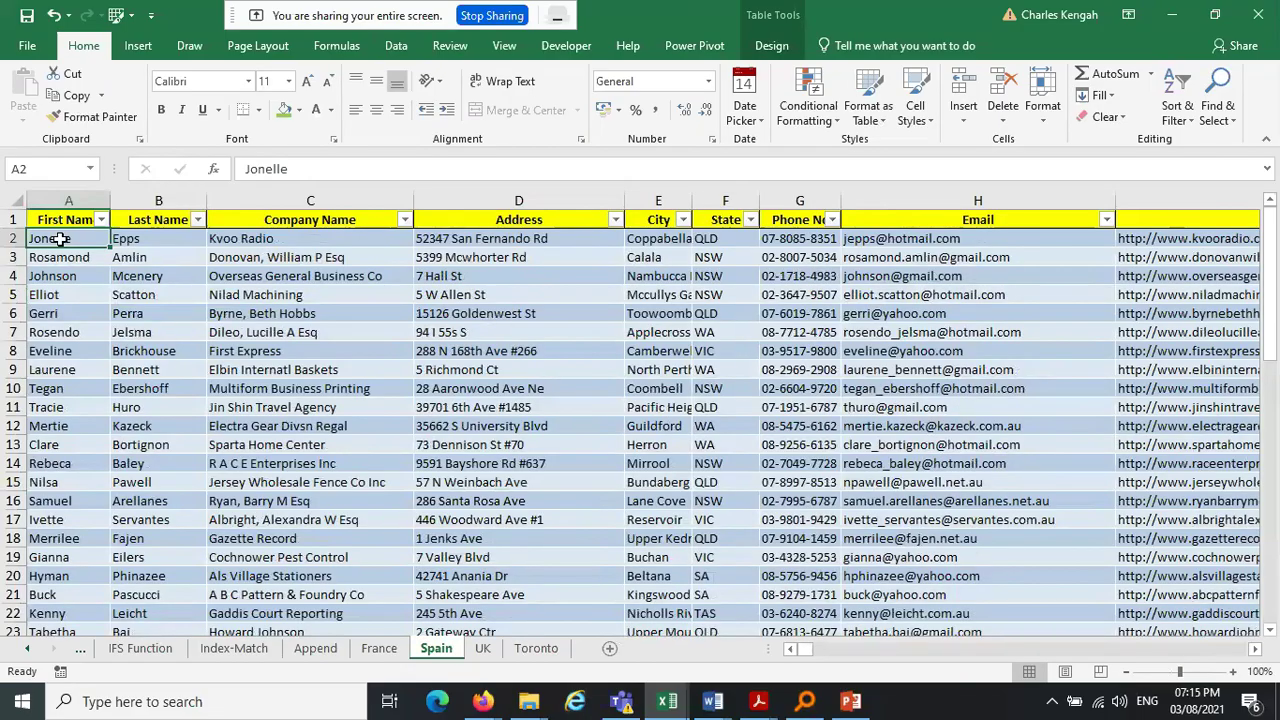
key(ctrl+shift+Down)
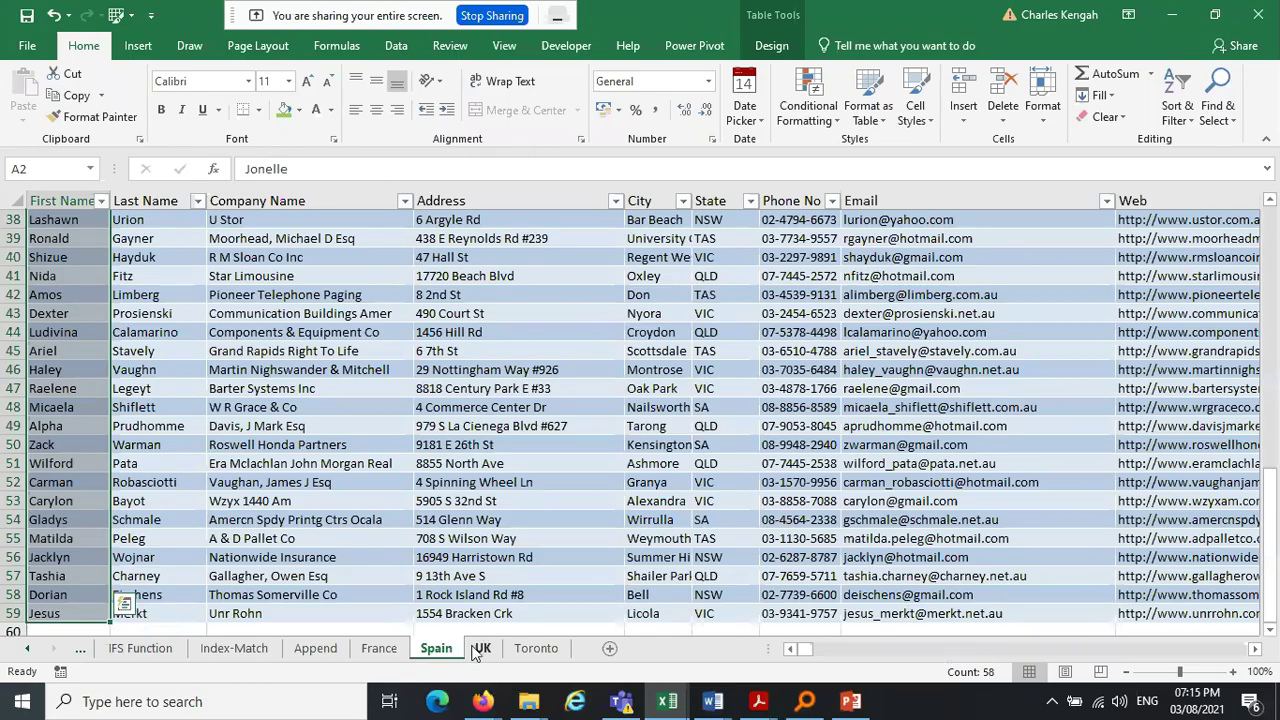
click(479, 649)
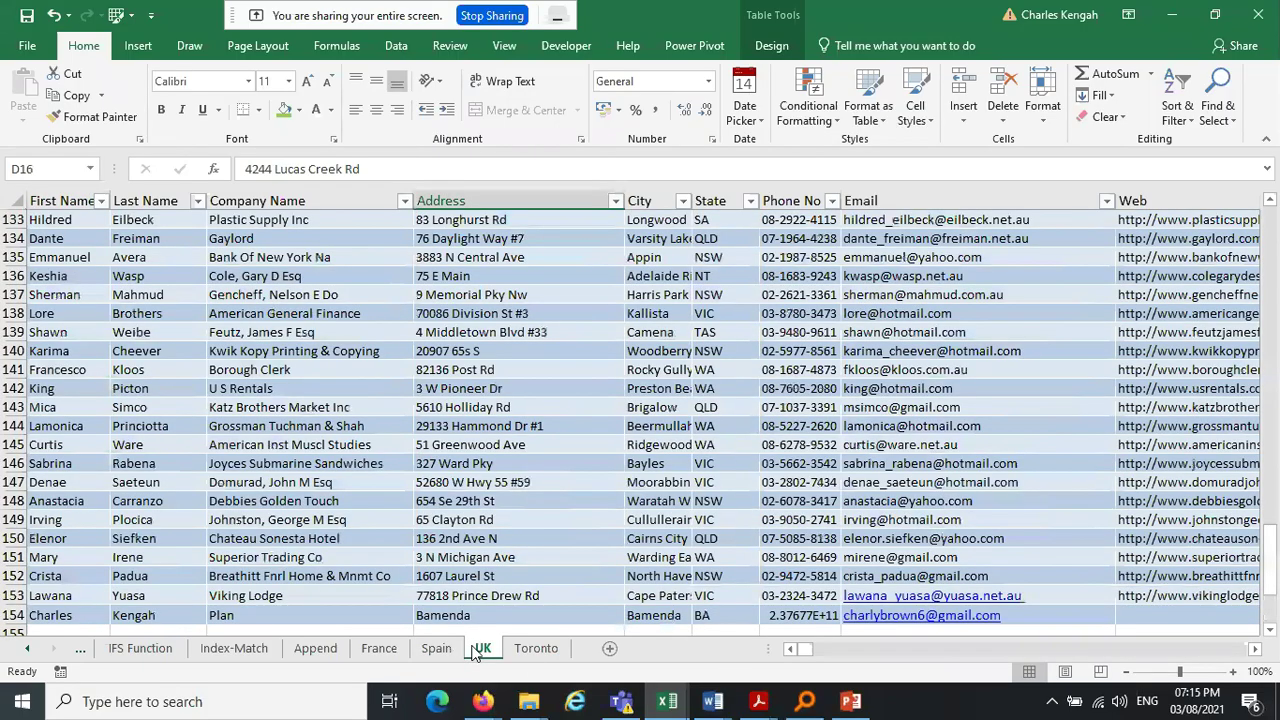
click(85, 615)
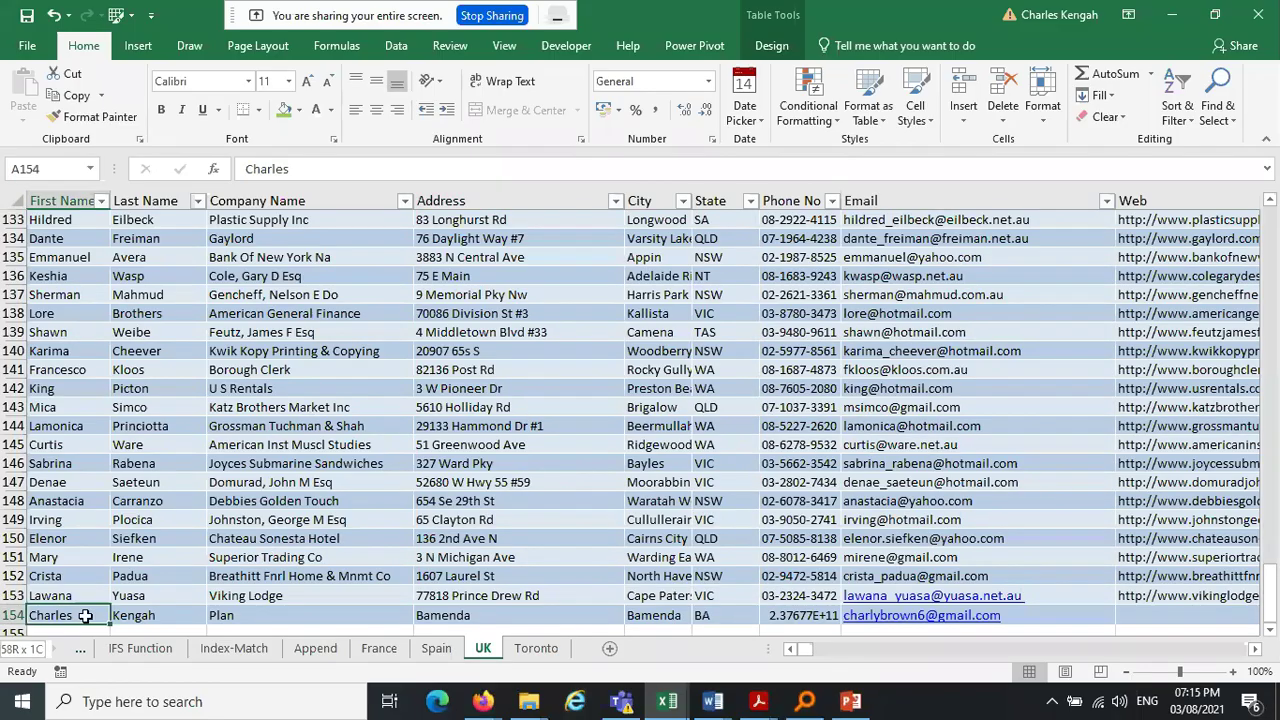
key(ctrl+shift+Up)
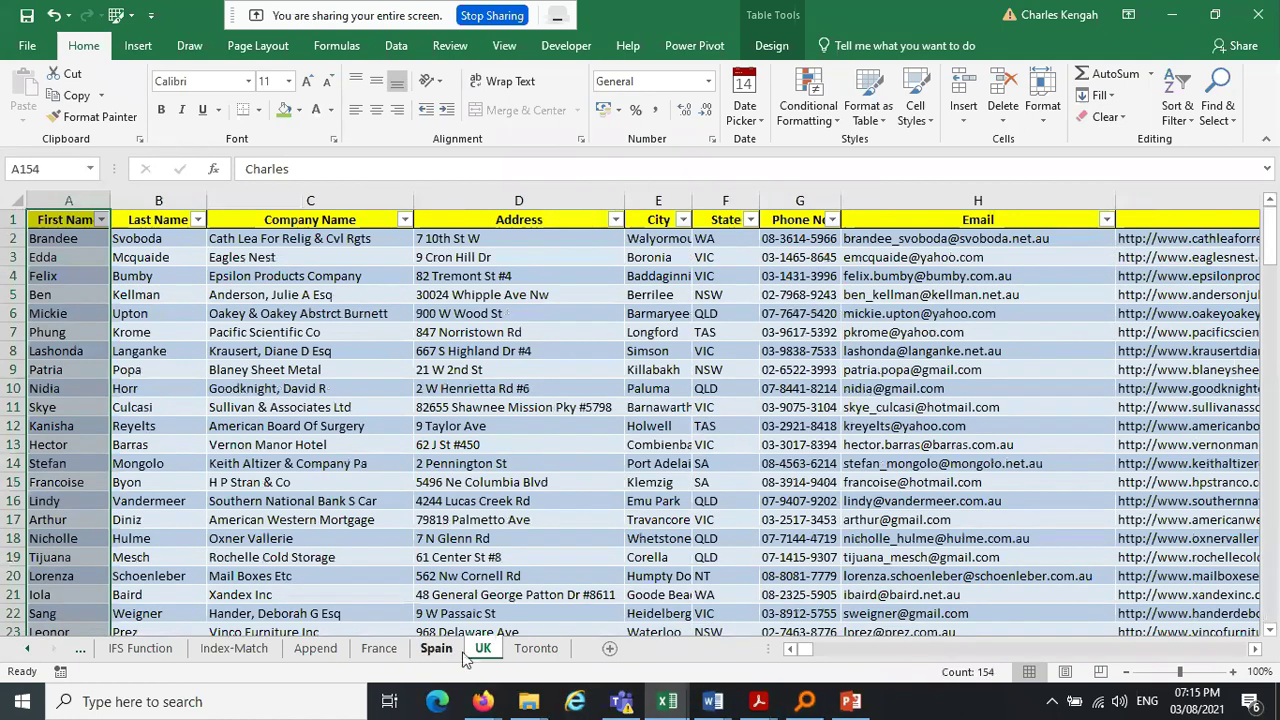
click(315, 648)
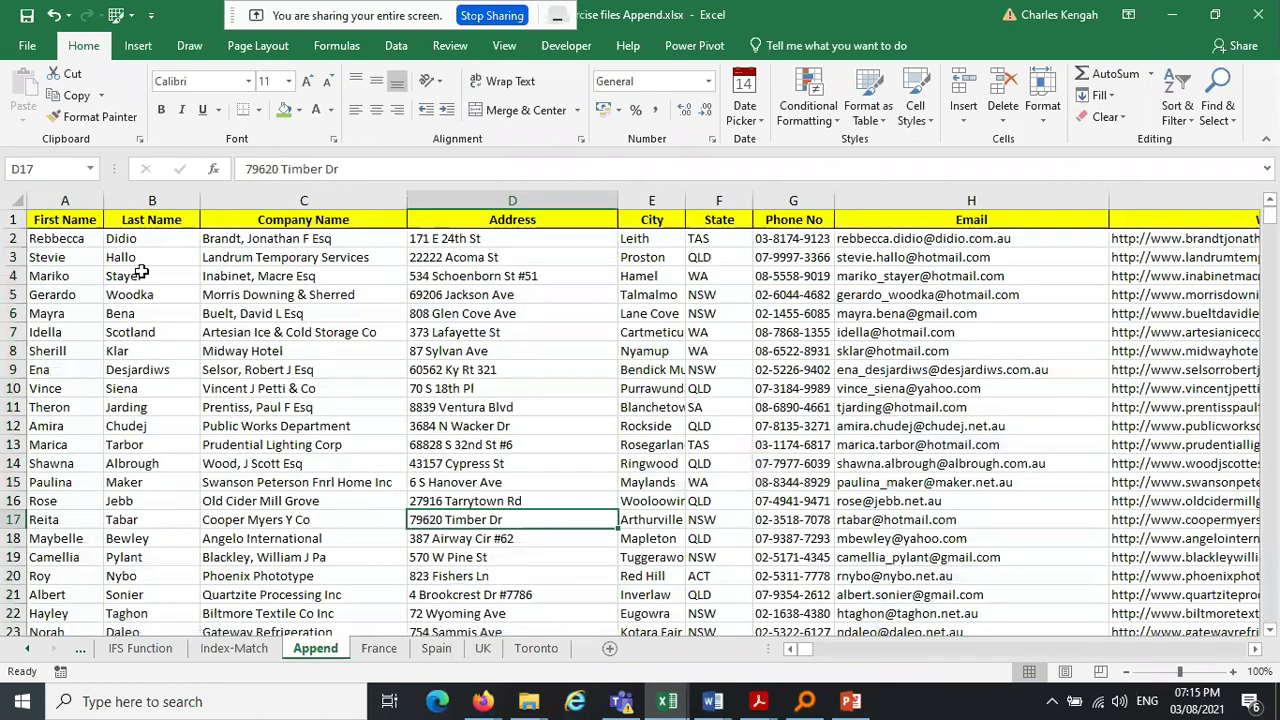
click(70, 238)
key(ctrl+shift+Down)
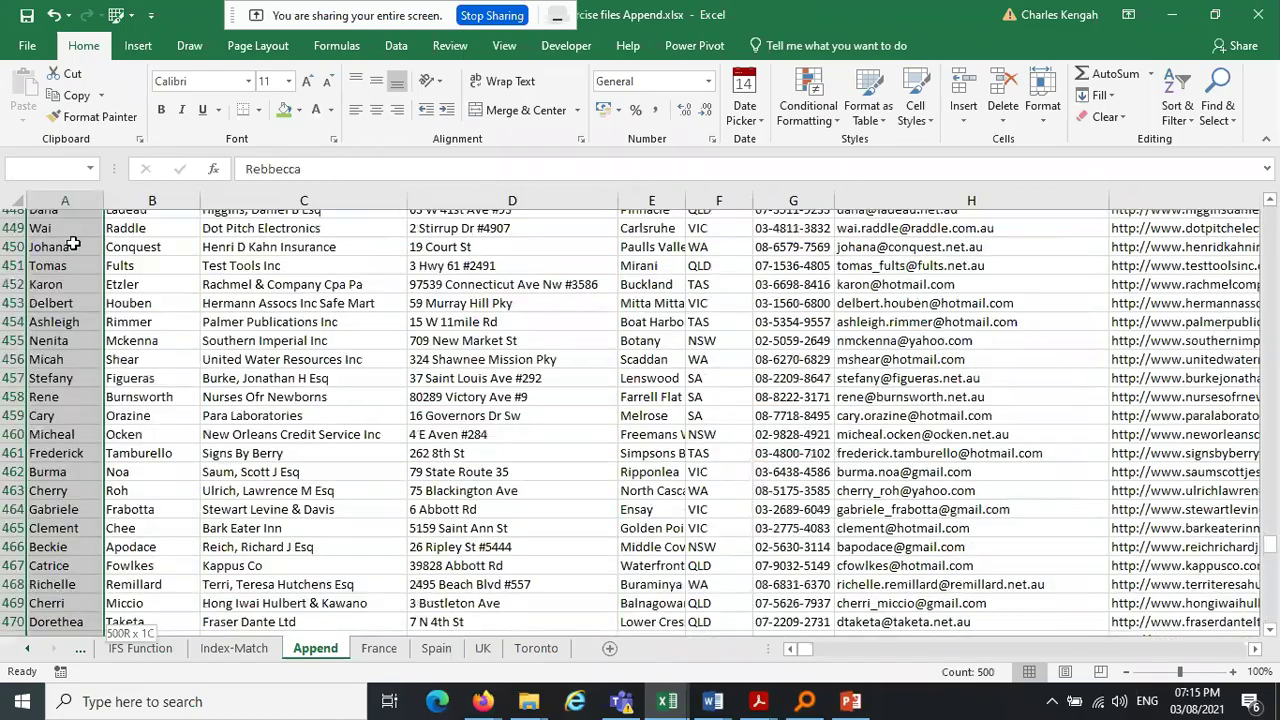
key(ctrl+BackSpace)
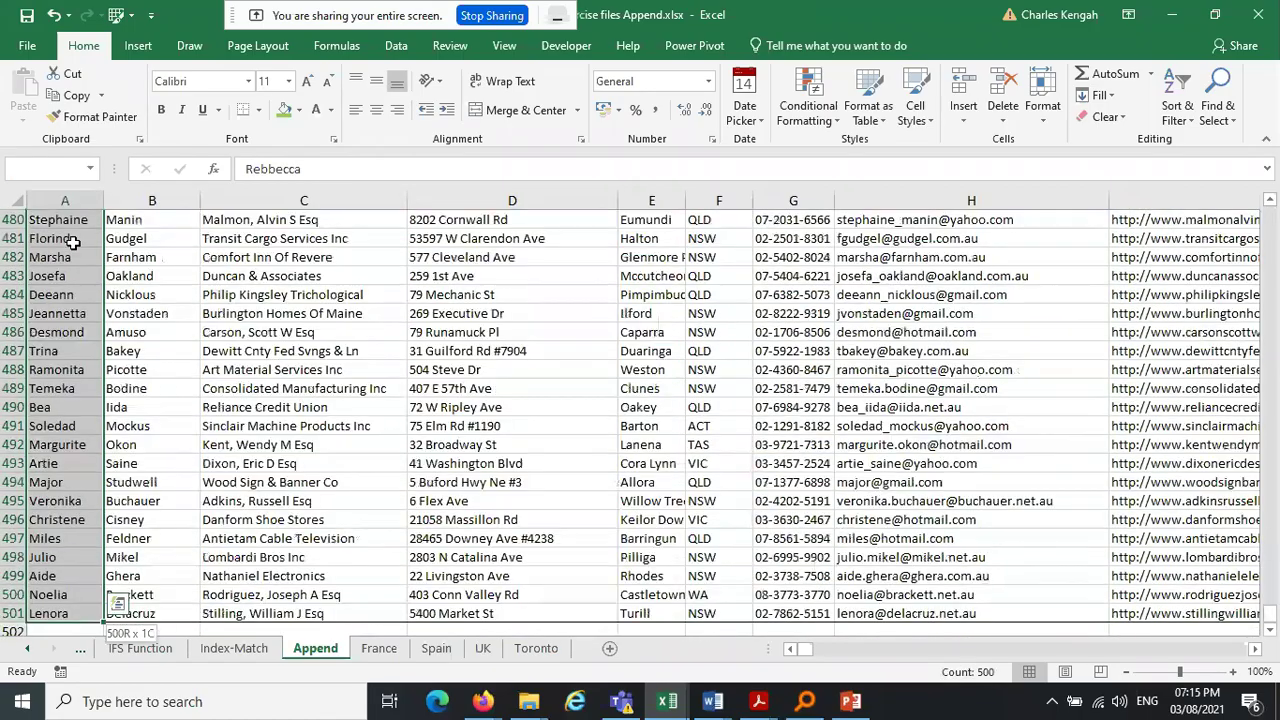
click(380, 649)
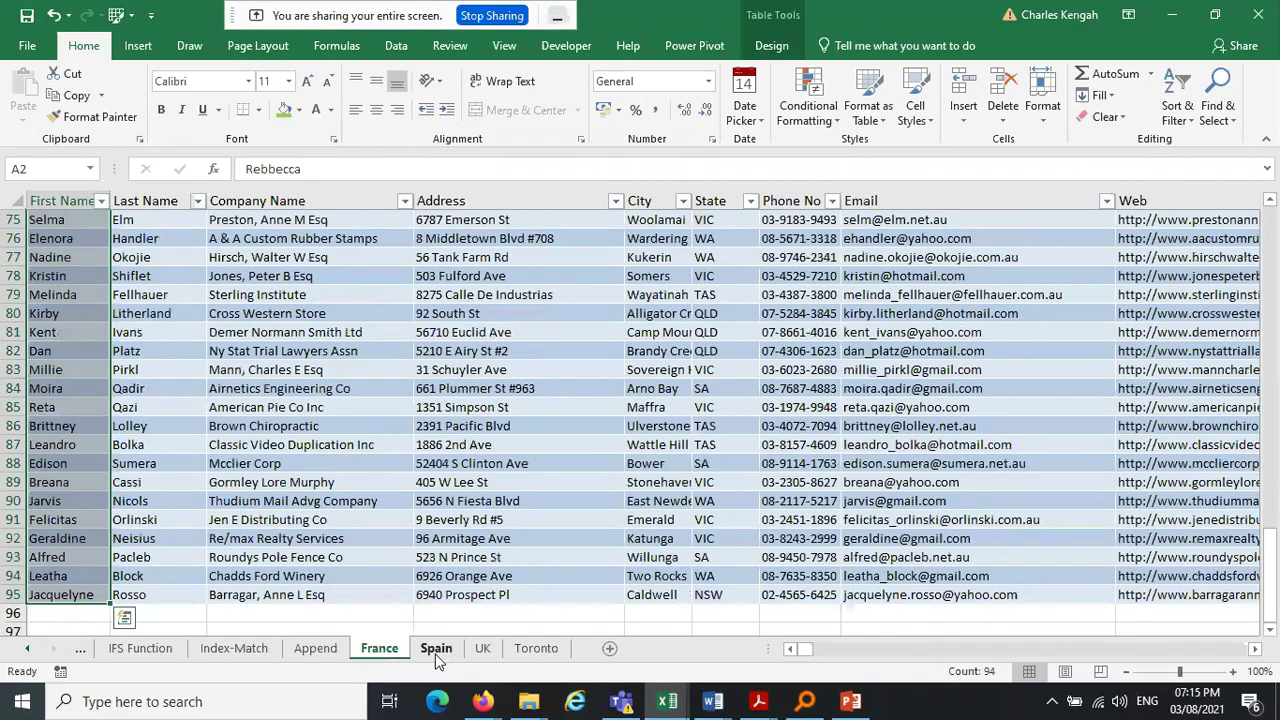
click(436, 650)
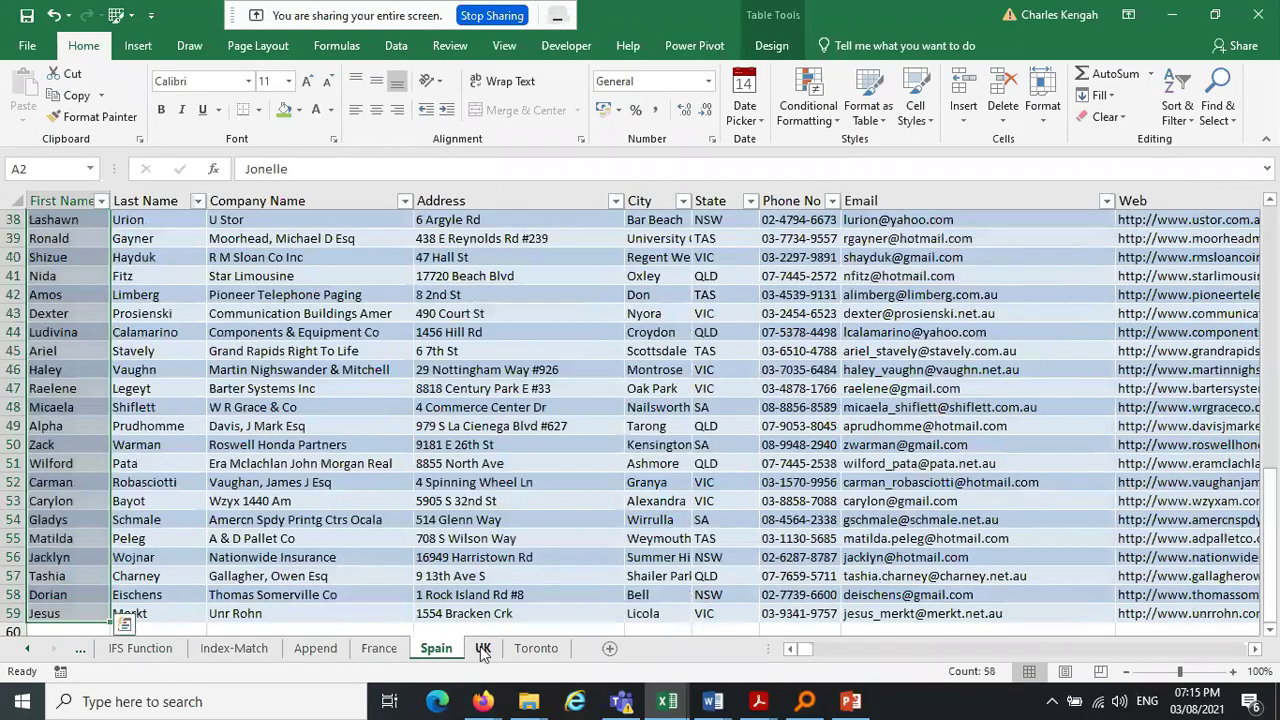
click(483, 650)
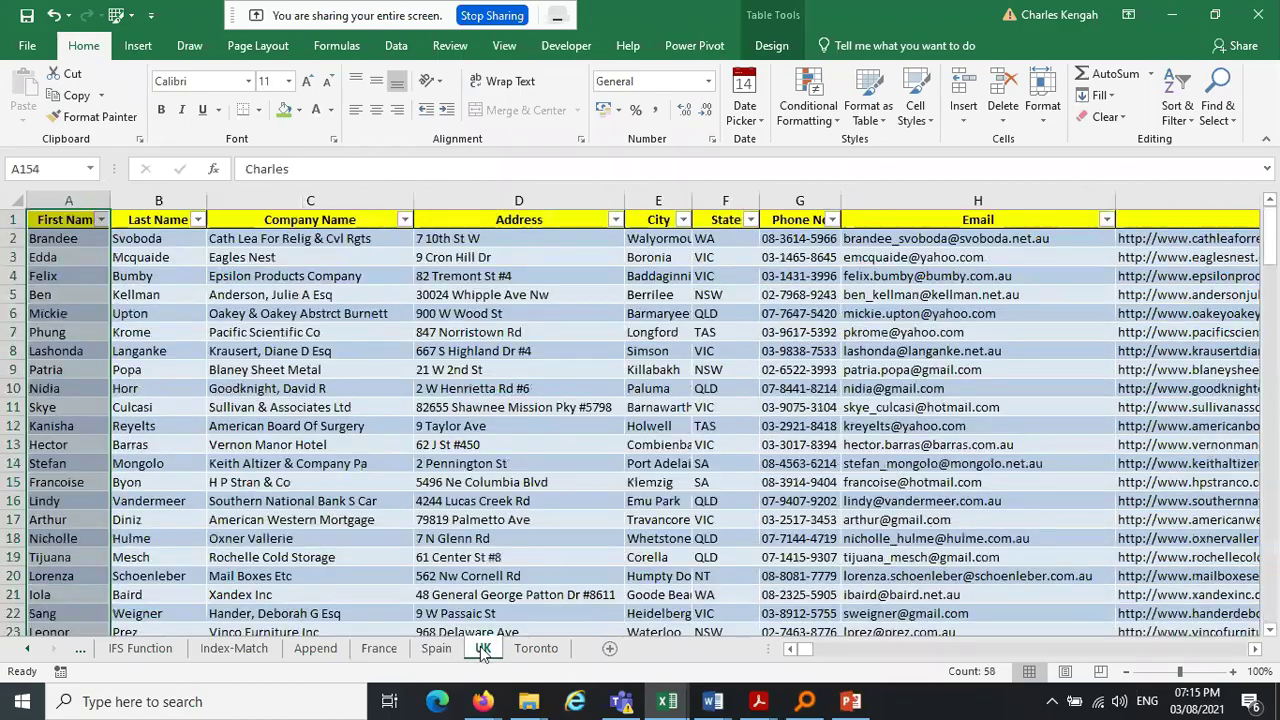
click(536, 649)
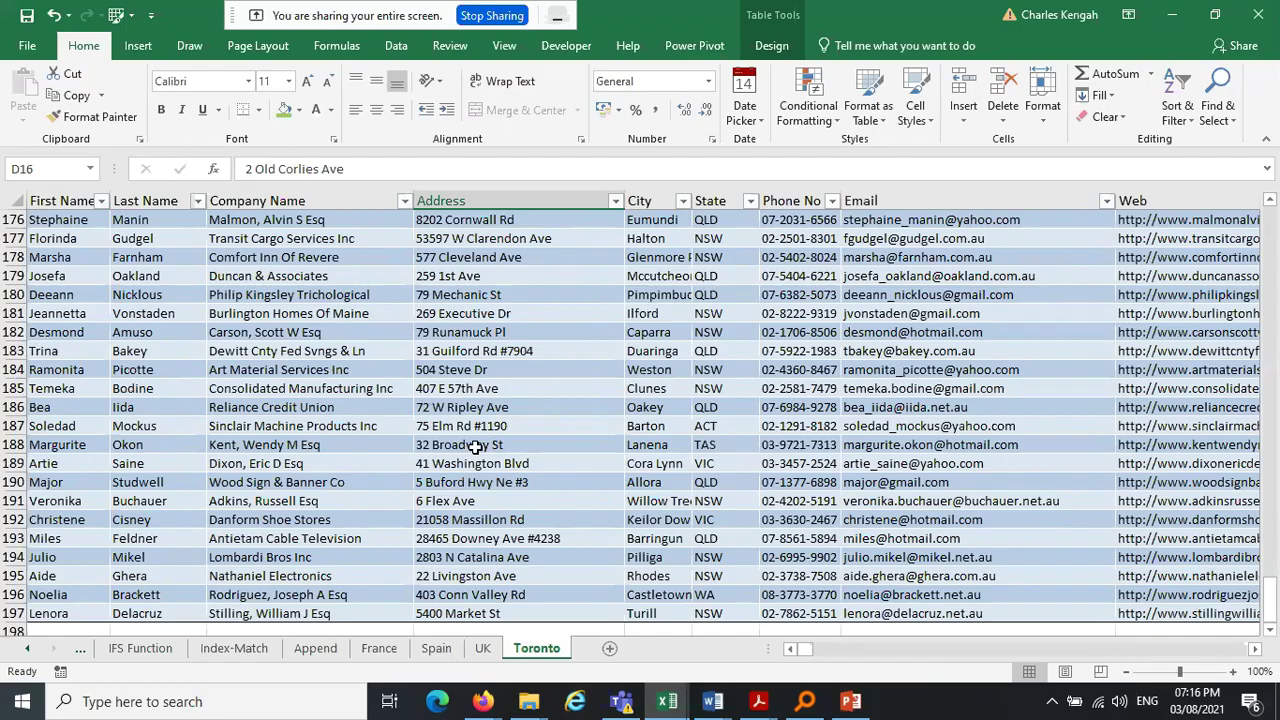
click(314, 648)
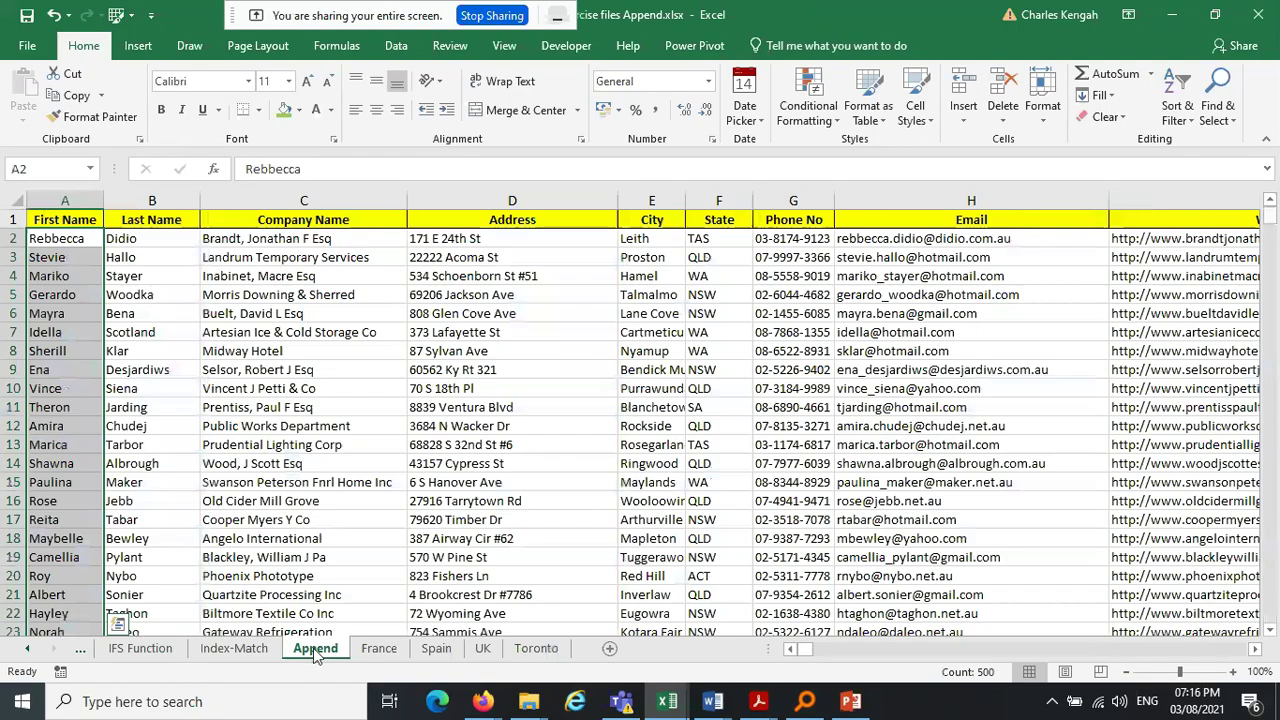
Rename the Append sheet to 'Consolidate' and look through the France, Spain, UK and Toronto sheets
click(236, 650)
text(Consolidate)
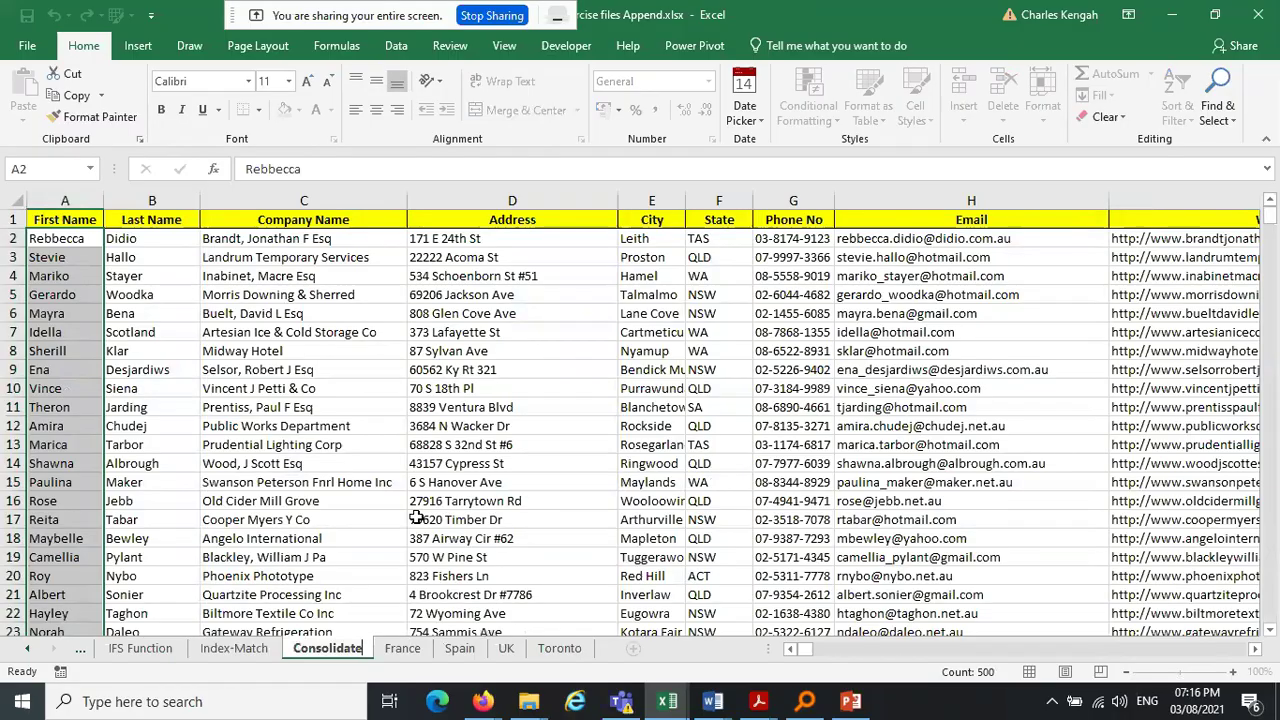
click(416, 517)
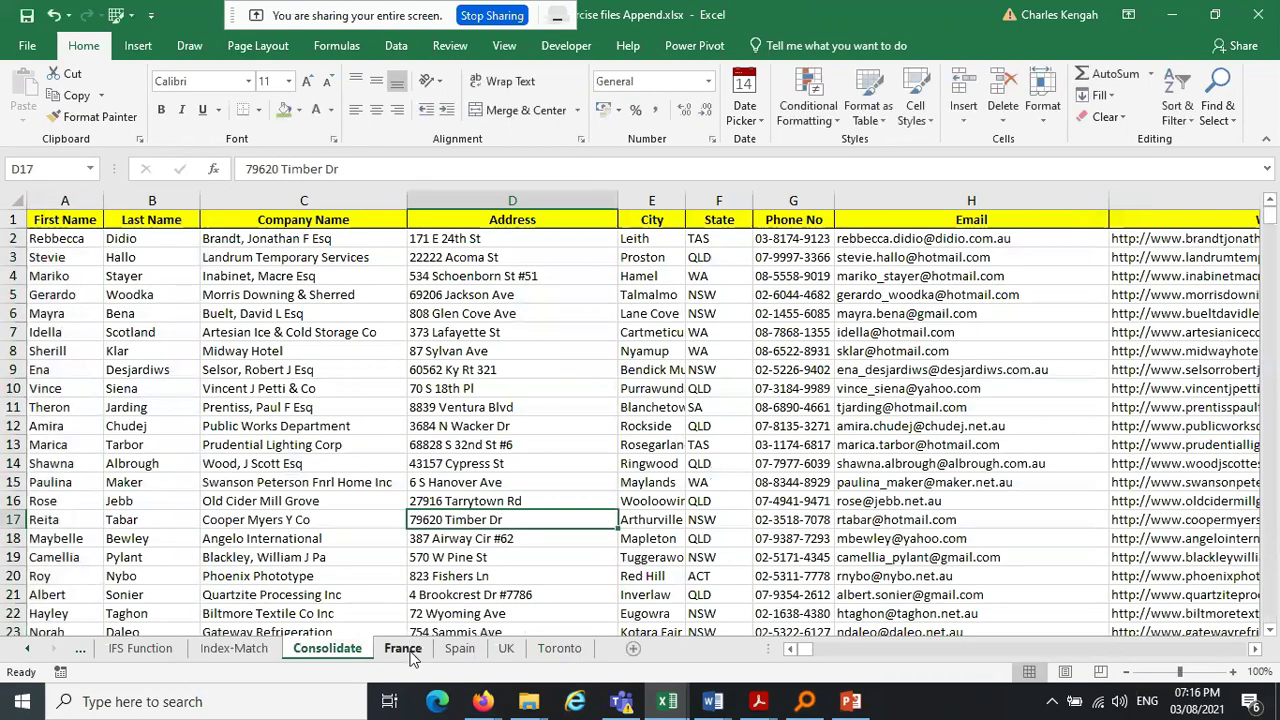
click(406, 650)
click(460, 650)
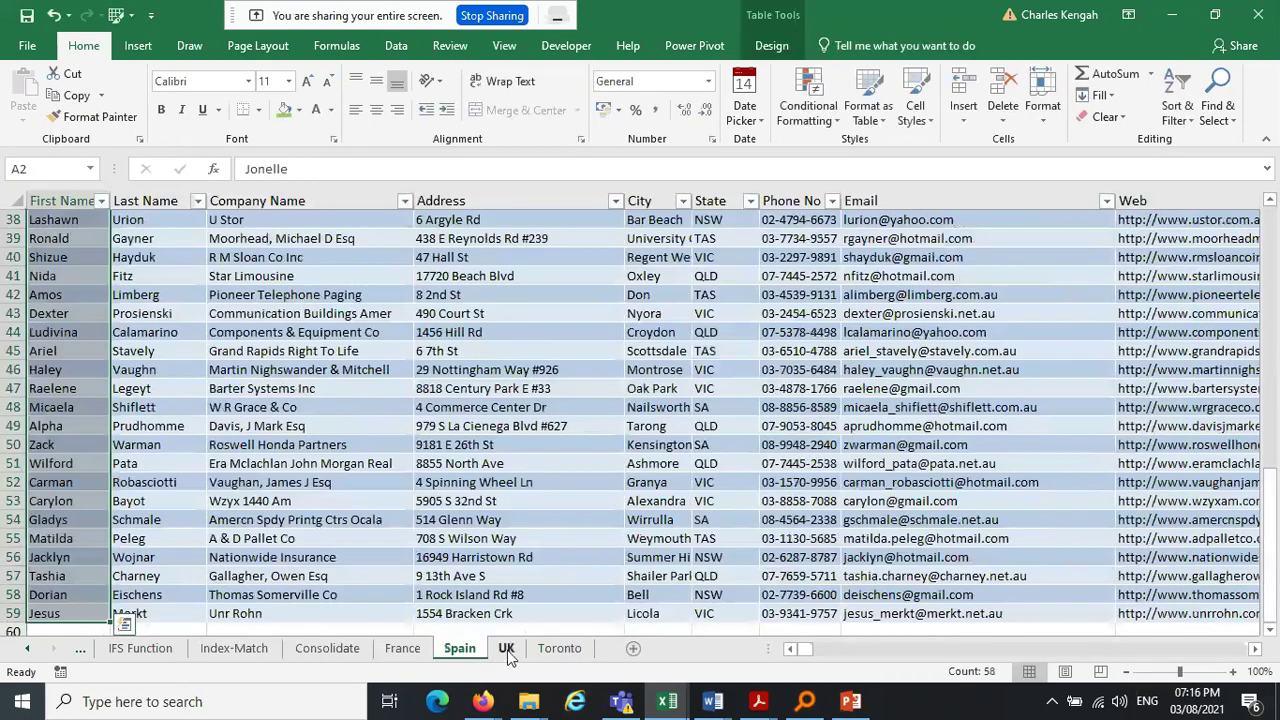
click(508, 650)
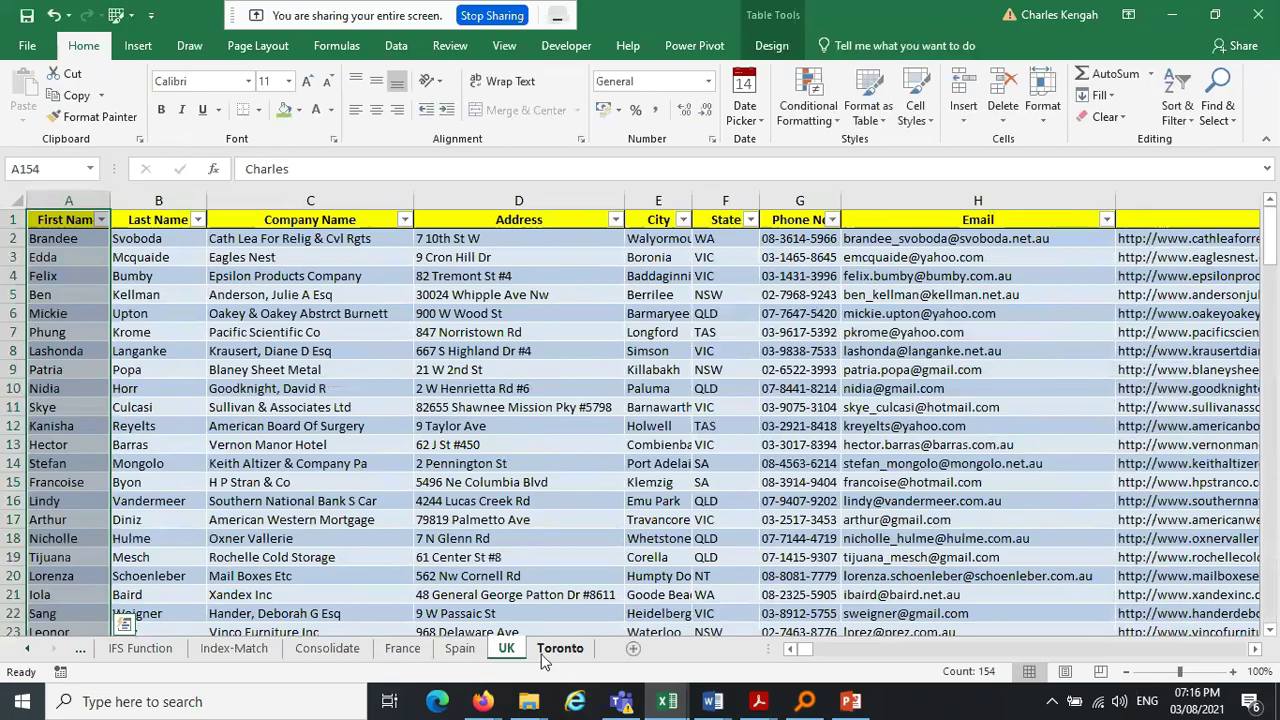
click(548, 650)
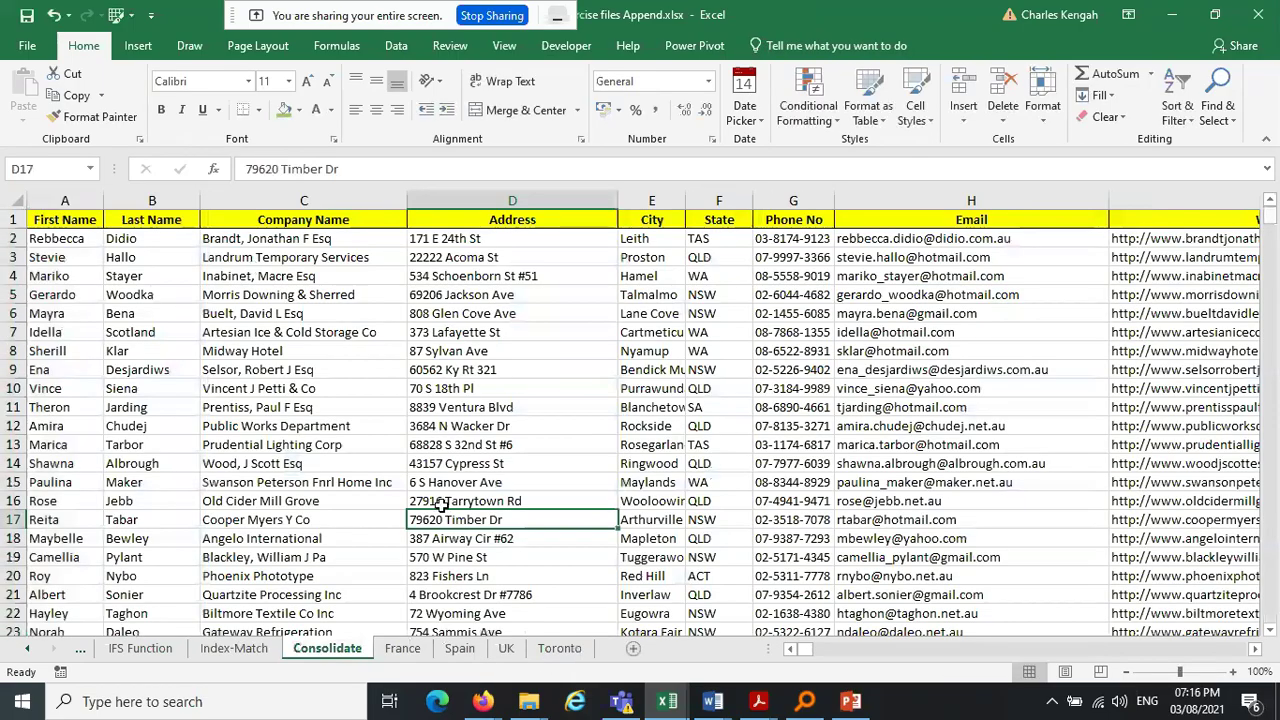
Select the Consolidate data range A1:I501 and its header row, then go to France
click(56, 238)
drag(69, 231, 70, 222)
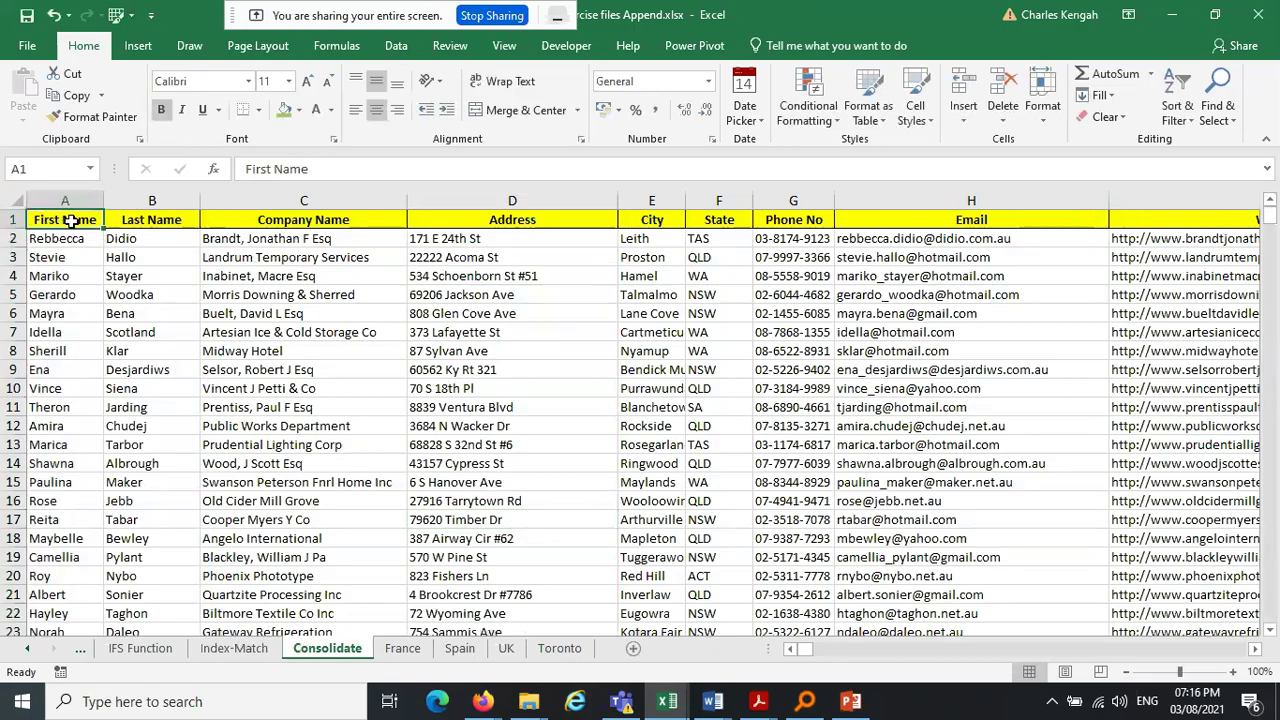
key(ctrl+shift+Down)
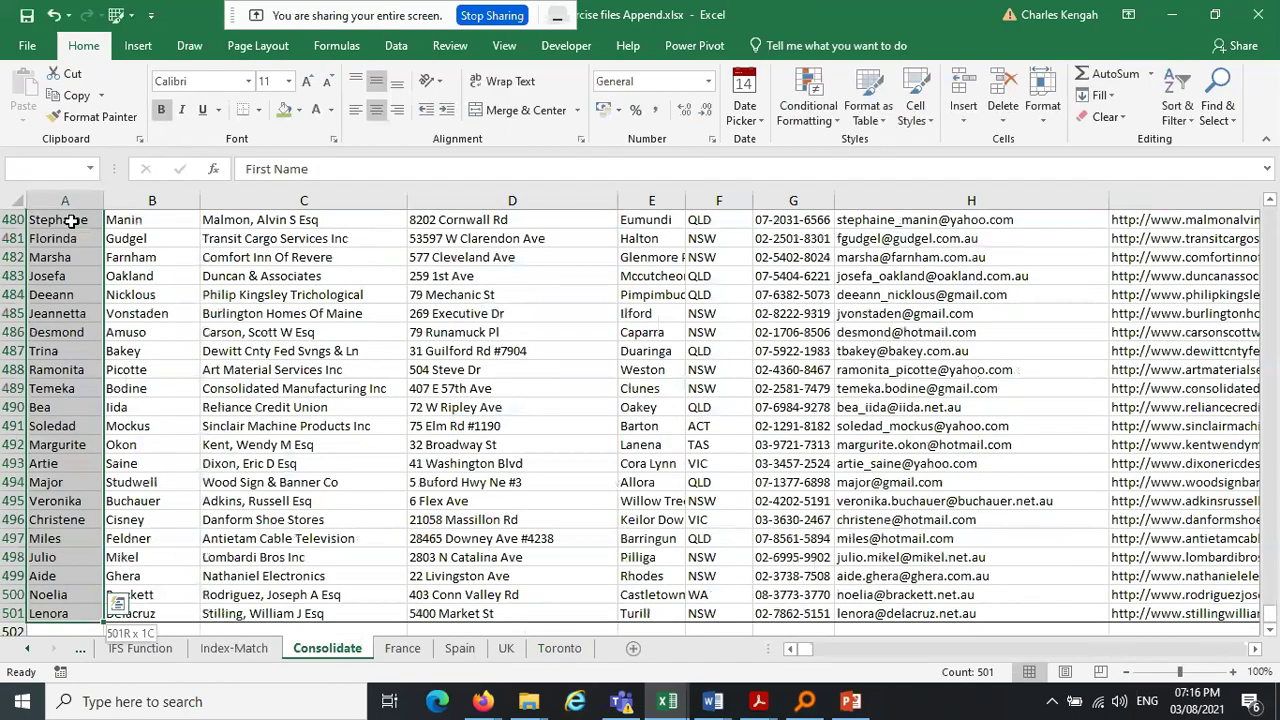
key(ctrl+shift+Right)
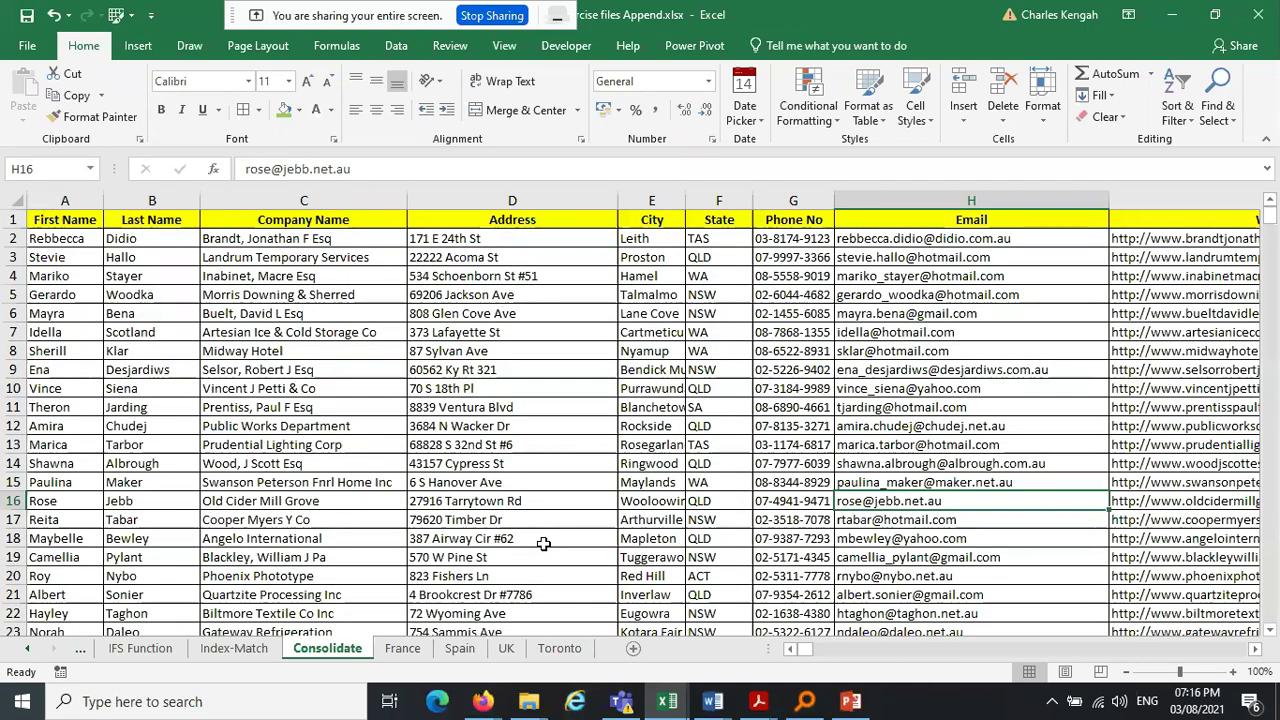
drag(65, 219, 1272, 197)
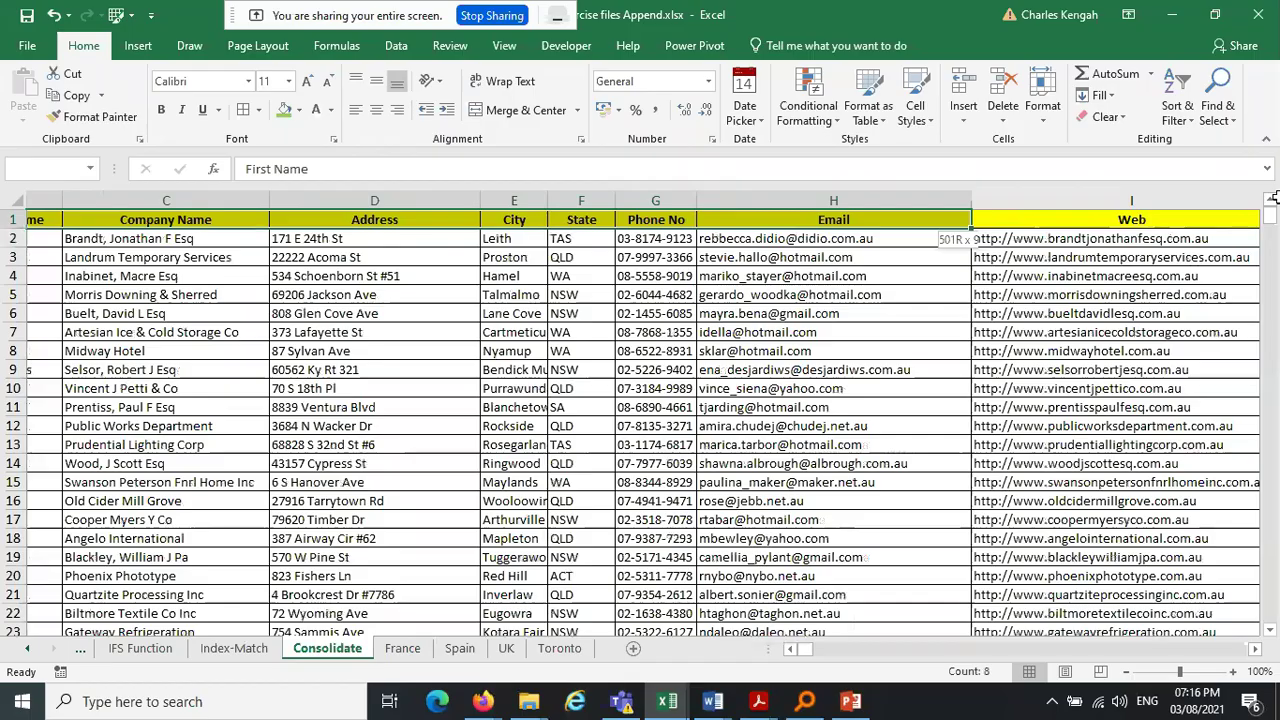
drag(1131, 219, 74, 220)
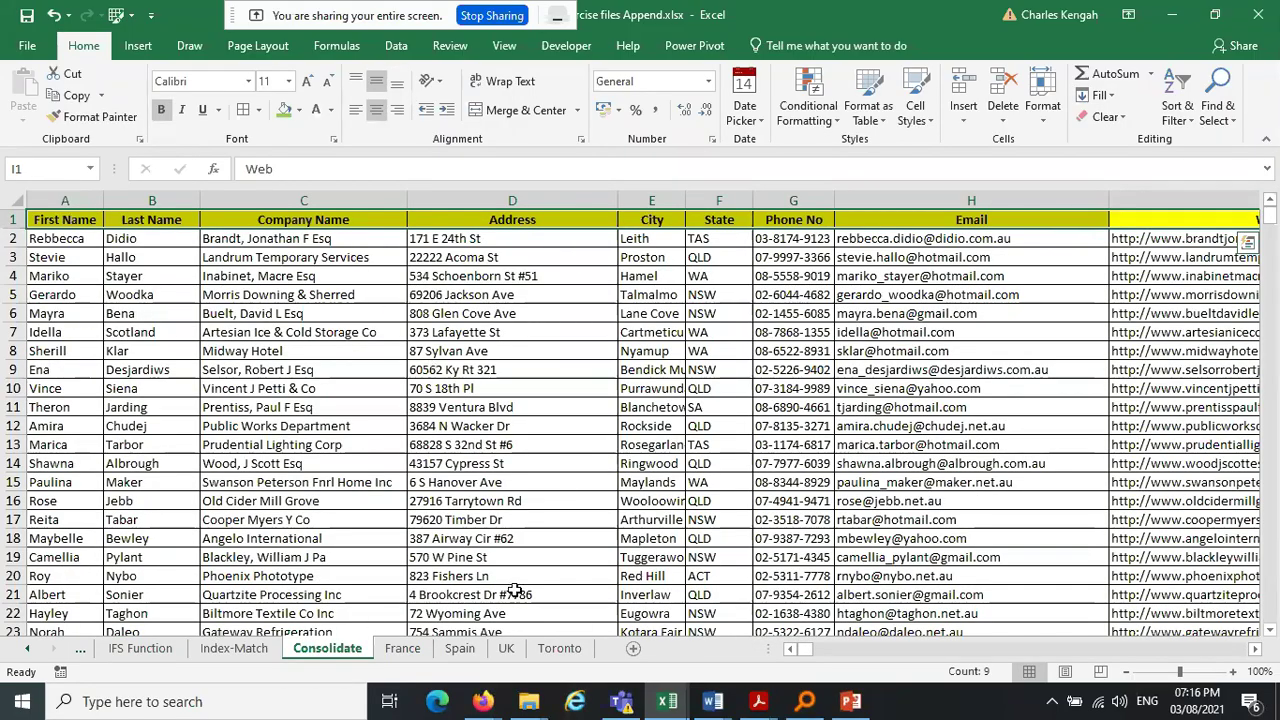
click(534, 410)
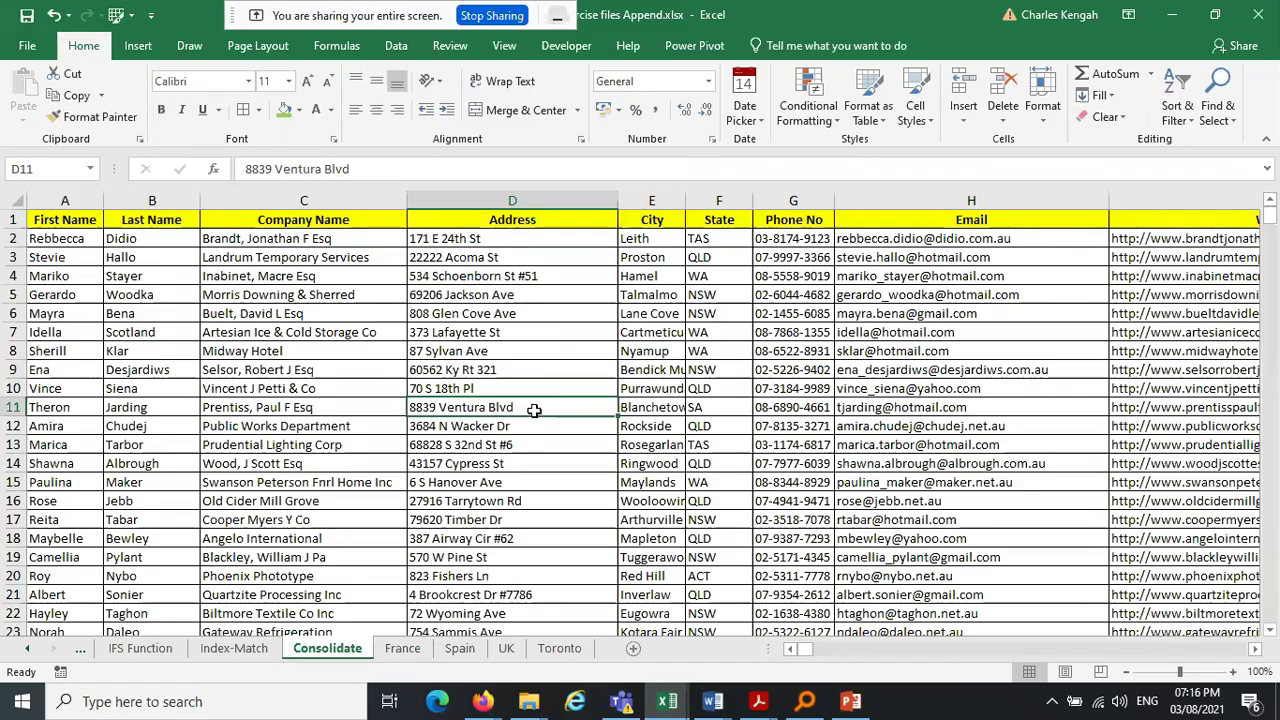
click(399, 656)
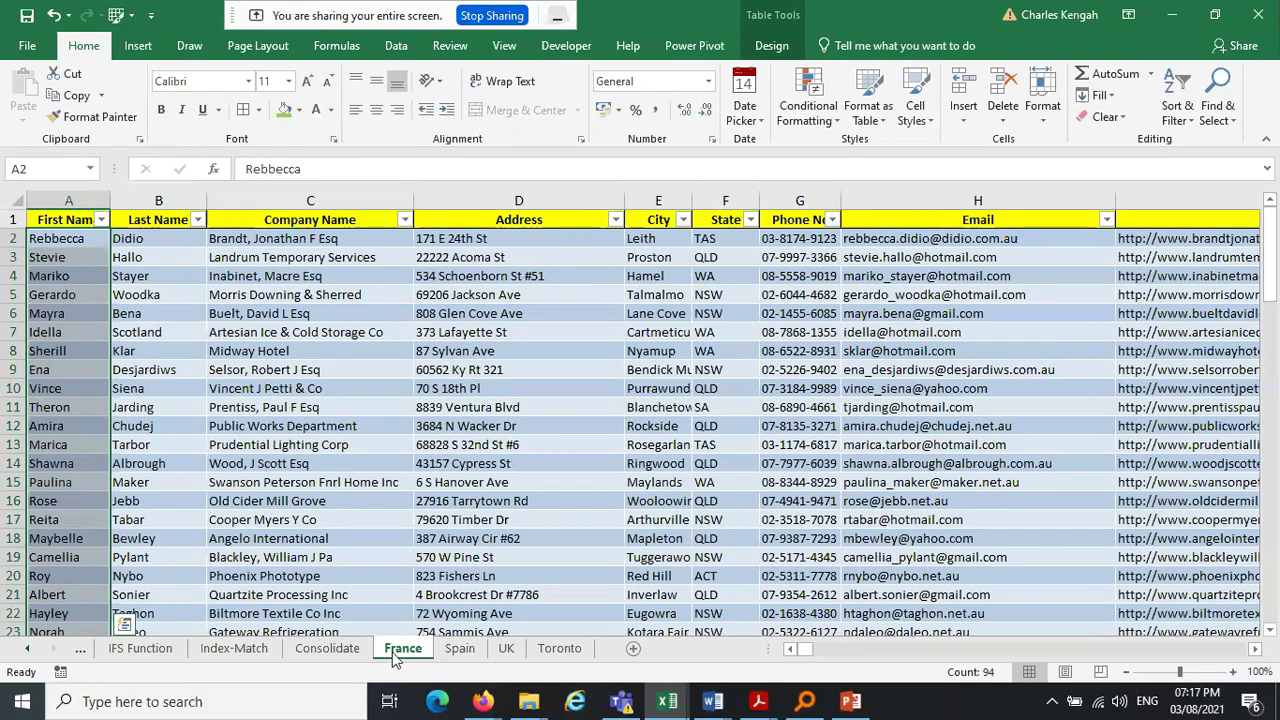
Copy the France sheet with Create a copy into (new book), producing Book9
click(538, 536)
right_click(397, 660)
click(478, 503)
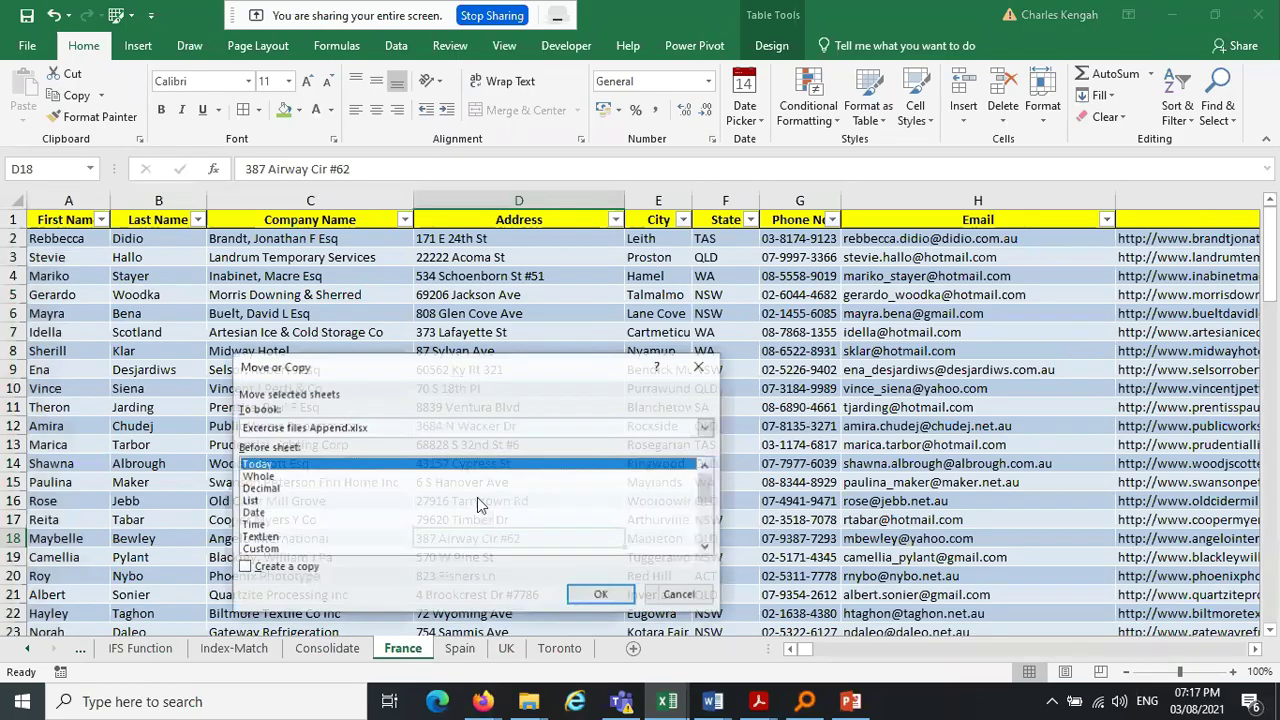
click(243, 567)
click(406, 423)
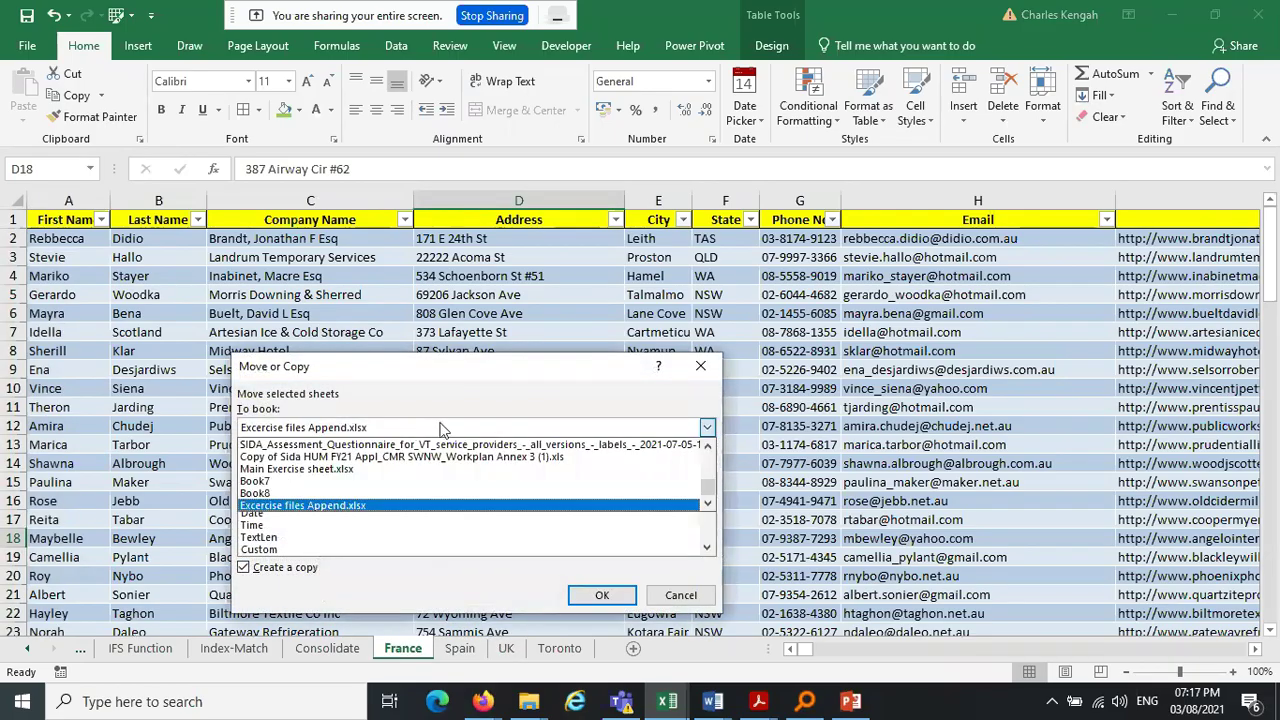
drag(711, 497, 690, 438)
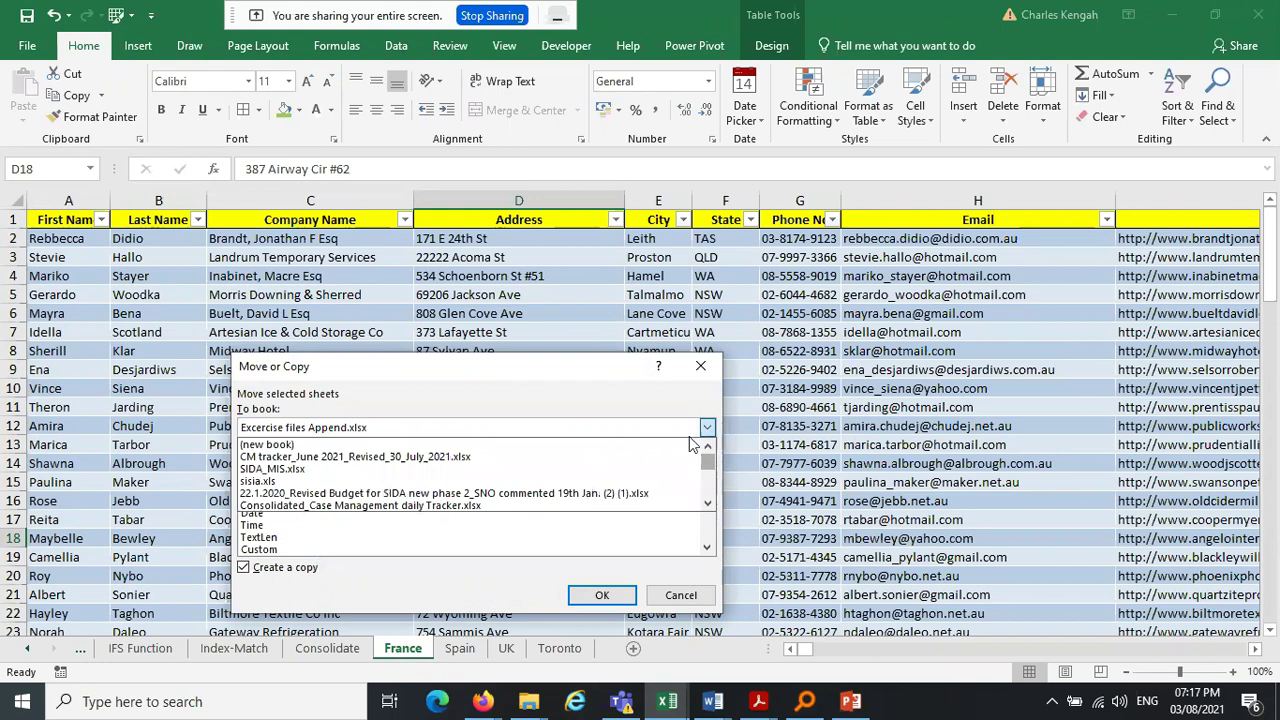
click(447, 445)
click(602, 595)
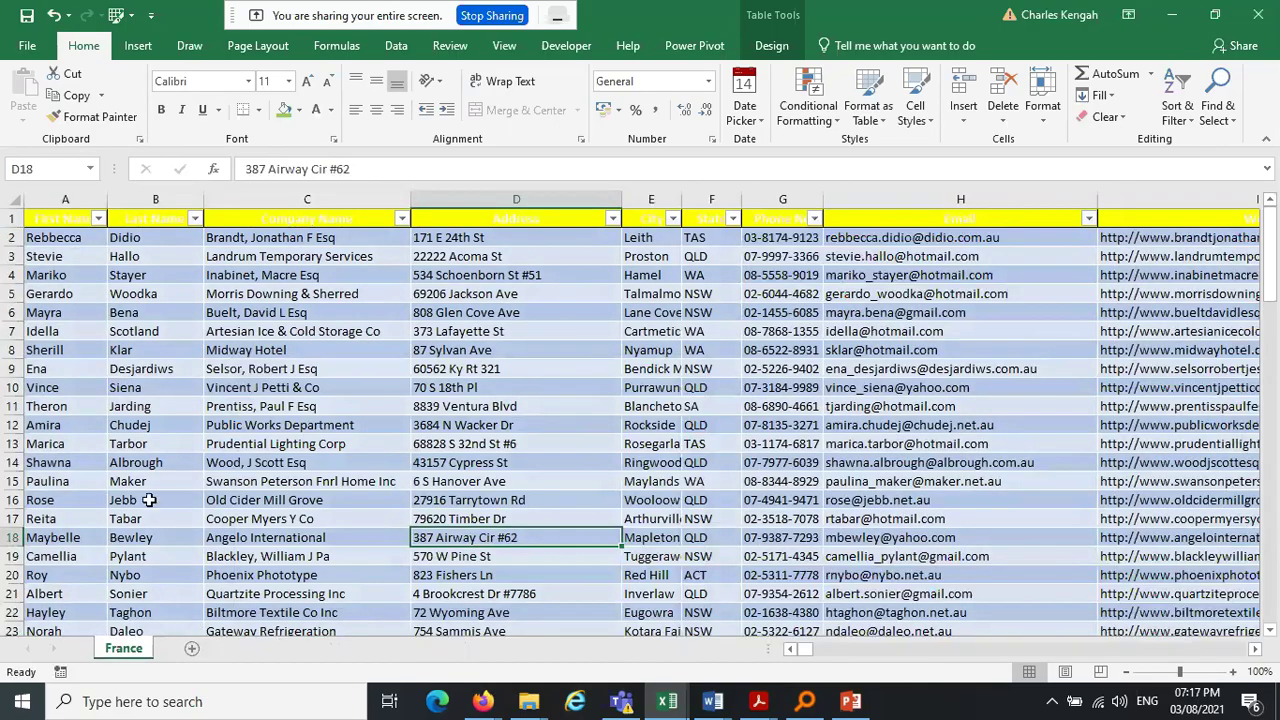
drag(396, 8, 989, 14)
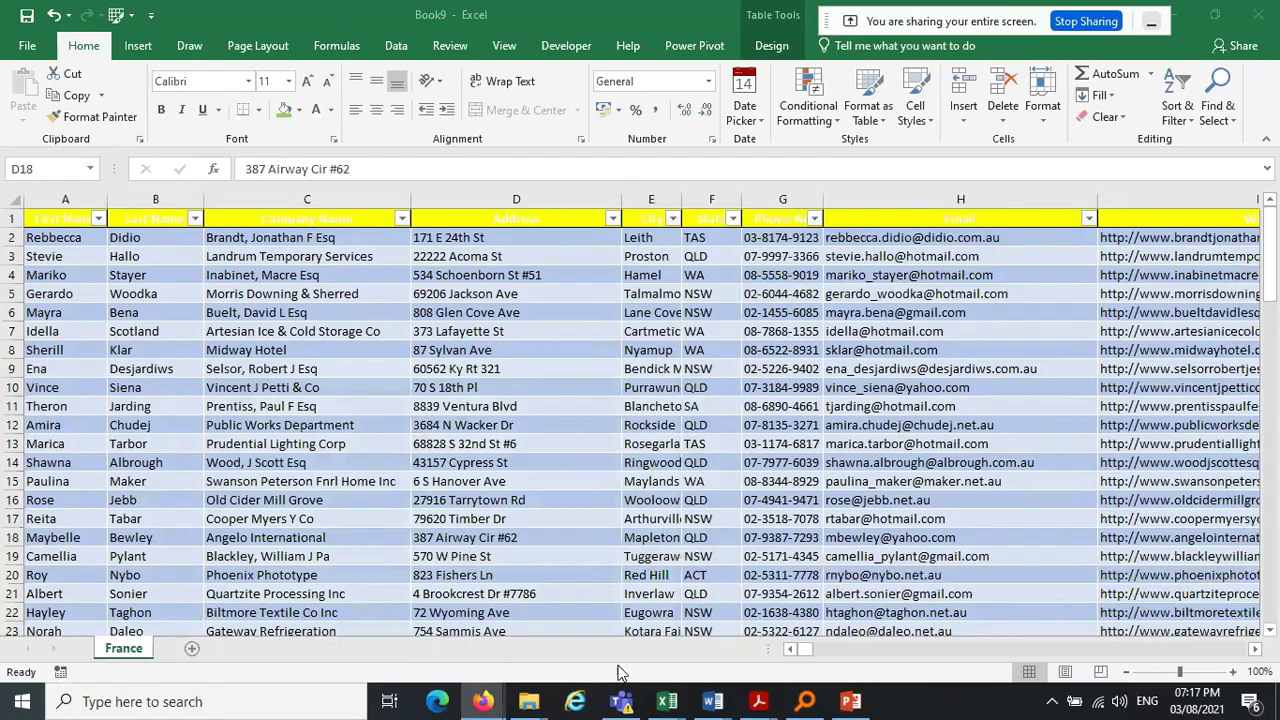
mouse_move(667, 703)
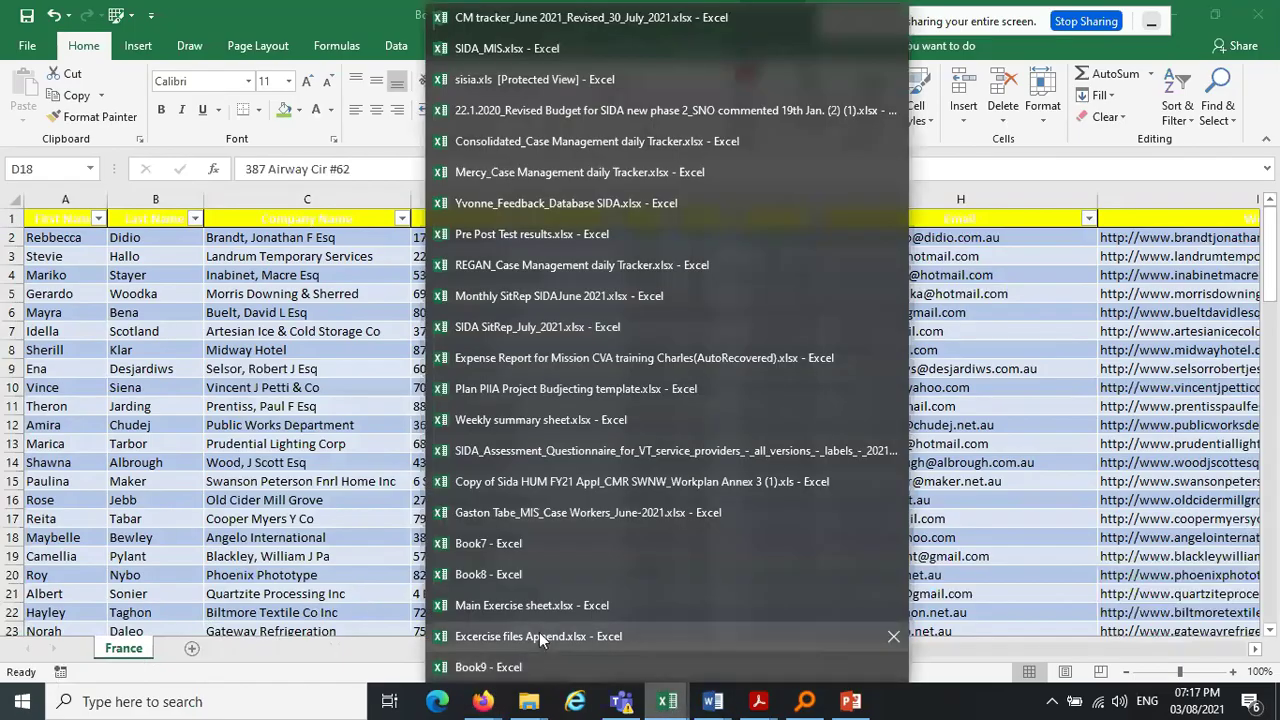
Copy the Spain sheet to the end of Book9
mouse_move(554, 612)
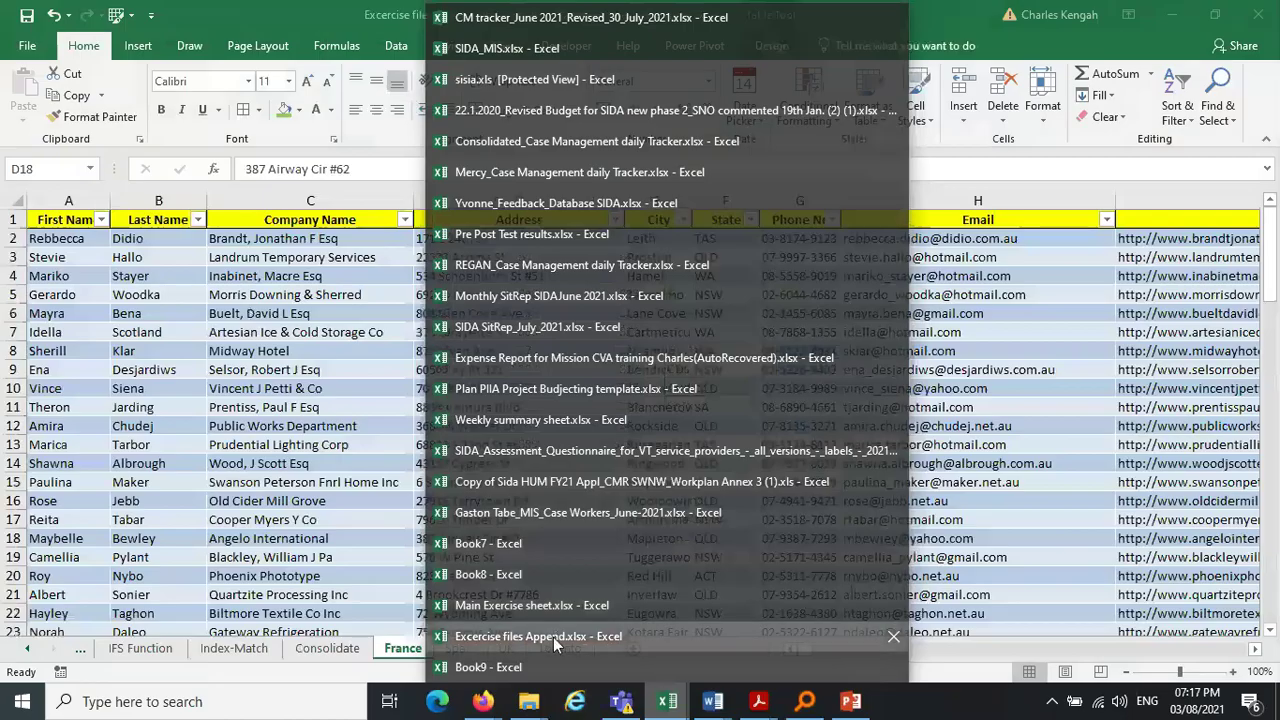
click(553, 637)
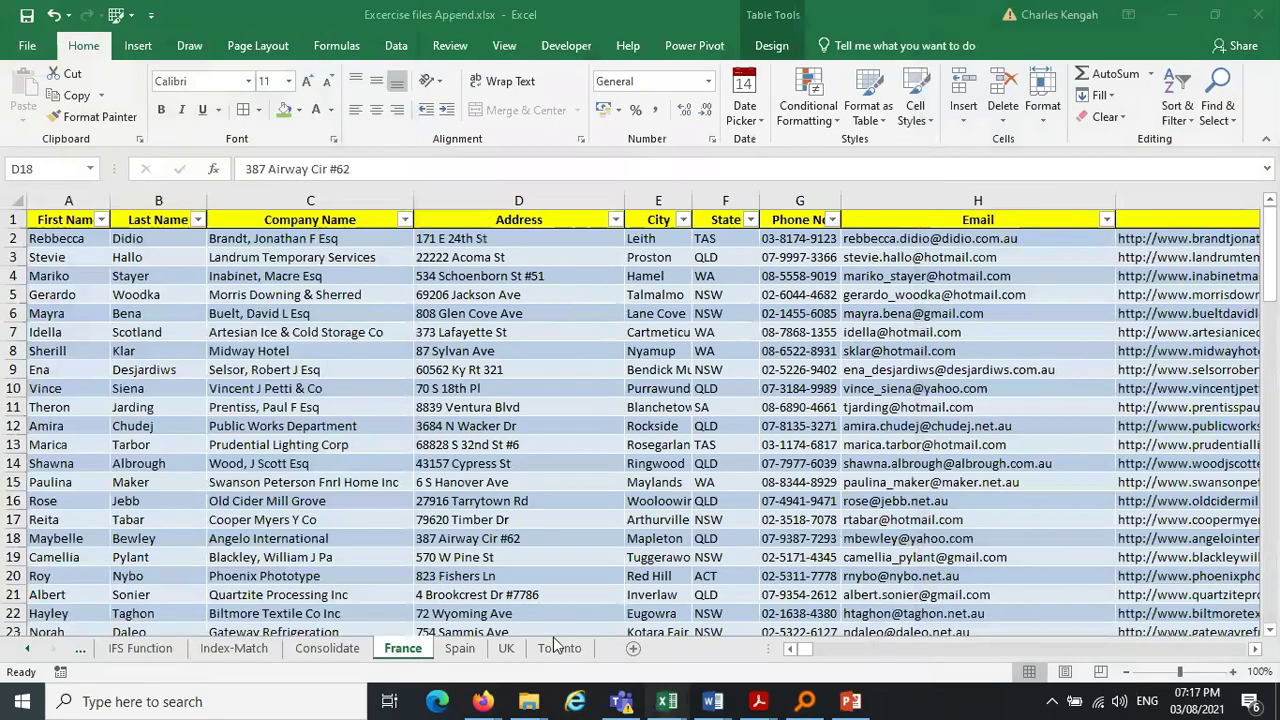
click(456, 648)
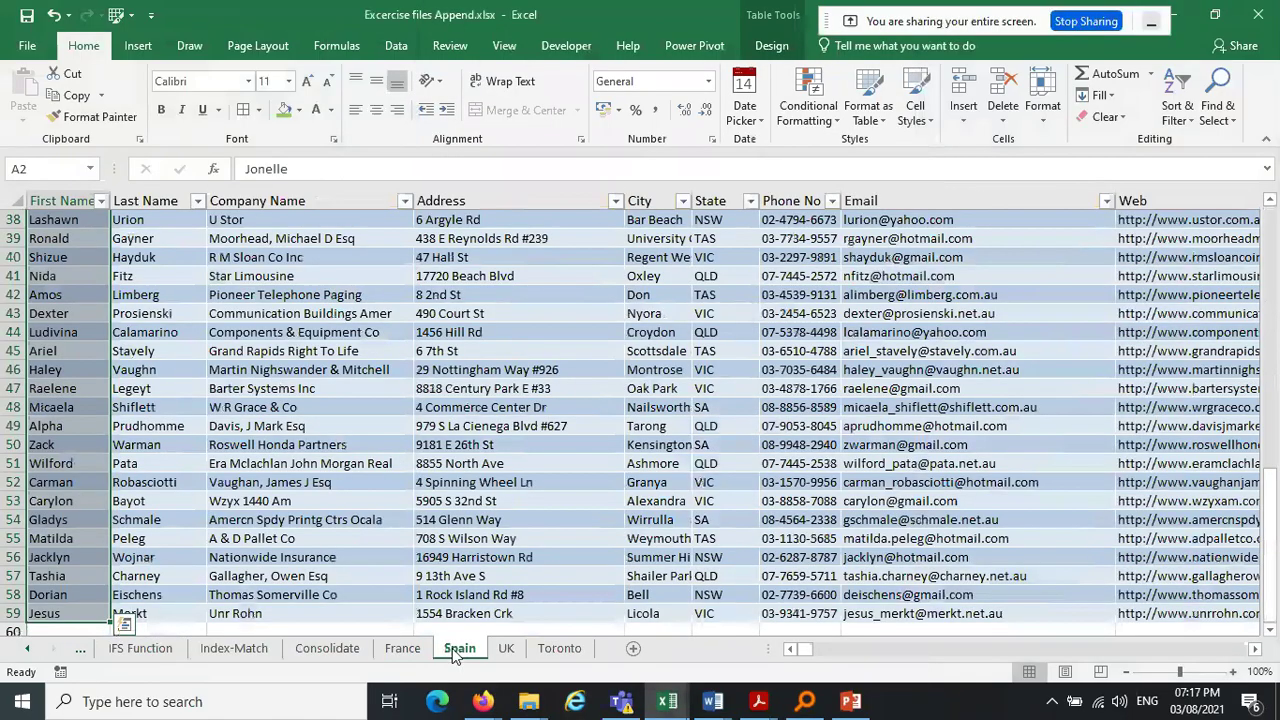
right_click(454, 650)
click(538, 506)
click(323, 570)
click(535, 428)
drag(777, 472, 777, 484)
click(383, 504)
click(354, 479)
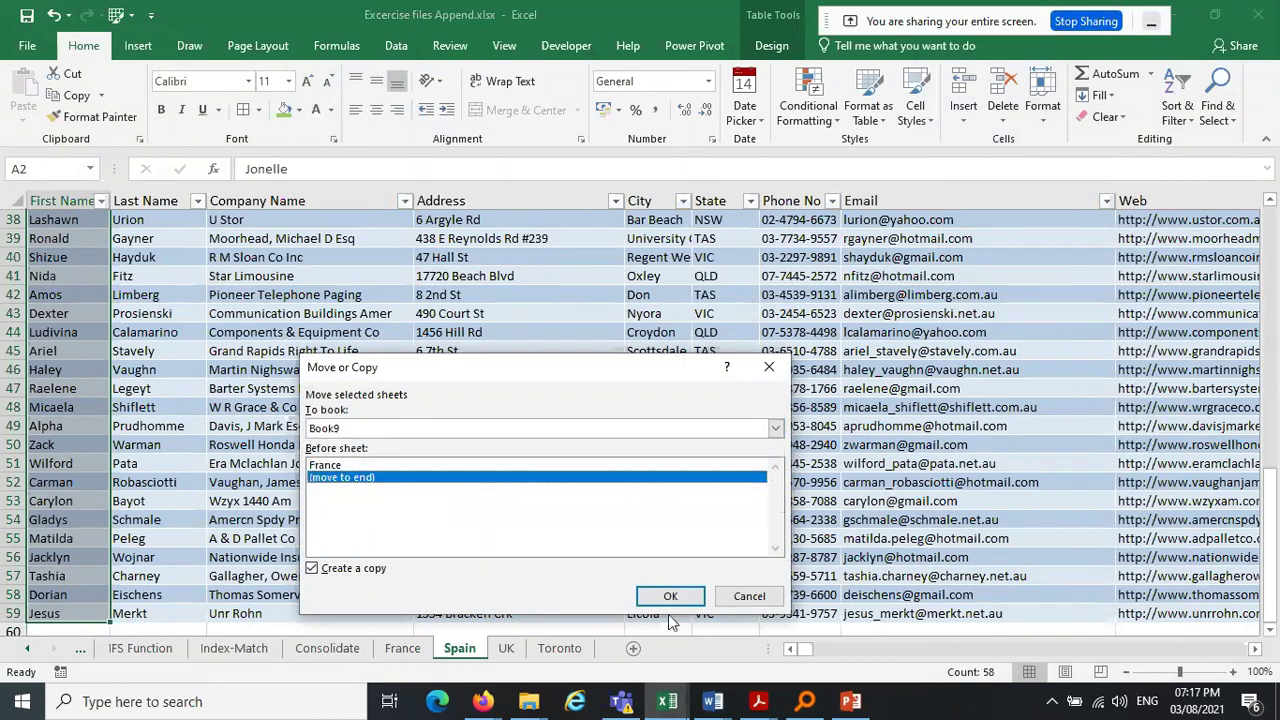
click(676, 597)
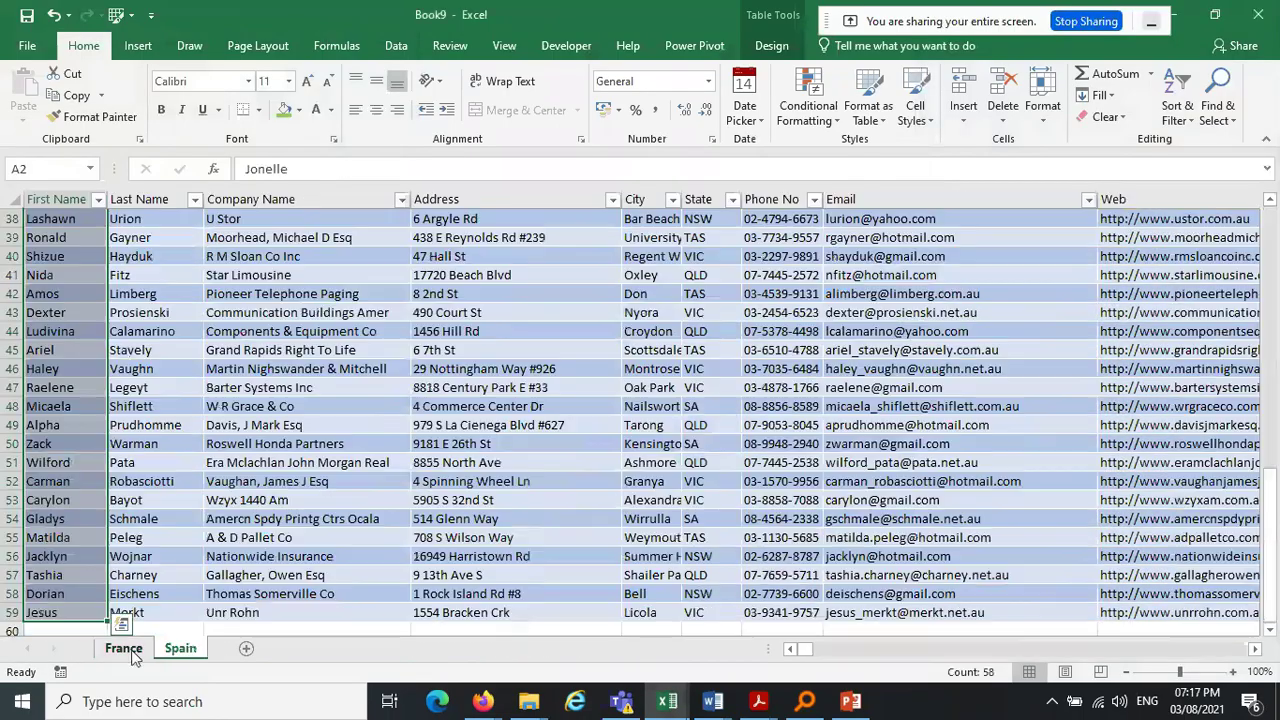
Copy the UK sheet into Book9
click(667, 701)
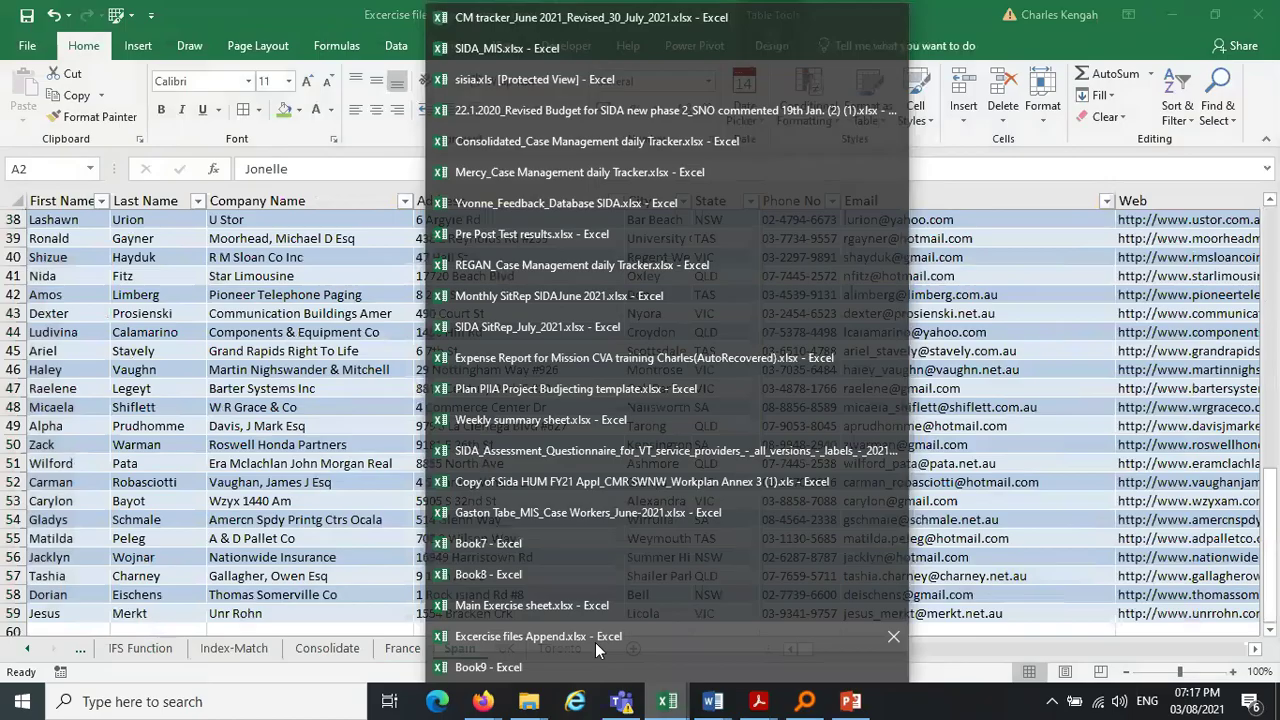
click(579, 636)
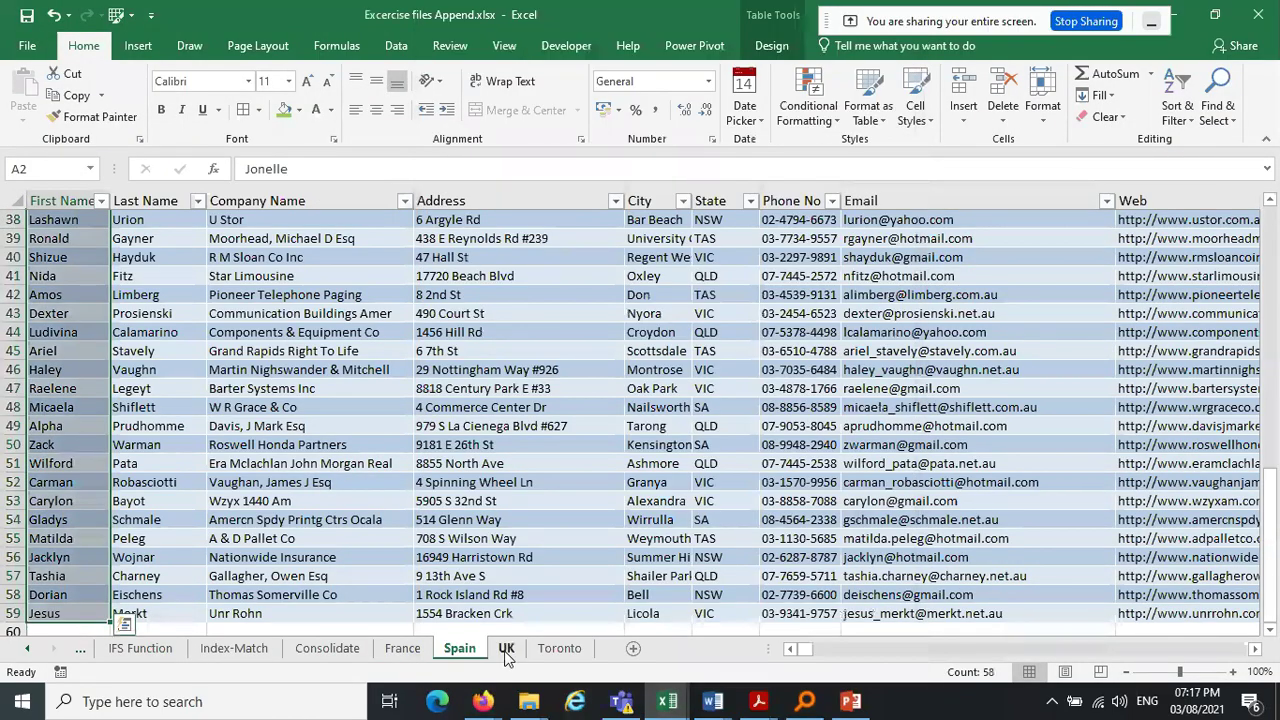
click(506, 649)
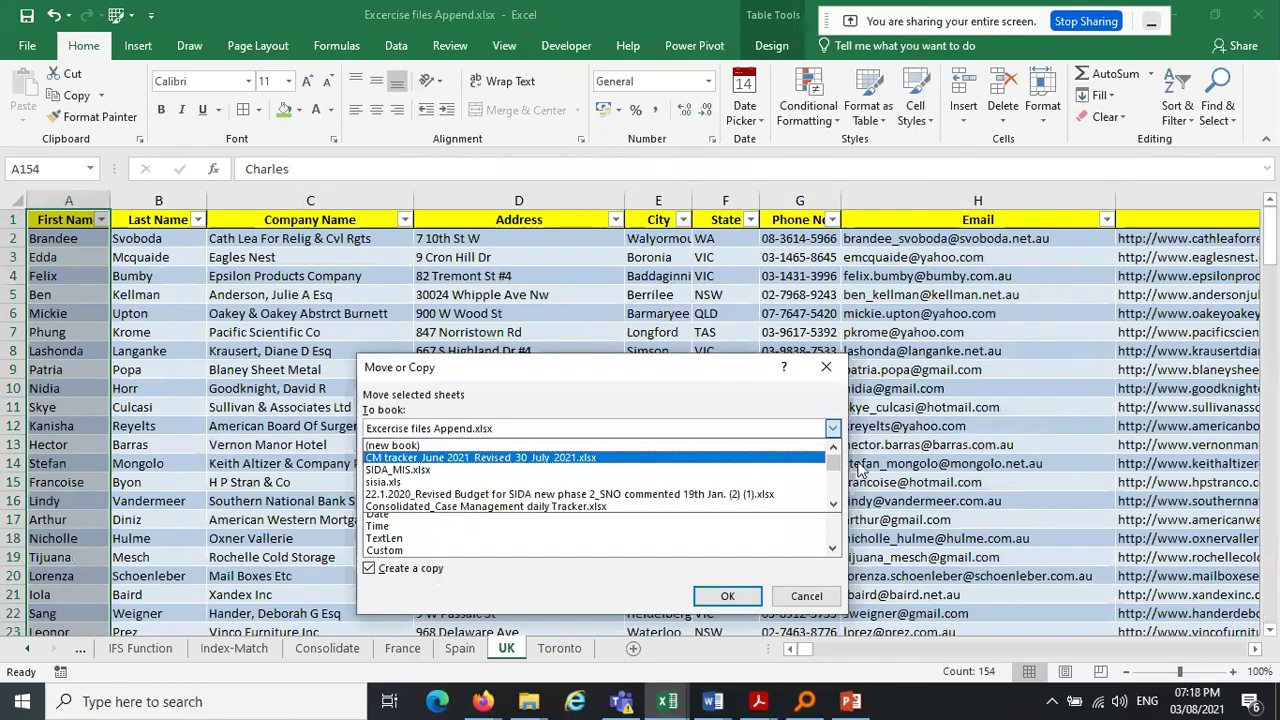
click(722, 598)
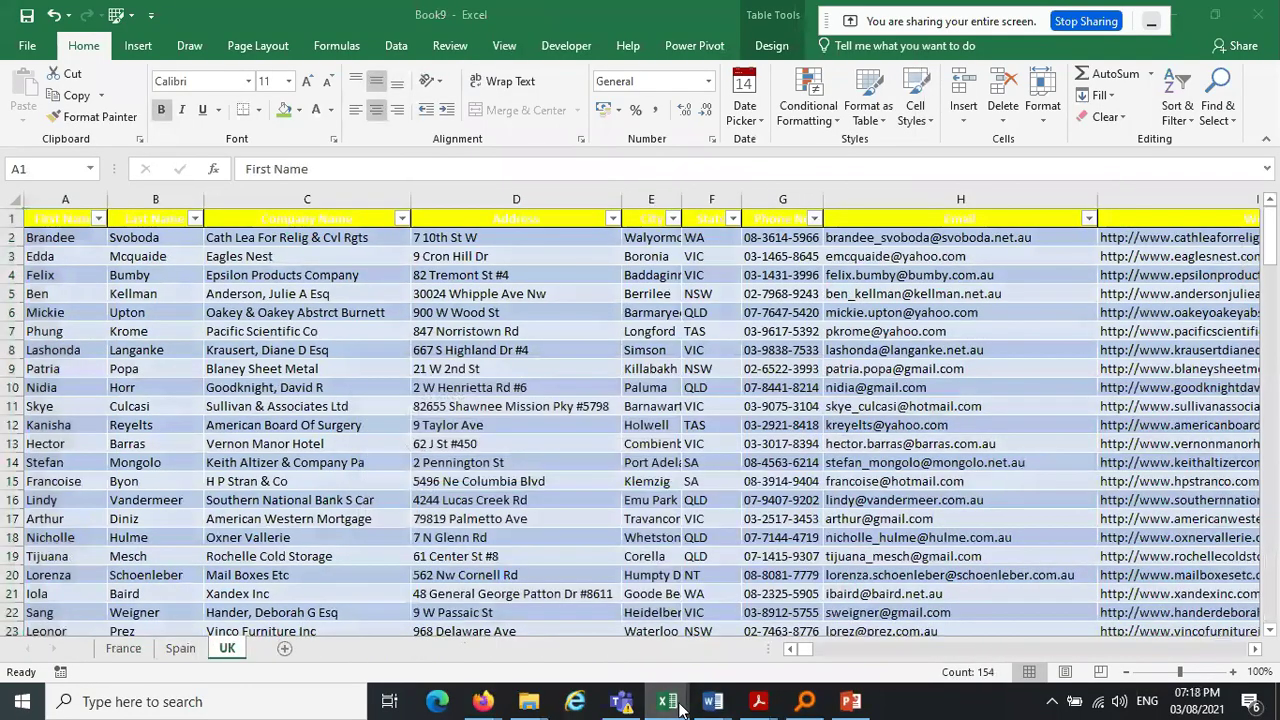
Copy the Toronto sheet to the end of Book9
click(680, 707)
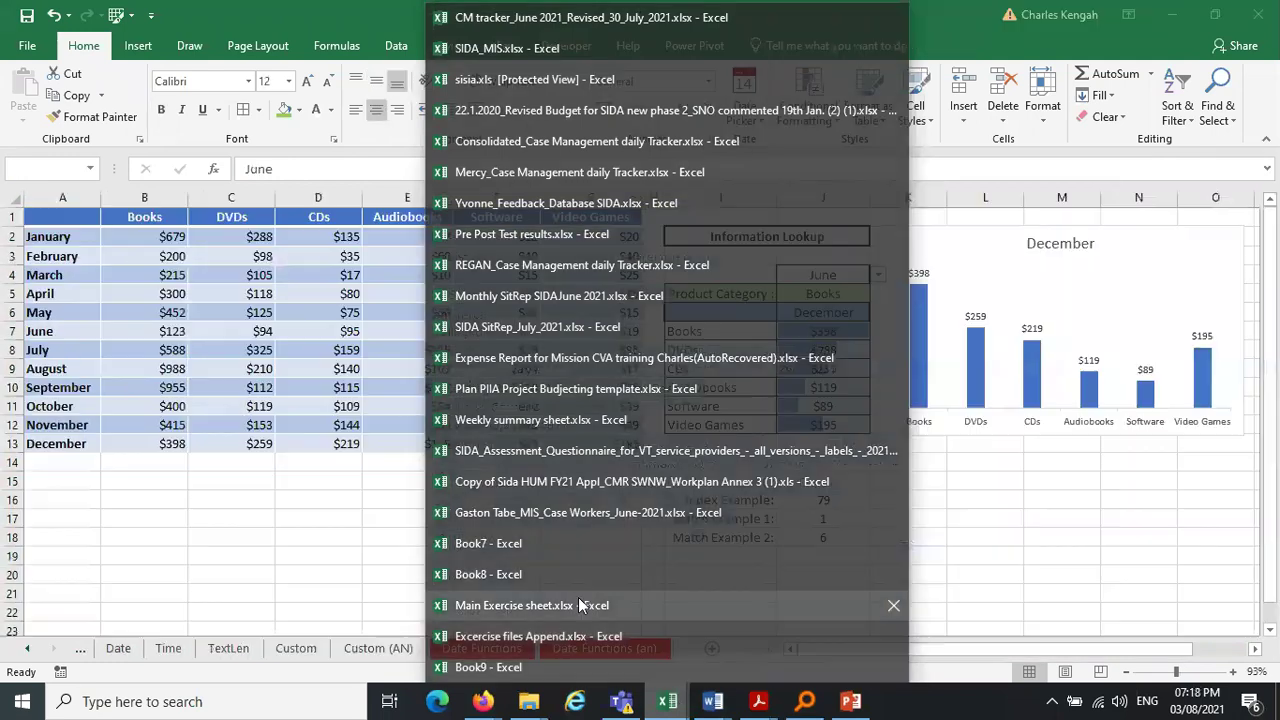
click(581, 605)
click(683, 707)
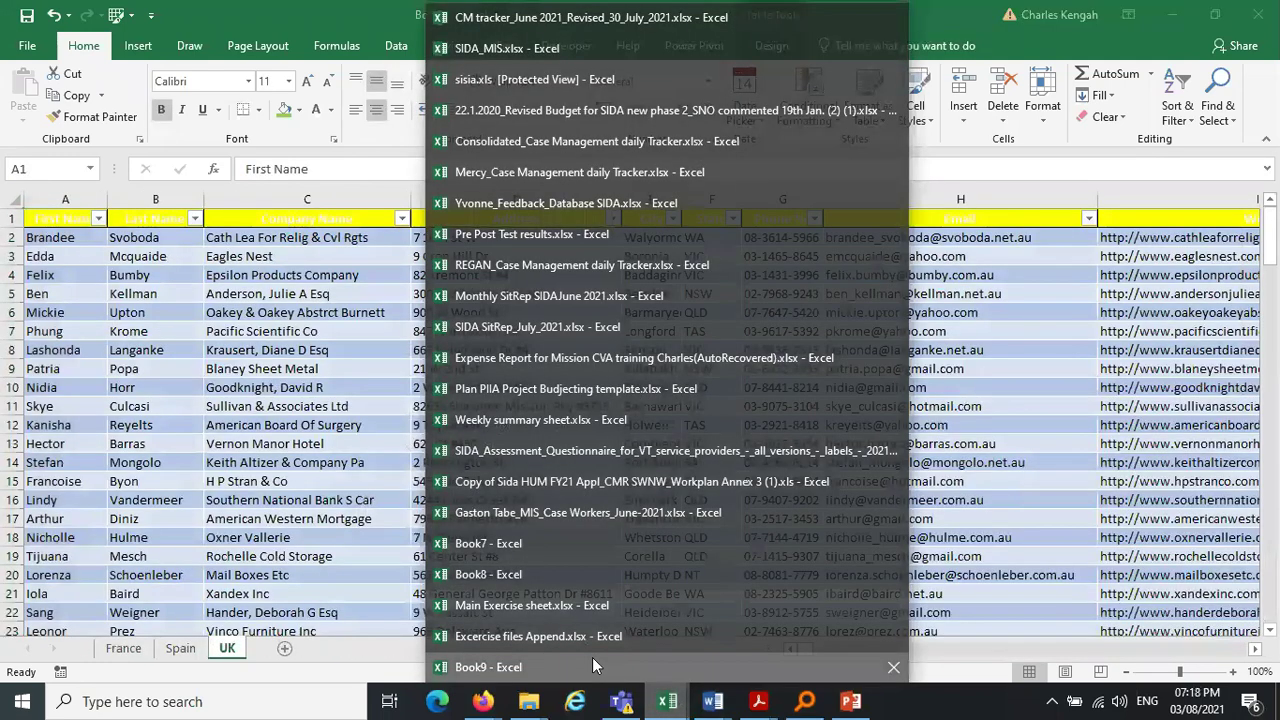
click(638, 607)
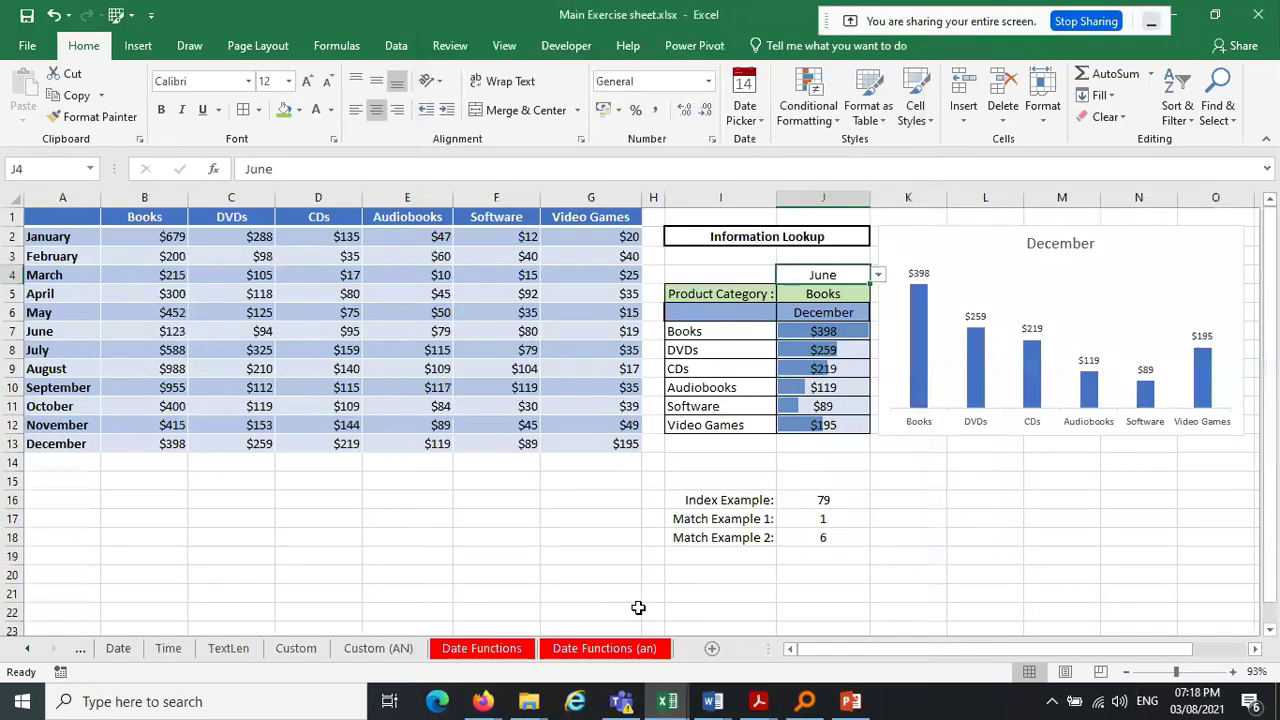
click(667, 702)
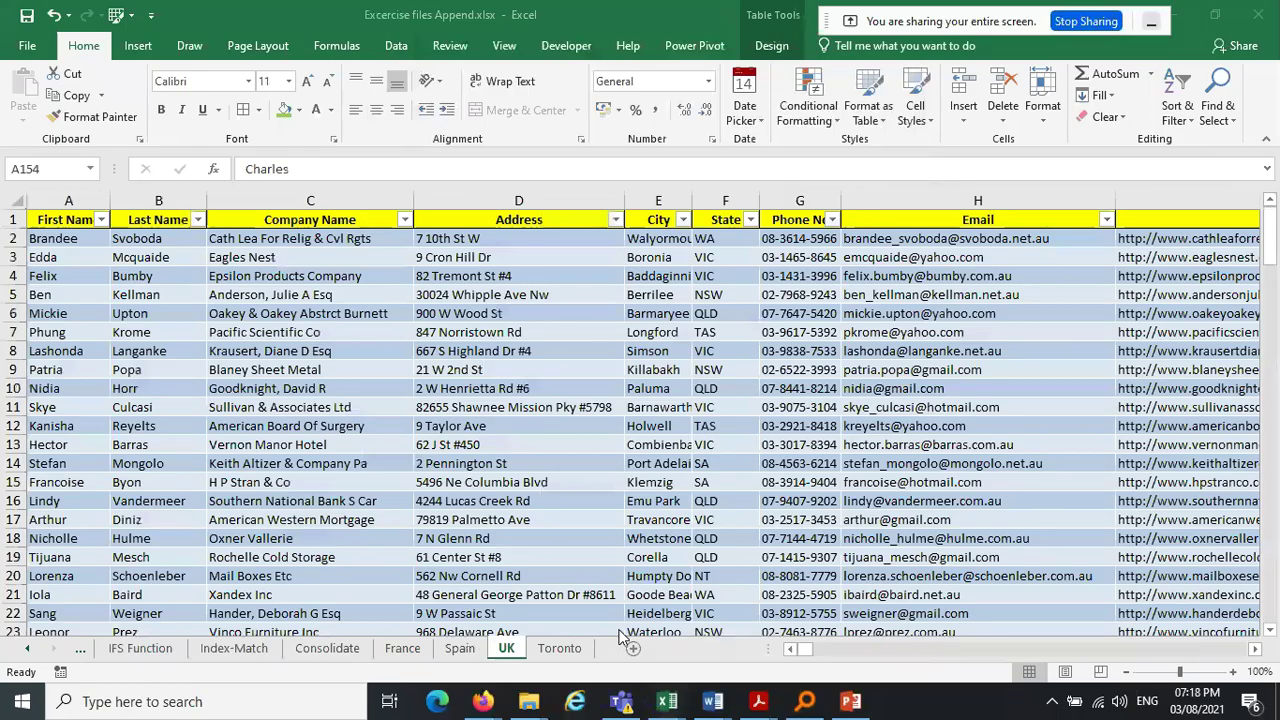
right_click(562, 650)
click(645, 515)
click(416, 575)
click(599, 437)
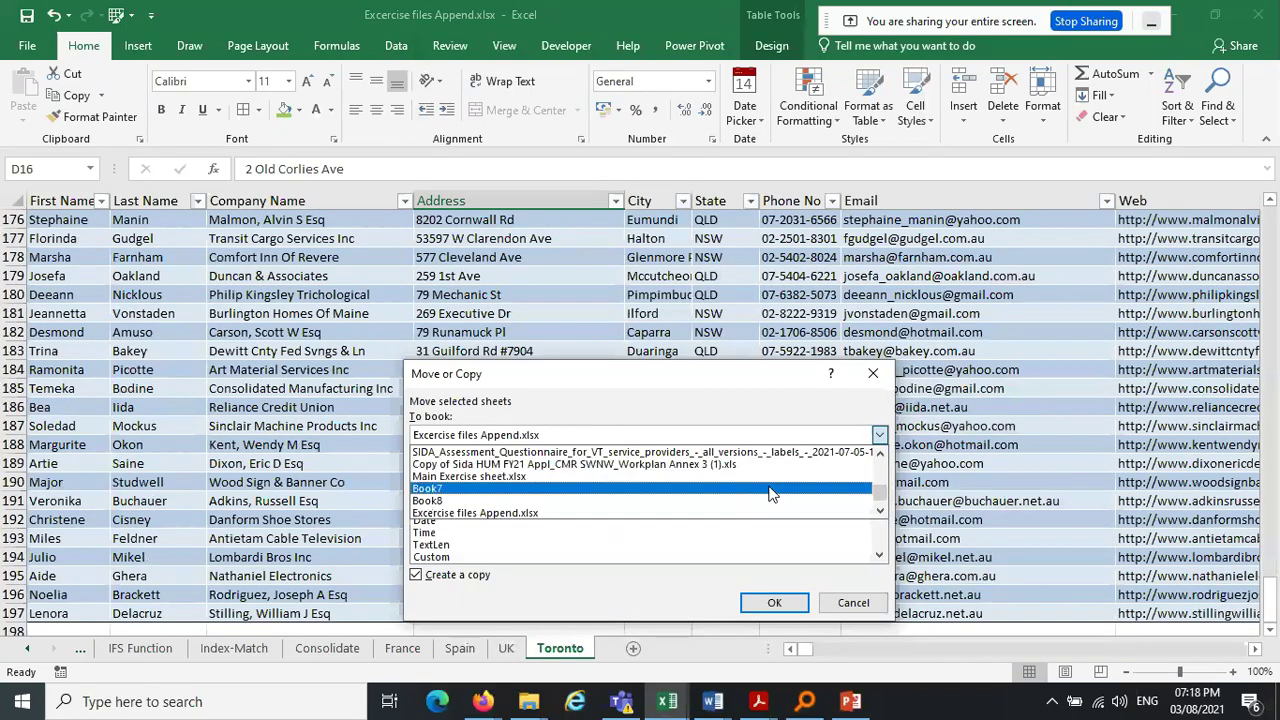
scroll(871, 492, down, 1)
click(790, 512)
click(440, 508)
click(774, 602)
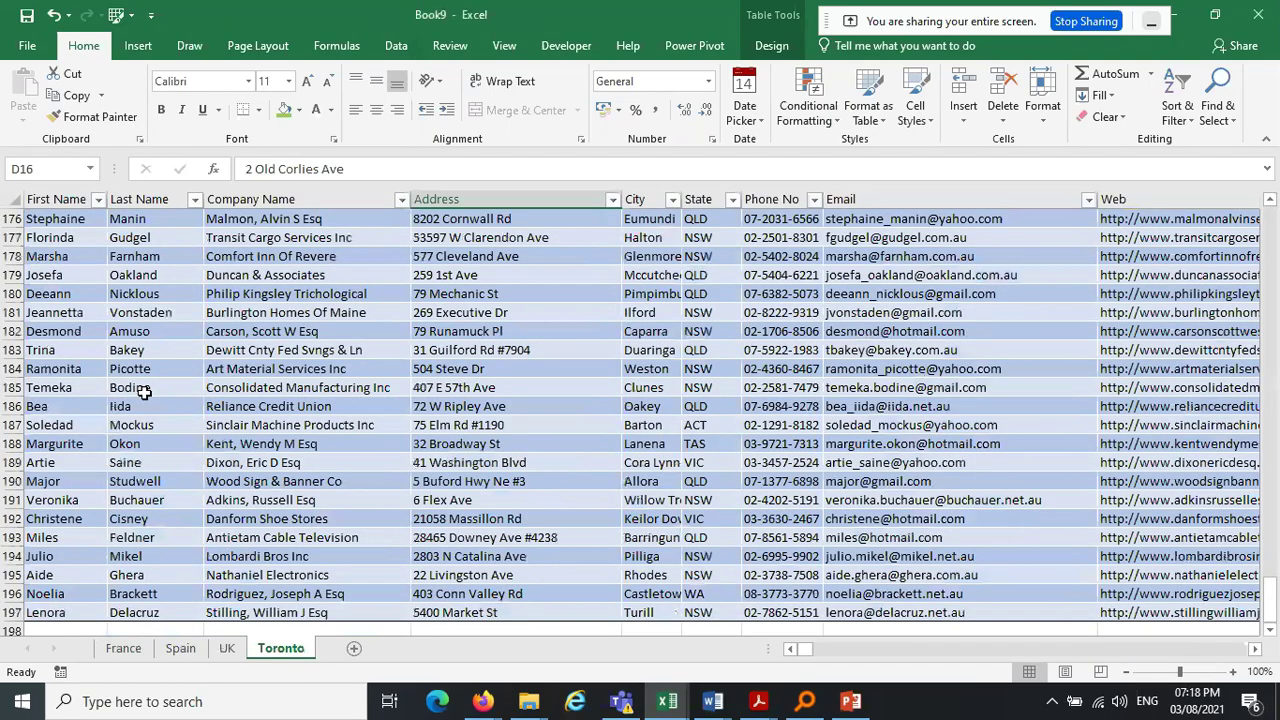
click(655, 704)
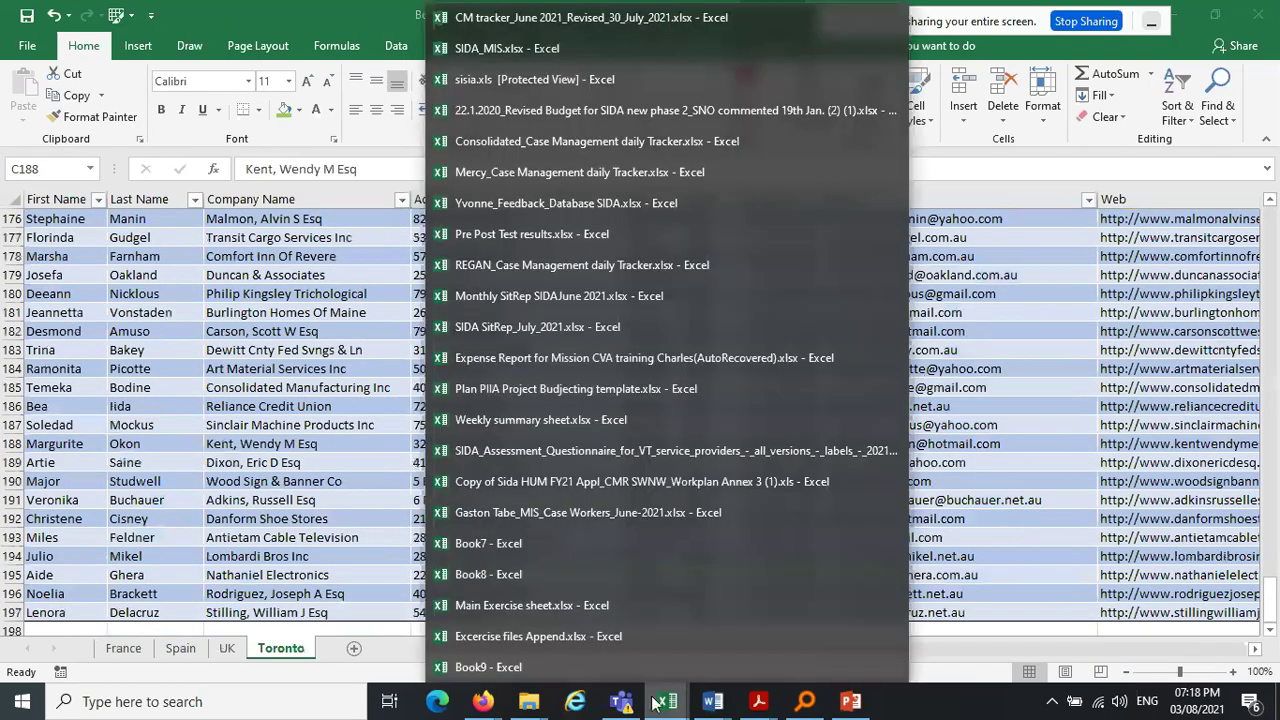
In Book9, format the France data from A1 through column I as a blue banded table
mouse_move(555, 637)
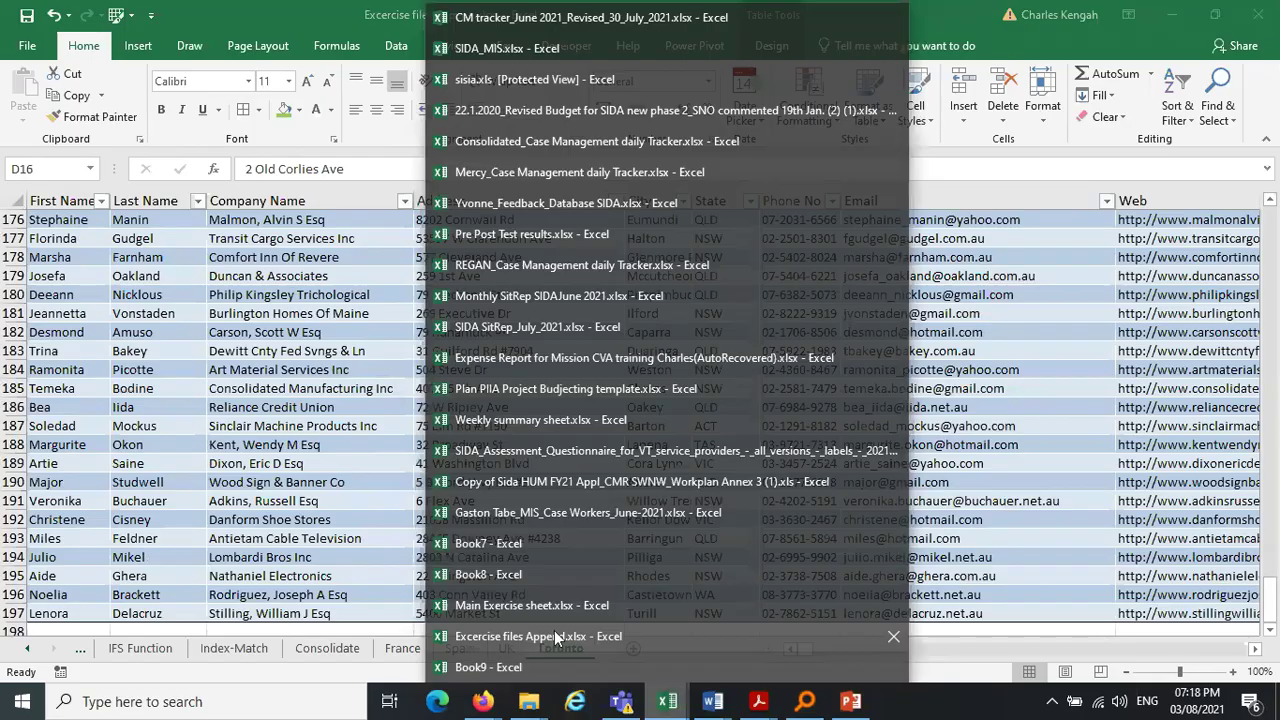
mouse_move(532, 660)
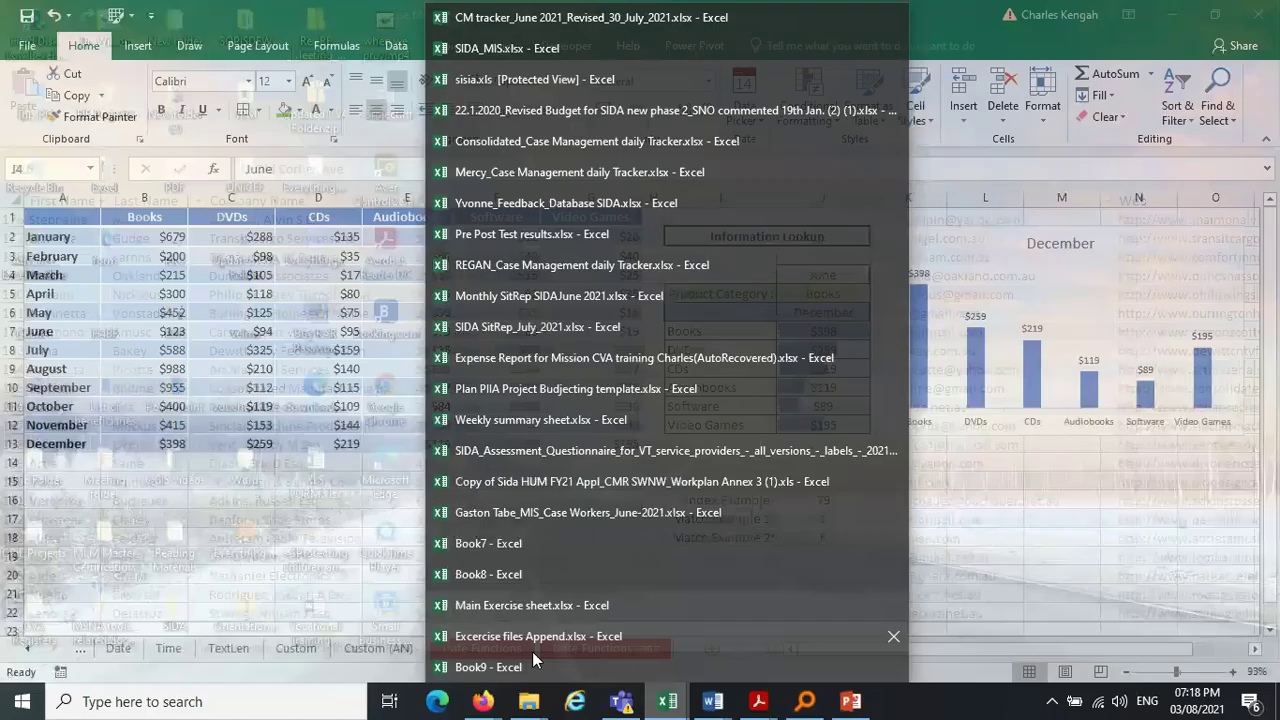
click(532, 664)
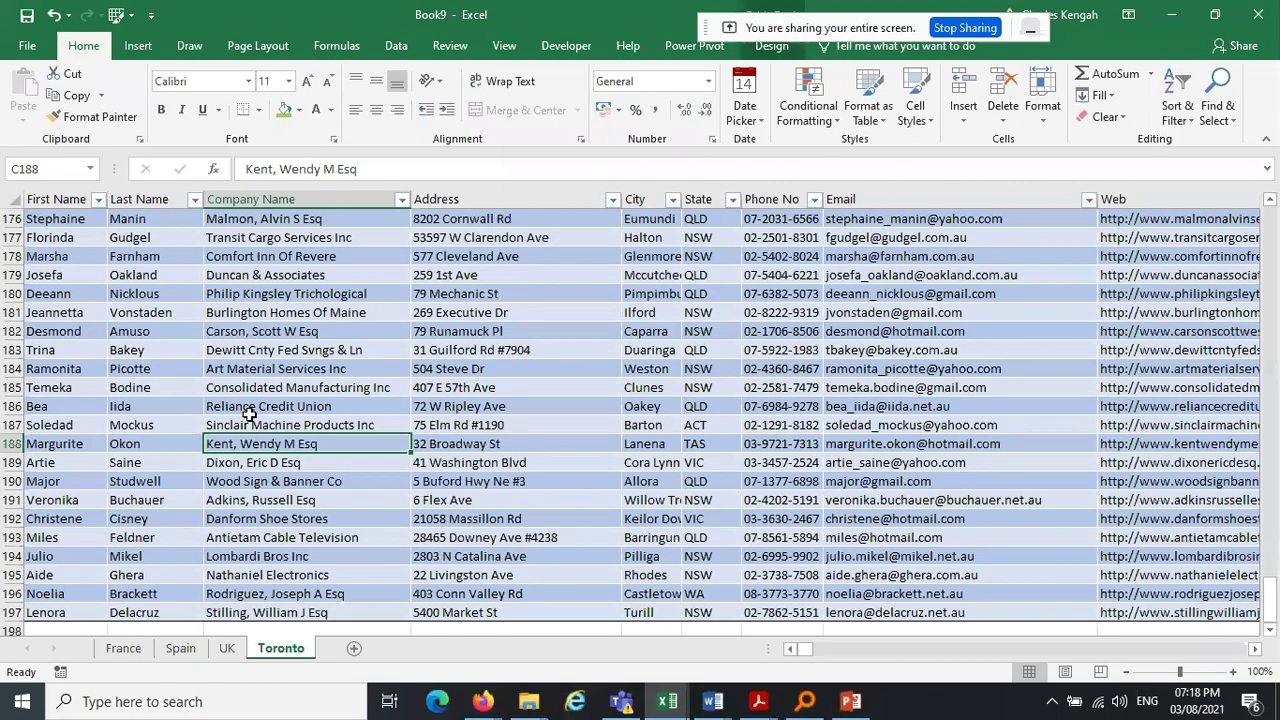
click(123, 648)
click(384, 348)
drag(58, 219, 60, 500)
click(56, 218)
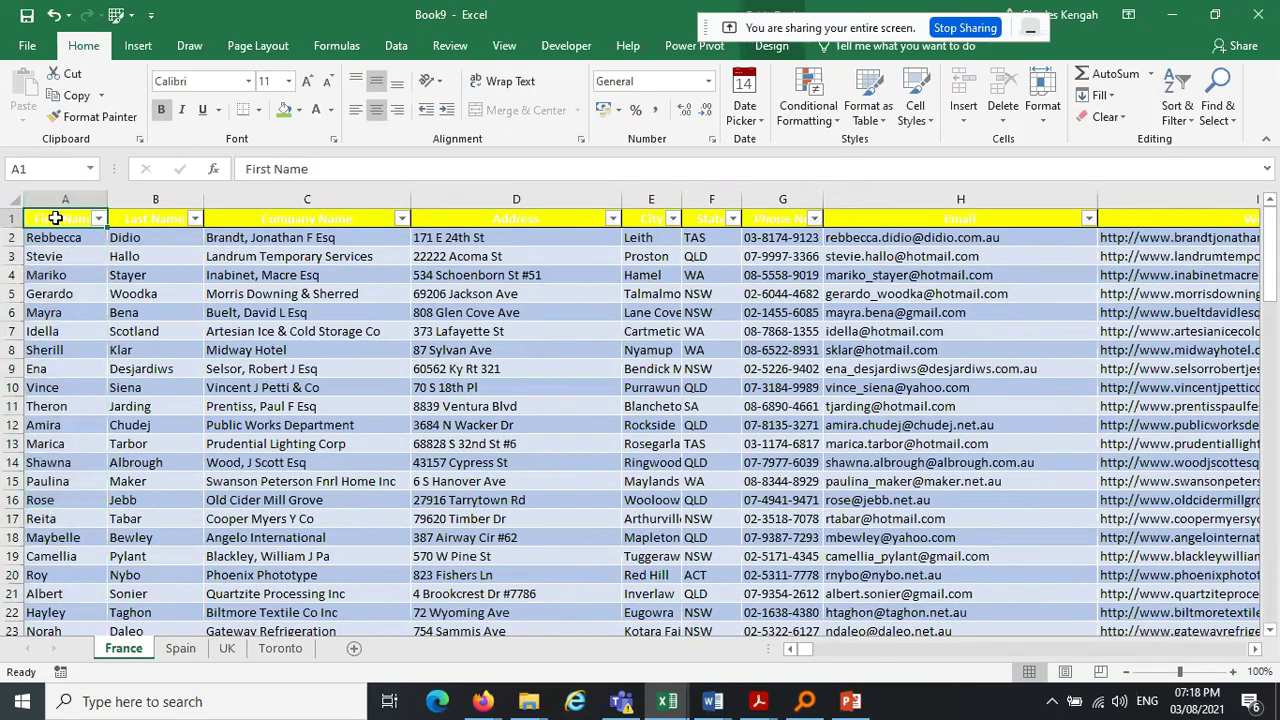
key(ctrl+shift+Down)
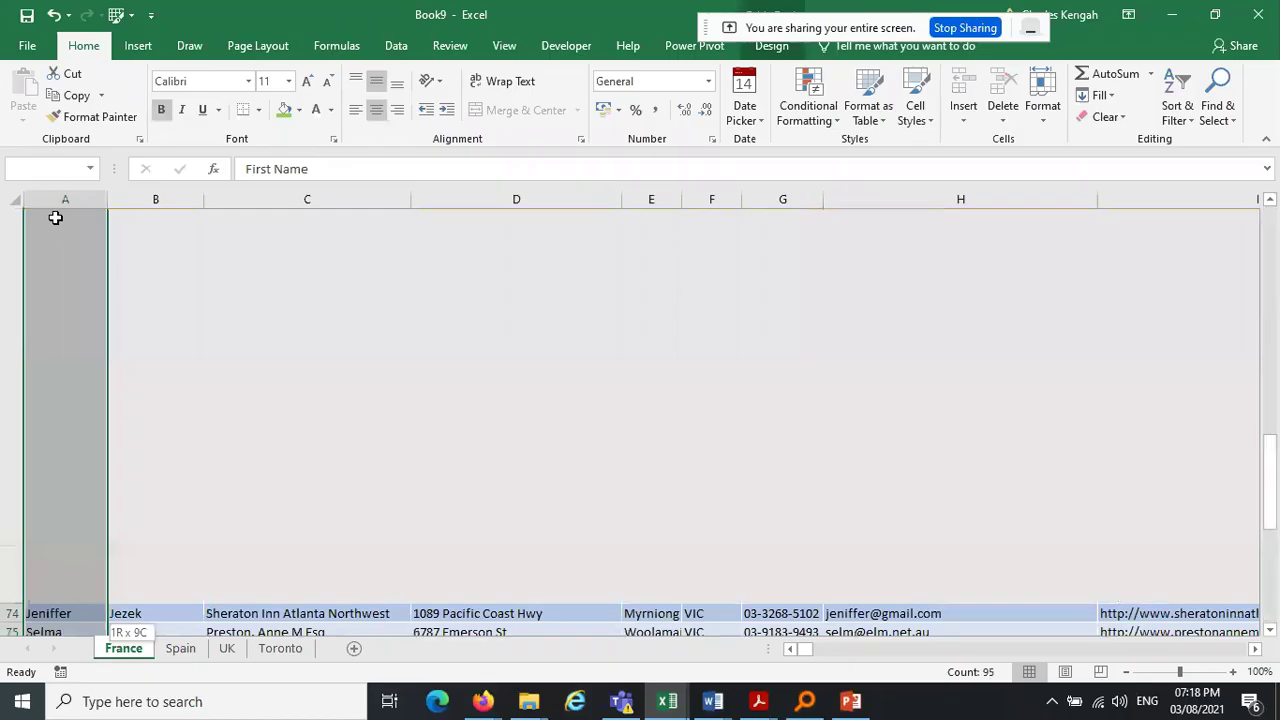
key(ctrl+shift+Right)
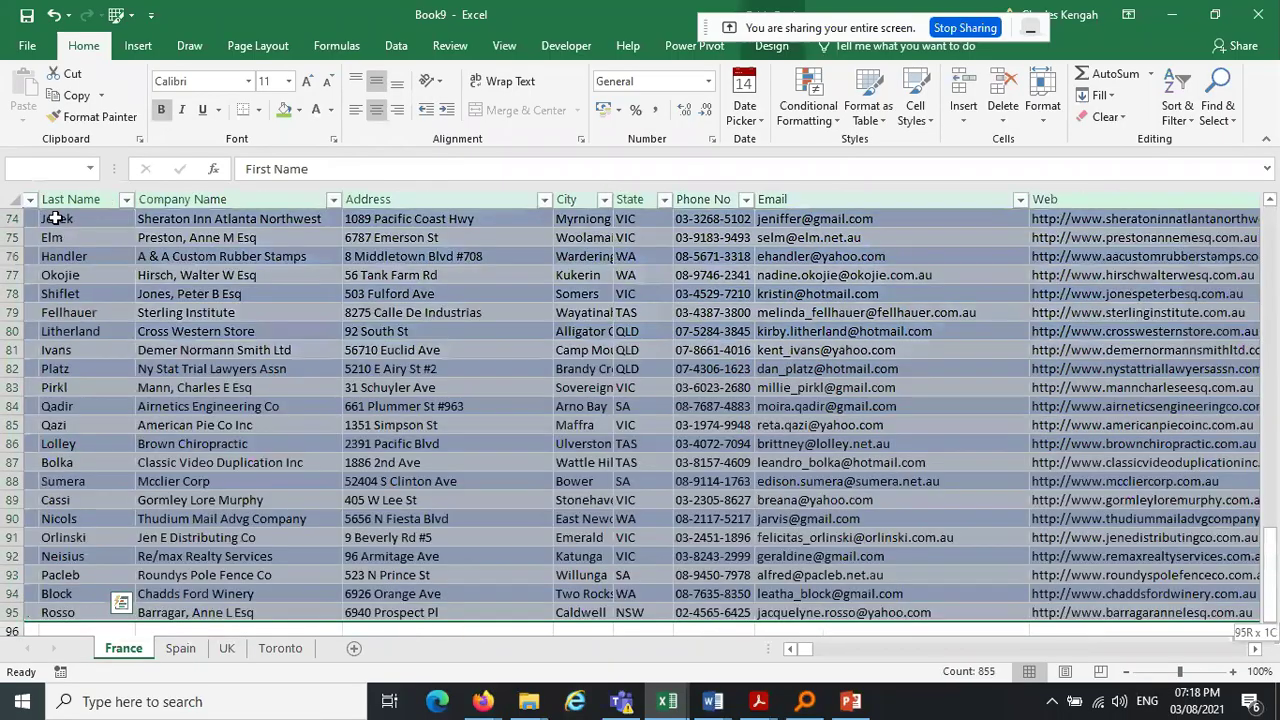
click(870, 112)
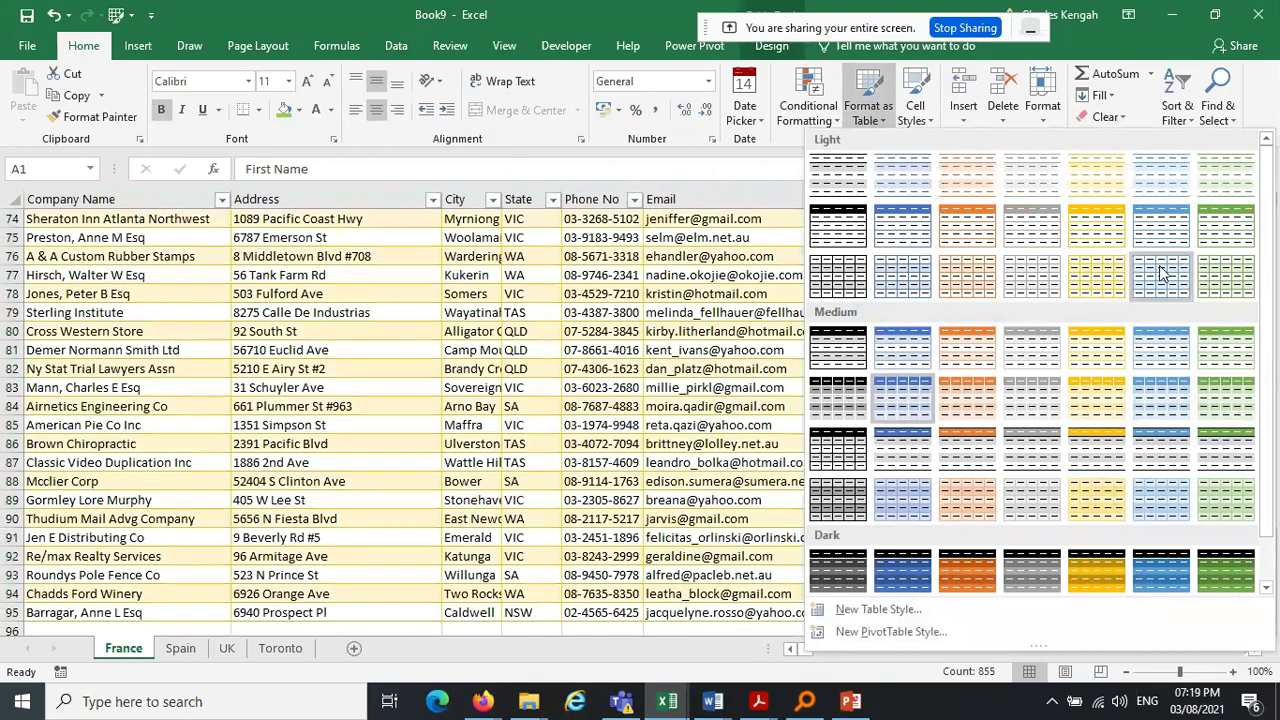
click(1140, 360)
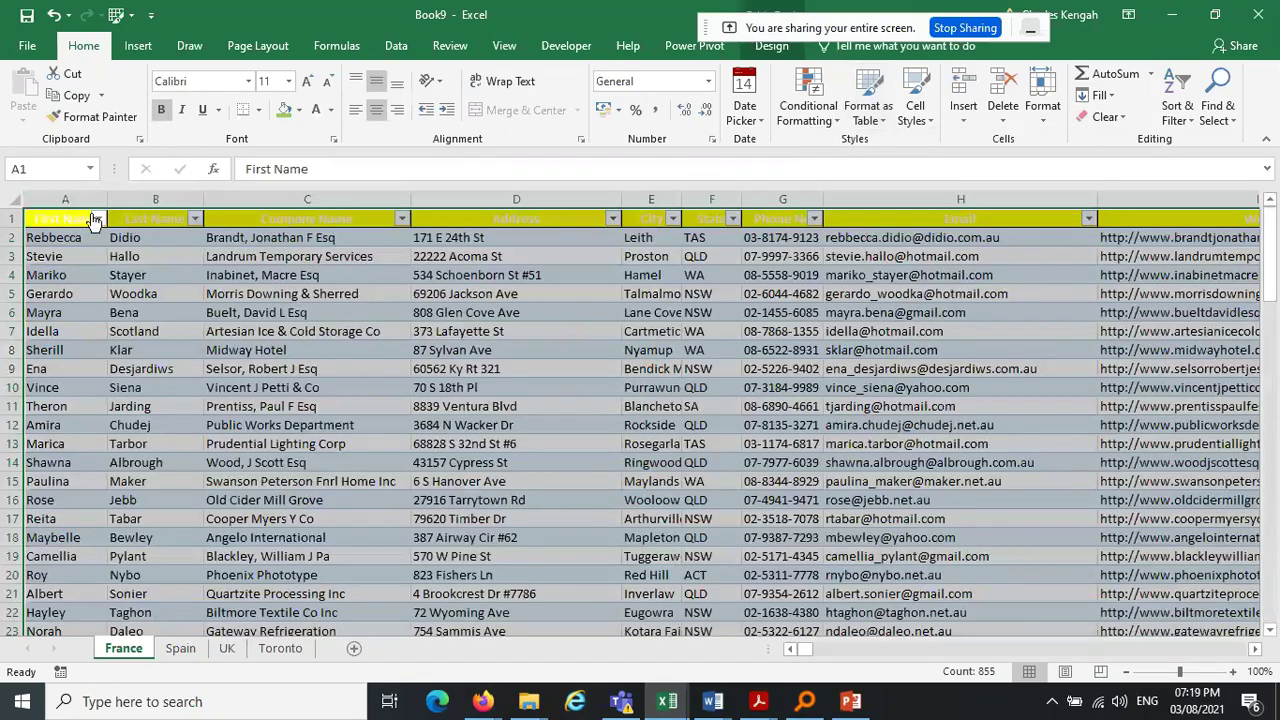
Set the France header row's font colour to Automatic so titles show black
click(15, 218)
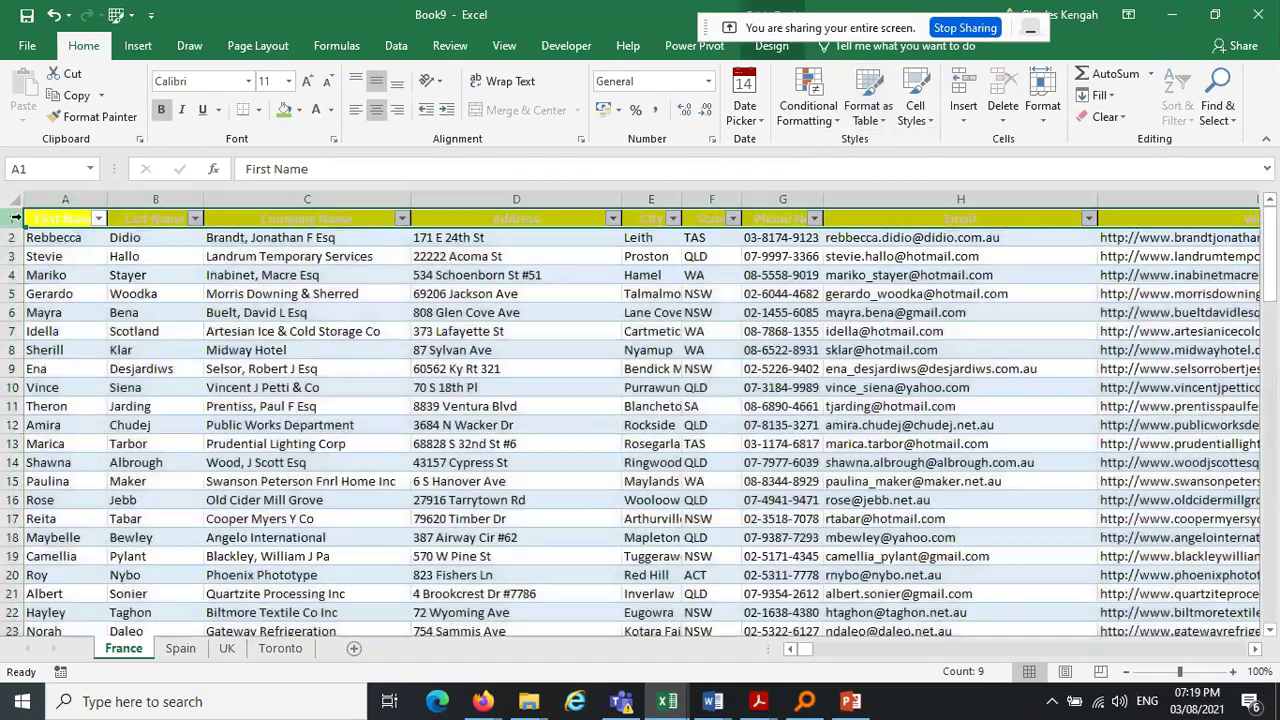
click(330, 111)
click(326, 136)
drag(330, 368, 395, 387)
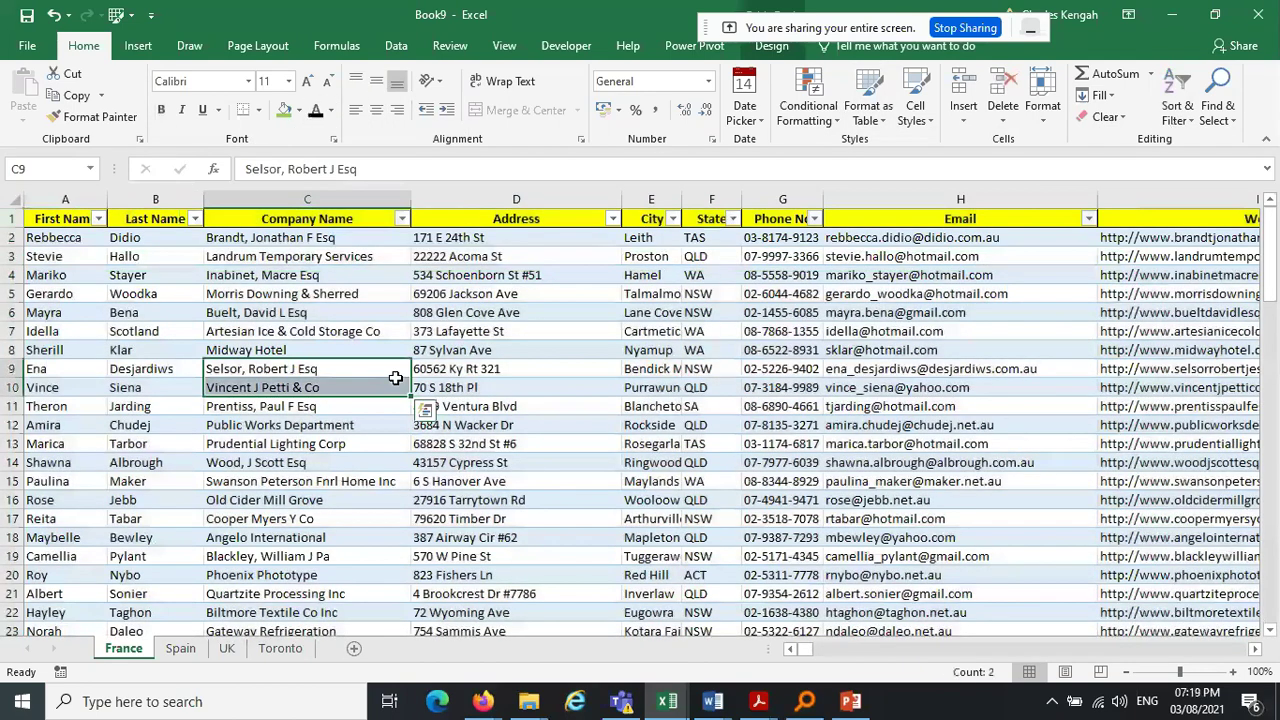
click(182, 652)
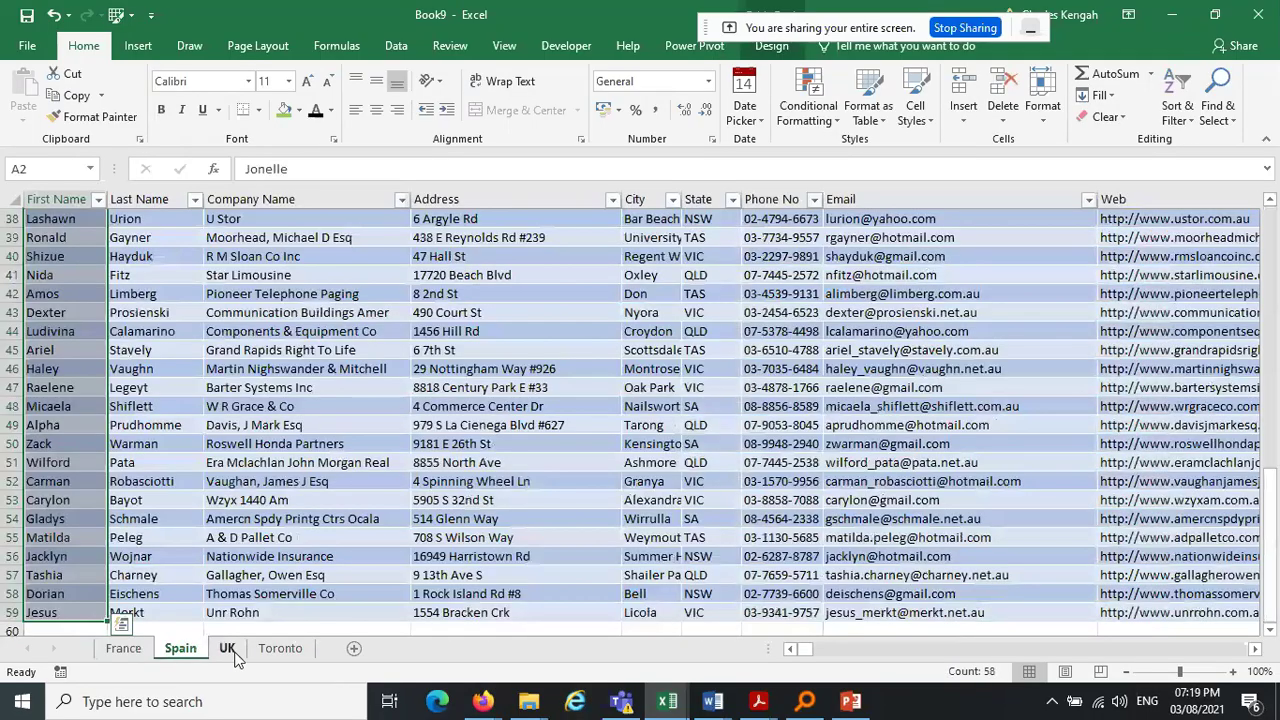
click(228, 652)
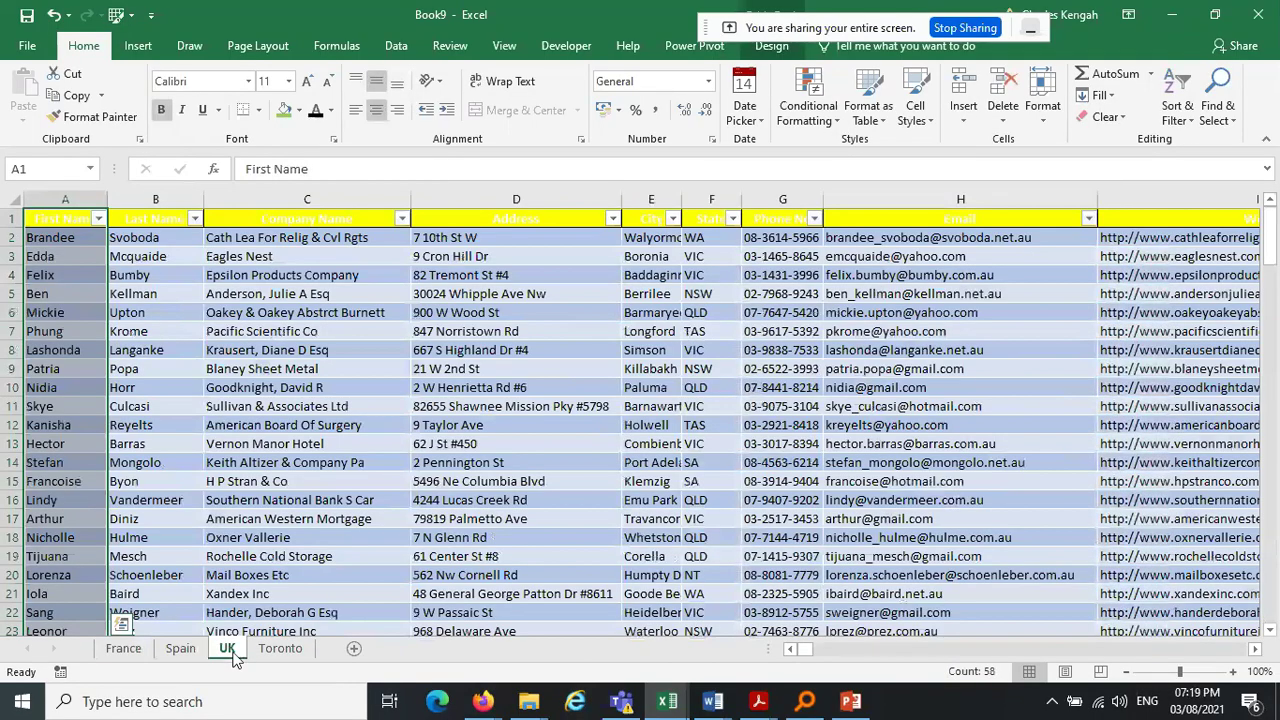
click(278, 650)
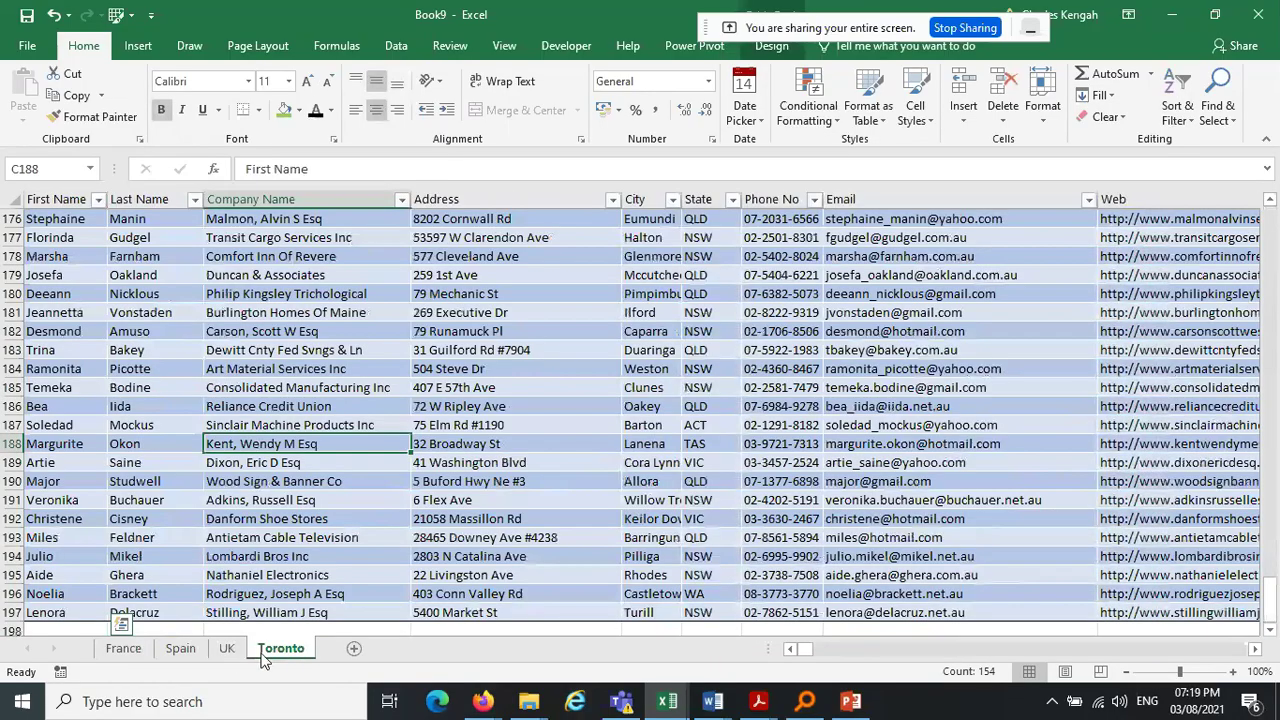
key(ctrl+shift+Page_Up)
key(ctrl+shift+Page_Up)
key(ctrl+shift+Page_Up)
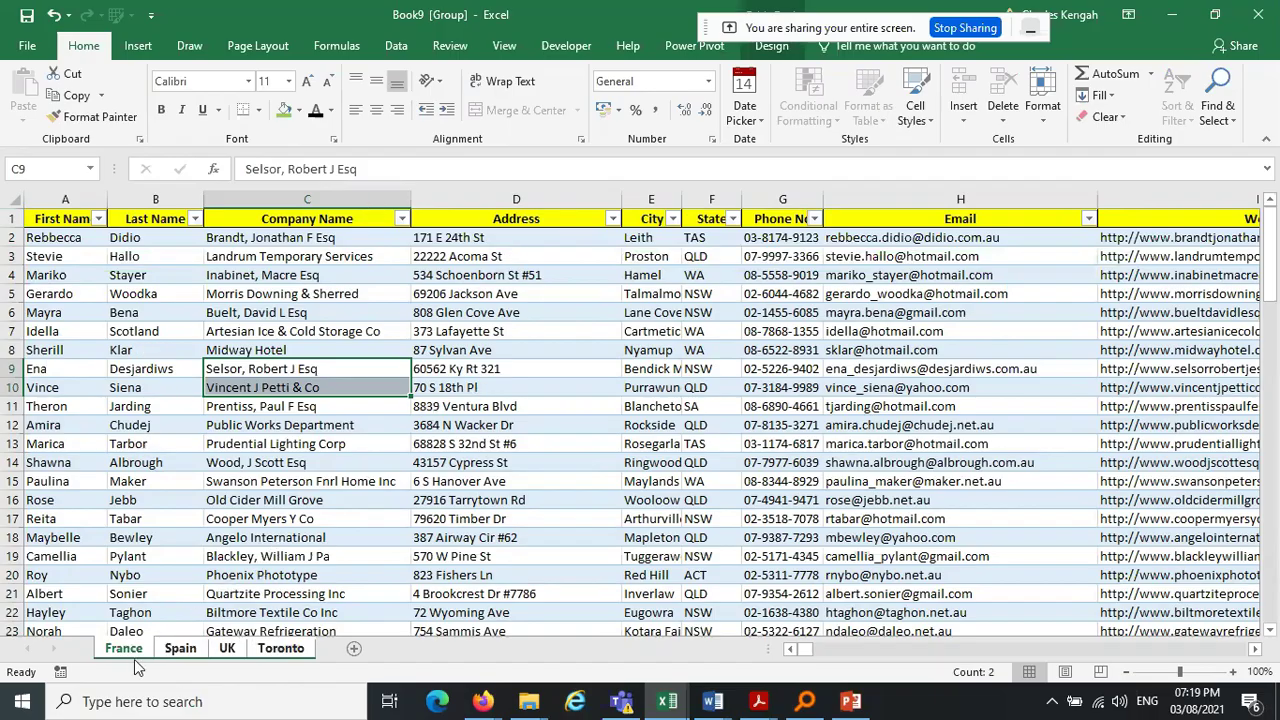
click(810, 384)
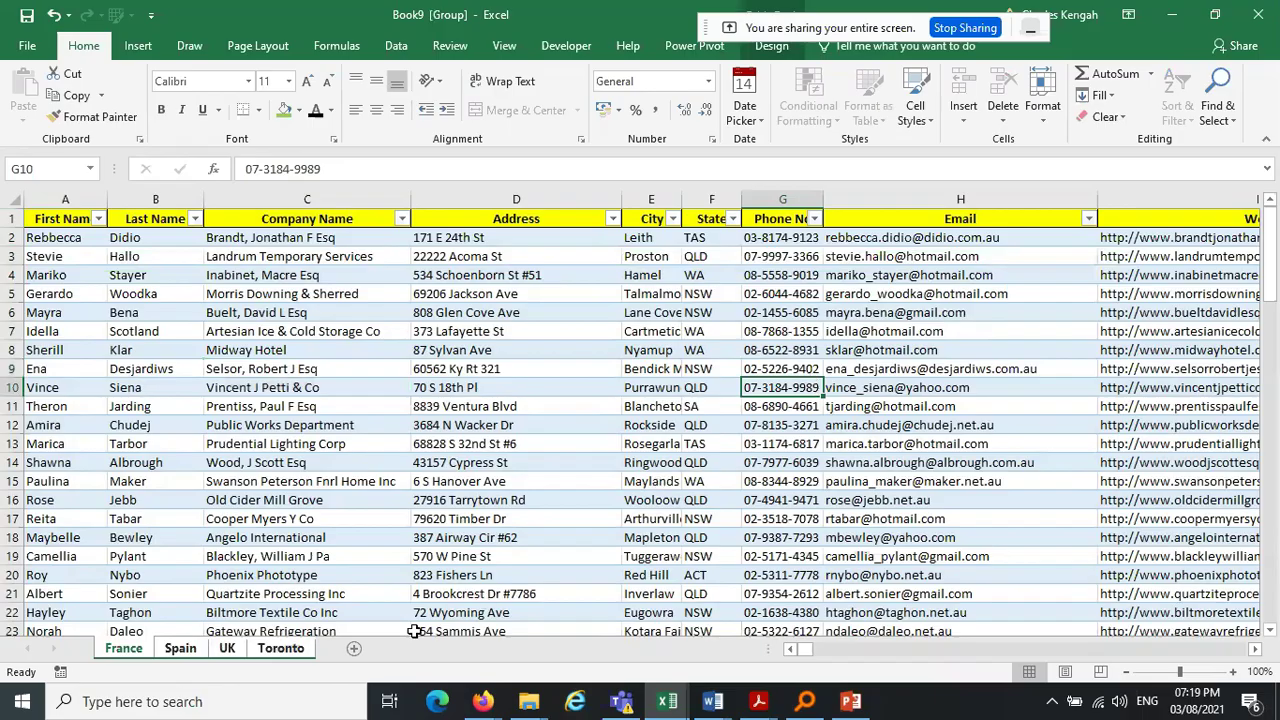
click(353, 648)
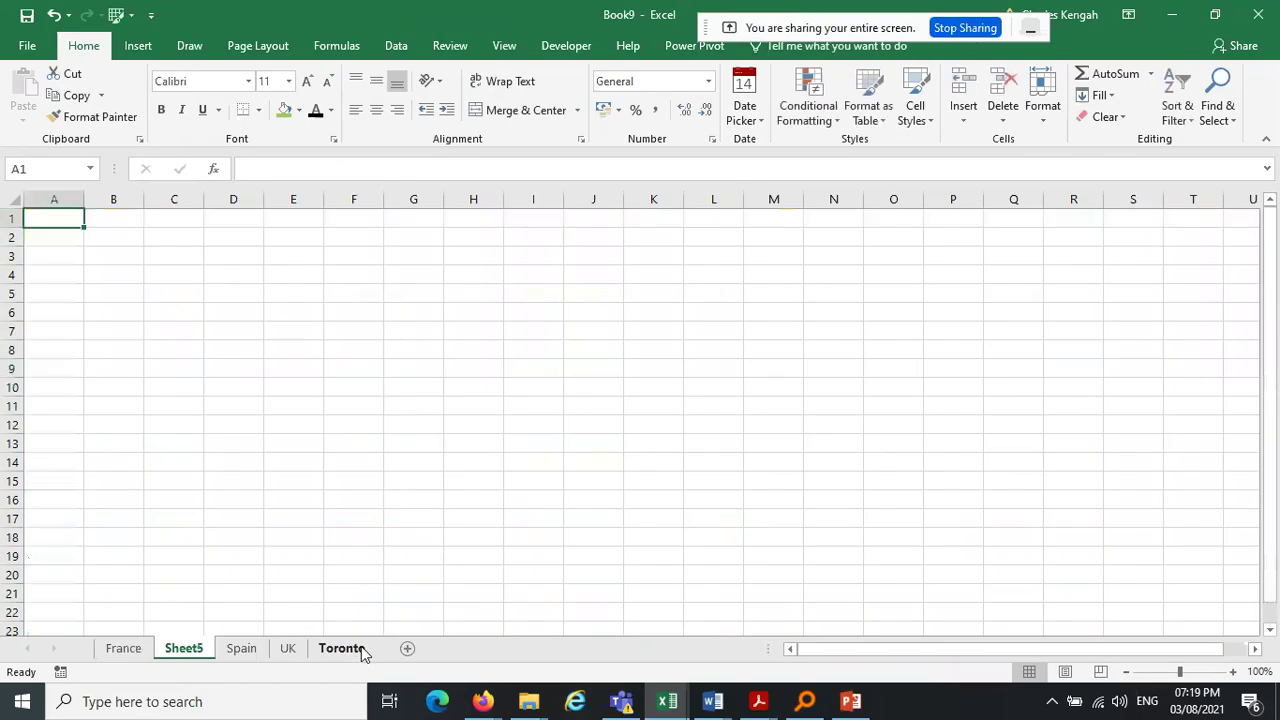
right_click(199, 651)
click(273, 456)
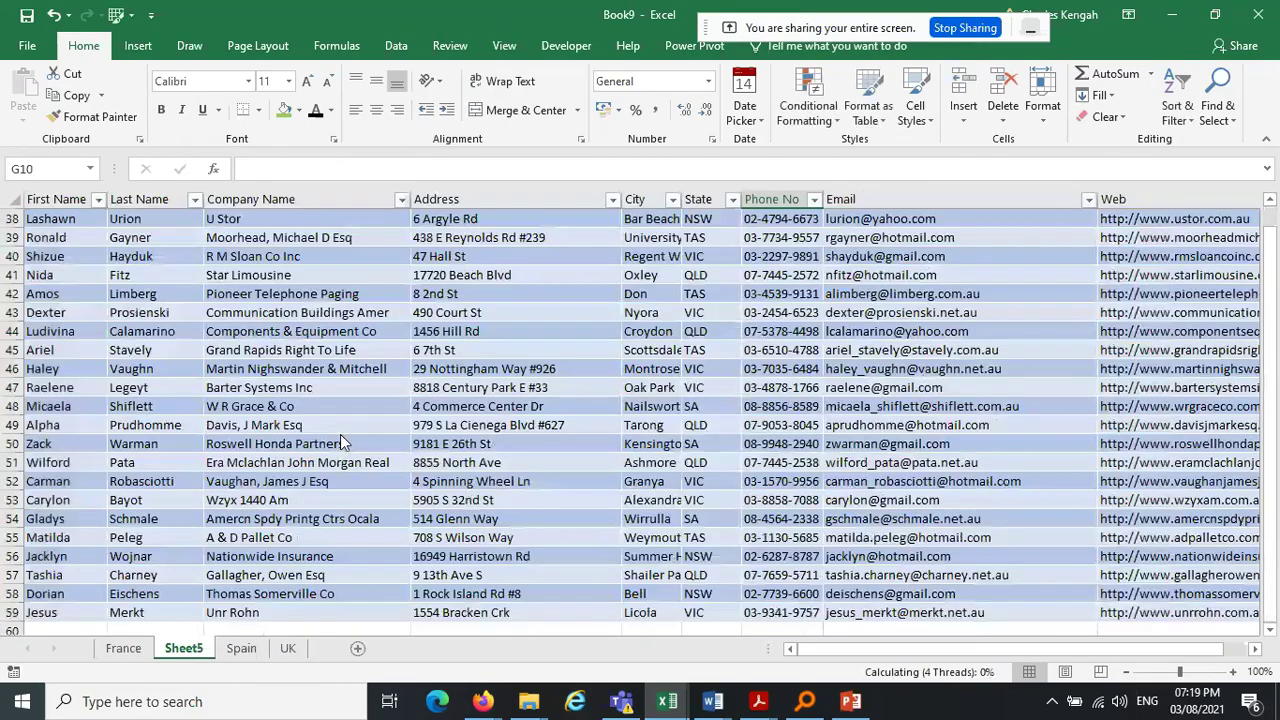
click(124, 651)
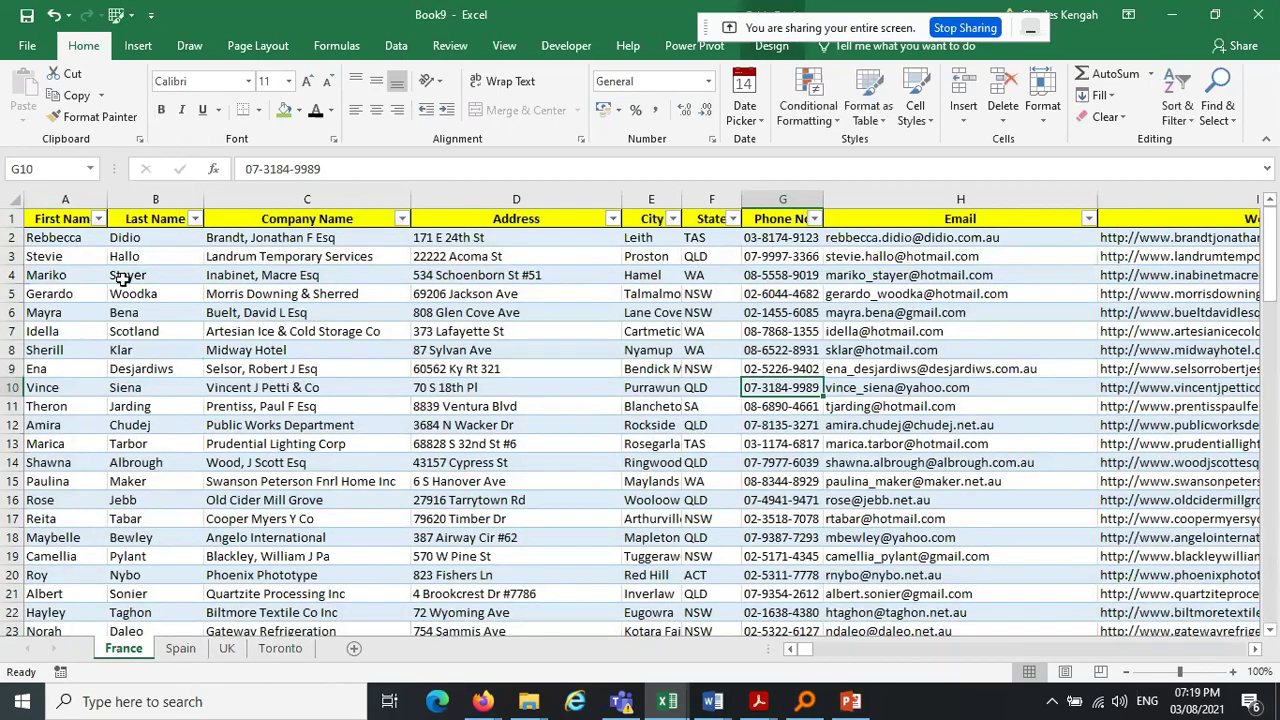
click(181, 651)
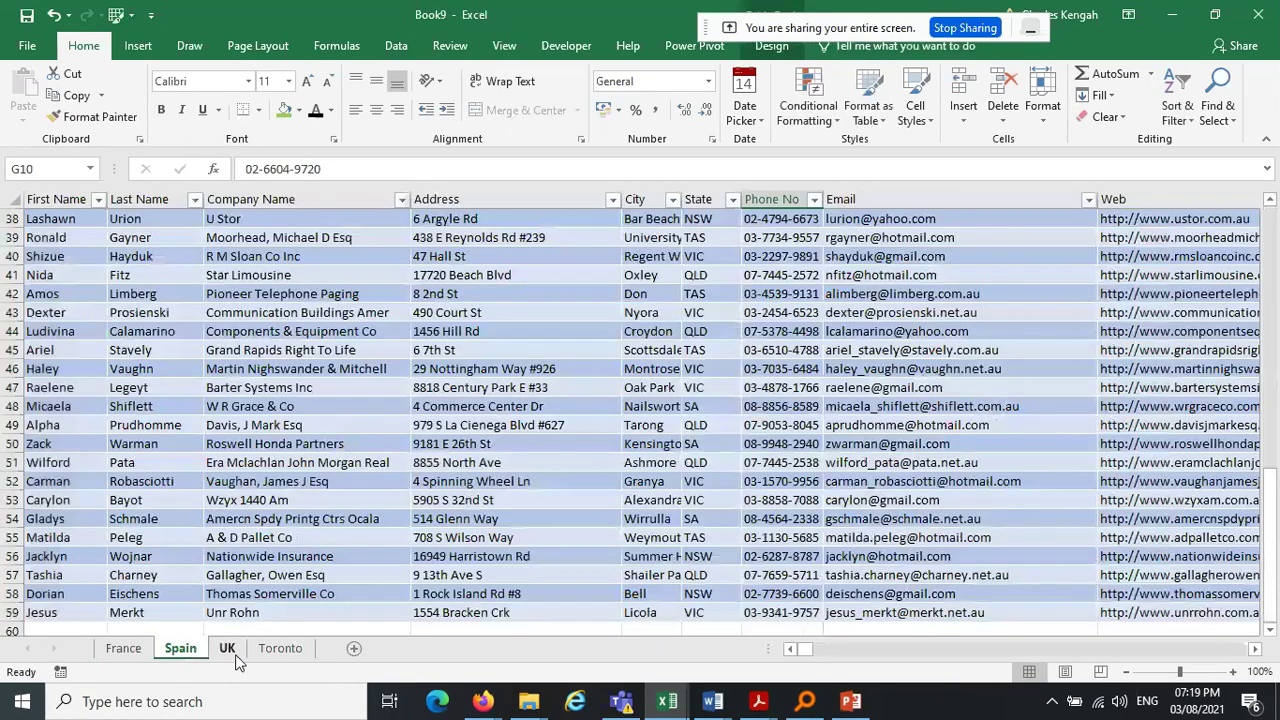
click(227, 650)
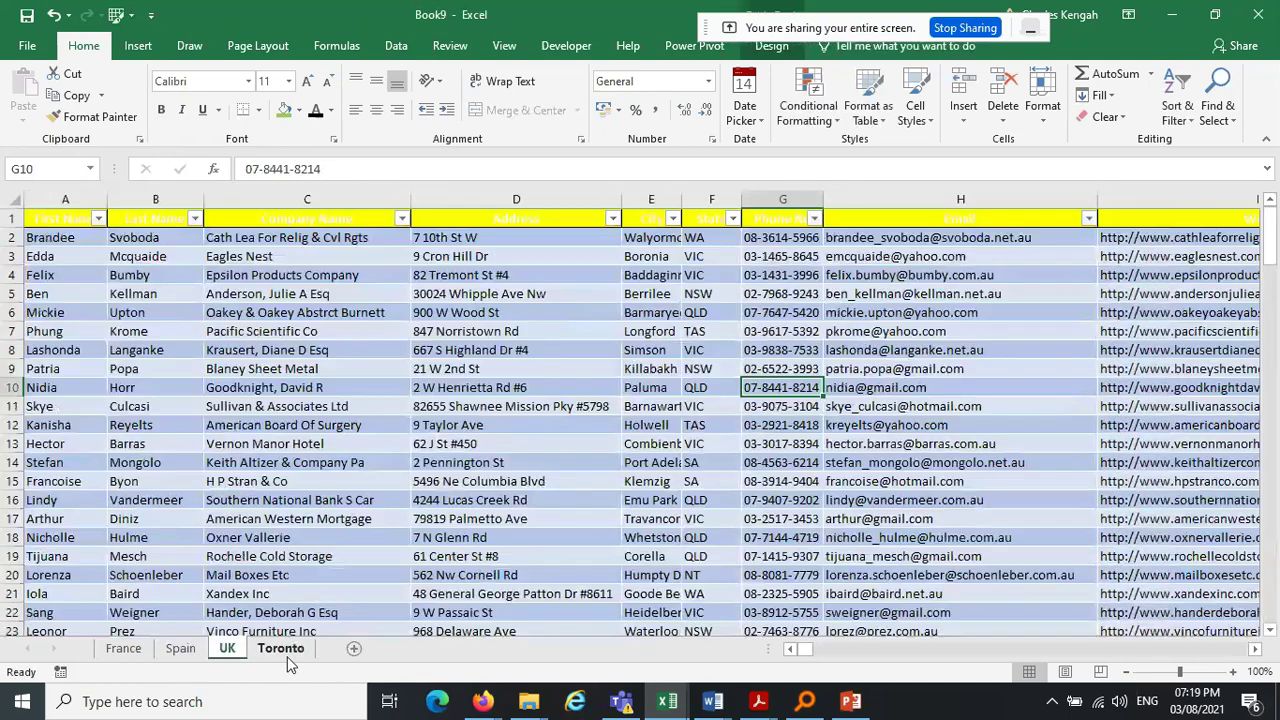
click(281, 650)
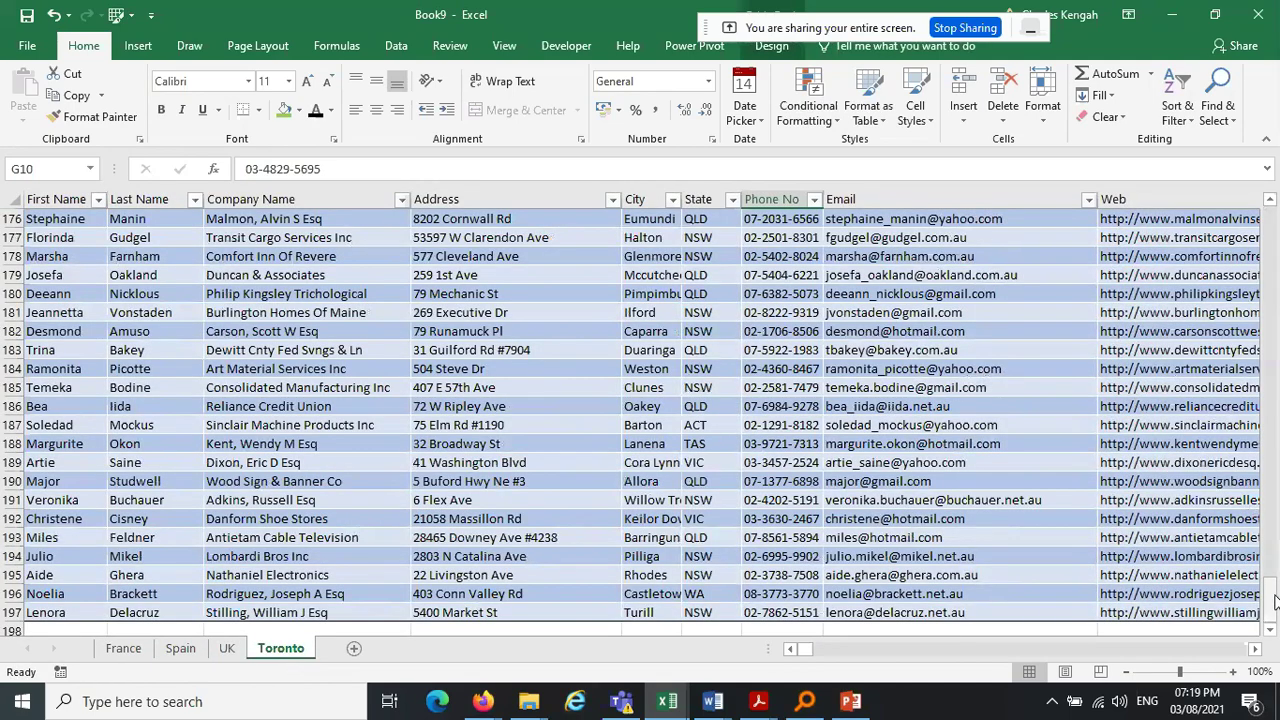
scroll(1274, 470, up, 1)
drag(1276, 470, 1272, 225)
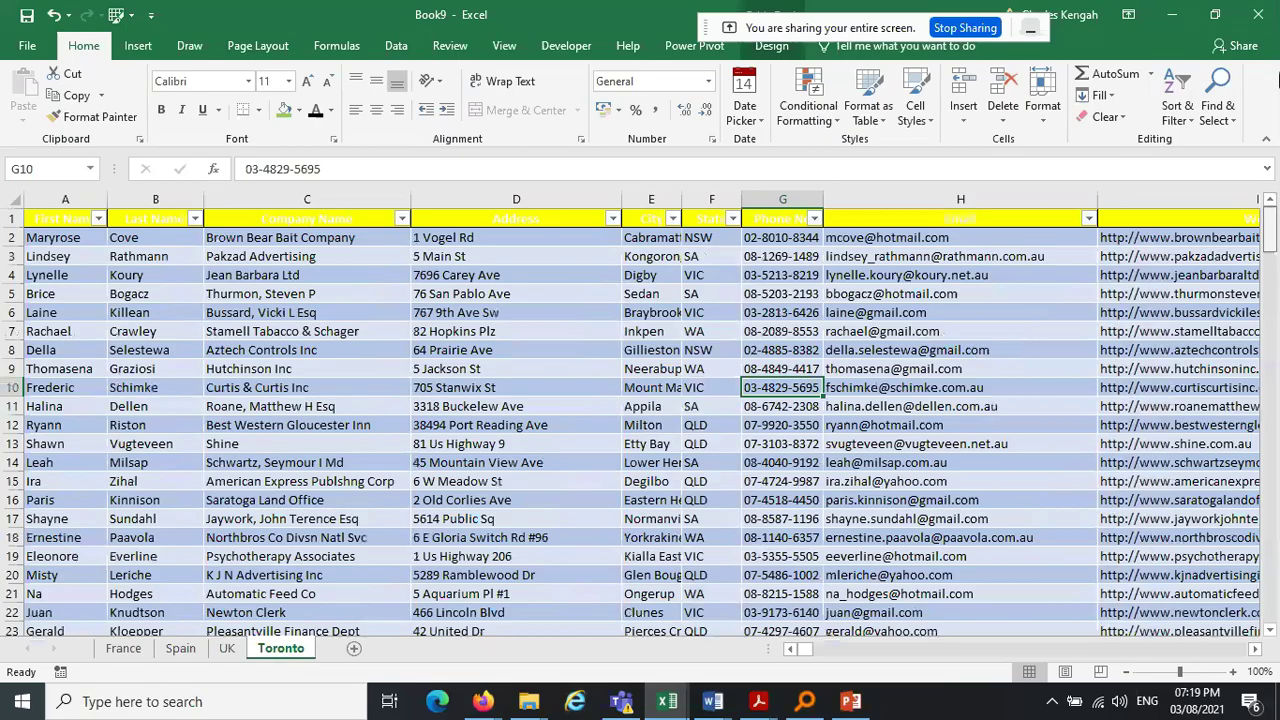
click(145, 655)
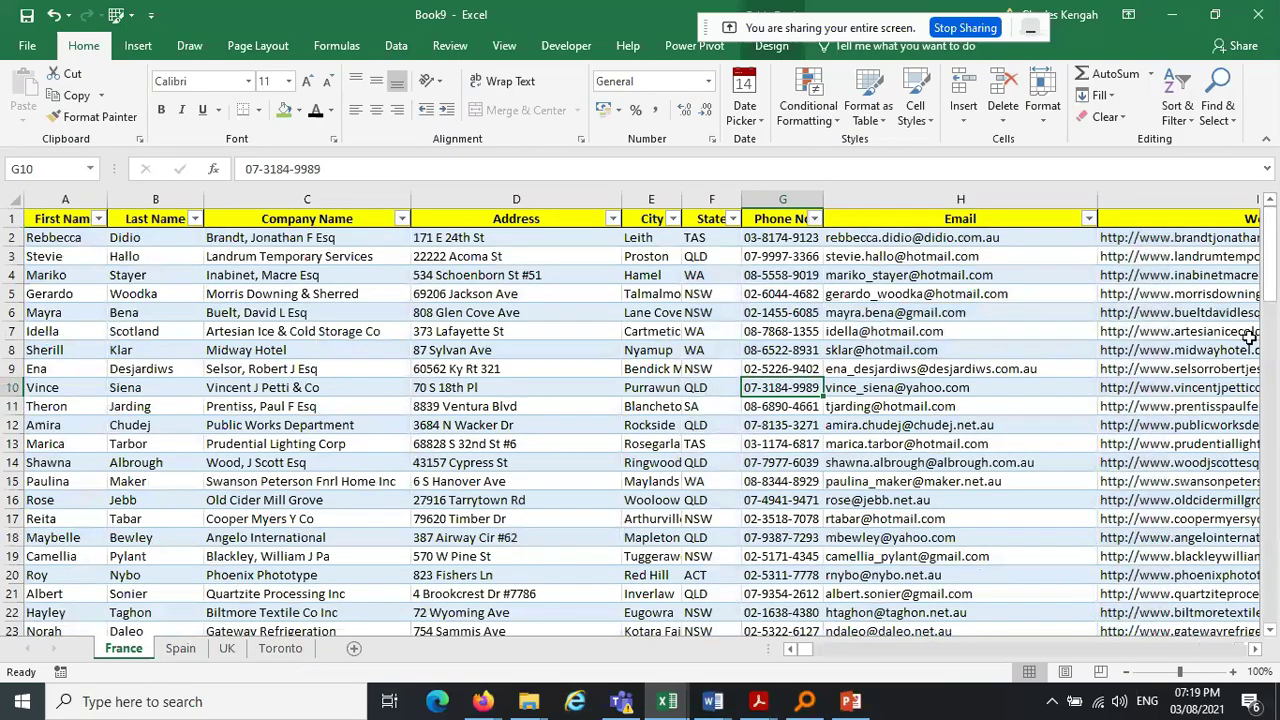
click(750, 353)
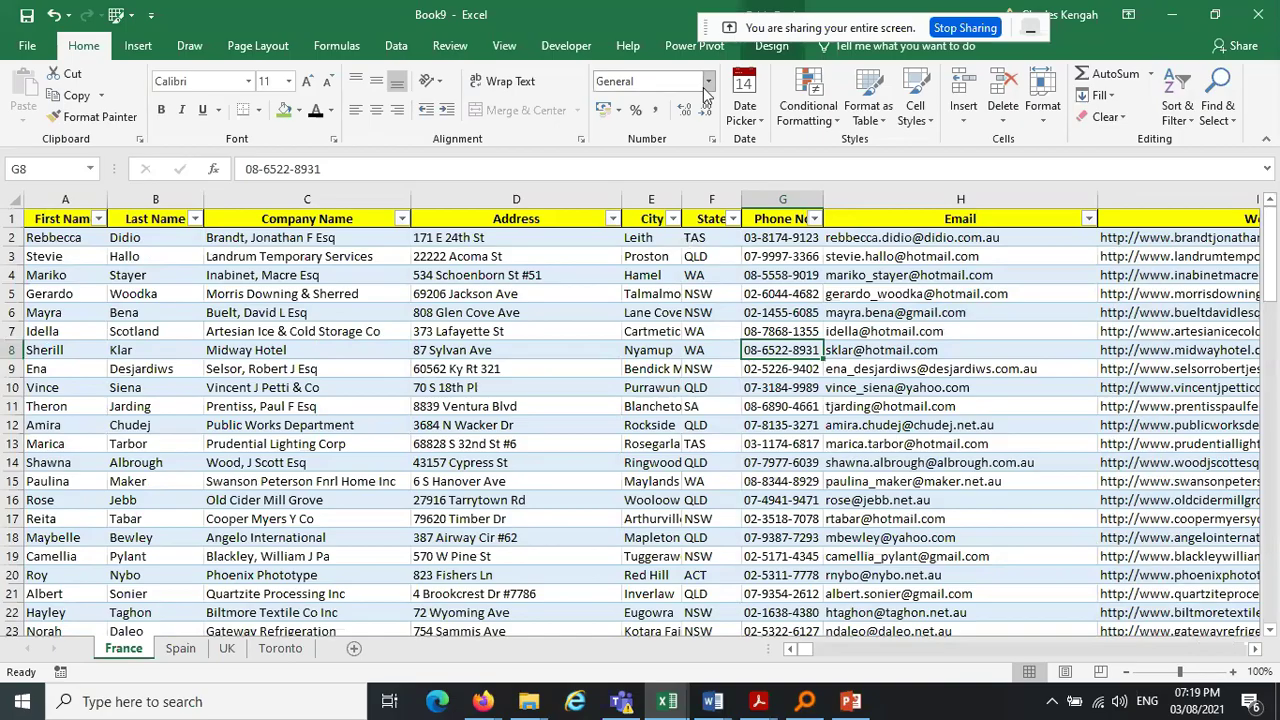
Name the France and Spain tables 'France' and 'Spain'
click(778, 50)
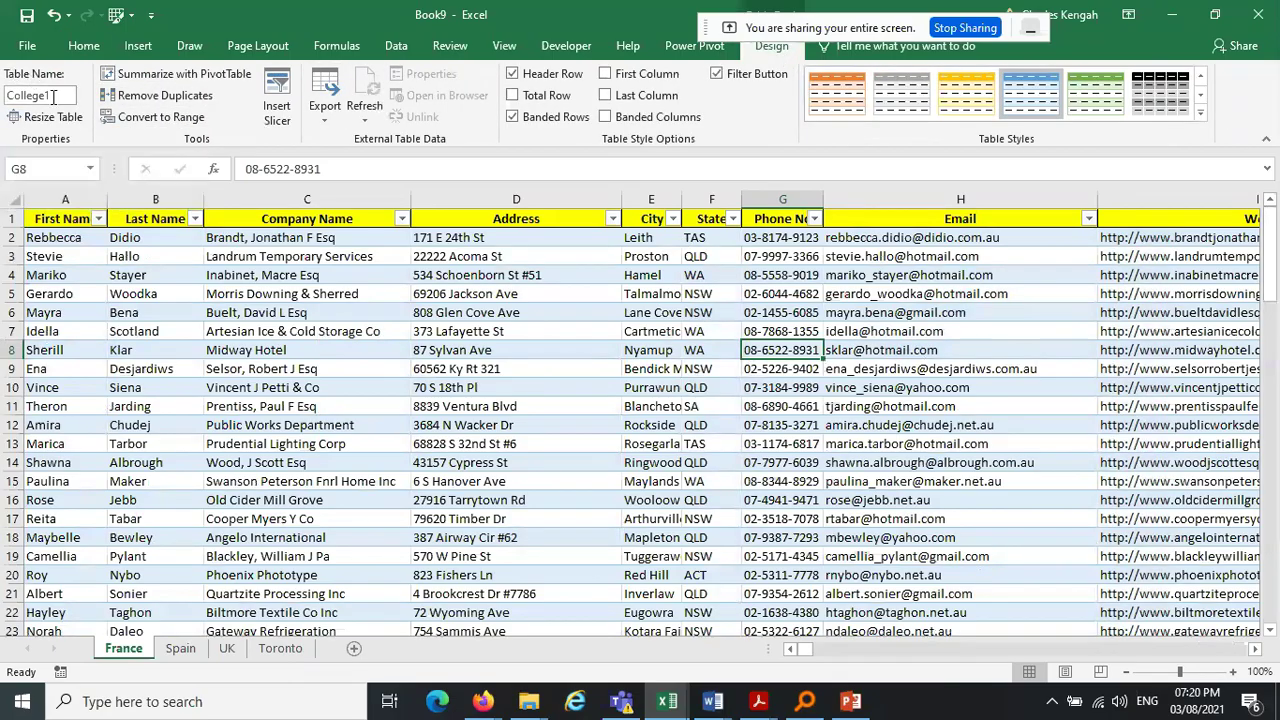
text(France)
key(Return)
click(180, 648)
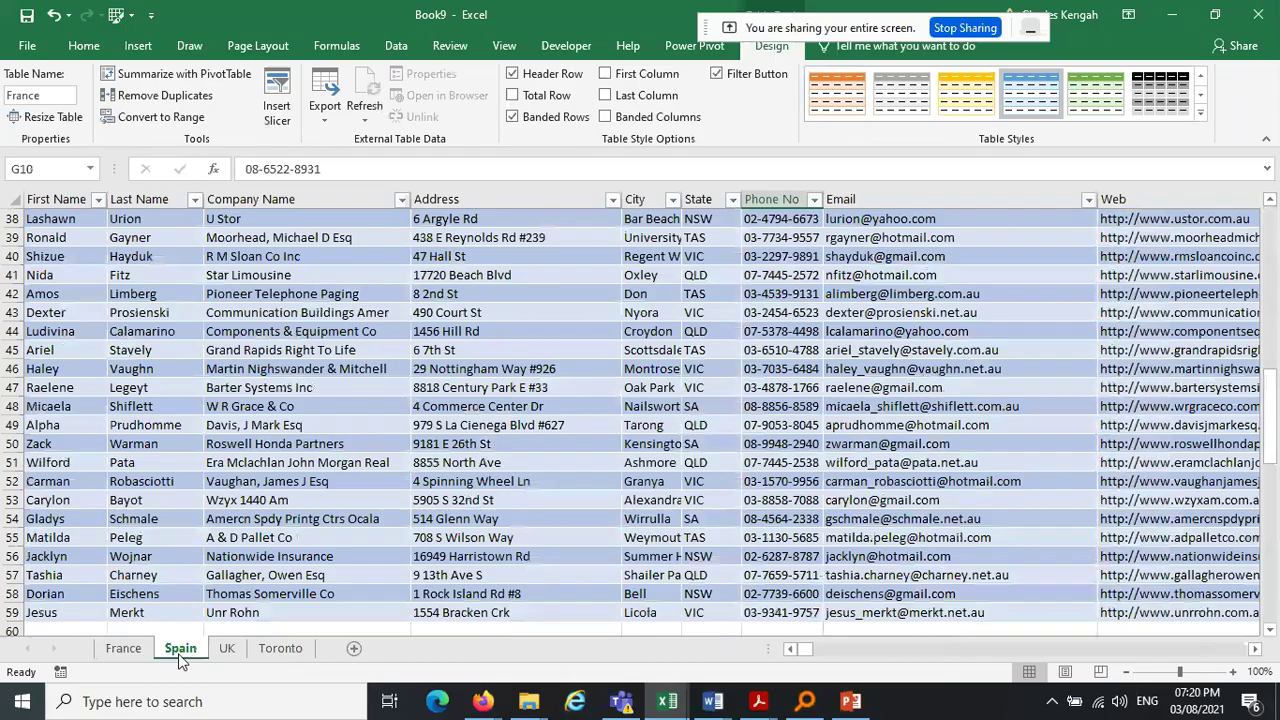
click(60, 97)
text(Spain)
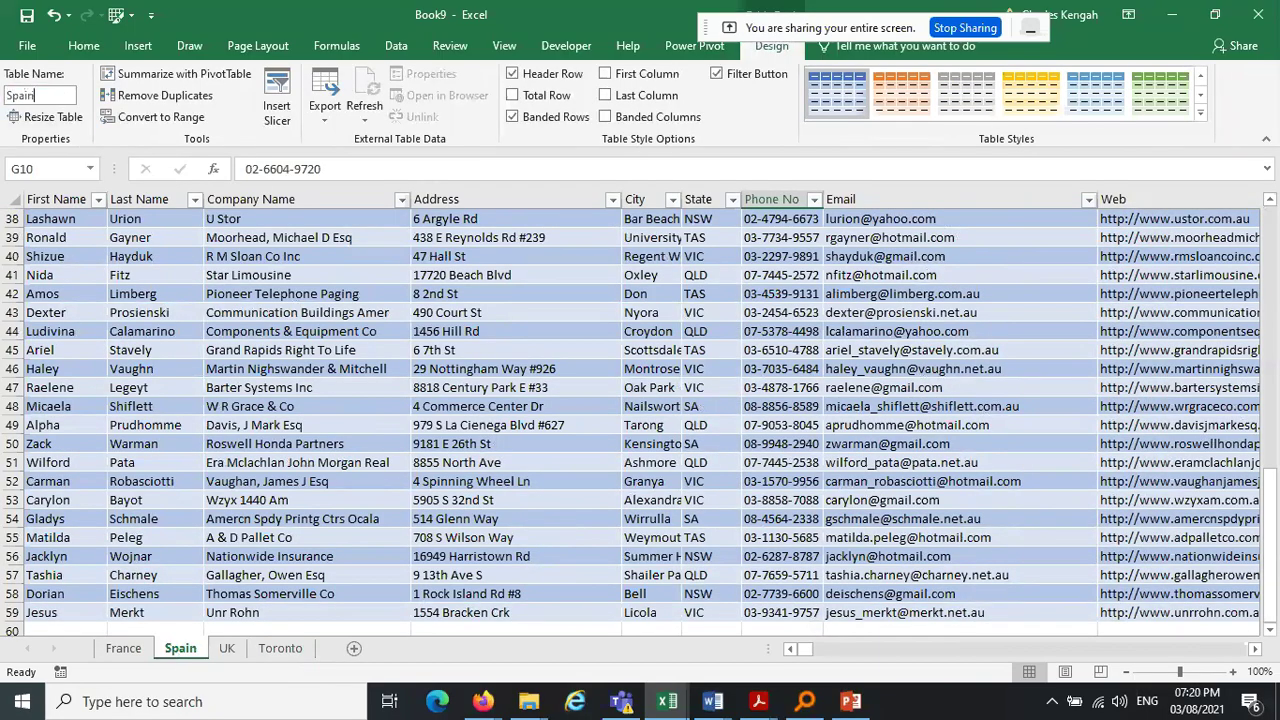
key(Return)
Rename the UK sheet's table to 'UK'
click(227, 648)
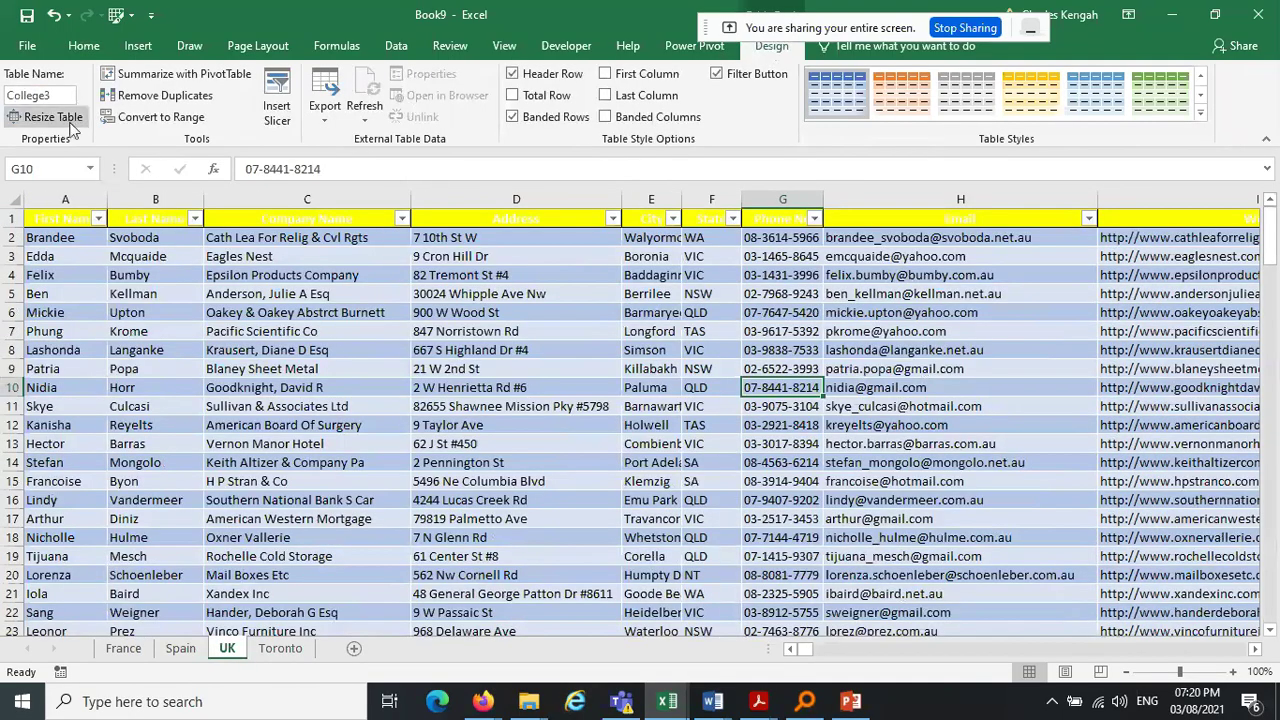
click(45, 95)
key(BackSpace)
text(UK)
key(Caps_Lock)
key(Return)
Make the UK header text black and select the Spain header row
click(5, 218)
click(84, 46)
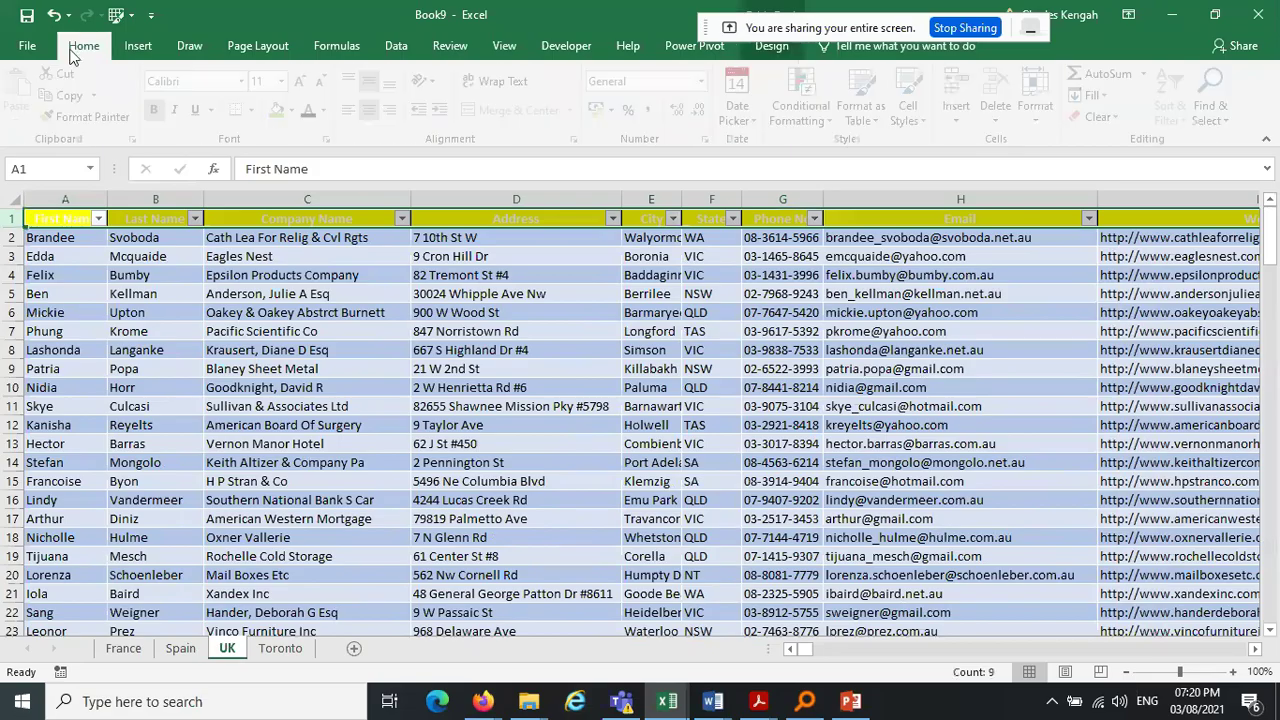
click(312, 114)
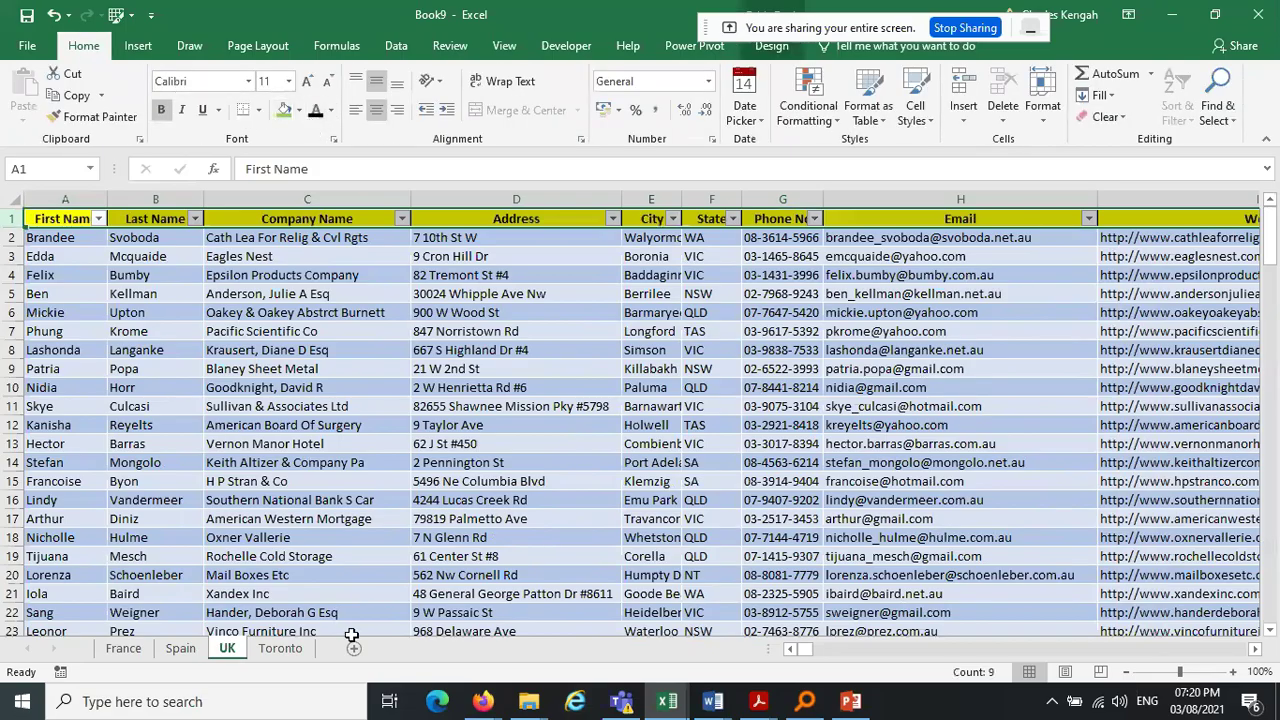
click(192, 649)
drag(1270, 552, 1262, 220)
click(6, 224)
click(6, 219)
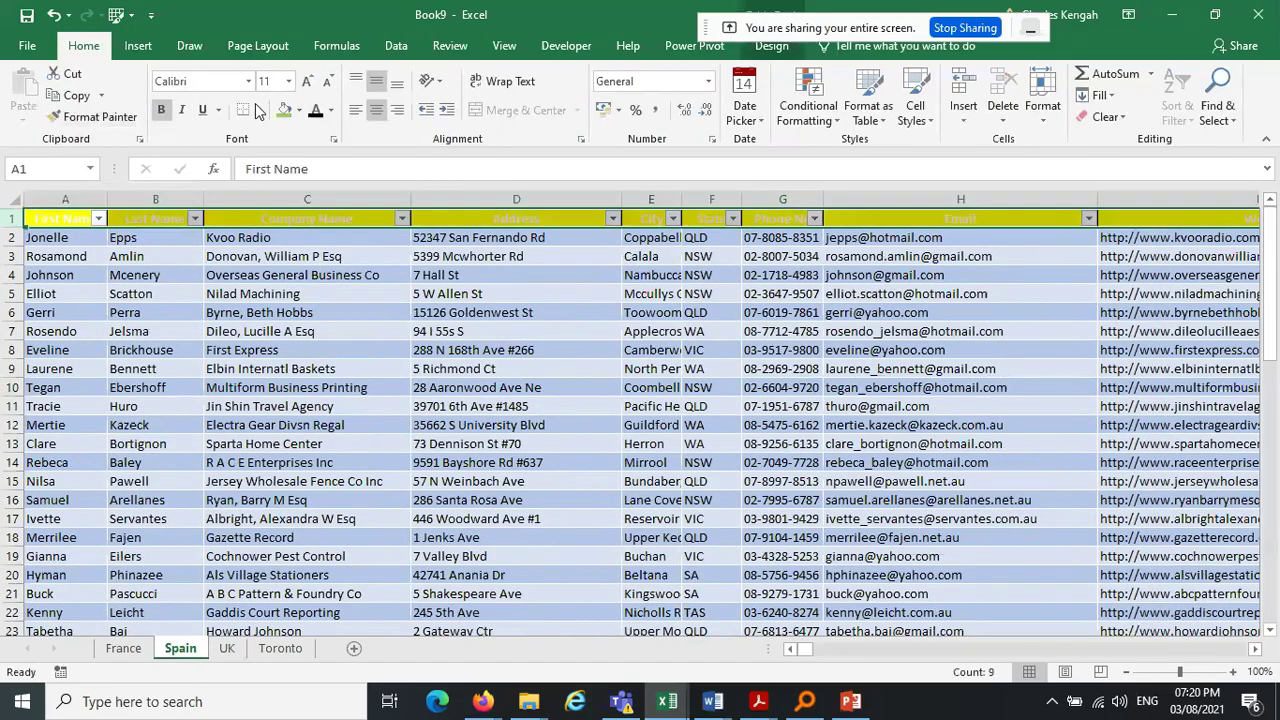
click(500, 433)
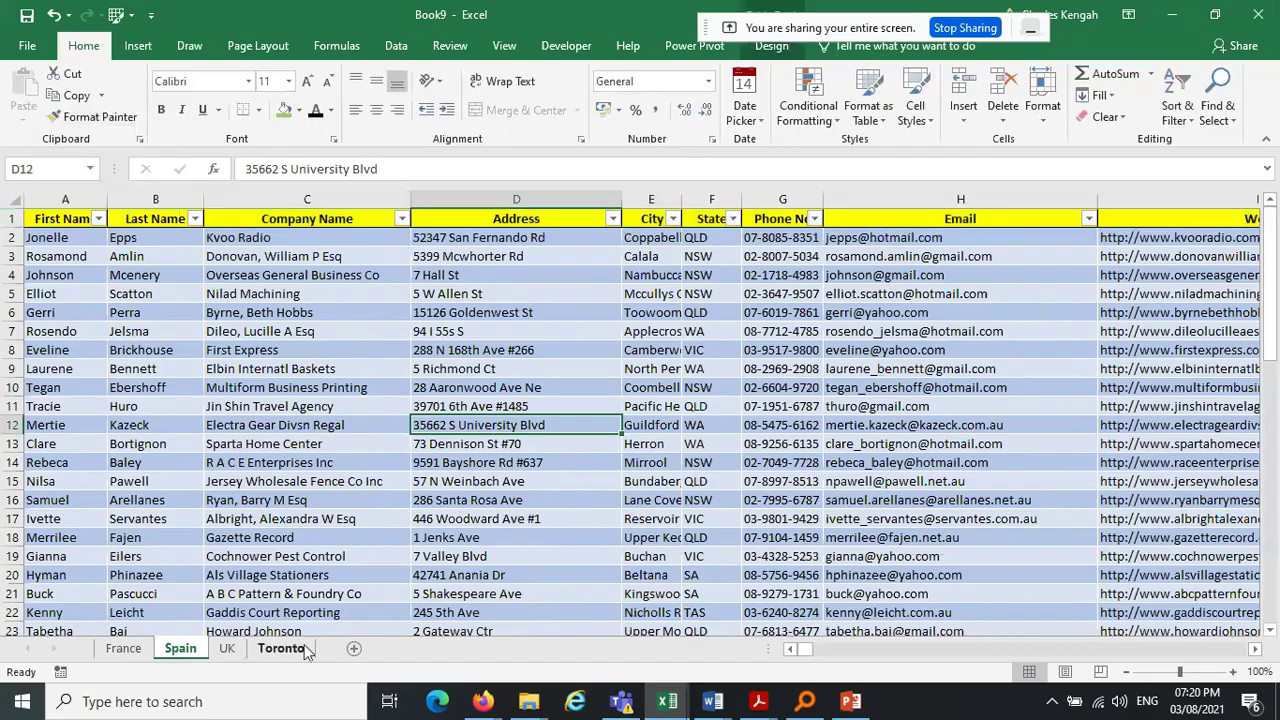
Rename the Toronto table from College4 to 'Toronto'
click(306, 650)
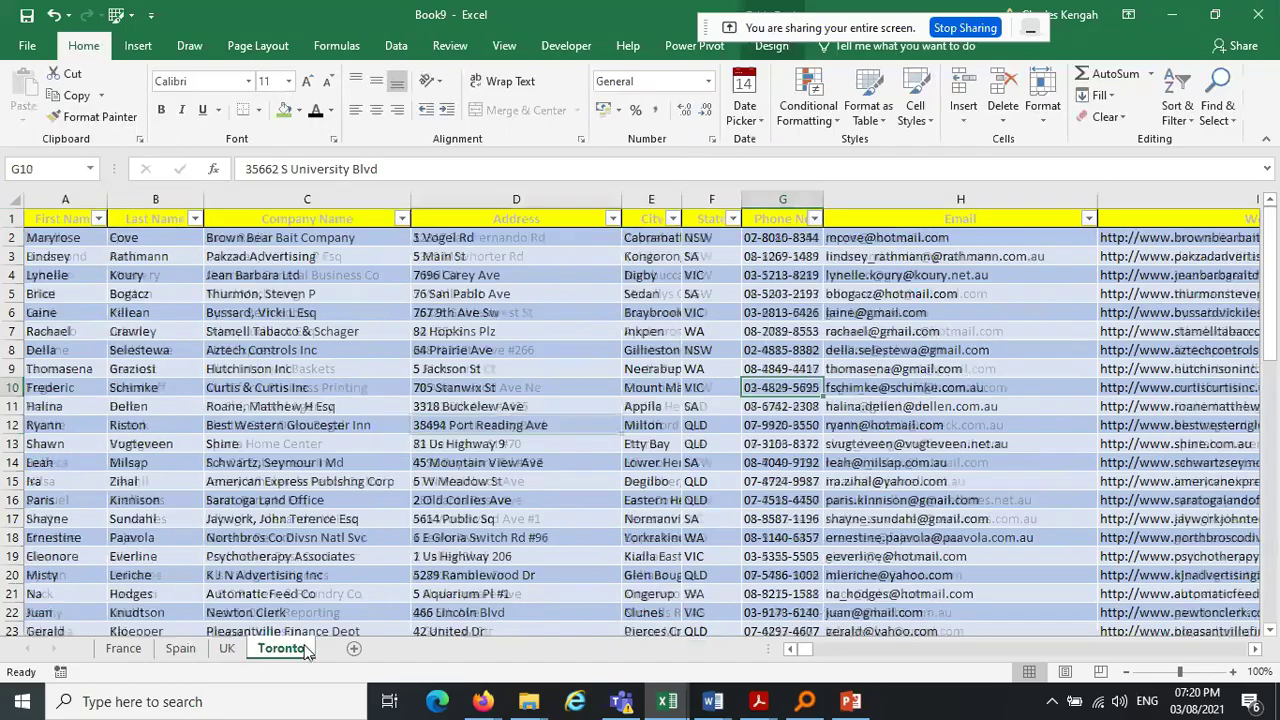
click(73, 217)
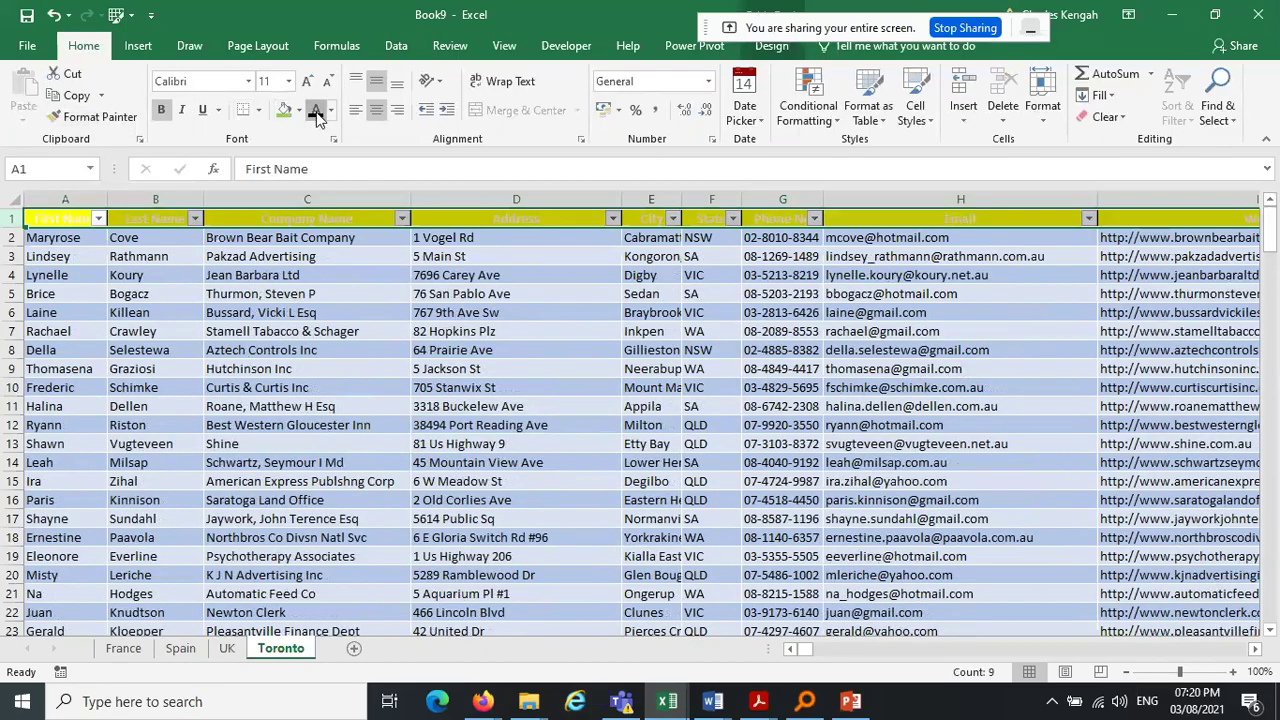
click(815, 366)
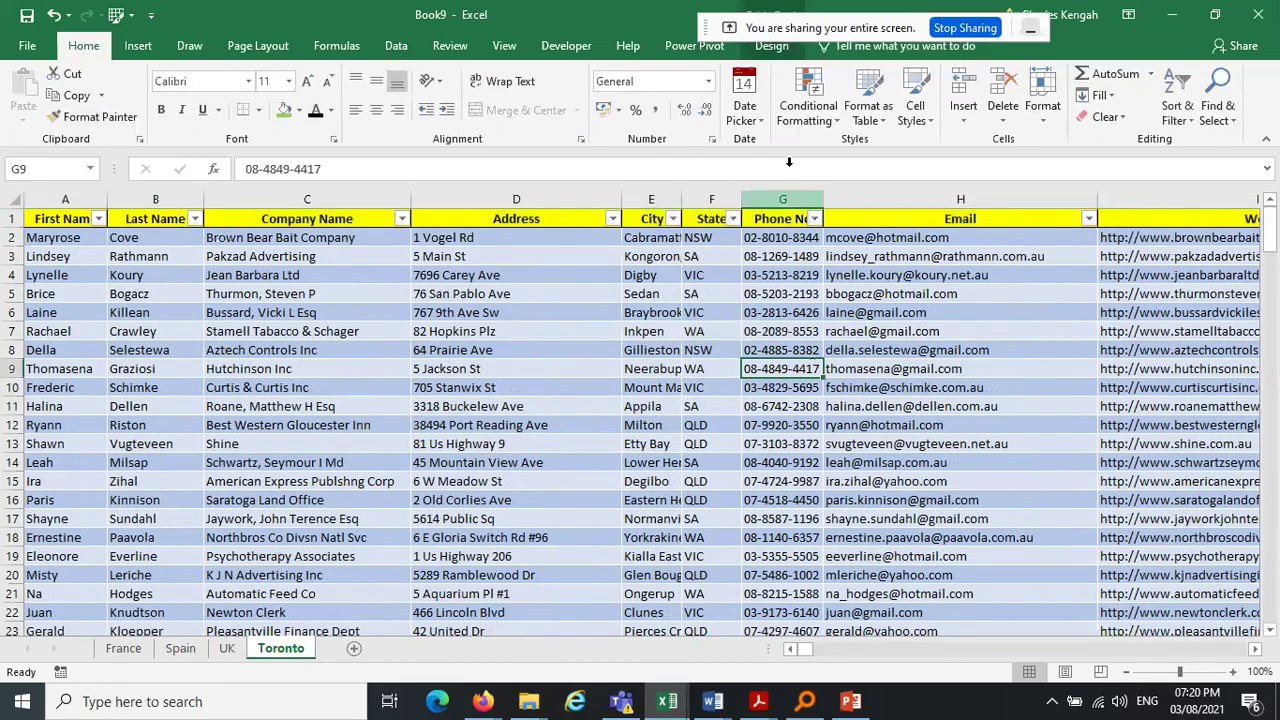
click(771, 46)
click(72, 95)
key(BackSpace)
key(Caps_Lock)
text(t)
key(Caps_Lock)
text(OR)
key(BackSpace)
key(BackSpace)
text(t)
key(Caps_Lock)
key(BackSpace)
key(BackSpace)
key(Caps_Lock)
text(T)
key(Caps_Lock)
text(oronto)
key(Return)
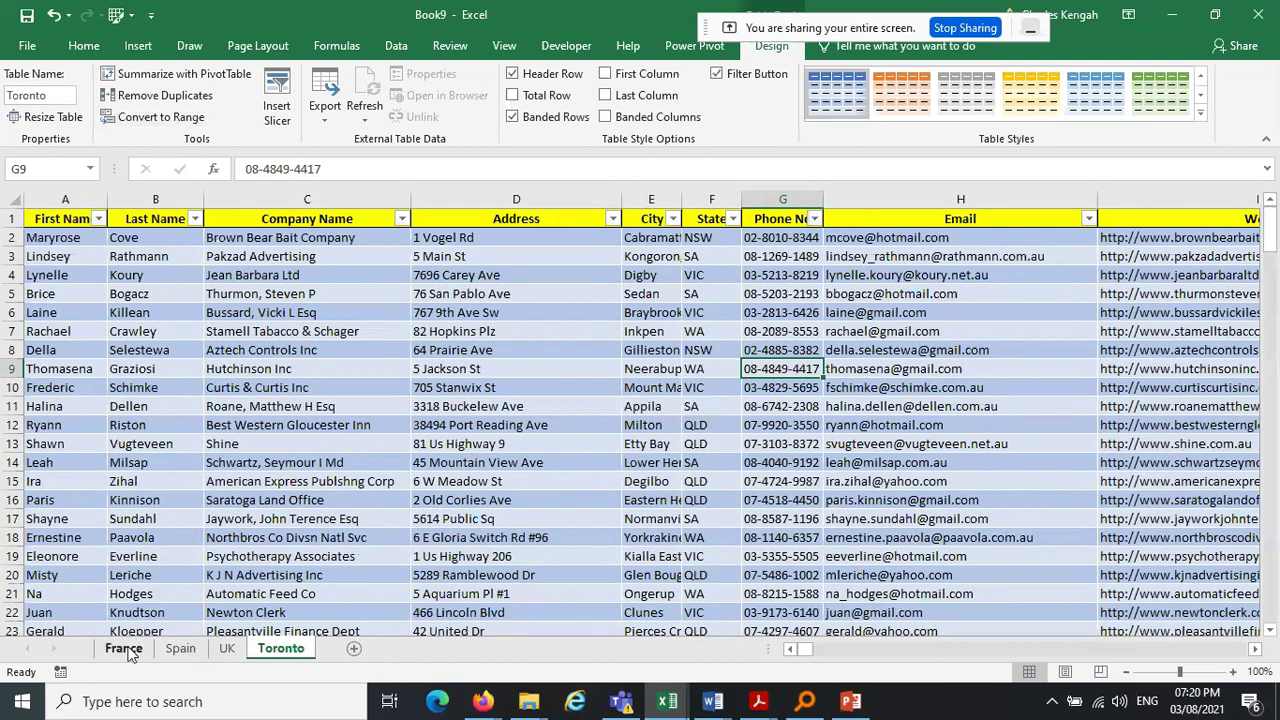
Review the France, Spain and Toronto sheets and bring up the Data ribbon
click(125, 650)
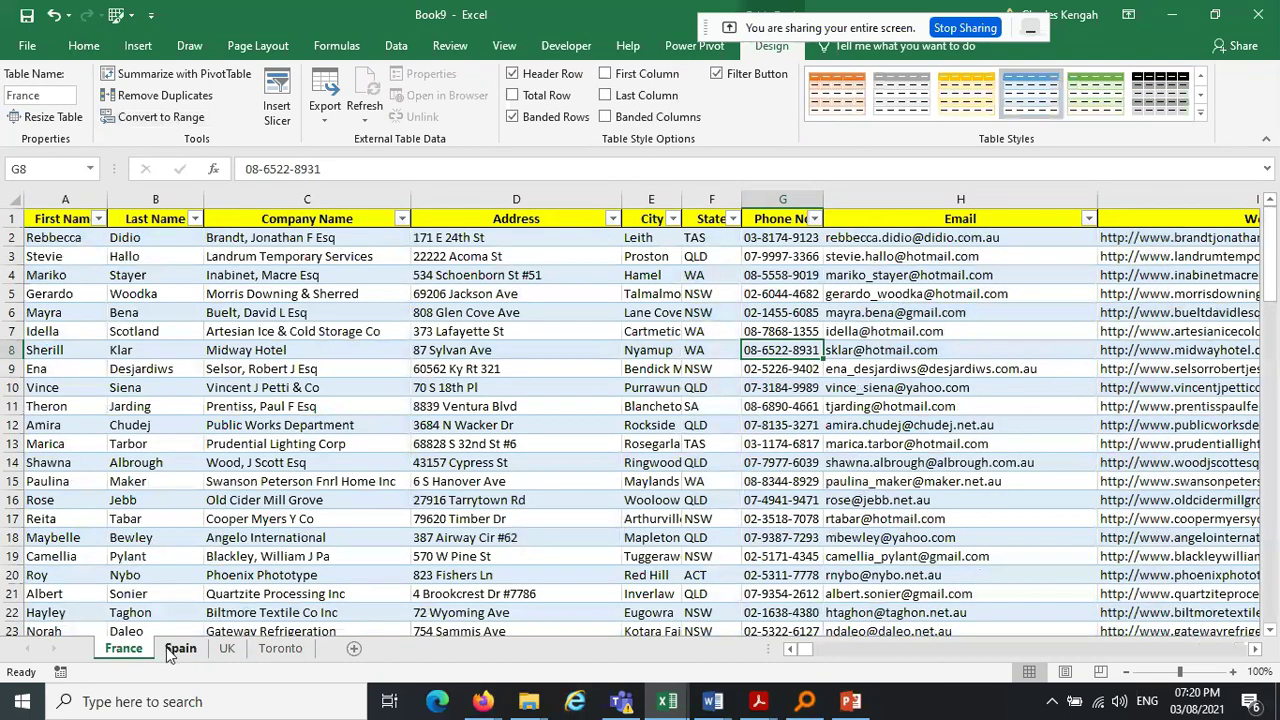
click(178, 649)
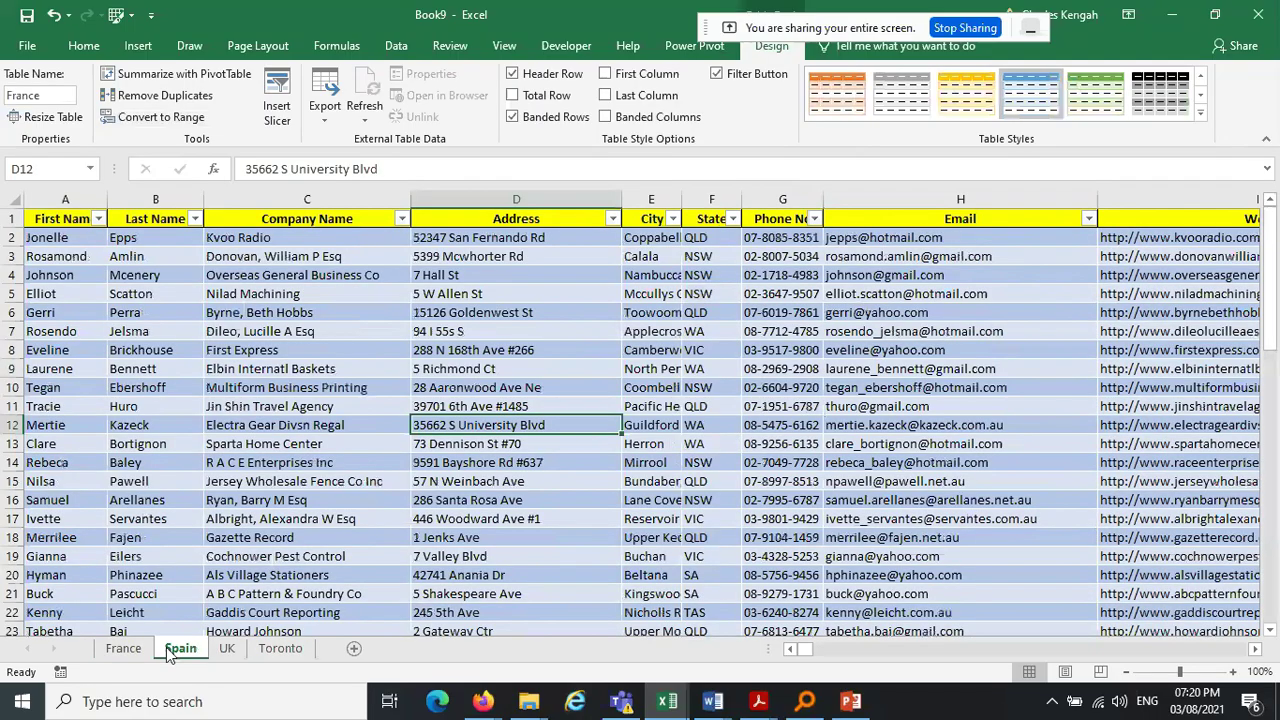
click(178, 650)
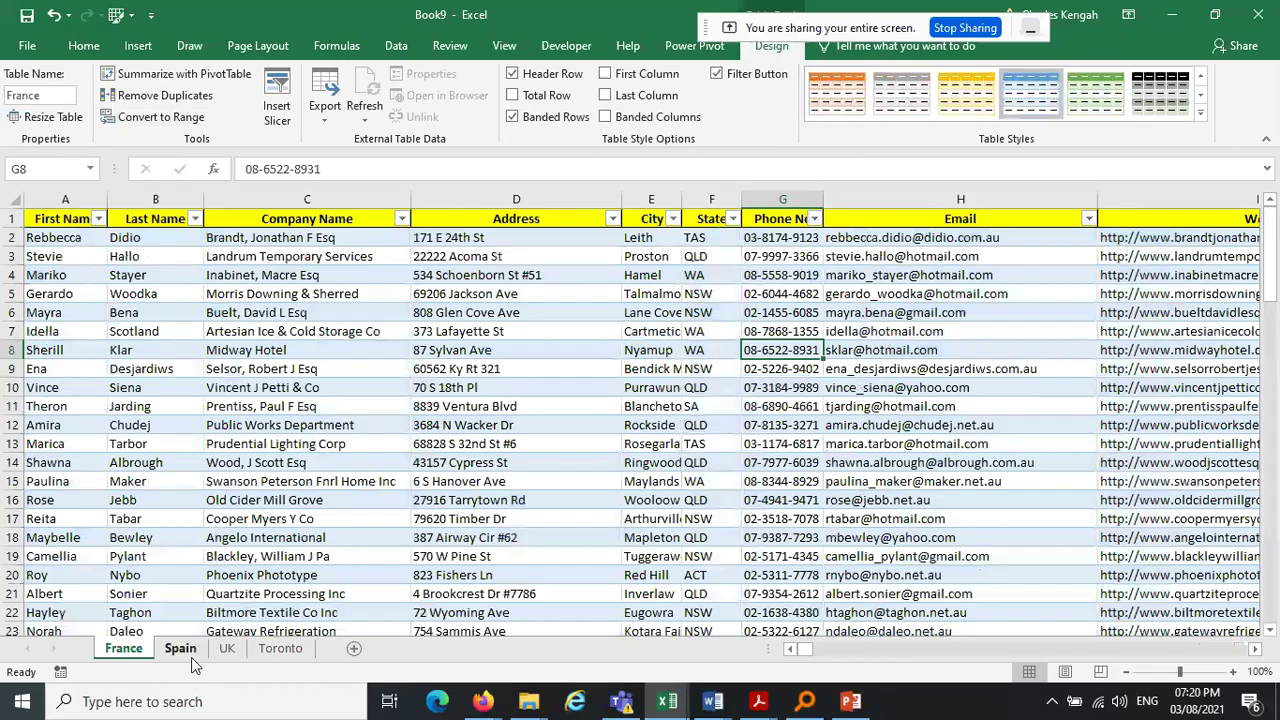
key(ctrl+Page_Down)
key(ctrl+Page_Down)
key(ctrl+Page_Down)
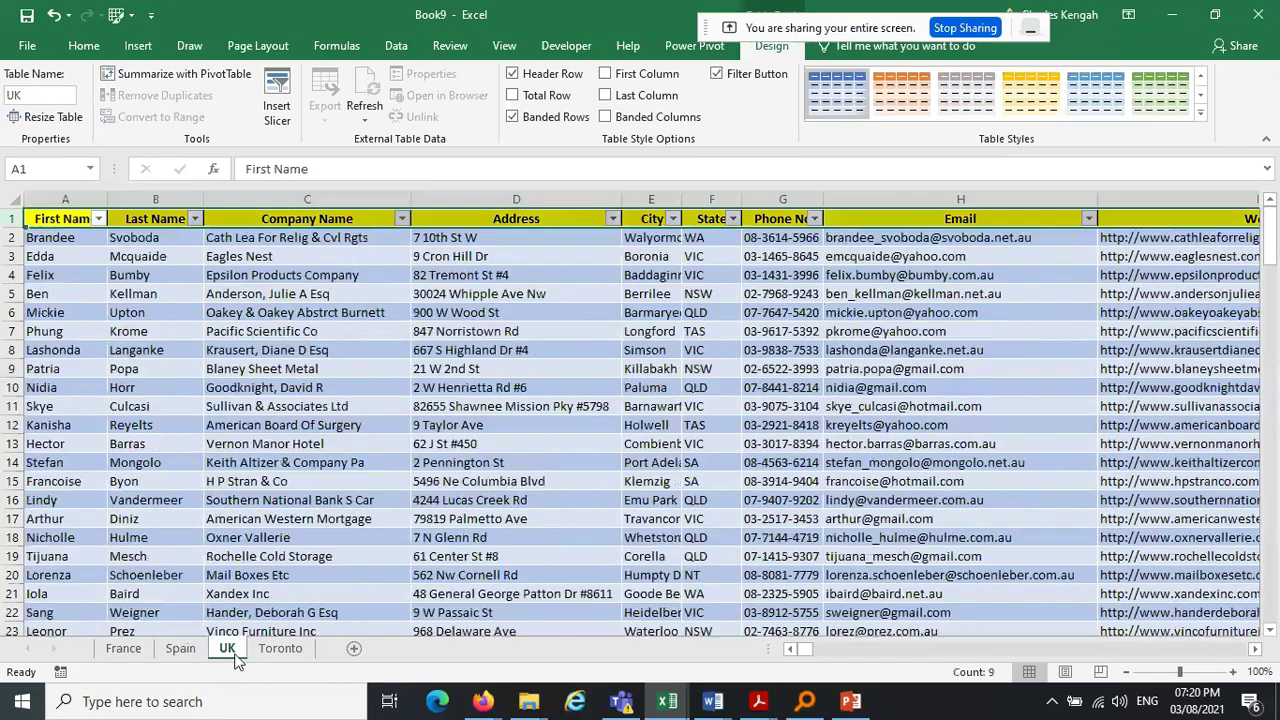
click(437, 372)
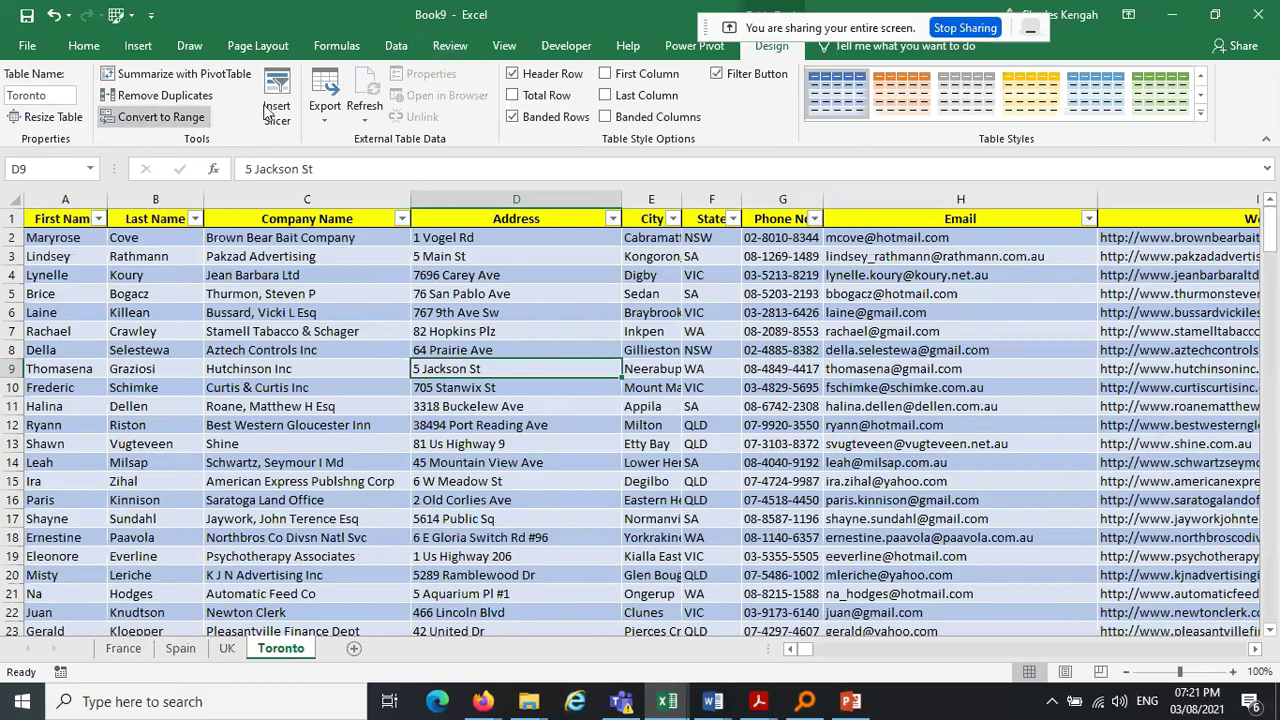
click(400, 47)
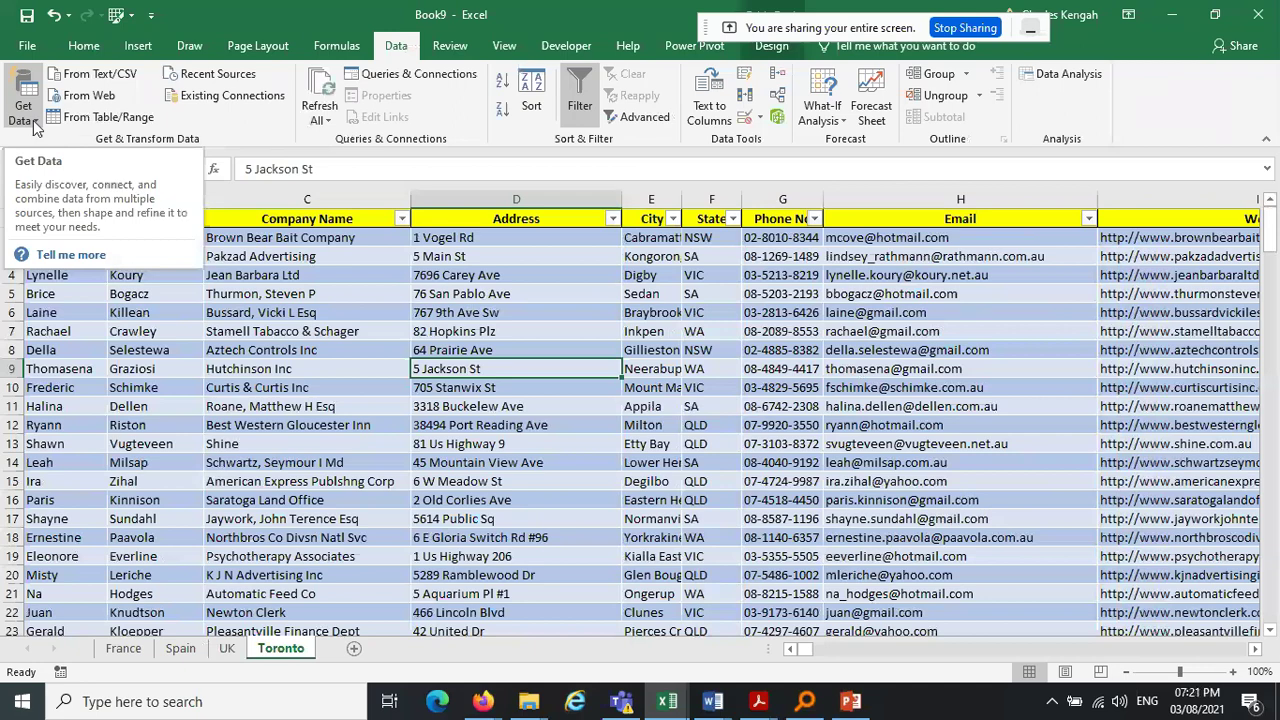
click(35, 120)
click(35, 120)
click(35, 120)
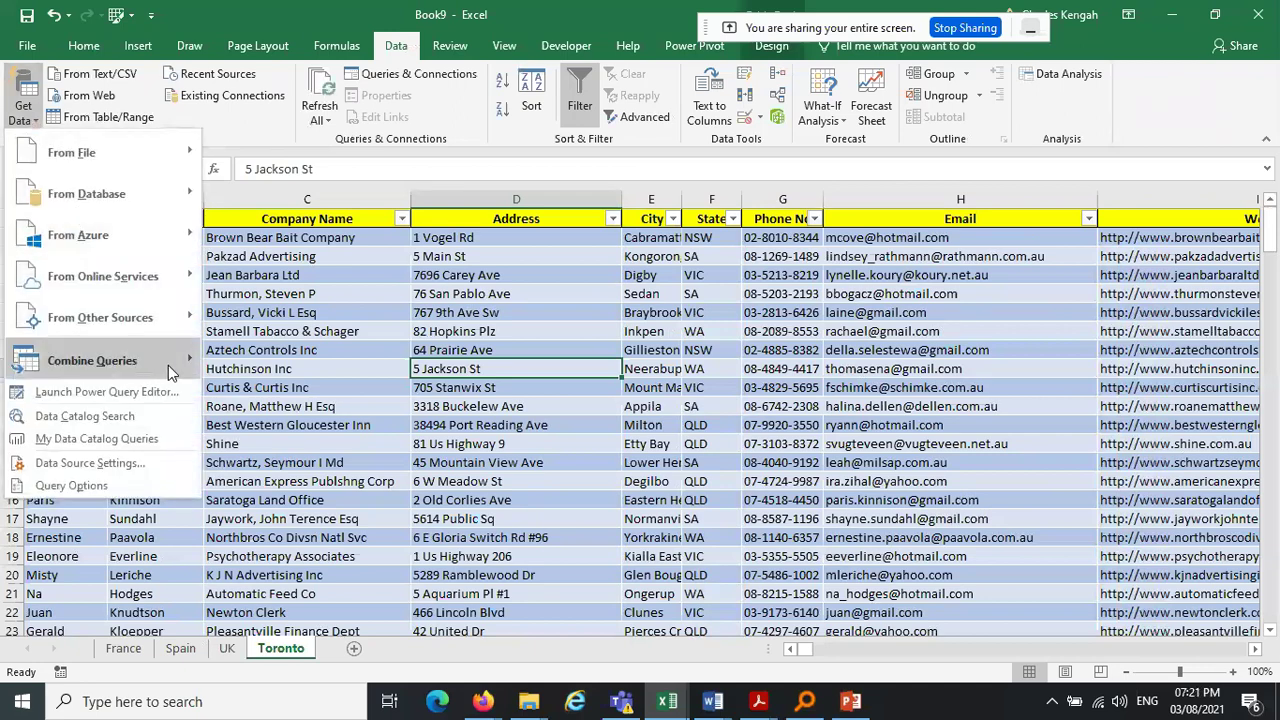
mouse_move(168, 365)
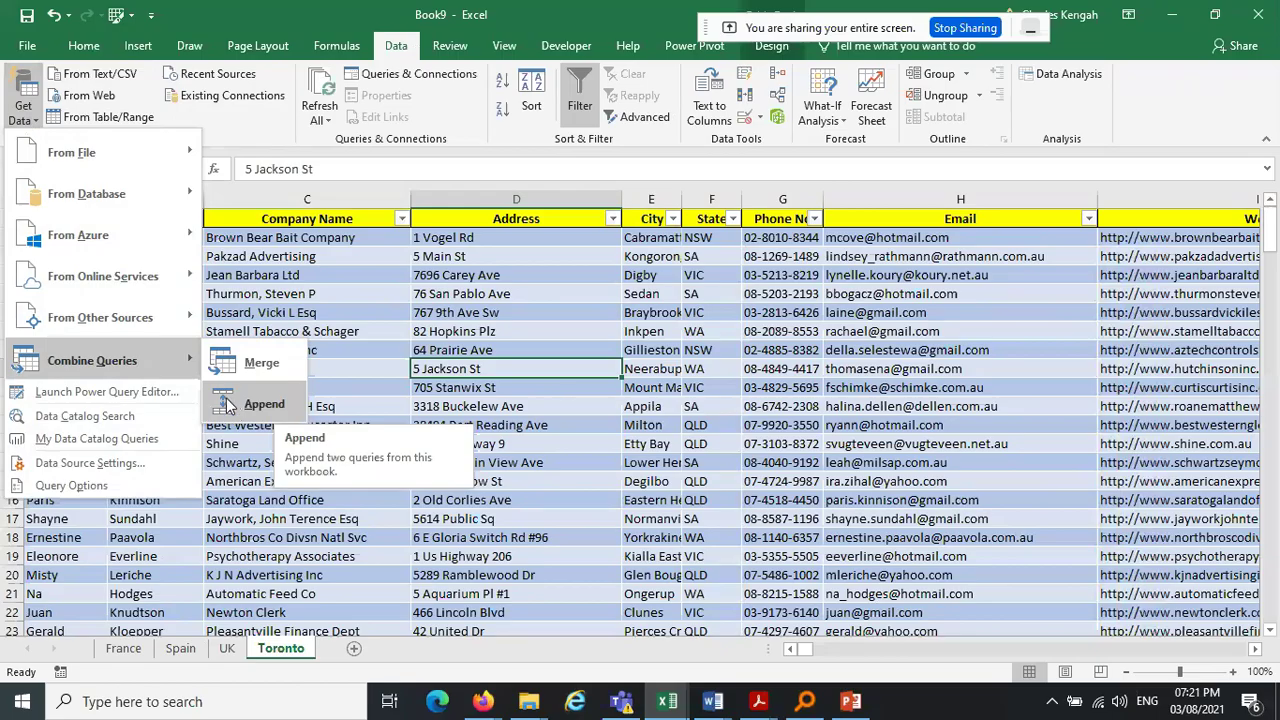
click(257, 406)
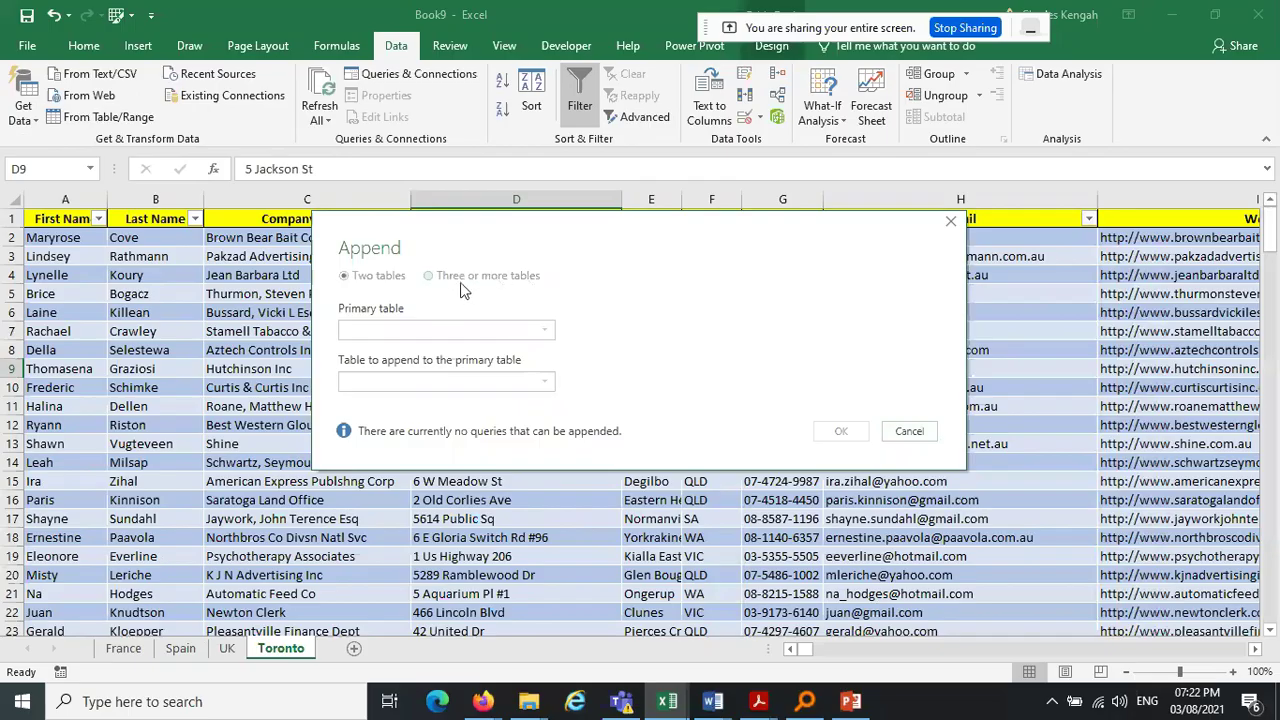
click(951, 222)
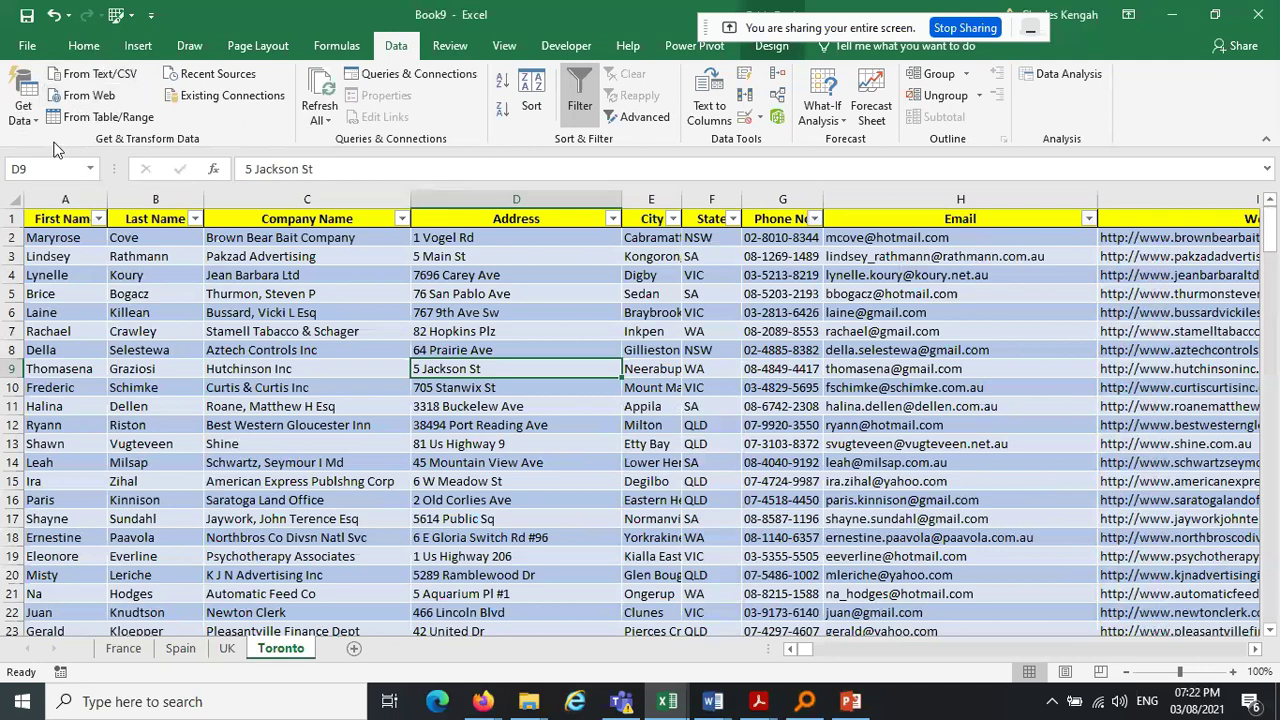
click(35, 118)
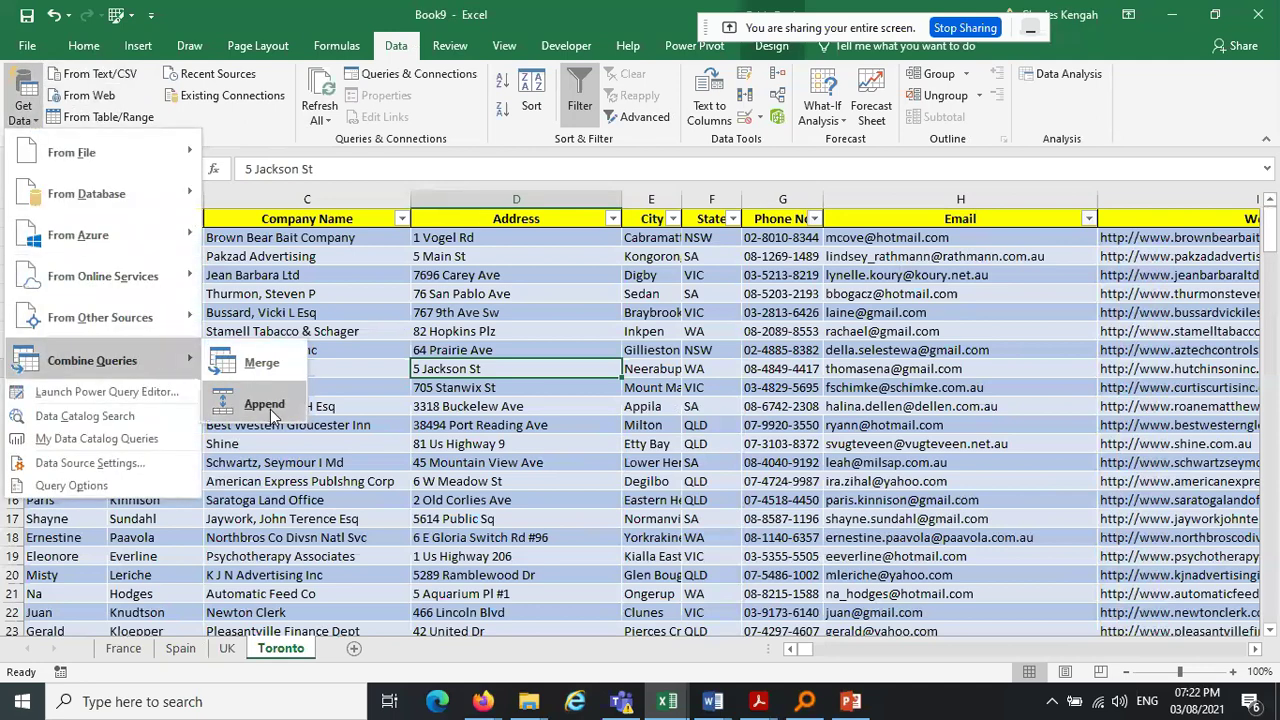
click(265, 405)
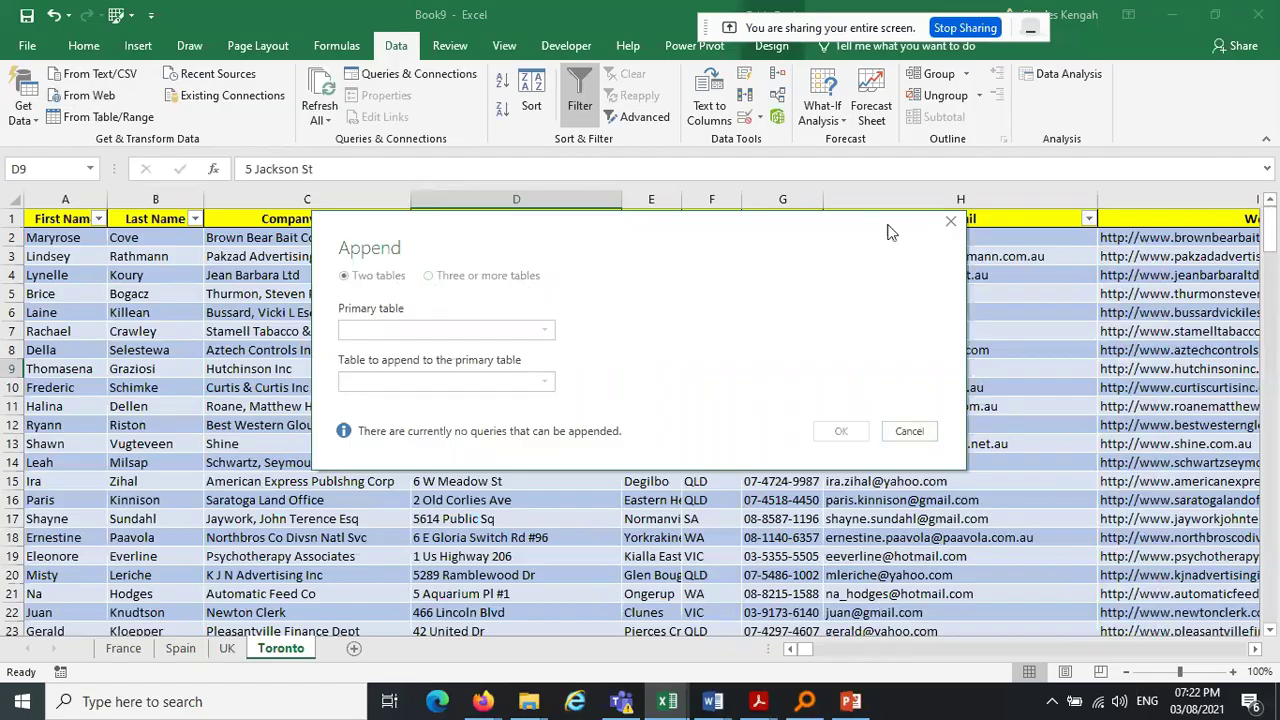
click(951, 221)
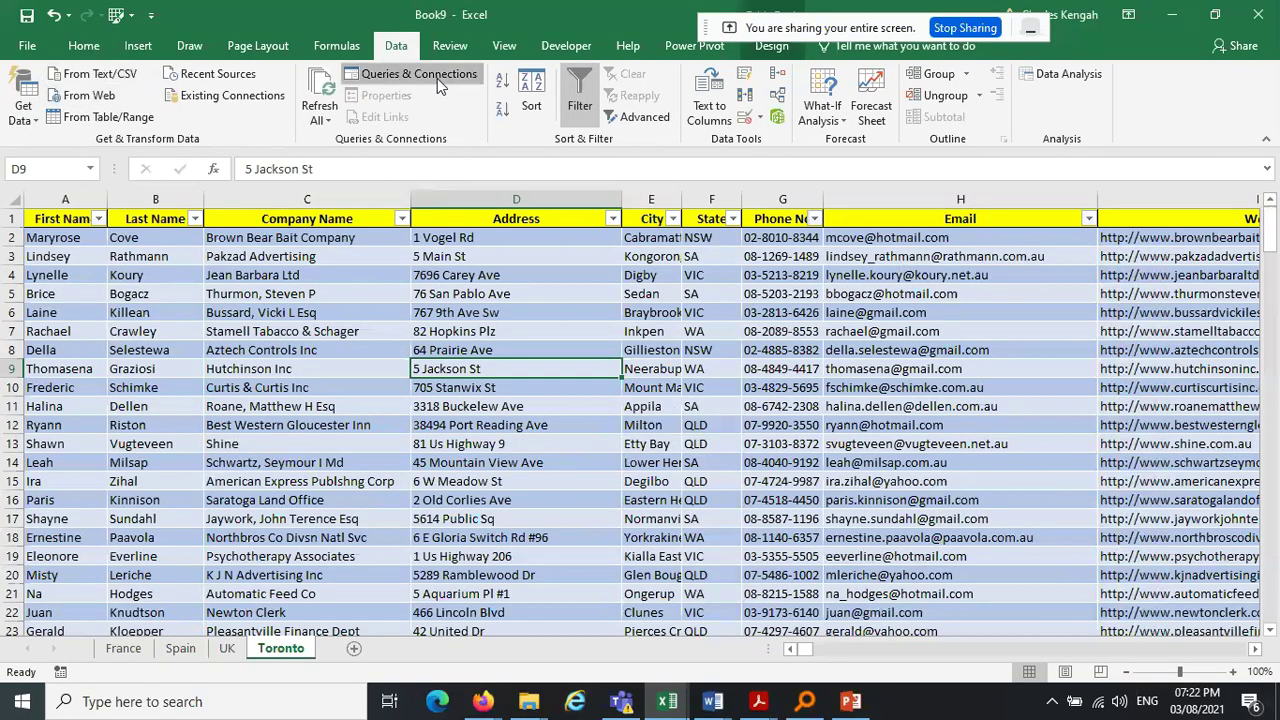
Confirm Queries & Connections lists no queries, then open Toronto in Power Query and discard it
click(437, 78)
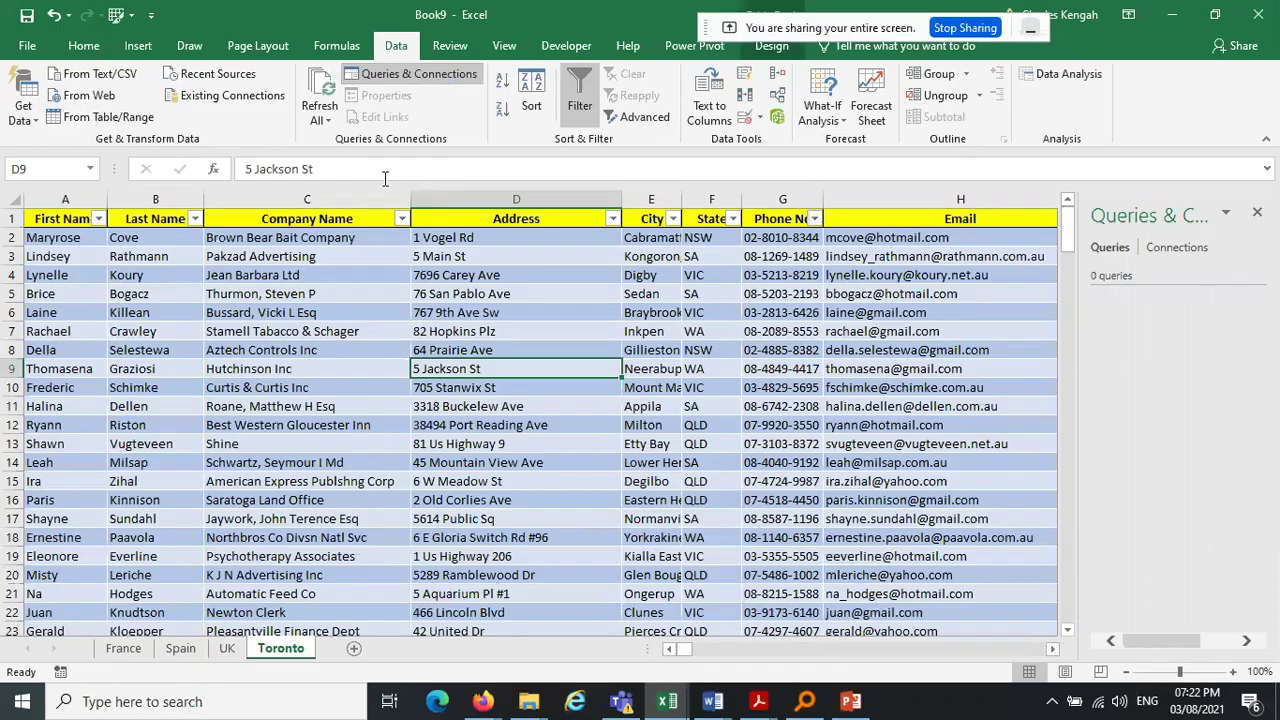
click(1174, 252)
click(1110, 248)
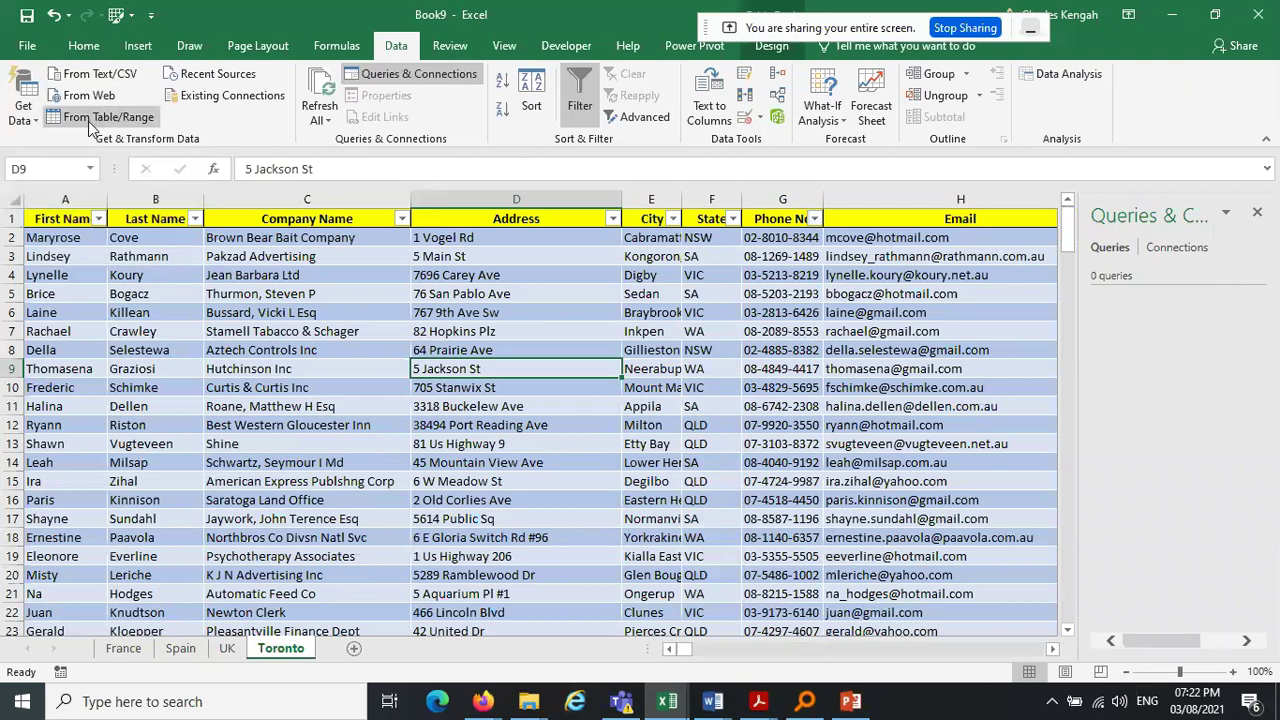
click(91, 124)
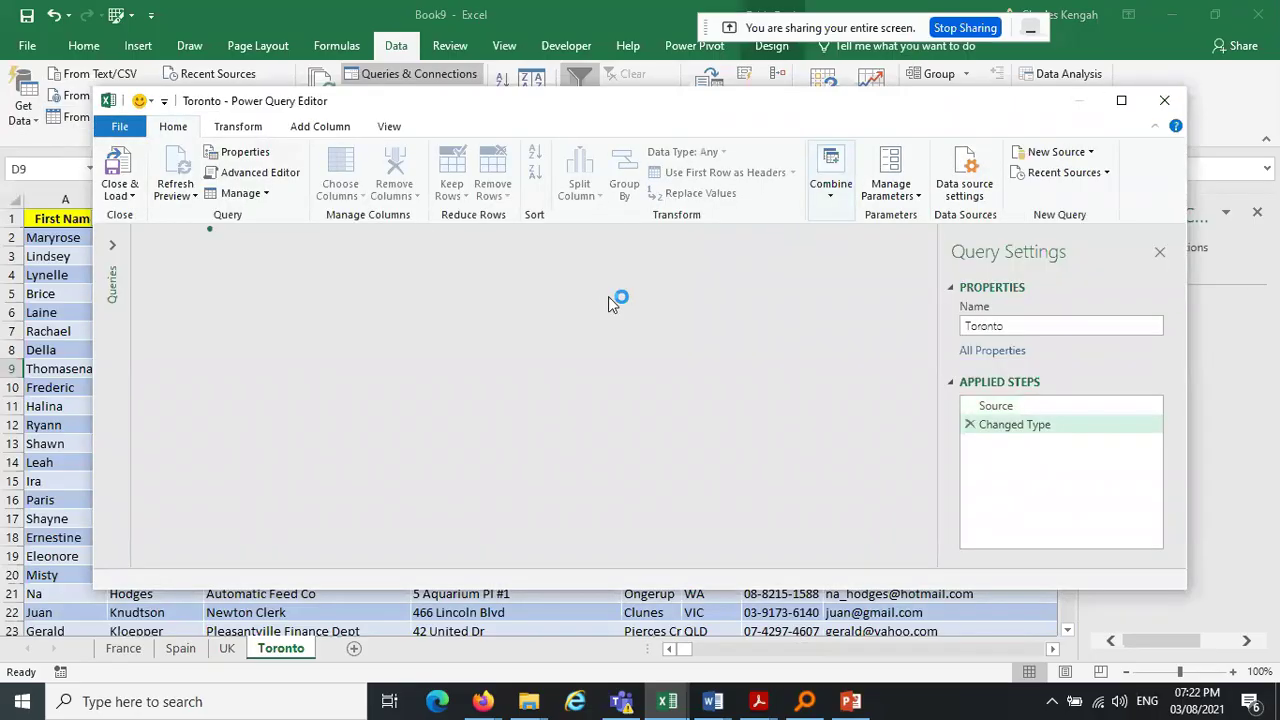
click(1164, 100)
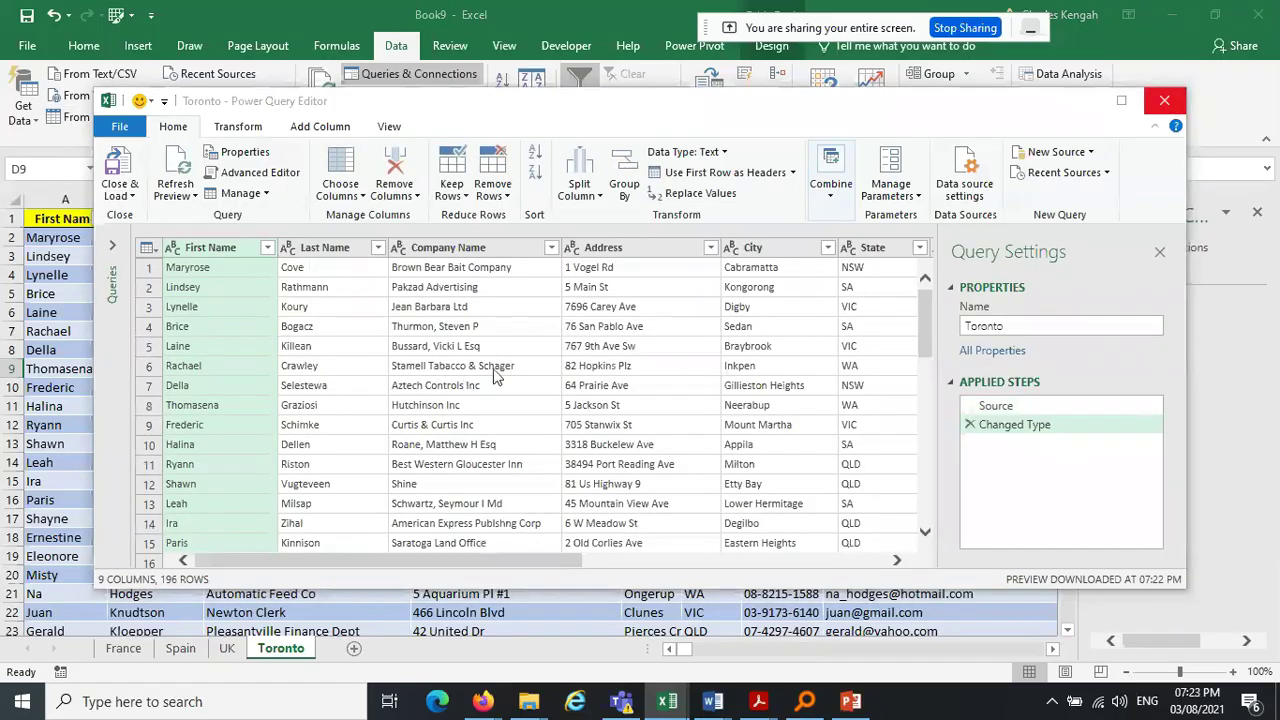
click(752, 380)
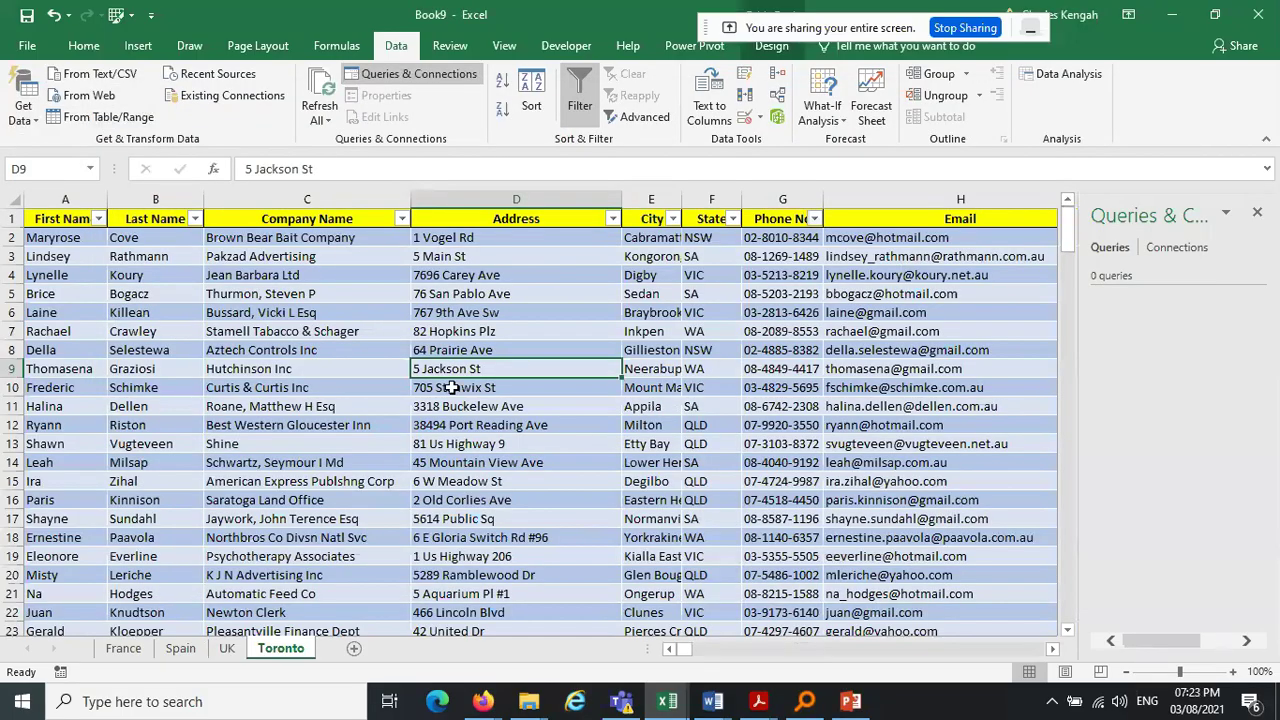
Hide the Queries & Connections pane and cycle through the country sheets, ending on France
click(122, 648)
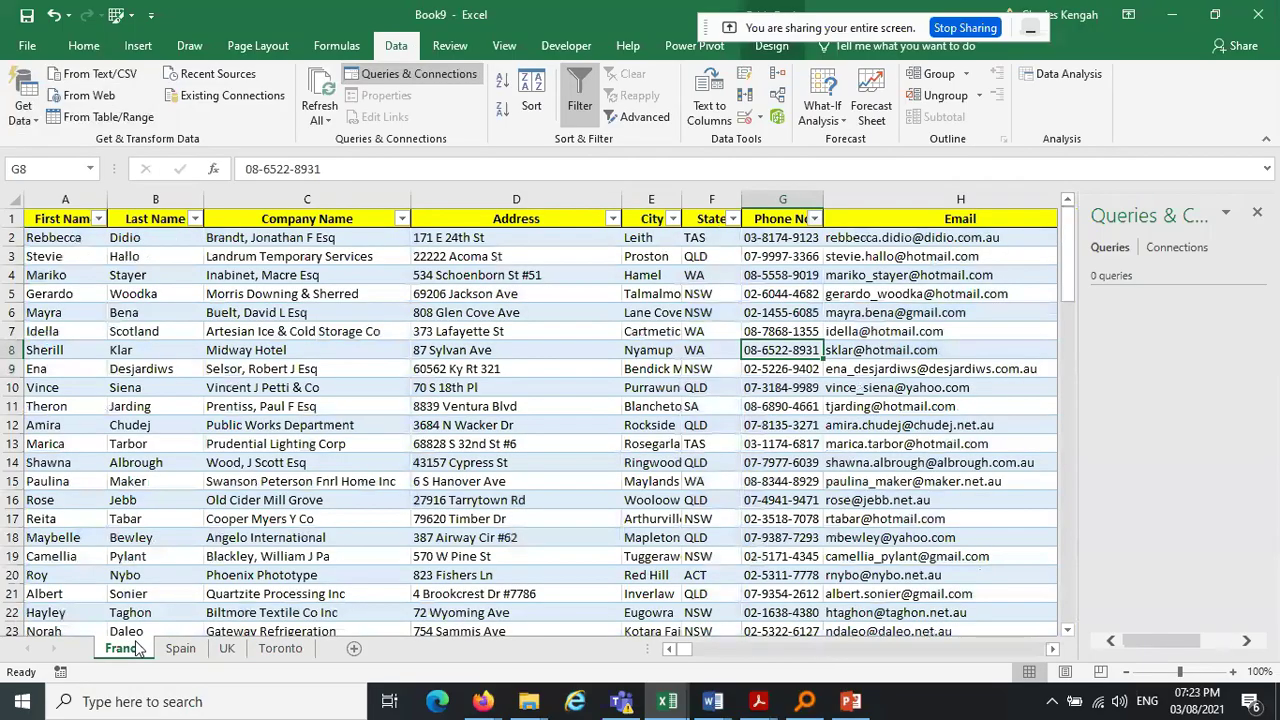
click(180, 648)
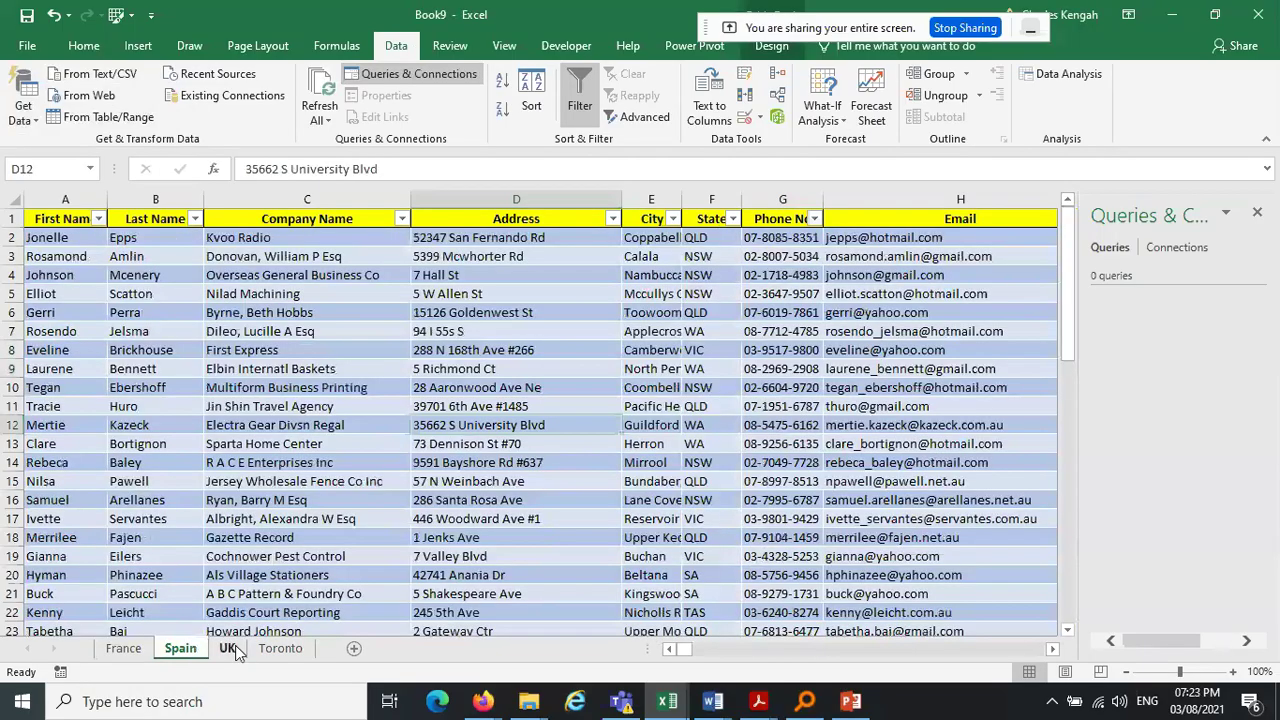
click(123, 648)
click(1257, 212)
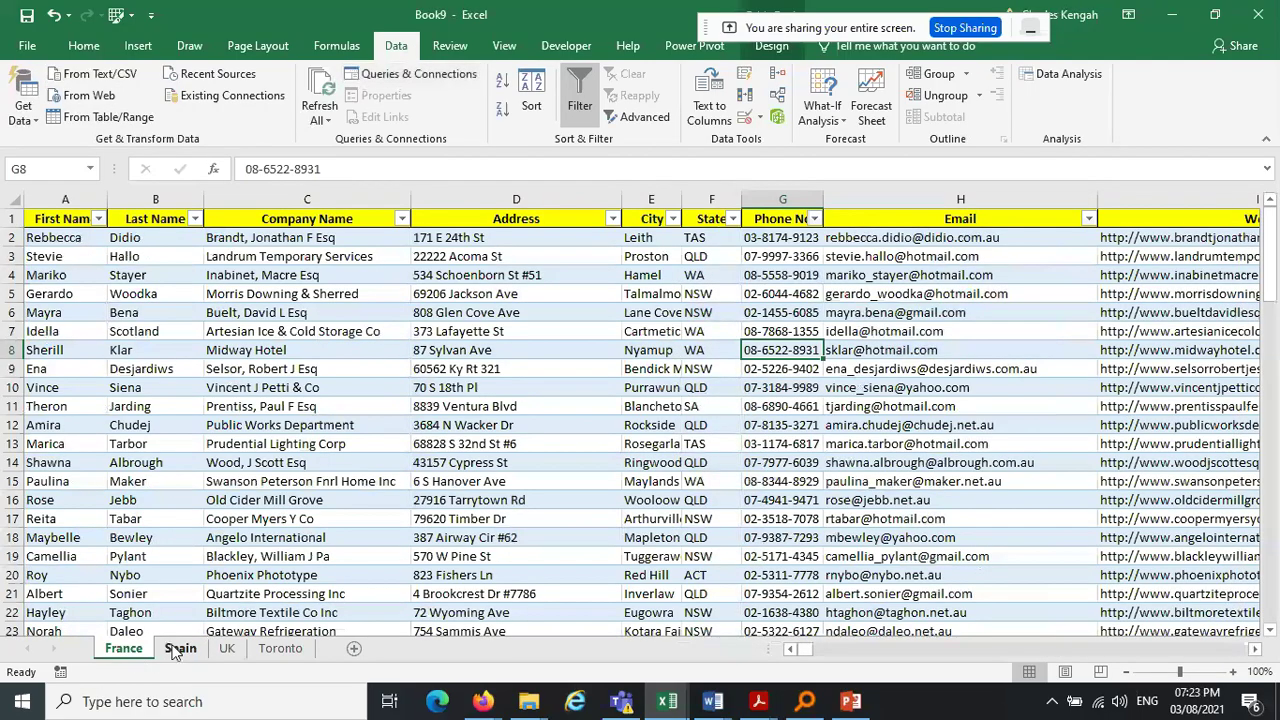
click(180, 648)
click(180, 649)
click(223, 649)
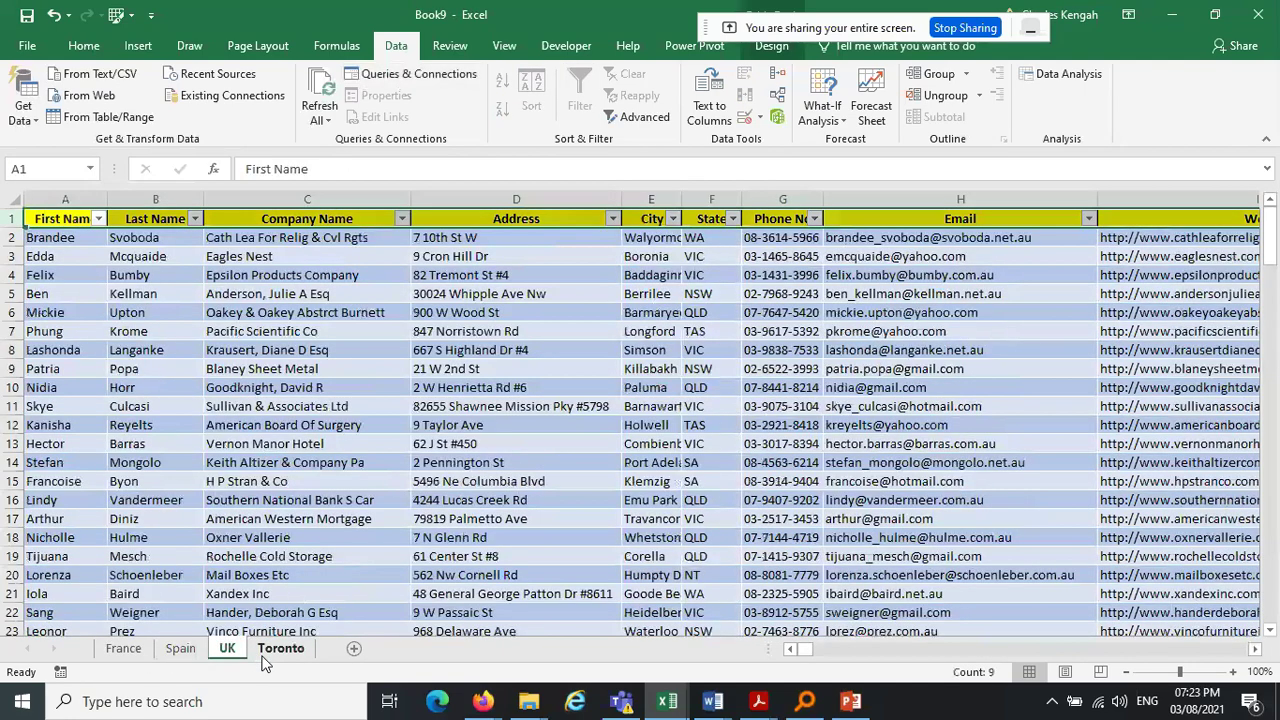
click(275, 651)
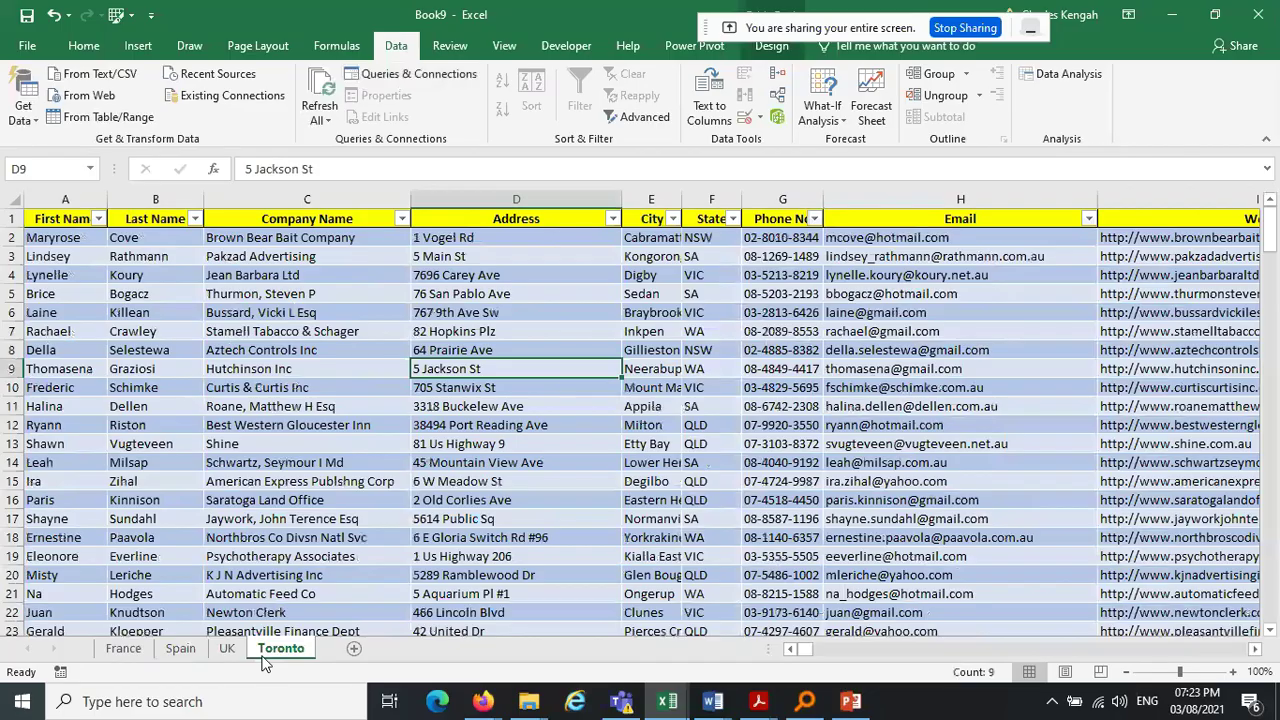
click(180, 649)
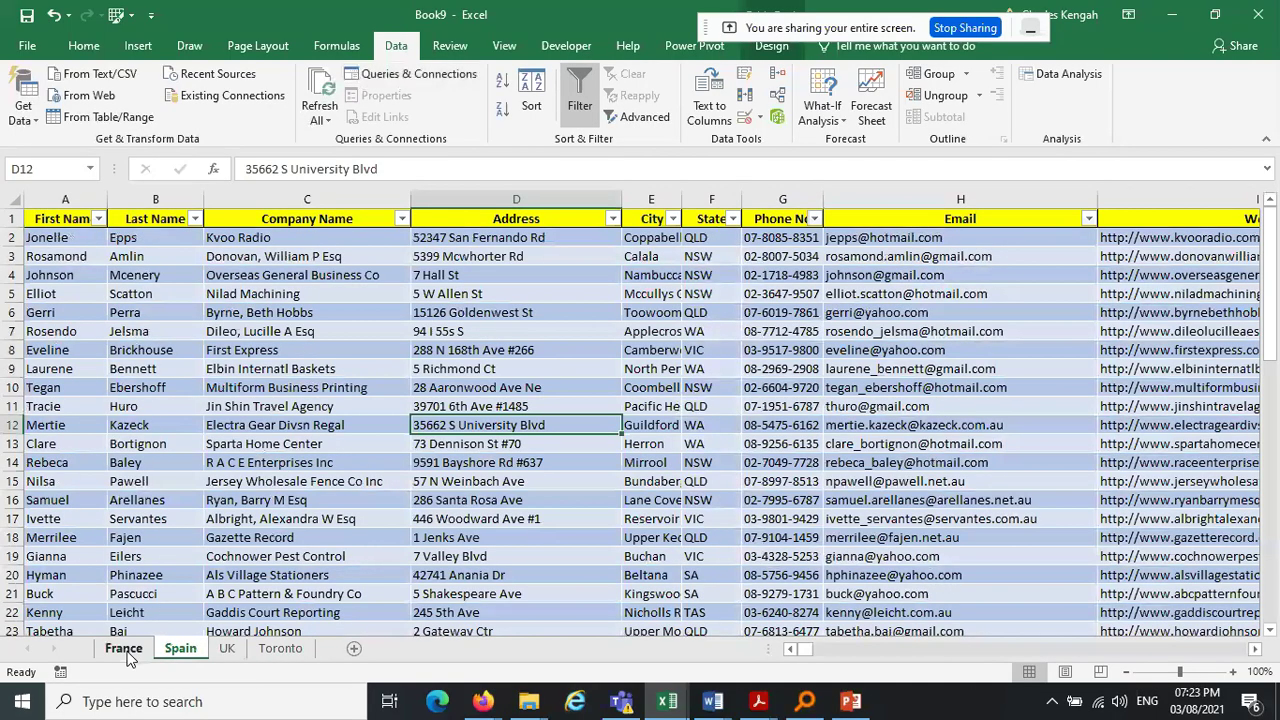
click(124, 649)
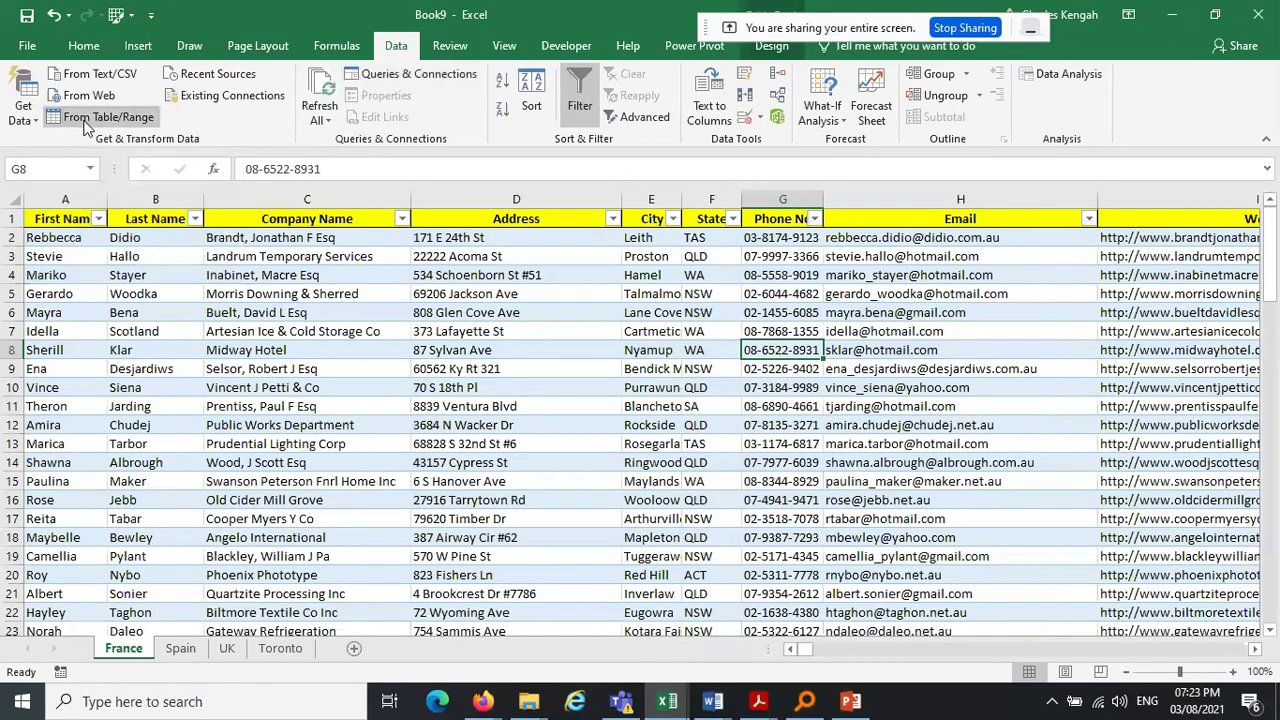
Close & Load the France table query onto new Sheet6 as France_2 (94 rows), then show Data
click(86, 120)
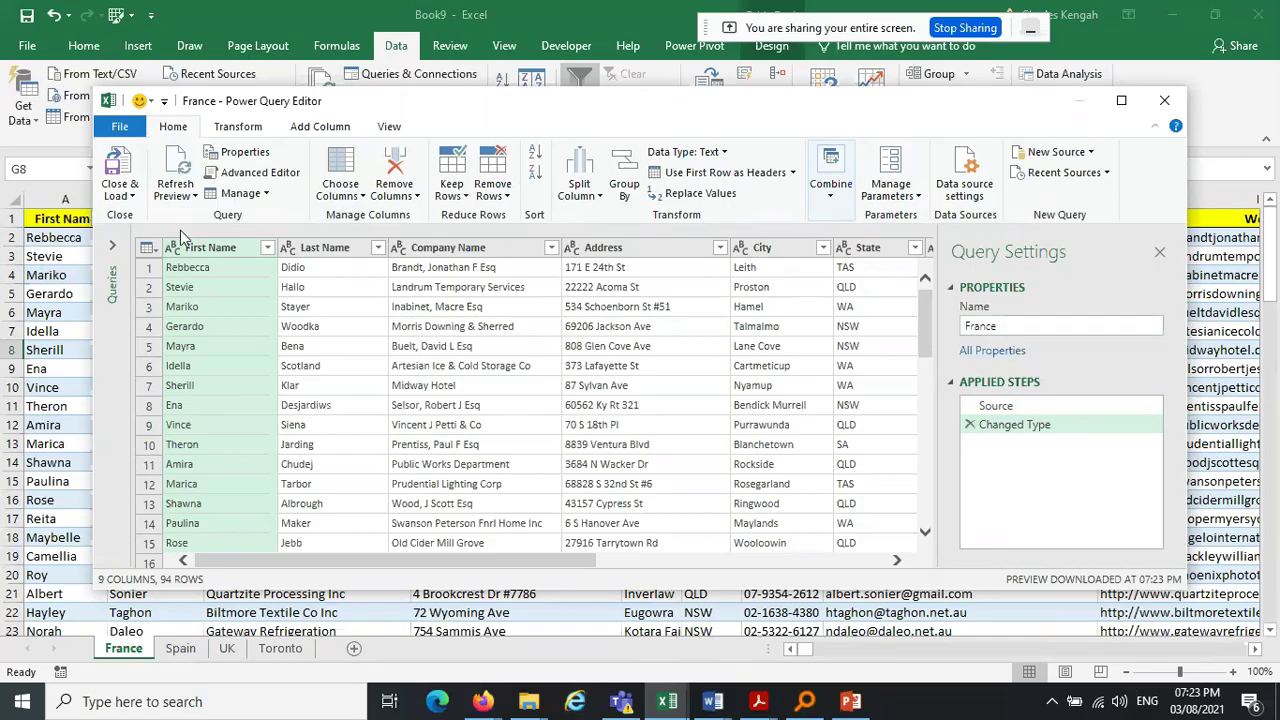
click(133, 196)
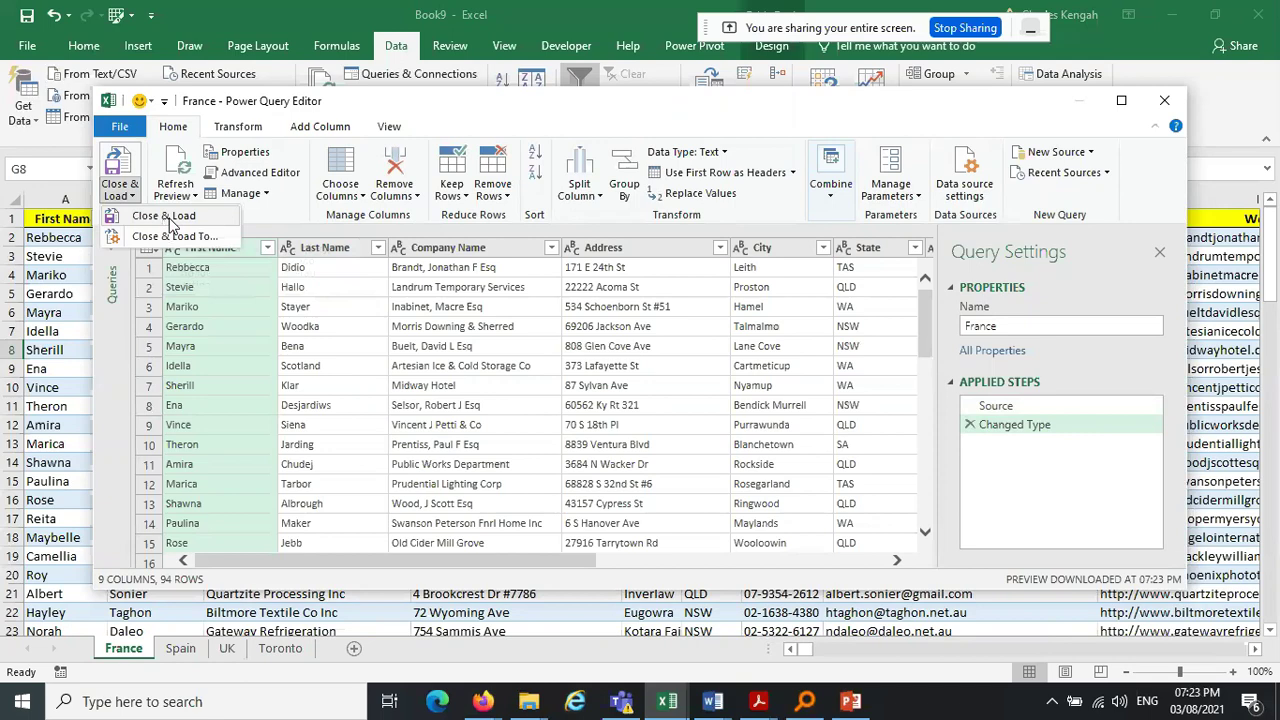
click(168, 216)
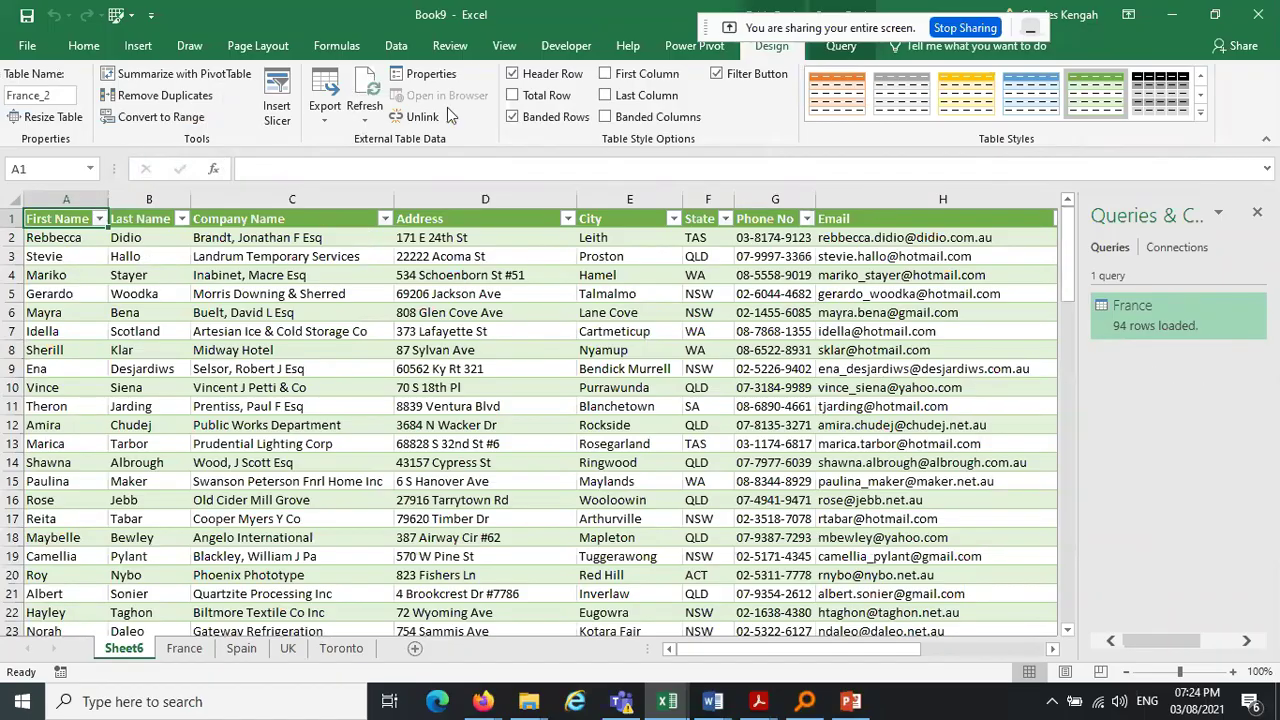
click(405, 52)
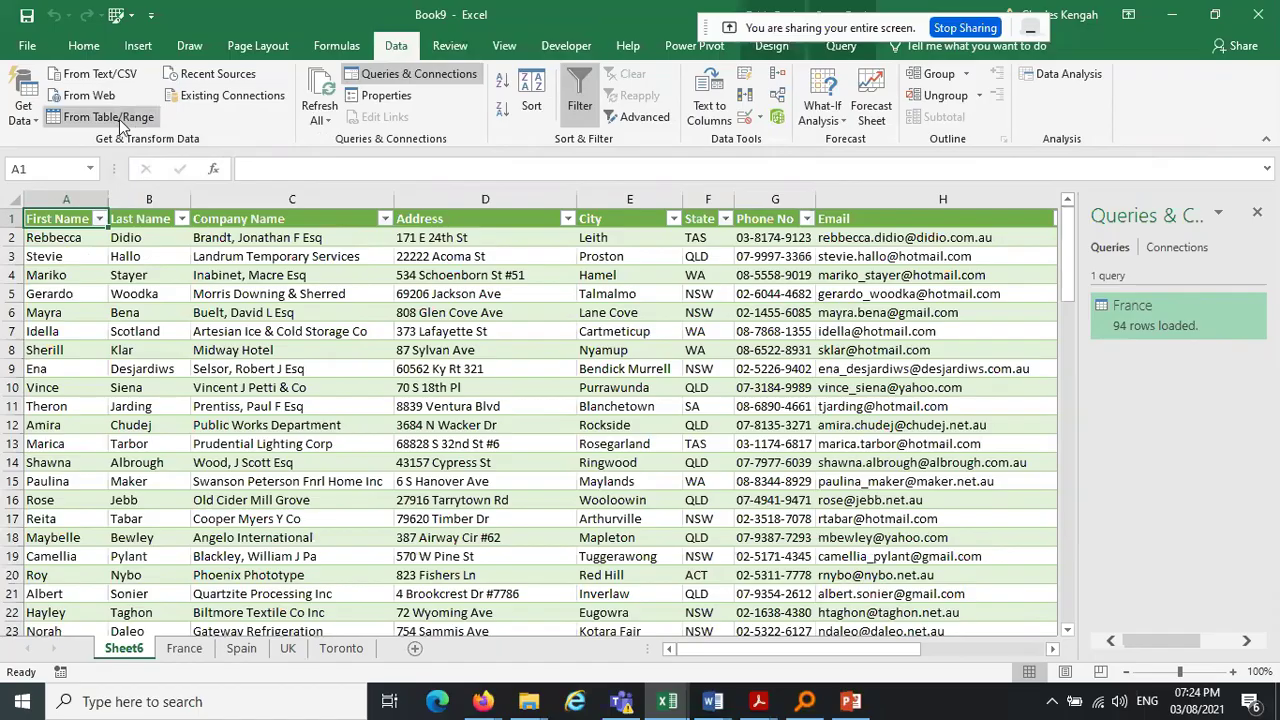
Open the Sheet6 France_2 table in Power Query and discard the duplicate query
click(101, 118)
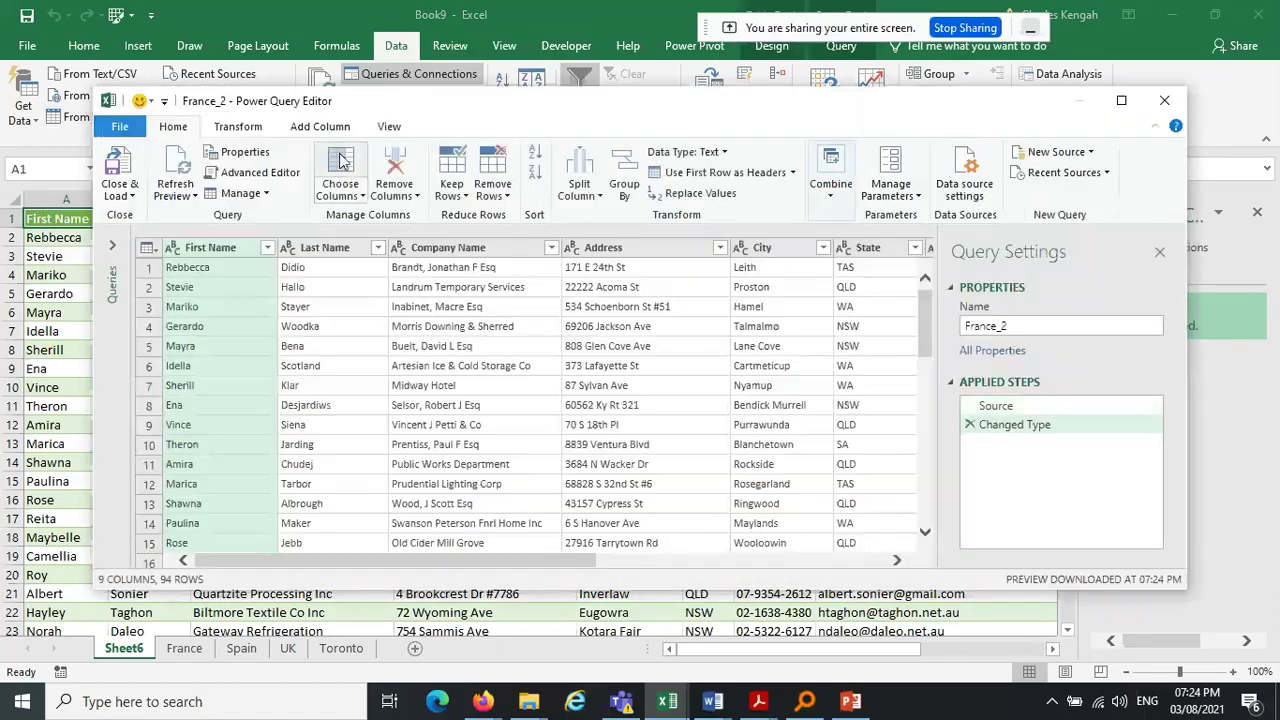
click(1162, 102)
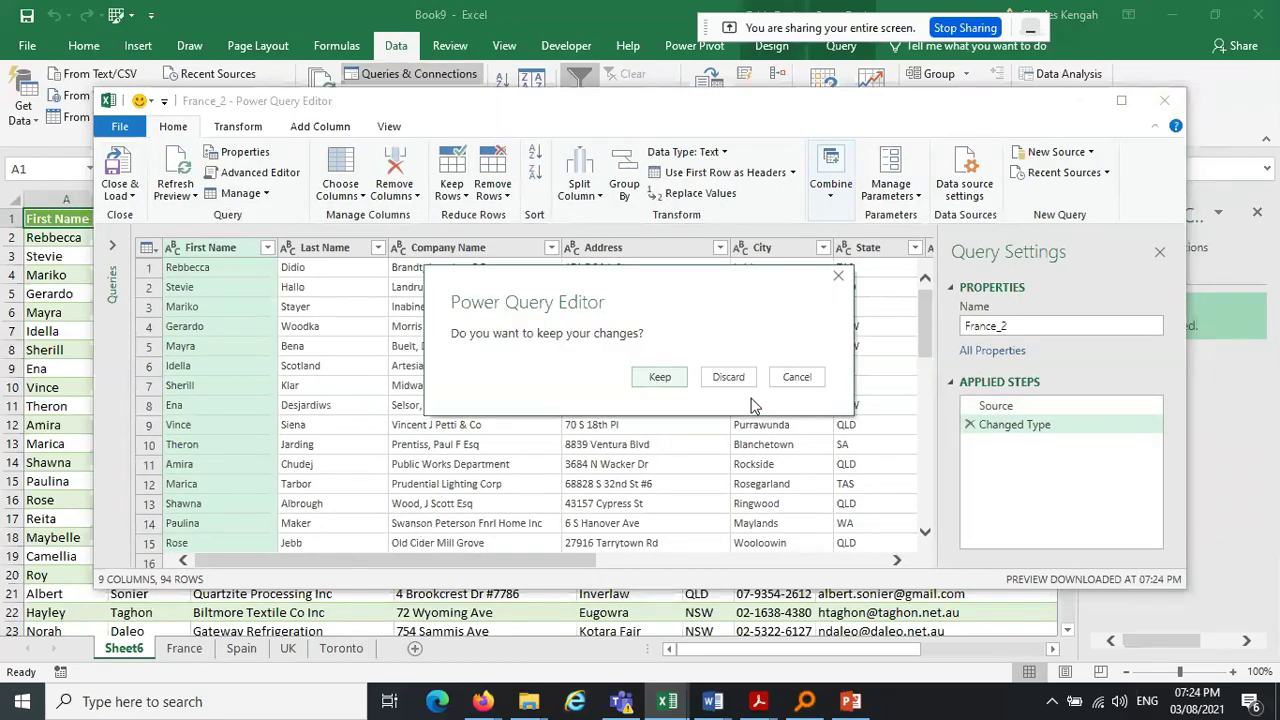
click(738, 382)
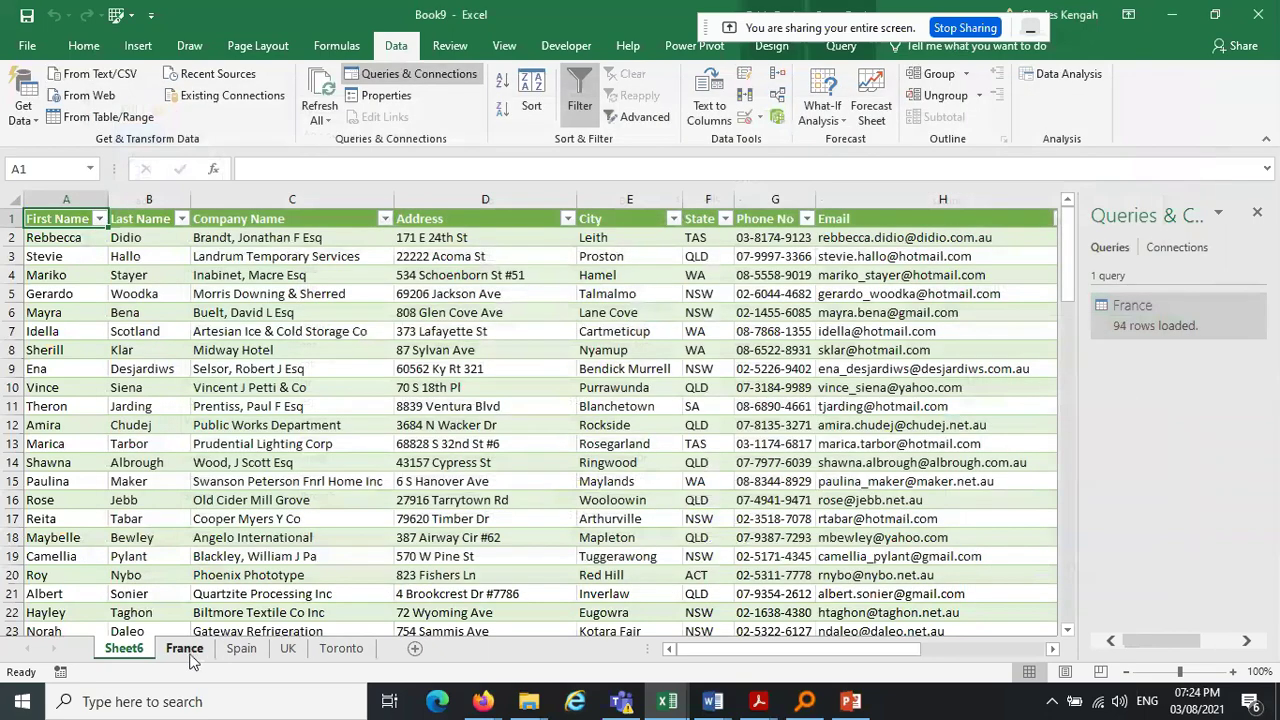
Query the France table and try renaming it France, dismissing the duplicate-name warnings
click(186, 649)
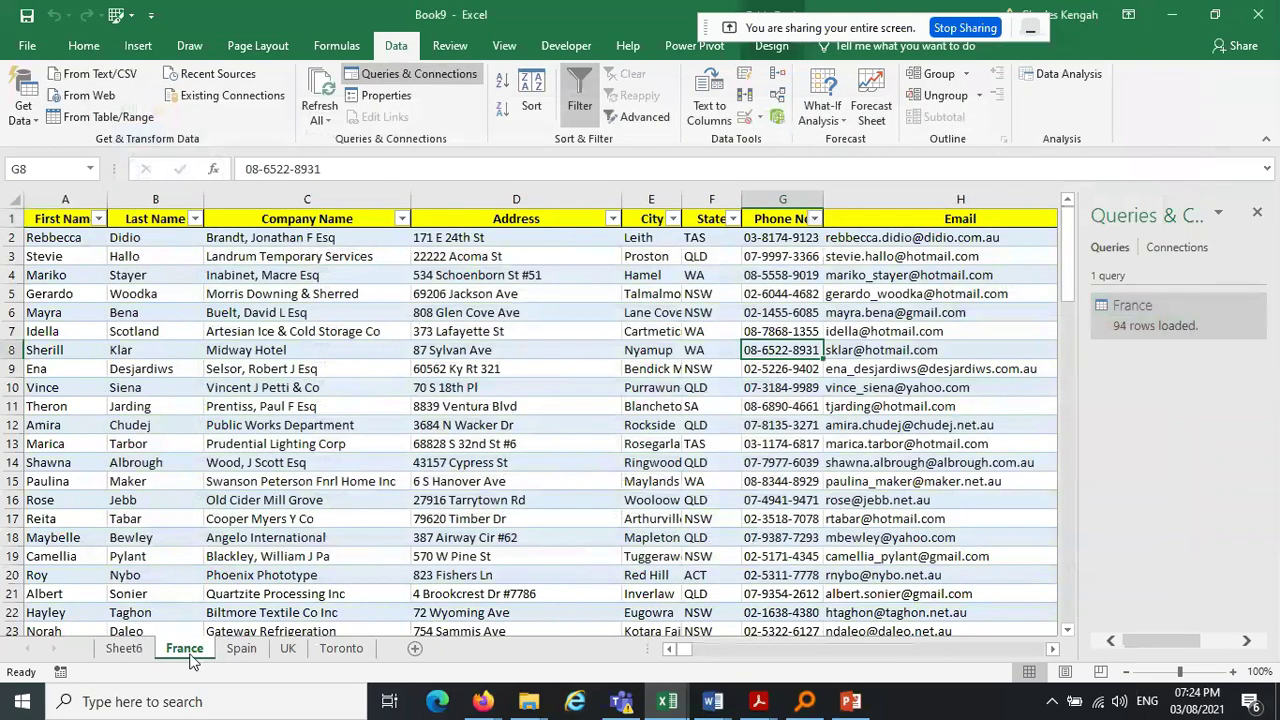
click(104, 126)
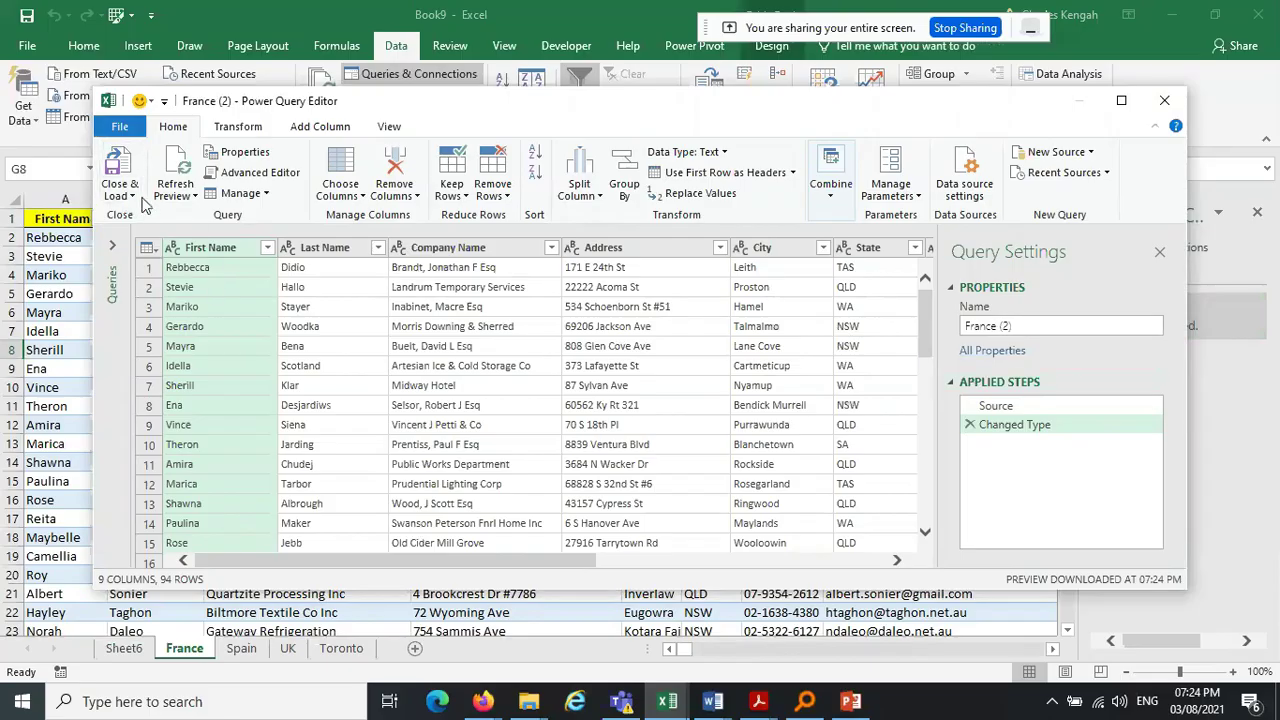
click(1036, 325)
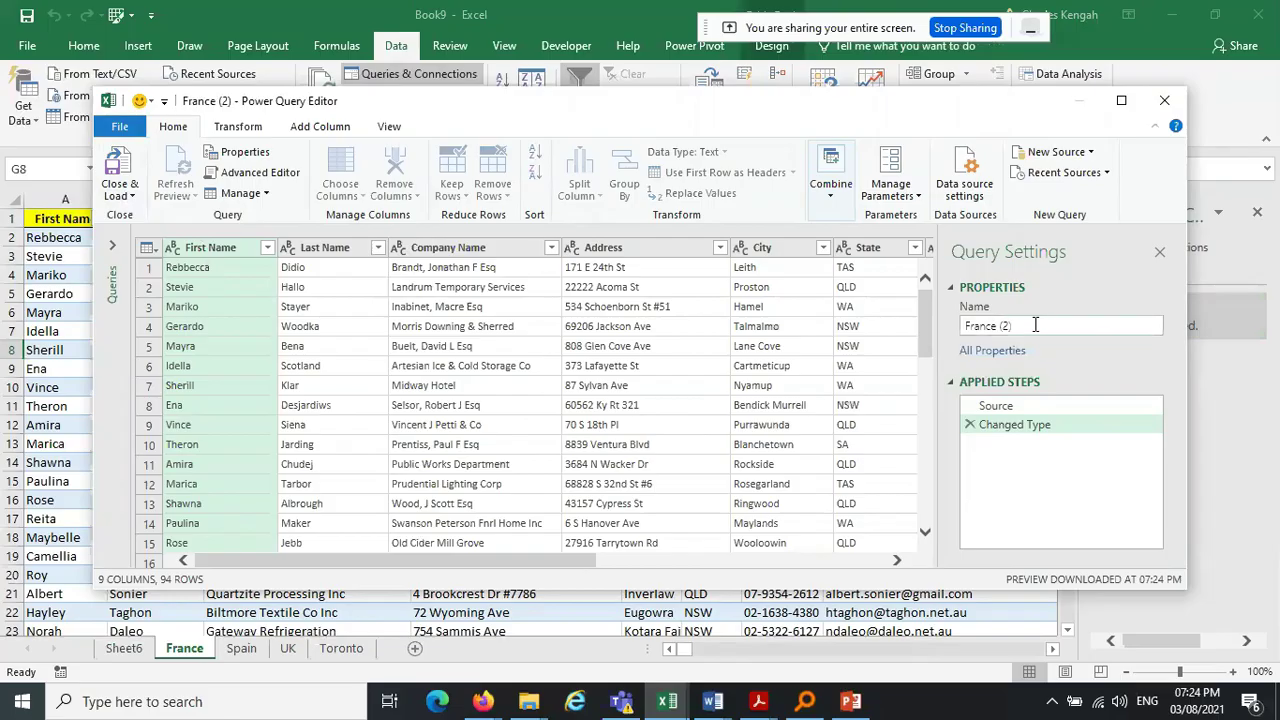
key(BackSpace)
key(BackSpace)
key(BackSpace)
key(BackSpace)
click(1157, 101)
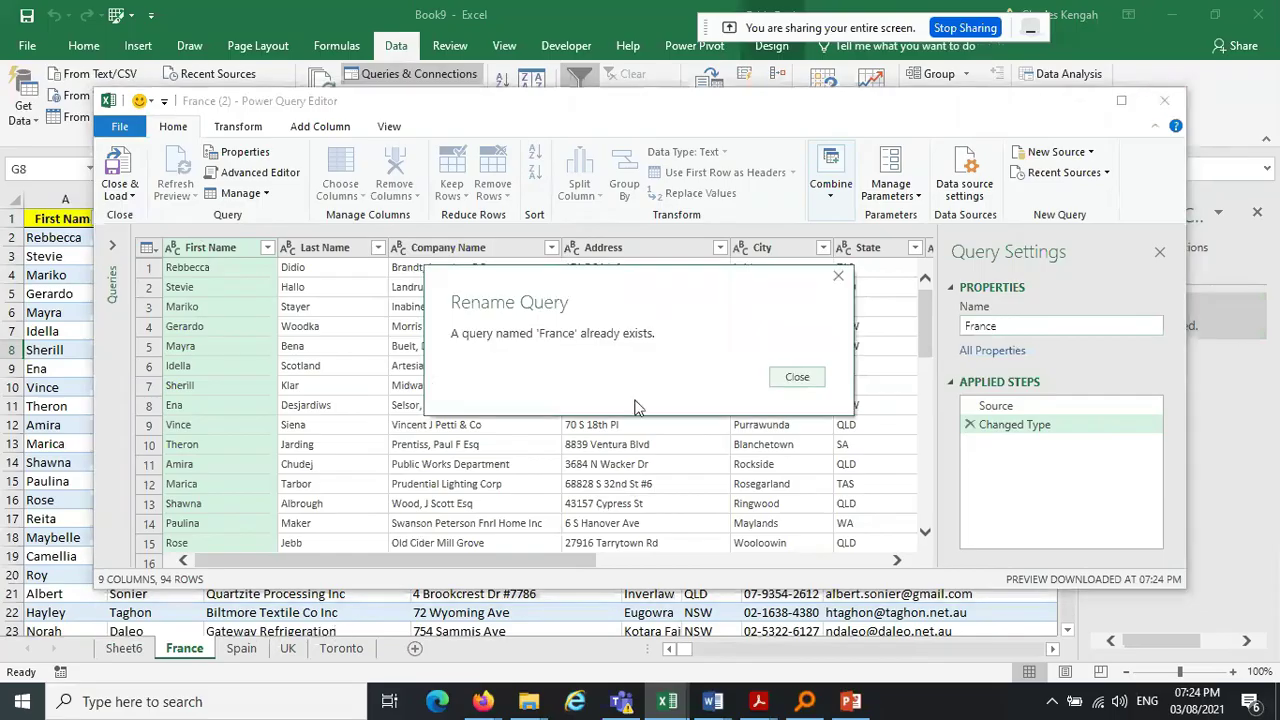
click(805, 377)
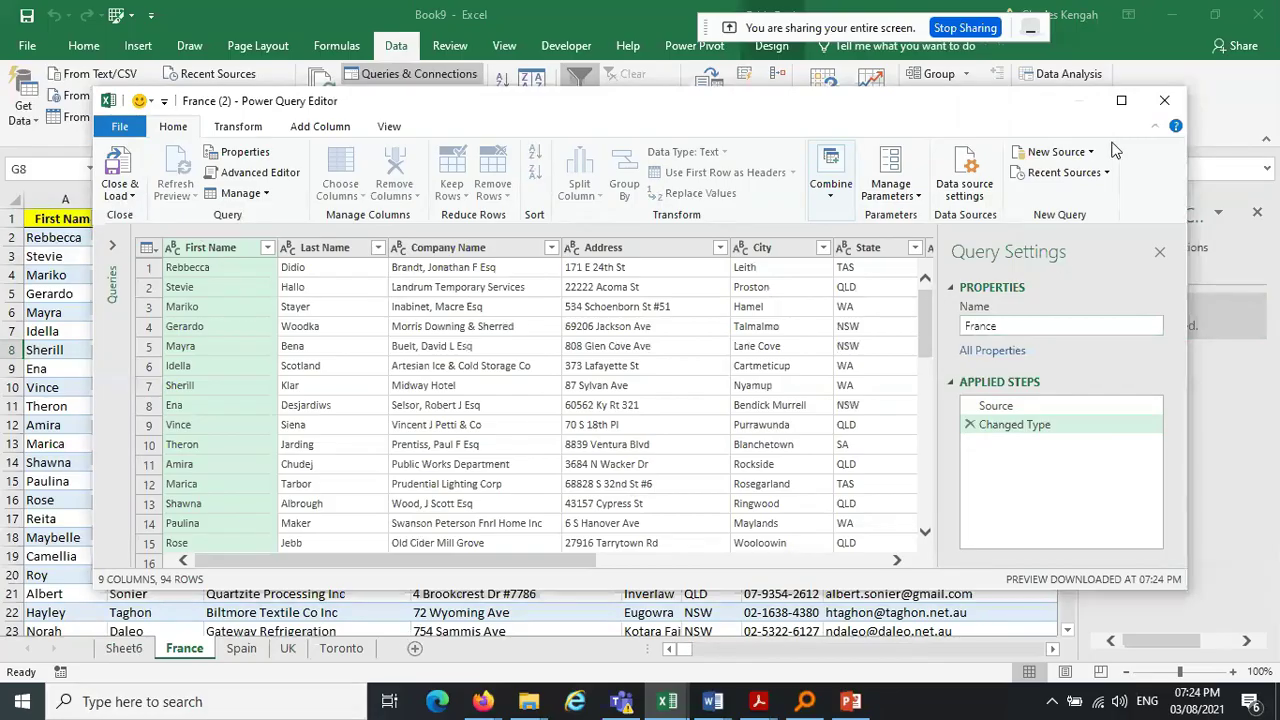
click(1162, 101)
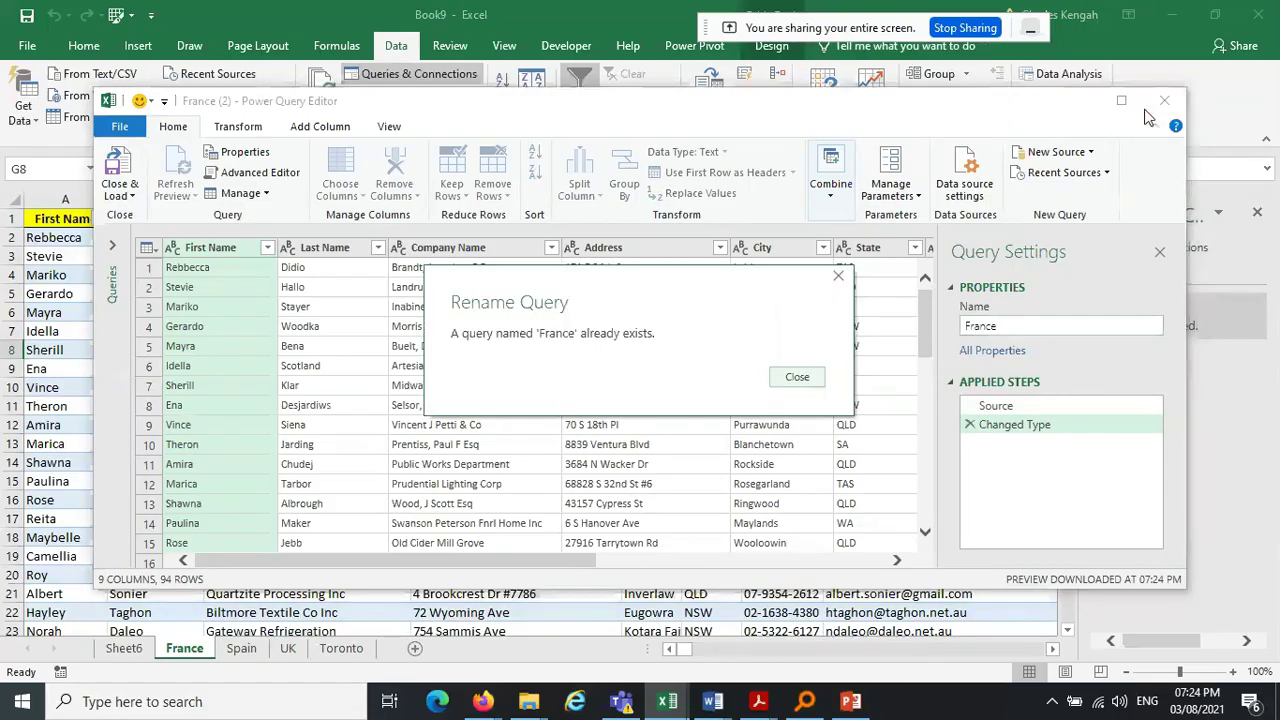
click(797, 377)
Name the query France1 and discard it, then start a Power Query from the Spain table
text(1)
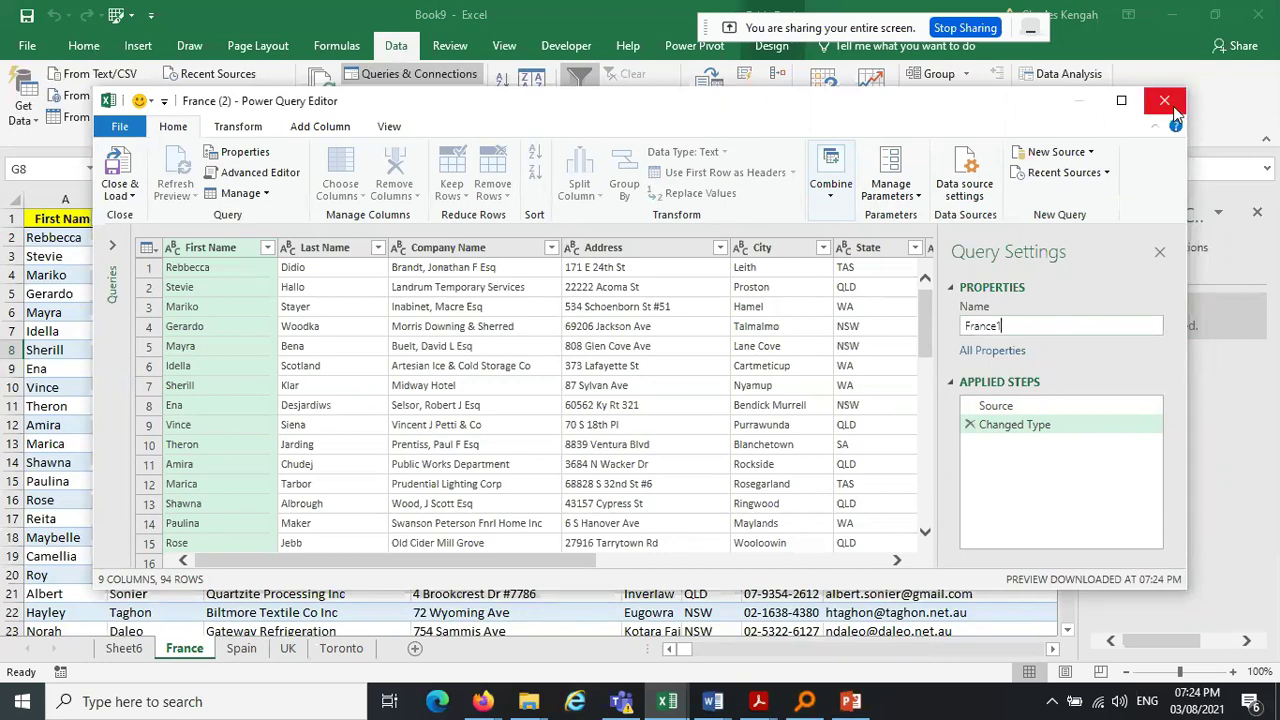
click(1165, 101)
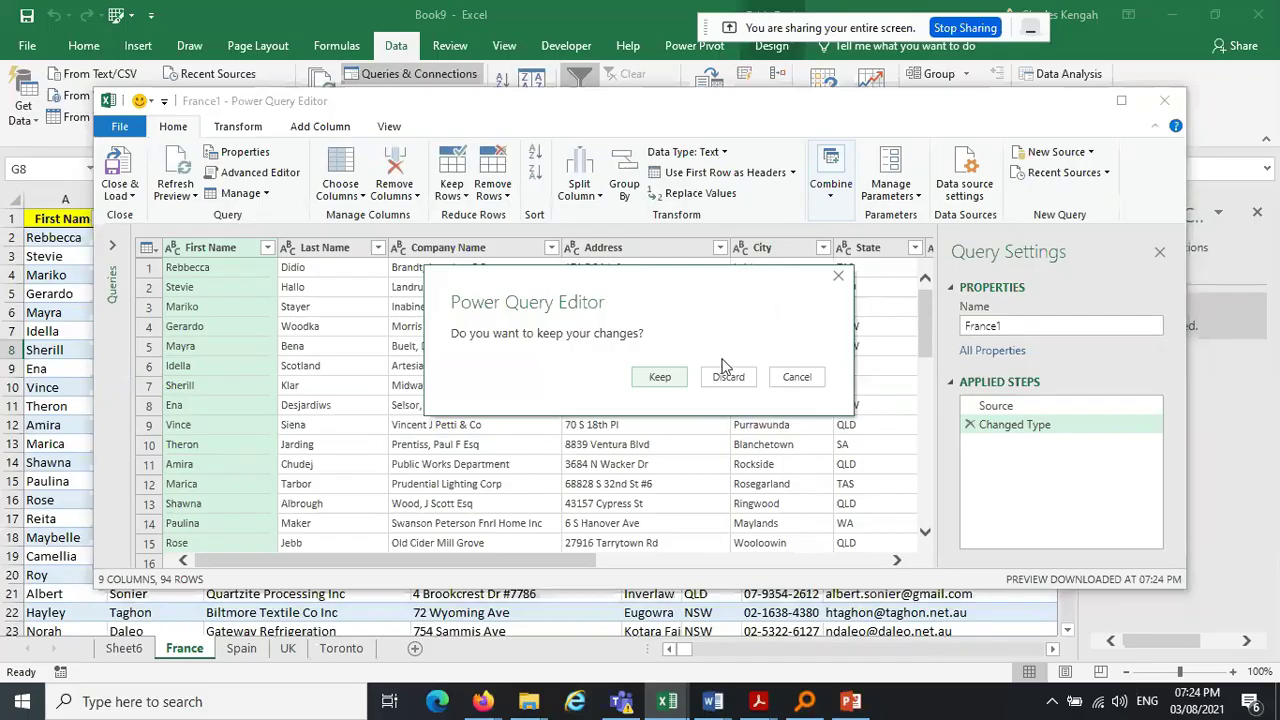
click(726, 376)
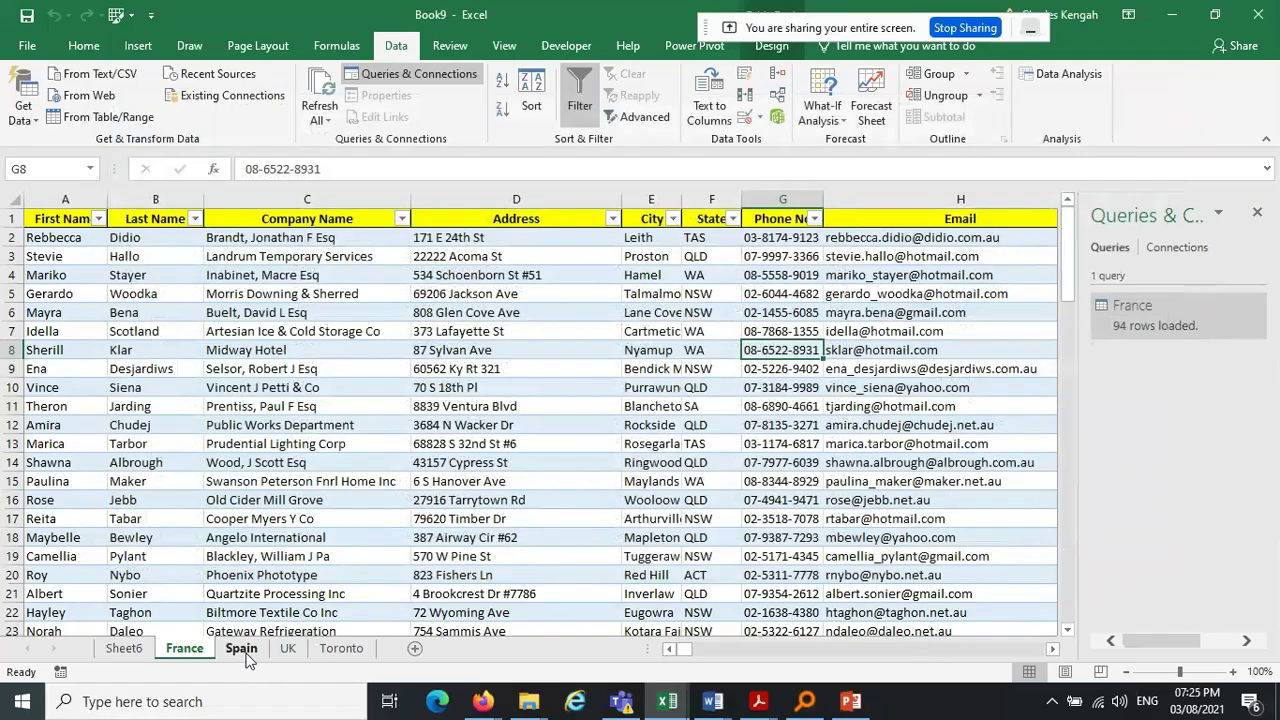
click(241, 649)
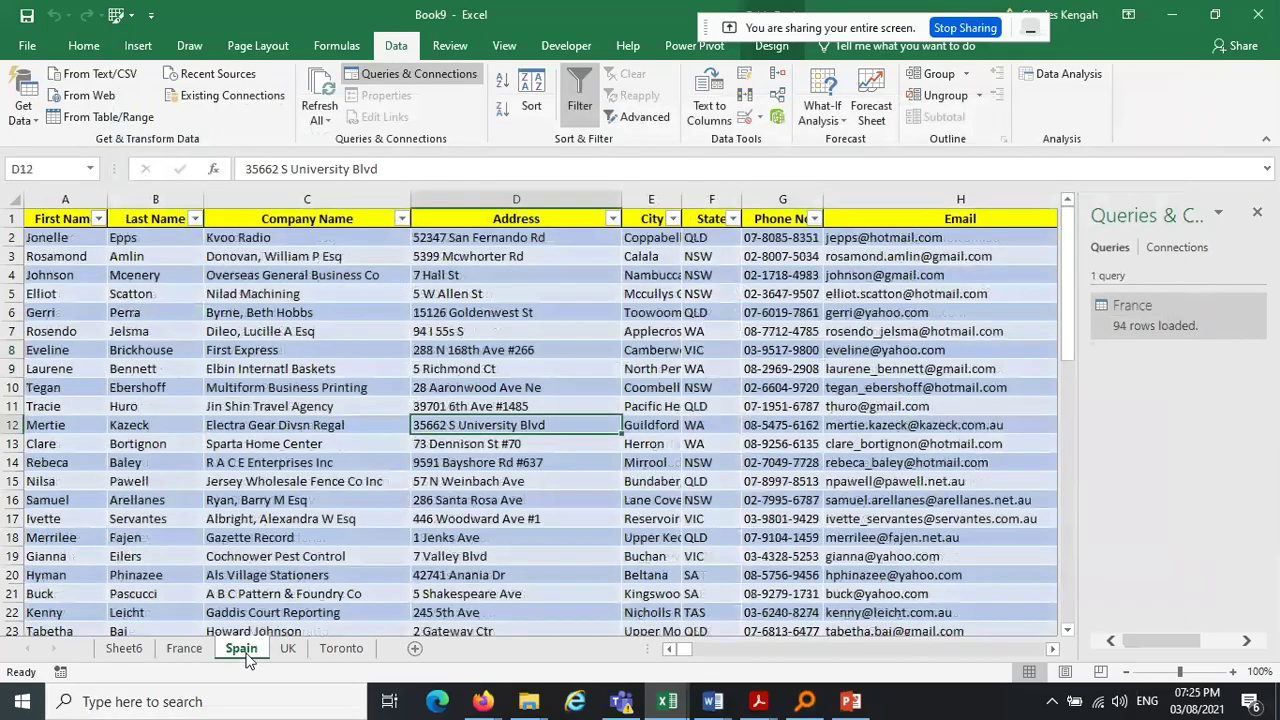
click(100, 117)
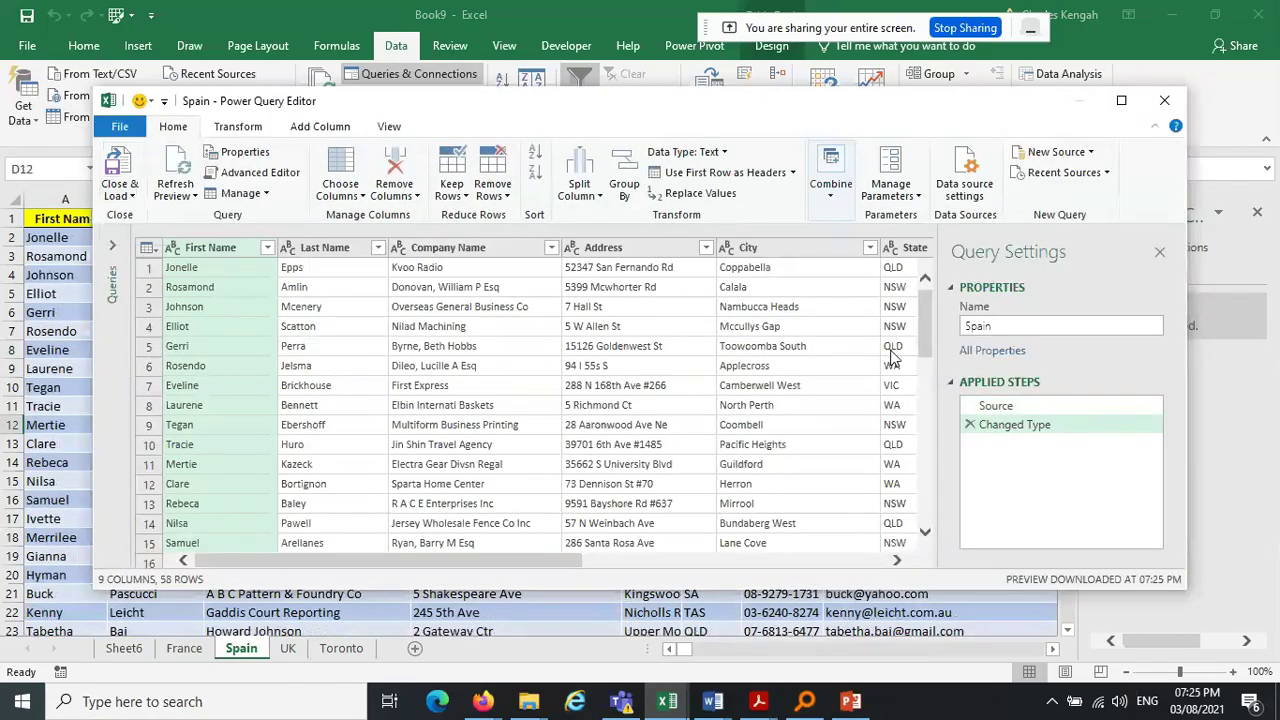
Close & Load the Spain query (58 rows), then query and load the UK table (153 rows) onto Sheet8
click(134, 195)
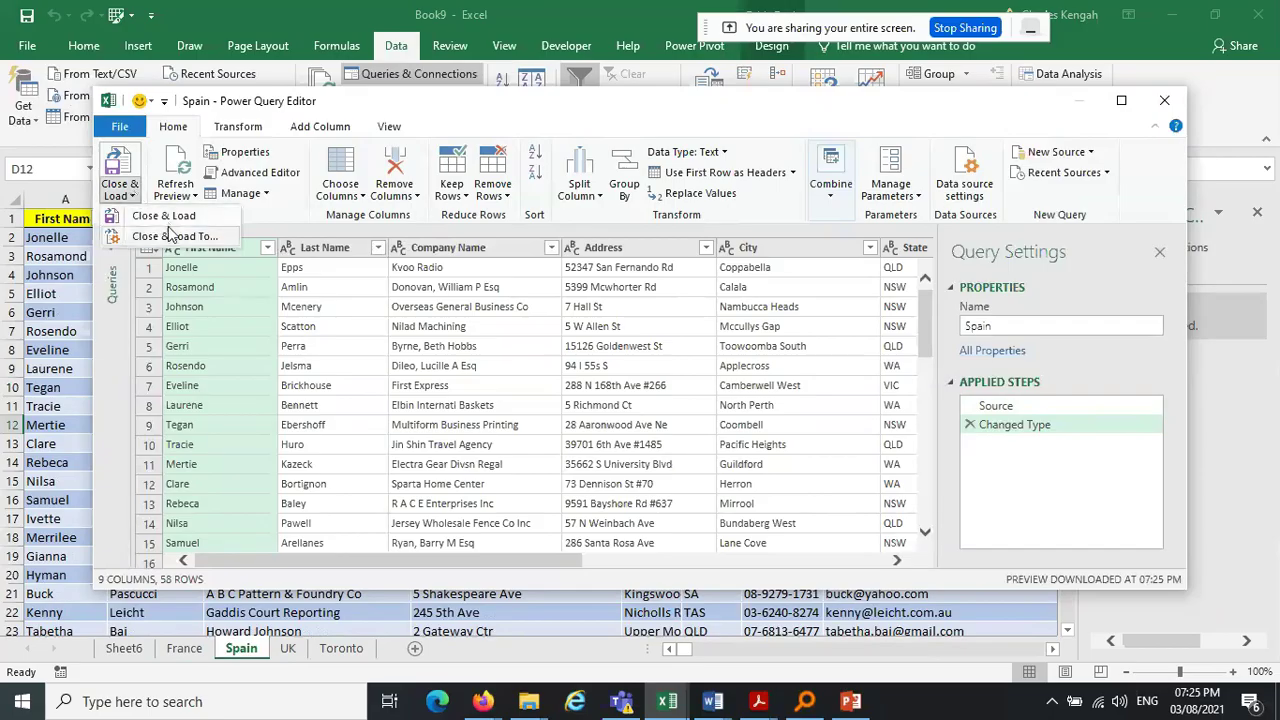
click(170, 218)
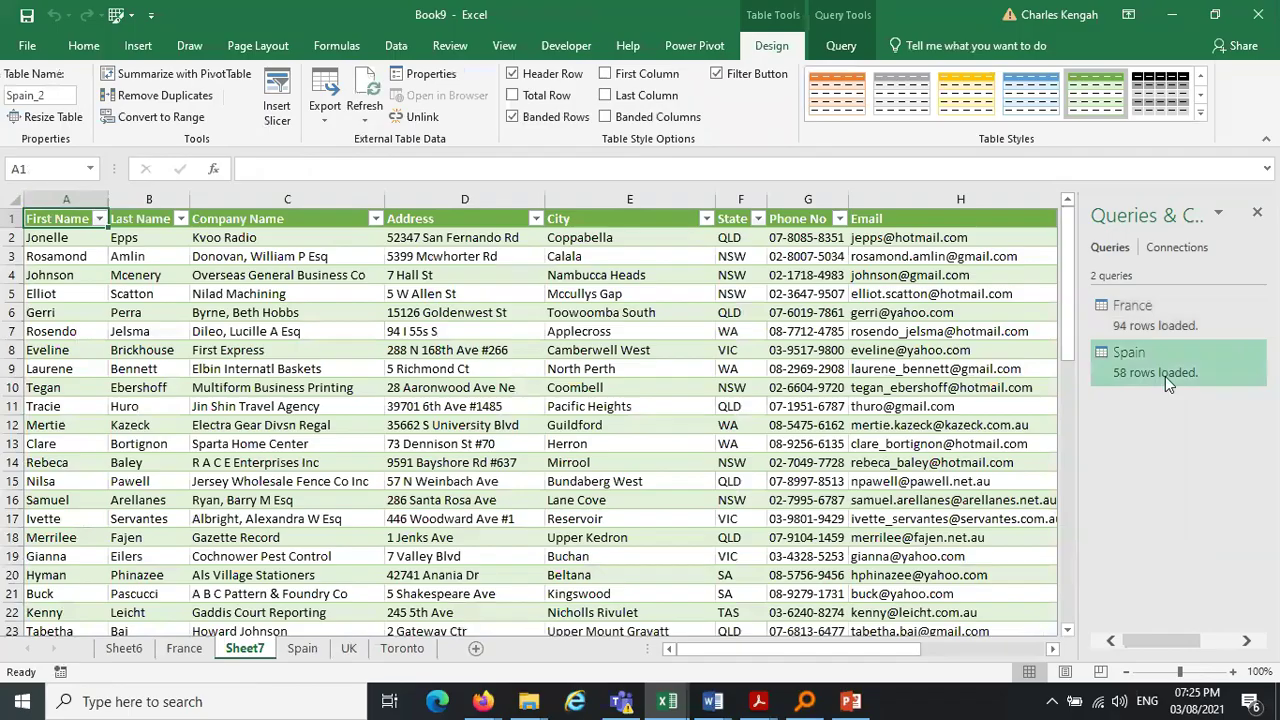
click(350, 648)
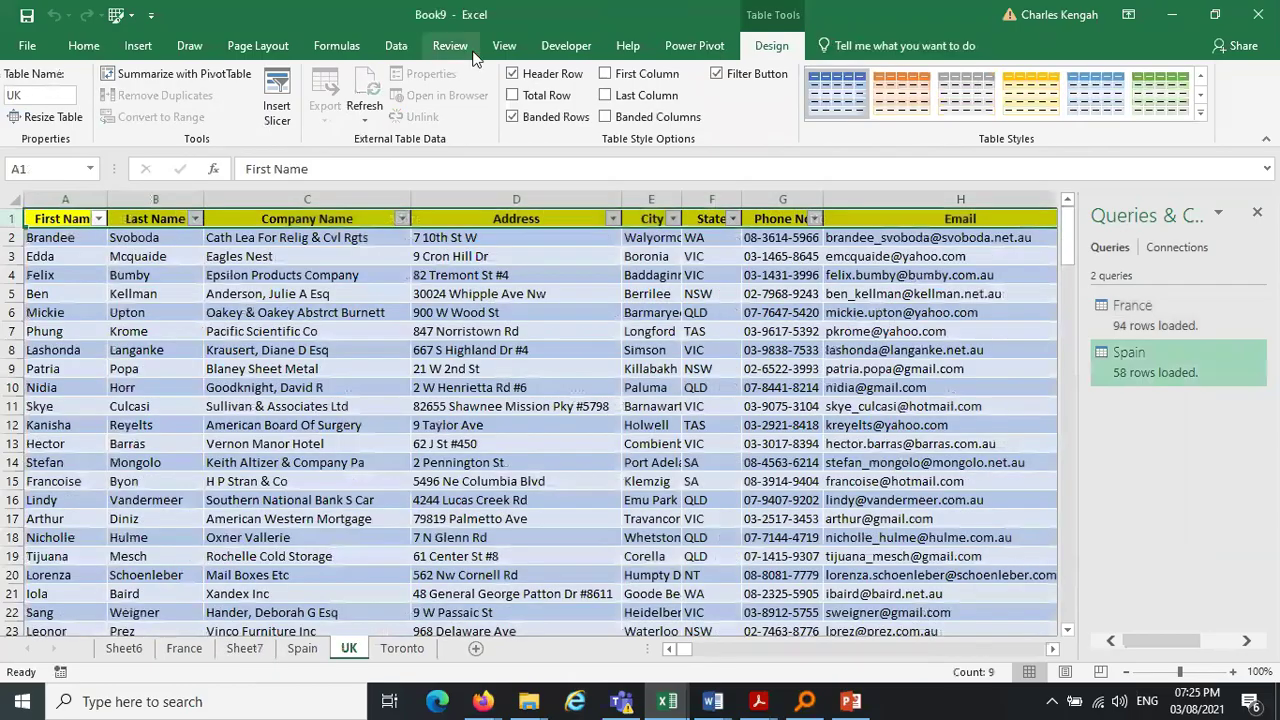
click(400, 48)
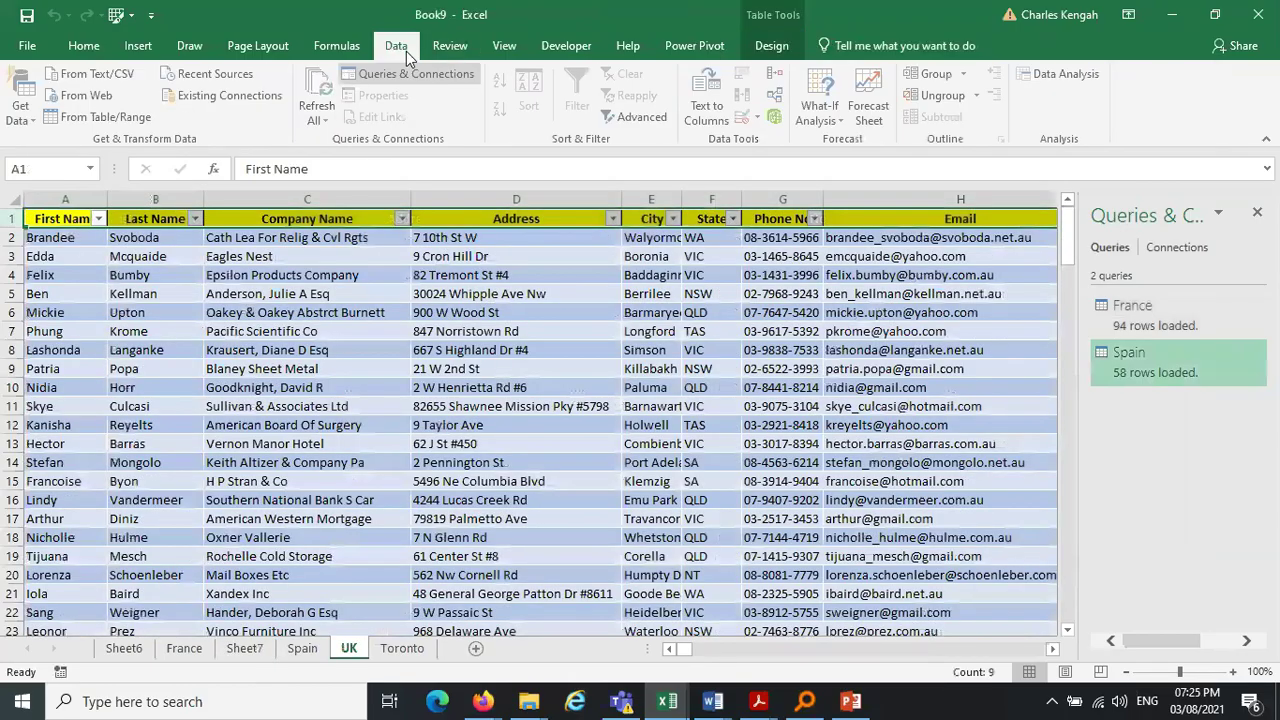
click(100, 117)
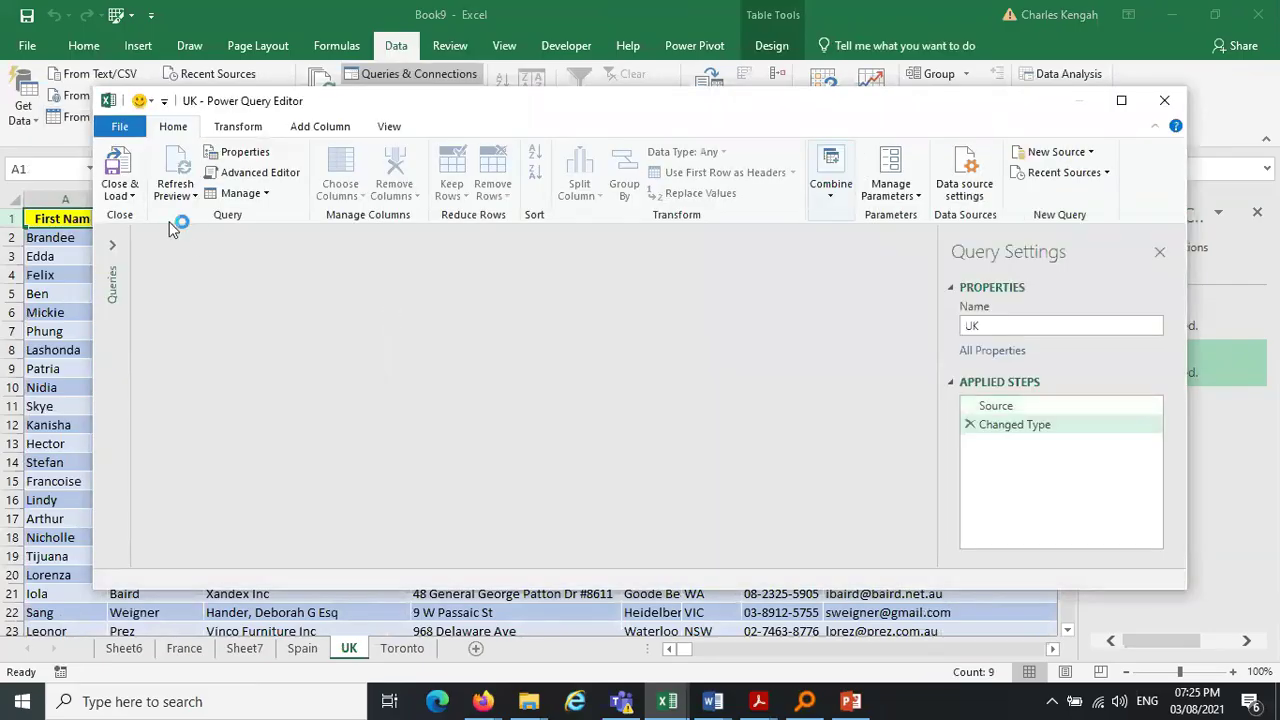
click(133, 195)
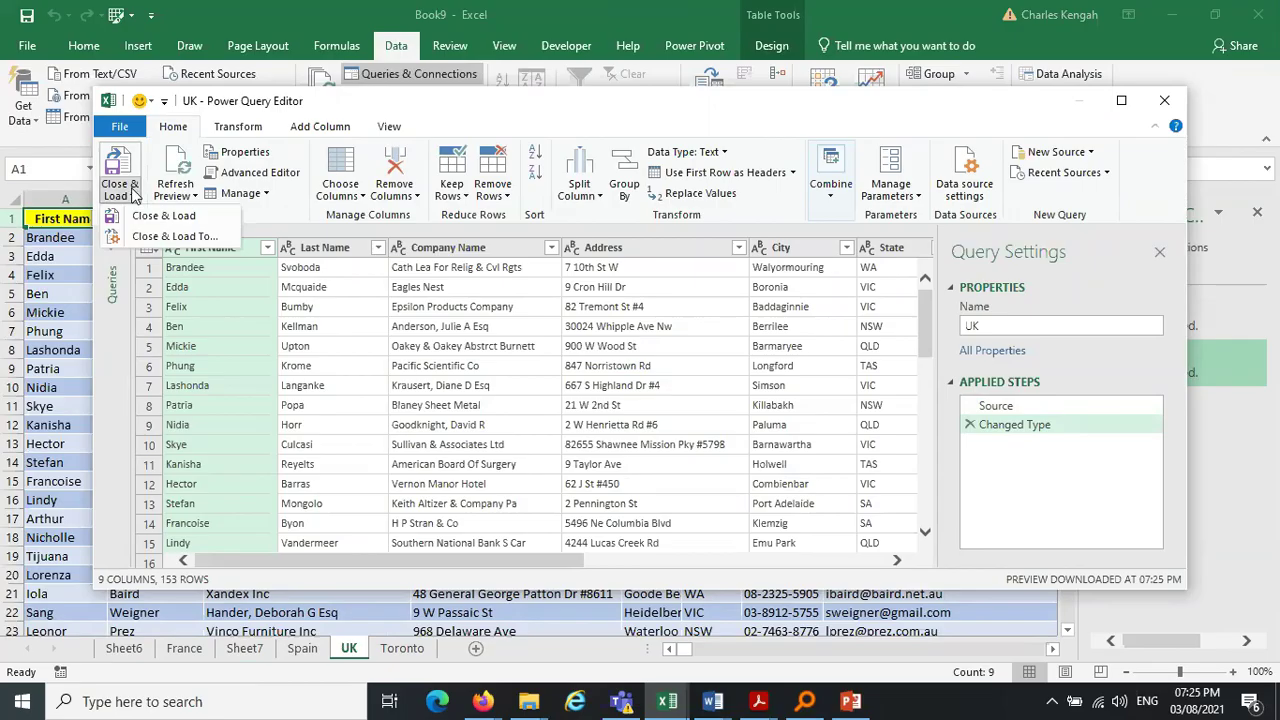
click(180, 217)
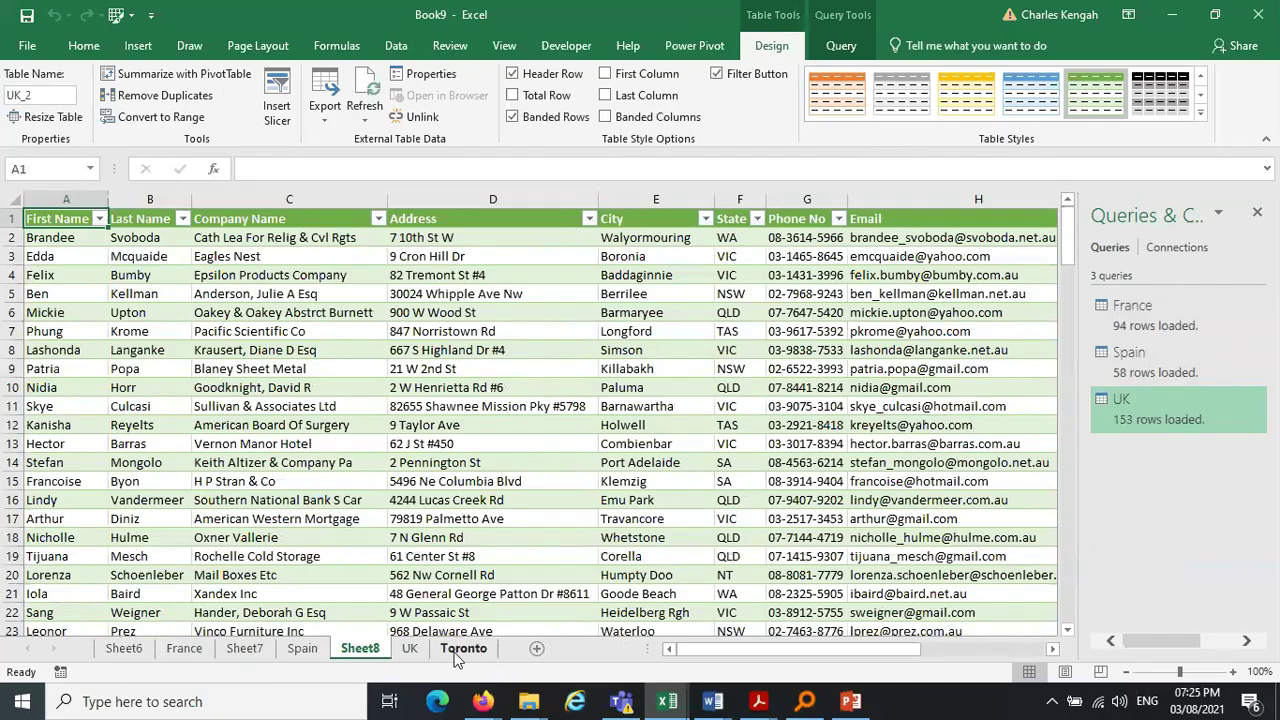
click(459, 650)
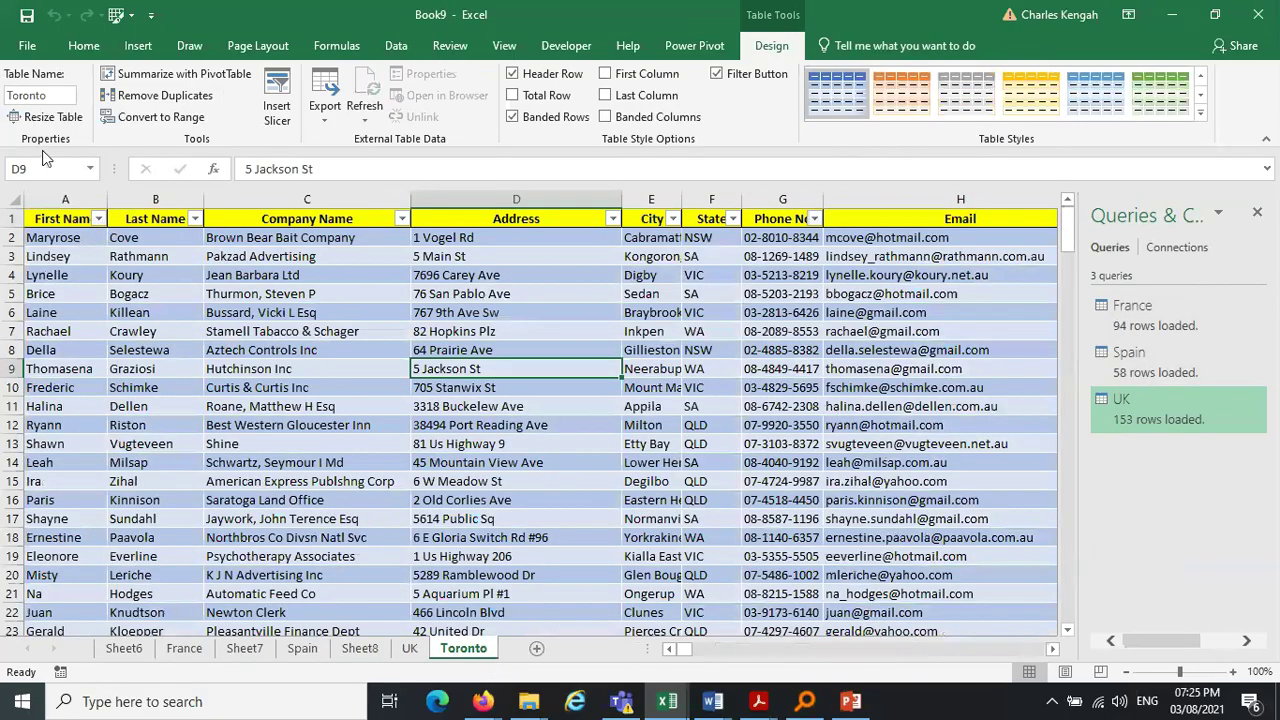
Load the Toronto table as query Toronto_2 (196 rows) on Sheet9 and check all four queries
click(396, 45)
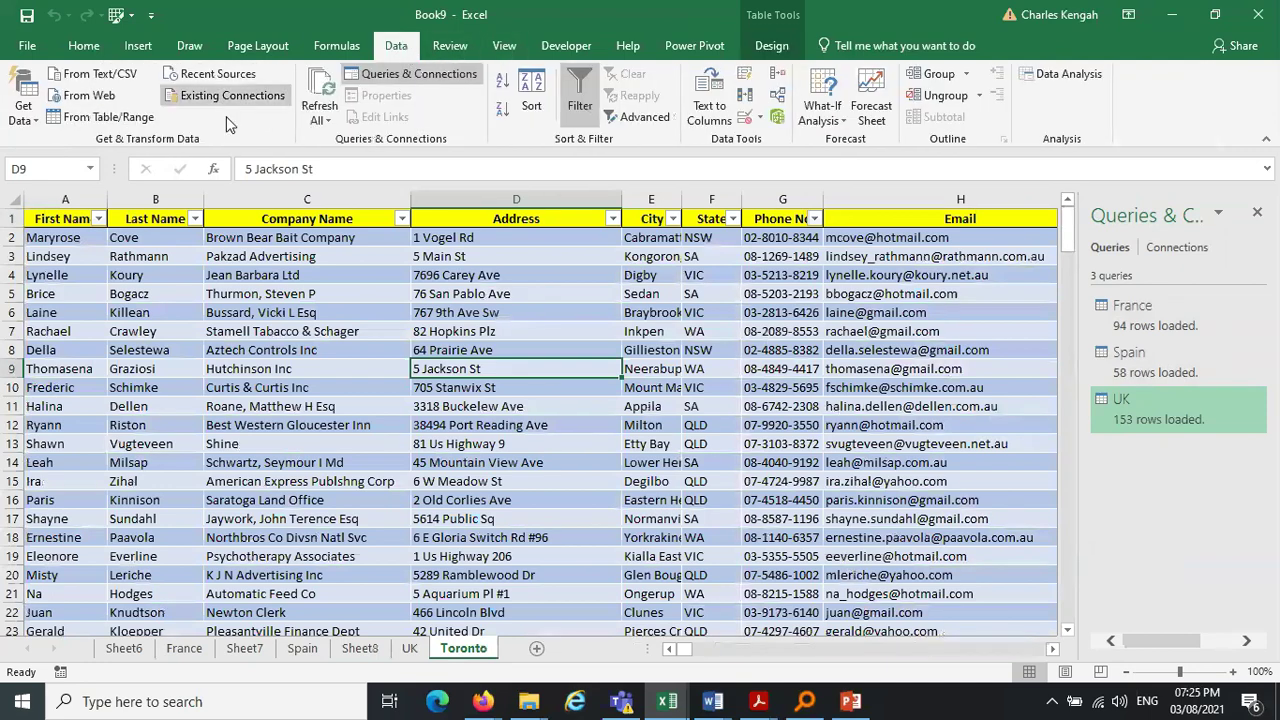
click(100, 118)
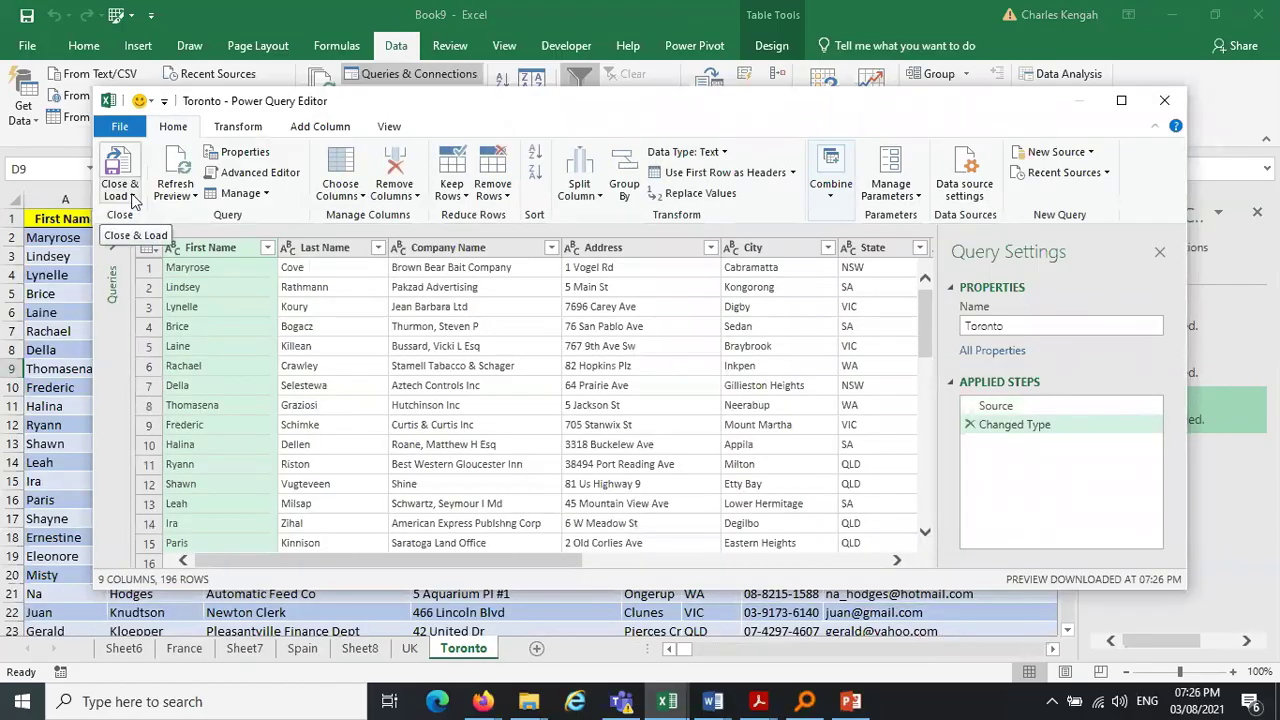
click(132, 196)
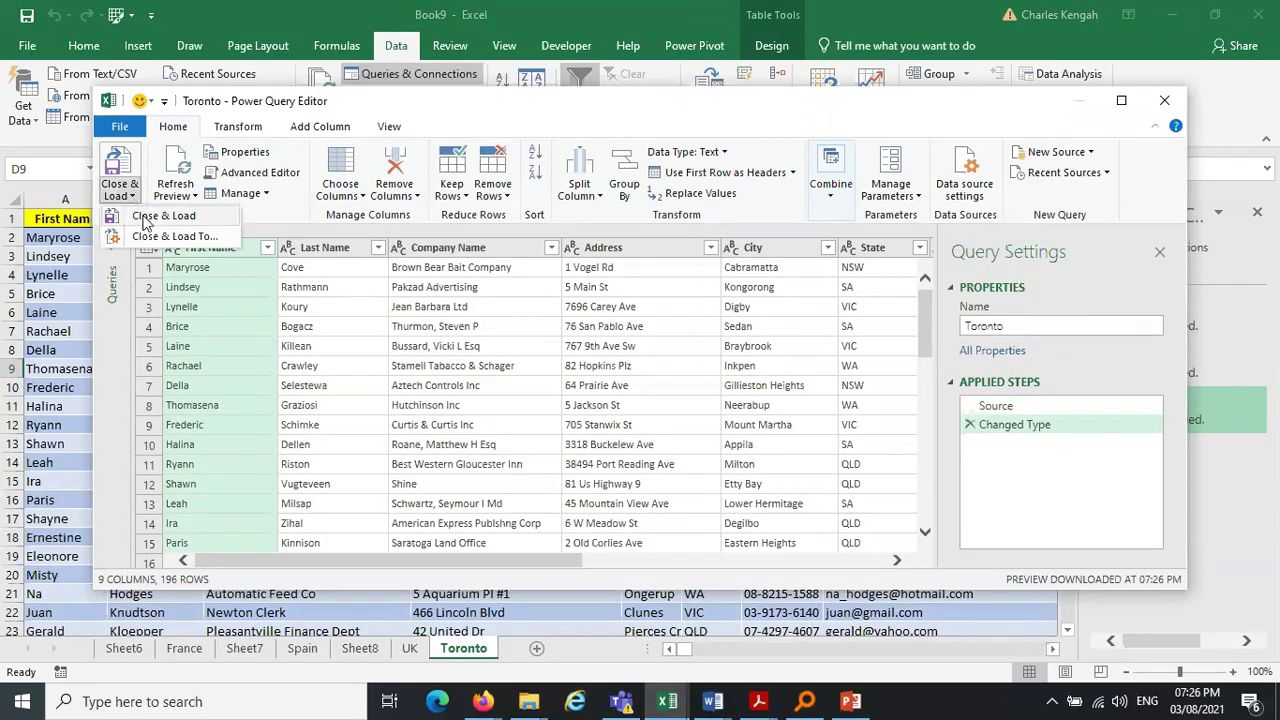
click(145, 217)
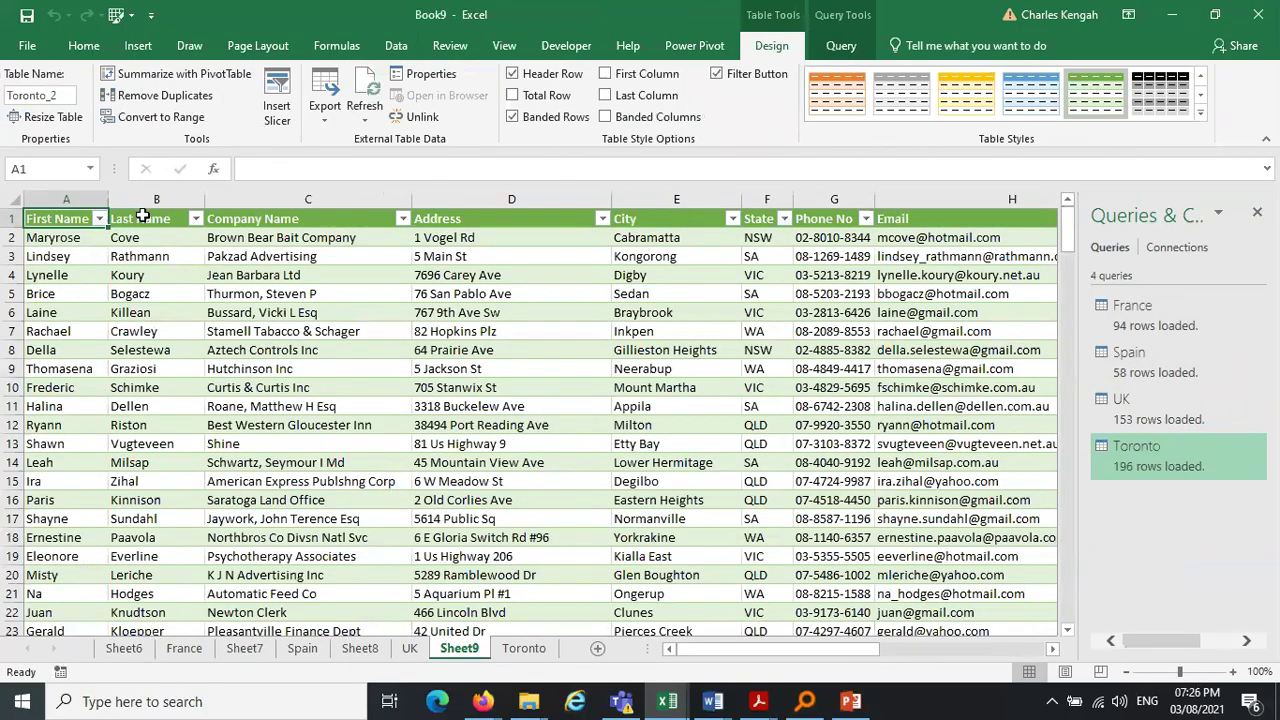
mouse_move(1128, 335)
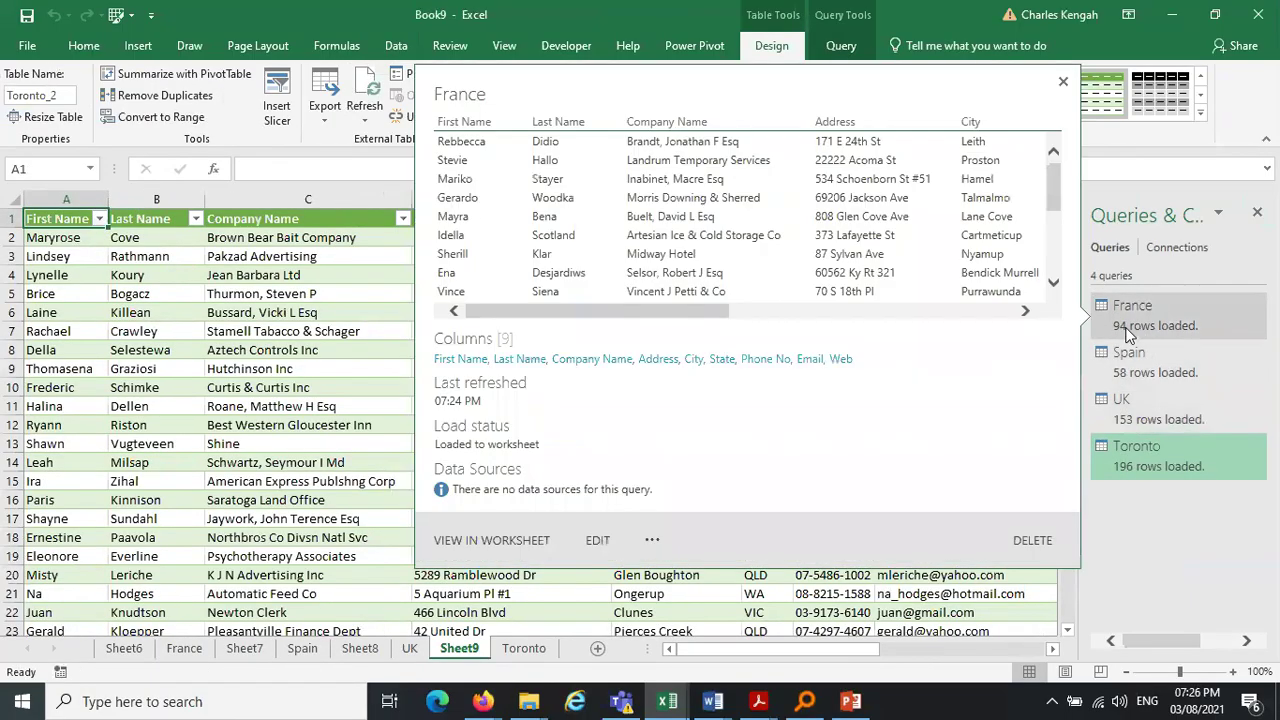
mouse_move(1130, 381)
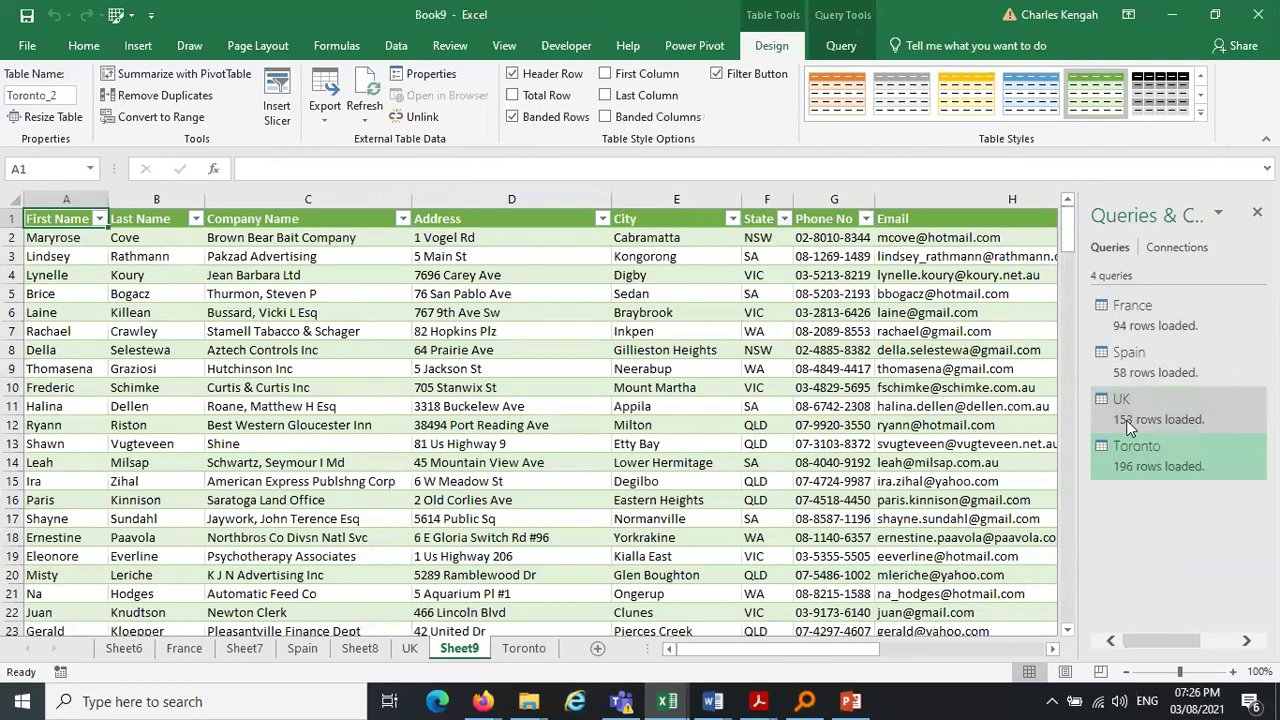
mouse_move(1126, 420)
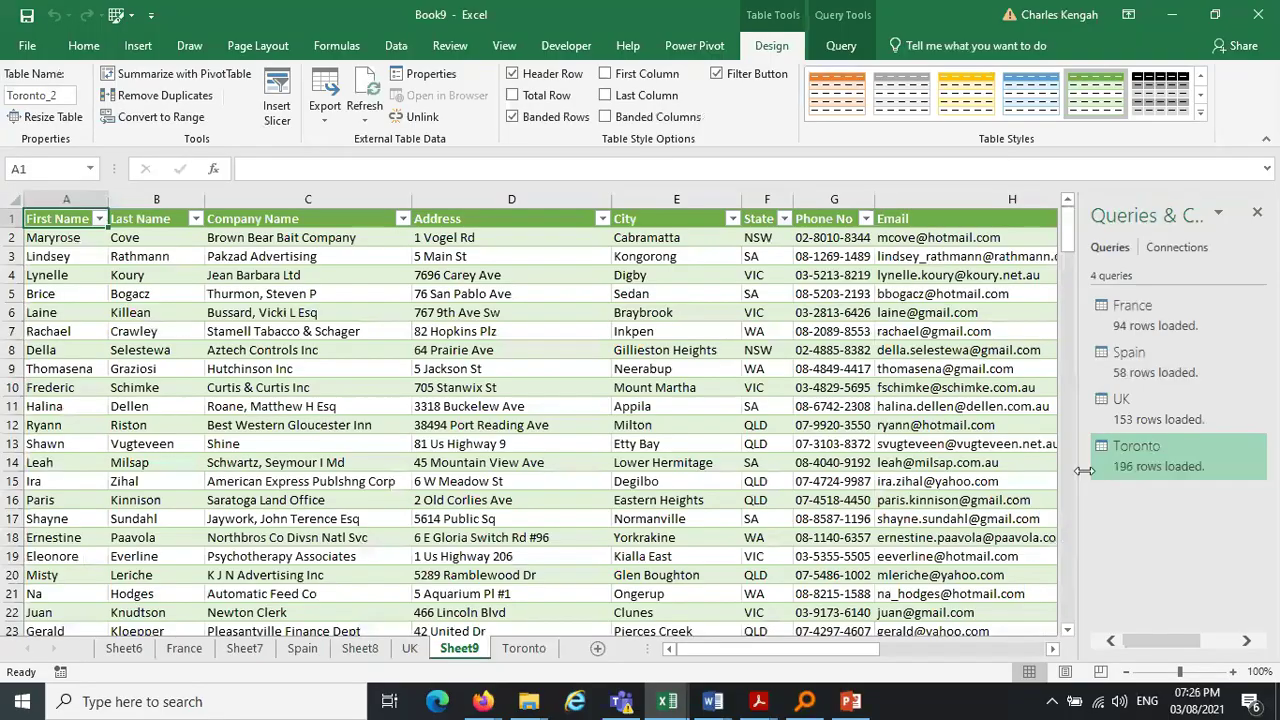
mouse_move(1178, 496)
Append France, Spain, UK and Toronto as three or more tables, dropping the duplicate Toronto entry
click(397, 46)
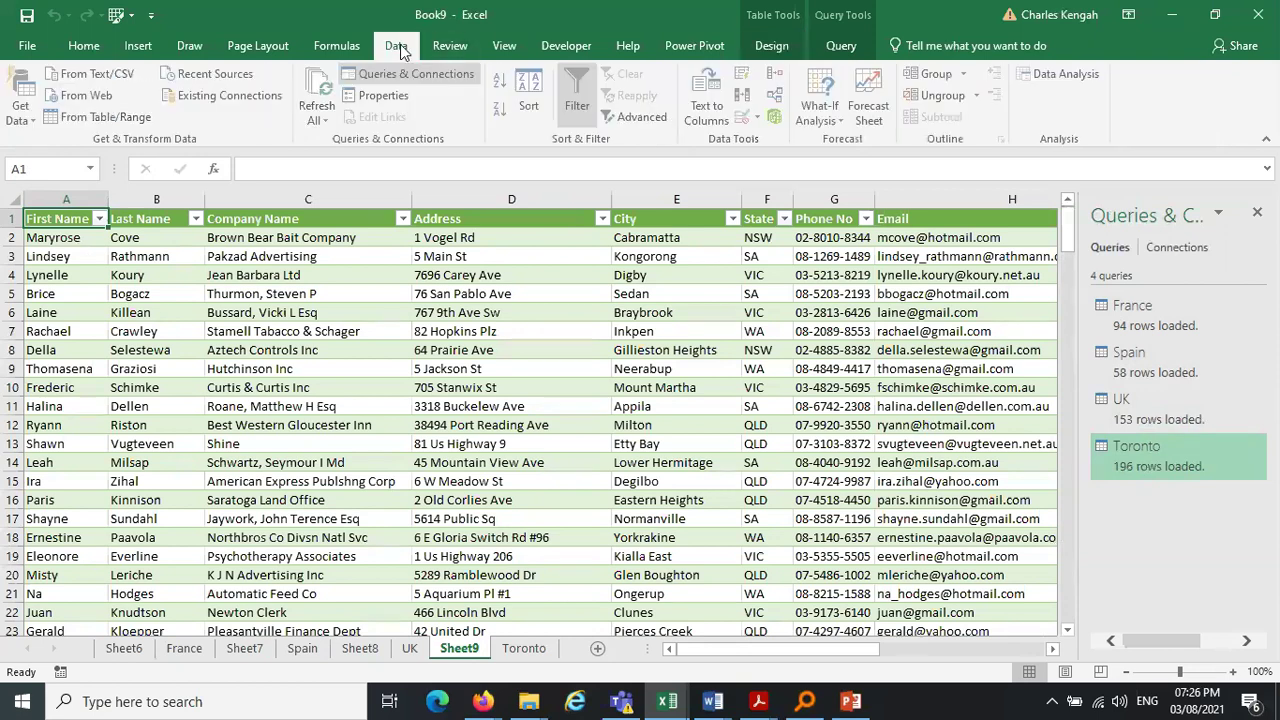
click(34, 118)
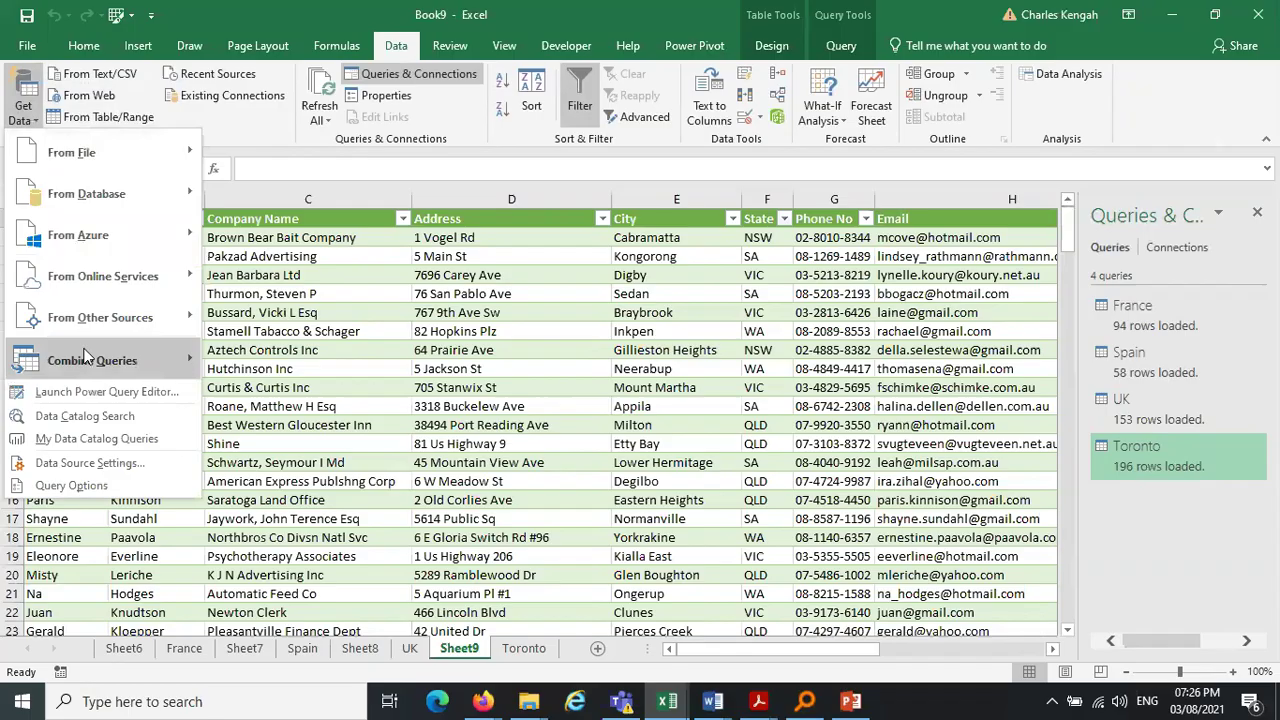
mouse_move(178, 374)
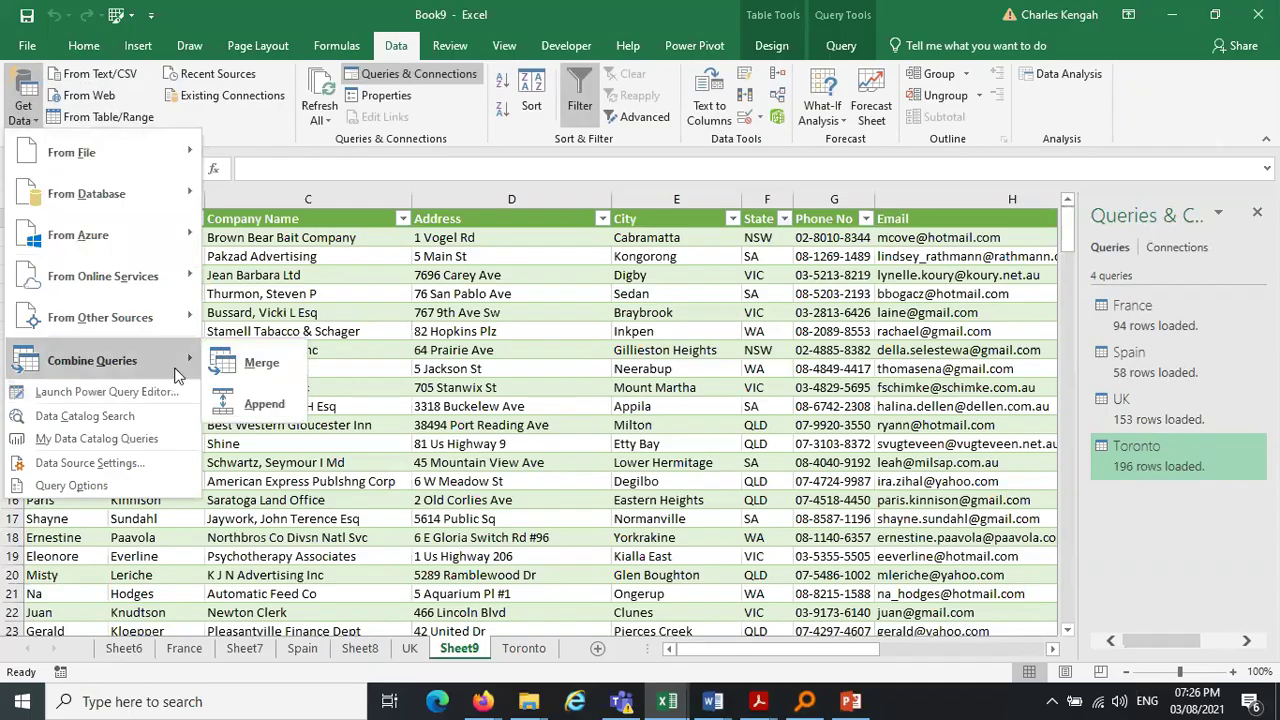
click(264, 406)
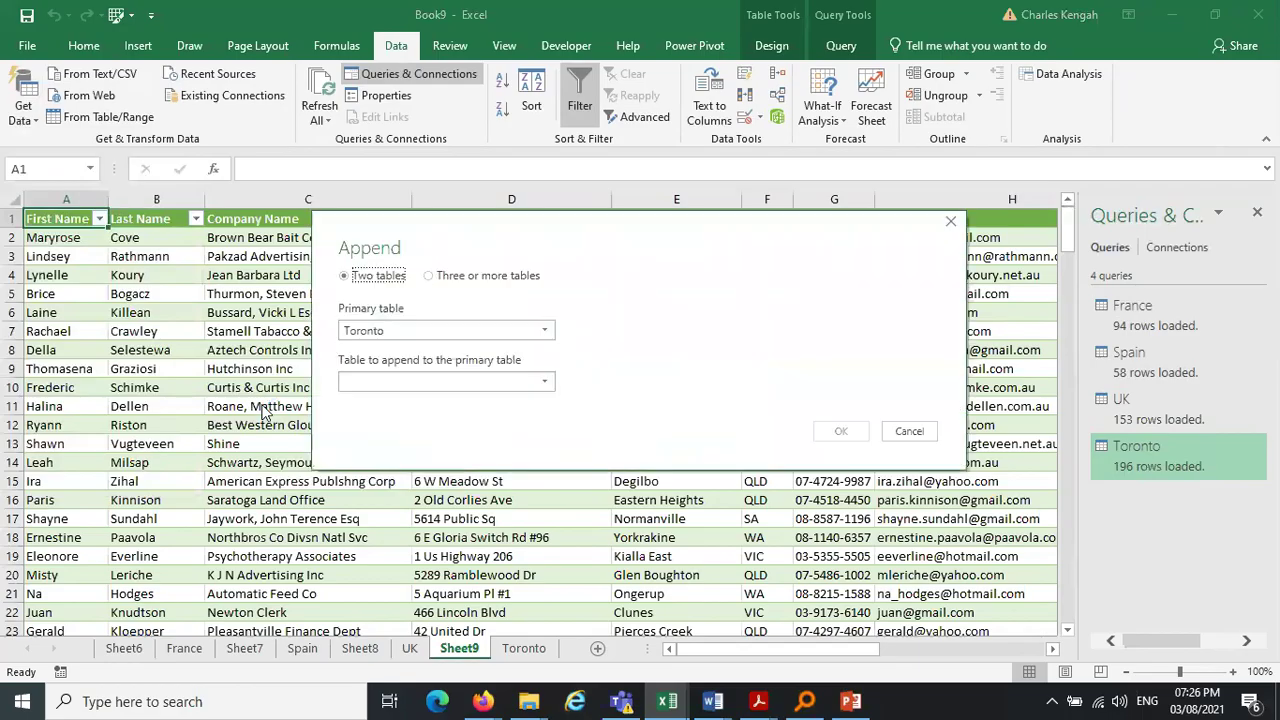
click(430, 277)
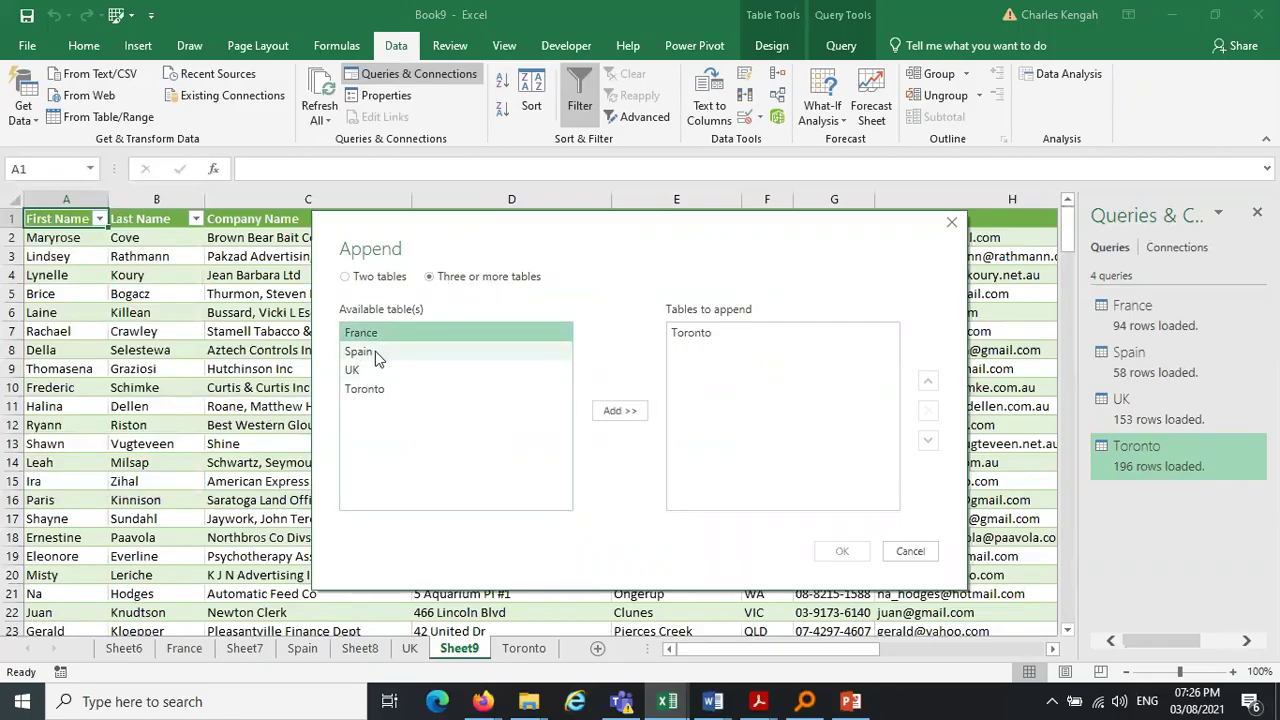
shift+click(370, 390)
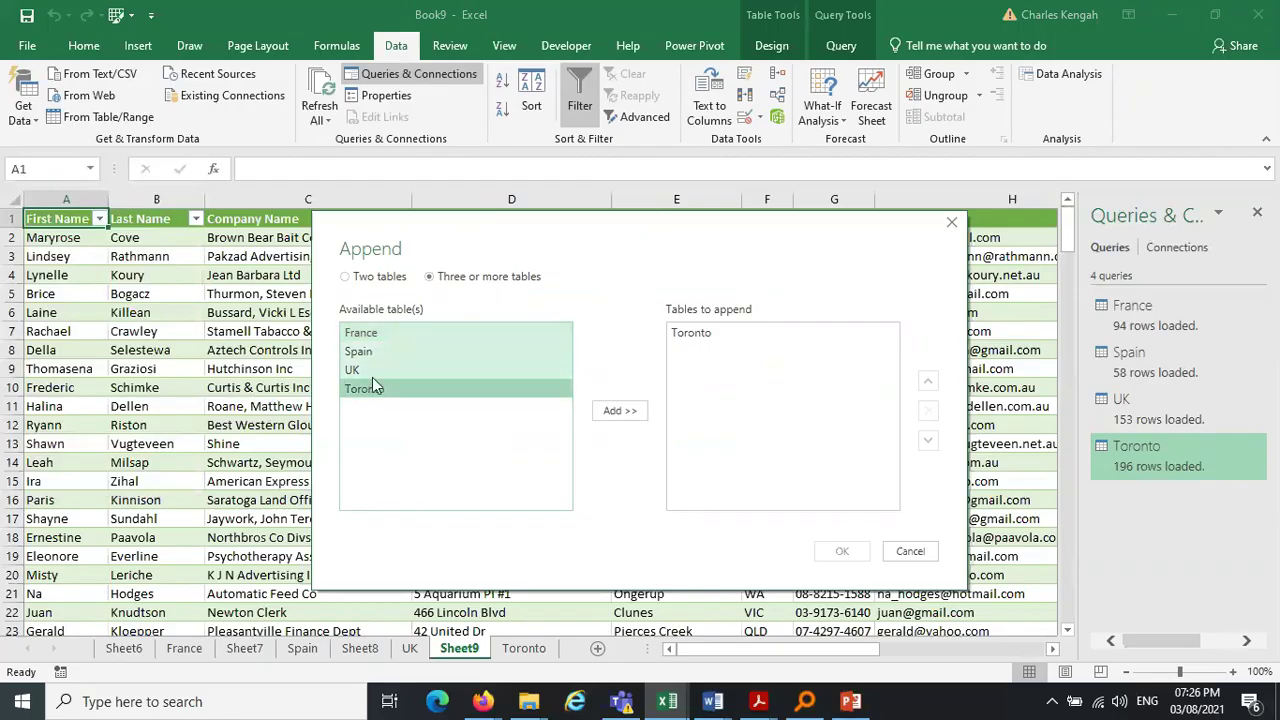
click(370, 336)
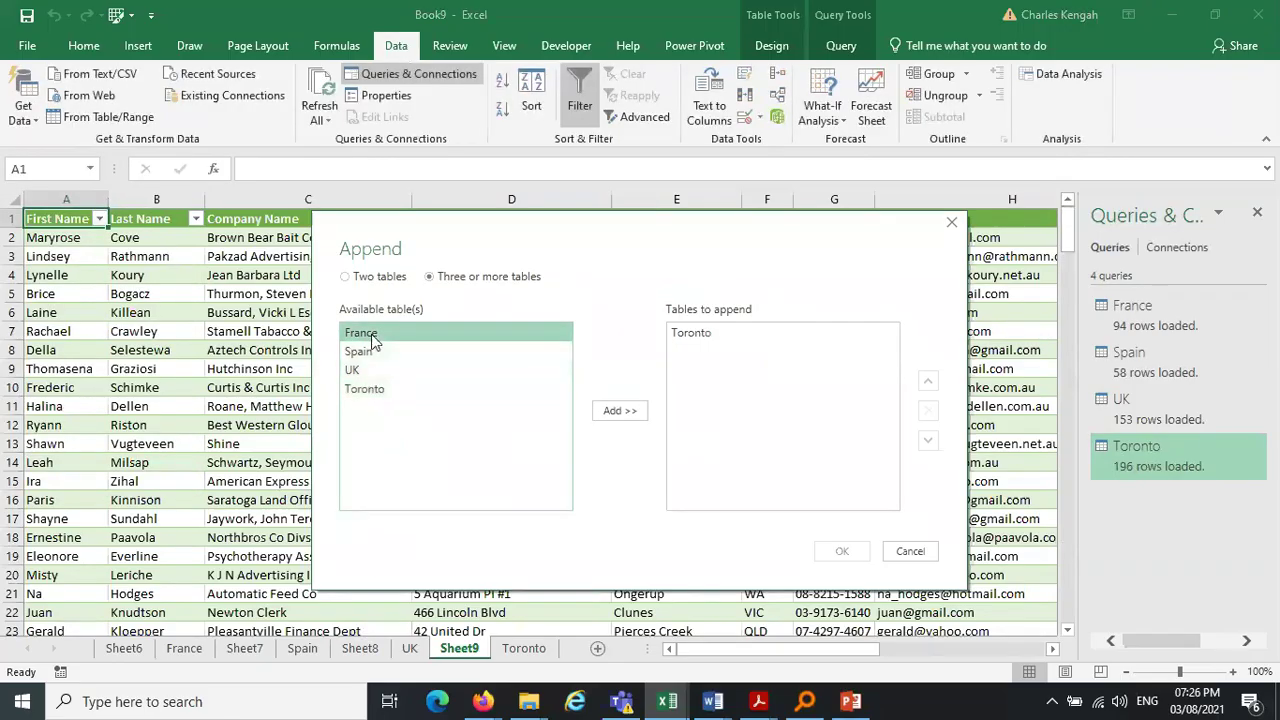
shift+click(389, 396)
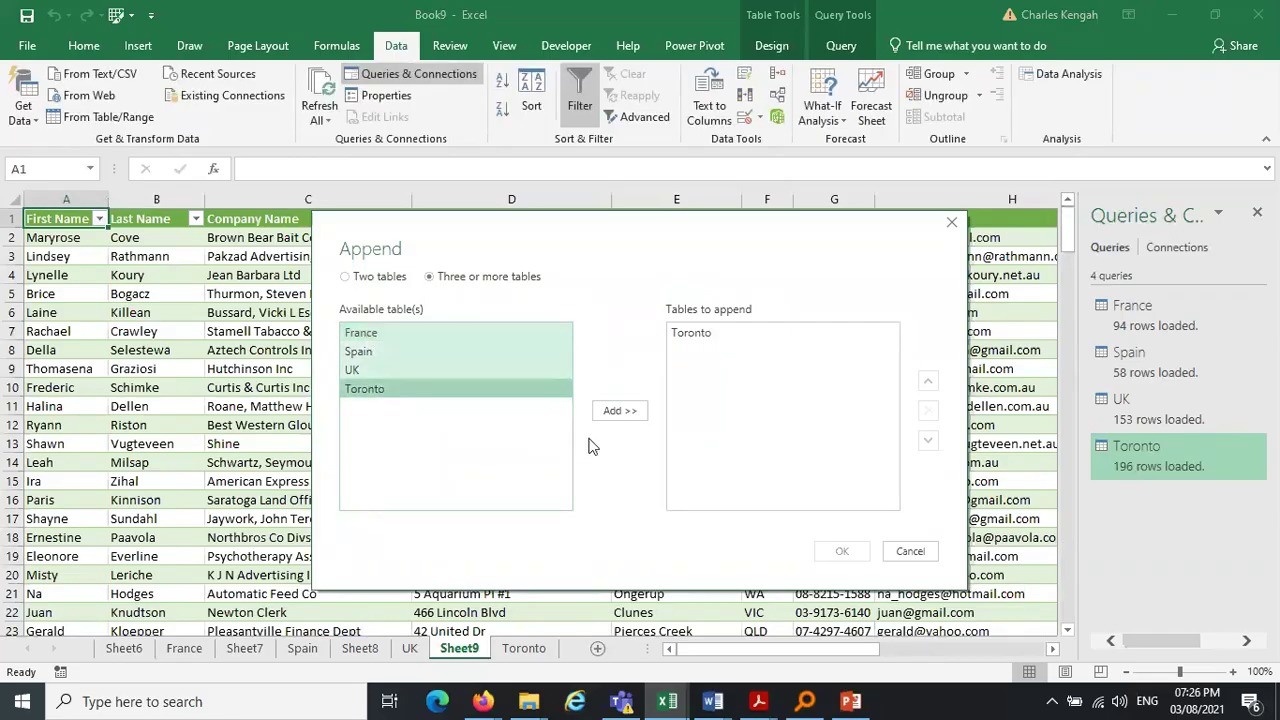
click(619, 411)
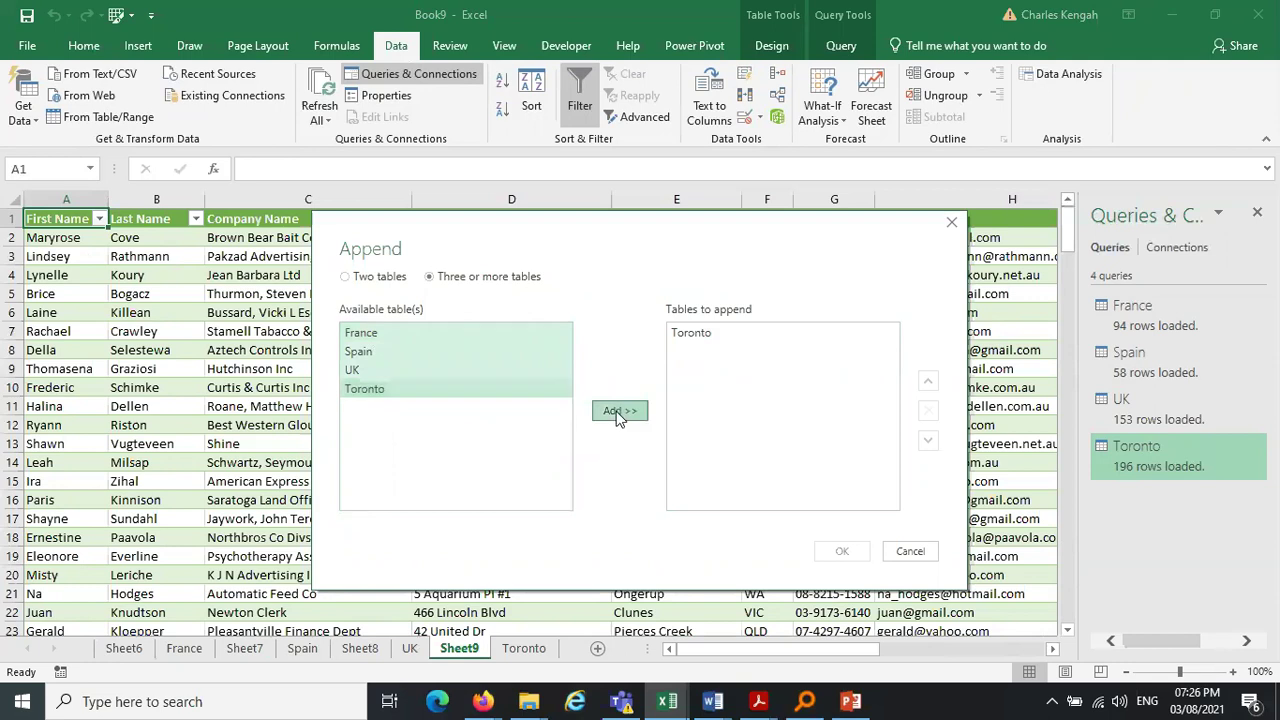
click(725, 338)
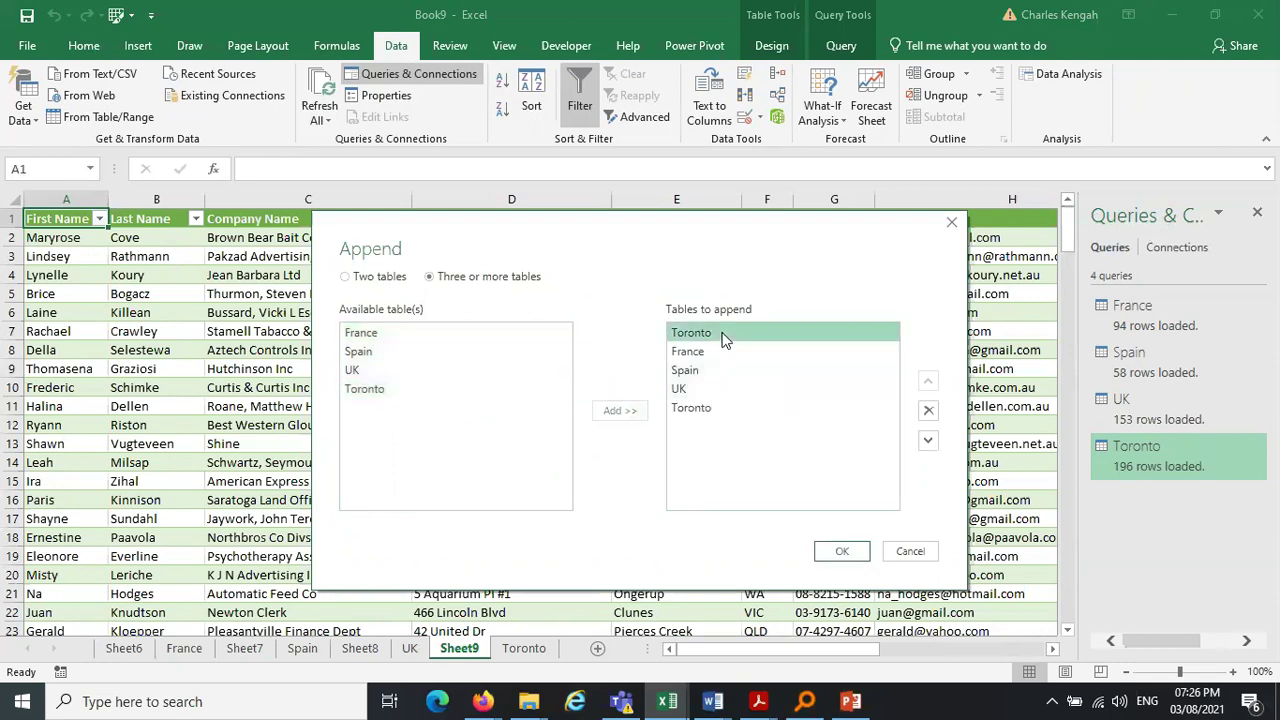
click(928, 411)
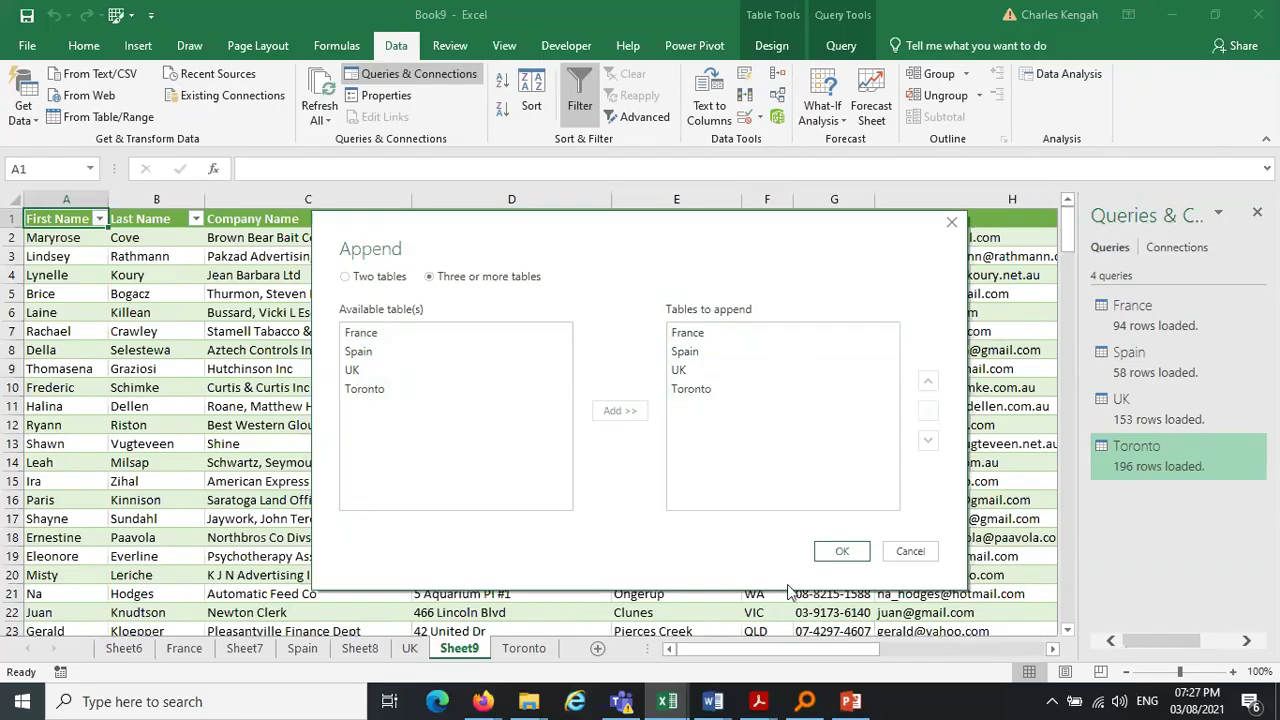
click(840, 556)
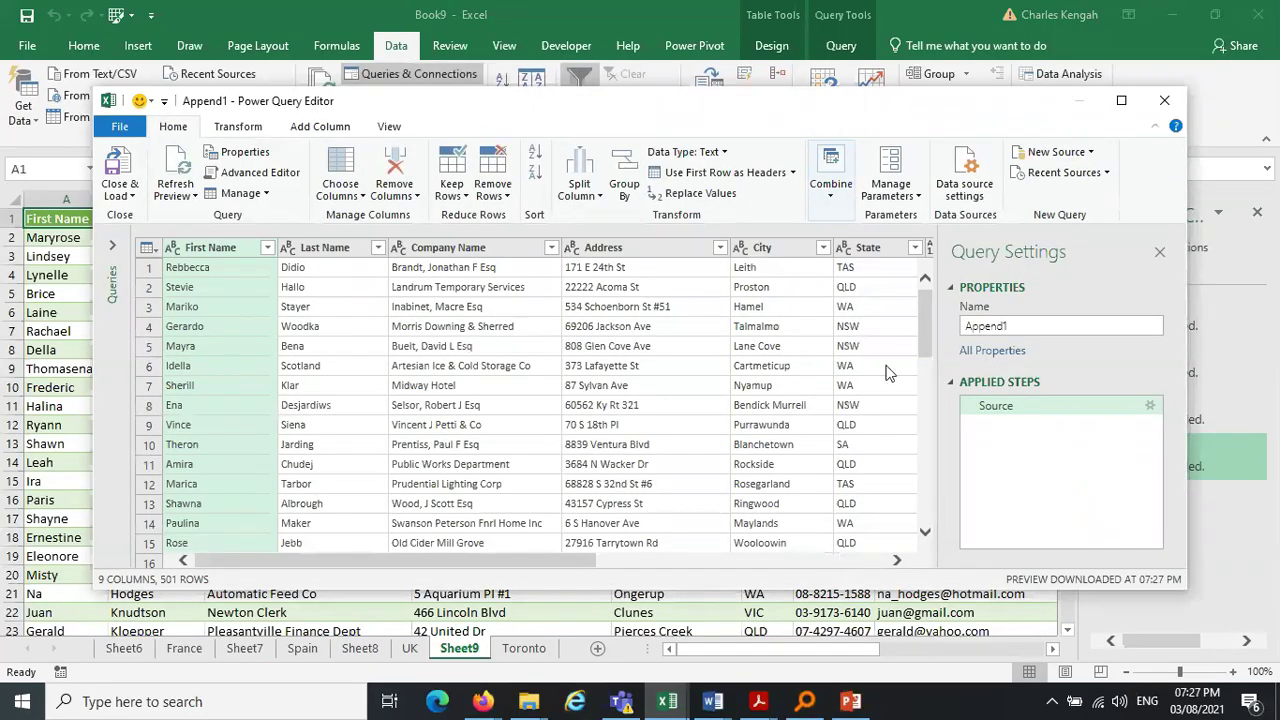
Close & Load Append1 onto new Sheet10 and check its 501 rows down column A
click(1020, 326)
click(118, 170)
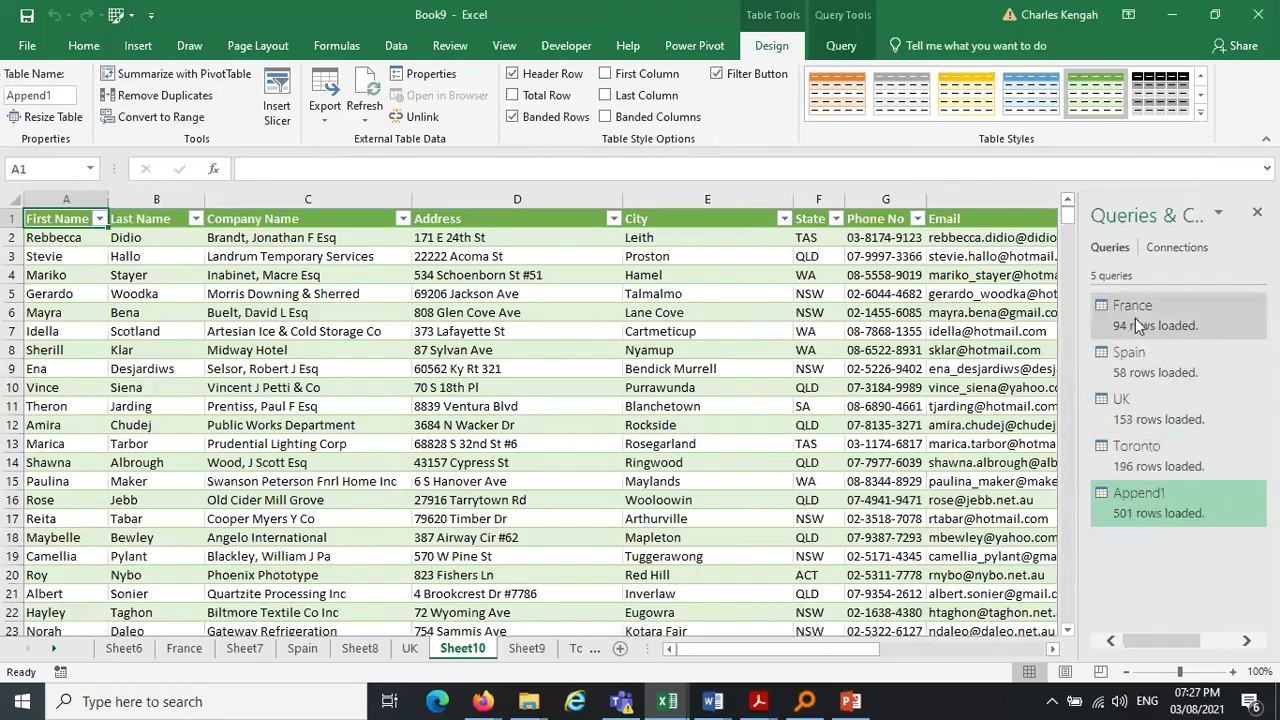
click(1262, 213)
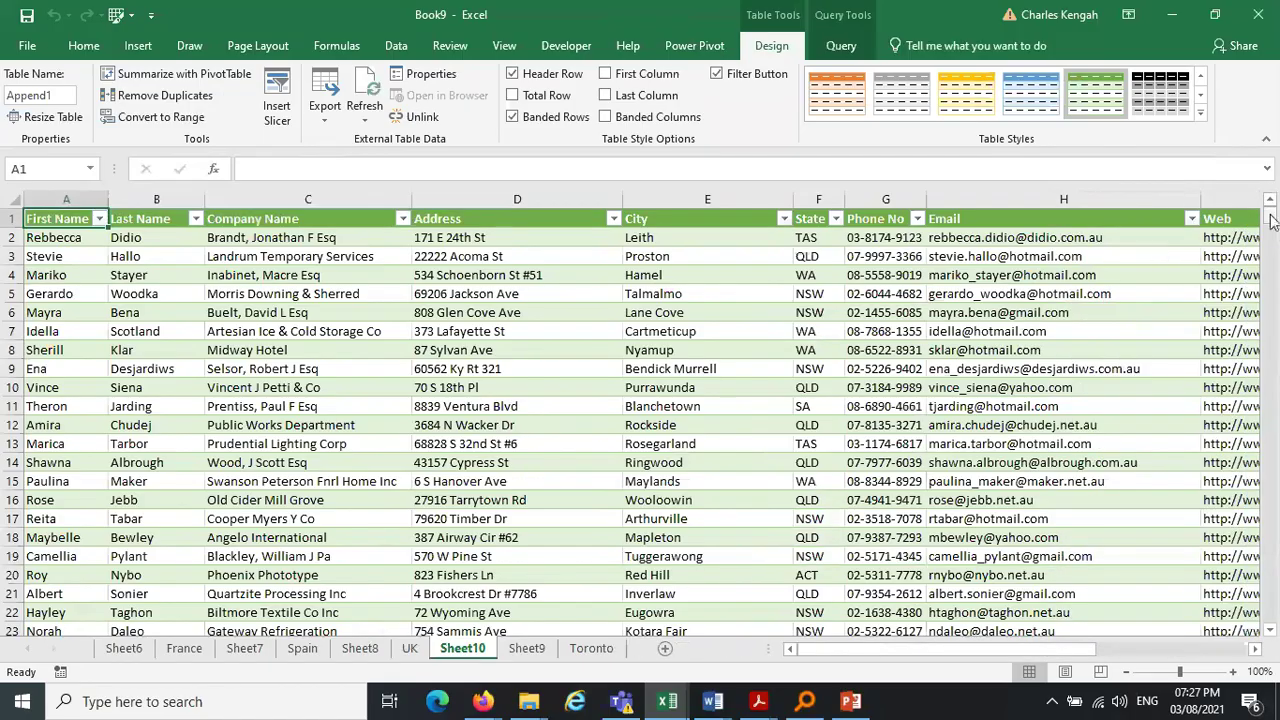
mouse_move(1273, 222)
mouse_down()
mouse_move(1273, 590)
mouse_move(1273, 210)
mouse_up()
drag(50, 217, 86, 364)
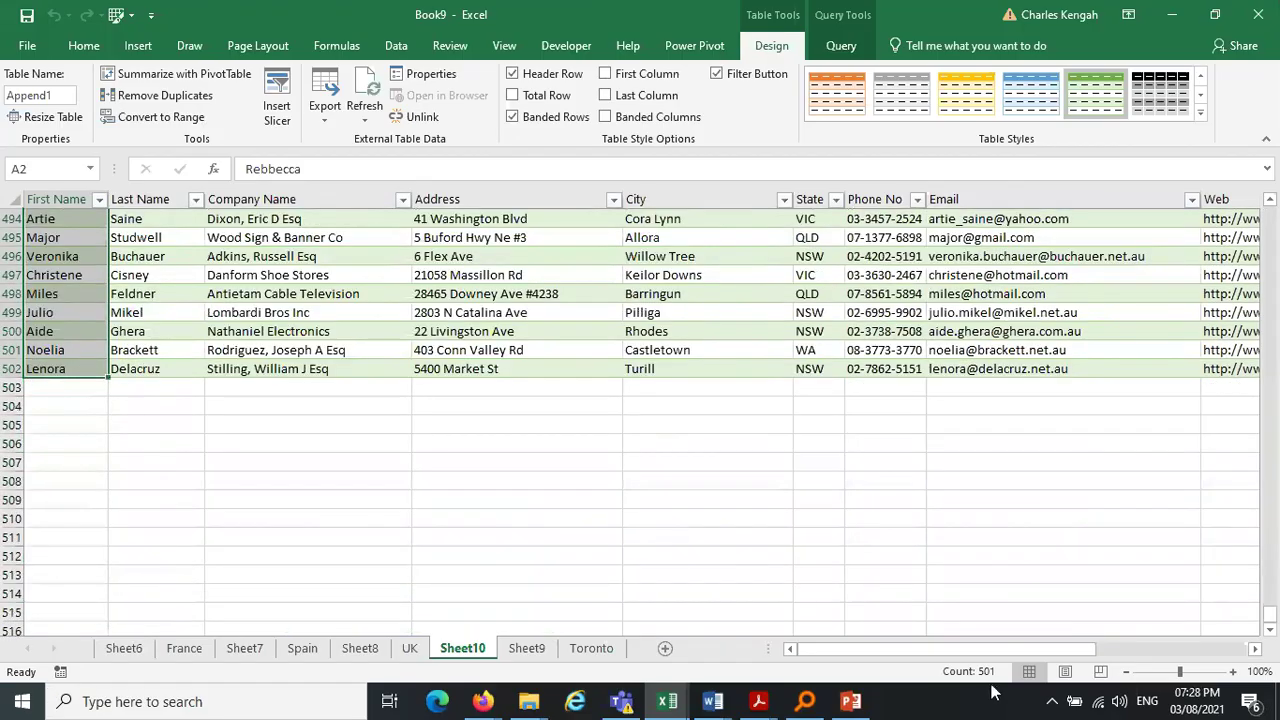
click(481, 512)
Look through the sheet tabs and delete Sheet7, confirming the deletion
click(360, 648)
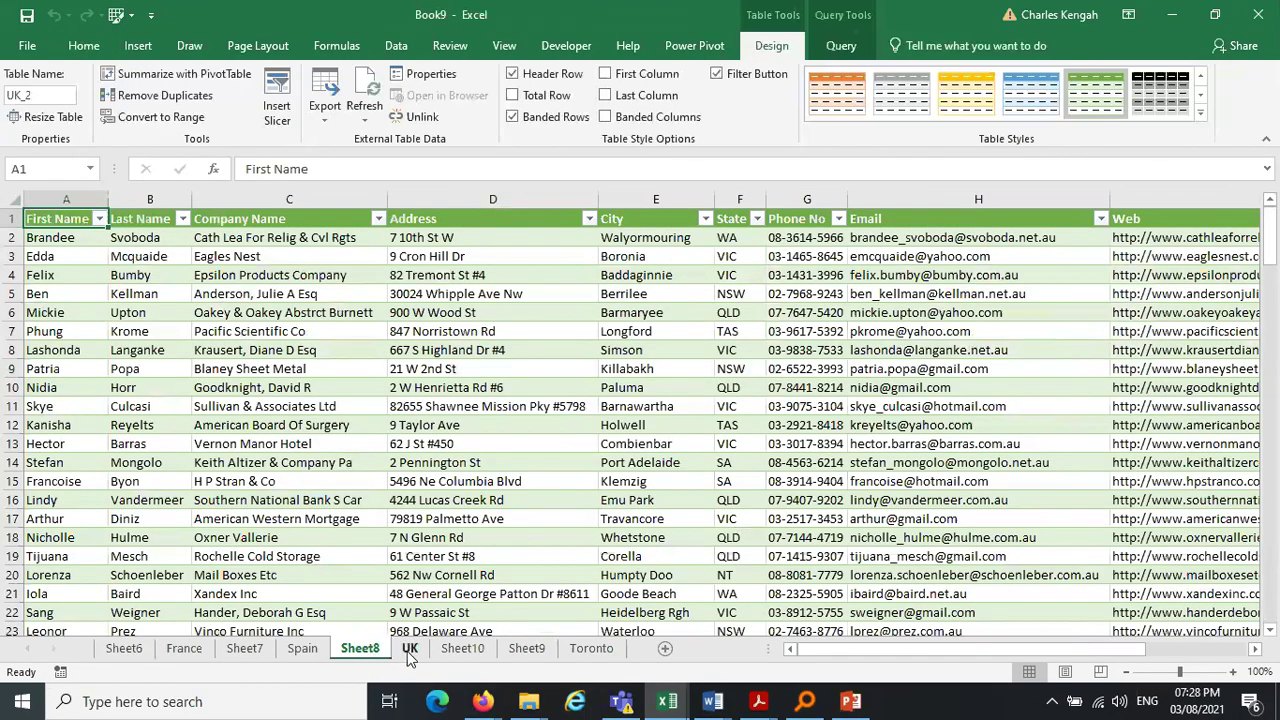
click(409, 650)
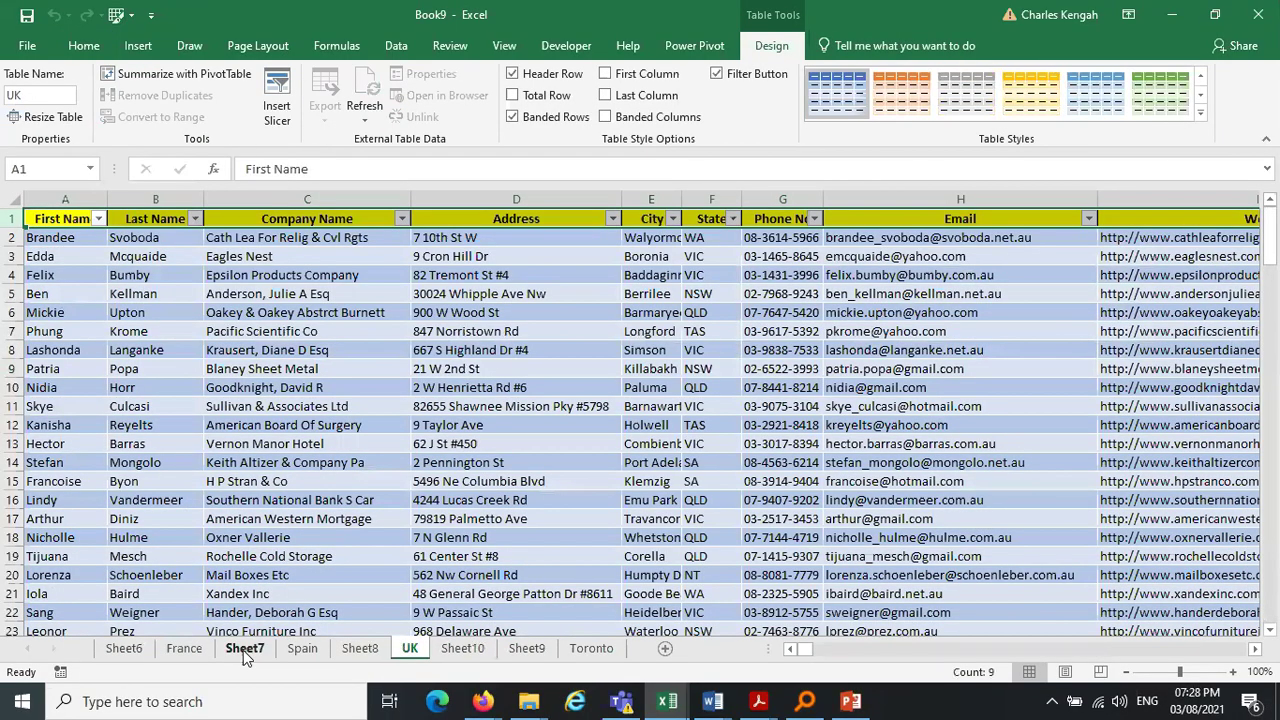
click(124, 649)
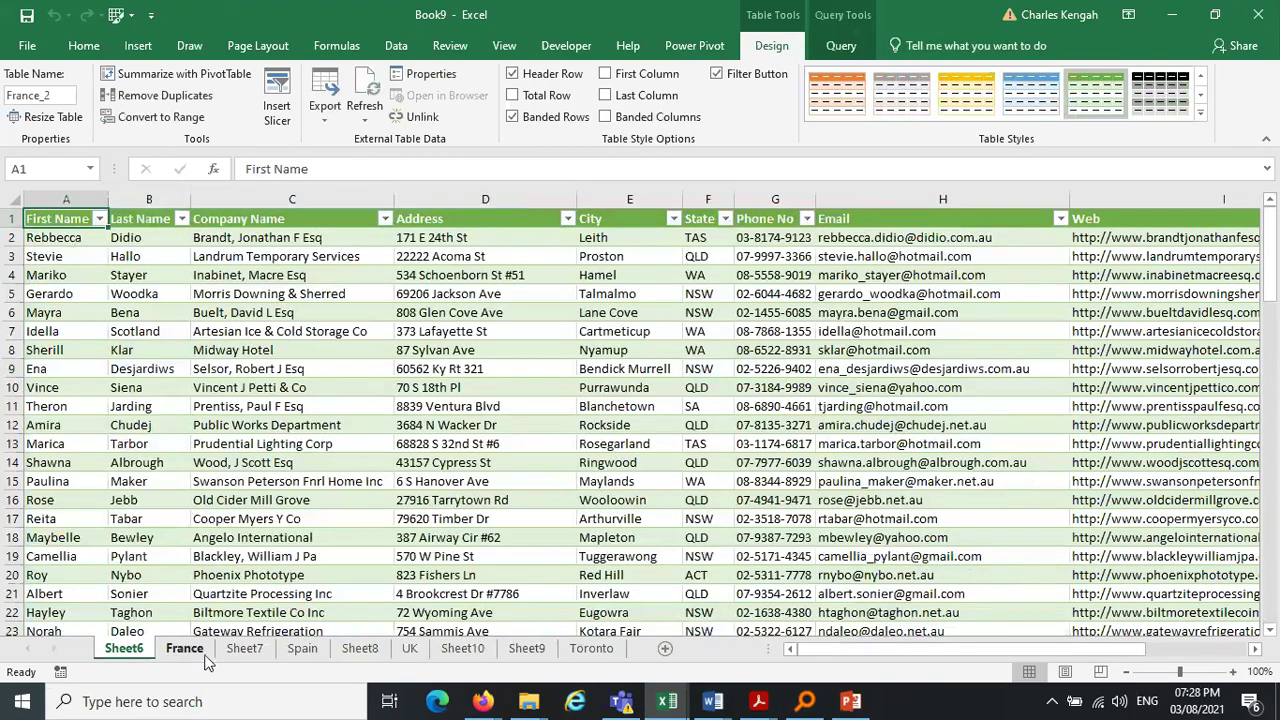
click(200, 656)
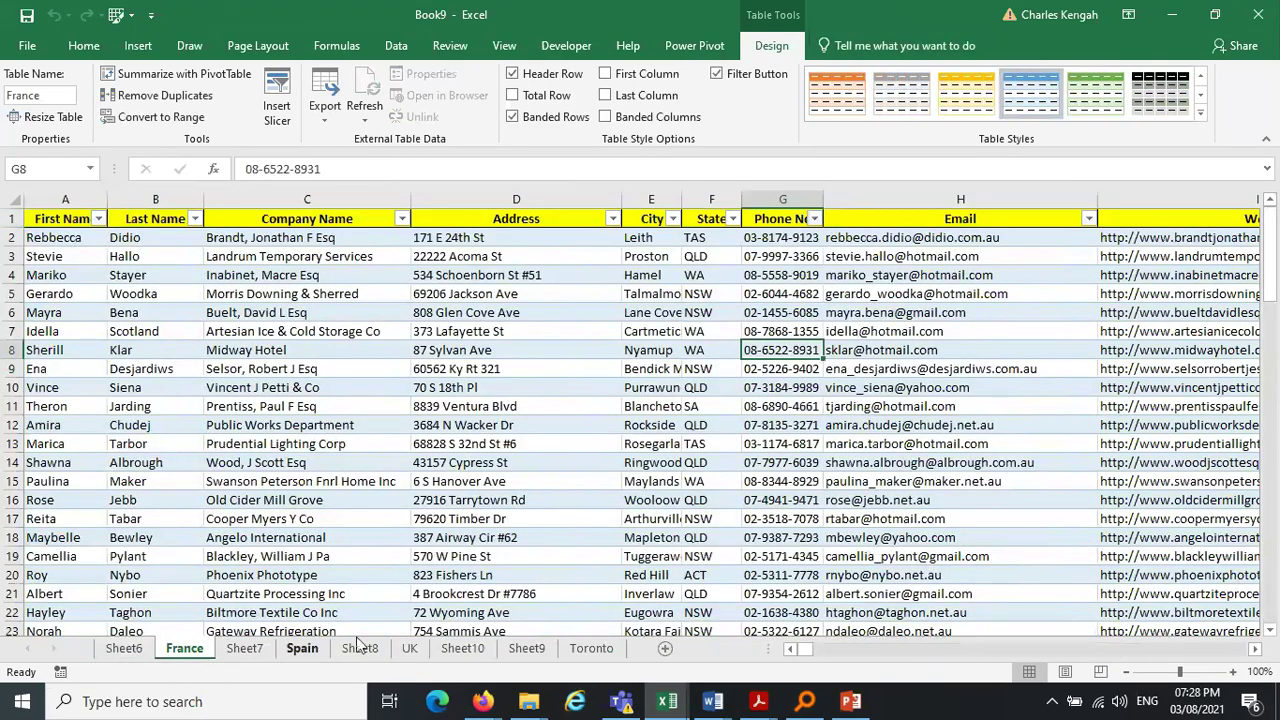
click(240, 649)
right_click(240, 649)
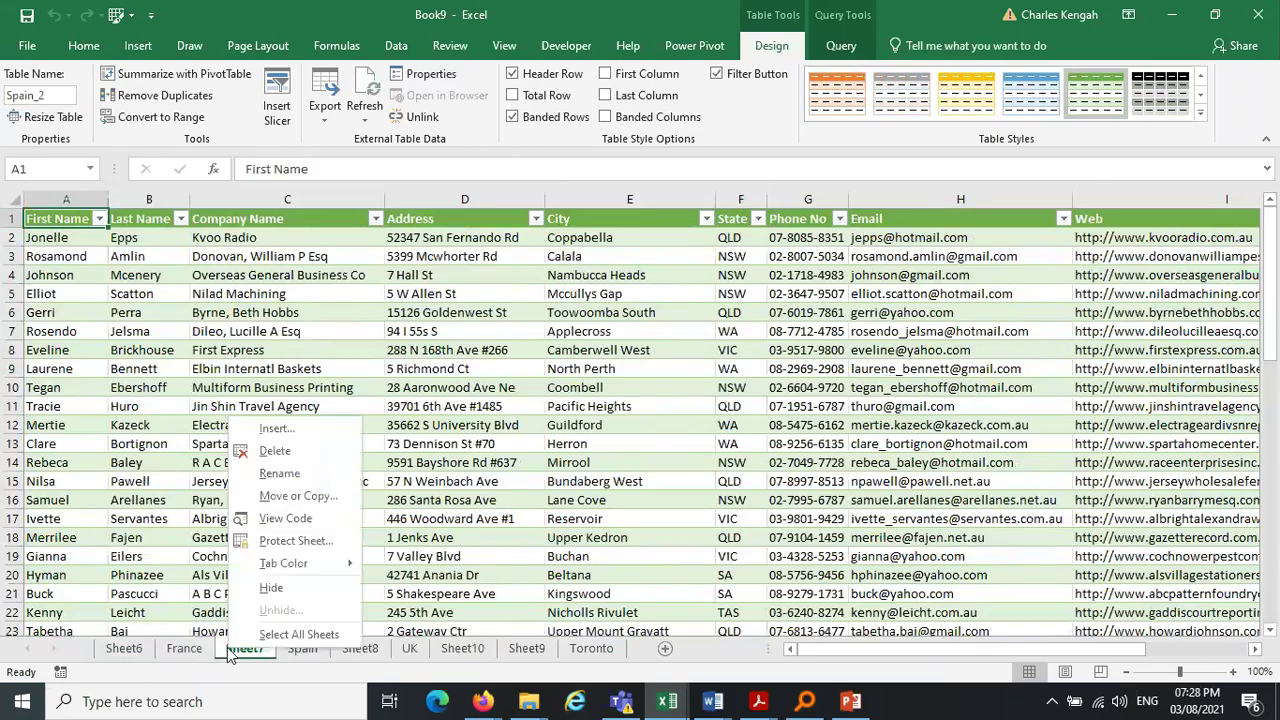
click(286, 453)
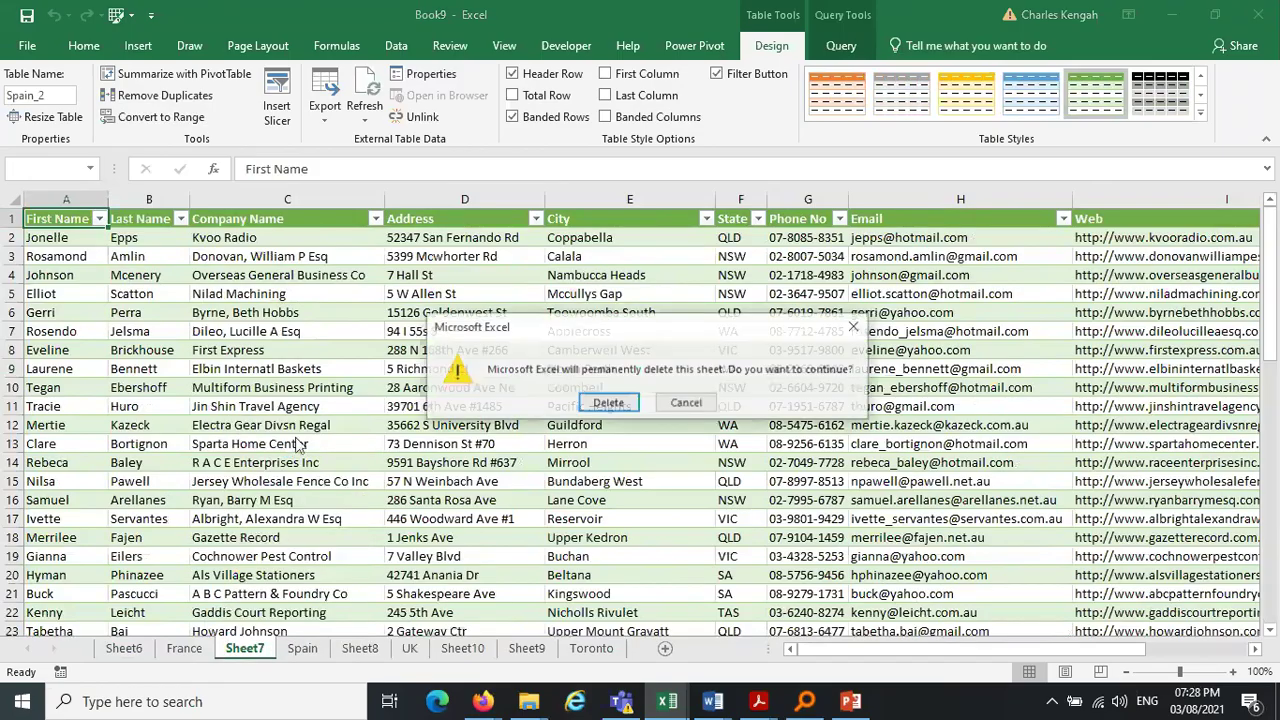
click(608, 403)
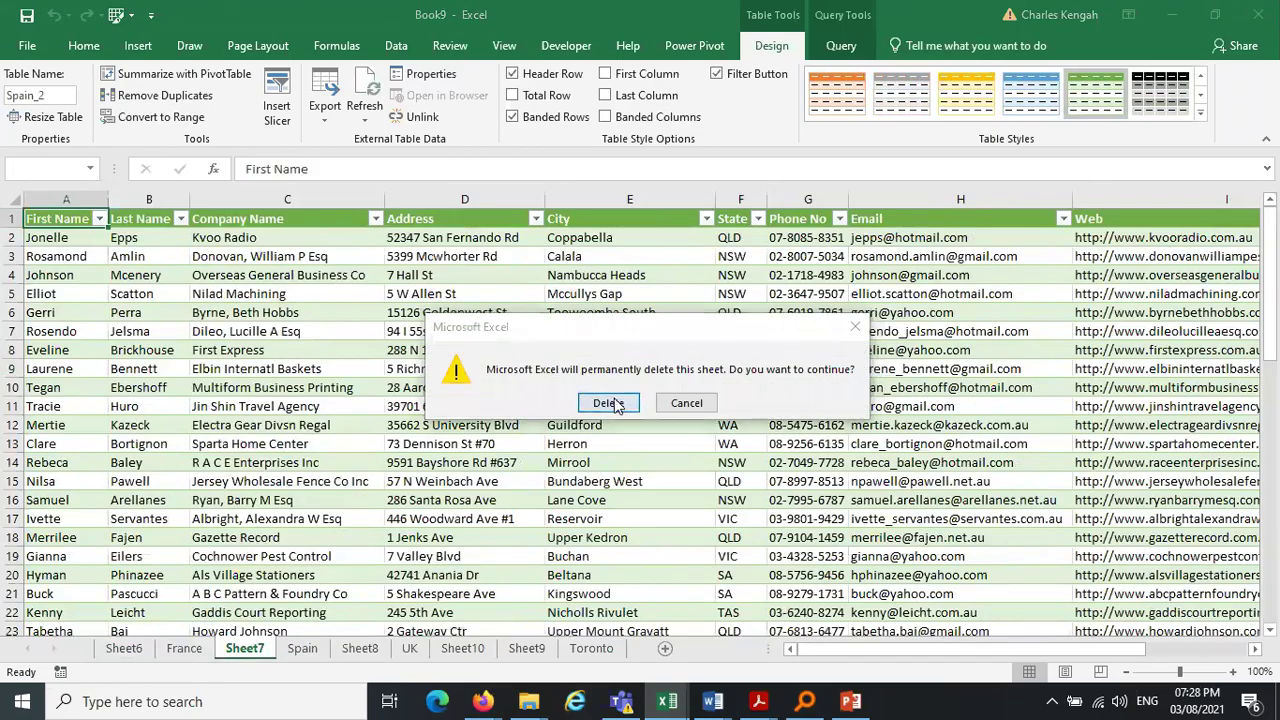
Delete Sheet6, Sheet8 and Sheet10, confirming each deletion
click(124, 649)
right_click(124, 650)
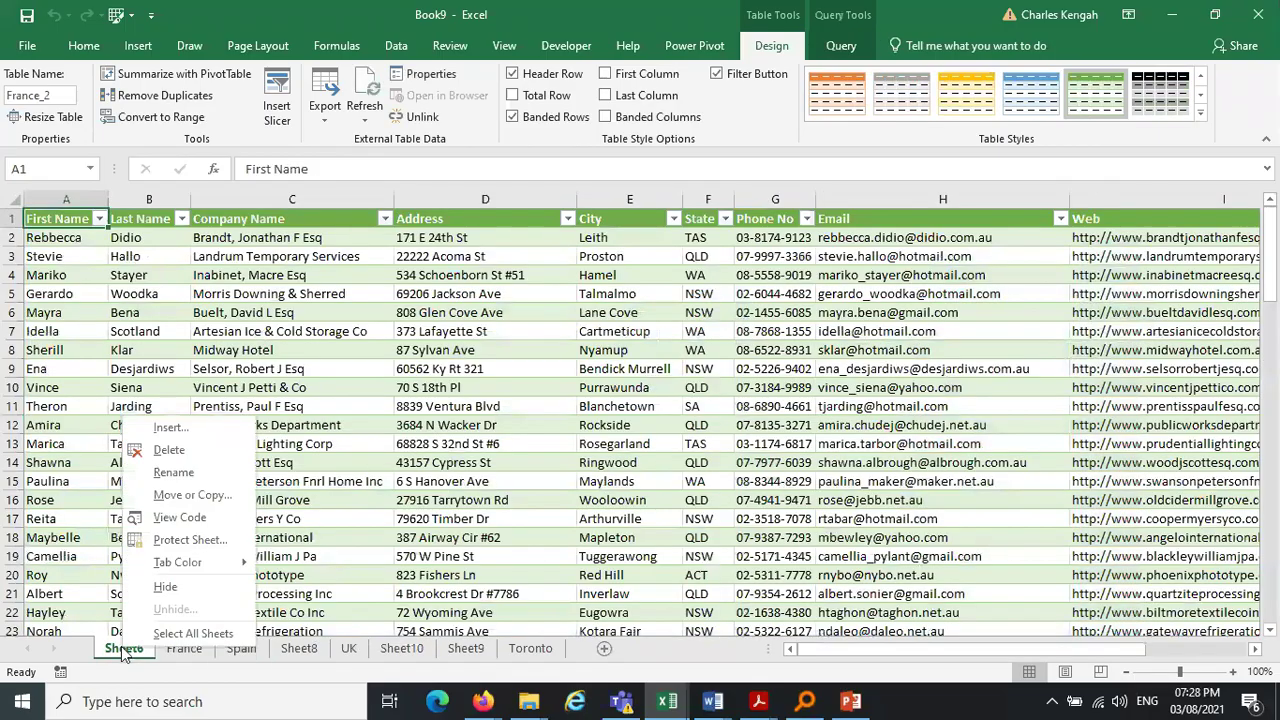
click(169, 450)
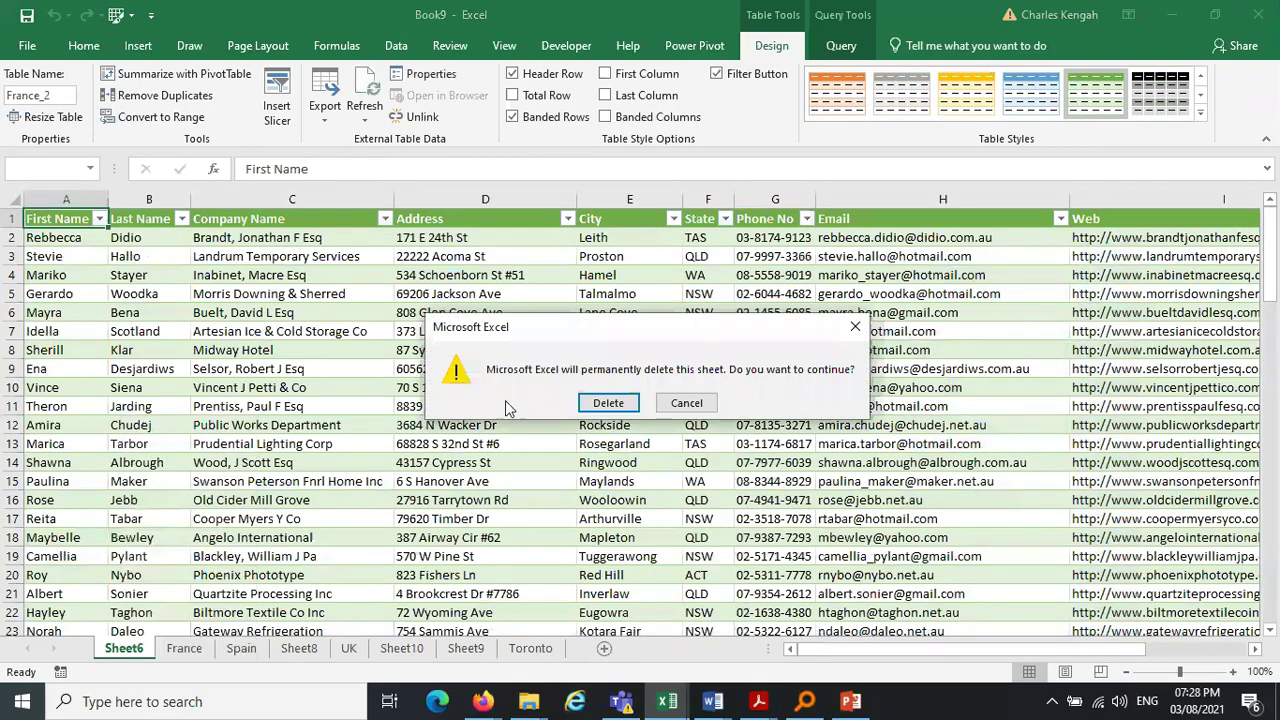
click(608, 403)
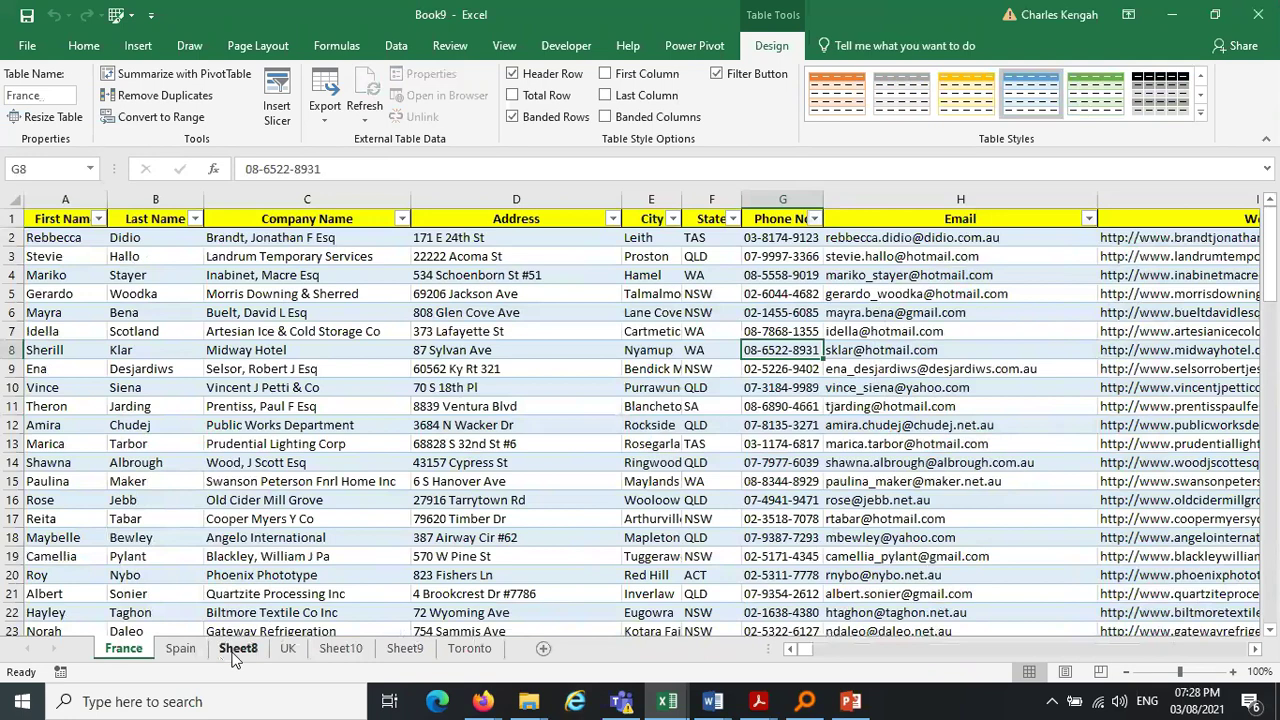
right_click(237, 649)
click(285, 451)
click(604, 402)
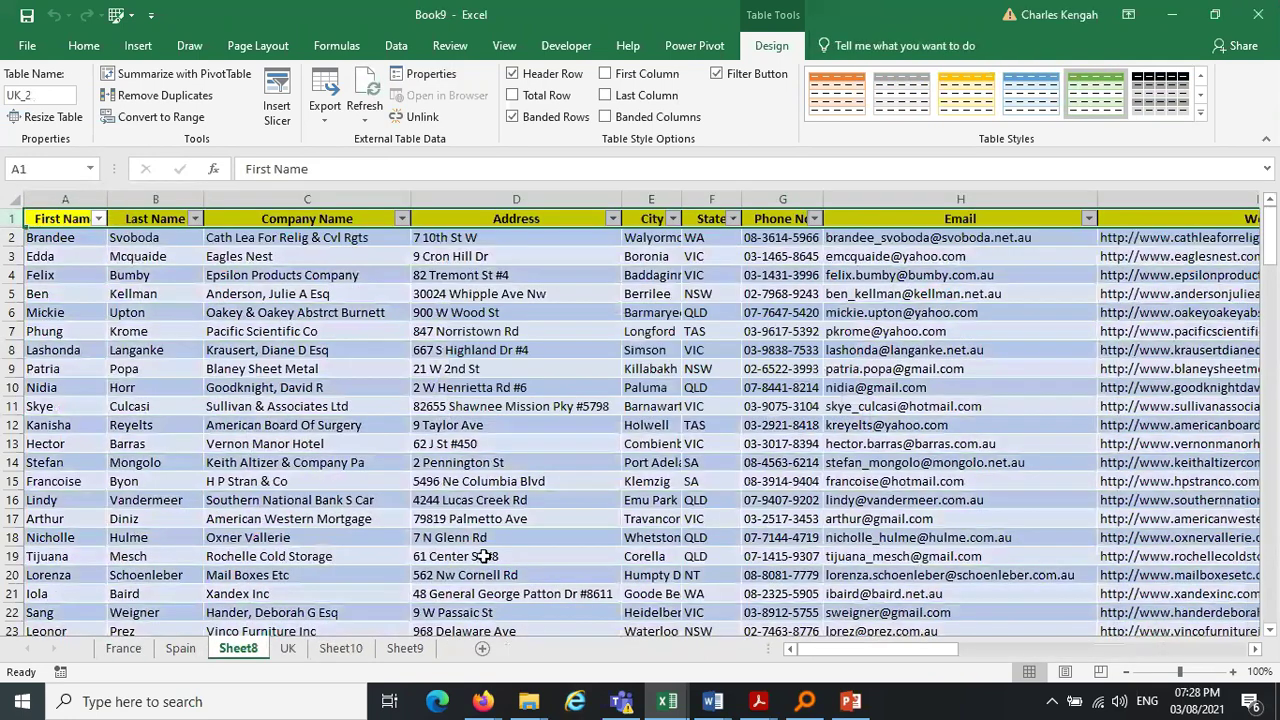
right_click(288, 649)
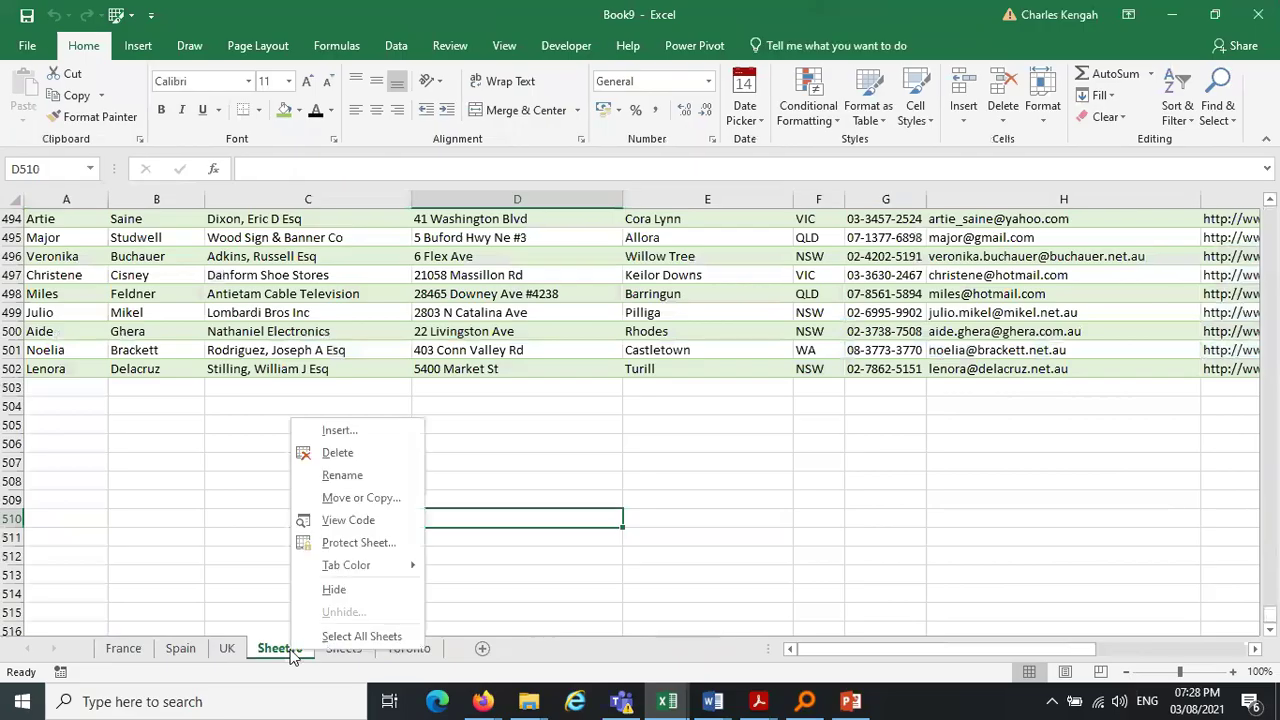
click(362, 453)
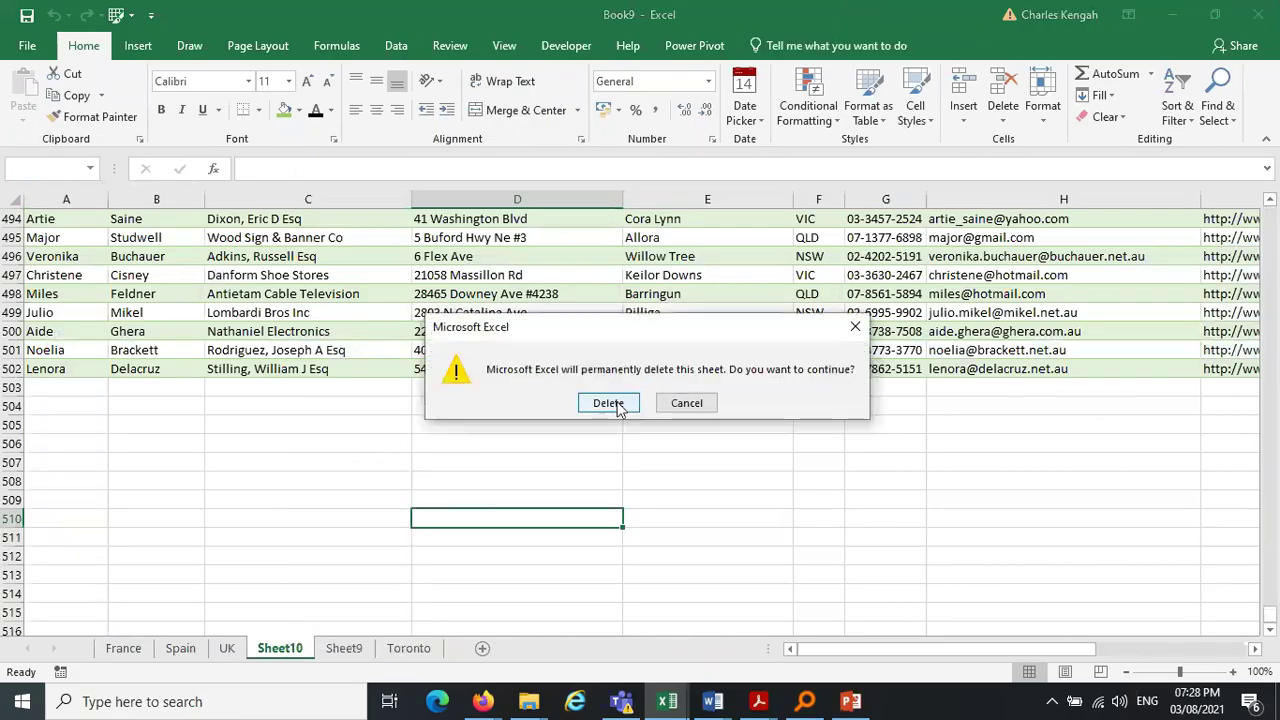
click(614, 404)
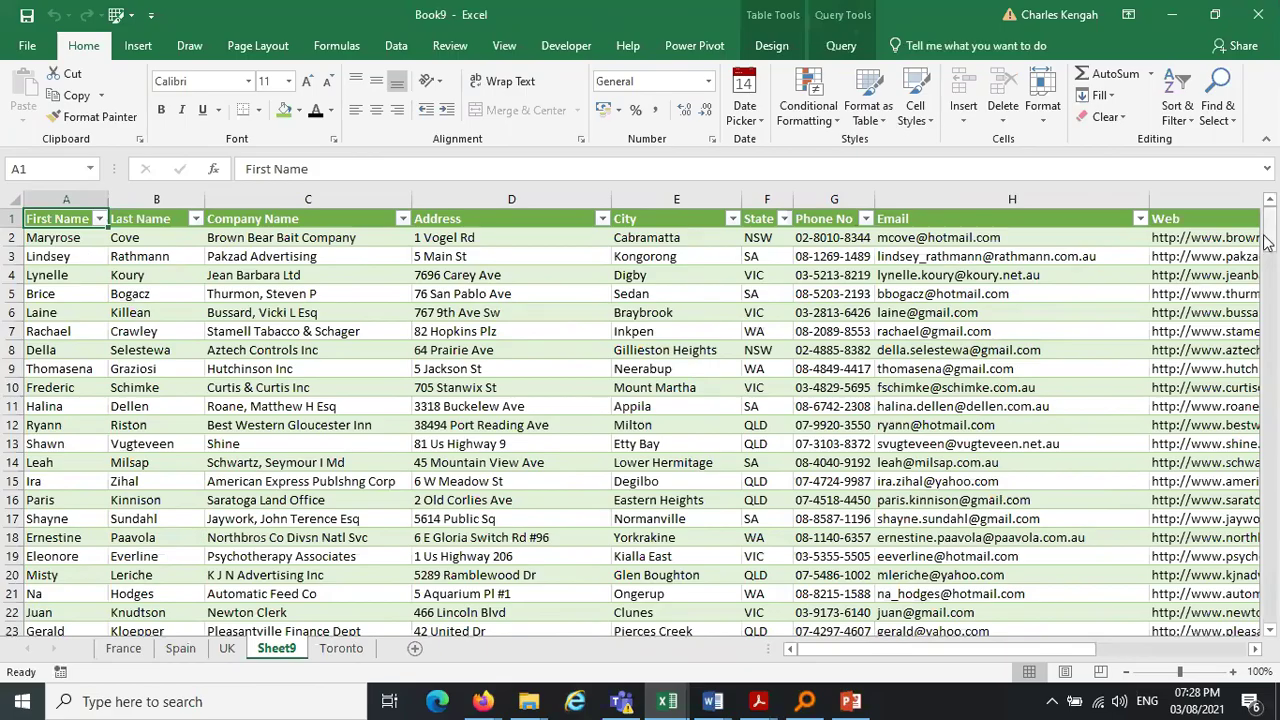
drag(1273, 248, 1272, 362)
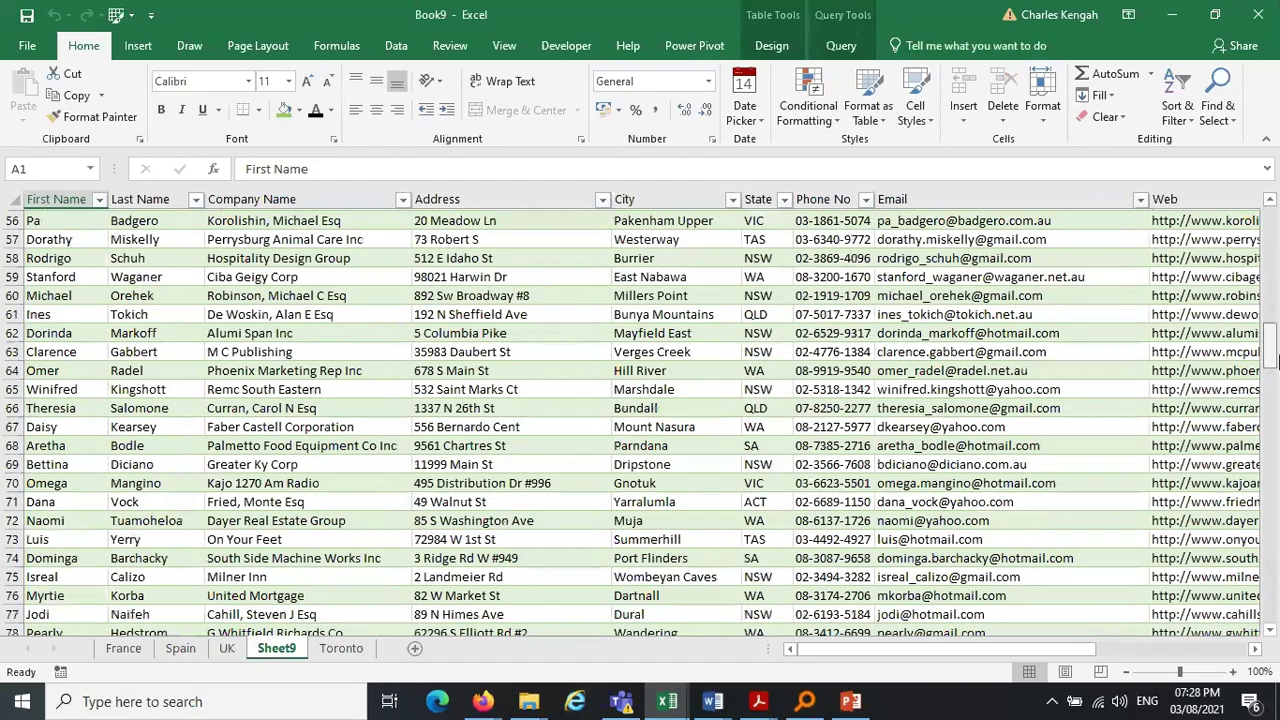
drag(1274, 362, 1272, 225)
click(52, 237)
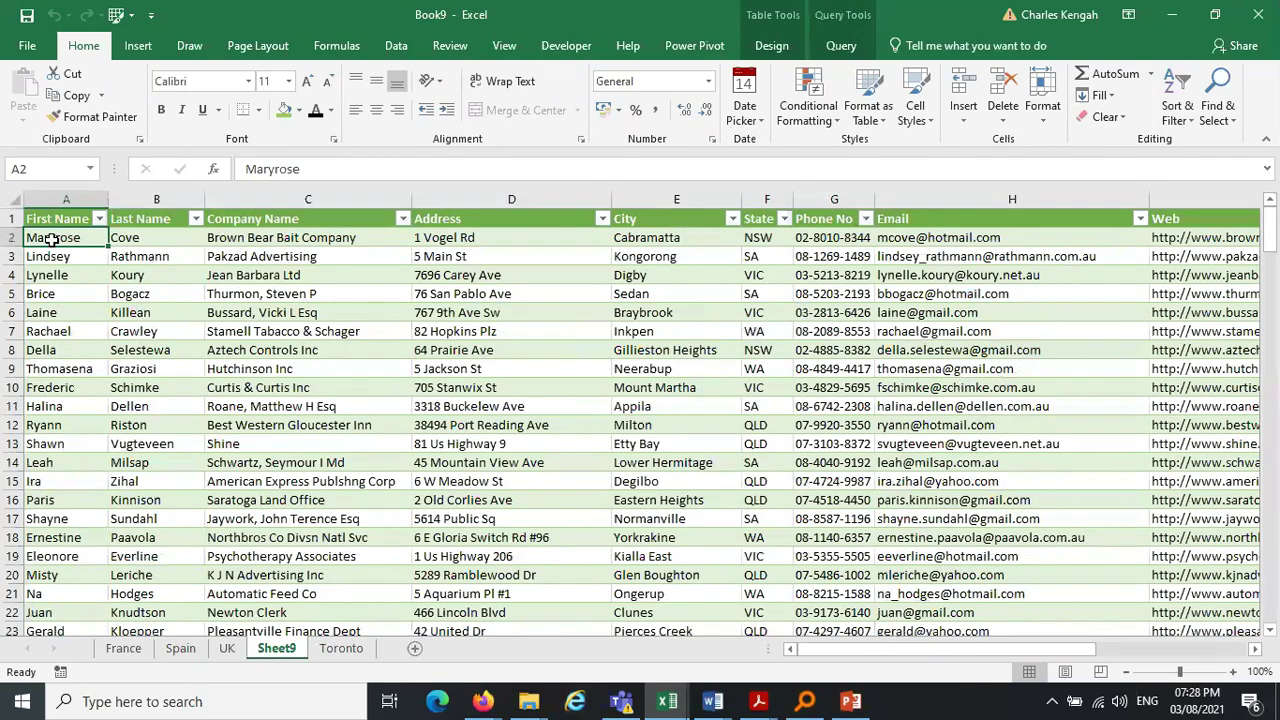
key(ctrl+shift+Down)
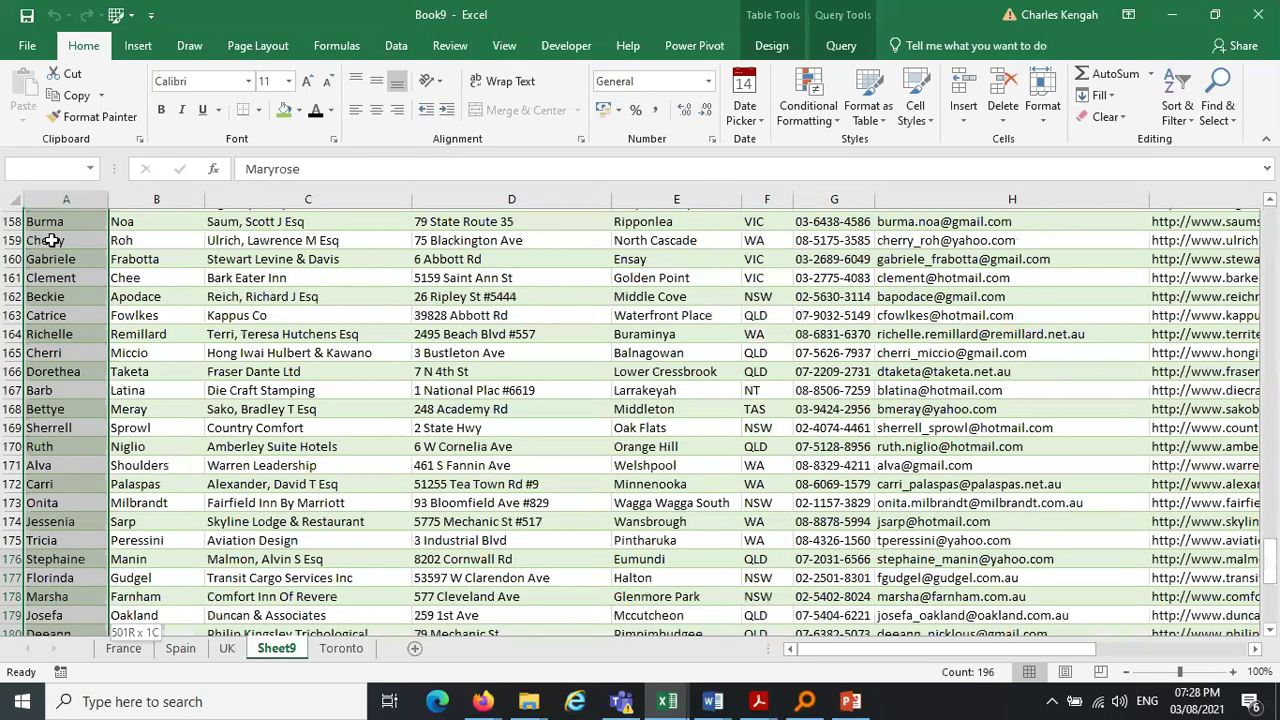
Delete Sheet9 and confirm the permanent-deletion warning
key(ctrl+shift+Up)
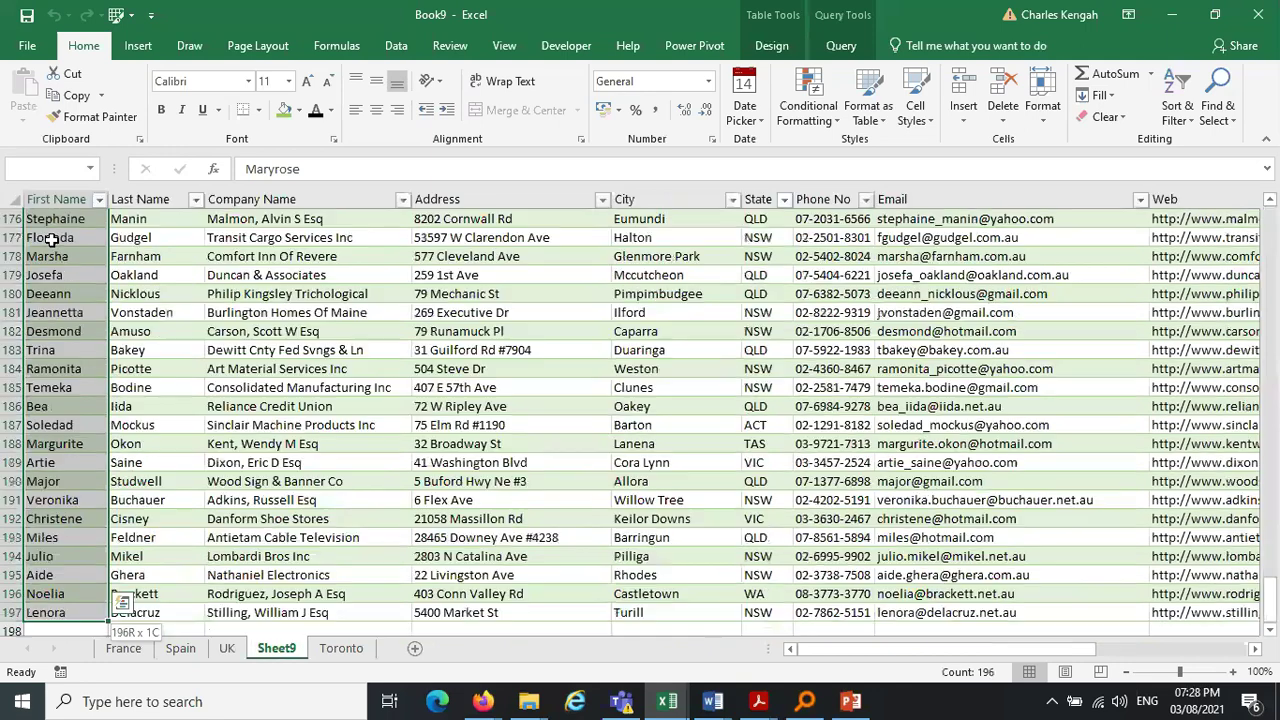
click(227, 650)
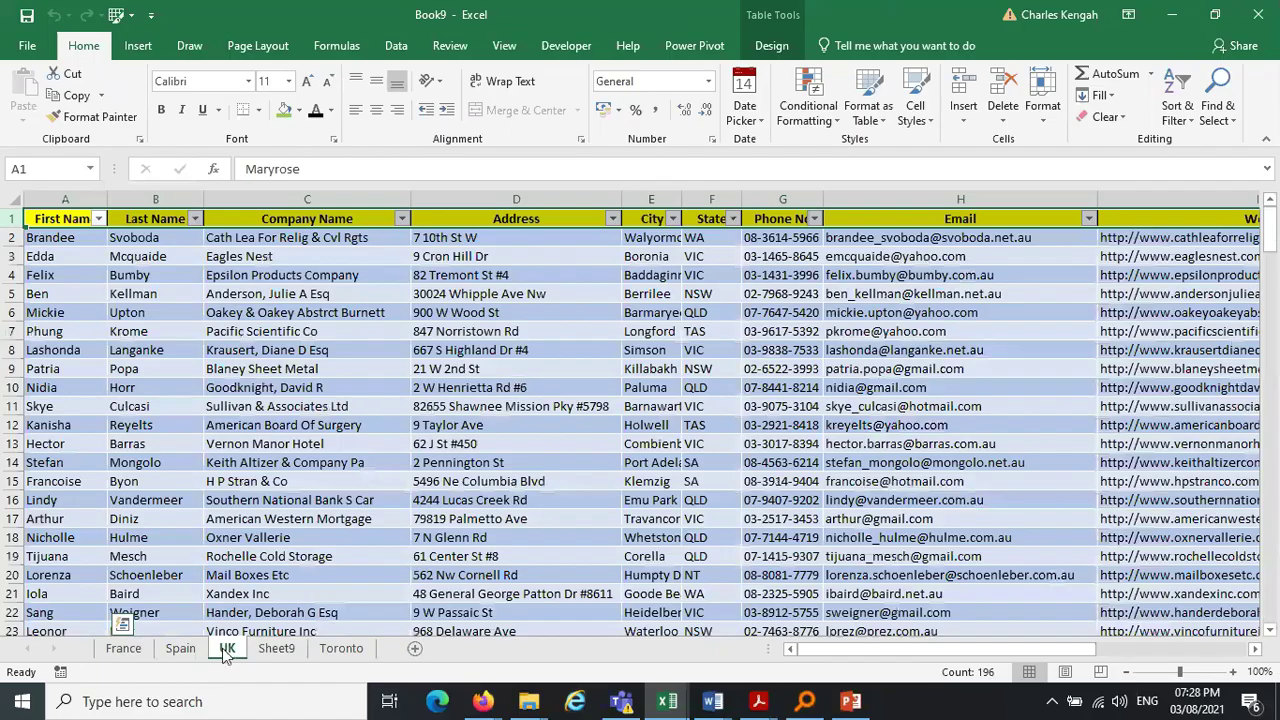
click(181, 649)
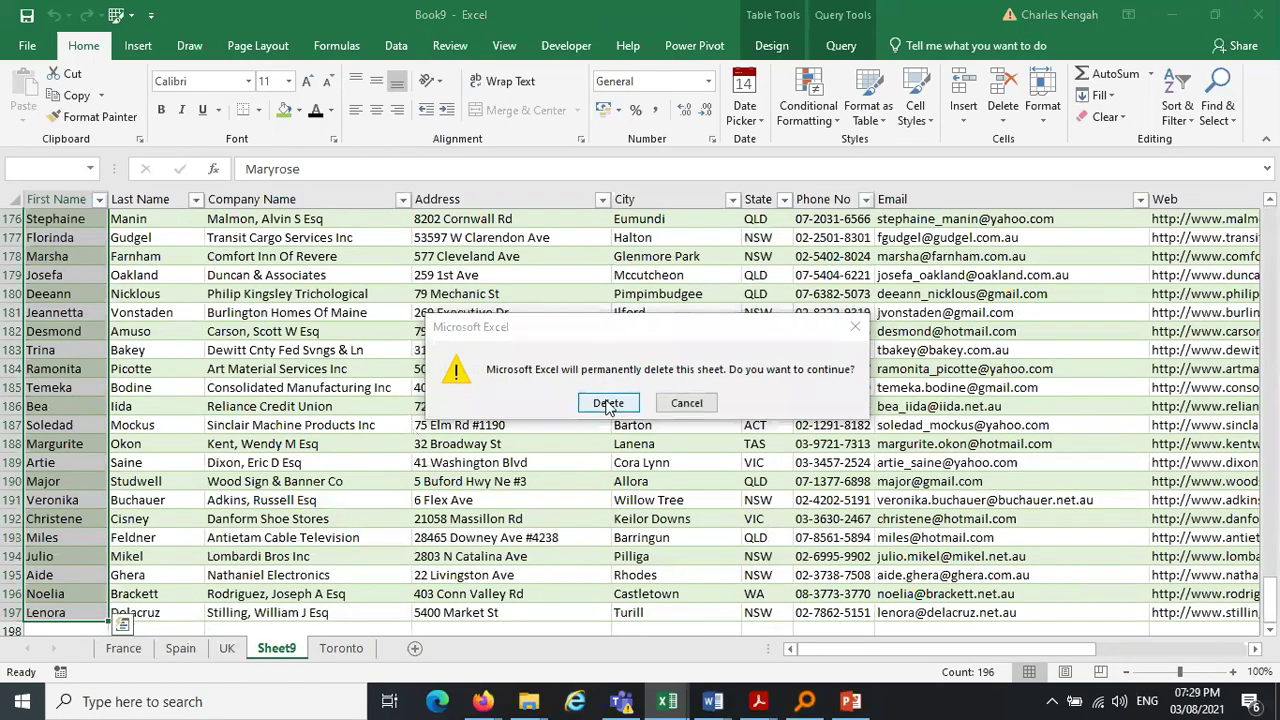
click(608, 403)
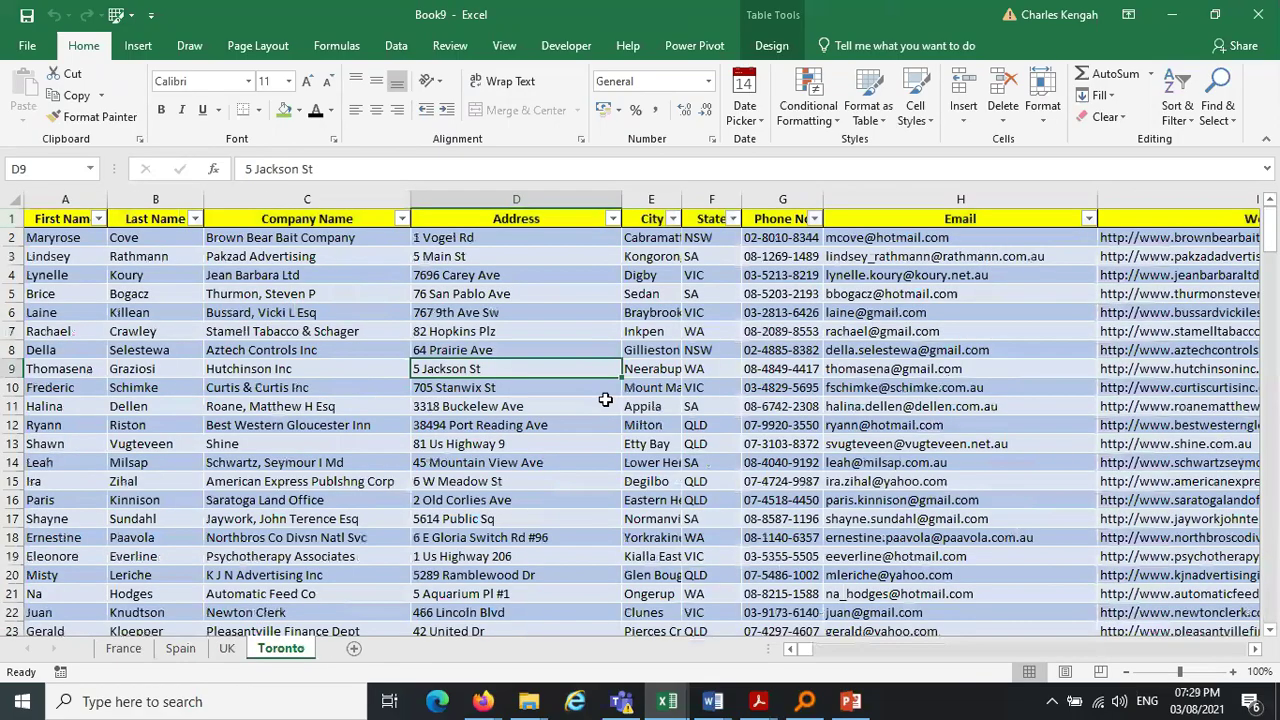
click(380, 440)
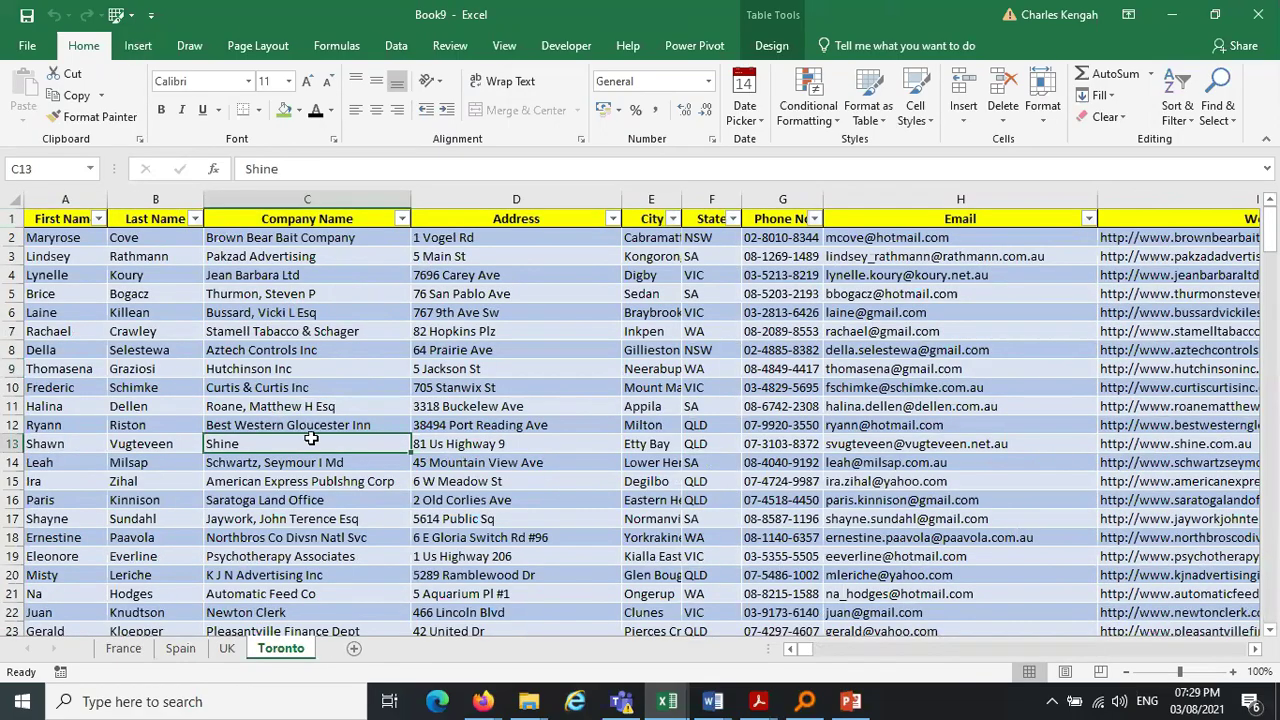
Review the remaining France, Spain, UK and Toronto sheets in turn, ending on Toronto
click(123, 648)
click(180, 648)
click(227, 648)
click(281, 648)
click(422, 330)
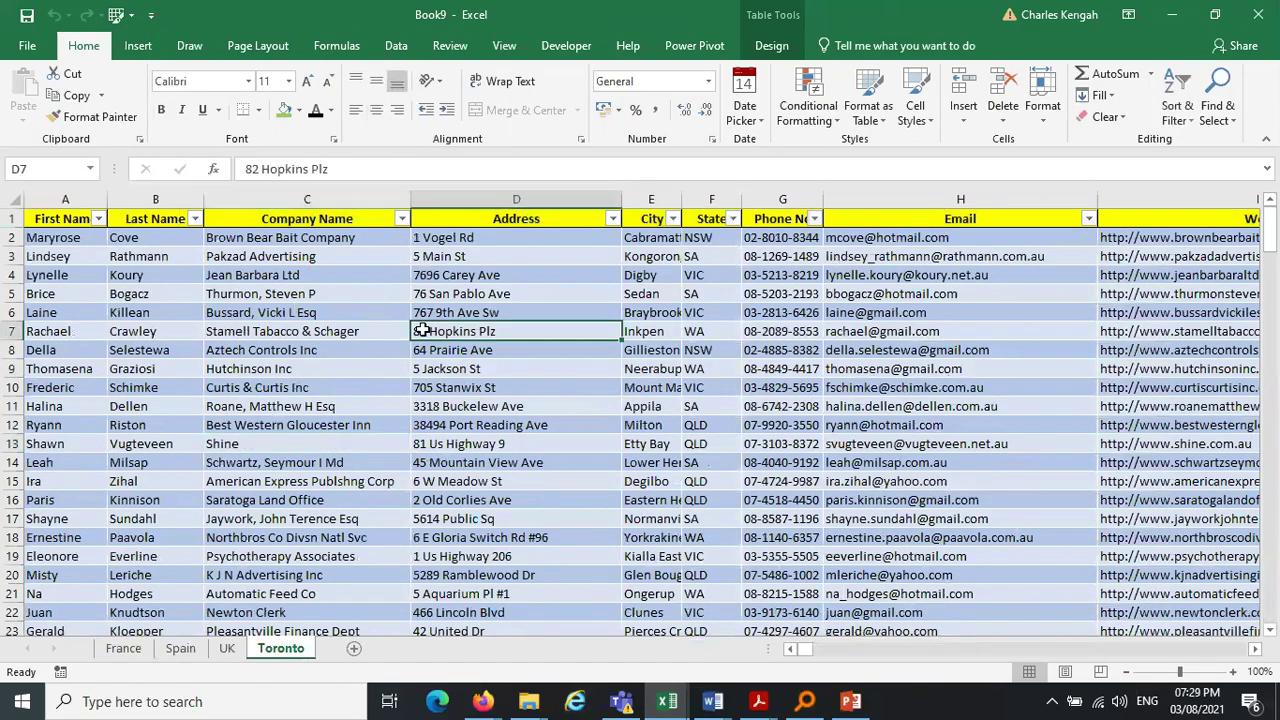
Append Spain, UK, Toronto and France as three or more tables into a new Append2 query
click(405, 47)
click(125, 648)
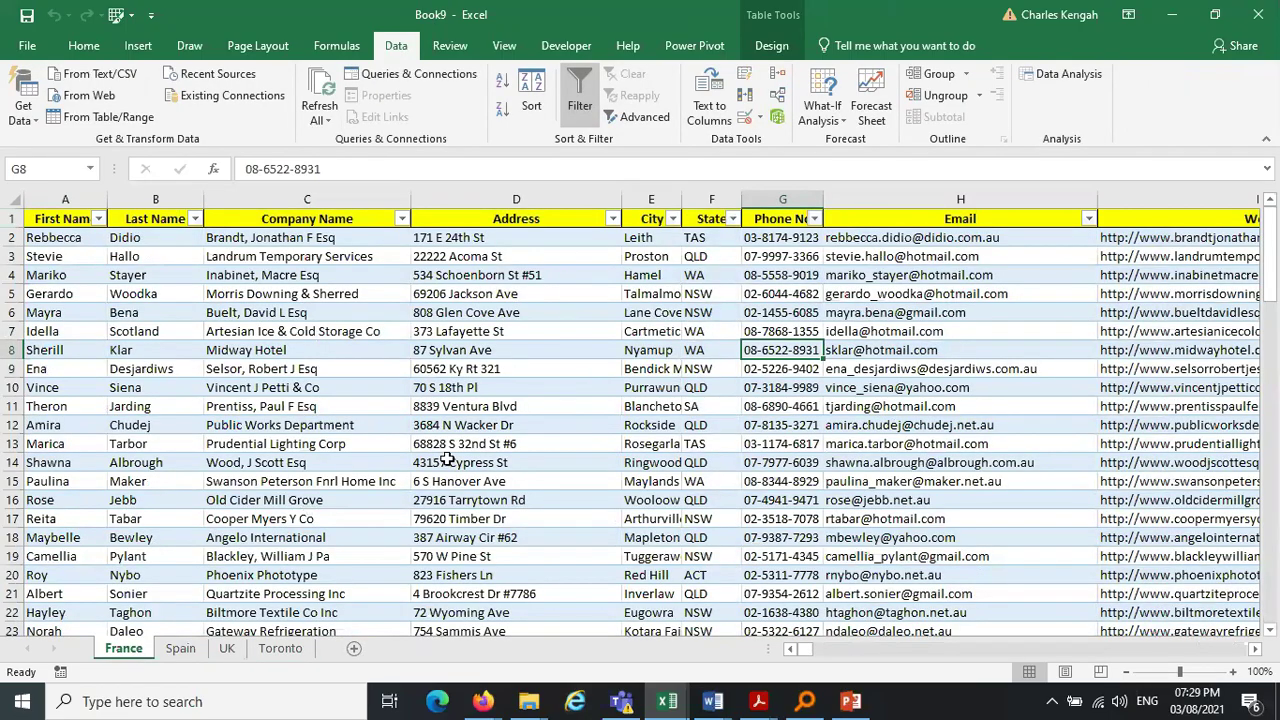
click(27, 122)
mouse_move(140, 356)
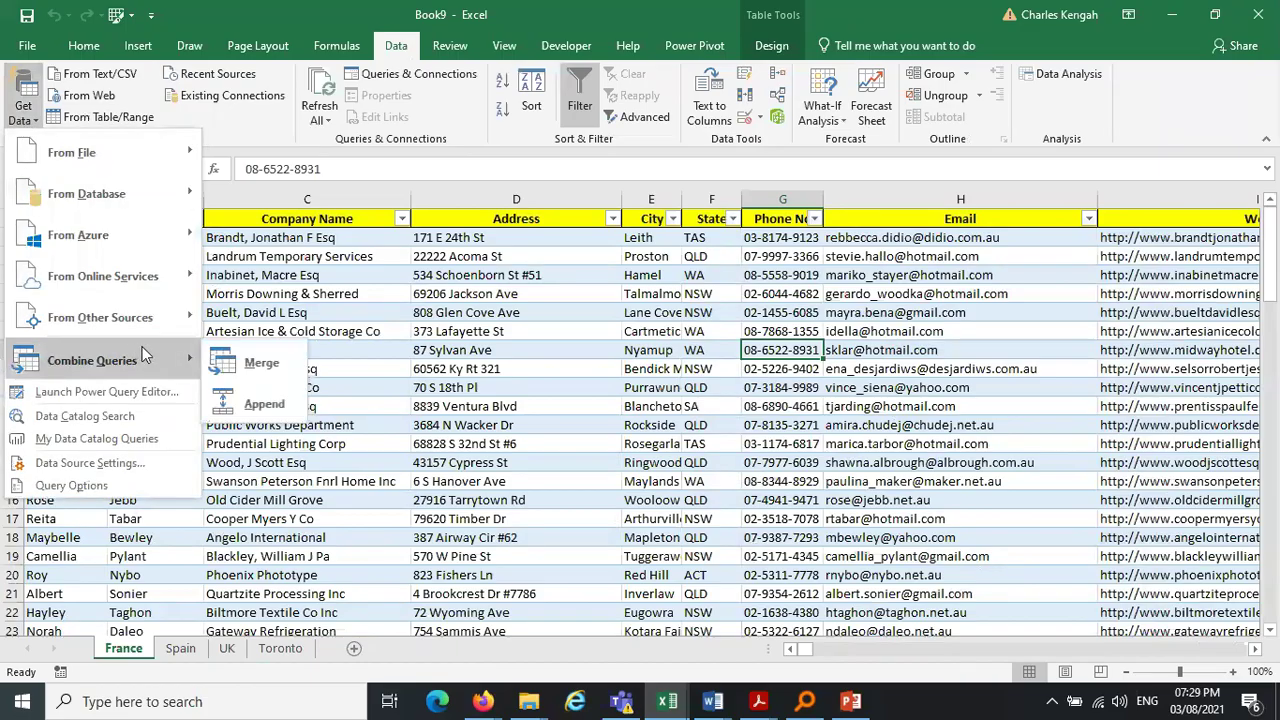
click(280, 406)
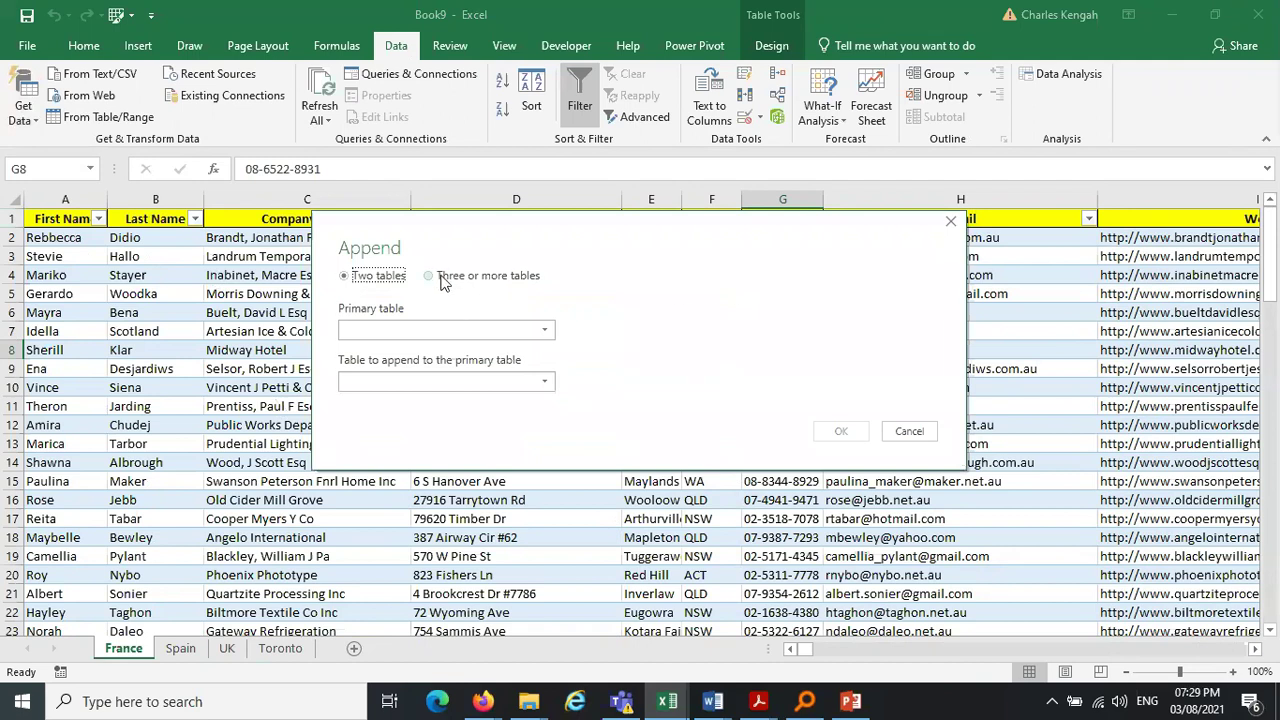
click(441, 280)
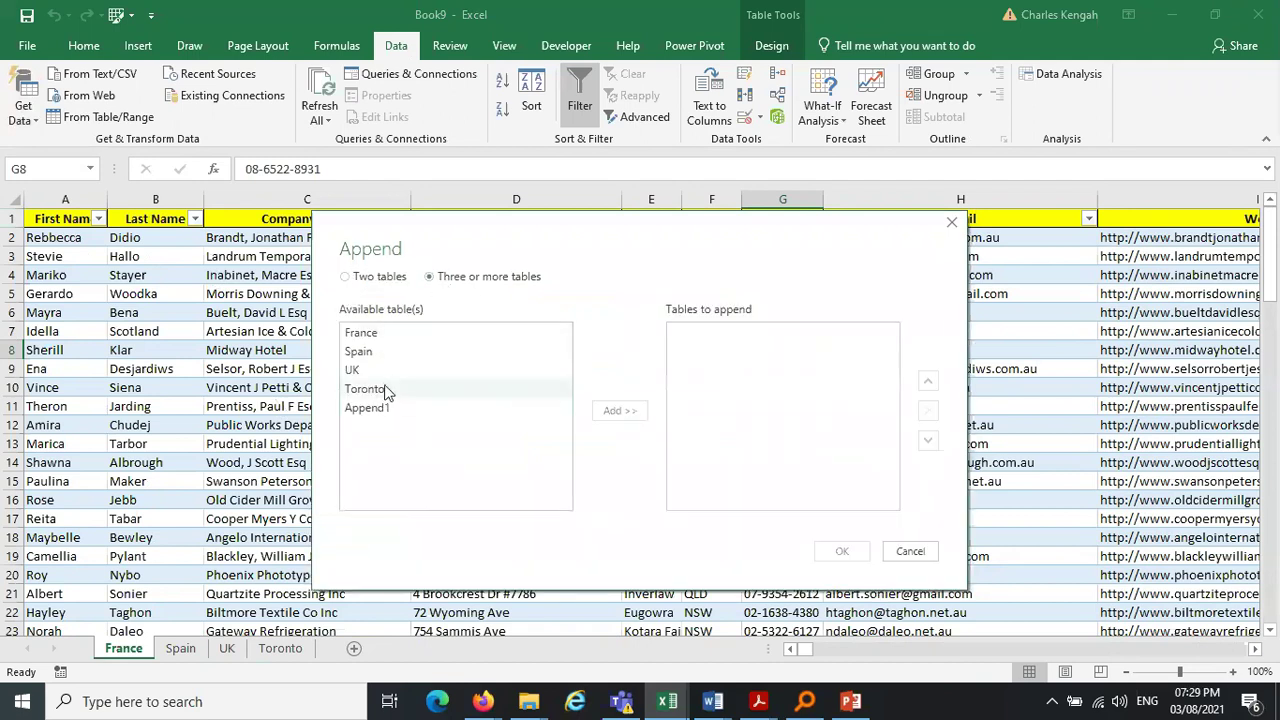
click(377, 358)
ctrl+click(376, 371)
ctrl+click(377, 389)
ctrl+click(377, 331)
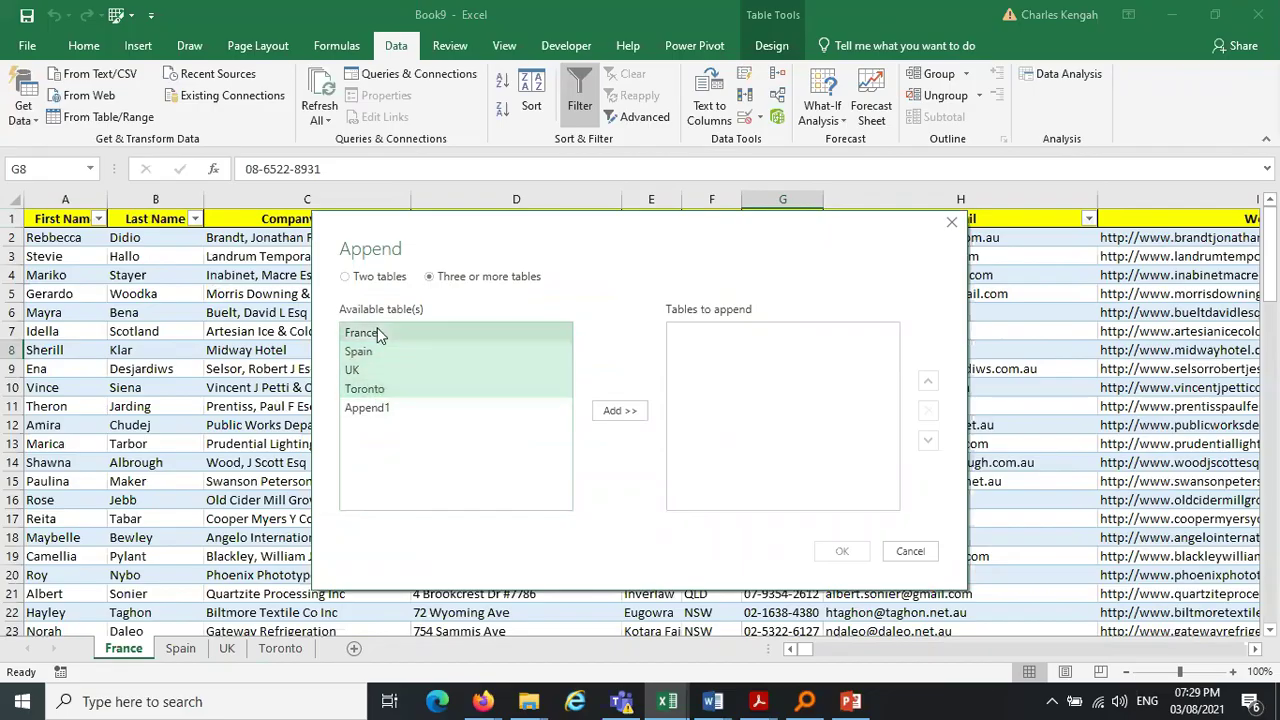
click(618, 411)
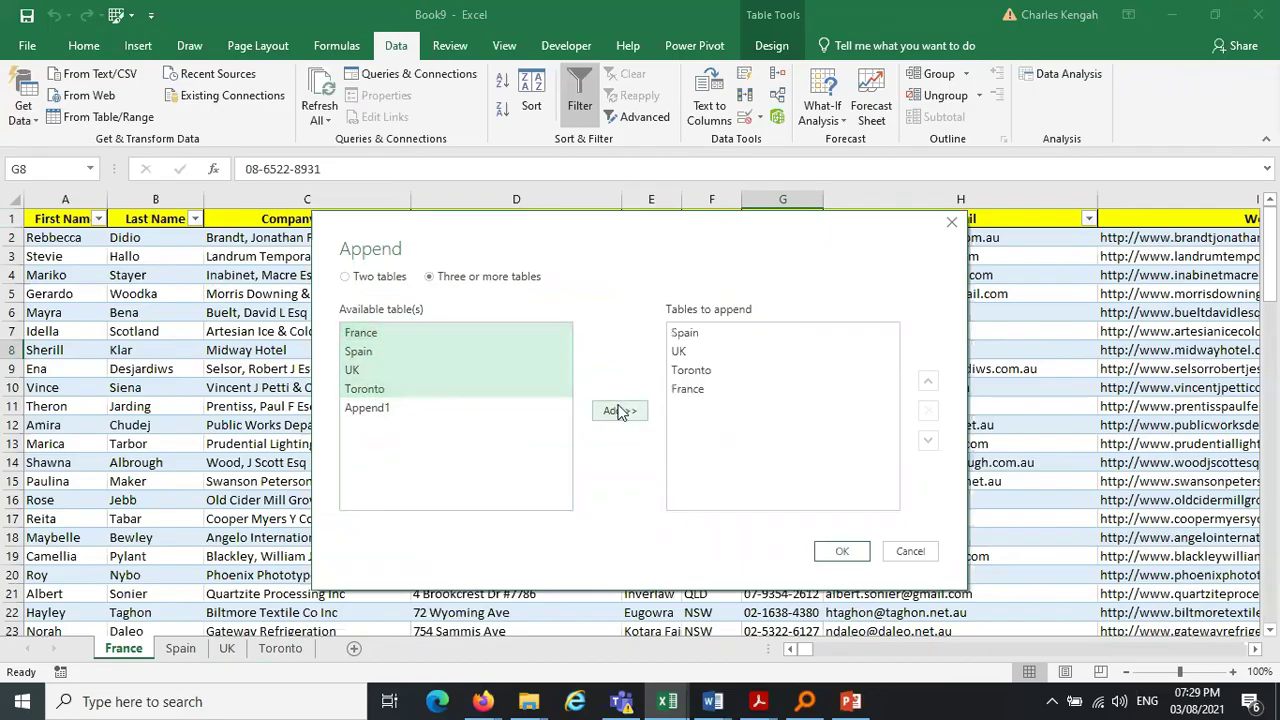
click(845, 550)
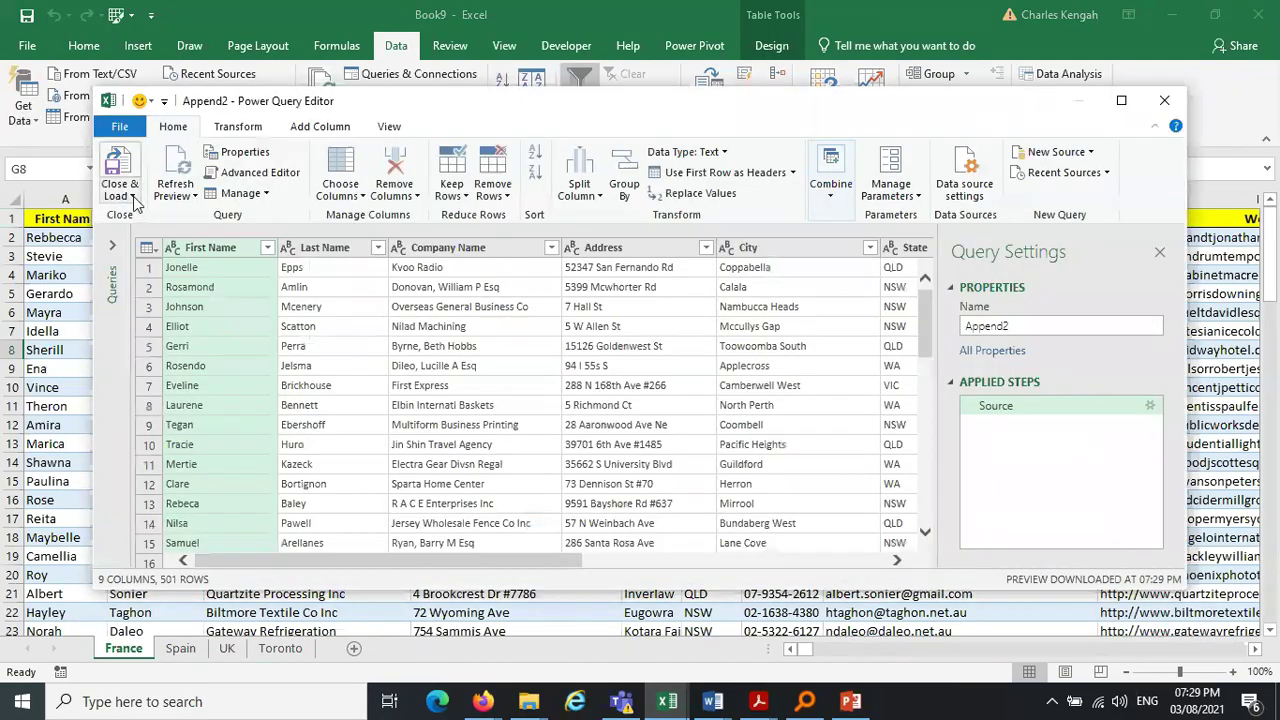
Close & Load the Append2 query and name its new sheet 'Consolidated data'
click(121, 168)
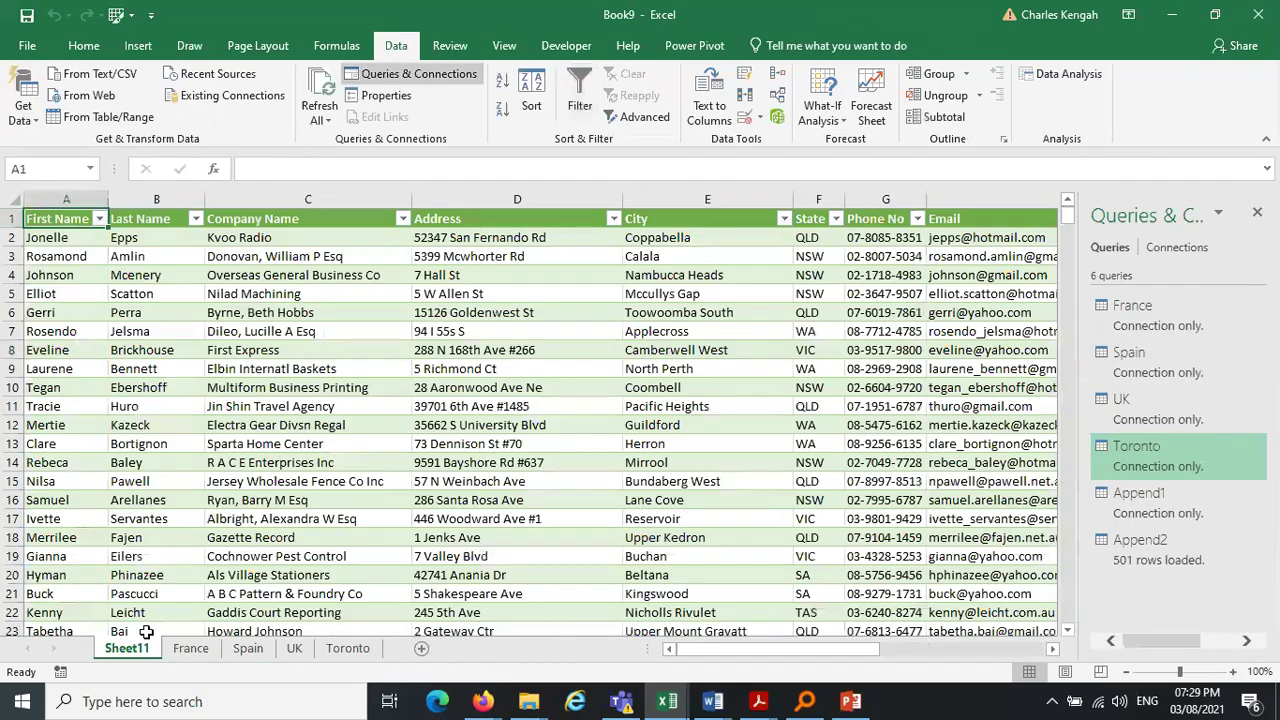
double_click(128, 648)
text(Consolidated data)
key(Return)
click(352, 500)
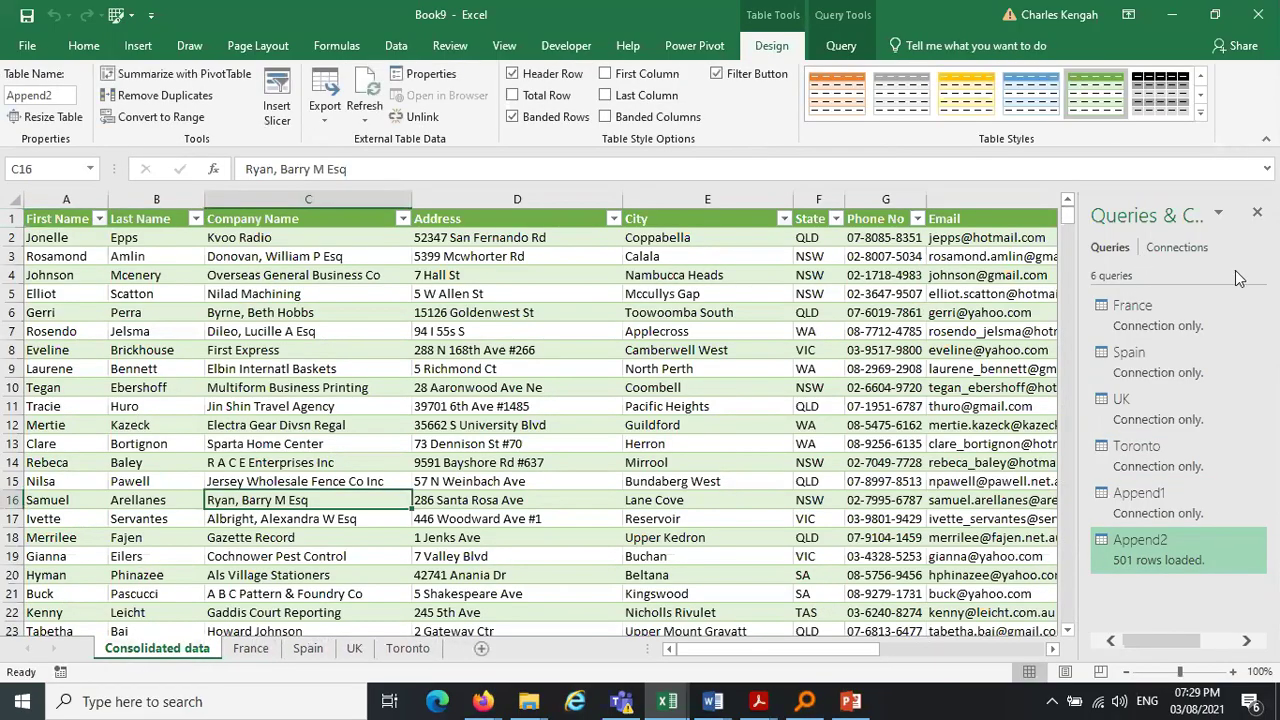
Close the Queries & Connections pane and select the First Name column to confirm Count 501
click(1258, 214)
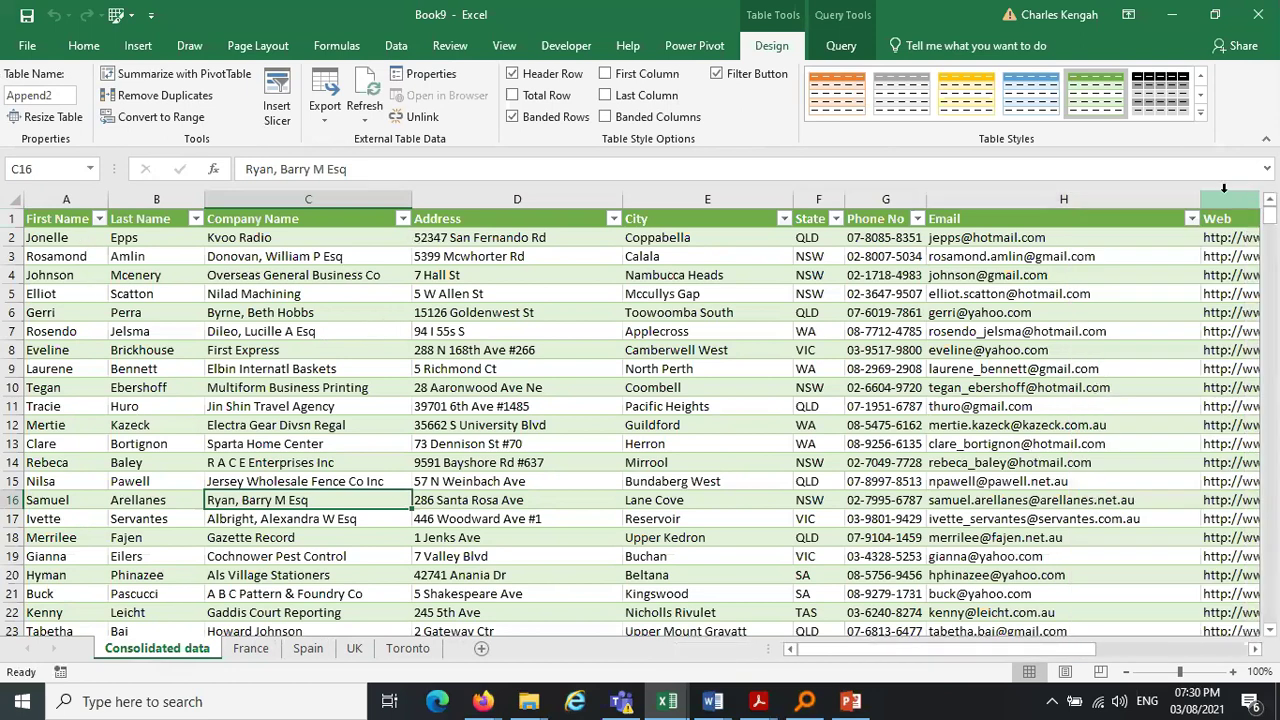
click(79, 239)
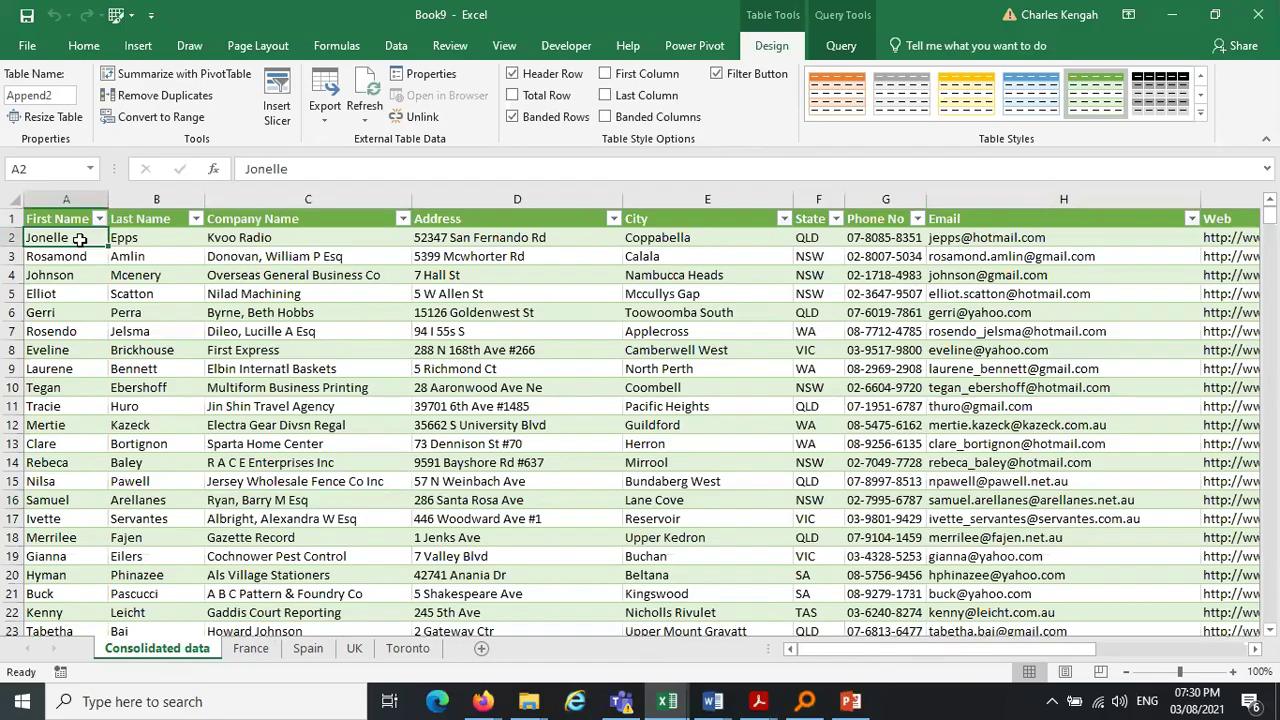
key(ctrl+shift+Down)
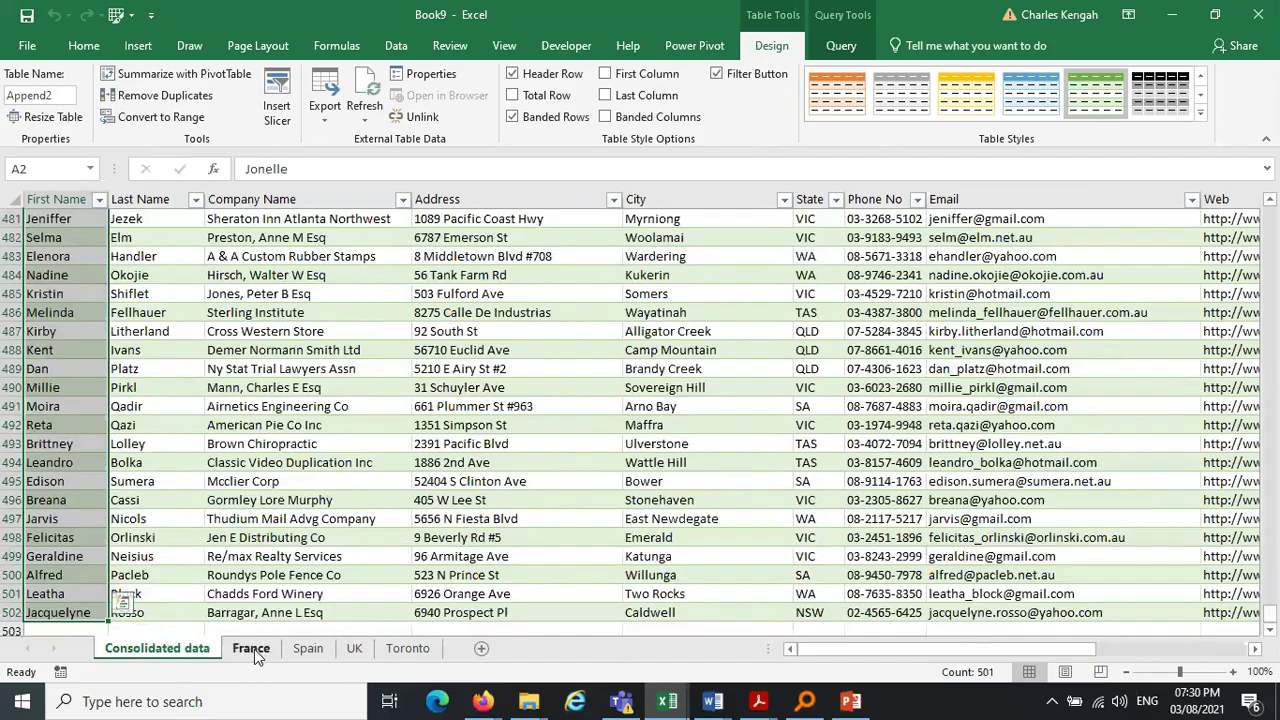
Compare the consolidated table against the France, Spain and UK sheets, ending on Consolidated data
click(254, 649)
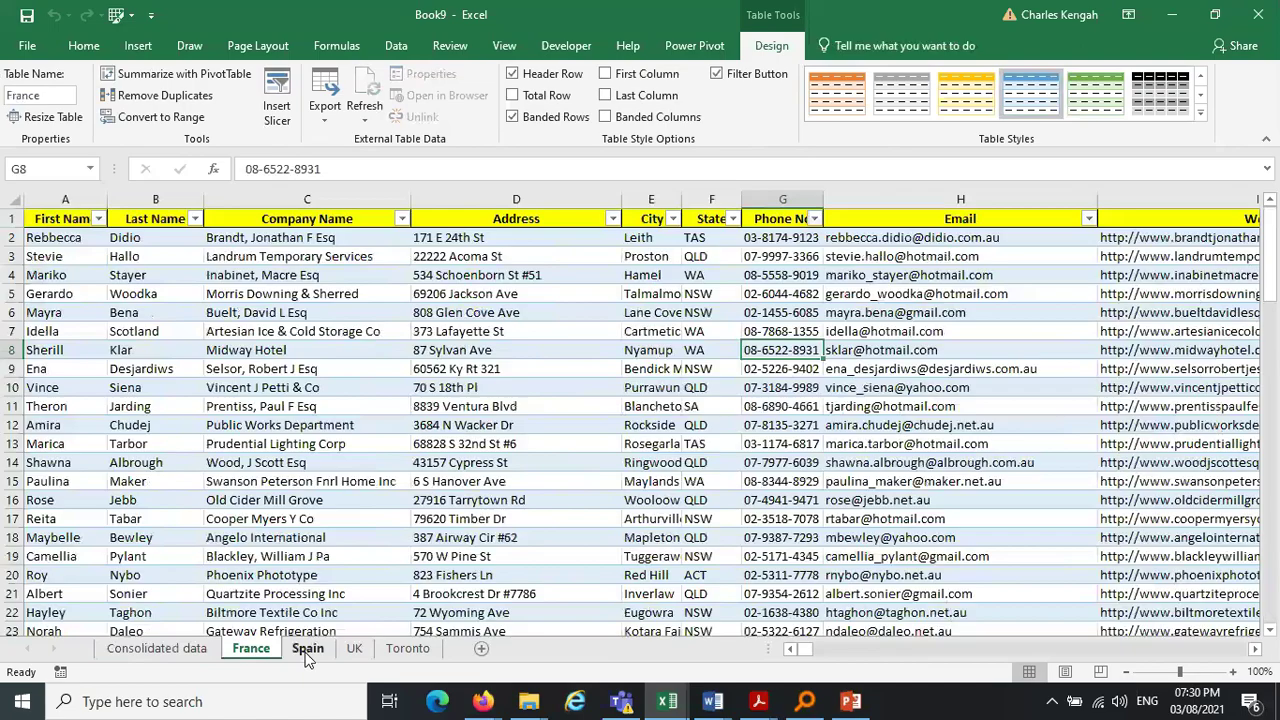
click(307, 649)
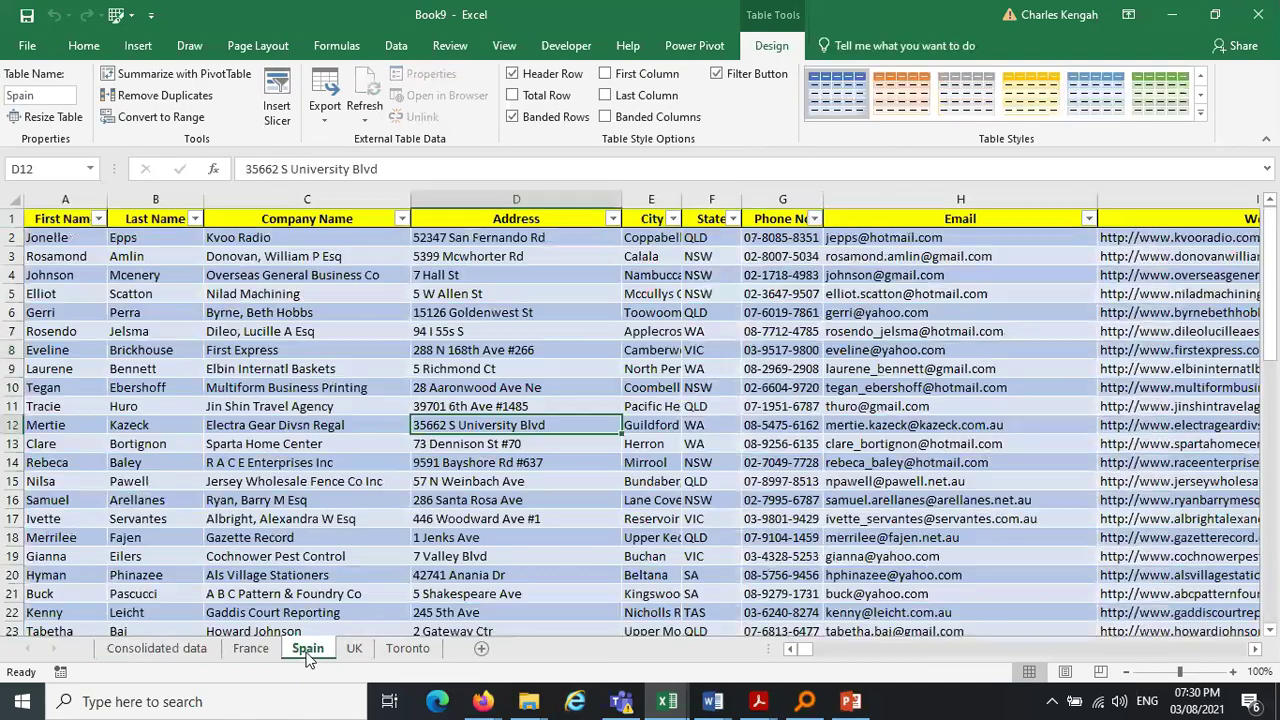
key(ctrl+Page_Up)
key(ctrl+Page_Up)
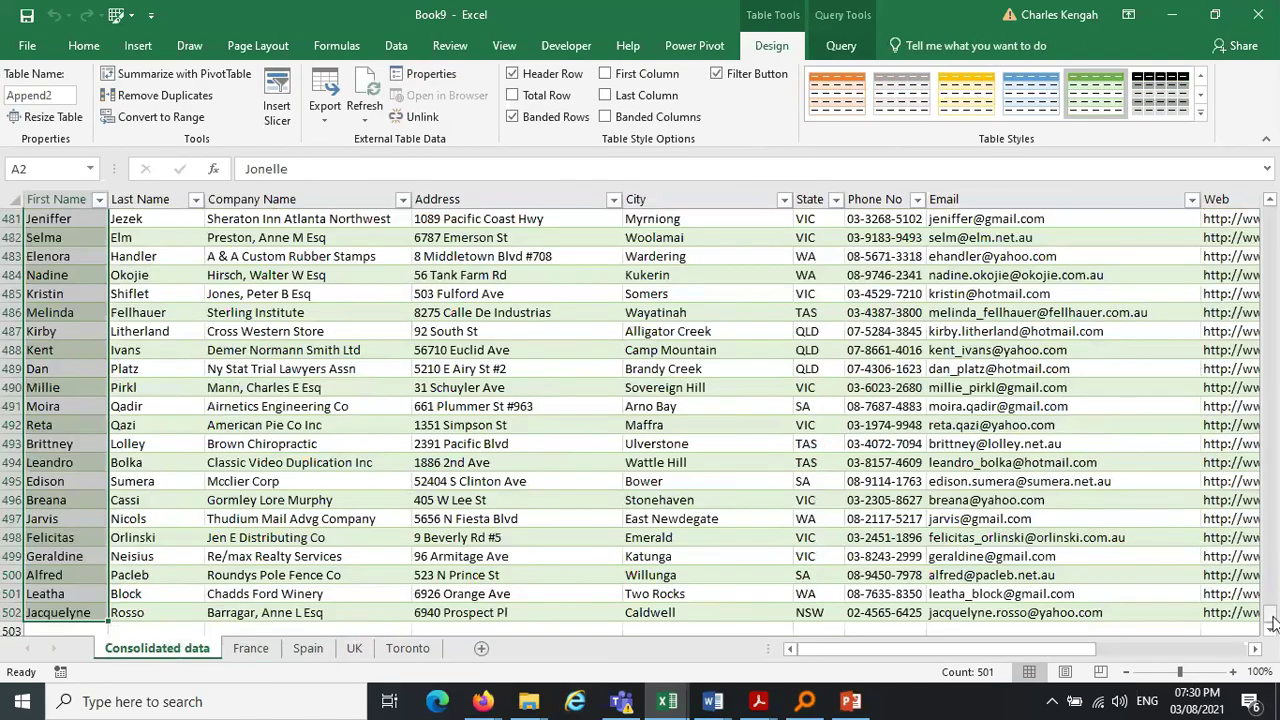
scroll(1273, 624, up, 15)
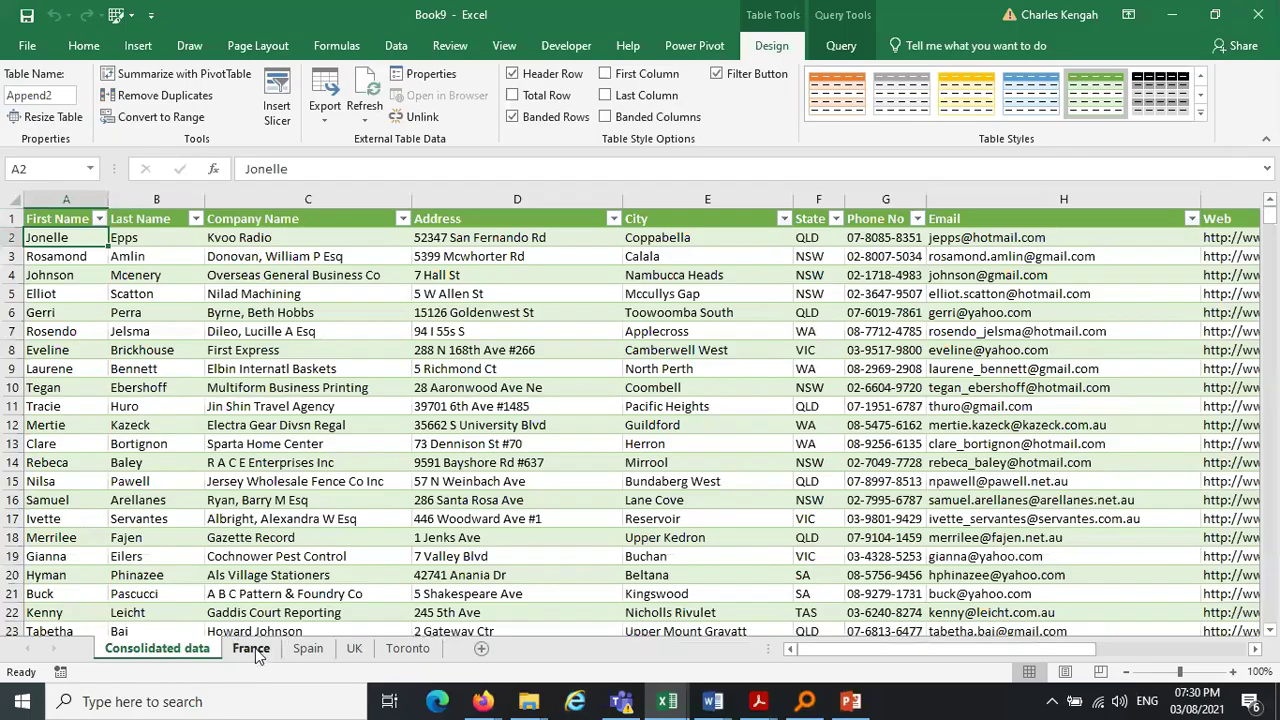
click(251, 648)
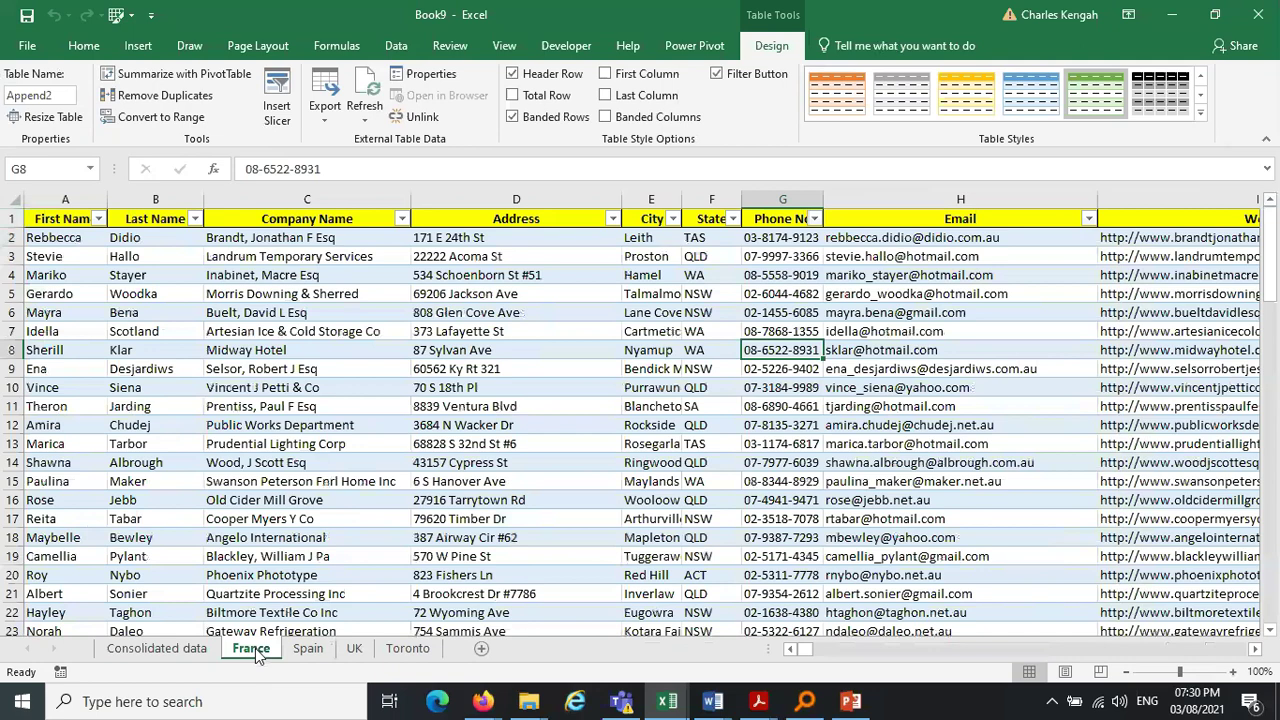
key(ctrl+Page_Down)
key(ctrl+Page_Down)
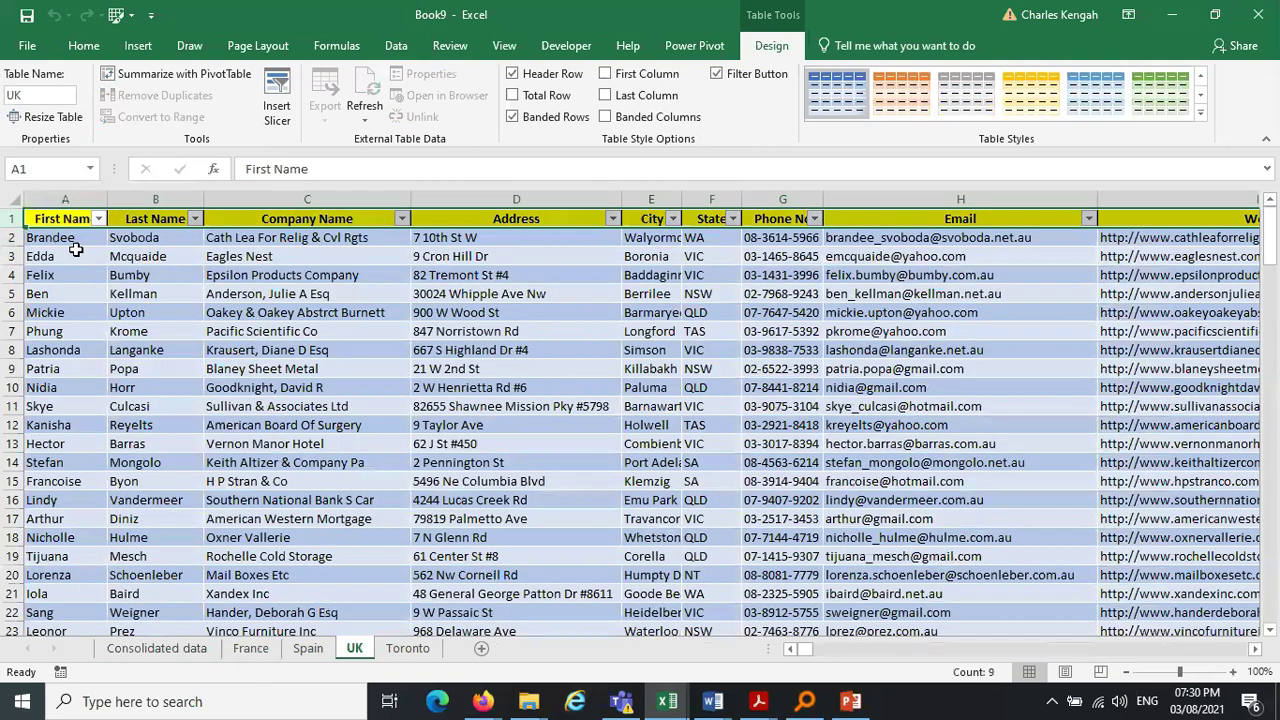
click(303, 650)
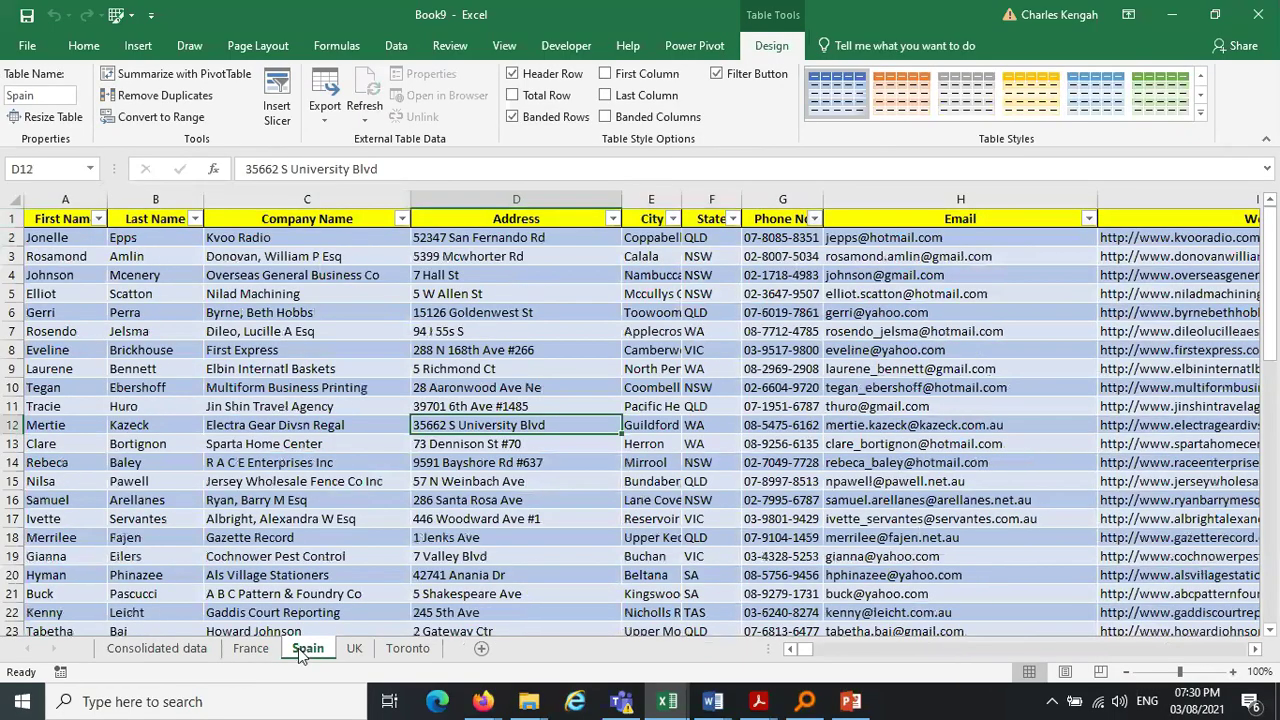
click(1276, 470)
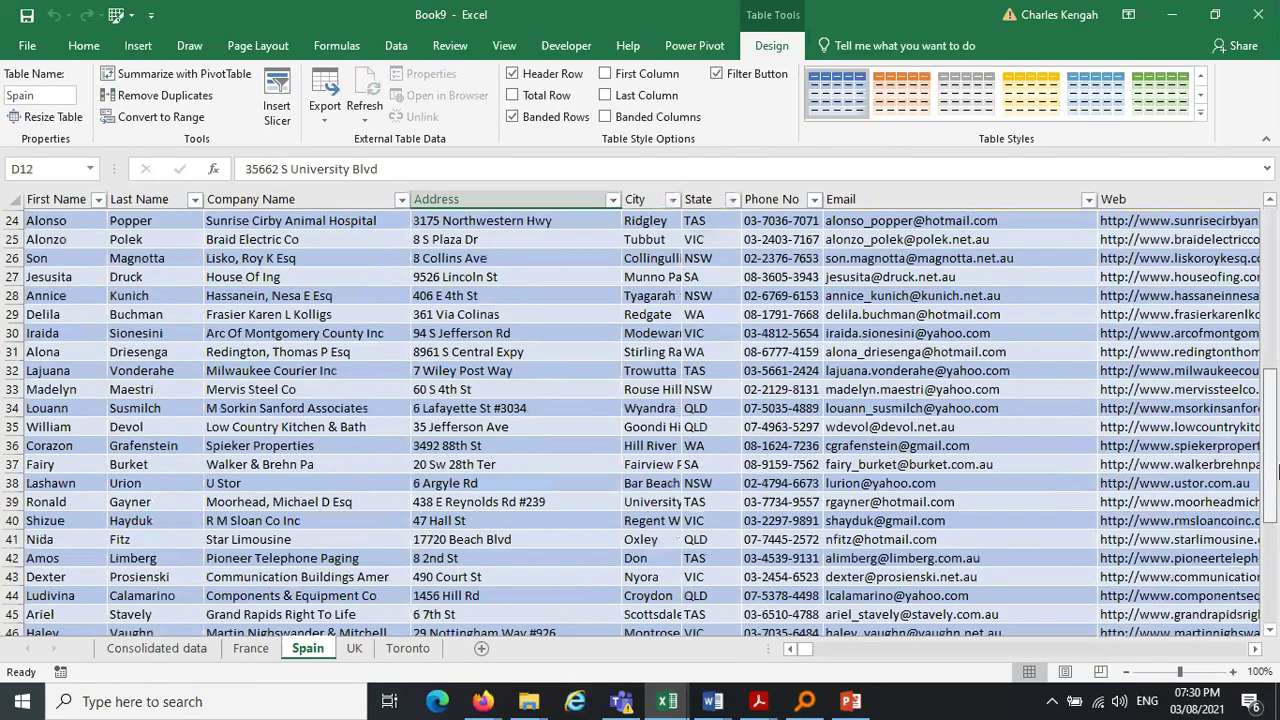
key(ctrl+Page_Up)
key(ctrl+Page_Up)
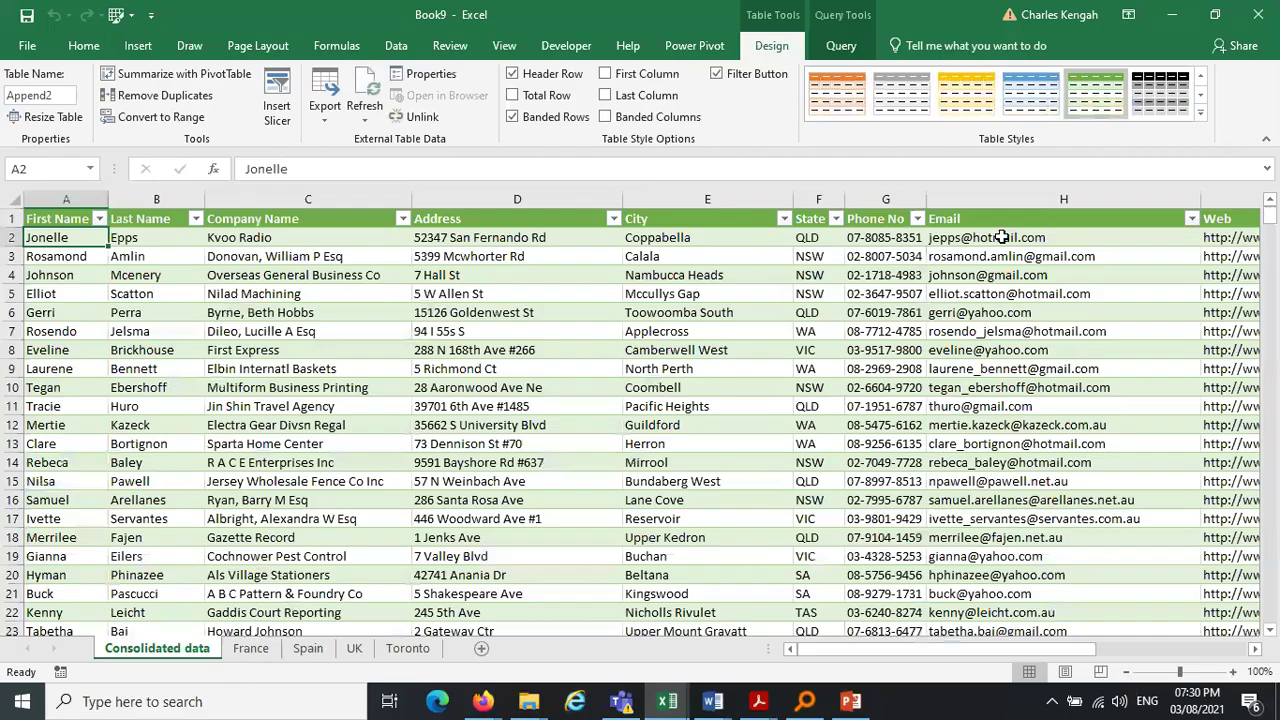
Count the Spain first names down to Jesus and find where Spain rows end in Consolidated data
click(297, 650)
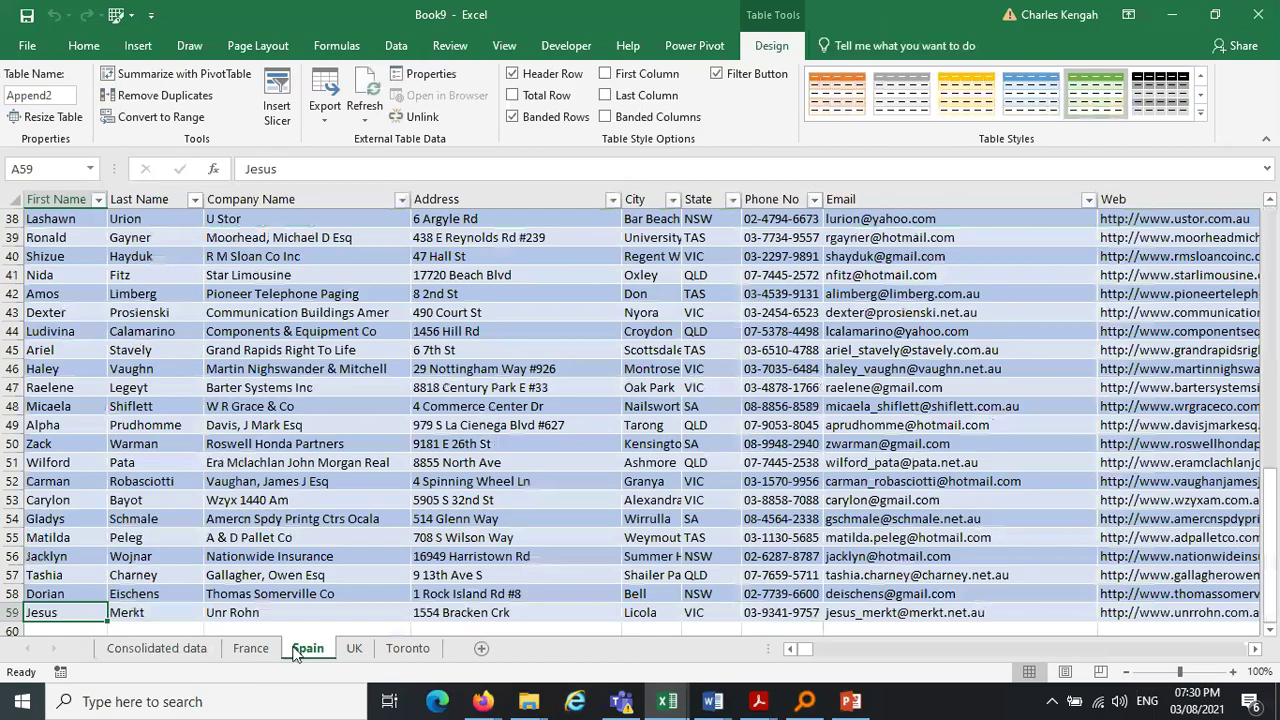
drag(50, 238, 55, 641)
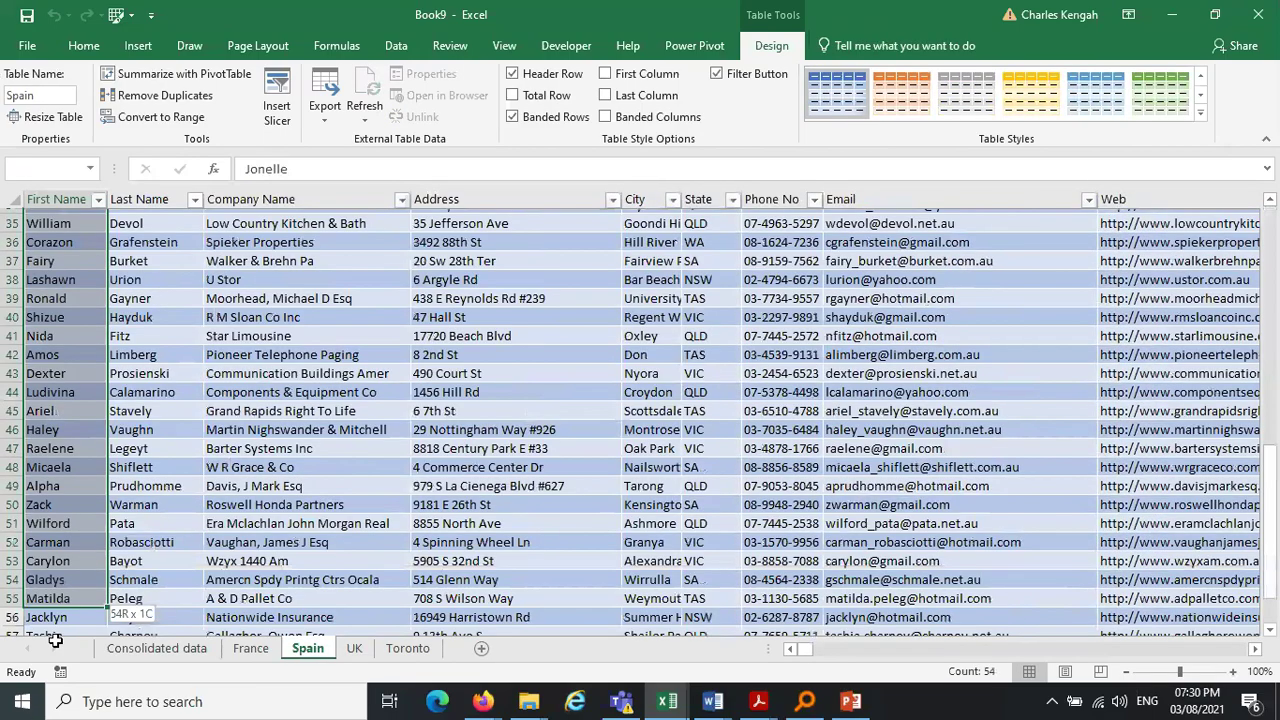
drag(55, 641, 44, 626)
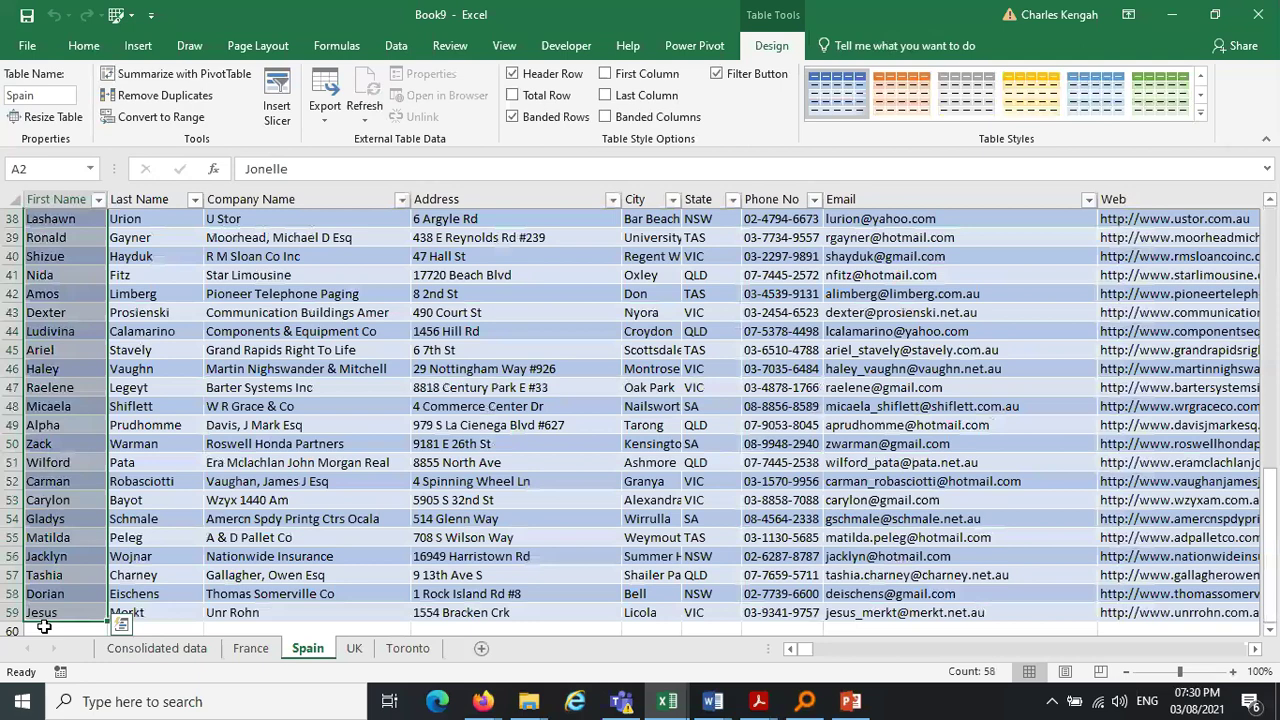
key(ctrl+Page_Up)
key(ctrl+Page_Up)
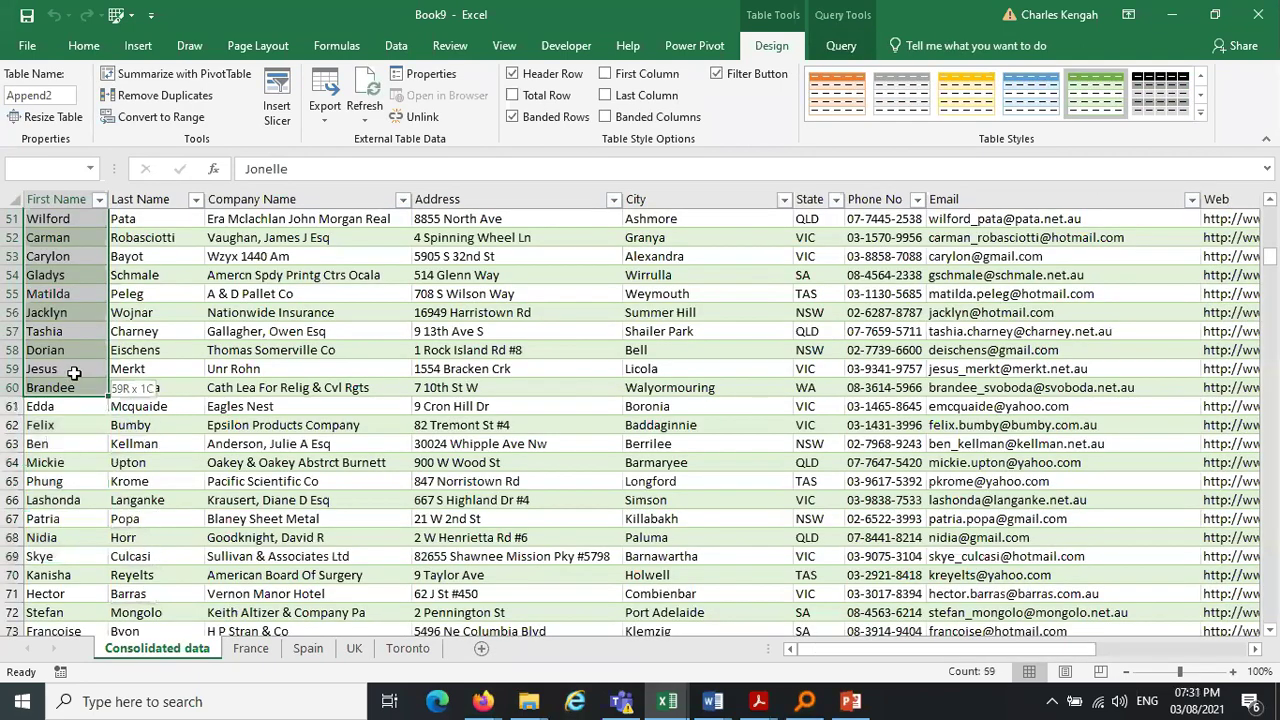
click(75, 371)
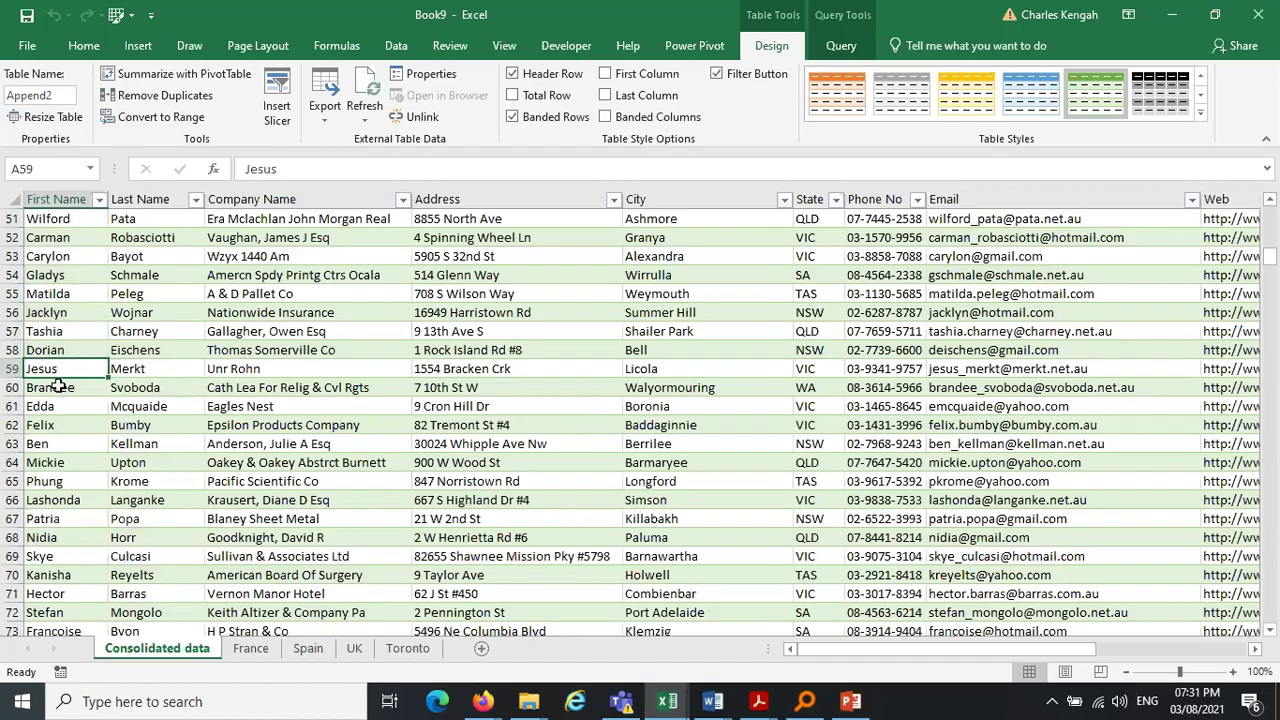
Scroll through the UK sheet to its bottom, view Toronto, then return to Consolidated data
click(309, 649)
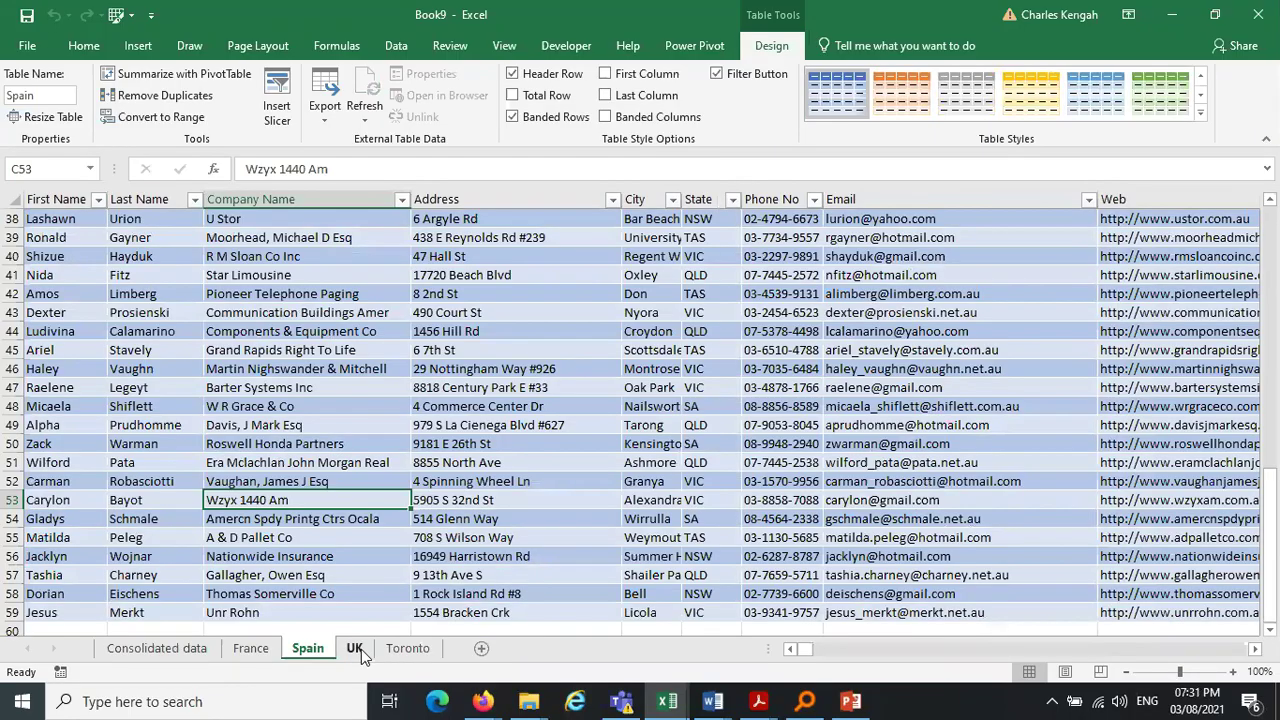
click(356, 649)
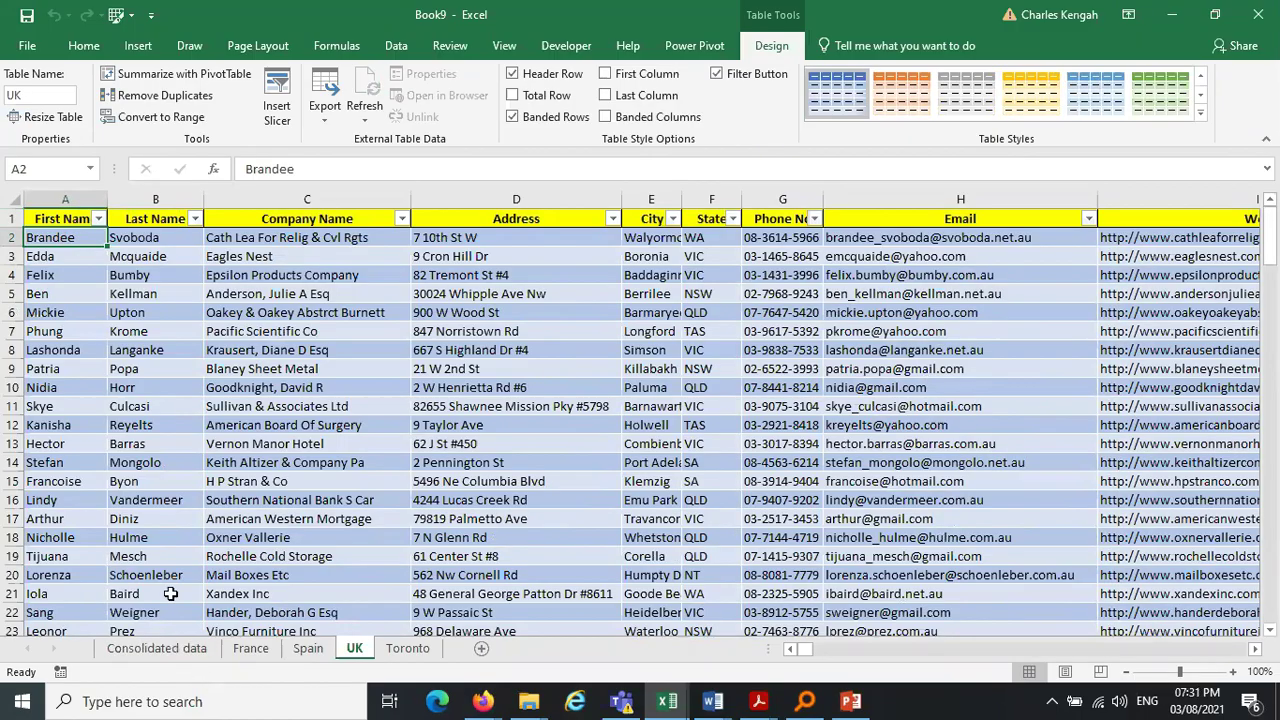
click(306, 650)
click(58, 616)
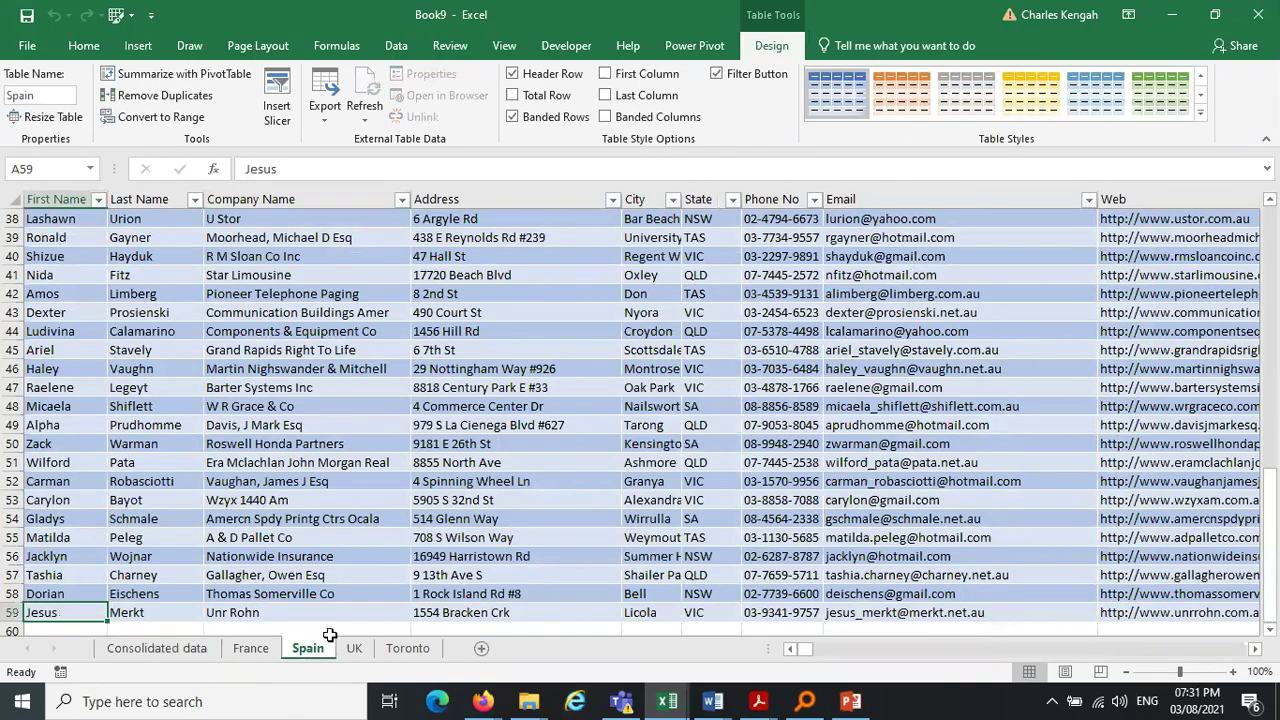
click(355, 649)
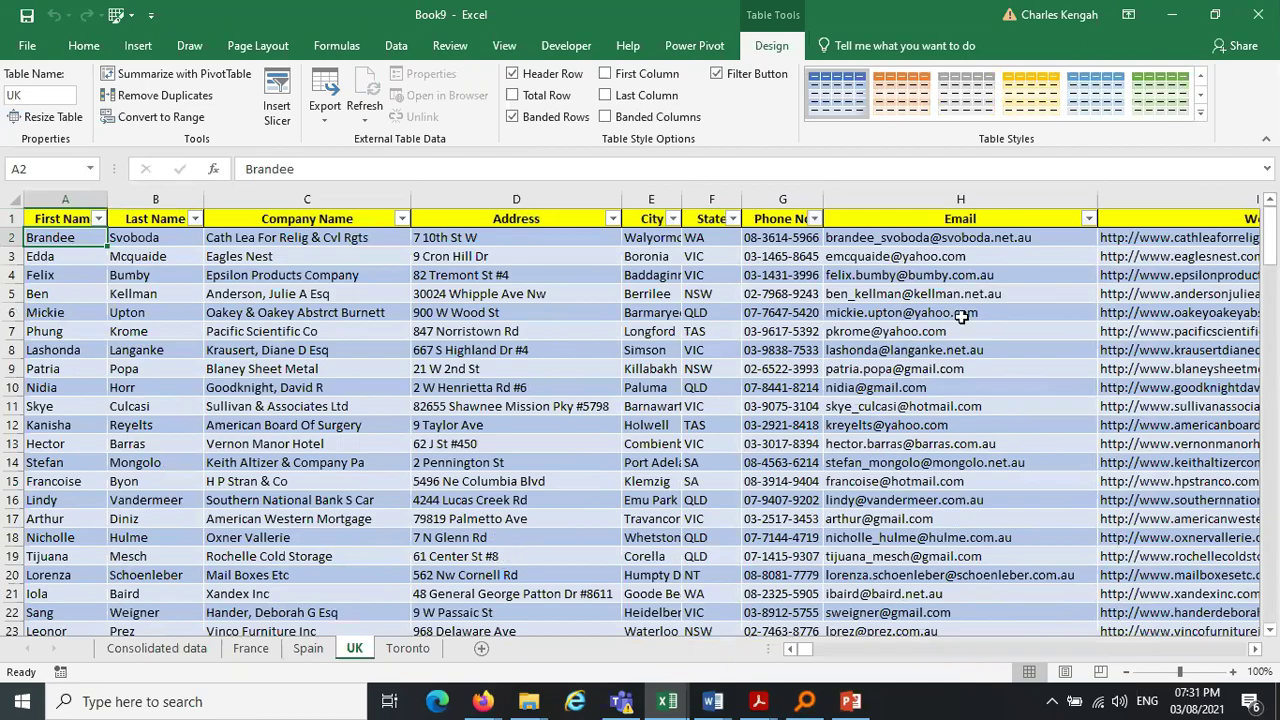
drag(1268, 262, 1274, 285)
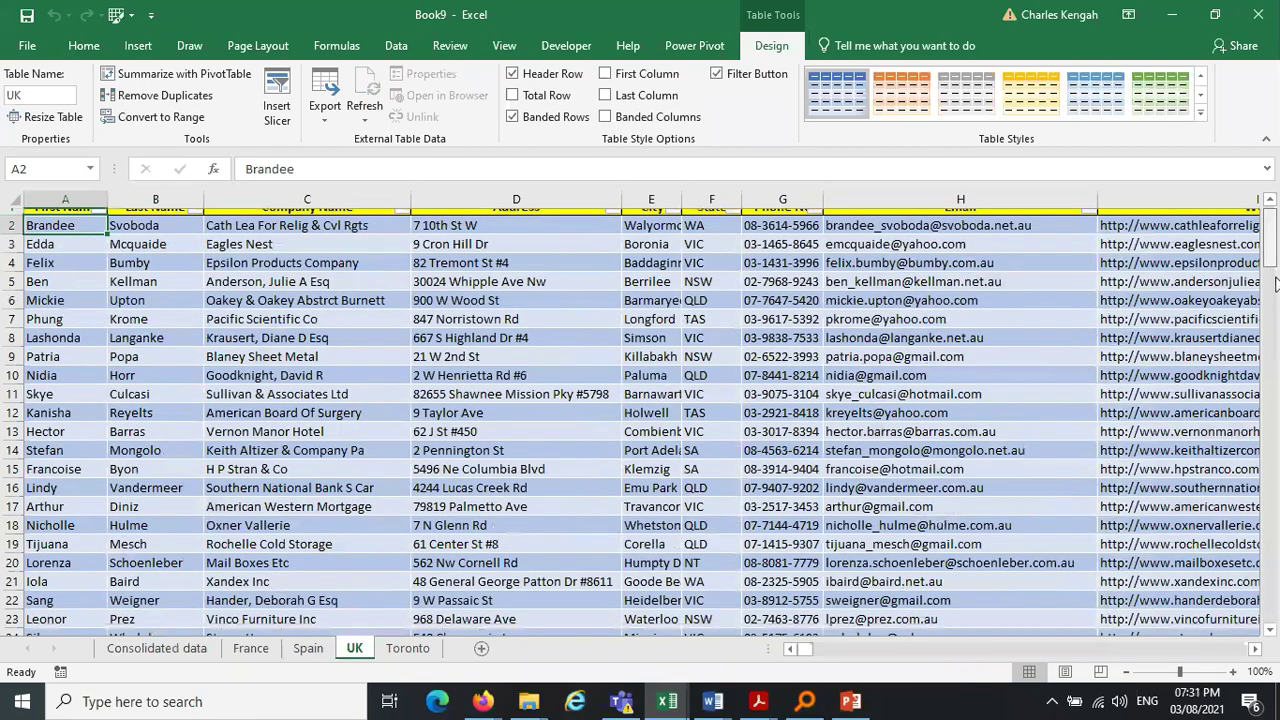
drag(1274, 285, 1272, 540)
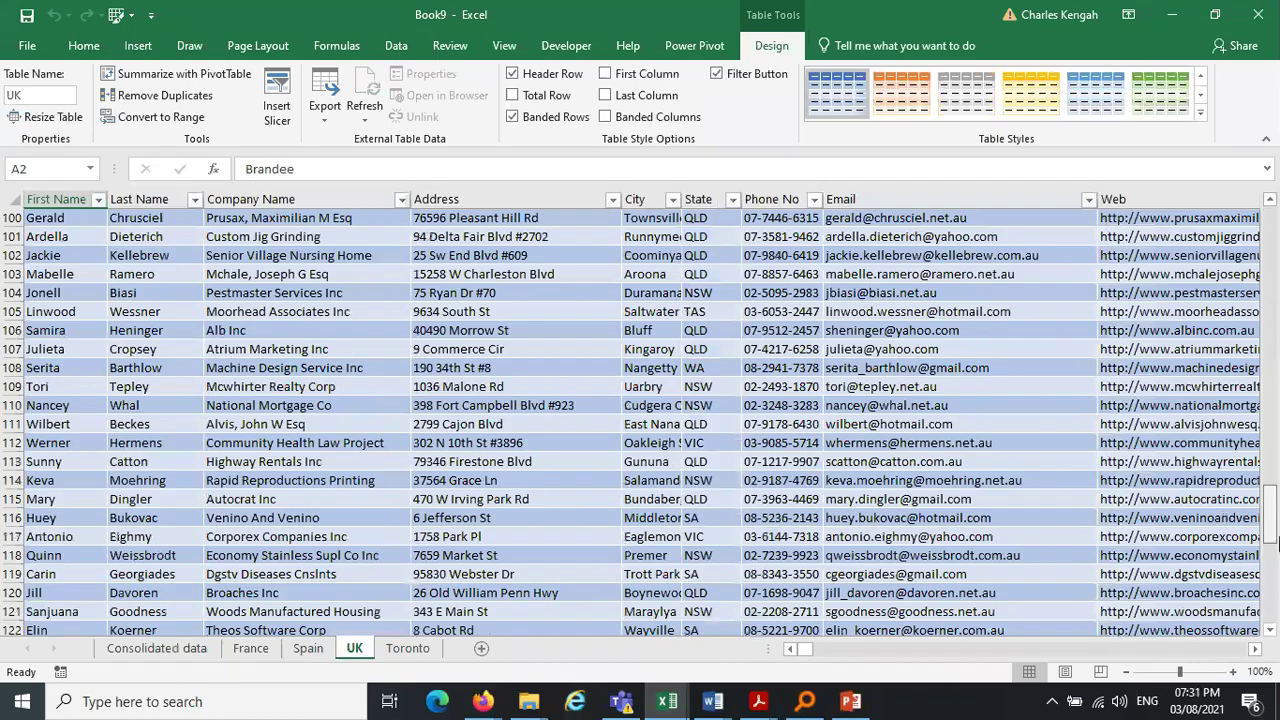
drag(1274, 540, 1276, 630)
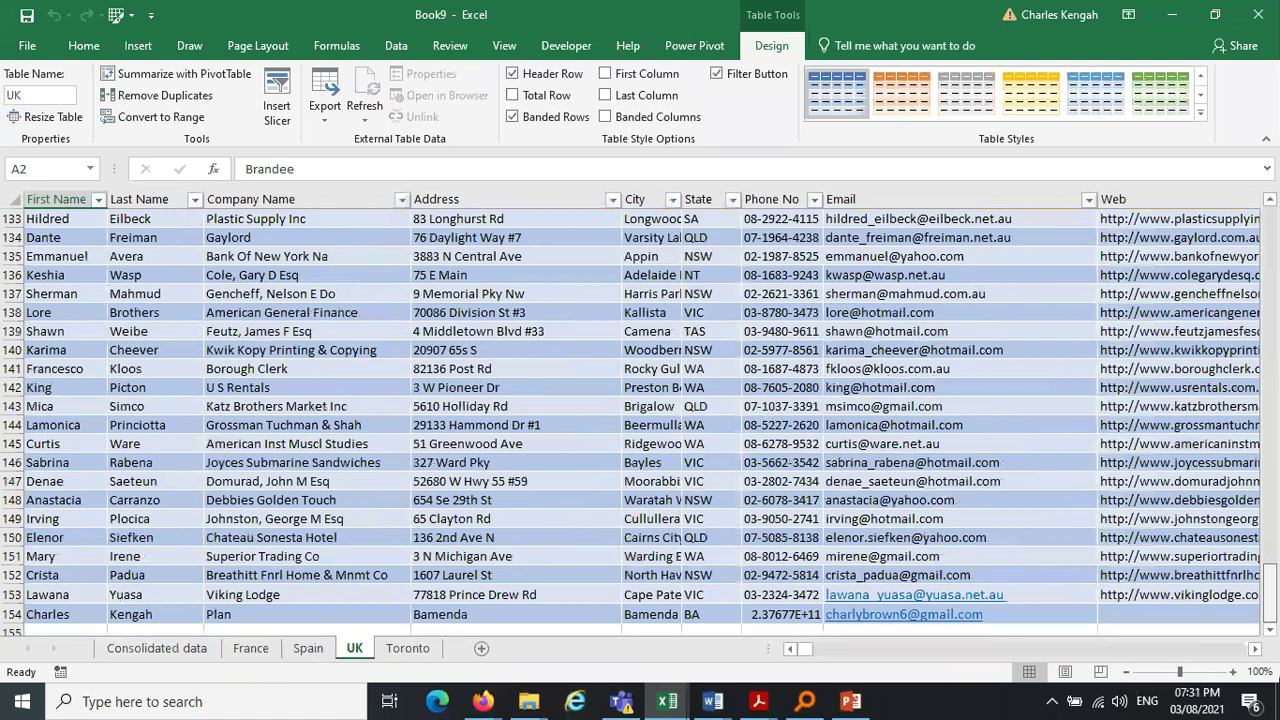
click(408, 649)
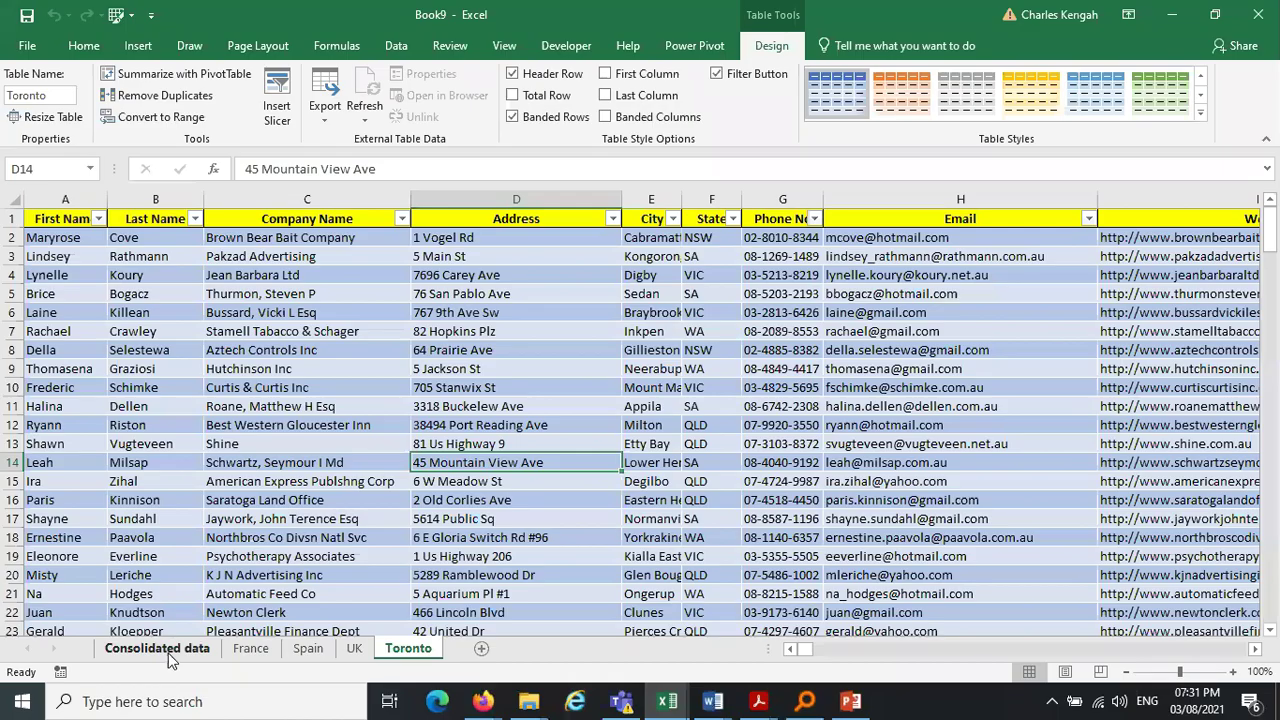
click(157, 649)
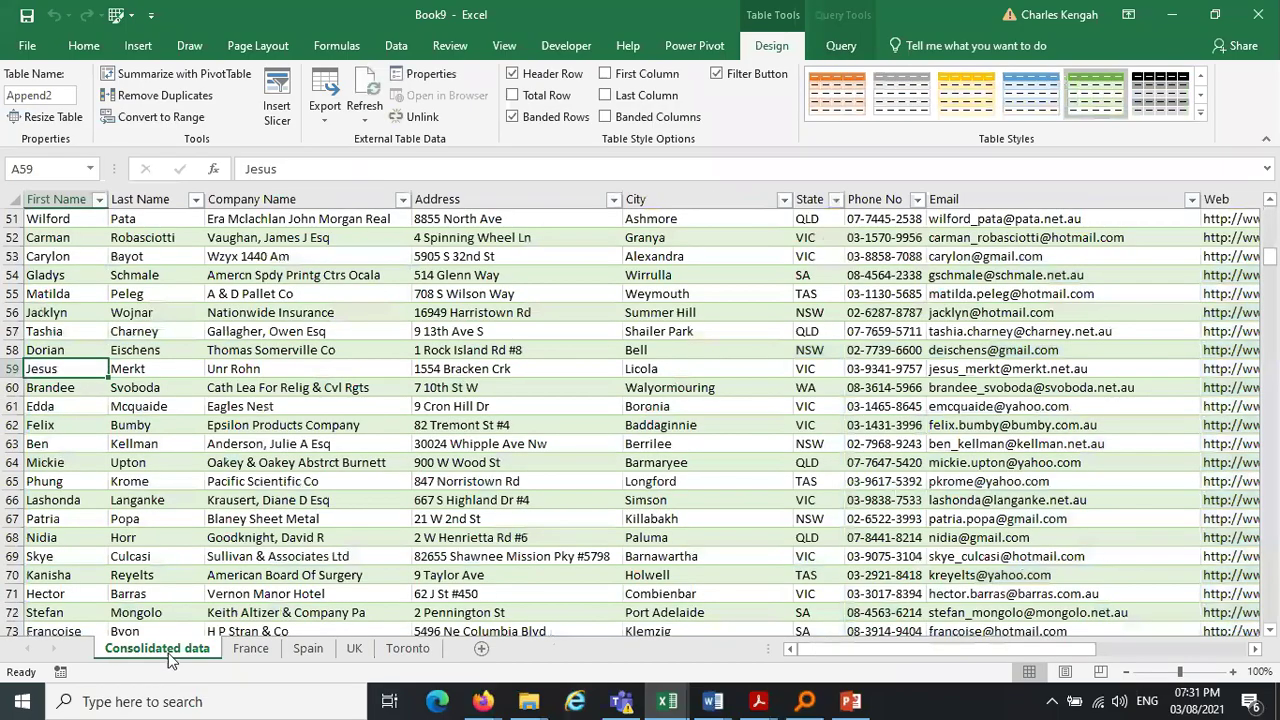
Use Find to step through matches until reaching the person's own record, then close the search
key(ctrl+f)
key(Return)
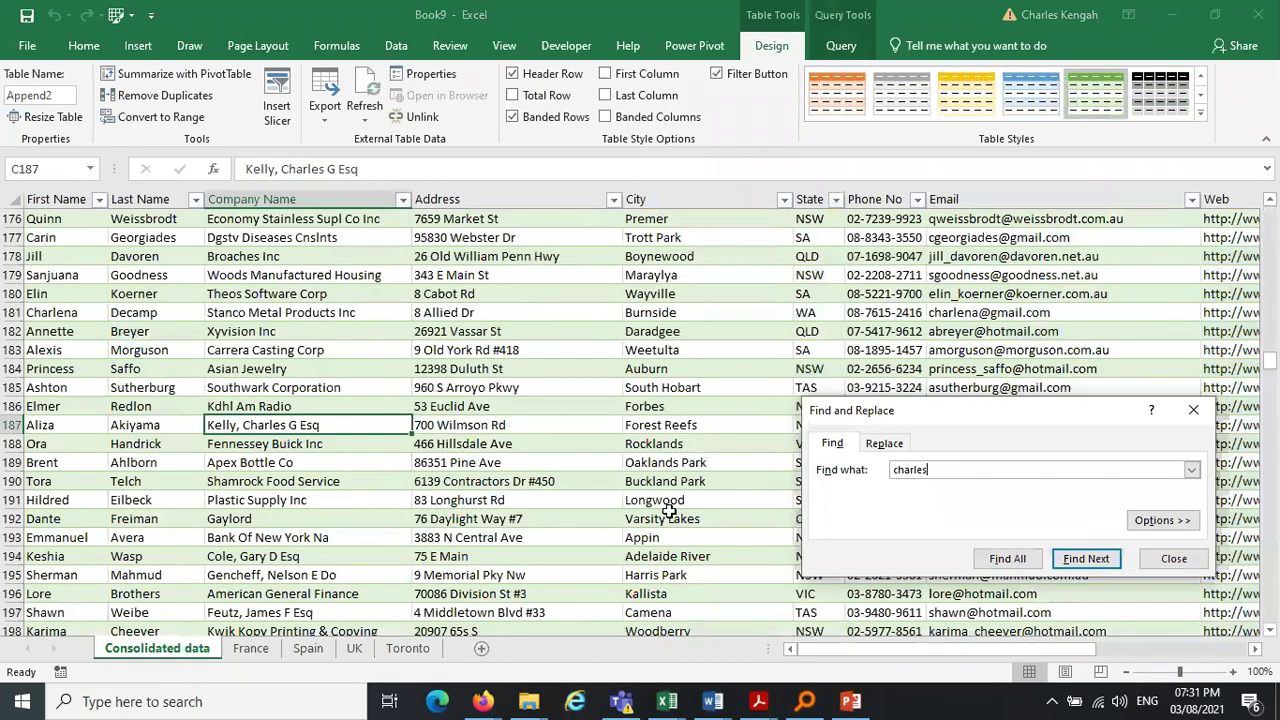
key(Return)
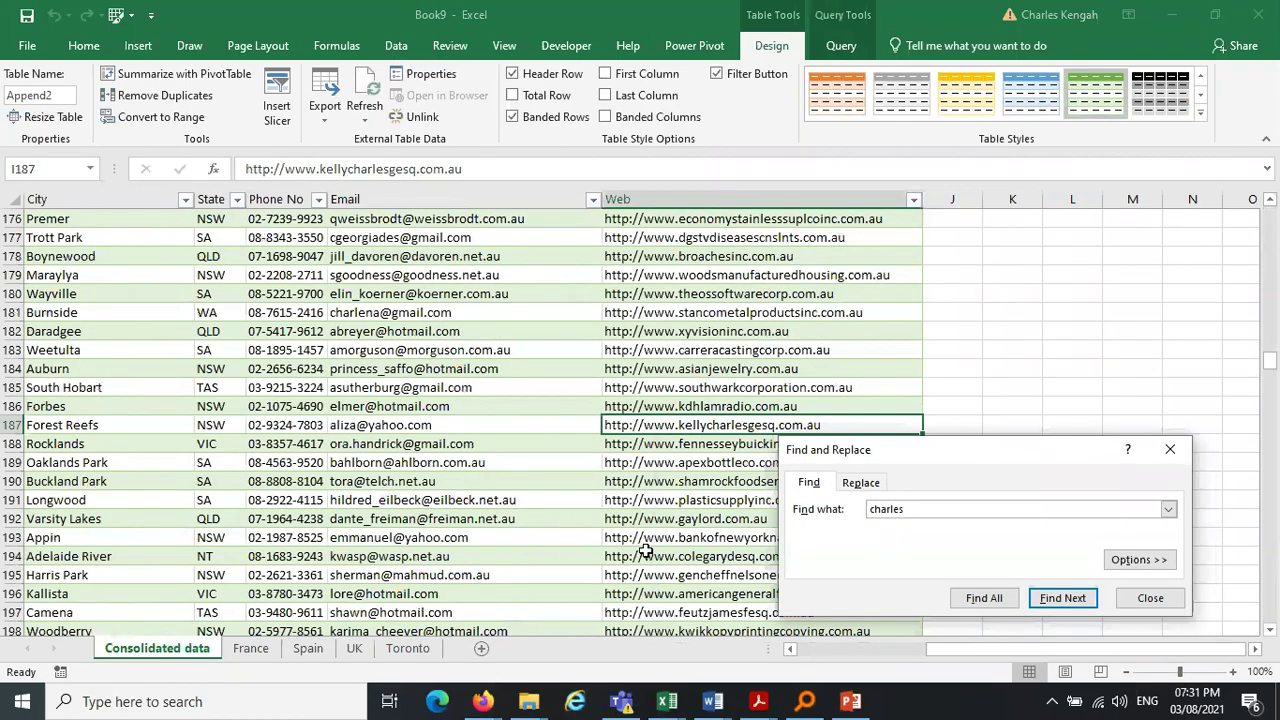
key(Return)
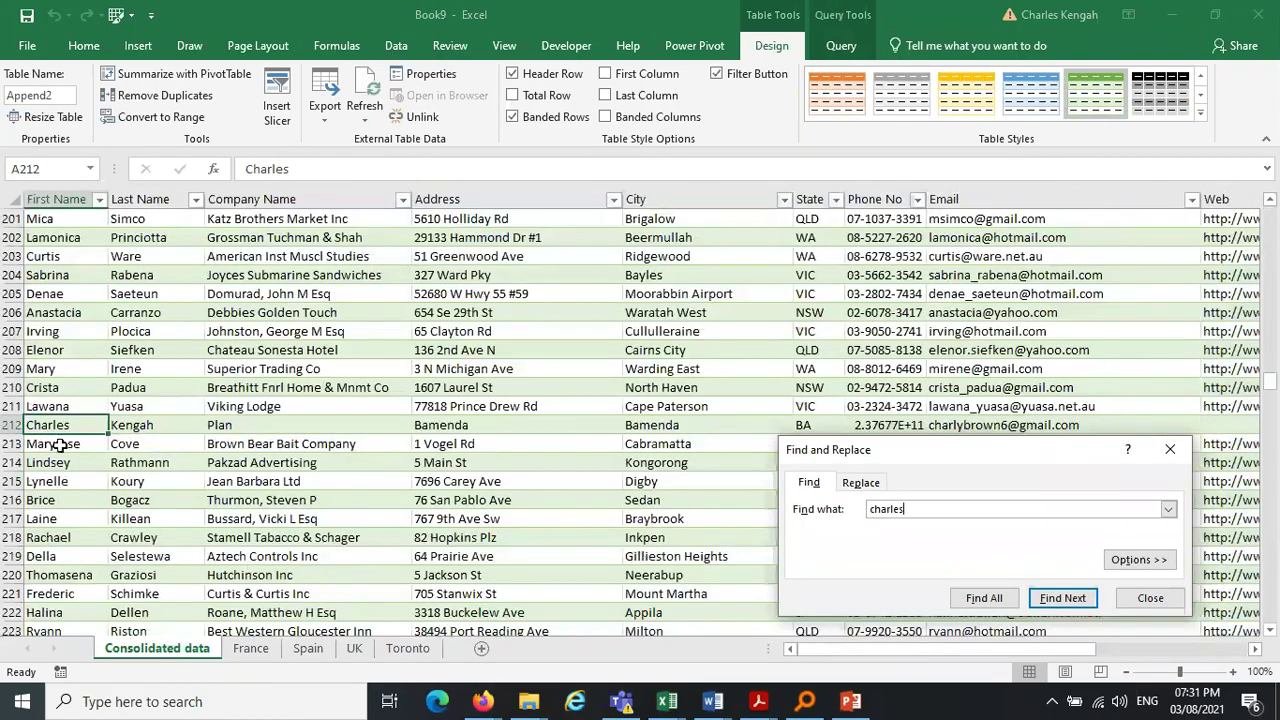
click(1150, 597)
On the Spain sheet, move from row 59's Web column down past the table's end
click(308, 648)
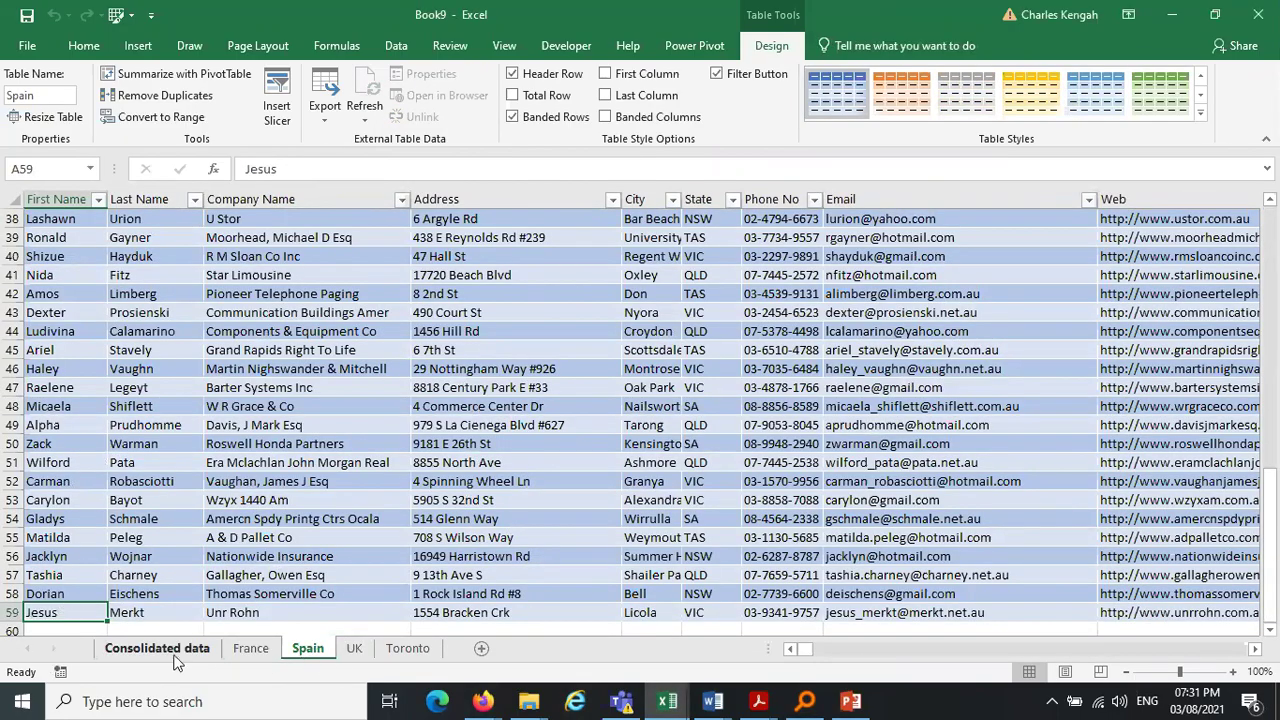
click(59, 630)
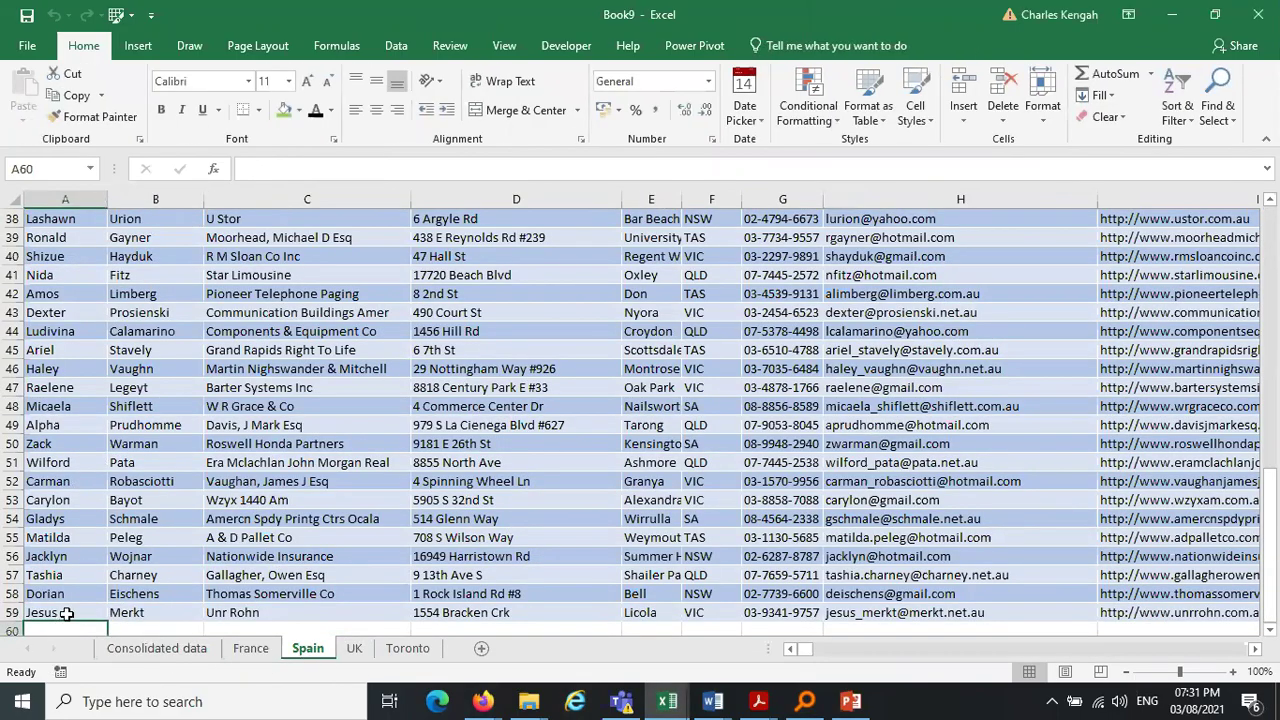
click(62, 613)
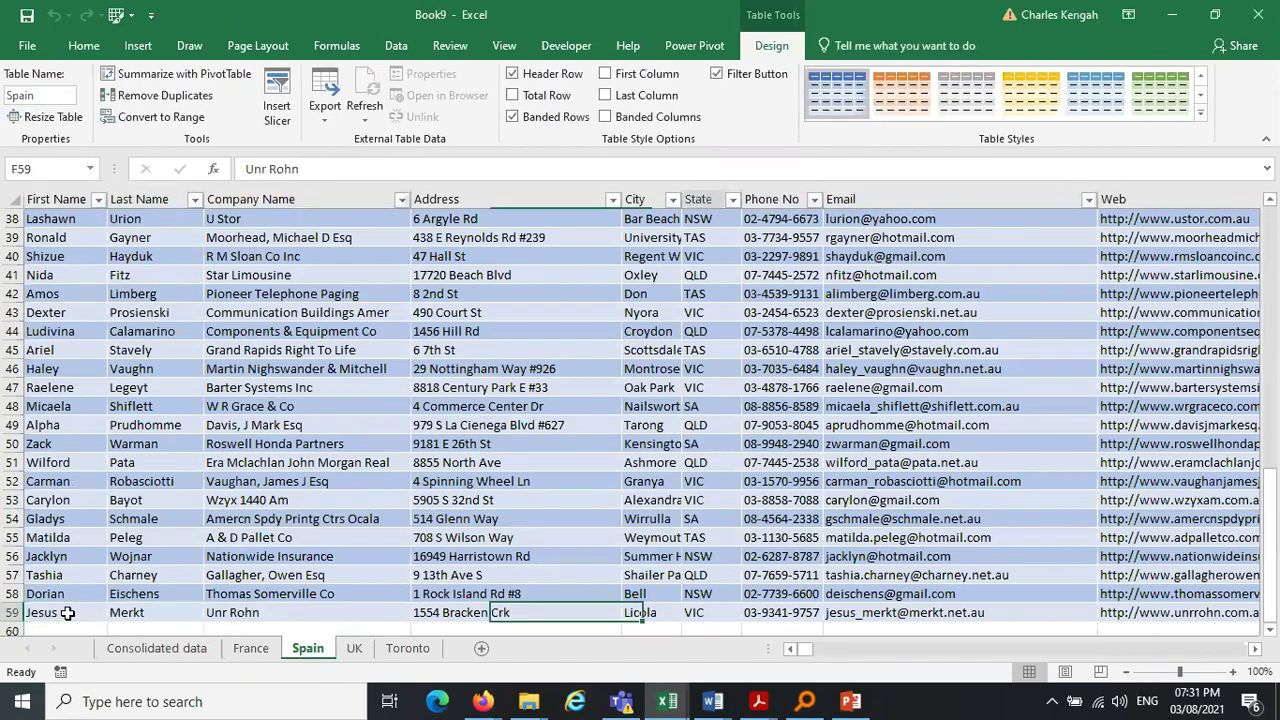
key(Right)
key(Right)
key(Right)
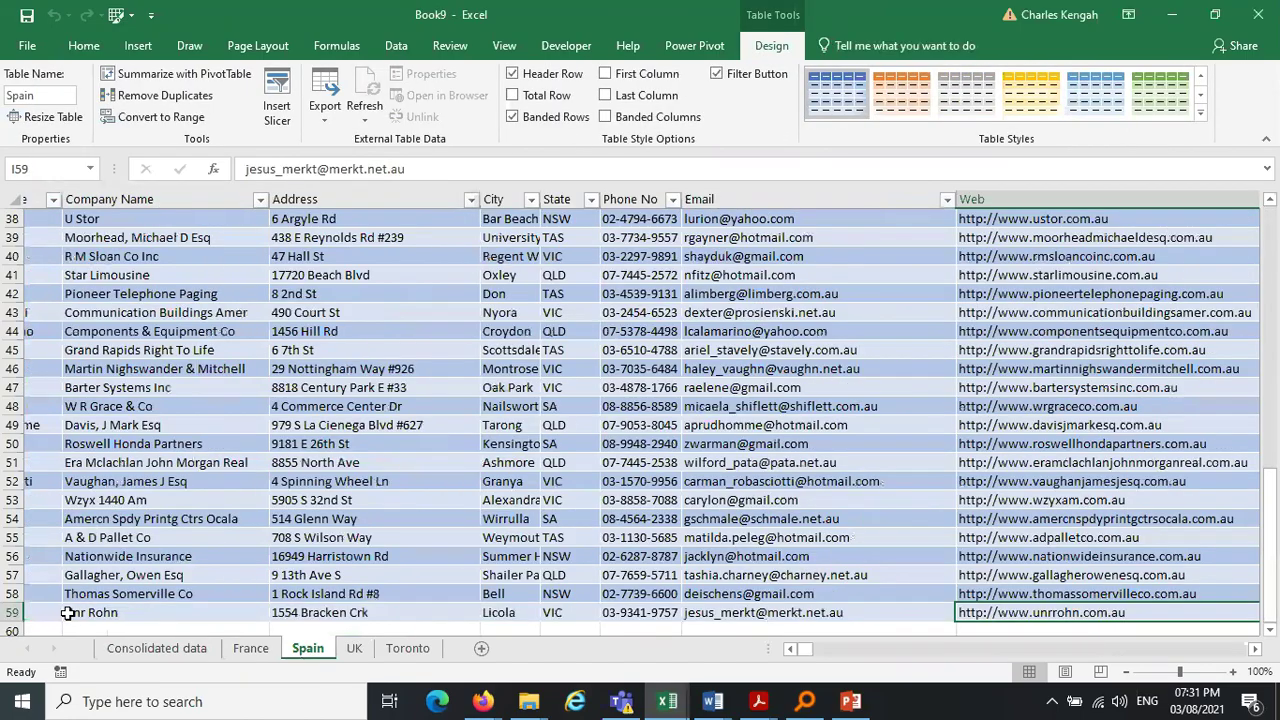
key(Down)
key(Down)
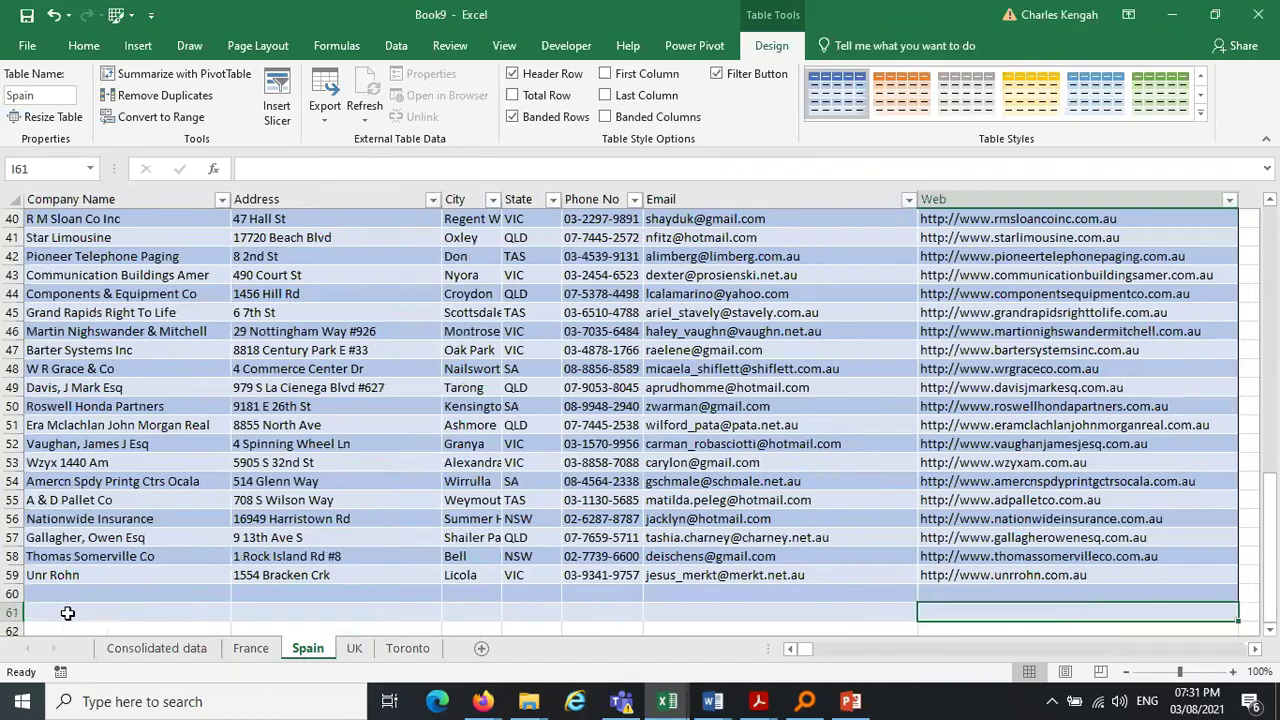
Enter a new contact's first name, last name and company 'Research institute' in Spain row 60
click(789, 649)
click(90, 597)
key(Tab)
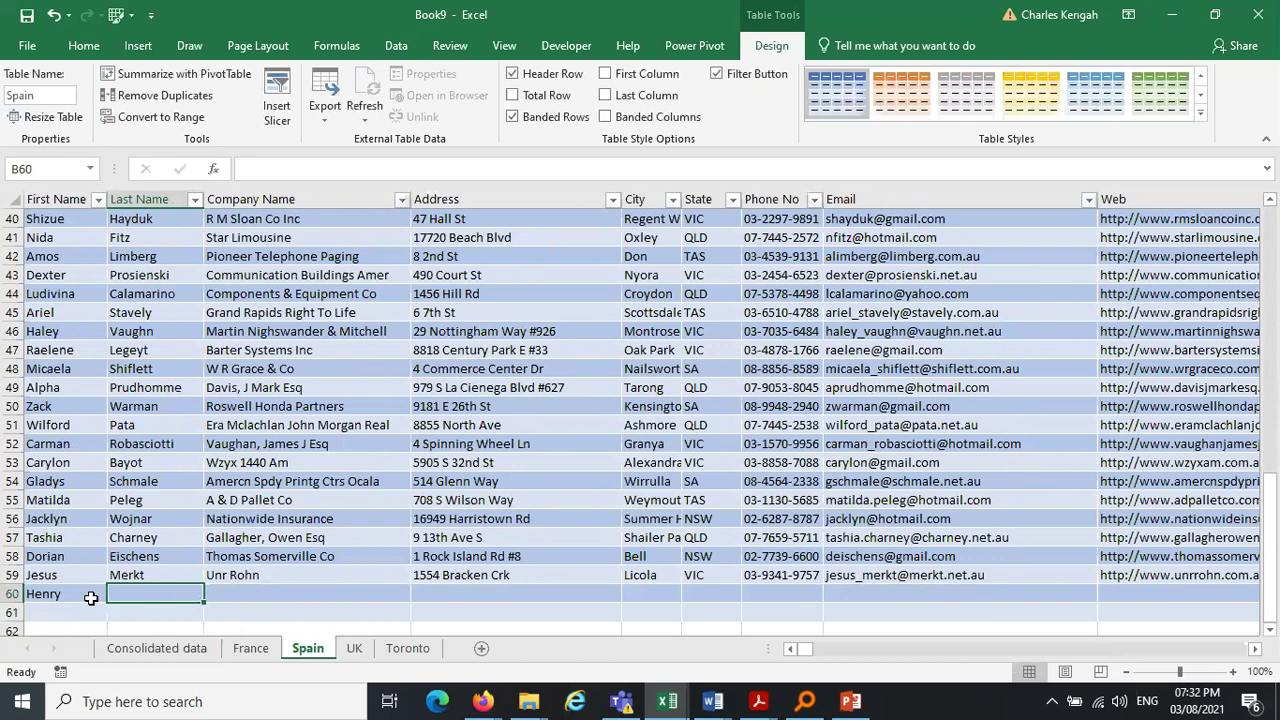
key(Tab)
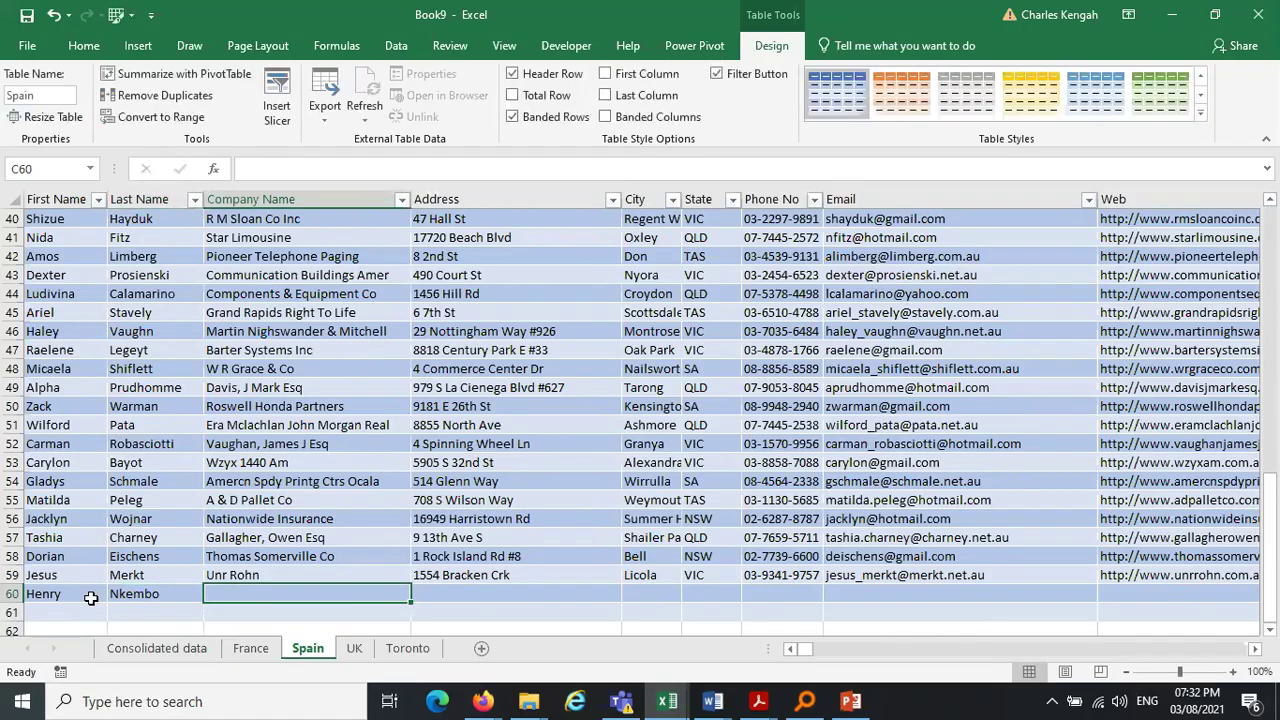
text(Resear)
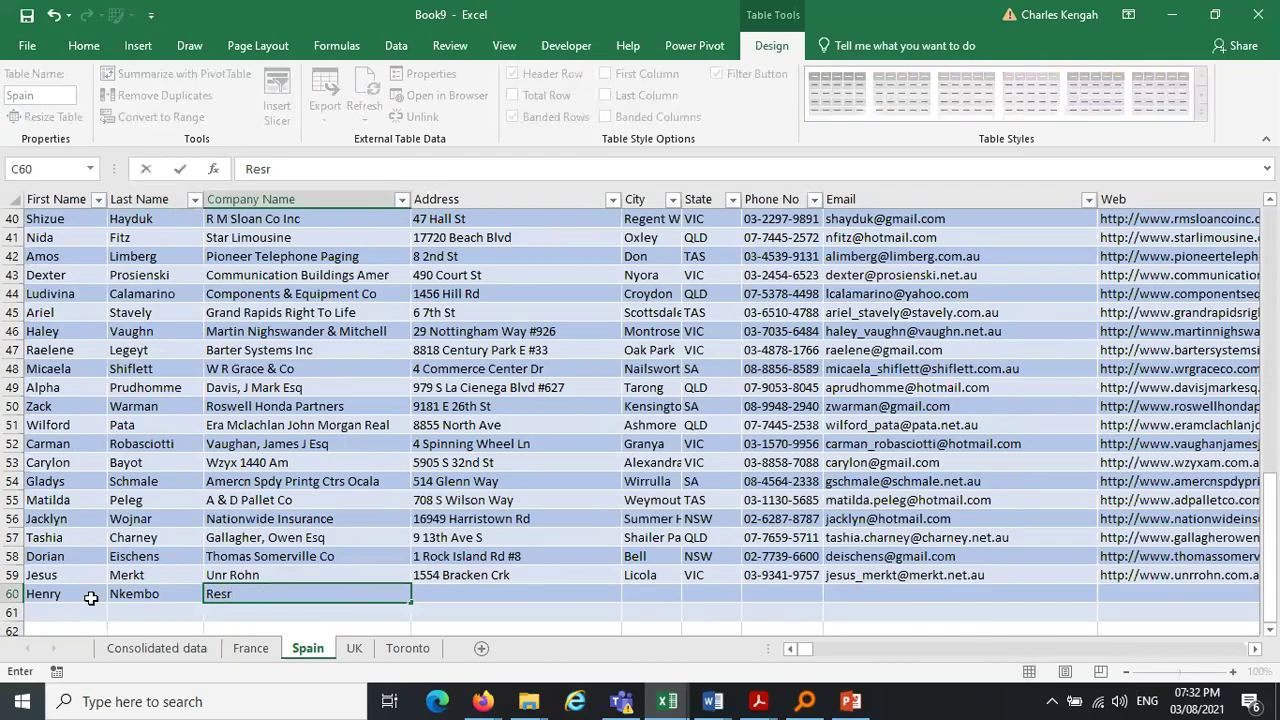
text(che)
key(BackSpace)
text(institute)
key(Tab)
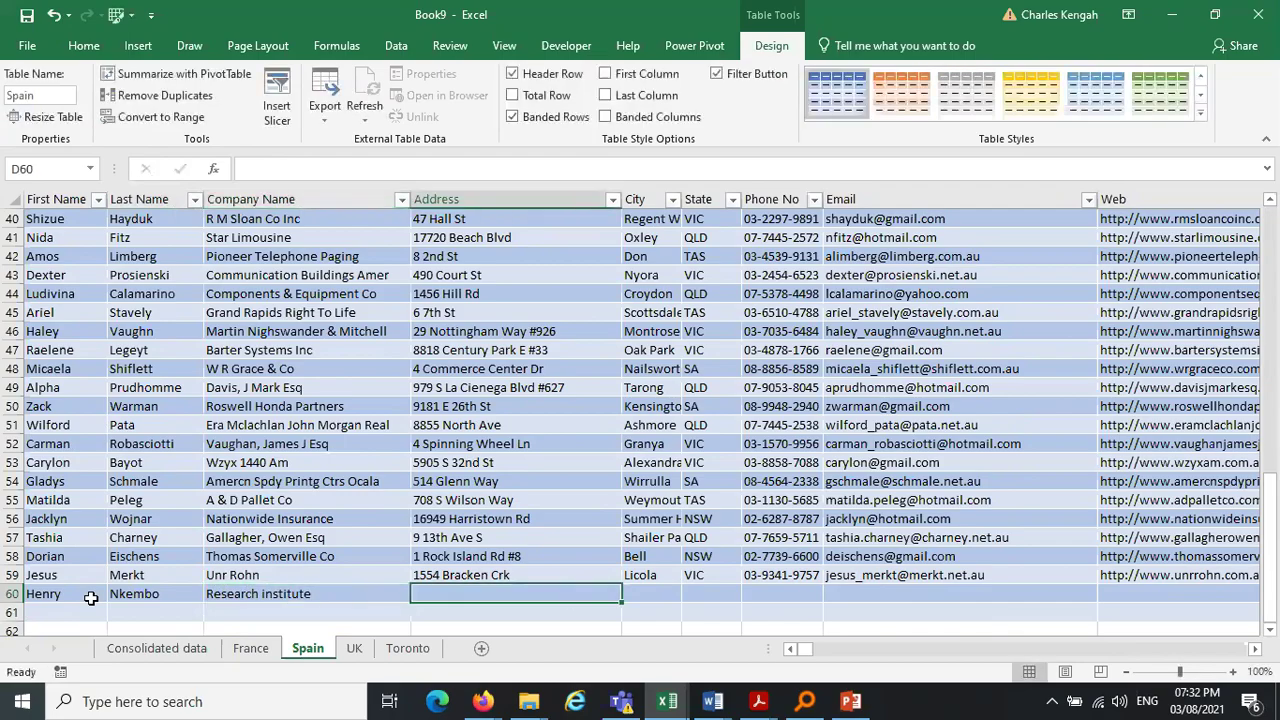
Copy row 51's address-to-web details (D51:I51) and paste them into D60
drag(458, 425, 1005, 421)
key(ctrl+c)
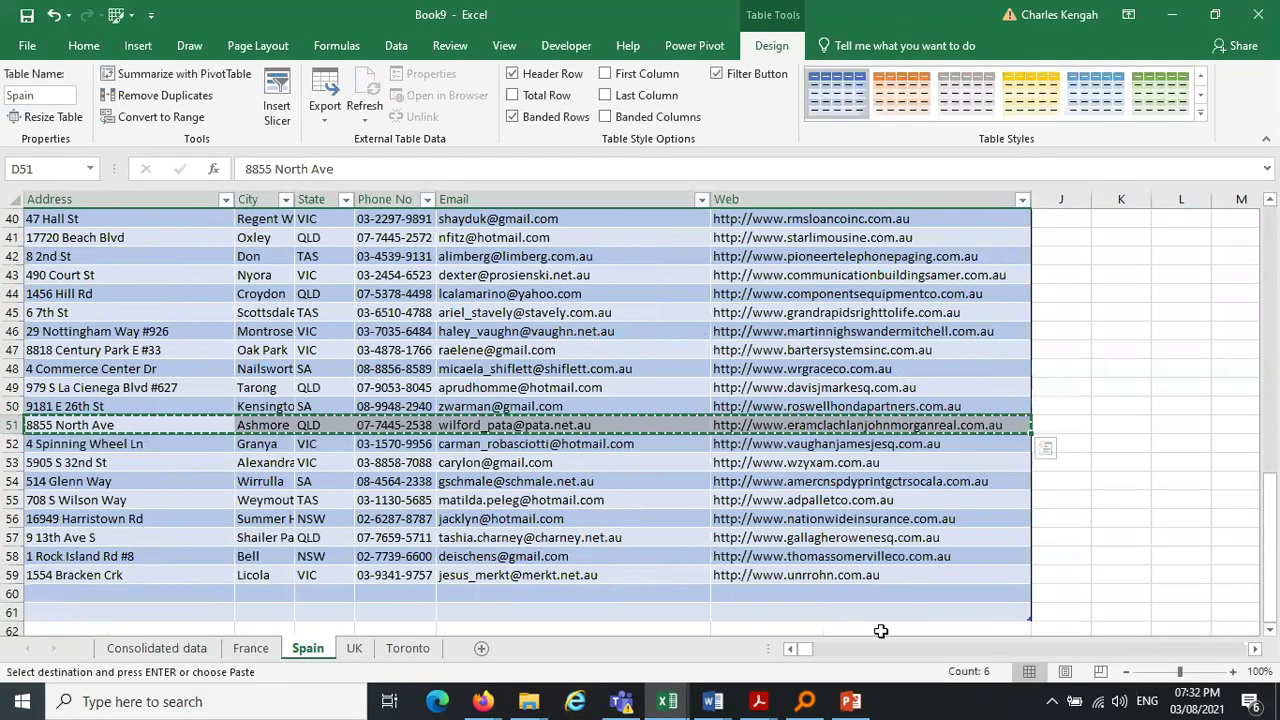
click(790, 649)
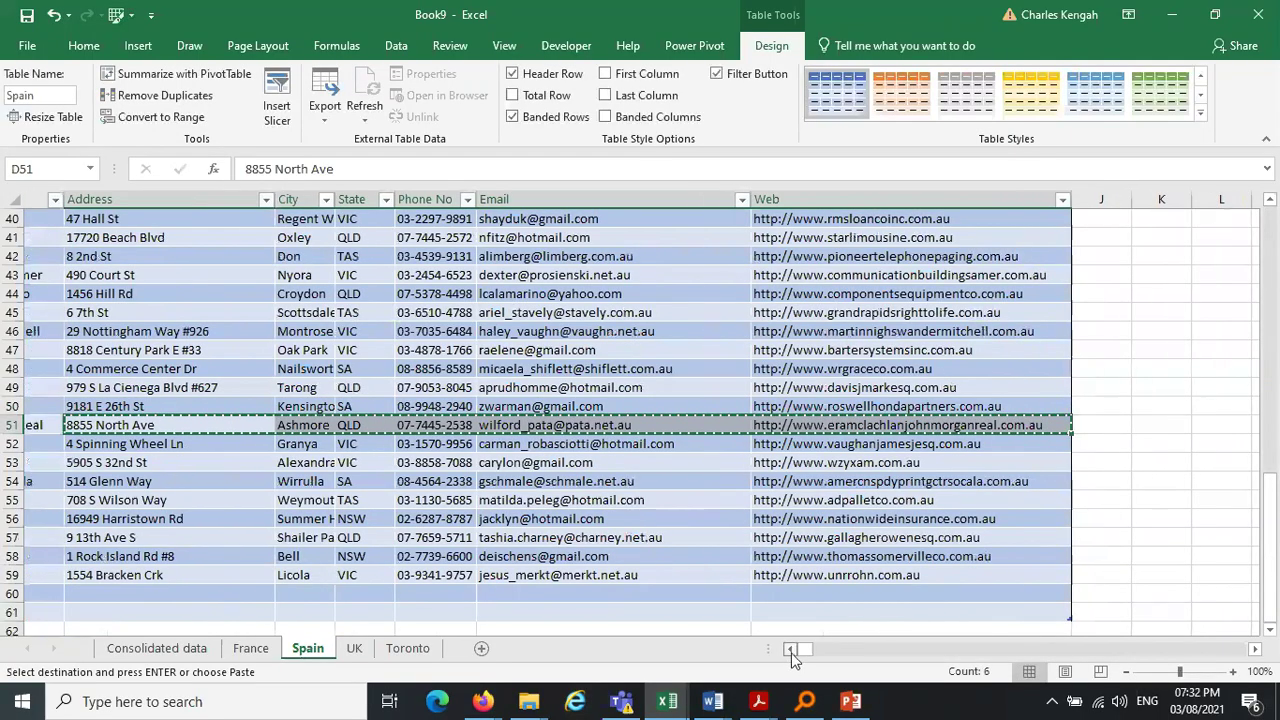
click(790, 649)
click(790, 649)
click(439, 601)
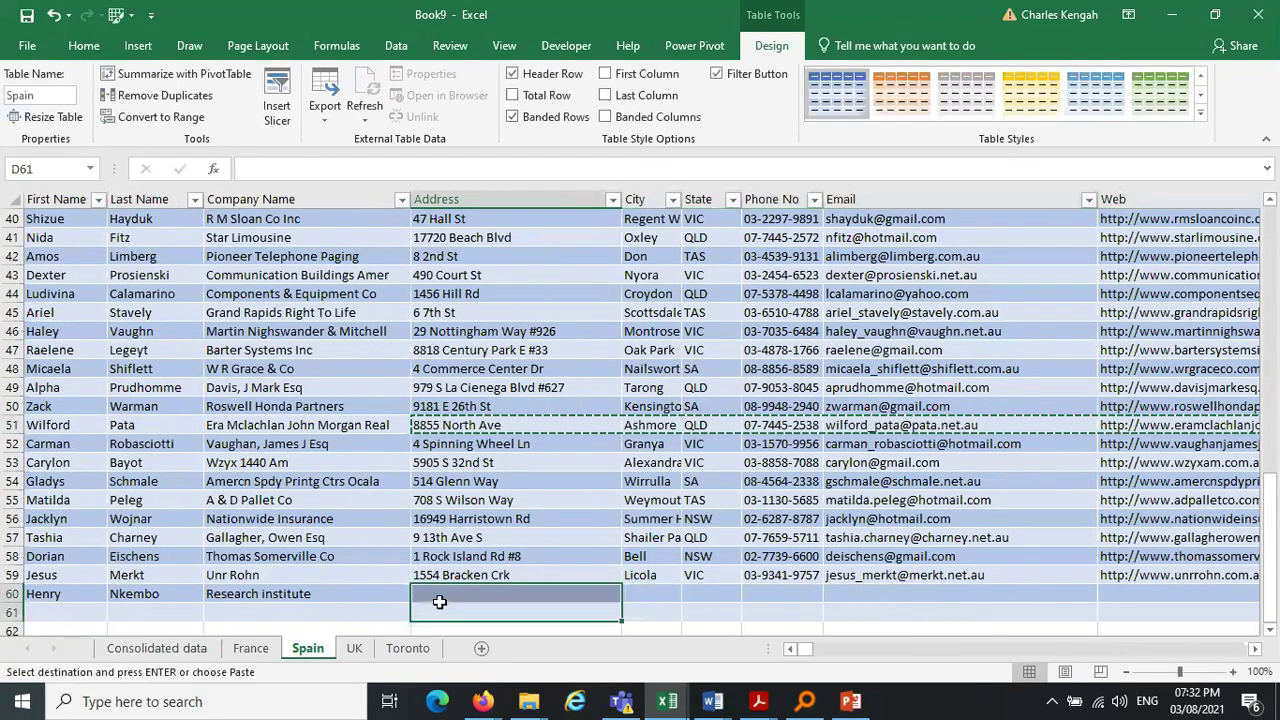
click(443, 593)
key(ctrl+v)
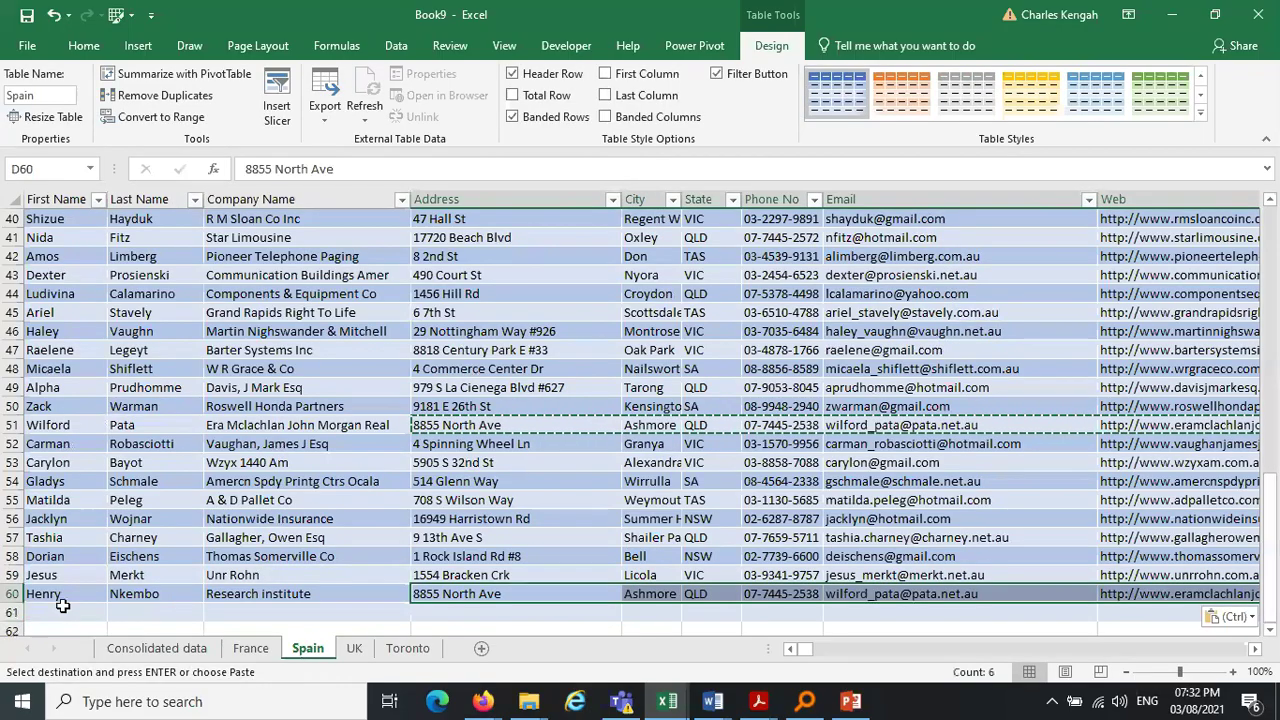
Copy row 45's full record into row 61 and extend the Spain table to include it
drag(44, 312, 946, 318)
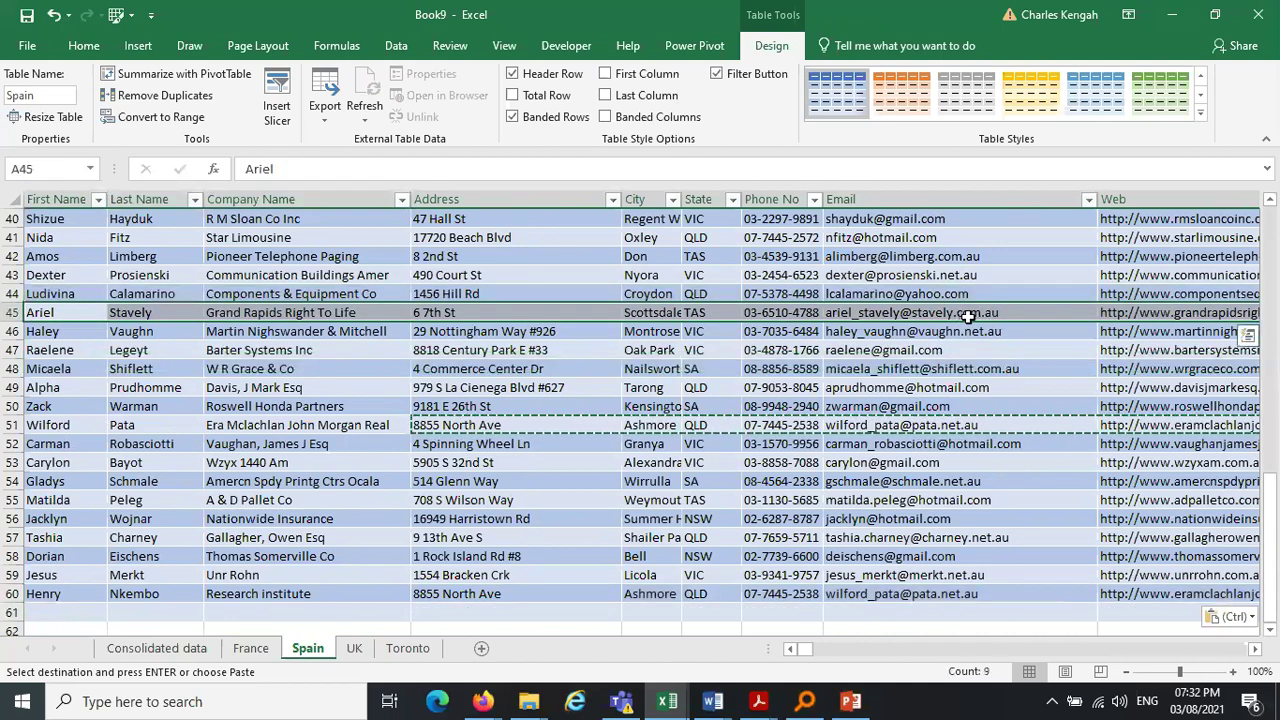
key(ctrl+c)
click(71, 607)
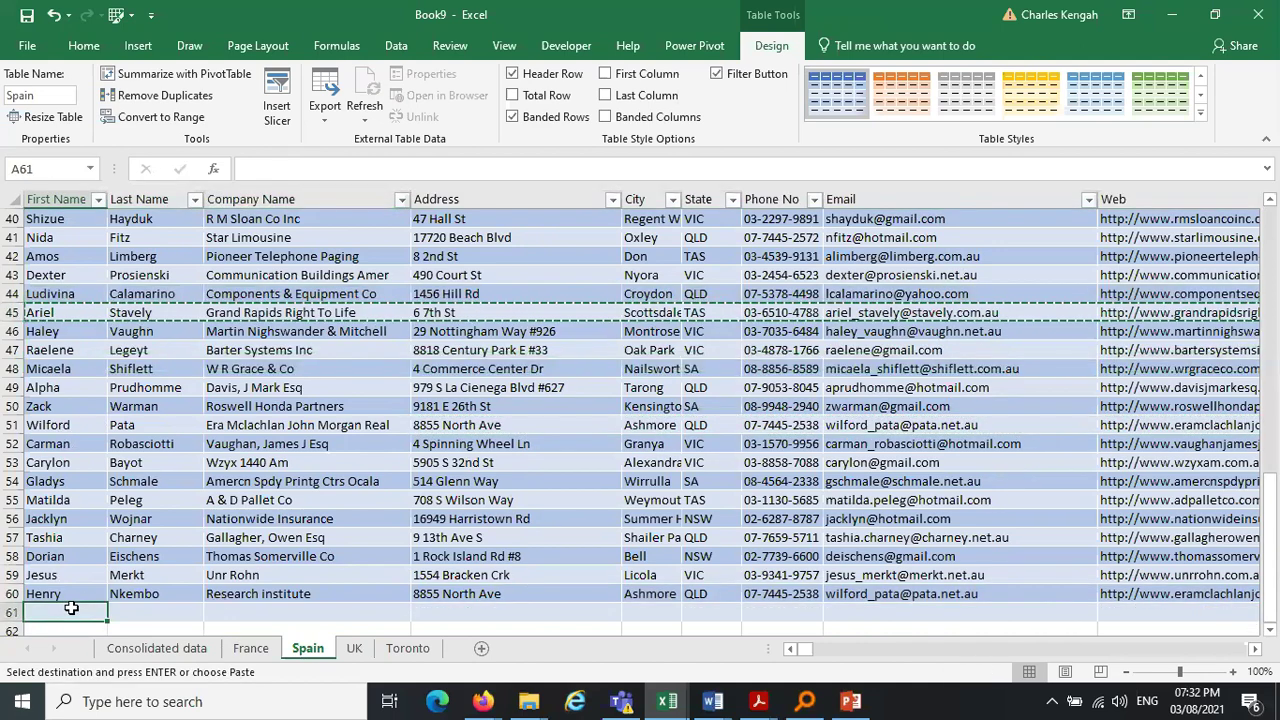
key(shift+space)
key(ctrl+v)
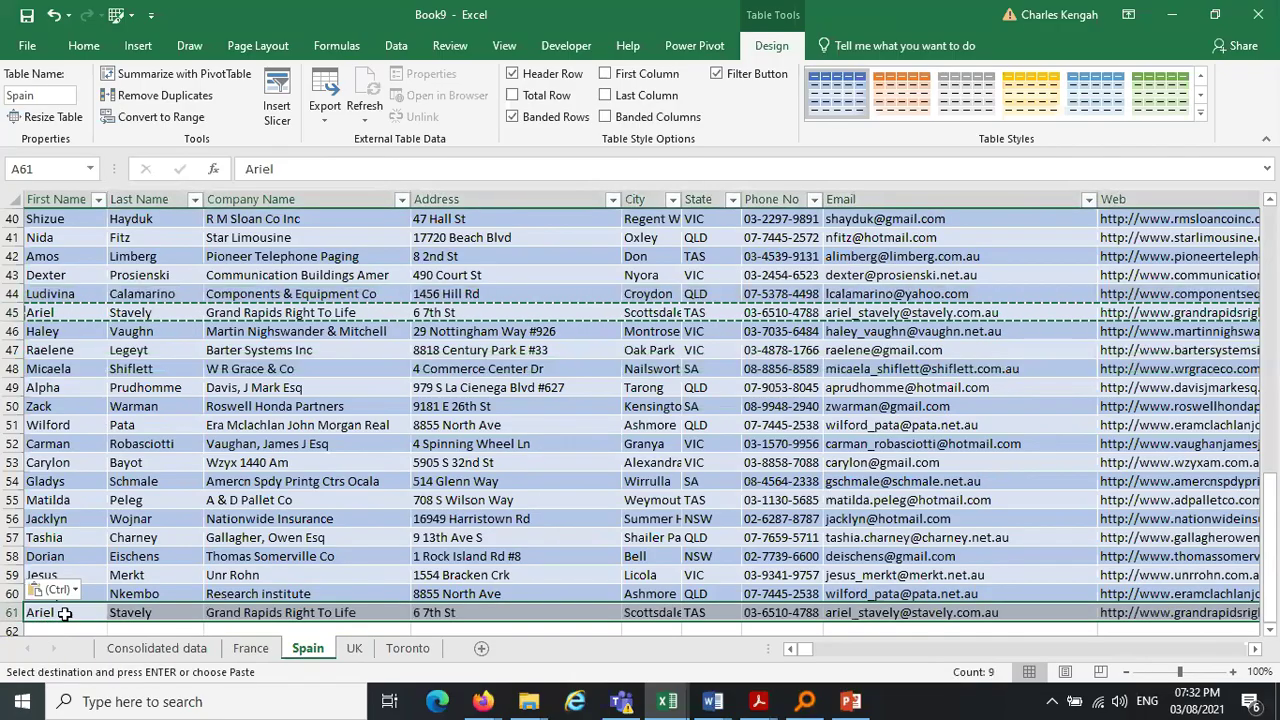
click(63, 613)
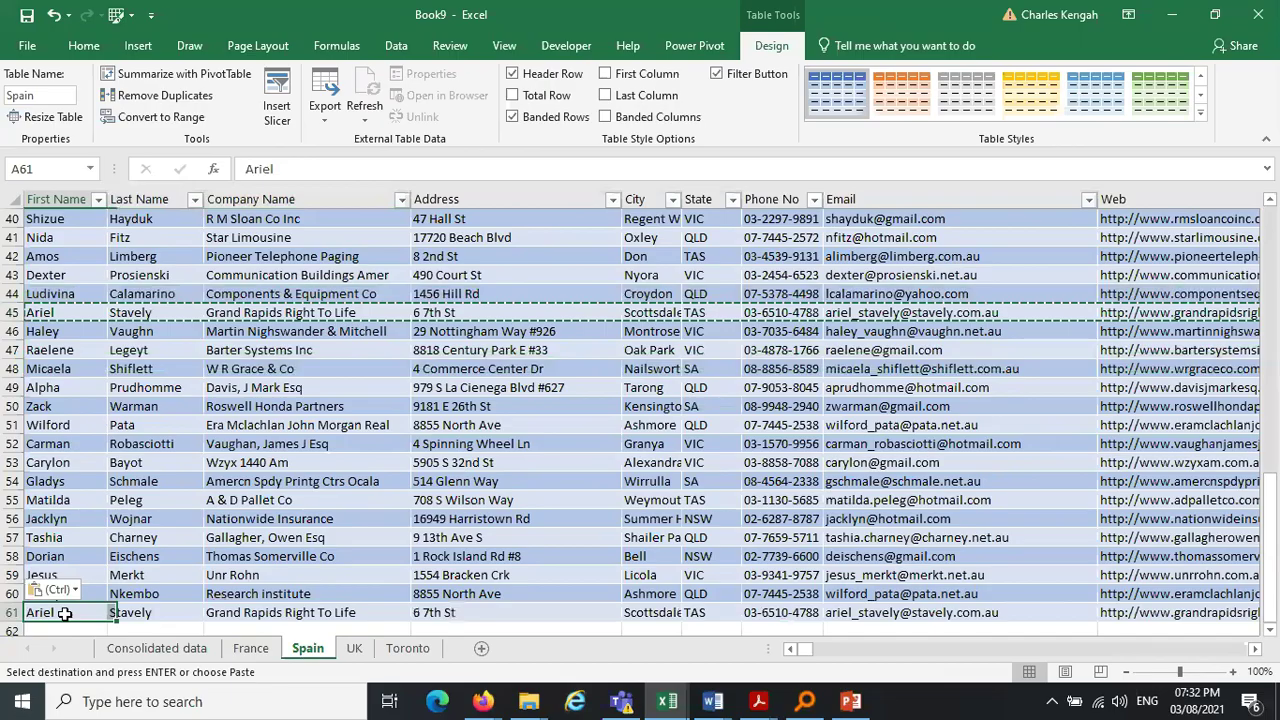
key(ctrl+Right)
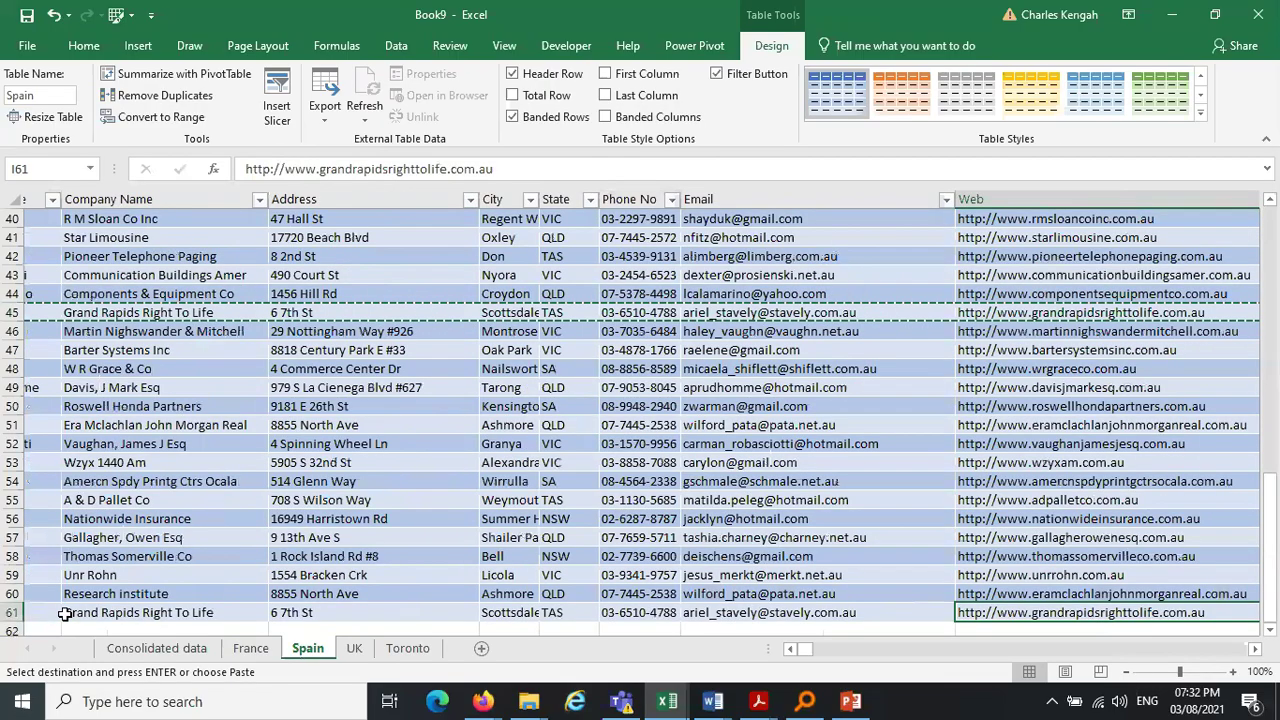
key(Tab)
drag(28, 576, 75, 601)
key(Escape)
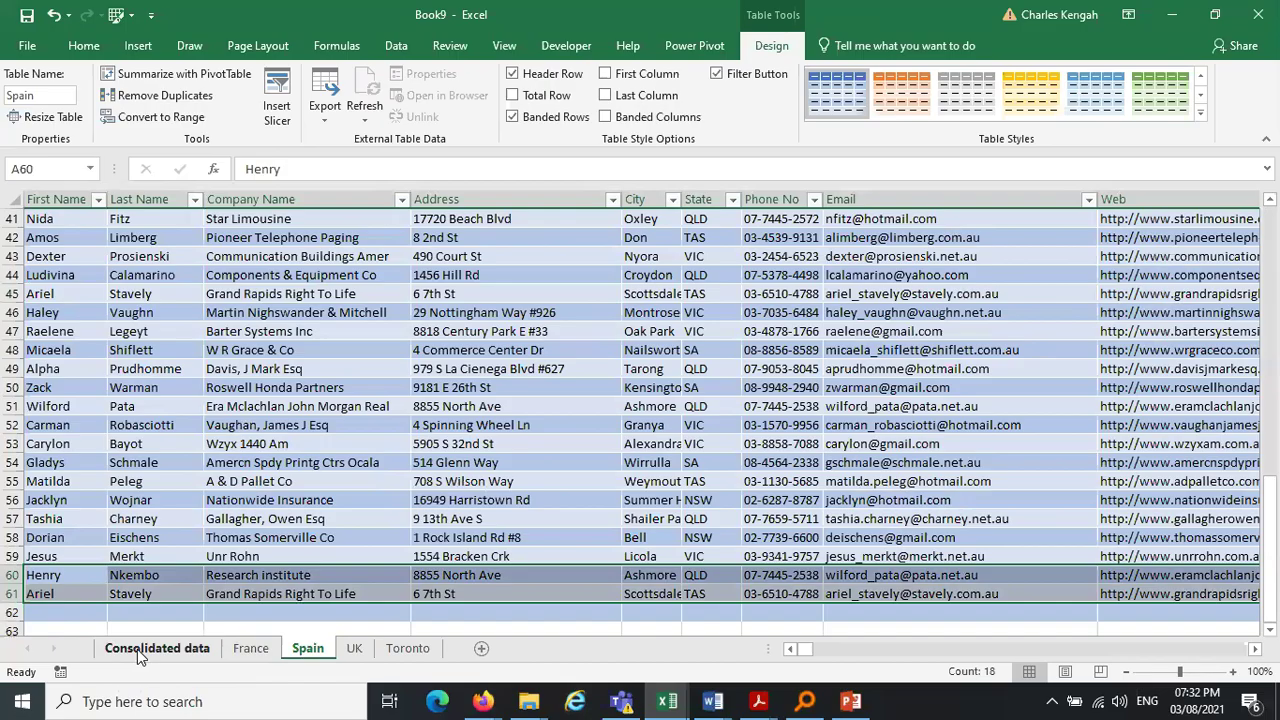
click(137, 649)
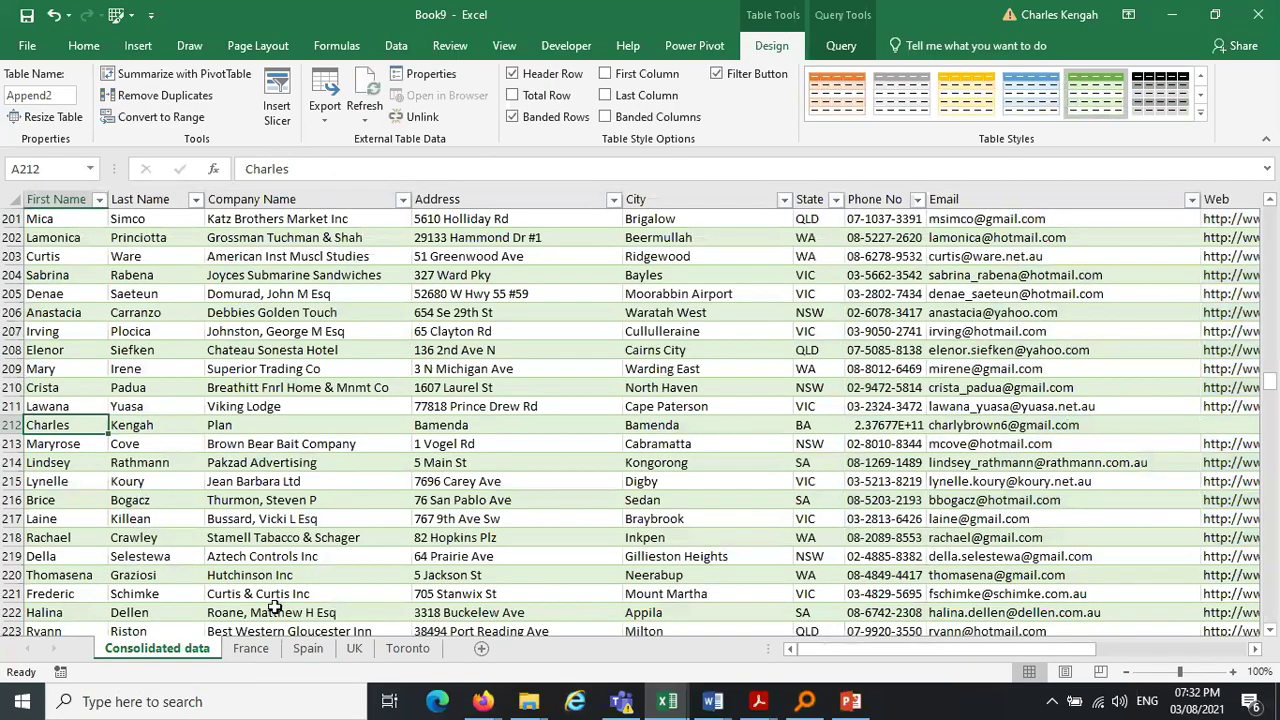
click(308, 648)
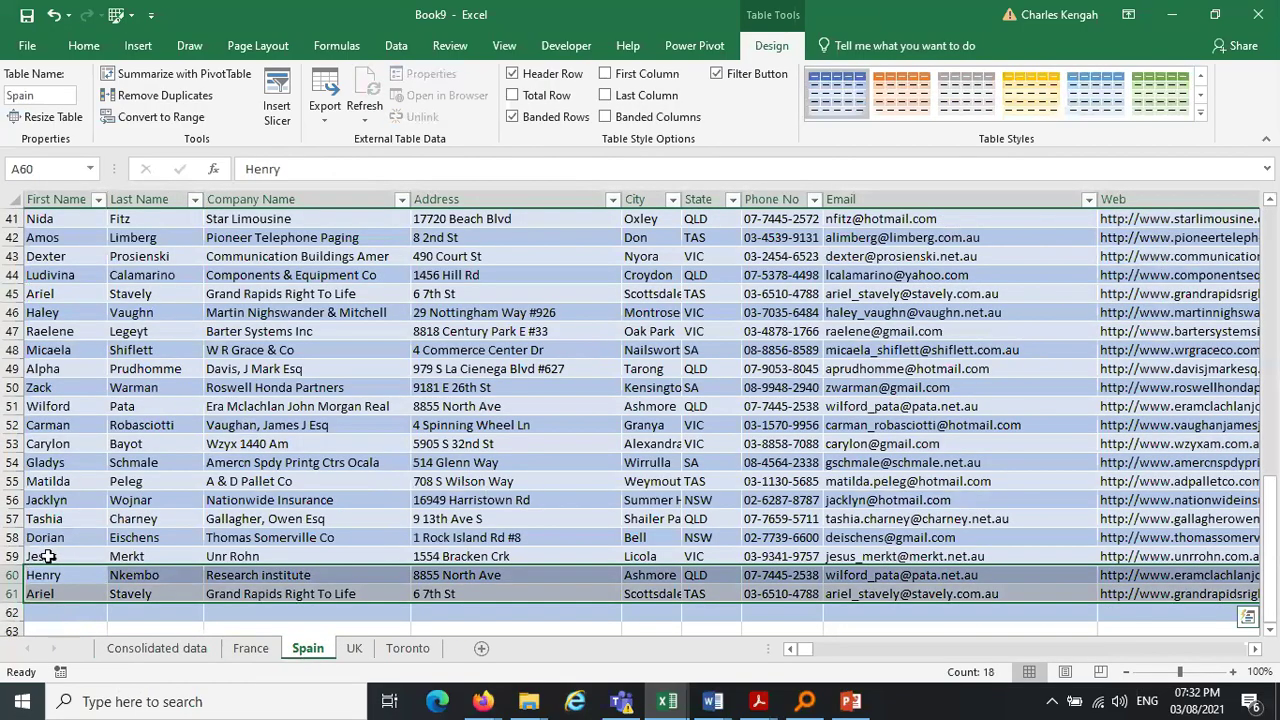
click(354, 649)
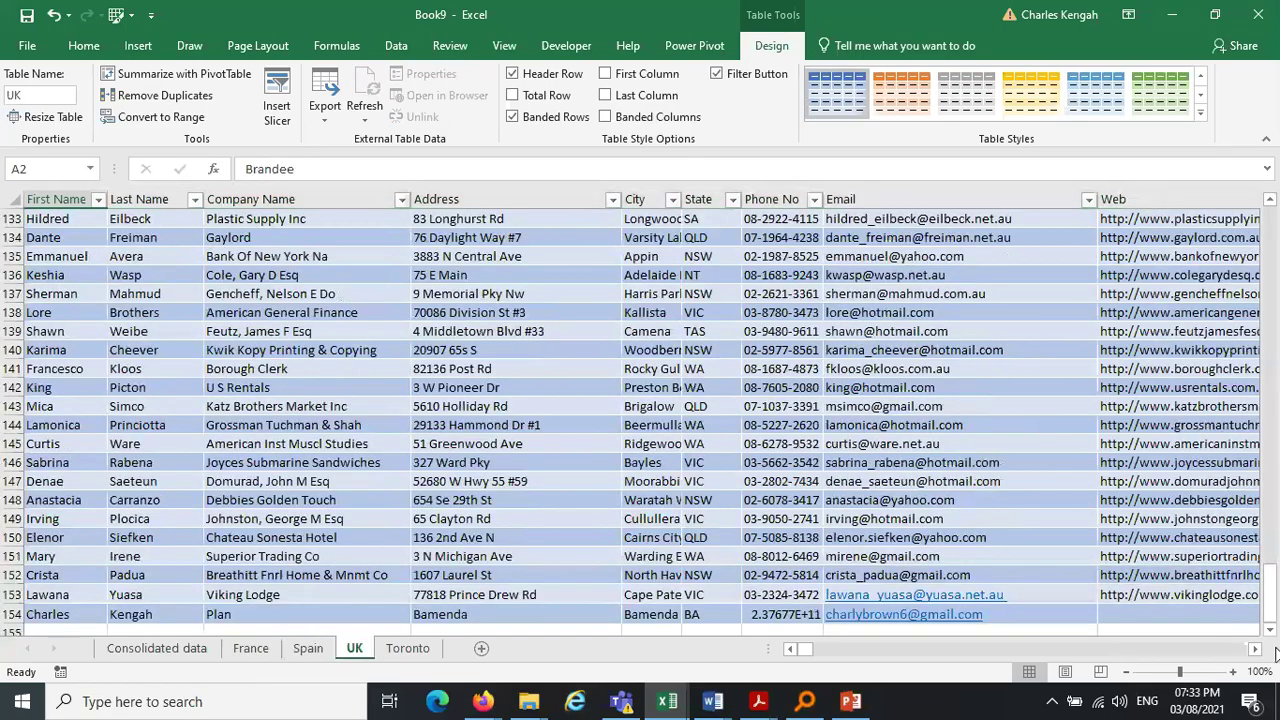
drag(1270, 578, 1270, 380)
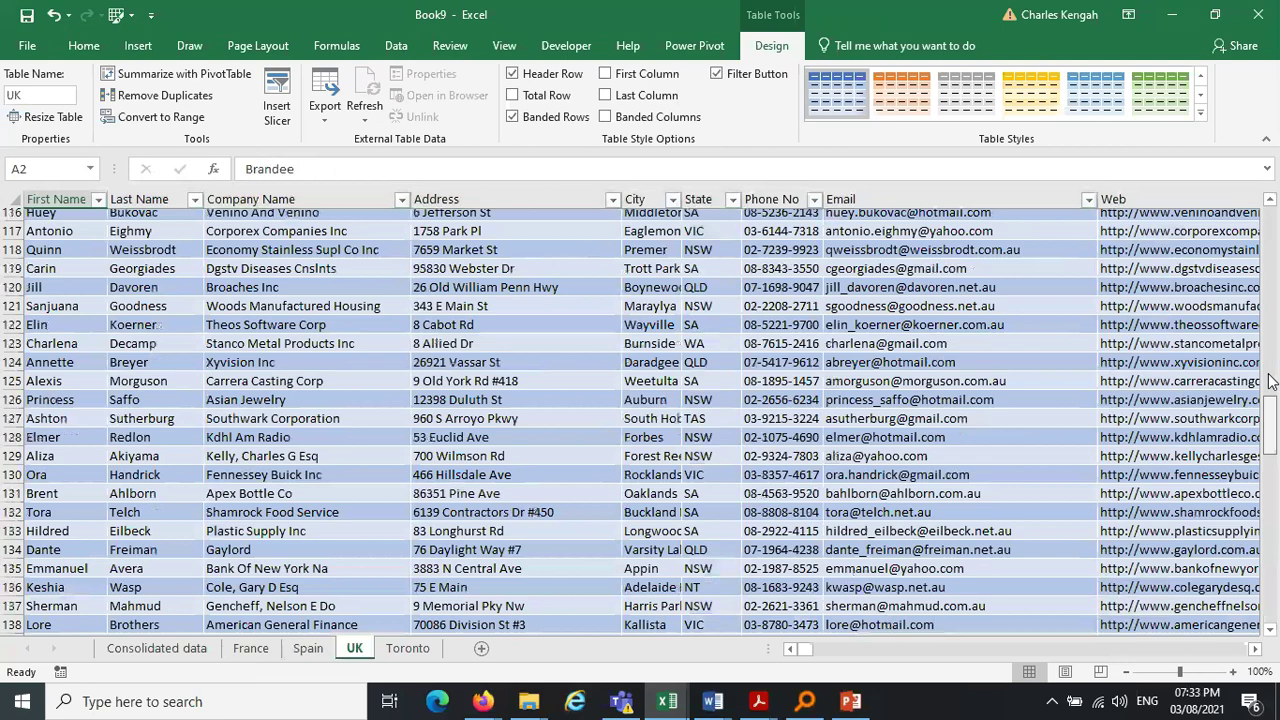
drag(1270, 380, 1270, 274)
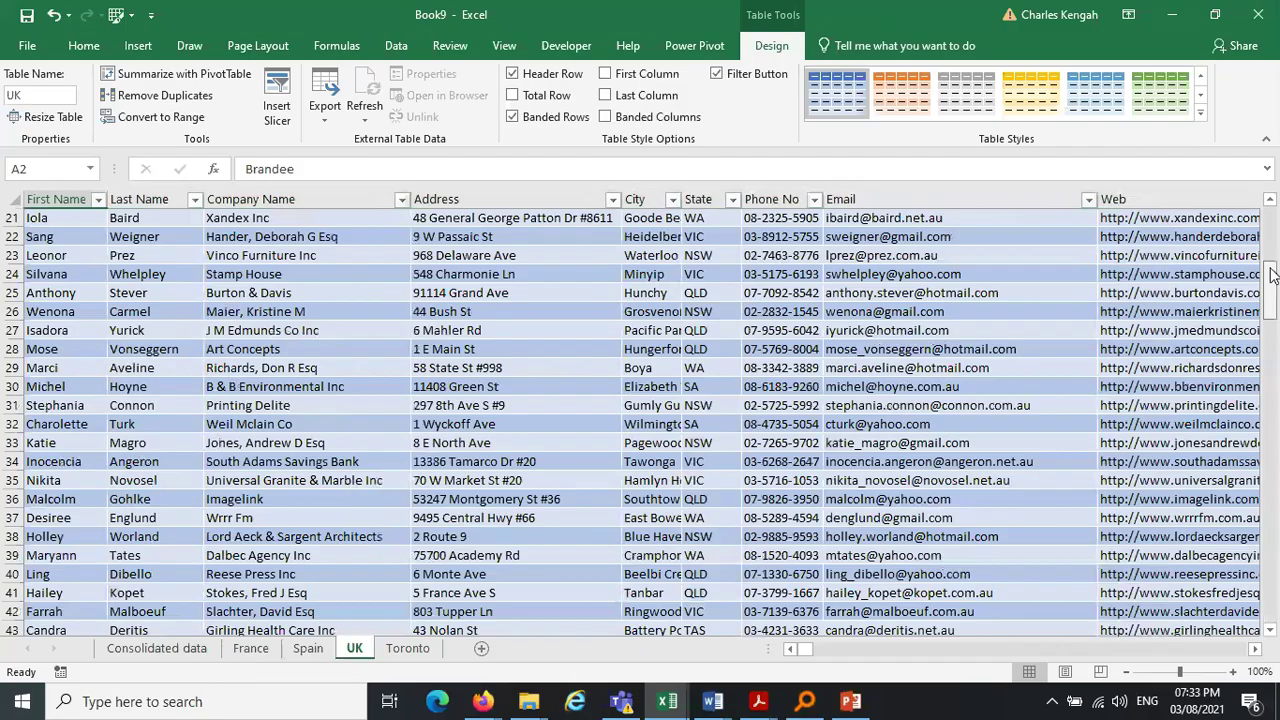
drag(1272, 274, 1276, 182)
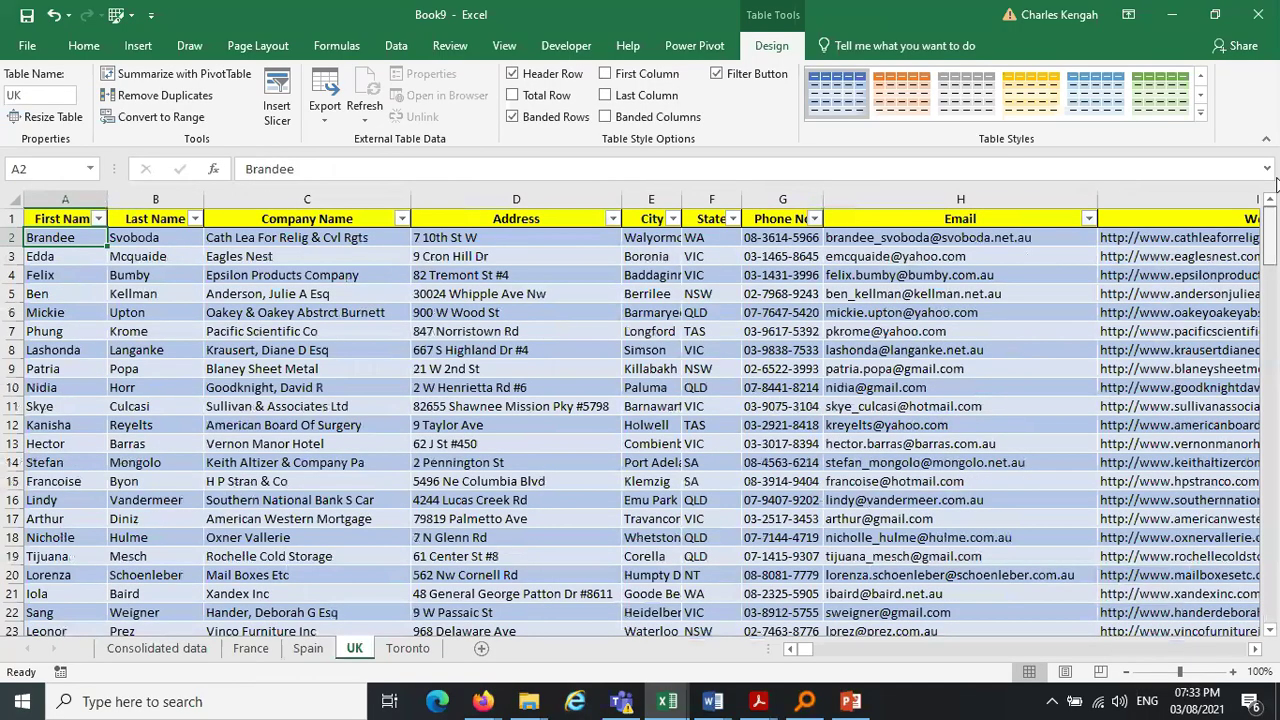
click(157, 648)
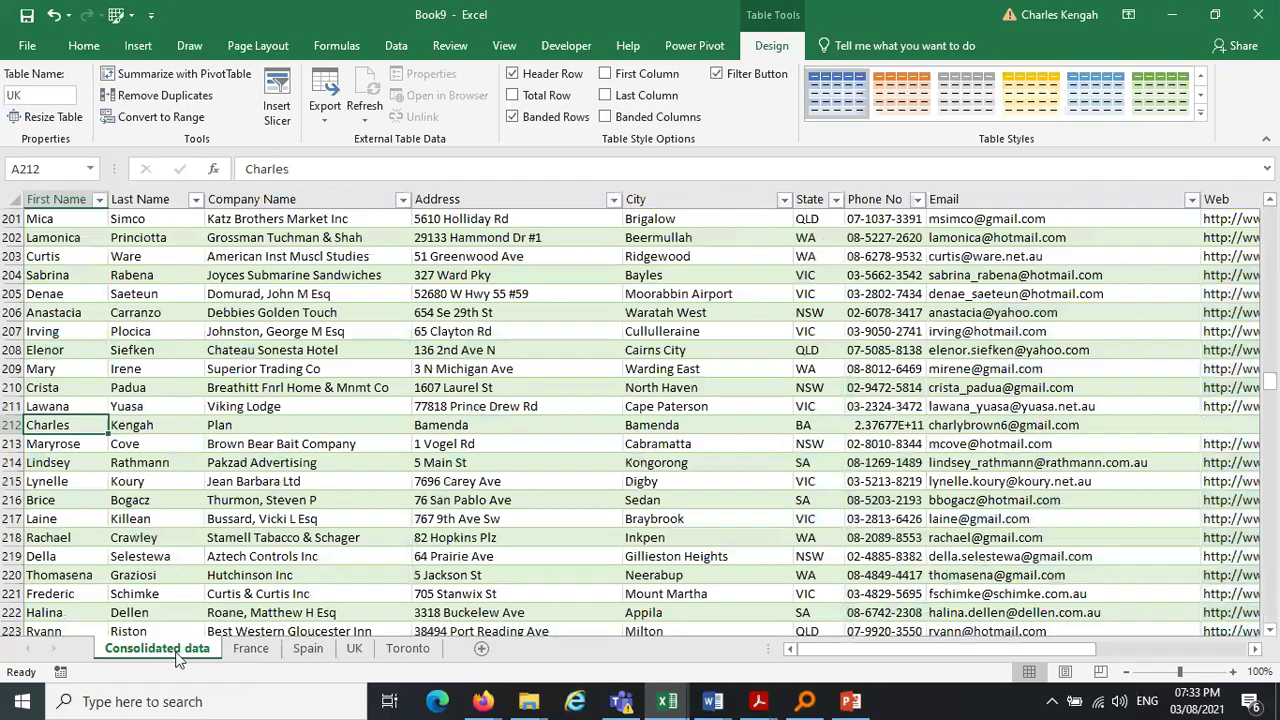
drag(1270, 381, 1273, 367)
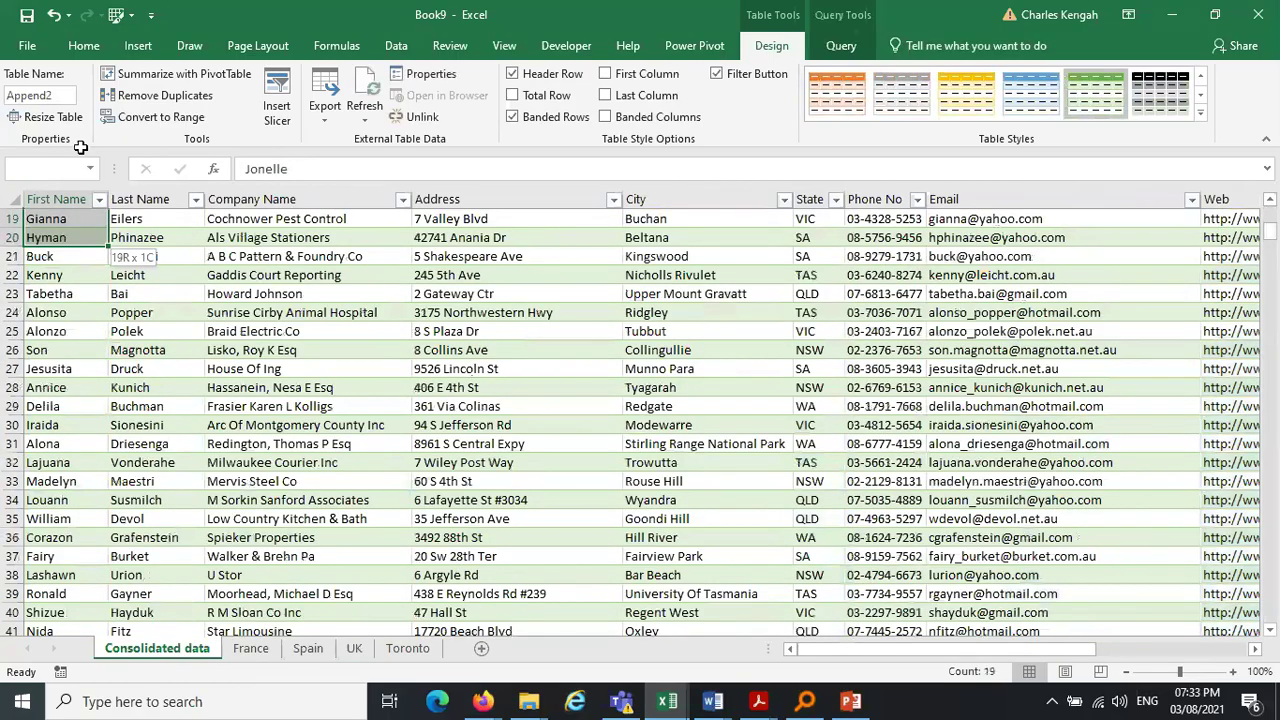
drag(80, 147, 80, 147)
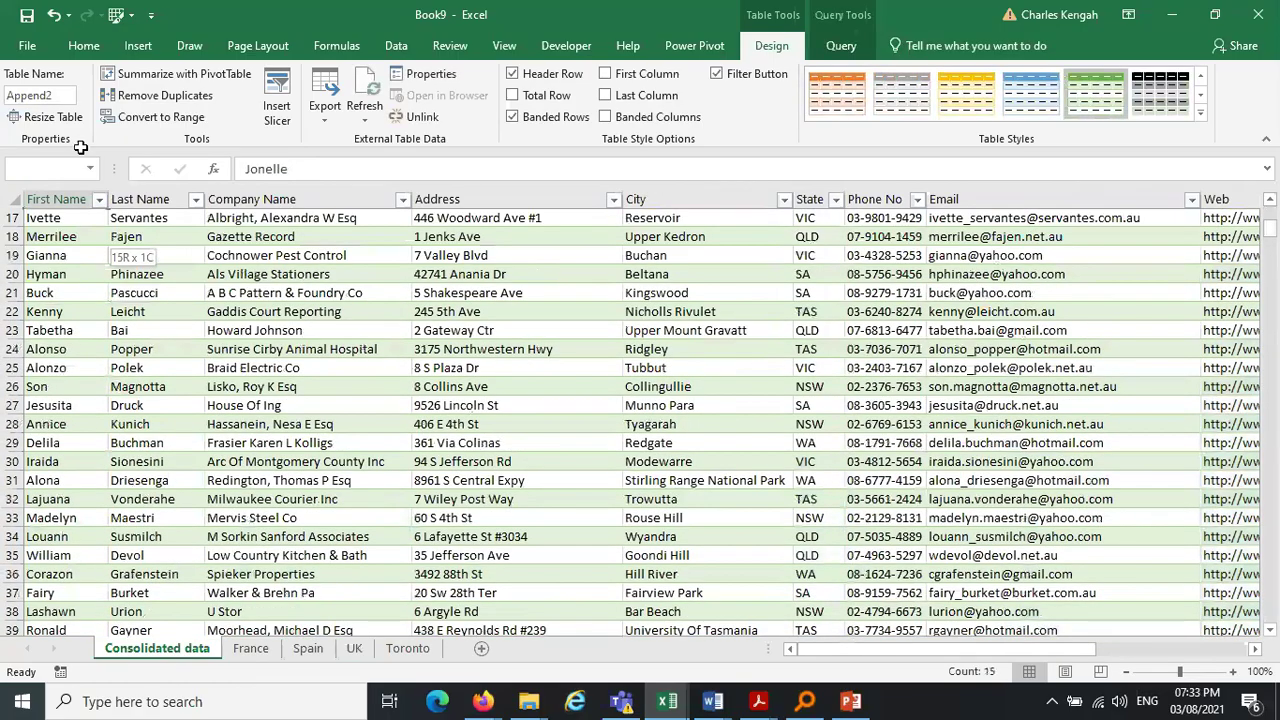
drag(80, 147, 80, 285)
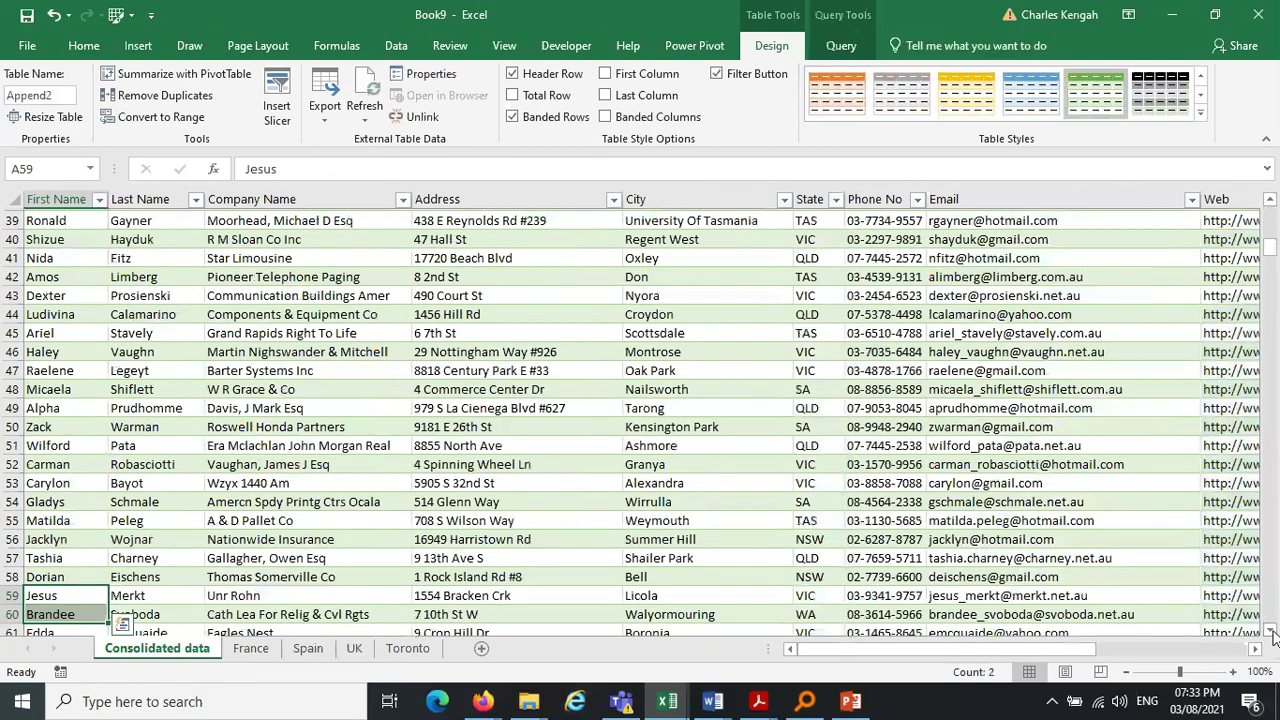
click(1270, 631)
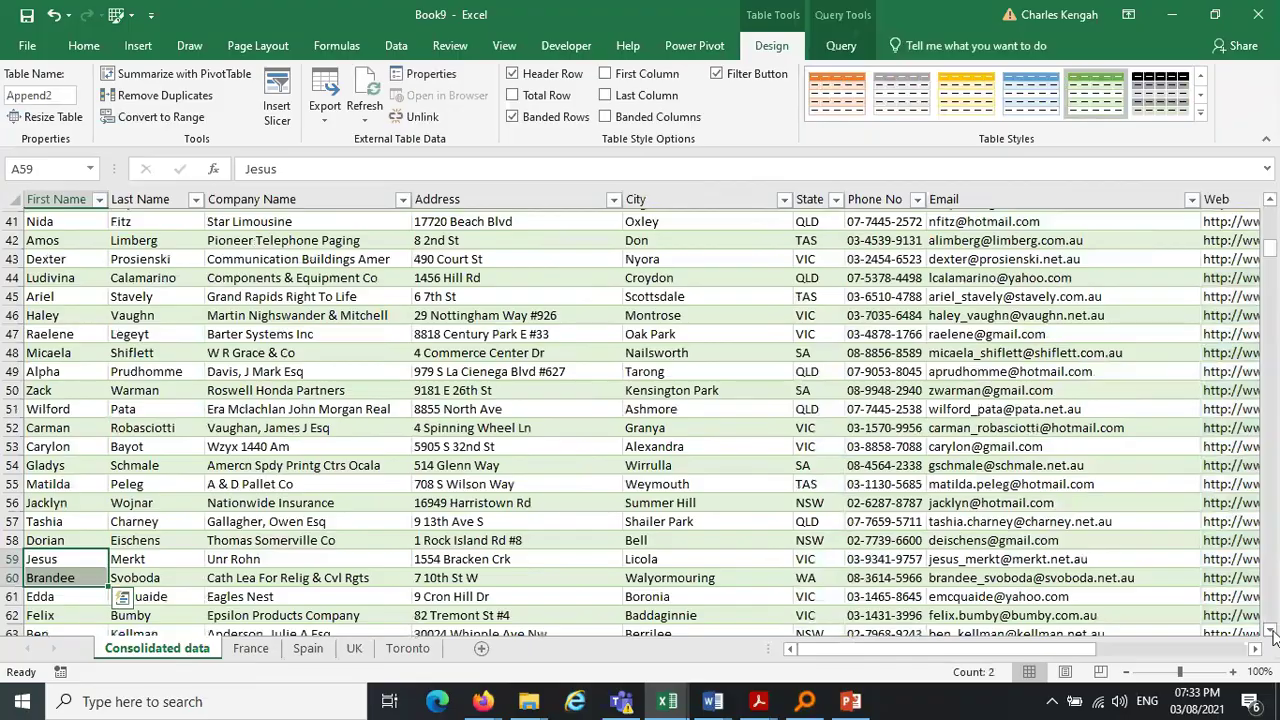
click(1271, 631)
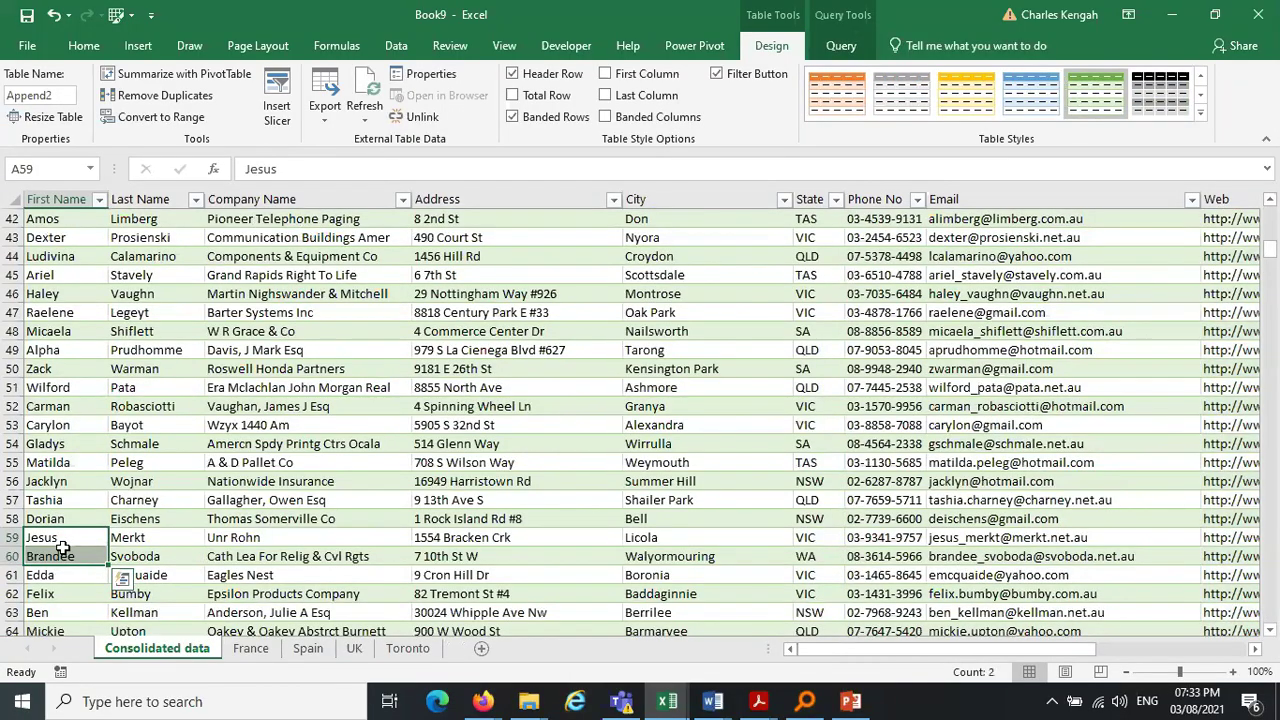
click(308, 660)
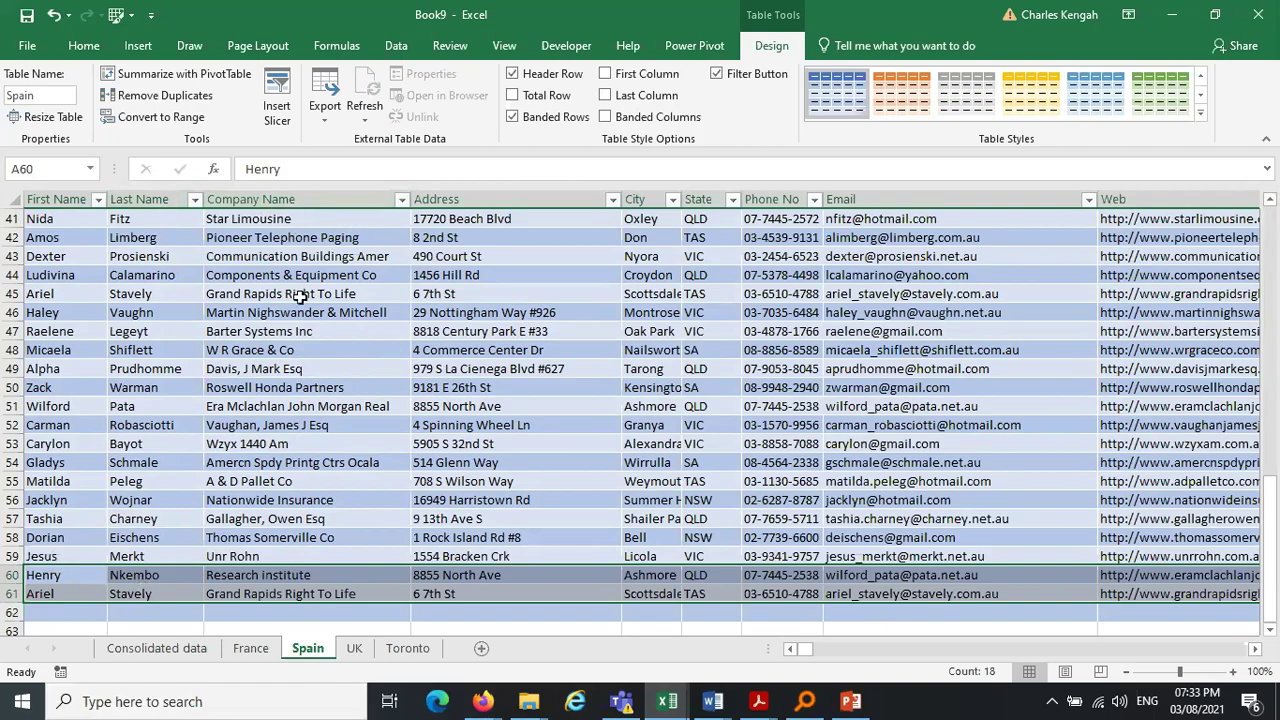
Refresh the Consolidated data table from Table Design so Spain rows 60–61 appear
click(256, 650)
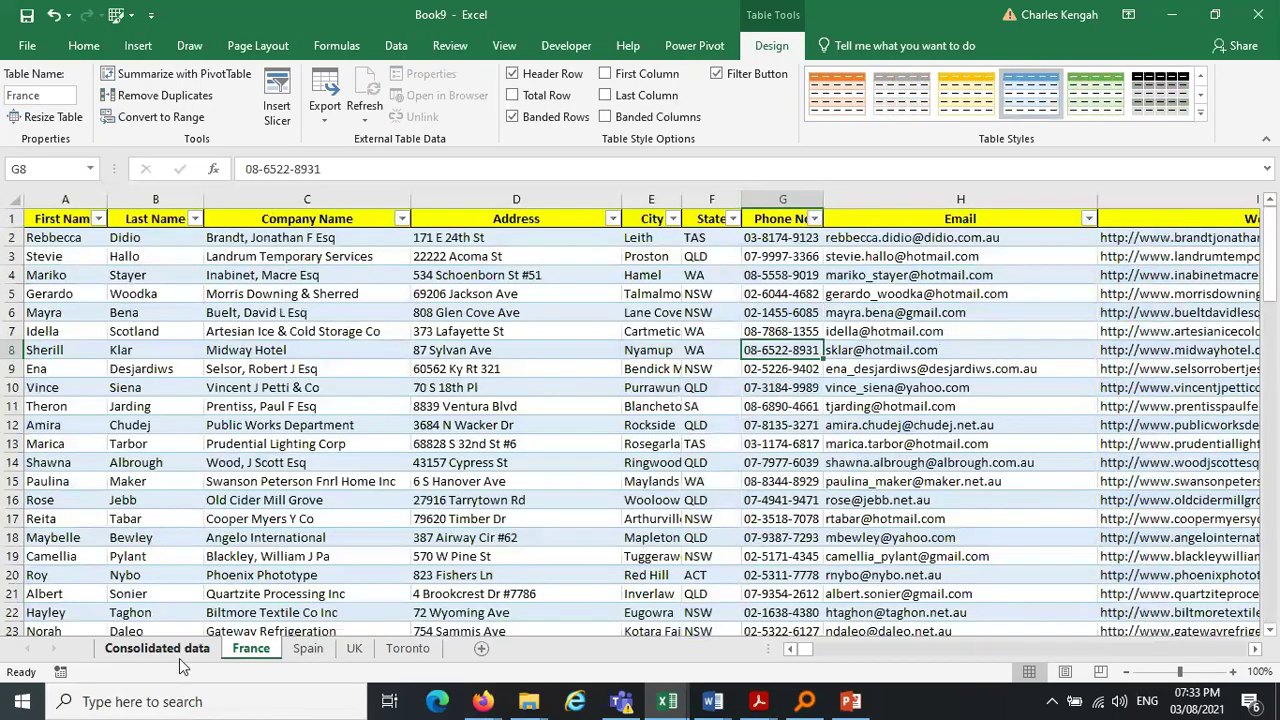
click(168, 650)
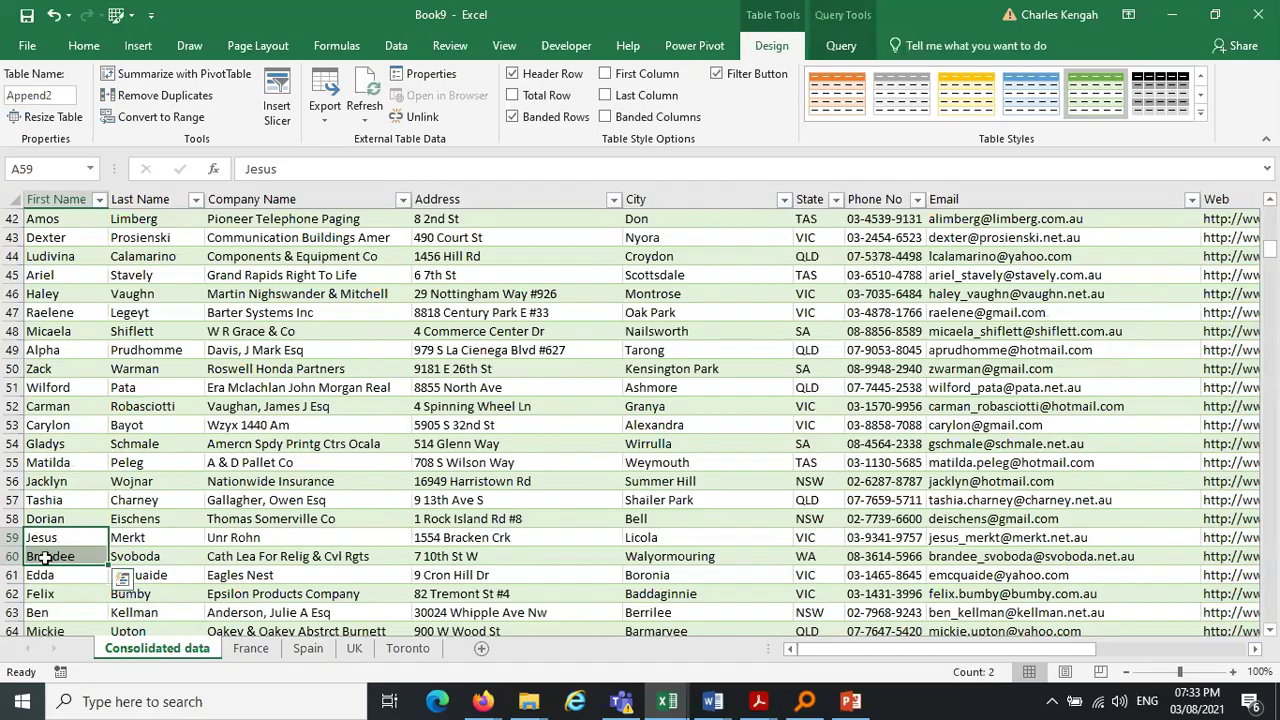
click(308, 648)
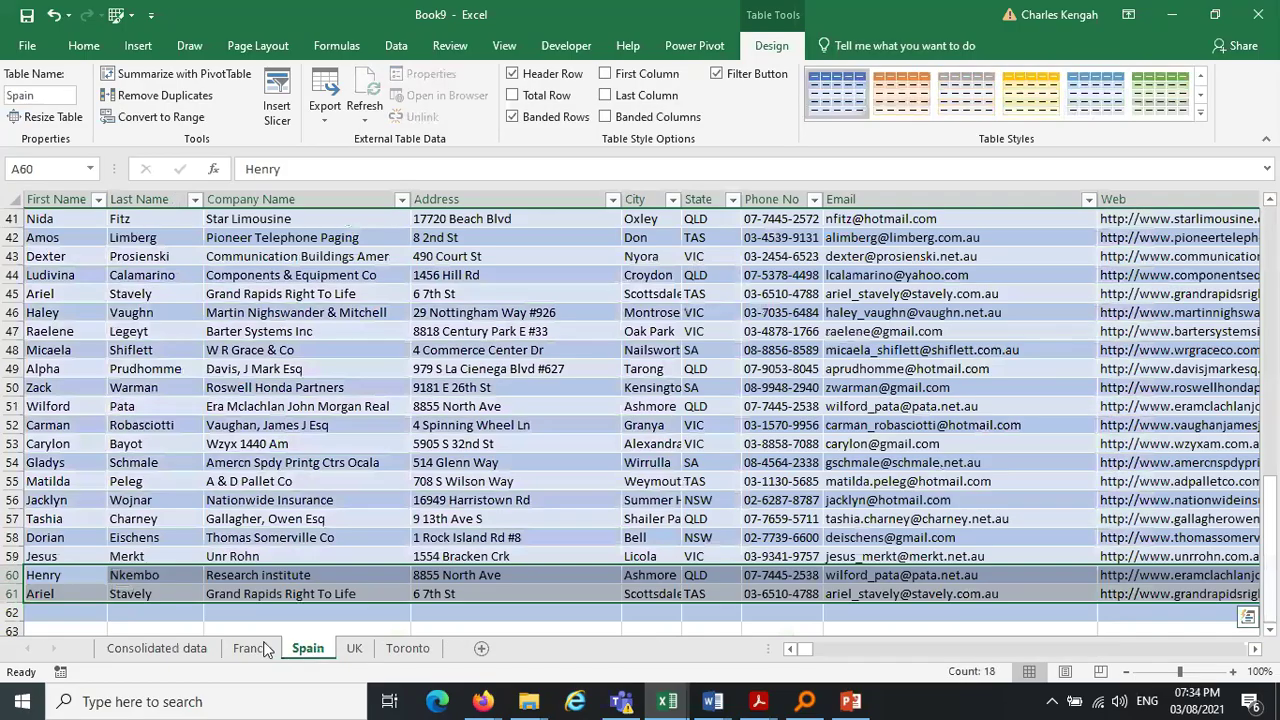
click(157, 648)
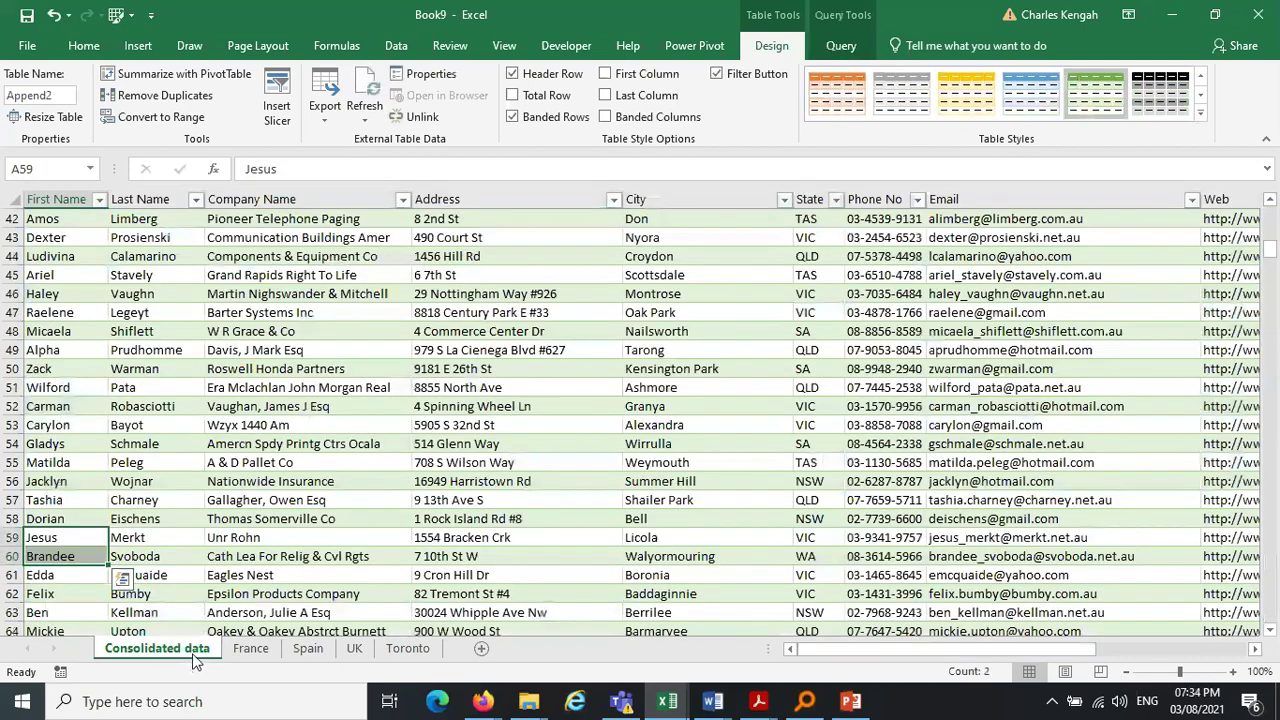
click(131, 275)
click(365, 90)
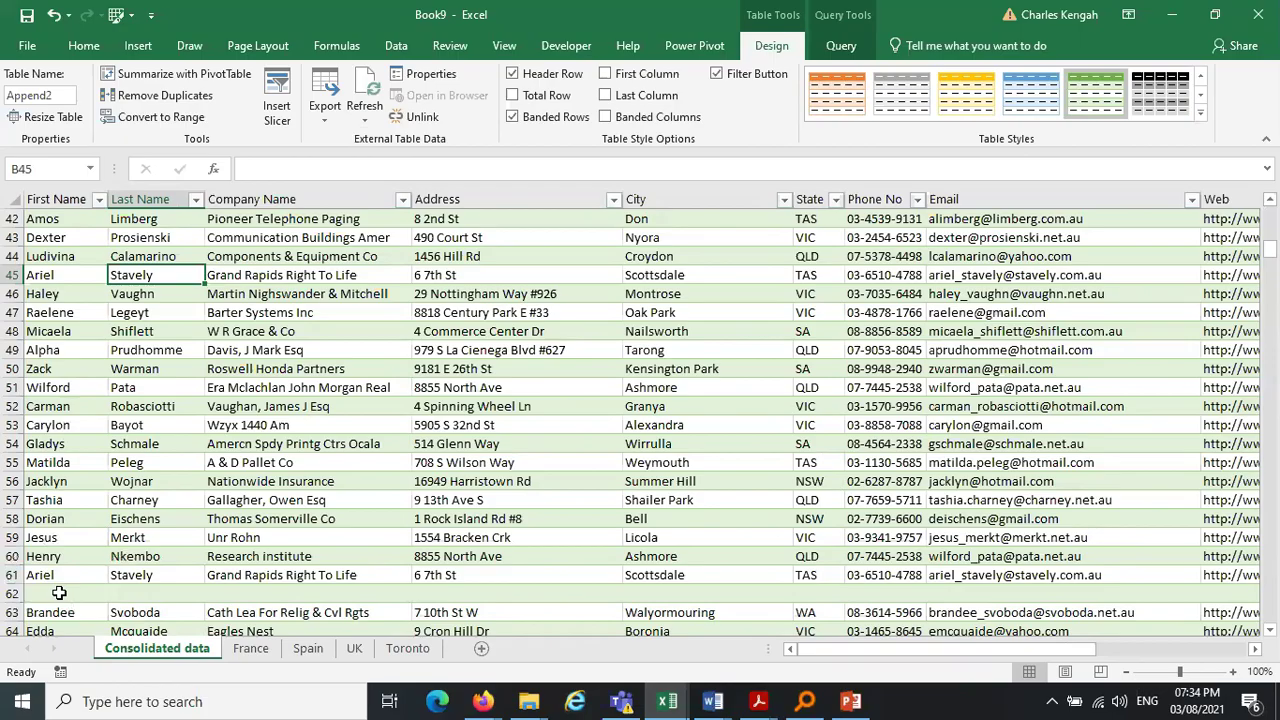
click(310, 650)
Grow the Spain table with blank rows down to row 68, then refresh Consolidated data
click(47, 611)
key(Tab)
key(Tab)
key(Tab)
key(Tab)
key(Tab)
key(Tab)
key(Tab)
key(Tab)
key(Tab)
key(Tab)
key(Tab)
key(Tab)
key(Tab)
key(Tab)
key(Tab)
key(Tab)
key(Tab)
key(Tab)
key(Tab)
key(Tab)
key(Tab)
key(Tab)
key(Tab)
key(Tab)
key(Tab)
key(Tab)
key(Tab)
key(Tab)
key(Tab)
key(Tab)
key(Tab)
key(Tab)
key(Tab)
key(Tab)
key(Tab)
key(Tab)
key(Tab)
key(Tab)
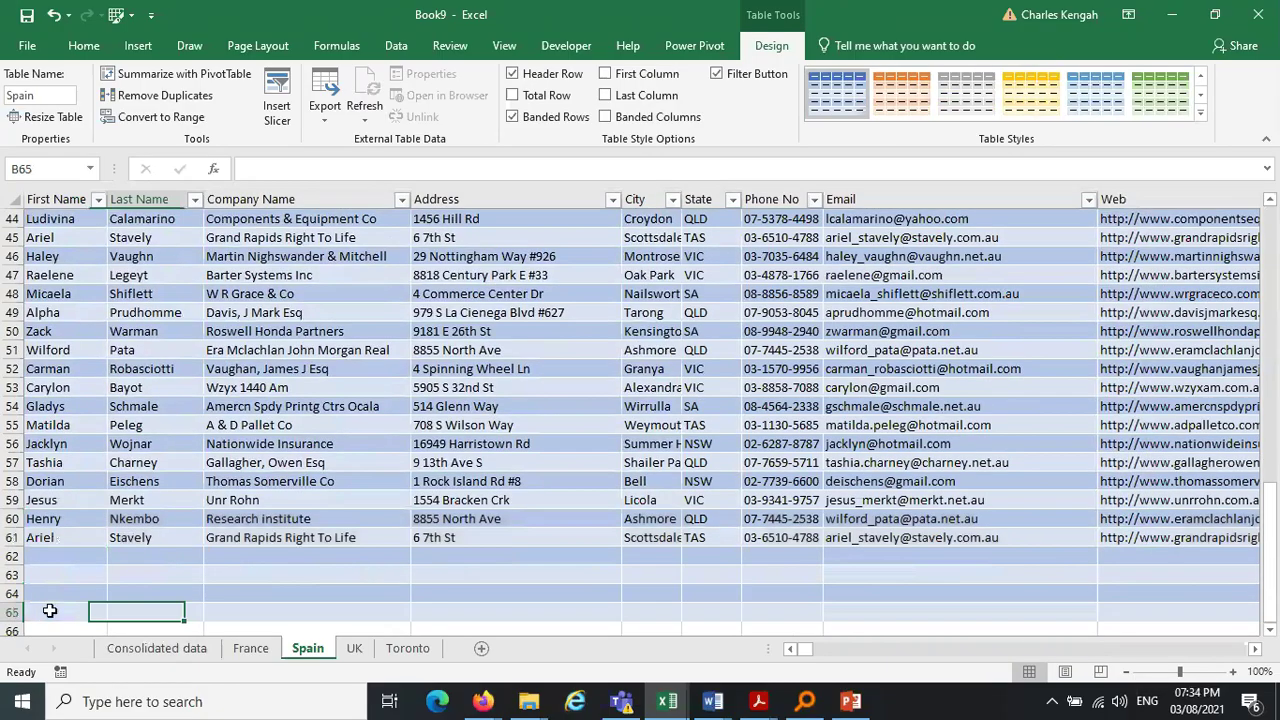
key(Tab)
key(Tab)
key(Tab)
key(Tab)
key(Tab)
key(Tab)
key(Tab)
key(Tab)
key(Tab)
key(Tab)
key(Tab)
key(Tab)
key(Tab)
key(Tab)
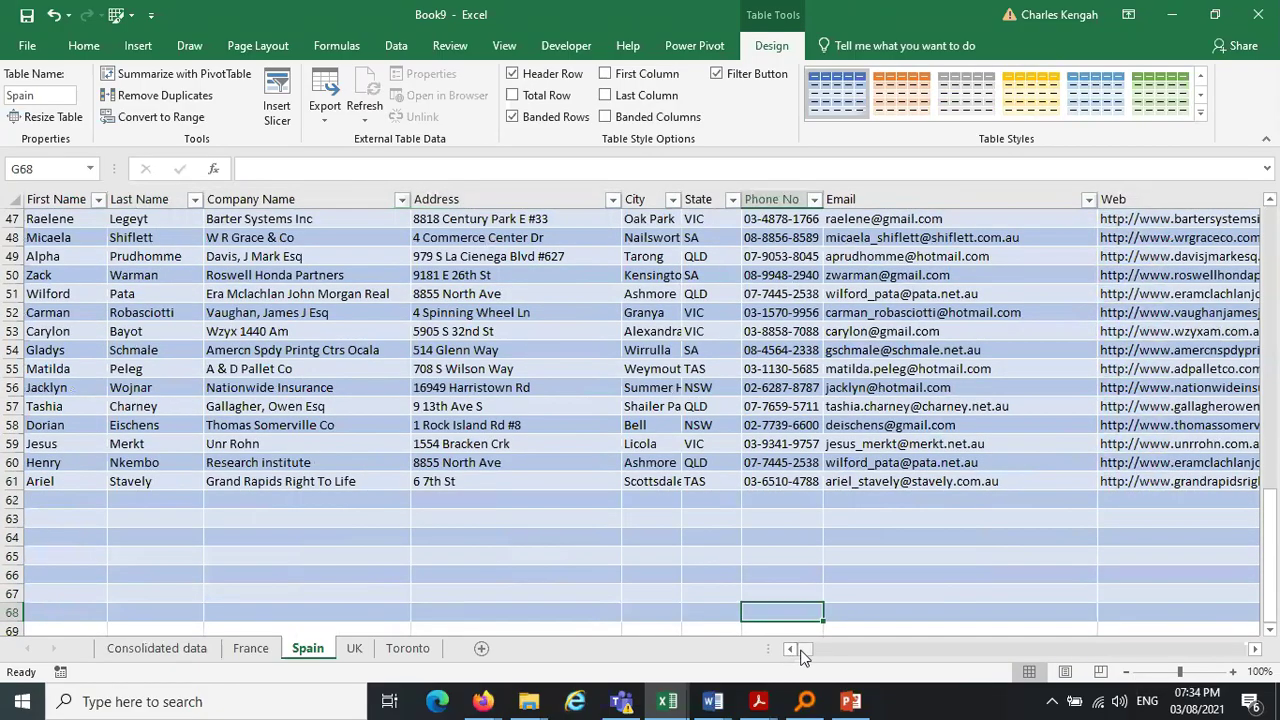
click(90, 501)
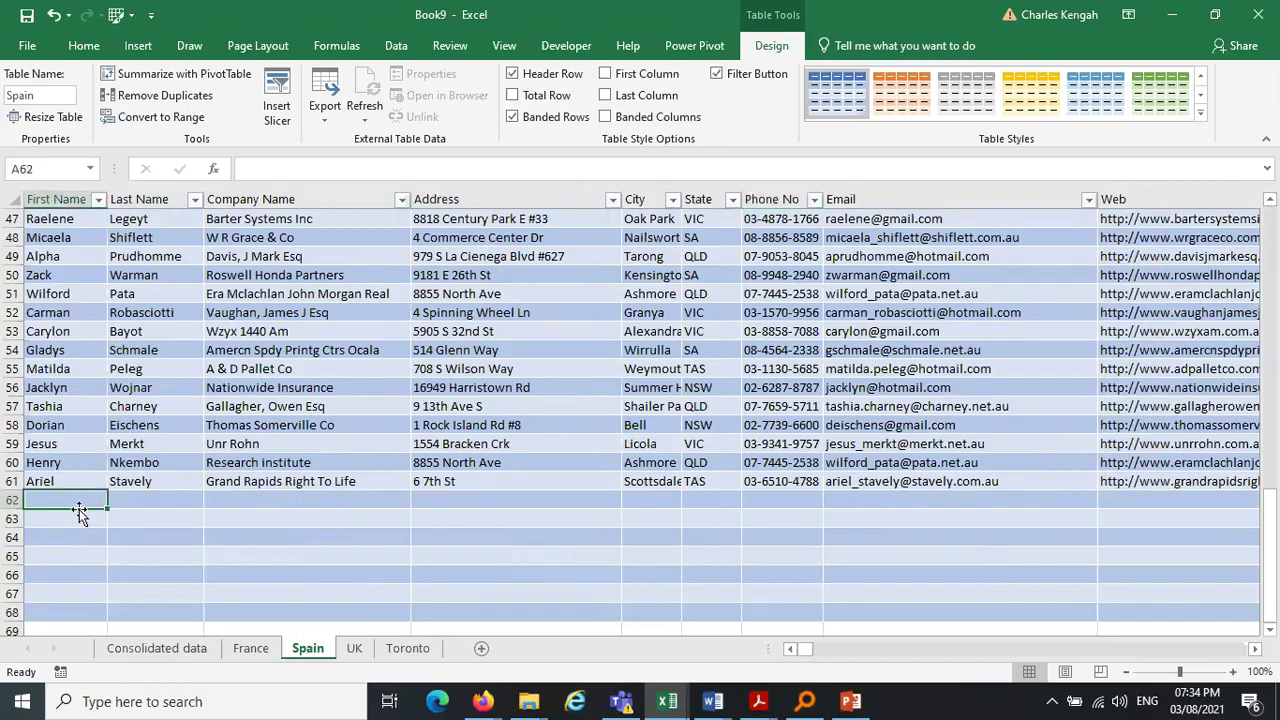
click(74, 520)
click(148, 647)
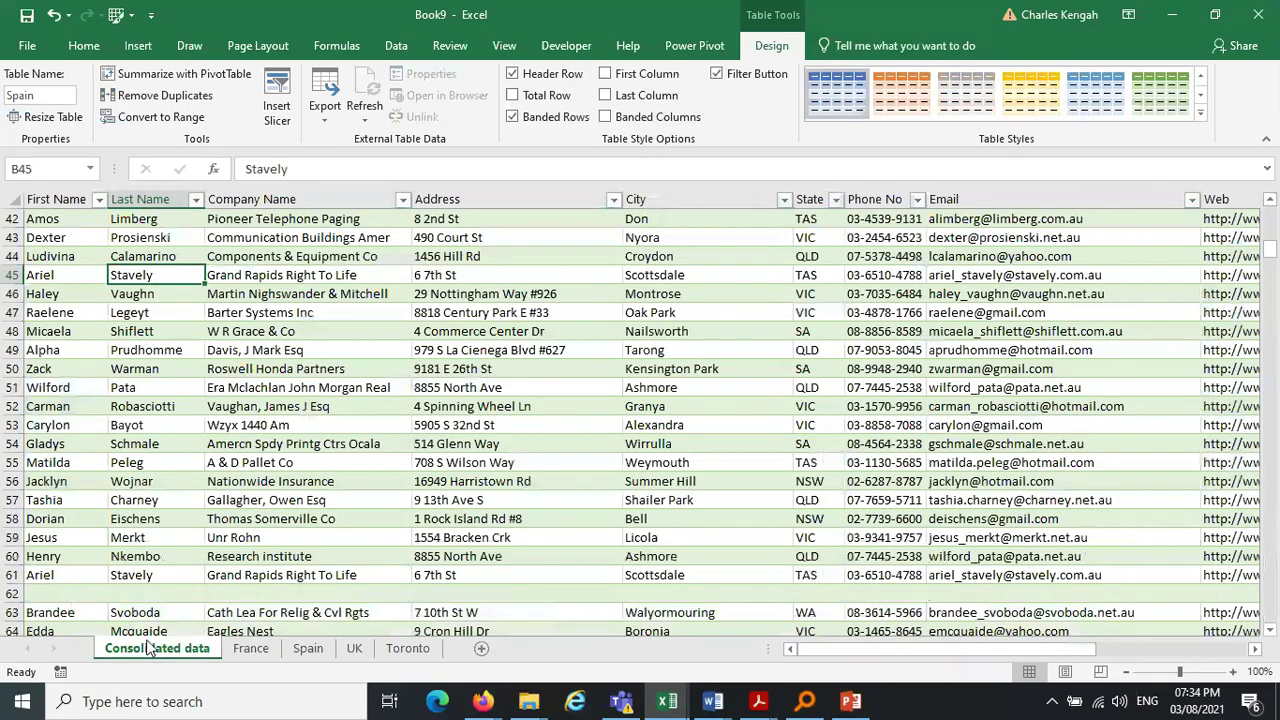
click(366, 89)
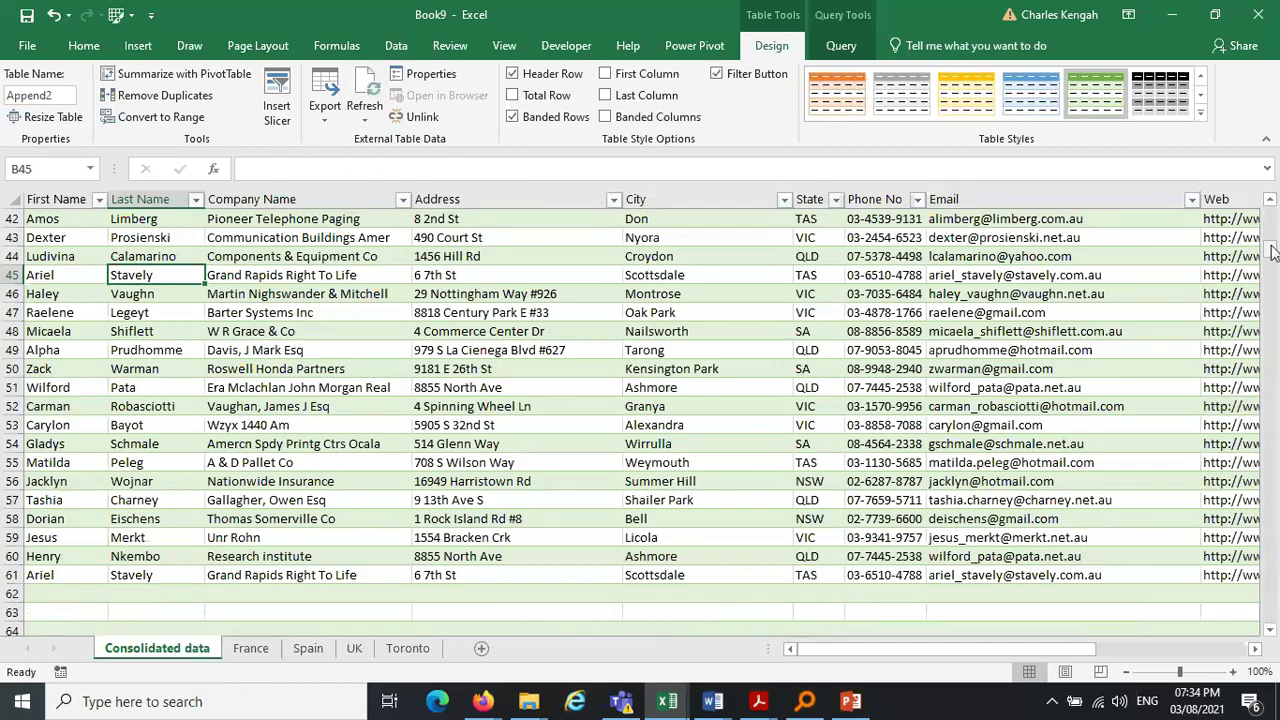
drag(1270, 252, 1272, 260)
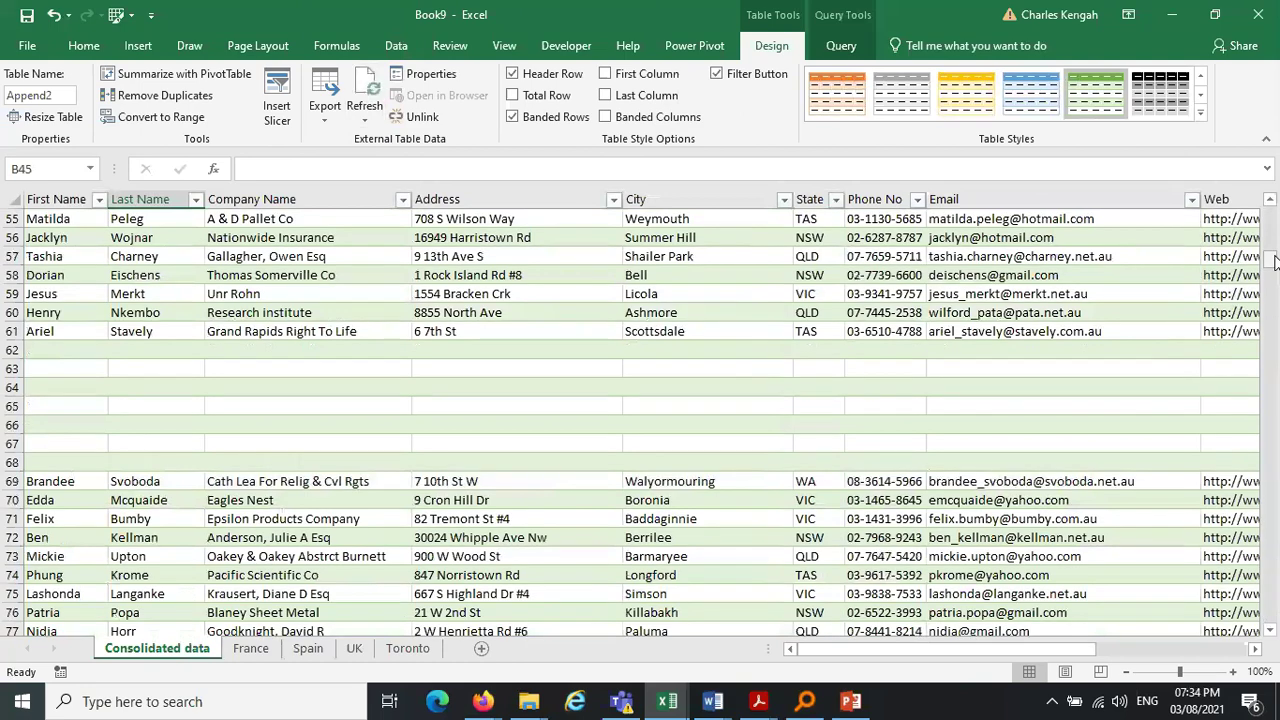
Check blank cells A62–A68 on Spain against the matching blank rows 62–68 in Consolidated data
click(318, 650)
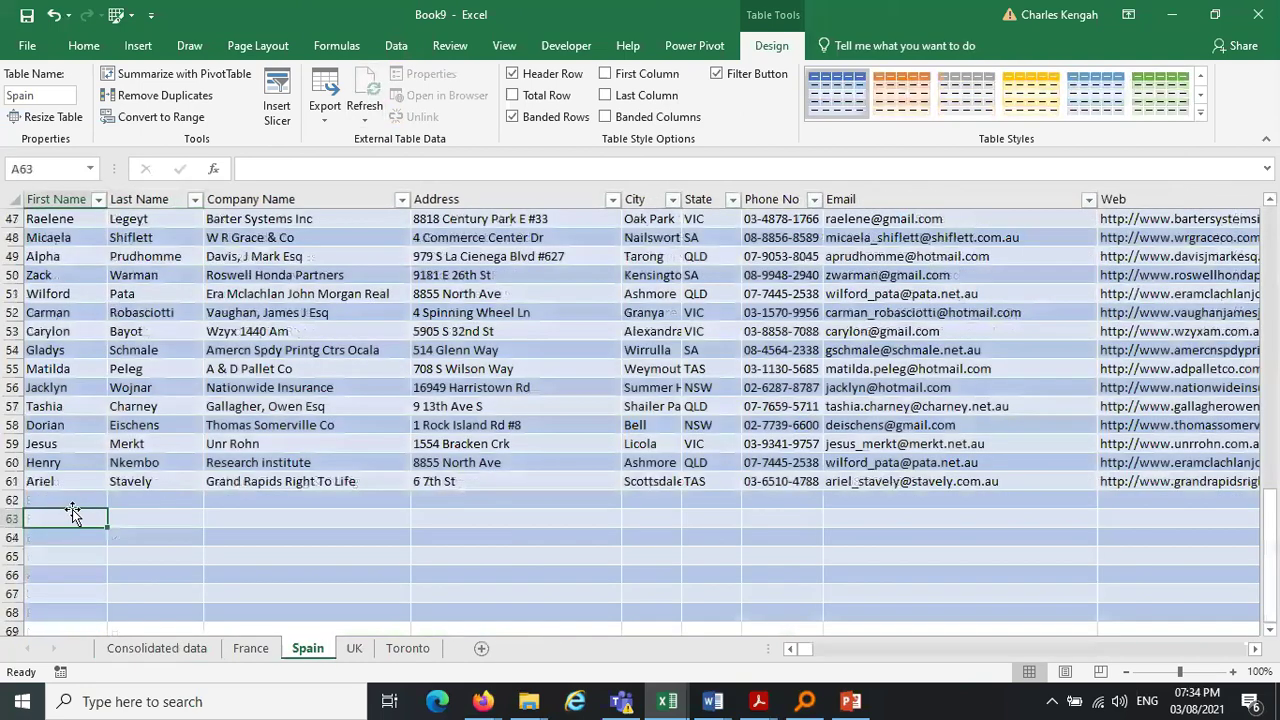
drag(66, 500, 61, 611)
click(61, 608)
click(69, 572)
click(70, 553)
click(78, 534)
click(80, 516)
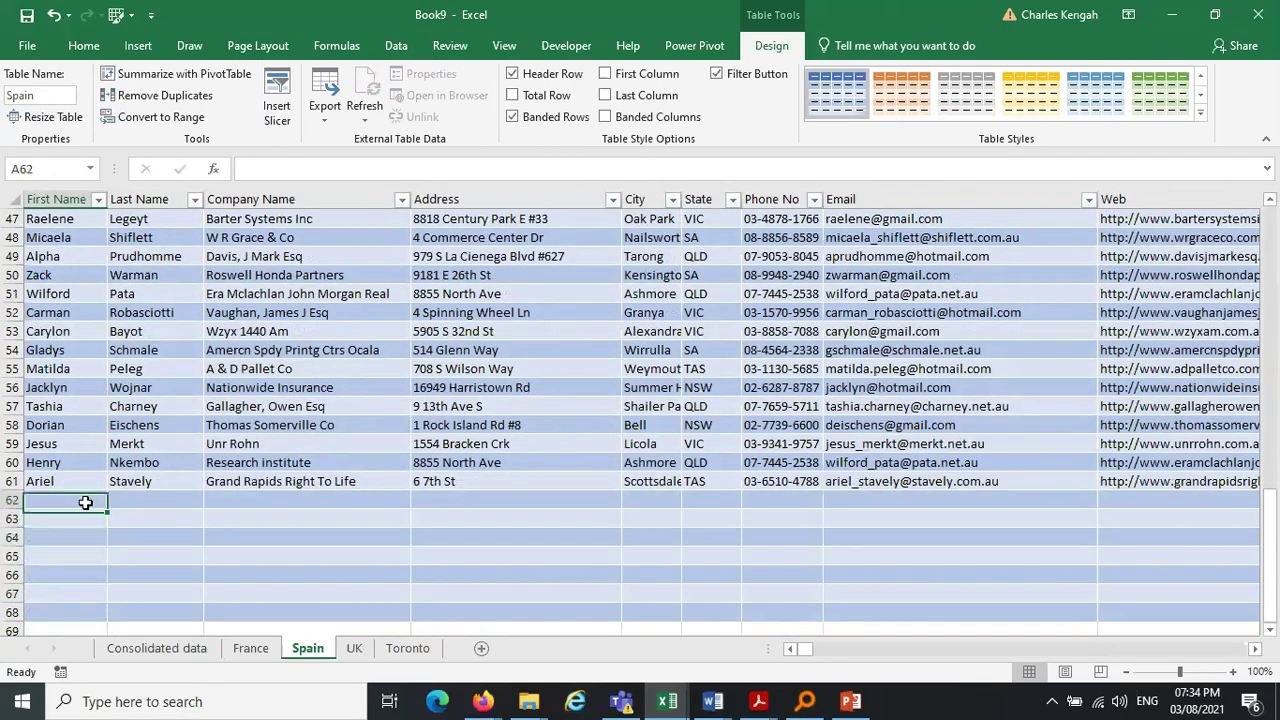
click(150, 648)
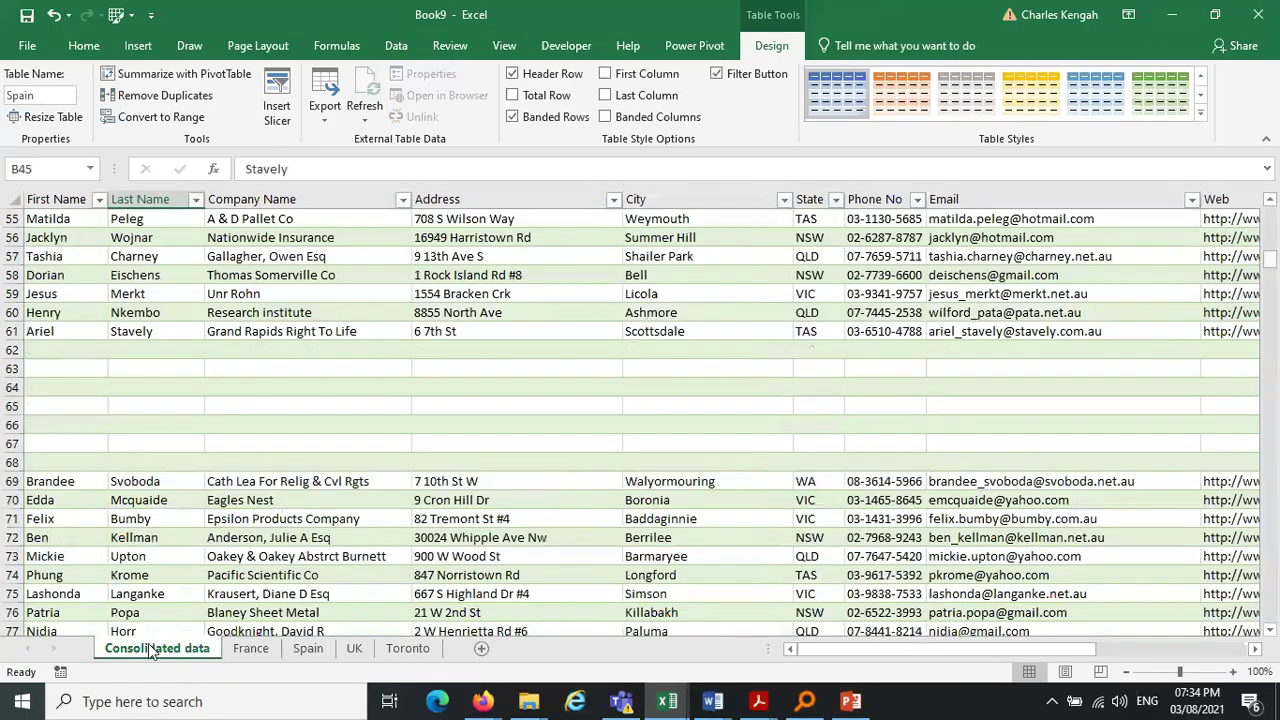
click(59, 462)
key(Up)
key(Up)
key(Up)
key(Up)
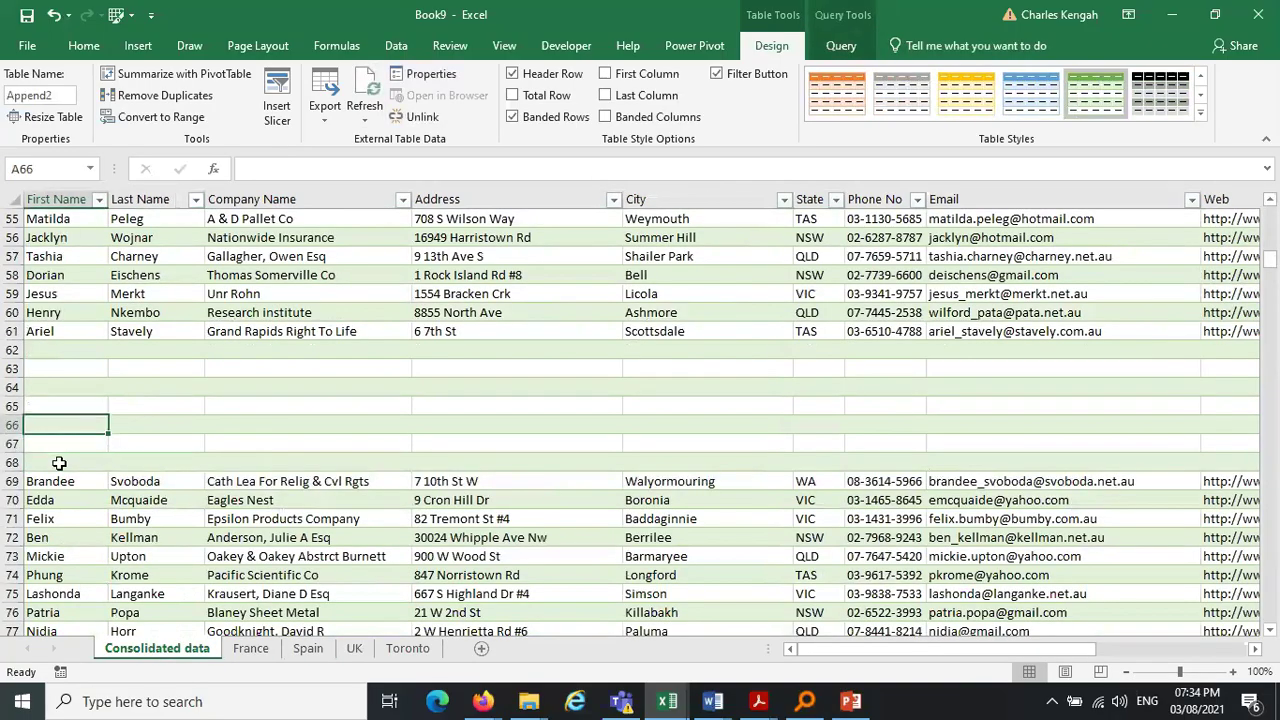
key(Up)
key(Up)
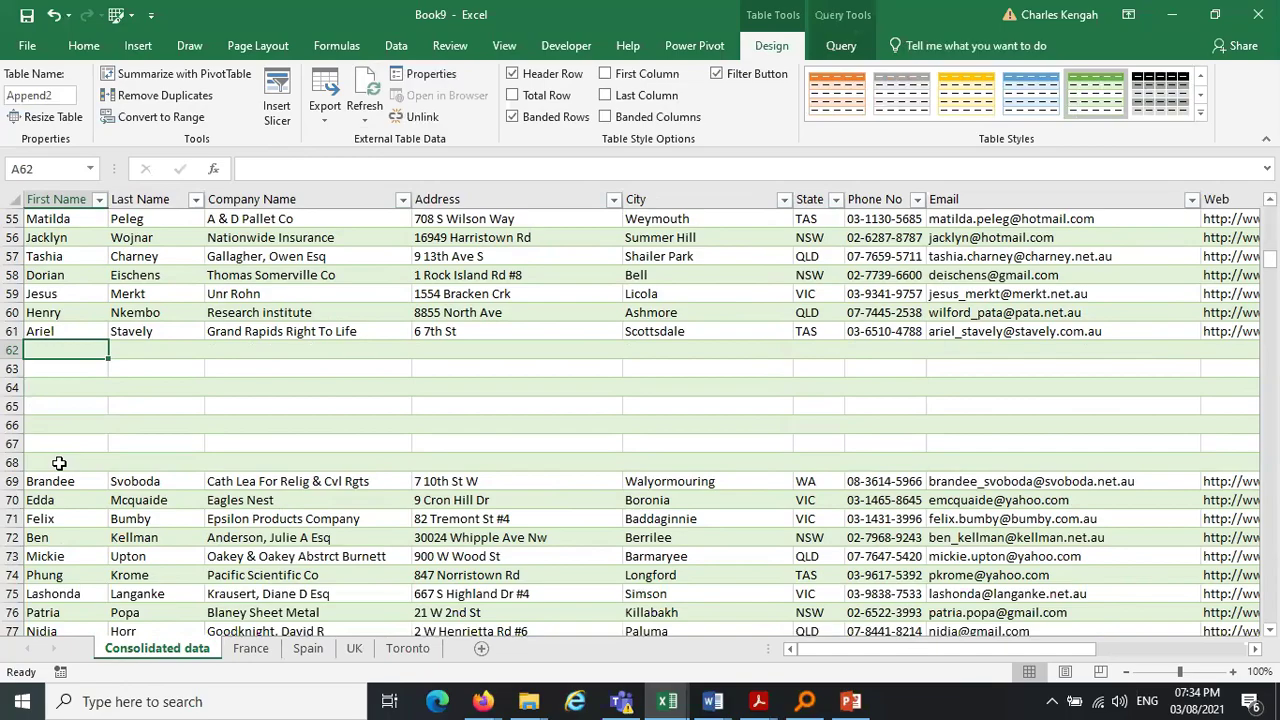
click(251, 648)
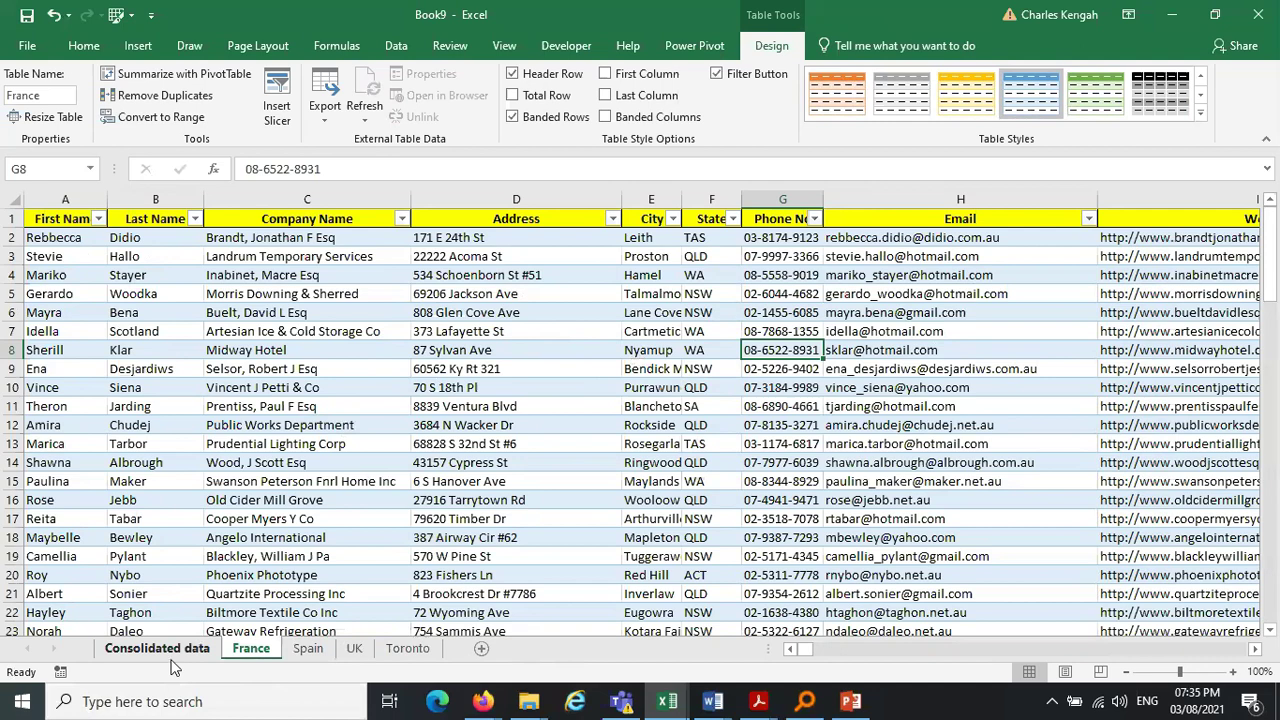
click(171, 656)
click(475, 294)
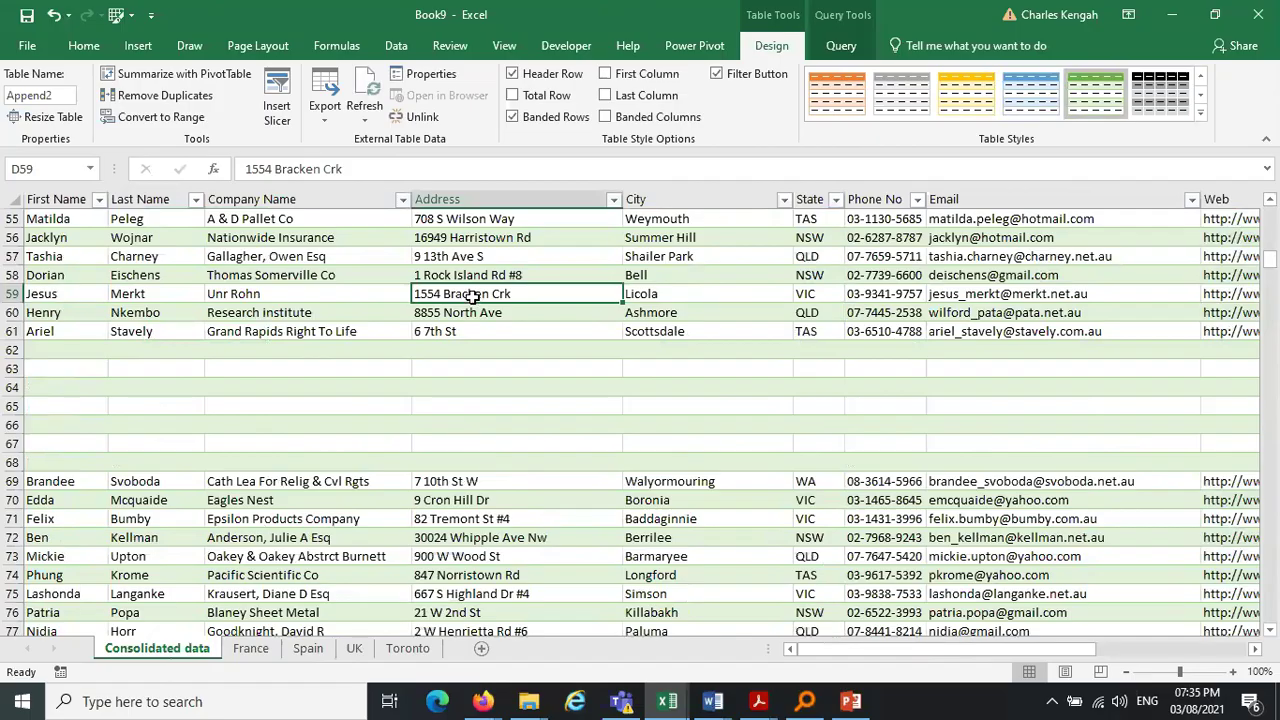
click(245, 652)
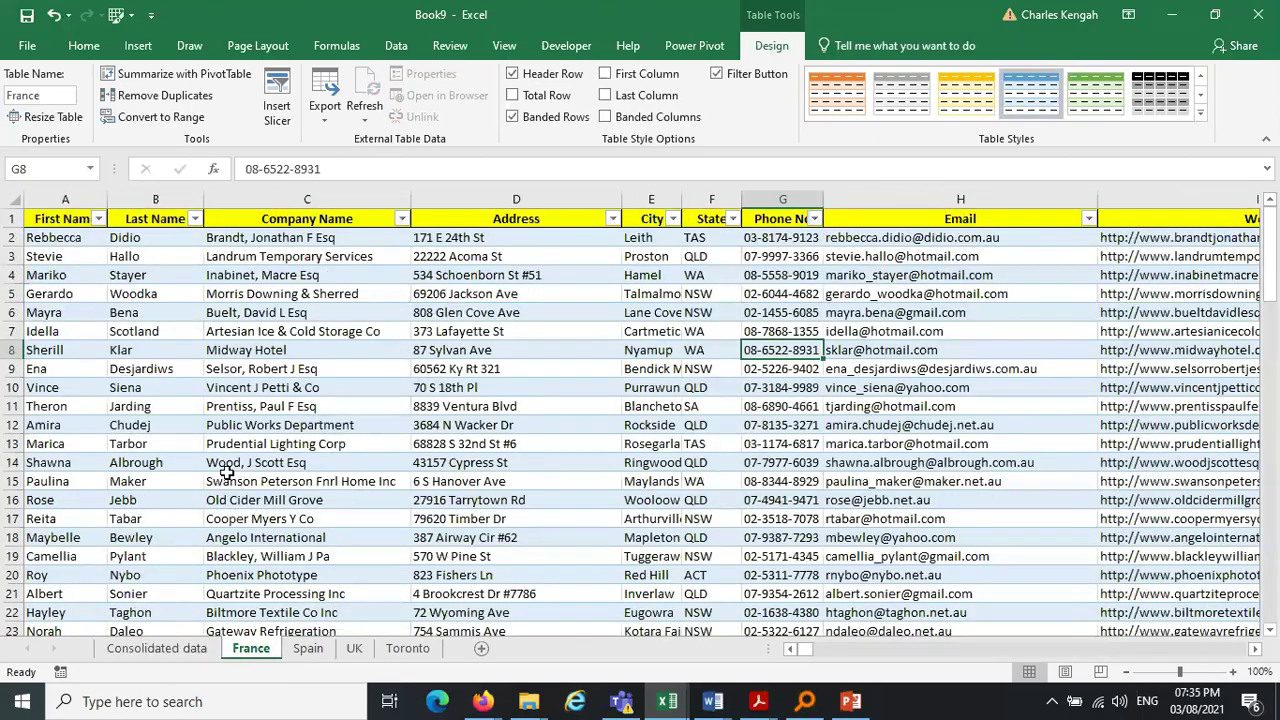
click(160, 650)
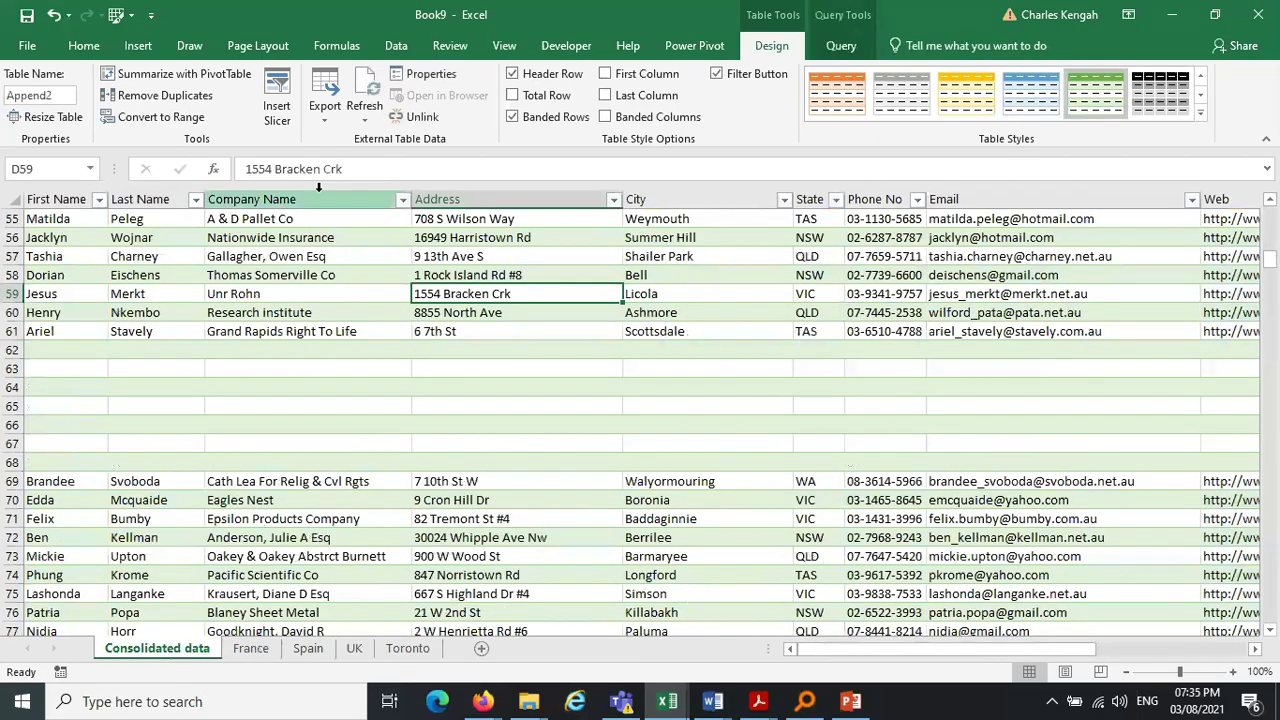
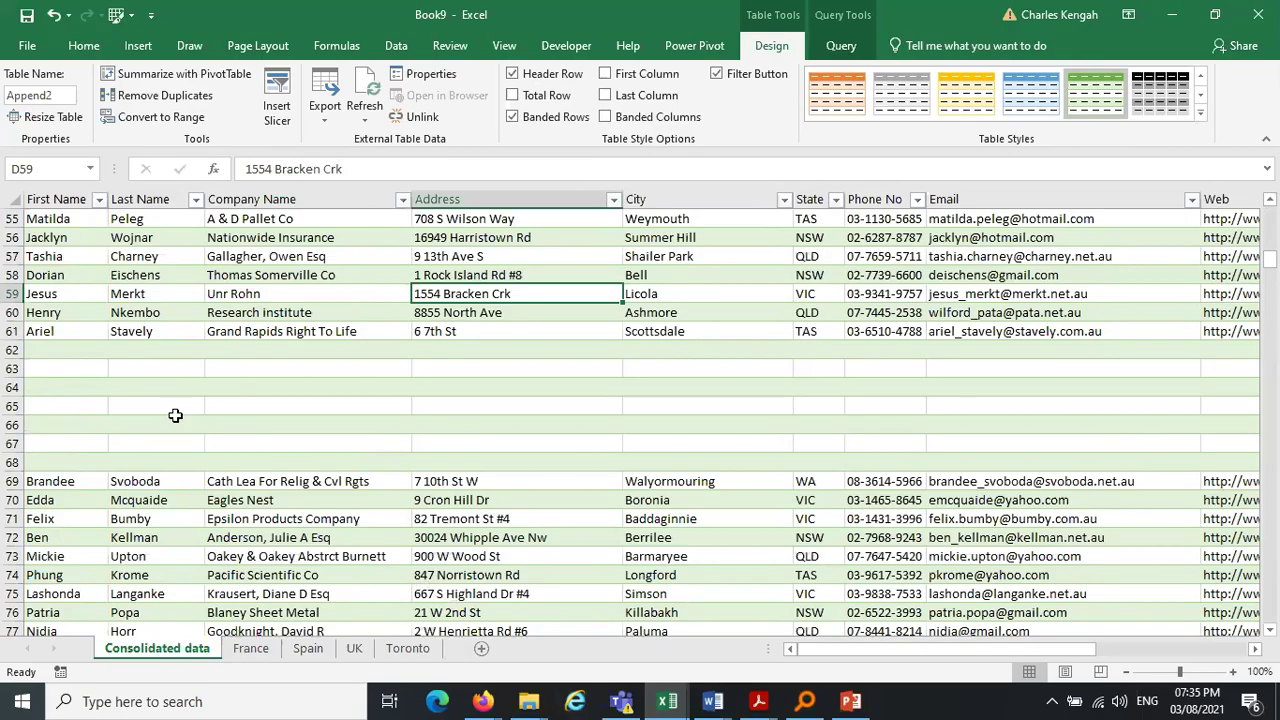
Delete the blank rows 62–68 and refresh the Consolidated data query table
drag(8, 460, 8, 349)
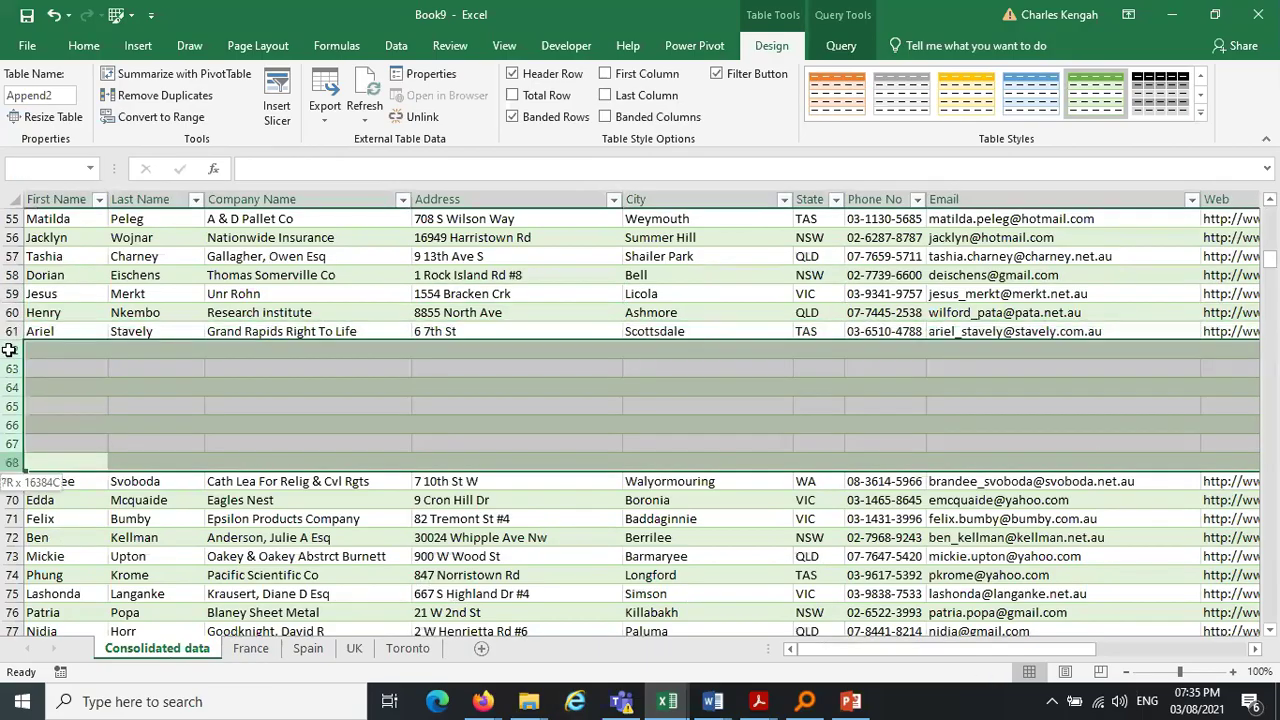
right_click(8, 349)
click(45, 506)
click(307, 349)
click(365, 88)
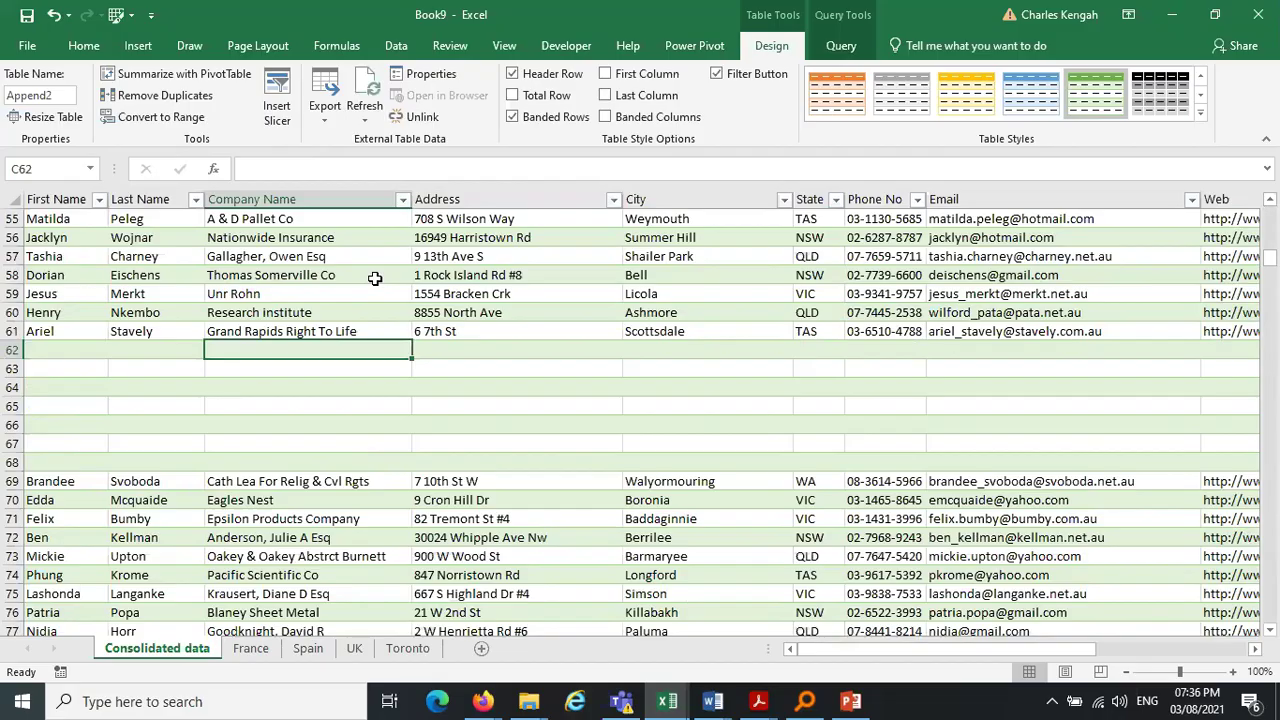
Bring the Zoom meeting back from the Firefox taskbar, then choose End and Leave Meeting
click(482, 701)
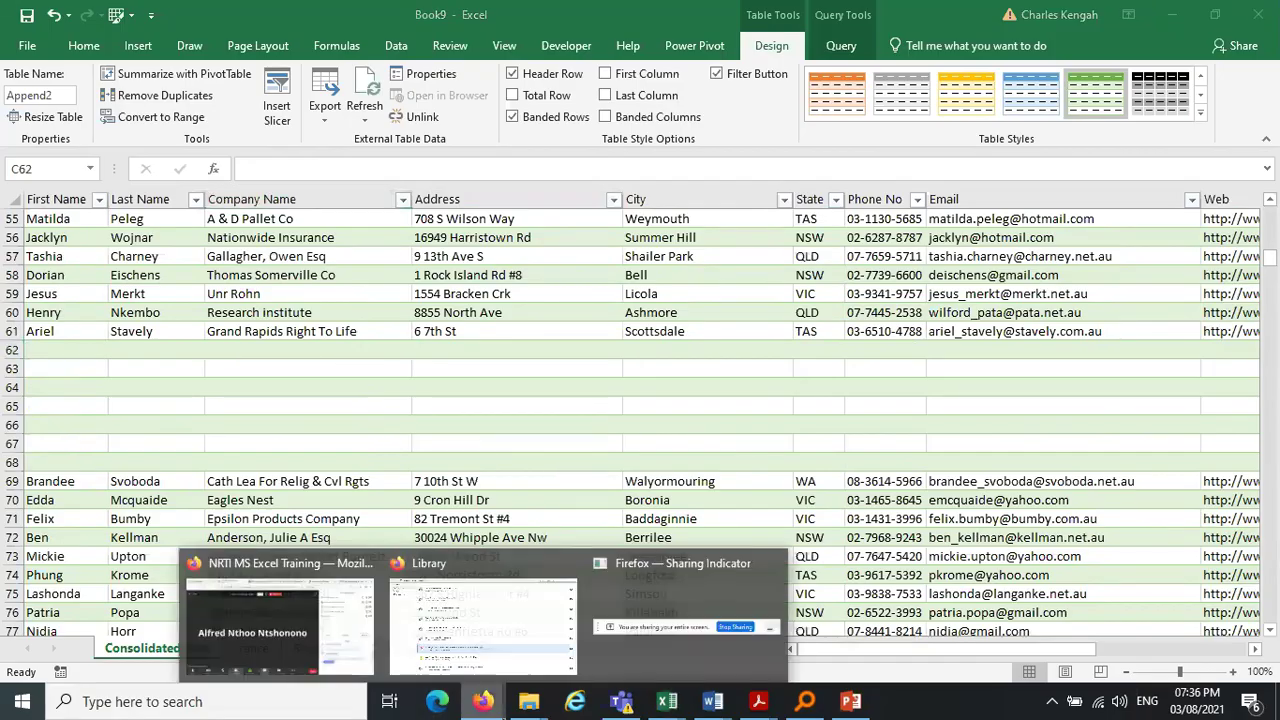
click(297, 652)
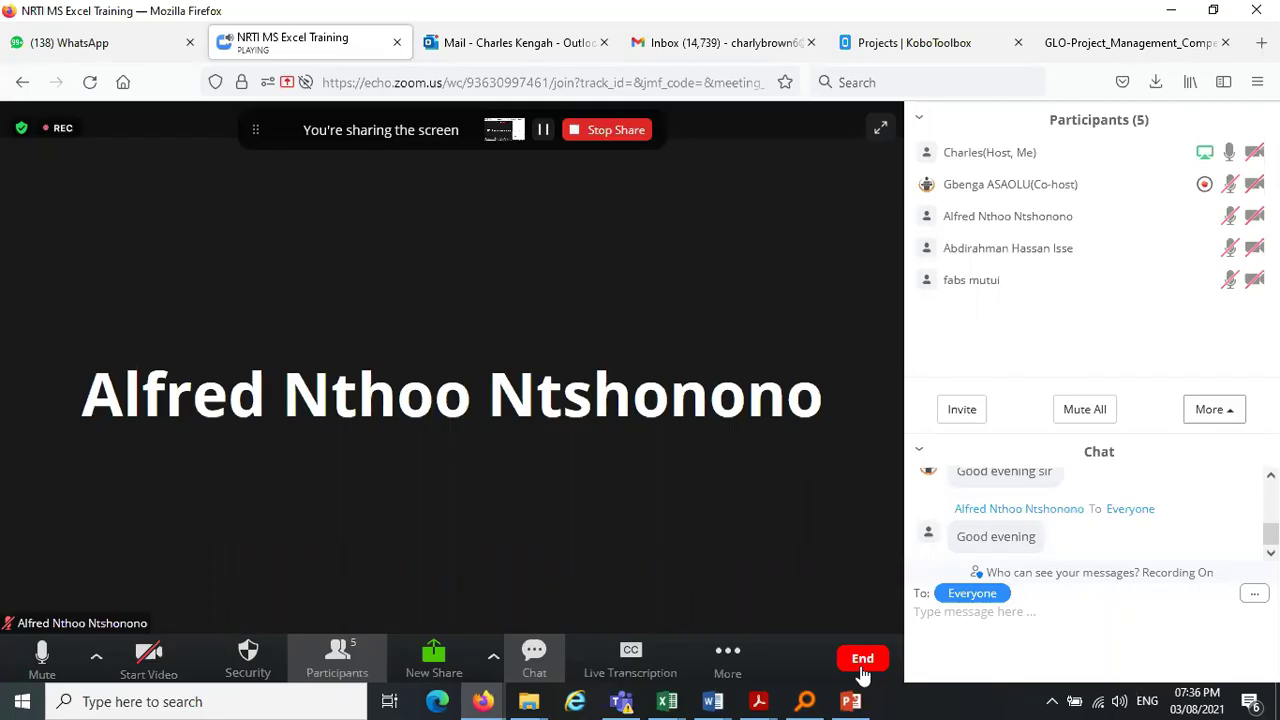
click(862, 662)
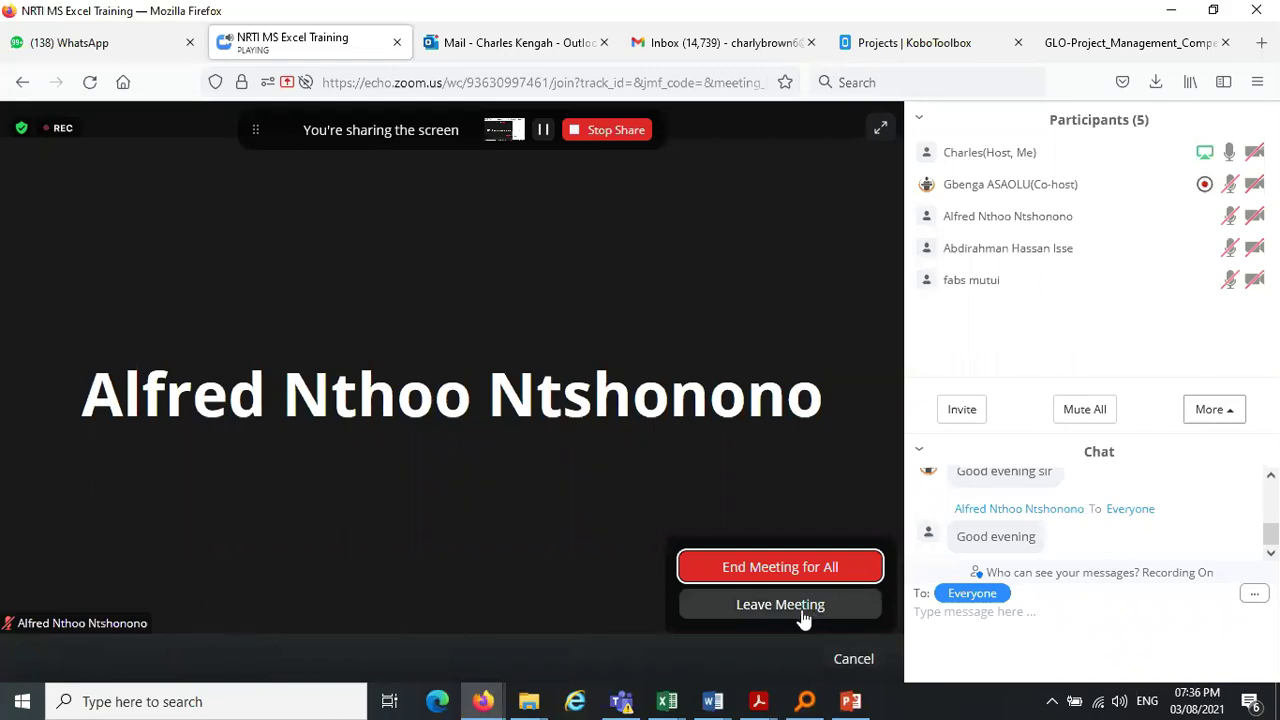
click(803, 606)
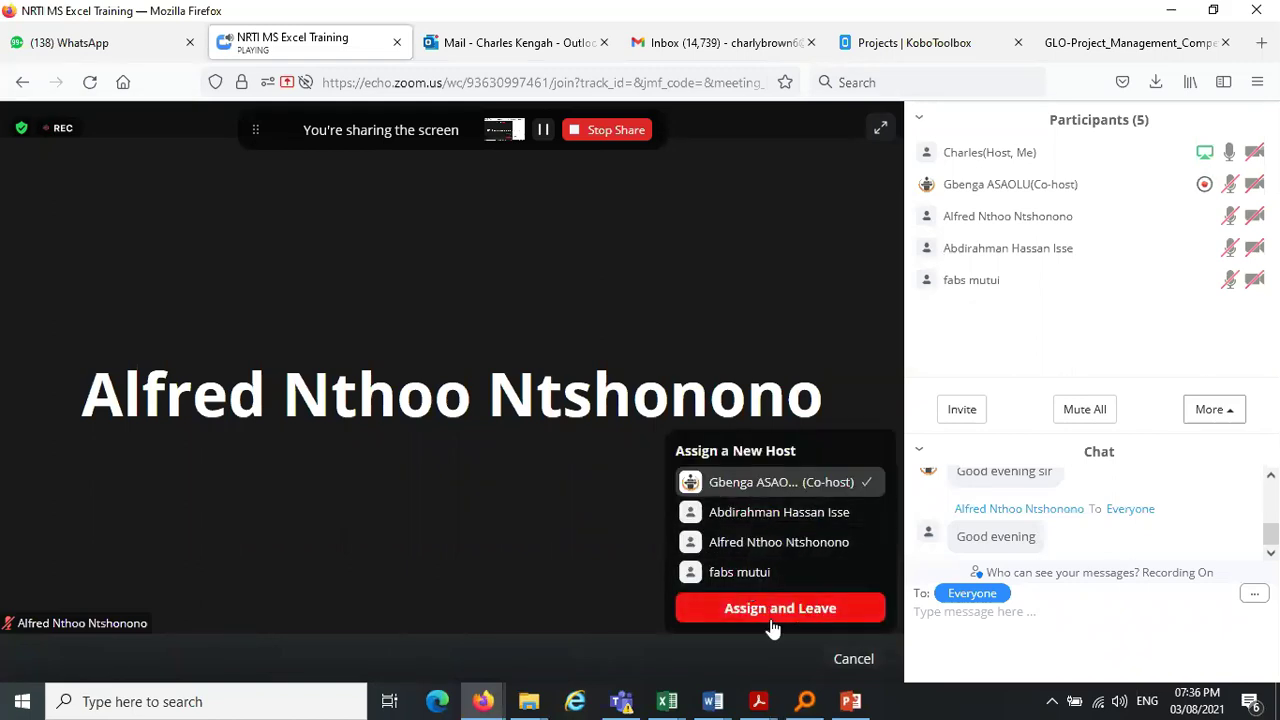